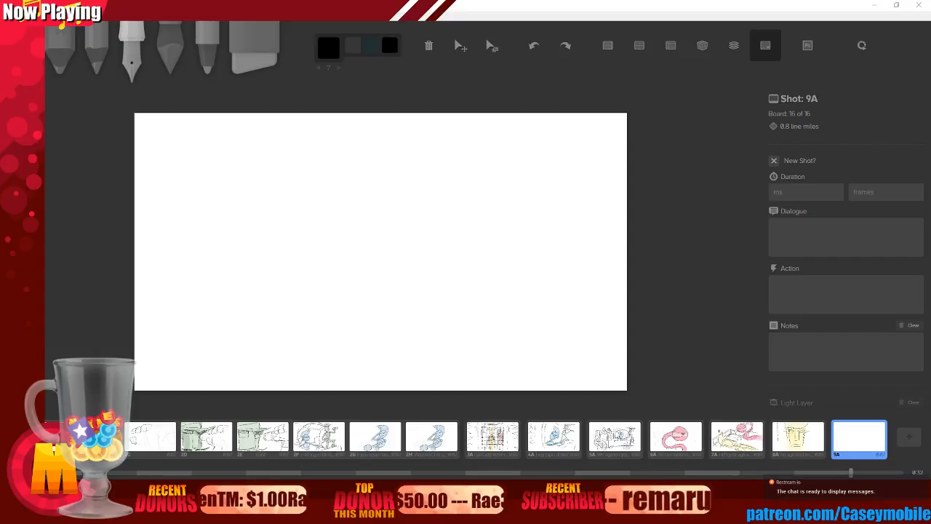
key("alt+Tab")
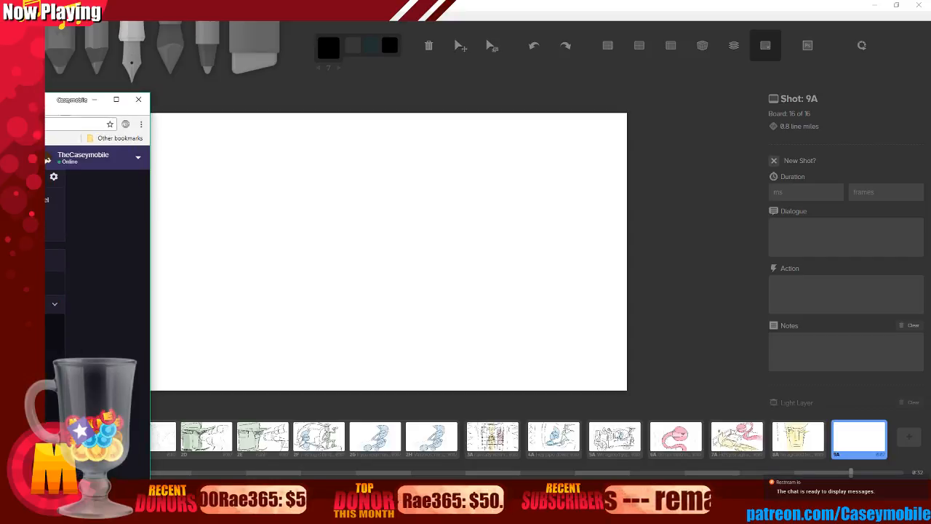
key("alt+Tab")
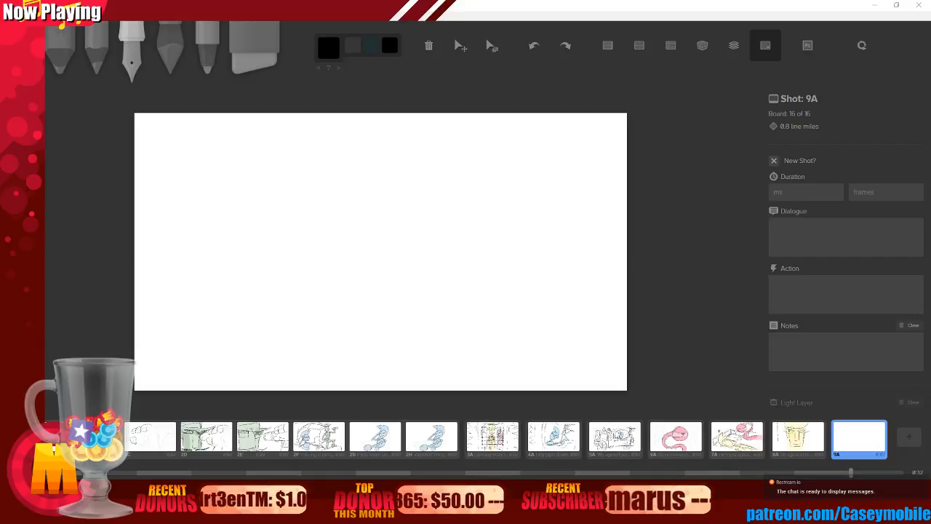
key("alt+Tab")
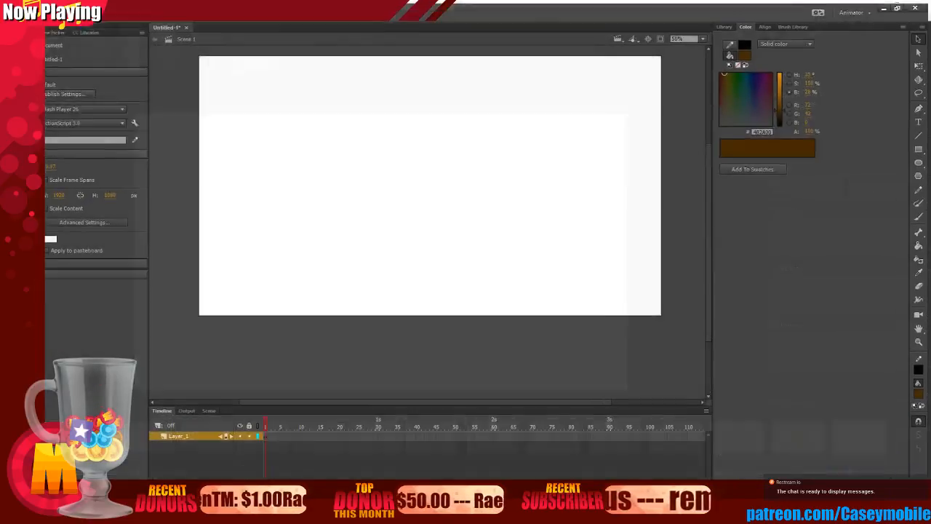
key("alt+Tab")
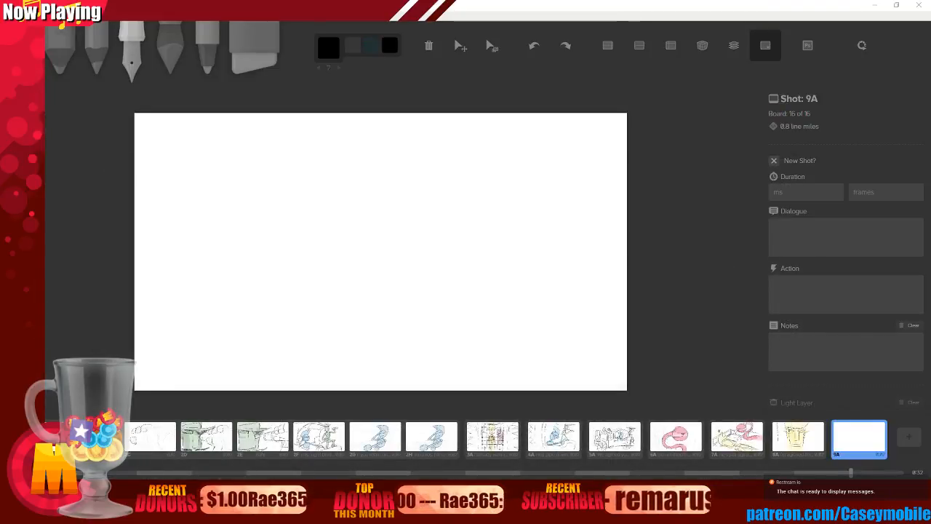
Go to the first board of the storyboard, shot 1A.
key("Home")
key("Right")
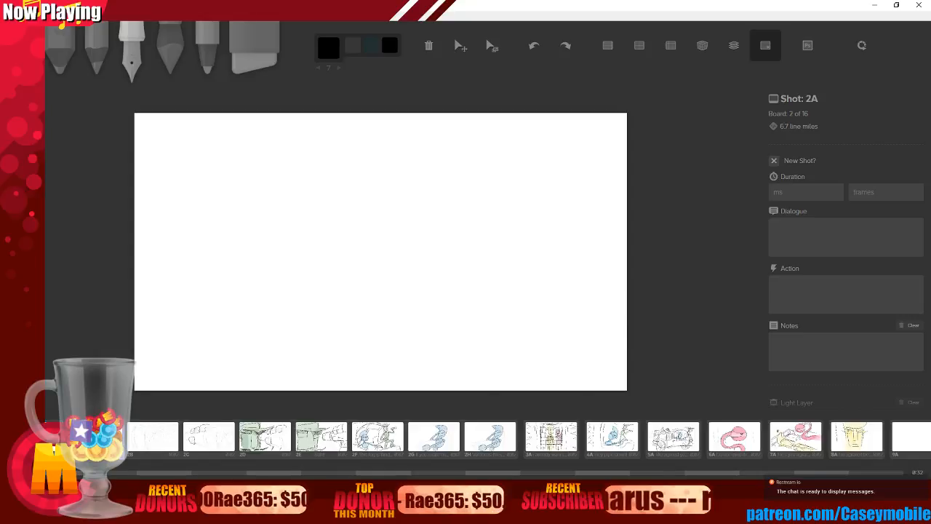
key("Left")
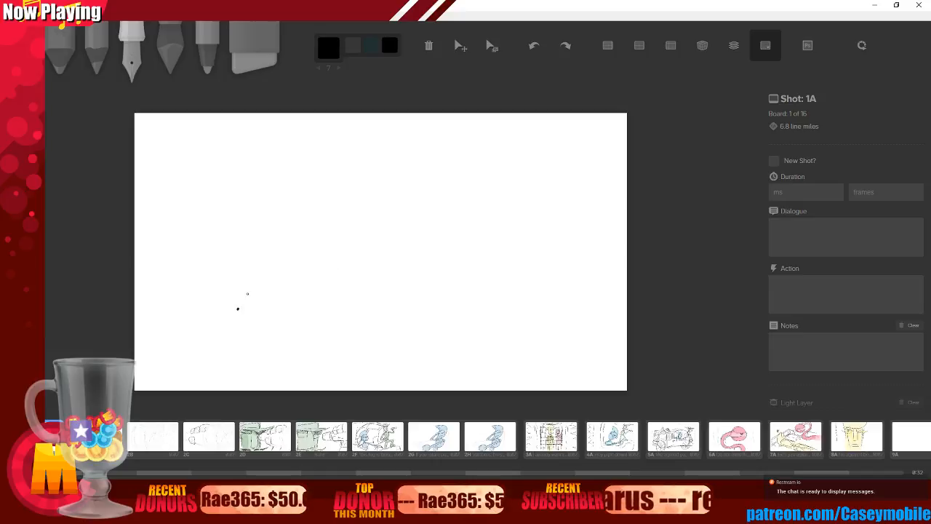
left_click_drag(237, 309, 397, 233)
left_click_drag(418, 270, 466, 230)
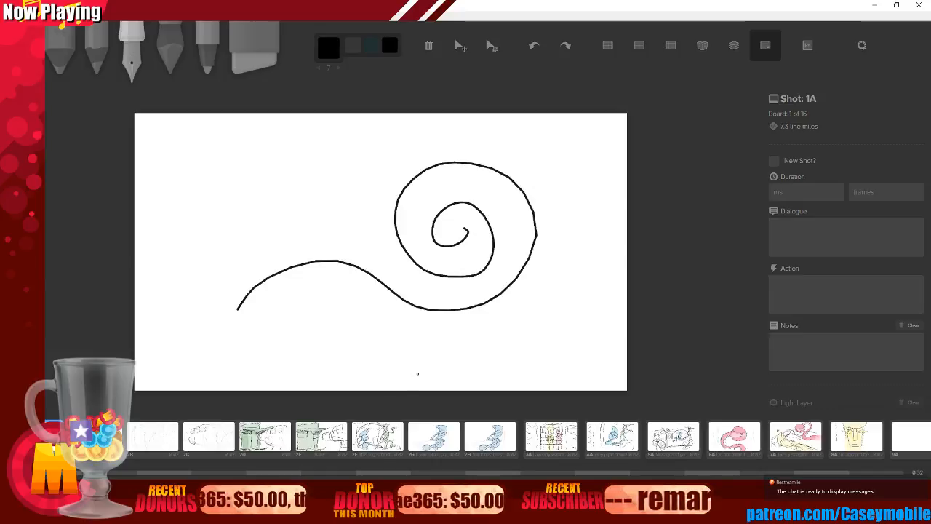
key("ctrl+z")
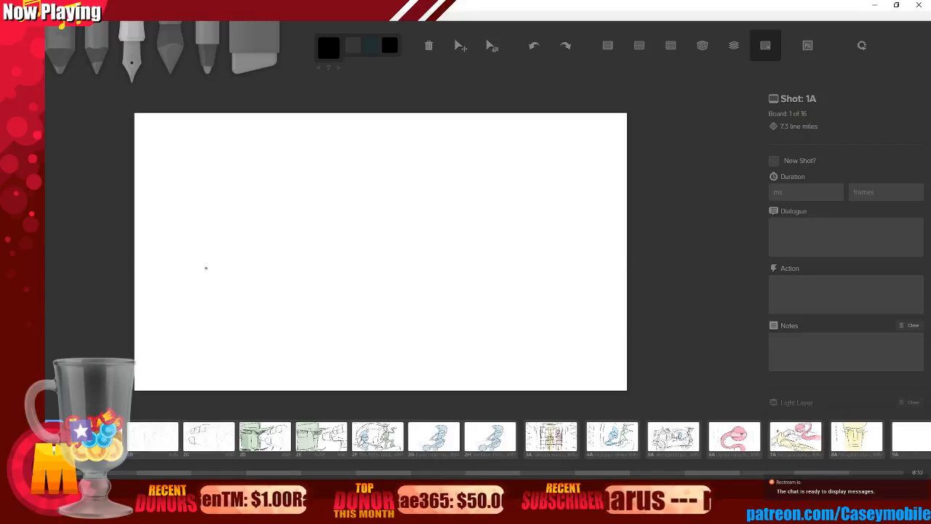
Check the sketch in shot 2A, return to the blank shot 1A board and switch to the pencil.
key("Right")
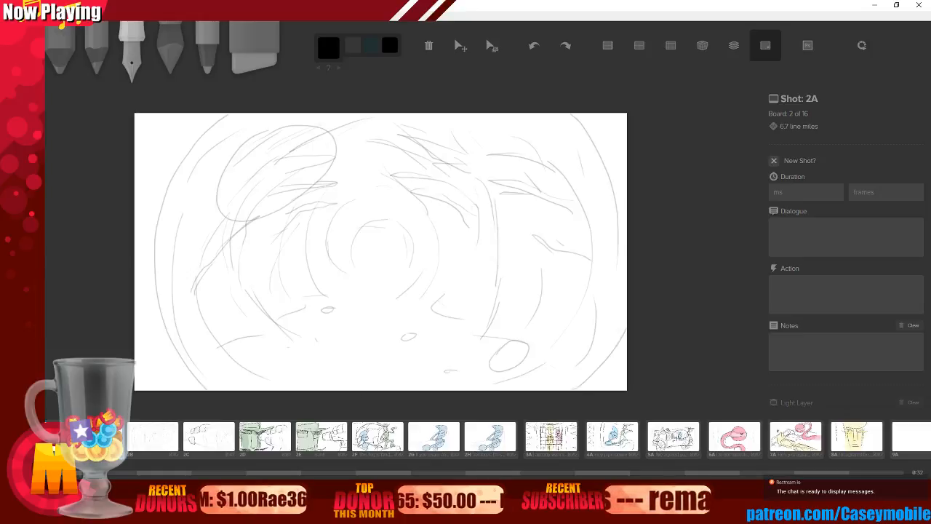
key("Right")
key("Right")
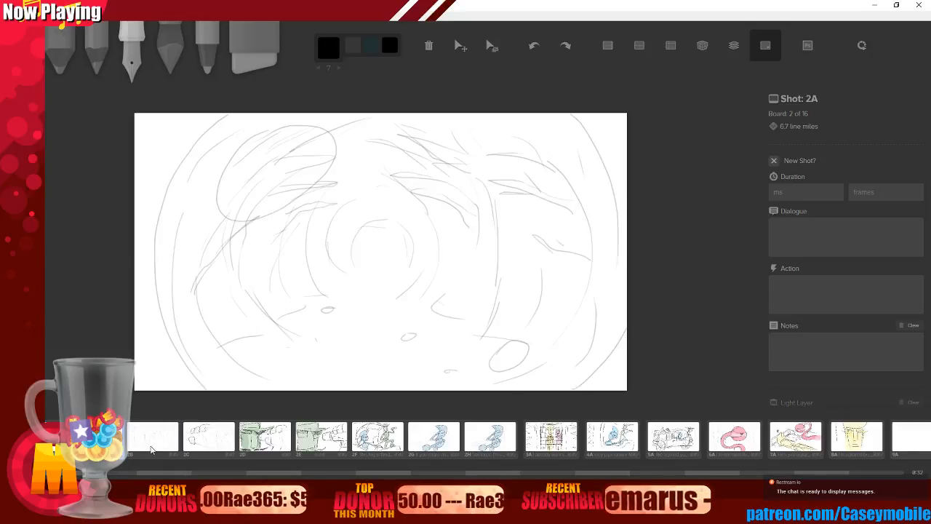
key("Left")
key("Left")
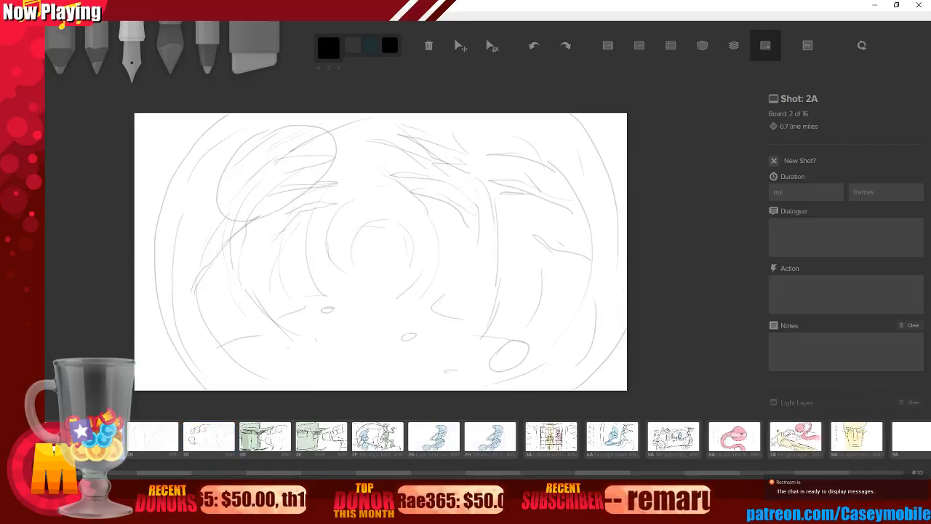
key("Left")
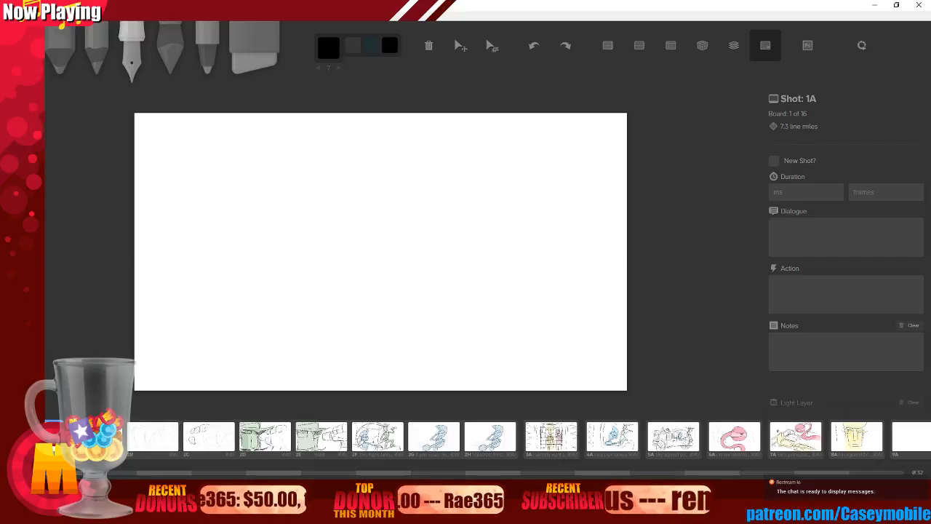
key("2")
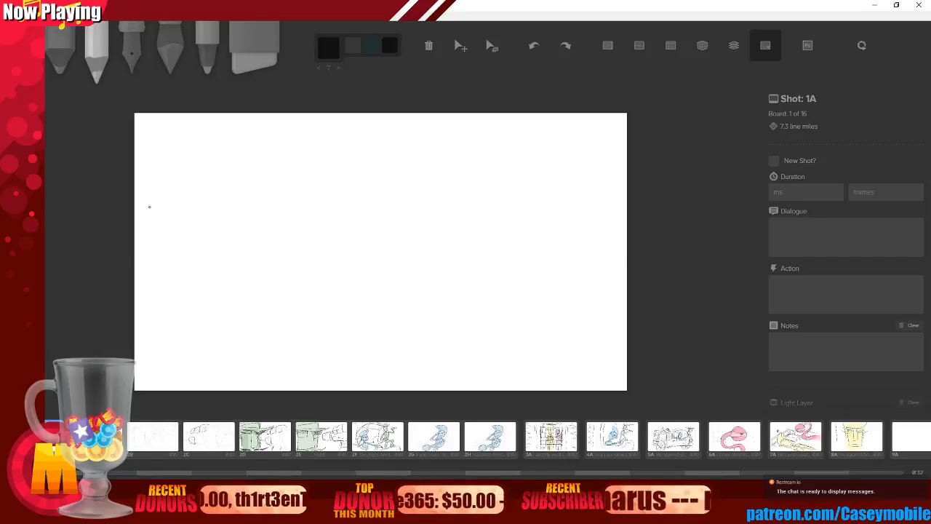
mouse_move(142, 205)
left_mouse_down()
mouse_move(200, 171)
mouse_move(221, 204)
mouse_move(243, 189)
mouse_move(310, 187)
mouse_move(345, 206)
left_mouse_up()
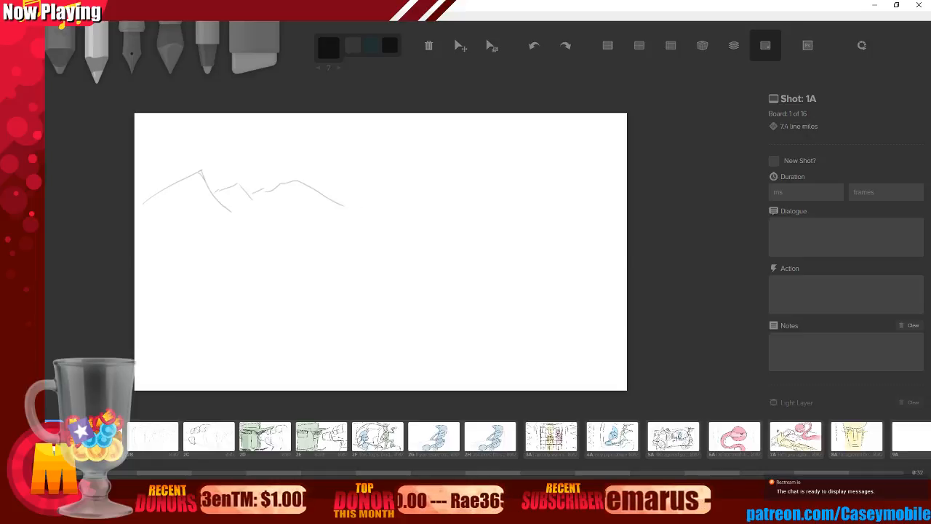
key("ctrl+z")
key("ctrl+z")
key("ctrl+z")
key("ctrl+z")
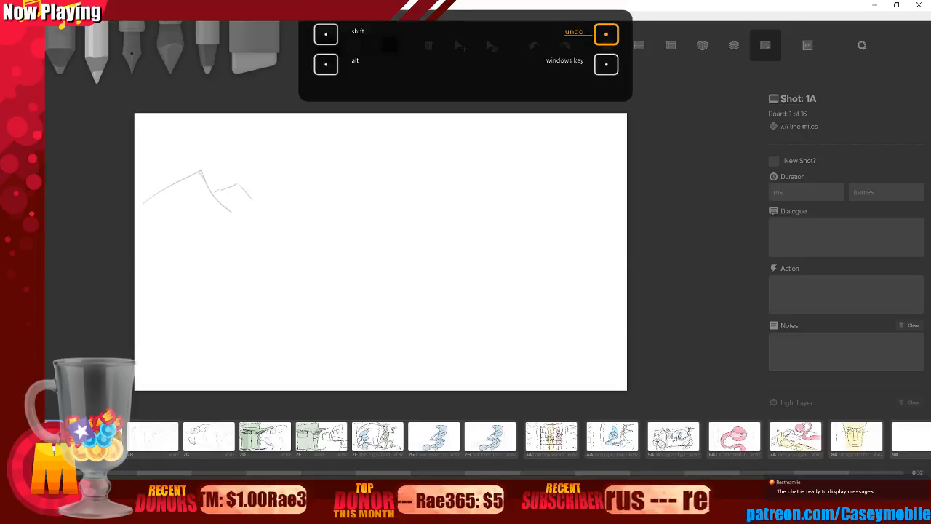
key("ctrl+z")
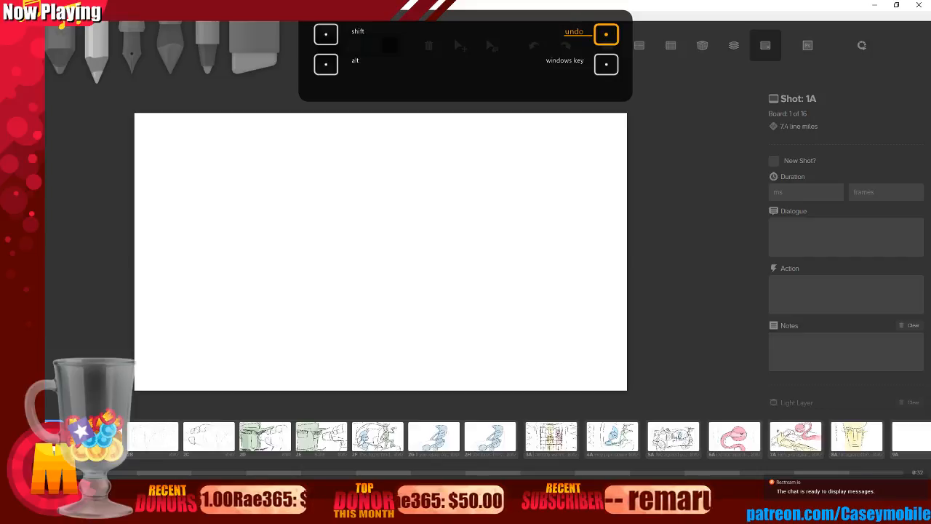
Show the rule-of-thirds guide and sketch a range of mountain peaks across the middle band of shot 1A.
left_click(671, 46)
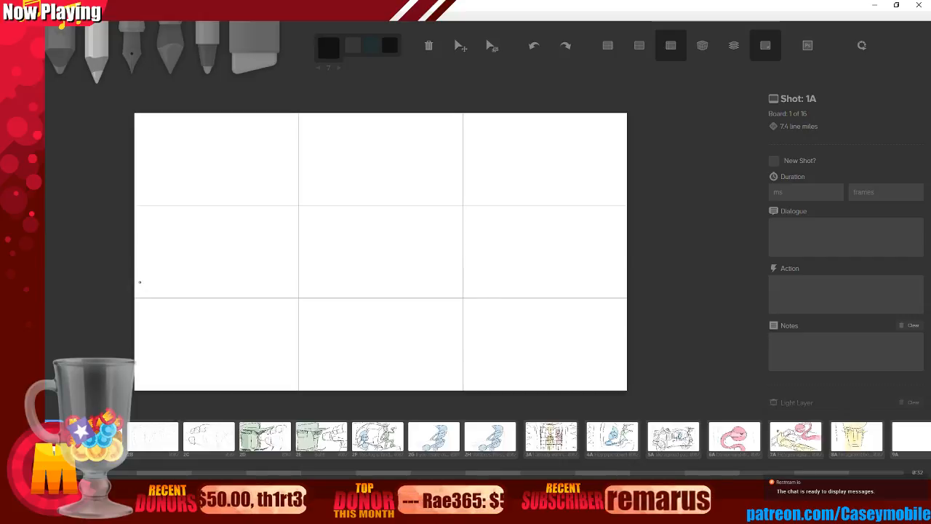
mouse_move(140, 282)
left_mouse_down()
mouse_move(206, 224)
mouse_move(280, 277)
left_mouse_up()
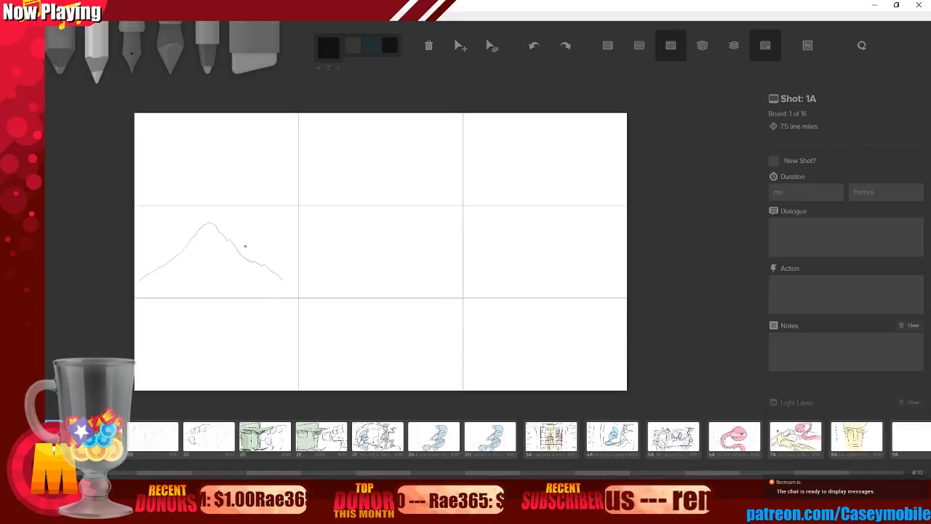
mouse_move(263, 260)
left_mouse_down()
mouse_move(291, 243)
mouse_move(328, 243)
mouse_move(369, 272)
left_mouse_up()
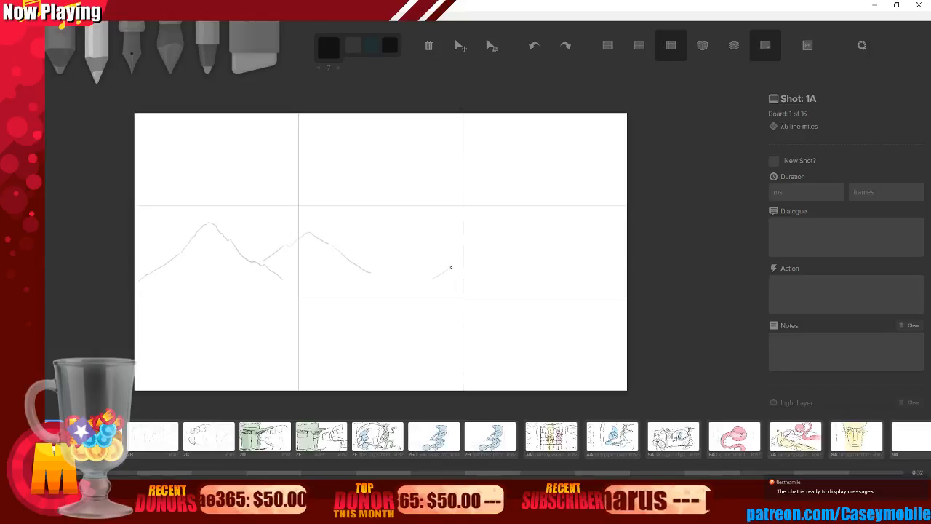
mouse_move(451, 268)
left_mouse_down()
mouse_move(487, 234)
mouse_move(537, 249)
mouse_move(566, 236)
mouse_move(616, 262)
left_mouse_up()
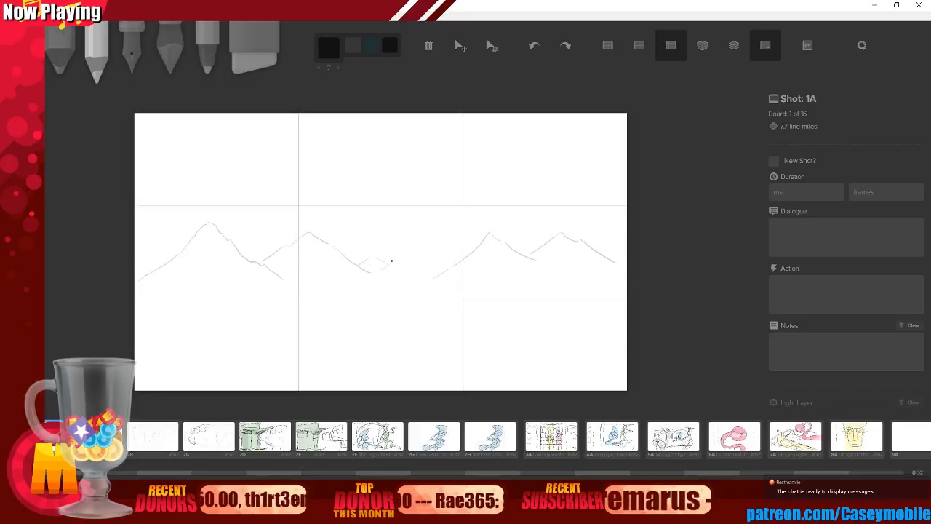
left_click_drag(391, 260, 457, 249)
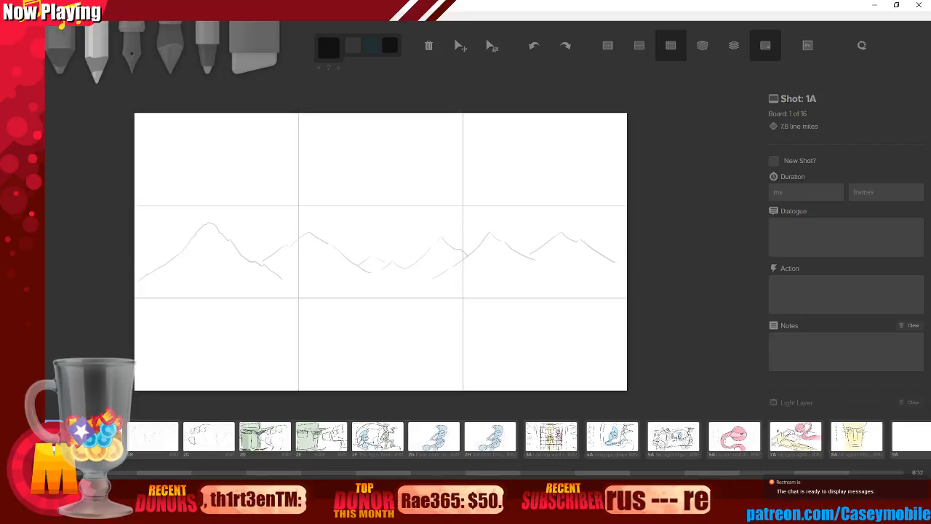
Sketch low, uneven foothill lines along the base of the mountain range across the full width of the board.
mouse_move(137, 261)
left_mouse_down()
mouse_move(162, 257)
mouse_move(150, 281)
mouse_move(194, 271)
mouse_move(283, 276)
left_mouse_up()
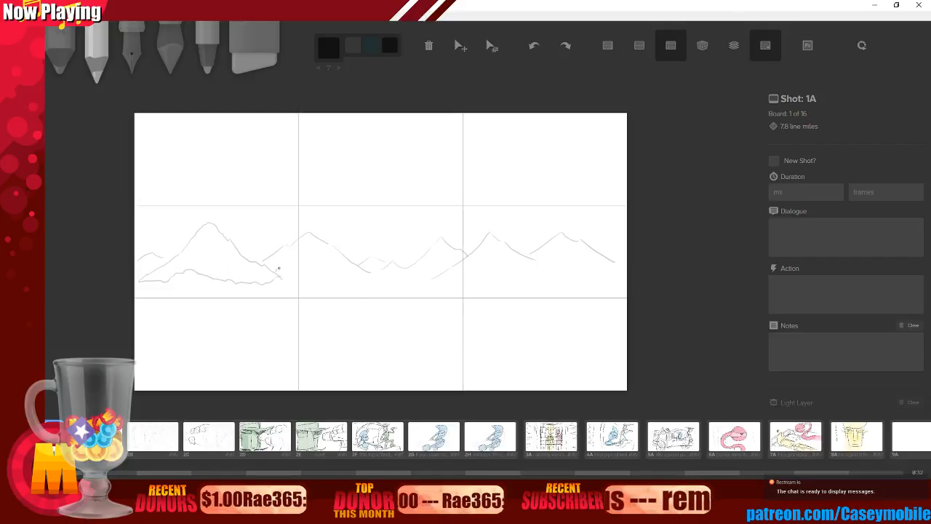
mouse_move(278, 269)
left_mouse_down()
mouse_move(295, 261)
mouse_move(378, 277)
mouse_move(459, 267)
left_mouse_up()
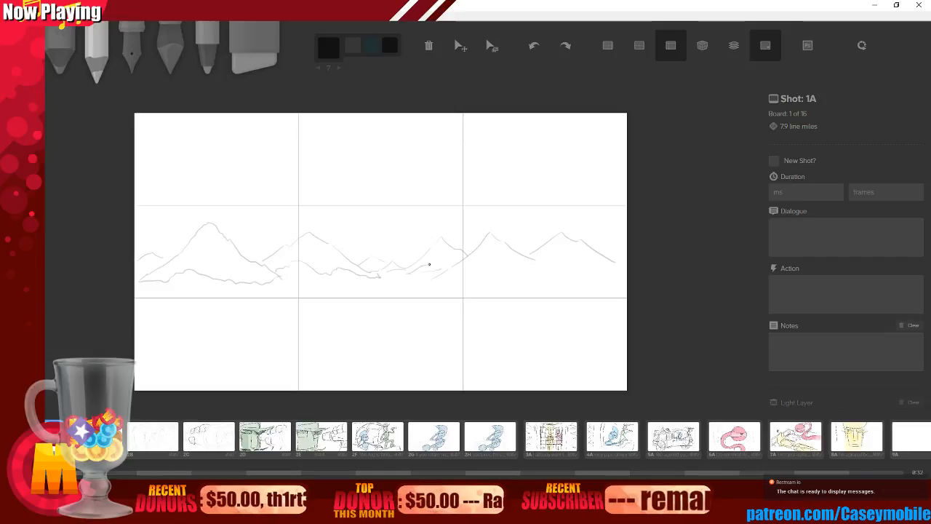
mouse_move(428, 264)
left_mouse_down()
mouse_move(439, 284)
mouse_move(483, 267)
mouse_move(488, 277)
mouse_move(577, 271)
mouse_move(552, 267)
mouse_move(568, 280)
mouse_move(556, 269)
mouse_move(577, 277)
mouse_move(580, 261)
mouse_move(625, 268)
left_mouse_up()
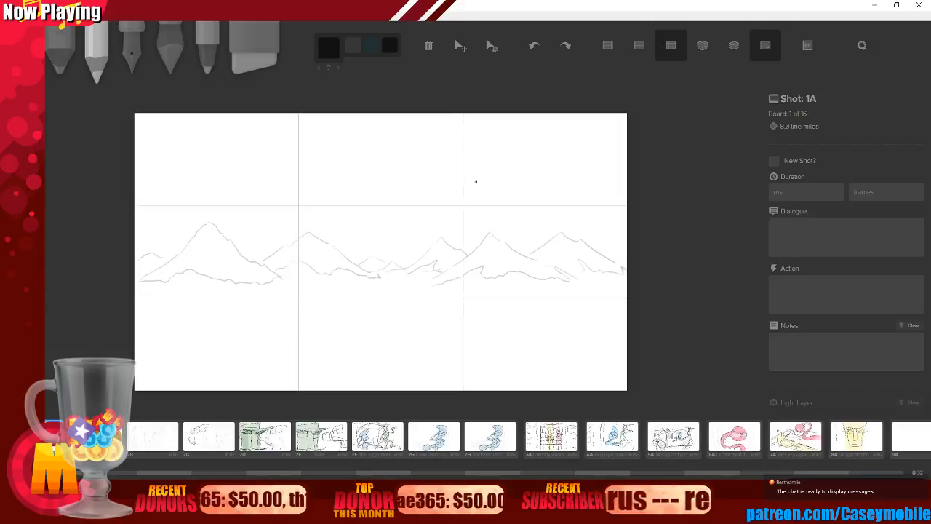
Sketch a large round sun above the mountains right of centre, with a few loose streaks beside it.
mouse_move(475, 160)
left_mouse_down()
mouse_move(486, 206)
mouse_move(520, 163)
mouse_move(484, 136)
mouse_move(458, 146)
mouse_move(501, 194)
mouse_move(502, 133)
left_mouse_up()
key("ctrl+z")
left_click_drag(380, 181, 429, 170)
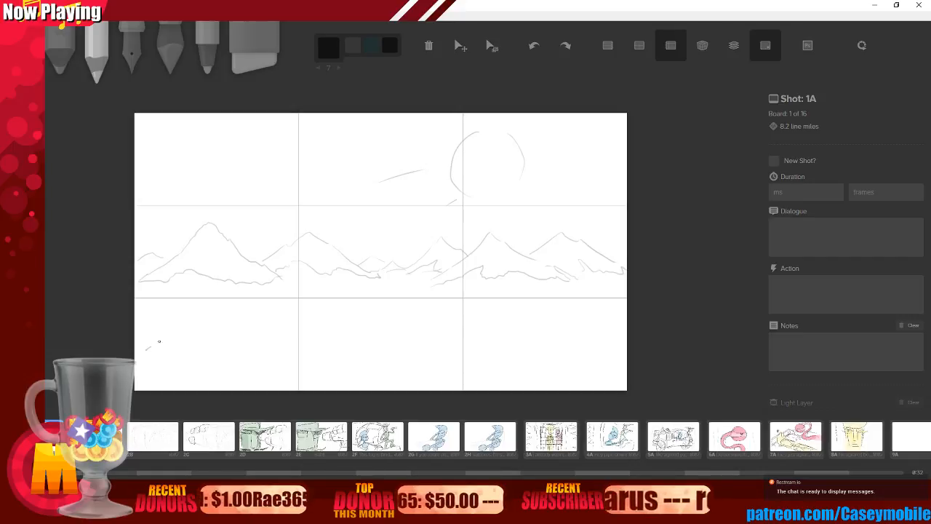
mouse_move(159, 341)
left_mouse_down()
mouse_move(196, 326)
mouse_move(222, 336)
left_mouse_up()
left_click_drag(141, 352, 186, 355)
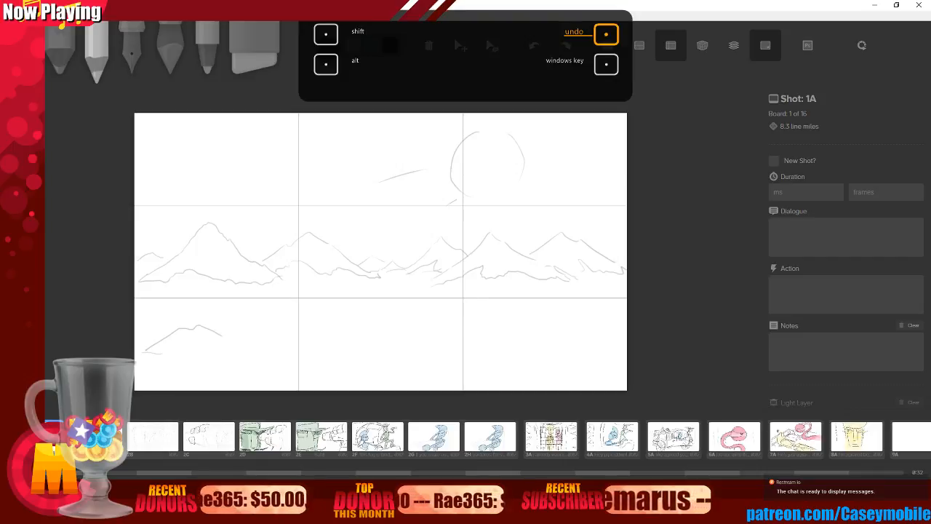
key("ctrl+z")
key("ctrl+z")
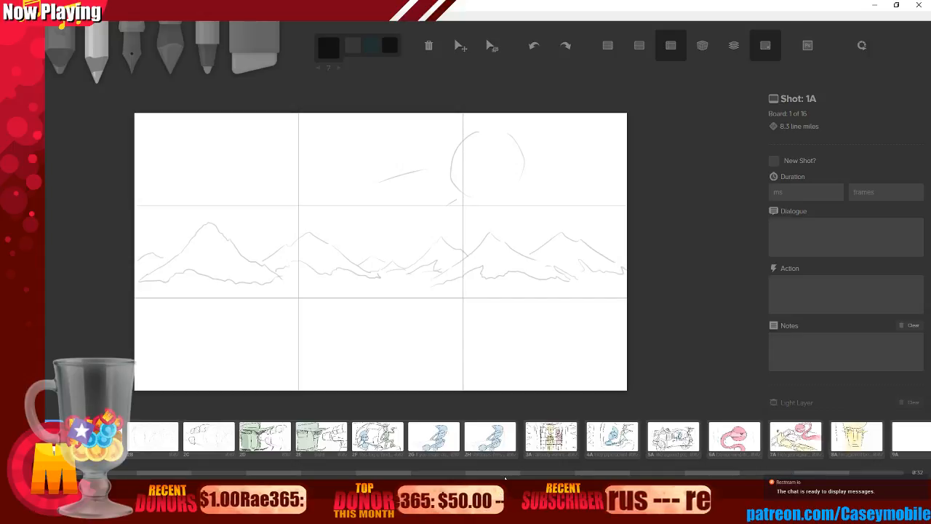
Duplicate the shot 1A board and move the copy's drawing up by about a quarter of the frame height.
key("d")
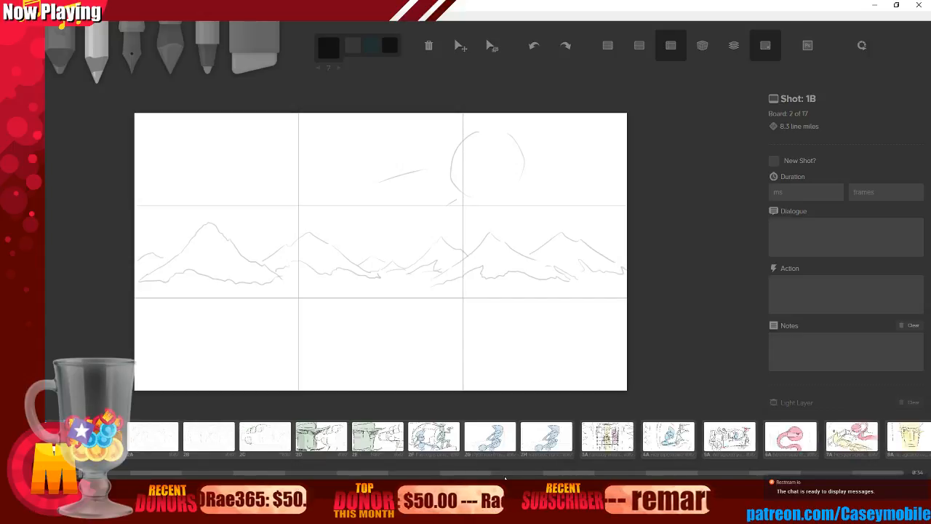
left_click(461, 45)
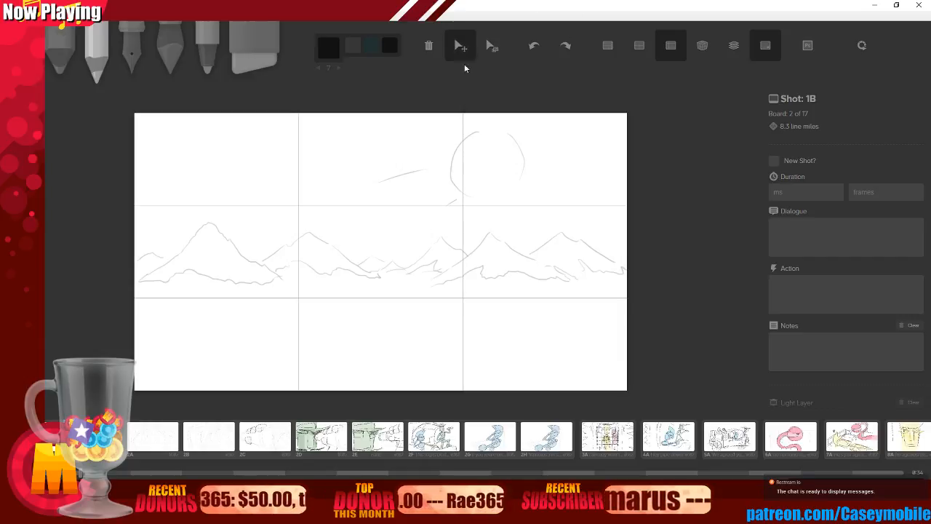
left_click_drag(376, 268, 372, 196)
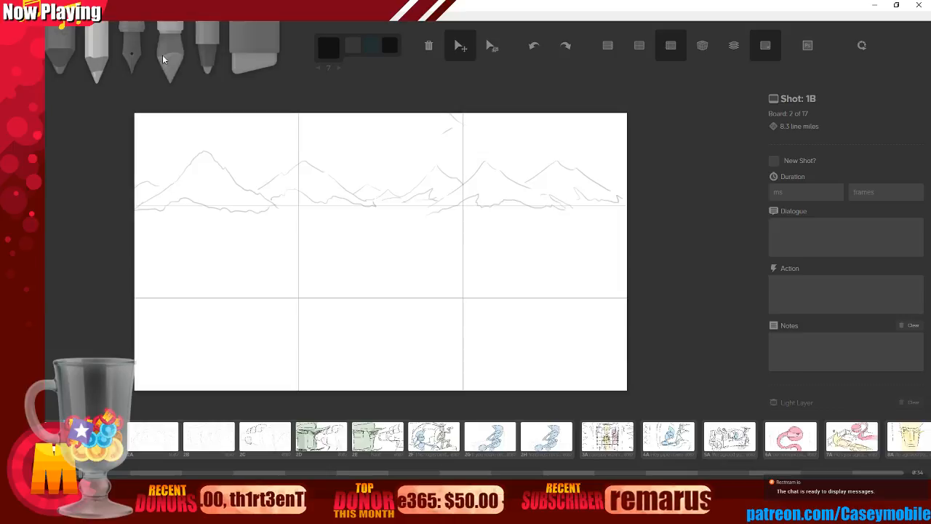
left_click(61, 55)
left_click(102, 64)
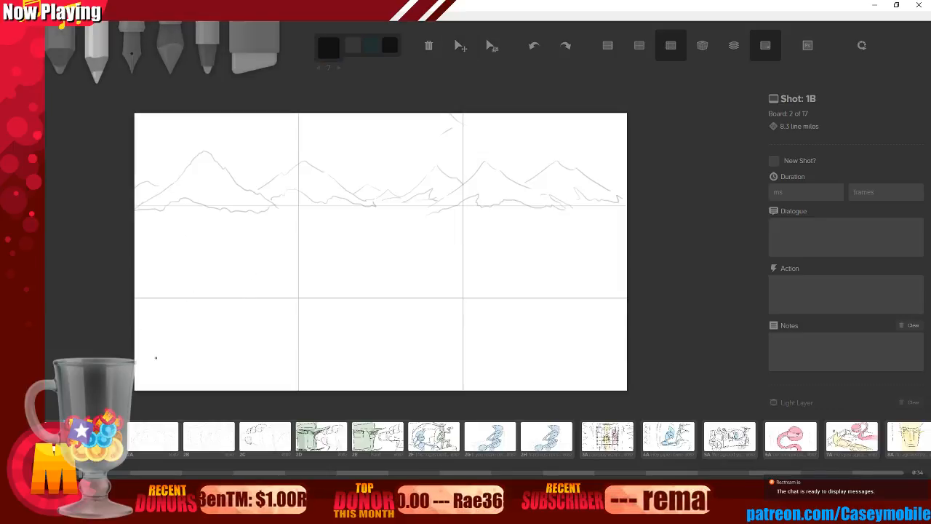
mouse_move(175, 337)
left_mouse_down()
mouse_move(217, 321)
mouse_move(239, 275)
mouse_move(262, 320)
left_mouse_up()
key("ctrl+z")
key("ctrl+z")
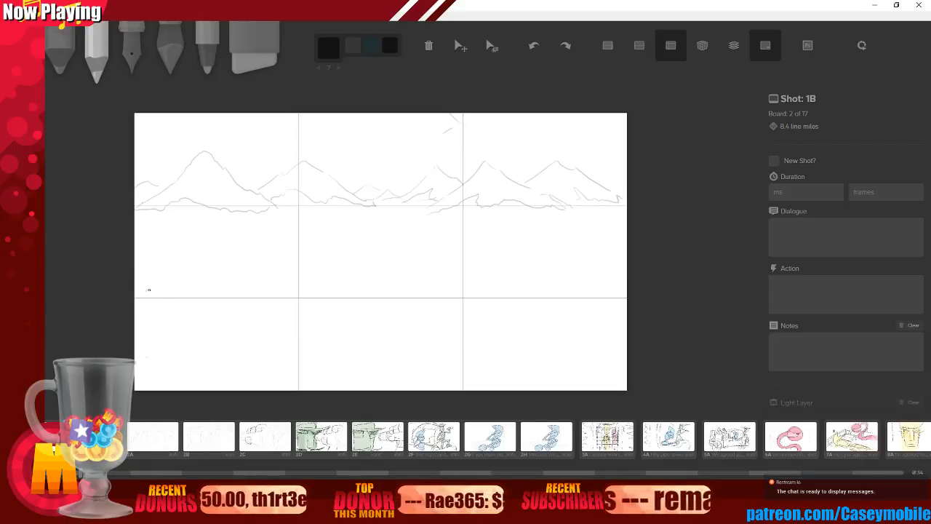
With the pencil, sketch a row of rounded, cloud-like mounds below the mountains in shot 1B, plus small marks above them.
mouse_move(149, 290)
left_mouse_down()
mouse_move(197, 270)
mouse_move(258, 279)
mouse_move(295, 324)
mouse_move(367, 317)
left_mouse_up()
mouse_move(278, 295)
left_mouse_down()
mouse_move(328, 262)
mouse_move(400, 302)
mouse_move(439, 300)
mouse_move(514, 251)
mouse_move(560, 292)
mouse_move(590, 294)
mouse_move(597, 264)
mouse_move(619, 265)
left_mouse_up()
mouse_move(373, 280)
left_mouse_down()
mouse_move(423, 249)
mouse_move(459, 281)
left_mouse_up()
left_click_drag(232, 240, 249, 238)
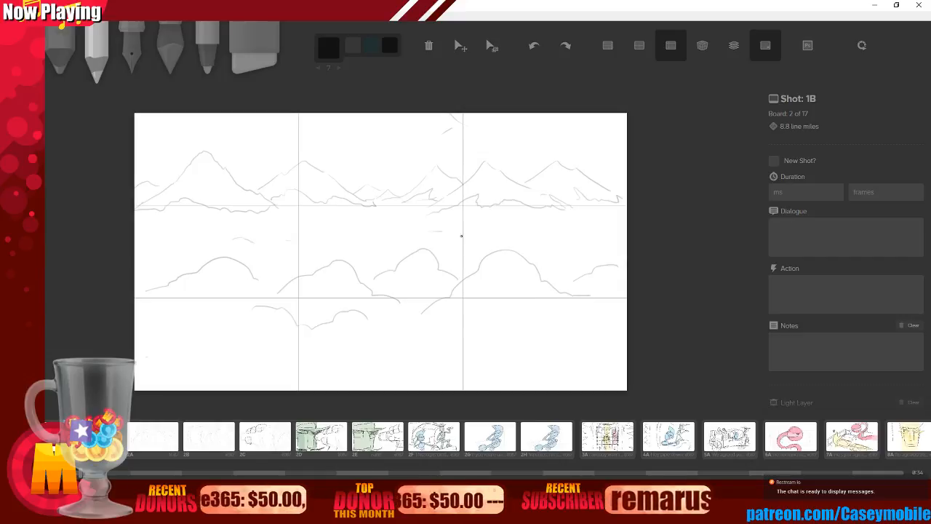
Sketch larger, billowing foreground contours across the lower third of shot 1B, rising on both sides.
mouse_move(140, 307)
left_mouse_down()
mouse_move(206, 319)
mouse_move(235, 363)
mouse_move(275, 337)
mouse_move(292, 363)
mouse_move(337, 347)
mouse_move(399, 381)
left_mouse_up()
mouse_move(281, 345)
left_mouse_down()
mouse_move(294, 337)
mouse_move(299, 363)
left_mouse_up()
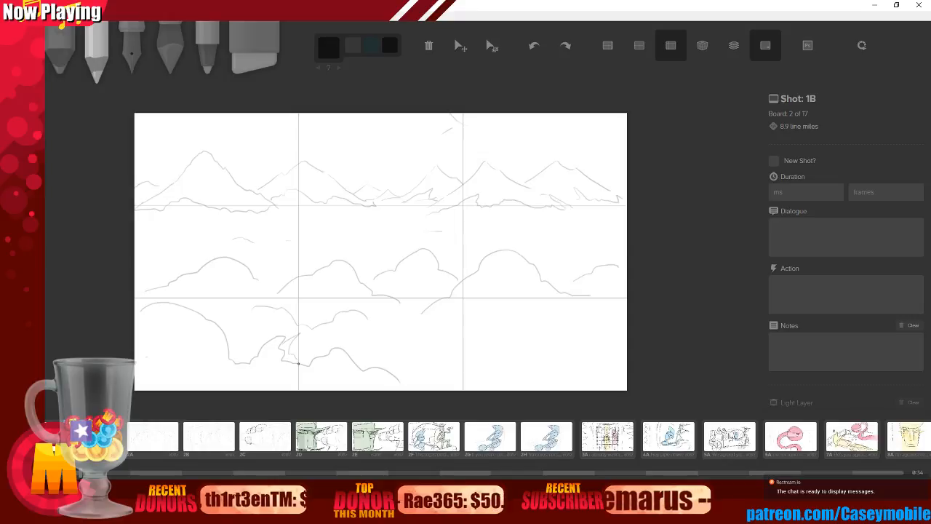
left_click_drag(375, 366, 397, 349)
mouse_move(458, 377)
left_mouse_down()
mouse_move(482, 358)
mouse_move(507, 309)
mouse_move(538, 337)
mouse_move(562, 342)
mouse_move(612, 285)
left_mouse_up()
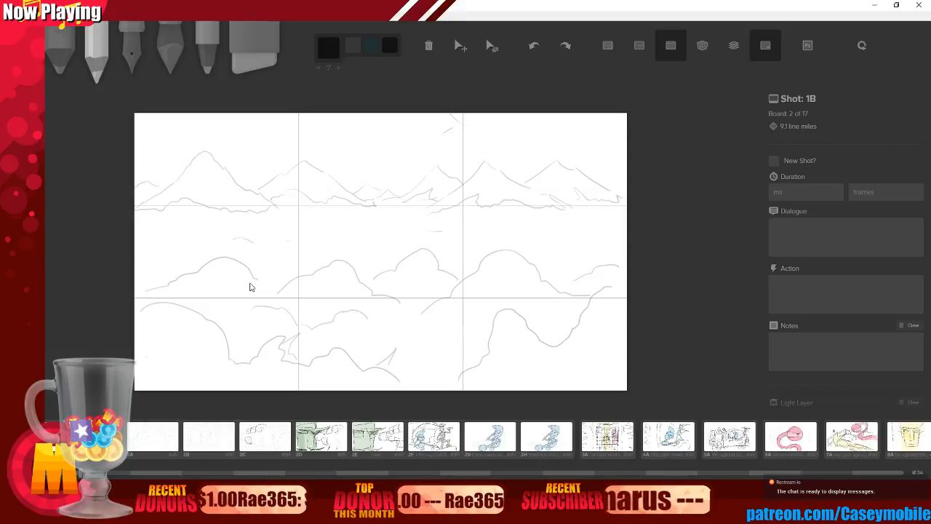
Duplicate the shot 1B board and move the copy's drawing up by about half of the frame height.
key("d")
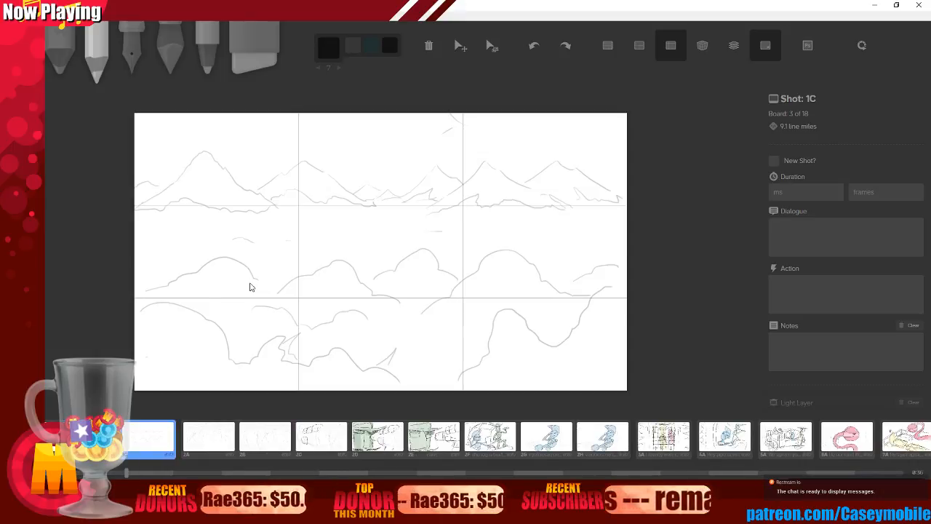
left_click(459, 45)
left_click_drag(361, 344, 359, 203)
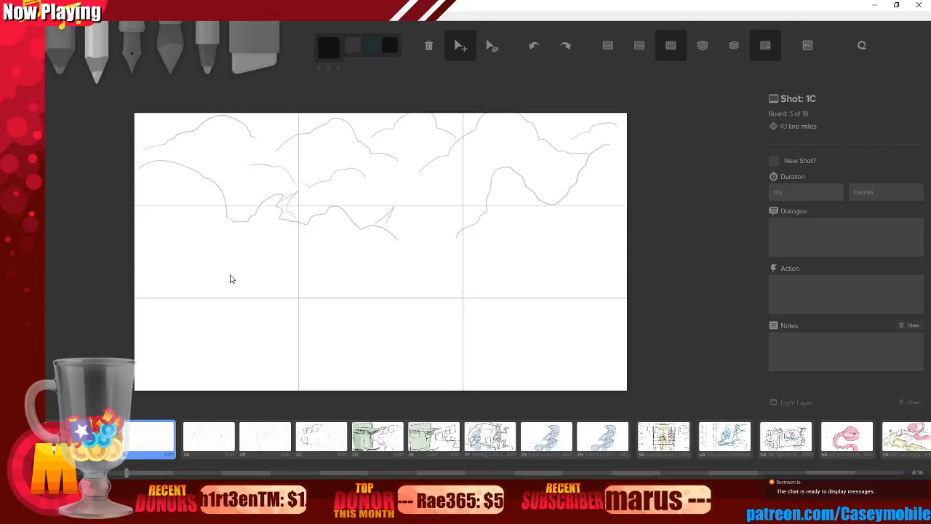
key("Escape")
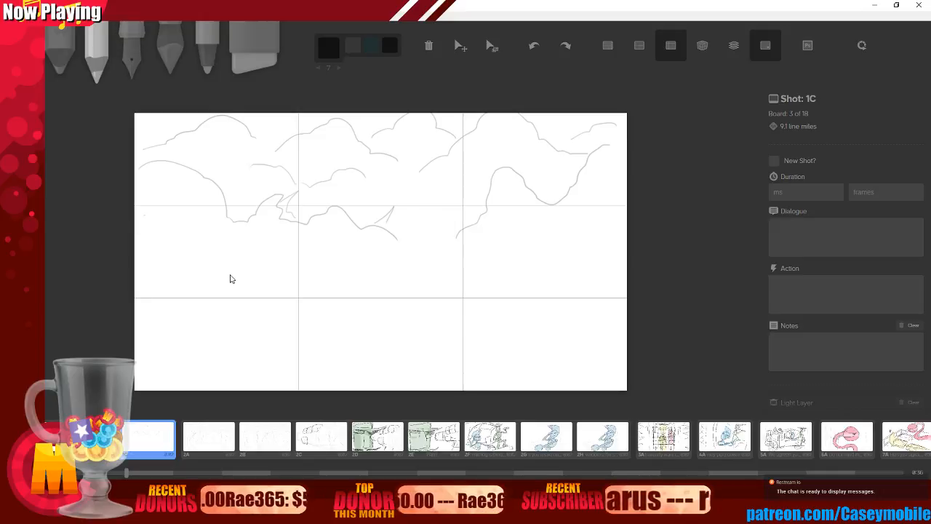
key("6")
key("1")
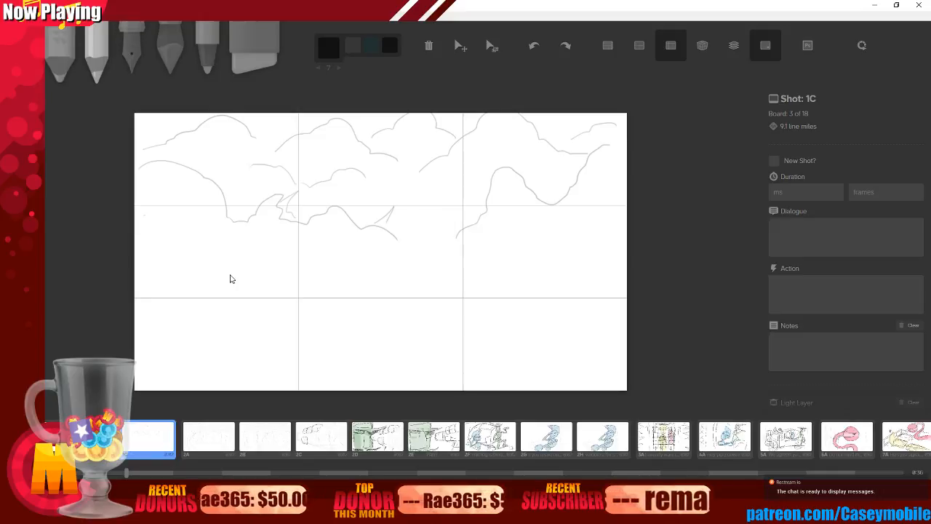
left_click_drag(168, 235, 230, 278)
key("ctrl+z")
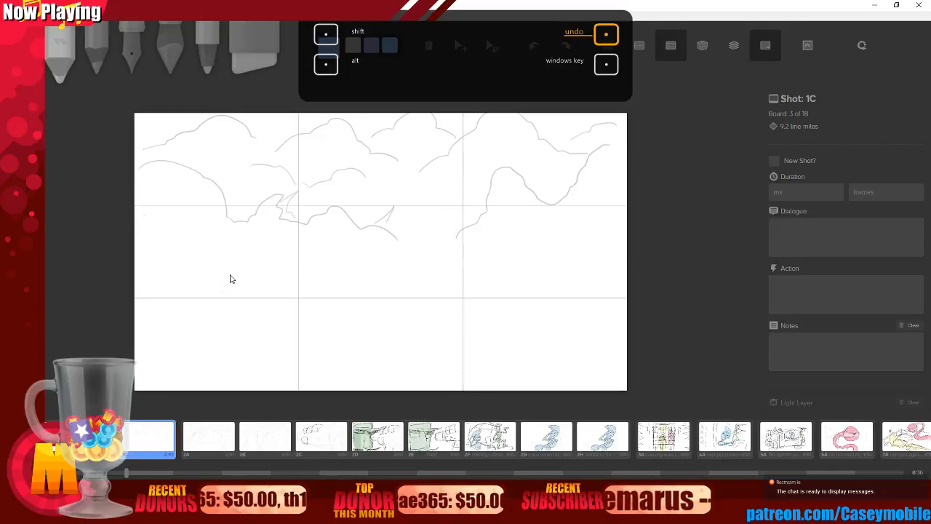
key("2")
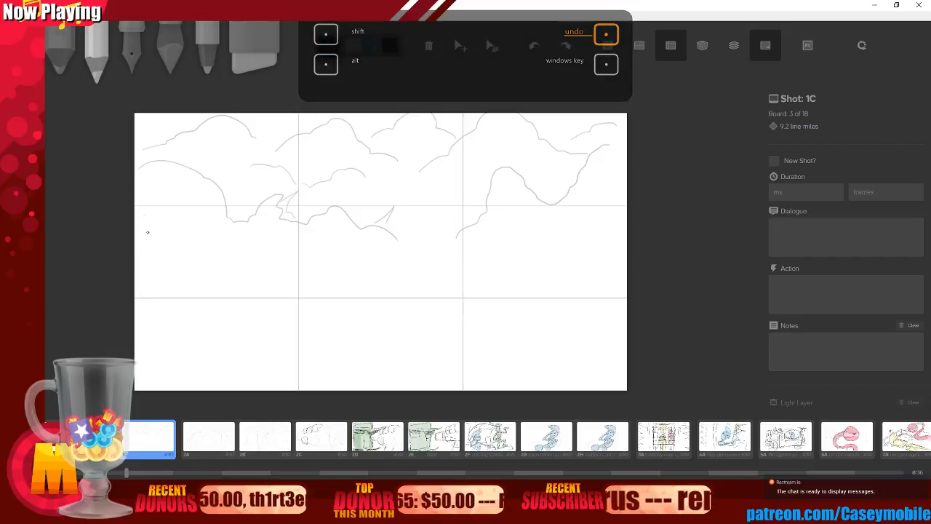
mouse_move(135, 220)
left_mouse_down()
mouse_move(181, 204)
mouse_move(158, 243)
mouse_move(182, 252)
mouse_move(155, 285)
mouse_move(197, 278)
left_mouse_up()
key("ctrl+z")
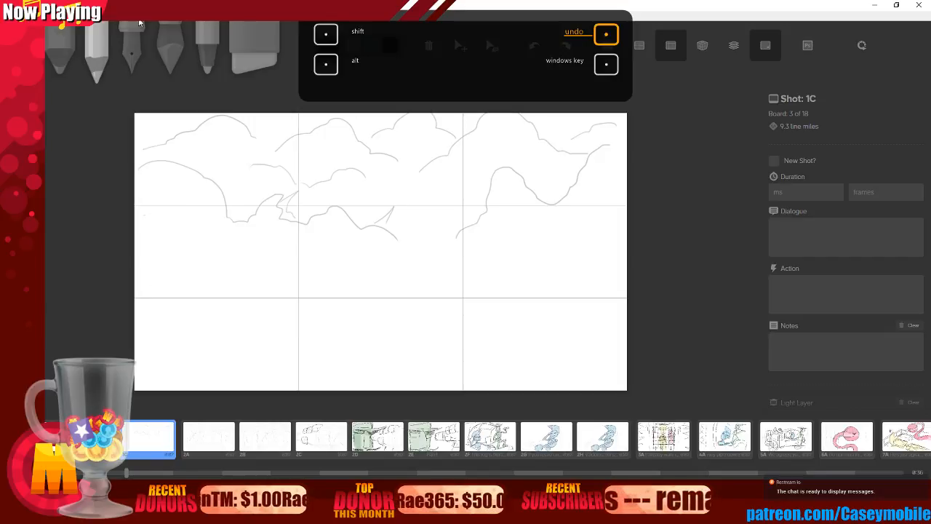
mouse_move(153, 321)
left_mouse_down()
mouse_move(218, 312)
mouse_move(244, 348)
mouse_move(182, 368)
left_mouse_up()
key("ctrl+z")
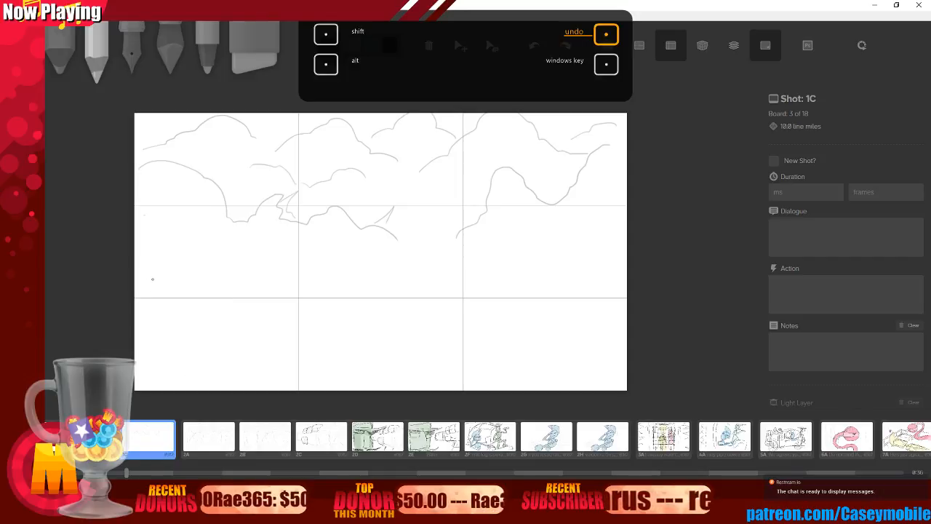
mouse_move(154, 331)
left_mouse_down()
mouse_move(227, 306)
mouse_move(258, 356)
mouse_move(207, 379)
left_mouse_up()
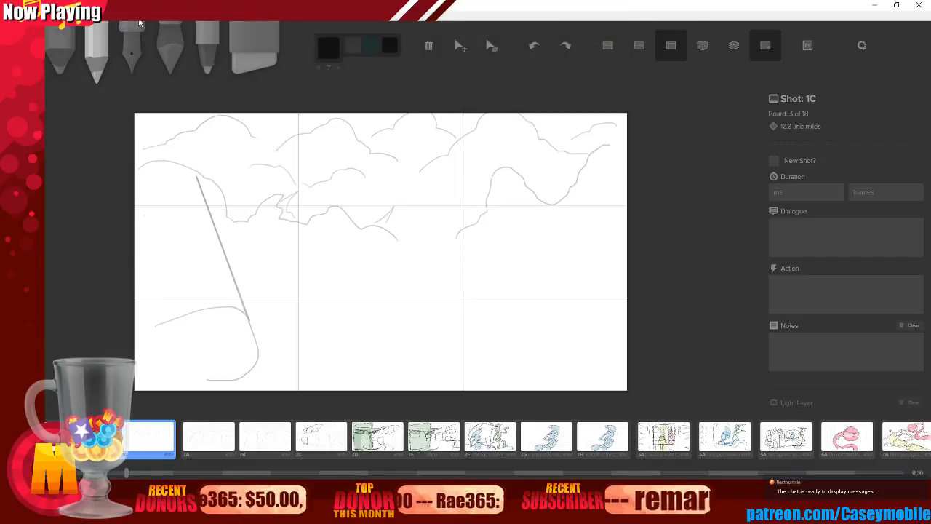
key("ctrl+z")
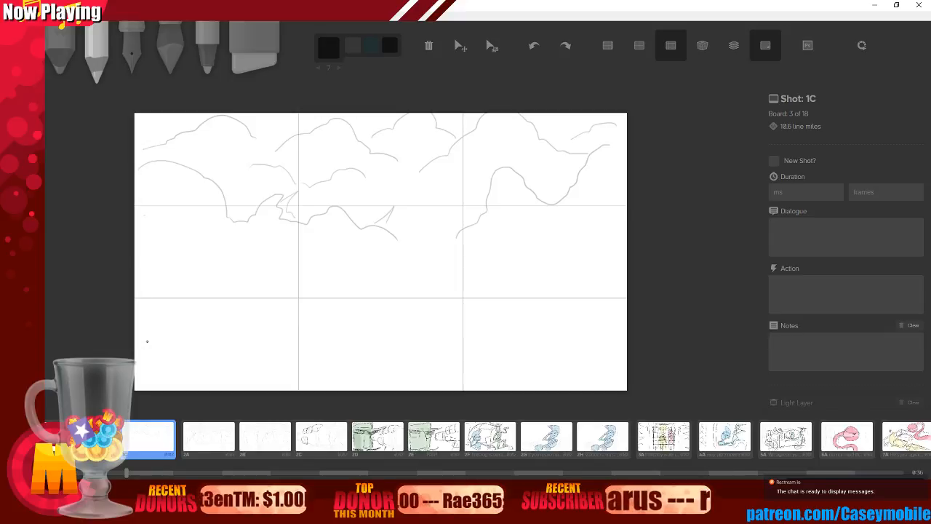
mouse_move(144, 319)
left_mouse_down()
mouse_move(203, 281)
mouse_move(184, 314)
mouse_move(158, 328)
mouse_move(146, 320)
mouse_move(181, 322)
mouse_move(225, 304)
mouse_move(335, 334)
mouse_move(344, 361)
mouse_move(289, 334)
mouse_move(242, 360)
mouse_move(164, 347)
left_mouse_up()
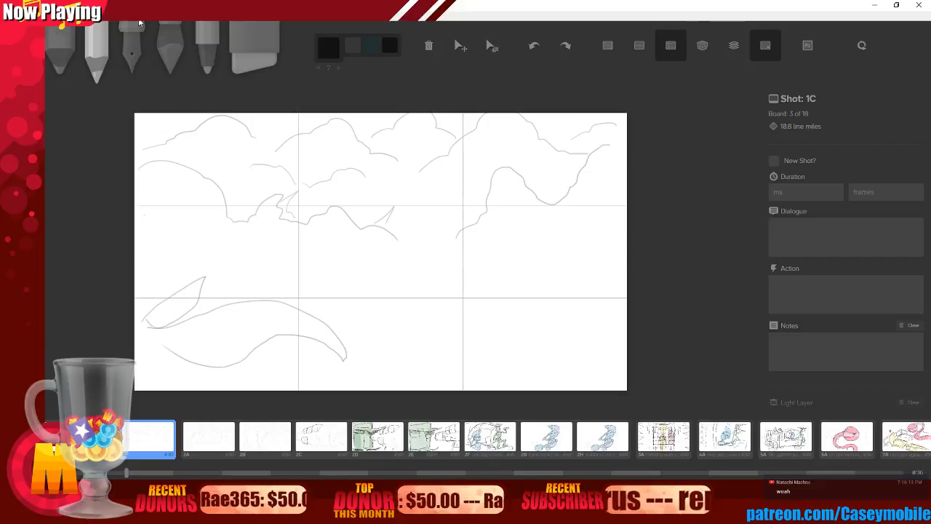
key("ctrl+z")
key("ctrl+z")
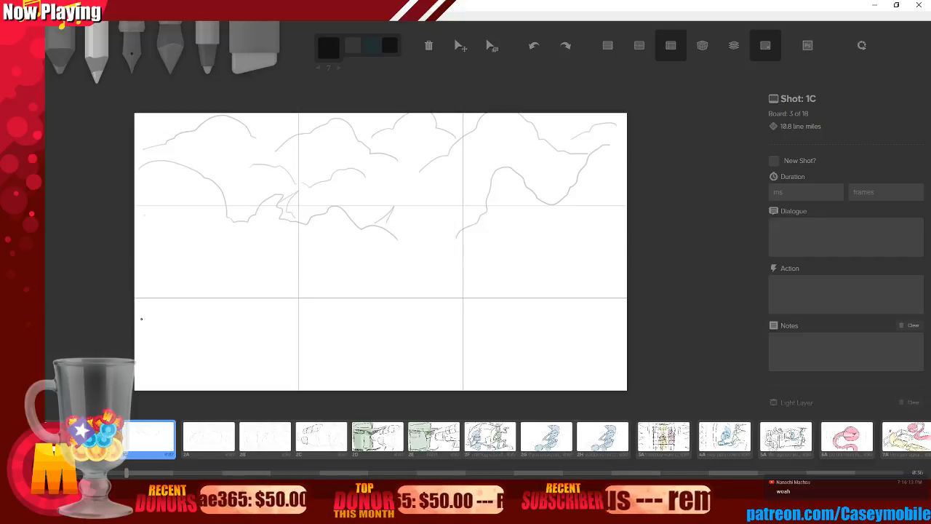
mouse_move(142, 292)
left_mouse_down()
mouse_move(142, 261)
mouse_move(164, 288)
mouse_move(155, 340)
left_mouse_up()
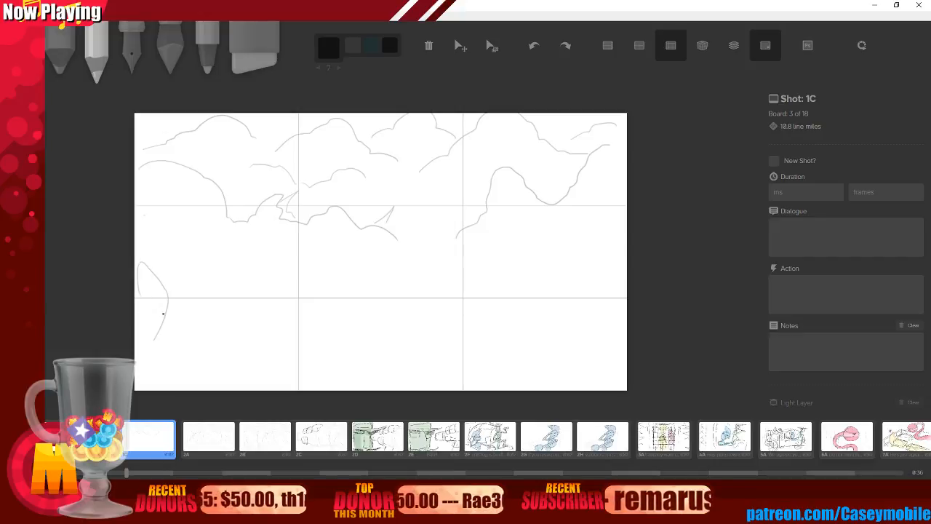
mouse_move(163, 259)
left_mouse_down()
mouse_move(191, 283)
mouse_move(176, 336)
left_mouse_up()
key("ctrl+z")
key("ctrl+z")
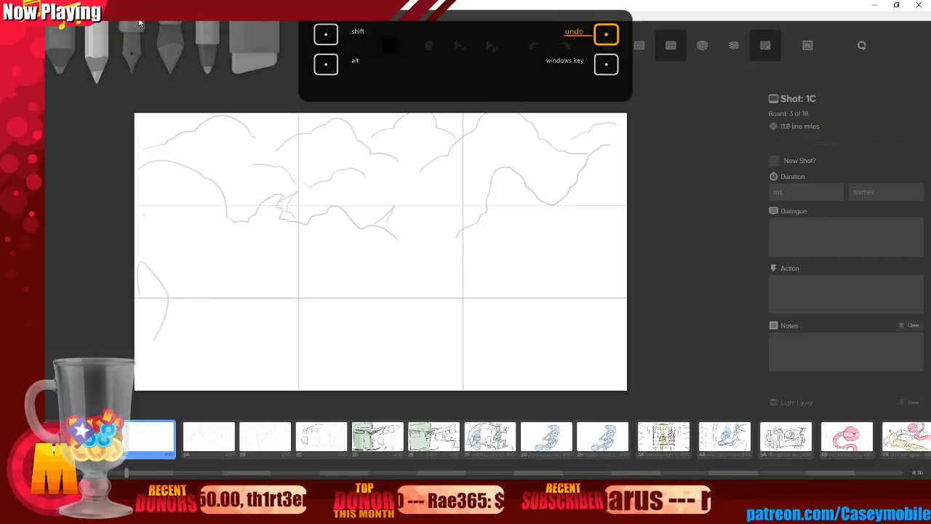
left_click(140, 23)
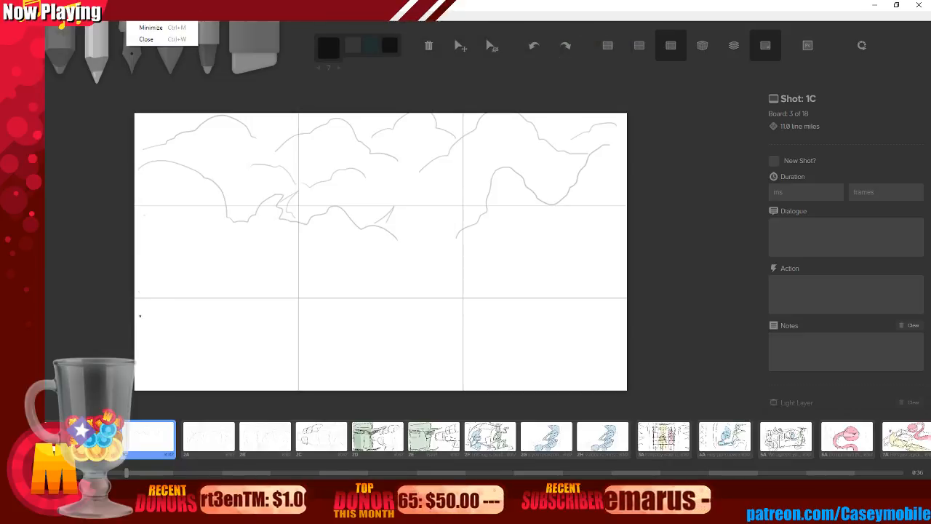
left_click(140, 316)
With the pencil, sketch jagged foliage outlines and an arching pointed leaf in the lower-left area of shot 1C.
mouse_move(142, 319)
left_mouse_down()
mouse_move(214, 322)
mouse_move(241, 336)
mouse_move(248, 368)
left_mouse_up()
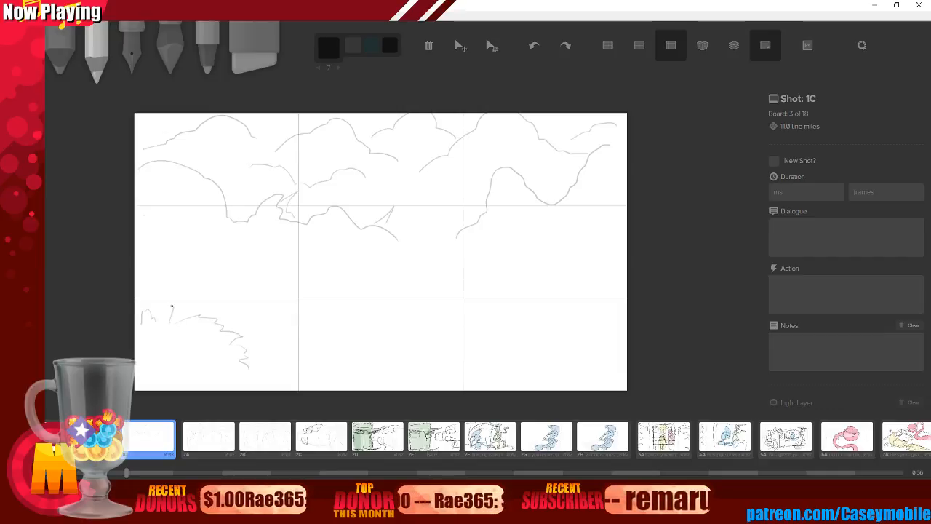
mouse_move(181, 295)
left_mouse_down()
mouse_move(227, 282)
mouse_move(273, 327)
left_mouse_up()
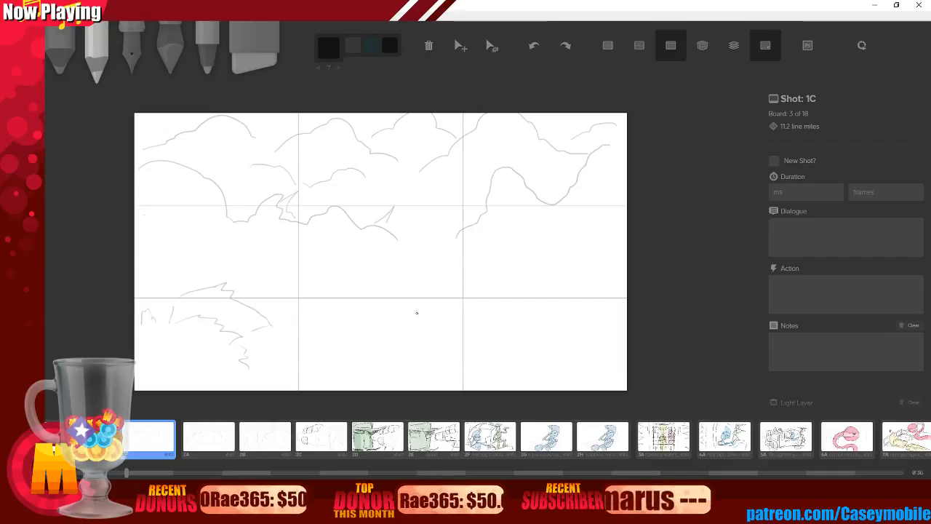
left_click_drag(226, 379, 251, 362)
mouse_move(264, 382)
left_mouse_down()
mouse_move(285, 345)
mouse_move(334, 362)
left_mouse_up()
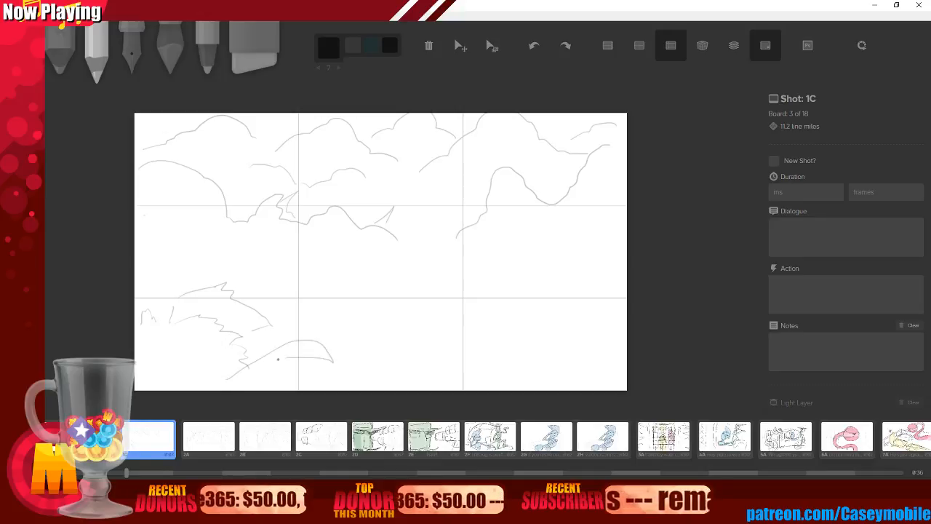
mouse_move(625, 233)
left_mouse_down()
mouse_move(572, 257)
mouse_move(484, 358)
mouse_move(489, 304)
left_mouse_up()
left_click_drag(538, 265, 620, 274)
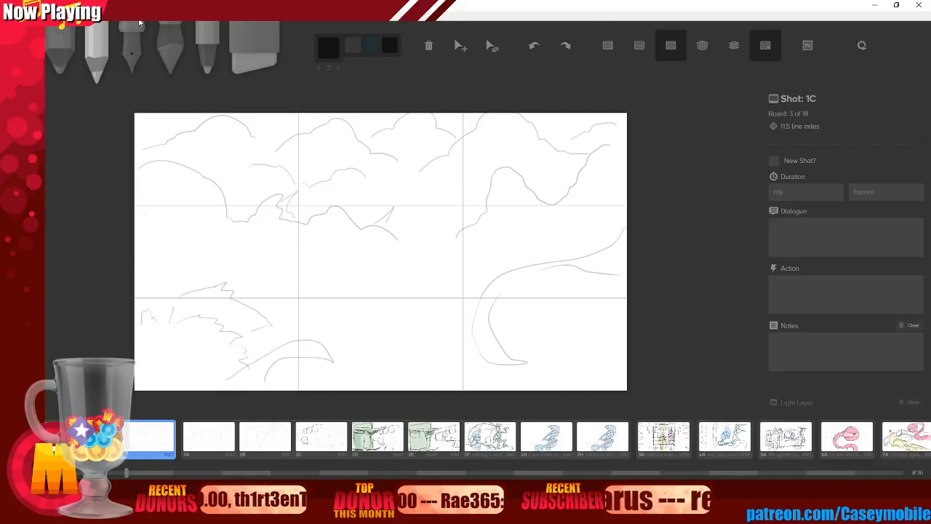
key("ctrl+z")
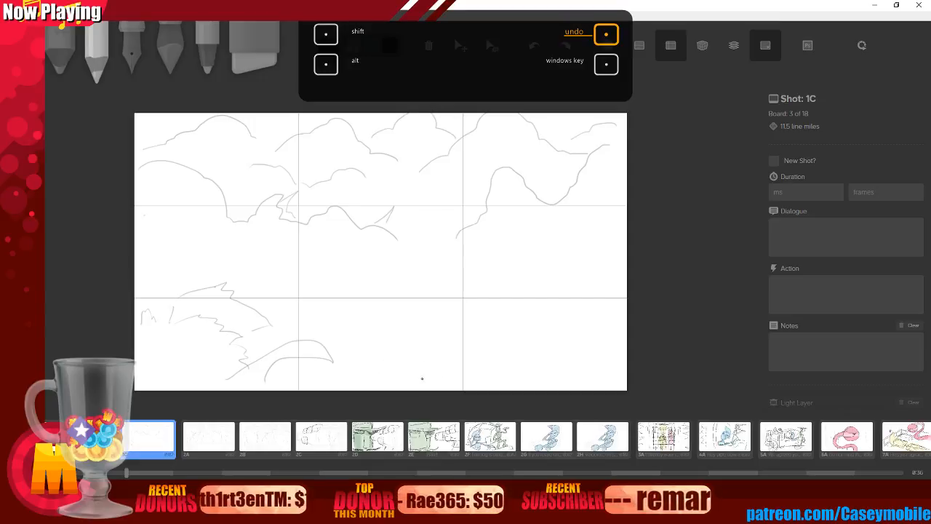
Sketch zigzag grass tufts and pointed leaves right of centre in the lower third of shot 1C.
mouse_move(422, 377)
left_mouse_down()
mouse_move(411, 354)
mouse_move(436, 361)
left_mouse_up()
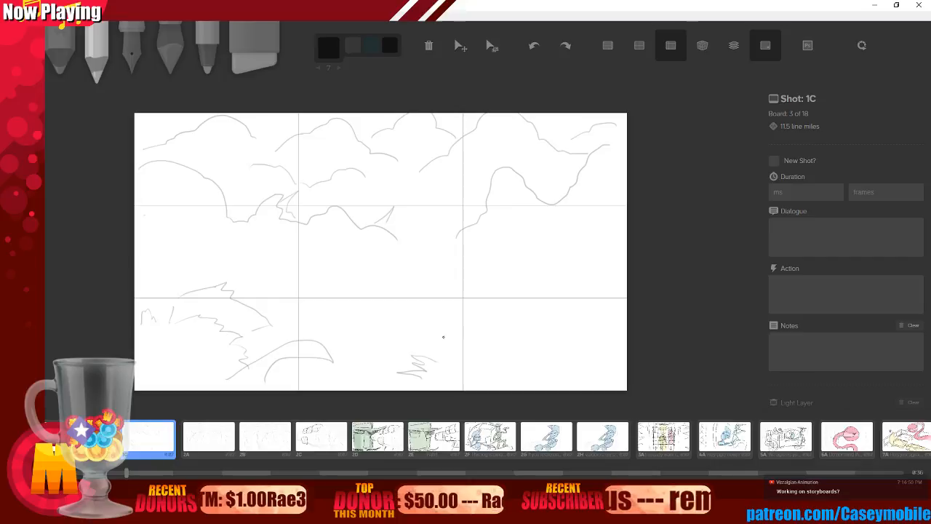
left_click_drag(422, 346, 451, 348)
mouse_move(550, 288)
left_mouse_down()
mouse_move(539, 278)
mouse_move(589, 279)
left_mouse_up()
left_click_drag(436, 335, 500, 314)
mouse_move(394, 337)
left_mouse_down()
mouse_move(427, 319)
mouse_move(443, 288)
left_mouse_up()
left_click_drag(462, 310, 457, 293)
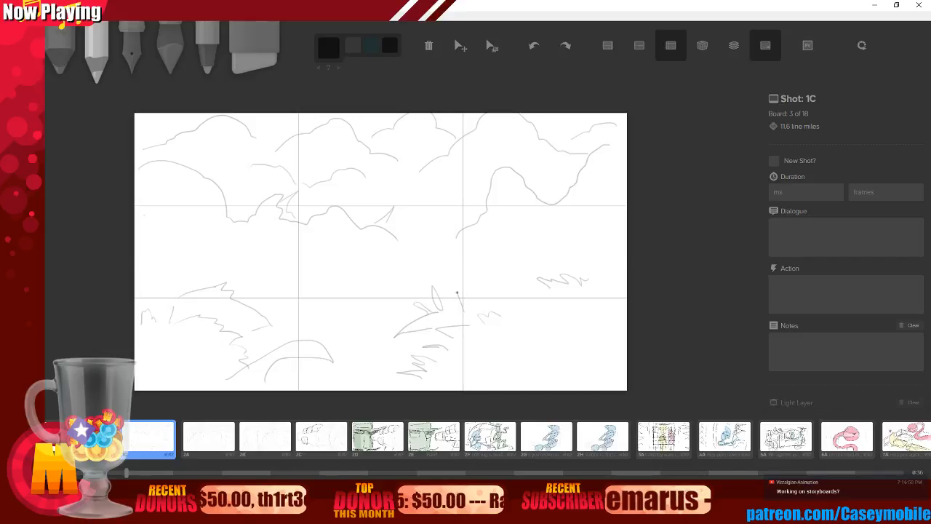
Add a curved leaf, a spiky grass line rising toward the right edge, and small leaf strokes between shot 1C's foliage clusters.
left_click_drag(362, 335, 425, 359)
mouse_move(430, 322)
left_mouse_down()
mouse_move(462, 321)
mouse_move(477, 279)
mouse_move(528, 280)
mouse_move(607, 264)
left_mouse_up()
mouse_move(268, 308)
left_mouse_down()
mouse_move(297, 302)
mouse_move(302, 329)
left_mouse_up()
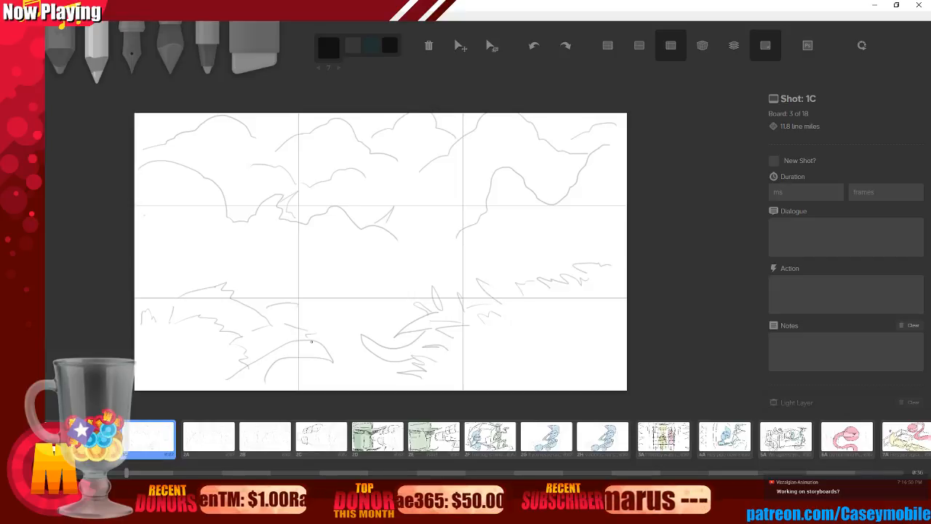
left_click_drag(304, 296, 337, 302)
mouse_move(322, 309)
left_mouse_down()
mouse_move(341, 318)
mouse_move(336, 347)
left_mouse_up()
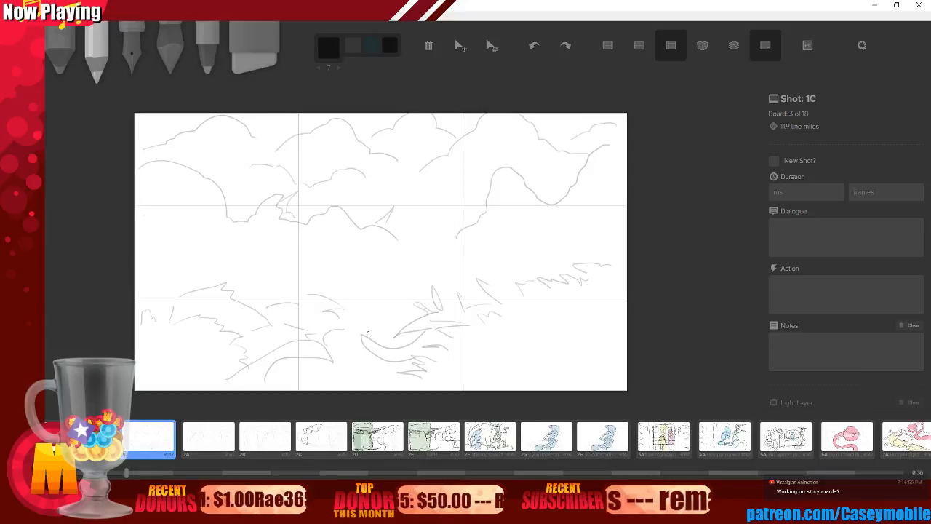
left_click_drag(361, 313, 396, 320)
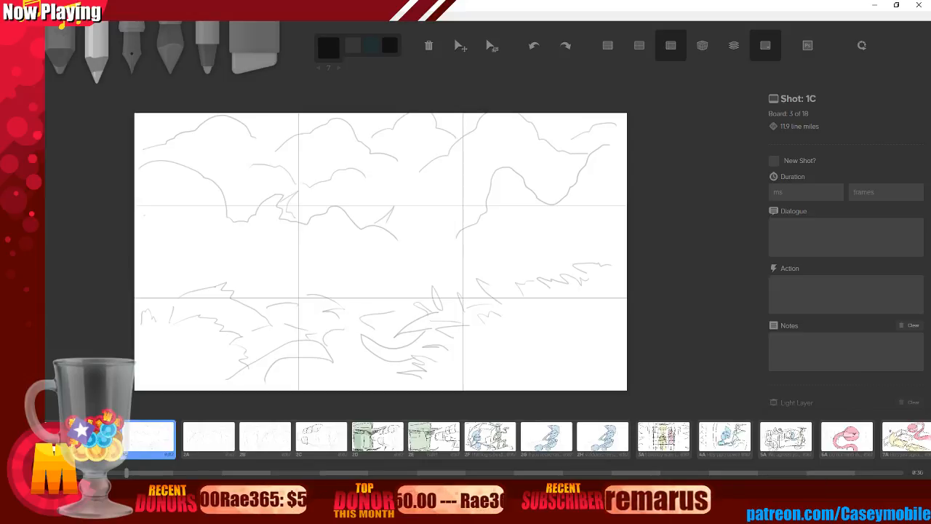
Duplicate the shot 1C board and move the copy's drawing up by about half of the frame height.
key("d")
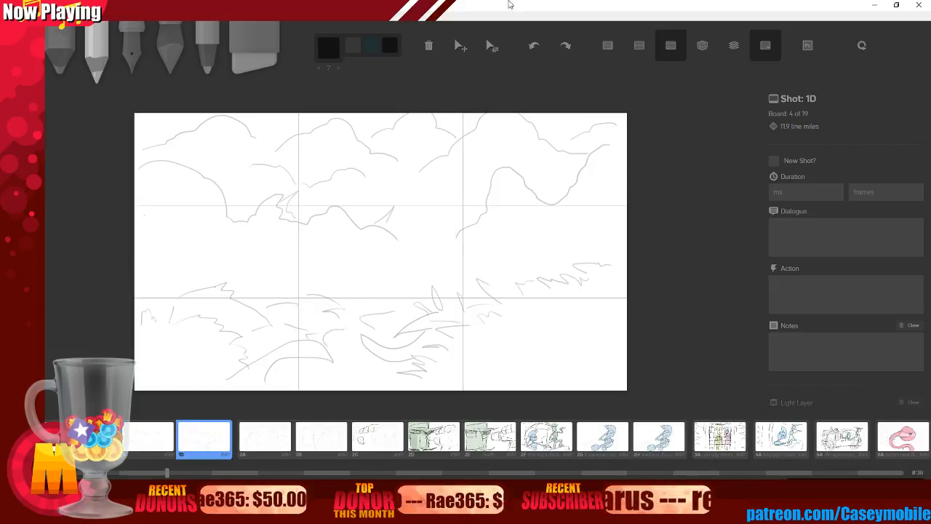
left_click(461, 47)
mouse_move(403, 360)
left_mouse_down()
mouse_move(350, 259)
mouse_move(381, 219)
left_mouse_up()
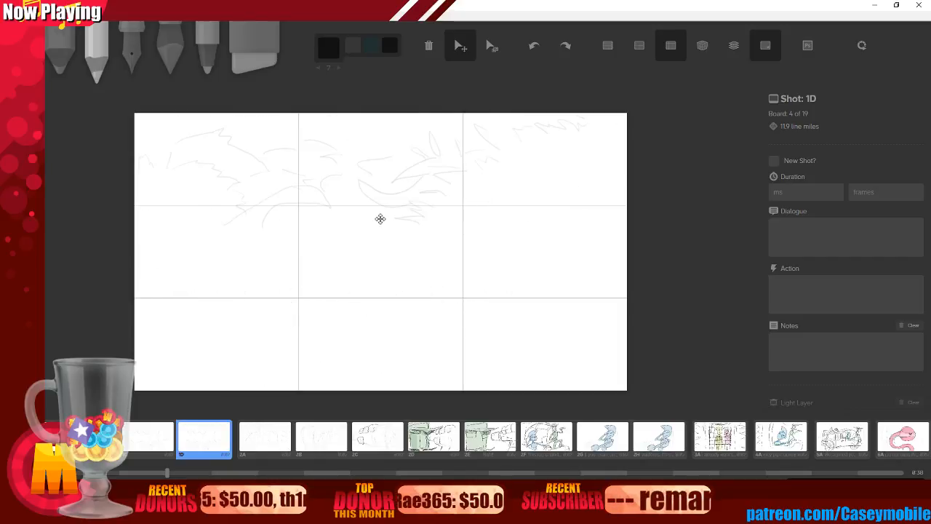
With the pencil, sketch a jagged edge leading into a long arching contour below the left foliage in shot 1D.
left_click(163, 55)
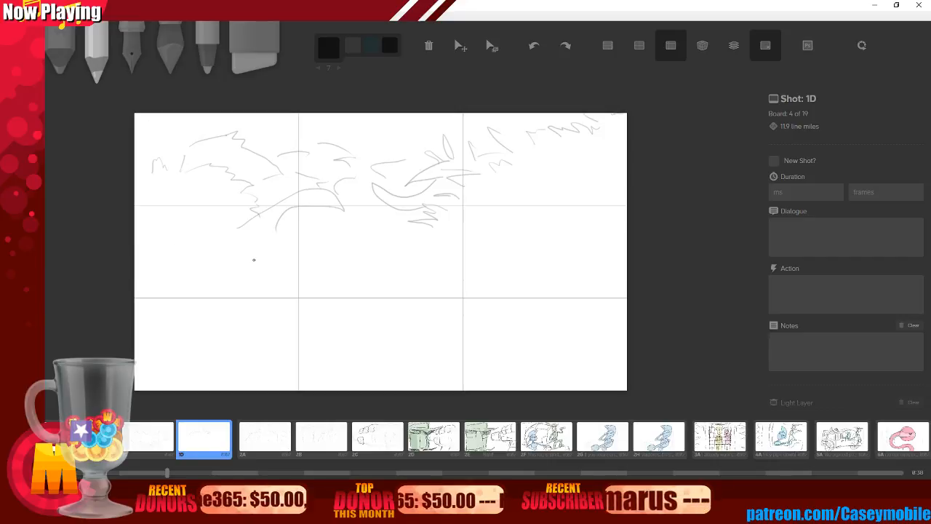
mouse_move(235, 221)
left_mouse_down()
mouse_move(282, 235)
mouse_move(265, 242)
mouse_move(254, 267)
mouse_move(289, 250)
mouse_move(379, 254)
left_mouse_up()
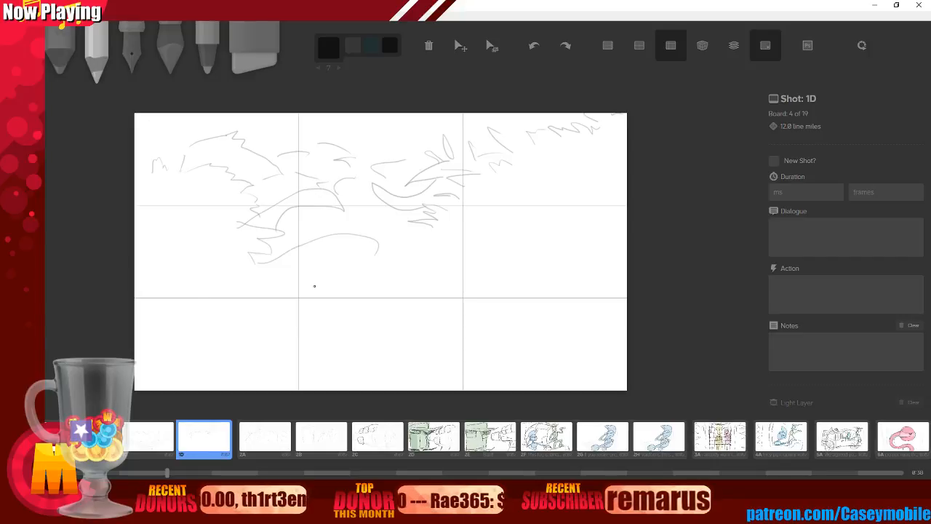
mouse_move(139, 270)
left_mouse_down()
mouse_move(331, 275)
mouse_move(287, 359)
mouse_move(313, 291)
mouse_move(135, 332)
left_mouse_up()
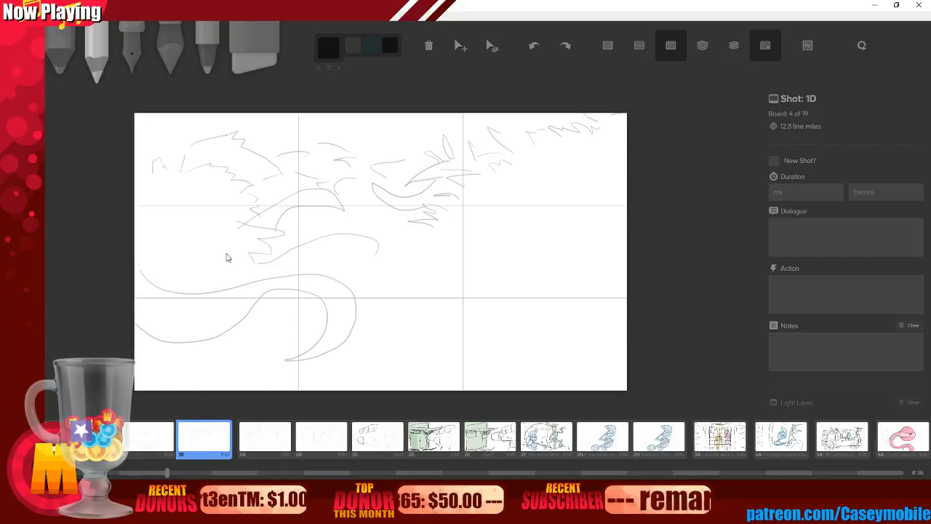
key("ctrl+z")
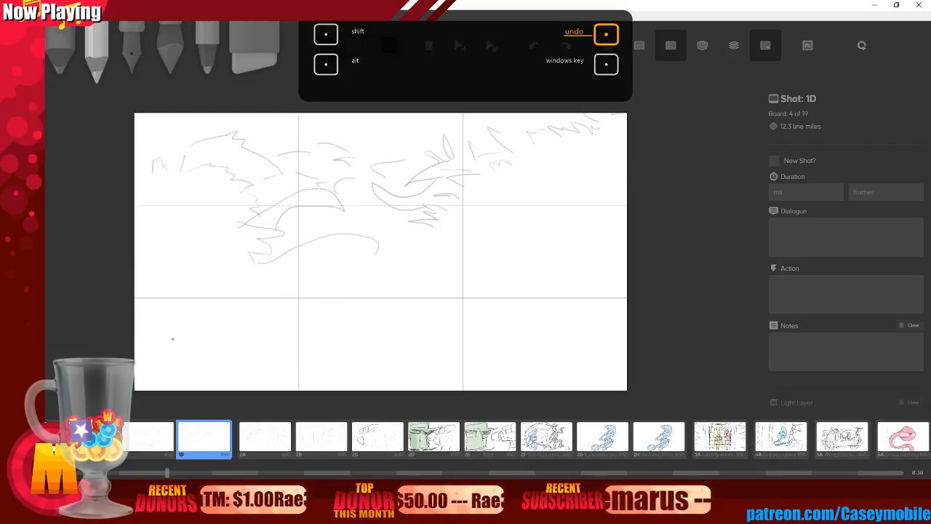
mouse_move(141, 320)
left_mouse_down()
mouse_move(359, 257)
mouse_move(362, 371)
mouse_move(284, 356)
mouse_move(342, 291)
mouse_move(135, 373)
left_mouse_up()
key("ctrl+z")
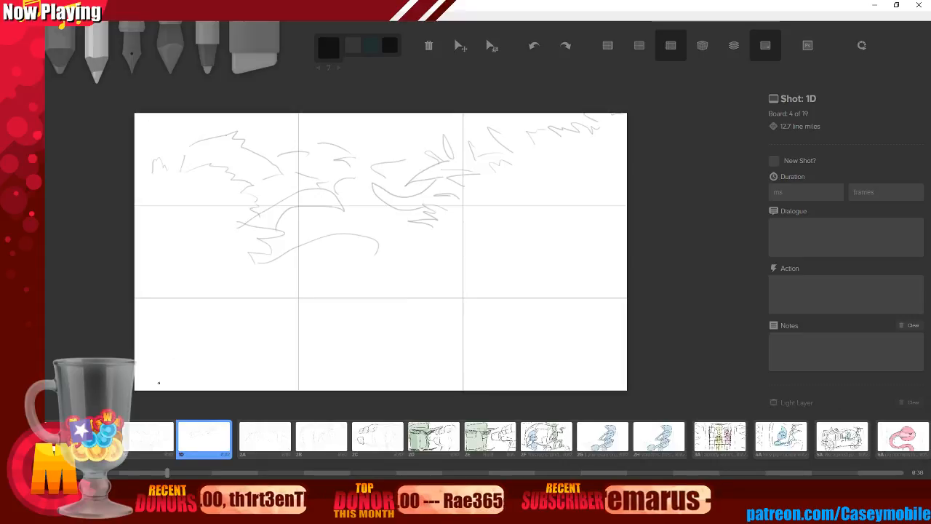
Sketch a large arching leaf in the lower-left foreground of shot 1D and add upright grass blades around its base.
mouse_move(138, 371)
left_mouse_down()
mouse_move(256, 276)
mouse_move(316, 299)
mouse_move(310, 347)
mouse_move(292, 348)
mouse_move(281, 311)
mouse_move(240, 324)
mouse_move(185, 381)
left_mouse_up()
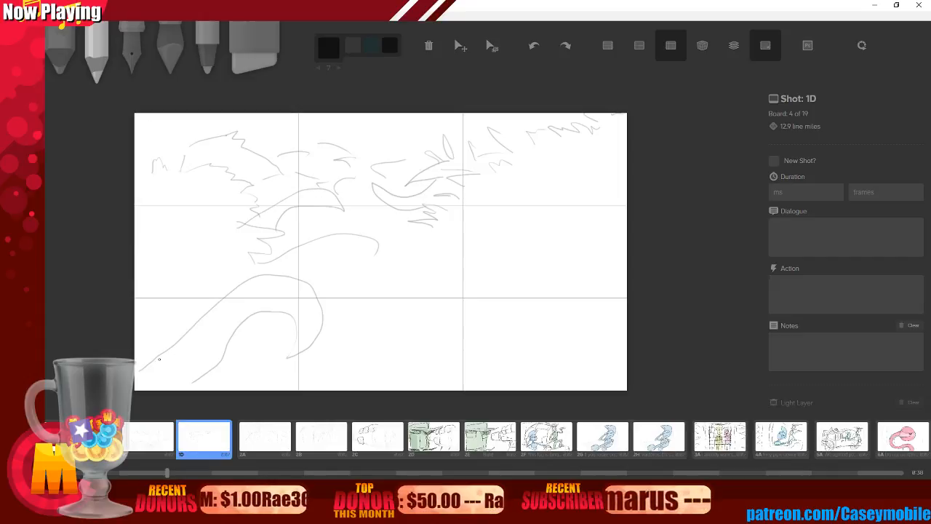
mouse_move(163, 354)
left_mouse_down()
mouse_move(190, 278)
mouse_move(166, 333)
mouse_move(156, 362)
left_mouse_up()
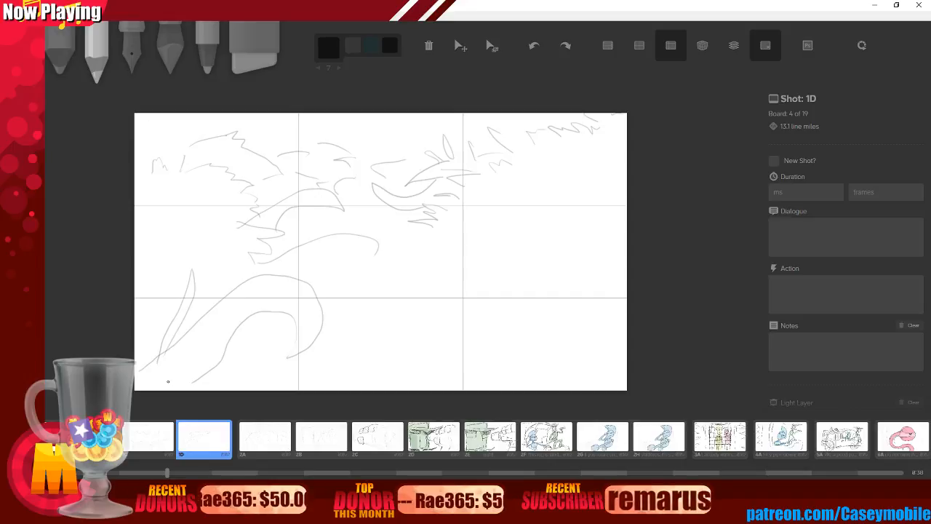
mouse_move(149, 362)
left_mouse_down()
mouse_move(170, 303)
mouse_move(184, 332)
mouse_move(241, 266)
left_mouse_up()
left_click_drag(201, 322, 216, 364)
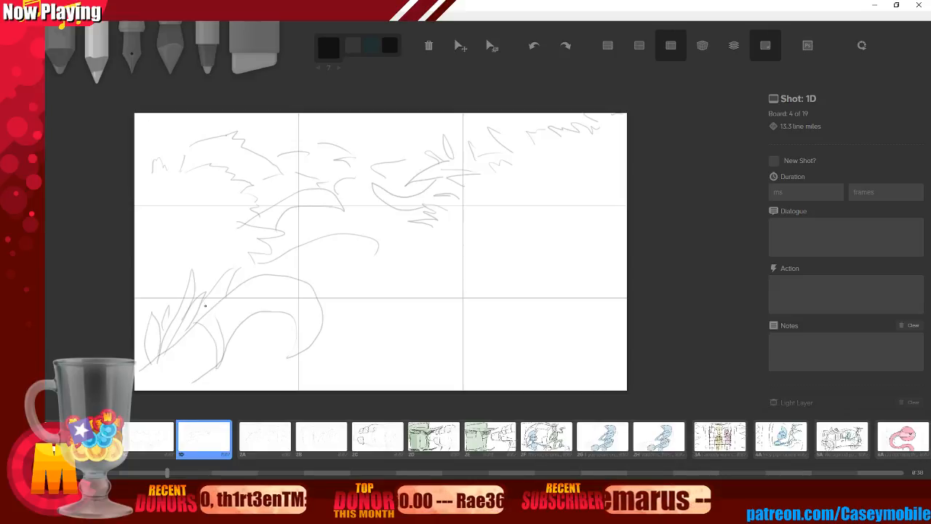
Add hanging stem and fold lines to the lower-left arching leaf in shot 1D, plus a jagged leaf at the left edge.
left_click_drag(224, 318, 217, 363)
left_click_drag(200, 328, 193, 389)
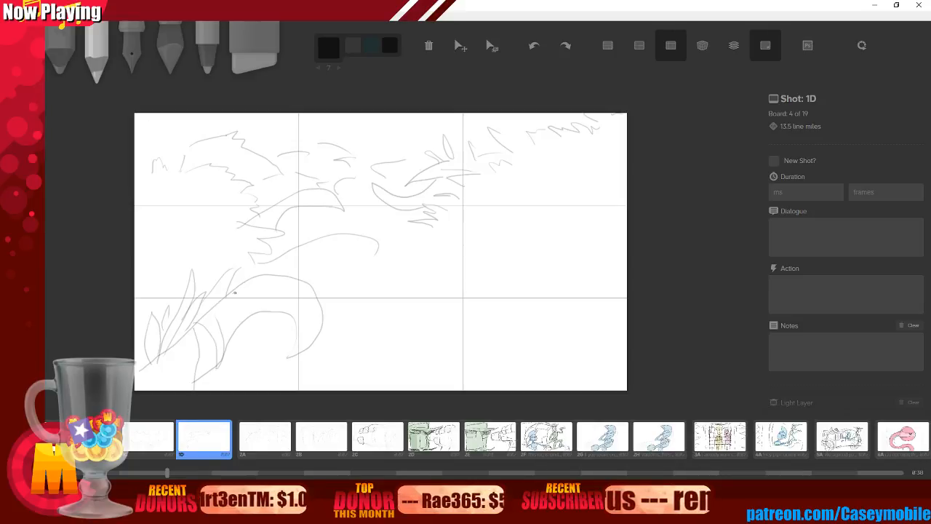
mouse_move(264, 280)
left_mouse_down()
mouse_move(265, 383)
mouse_move(268, 279)
mouse_move(287, 278)
mouse_move(284, 332)
left_mouse_up()
left_click_drag(288, 291, 290, 331)
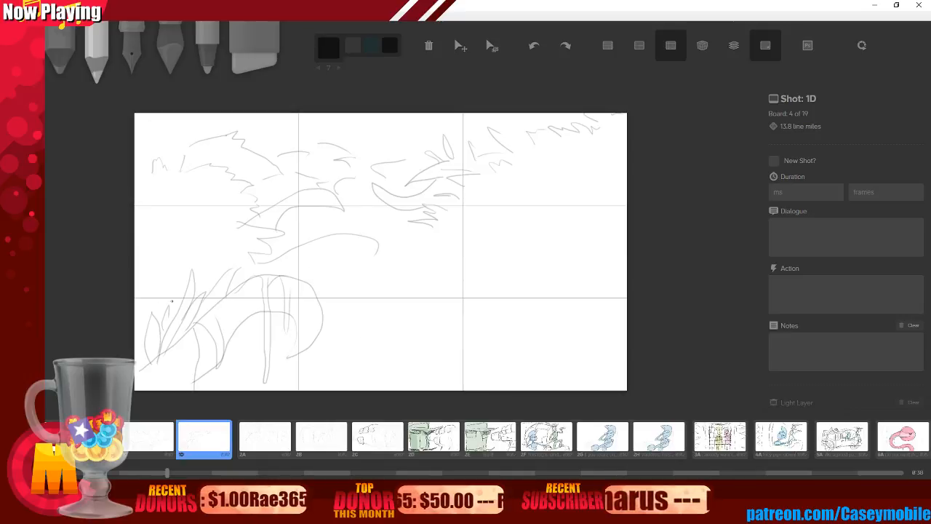
left_click_drag(136, 258, 184, 305)
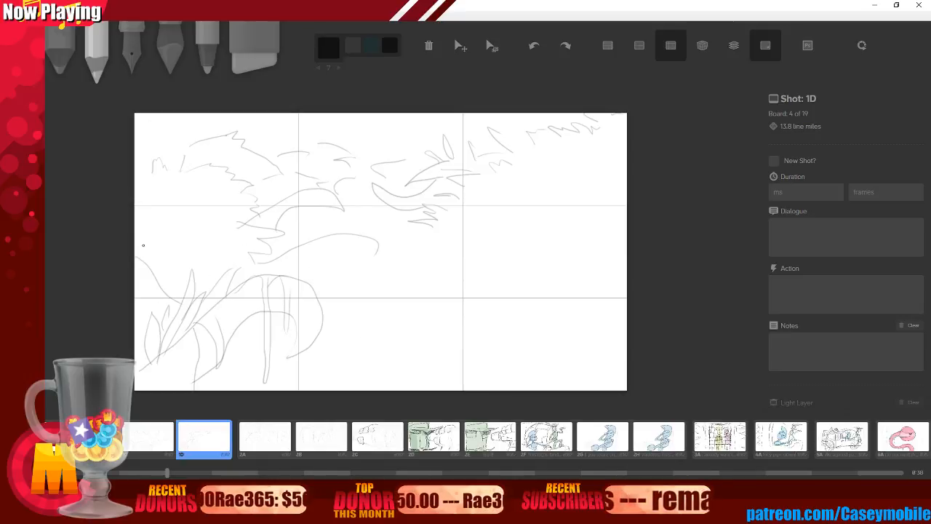
mouse_move(143, 245)
left_mouse_down()
mouse_move(187, 239)
mouse_move(170, 275)
mouse_move(194, 268)
left_mouse_up()
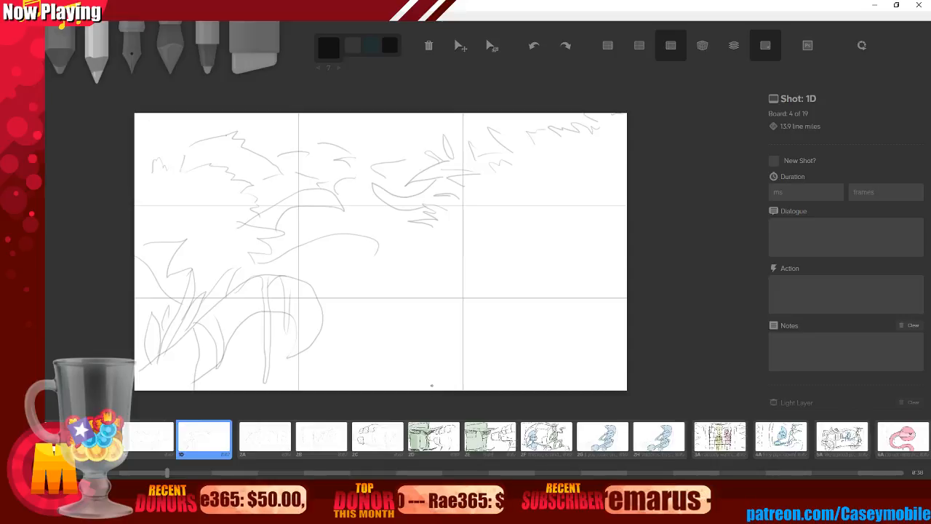
mouse_move(433, 383)
left_mouse_down()
mouse_move(374, 314)
mouse_move(416, 307)
mouse_move(451, 338)
mouse_move(458, 390)
left_mouse_up()
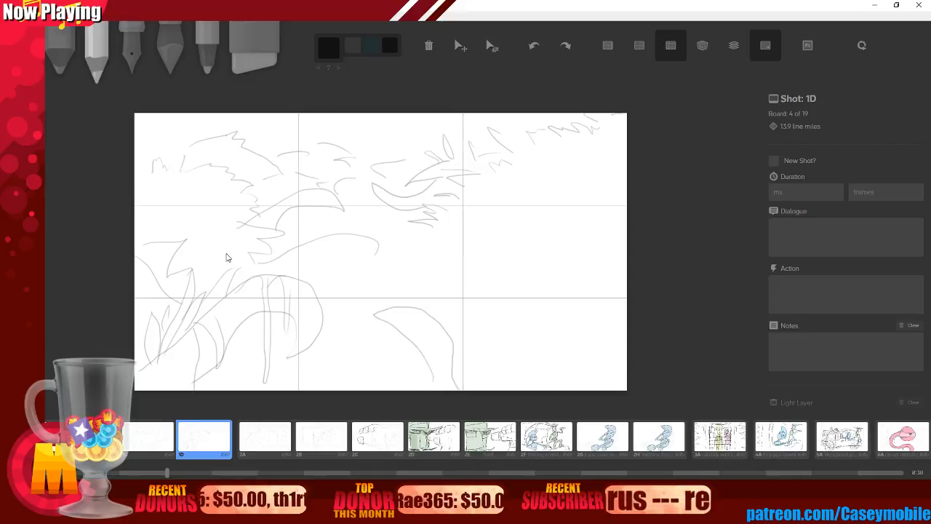
key("ctrl+z")
mouse_move(512, 329)
left_mouse_down()
mouse_move(393, 283)
mouse_move(323, 352)
mouse_move(452, 357)
left_mouse_up()
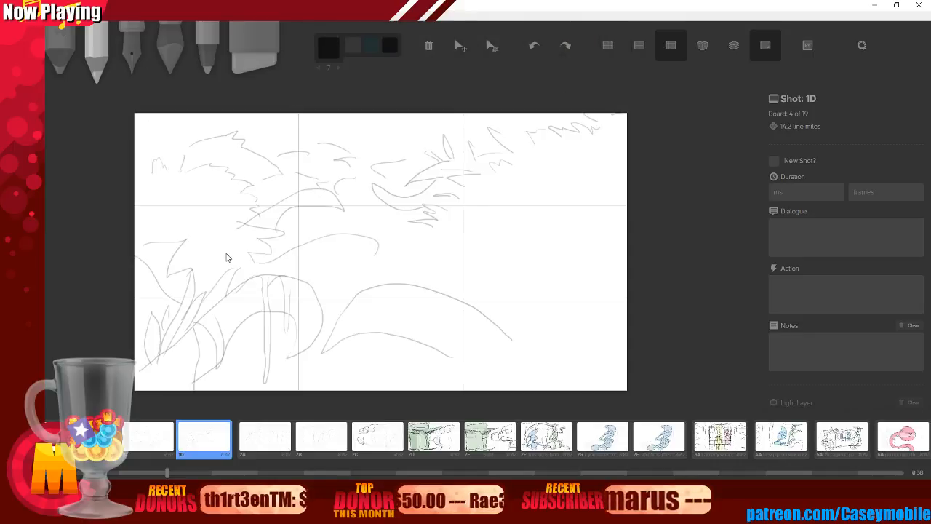
key("ctrl+z")
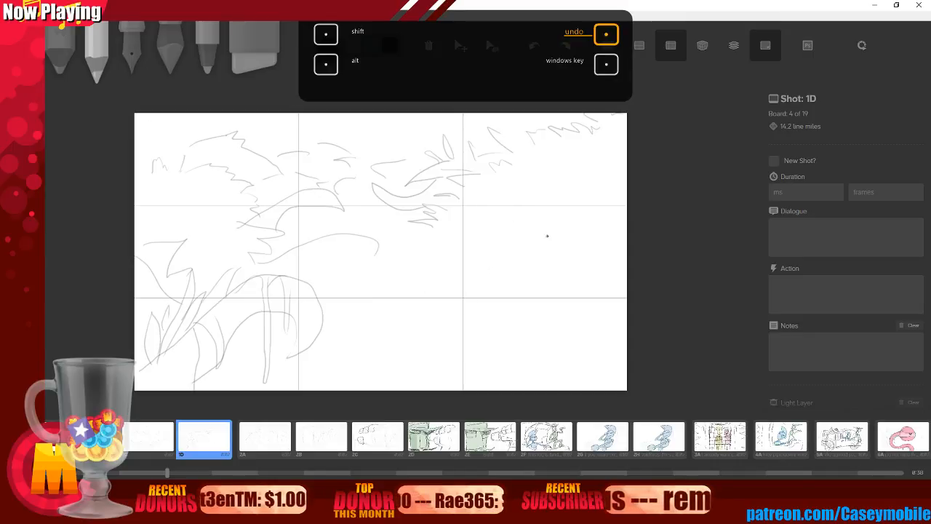
Sketch overlapping pointed leaves reaching inward from the right edge of shot 1D, undoing the long curve below them.
mouse_move(624, 224)
left_mouse_down()
mouse_move(536, 211)
mouse_move(513, 220)
mouse_move(555, 238)
mouse_move(612, 244)
mouse_move(562, 237)
mouse_move(468, 275)
mouse_move(581, 262)
mouse_move(526, 278)
mouse_move(522, 265)
mouse_move(505, 290)
mouse_move(560, 287)
mouse_move(445, 324)
mouse_move(354, 317)
left_mouse_up()
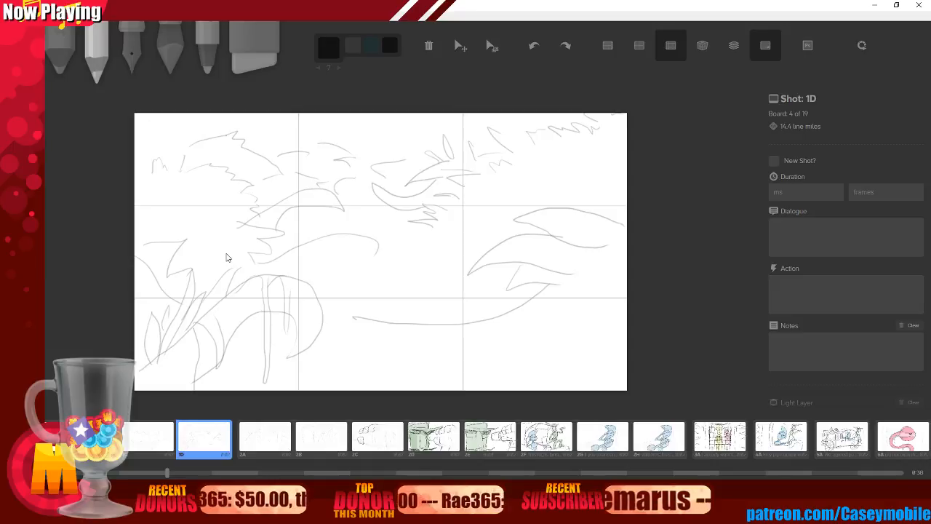
key("ctrl+z")
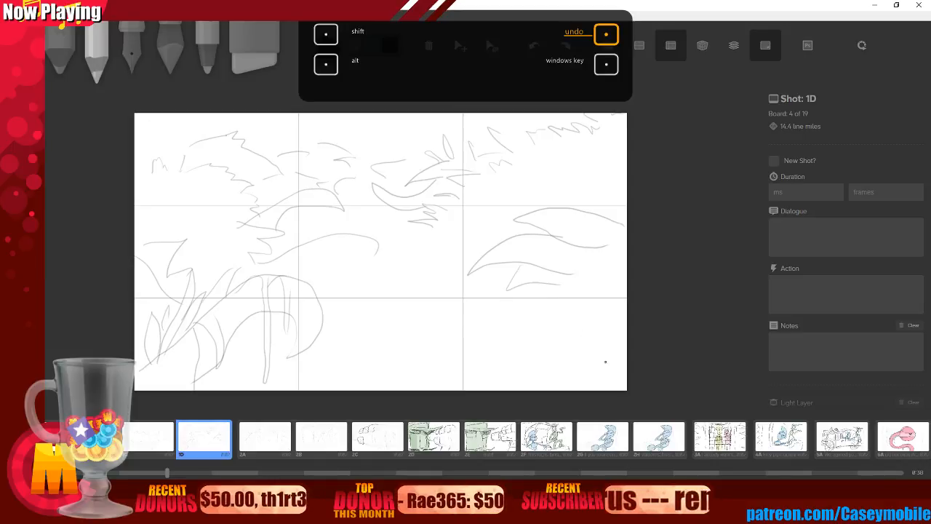
mouse_move(617, 377)
left_mouse_down()
mouse_move(582, 343)
mouse_move(501, 295)
mouse_move(378, 311)
mouse_move(474, 325)
mouse_move(520, 345)
mouse_move(537, 387)
left_mouse_up()
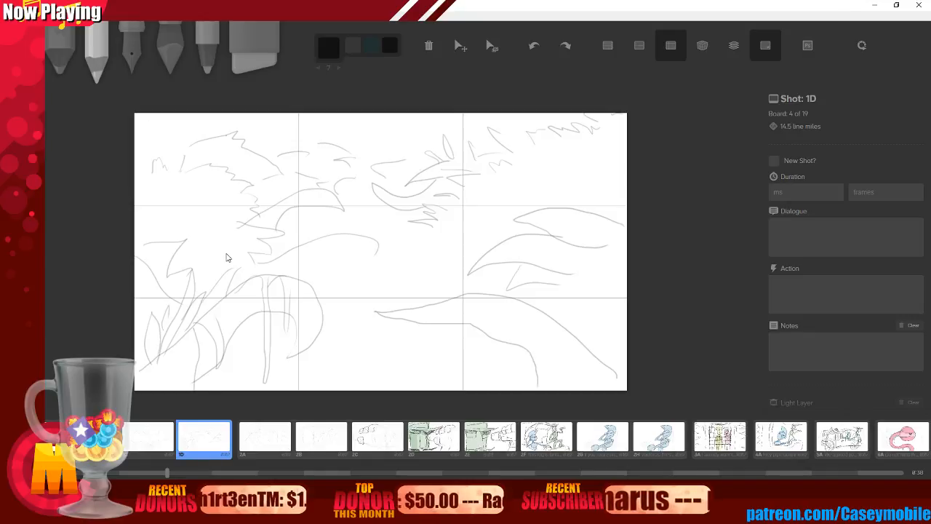
key("ctrl+z")
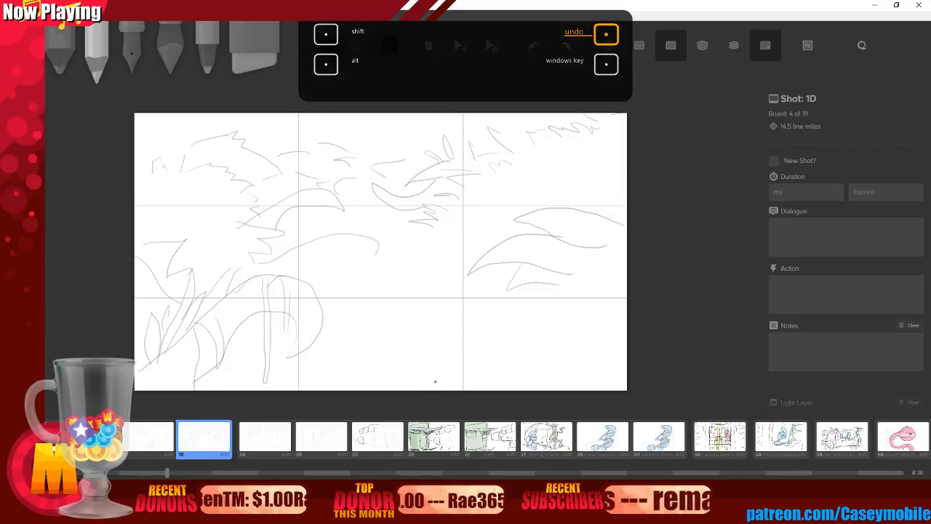
mouse_move(426, 387)
left_mouse_down()
mouse_move(388, 317)
mouse_move(420, 288)
left_mouse_up()
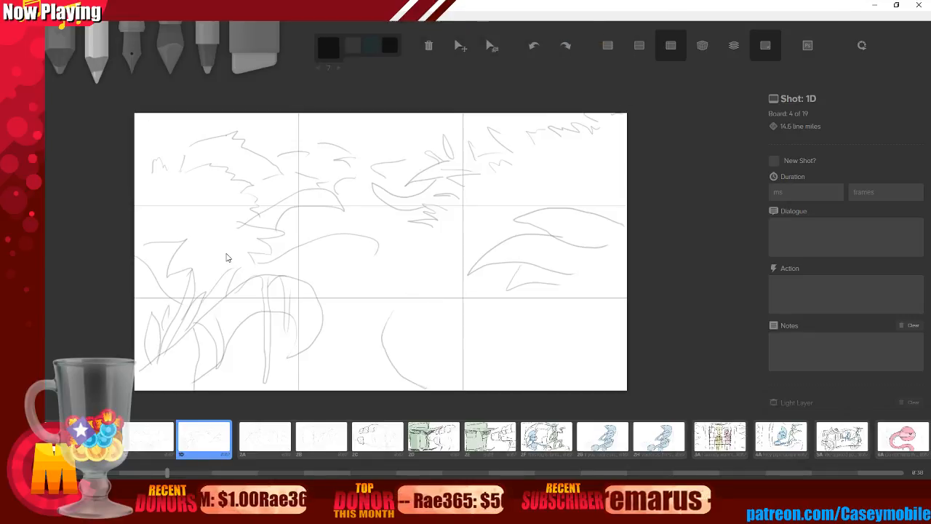
key("ctrl+z")
left_click_drag(418, 381, 320, 291)
key("ctrl+z")
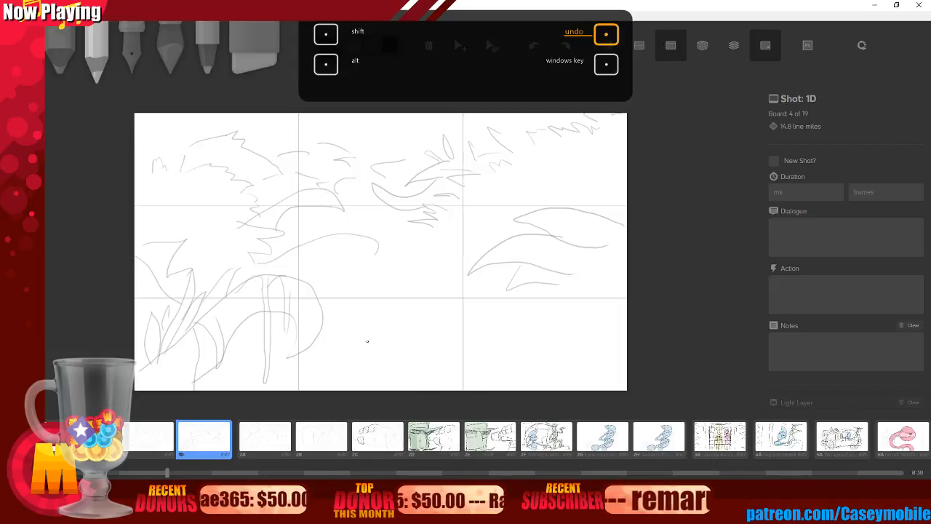
Sketch a large curled leaf in the lower middle of shot 1D and pointed leaves filling the lower-right corner.
mouse_move(415, 380)
left_mouse_down()
mouse_move(390, 358)
mouse_move(400, 301)
mouse_move(443, 280)
mouse_move(413, 314)
mouse_move(414, 343)
mouse_move(437, 369)
mouse_move(546, 365)
left_mouse_up()
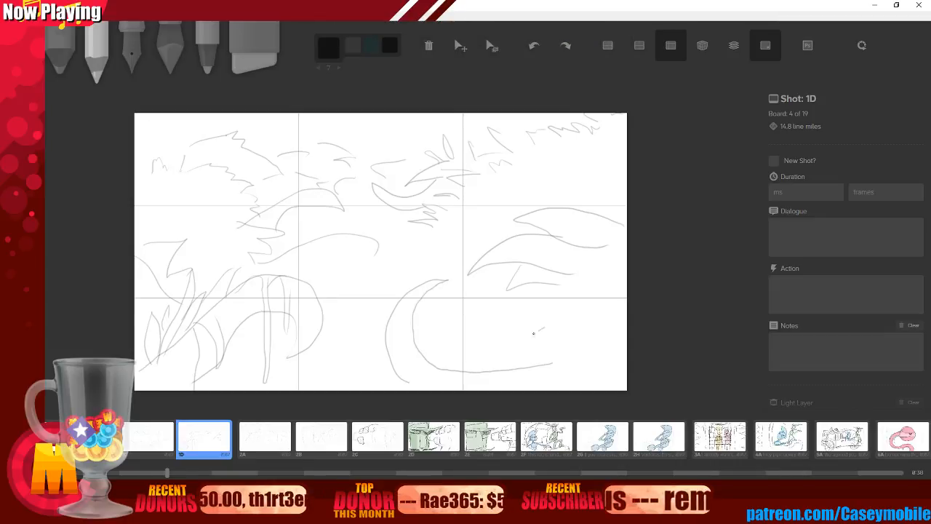
mouse_move(544, 329)
left_mouse_down()
mouse_move(554, 361)
mouse_move(593, 346)
left_mouse_up()
mouse_move(553, 279)
left_mouse_down()
mouse_move(451, 322)
mouse_move(514, 335)
mouse_move(560, 302)
mouse_move(538, 372)
left_mouse_up()
left_click_drag(616, 296, 570, 365)
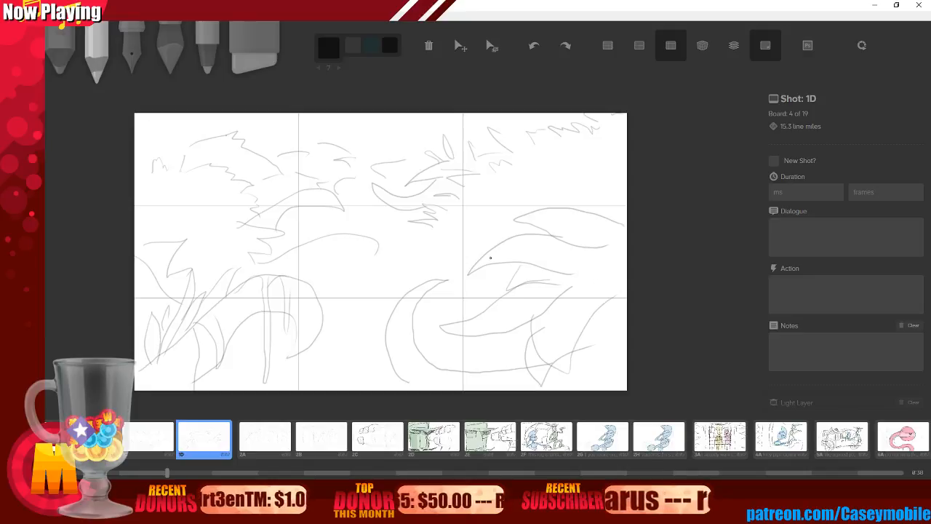
Add midribs and short side veins to the pointed leaves on the right side of shot 1D.
left_click_drag(490, 258, 565, 253)
mouse_move(523, 305)
left_mouse_down()
mouse_move(445, 327)
mouse_move(499, 330)
left_mouse_up()
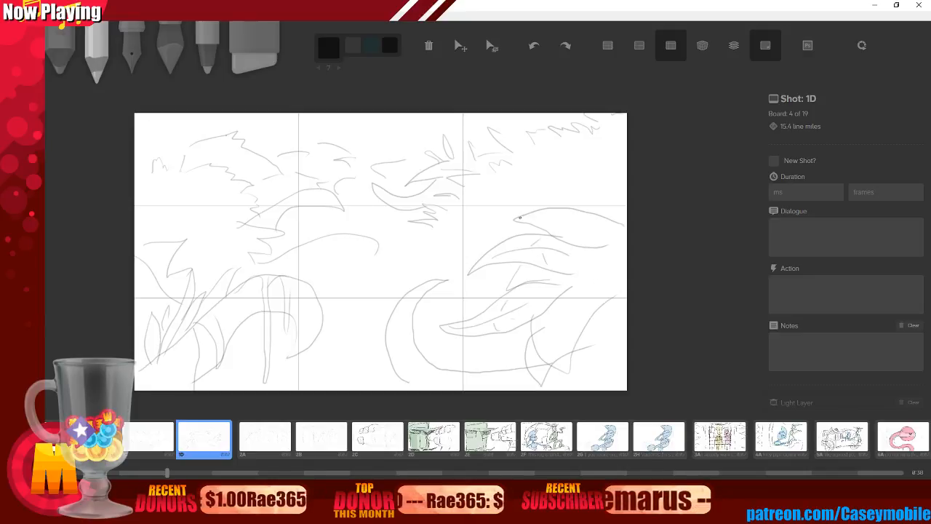
mouse_move(547, 233)
left_mouse_down()
mouse_move(577, 223)
mouse_move(598, 240)
left_mouse_up()
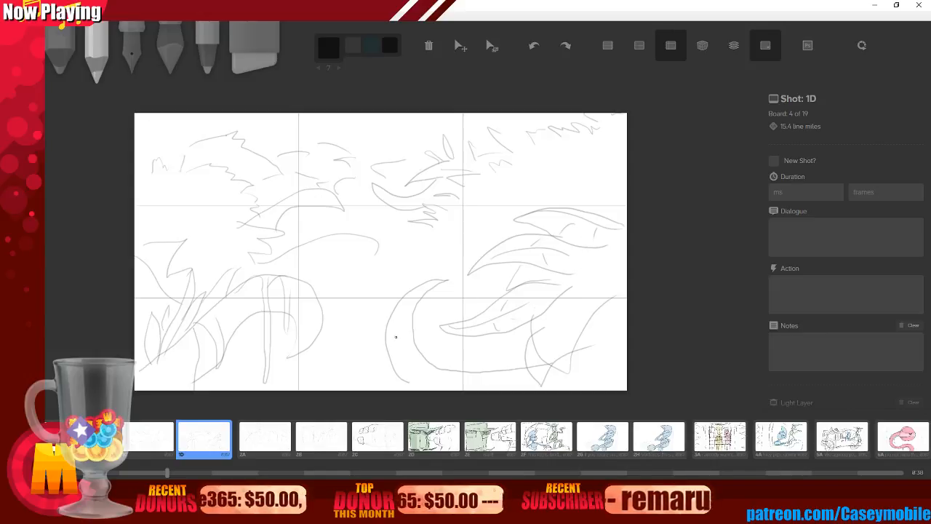
Add fold lines to the curled leaf in shot 1D and sketch small blades between the two large foreground leaves.
left_click_drag(399, 298, 403, 389)
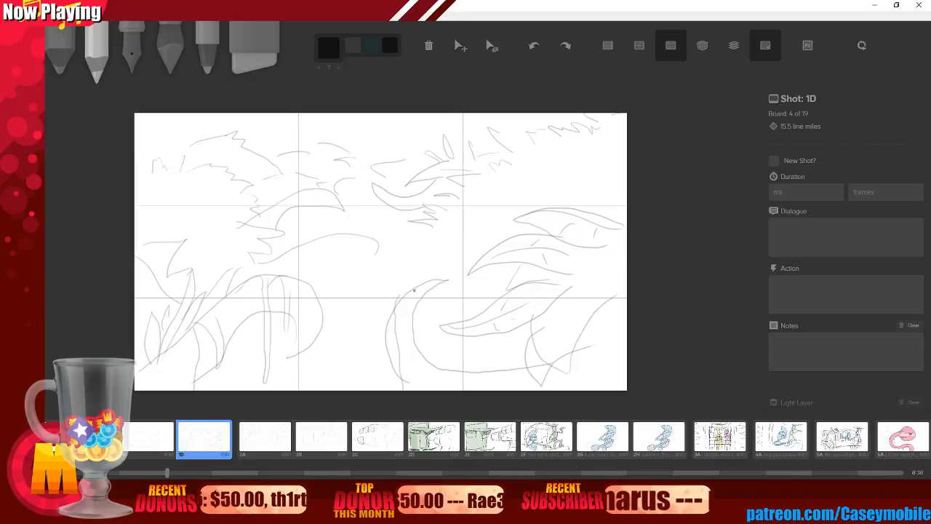
left_click_drag(426, 284, 427, 327)
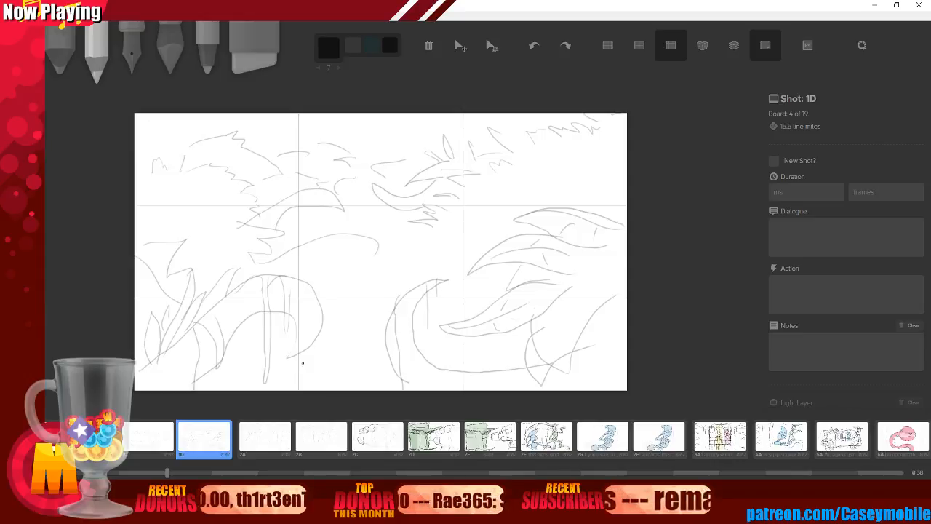
left_click_drag(330, 329, 337, 381)
mouse_move(363, 381)
left_mouse_down()
mouse_move(373, 338)
mouse_move(310, 371)
left_mouse_up()
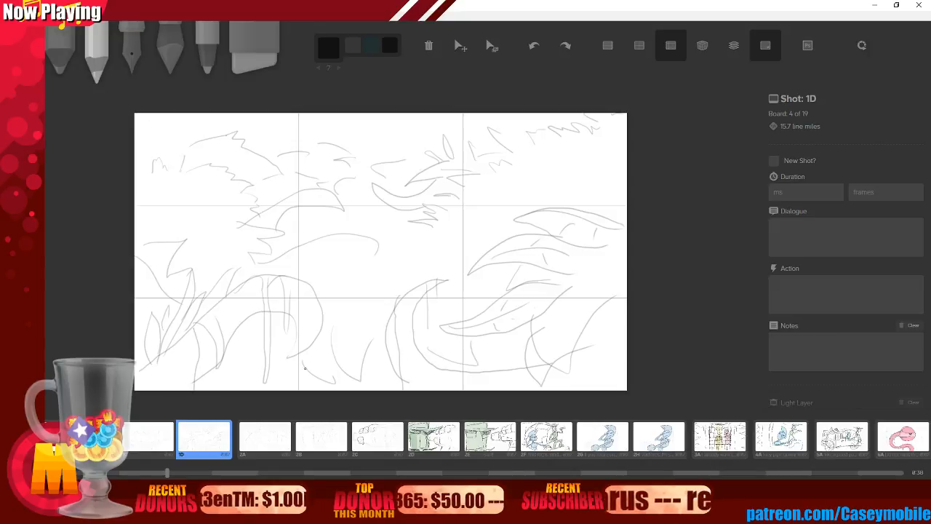
Duplicate the shot 1D board and move the copy's drawing up by slightly more than half of the frame height.
key("d")
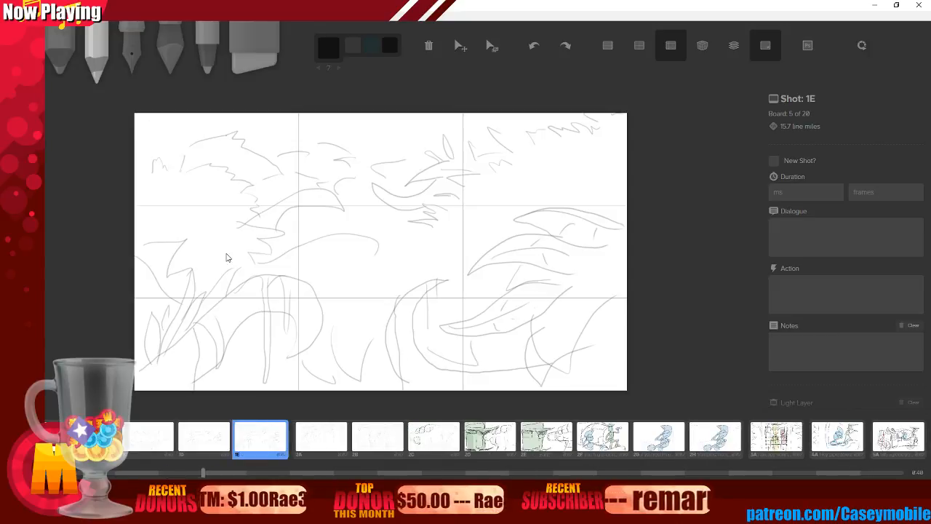
left_click(460, 45)
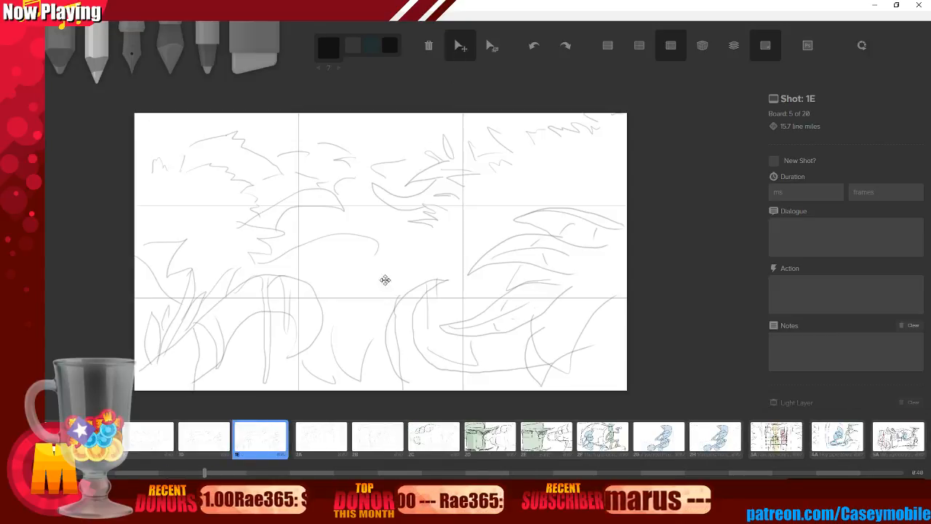
mouse_move(370, 349)
left_mouse_down()
mouse_move(372, 187)
mouse_move(367, 195)
left_mouse_up()
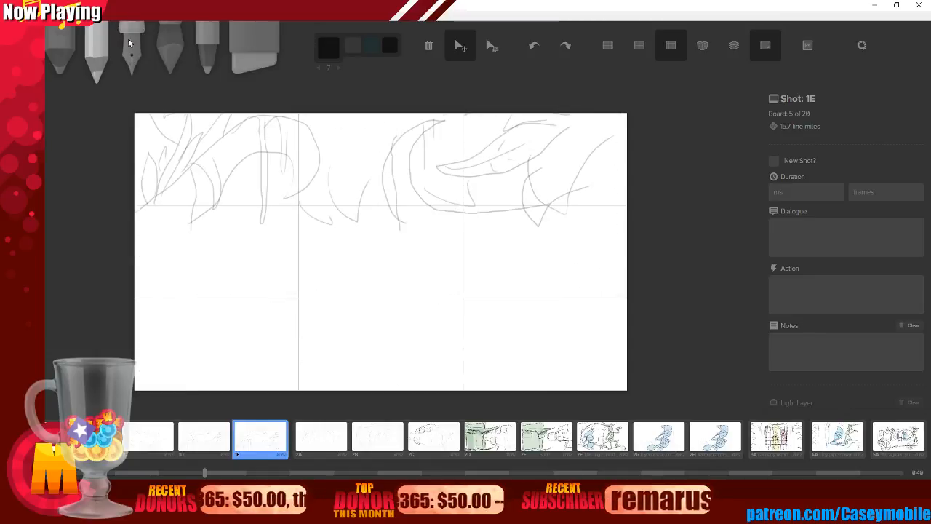
key("3")
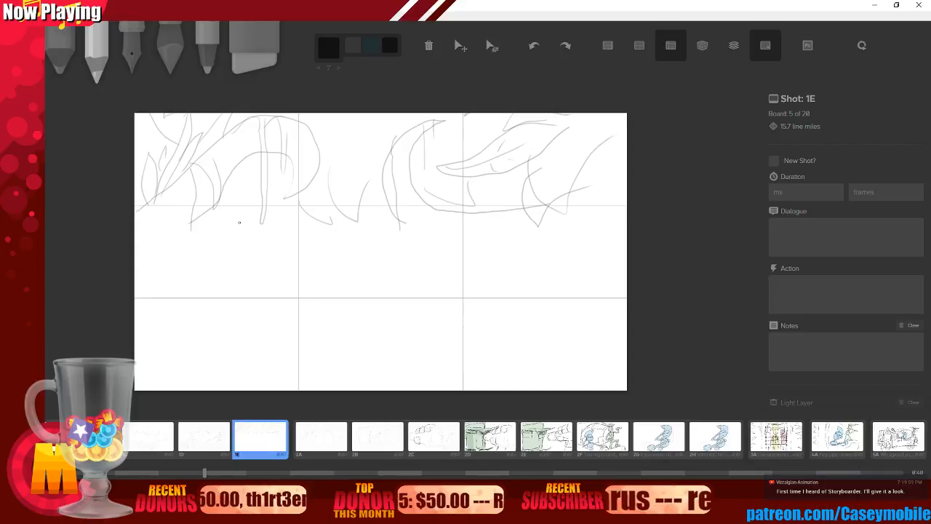
Review the existing shot 2 boards from 2A to 2E for reference and return to shot 1E.
left_click(490, 437)
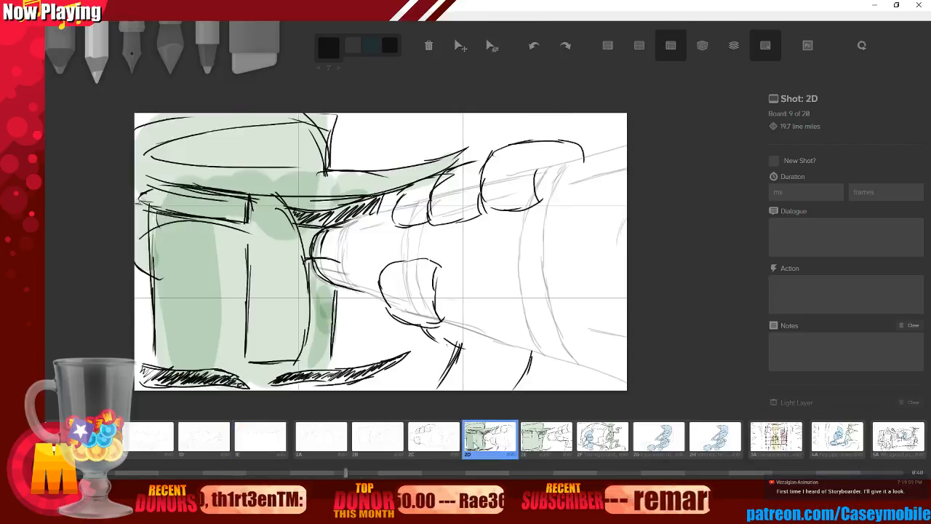
left_click(545, 437)
left_click(433, 436)
left_click(396, 436)
left_click(321, 437)
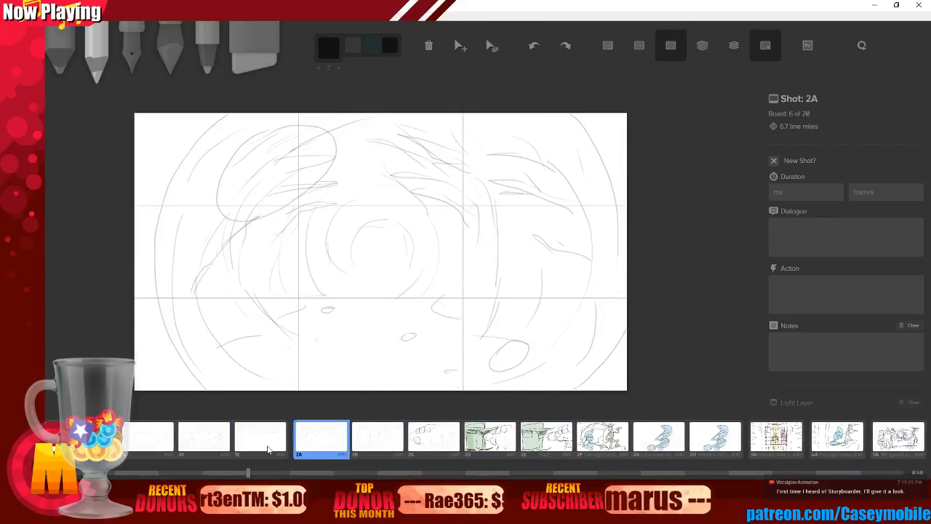
left_click(234, 443)
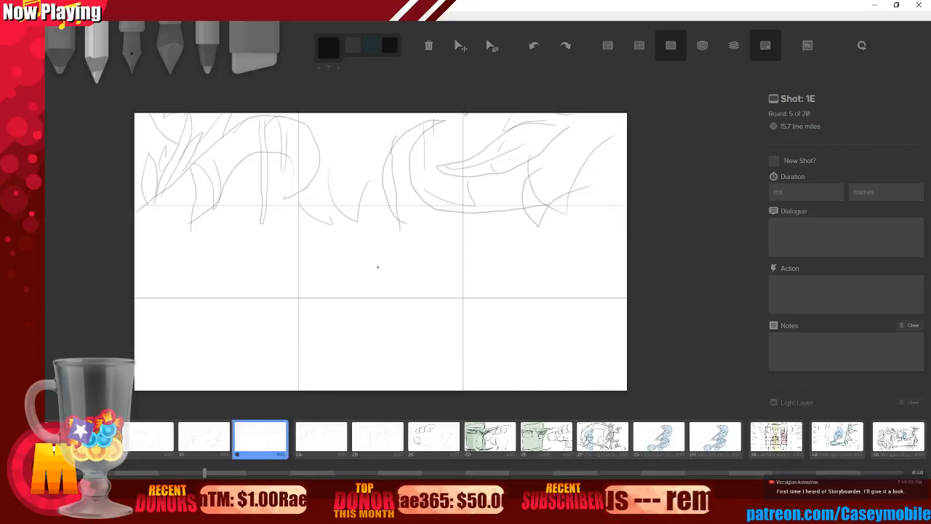
Try to sketch a leaf at the left side of shot 1E and undo it.
mouse_move(142, 283)
left_mouse_down()
mouse_move(253, 364)
mouse_move(204, 275)
left_mouse_up()
key("ctrl+z")
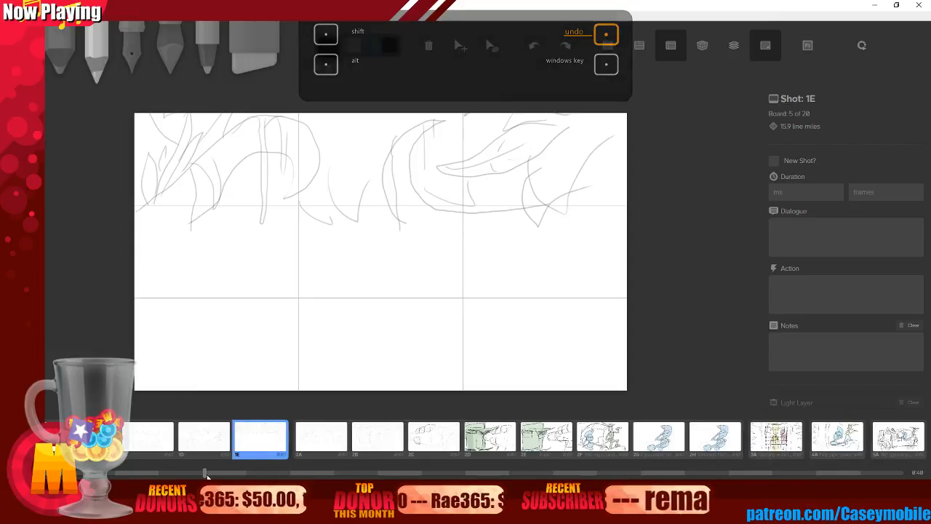
mouse_move(273, 509)
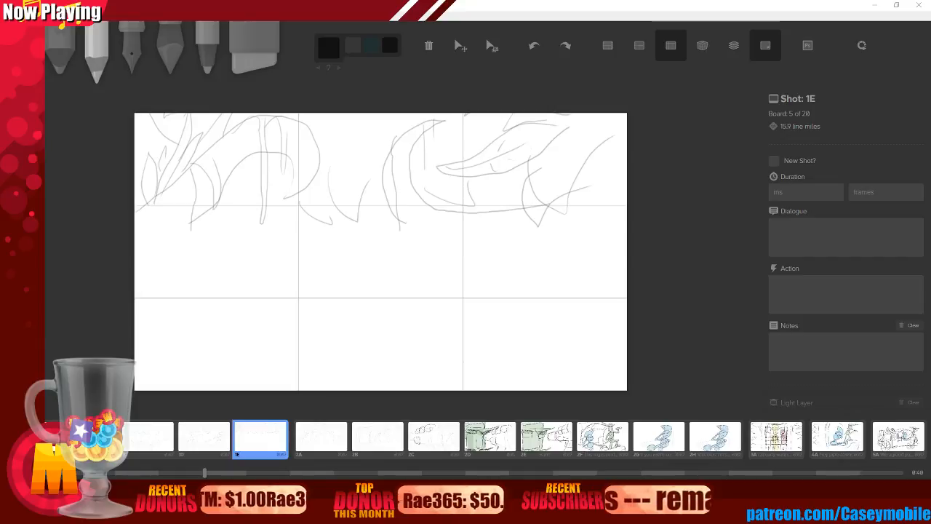
left_click(865, 513)
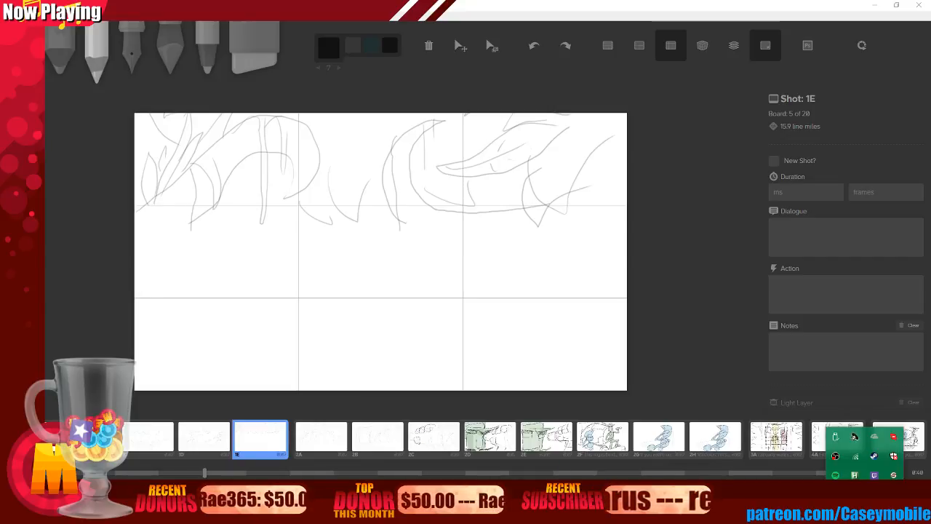
right_click(865, 514)
key("Escape")
left_click(865, 514)
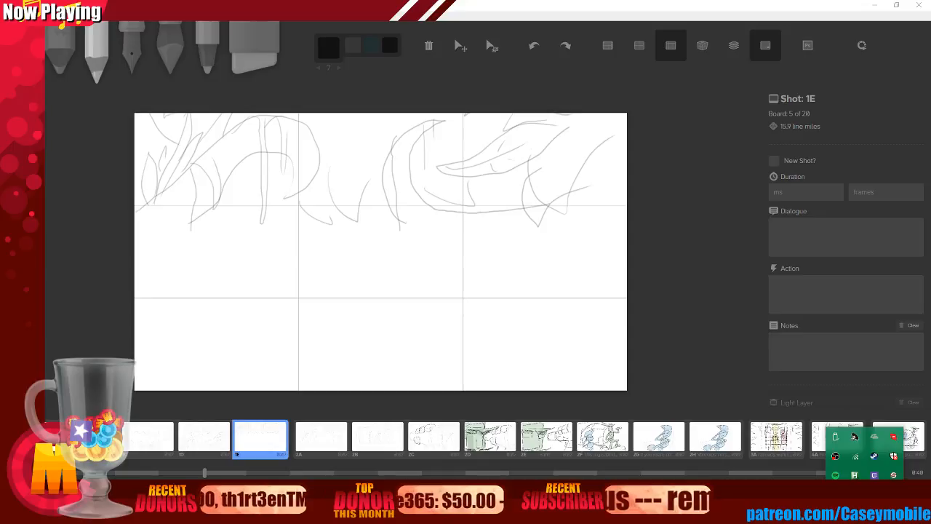
key("Escape")
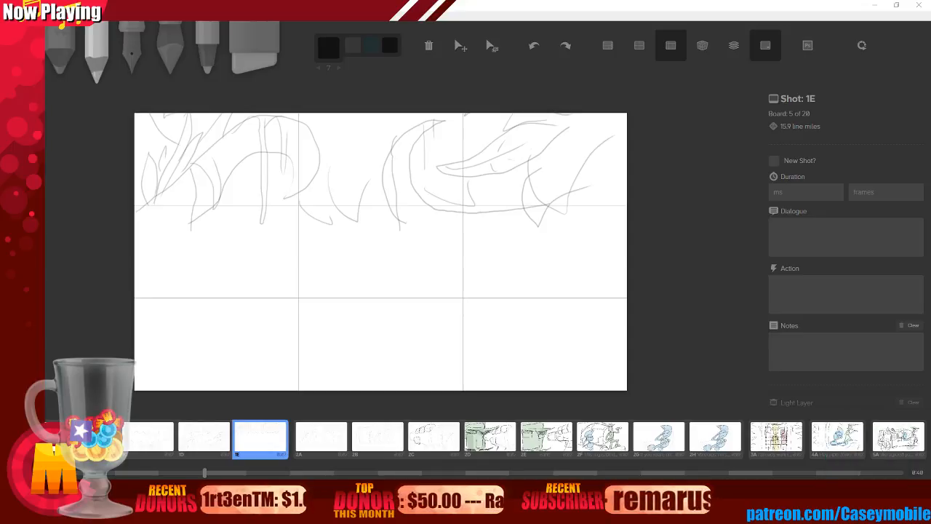
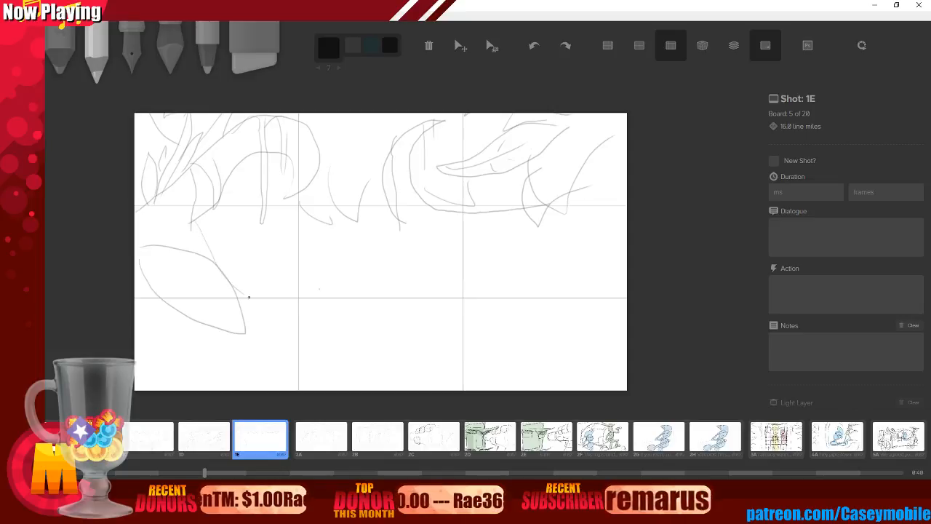
Replace the rough leaf outline in shot 1E with a cluster of overlapping drooping leaves at the left side of the frame.
key("ctrl+z")
key("ctrl+z")
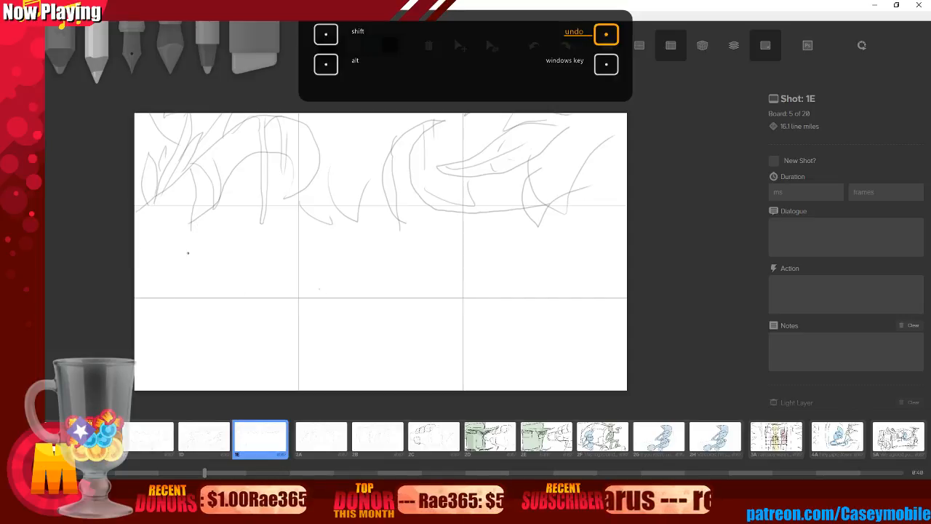
mouse_move(140, 287)
left_mouse_down()
mouse_move(200, 355)
mouse_move(194, 258)
mouse_move(135, 241)
left_mouse_up()
mouse_move(229, 278)
left_mouse_down()
mouse_move(217, 284)
mouse_move(181, 224)
left_mouse_up()
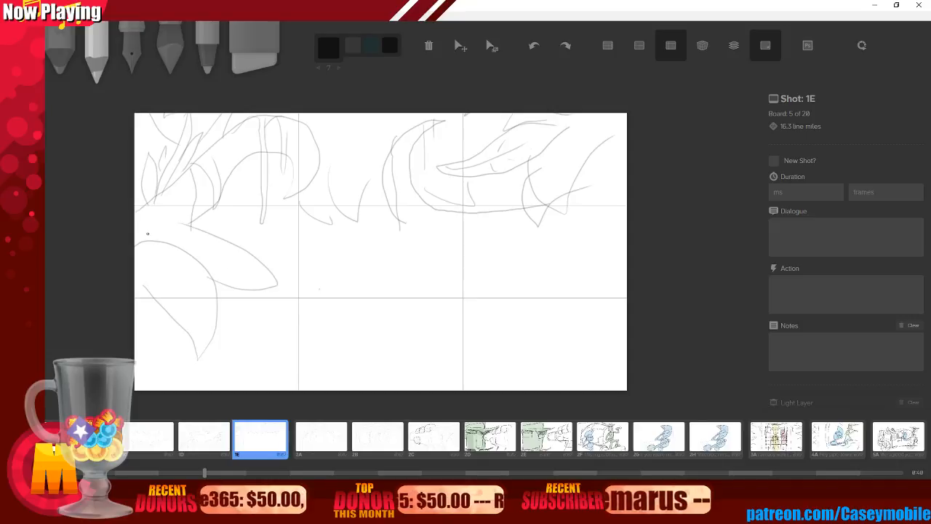
left_click_drag(232, 337, 249, 282)
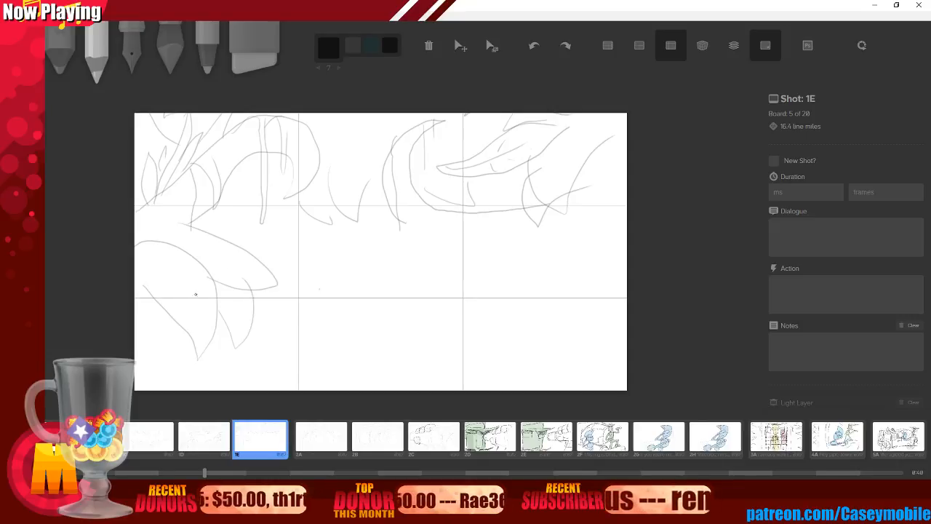
left_click_drag(171, 318, 137, 363)
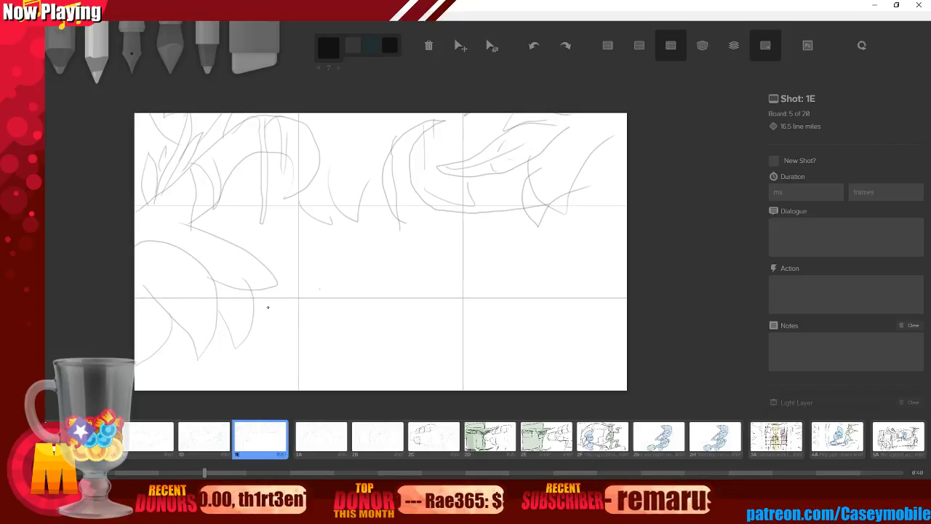
mouse_move(242, 250)
left_mouse_down()
mouse_move(307, 290)
mouse_move(304, 373)
mouse_move(240, 320)
left_mouse_up()
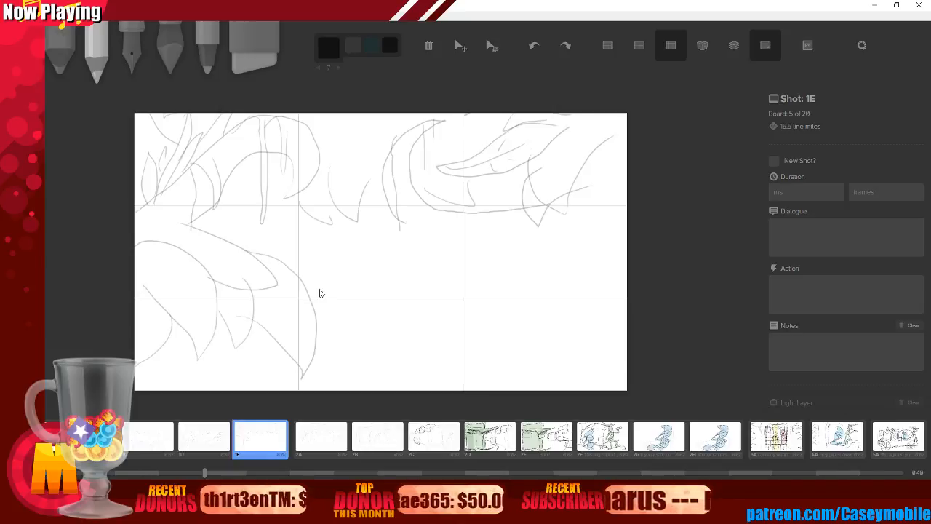
key("ctrl+z")
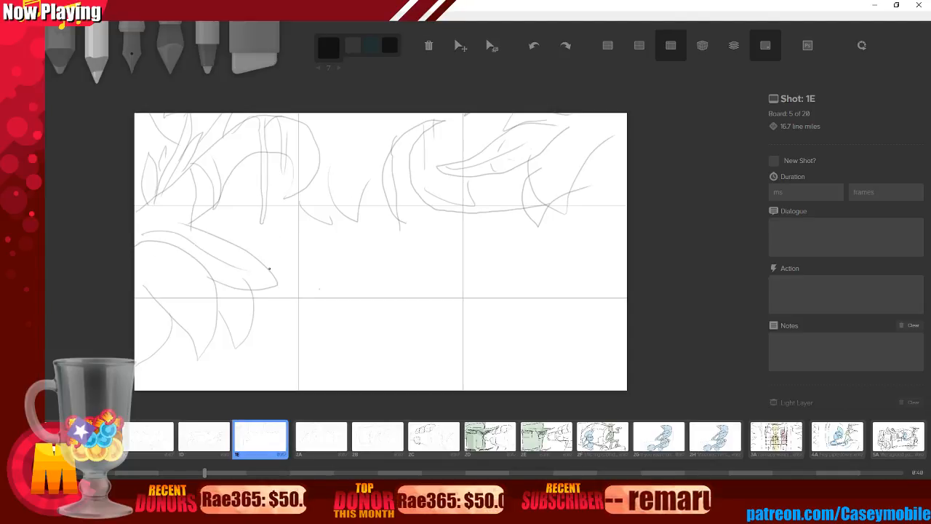
Add inner fold lines to the leaf cluster and sketch a long curved branch from it across shot 1E, tapering upward at the end.
left_click_drag(140, 260, 218, 351)
left_click_drag(236, 298, 246, 342)
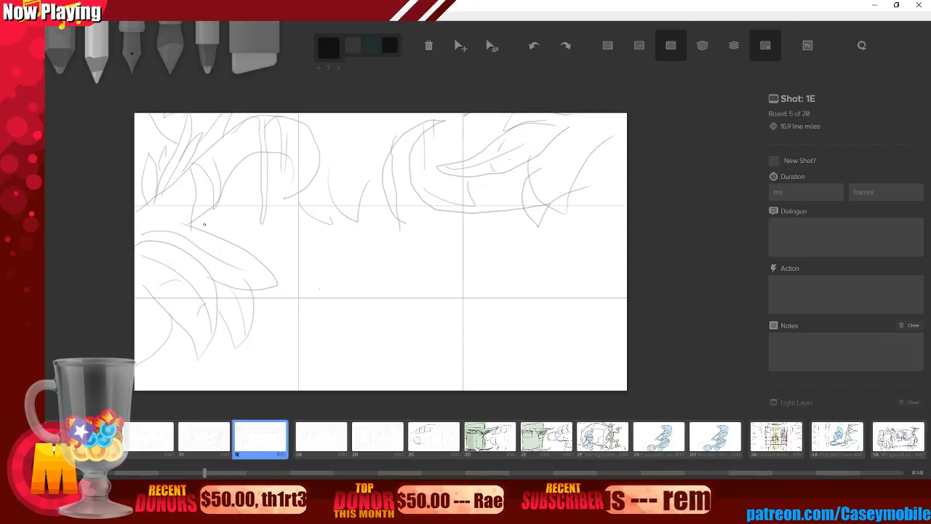
left_click_drag(205, 224, 508, 256)
left_click_drag(507, 259, 227, 345)
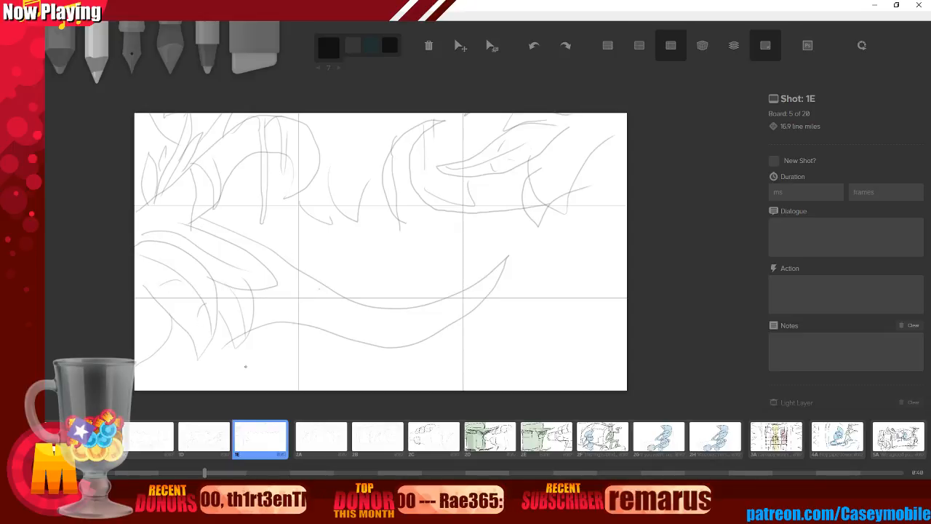
left_click_drag(305, 331, 312, 389)
mouse_move(299, 269)
left_mouse_down()
mouse_move(323, 335)
mouse_move(325, 382)
left_mouse_up()
left_click_drag(347, 204, 357, 218)
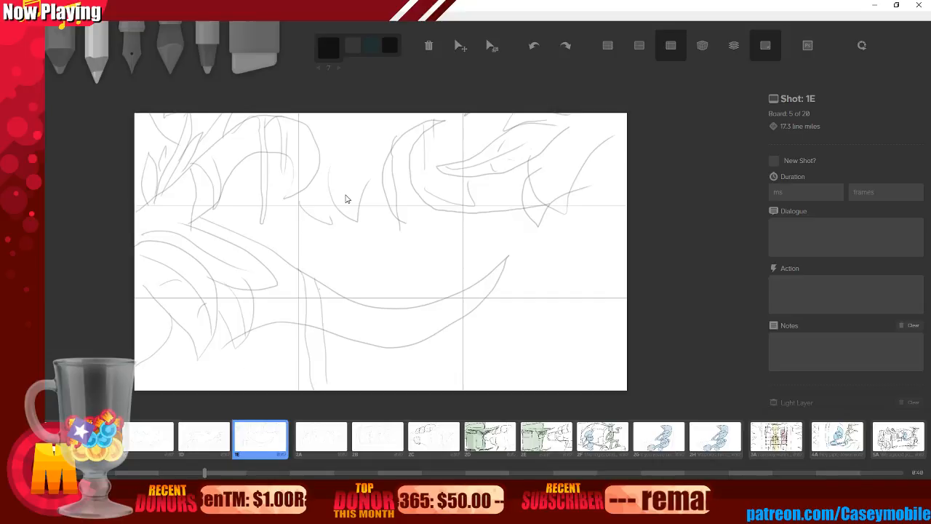
key("ctrl+z")
key("ctrl+z")
key("ctrl+z")
key("ctrl+z")
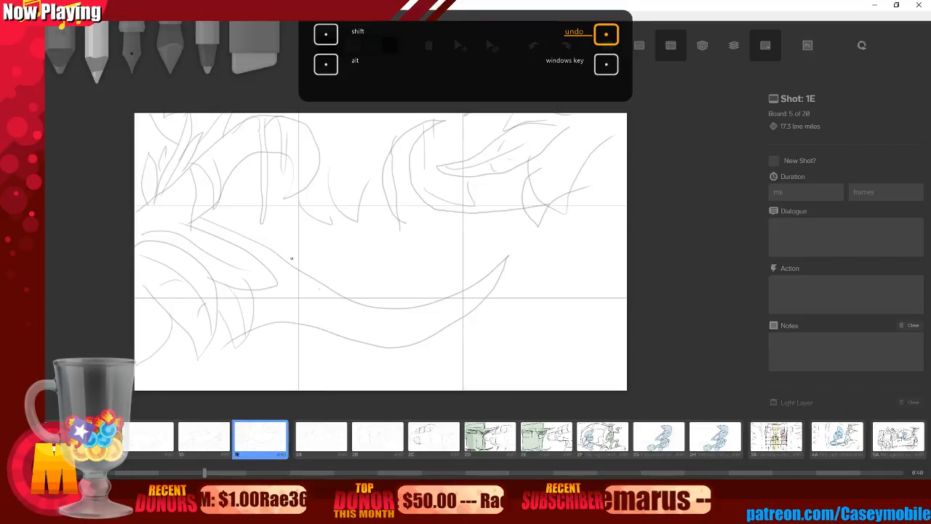
left_click_drag(320, 235, 310, 384)
left_click_drag(331, 171, 335, 221)
left_click_drag(358, 182, 349, 222)
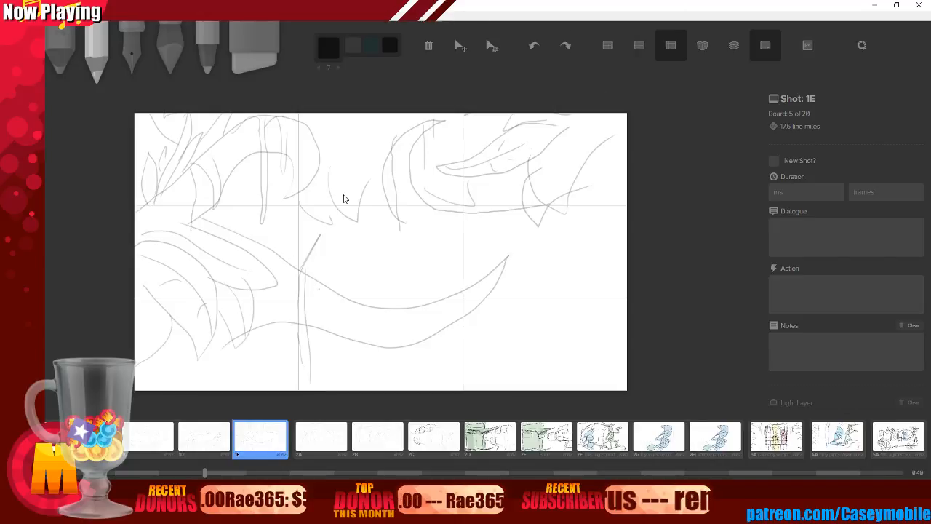
key("ctrl+z")
key("ctrl+z")
key("ctrl+z")
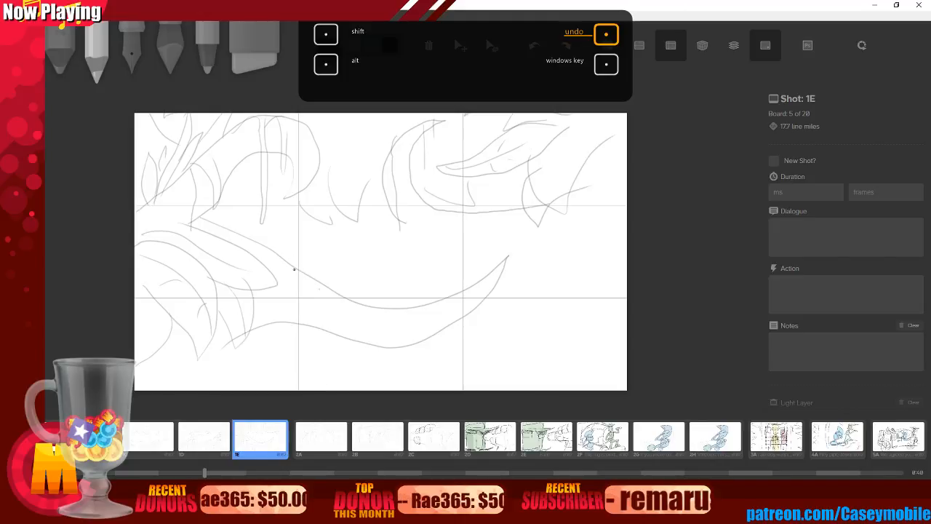
Sketch groups of thin vines hanging straight down along the length of the curved branch in shot 1E.
left_click_drag(292, 265, 295, 386)
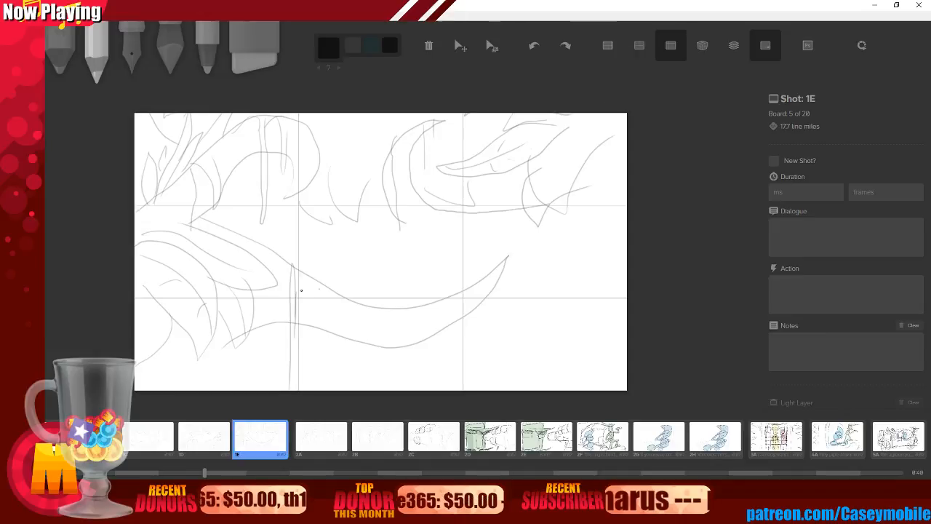
left_click_drag(352, 294, 349, 388)
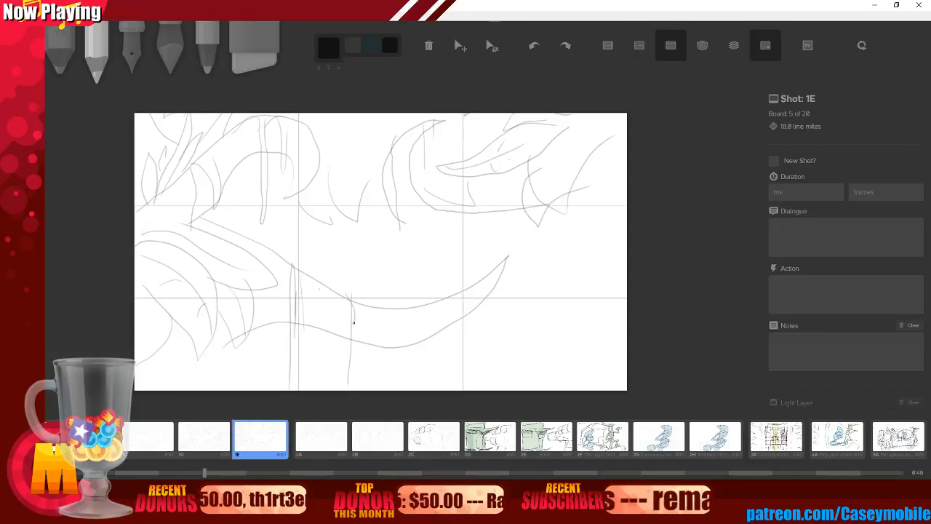
left_click_drag(355, 303, 356, 358)
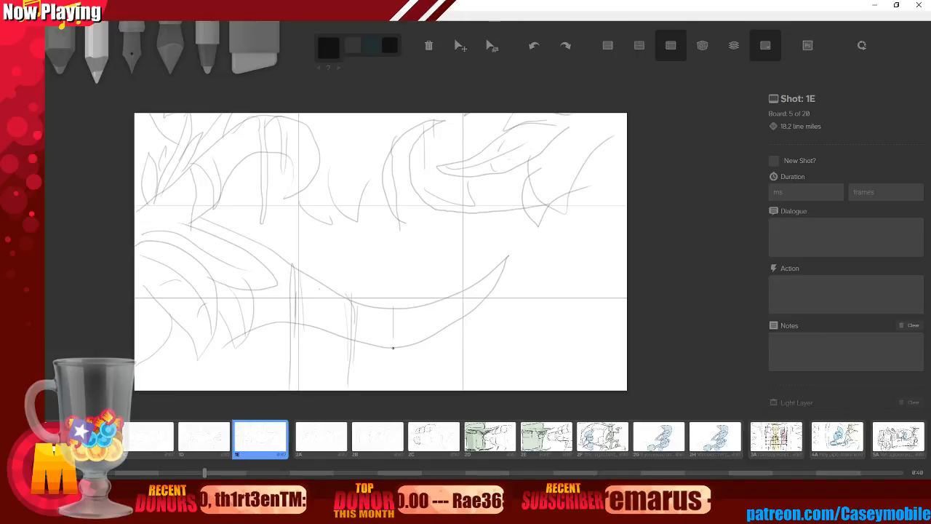
mouse_move(393, 306)
left_mouse_down()
mouse_move(393, 339)
mouse_move(393, 298)
mouse_move(387, 350)
mouse_move(408, 308)
mouse_move(504, 259)
mouse_move(367, 338)
left_mouse_up()
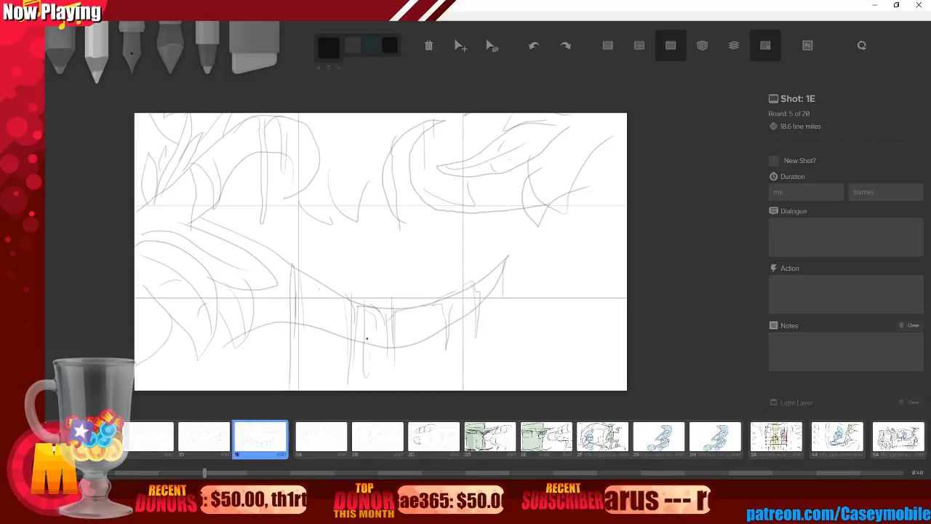
Add a small curled tendril on top of the branch and short sprouting strokes around the hanging vines.
left_click_drag(302, 263, 311, 253)
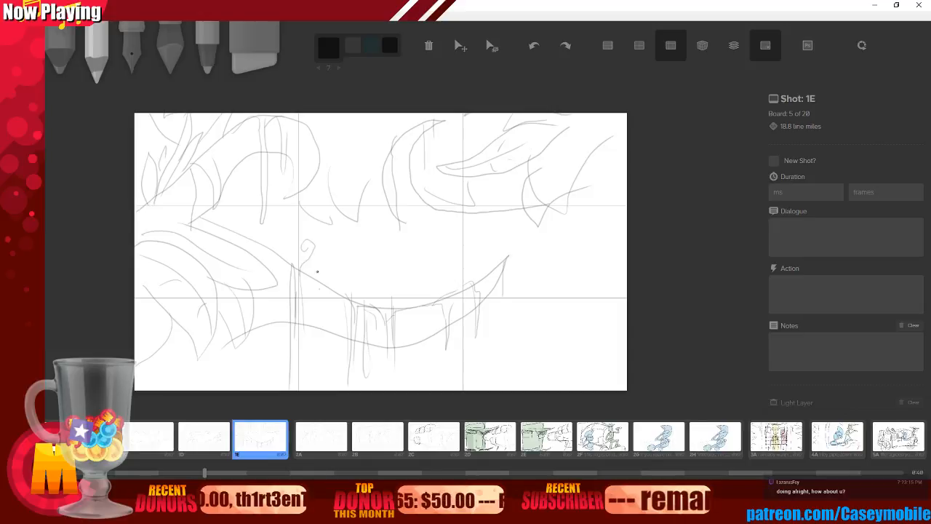
mouse_move(351, 297)
left_mouse_down()
mouse_move(404, 306)
mouse_move(459, 296)
left_mouse_up()
left_click_drag(371, 312, 401, 313)
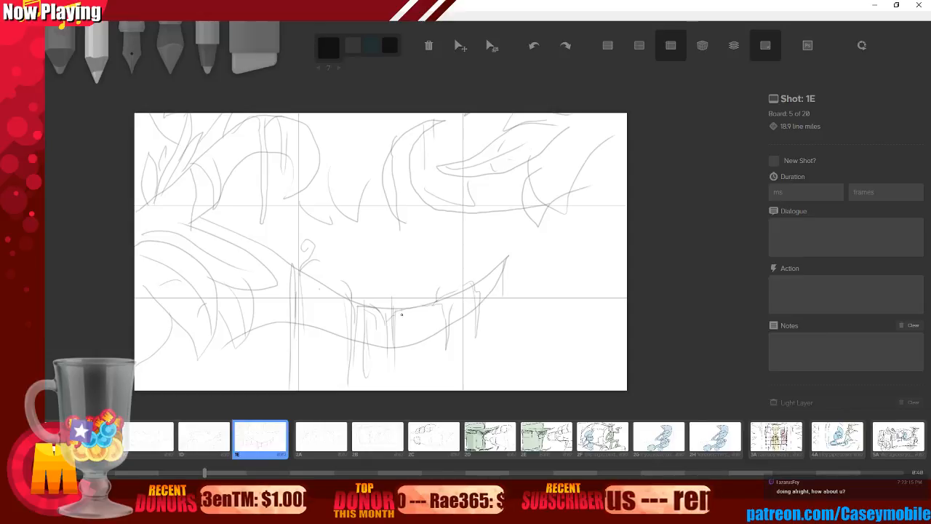
Sketch loose curved foliage strokes below the branch and a wide arch over its tip reaching the right edge of shot 1E.
left_click_drag(276, 384, 313, 345)
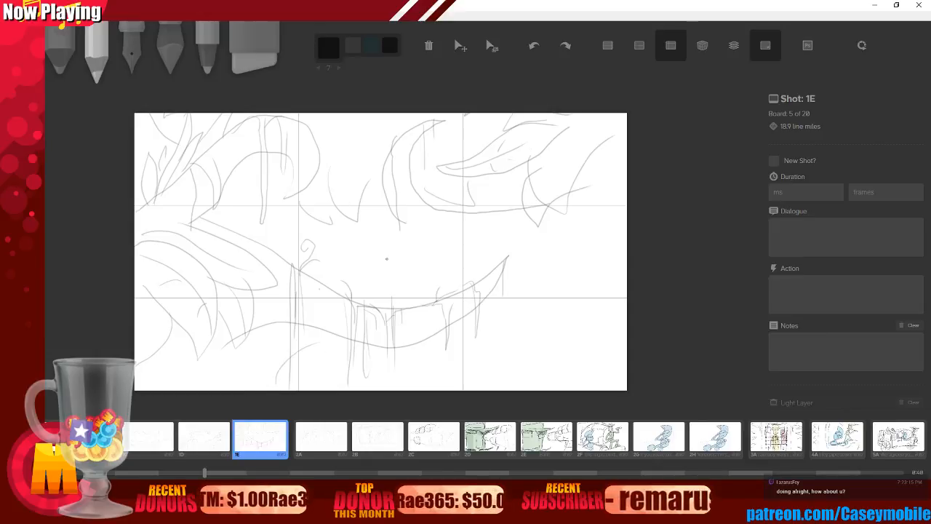
left_click_drag(422, 257, 412, 296)
left_click_drag(429, 361, 473, 388)
left_click_drag(465, 336, 448, 384)
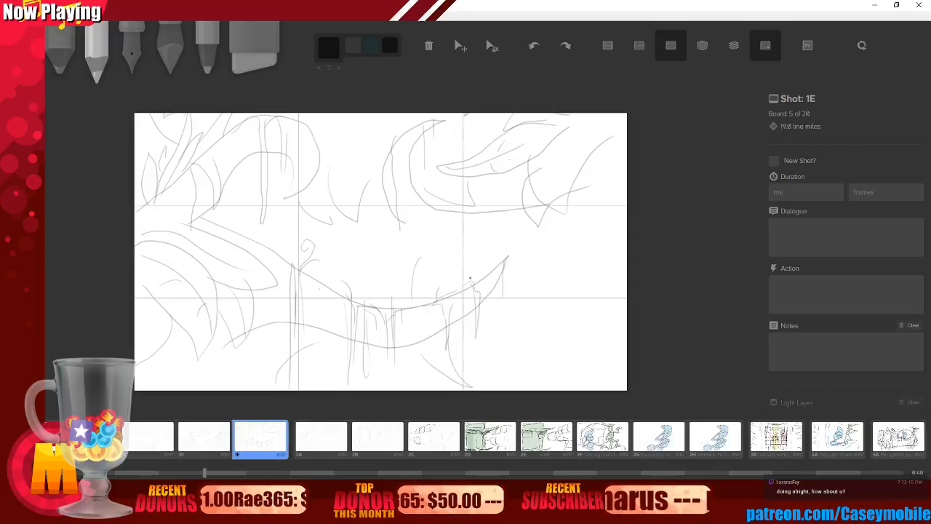
left_click_drag(436, 246, 573, 232)
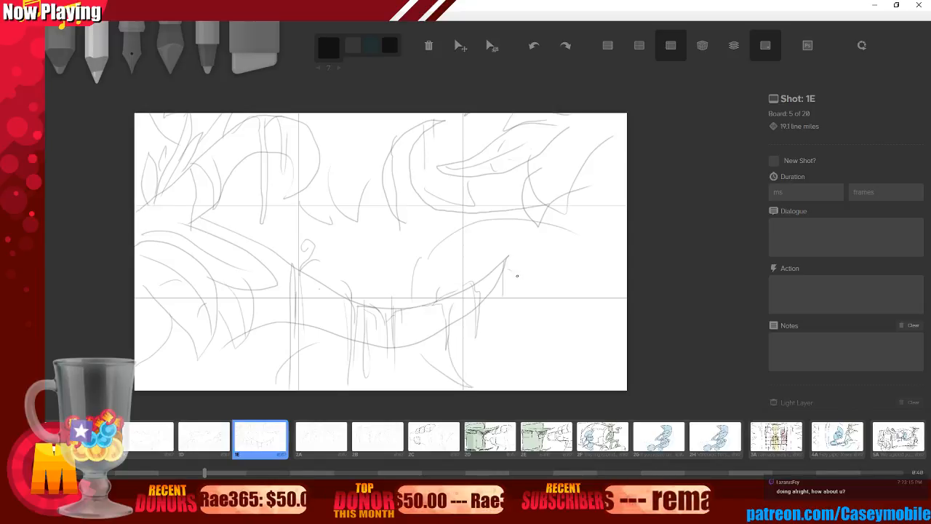
left_click_drag(517, 275, 525, 336)
left_click_drag(577, 227, 627, 222)
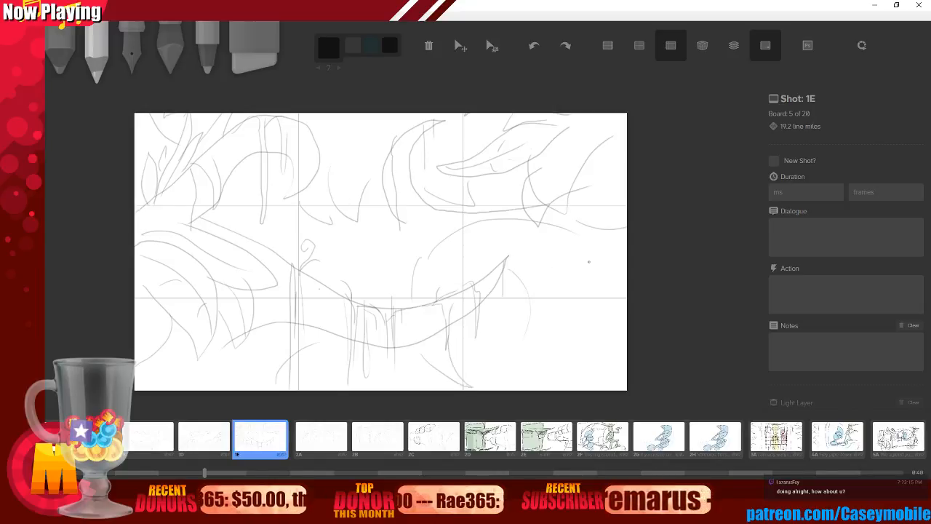
Sketch long curved leaves rising in the lower-right area of shot 1E and connect their tip to the arch above.
left_click_drag(576, 259, 518, 388)
left_click_drag(601, 315, 533, 377)
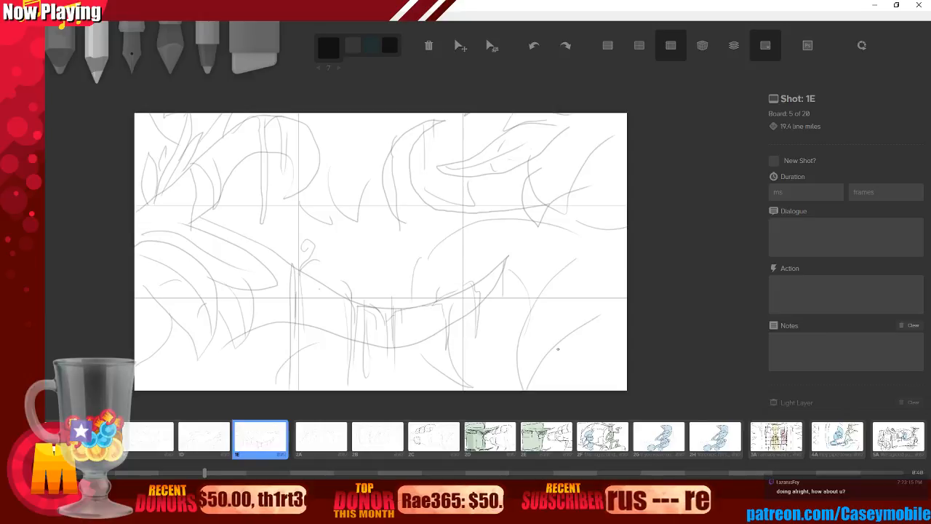
left_click_drag(573, 315, 576, 389)
left_click_drag(610, 282, 577, 315)
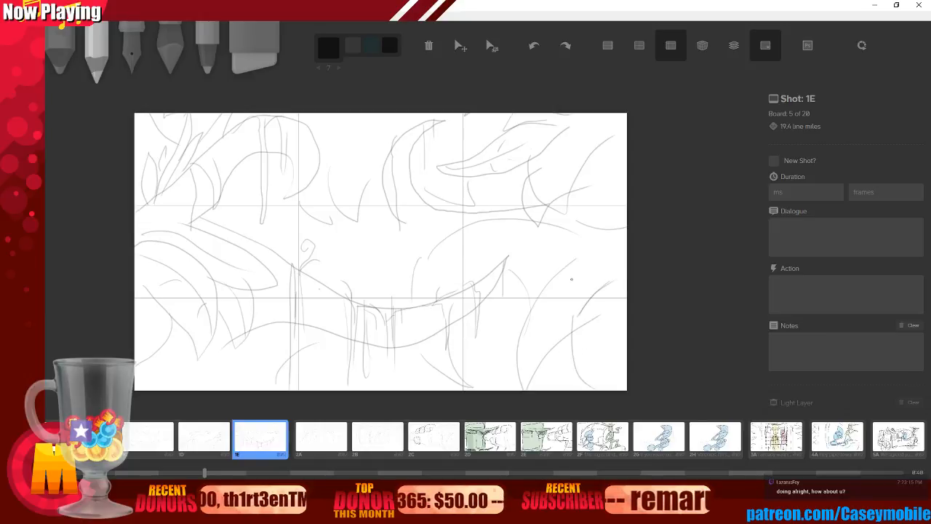
mouse_move(571, 259)
left_mouse_down()
mouse_move(507, 292)
mouse_move(518, 276)
mouse_move(504, 308)
mouse_move(502, 340)
left_mouse_up()
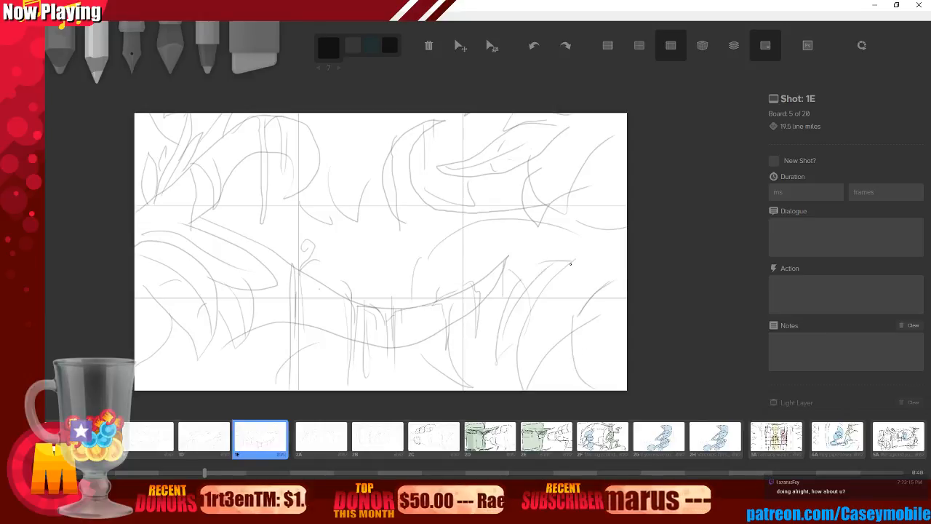
left_click_drag(564, 283, 530, 336)
left_click_drag(507, 256, 504, 269)
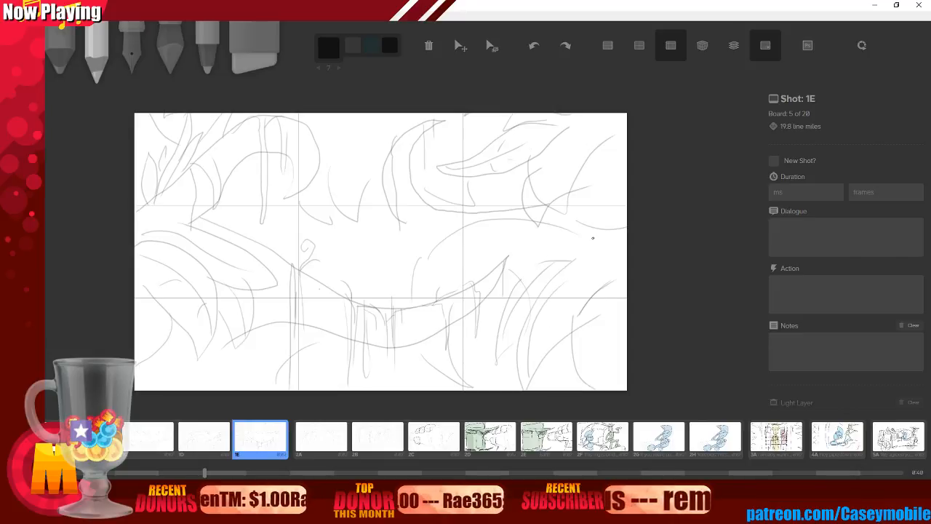
left_click_drag(574, 259, 547, 236)
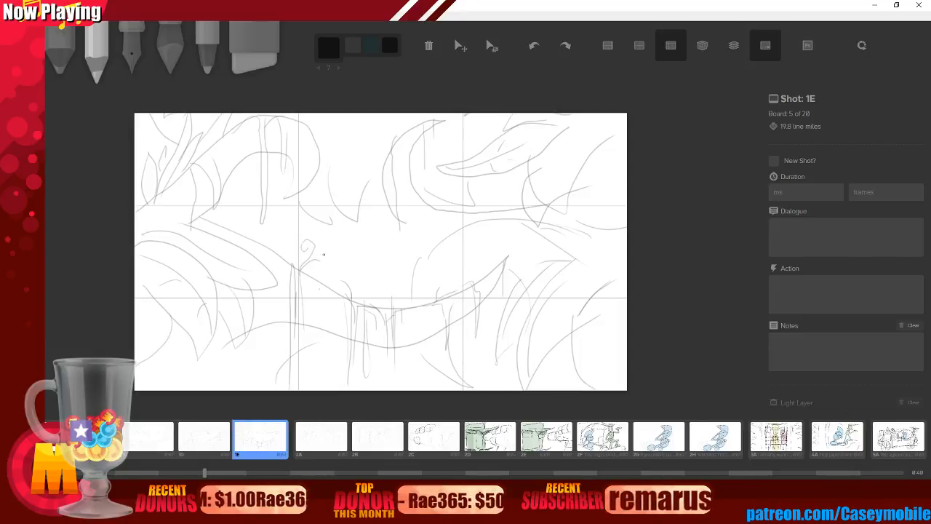
Add loose curves above the middle of the branch, a curl near the upper-left third and small arcs below the left leaves.
left_click_drag(338, 262, 414, 235)
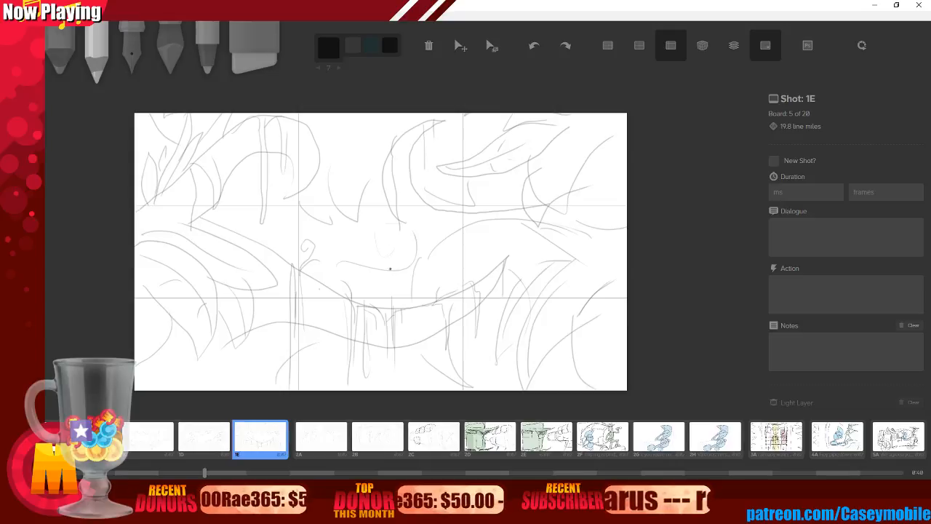
left_click_drag(305, 199, 266, 237)
left_click_drag(268, 357, 247, 378)
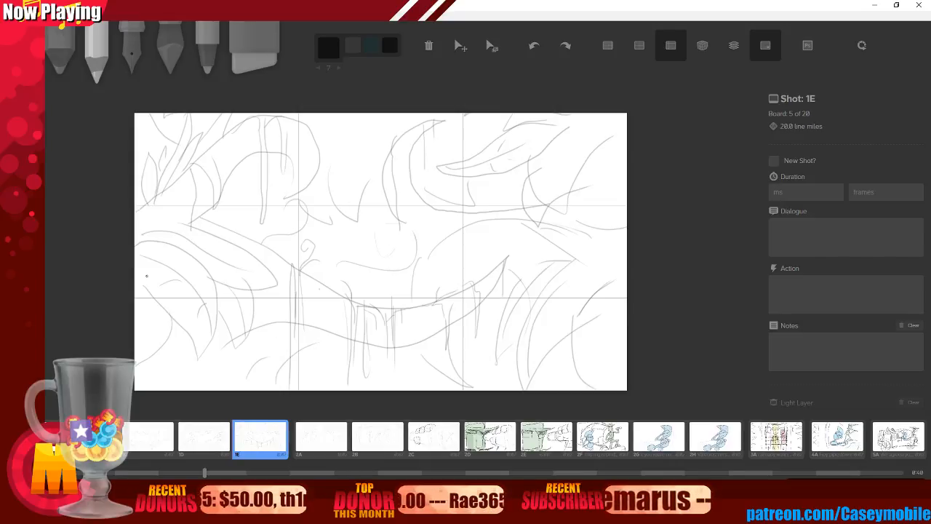
Duplicate the shot 1E board and move the copy's drawing up by about half of the frame height.
key("d")
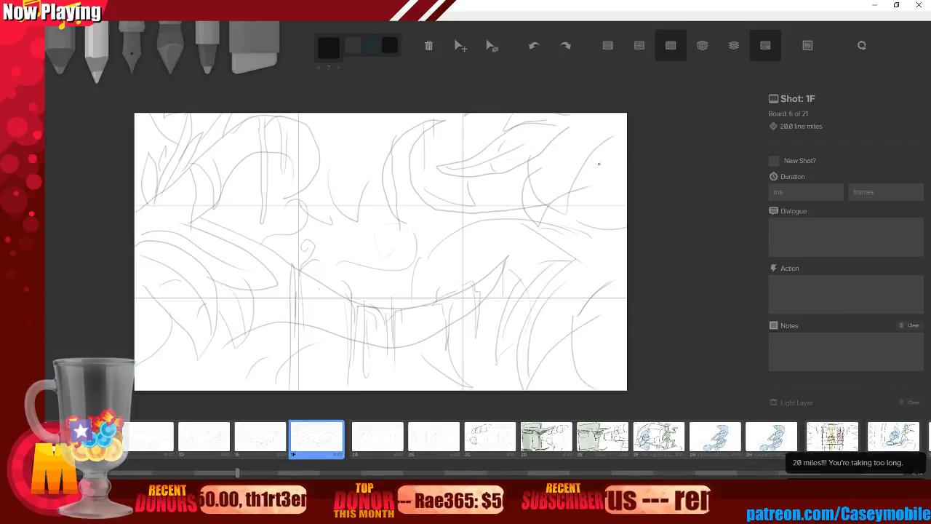
left_click(460, 46)
mouse_move(392, 347)
left_mouse_down()
mouse_move(376, 232)
mouse_move(386, 201)
mouse_move(395, 205)
left_mouse_up()
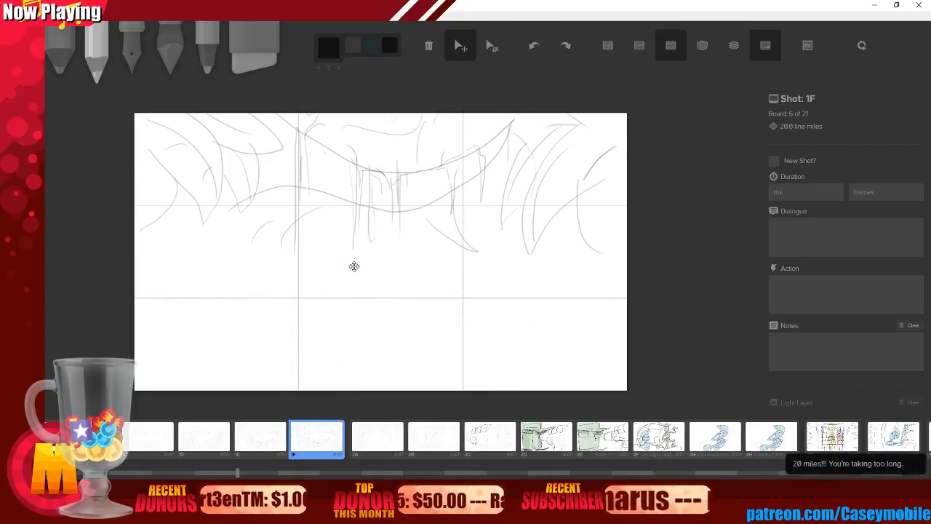
Sketch overlapping curved leaves and two bending stems with the pencil in the lower-left area of shot 1F.
left_click(94, 61)
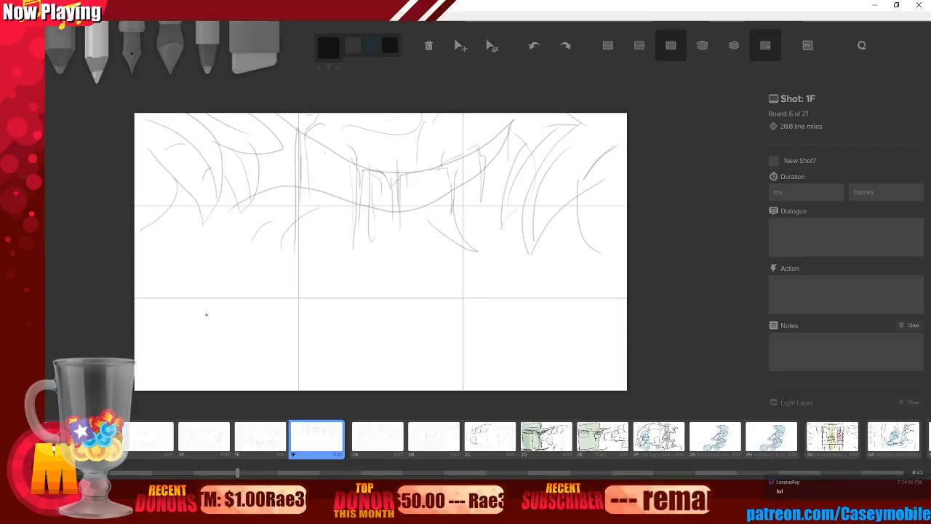
mouse_move(142, 314)
left_mouse_down()
mouse_move(244, 310)
mouse_move(161, 265)
left_mouse_up()
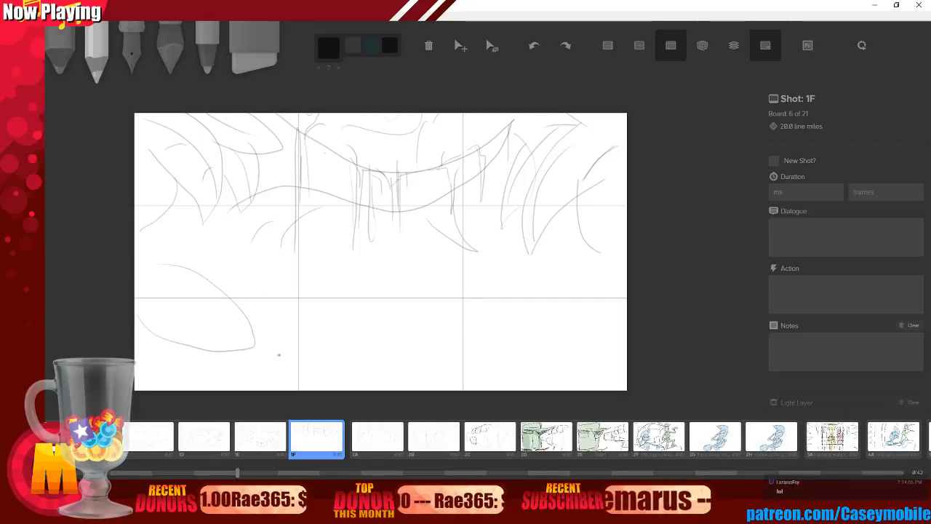
key("ctrl+z")
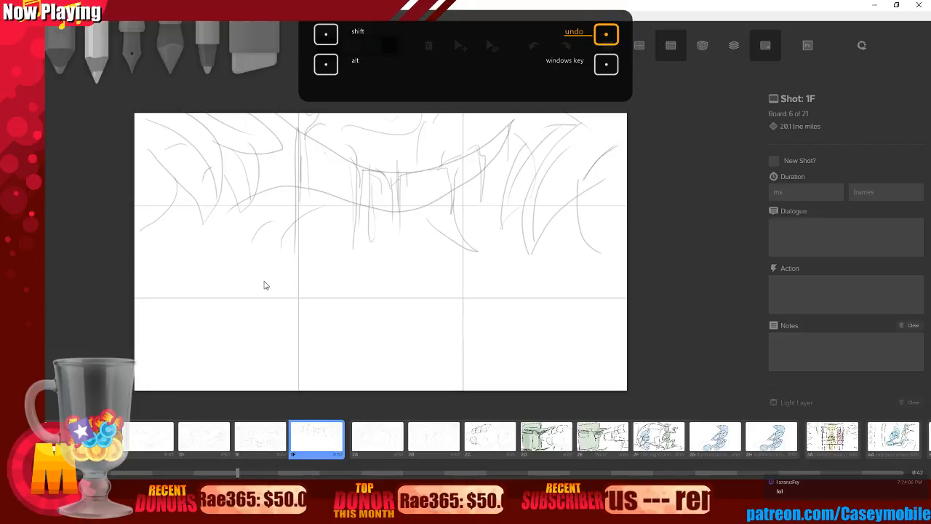
mouse_move(145, 386)
left_mouse_down()
mouse_move(145, 328)
mouse_move(185, 275)
mouse_move(157, 299)
mouse_move(174, 268)
left_mouse_up()
key("ctrl+z")
mouse_move(158, 306)
left_mouse_down()
mouse_move(206, 275)
mouse_move(191, 280)
mouse_move(265, 267)
left_mouse_up()
left_click_drag(158, 260, 255, 240)
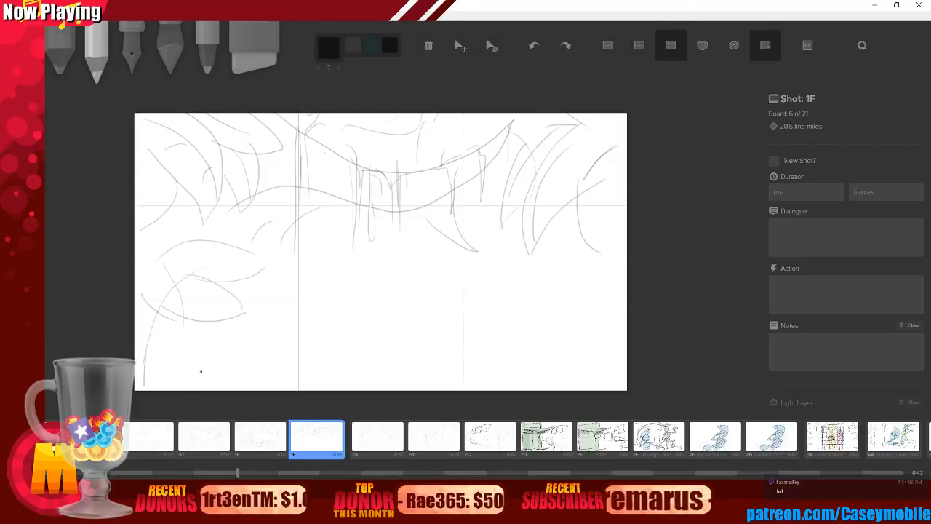
left_click_drag(181, 380, 198, 313)
Sketch a short curve below the branch's right side, a long vine hanging near the left third and a faint curve beside the lower-left leaves.
left_click_drag(471, 263, 515, 275)
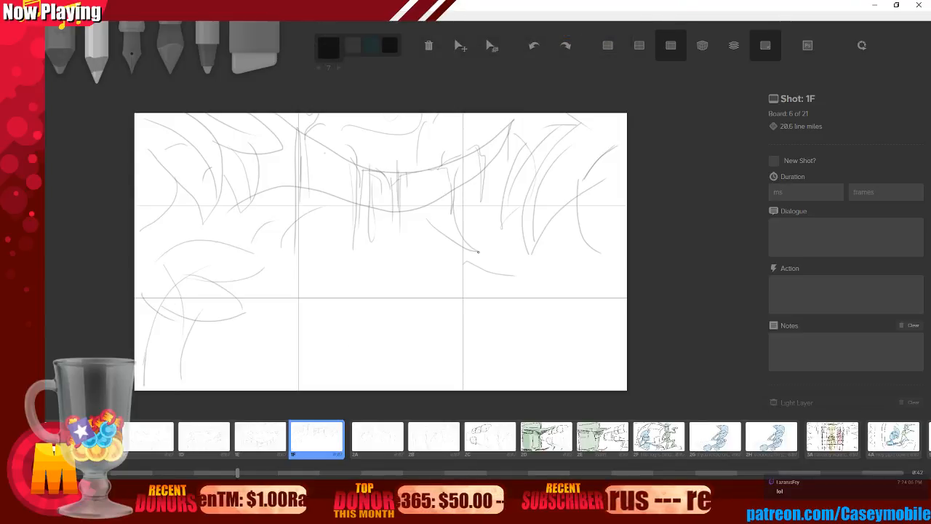
left_click_drag(333, 217, 329, 330)
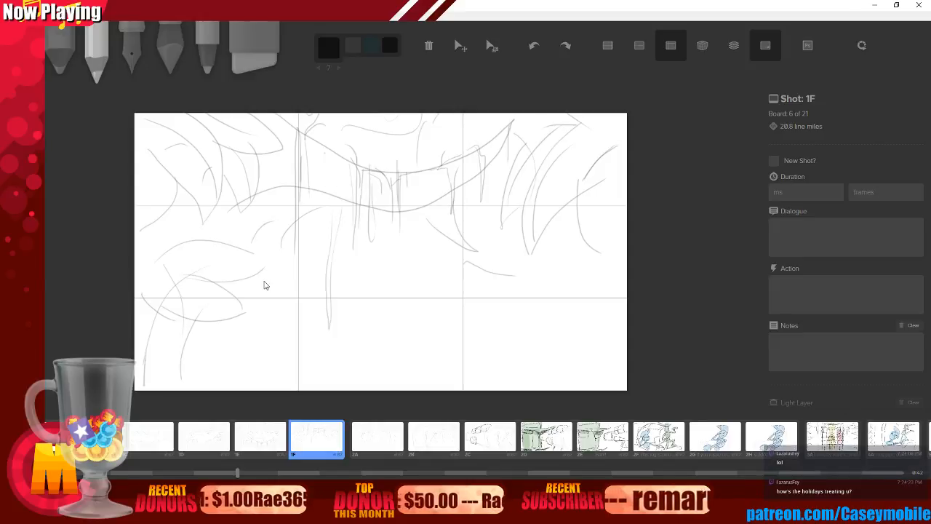
key("ctrl+z")
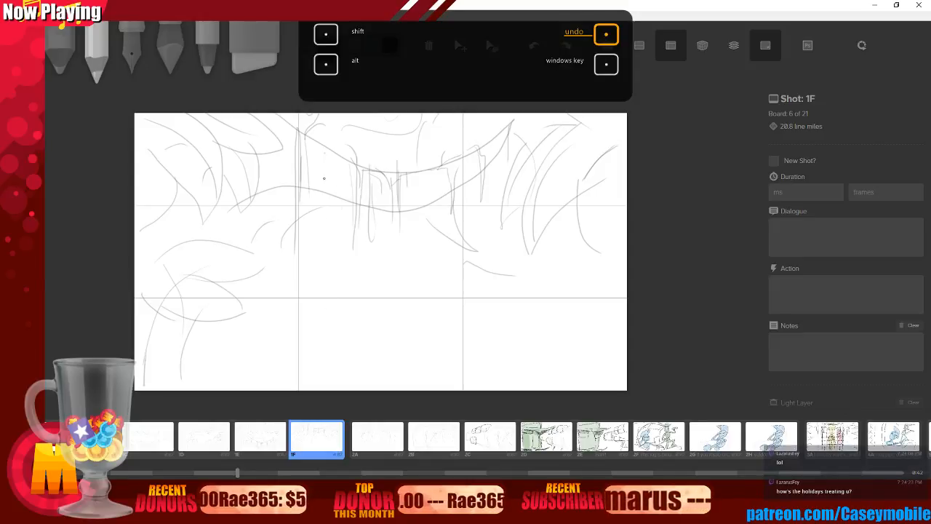
left_click_drag(323, 153, 327, 251)
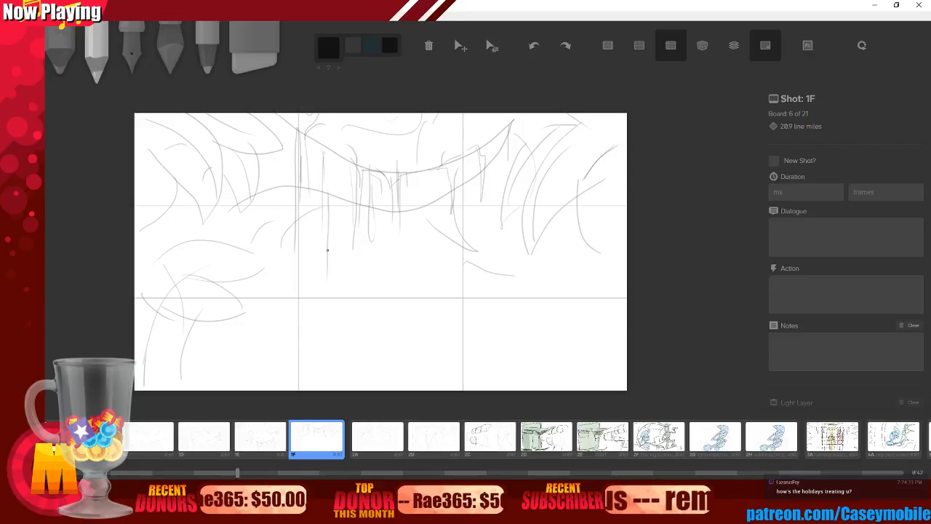
left_click_drag(257, 303, 288, 294)
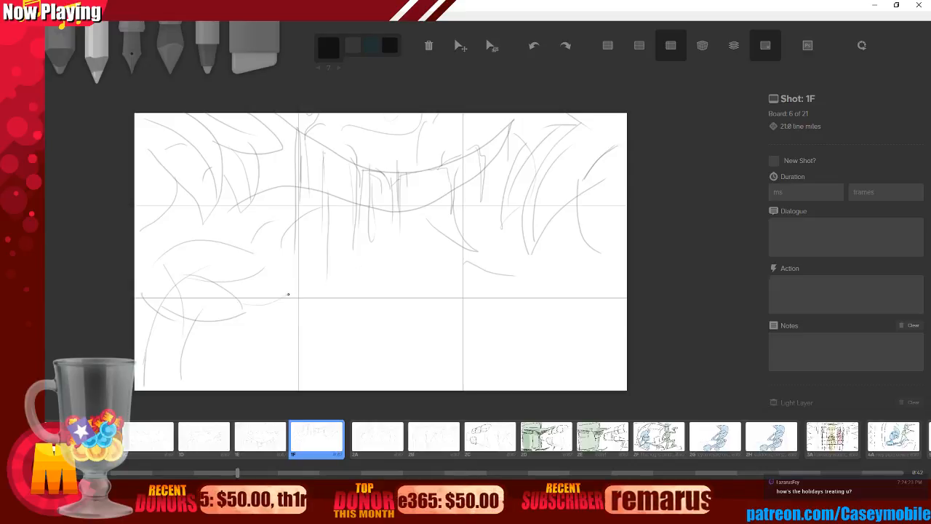
Sketch an arc near the left third, a drooping leaf below the branch's middle and a tall curved stem reaching the lower-right frame edge.
left_click_drag(202, 339, 194, 369)
left_click_drag(328, 292, 278, 249)
mouse_move(399, 275)
left_mouse_down()
mouse_move(475, 268)
mouse_move(466, 251)
left_mouse_up()
left_click_drag(513, 274, 542, 390)
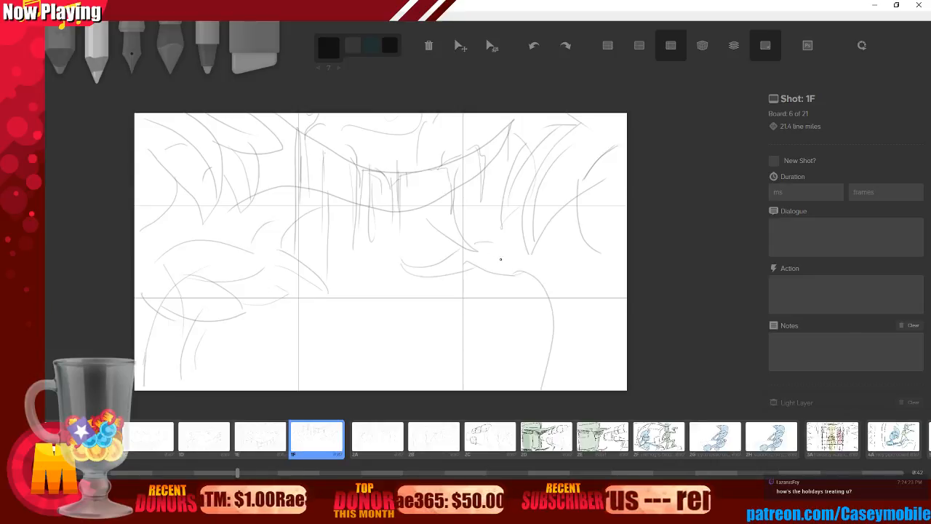
left_click_drag(496, 274, 509, 299)
left_click_drag(526, 302, 540, 247)
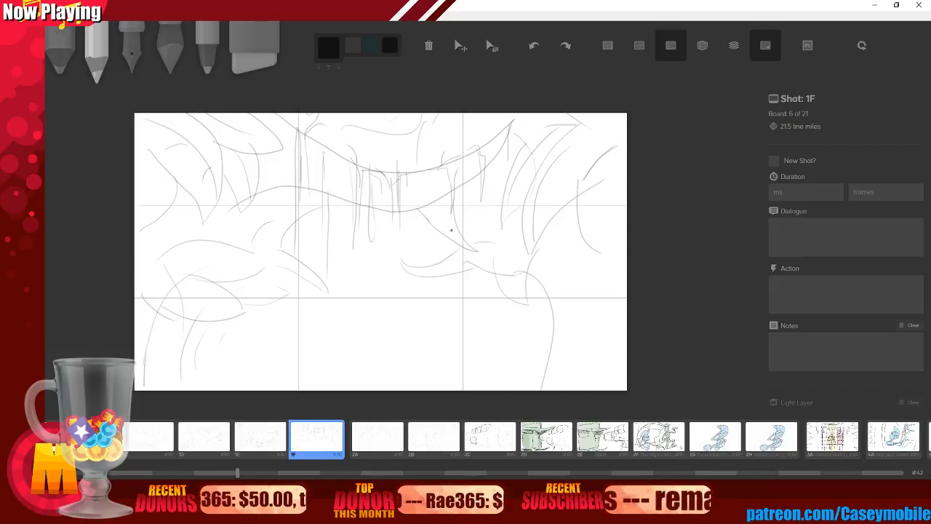
Add hanging vertical strokes below the branch and on the lower leaves, and curved inner lines beside the lower-right stem.
left_click_drag(427, 210, 437, 288)
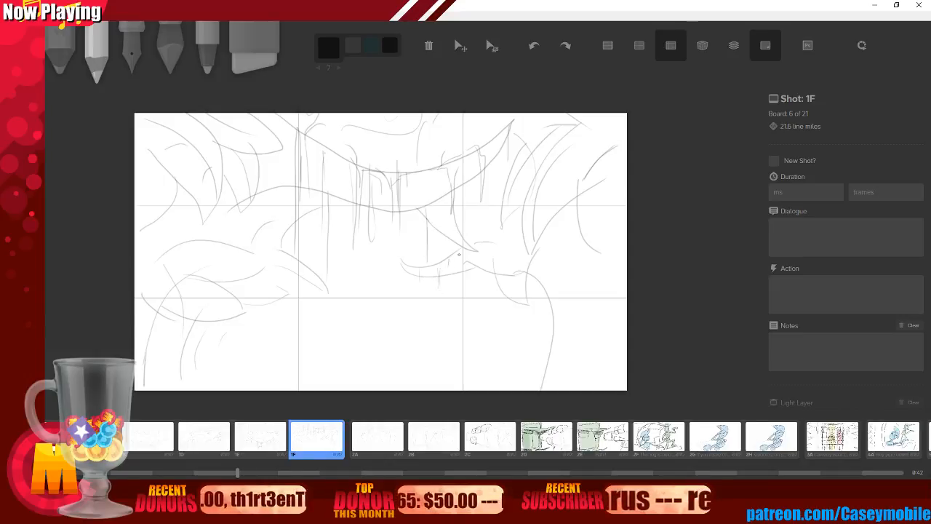
left_click_drag(458, 251, 461, 268)
left_click_drag(287, 264, 288, 293)
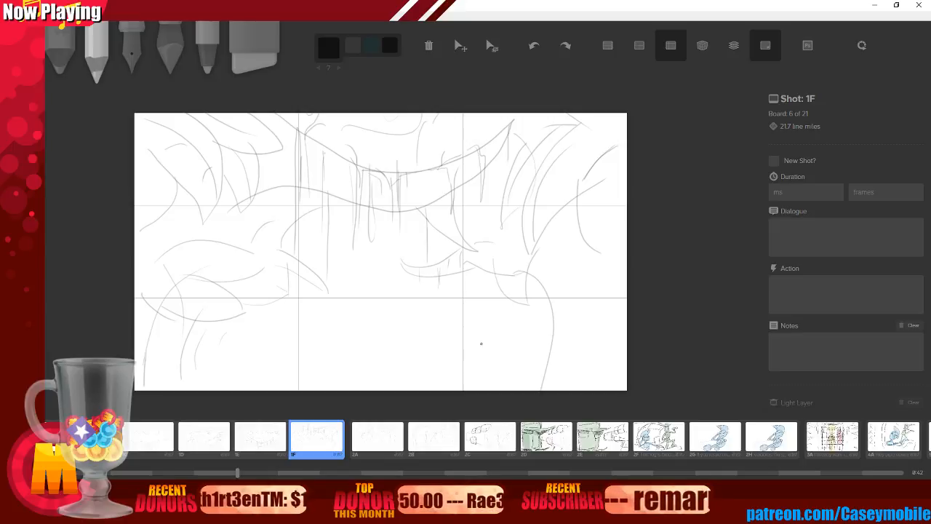
left_click_drag(499, 303, 521, 367)
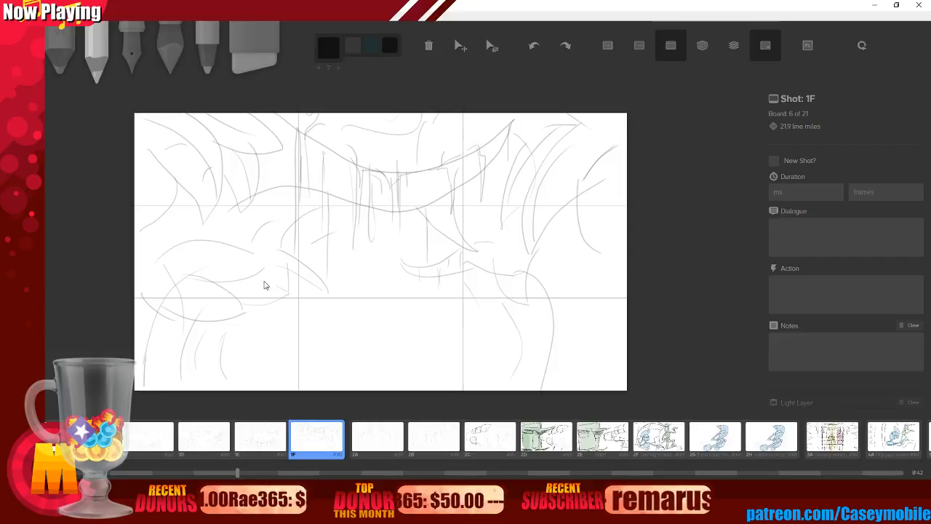
Compare the shot 1F board with the neighbouring boards 1E, 2A and 2B to check the continuity of the camera move.
left_click(392, 455)
left_click(315, 445)
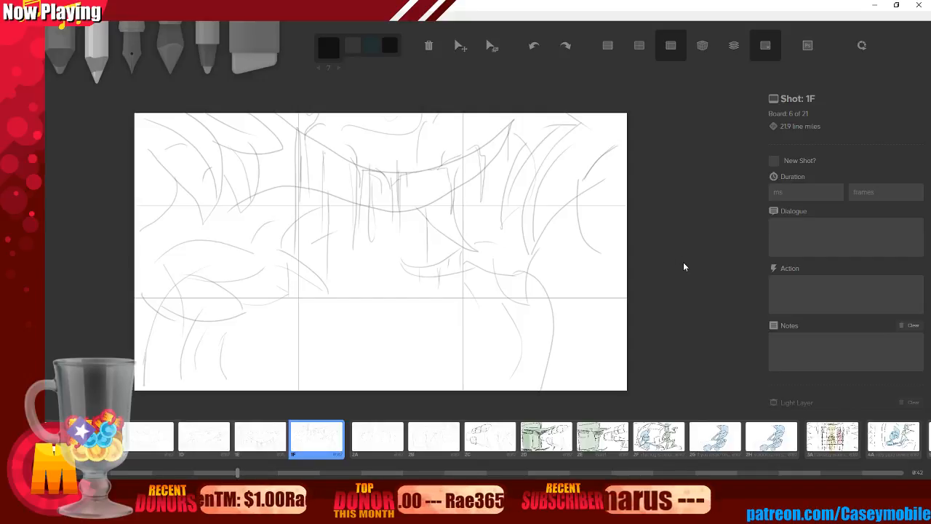
left_click(392, 451)
left_click(444, 452)
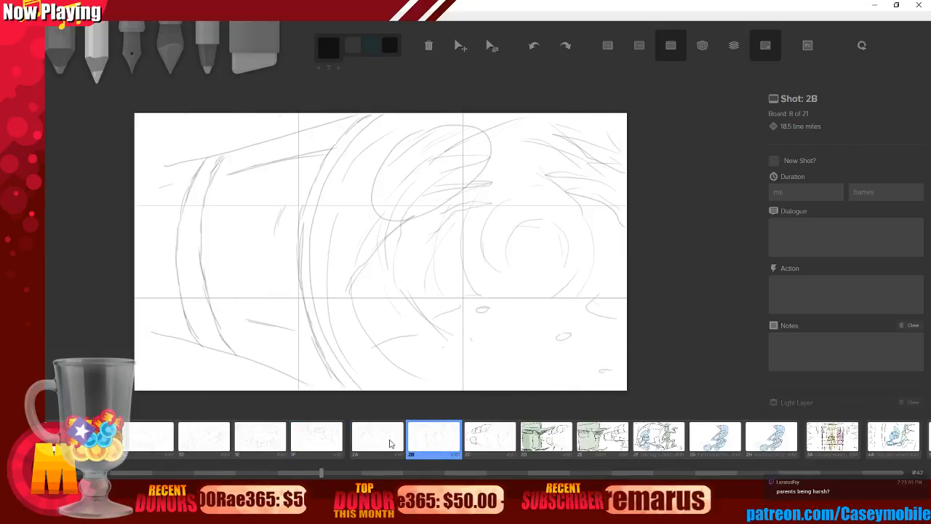
left_click(389, 443)
left_click(435, 444)
left_click(314, 451)
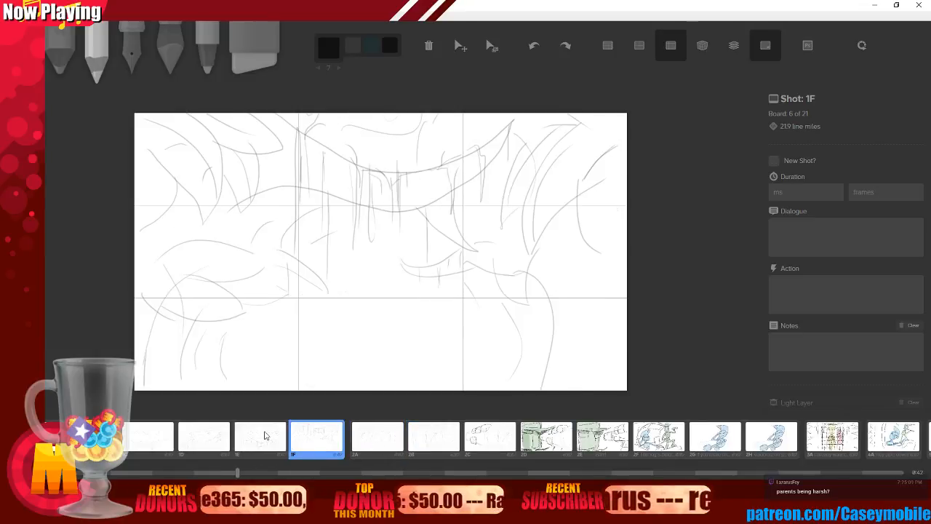
left_click(265, 434)
left_click(323, 446)
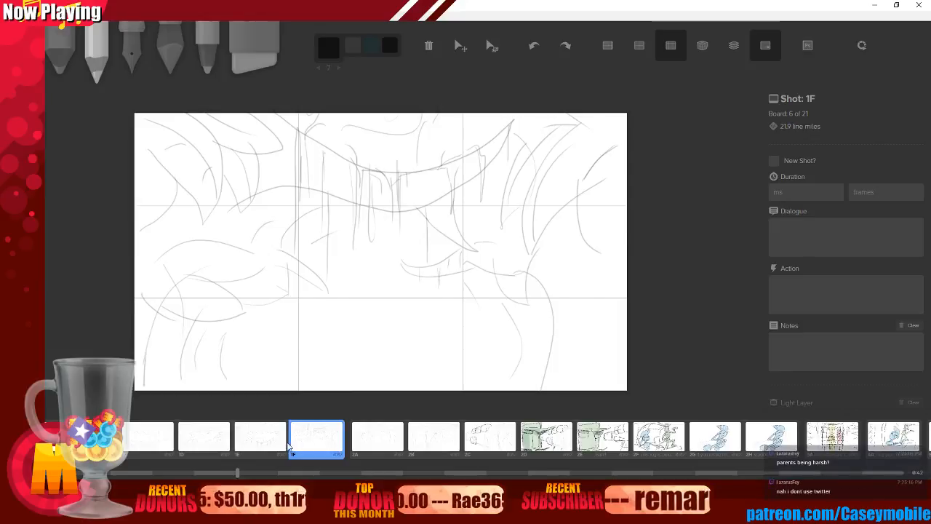
left_click(264, 436)
left_click(317, 442)
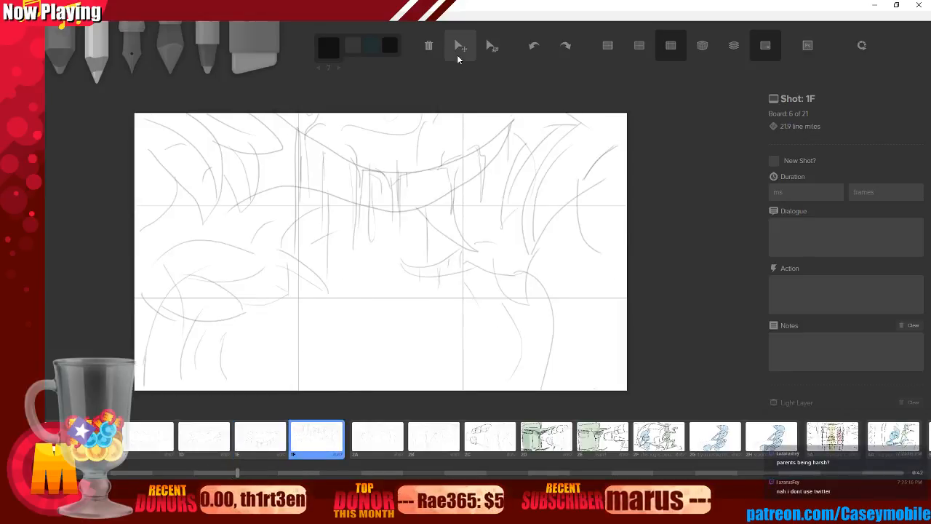
Duplicate the shot 1F board, move the copy's drawing up by about half of the frame height and return to the pencil.
left_click(457, 54)
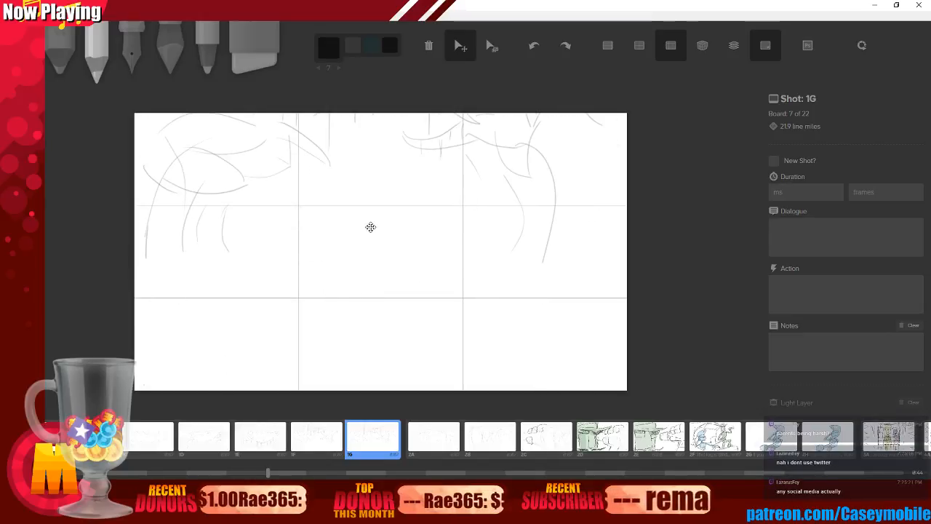
left_click(96, 53)
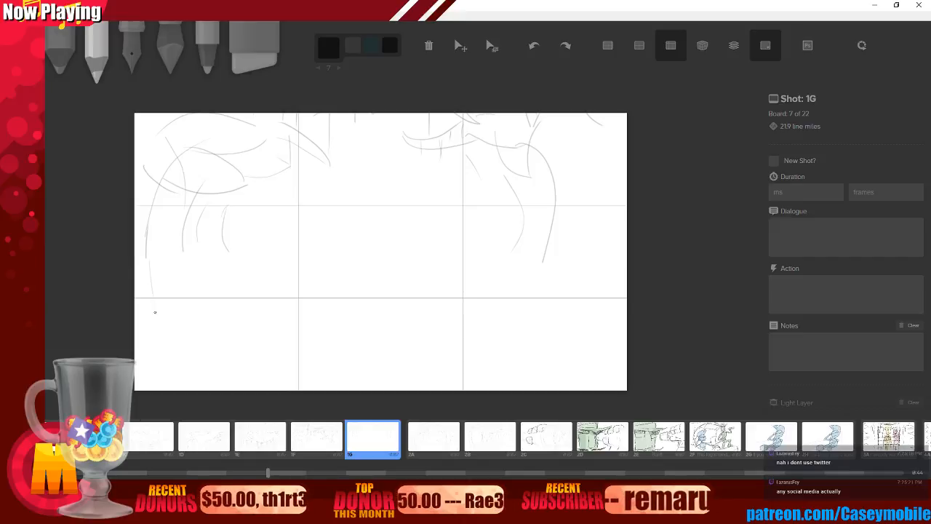
left_click_drag(162, 227, 159, 384)
left_click_drag(180, 241, 184, 353)
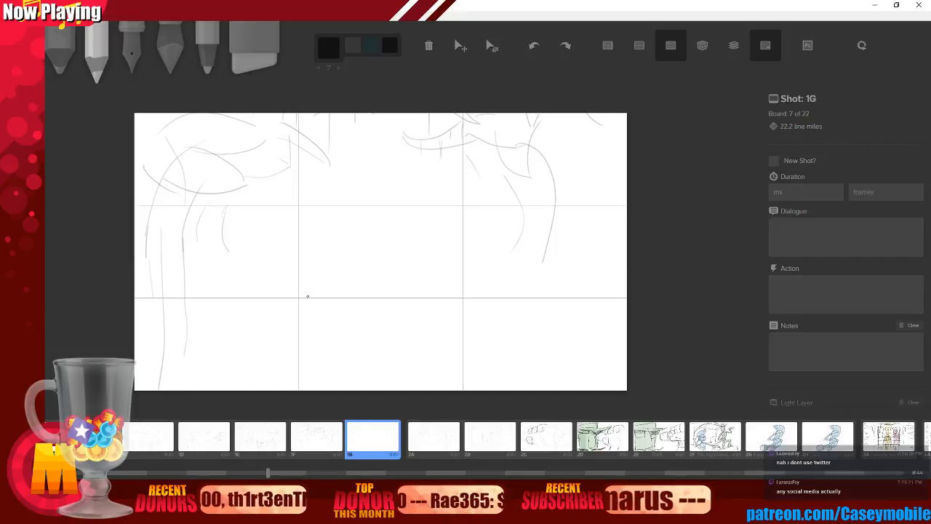
key("ctrl+z")
key("ctrl+z")
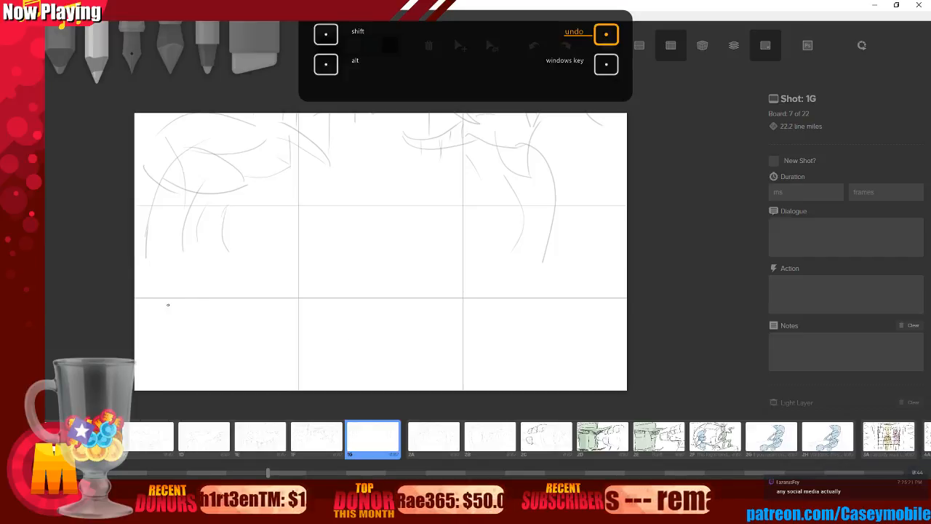
mouse_move(143, 365)
left_mouse_down()
mouse_move(167, 275)
mouse_move(149, 228)
left_mouse_up()
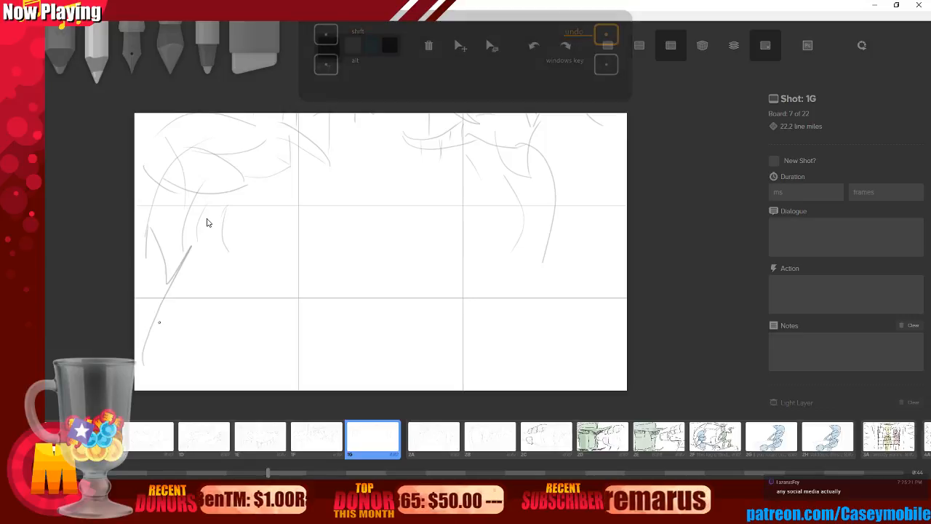
key("ctrl+z")
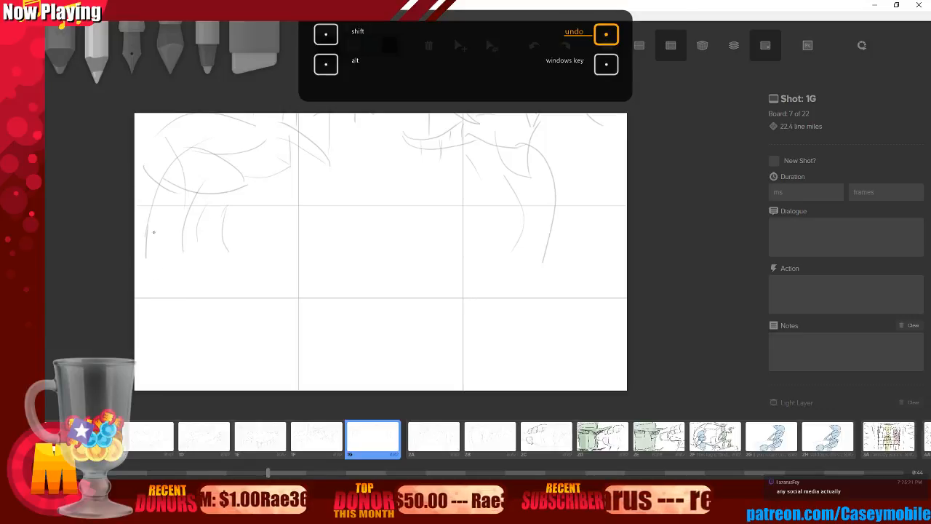
Sketch a bending stem with a small leaf at shot 1G's lower left and an S-shaped vine line across the middle of the frame.
mouse_move(152, 217)
left_mouse_down()
mouse_move(146, 251)
mouse_move(163, 306)
mouse_move(155, 381)
mouse_move(218, 303)
mouse_move(169, 333)
left_mouse_up()
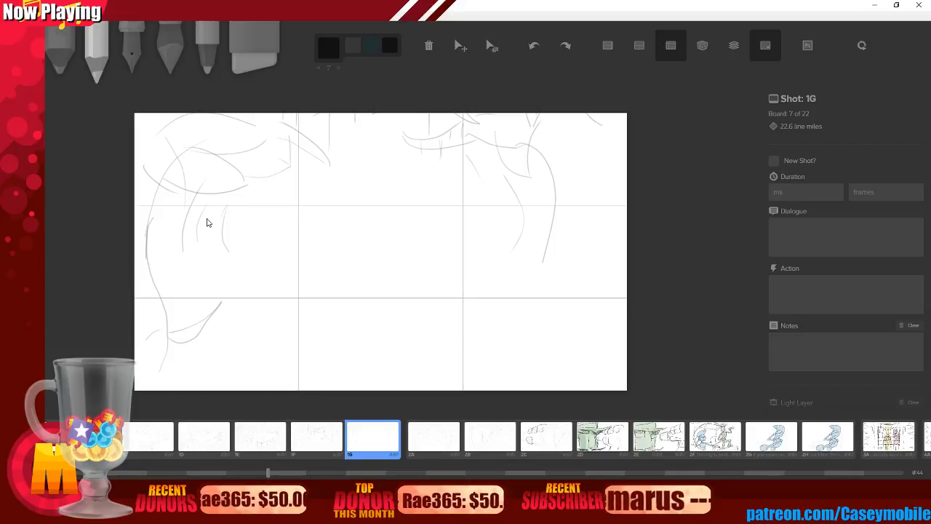
mouse_move(283, 182)
left_mouse_down()
mouse_move(364, 238)
mouse_move(478, 245)
mouse_move(451, 155)
mouse_move(411, 183)
mouse_move(441, 214)
mouse_move(462, 187)
left_mouse_up()
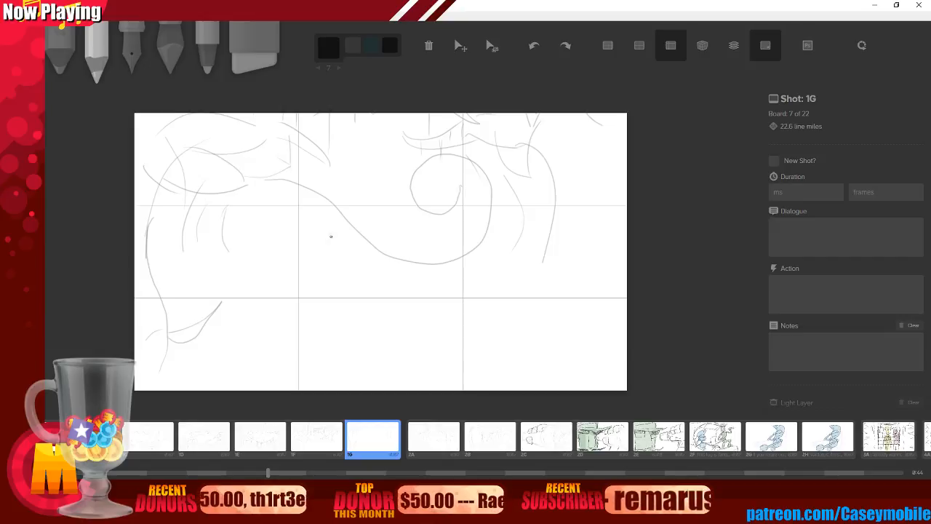
key("ctrl+z")
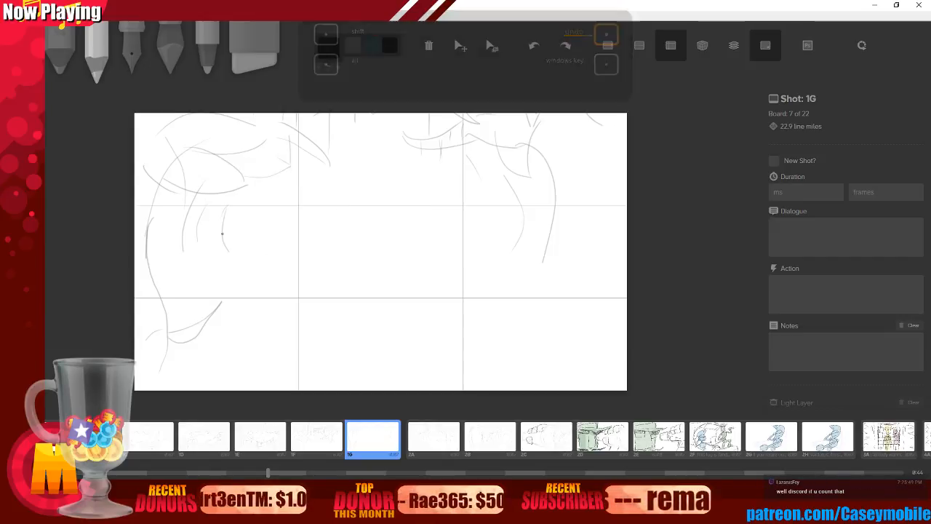
mouse_move(230, 233)
left_mouse_down()
mouse_move(260, 209)
mouse_move(239, 215)
mouse_move(312, 214)
mouse_move(416, 245)
mouse_move(440, 171)
left_mouse_up()
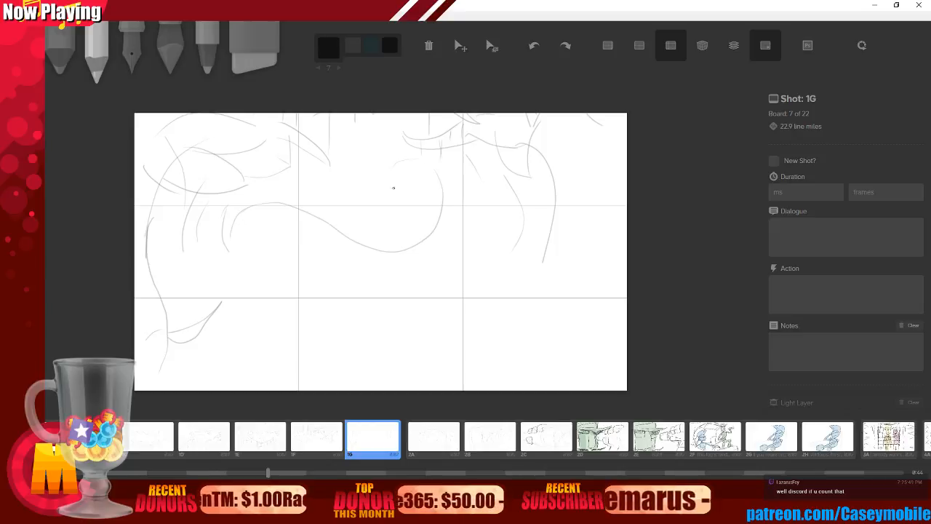
Add the vine's upper contour and curled tip, wide arcs beneath it and a long vertical line below its left end.
left_click_drag(385, 275, 486, 241)
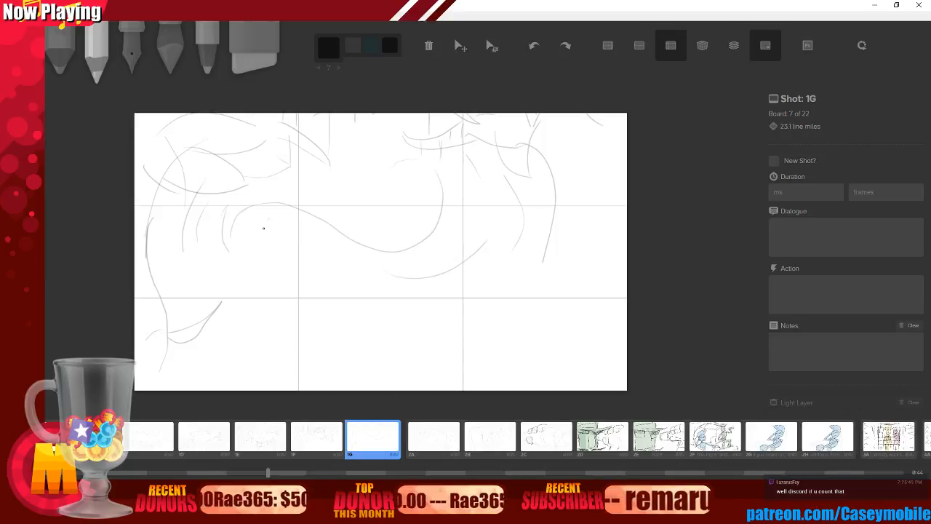
left_click_drag(264, 229, 261, 321)
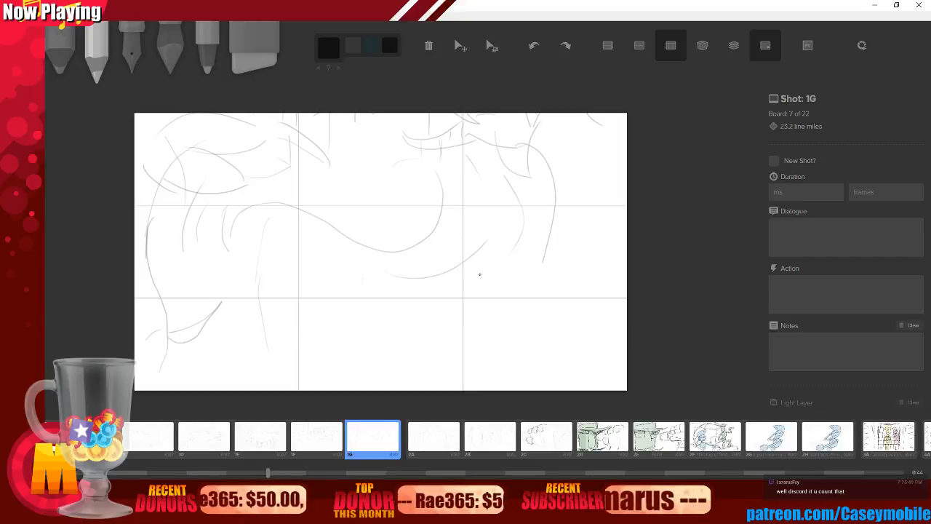
mouse_move(275, 180)
left_mouse_down()
mouse_move(420, 161)
mouse_move(378, 208)
mouse_move(416, 219)
left_mouse_up()
left_click_drag(474, 264, 498, 233)
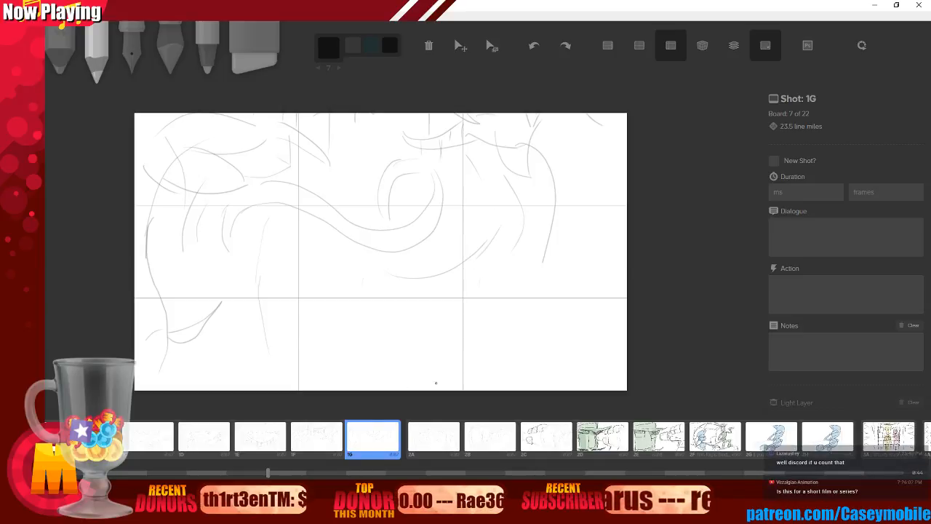
Sketch a thick tendril rising from the lower edge of shot 1G's right third and curling over at its tip.
mouse_move(494, 391)
left_mouse_down()
mouse_move(524, 351)
mouse_move(516, 291)
mouse_move(491, 290)
left_mouse_up()
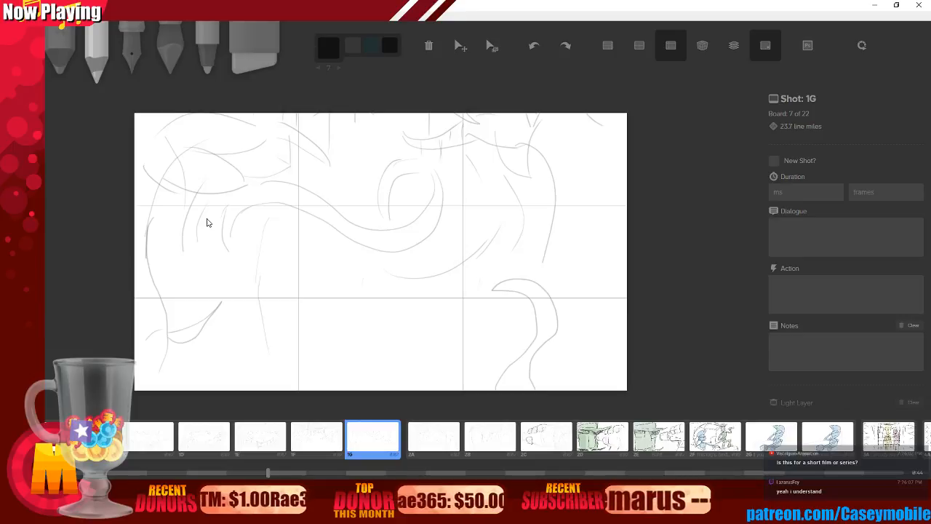
key("ctrl+z")
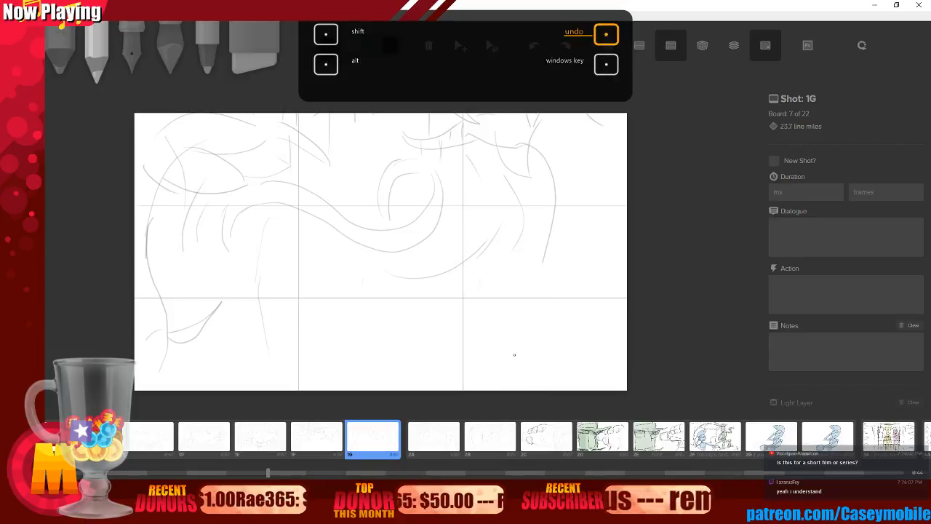
mouse_move(514, 388)
left_mouse_down()
mouse_move(553, 342)
mouse_move(522, 323)
mouse_move(575, 349)
mouse_move(551, 389)
left_mouse_up()
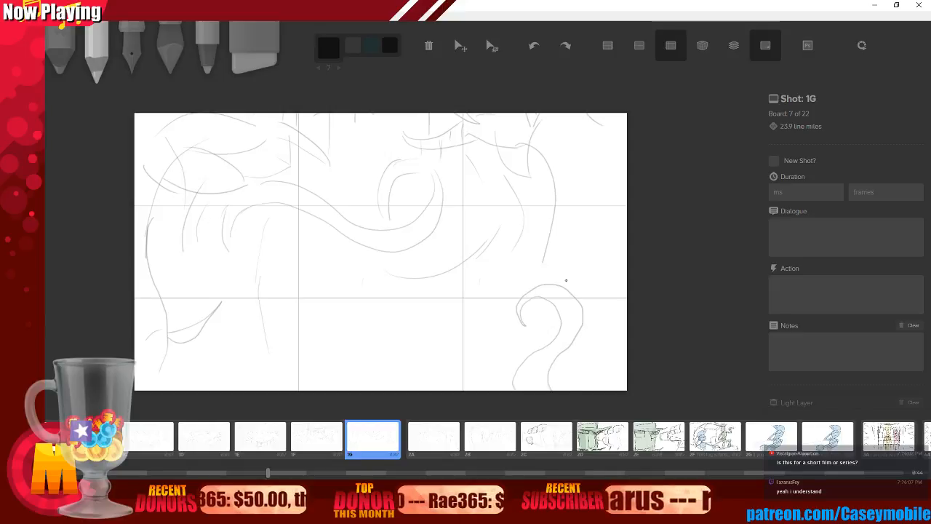
Add a vertical line above the curled tendril's outer edge and a short stroke at its base in shot 1G.
left_click_drag(589, 230, 583, 295)
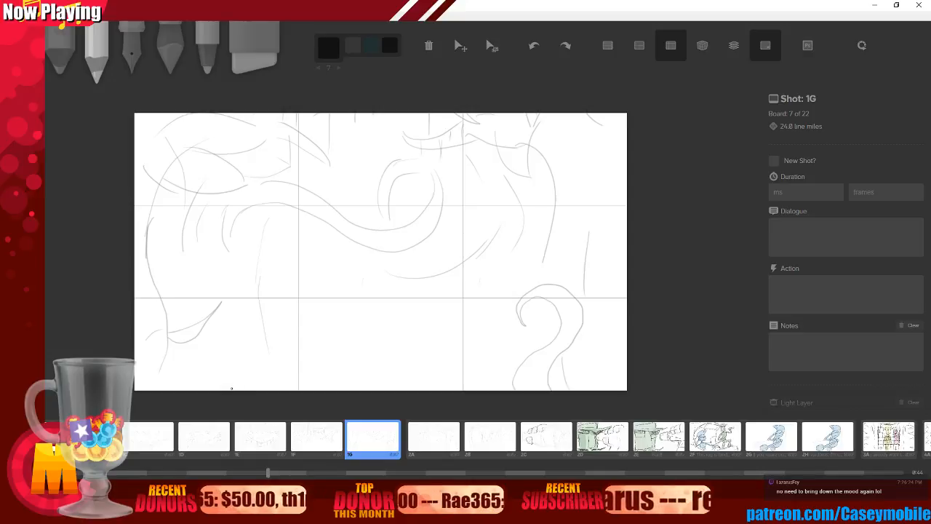
mouse_move(232, 388)
left_mouse_down()
mouse_move(234, 369)
mouse_move(281, 382)
left_mouse_up()
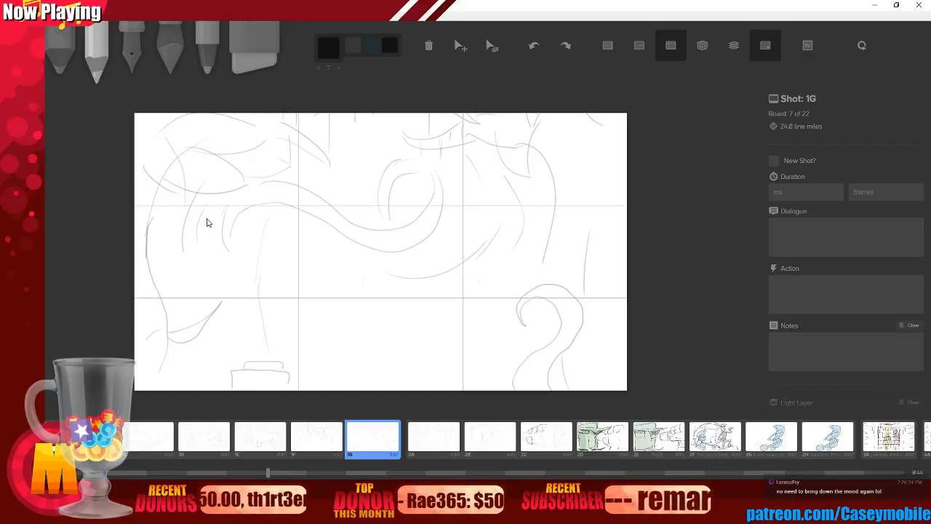
key("ctrl+z")
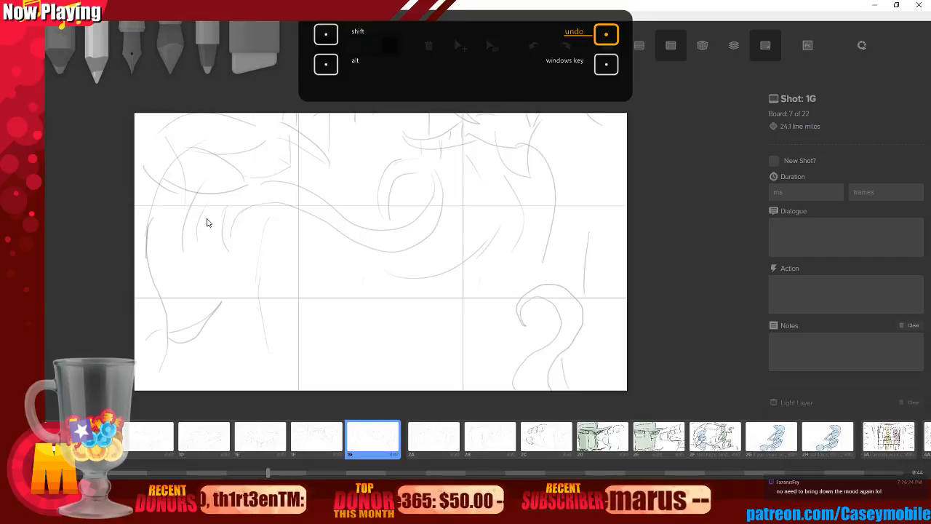
mouse_move(202, 389)
left_mouse_down()
mouse_move(231, 356)
mouse_move(285, 376)
mouse_move(288, 389)
left_mouse_up()
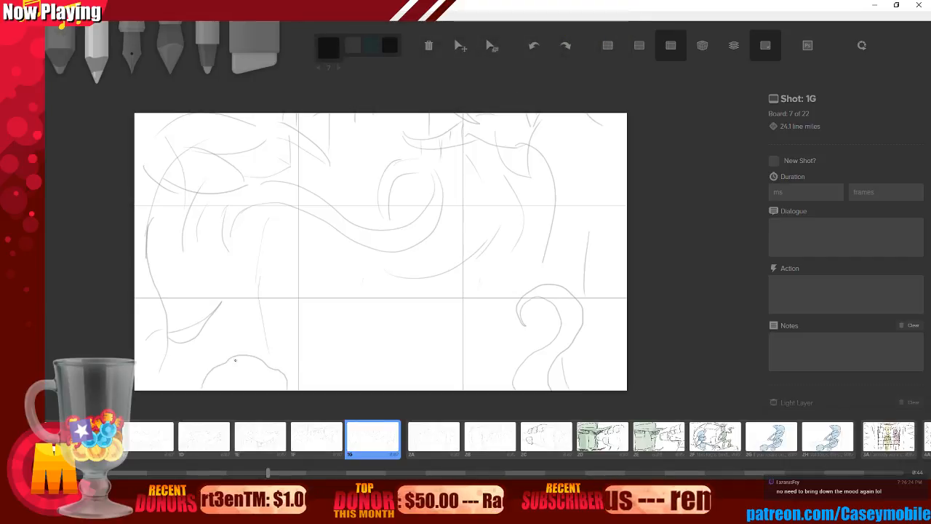
mouse_move(231, 334)
left_mouse_down()
mouse_move(244, 359)
mouse_move(252, 340)
mouse_move(231, 330)
mouse_move(253, 330)
mouse_move(256, 359)
left_mouse_up()
key("ctrl+z")
key("ctrl+z")
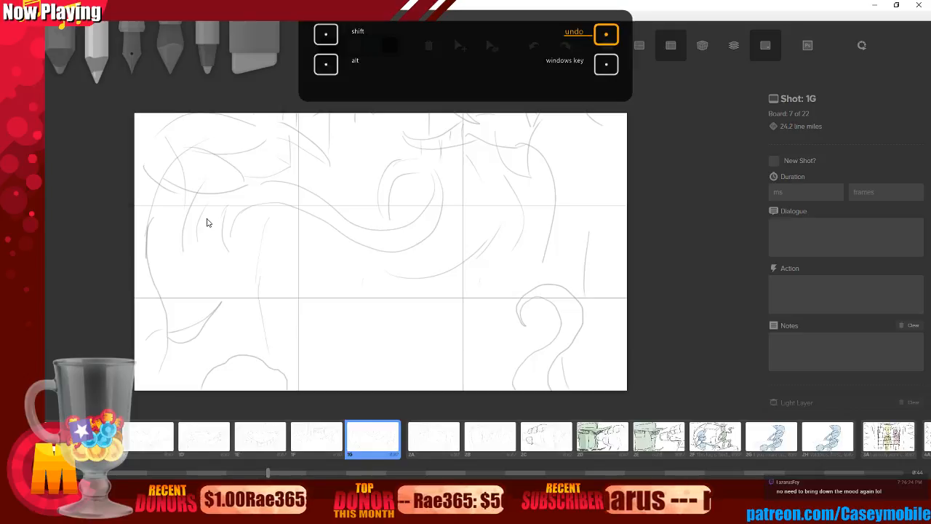
key("ctrl+z")
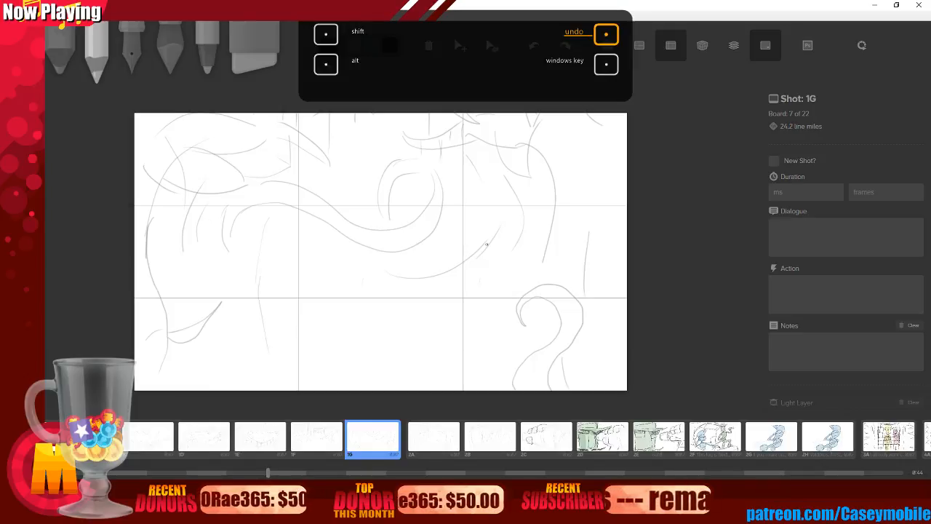
Add a short, nearly vertical stroke just left of the curled tendril.
left_click_drag(497, 307, 495, 342)
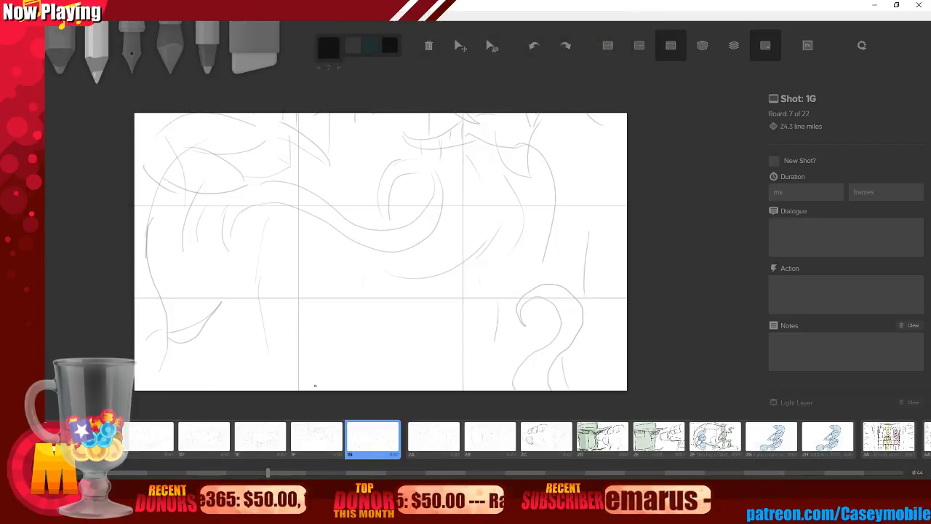
Duplicate the shot 1G board, move the copy's drawing up by about half of the frame height and return to the pencil.
key("d")
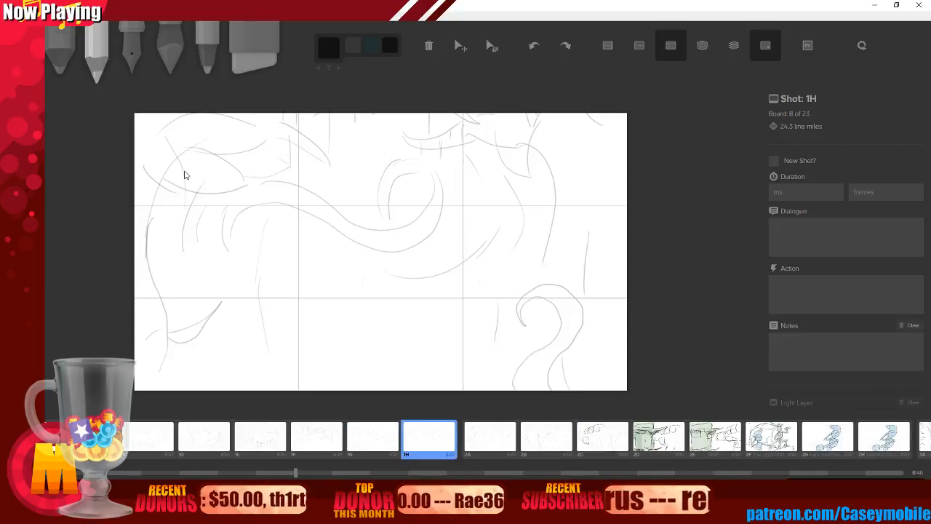
left_click_drag(395, 359, 407, 212)
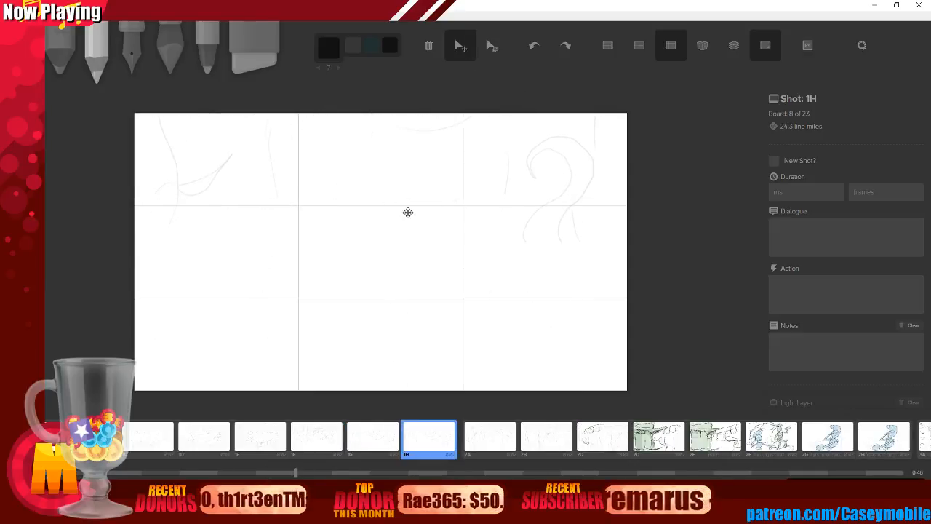
left_click(93, 50)
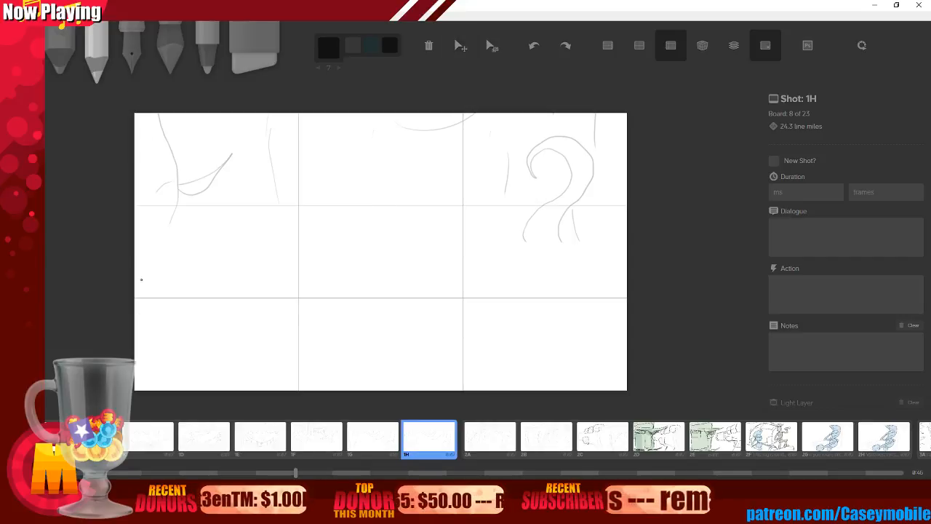
Sketch curving foreground contours down both sides of shot 1H, with a curled tendril and short ground line between them at the lower middle.
mouse_move(169, 227)
left_mouse_down()
mouse_move(165, 272)
mouse_move(165, 241)
mouse_move(198, 320)
mouse_move(247, 326)
mouse_move(304, 364)
left_mouse_up()
mouse_move(421, 383)
left_mouse_down()
mouse_move(465, 325)
mouse_move(508, 323)
mouse_move(542, 251)
left_mouse_up()
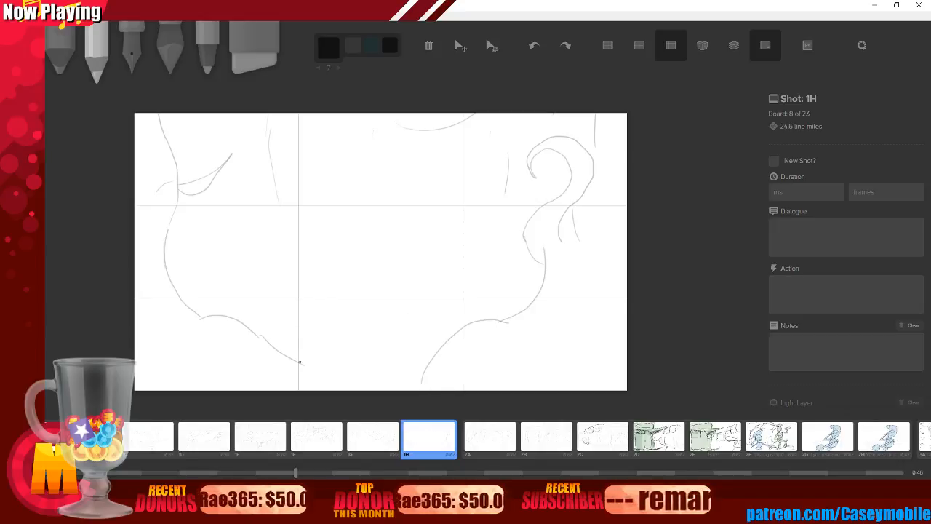
mouse_move(299, 361)
left_mouse_down()
mouse_move(332, 350)
mouse_move(320, 310)
mouse_move(344, 321)
mouse_move(343, 361)
mouse_move(420, 353)
left_mouse_up()
Add inner stem contours on both sides, a ground line along the lower third, a small bush on the right and a curved trunk line.
mouse_move(209, 306)
left_mouse_down()
mouse_move(257, 305)
mouse_move(254, 249)
mouse_move(212, 183)
left_mouse_up()
mouse_move(475, 315)
left_mouse_down()
mouse_move(506, 275)
mouse_move(517, 239)
mouse_move(524, 144)
left_mouse_up()
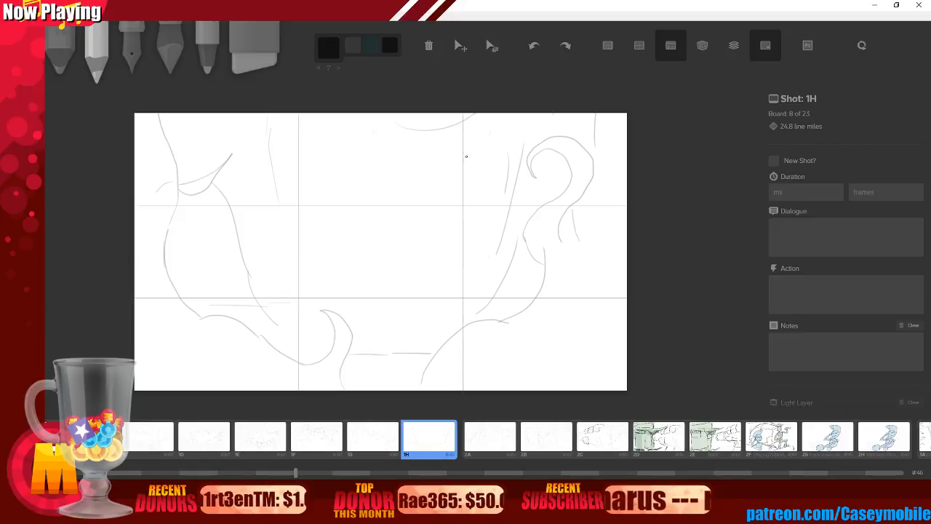
mouse_move(267, 309)
left_mouse_down()
mouse_move(384, 306)
mouse_move(344, 300)
mouse_move(495, 306)
left_mouse_up()
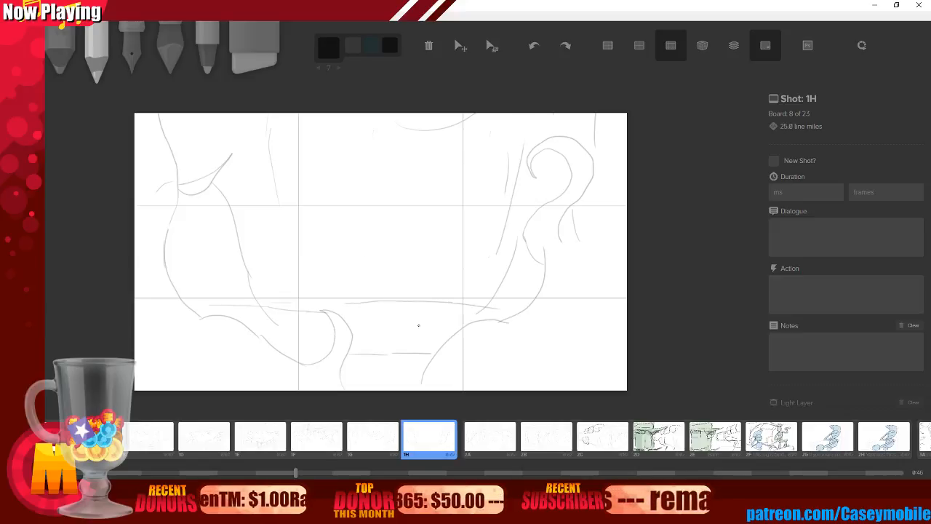
mouse_move(416, 325)
left_mouse_down()
mouse_move(433, 299)
mouse_move(462, 281)
mouse_move(487, 297)
left_mouse_up()
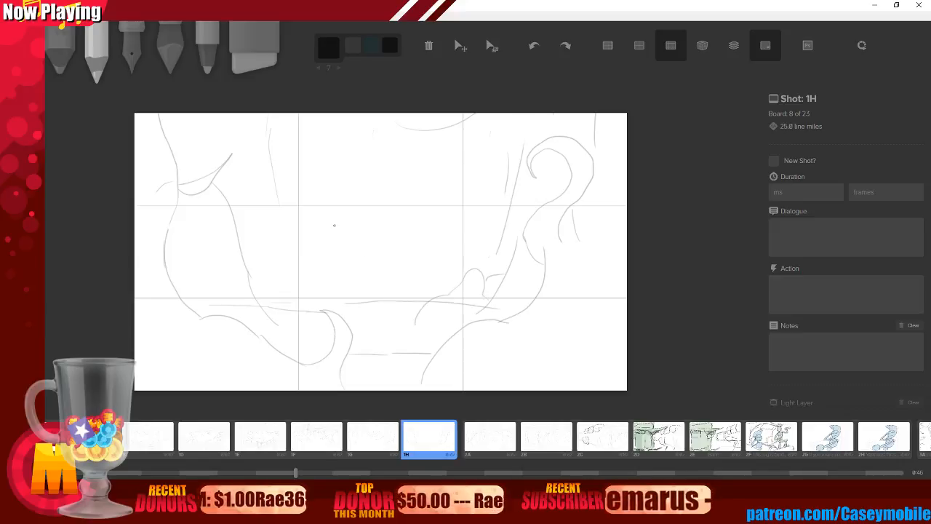
mouse_move(298, 159)
left_mouse_down()
mouse_move(282, 193)
mouse_move(284, 280)
left_mouse_up()
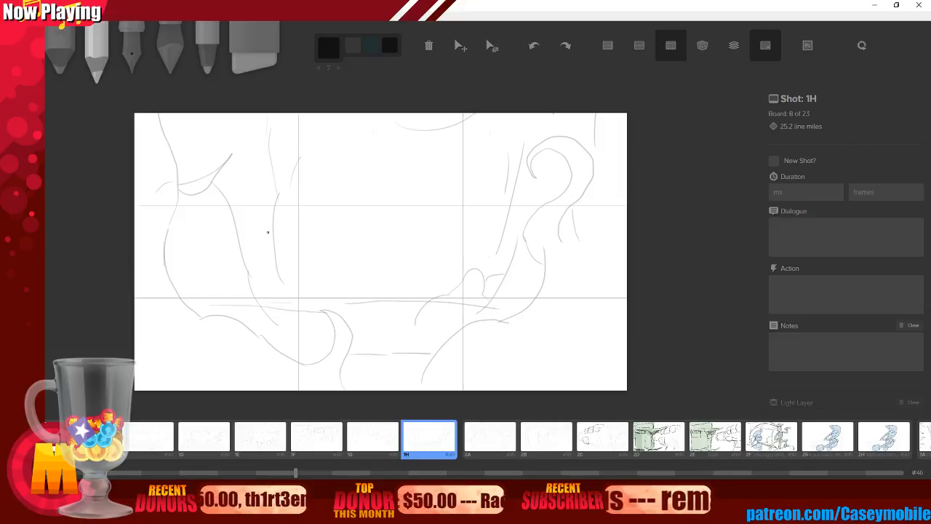
Sketch a carriage with a rounded body, roof line, front seat and two wheels standing on the ground line left of centre.
mouse_move(264, 227)
left_mouse_down()
mouse_move(293, 229)
mouse_move(293, 247)
mouse_move(275, 263)
mouse_move(280, 284)
mouse_move(283, 241)
mouse_move(320, 233)
mouse_move(285, 282)
left_mouse_up()
mouse_move(292, 240)
left_mouse_down()
mouse_move(302, 286)
mouse_move(359, 281)
mouse_move(383, 267)
mouse_move(381, 250)
mouse_move(381, 259)
left_mouse_up()
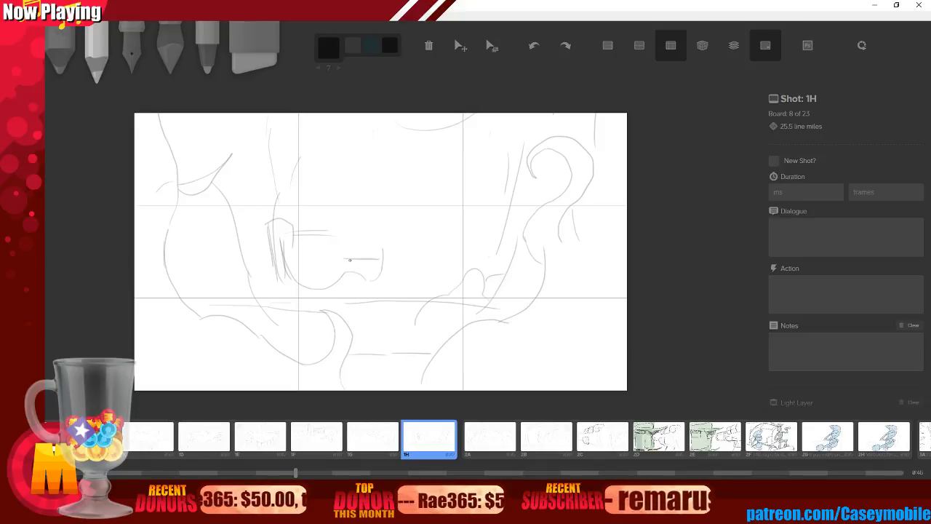
mouse_move(371, 222)
left_mouse_down()
mouse_move(348, 257)
mouse_move(324, 227)
left_mouse_up()
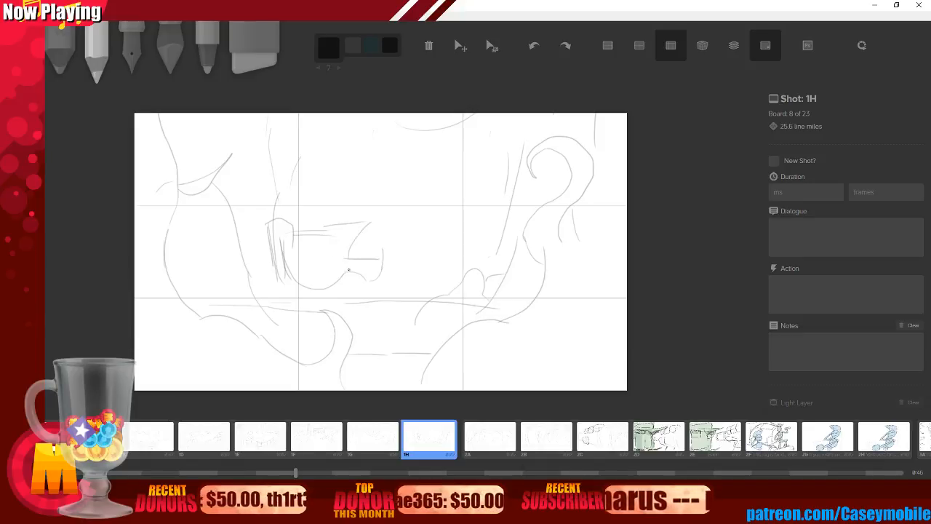
mouse_move(339, 270)
left_mouse_down()
mouse_move(372, 288)
mouse_move(350, 261)
left_mouse_up()
mouse_move(287, 288)
left_mouse_down()
mouse_move(294, 275)
mouse_move(258, 230)
mouse_move(271, 268)
left_mouse_up()
key("ctrl+z")
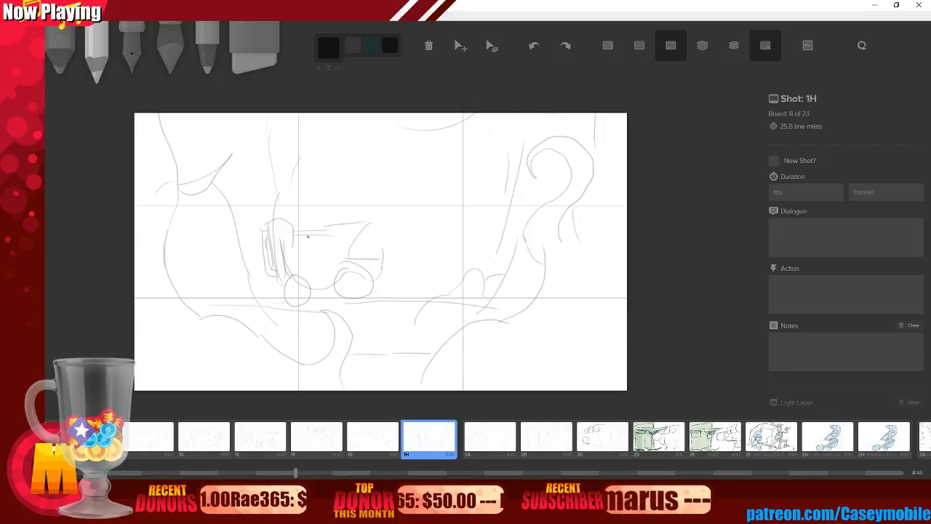
Draw the carriage's door between the wheels and add crossing spokes to both wheels.
left_click_drag(308, 236, 309, 288)
left_click_drag(327, 235, 329, 286)
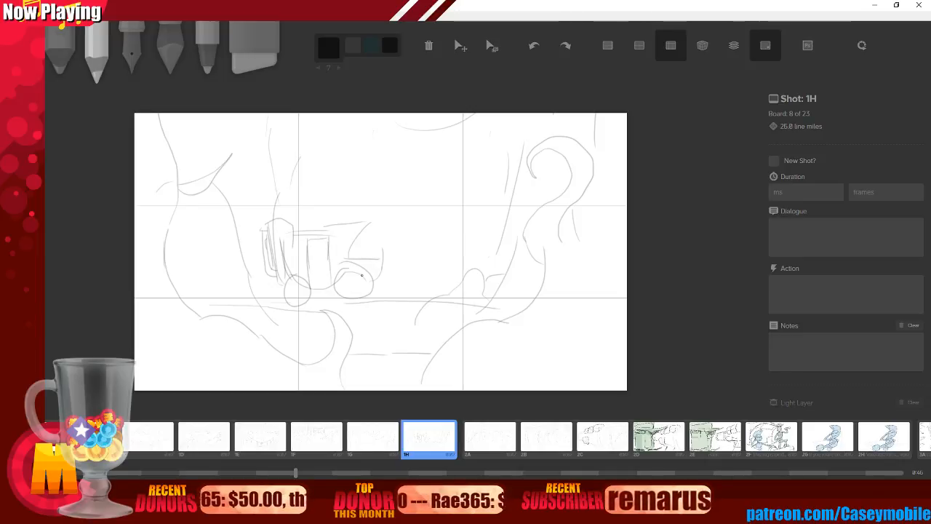
left_click_drag(351, 281, 353, 291)
mouse_move(336, 281)
left_mouse_down()
mouse_move(363, 278)
mouse_move(361, 293)
left_mouse_up()
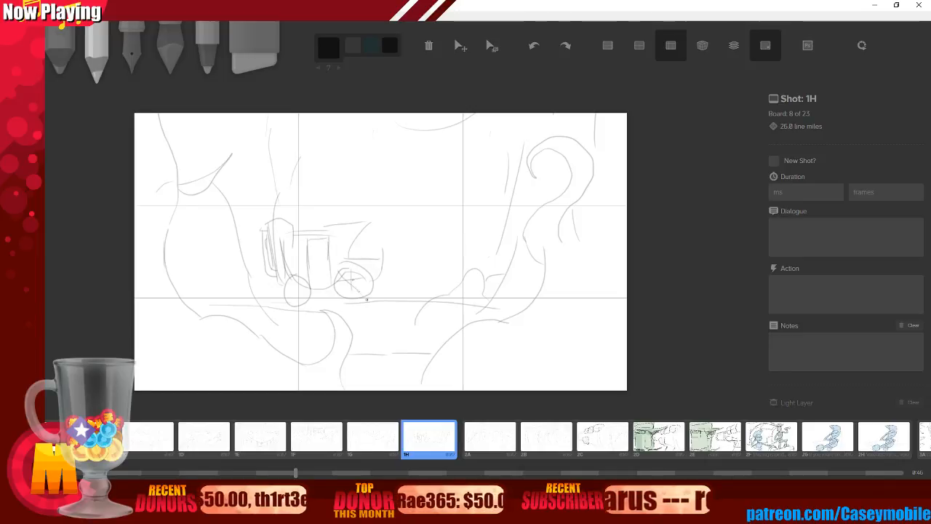
mouse_move(300, 277)
left_mouse_down()
mouse_move(296, 300)
mouse_move(307, 291)
left_mouse_up()
left_click_drag(298, 279, 299, 288)
Add the carriage's windows, the raised roof details and the edge under the front overhang.
mouse_move(291, 250)
left_mouse_down()
mouse_move(377, 228)
mouse_move(295, 245)
mouse_move(296, 224)
mouse_move(346, 219)
left_mouse_up()
left_click_drag(288, 224, 323, 218)
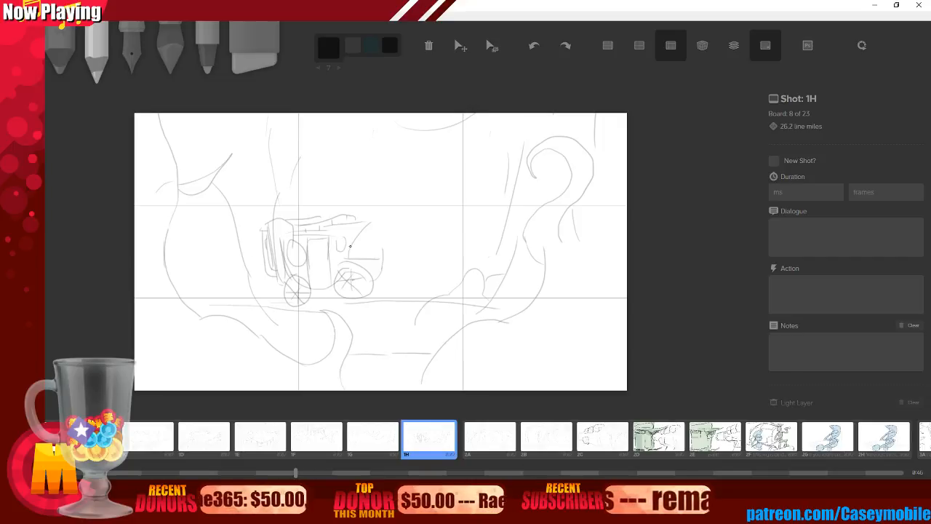
left_click_drag(350, 246, 366, 225)
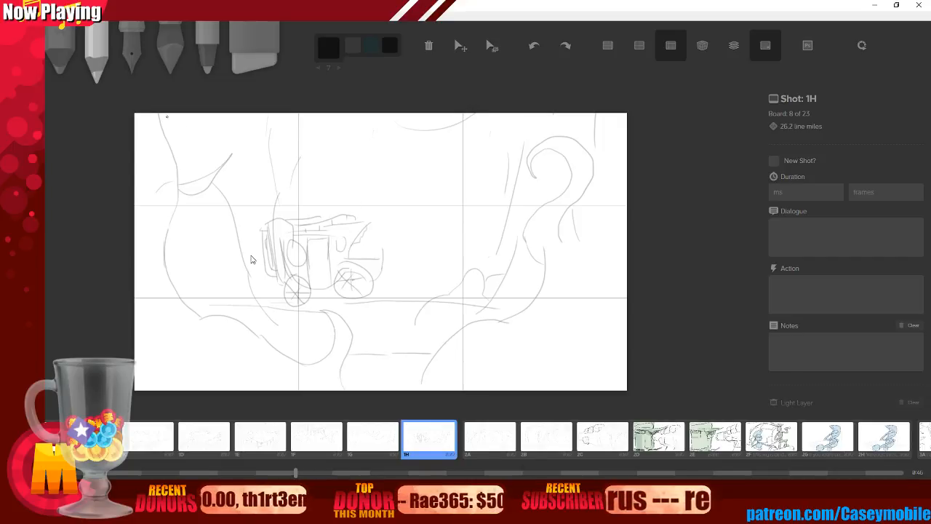
key("3")
mouse_move(353, 211)
left_mouse_down()
mouse_move(400, 213)
mouse_move(388, 204)
left_mouse_up()
key("ctrl+z")
key("ctrl+z")
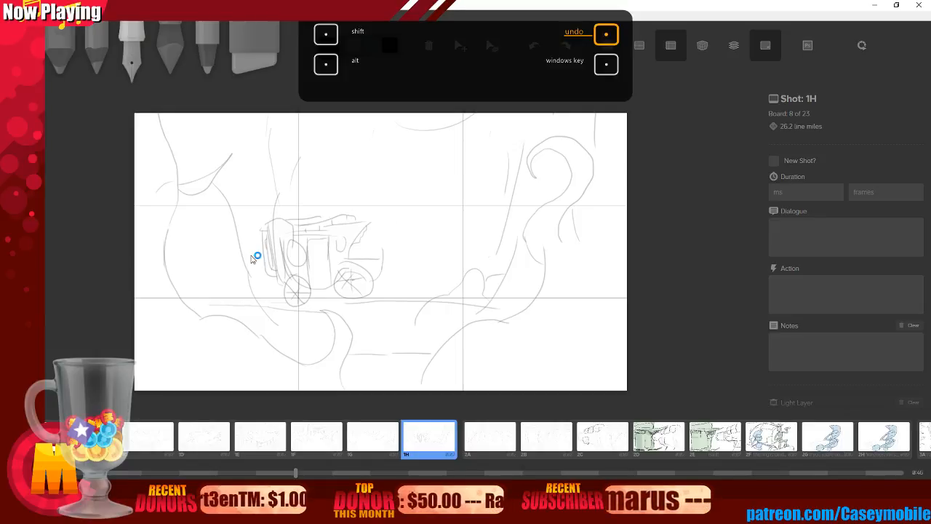
Draw two light-blue arrows pointing right, above and in front of the carriage, with the size 20 light pencil.
key("1")
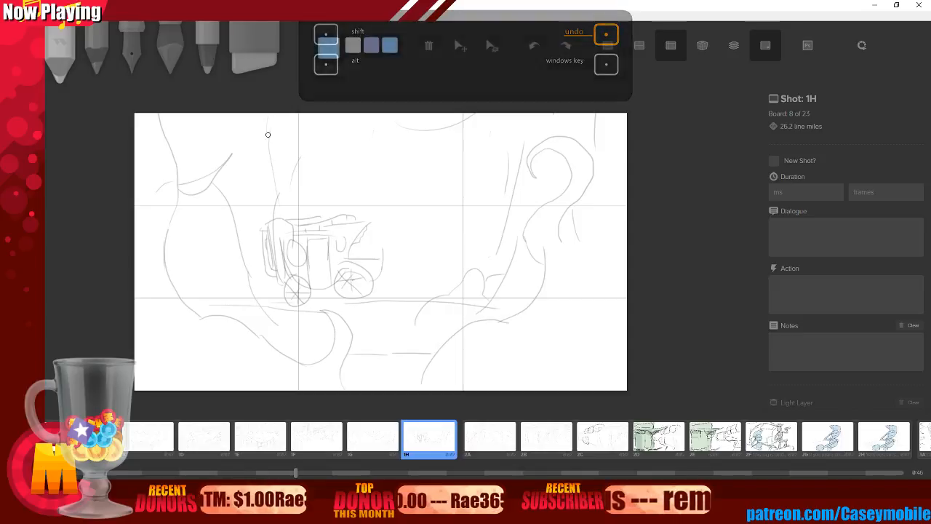
left_click_drag(351, 204, 394, 204)
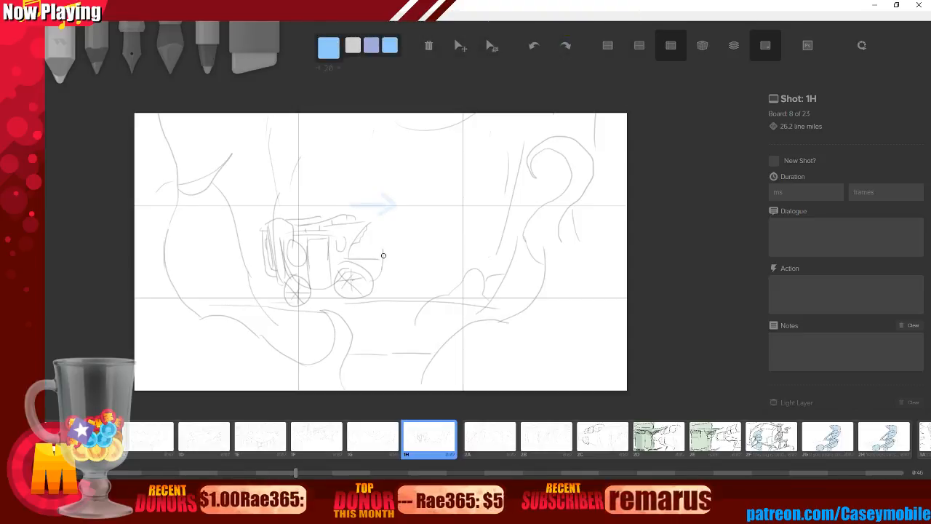
left_click_drag(375, 240, 411, 239)
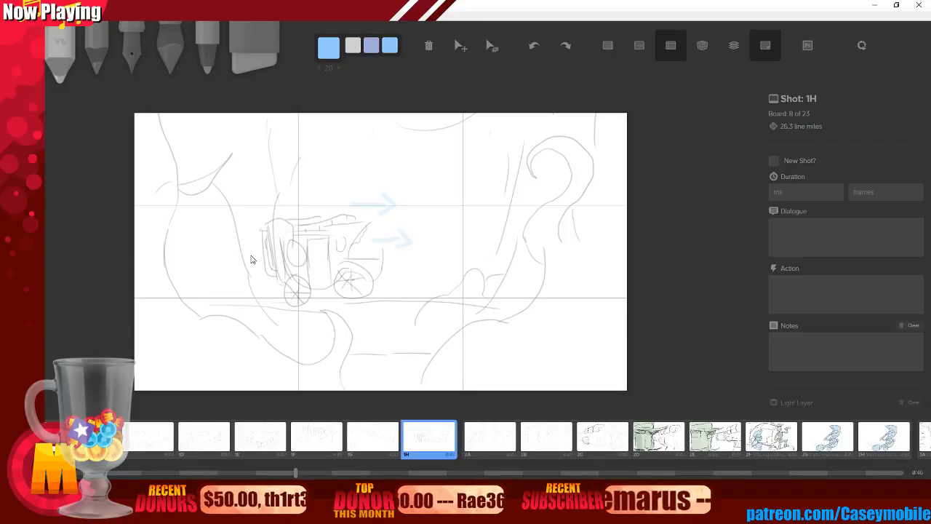
Flip back and forth through the boards from shot 1D to 1H to review the downward camera move.
left_click(377, 434)
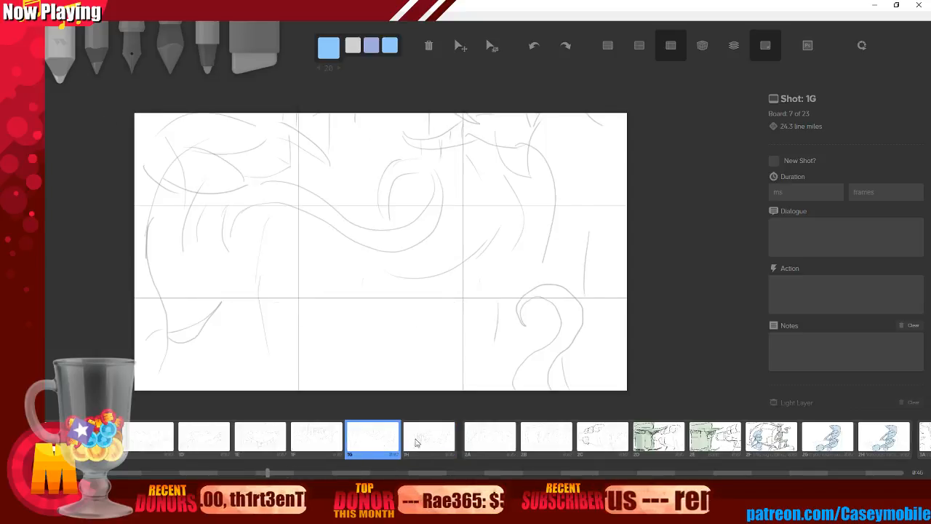
key("Right")
left_click(307, 436)
left_click(369, 447)
left_click(433, 442)
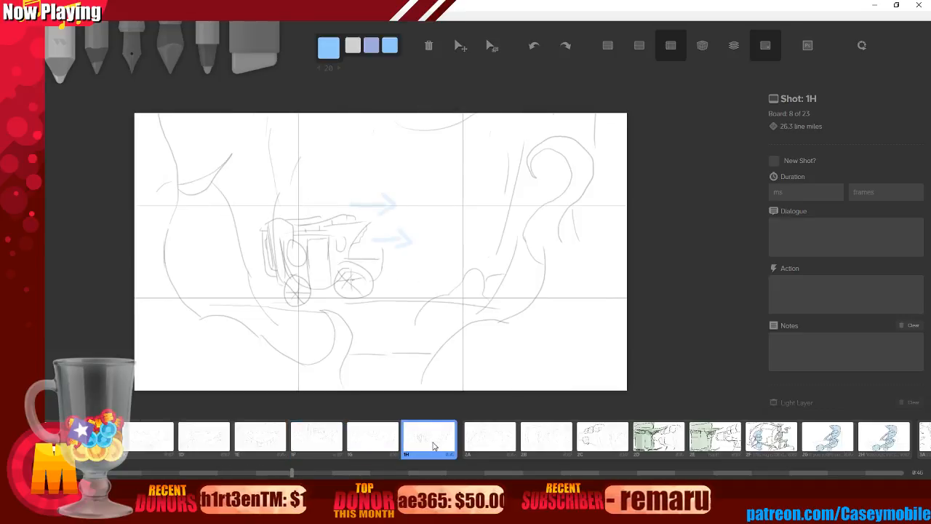
left_click(371, 445)
left_click(342, 432)
left_click(376, 441)
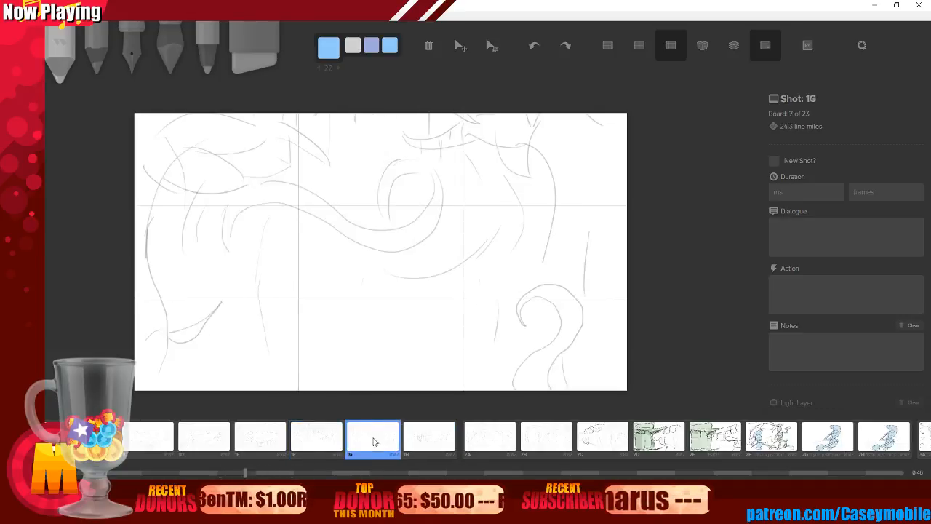
left_click(205, 444)
left_click(262, 441)
left_click(305, 436)
left_click(372, 435)
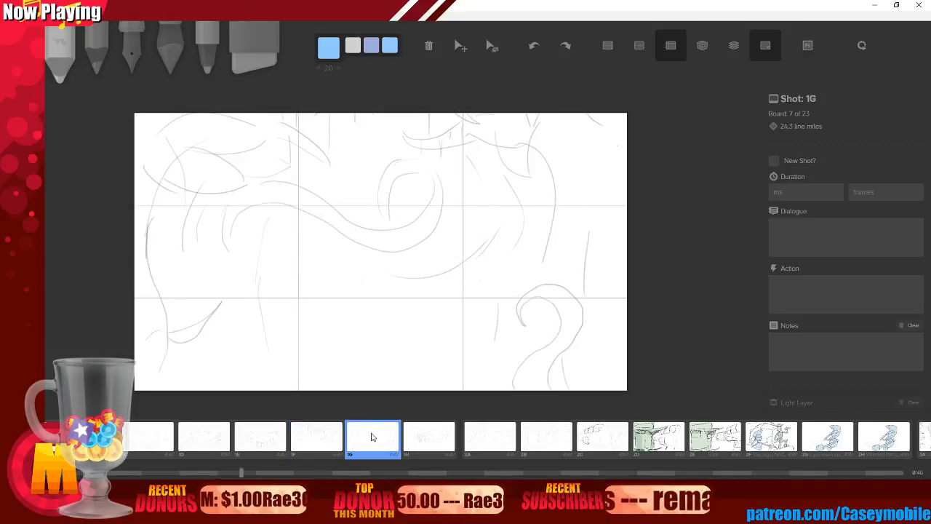
left_click(419, 435)
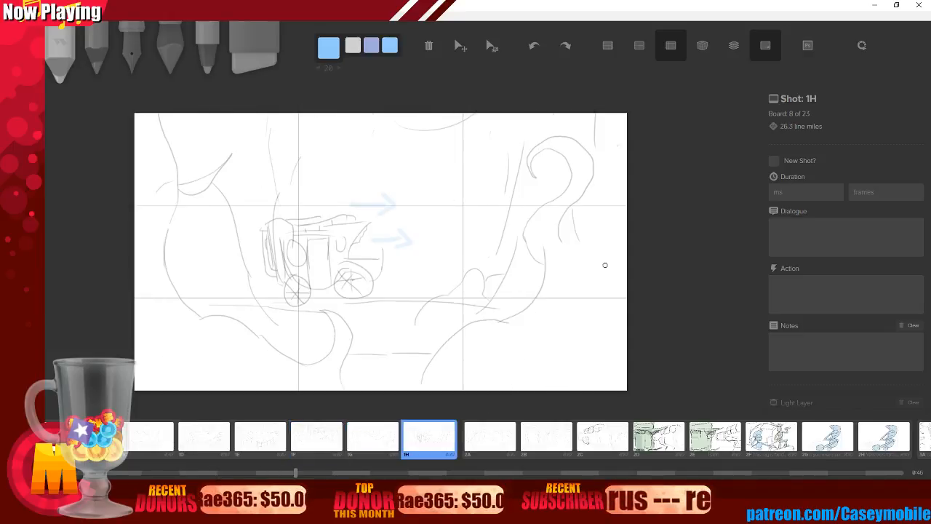
left_click(460, 45)
left_click_drag(425, 197, 423, 264)
key("d")
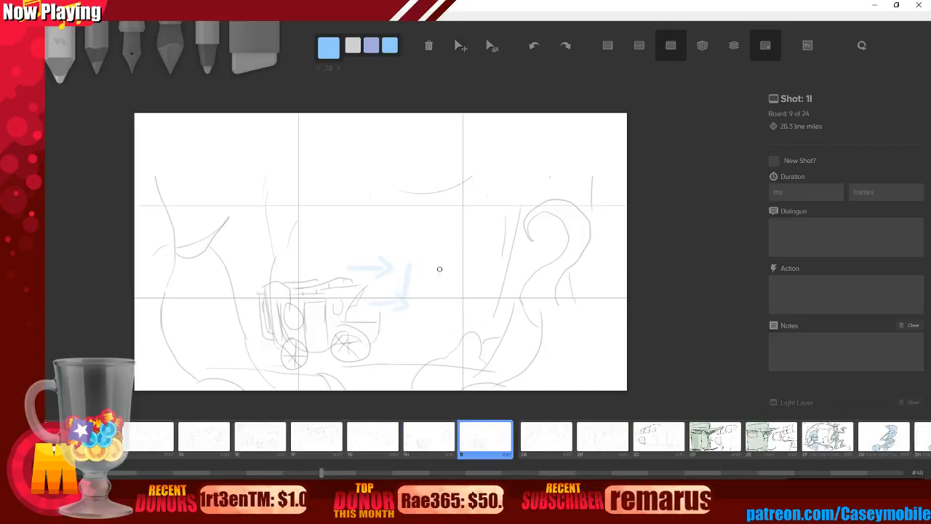
key("ctrl")
left_click_drag(402, 285, 400, 232)
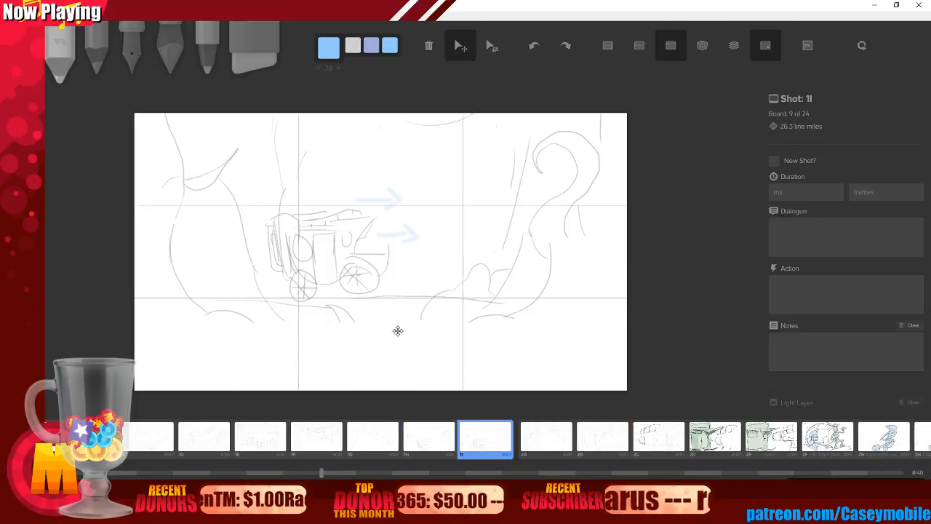
key("ctrl+z")
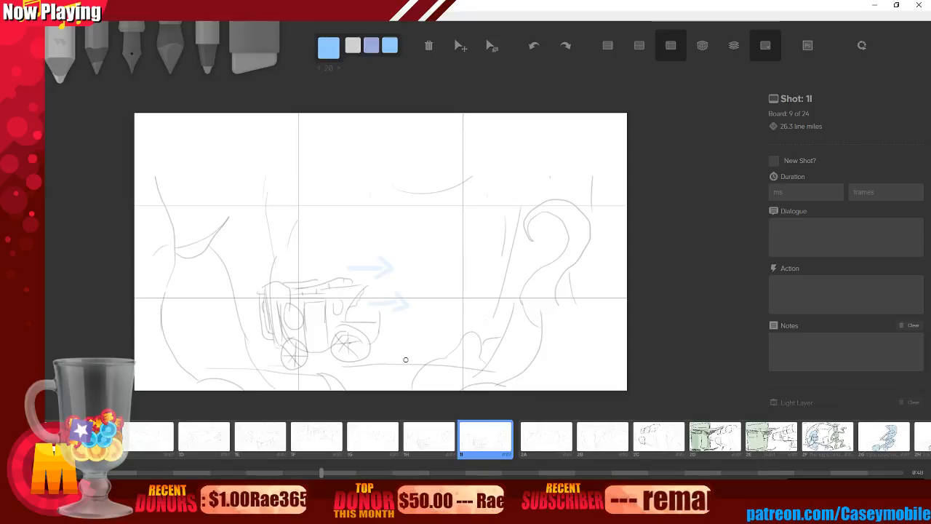
key("ctrl+z")
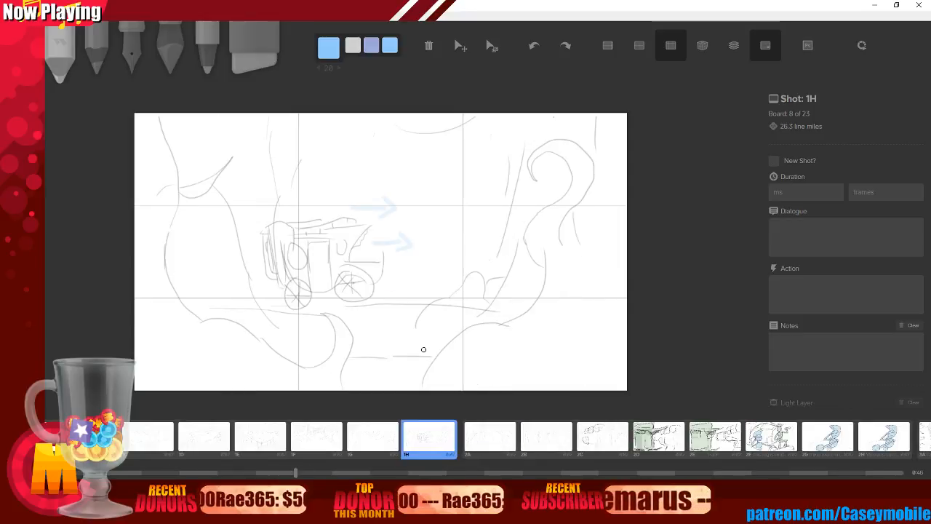
Duplicate board 1H and move the whole drawing on the original 1H board down in the frame.
key("ctrl+shift+z")
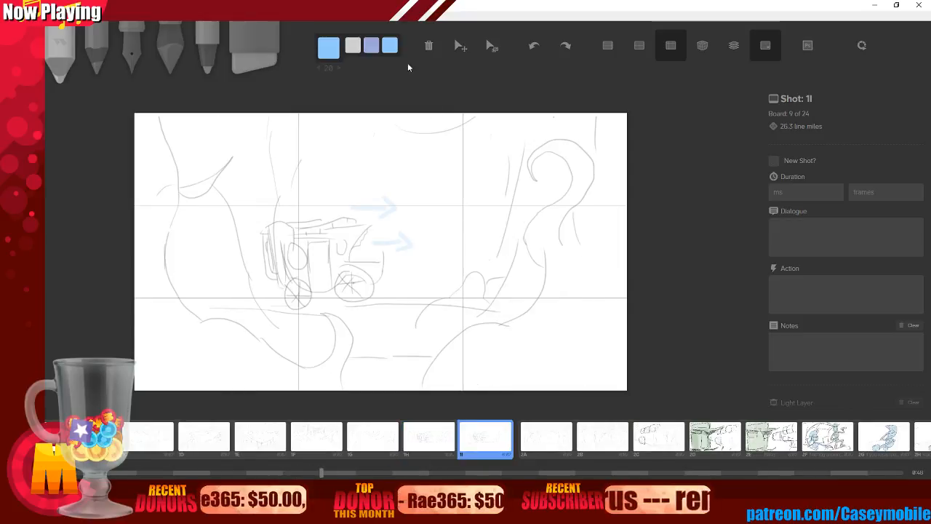
left_click(420, 433)
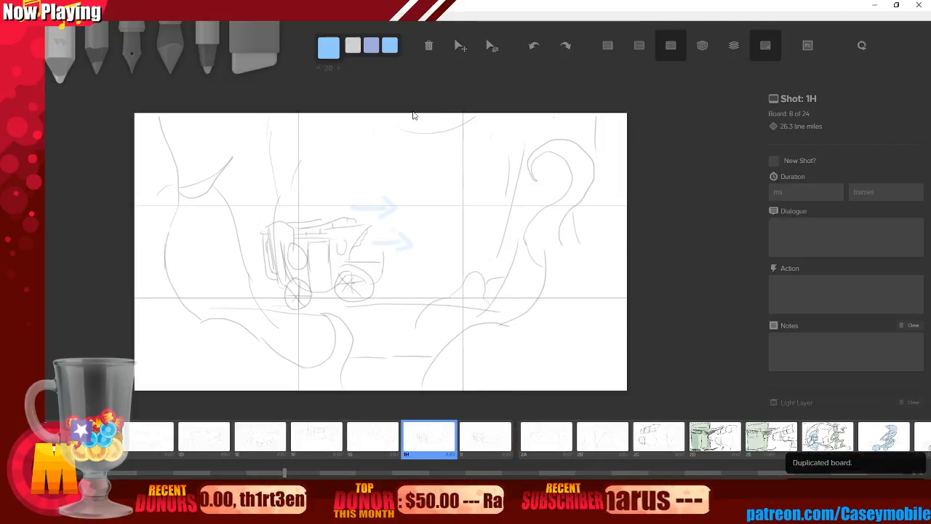
left_click(461, 45)
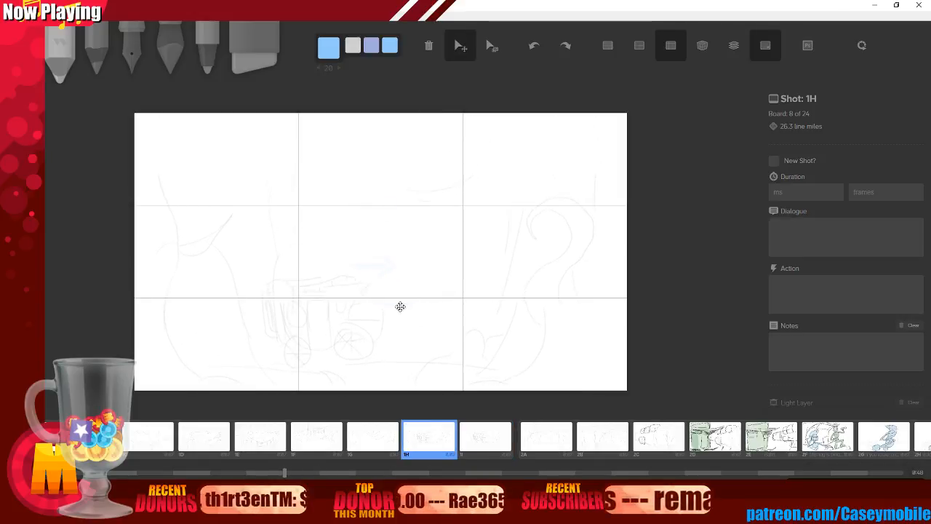
left_click(394, 442)
left_click(436, 447)
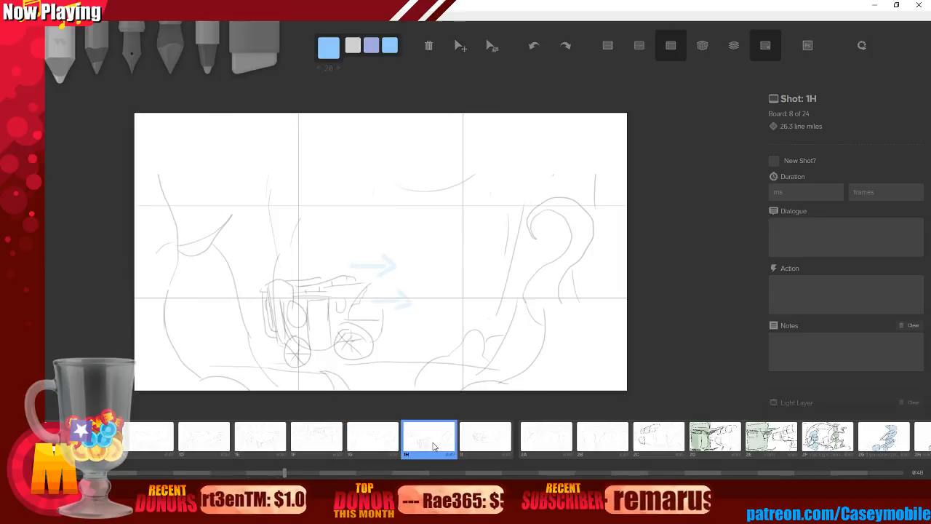
Step forward through the boards from 1I to 9A to review the whole sequence with its dialogue.
left_click(479, 441)
left_click(564, 447)
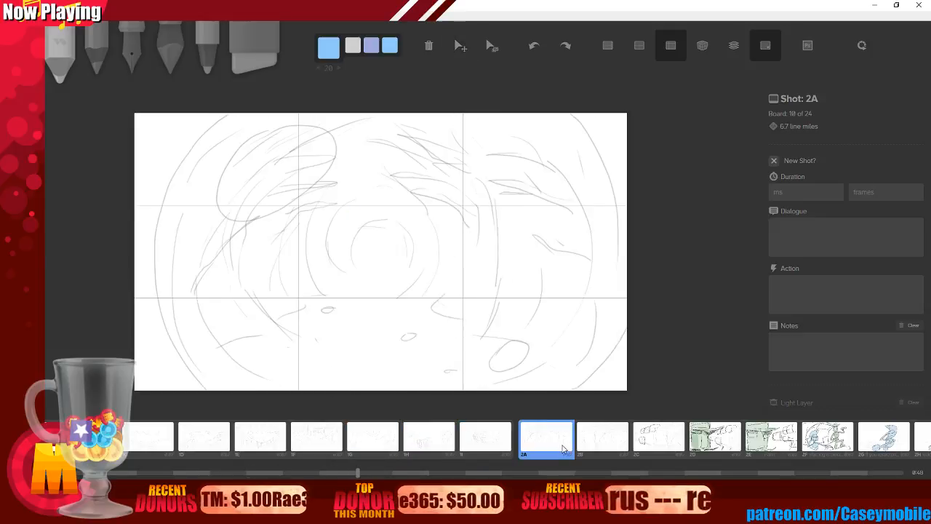
left_click(611, 439)
left_click(694, 440)
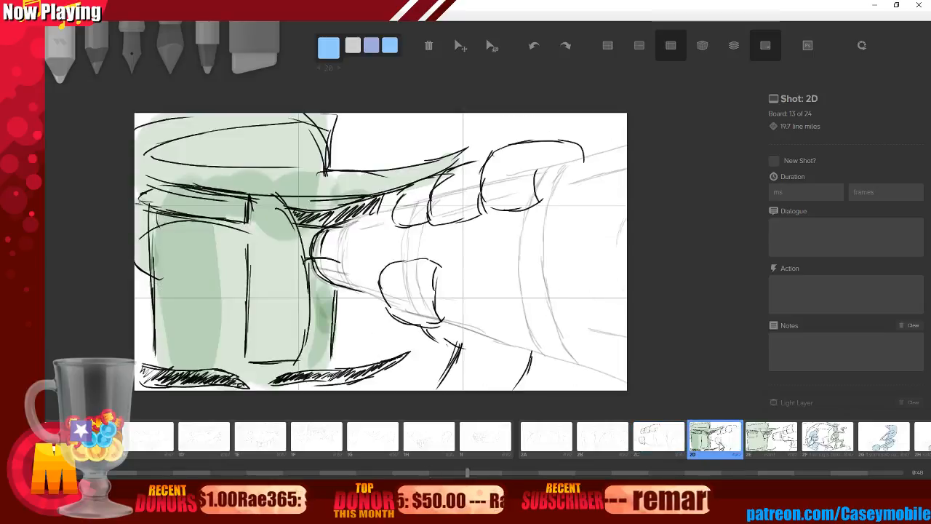
left_click(767, 440)
left_click(826, 440)
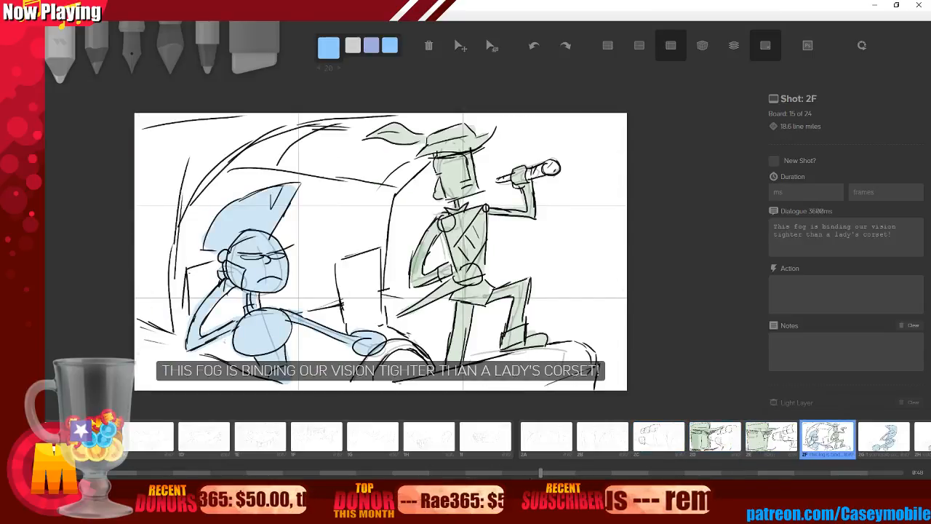
key("Right")
key("Right")
key("Right")
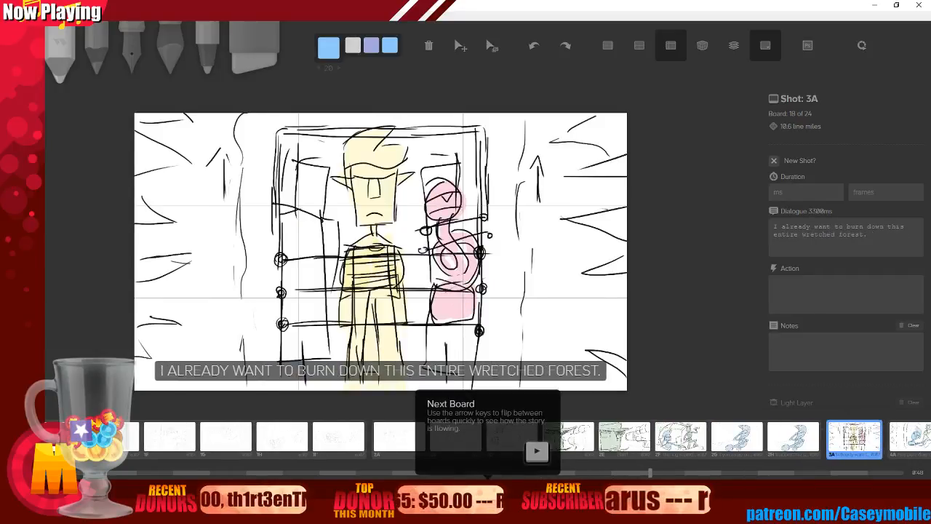
key("Right")
key("Right")
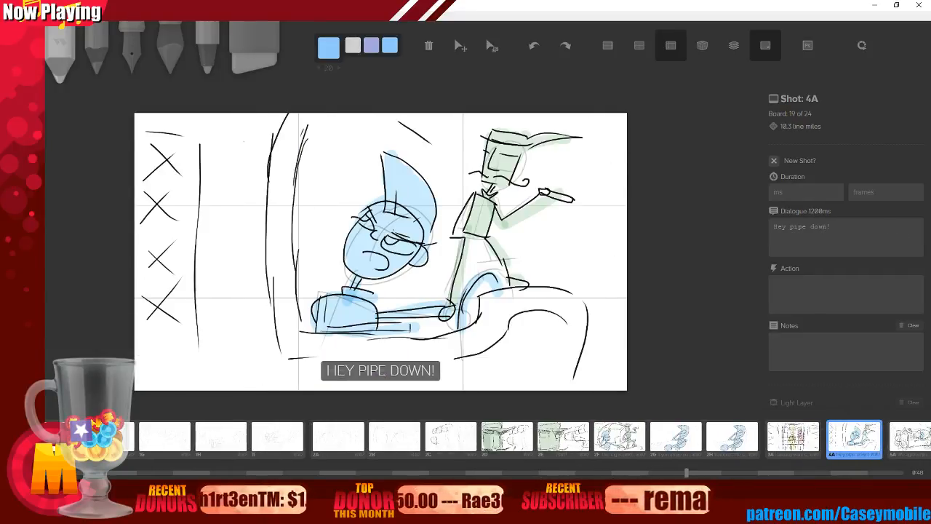
key("Right")
key("Right")
key("Right")
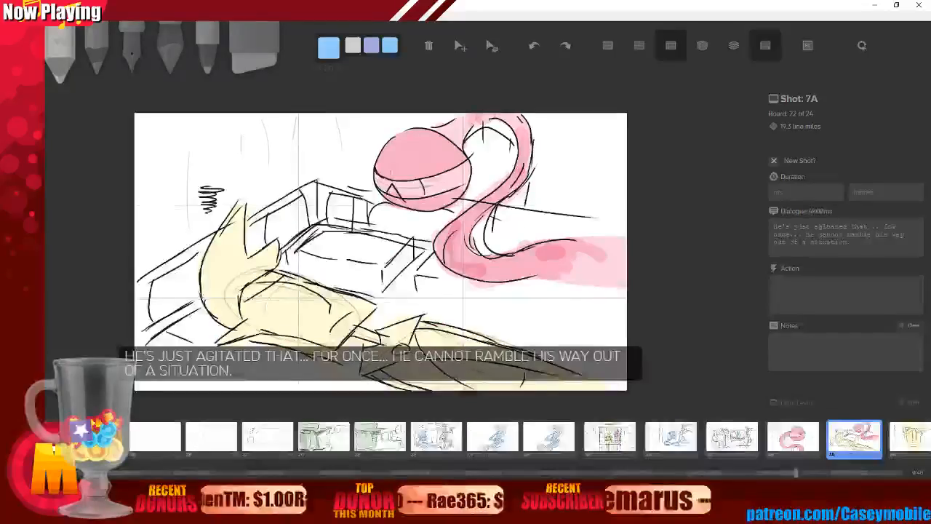
key("Right")
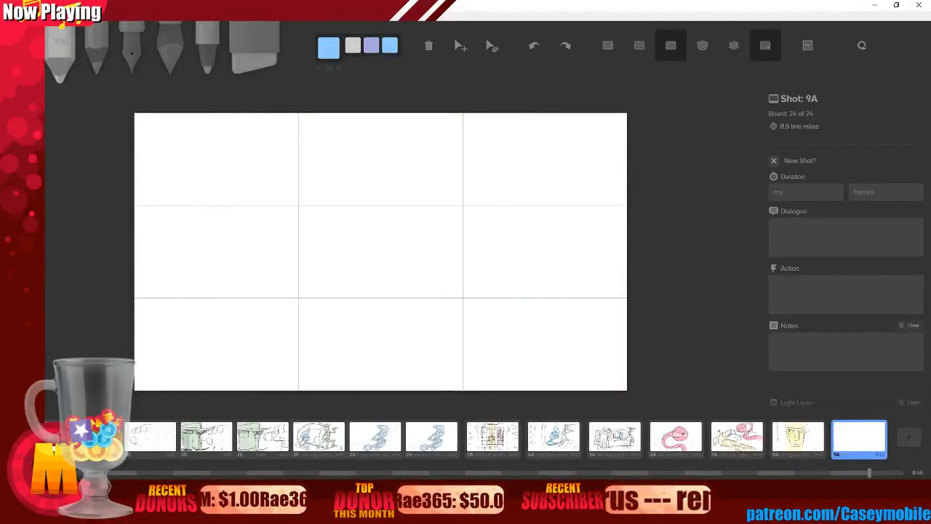
Go back and forth through boards 6A, 7A, 8A and 9A to review the closing exchange.
key("Left")
key("Right")
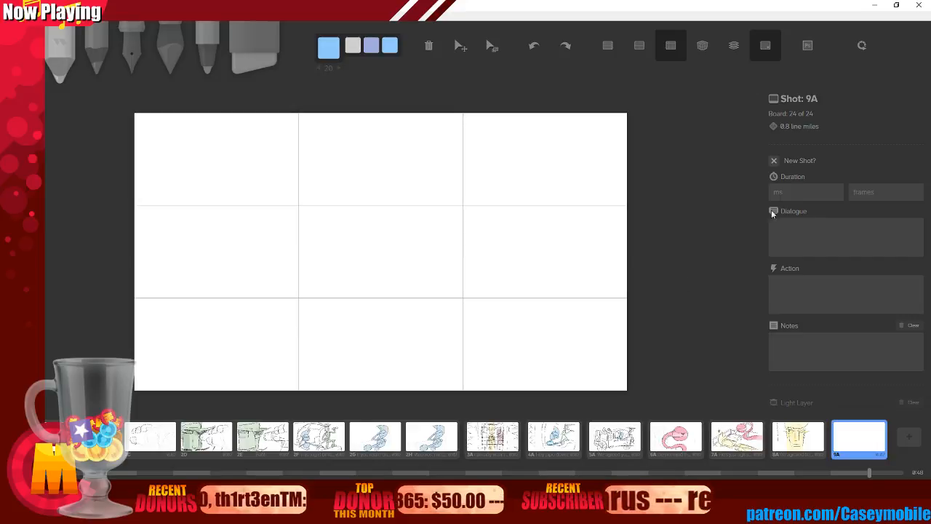
key("Left")
key("Left")
key("Left")
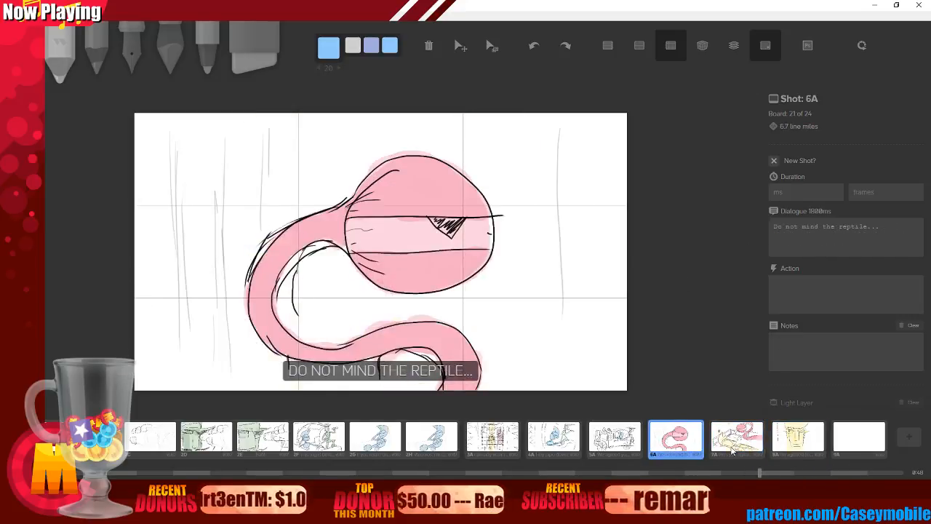
left_click(733, 451)
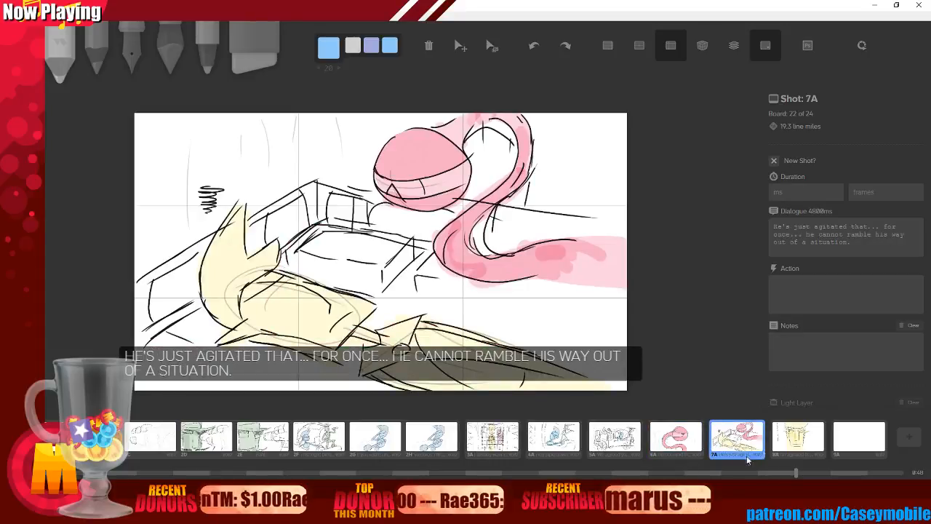
left_click(789, 445)
left_click(737, 443)
left_click(679, 442)
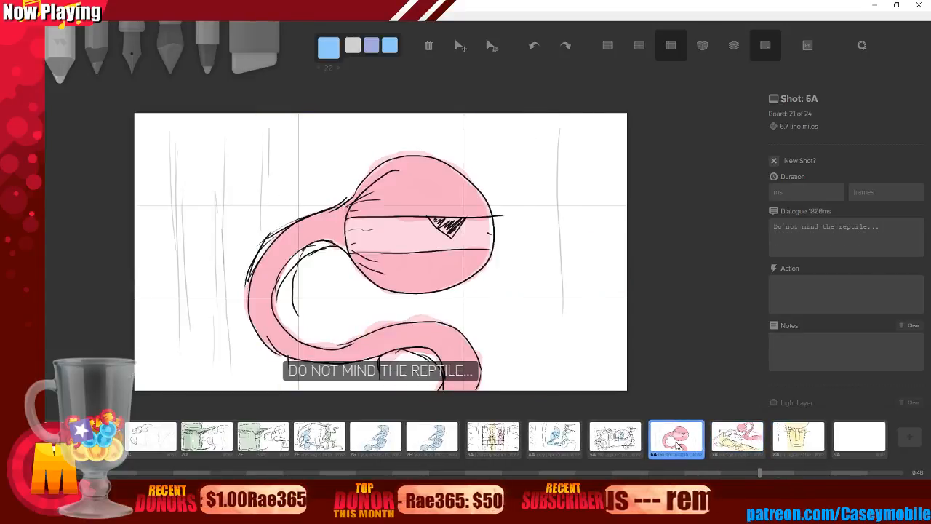
left_click(724, 444)
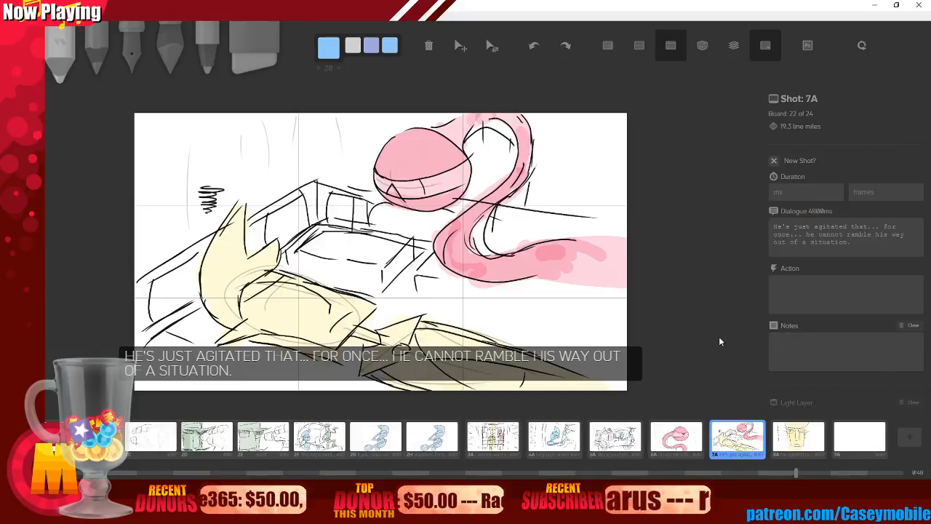
left_click(818, 444)
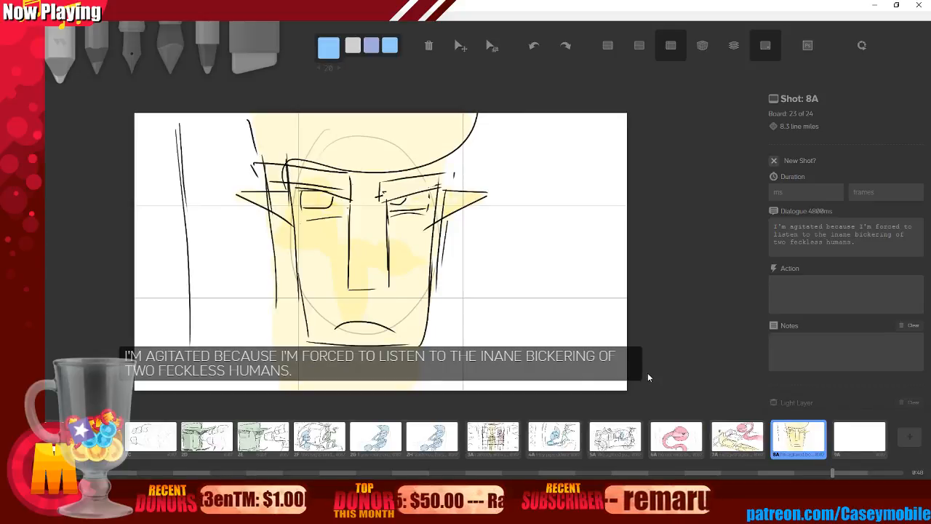
left_click(873, 444)
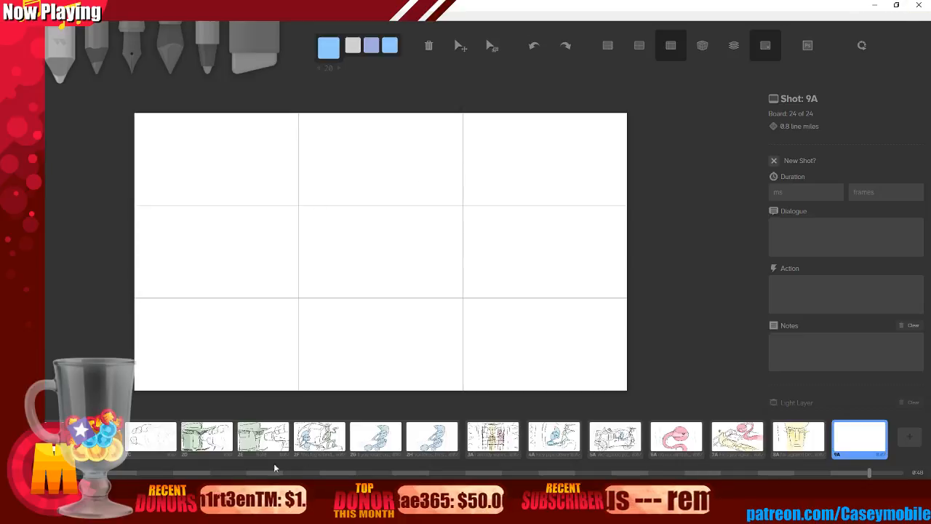
Save the storyboard project and check its first board, 1A, and its last board, 9A.
left_click(10, 15)
left_click(58, 44)
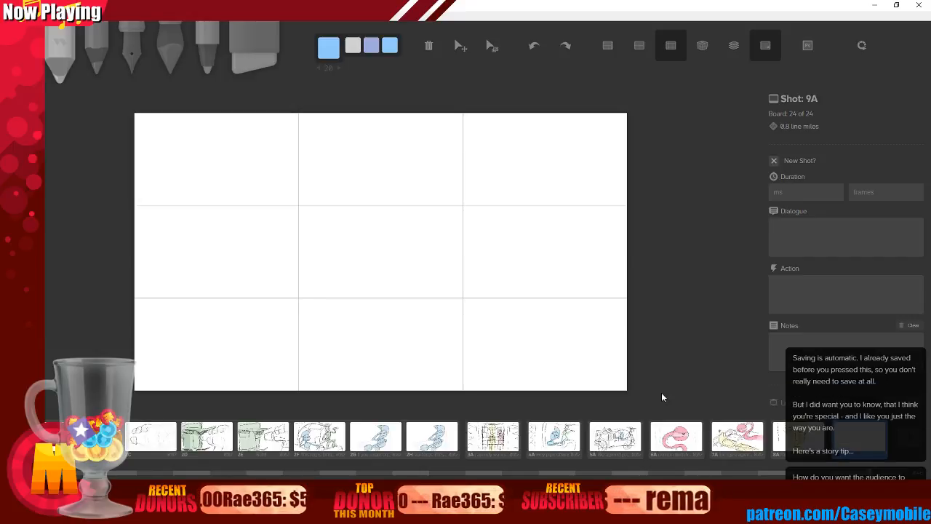
left_click(638, 437)
left_click(656, 442)
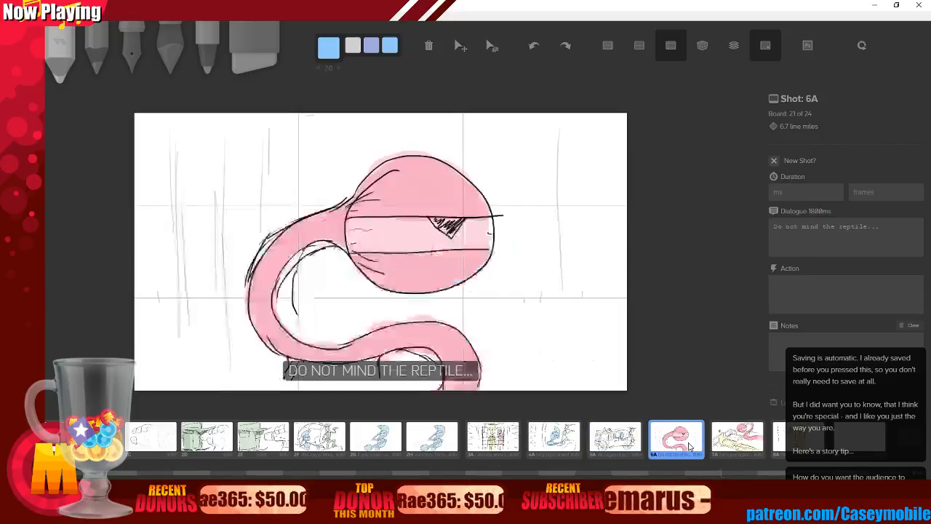
key("Home")
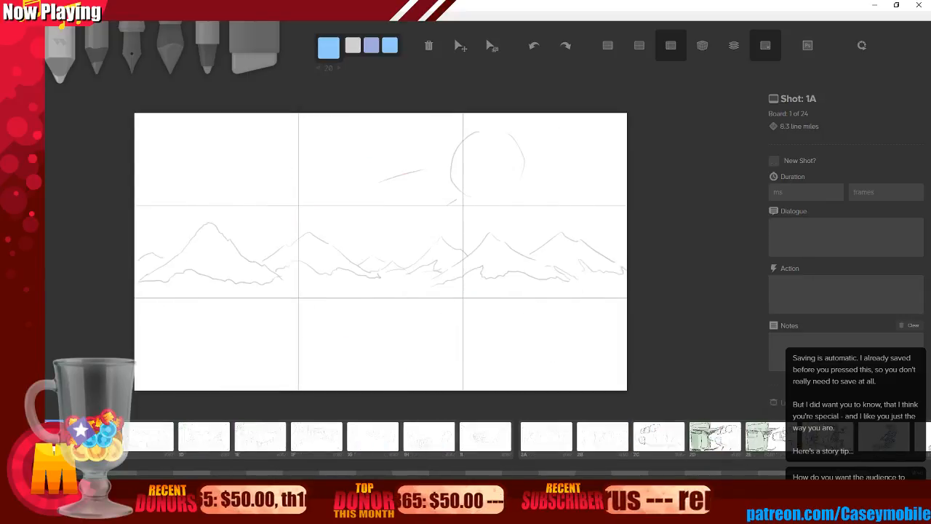
key("End")
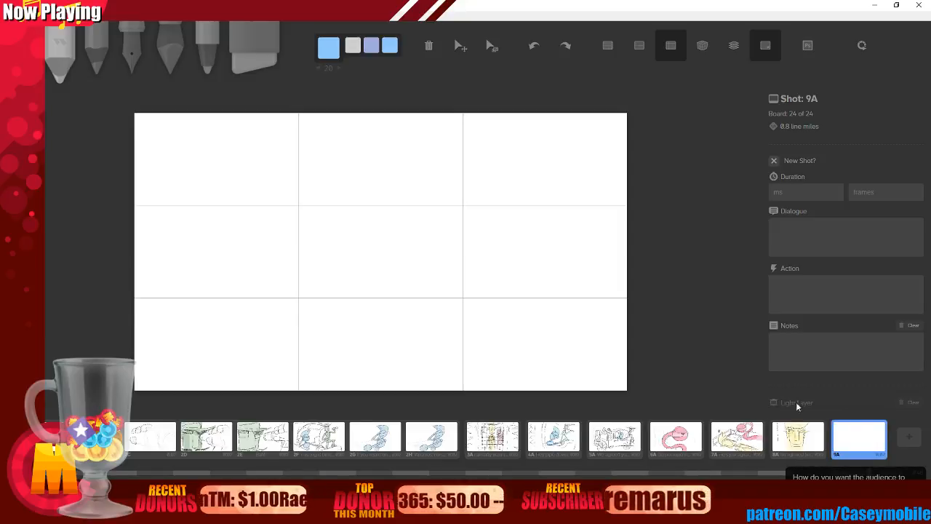
Flip between boards 8A and 9A to examine how the sequence ends.
left_click(796, 445)
key("Right")
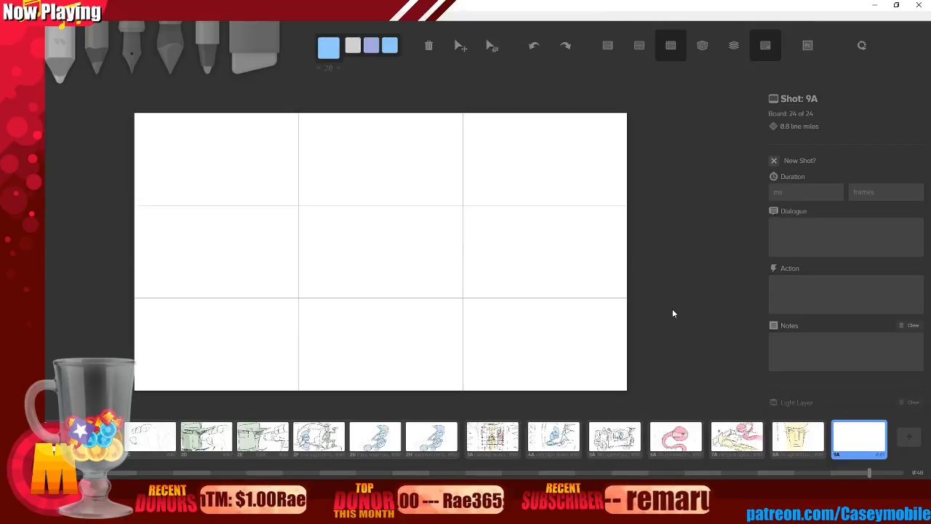
left_click(811, 449)
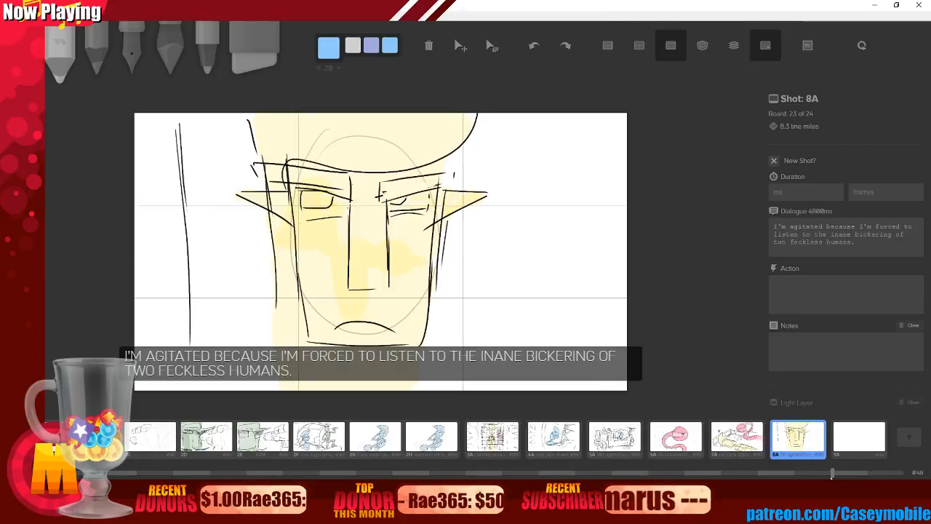
key("Right")
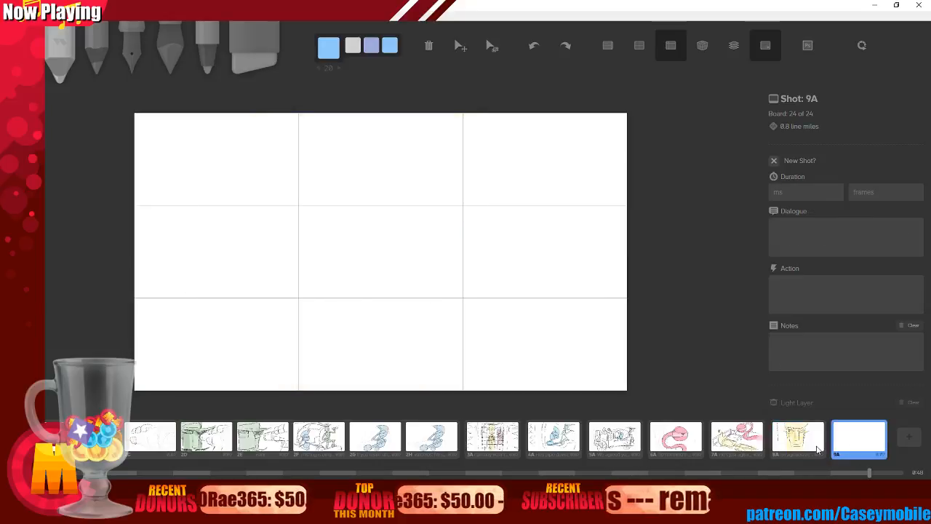
left_click(819, 449)
left_click(845, 448)
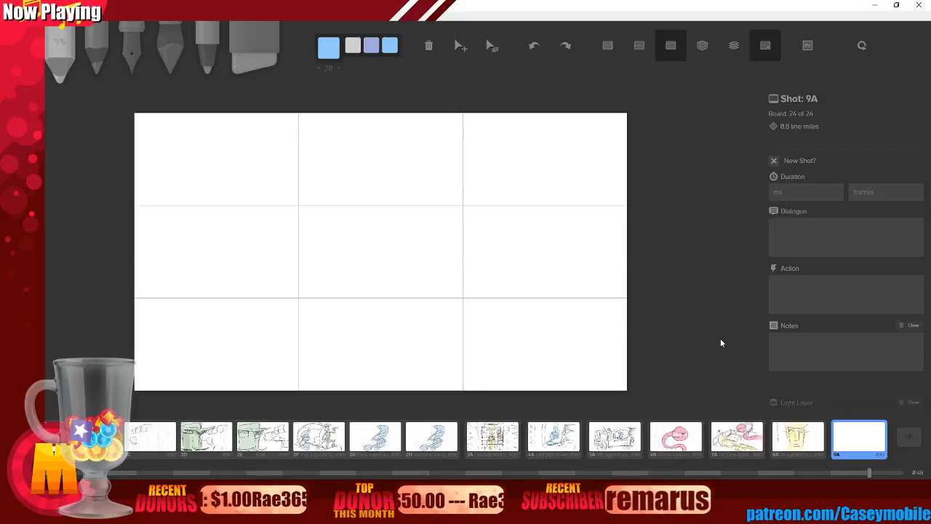
left_click(798, 437)
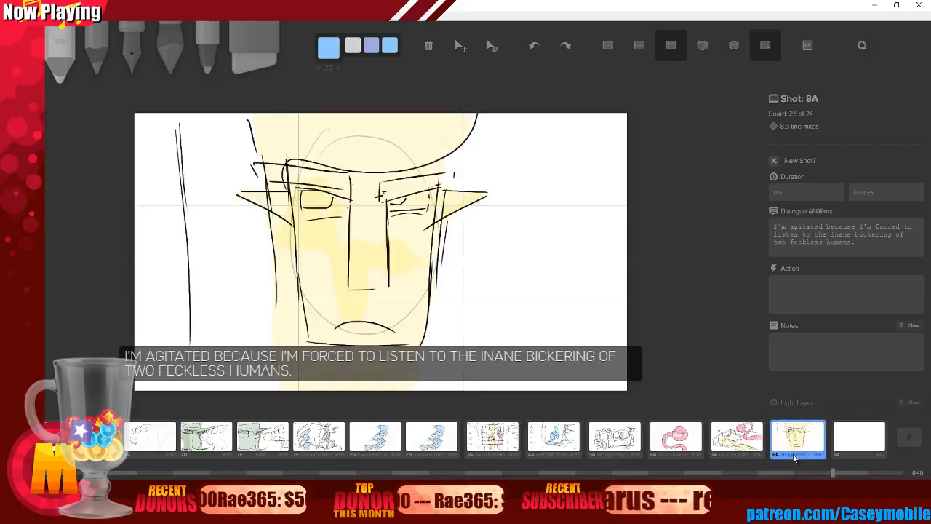
Revisit boards 7A, 5A, 8A, 4A and 2F to examine the character staging and dialogue.
left_click(737, 439)
right_click(737, 439)
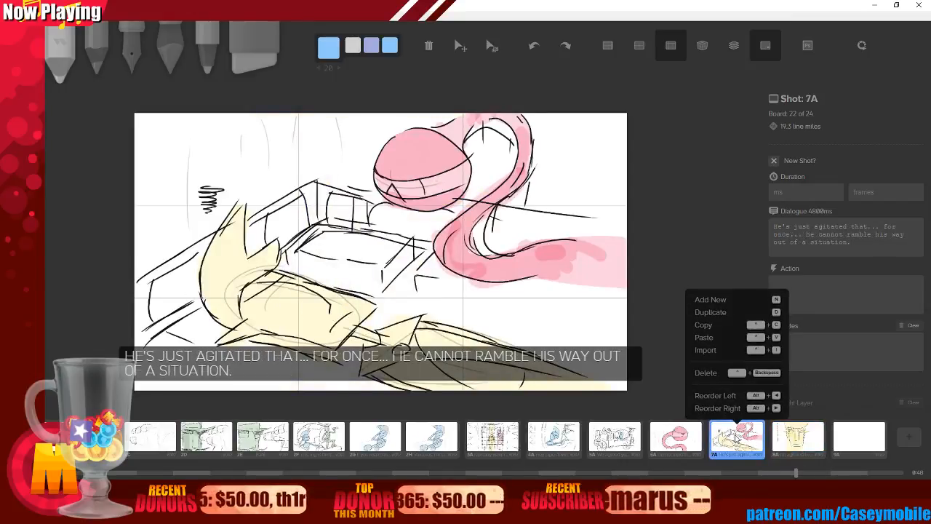
left_click(636, 326)
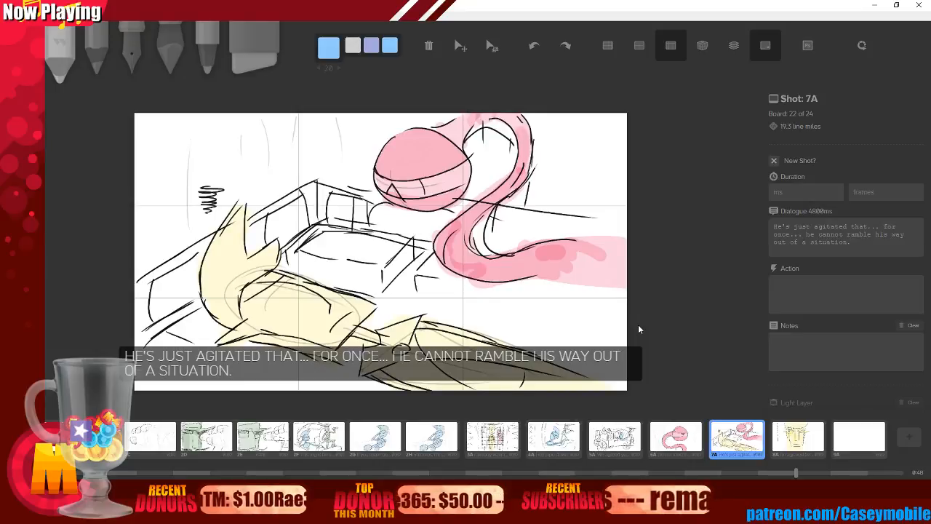
left_click(610, 437)
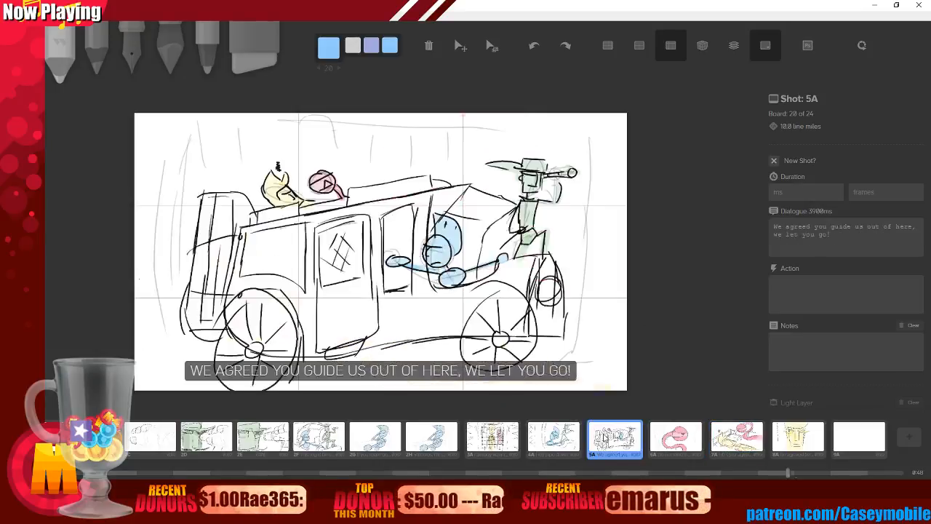
left_click(740, 442)
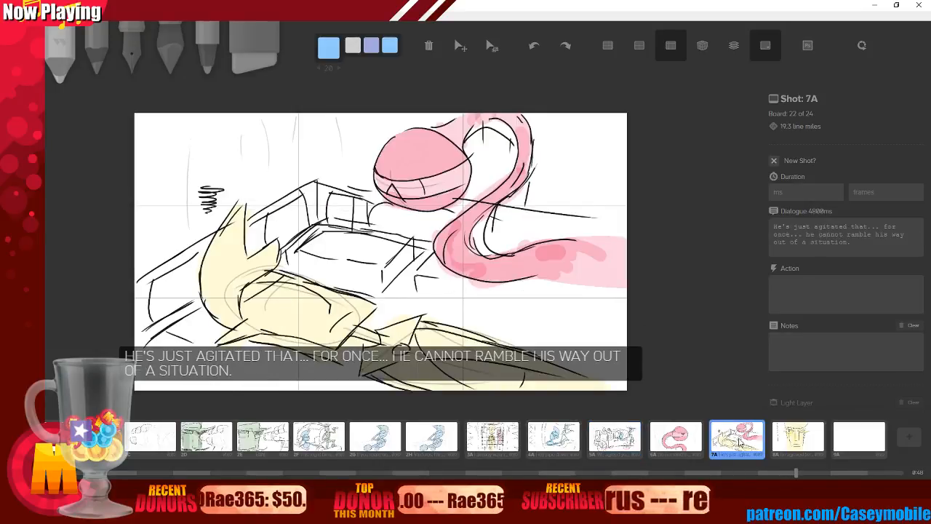
right_click(740, 441)
left_click(780, 437)
left_click(779, 436)
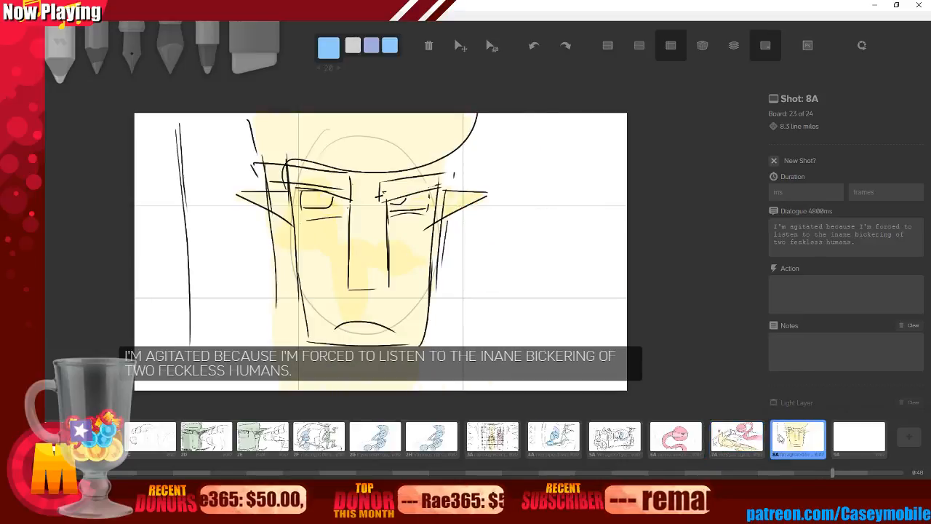
left_click(724, 448)
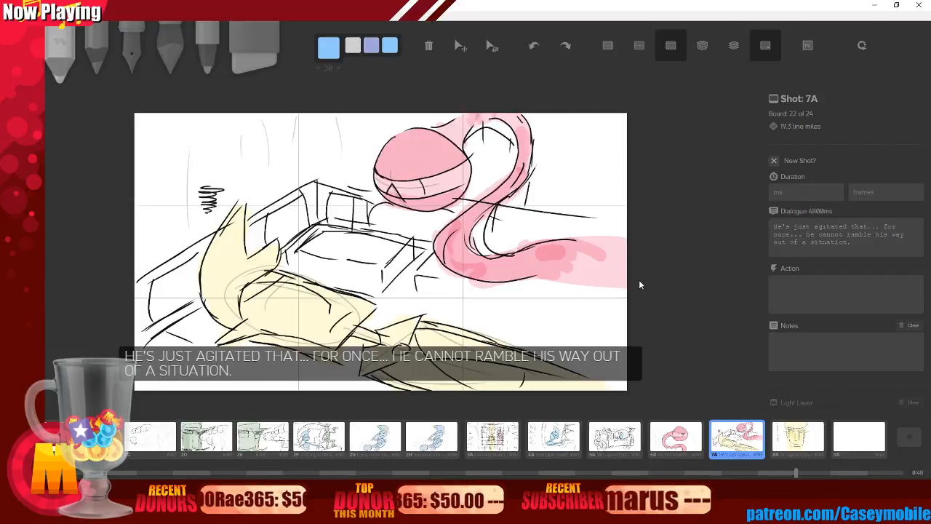
left_click(614, 437)
left_click(554, 436)
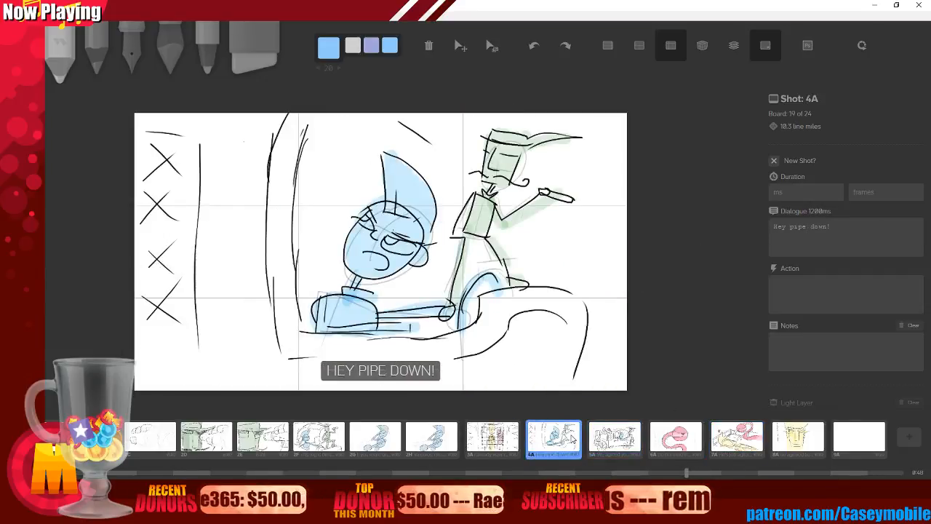
left_click(322, 444)
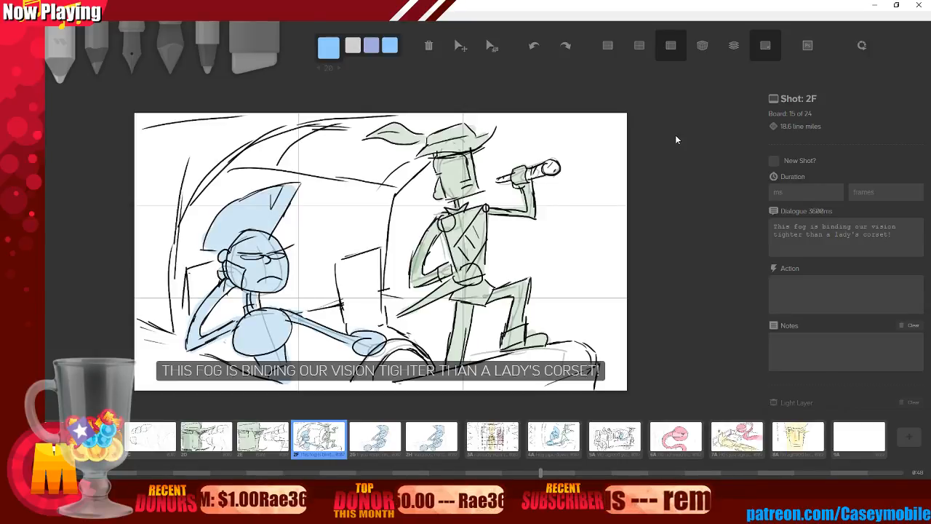
Review boards 4A, 5A, 7A and 8A to examine the staging and dialogue leading into the agitated close-up.
left_click(574, 437)
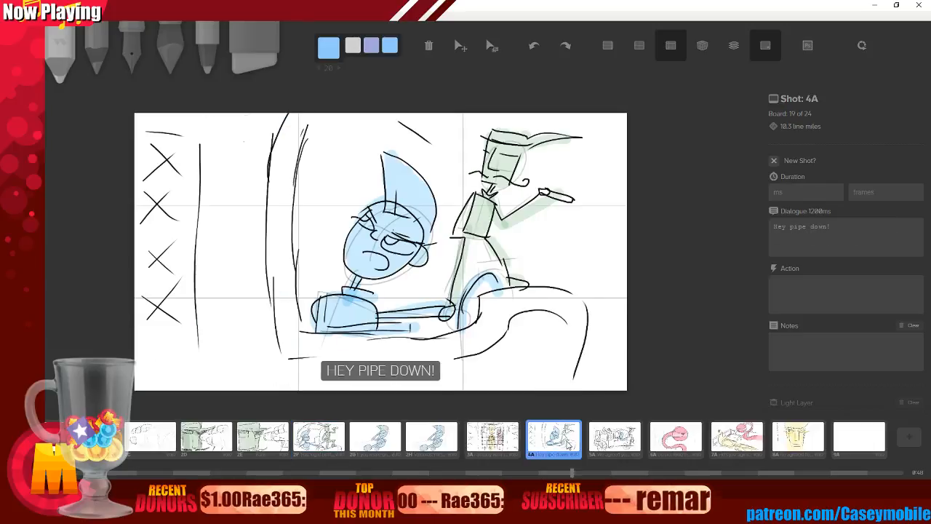
right_click(574, 437)
left_click(457, 5)
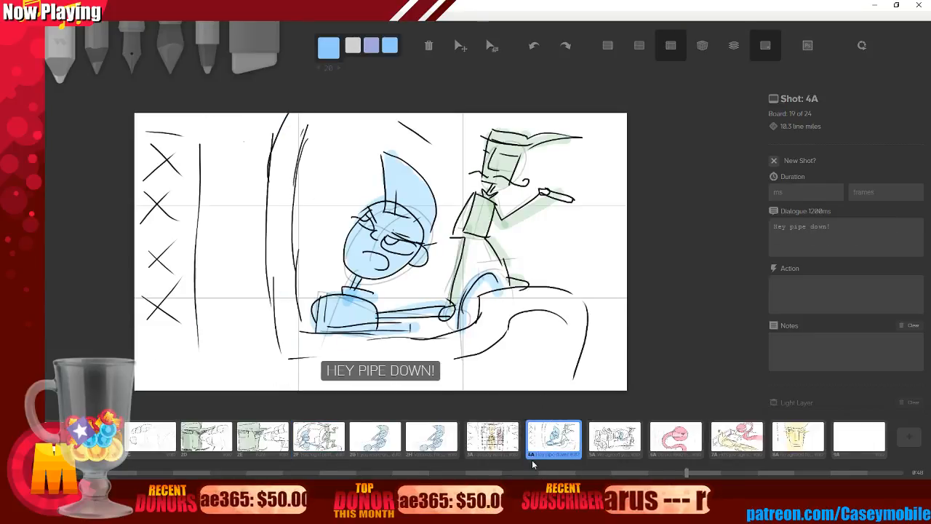
left_click(615, 438)
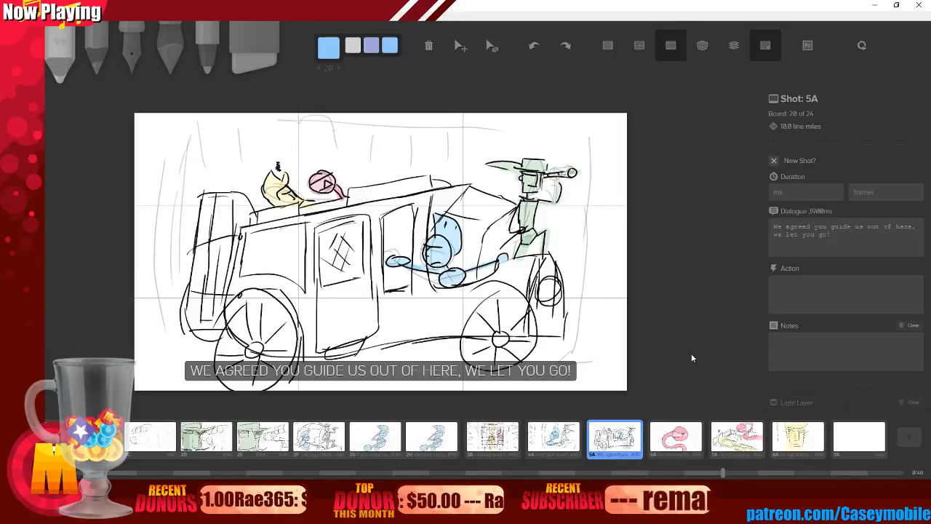
left_click(747, 448)
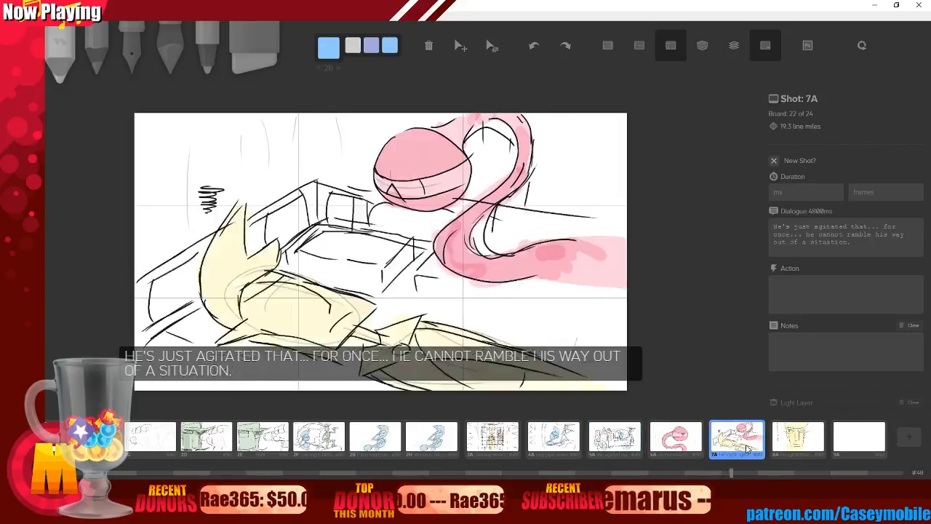
left_click(798, 448)
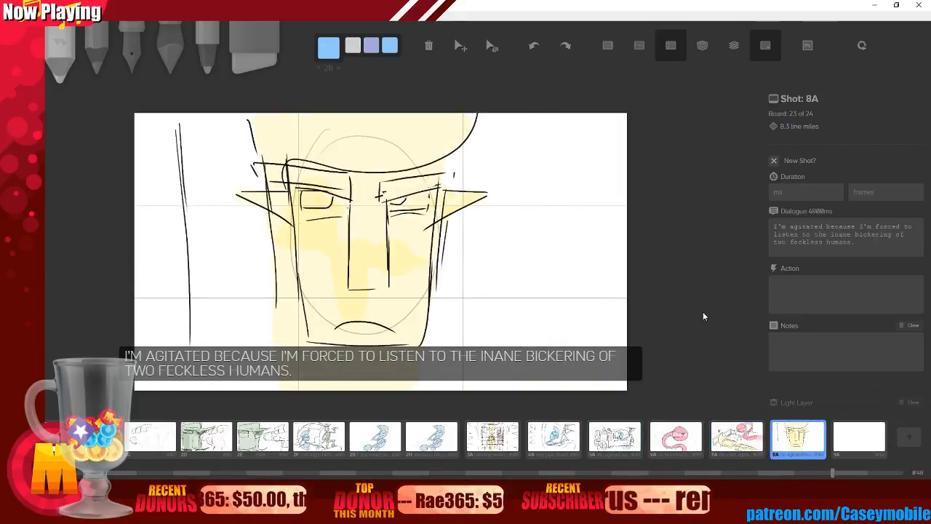
Try board 8A without its drawing and compare it with boards 3A and 7A, returning to 8A.
key("BackSpace")
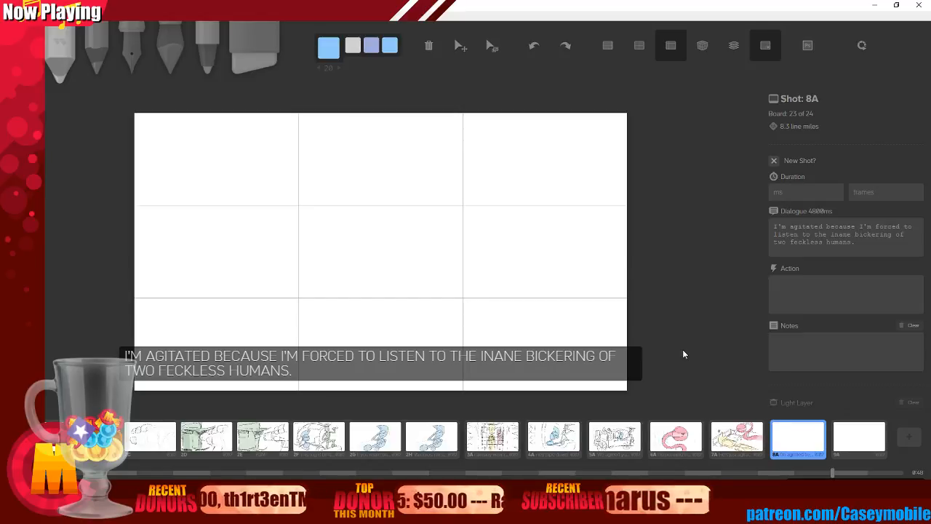
left_click(504, 431)
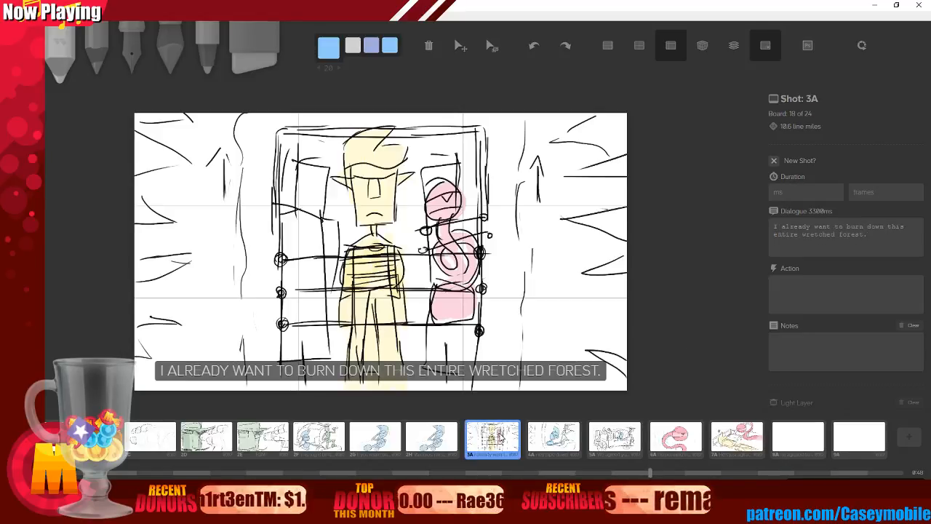
left_click(738, 448)
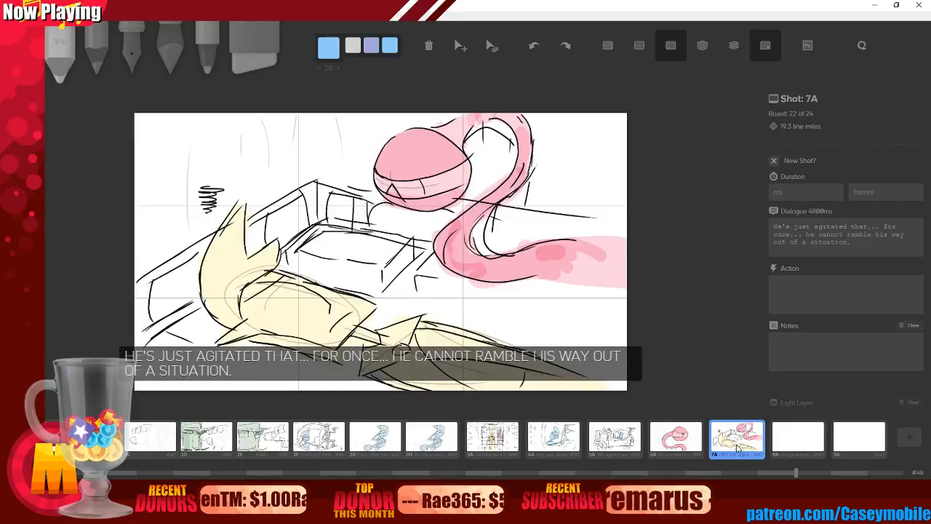
right_click(738, 448)
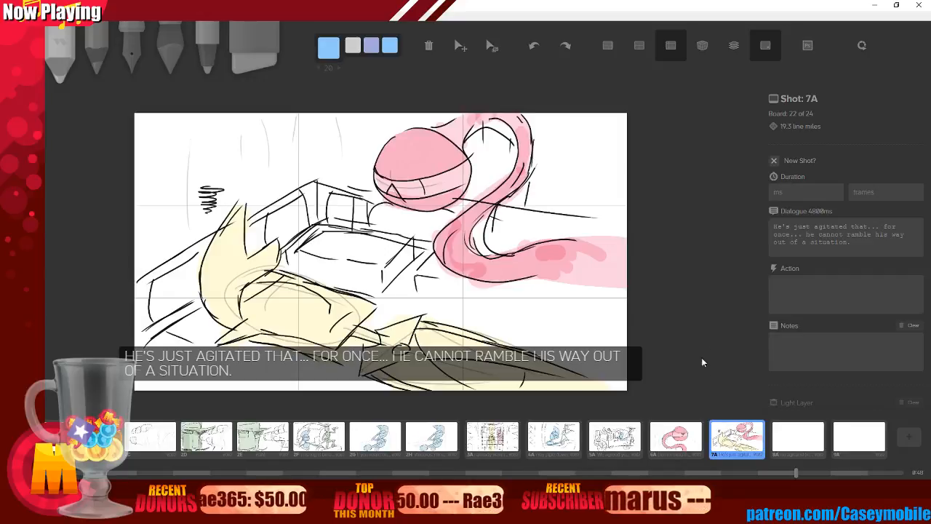
key("Right")
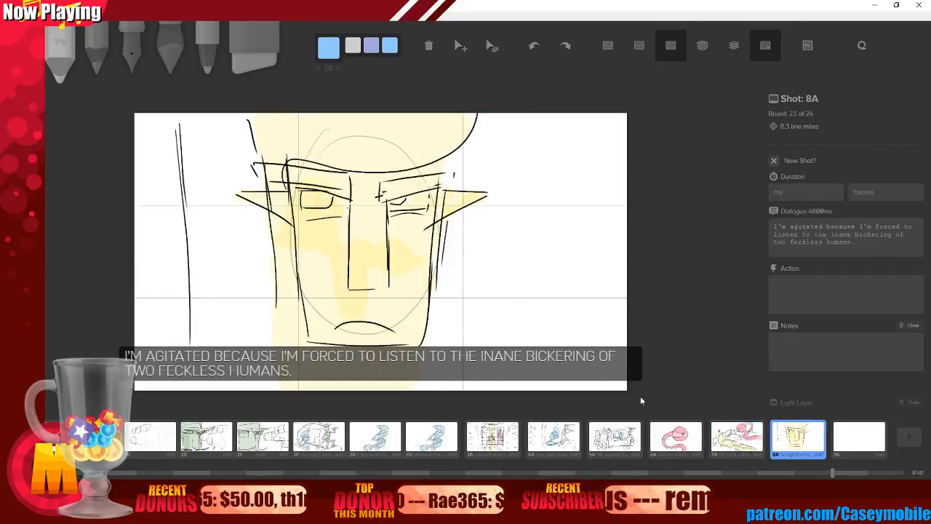
Shrink the angry face drawing on board 8A, and clear the whole board for a redraw.
left_click(492, 46)
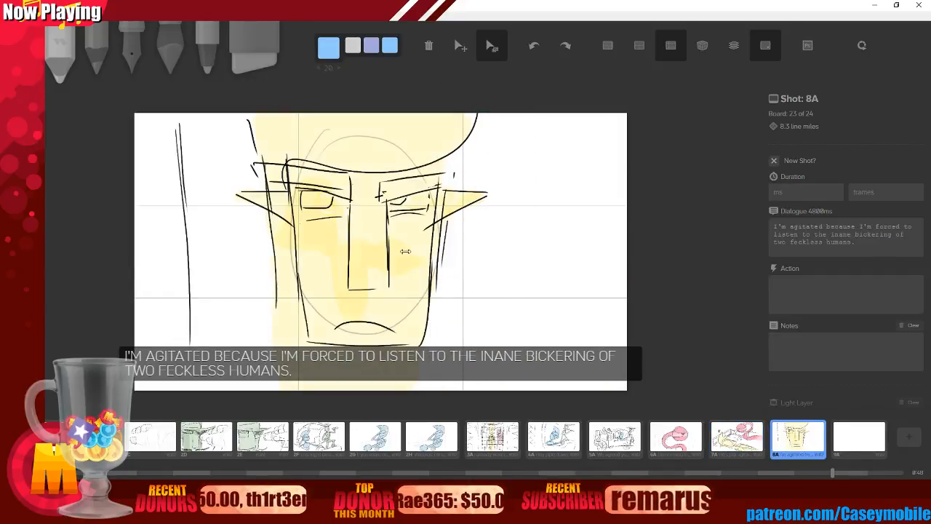
left_click_drag(405, 251, 430, 282)
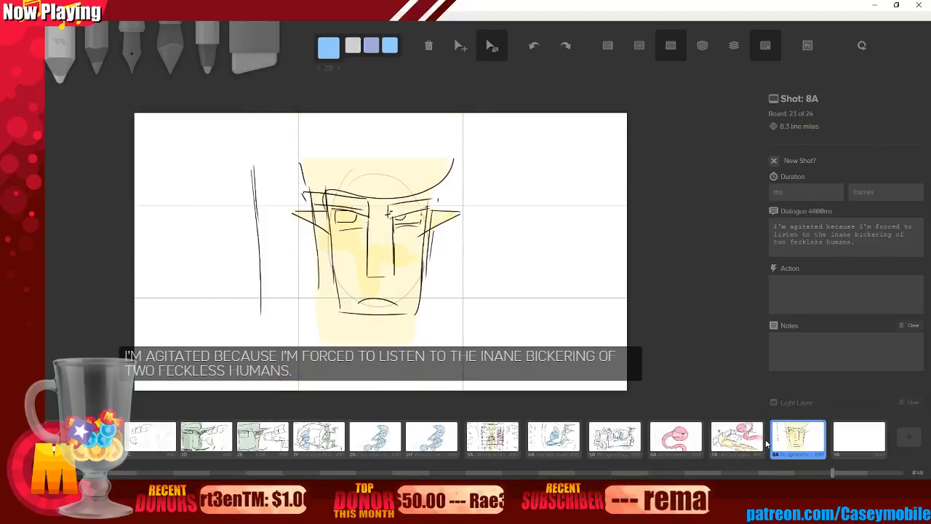
key("Delete")
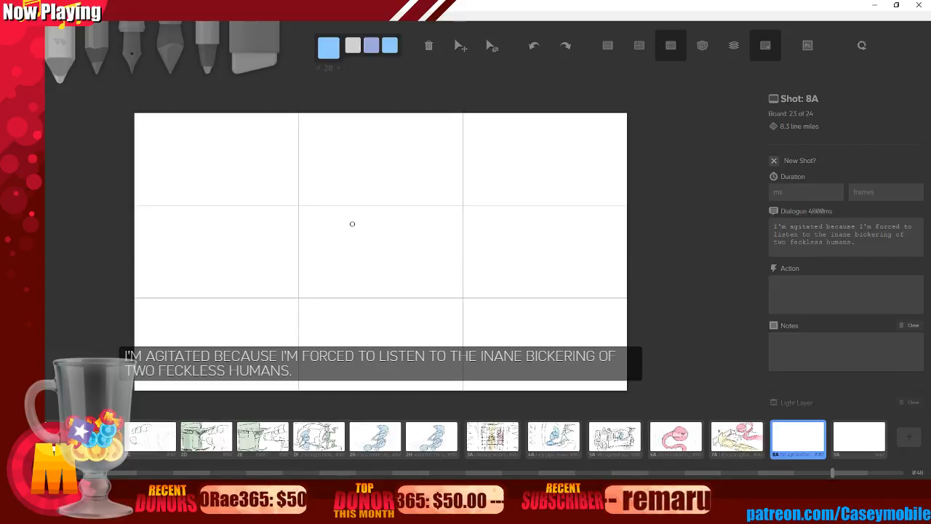
Sketch a light pencil oval for the head near the centre of board 8A, discarding the trial face guidelines.
key("2")
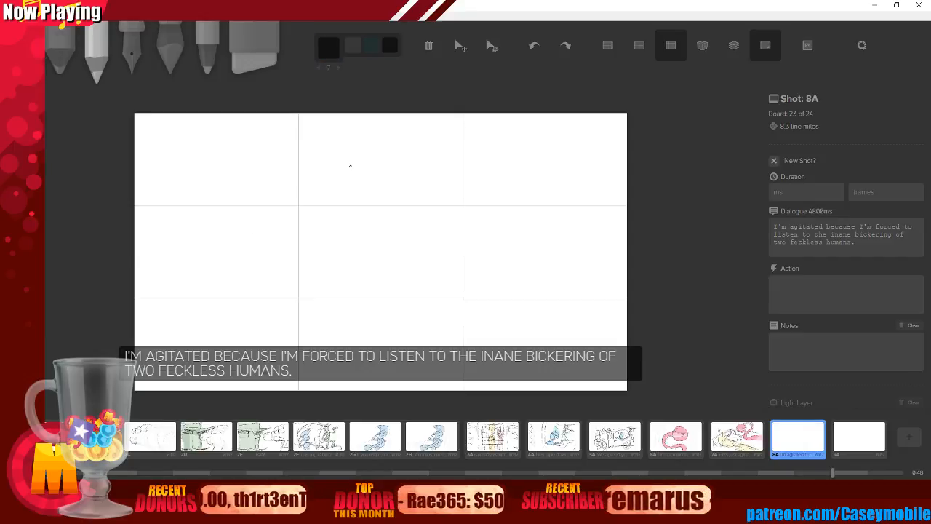
left_click_drag(350, 166, 371, 150)
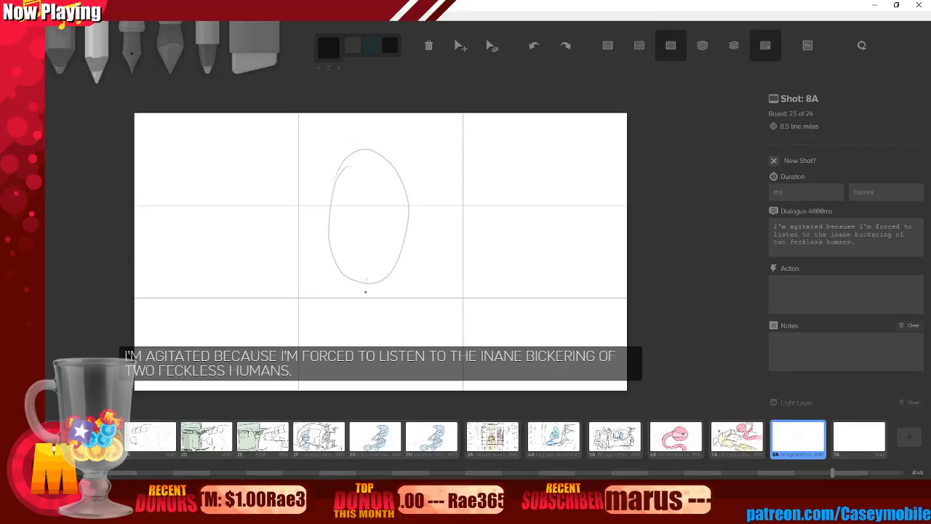
key("ctrl+z")
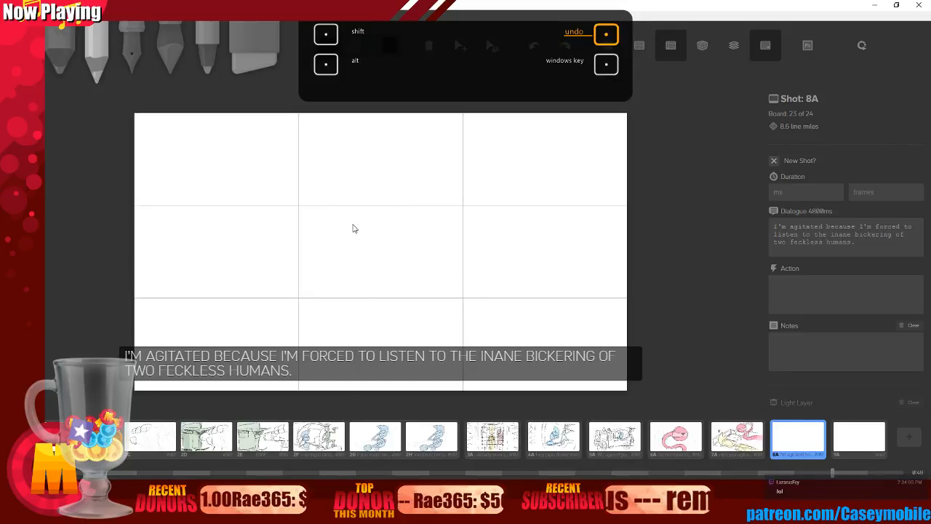
mouse_move(362, 161)
left_mouse_down()
mouse_move(410, 221)
mouse_move(344, 183)
mouse_move(394, 275)
mouse_move(368, 161)
left_mouse_up()
key("ctrl+z")
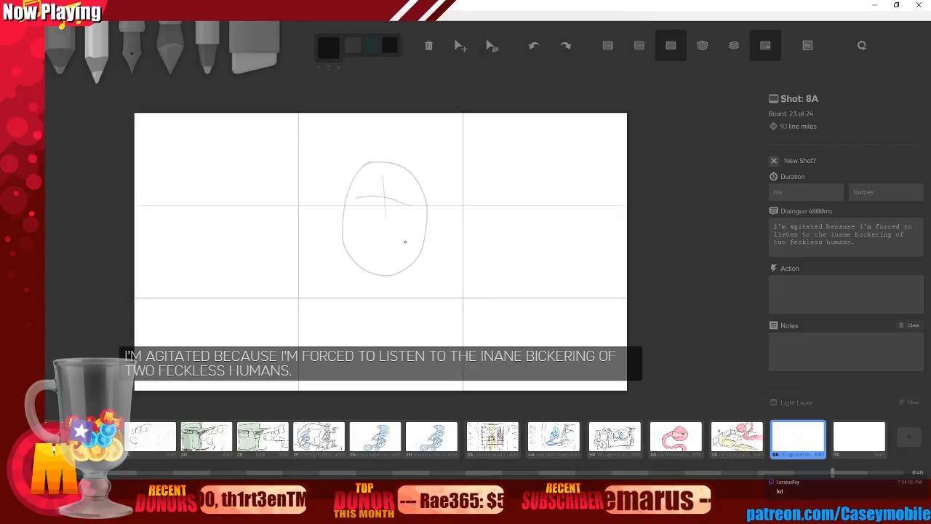
key("ctrl+z")
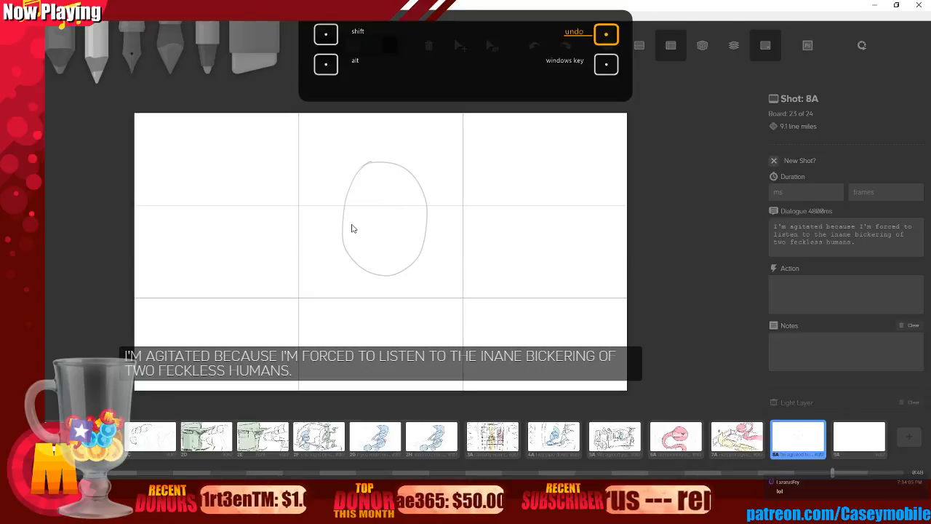
left_click_drag(385, 178, 389, 231)
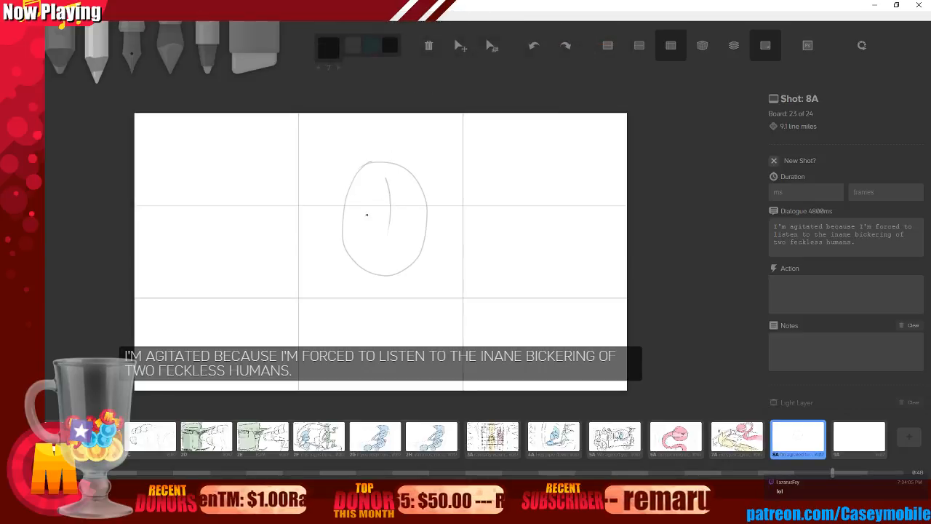
key("ctrl+z")
key("ctrl+z")
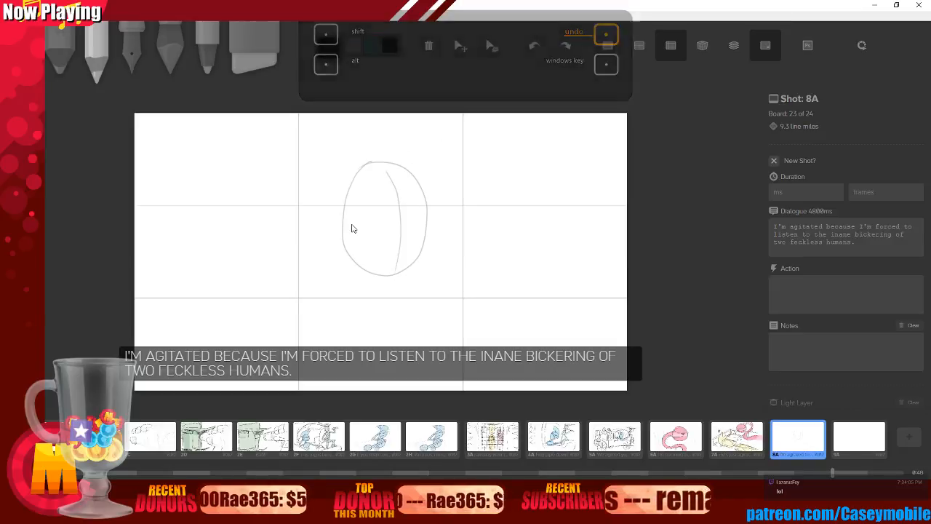
key("ctrl+z")
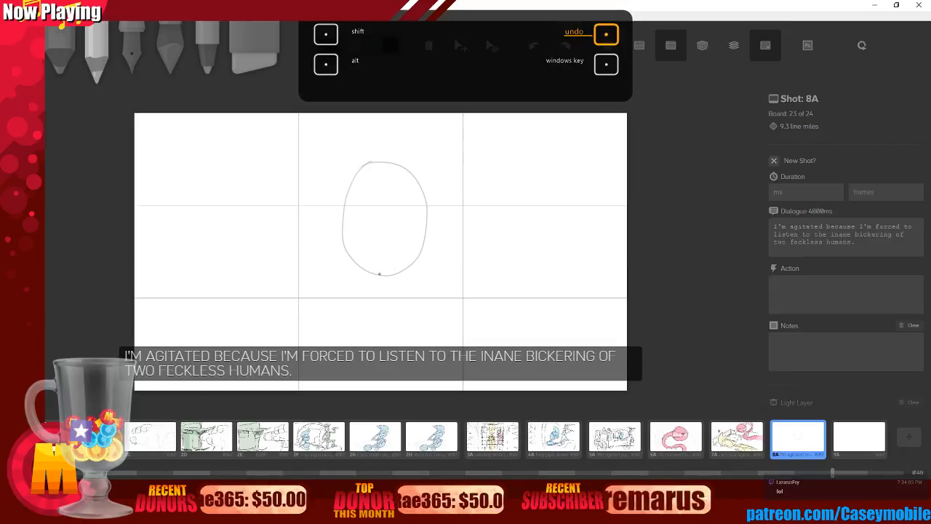
left_click_drag(379, 274, 379, 332)
key("ctrl+z")
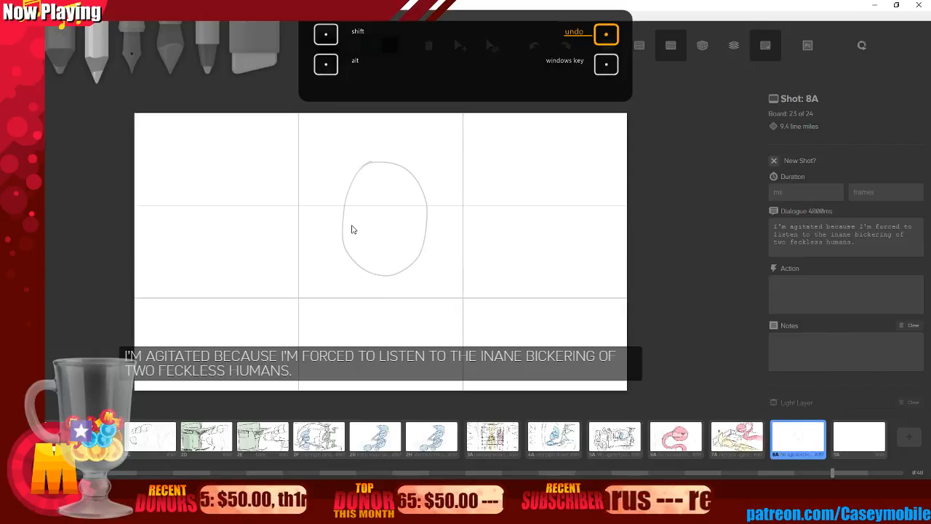
Sketch face guidelines, neck and shoulders on the figure, and add frame lines to its left and above its head.
left_click_drag(384, 267, 384, 342)
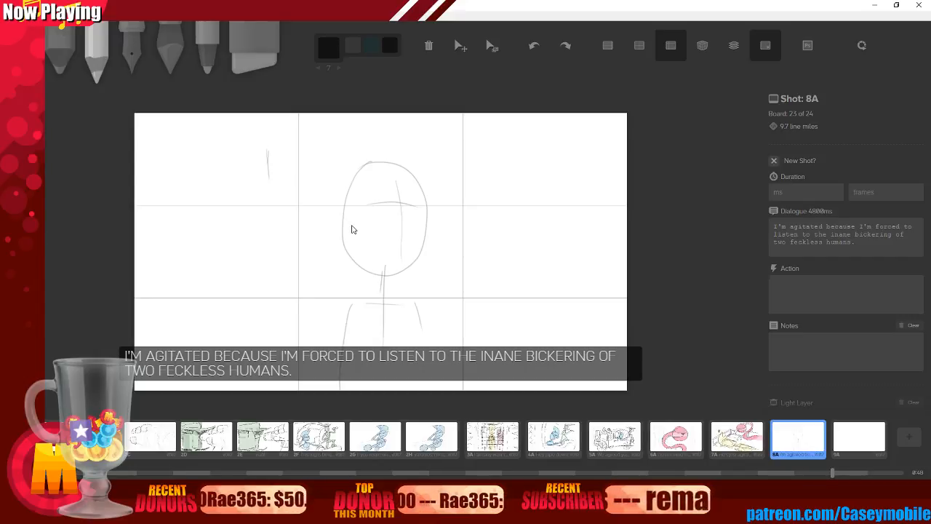
key("ctrl+z")
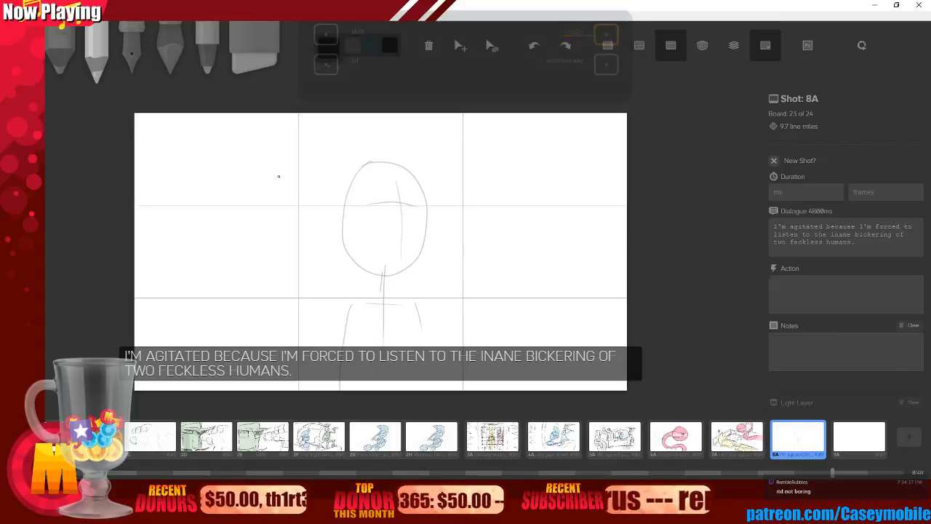
left_click_drag(281, 151, 282, 216)
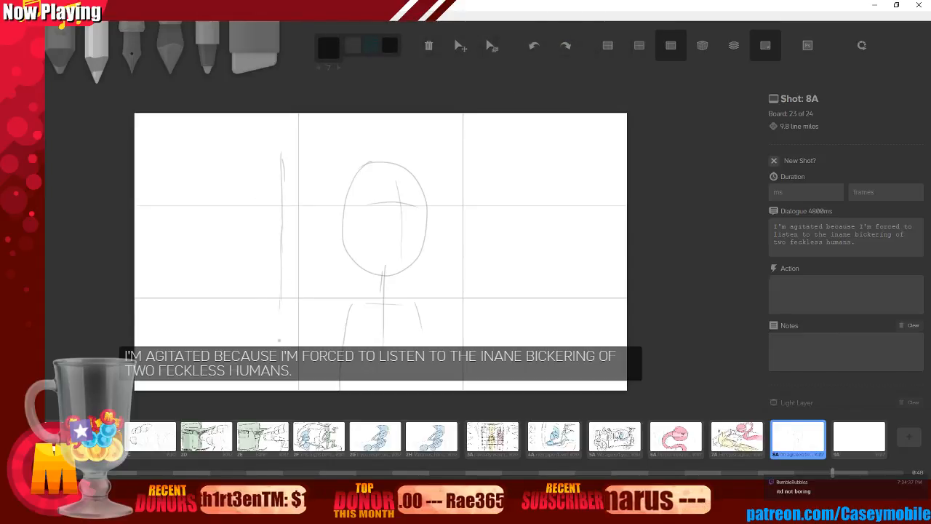
left_click_drag(282, 339, 282, 298)
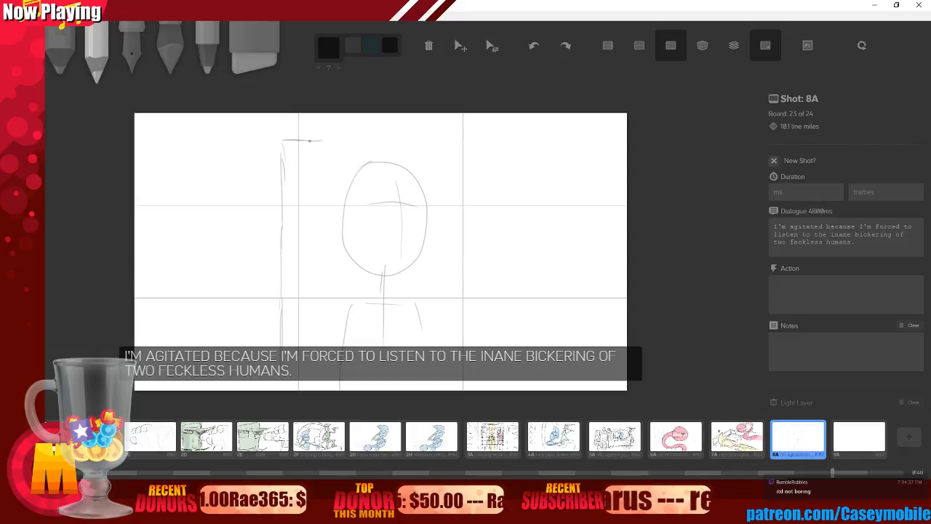
left_click_drag(317, 140, 463, 137)
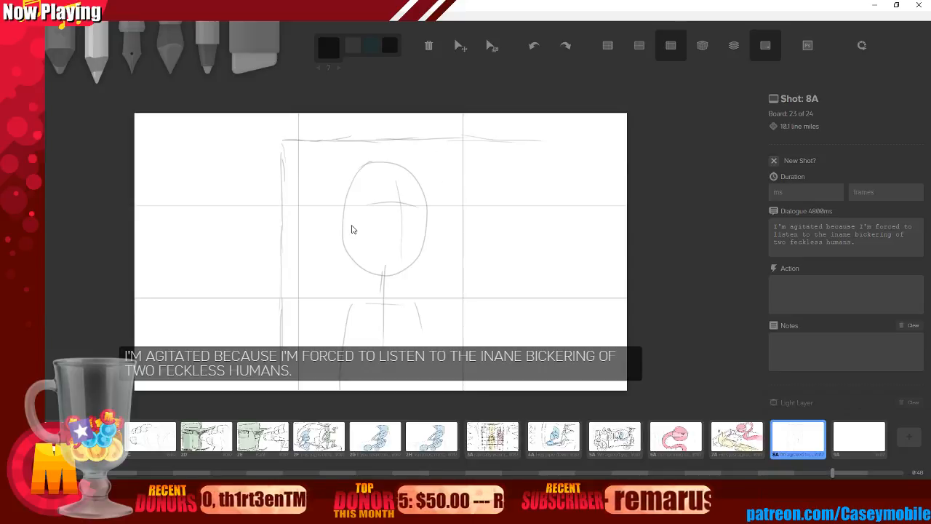
Enlarge the rough sketch and reposition it so the figure sits left of centre with its head high in the frame.
left_click(460, 45)
mouse_move(413, 258)
left_mouse_down()
mouse_move(375, 250)
mouse_move(451, 253)
mouse_move(370, 247)
mouse_move(376, 224)
mouse_move(412, 254)
mouse_move(478, 250)
left_mouse_up()
left_click(498, 54)
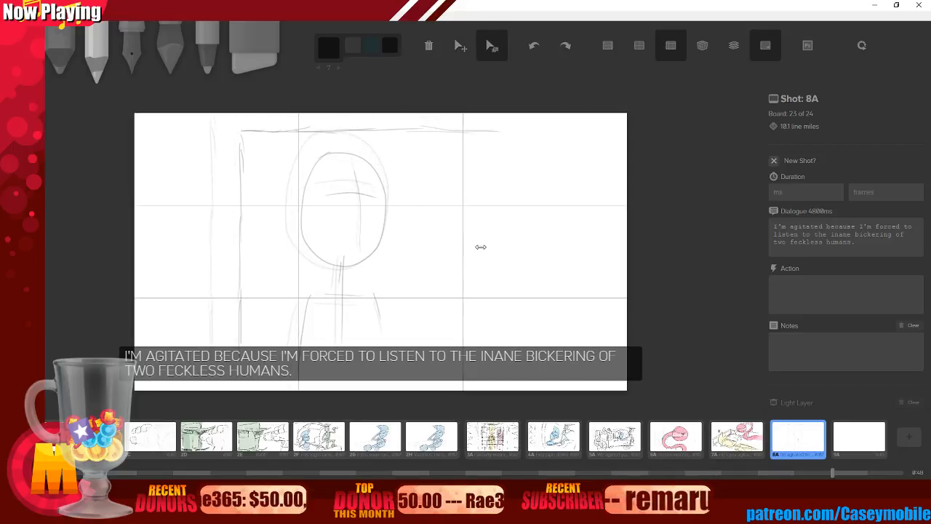
left_click(461, 50)
left_click_drag(345, 204, 354, 208)
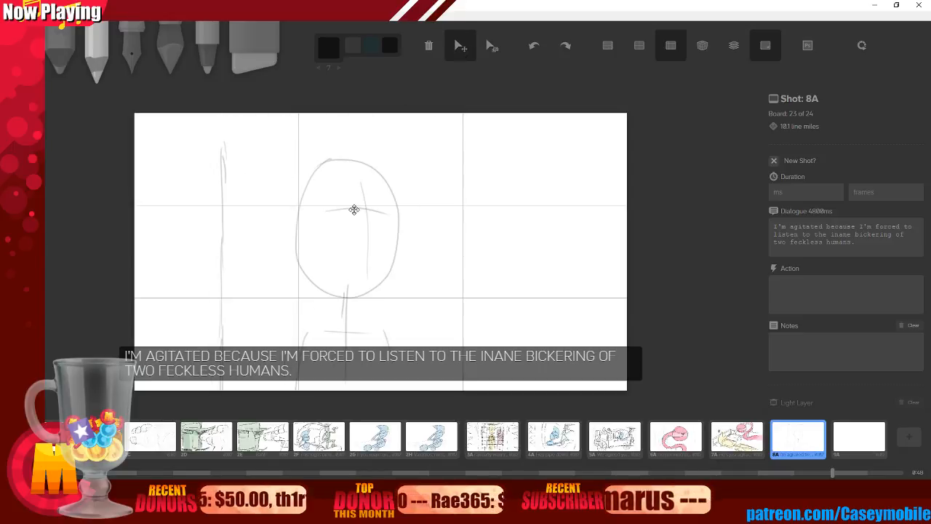
mouse_move(403, 245)
left_mouse_down()
mouse_move(413, 226)
mouse_move(389, 219)
mouse_move(398, 216)
left_mouse_up()
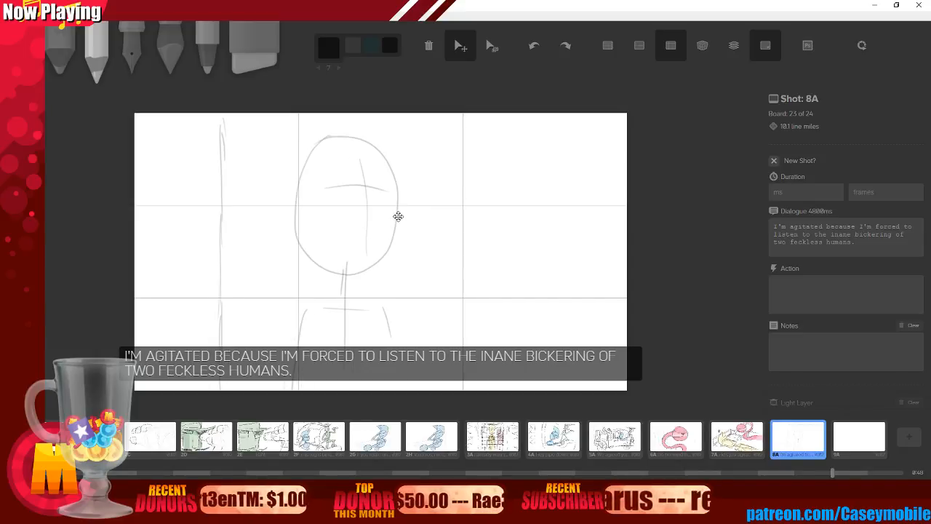
left_click(106, 59)
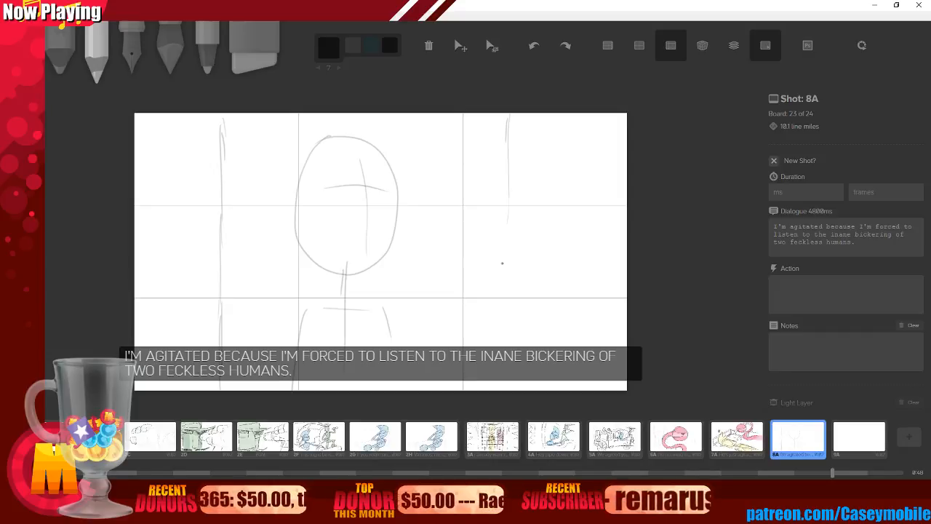
left_click_drag(515, 239, 616, 245)
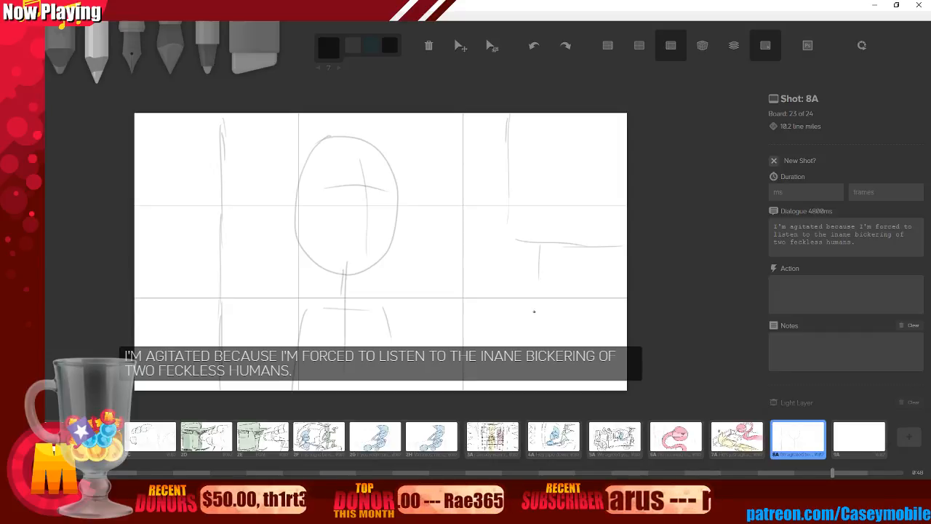
left_click_drag(542, 258, 515, 386)
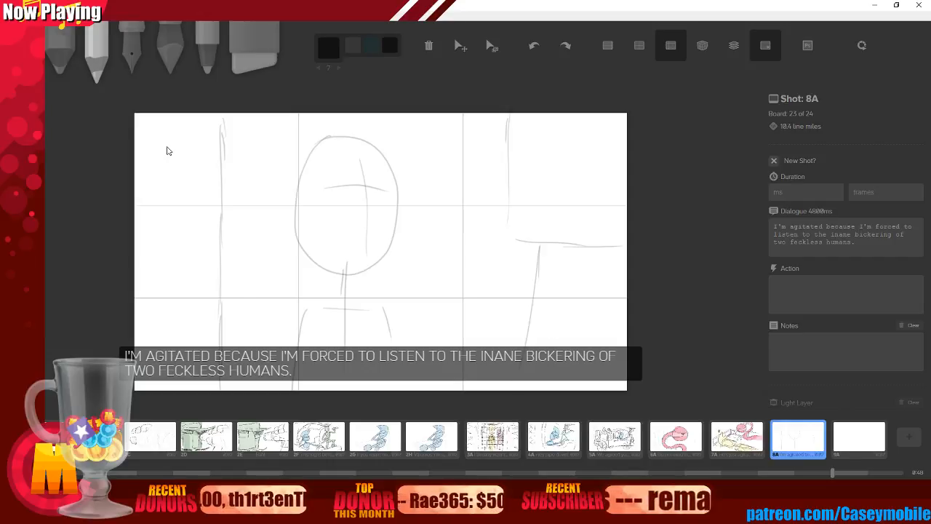
key("ctrl+z")
key("ctrl+z")
key("ctrl+z")
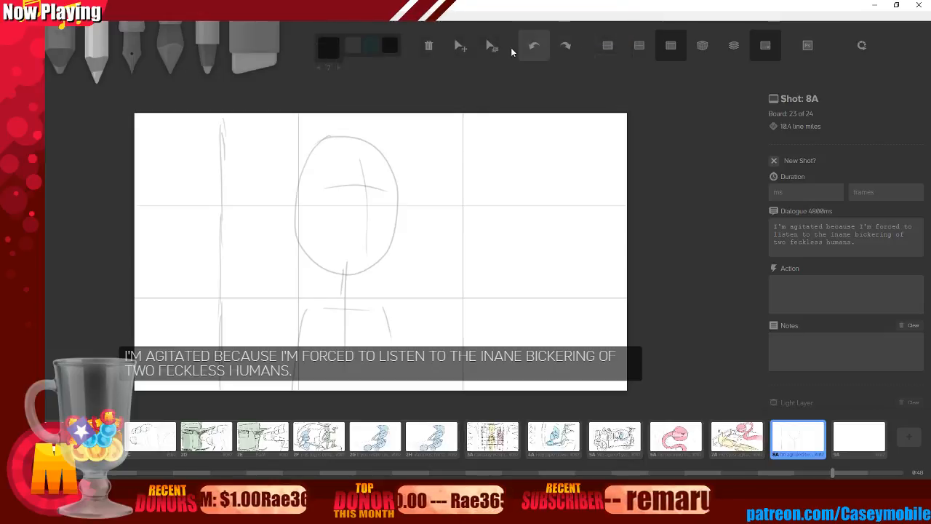
Scale the figure and frame sketch on board 8A up slightly.
left_click(492, 46)
left_click_drag(413, 257, 437, 258)
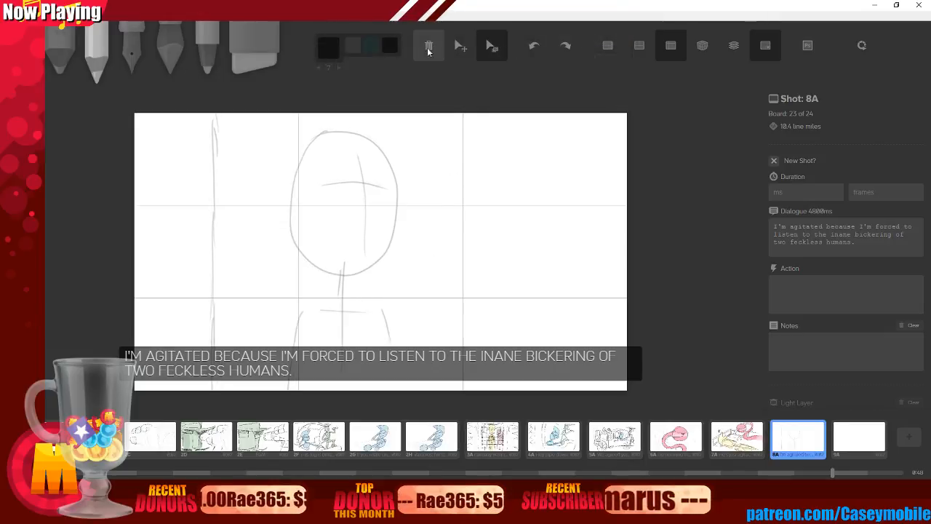
Move the whole rough sketch on board 8A to the right so the head sits near the centre of the frame.
left_click(461, 46)
left_click_drag(369, 248, 429, 264)
key("Left")
key("Left")
key("Up")
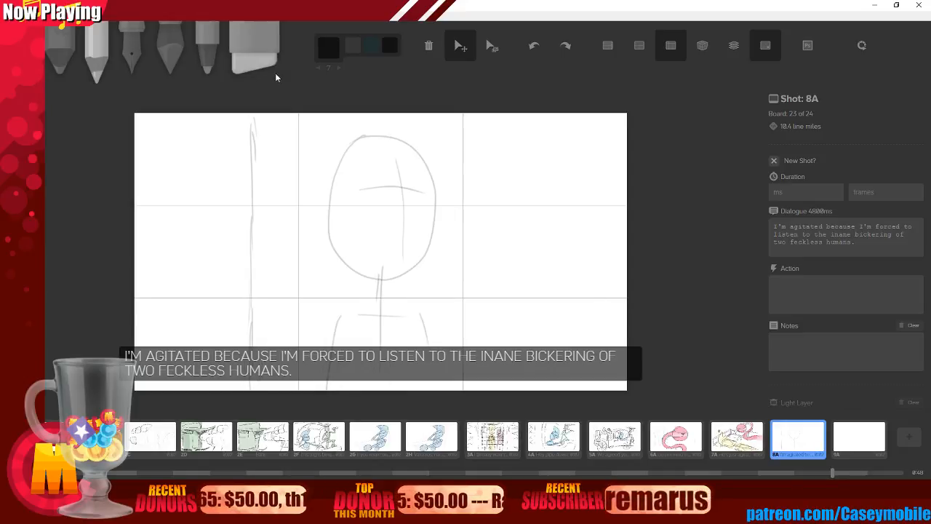
Sketch light wavy vertical pencil strokes to the left of the frame line, discarding the first curved trial strokes.
left_click(138, 58)
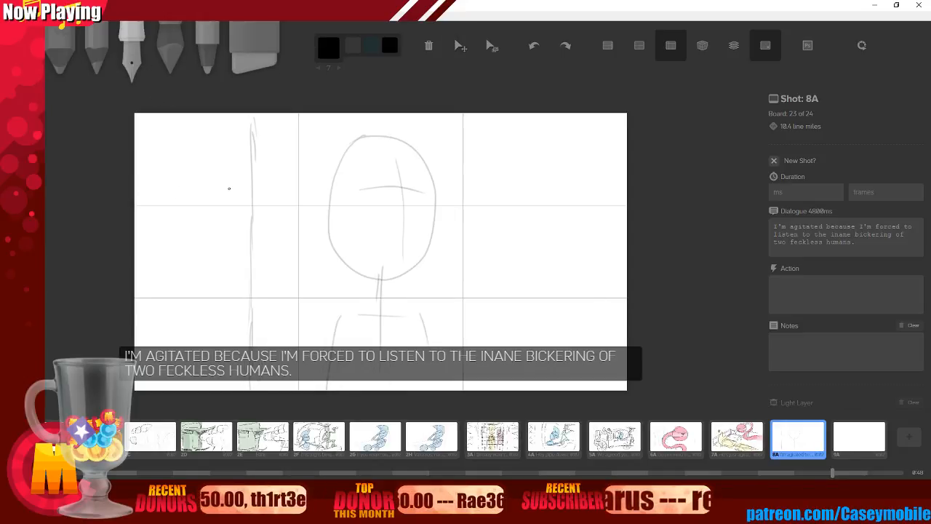
key("2")
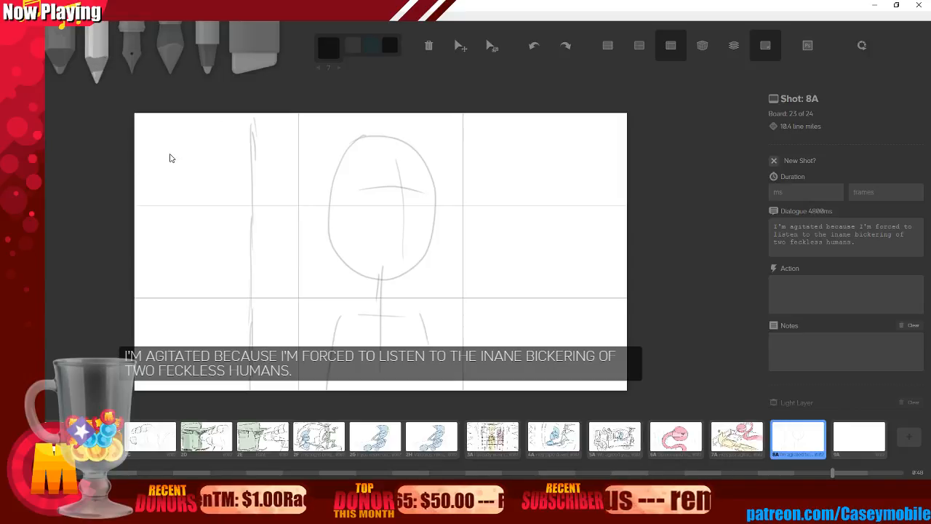
mouse_move(227, 118)
left_mouse_down()
mouse_move(223, 146)
mouse_move(231, 215)
left_mouse_up()
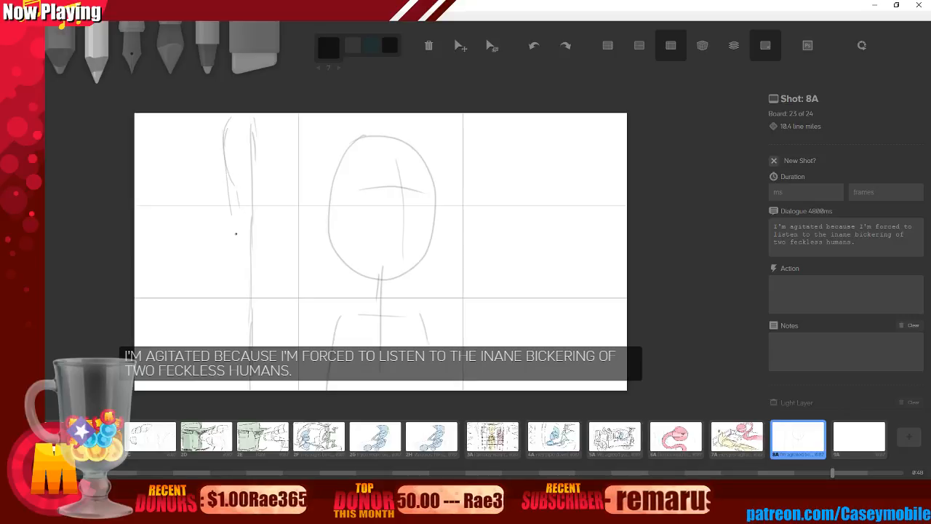
key("ctrl+z")
key("ctrl+z")
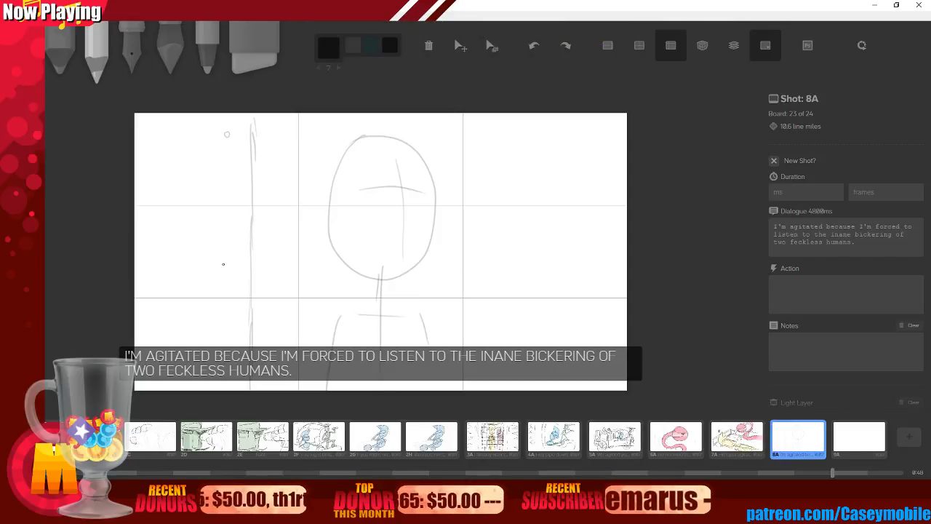
mouse_move(215, 166)
left_mouse_down()
mouse_move(209, 213)
mouse_move(218, 327)
left_mouse_up()
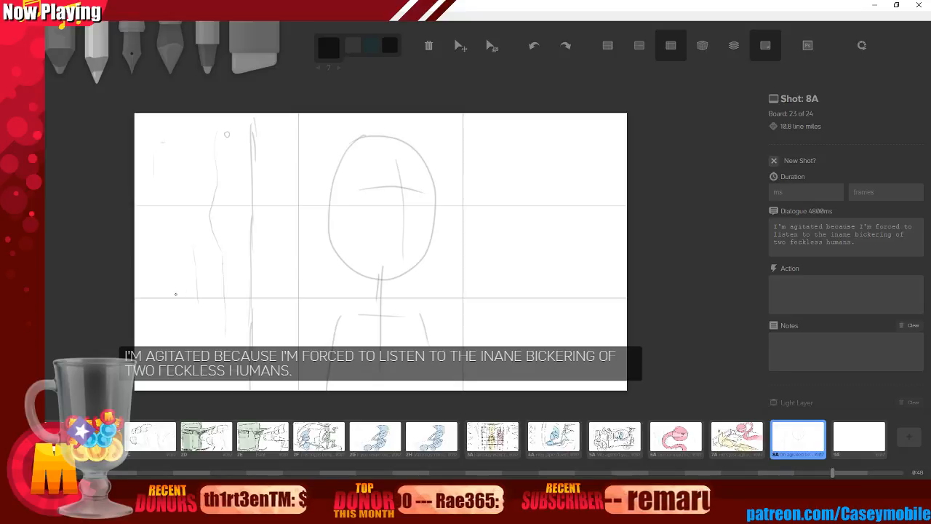
Sketch a second vertical edge beside the frame line to form a post, erasing the stray strokes along its outer side.
mouse_move(269, 117)
left_mouse_down()
mouse_move(270, 165)
mouse_move(260, 192)
mouse_move(266, 133)
mouse_move(280, 255)
mouse_move(282, 223)
mouse_move(279, 256)
left_mouse_up()
left_click_drag(275, 221, 278, 291)
left_click_drag(281, 246, 278, 390)
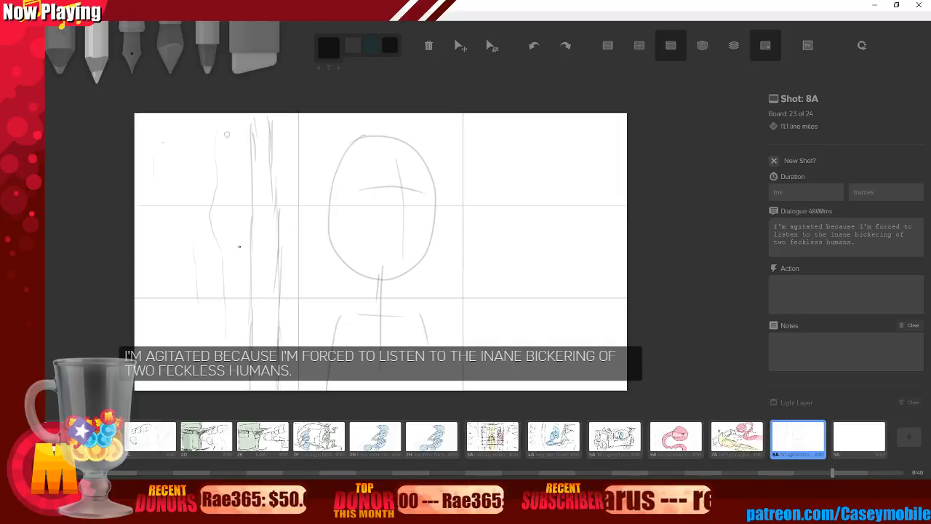
mouse_move(275, 152)
left_mouse_down()
mouse_move(273, 225)
mouse_move(276, 125)
mouse_move(270, 283)
left_mouse_up()
left_click_drag(274, 224, 274, 306)
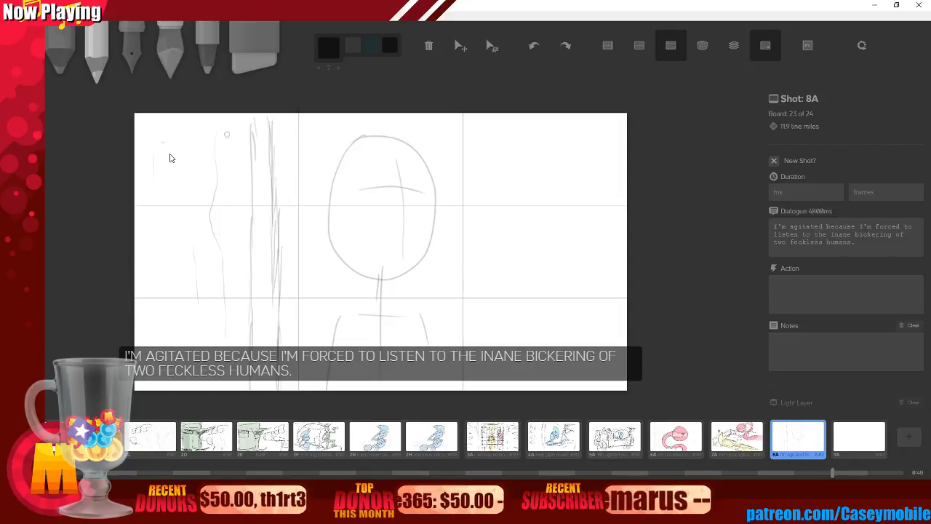
key("6")
mouse_move(288, 211)
left_mouse_down()
mouse_move(279, 197)
mouse_move(278, 389)
left_mouse_up()
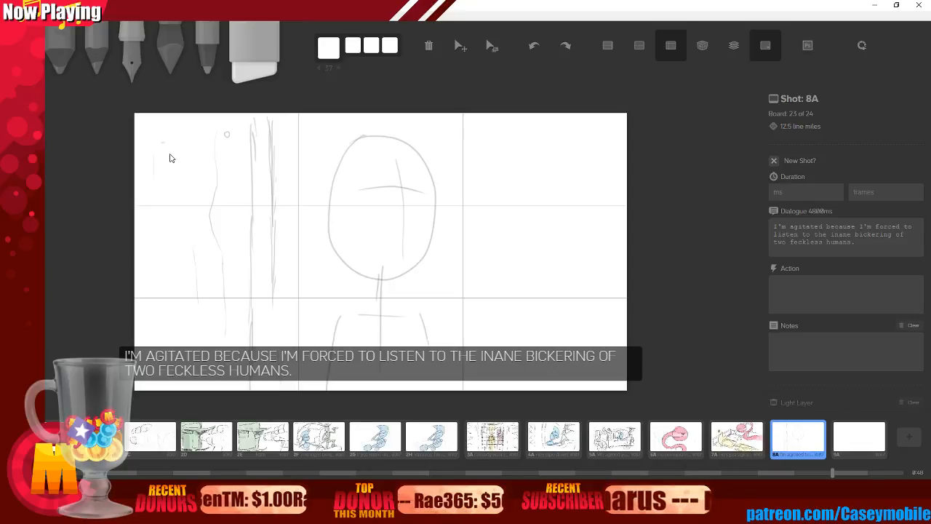
Pencil two small rounded bumps on the post's inner edge and a stepped vertical outline to the right of the figure.
key("2")
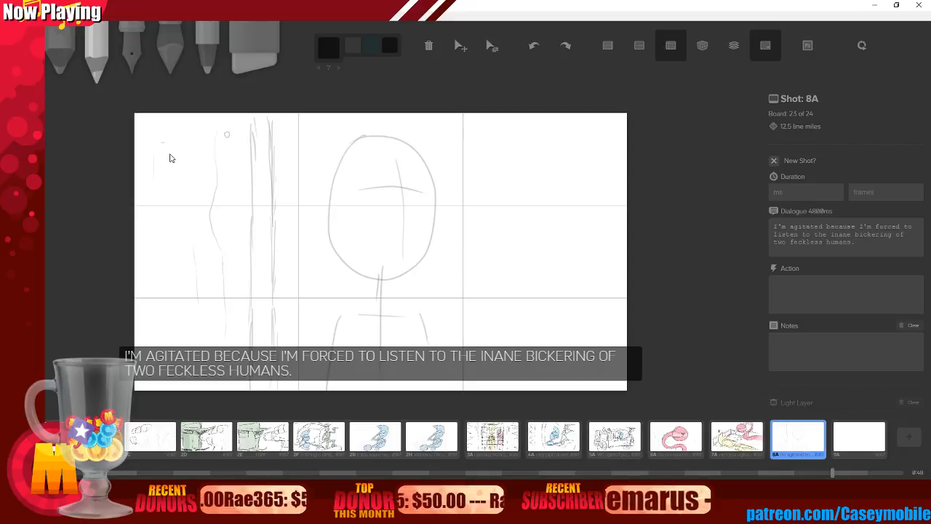
left_click_drag(270, 131, 276, 143)
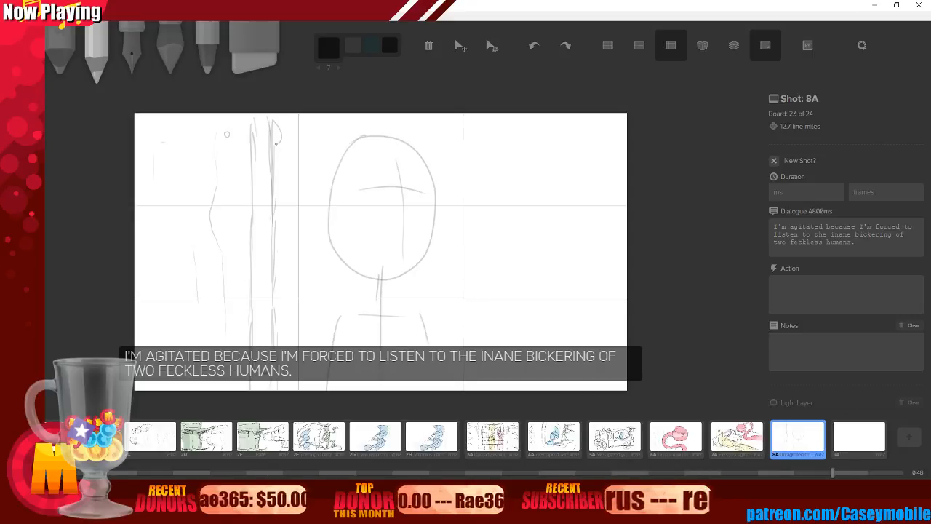
left_click_drag(275, 249, 276, 271)
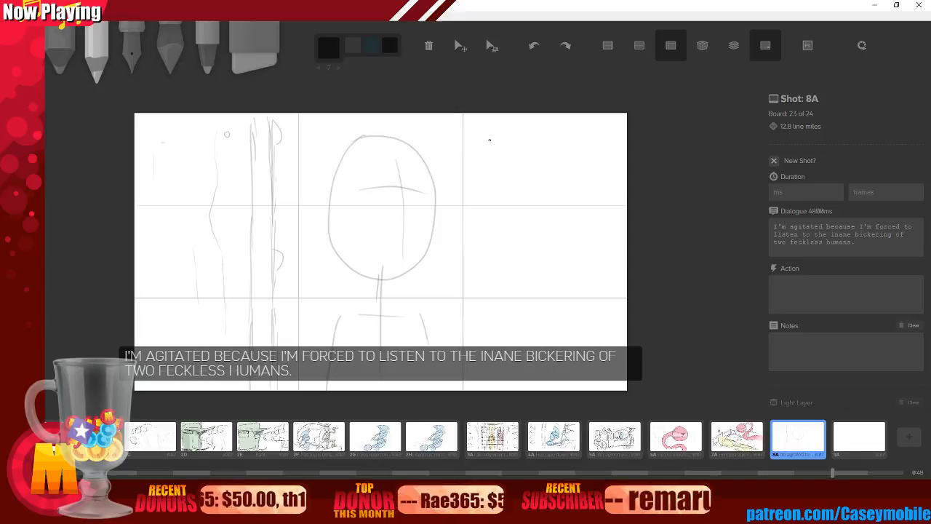
mouse_move(511, 116)
left_mouse_down()
mouse_move(514, 235)
mouse_move(579, 249)
mouse_move(534, 280)
mouse_move(533, 295)
left_mouse_up()
left_click_drag(525, 243, 527, 346)
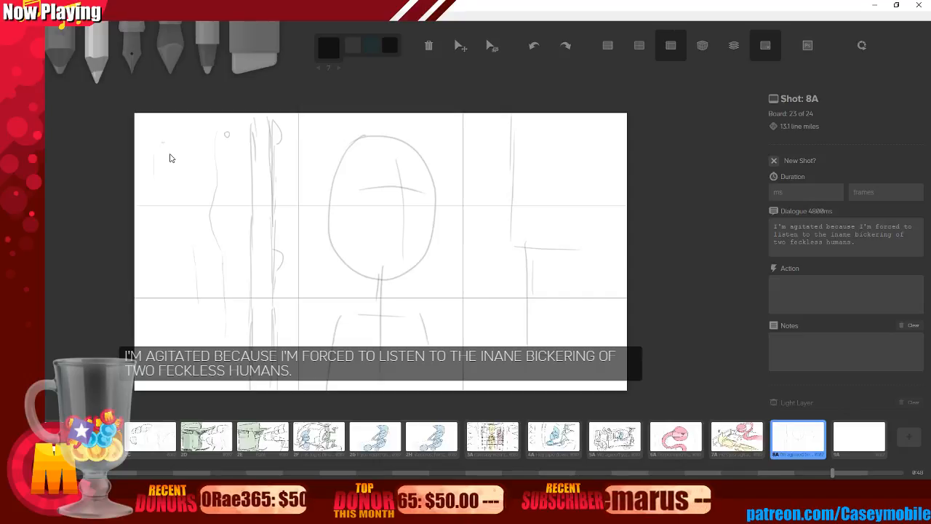
Try to ink the head's left contour and a hairline sweeping across the forehead to a raised point on the right.
key("3")
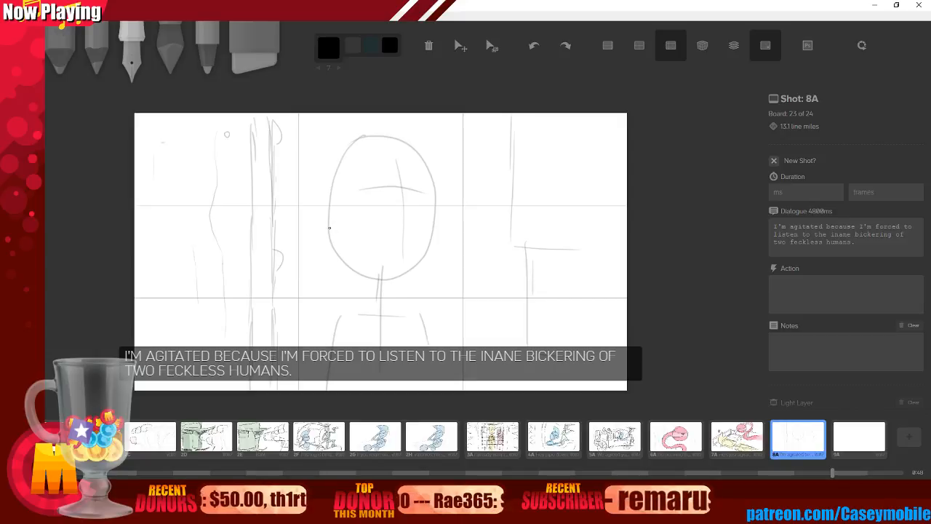
mouse_move(327, 218)
left_mouse_down()
mouse_move(342, 170)
mouse_move(420, 163)
mouse_move(440, 127)
left_mouse_up()
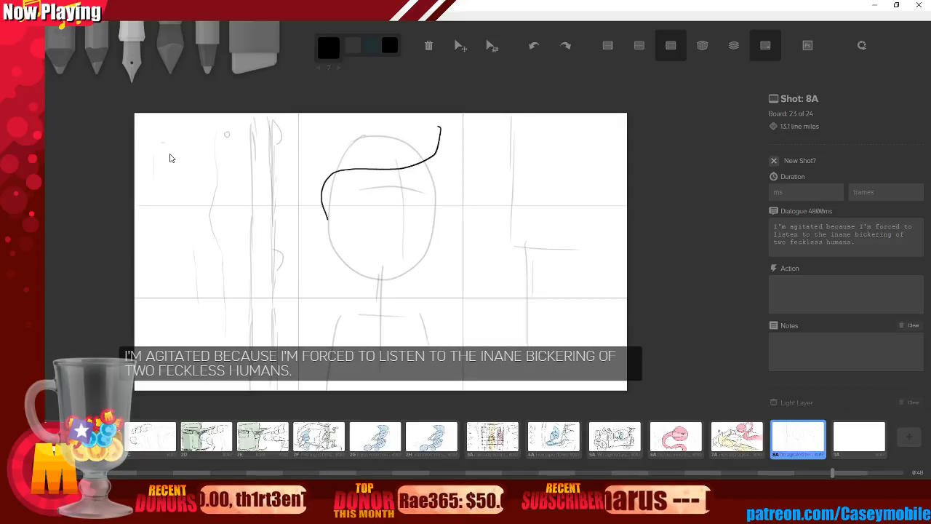
key("ctrl+z")
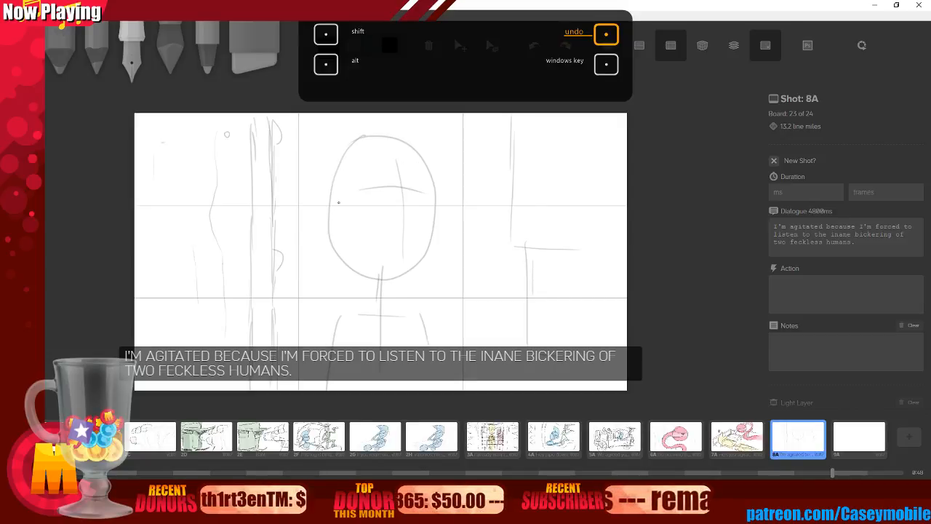
mouse_move(329, 220)
left_mouse_down()
mouse_move(359, 150)
mouse_move(404, 149)
left_mouse_up()
key("ctrl+z")
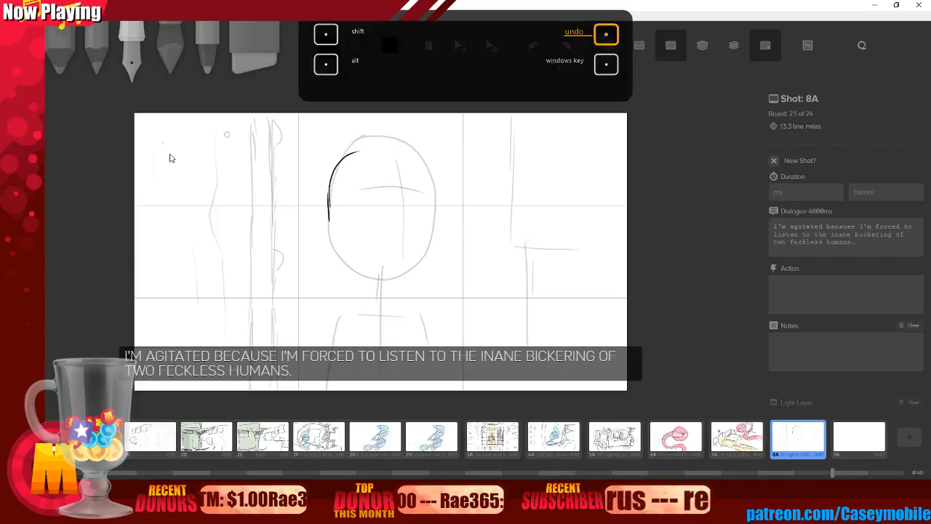
mouse_move(359, 151)
left_mouse_down()
mouse_move(452, 138)
mouse_move(446, 148)
mouse_move(463, 128)
left_mouse_up()
left_click_drag(399, 132, 454, 123)
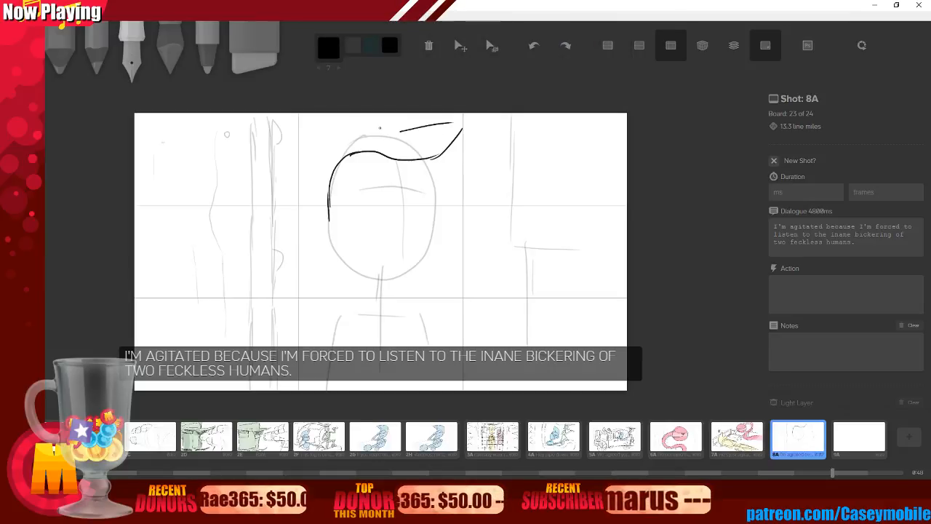
Try to ink hair strokes above the head and a pointed ear with vertical side hair at the left of the face.
left_click_drag(385, 118, 379, 125)
left_click_drag(320, 118, 311, 234)
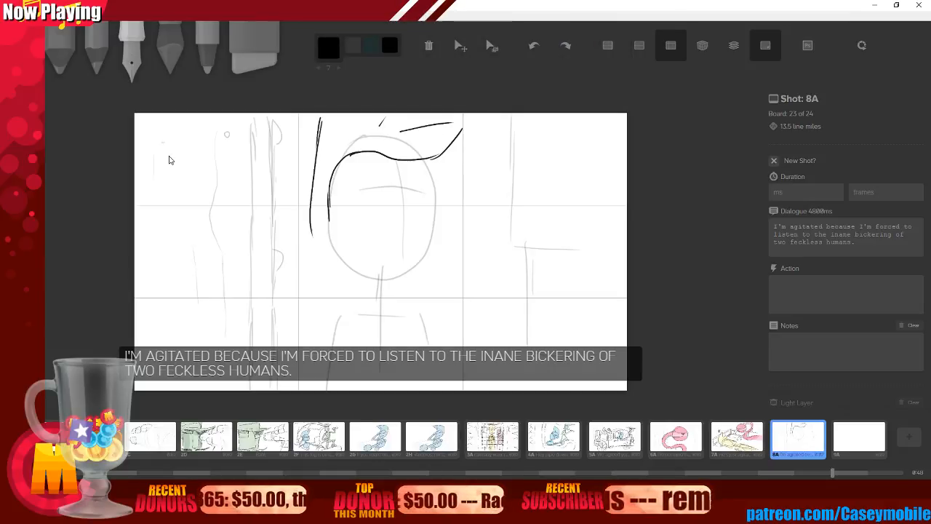
key("ctrl+z")
mouse_move(308, 184)
left_mouse_down()
mouse_move(334, 184)
mouse_move(310, 187)
mouse_move(328, 211)
left_mouse_up()
mouse_move(319, 140)
left_mouse_down()
mouse_move(328, 238)
mouse_move(324, 224)
mouse_move(321, 258)
left_mouse_up()
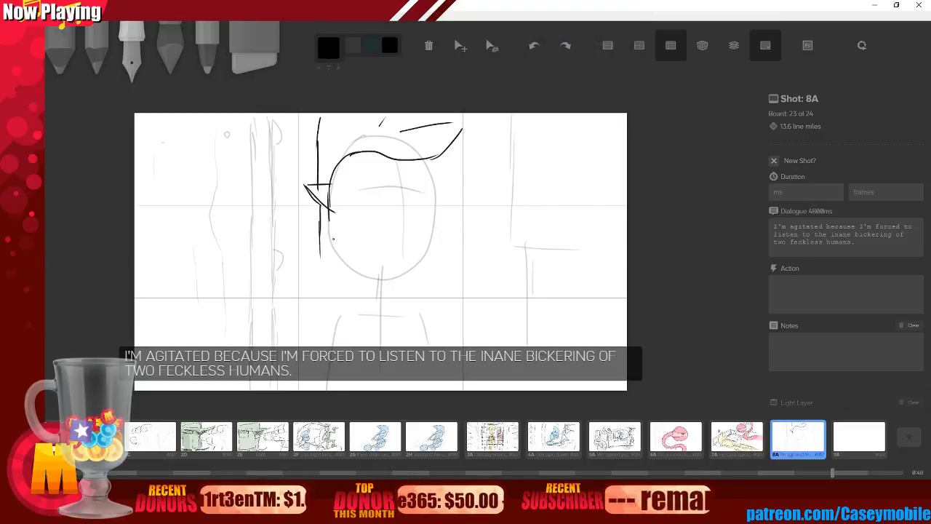
left_click_drag(429, 160, 429, 219)
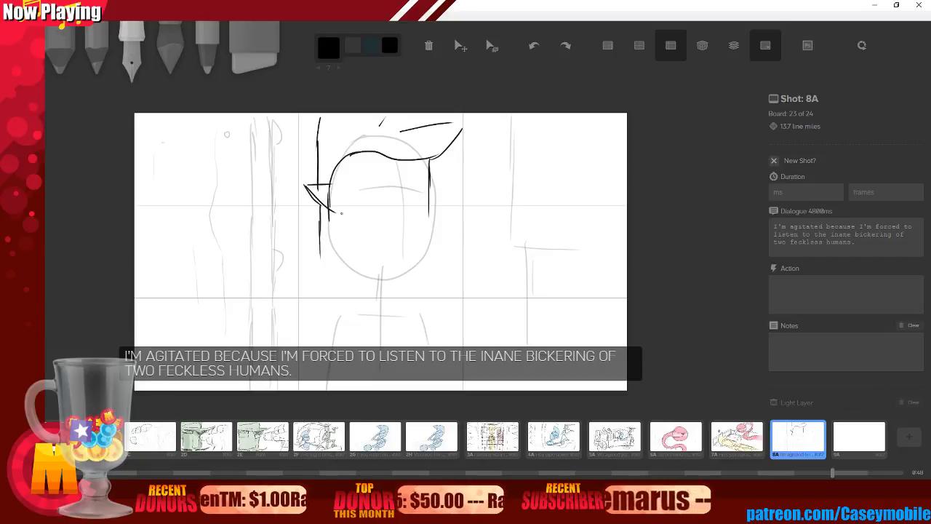
key("ctrl+z")
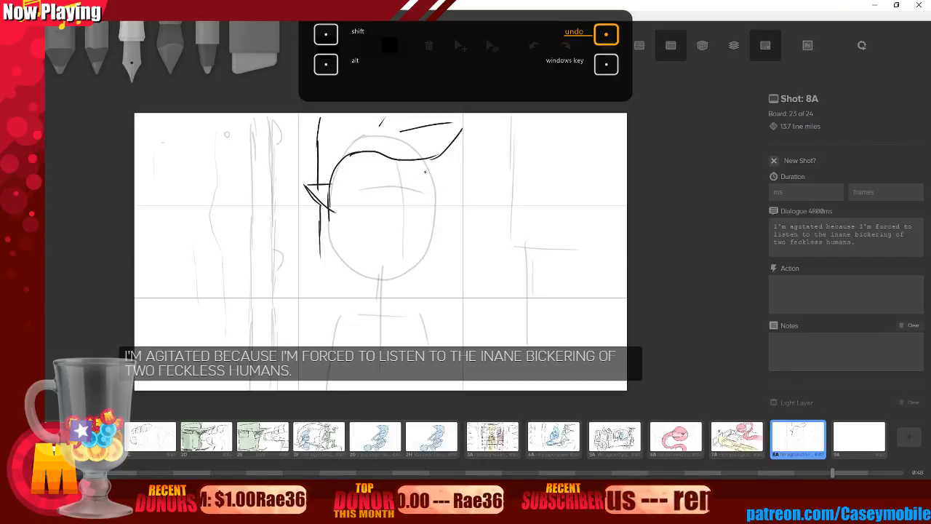
Try to ink the nose line inside the face, discard it, and ink straight face sides with a flat chin.
left_click_drag(397, 176, 404, 230)
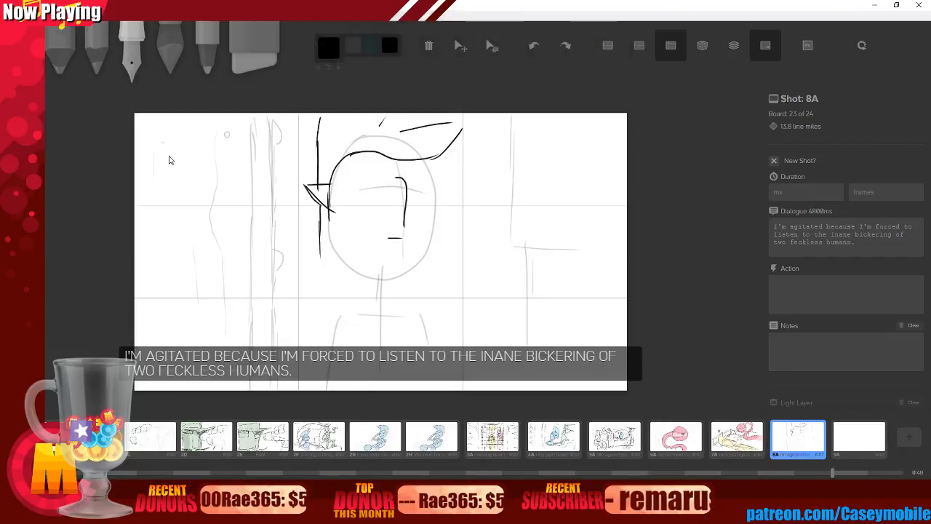
key("ctrl+z")
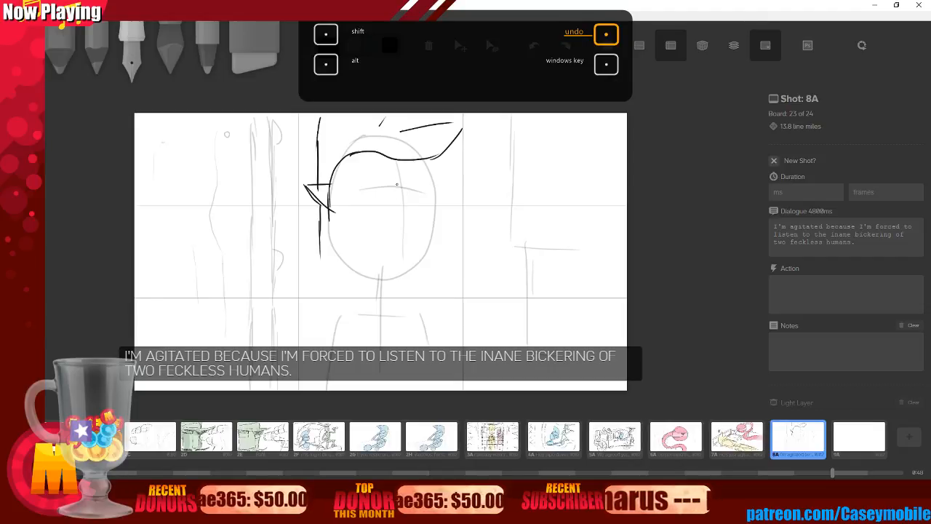
mouse_move(395, 181)
left_mouse_down()
mouse_move(402, 237)
mouse_move(280, 198)
left_mouse_up()
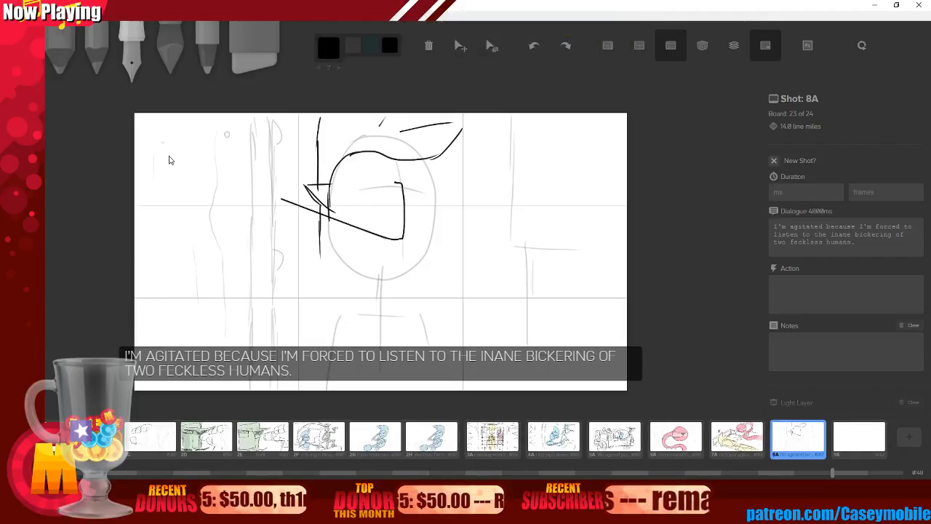
key("ctrl+z")
key("ctrl+z")
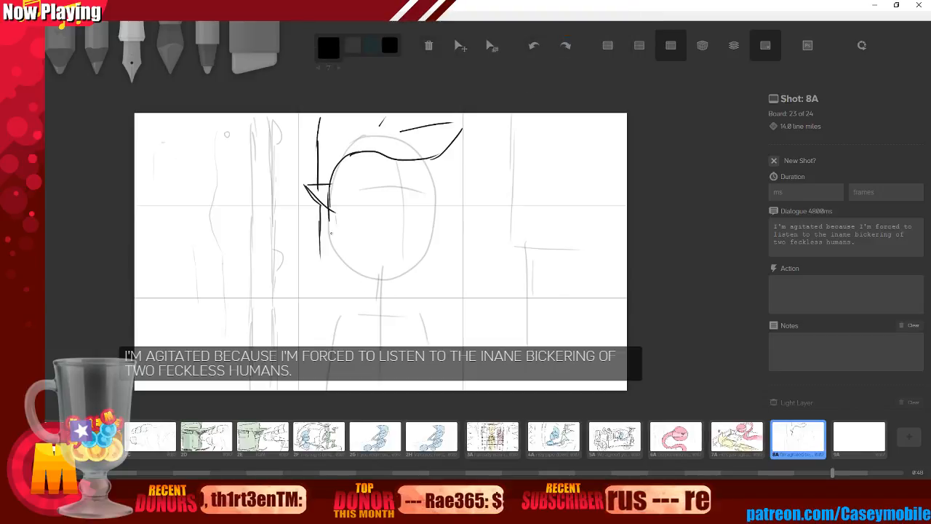
left_click_drag(335, 183, 340, 275)
left_click_drag(431, 161, 422, 269)
left_click_drag(341, 284, 429, 295)
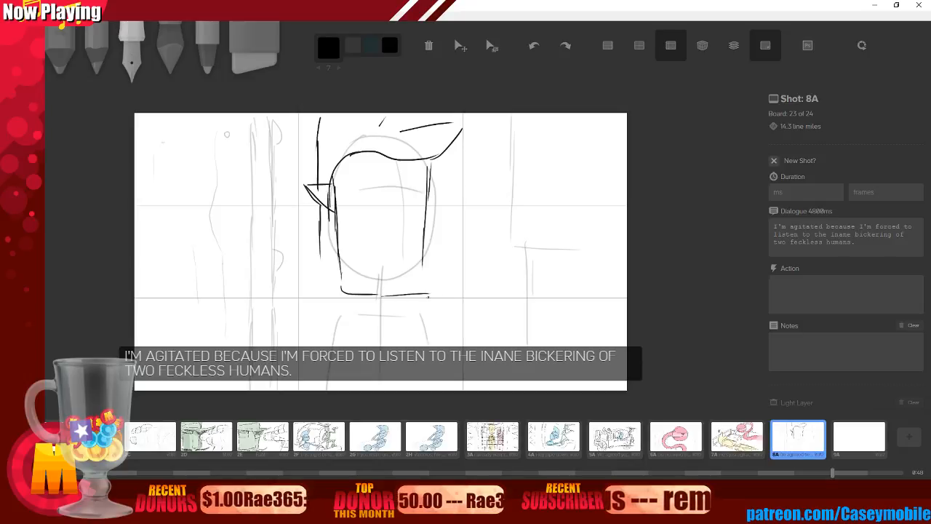
Undo the inked hair, ear and face strokes back to the pencil sketch of the head.
key("ctrl+z")
key("ctrl+z")
key("ctrl+z")
key("ctrl+z")
key("ctrl+z")
key("ctrl+z")
key("ctrl+z")
key("ctrl+z")
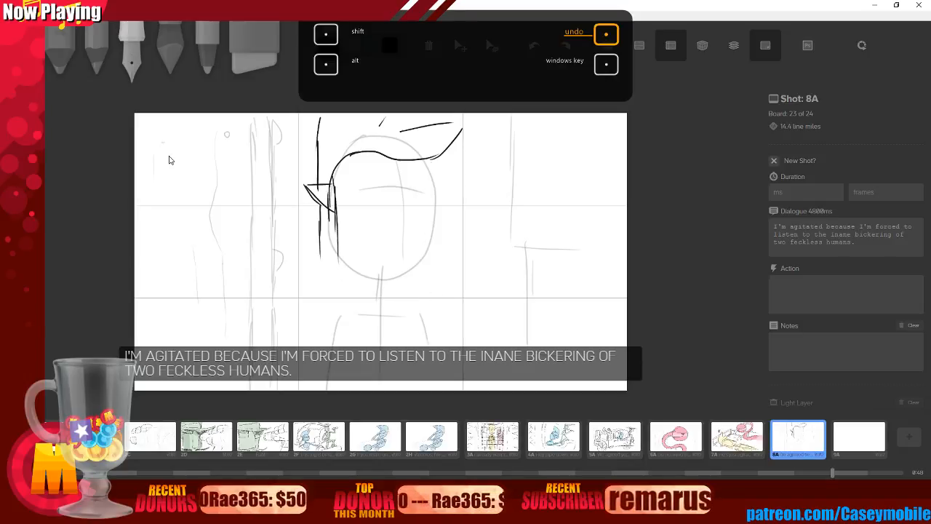
key("ctrl+z")
key("ctrl+z")
key("ctrl+z")
key("ctrl+z")
key("ctrl+z")
key("ctrl+z")
key("ctrl+z")
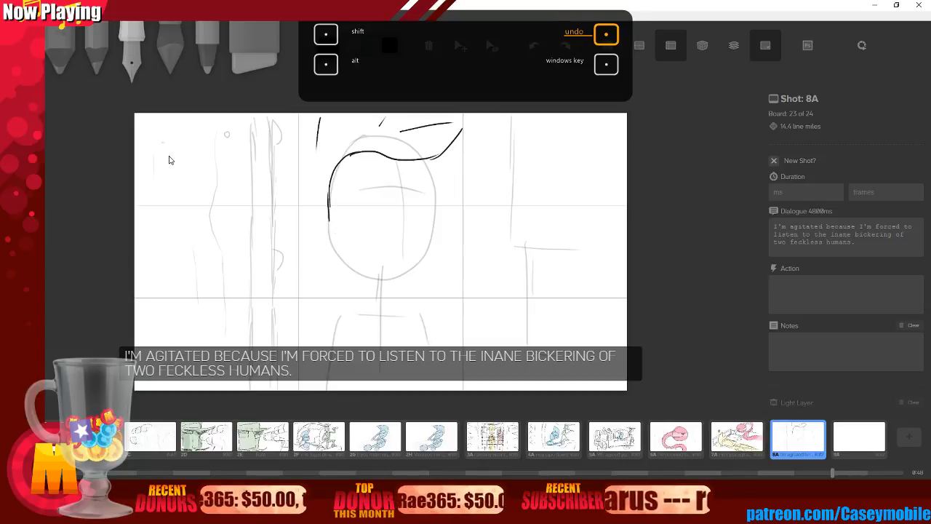
key("ctrl+z")
key("ctrl+z")
key("ctrl+z")
key("ctrl+z")
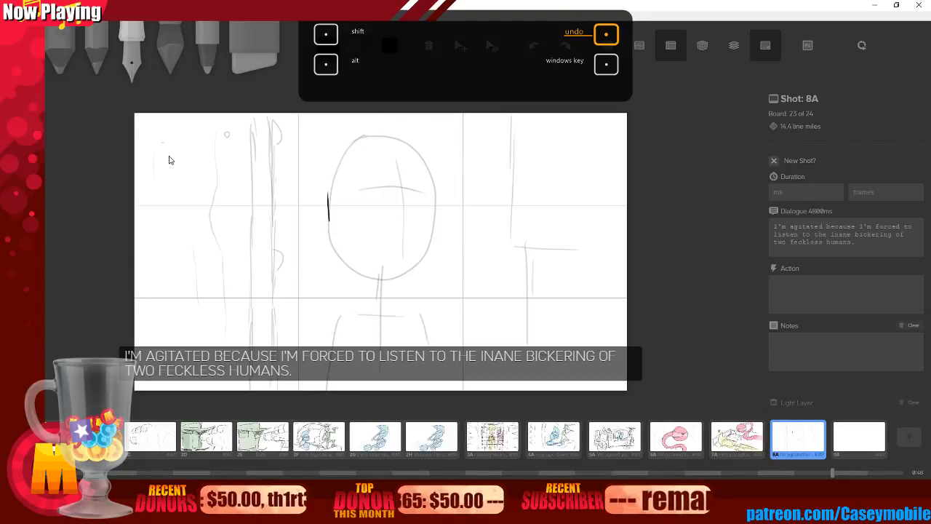
key("ctrl+z")
key("ctrl+z")
key("ctrl+z")
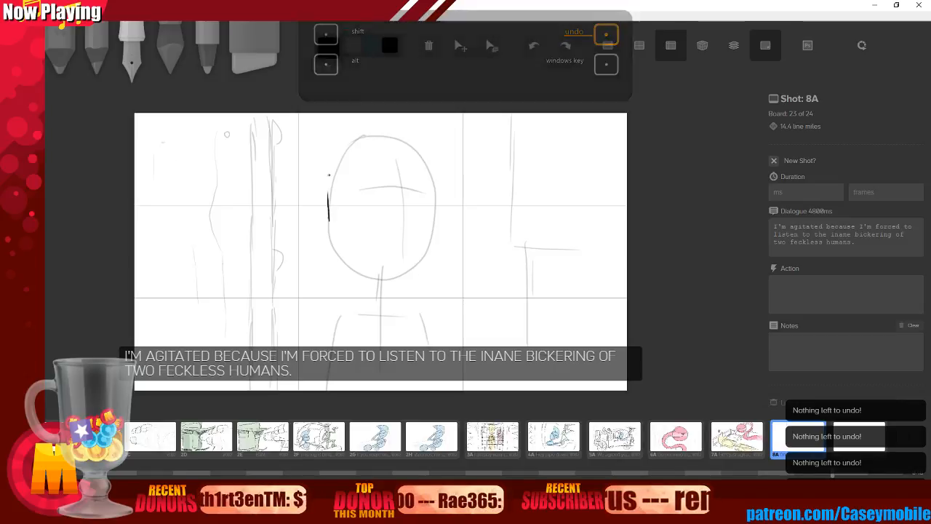
Ink straight face sides with a flat chin, plus vertical side hair and a pointed ear on the left of the head.
mouse_move(340, 150)
left_mouse_down()
mouse_move(347, 282)
mouse_move(393, 282)
mouse_move(403, 262)
left_mouse_up()
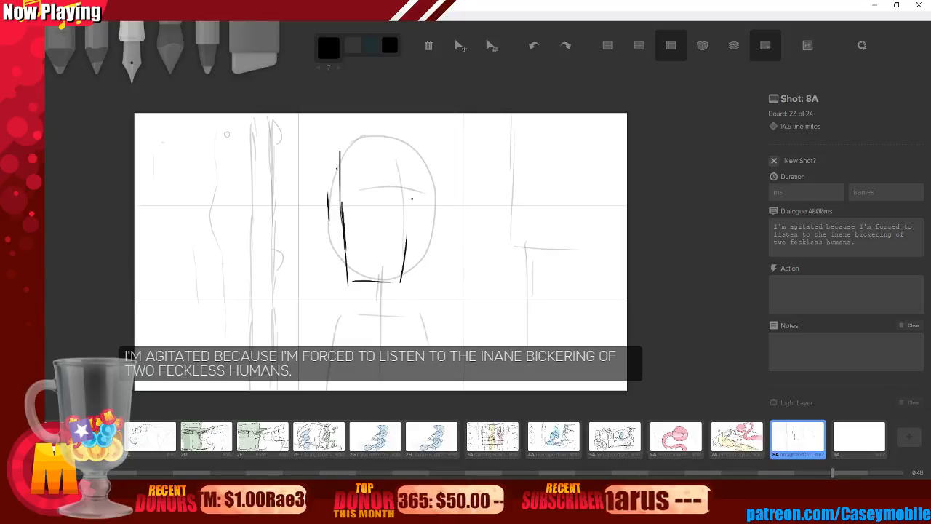
left_click_drag(318, 147, 335, 246)
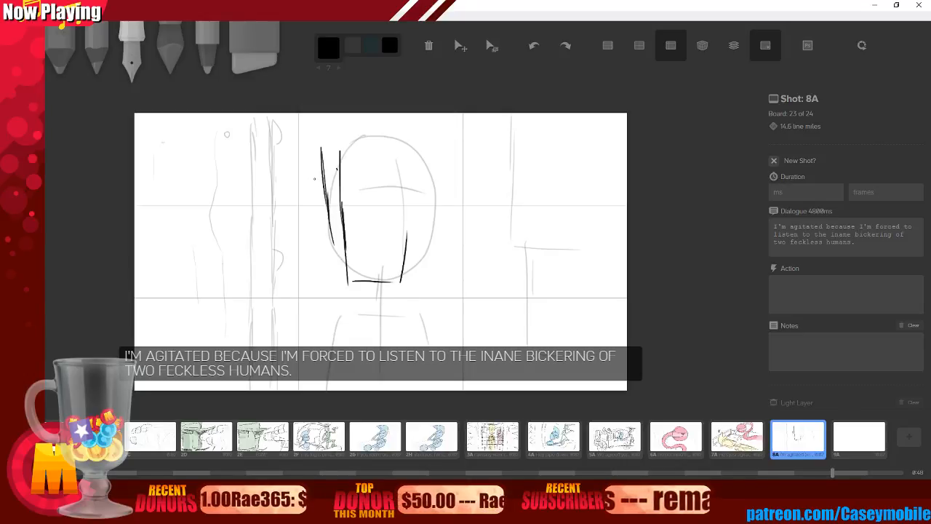
mouse_move(313, 177)
left_mouse_down()
mouse_move(342, 178)
mouse_move(341, 200)
mouse_move(407, 143)
left_mouse_up()
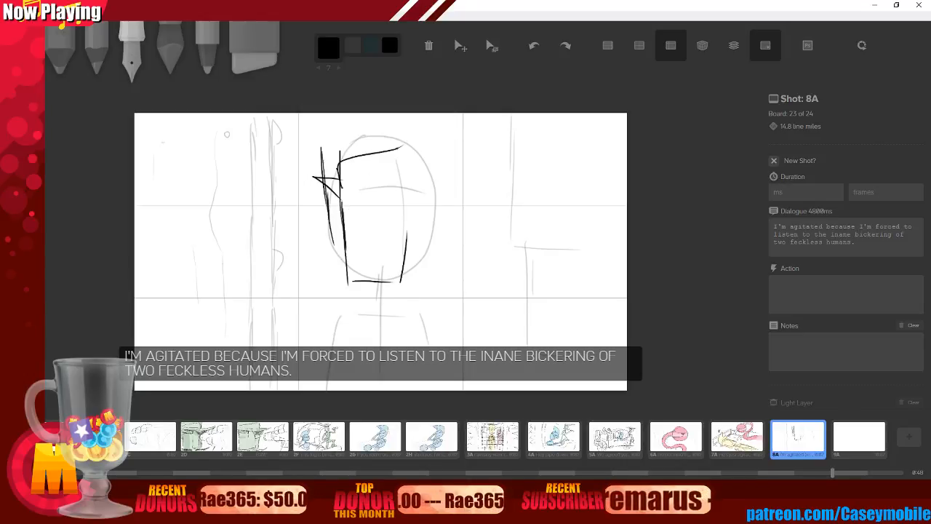
key("ctrl+z")
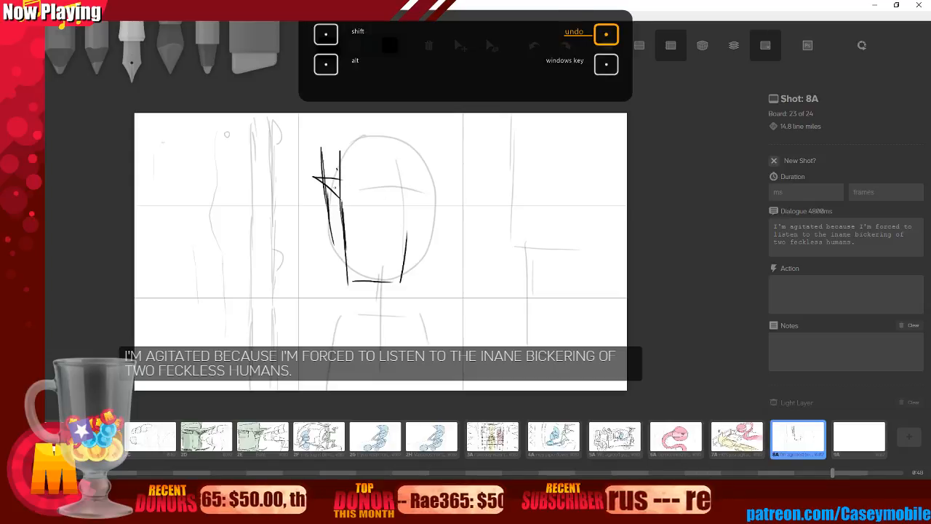
Ink a swept hairline rising to a quiff above the forehead and complete the right side of the face.
mouse_move(331, 174)
left_mouse_down()
mouse_move(381, 170)
mouse_move(437, 127)
mouse_move(406, 118)
left_mouse_up()
left_click_drag(308, 115, 312, 138)
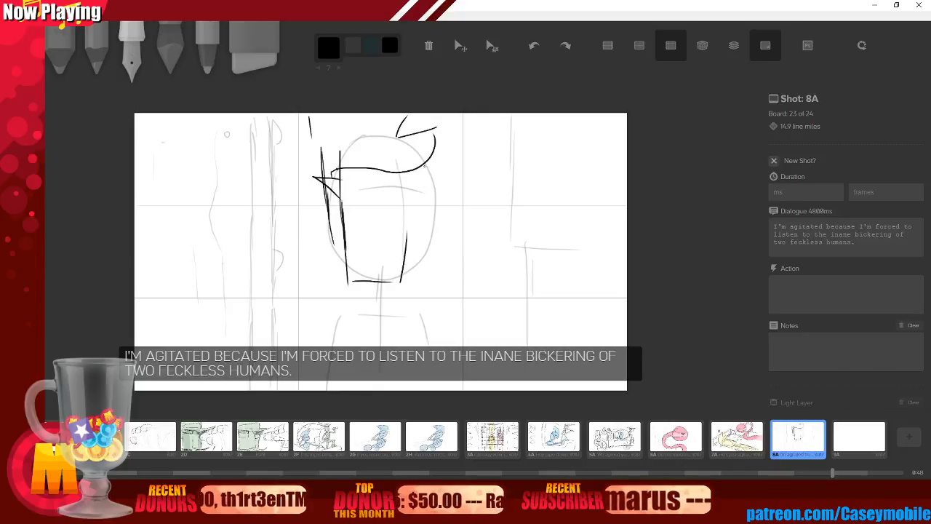
left_click_drag(425, 166, 408, 279)
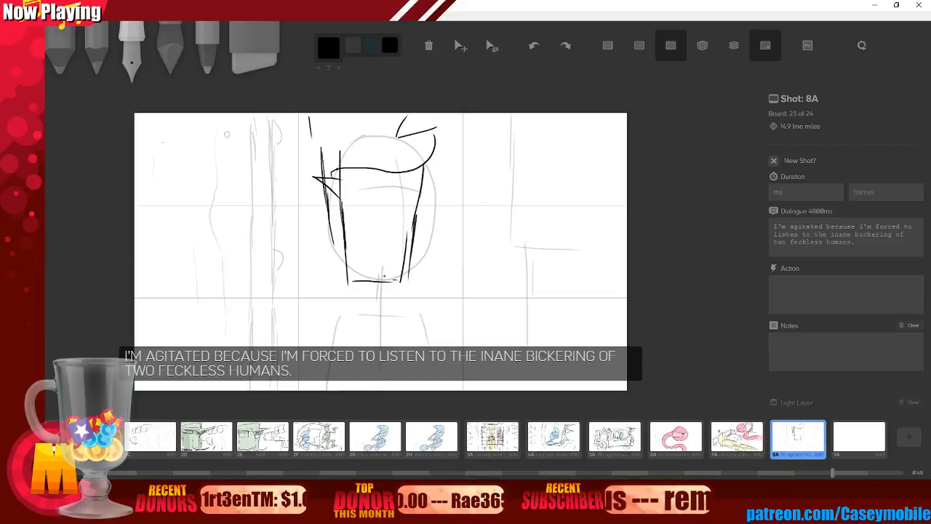
Extend the long hair down the left side and ink the neck and an open pointed collar with a round brooch.
left_click_drag(333, 228, 323, 352)
mouse_move(371, 279)
left_mouse_down()
mouse_move(369, 305)
mouse_move(385, 307)
left_mouse_up()
left_click_drag(324, 323, 416, 318)
mouse_move(317, 320)
left_mouse_down()
mouse_move(366, 316)
mouse_move(373, 327)
mouse_move(424, 318)
mouse_move(399, 303)
left_mouse_up()
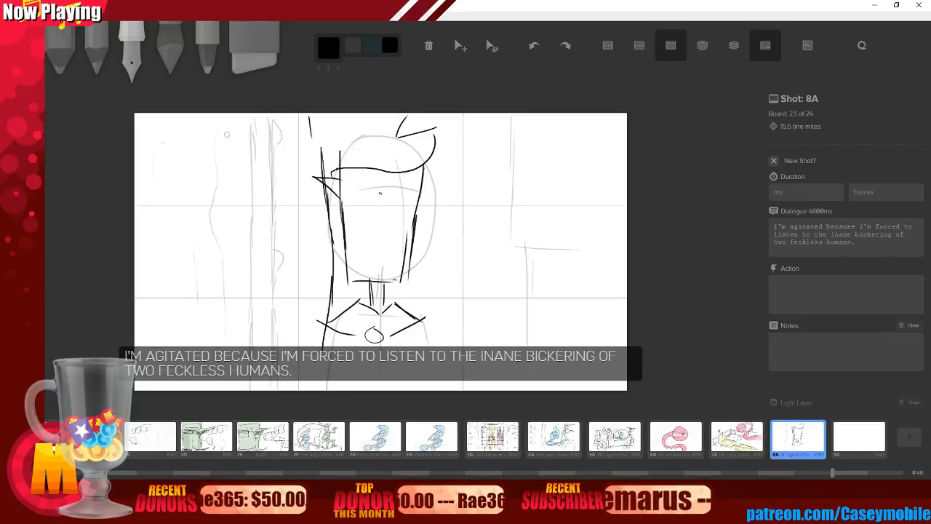
Ink the face's features: an angular nose, a flat brow line across both sides and a short straight mouth.
left_click_drag(379, 193, 391, 245)
left_click_drag(346, 193, 418, 191)
left_click_drag(398, 271, 388, 270)
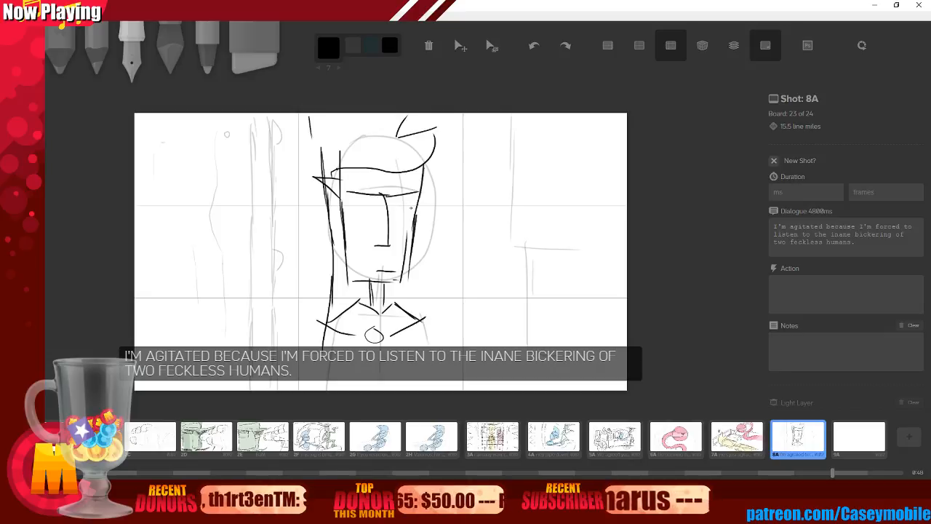
Redraw the pointed ear lower on the left of the head and erase the upper ear.
key("ctrl+z")
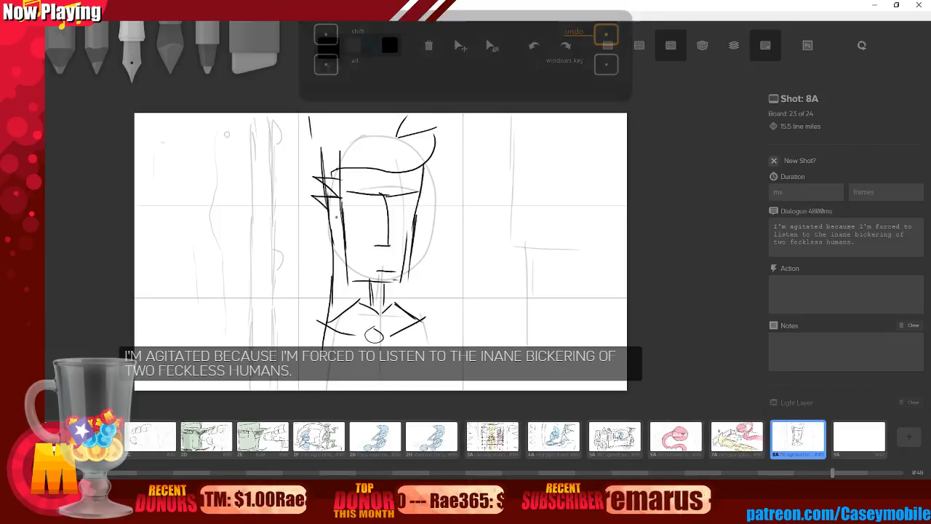
key("6")
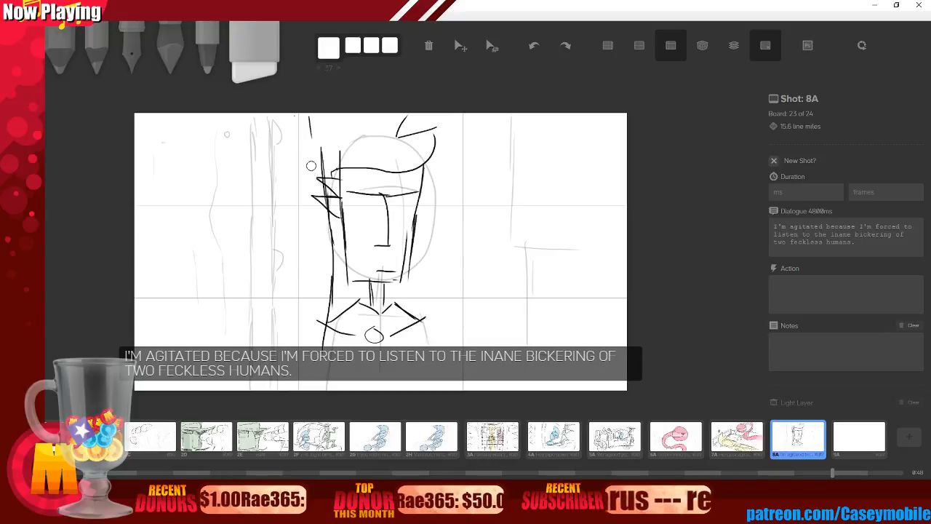
left_click_drag(313, 169, 333, 183)
key("3")
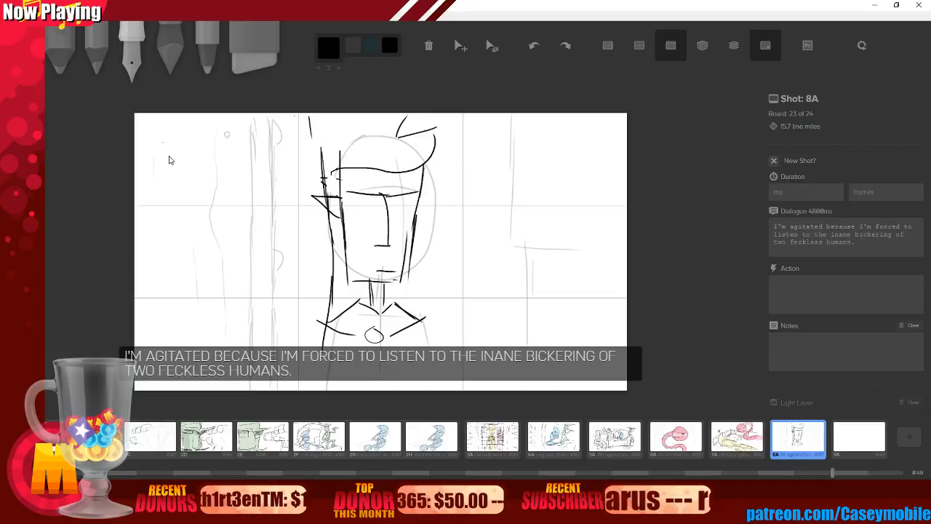
Scale the whole drawing up slightly and shift it a little down within the frame.
key("ctrl+alt")
left_click_drag(394, 242, 431, 242)
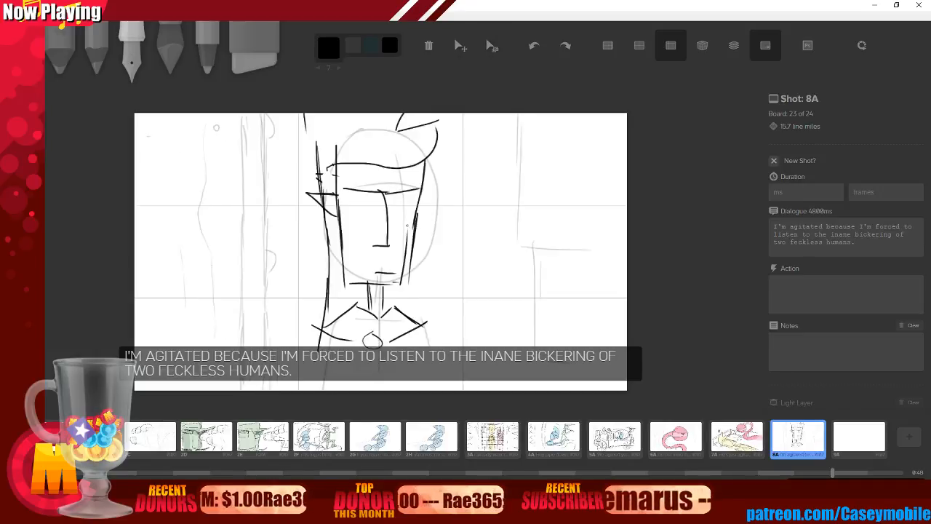
key("ctrl")
mouse_move(393, 251)
left_mouse_down()
mouse_move(409, 252)
mouse_move(386, 254)
mouse_move(396, 254)
left_mouse_up()
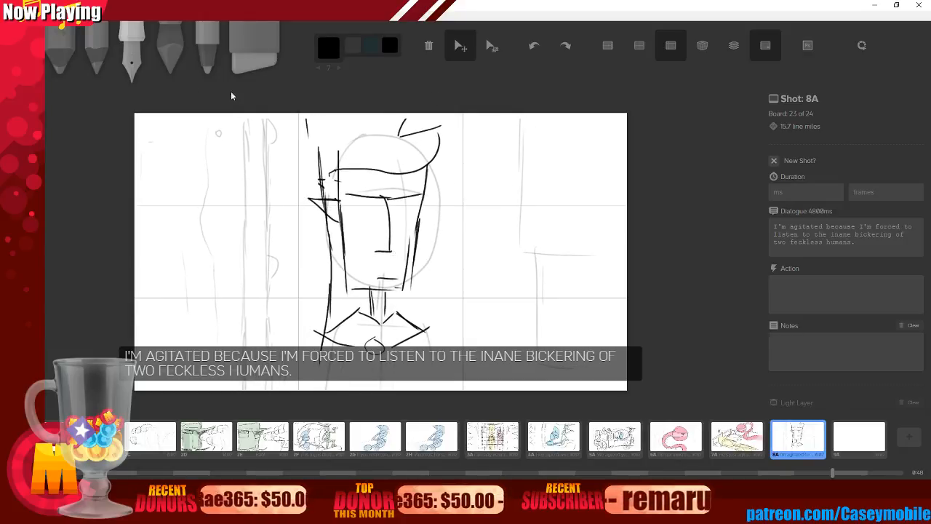
Brush pale yellow shading over the character's hair, face, neck and shoulders.
key("4")
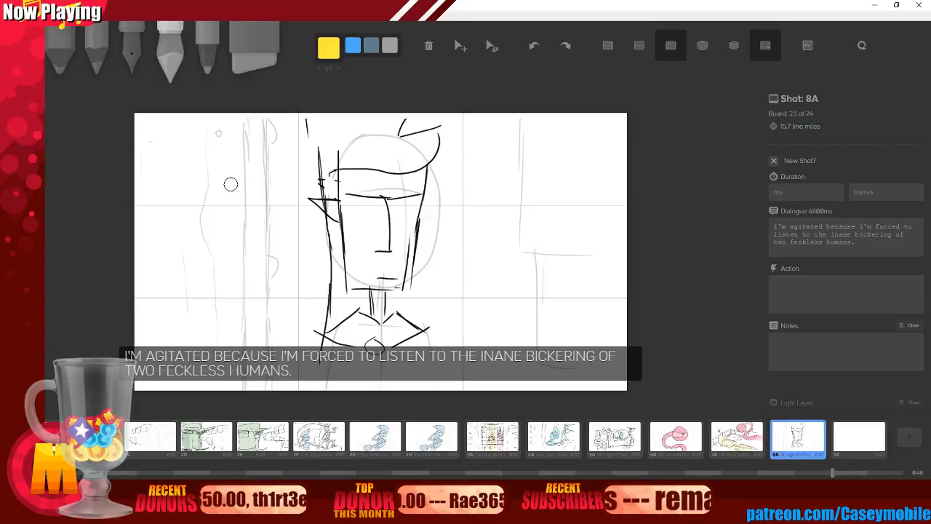
mouse_move(324, 124)
left_mouse_down()
mouse_move(334, 169)
mouse_move(348, 166)
mouse_move(383, 122)
mouse_move(385, 144)
mouse_move(377, 123)
mouse_move(365, 127)
mouse_move(373, 149)
mouse_move(415, 168)
mouse_move(382, 160)
mouse_move(371, 128)
left_mouse_up()
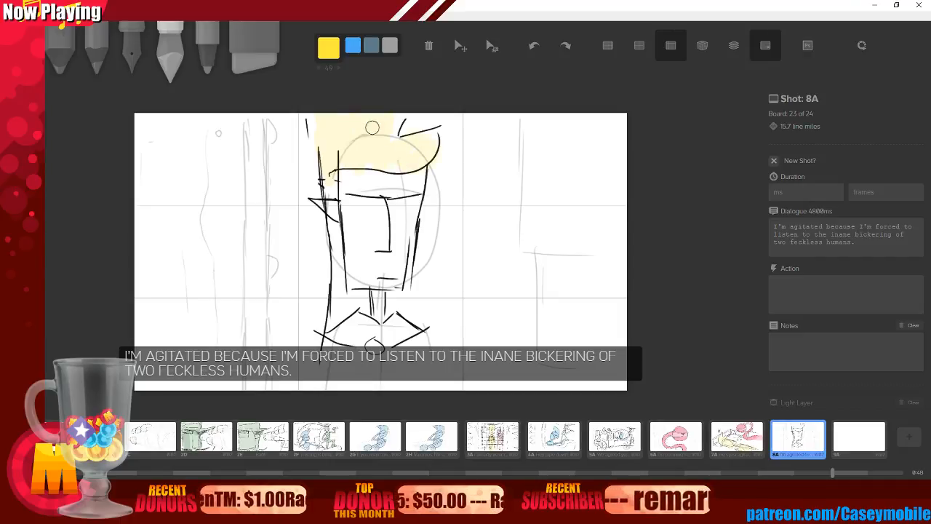
mouse_move(349, 210)
left_mouse_down()
mouse_move(361, 206)
mouse_move(336, 185)
mouse_move(343, 243)
mouse_move(359, 177)
mouse_move(386, 233)
mouse_move(415, 200)
mouse_move(407, 189)
mouse_move(343, 335)
mouse_move(359, 295)
mouse_move(388, 320)
mouse_move(376, 314)
mouse_move(383, 251)
mouse_move(338, 198)
mouse_move(402, 328)
left_mouse_up()
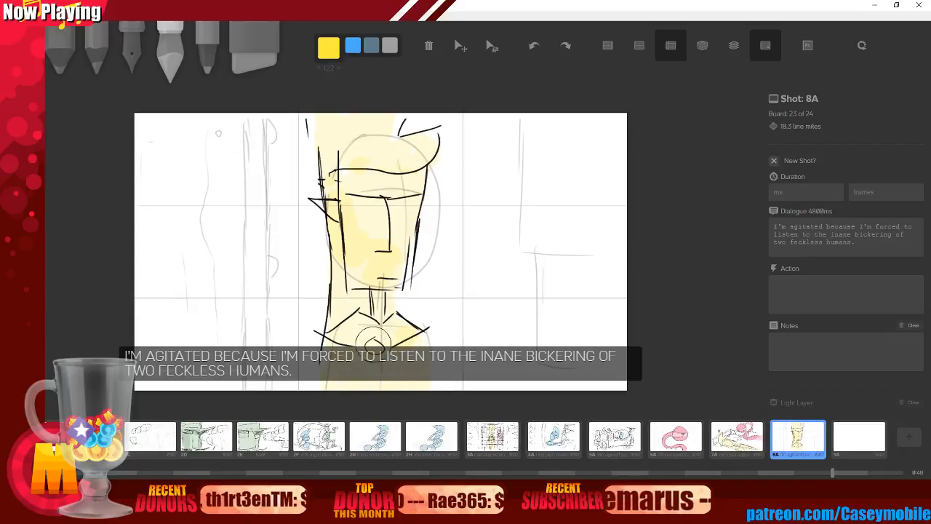
key("4")
key("5")
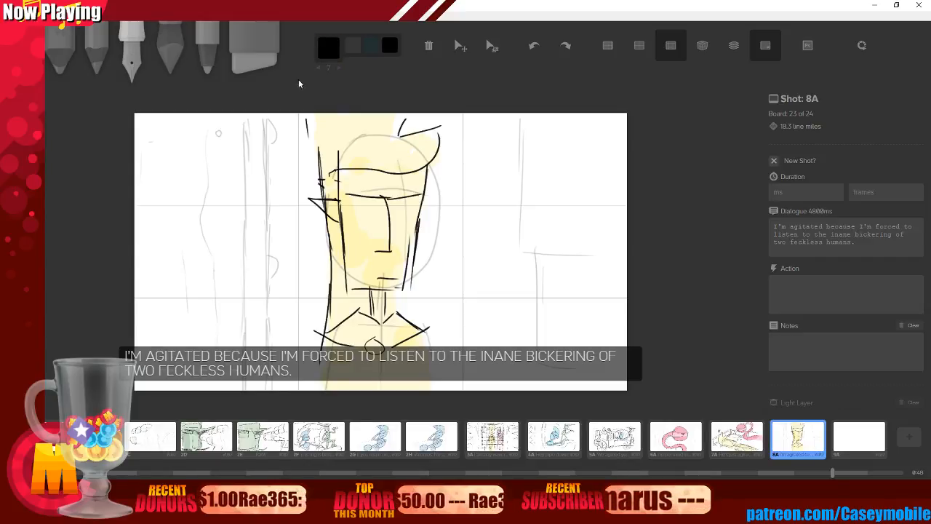
Duplicate board 8A and turn off the new-shot option on the copy so it continues shot 8.
left_click(752, 443)
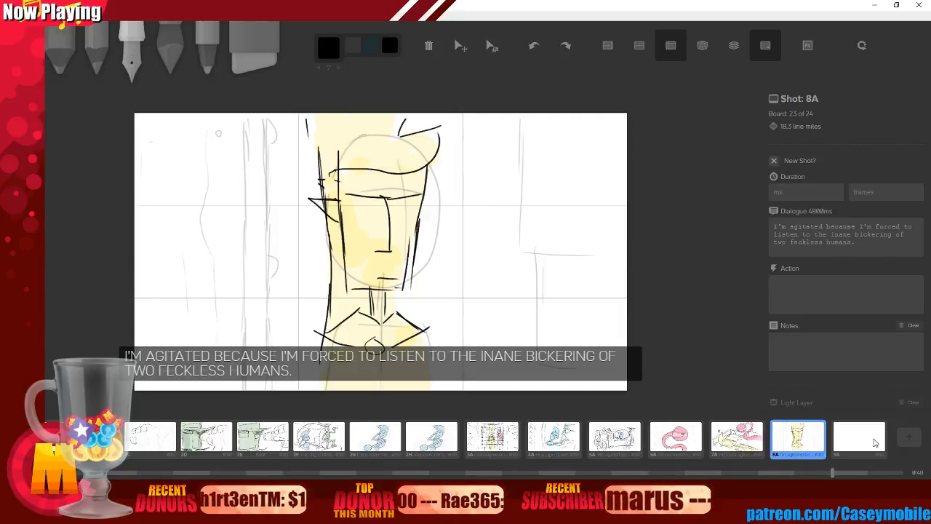
key("d")
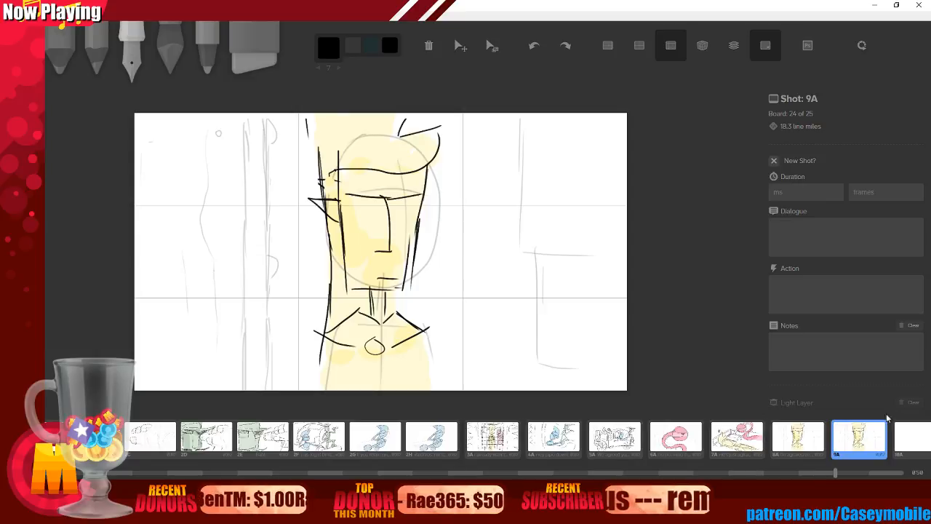
left_click(774, 160)
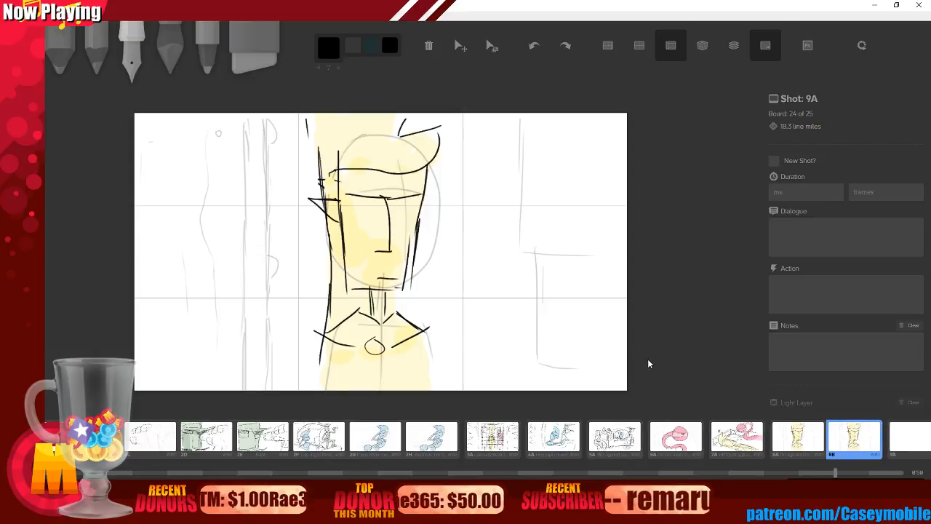
left_click(794, 242)
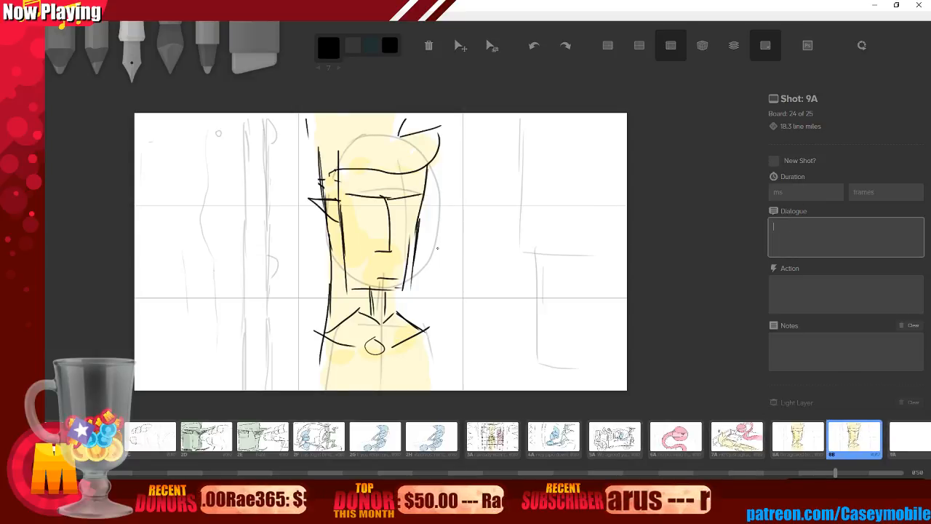
Try to erase the collar and shoulders on the copy and ink a broad arched outline beneath the neck.
left_click(251, 50)
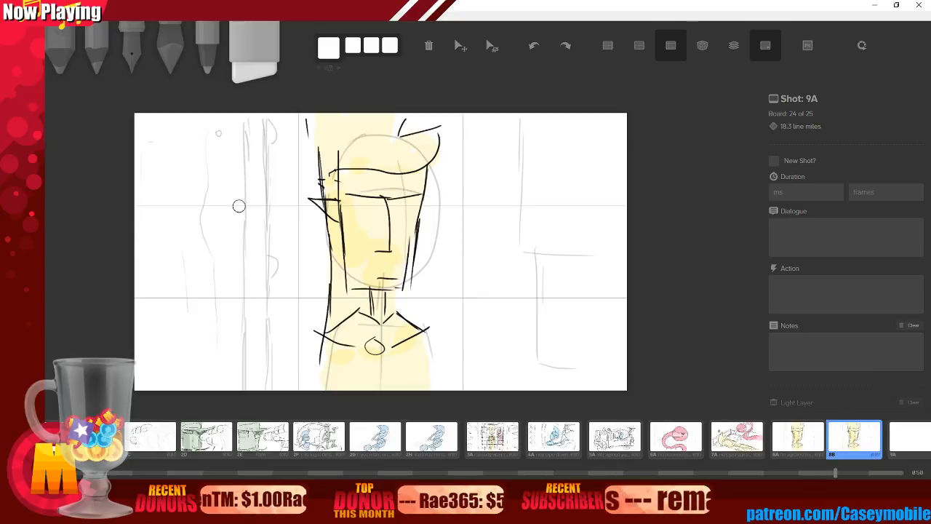
mouse_move(377, 354)
left_mouse_down()
mouse_move(409, 345)
mouse_move(342, 343)
mouse_move(410, 333)
mouse_move(364, 331)
mouse_move(374, 334)
mouse_move(334, 384)
mouse_move(363, 362)
mouse_move(419, 382)
mouse_move(322, 354)
mouse_move(412, 379)
mouse_move(411, 368)
mouse_move(294, 349)
mouse_move(321, 335)
mouse_move(358, 349)
mouse_move(318, 350)
mouse_move(377, 322)
mouse_move(443, 360)
left_mouse_up()
key("3")
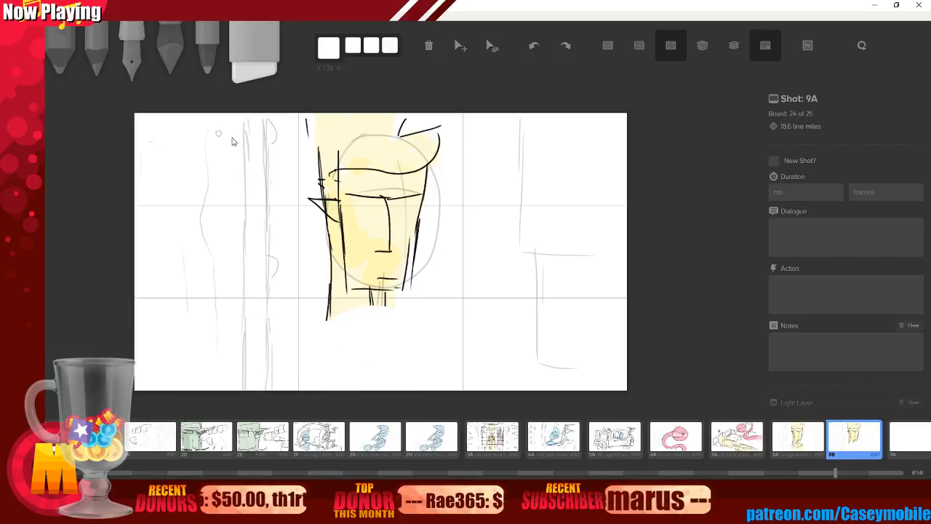
mouse_move(275, 372)
left_mouse_down()
mouse_move(268, 383)
mouse_move(350, 324)
mouse_move(417, 327)
left_mouse_up()
left_click_drag(327, 321, 445, 334)
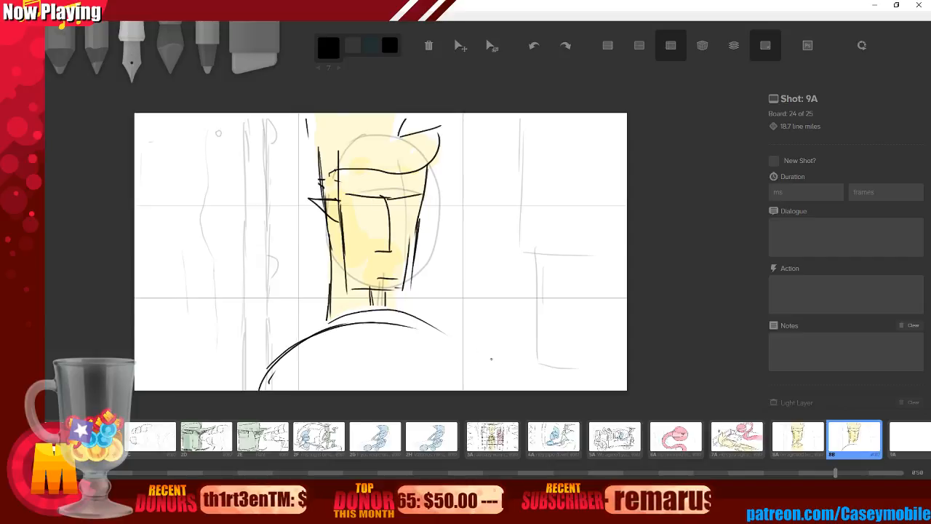
Undo the arched outline, a trial curve at the lower left, the erasing and the board duplication.
key("ctrl+z")
key("ctrl+z")
key("ctrl+z")
key("ctrl+z")
key("ctrl+z")
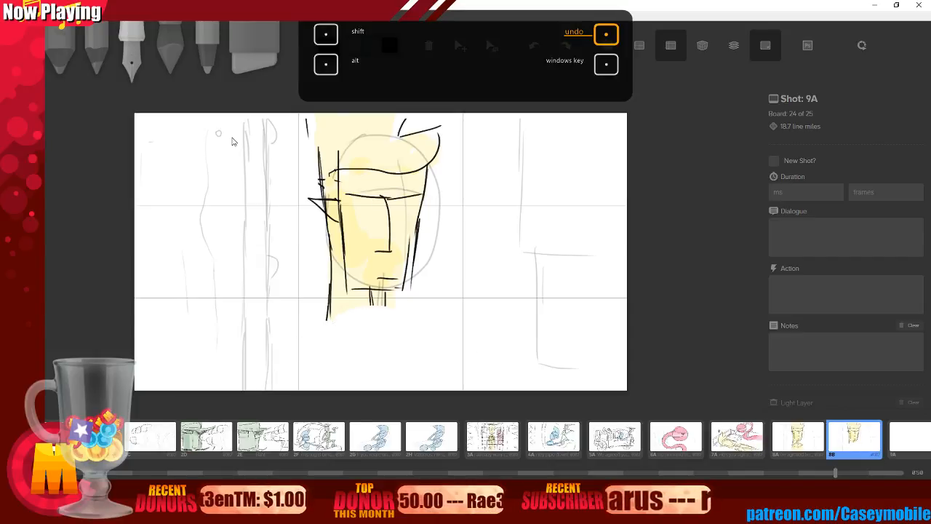
mouse_move(150, 369)
left_mouse_down()
mouse_move(202, 337)
mouse_move(266, 338)
left_mouse_up()
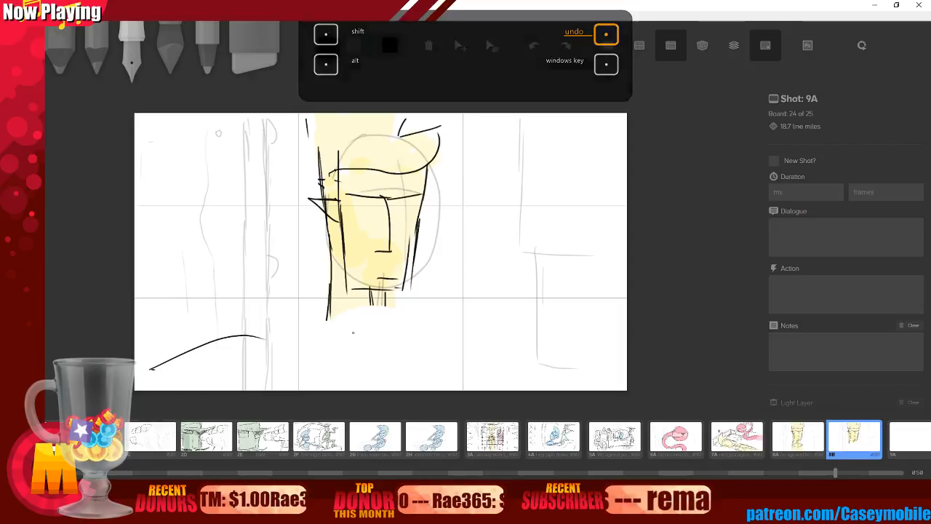
key("ctrl+z")
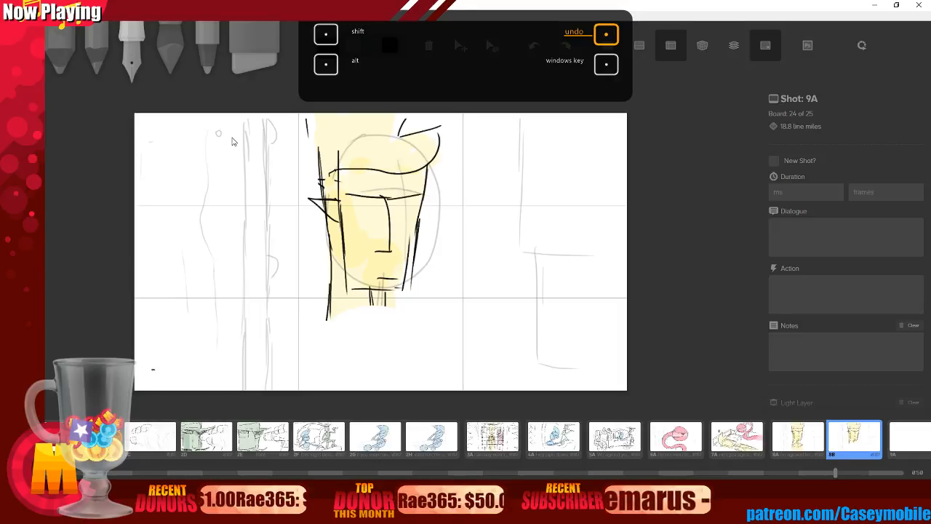
key("ctrl+z")
key("ctrl+z")
key("ctrl+z")
key("ctrl+z")
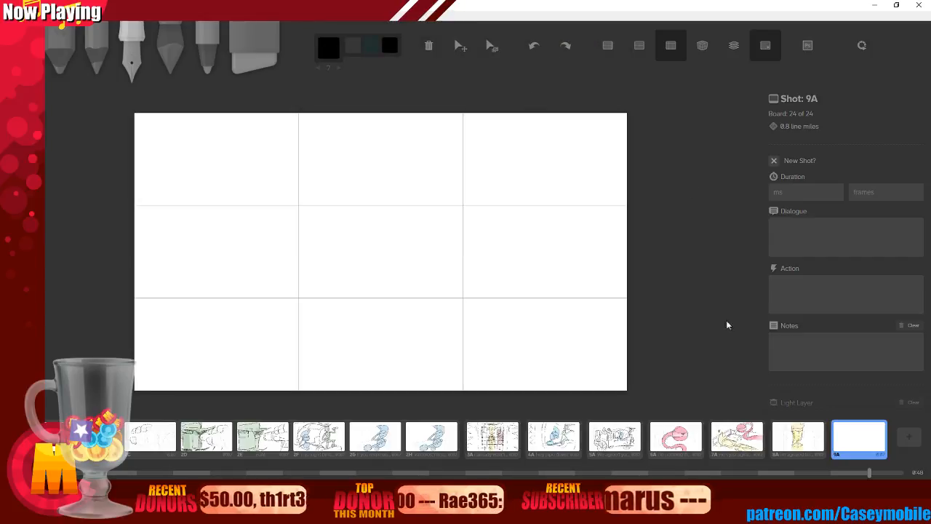
Restore the duplicated board with redo and turn off its new-shot option again.
key("ctrl+shift+z")
key("ctrl+shift+z")
key("ctrl+shift+z")
key("ctrl+shift+z")
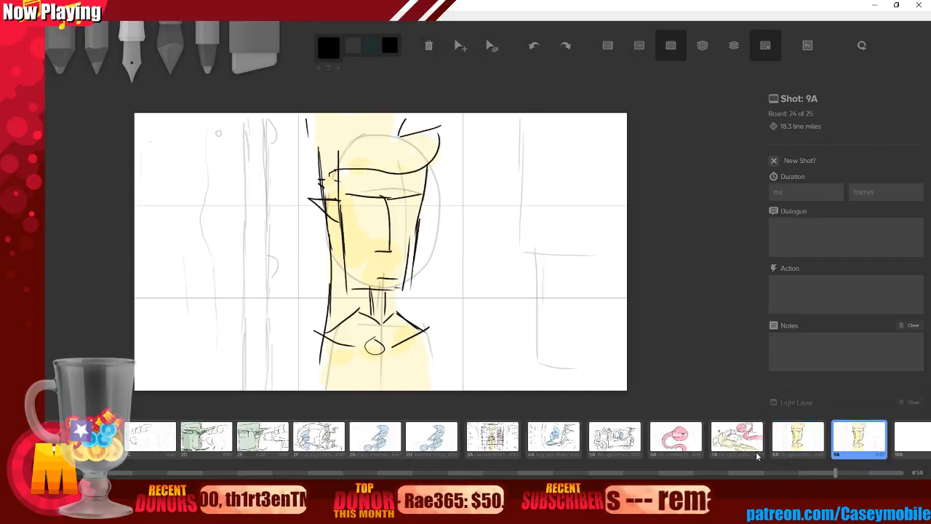
left_click(774, 161)
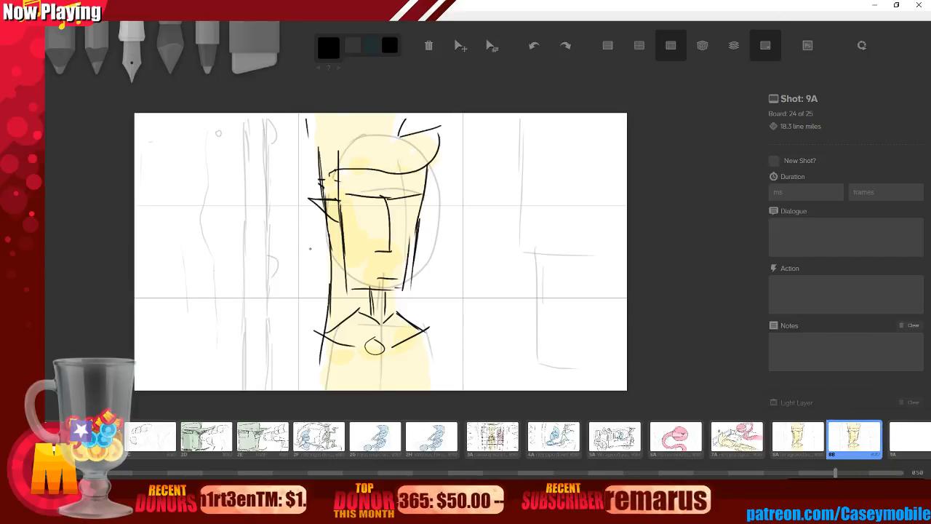
Try to ink a low arch with several slanted lines at the lower left of board 8B.
left_click_drag(150, 361, 218, 344)
left_click_drag(157, 320, 226, 309)
left_click_drag(185, 368, 335, 338)
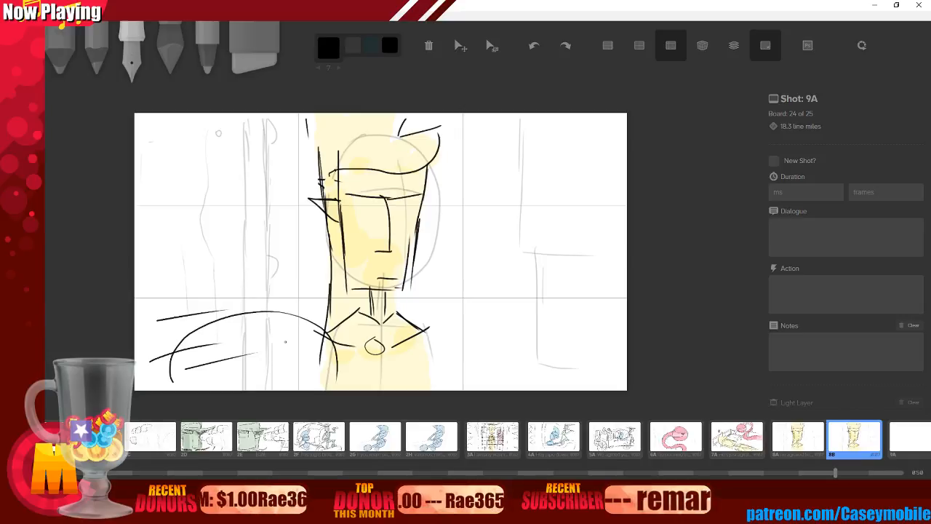
left_click_drag(229, 302, 283, 299)
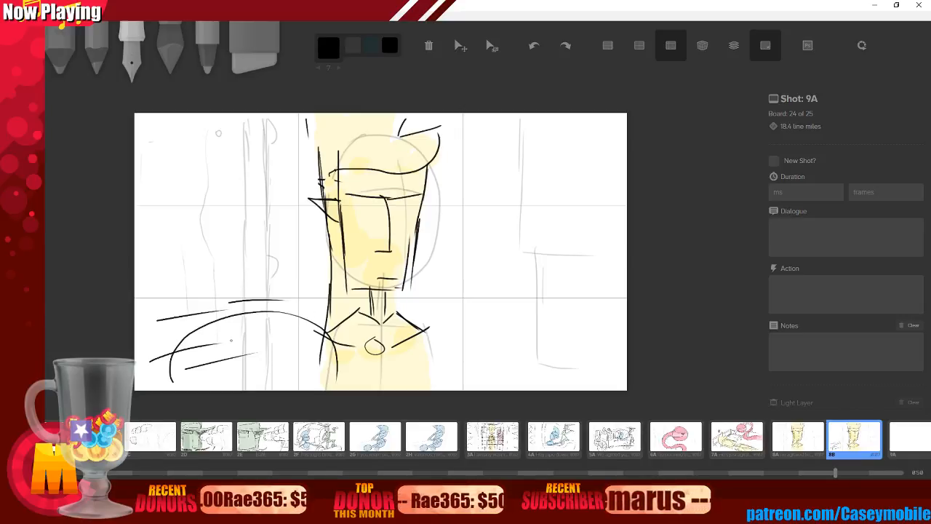
key("ctrl+z")
key("ctrl+z")
key("ctrl+z")
key("ctrl+z")
key("ctrl+z")
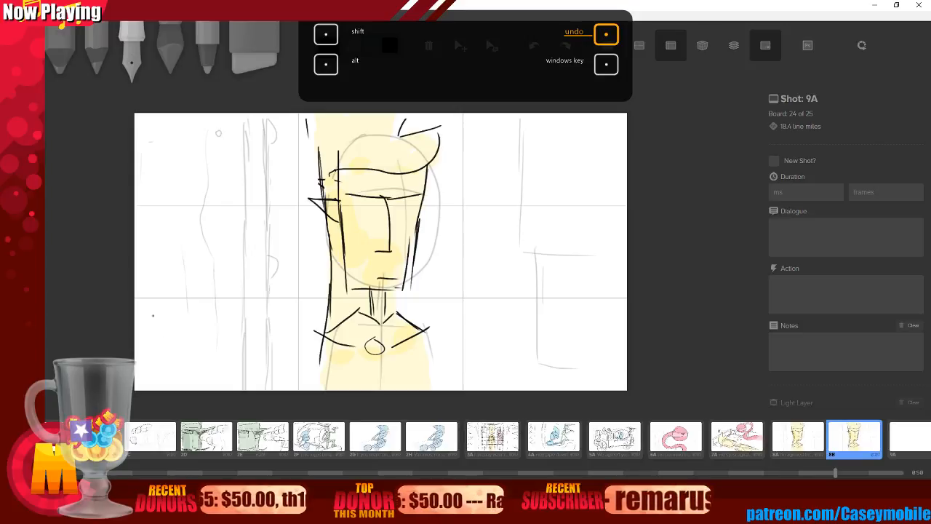
Ink a broad arc with two nearly horizontal lines beneath it in the lower-left area of board 8B.
left_click_drag(136, 302, 320, 360)
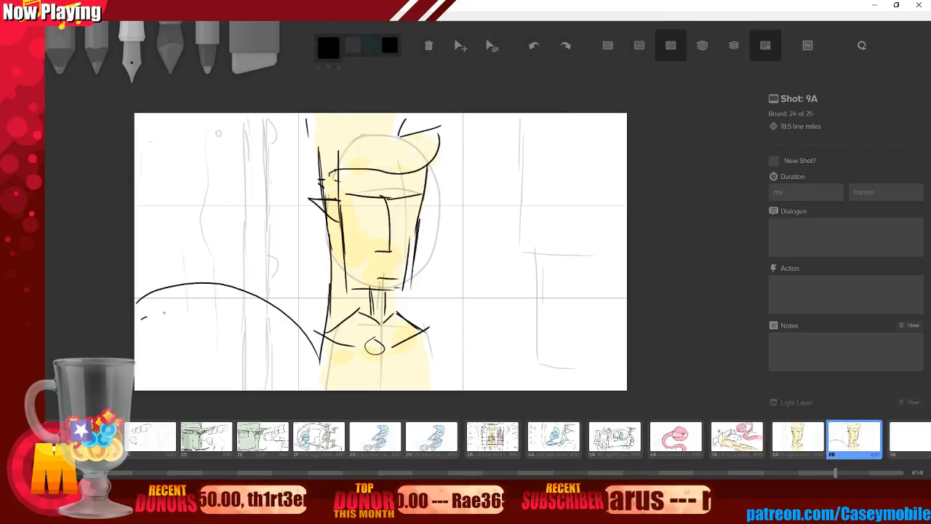
left_click_drag(332, 312, 141, 319)
left_click_drag(170, 347, 224, 346)
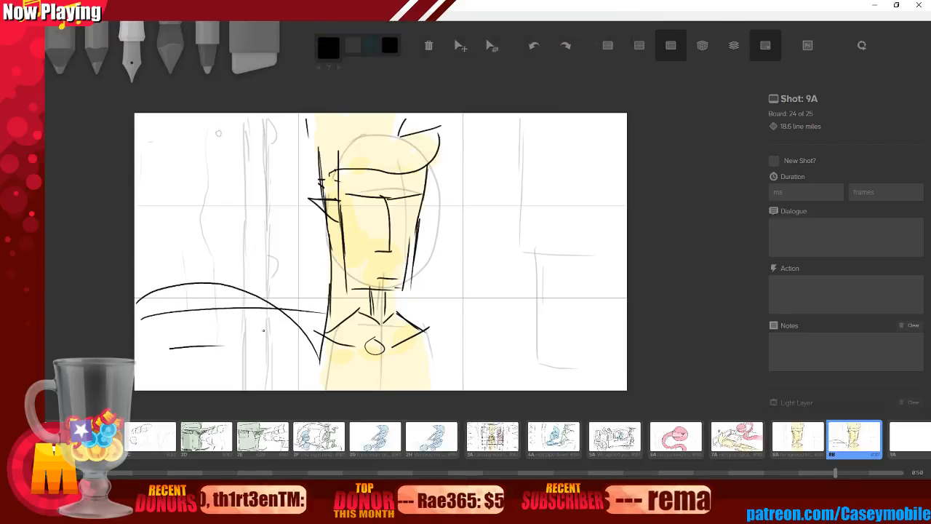
key("ctrl+d")
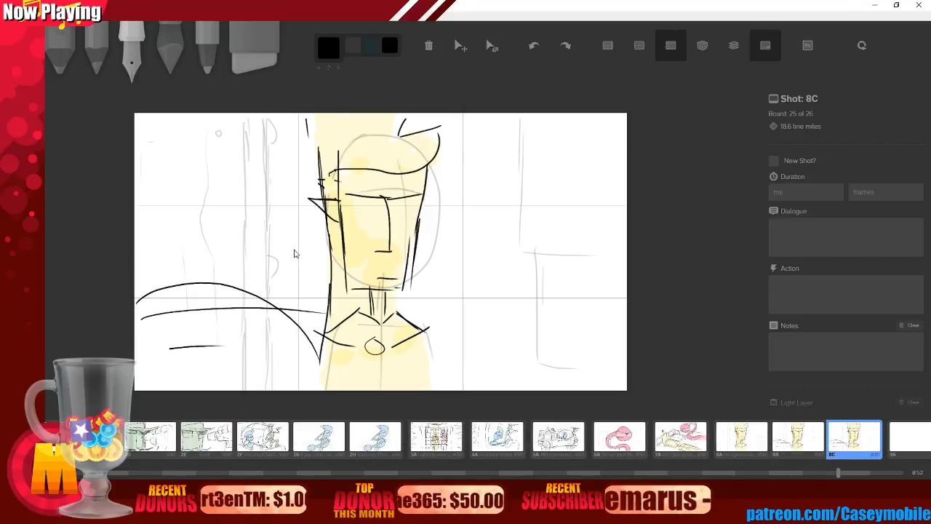
key("6")
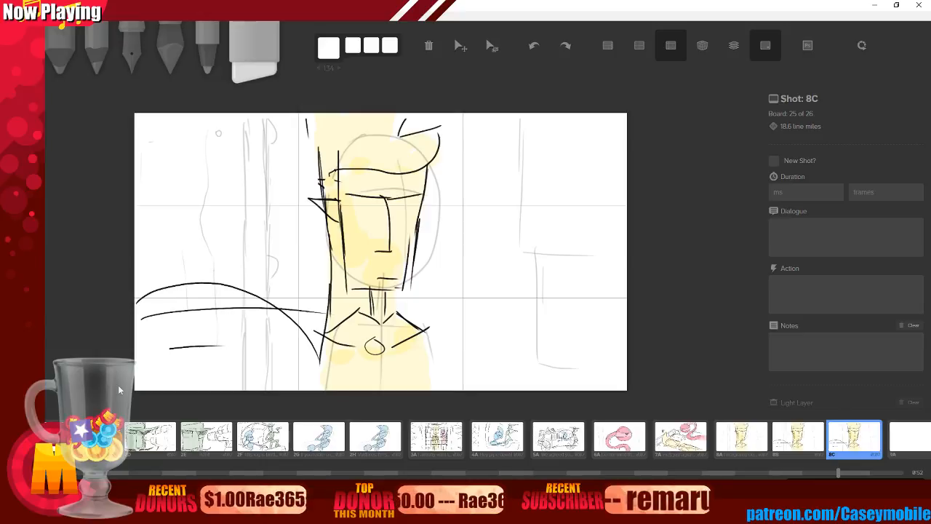
mouse_move(154, 307)
left_mouse_down()
mouse_move(153, 319)
mouse_move(164, 310)
mouse_move(155, 294)
mouse_move(203, 297)
left_mouse_up()
key("ctrl+z")
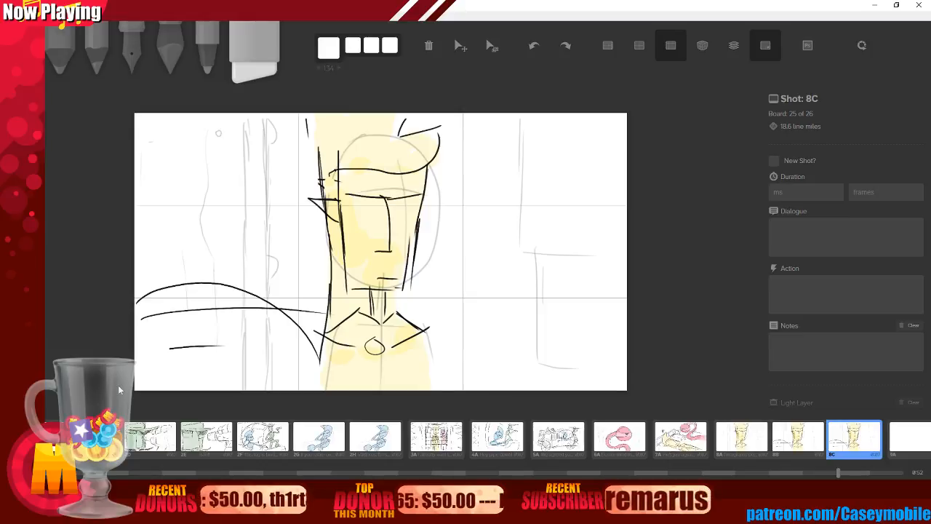
key("ctrl+BackSpace")
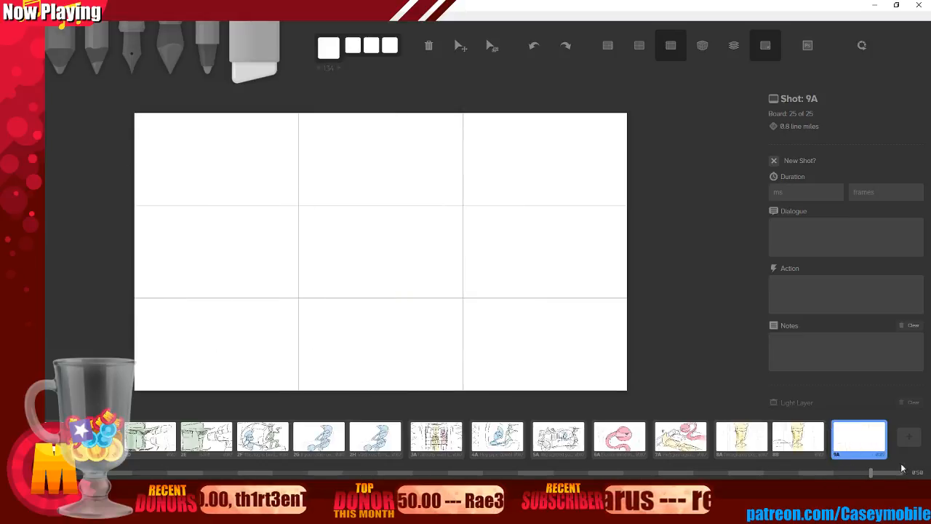
Duplicate board 8A without the new-shot option and move the copy after the arched board as 8C.
left_click(754, 439)
key("ctrl+d")
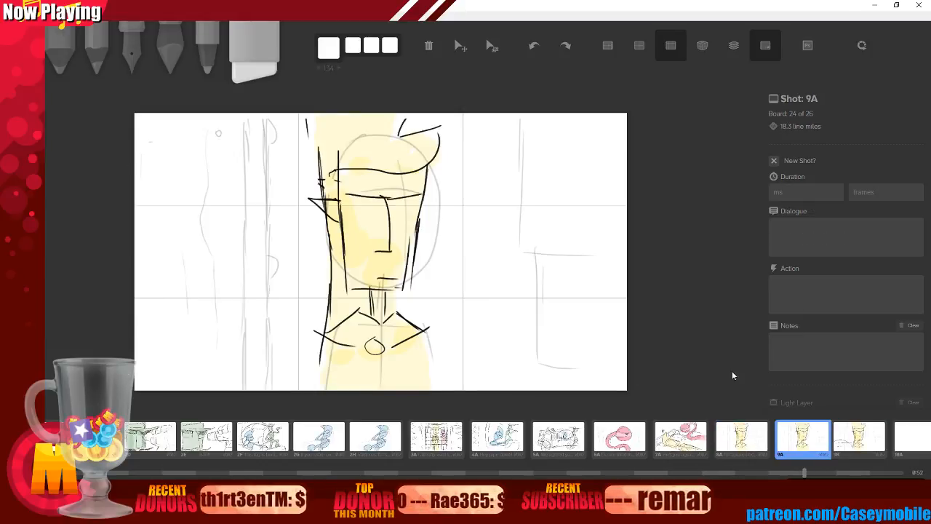
left_click(774, 160)
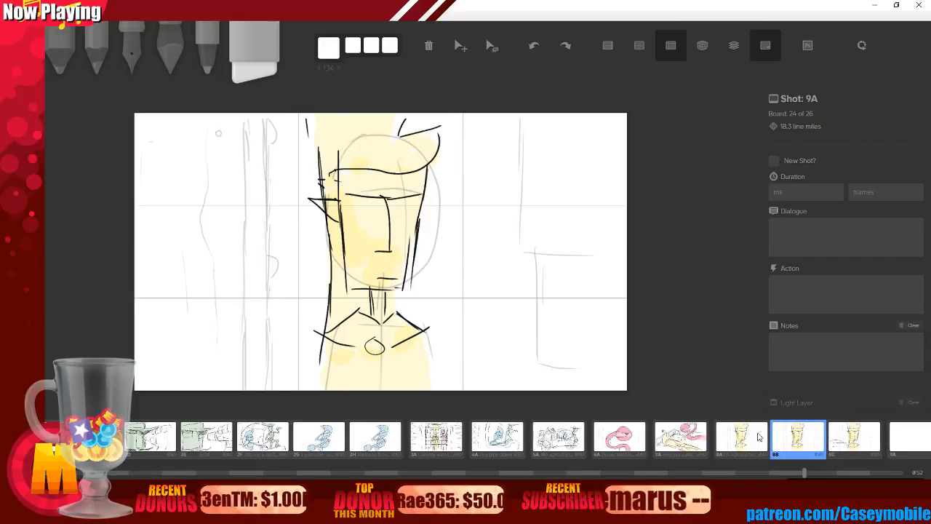
key("Right")
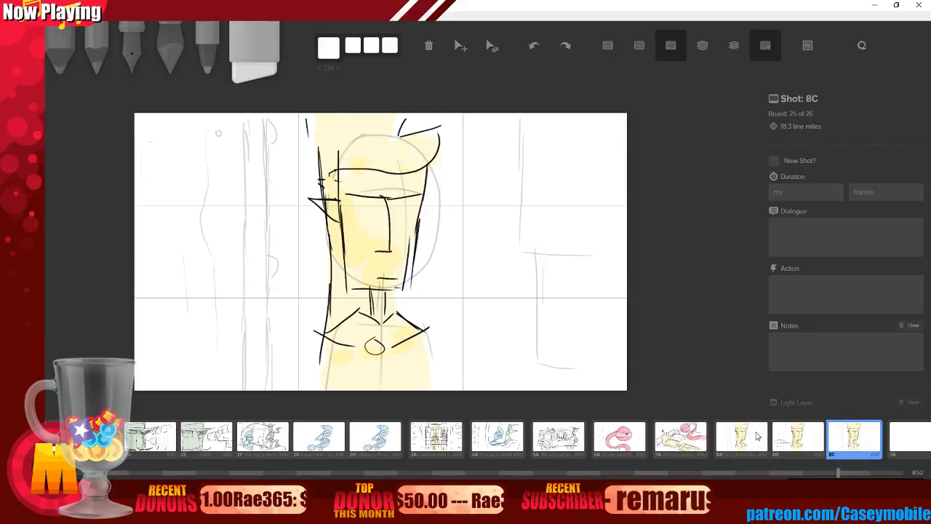
Ink a broad, double-stroked arch across the lower centre of board 8C, with its top just beneath the chin.
key("5")
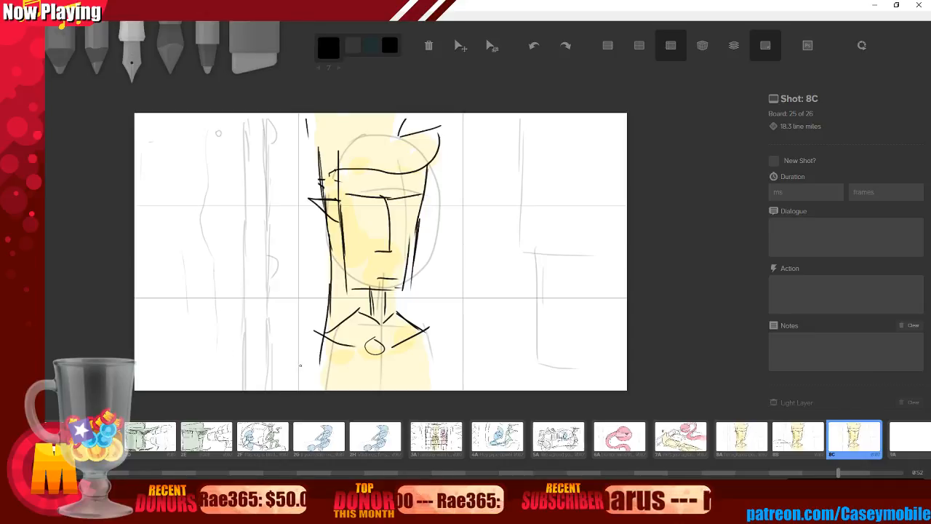
mouse_move(229, 386)
left_mouse_down()
mouse_move(354, 303)
mouse_move(507, 368)
left_mouse_up()
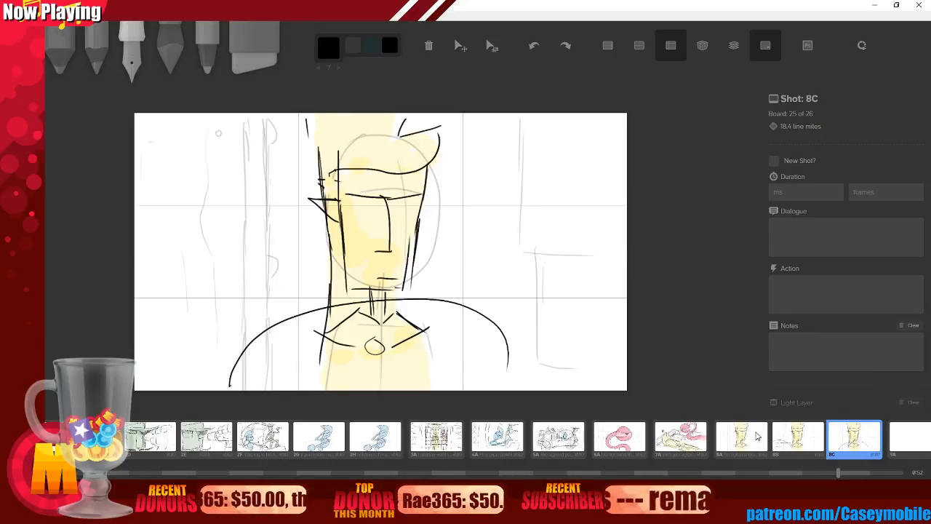
key("ctrl+z")
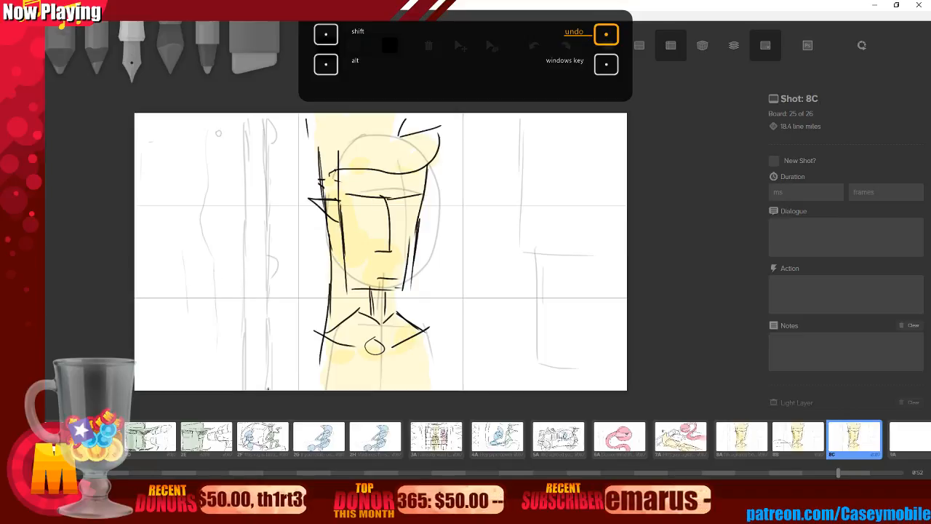
mouse_move(243, 389)
left_mouse_down()
mouse_move(312, 302)
mouse_move(494, 390)
left_mouse_up()
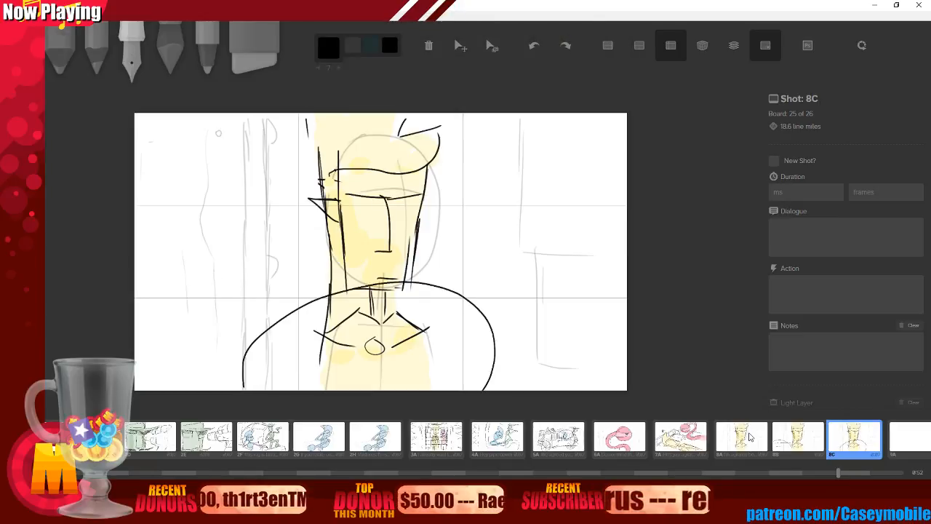
key("ctrl+z")
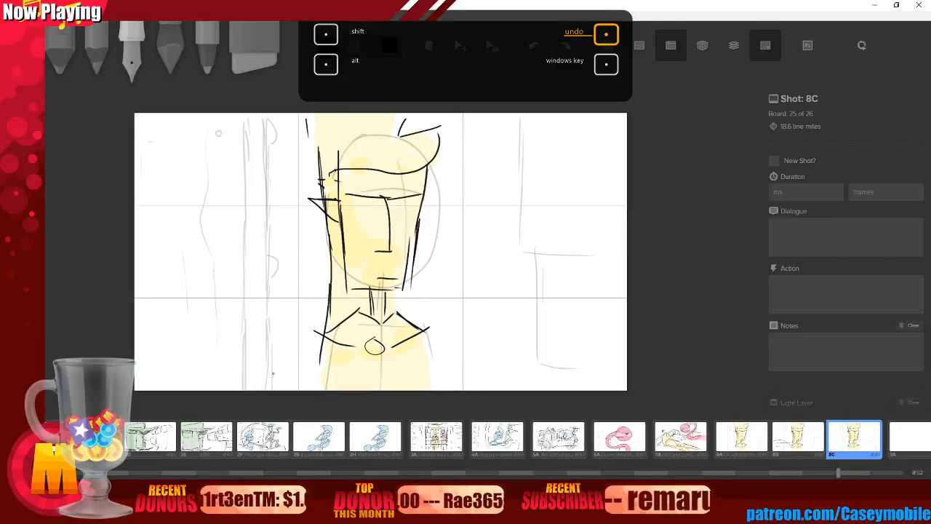
mouse_move(246, 387)
left_mouse_down()
mouse_move(266, 338)
mouse_move(400, 295)
mouse_move(448, 296)
mouse_move(425, 304)
mouse_move(507, 329)
mouse_move(476, 331)
mouse_move(510, 382)
left_mouse_up()
left_click_drag(492, 324, 518, 389)
Erase the copied character above and inside the arch and turn on onion skinning of the neighbouring board.
key("6")
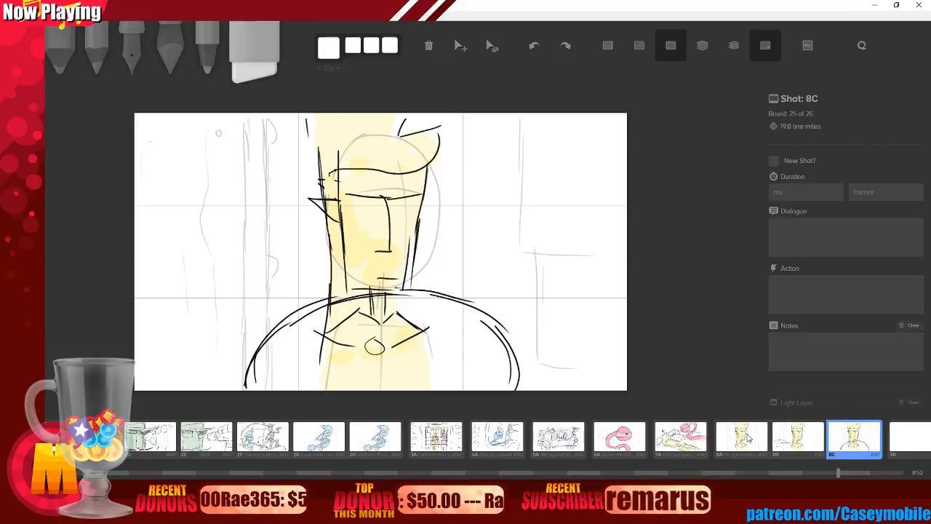
mouse_move(334, 340)
left_mouse_down()
mouse_move(348, 322)
mouse_move(414, 329)
mouse_move(336, 335)
mouse_move(414, 341)
mouse_move(342, 362)
mouse_move(413, 375)
mouse_move(389, 387)
mouse_move(389, 332)
left_mouse_up()
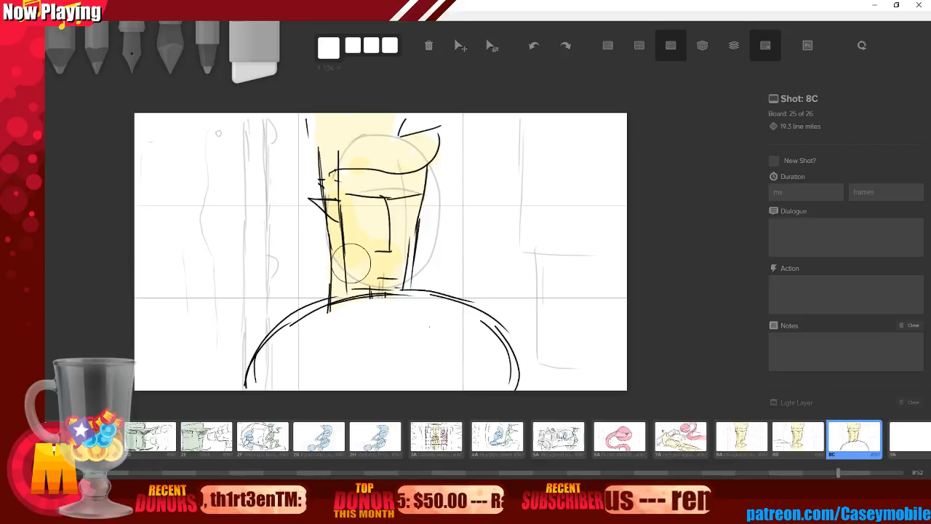
mouse_move(325, 283)
left_mouse_down()
mouse_move(403, 260)
mouse_move(329, 256)
mouse_move(347, 218)
mouse_move(443, 198)
mouse_move(426, 182)
mouse_move(383, 203)
mouse_move(325, 118)
mouse_move(332, 197)
mouse_move(306, 157)
mouse_move(320, 205)
mouse_move(423, 207)
mouse_move(441, 240)
mouse_move(430, 114)
mouse_move(413, 261)
mouse_move(347, 275)
mouse_move(323, 291)
mouse_move(360, 304)
mouse_move(342, 266)
left_mouse_up()
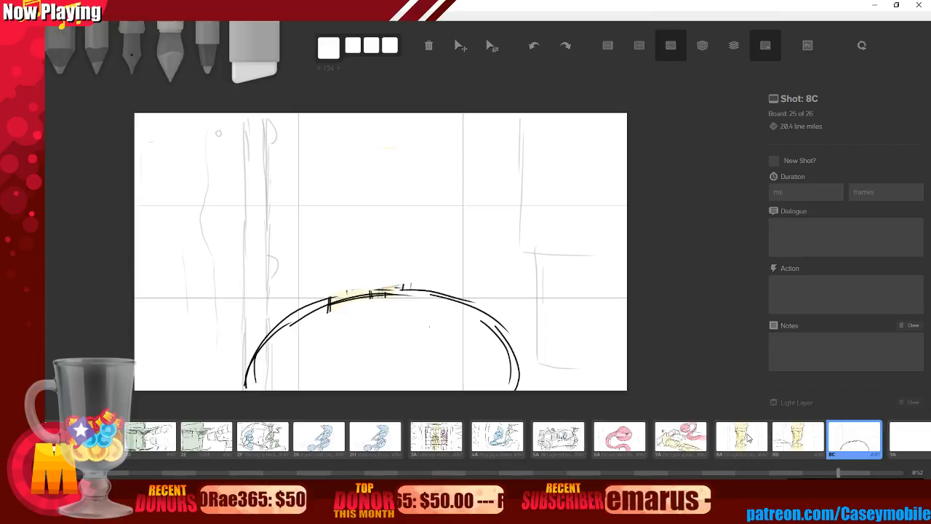
left_click(132, 48)
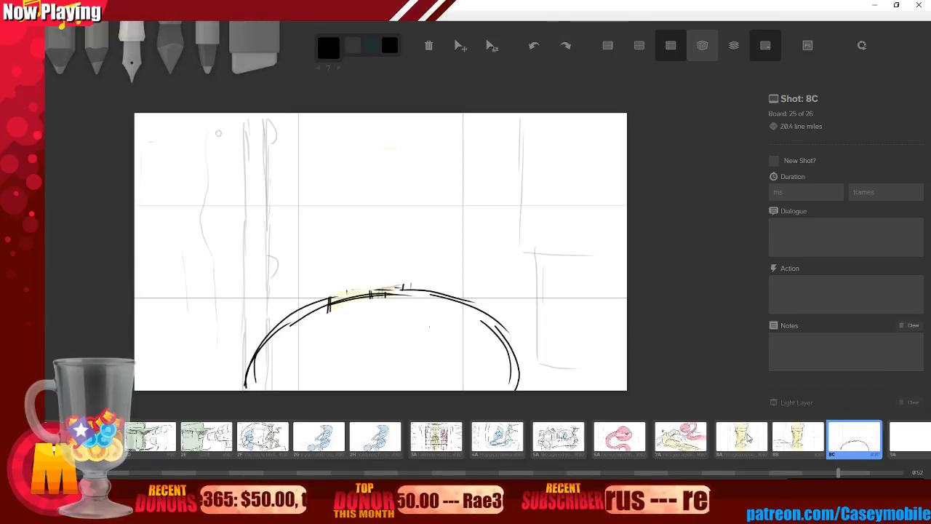
left_click(734, 45)
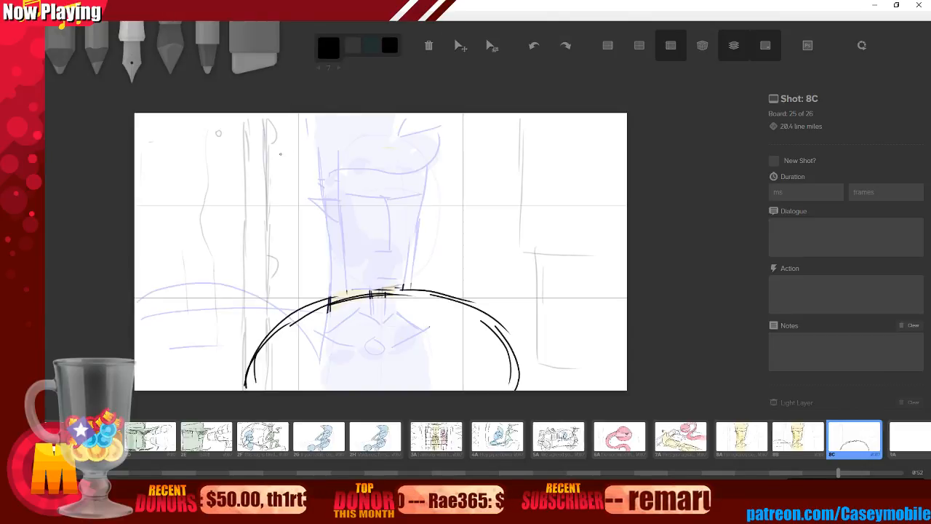
left_click_drag(284, 182, 289, 243)
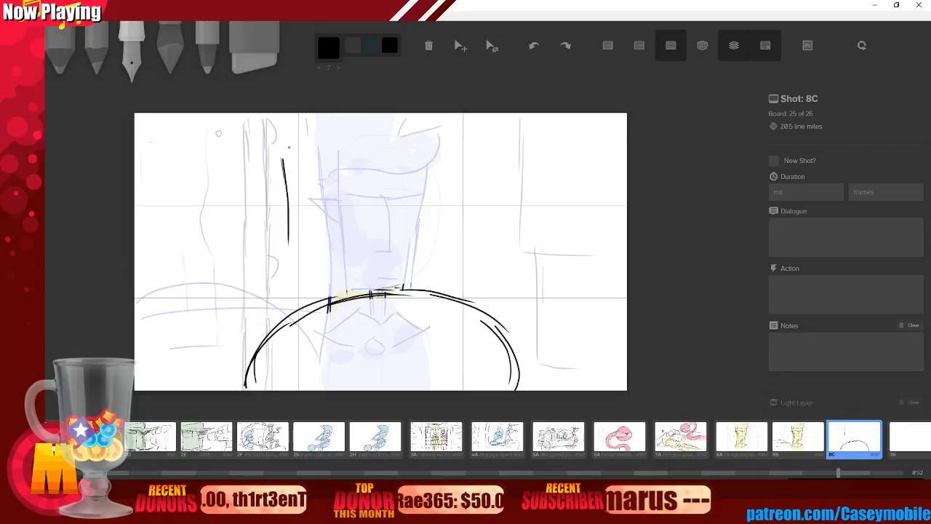
mouse_move(290, 151)
left_mouse_down()
mouse_move(329, 286)
mouse_move(376, 259)
left_mouse_up()
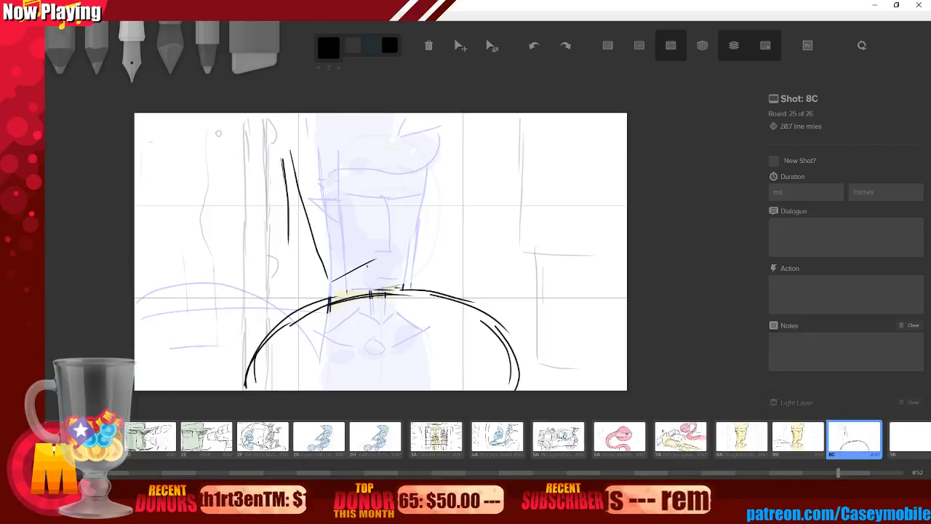
mouse_move(332, 280)
left_mouse_down()
mouse_move(398, 255)
mouse_move(377, 181)
left_mouse_up()
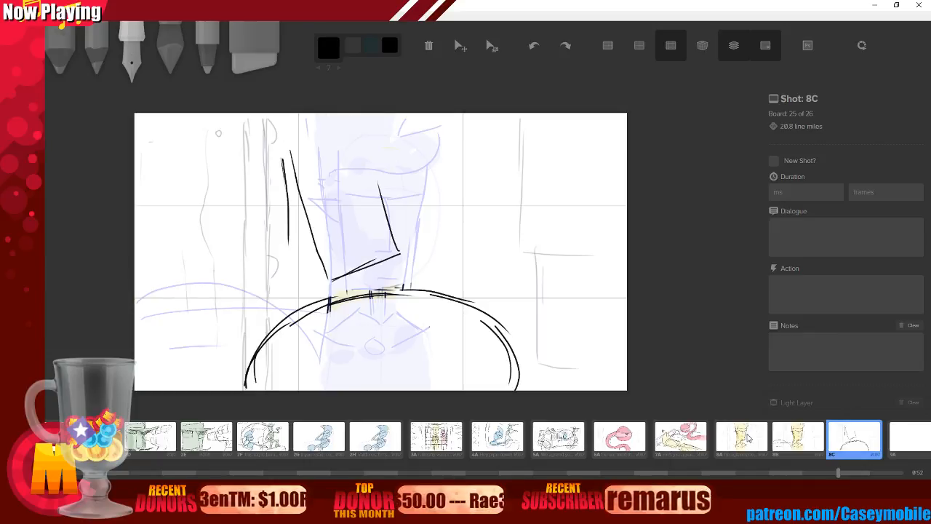
key("ctrl+z")
key("ctrl+z")
key("ctrl+z")
key("ctrl+z")
key("ctrl+z")
key("ctrl+z")
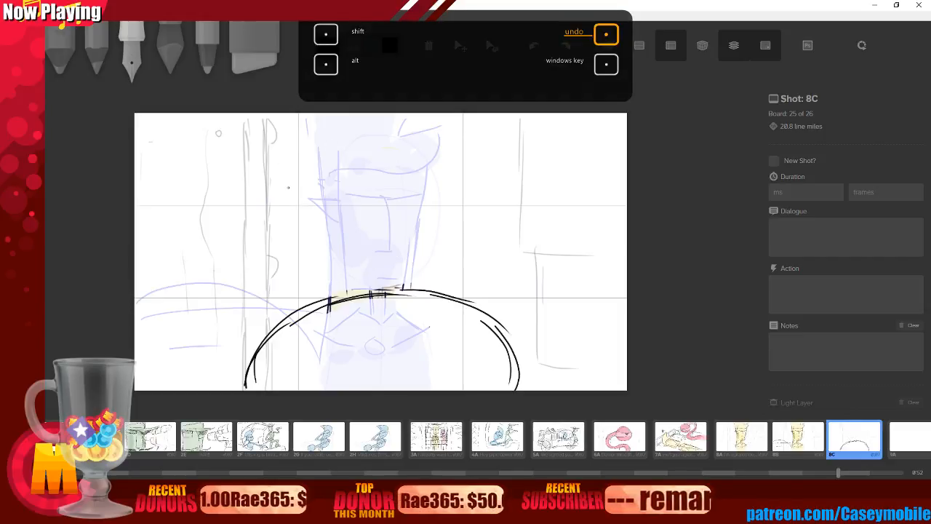
Ink a tilted head above the arch with an angular jaw, pointed ear, sweeping hairline, nose and small mouth.
mouse_move(286, 164)
left_mouse_down()
mouse_move(338, 277)
mouse_move(335, 257)
mouse_move(357, 282)
mouse_move(332, 282)
mouse_move(379, 266)
left_mouse_up()
left_click_drag(372, 202, 378, 266)
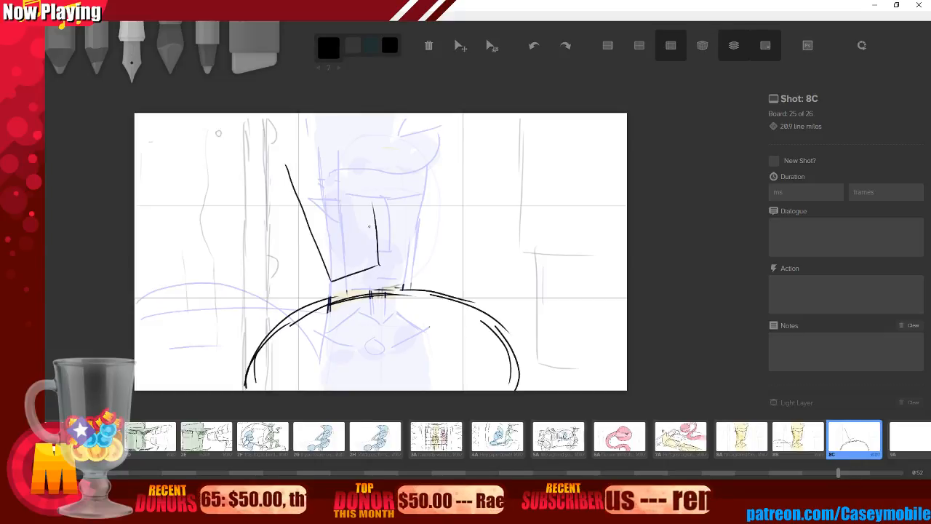
mouse_move(294, 177)
left_mouse_down()
mouse_move(267, 212)
mouse_move(307, 201)
mouse_move(296, 275)
left_mouse_up()
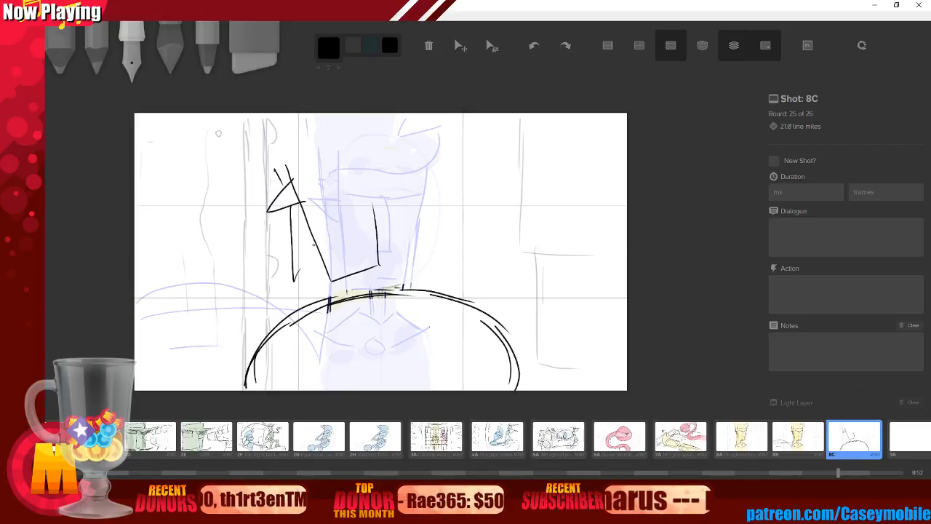
mouse_move(290, 182)
left_mouse_down()
mouse_move(377, 114)
mouse_move(376, 209)
left_mouse_up()
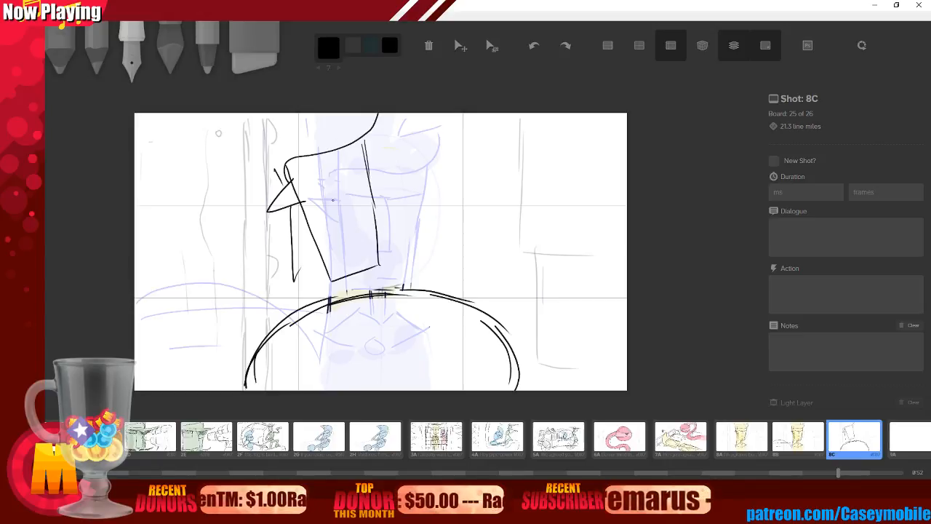
mouse_move(332, 165)
left_mouse_down()
mouse_move(358, 227)
mouse_move(332, 268)
left_mouse_up()
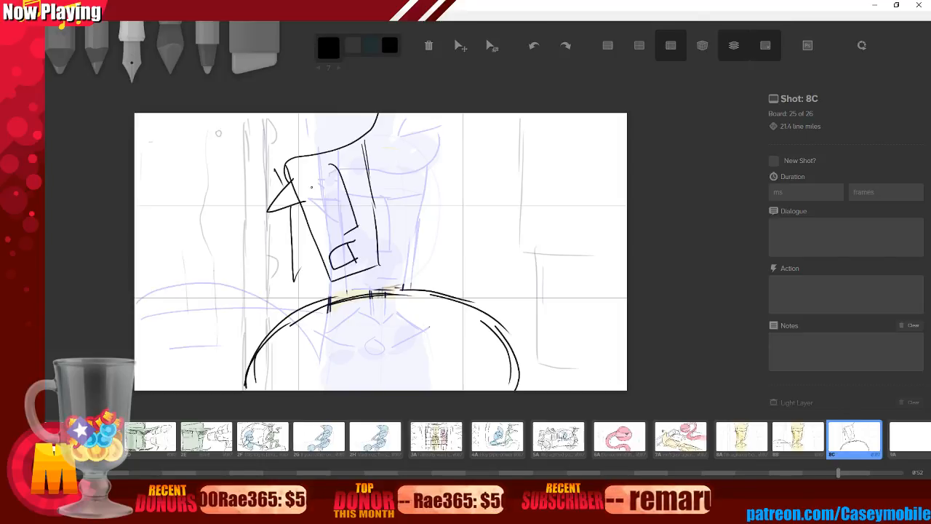
Try to ink slanted brow lines on the tilted face and undo them together with the small mouth.
mouse_move(282, 187)
left_mouse_down()
mouse_move(330, 163)
mouse_move(403, 147)
left_mouse_up()
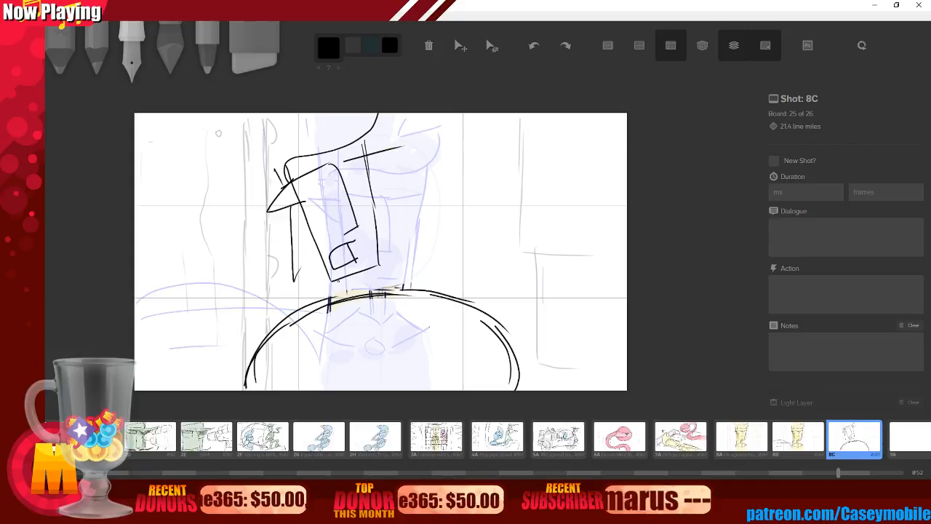
key("ctrl+z")
key("ctrl+z")
key("ctrl+z")
key("ctrl+z")
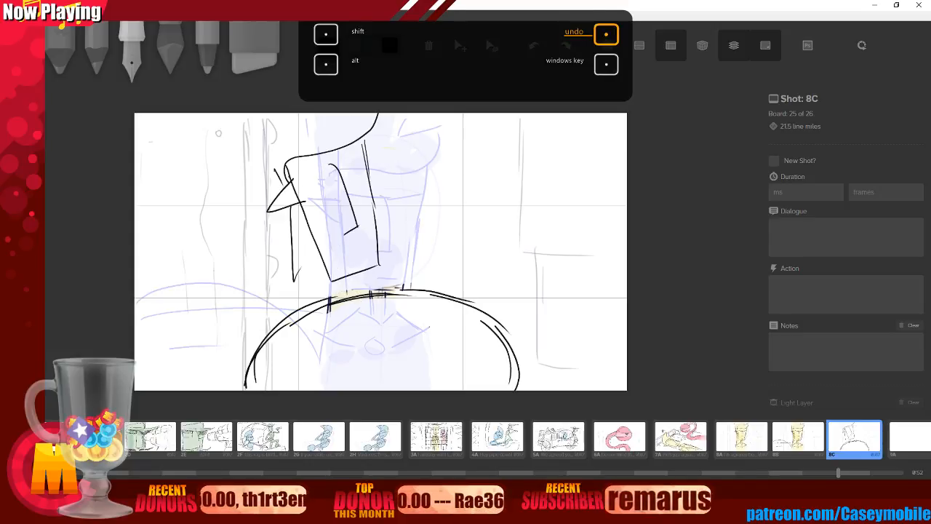
Ink slanted brows and short, narrow eye lines on both sides of the tilted face's nose.
left_click_drag(282, 185, 330, 163)
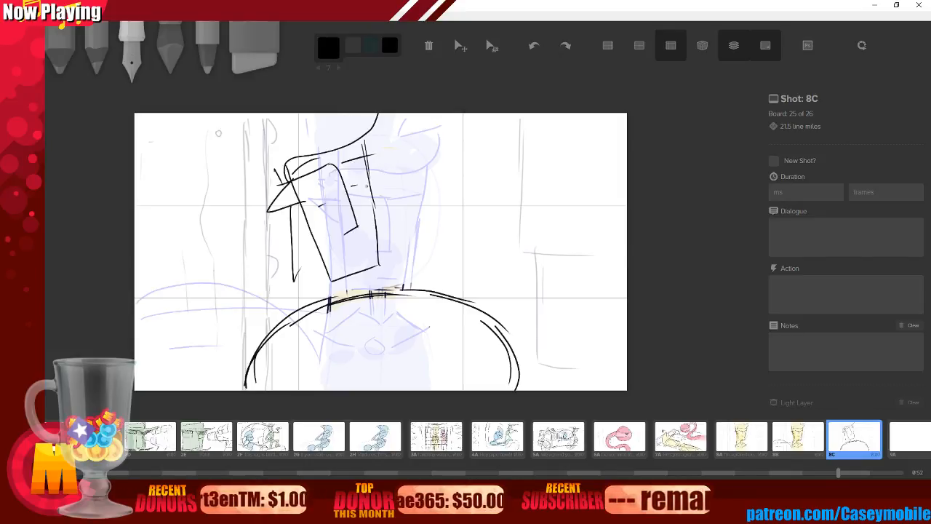
left_click_drag(329, 173, 320, 200)
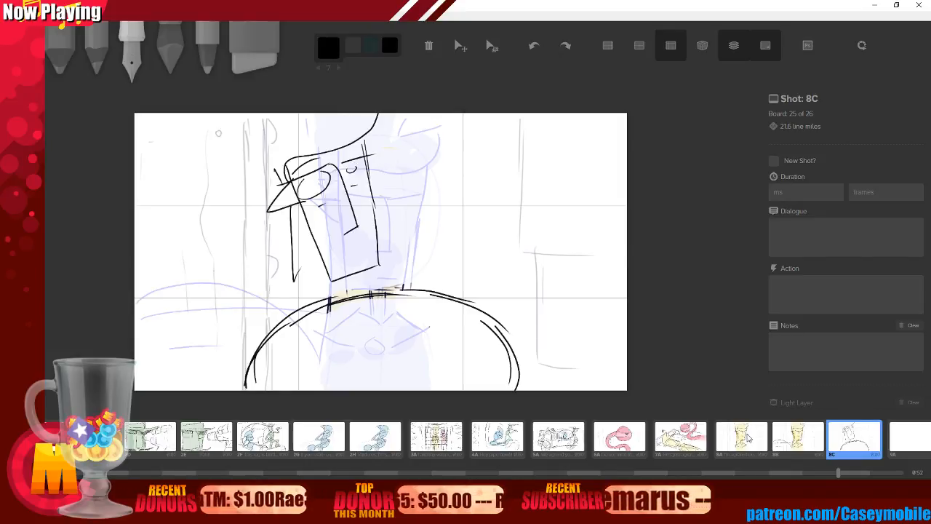
key("ctrl+z")
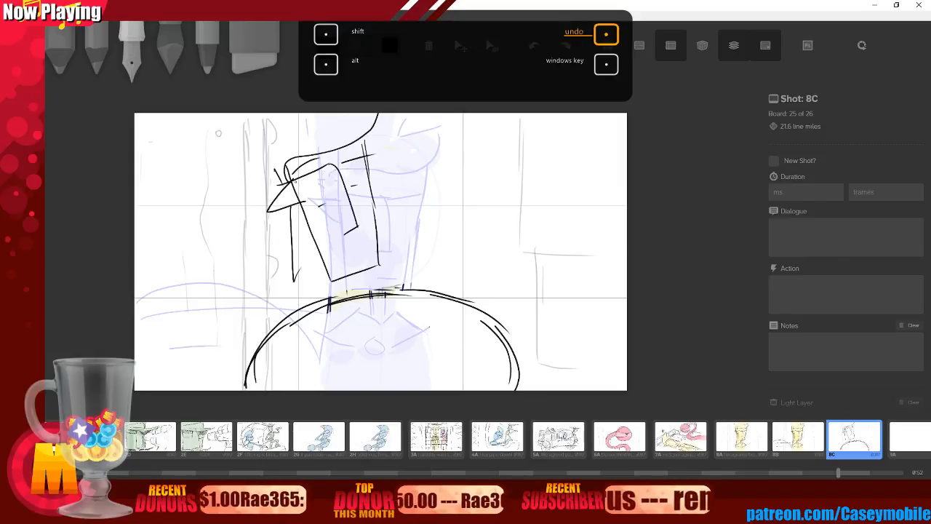
left_click_drag(331, 166, 337, 191)
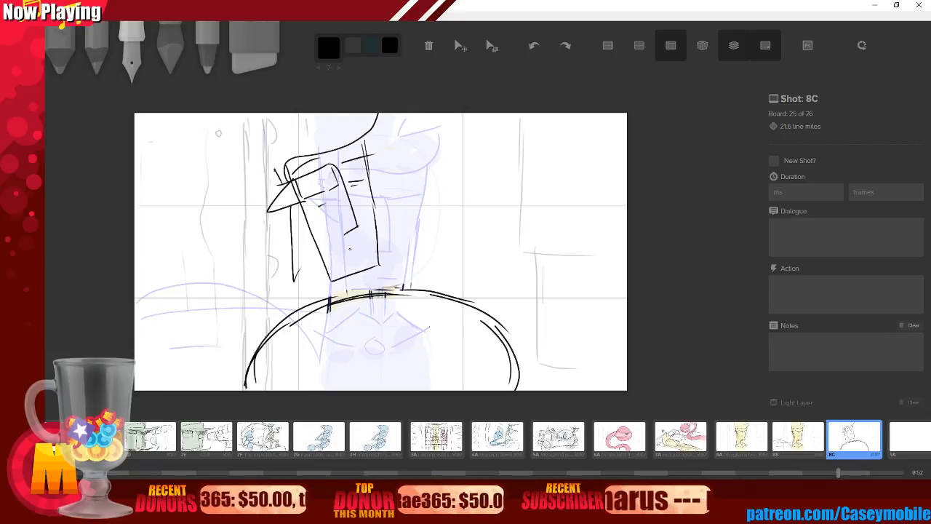
left_click_drag(324, 272, 359, 262)
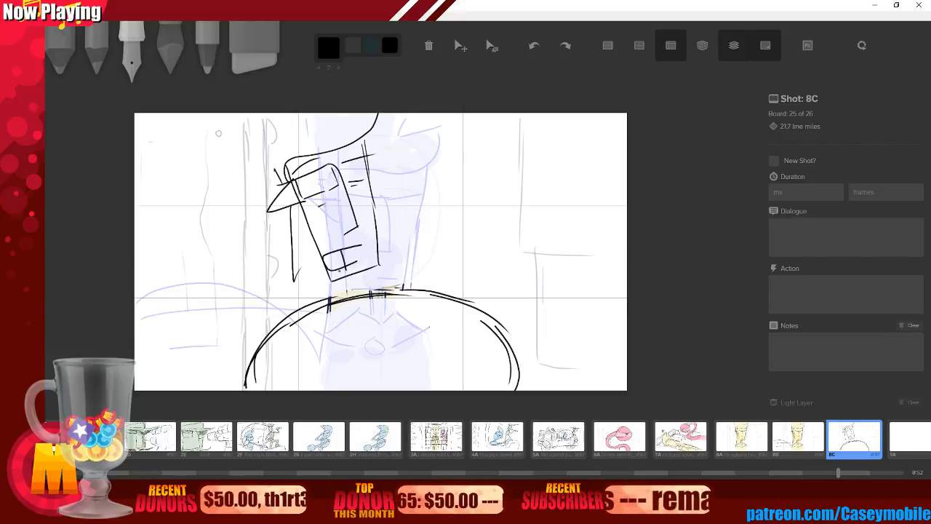
key("ctrl+z")
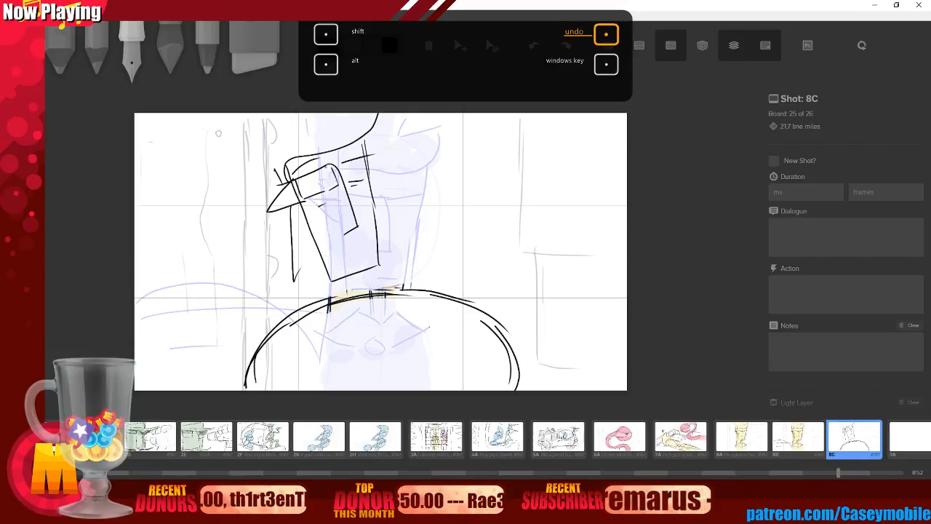
Ink the gritted mouth, neck, outer hair edge and far pointed ear of the tilted head above the arch.
left_click_drag(323, 256, 361, 243)
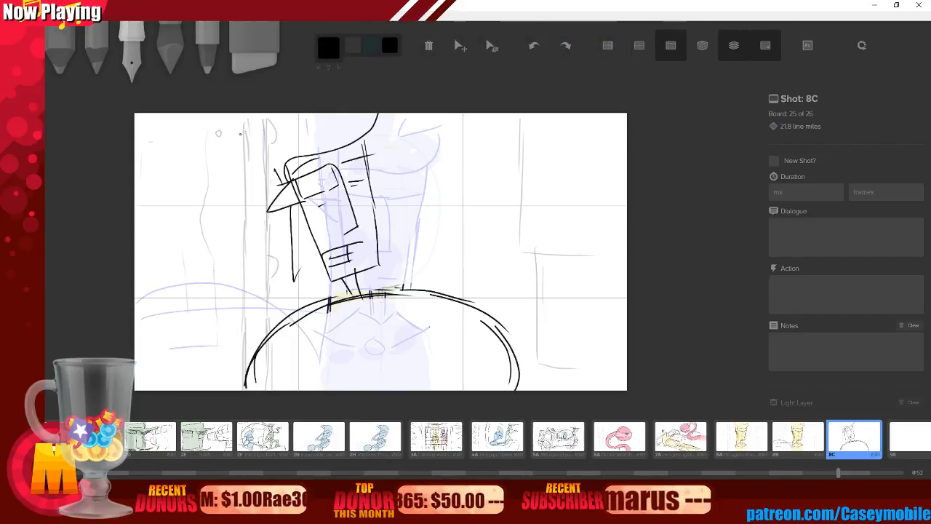
mouse_move(251, 124)
left_mouse_down()
mouse_move(278, 182)
mouse_move(252, 140)
left_mouse_up()
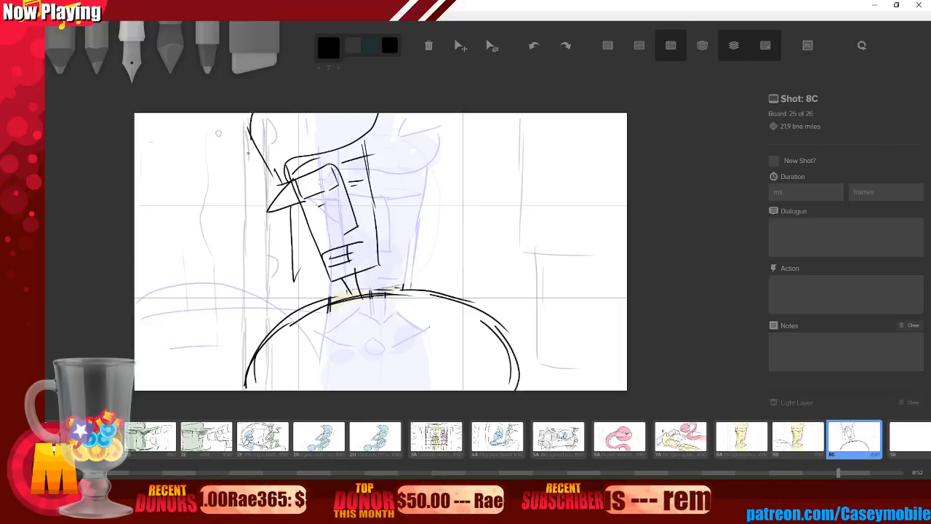
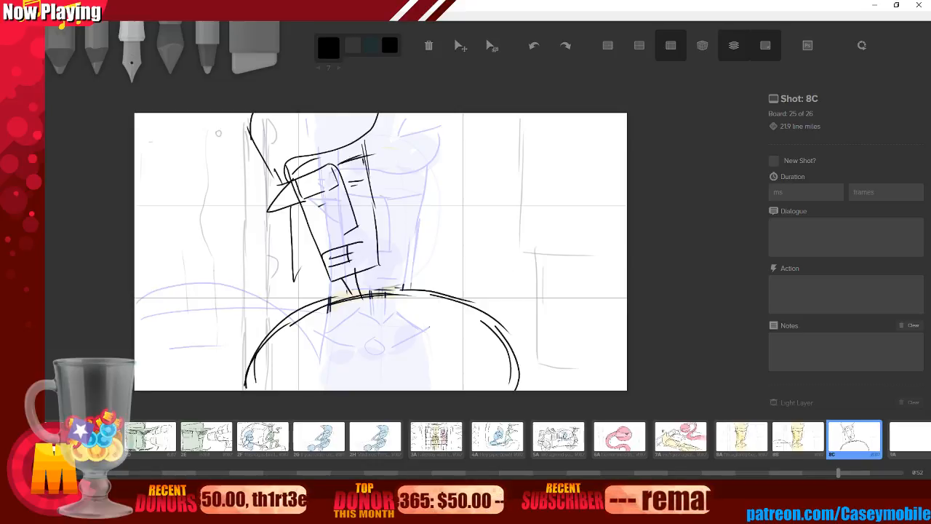
left_click_drag(339, 161, 393, 152)
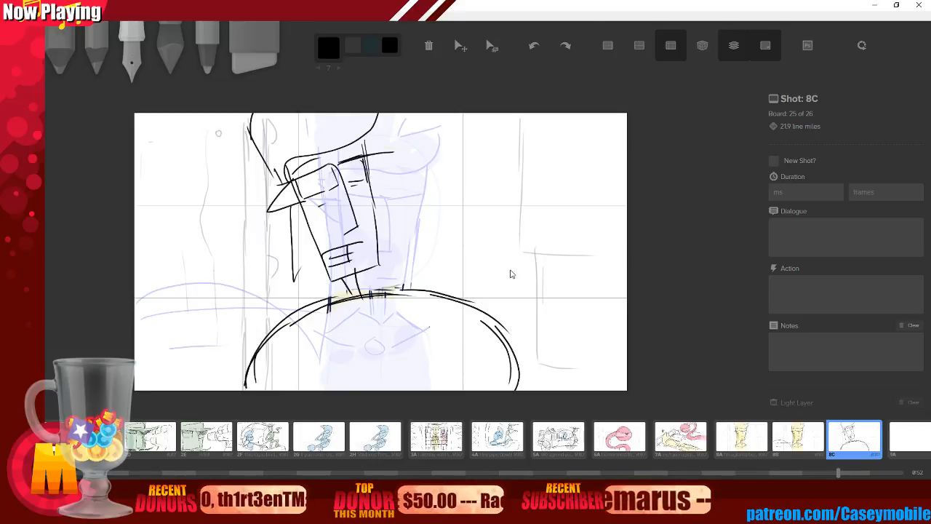
key("ctrl+z")
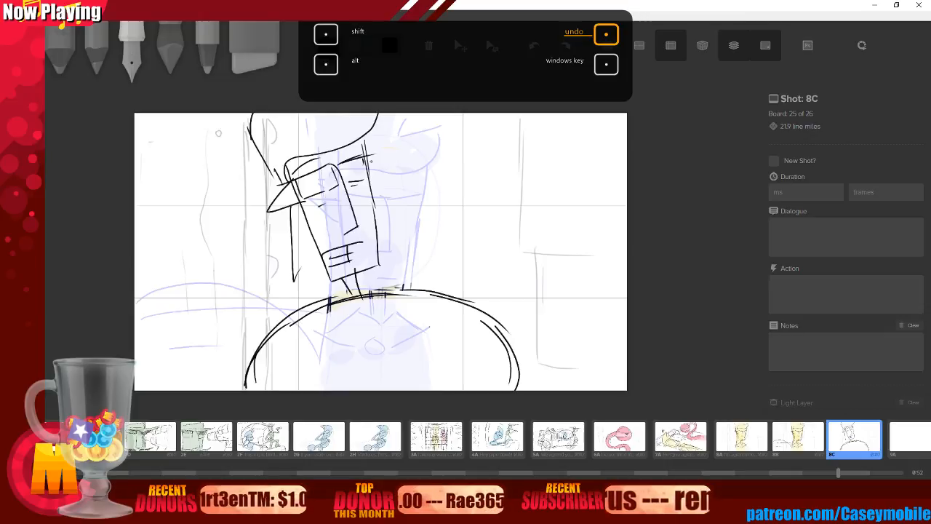
left_click_drag(371, 161, 393, 162)
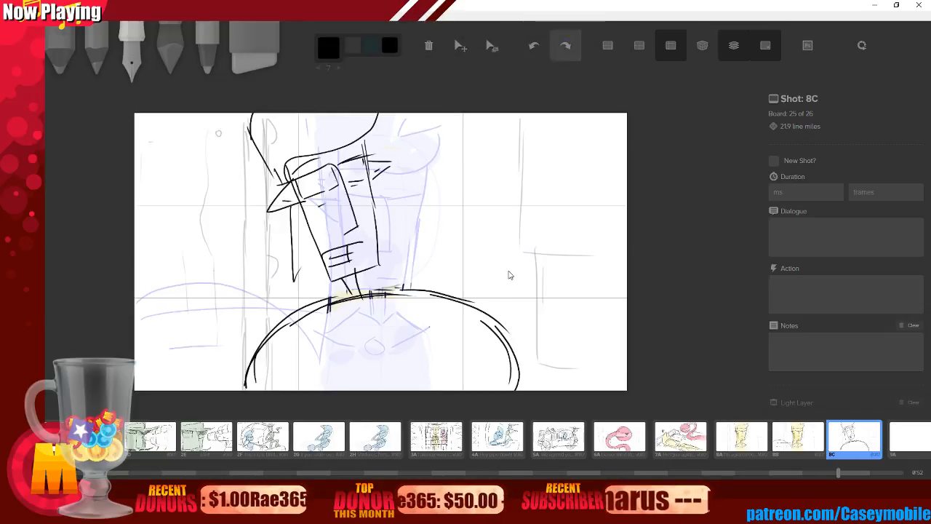
Brush translucent yellow over the tilted head's hair, face, ears and neck.
key("4")
mouse_move(357, 127)
left_mouse_down()
mouse_move(265, 129)
mouse_move(290, 144)
mouse_move(336, 142)
mouse_move(343, 129)
mouse_move(299, 169)
mouse_move(324, 193)
mouse_move(297, 173)
left_mouse_up()
mouse_move(304, 169)
left_mouse_down()
mouse_move(352, 210)
mouse_move(344, 146)
mouse_move(355, 195)
mouse_move(341, 217)
mouse_move(347, 274)
mouse_move(316, 200)
mouse_move(349, 251)
mouse_move(364, 250)
mouse_move(338, 169)
mouse_move(379, 168)
mouse_move(297, 191)
mouse_move(318, 182)
mouse_move(361, 218)
mouse_move(416, 299)
mouse_move(348, 281)
left_mouse_up()
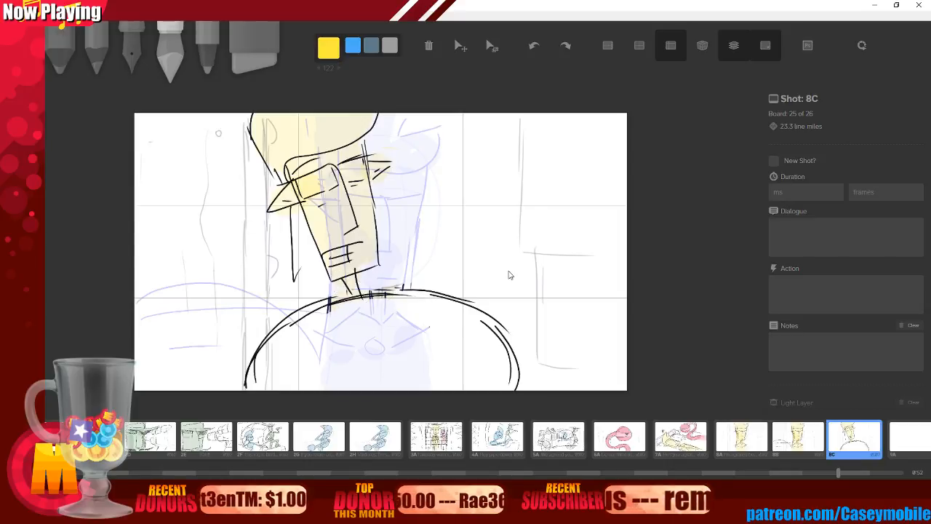
Ink a large open oval near the lower middle of the arch with short slanted crease strokes around it.
key("3")
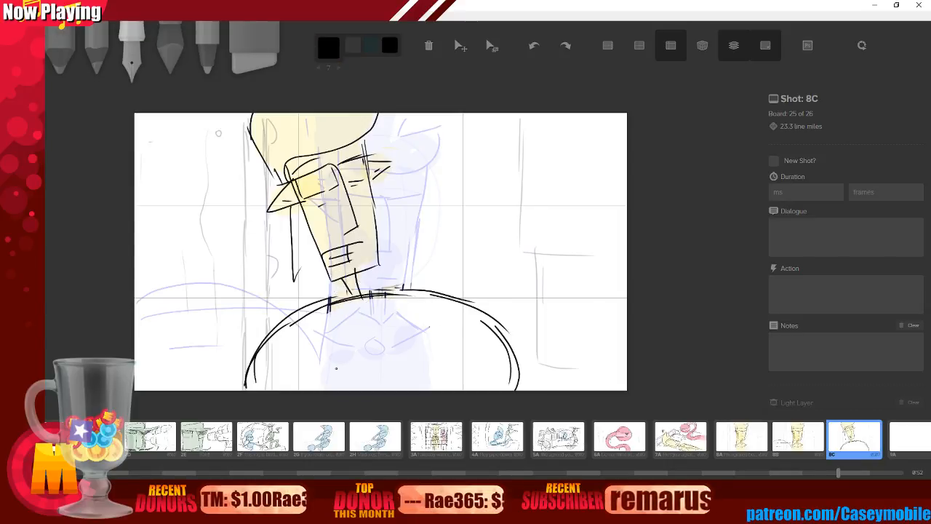
mouse_move(356, 359)
left_mouse_down()
mouse_move(337, 382)
mouse_move(394, 379)
left_mouse_up()
left_click_drag(370, 358, 420, 359)
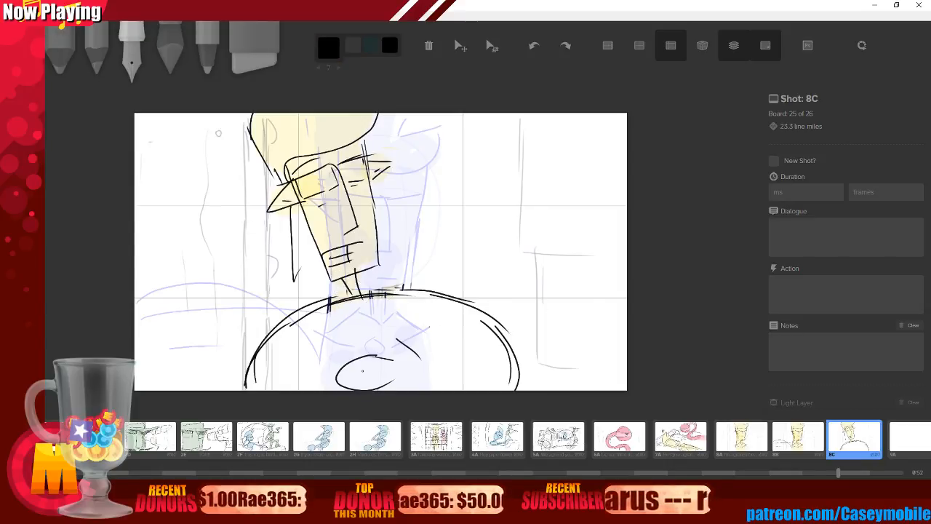
left_click_drag(302, 338, 329, 348)
left_click_drag(424, 340, 442, 317)
Try to ink a hooked stroke and long diagonal lines across the arch's left side, and undo them.
left_click_drag(245, 354, 279, 356)
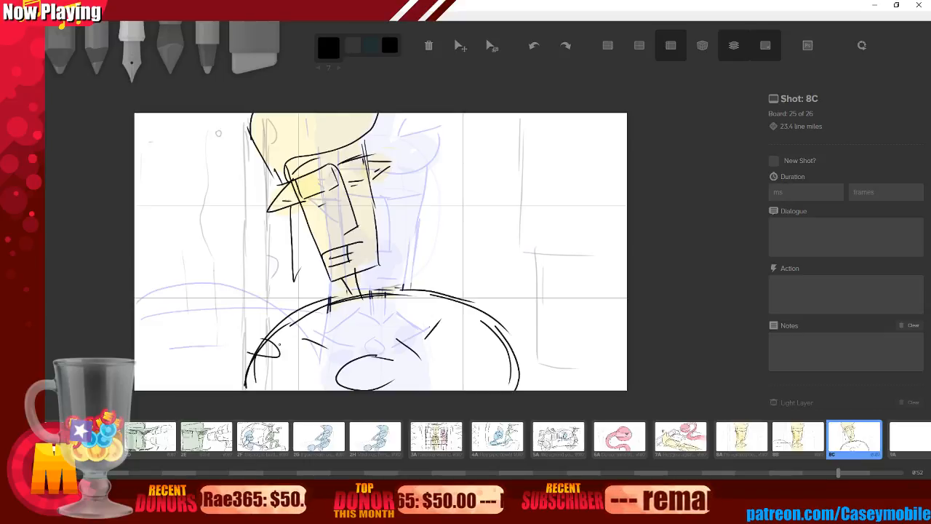
key("ctrl+z")
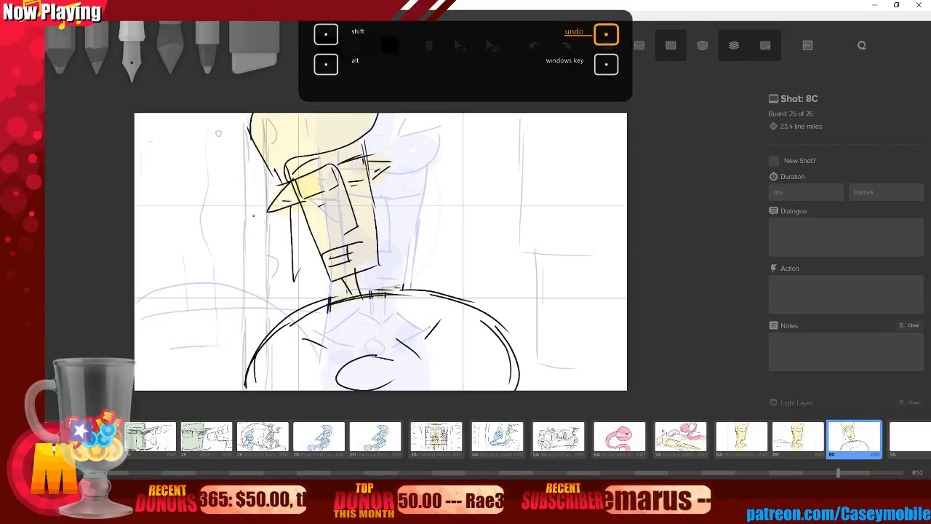
left_click_drag(268, 352, 386, 310)
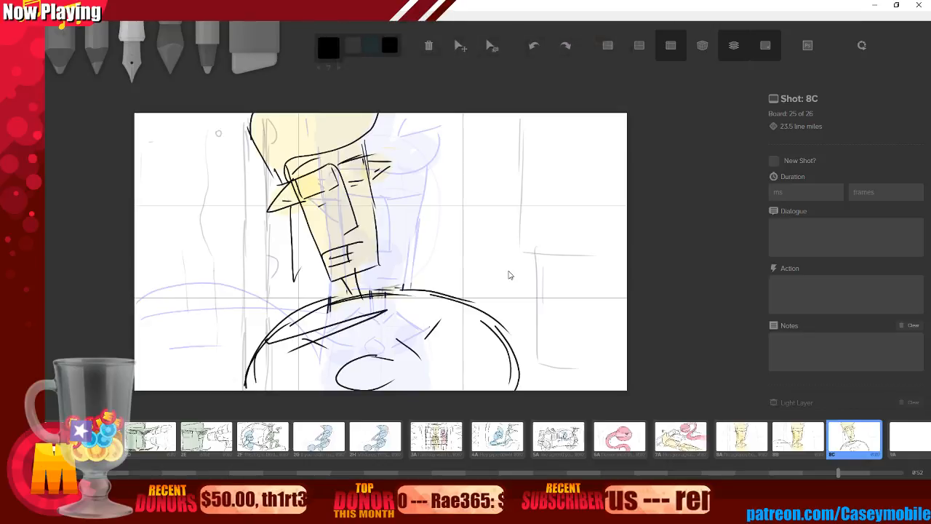
key("ctrl+z")
Ink short emphasis strokes on both sides of the tilted head and two near-horizontal lines on the arch's left side.
mouse_move(268, 185)
left_mouse_down()
mouse_move(243, 180)
mouse_move(246, 222)
left_mouse_up()
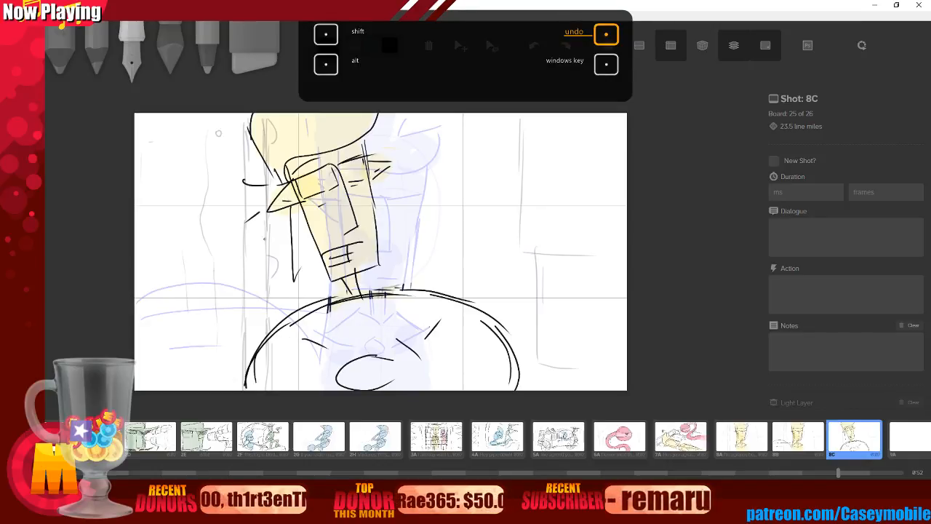
left_click_drag(261, 256, 250, 268)
left_click_drag(396, 155, 409, 146)
left_click_drag(407, 170, 420, 168)
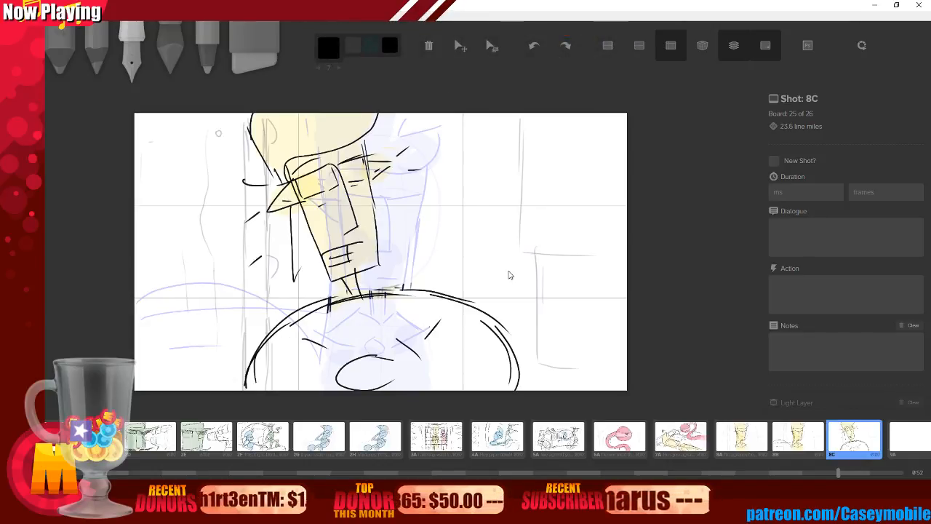
left_click_drag(213, 340, 306, 327)
left_click_drag(271, 375, 295, 373)
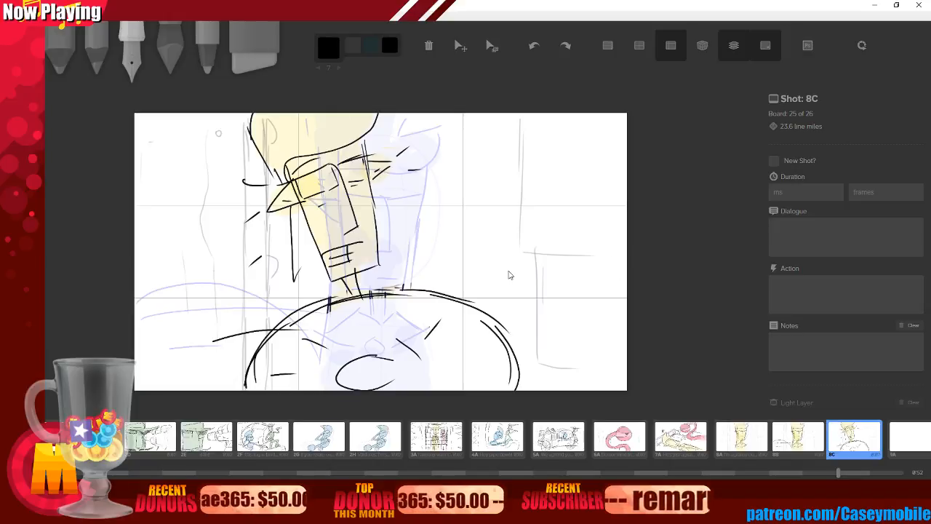
Go to the blank board 9A, turn off onion skinning and switch to the pencil.
key("n")
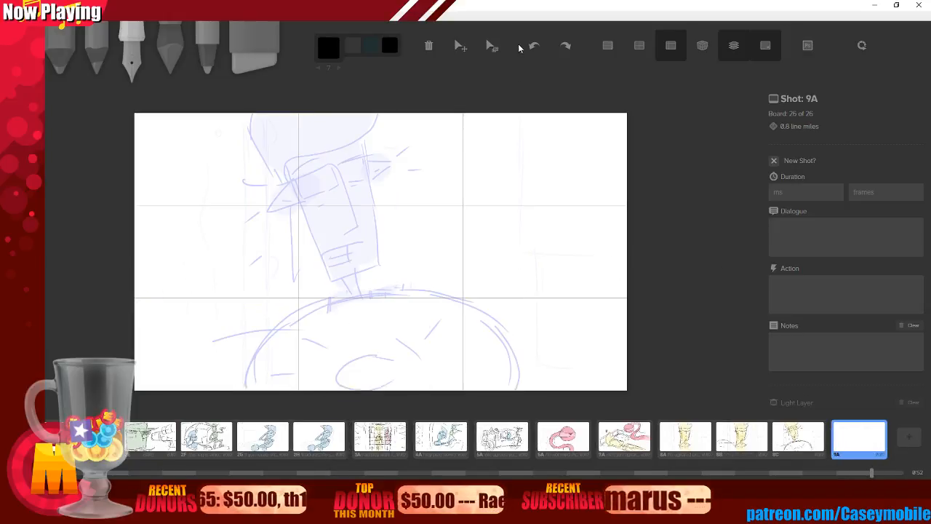
left_click(734, 45)
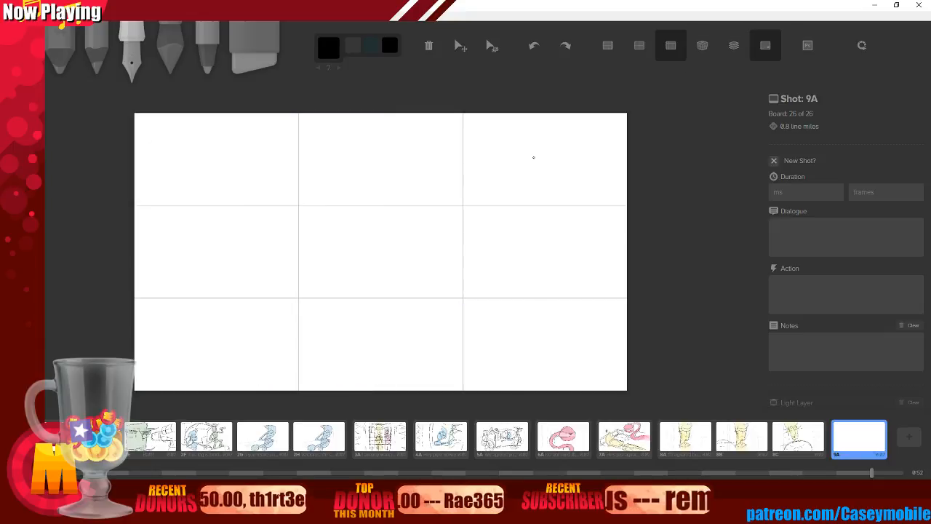
left_click(96, 54)
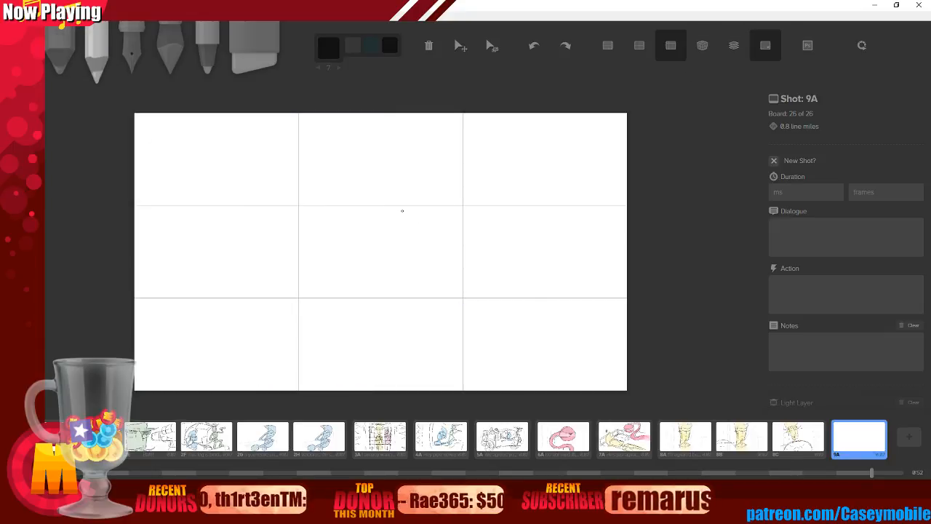
Sketch a tilted oval head near the upper centre of board 9A with a long curved spine line running down from it.
mouse_move(419, 138)
left_mouse_down()
mouse_move(427, 203)
mouse_move(425, 133)
left_mouse_up()
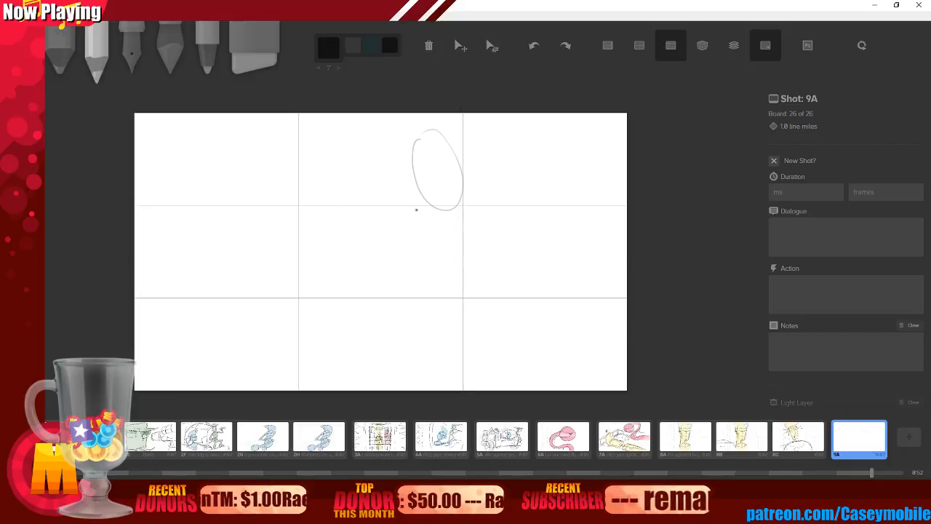
left_click_drag(460, 192, 480, 340)
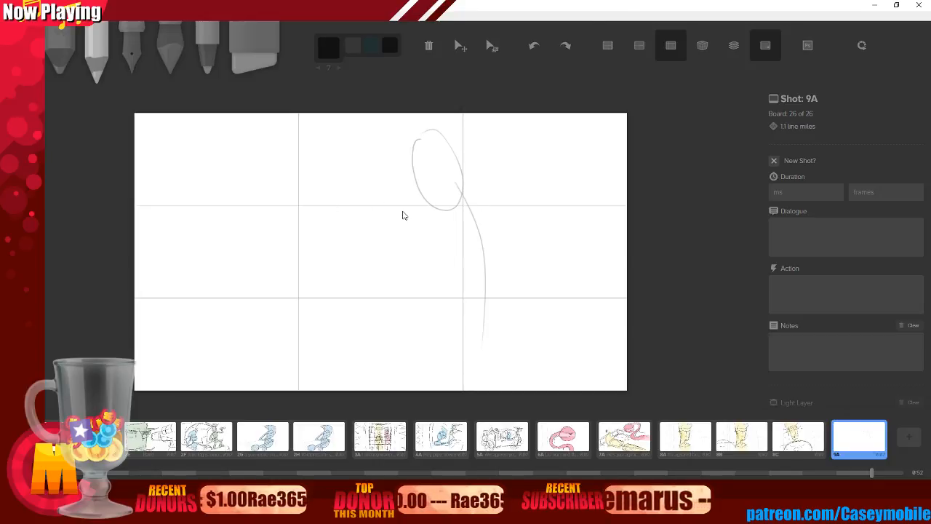
key("ctrl+z")
mouse_move(460, 188)
left_mouse_down()
mouse_move(492, 275)
mouse_move(500, 356)
left_mouse_up()
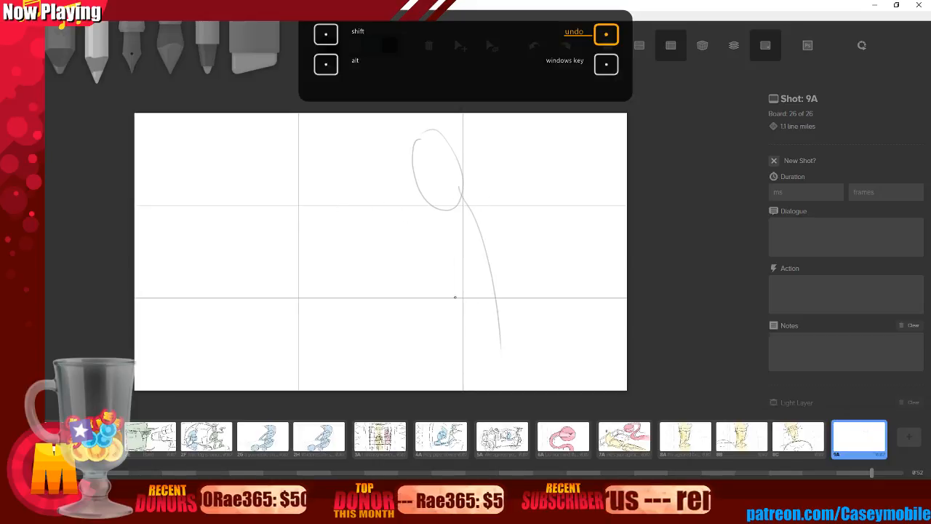
Sketch a slanted shoulder line across the upper spine and a curved torso line descending from its lower end.
left_click_drag(480, 211, 509, 195)
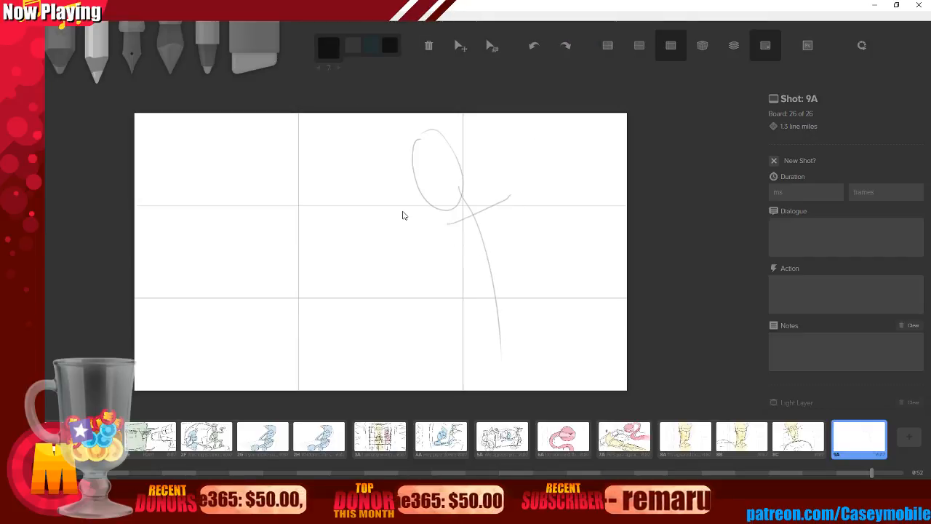
key("ctrl+z")
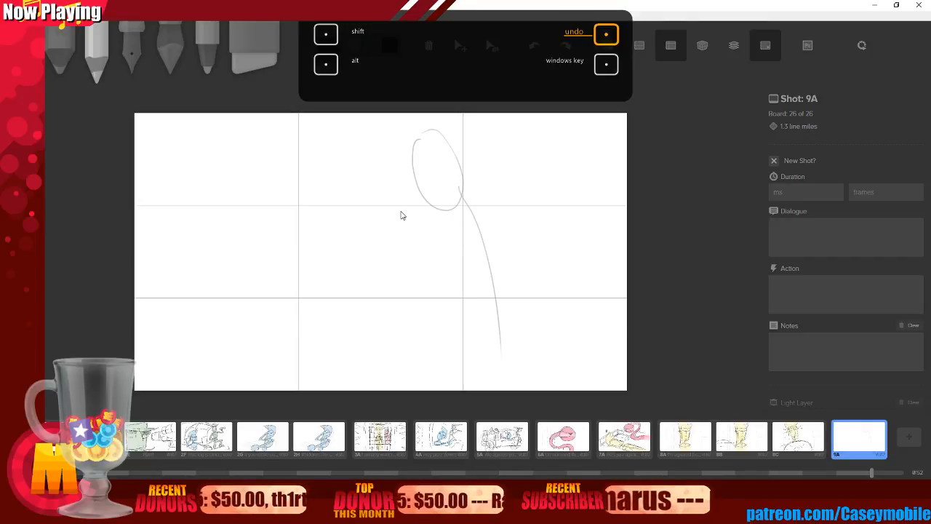
left_click_drag(453, 226, 500, 201)
mouse_move(455, 224)
left_mouse_down()
mouse_move(472, 270)
mouse_move(486, 288)
left_mouse_up()
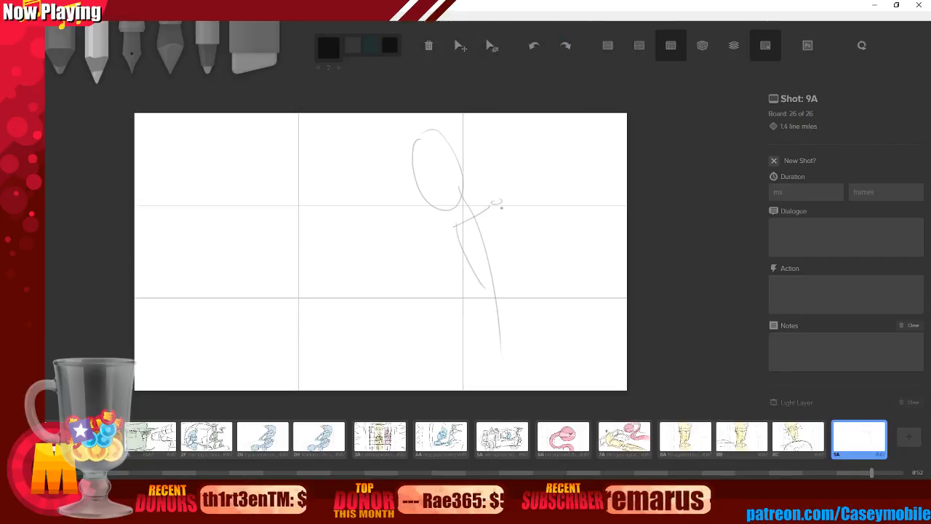
Sketch the torso's outer side curve from the shoulder to the waist, and add curved vertical and horizontal face guides inside the head oval.
left_click_drag(499, 203, 495, 291)
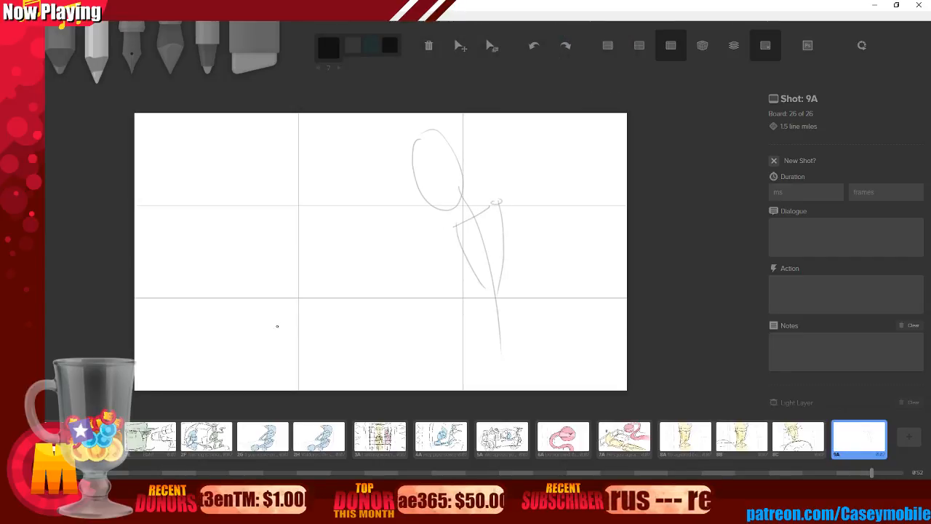
mouse_move(289, 378)
left_mouse_down()
mouse_move(251, 334)
mouse_move(380, 310)
mouse_move(293, 385)
mouse_move(430, 275)
left_mouse_up()
key("ctrl+z")
key("ctrl+z")
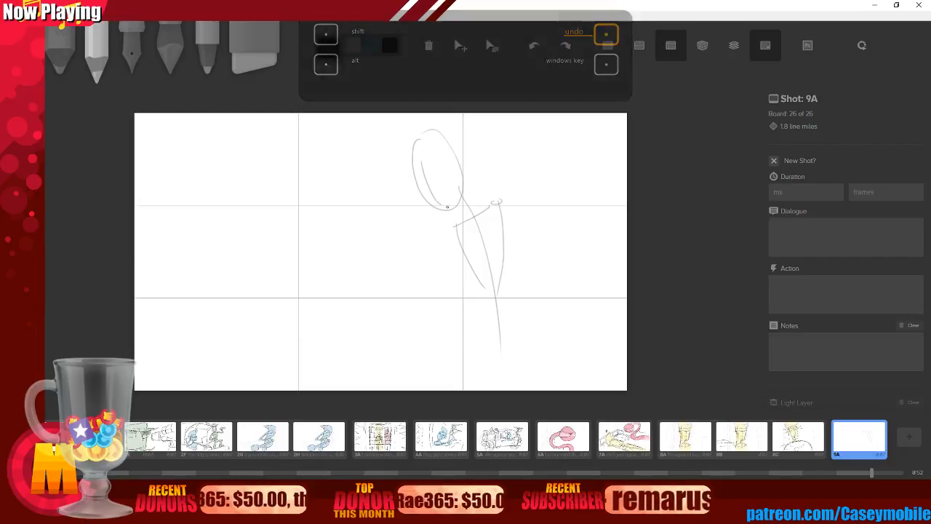
left_click_drag(413, 178, 460, 161)
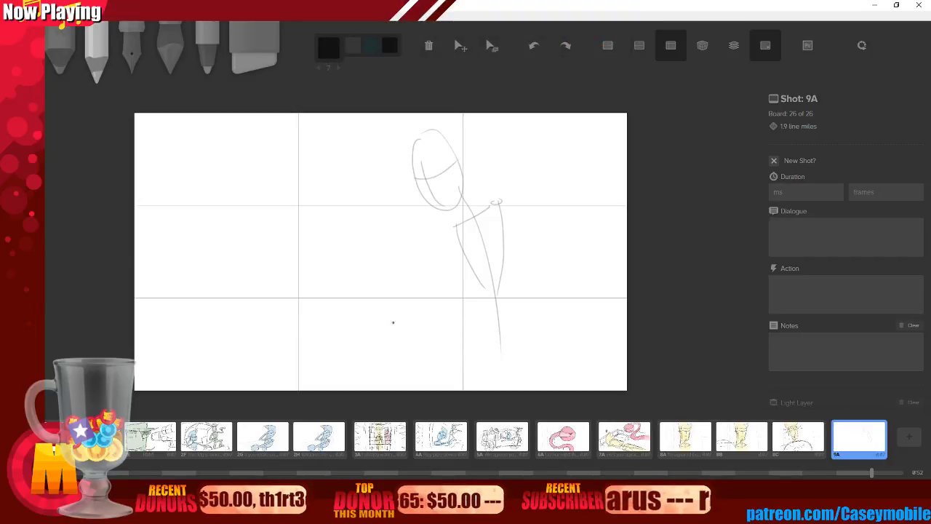
Sketch one arm reaching outward and the other angled down, each ending in a small oval for the hand.
left_click_drag(497, 200, 540, 202)
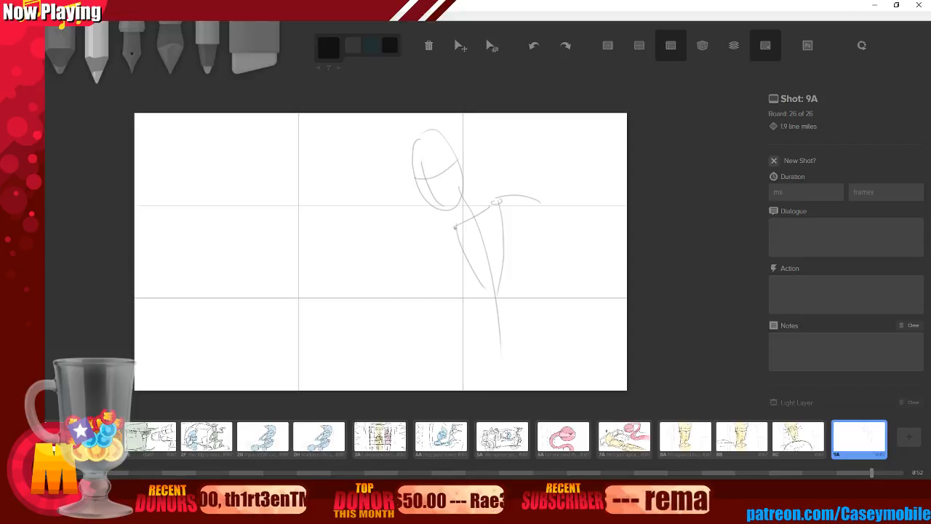
left_click_drag(454, 227, 420, 272)
left_click_drag(553, 195, 551, 196)
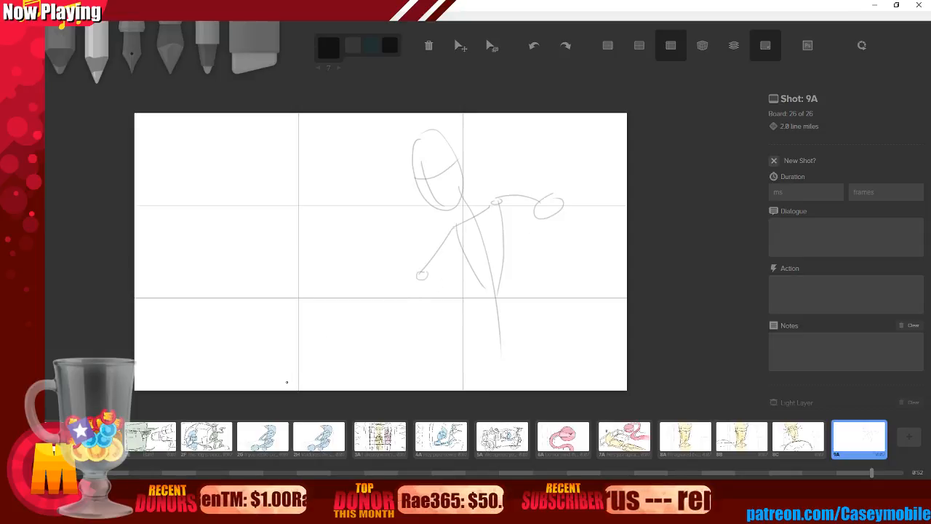
Sketch a long diagonal line across the figure's torso and a wide flat ellipse around that line's lower end.
left_click_drag(287, 381, 578, 208)
left_click_drag(265, 380, 431, 371)
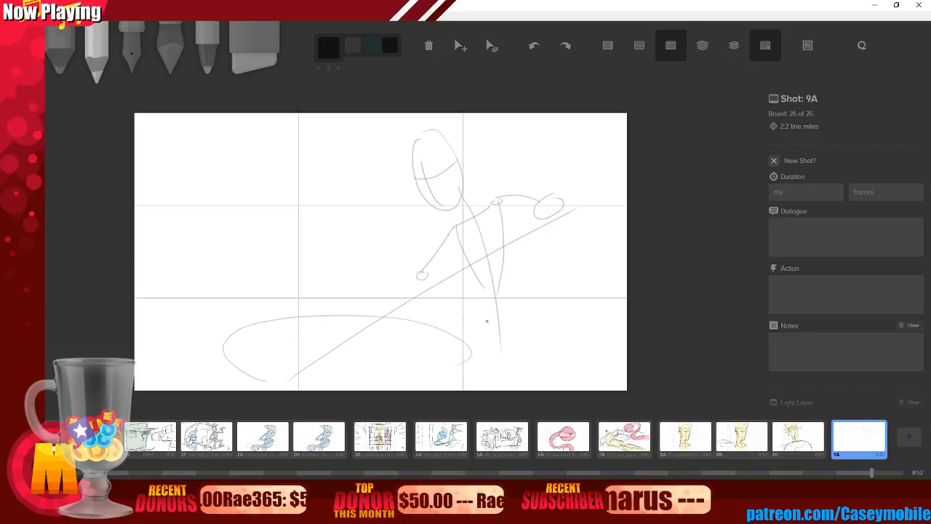
Sketch a slanted hip line with a small joint circle across the lower body, and undo the trial leg strokes.
mouse_move(487, 321)
left_mouse_down()
mouse_move(531, 310)
mouse_move(447, 321)
left_mouse_up()
left_click_drag(446, 320, 446, 341)
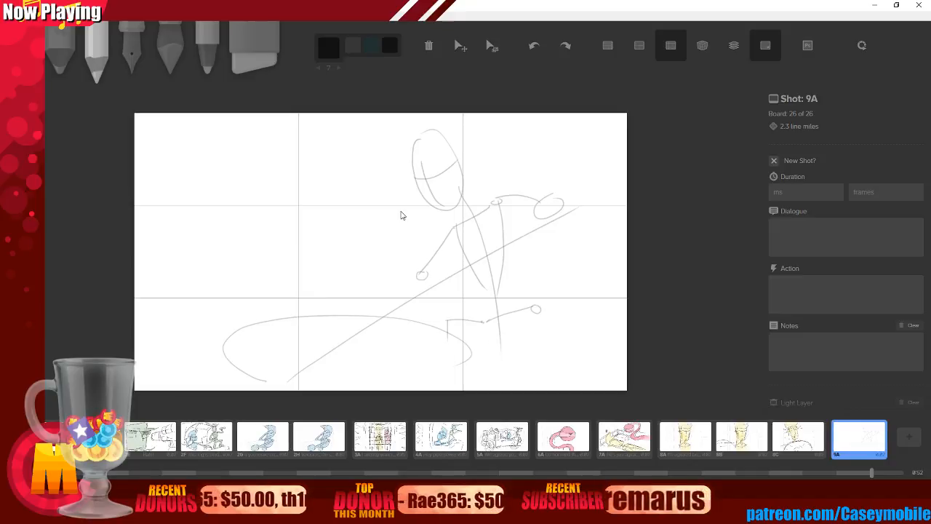
key("ctrl+z")
key("ctrl+z")
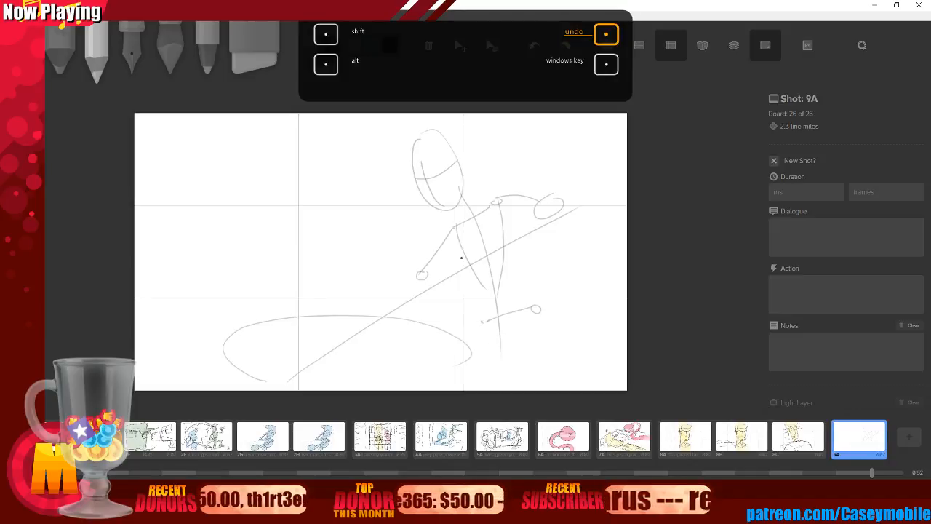
left_click_drag(485, 322, 463, 389)
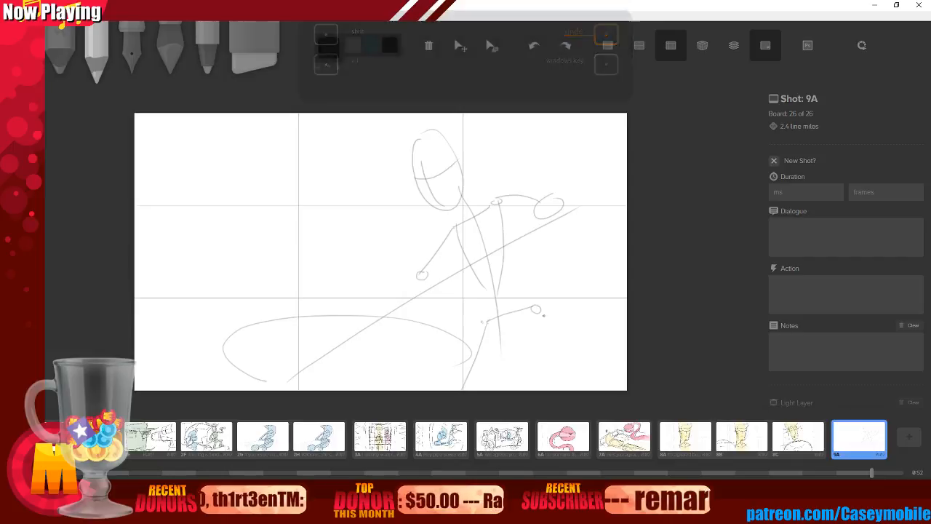
left_click_drag(544, 310, 582, 378)
key("ctrl+z")
key("ctrl+z")
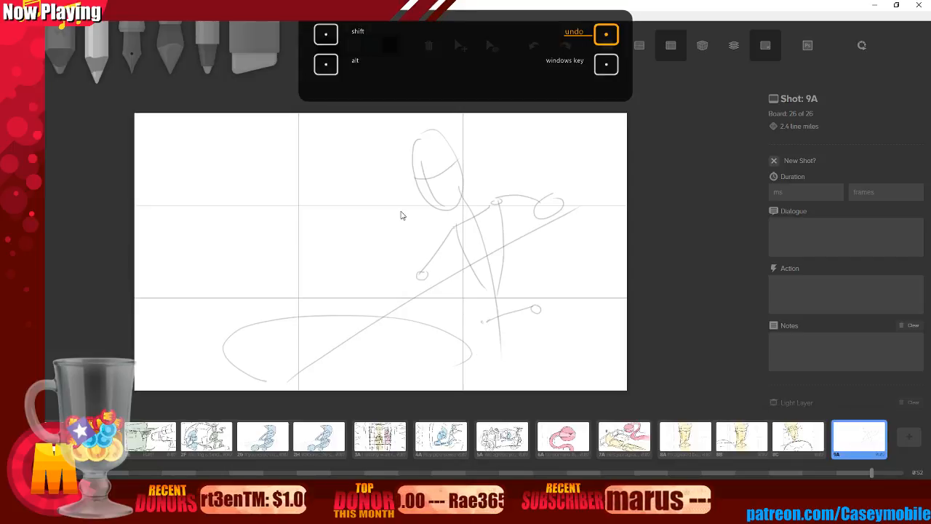
Sketch one bent leg and one nearly straight leg running from the hip line down to the frame's lower edge.
left_click_drag(484, 320, 443, 350)
mouse_move(437, 268)
left_mouse_down()
mouse_move(416, 364)
mouse_move(440, 390)
left_mouse_up()
key("ctrl+z")
left_click_drag(535, 311, 551, 390)
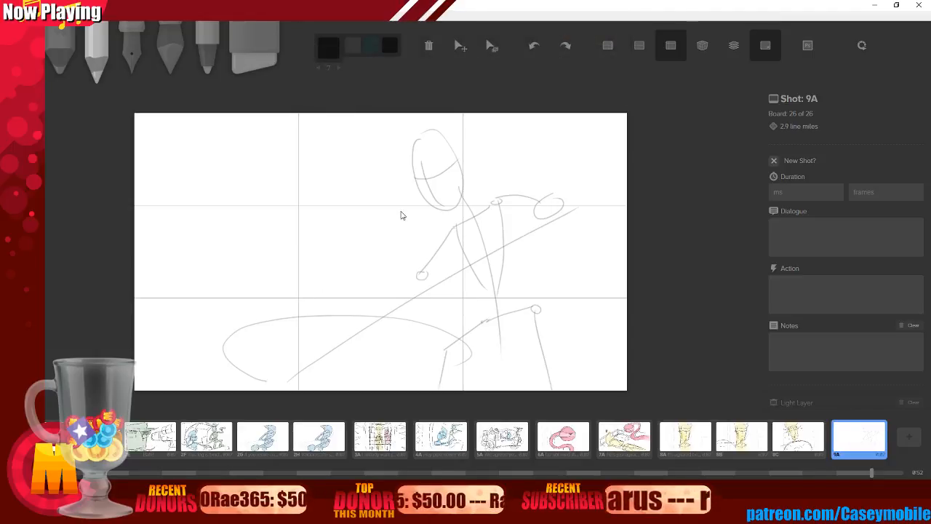
left_click_drag(139, 306, 239, 377)
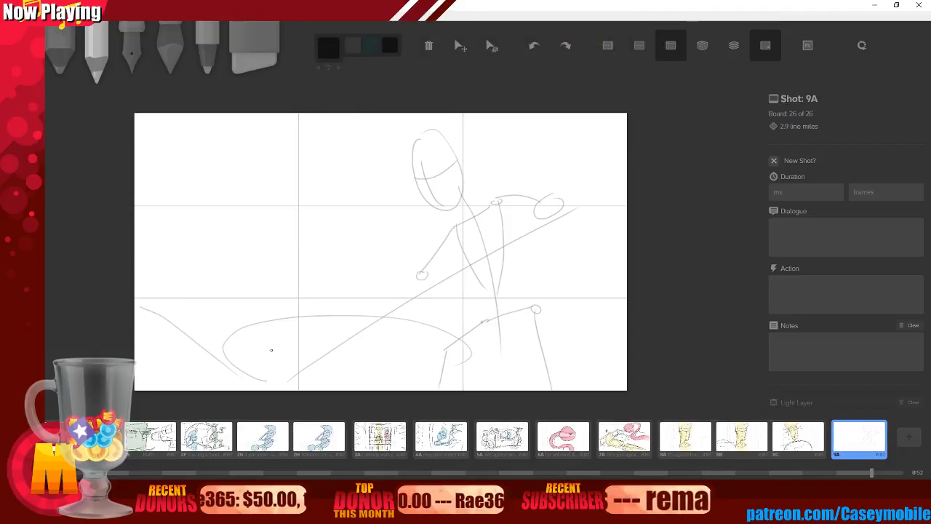
key("ctrl+z")
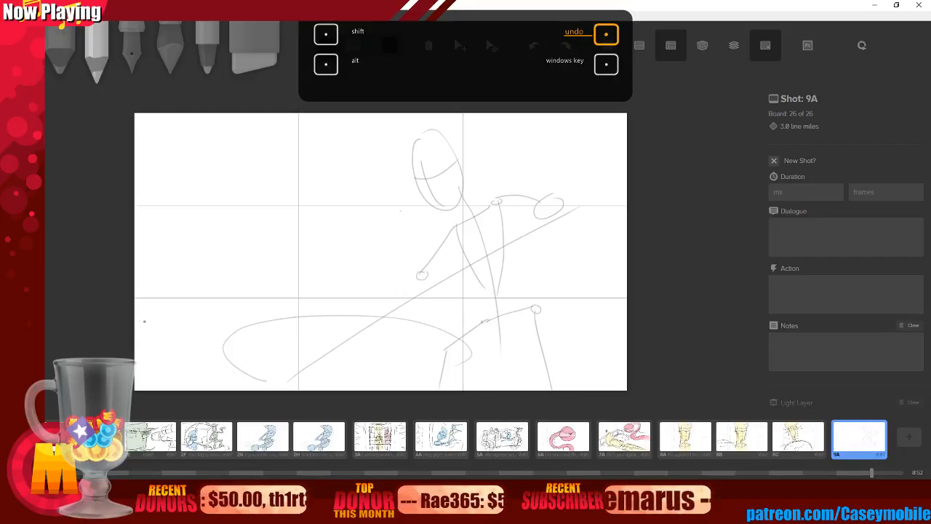
mouse_move(144, 321)
left_mouse_down()
mouse_move(217, 349)
mouse_move(255, 385)
left_mouse_up()
key("ctrl+z")
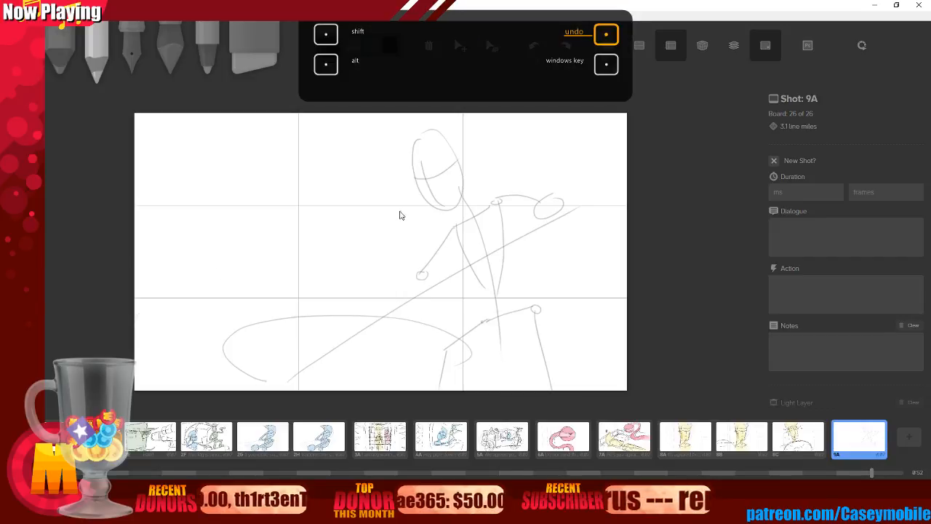
Rough in a foreground shape beside the ellipse with a rounded downward curve, a shorter hooked curve above it, and a slanted line from the frame edge.
mouse_move(137, 319)
left_mouse_down()
mouse_move(222, 354)
mouse_move(227, 377)
mouse_move(216, 331)
mouse_move(253, 361)
left_mouse_up()
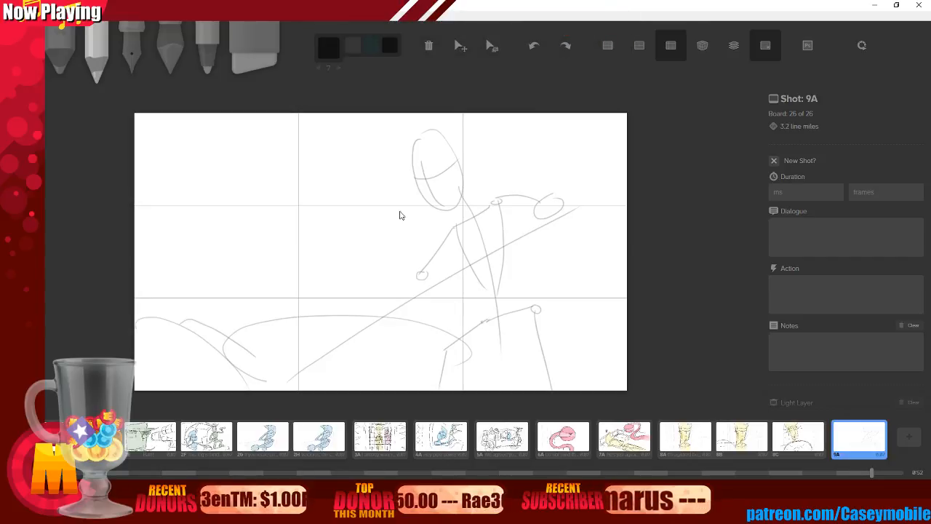
key("ctrl+z")
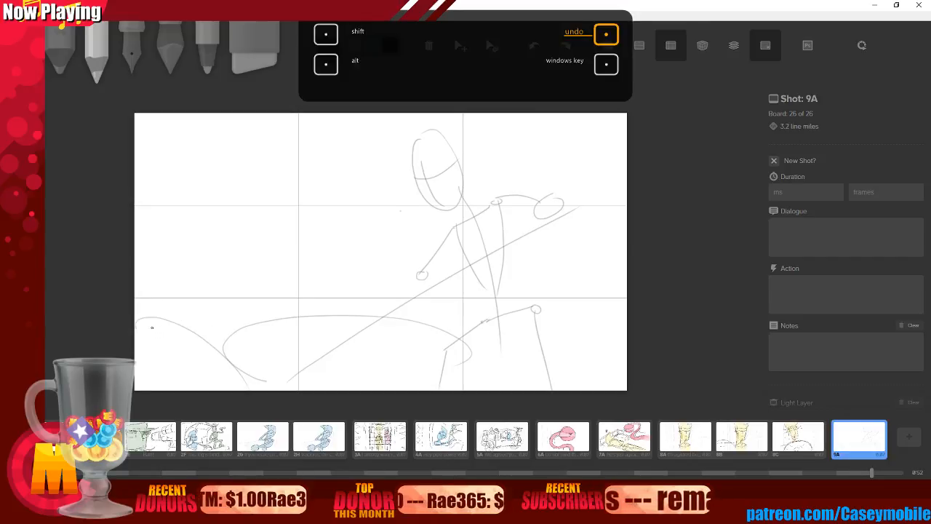
left_click_drag(152, 327, 217, 366)
key("ctrl+z")
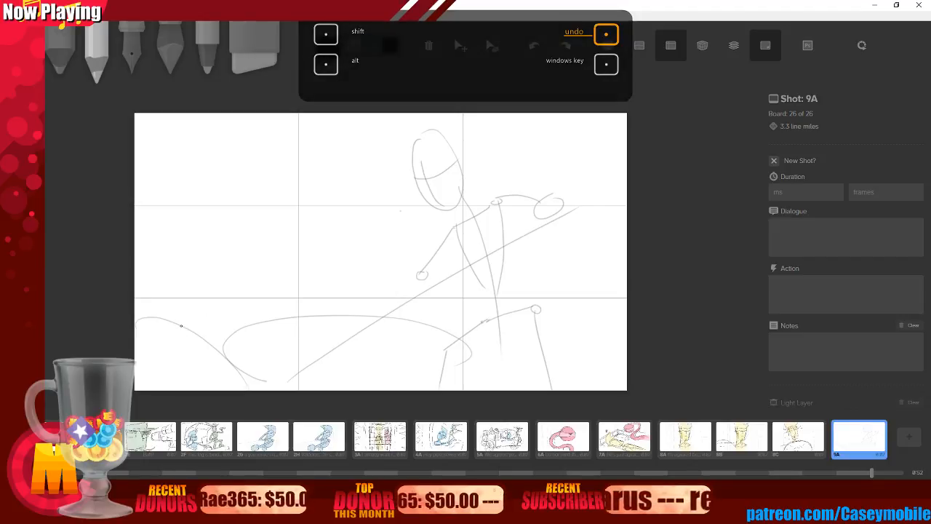
mouse_move(182, 325)
left_mouse_down()
mouse_move(231, 338)
mouse_move(246, 360)
left_mouse_up()
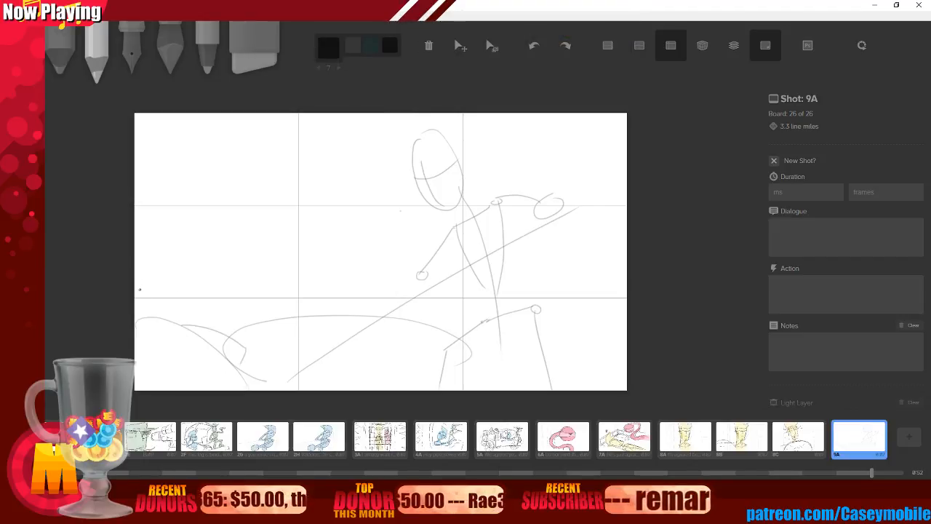
left_click_drag(136, 295, 215, 313)
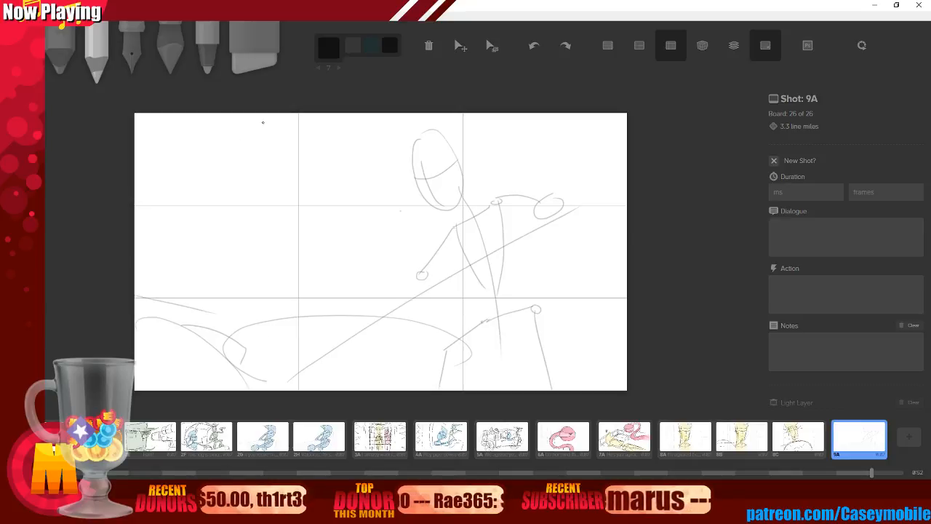
left_click_drag(262, 123, 198, 248)
left_click_drag(237, 211, 231, 259)
key("ctrl+z")
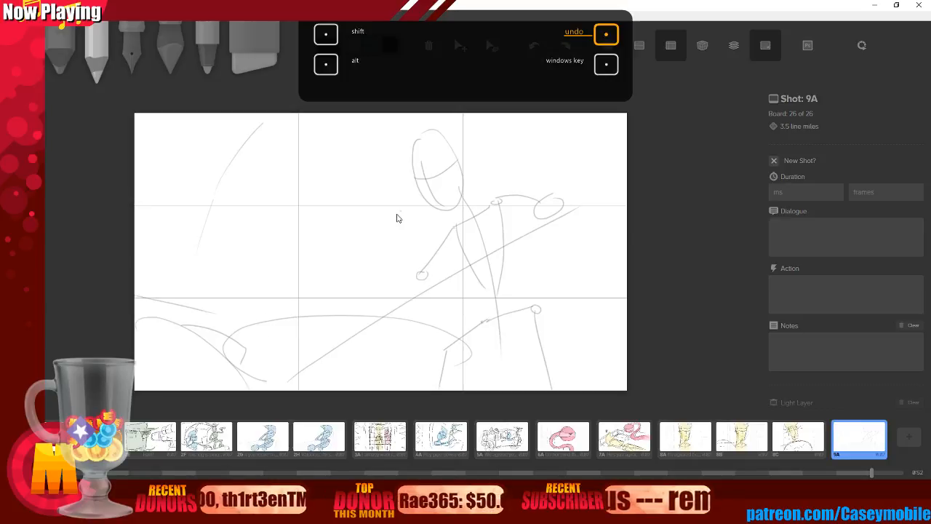
key("ctrl+z")
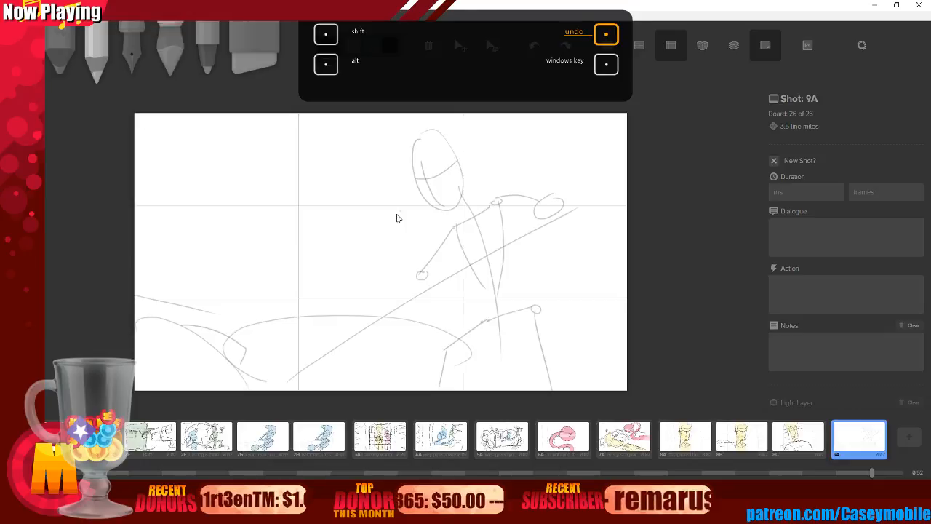
Switch from the pencil to the Pen tool for inking the sketch.
key("4")
key("3")
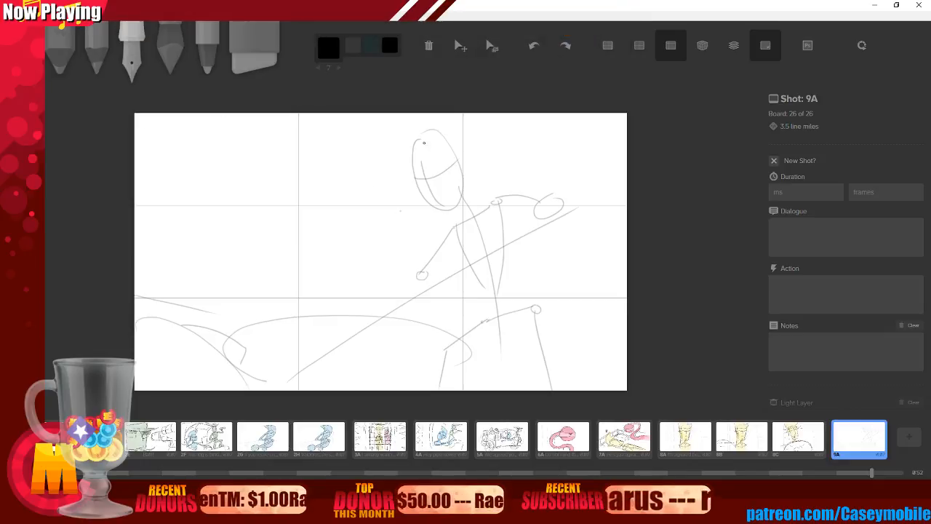
mouse_move(430, 133)
left_mouse_down()
mouse_move(419, 188)
mouse_move(471, 185)
mouse_move(412, 153)
mouse_move(412, 176)
mouse_move(449, 200)
mouse_move(450, 128)
mouse_move(412, 173)
mouse_move(452, 201)
mouse_move(430, 129)
mouse_move(416, 152)
mouse_move(431, 204)
mouse_move(470, 176)
mouse_move(420, 132)
left_mouse_up()
key("ctrl+z")
key("ctrl+z")
key("ctrl+z")
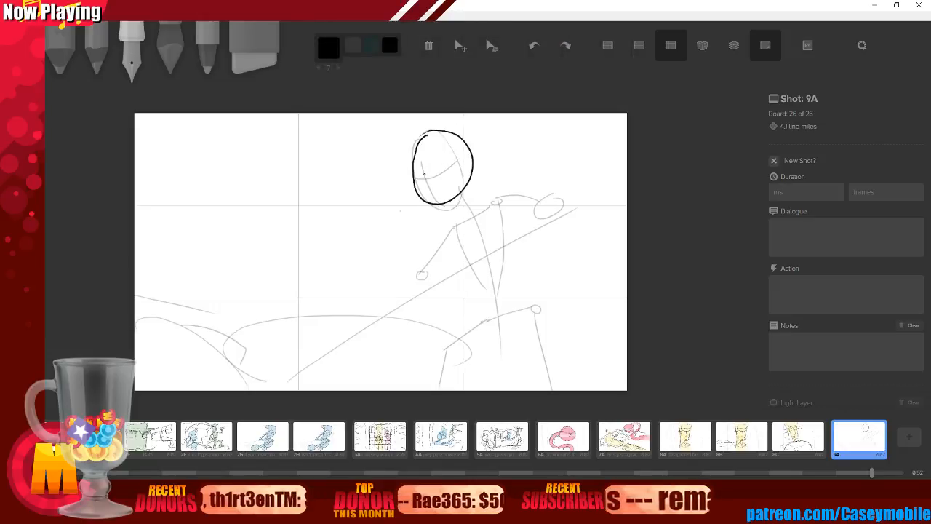
left_click_drag(424, 173, 433, 178)
key("ctrl+z")
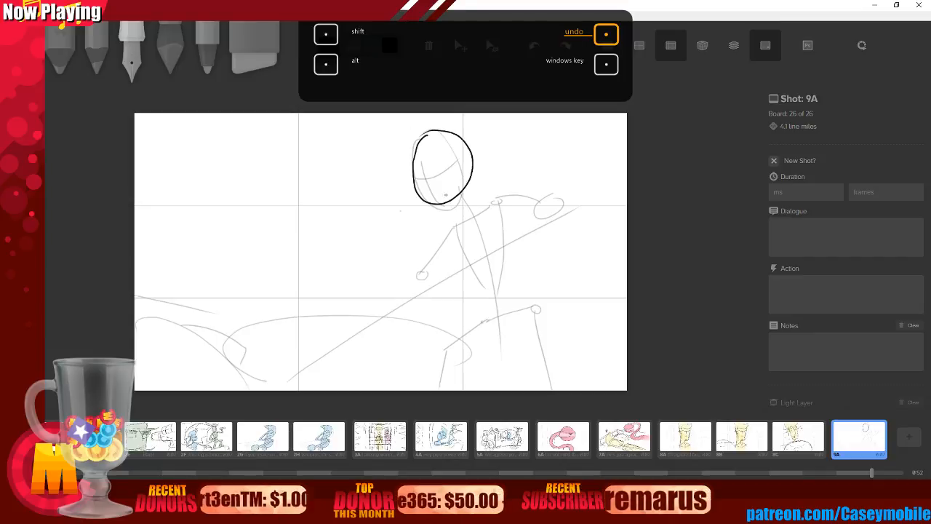
key("ctrl+z")
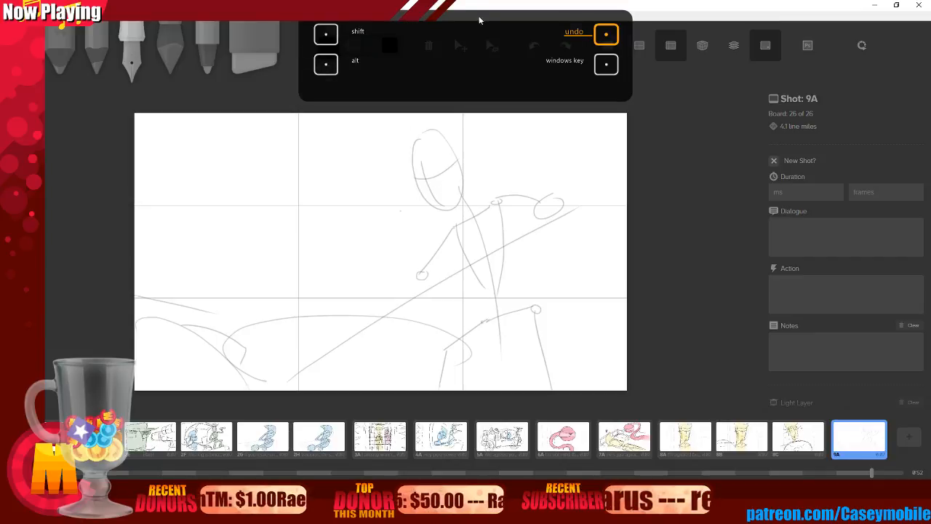
mouse_move(435, 130)
left_mouse_down()
mouse_move(416, 155)
mouse_move(418, 145)
mouse_move(452, 199)
mouse_move(467, 113)
left_mouse_up()
key("ctrl+z")
key("ctrl+z")
left_click_drag(474, 135, 466, 191)
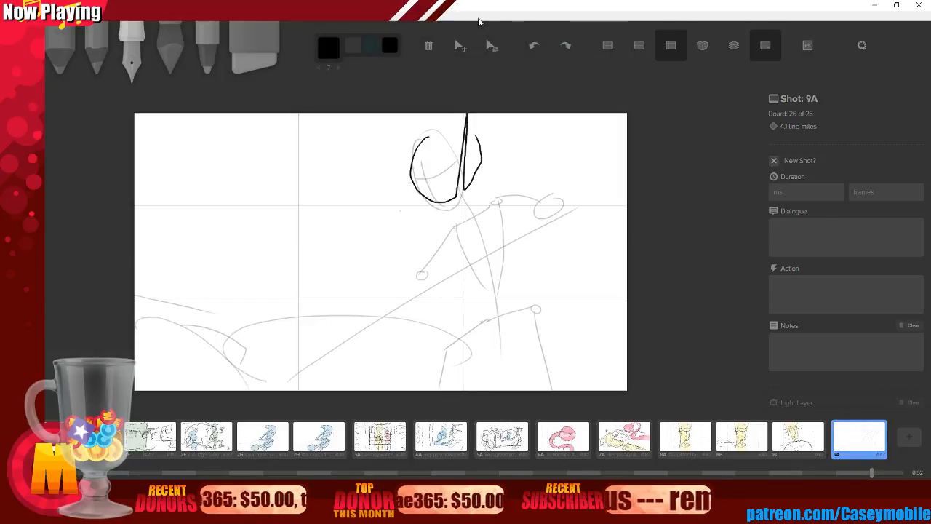
key("ctrl+z")
key("ctrl+z")
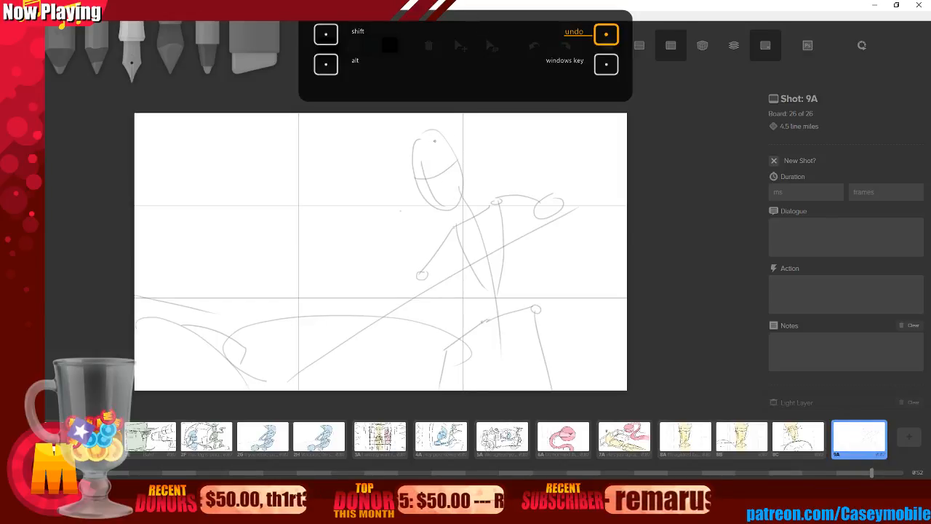
mouse_move(433, 137)
left_mouse_down()
mouse_move(412, 150)
mouse_move(462, 197)
mouse_move(469, 95)
left_mouse_up()
key("ctrl+z")
key("ctrl+z")
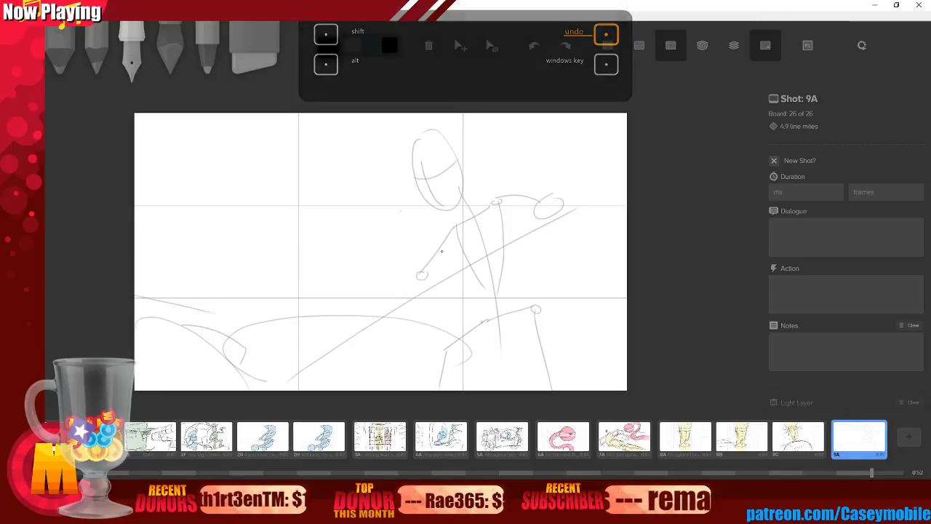
mouse_move(428, 140)
left_mouse_down()
mouse_move(434, 202)
mouse_move(429, 130)
left_mouse_up()
key("ctrl+z")
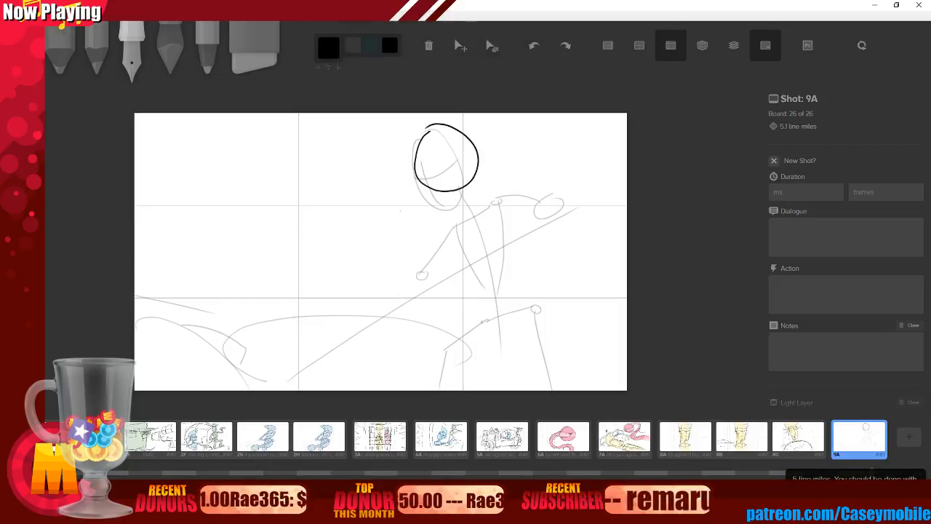
key("ctrl+z")
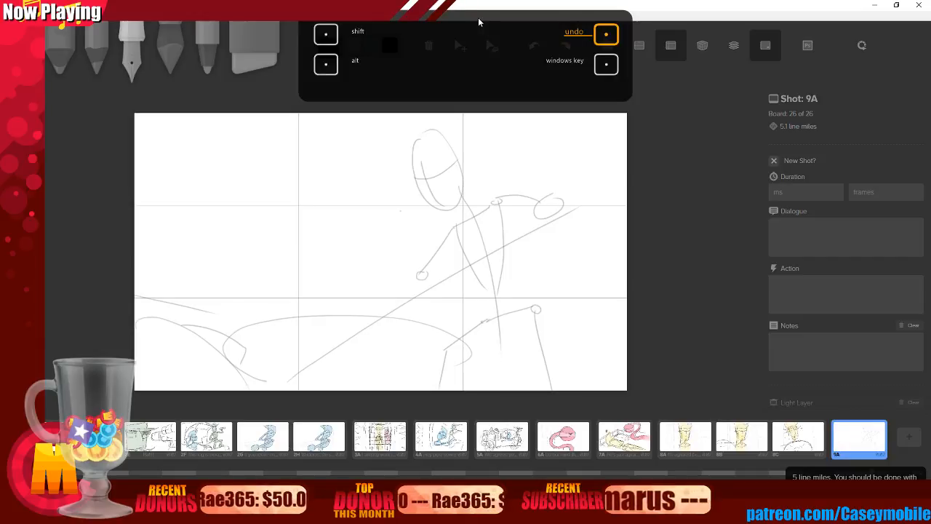
mouse_move(426, 138)
left_mouse_down()
mouse_move(416, 192)
mouse_move(435, 135)
mouse_move(433, 158)
left_mouse_up()
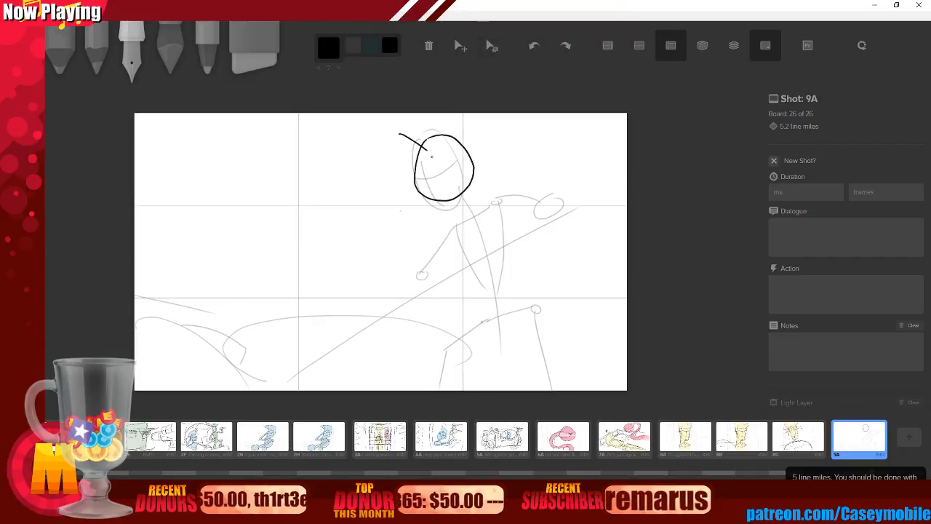
key("ctrl+z")
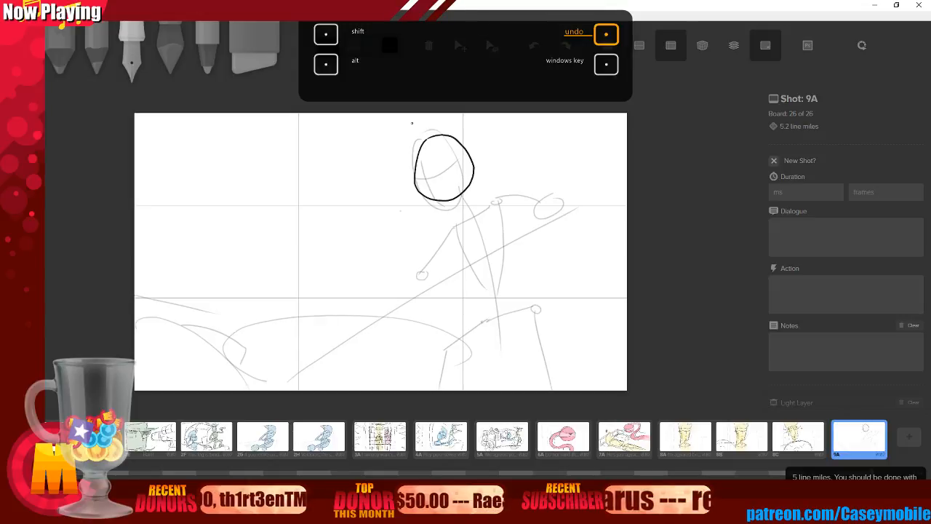
mouse_move(393, 127)
left_mouse_down()
mouse_move(433, 156)
mouse_move(436, 111)
mouse_move(465, 110)
mouse_move(481, 145)
left_mouse_up()
left_click_drag(475, 156, 489, 147)
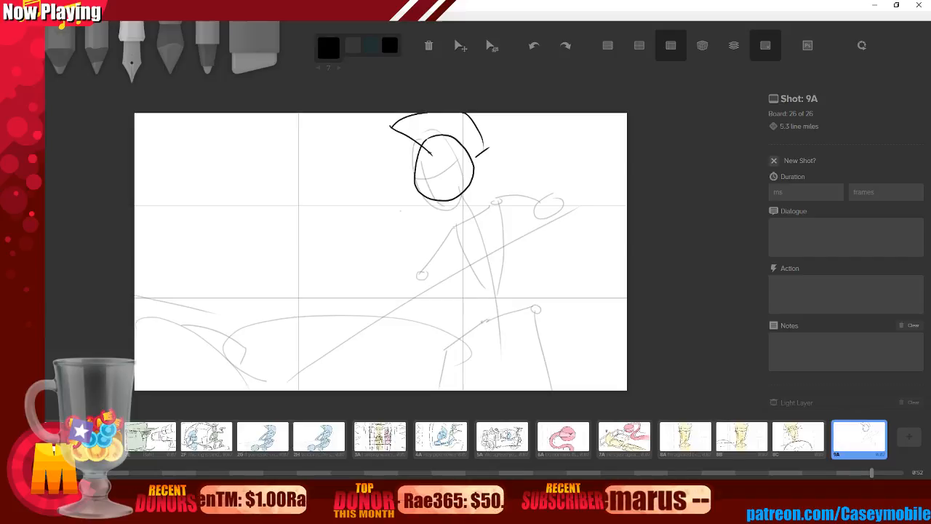
left_click_drag(430, 154, 445, 140)
key("ctrl+z")
key("ctrl+z")
key("ctrl+z")
key("ctrl+z")
key("ctrl+z")
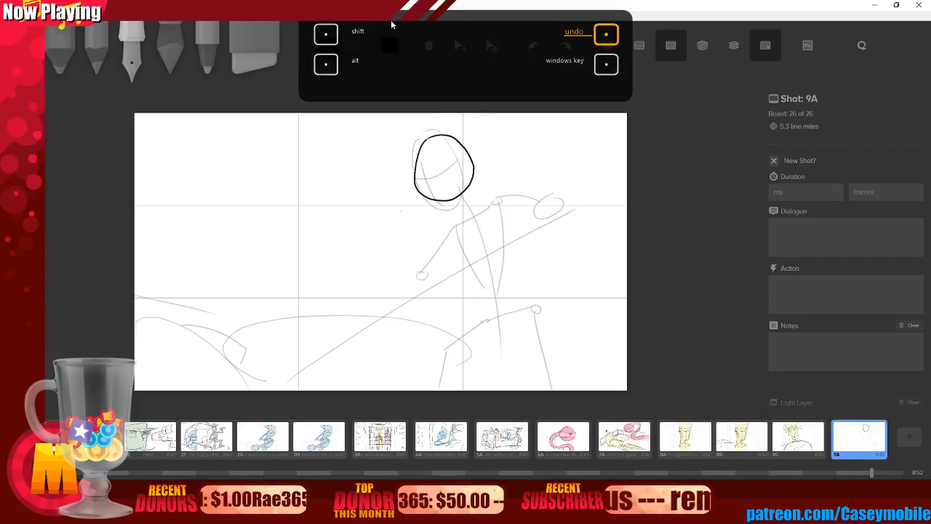
key("ctrl+z")
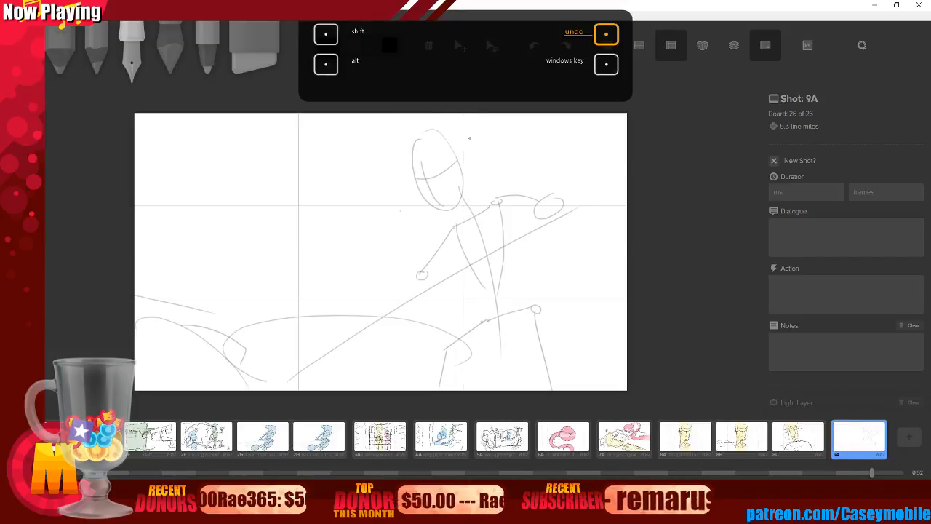
mouse_move(411, 109)
left_mouse_down()
mouse_move(463, 180)
mouse_move(429, 131)
left_mouse_up()
key("ctrl+z")
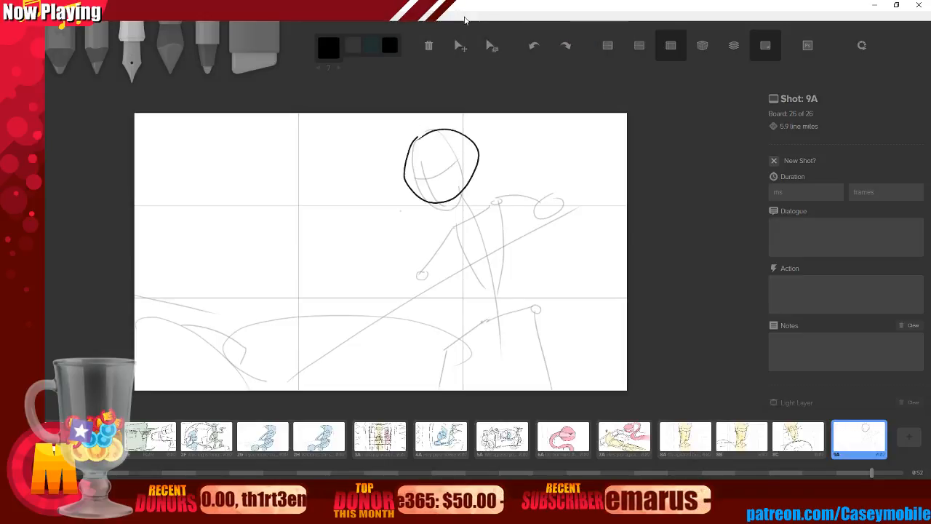
key("ctrl+z")
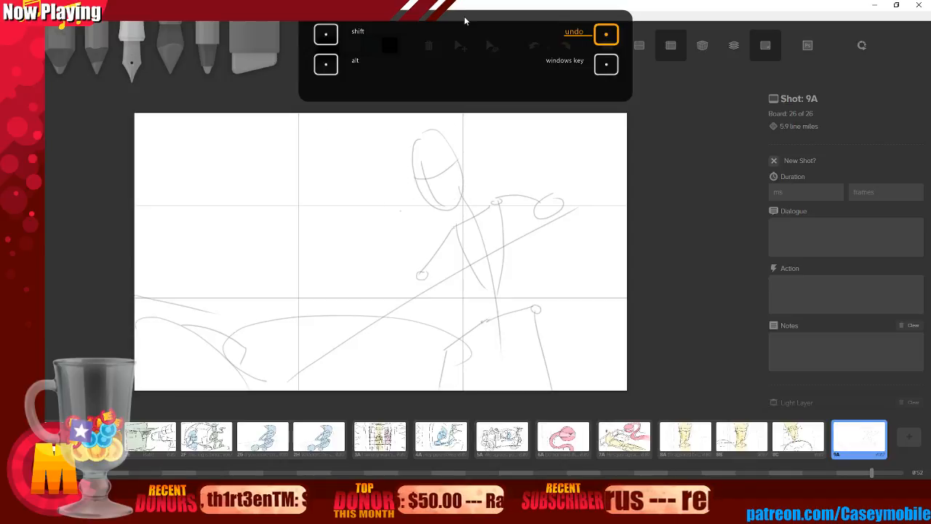
mouse_move(436, 135)
left_mouse_down()
mouse_move(421, 166)
mouse_move(434, 131)
left_mouse_up()
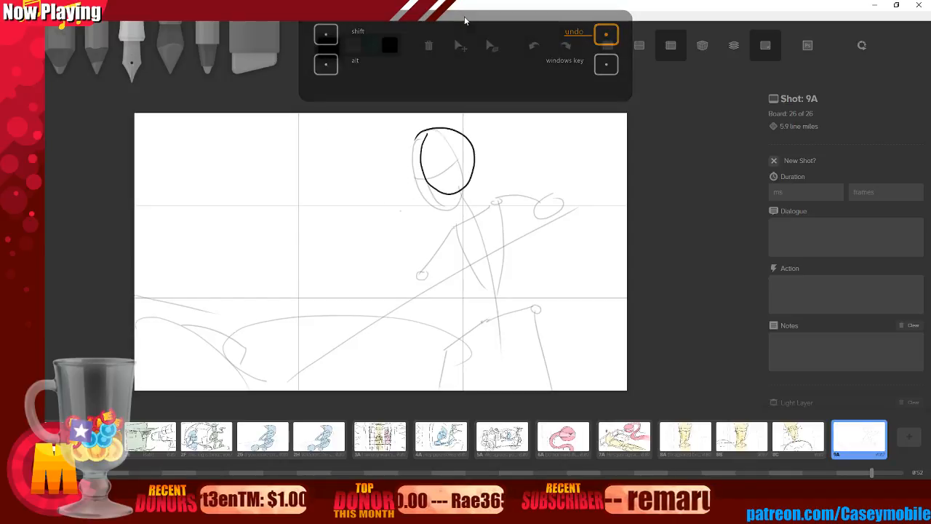
key("ctrl+z")
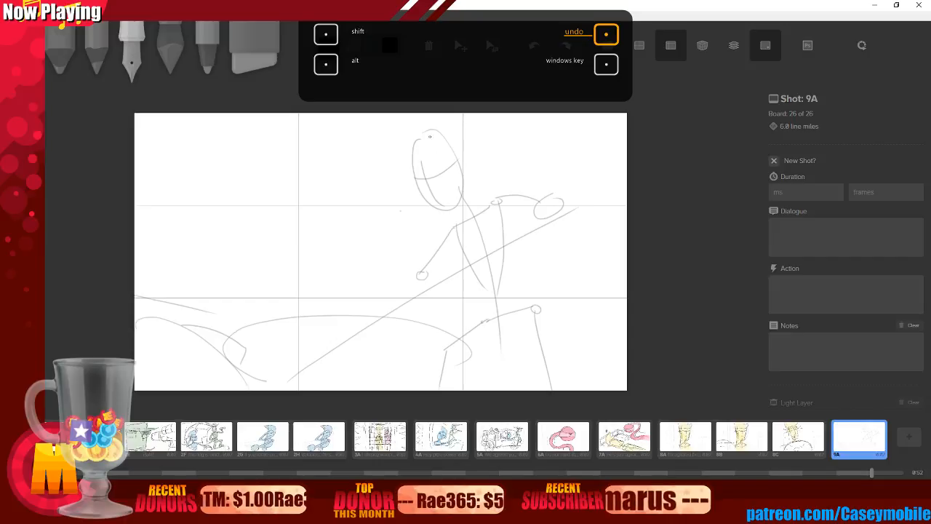
Ink a round head over the sketched oval, with a small curved nose, a frowning mouth and a narrow slanted eye.
mouse_move(429, 136)
left_mouse_down()
mouse_move(413, 156)
mouse_move(443, 116)
mouse_move(469, 146)
mouse_move(415, 154)
mouse_move(478, 176)
mouse_move(422, 136)
left_mouse_up()
key("ctrl+z")
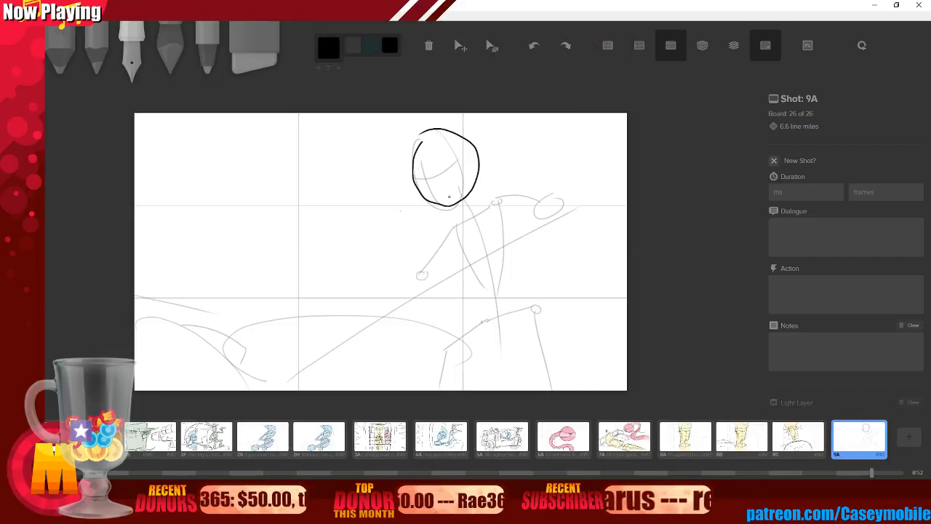
mouse_move(445, 193)
left_mouse_down()
mouse_move(478, 177)
mouse_move(440, 178)
mouse_move(462, 150)
left_mouse_up()
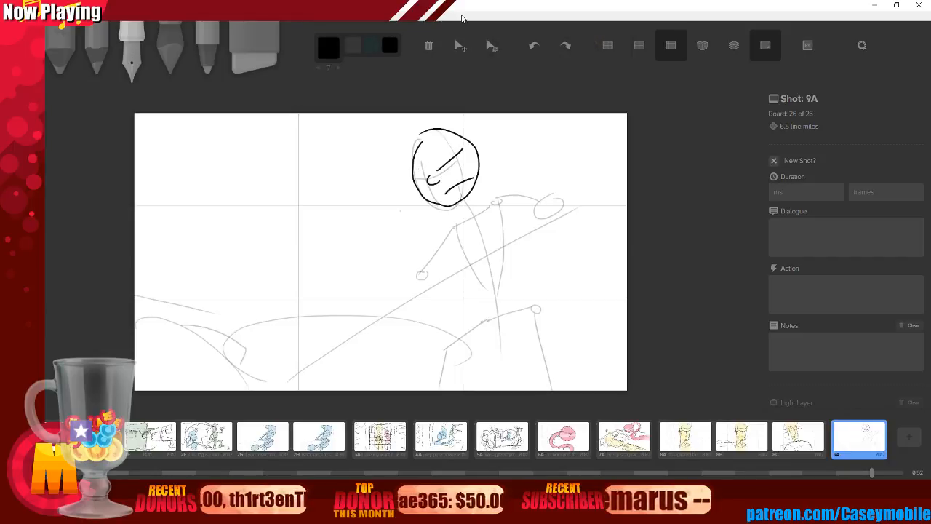
key("ctrl+z")
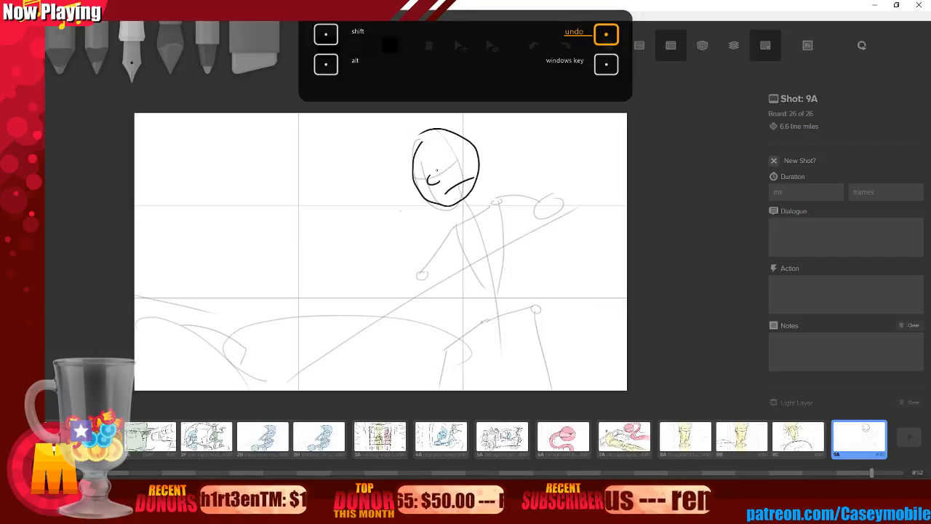
mouse_move(437, 169)
left_mouse_down()
mouse_move(453, 152)
mouse_move(438, 175)
mouse_move(411, 178)
left_mouse_up()
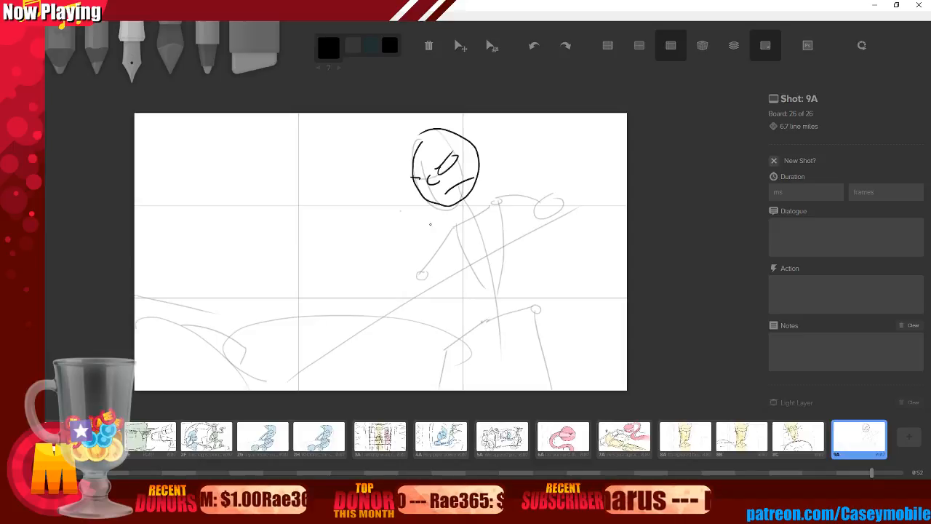
Ink the pointed tufts on both sides of the head up to the frame's upper edge, and finish the small far eye.
left_click_drag(399, 133, 422, 151)
mouse_move(376, 126)
left_mouse_down()
mouse_move(397, 135)
mouse_move(393, 113)
left_mouse_up()
left_click_drag(495, 131, 482, 150)
left_click_drag(467, 117, 486, 155)
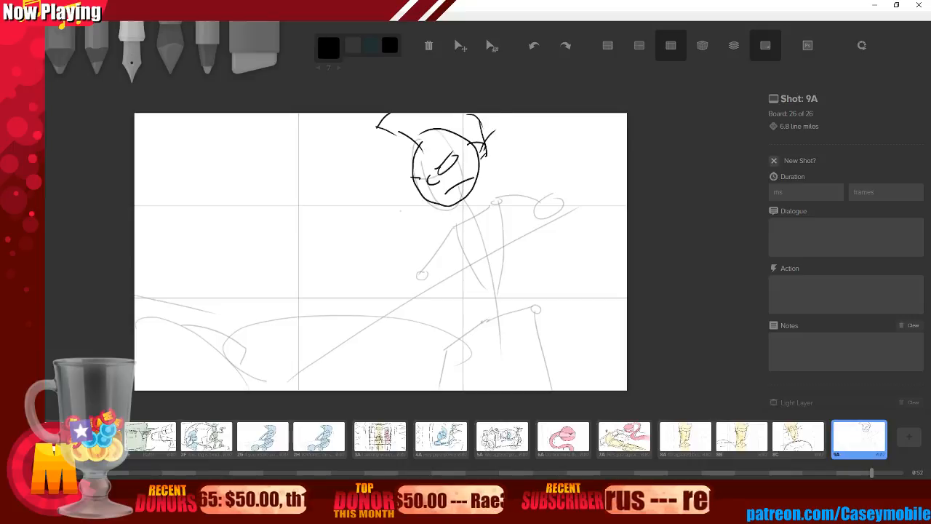
left_click_drag(414, 178, 422, 181)
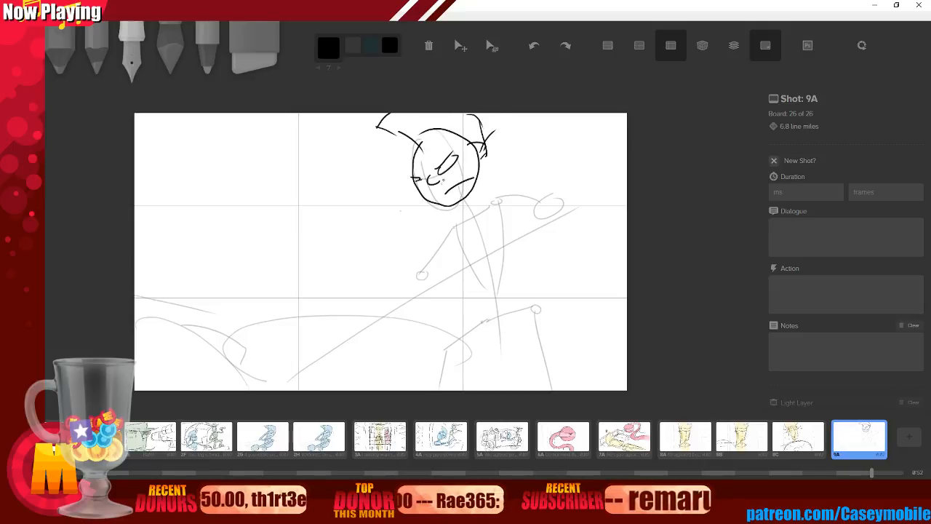
Ink two short neck lines below the chin and a large rounded torso over the sketched shoulders, redoing the trial strokes.
left_click_drag(463, 196, 473, 212)
key("ctrl+z")
key("ctrl+z")
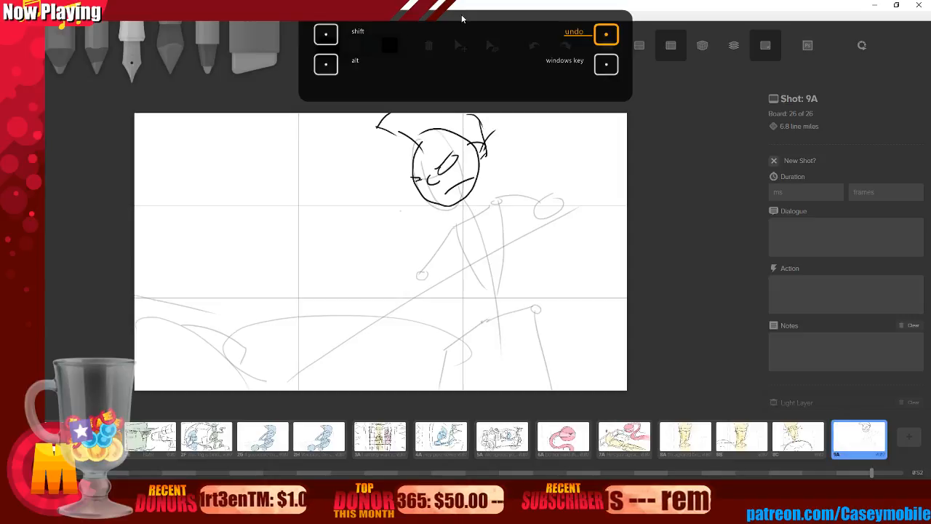
left_click_drag(460, 200, 471, 204)
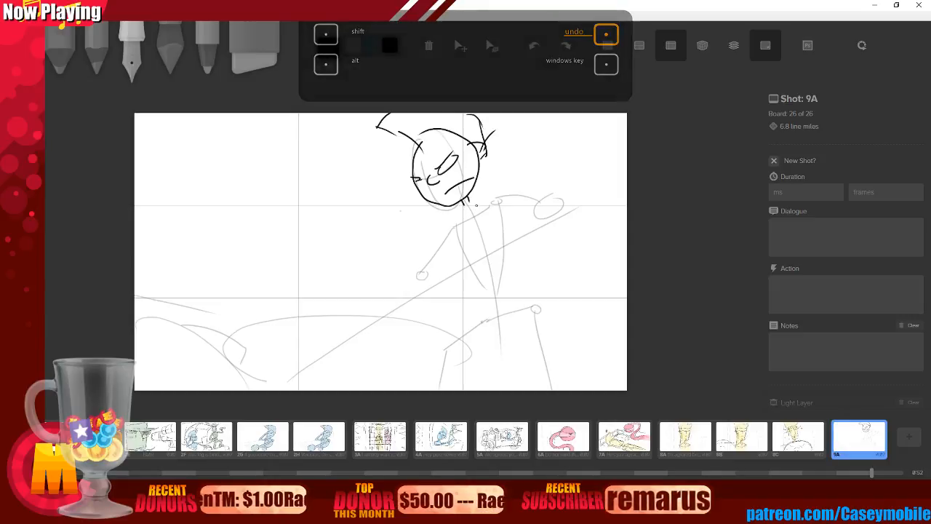
mouse_move(486, 124)
left_mouse_down()
mouse_move(465, 205)
mouse_move(478, 114)
left_mouse_up()
key("ctrl+z")
key("ctrl+z")
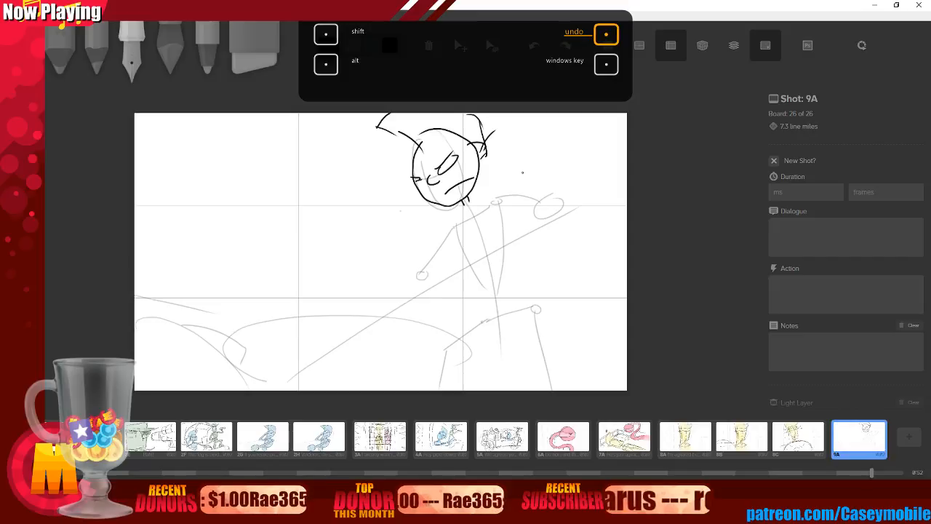
left_click_drag(464, 207, 473, 205)
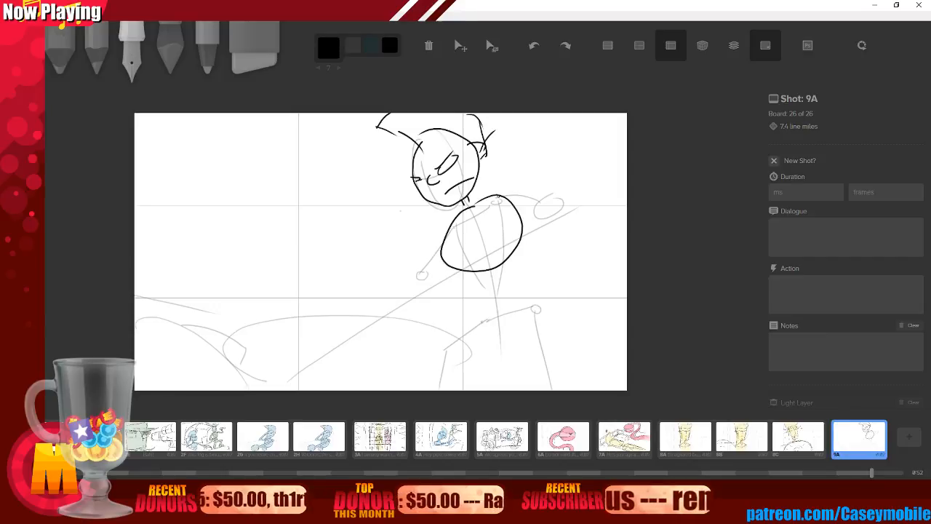
mouse_move(493, 203)
left_mouse_down()
mouse_move(518, 195)
mouse_move(560, 212)
left_mouse_up()
mouse_move(505, 203)
left_mouse_down()
mouse_move(542, 225)
mouse_move(535, 220)
mouse_move(545, 210)
mouse_move(556, 241)
mouse_move(562, 217)
left_mouse_up()
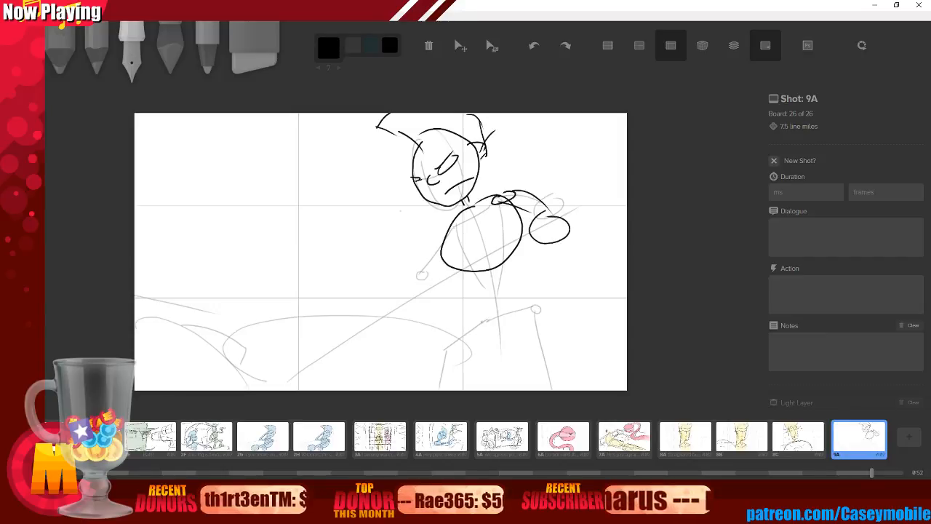
key("ctrl+z")
key("ctrl+z")
key("ctrl+z")
key("ctrl+z")
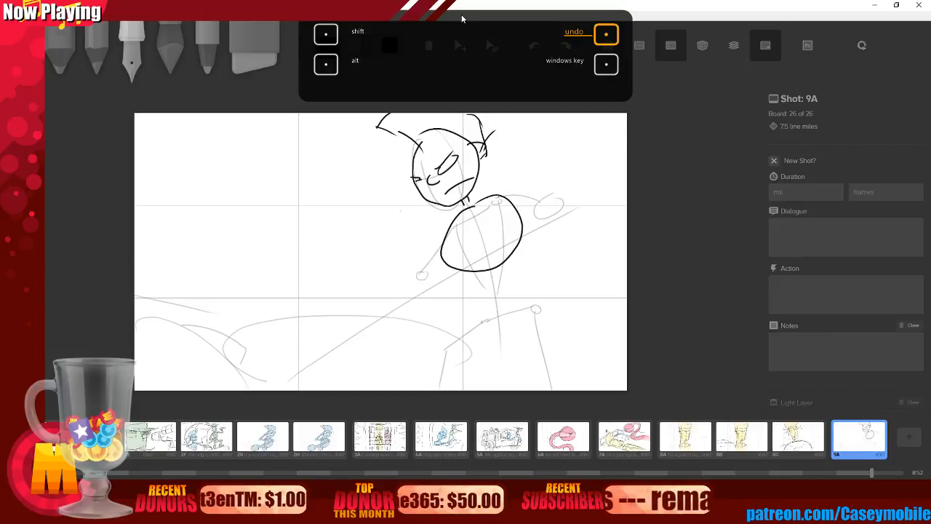
Ink a raised bent arm with a hand circle on one side and a lowered arm with a hand circle on the other.
mouse_move(499, 195)
left_mouse_down()
mouse_move(547, 171)
mouse_move(572, 190)
left_mouse_up()
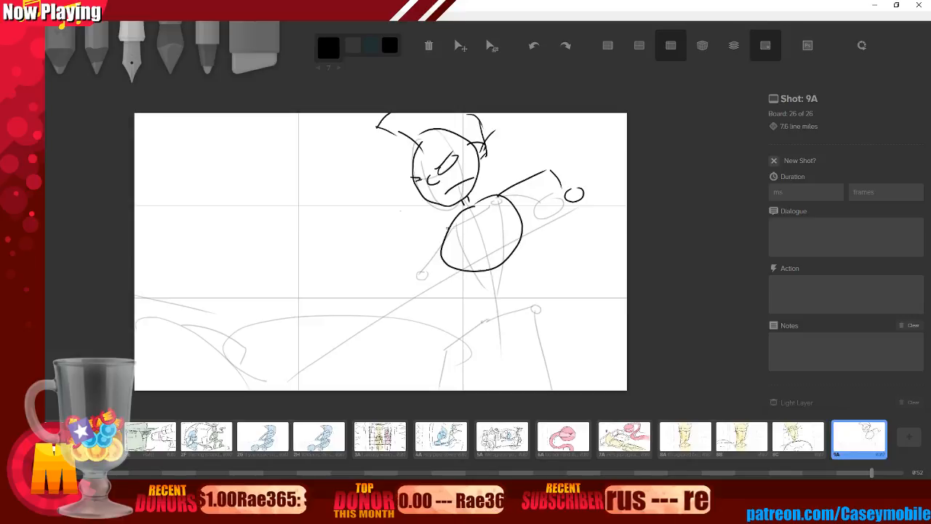
left_click_drag(447, 228, 432, 277)
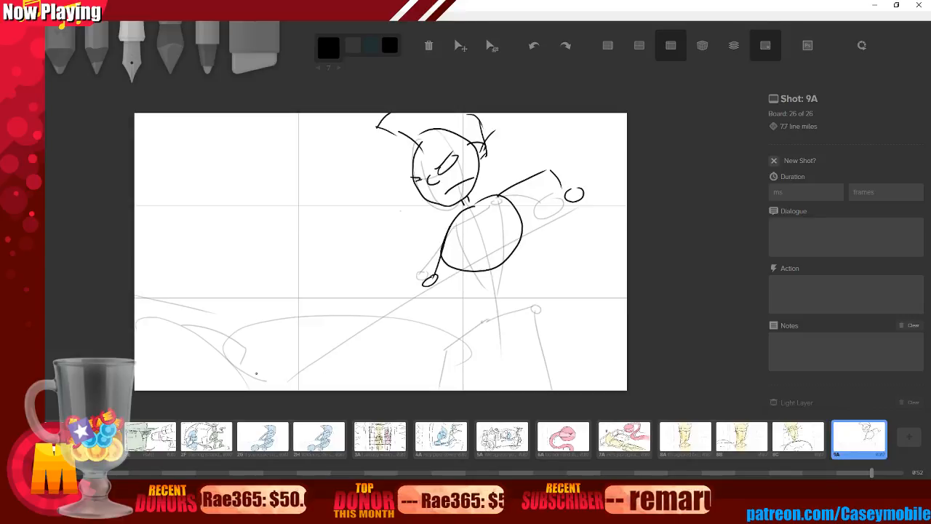
key("ctrl+z")
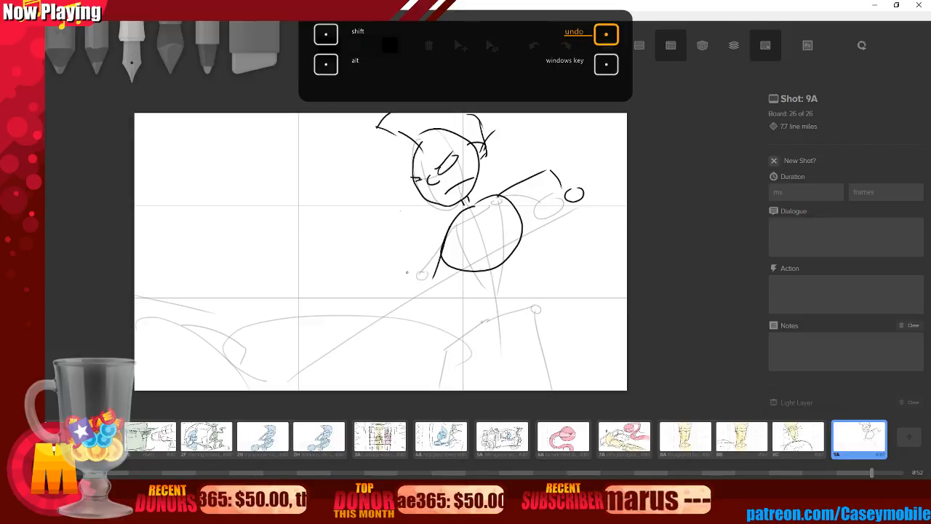
left_click_drag(428, 285, 429, 283)
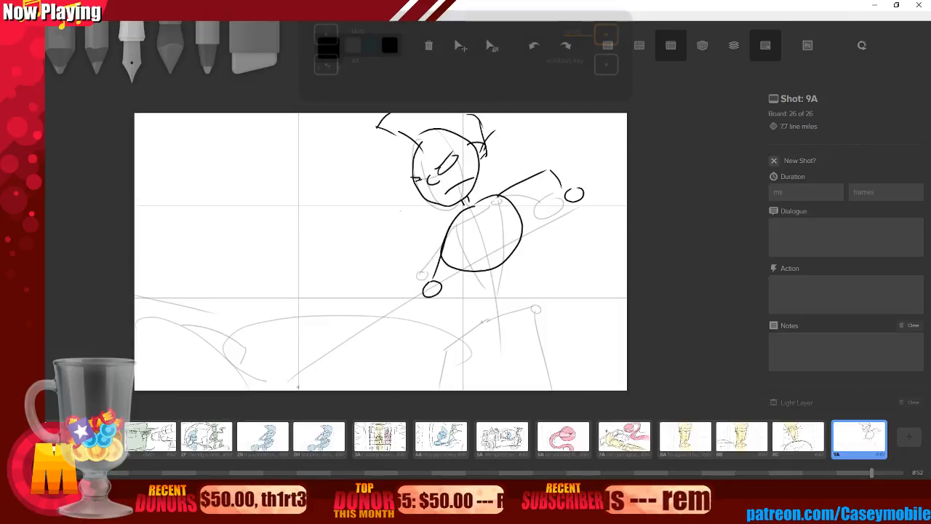
mouse_move(238, 353)
left_mouse_down()
mouse_move(263, 387)
mouse_move(347, 311)
mouse_move(469, 323)
mouse_move(496, 368)
mouse_move(486, 377)
left_mouse_up()
mouse_move(384, 311)
left_mouse_down()
mouse_move(479, 266)
mouse_move(468, 275)
mouse_move(556, 193)
left_mouse_up()
left_click_drag(440, 291, 564, 184)
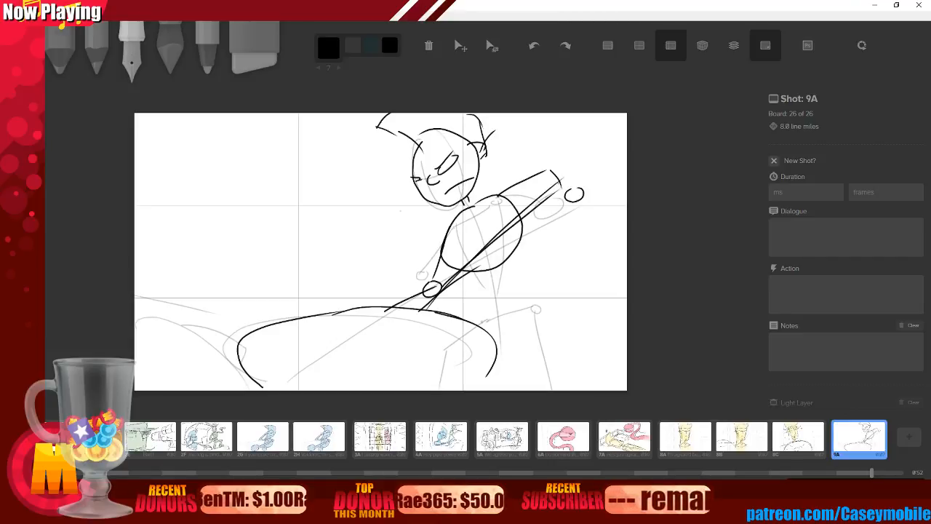
key("ctrl+z")
key("ctrl+z")
key("ctrl+z")
key("ctrl+z")
key("ctrl+z")
key("ctrl+z")
key("ctrl+z")
key("ctrl+z")
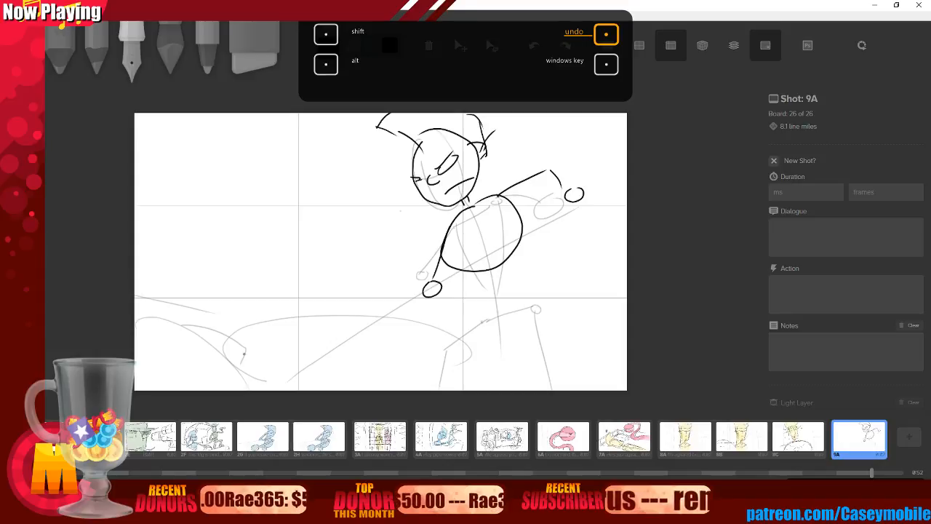
left_click_drag(228, 341, 356, 175)
key("ctrl+z")
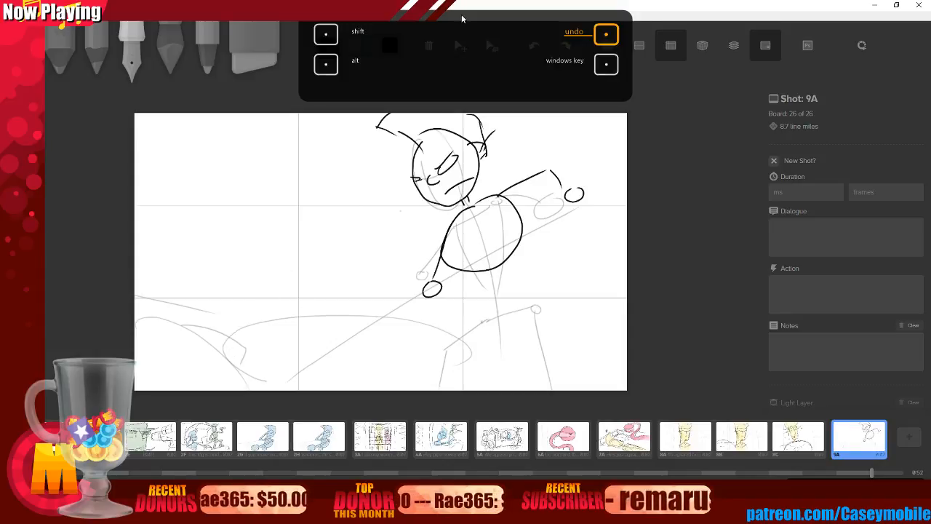
mouse_move(226, 357)
left_mouse_down()
mouse_move(313, 308)
mouse_move(418, 169)
left_mouse_up()
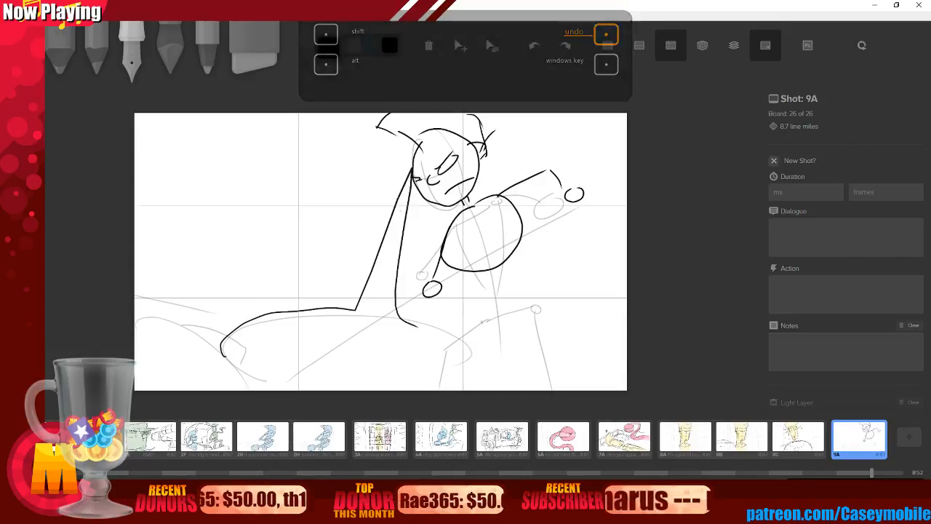
key("ctrl+z")
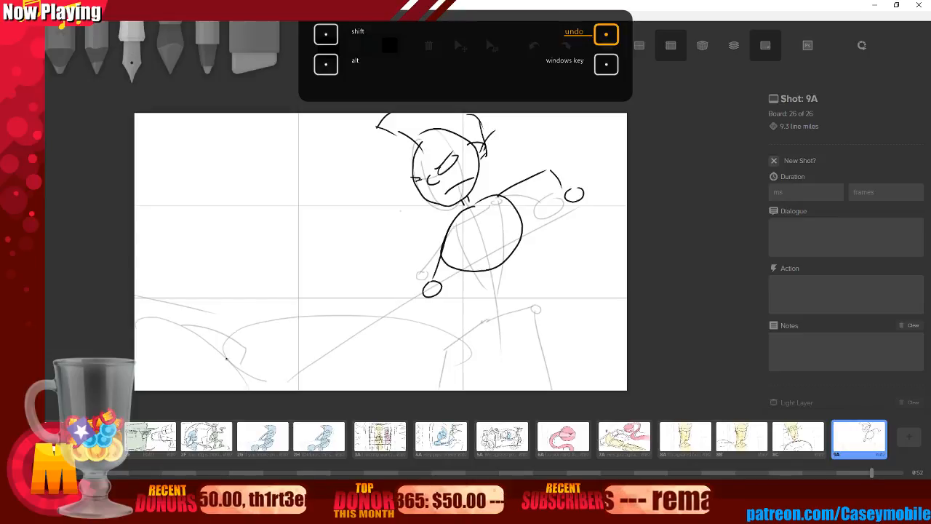
Ink the large foreground ellipse with an open loop inside it, and a long diagonal shaft from it through the lower hand to the frame edge.
mouse_move(226, 358)
left_mouse_down()
mouse_move(371, 318)
mouse_move(420, 327)
mouse_move(445, 365)
left_mouse_up()
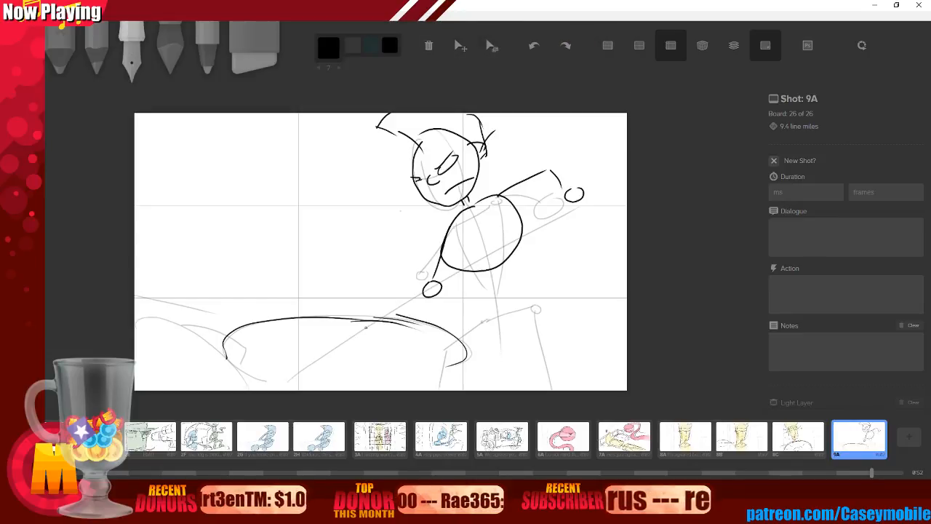
left_click_drag(419, 294, 381, 326)
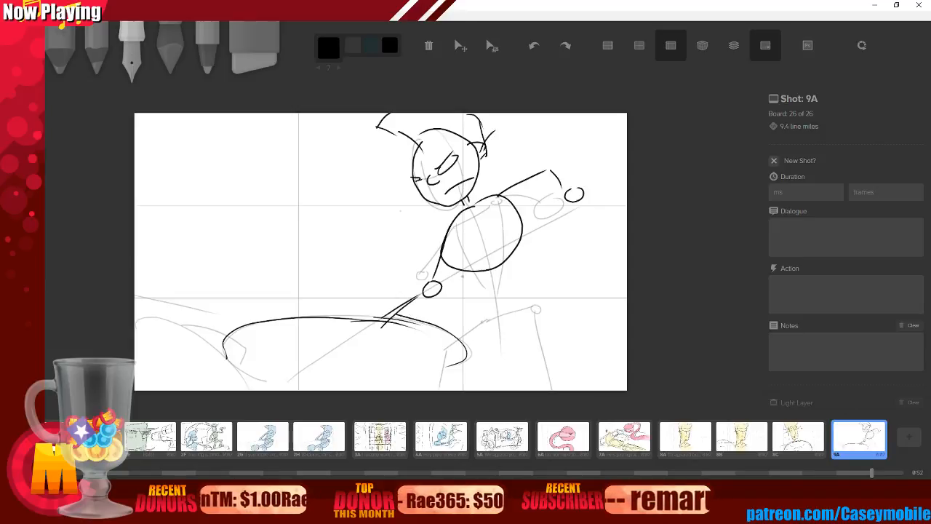
left_click_drag(435, 284, 625, 143)
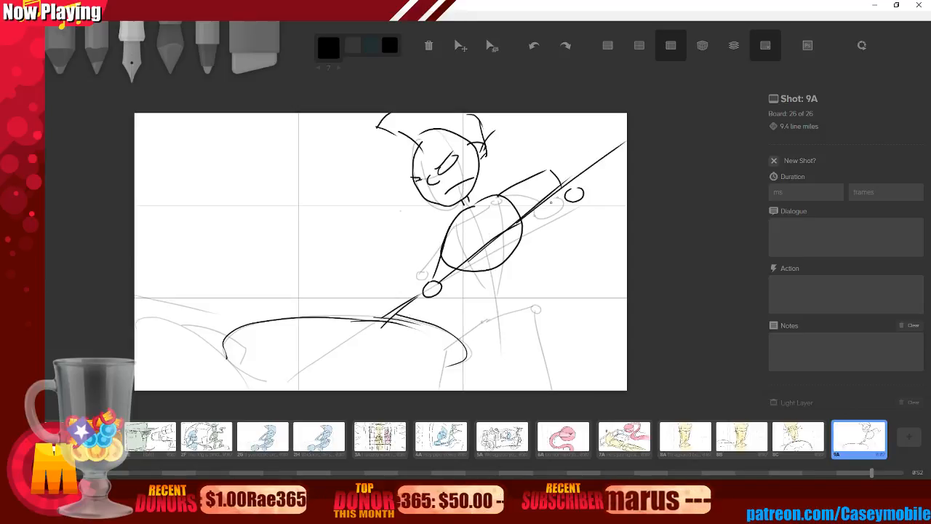
left_click_drag(294, 362, 378, 353)
key("ctrl+z")
Ink the waist lines and hip oval below the torso, and extend both legs down to the frame's lower edge.
left_click_drag(481, 266, 500, 312)
mouse_move(513, 254)
left_mouse_down()
mouse_move(519, 302)
mouse_move(507, 308)
mouse_move(515, 293)
mouse_move(546, 305)
left_mouse_up()
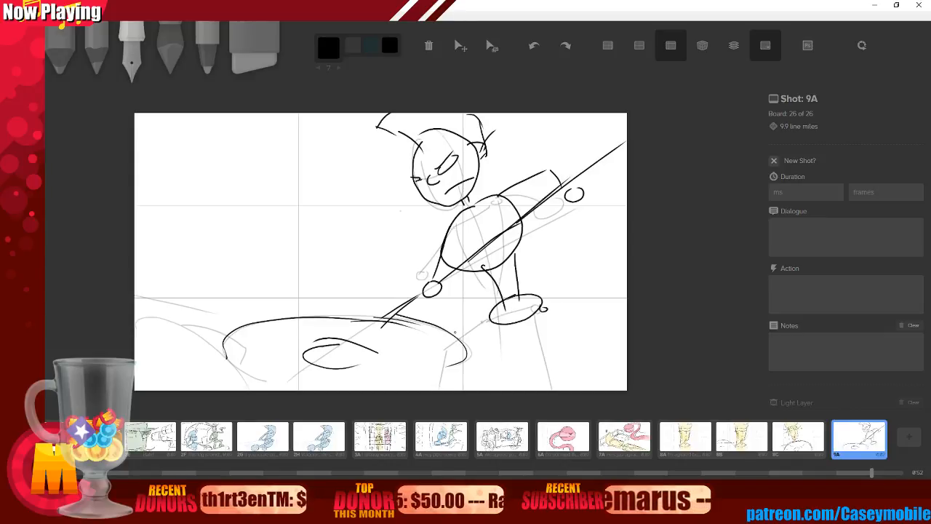
mouse_move(455, 333)
left_mouse_down()
mouse_move(489, 324)
mouse_move(465, 387)
mouse_move(438, 383)
left_mouse_up()
left_click_drag(540, 314, 563, 388)
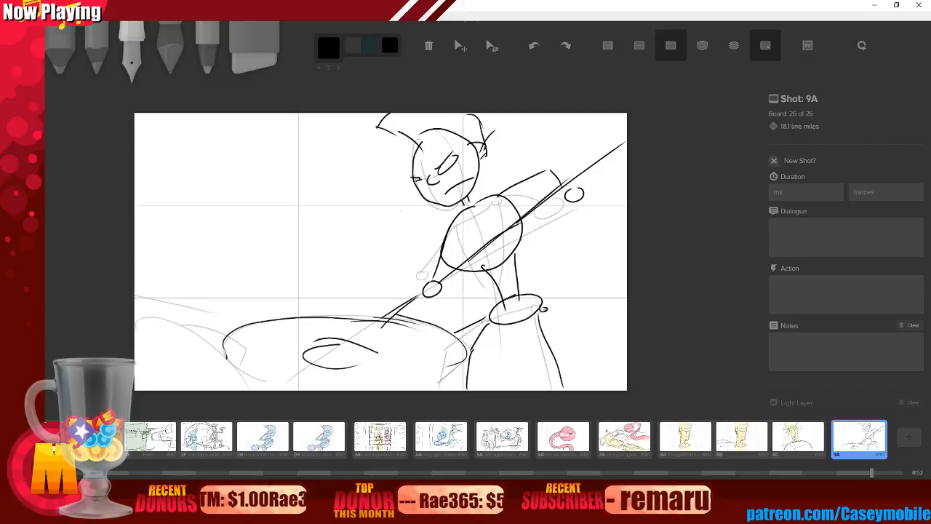
left_click_drag(545, 310, 581, 389)
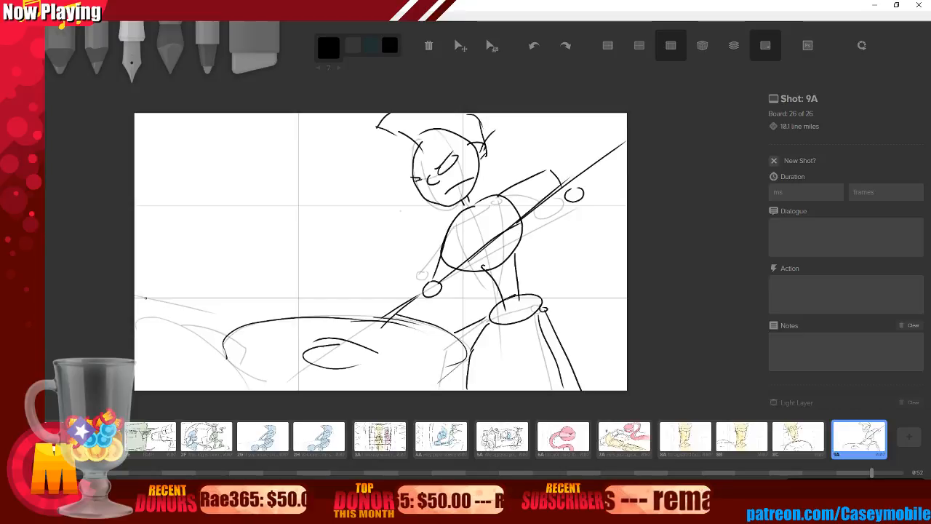
left_click_drag(145, 297, 211, 355)
left_click_drag(184, 352, 233, 384)
key("ctrl+z")
key("ctrl+z")
key("ctrl+z")
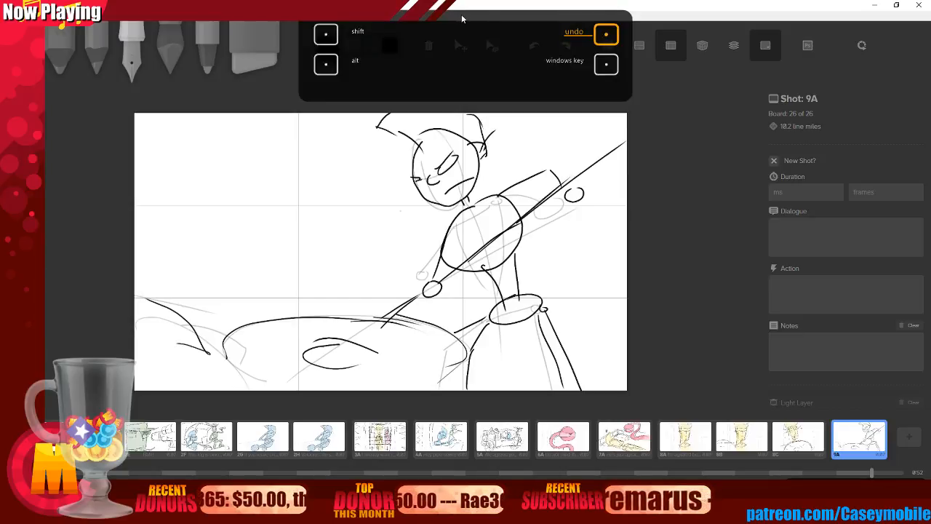
Ink the foreground shape beside the ellipse with a rounded downward curve, a hooked line above it and an inner line to the lower edge.
left_click_drag(135, 320, 251, 370)
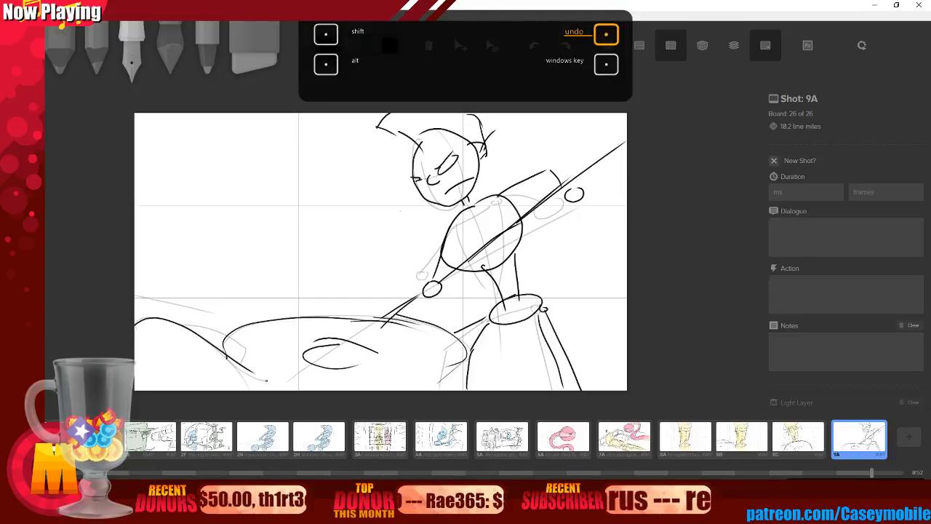
left_click_drag(195, 324, 248, 348)
left_click_drag(244, 348, 250, 359)
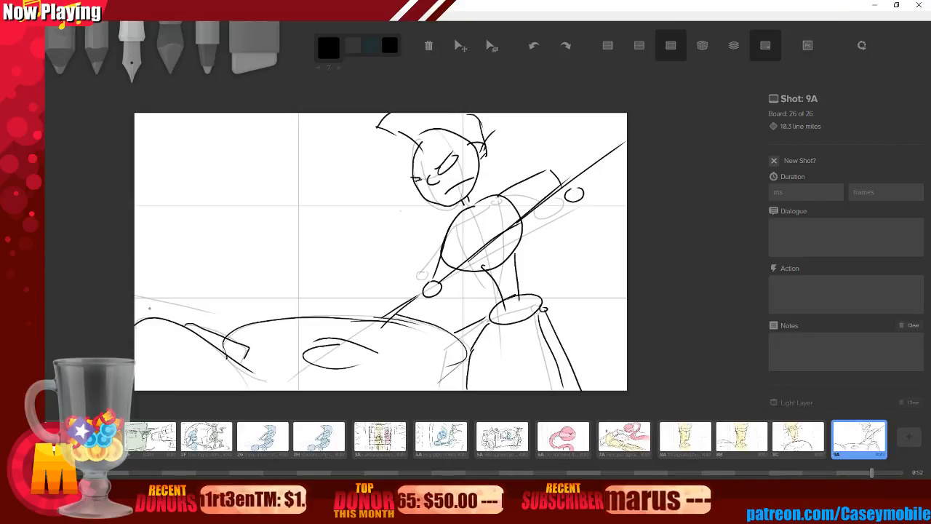
left_click_drag(149, 308, 207, 389)
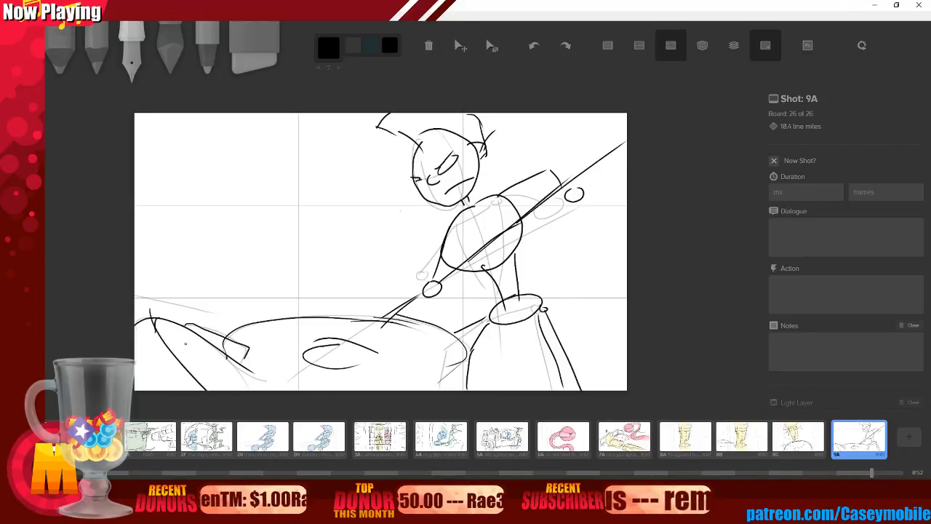
Ink a crossed triangular mark inside the rounded foreground shape at the frame's lower corner.
left_click_drag(185, 343, 219, 361)
key("6")
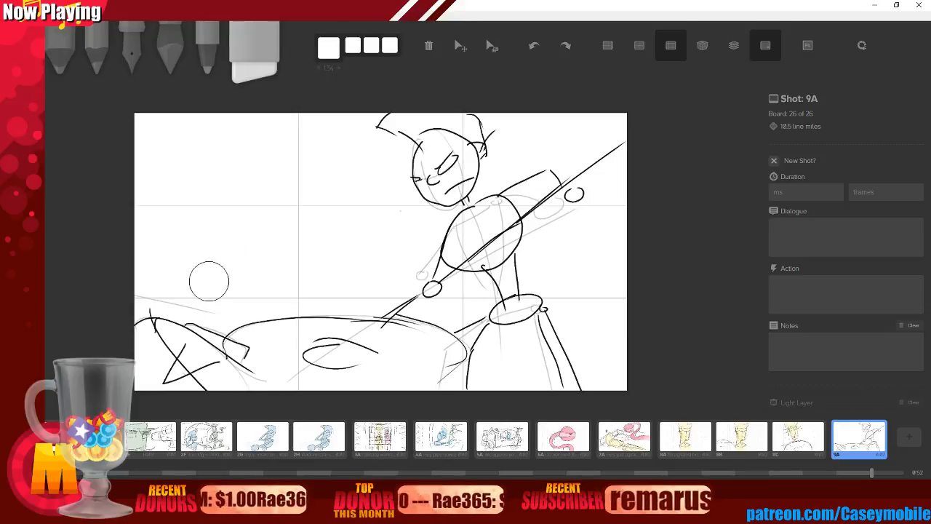
key("3")
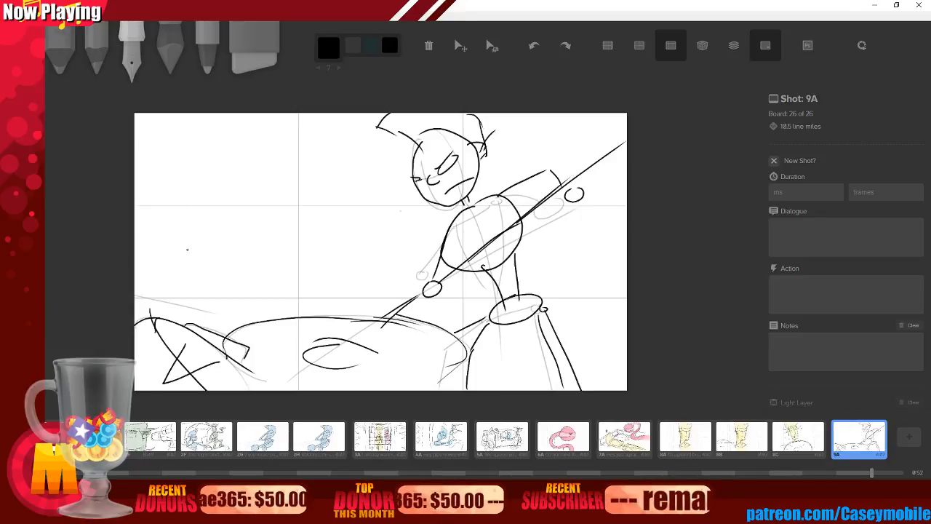
Pencil long, light curved strokes in the empty background on the side of the frame away from the figure.
key("2")
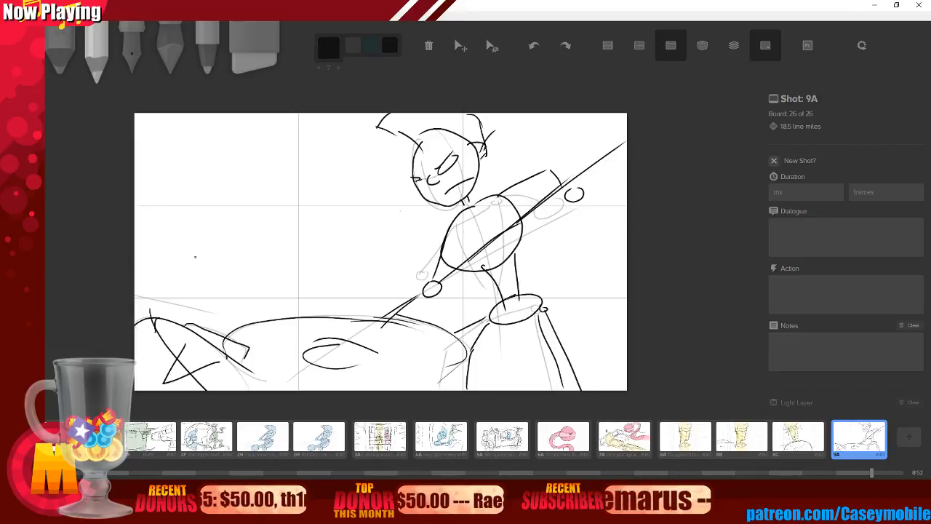
left_click_drag(187, 287, 181, 196)
left_click_drag(225, 146, 176, 263)
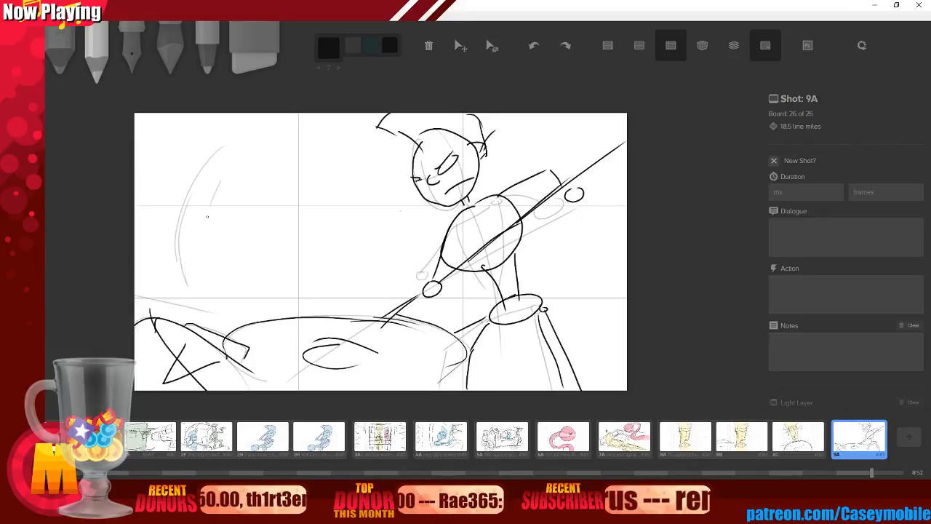
mouse_move(221, 167)
left_mouse_down()
mouse_move(221, 193)
mouse_move(196, 240)
mouse_move(229, 168)
mouse_move(207, 245)
mouse_move(214, 175)
mouse_move(201, 264)
left_mouse_up()
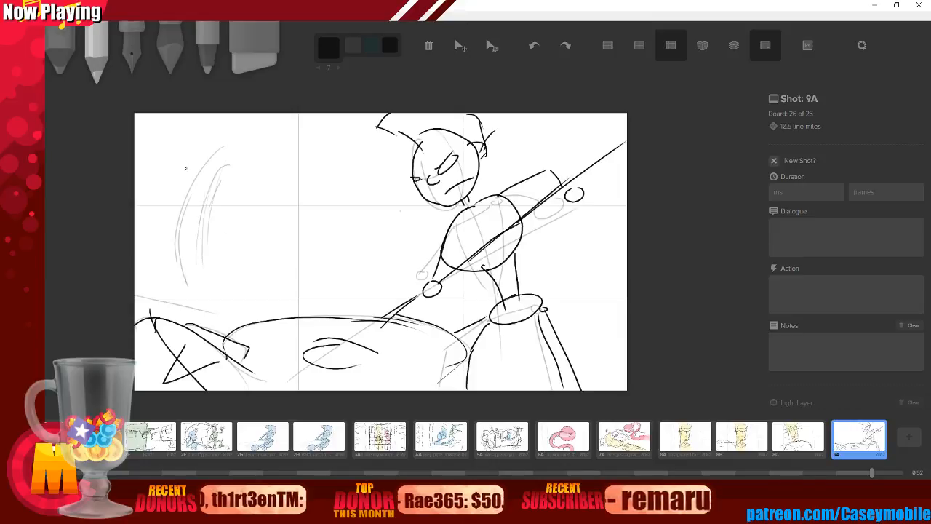
left_click_drag(183, 140, 166, 228)
Pencil light jagged, flame-like strokes beside the figure's head and torso, with a few zigzags beyond the raised hand.
mouse_move(298, 119)
left_mouse_down()
mouse_move(332, 128)
mouse_move(279, 153)
mouse_move(346, 203)
mouse_move(418, 237)
left_mouse_up()
mouse_move(329, 138)
left_mouse_down()
mouse_move(393, 183)
mouse_move(351, 179)
mouse_move(414, 200)
left_mouse_up()
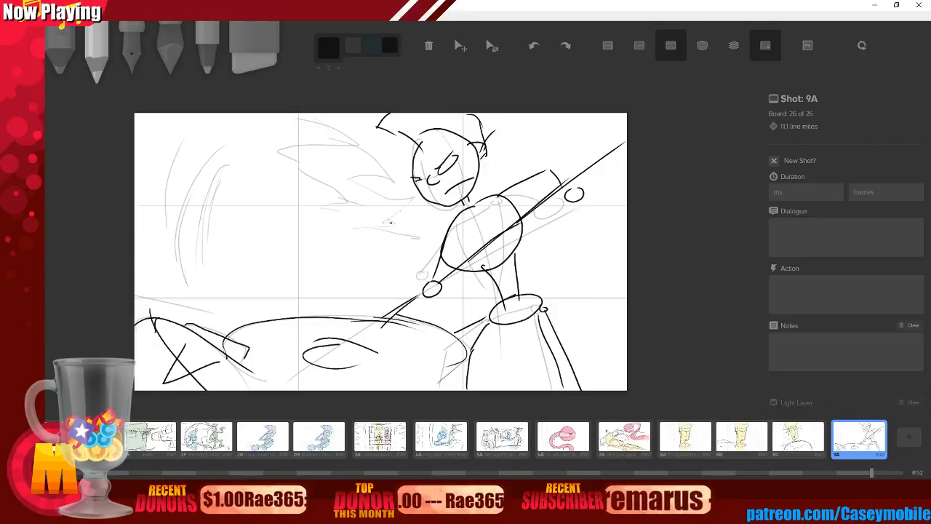
left_click_drag(489, 190, 539, 173)
left_click_drag(607, 220, 582, 238)
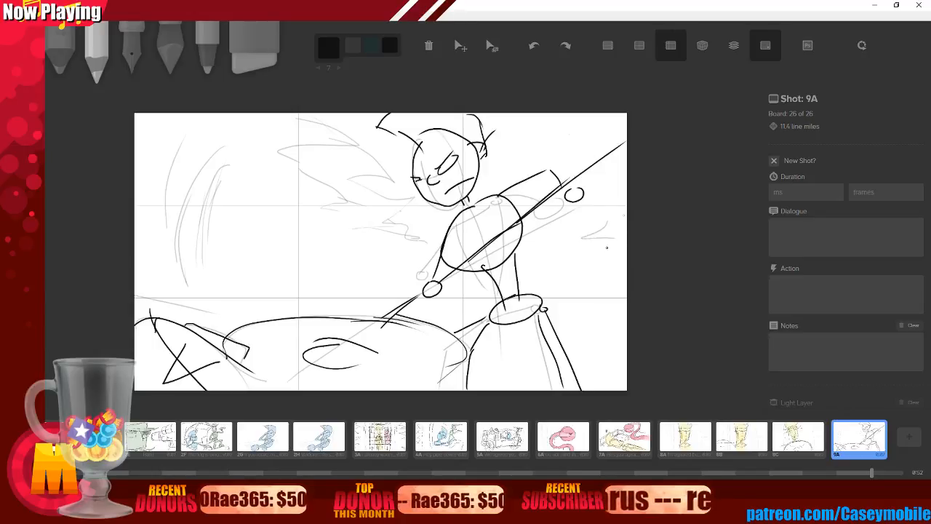
left_click_drag(625, 207, 579, 256)
left_click_drag(421, 231, 396, 258)
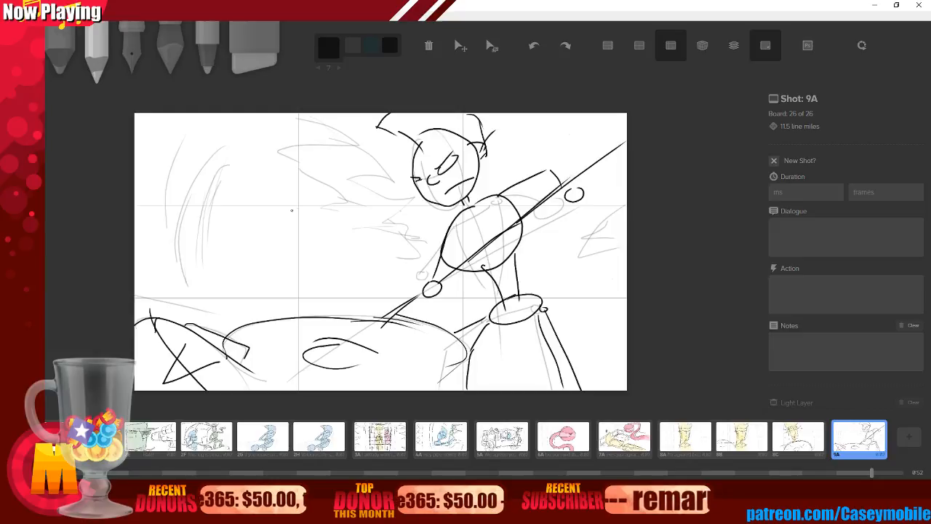
Pencil light swirling arcs above the foreground ellipse and short accent strokes near the frame's edges.
left_click_drag(318, 197, 249, 298)
mouse_move(325, 225)
left_mouse_down()
mouse_move(289, 291)
mouse_move(308, 293)
left_mouse_up()
left_click_drag(369, 250, 319, 277)
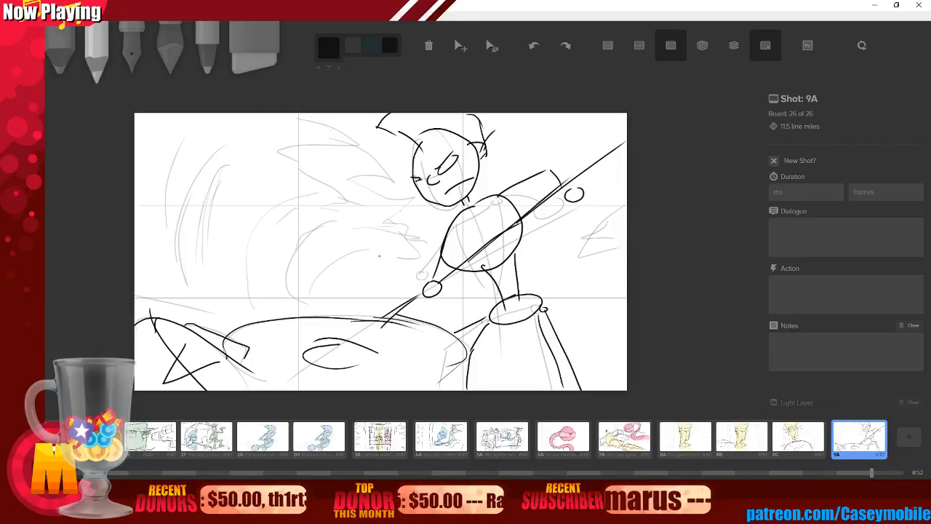
left_click_drag(281, 194, 246, 209)
left_click_drag(186, 141, 230, 135)
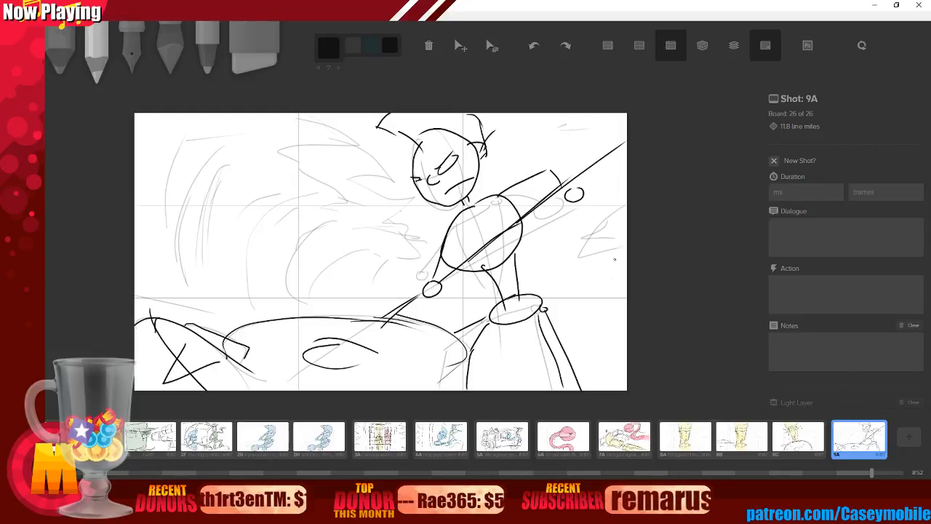
left_click_drag(614, 259, 598, 276)
Switch to the brush, set its color to Cornflower Blue #03A9F4, and tint the figure's head and hair.
key("4")
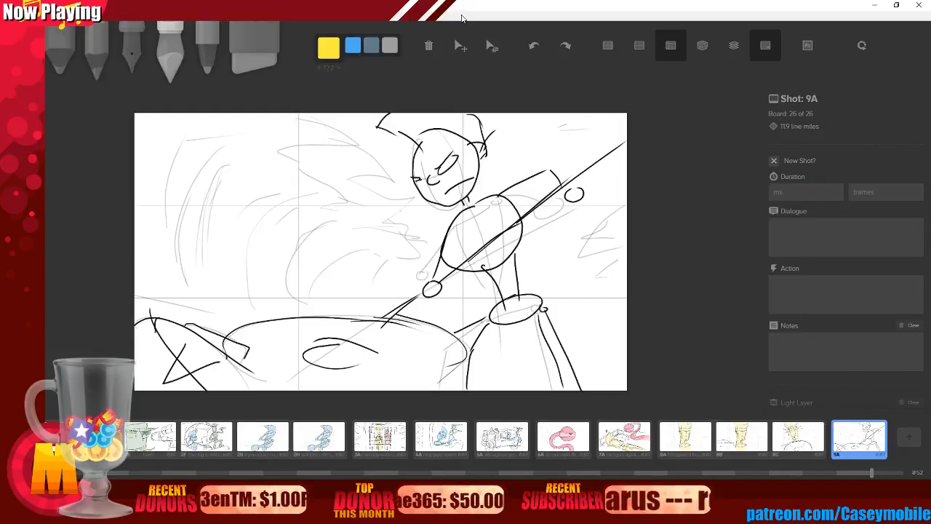
left_click(328, 47)
left_click(299, 96)
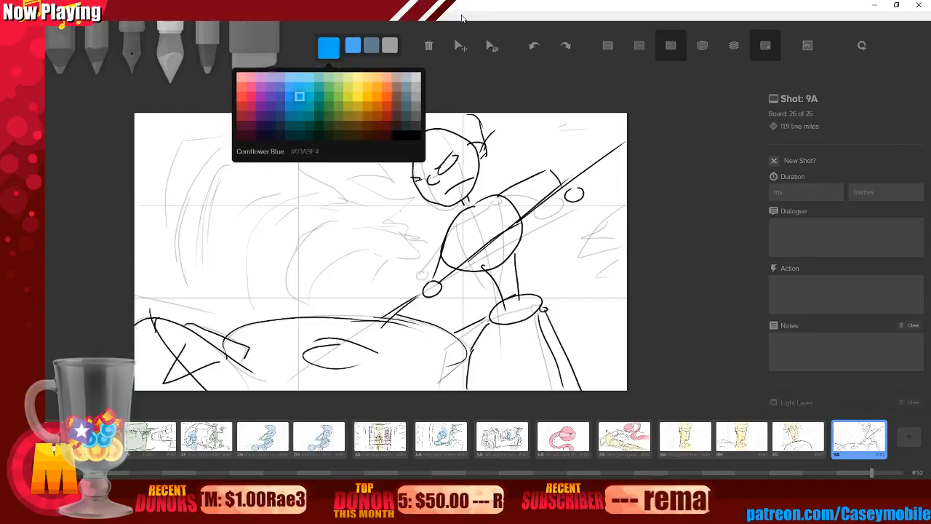
mouse_move(451, 146)
left_mouse_down()
mouse_move(434, 187)
mouse_move(430, 142)
mouse_move(458, 138)
left_mouse_up()
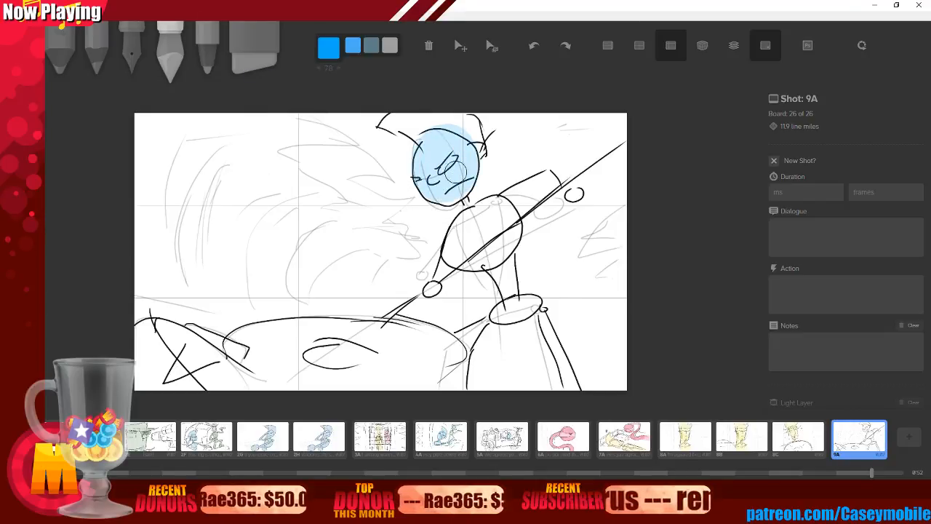
mouse_move(454, 171)
left_mouse_down()
mouse_move(455, 129)
mouse_move(464, 139)
mouse_move(437, 140)
left_mouse_up()
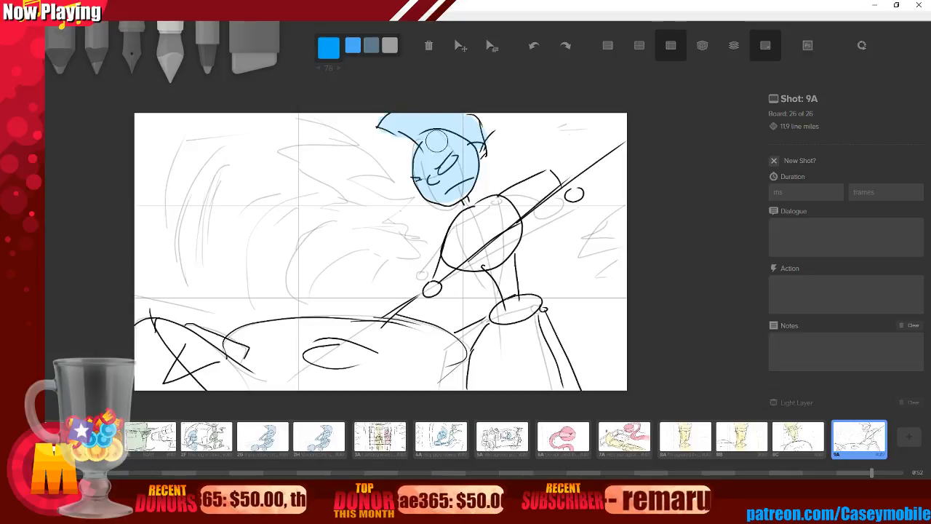
mouse_move(456, 218)
left_mouse_down()
mouse_move(500, 230)
mouse_move(480, 240)
mouse_move(502, 254)
mouse_move(509, 222)
mouse_move(497, 249)
left_mouse_up()
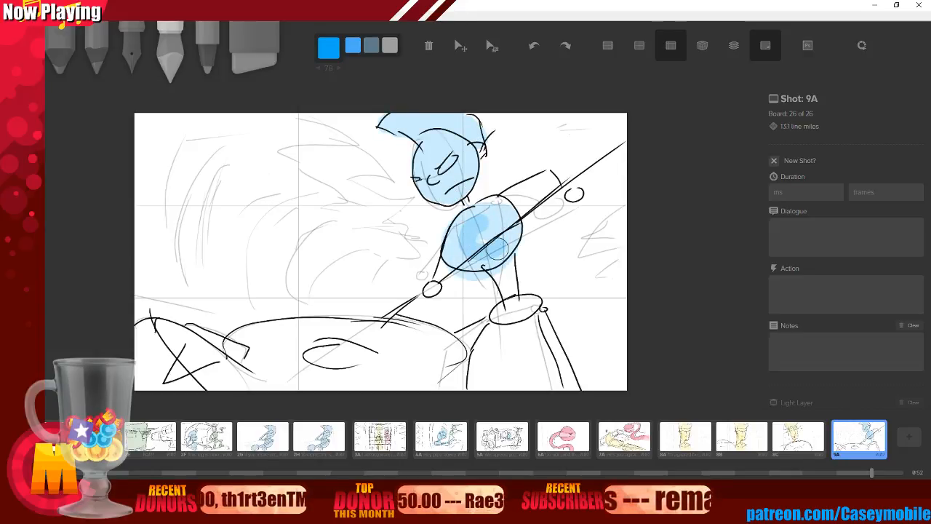
key("ctrl+z")
key("ctrl+z")
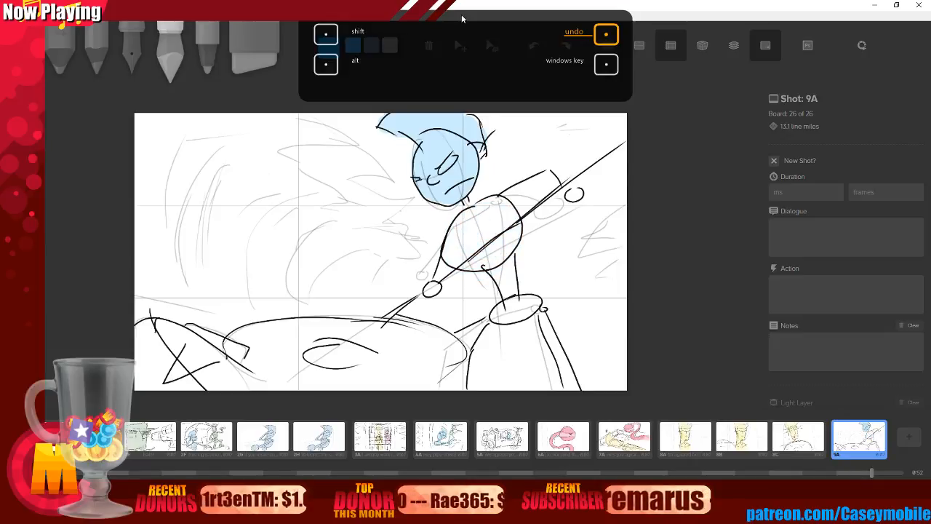
Tint the figure's torso, waist, hips, legs and both arms in the same blue.
mouse_move(495, 231)
left_mouse_down()
mouse_move(483, 225)
mouse_move(454, 260)
mouse_move(506, 236)
mouse_move(494, 213)
mouse_move(510, 304)
mouse_move(530, 304)
mouse_move(552, 332)
mouse_move(458, 373)
mouse_move(472, 362)
mouse_move(482, 320)
mouse_move(463, 360)
left_mouse_up()
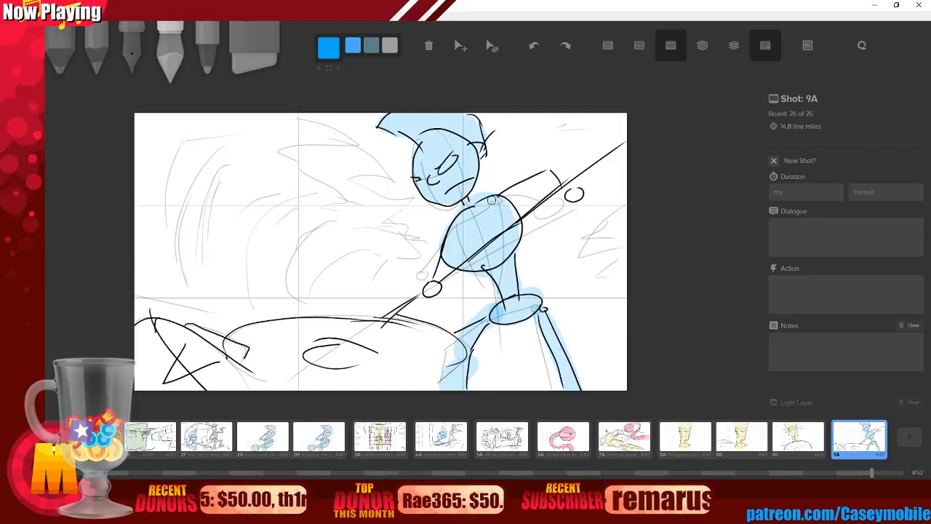
mouse_move(492, 200)
left_mouse_down()
mouse_move(538, 173)
mouse_move(578, 193)
left_mouse_up()
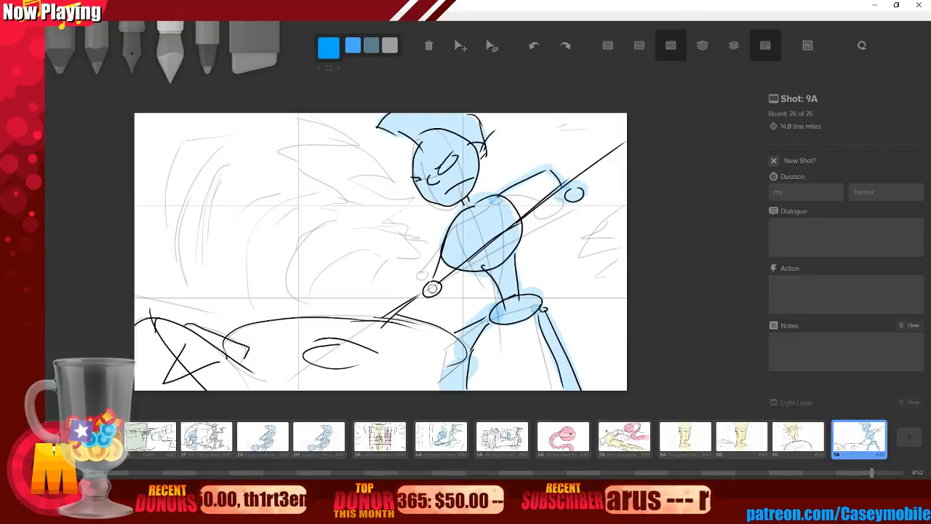
mouse_move(432, 289)
left_mouse_down()
mouse_move(445, 244)
mouse_move(430, 289)
left_mouse_up()
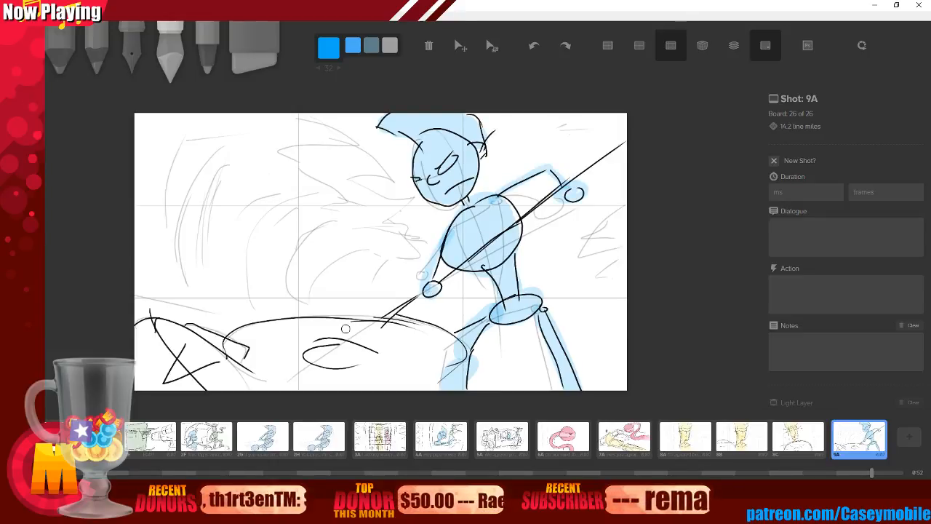
Enlarge the brush and tint the large foreground ellipse blue.
key("bracketright")
key("bracketright")
key("bracketright")
key("bracketright")
key("bracketright")
key("bracketright")
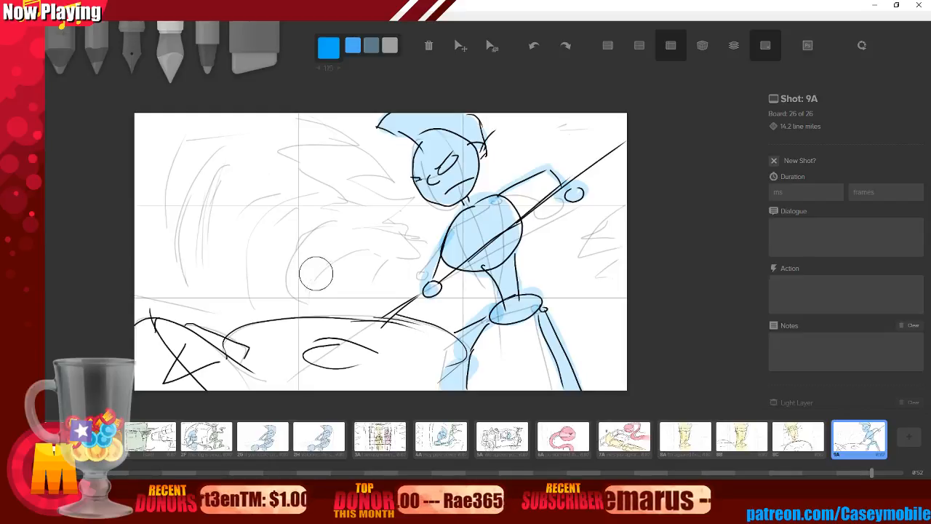
key("bracketright")
key("bracketright")
mouse_move(302, 351)
left_mouse_down()
mouse_move(349, 363)
mouse_move(364, 356)
mouse_move(287, 357)
mouse_move(269, 368)
mouse_move(268, 346)
mouse_move(371, 361)
left_mouse_up()
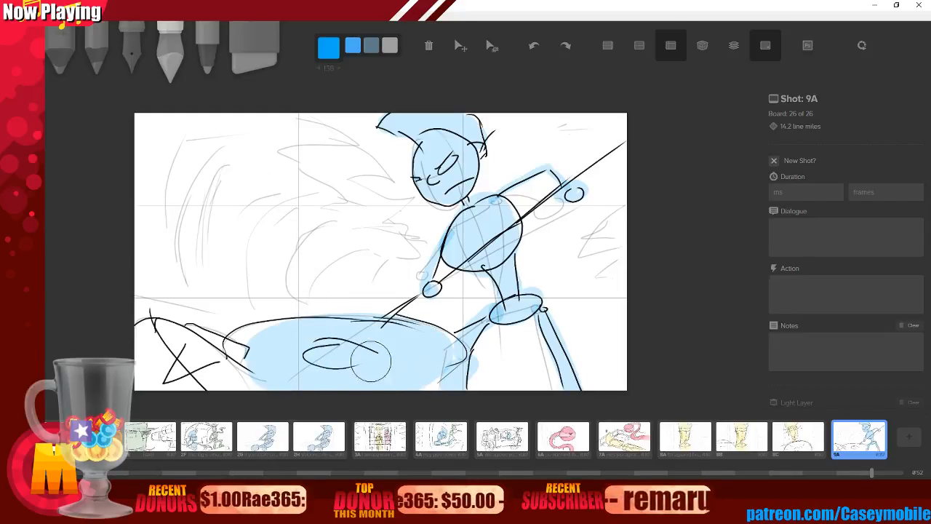
Shrink the brush and tint the diagonal shaft blue from the ellipse to the frame's edge.
key("bracketleft")
key("bracketleft")
key("bracketleft")
key("bracketleft")
key("bracketleft")
key("bracketleft")
key("bracketleft")
key("bracketleft")
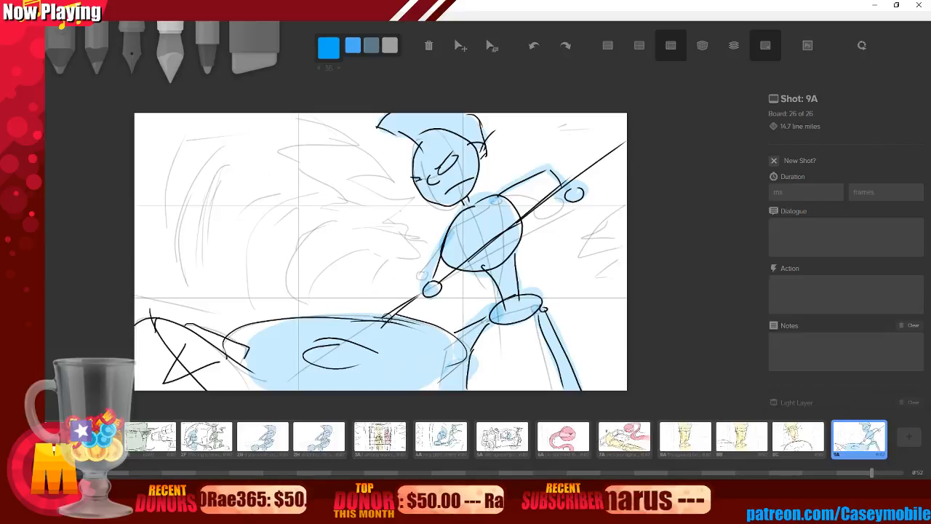
left_click_drag(385, 324, 625, 163)
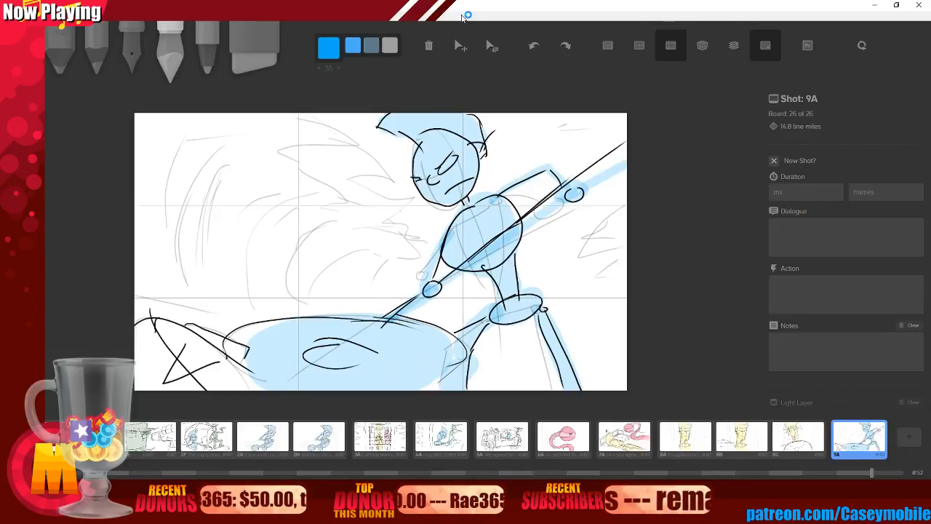
Change the brush color to yellow and tint the foreground shape that holds the crossed mark.
key("c")
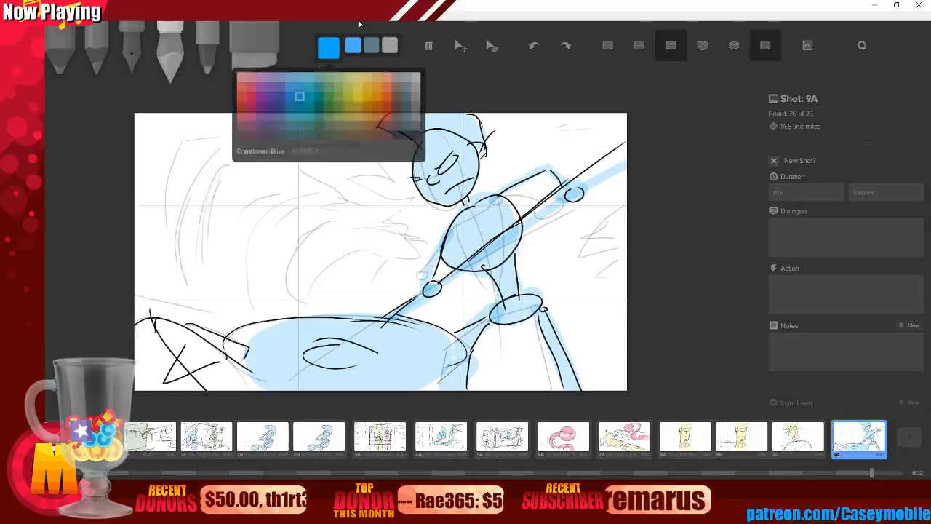
left_click(362, 89)
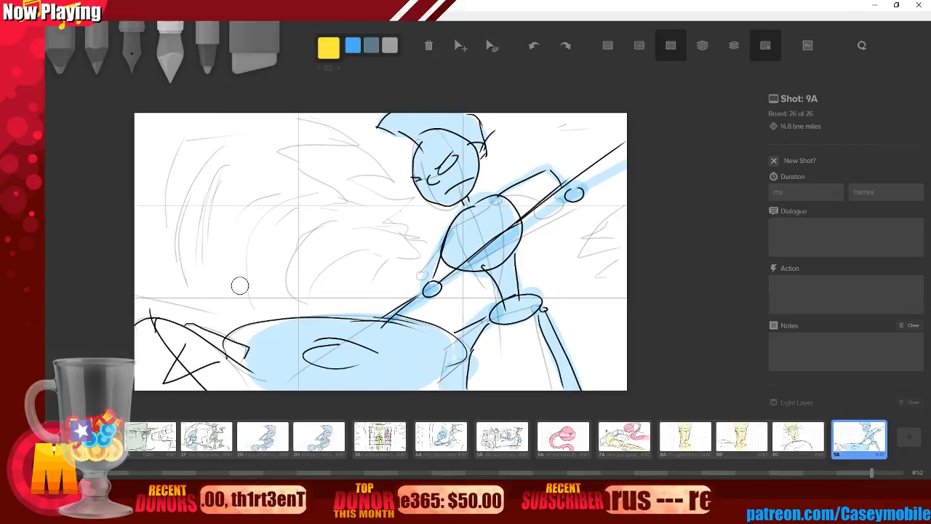
mouse_move(160, 367)
left_mouse_down()
mouse_move(183, 384)
mouse_move(149, 385)
mouse_move(144, 358)
mouse_move(223, 350)
mouse_move(144, 369)
mouse_move(201, 349)
left_mouse_up()
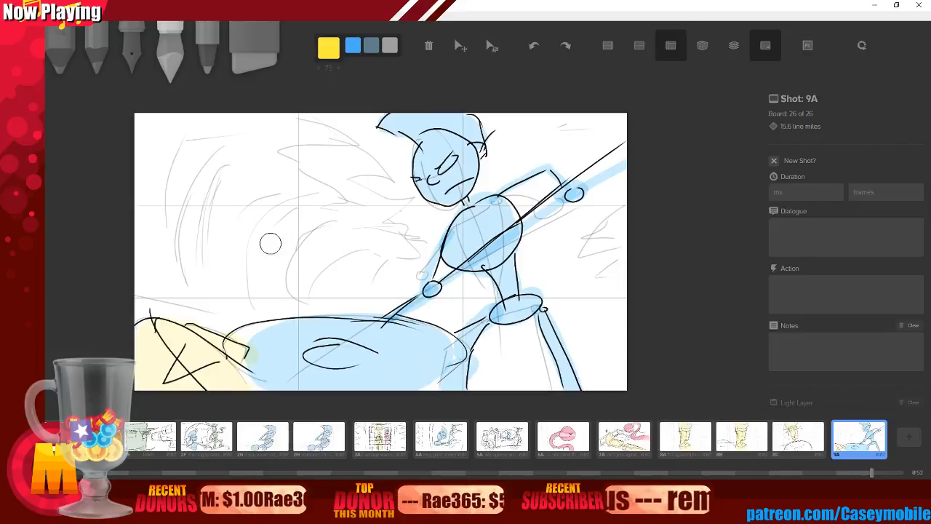
Tint the large round shape in shot 8C light blue, undo the last stroke there, and return to shot 9A.
left_click(329, 48)
left_click(353, 45)
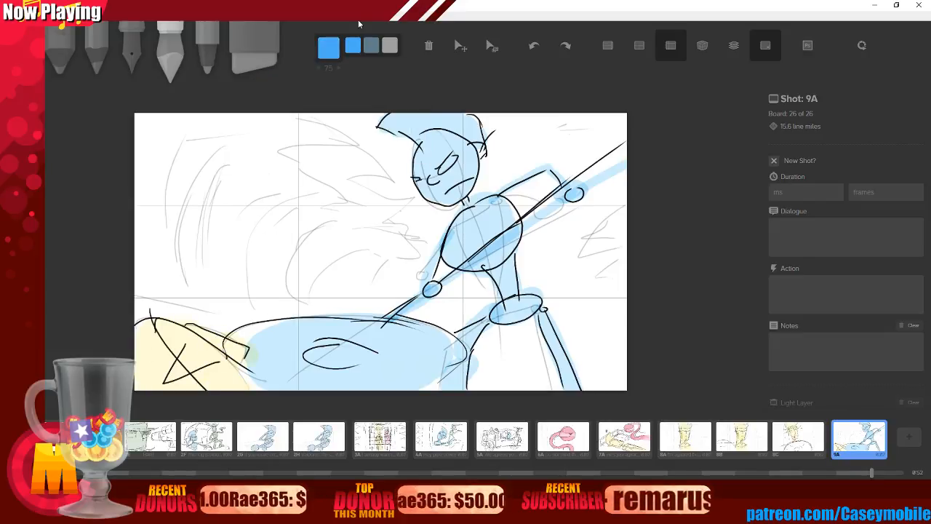
key("Left")
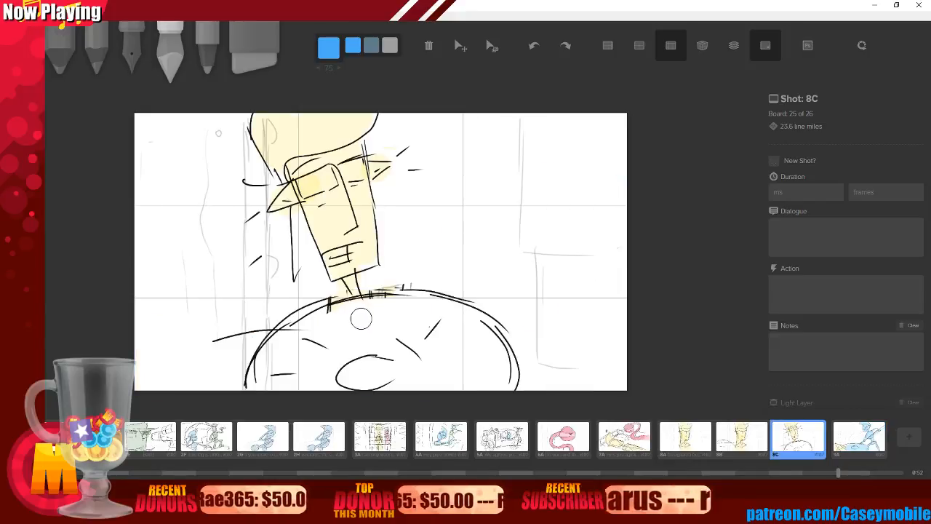
mouse_move(360, 349)
left_mouse_down()
mouse_move(316, 373)
mouse_move(414, 338)
mouse_move(471, 374)
mouse_move(291, 360)
mouse_move(385, 320)
mouse_move(309, 342)
mouse_move(502, 313)
left_mouse_up()
key("ctrl+z")
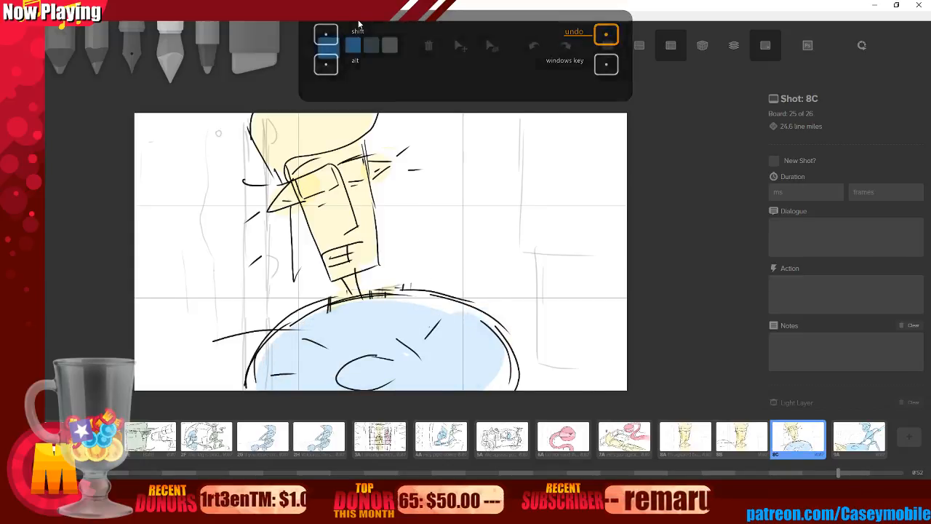
key("Right")
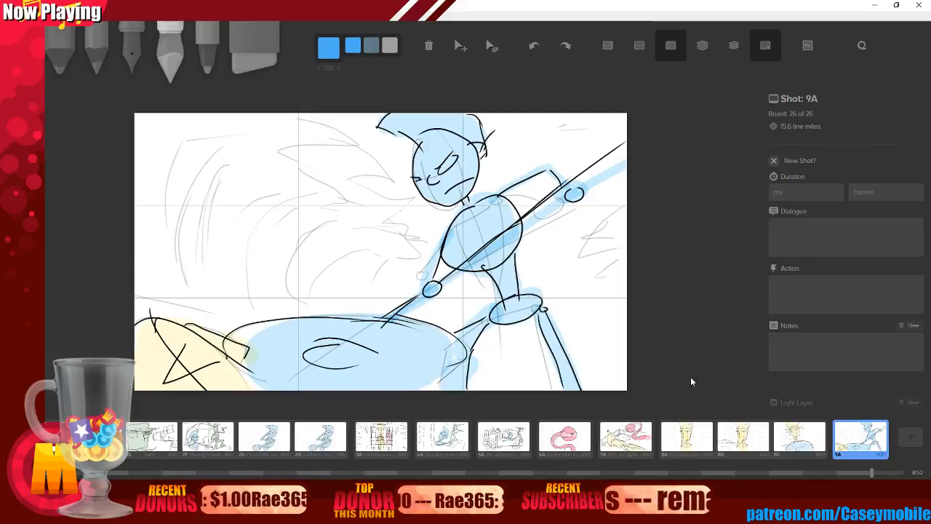
Enter the dialogue "You wanna say that one more time!?" for shot 9A and reselect the board after viewing 8C.
left_click(800, 230)
type("You wanna say that one more time!?")
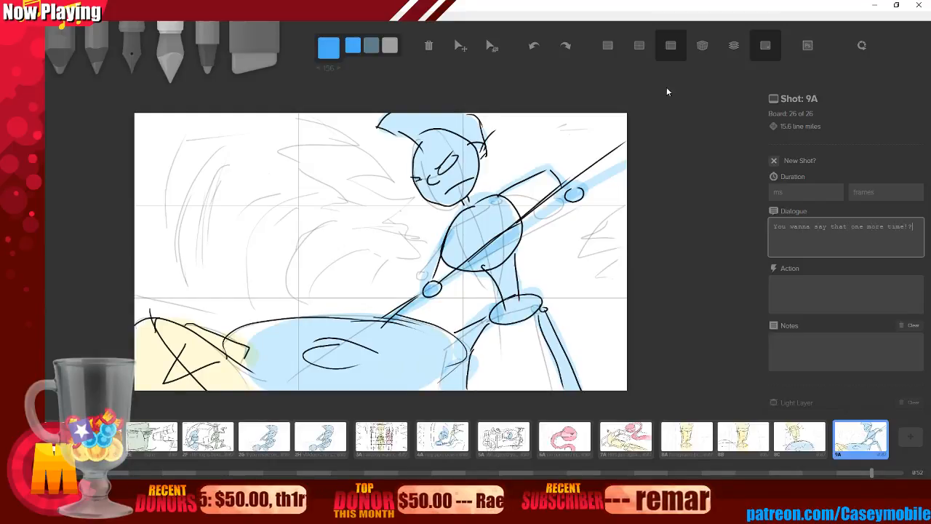
left_click(440, 60)
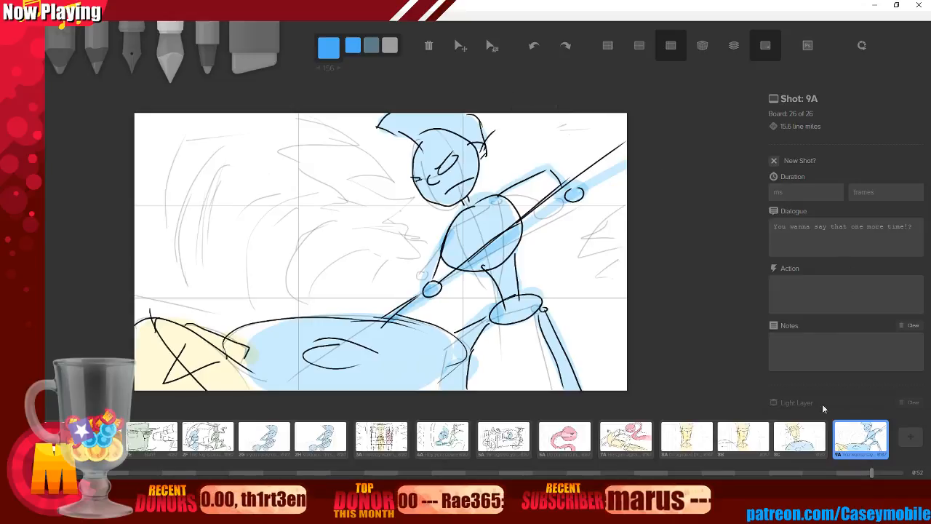
left_click(811, 445)
left_click(868, 447)
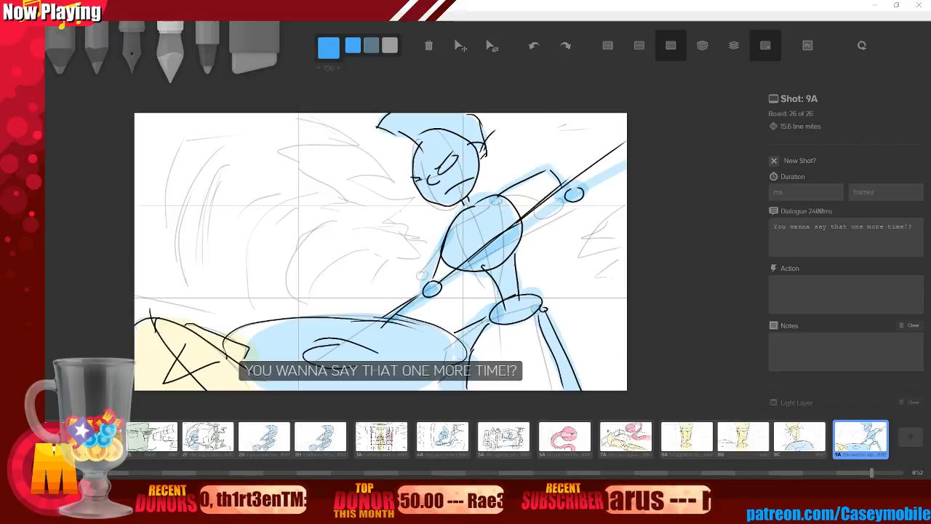
left_click_drag(913, 227, 738, 228)
type("Hey")
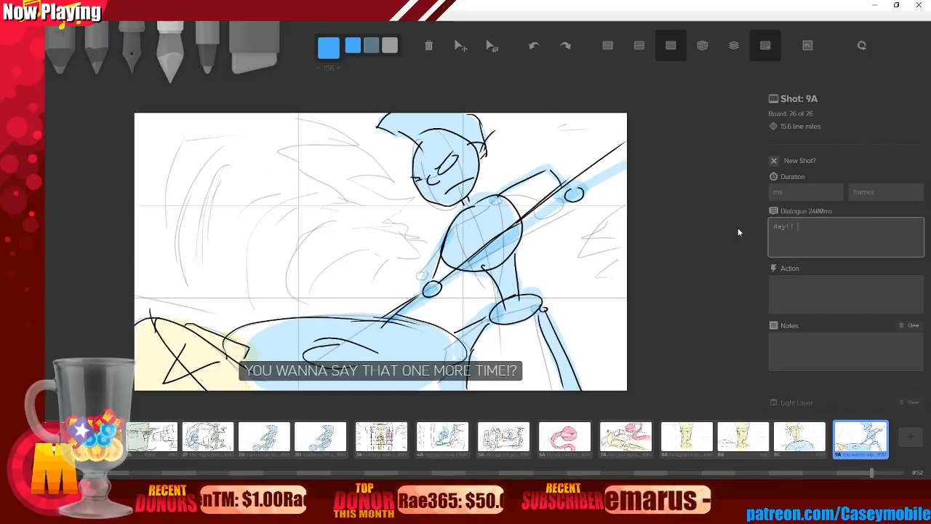
type("!!")
key("BackSpace")
key("BackSpace")
key("BackSpace")
key("BackSpace")
key("BackSpace")
key("BackSpace")
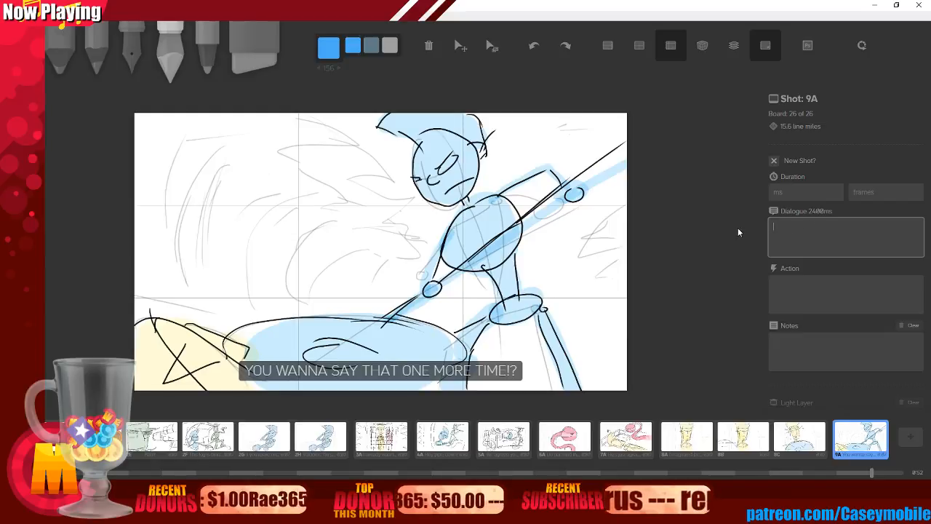
key("ctrl+z")
key("ctrl+z")
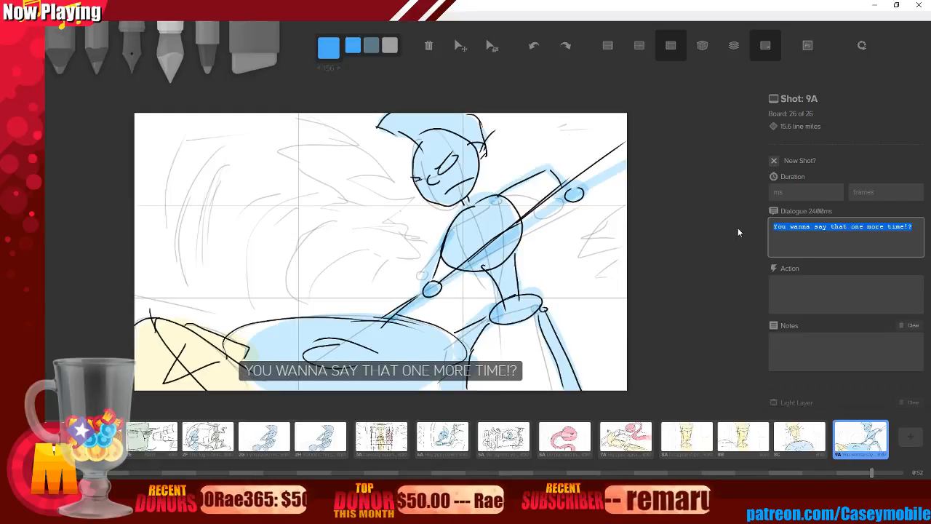
Enter the dialogue "Kaskara: Hey!!" for shot 8C.
key("Left")
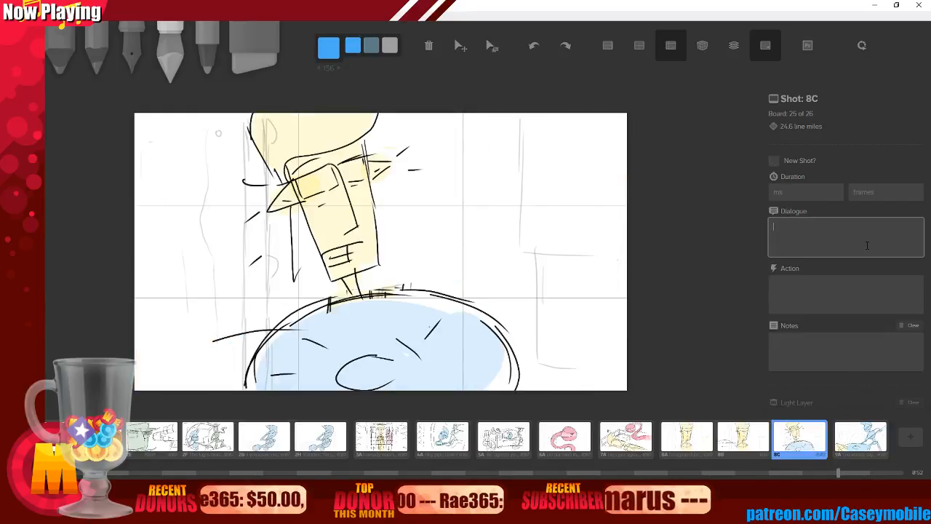
type("Hey!!")
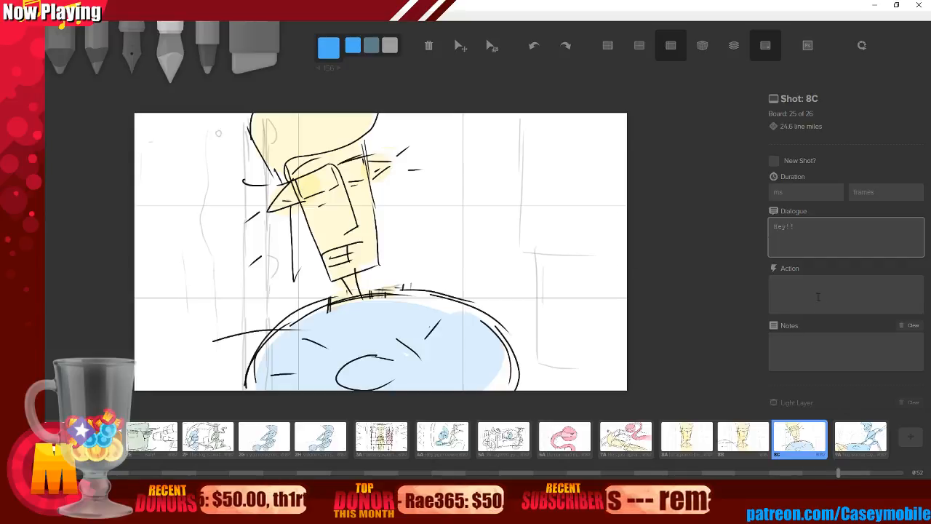
key("Tab")
left_click(807, 250)
type("Kaskara:")
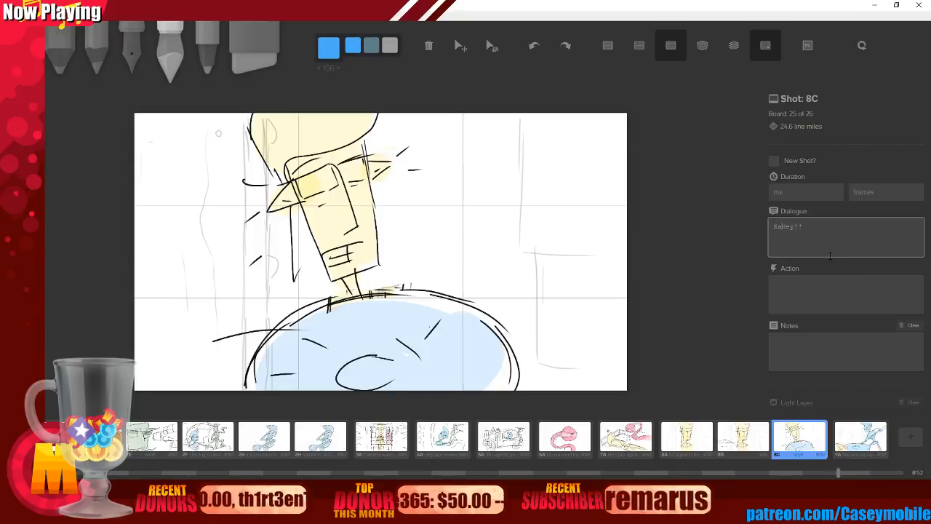
left_click(822, 326)
Flip between shots 8B, 8C and 9A to compare the boards and their dialogue.
left_click(742, 436)
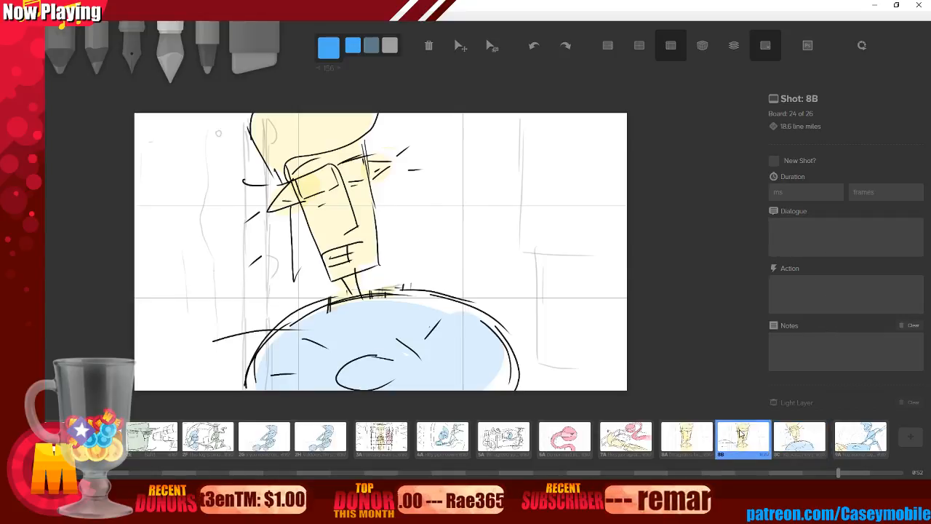
left_click(807, 446)
left_click(875, 451)
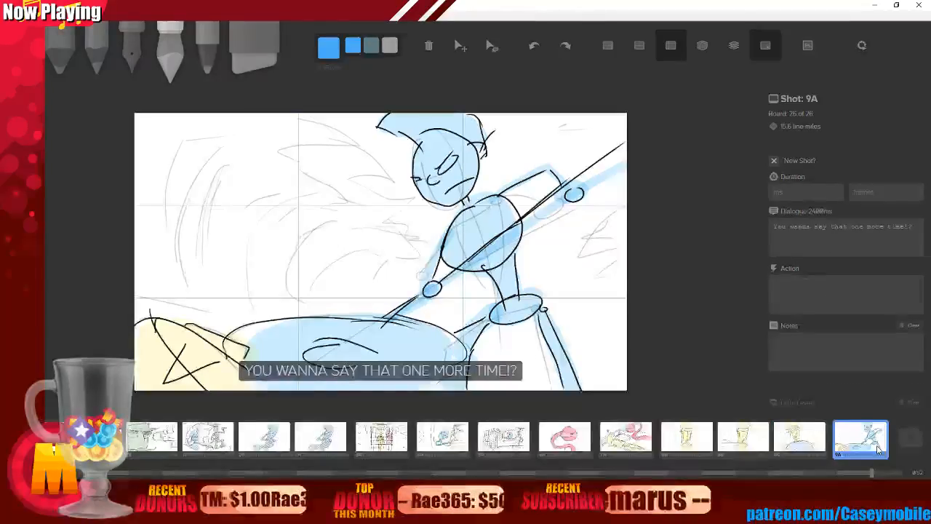
right_click(875, 449)
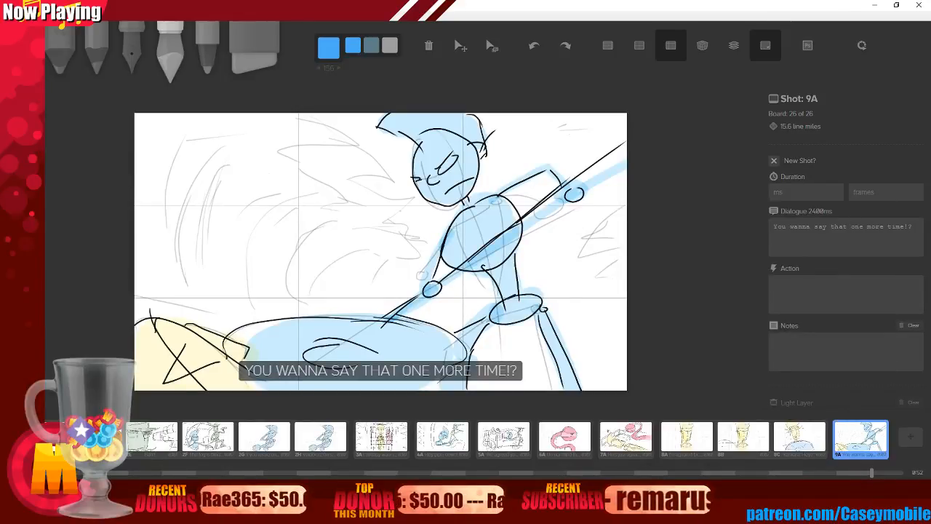
key("Left")
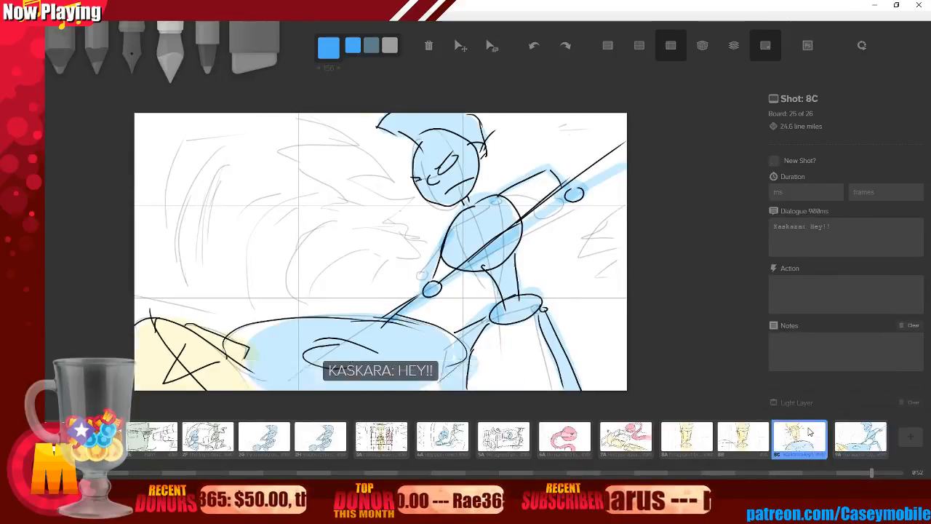
left_click(764, 436)
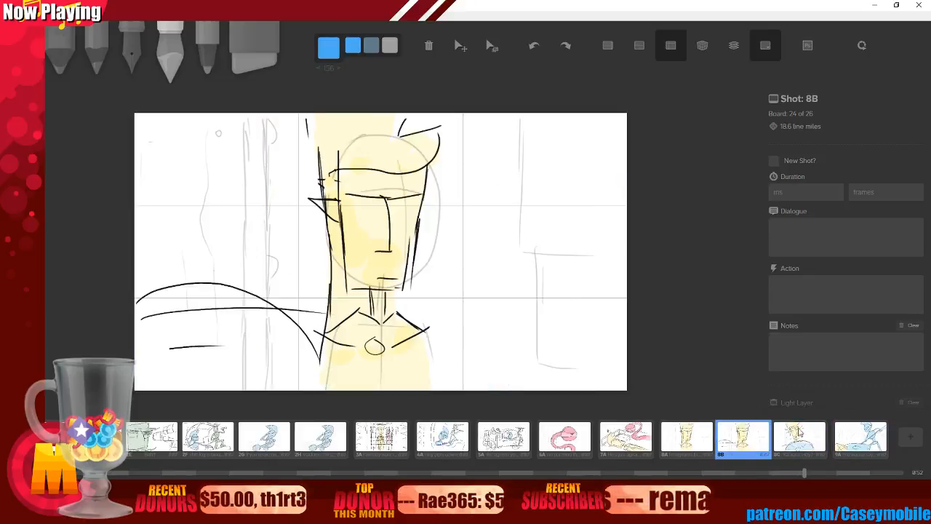
Duplicate shot 8C, clear the copied drawing, and show the neighboring boards as onion skin.
left_click(798, 433)
mouse_move(799, 420)
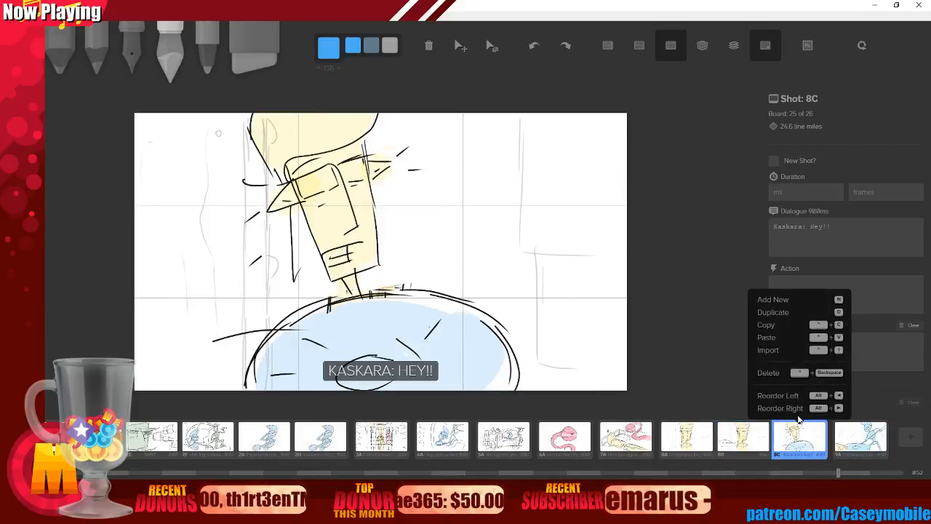
key("n")
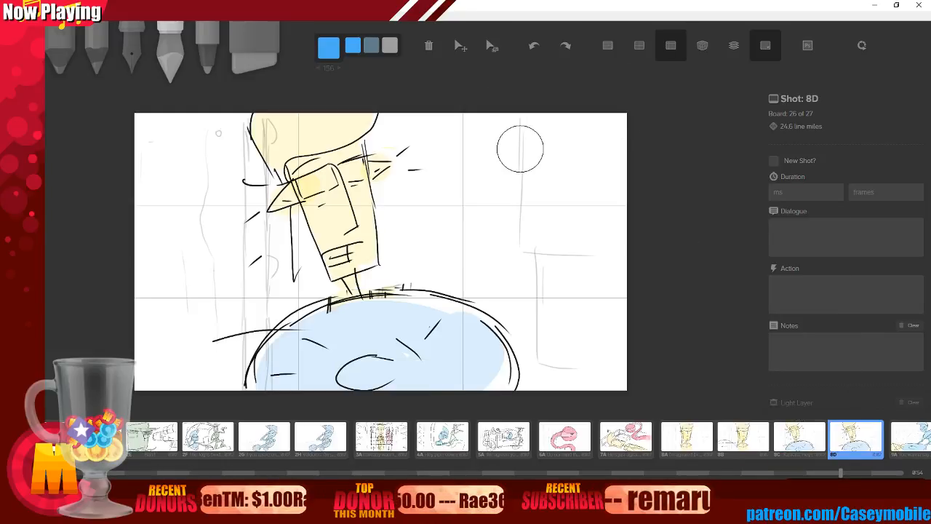
key("BackSpace")
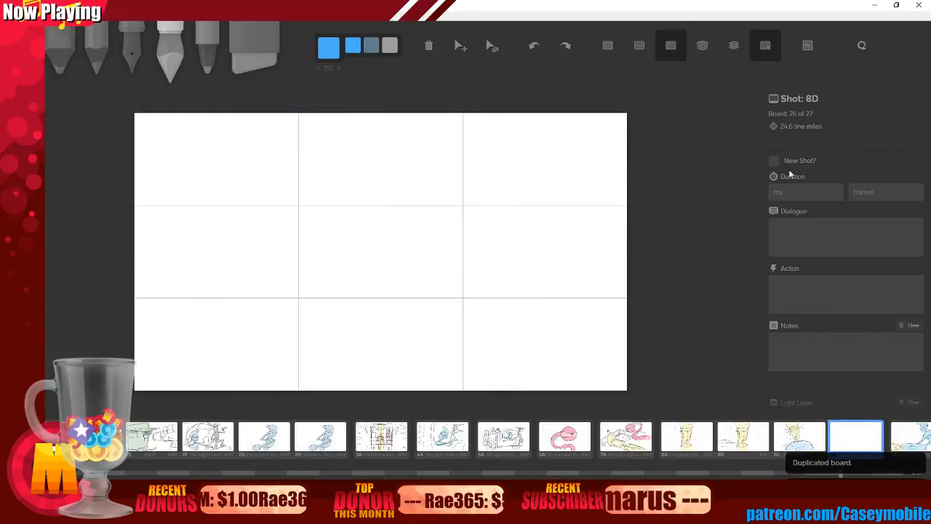
left_click(733, 45)
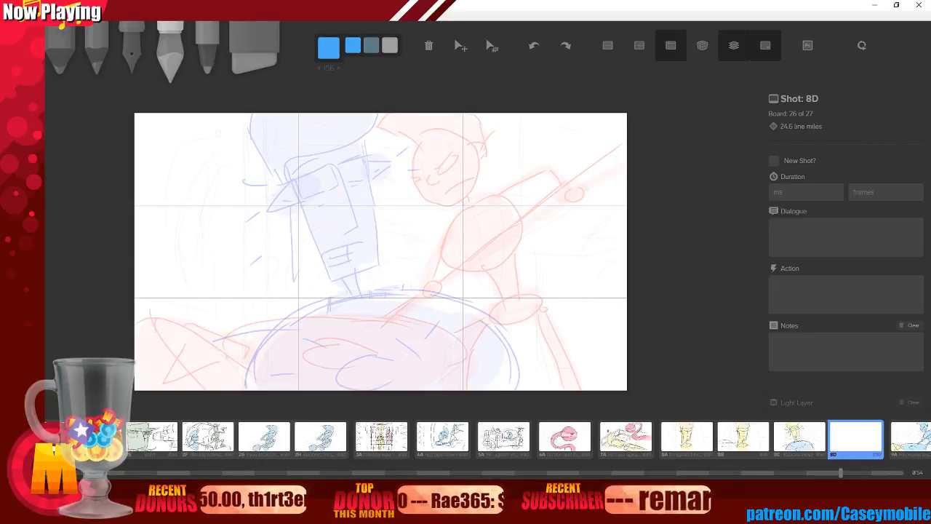
Ink the tilted face's sides and jaw, the back of the head, and the swept hair over the onion skin with the Pen.
key("3")
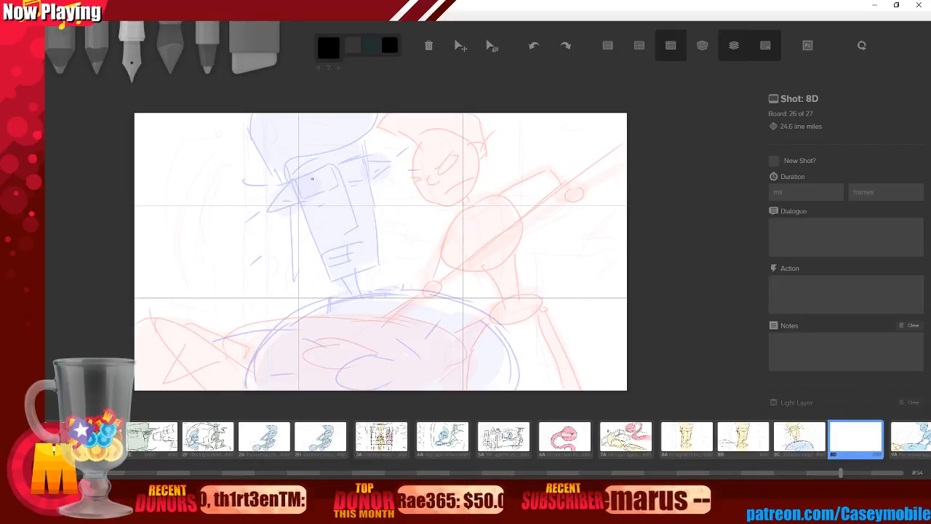
mouse_move(289, 165)
left_mouse_down()
mouse_move(332, 280)
mouse_move(396, 263)
mouse_move(381, 267)
mouse_move(372, 223)
mouse_move(376, 154)
left_mouse_up()
mouse_move(374, 205)
left_mouse_down()
mouse_move(368, 145)
mouse_move(371, 185)
left_mouse_up()
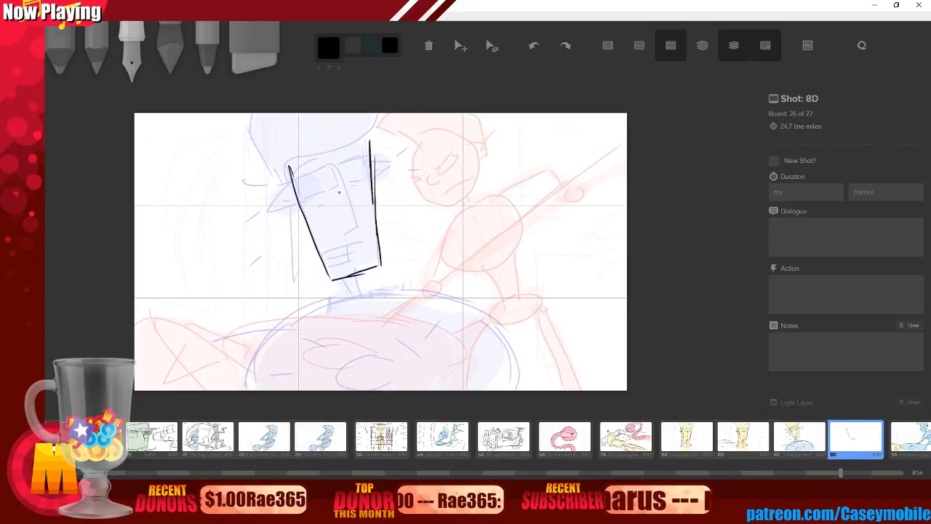
left_click_drag(255, 136, 313, 281)
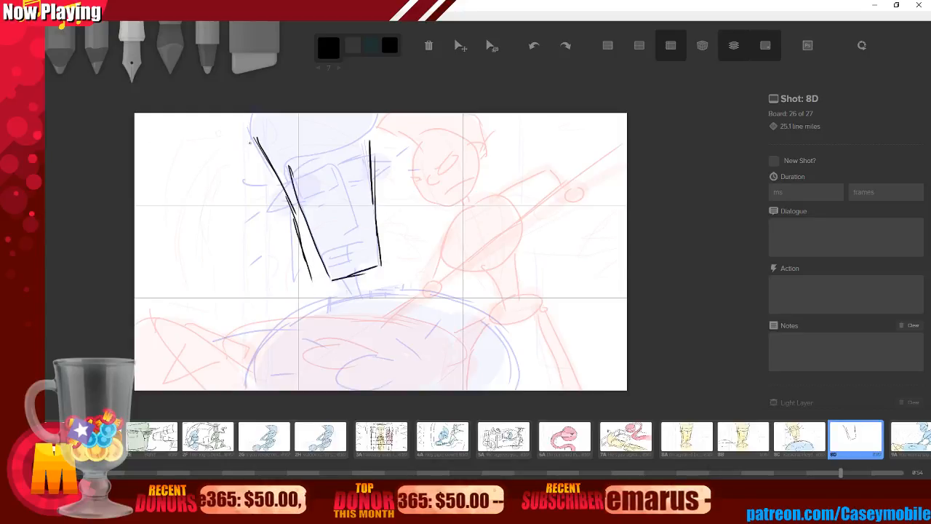
left_click_drag(253, 113, 256, 144)
mouse_move(294, 187)
left_mouse_down()
mouse_move(381, 122)
mouse_move(339, 125)
left_mouse_up()
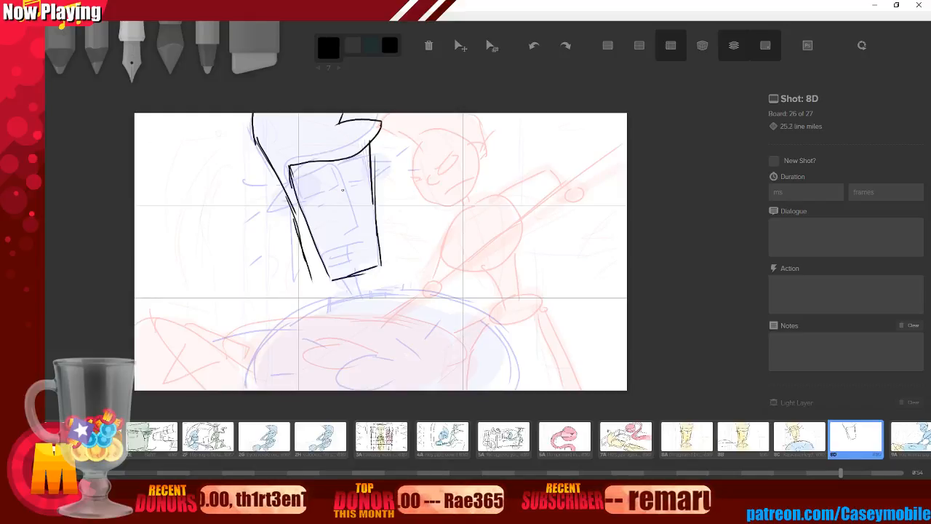
Ink the nose, a small downturned mouth, angled brows, and narrow eyes on the figure's face.
left_click_drag(337, 168, 364, 228)
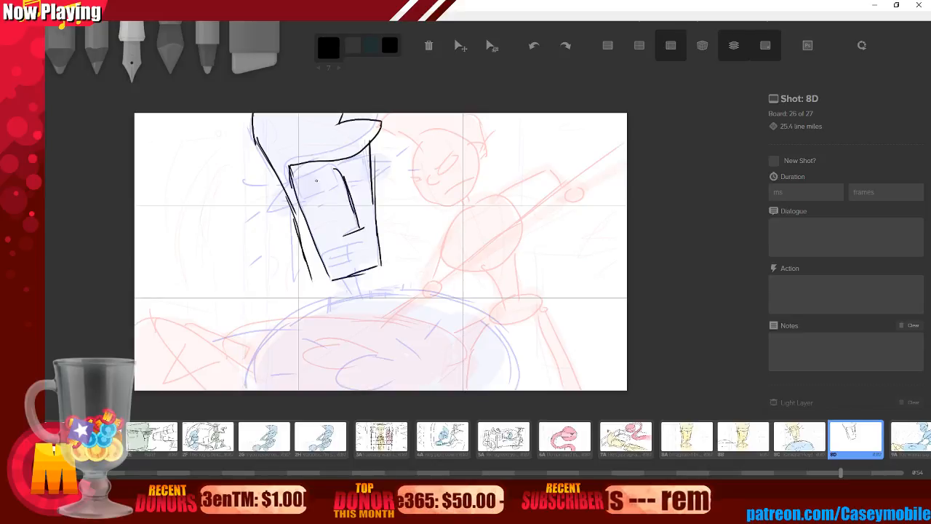
left_click_drag(291, 180, 339, 169)
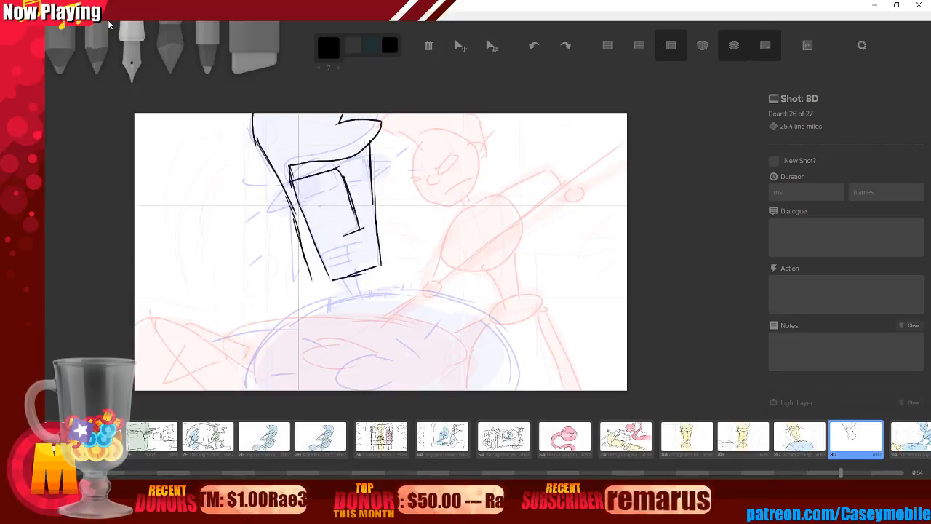
key("ctrl+z")
left_click_drag(343, 260, 380, 252)
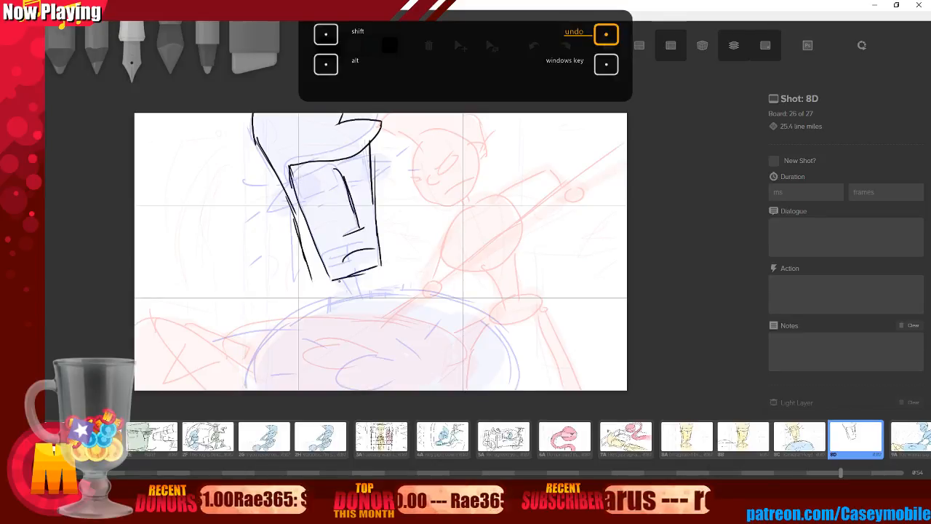
mouse_move(292, 179)
left_mouse_down()
mouse_move(337, 170)
mouse_move(396, 135)
left_mouse_up()
mouse_move(300, 177)
left_mouse_down()
mouse_move(306, 196)
mouse_move(374, 173)
left_mouse_up()
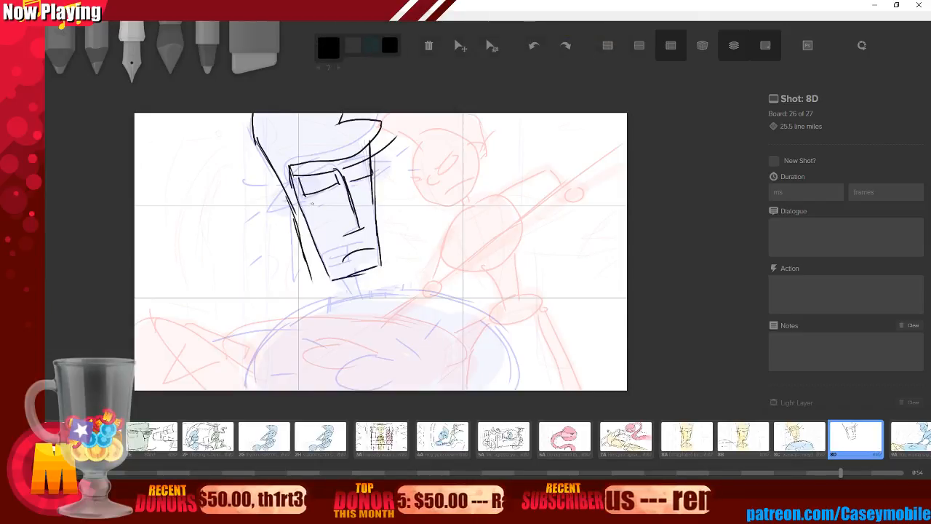
Ink a pointed ear on each side of the head and a short neck below the jaw.
mouse_move(299, 185)
left_mouse_down()
mouse_move(279, 206)
mouse_move(298, 211)
left_mouse_up()
left_click_drag(376, 164, 401, 154)
left_click_drag(401, 159, 384, 180)
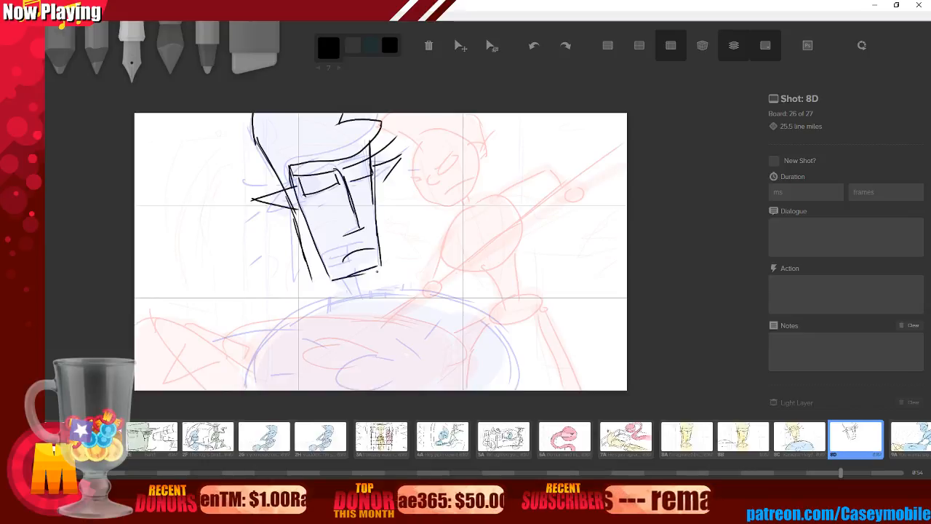
mouse_move(343, 279)
left_mouse_down()
mouse_move(352, 294)
mouse_move(364, 293)
left_mouse_up()
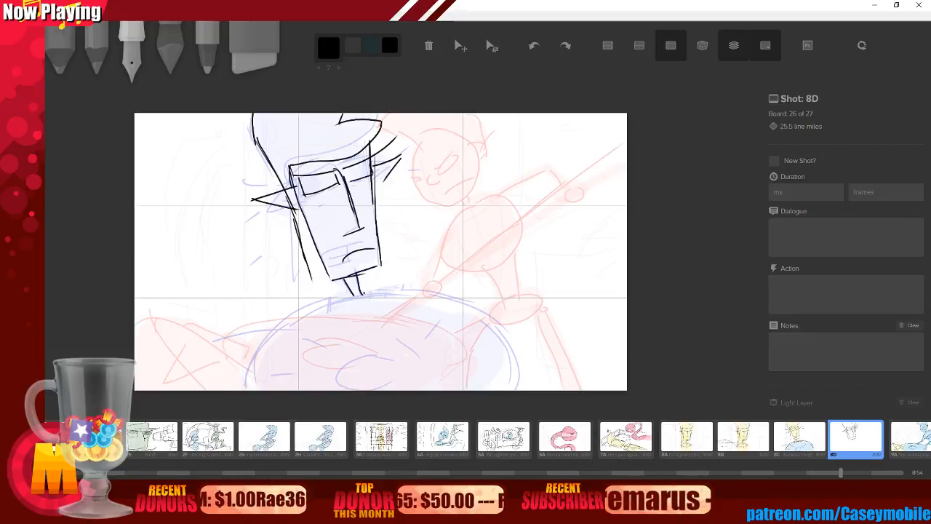
Ink the large domed outline beneath the neck and erase the stray horizontal line above it.
mouse_move(246, 389)
left_mouse_down()
mouse_move(249, 365)
mouse_move(305, 311)
mouse_move(331, 304)
left_mouse_up()
left_click_drag(286, 327, 450, 279)
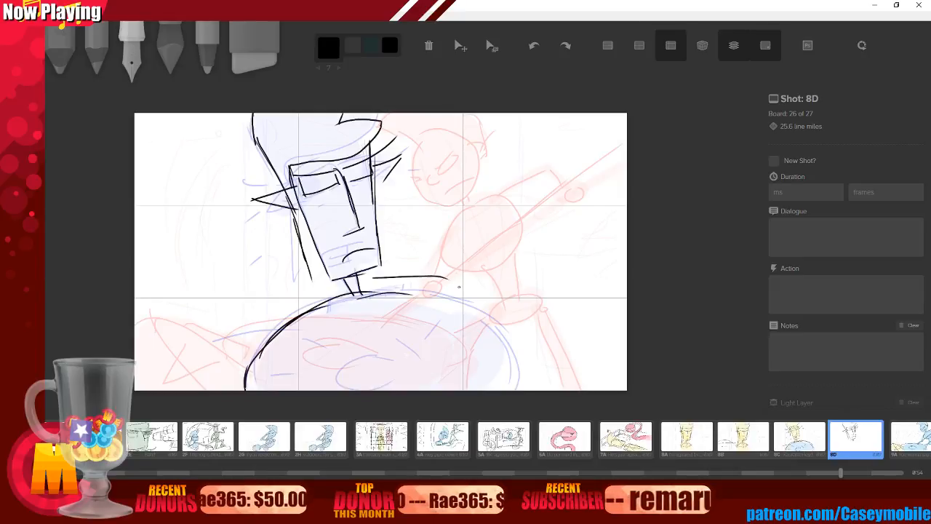
mouse_move(383, 288)
left_mouse_down()
mouse_move(468, 300)
mouse_move(499, 329)
mouse_move(518, 375)
left_mouse_up()
left_click_drag(499, 323, 502, 333)
left_click_drag(518, 376, 521, 390)
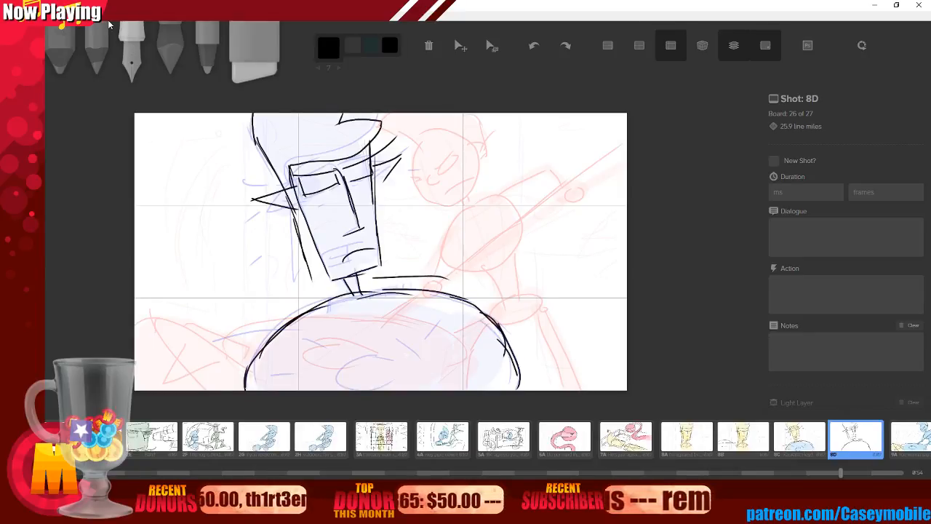
key("6")
mouse_move(393, 292)
left_mouse_down()
mouse_move(403, 265)
mouse_move(399, 277)
mouse_move(379, 276)
mouse_move(448, 284)
left_mouse_up()
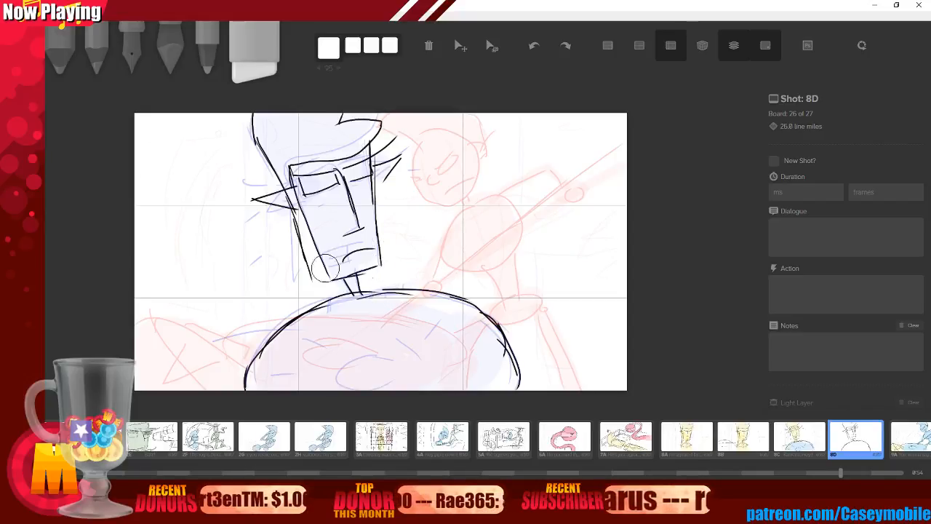
Ink an ellipse low inside the domed shape with the Pen and add short radiating marks and a small notch around it.
left_click(131, 45)
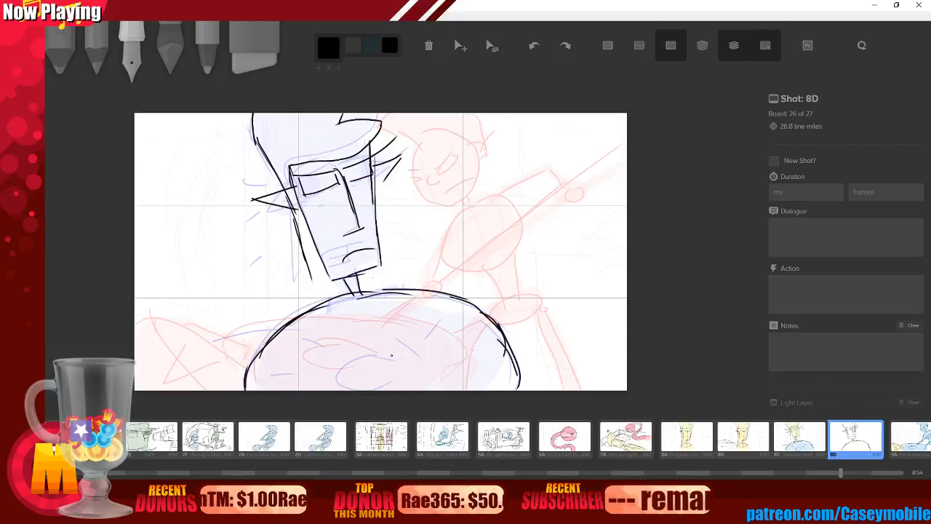
left_click_drag(337, 388, 390, 356)
left_click_drag(309, 337, 334, 350)
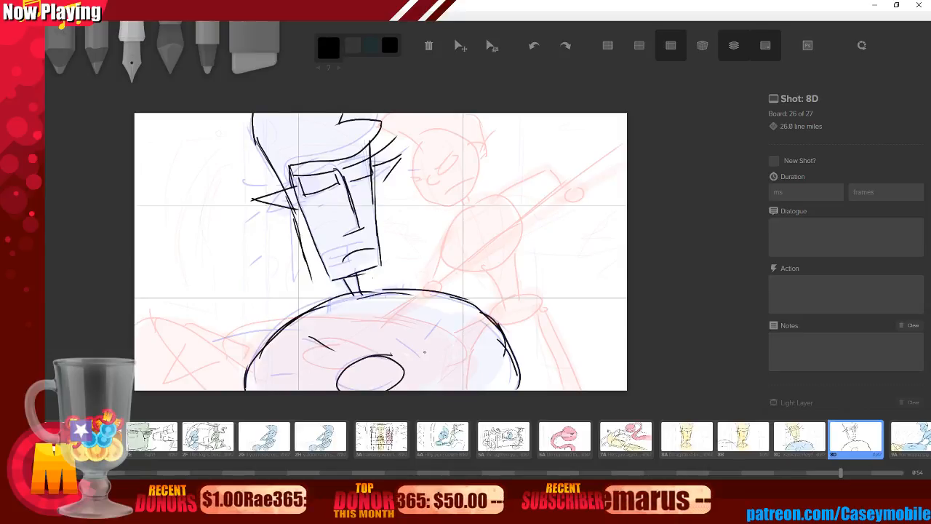
left_click_drag(425, 352, 446, 333)
mouse_move(414, 296)
left_mouse_down()
mouse_move(417, 308)
mouse_move(431, 294)
left_mouse_up()
left_click_drag(489, 370, 509, 368)
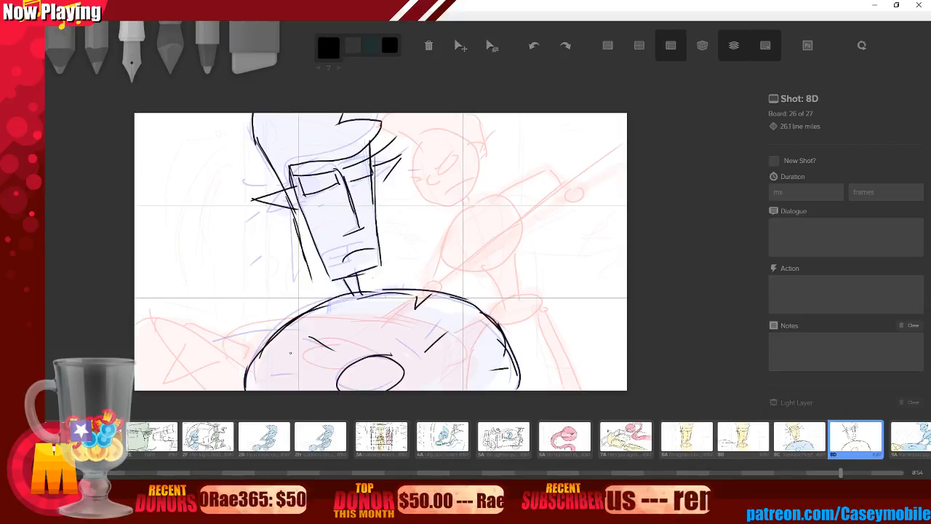
left_click_drag(244, 376, 270, 373)
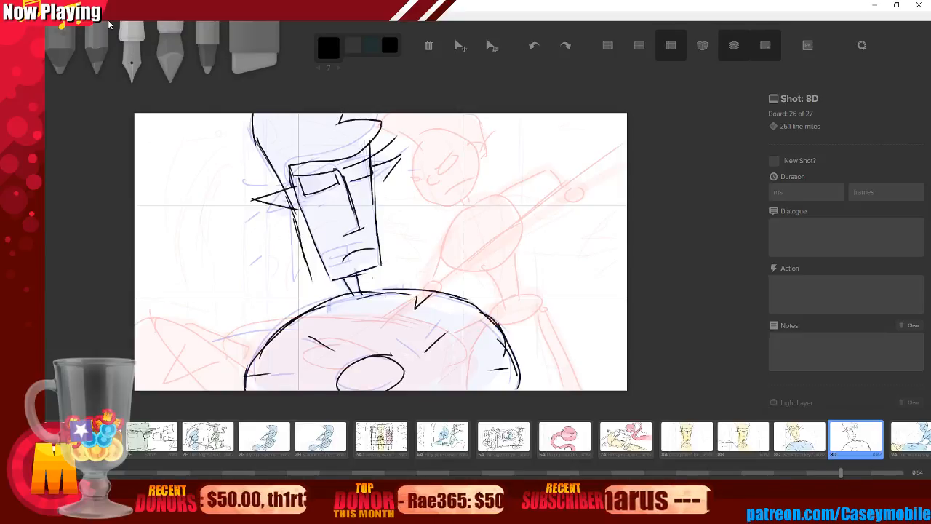
Pencil a sketchy vertical background line behind the head, running from near the frame's upper edge to the domed shape.
left_click(98, 40)
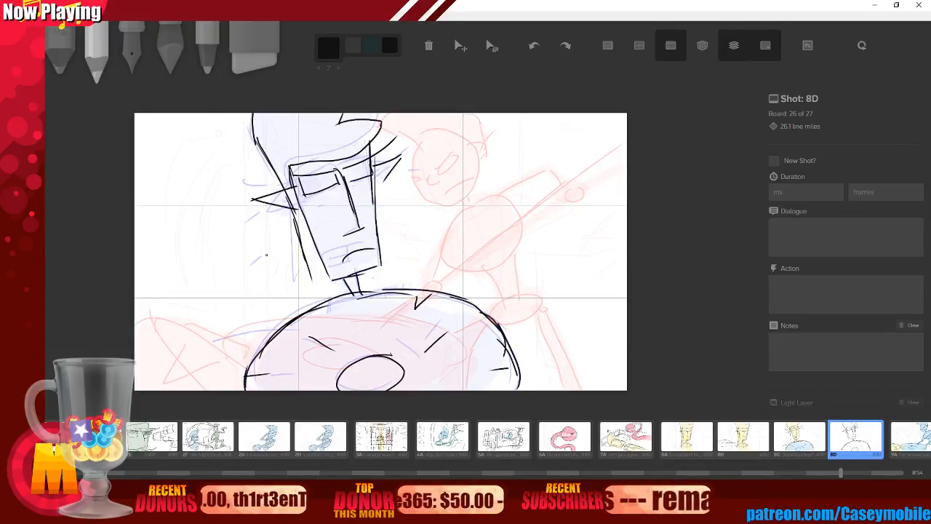
left_click_drag(245, 123, 251, 198)
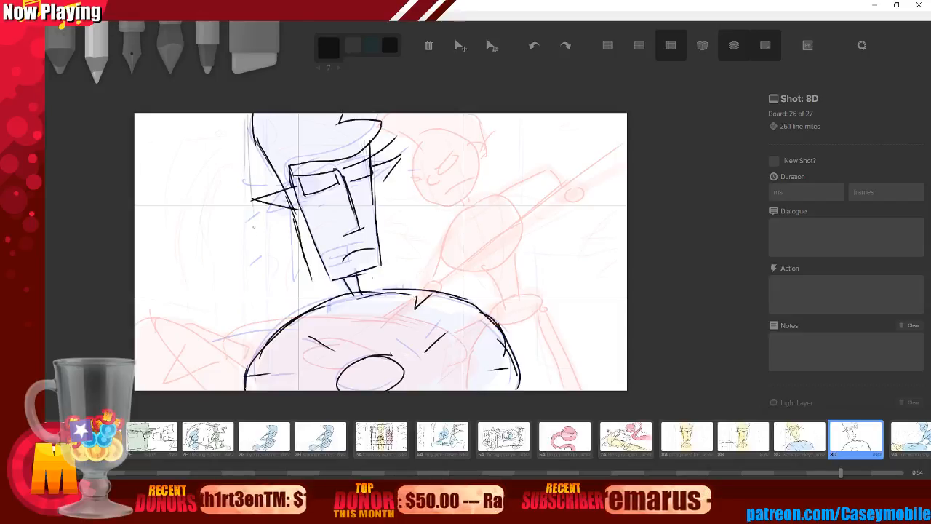
left_click_drag(246, 155, 245, 243)
left_click_drag(251, 196, 251, 274)
left_click_drag(246, 230, 248, 340)
left_click_drag(247, 306, 246, 358)
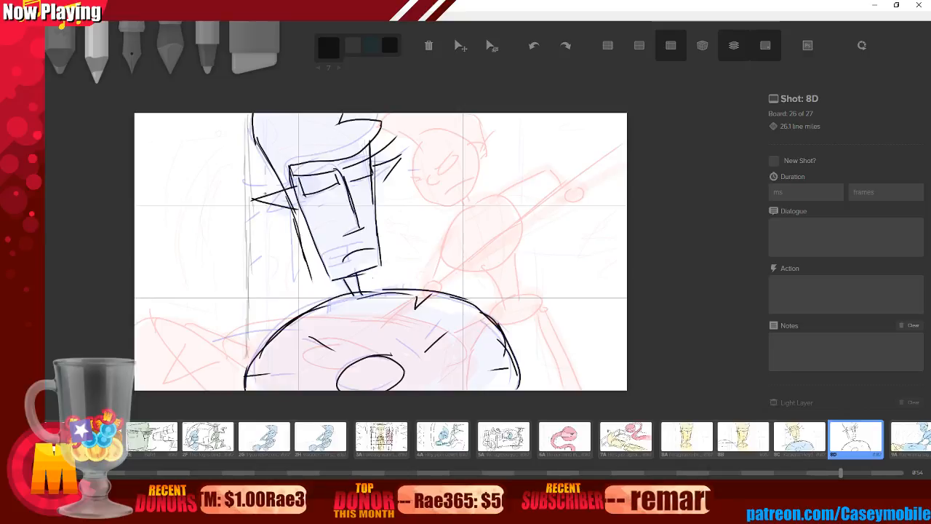
Pencil a second sketchy vertical background line between the first one and the head, ending just above the domed shape.
left_click_drag(264, 174, 265, 195)
left_click_drag(266, 160, 266, 229)
left_click_drag(266, 208, 266, 299)
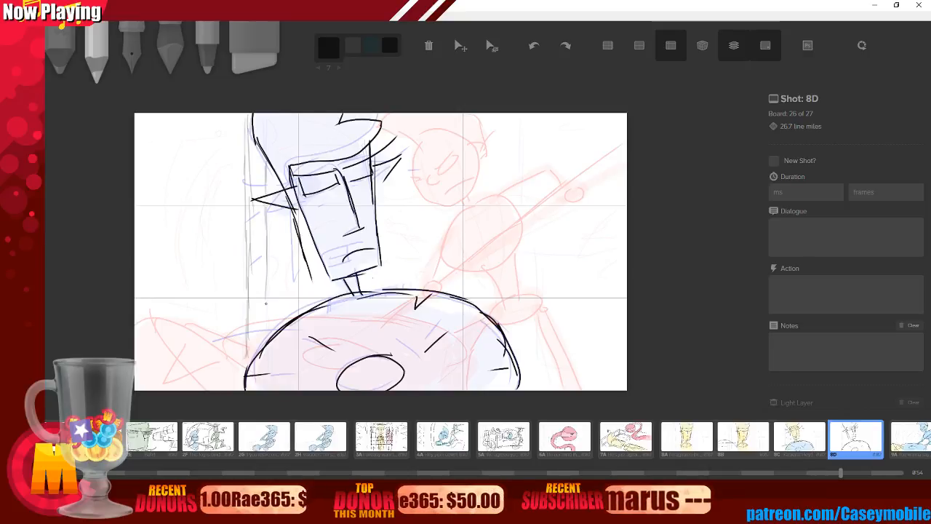
mouse_move(268, 268)
left_mouse_down()
mouse_move(268, 323)
mouse_move(266, 308)
left_mouse_up()
left_click_drag(266, 309, 265, 334)
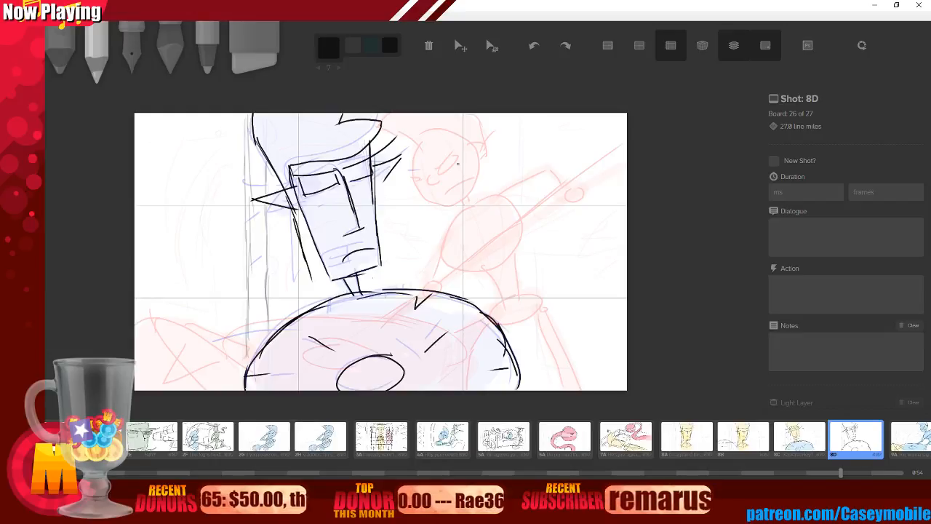
Hide the onion skin, then move the board past shot 9A and mark it as a new shot.
left_click(734, 45)
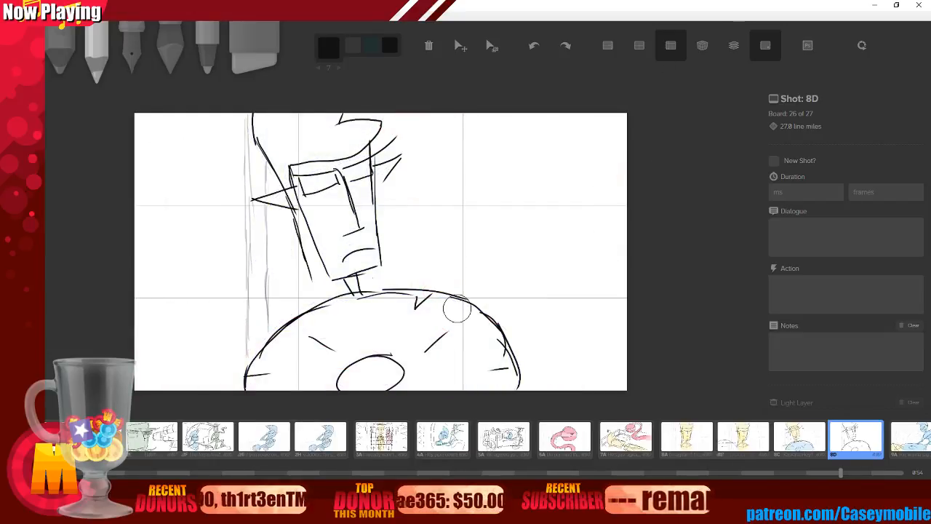
key("ctrl+Right")
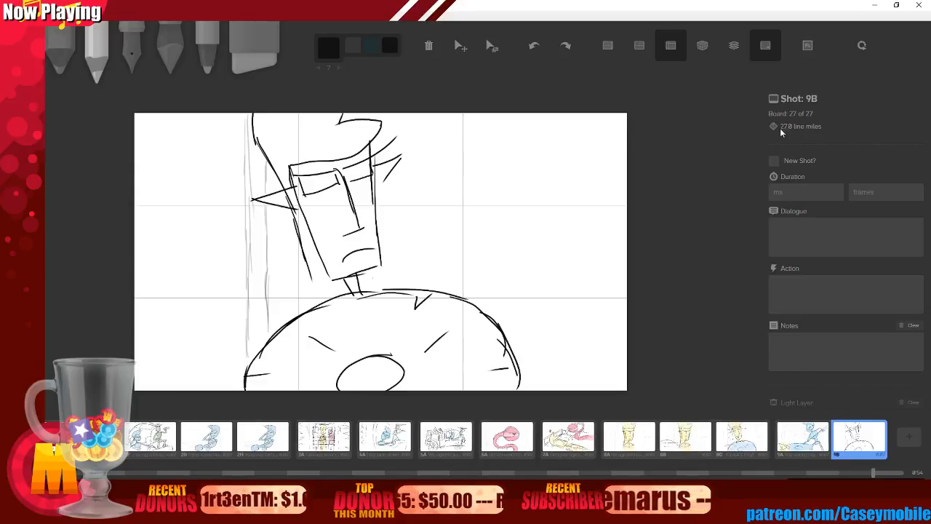
left_click(773, 162)
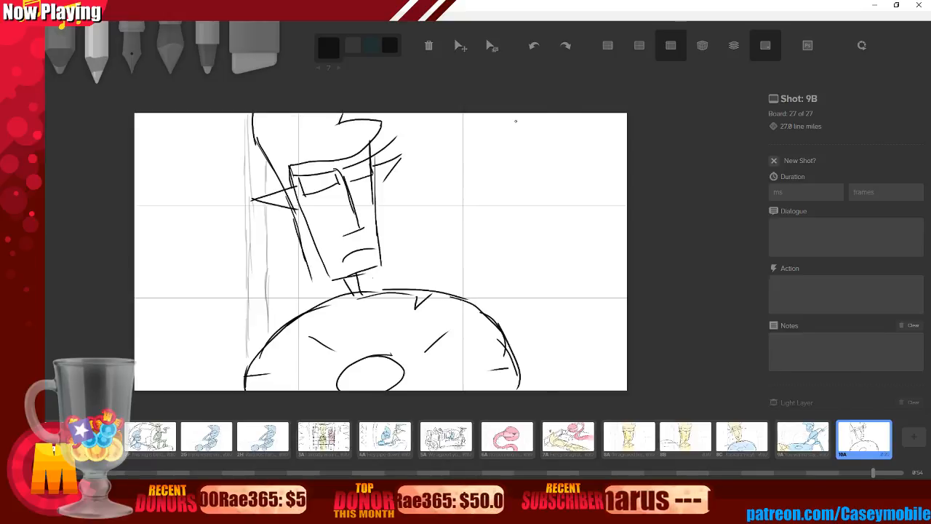
Pencil loose stone-block outlines on the wall beside the character and a wavy vertical line on the opposite side of the frame.
mouse_move(521, 121)
left_mouse_down()
mouse_move(531, 237)
mouse_move(627, 248)
mouse_move(575, 363)
mouse_move(609, 369)
left_mouse_up()
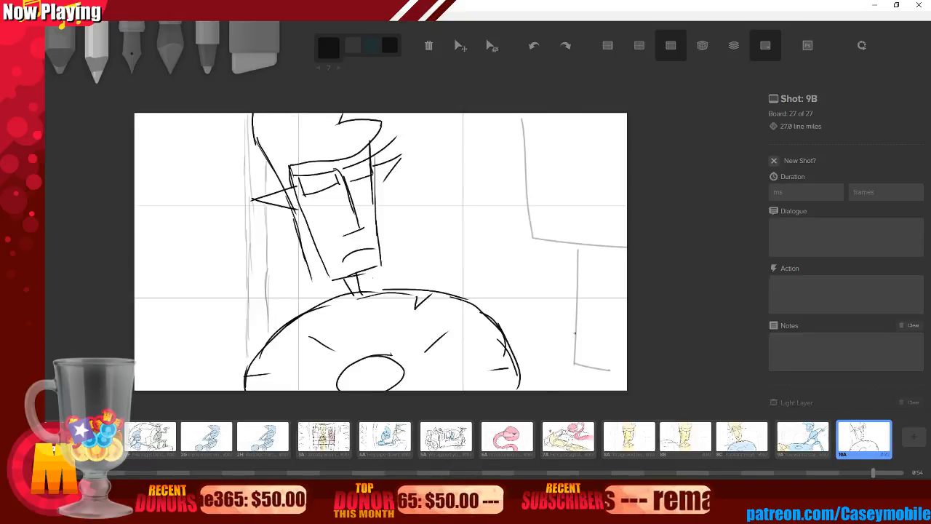
left_click_drag(520, 198, 518, 274)
left_click_drag(525, 296, 565, 294)
mouse_move(466, 129)
left_mouse_down()
mouse_move(466, 157)
mouse_move(524, 267)
left_mouse_up()
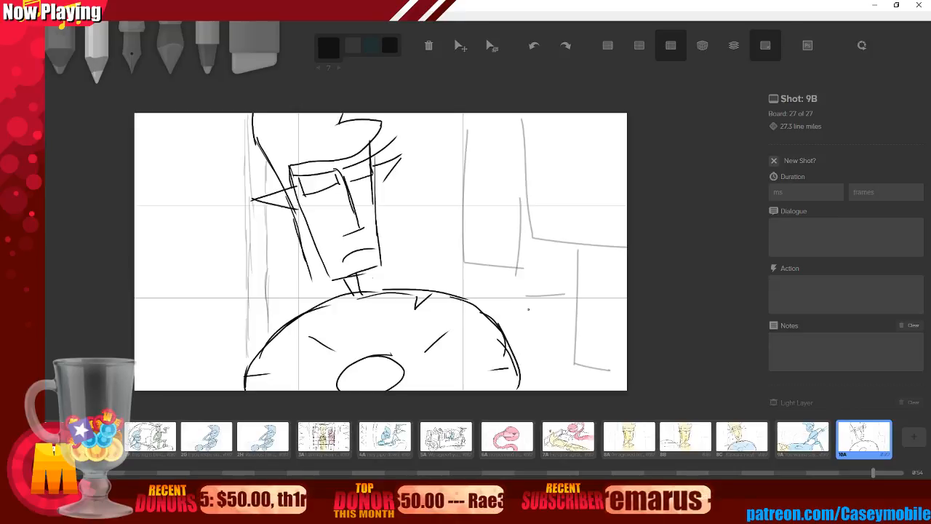
left_click_drag(539, 317, 541, 345)
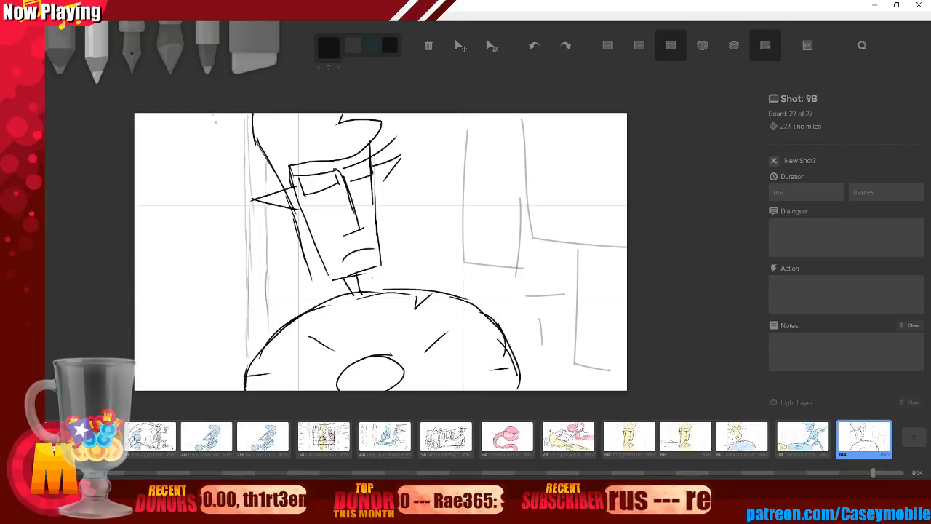
left_click_drag(215, 121, 208, 385)
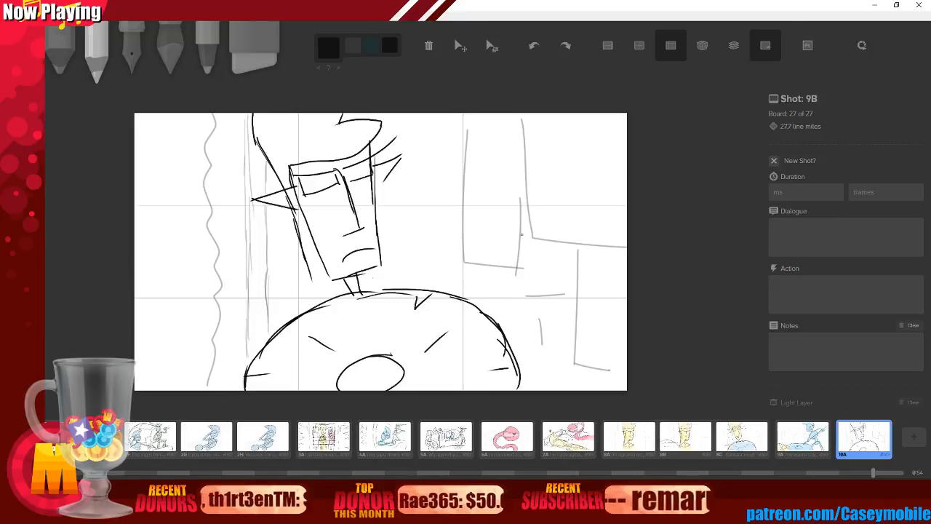
Enter the board's dialogue as "Why? Do you not know what feckless means?".
left_click(819, 248)
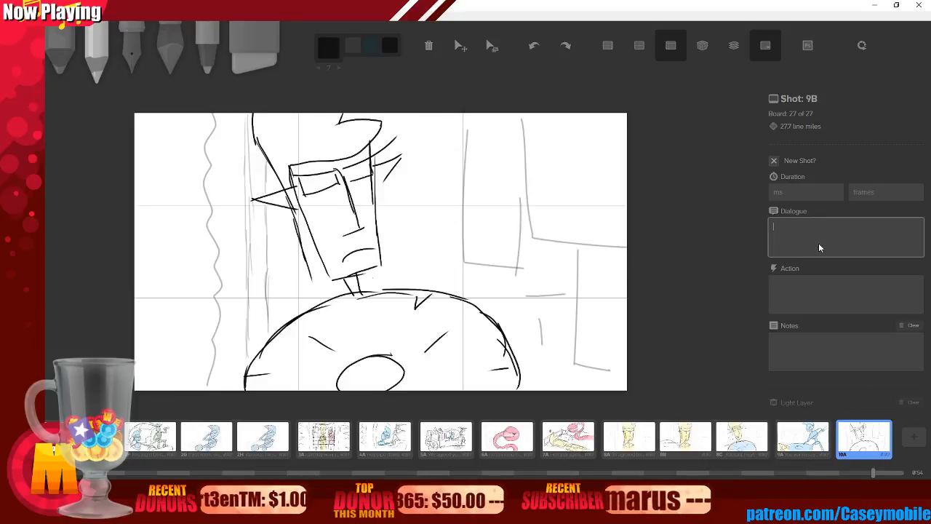
type("Why")
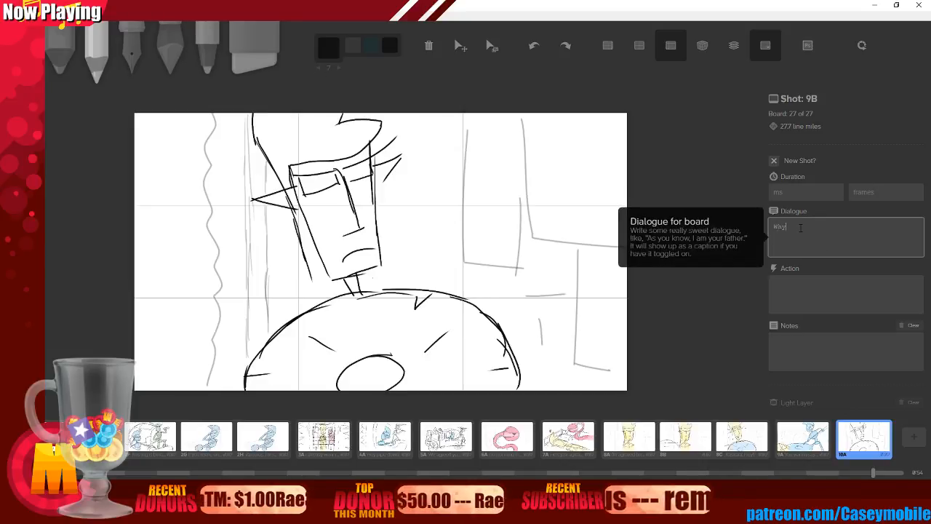
type("? Do you ")
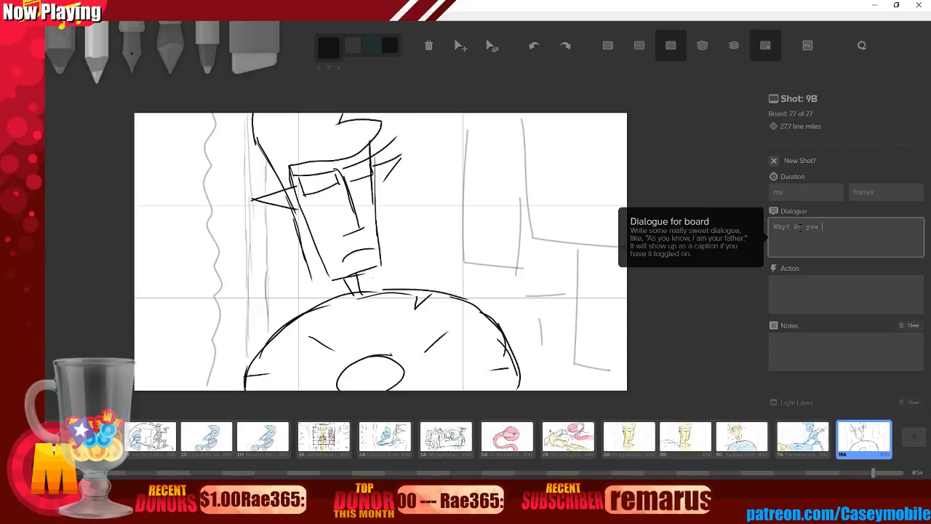
type("not know what free")
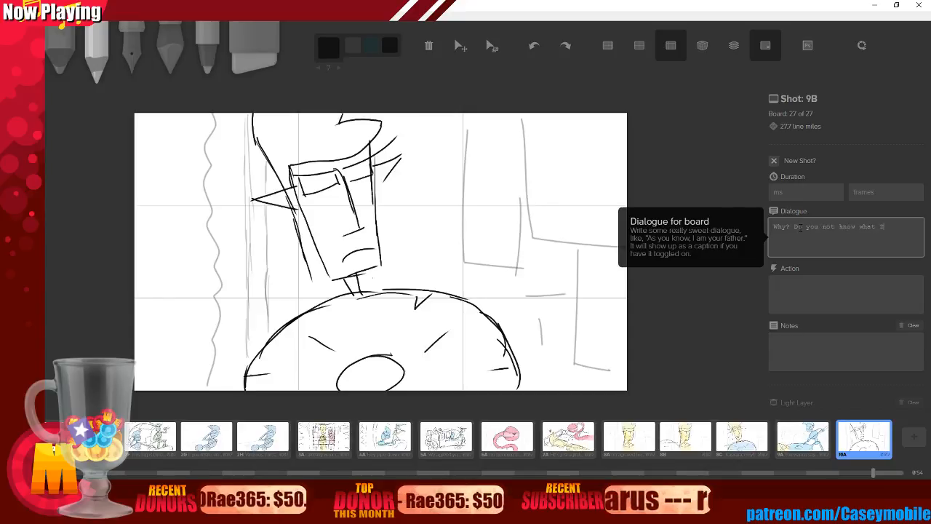
key("BackSpace")
key("BackSpace")
key("BackSpace")
key("BackSpace")
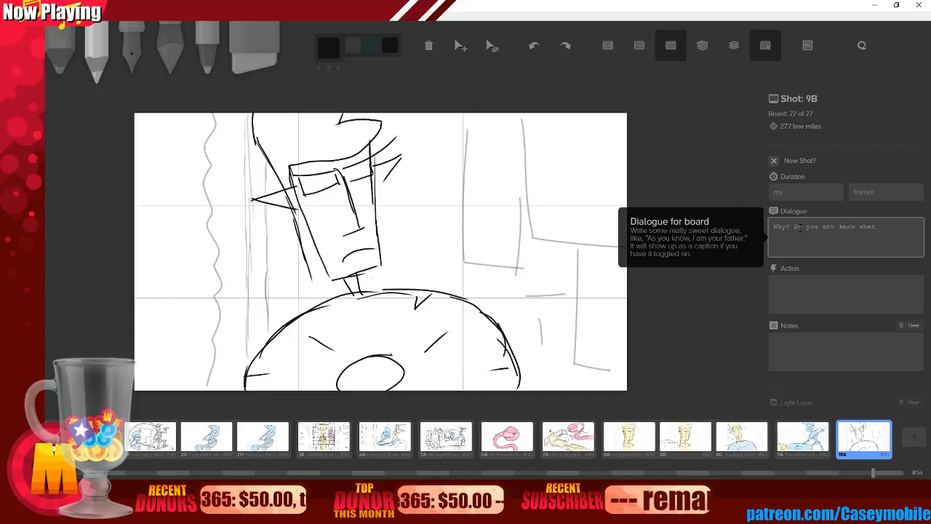
type("feckle")
key("BackSpace")
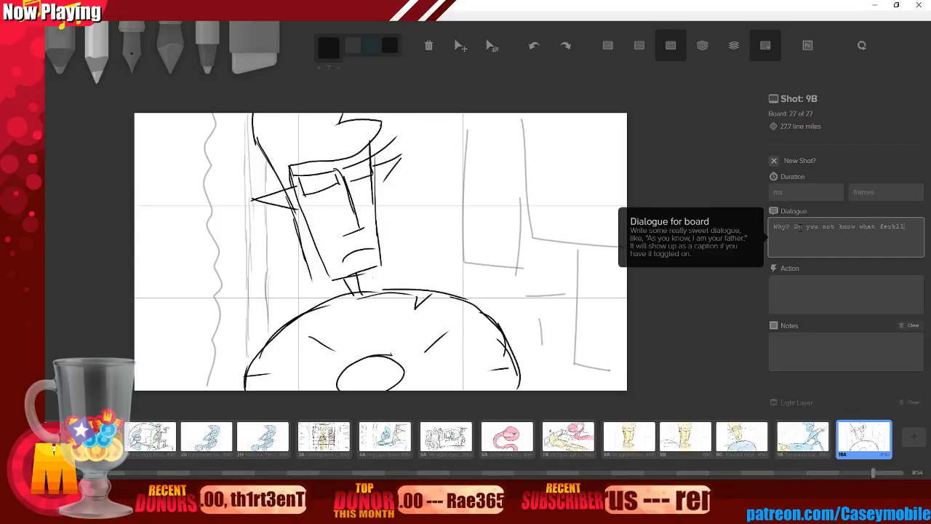
type("ess mea")
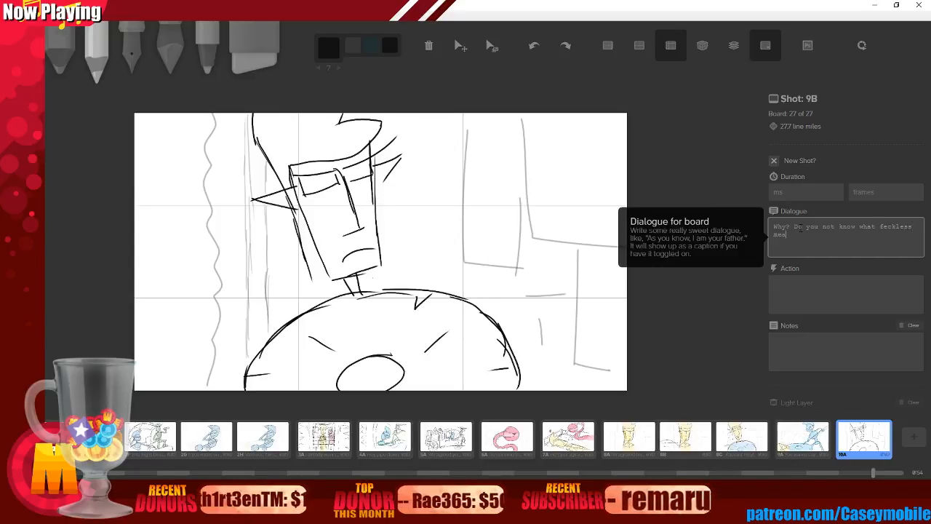
type("ns?")
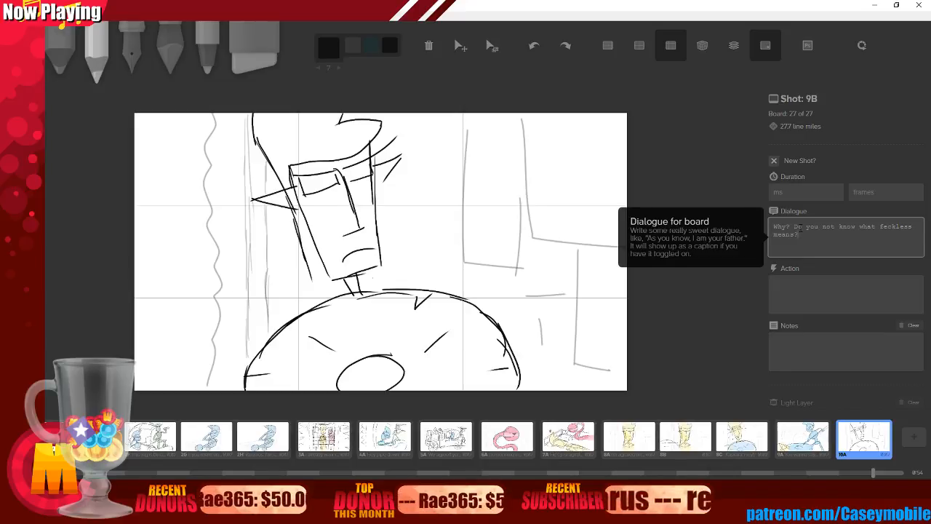
left_click(660, 359)
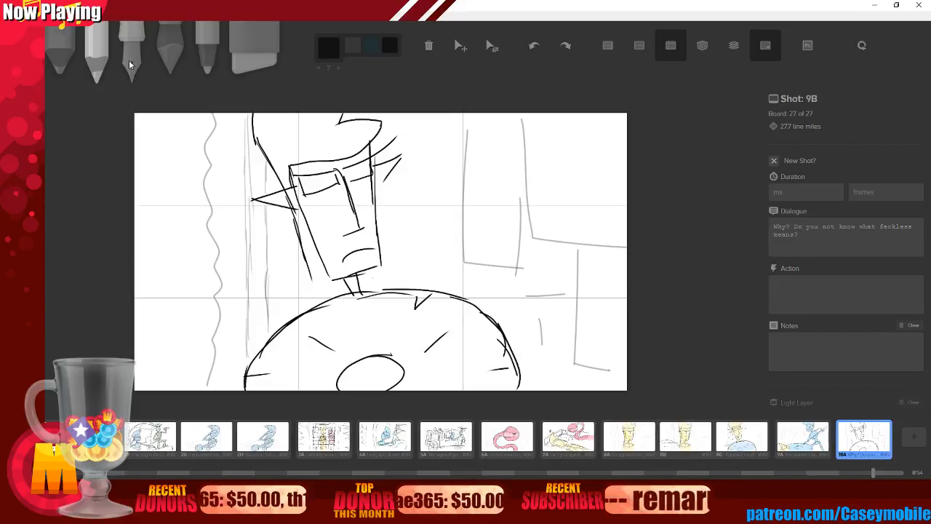
Paint the character's hair, face, ears and neck yellow with the Brush.
left_click(169, 51)
left_click(329, 48)
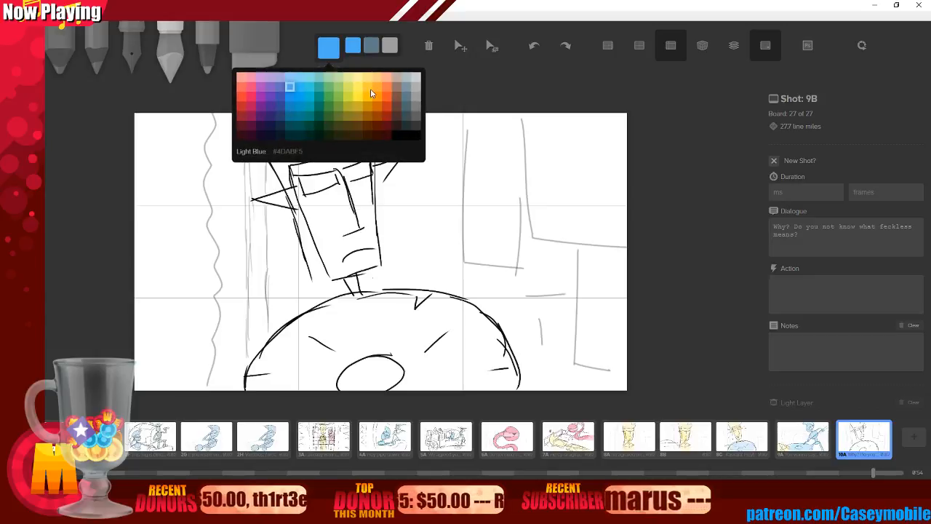
left_click(357, 95)
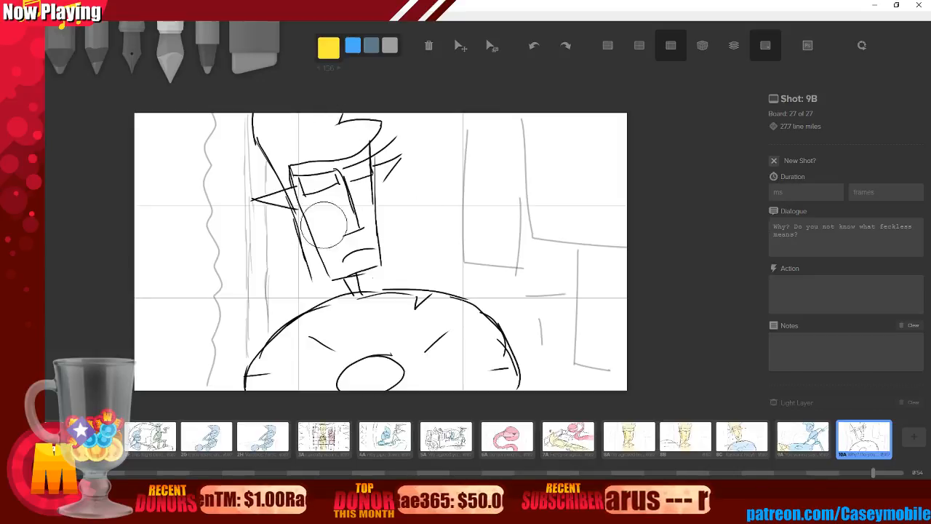
mouse_move(276, 147)
left_mouse_down()
mouse_move(281, 124)
mouse_move(305, 174)
mouse_move(331, 163)
mouse_move(326, 120)
mouse_move(336, 159)
mouse_move(358, 135)
mouse_move(318, 194)
mouse_move(340, 257)
mouse_move(280, 155)
mouse_move(354, 290)
mouse_move(320, 210)
mouse_move(357, 264)
mouse_move(344, 166)
mouse_move(352, 220)
mouse_move(338, 265)
mouse_move(324, 267)
mouse_move(304, 203)
mouse_move(272, 189)
mouse_move(283, 204)
mouse_move(296, 197)
mouse_move(288, 211)
mouse_move(268, 199)
left_mouse_up()
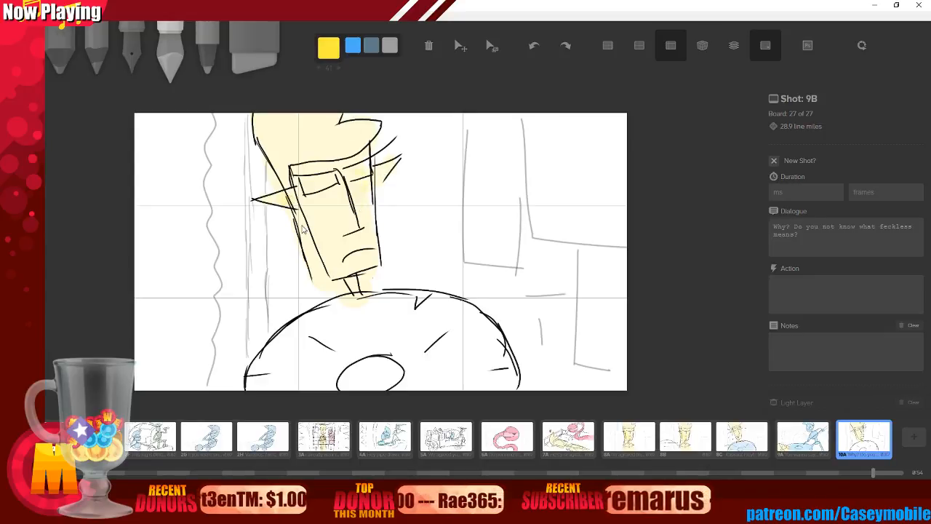
Switch the Brush colour to blue and fill the domed body out to its outline.
left_click(328, 47)
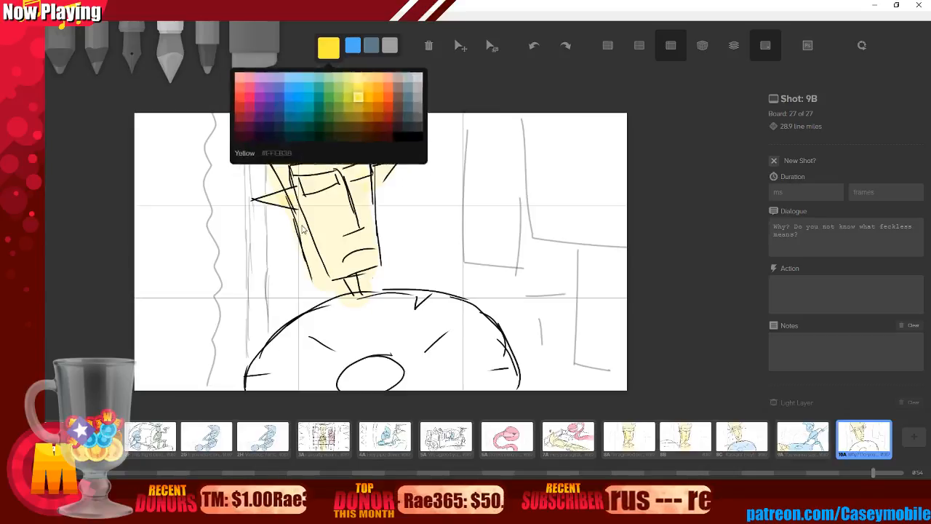
left_click(328, 47)
left_click(299, 96)
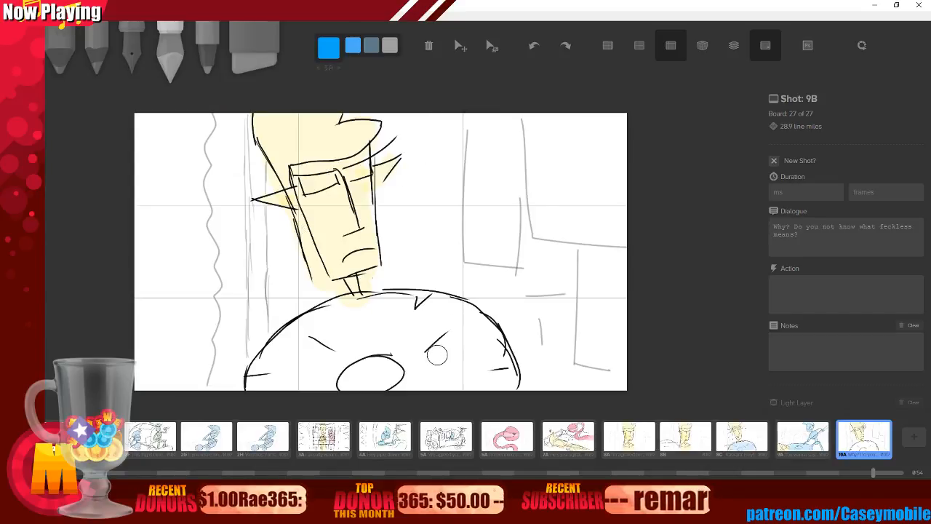
mouse_move(362, 356)
left_mouse_down()
mouse_move(398, 335)
mouse_move(365, 382)
mouse_move(312, 343)
mouse_move(423, 359)
mouse_move(309, 343)
mouse_move(444, 333)
mouse_move(305, 353)
mouse_move(465, 370)
mouse_move(412, 351)
mouse_move(448, 320)
mouse_move(496, 366)
mouse_move(420, 321)
mouse_move(477, 337)
mouse_move(488, 374)
left_mouse_up()
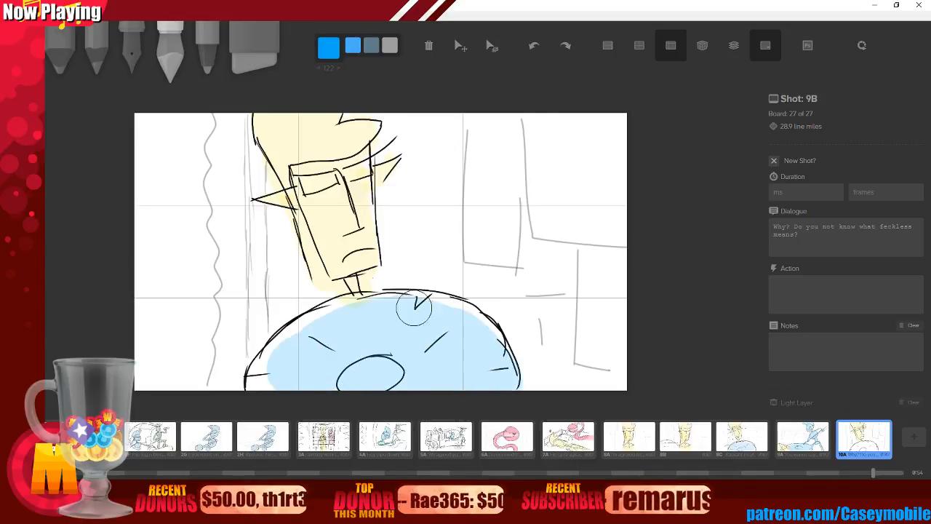
mouse_move(277, 378)
left_mouse_down()
mouse_move(336, 307)
mouse_move(449, 316)
left_mouse_up()
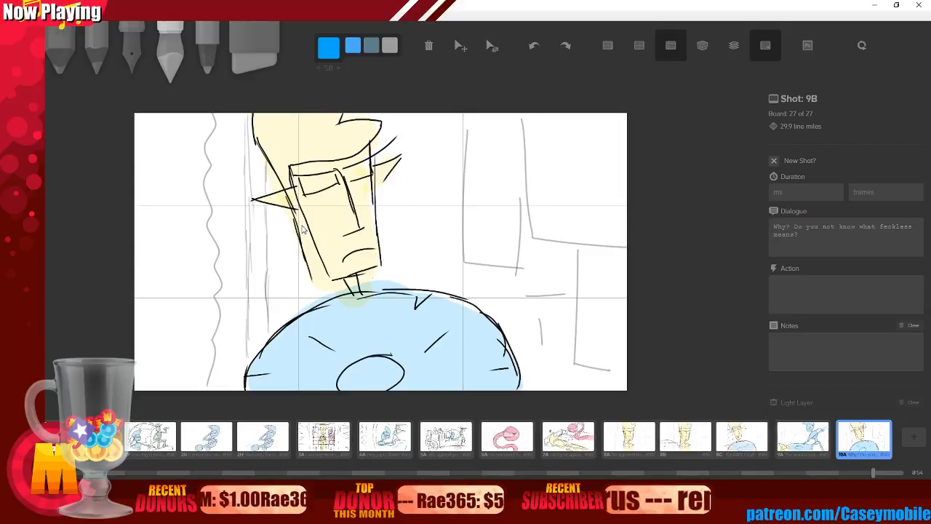
Append "Well allow me to be trenchant!" to the dialogue and reselect the board to refresh its shot data.
left_click(840, 253)
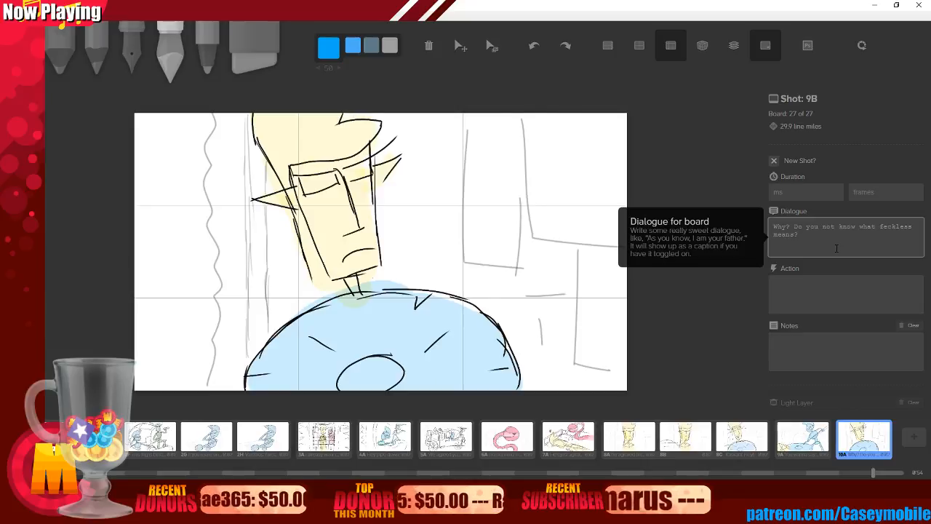
type("Well ")
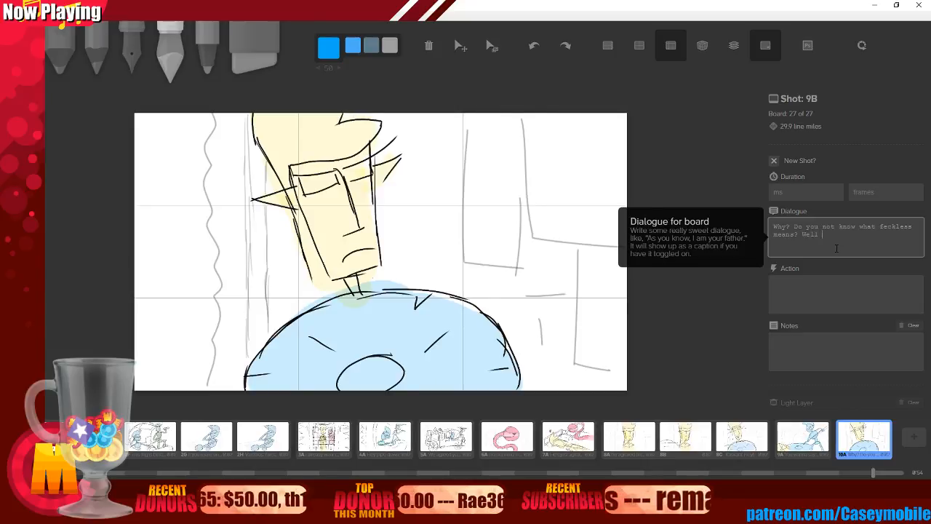
type("allow me to be")
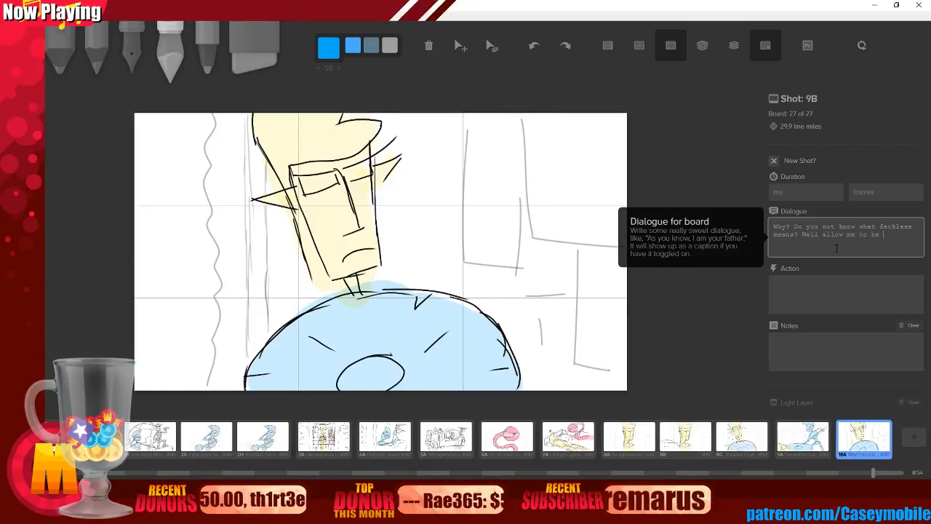
type(" trenchant.")
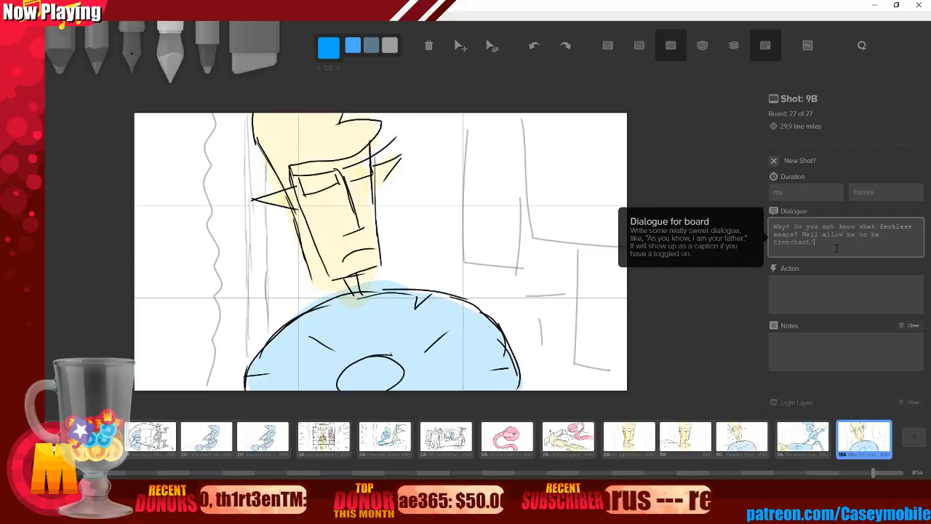
left_click(813, 441)
left_click(842, 446)
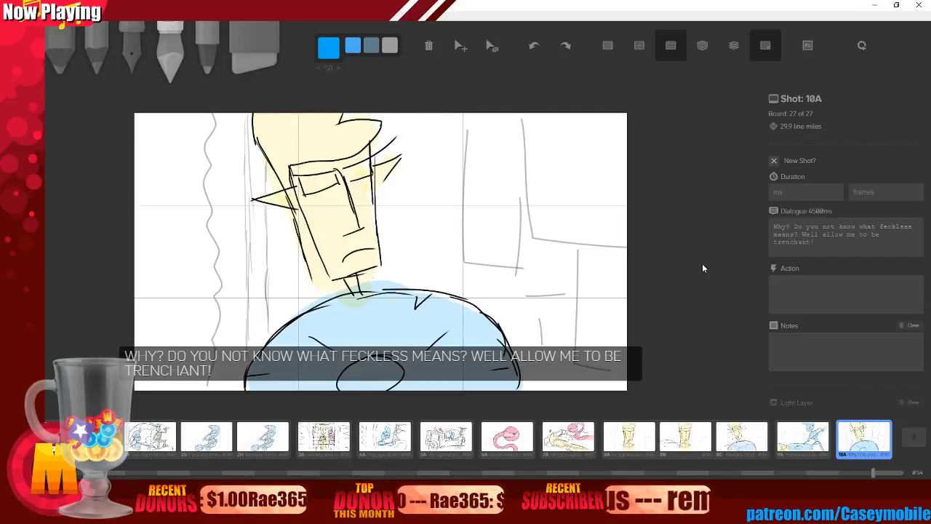
Add a blank board after shot 10A and mark it as a new shot.
left_click(909, 436)
left_click(776, 163)
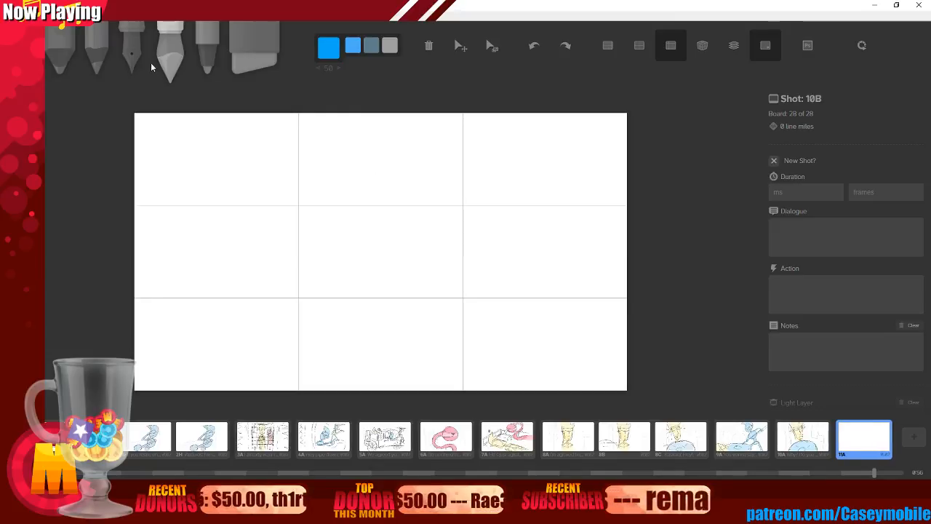
Ink a large round head outline with the Pen on the blank board, then add the nose, slanted brows and frowning mouth.
left_click(97, 55)
left_click(132, 55)
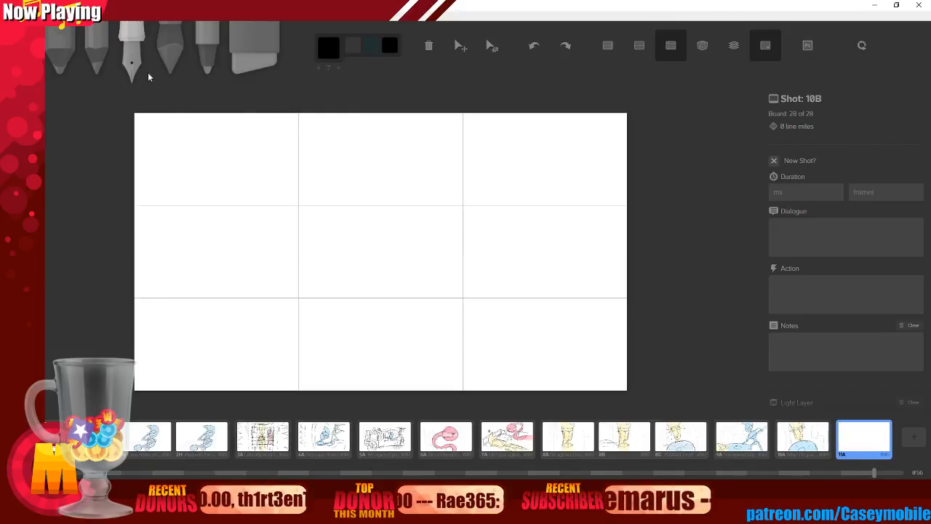
key("2")
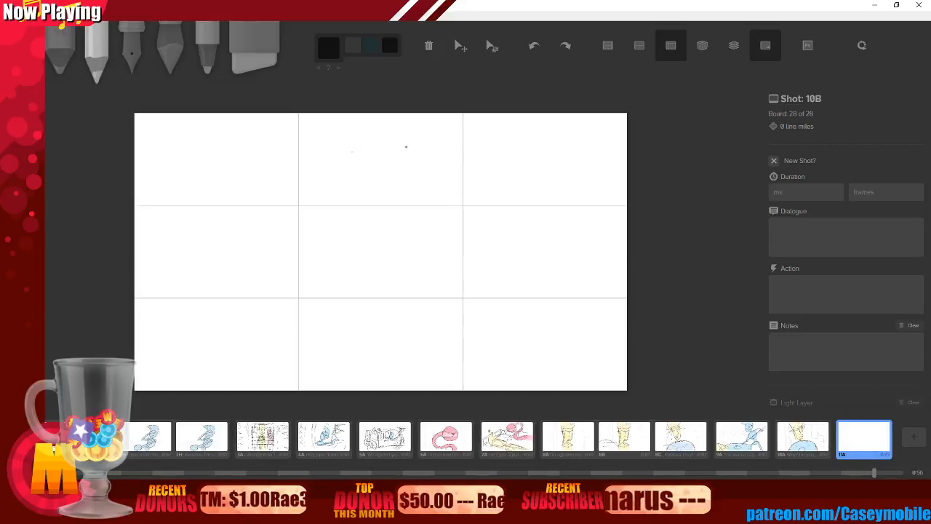
key("3")
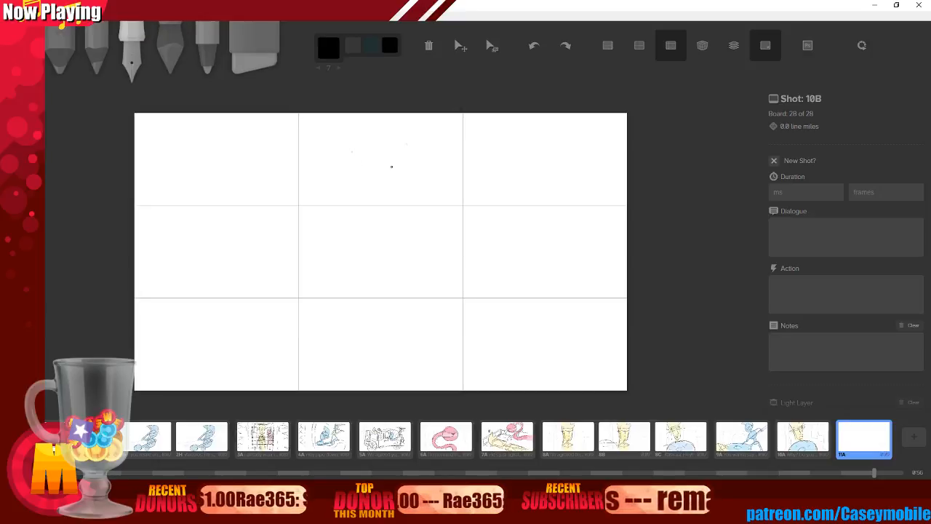
mouse_move(364, 148)
left_mouse_down()
mouse_move(374, 141)
mouse_move(342, 183)
mouse_move(331, 245)
mouse_move(509, 291)
mouse_move(540, 252)
mouse_move(422, 116)
left_mouse_up()
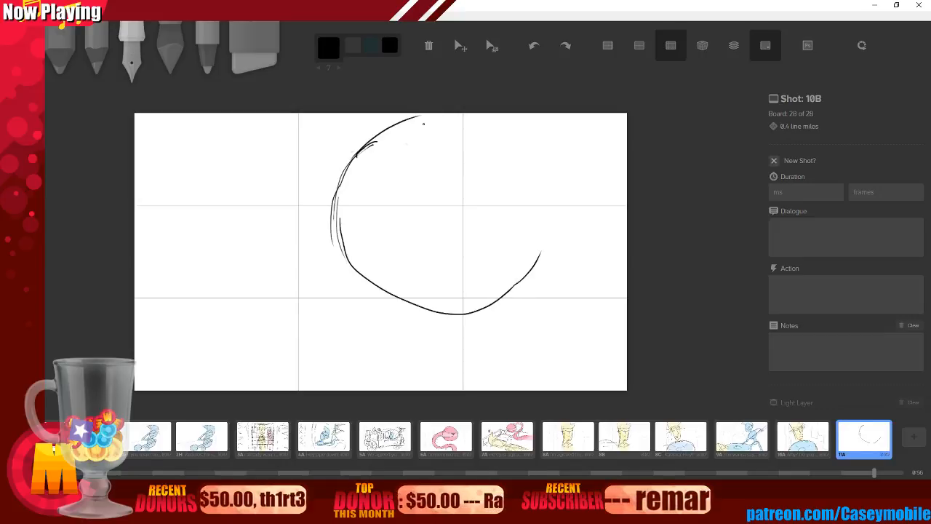
mouse_move(416, 208)
left_mouse_down()
mouse_move(401, 227)
mouse_move(433, 225)
left_mouse_up()
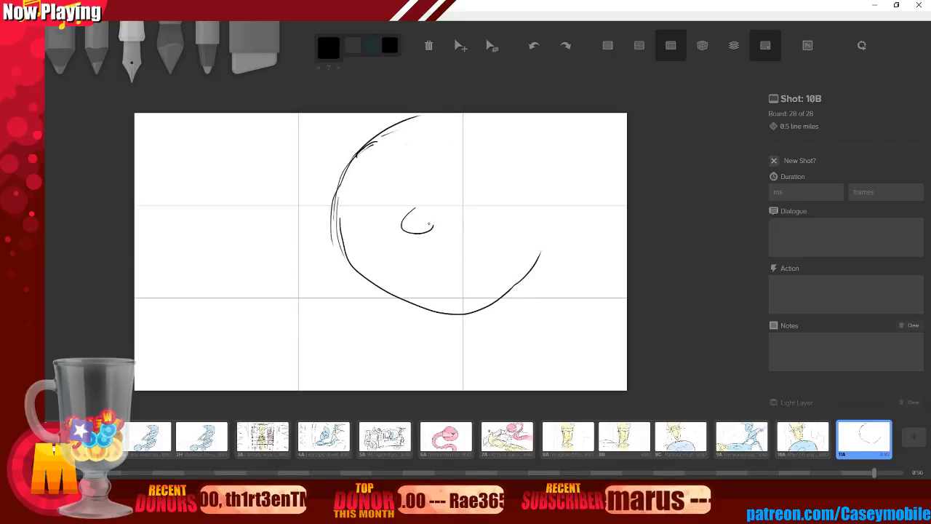
mouse_move(322, 202)
left_mouse_down()
mouse_move(437, 205)
mouse_move(513, 172)
left_mouse_up()
left_click_drag(440, 293, 524, 261)
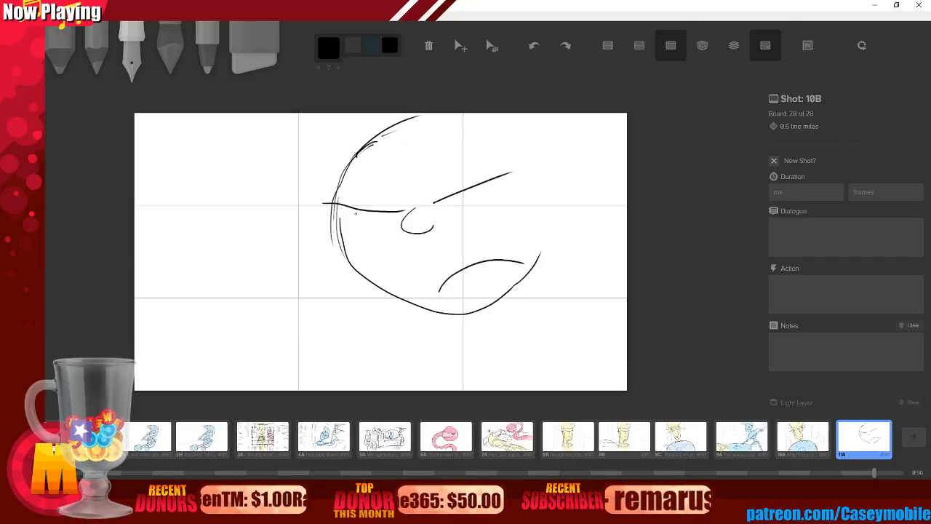
Try to draw narrowed eyes beneath the two brows, then undo the eye strokes.
mouse_move(355, 213)
left_mouse_down()
mouse_move(334, 227)
mouse_move(396, 230)
left_mouse_up()
key("ctrl+z")
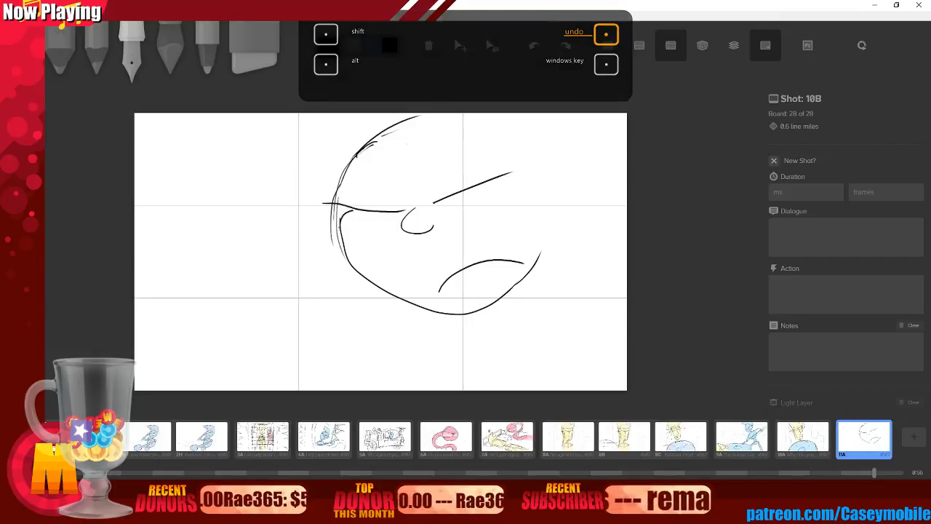
left_click_drag(392, 216, 342, 216)
left_click_drag(450, 198, 492, 191)
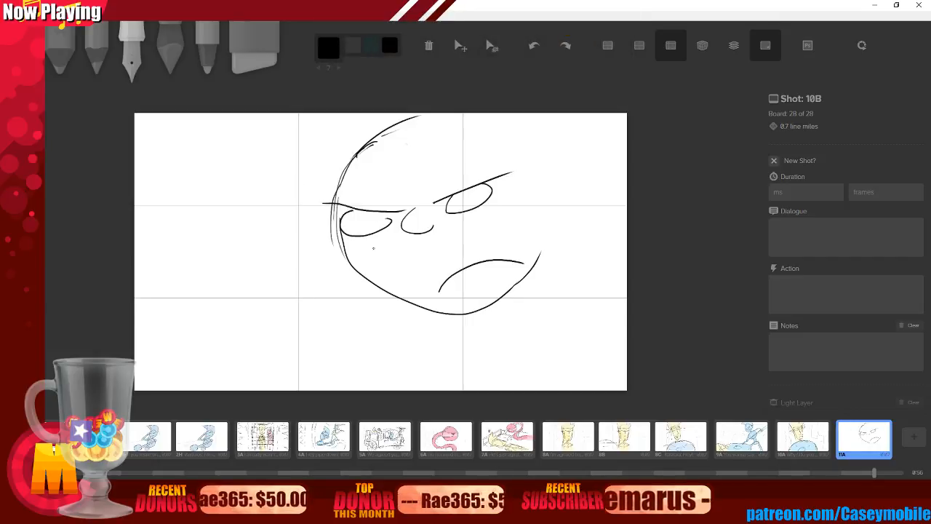
left_click_drag(359, 244, 380, 236)
key("ctrl+z")
key("ctrl+z")
key("ctrl+z")
key("ctrl+z")
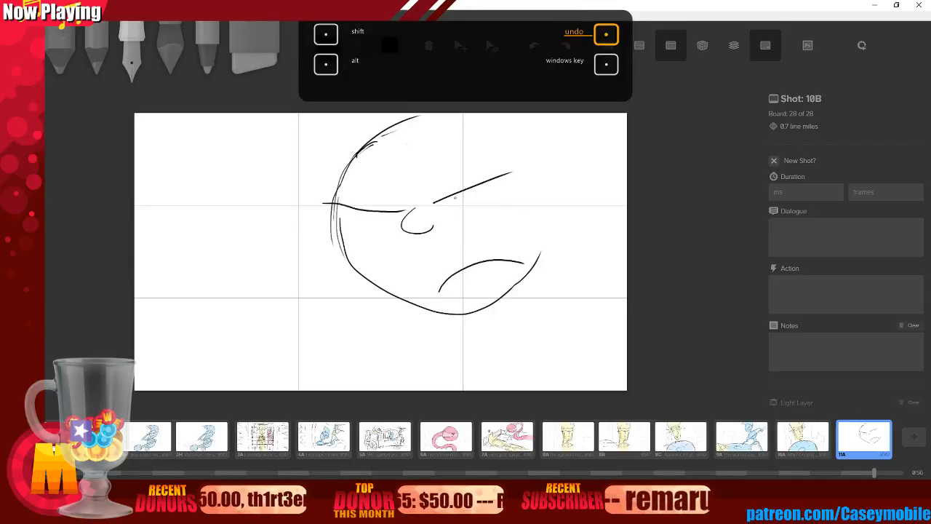
Try wider, flat-topped eyes hanging from the brows and undo both.
mouse_move(451, 194)
left_mouse_down()
mouse_move(444, 212)
mouse_move(500, 180)
left_mouse_up()
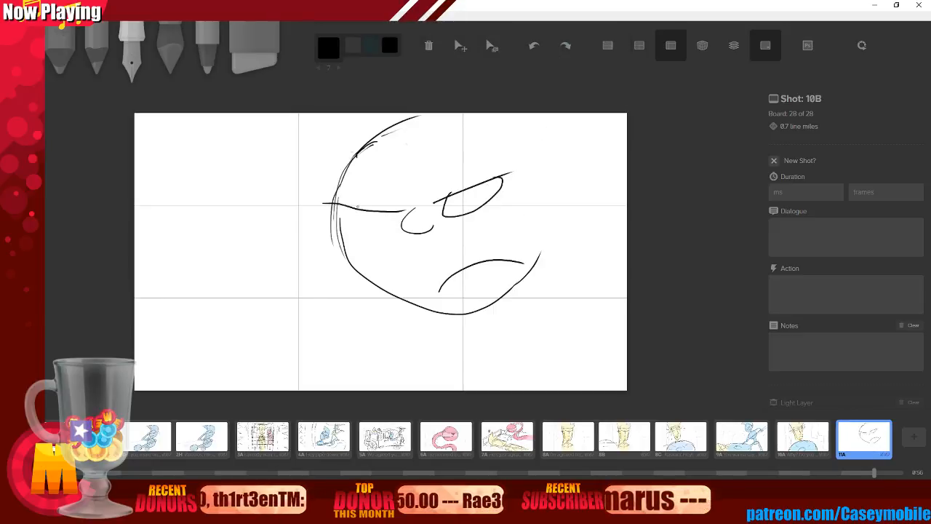
mouse_move(351, 210)
left_mouse_down()
mouse_move(355, 233)
mouse_move(393, 218)
left_mouse_up()
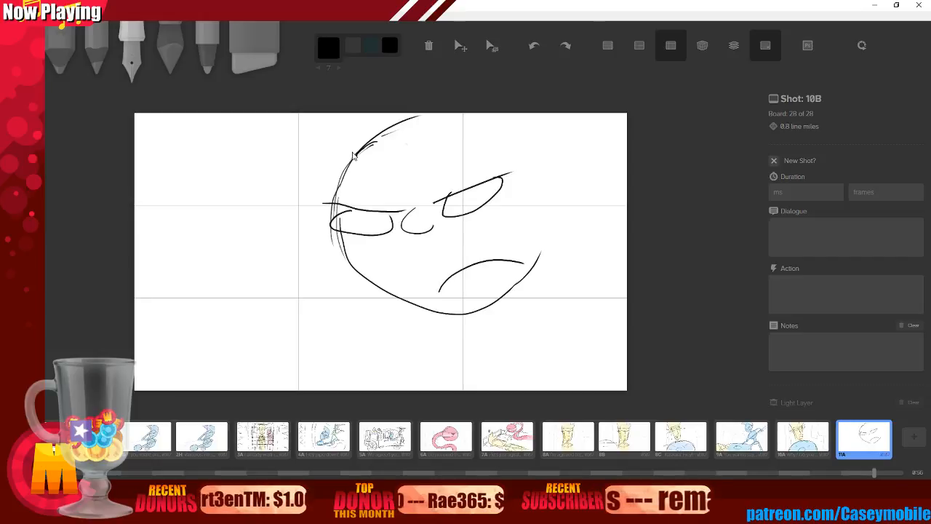
key("ctrl+z")
key("ctrl+z")
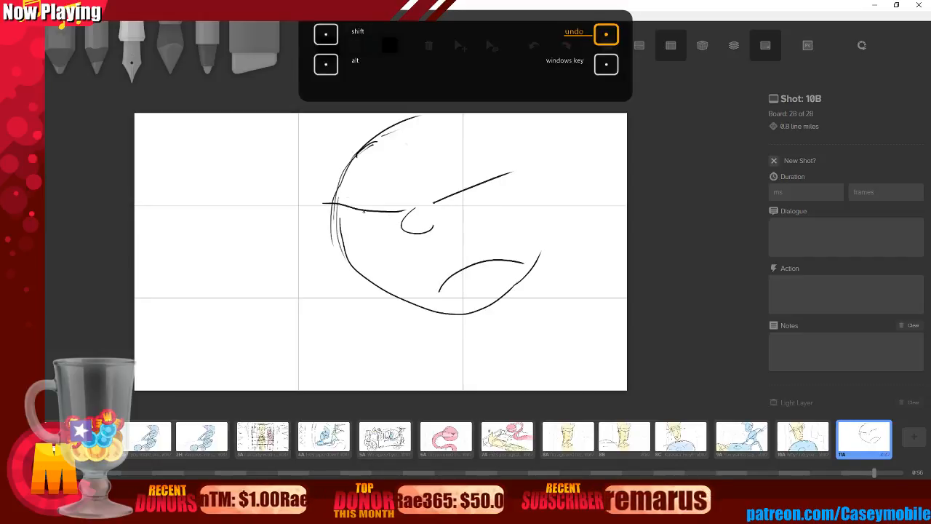
Try oval eyes under the brows, then undo all the facial features back to the bare head outline.
mouse_move(363, 211)
left_mouse_down()
mouse_move(395, 222)
mouse_move(374, 211)
left_mouse_up()
mouse_move(479, 189)
left_mouse_down()
mouse_move(488, 211)
mouse_move(462, 200)
mouse_move(481, 187)
left_mouse_up()
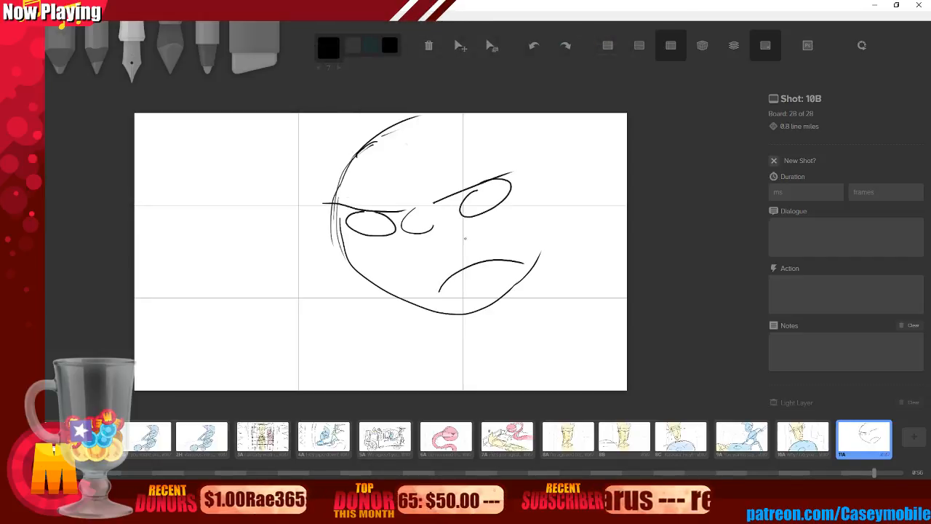
key("ctrl+z")
key("ctrl+z")
key("ctrl+z")
key("ctrl+z")
key("ctrl+z")
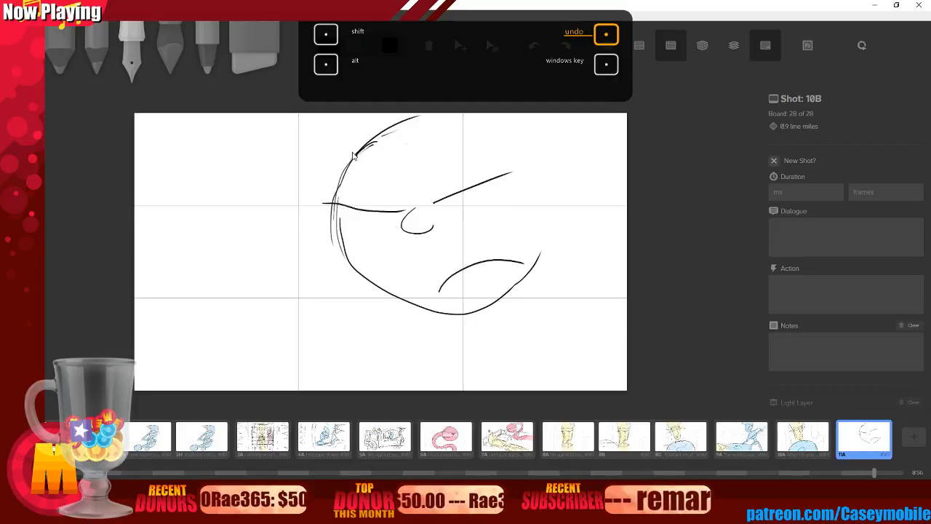
key("ctrl+z")
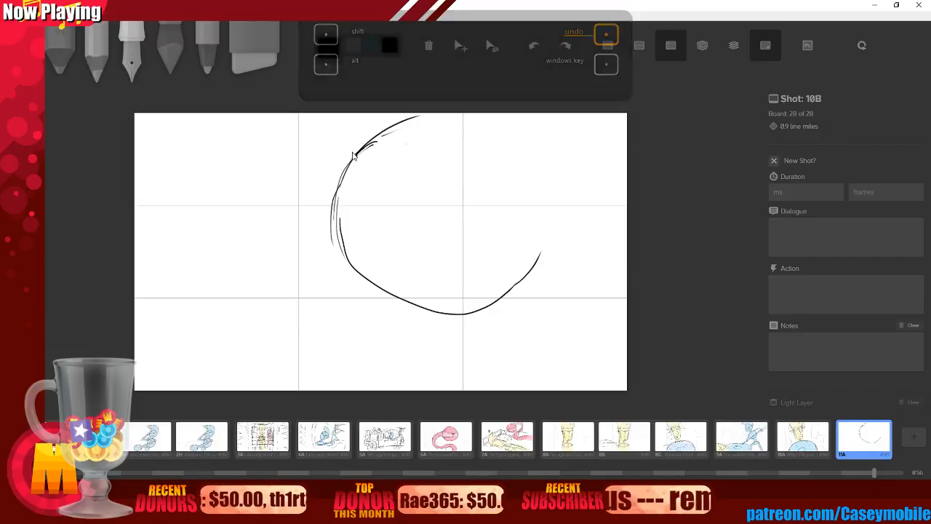
Sketch curved horizontal and vertical face guidelines across the head with the Pencil, redoing them once with a steeper eye line.
key("2")
mouse_move(341, 212)
left_mouse_down()
mouse_move(430, 208)
mouse_move(541, 174)
left_mouse_up()
mouse_move(400, 171)
left_mouse_down()
mouse_move(427, 253)
mouse_move(454, 277)
left_mouse_up()
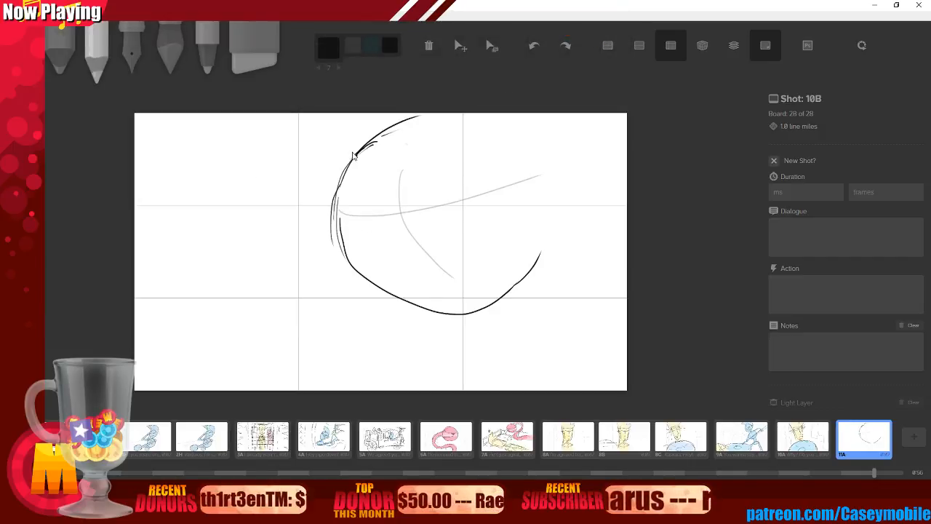
key("ctrl+z")
key("ctrl+z")
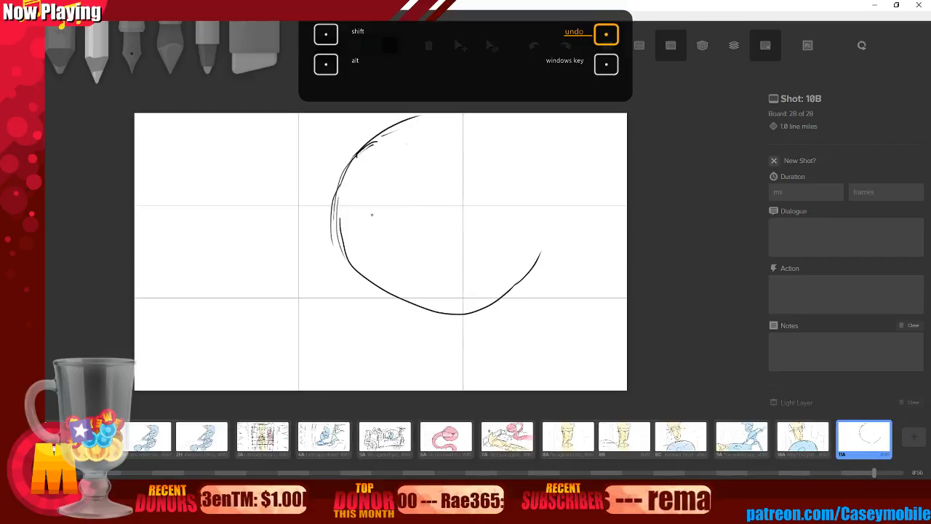
left_click_drag(340, 216, 527, 153)
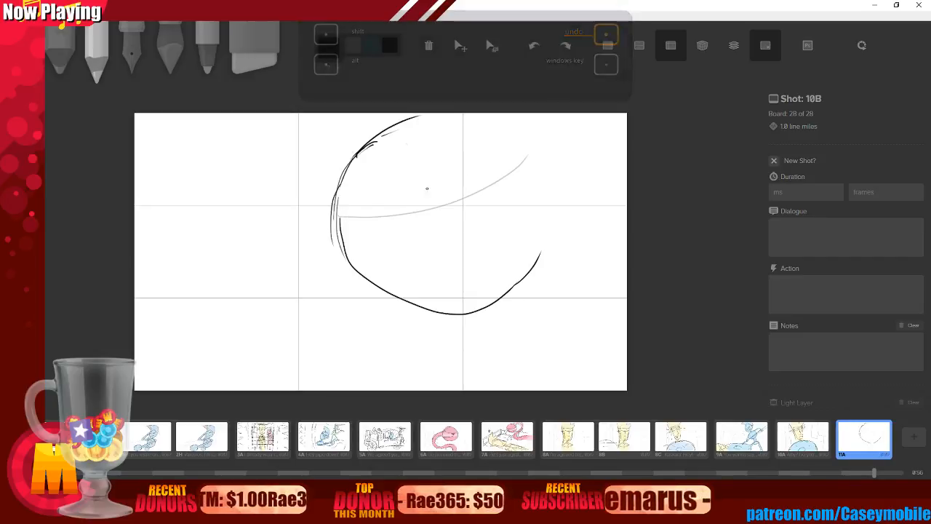
left_click_drag(397, 182, 460, 290)
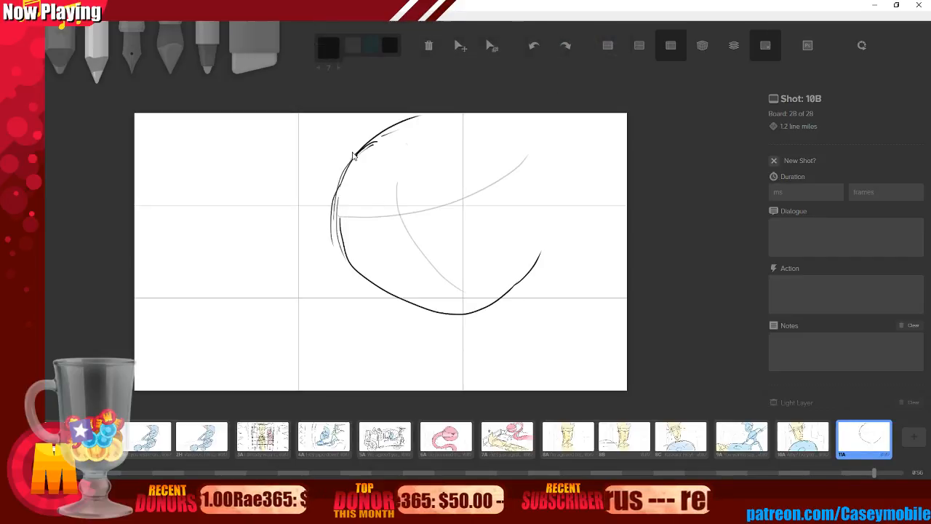
Undo the face guidelines and the inked head outline to clear the board.
key("ctrl+z")
key("ctrl+z")
key("ctrl+z")
key("ctrl+z")
key("ctrl+z")
key("ctrl+z")
key("ctrl+z")
key("ctrl+z")
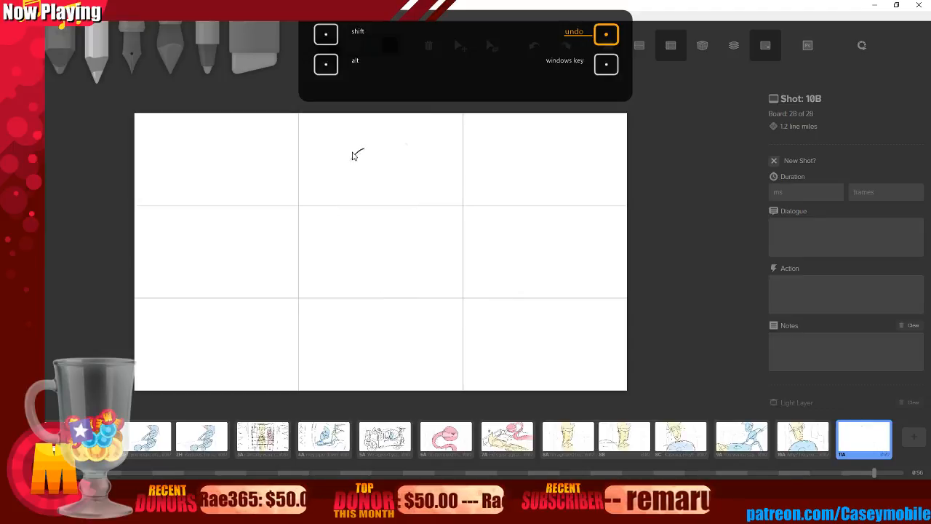
Pencil a rough circle for the head right of the board's centre and a curved body line running down from it.
mouse_move(429, 143)
left_mouse_down()
mouse_move(391, 191)
mouse_move(545, 179)
mouse_move(427, 124)
mouse_move(429, 149)
mouse_move(572, 266)
mouse_move(440, 143)
mouse_move(413, 272)
mouse_move(518, 114)
left_mouse_up()
key("ctrl+z")
key("ctrl+z")
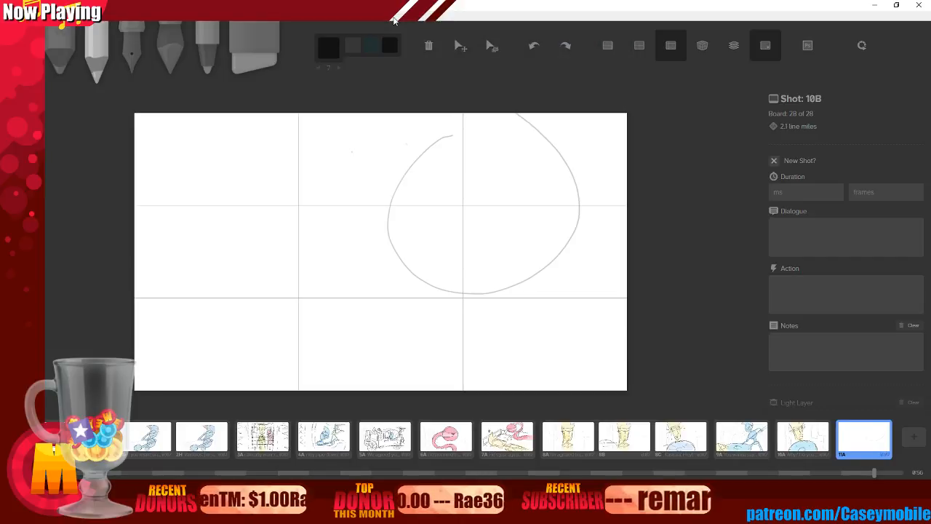
key("ctrl+z")
mouse_move(460, 135)
left_mouse_down()
mouse_move(405, 179)
mouse_move(545, 171)
mouse_move(418, 132)
left_mouse_up()
key("3")
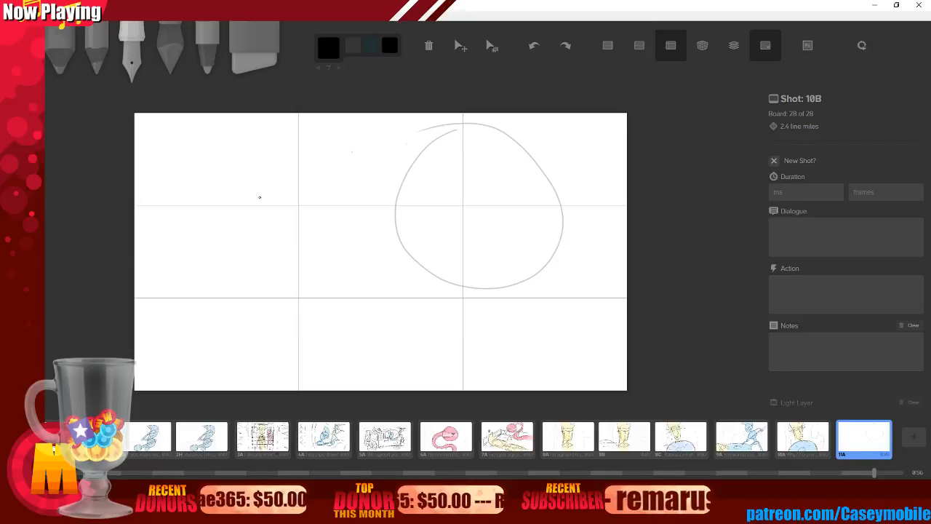
key("2")
left_click_drag(513, 266, 530, 386)
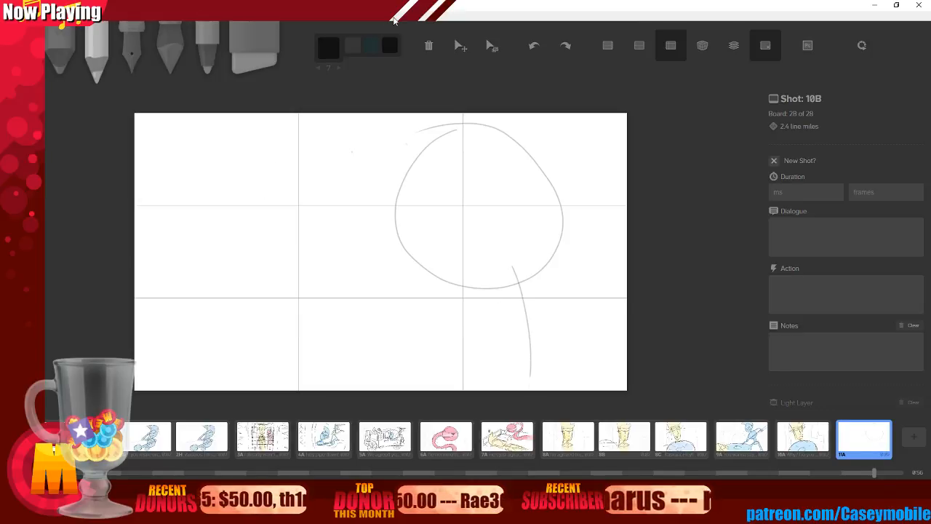
Ink the head outline over the pencil circle with the Pen, replacing the single-stroke attempt with short overlapping strokes.
key("3")
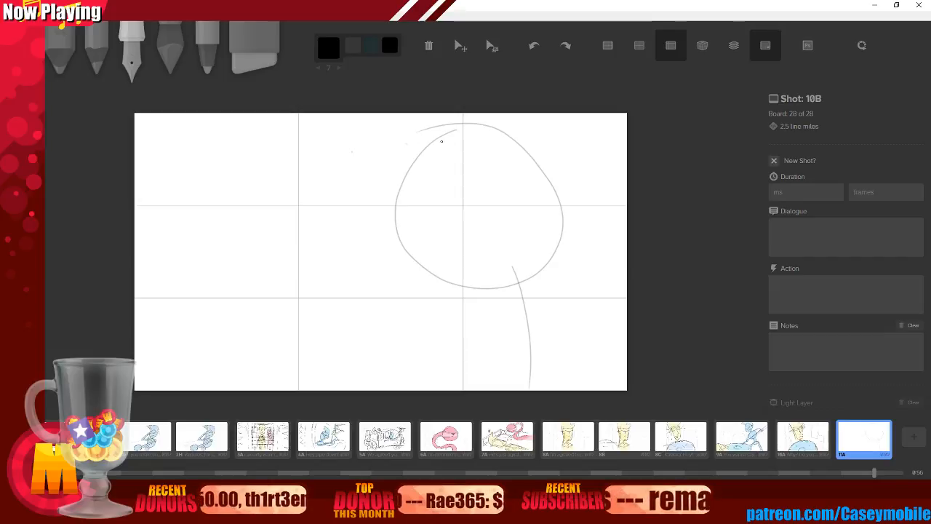
mouse_move(443, 132)
left_mouse_down()
mouse_move(489, 288)
mouse_move(413, 114)
left_mouse_up()
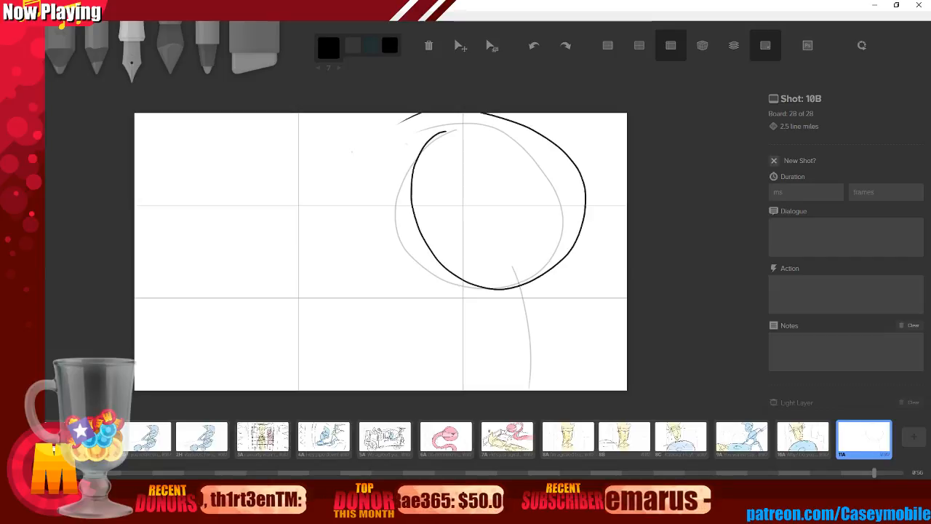
key("ctrl+z")
mouse_move(456, 134)
left_mouse_down()
mouse_move(431, 138)
mouse_move(405, 171)
mouse_move(386, 218)
mouse_move(391, 243)
left_mouse_up()
left_click_drag(401, 179, 406, 254)
mouse_move(393, 204)
left_mouse_down()
mouse_move(453, 287)
mouse_move(445, 280)
mouse_move(488, 290)
left_mouse_up()
mouse_move(527, 249)
left_mouse_down()
mouse_move(473, 288)
mouse_move(566, 200)
mouse_move(564, 152)
left_mouse_up()
mouse_move(428, 144)
left_mouse_down()
mouse_move(486, 117)
mouse_move(534, 135)
left_mouse_up()
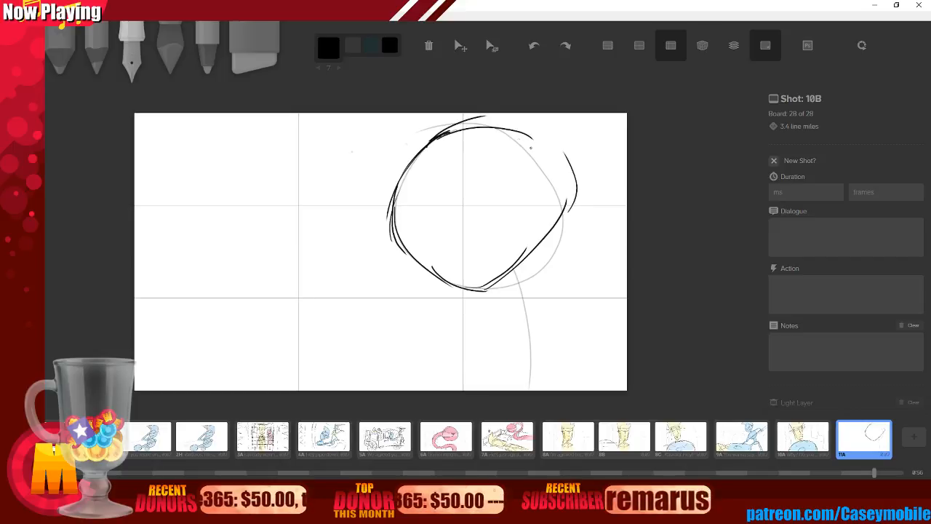
mouse_move(463, 125)
left_mouse_down()
mouse_move(529, 132)
mouse_move(533, 144)
mouse_move(542, 138)
mouse_move(556, 170)
left_mouse_up()
mouse_move(542, 139)
left_mouse_down()
mouse_move(557, 178)
mouse_move(534, 243)
left_mouse_up()
Erase the stray outline outside the head's right edge, then ink a nose and two brows on the face.
key("e")
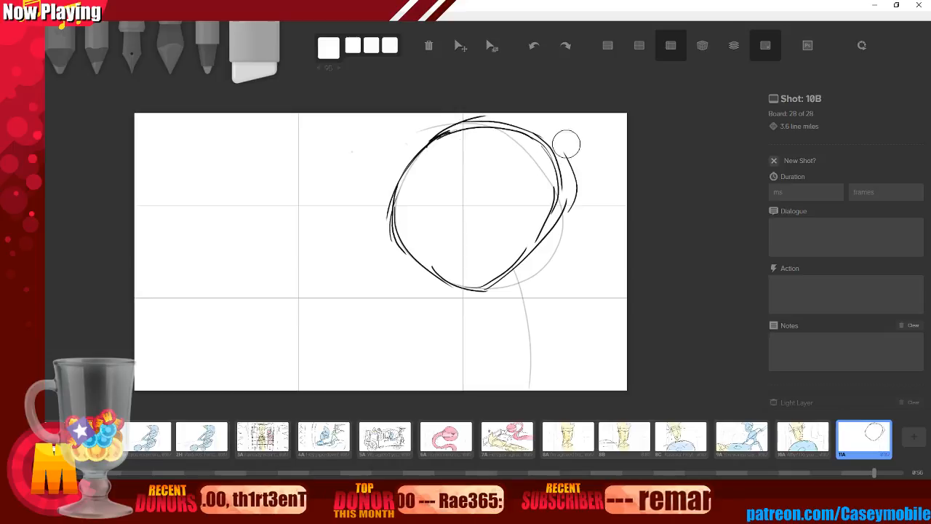
left_click_drag(566, 141, 571, 215)
key("3")
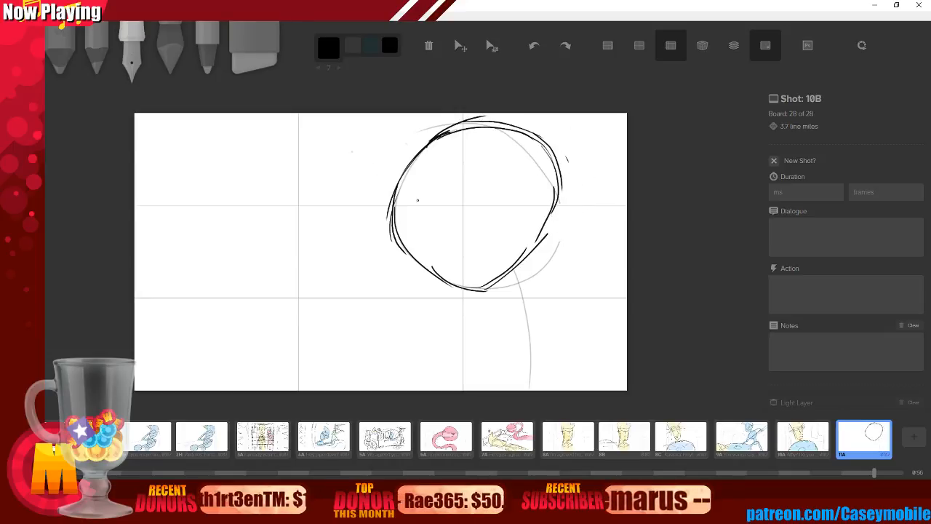
mouse_move(446, 200)
left_mouse_down()
mouse_move(467, 218)
mouse_move(521, 176)
left_mouse_up()
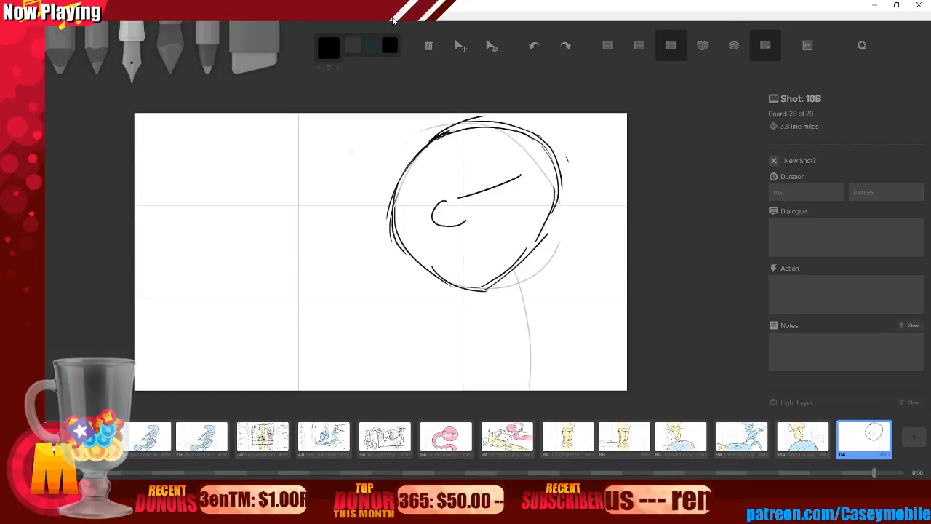
left_click_drag(377, 200, 430, 194)
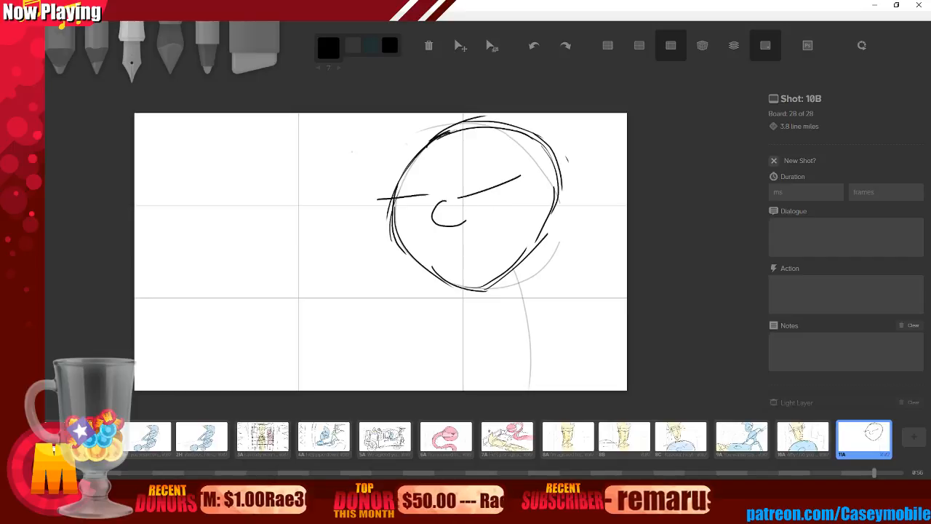
Undo the facial features, the erasing and the inked outline strokes back to the pencil sketch as far as the history allows.
key("ctrl+z")
key("ctrl+z")
key("ctrl+z")
key("ctrl+z")
key("ctrl+z")
key("ctrl+z")
key("ctrl+z")
key("ctrl+z")
key("ctrl+z")
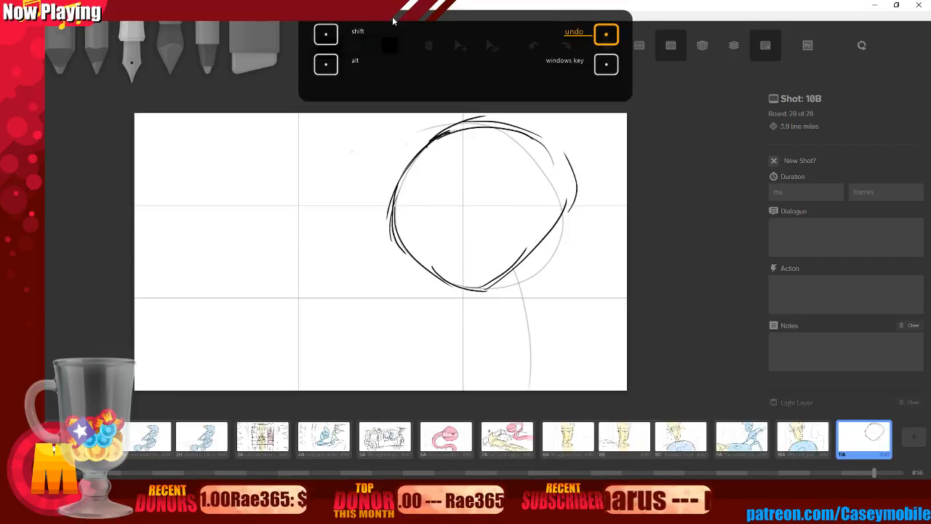
key("ctrl+z")
key("ctrl+z")
key("ctrl+z")
key("ctrl+z")
key("ctrl+z")
key("ctrl+z")
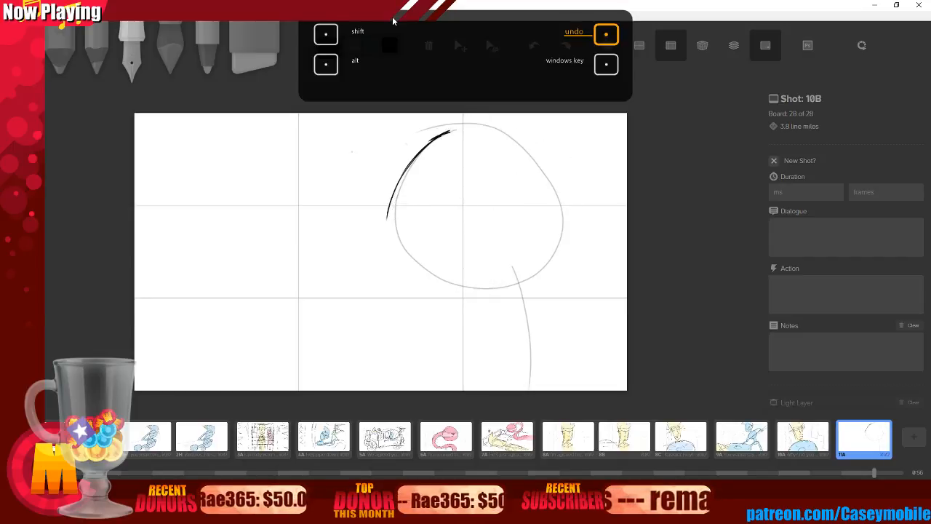
key("ctrl+z")
key("ctrl+z")
key("ctrl+z")
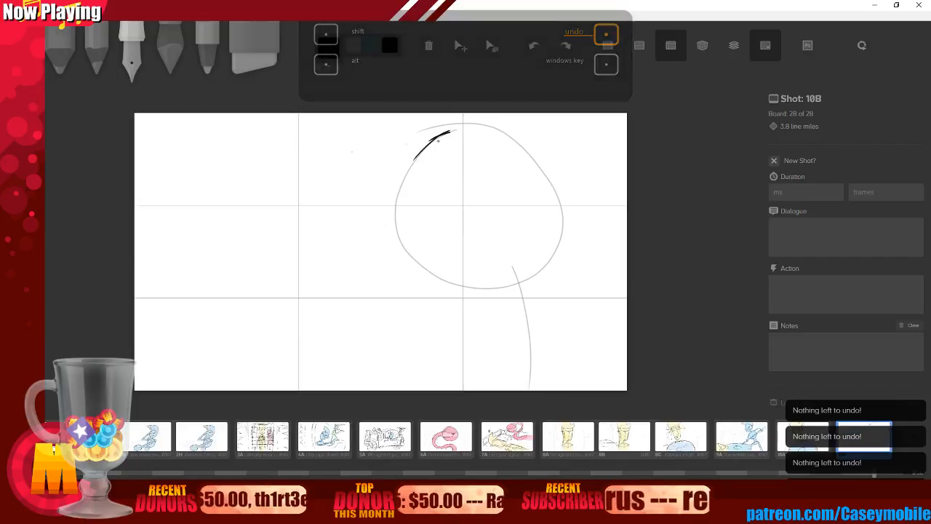
Try to ink the whole head outline in one continuous Pen stroke, then undo it.
mouse_move(445, 134)
left_mouse_down()
mouse_move(400, 177)
mouse_move(393, 245)
mouse_move(439, 278)
mouse_move(510, 263)
mouse_move(561, 187)
mouse_move(448, 132)
left_mouse_up()
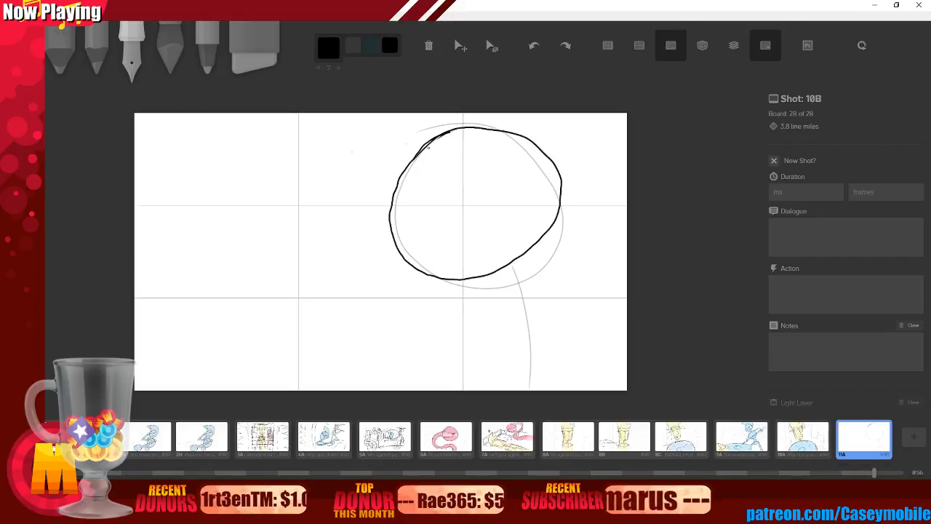
key("ctrl+z")
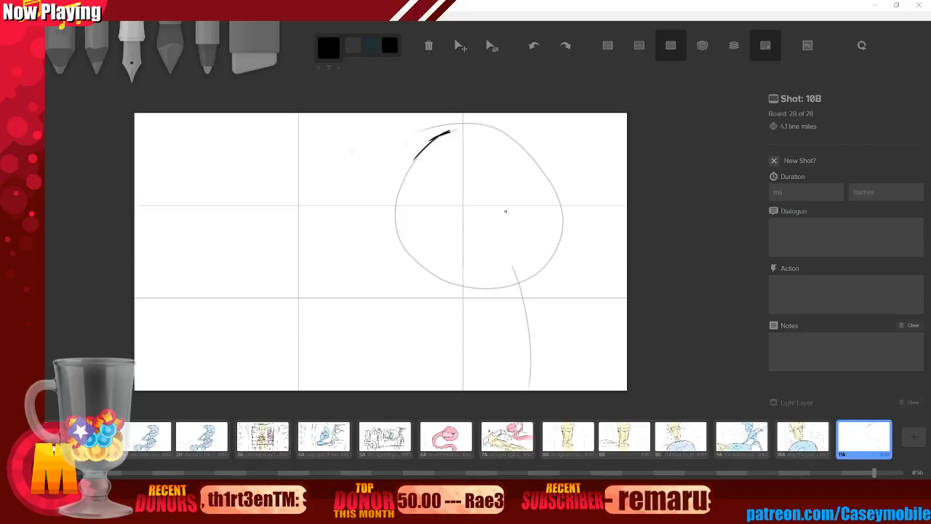
Try to ink over the pencil head circle with long Pen strokes, undoing each attempt.
mouse_move(335, 233)
left_mouse_down()
mouse_move(305, 304)
mouse_move(437, 312)
mouse_move(422, 210)
mouse_move(270, 251)
left_mouse_up()
key("ctrl+z")
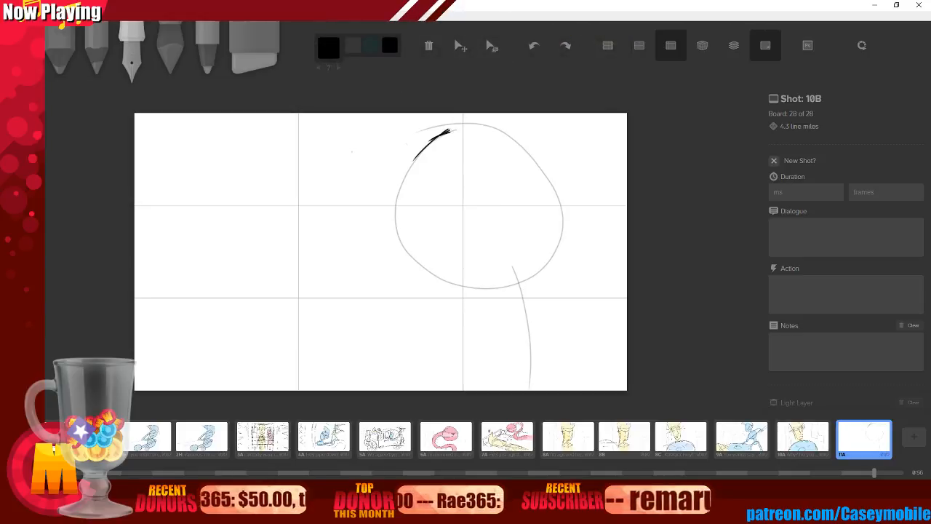
mouse_move(439, 135)
left_mouse_down()
mouse_move(422, 153)
mouse_move(398, 203)
left_mouse_up()
key("ctrl+z")
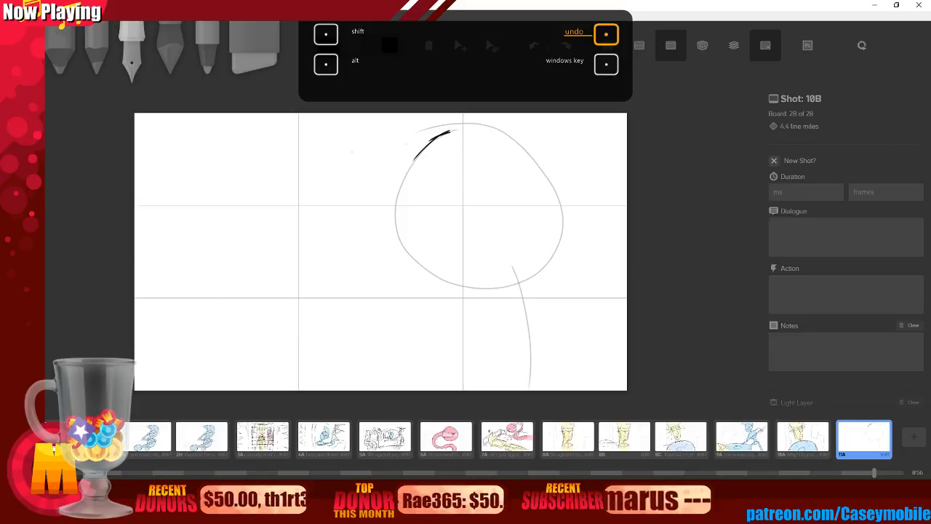
mouse_move(432, 146)
left_mouse_down()
mouse_move(405, 166)
mouse_move(388, 214)
mouse_move(398, 273)
mouse_move(432, 301)
mouse_move(496, 309)
mouse_move(539, 295)
mouse_move(581, 233)
mouse_move(574, 176)
mouse_move(529, 125)
mouse_move(448, 130)
left_mouse_up()
key("ctrl+z")
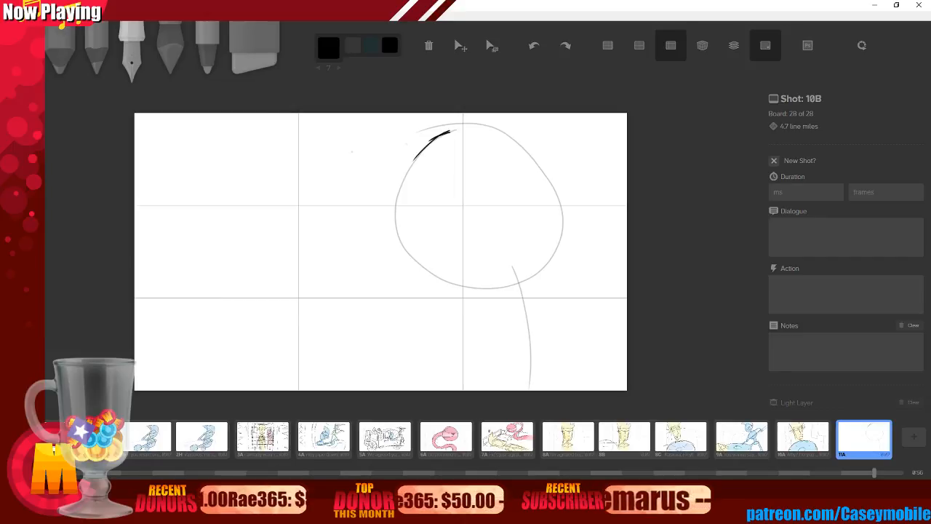
Launch Wacom Desktop Center from the Wacom Tablet program group in Windows.
key("super")
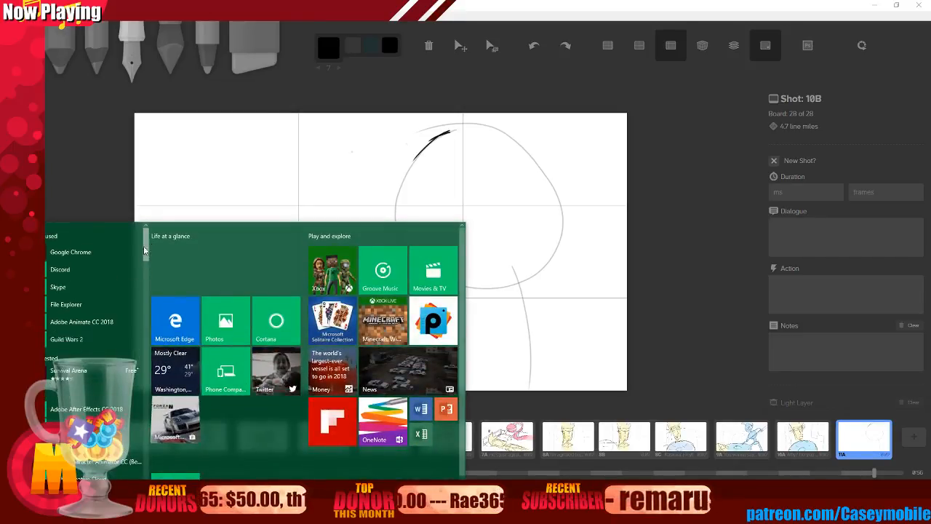
key("super")
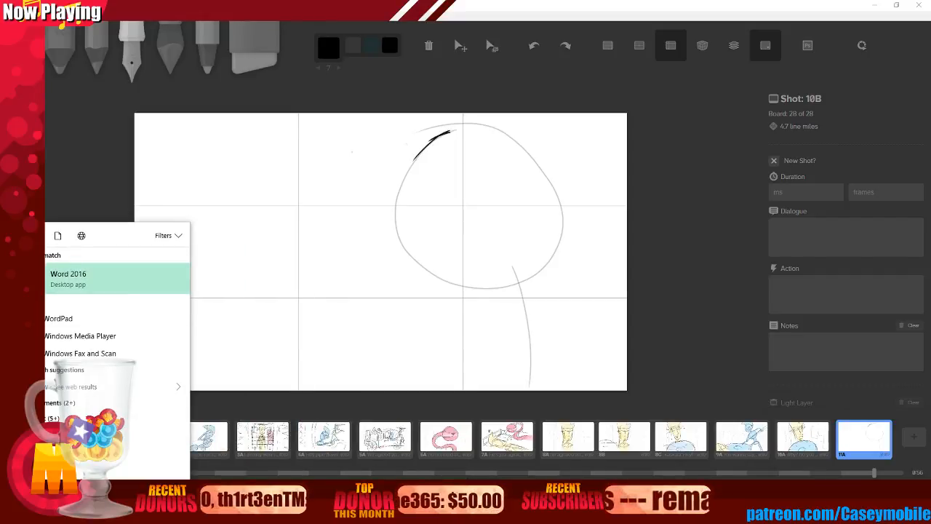
key("super")
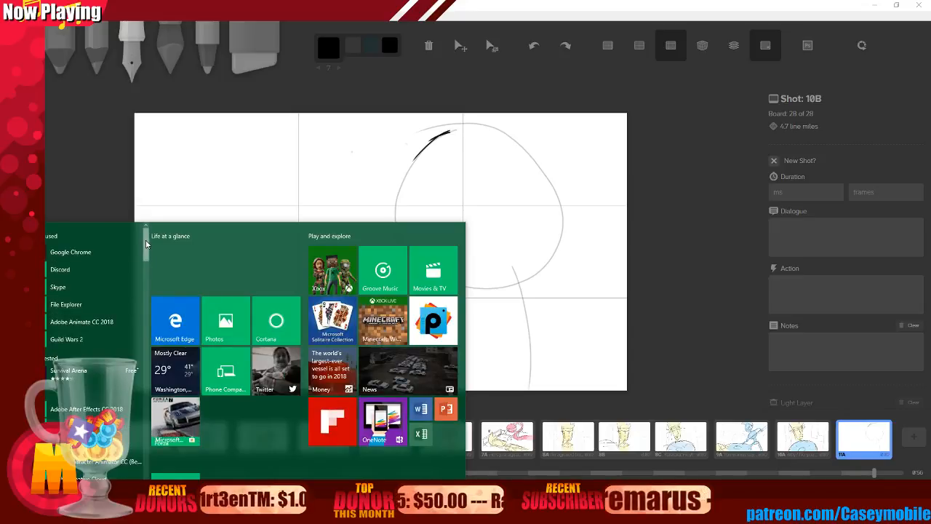
scroll(105, 302, "down", 15)
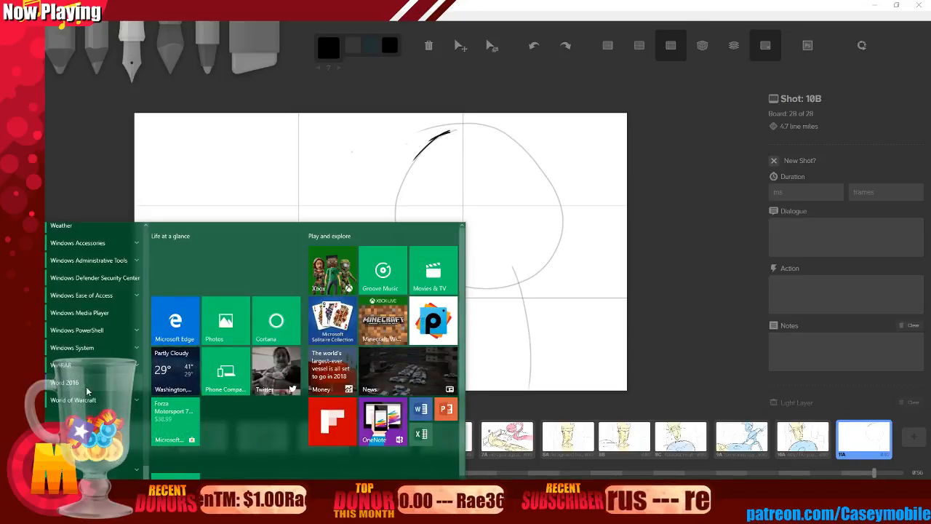
scroll(95, 277, "up", 1)
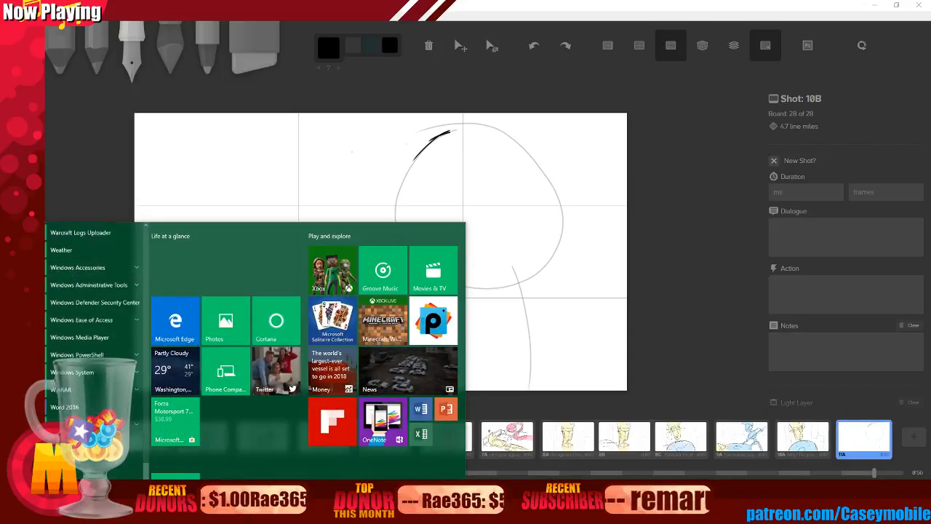
left_click(94, 233)
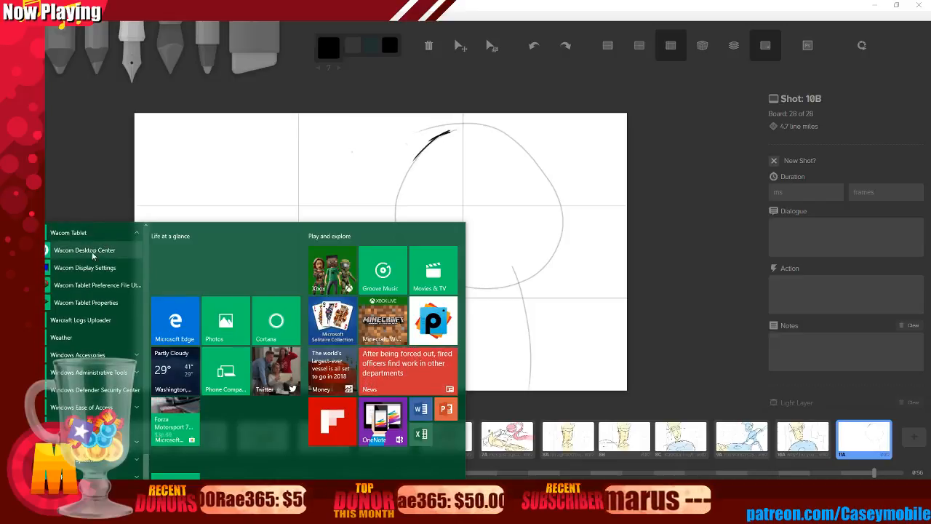
left_click(92, 256)
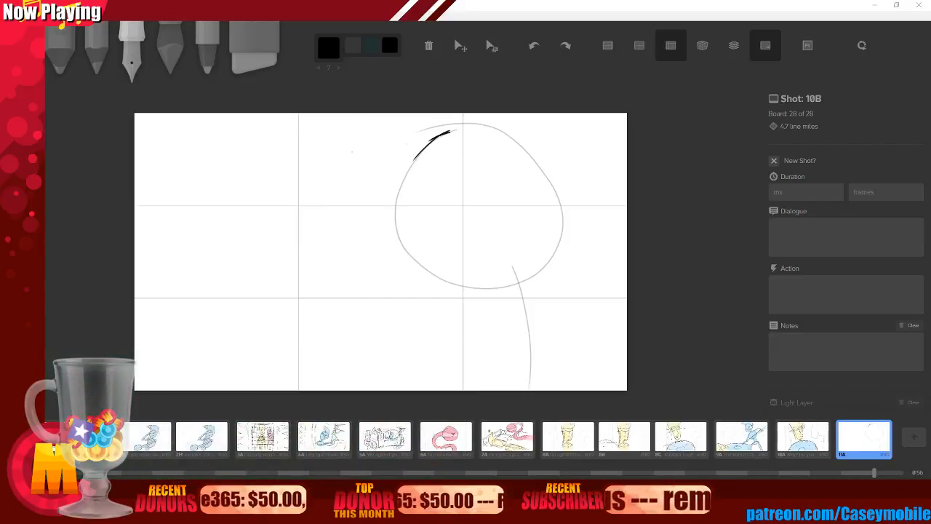
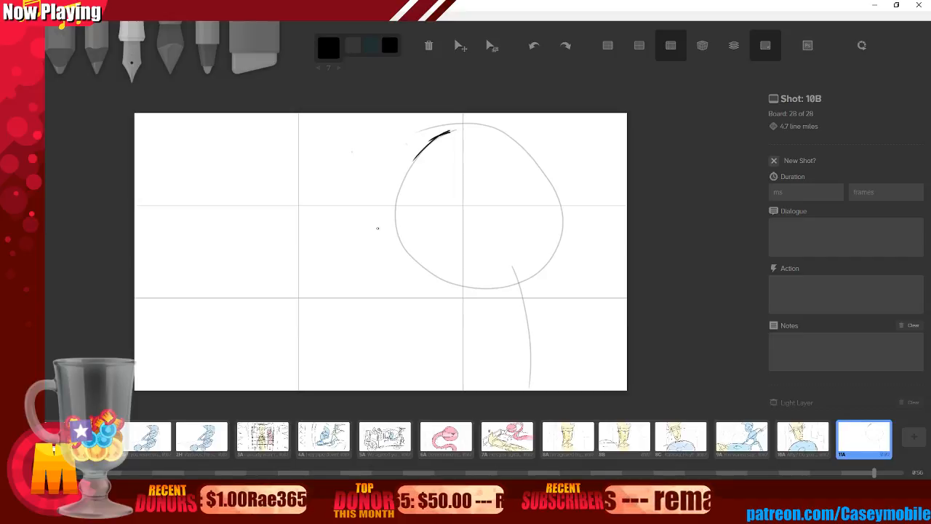
Ink the head outline over the pencil circle as one large closed Pen stroke, undoing the failed first attempt.
mouse_move(450, 133)
left_mouse_down()
mouse_move(395, 203)
mouse_move(399, 253)
mouse_move(448, 278)
left_mouse_up()
key("ctrl+z")
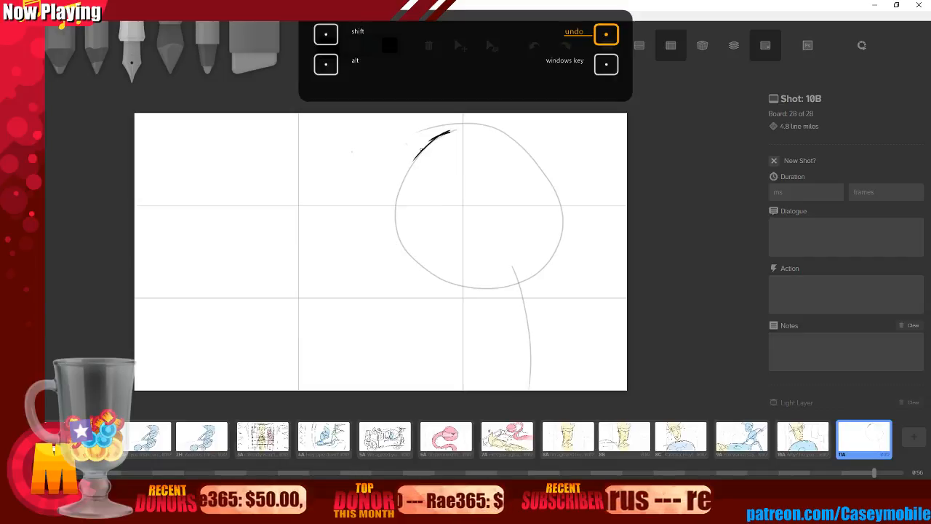
mouse_move(447, 132)
left_mouse_down()
mouse_move(416, 158)
mouse_move(410, 248)
mouse_move(529, 276)
mouse_move(502, 120)
mouse_move(447, 130)
left_mouse_up()
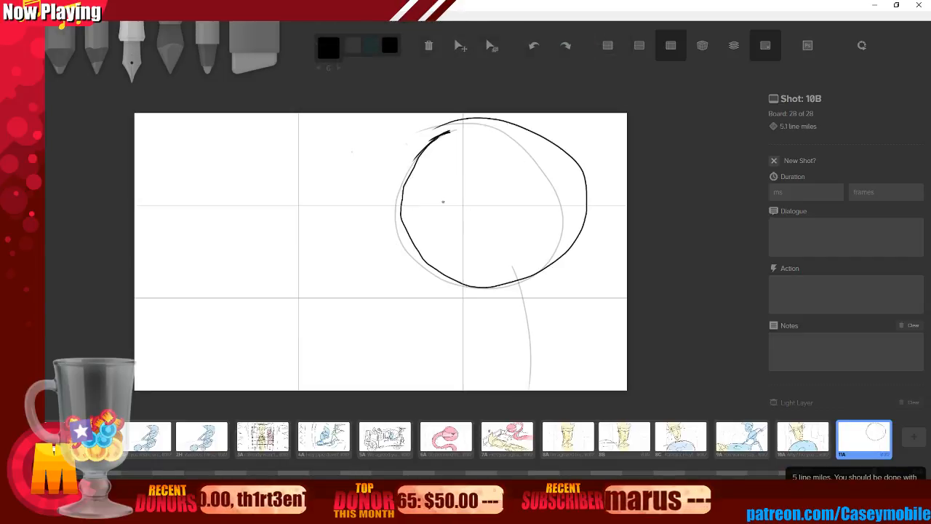
Try a nose and a long brow on the face, redraw the nose smaller, and undo the brow strokes.
left_click_drag(446, 198, 480, 208)
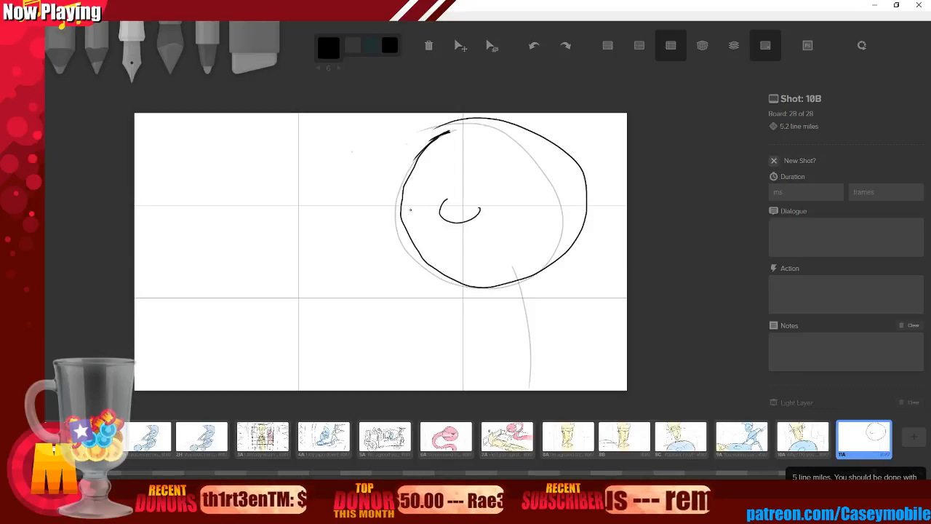
mouse_move(386, 193)
left_mouse_down()
mouse_move(412, 203)
mouse_move(456, 198)
left_mouse_up()
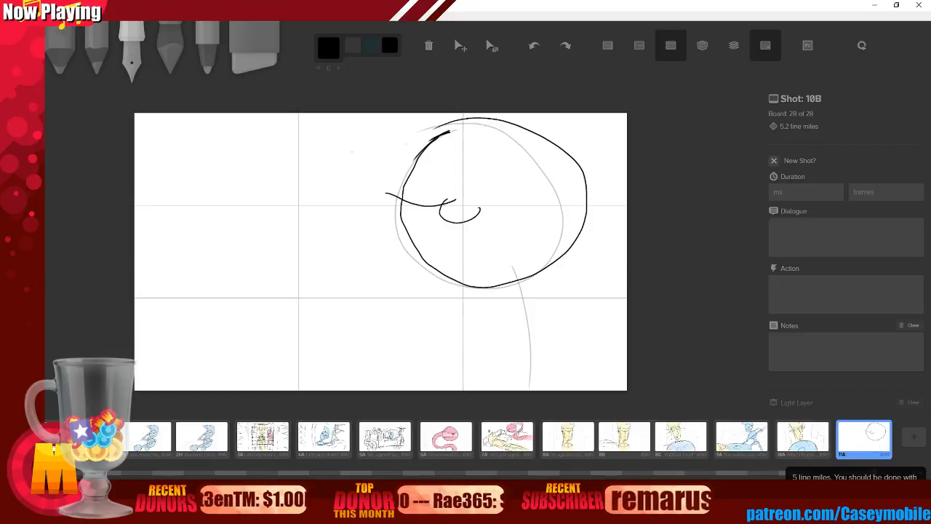
key("ctrl+z")
key("ctrl+z")
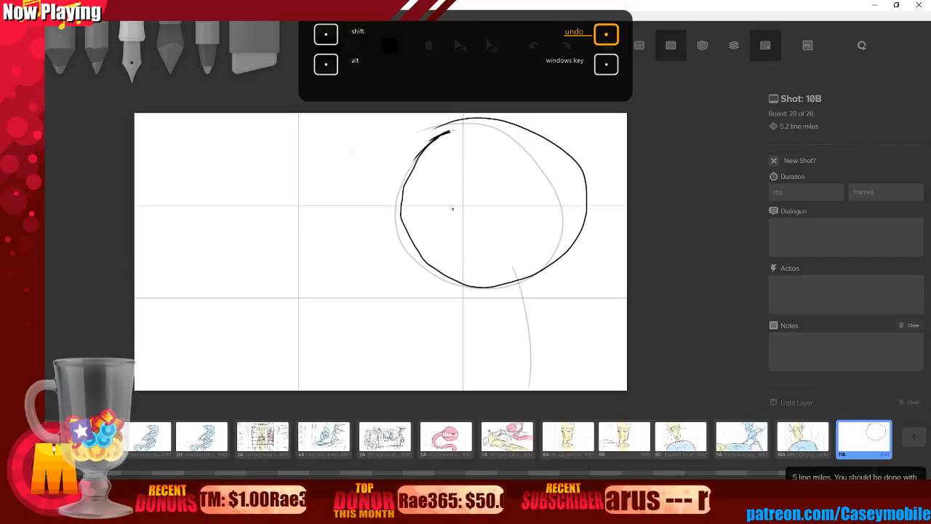
mouse_move(449, 202)
left_mouse_down()
mouse_move(449, 216)
mouse_move(468, 208)
left_mouse_up()
left_click_drag(393, 195, 448, 191)
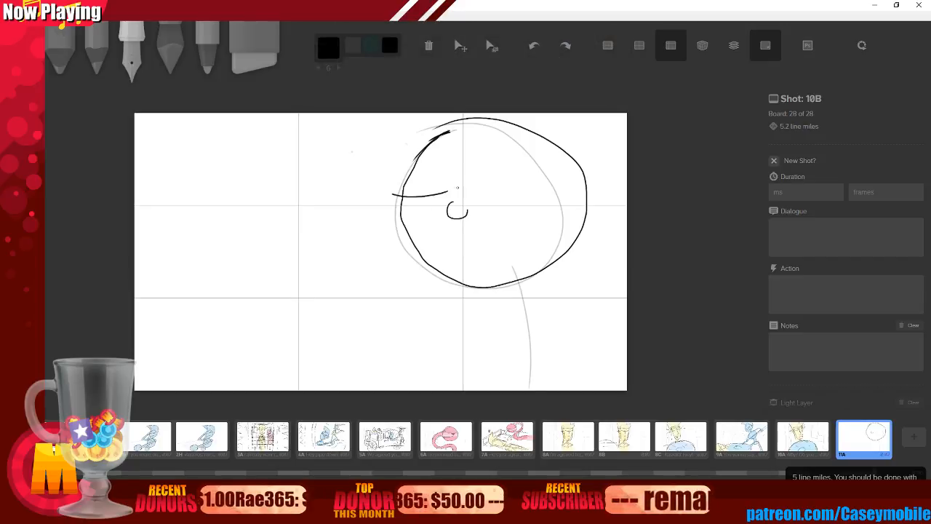
key("ctrl+z")
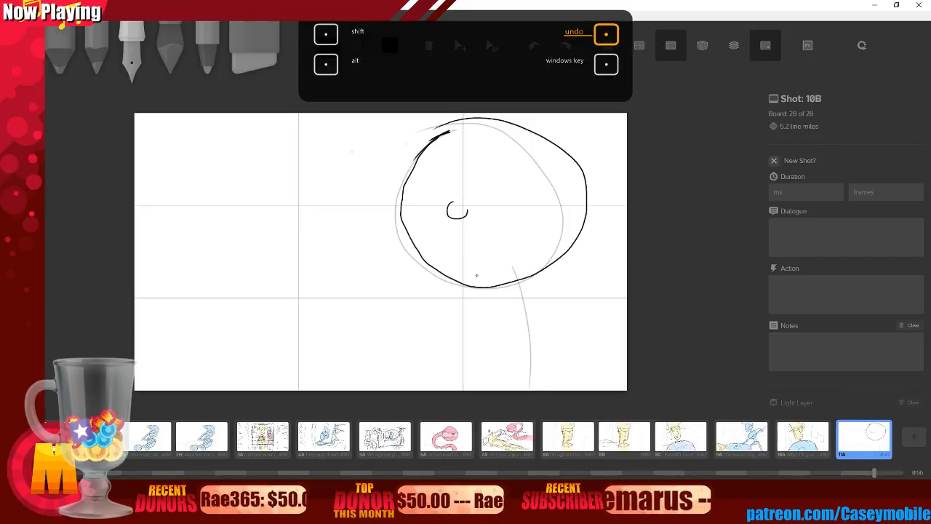
Try a frowning mouth and a slanted brow, then undo all facial features and the inked head outline.
left_click_drag(479, 270, 535, 246)
left_click_drag(467, 192, 557, 141)
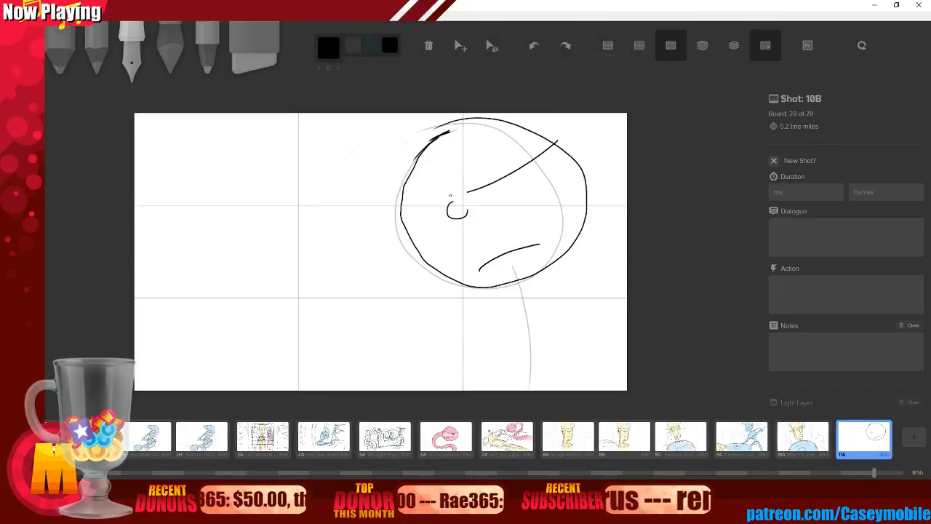
key("ctrl+z")
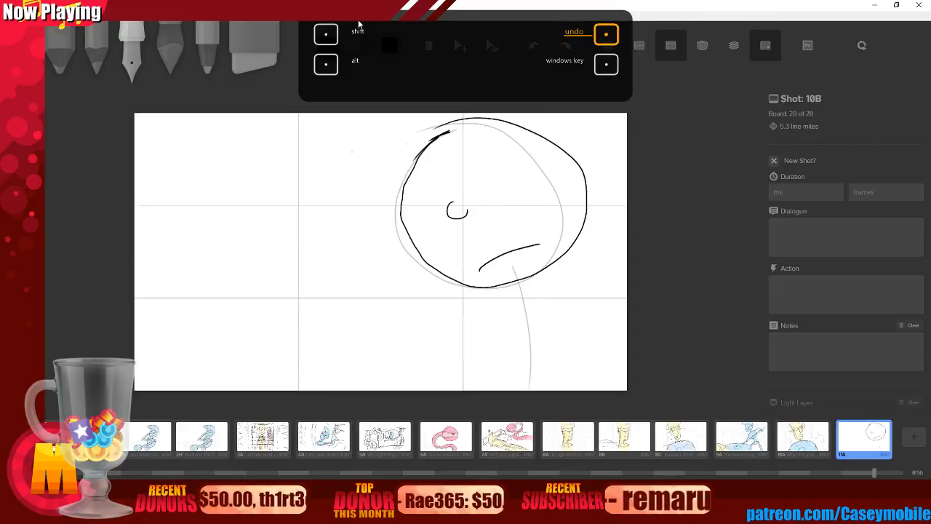
key("ctrl+z")
key("ctrl+z")
key("ctrl+z")
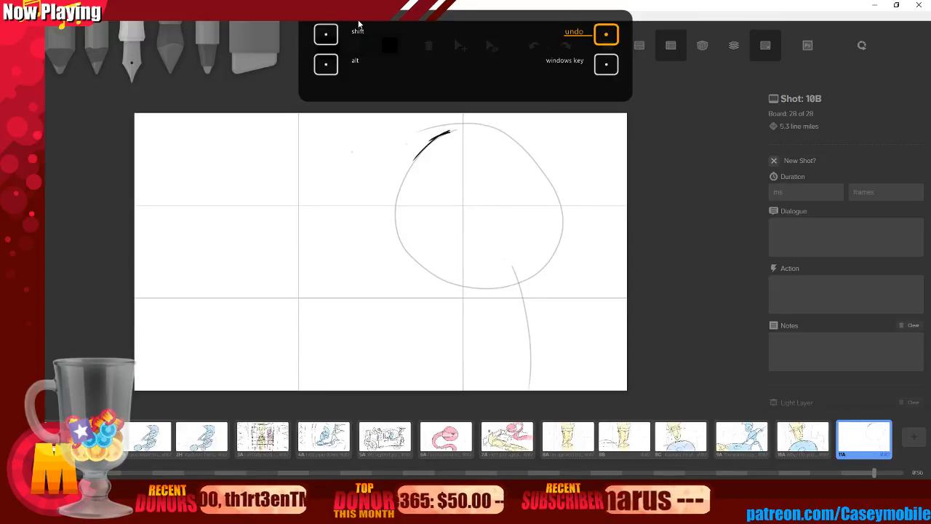
Try again to ink the left side of the head outline, undoing the jagged strokes each time.
left_click_drag(443, 134, 418, 154)
mouse_move(380, 113)
left_mouse_down()
mouse_move(399, 222)
mouse_move(445, 279)
left_mouse_up()
key("ctrl+z")
key("ctrl+z")
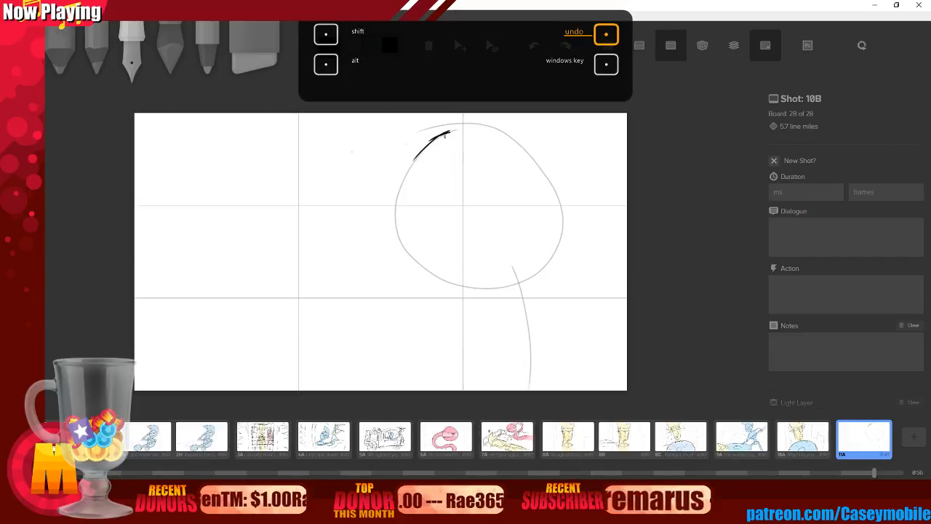
mouse_move(445, 134)
left_mouse_down()
mouse_move(397, 190)
mouse_move(436, 262)
left_mouse_up()
mouse_move(398, 146)
left_mouse_down()
mouse_move(438, 267)
mouse_move(504, 244)
left_mouse_up()
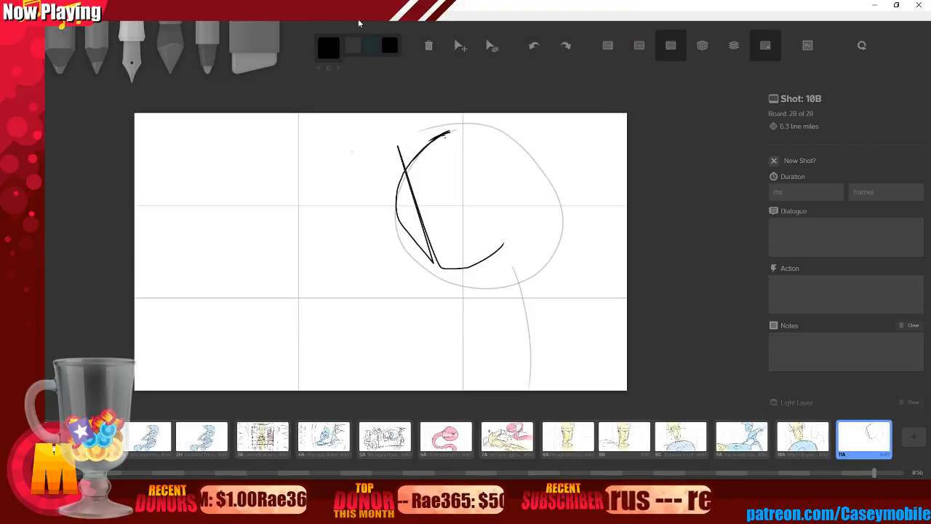
key("ctrl+z")
key("ctrl+z")
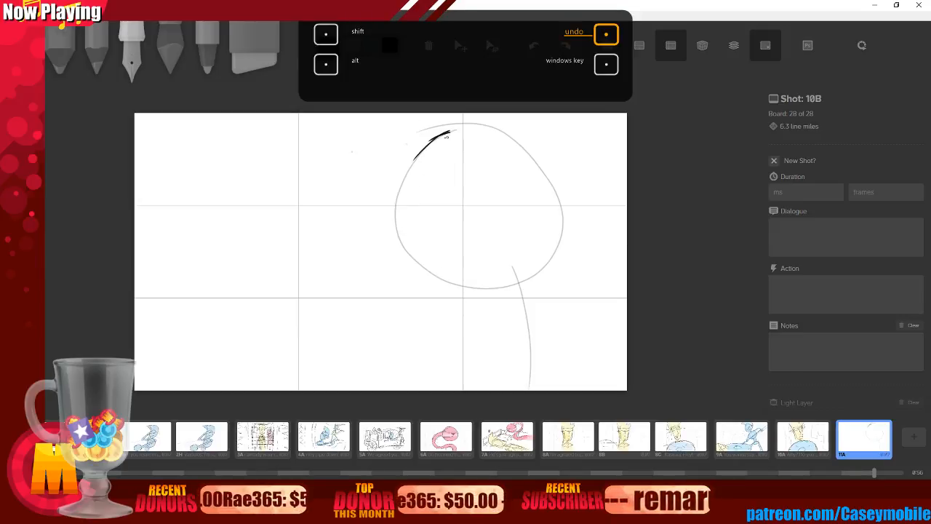
Ink a closed, slightly narrower head outline over the pencil circle with the Pen, undoing the failed strokes first.
mouse_move(412, 162)
left_mouse_down()
mouse_move(407, 256)
mouse_move(521, 267)
mouse_move(457, 136)
left_mouse_up()
key("ctrl+z")
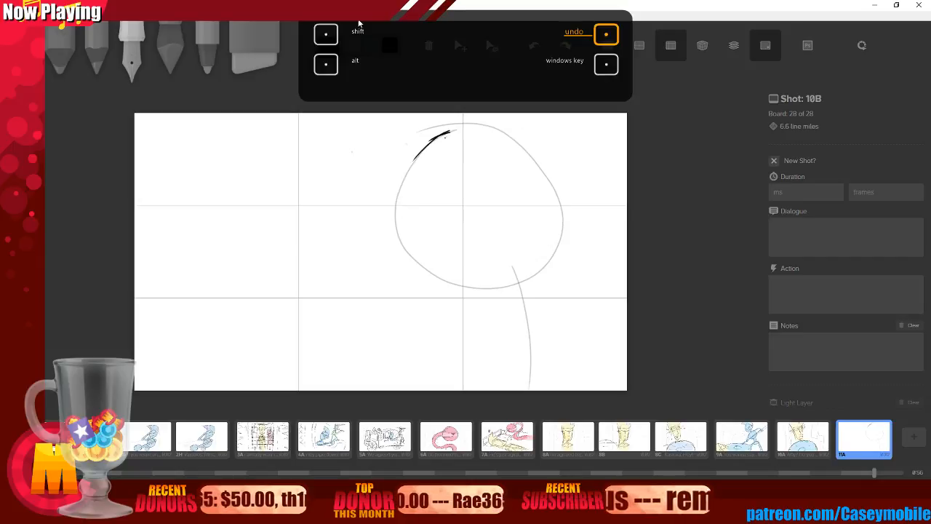
mouse_move(402, 154)
left_mouse_down()
mouse_move(407, 174)
mouse_move(448, 151)
mouse_move(402, 205)
mouse_move(545, 185)
mouse_move(439, 139)
left_mouse_up()
key("ctrl+z")
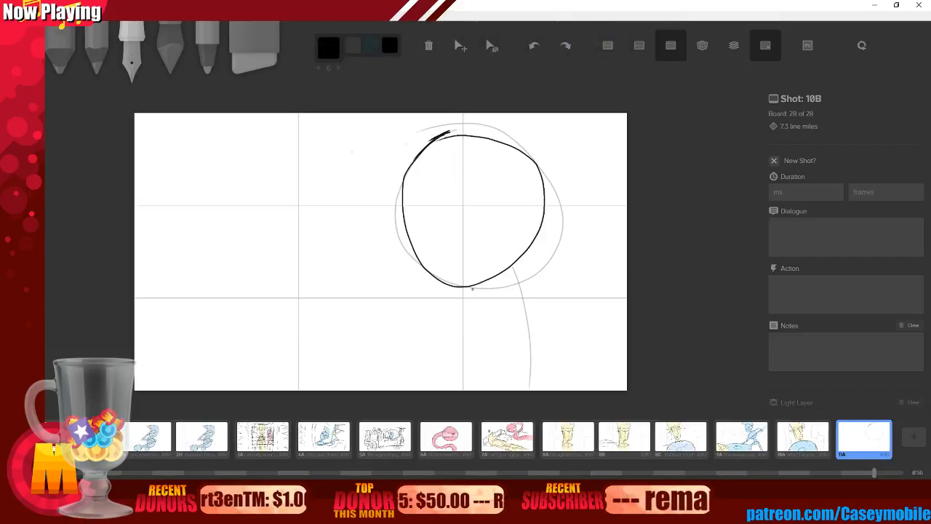
Try several frowning mouths and a small nose inside the new head outline, undoing each one.
left_click_drag(447, 267, 521, 246)
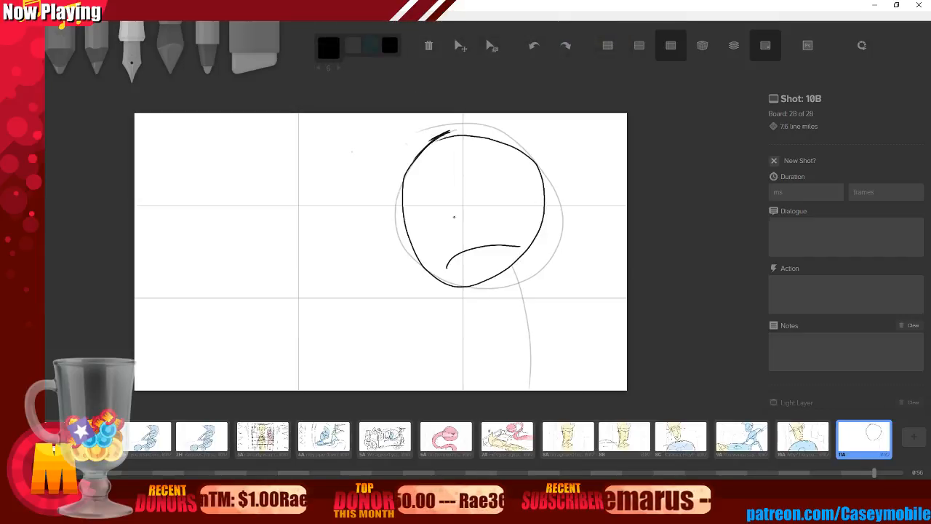
left_click_drag(431, 203, 447, 208)
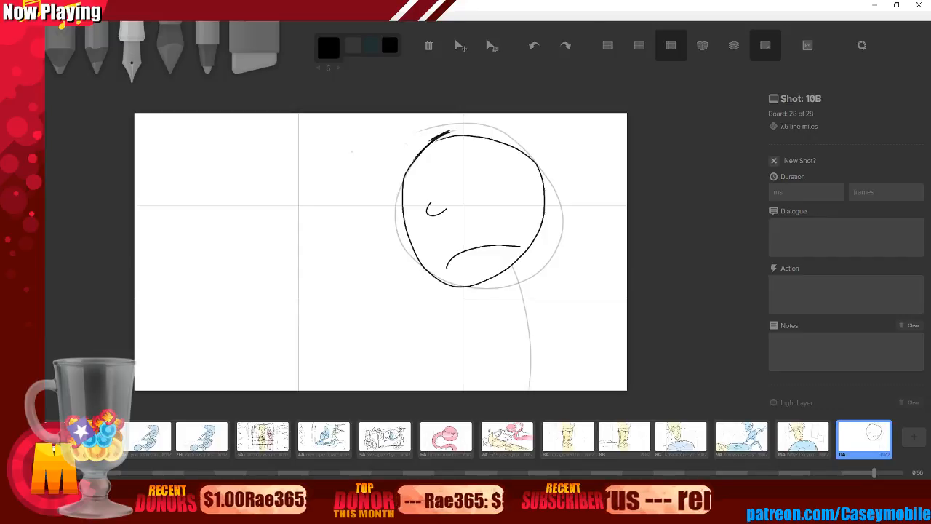
key("ctrl+z")
key("ctrl+z")
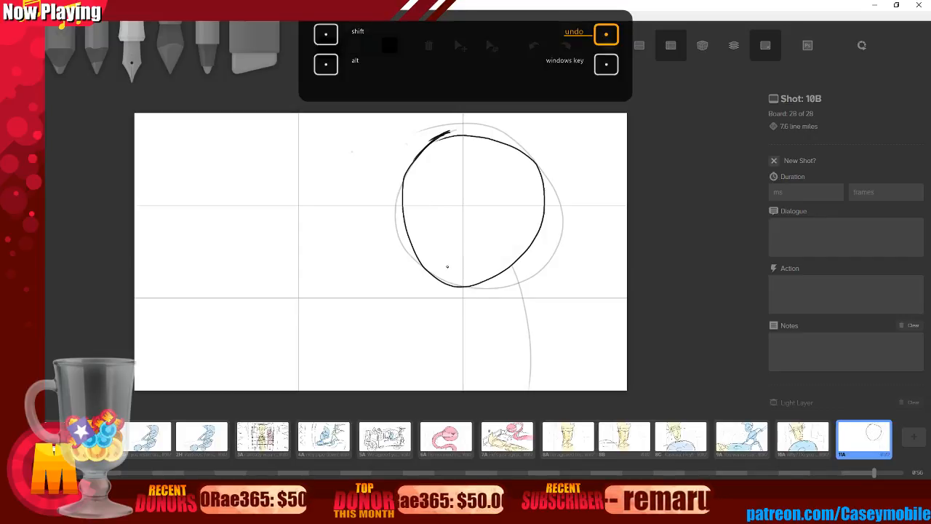
left_click_drag(448, 267, 510, 248)
key("ctrl+z")
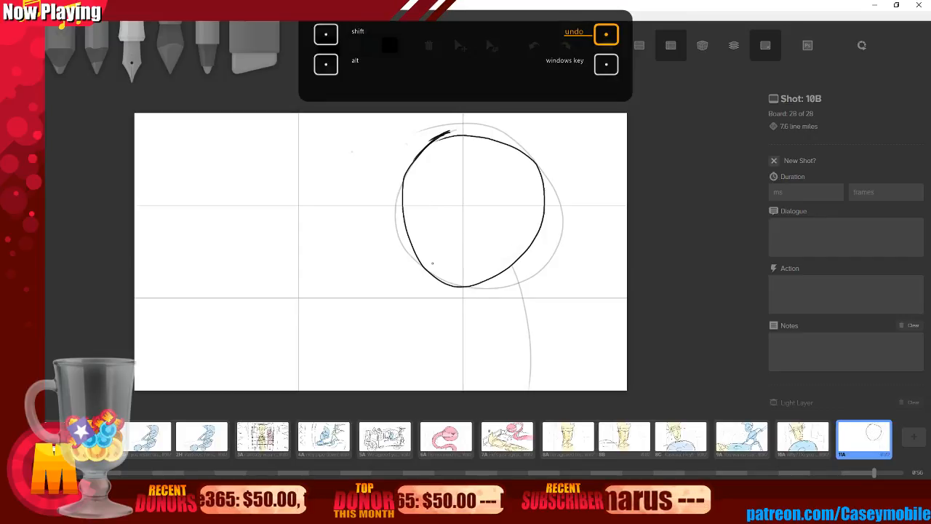
left_click_drag(440, 270, 497, 262)
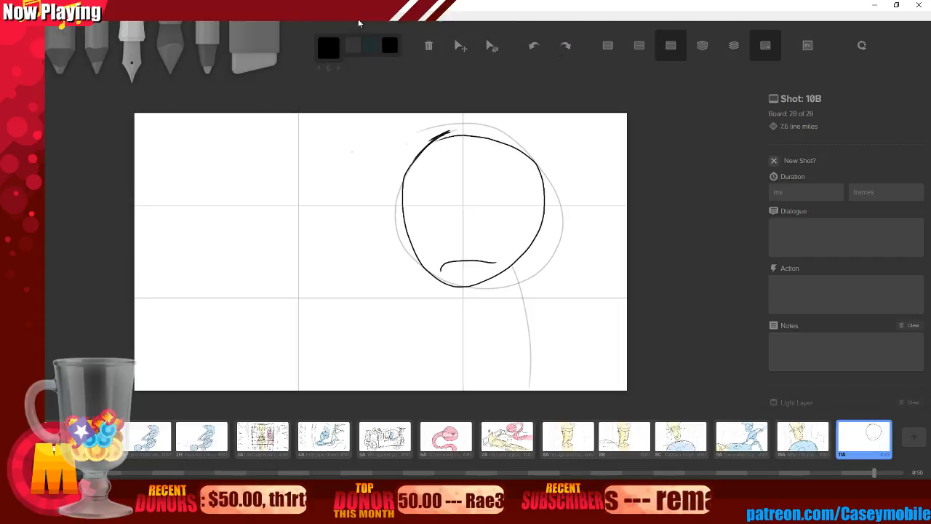
key("ctrl+z")
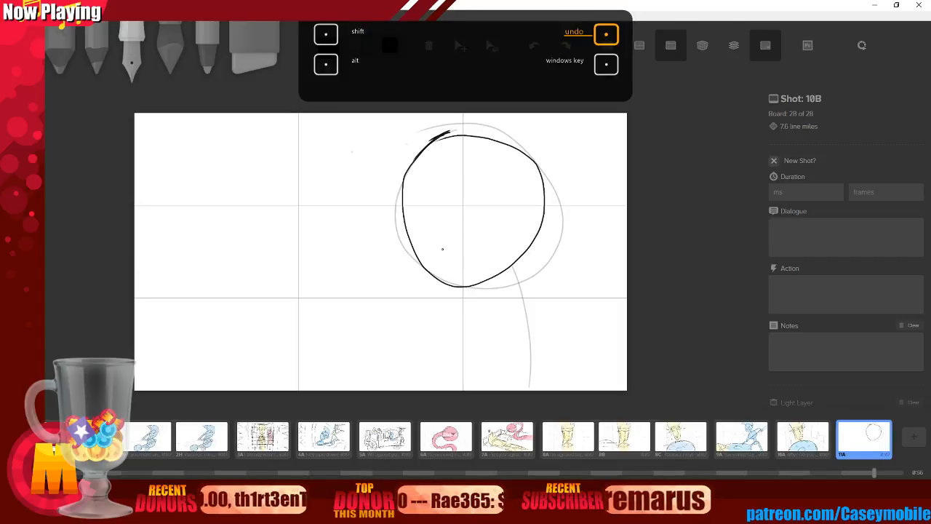
Try a flatter frowning mouth higher on the face and further strokes for the upper features, then undo them all.
left_click_drag(435, 257, 496, 249)
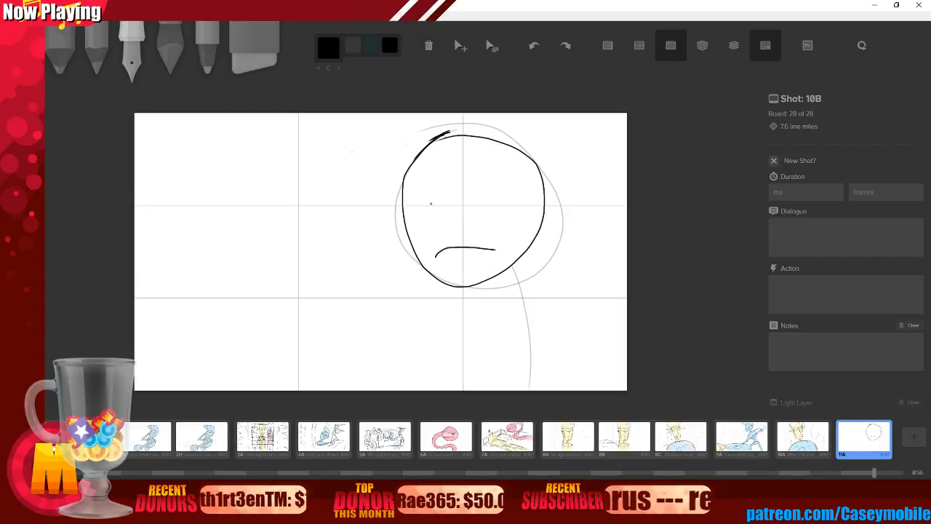
mouse_move(431, 204)
left_mouse_down()
mouse_move(439, 214)
mouse_move(521, 165)
left_mouse_up()
key("ctrl+z")
key("ctrl+z")
key("ctrl+z")
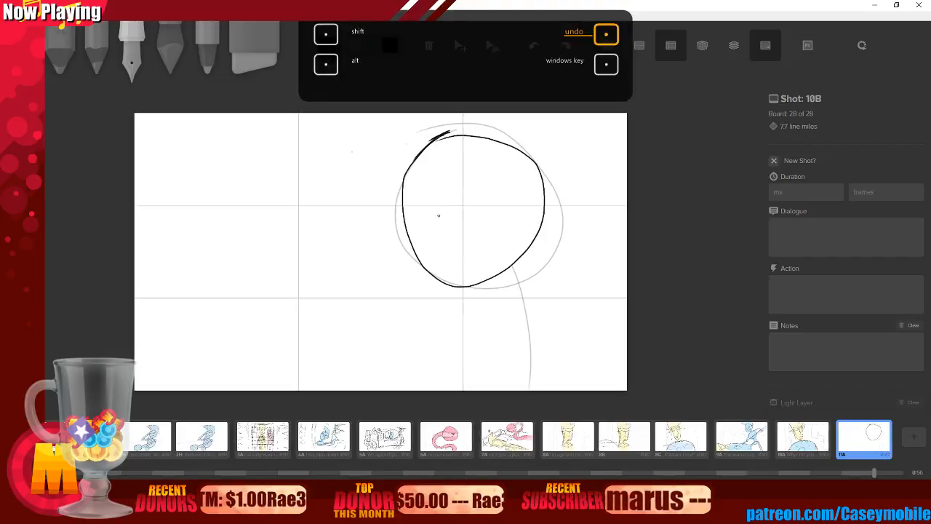
left_click_drag(439, 215, 405, 128)
key("ctrl+z")
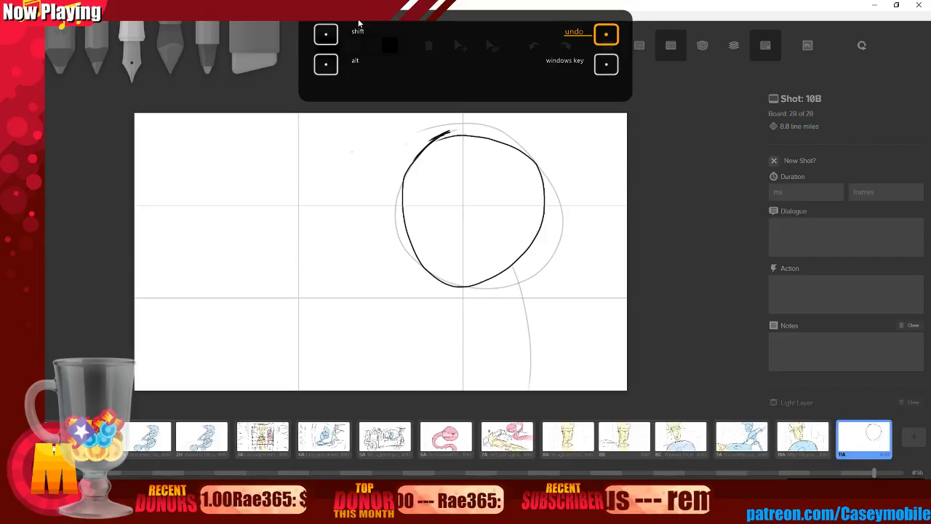
Ink a small curved nose and a frowning mouth inside the head outline, undoing the stray slanted strokes.
mouse_move(436, 226)
left_mouse_down()
mouse_move(455, 226)
mouse_move(532, 147)
left_mouse_up()
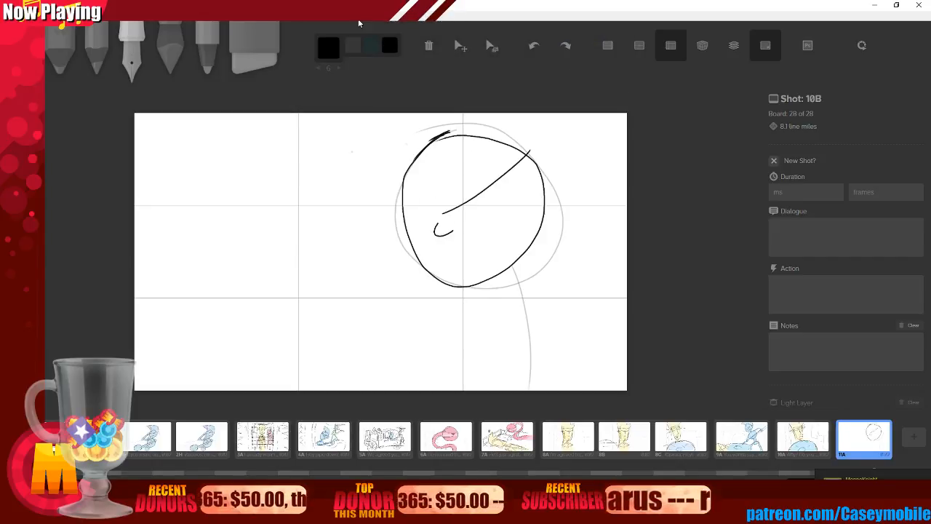
key("ctrl+z")
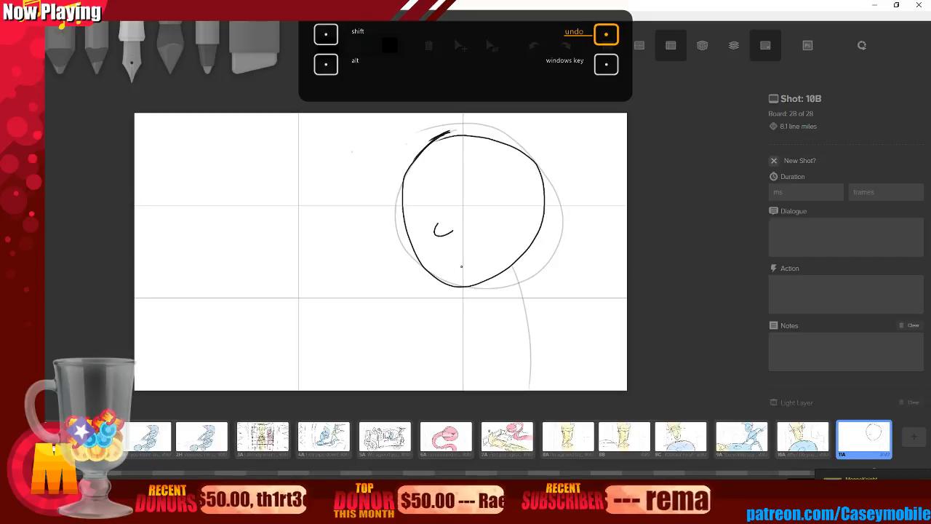
left_click_drag(451, 268, 508, 244)
left_click_drag(403, 118, 489, 182)
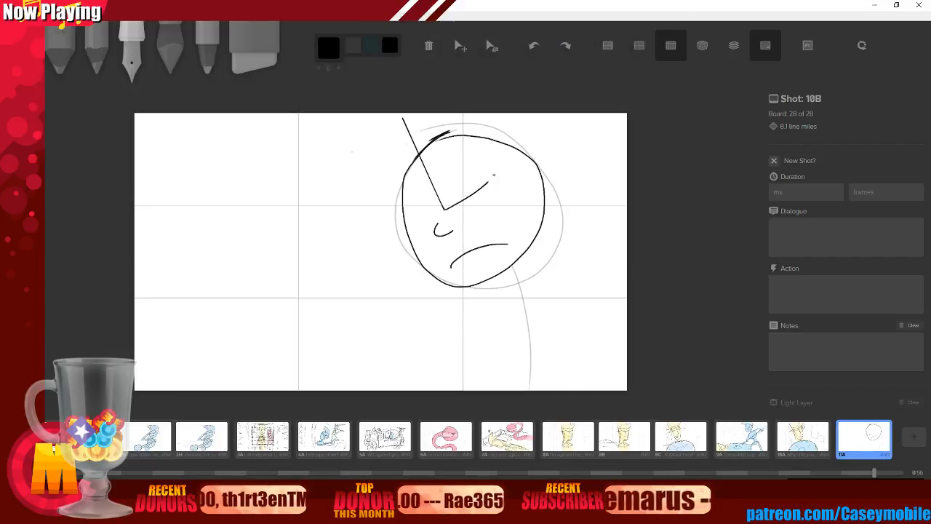
key("ctrl+z")
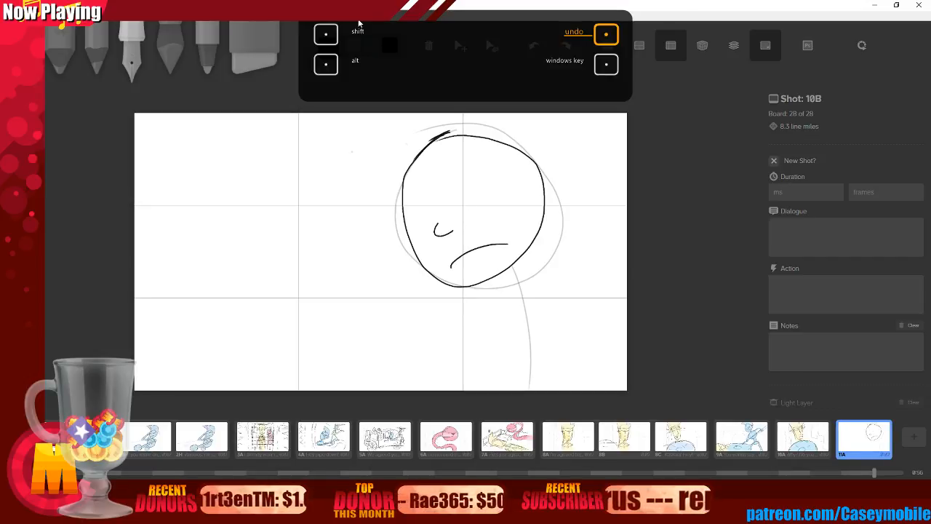
Ink a slanted oval near eye and a narrow far eye on either side of the nose, undoing the failed eye and brow strokes.
mouse_move(455, 214)
left_mouse_down()
mouse_move(474, 193)
mouse_move(481, 211)
mouse_move(473, 187)
mouse_move(493, 194)
left_mouse_up()
key("ctrl+z")
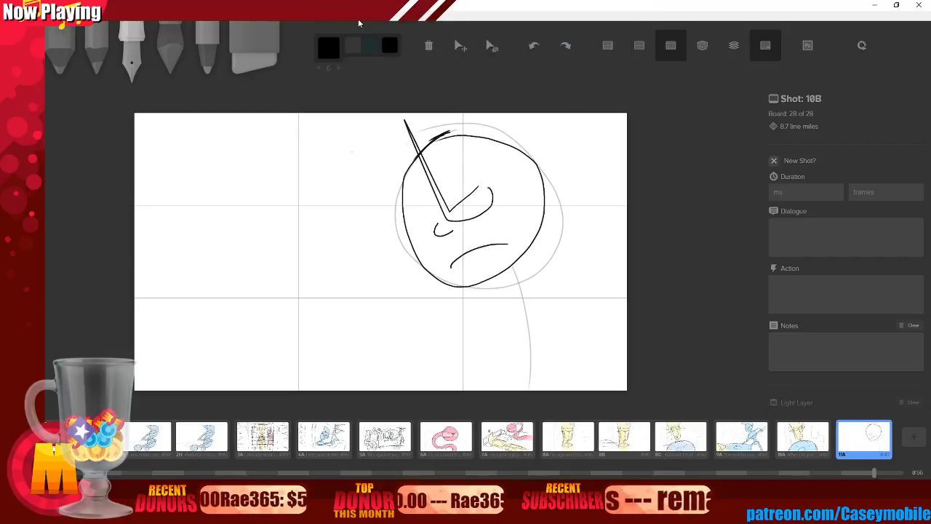
key("ctrl+z")
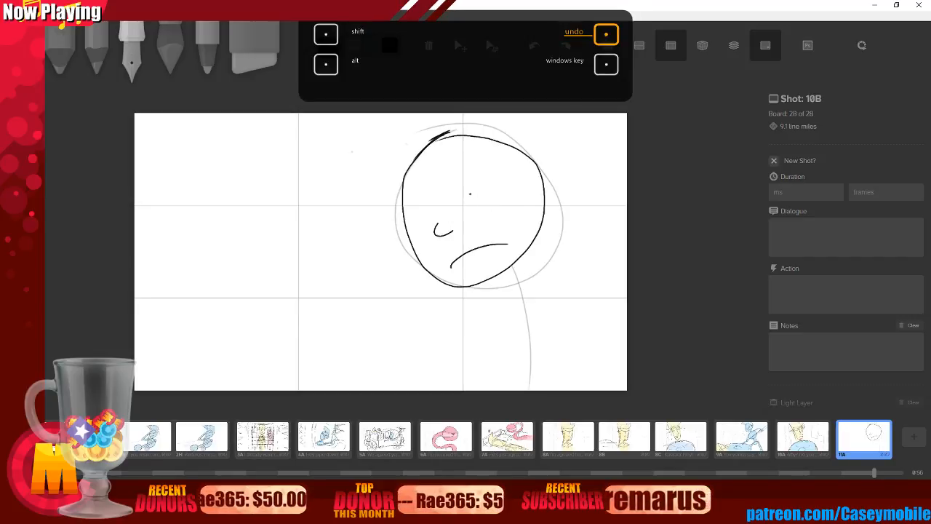
mouse_move(470, 194)
left_mouse_down()
mouse_move(465, 220)
mouse_move(470, 190)
left_mouse_up()
left_click_drag(410, 223, 413, 235)
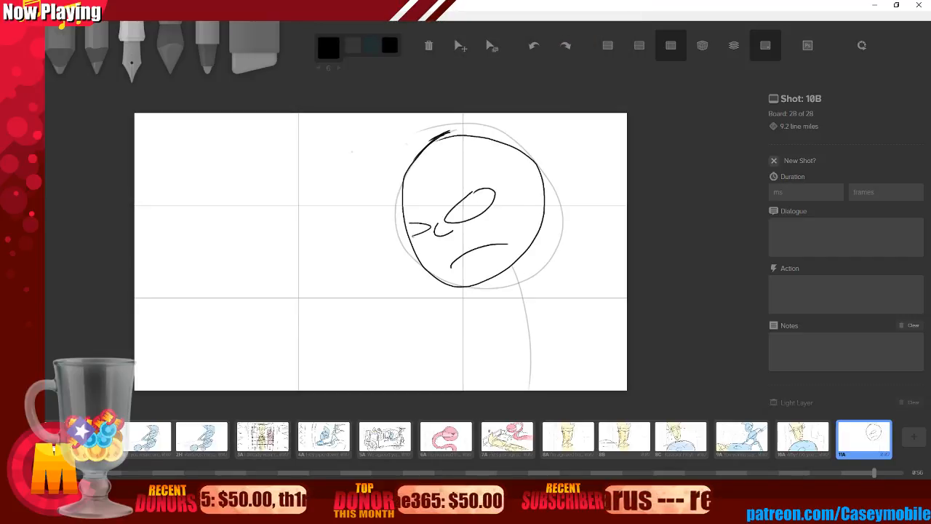
left_click_drag(442, 204, 510, 170)
key("ctrl+z")
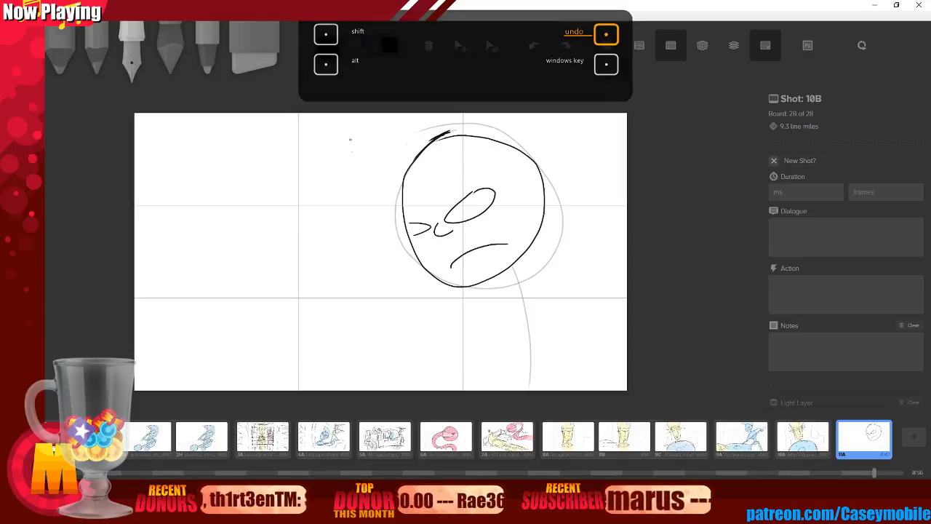
Try a pointed hair tuft and hairline strokes across the forehead and the back of the head, undoing them all.
mouse_move(350, 141)
left_mouse_down()
mouse_move(378, 146)
mouse_move(427, 194)
left_mouse_up()
left_click_drag(349, 140, 380, 114)
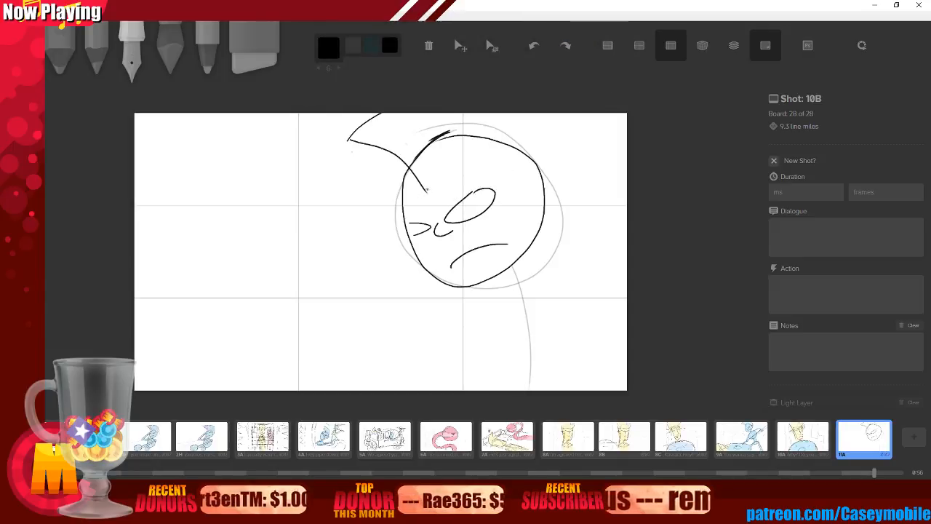
left_click_drag(427, 190, 468, 145)
mouse_move(546, 192)
left_mouse_down()
mouse_move(598, 162)
mouse_move(537, 127)
left_mouse_up()
key("ctrl+z")
key("ctrl+z")
key("ctrl+z")
key("ctrl+z")
key("ctrl+z")
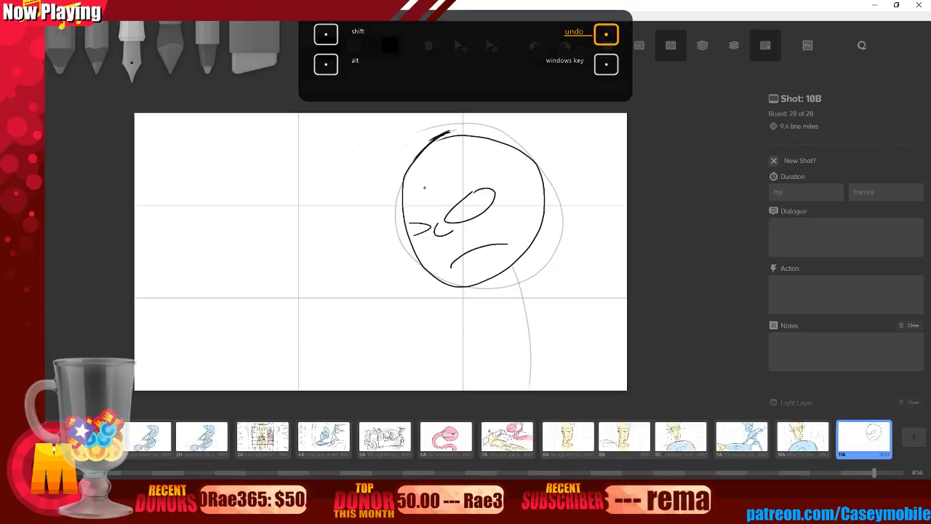
Ink the long pointed hair tuft, the curved hairline, the hair behind the head and a rounded ear.
mouse_move(425, 188)
left_mouse_down()
mouse_move(302, 126)
mouse_move(359, 23)
left_mouse_up()
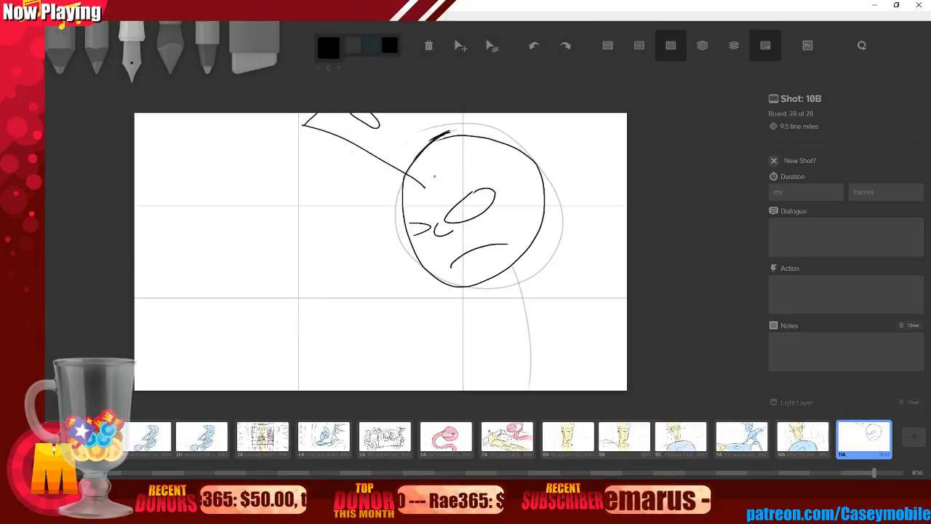
left_click_drag(426, 188, 489, 144)
left_click_drag(548, 125, 555, 197)
mouse_move(517, 172)
left_mouse_down()
mouse_move(523, 188)
mouse_move(545, 187)
left_mouse_up()
key("ctrl+z")
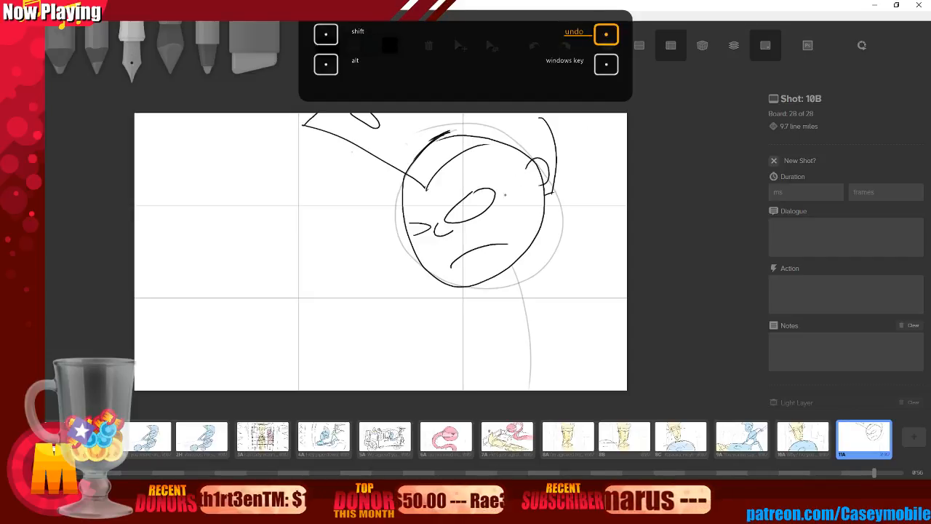
Ink a flat brow over the far eye and a steep angry brow over the near eye, undoing the trial pupils.
left_click_drag(434, 219, 393, 221)
left_click_drag(432, 219, 416, 221)
mouse_move(502, 167)
left_mouse_down()
mouse_move(439, 216)
mouse_move(457, 210)
left_mouse_up()
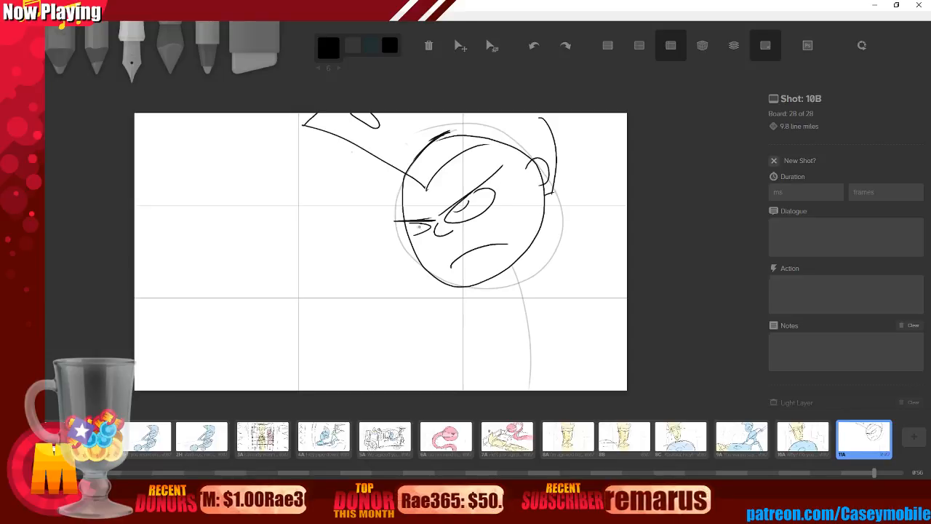
key("ctrl+z")
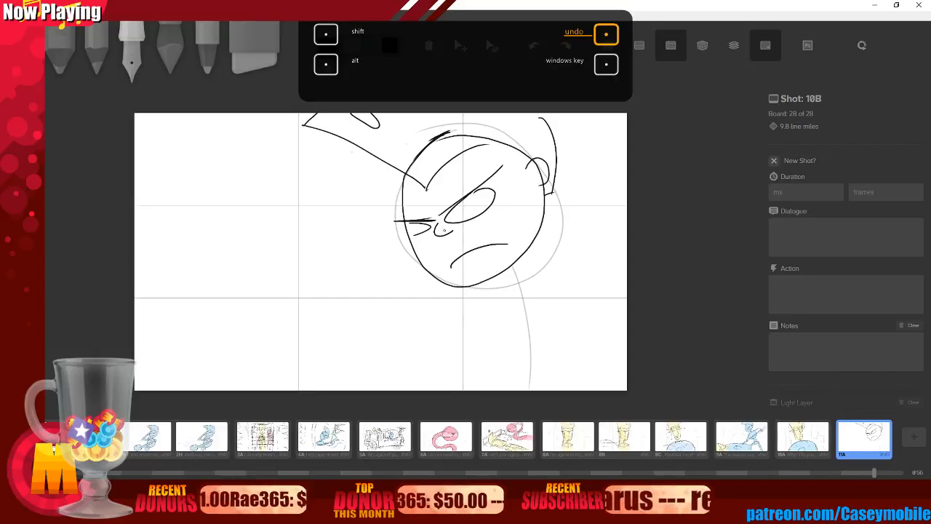
left_click_drag(470, 211, 456, 220)
key("ctrl+z")
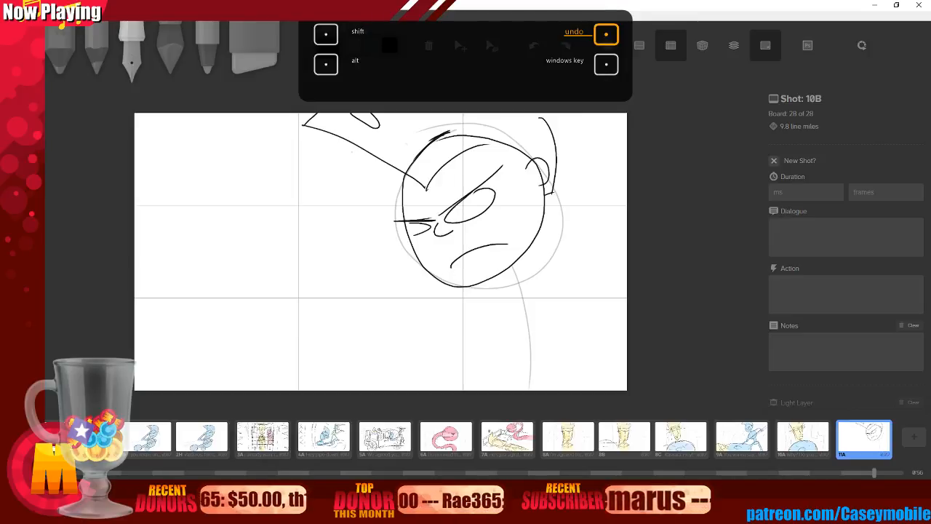
Erase the head outline between the far cheek and the chin, and re-ink the cheek line with the Pen.
left_click_drag(402, 176, 400, 194)
mouse_move(409, 237)
left_mouse_down()
mouse_move(431, 266)
mouse_move(533, 256)
mouse_move(489, 277)
mouse_move(541, 232)
left_mouse_up()
key("ctrl+z")
key("ctrl+z")
key("ctrl+z")
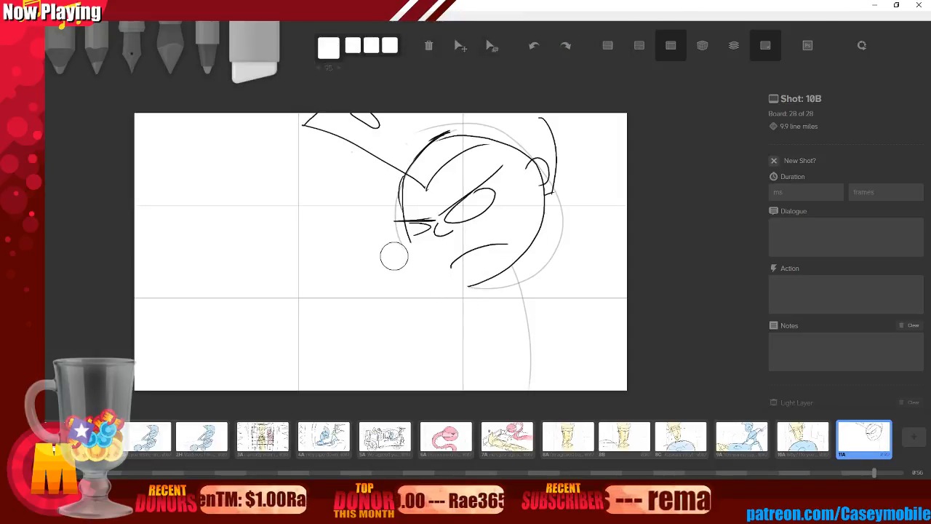
mouse_move(405, 249)
left_mouse_down()
mouse_move(403, 223)
mouse_move(419, 234)
mouse_move(404, 191)
mouse_move(415, 254)
left_mouse_up()
key("4")
key("3")
left_click_drag(405, 221, 440, 275)
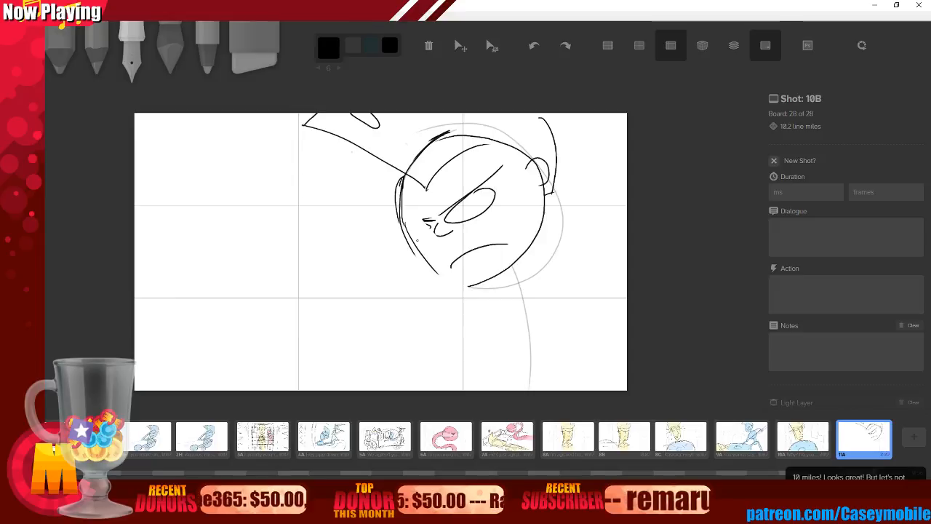
Close the jaw and chin with overlapping Pen strokes and redraw the far eye below its brow.
left_click_drag(417, 242, 483, 286)
left_click_drag(425, 257, 472, 287)
left_click_drag(532, 230, 480, 288)
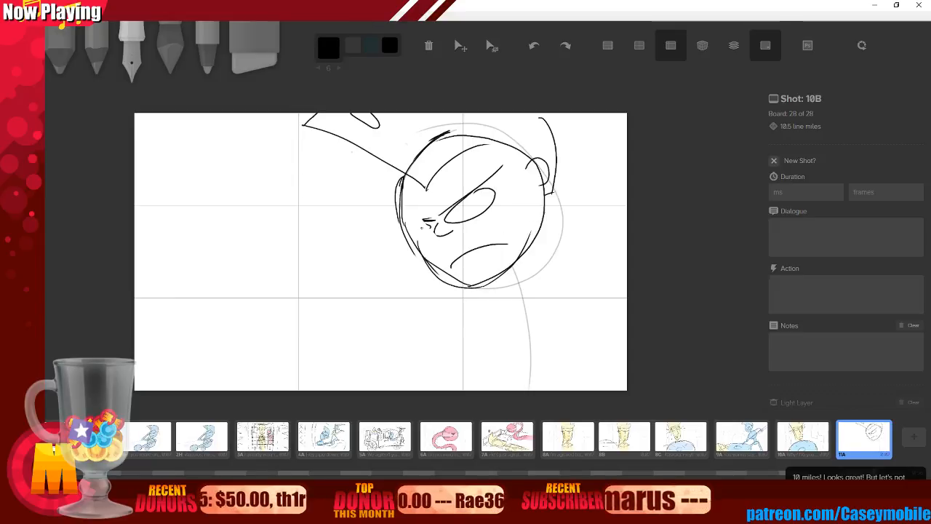
mouse_move(435, 222)
left_mouse_down()
mouse_move(400, 225)
mouse_move(438, 235)
mouse_move(401, 225)
left_mouse_up()
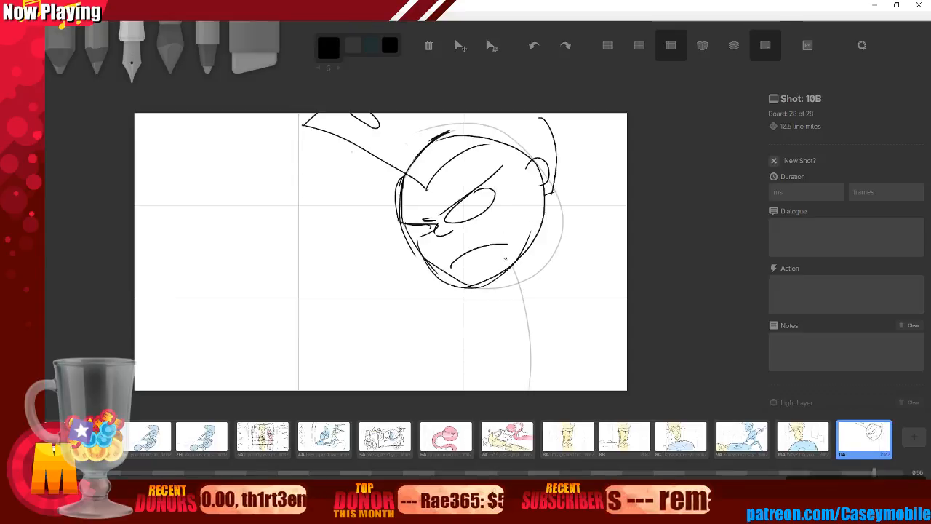
Ink the short neck and angular collar below the jaw, undoing the stray collar and torso strokes.
mouse_move(499, 270)
left_mouse_down()
mouse_move(525, 287)
mouse_move(518, 309)
left_mouse_up()
mouse_move(525, 287)
left_mouse_down()
mouse_move(540, 303)
mouse_move(486, 341)
mouse_move(615, 322)
mouse_move(582, 296)
left_mouse_up()
key("ctrl+z")
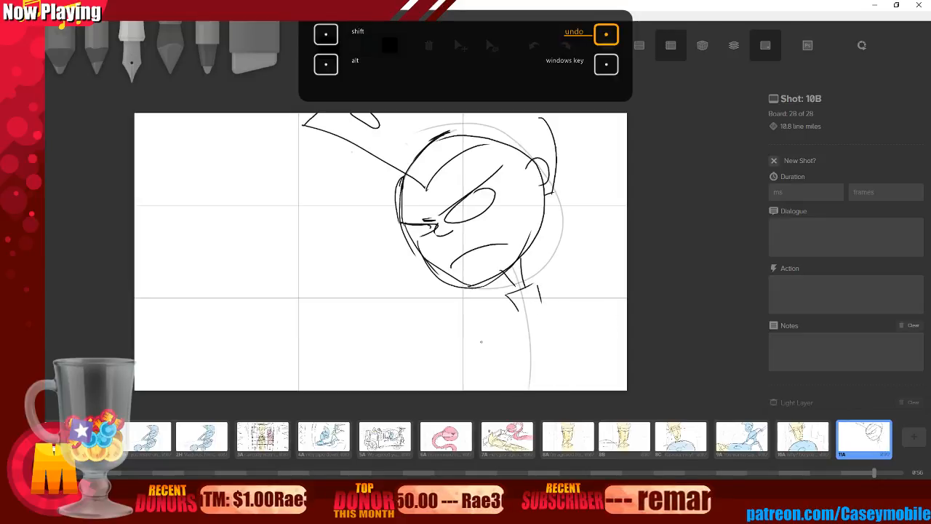
left_click_drag(480, 341, 524, 378)
key("ctrl+z")
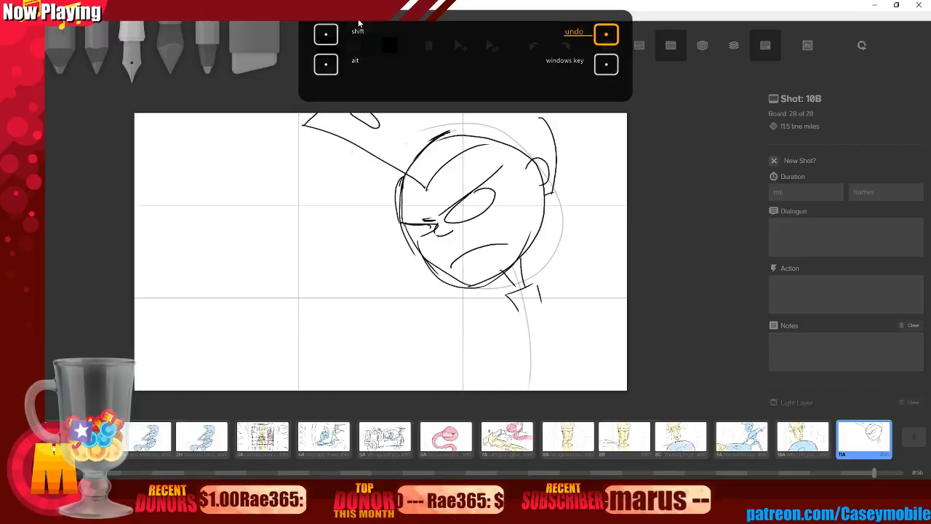
Ink the rounded shoulder, the large curved form behind the head with its oval base, and the curved chest lines.
mouse_move(609, 288)
left_mouse_down()
mouse_move(594, 289)
mouse_move(482, 382)
left_mouse_up()
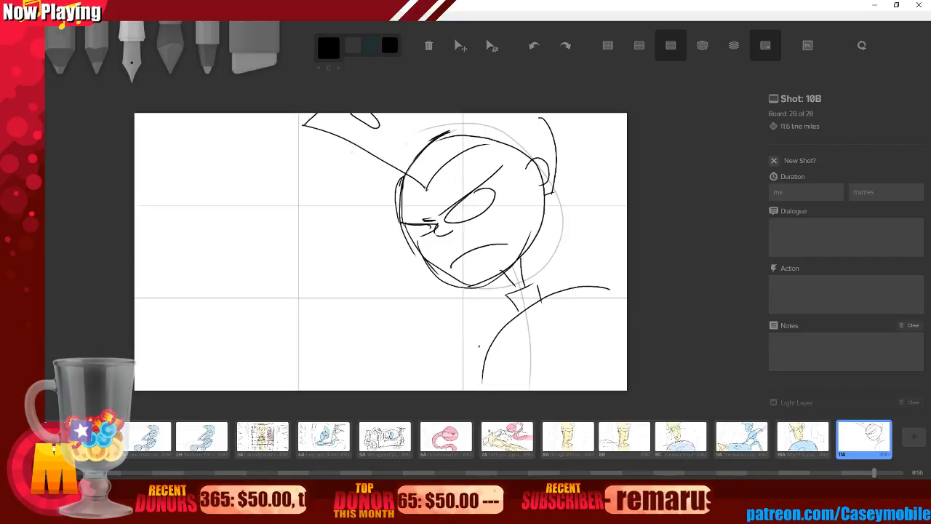
mouse_move(617, 270)
left_mouse_down()
mouse_move(614, 309)
mouse_move(627, 312)
left_mouse_up()
mouse_move(578, 288)
left_mouse_down()
mouse_move(566, 170)
mouse_move(627, 260)
left_mouse_up()
left_click_drag(491, 336, 442, 367)
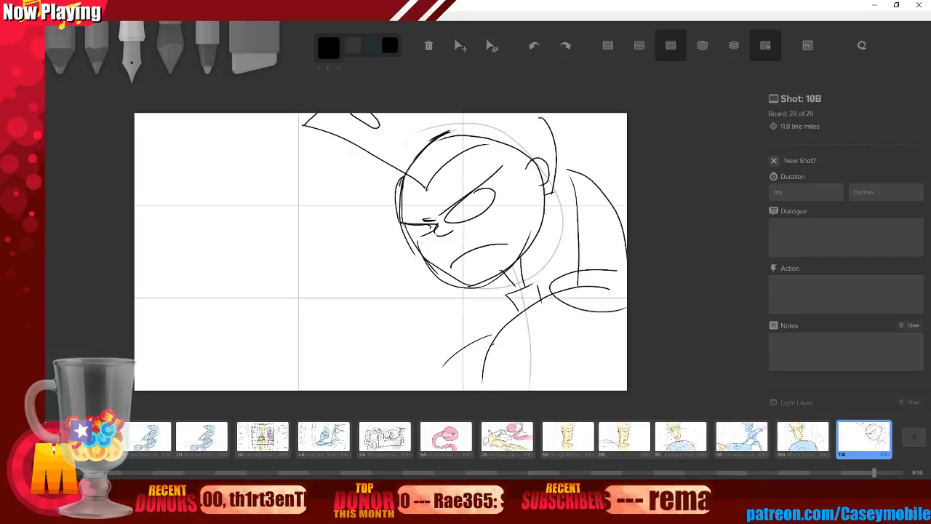
left_click_drag(486, 328, 474, 358)
left_click_drag(518, 296, 477, 342)
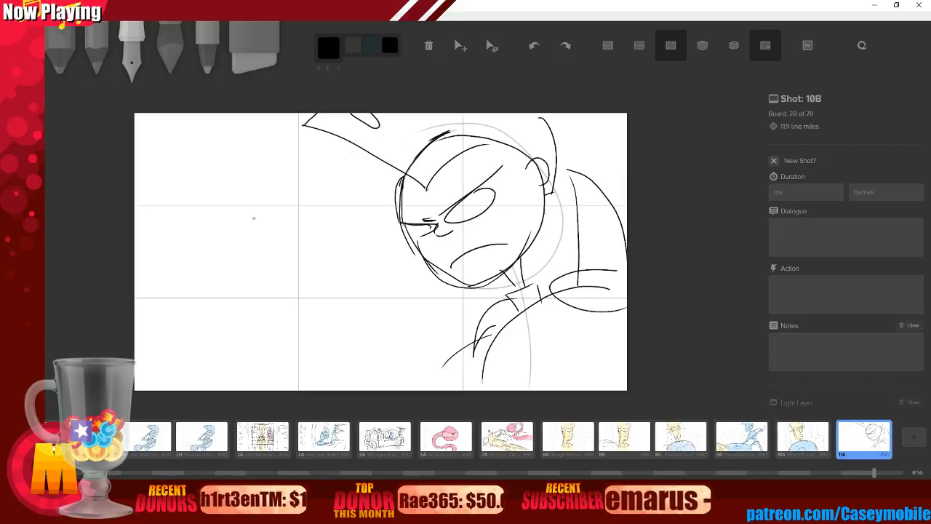
Undo the line drawn under the near eye, and erase the doubled outline strokes along the far cheek and jaw.
left_click_drag(471, 232, 499, 211)
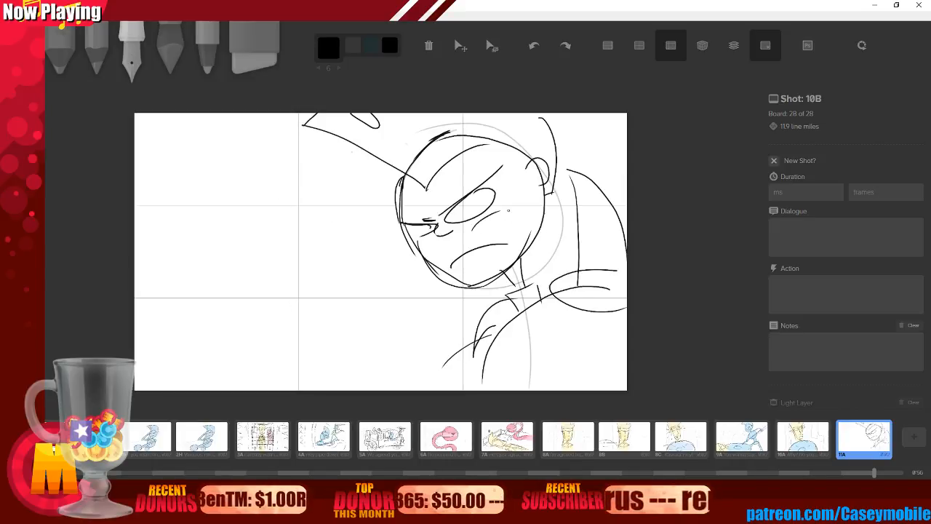
key("ctrl+z")
key("6")
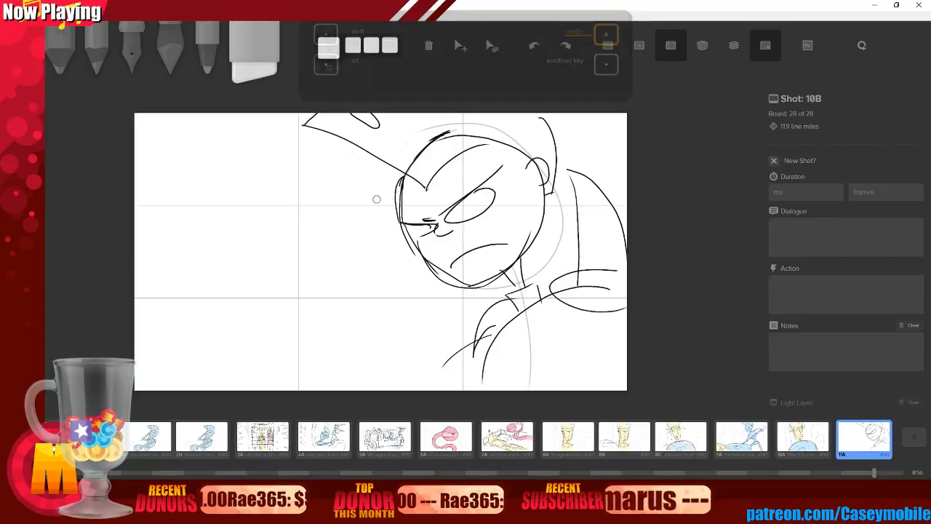
mouse_move(396, 184)
left_mouse_down()
mouse_move(394, 213)
mouse_move(387, 186)
mouse_move(404, 257)
mouse_move(393, 220)
left_mouse_up()
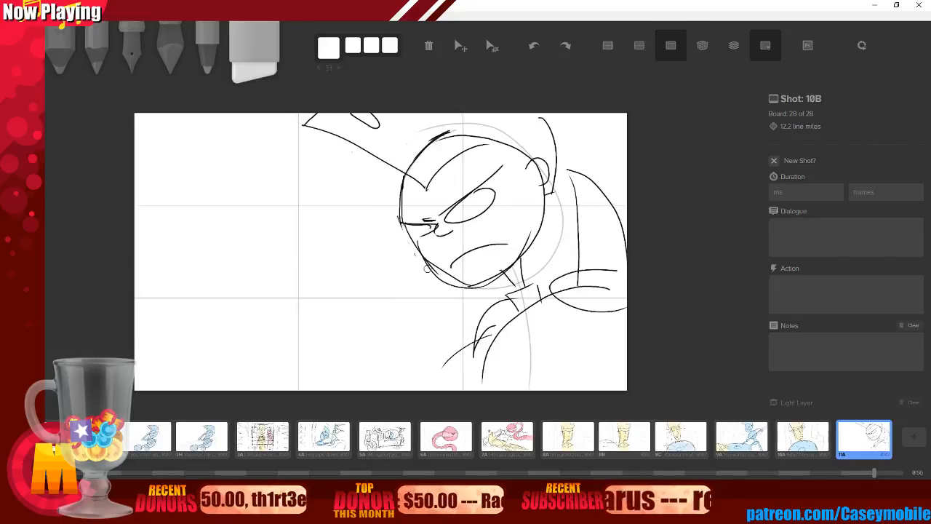
left_click_drag(424, 265, 464, 289)
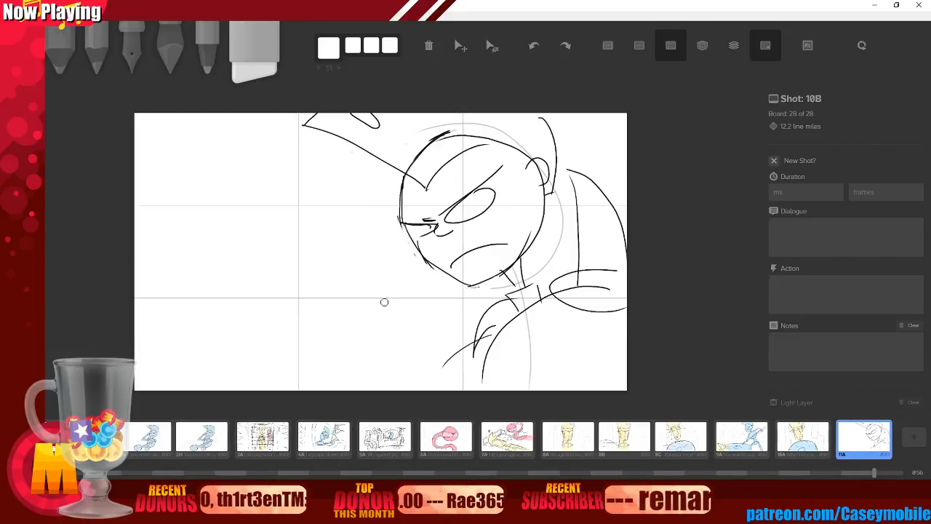
Ink a short crease under the near eye with the Pen and trim it with the Eraser.
key("3")
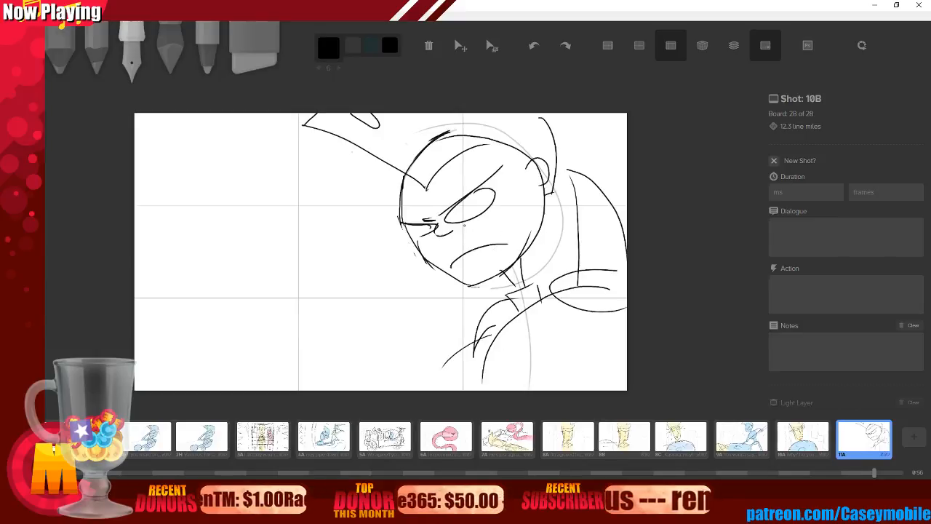
key("6")
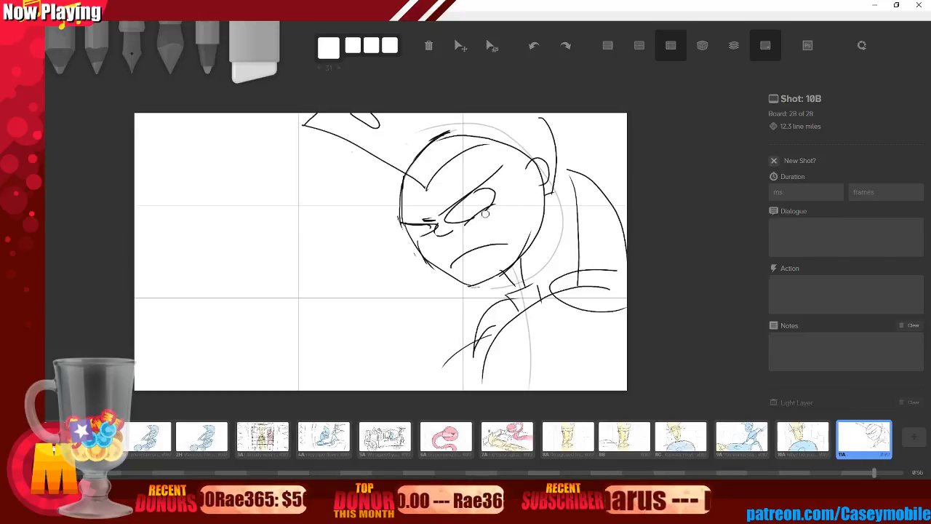
left_click_drag(485, 214, 480, 218)
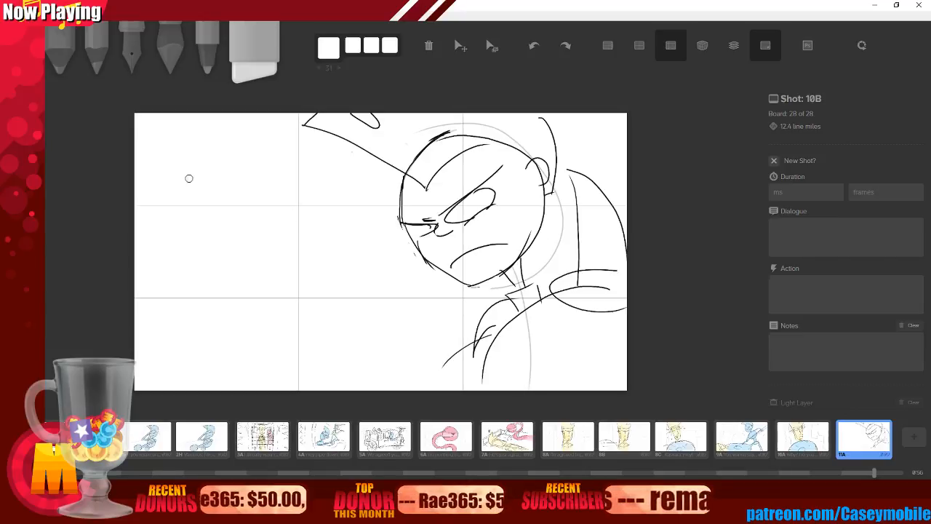
Ink a pupil in the near eye and thicken both brows with extra Pen strokes.
key("3")
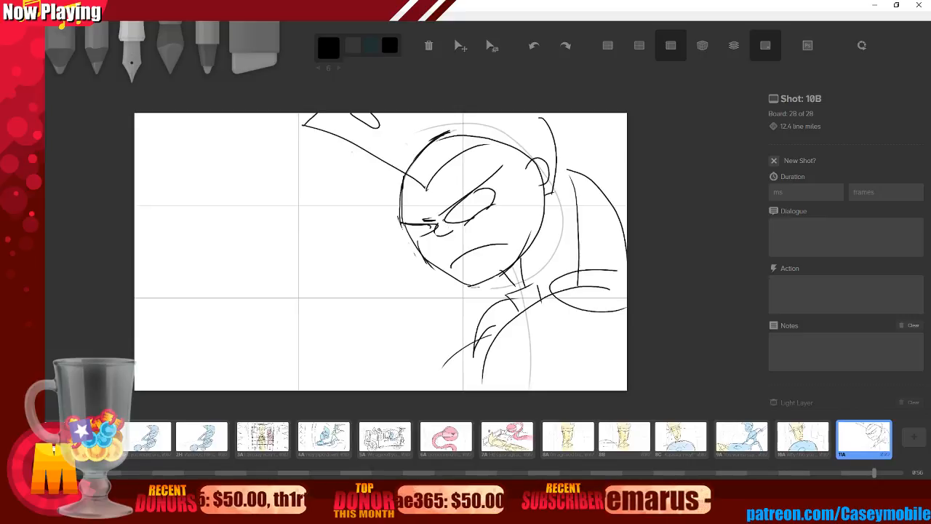
mouse_move(479, 185)
left_mouse_down()
mouse_move(444, 219)
mouse_move(473, 190)
left_mouse_up()
mouse_move(463, 200)
left_mouse_down()
mouse_move(447, 218)
mouse_move(390, 222)
left_mouse_up()
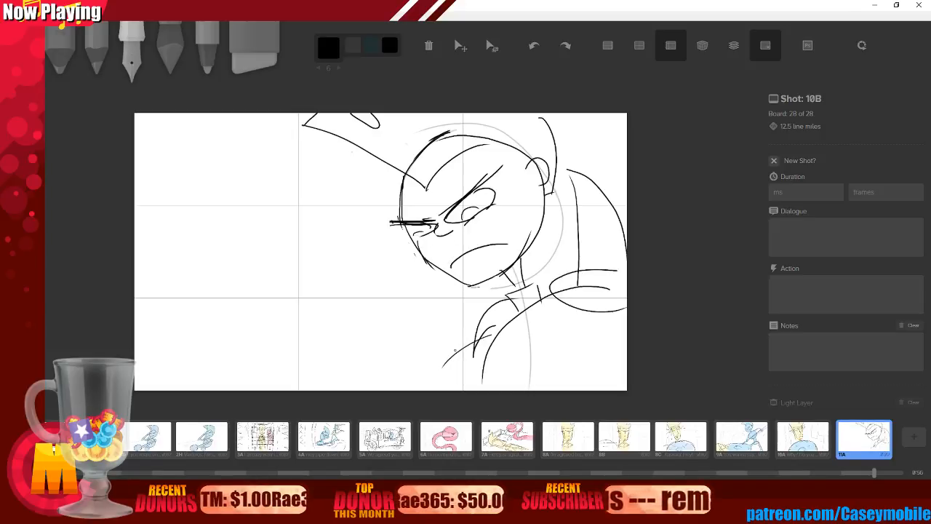
key("4")
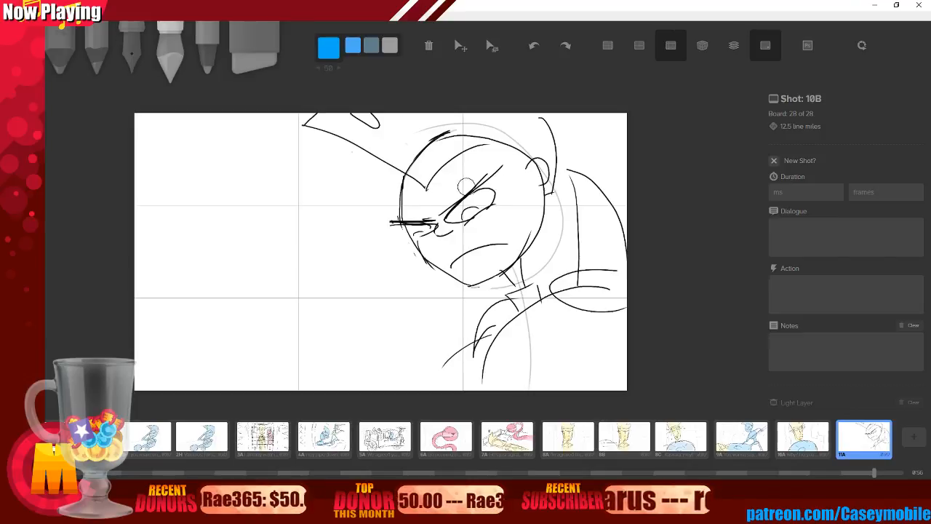
key("bracketright")
key("bracketright")
key("bracketright")
key("bracketright")
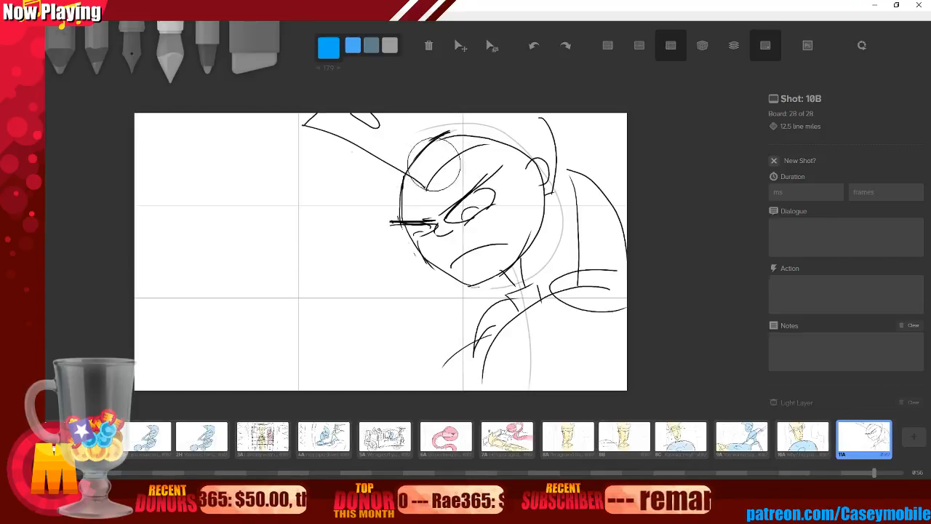
mouse_move(408, 156)
left_mouse_down()
mouse_move(469, 204)
mouse_move(495, 138)
mouse_move(507, 208)
mouse_move(473, 247)
mouse_move(436, 218)
mouse_move(429, 178)
mouse_move(478, 258)
mouse_move(521, 153)
mouse_move(538, 152)
mouse_move(525, 178)
mouse_move(415, 125)
mouse_move(378, 135)
mouse_move(418, 148)
mouse_move(348, 131)
mouse_move(368, 122)
left_mouse_up()
key("bracketleft")
key("bracketleft")
key("bracketleft")
key("bracketleft")
key("bracketleft")
key("bracketleft")
key("bracketleft")
key("bracketleft")
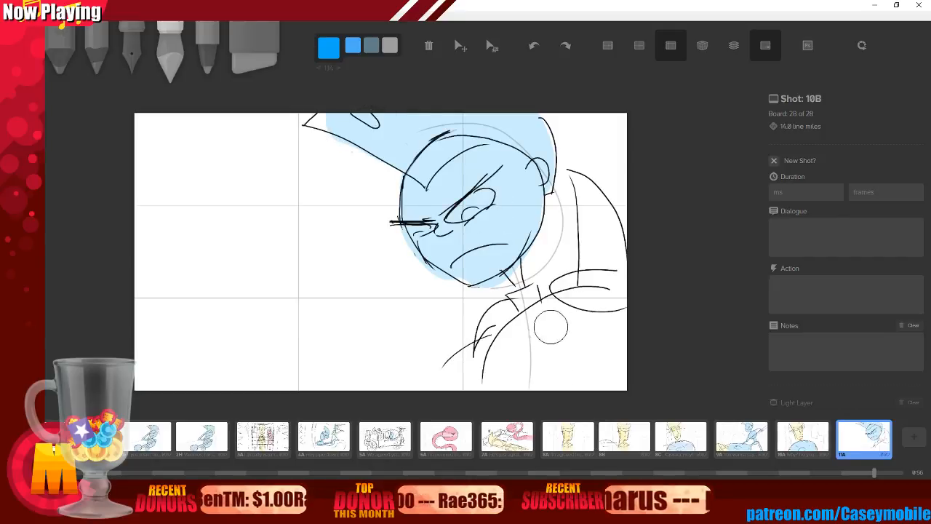
mouse_move(517, 276)
left_mouse_down()
mouse_move(526, 272)
mouse_move(525, 309)
mouse_move(531, 297)
mouse_move(500, 378)
mouse_move(557, 321)
mouse_move(589, 320)
mouse_move(578, 295)
mouse_move(575, 317)
mouse_move(615, 342)
mouse_move(611, 320)
mouse_move(602, 370)
left_mouse_up()
key("ctrl+z")
key("ctrl+z")
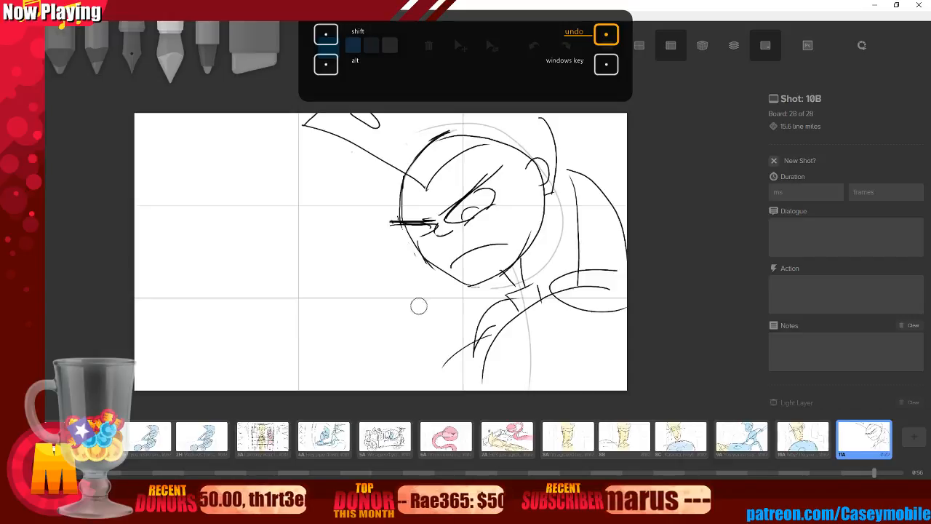
left_click_drag(345, 190, 347, 210)
key("ctrl+z")
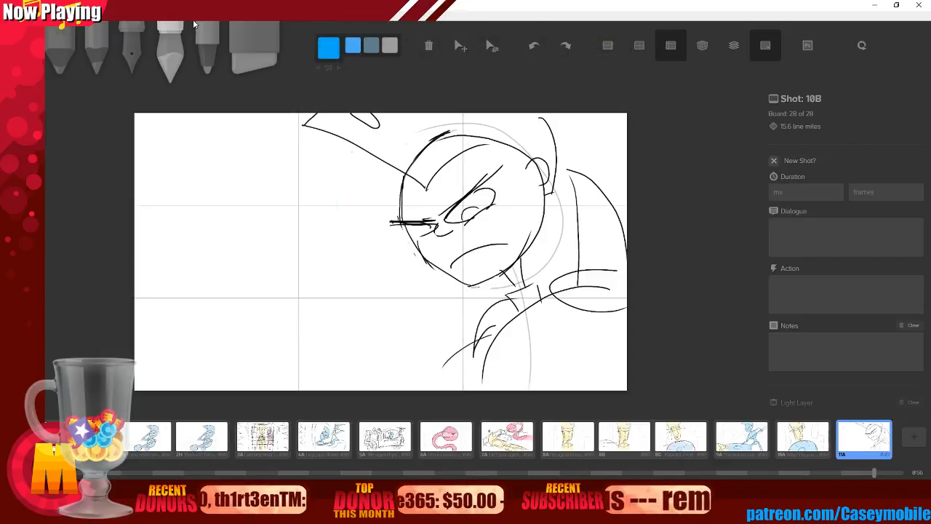
Enlarge the Brush and paint the character's head, ear, body and the curved form behind the head in light blue.
key("bracketright")
key("bracketright")
key("bracketright")
key("bracketright")
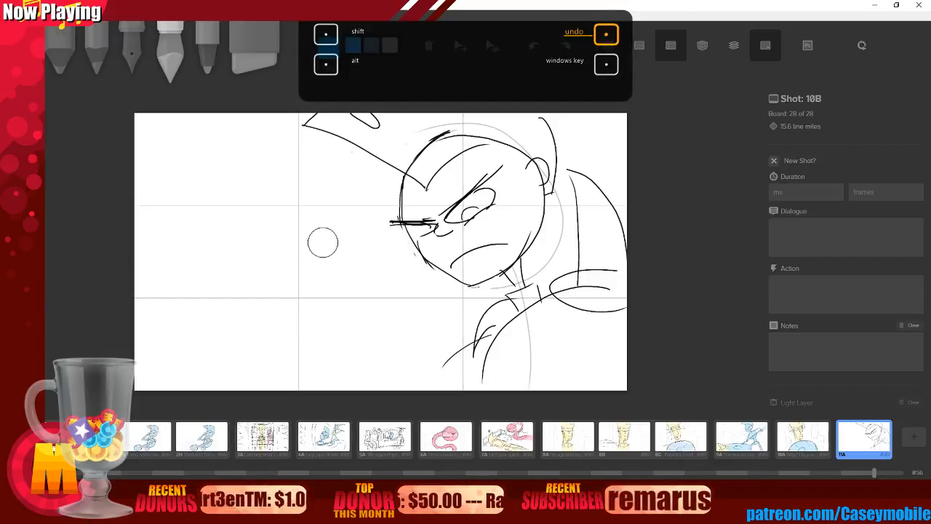
mouse_move(435, 142)
left_mouse_down()
mouse_move(466, 182)
mouse_move(413, 126)
mouse_move(470, 128)
mouse_move(512, 153)
mouse_move(507, 187)
mouse_move(492, 130)
mouse_move(530, 135)
mouse_move(513, 187)
mouse_move(492, 129)
mouse_move(379, 135)
mouse_move(453, 169)
mouse_move(337, 117)
mouse_move(453, 168)
mouse_move(493, 234)
mouse_move(427, 211)
mouse_move(481, 166)
mouse_move(471, 240)
mouse_move(483, 231)
mouse_move(475, 248)
mouse_move(425, 227)
mouse_move(516, 219)
mouse_move(433, 205)
mouse_move(512, 196)
mouse_move(428, 243)
left_mouse_up()
mouse_move(552, 366)
left_mouse_down()
mouse_move(540, 346)
mouse_move(566, 293)
mouse_move(582, 317)
mouse_move(578, 369)
mouse_move(589, 376)
mouse_move(593, 316)
mouse_move(617, 350)
mouse_move(606, 249)
mouse_move(586, 202)
mouse_move(604, 253)
mouse_move(504, 386)
mouse_move(513, 327)
mouse_move(473, 386)
mouse_move(460, 370)
mouse_move(499, 346)
mouse_move(521, 309)
mouse_move(528, 318)
mouse_move(520, 291)
mouse_move(532, 301)
mouse_move(521, 282)
mouse_move(518, 289)
mouse_move(519, 274)
mouse_move(526, 301)
mouse_move(518, 273)
left_mouse_up()
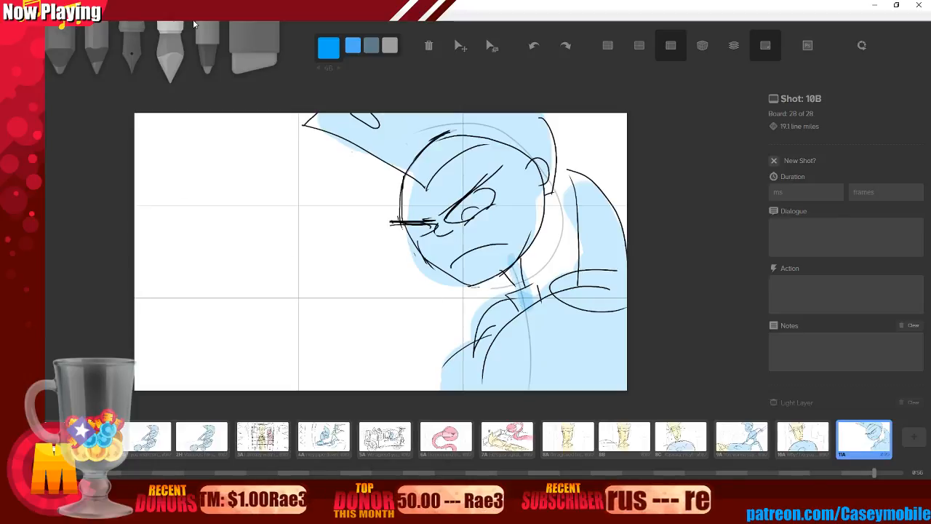
Ink the far eye beneath its brow with the Pen, undoing the misplaced strokes.
key("2")
key("3")
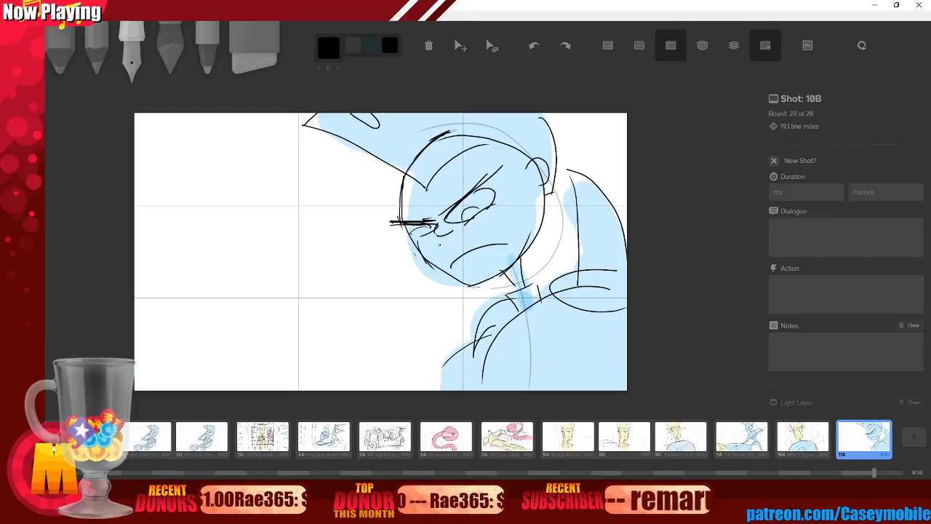
key("ctrl+z")
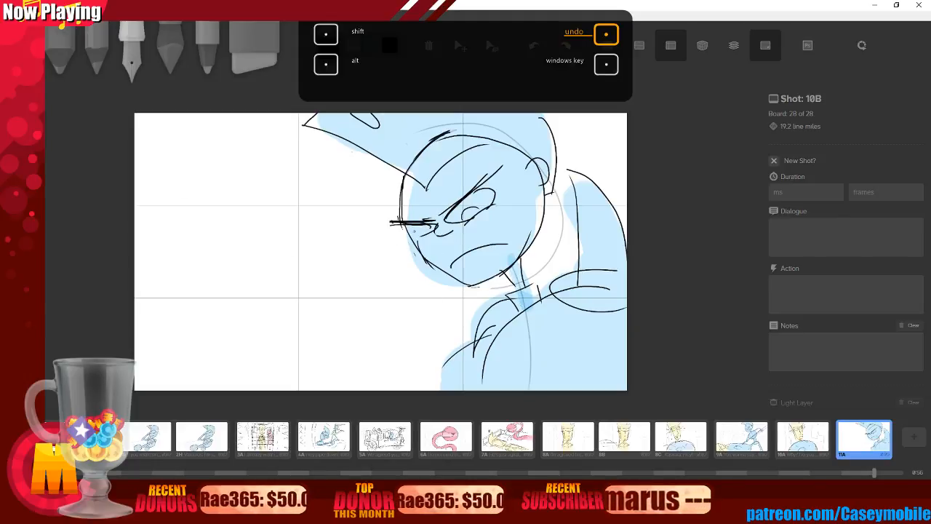
left_click_drag(303, 124, 404, 221)
key("ctrl+z")
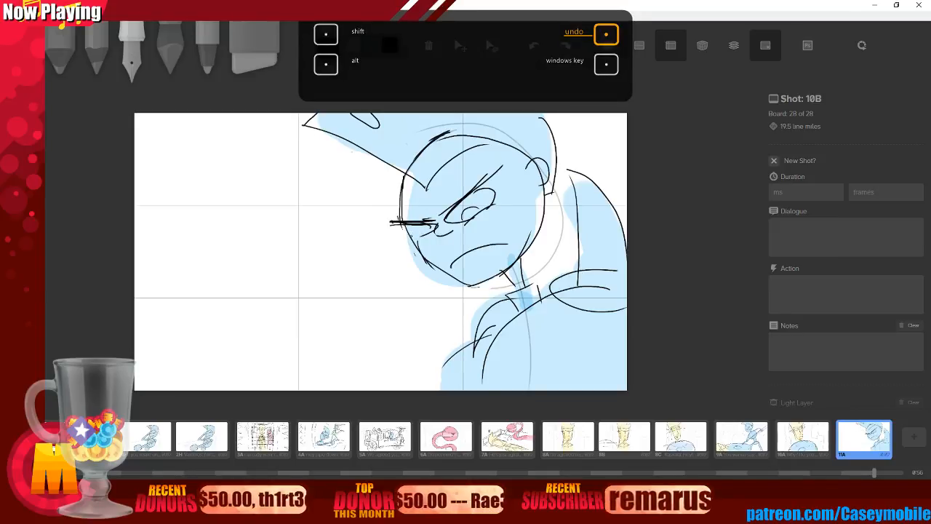
mouse_move(429, 227)
left_mouse_down()
mouse_move(409, 234)
mouse_move(422, 242)
left_mouse_up()
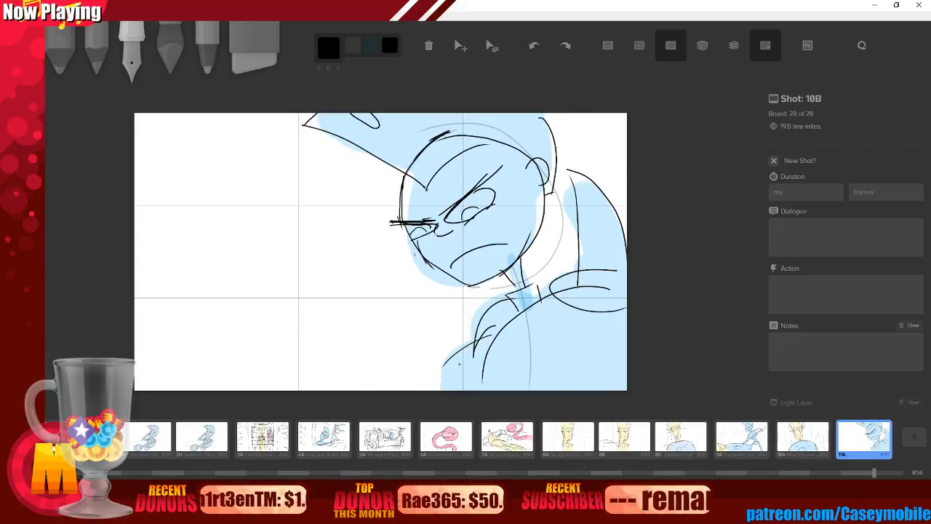
Ink the lower outer edge of the near arm and a short diagonal line on the body below the oval base.
mouse_move(453, 361)
left_mouse_down()
mouse_move(439, 390)
mouse_move(409, 383)
left_mouse_up()
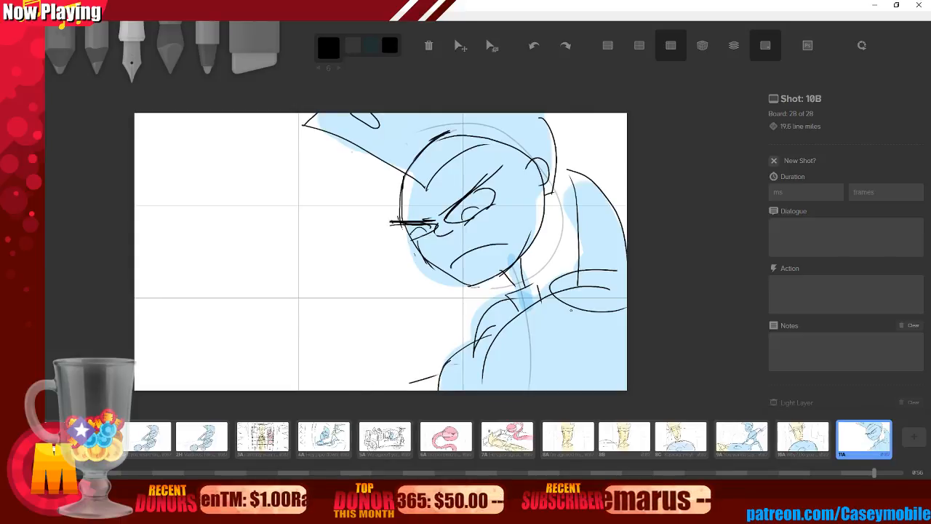
left_click_drag(571, 311, 624, 352)
key("ctrl+z")
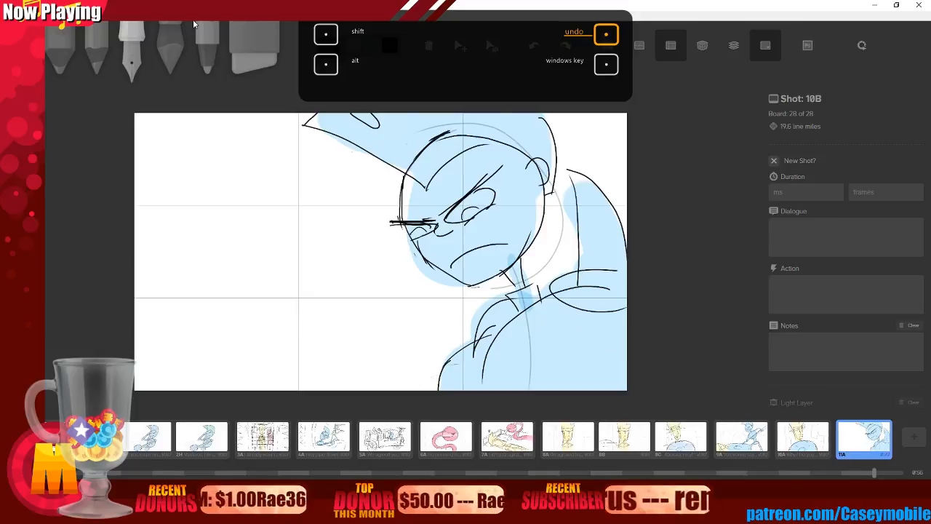
left_click_drag(591, 315, 624, 371)
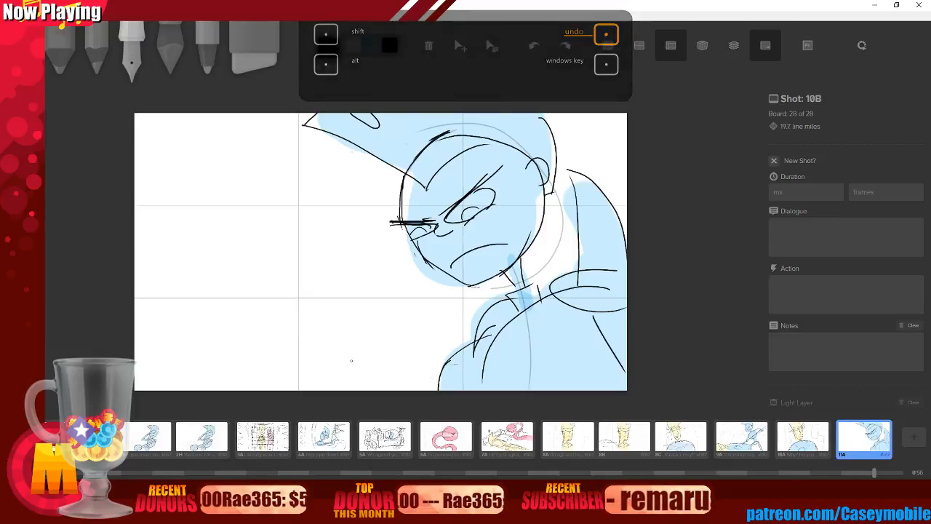
Sketch a jagged edge and sweeping curved strokes in the empty background in front of the face with the light Pencil.
key("3")
left_click_drag(192, 325, 208, 259)
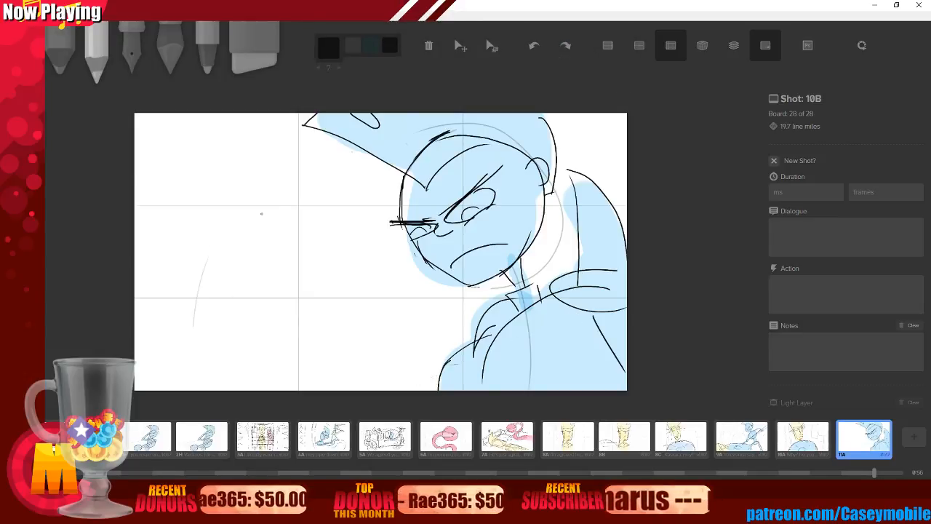
mouse_move(284, 119)
left_mouse_down()
mouse_move(348, 180)
mouse_move(326, 181)
mouse_move(408, 301)
mouse_move(390, 310)
mouse_move(422, 328)
mouse_move(427, 348)
mouse_move(415, 355)
mouse_move(426, 381)
left_mouse_up()
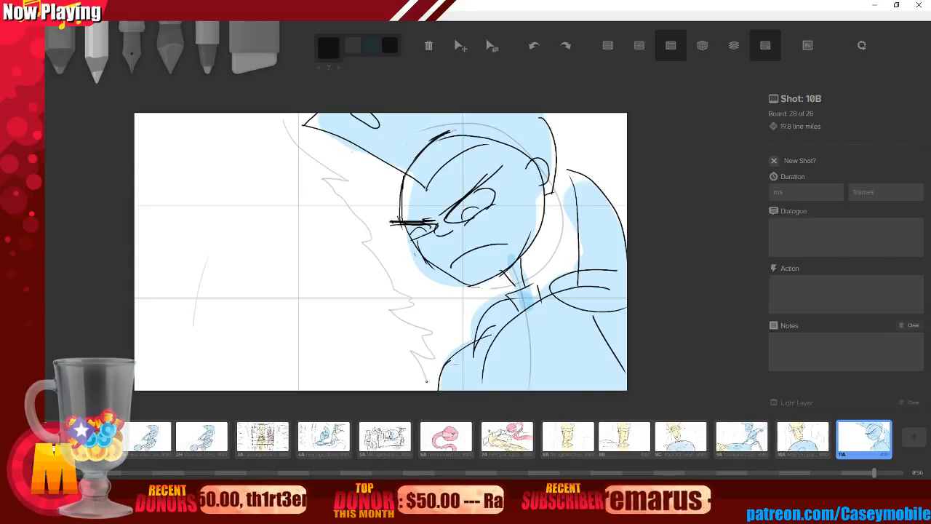
mouse_move(185, 361)
left_mouse_down()
mouse_move(266, 240)
mouse_move(332, 233)
left_mouse_up()
left_click_drag(326, 240, 255, 366)
left_click_drag(331, 293, 286, 378)
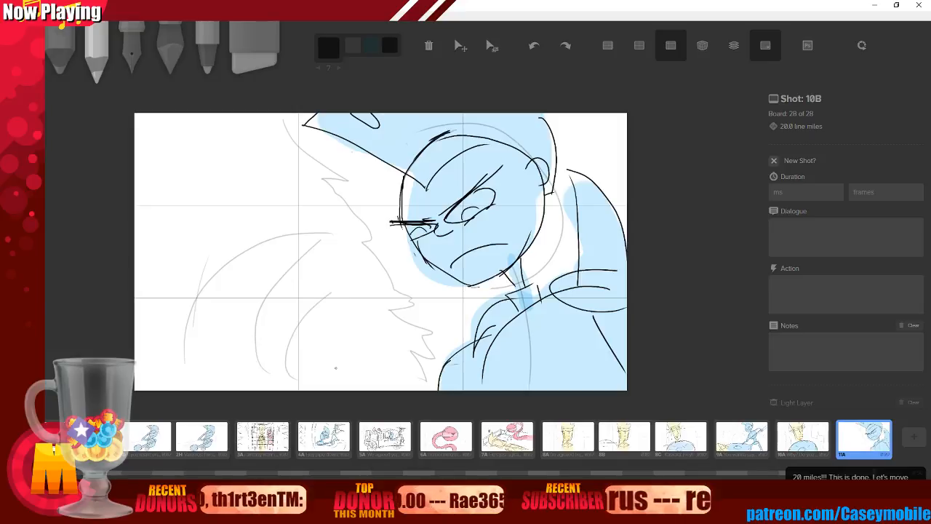
left_click_drag(389, 325, 328, 365)
left_click_drag(191, 233, 284, 181)
left_click_drag(161, 174, 245, 151)
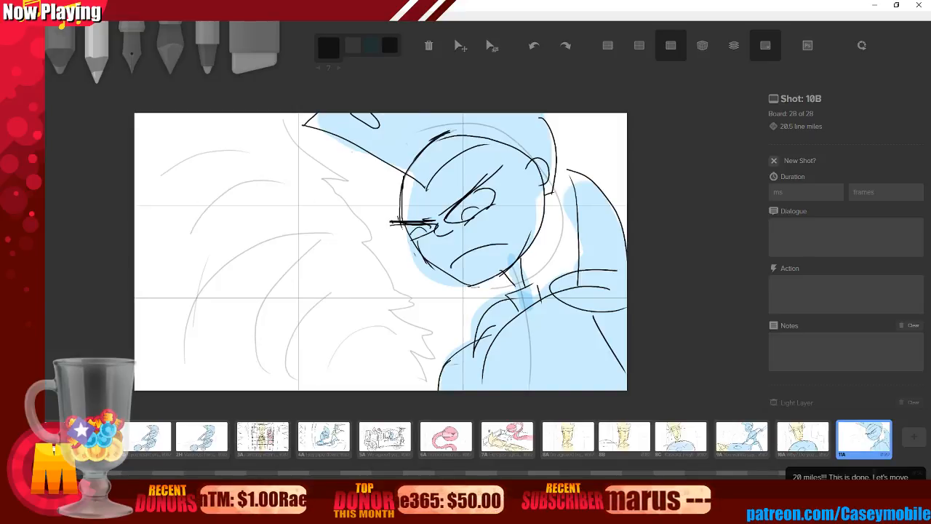
Enter the shot's dialogue as "Valdoros: It means incompetant! Inept!".
left_click(802, 230)
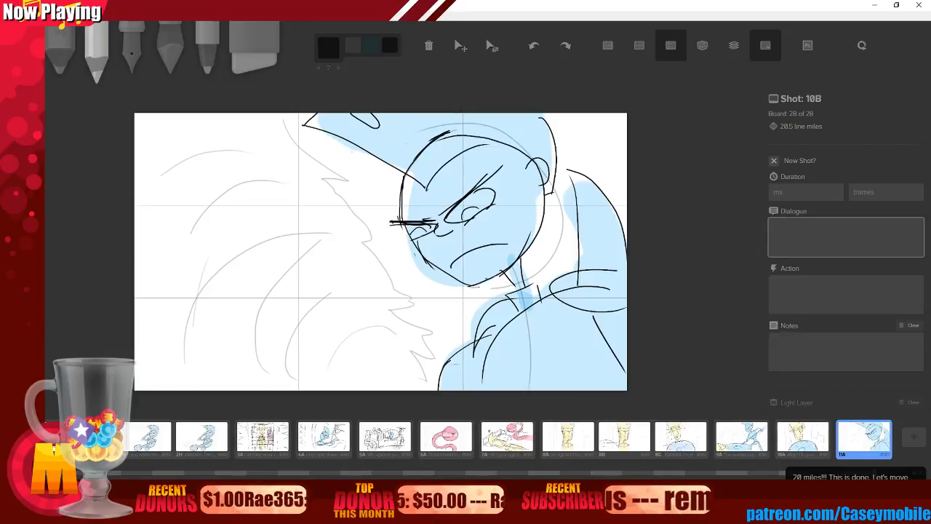
type("It means incomp")
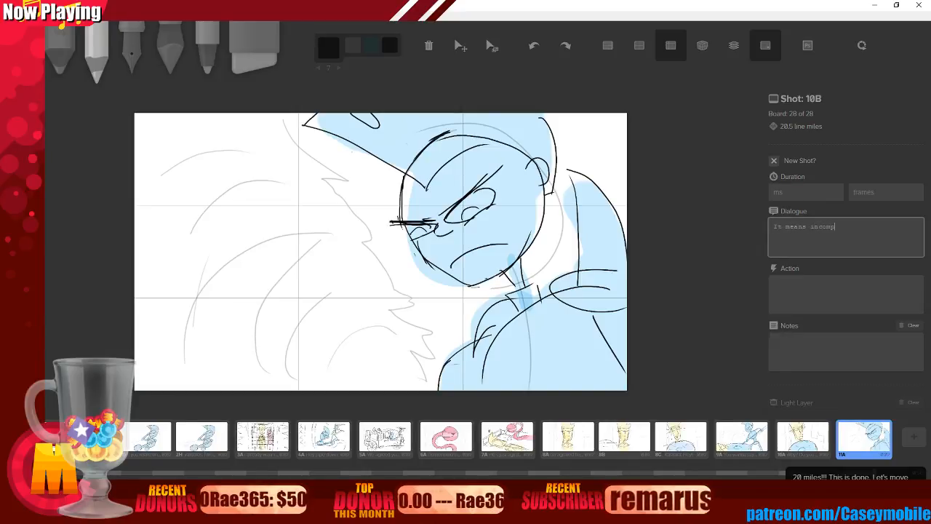
type("etant")
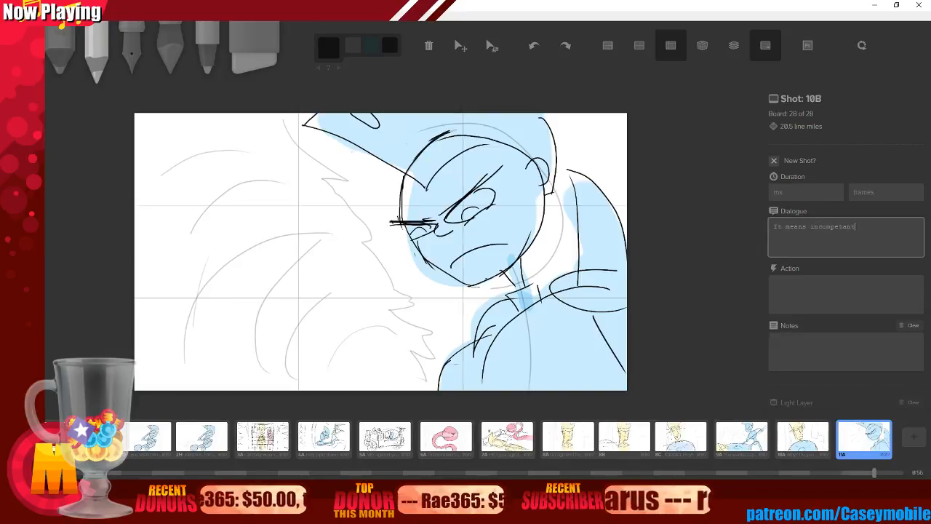
type("! Inept")
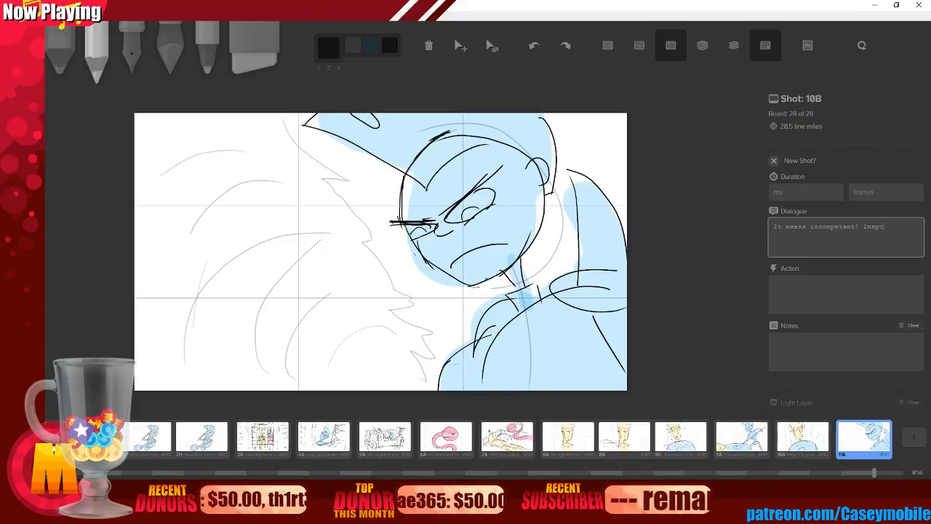
type("!")
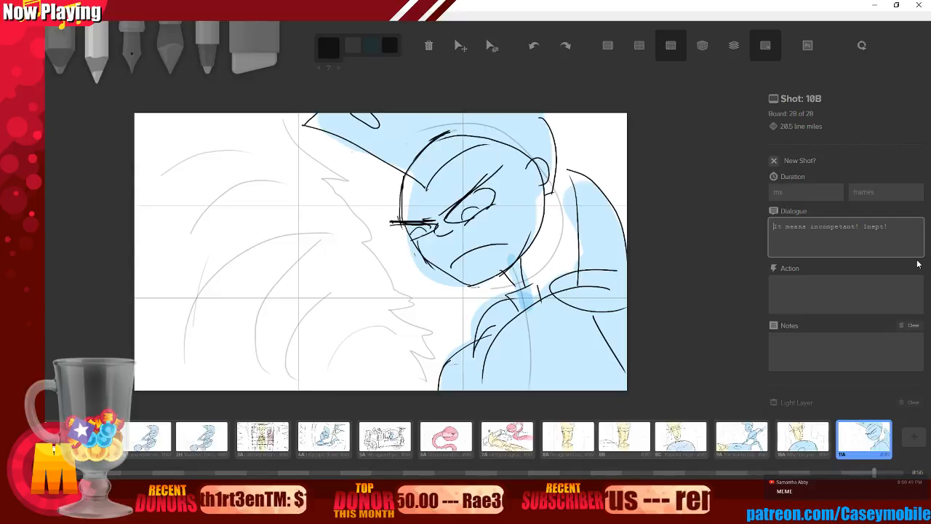
type("Valdoros:")
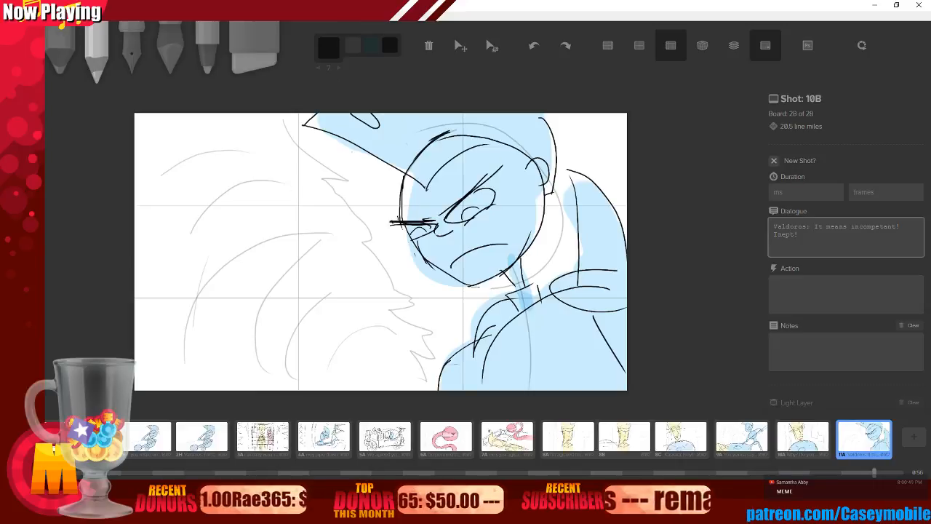
Add a blank board after 11A and mark it as a new shot.
left_click(909, 438)
left_click(780, 164)
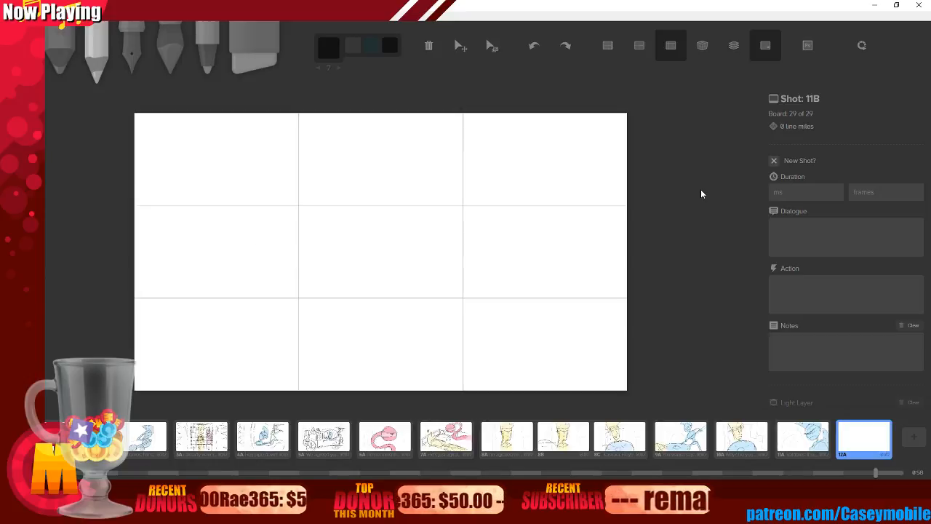
mouse_move(477, 178)
left_mouse_down()
mouse_move(495, 218)
mouse_move(476, 173)
left_mouse_up()
key("ctrl+z")
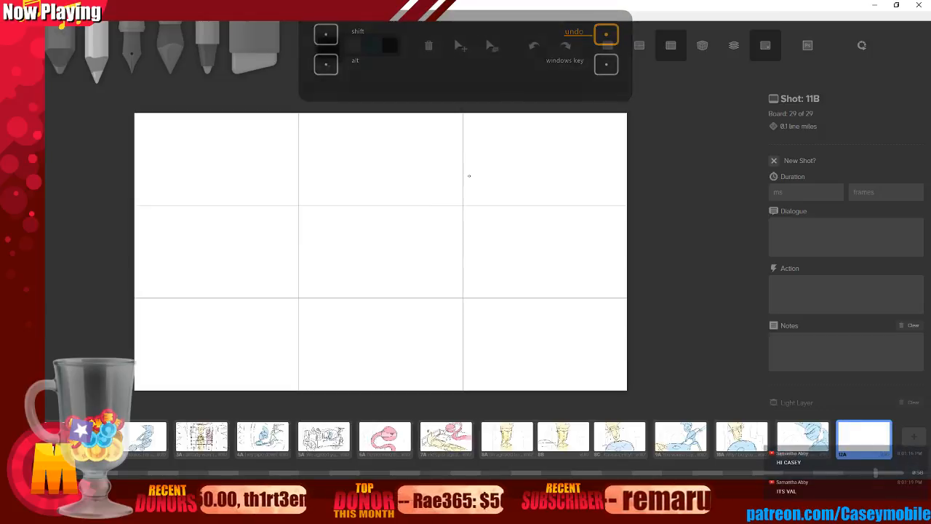
mouse_move(483, 180)
left_mouse_down()
mouse_move(465, 233)
mouse_move(480, 169)
left_mouse_up()
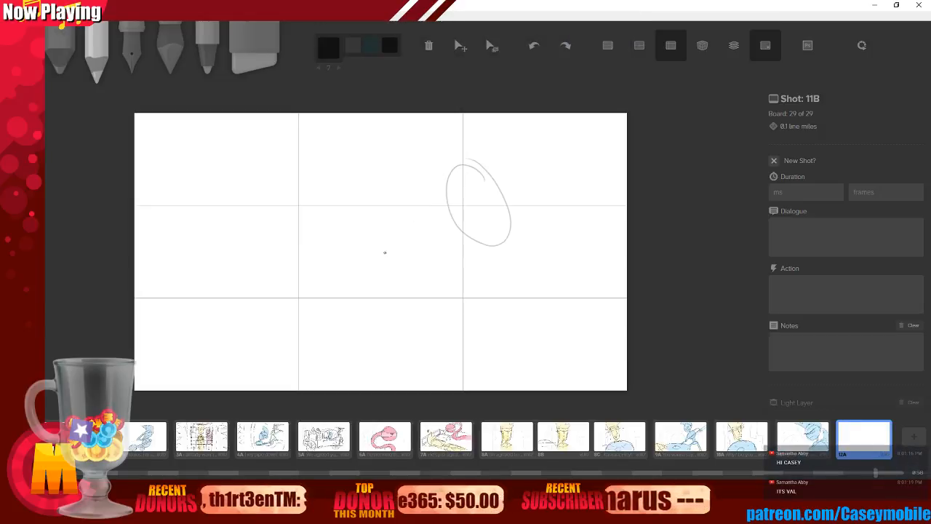
key("ctrl+z")
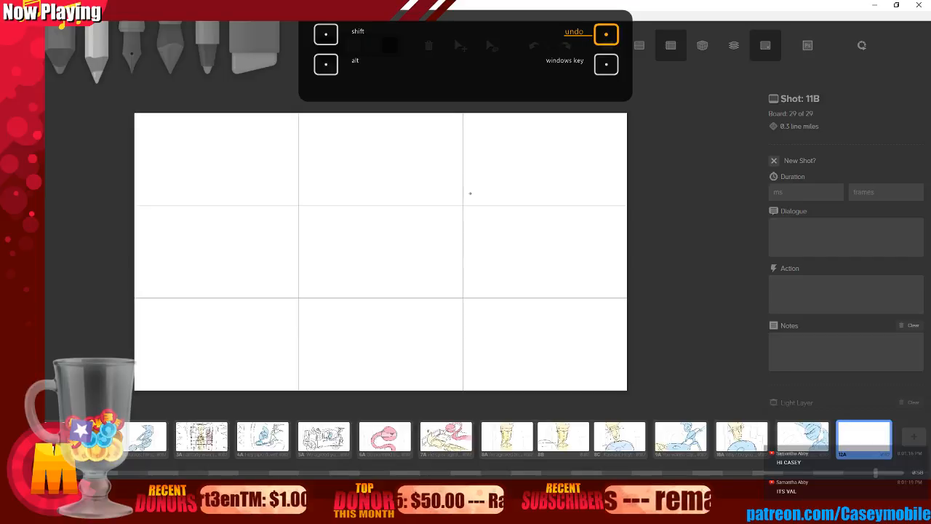
mouse_move(587, 179)
left_mouse_down()
mouse_move(466, 156)
mouse_move(481, 183)
mouse_move(472, 173)
left_mouse_up()
key("ctrl+z")
left_click_drag(491, 217, 500, 291)
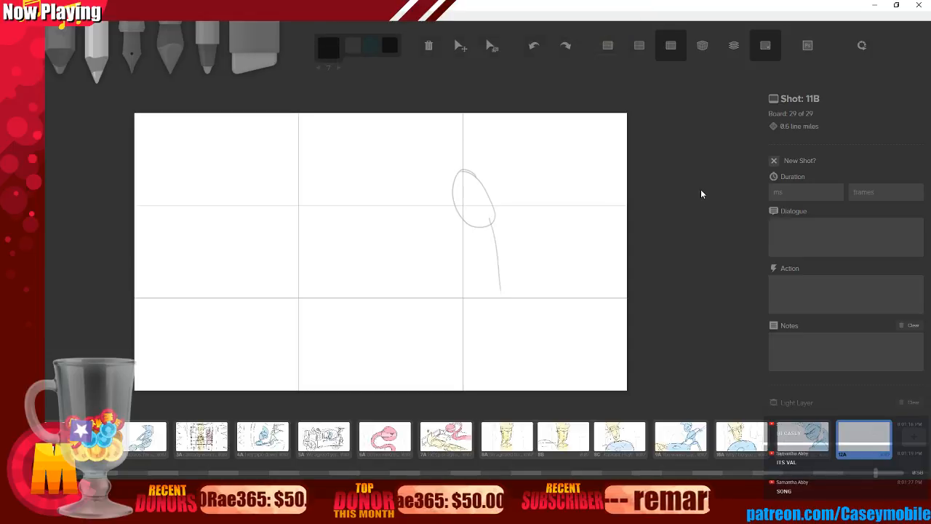
key("ctrl+z")
key("ctrl+z")
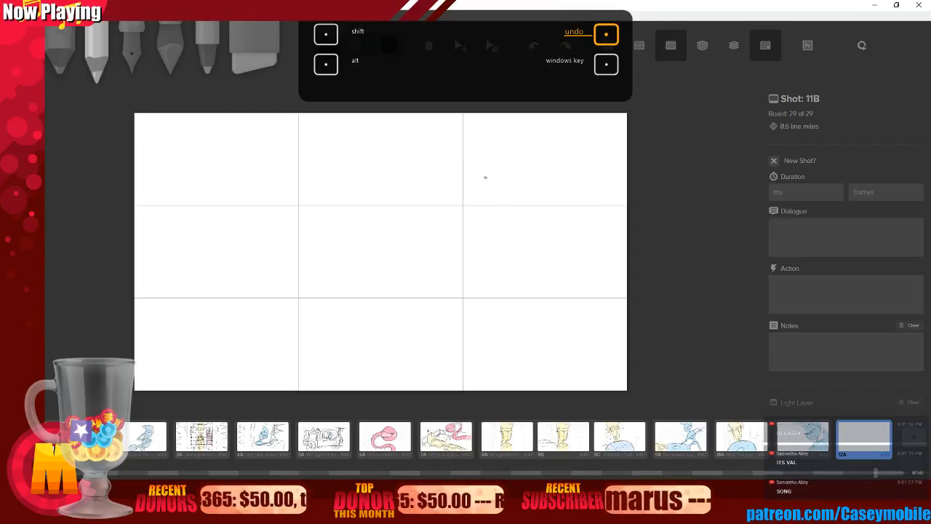
left_click_drag(459, 159, 449, 186)
key("ctrl+z")
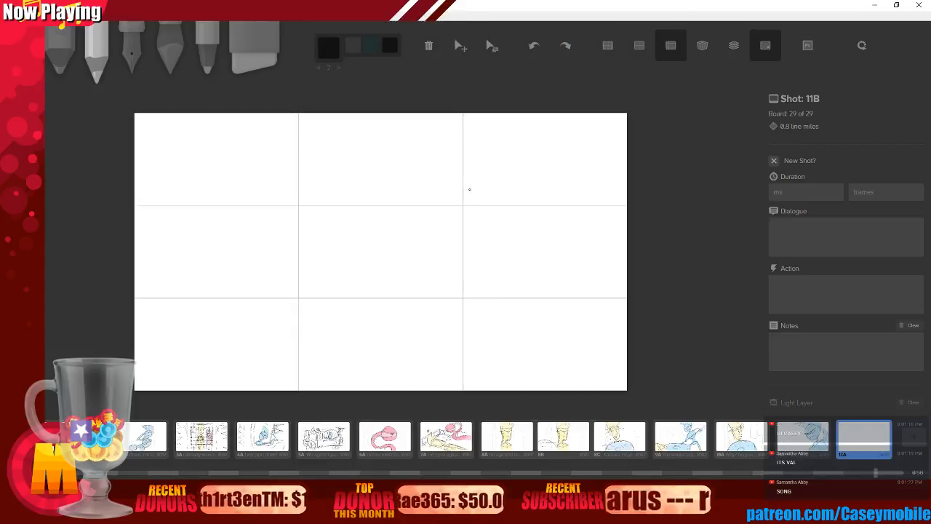
left_click_drag(470, 189, 499, 381)
key("ctrl+z")
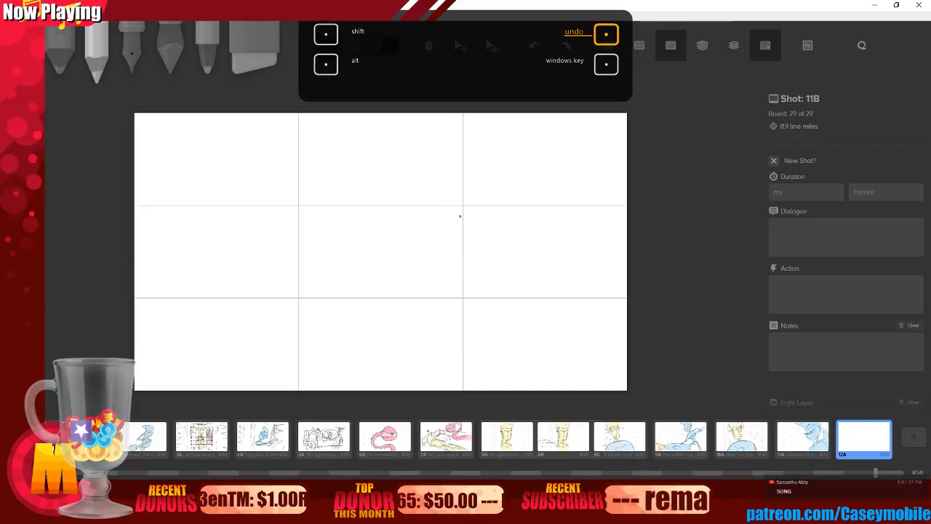
mouse_move(458, 189)
left_mouse_down()
mouse_move(488, 267)
mouse_move(486, 291)
left_mouse_up()
key("ctrl+z")
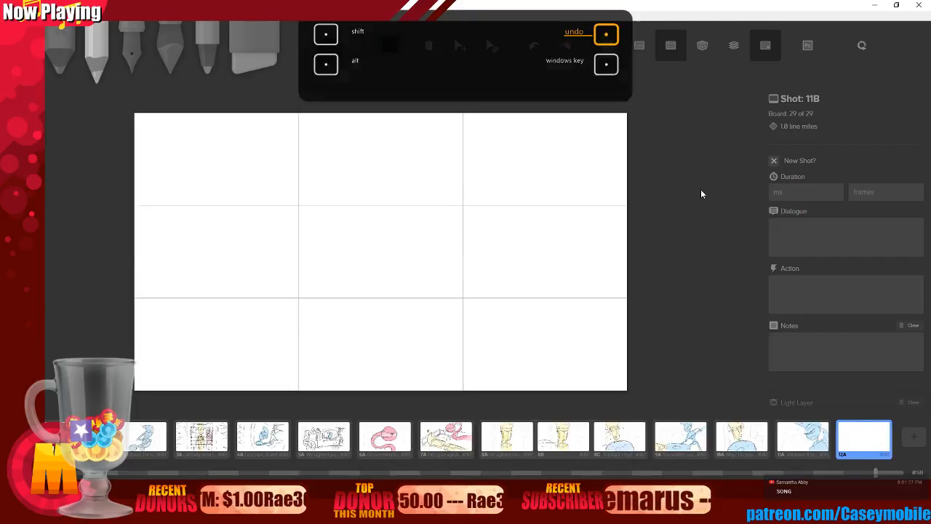
left_click_drag(463, 194, 493, 294)
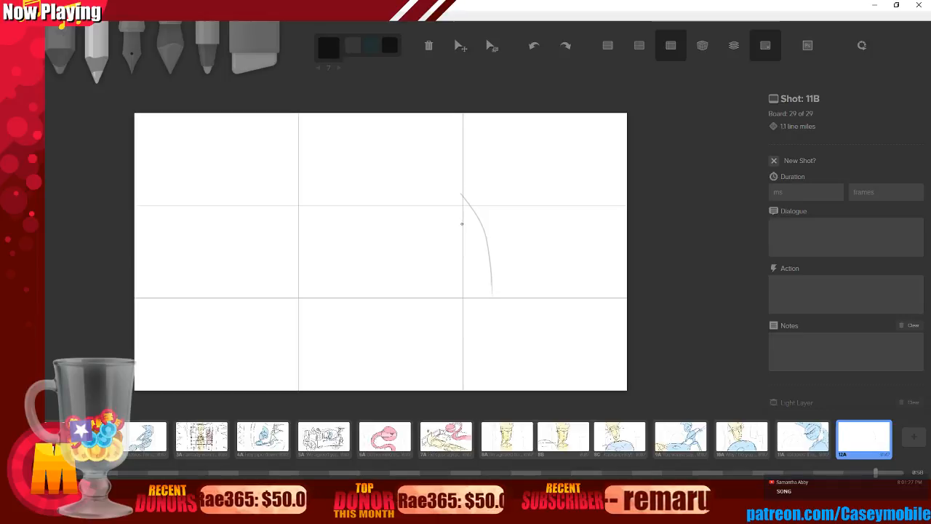
mouse_move(454, 183)
left_mouse_down()
mouse_move(487, 211)
mouse_move(459, 215)
left_mouse_up()
key("ctrl+z")
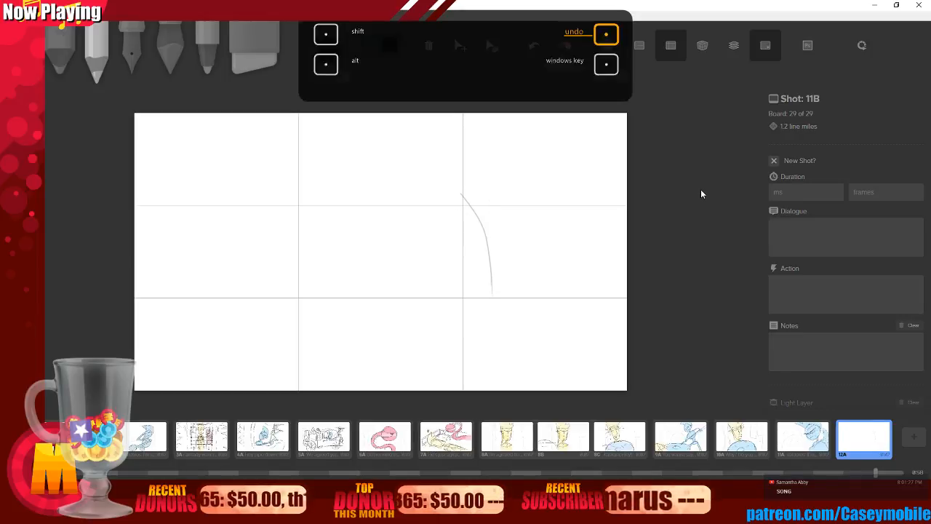
left_click_drag(457, 177, 465, 204)
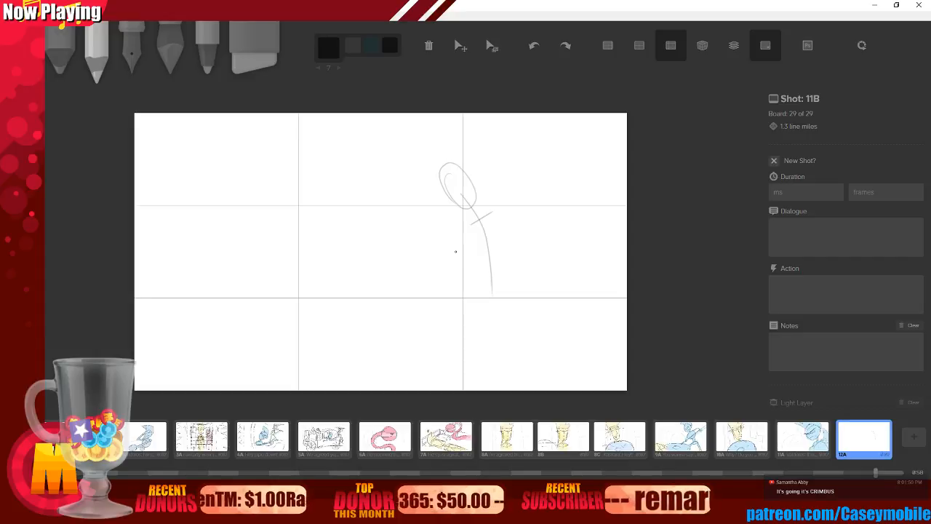
left_click_drag(399, 286, 482, 223)
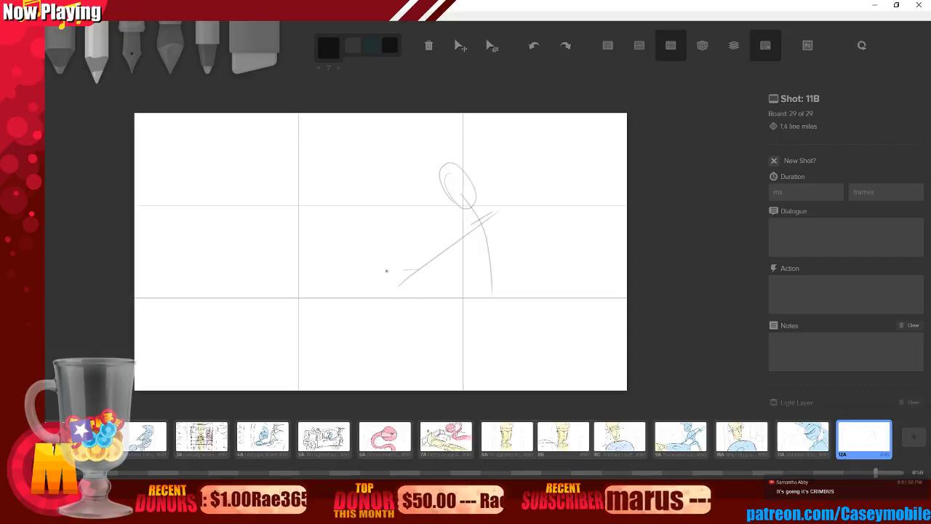
left_click_drag(386, 270, 436, 261)
key("ctrl+z")
key("ctrl+z")
key("ctrl+z")
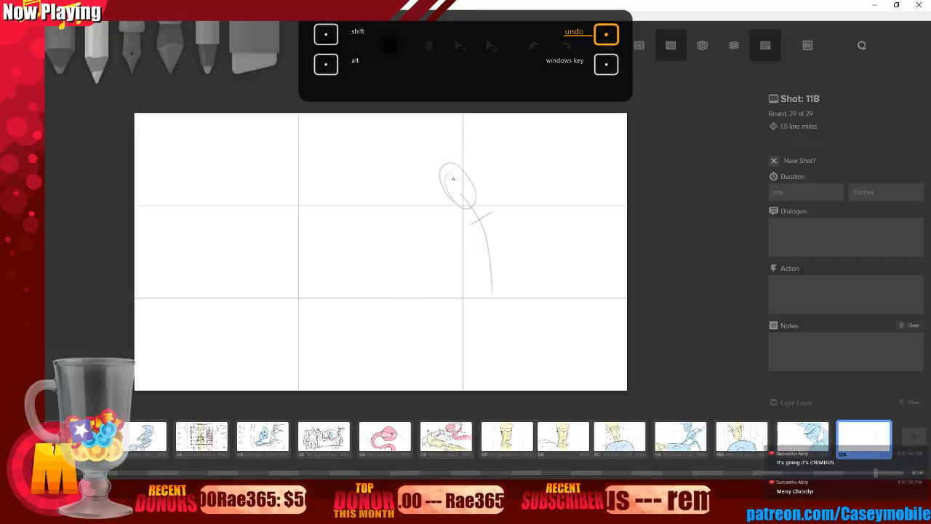
left_click_drag(407, 288, 486, 213)
left_click_drag(437, 266, 405, 266)
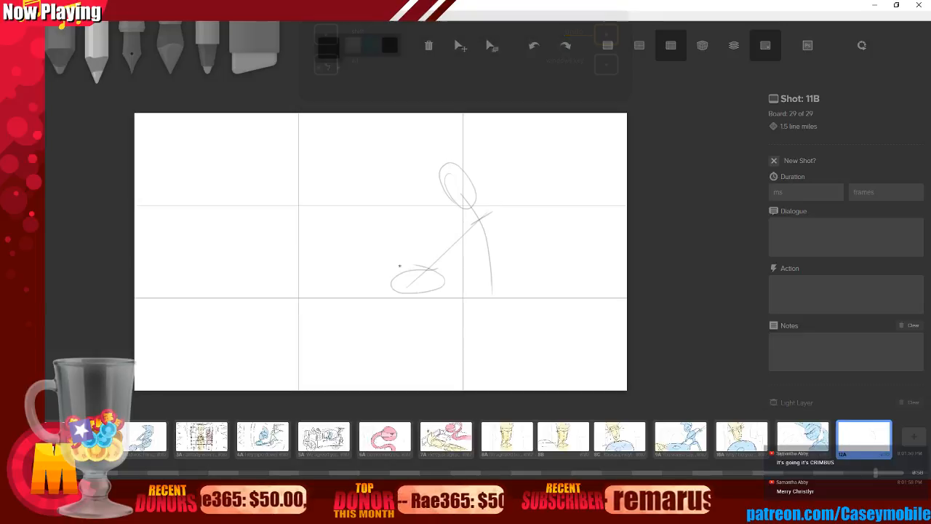
key("ctrl+z")
key("ctrl+z")
key("ctrl+z")
key("ctrl+z")
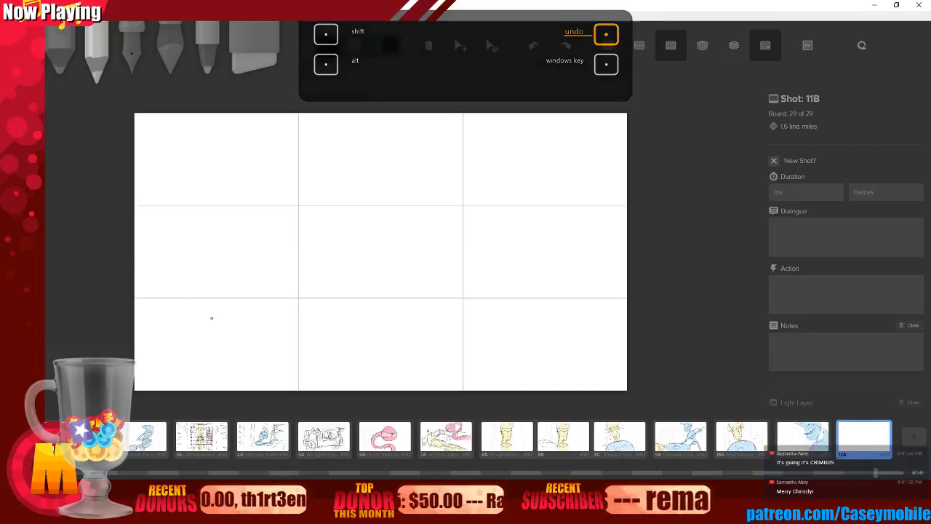
Sketch a long horizontal table edge across the lower part of the board with curved sides running down from both ends.
left_click_drag(209, 318, 499, 310)
left_click_drag(430, 314, 513, 311)
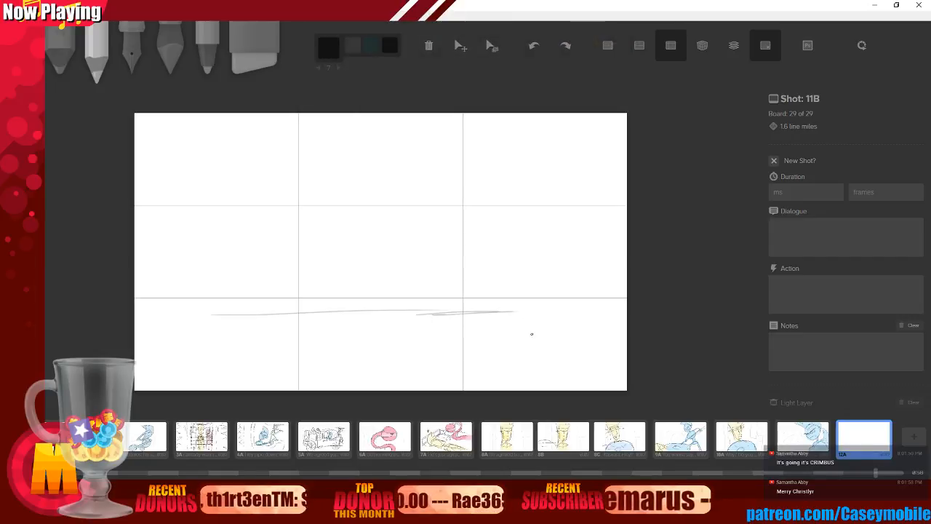
left_click_drag(212, 345, 222, 380)
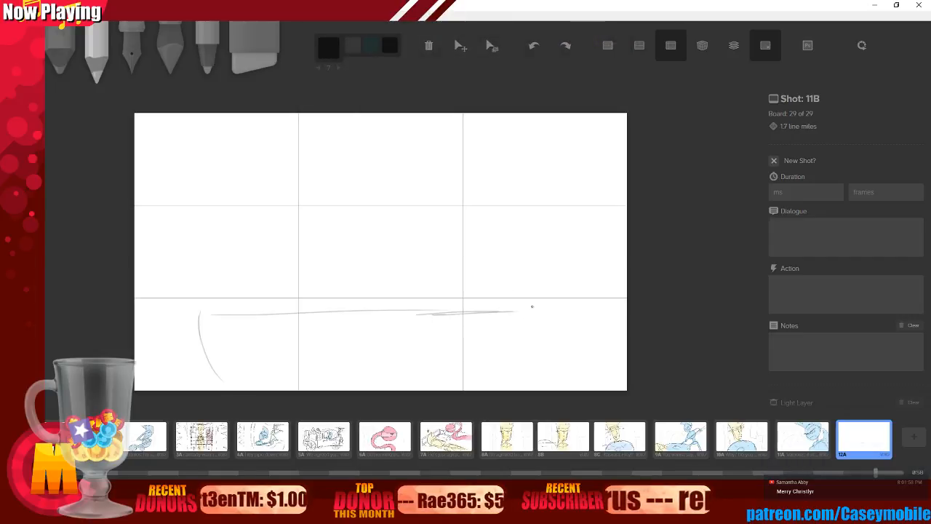
left_click_drag(535, 310, 539, 336)
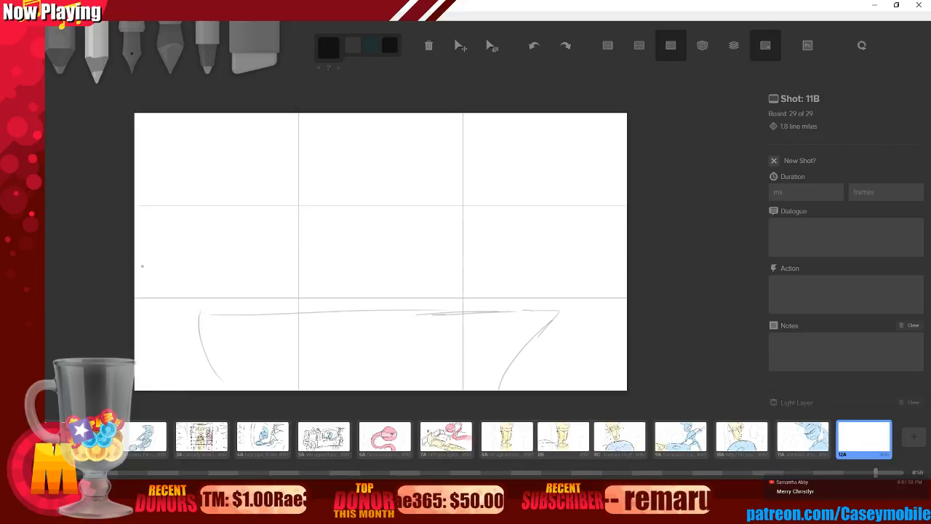
mouse_move(143, 227)
left_mouse_down()
mouse_move(190, 221)
mouse_move(190, 329)
left_mouse_up()
left_click_drag(194, 237, 195, 338)
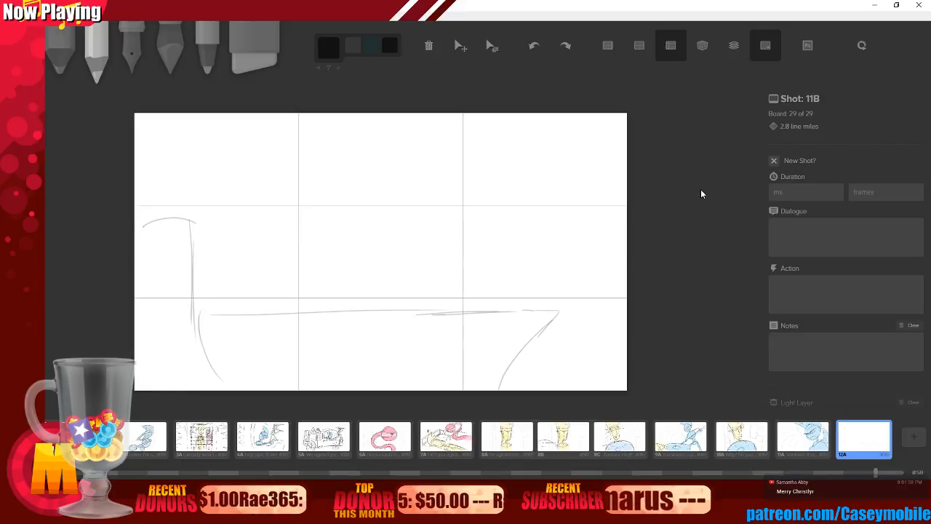
key("ctrl+z")
key("ctrl+z")
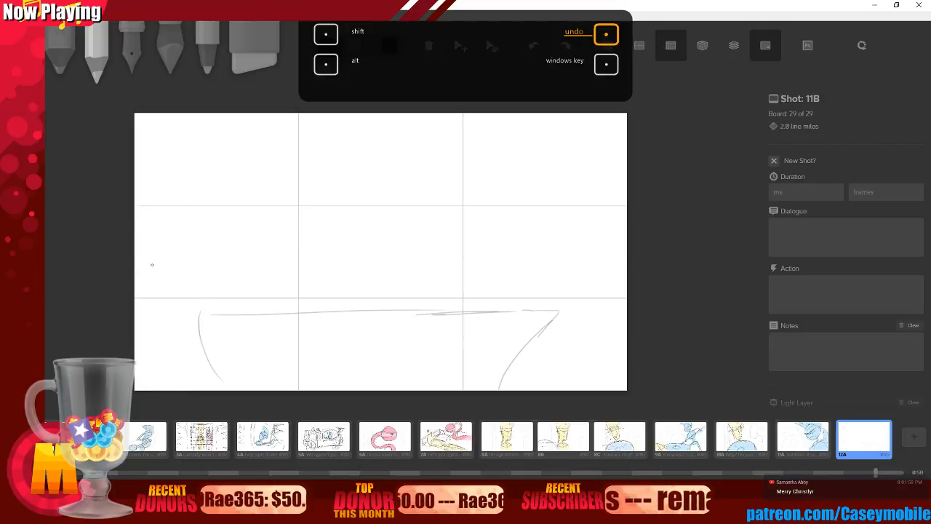
mouse_move(141, 256)
left_mouse_down()
mouse_move(201, 237)
mouse_move(201, 326)
left_mouse_up()
key("ctrl+z")
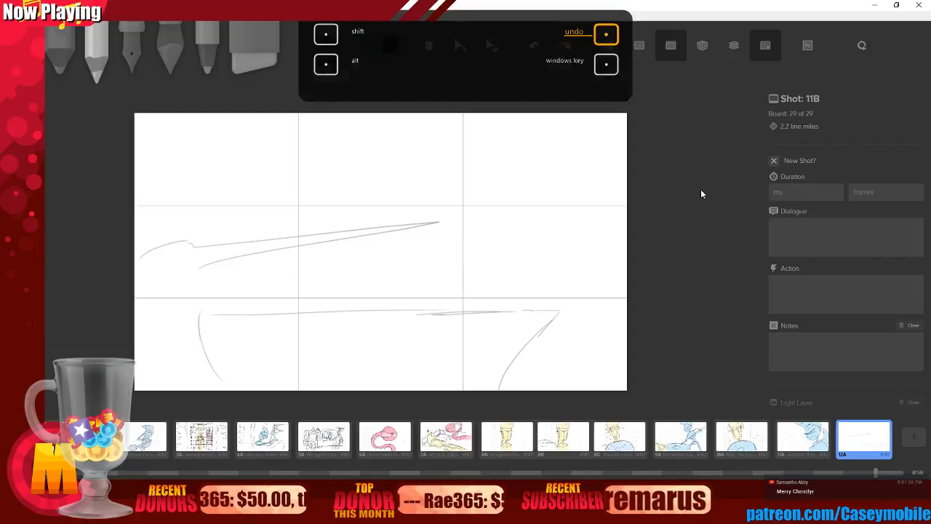
key("ctrl+z")
key("ctrl+z")
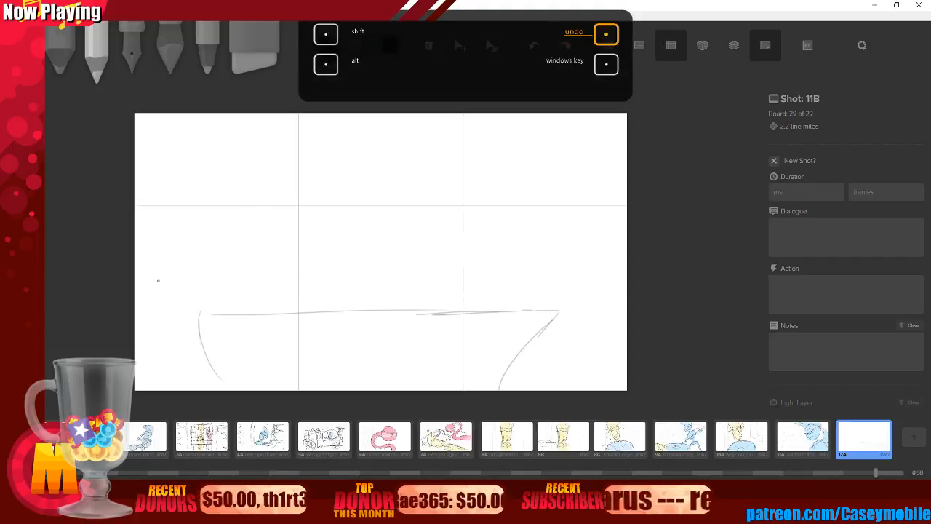
Sketch a rounded block with a vertical side at the left end of the table edge and a short marked ledge beside it.
mouse_move(138, 262)
left_mouse_down()
mouse_move(182, 252)
mouse_move(201, 259)
mouse_move(205, 349)
left_mouse_up()
left_click_drag(199, 303, 253, 298)
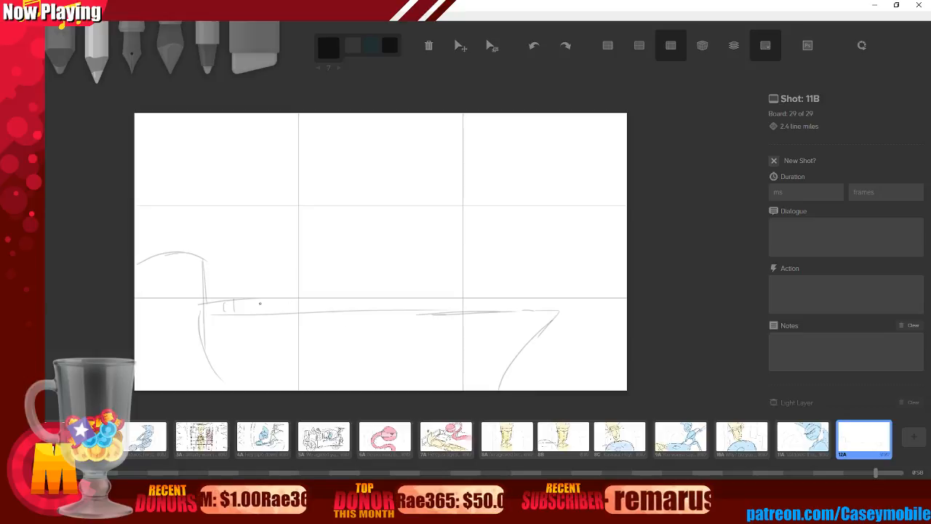
left_click_drag(246, 285, 279, 289)
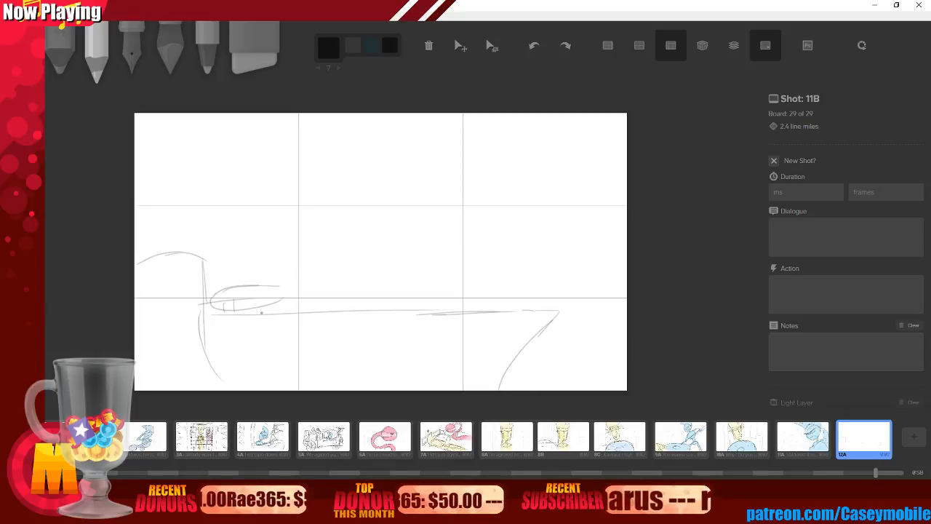
key("ctrl+z")
key("ctrl+z")
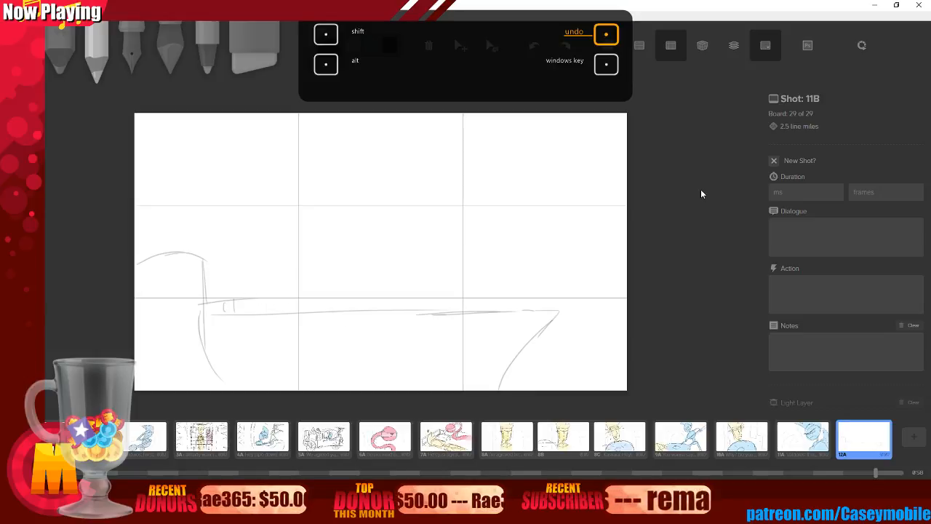
Sketch a low lying figure with an oval head and angular shoulder lines, plus a flat oval with a long diagonal shaft beside it.
left_click_drag(236, 280, 332, 311)
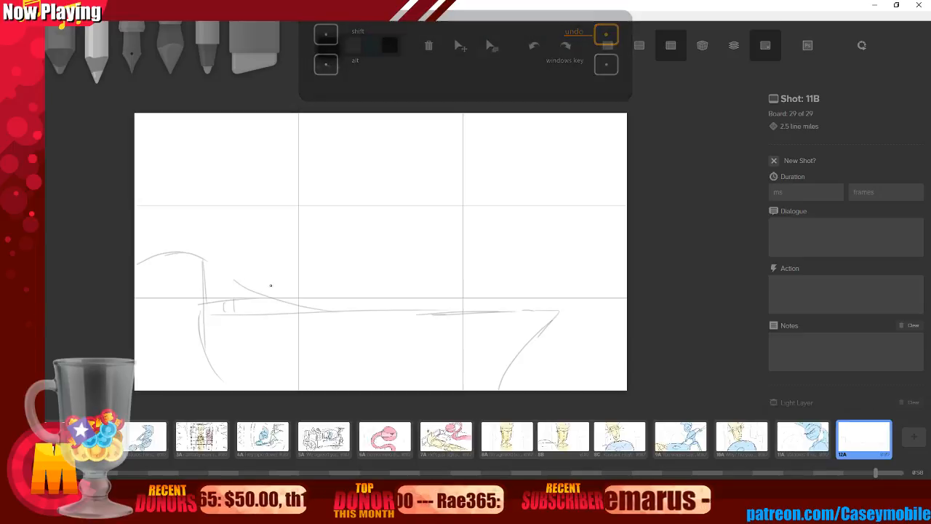
mouse_move(237, 275)
left_mouse_down()
mouse_move(226, 298)
mouse_move(266, 285)
left_mouse_up()
key("ctrl+z")
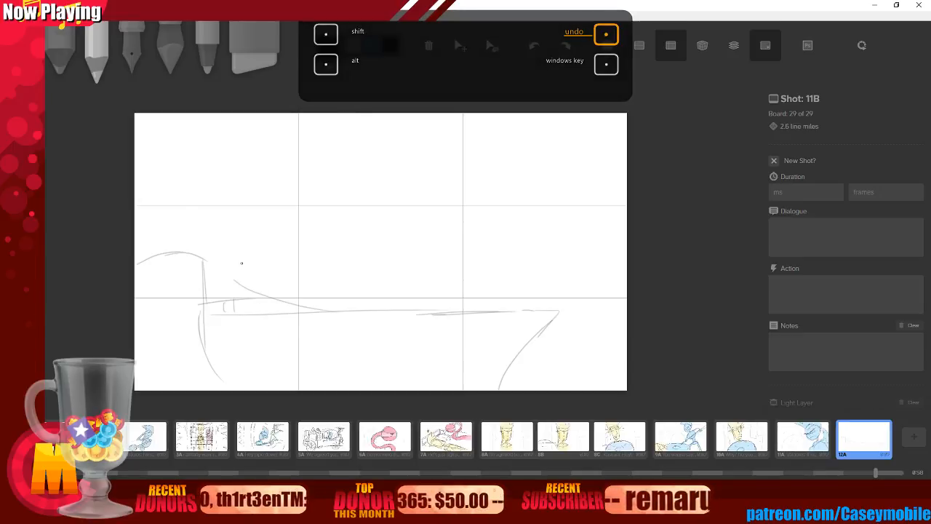
mouse_move(234, 267)
left_mouse_down()
mouse_move(261, 285)
mouse_move(225, 302)
left_mouse_up()
key("ctrl+z")
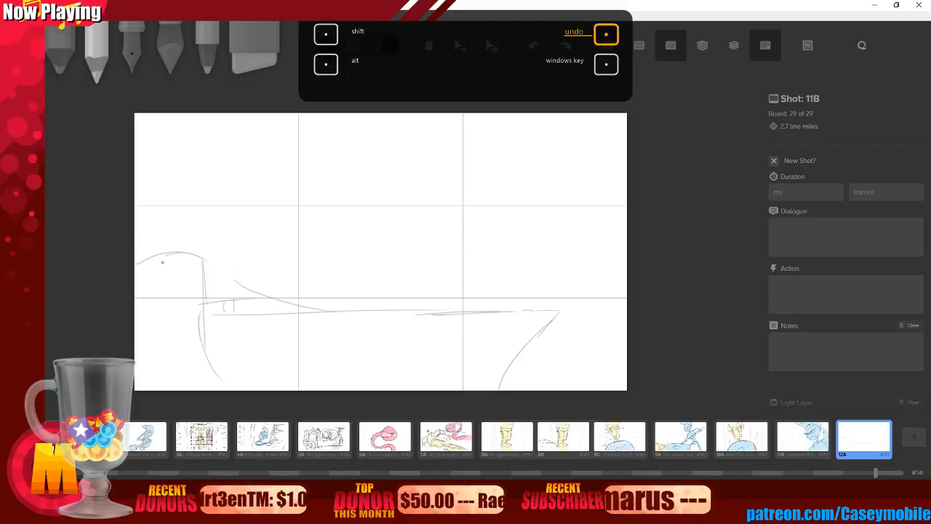
left_click_drag(228, 256, 224, 257)
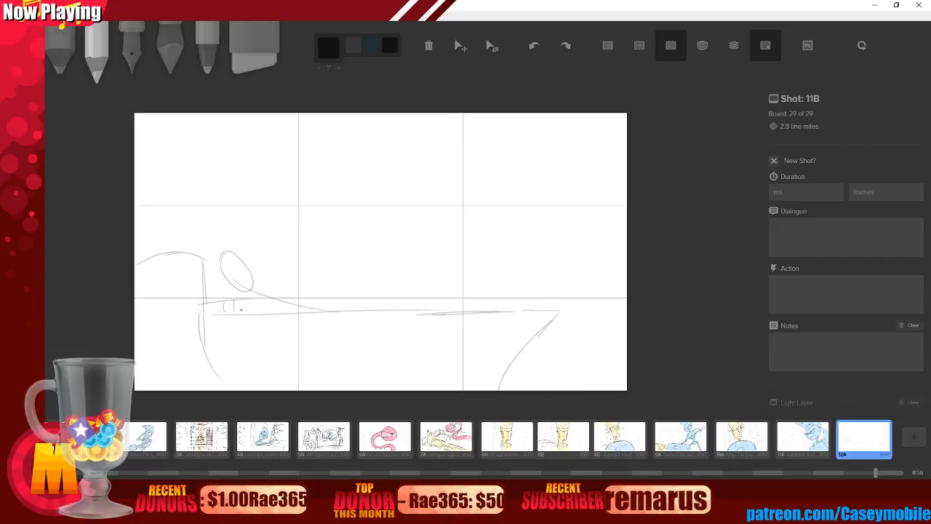
mouse_move(266, 288)
left_mouse_down()
mouse_move(247, 299)
mouse_move(300, 313)
left_mouse_up()
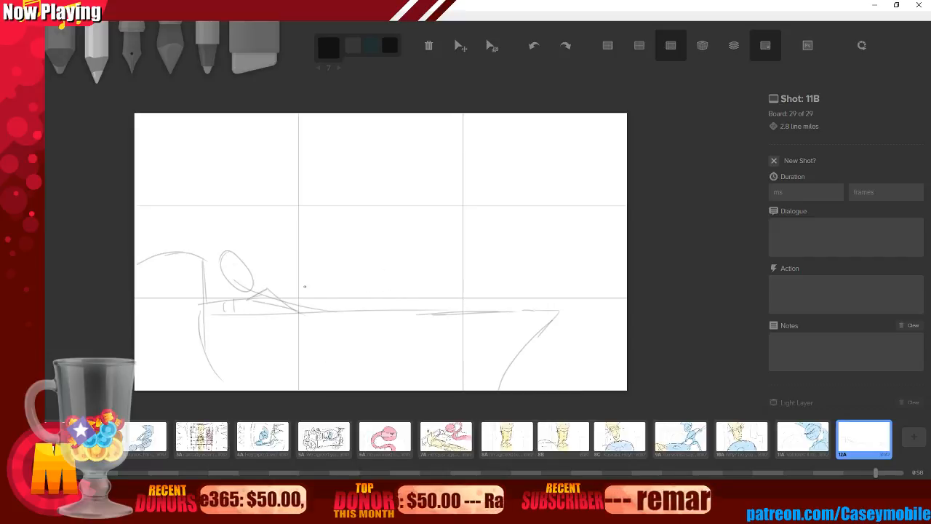
mouse_move(314, 263)
left_mouse_down()
mouse_move(312, 297)
mouse_move(333, 265)
mouse_move(444, 222)
mouse_move(434, 224)
left_mouse_up()
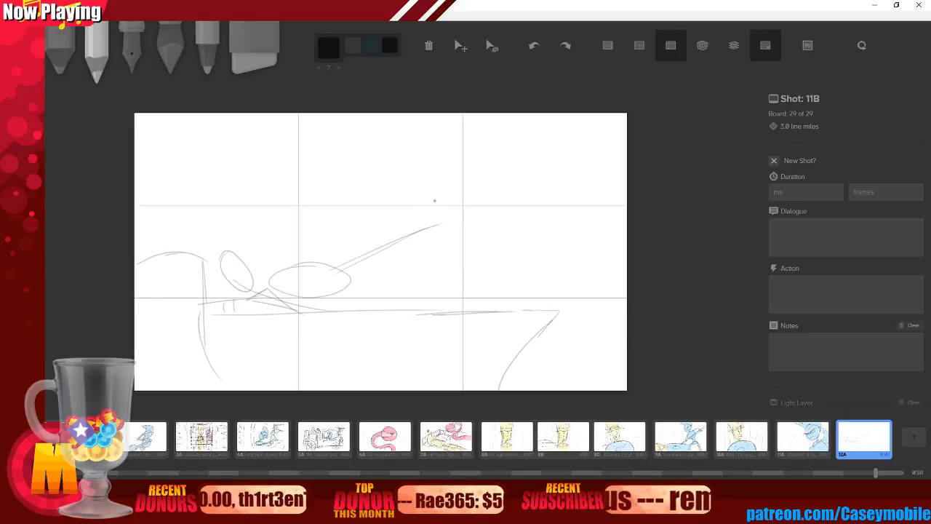
left_click_drag(416, 180, 436, 208)
key("ctrl+z")
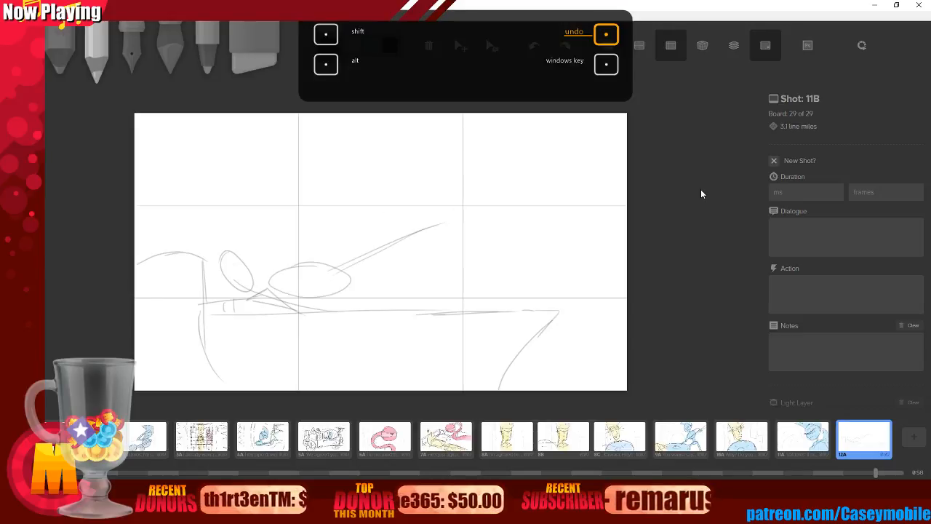
mouse_move(429, 161)
left_mouse_down()
mouse_move(428, 198)
mouse_move(473, 211)
left_mouse_up()
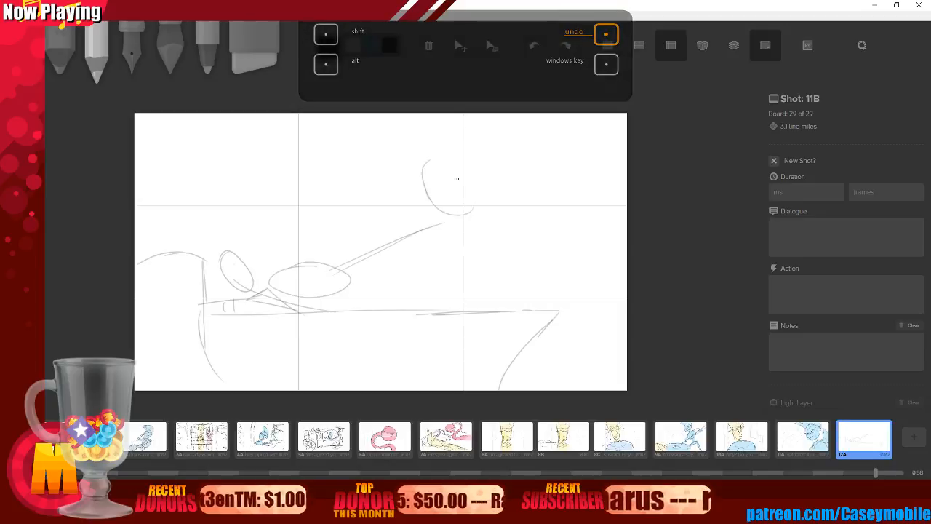
key("ctrl+z")
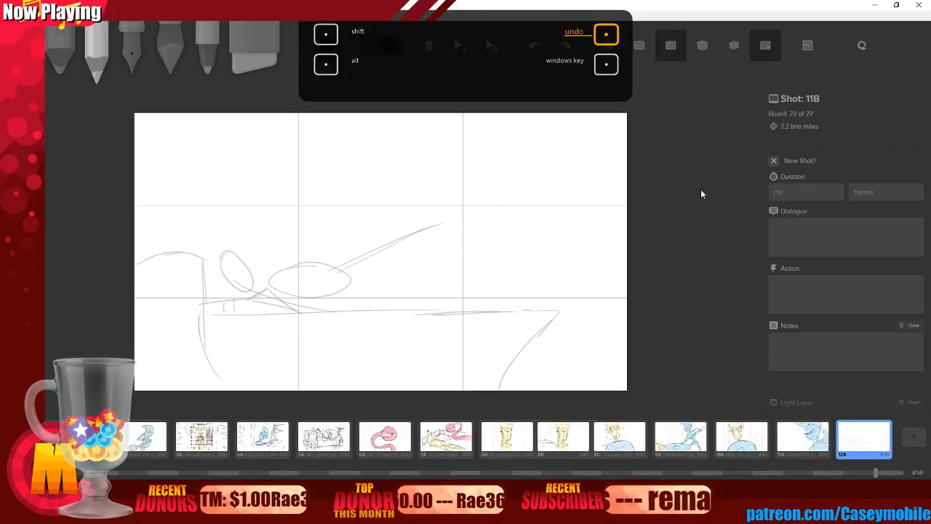
left_click_drag(445, 205, 499, 311)
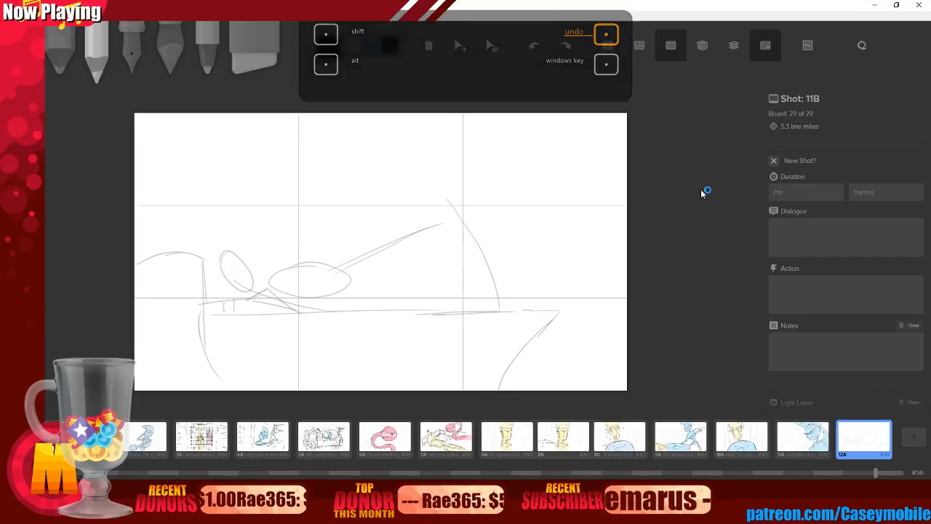
key("ctrl+z")
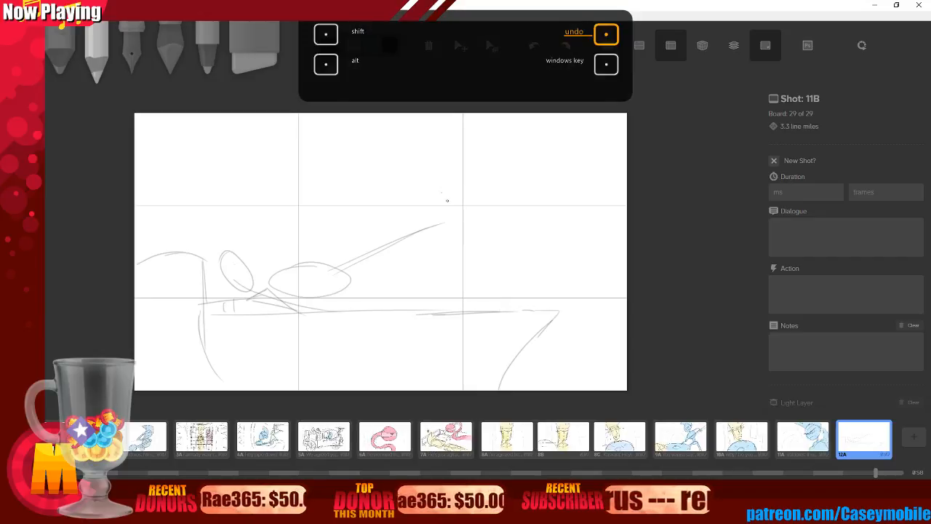
Sketch a second figure's curved spine across the shaft's upper end, extend the shaft diagonally, and add small hand ovals along it.
left_click_drag(442, 192, 471, 299)
left_click_drag(431, 230, 478, 203)
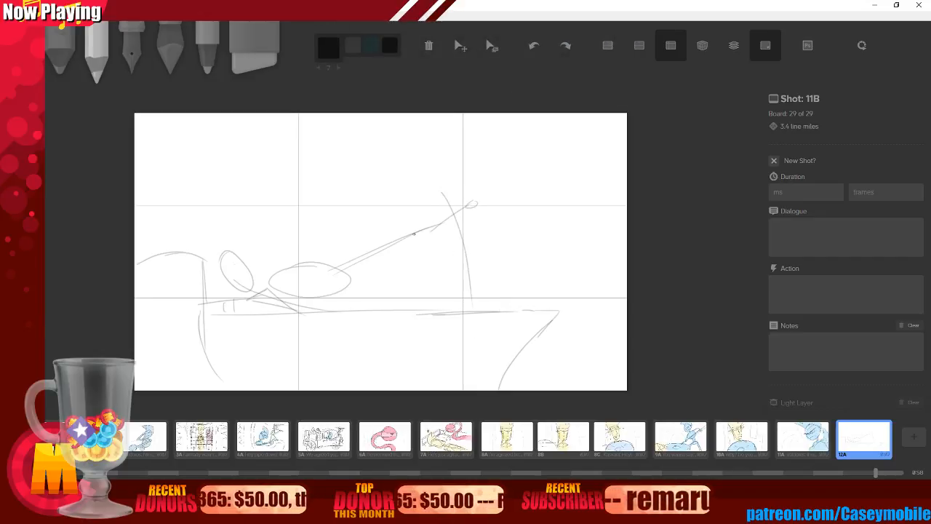
mouse_move(389, 239)
left_mouse_down()
mouse_move(492, 213)
mouse_move(466, 202)
mouse_move(505, 200)
left_mouse_up()
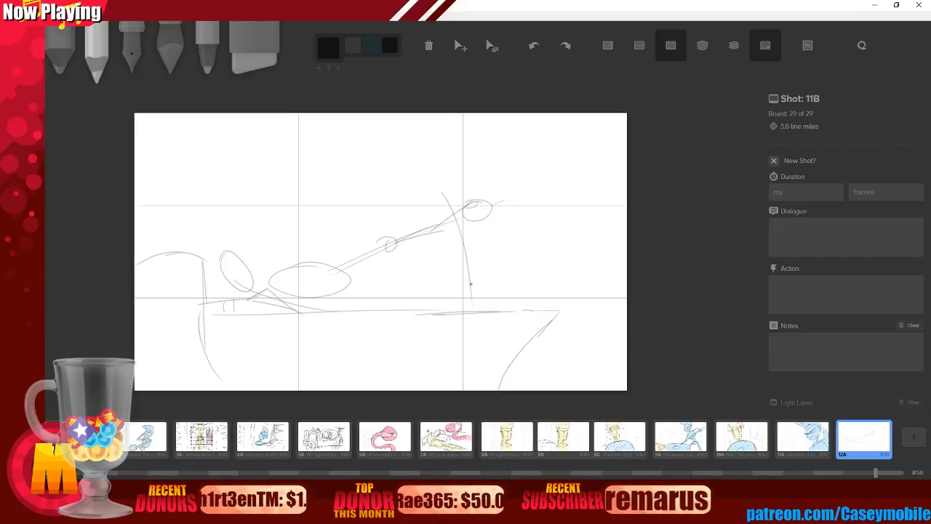
left_click_drag(448, 286, 488, 267)
mouse_move(405, 313)
left_mouse_down()
mouse_move(403, 289)
mouse_move(488, 271)
left_mouse_up()
key("ctrl+z")
key("ctrl+z")
key("ctrl+z")
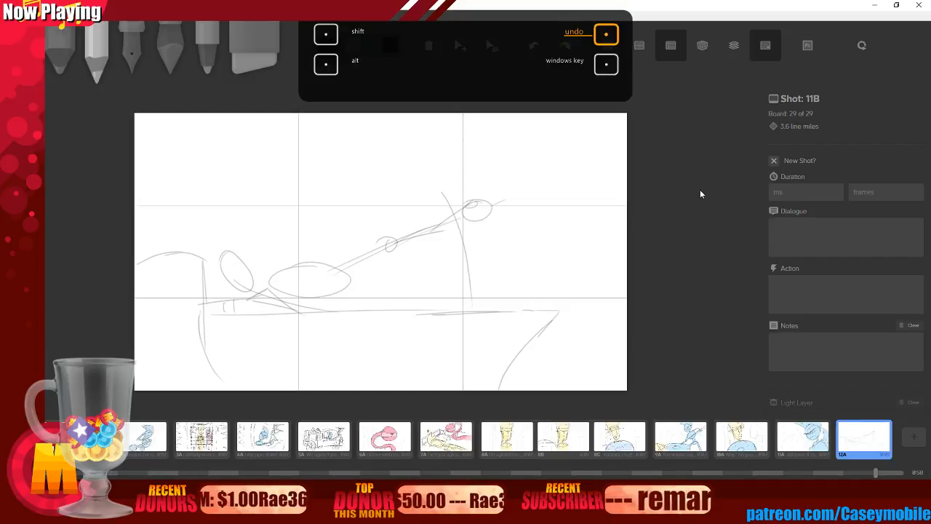
Sketch two spread legs from the second figure's hips to the table edge and erase the excess spine line below the hips.
mouse_move(406, 307)
left_mouse_down()
mouse_move(462, 272)
mouse_move(516, 313)
mouse_move(466, 279)
mouse_move(474, 298)
left_mouse_up()
key("6")
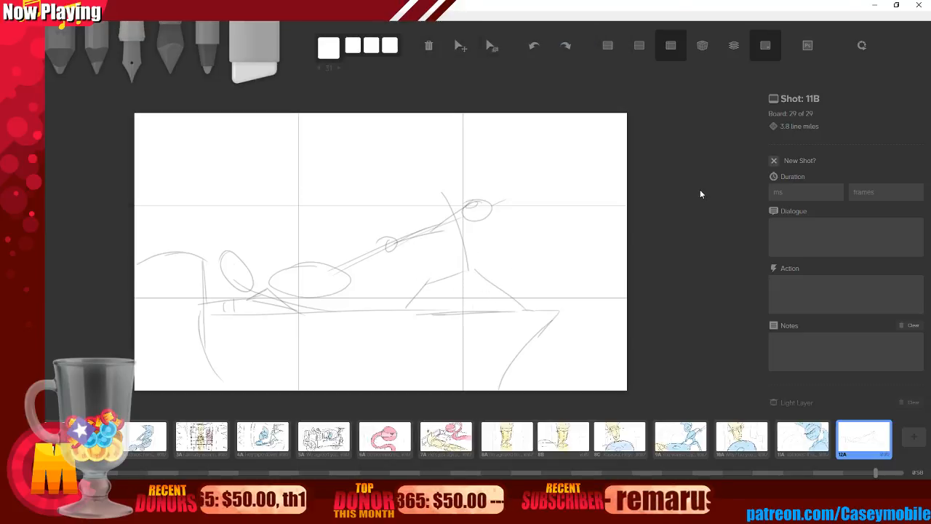
key("1")
key("2")
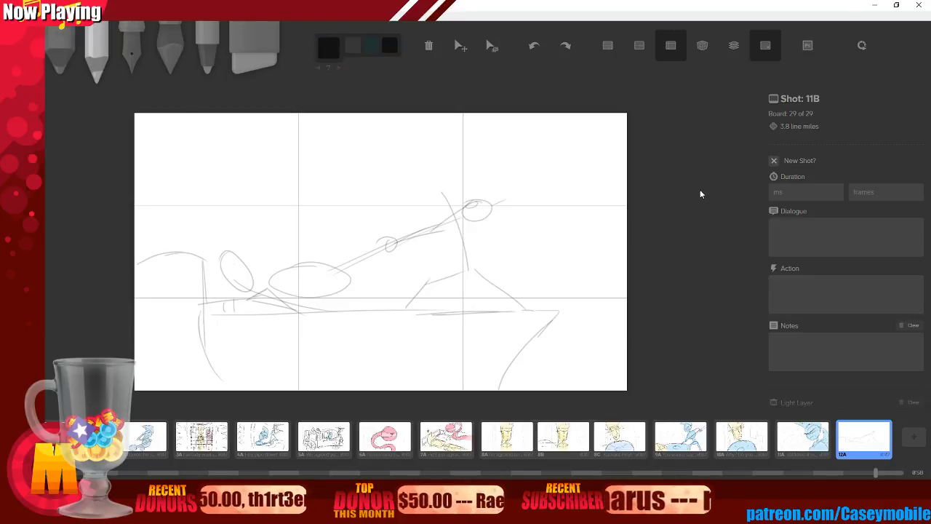
mouse_move(430, 162)
left_mouse_down()
mouse_move(439, 190)
mouse_move(411, 175)
mouse_move(417, 194)
mouse_move(415, 158)
mouse_move(445, 216)
left_mouse_up()
key("ctrl+z")
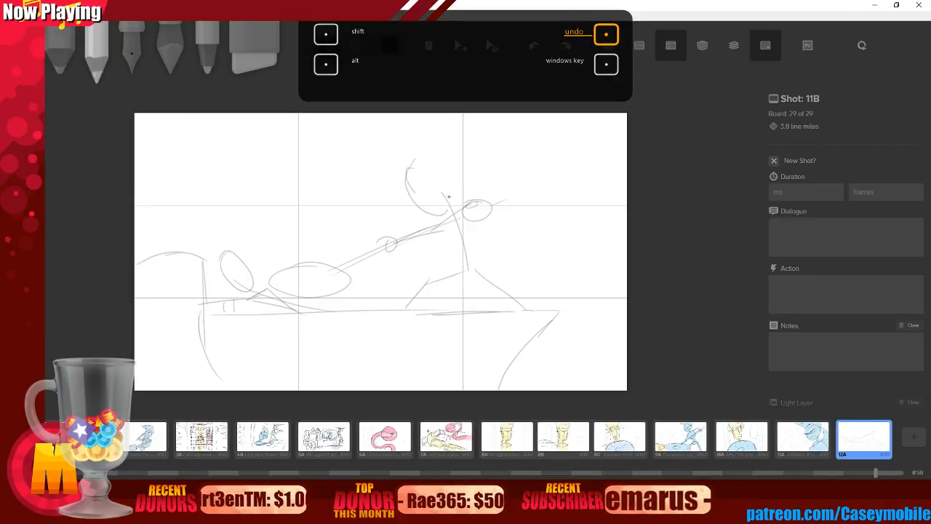
key("ctrl+z")
key("ctrl+z")
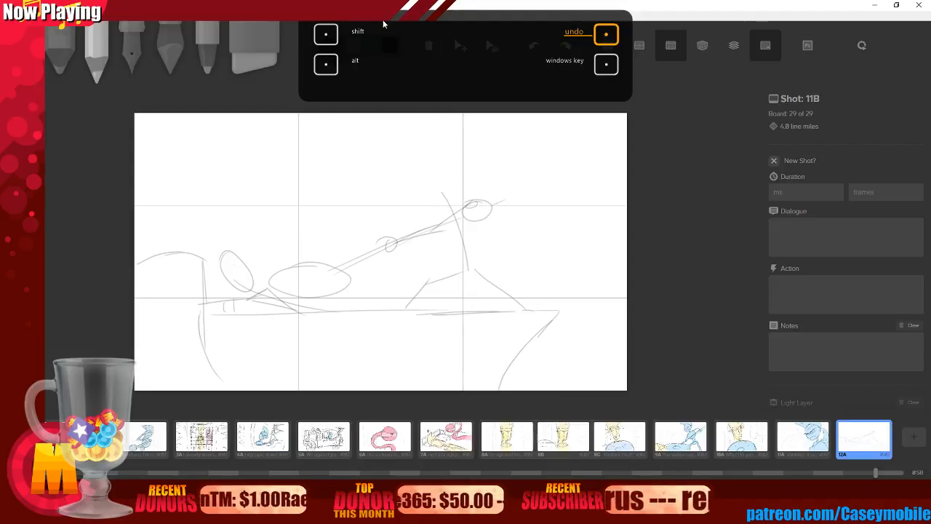
Redraw the second figure's legs in a narrower stance on the table edge and erase the excess spine line below the hips.
left_click_drag(469, 270, 472, 301)
key("ctrl+z")
key("ctrl+z")
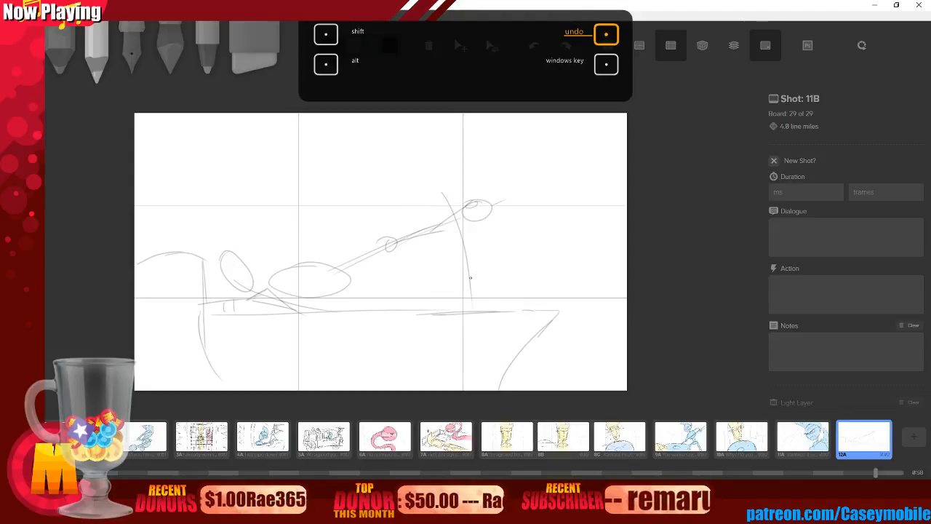
mouse_move(426, 311)
left_mouse_down()
mouse_move(437, 289)
mouse_move(432, 295)
mouse_move(472, 269)
mouse_move(502, 319)
left_mouse_up()
key("e")
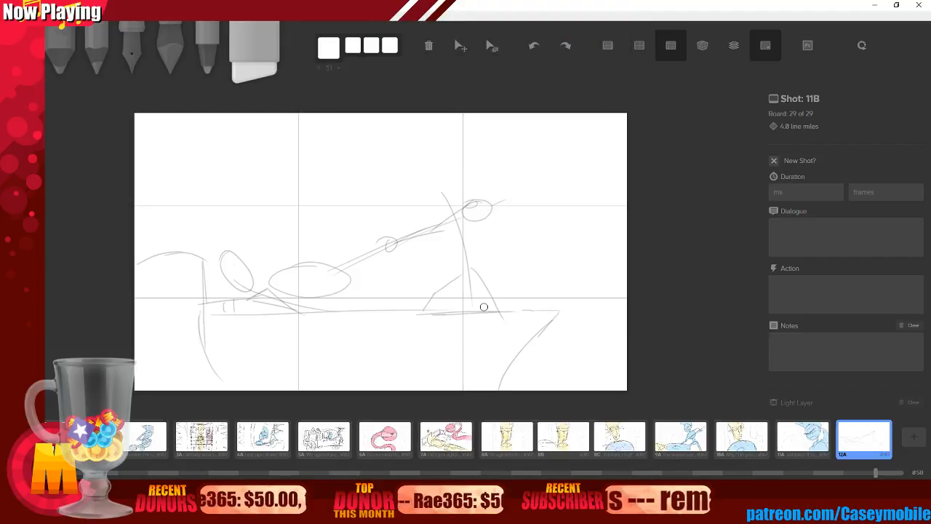
Pencil a small tilted oval head above the second figure's spine and add facial guidelines to both figures' heads.
key("2")
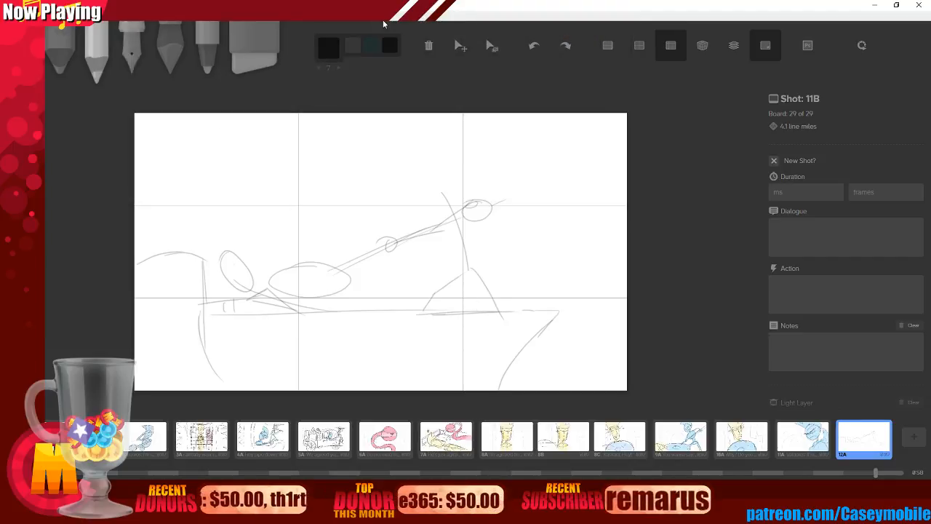
left_click_drag(412, 155, 420, 150)
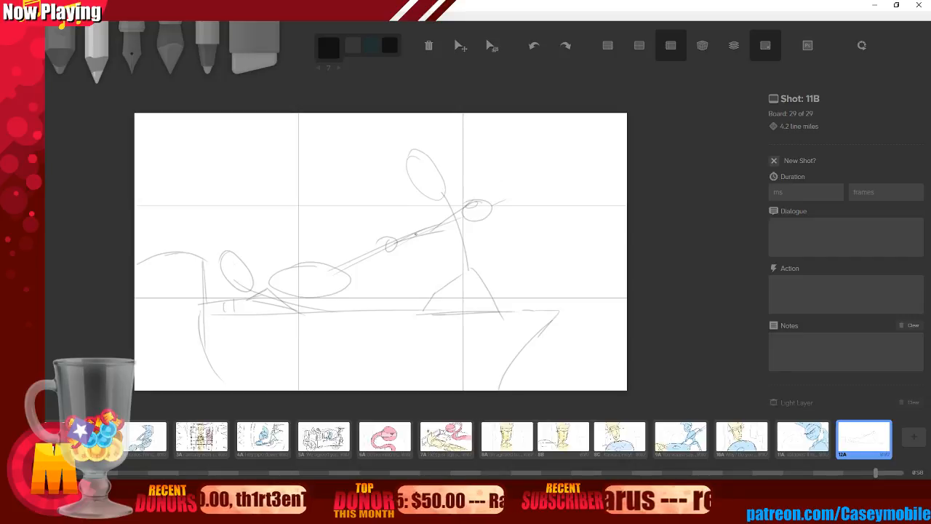
key("ctrl+z")
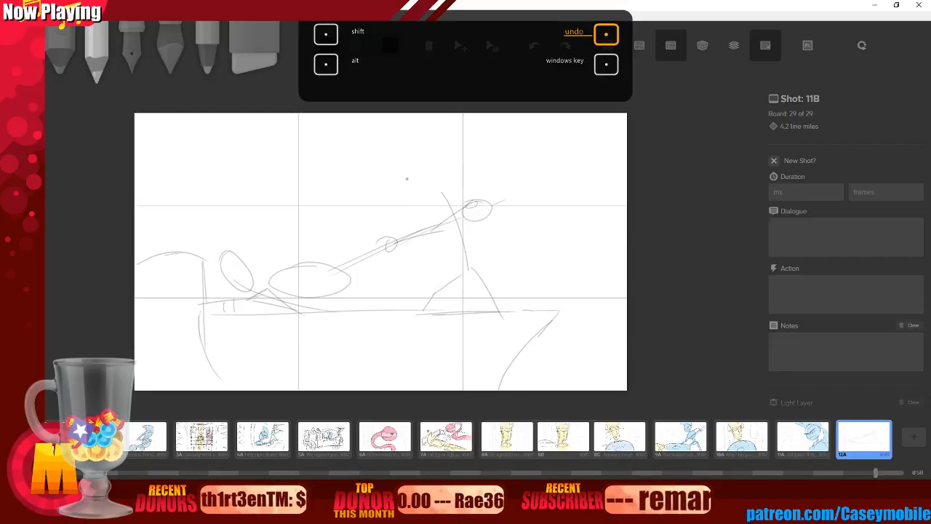
left_click_drag(423, 186, 404, 118)
key("ctrl+z")
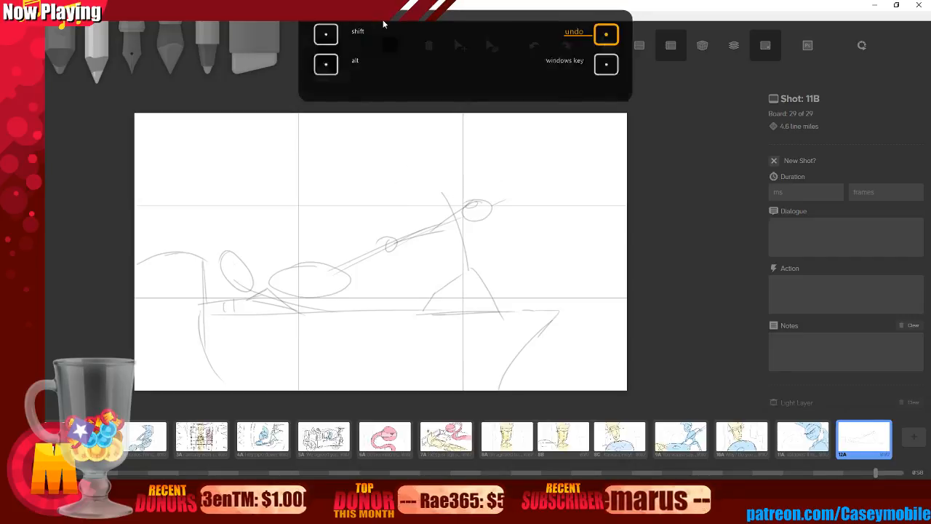
left_click_drag(419, 172, 422, 193)
left_click(240, 268)
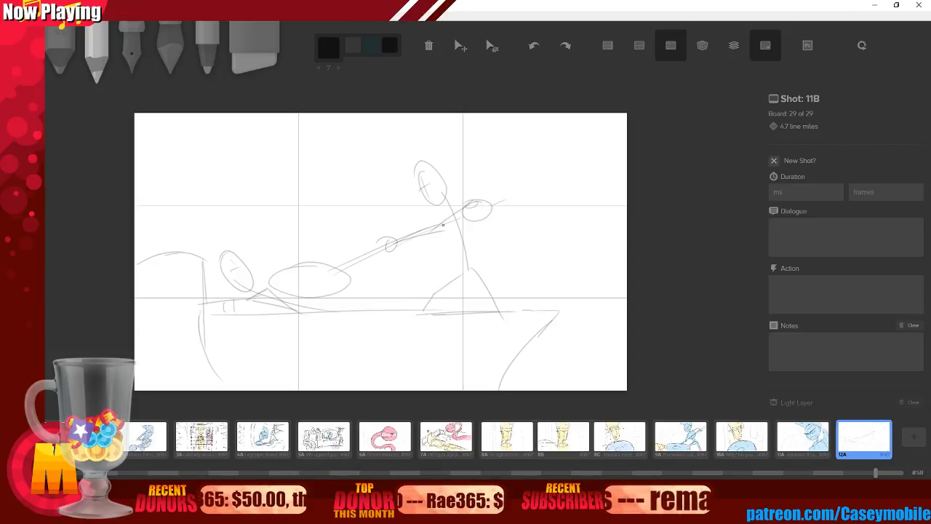
Sketch an oval chest at the second figure's shoulders and a small tilted oval for the hips at the base of the spine.
mouse_move(445, 238)
left_mouse_down()
mouse_move(481, 211)
mouse_move(459, 247)
mouse_move(472, 206)
left_mouse_up()
key("ctrl+z")
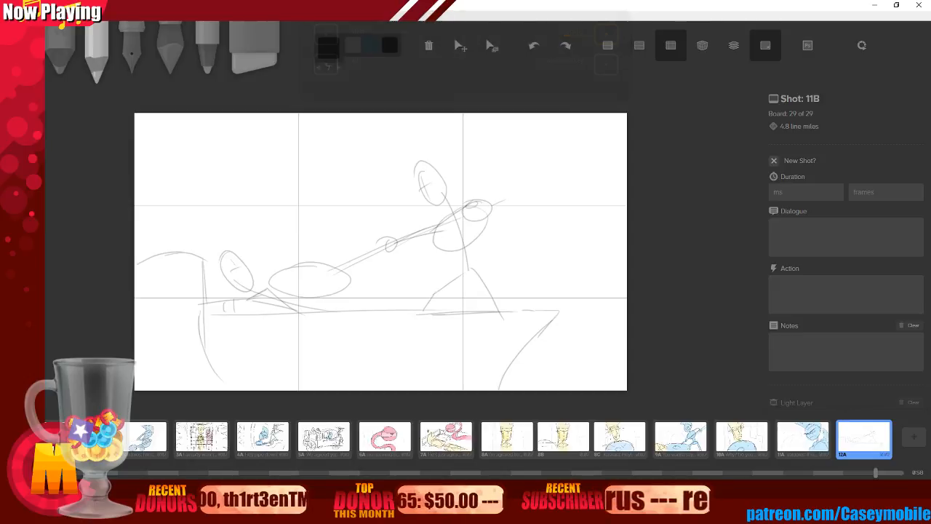
key("ctrl+z")
left_click_drag(447, 235, 449, 217)
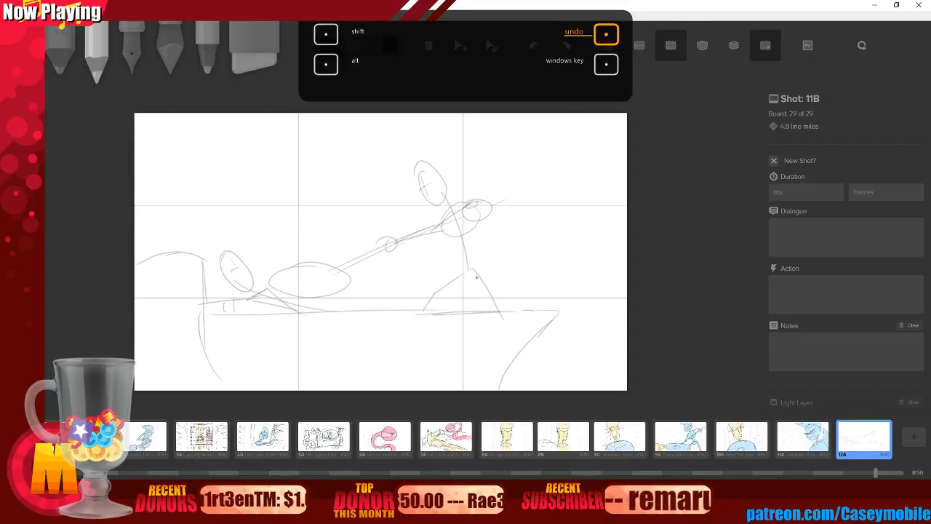
left_click_drag(477, 254, 472, 278)
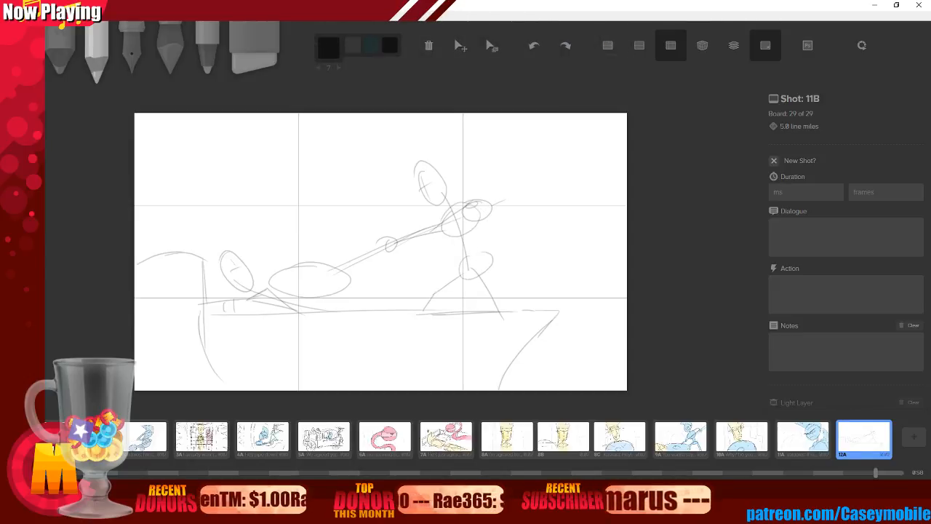
key("ctrl+z")
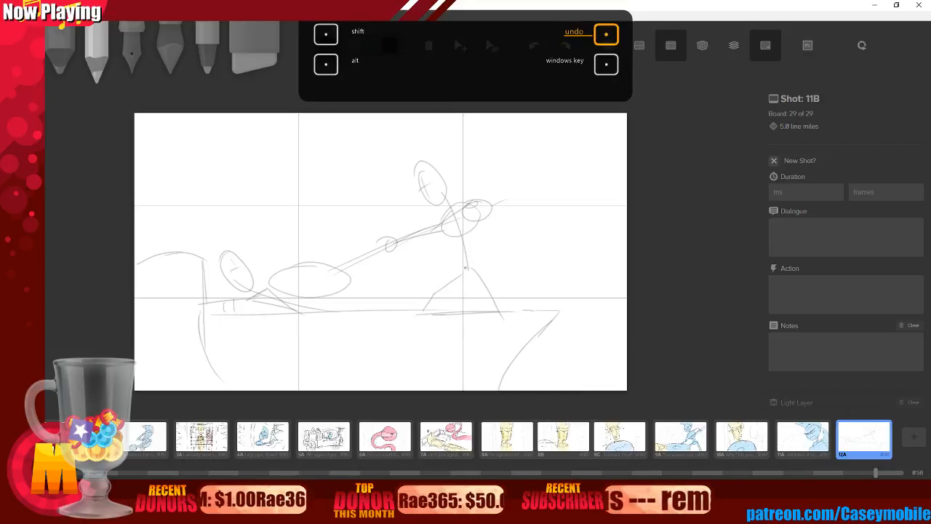
left_click_drag(465, 268, 488, 293)
key("ctrl+z")
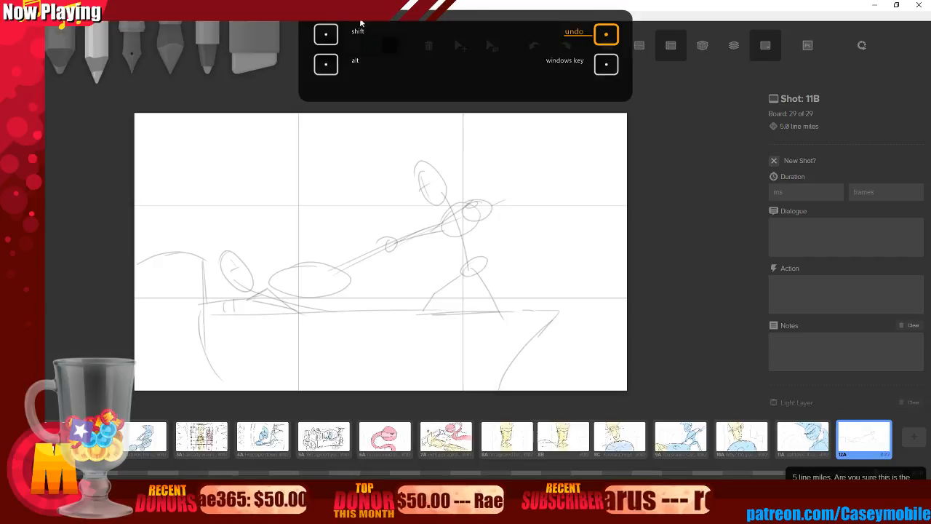
Ink the lying figure's face, pointed swept hair, neck and shoulder over the pencil sketch with the black pen.
key("3")
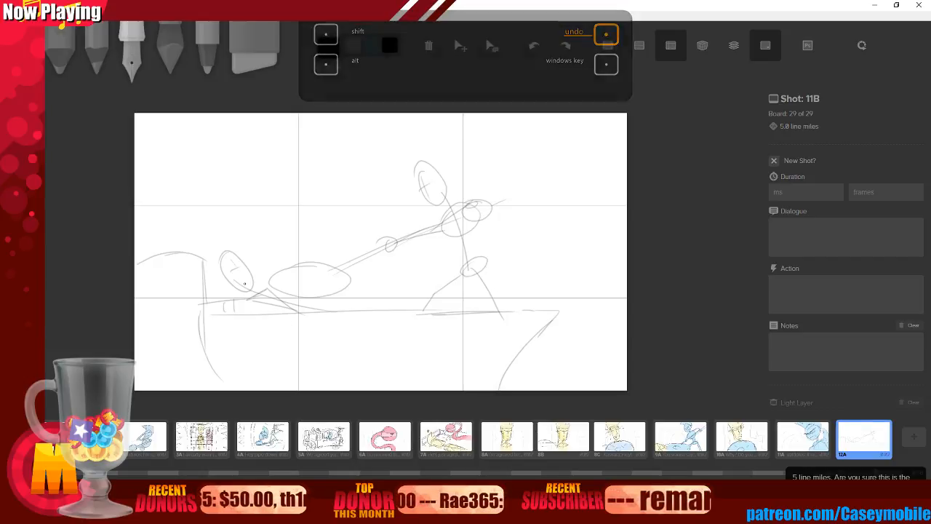
mouse_move(221, 273)
left_mouse_down()
mouse_move(243, 243)
mouse_move(231, 233)
mouse_move(214, 283)
mouse_move(241, 272)
mouse_move(241, 261)
mouse_move(248, 277)
mouse_move(234, 281)
mouse_move(251, 284)
mouse_move(228, 282)
mouse_move(251, 292)
left_mouse_up()
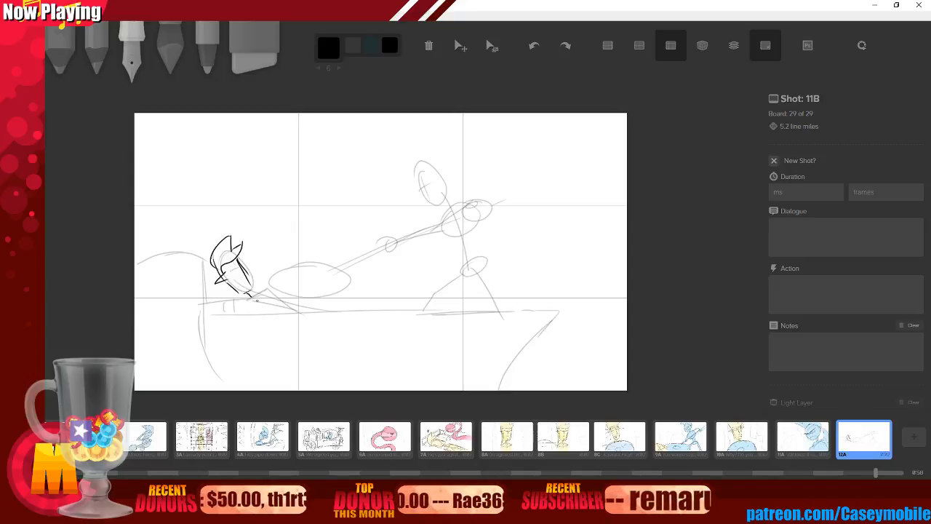
left_click_drag(251, 296, 282, 301)
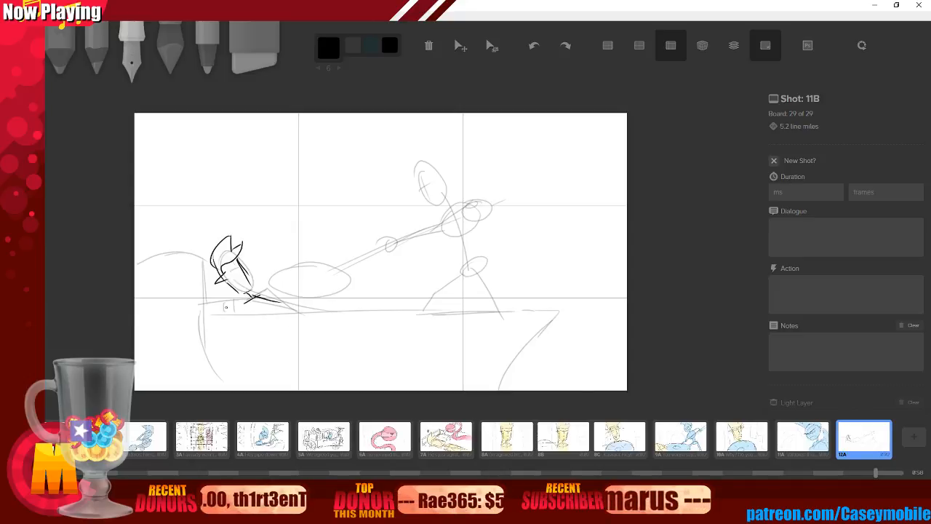
Ink the table's long upper line with small knobs at both ends, its lower edge, the straight left side and the curved right side.
left_click_drag(213, 300, 361, 296)
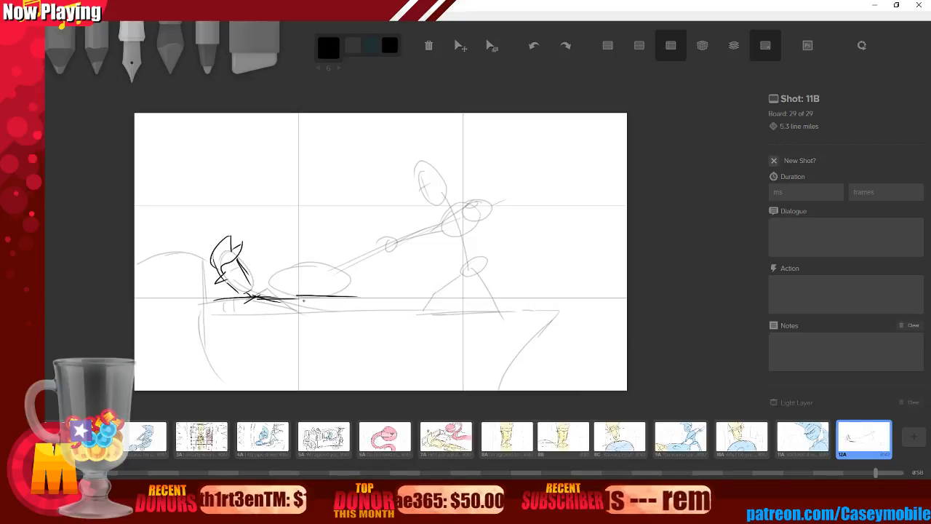
mouse_move(303, 299)
left_mouse_down()
mouse_move(502, 294)
mouse_move(559, 304)
left_mouse_up()
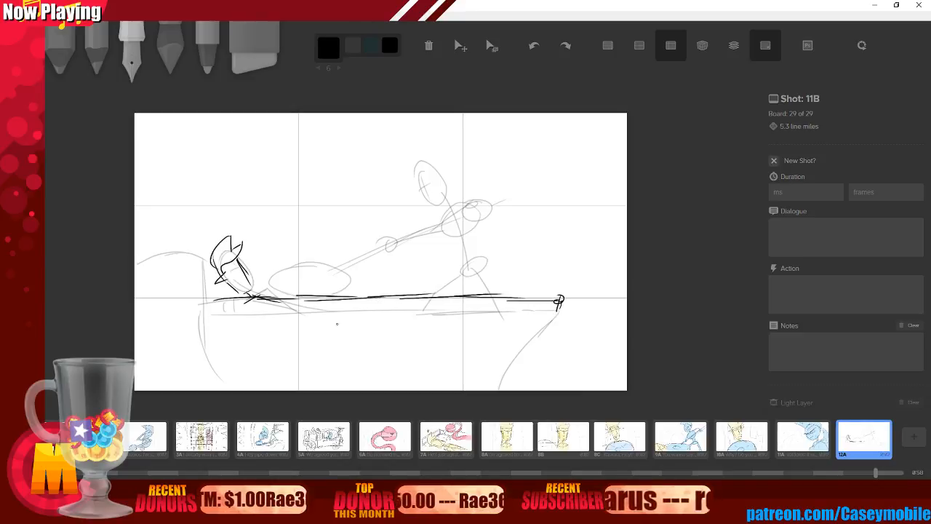
mouse_move(208, 298)
left_mouse_down()
mouse_move(202, 319)
mouse_move(233, 315)
mouse_move(202, 342)
mouse_move(204, 385)
left_mouse_up()
mouse_move(209, 313)
left_mouse_down()
mouse_move(601, 310)
mouse_move(537, 348)
mouse_move(527, 390)
left_mouse_up()
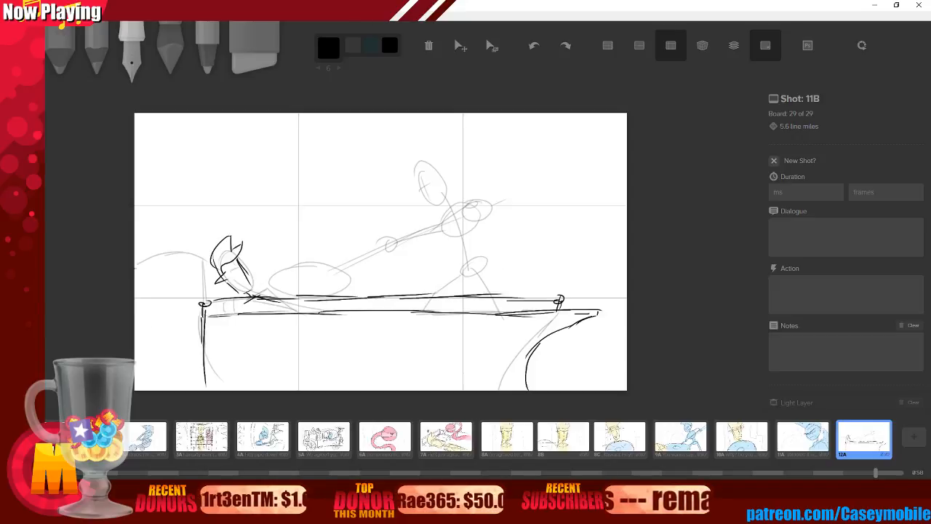
mouse_move(138, 264)
left_mouse_down()
mouse_move(184, 261)
mouse_move(191, 302)
left_mouse_up()
left_click_drag(198, 243, 195, 343)
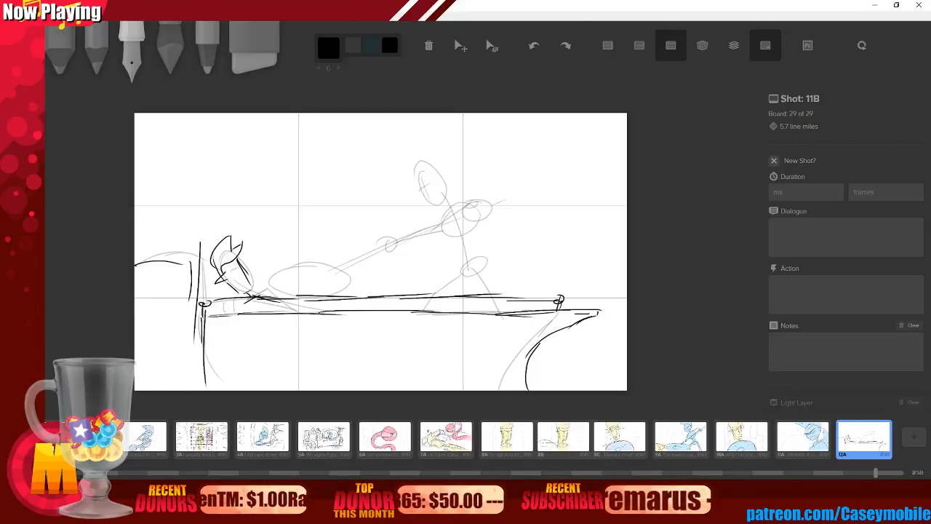
key("ctrl+z")
key("ctrl+z")
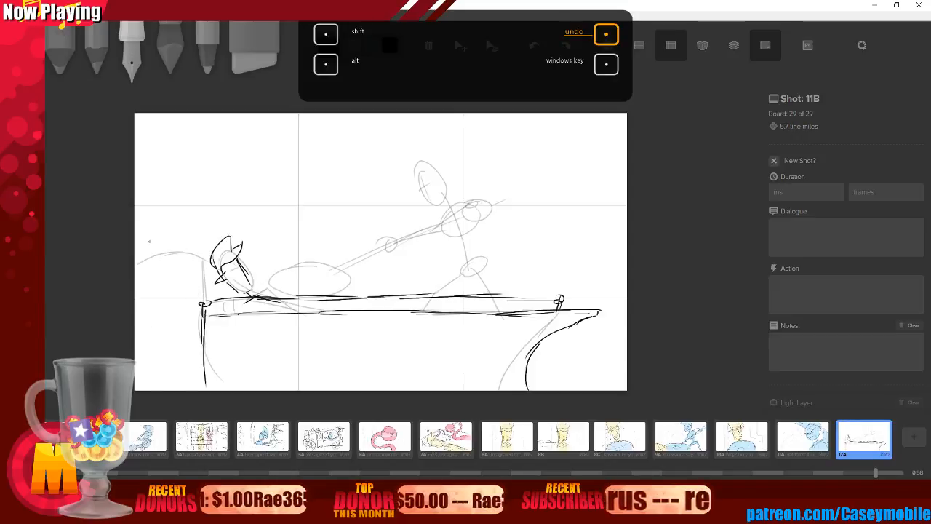
mouse_move(135, 252)
left_mouse_down()
mouse_move(206, 242)
mouse_move(207, 302)
left_mouse_up()
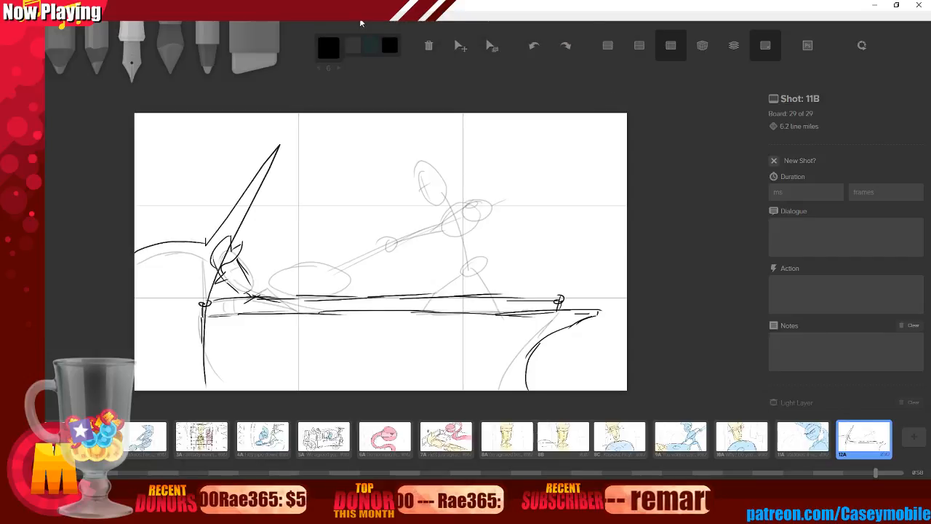
key("ctrl+z")
key("ctrl+z")
Ink the block beside the table with a flat top and vertical side, plus a rounded inner contour and a vertical line below.
mouse_move(135, 252)
left_mouse_down()
mouse_move(198, 251)
mouse_move(205, 309)
left_mouse_up()
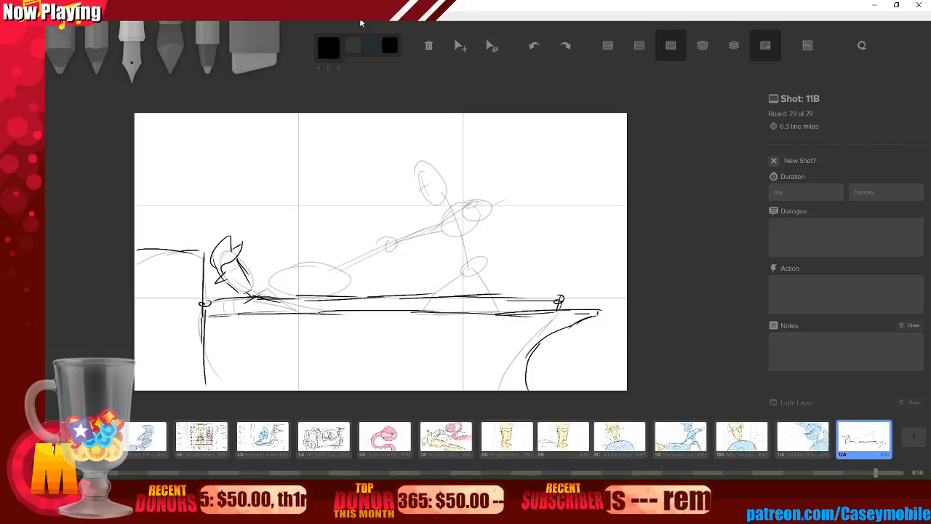
left_click_drag(136, 268, 157, 375)
left_click_drag(182, 319, 184, 381)
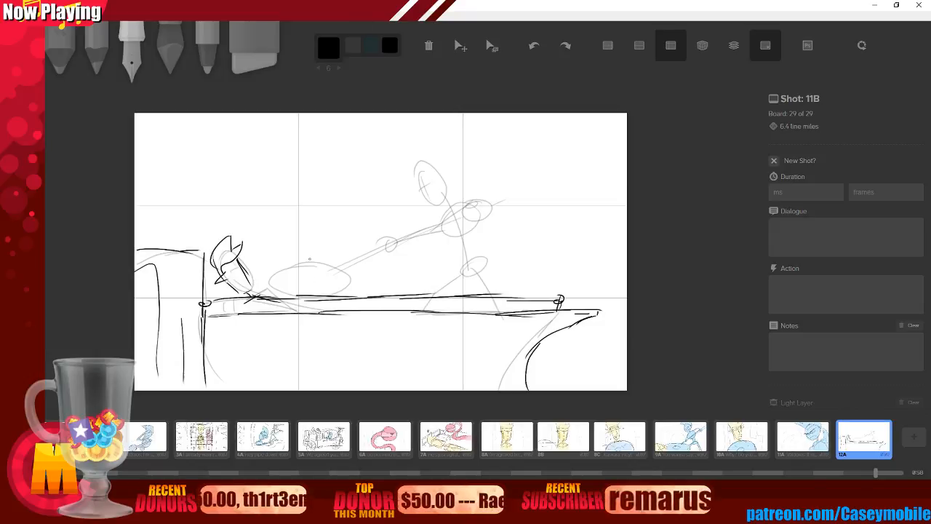
Ink the large flat oval beside the lying figure and the long diagonal shaft rising to the second figure's shoulders.
mouse_move(310, 258)
left_mouse_down()
mouse_move(268, 273)
mouse_move(435, 216)
left_mouse_up()
mouse_move(381, 241)
left_mouse_down()
mouse_move(492, 196)
mouse_move(461, 211)
mouse_move(488, 211)
left_mouse_up()
key("ctrl+z")
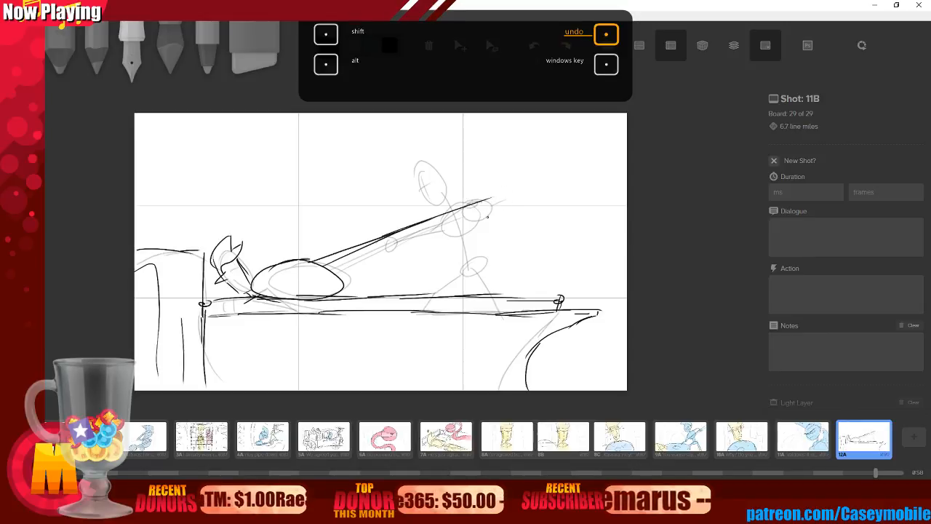
mouse_move(429, 144)
left_mouse_down()
mouse_move(421, 148)
mouse_move(433, 168)
left_mouse_up()
left_click_drag(419, 173, 398, 114)
key("ctrl+z")
key("ctrl+z")
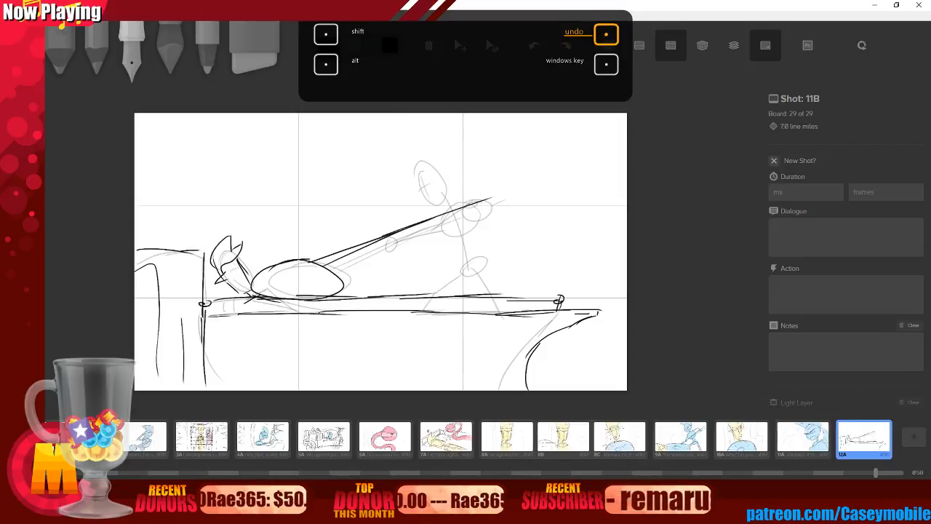
Ink the second figure's arm and hand gripping the shaft, the oval chest, and the neck with a round head.
mouse_move(361, 240)
left_mouse_down()
mouse_move(378, 250)
mouse_move(405, 226)
mouse_move(481, 225)
mouse_move(445, 204)
left_mouse_up()
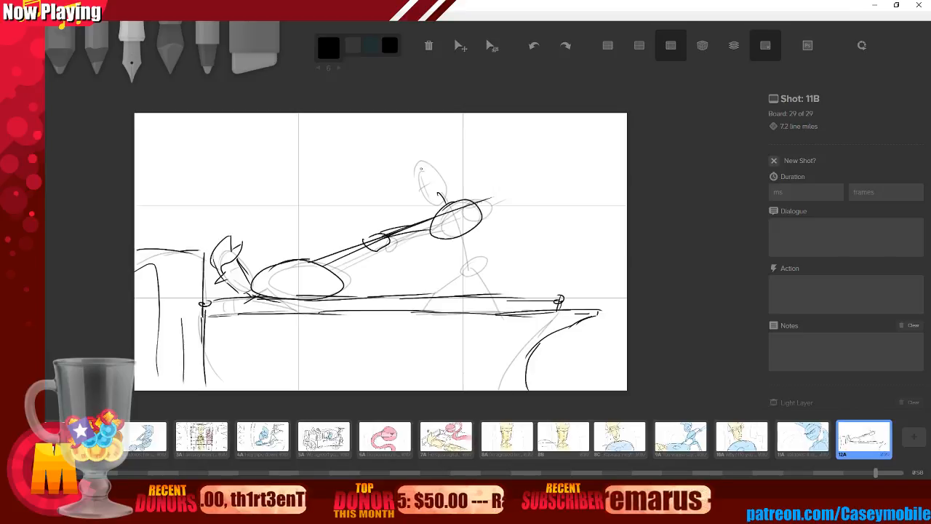
mouse_move(421, 169)
left_mouse_down()
mouse_move(425, 201)
mouse_move(445, 160)
left_mouse_up()
key("ctrl+z")
key("ctrl+z")
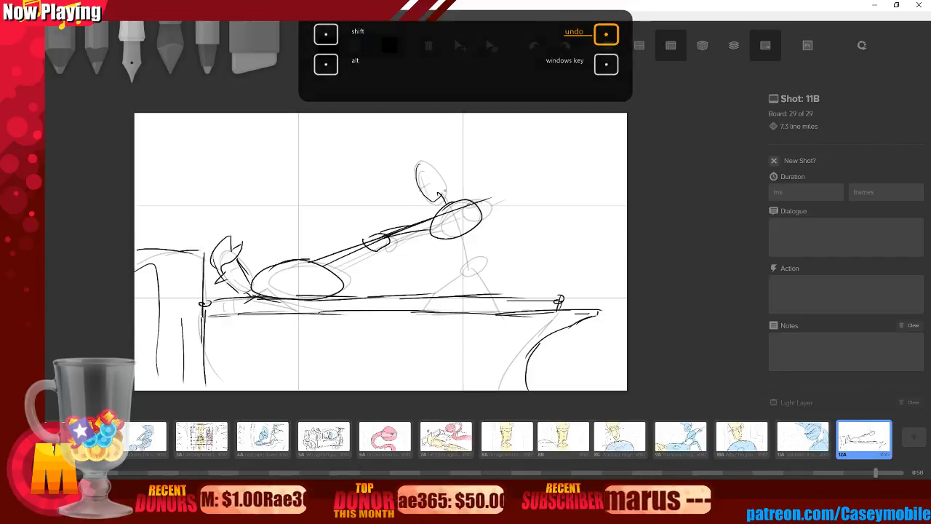
left_click_drag(421, 165, 445, 195)
key("ctrl+z")
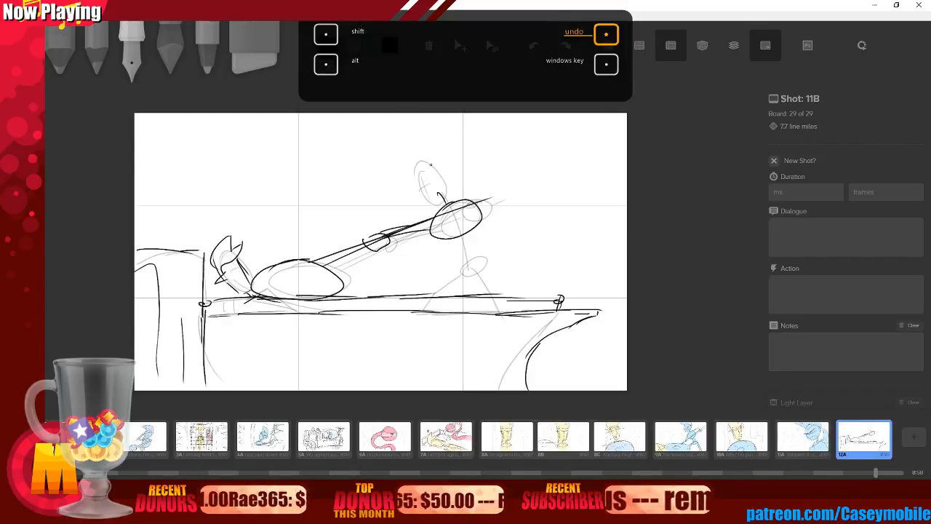
mouse_move(431, 164)
left_mouse_down()
mouse_move(420, 195)
mouse_move(441, 200)
left_mouse_up()
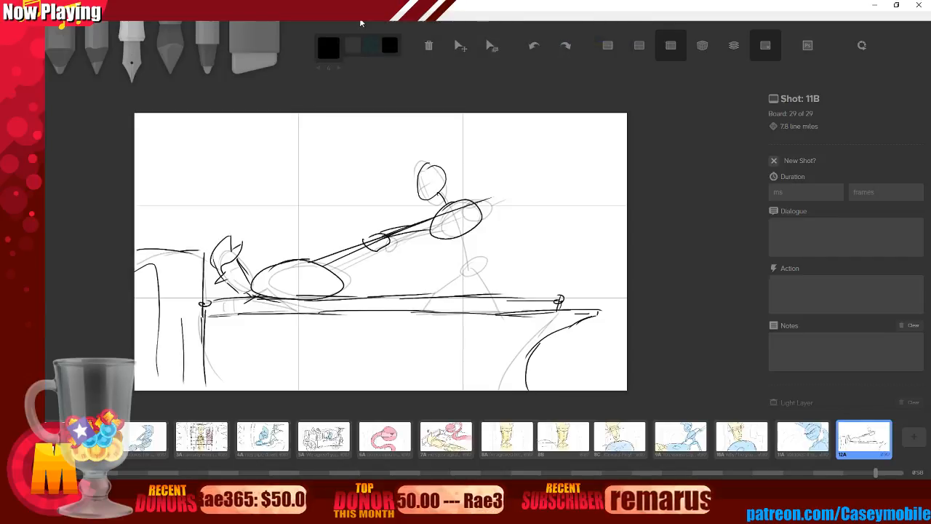
key("ctrl+z")
mouse_move(422, 160)
left_mouse_down()
mouse_move(412, 179)
mouse_move(429, 201)
mouse_move(449, 173)
mouse_move(438, 157)
mouse_move(450, 162)
mouse_move(448, 176)
mouse_move(446, 160)
left_mouse_up()
key("e")
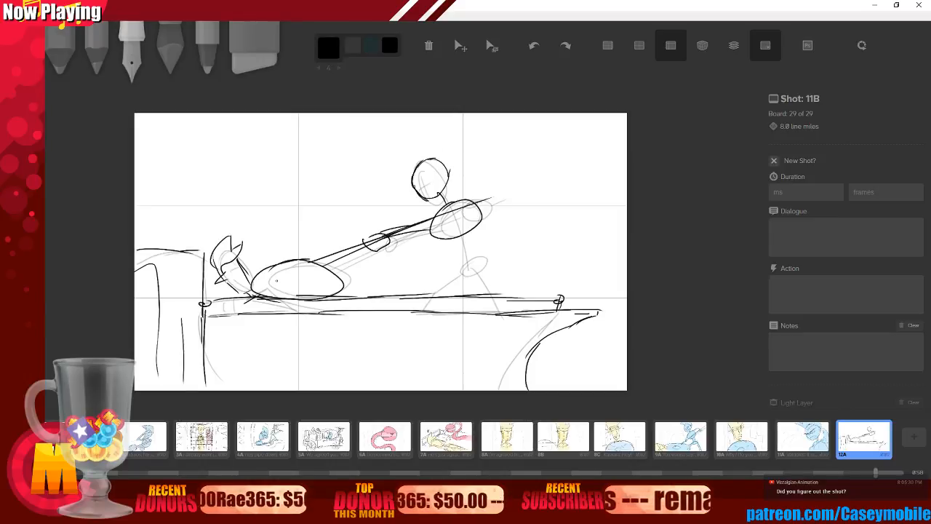
Ink a small oval inside the large flat oval and add short detail lines to the lying figure's face.
mouse_move(298, 270)
left_mouse_down()
mouse_move(287, 281)
mouse_move(328, 288)
mouse_move(266, 292)
mouse_move(243, 278)
mouse_move(248, 261)
left_mouse_up()
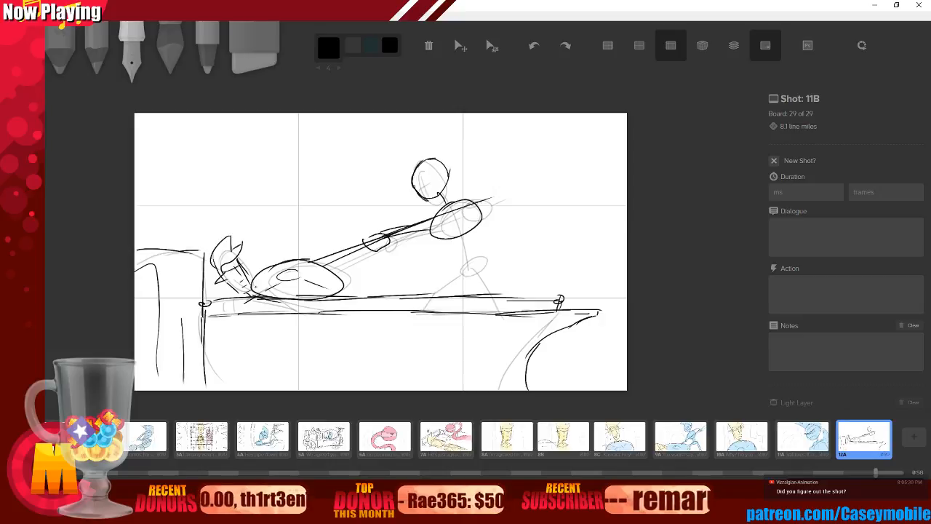
Ink the second figure's facial features and a swept hair shape with a pointed front over the round head.
left_click(417, 179)
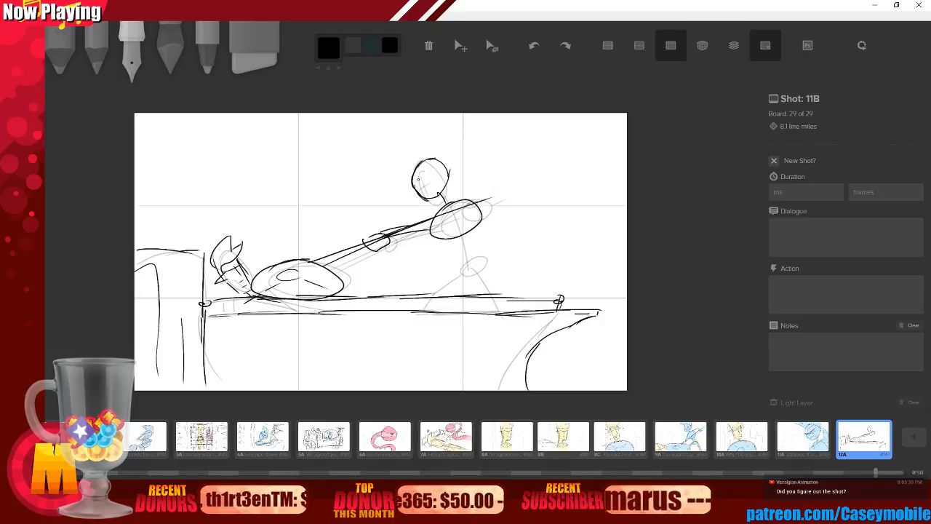
mouse_move(419, 185)
left_mouse_down()
mouse_move(447, 184)
mouse_move(432, 195)
mouse_move(393, 161)
mouse_move(406, 161)
mouse_move(402, 152)
mouse_move(450, 159)
mouse_move(447, 148)
mouse_move(454, 172)
left_mouse_up()
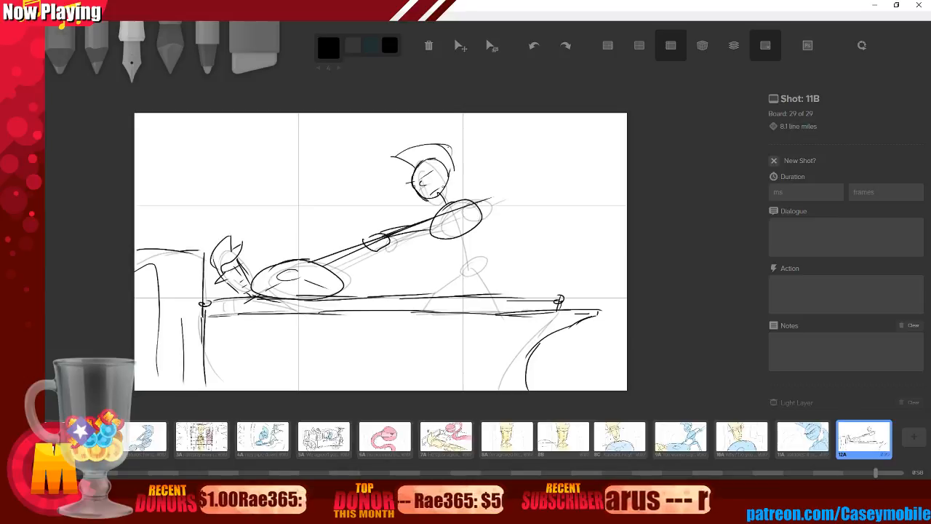
key("ctrl+z")
key("ctrl+z")
key("ctrl+z")
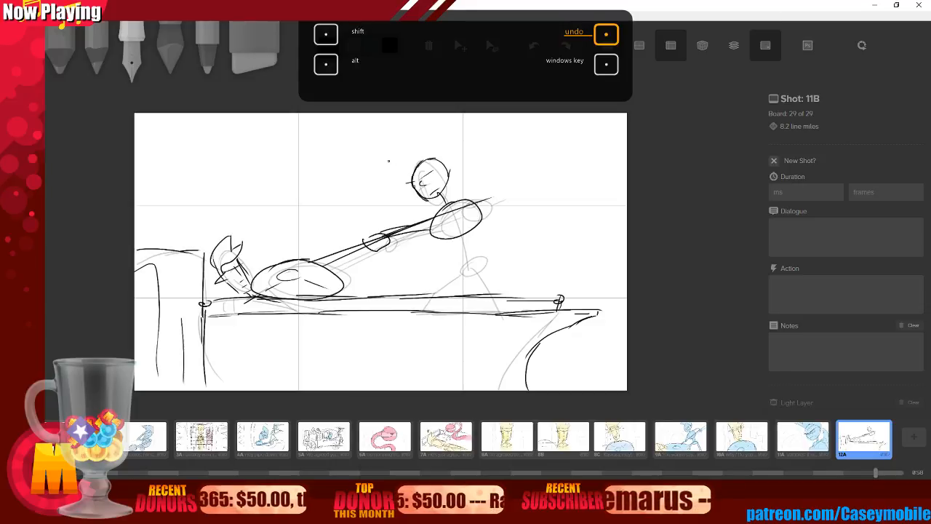
mouse_move(416, 173)
left_mouse_down()
mouse_move(384, 159)
mouse_move(437, 146)
mouse_move(456, 171)
left_mouse_up()
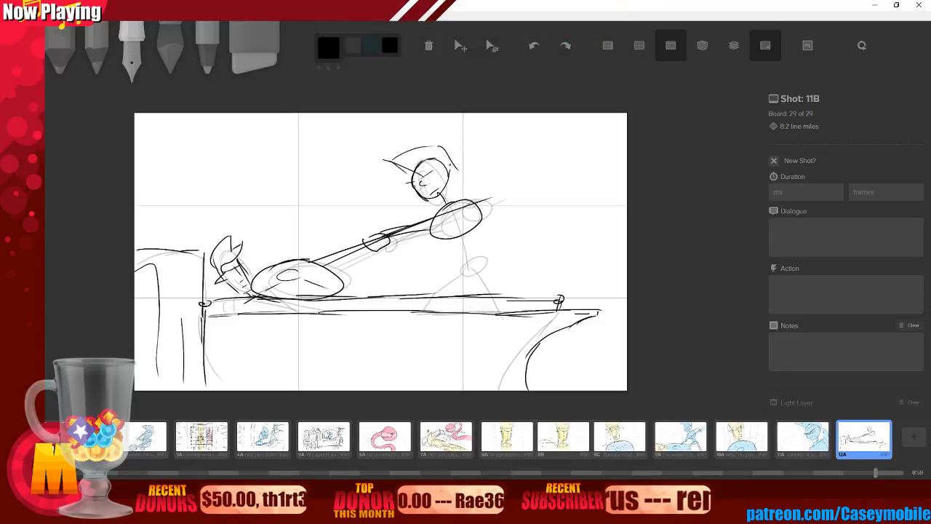
Replace the second figure's hair with a larger swept shape and ink a curved collar and an oval shoulder around the shaft's upper end.
key("ctrl+z")
key("ctrl+z")
key("ctrl+z")
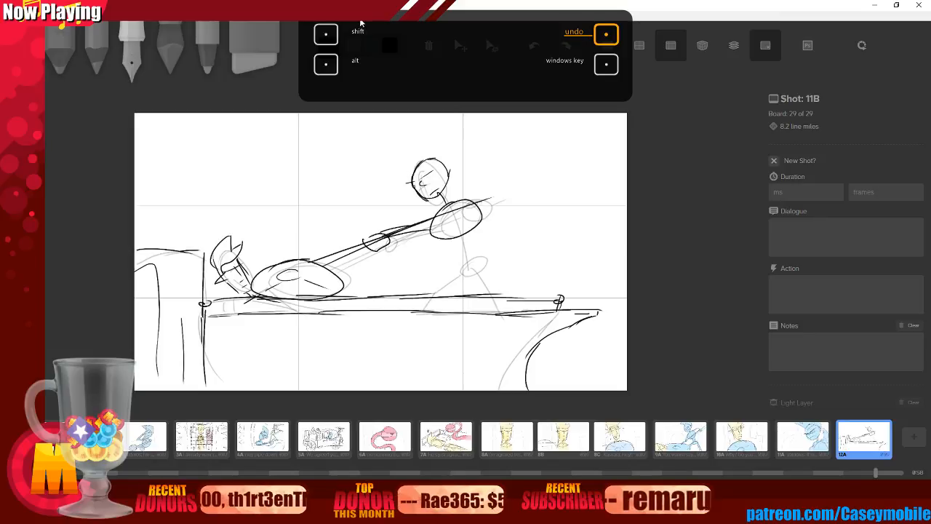
mouse_move(410, 173)
left_mouse_down()
mouse_move(372, 156)
mouse_move(446, 152)
mouse_move(448, 172)
left_mouse_up()
mouse_move(480, 207)
left_mouse_down()
mouse_move(464, 196)
mouse_move(514, 190)
left_mouse_up()
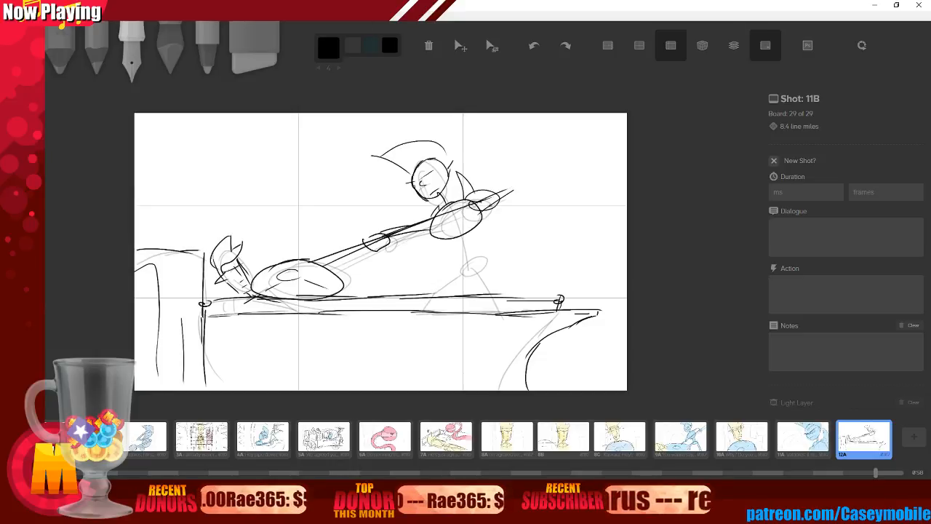
Ink the second figure's waist, oval hips and two spread legs down to the tabletop, removing the last stray stroke.
mouse_move(461, 230)
left_mouse_down()
mouse_move(473, 256)
mouse_move(478, 248)
mouse_move(466, 263)
mouse_move(493, 249)
left_mouse_up()
mouse_move(433, 309)
left_mouse_down()
mouse_move(458, 275)
mouse_move(526, 299)
left_mouse_up()
left_click_drag(435, 310, 465, 269)
mouse_move(435, 311)
left_mouse_down()
mouse_move(441, 287)
mouse_move(463, 302)
mouse_move(437, 298)
left_mouse_up()
key("ctrl+z")
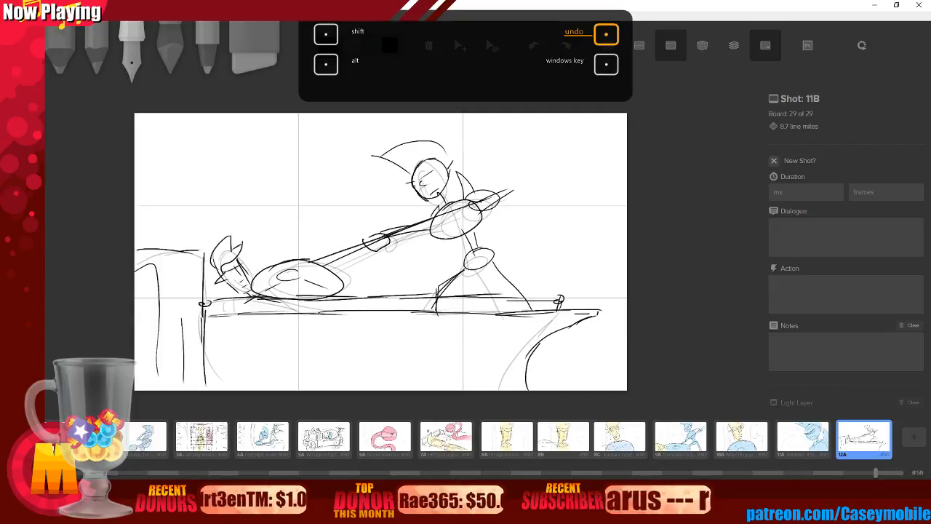
Ink the second figure's feet and boot cuffs on the tabletop and add short straight lines between the two figures.
mouse_move(427, 288)
left_mouse_down()
mouse_move(428, 311)
mouse_move(441, 286)
mouse_move(449, 309)
left_mouse_up()
mouse_move(505, 288)
left_mouse_down()
mouse_move(517, 306)
mouse_move(523, 283)
left_mouse_up()
mouse_move(528, 278)
left_mouse_down()
mouse_move(531, 296)
mouse_move(498, 311)
mouse_move(541, 293)
left_mouse_up()
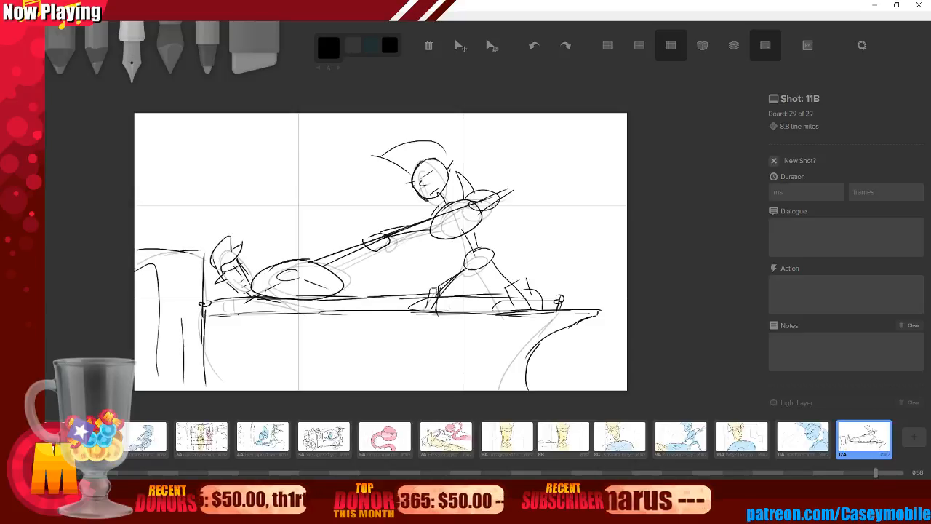
mouse_move(361, 280)
left_mouse_down()
mouse_move(362, 308)
mouse_move(439, 269)
left_mouse_up()
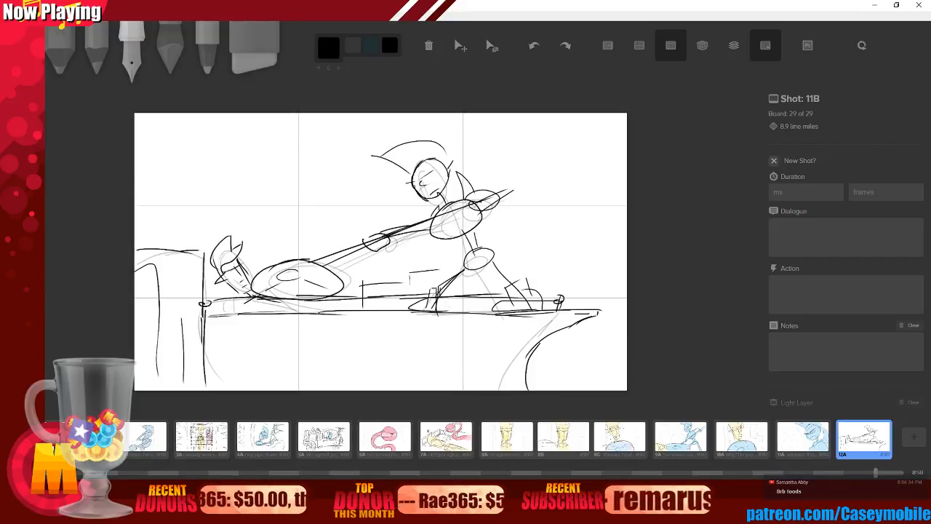
Try to enlarge the whole inked drawing on the board with the scale tool.
left_click(492, 45)
left_click_drag(495, 232, 655, 222)
key("ctrl+z")
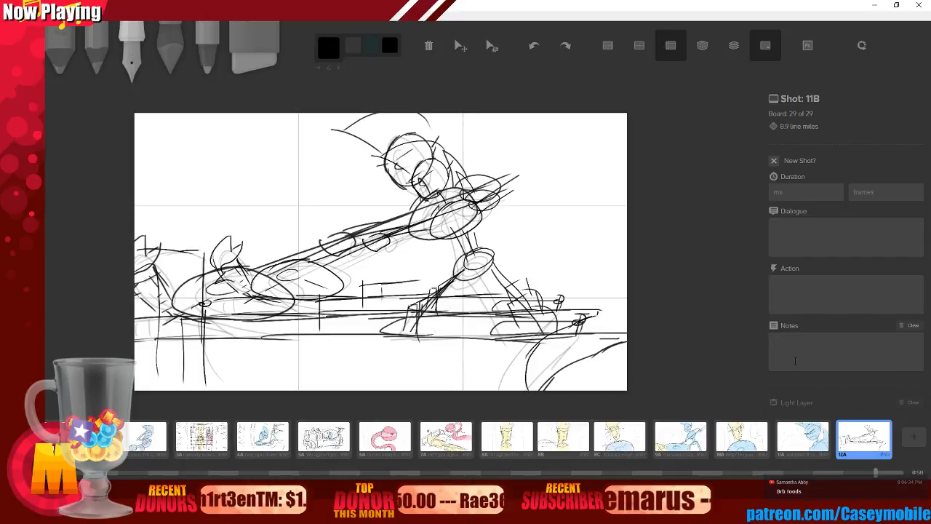
Check shots 10A and 9A, return to shot 12A and cycle through the drawing tools to inspect its doubled lines.
left_click(806, 439)
left_click(766, 449)
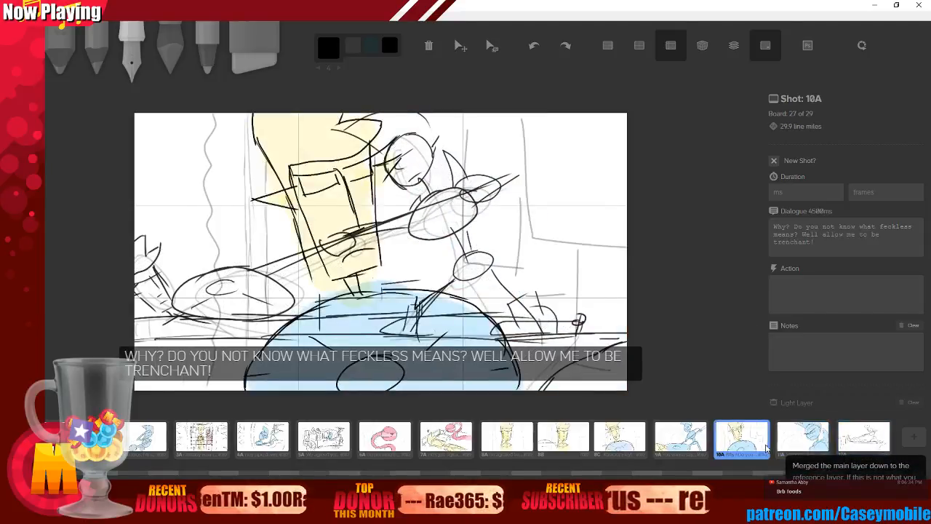
left_click(697, 445)
left_click(853, 442)
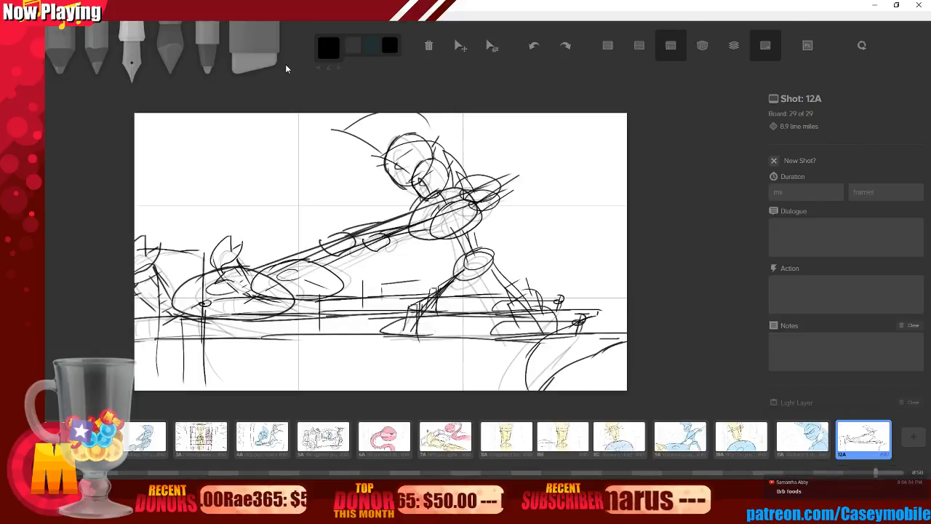
left_click(72, 44)
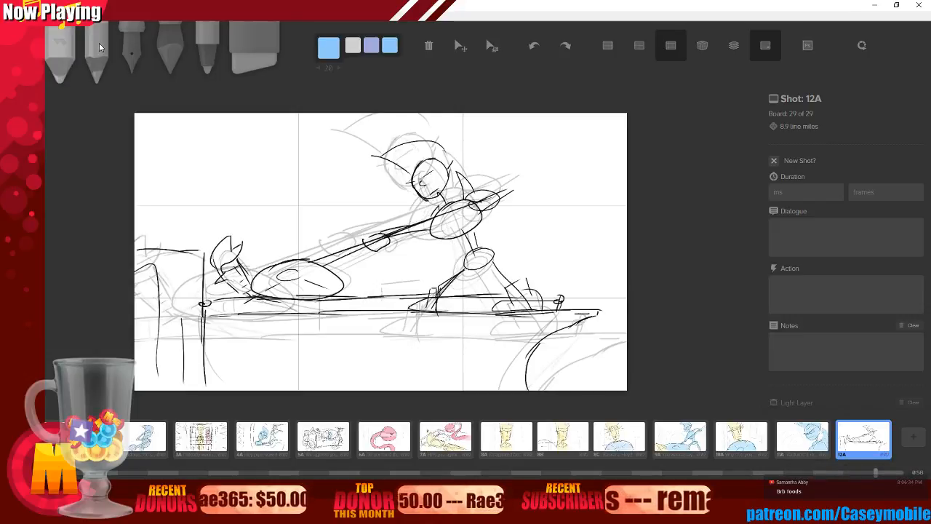
left_click(99, 43)
left_click(140, 40)
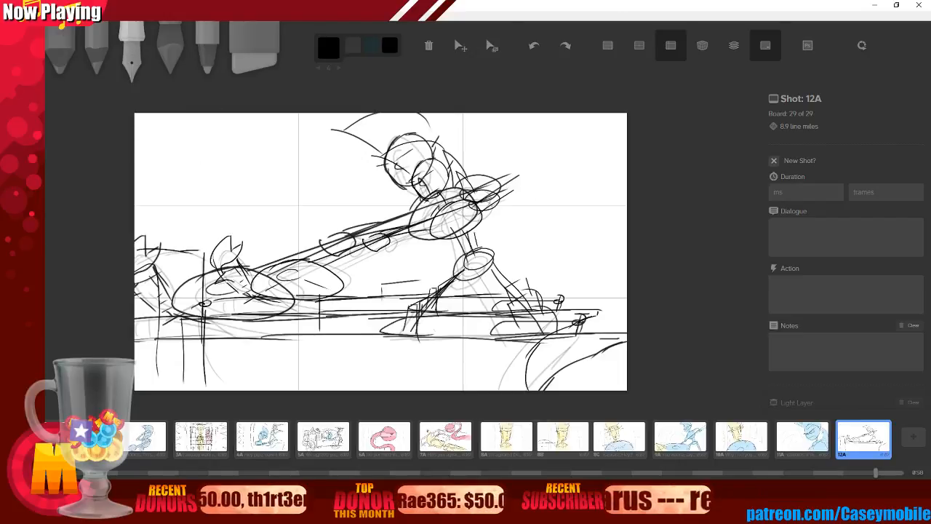
Close the storyboard, reopen TotlEp102 - Scene001 and turn on the rule-of-thirds guide.
left_click(918, 6)
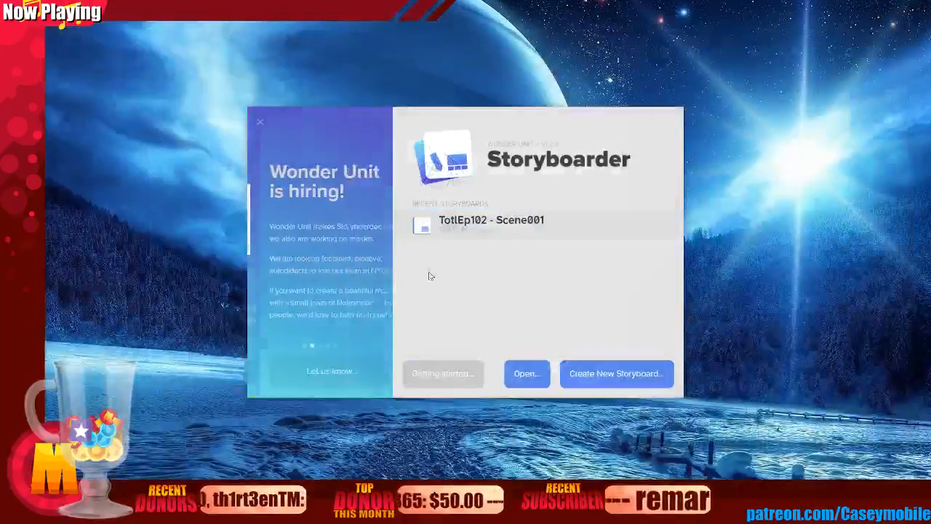
left_click(468, 224)
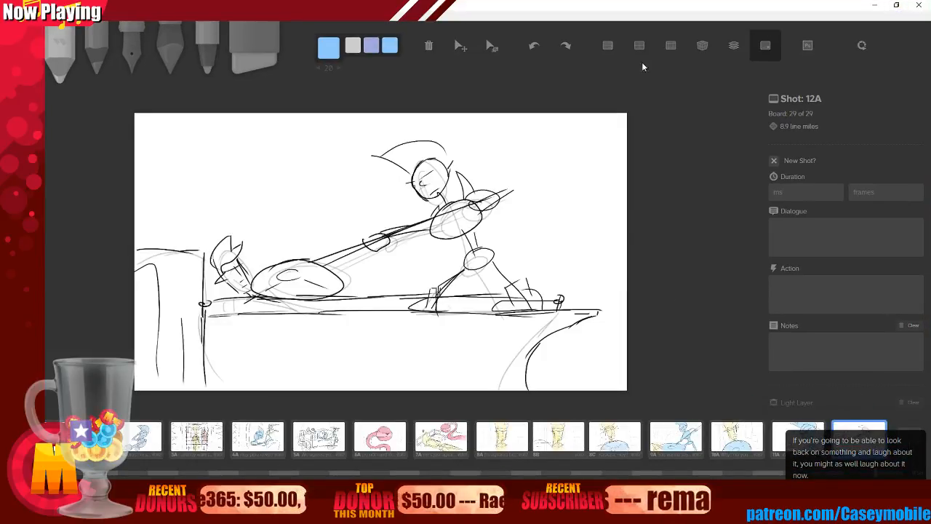
left_click(671, 45)
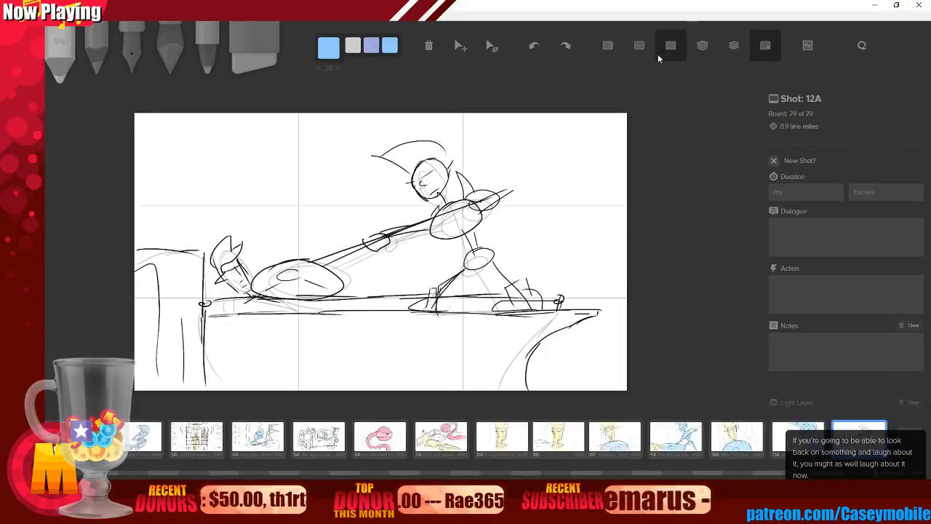
Scale the shot 12A drawing up slightly and undo the scaling.
left_click(492, 46)
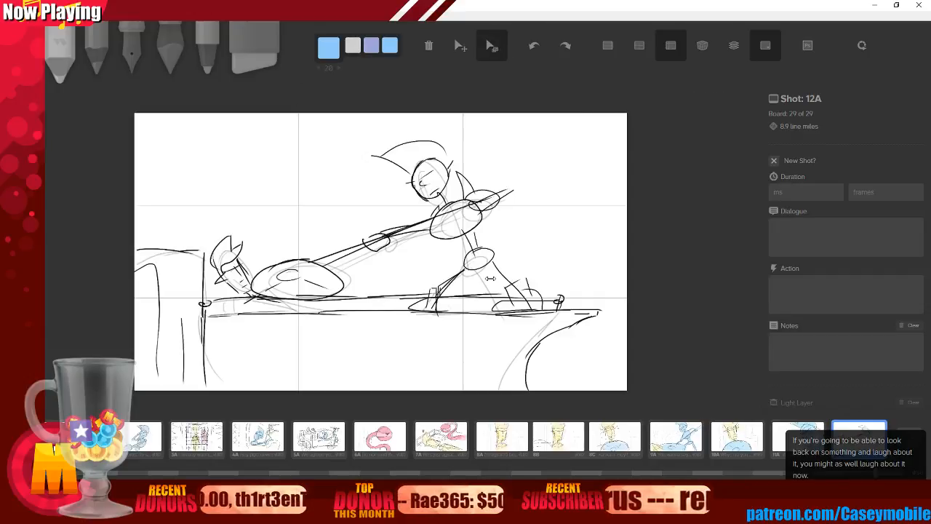
mouse_move(491, 278)
left_mouse_down()
mouse_move(650, 264)
mouse_move(515, 283)
mouse_move(453, 244)
left_mouse_up()
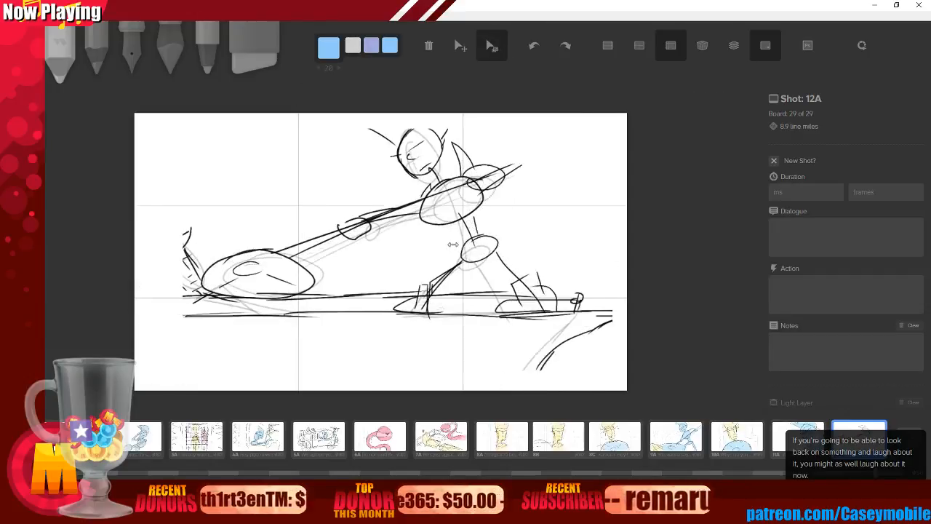
key("ctrl+z")
key("ctrl+z")
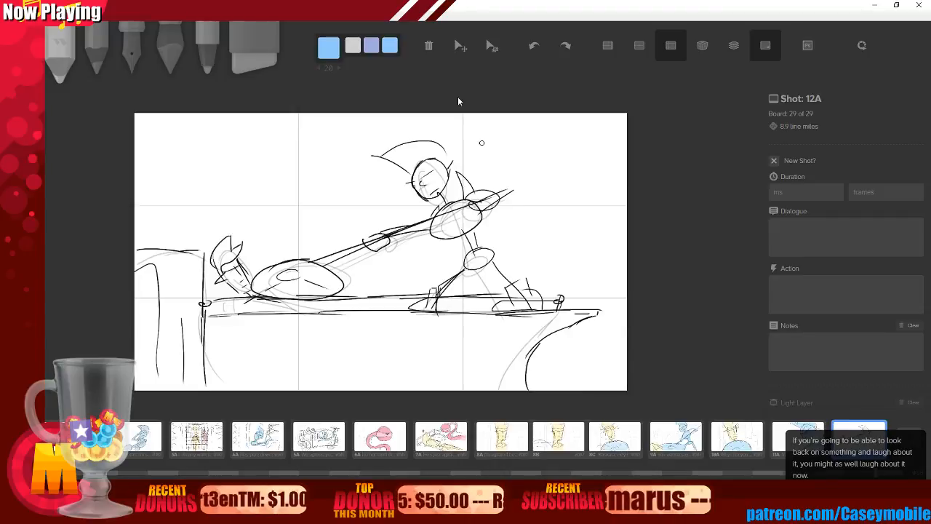
Enlarge the shot 12A drawing and reposition it so both figures and the tabletop fill the frame.
left_click(491, 46)
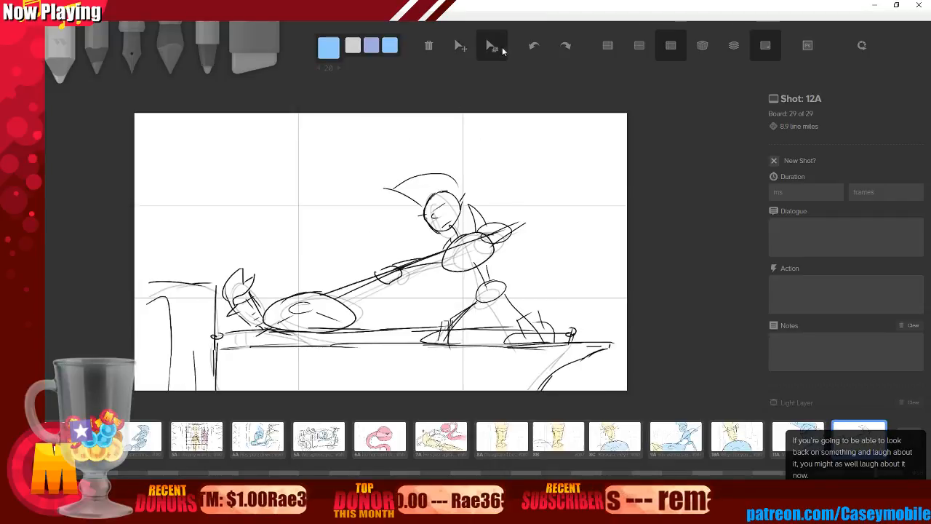
mouse_move(489, 288)
left_mouse_down()
mouse_move(537, 271)
mouse_move(596, 272)
mouse_move(565, 262)
left_mouse_up()
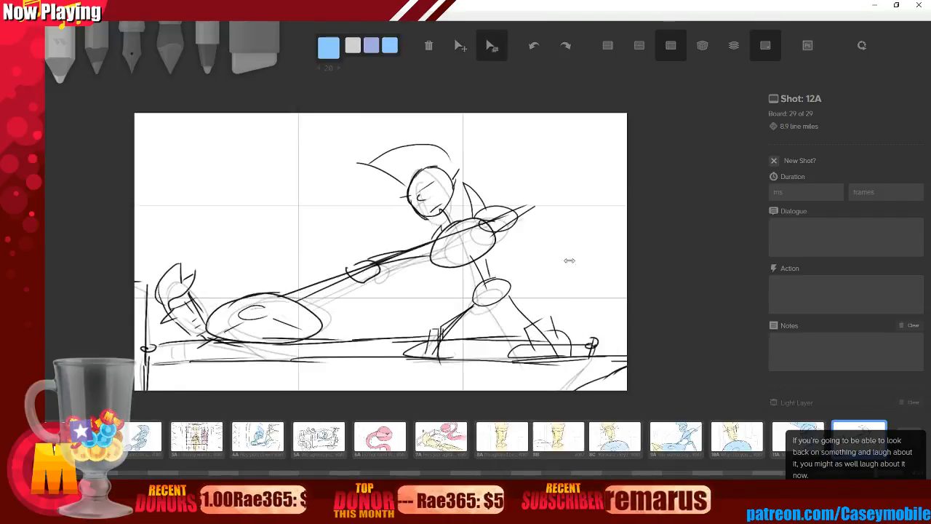
left_click(461, 57)
left_click_drag(504, 122, 526, 128)
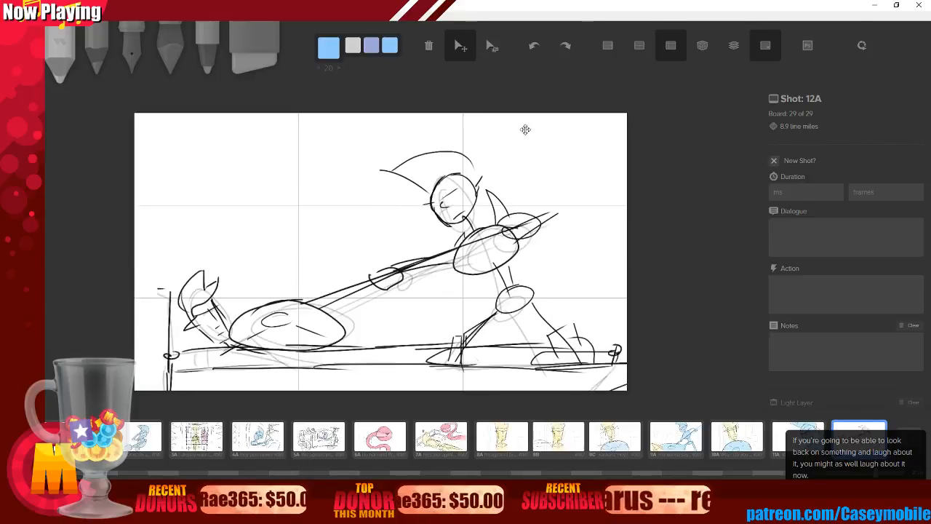
left_click(492, 46)
mouse_move(553, 284)
left_mouse_down()
mouse_move(565, 281)
mouse_move(545, 284)
left_mouse_up()
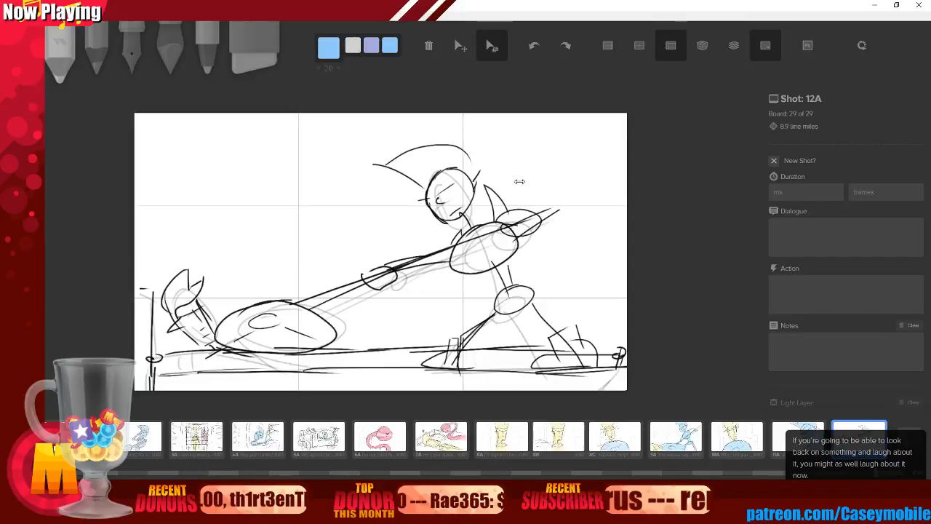
Clear the drawing on shot 12A and review shots 10A and 11A.
key("BackSpace")
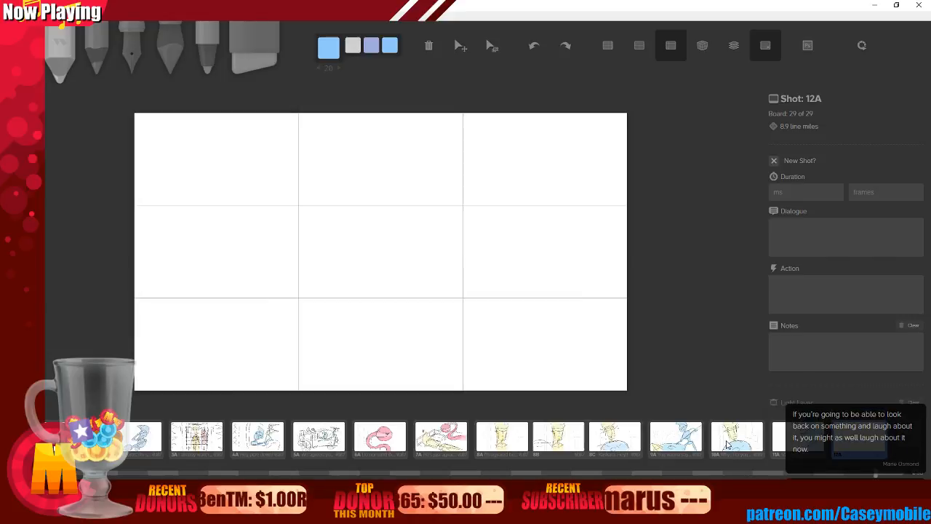
left_click(728, 442)
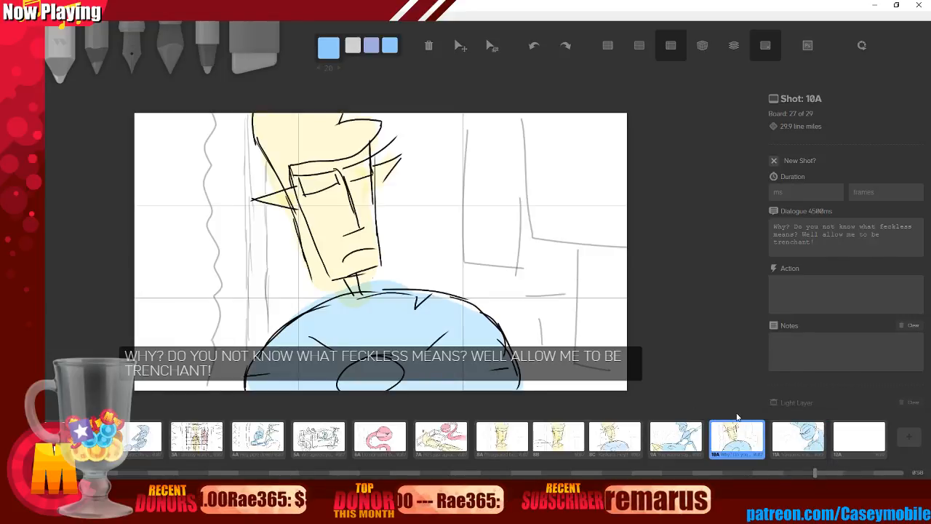
left_click(815, 444)
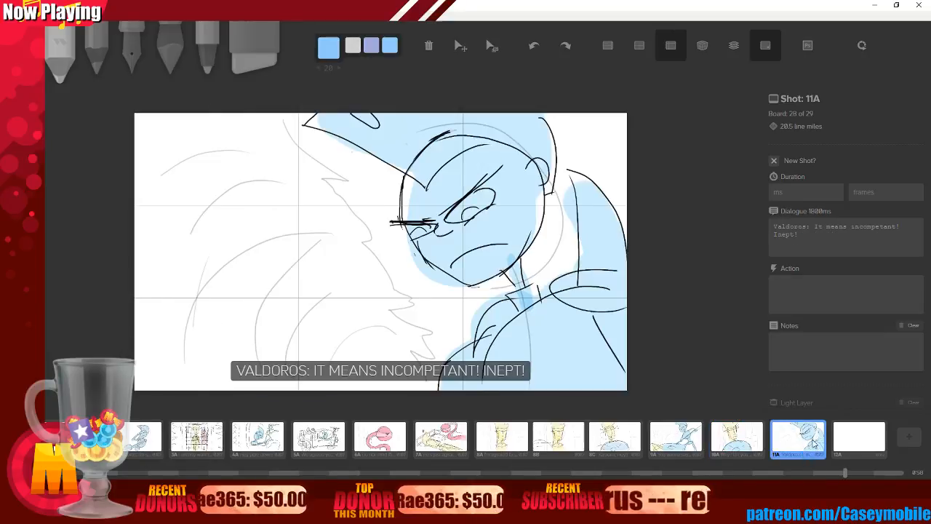
Open the blank board of shot 12A and switch to the black ink pen.
left_click(870, 444)
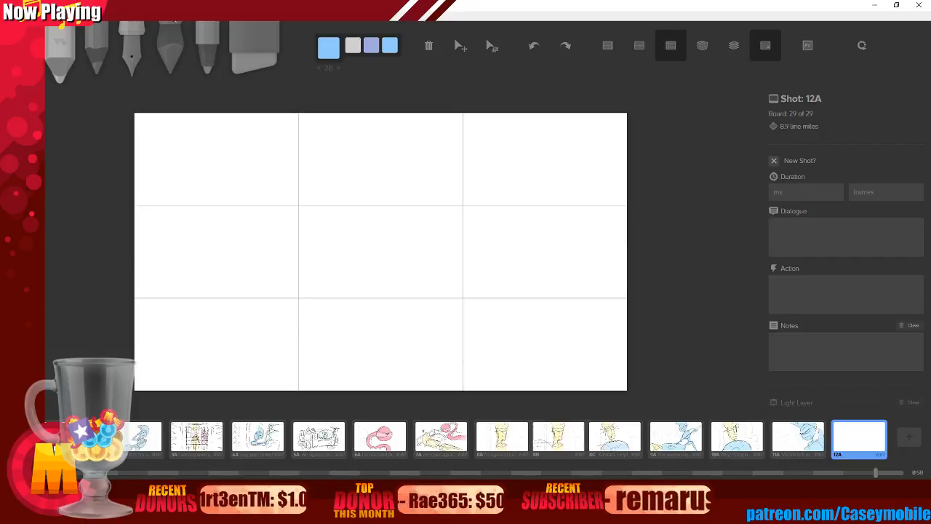
left_click(132, 48)
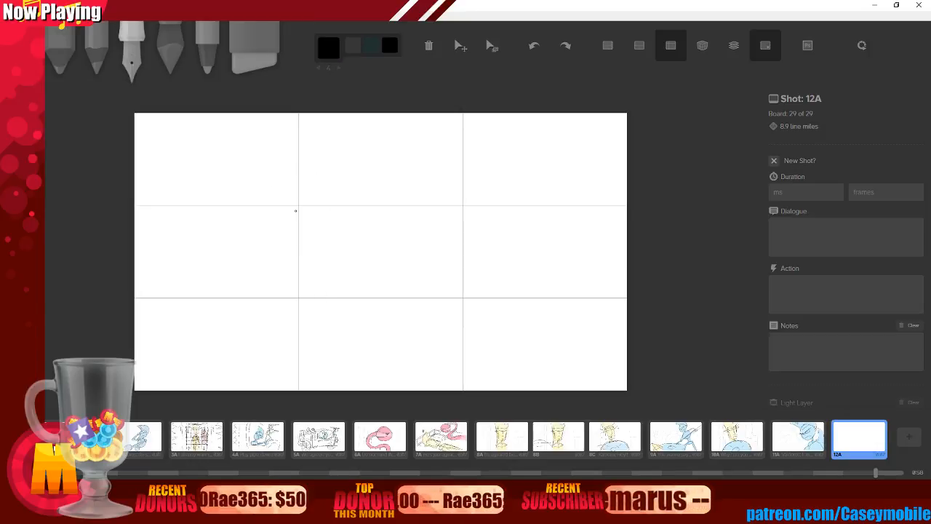
mouse_move(283, 242)
left_mouse_down()
mouse_move(320, 201)
mouse_move(397, 218)
mouse_move(448, 126)
left_mouse_up()
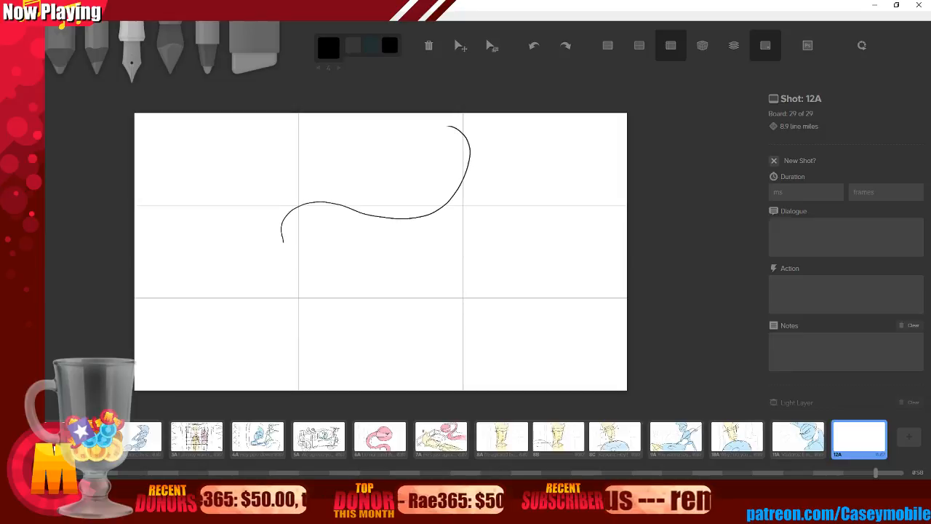
key("ctrl+z")
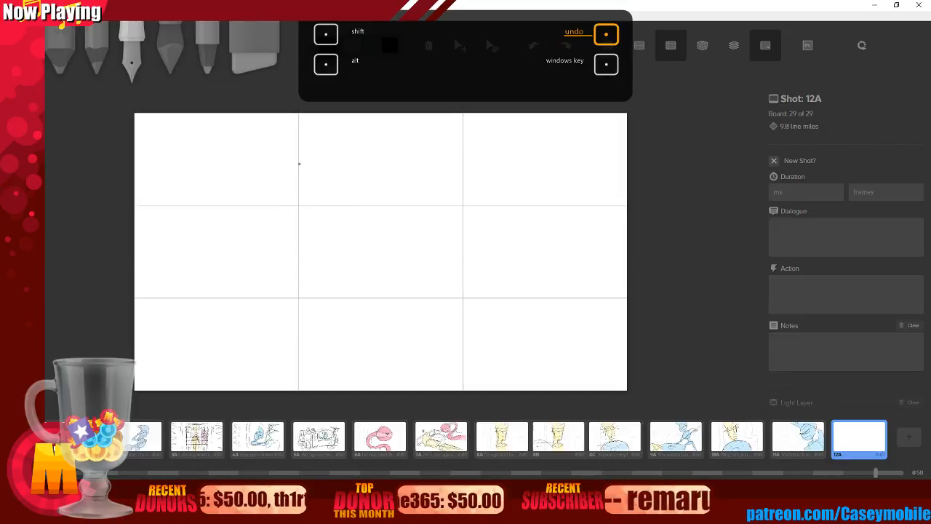
left_click_drag(291, 245, 442, 166)
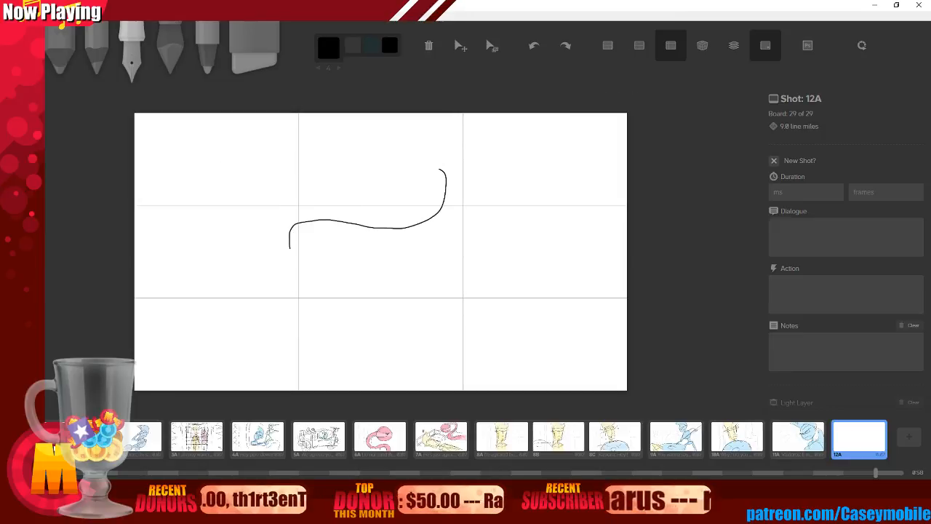
key("ctrl+z")
mouse_move(288, 254)
left_mouse_down()
mouse_move(443, 214)
mouse_move(364, 113)
left_mouse_up()
key("ctrl+z")
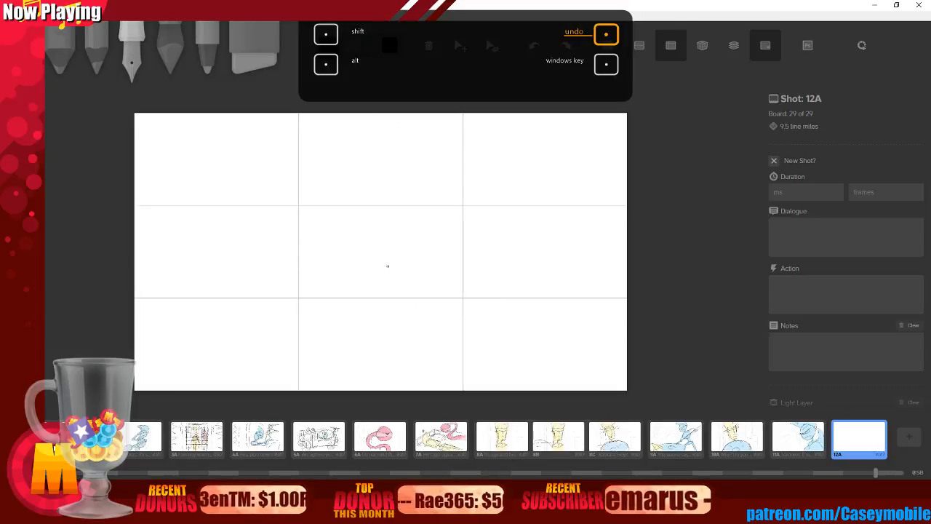
mouse_move(294, 265)
left_mouse_down()
mouse_move(326, 234)
mouse_move(410, 247)
mouse_move(474, 169)
left_mouse_up()
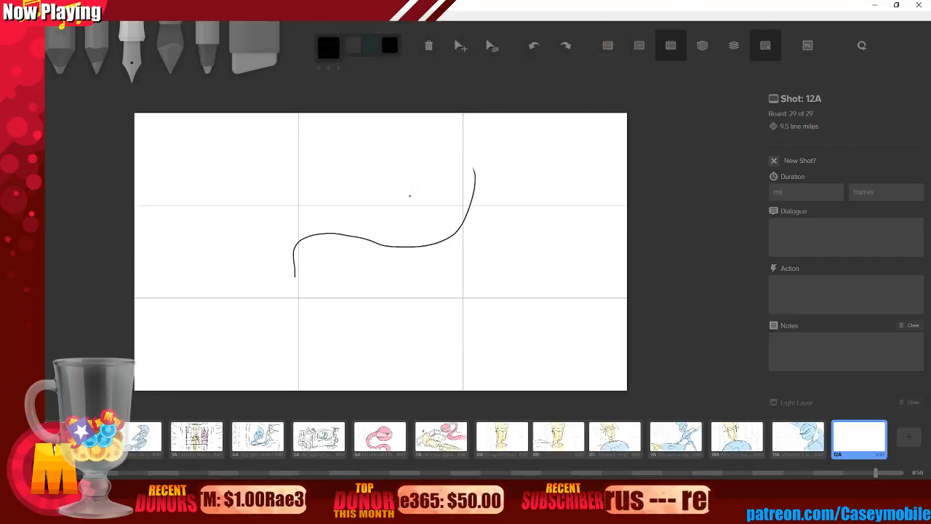
left_click_drag(385, 183, 461, 177)
left_click_drag(431, 114, 388, 185)
key("ctrl+z")
key("ctrl+z")
key("ctrl+z")
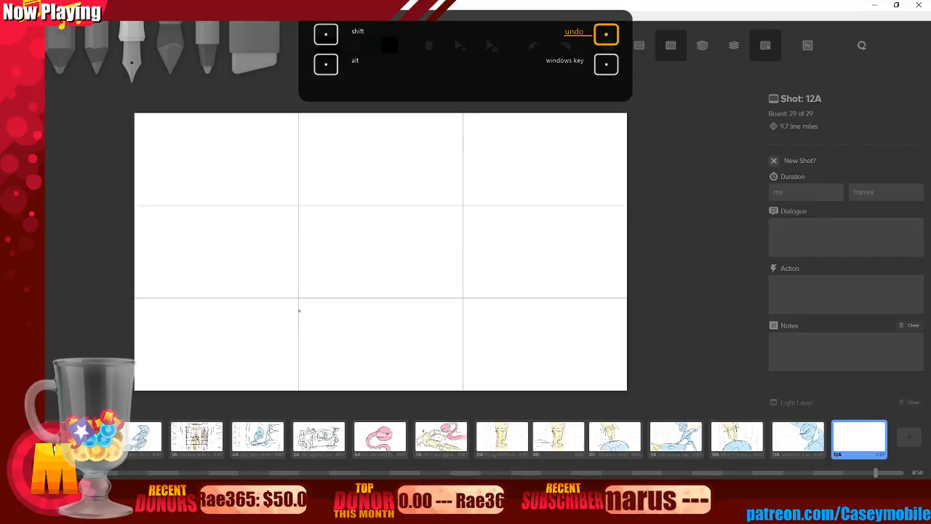
Draw a large curved outline mid-frame with a V-shaped notch at its upper end, narrowing down to the frame's lower edge.
mouse_move(293, 318)
left_mouse_down()
mouse_move(260, 253)
mouse_move(352, 150)
mouse_move(425, 132)
left_mouse_up()
mouse_move(433, 129)
left_mouse_down()
mouse_move(417, 180)
mouse_move(440, 192)
mouse_move(481, 169)
left_mouse_up()
mouse_move(480, 169)
left_mouse_down()
mouse_move(475, 214)
mouse_move(380, 280)
mouse_move(364, 299)
mouse_move(358, 320)
left_mouse_up()
mouse_move(365, 302)
left_mouse_down()
mouse_move(361, 347)
mouse_move(379, 389)
left_mouse_up()
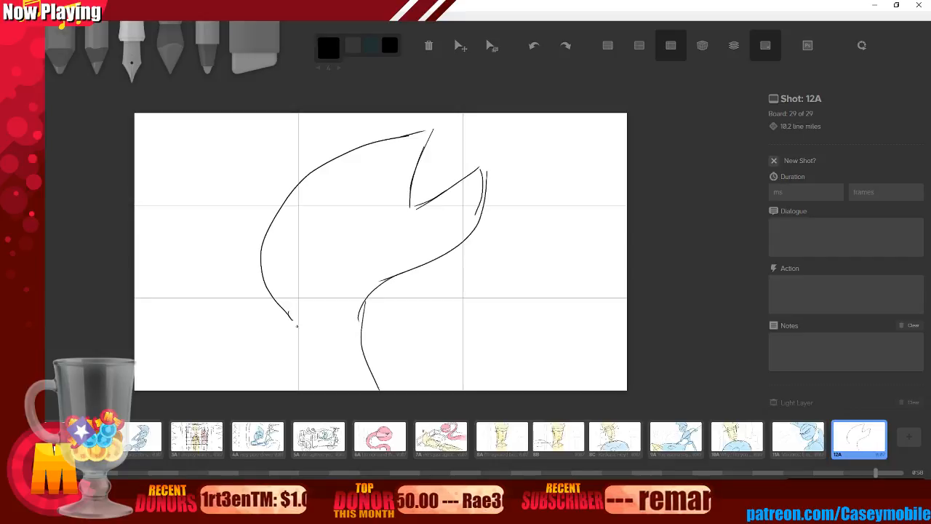
left_click_drag(290, 312, 342, 385)
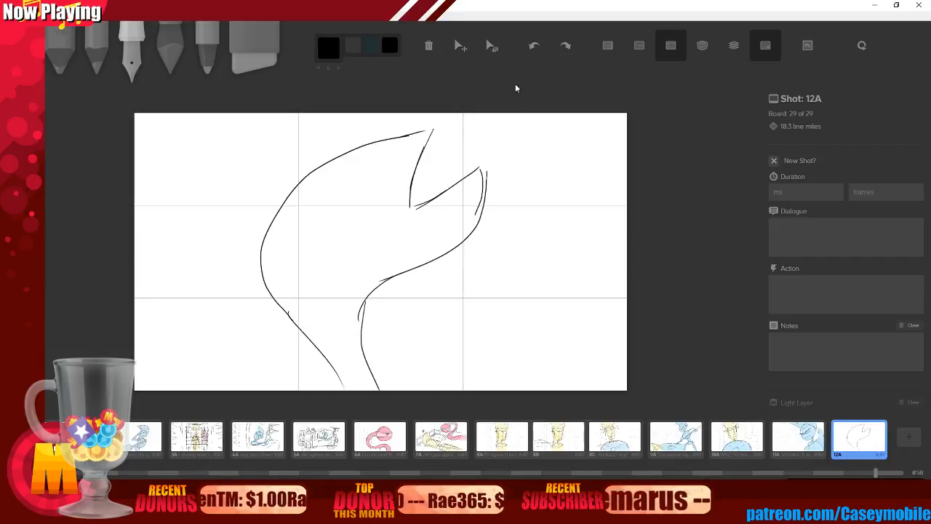
Move the whole drawing up and to the left within the frame, then return to the ink pen.
left_click(460, 45)
left_click_drag(388, 298, 294, 242)
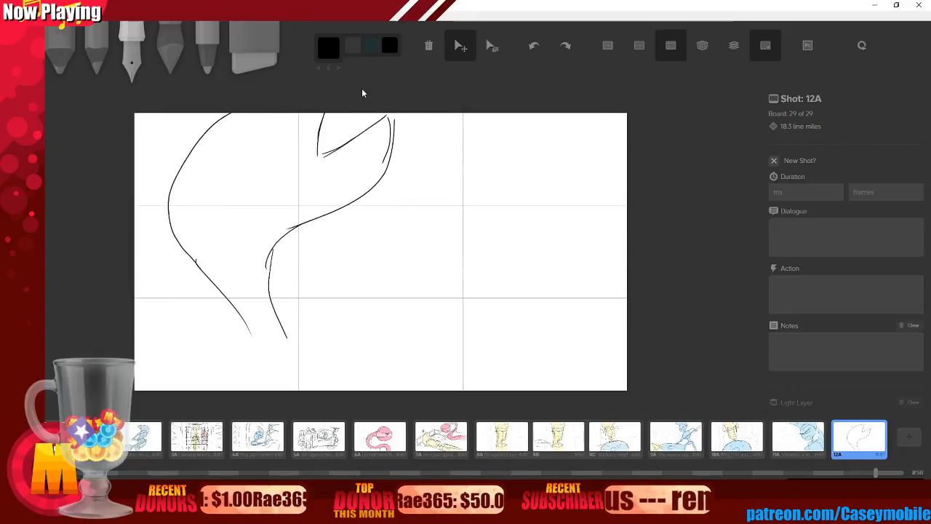
left_click(132, 47)
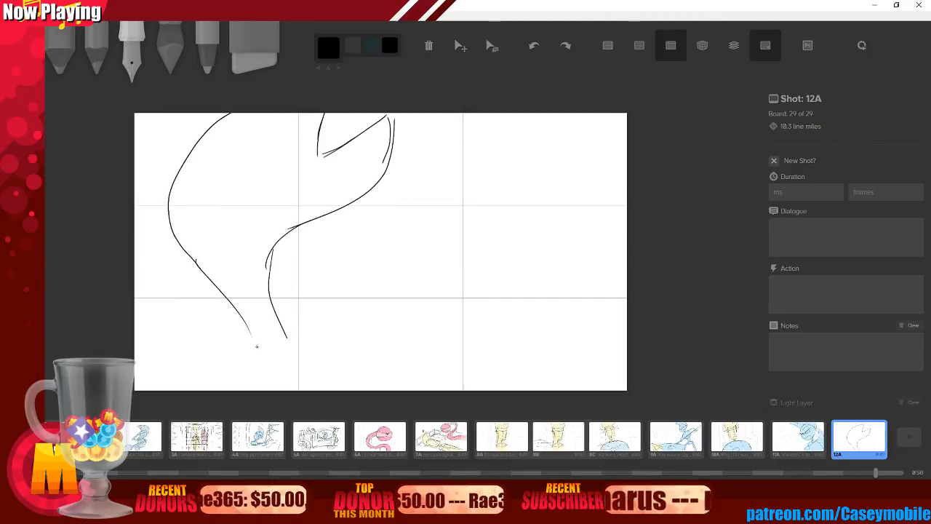
Add a band across the outline's narrow base, a short line under its upper curve, and body lines below and beside it.
mouse_move(223, 323)
left_mouse_down()
mouse_move(285, 287)
mouse_move(285, 329)
mouse_move(295, 326)
left_mouse_up()
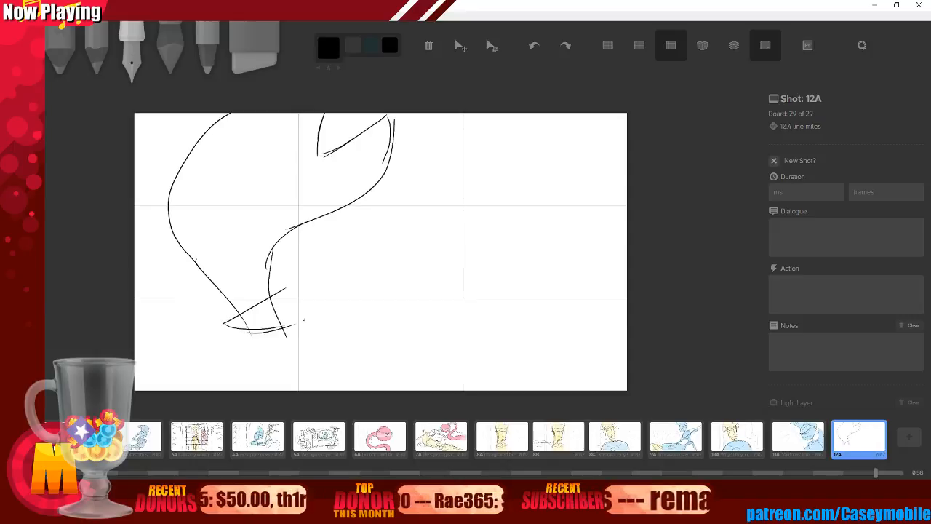
left_click_drag(365, 196, 382, 233)
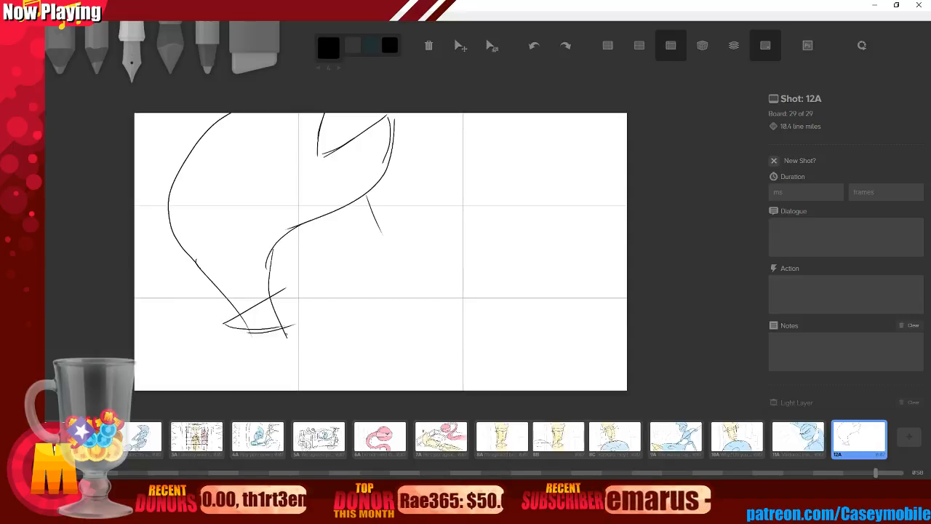
left_click_drag(286, 333, 331, 387)
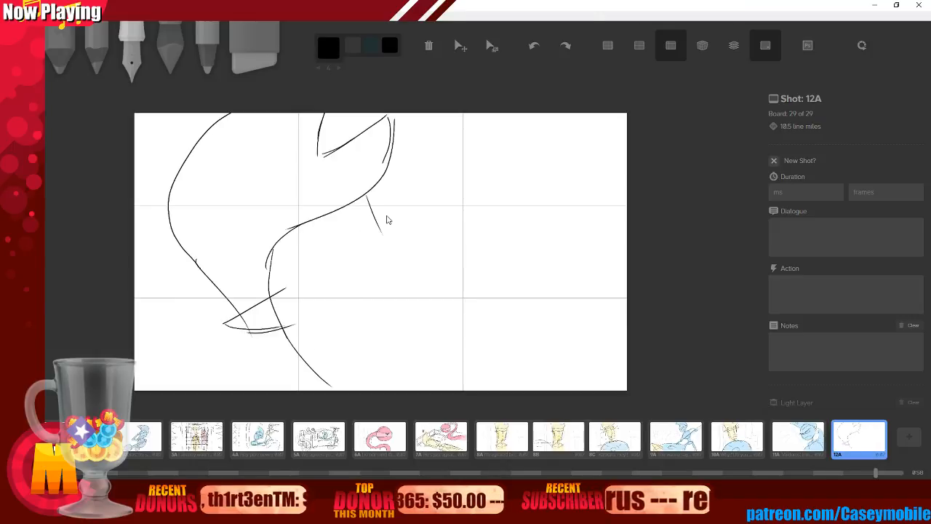
key("ctrl+z")
left_click_drag(245, 333, 276, 390)
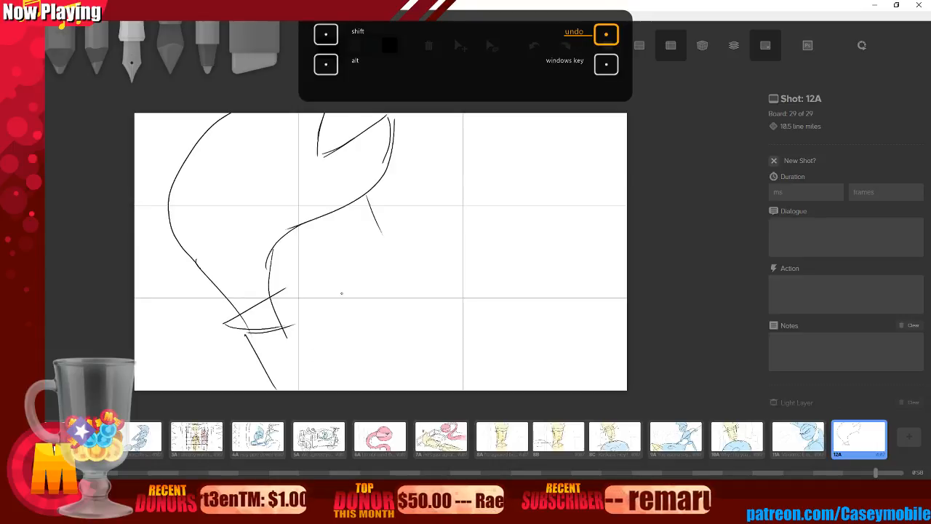
mouse_move(329, 237)
left_mouse_down()
mouse_move(379, 284)
mouse_move(397, 332)
mouse_move(378, 349)
left_mouse_up()
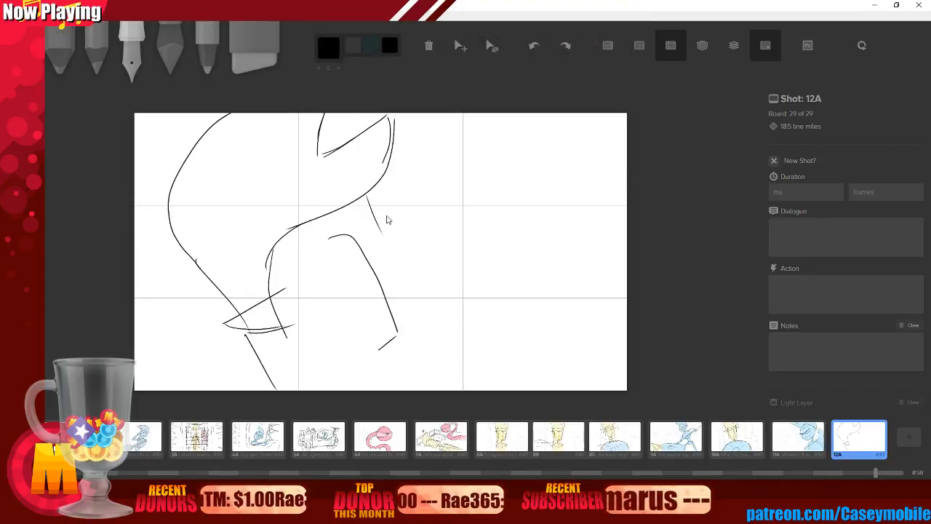
key("ctrl+z")
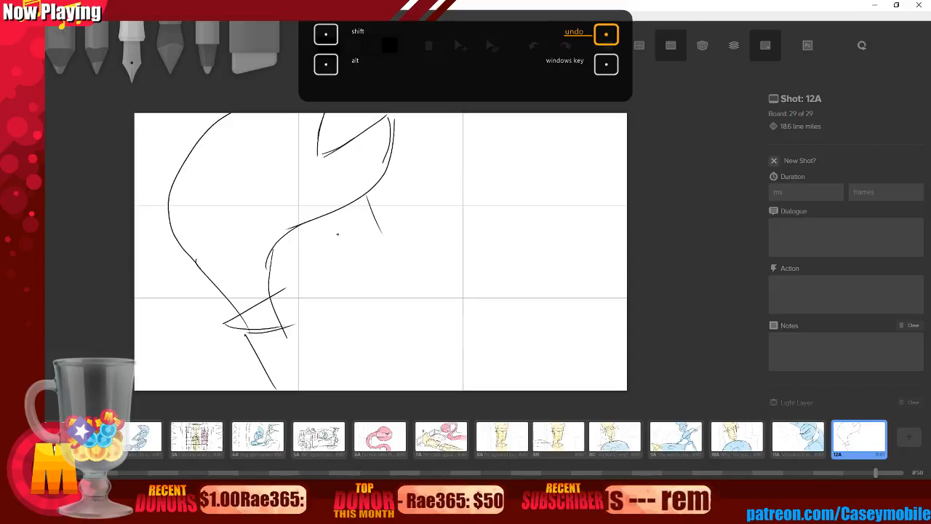
key("ctrl+shift+z")
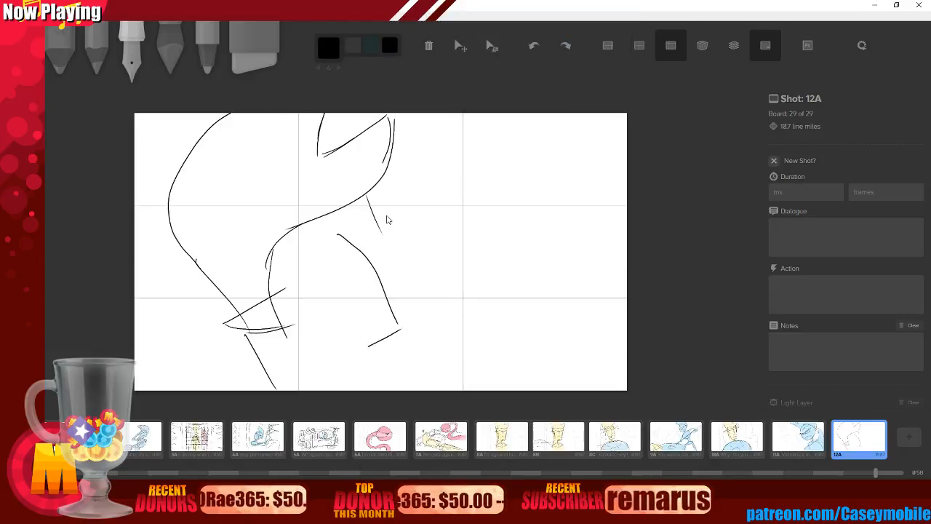
Shift the whole drawing further up within the frame and return to the ink pen.
left_click(454, 50)
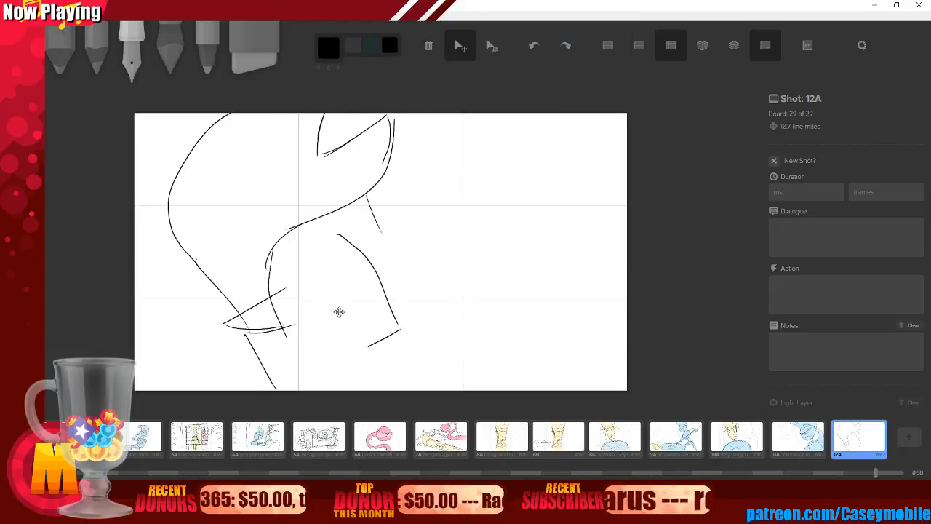
mouse_move(339, 312)
left_mouse_down()
mouse_move(355, 277)
mouse_move(346, 263)
left_mouse_up()
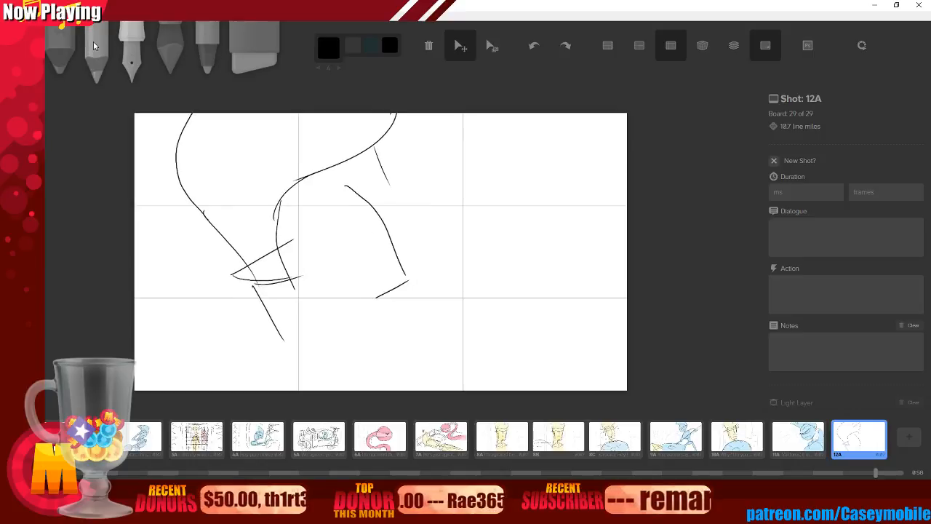
left_click(123, 47)
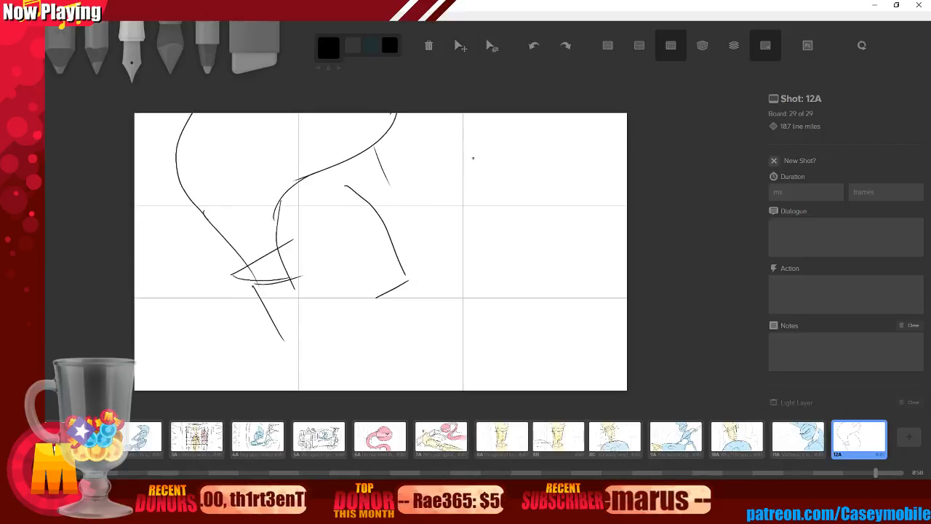
left_click_drag(357, 188, 415, 149)
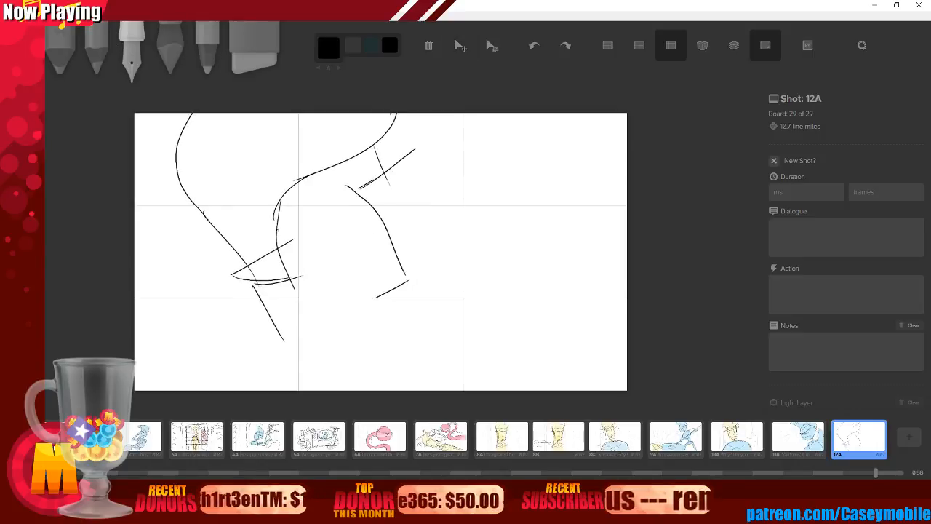
left_click_drag(254, 227, 329, 203)
key("ctrl+z")
key("ctrl+z")
key("ctrl+z")
key("ctrl+z")
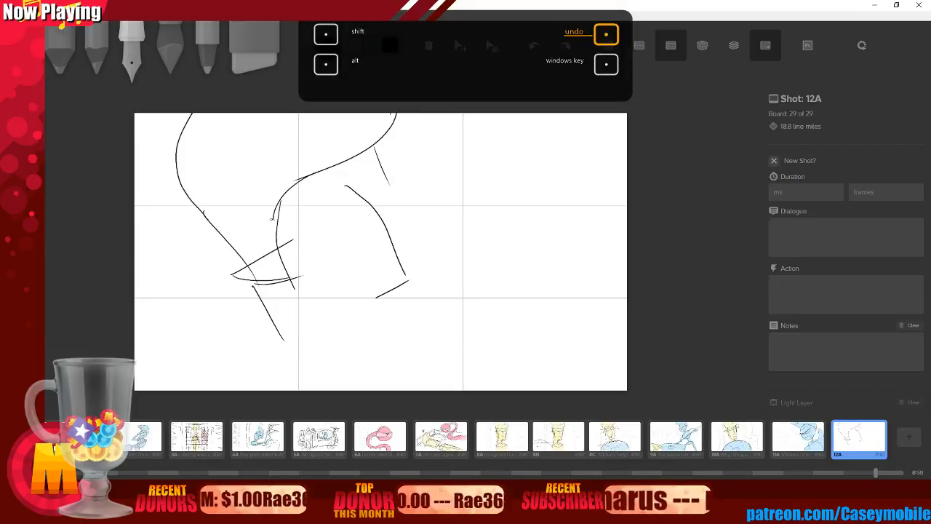
left_click_drag(340, 203, 352, 222)
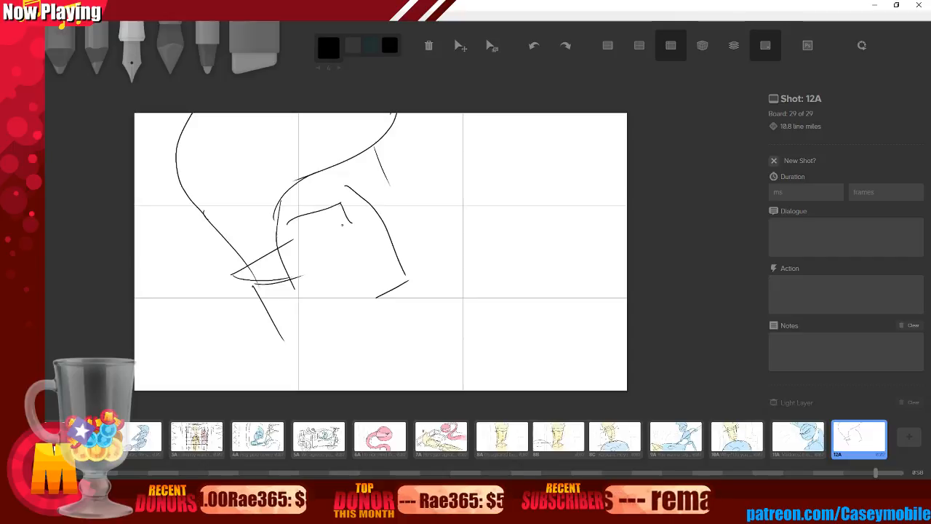
left_click_drag(298, 245, 345, 223)
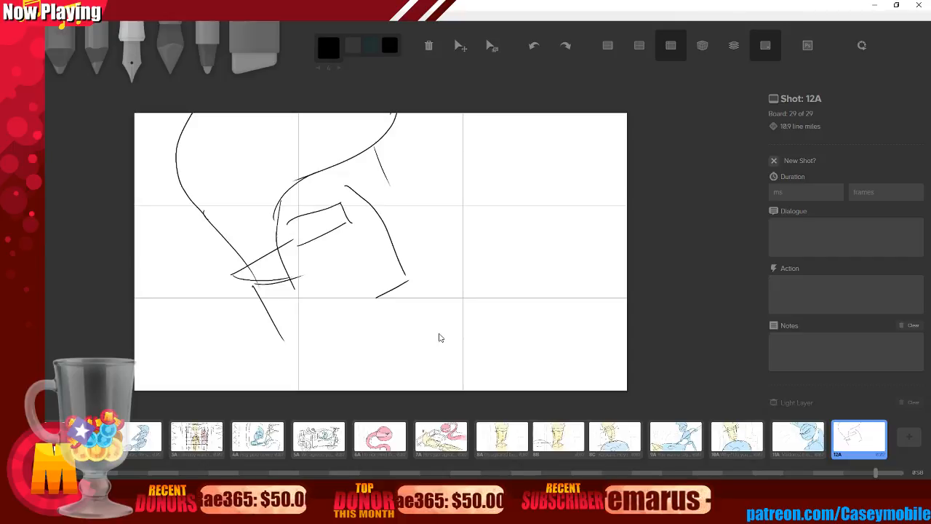
key("ctrl+z")
key("ctrl+z")
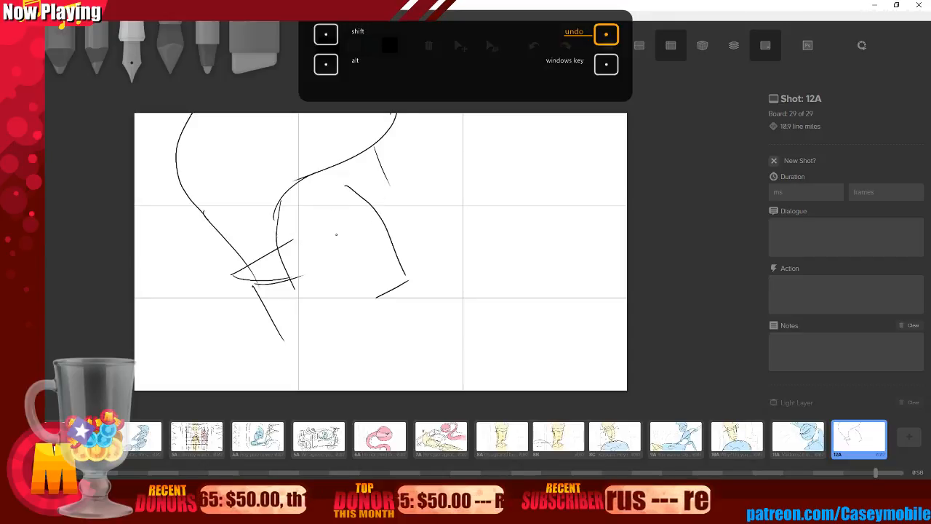
mouse_move(287, 223)
left_mouse_down()
mouse_move(338, 203)
mouse_move(356, 229)
left_mouse_up()
left_click_drag(298, 254, 357, 227)
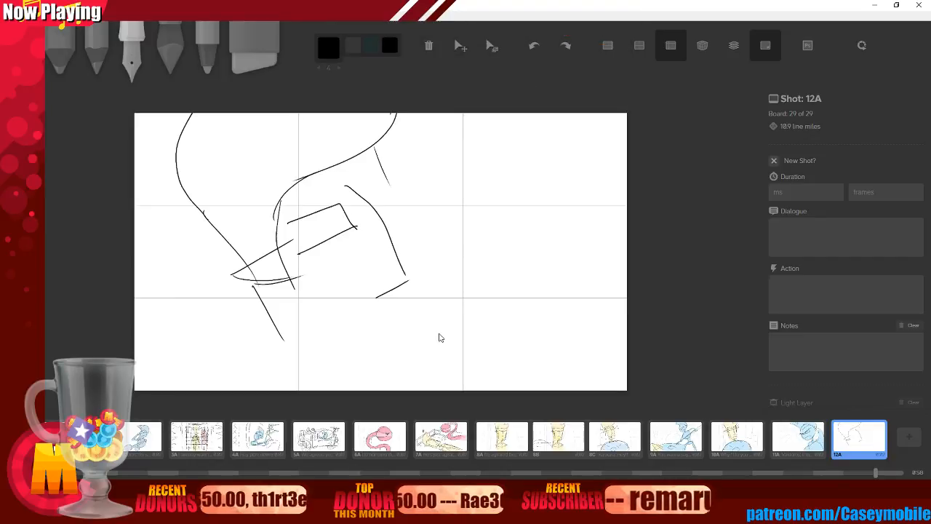
key("ctrl+z")
key("ctrl+z")
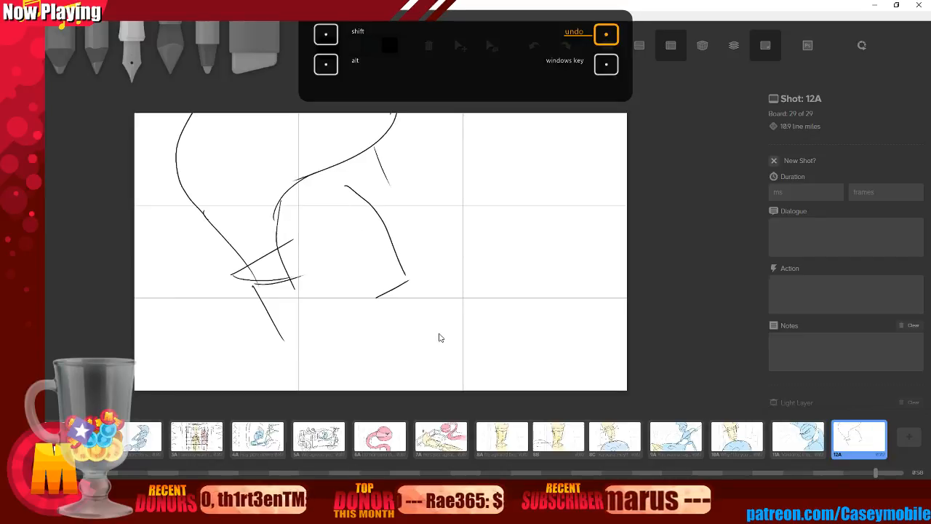
mouse_move(290, 222)
left_mouse_down()
mouse_move(342, 204)
mouse_move(349, 220)
left_mouse_up()
mouse_move(299, 252)
left_mouse_down()
mouse_move(351, 222)
mouse_move(405, 163)
mouse_move(409, 193)
mouse_move(379, 210)
left_mouse_up()
mouse_move(276, 219)
left_mouse_down()
mouse_move(369, 176)
mouse_move(410, 135)
left_mouse_up()
key("ctrl+z")
key("ctrl+z")
key("ctrl+z")
key("ctrl+z")
key("ctrl+z")
key("ctrl+z")
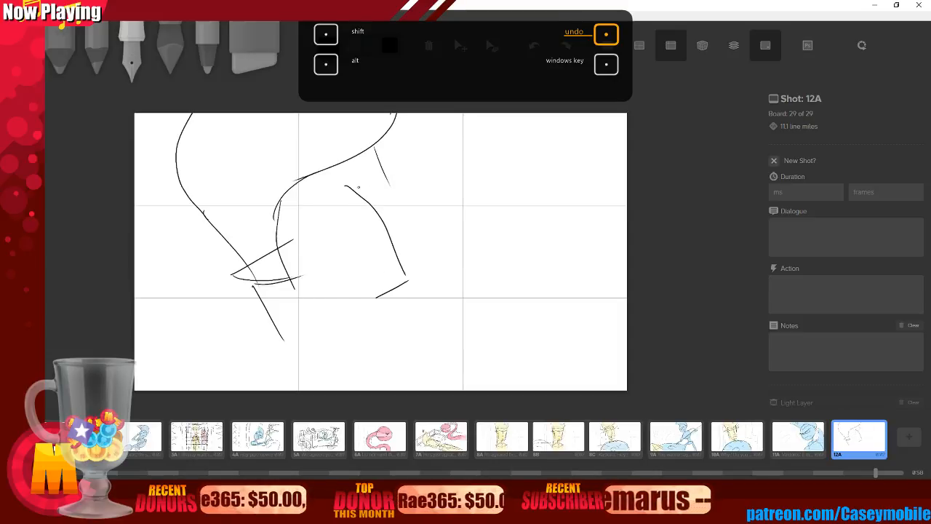
left_click_drag(375, 191, 412, 136)
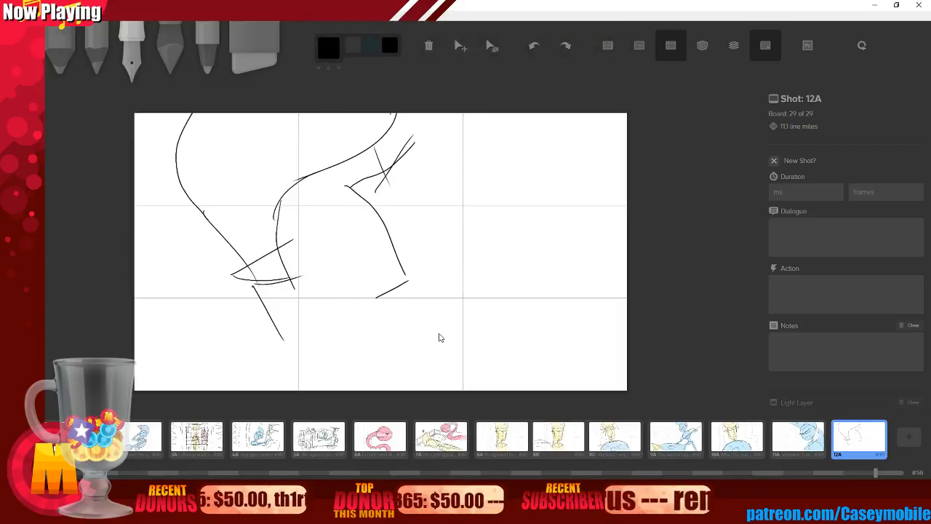
Undo the last strokes and the upward shift, and clear the entire drawing from board 12A.
key("ctrl+z")
key("ctrl+z")
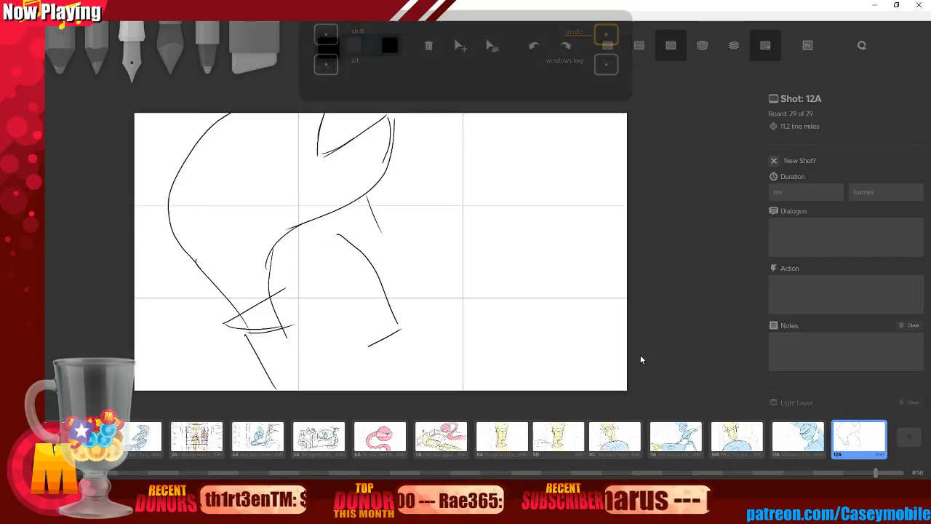
key("BackSpace")
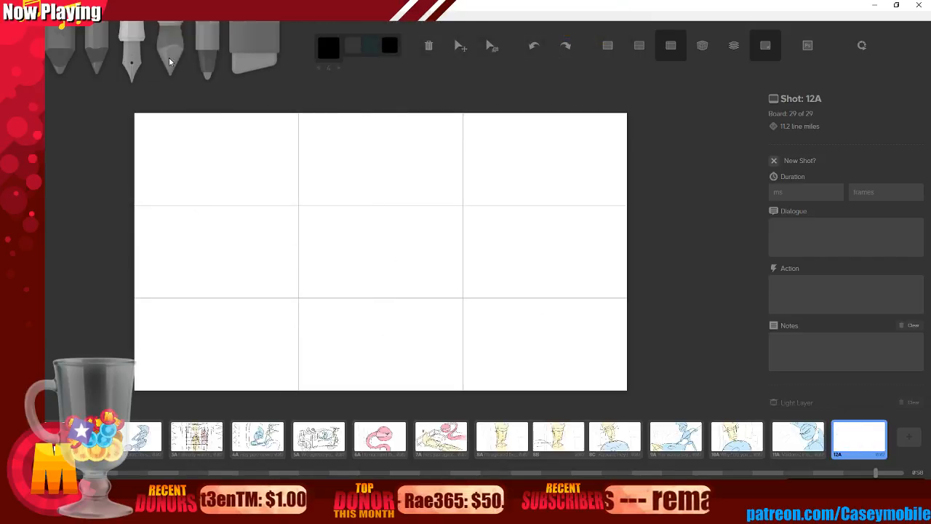
mouse_move(188, 245)
left_mouse_down()
mouse_move(297, 286)
mouse_move(447, 214)
mouse_move(495, 254)
left_mouse_up()
key("BackSpace")
mouse_move(277, 313)
left_mouse_down()
mouse_move(315, 254)
mouse_move(451, 175)
left_mouse_up()
key("BackSpace")
mouse_move(233, 349)
left_mouse_down()
mouse_move(246, 278)
mouse_move(353, 267)
mouse_move(447, 168)
left_mouse_up()
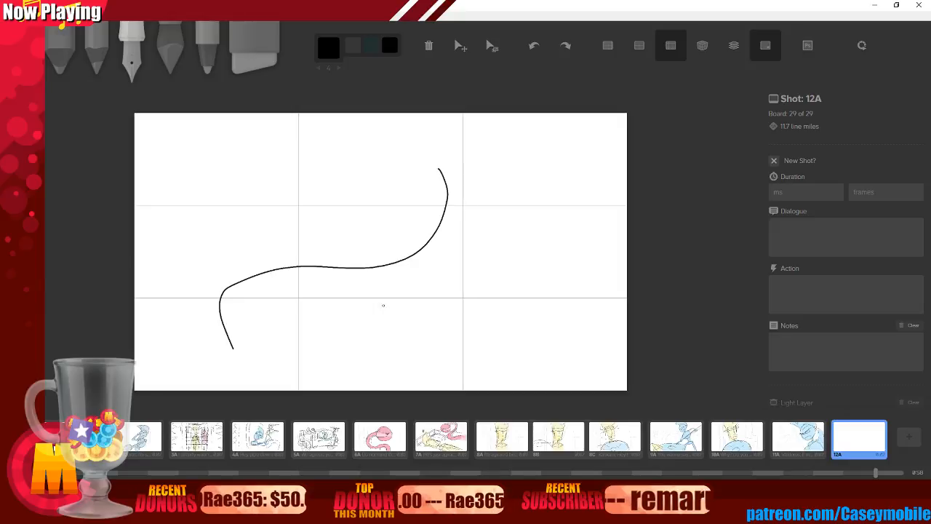
key("BackSpace")
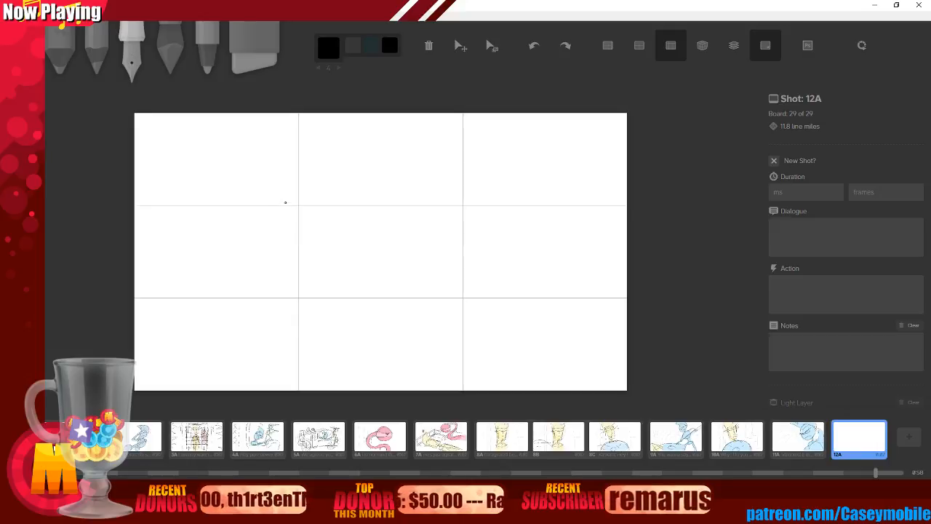
Try a tilted outline with two long sides and a slanted base in the frame's middle, and undo all its strokes.
left_click_drag(289, 192, 314, 309)
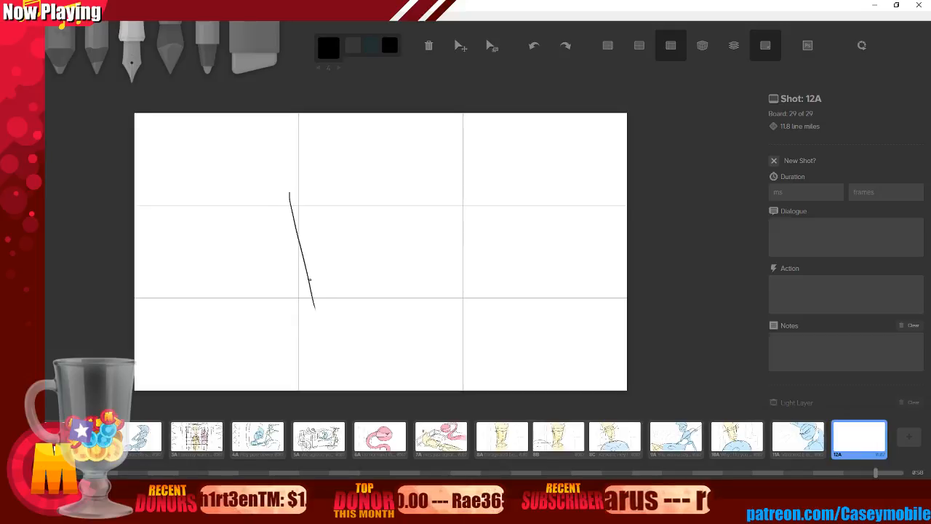
mouse_move(286, 195)
left_mouse_down()
mouse_move(337, 357)
mouse_move(440, 331)
left_mouse_up()
left_click_drag(415, 214, 437, 333)
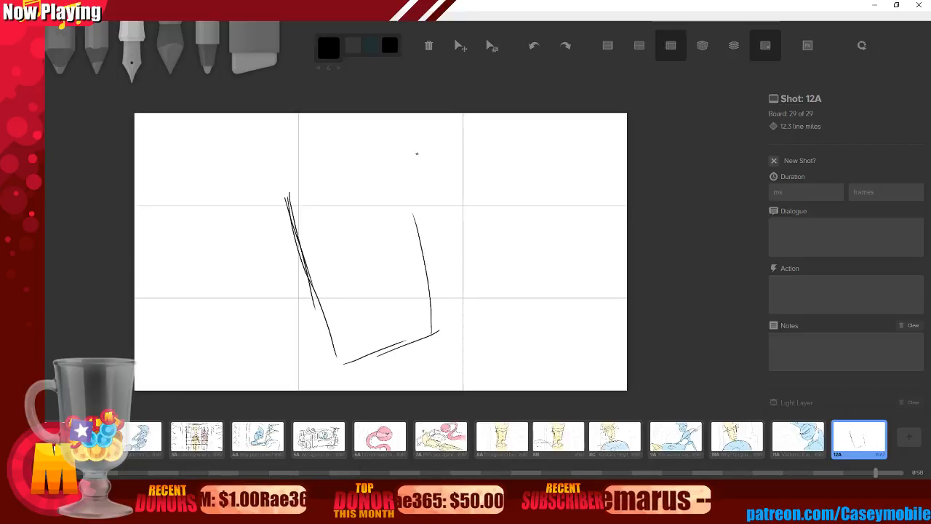
key("ctrl+z")
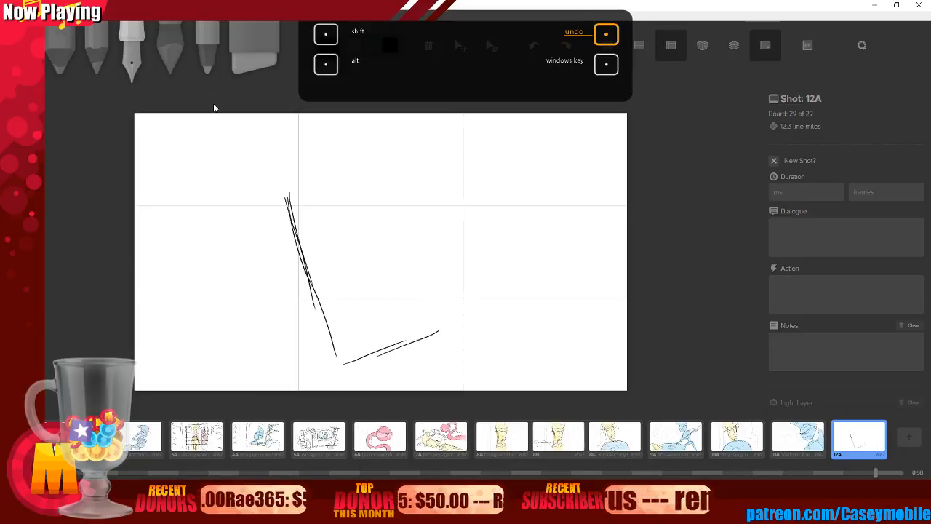
key("ctrl+z")
key("ctrl+z")
key("ctrl+z")
key("ctrl+z")
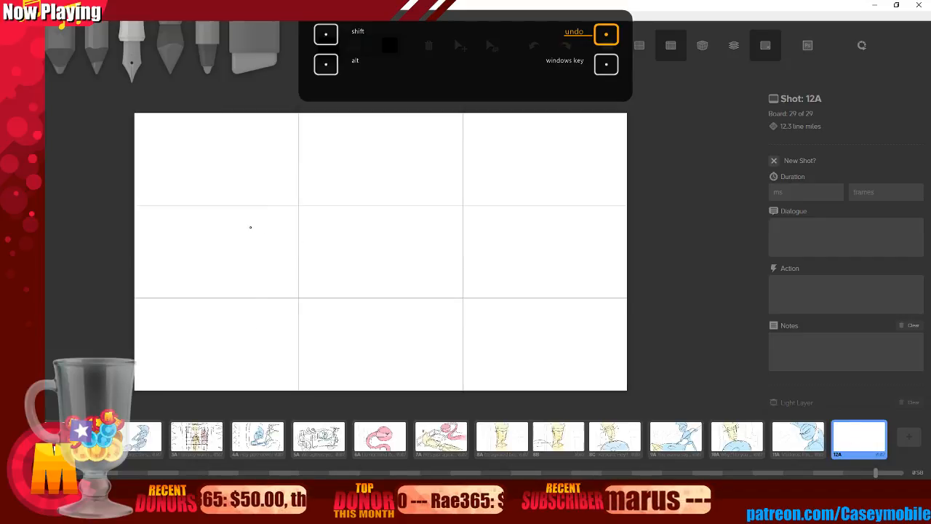
Try curved guide lines crossing in the upper middle of the frame, and undo them.
mouse_move(240, 213)
left_mouse_down()
mouse_move(284, 240)
mouse_move(401, 170)
left_mouse_up()
key("ctrl+z")
key("ctrl+z")
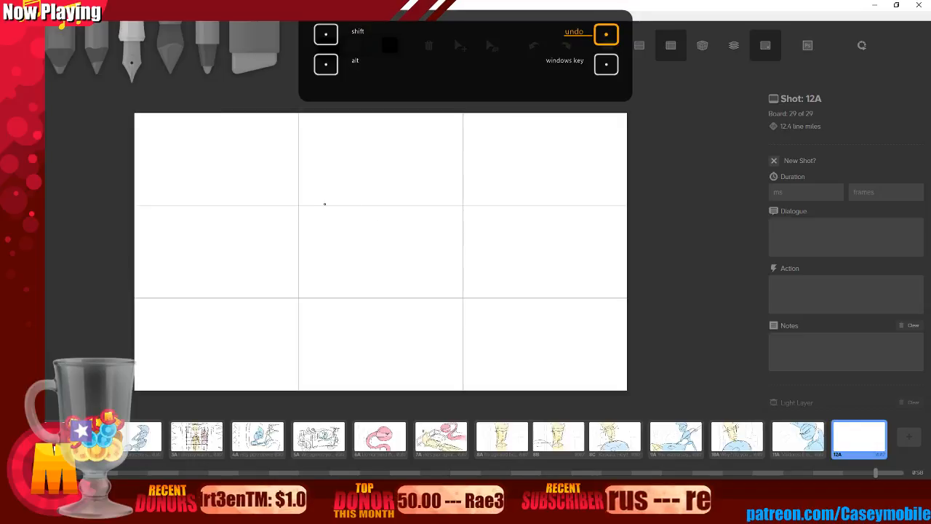
left_click_drag(275, 214, 394, 179)
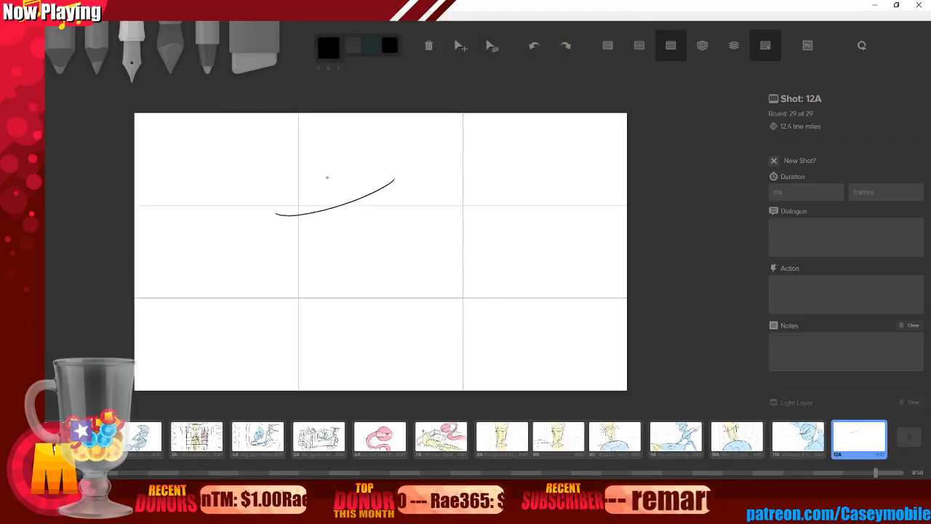
mouse_move(327, 177)
left_mouse_down()
mouse_move(374, 267)
mouse_move(385, 329)
left_mouse_up()
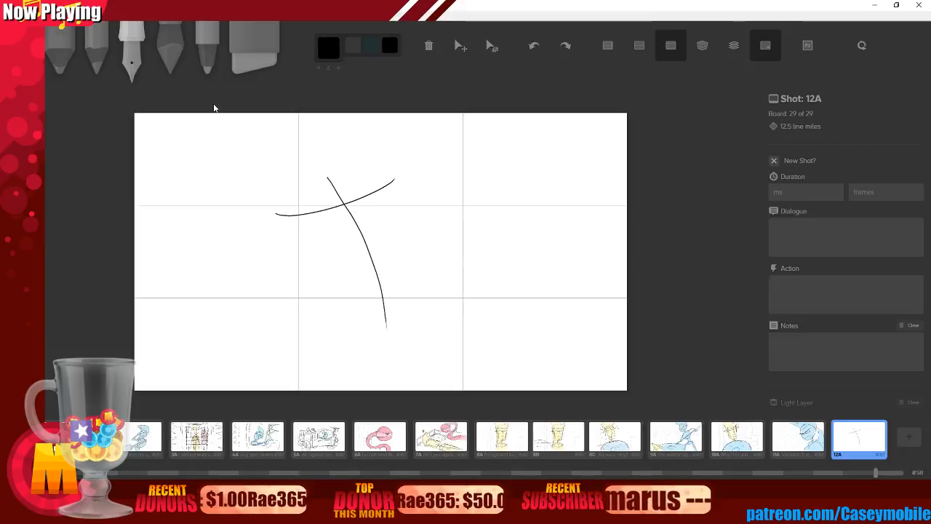
key("ctrl+z")
key("ctrl+z")
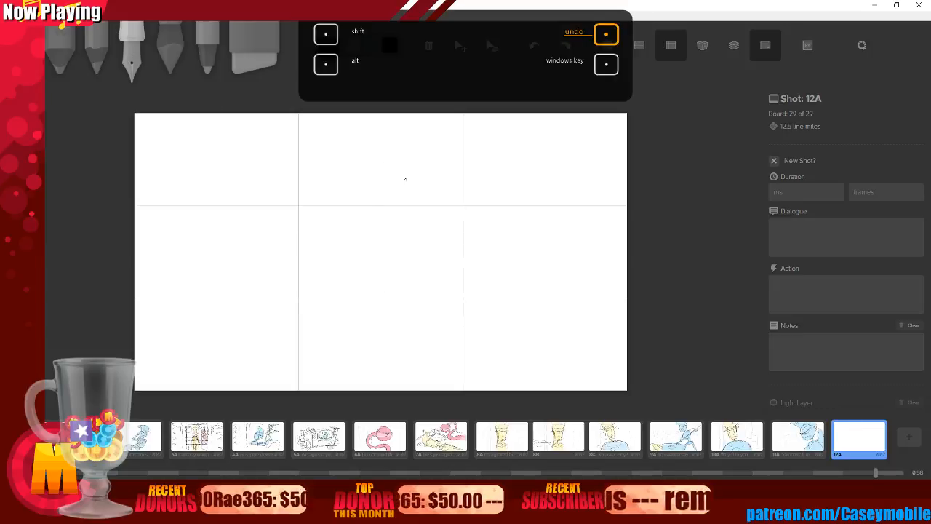
Try a straight line slanting down through the centre of the frame, and undo it.
left_click_drag(395, 172, 444, 307)
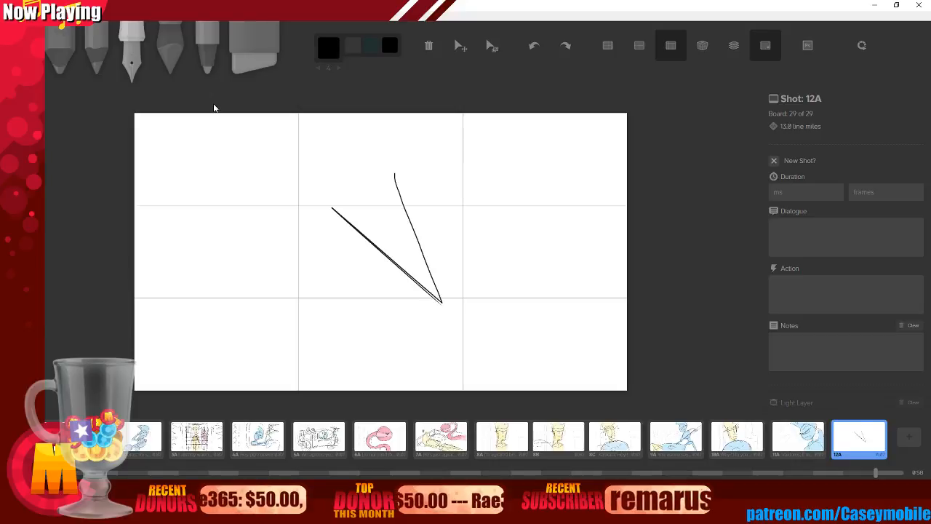
key("ctrl+z")
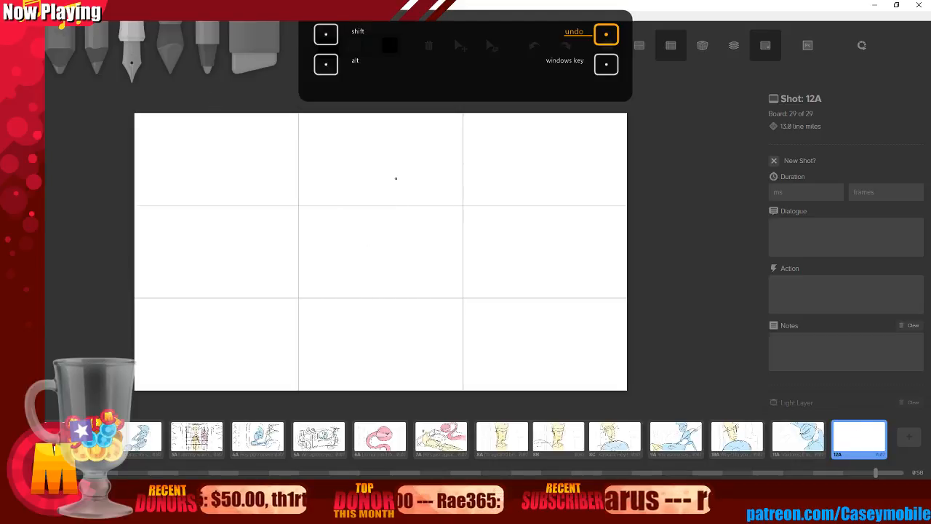
mouse_move(395, 178)
left_mouse_down()
mouse_move(401, 220)
mouse_move(443, 312)
left_mouse_up()
key("ctrl+z")
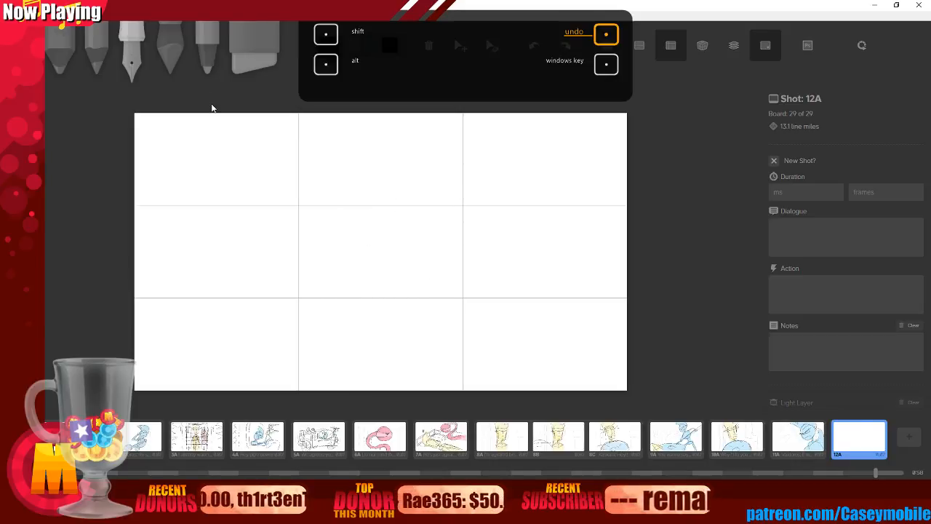
Try an angular outline with a slanted base and a separate opposite side, and undo the strokes of that opposite side.
mouse_move(392, 177)
left_mouse_down()
mouse_move(460, 307)
mouse_move(375, 356)
left_mouse_up()
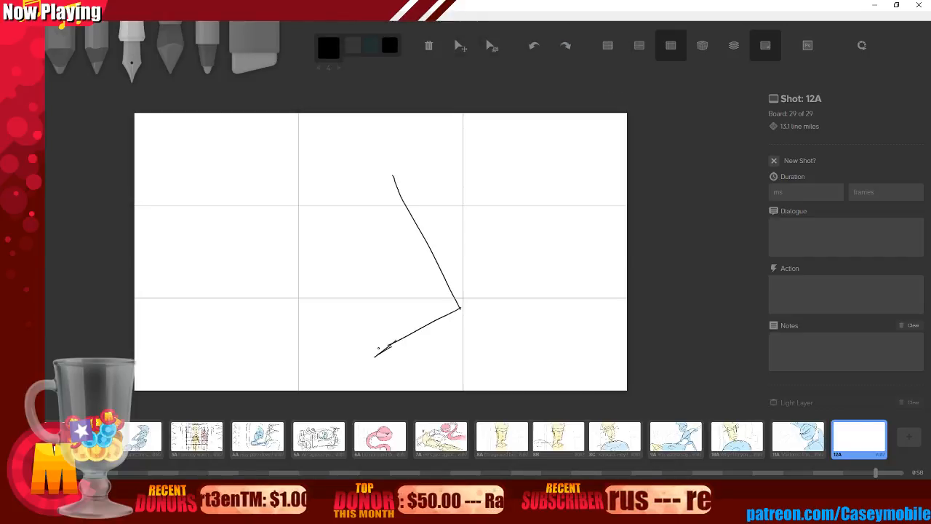
left_click_drag(360, 318, 390, 348)
left_click_drag(291, 195, 344, 300)
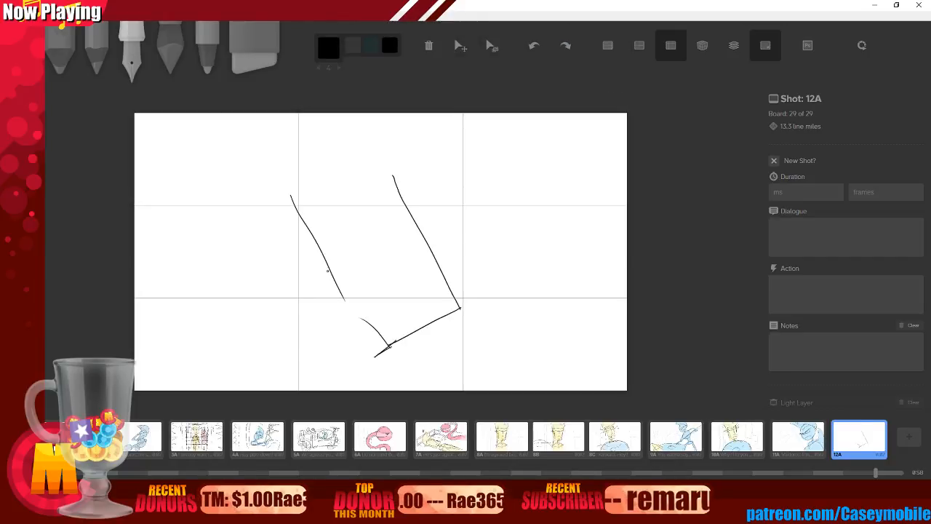
key("ctrl+z")
key("ctrl+z")
key("ctrl+z")
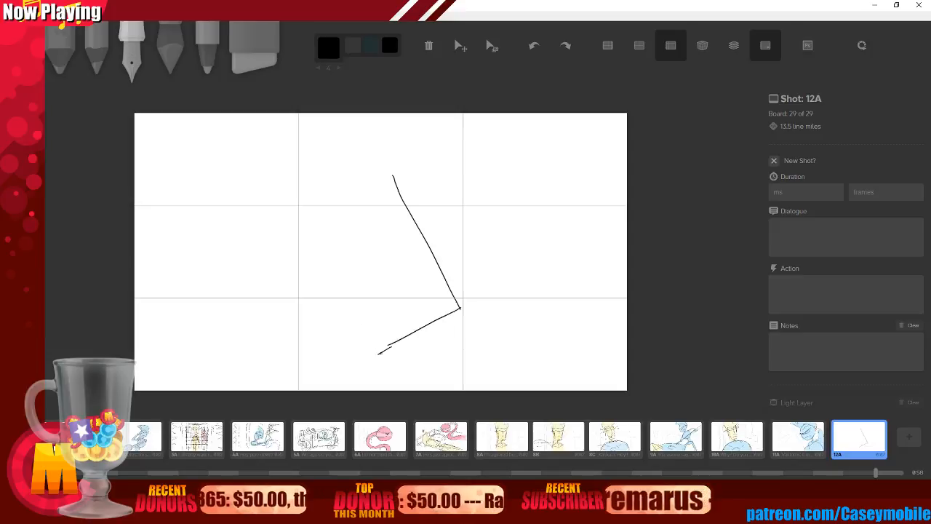
Try a straighter opposite side and an S-curve across the outline's open end, and undo everything on the board.
left_click_drag(372, 333, 379, 353)
left_click_drag(304, 218, 359, 314)
left_click_drag(342, 277, 372, 338)
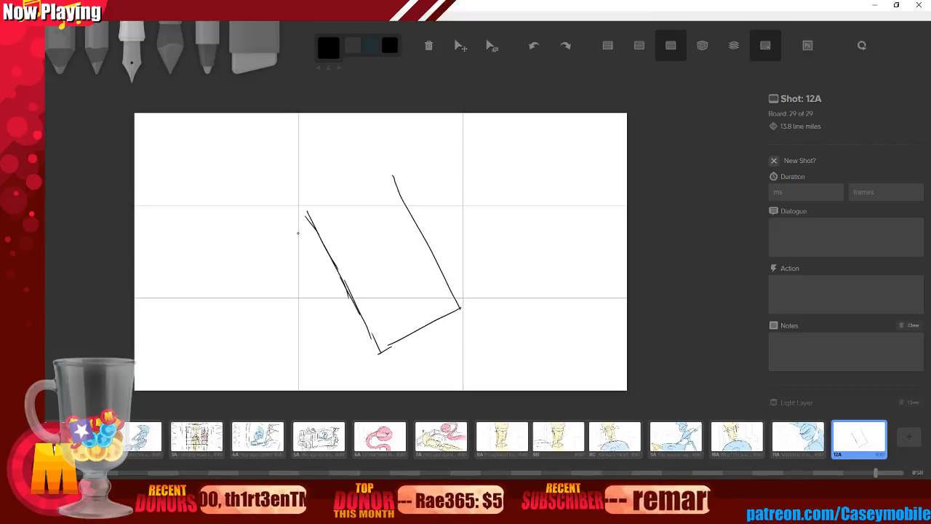
mouse_move(292, 211)
left_mouse_down()
mouse_move(323, 284)
mouse_move(323, 259)
left_mouse_up()
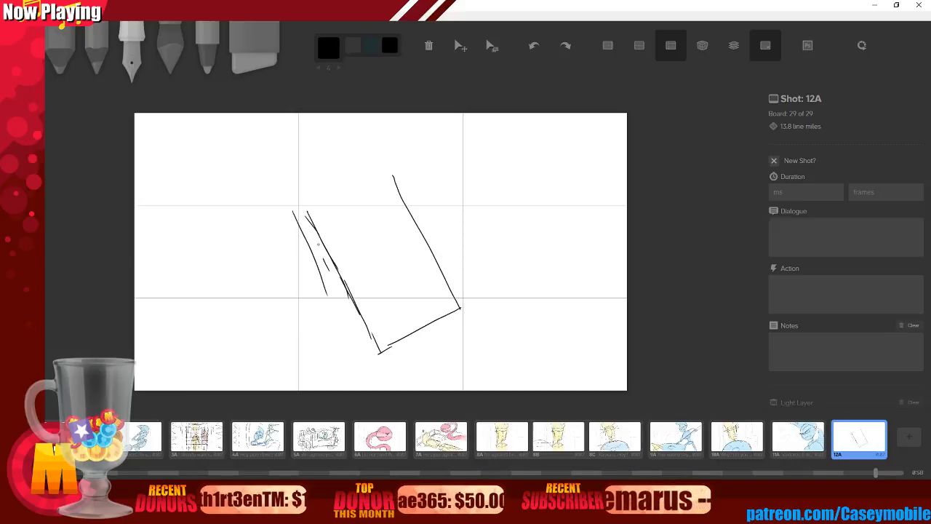
key("ctrl+z")
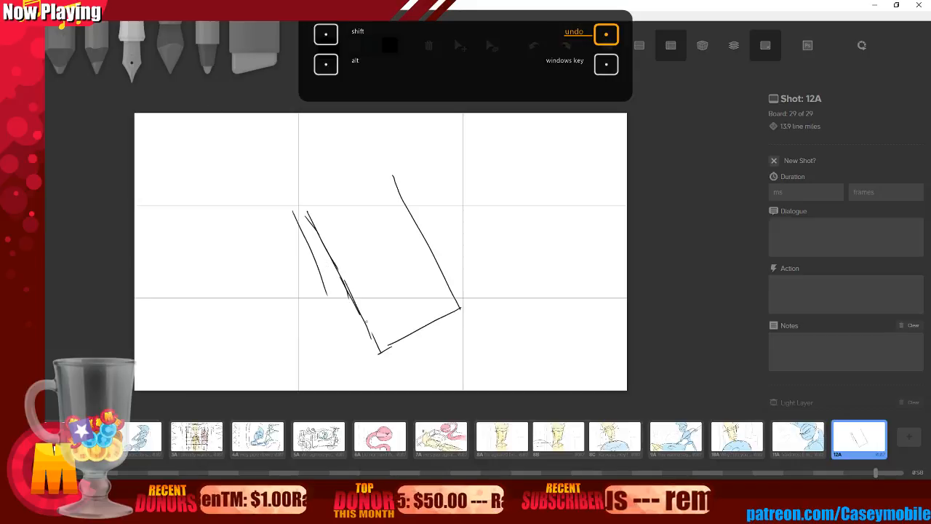
mouse_move(325, 251)
left_mouse_down()
mouse_move(339, 214)
mouse_move(393, 188)
mouse_move(411, 138)
left_mouse_up()
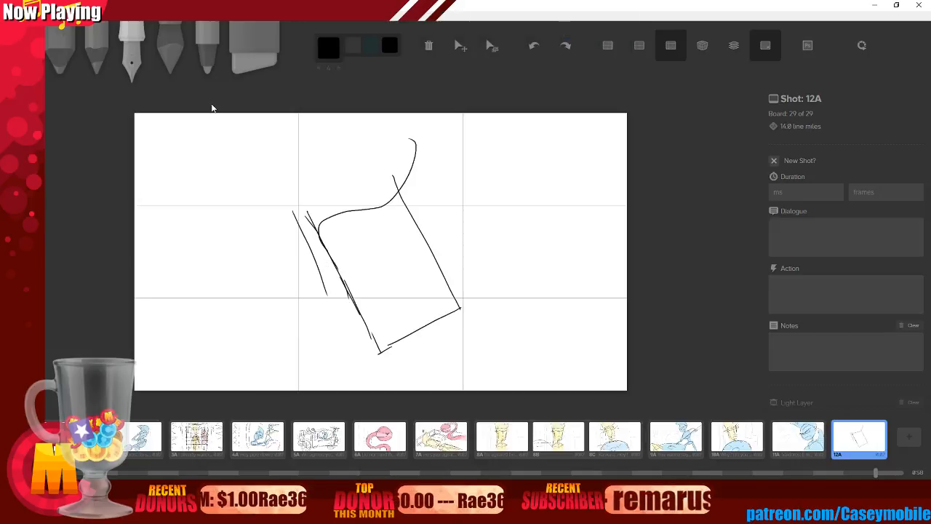
key("ctrl+z")
key("ctrl+z")
key("ctrl+z")
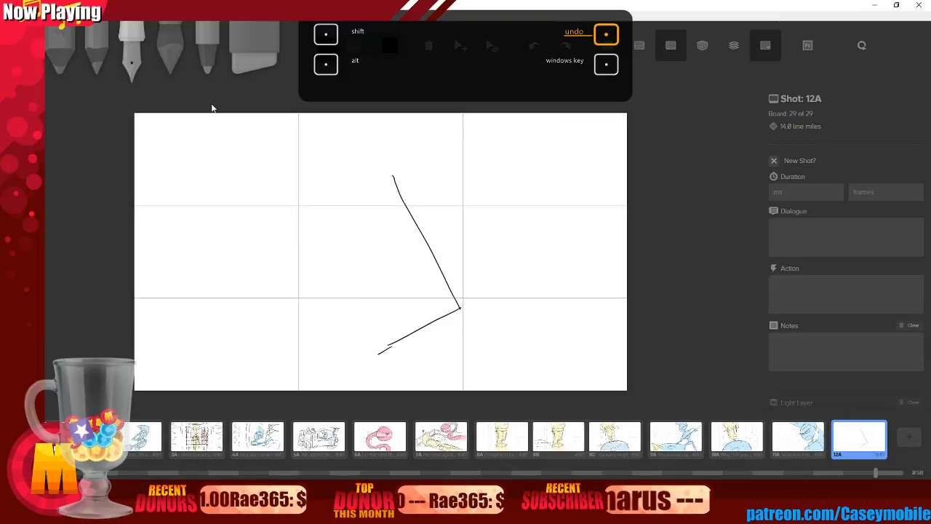
key("ctrl+z")
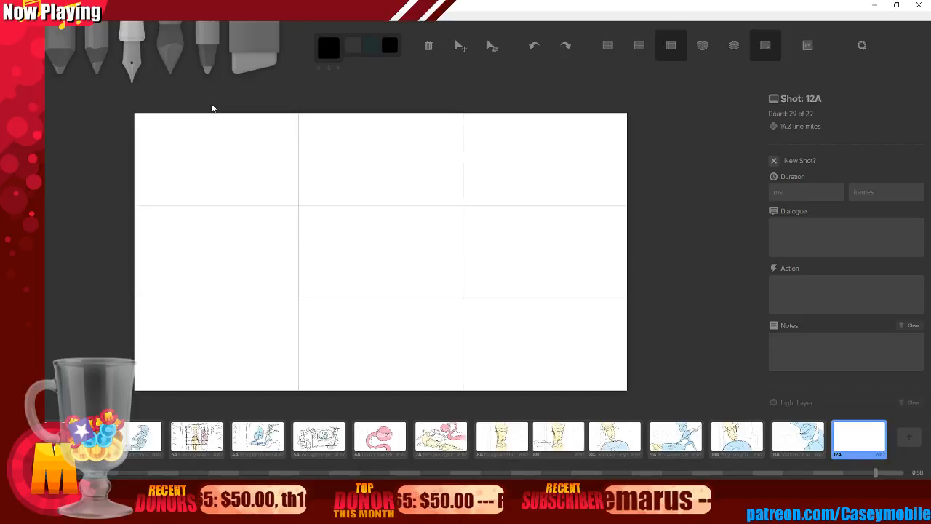
Draw a curved nose line with a short base stroke, and a slanted mouth below it.
mouse_move(352, 191)
left_mouse_down()
mouse_move(400, 253)
mouse_move(382, 276)
mouse_move(406, 268)
left_mouse_up()
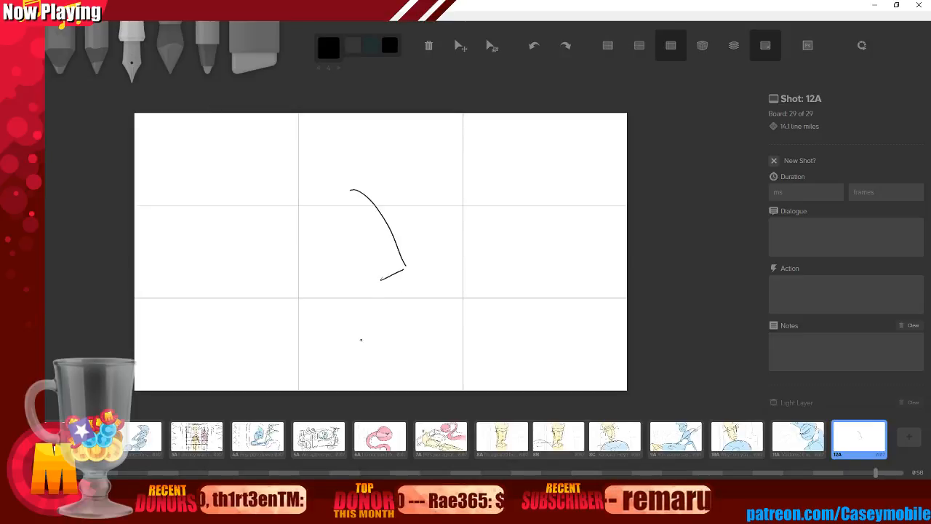
left_click_drag(357, 344, 418, 300)
mouse_move(360, 334)
left_mouse_down()
mouse_move(356, 357)
mouse_move(428, 331)
mouse_move(405, 333)
mouse_move(406, 322)
left_mouse_up()
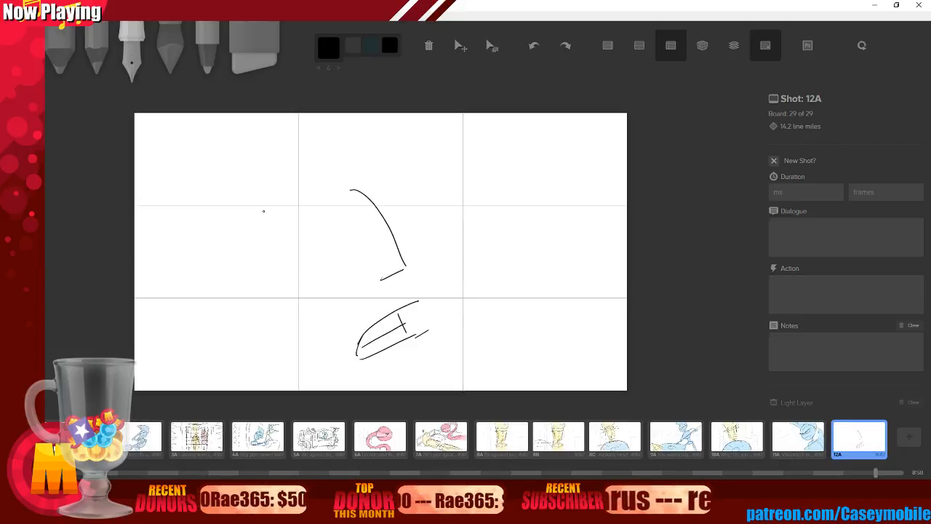
Outline two angular, tilted eyes on either side of the nose, undoing the stray strokes beside the larger eye.
left_click_drag(264, 211, 321, 192)
key("ctrl+z")
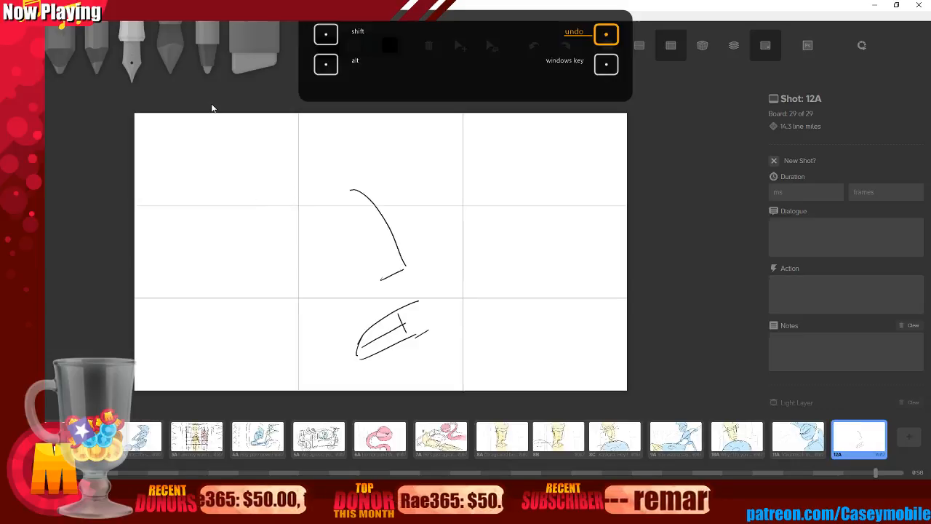
mouse_move(254, 200)
left_mouse_down()
mouse_move(328, 190)
mouse_move(339, 220)
left_mouse_up()
left_click_drag(261, 254, 327, 225)
mouse_move(366, 186)
left_mouse_down()
mouse_move(408, 166)
mouse_move(424, 193)
left_mouse_up()
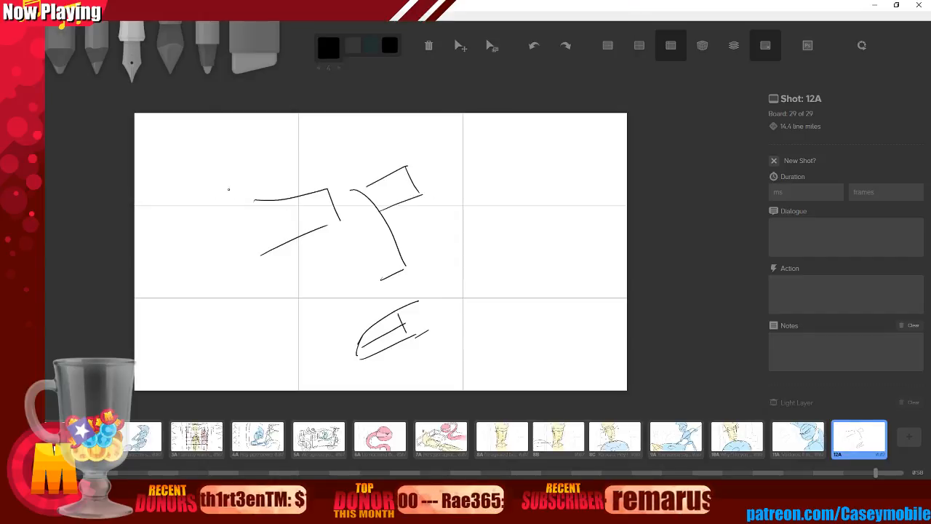
left_click_drag(251, 199, 278, 318)
left_click_drag(251, 208, 192, 235)
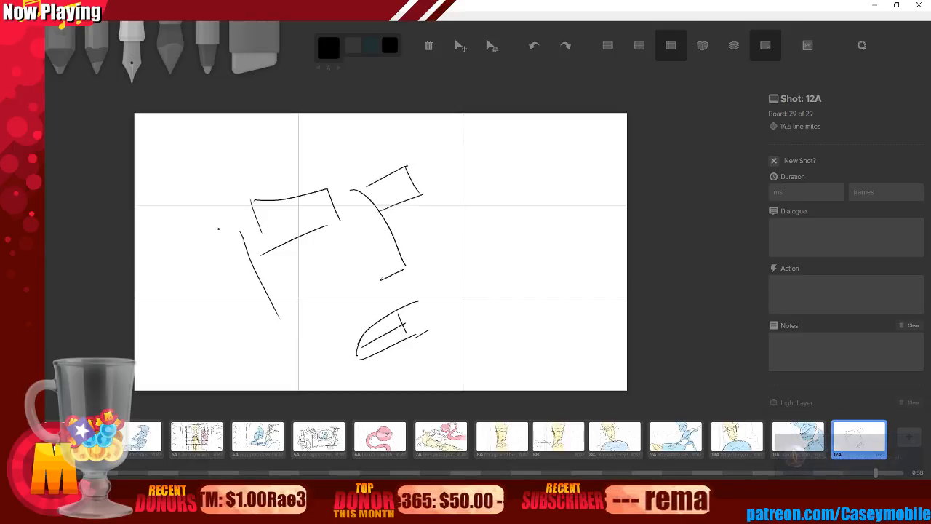
key("ctrl+z")
key("ctrl+z")
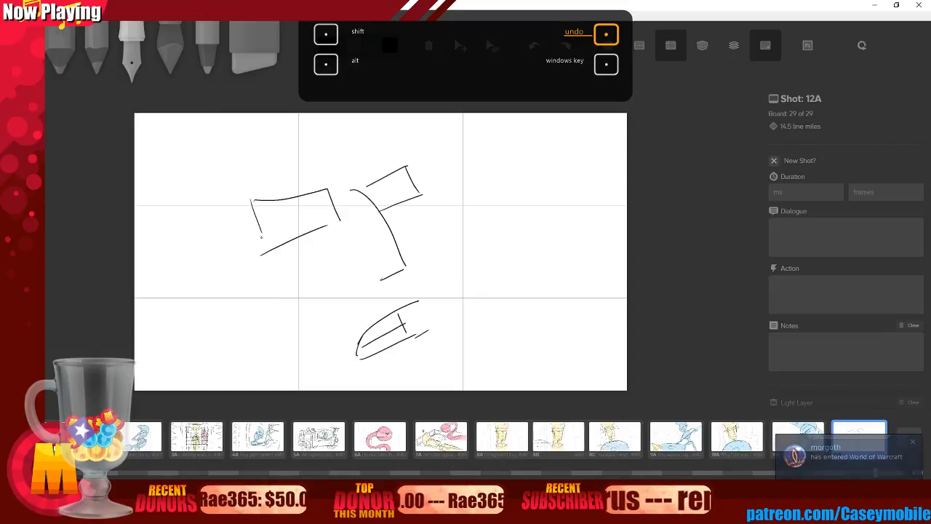
Add a pupil hanging from the upper lid of each eye and thick angular eyebrows above both eyes.
left_click_drag(274, 201, 315, 204)
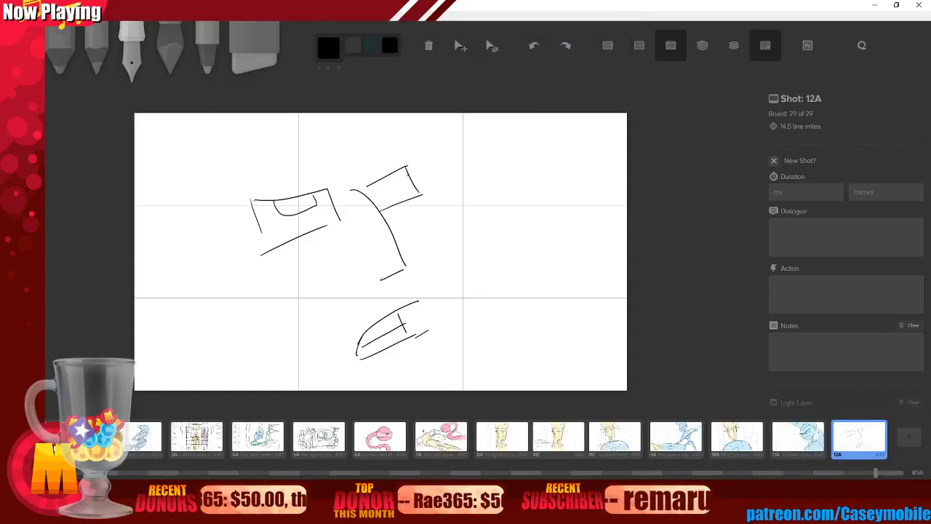
left_click_drag(362, 187, 404, 169)
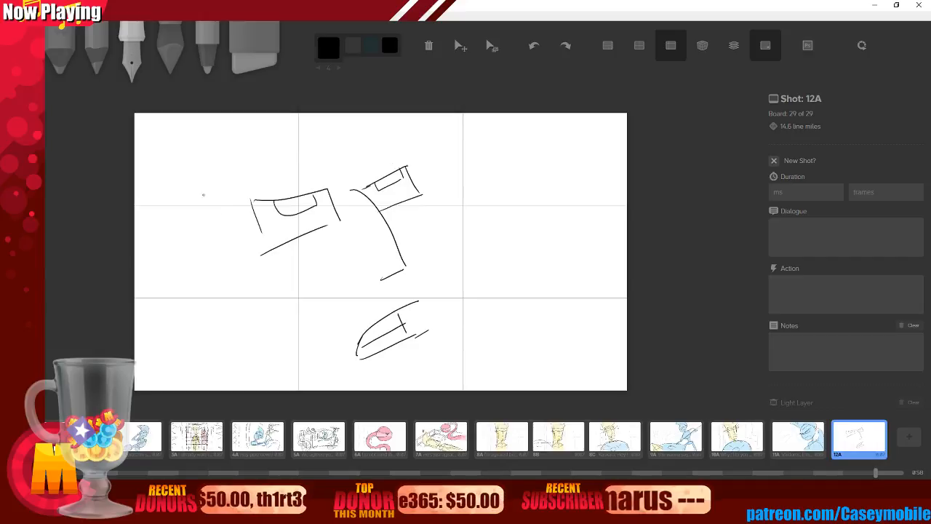
mouse_move(208, 173)
left_mouse_down()
mouse_move(327, 160)
mouse_move(313, 167)
mouse_move(337, 188)
left_mouse_up()
mouse_move(211, 217)
left_mouse_down()
mouse_move(350, 178)
mouse_move(423, 129)
mouse_move(426, 165)
left_mouse_up()
Try pointed strokes beside the larger eye and long slanting lines for both sides of the face, and undo them.
mouse_move(216, 237)
left_mouse_down()
mouse_move(160, 275)
mouse_move(237, 273)
left_mouse_up()
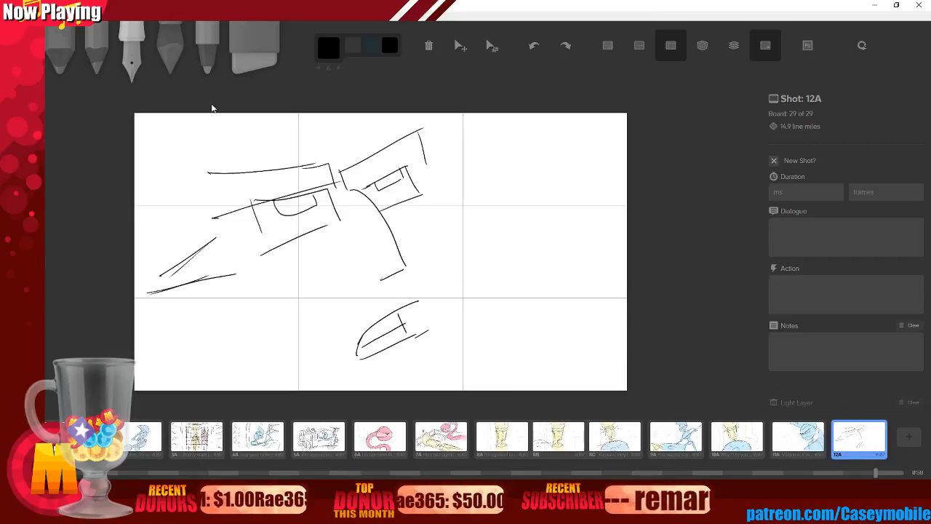
key("ctrl+z")
key("ctrl+z")
key("ctrl+z")
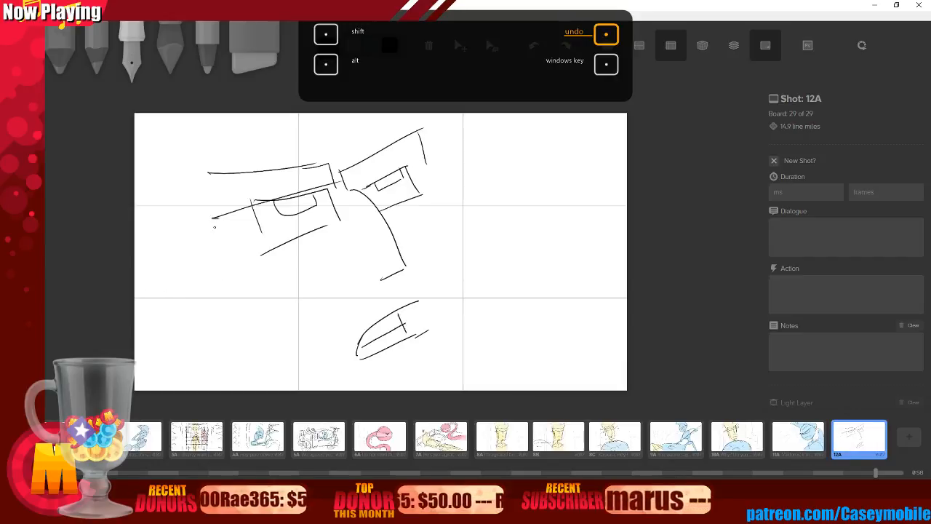
left_click_drag(220, 223, 305, 384)
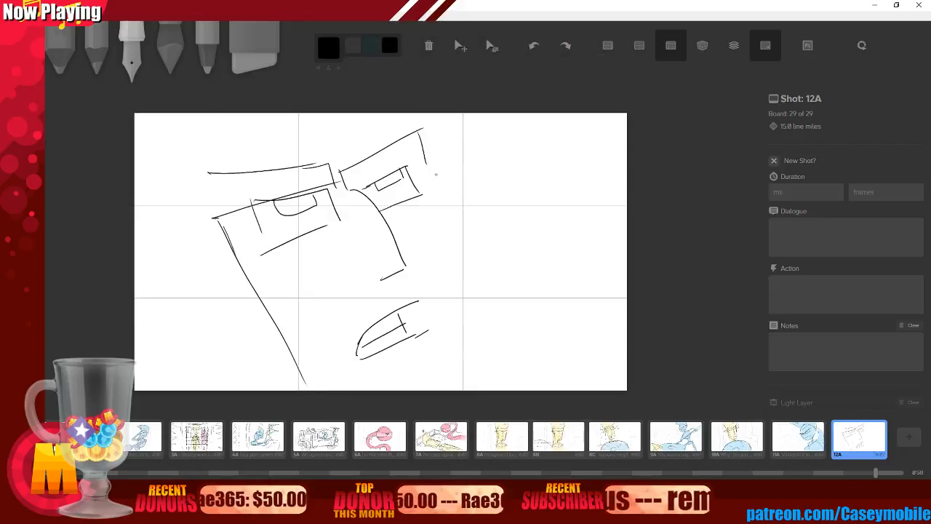
left_click_drag(417, 206, 470, 342)
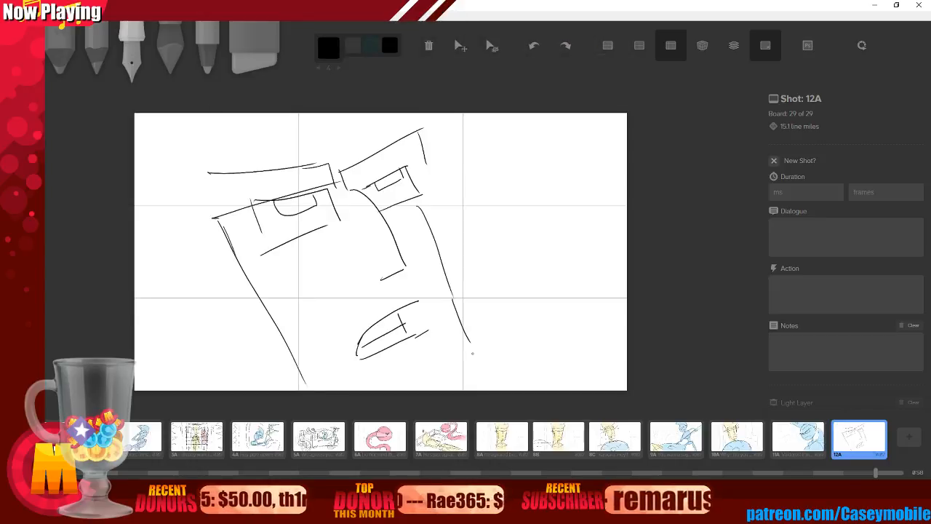
key("ctrl+z")
key("ctrl+z")
key("ctrl+z")
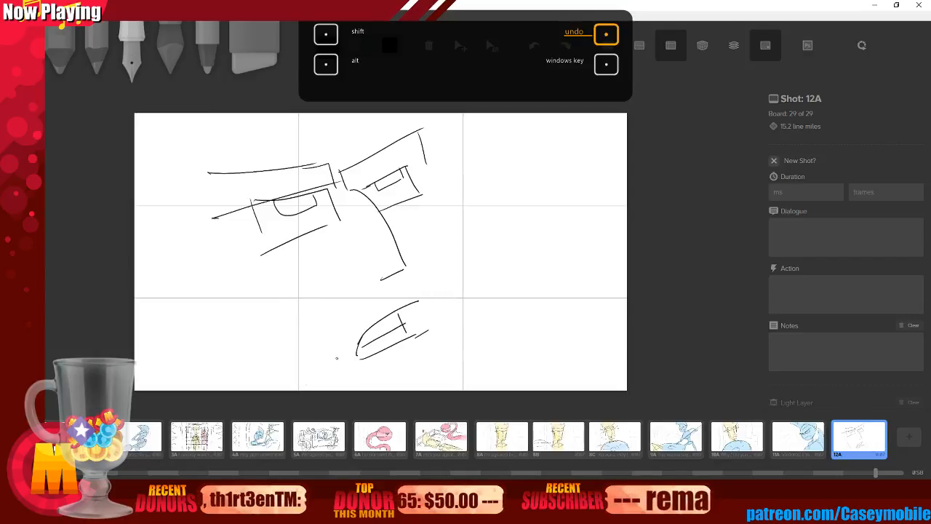
Erase the slanted mouth and redraw it larger as a wide open shape with a closing side line and an inner dividing line.
left_click(255, 51)
mouse_move(391, 295)
left_mouse_down()
mouse_move(415, 304)
mouse_move(377, 331)
mouse_move(380, 343)
mouse_move(438, 323)
left_mouse_up()
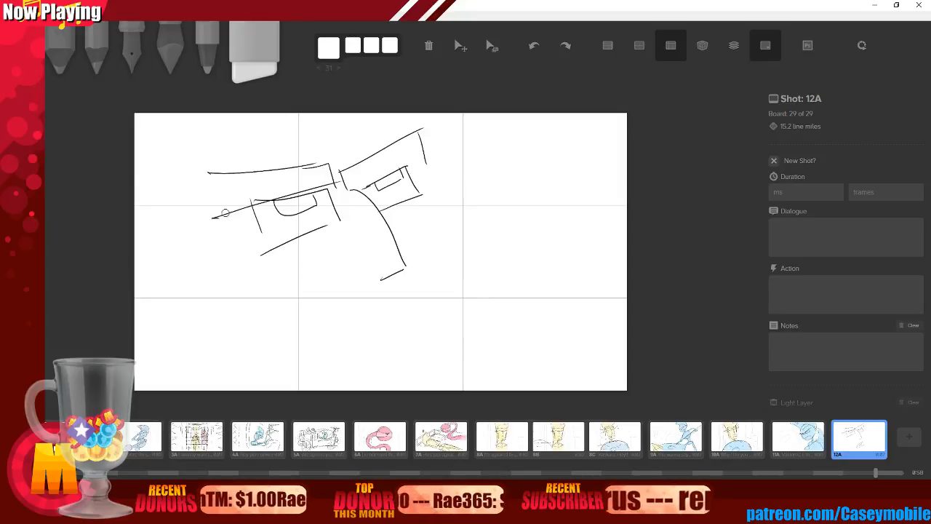
key("3")
mouse_move(323, 383)
left_mouse_down()
mouse_move(315, 338)
mouse_move(412, 290)
left_mouse_up()
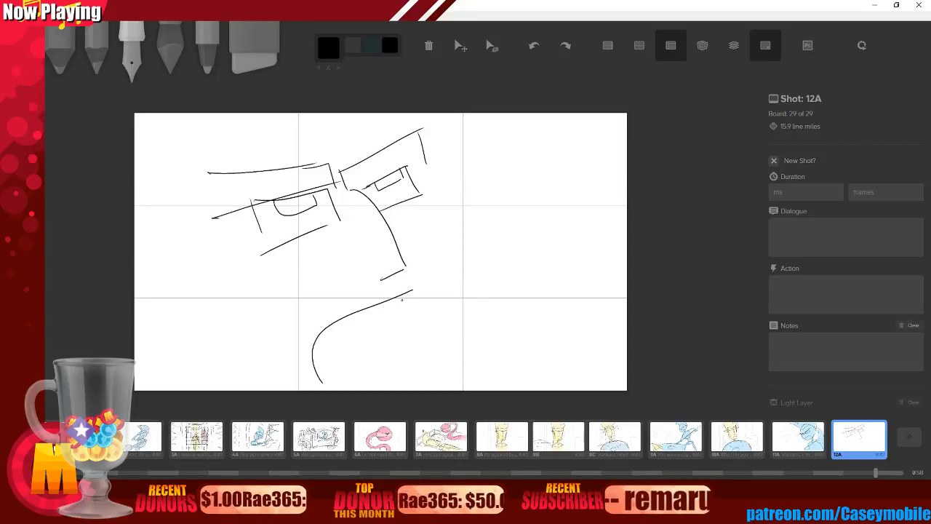
left_click_drag(331, 386, 410, 348)
left_click_drag(365, 306, 393, 355)
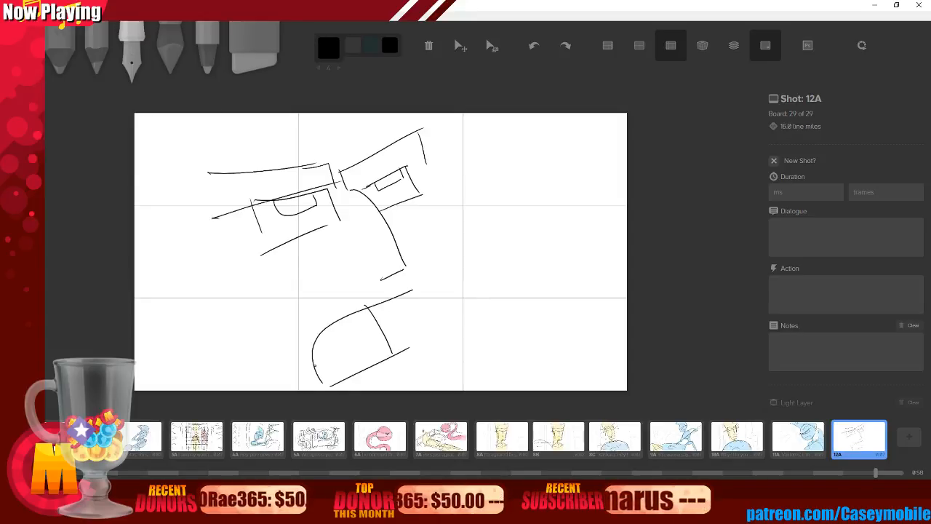
left_click_drag(314, 365, 384, 331)
Draw long slanting lines for both sides of the face, running down from the brow and from the smaller eye.
left_click_drag(203, 223, 282, 369)
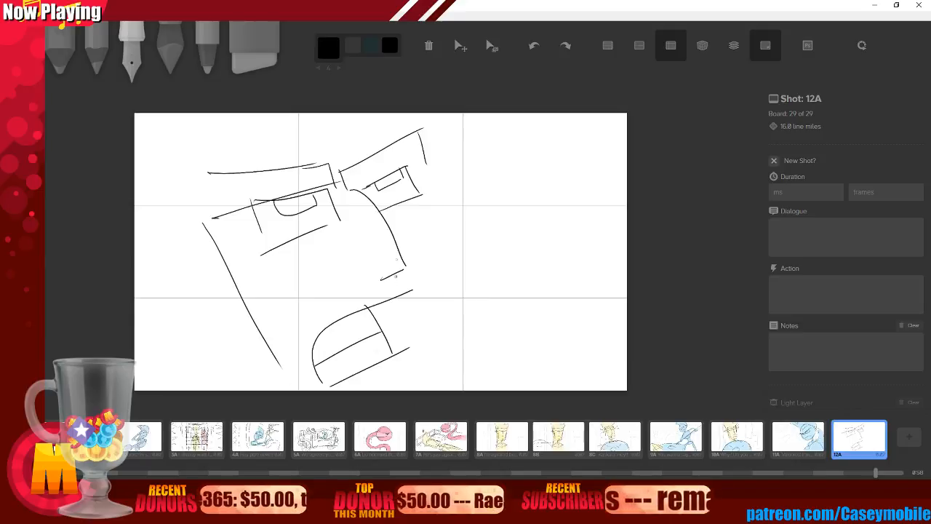
left_click_drag(390, 211, 426, 318)
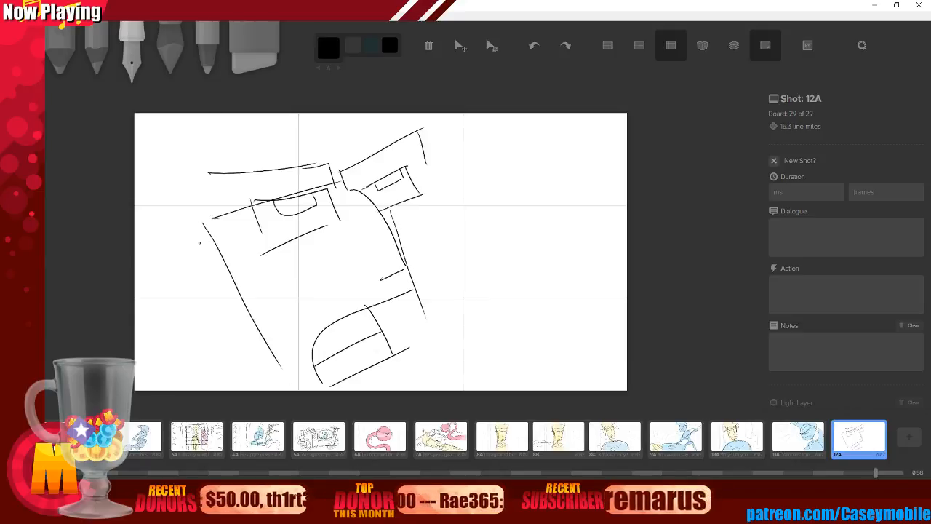
Draw a large pointed ear beside the bigger eye and a small one beside the other, erasing the face line inside the large ear.
mouse_move(146, 245)
left_mouse_down()
mouse_move(217, 218)
mouse_move(217, 259)
mouse_move(237, 262)
left_mouse_up()
key("ctrl+z")
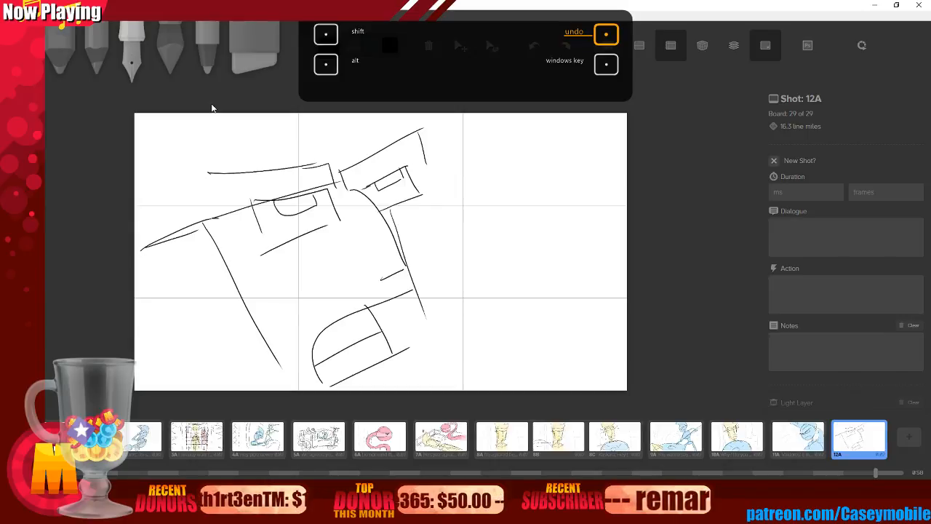
left_click_drag(140, 280, 263, 286)
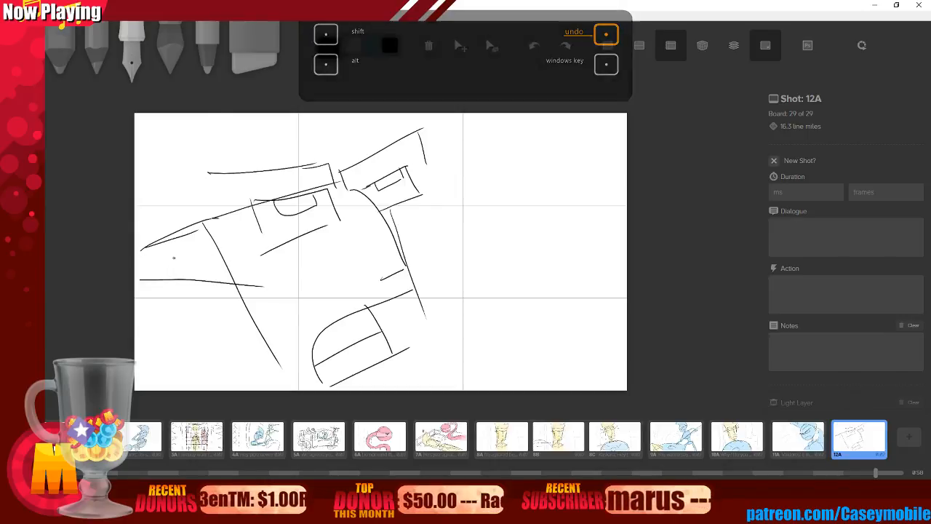
left_click_drag(188, 237, 215, 274)
key("6")
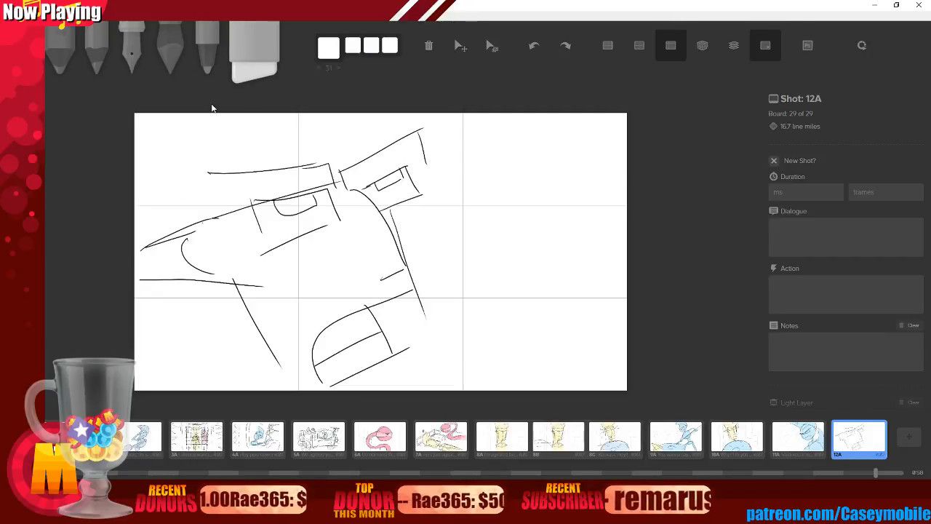
key("3")
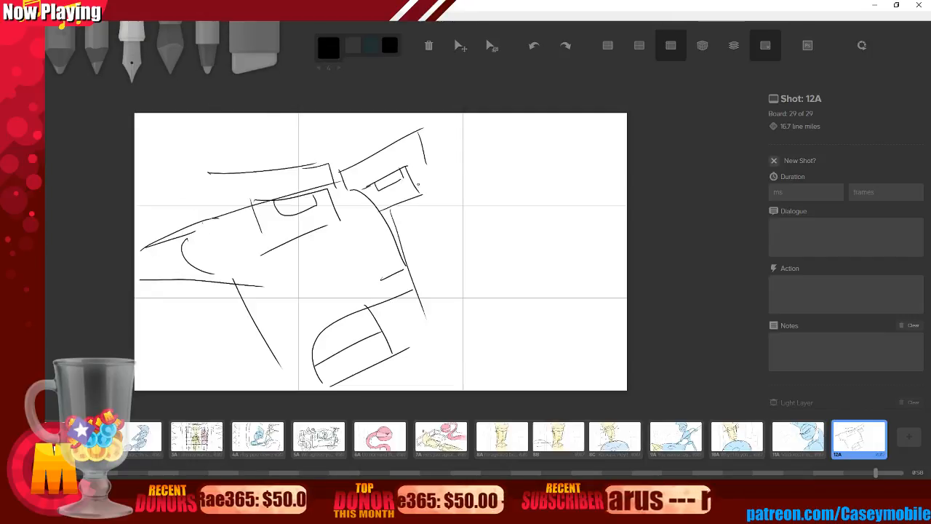
left_click_drag(418, 180, 405, 230)
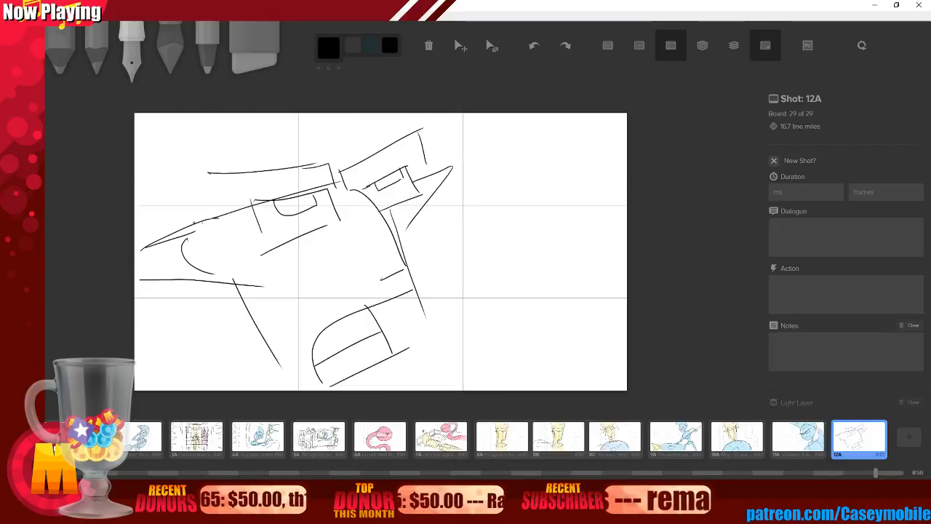
Draw a wavy hairline over the brows and loose contour strokes above and below the large ear, under the mouth and beside the face.
left_click_drag(191, 224, 393, 123)
left_click_drag(141, 130, 189, 233)
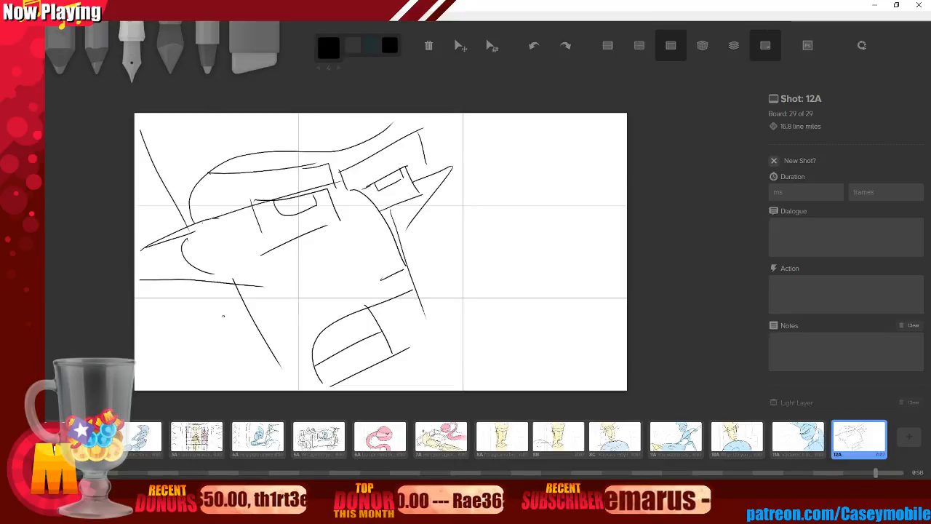
left_click_drag(207, 277, 255, 389)
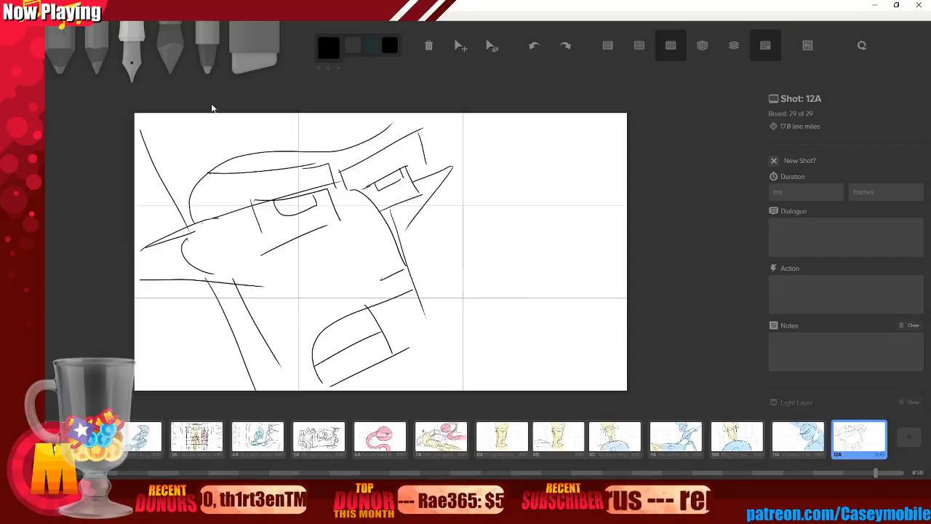
left_click_drag(480, 144, 535, 186)
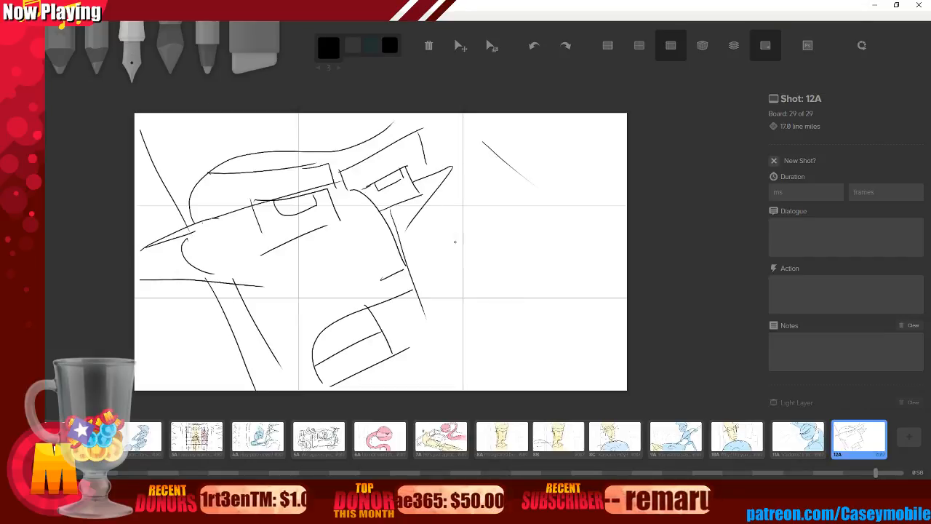
left_click_drag(148, 291, 220, 391)
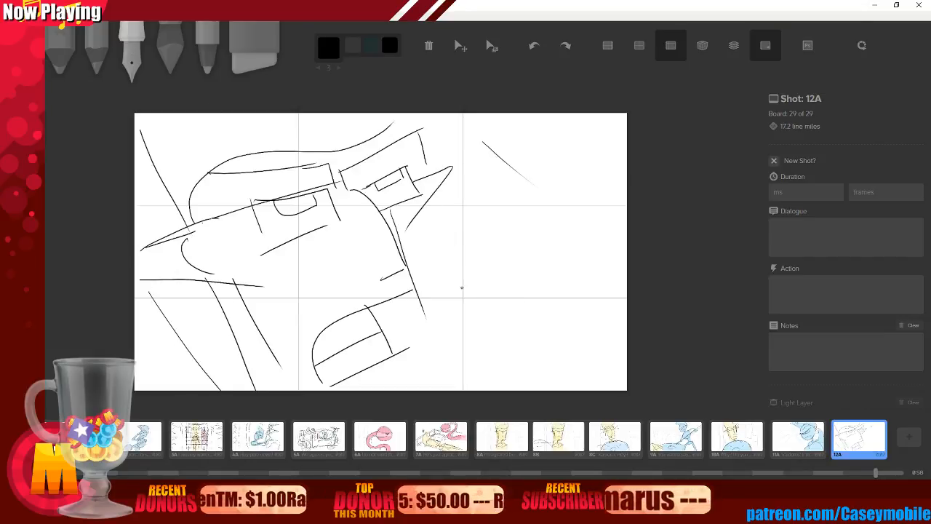
left_click_drag(425, 374, 405, 385)
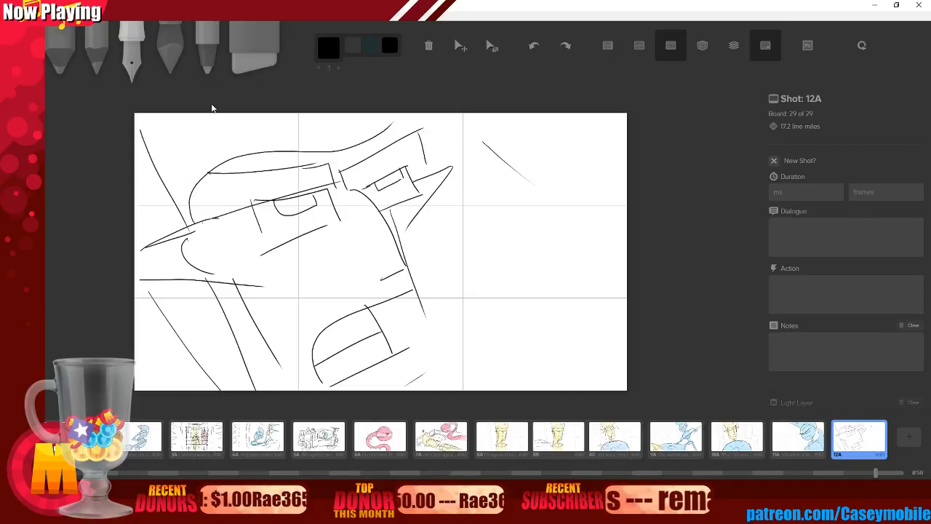
Undo the short stroke under the mouth and redo it.
left_click(535, 48)
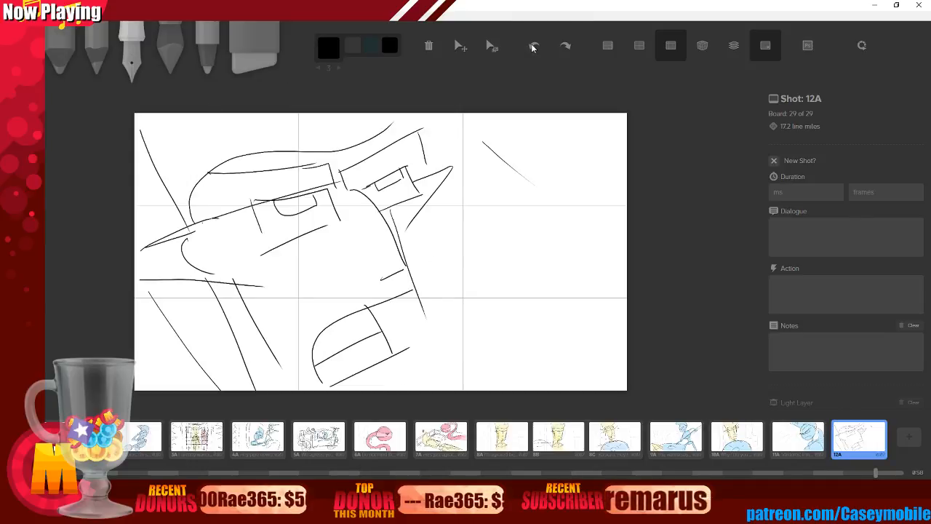
left_click(549, 52)
left_click(566, 45)
left_click(565, 45)
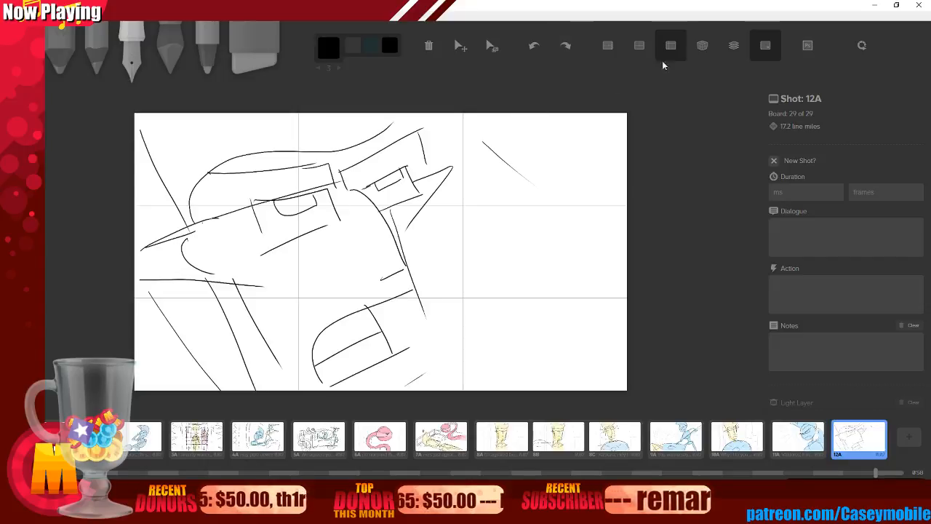
Shade the whole head, large ear and neck with the brush in yellow at size 256.
left_click(175, 63)
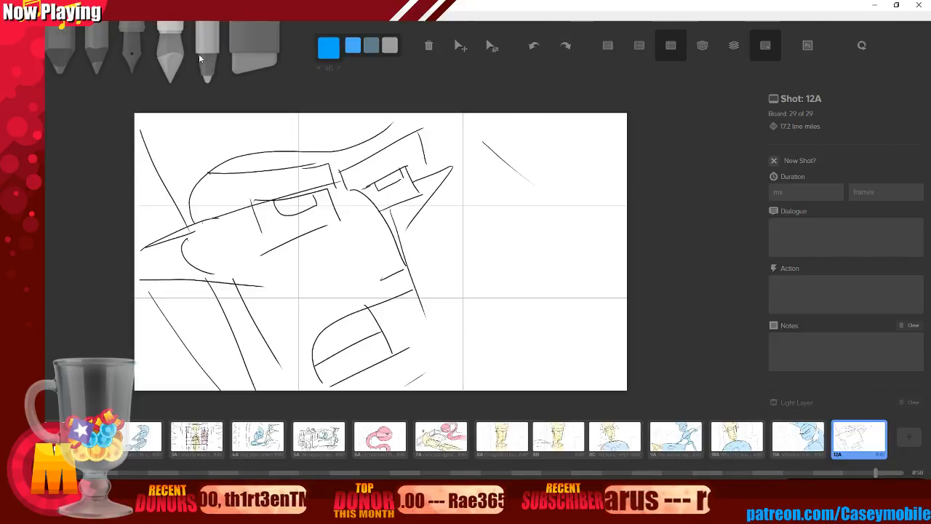
left_click(328, 47)
left_click(359, 98)
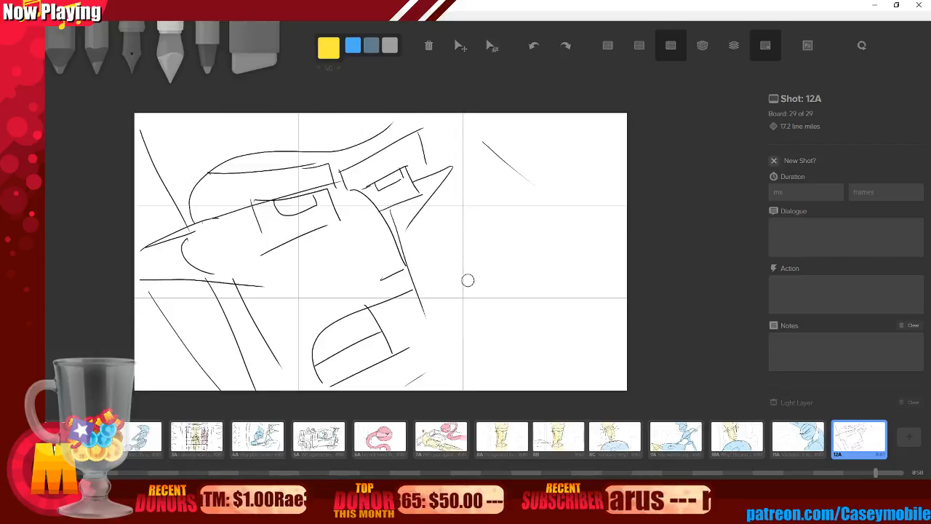
key("bracketright")
key("bracketright")
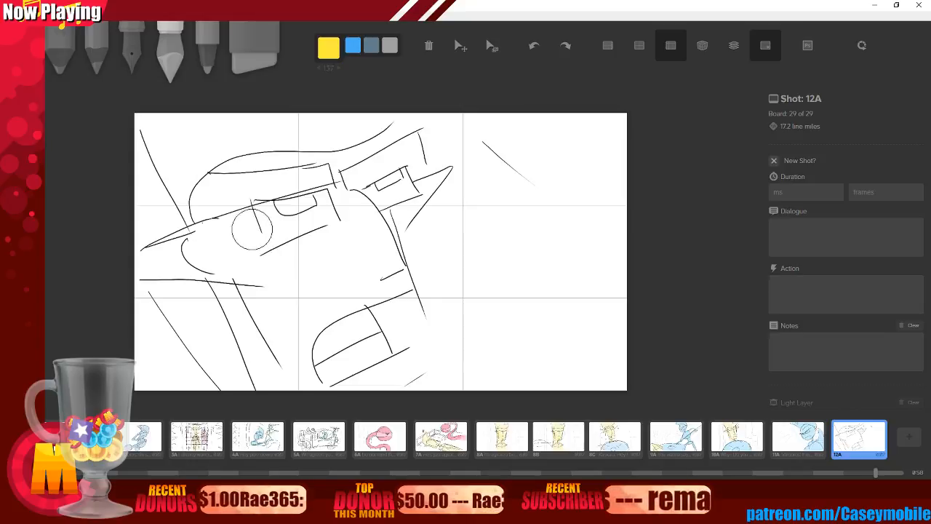
key("bracketright")
key("bracketright")
key("bracketright")
key("bracketright")
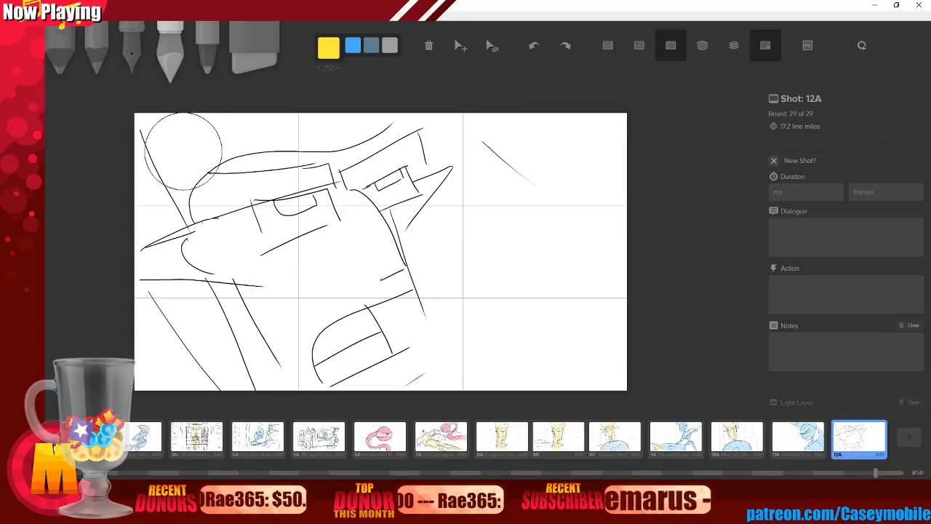
mouse_move(177, 141)
left_mouse_down()
mouse_move(208, 208)
mouse_move(249, 138)
mouse_move(391, 136)
mouse_move(371, 286)
mouse_move(371, 256)
mouse_move(301, 274)
mouse_move(254, 256)
mouse_move(247, 291)
mouse_move(218, 255)
mouse_move(164, 269)
mouse_move(304, 243)
left_mouse_up()
Reduce the brush size to 67 and shade the small pointed ear yellow.
key("bracketleft")
key("bracketleft")
key("bracketleft")
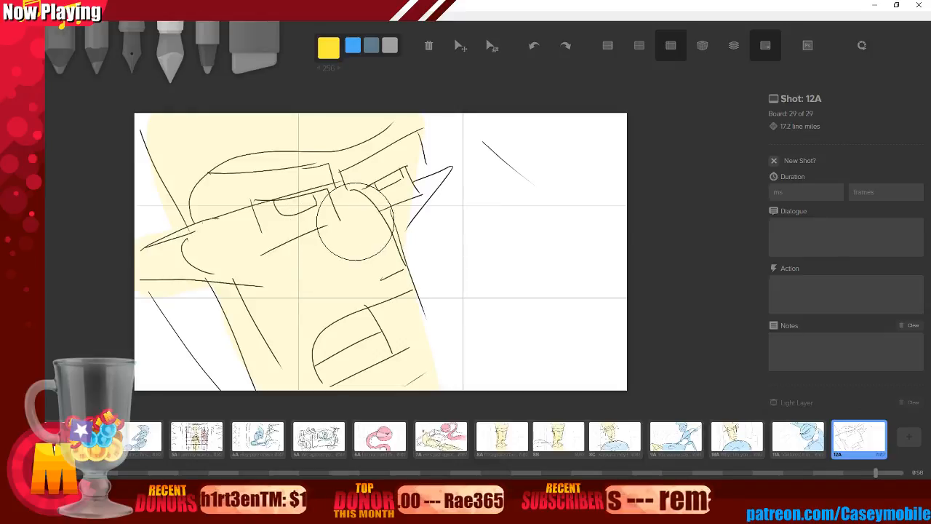
key("bracketleft")
key("bracketleft")
key("bracketleft")
mouse_move(402, 215)
left_mouse_down()
mouse_move(433, 201)
mouse_move(411, 214)
mouse_move(437, 180)
left_mouse_up()
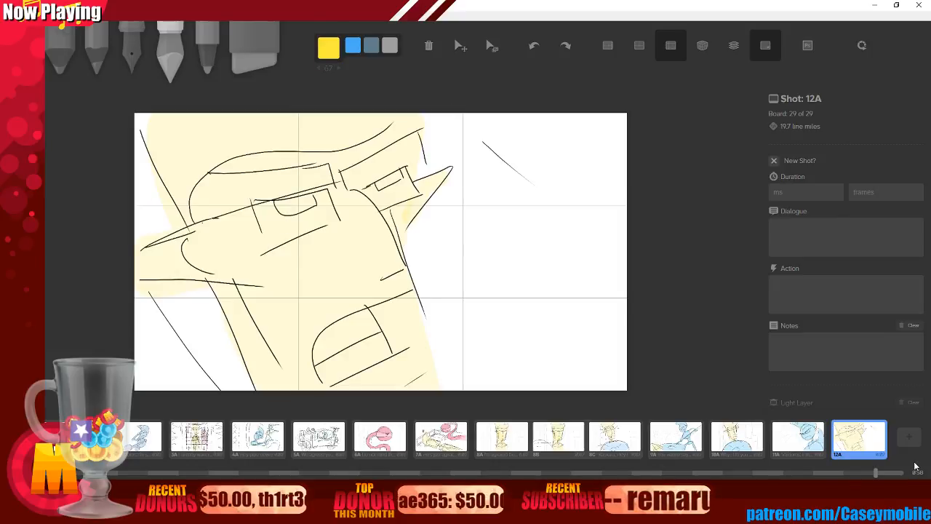
Add a blank board after 12A as a new shot and look back at boards 11A and 9A.
key("n")
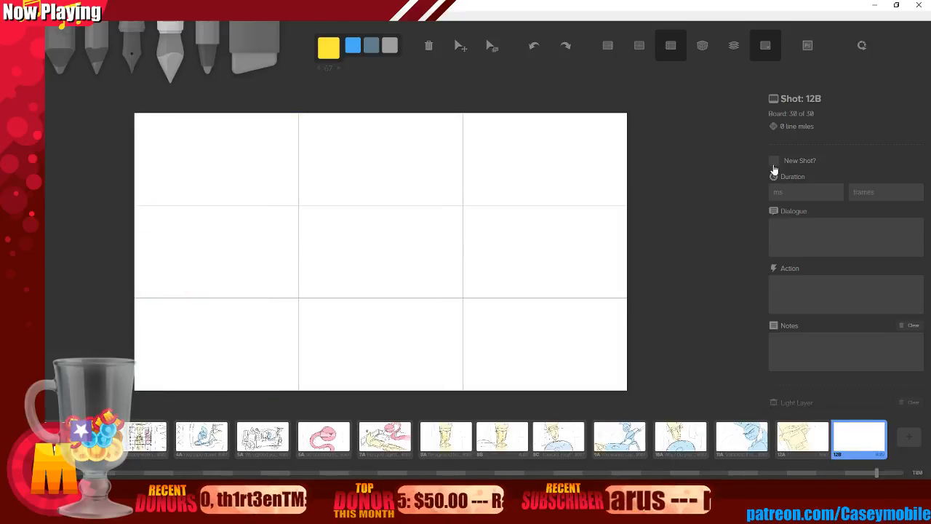
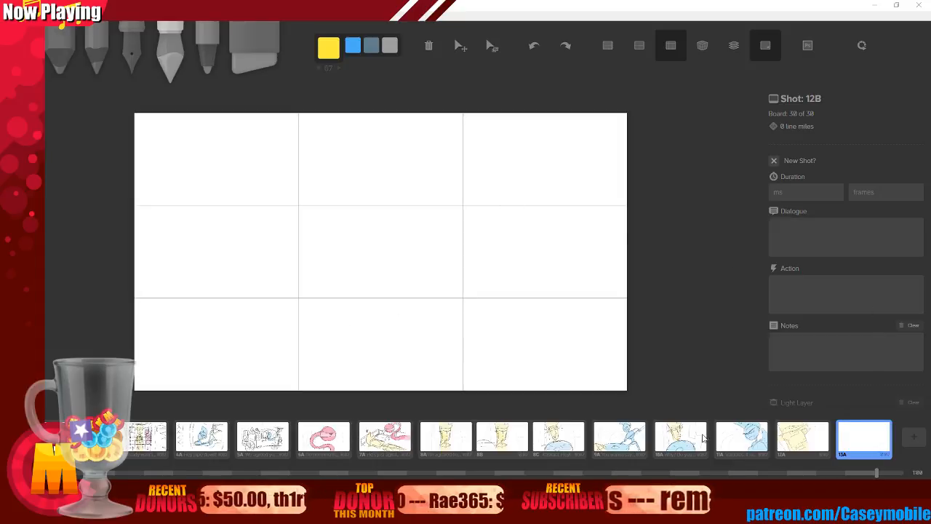
left_click(744, 440)
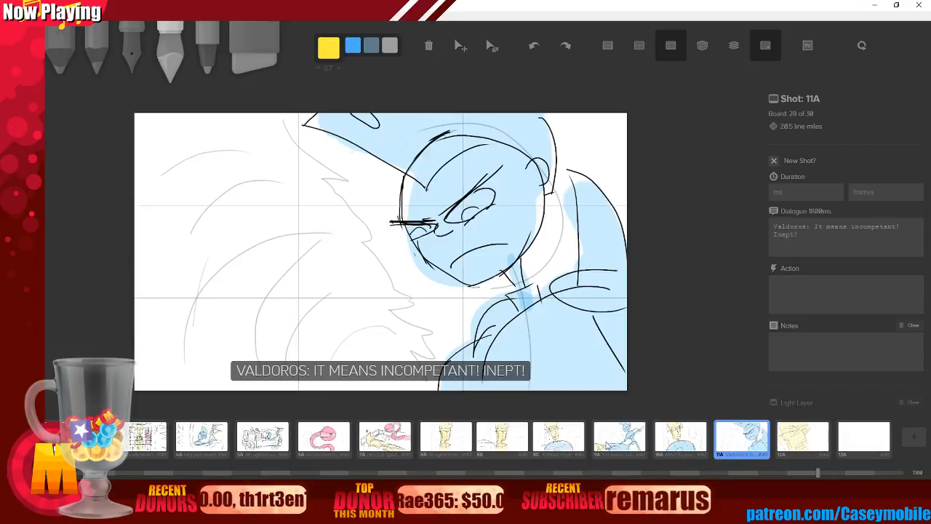
left_click(609, 445)
right_click(607, 446)
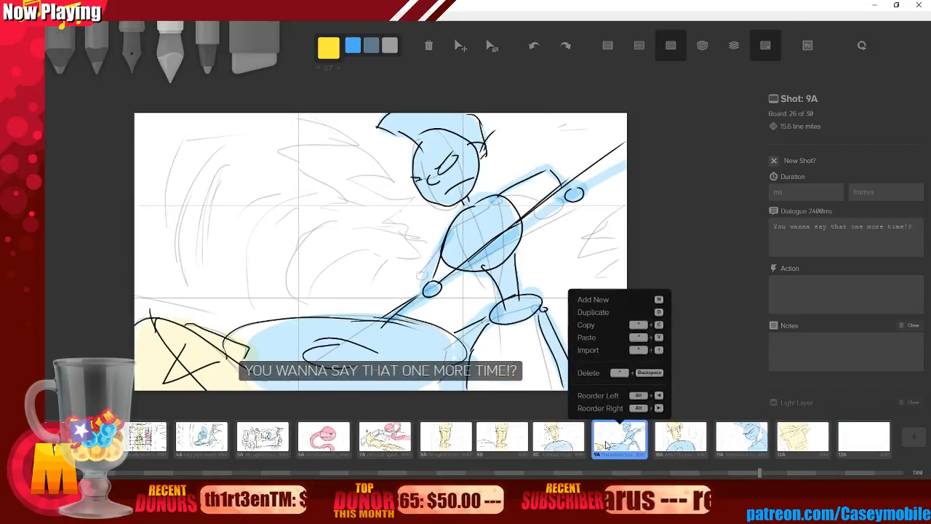
Duplicate board 11A and move the copy to follow the yellow close-up face board.
left_click(758, 441)
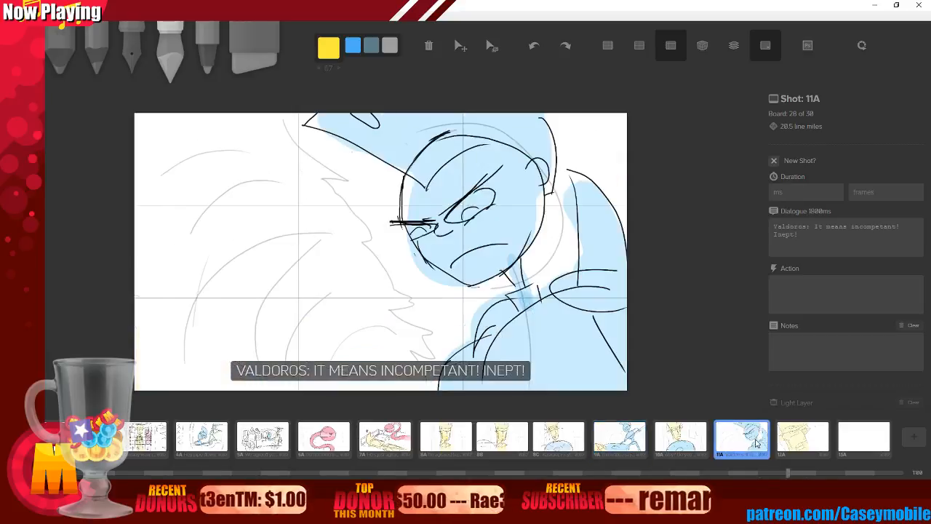
key("d")
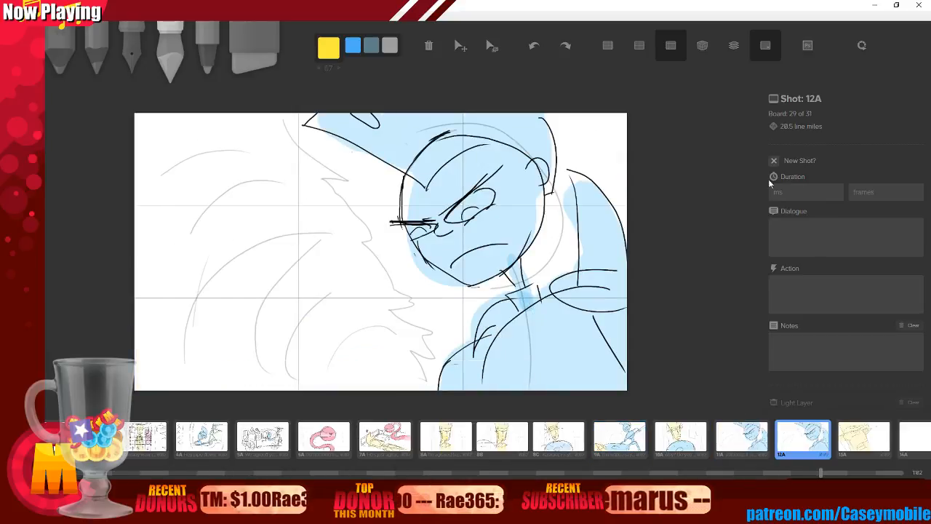
key("ctrl+Right")
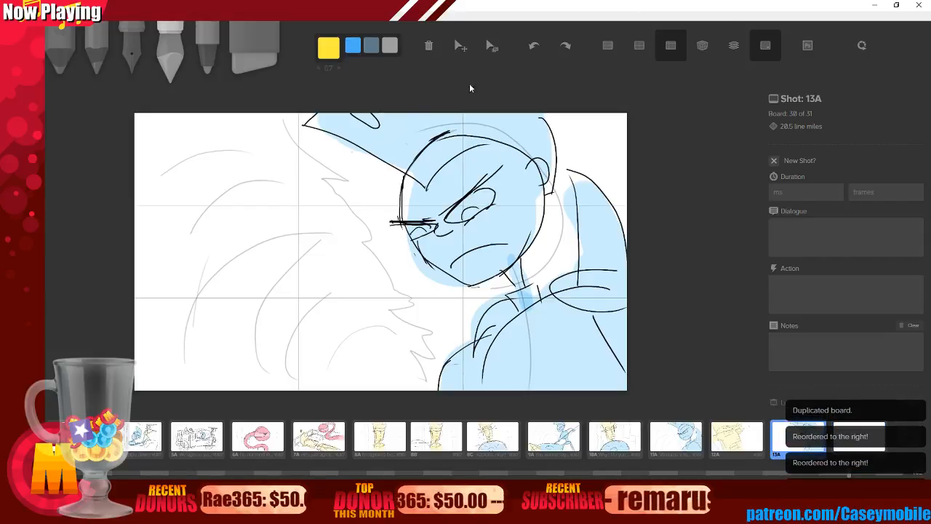
Enter "You know," as the duplicated board's dialogue and delete the blank board at the end.
left_click(809, 224)
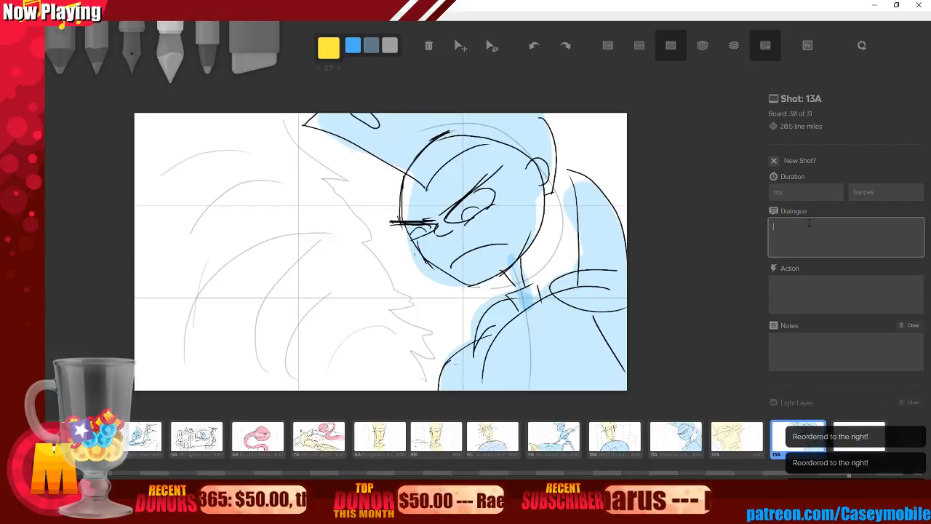
type("You know, I")
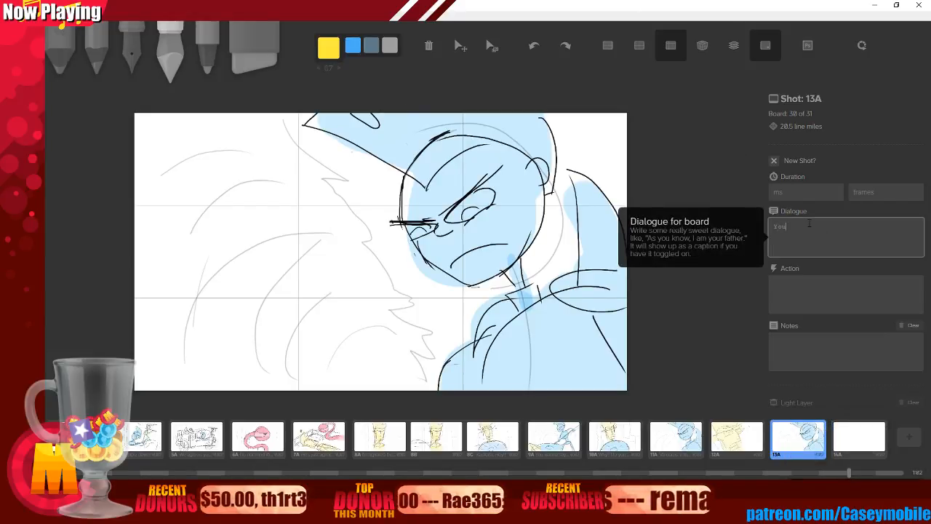
left_click(859, 451)
key("BackSpace")
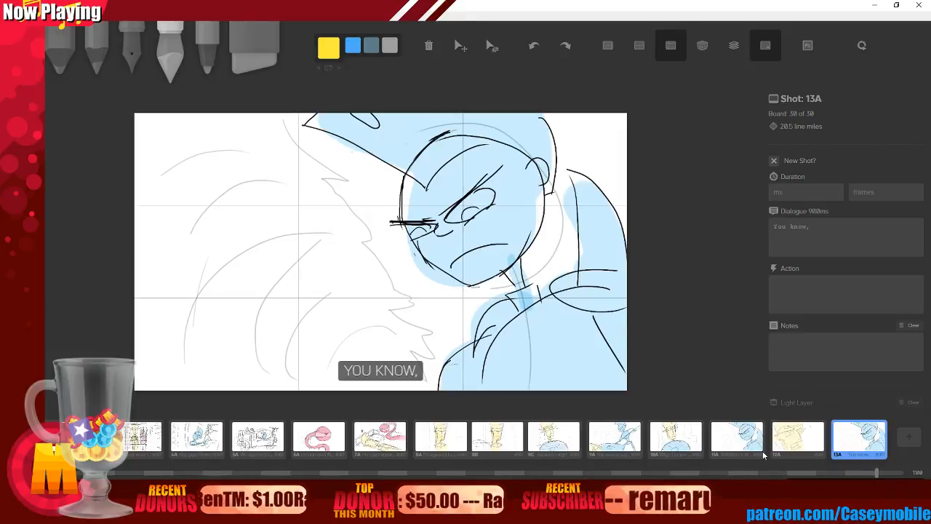
Duplicate board 9A, the blue figure holding a staff.
left_click(624, 449)
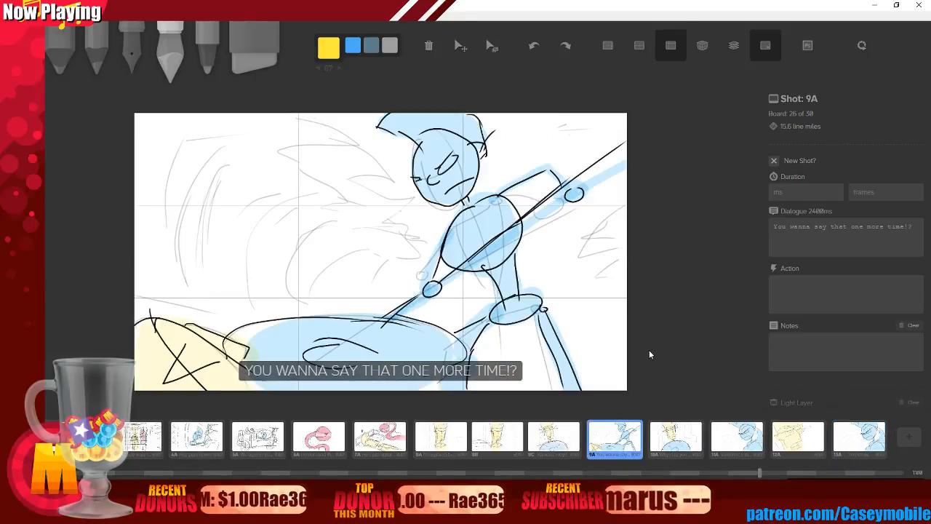
key("d")
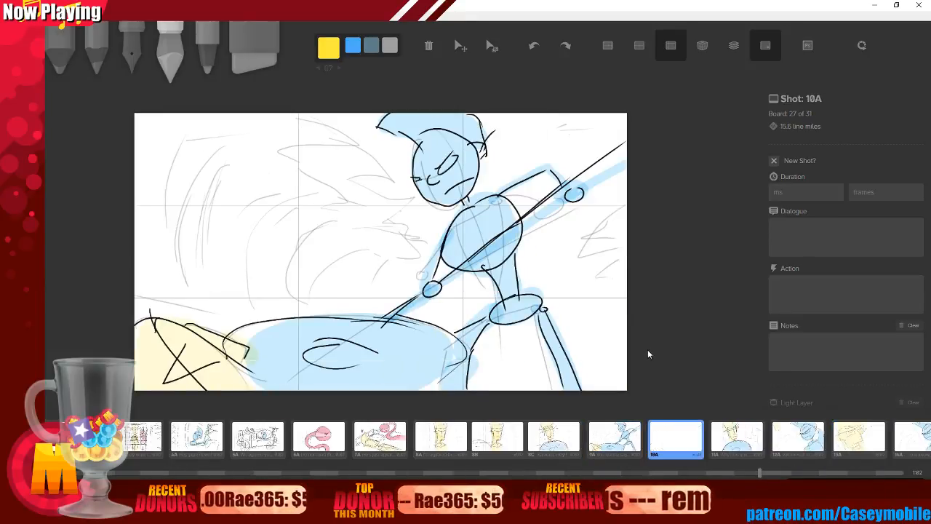
Move the duplicated board of the blue figure holding a staff to the end of the storyboard.
key("ctrl+Right")
key("ctrl+Right")
key("ctrl+Right")
key("ctrl+Right")
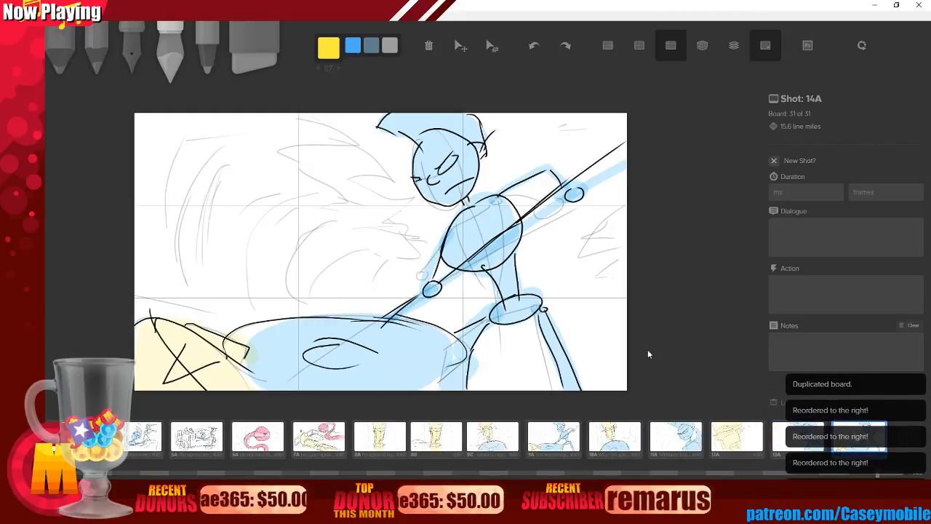
Unmark the moved board as a new shot and enter "I'm starting to figure out why you overgrown iguanas all died off." as its dialogue.
left_click(805, 228)
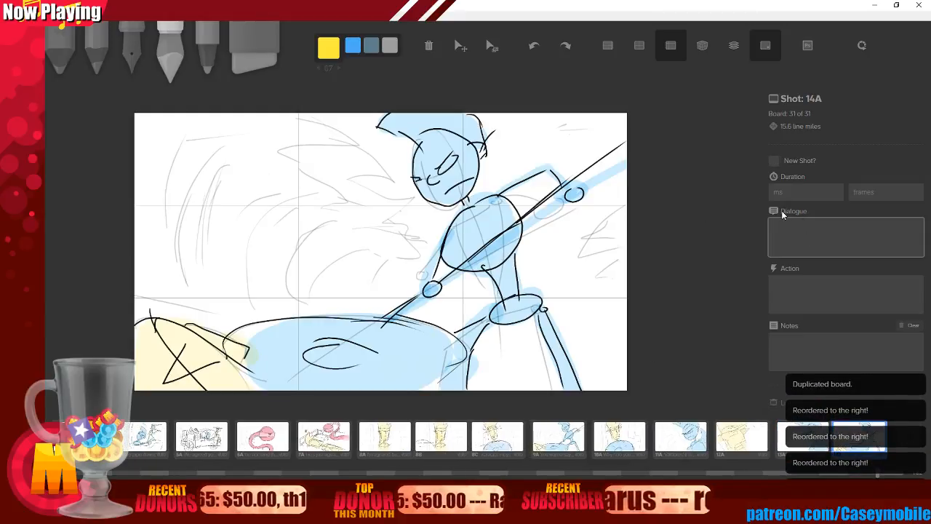
type("I'm starting to ")
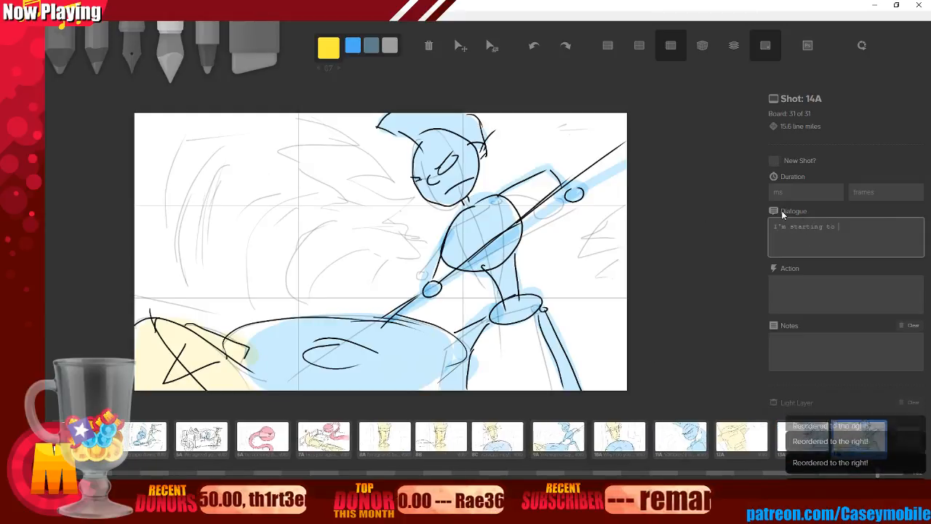
type("figure out why ")
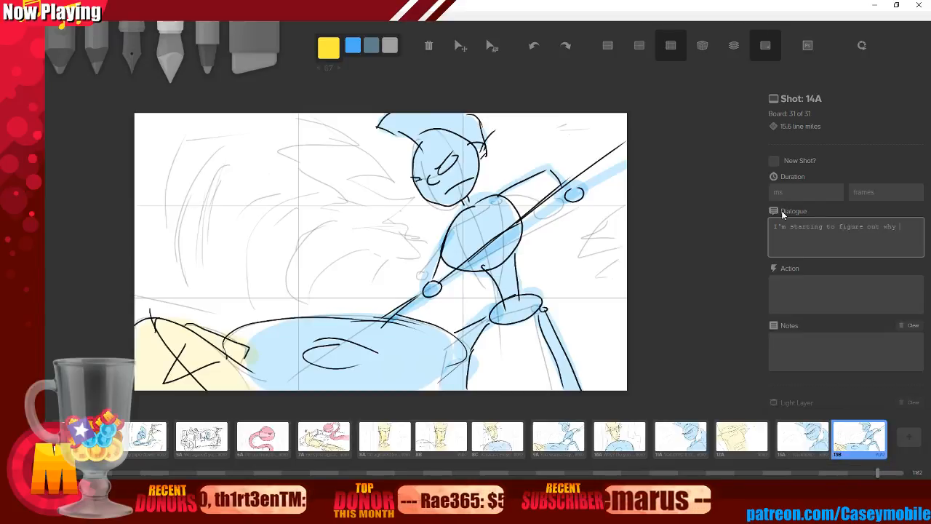
type("you overgrown ig")
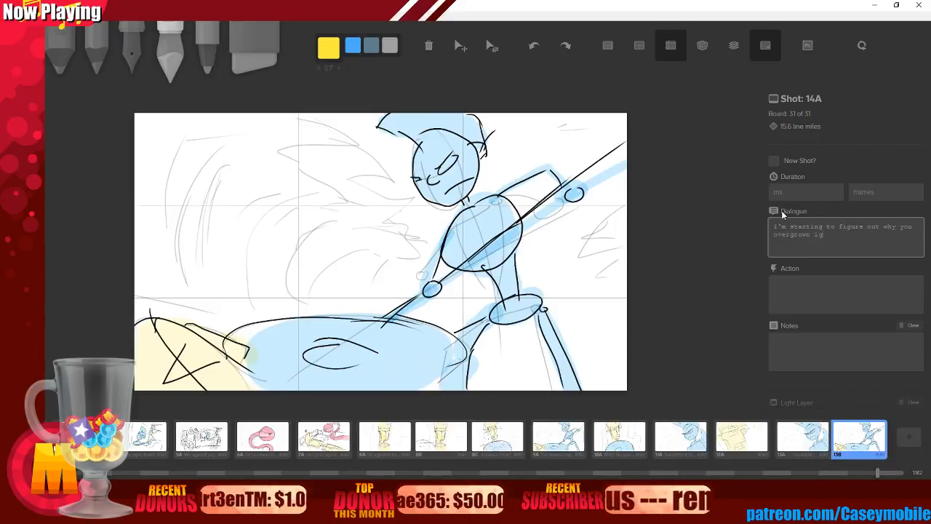
type("uanas all died off.")
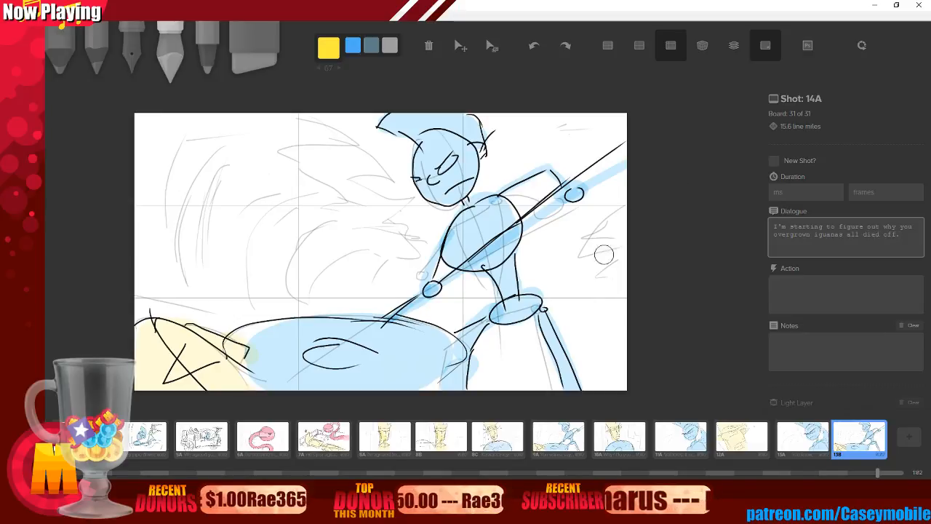
Duplicate board 10A, the yellow face above the blue round shape, and move the copy to the end of the storyboard.
left_click(617, 448)
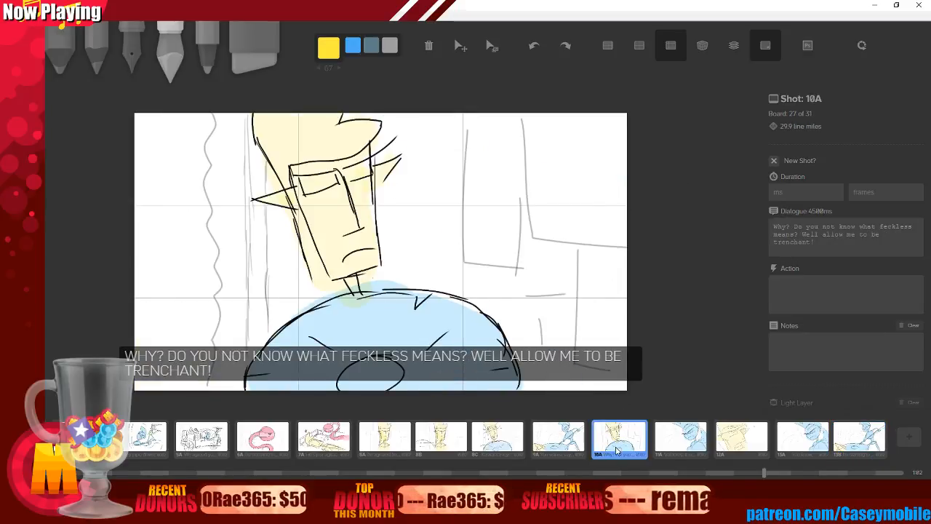
key("d")
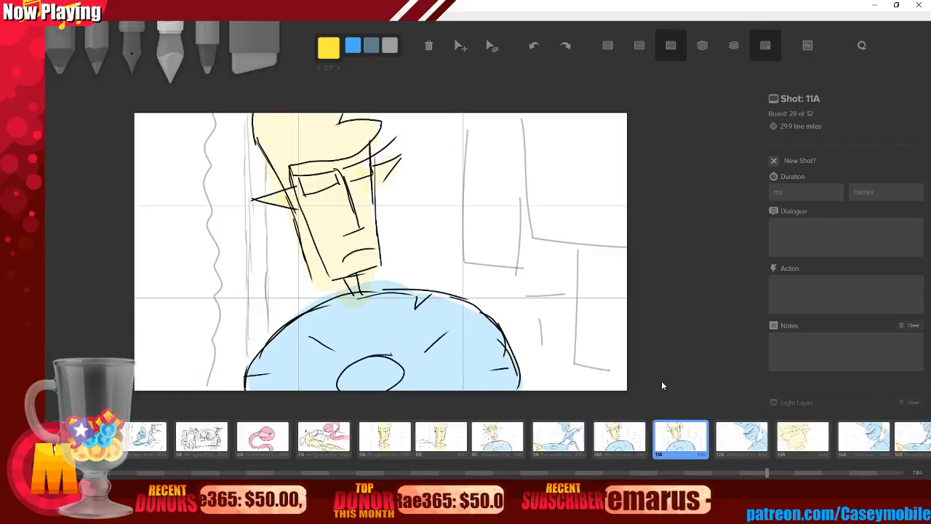
key("ctrl+Right")
key("ctrl+Right")
key("ctrl+Right")
key("ctrl+Right")
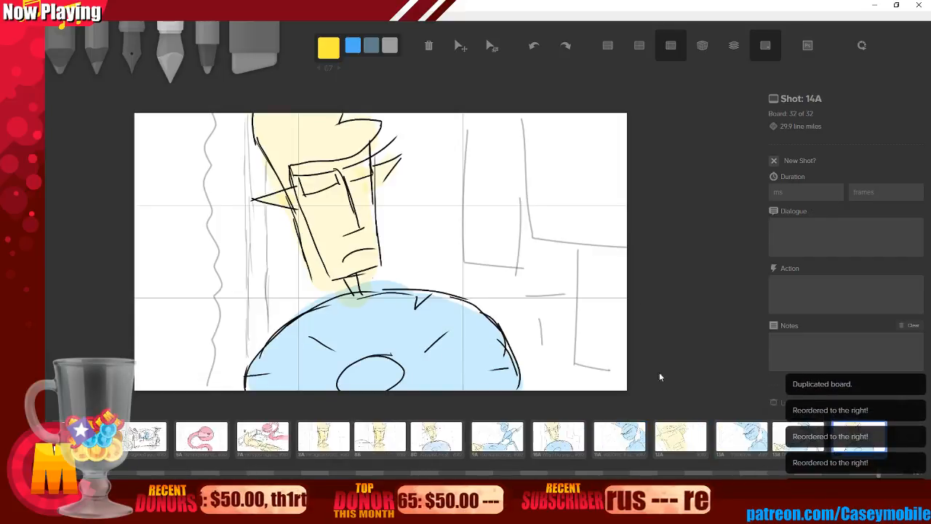
Enter "Please, as if you know anything about-" as the dialogue of the duplicated yellow face board.
left_click(806, 235)
type("Please, as if you")
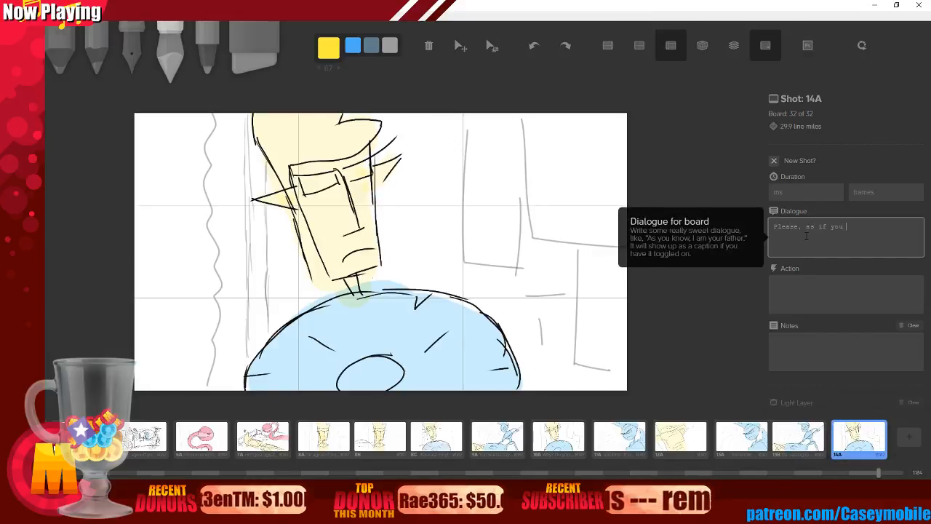
type(" know anything about-")
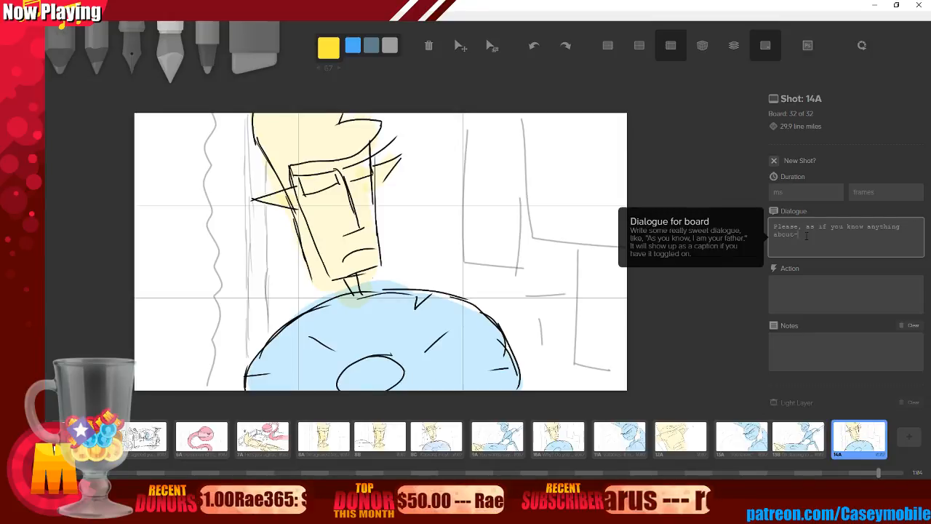
Look back at boards 13A and 13B, return to board 14A and choose the ink pen for drawing.
left_click(791, 452)
left_click(748, 441)
left_click(783, 437)
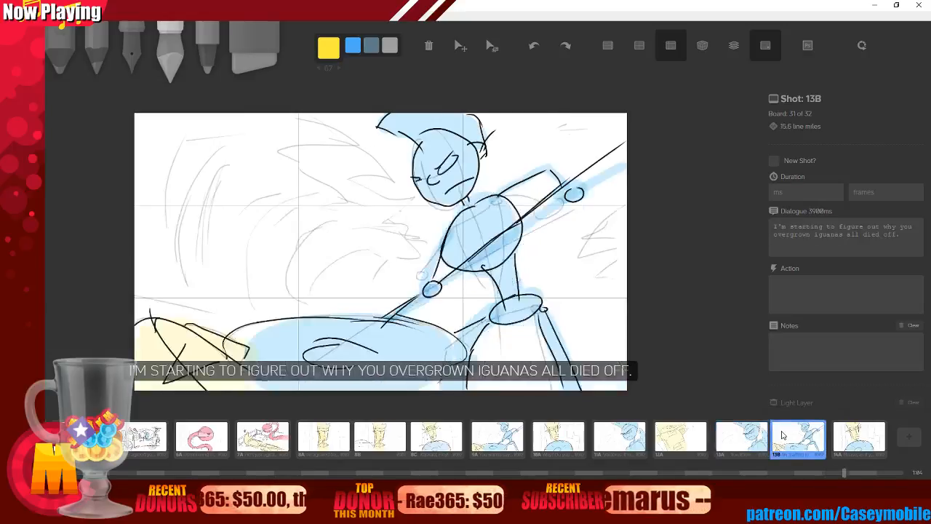
left_click(843, 431)
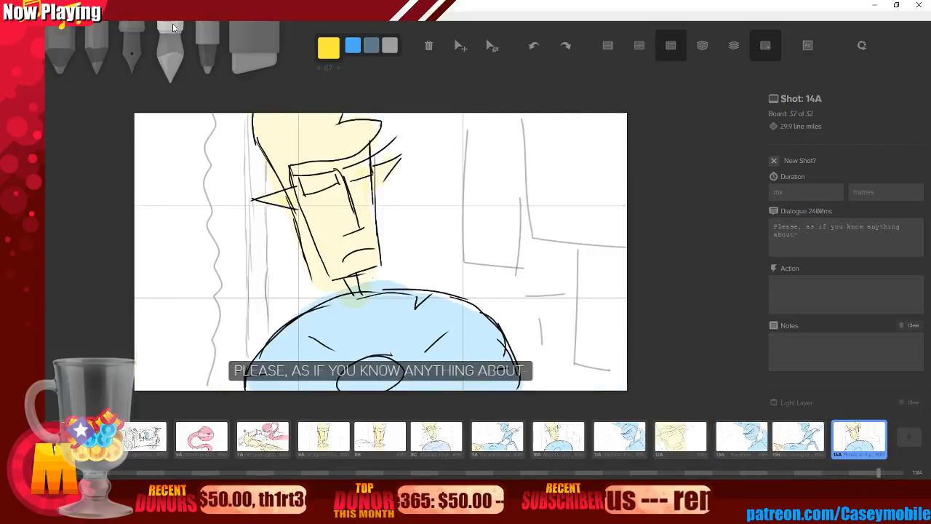
left_click(130, 54)
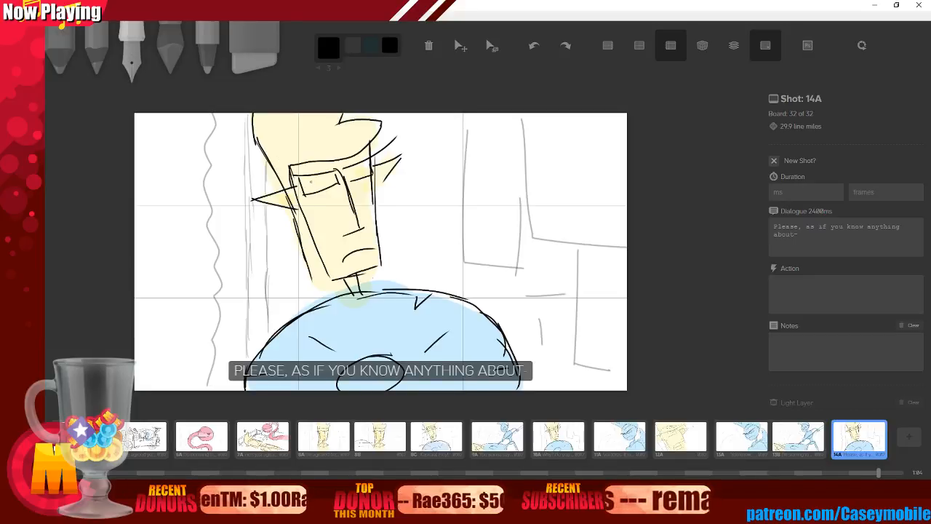
left_click_drag(298, 183, 358, 166)
key("ctrl+z")
key("ctrl+z")
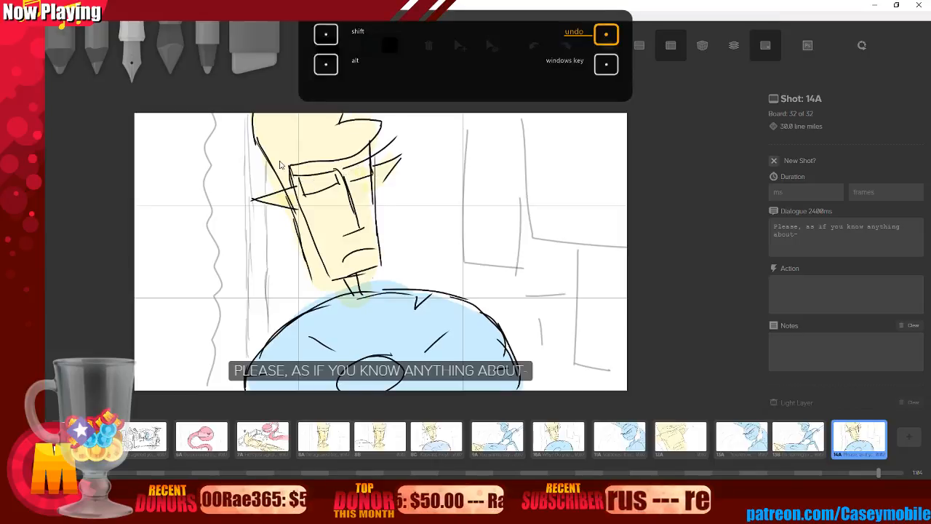
left_click_drag(440, 221, 480, 178)
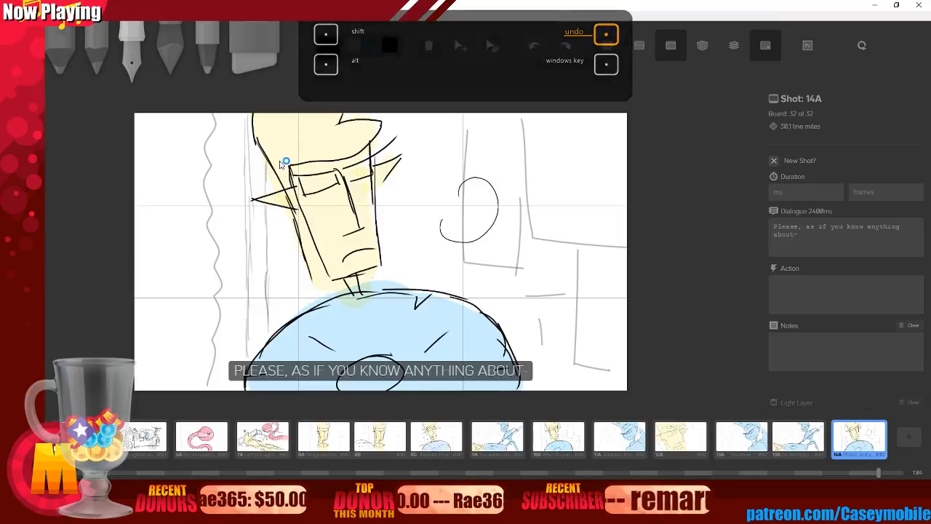
key("ctrl+z")
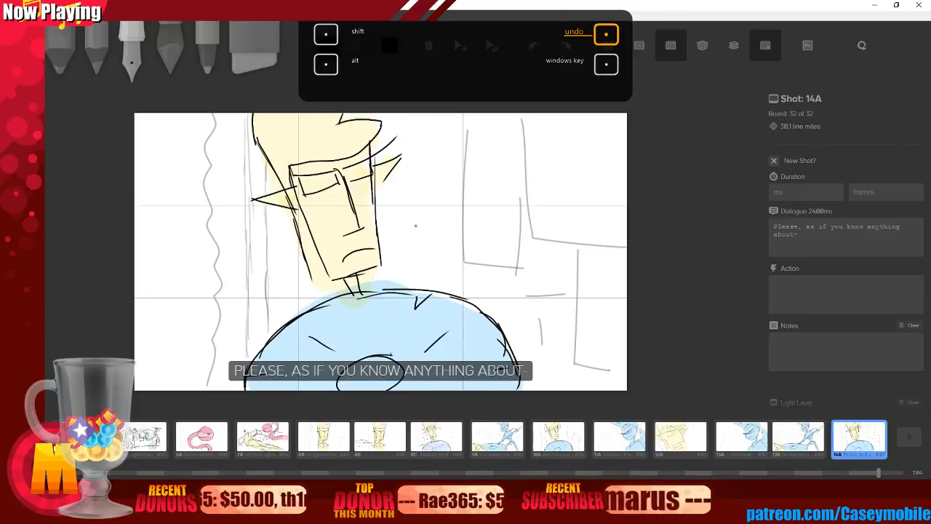
mouse_move(404, 240)
left_mouse_down()
mouse_move(428, 235)
mouse_move(448, 187)
left_mouse_up()
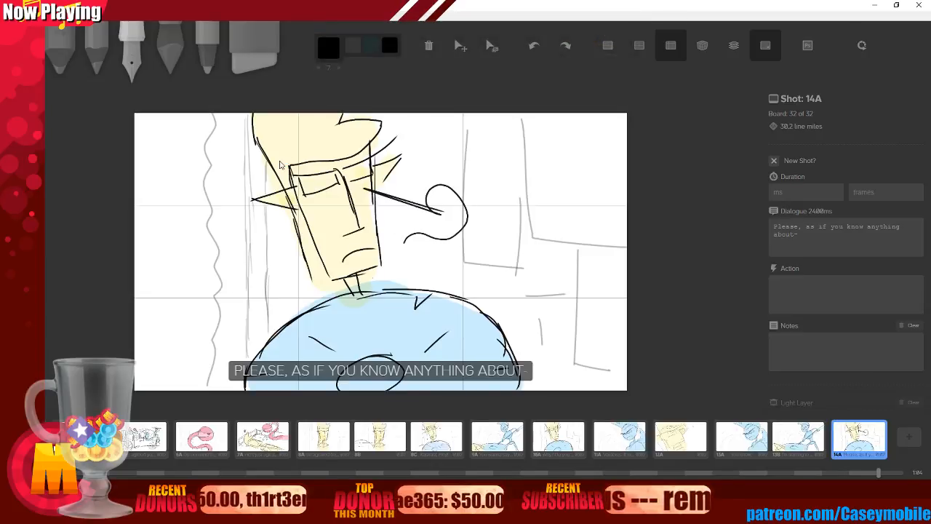
key("ctrl+z")
Draw small pupils in the yellow face's eyes on board 14A and extend its dialogue with "wait... died off?".
mouse_move(317, 179)
left_mouse_down()
mouse_move(301, 184)
mouse_move(319, 182)
left_mouse_up()
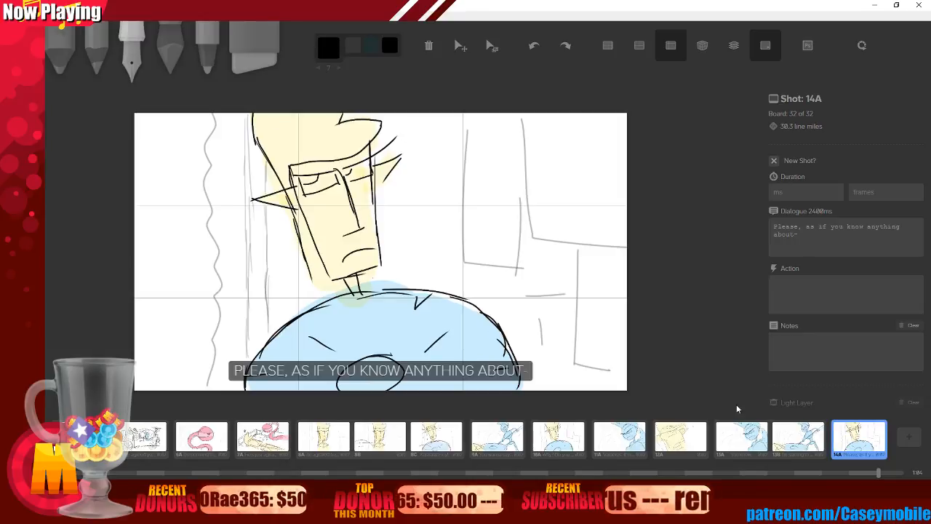
left_click(824, 240)
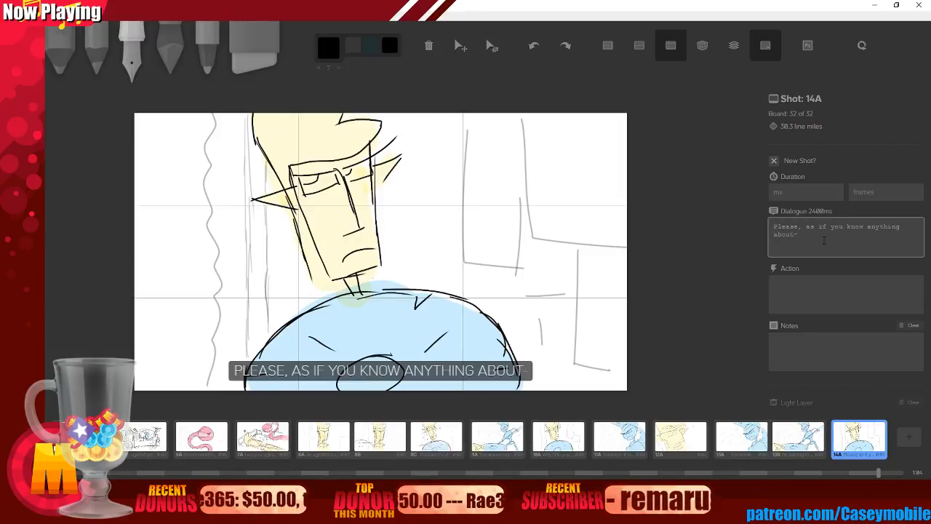
type("wait... die")
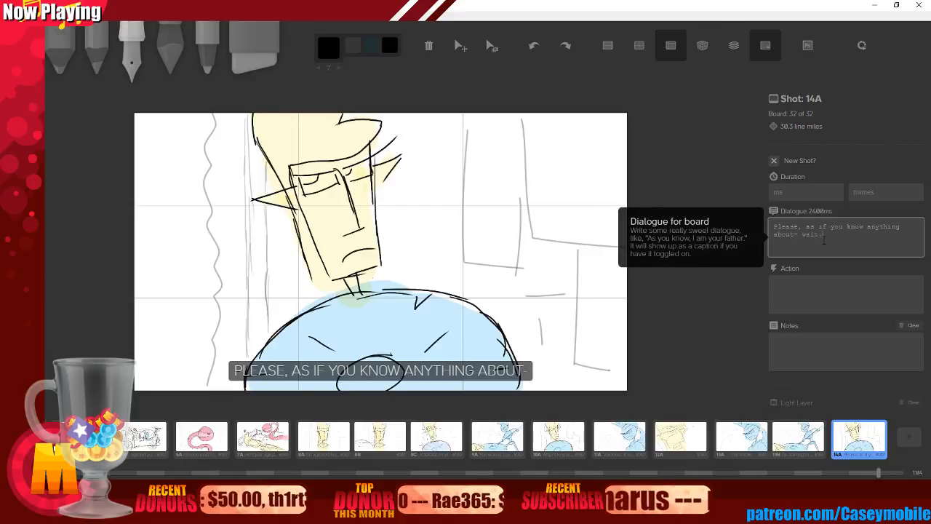
type("d off?")
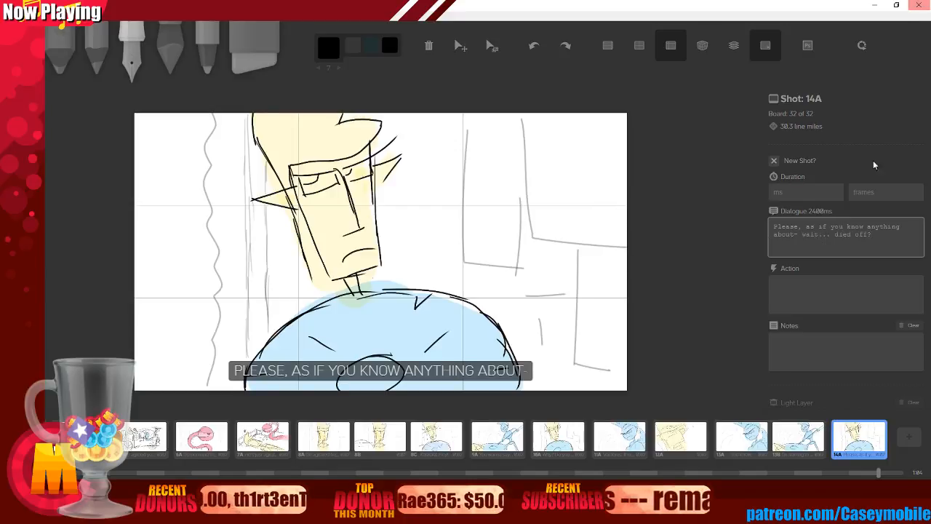
left_click(821, 348)
left_click(800, 443)
left_click(839, 439)
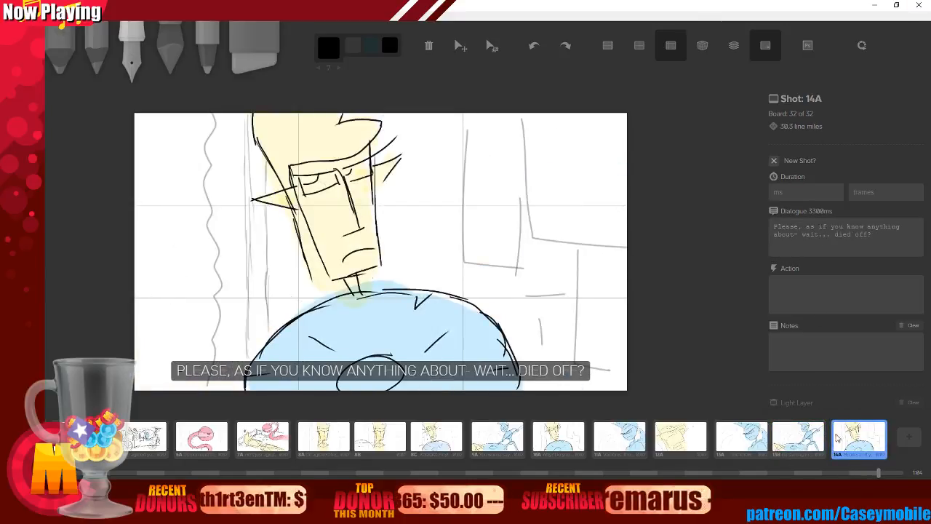
Add a blank board after 14A and mark it as a new shot.
left_click(909, 436)
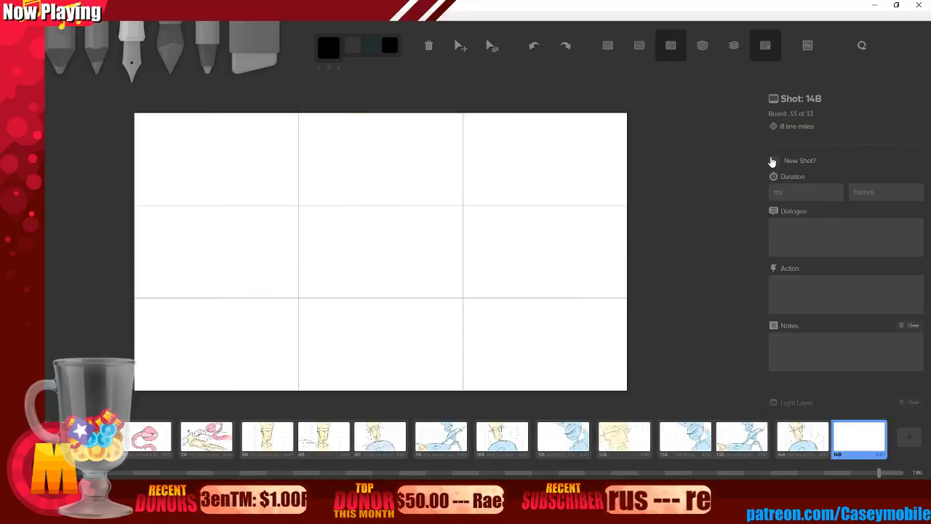
left_click(774, 160)
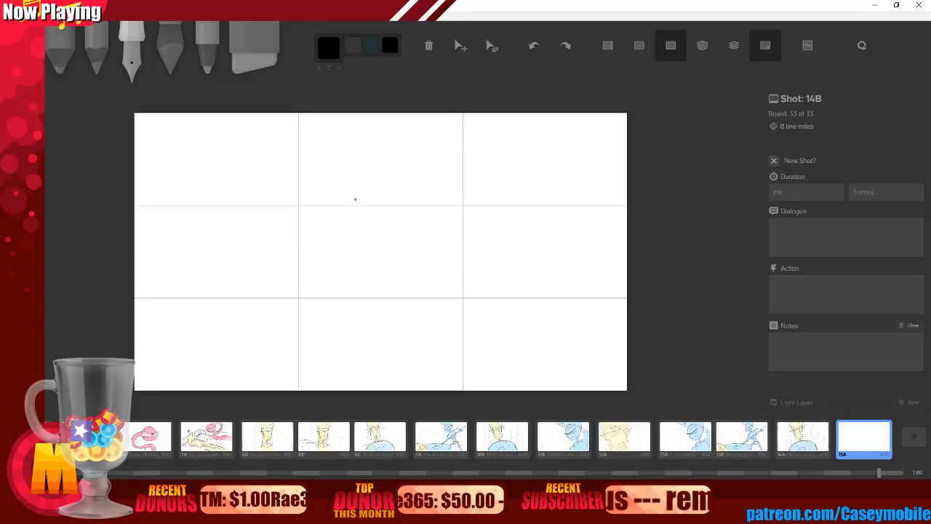
left_click_drag(446, 219, 417, 261)
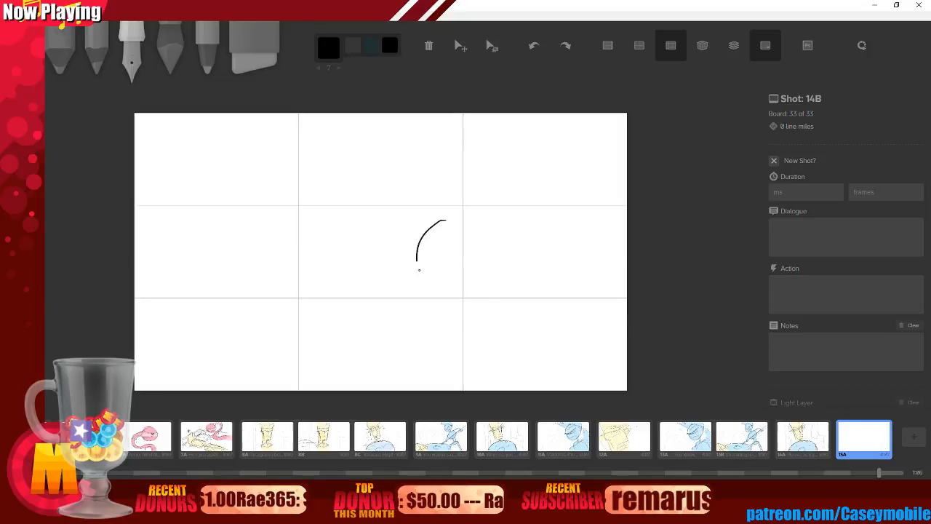
key("ctrl+z")
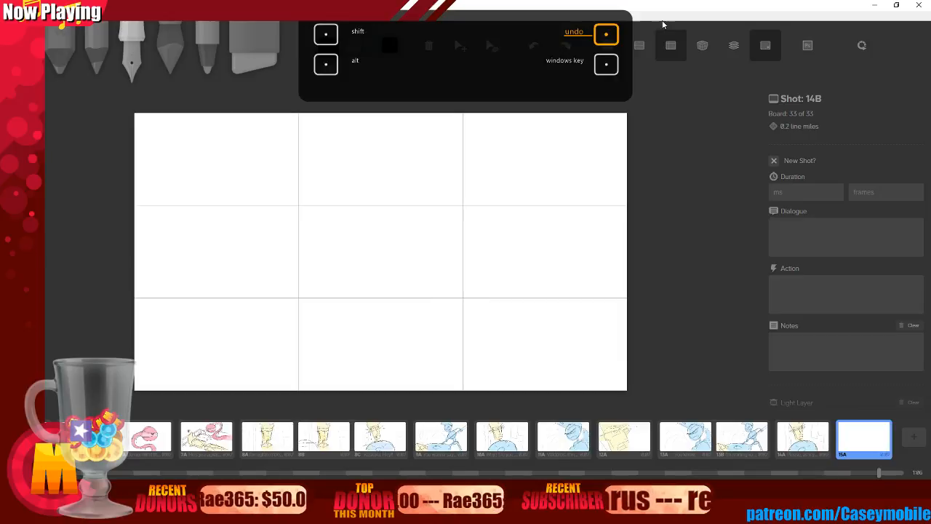
Sketch a ground line across the lower part of board 15A with rounded stones and a few short ground strokes.
left_click_drag(142, 361, 617, 362)
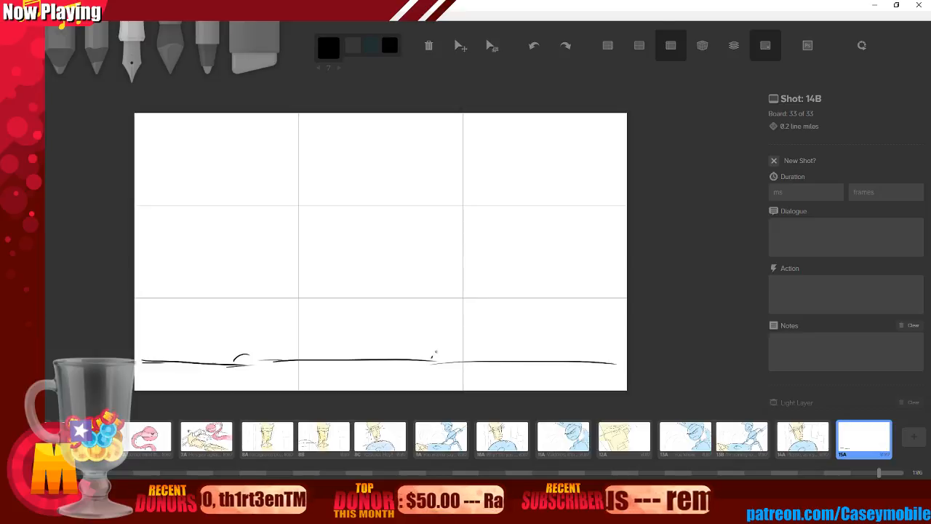
mouse_move(434, 355)
left_mouse_down()
mouse_move(458, 344)
mouse_move(491, 362)
left_mouse_up()
left_click_drag(393, 372, 445, 355)
left_click_drag(267, 377, 382, 384)
left_click_drag(513, 379, 547, 384)
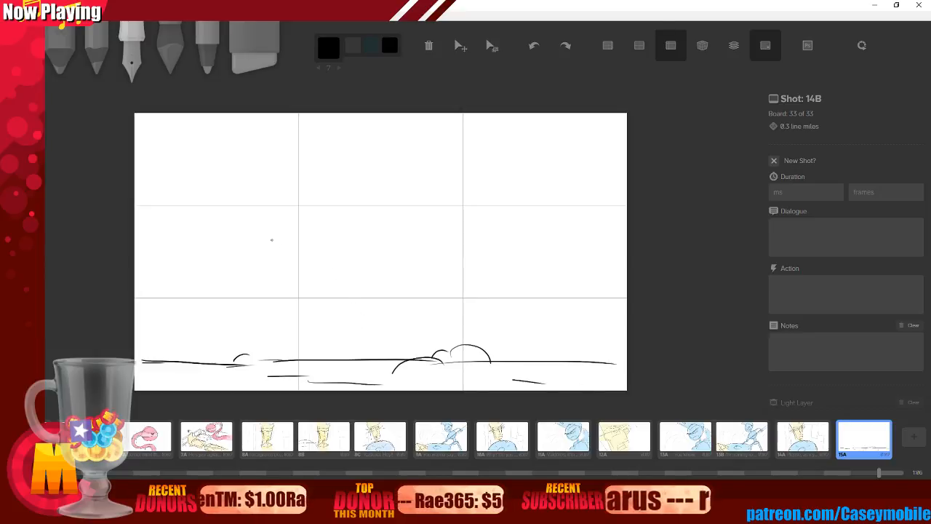
Draw the outer rim of a large wheel resting on the ground, with its upper part running out of frame.
mouse_move(289, 224)
left_mouse_down()
mouse_move(296, 285)
mouse_move(323, 320)
mouse_move(338, 334)
mouse_move(436, 360)
left_mouse_up()
mouse_move(329, 313)
left_mouse_down()
mouse_move(466, 355)
mouse_move(597, 291)
mouse_move(622, 259)
left_mouse_up()
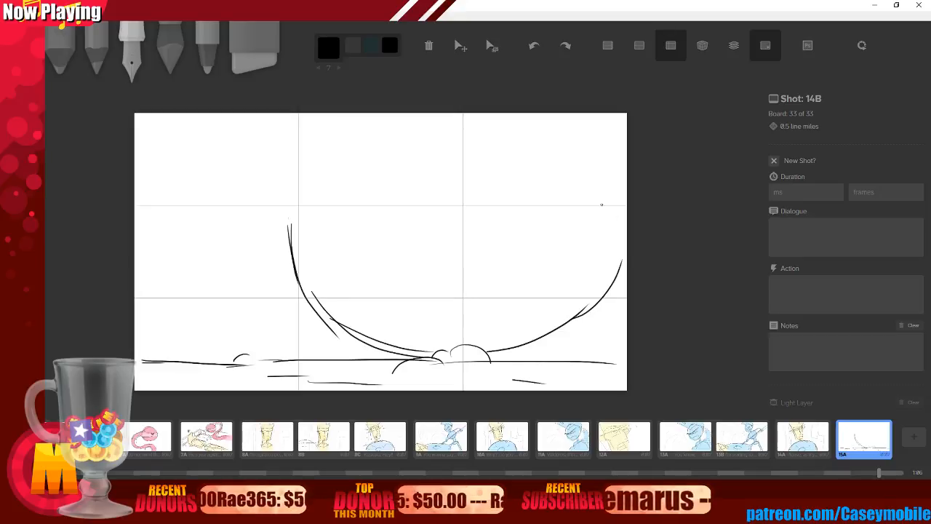
left_click_drag(290, 232, 304, 146)
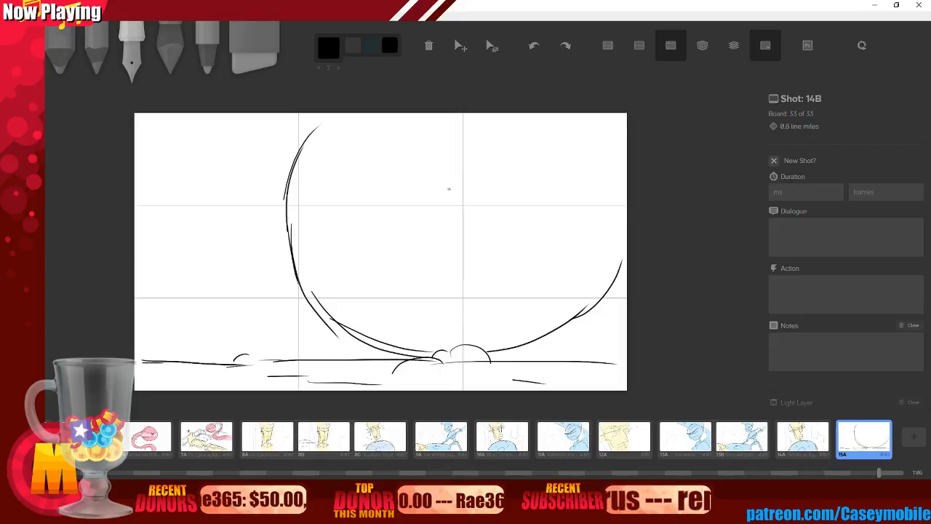
Draw a round hub at the wheel's center and an inner rim line following the outer rim.
left_click_drag(449, 184, 412, 245)
left_click_drag(429, 195, 434, 189)
mouse_move(349, 117)
left_mouse_down()
mouse_move(320, 140)
mouse_move(301, 182)
mouse_move(302, 235)
mouse_move(327, 284)
mouse_move(448, 348)
left_mouse_up()
mouse_move(396, 332)
left_mouse_down()
mouse_move(516, 336)
mouse_move(558, 296)
left_mouse_up()
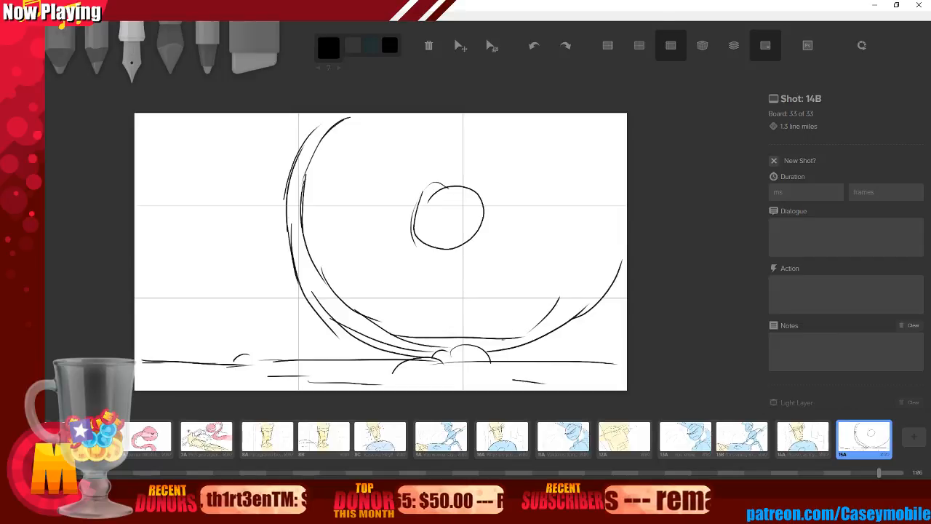
left_click_drag(511, 337, 611, 230)
Draw paired spoke lines up, down and to the right from the wheel's hub.
left_click_drag(453, 115, 451, 176)
left_click_drag(473, 113, 460, 186)
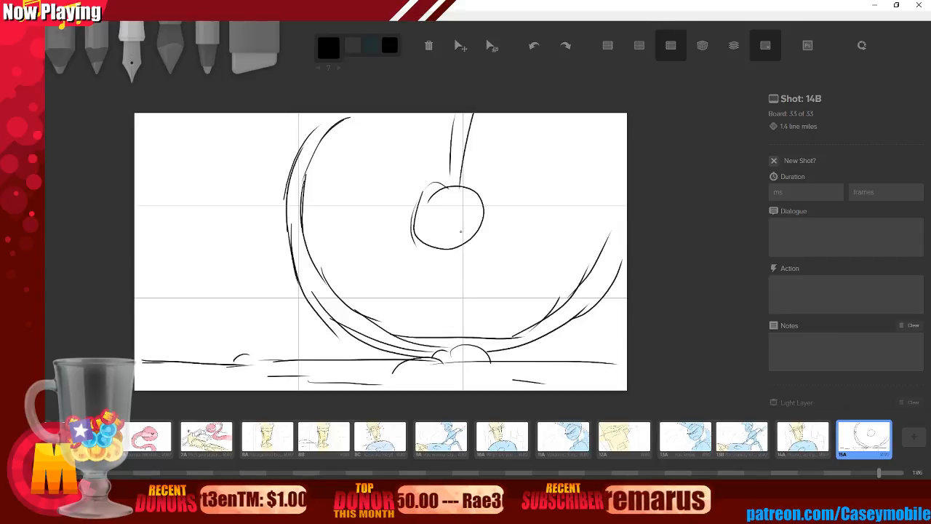
left_click_drag(446, 246, 441, 339)
left_click_drag(460, 249, 460, 332)
left_click_drag(479, 222, 574, 223)
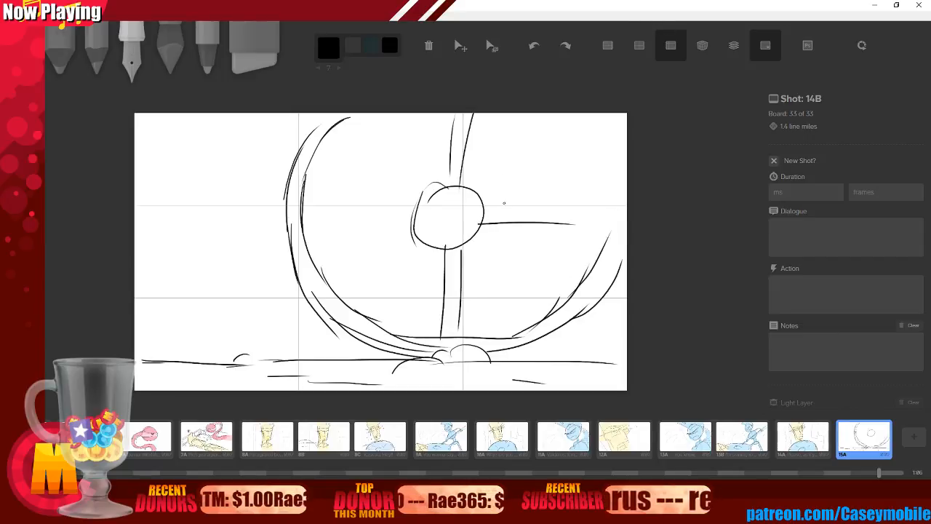
left_click_drag(502, 204, 595, 202)
Add the wheel's left spoke and the four diagonal spokes as paired lines between the hub and the rim.
left_click_drag(290, 219, 403, 217)
left_click_drag(314, 206, 388, 204)
mouse_move(399, 255)
left_mouse_down()
mouse_move(353, 291)
mouse_move(356, 314)
left_mouse_up()
left_click_drag(329, 137, 399, 177)
left_click_drag(355, 127, 413, 175)
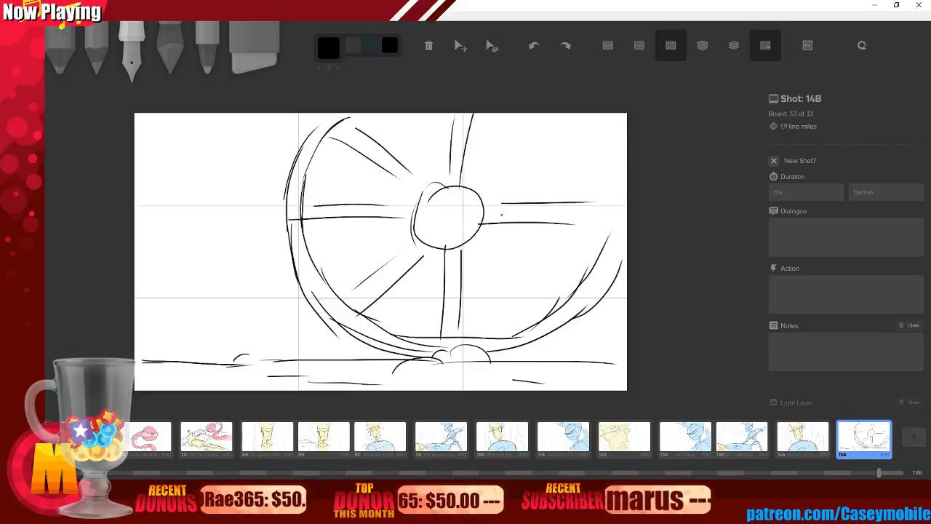
left_click_drag(561, 118, 485, 190)
left_click_drag(485, 255, 533, 296)
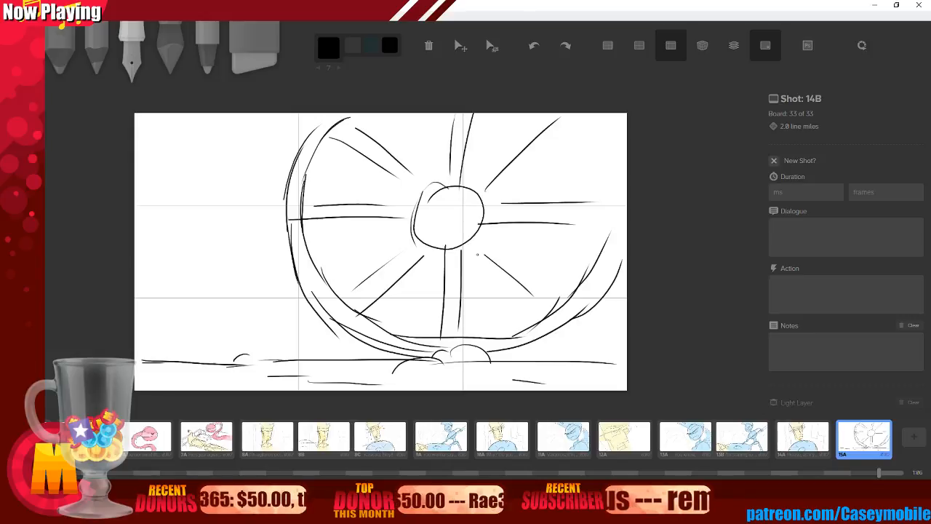
left_click_drag(476, 237, 545, 301)
mouse_move(548, 114)
left_mouse_down()
mouse_move(445, 218)
mouse_move(462, 211)
left_mouse_up()
Draw a small axle circle in the hub, short motion lines outside the rim on both sides, and a horizontal speed line behind the wheel.
left_click_drag(276, 177, 271, 205)
left_click_drag(272, 201, 254, 252)
left_click_drag(570, 340, 593, 324)
left_click_drag(582, 344, 604, 324)
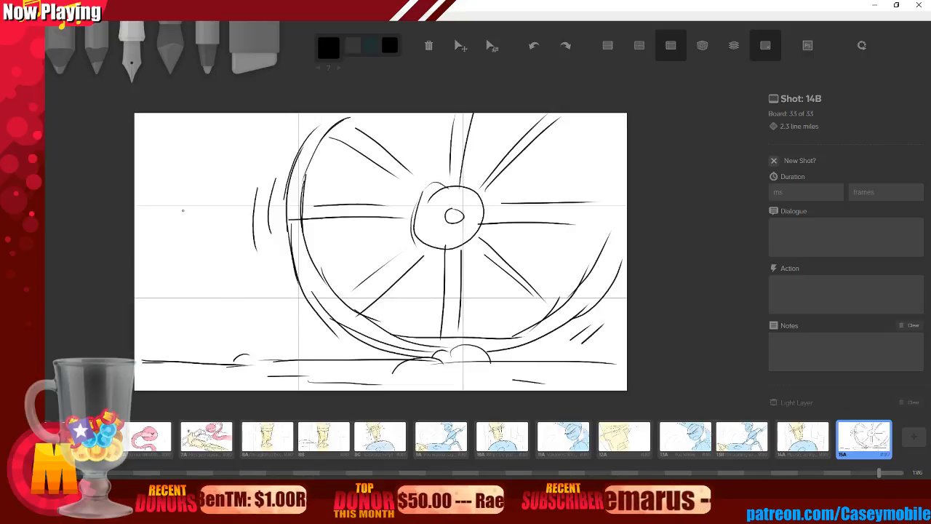
left_click_drag(146, 168, 240, 164)
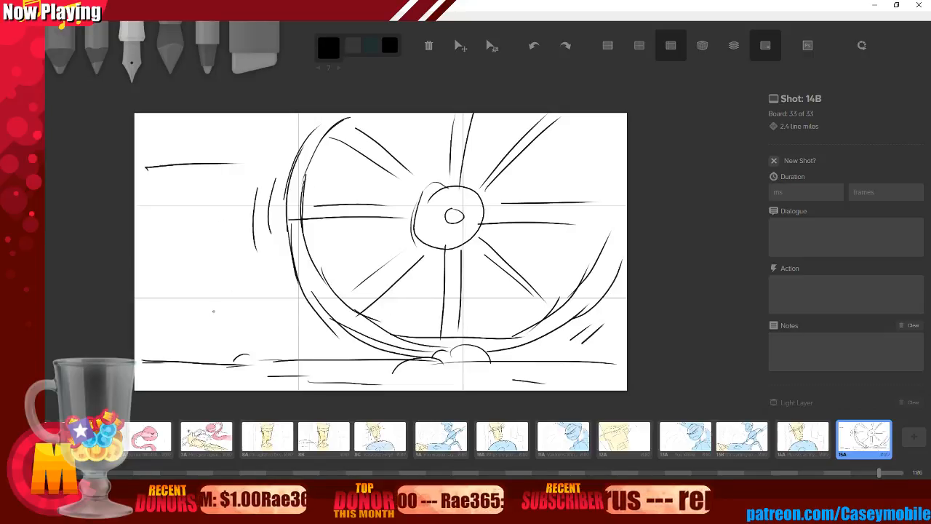
left_click_drag(285, 309, 247, 328)
left_click_drag(263, 296, 226, 305)
left_click_drag(294, 336, 279, 360)
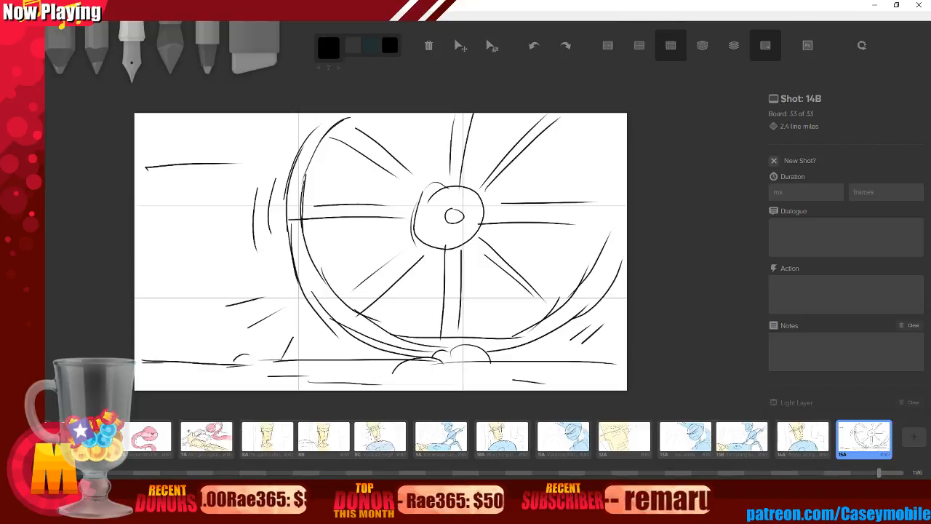
key("ctrl+z")
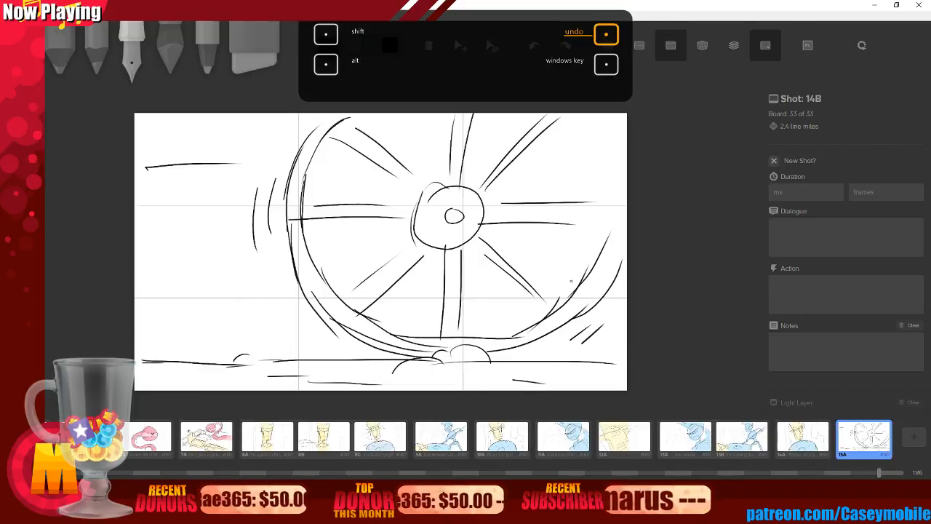
Draw three short strokes across the wheel's lower-right rim.
left_click_drag(506, 315, 538, 385)
left_click_drag(534, 307, 566, 332)
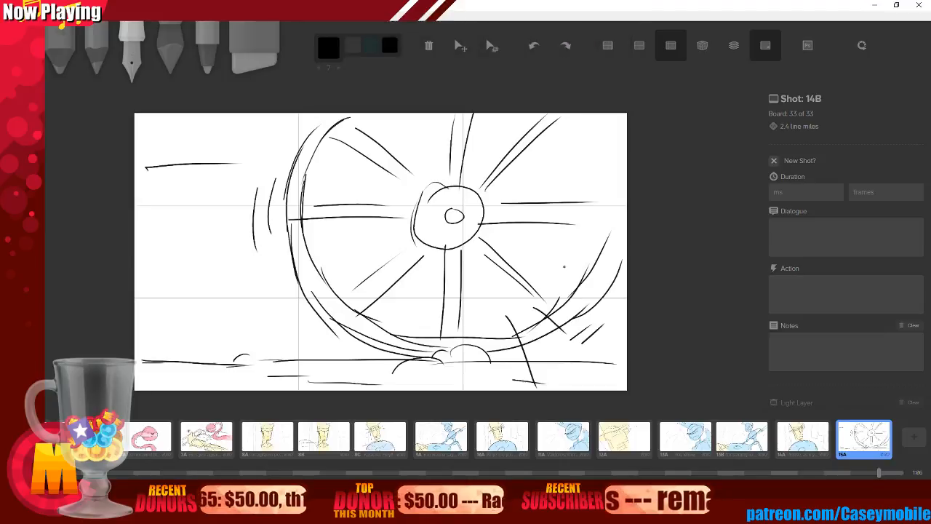
left_click_drag(565, 267, 604, 275)
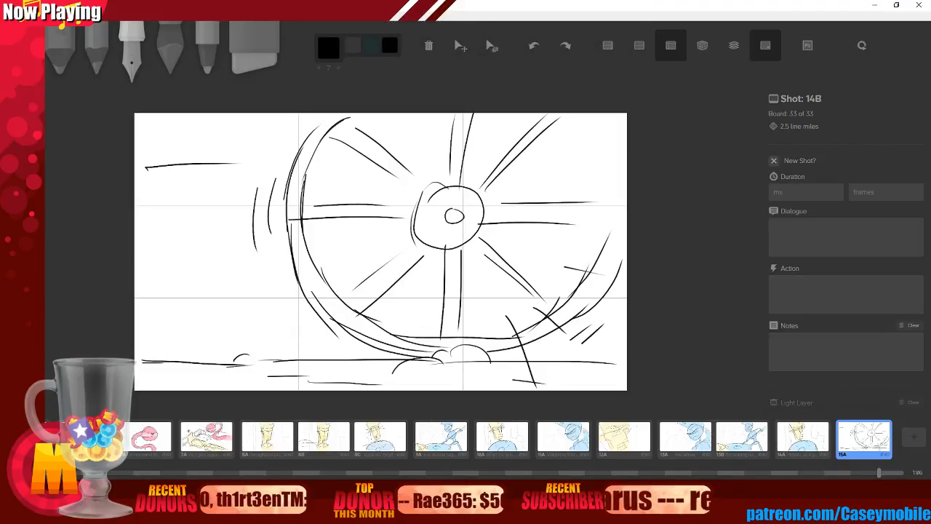
Add a blank board after 15A and mark it as new shot 16A.
left_click(914, 436)
left_click(775, 162)
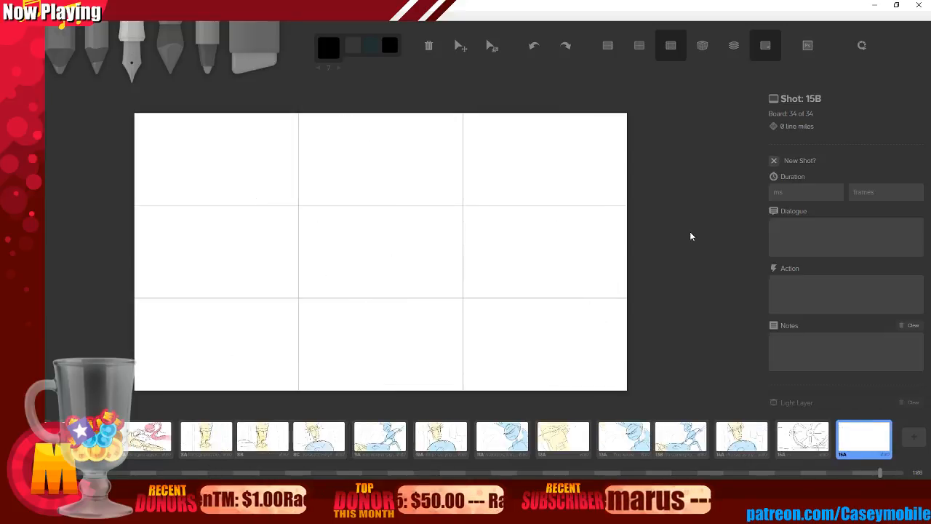
With the pencil, rough in a large upright head oval right of center and a vertical neck line down to the frame's edge.
key("2")
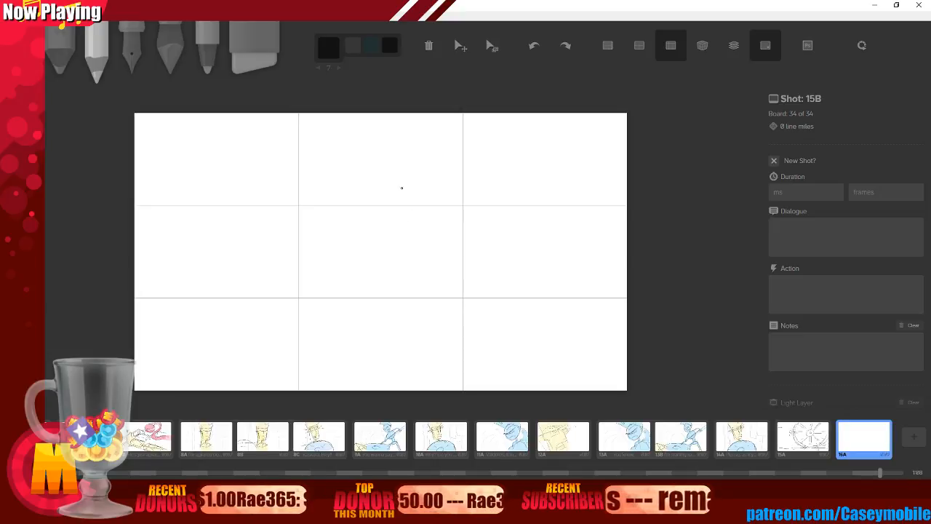
mouse_move(435, 156)
left_mouse_down()
mouse_move(416, 267)
mouse_move(431, 159)
left_mouse_up()
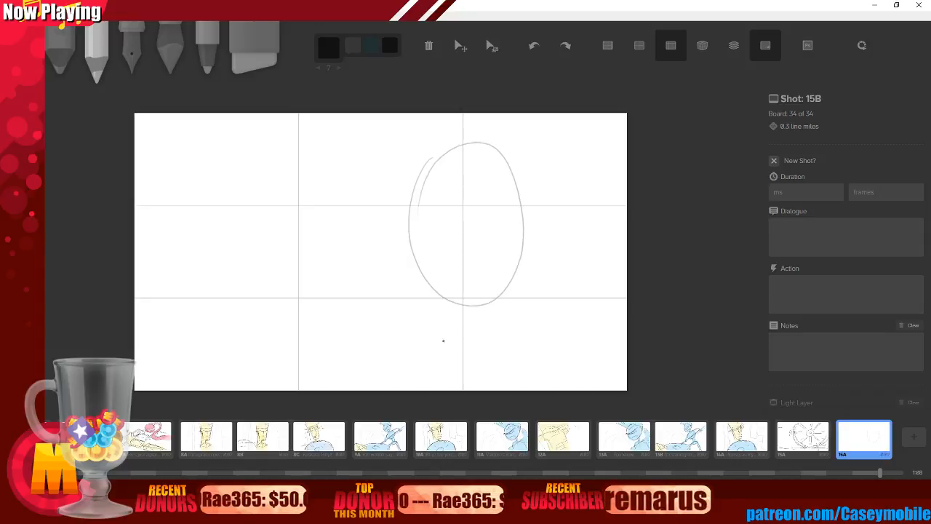
left_click_drag(459, 295, 462, 363)
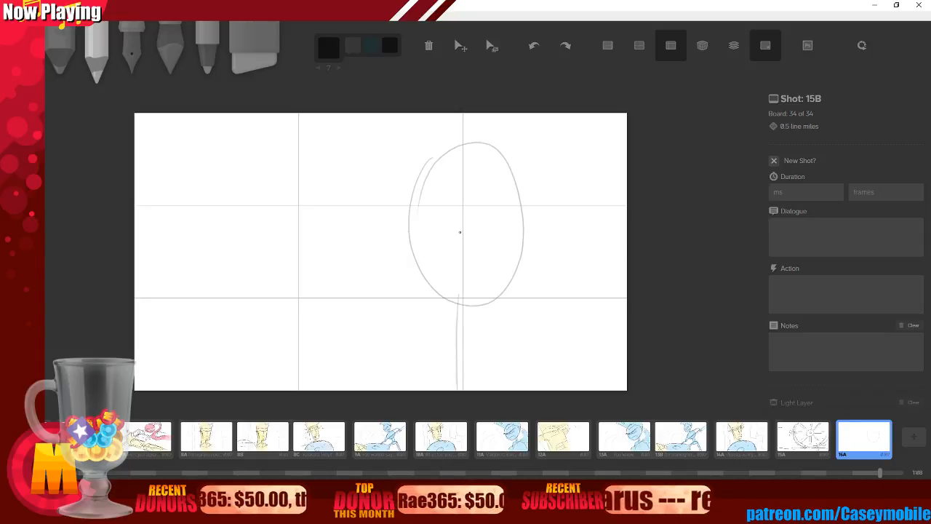
left_click_drag(471, 166, 477, 263)
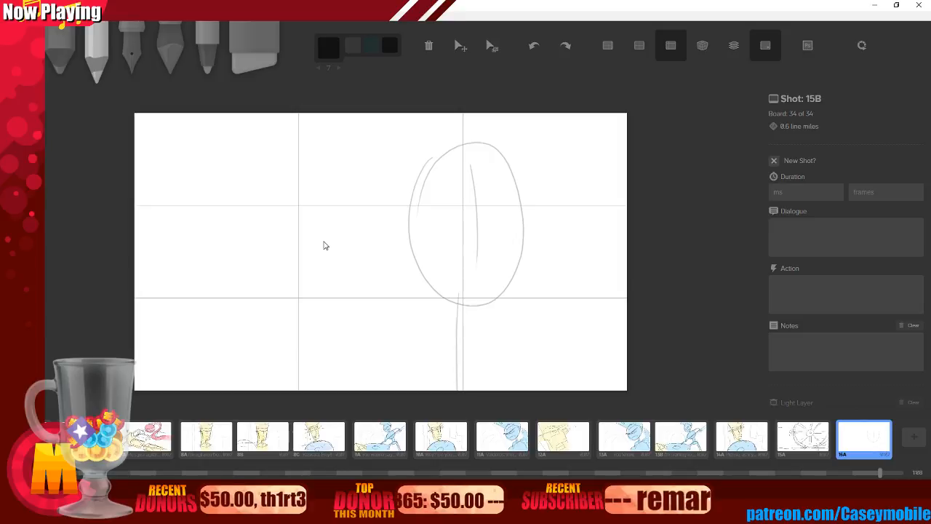
key("ctrl+z")
left_click_drag(478, 171, 472, 267)
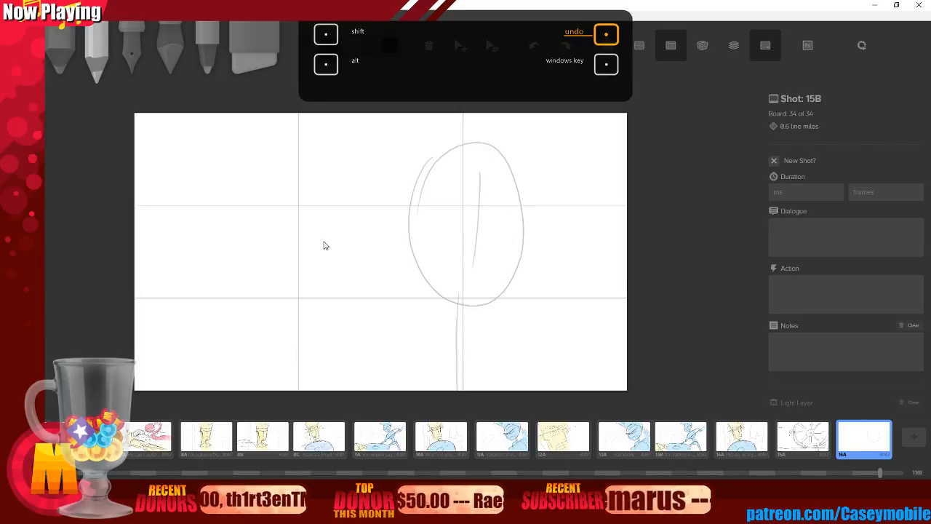
key("ctrl+z")
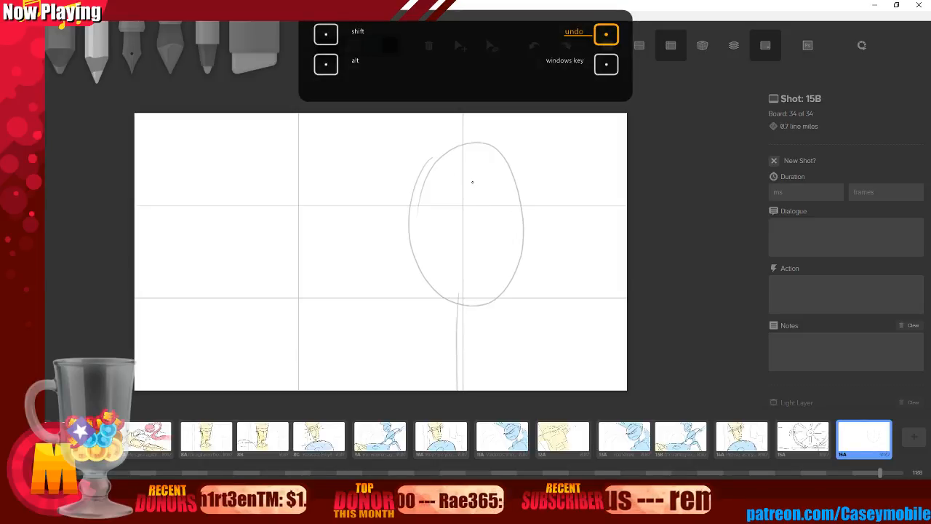
Draw a vertical center line and a horizontal eye line inside the head oval.
left_click_drag(472, 182, 475, 278)
left_click_drag(437, 214, 518, 215)
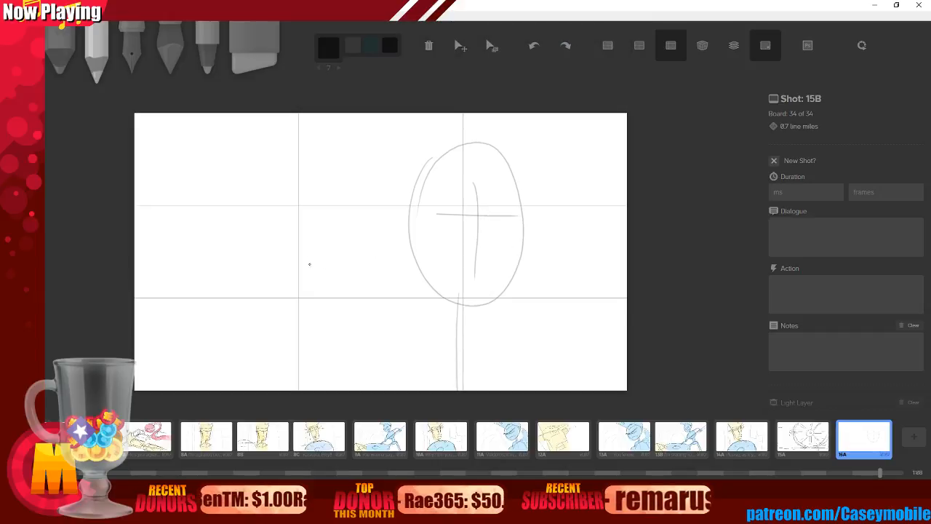
Sketch the figure's shoulder line and upper arms, with one forearm raised beside the head and ending in a round hand.
left_click_drag(422, 345, 499, 350)
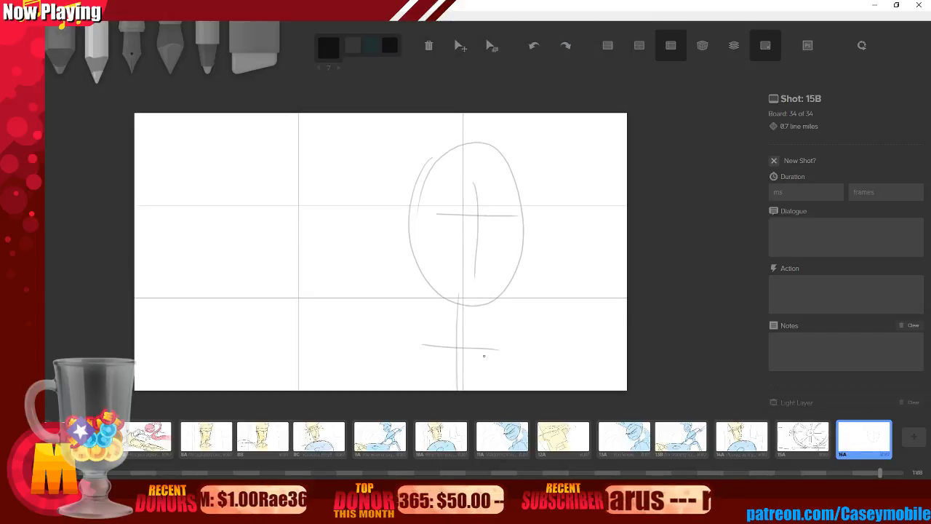
left_click_drag(424, 347, 398, 380)
left_click_drag(306, 273, 373, 383)
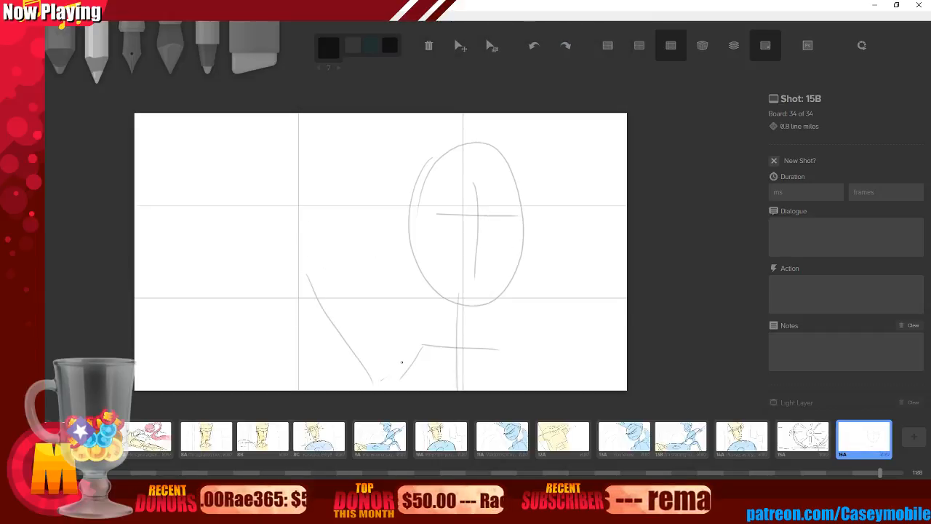
mouse_move(285, 234)
left_mouse_down()
mouse_move(327, 216)
mouse_move(287, 232)
left_mouse_up()
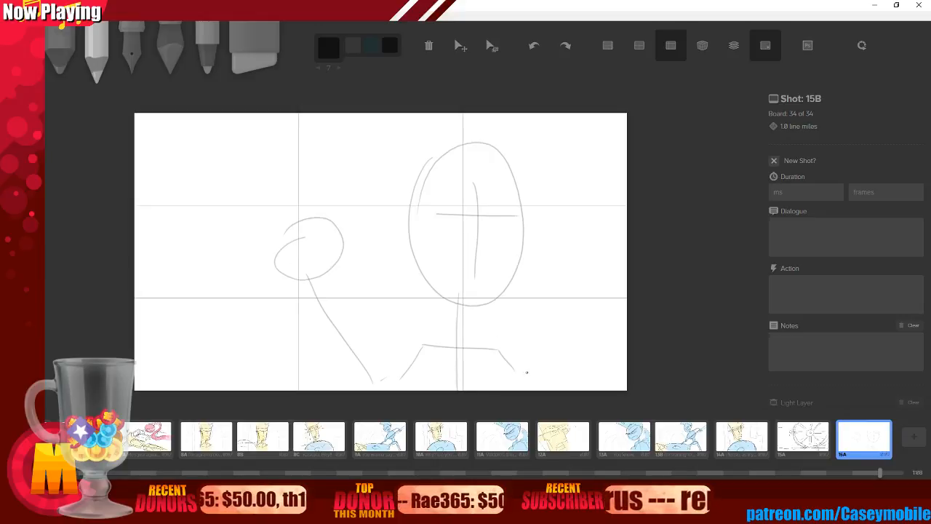
left_click_drag(526, 371, 589, 317)
key("ctrl+z")
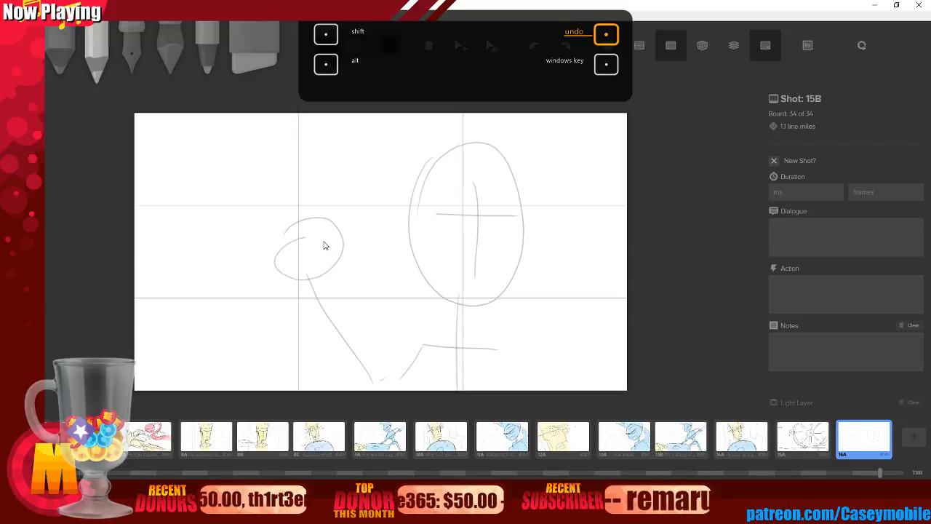
left_click_drag(498, 347, 527, 390)
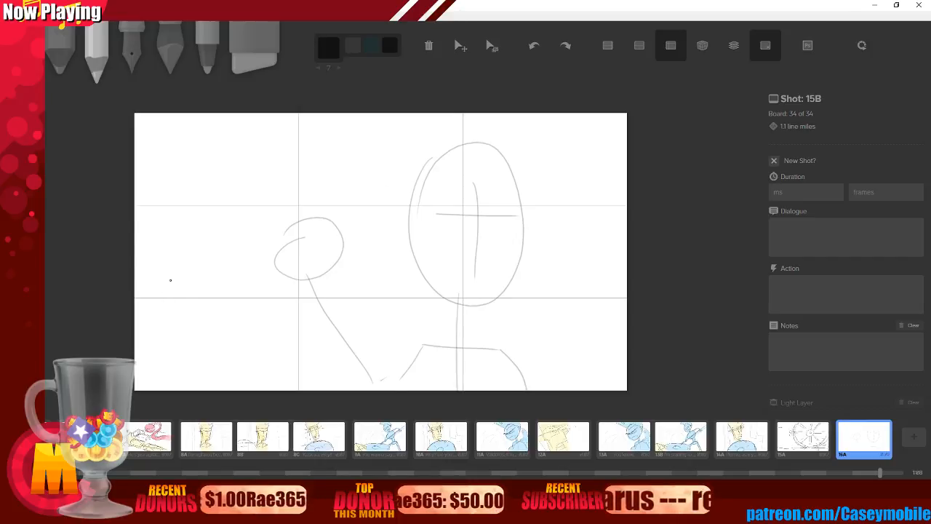
left_click_drag(136, 282, 349, 288)
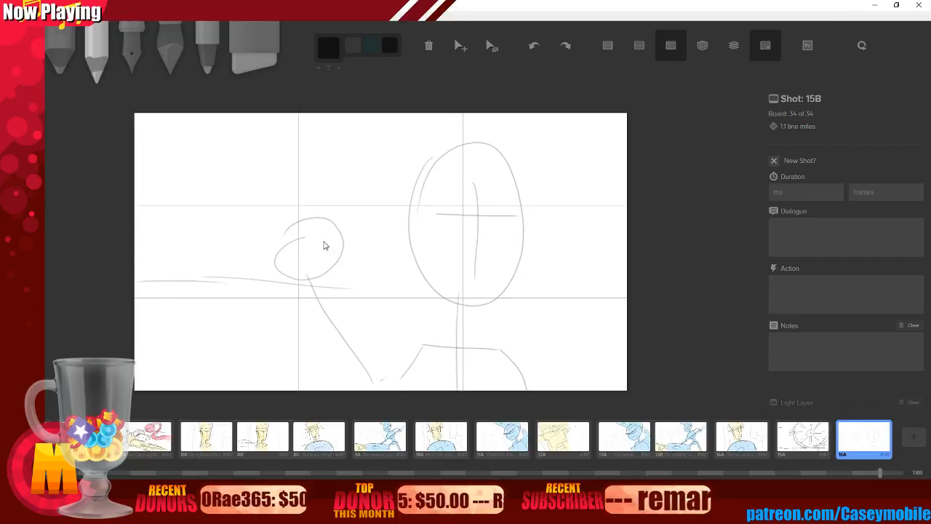
key("ctrl+z")
key("ctrl+z")
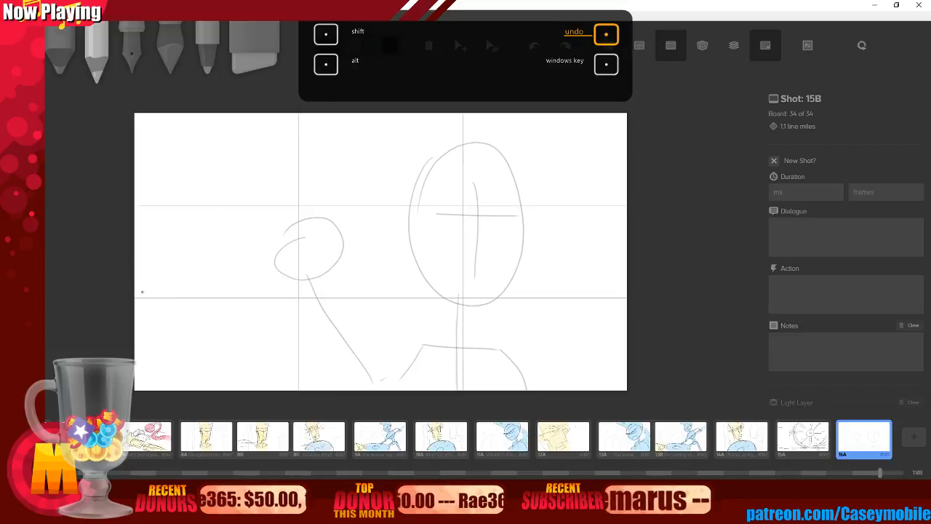
Draw a horizontal line from the frame's left edge past the raised forearm, with slanted strokes running from its end down to the elbow.
mouse_move(142, 292)
left_mouse_down()
mouse_move(418, 290)
mouse_move(418, 325)
left_mouse_up()
left_click_drag(419, 293, 371, 386)
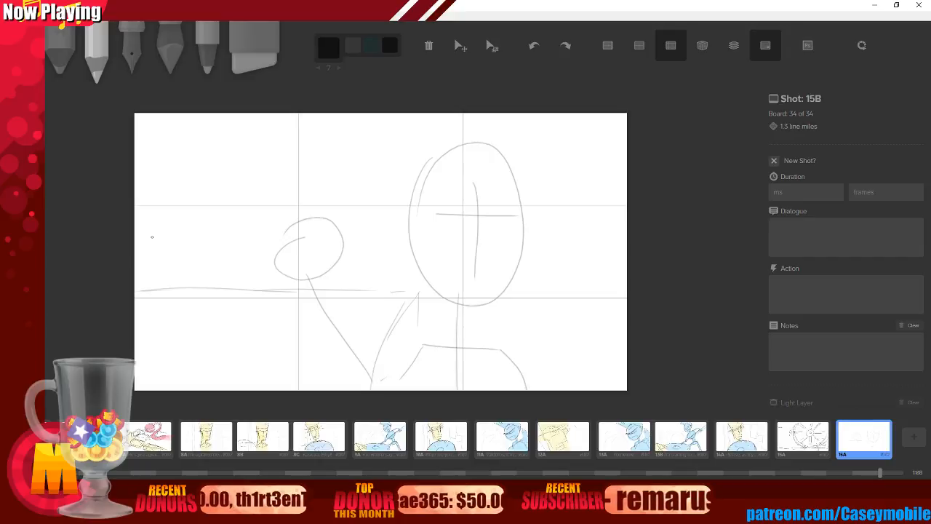
mouse_move(156, 282)
left_mouse_down()
mouse_move(142, 270)
mouse_move(205, 260)
mouse_move(202, 284)
left_mouse_up()
key("ctrl+z")
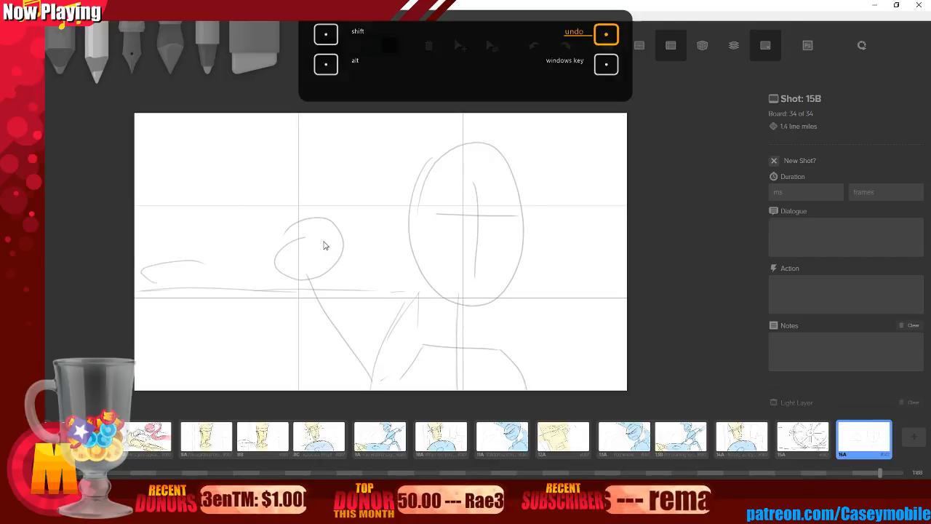
key("ctrl+z")
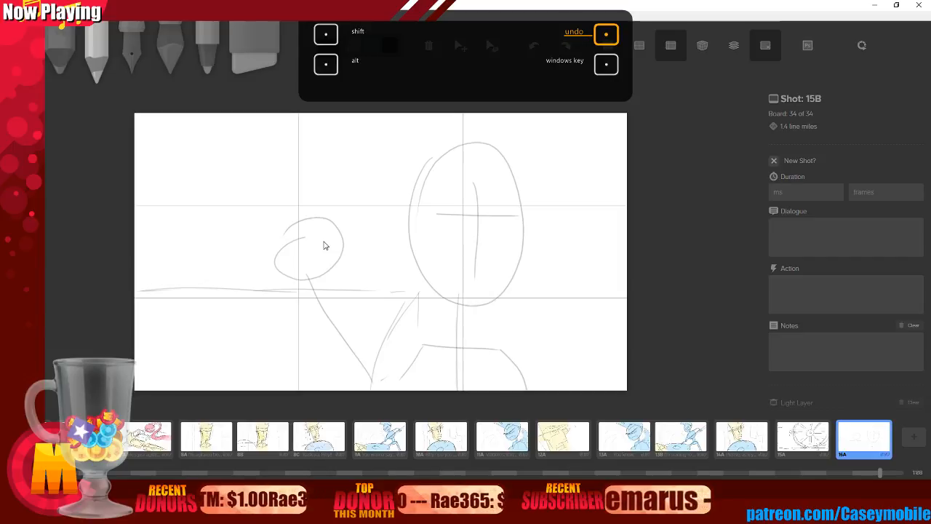
Sketch two spread legs for a small background figure standing on the horizontal line, left of the foreground figure's raised hand.
left_click_drag(224, 221, 227, 288)
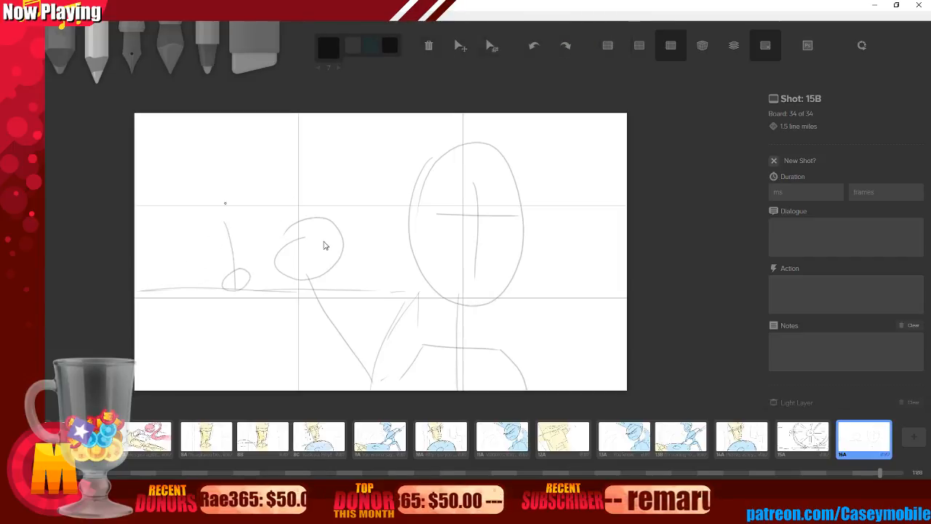
key("ctrl+z")
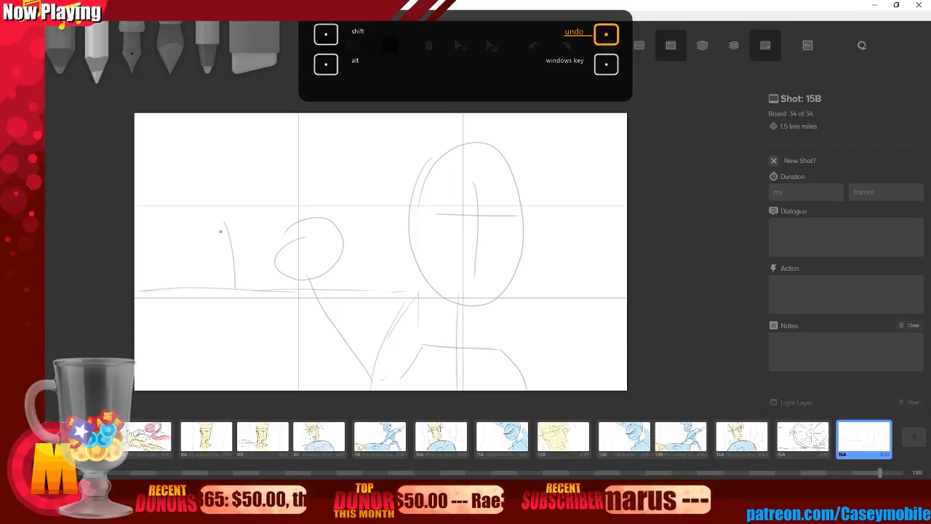
mouse_move(200, 246)
left_mouse_down()
mouse_move(181, 276)
mouse_move(234, 220)
left_mouse_up()
key("ctrl+z")
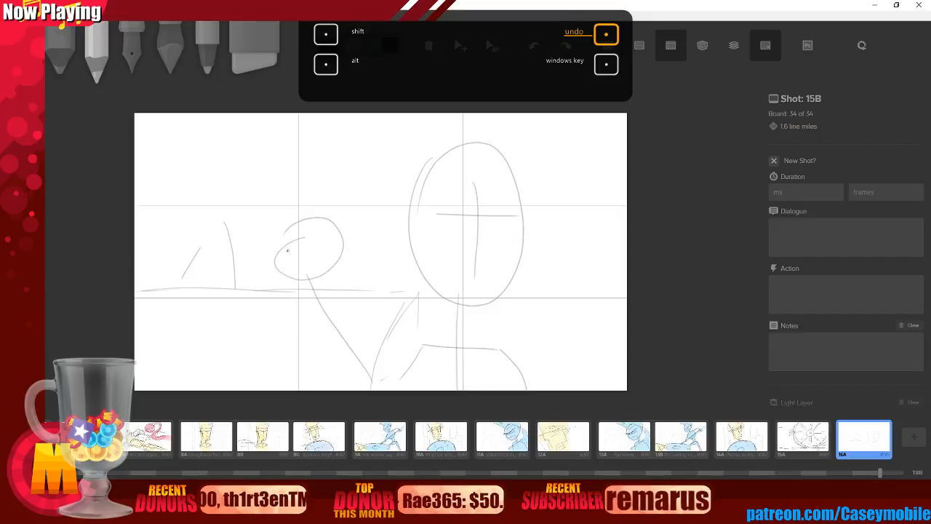
left_click_drag(182, 282, 217, 224)
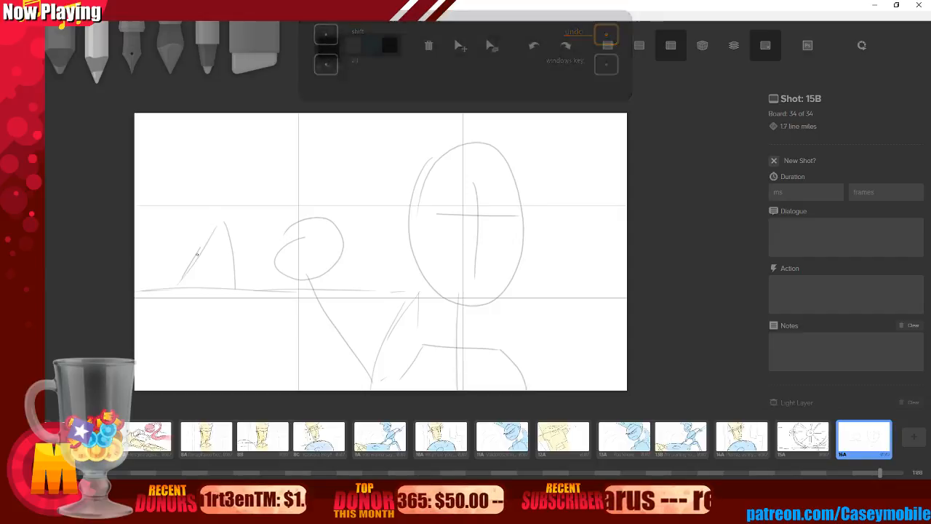
key("ctrl+z")
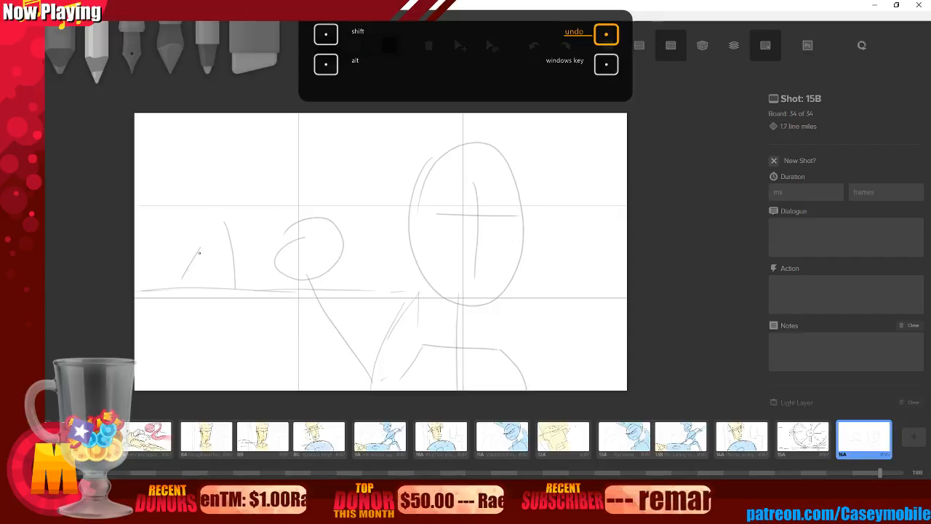
mouse_move(198, 251)
left_mouse_down()
mouse_move(222, 209)
mouse_move(239, 233)
mouse_move(208, 240)
left_mouse_up()
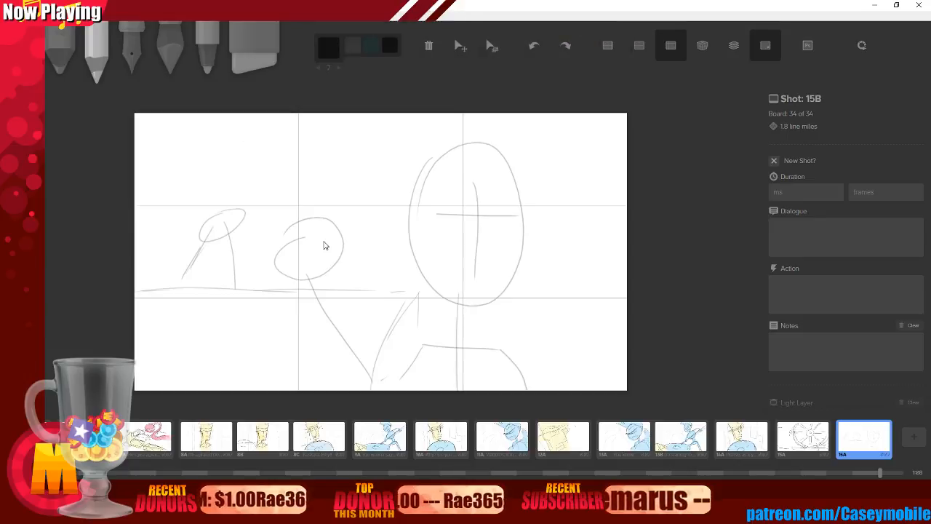
key("ctrl+z")
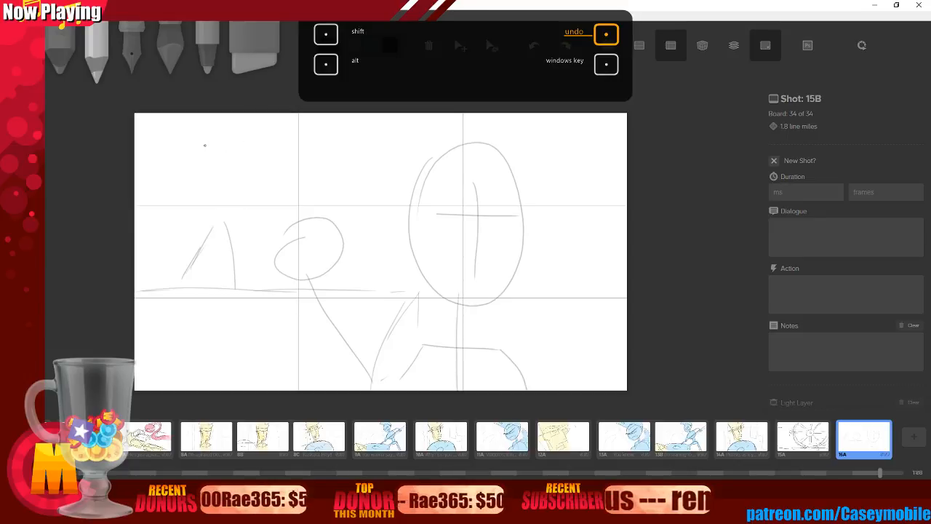
Draw the background figure's slanted spine up from the legs and cross it with a shoulder line ending in a small round joint.
left_click_drag(211, 179, 263, 210)
key("ctrl+z")
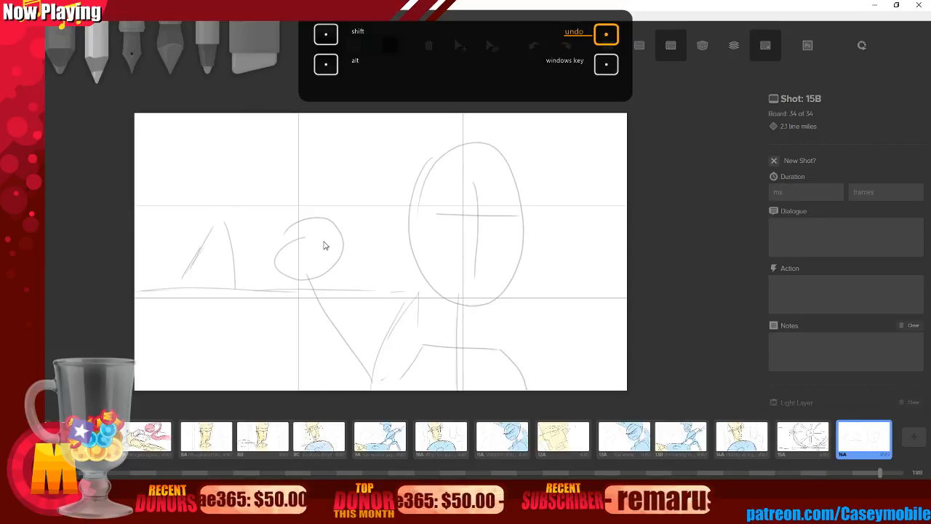
left_click_drag(203, 145, 223, 232)
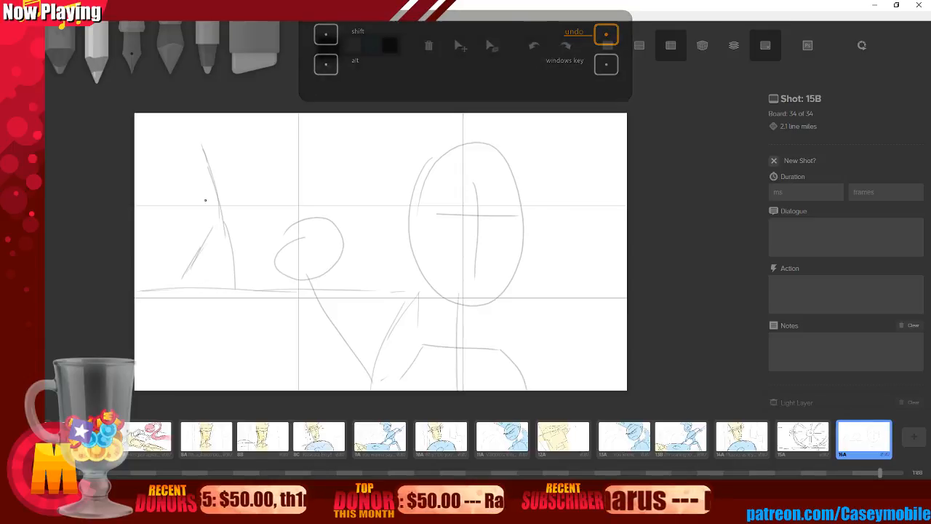
left_click_drag(191, 161, 234, 171)
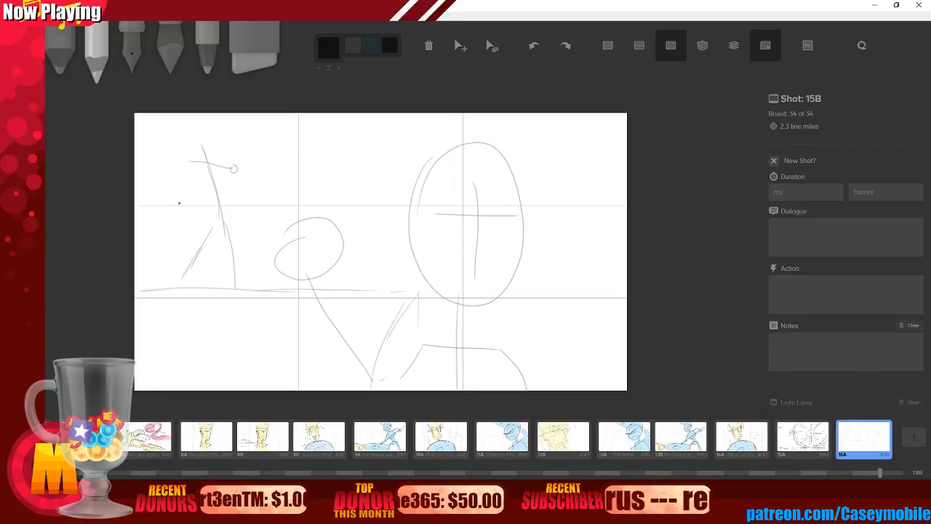
Try a round head and a hip ellipse on the small background figure.
left_click_drag(189, 114, 201, 114)
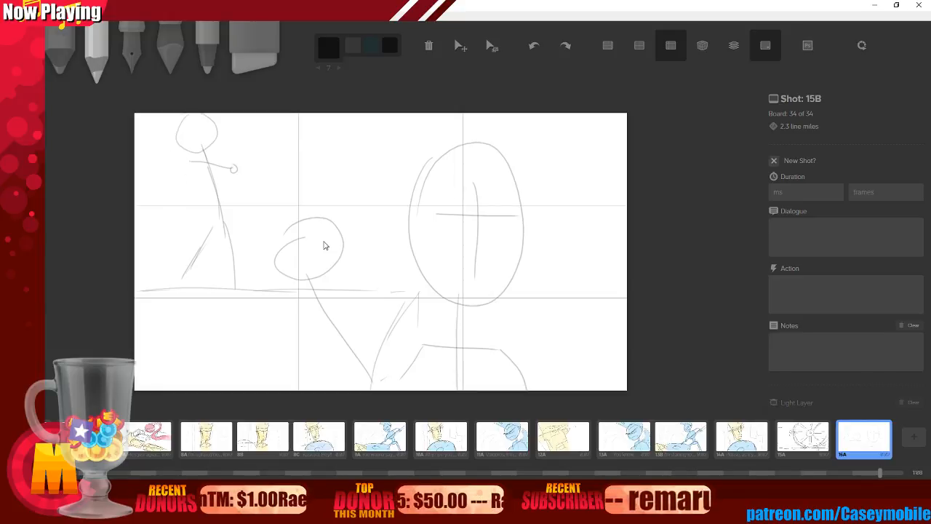
key("ctrl+z")
left_click_drag(210, 227, 218, 220)
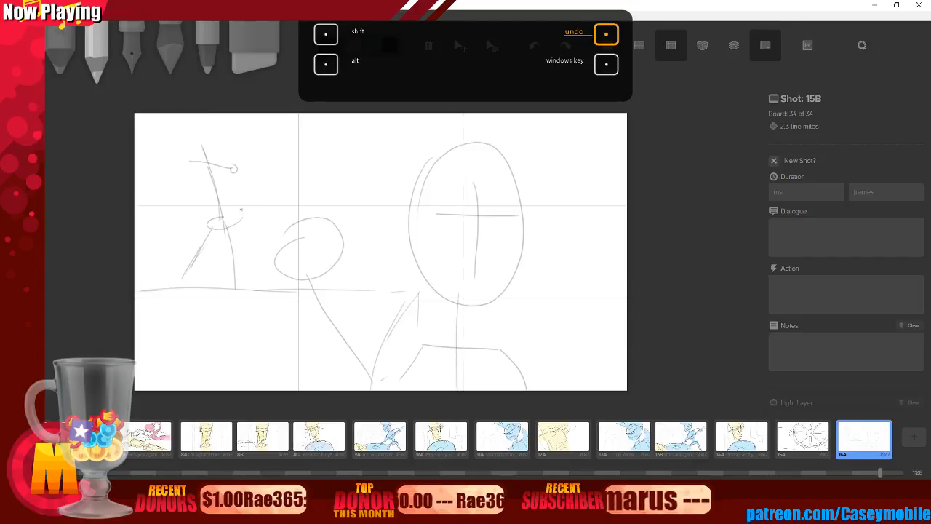
mouse_move(208, 147)
left_mouse_down()
mouse_move(208, 198)
mouse_move(254, 198)
left_mouse_up()
key("ctrl+z")
key("ctrl+z")
key("ctrl+z")
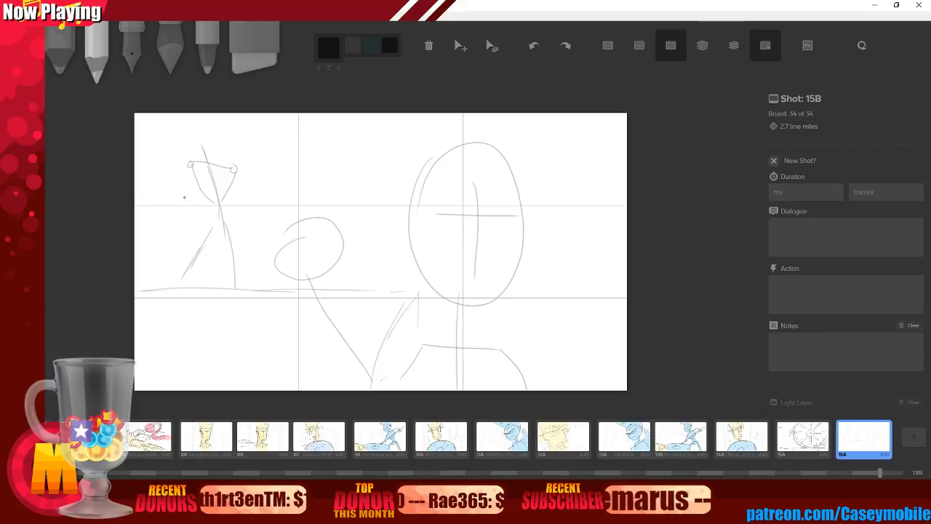
Draw a low mound at the small figure's feet and try slanted strokes from it up to the shoulders.
mouse_move(141, 284)
left_mouse_down()
mouse_move(136, 272)
mouse_move(210, 280)
left_mouse_up()
left_click_drag(171, 246, 215, 185)
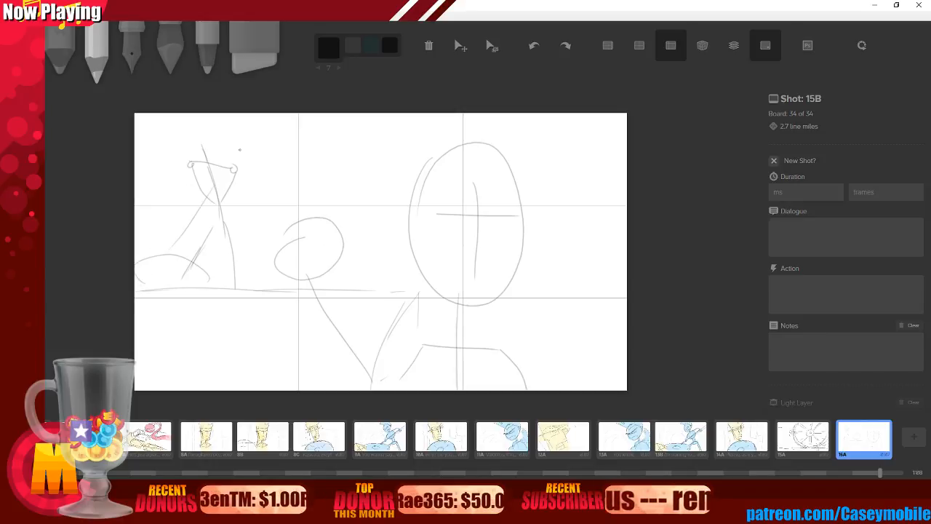
left_click_drag(172, 239, 230, 168)
left_click_drag(179, 187, 192, 215)
key("ctrl+z")
key("ctrl+z")
key("ctrl+z")
key("ctrl+z")
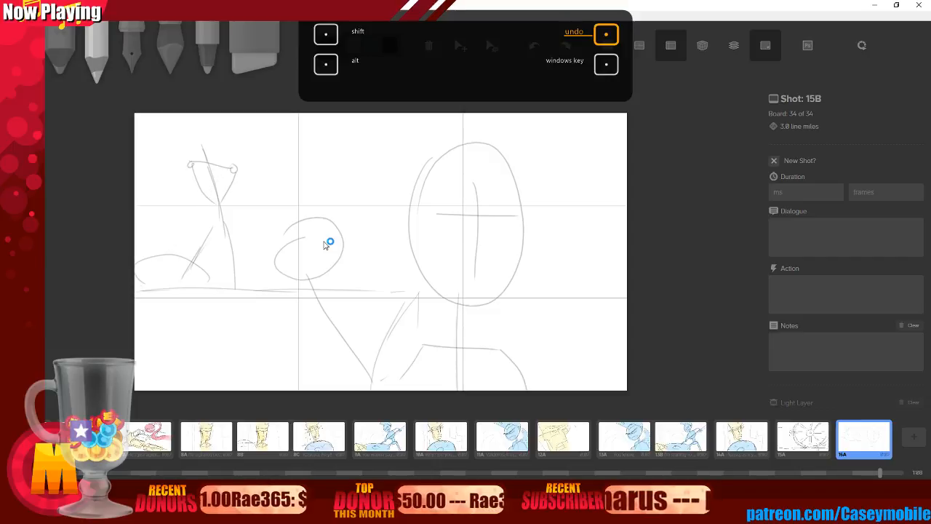
Try a long pole from the mound to the small figure's shoulder, with both arms reaching it and ending in round hands.
mouse_move(176, 254)
left_mouse_down()
mouse_move(192, 169)
mouse_move(277, 216)
left_mouse_up()
left_click_drag(191, 169, 185, 200)
key("ctrl+z")
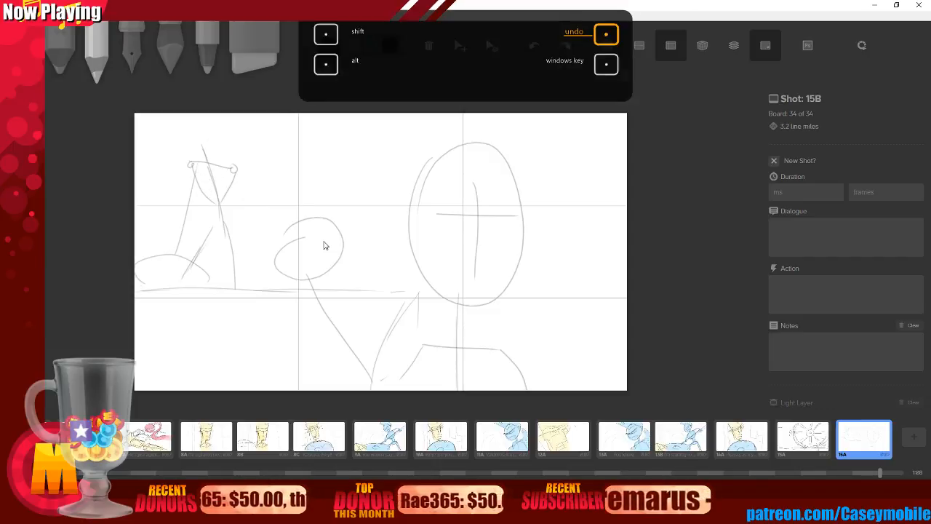
mouse_move(190, 164)
left_mouse_down()
mouse_move(190, 188)
mouse_move(175, 210)
mouse_move(188, 202)
left_mouse_up()
left_click_drag(239, 172, 214, 206)
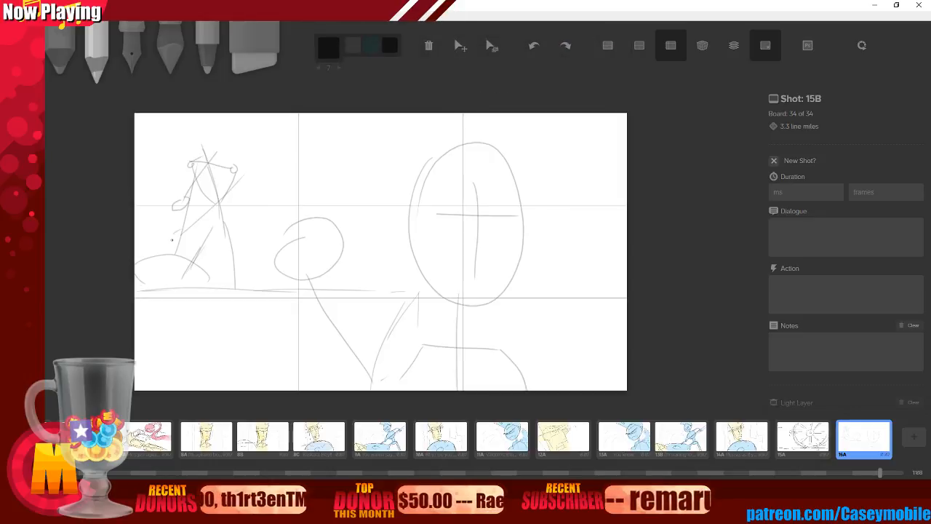
left_click_drag(172, 239, 185, 231)
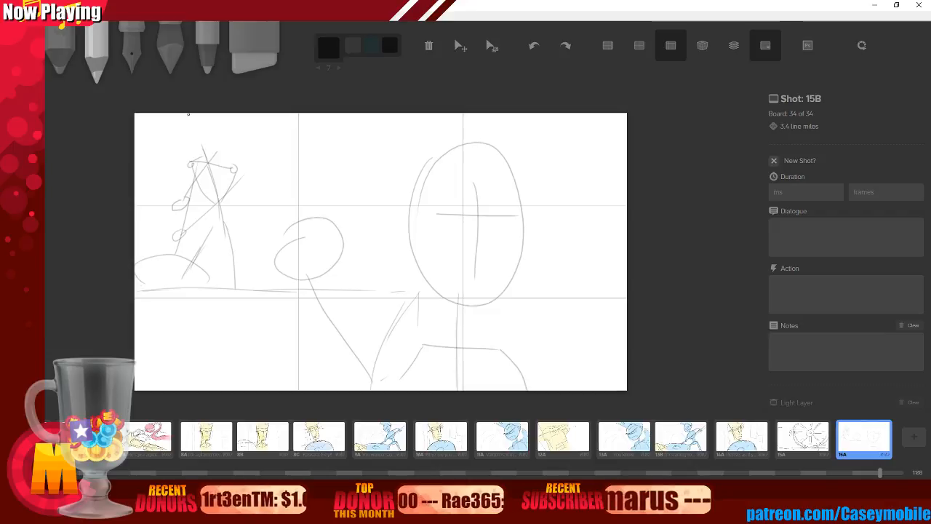
left_click_drag(186, 117, 212, 157)
key("ctrl+z")
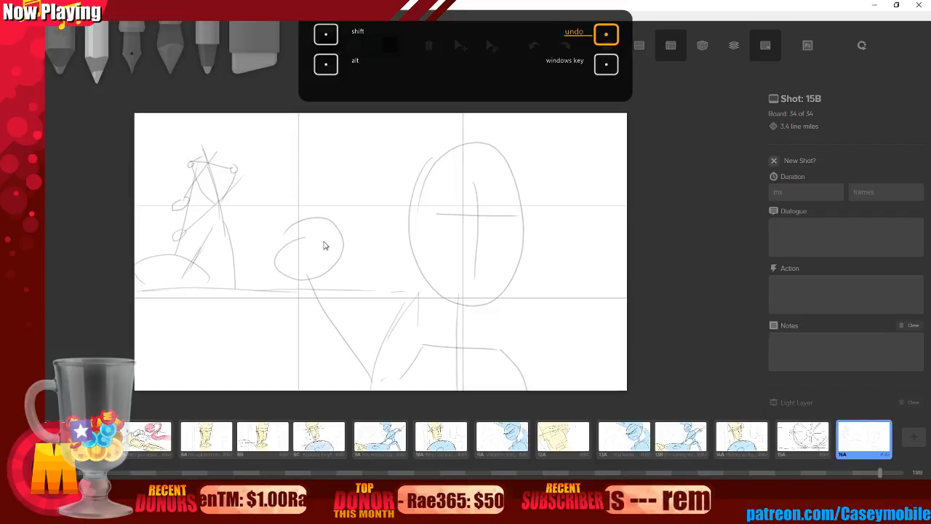
Undo the small figure's pole, arms and hands back to the bare torso.
key("ctrl+z")
key("ctrl+z")
key("ctrl+z")
key("ctrl+z")
key("ctrl+z")
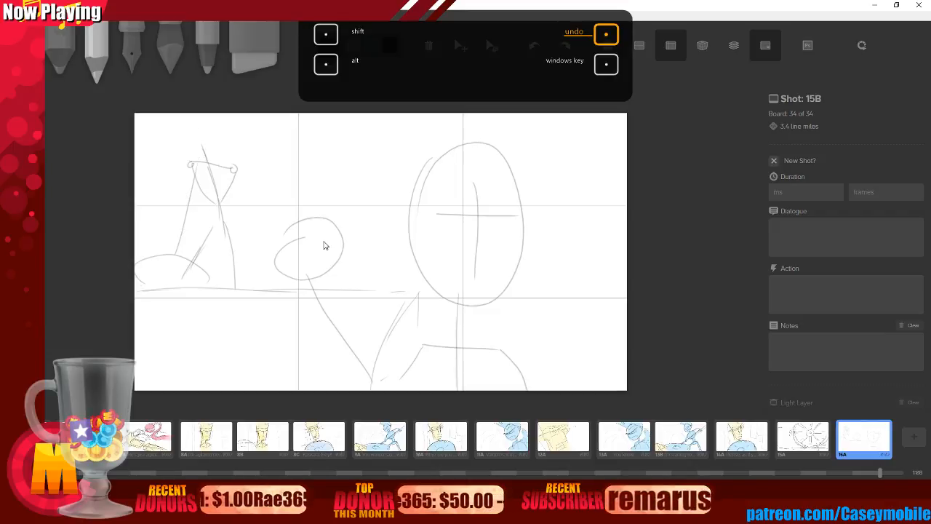
key("ctrl+z")
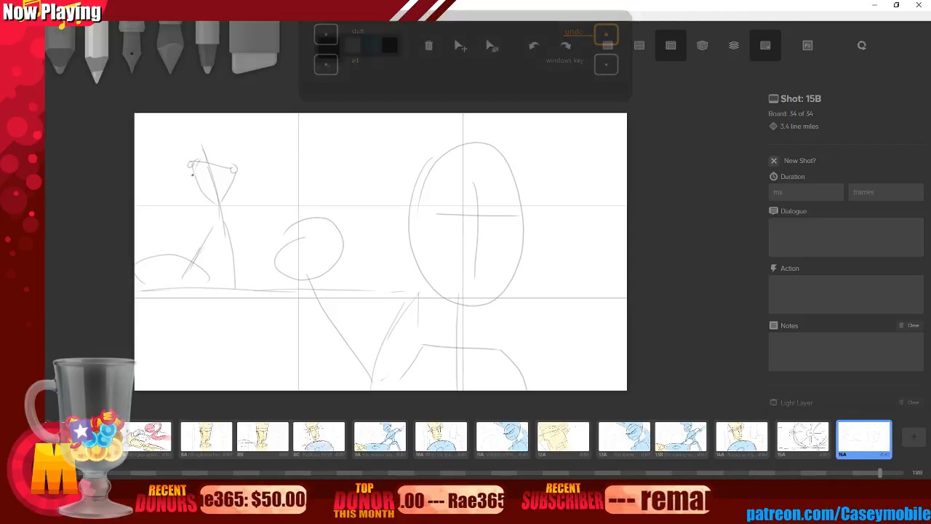
key("ctrl+z")
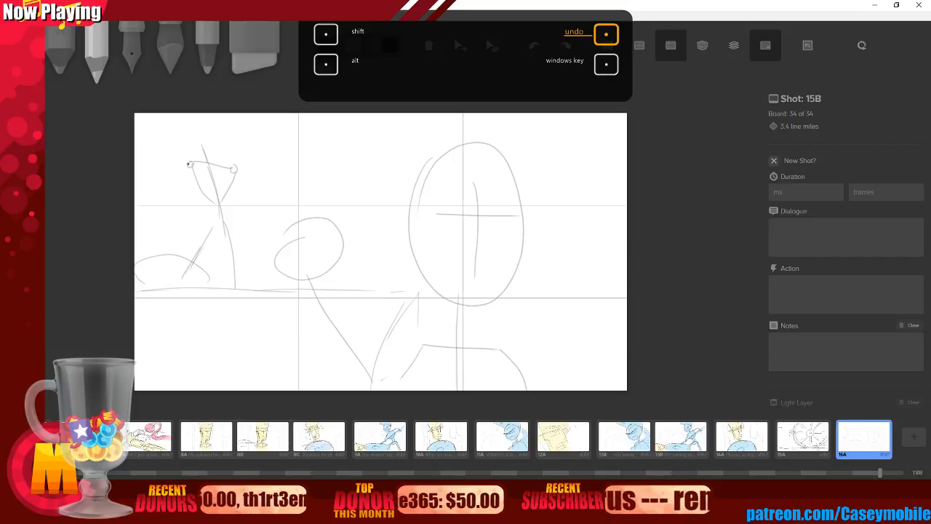
Try a bent near arm reaching out from the small figure's shoulder and a far arm crossing the torso, each with a round hand.
mouse_move(188, 164)
left_mouse_down()
mouse_move(166, 157)
mouse_move(193, 219)
mouse_move(190, 251)
left_mouse_up()
key("ctrl+z")
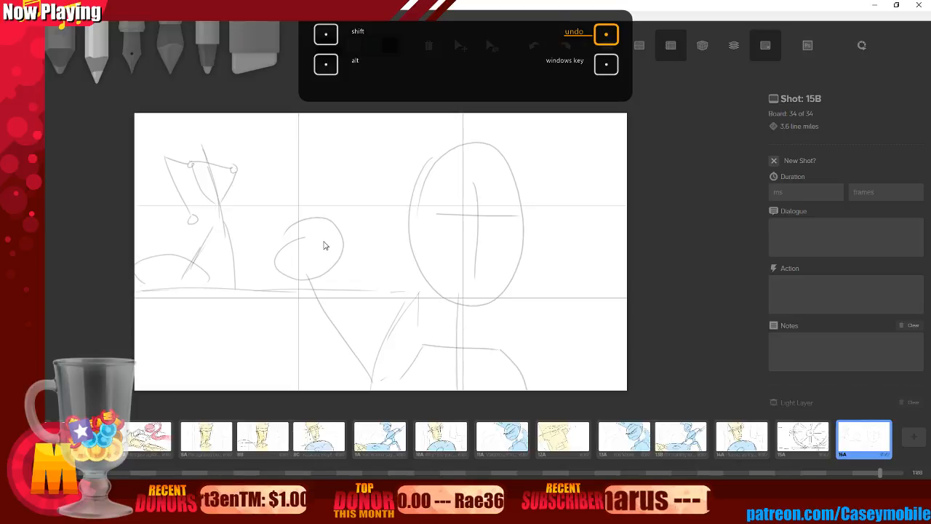
key("ctrl+z")
left_click_drag(165, 157, 180, 201)
left_click_drag(240, 172, 201, 236)
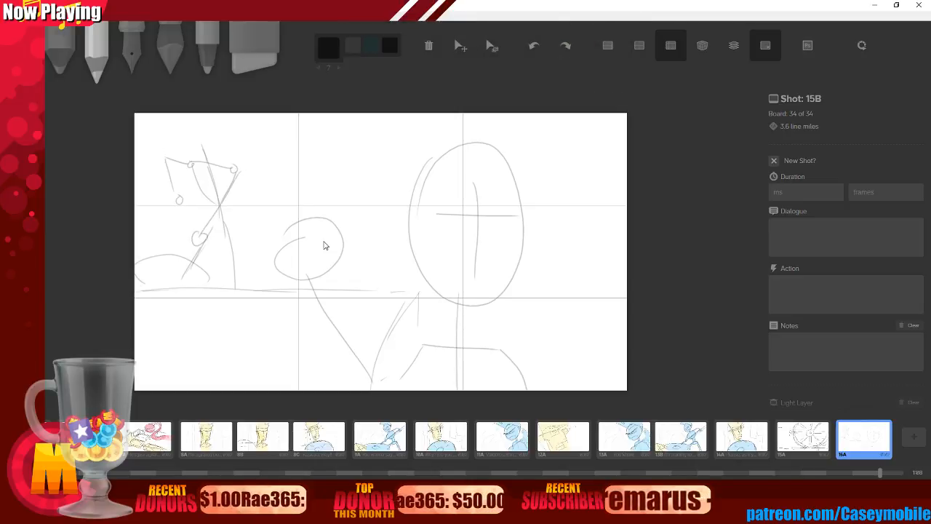
key("ctrl+z")
key("ctrl+z")
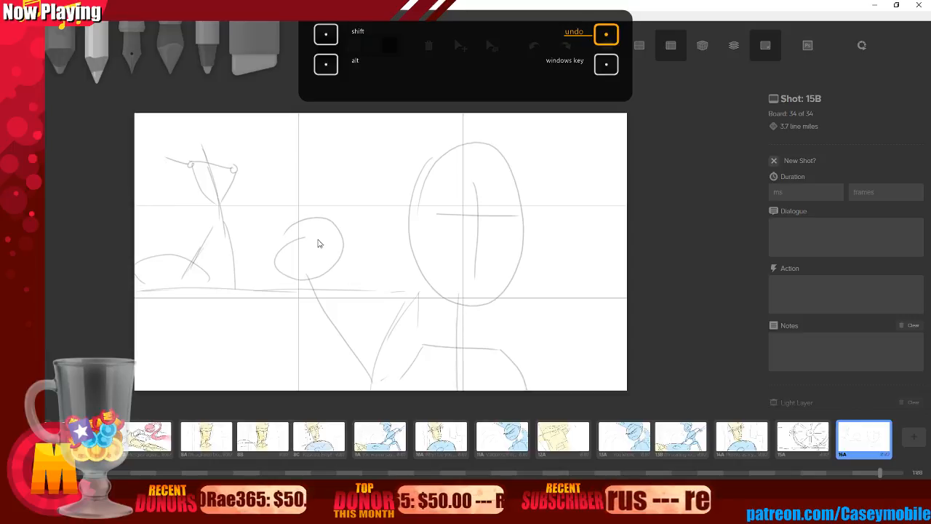
Try both arms bent down to round hands in front of the small figure, with a diagonal pole running through the hands.
left_click_drag(165, 157, 189, 205)
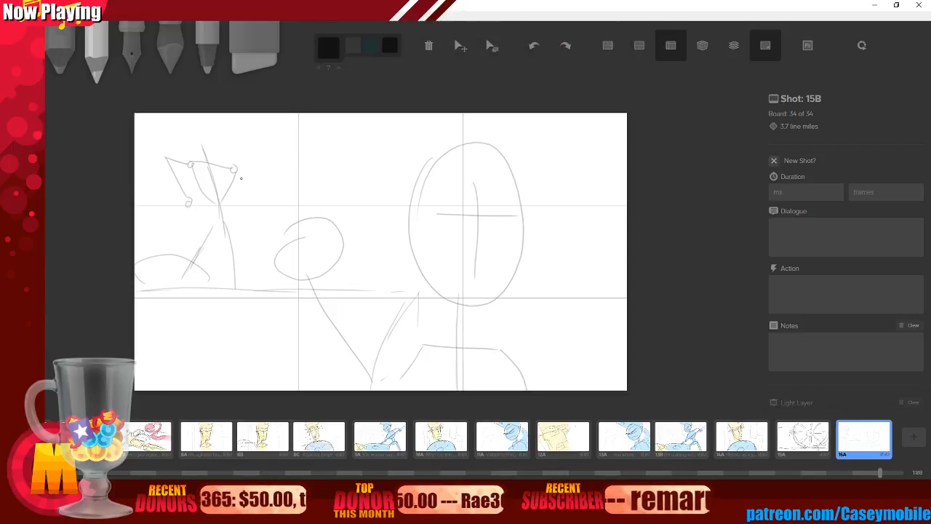
left_click_drag(235, 175, 209, 227)
left_click_drag(172, 180, 239, 276)
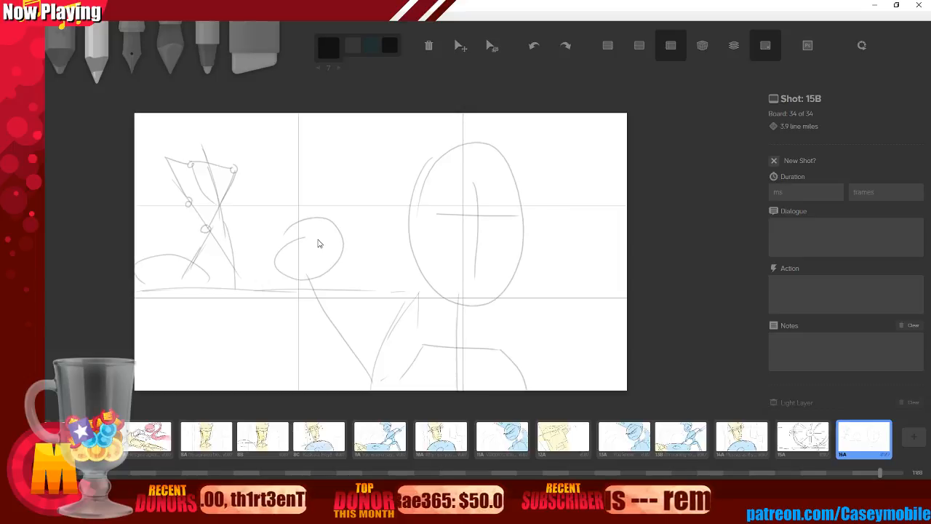
key("ctrl+z")
key("ctrl+z")
key("ctrl+z")
key("ctrl+z")
key("ctrl+z")
key("ctrl+z")
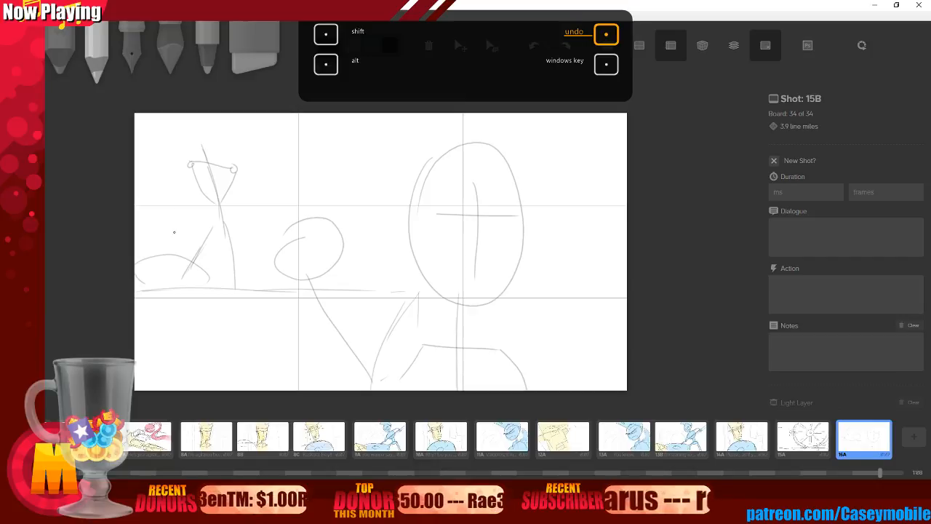
Try placing the small figure's two round hands first, linking them to the shoulders with arms and adding a steep pole to the mound.
left_click_drag(201, 227, 200, 228)
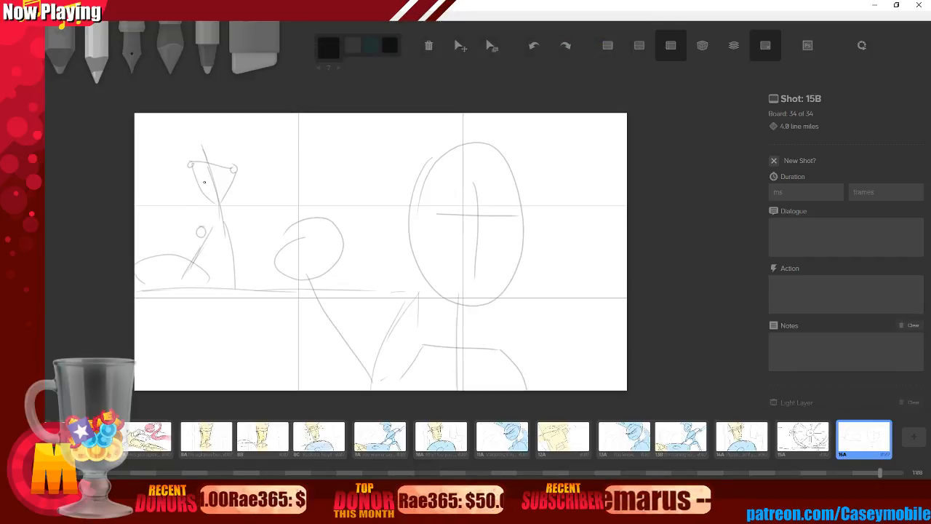
left_click_drag(182, 181, 203, 190)
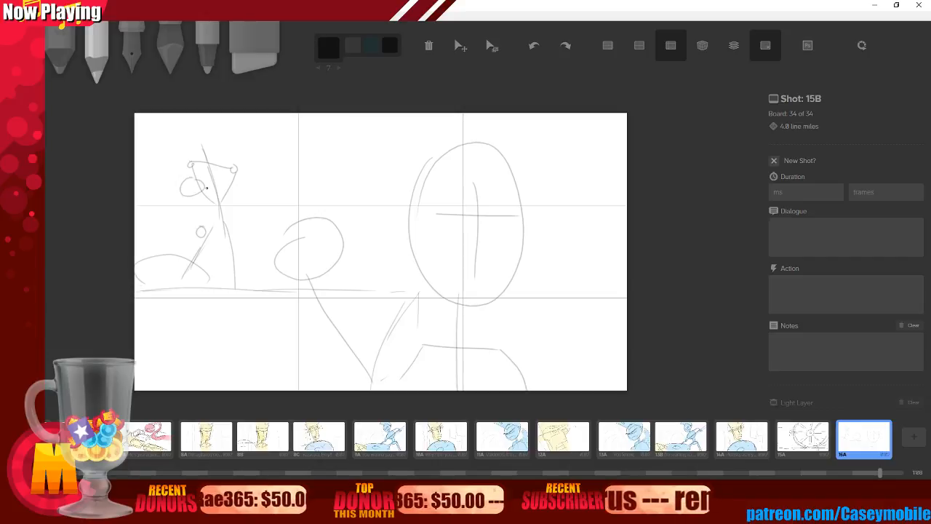
left_click_drag(191, 163, 219, 218)
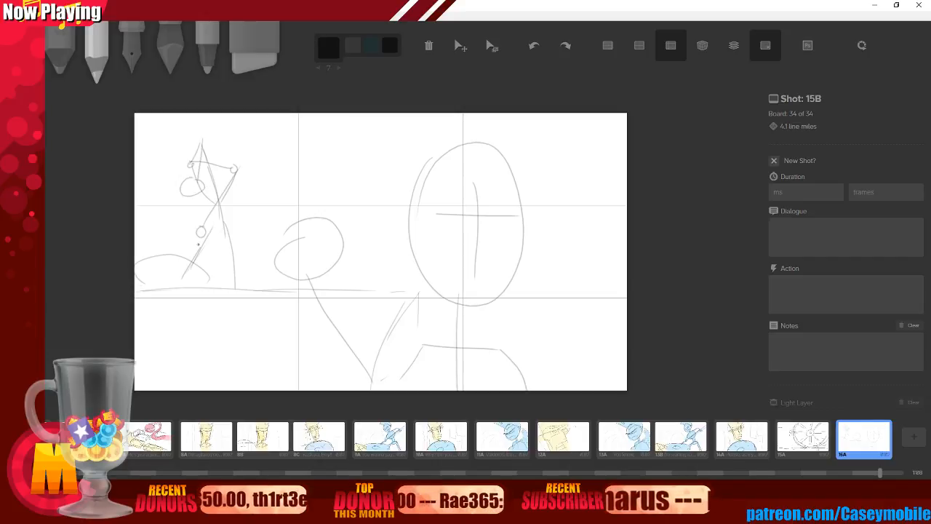
left_click_drag(192, 140, 182, 270)
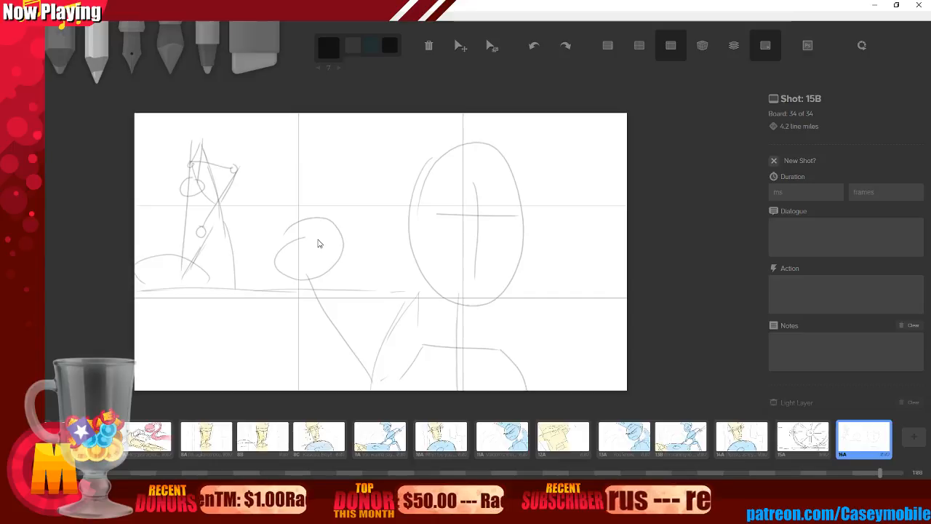
key("ctrl+z")
key("ctrl+z")
key("ctrl+z")
key("ctrl+z")
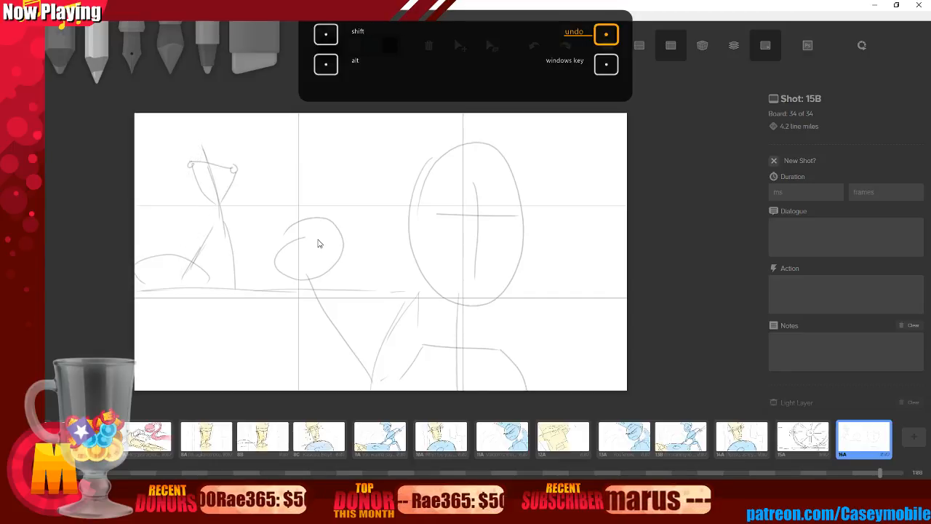
Undo the mound at the small figure's feet, the second shoulder joint and the ribcage curves.
key("ctrl+z")
key("ctrl+z")
key("ctrl+z")
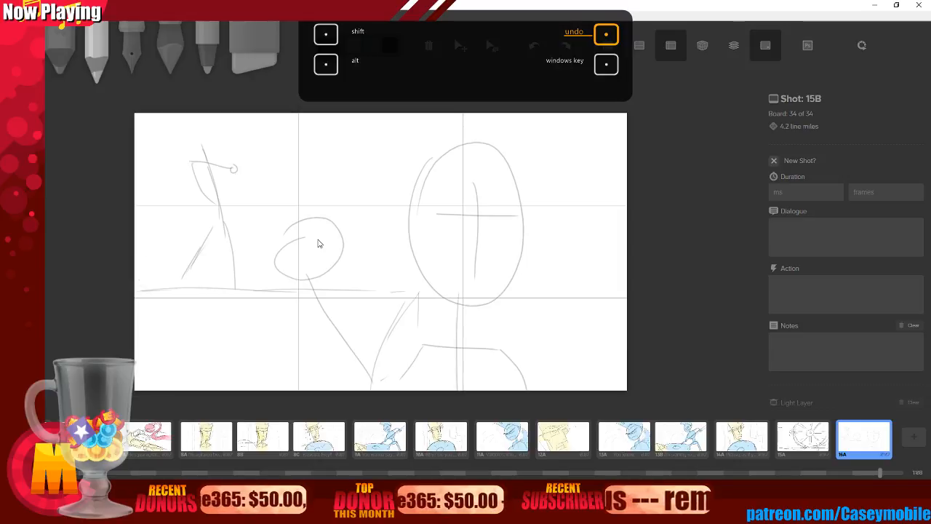
key("ctrl+z")
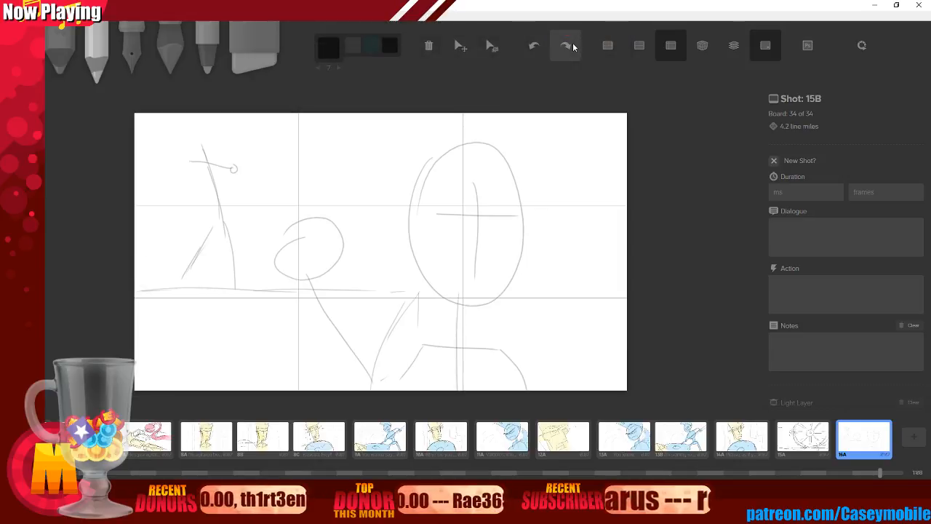
Restore the small figure's second shoulder joint, its ribcage curves and the mound at its feet.
left_click(572, 46)
left_click(572, 46)
left_click(572, 46)
left_click(572, 46)
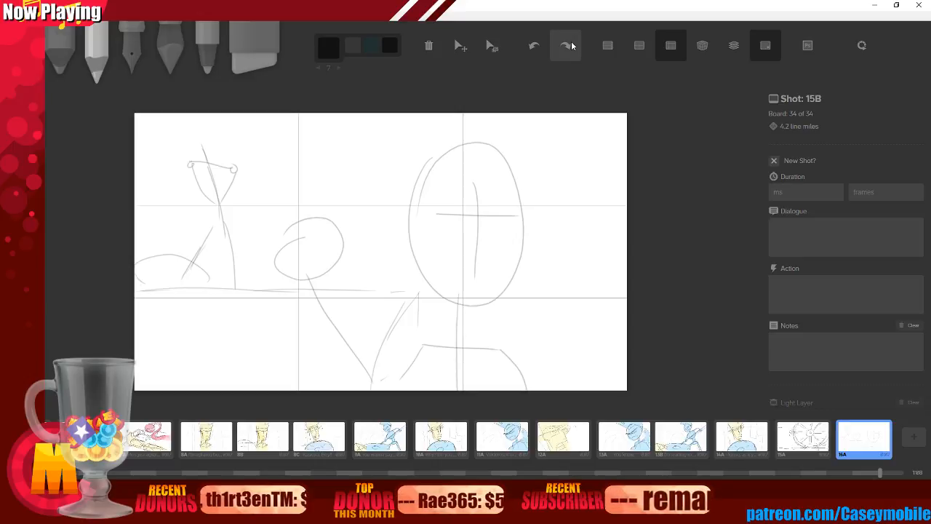
Erase the small figure's legs and sketch a short tilted hip line across the base of its spine.
left_click(243, 51)
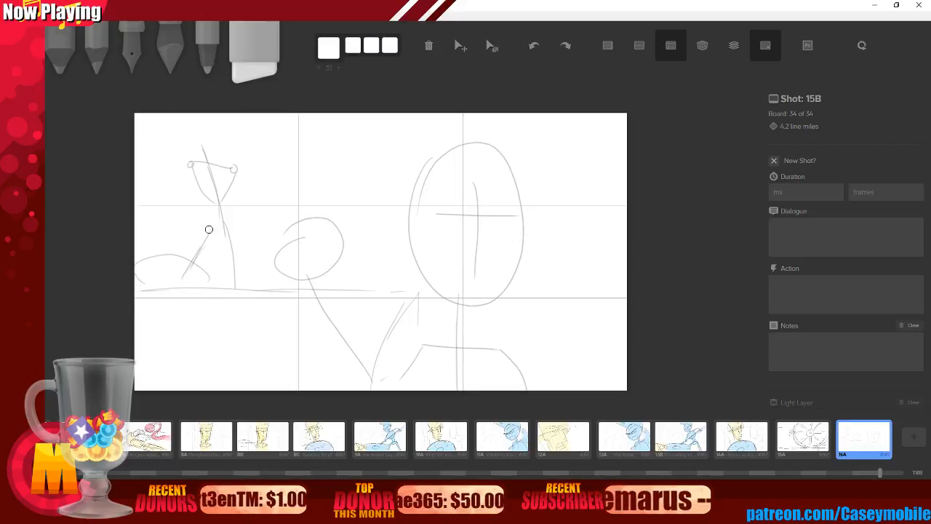
mouse_move(208, 229)
left_mouse_down()
mouse_move(185, 284)
mouse_move(186, 265)
left_mouse_up()
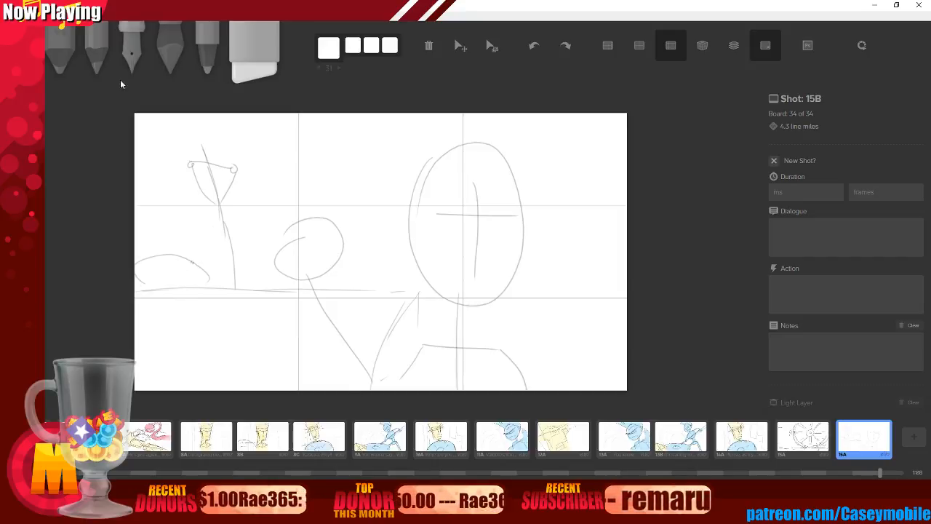
left_click(99, 48)
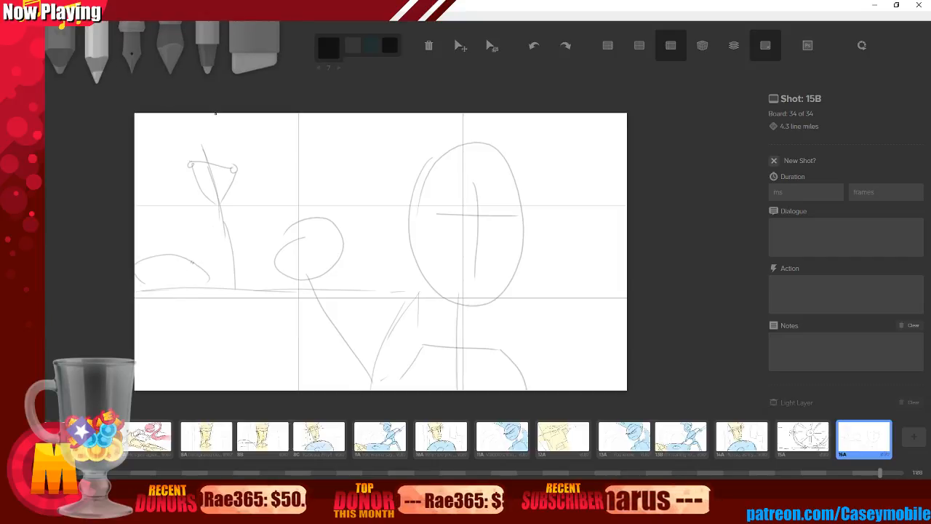
mouse_move(210, 229)
left_mouse_down()
mouse_move(235, 223)
mouse_move(242, 286)
left_mouse_up()
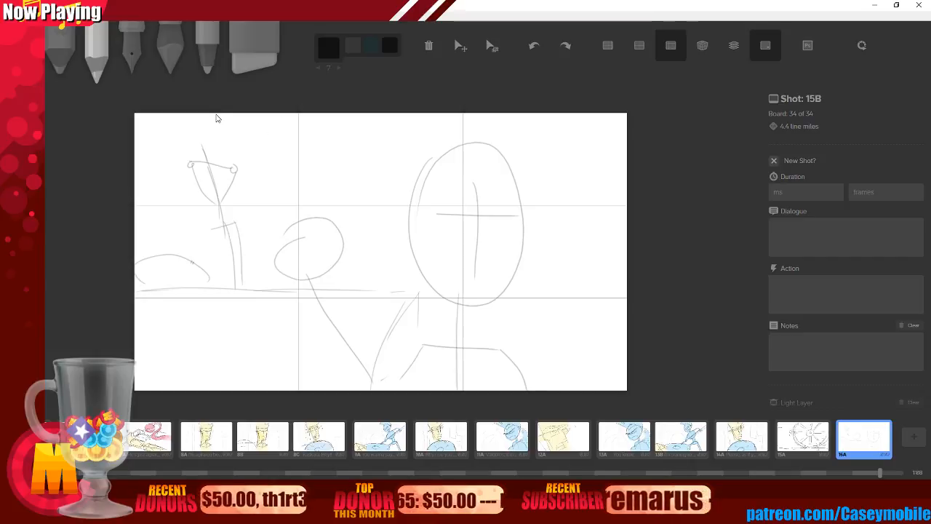
key("e")
mouse_move(229, 234)
left_mouse_down()
mouse_move(229, 259)
mouse_move(241, 281)
left_mouse_up()
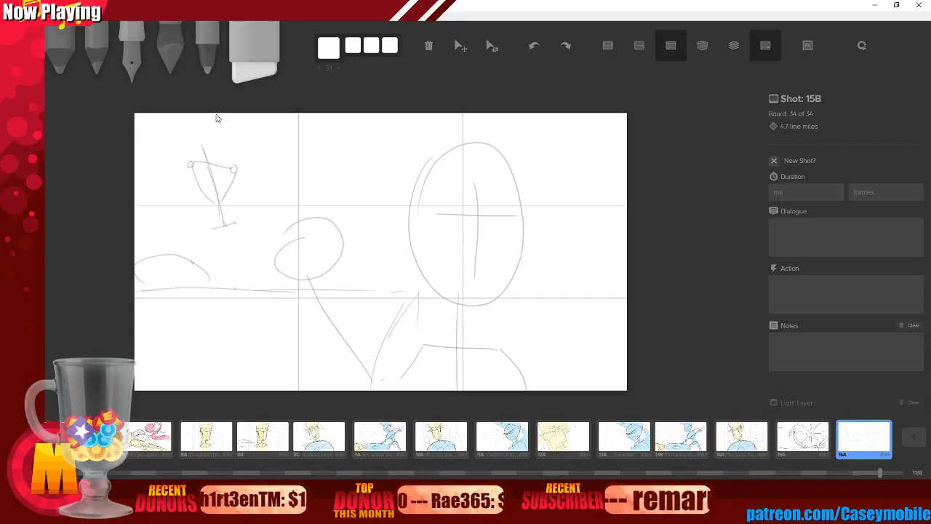
Try a slanted back leg and a front leg reaching down from the ends of the small figure's hip line.
key("2")
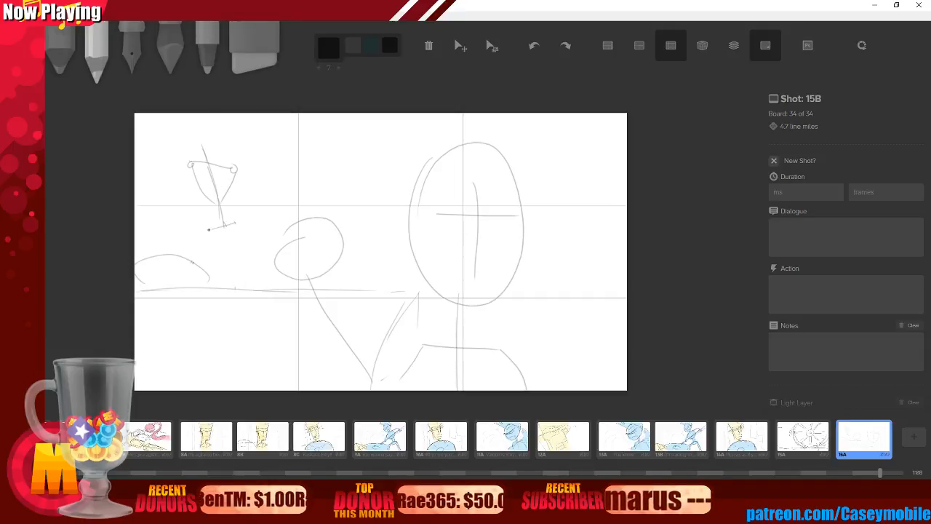
left_click_drag(240, 225, 268, 291)
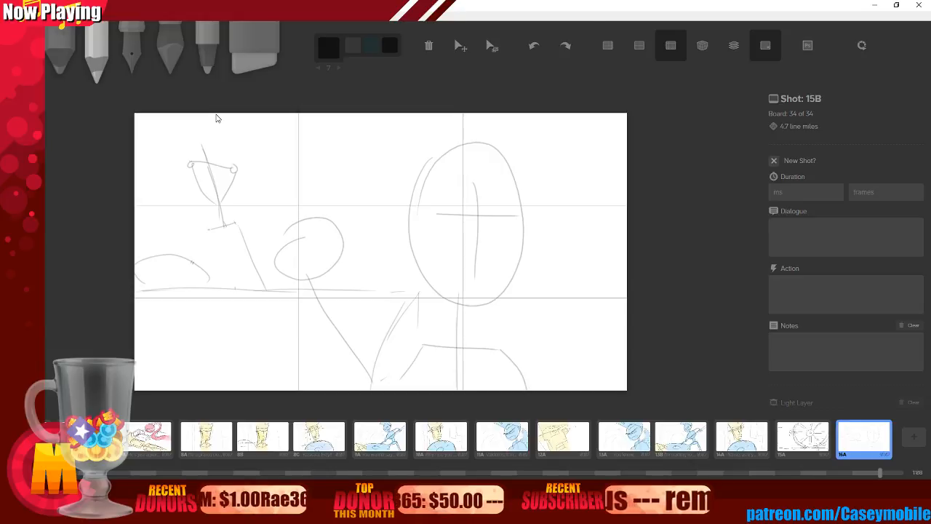
key("ctrl+z")
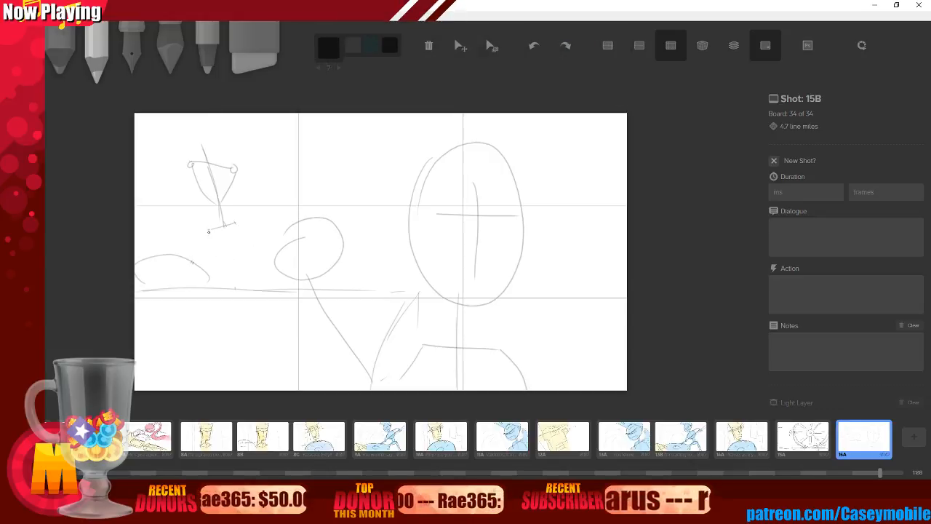
left_click_drag(209, 231, 193, 287)
key("ctrl+z")
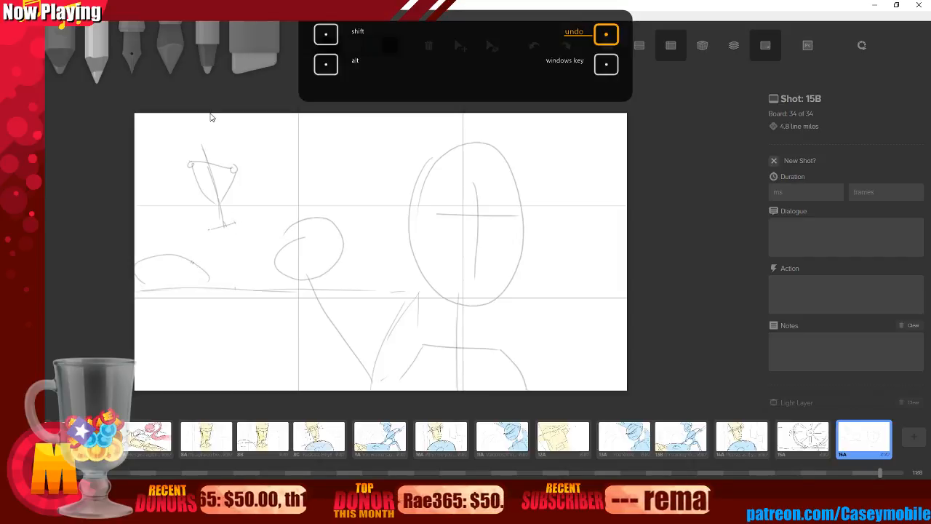
Replace the small figure's hip line with a slightly higher one and sketch a straight back leg and a bent front leg onto the mound.
key("6")
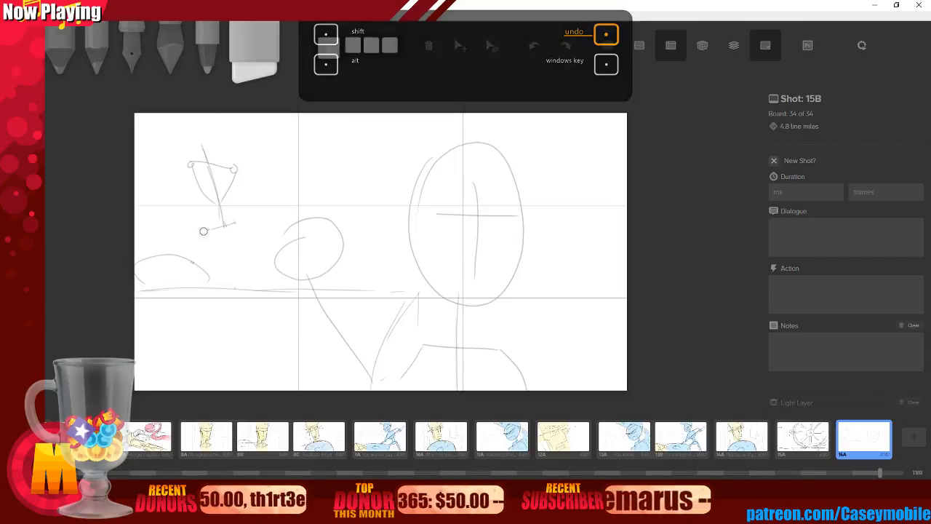
key("2")
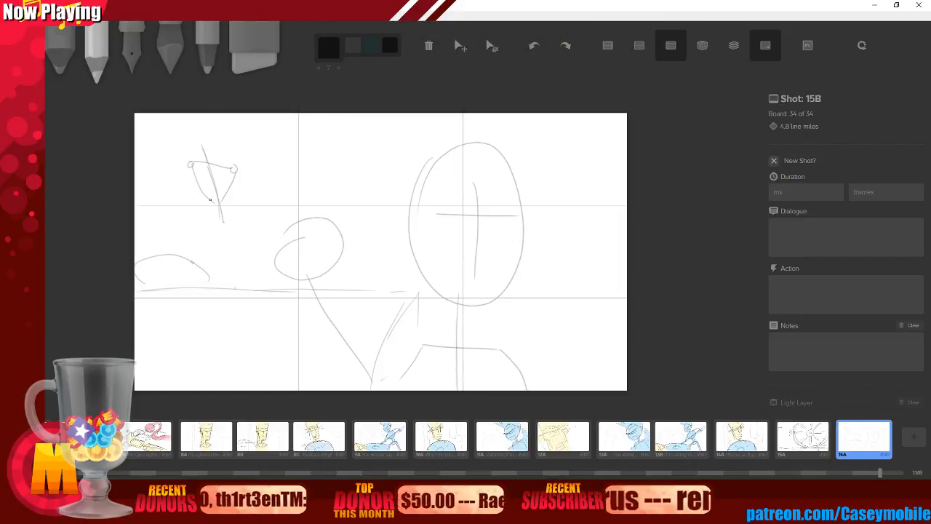
mouse_move(210, 200)
left_mouse_down()
mouse_move(238, 220)
mouse_move(251, 291)
left_mouse_up()
mouse_move(217, 222)
left_mouse_down()
mouse_move(198, 270)
mouse_move(200, 291)
left_mouse_up()
key("ctrl+z")
key("ctrl+z")
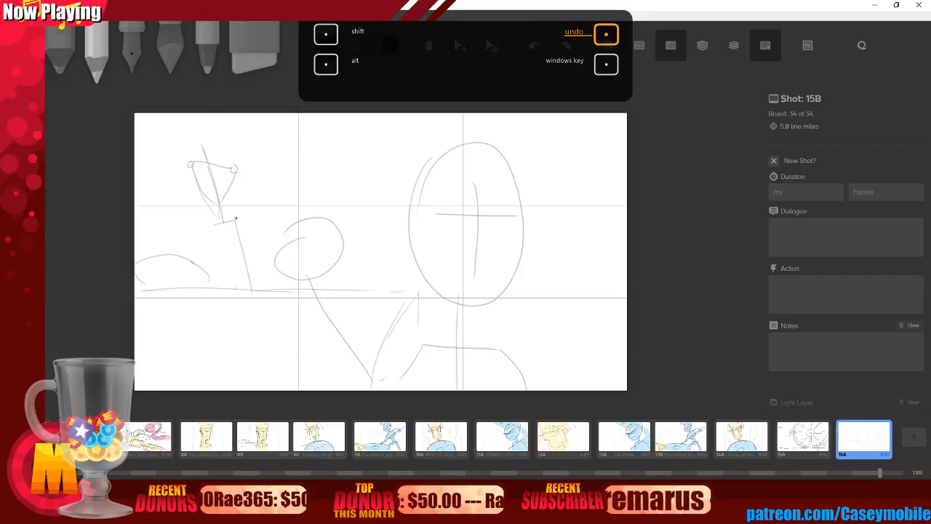
left_click_drag(213, 225, 190, 282)
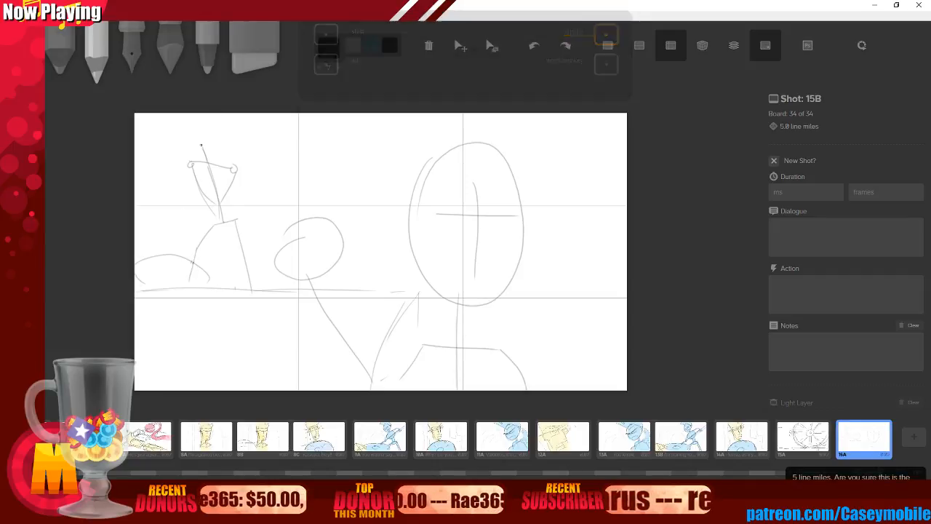
Sketch a round head at the top of the small figure's spine, touching the upper edge of the board.
mouse_move(183, 119)
left_mouse_down()
mouse_move(180, 152)
mouse_move(179, 135)
mouse_move(211, 120)
left_mouse_up()
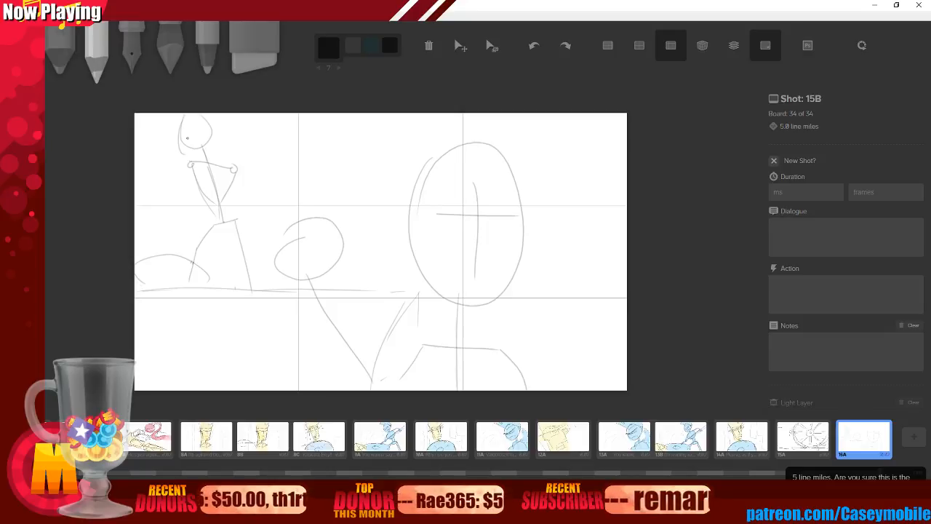
key("ctrl+z")
key("ctrl+z")
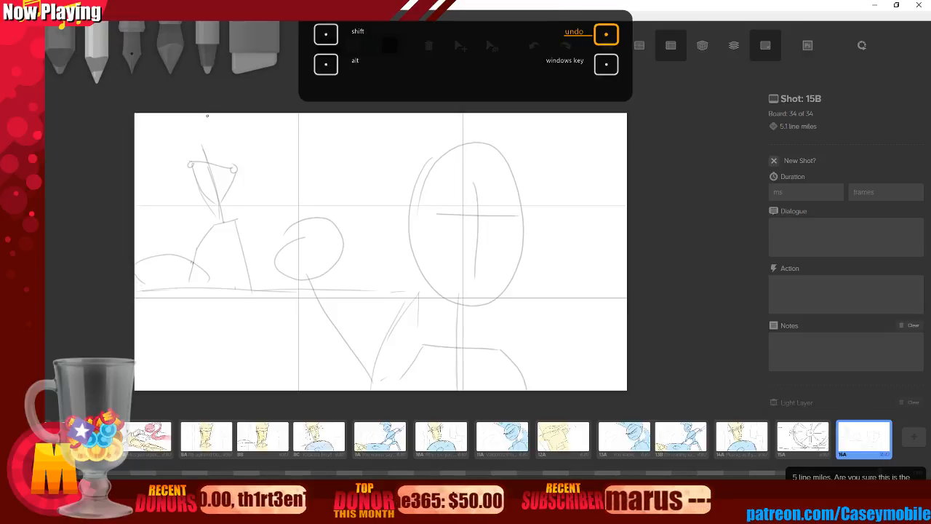
left_click_drag(199, 115, 195, 117)
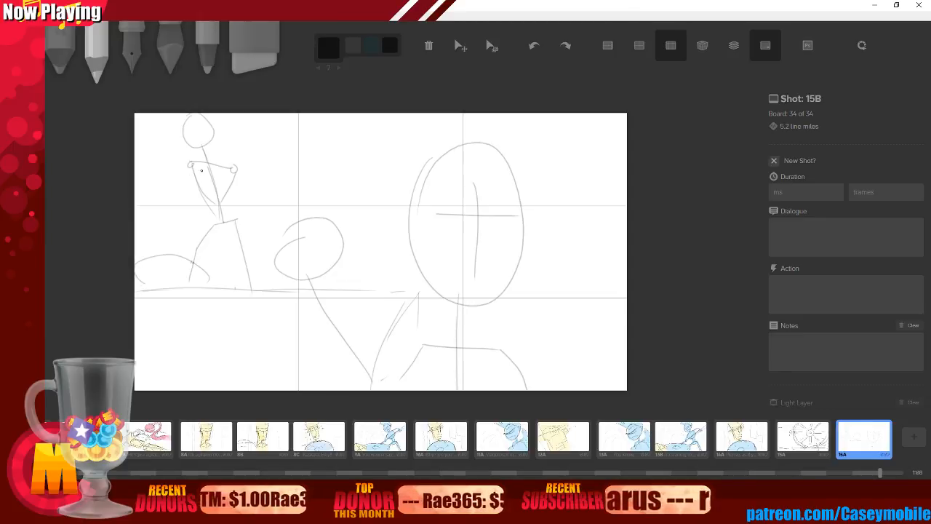
Erase the small figure's level shoulder line, its round joints and the ribcage curves.
mouse_move(196, 161)
left_mouse_down()
mouse_move(238, 179)
mouse_move(206, 191)
left_mouse_up()
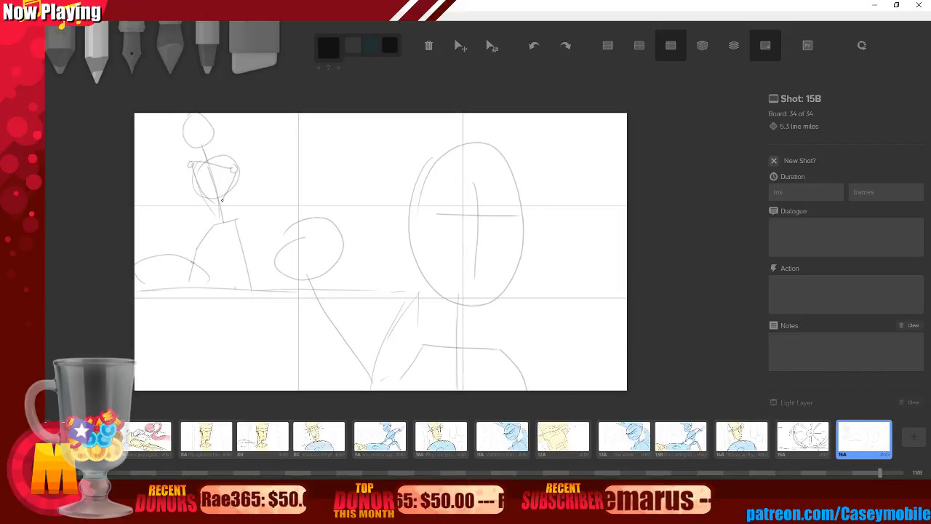
key("ctrl+z")
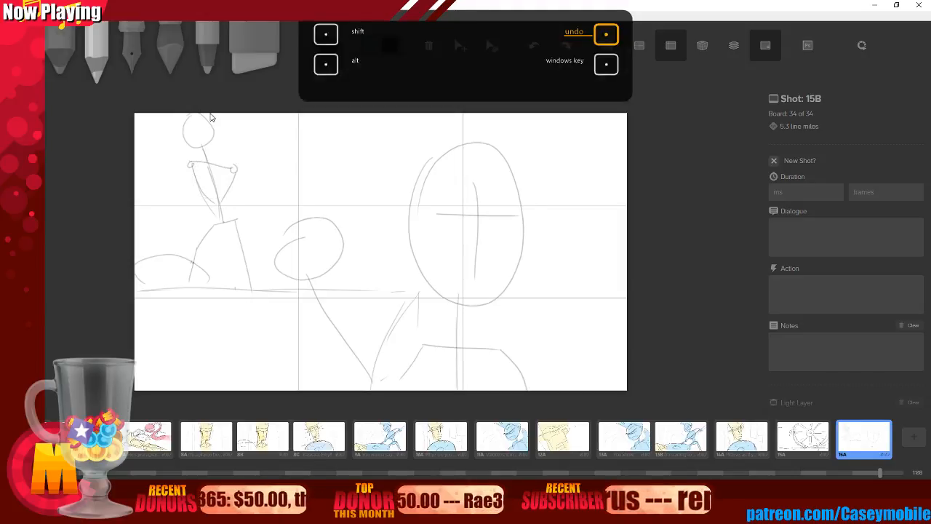
key("6")
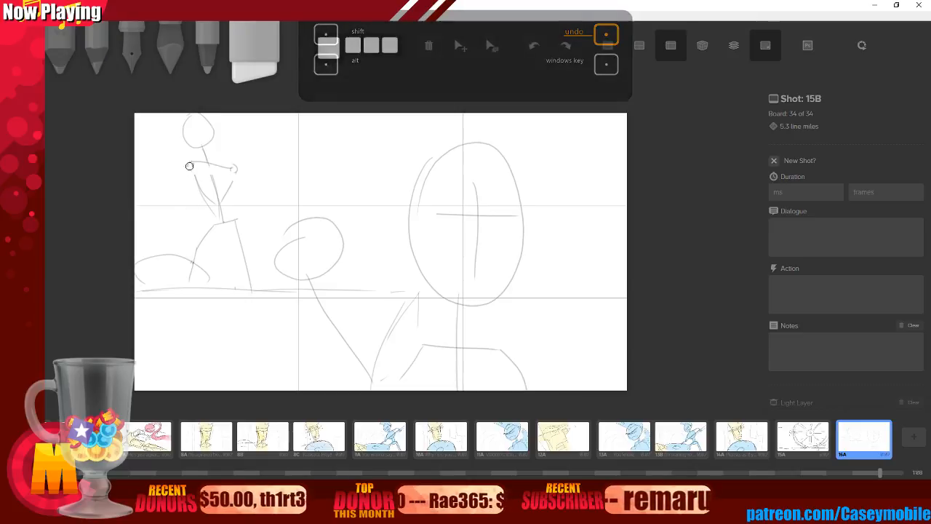
mouse_move(192, 161)
left_mouse_down()
mouse_move(243, 171)
mouse_move(260, 191)
mouse_move(239, 173)
mouse_move(227, 188)
mouse_move(239, 179)
mouse_move(201, 194)
mouse_move(197, 145)
mouse_move(210, 170)
mouse_move(243, 151)
left_mouse_up()
Sketch a steeply tilted shoulder line across the small figure's spine, with torso side lines running down toward the waist.
key("2")
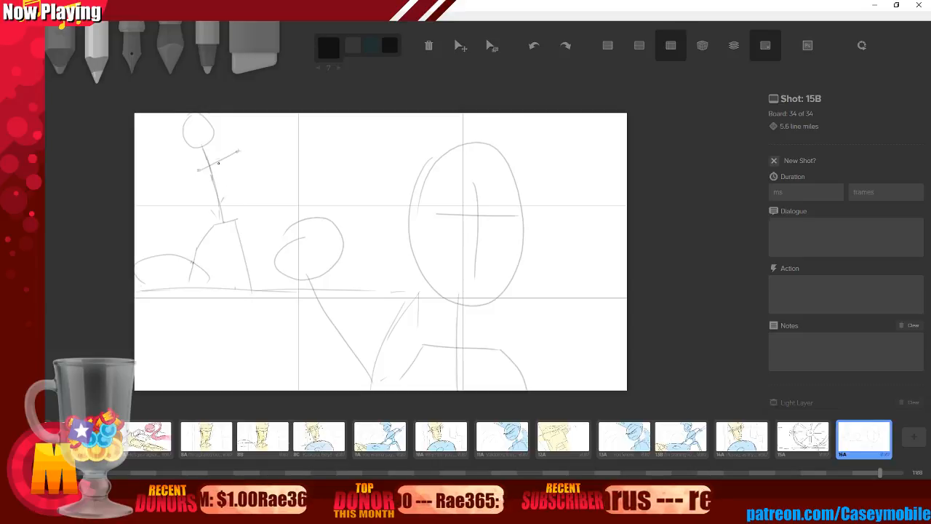
key("ctrl+z")
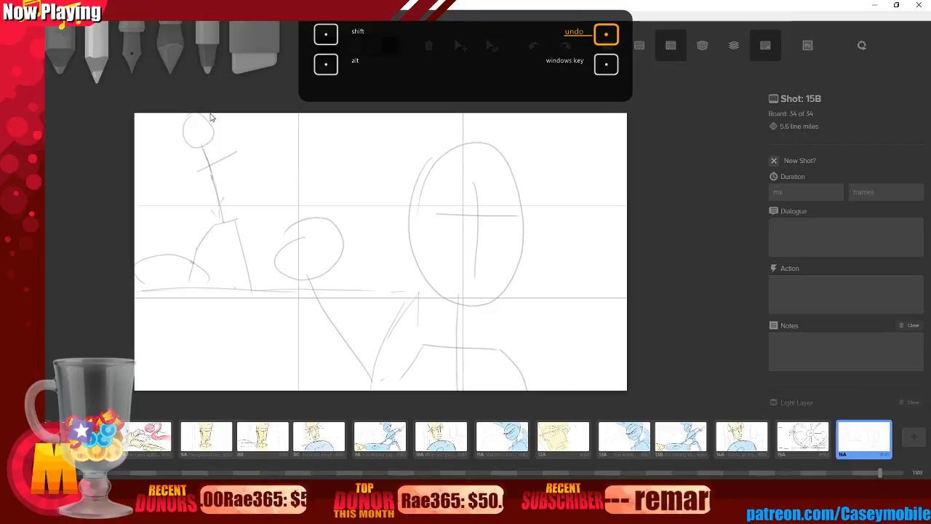
key("ctrl+z")
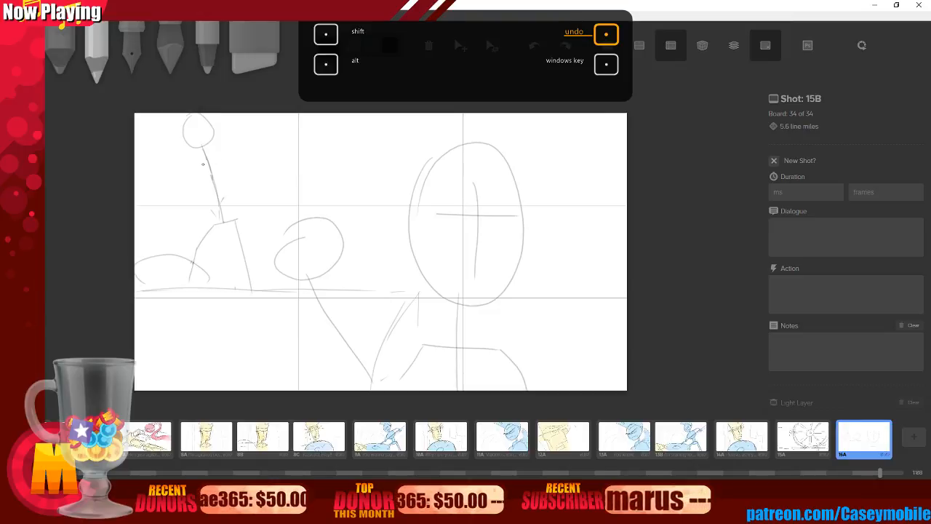
mouse_move(196, 173)
left_mouse_down()
mouse_move(231, 152)
mouse_move(230, 206)
left_mouse_up()
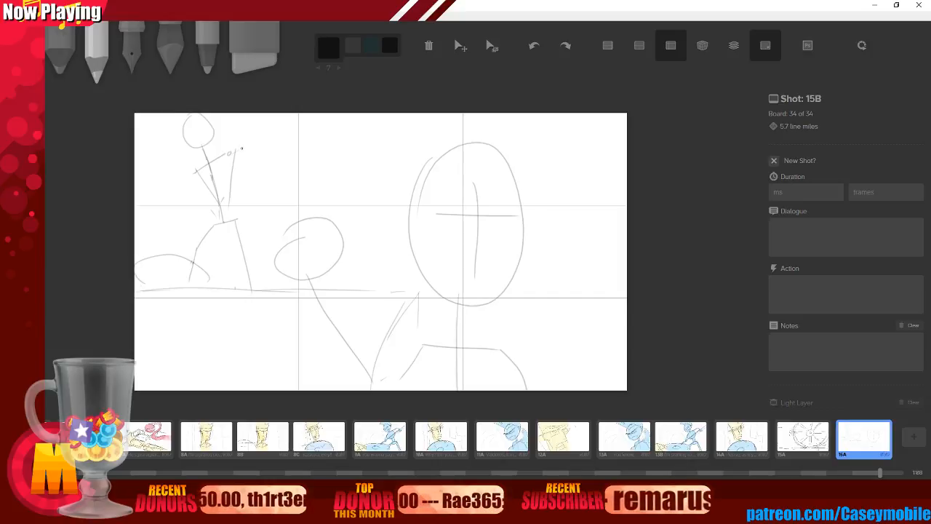
Try a diagonal from the small figure's raised shoulder to the waist and a steep line from the mound up to the chest.
left_click_drag(241, 148, 219, 201)
left_click_drag(198, 169, 194, 222)
key("ctrl+z")
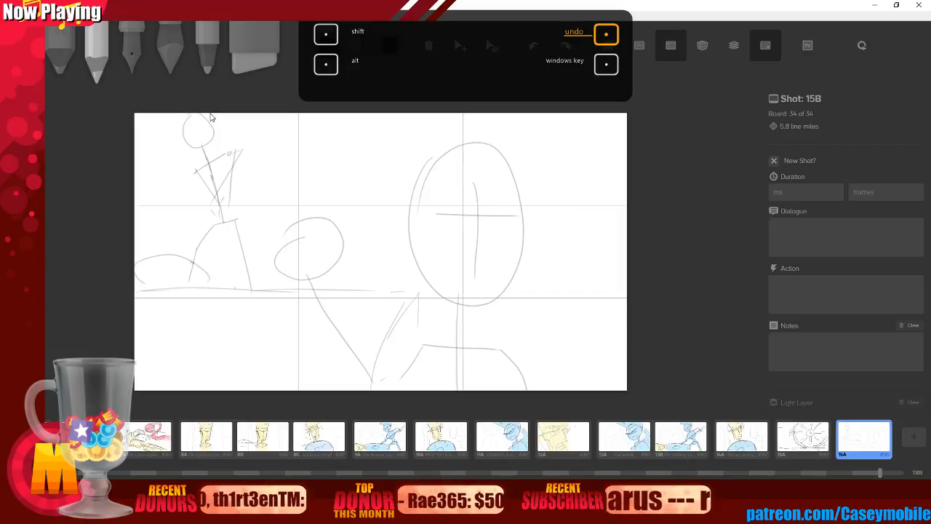
key("ctrl+z")
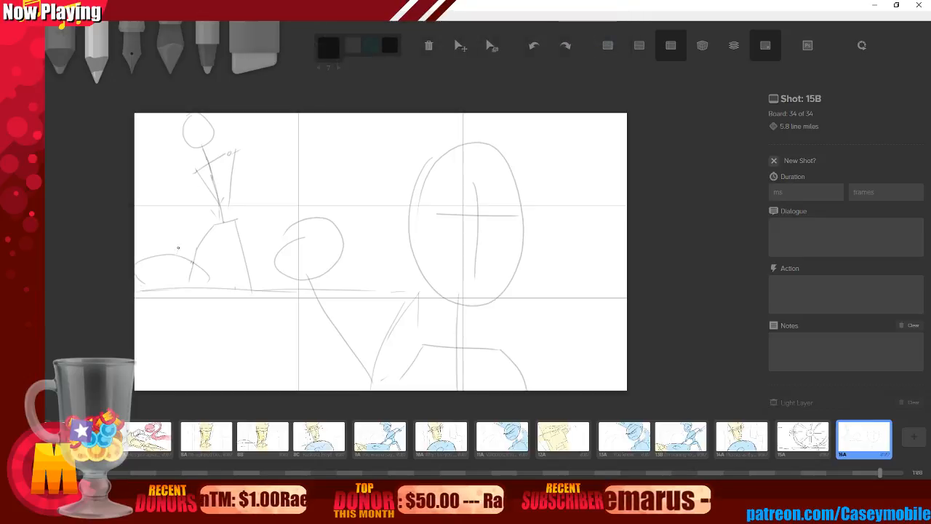
left_click_drag(175, 254, 198, 171)
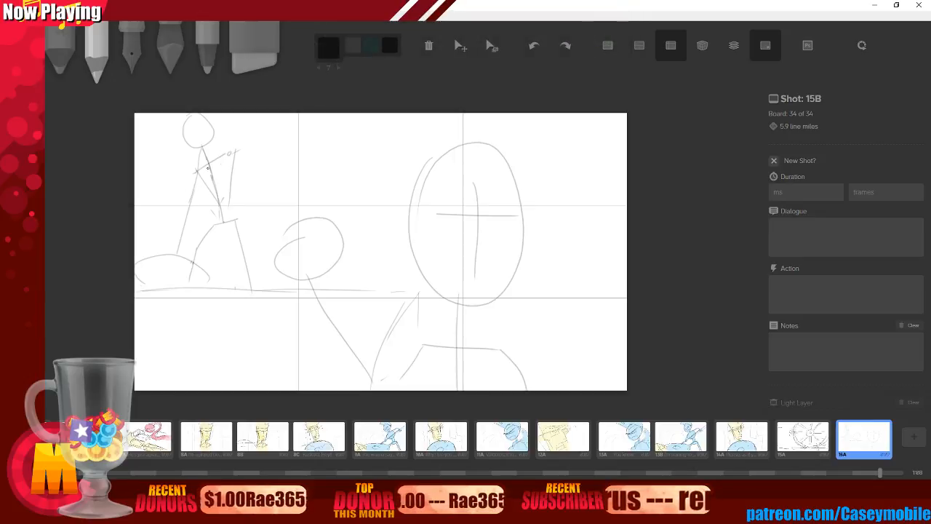
key("ctrl+z")
key("ctrl+z")
key("ctrl+z")
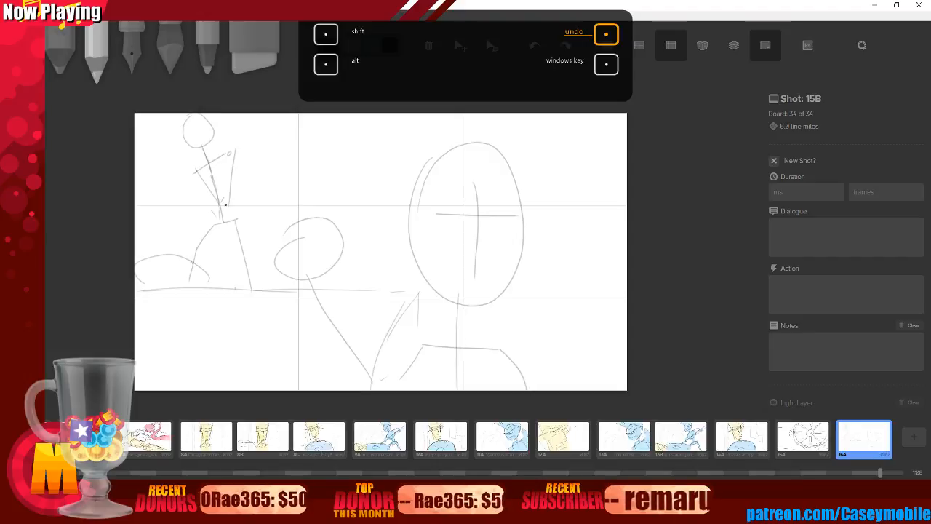
Sketch the small figure's arms and a diagonal pole from the mound past the raised shoulder, reworking the pole's crossing over the torso.
mouse_move(179, 251)
left_mouse_down()
mouse_move(249, 135)
mouse_move(192, 207)
mouse_move(191, 219)
mouse_move(246, 227)
left_mouse_up()
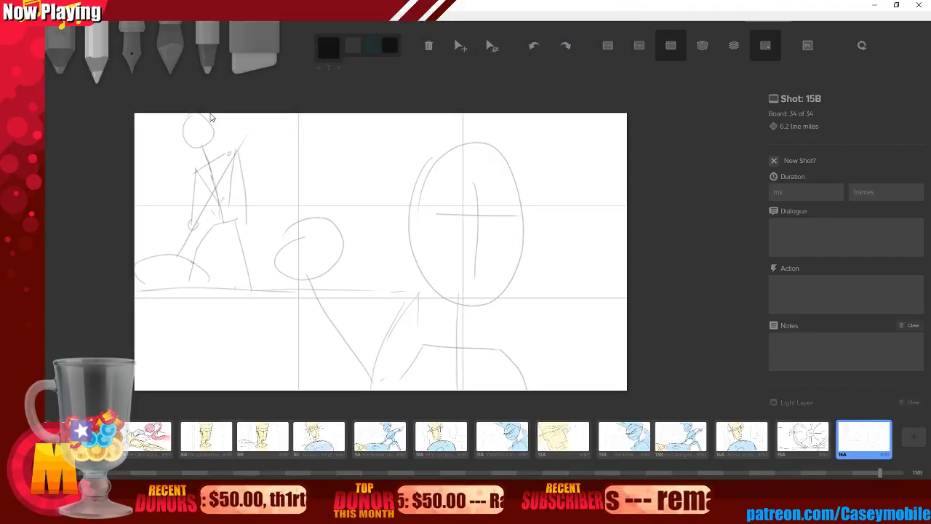
key("6")
mouse_move(222, 177)
left_mouse_down()
mouse_move(225, 168)
mouse_move(215, 191)
left_mouse_up()
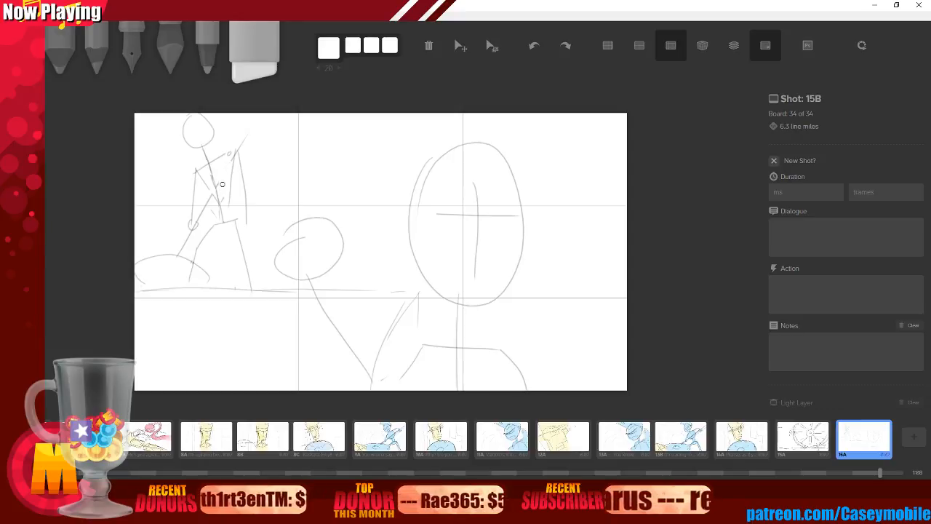
key("2")
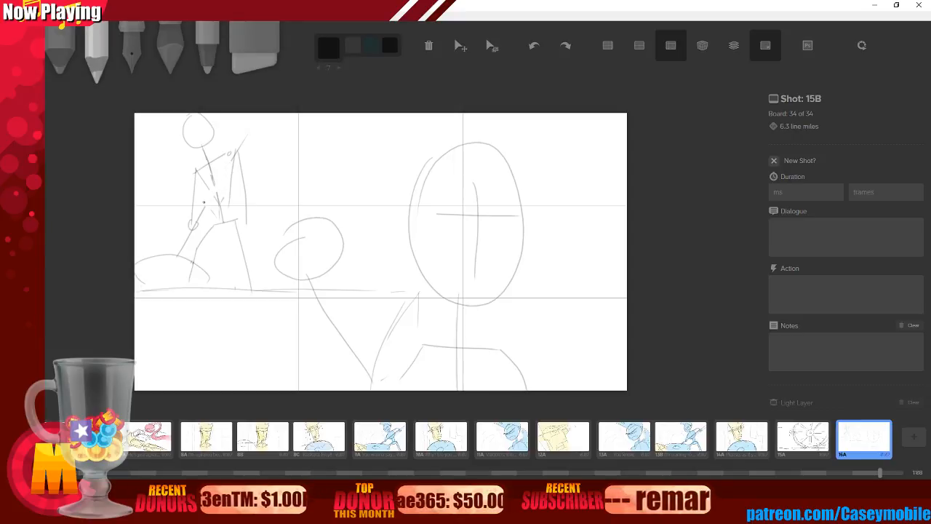
left_click_drag(206, 187, 214, 205)
mouse_move(229, 169)
left_mouse_down()
mouse_move(220, 218)
mouse_move(206, 211)
left_mouse_up()
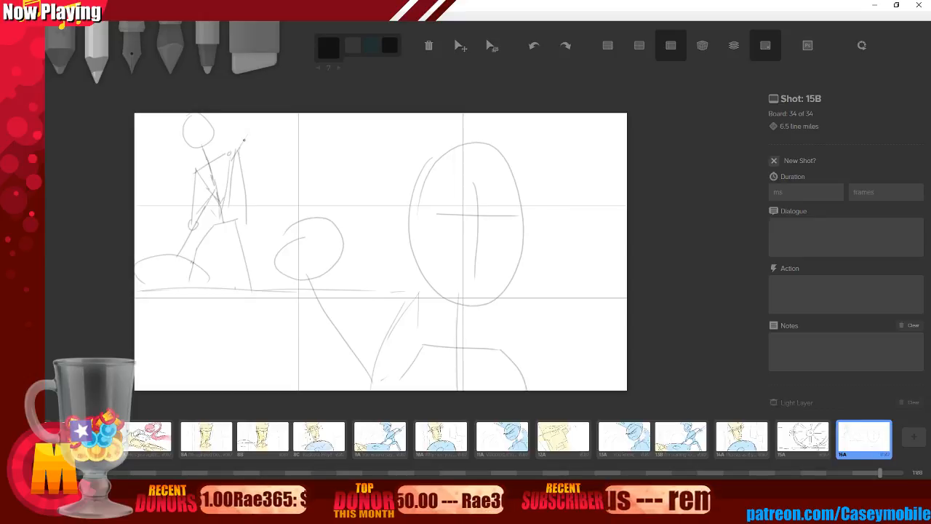
left_click_drag(249, 131, 238, 150)
Try crossed facial guide lines on the small figure's head.
mouse_move(189, 123)
left_mouse_down()
mouse_move(208, 129)
mouse_move(199, 150)
left_mouse_up()
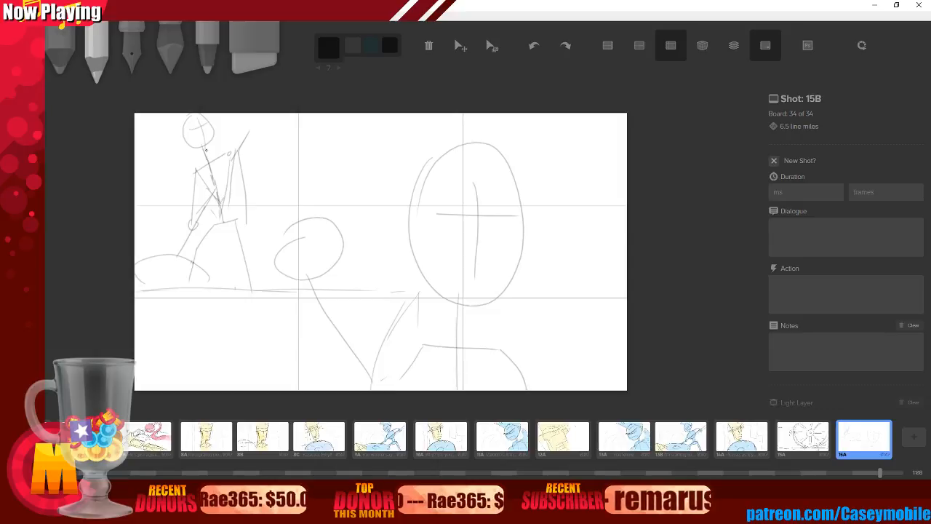
key("ctrl+z")
key("ctrl+z")
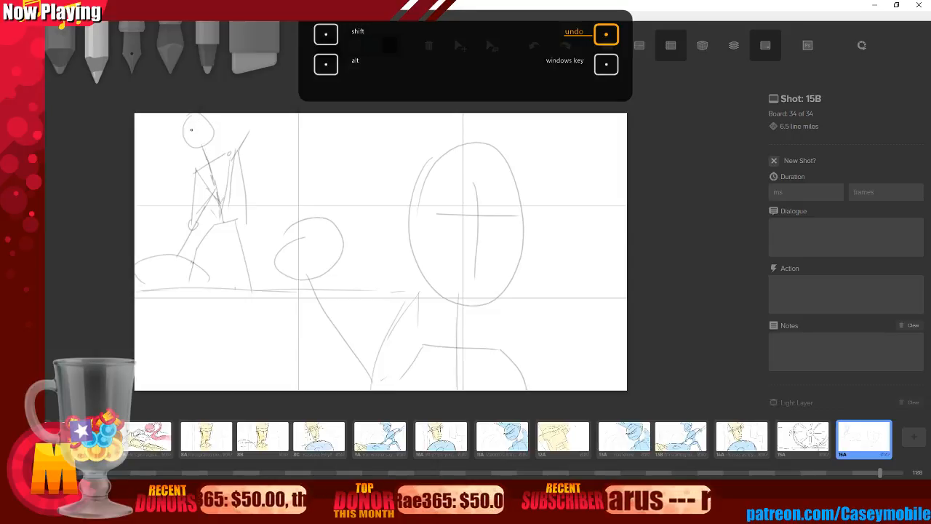
key("ctrl+z")
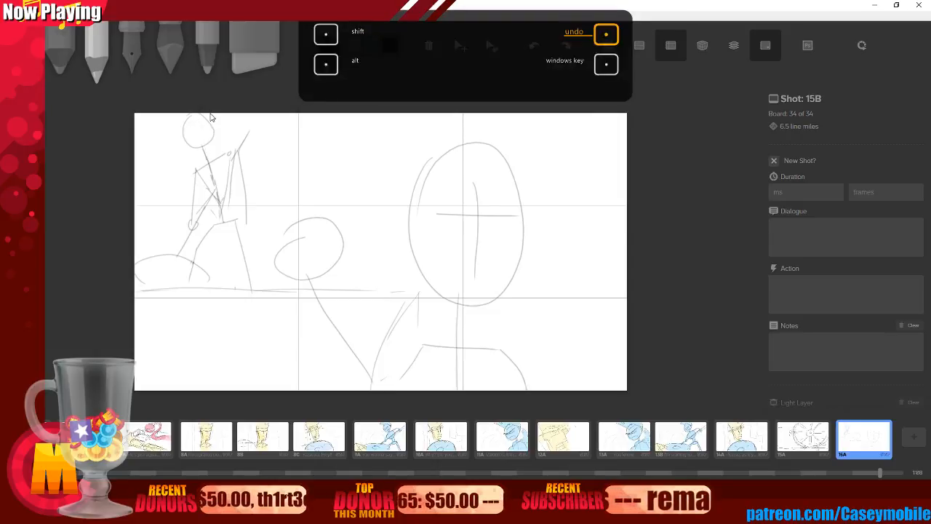
Rework the crossed facial guide lines on the small figure's head into a curved eye line with a short vertical.
left_click_drag(203, 146, 204, 123)
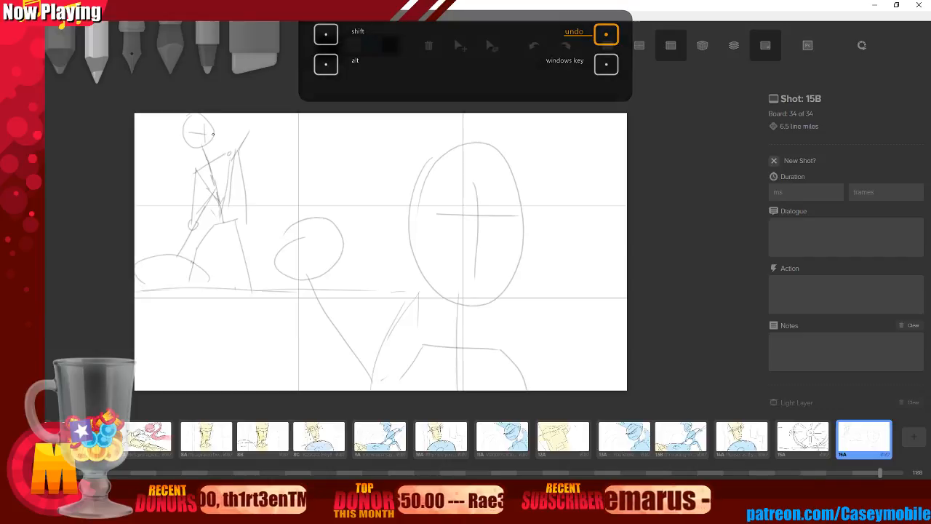
key("ctrl+z")
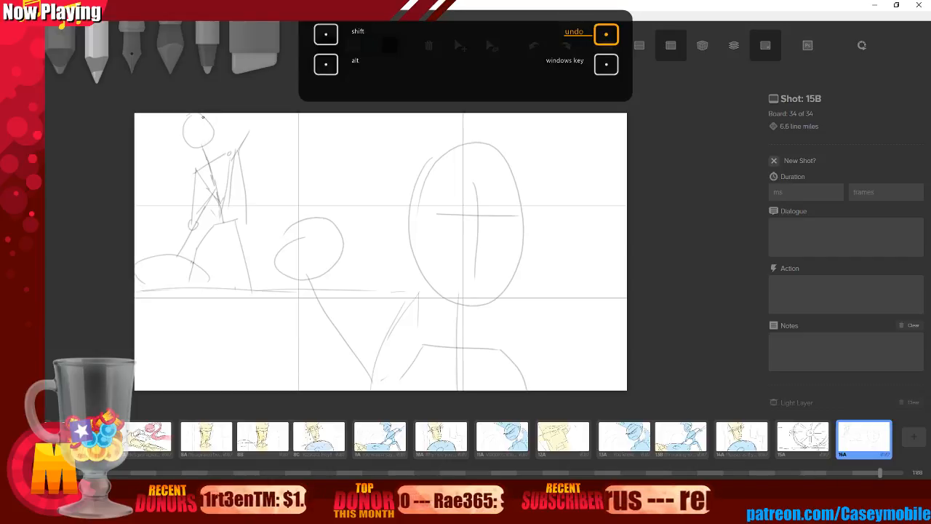
left_click_drag(196, 118, 201, 148)
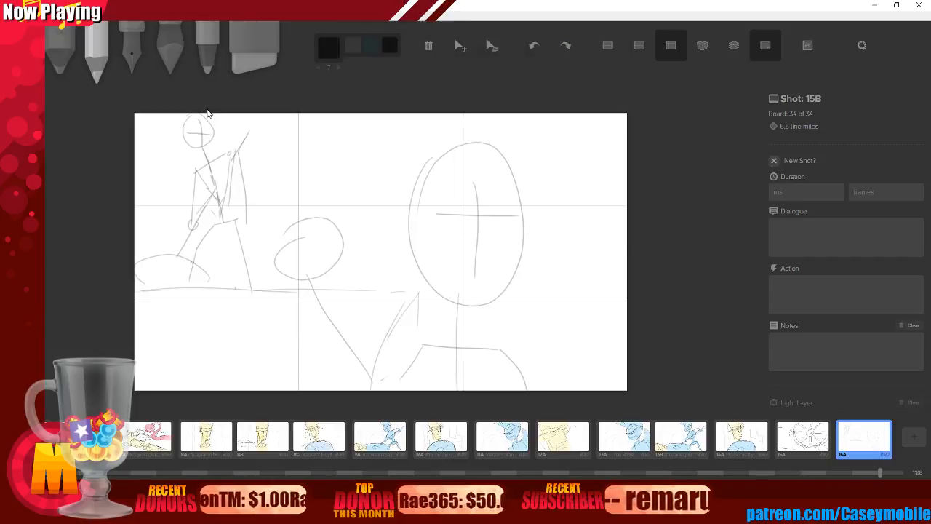
key("ctrl+z")
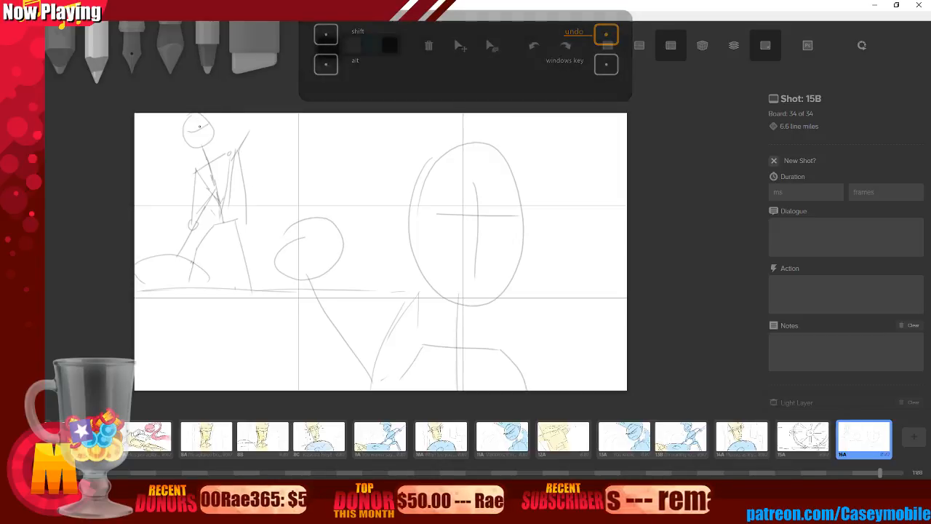
key("ctrl+z")
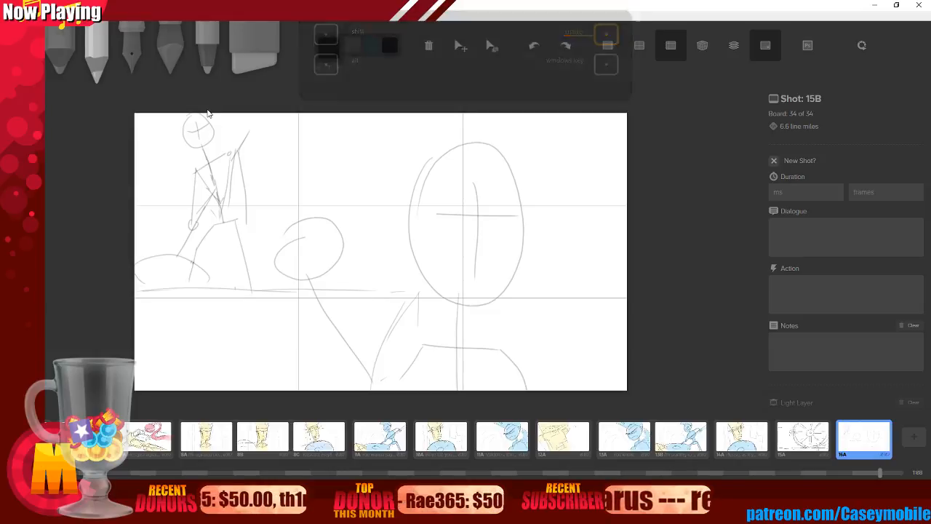
key("ctrl+z")
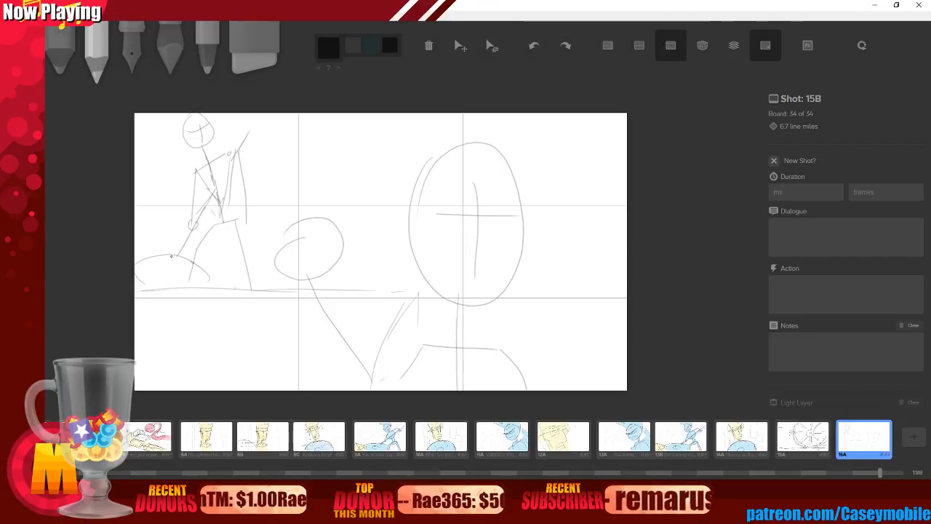
Switch to the ink pen and outline the foreground figure's boxy face with straight sides and a flat chin.
key("3")
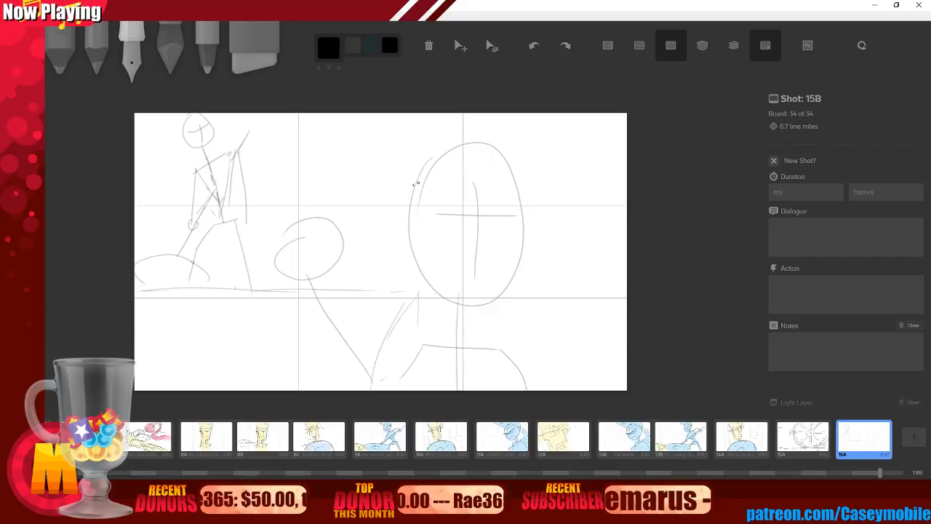
left_click_drag(417, 178, 417, 267)
left_click_drag(518, 179, 509, 255)
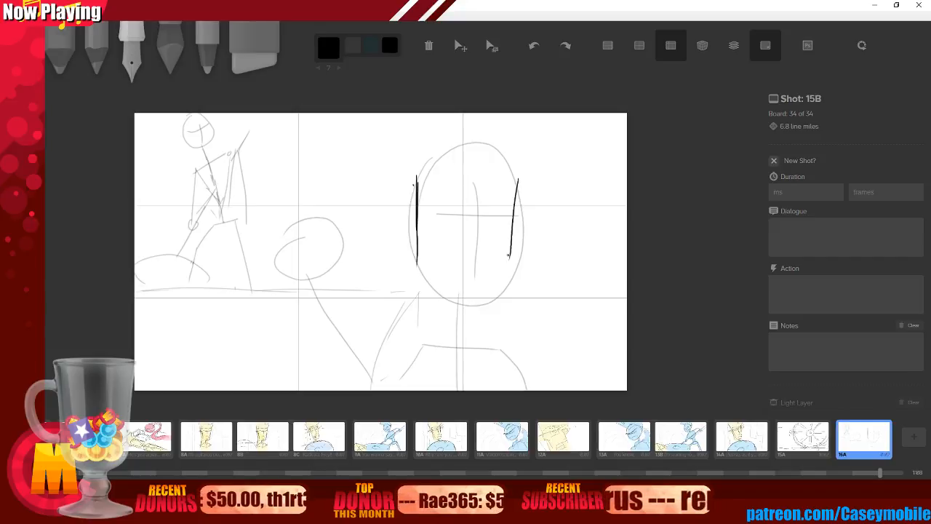
left_click_drag(518, 212, 496, 297)
mouse_move(419, 256)
left_mouse_down()
mouse_move(417, 305)
mouse_move(493, 305)
left_mouse_up()
Try a short hat brim and a flared crown above the foreground figure's face.
mouse_move(399, 188)
left_mouse_down()
mouse_move(402, 178)
mouse_move(518, 171)
left_mouse_up()
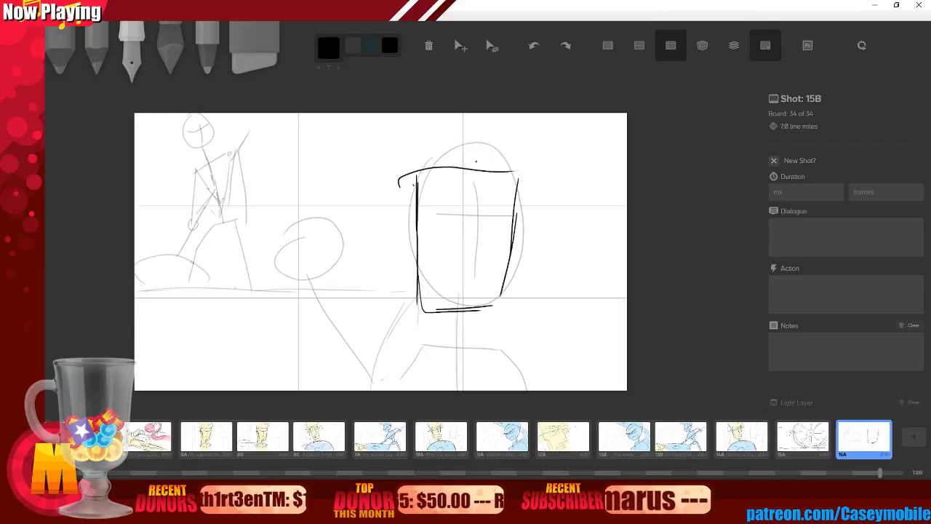
left_click_drag(400, 127, 409, 172)
mouse_move(403, 144)
left_mouse_down()
mouse_move(527, 128)
mouse_move(361, 154)
mouse_move(391, 187)
left_mouse_up()
key("ctrl+z")
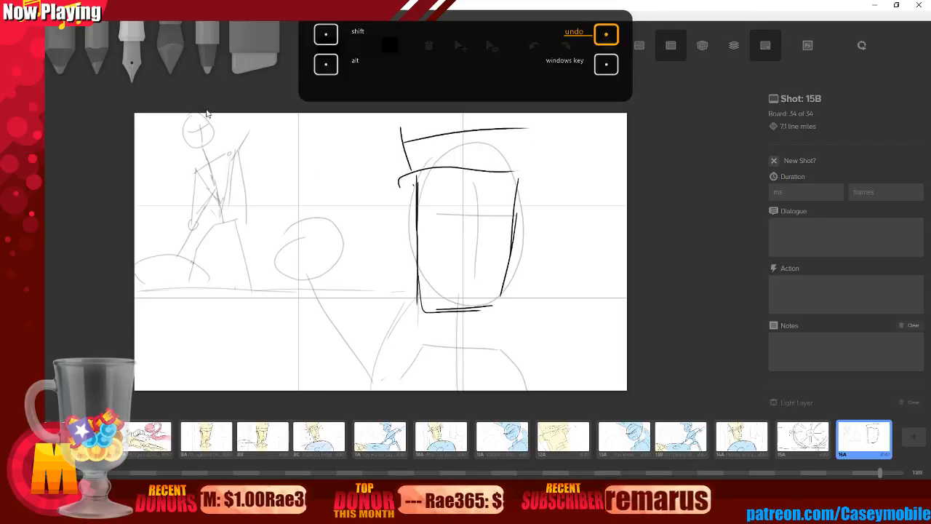
key("ctrl+z")
key("ctrl+z")
key("ctrl+z")
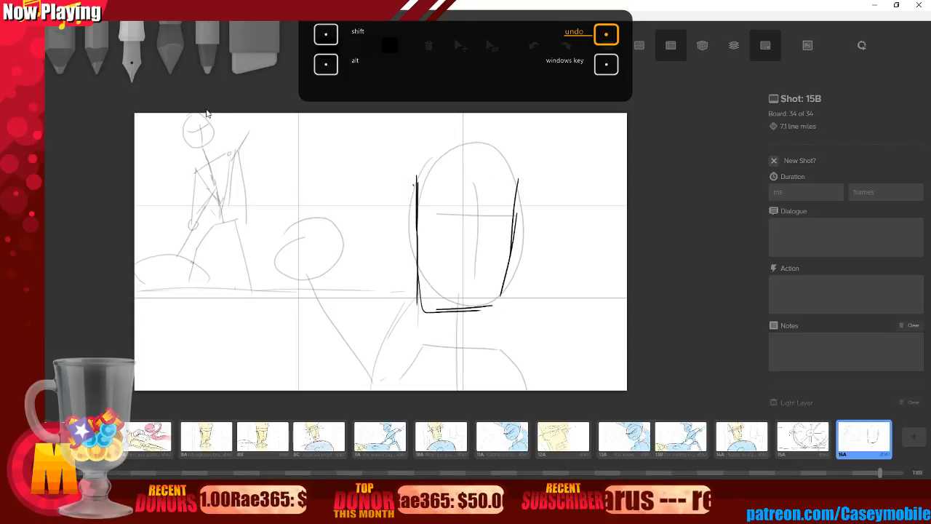
Ink the foreground figure's wide curved hat brim and facial features: brows, long nose, mouth, curled moustache and narrow eyes.
left_click_drag(380, 186, 550, 158)
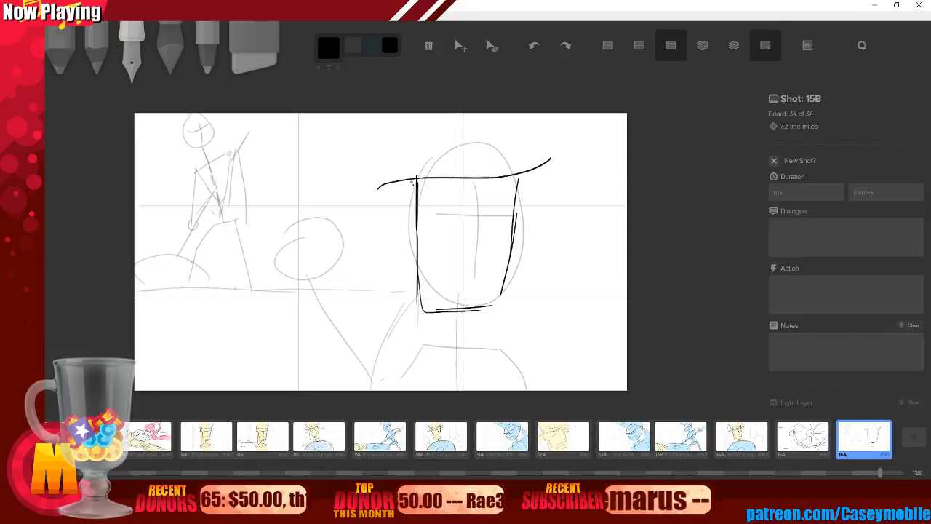
mouse_move(411, 181)
left_mouse_down()
mouse_move(409, 189)
mouse_move(465, 195)
mouse_move(486, 256)
left_mouse_up()
left_click_drag(440, 296, 482, 297)
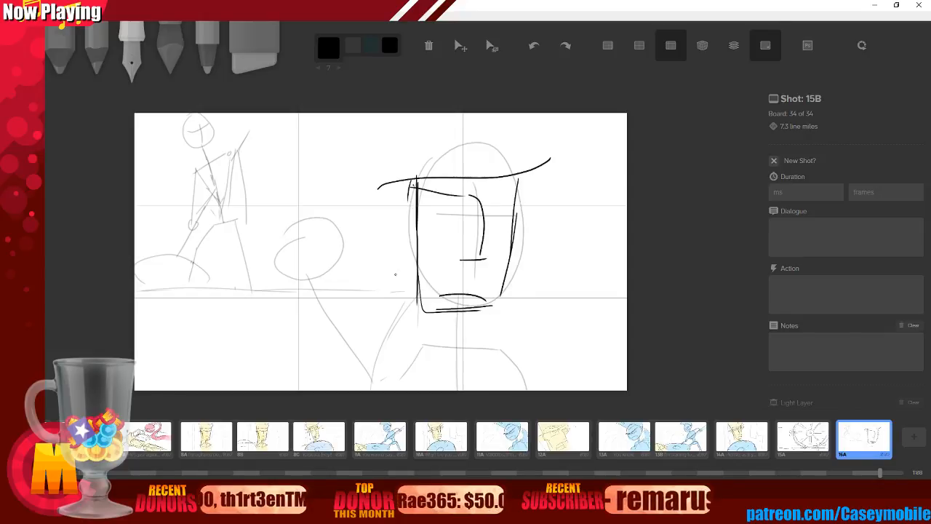
mouse_move(388, 262)
left_mouse_down()
mouse_move(408, 283)
mouse_move(496, 266)
mouse_move(478, 271)
mouse_move(541, 261)
left_mouse_up()
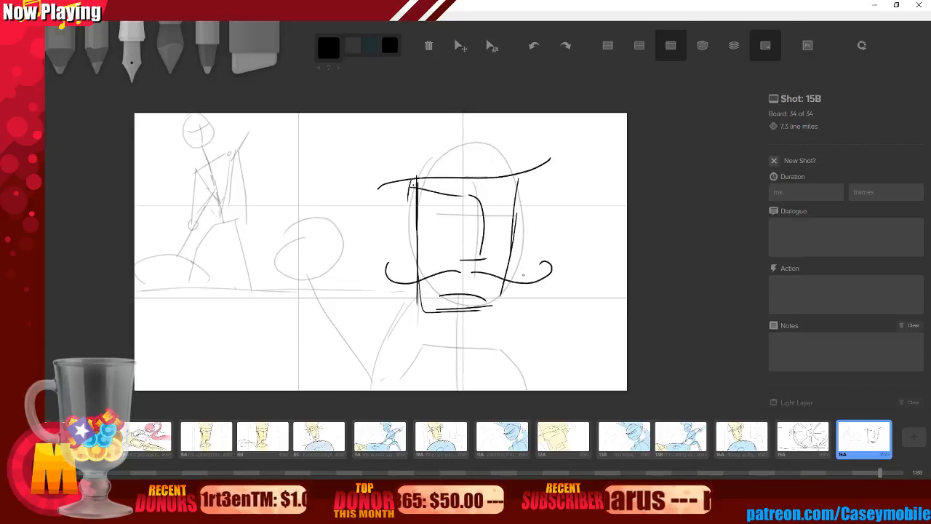
left_click_drag(485, 194, 540, 186)
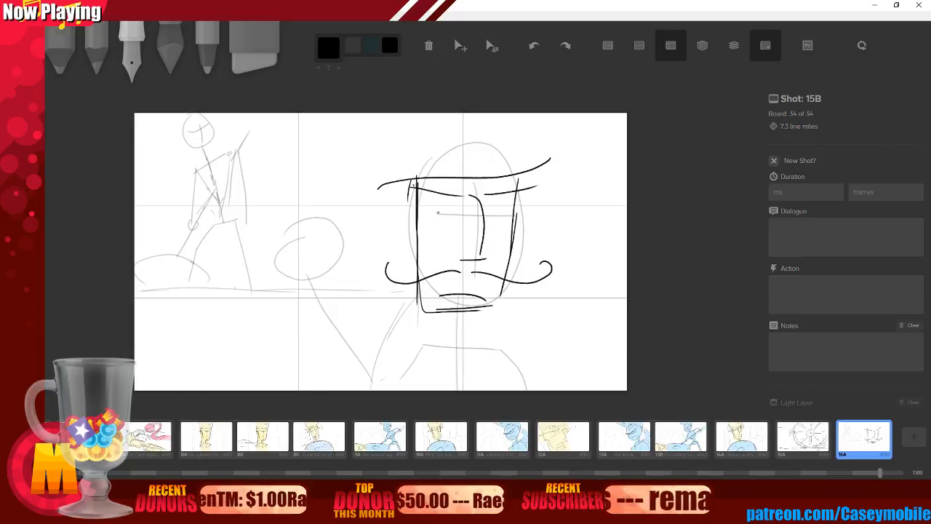
mouse_move(427, 190)
left_mouse_down()
mouse_move(460, 205)
mouse_move(514, 202)
left_mouse_up()
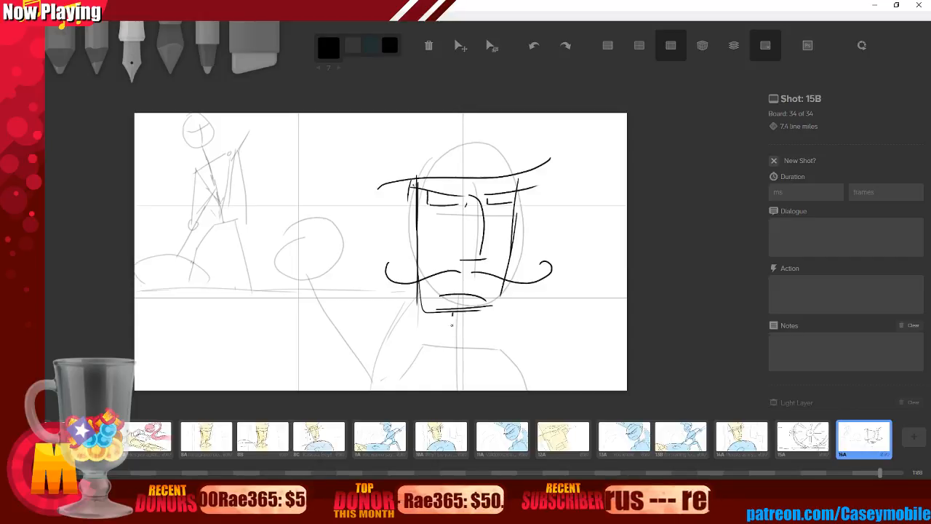
Ink the foreground figure's thin neck, the ear and the hair falling behind the jaw.
left_click_drag(452, 316, 451, 339)
left_click_drag(466, 313, 467, 337)
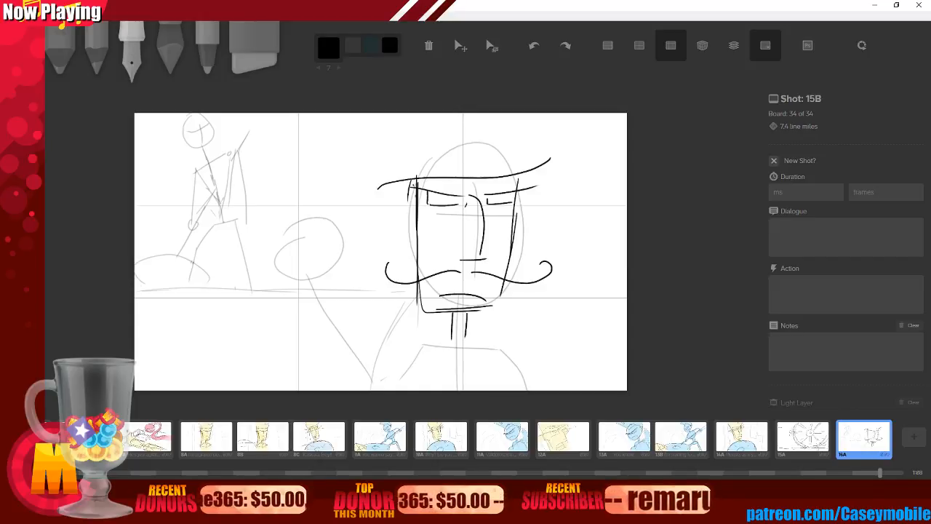
mouse_move(415, 195)
left_mouse_down()
mouse_move(425, 237)
mouse_move(400, 306)
mouse_move(421, 337)
left_mouse_up()
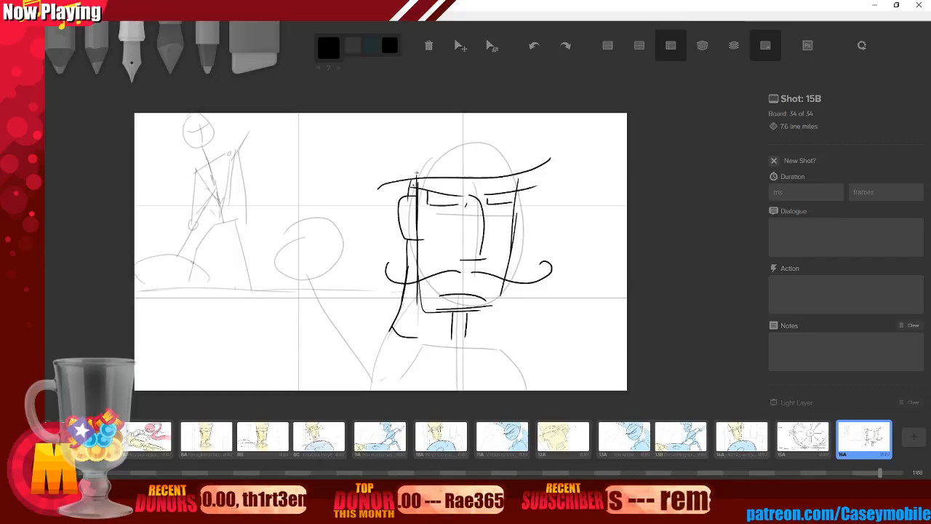
Ink the hat's slanted crown and band, reworking the feather into a large plume sweeping back from the hat.
mouse_move(410, 177)
left_mouse_down()
mouse_move(402, 154)
mouse_move(405, 165)
mouse_move(418, 142)
mouse_move(495, 137)
mouse_move(436, 142)
mouse_move(509, 114)
mouse_move(526, 119)
mouse_move(515, 162)
left_mouse_up()
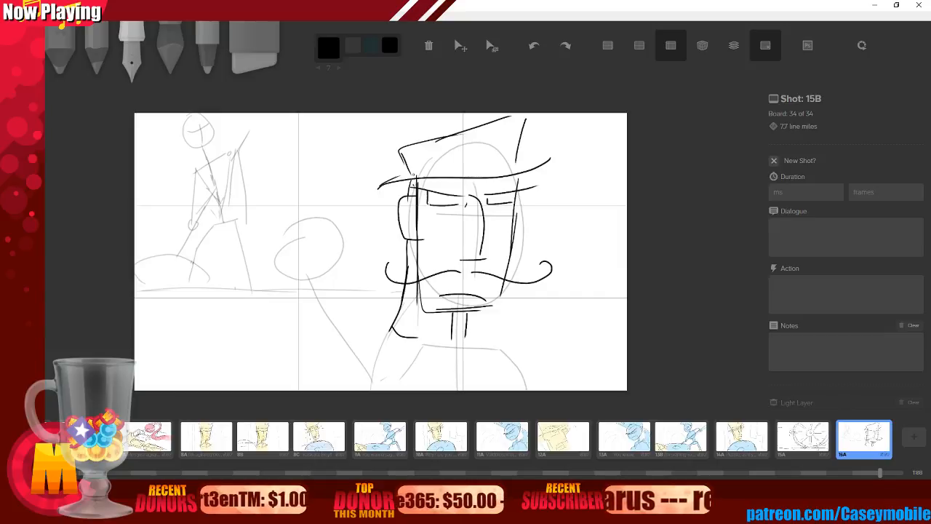
mouse_move(412, 176)
left_mouse_down()
mouse_move(515, 157)
mouse_move(414, 163)
mouse_move(313, 140)
mouse_move(287, 180)
left_mouse_up()
mouse_move(284, 183)
left_mouse_down()
mouse_move(325, 167)
mouse_move(386, 163)
left_mouse_up()
key("ctrl+z")
key("ctrl+z")
key("ctrl+z")
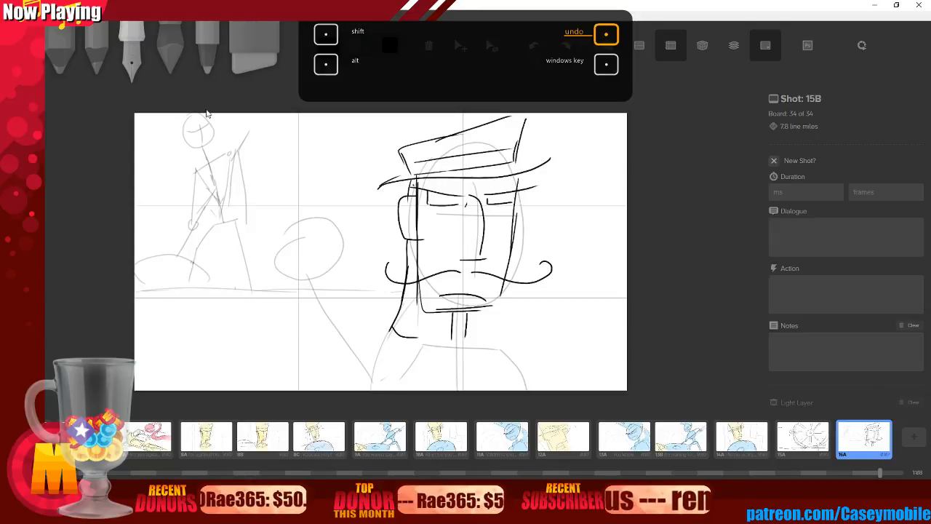
mouse_move(420, 143)
left_mouse_down()
mouse_move(329, 119)
mouse_move(389, 165)
left_mouse_up()
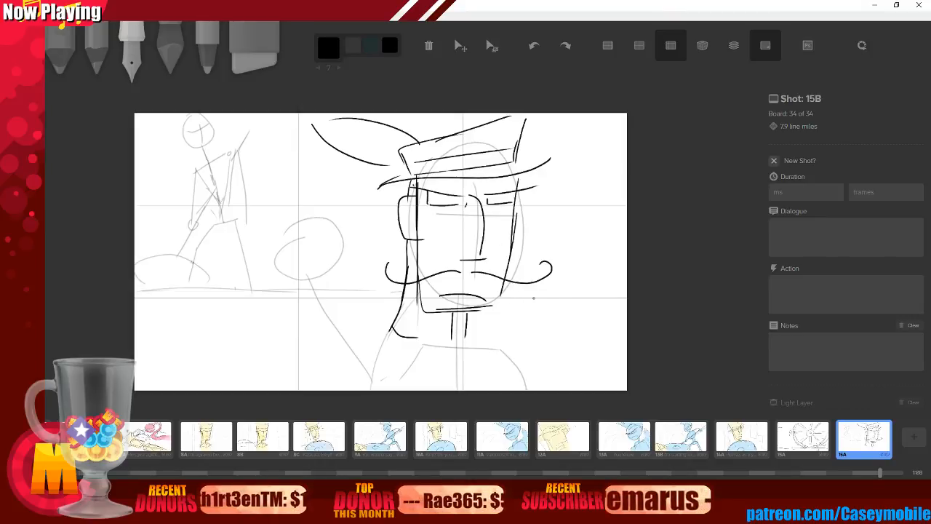
Ink a blocky fist at the frame edge beside the curled moustache tip, with short wrist lines beneath it.
mouse_move(560, 254)
left_mouse_down()
mouse_move(558, 283)
mouse_move(579, 255)
mouse_move(615, 249)
left_mouse_up()
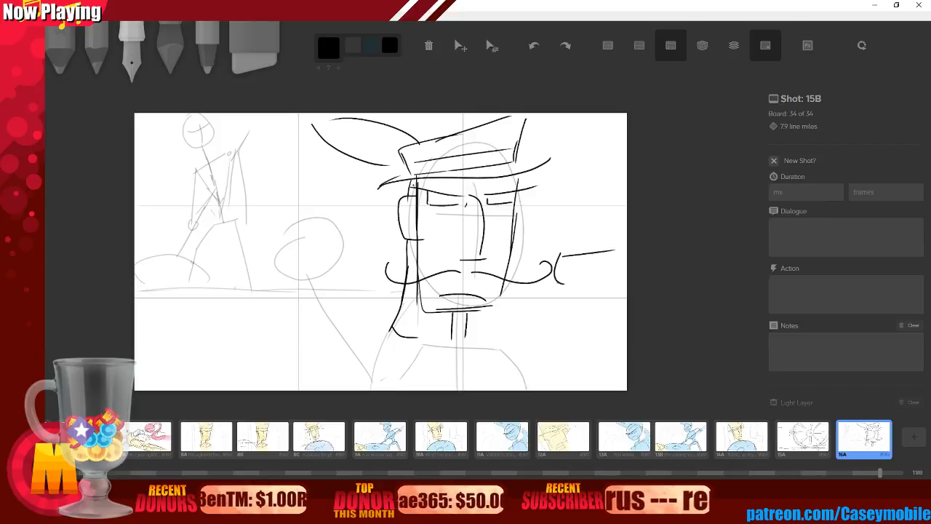
left_click_drag(560, 286, 617, 285)
mouse_move(580, 253)
left_mouse_down()
mouse_move(586, 280)
mouse_move(604, 281)
left_mouse_up()
mouse_move(625, 249)
left_mouse_down()
mouse_move(623, 278)
mouse_move(585, 282)
mouse_move(596, 308)
mouse_move(613, 310)
left_mouse_up()
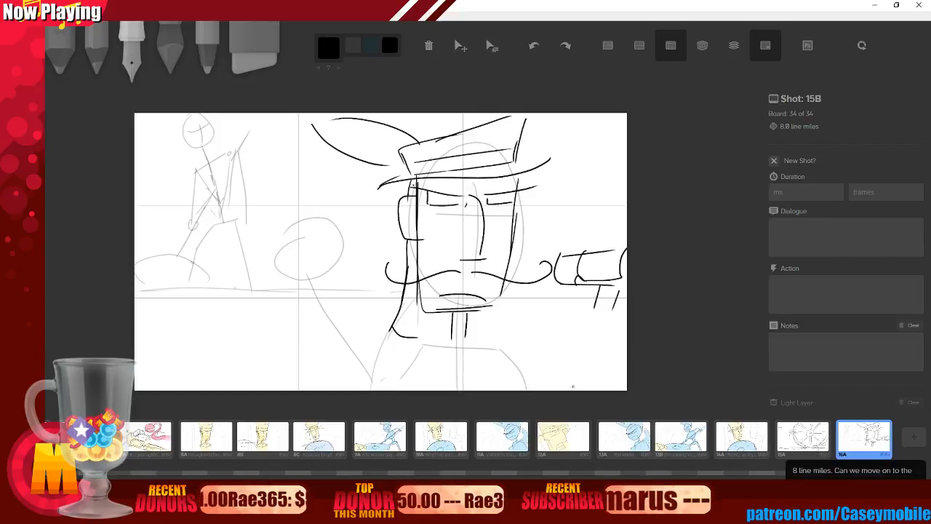
Ink the pointed collar and chest outline, plus the upper arm and the forearm rising to the fist.
mouse_move(430, 329)
left_mouse_down()
mouse_move(437, 345)
mouse_move(489, 328)
left_mouse_up()
mouse_move(422, 350)
left_mouse_down()
mouse_move(516, 345)
mouse_move(507, 390)
mouse_move(405, 387)
left_mouse_up()
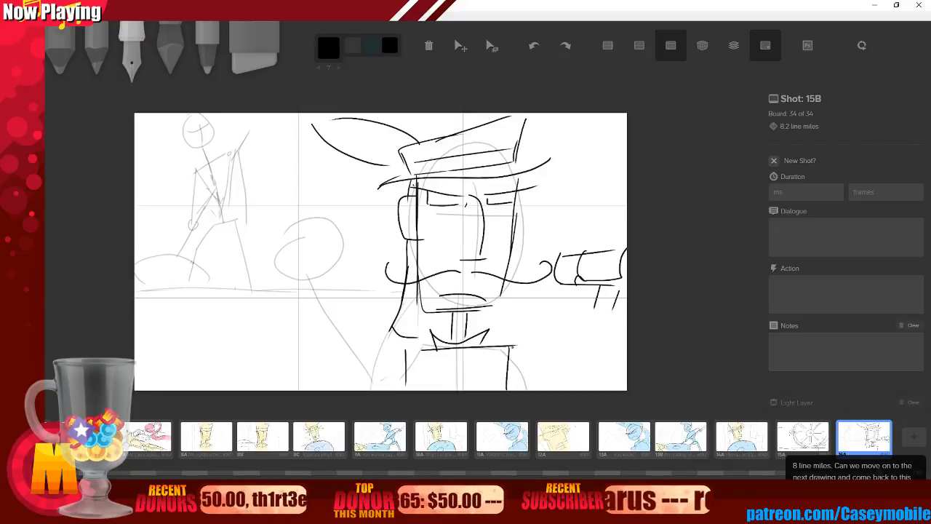
left_click_drag(512, 348, 549, 389)
mouse_move(593, 291)
left_mouse_down()
mouse_move(574, 390)
mouse_move(595, 390)
left_mouse_up()
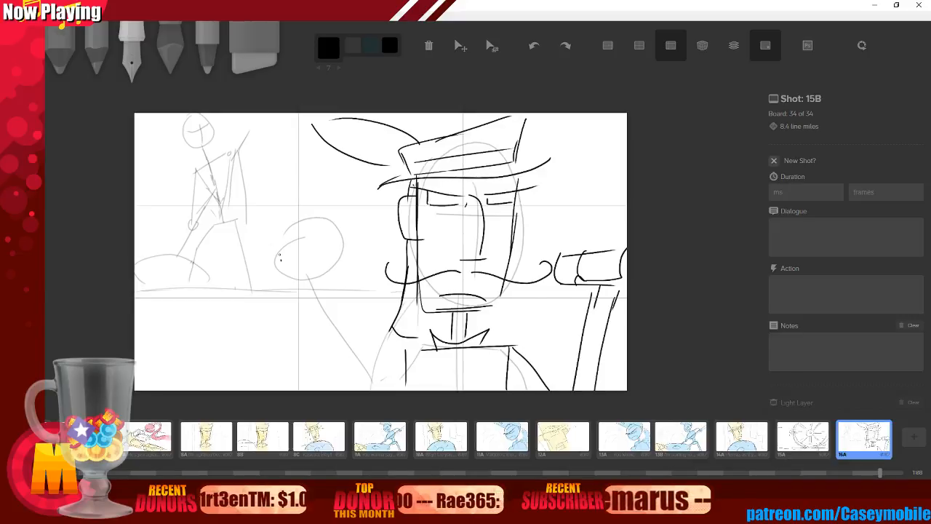
Ink the other raised hand over its rough circle, with a thumb, a cuff and a forearm running down from it.
mouse_move(268, 230)
left_mouse_down()
mouse_move(281, 261)
mouse_move(303, 211)
left_mouse_up()
mouse_move(316, 209)
left_mouse_down()
mouse_move(321, 266)
mouse_move(283, 282)
mouse_move(336, 269)
mouse_move(336, 295)
left_mouse_up()
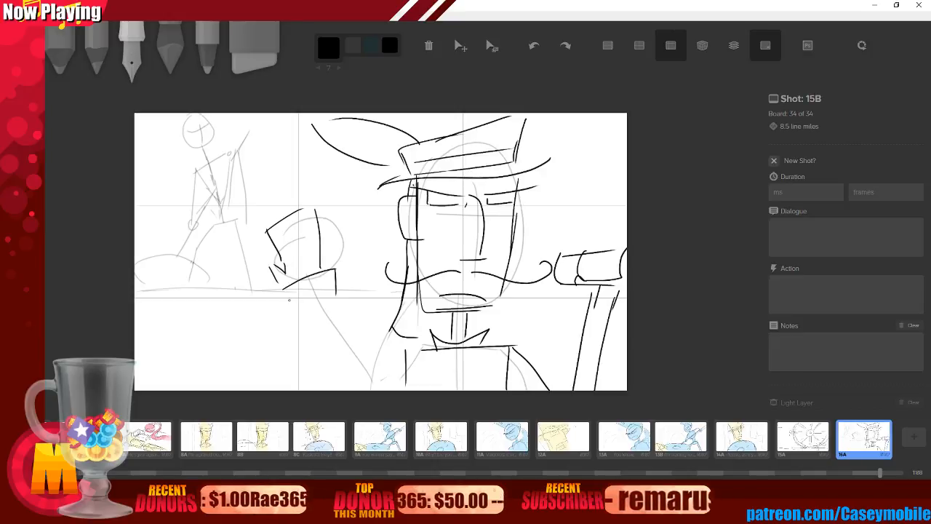
mouse_move(274, 288)
left_mouse_down()
mouse_move(305, 309)
mouse_move(326, 299)
mouse_move(300, 314)
mouse_move(334, 383)
left_mouse_up()
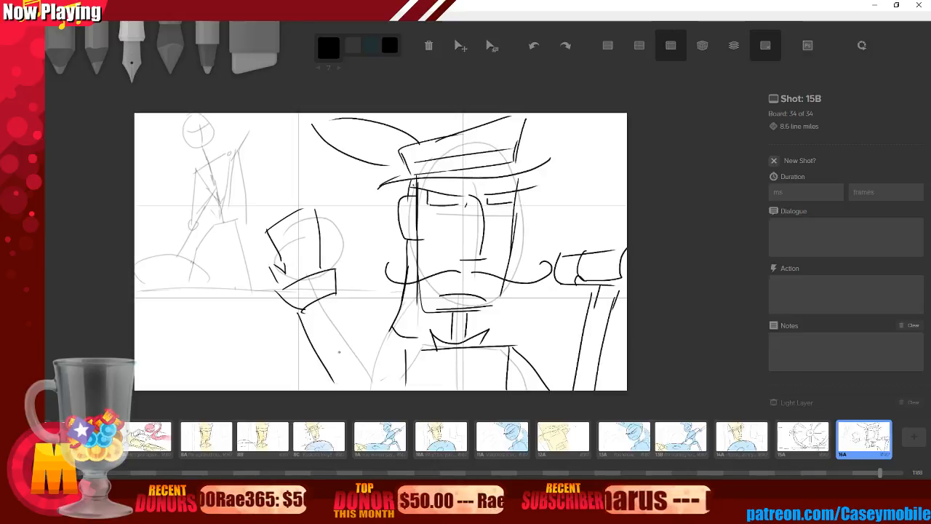
left_click_drag(331, 295, 368, 379)
Ink oval shoulder joints on both sides of the chest, with arm lines and a diagonal line across the torso.
mouse_move(406, 346)
left_mouse_down()
mouse_move(397, 347)
mouse_move(420, 352)
left_mouse_up()
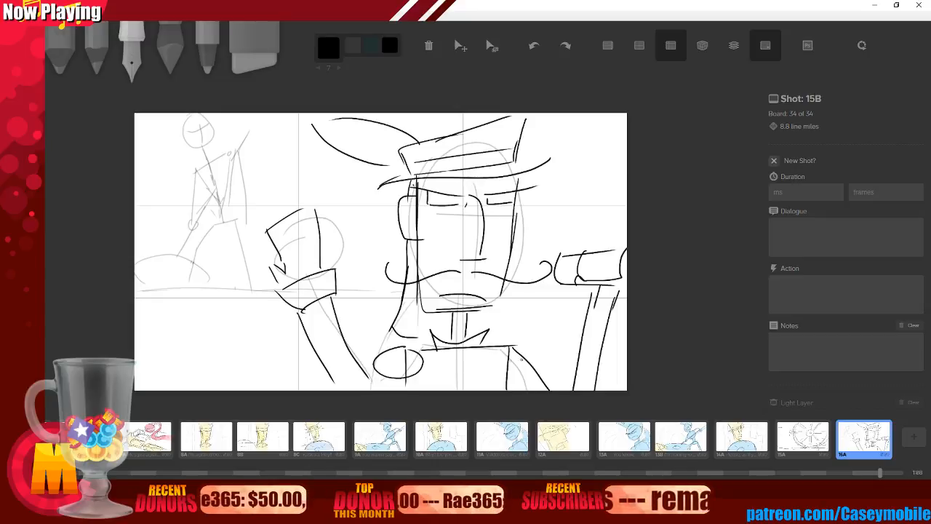
left_click_drag(366, 386, 418, 359)
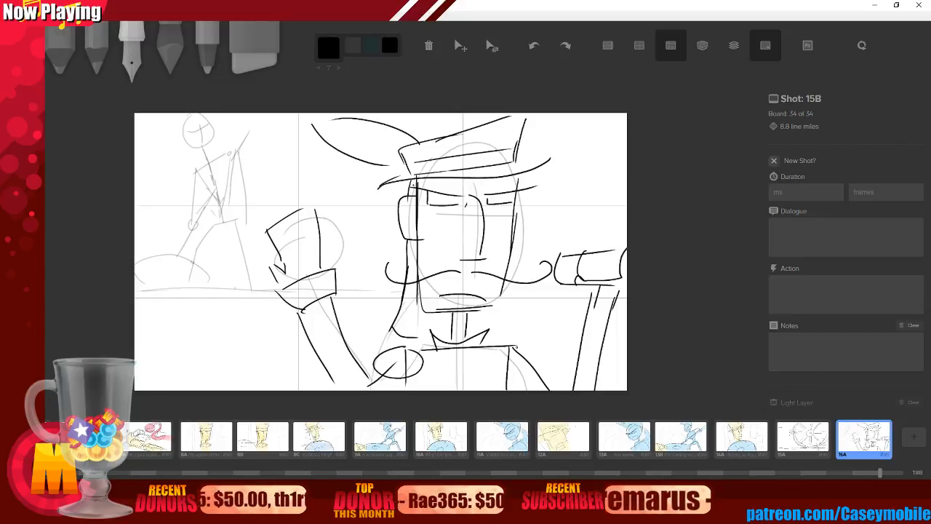
left_click_drag(515, 349, 518, 348)
mouse_move(412, 385)
left_mouse_down()
mouse_move(492, 354)
mouse_move(487, 392)
left_mouse_up()
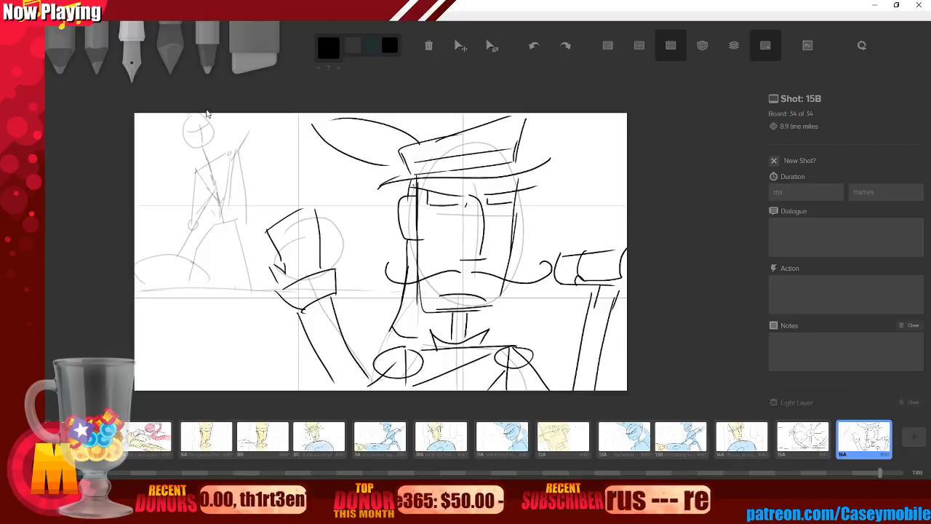
Add pupils to the foreground figure's eyes and an inner curve to the hat feather.
left_click_drag(435, 196, 518, 193)
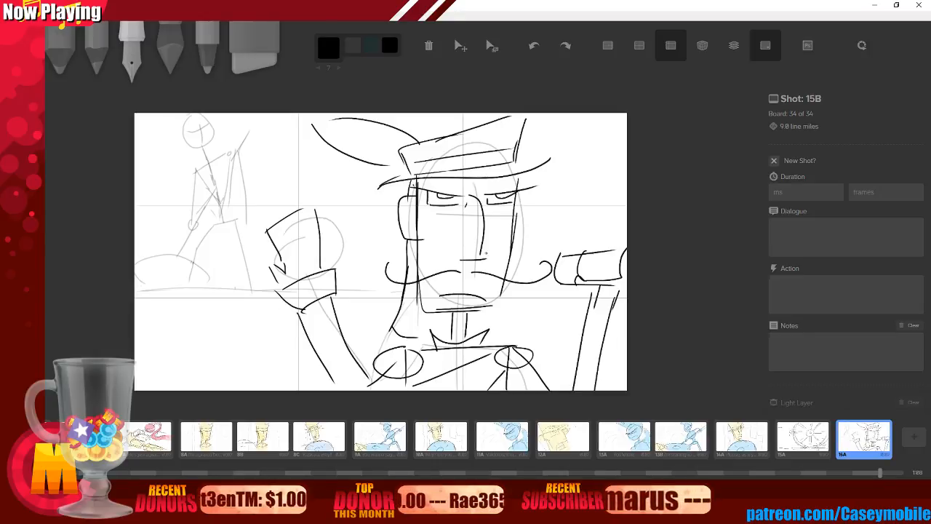
mouse_move(321, 128)
left_mouse_down()
mouse_move(376, 164)
mouse_move(388, 144)
left_mouse_up()
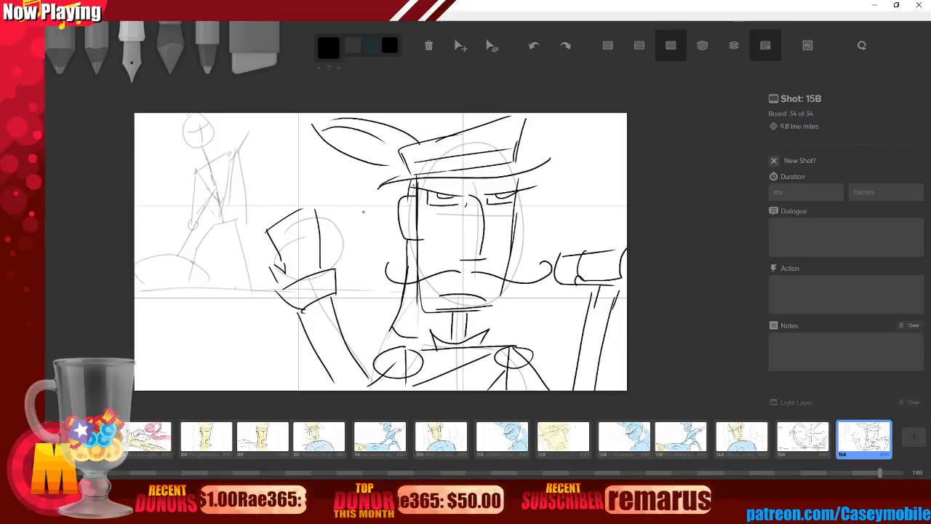
Ink the small background figure's round head and neck, trying out shoulder shapes beneath them.
mouse_move(189, 118)
left_mouse_down()
mouse_move(188, 139)
mouse_move(208, 114)
mouse_move(183, 133)
mouse_move(207, 116)
mouse_move(193, 163)
mouse_move(209, 154)
mouse_move(207, 189)
mouse_move(232, 154)
mouse_move(222, 181)
left_mouse_up()
key("ctrl+z")
key("ctrl+z")
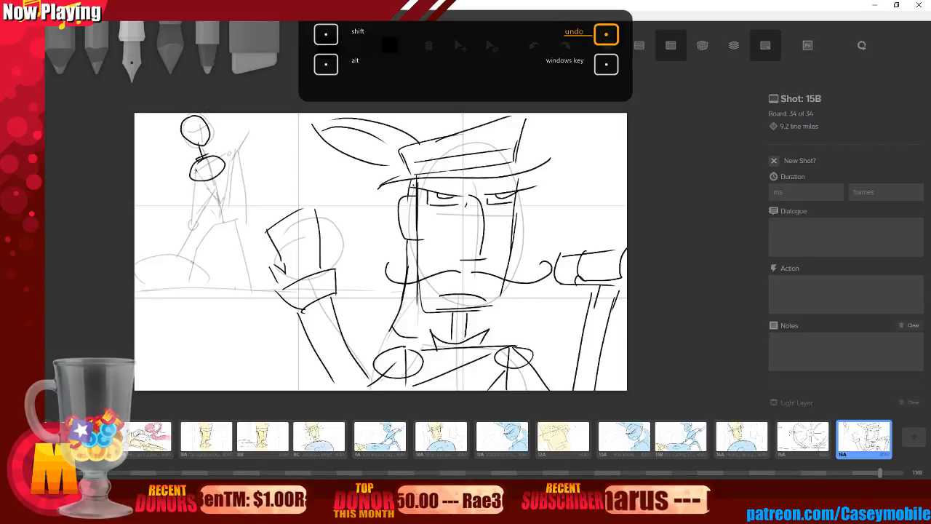
key("ctrl+z")
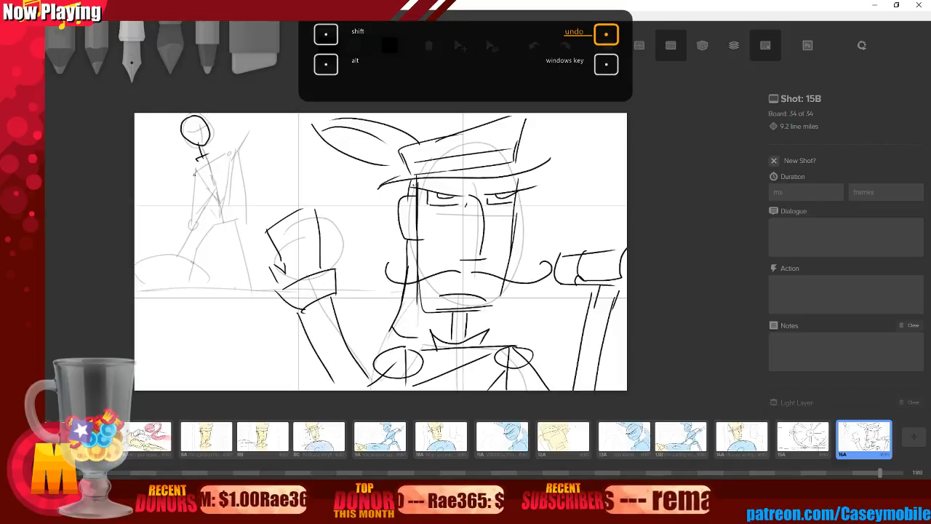
mouse_move(198, 156)
left_mouse_down()
mouse_move(218, 188)
mouse_move(234, 156)
left_mouse_up()
key("ctrl+z")
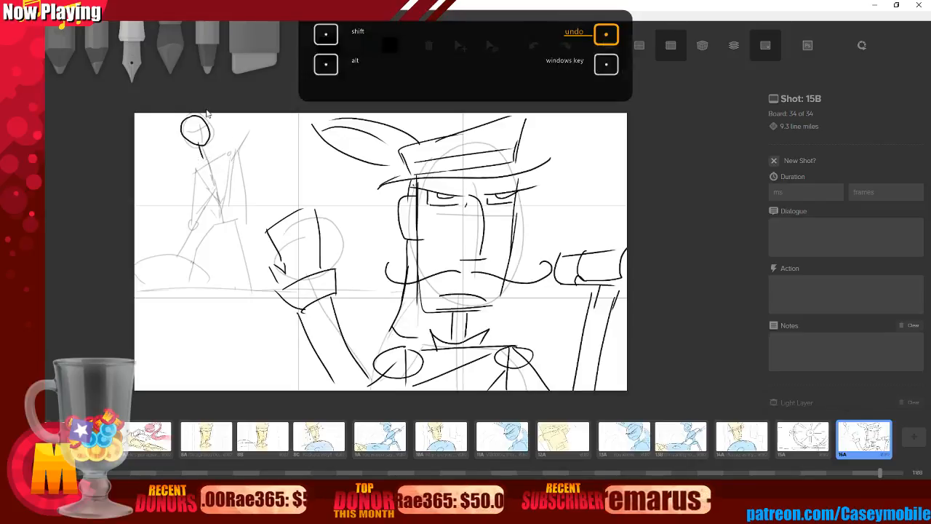
Redraw the small background figure's head and neck and ink an oval torso with two arms hanging from it.
key("ctrl+z")
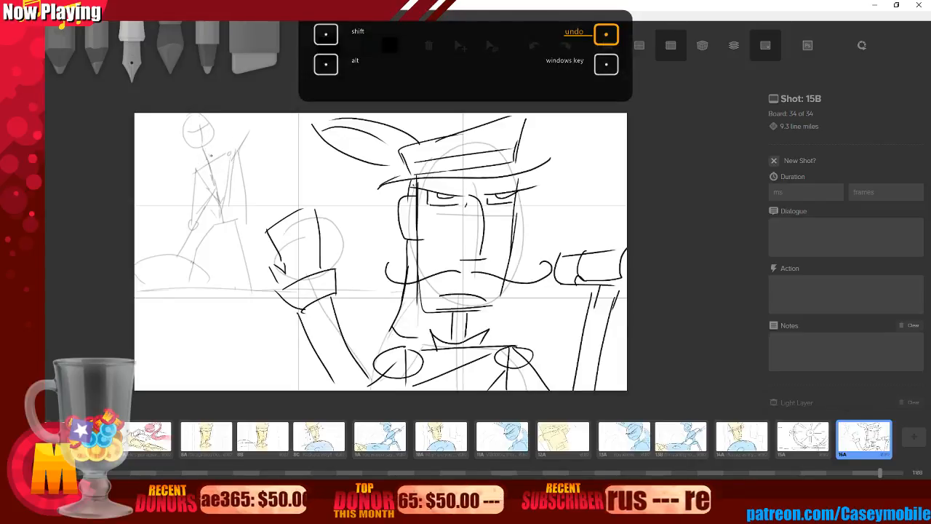
mouse_move(211, 155)
left_mouse_down()
mouse_move(243, 171)
mouse_move(219, 154)
left_mouse_up()
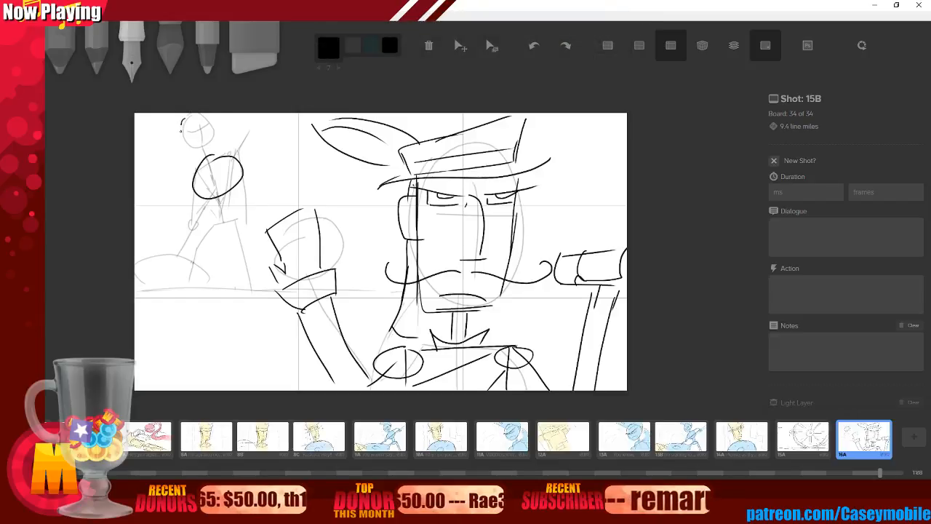
left_click_drag(181, 127, 195, 114)
mouse_move(203, 155)
left_mouse_down()
mouse_move(206, 167)
mouse_move(214, 153)
mouse_move(193, 226)
left_mouse_up()
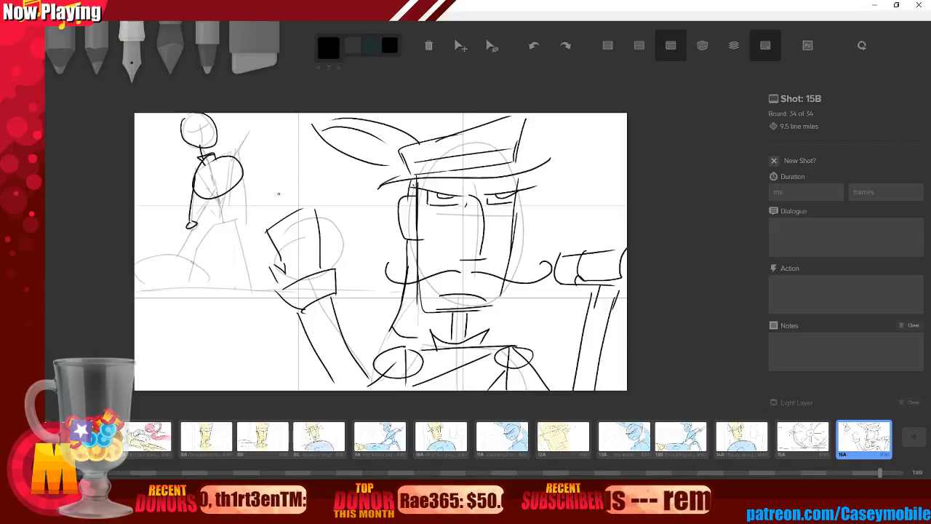
left_click_drag(234, 153, 245, 228)
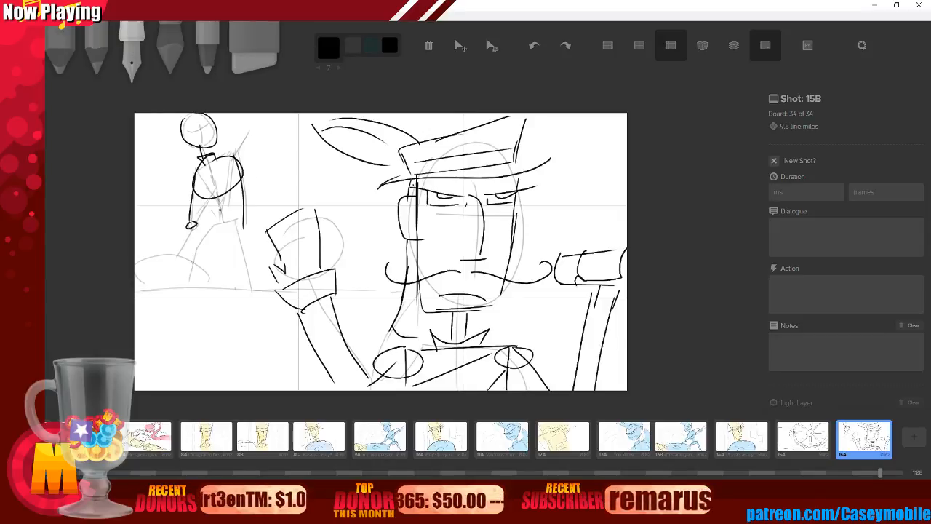
Ink the background figure's slanted hip oval and two spread legs reaching down to the rough ground line.
mouse_move(216, 198)
left_mouse_down()
mouse_move(223, 218)
mouse_move(197, 262)
mouse_move(197, 292)
left_mouse_up()
left_click_drag(246, 217, 249, 293)
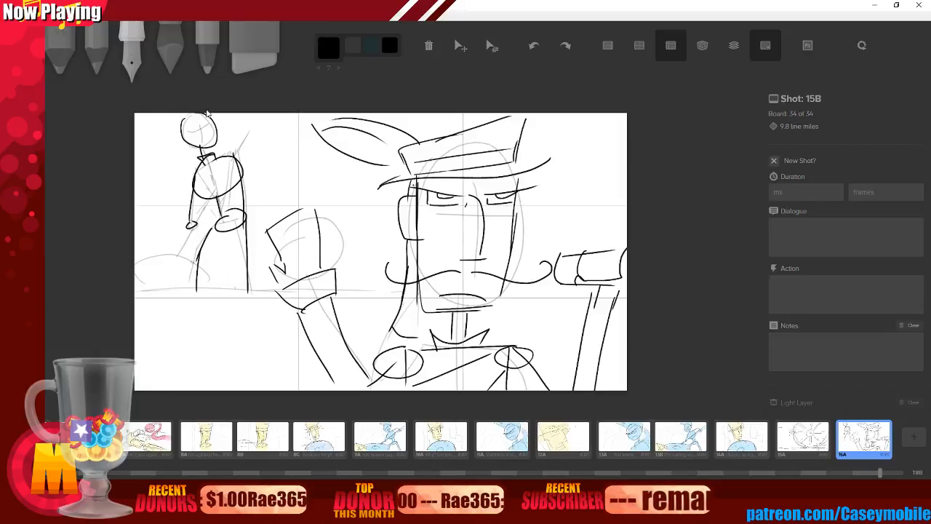
key("ctrl+z")
key("ctrl+z")
key("ctrl+z")
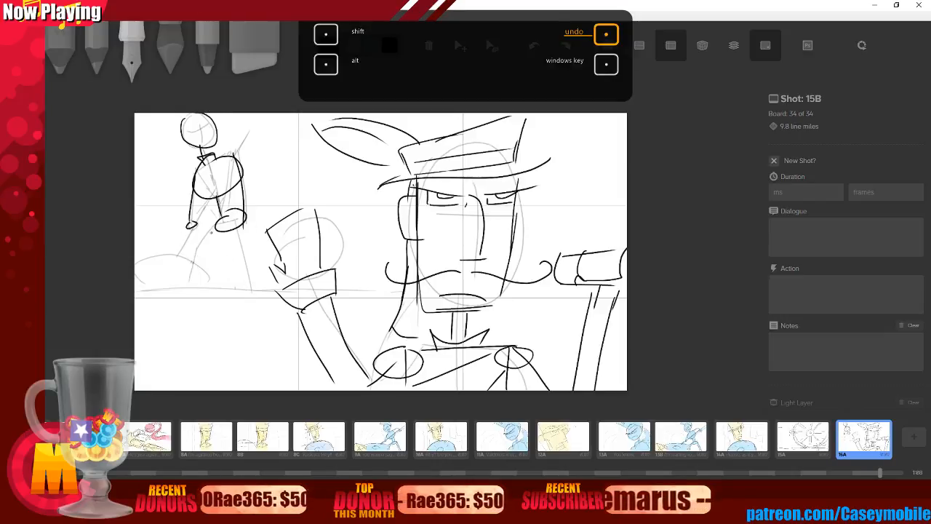
left_click_drag(211, 230, 205, 288)
left_click_drag(247, 217, 251, 286)
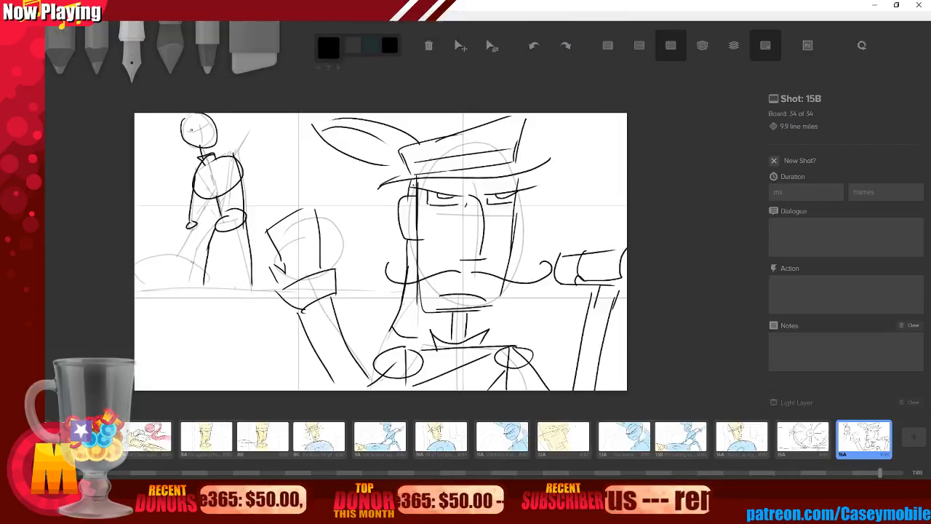
Ink the background figure's face with a curved brow line and a small eye, nose and mouth.
left_click_drag(197, 130, 210, 128)
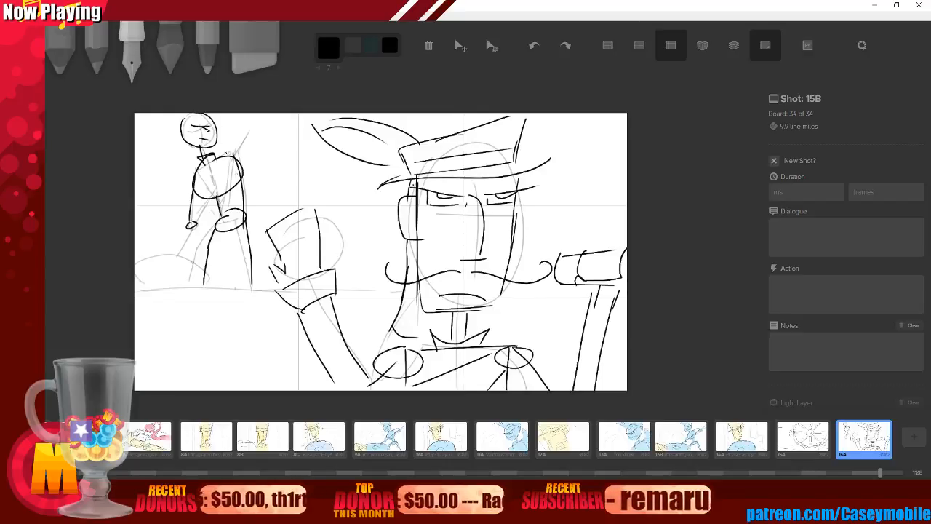
key("ctrl+z")
key("ctrl+z")
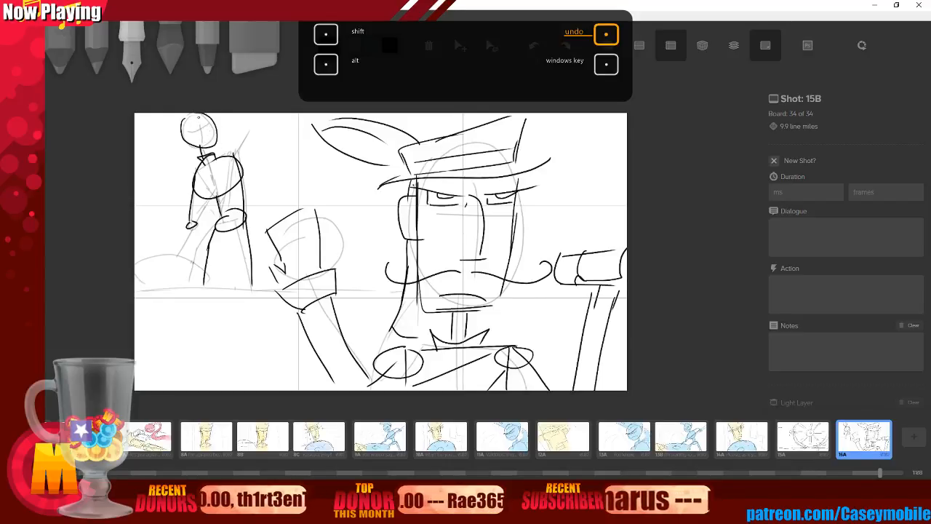
left_click_drag(203, 131, 217, 131)
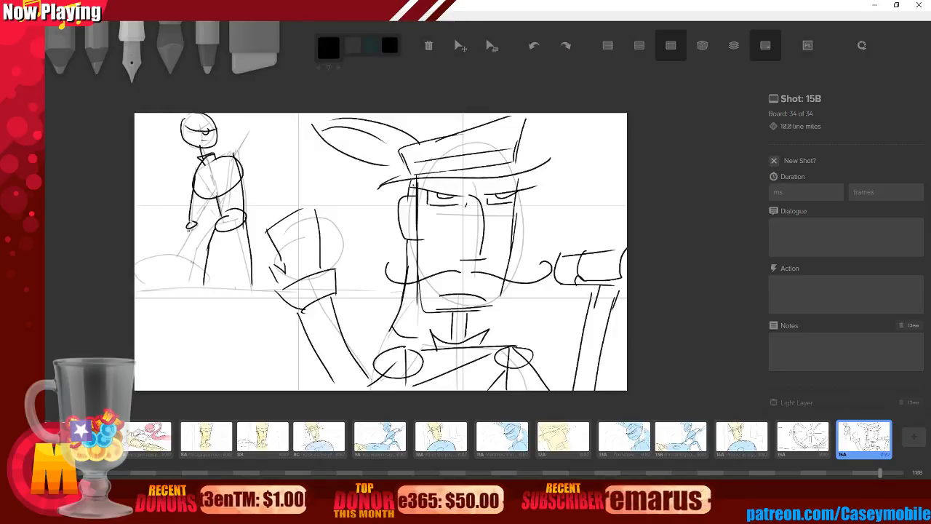
Ink the diagonal pole passing behind the background figure and the rounded top of the mound at its lower end.
left_click_drag(190, 230, 176, 259)
left_click_drag(211, 199, 199, 223)
left_click_drag(237, 153, 256, 130)
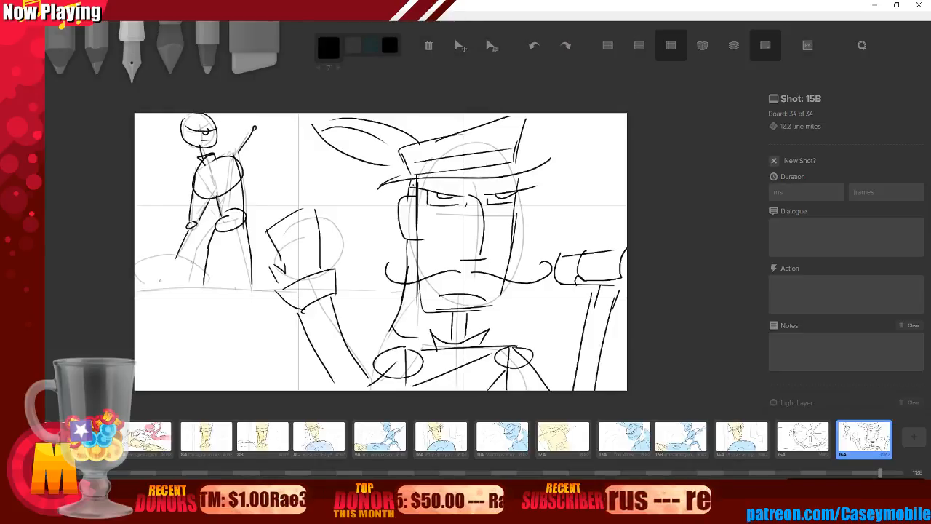
left_click_drag(140, 268, 209, 272)
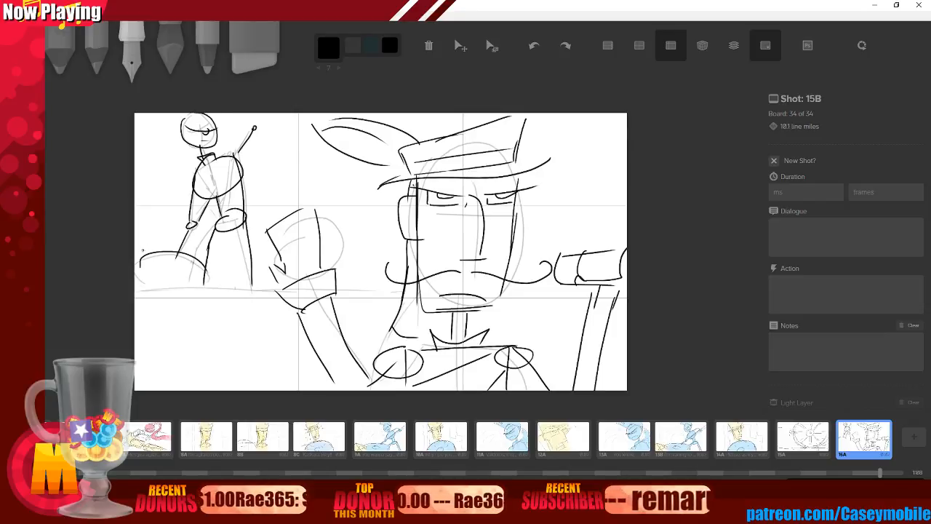
Ink a small spiky-topped head above the mound, then a horizontal ground line behind both figures with a curve beside the raised forearm.
mouse_move(141, 256)
left_mouse_down()
mouse_move(136, 236)
mouse_move(147, 247)
left_mouse_up()
left_click_drag(149, 232, 165, 221)
left_click_drag(146, 215, 149, 252)
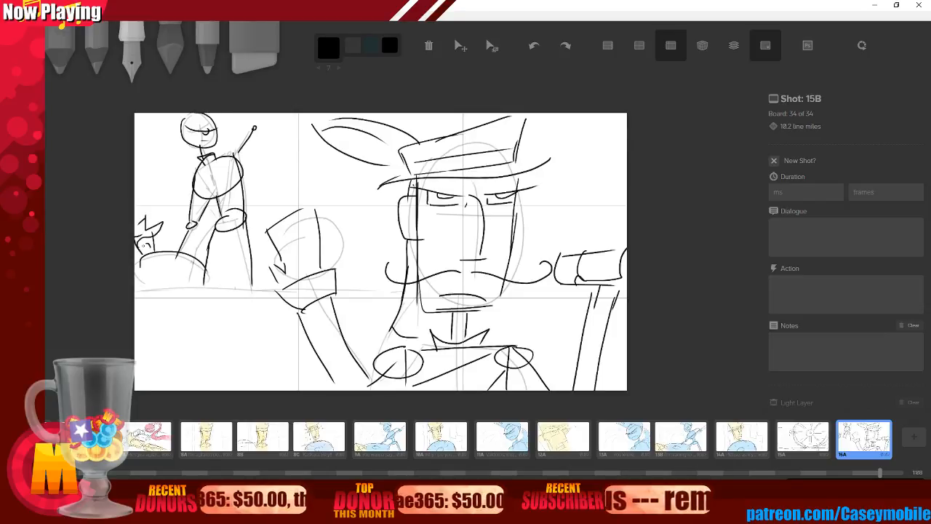
left_click_drag(151, 209, 155, 217)
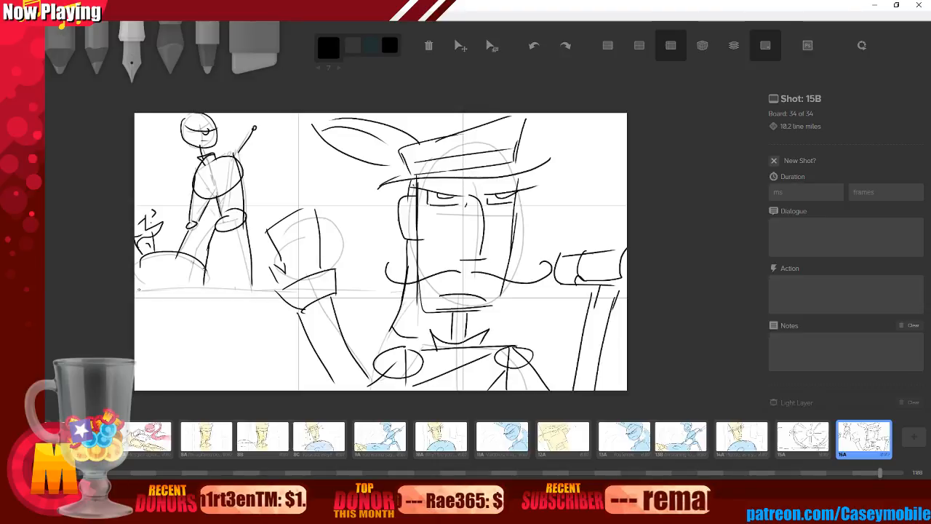
mouse_move(136, 289)
left_mouse_down()
mouse_move(393, 289)
mouse_move(356, 334)
left_mouse_up()
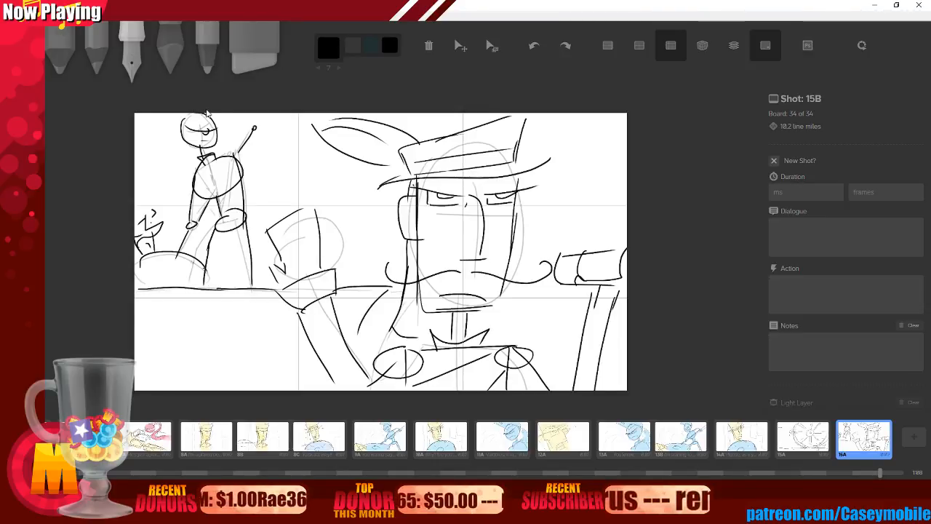
Brush yellow over the small spiky head and blue over the background figure and the mound.
key("6")
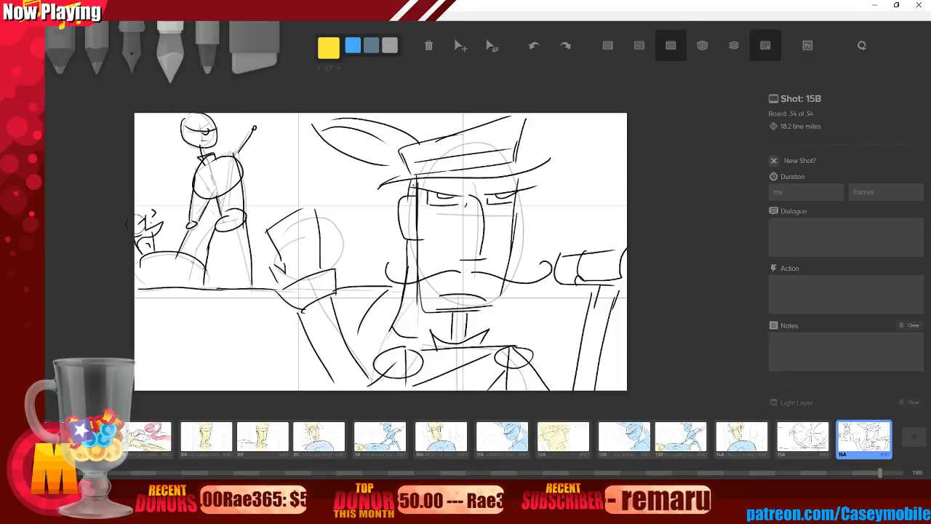
mouse_move(133, 223)
left_mouse_down()
mouse_move(145, 240)
mouse_move(138, 250)
mouse_move(142, 225)
mouse_move(150, 249)
mouse_move(160, 228)
mouse_move(149, 238)
left_mouse_up()
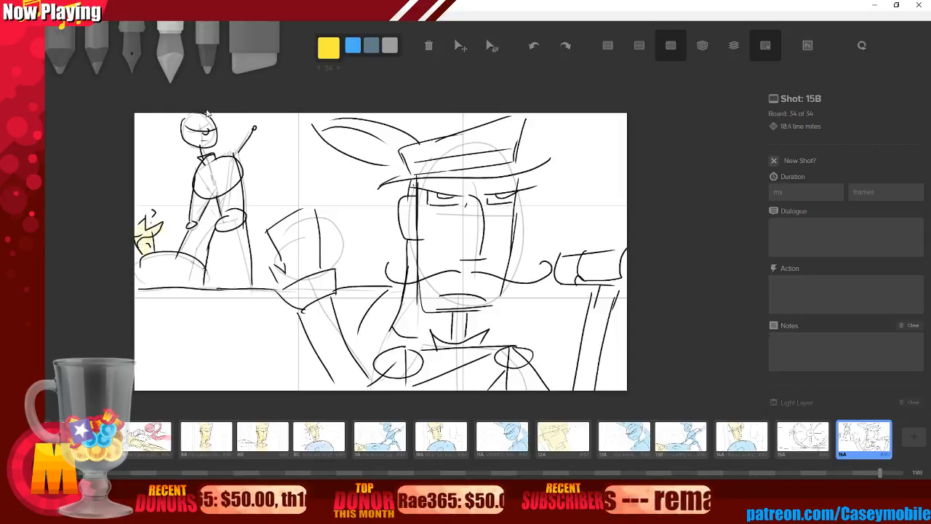
key("c")
left_click(290, 96)
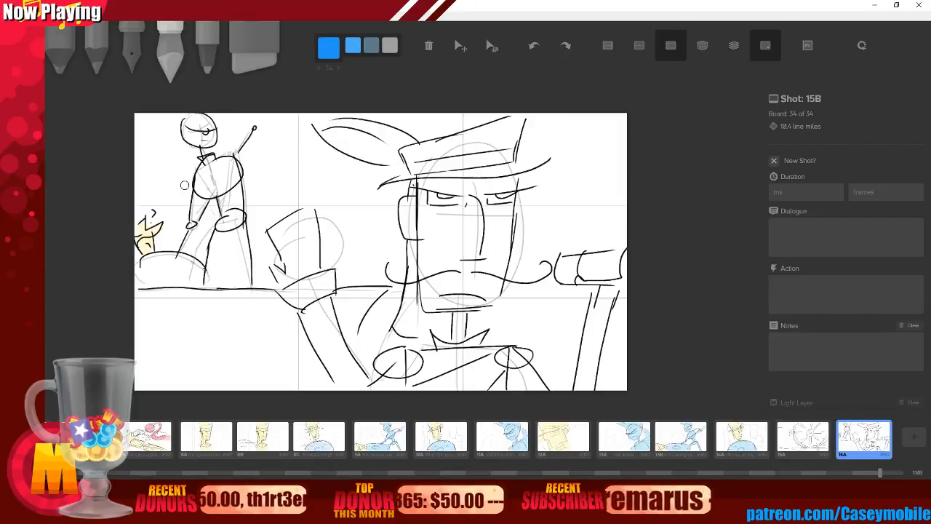
mouse_move(219, 177)
left_mouse_down()
mouse_move(227, 164)
mouse_move(196, 189)
mouse_move(208, 169)
left_mouse_up()
mouse_move(211, 130)
left_mouse_down()
mouse_move(195, 133)
mouse_move(208, 135)
left_mouse_up()
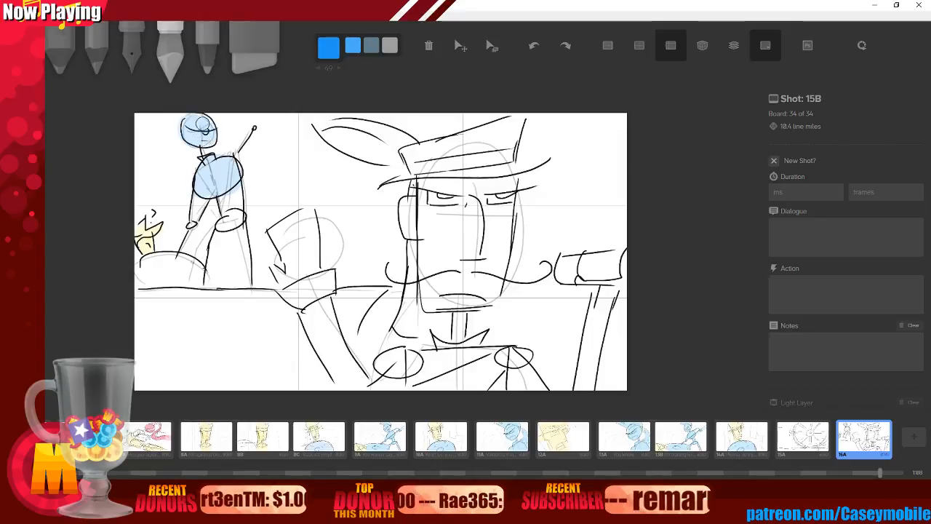
left_click_drag(218, 220, 233, 218)
mouse_move(155, 282)
left_mouse_down()
mouse_move(164, 262)
mouse_move(170, 286)
mouse_move(186, 268)
mouse_move(179, 251)
mouse_move(240, 164)
mouse_move(220, 227)
mouse_move(234, 239)
mouse_move(205, 269)
mouse_move(252, 226)
left_mouse_up()
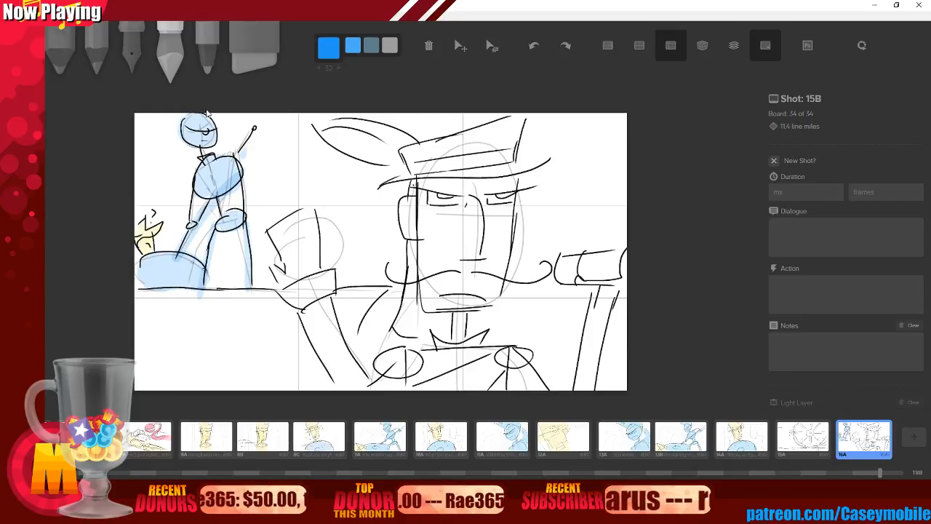
Brush green over the foreground figure's feathered hat, face, raised hands, arms and chest.
left_click(328, 47)
left_click(339, 97)
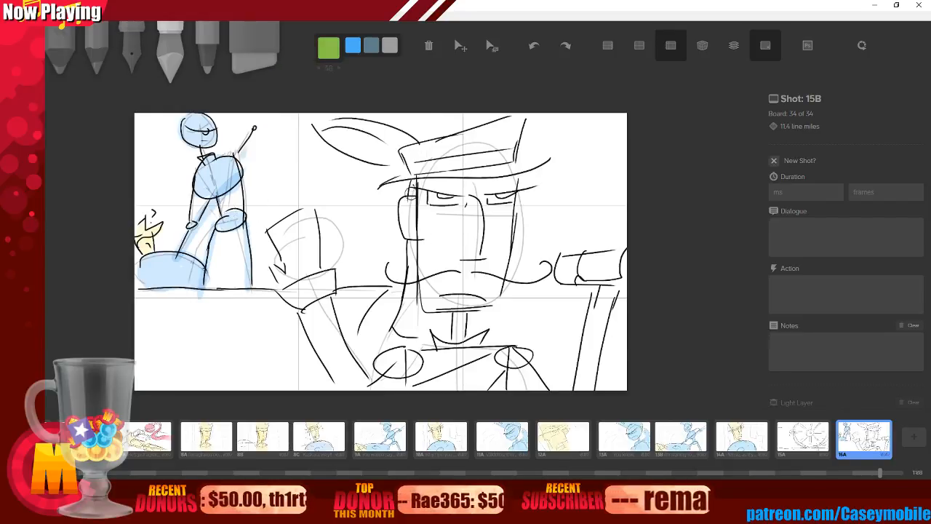
mouse_move(328, 128)
left_mouse_down()
mouse_move(449, 171)
mouse_move(493, 145)
mouse_move(502, 192)
mouse_move(488, 244)
mouse_move(489, 294)
mouse_move(460, 299)
mouse_move(433, 218)
mouse_move(466, 218)
mouse_move(429, 204)
mouse_move(420, 222)
mouse_move(443, 245)
left_mouse_up()
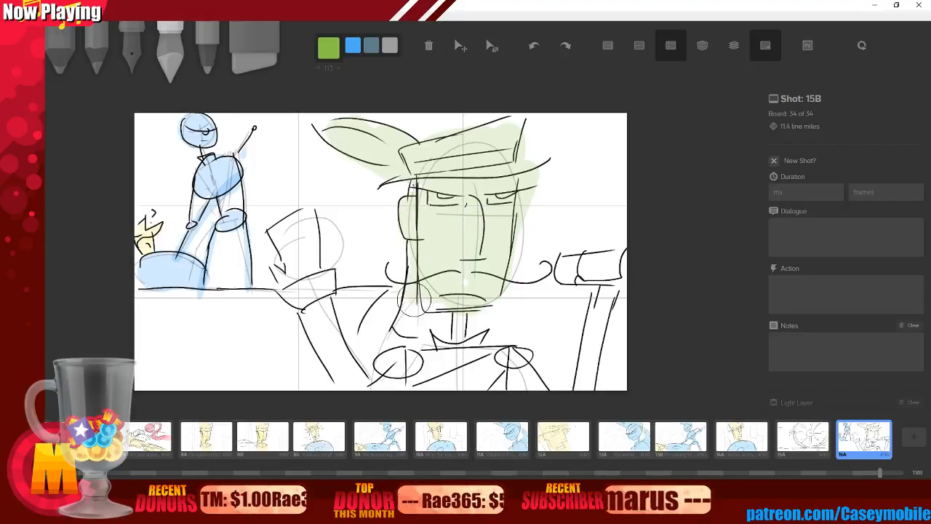
mouse_move(415, 298)
left_mouse_down()
mouse_move(487, 363)
mouse_move(407, 357)
mouse_move(291, 270)
mouse_move(300, 309)
mouse_move(320, 312)
mouse_move(306, 289)
left_mouse_up()
mouse_move(533, 263)
left_mouse_down()
mouse_move(619, 266)
mouse_move(582, 270)
mouse_move(593, 313)
mouse_move(520, 377)
mouse_move(527, 353)
left_mouse_up()
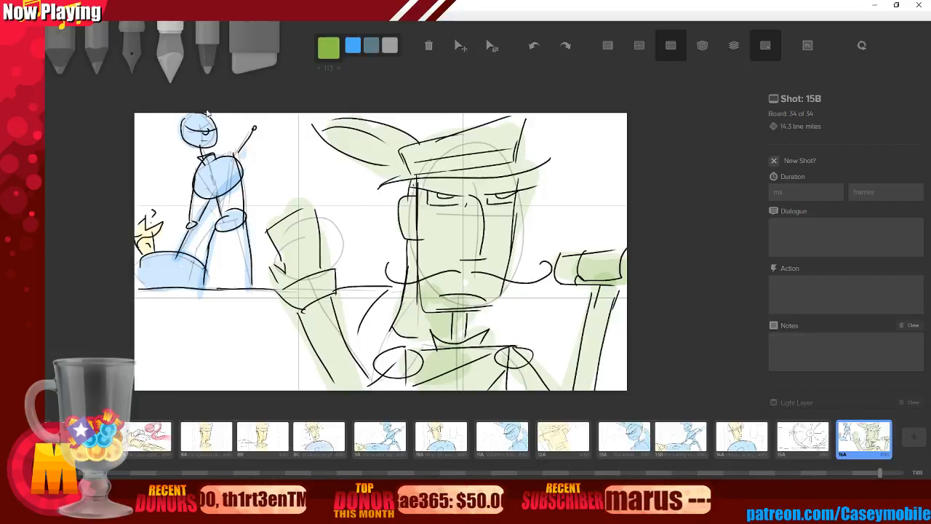
Enter the board's dialogue "Shh!!! Everyone be closing your mouths! There is something watching us in the fog...".
left_click(835, 229)
type("S")
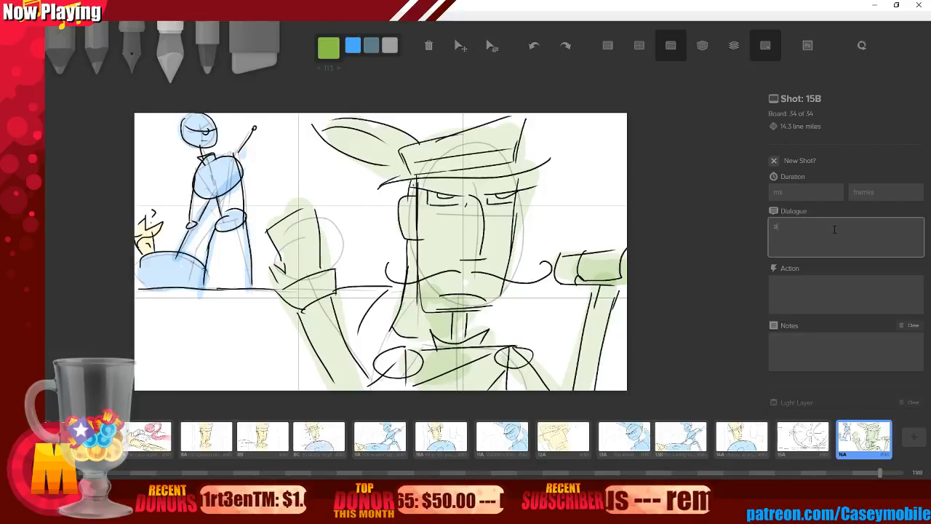
type("hh!!! E")
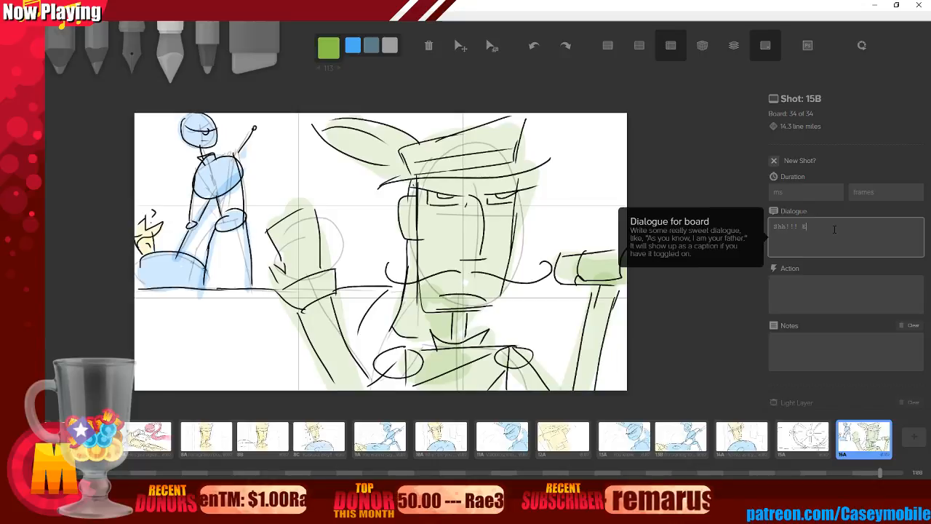
type("veryone be clo")
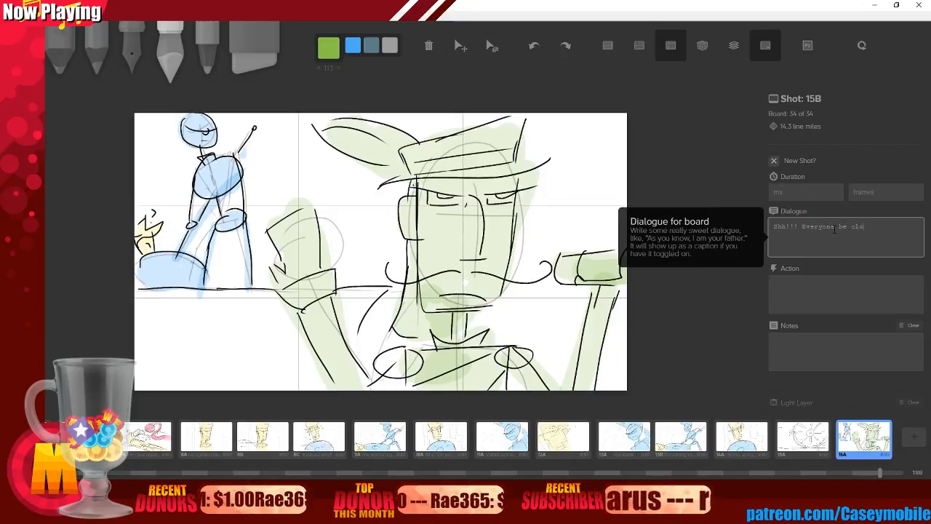
type("sing your mo")
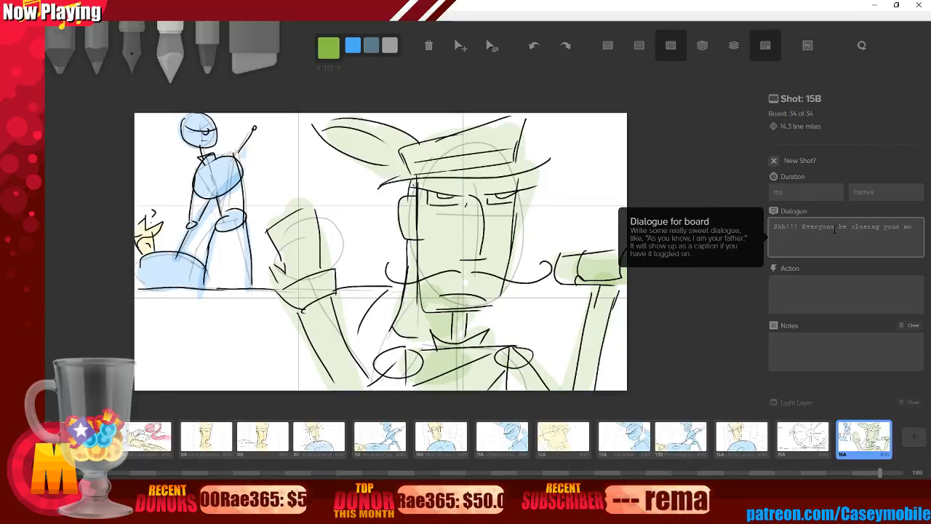
type("uths! Ther")
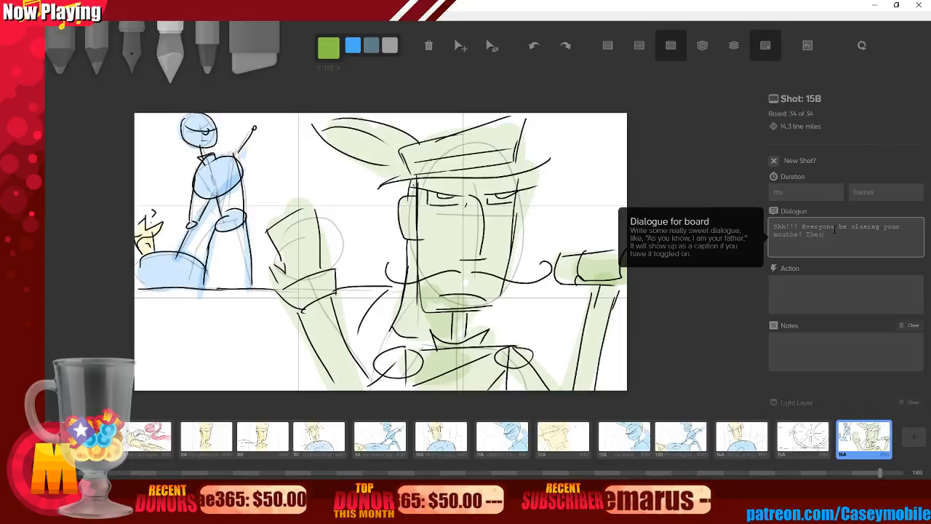
type("e is something watching")
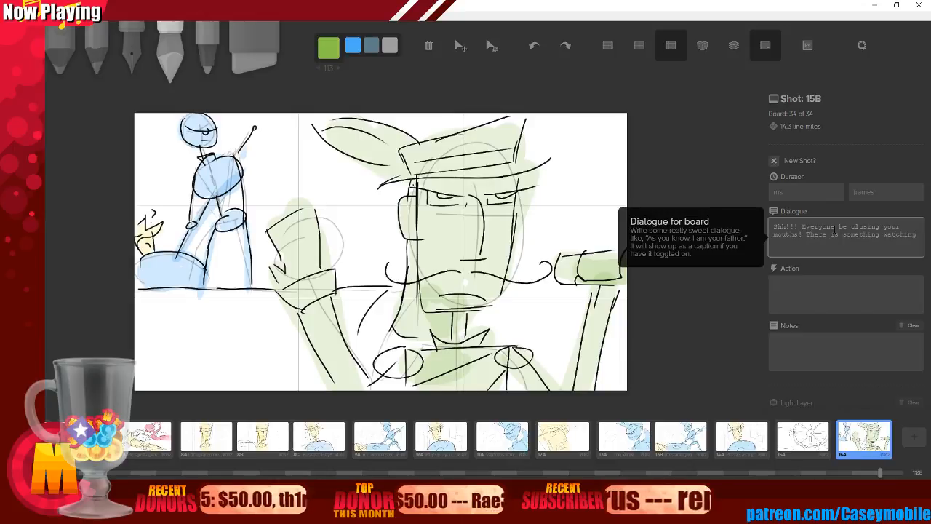
type(" us in the fog...")
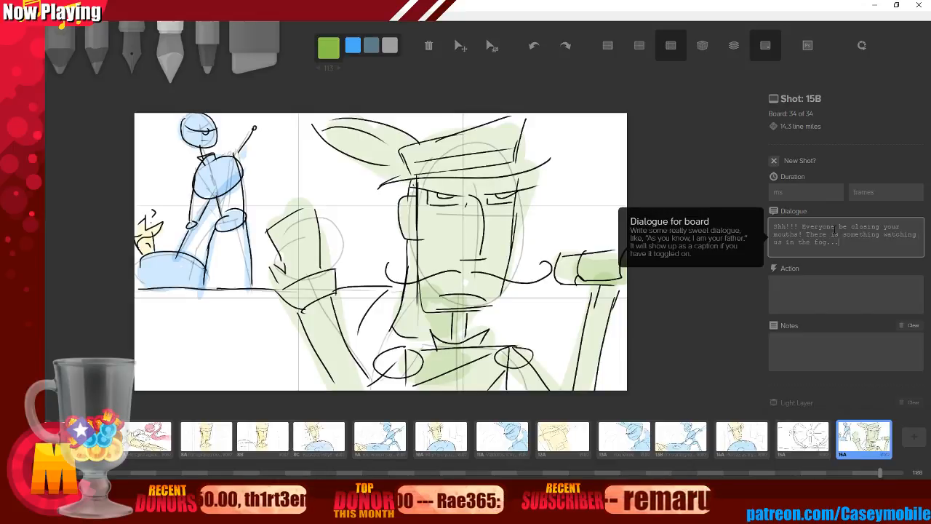
Add a blank board after shot 16A and mark it as a new shot.
left_click(812, 455)
left_click(865, 442)
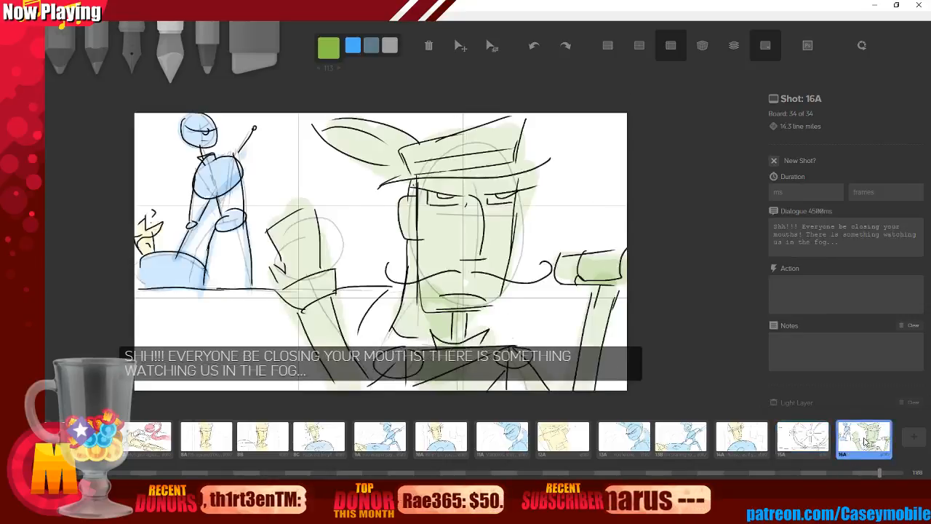
left_click(914, 438)
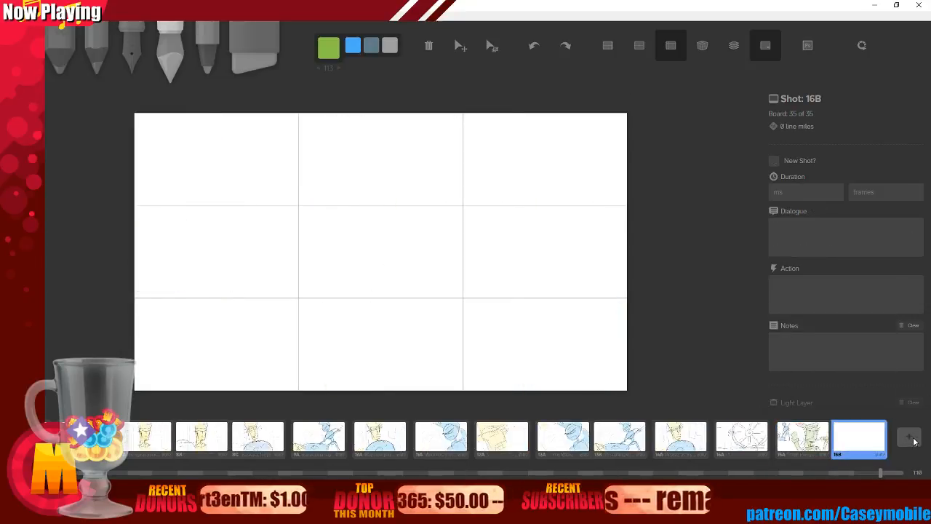
left_click(771, 162)
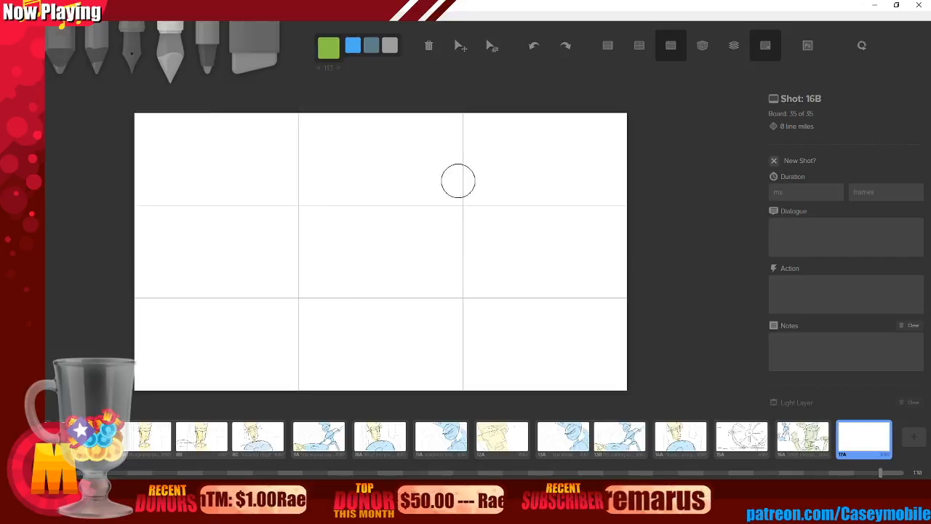
Ink a side view of a vehicle with a cab, roof lines and two wheels near the centre of board 17A.
left_click(134, 69)
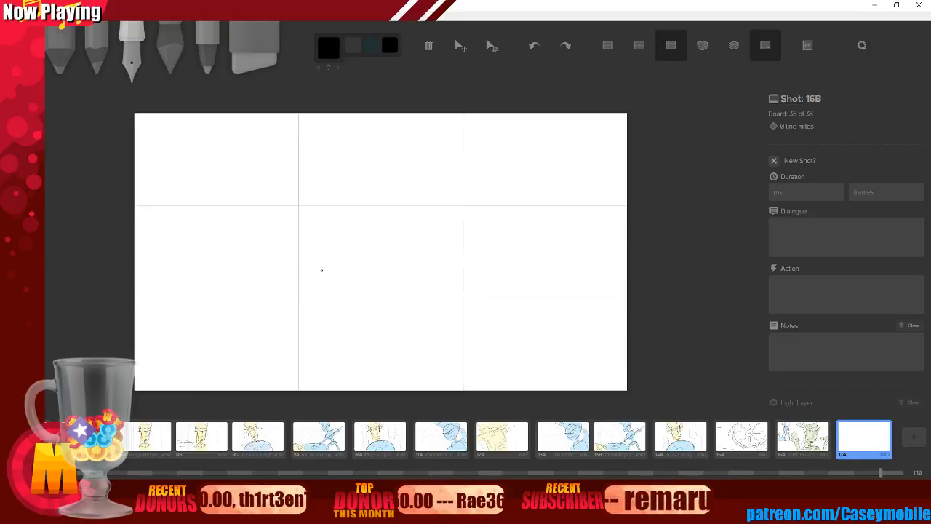
mouse_move(321, 271)
left_mouse_down()
mouse_move(325, 288)
mouse_move(403, 260)
mouse_move(436, 294)
left_mouse_up()
mouse_move(323, 287)
left_mouse_down()
mouse_move(349, 310)
mouse_move(435, 288)
mouse_move(418, 297)
left_mouse_up()
mouse_move(333, 290)
left_mouse_down()
mouse_move(322, 315)
mouse_move(299, 248)
mouse_move(297, 315)
mouse_move(314, 288)
left_mouse_up()
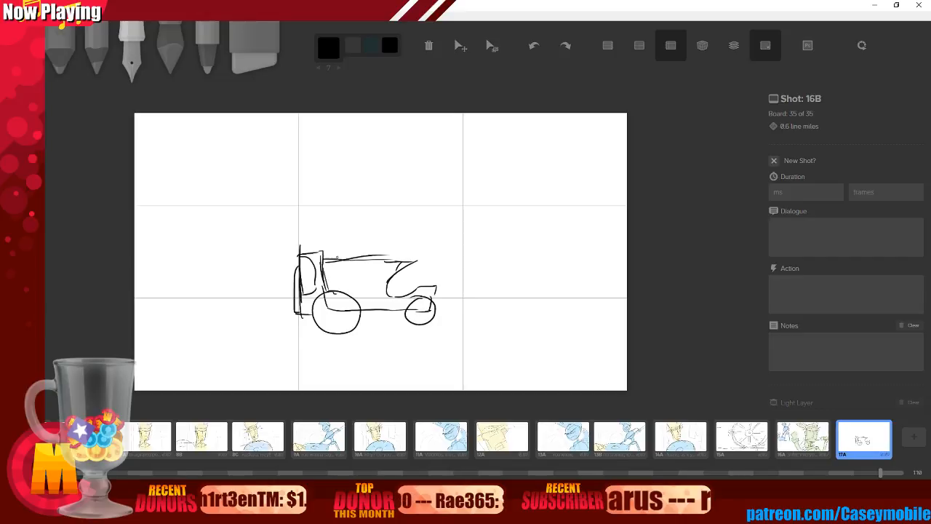
mouse_move(337, 258)
left_mouse_down()
mouse_move(385, 255)
mouse_move(378, 238)
left_mouse_up()
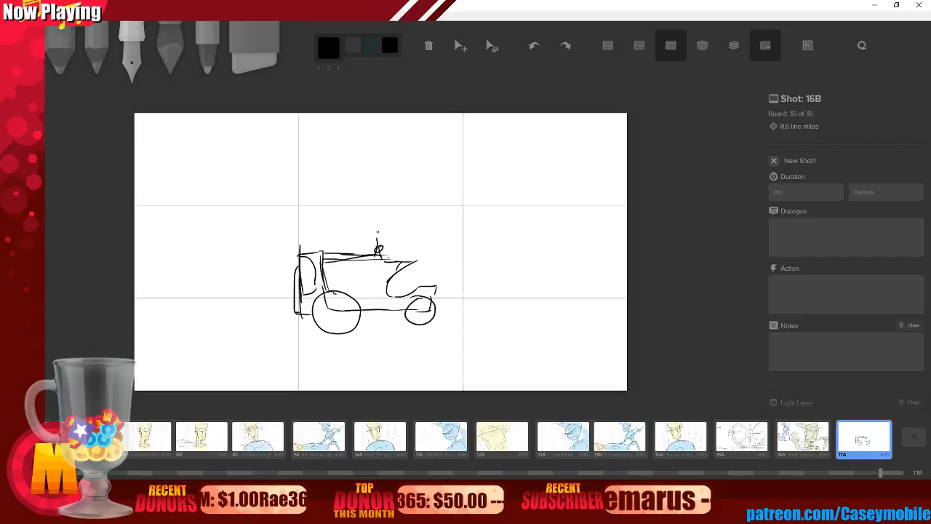
key("ctrl+z")
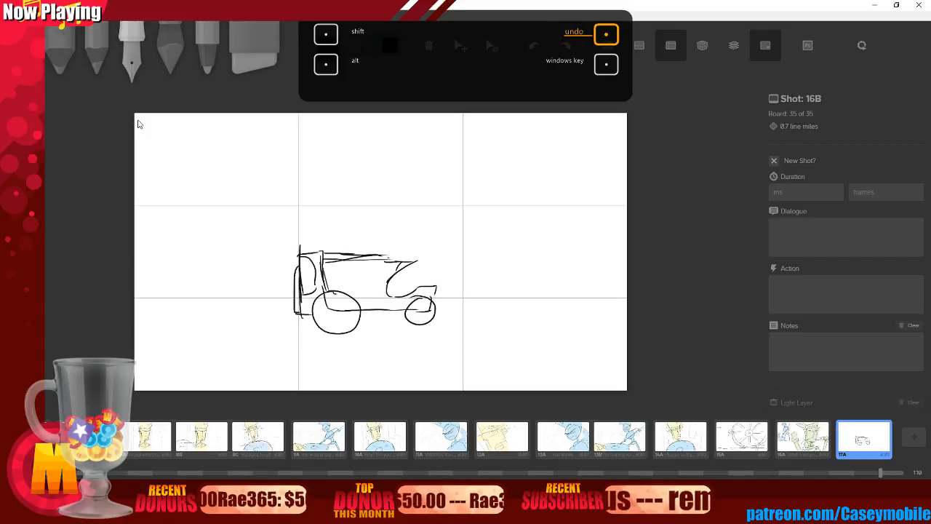
Draw small windows and a cross-hatched door panel on the side of the vehicle.
mouse_move(355, 293)
left_mouse_down()
mouse_move(355, 275)
mouse_move(353, 297)
left_mouse_up()
left_click_drag(350, 273, 367, 272)
left_click_drag(372, 271, 373, 297)
left_click_drag(328, 267, 330, 267)
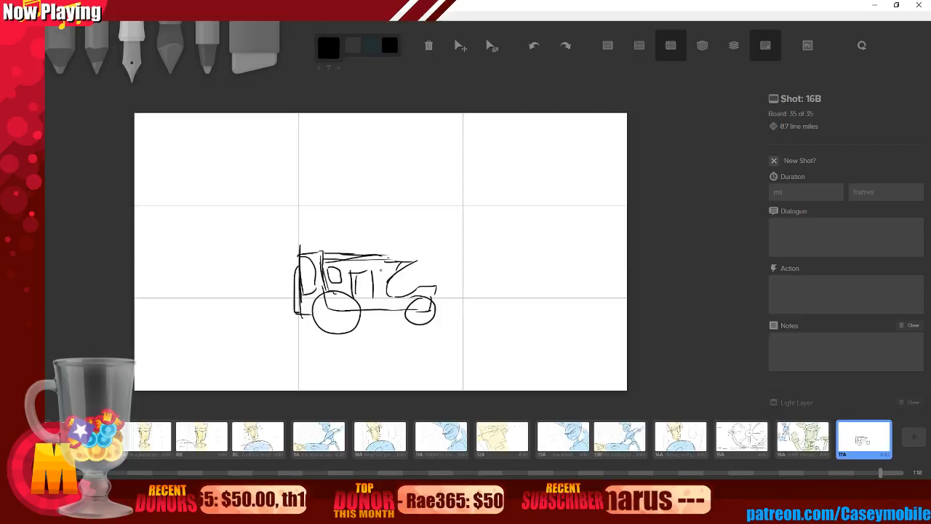
left_click_drag(377, 270, 379, 270)
mouse_move(355, 276)
left_mouse_down()
mouse_move(371, 297)
mouse_move(419, 288)
left_mouse_up()
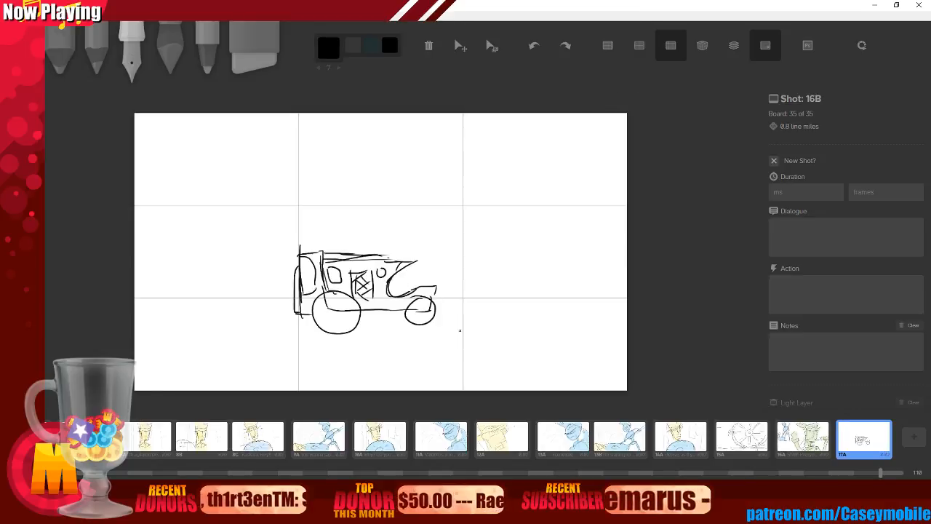
Draw a long ground line under the vehicle and two short ground lines behind it.
left_click_drag(306, 330, 353, 329)
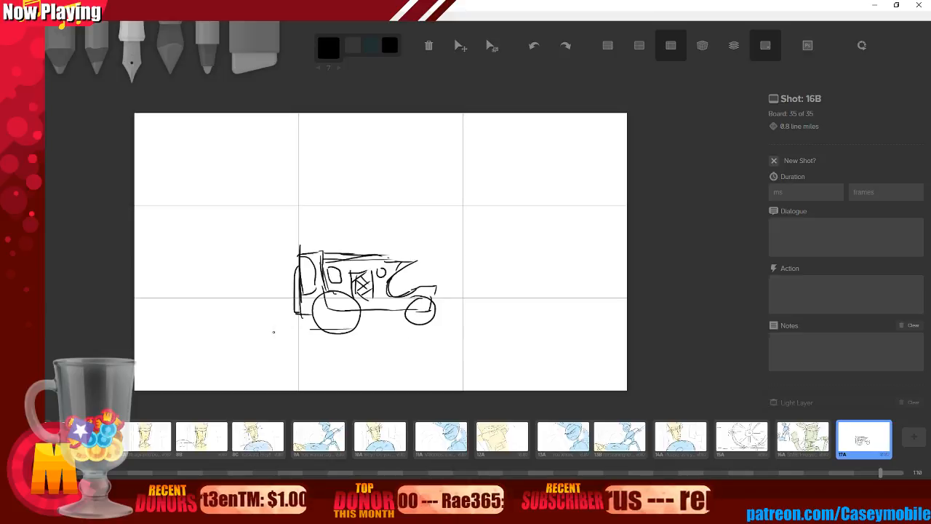
left_click_drag(273, 331, 566, 327)
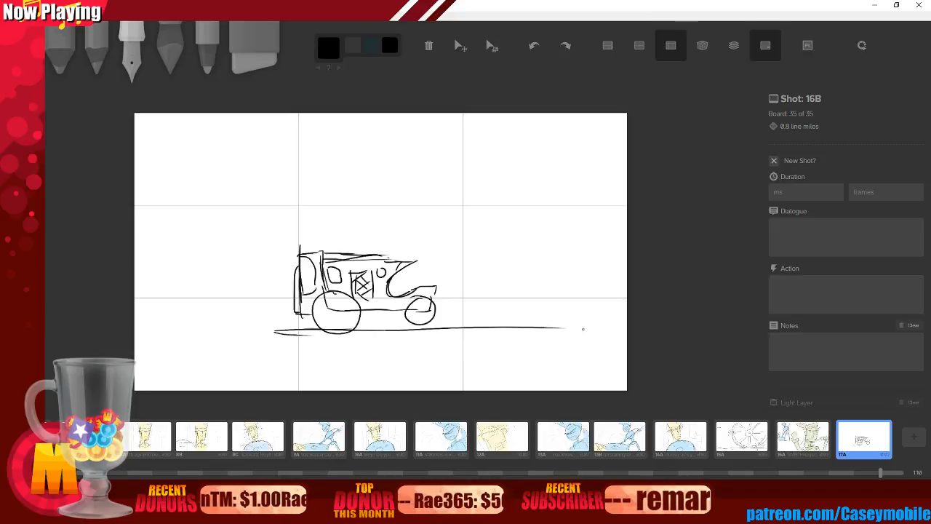
left_click_drag(190, 324, 256, 321)
left_click_drag(171, 337, 240, 334)
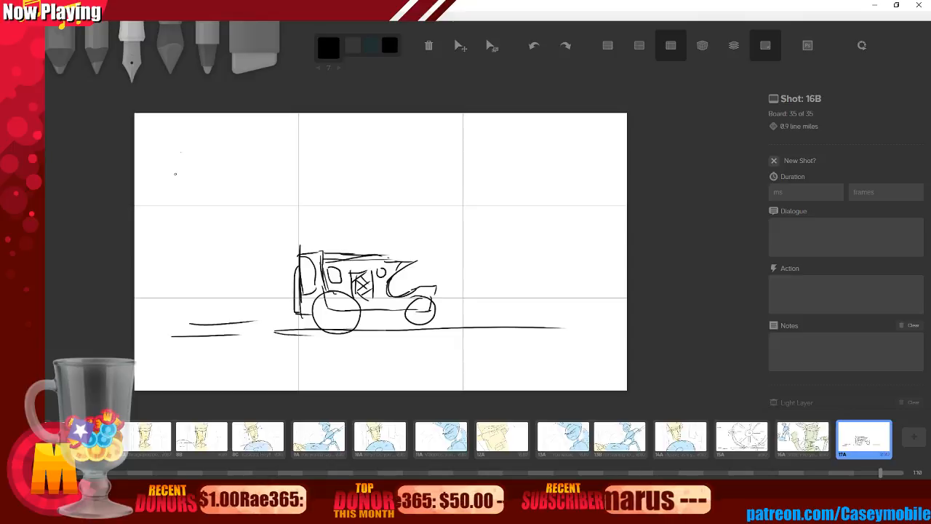
Draw tall curved outlines rising on both sides of the vehicle to frame the scene.
left_click_drag(195, 133, 166, 223)
mouse_move(167, 228)
left_mouse_down()
mouse_move(164, 288)
mouse_move(185, 300)
left_mouse_up()
left_click_drag(173, 314, 195, 339)
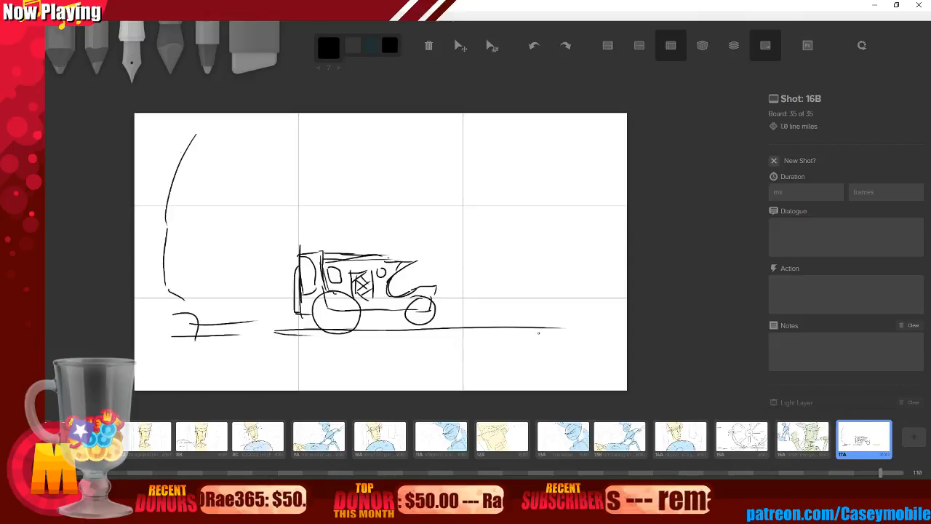
mouse_move(530, 328)
left_mouse_down()
mouse_move(541, 289)
mouse_move(601, 218)
left_mouse_up()
mouse_move(517, 353)
left_mouse_down()
mouse_move(541, 314)
mouse_move(542, 323)
mouse_move(582, 161)
left_mouse_up()
left_click_drag(222, 179, 209, 300)
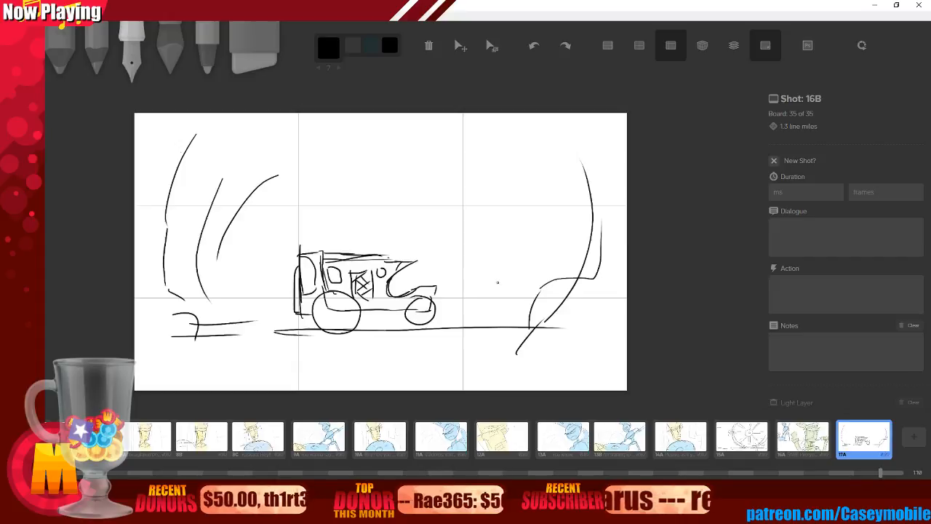
left_click_drag(278, 175, 217, 258)
left_click_drag(478, 215, 488, 262)
left_click_drag(535, 161, 548, 219)
Sketch short ground dashes and curved root-like shapes across the foreground below the vehicle.
left_click_drag(212, 362, 256, 360)
mouse_move(363, 361)
left_mouse_down()
mouse_move(445, 351)
mouse_move(511, 302)
left_mouse_up()
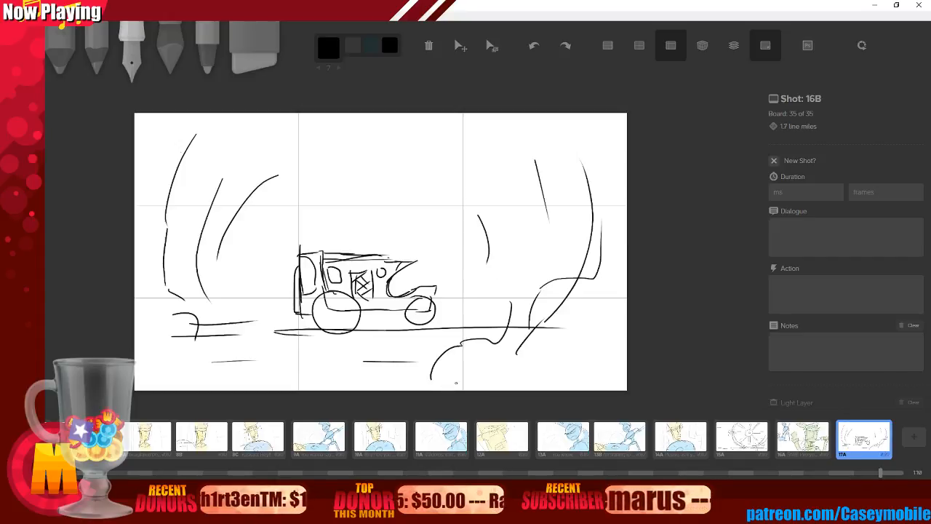
left_click_drag(459, 345, 450, 383)
left_click_drag(502, 277, 472, 338)
left_click_drag(488, 256, 512, 312)
left_click_drag(511, 311, 466, 389)
left_click_drag(230, 339, 201, 389)
mouse_move(239, 333)
left_mouse_down()
mouse_move(219, 385)
mouse_move(266, 364)
left_mouse_up()
left_click_drag(275, 356, 277, 387)
left_click_drag(386, 383, 404, 380)
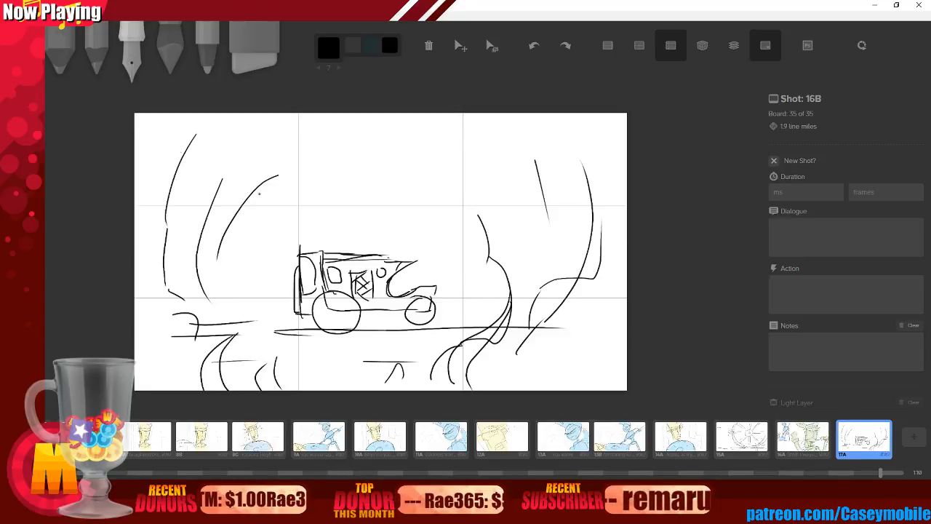
Add pointed overhanging shapes along the top of the scene and a thin curve on each side of the vehicle.
left_click_drag(208, 180, 299, 191)
left_click_drag(274, 155, 299, 193)
mouse_move(475, 122)
left_mouse_down()
mouse_move(439, 183)
mouse_move(545, 127)
left_mouse_up()
left_click_drag(335, 124, 352, 119)
left_click_drag(172, 134, 223, 154)
left_click_drag(213, 118, 224, 155)
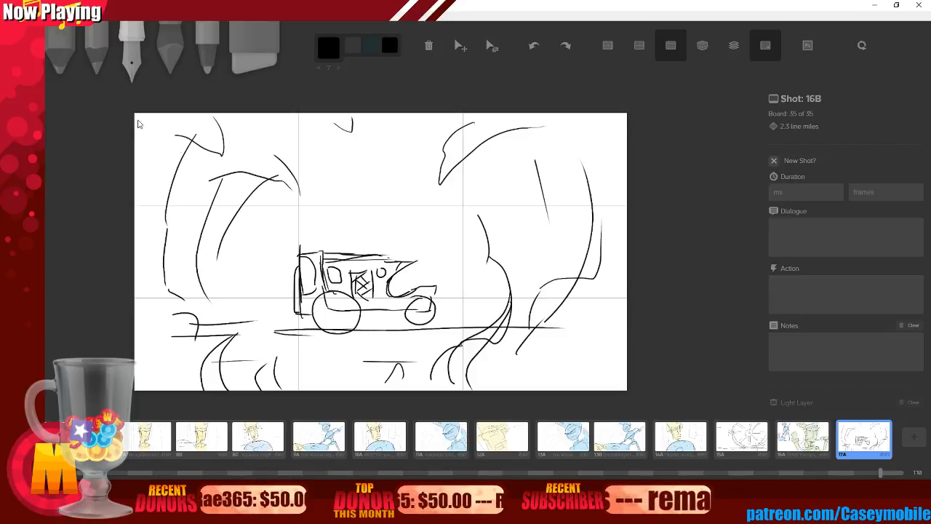
mouse_move(252, 123)
left_mouse_down()
mouse_move(284, 132)
mouse_move(295, 118)
left_mouse_up()
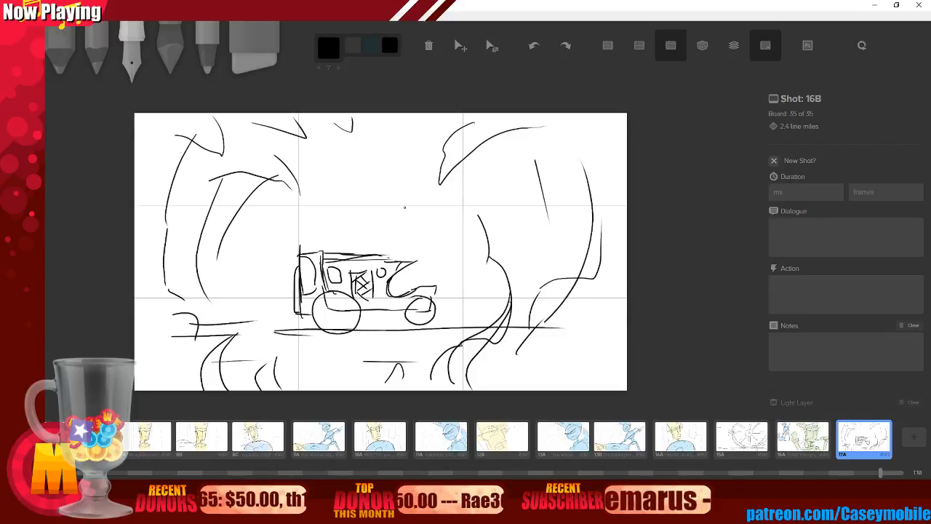
left_click_drag(436, 122, 420, 136)
left_click_drag(420, 134, 440, 133)
left_click_drag(289, 217, 250, 272)
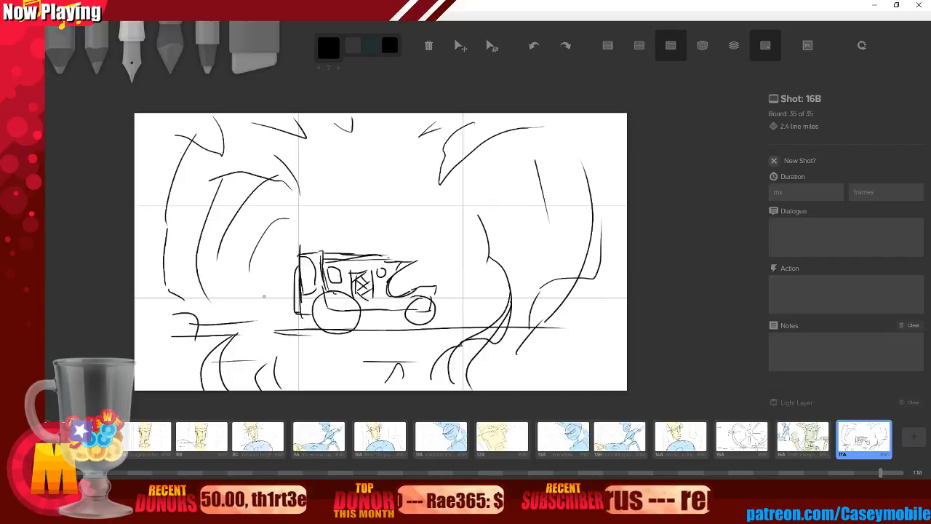
left_click_drag(452, 225, 456, 275)
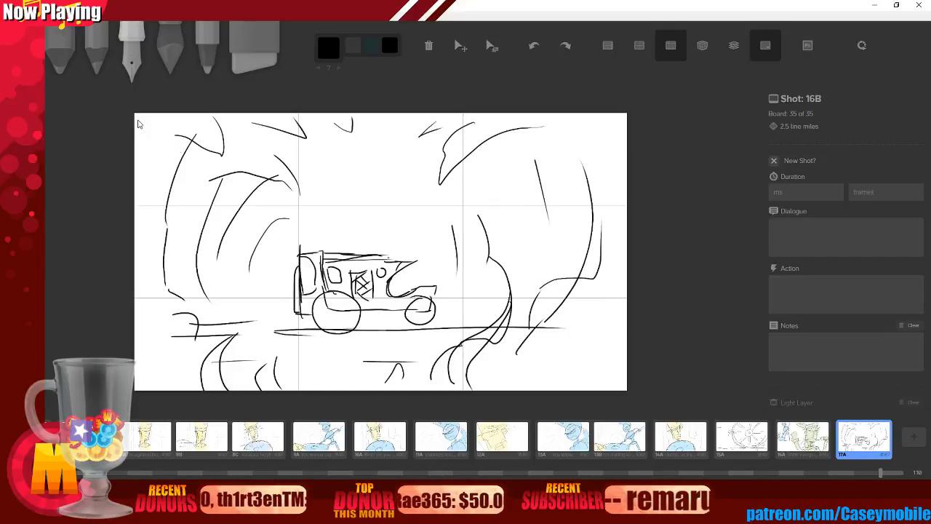
Duplicate board 17A without marking the copy as a new shot, and enlarge the drawing on the original board.
key("ctrl+d")
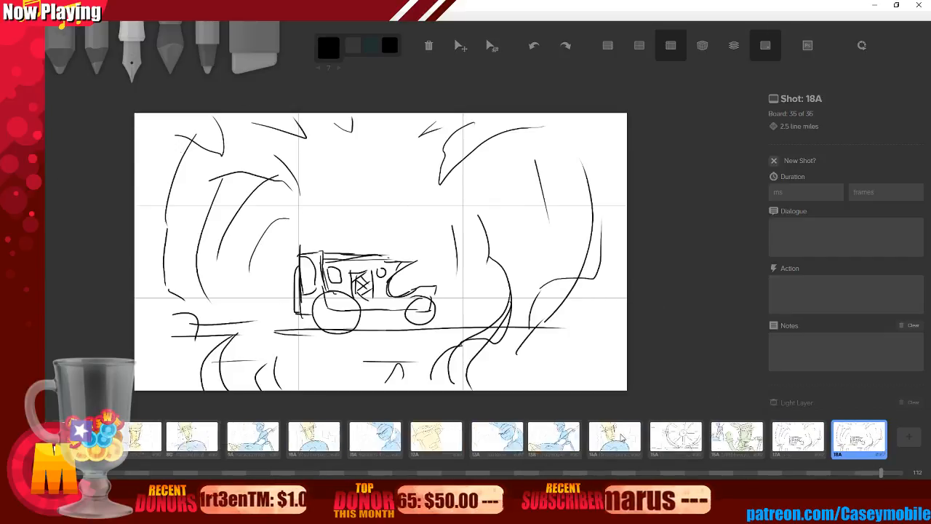
left_click(774, 160)
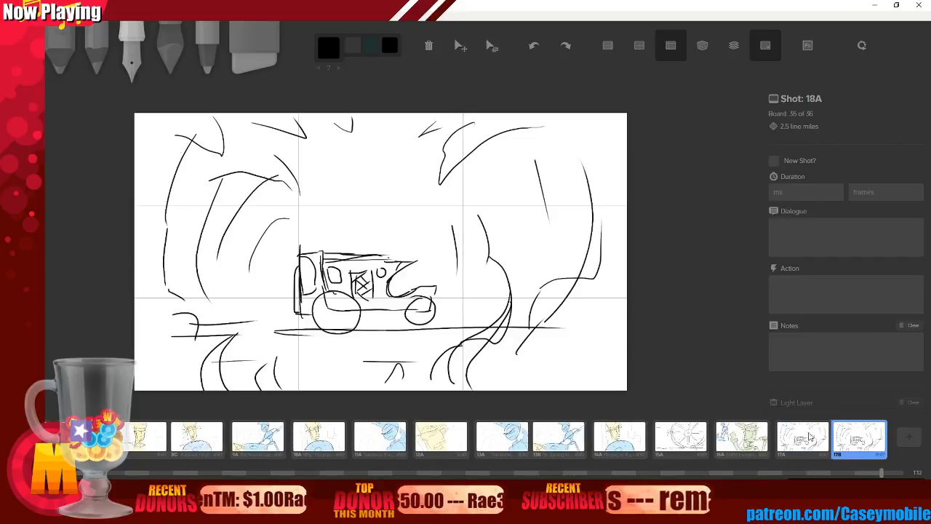
left_click(809, 436)
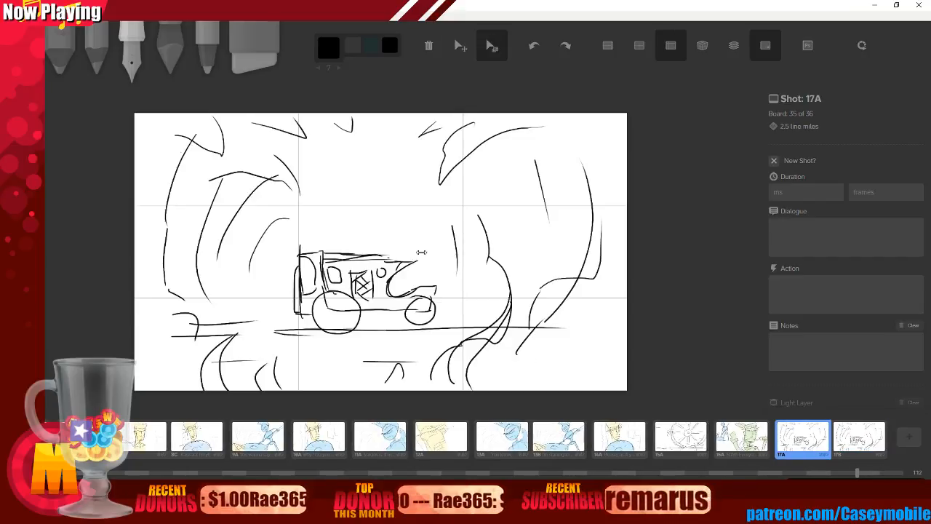
mouse_move(422, 252)
left_mouse_down()
mouse_move(557, 241)
mouse_move(509, 244)
left_mouse_up()
left_click(460, 45)
mouse_move(424, 231)
left_mouse_down()
mouse_move(467, 222)
mouse_move(437, 258)
left_mouse_up()
left_click(489, 57)
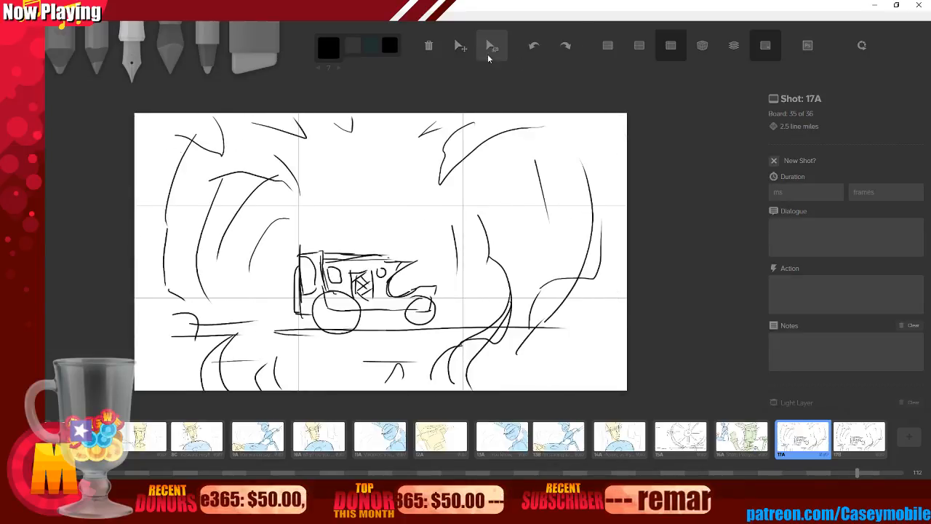
left_click_drag(368, 285, 480, 275)
Duplicate board 17B and scale the drawing on the new board 17C down towards the centre.
left_click(852, 441)
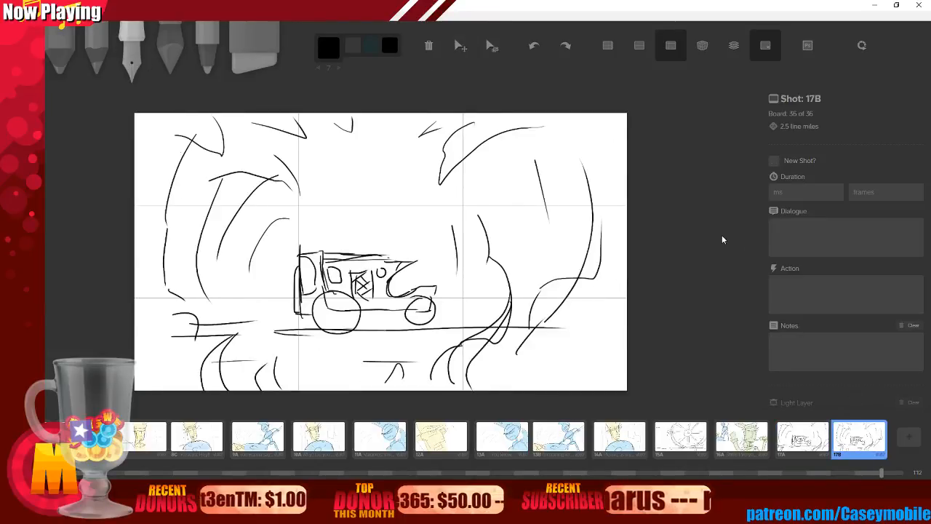
key("ctrl+d")
left_click(492, 45)
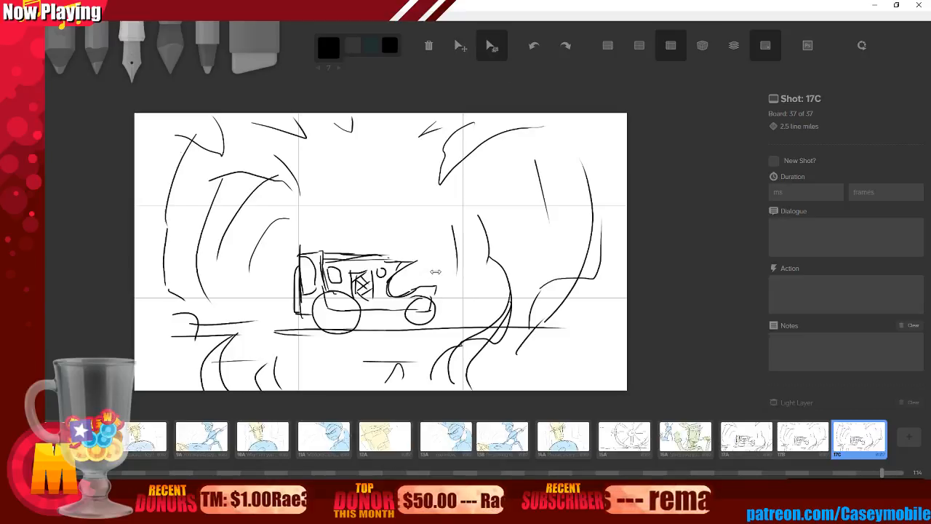
left_click_drag(436, 271, 197, 281)
key("ctrl+z")
left_click(492, 45)
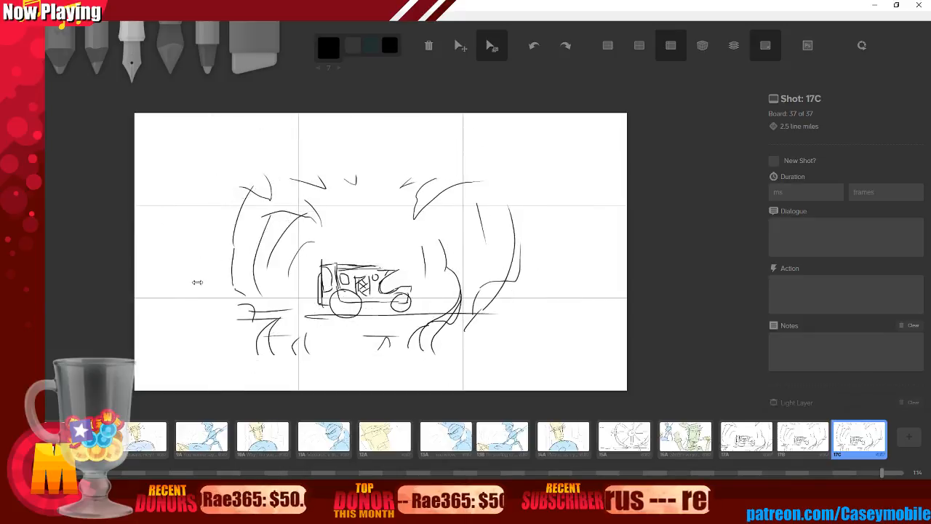
Pencil light wavy fog outlines down both sides and across the lower part of board 17C.
left_click(159, 62)
left_click(91, 58)
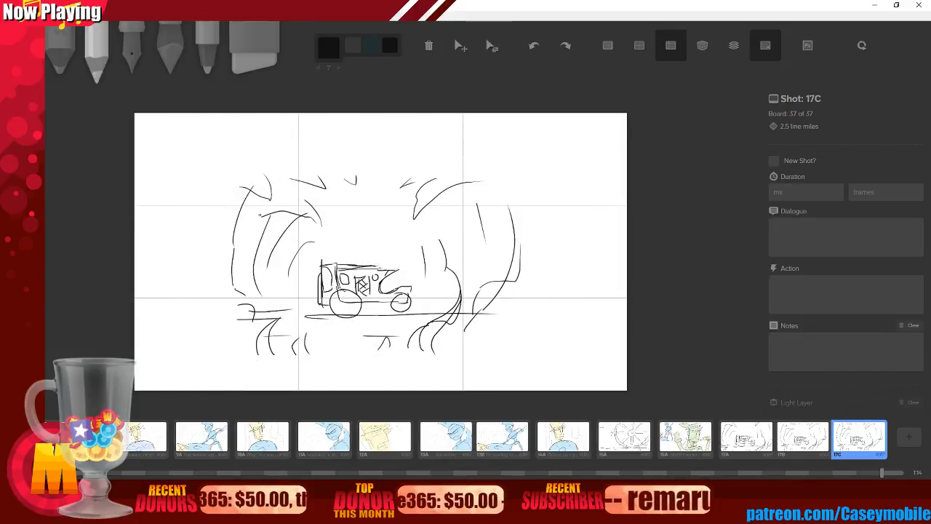
key("1")
left_click(96, 66)
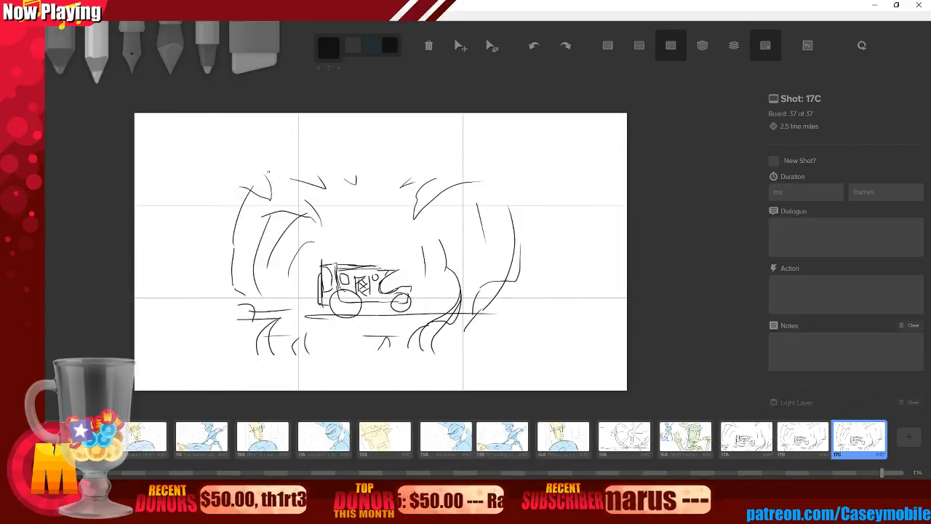
left_click(805, 445)
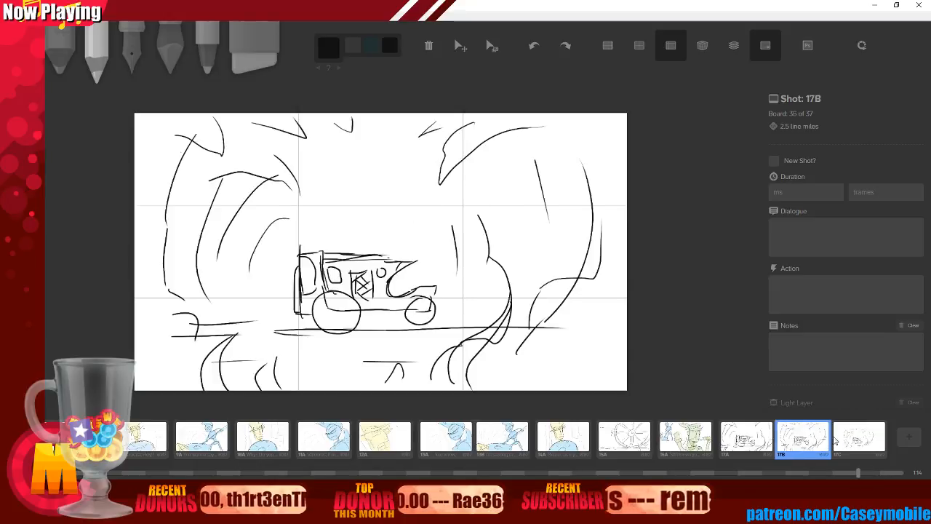
left_click(840, 436)
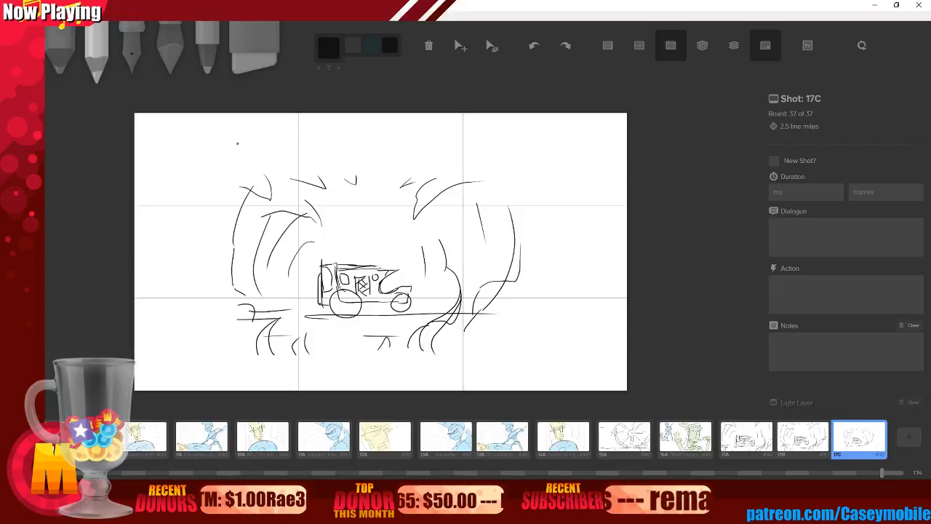
mouse_move(157, 196)
left_mouse_down()
mouse_move(218, 339)
mouse_move(378, 342)
mouse_move(557, 313)
mouse_move(626, 242)
left_mouse_up()
left_click_drag(143, 254, 284, 368)
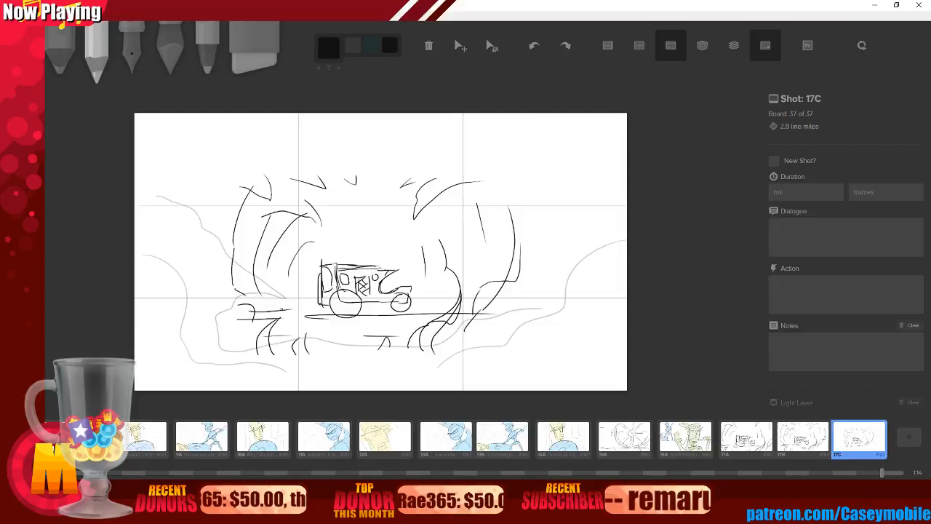
Pencil more wavy fog outlines across the upper part and outer sides of board 17C.
left_click_drag(233, 116, 345, 203)
left_click_drag(382, 206, 585, 188)
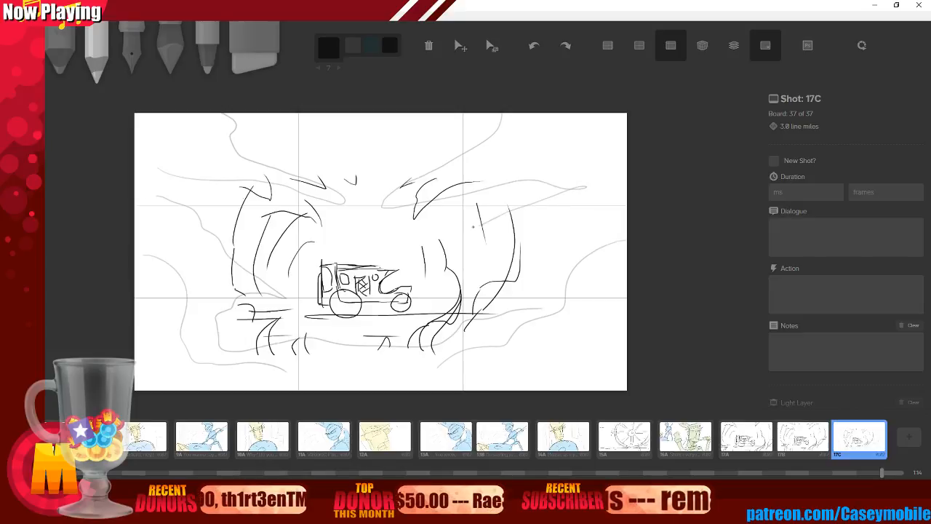
left_click_drag(473, 226, 611, 227)
mouse_move(218, 129)
left_mouse_down()
mouse_move(415, 159)
mouse_move(610, 163)
left_mouse_up()
left_click_drag(234, 217, 188, 325)
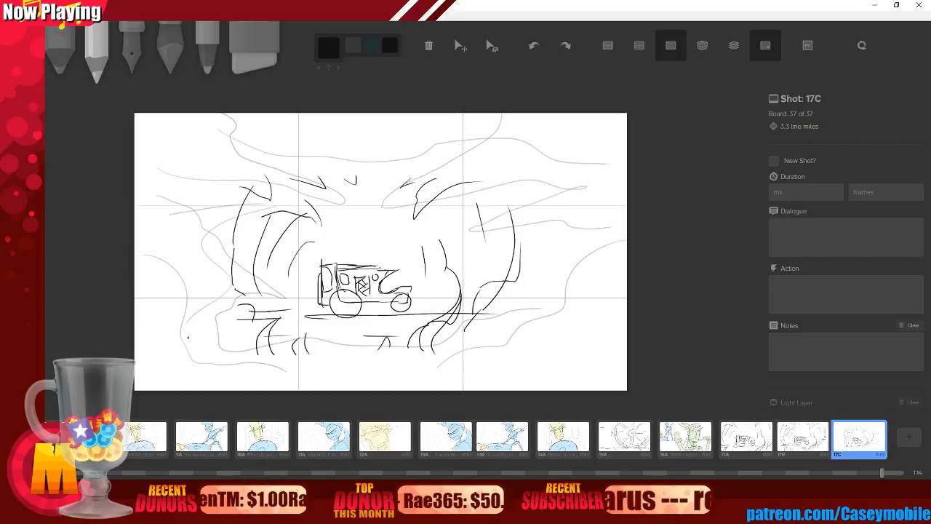
Brush soft light grey fog streaks on board 17B across both sides, the lower corners and the area above the vehicle.
key("Left")
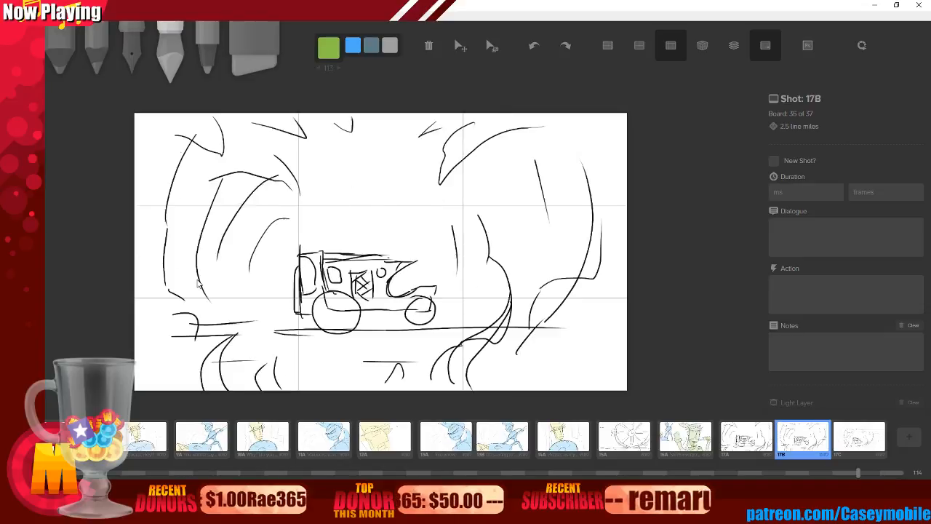
left_click(328, 46)
left_click(416, 86)
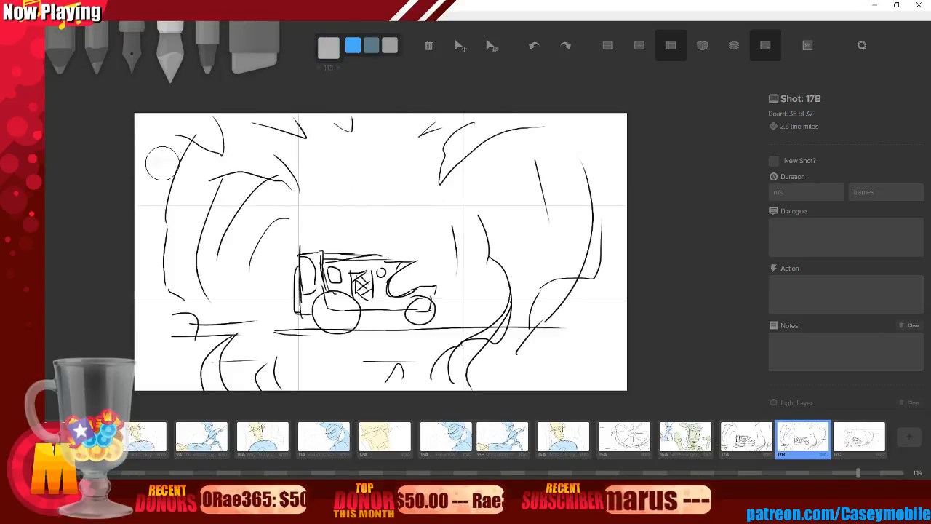
mouse_move(154, 163)
left_mouse_down()
mouse_move(281, 200)
mouse_move(173, 229)
left_mouse_up()
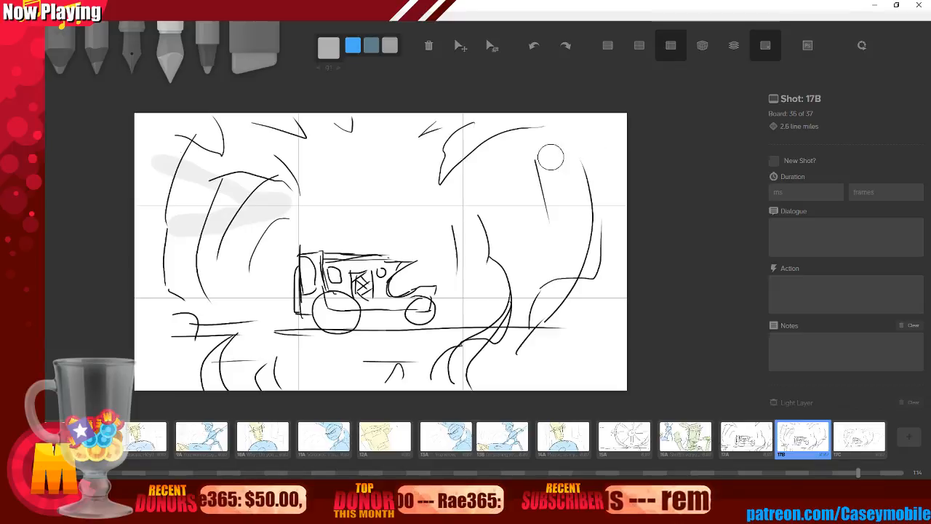
mouse_move(571, 134)
left_mouse_down()
mouse_move(442, 197)
mouse_move(574, 233)
left_mouse_up()
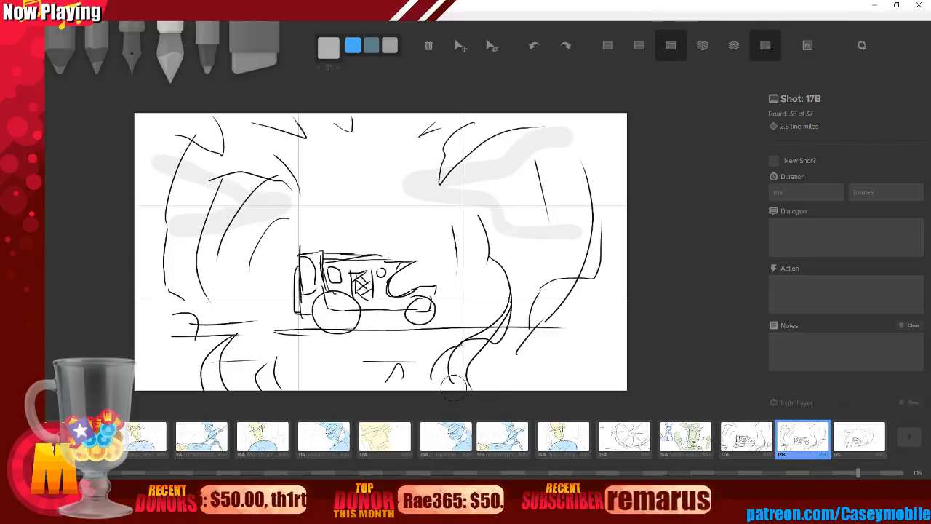
left_click_drag(523, 325, 598, 314)
mouse_move(174, 285)
left_mouse_down()
mouse_move(213, 275)
mouse_move(291, 357)
left_mouse_up()
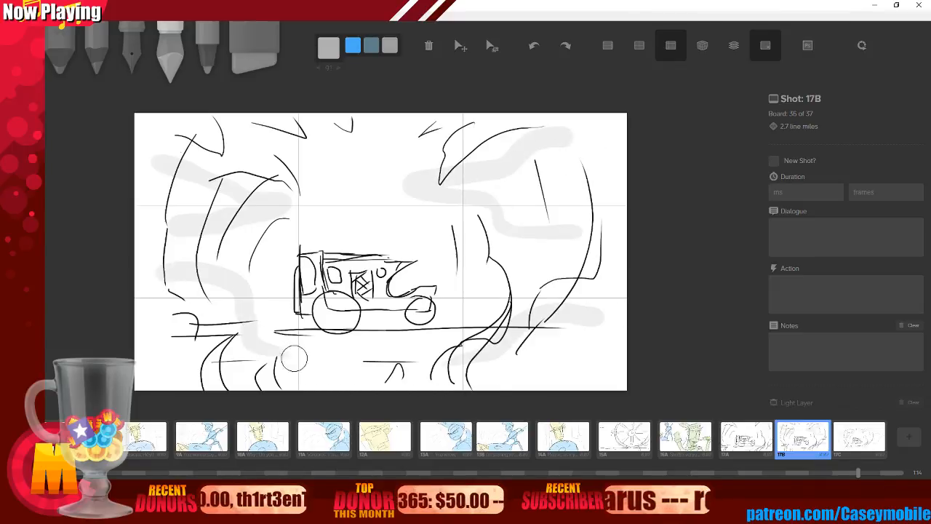
left_click_drag(316, 214, 367, 216)
left_click_drag(225, 158, 375, 161)
left_click_drag(464, 236, 538, 256)
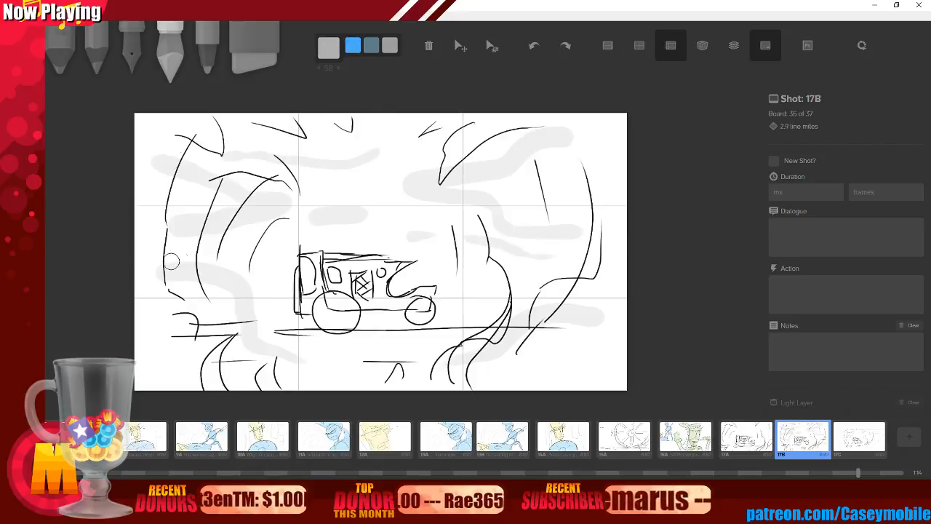
Brush light grey fog streaks on board 17C along the sides, across the upper part and beneath the vehicle.
key("Right")
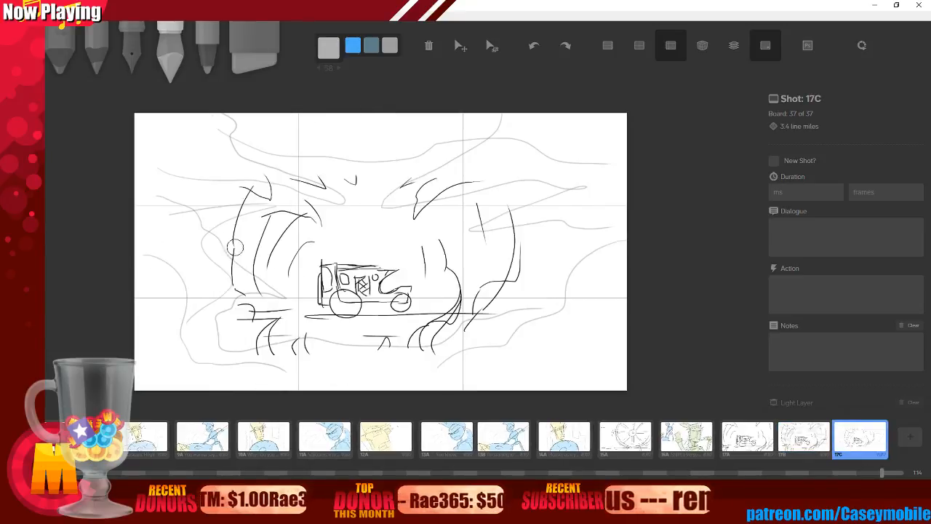
left_click_drag(162, 199, 287, 269)
left_click_drag(159, 325, 374, 375)
mouse_move(577, 120)
left_mouse_down()
mouse_move(416, 191)
mouse_move(502, 225)
mouse_move(542, 255)
left_mouse_up()
left_click_drag(421, 379, 416, 354)
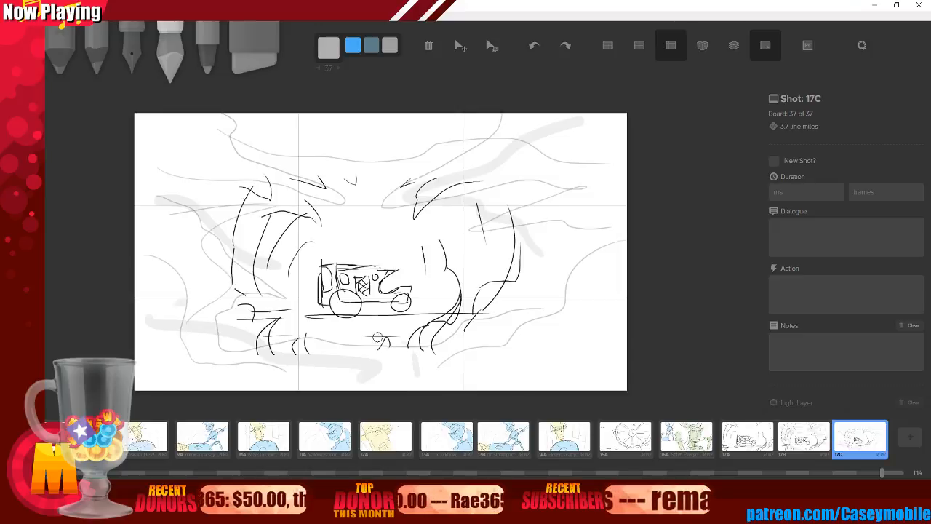
left_click_drag(154, 182, 377, 188)
mouse_move(286, 221)
left_mouse_down()
mouse_move(396, 205)
mouse_move(222, 130)
left_mouse_up()
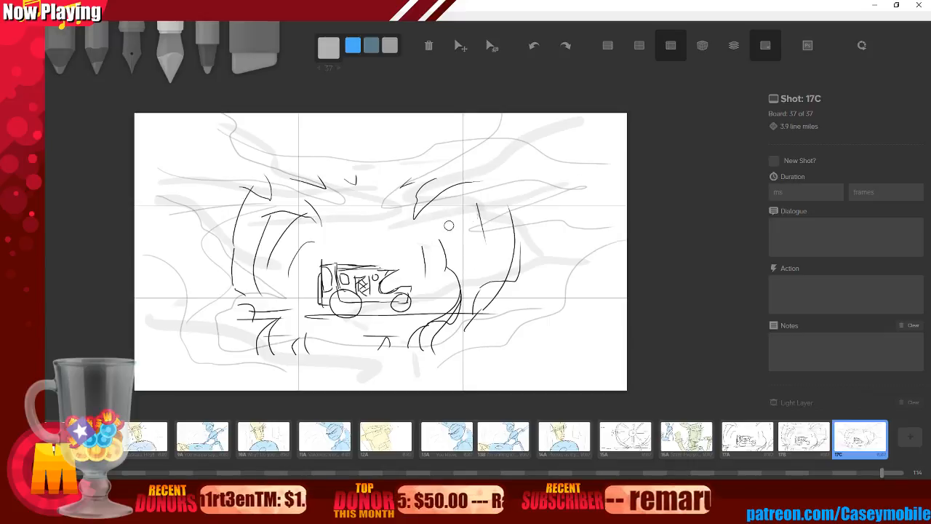
Brush further light grey fog streaks near the lower right and outer left areas of board 17C.
left_click_drag(463, 333, 611, 323)
left_click_drag(555, 358, 624, 265)
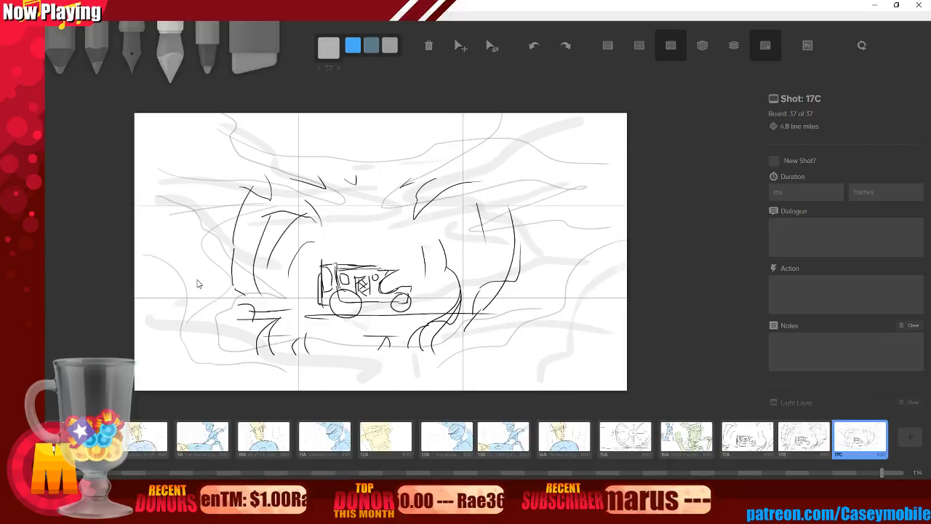
left_click_drag(196, 240, 135, 211)
left_click_drag(262, 320, 329, 373)
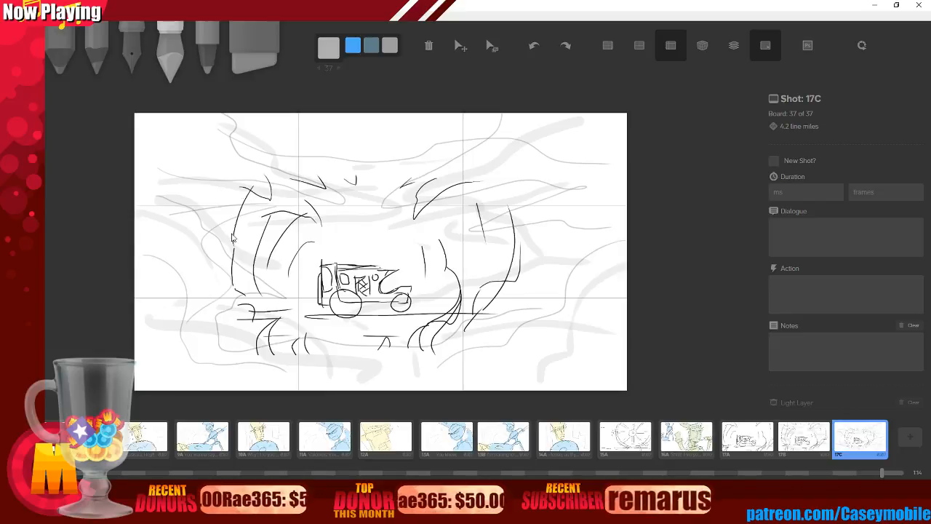
Add a blank board at the end of the storyboard, and return to board 17C.
left_click(915, 440)
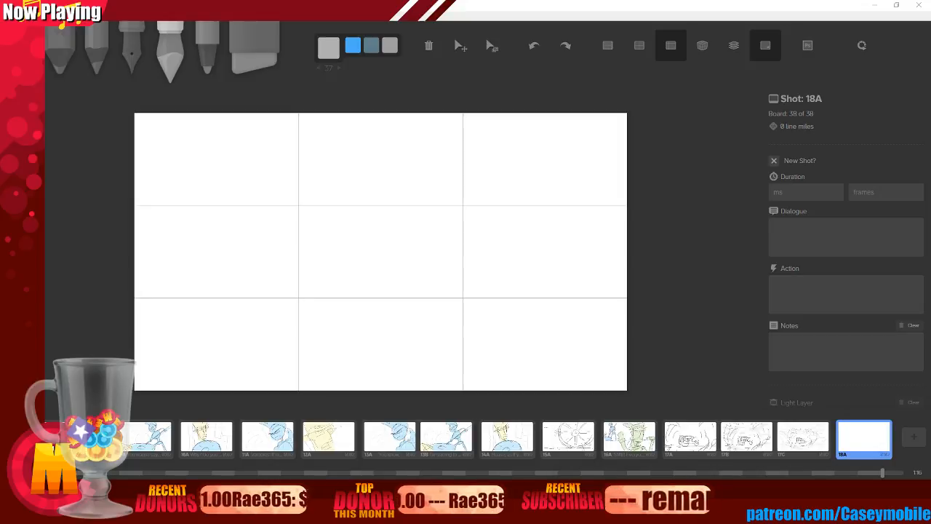
left_click(800, 440)
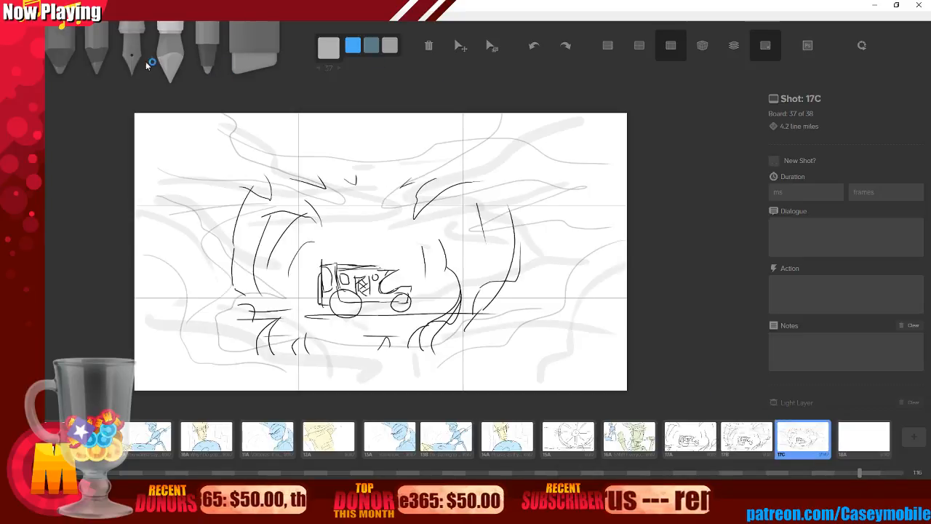
left_click(119, 56)
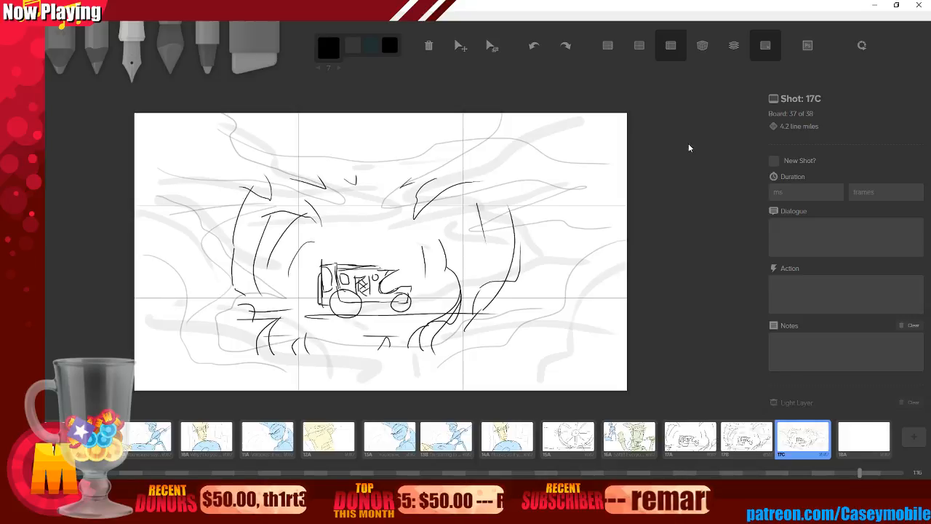
left_click(328, 47)
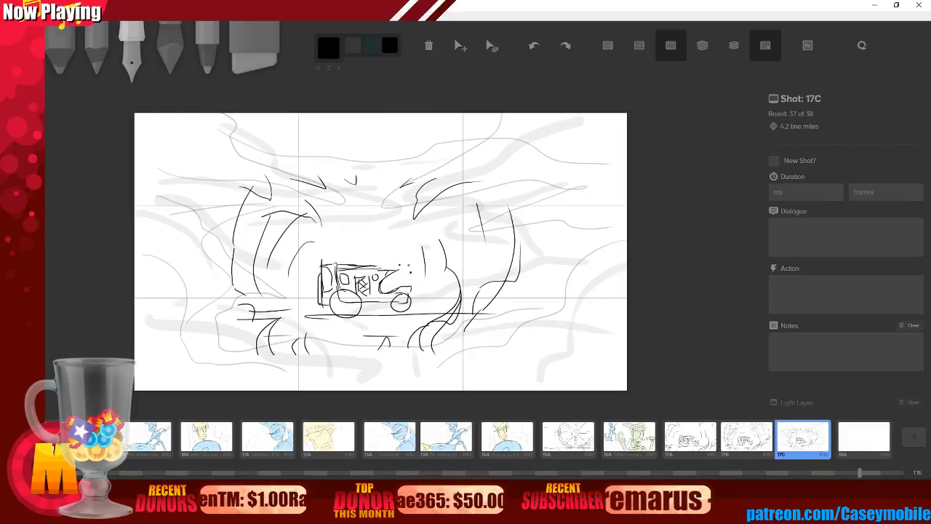
left_click_drag(399, 271, 378, 250)
key("ctrl+z")
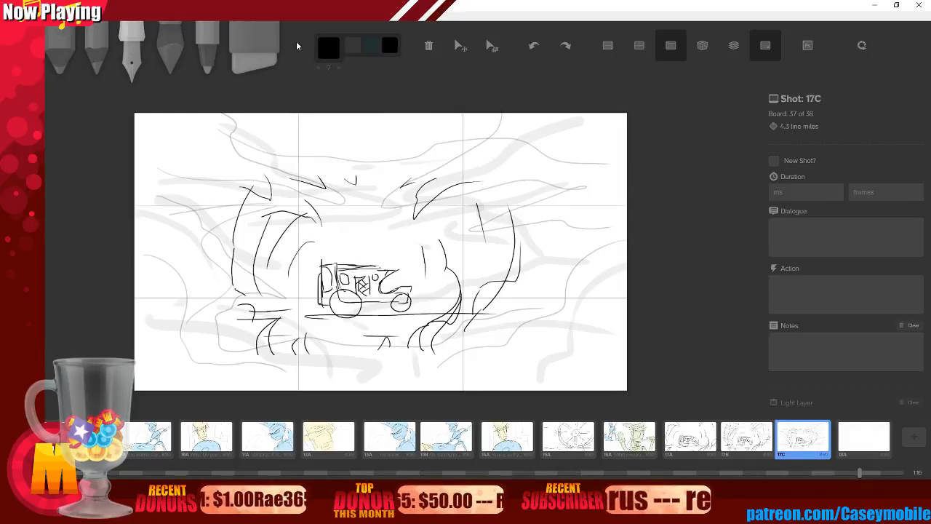
left_click(353, 46)
left_click_drag(358, 227, 400, 297)
key("ctrl+z")
key("ctrl+z")
key("ctrl+z")
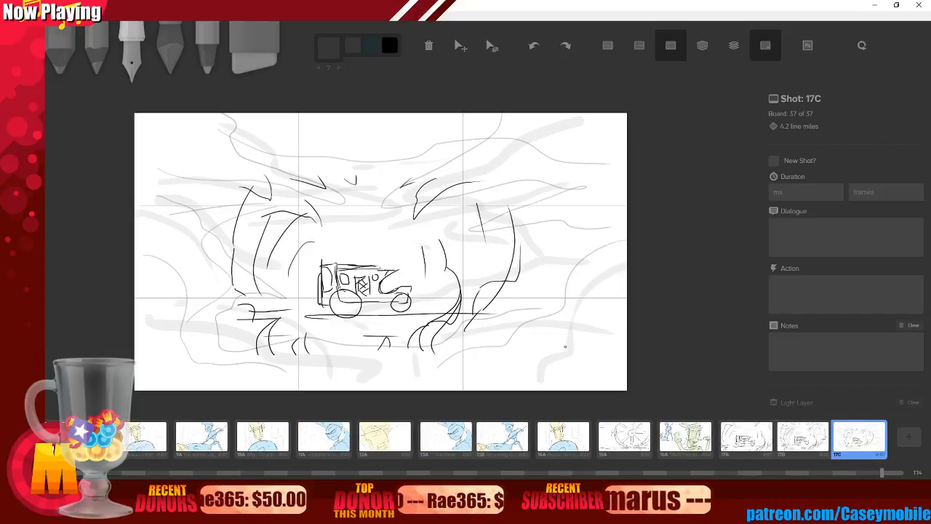
left_click(573, 45)
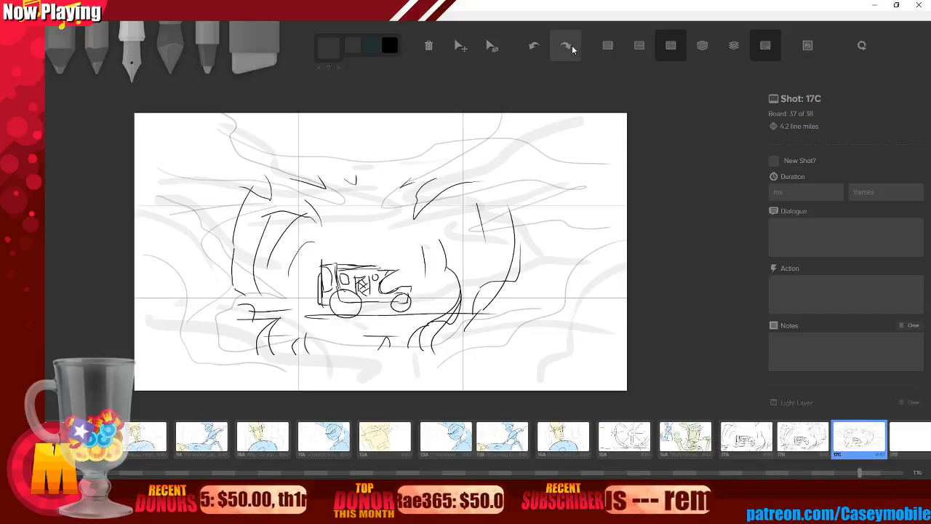
left_click(571, 45)
key("ctrl+z")
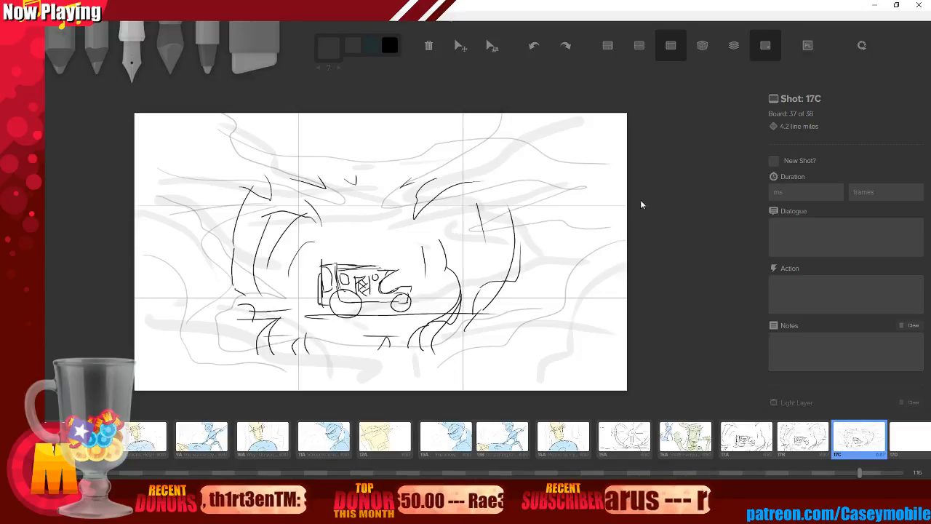
key("alt+Tab")
key("alt+Tab")
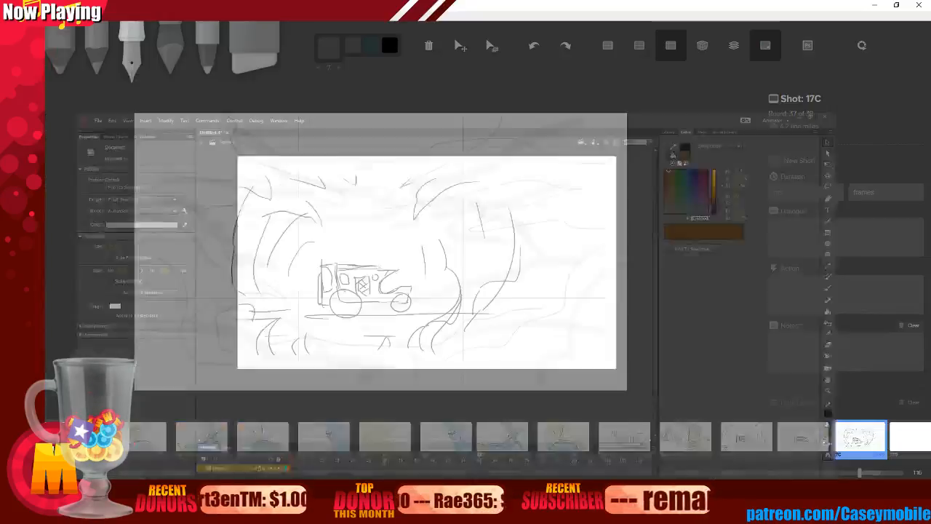
key("alt+f")
key("Escape")
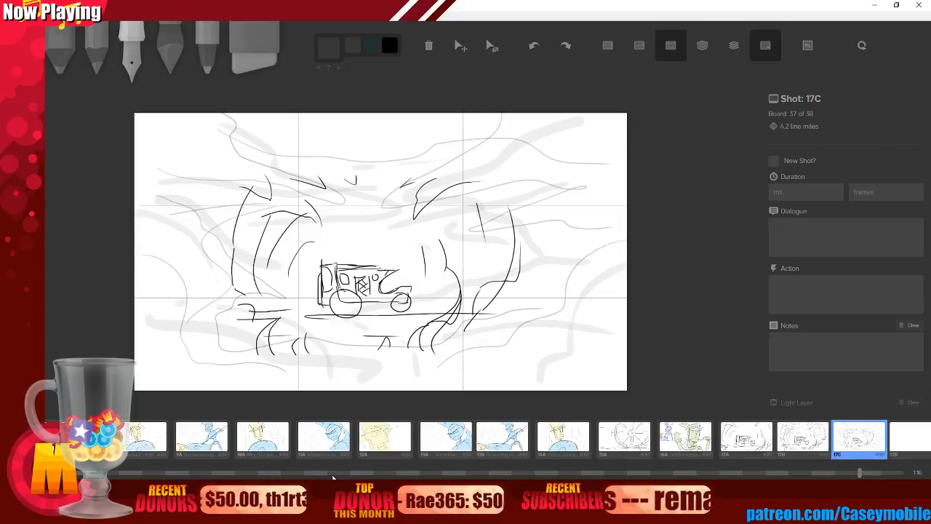
key("ctrl+Left")
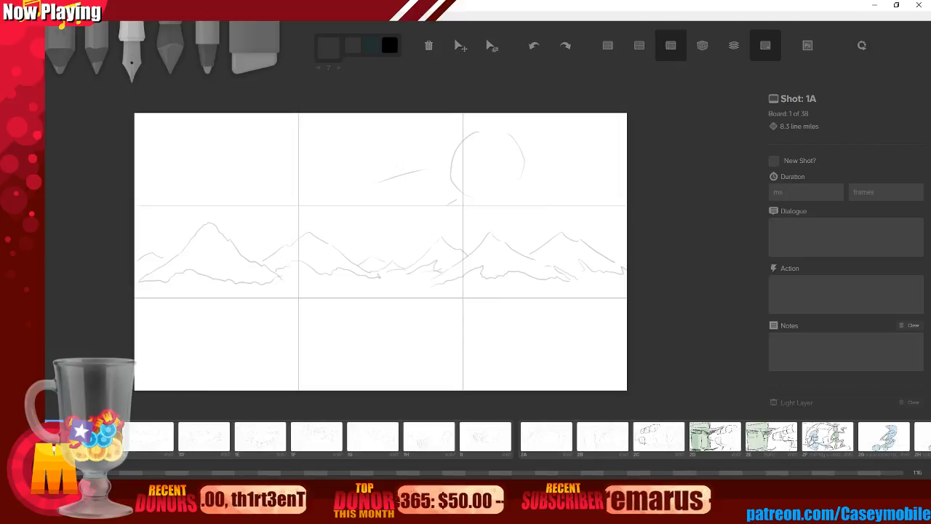
key("ctrl+Right")
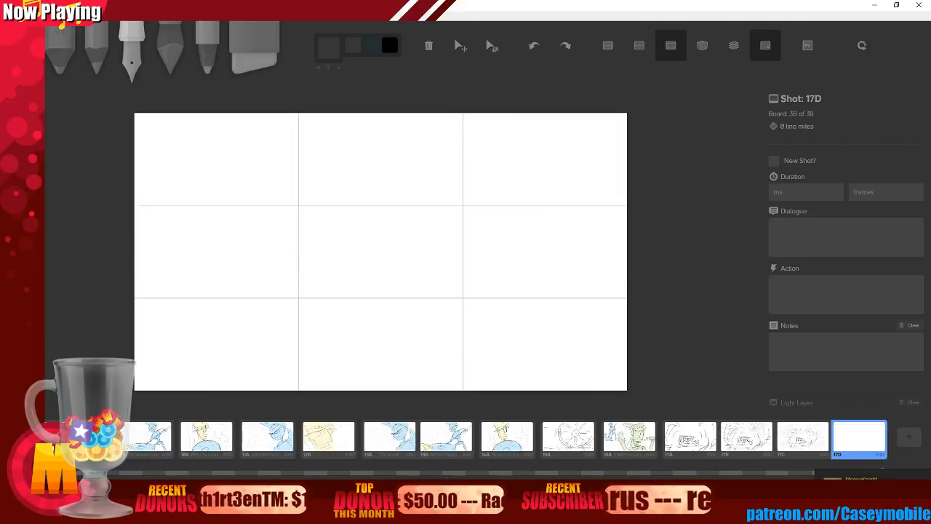
Switch to Adobe Animate and open Ep2 Sc3 - Dialogue3.fla, with the whole stage in view.
key("alt+Tab")
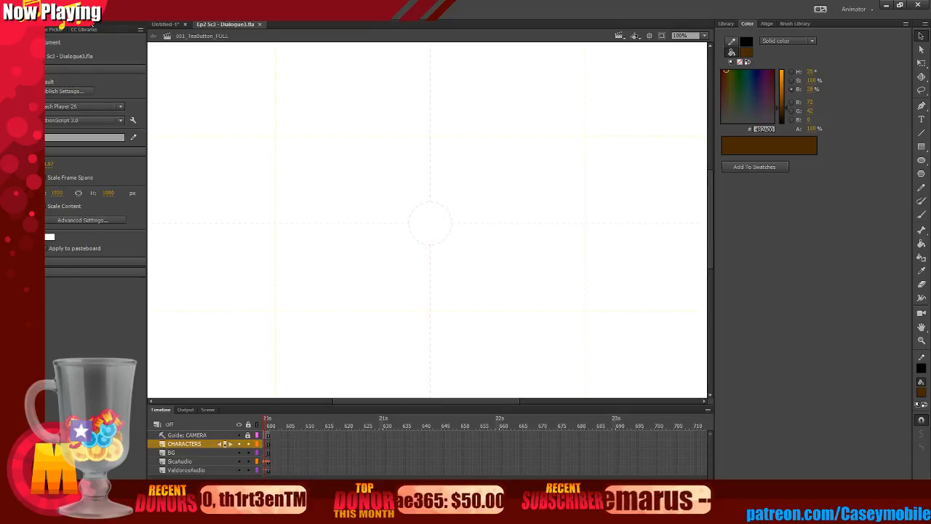
left_click(72, 10)
left_click(87, 44)
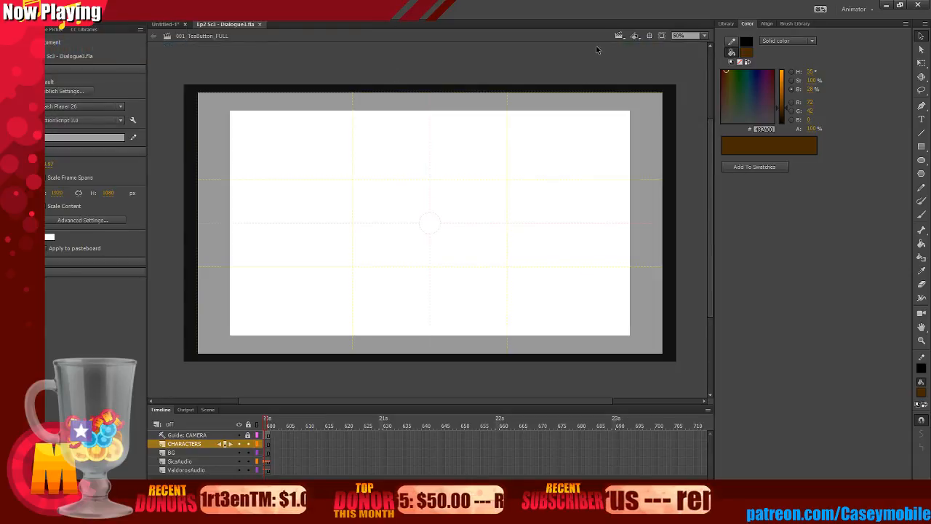
Examine the 001_TeaButton_FULL scene's timeline and play its dialogue audio from the first frame.
left_click(619, 35)
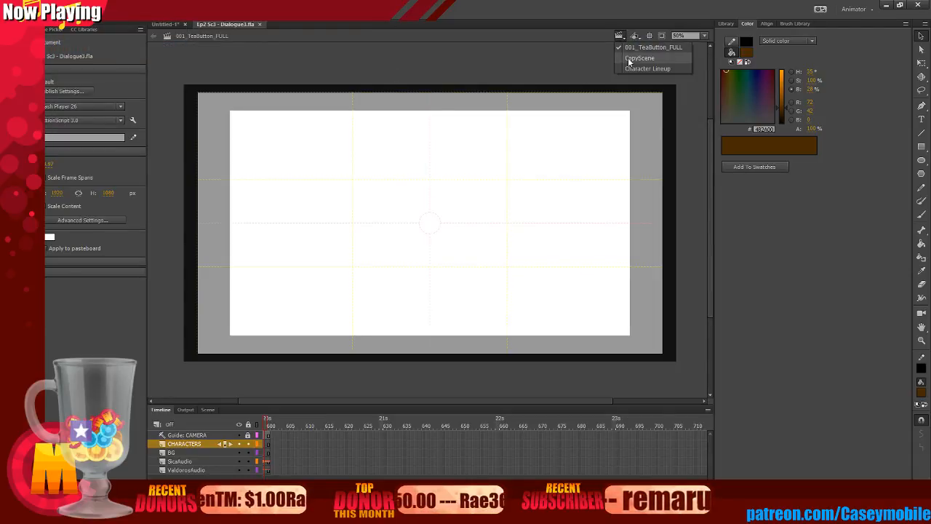
left_click(310, 385)
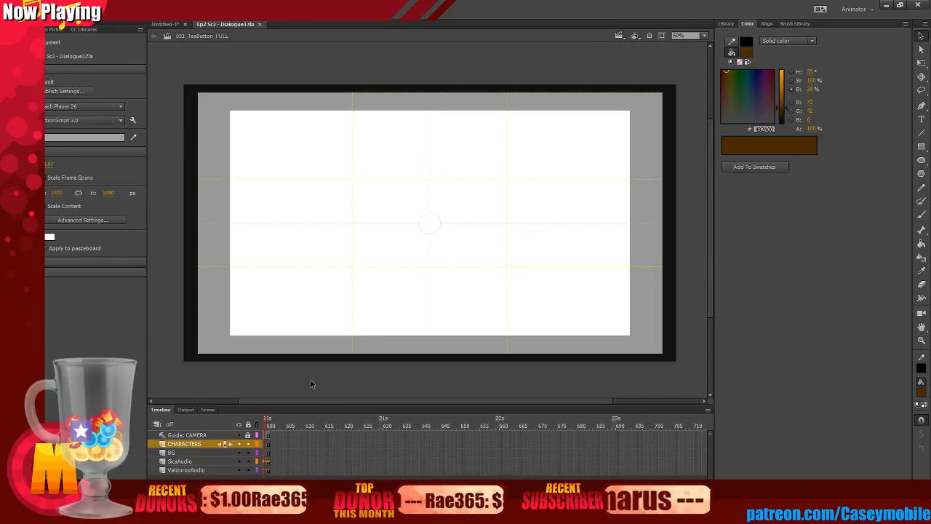
scroll(485, 452, "left", 5)
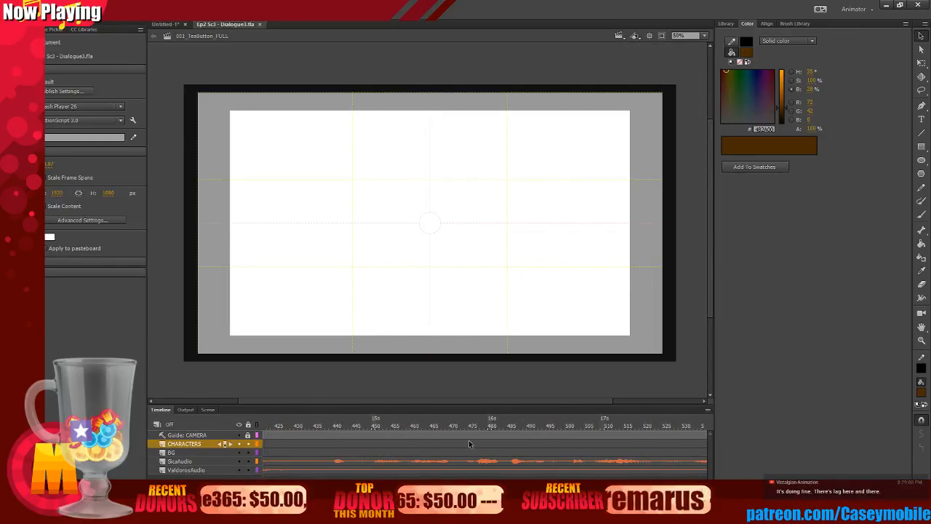
left_click(385, 427)
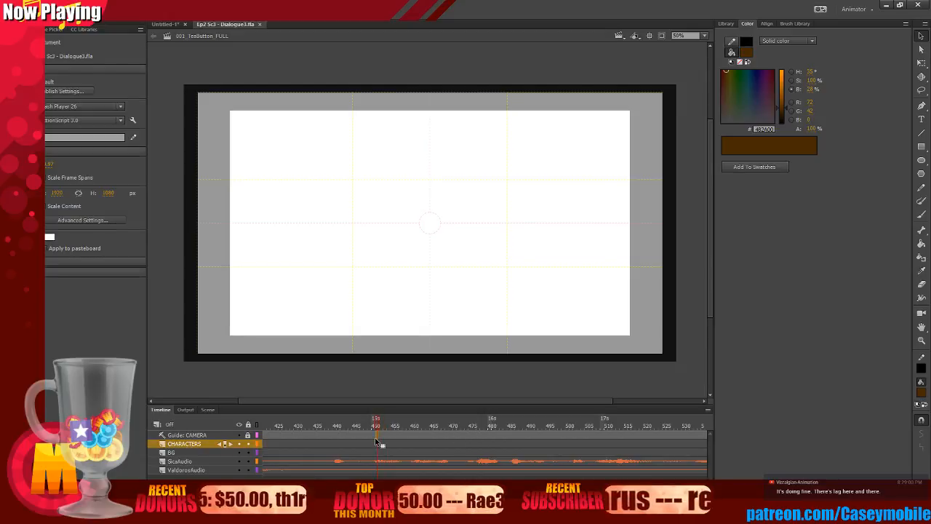
left_click(326, 435)
scroll(329, 440, "left", 12)
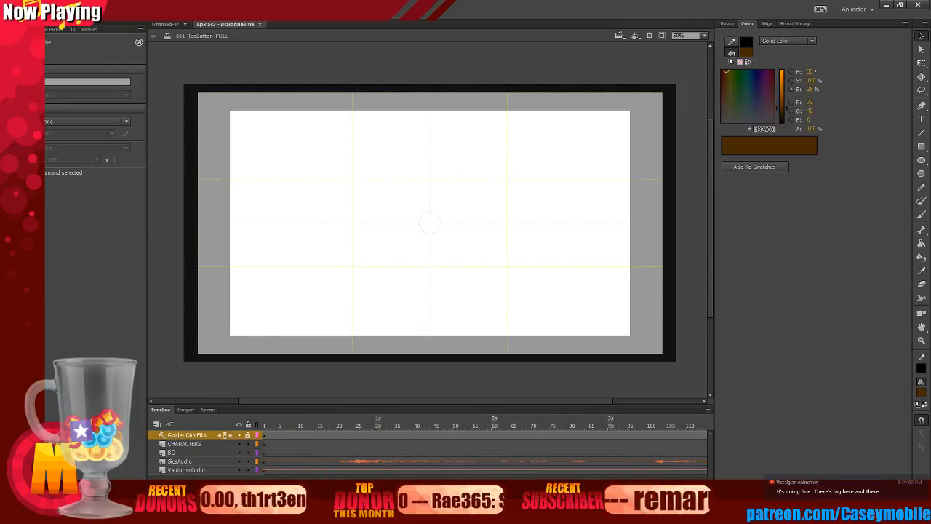
left_click_drag(329, 441, 607, 442)
left_click(265, 437)
key("Return")
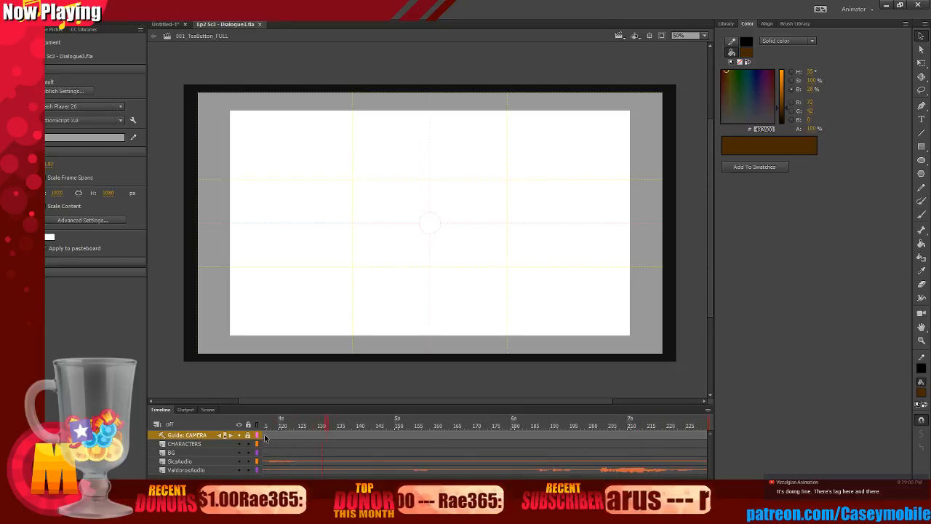
left_click(265, 437)
Look through the CopyScene and Character Lineup scenes of the dialogue file, and return to the 001_TeaButton_FULL scene.
left_click(619, 35)
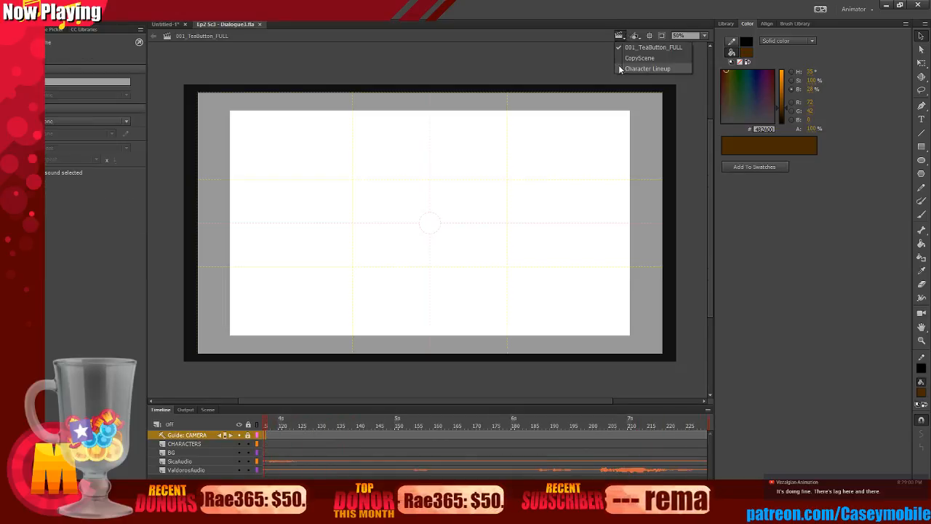
left_click(640, 57)
left_click_drag(296, 441, 439, 454)
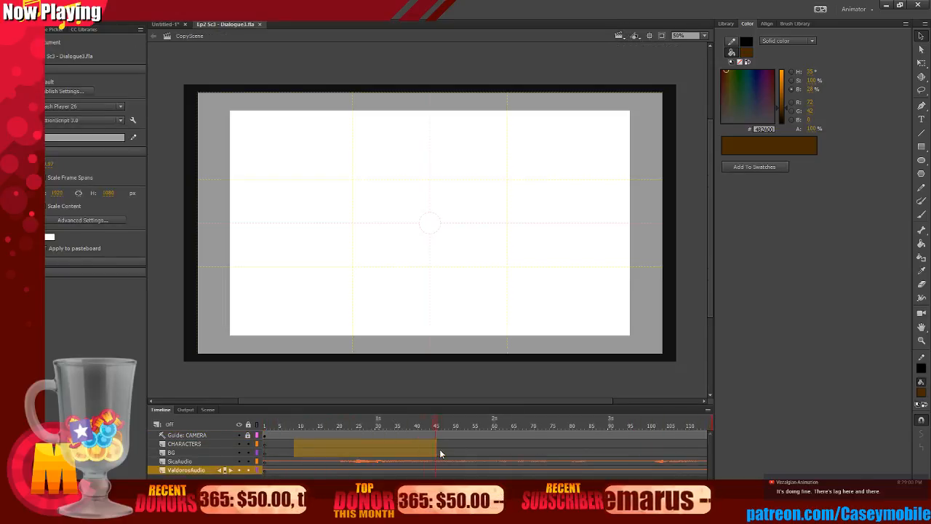
left_click(619, 34)
left_click(636, 70)
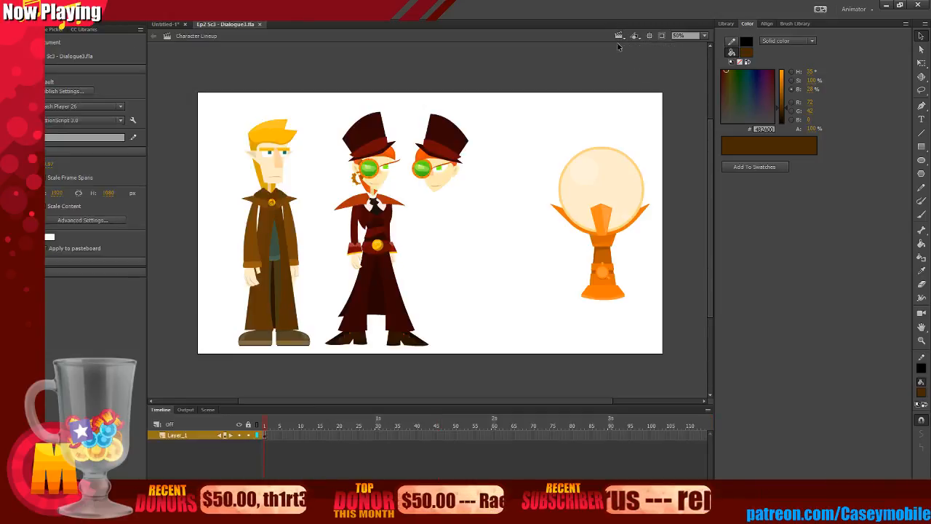
left_click(620, 35)
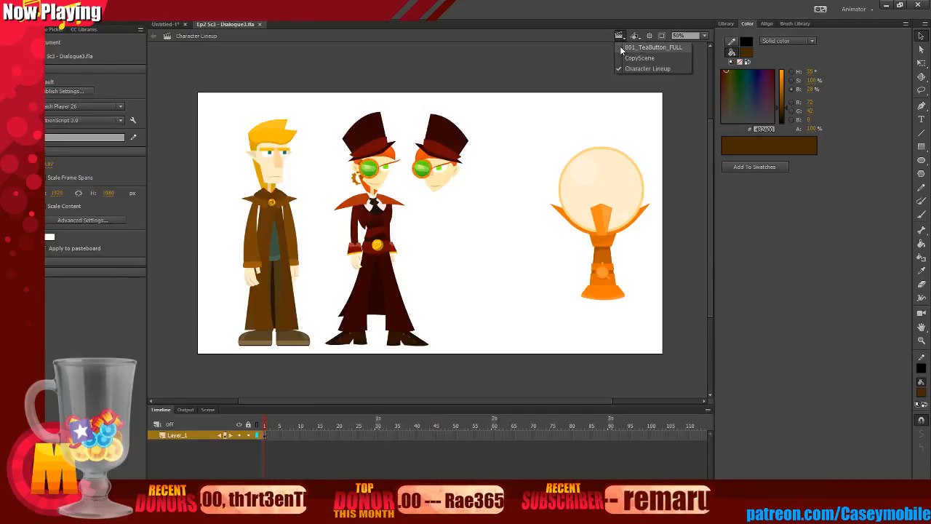
left_click(623, 47)
Open Ep2 Sc3 - Dialogue2.fla and zoom its stage out to 50%.
left_click(52, 8)
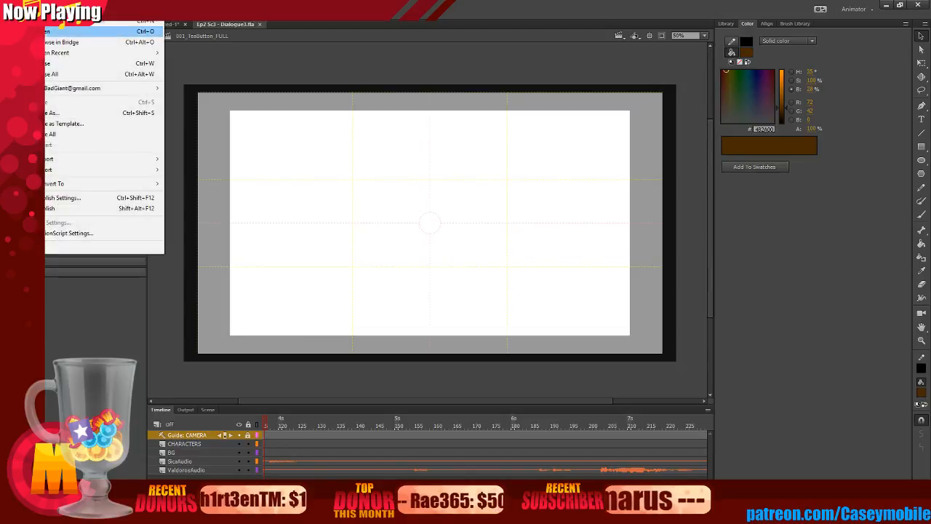
key("Escape")
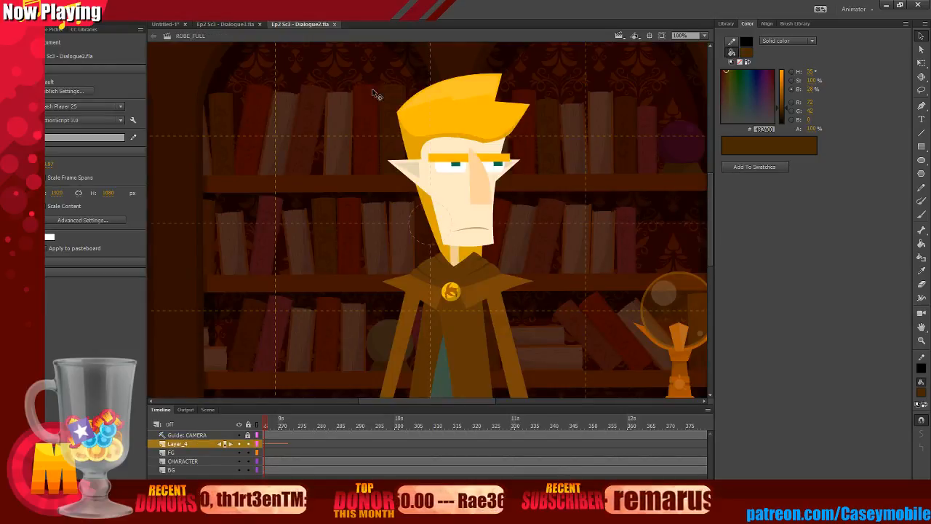
left_click(62, 11)
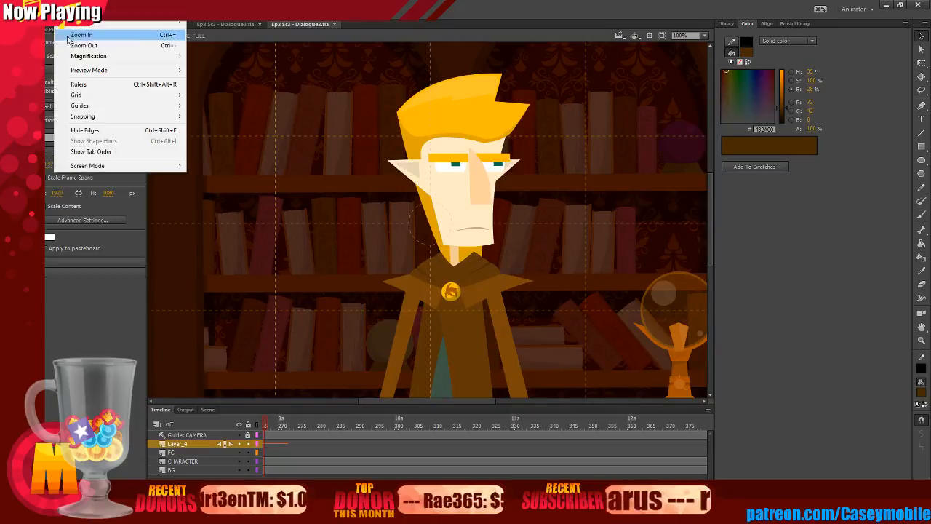
left_click(80, 44)
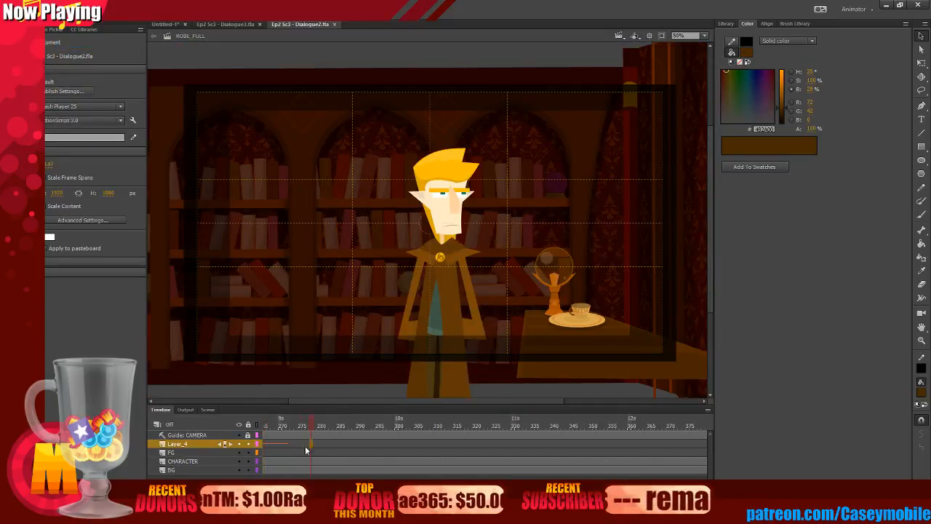
Examine the ROBE_FULL scene's timeline and the audio on Layer_4, working back to the earlier frames.
left_click(235, 447)
left_click(264, 445)
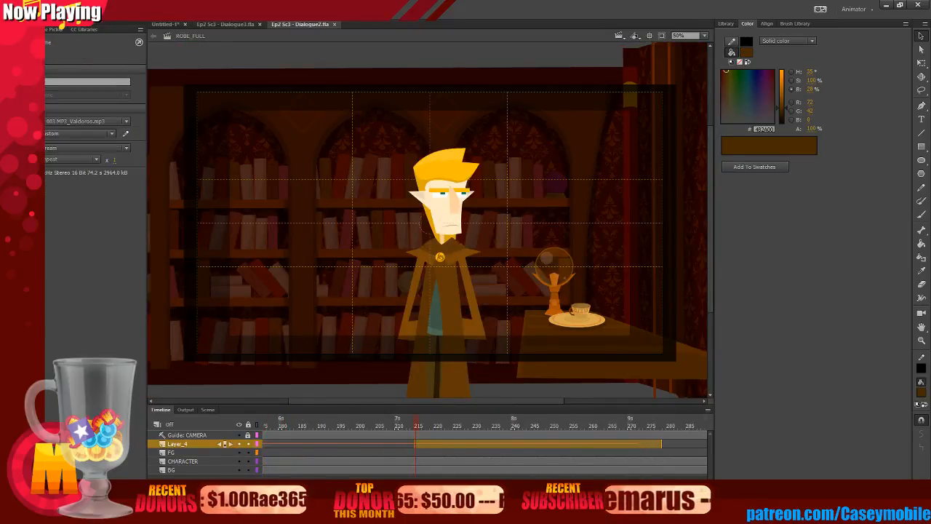
left_click_drag(266, 457, 609, 440)
left_click(609, 436)
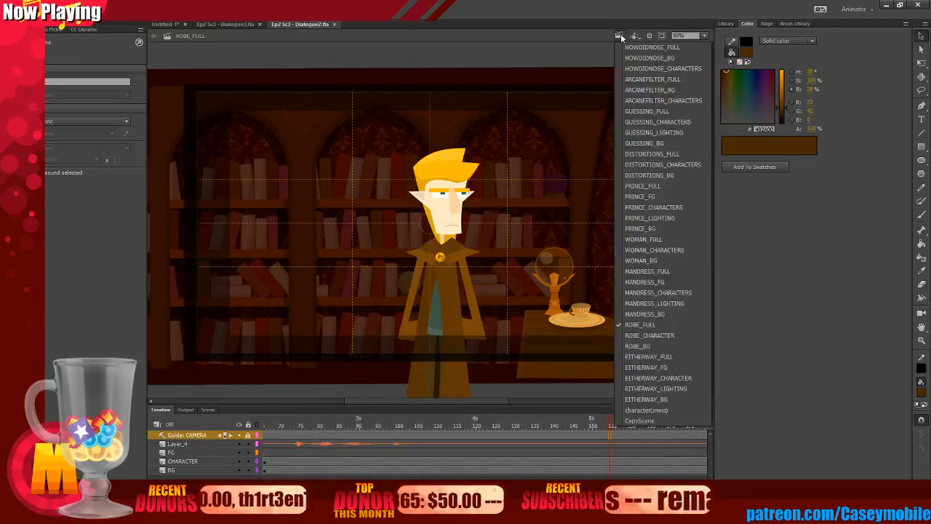
Switch to the EITHERWAY_FULL scene and bring the top-hatted character with the teacup and the window into view.
left_click(619, 35)
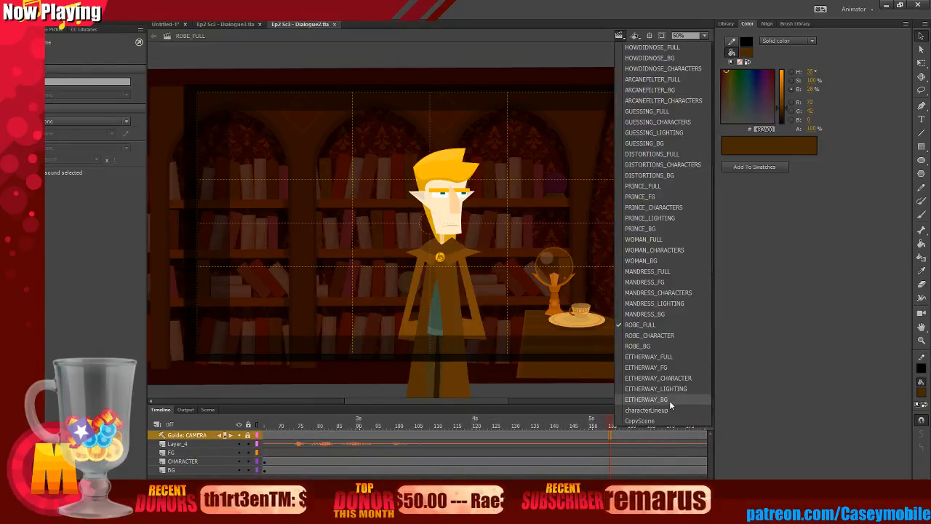
left_click(666, 358)
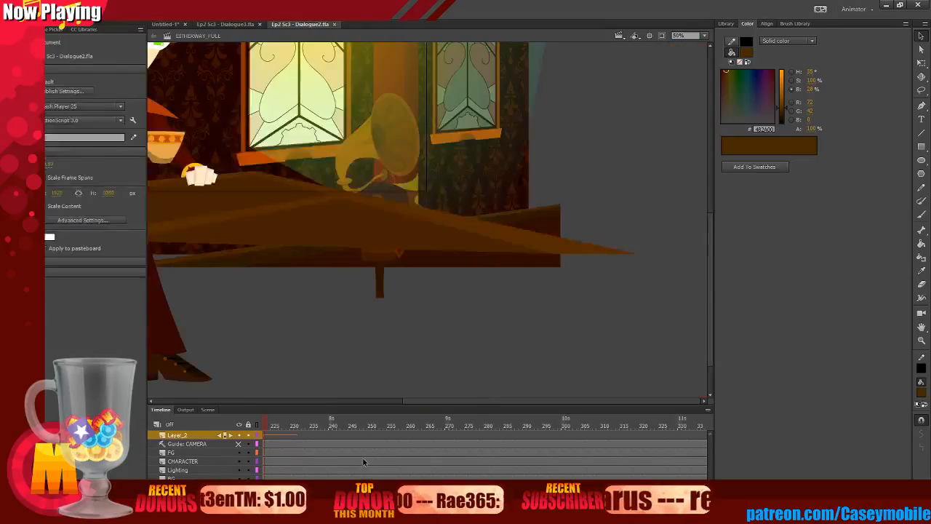
scroll(358, 334, "up", 3)
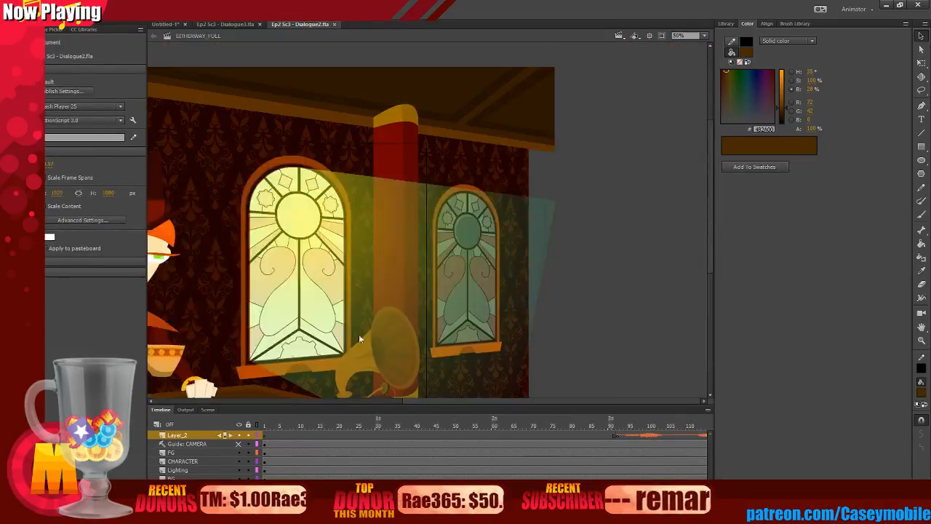
left_click_drag(402, 403, 284, 410)
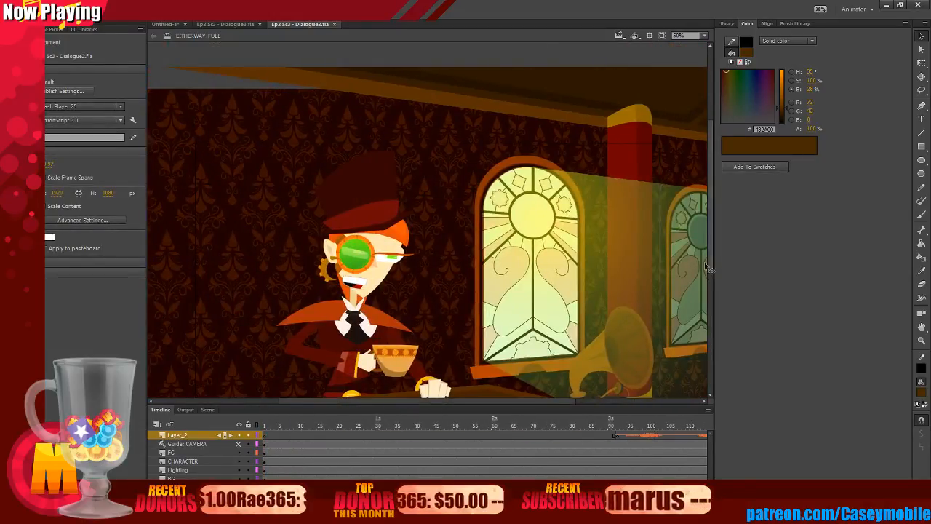
left_click_drag(708, 248, 715, 269)
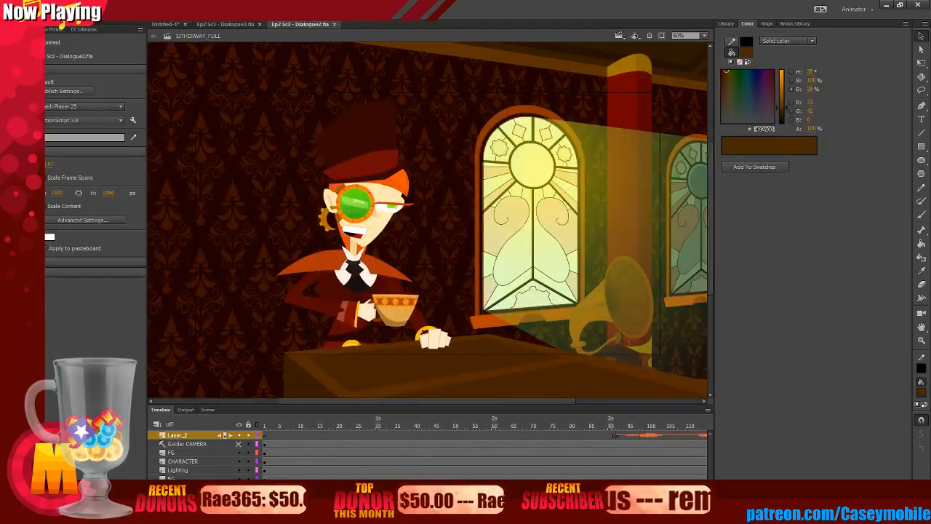
Play the EITHERWAY_FULL scene from the start, and replay its dialogue from about frame 65.
key("Return")
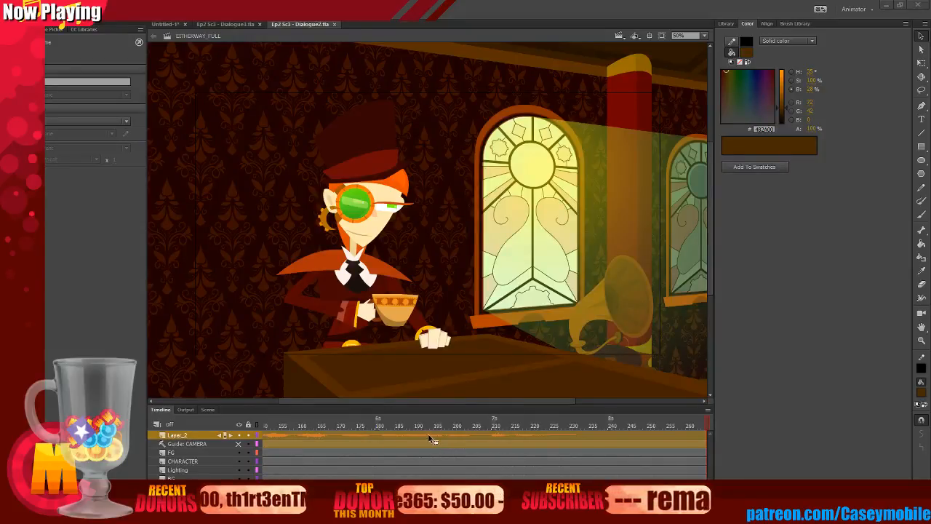
left_click(401, 473)
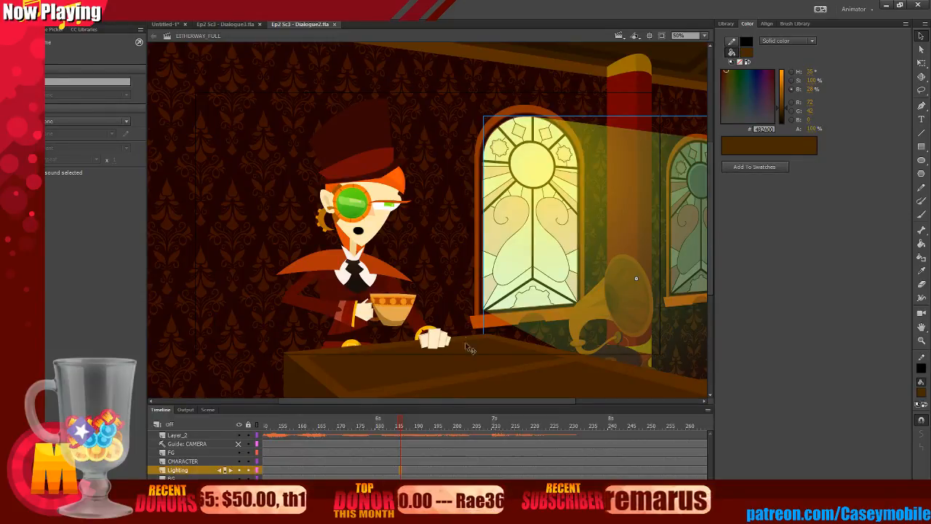
left_click_drag(418, 455, 228, 445)
left_click_drag(451, 426, 700, 440)
left_click(298, 444)
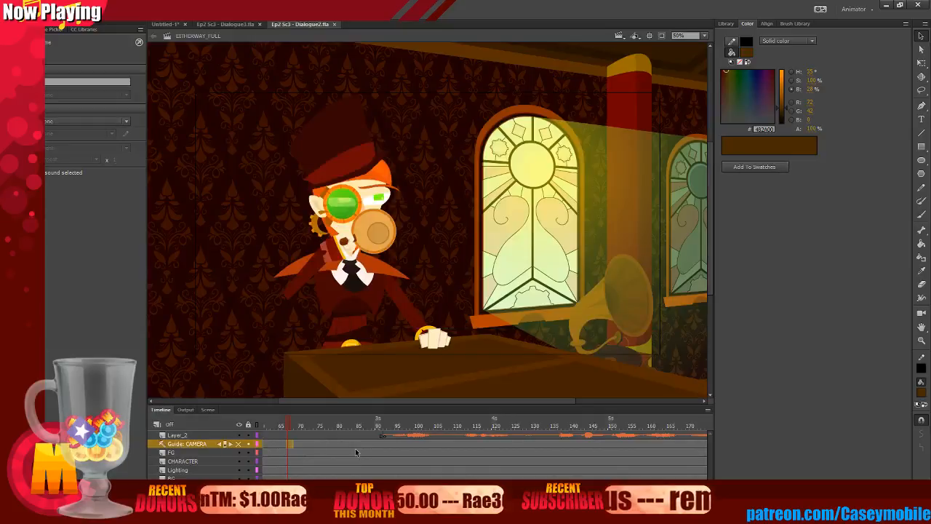
key("Return")
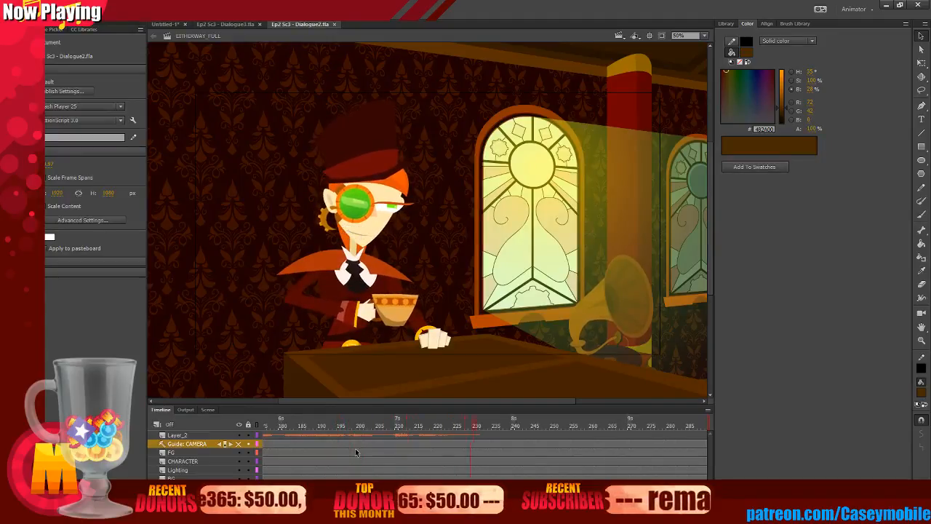
left_click(626, 203)
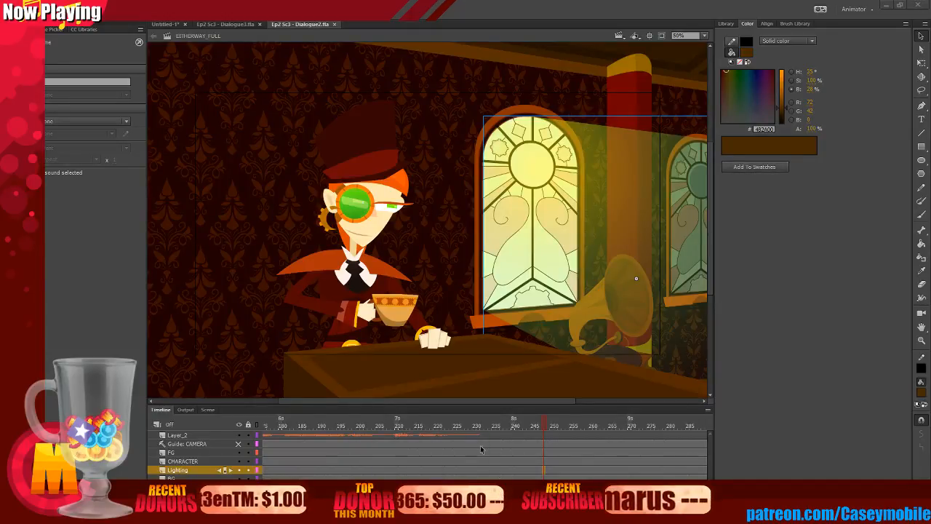
Switch to After Effects, open the recent converted Scene003 - SicaOfficeIntro project, and close the Start window.
left_click(458, 517)
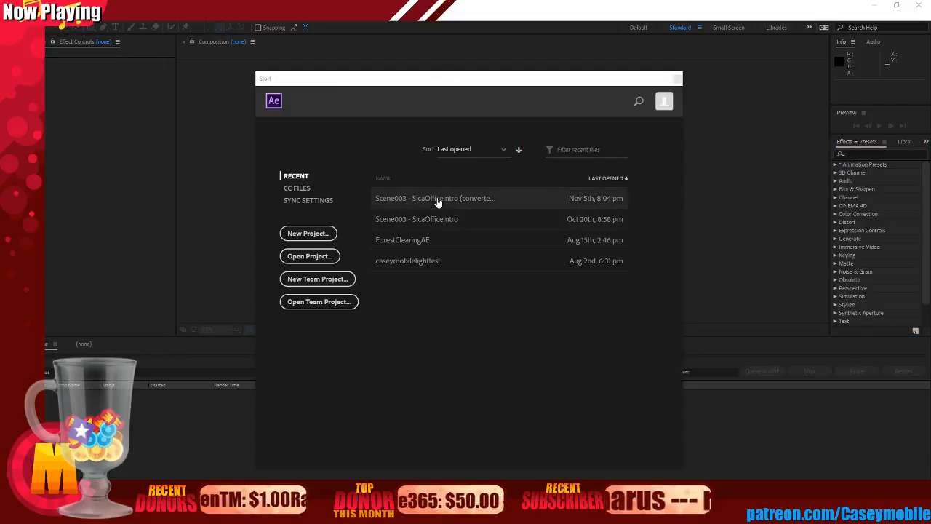
left_click(437, 197)
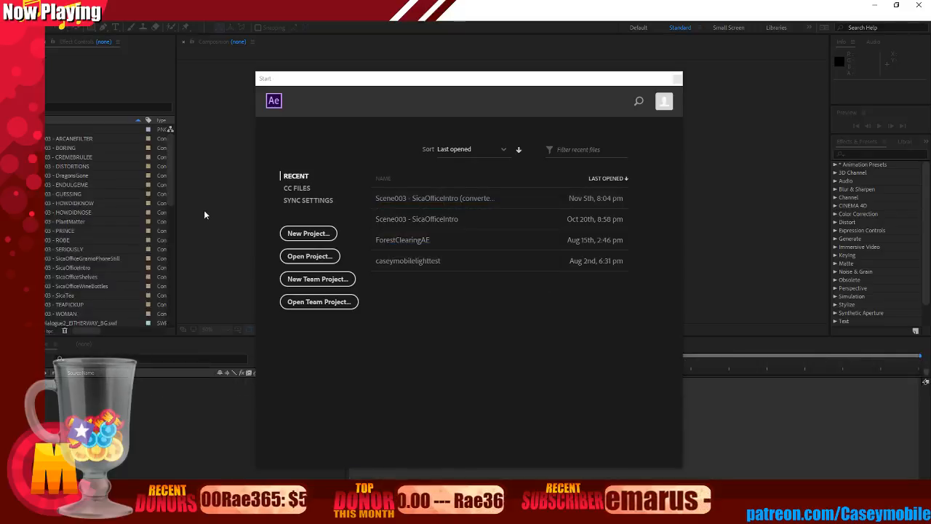
left_click(678, 79)
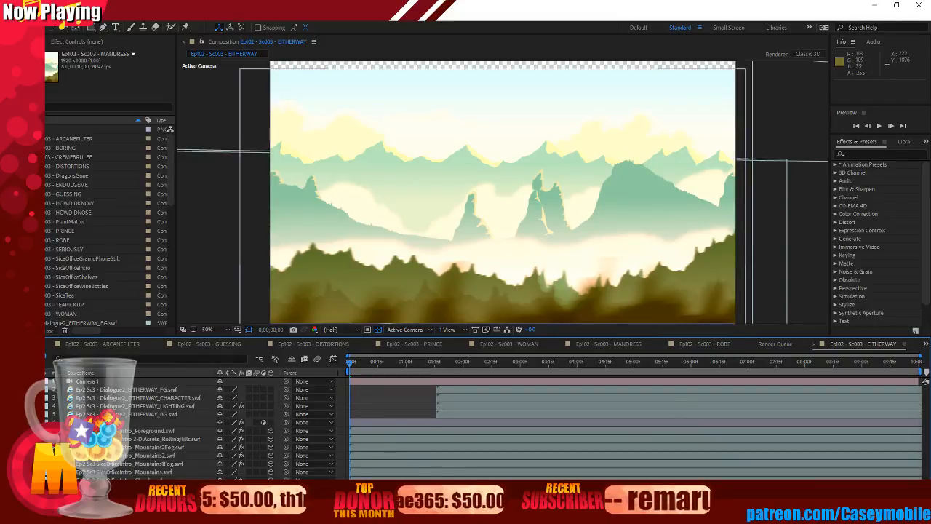
Preview the Ep102 - Sc003 - EITHERWAY composition at several times between about 1;24 and 2;24.
left_click(463, 364)
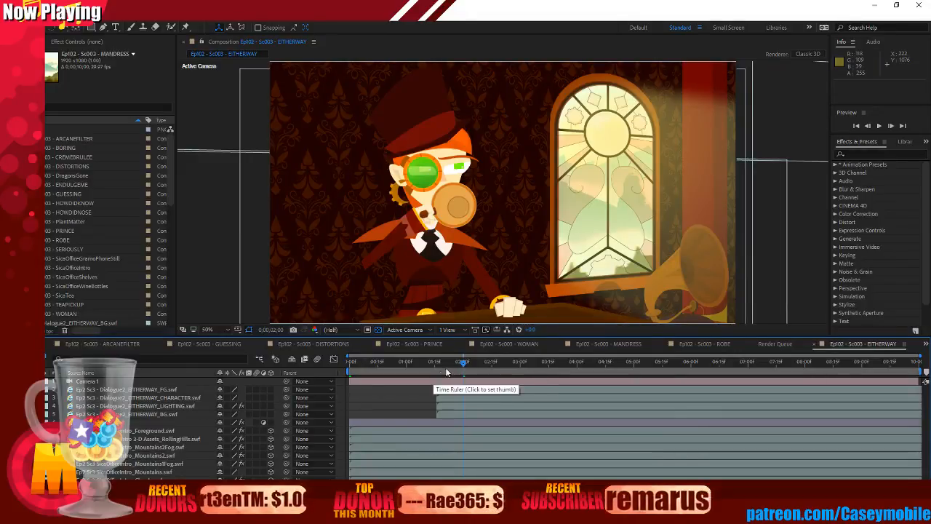
left_click(452, 364)
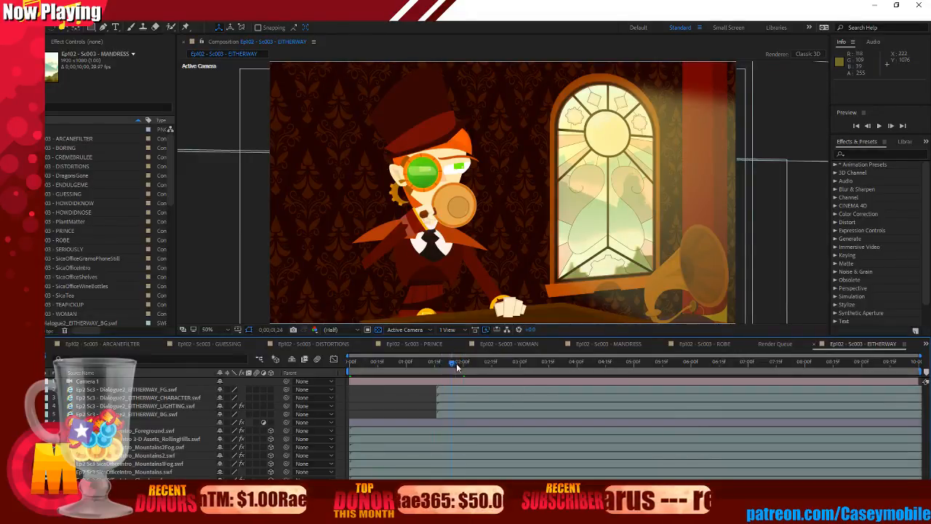
left_click_drag(457, 367, 521, 365)
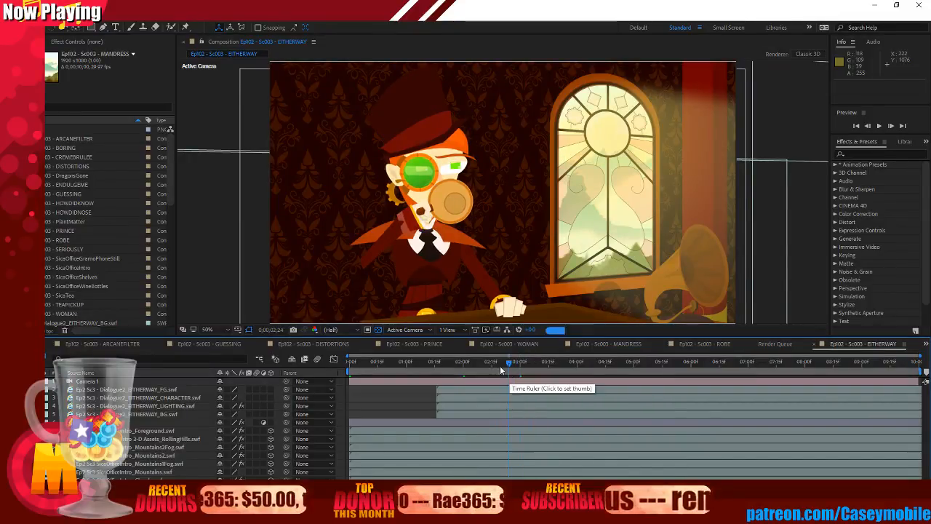
left_click(500, 365)
Switch to VLC media player and watch Ep102-Sc003 WIP18.mp4 in a maximized window.
mouse_move(481, 518)
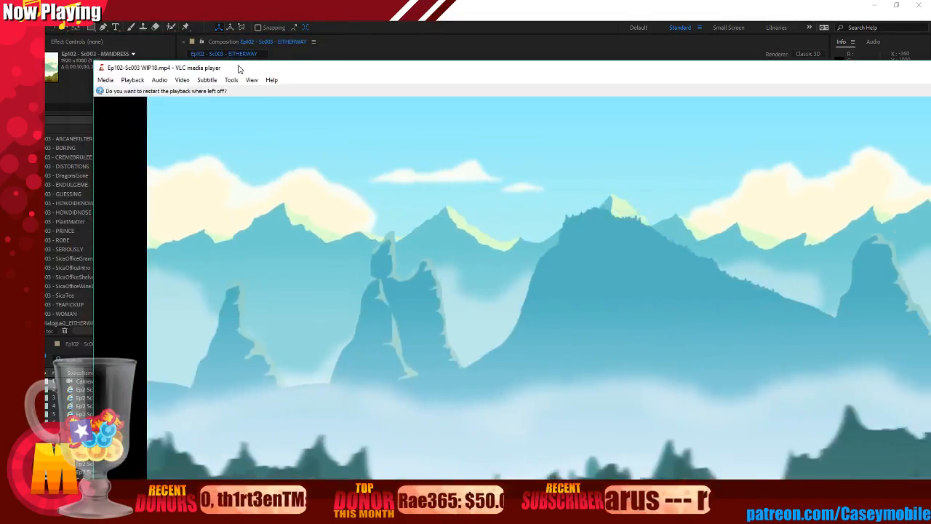
double_click(239, 64)
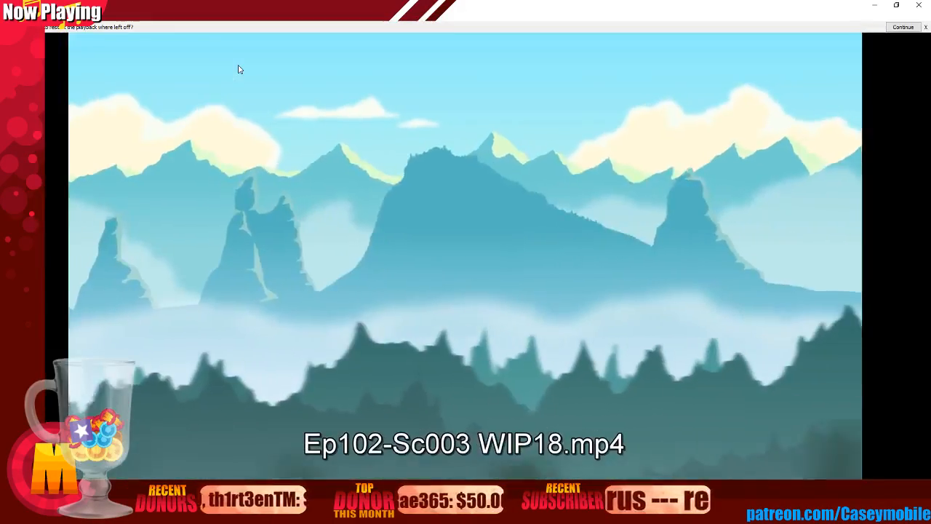
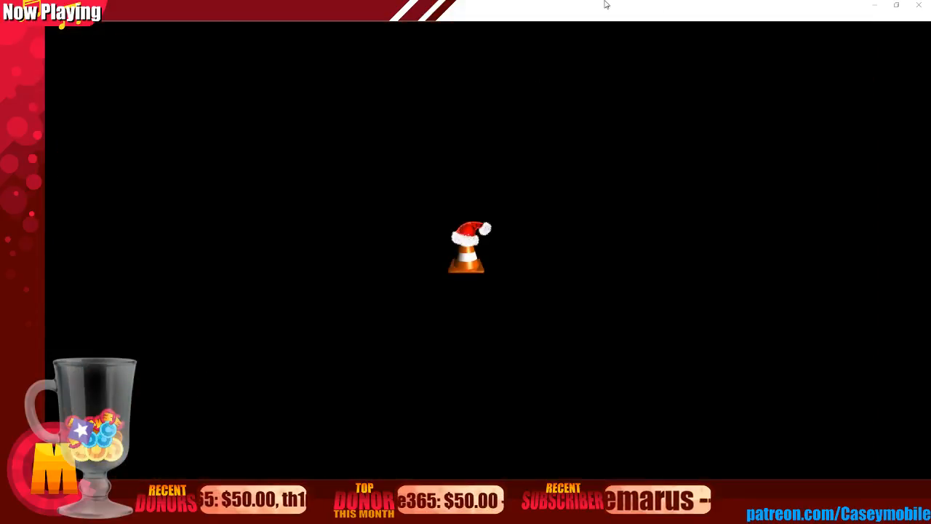
Switch back to Adobe Animate, bring up Ep2 Sc3 - Dialogue3.fla, and move the playhead to the first frame.
key("alt+Tab")
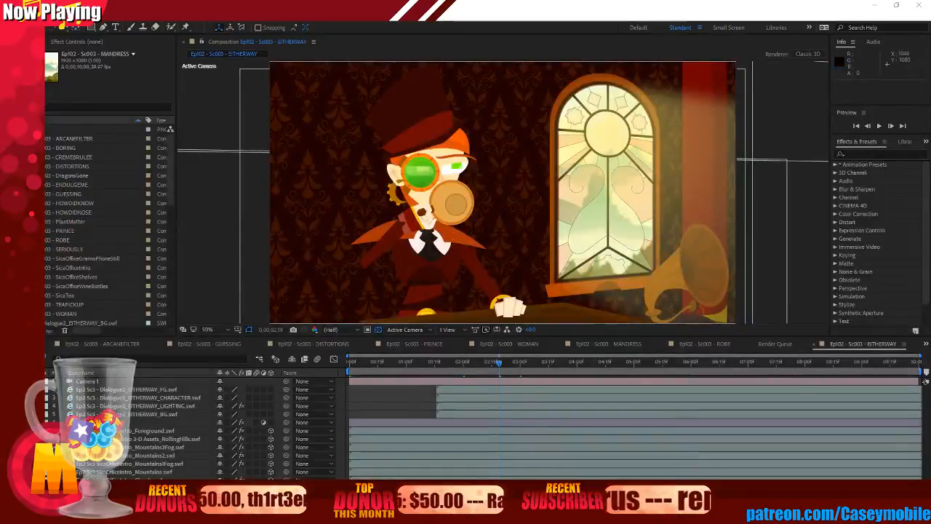
key("alt+Tab")
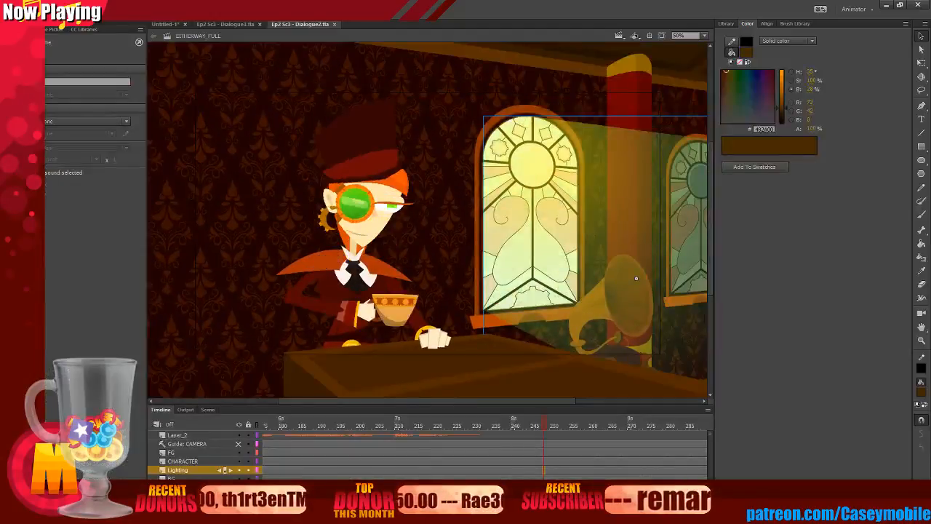
left_click(645, 33)
left_click(585, 33)
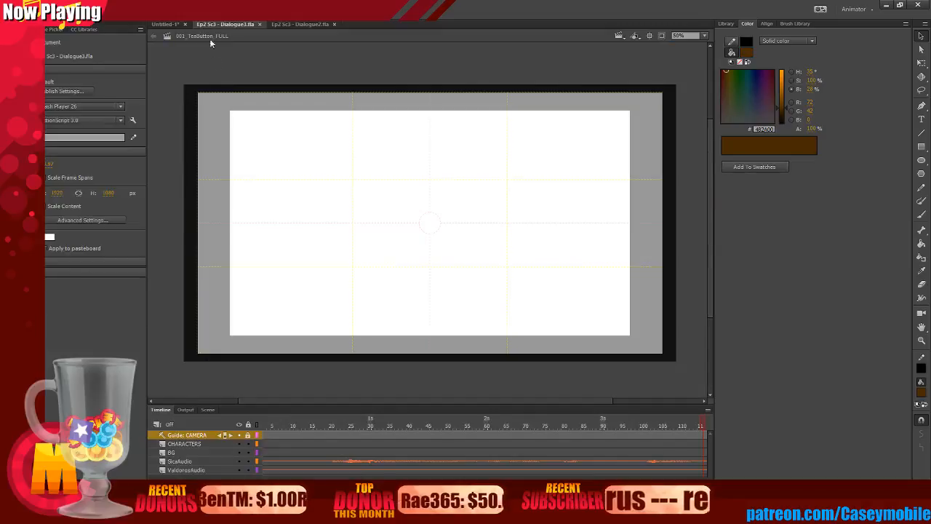
left_click(225, 24)
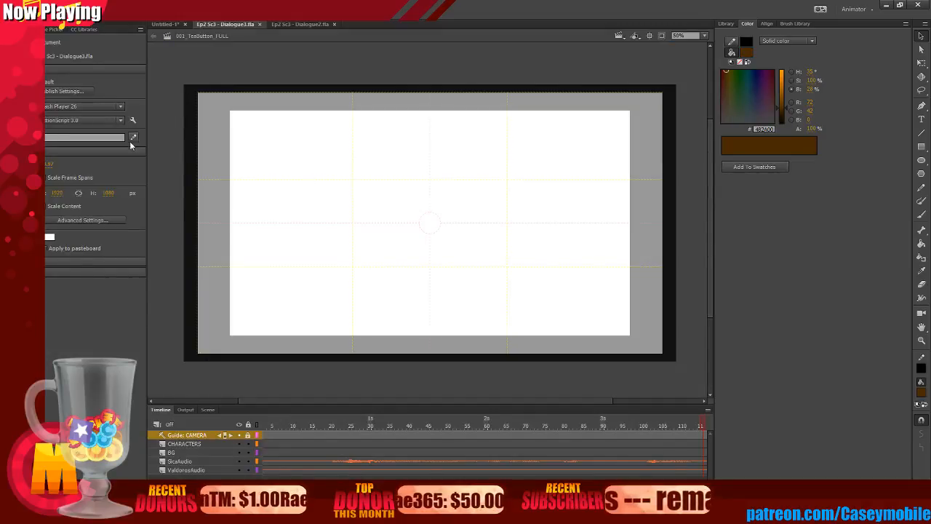
left_click_drag(280, 453, 263, 461)
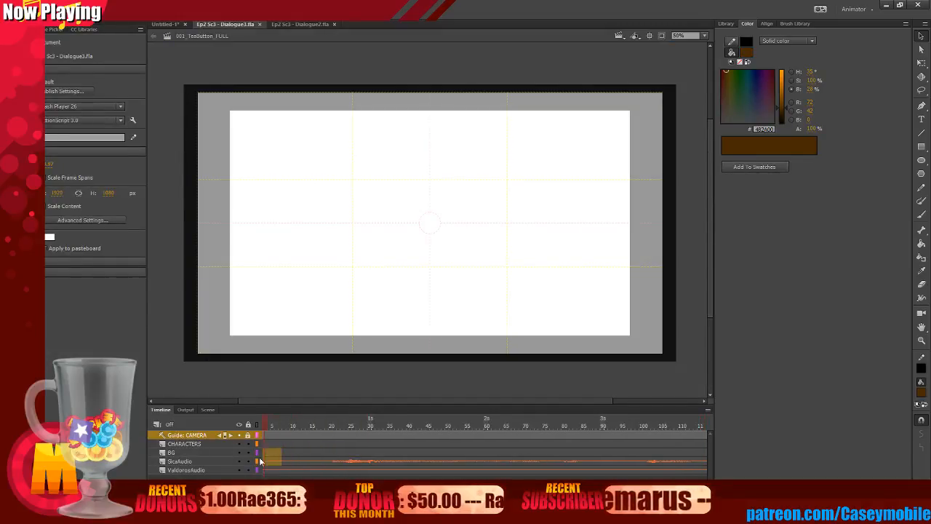
Compare the layers and timelines of the CopyScene and 001_TeaButton_FULL scenes, returning to 001_TeaButton_FULL.
left_click(620, 35)
left_click(644, 57)
left_click(208, 410)
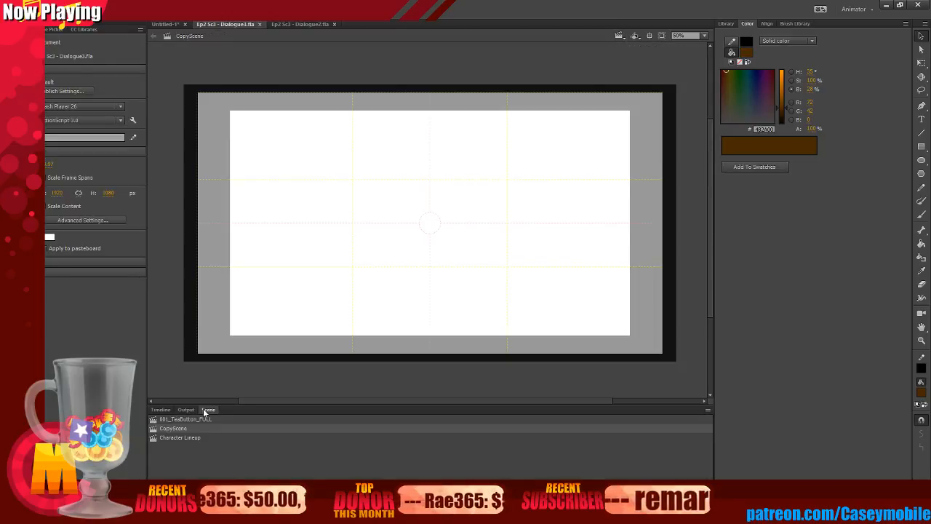
left_click(185, 419)
left_click(161, 410)
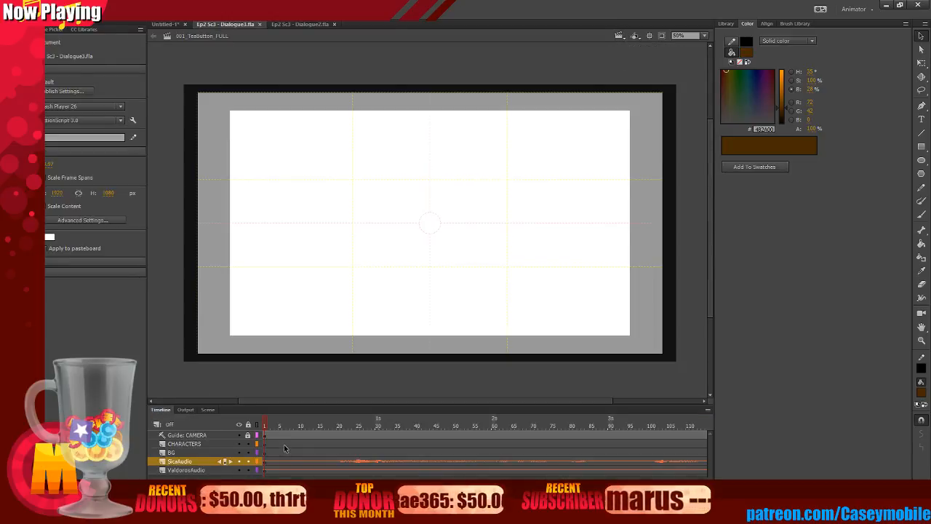
left_click_drag(284, 445, 492, 444)
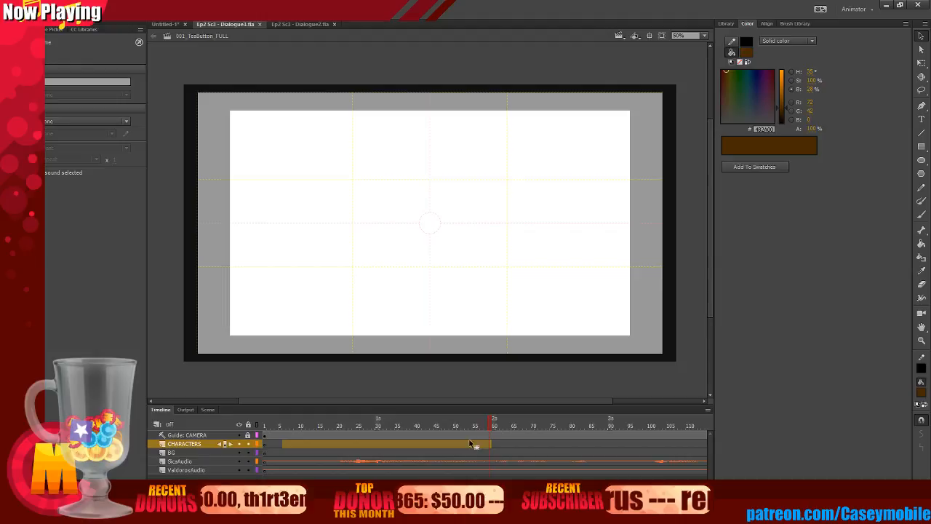
left_click(209, 410)
left_click(185, 436)
left_click(161, 411)
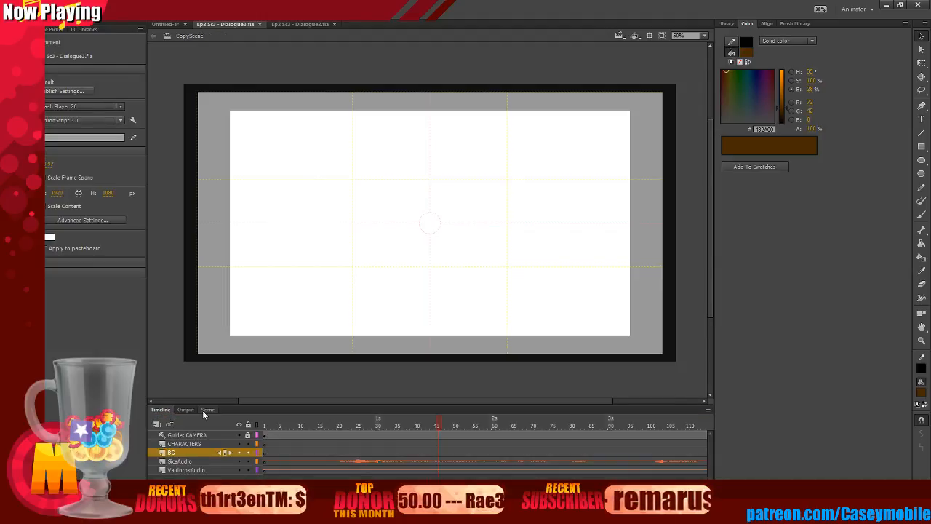
left_click(208, 410)
left_click(184, 419)
left_click(161, 410)
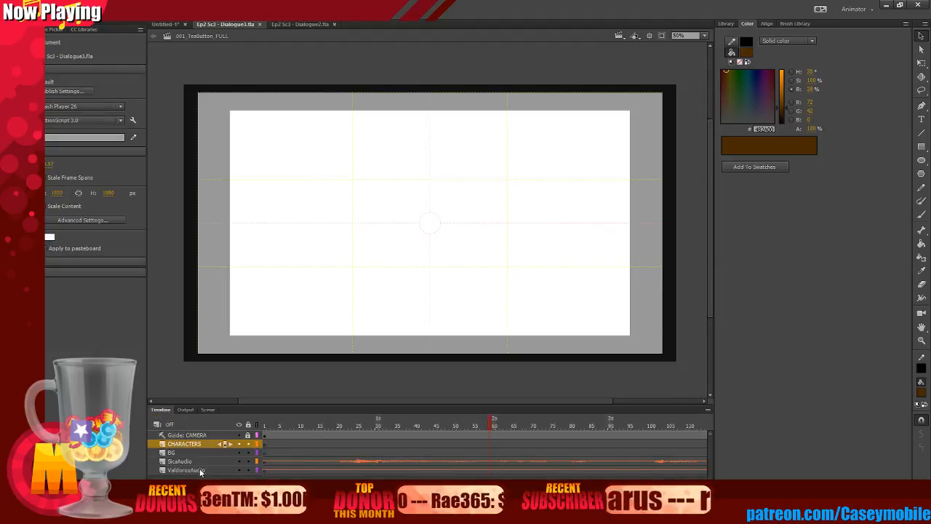
Delete the SicaAudio and ValdorosAudio layers from the 001_TeaButton_FULL scene and make the first frame of CHARACTERS active.
left_click(185, 470)
left_click(180, 461, "shift")
key("Delete")
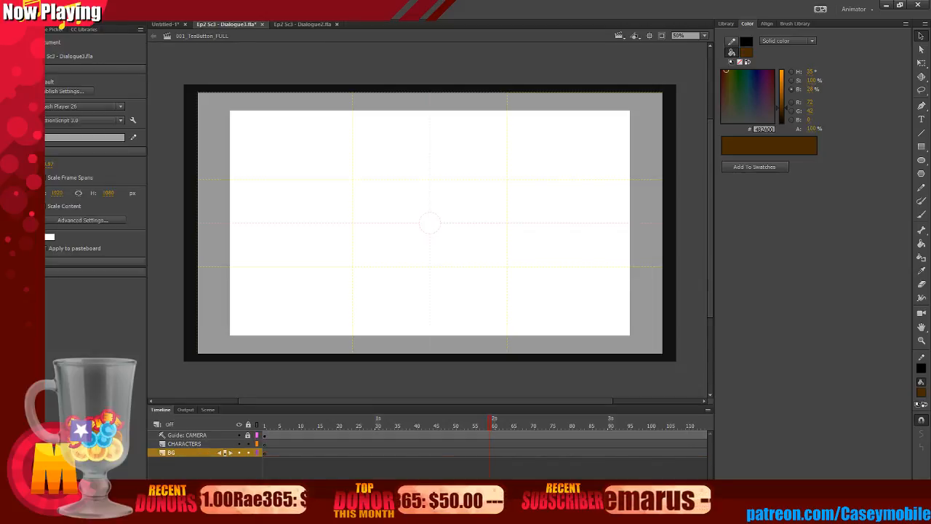
left_click(184, 444)
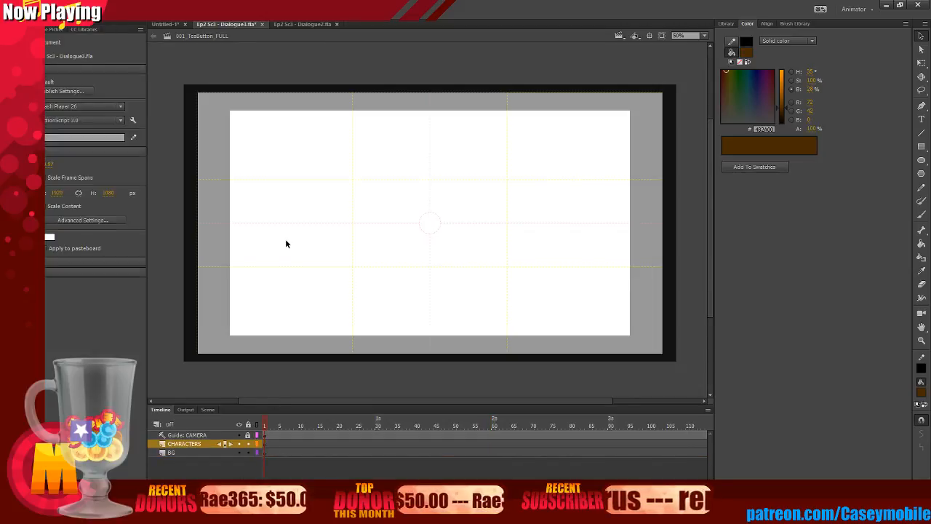
key("n")
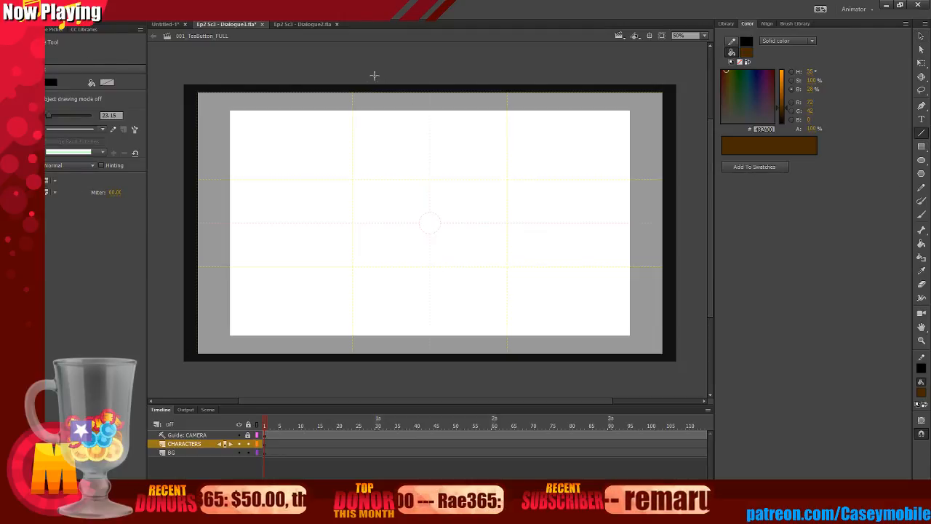
left_click_drag(332, 60, 322, 370)
key("ctrl+z")
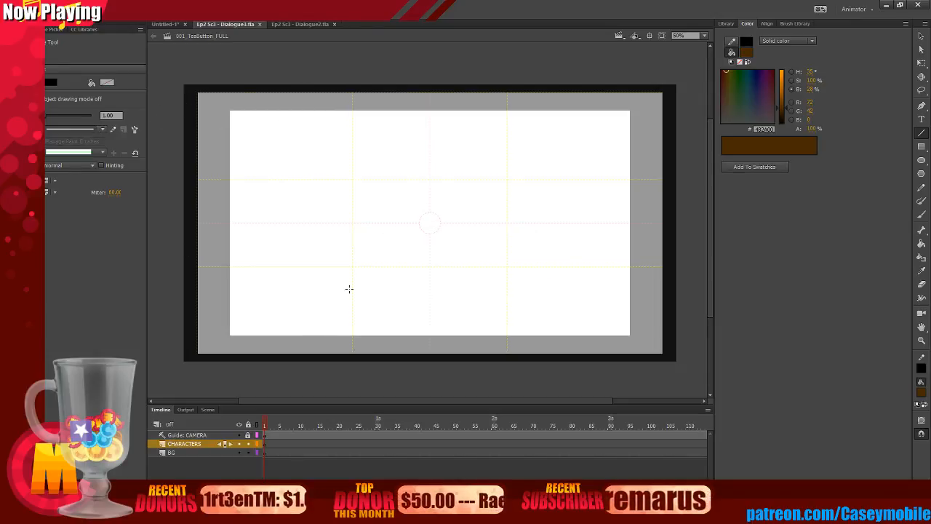
left_click_drag(300, 326, 283, 373)
key("ctrl+z")
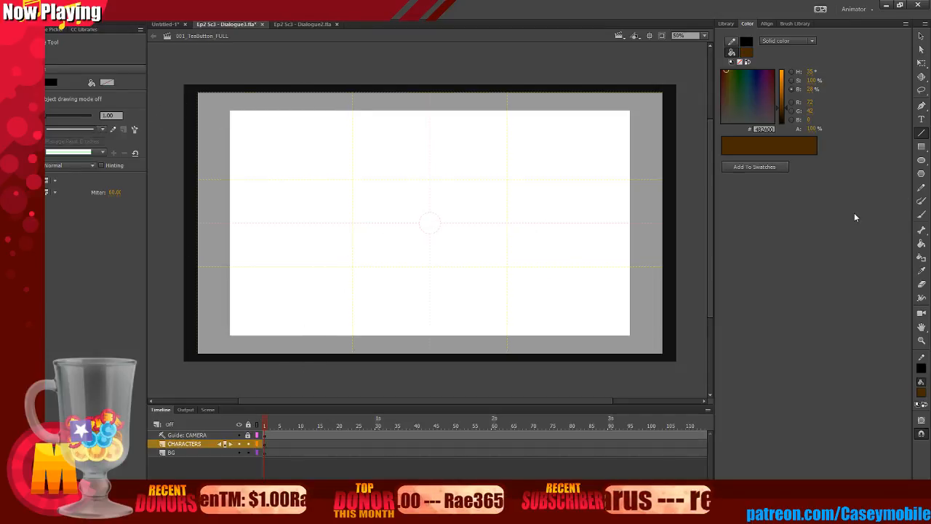
Clear the library search in Dialogue3, switch to Ep2 Sc3 - Dialogue2.fla and search its library for "tea".
left_click(726, 24)
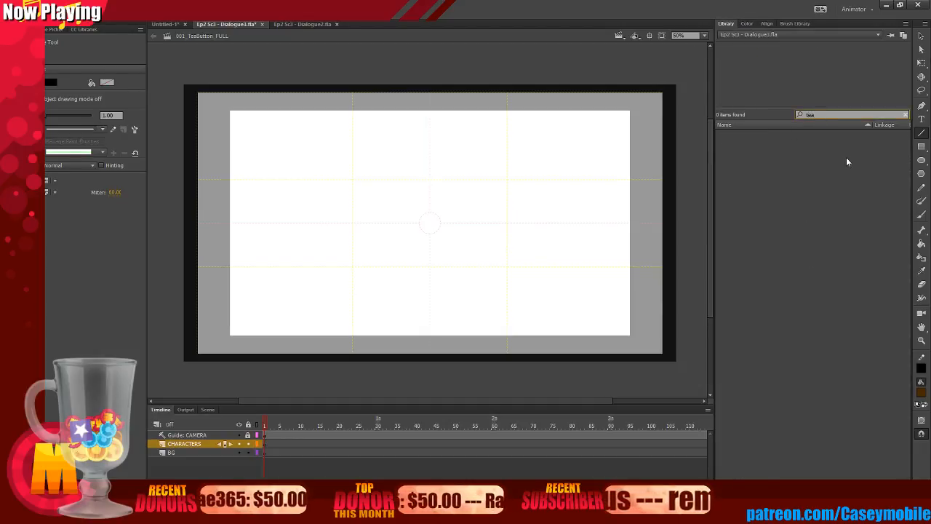
key("BackSpace")
key("BackSpace")
key("BackSpace")
left_click(302, 24)
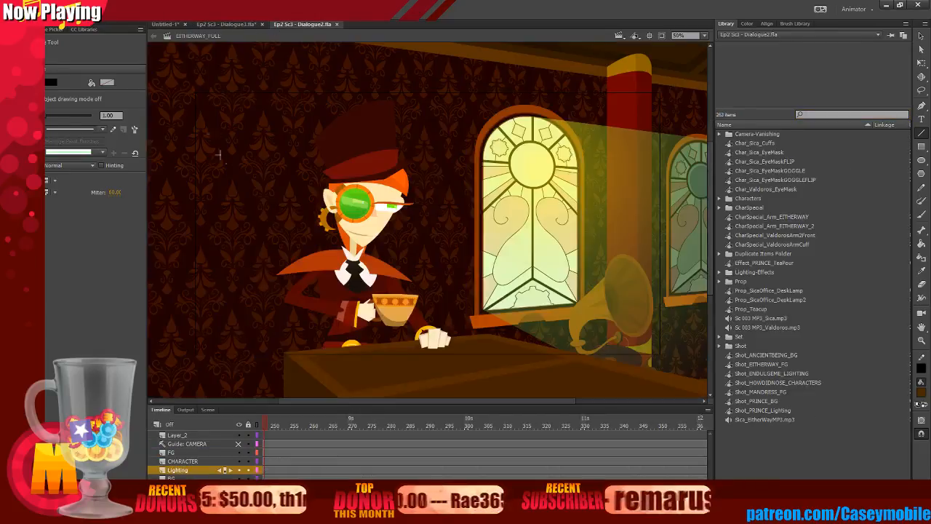
left_click(824, 123)
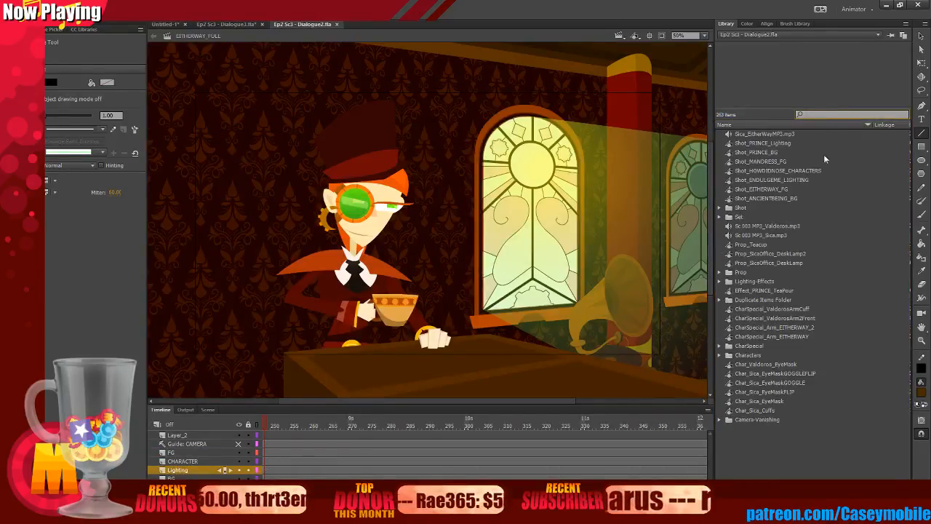
key("ctrl+z")
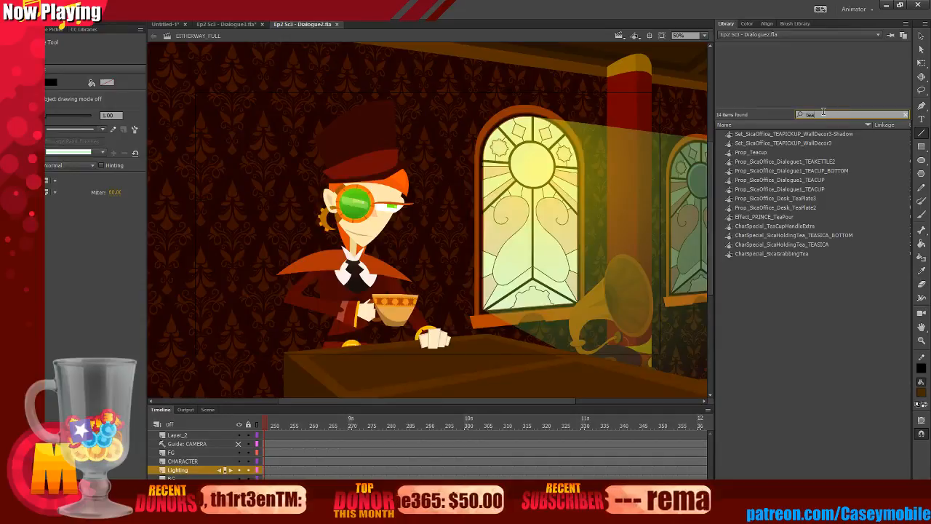
Preview the tea-related symbols in the Dialogue2 library, including the teacup, kettle, tea plate and wall decor items, to find a suitable cup.
left_click(788, 129)
left_click(790, 127)
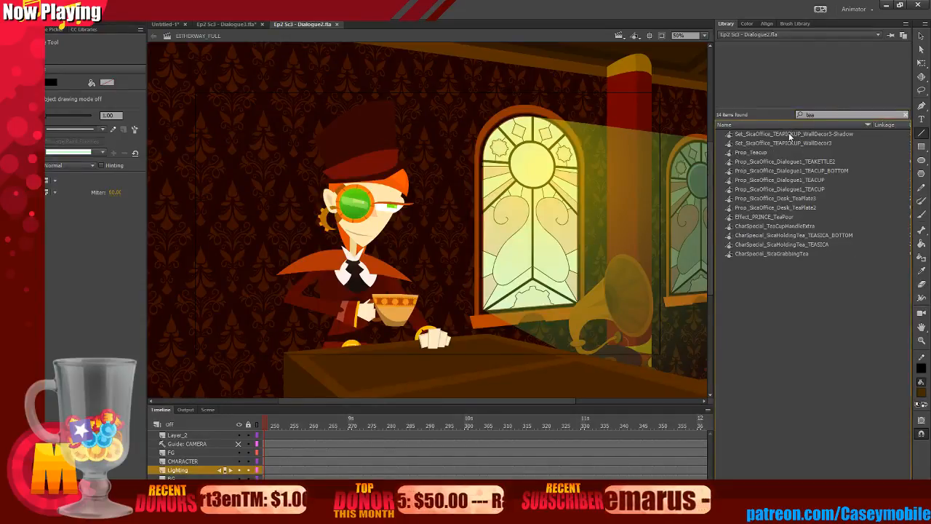
left_click(791, 133)
left_click(790, 144)
left_click(789, 152)
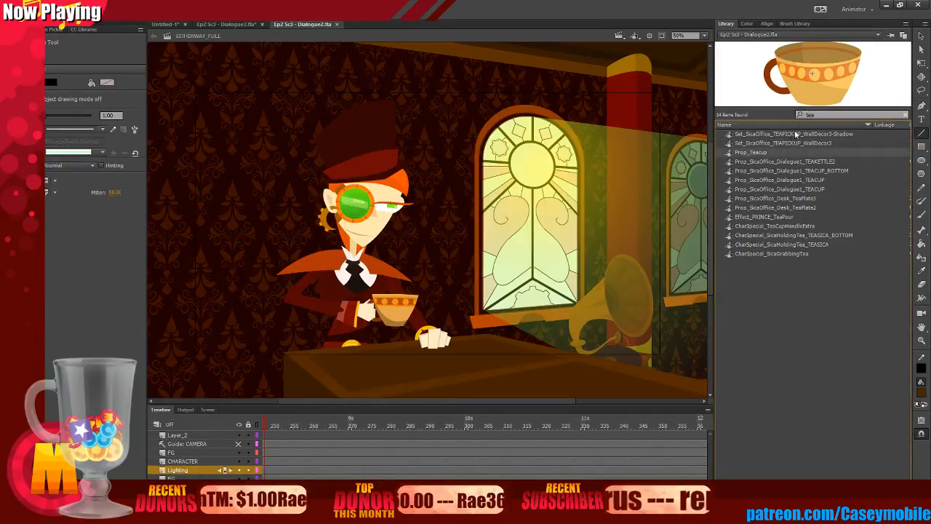
left_click(790, 161)
left_click(789, 170)
left_click(788, 179)
left_click(787, 189)
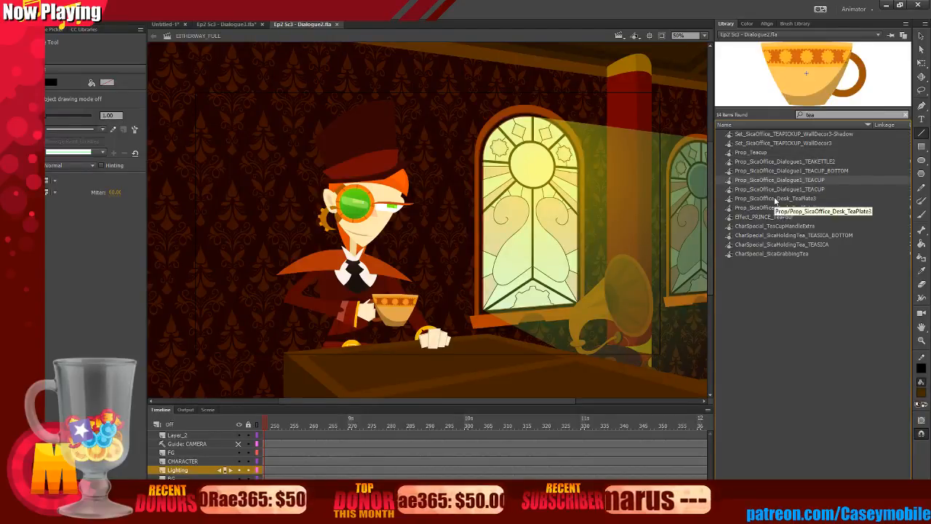
left_click(775, 199)
left_click(776, 208)
left_click(776, 217)
left_click(776, 227)
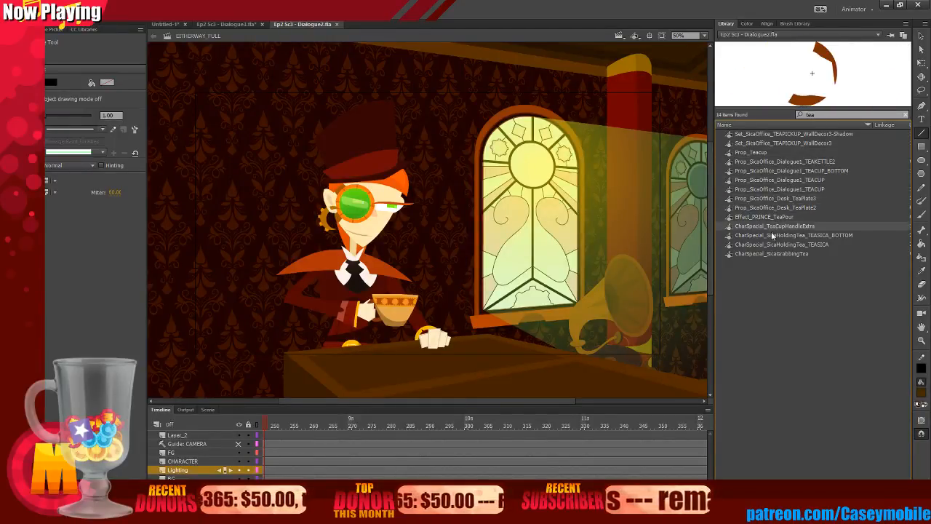
left_click(772, 235)
left_click(769, 245)
left_click(765, 254)
left_click(765, 246)
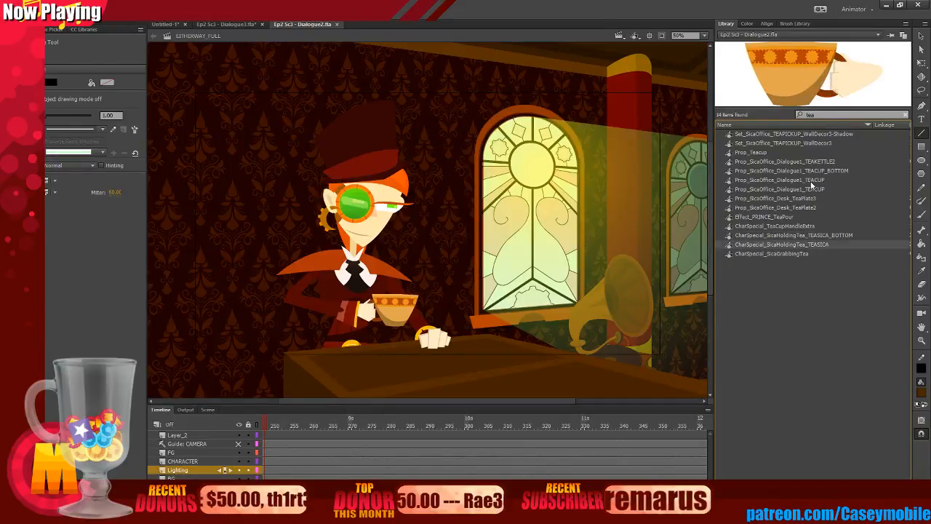
left_click(814, 163)
left_click(808, 153)
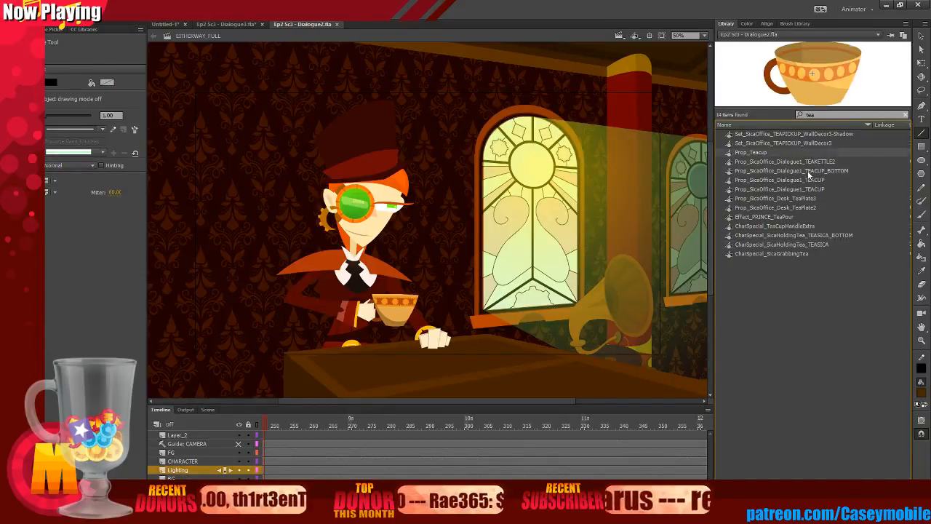
left_click(818, 135)
left_click(817, 145)
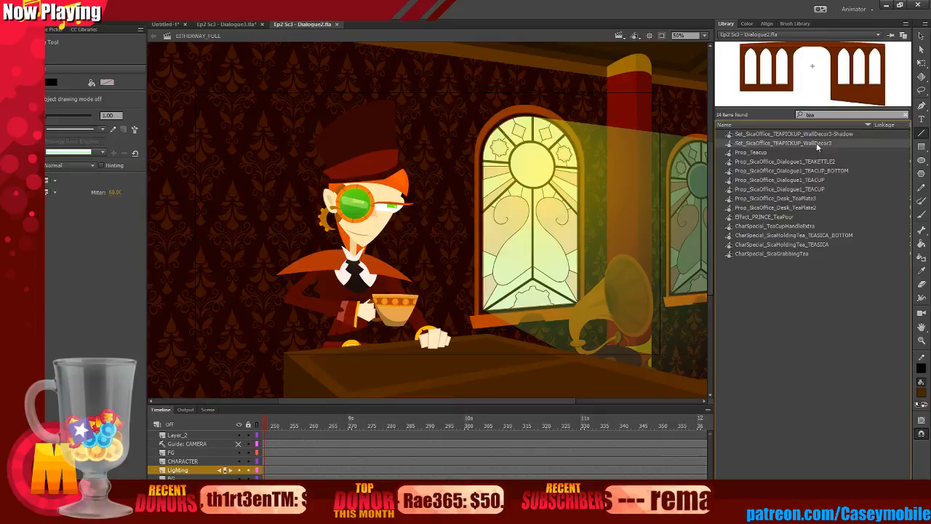
Copy the Prop_SicaOffice_Dialogue1_TEACUP symbol from the Dialogue2 library and paste it into the Ep2 Sc3 - Dialogue3.fla library.
left_click(806, 180)
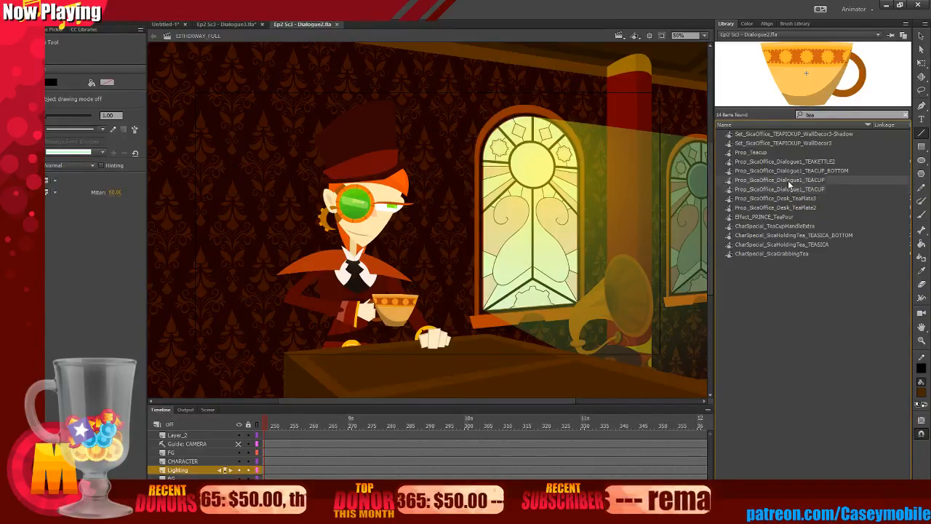
right_click(792, 192)
left_click(770, 185)
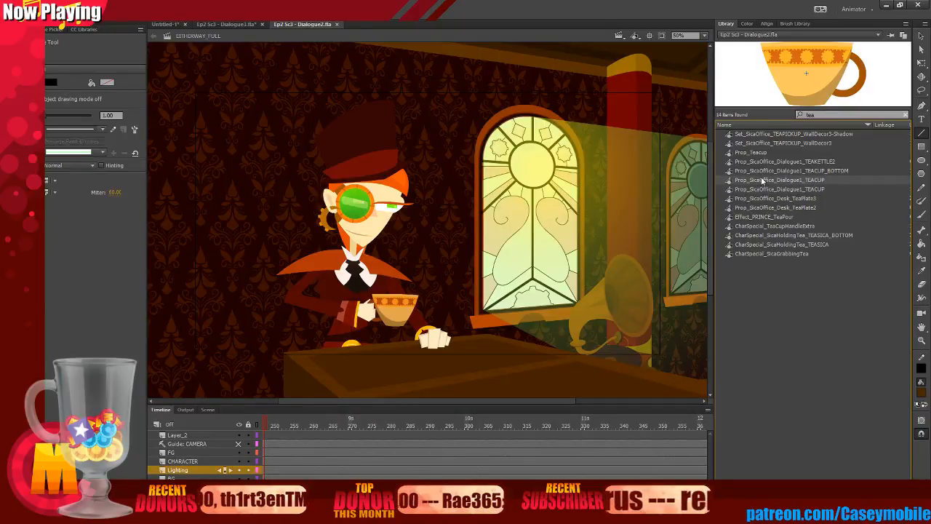
left_click(221, 26)
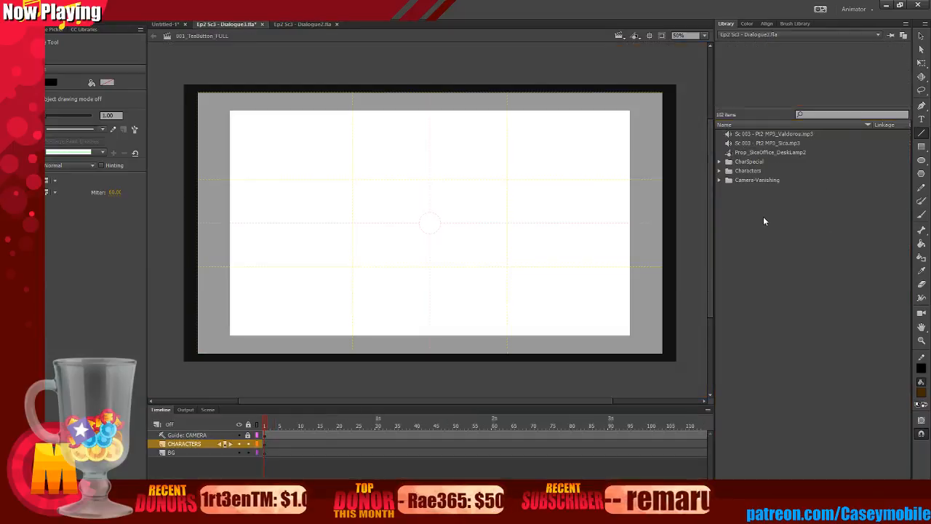
right_click(764, 218)
left_click(790, 225)
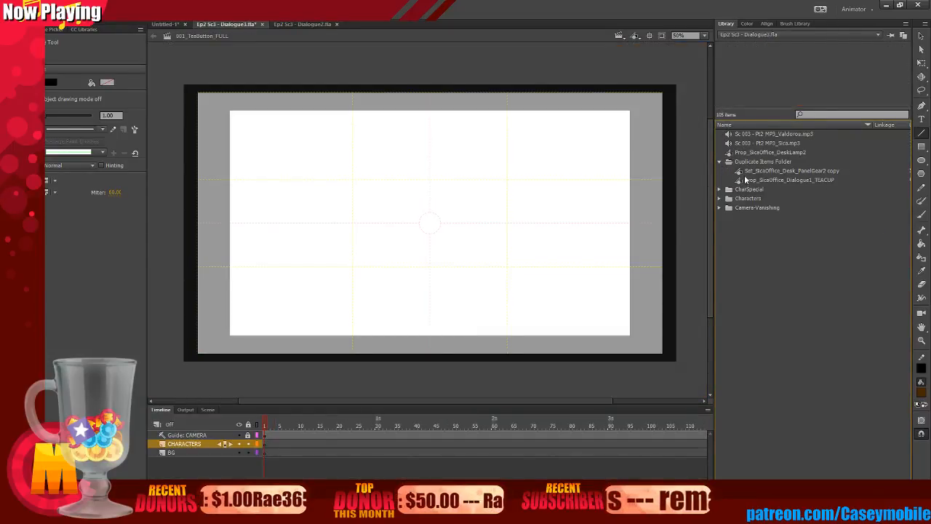
Compare the contents of the Duplicate Items Folder in the Dialogue3 and Dialogue2 libraries, clearing the Dialogue2 search.
left_click(745, 180)
left_click(801, 172)
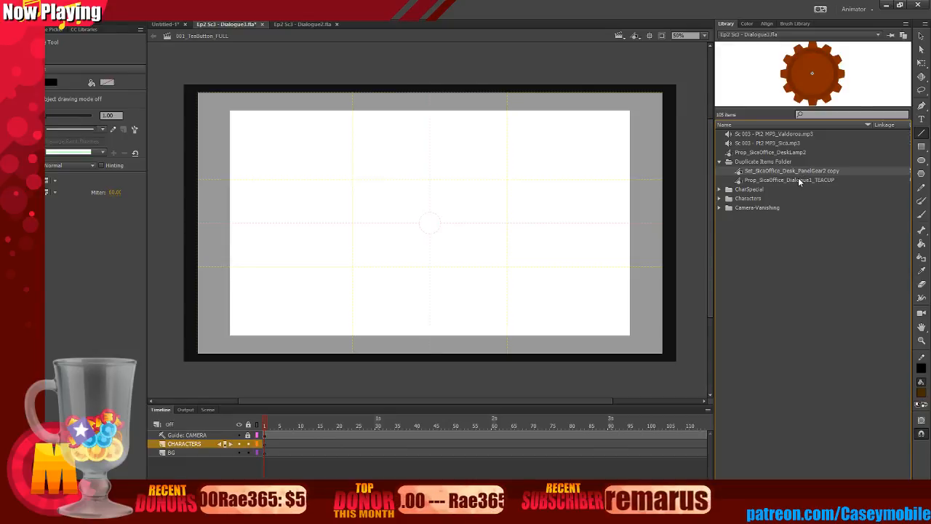
left_click(283, 25)
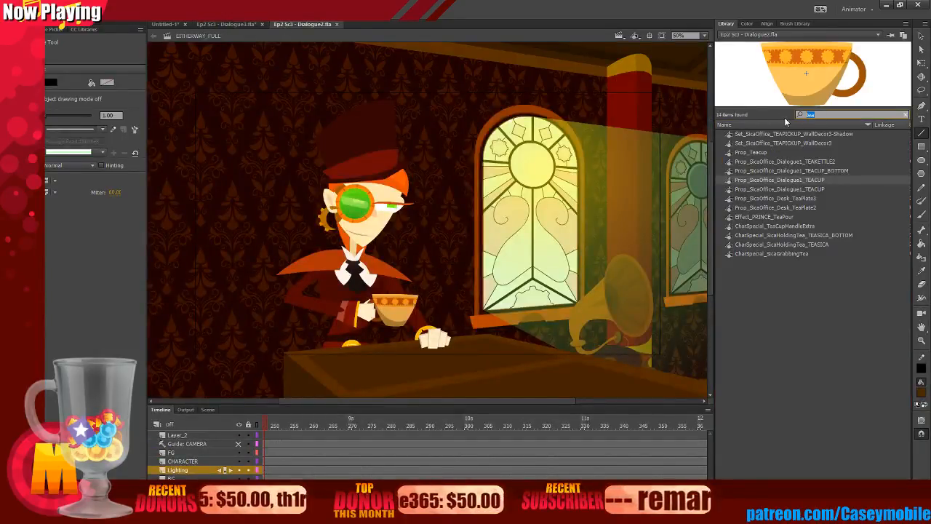
key("BackSpace")
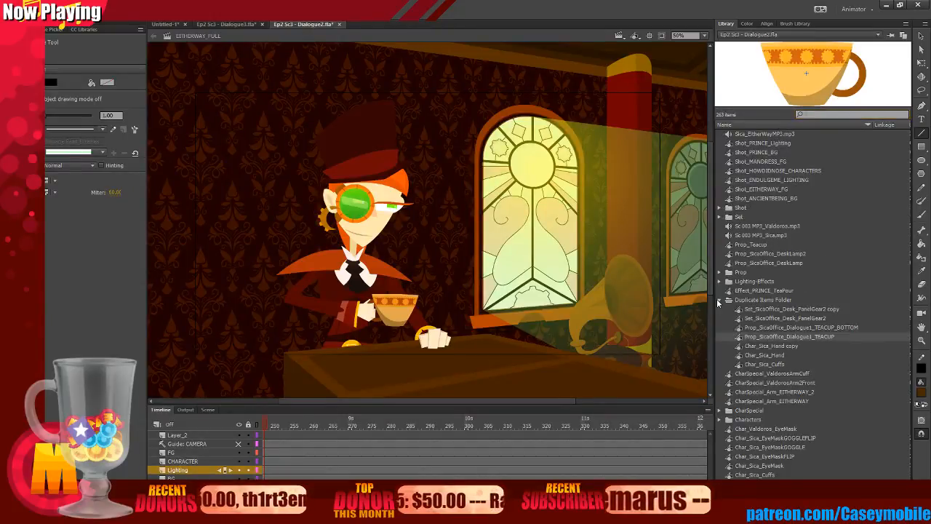
left_click(237, 26)
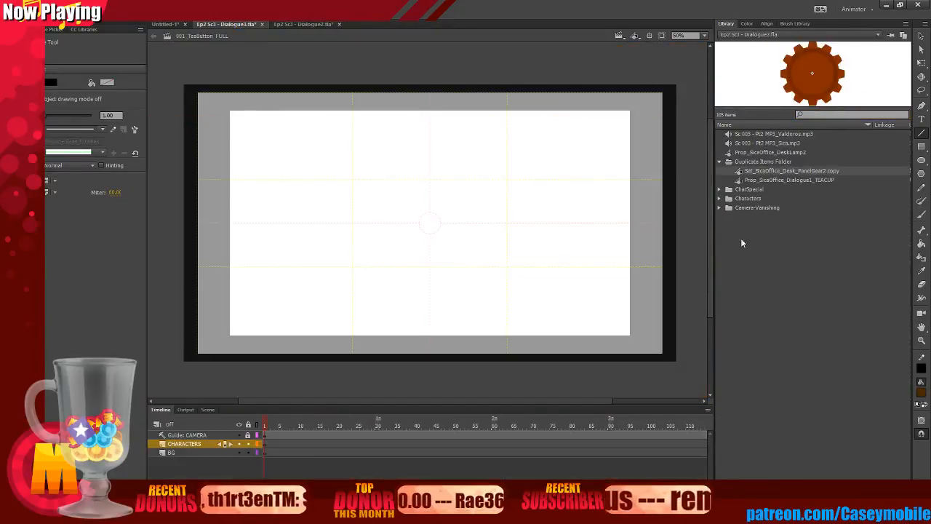
Open the Set_SicaOffice_Desk_PanelGear2 copy symbol to examine it, and return to the 001_TeaButton_FULL scene.
left_click(767, 182)
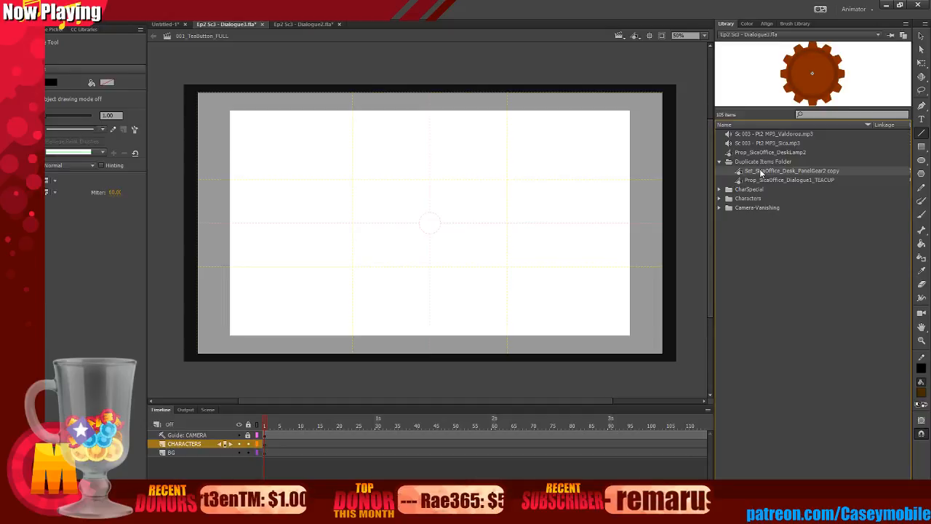
left_click(762, 181)
key("Up")
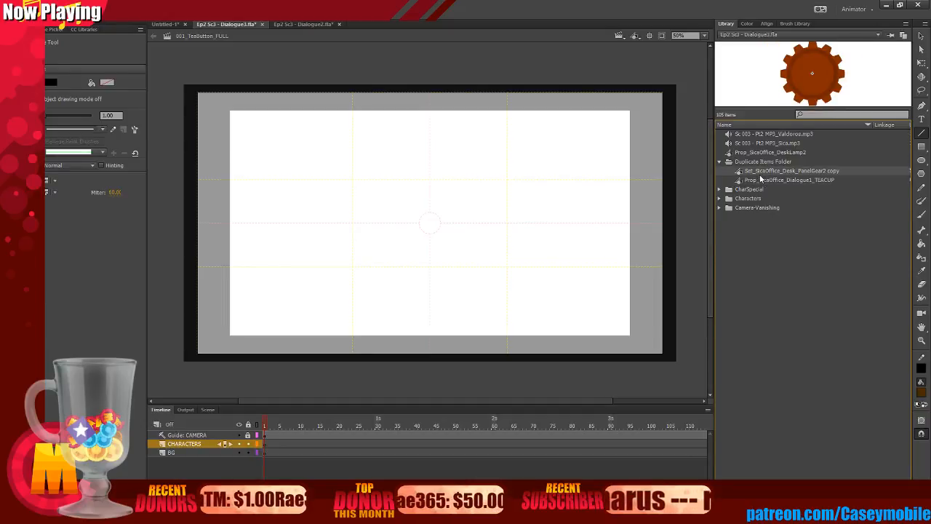
double_click(738, 171)
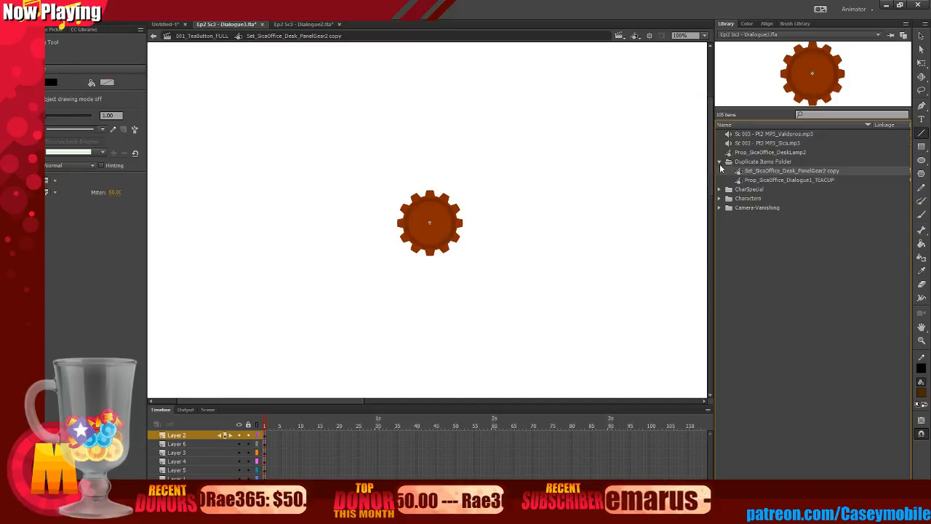
left_click(215, 36)
Place the Prop_SicaOffice_Dialogue1_TEACUP symbol on the CHARACTERS layer and reposition it at the stage's centre by cutting and pasting.
left_click(800, 180)
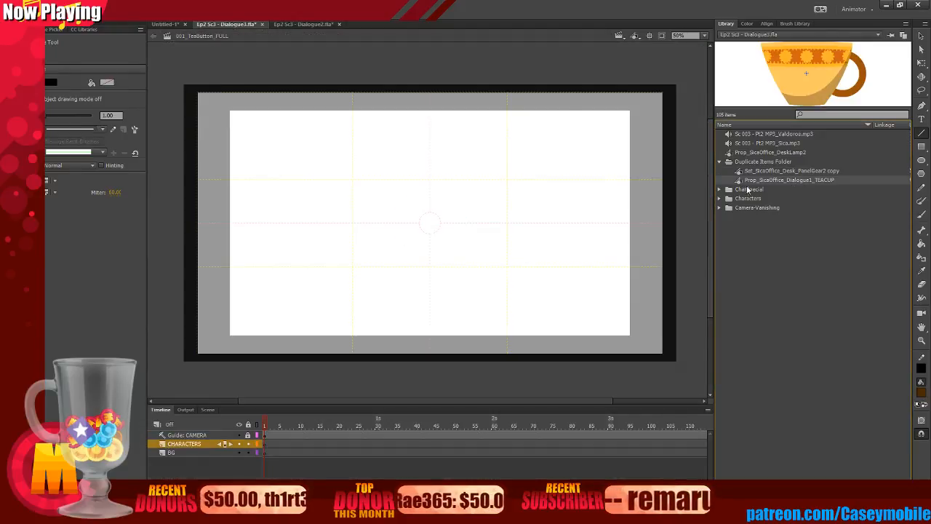
left_click_drag(739, 182, 395, 247)
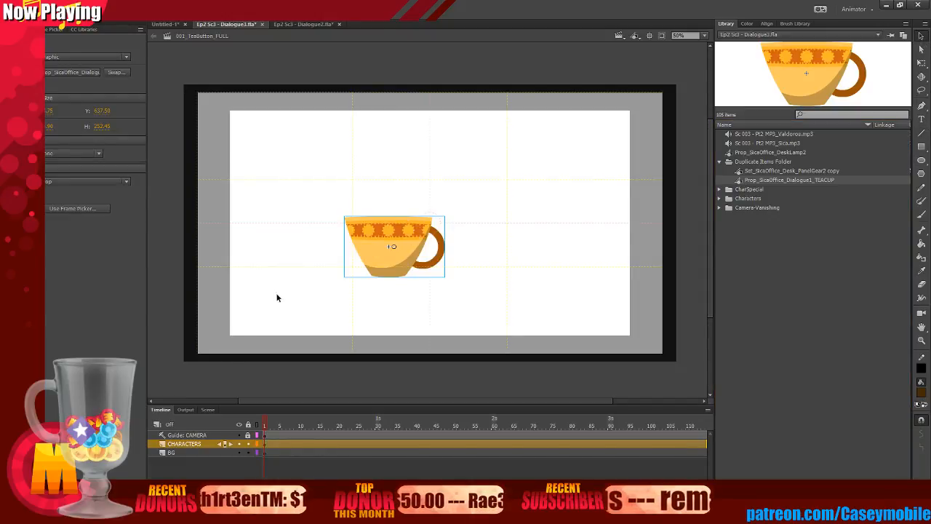
key("Delete")
right_click(288, 204)
left_click(305, 230)
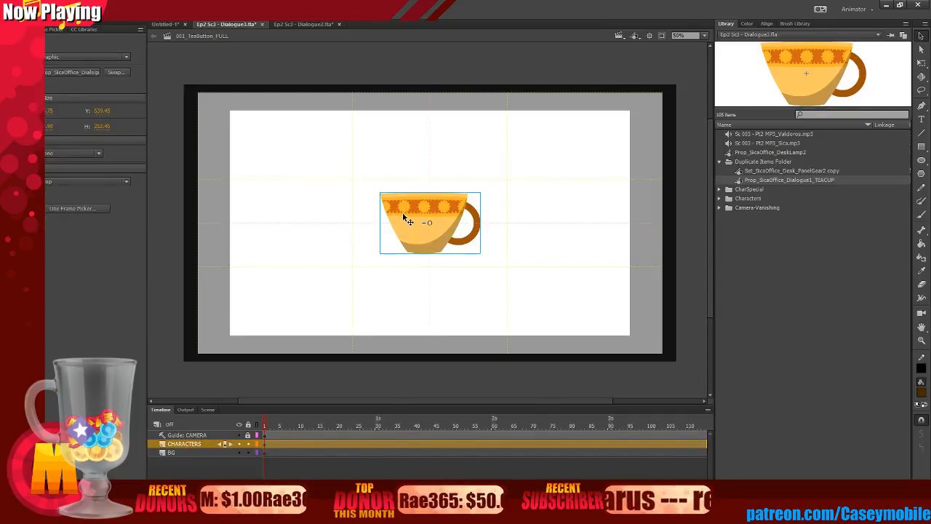
right_click(404, 219)
left_click(437, 430)
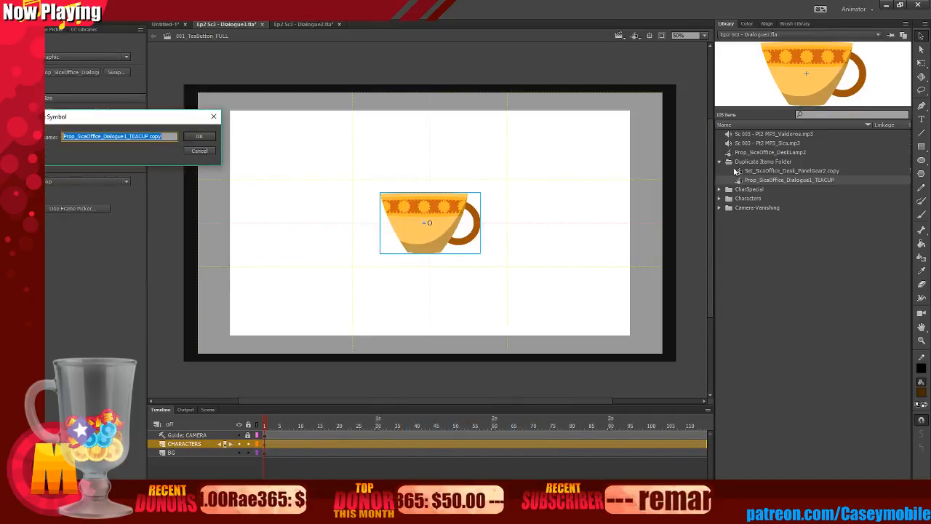
left_click(199, 151)
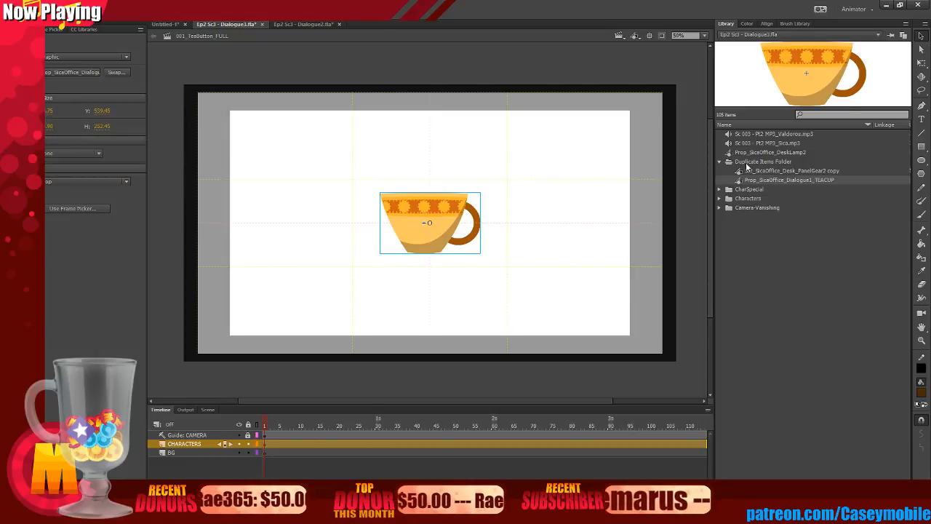
Rename the Duplicate Items Folder in the Dialogue3 library as Props.
double_click(746, 162)
type("Props")
key("Return")
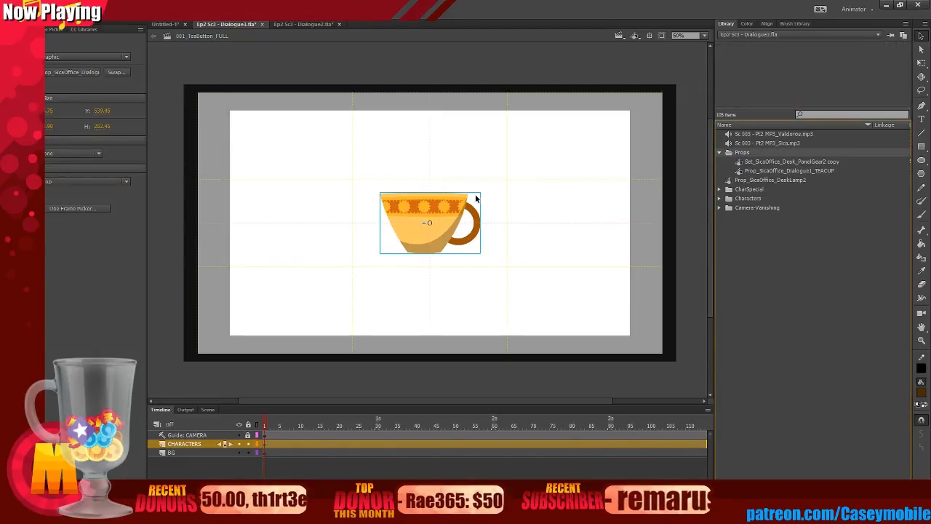
Open the teacup symbol on the stage, examine its handle shape up close, and return to the 001_TeaButton_FULL scene.
double_click(456, 210)
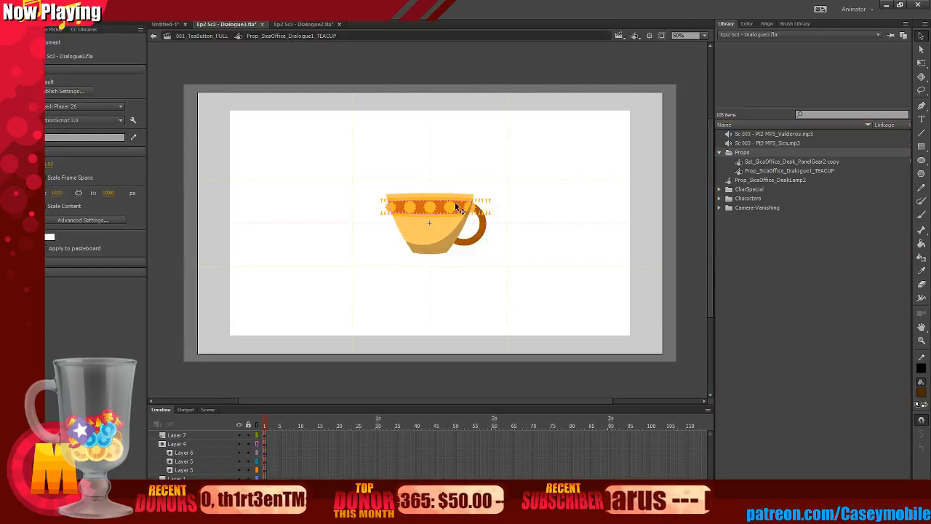
key("ctrl+1")
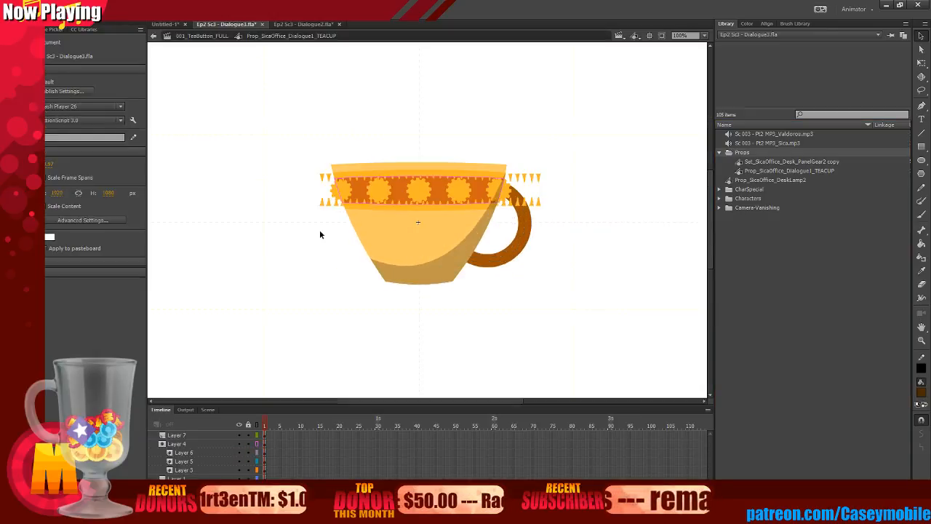
left_click(521, 252)
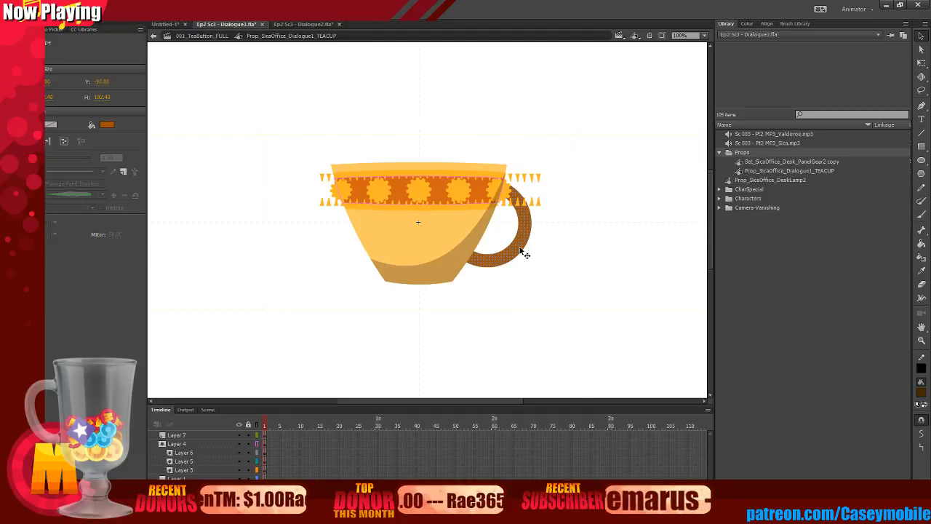
left_click(517, 268)
double_click(443, 289)
Duplicate the teacup symbol on the stage under the name Prop_SicaOffice_TEABUTTON_TEACUP copy.
right_click(433, 266)
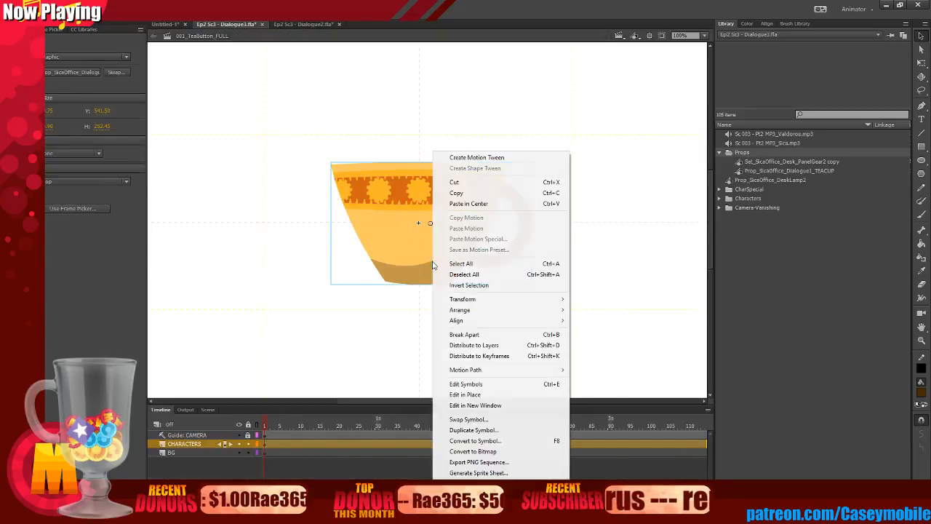
left_click(473, 441)
left_click_drag(163, 137, 125, 166)
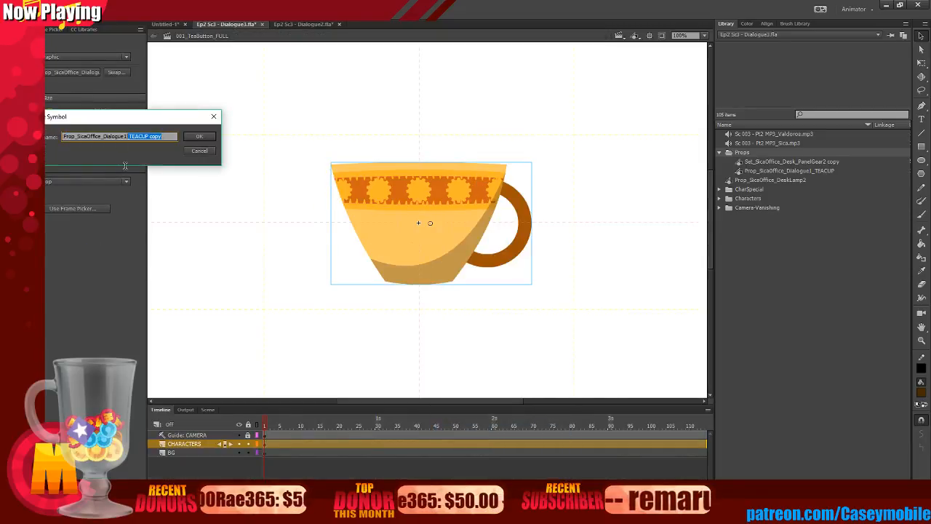
left_click(125, 137)
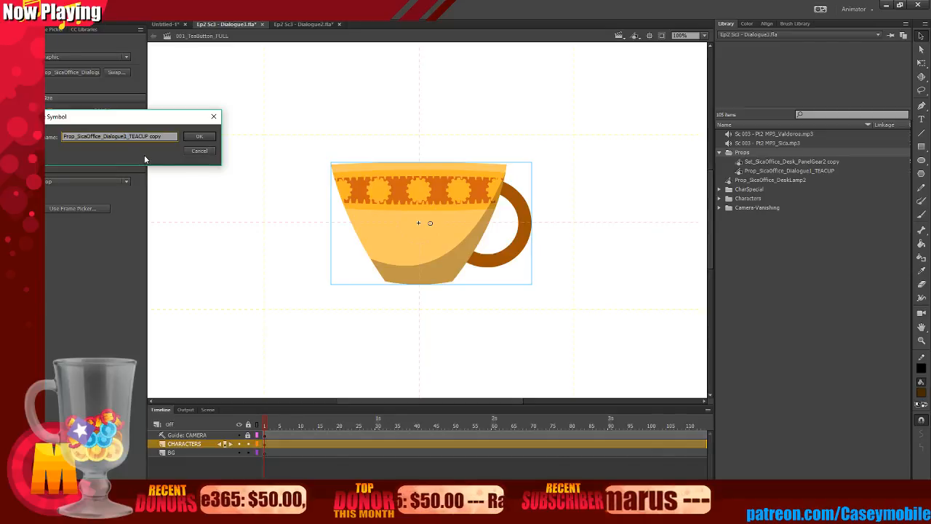
key("BackSpace")
type("3")
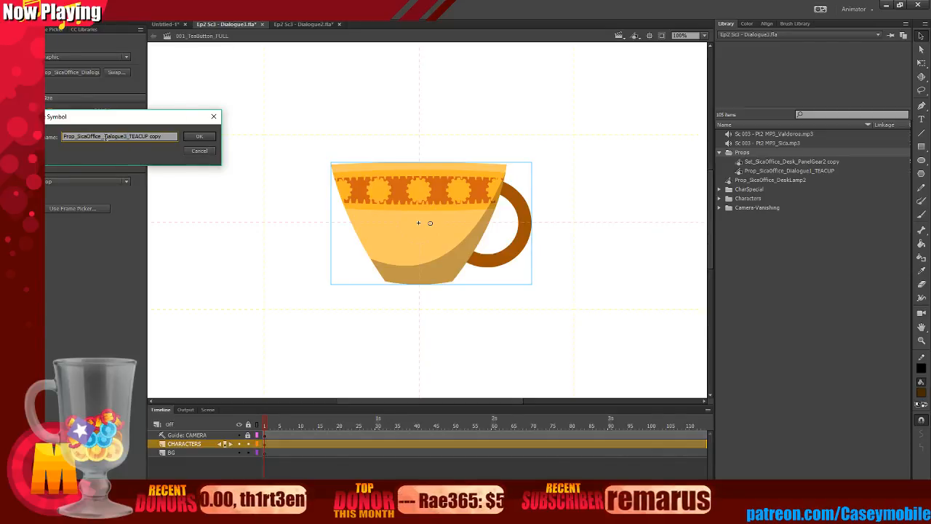
left_click_drag(106, 137, 124, 143)
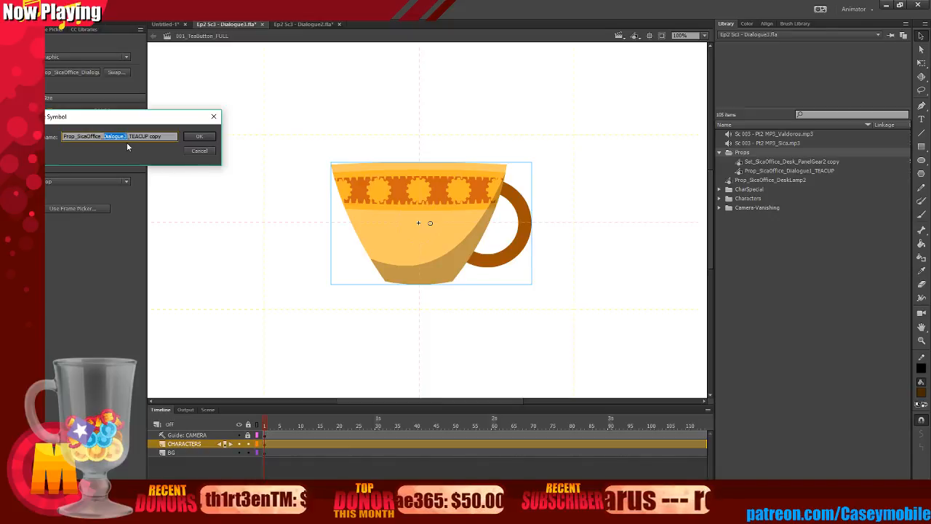
type("TeaButton")
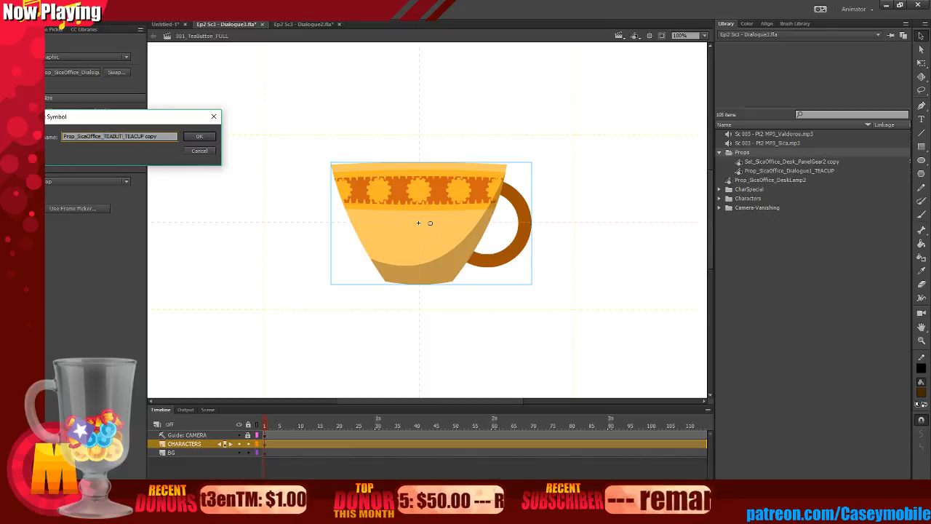
key("Return")
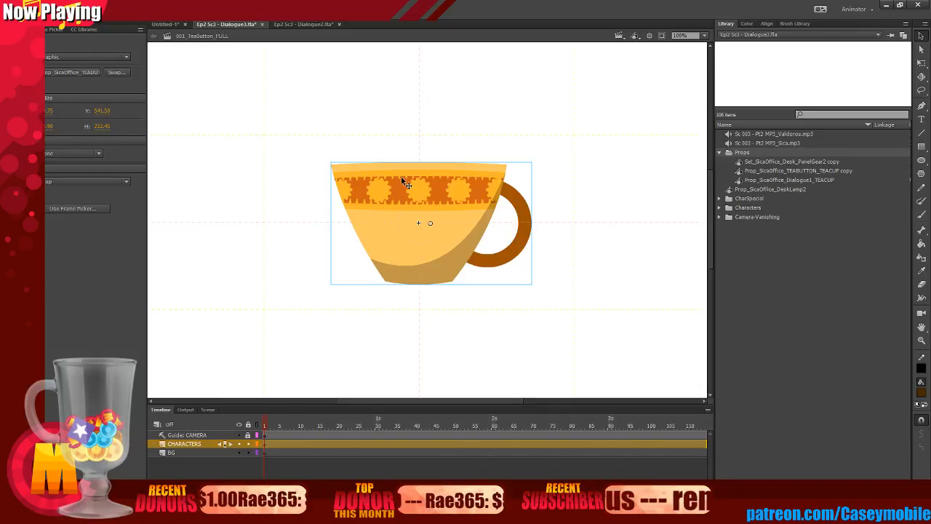
Try deleting and moving the handle inside the duplicated teacup symbol, undoing each change.
left_click(332, 159)
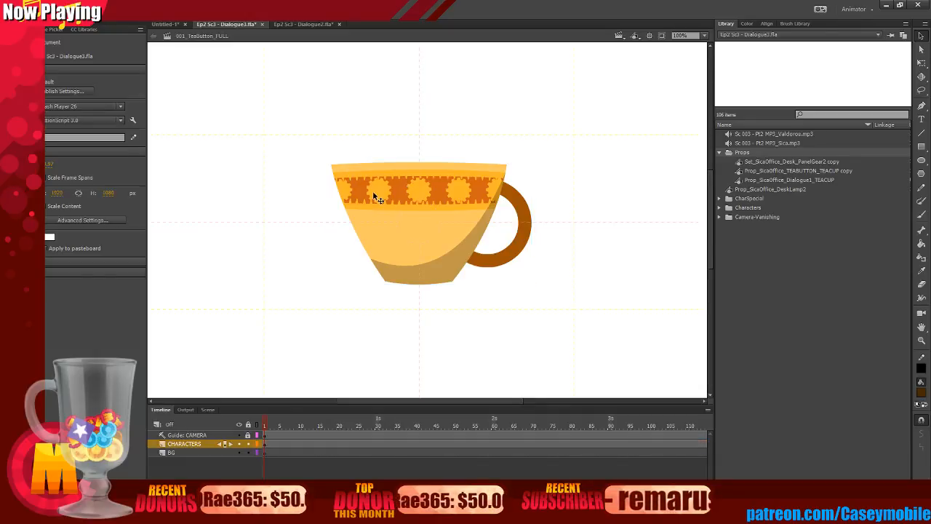
double_click(373, 193)
left_click(520, 232)
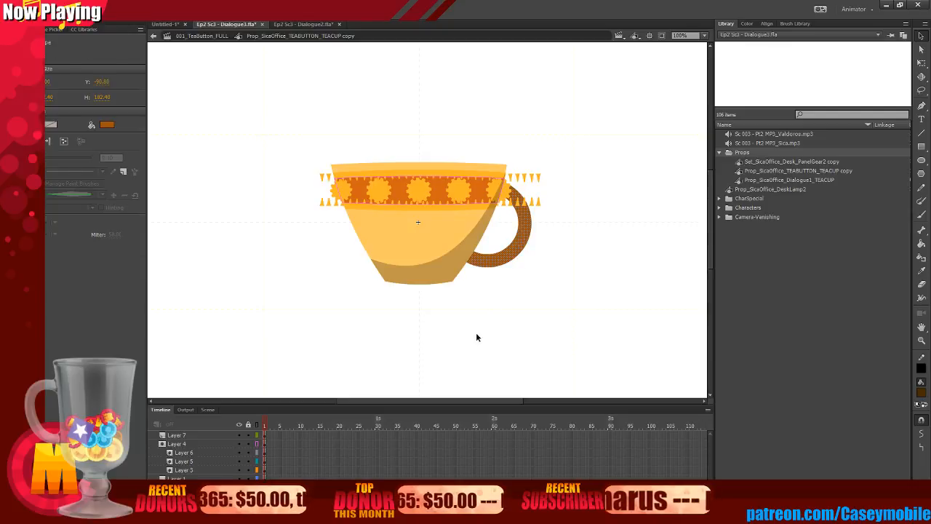
key("Delete")
double_click(469, 324)
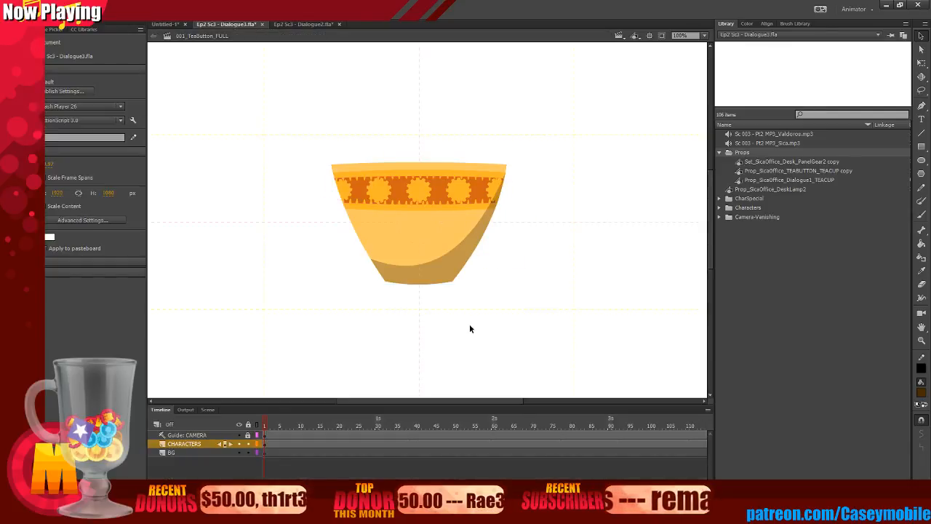
key("ctrl+z")
key("ctrl+z")
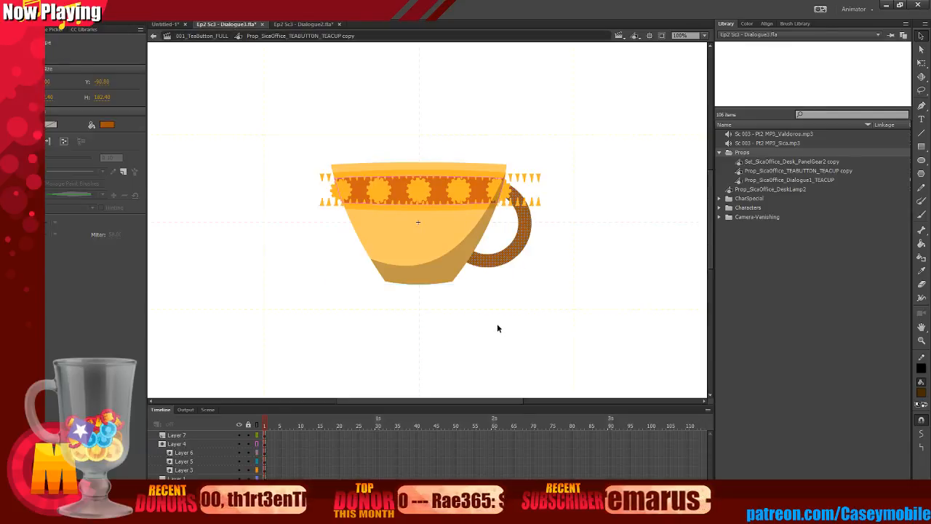
left_click_drag(519, 259, 623, 276)
key("ctrl+z")
Convert the duplicated teacup's handle to a graphic symbol named Prop_SicaOffice_TEABUTTON_TEACUP_HANDLE, and return to the 001_TeaButton_FULL scene.
right_click(524, 254)
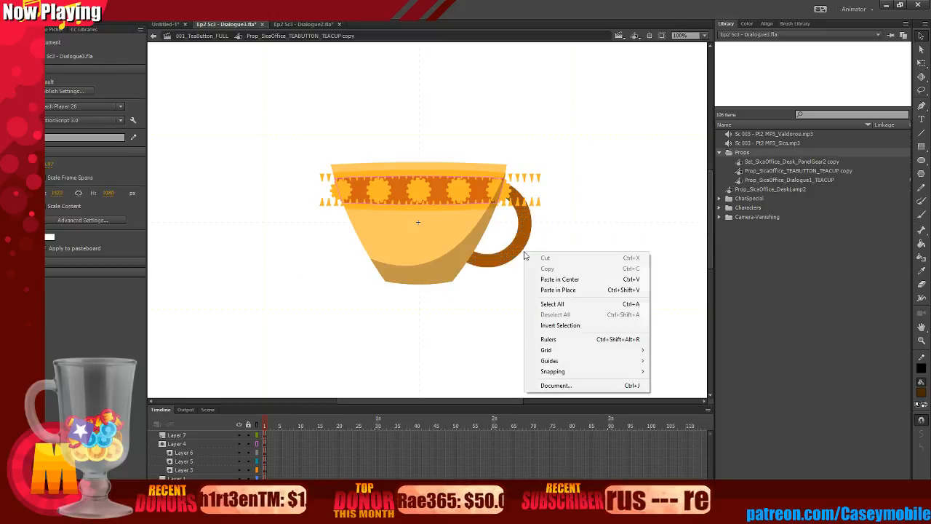
right_click(521, 252)
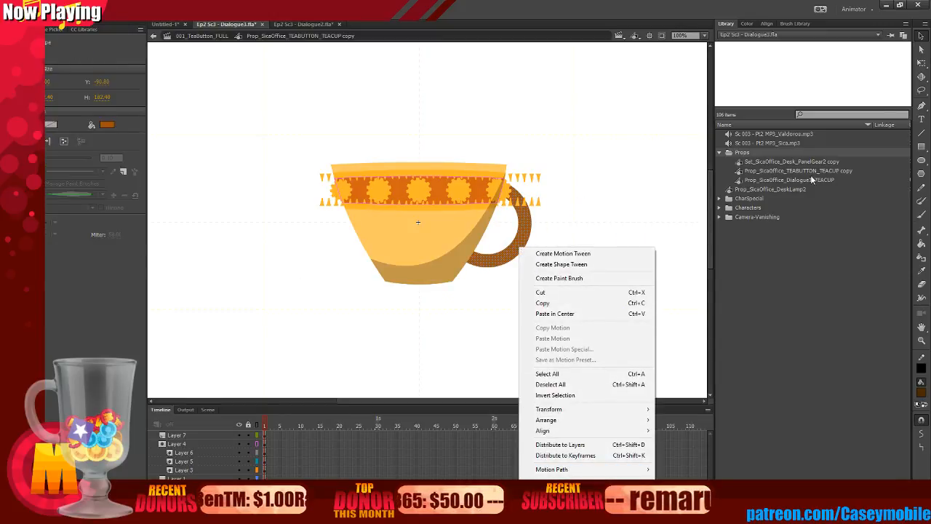
left_click(811, 170)
left_click(810, 170)
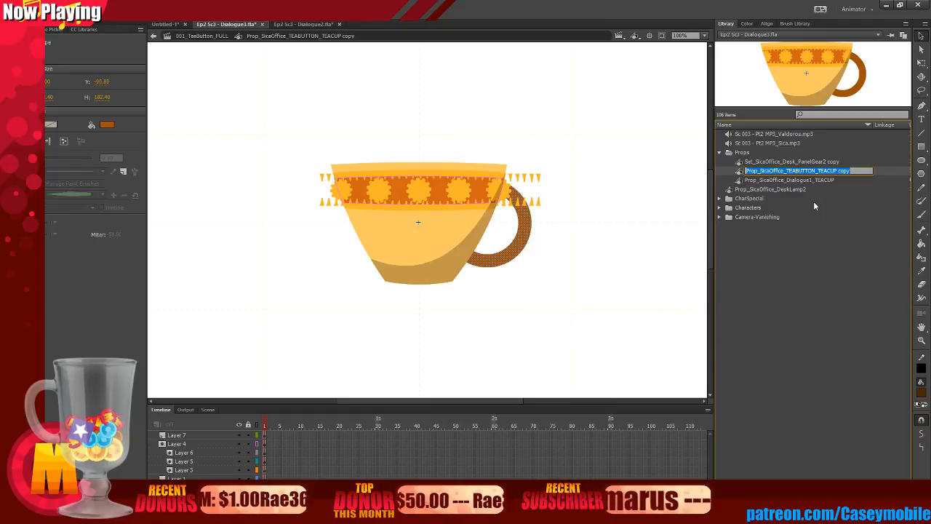
left_click(551, 245)
right_click(520, 243)
left_click(560, 475)
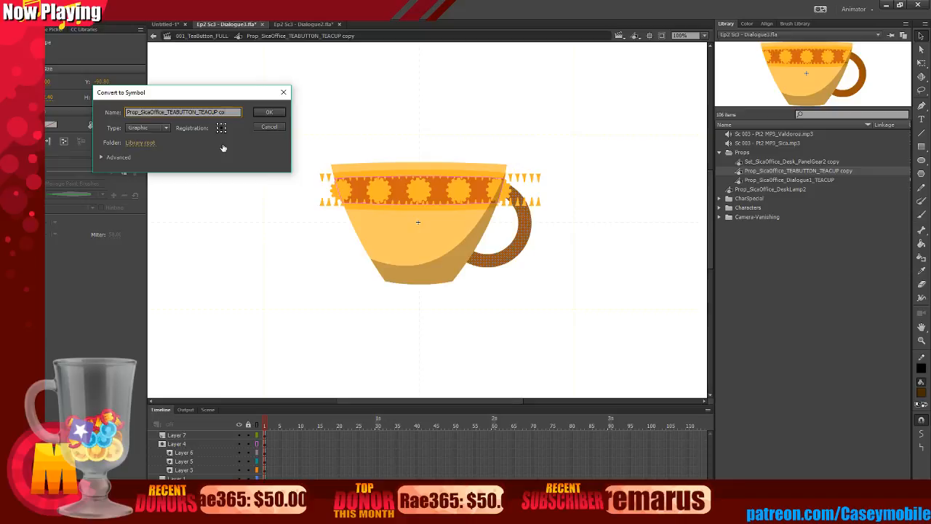
key("Return")
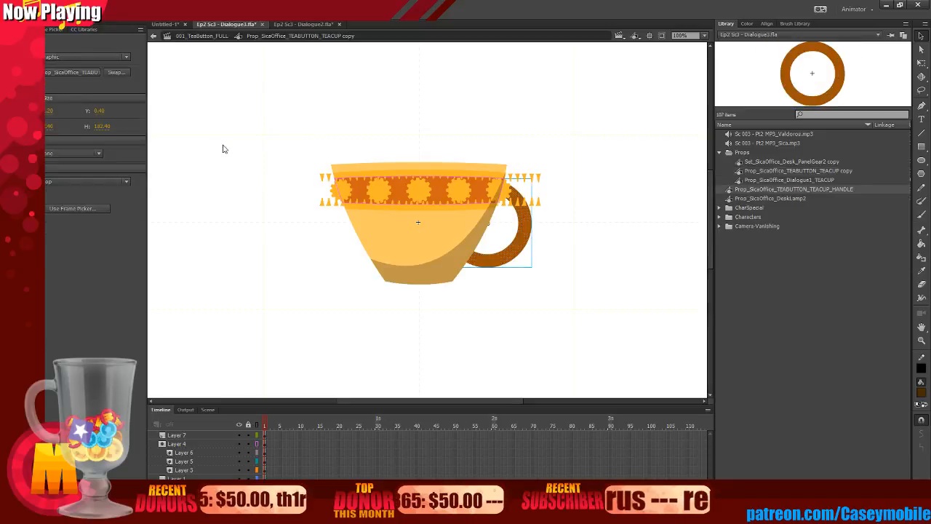
left_click(249, 278)
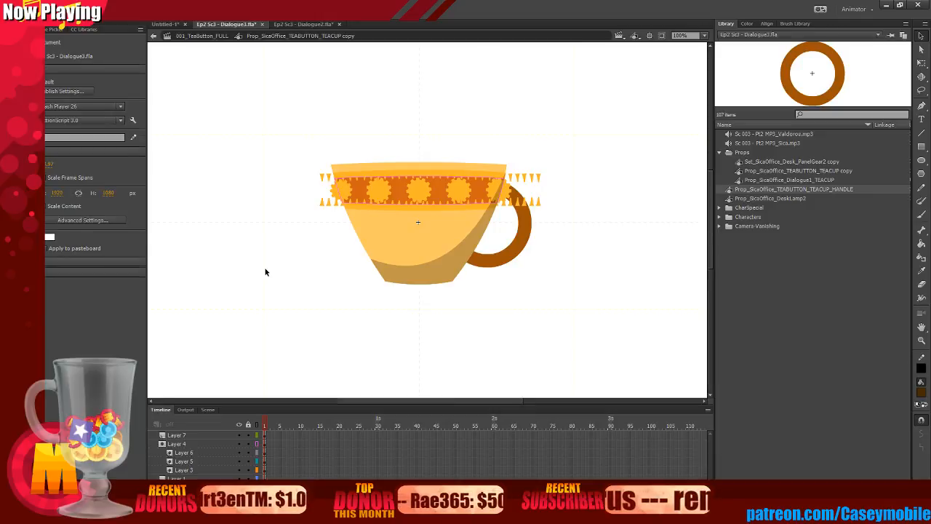
double_click(265, 272)
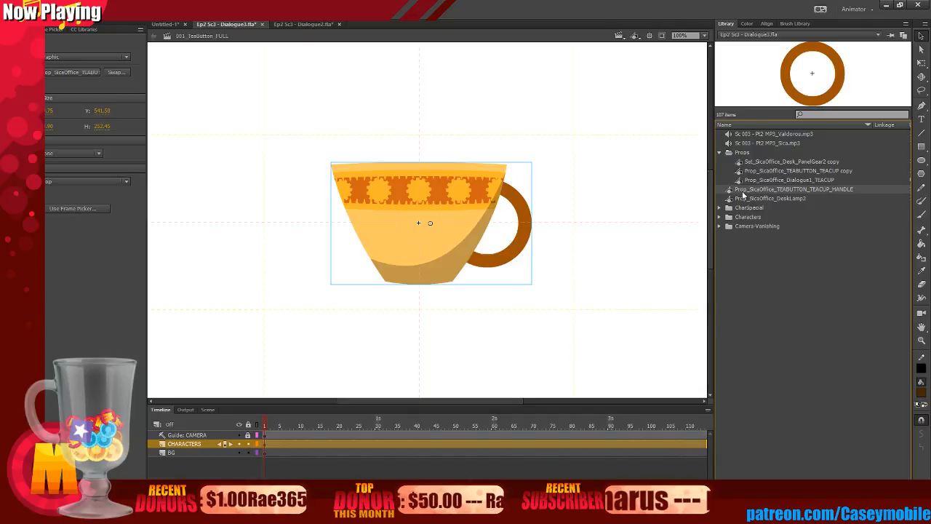
Delete the teacup handle, the TEABUTTON_TEACUP copy, Set_SicaOffice_Desk_PanelGear2 copy and Prop_SicaOffice_Dialogue1_TEACUP symbols from the Dialogue3 library.
key("Delete")
left_click(770, 173)
left_click(768, 166)
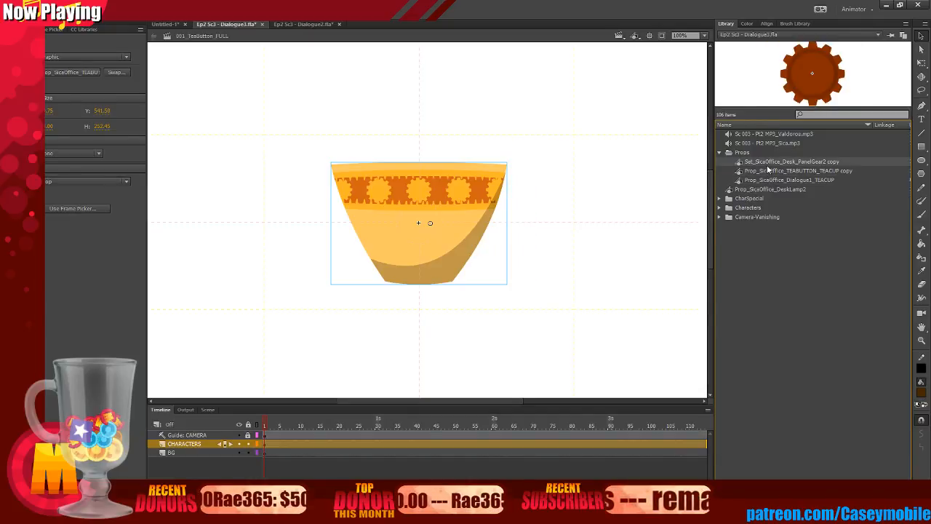
left_click(768, 172)
key("Delete")
left_click(764, 161)
key("Delete")
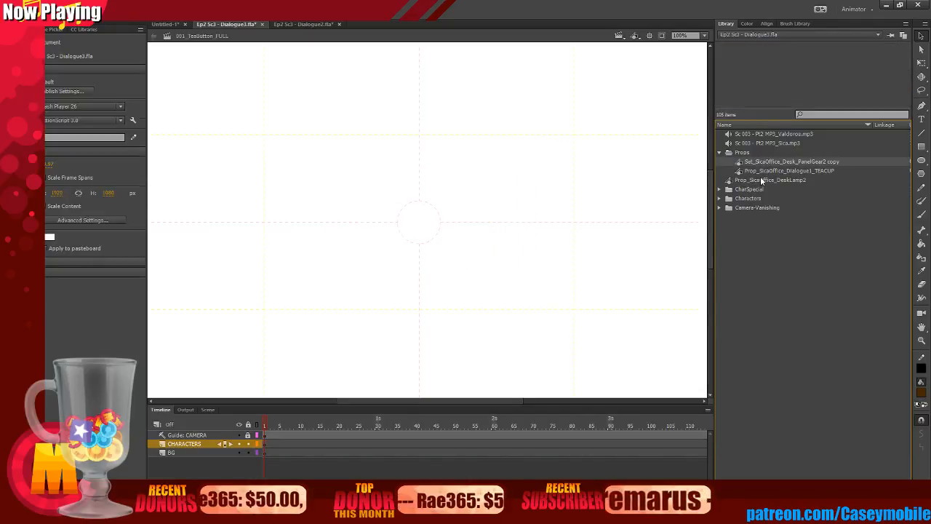
left_click(756, 163)
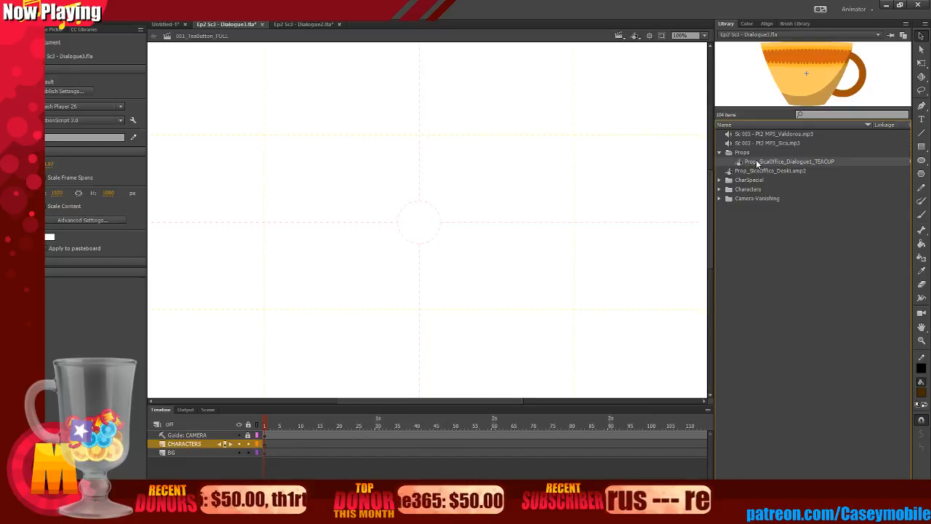
key("Delete")
left_click(771, 160)
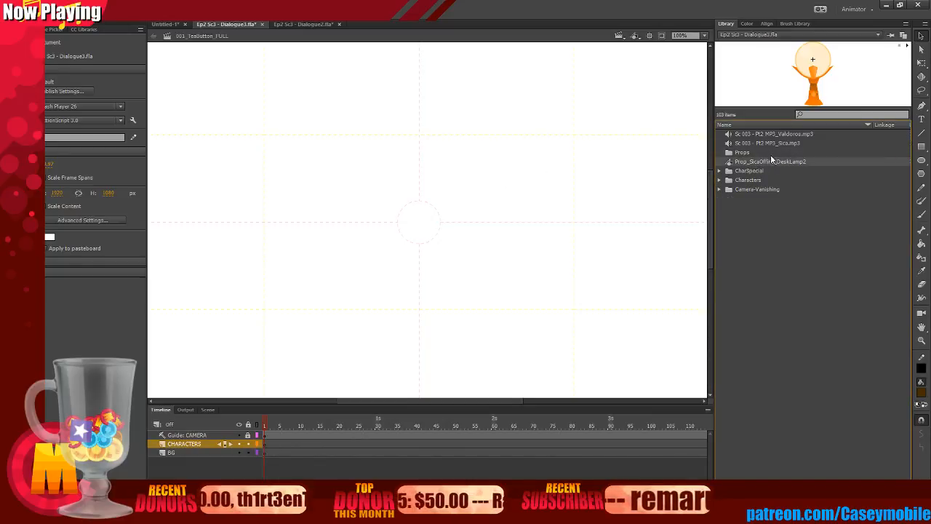
left_click(770, 154)
Search the Ep2 Sc3 - Dialogue2.fla library for "Tea" and preview the teacup and tea-holding hand symbols.
left_click(302, 24)
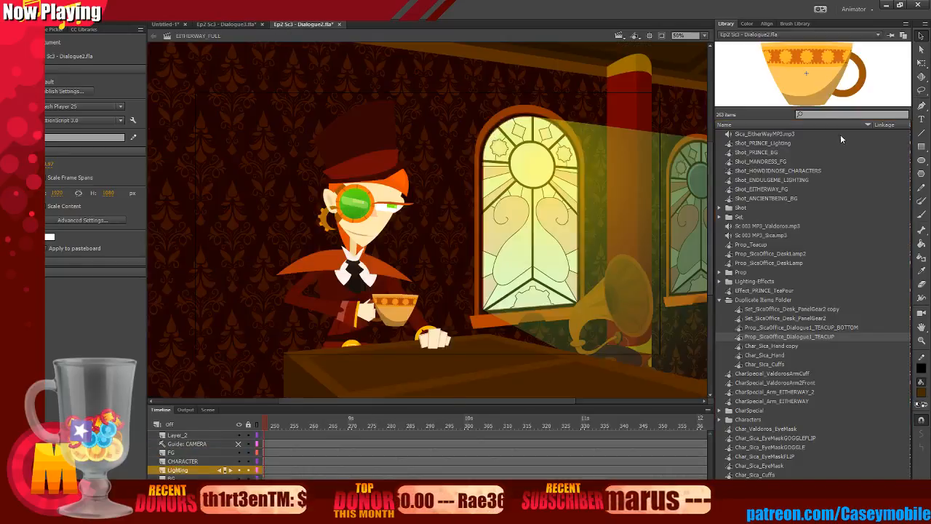
left_click(831, 115)
type("Tea")
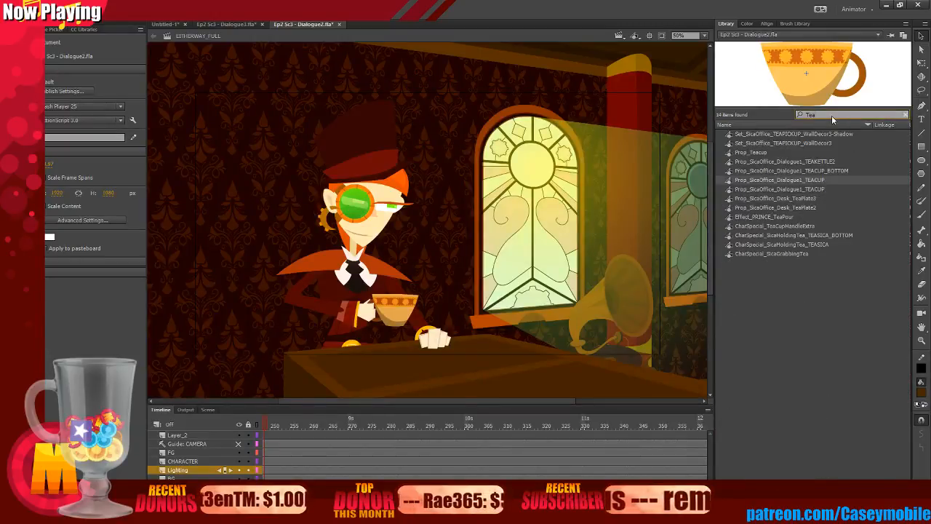
left_click(793, 208)
left_click(798, 189)
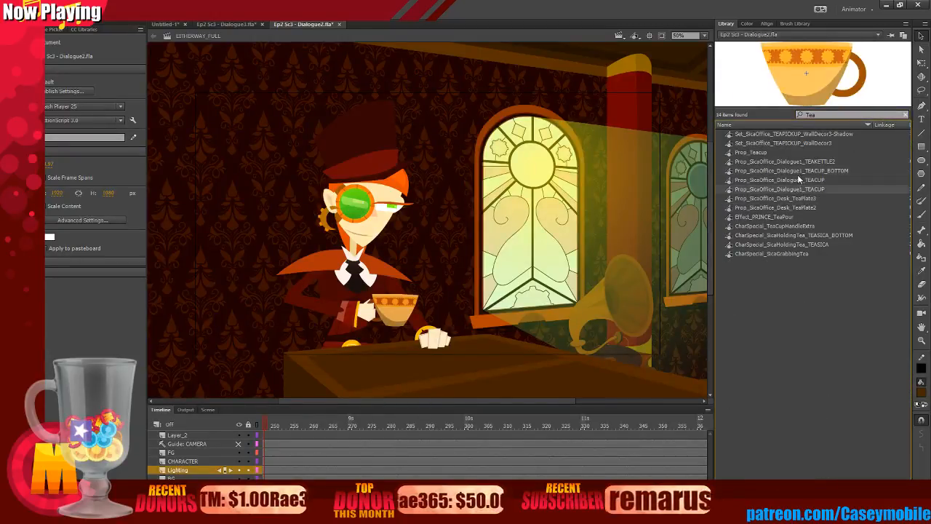
left_click(797, 173)
left_click(786, 226)
left_click(785, 245)
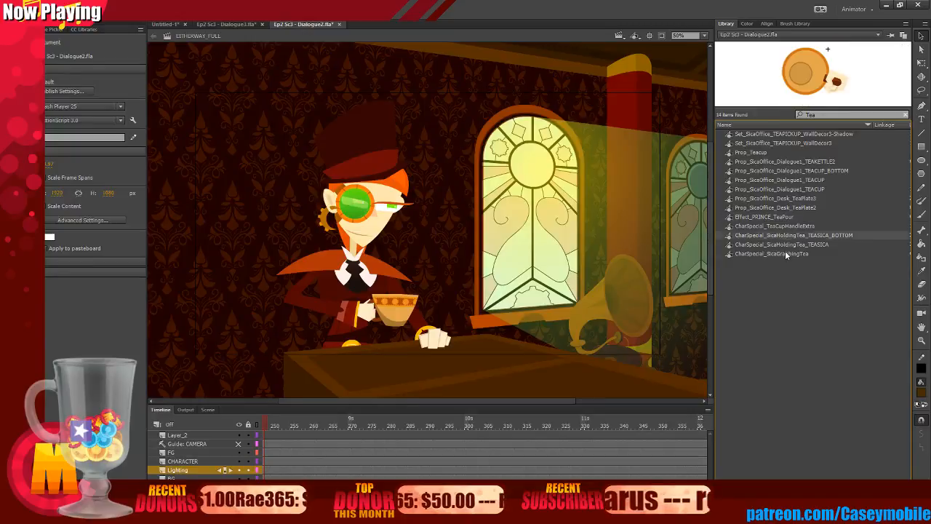
left_click(785, 252)
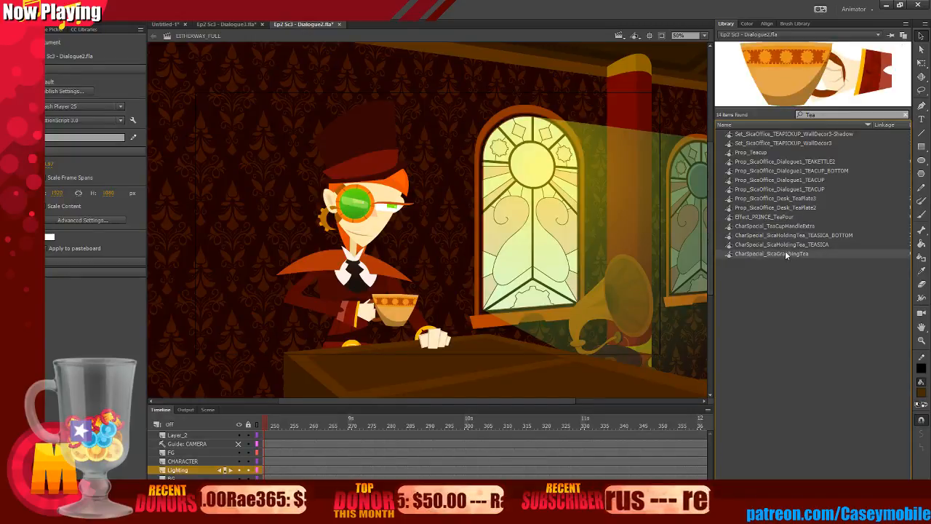
Copy the CharSpecial_SicaGrabbingTea symbol from the Dialogue2 library and paste it into the Ep2 Sc3 - Dialogue3.fla library.
left_click(745, 246)
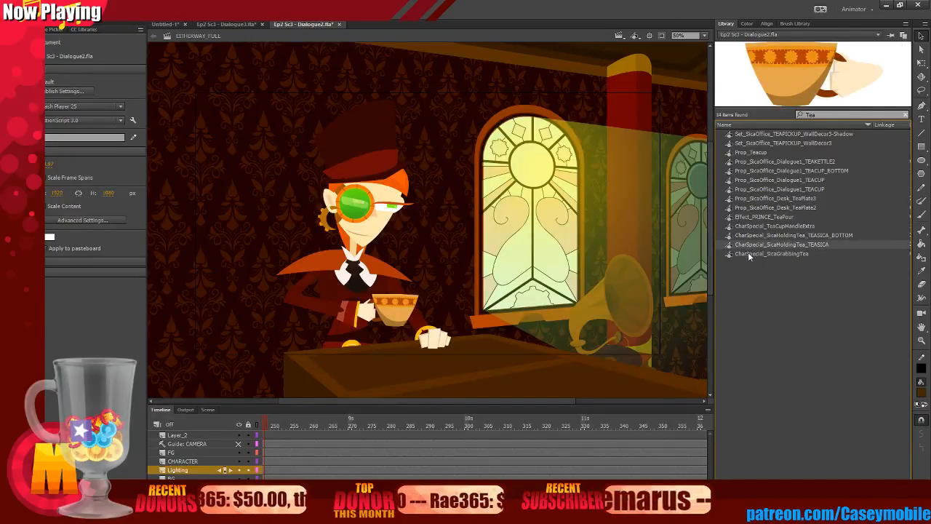
left_click(749, 254)
right_click(746, 253)
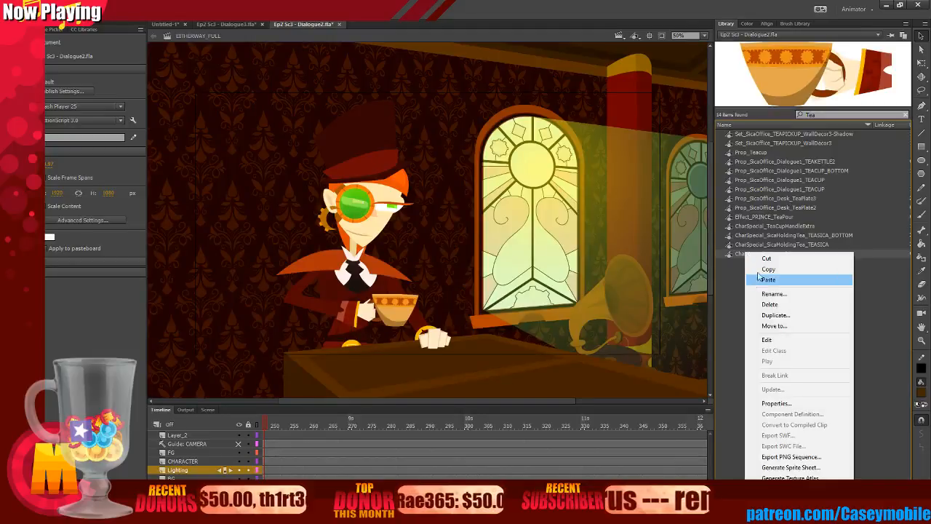
left_click(761, 270)
left_click(225, 24)
right_click(761, 264)
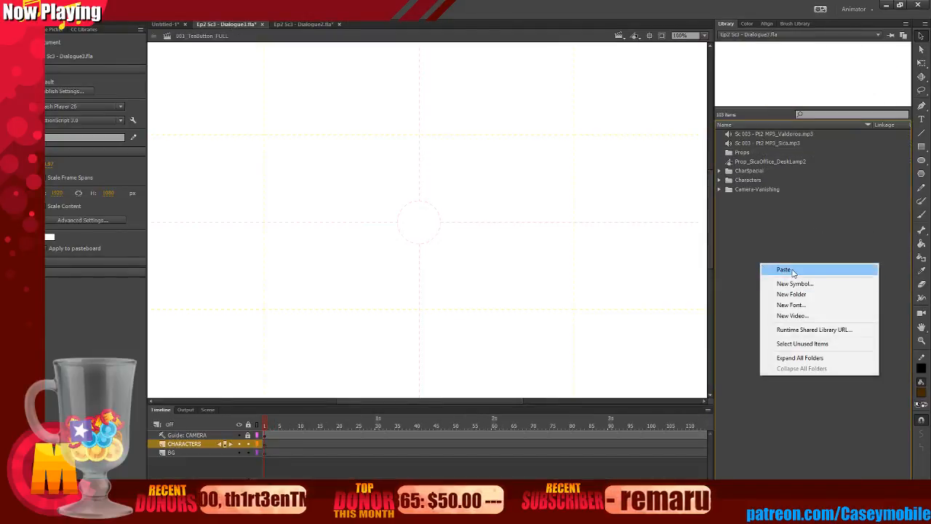
left_click(785, 270)
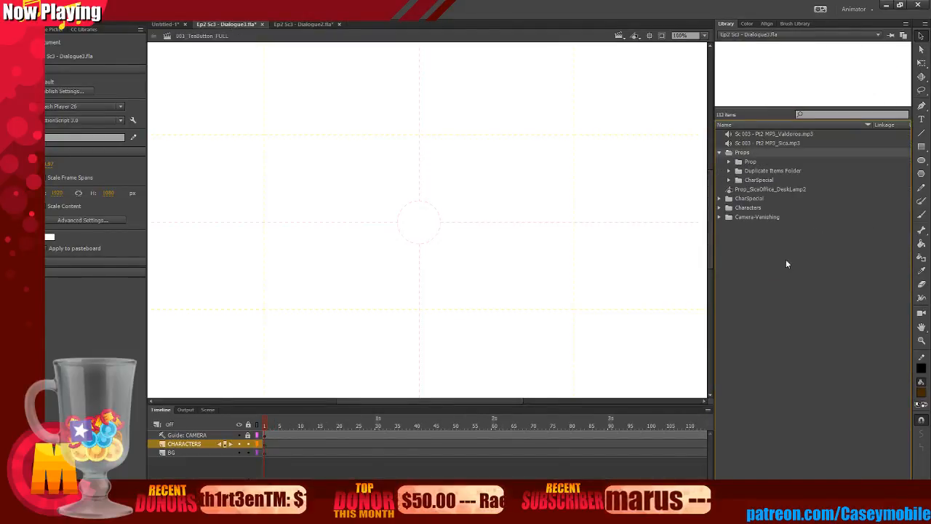
Expand the pasted subfolders of the Props folder and preview the imported gear, hand, cuffs, cup handle and tea-grabbing symbols.
left_click(729, 171)
left_click(729, 208)
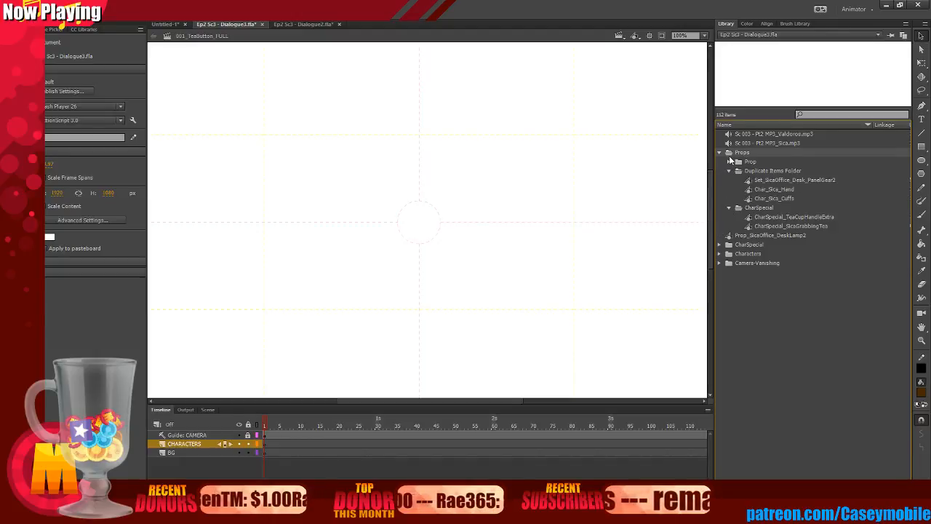
left_click(730, 163)
left_click(783, 171)
left_click(790, 190)
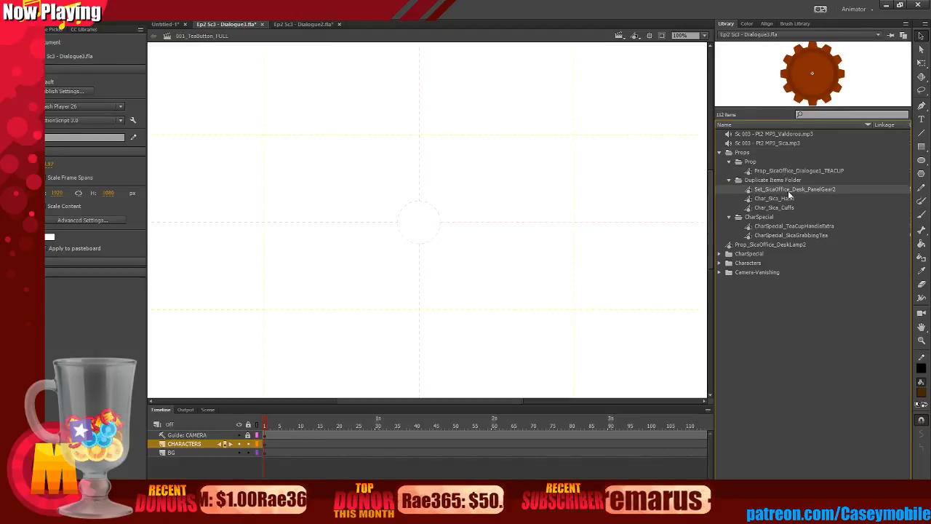
left_click(789, 200)
left_click(789, 207)
left_click(789, 199)
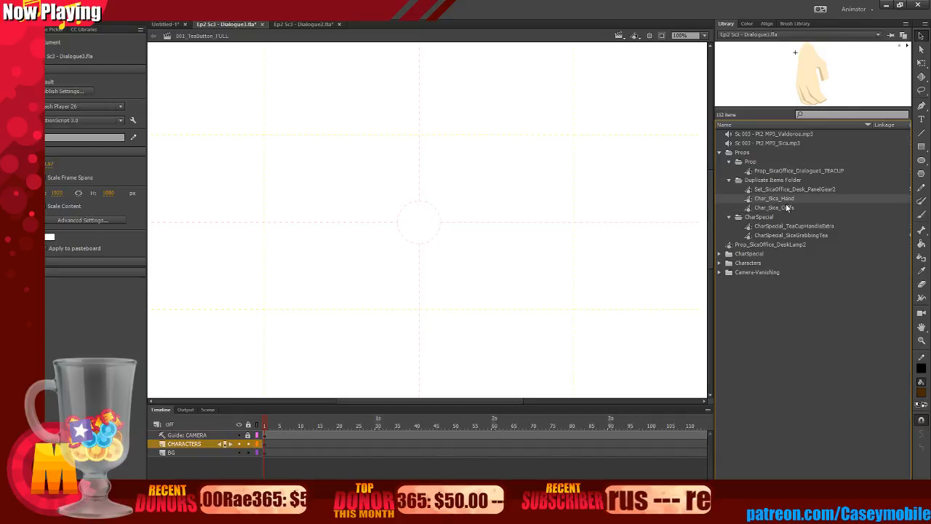
left_click(785, 226)
left_click(783, 235)
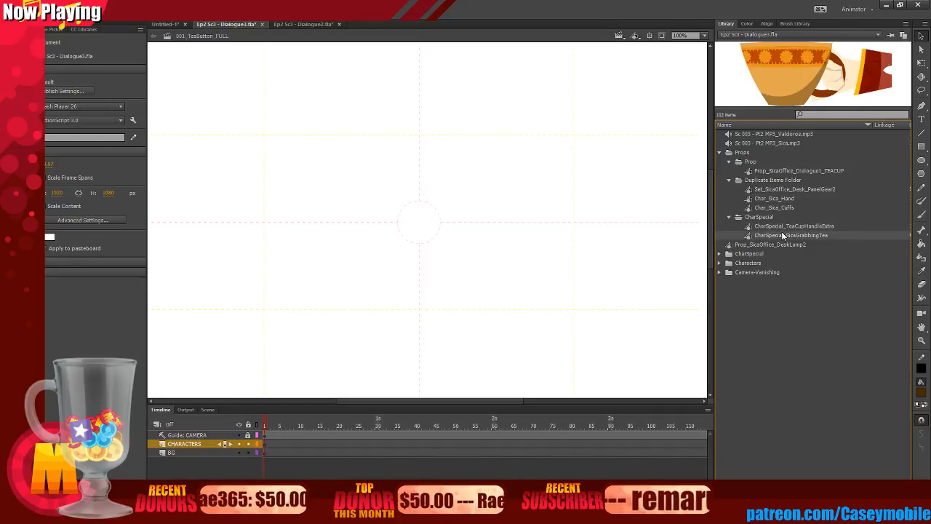
Place an instance of CharSpecial_SicaGrabbingTea near the centre of the stage on the CHARACTERS layer.
left_click_drag(750, 238, 457, 227)
key("ctrl+minus")
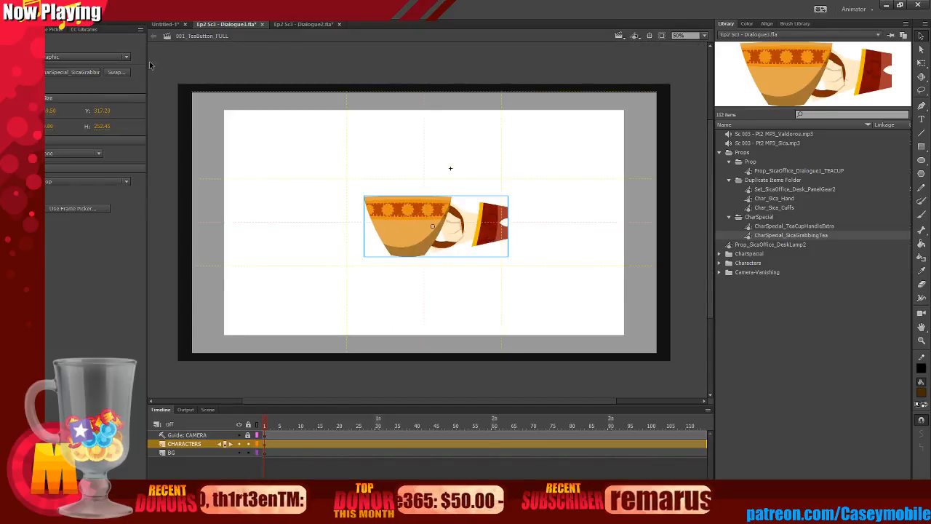
left_click(72, 153)
left_click(58, 161)
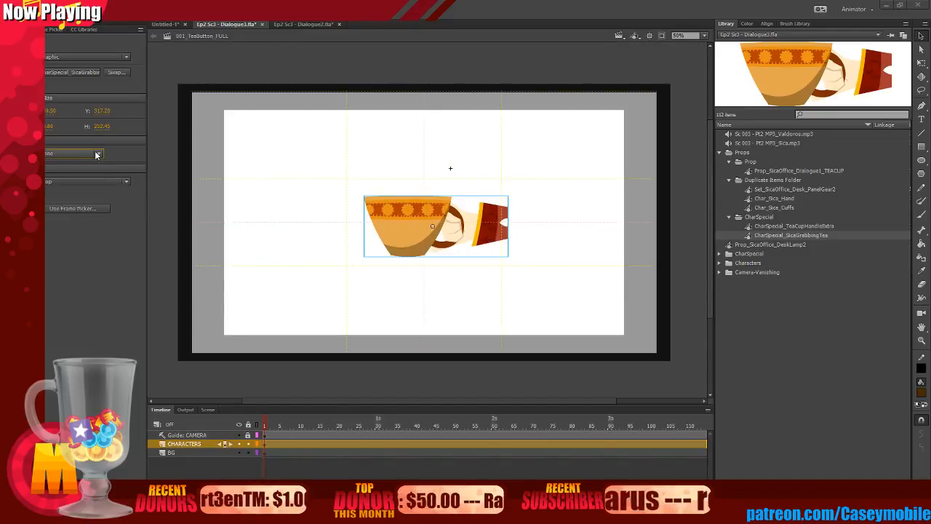
Remove the colour-adjustment filter from the teacup inside CharSpecial_SicaGrabbingTea and return to the 001_TeaButton_FULL scene.
double_click(386, 222)
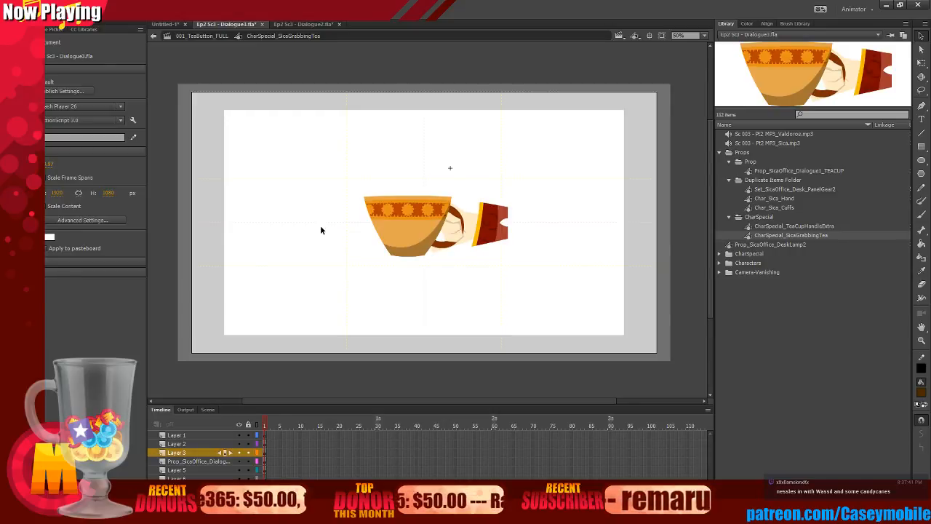
left_click(418, 237)
left_click(103, 163)
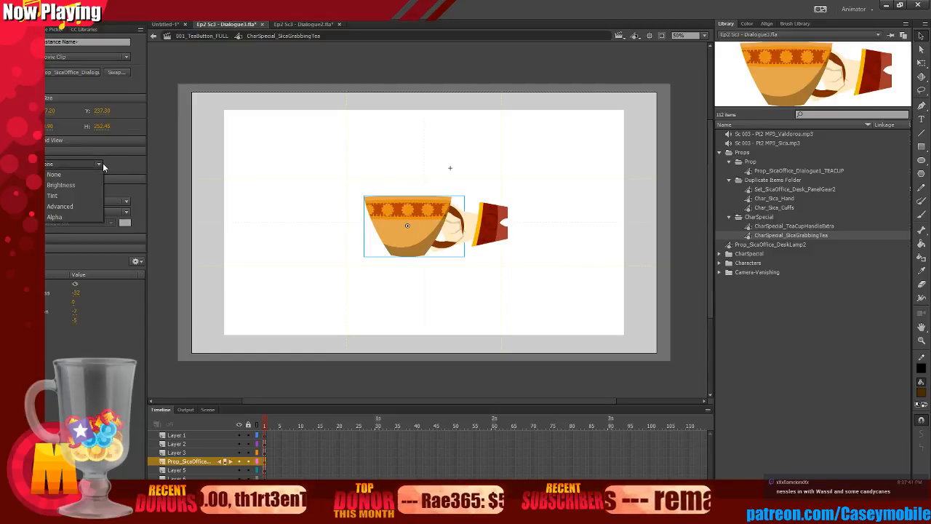
left_click(98, 167)
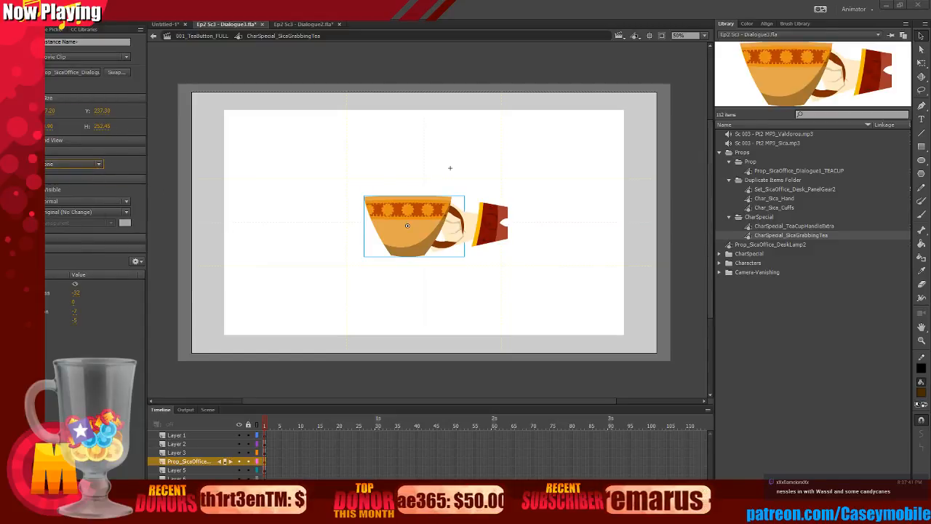
left_click(73, 284)
left_click(304, 280)
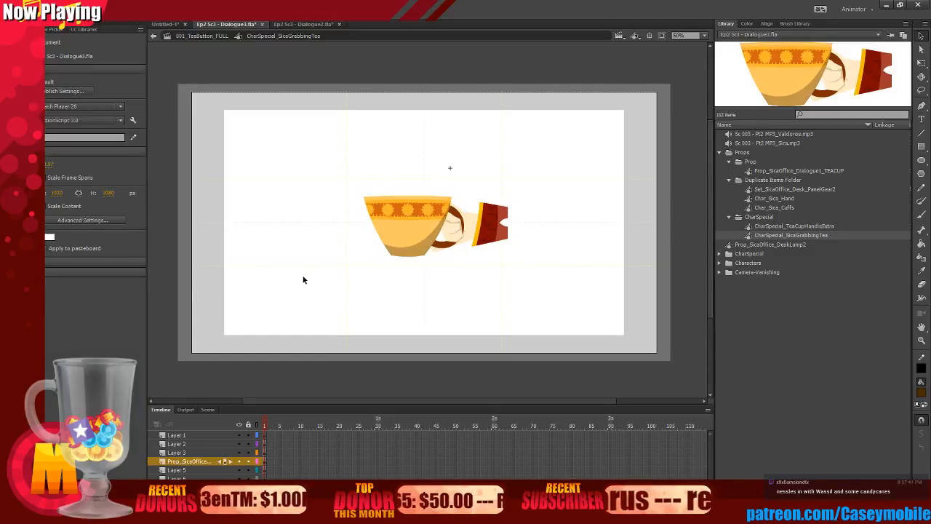
double_click(304, 280)
left_click(316, 282)
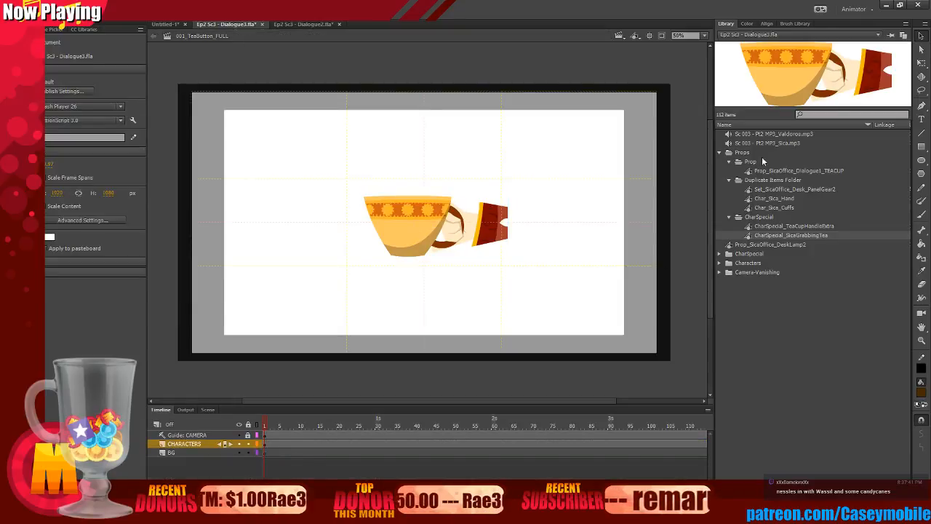
Open the CharSpecial_SicaGrabbingTea instance for editing in place and check its hand and handle pieces.
left_click(458, 211)
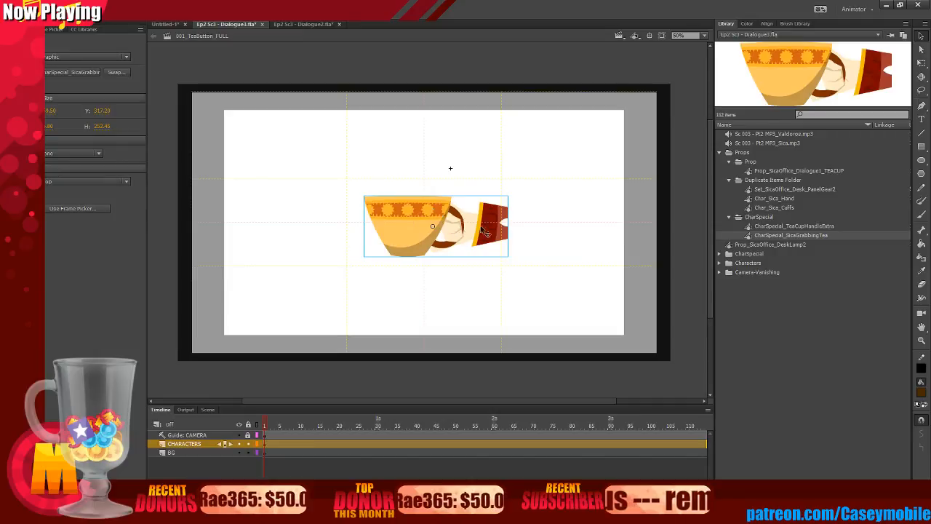
double_click(434, 211)
key("ctrl+equal")
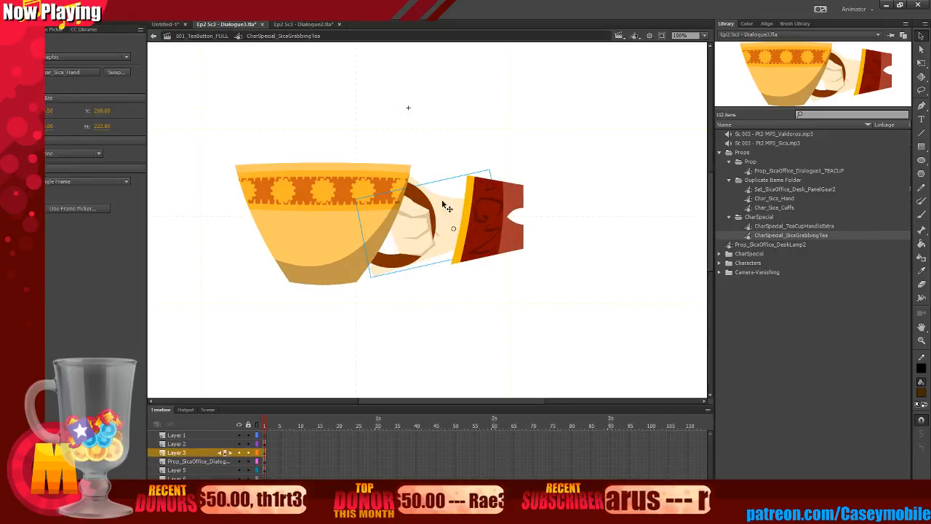
left_click(423, 197)
left_click(480, 292)
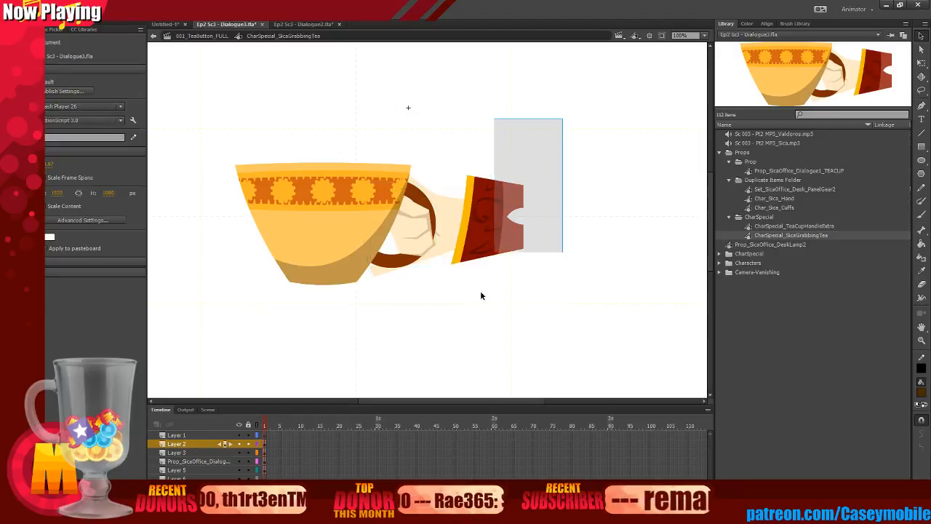
left_click_drag(480, 295, 428, 314)
left_click(429, 313)
Try moving the teacup away from the hand, undoing each move.
left_click_drag(345, 247, 216, 233)
key("ctrl+z")
left_click_drag(301, 251, 260, 263)
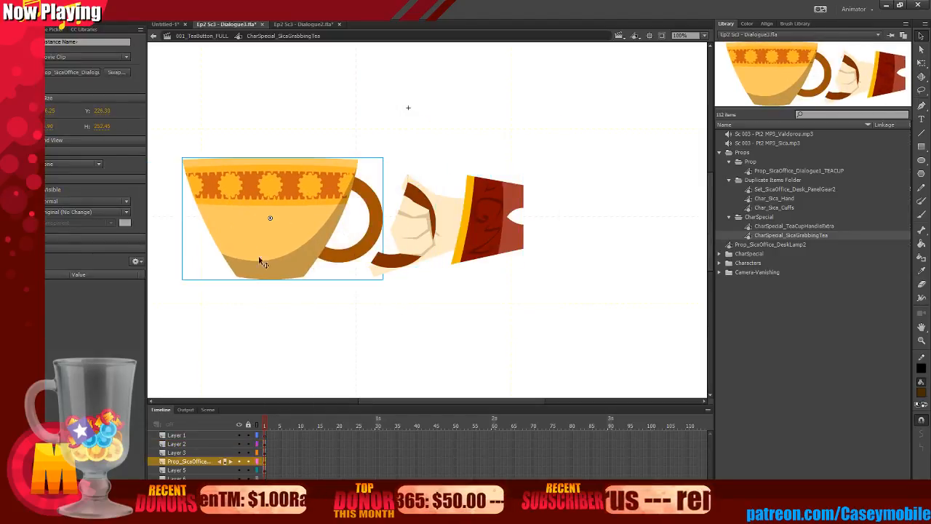
key("ctrl+z")
Duplicate the teacup symbol as Prop_SicaOffice_Dialogue1_TEACUP_NOHANDLE and delete the handle inside the duplicate.
right_click(291, 274)
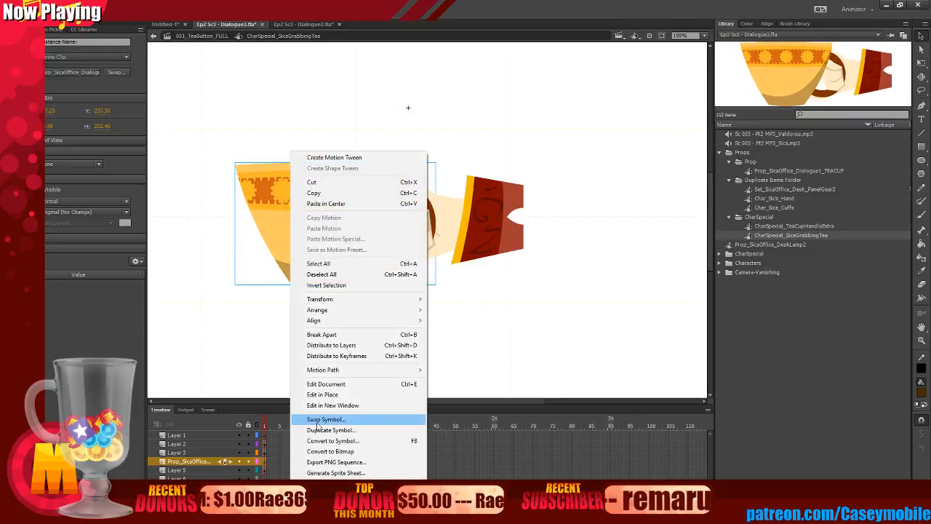
left_click(318, 429)
left_click_drag(176, 137, 146, 166)
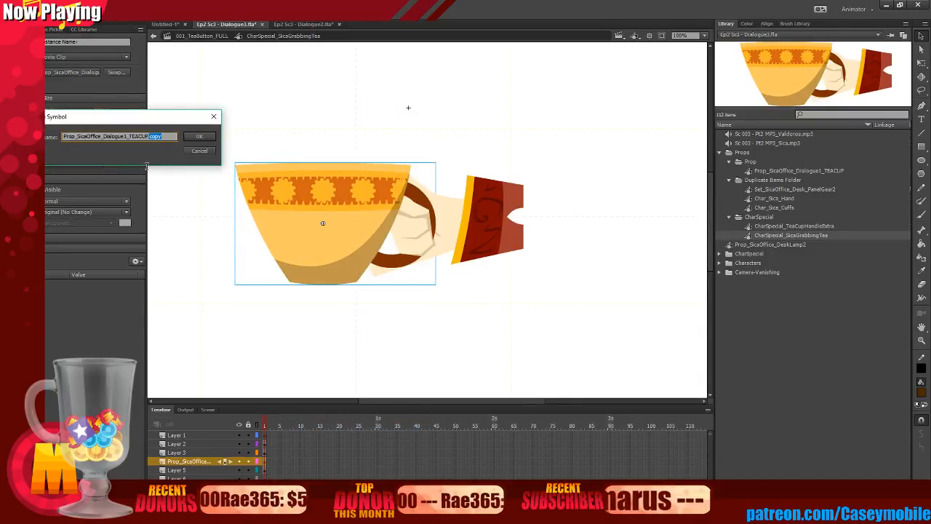
type("_NOHANDLE")
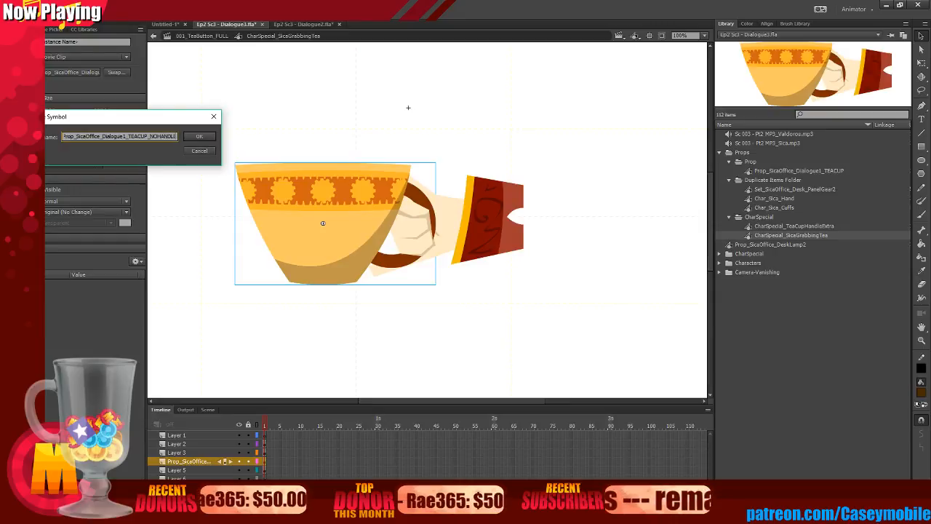
key("Return")
double_click(282, 208)
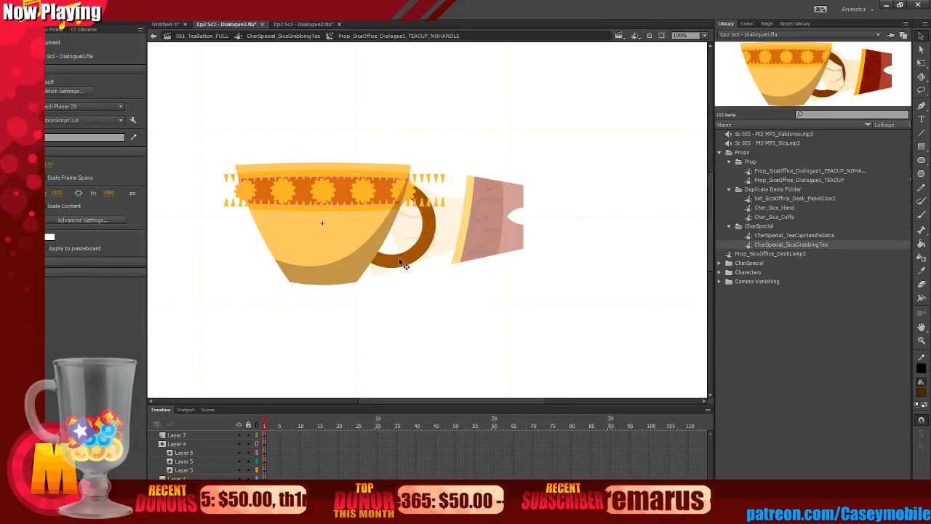
double_click(405, 292)
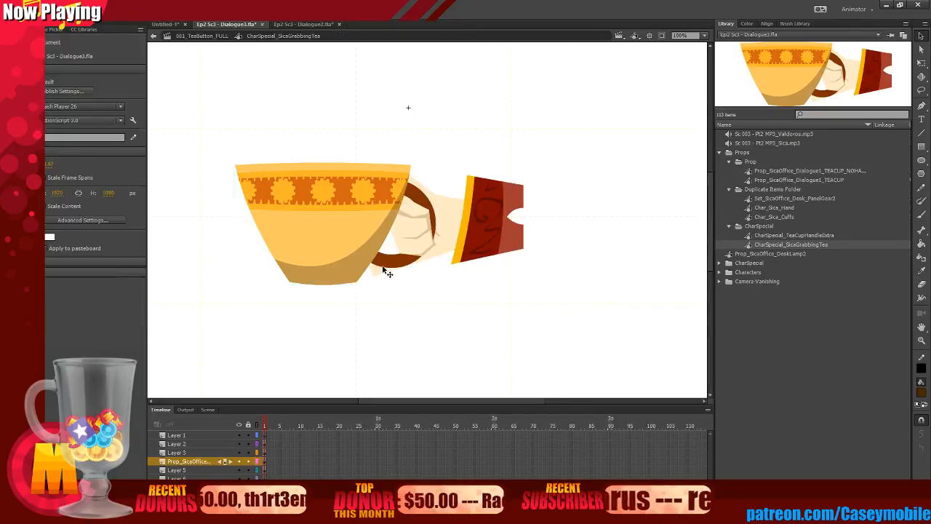
Move the teacup's layer above Layer 2, which holds the separate handle, and lock the teacup layer.
left_click(384, 269)
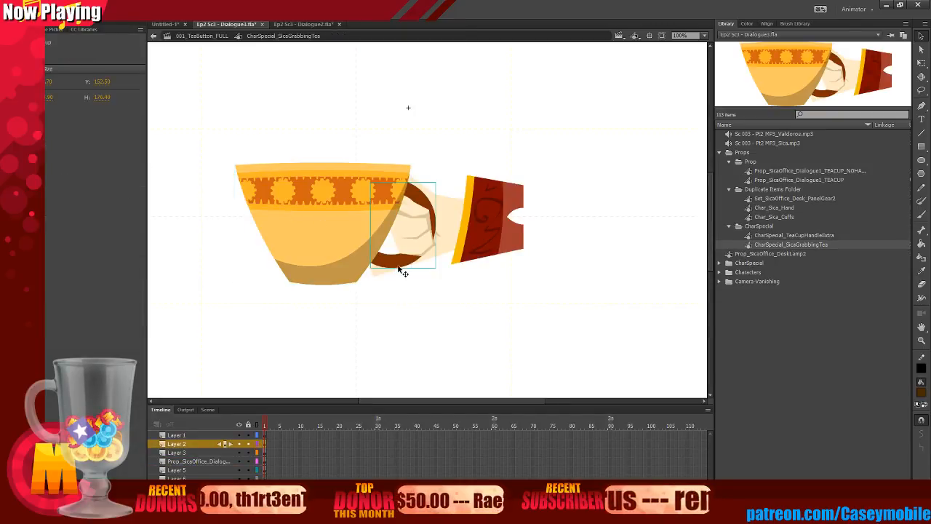
left_click(319, 248)
left_click_drag(191, 461, 191, 441)
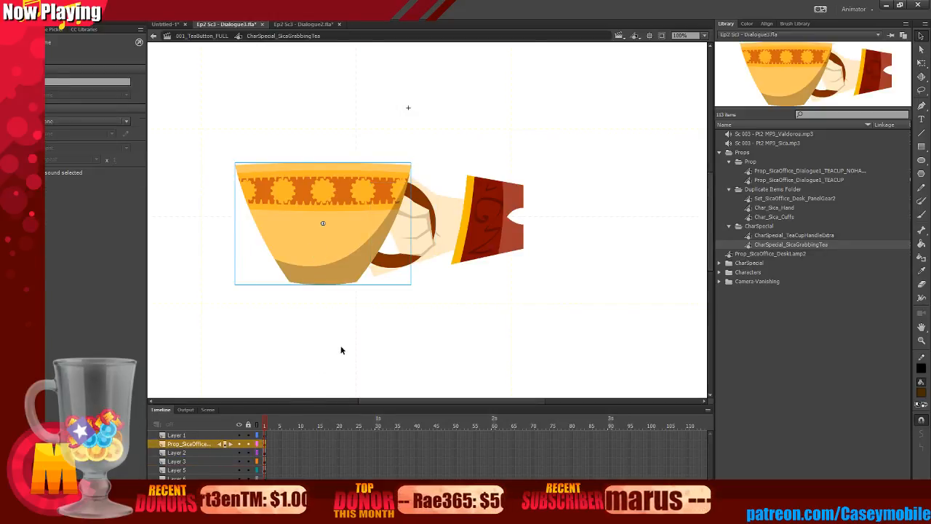
left_click(401, 311)
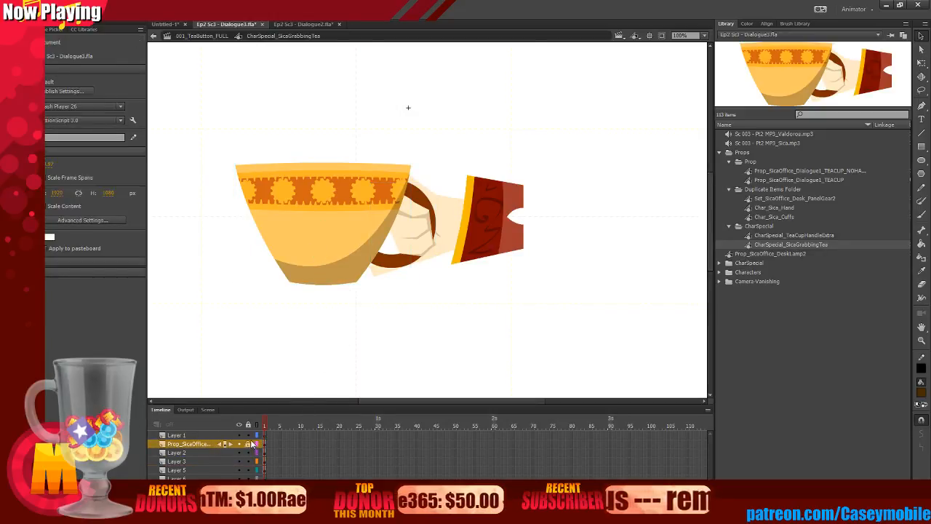
Shift the hand, handle and cuff together slightly closer to the locked teacup, and save the file.
left_click(480, 233)
left_click_drag(473, 234, 469, 228)
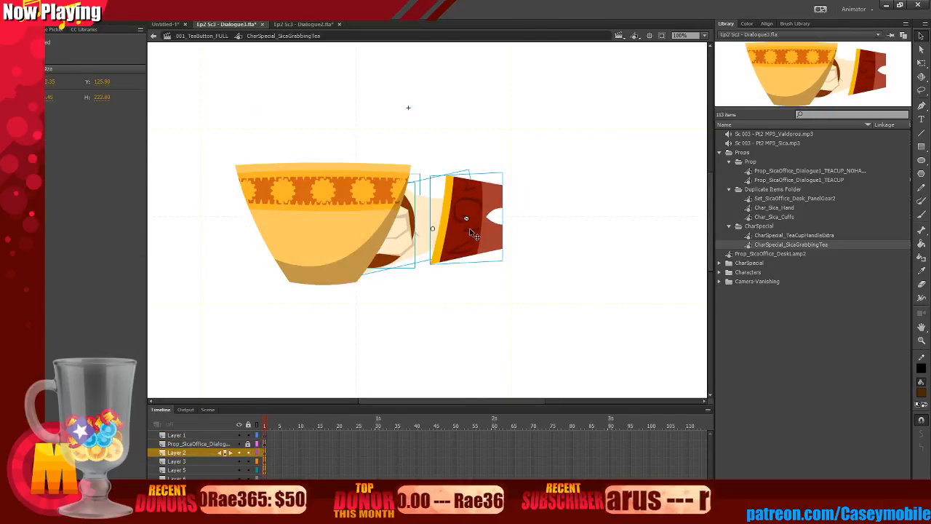
key("ctrl+z")
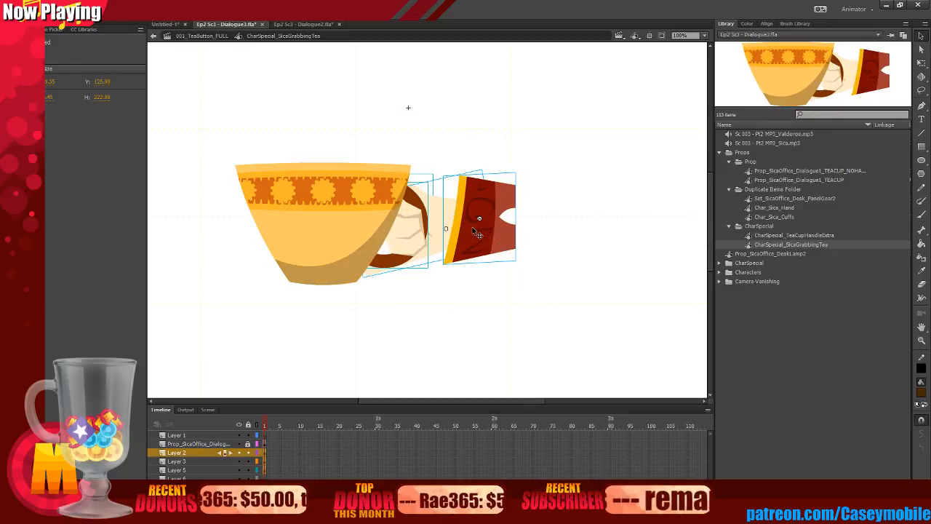
mouse_move(476, 233)
left_mouse_down()
mouse_move(489, 238)
mouse_move(485, 230)
left_mouse_up()
left_click(533, 277)
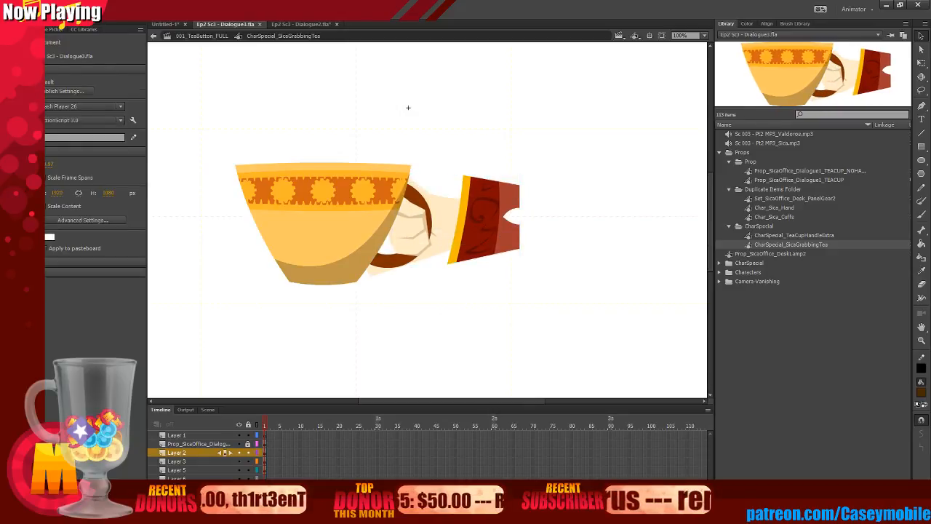
Return to the 001_TeaButton_FULL scene and enlarge the hand-and-teacup instance to about 470 px high.
left_click(64, 8)
left_click(83, 54)
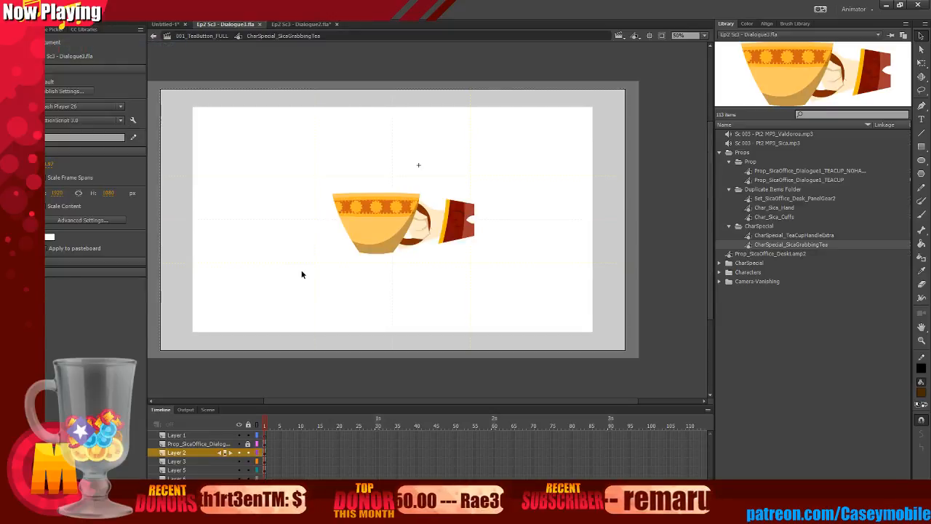
right_click(302, 275)
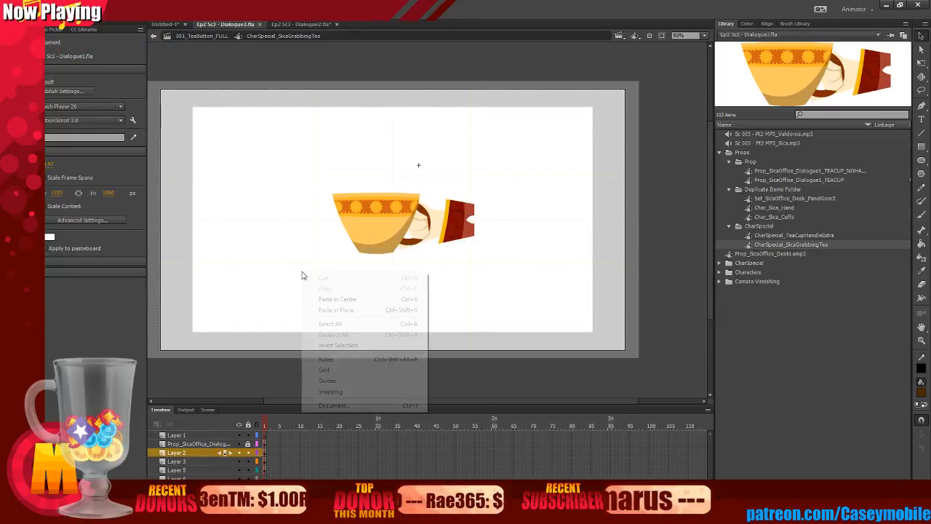
left_click(278, 269)
double_click(278, 270)
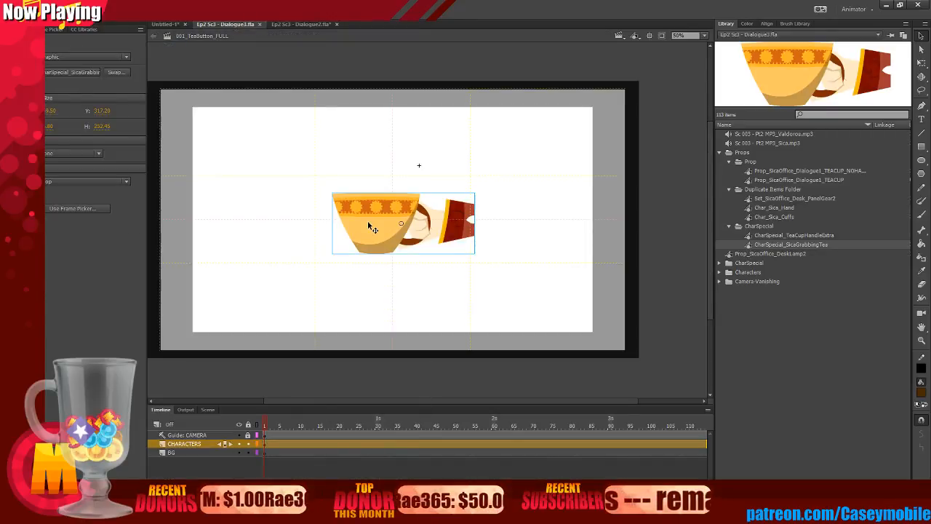
key("q")
left_click_drag(475, 253, 536, 301)
Duplicate the hand-and-teacup instance's symbol as CharSpecial_TEABUTTONPUSH.
right_click(388, 219)
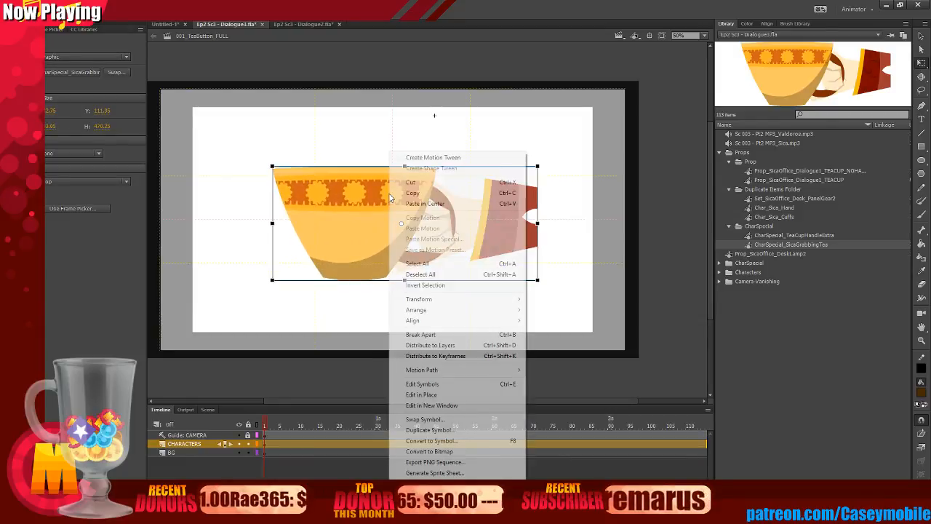
left_click(428, 430)
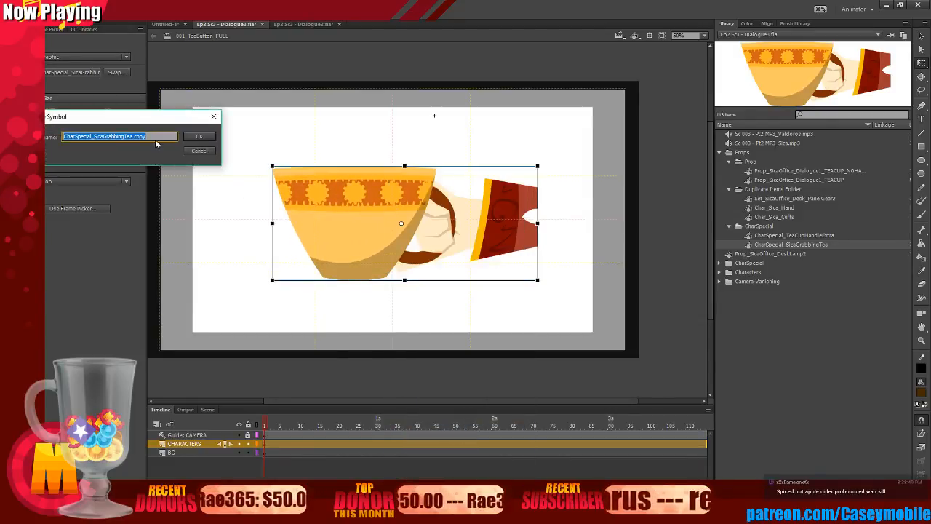
left_click_drag(156, 143, 93, 178)
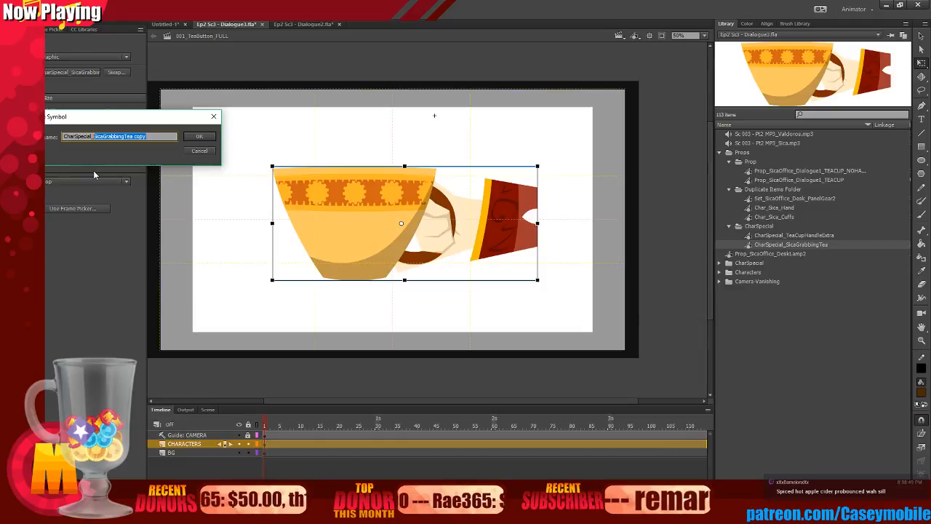
type("TEABUTTONP")
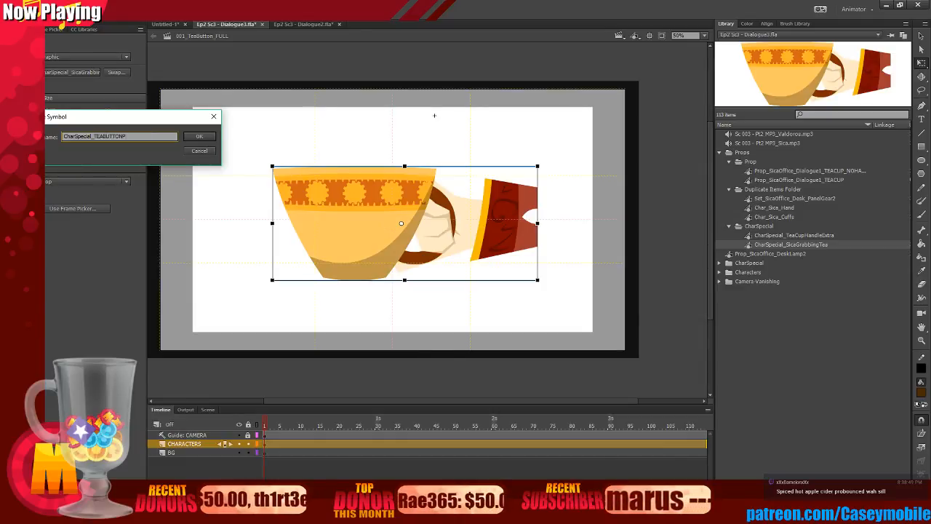
type("USH")
key("Return")
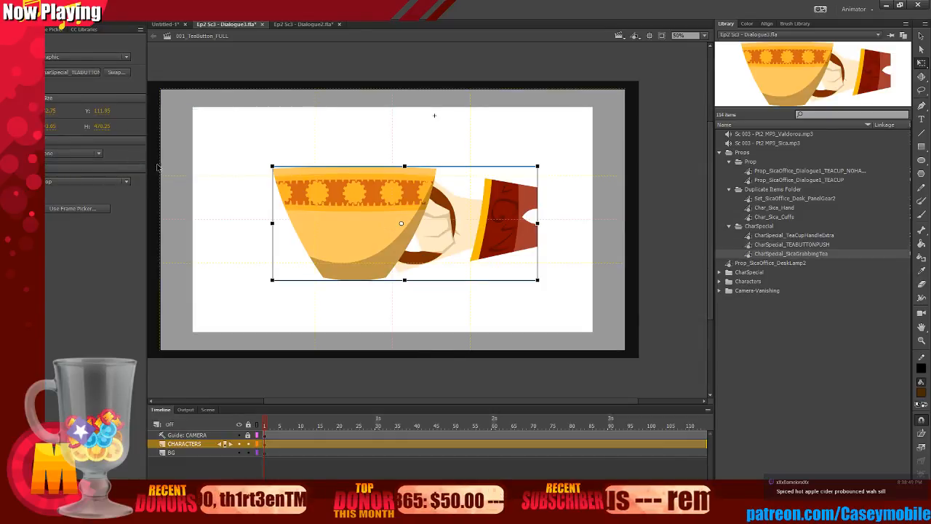
left_click(183, 209)
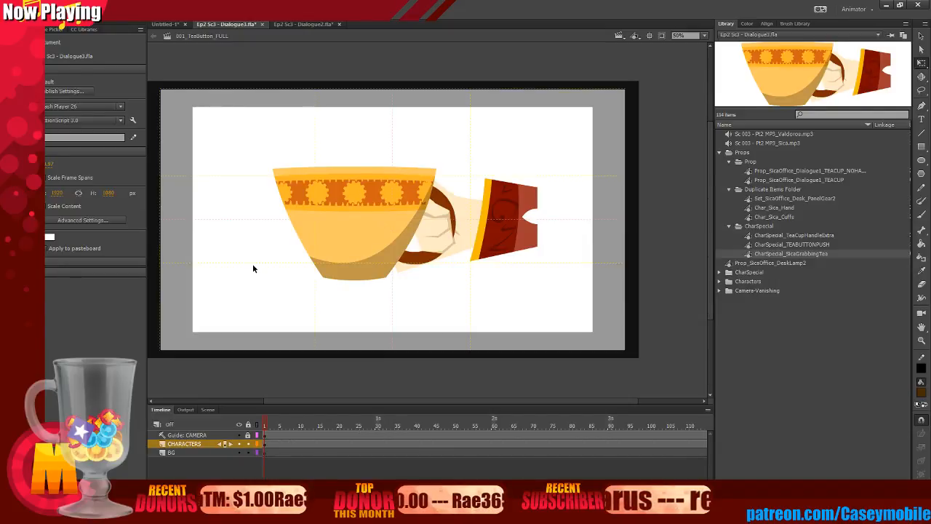
Move the hand-and-teacup instance horizontally to the right side of the frame so the cuff extends past the edge.
left_click(350, 199)
left_click_drag(350, 200, 492, 199)
left_click(488, 61)
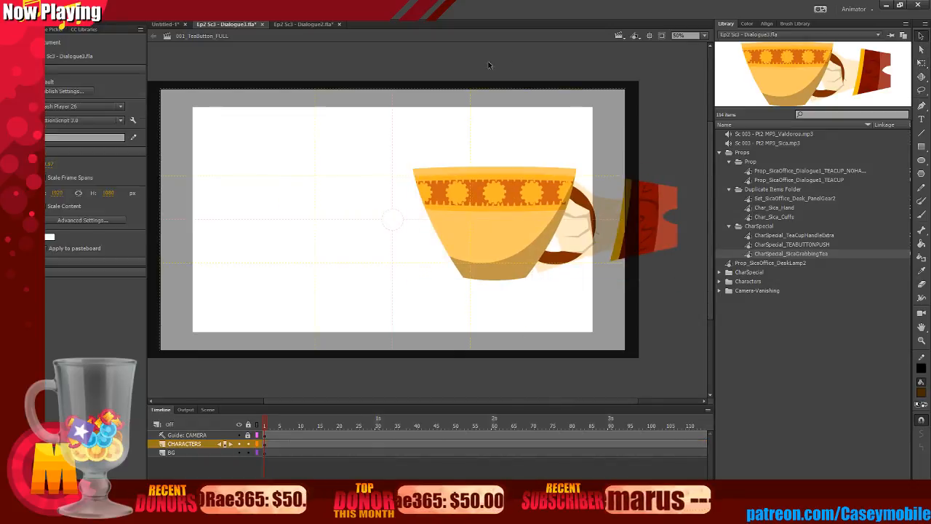
Add a new layer above CHARACTERS and name it FG.
right_click(175, 452)
left_click(186, 444)
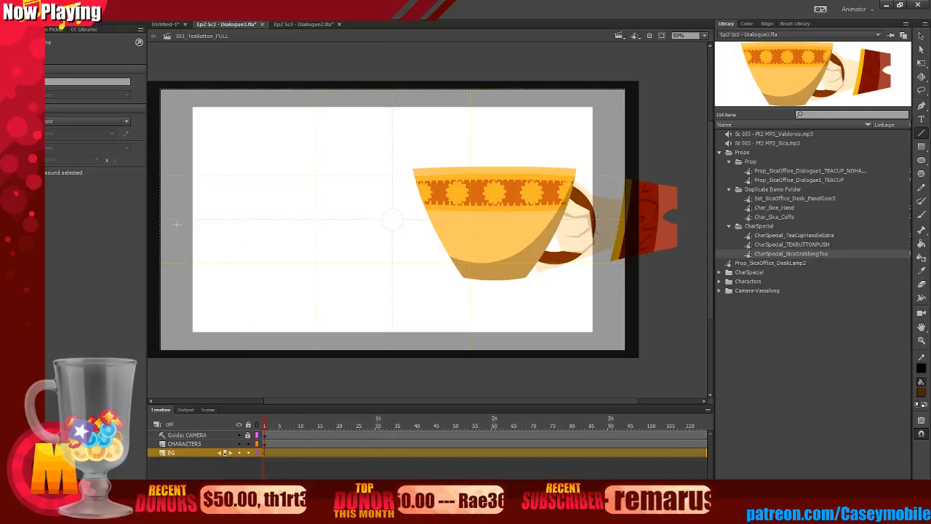
right_click(186, 444)
left_click(217, 245)
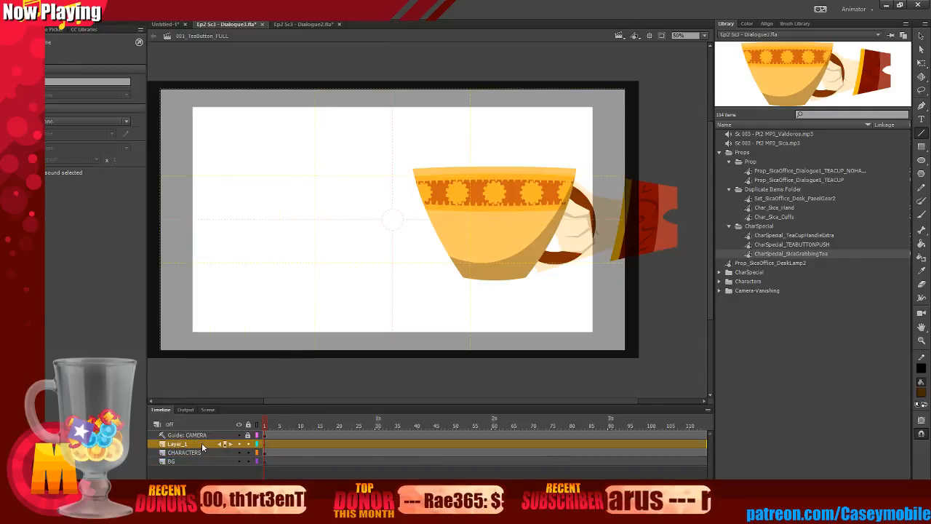
double_click(196, 444)
type("fG")
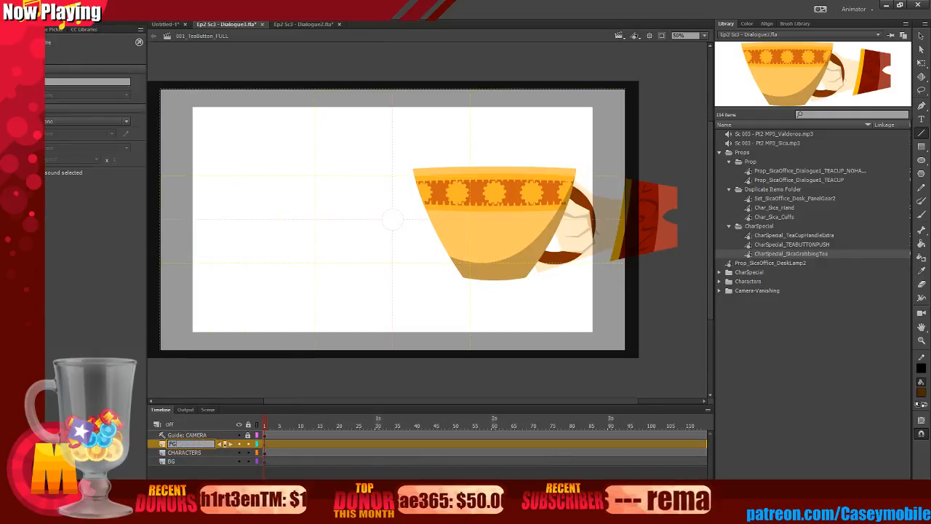
key("Return")
key("n")
left_click_drag(279, 64, 272, 362)
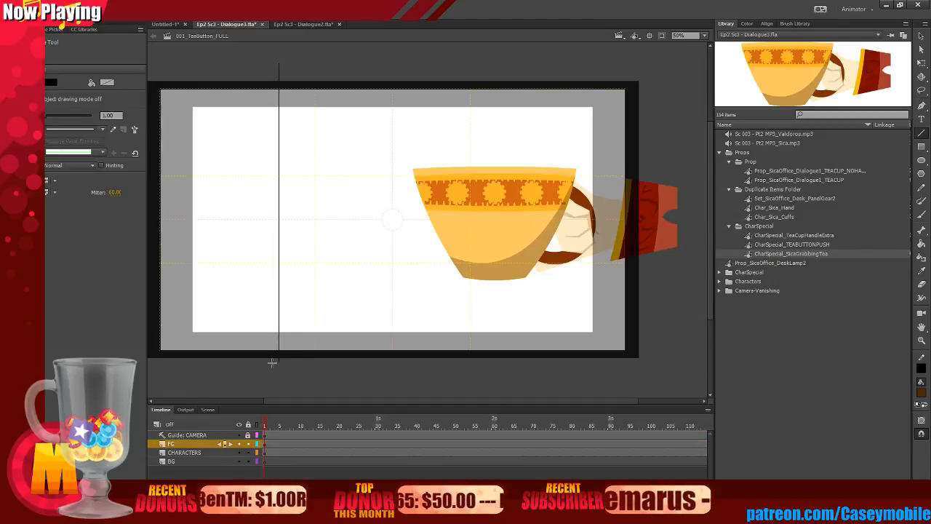
left_click_drag(291, 401, 189, 401)
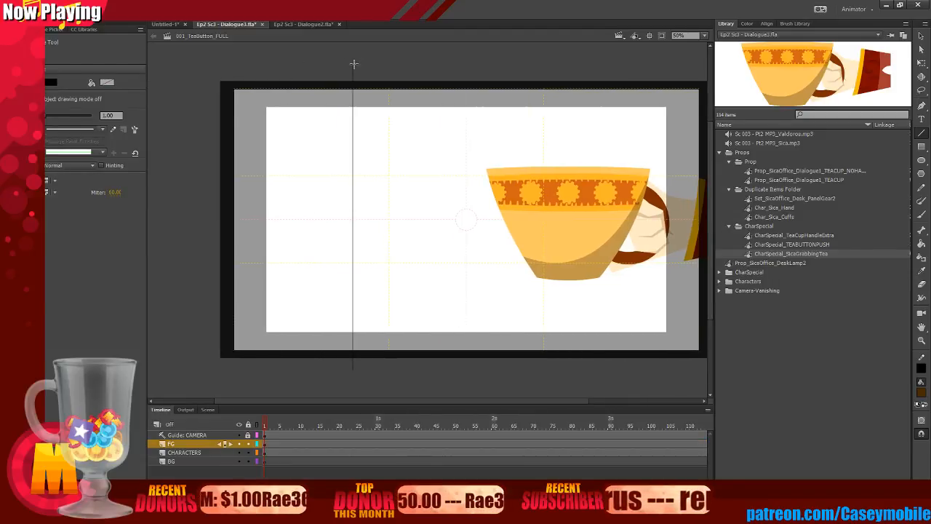
mouse_move(354, 64)
left_mouse_down()
mouse_move(211, 67)
mouse_move(217, 255)
mouse_move(205, 386)
mouse_move(352, 357)
left_mouse_up()
key("Delete")
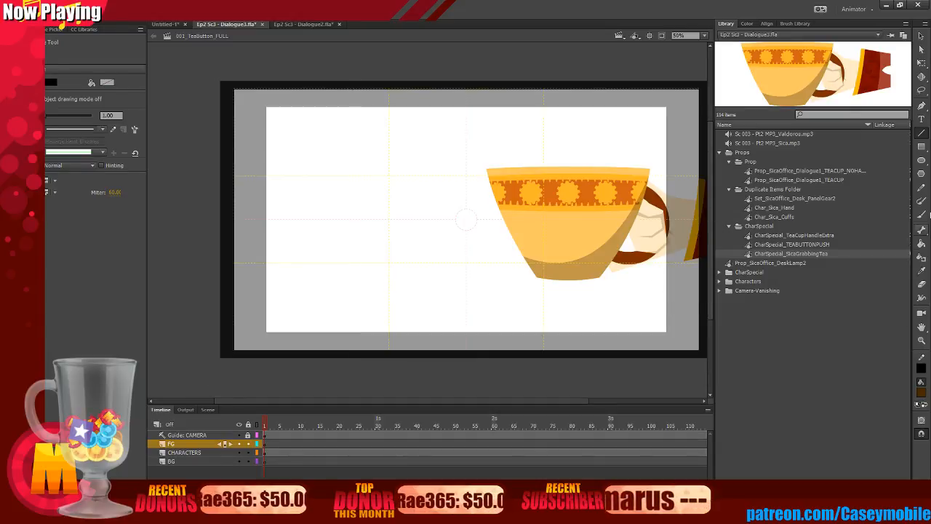
Draw an unfilled rectangle about 1350 px high on the FG layer, covering the left part of the frame and overshooting its edges.
left_click(921, 147)
left_click(921, 392)
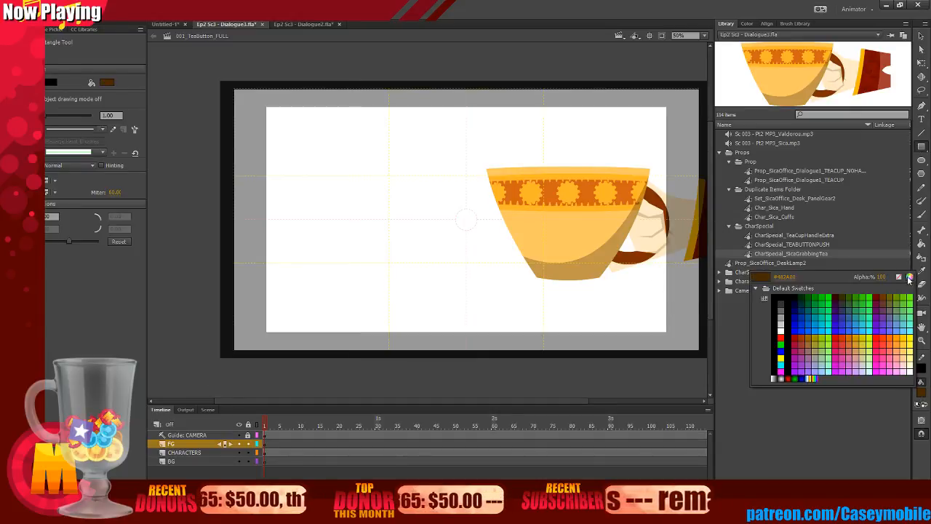
left_click(899, 276)
left_click_drag(203, 53, 376, 376)
left_click(922, 36)
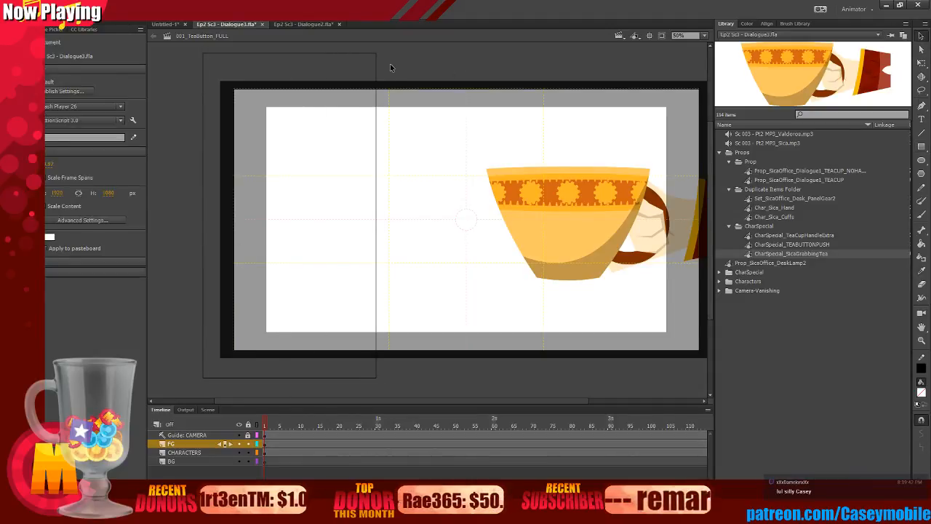
Switch to Ep2 Sc3 - Dialogue2.fla, open the ARCANEFILTER_BG scene and sample the archway's dark brown as the fill colour.
left_click(297, 25)
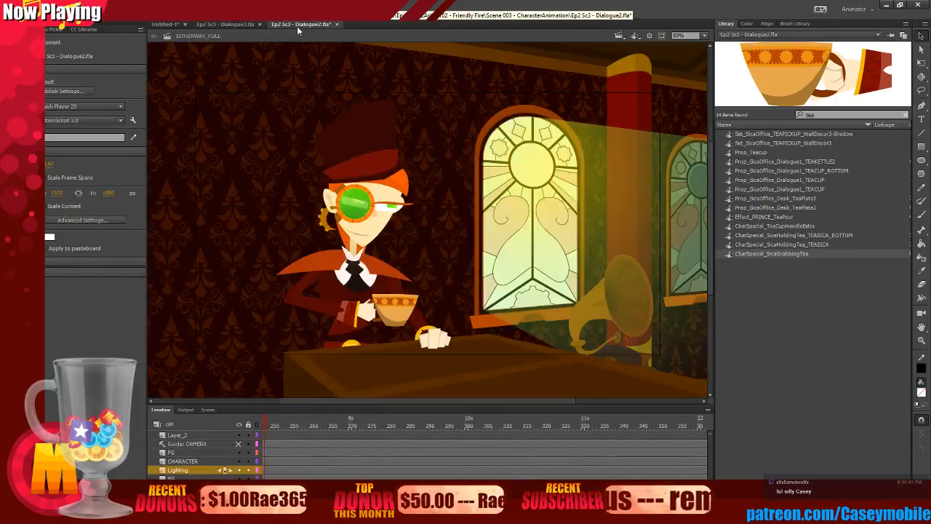
left_click(619, 36)
left_click(623, 41)
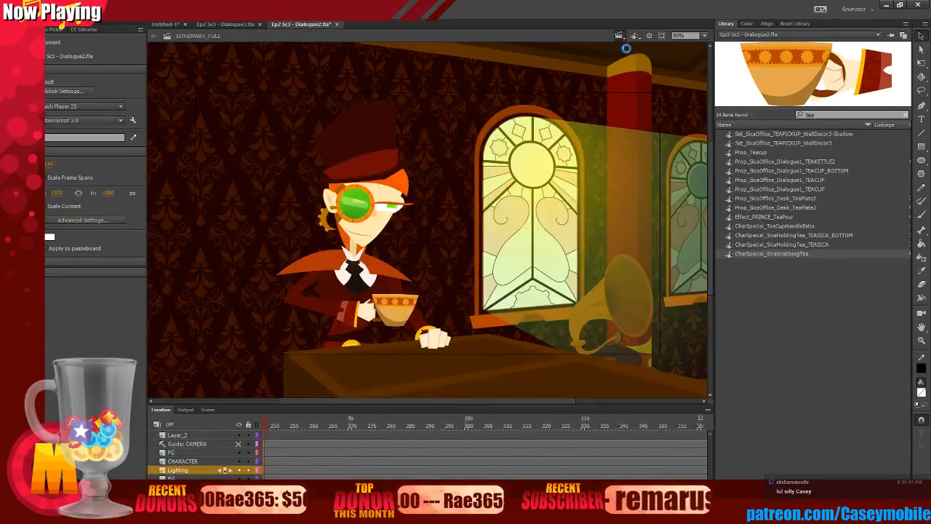
left_click(622, 36)
left_click(646, 91)
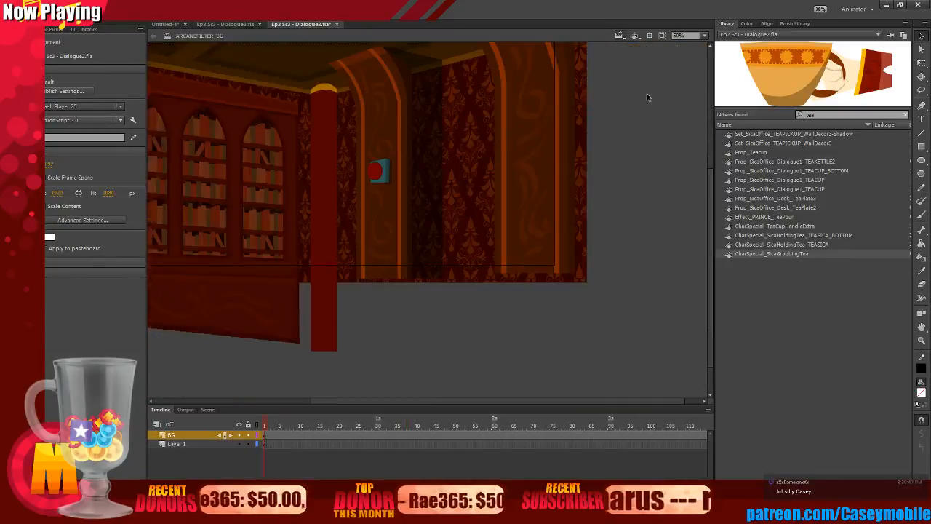
left_click(918, 381)
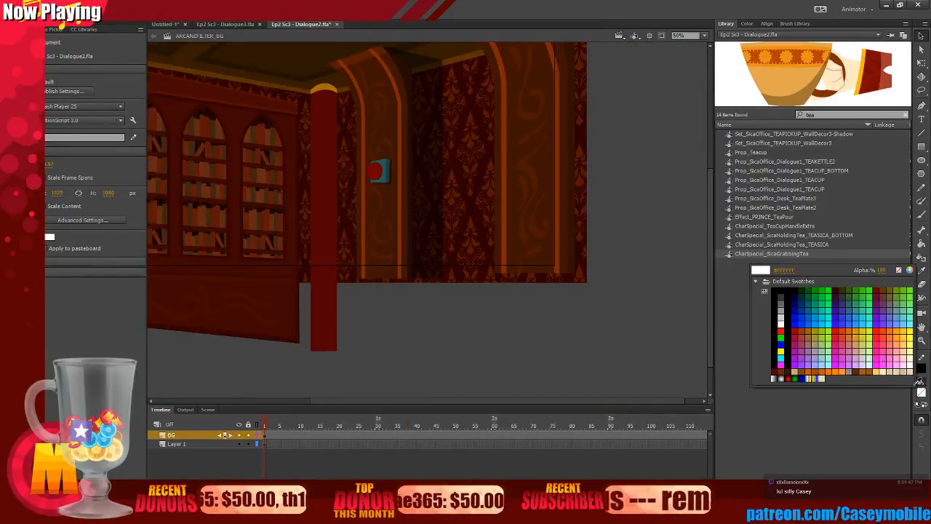
left_click(391, 122)
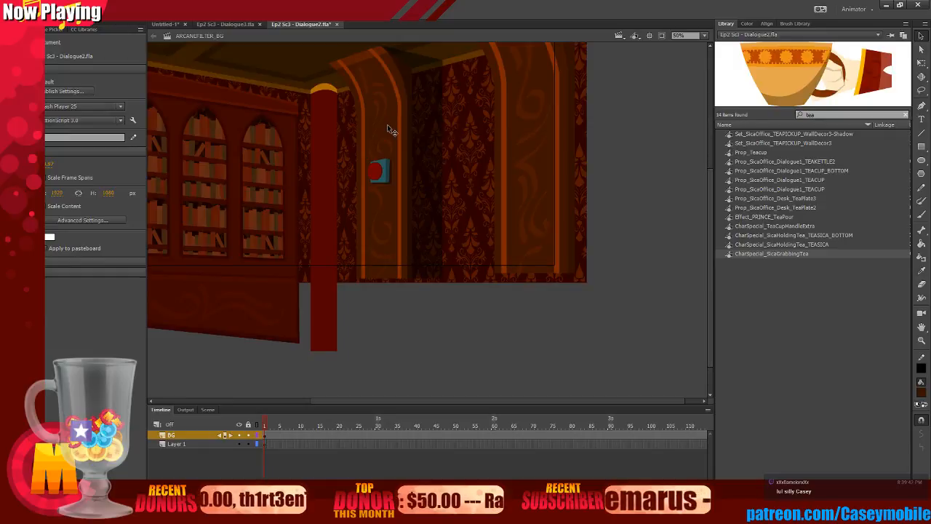
Return to Ep2 Sc3 - Dialogue3.fla and fill the rectangle on the FG layer with the sampled dark brown.
left_click(226, 25)
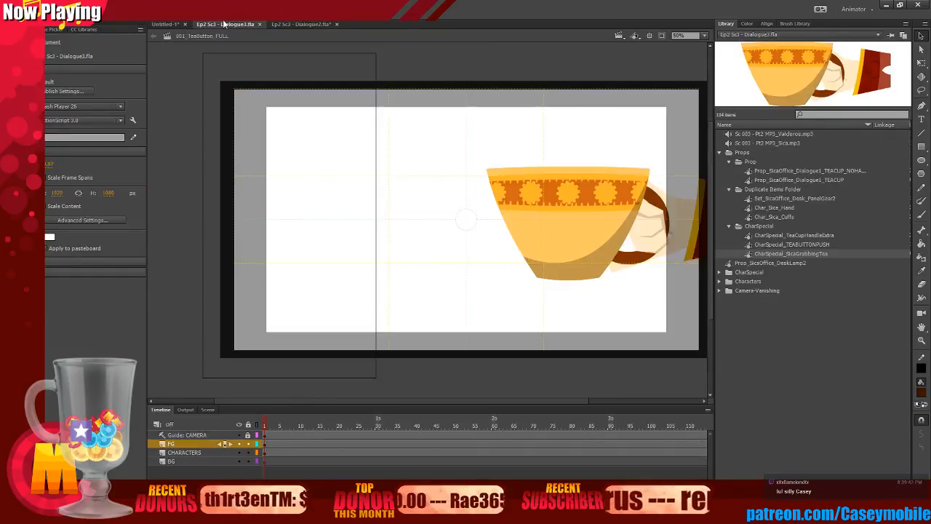
left_click(921, 244)
left_click(323, 191)
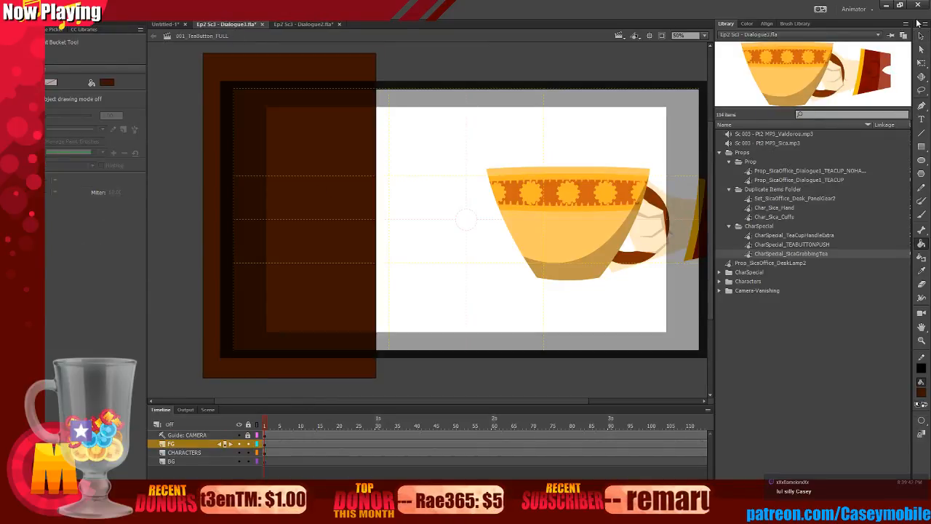
Delete the brown rectangle's black outline and shift the rectangle slightly to the left.
left_click(922, 37)
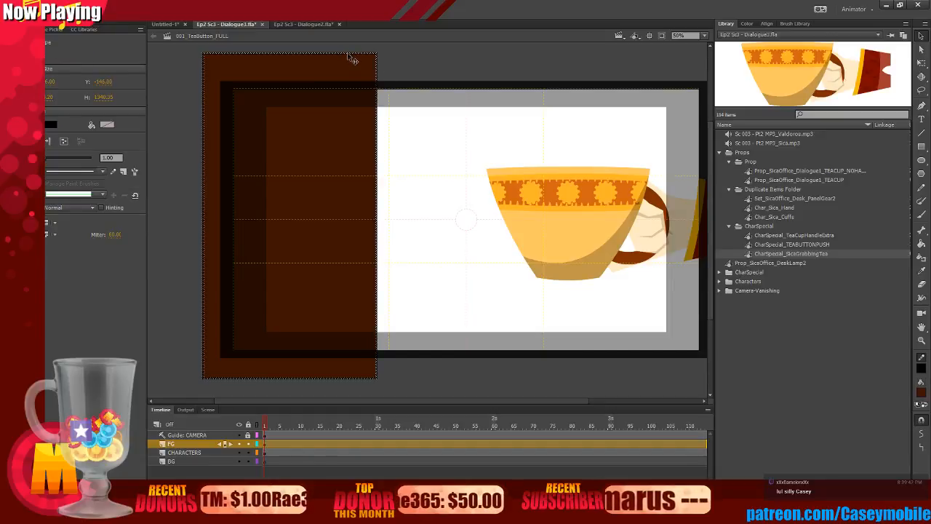
left_click_drag(355, 143, 330, 154)
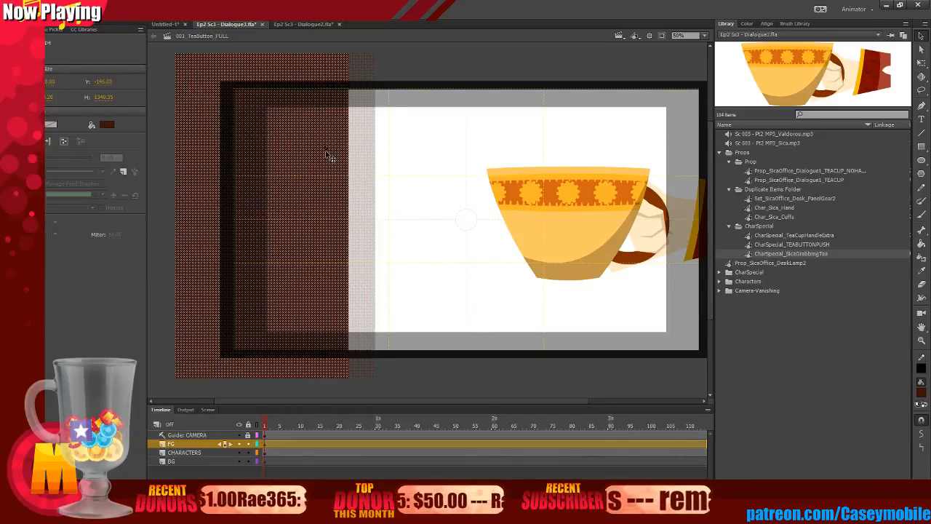
left_click(405, 68)
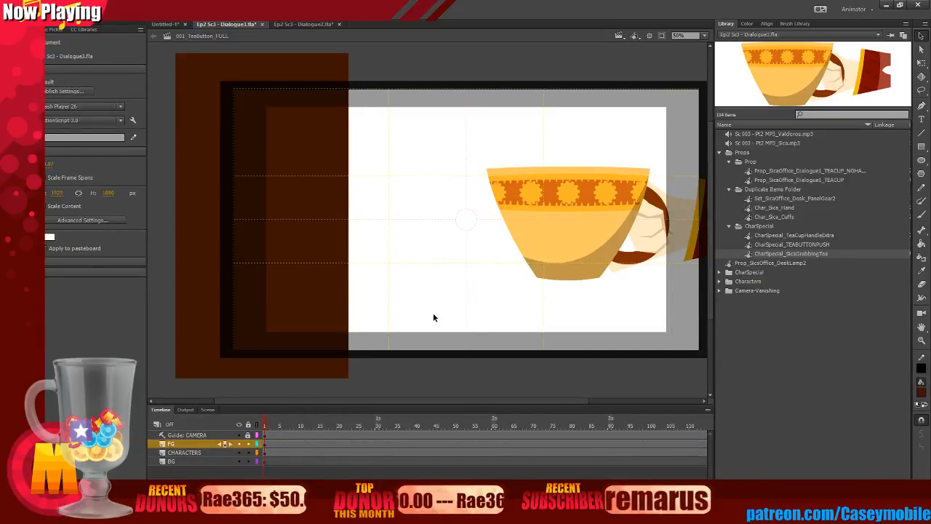
right_click(315, 293)
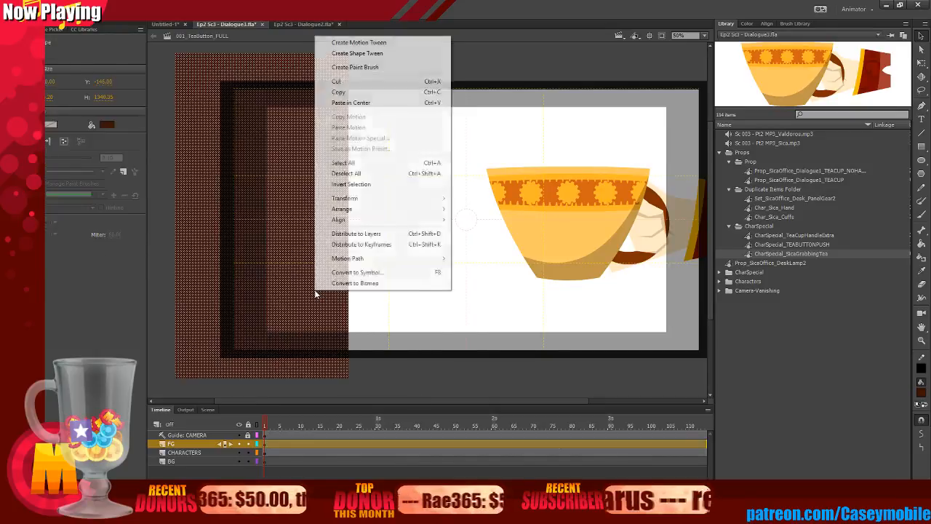
left_click(341, 273)
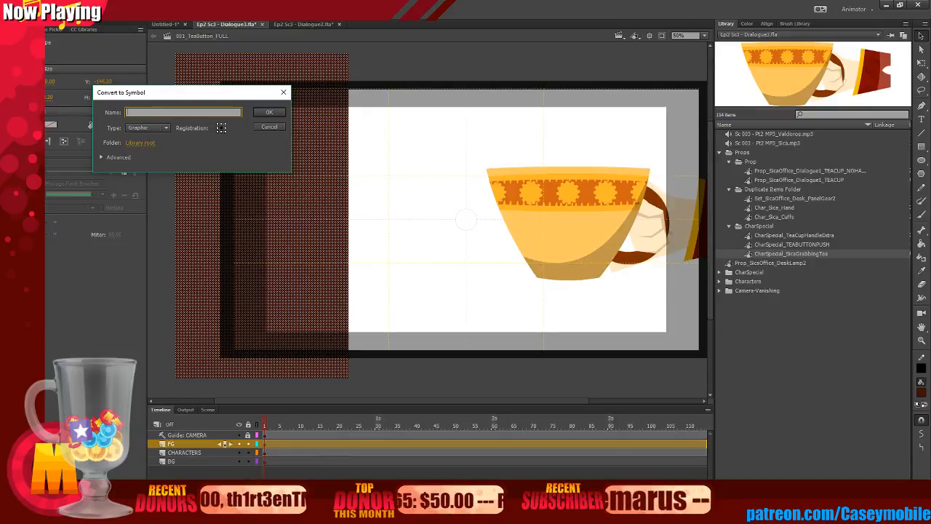
left_click(270, 127)
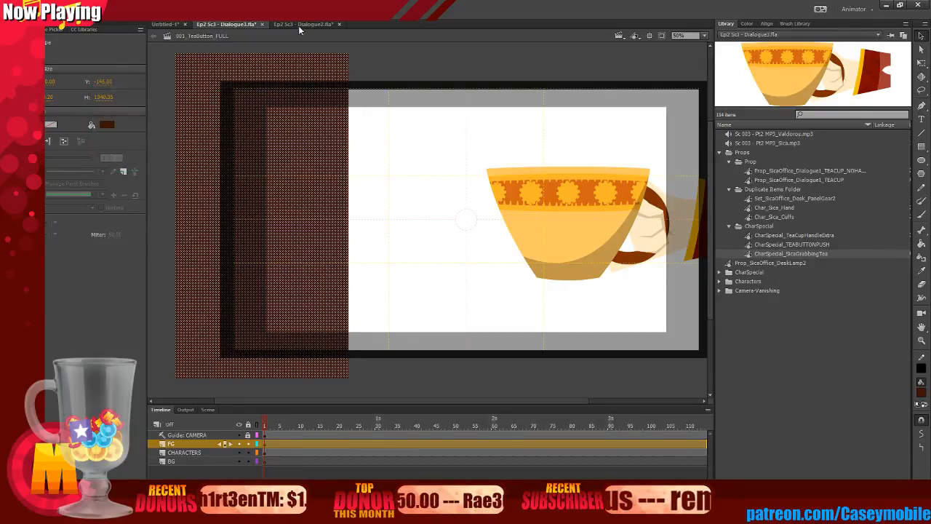
Clear the library search in Ep2 Sc3 - Dialogue2.fla and check the naming of the symbols in the Shot folder.
left_click(302, 24)
key("BackSpace")
key("BackSpace")
key("BackSpace")
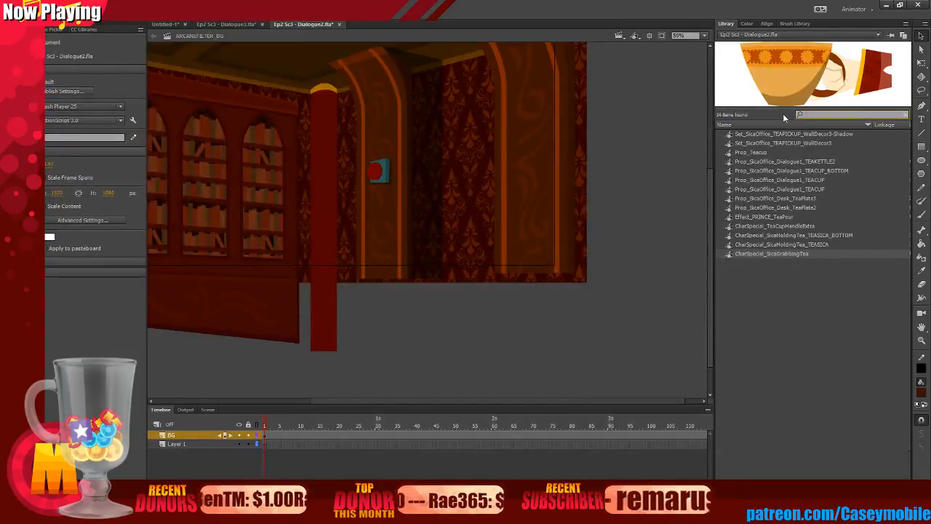
left_click(720, 300)
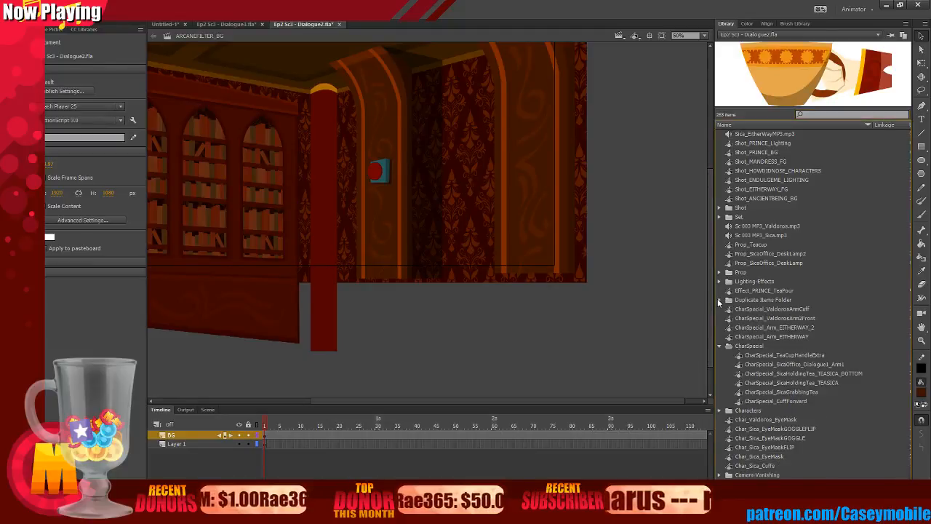
left_click(720, 345)
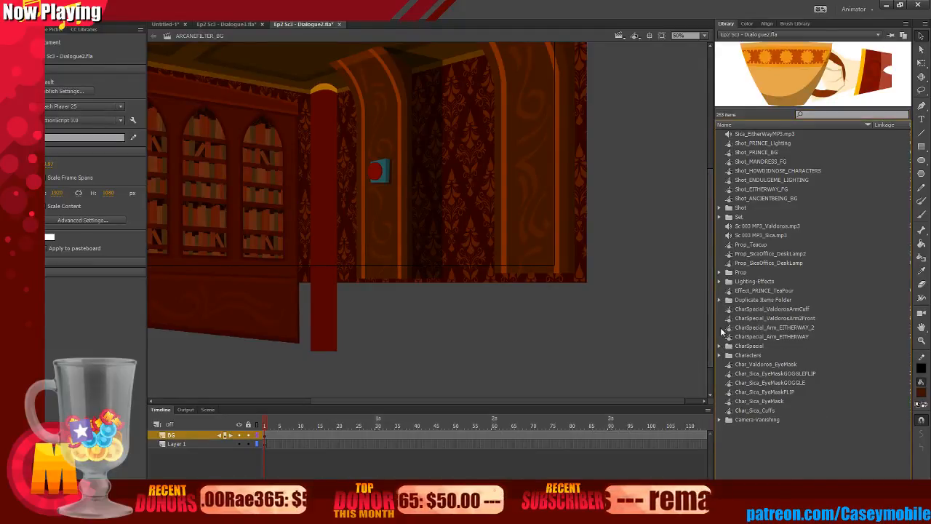
left_click(718, 209)
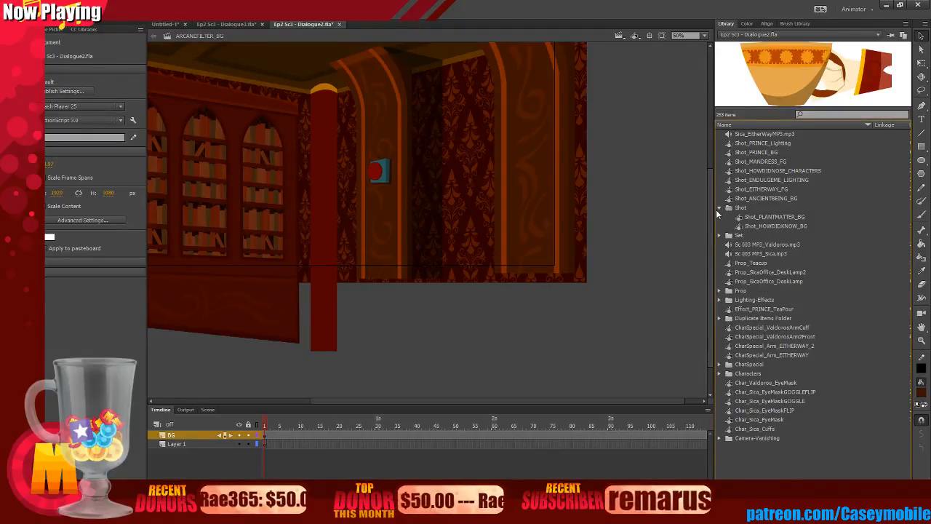
left_click(757, 217)
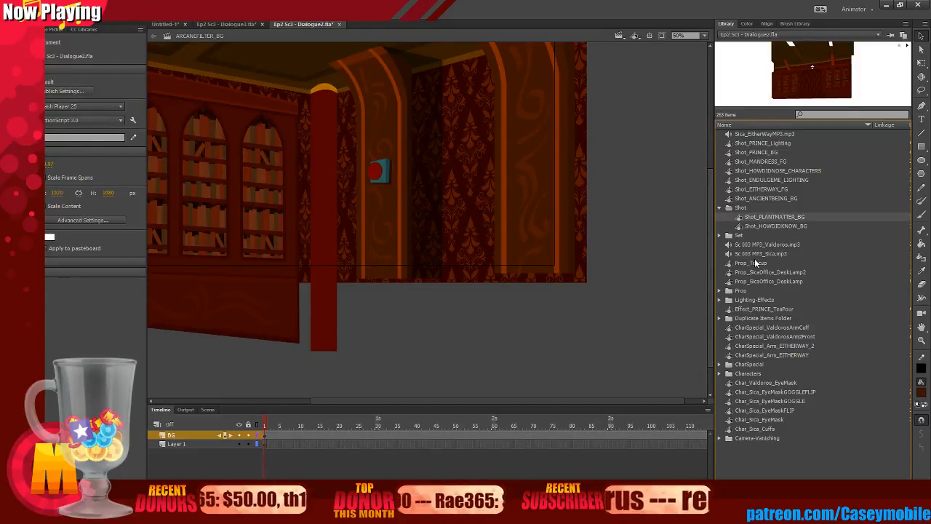
Convert the brown rectangle on the FG layer of Ep2 Sc3 - Dialogue3.fla into a graphic symbol named FG_Shot001_TEABUTTONPUSH_Wall.
left_click(233, 24)
right_click(197, 99)
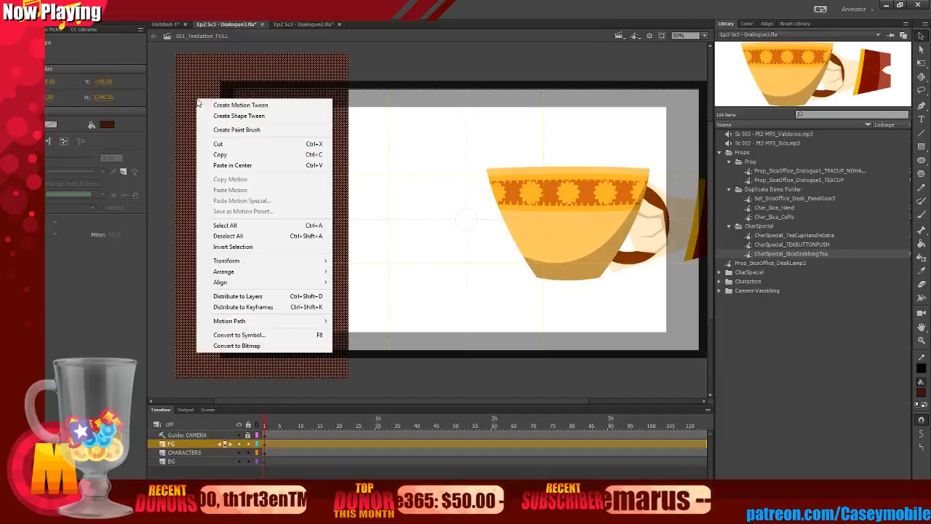
left_click(281, 336)
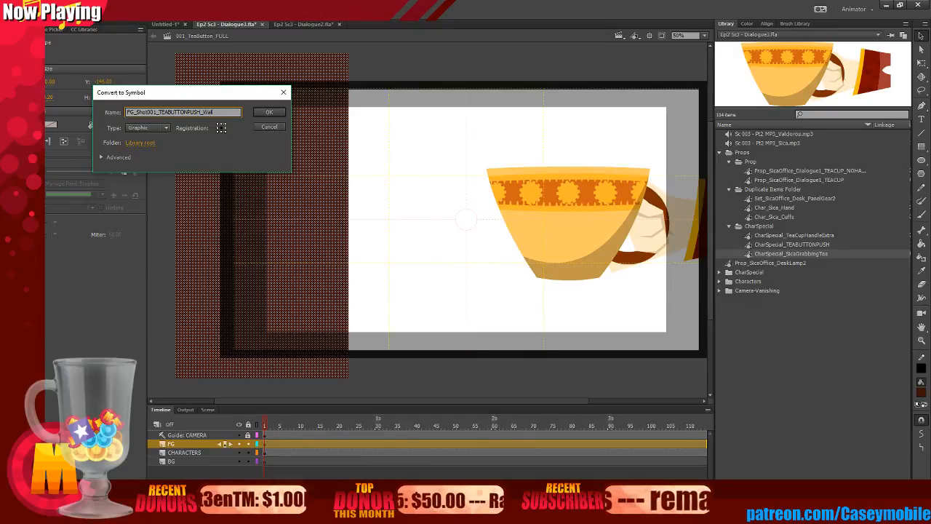
key("Return")
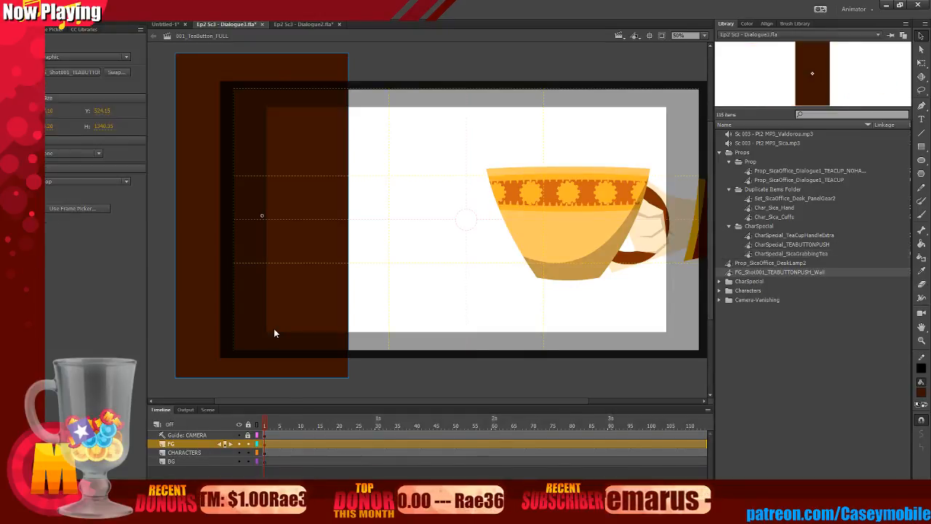
left_click(754, 265)
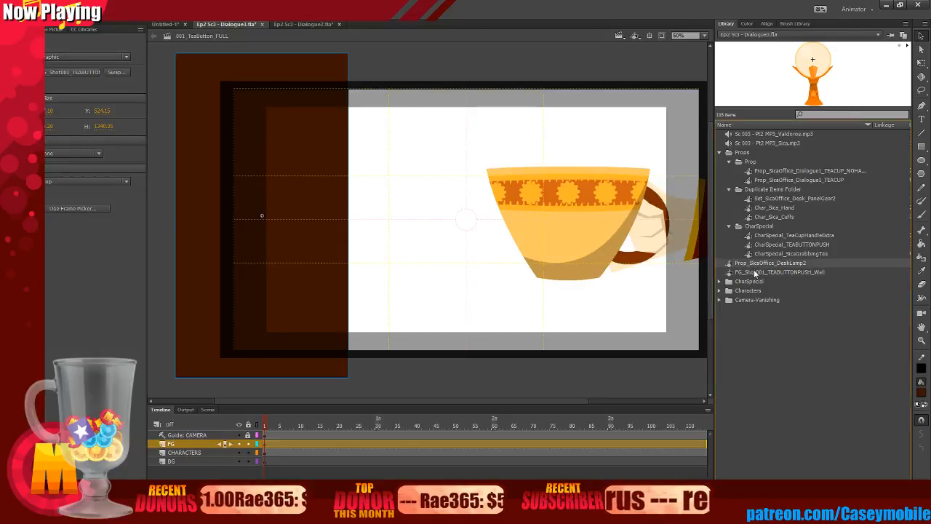
left_click(755, 272)
left_click(446, 140)
Inside the wall symbol, draw a straight vertical line across the full height of the brown rectangle, near its right edge.
double_click(327, 137)
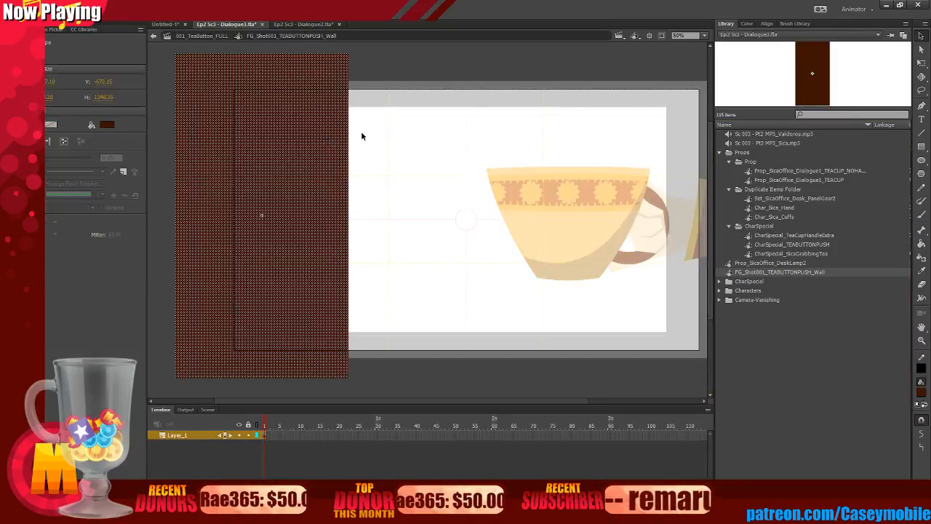
left_click(361, 133)
key("n")
left_click_drag(331, 52, 331, 398)
key("ctrl+z")
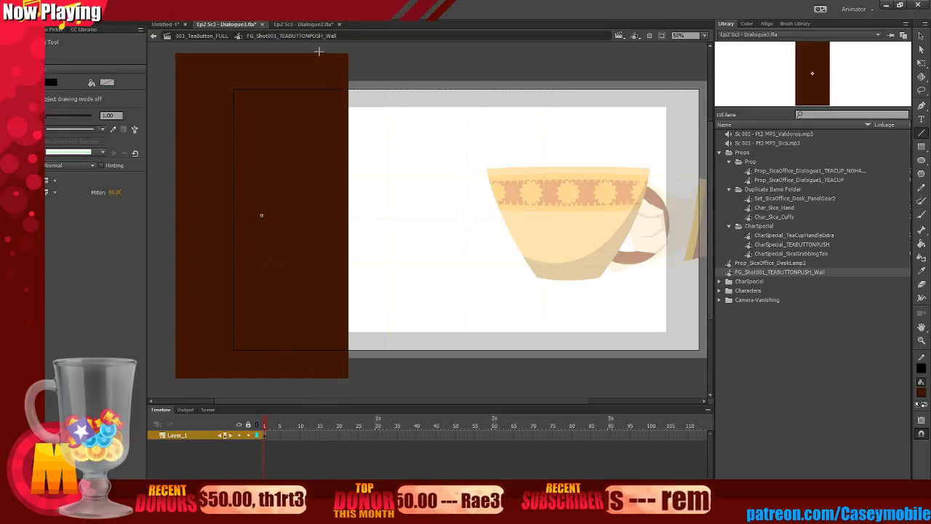
left_click_drag(318, 51, 303, 380)
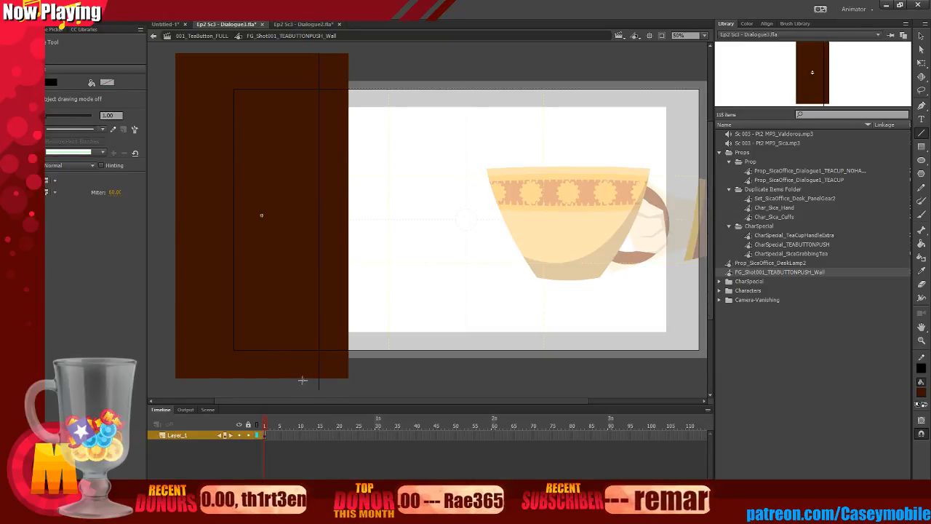
Darken the fill of the larger wall section left of the dividing line to 22% brightness.
left_click(922, 35)
left_click(256, 169)
left_click(747, 23)
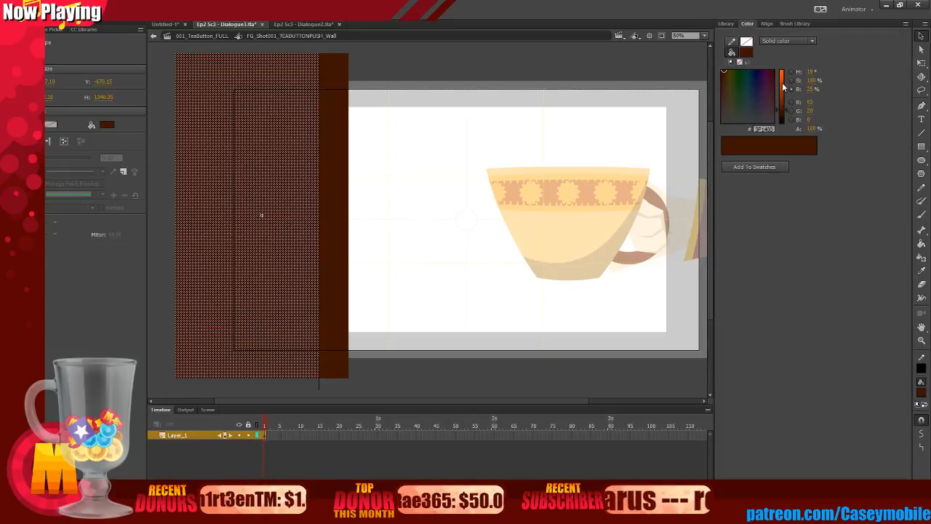
left_click(327, 145)
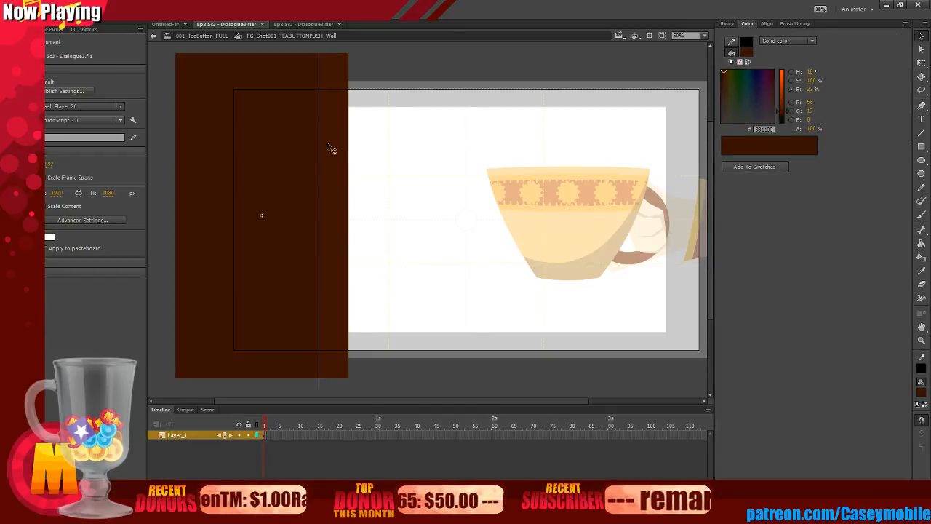
Delete the black dividing line between the two brown wall sections and return to the 001_TeaButton_FULL scene.
left_click(317, 153)
left_click(322, 150)
left_click(320, 149)
left_click(357, 177)
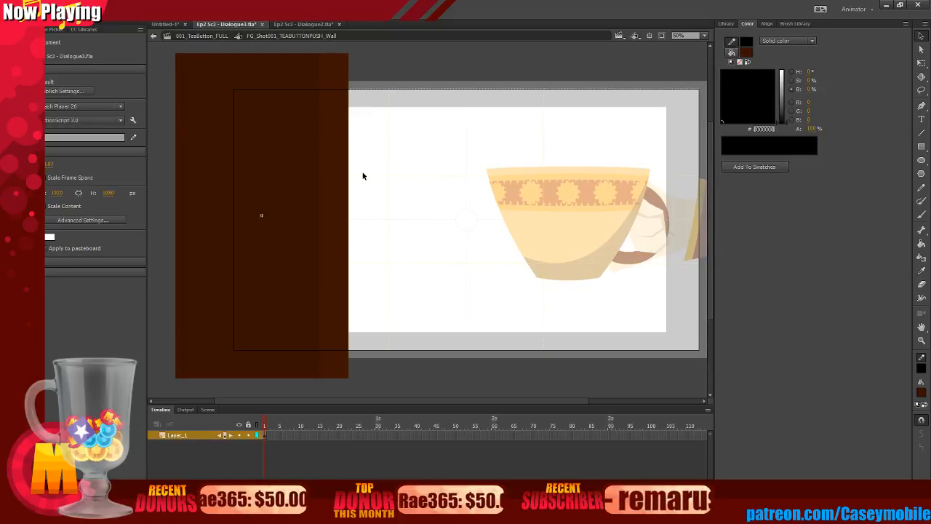
double_click(363, 176)
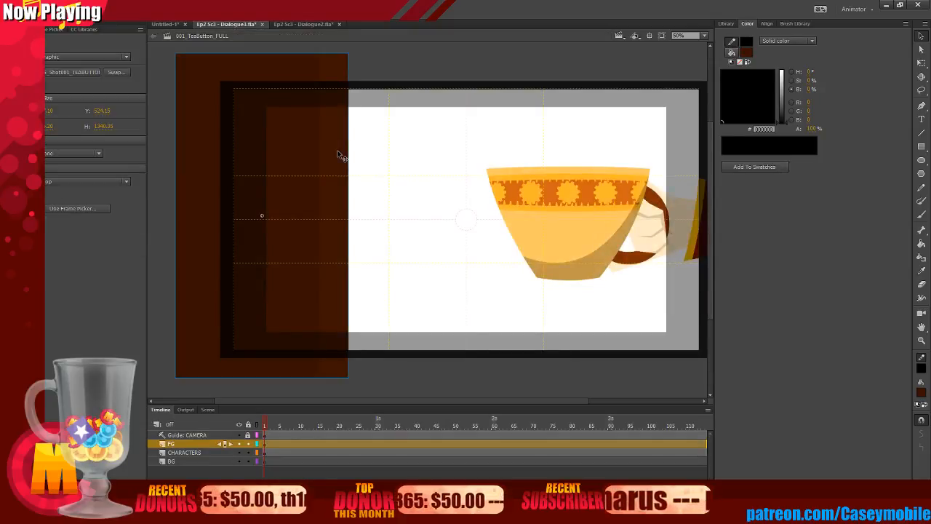
double_click(339, 155)
right_click(189, 436)
left_click(384, 262)
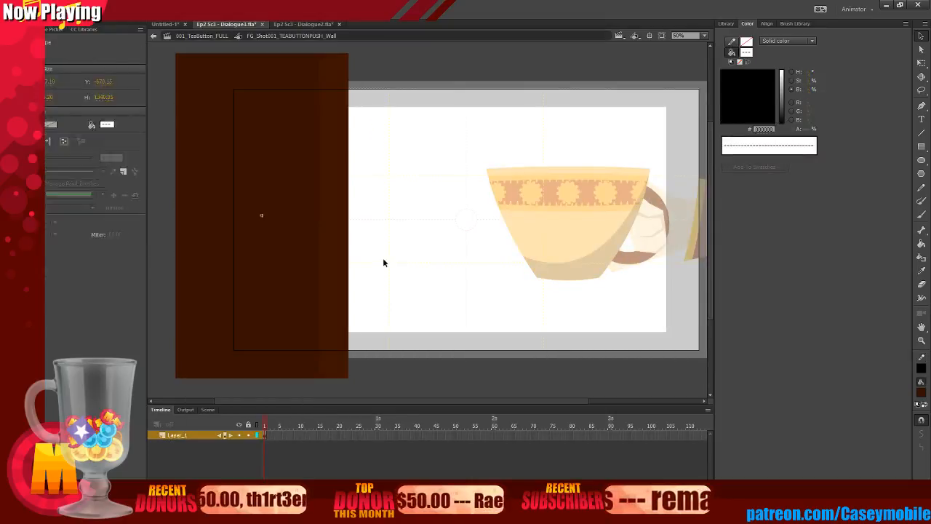
double_click(384, 262)
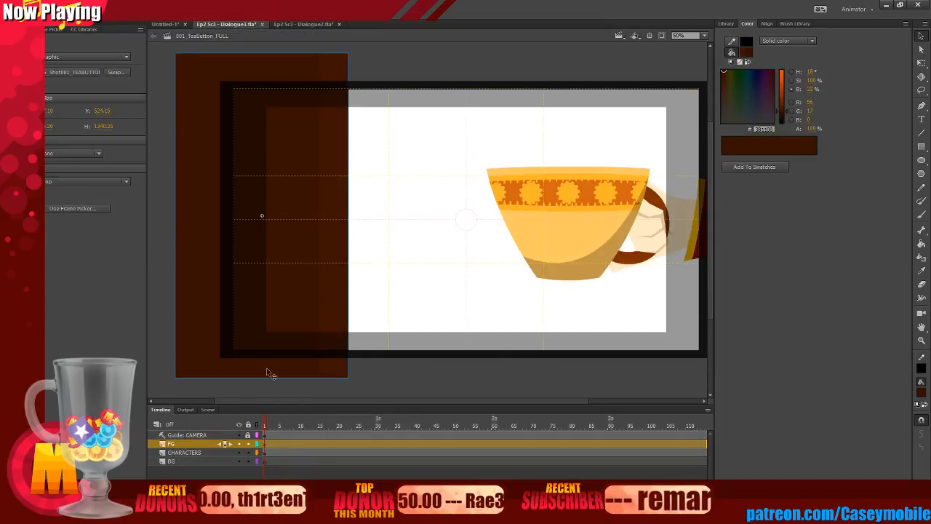
left_click(518, 209)
left_click(466, 207)
left_click(515, 179)
left_click(390, 192)
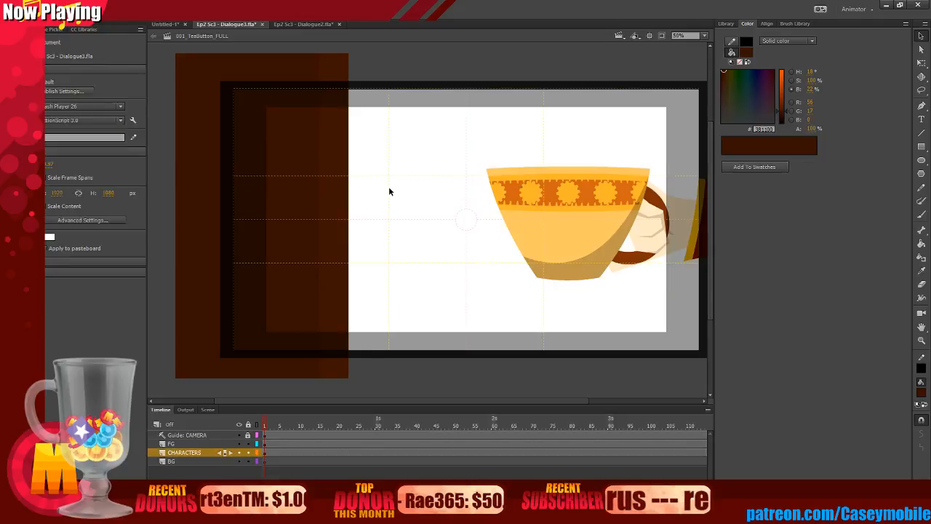
left_click_drag(420, 400, 432, 401)
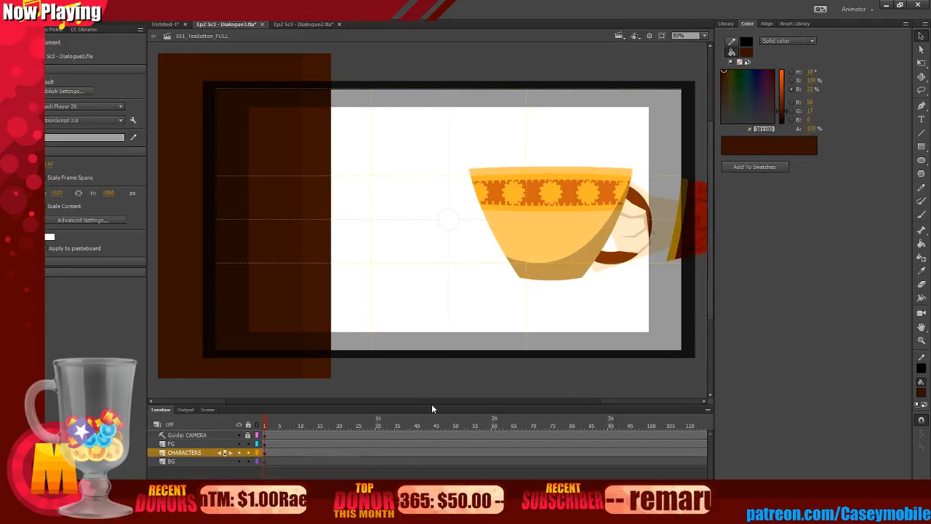
left_click(520, 220)
left_click(419, 295)
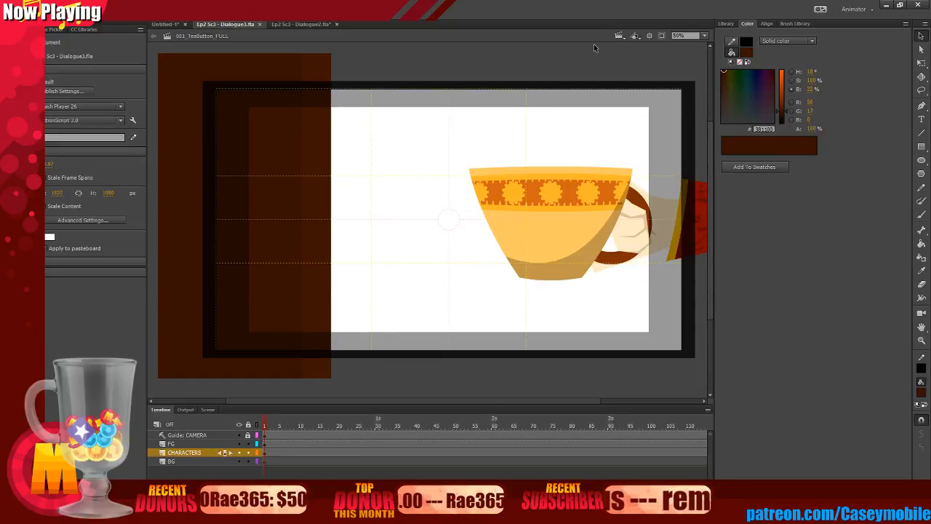
left_click(619, 35)
left_click(574, 59)
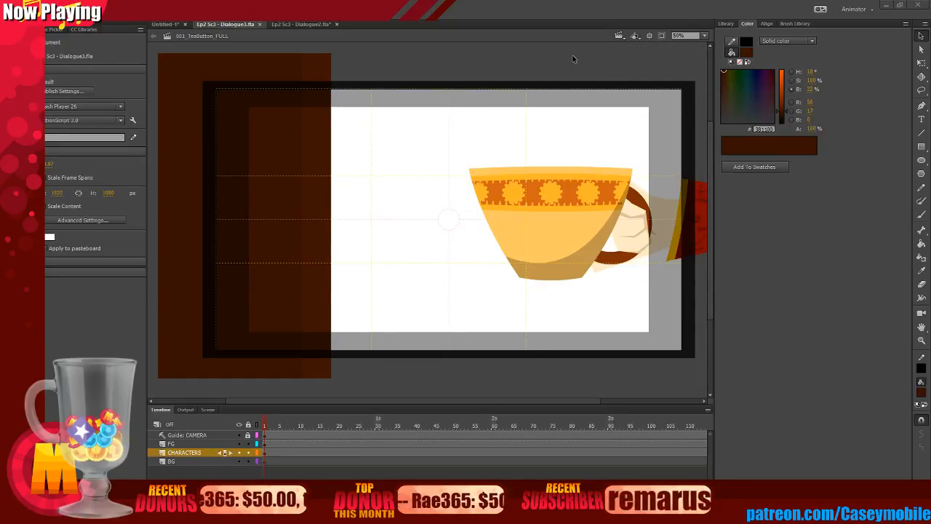
left_click(473, 183)
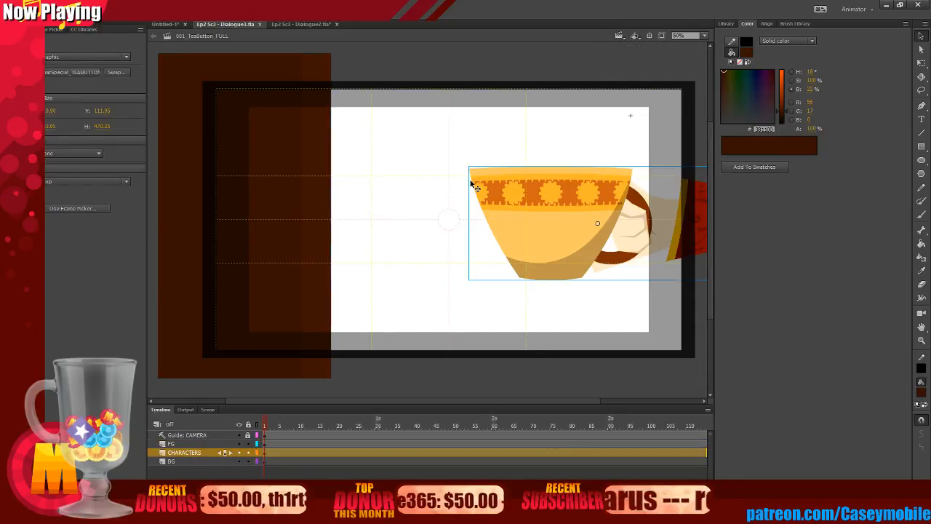
left_click(268, 325)
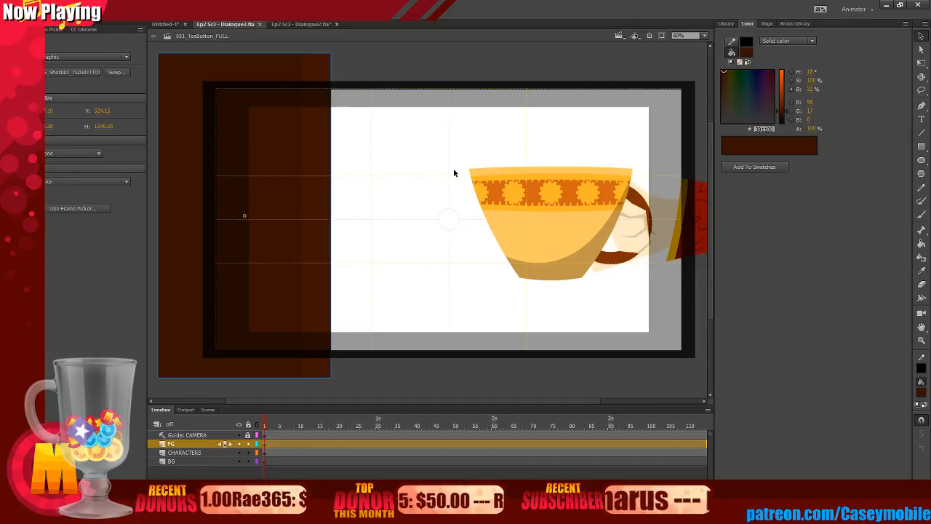
left_click(267, 206)
Move the hand-and-teacup symbol from the CHARACTERS layer onto a new layer inside the wall symbol, placing it right of the wall.
left_click(592, 193)
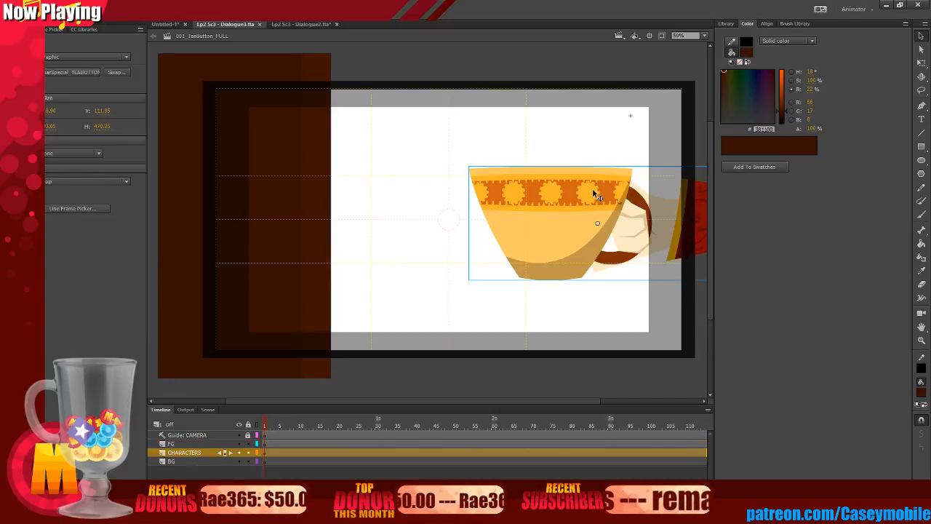
key("Delete")
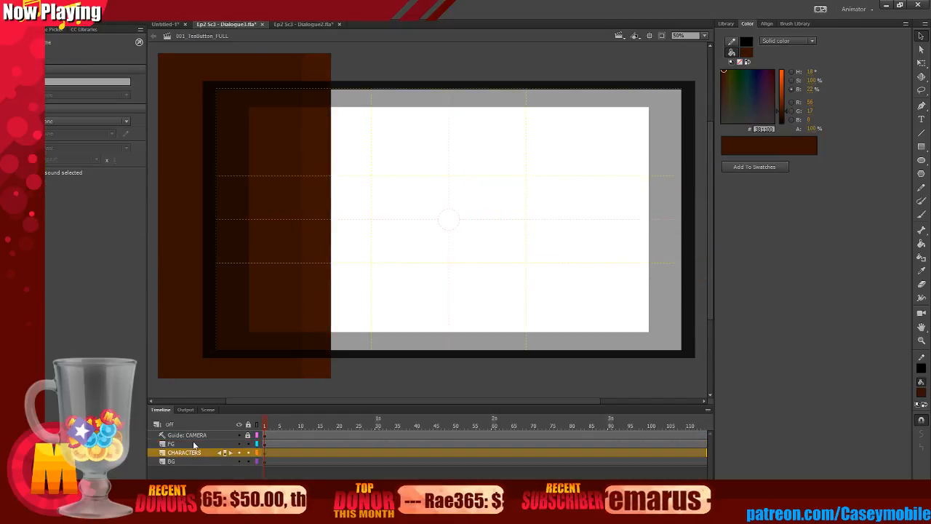
double_click(318, 188)
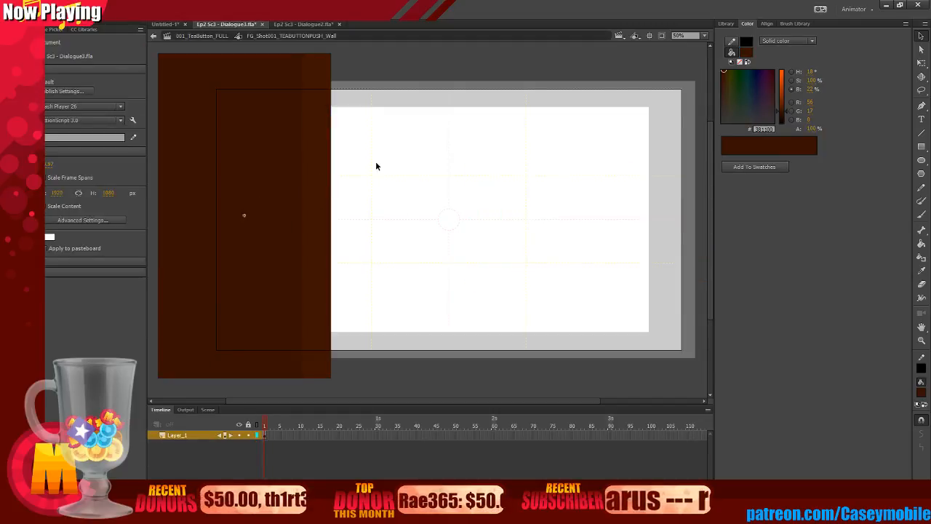
right_click(187, 445)
left_click(211, 240)
right_click(459, 235)
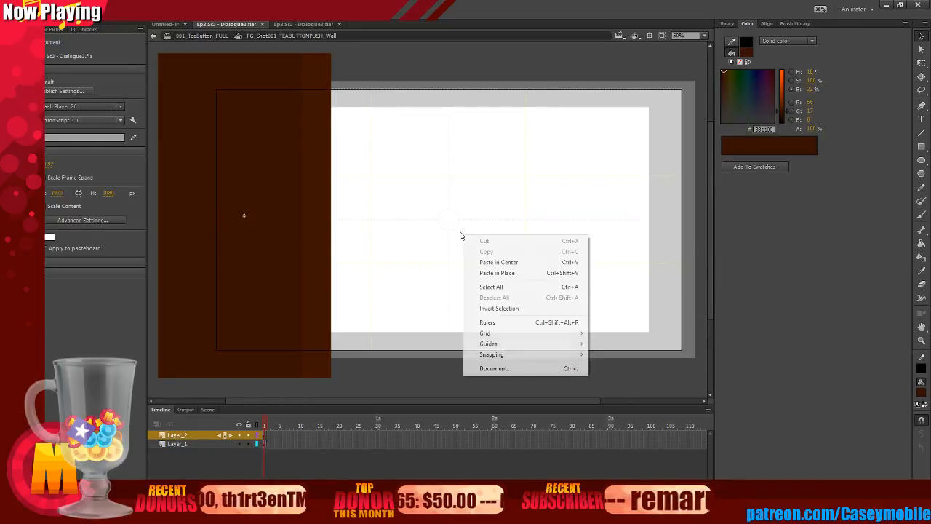
left_click(484, 261)
left_click_drag(391, 196, 496, 191)
left_click(439, 125)
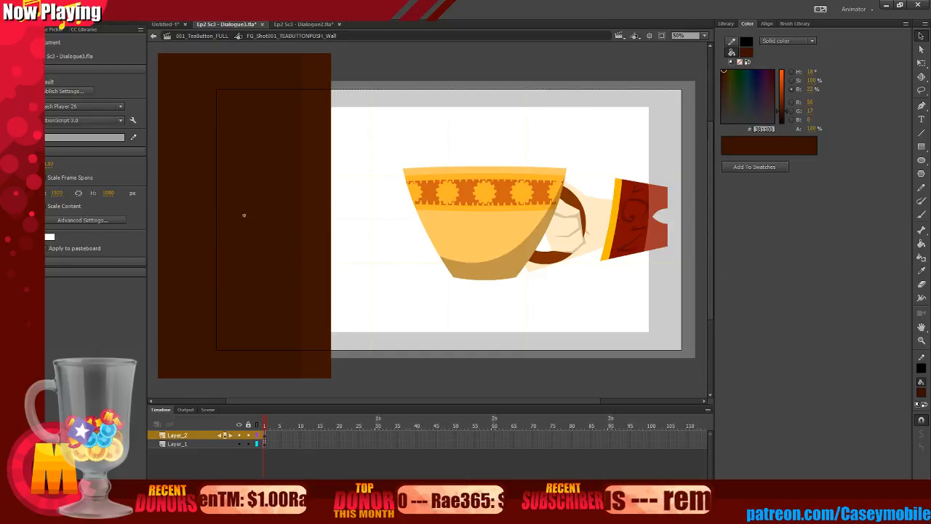
Extend both layers of the wall symbol to frame 600.
scroll(645, 437, "right", 15)
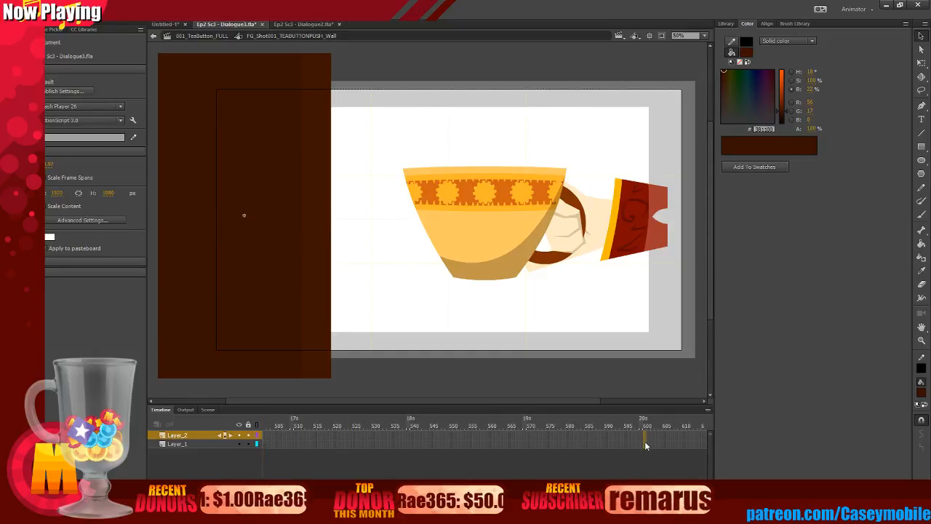
right_click(645, 445)
left_click(684, 212)
double_click(476, 119)
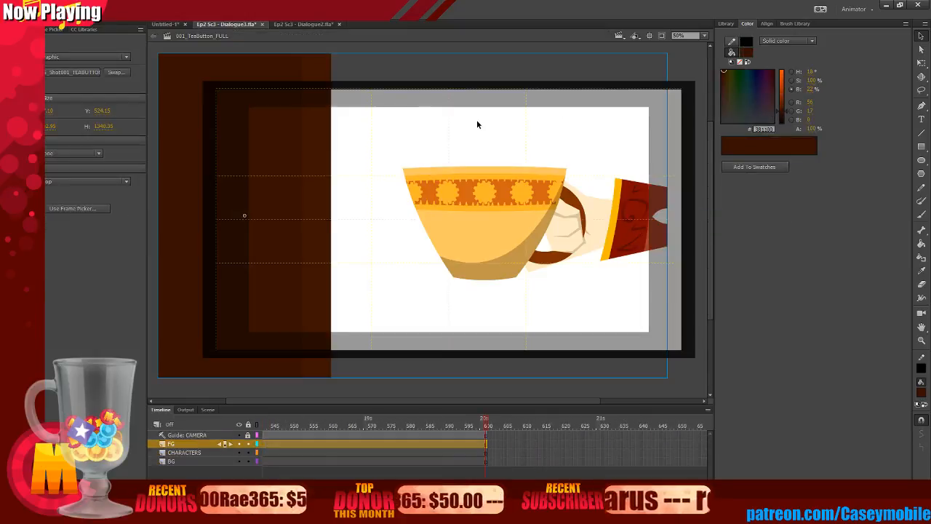
double_click(476, 162)
Rename the wall symbol's upper layer TeaCup and its lower layer WallPanel.
double_click(179, 435)
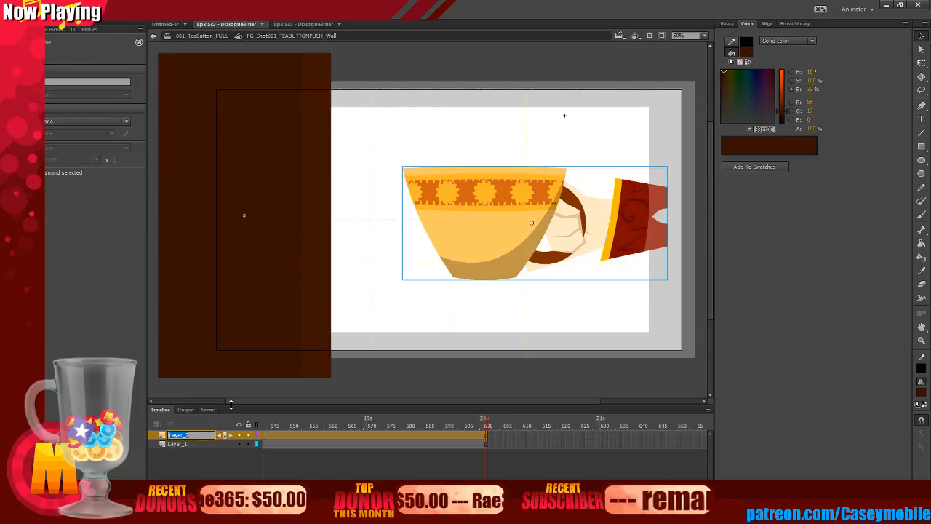
type("TeaCup")
key("Return")
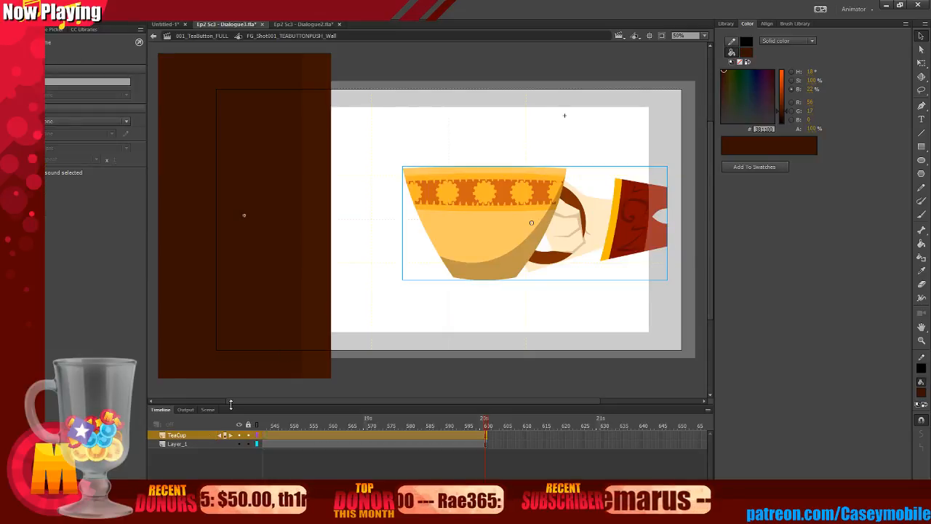
double_click(190, 444)
type("Wall")
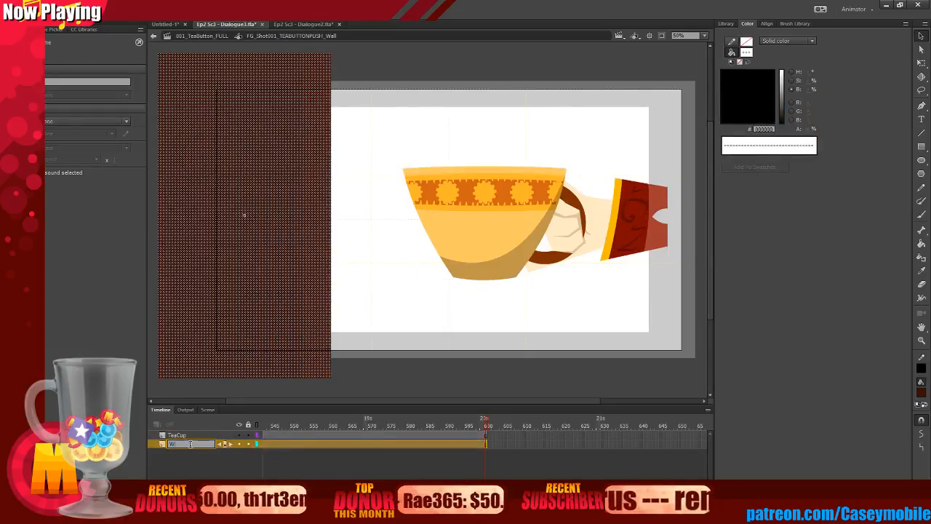
type("Panel")
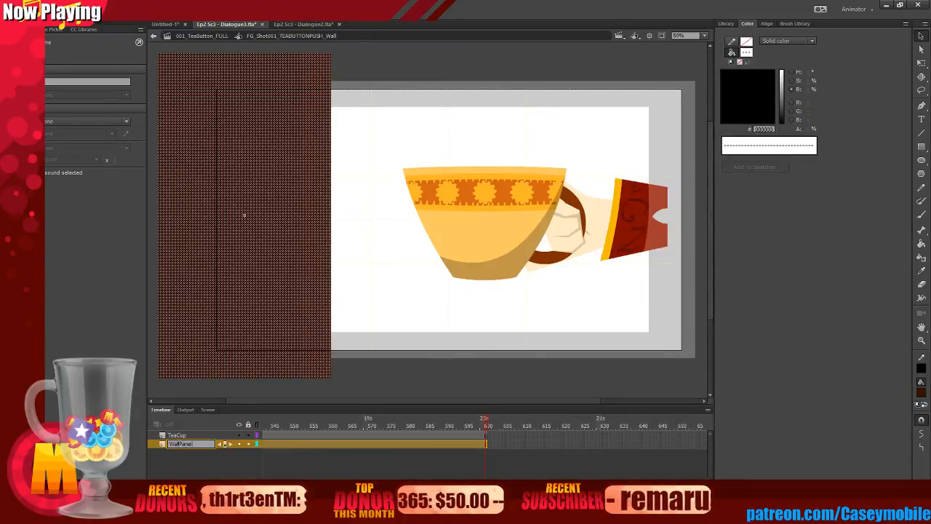
key("Return")
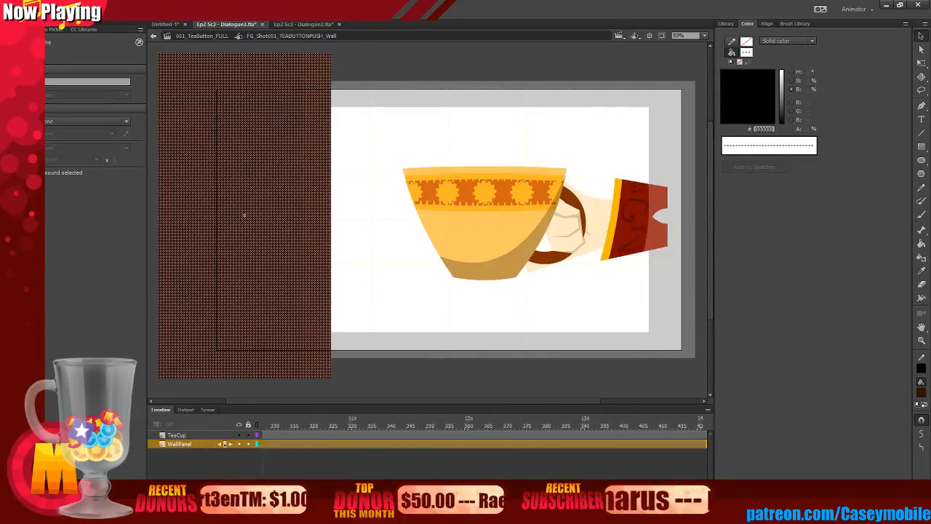
left_click(395, 334)
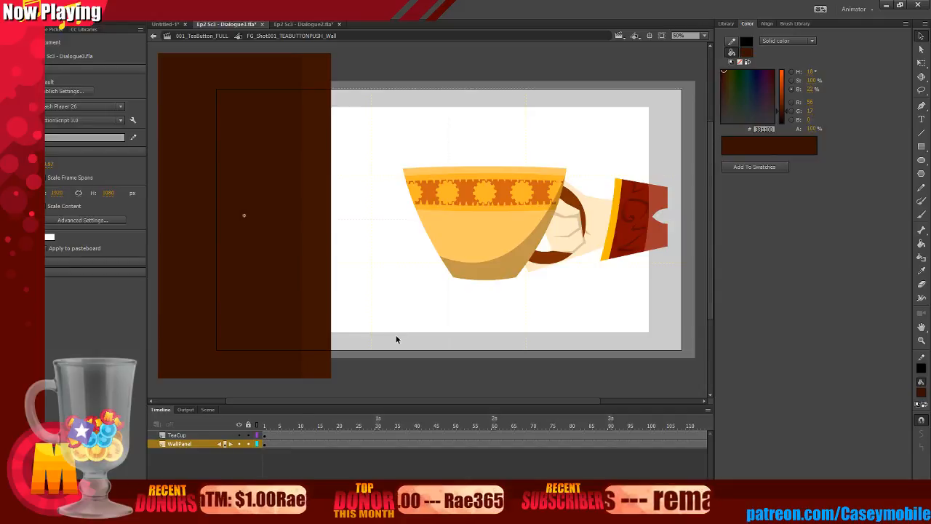
Add a new layer named ButtonPanel beneath the WallPanel layer.
right_click(187, 444)
left_click(211, 246)
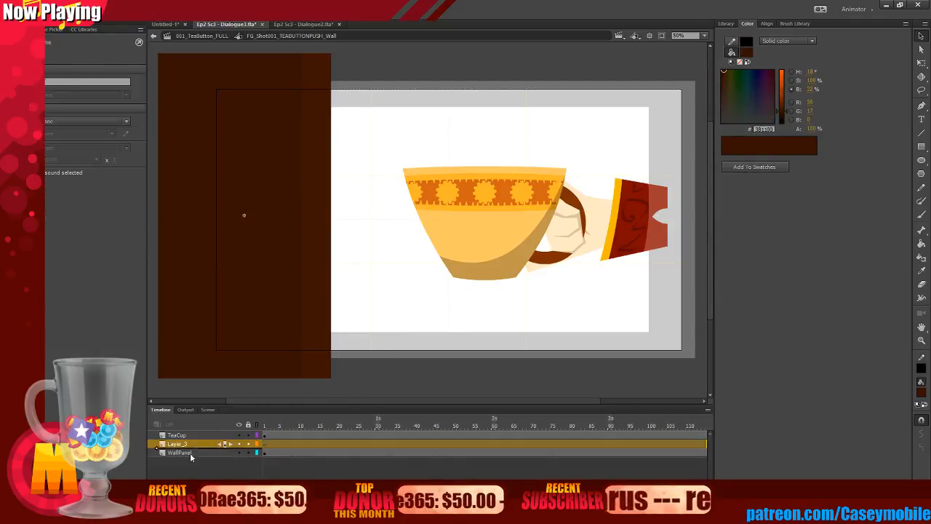
left_click_drag(190, 452, 192, 452)
double_click(178, 452)
type("Button")
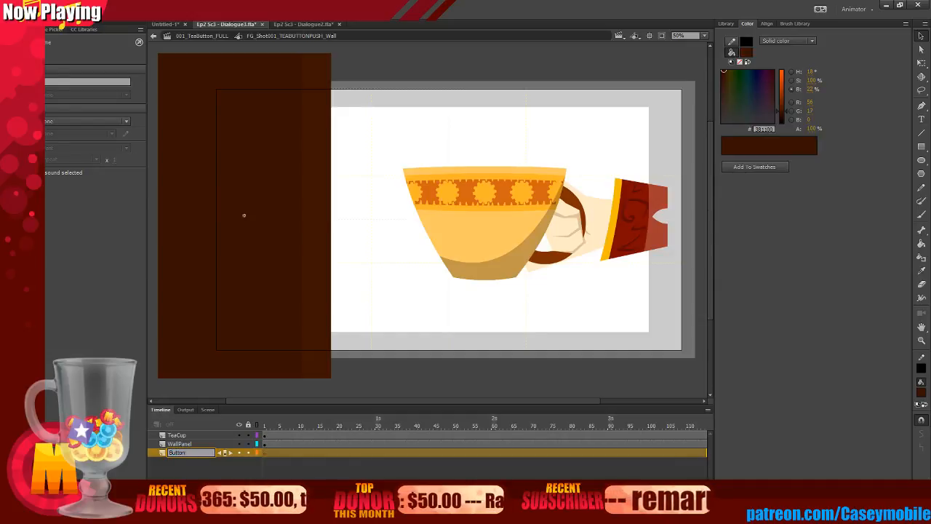
type("Panel")
key("Return")
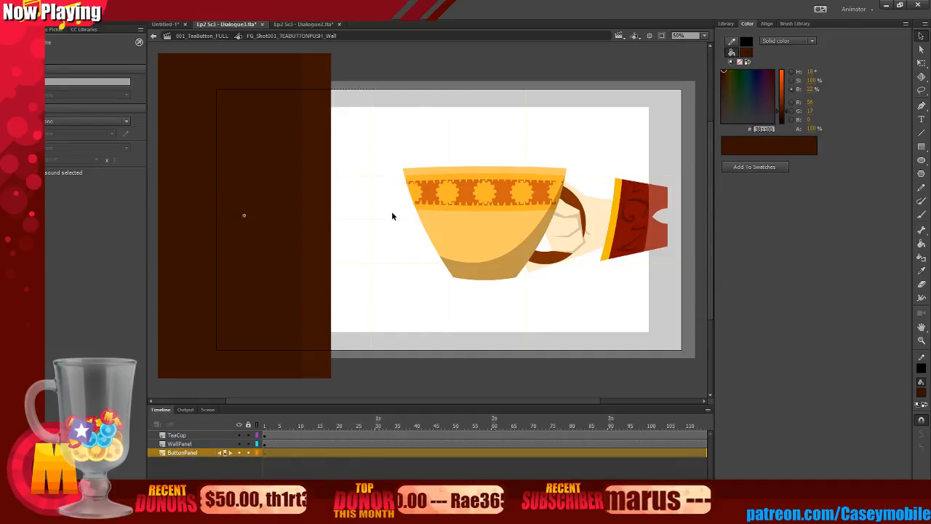
Draw an unfilled rectangle outline about 908 px tall on the ButtonPanel layer, straddling the wall's right edge.
left_click(922, 146)
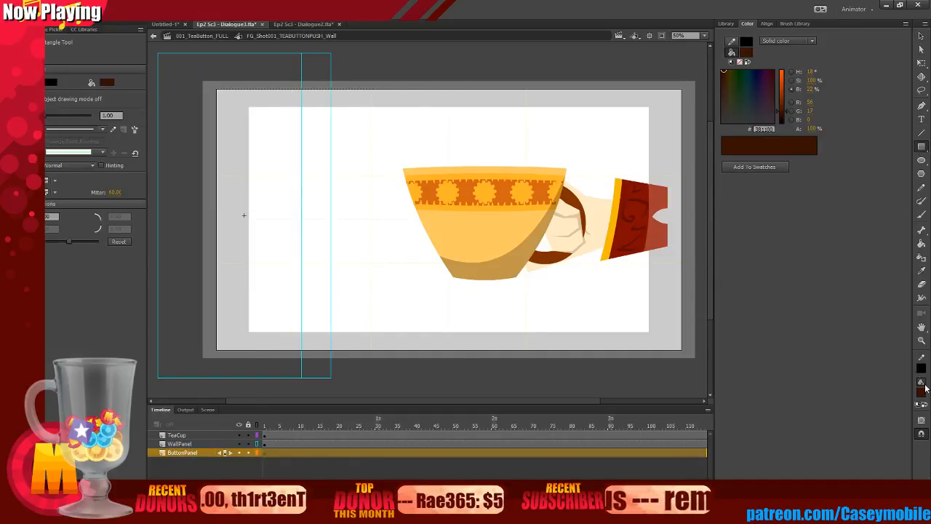
left_click(922, 390)
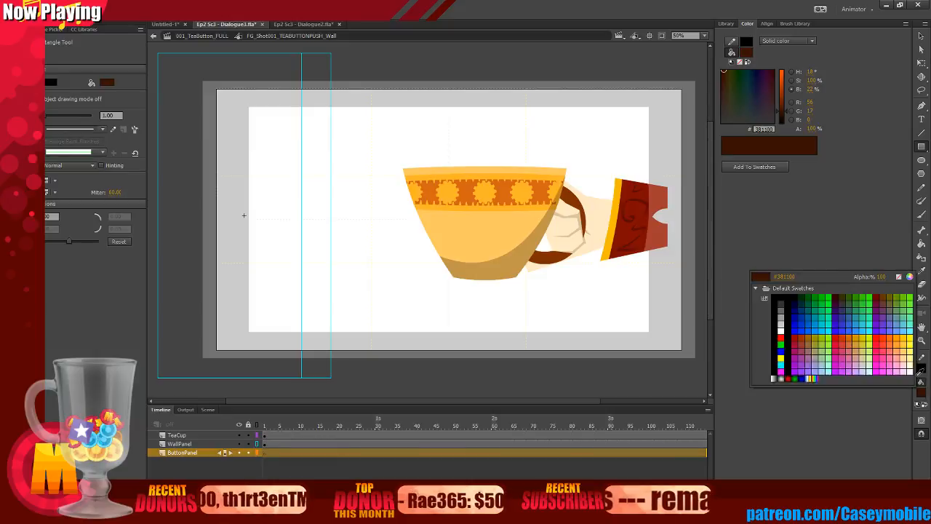
left_click(898, 277)
left_click_drag(281, 108, 344, 332)
left_click_drag(345, 333, 345, 333)
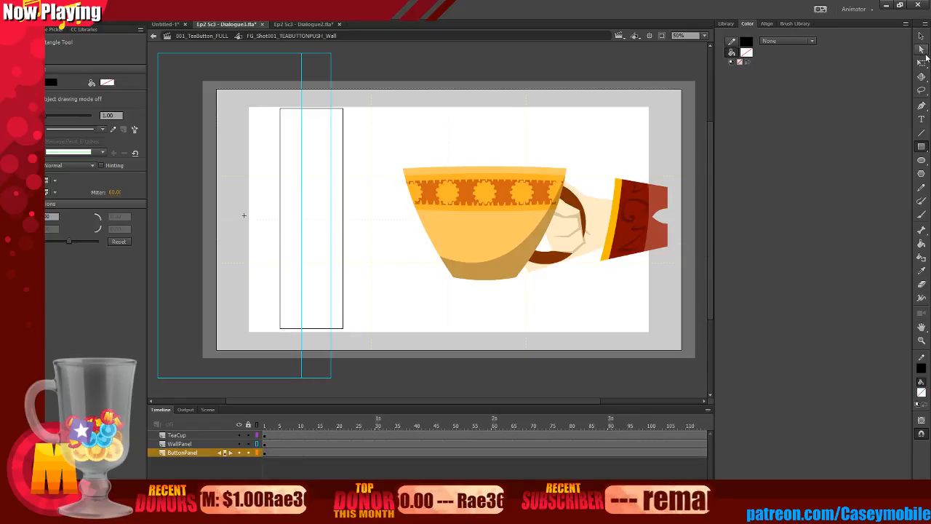
left_click(921, 36)
double_click(397, 143)
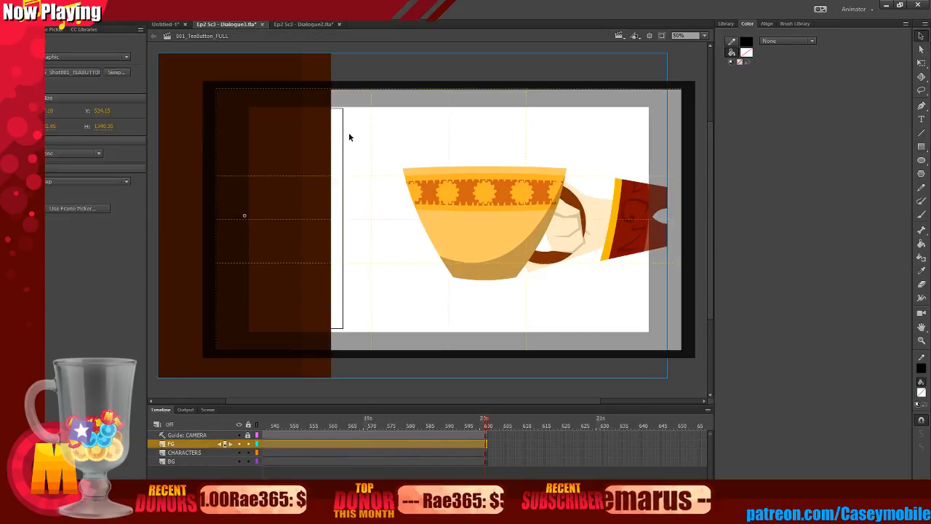
double_click(345, 130)
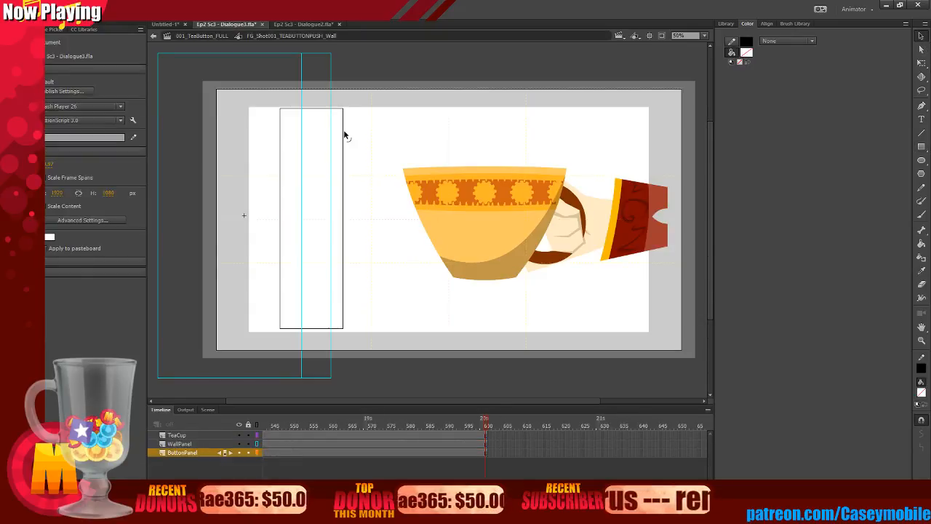
double_click(383, 130)
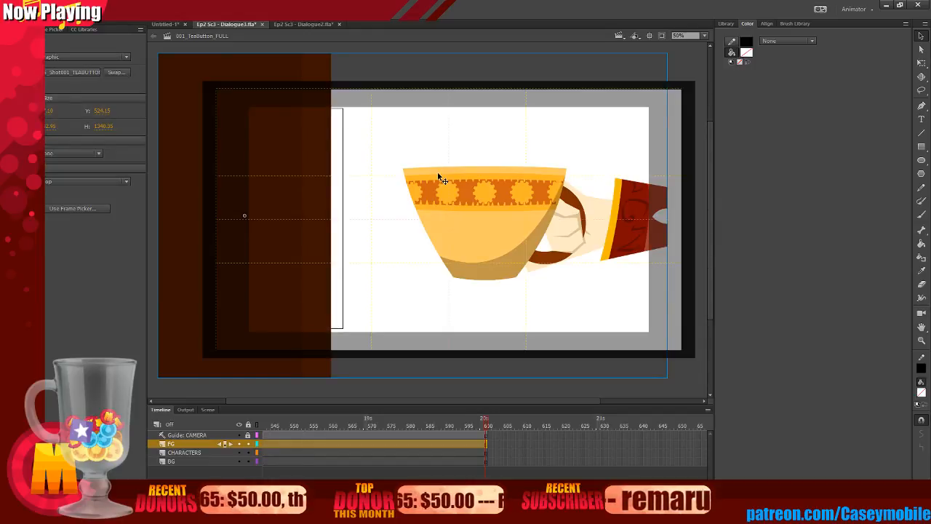
Try to scale the hand-and-teacup symbol down about its centre inside the wall symbol.
double_click(433, 202)
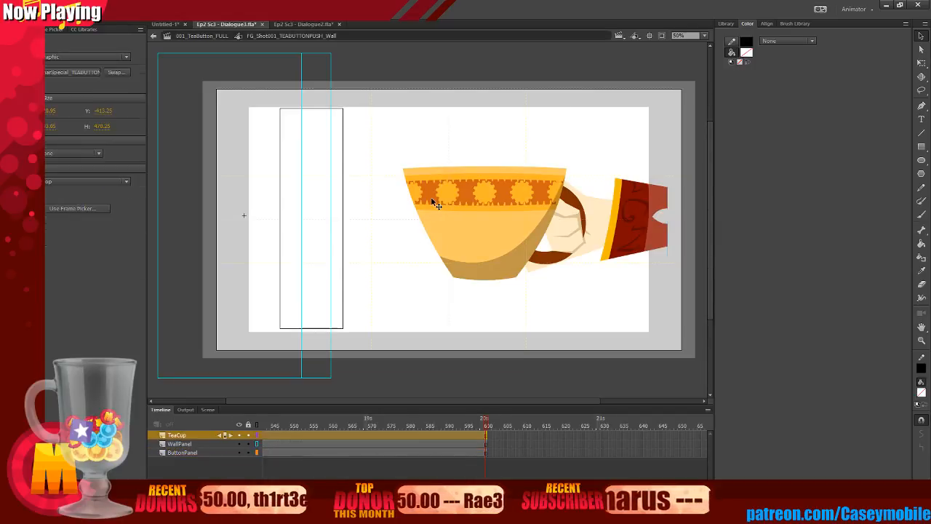
left_click(432, 202)
key("q")
left_click_drag(402, 165, 434, 179)
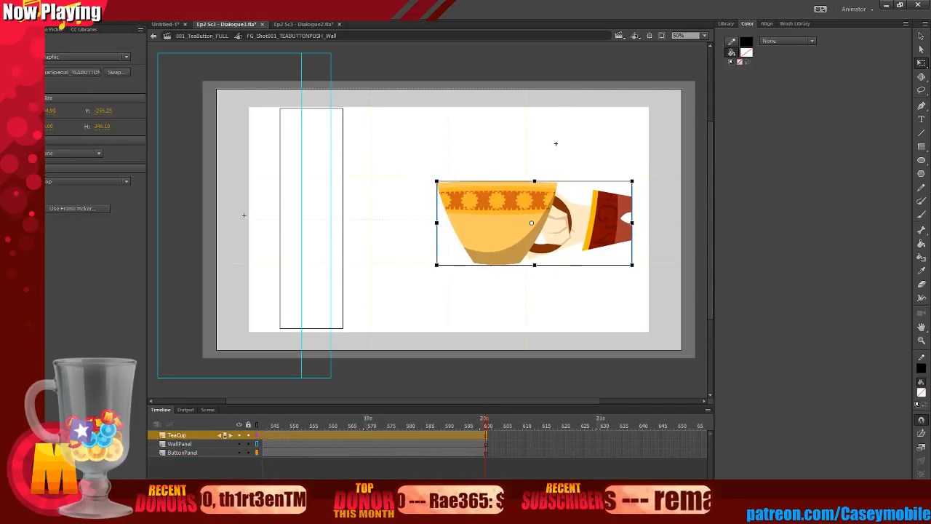
left_click(434, 153)
key("ctrl+z")
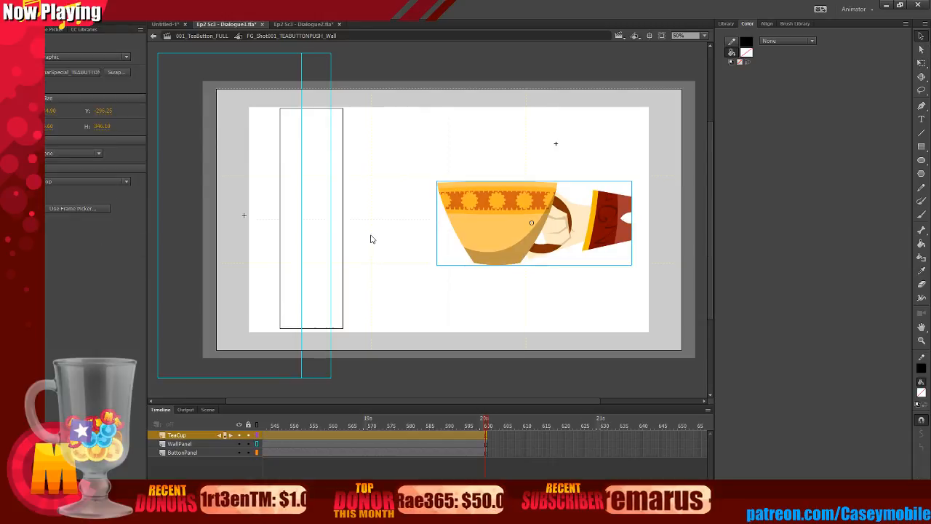
key("ctrl+z")
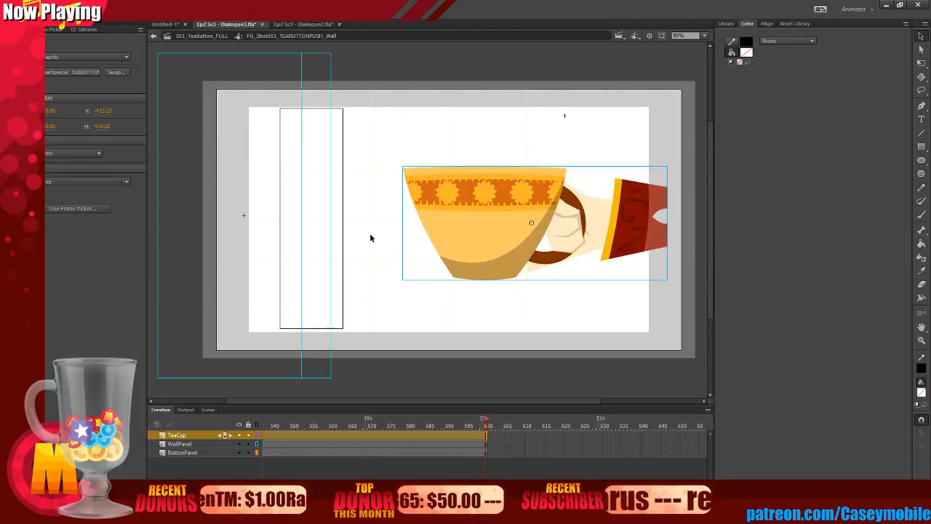
Sample the teal of the wall button's backing in Ep2 Sc3 - Dialogue2.fla as the fill colour and reopen the wall symbol in Dialogue3.fla.
left_click(372, 232)
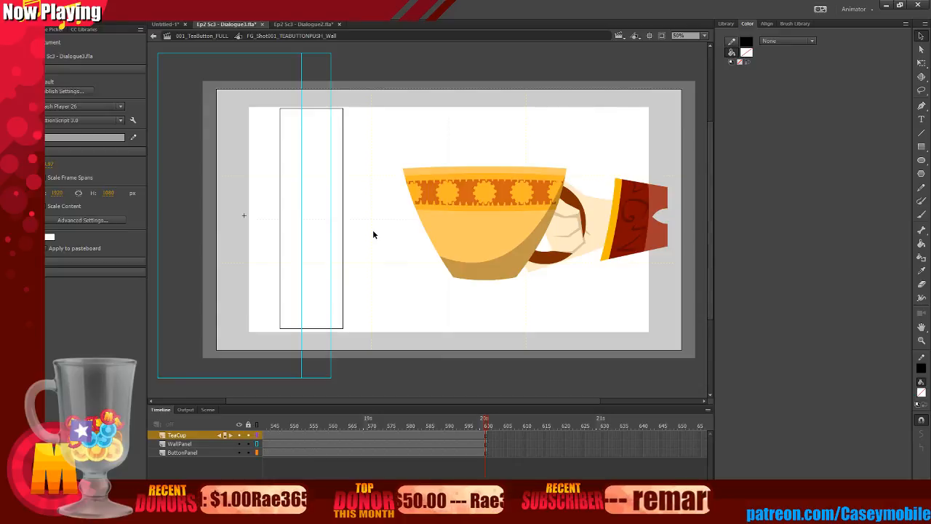
left_click(342, 194)
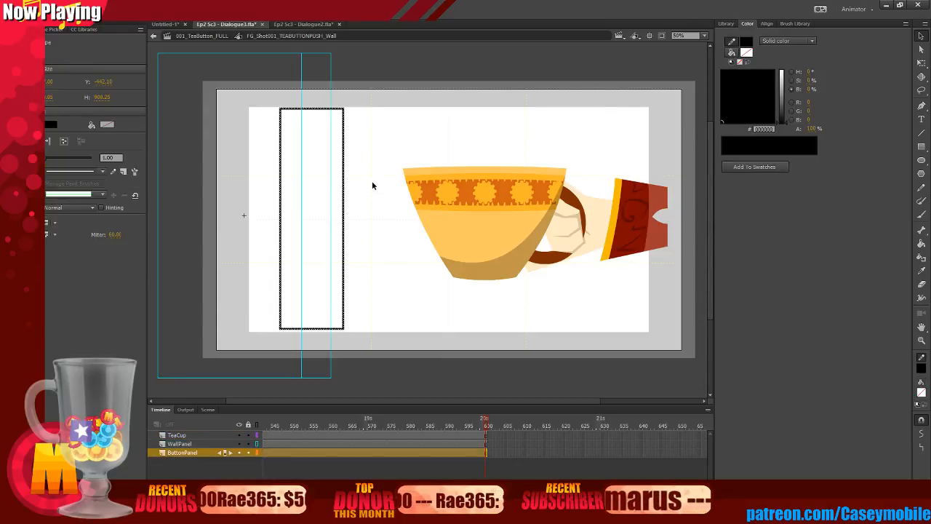
left_click(367, 190)
double_click(366, 167)
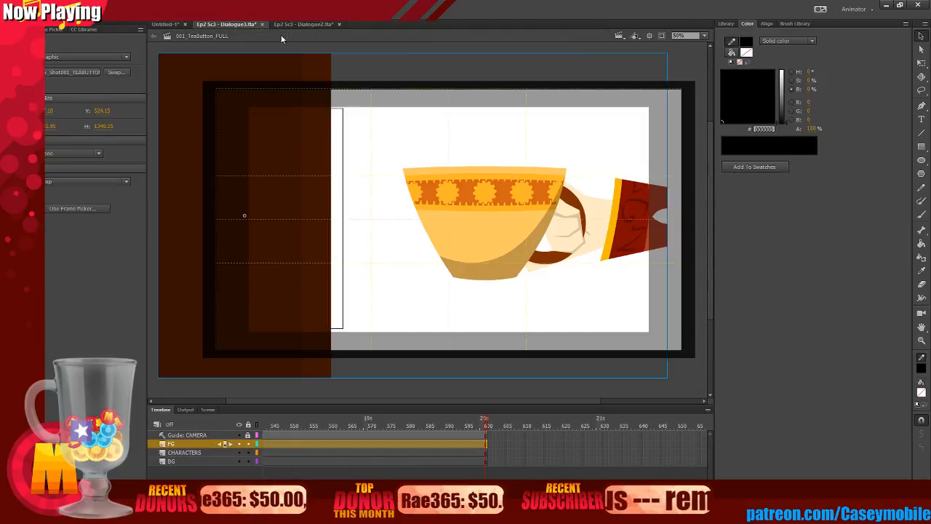
left_click(294, 24)
left_click(921, 392)
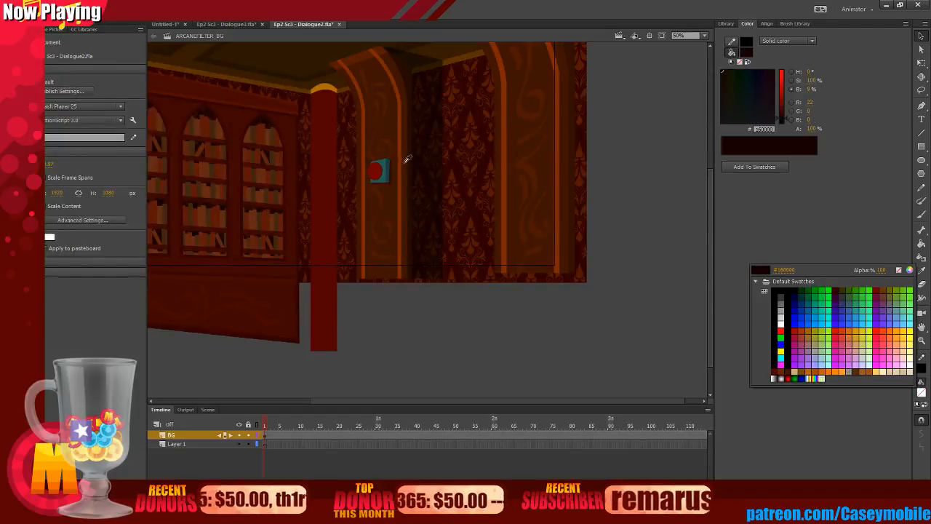
left_click(380, 165)
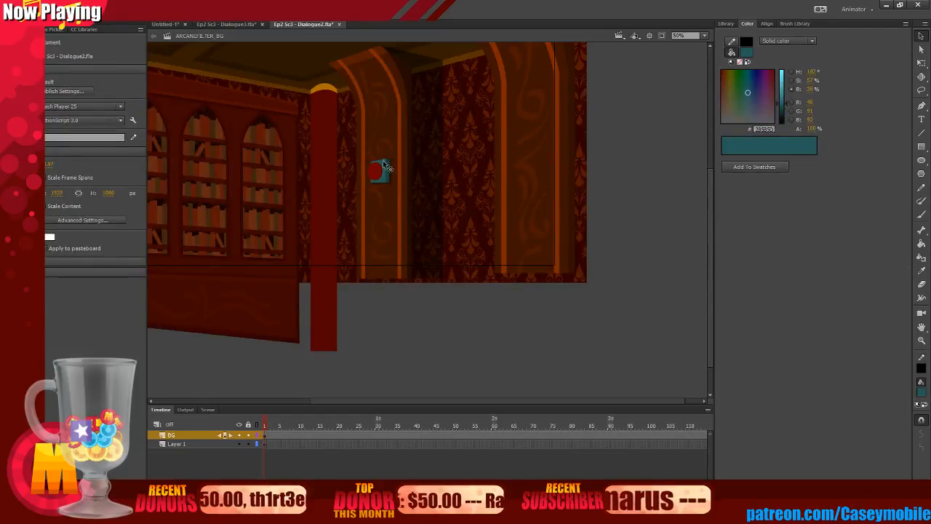
left_click(231, 25)
double_click(345, 152)
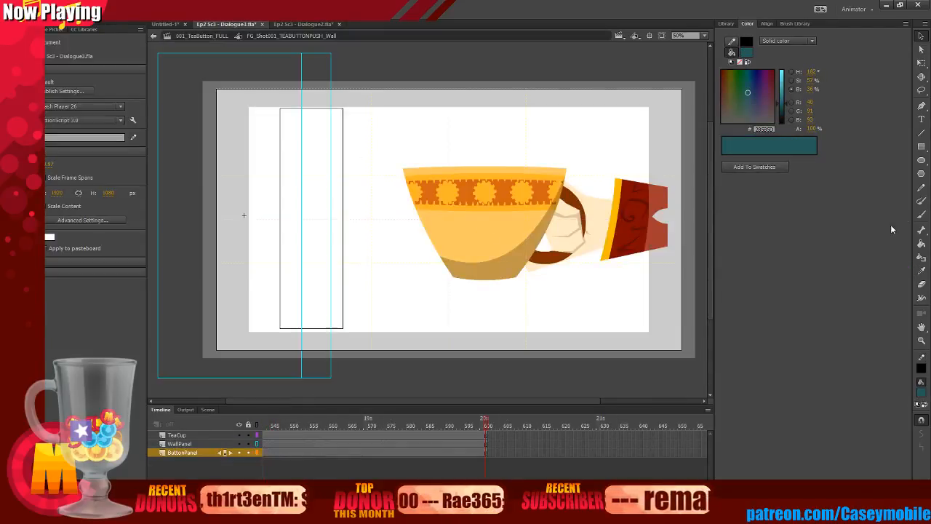
Fill the button panel rectangle with the sampled teal and delete its black outline.
left_click(921, 243)
left_click(335, 174)
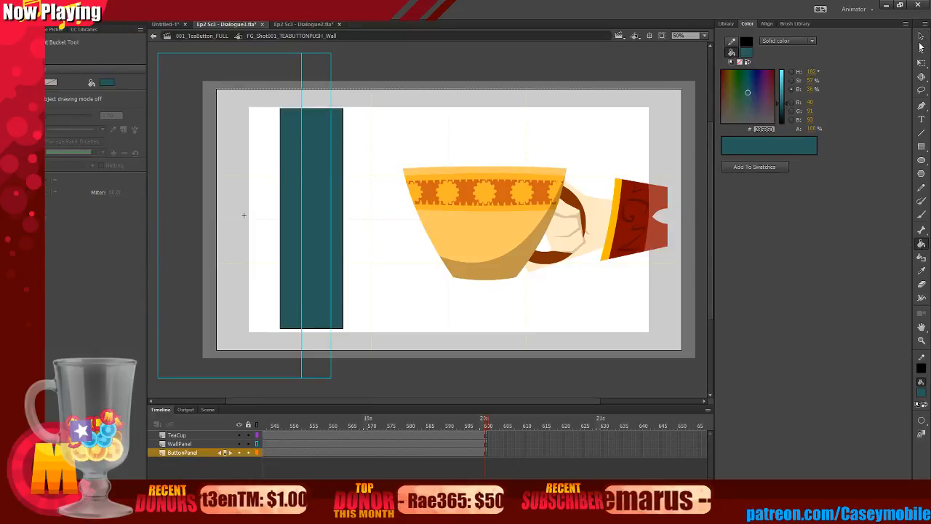
left_click(922, 35)
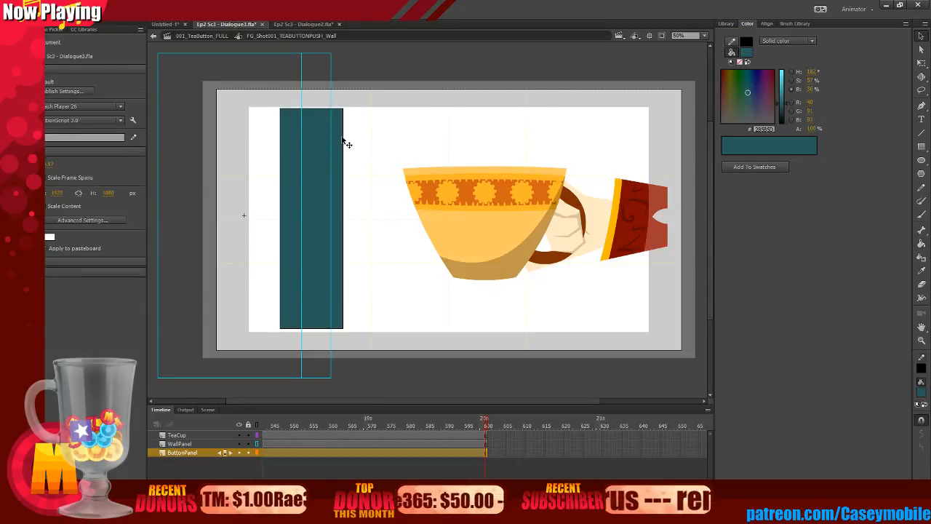
left_click(343, 142)
left_click(378, 147)
left_click(344, 129)
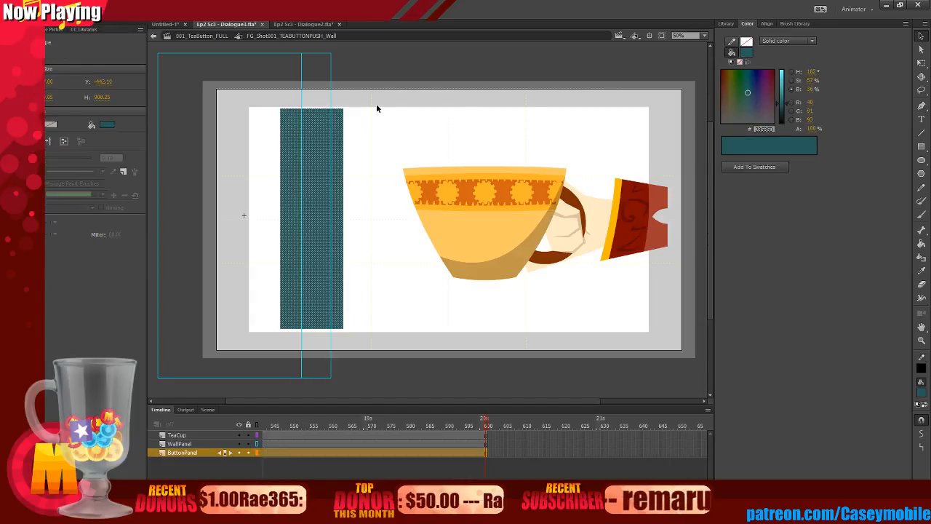
Brighten the button panel's teal fill to 45% brightness (#327274) inside the wall symbol.
key("ctrl+=")
left_click(521, 171)
double_click(520, 171)
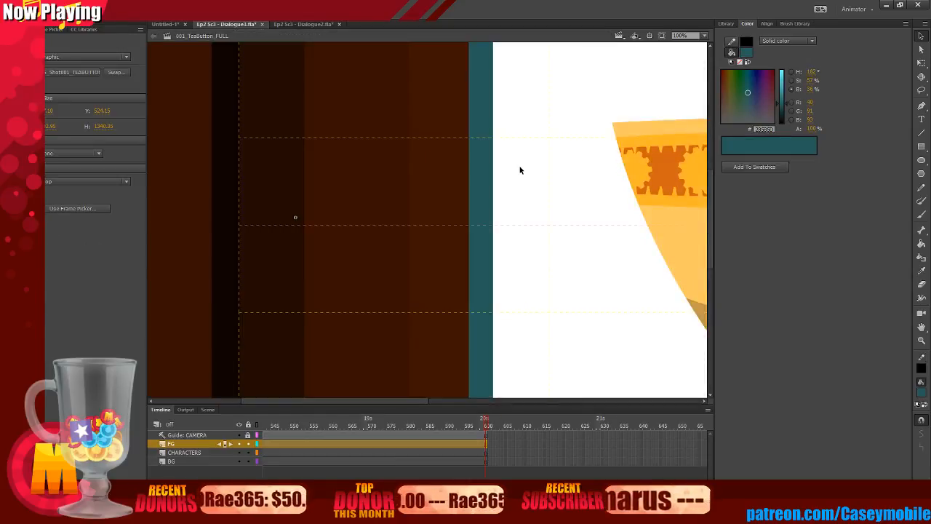
left_click_drag(392, 401, 434, 401)
key("ctrl+minus")
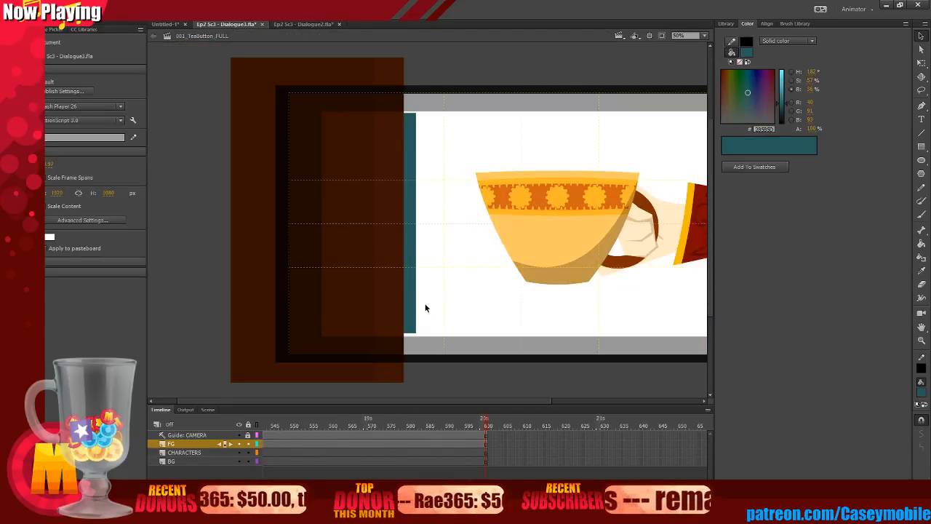
double_click(417, 153)
left_click(417, 153)
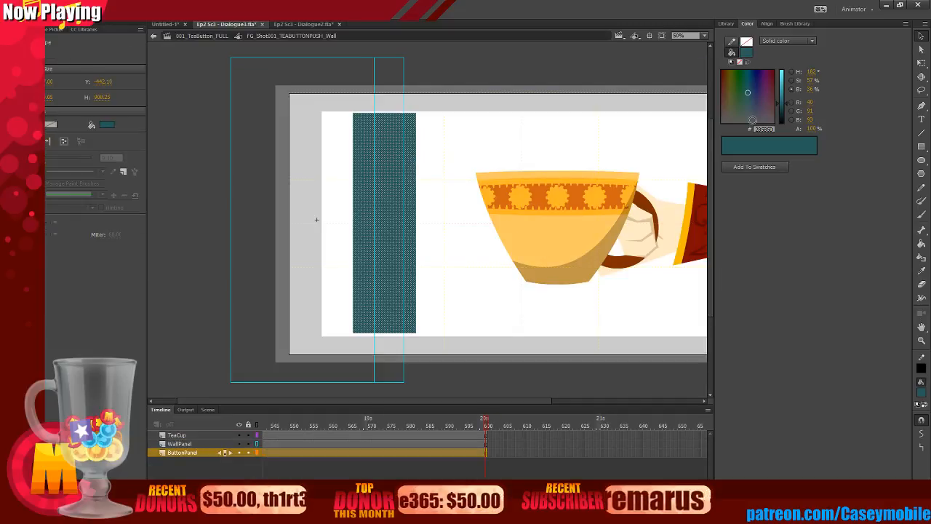
left_click(783, 102)
left_click(446, 145)
left_click(416, 146)
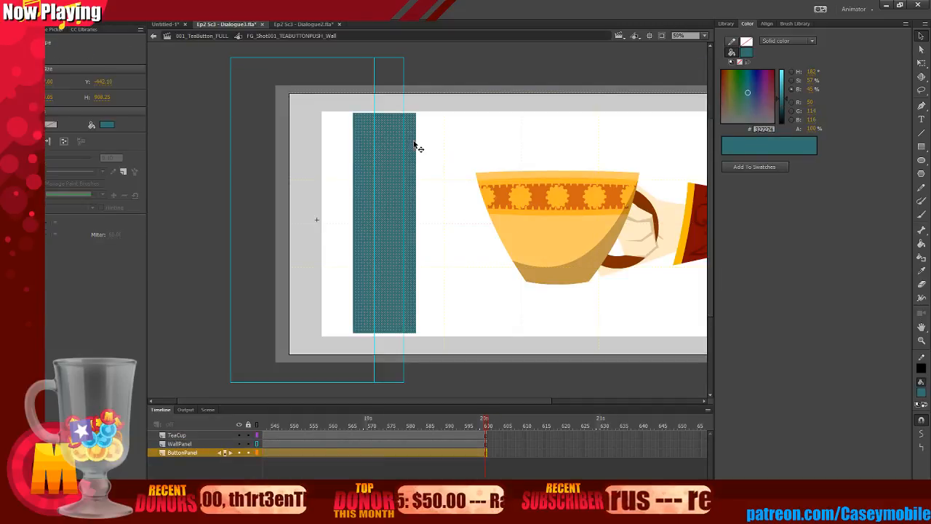
Move the teal button panel slightly to the right so more of it extends past the wall.
left_click_drag(416, 146, 424, 145)
left_click(486, 131)
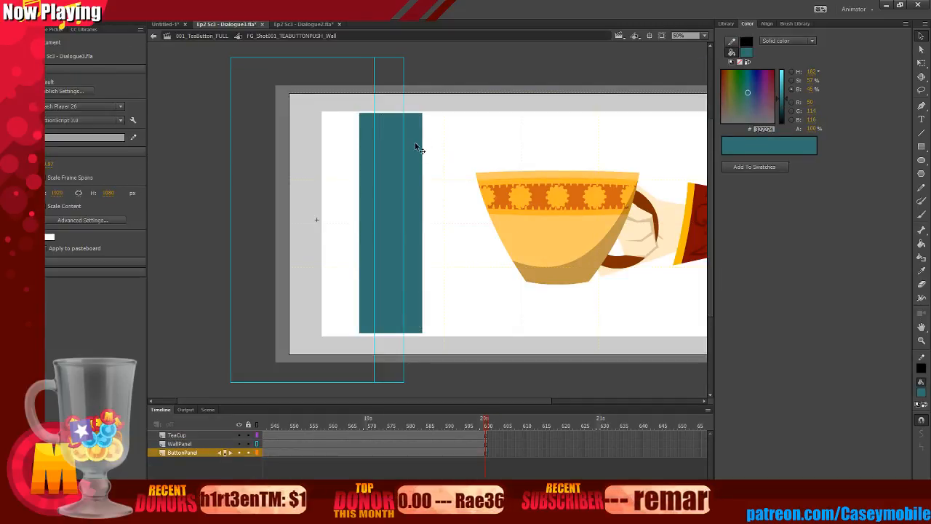
left_click(415, 146)
left_click(501, 134)
Try to divide the button panel with a vertical line, removing the drawn lines with the WallPanel layer hidden.
key("n")
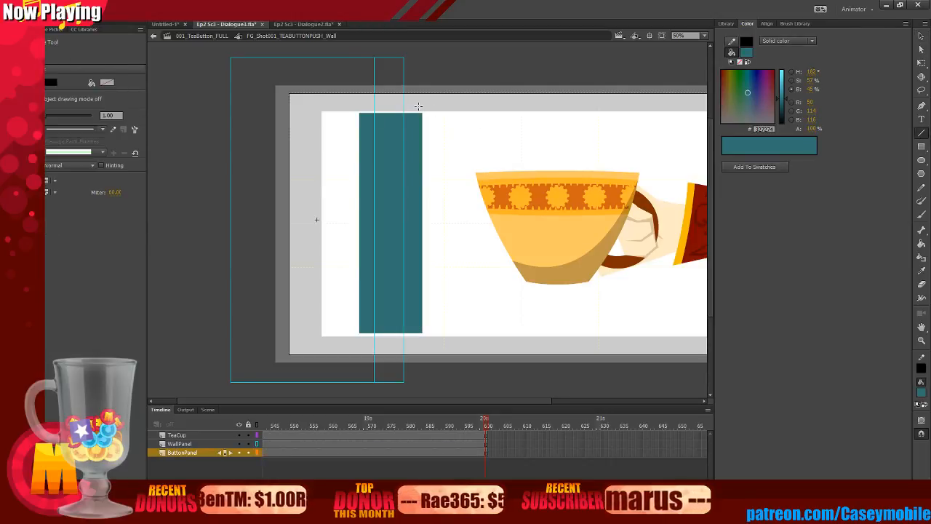
left_click_drag(410, 101, 403, 343)
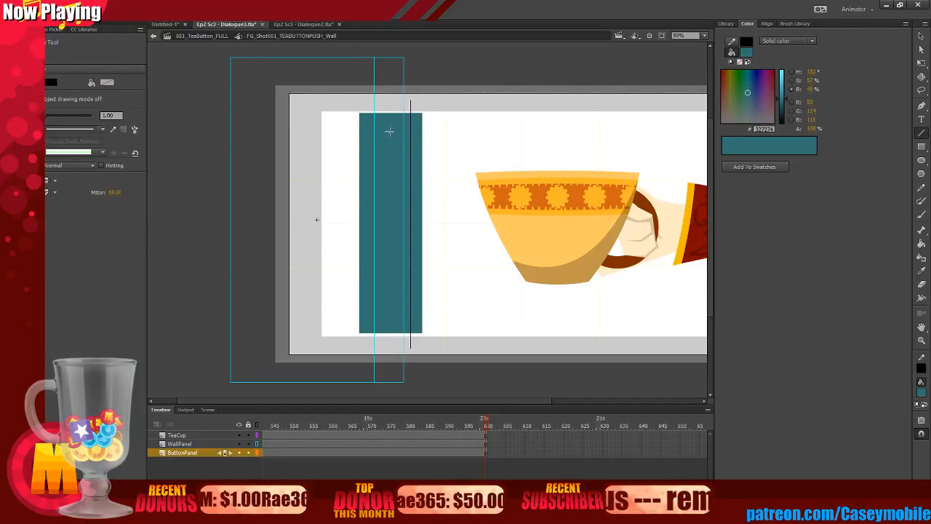
key("ctrl+z")
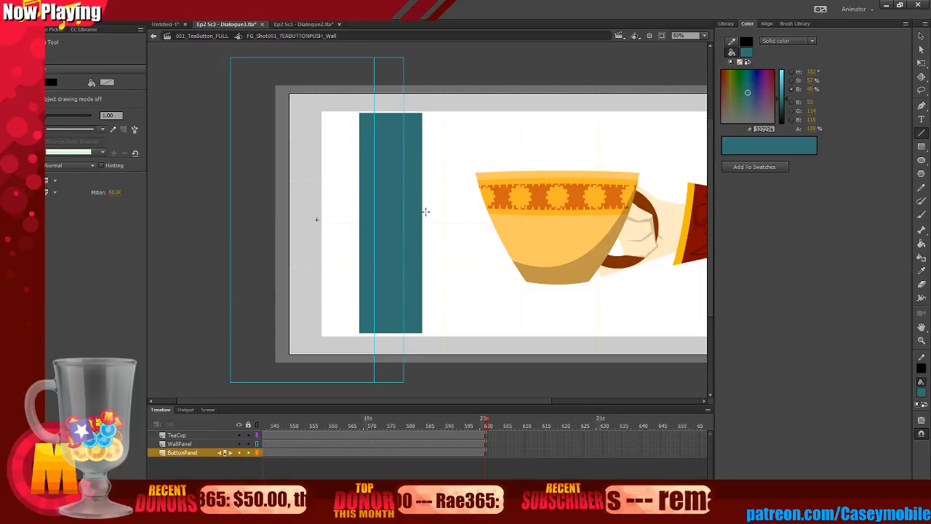
left_click(238, 443)
left_click(921, 35)
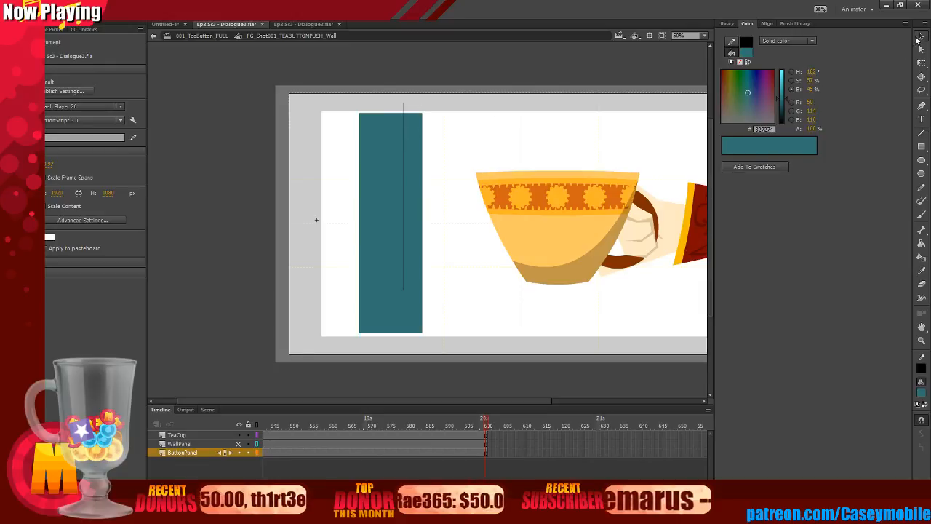
left_click(404, 267)
key("Delete")
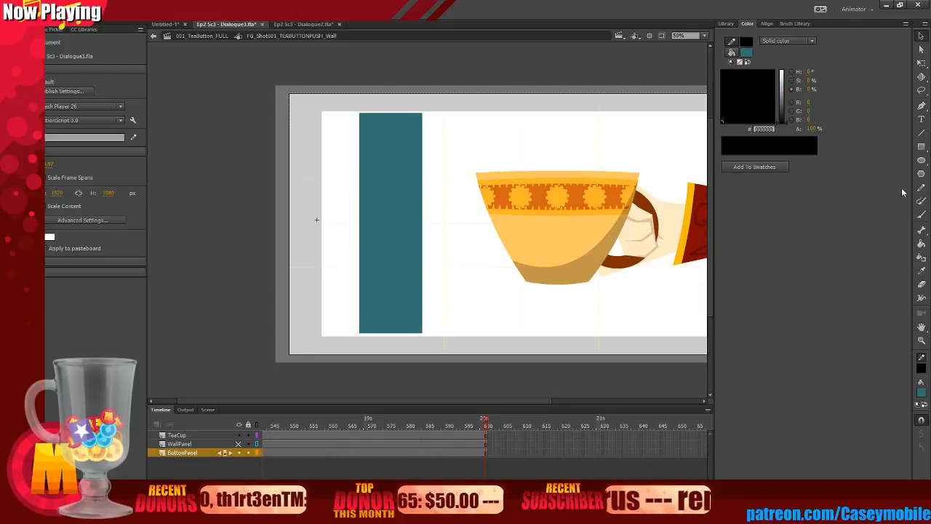
Try another full-height dividing line near the button panel's right edge, and delete it with the WallPanel layer shown again.
left_click(922, 132)
left_click_drag(407, 159, 406, 364)
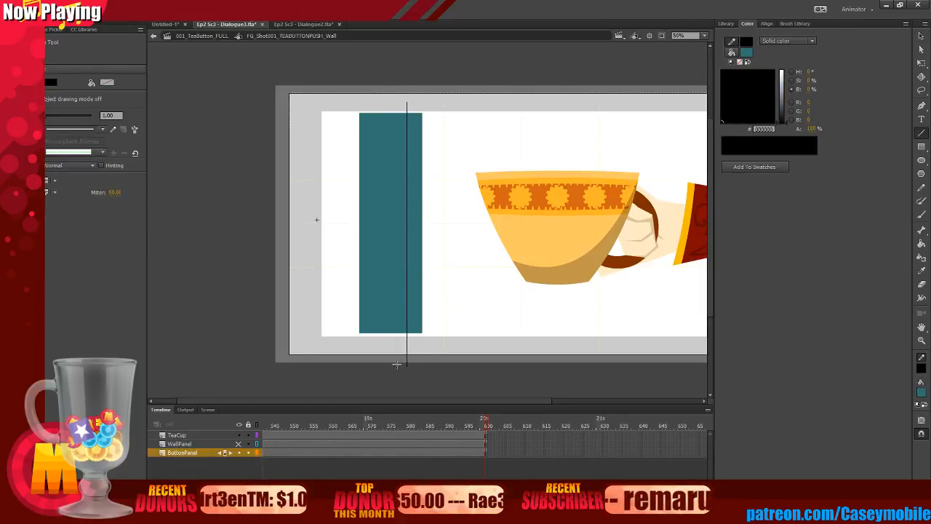
key("v")
left_click(407, 182)
left_click(390, 175)
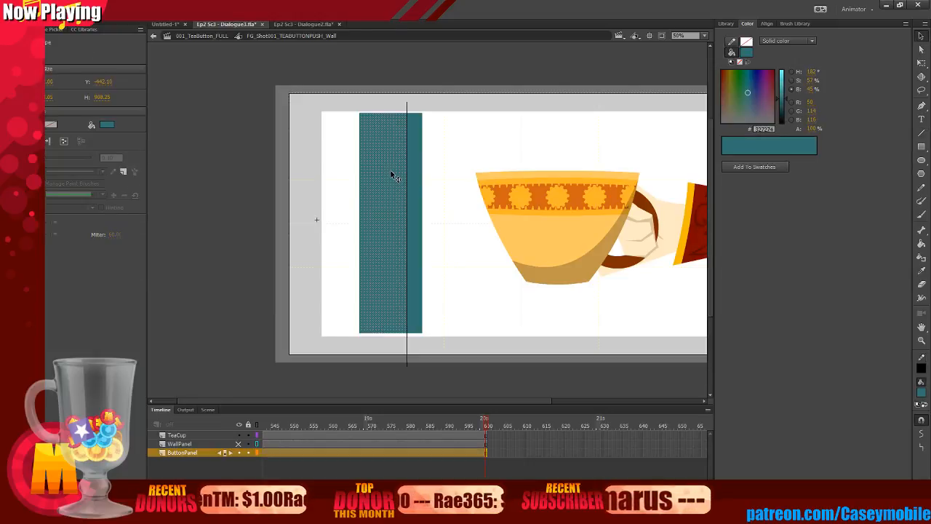
left_click(408, 172)
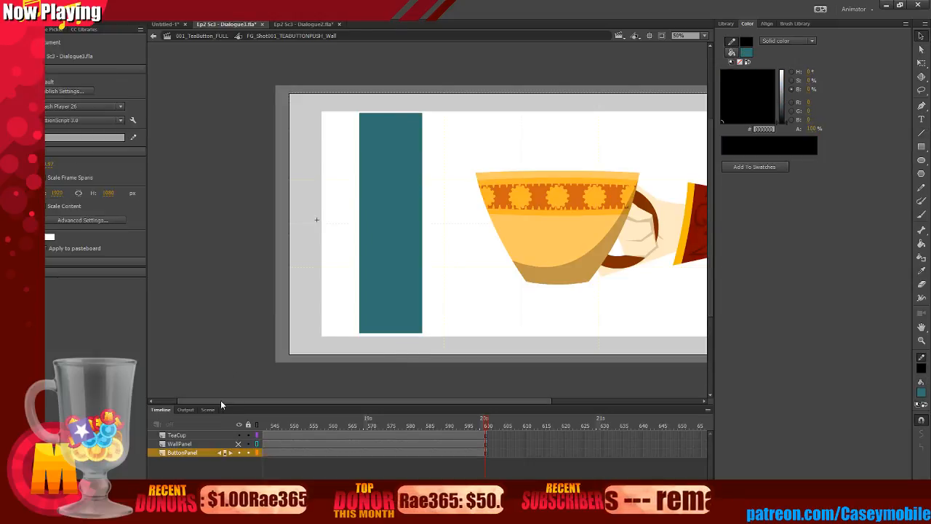
left_click(238, 443)
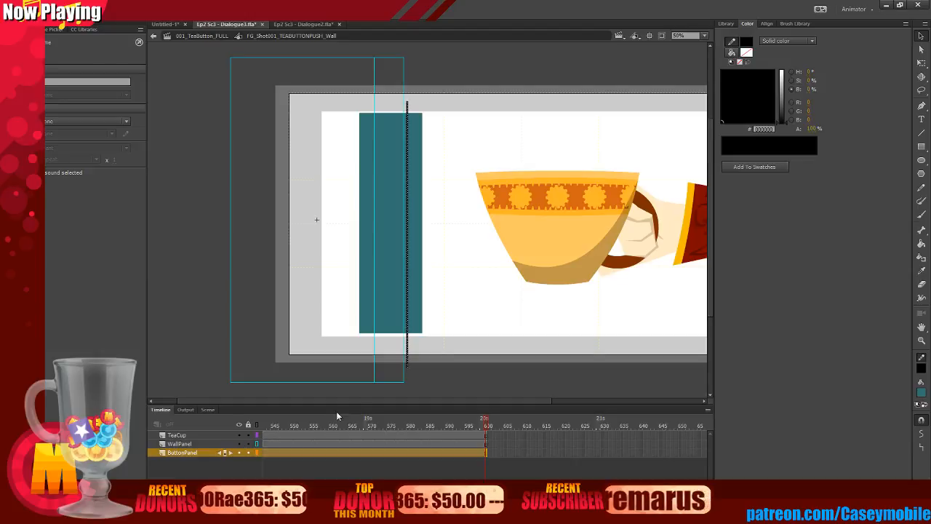
key("Delete")
left_click(413, 208)
left_click(447, 204)
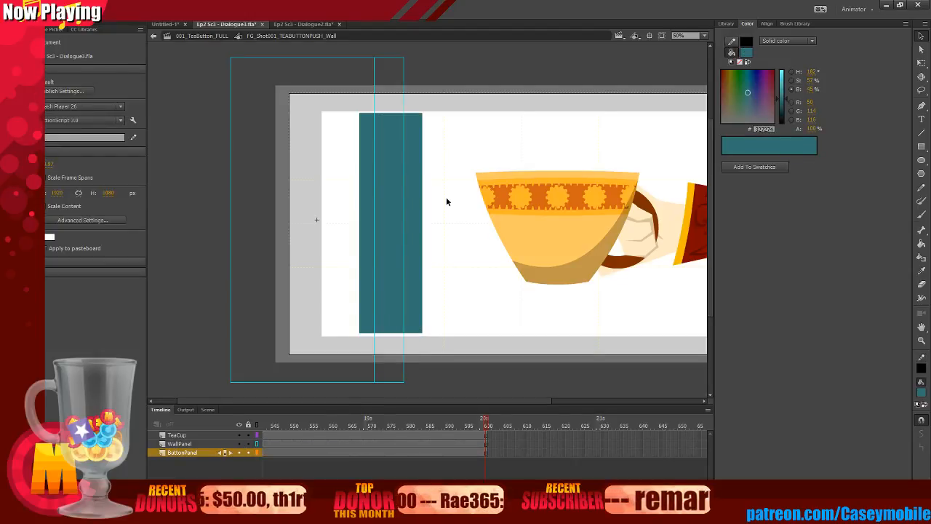
Try several freehand brush strokes over and beside the teal button panel, undoing each one.
key("y")
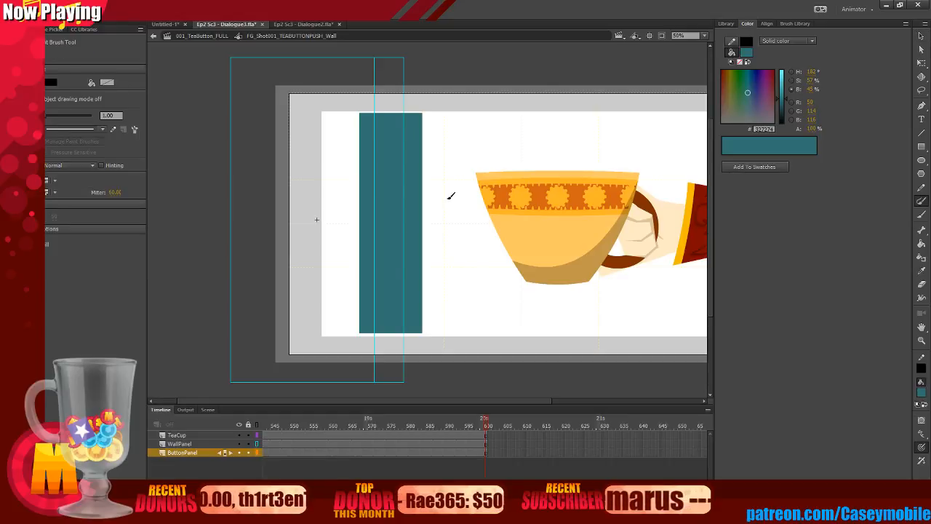
key("ctrl+=")
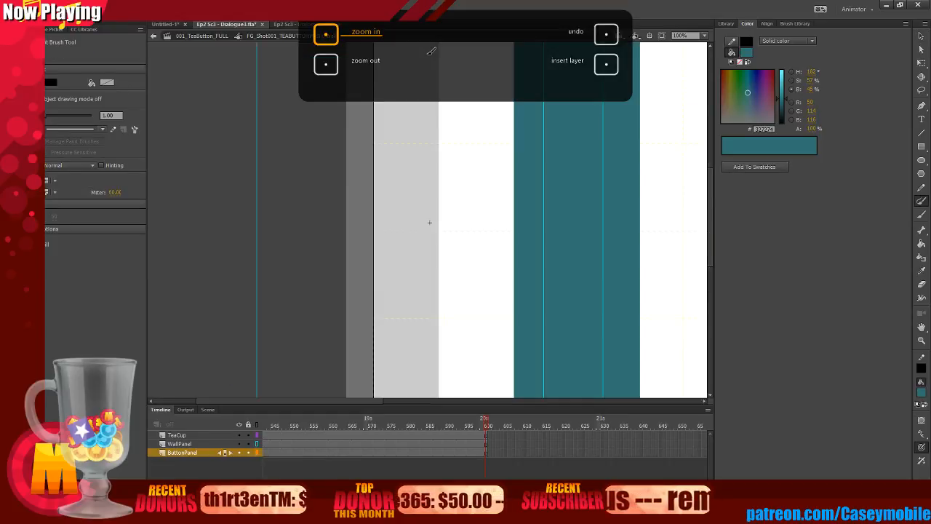
left_click_drag(323, 402, 372, 401)
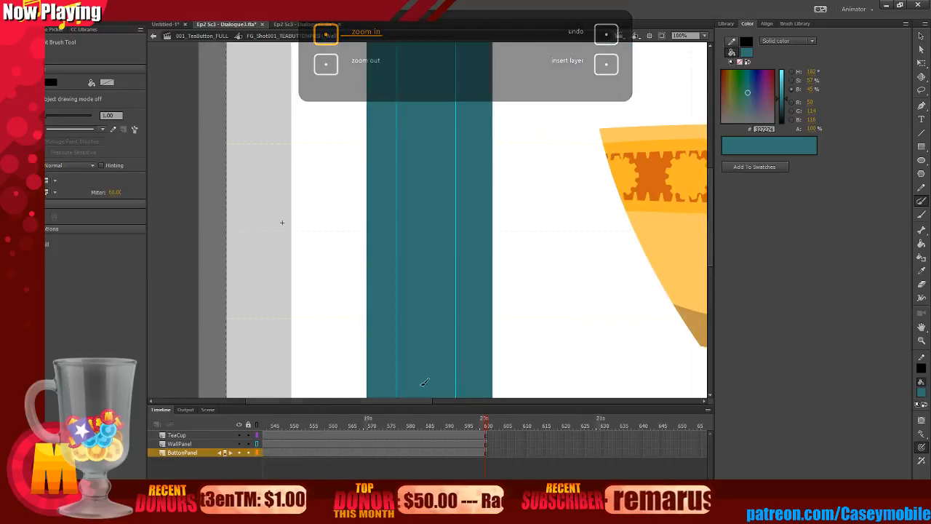
scroll(470, 85, "up", 3)
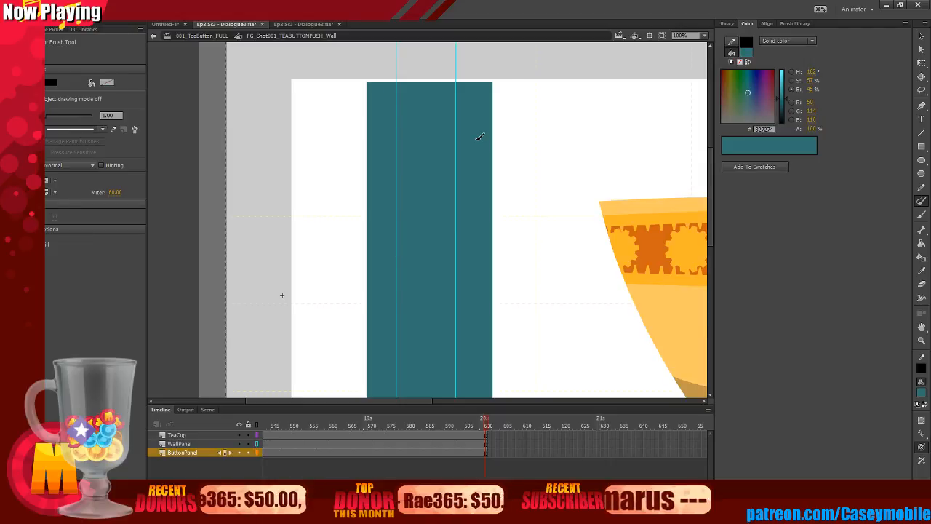
left_click_drag(527, 182, 525, 295)
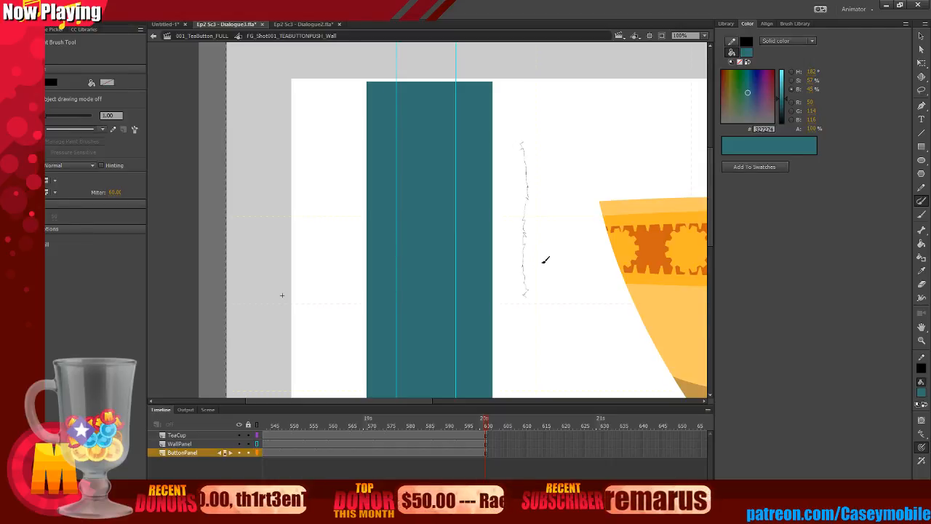
key("ctrl+z")
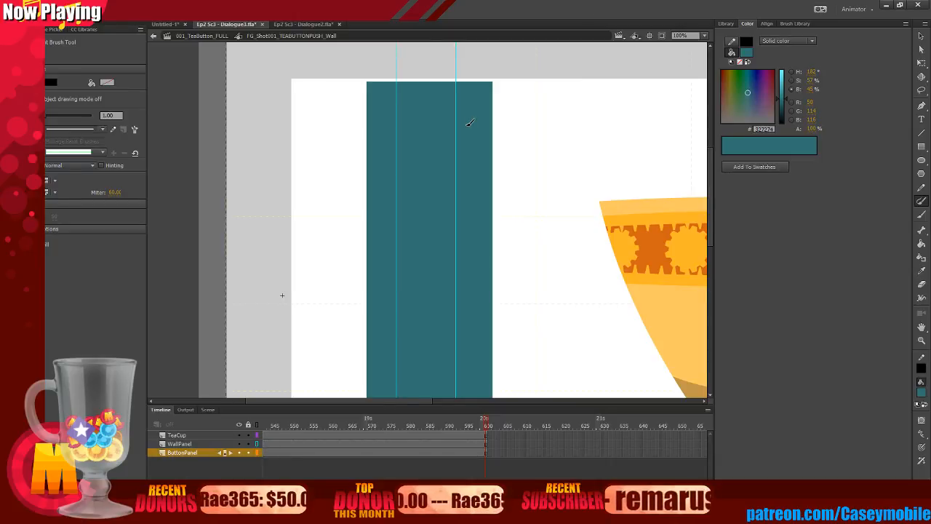
mouse_move(494, 134)
left_mouse_down()
mouse_move(501, 225)
mouse_move(490, 303)
left_mouse_up()
key("ctrl+z")
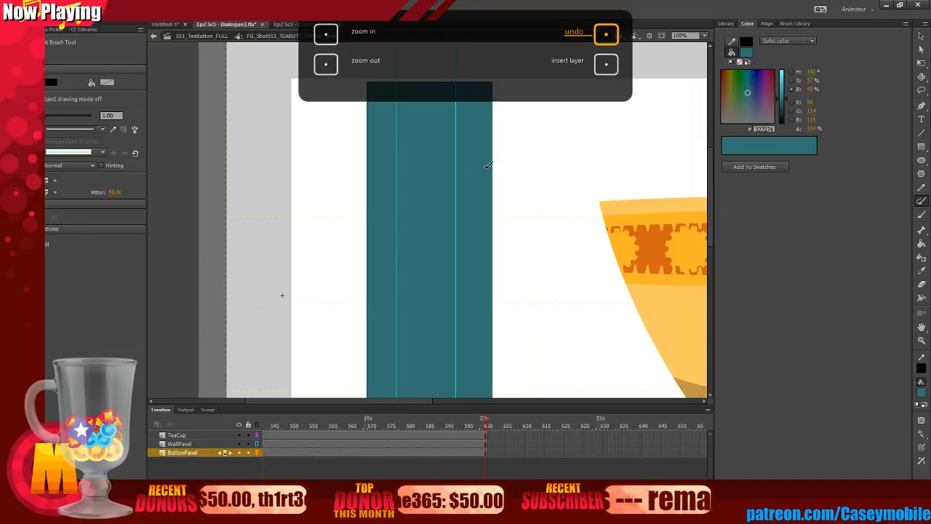
left_click_drag(466, 135, 472, 314)
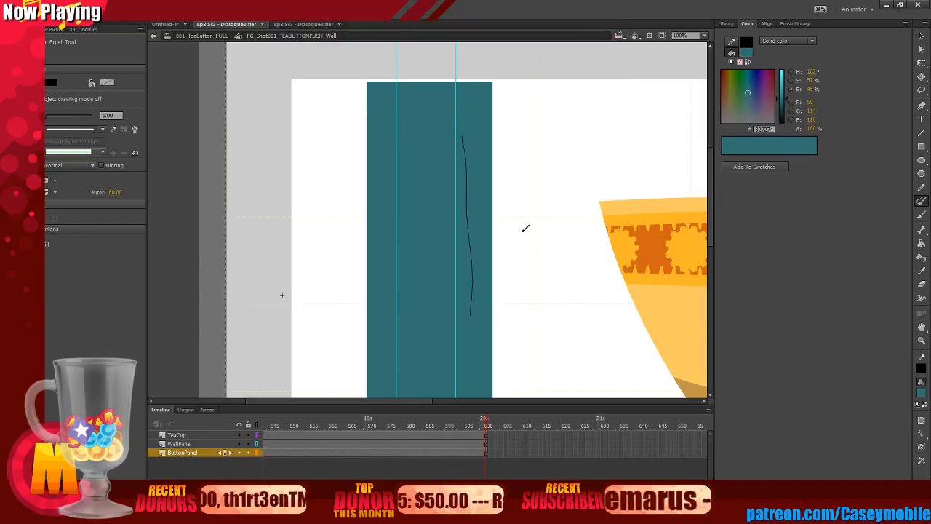
key("ctrl+z")
mouse_move(448, 198)
left_mouse_down()
mouse_move(544, 210)
mouse_move(575, 201)
mouse_move(569, 167)
mouse_move(577, 152)
mouse_move(620, 156)
mouse_move(616, 112)
mouse_move(615, 135)
left_mouse_up()
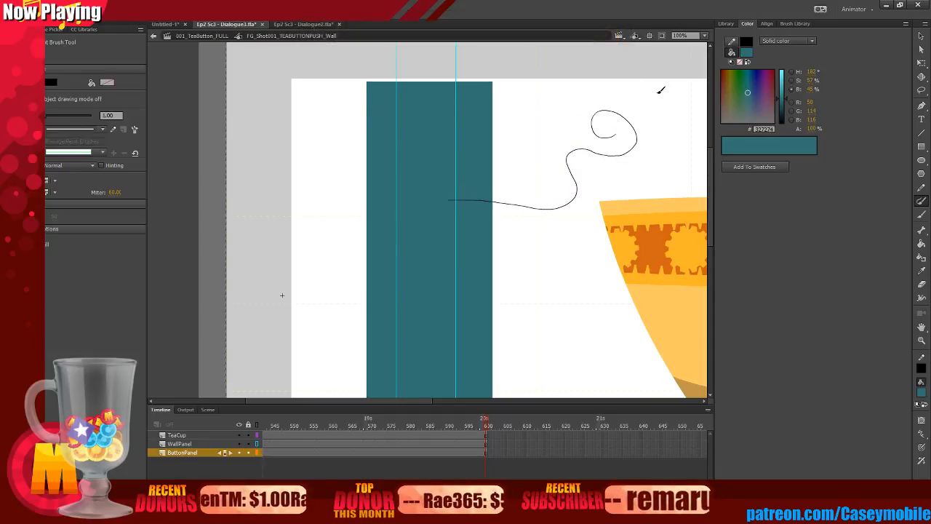
key("ctrl+z")
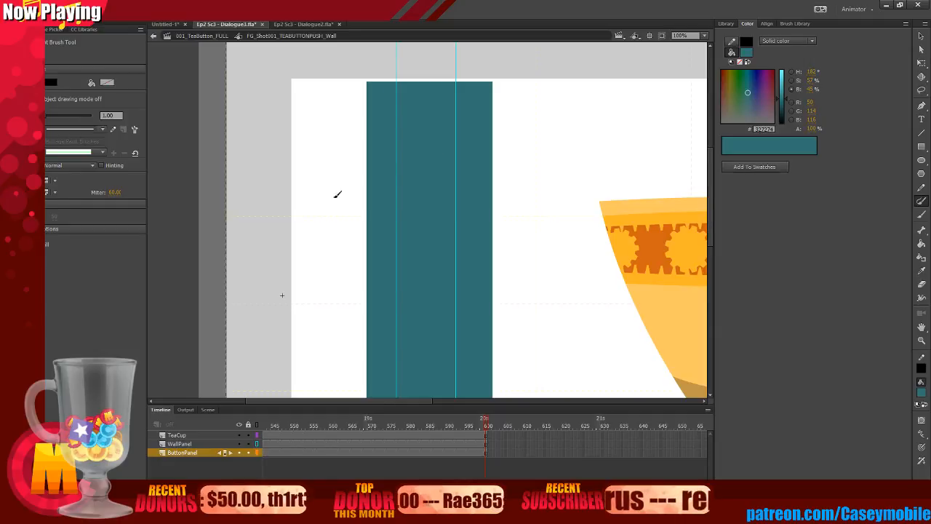
mouse_move(353, 172)
left_mouse_down()
mouse_move(389, 161)
mouse_move(586, 149)
left_mouse_up()
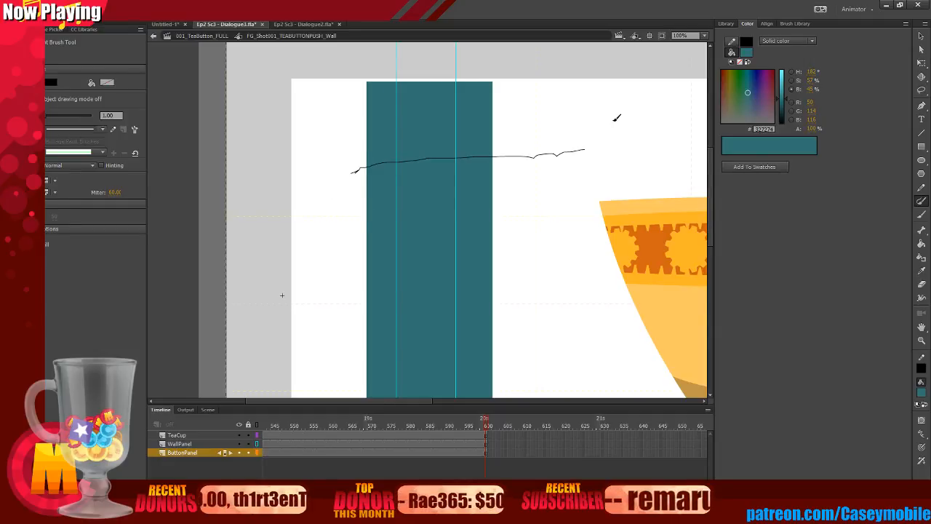
key("ctrl+z")
mouse_move(465, 69)
left_mouse_down()
mouse_move(467, 219)
mouse_move(452, 347)
left_mouse_up()
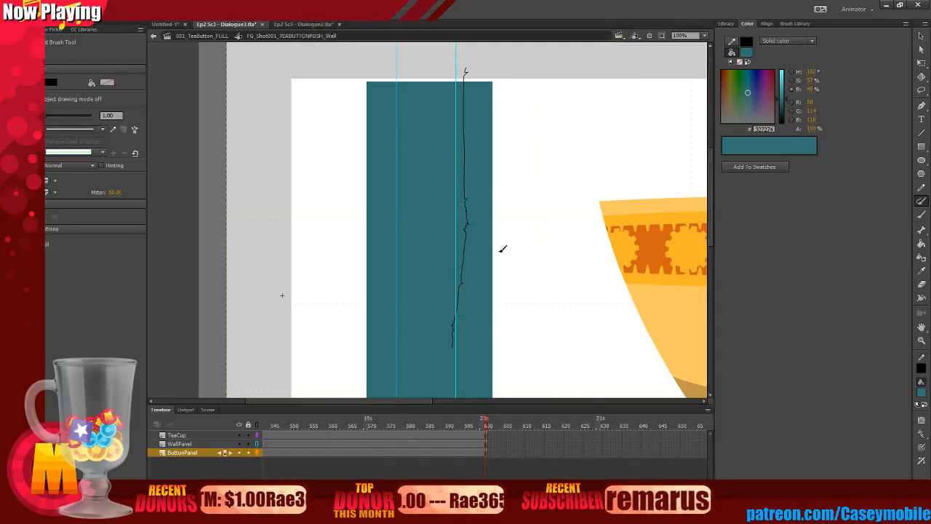
key("ctrl+z")
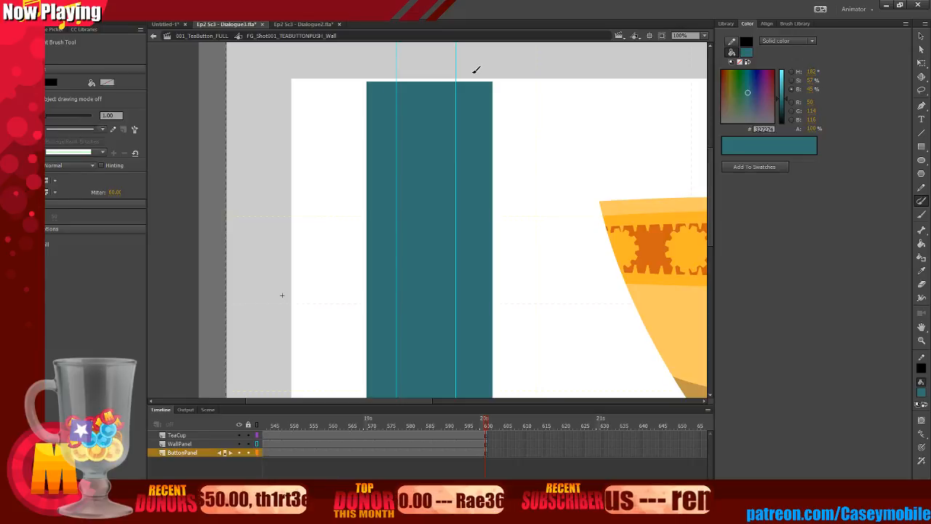
left_click_drag(484, 265, 617, 166)
key("ctrl+z")
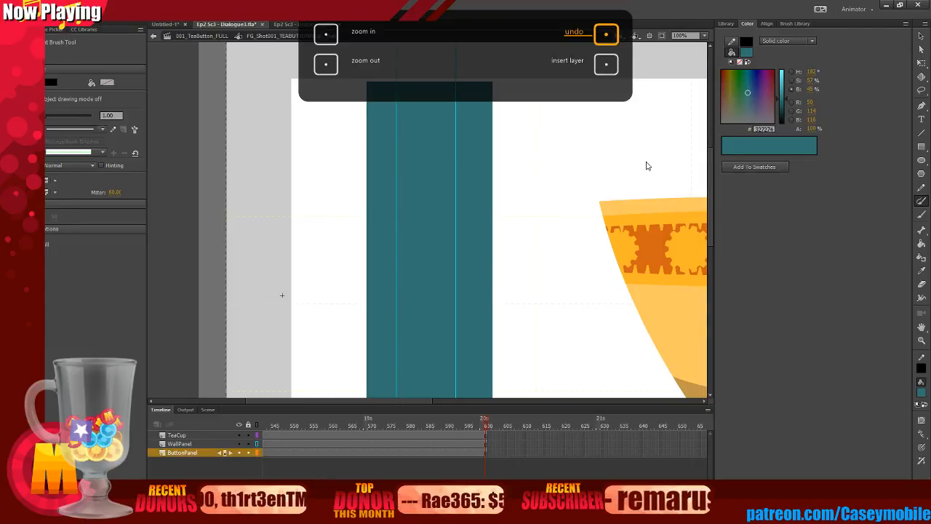
left_click_drag(477, 213, 605, 158)
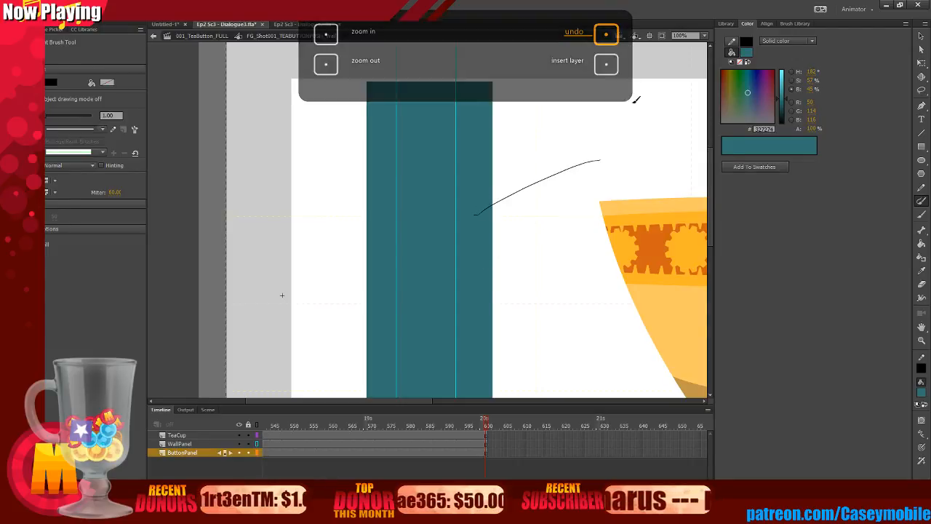
key("ctrl+z")
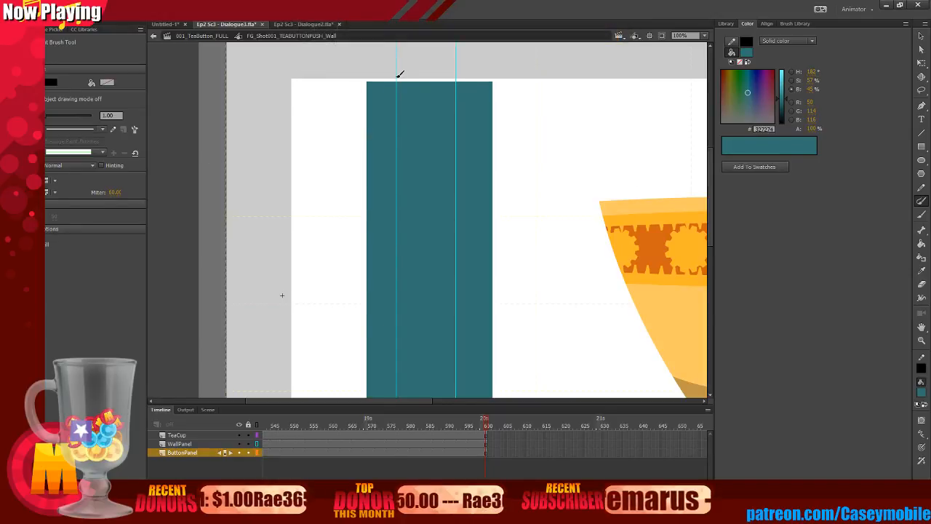
left_click_drag(352, 305, 530, 152)
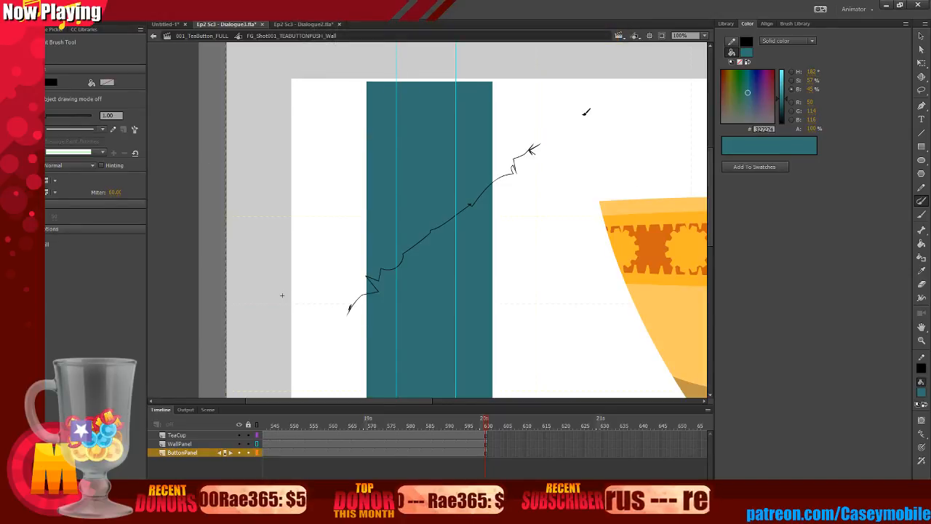
key("ctrl+z")
mouse_move(360, 255)
left_mouse_down()
mouse_move(421, 253)
mouse_move(477, 220)
mouse_move(551, 223)
mouse_move(528, 191)
mouse_move(540, 181)
left_mouse_up()
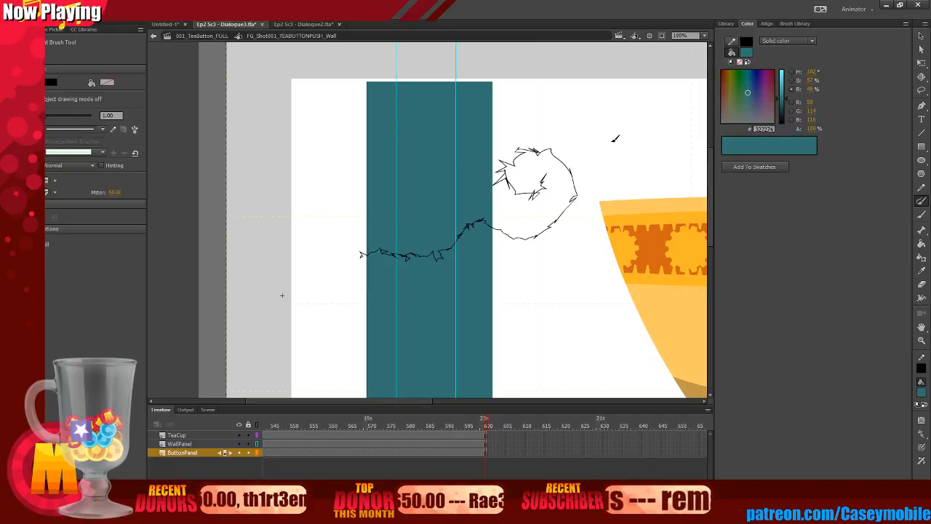
key("ctrl+z")
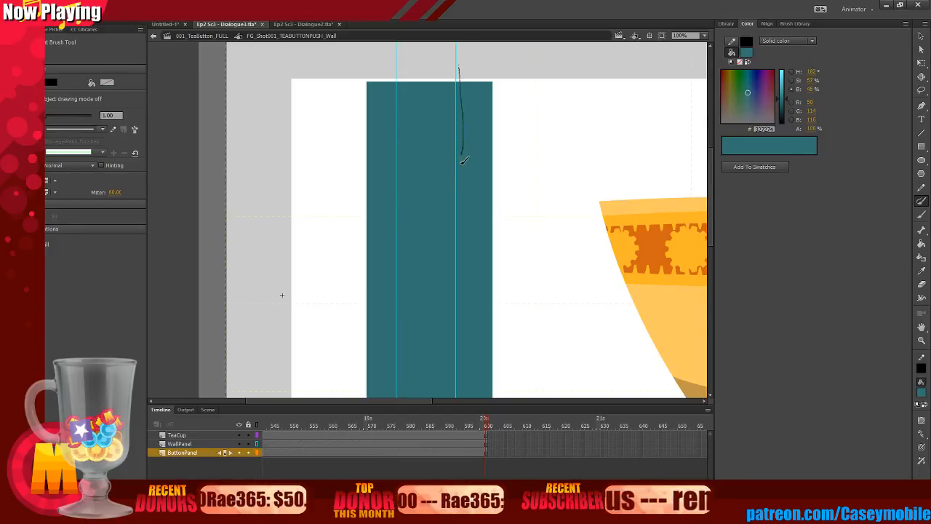
Try to paint a full-height freehand dividing line down the button panel, and undo the strokes.
left_click_drag(471, 331, 469, 350)
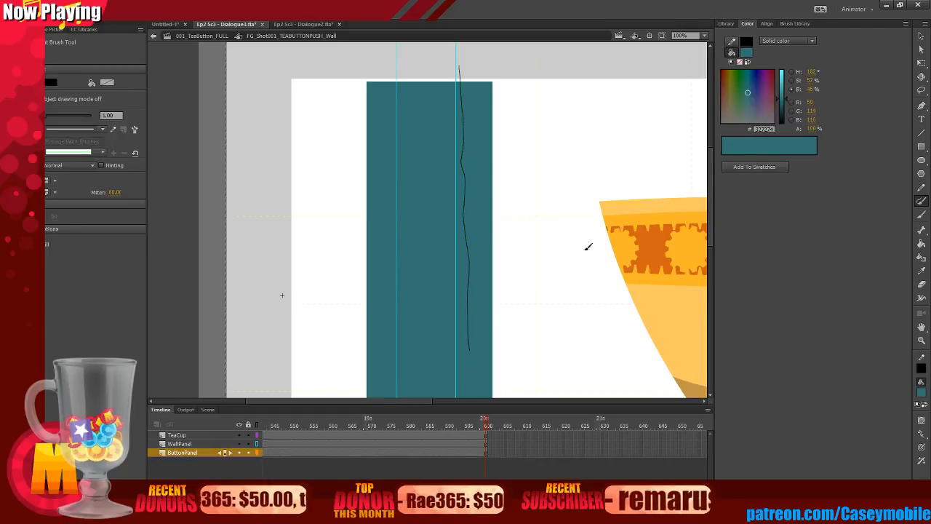
left_click_drag(709, 211, 709, 261)
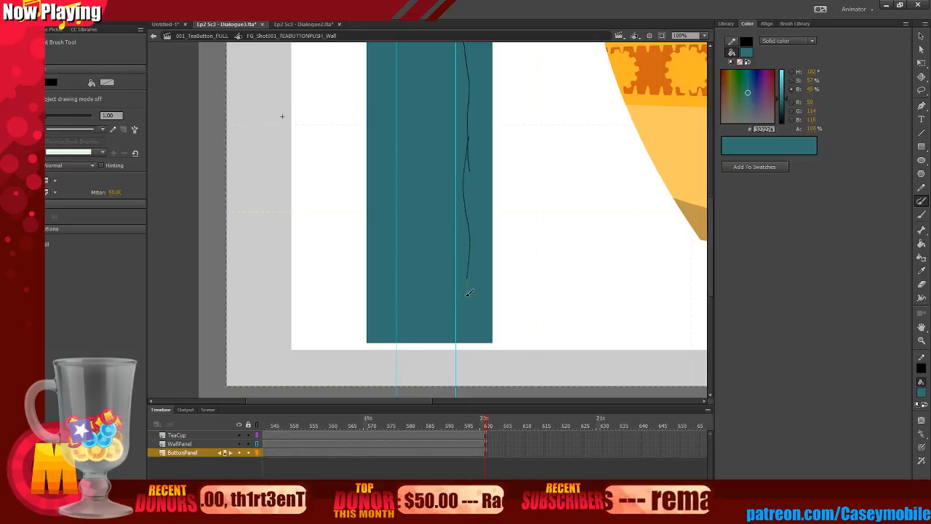
left_click_drag(469, 292, 466, 358)
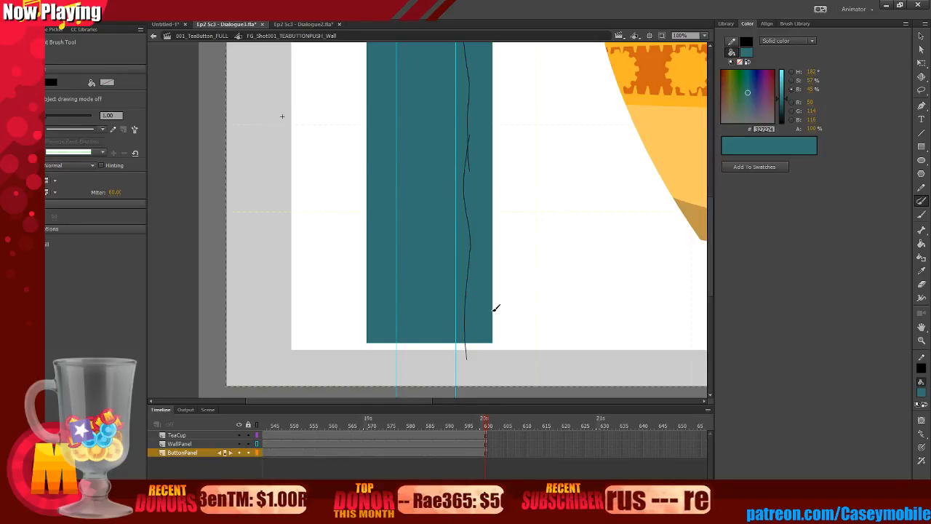
key("ctrl+z")
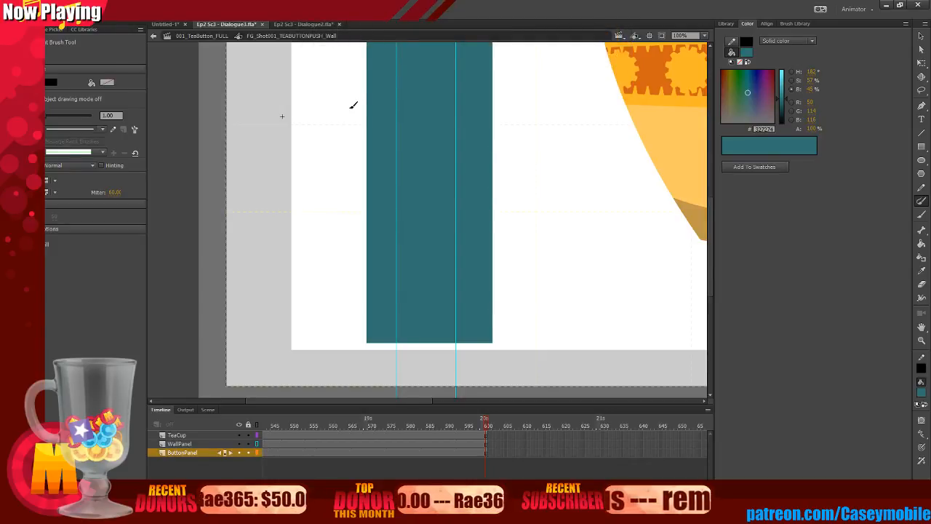
Hide the WallPanel layer and draw a straight vertical line through the full height of the button panel, near its right edge.
key("ctrl+minus")
left_click(921, 132)
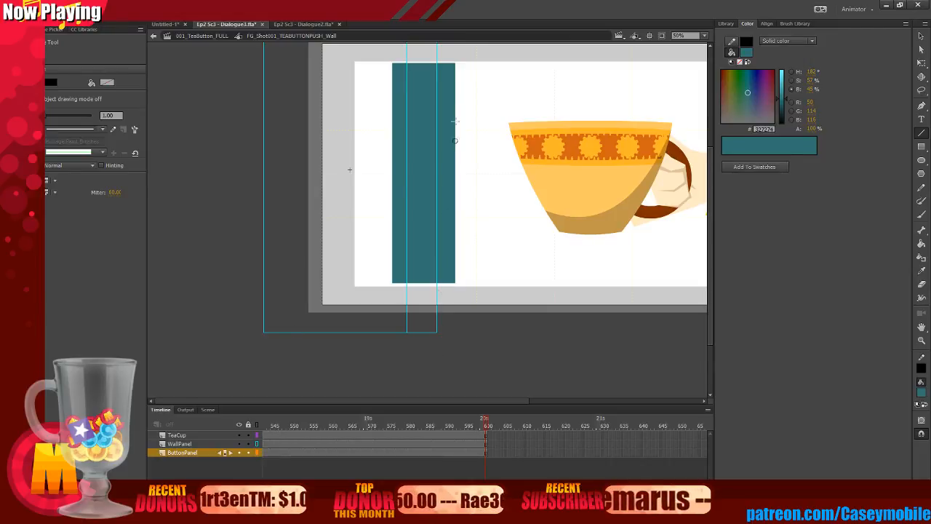
left_click(242, 445)
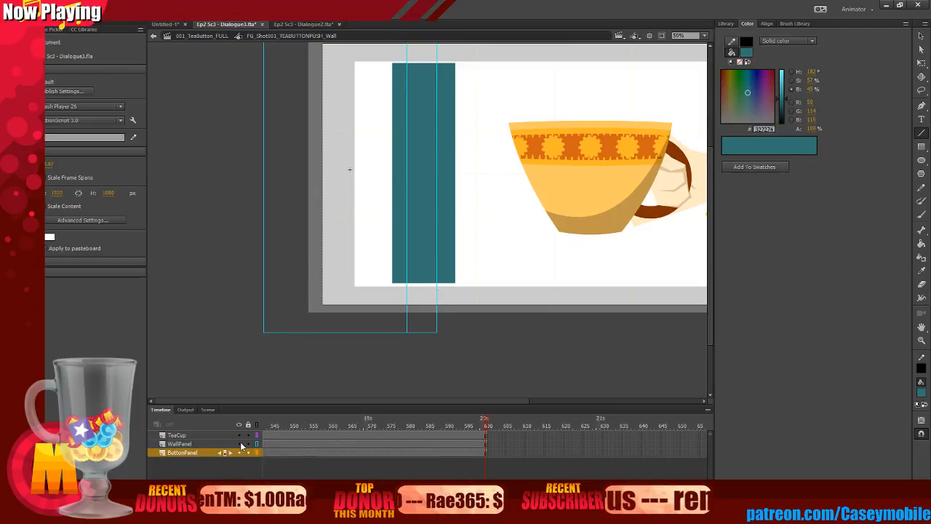
left_click(239, 443)
left_click_drag(439, 54, 438, 345)
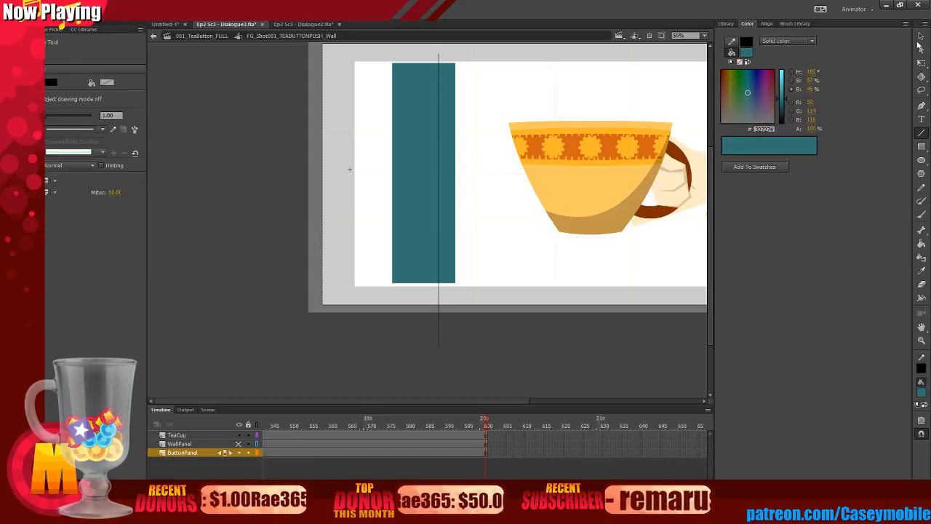
Darken the button panel's fill on the wide side of the dividing line to 39% brightness (#2B6264).
left_click(919, 46)
left_click(418, 146)
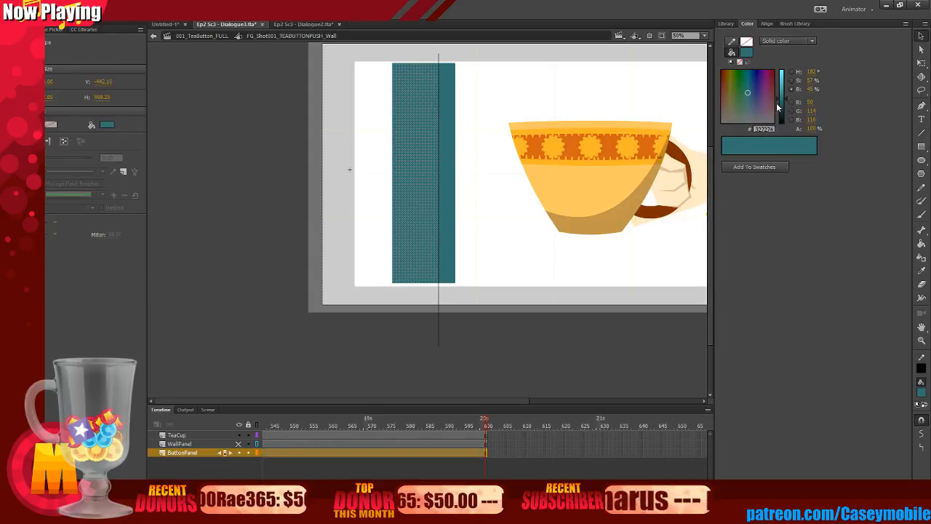
left_click_drag(777, 107, 787, 107)
left_click(516, 77)
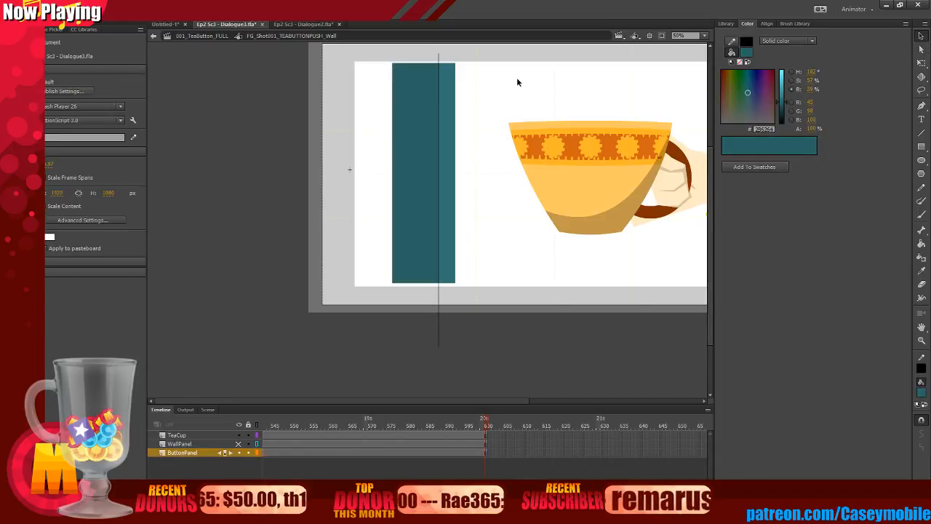
Delete the black dividing line and its overhanging ends, leaving the two teal fills.
left_click(439, 65)
left_click(439, 58)
left_click(217, 327)
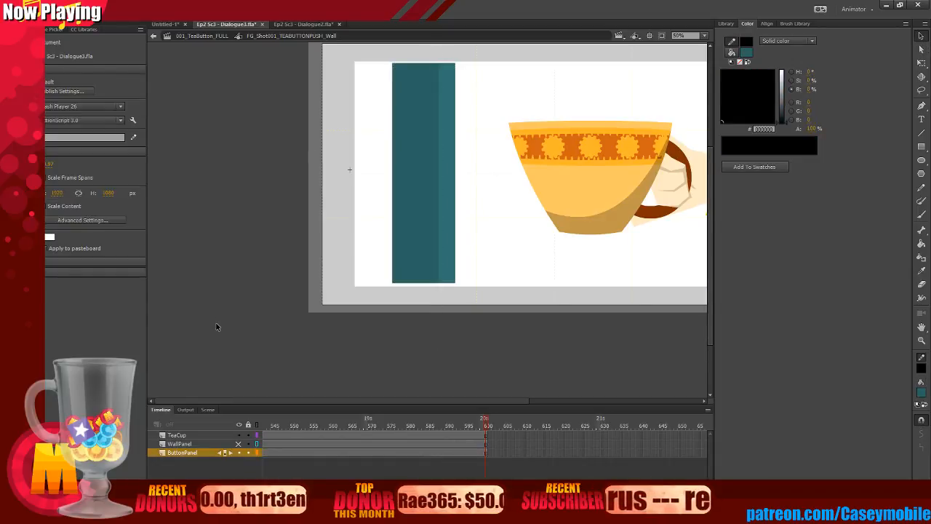
Show and lock the WallPanel layer, and nudge the whole button panel slightly to the right.
left_click(407, 208)
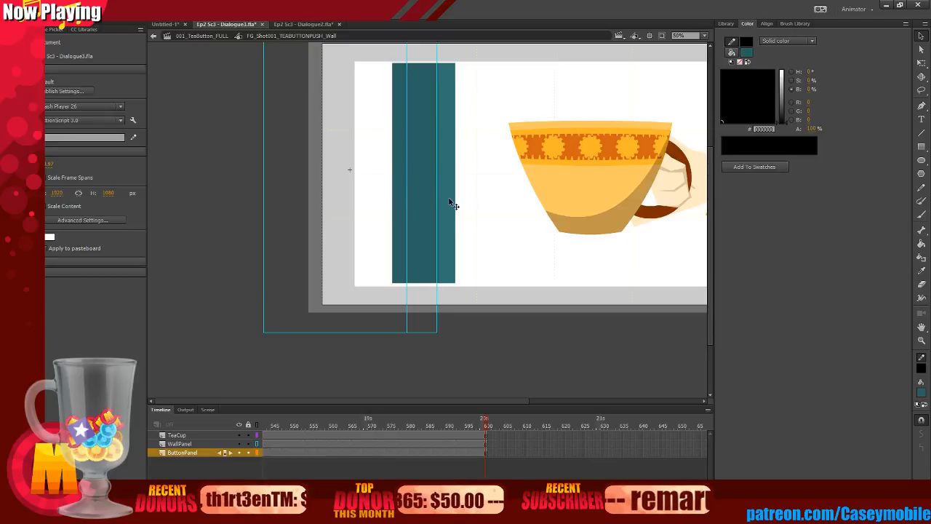
left_click(182, 444)
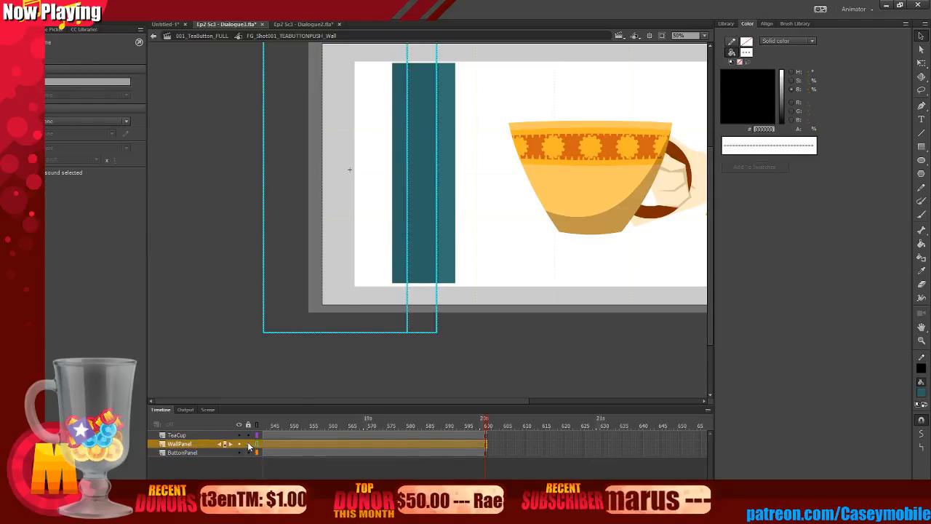
left_click(248, 443)
left_click(221, 453)
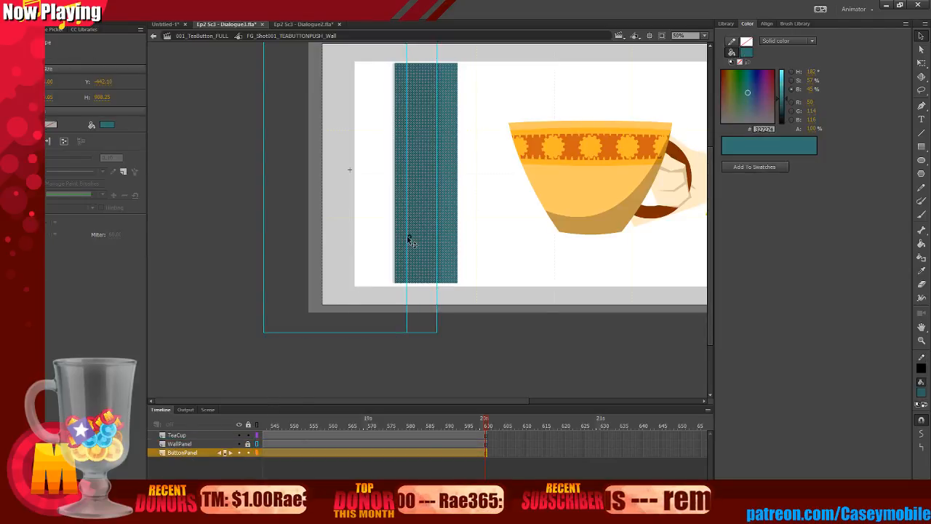
left_click(516, 233)
Display the WallPanel layer with its solid fill instead of outlines, and inspect the button panel's edge beside the wall at 100% zoom.
left_click(256, 443)
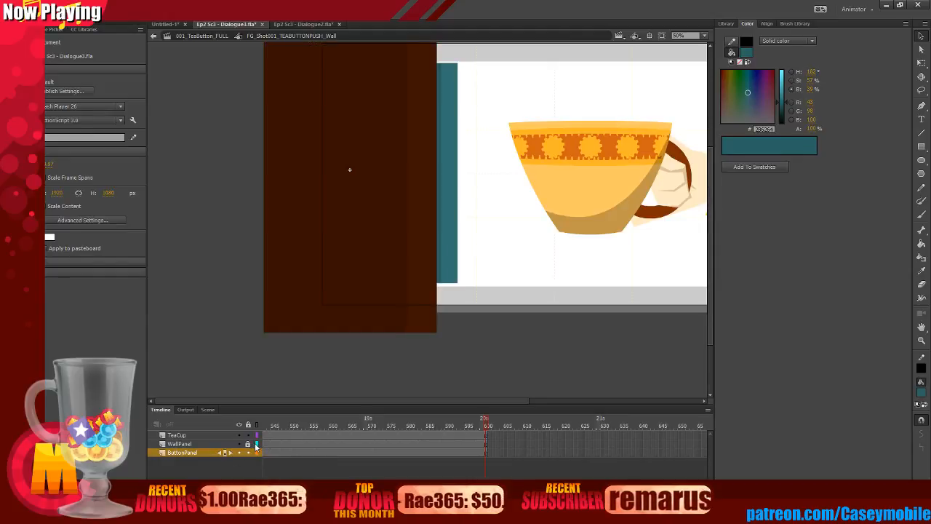
left_click(450, 167)
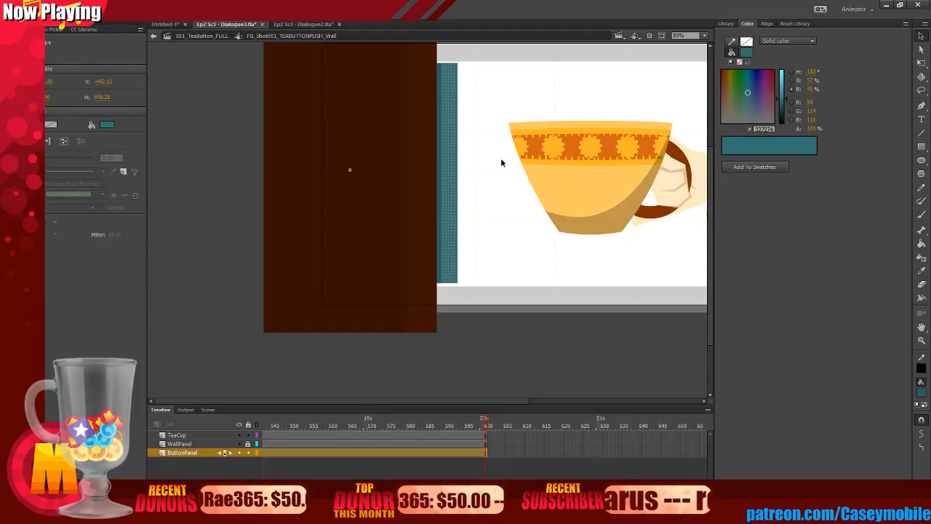
key("ctrl+1")
left_click(473, 276)
scroll(477, 363, "up", 3)
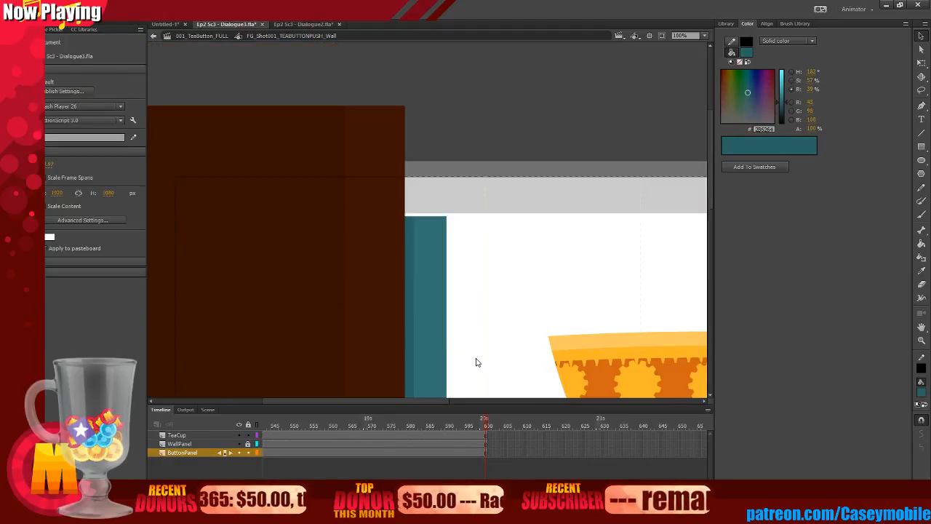
Sample the button panel's lighter teal, brighten it to 51% (#388083) as the fill colour, and set the Oval tool to no stroke.
left_click(921, 392)
left_click(432, 275)
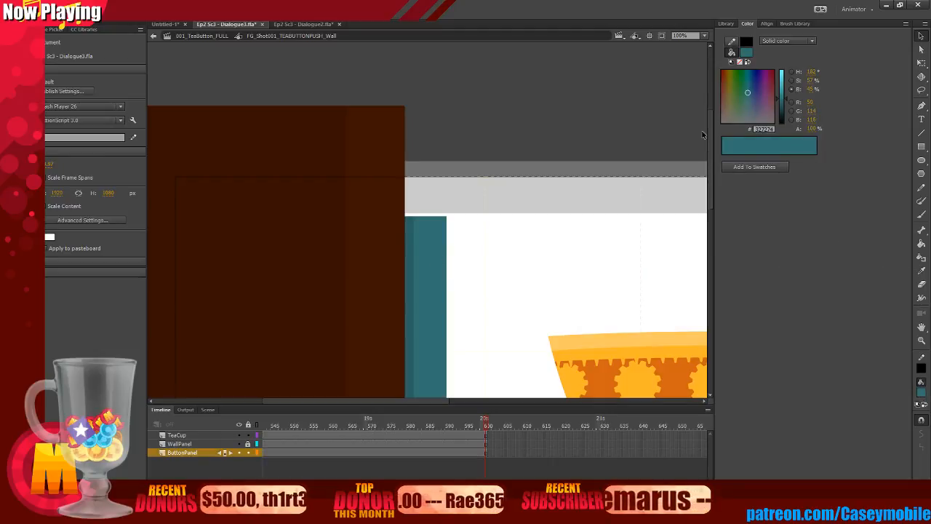
left_click_drag(782, 100, 782, 96)
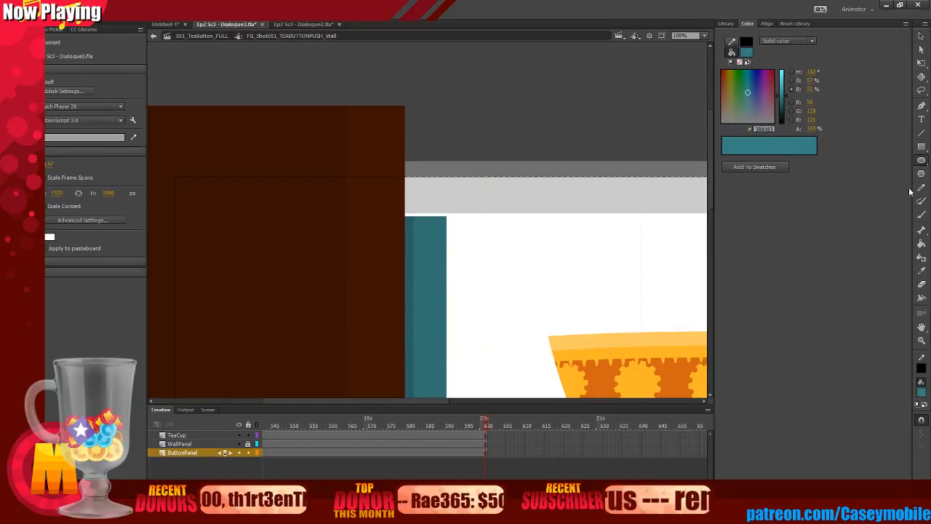
left_click(921, 160)
left_click(921, 367)
left_click(894, 379)
Draw a rivet circle about 30 px in diameter near the upper end of the panel's lighter teal strip, undoing the larger attempts.
scroll(528, 267, "down", 3)
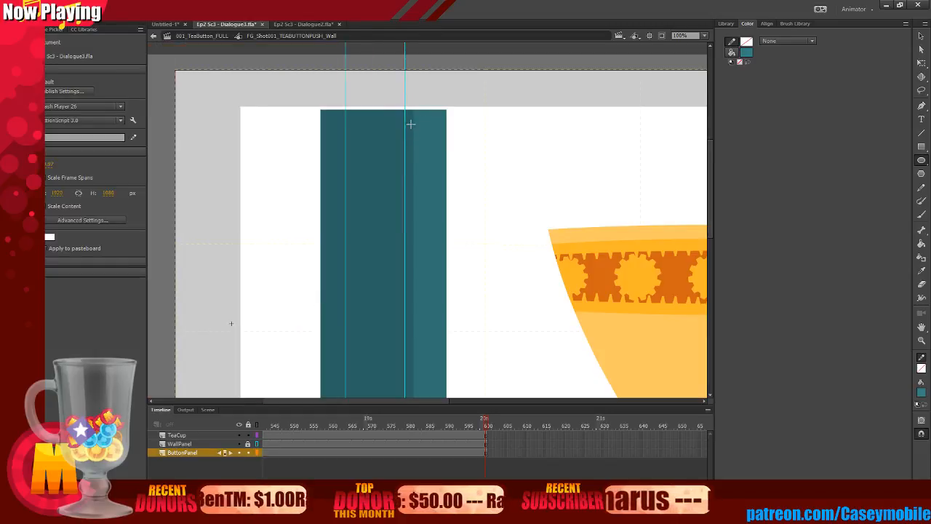
left_click(411, 123)
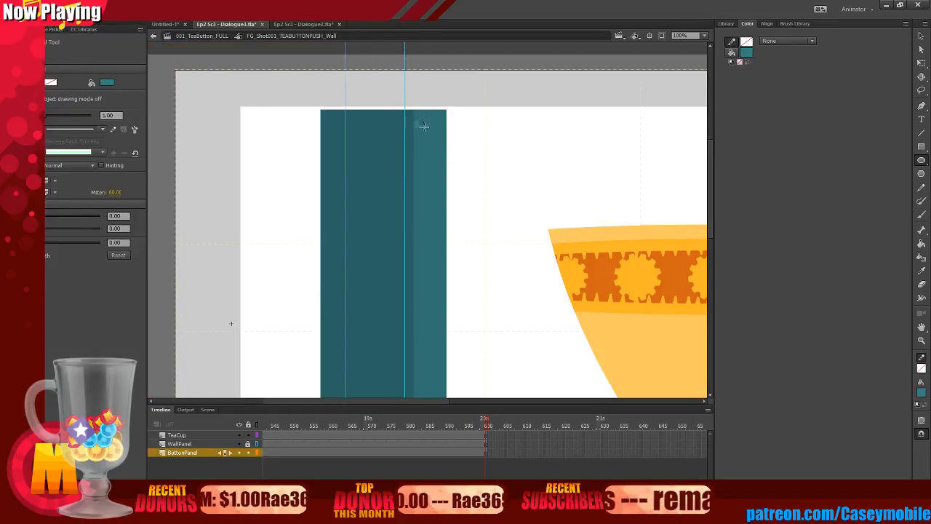
left_click_drag(424, 126, 438, 149)
key("ctrl+z")
left_click_drag(406, 120, 431, 154)
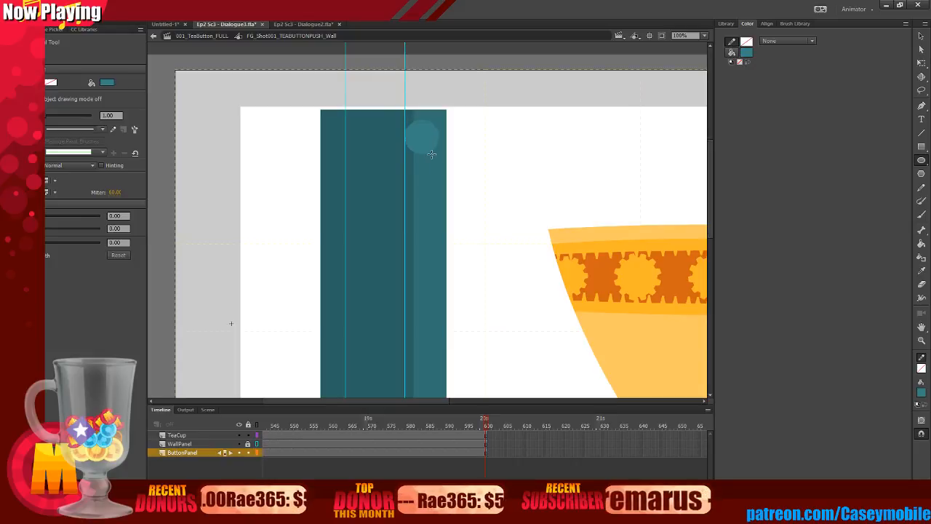
key("ctrl+z")
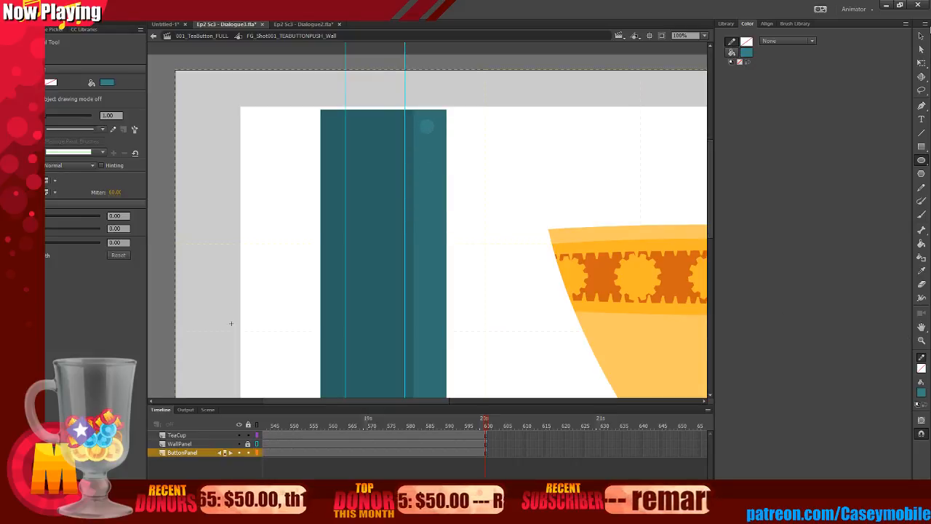
Copy the rivet circle down the lighter strip to make a column of four roughly evenly spaced rivets.
key("v")
left_click(428, 132)
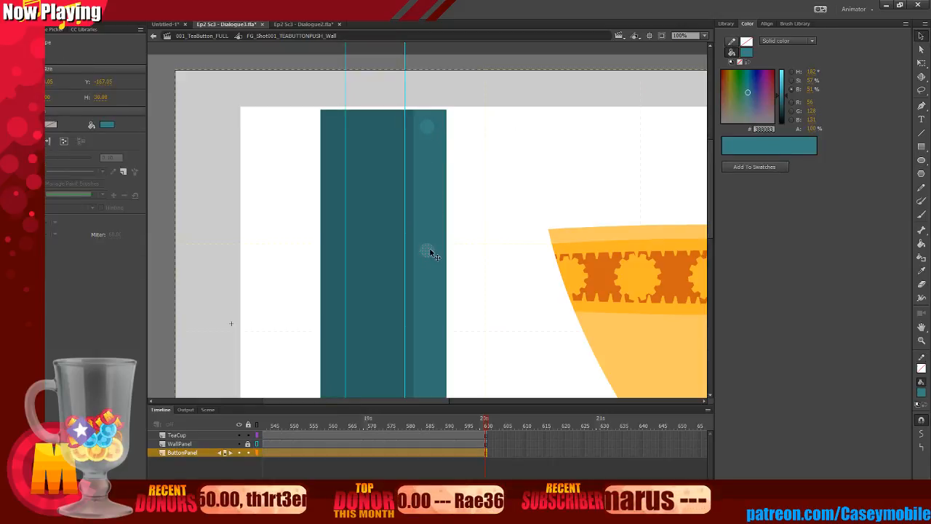
scroll(426, 306, "down", 3)
left_click_drag(431, 254, 435, 213)
scroll(424, 183, "down", 3)
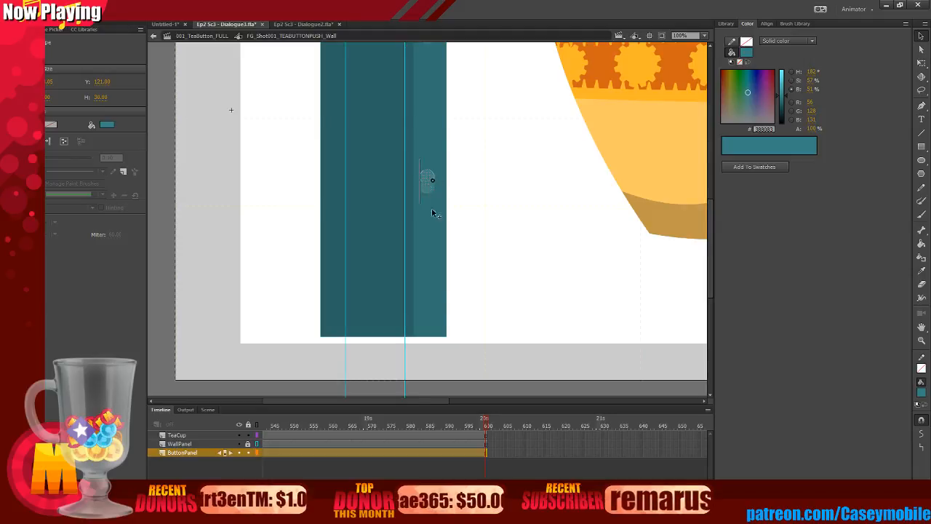
left_click(483, 277)
scroll(509, 281, "up", 5)
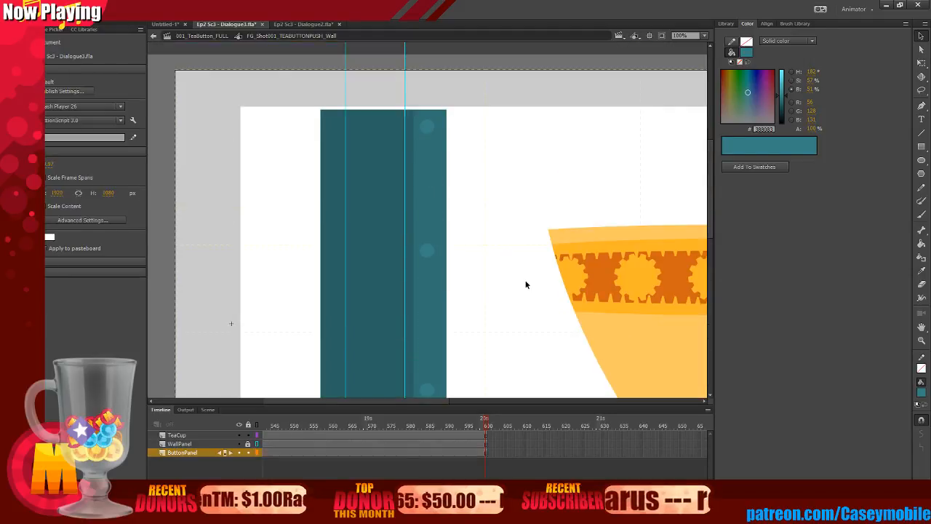
Compare the riveted panel with the wall by switching the WallPanel layer between outlines and solid fill at 50% zoom.
key("ctrl+minus")
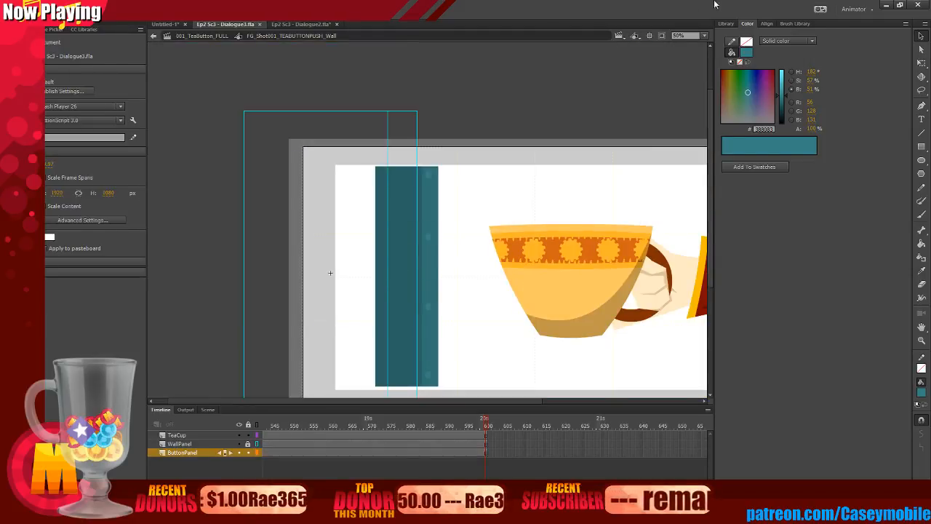
left_click(257, 444)
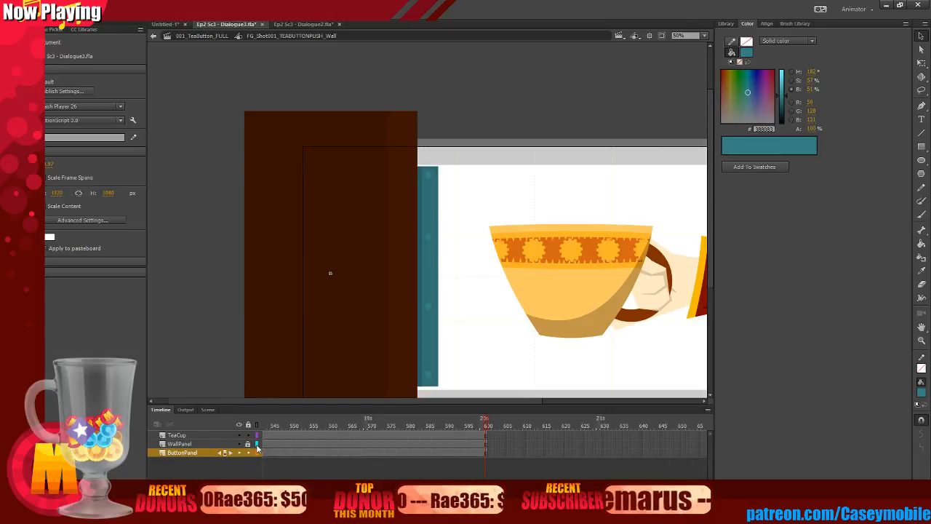
left_click(256, 444)
left_click(256, 444)
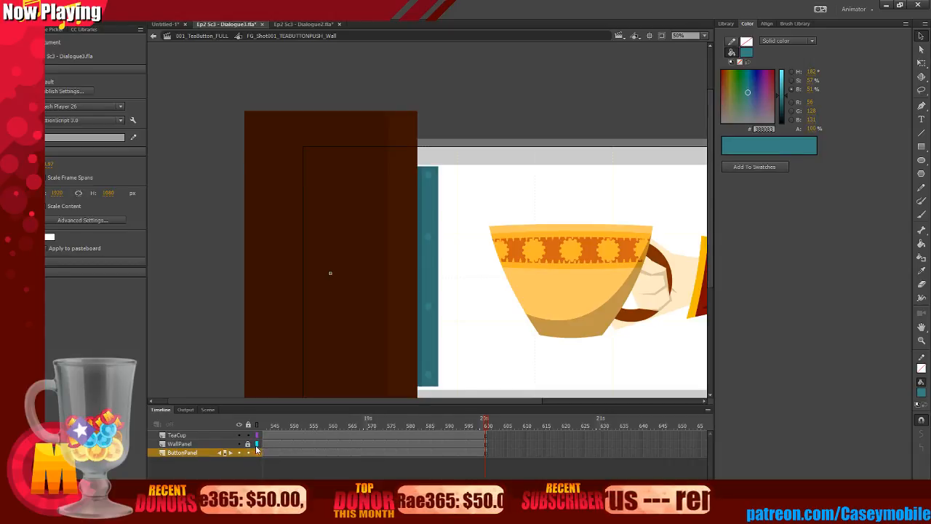
left_click(256, 445)
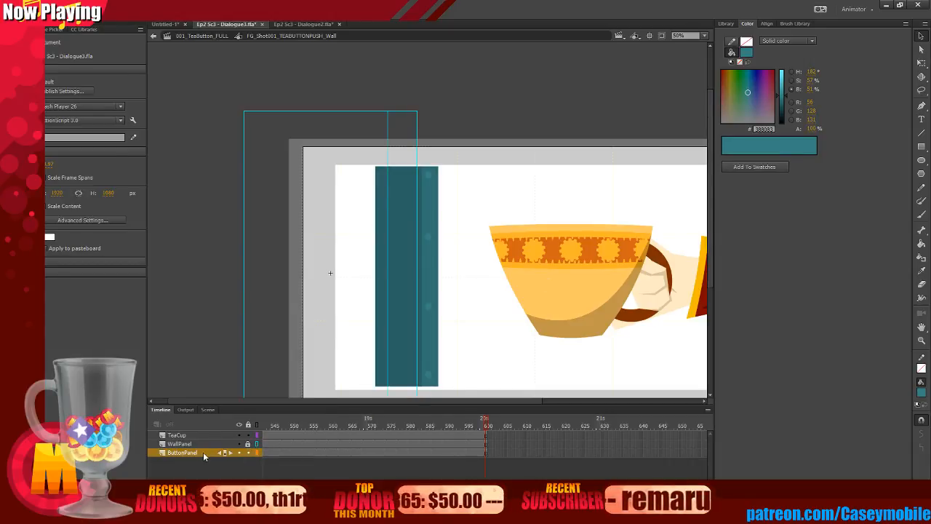
Add a layer named Button directly below the ButtonPanel layer.
right_click(203, 452)
left_click(219, 254)
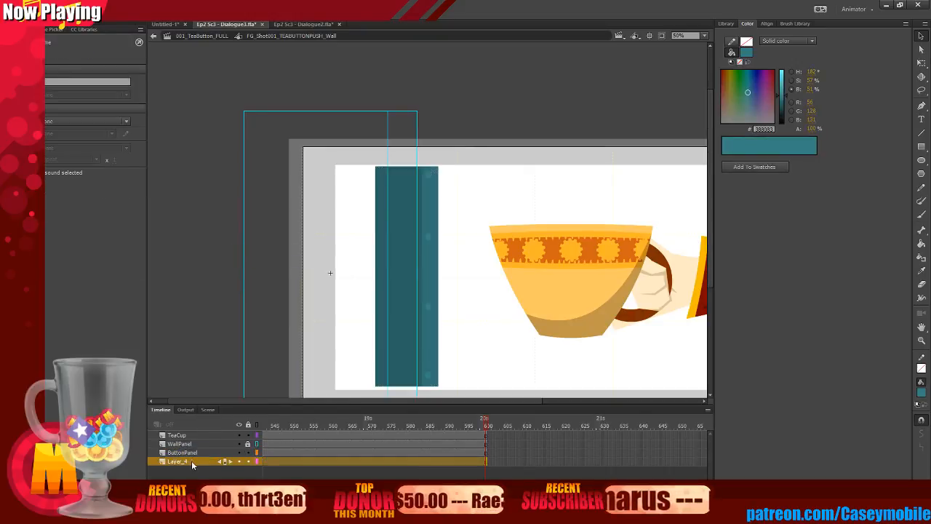
double_click(187, 461)
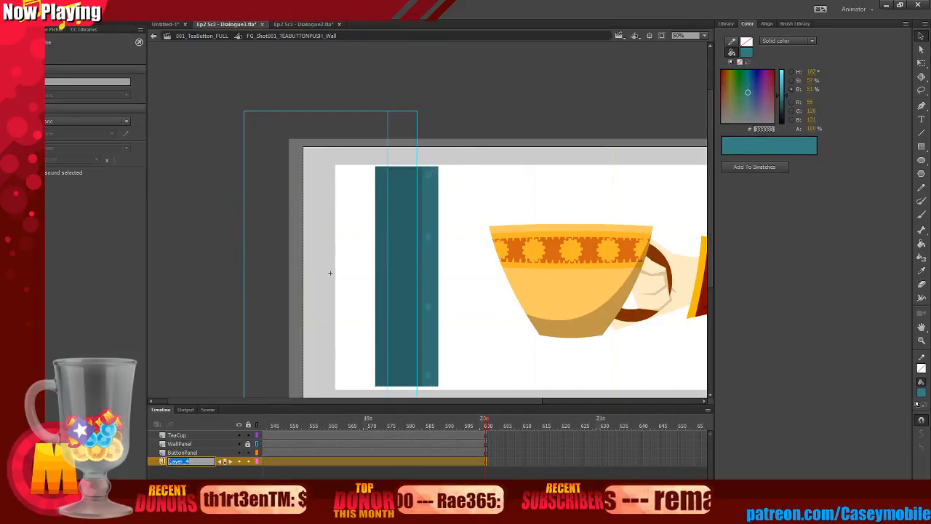
type("Button")
key("Return")
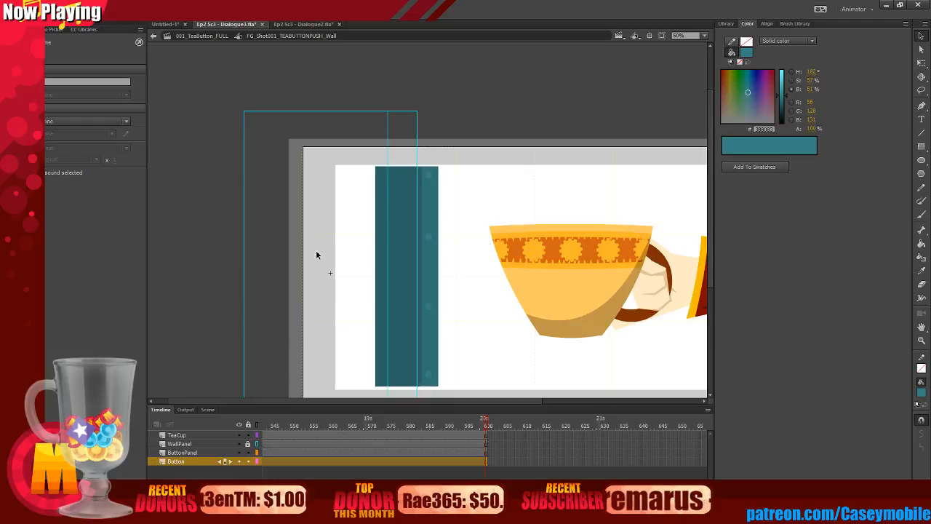
Draw an unfilled, black-outlined rectangle about 463 px tall projecting from behind the button panel's edge towards the teacup.
key("r")
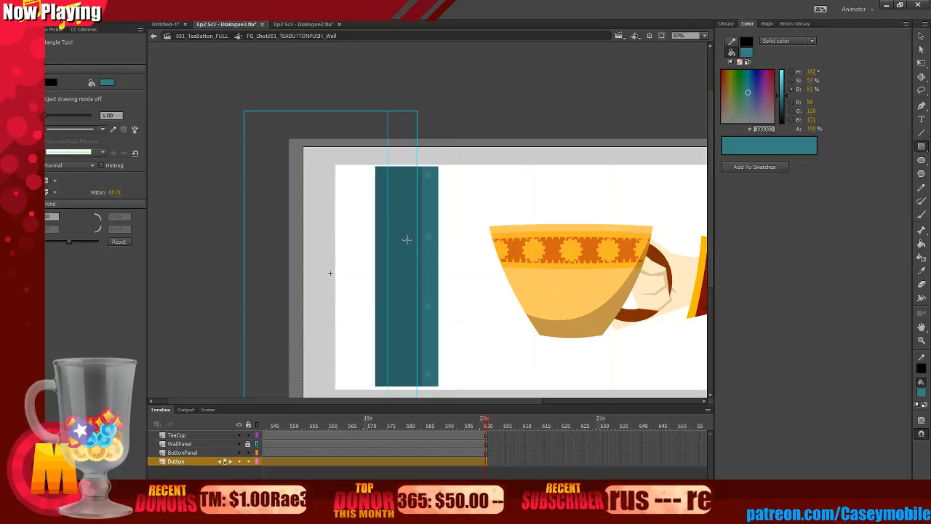
left_click(921, 391)
left_click(896, 276)
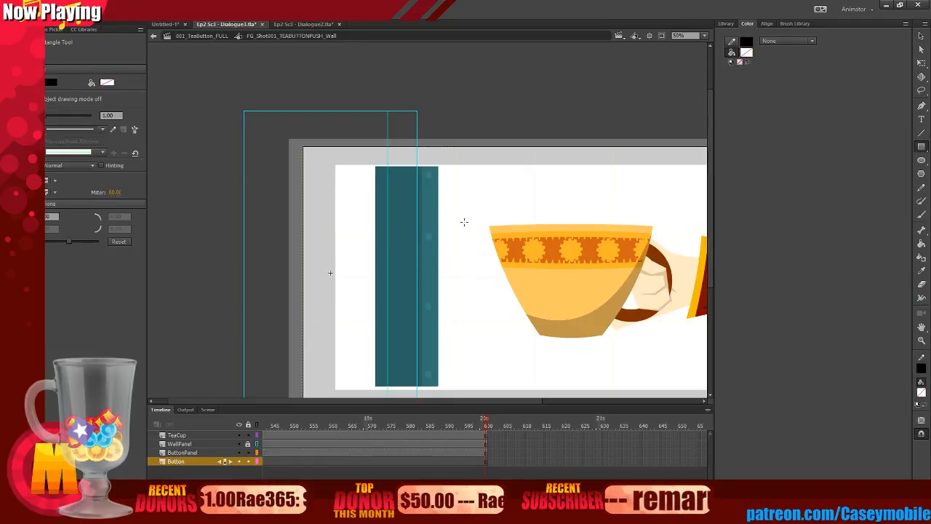
left_click_drag(438, 207, 471, 320)
Move the rectangle down to the middle of the panel and stretch it taller symmetrically about its centre.
key("v")
left_click(460, 209)
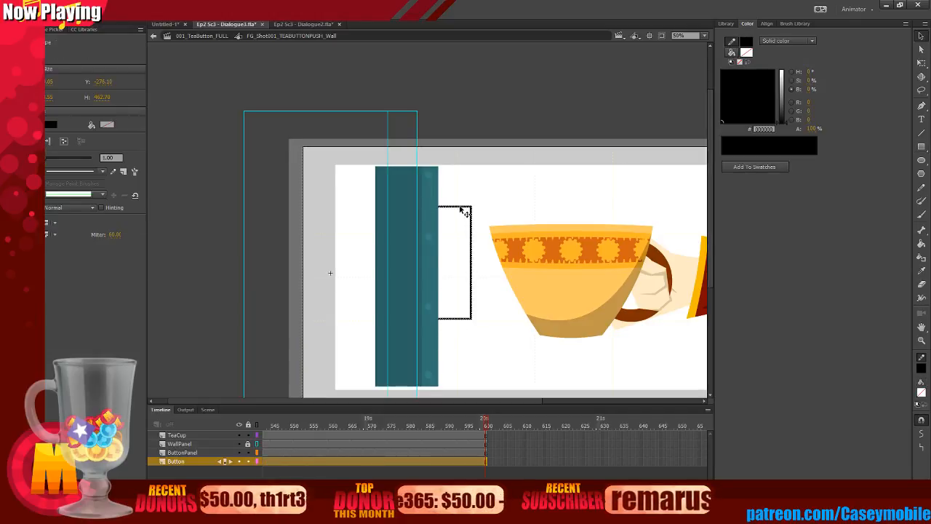
left_click_drag(460, 210, 462, 224)
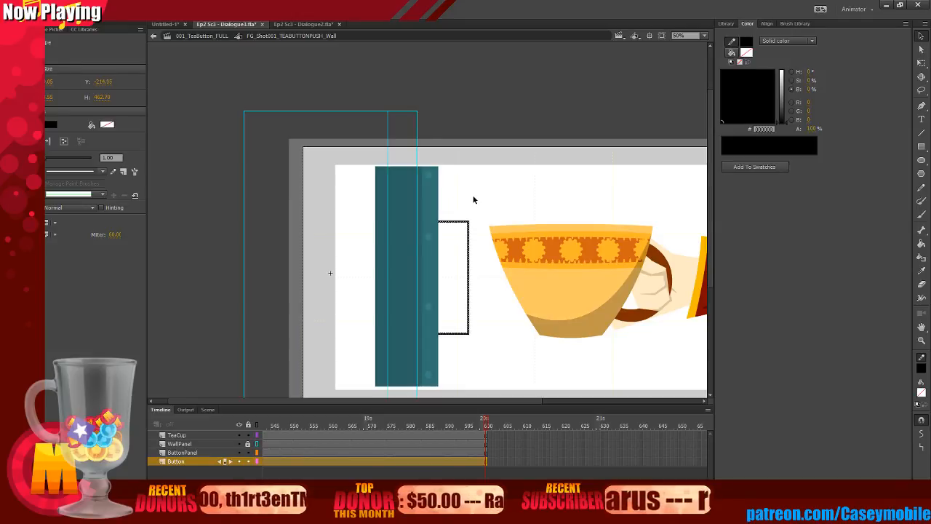
left_click(472, 198)
left_click(452, 221)
key("q")
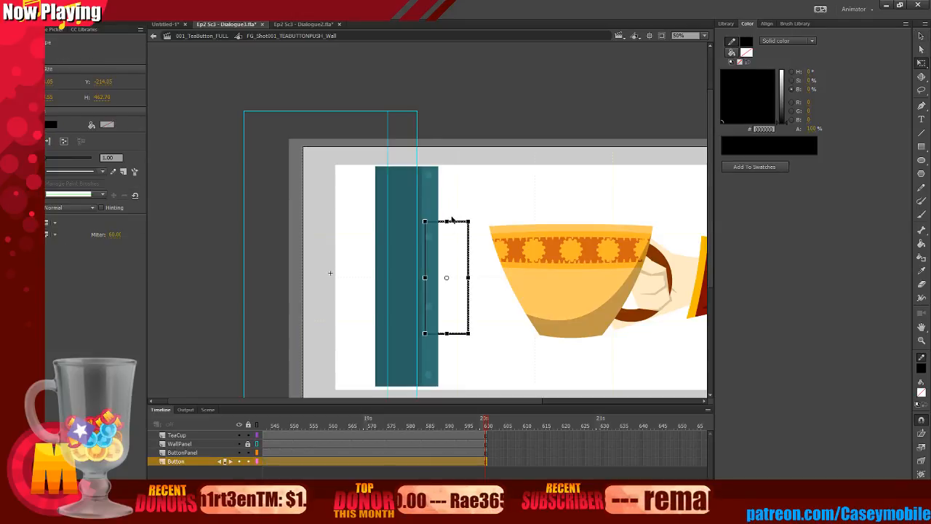
left_click_drag(449, 221, 449, 210)
key("Escape")
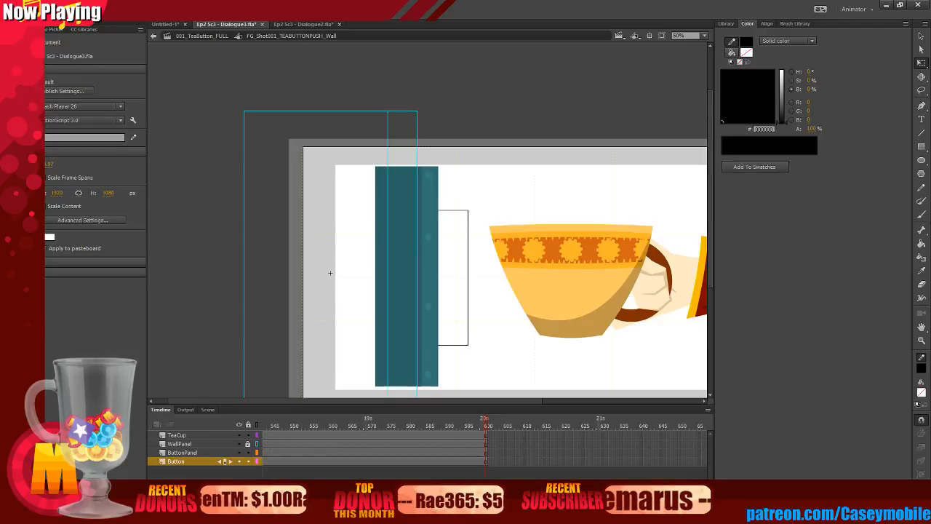
Sample the wall button's red in Ep2 Sc3 - Dialogue2.fla and fill the rectangle in Ep2 Sc3 - Dialogue3.fla with it (#6D0000).
left_click(302, 24)
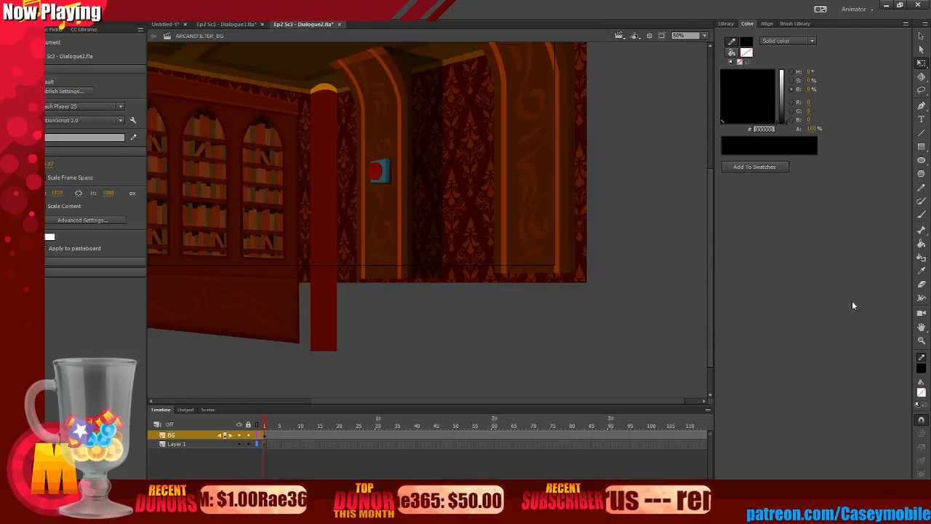
left_click(921, 392)
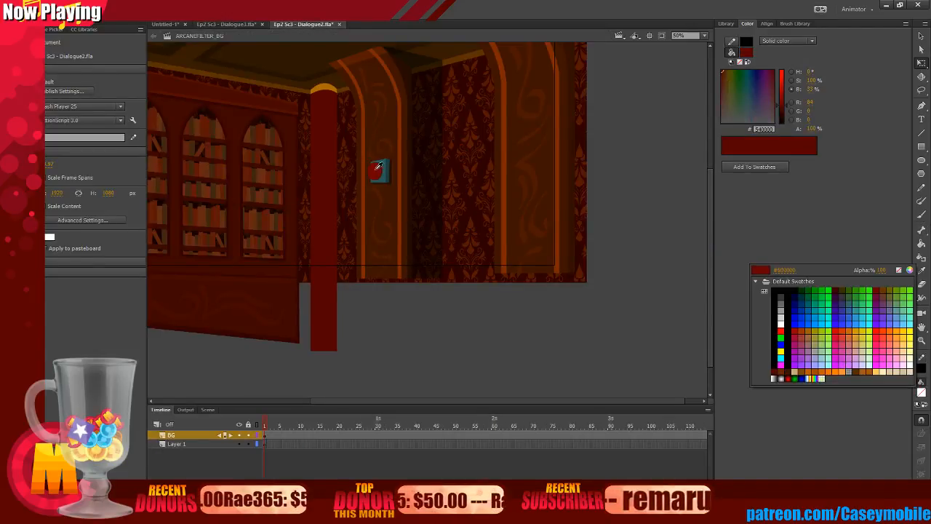
left_click(299, 51)
left_click(243, 25)
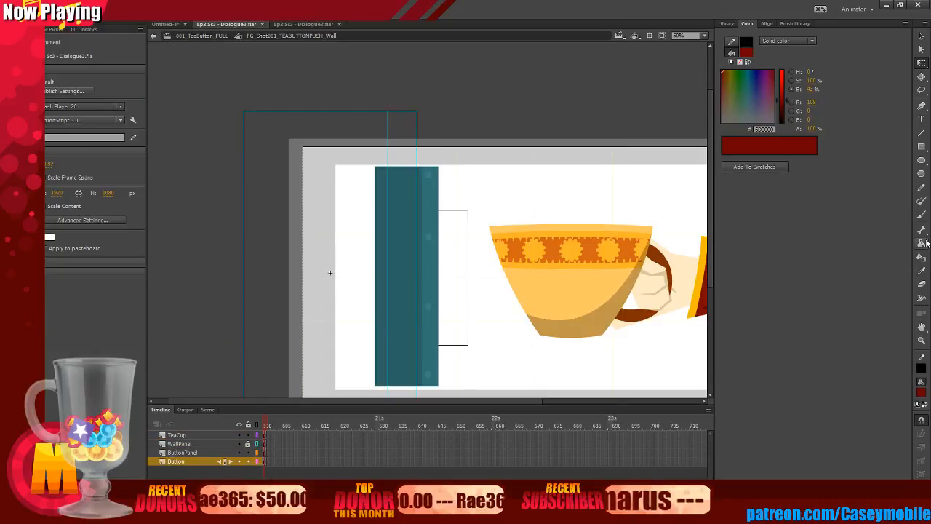
left_click(921, 243)
left_click(455, 245)
Delete the red button's black outline and brighten its fill to 66% brightness (#A80000).
left_click(922, 35)
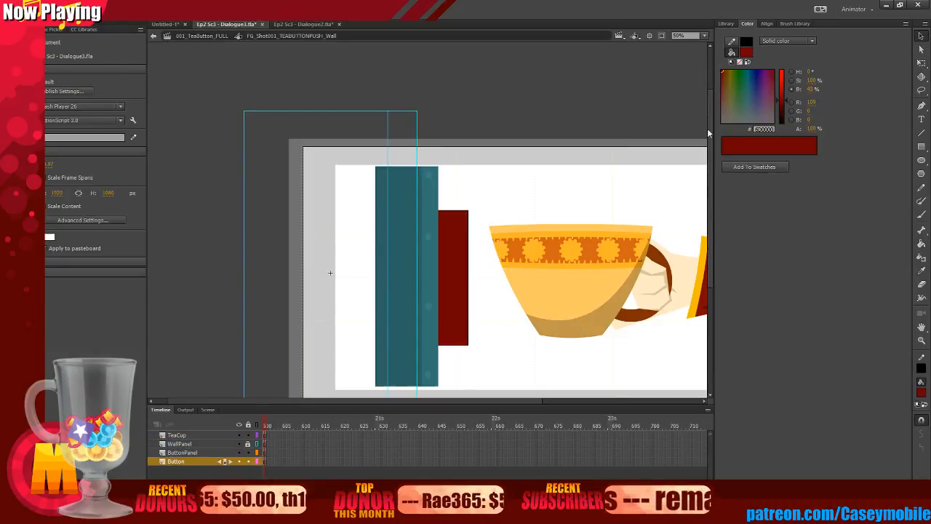
left_click(459, 214)
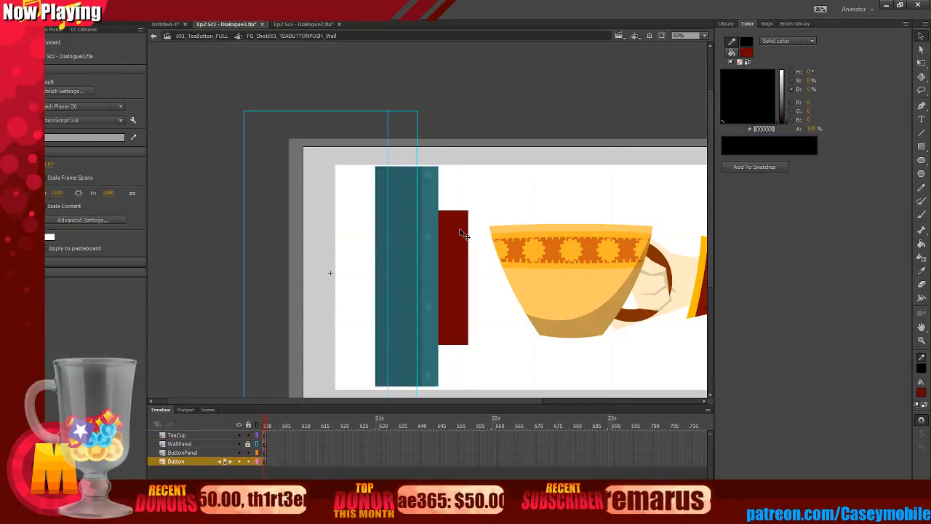
left_click_drag(784, 104, 783, 88)
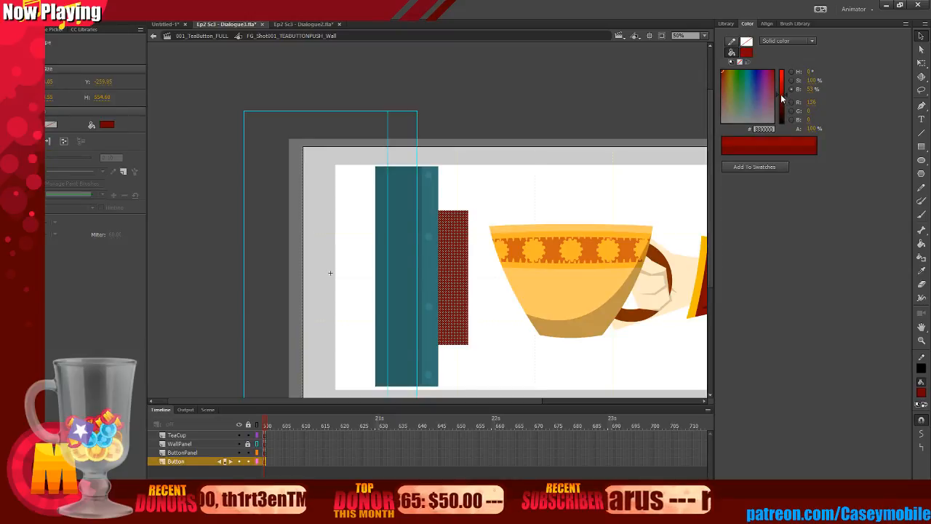
left_click(544, 160)
Bend the red button's outer edge into a shallow outward curve and set its fill to 54% brightness (#8A0000).
left_click_drag(469, 247, 473, 240)
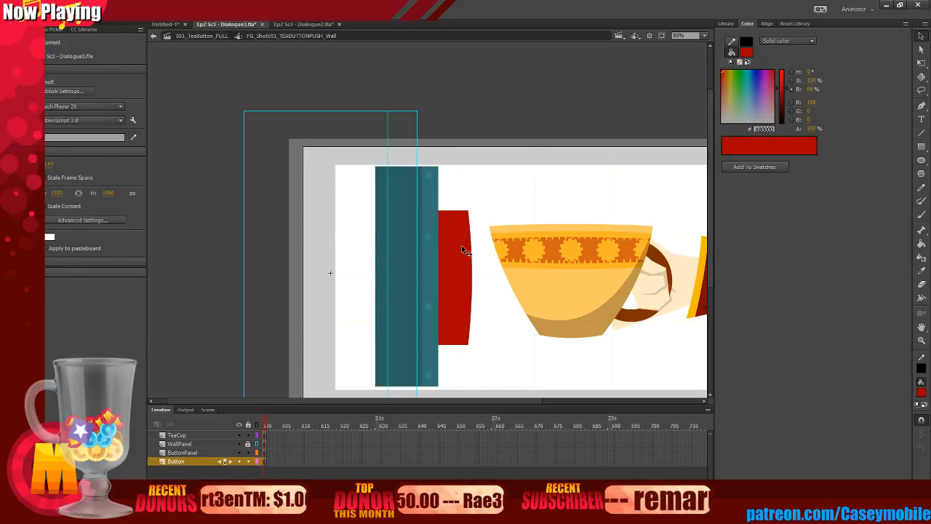
left_click(461, 245)
left_click(782, 96)
left_click_drag(782, 97, 782, 98)
left_click(533, 158)
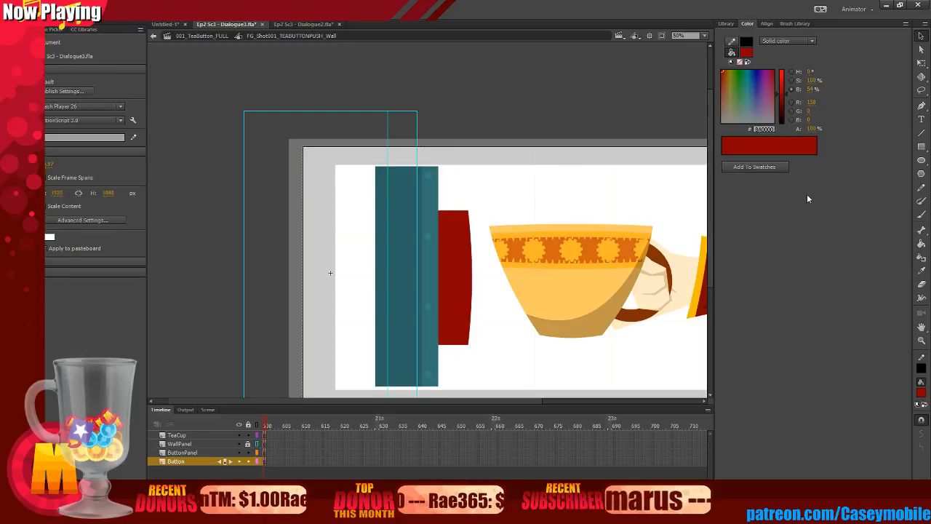
Split the red button with a nearly horizontal line across its middle and darken the lower part to 41% brightness (#690000).
key("n")
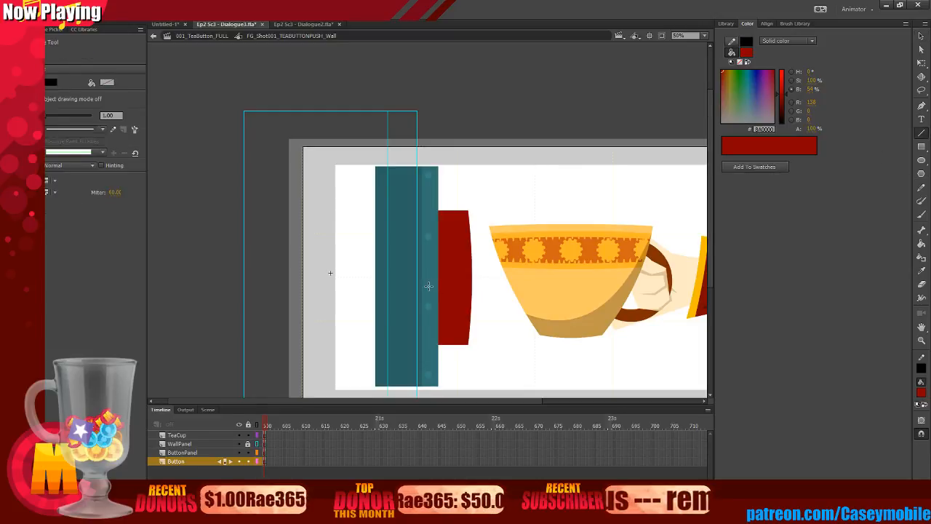
left_click(922, 37)
left_click(449, 309)
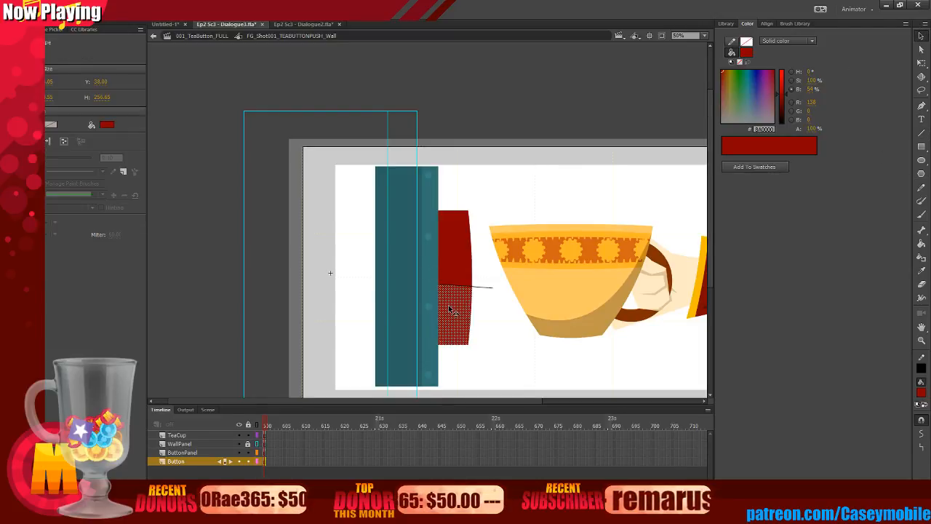
left_click(547, 152)
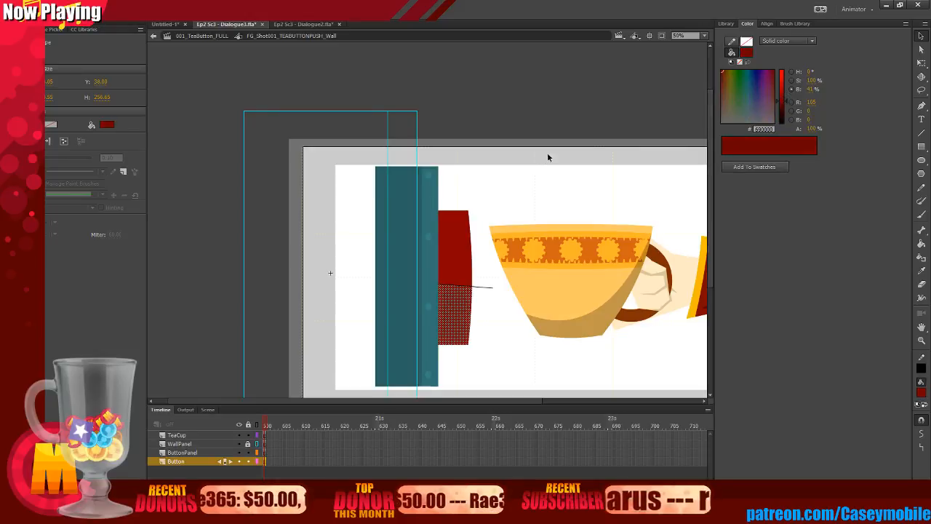
Delete the dividing line across the red button and display the WallPanel layer with its solid fill instead of outlines.
left_click(480, 287)
key("Delete")
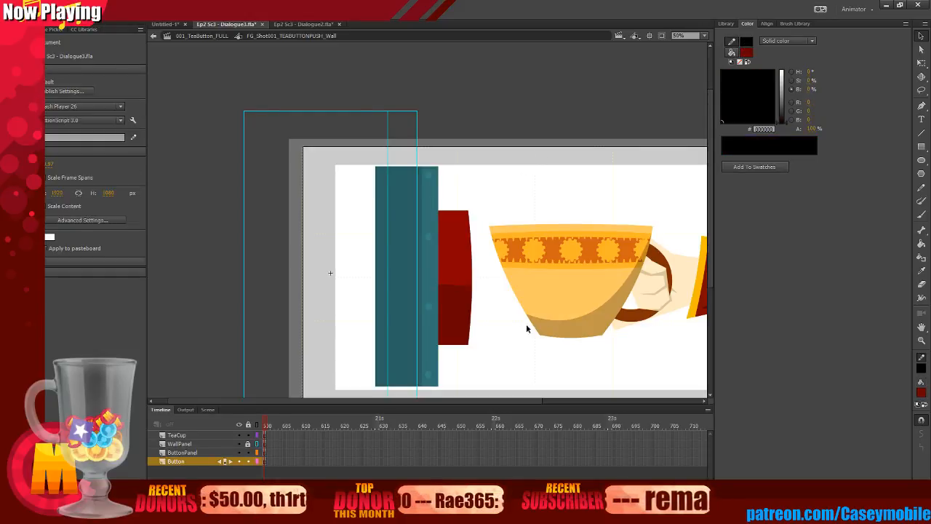
left_click(257, 444)
scroll(473, 240, "down", 3)
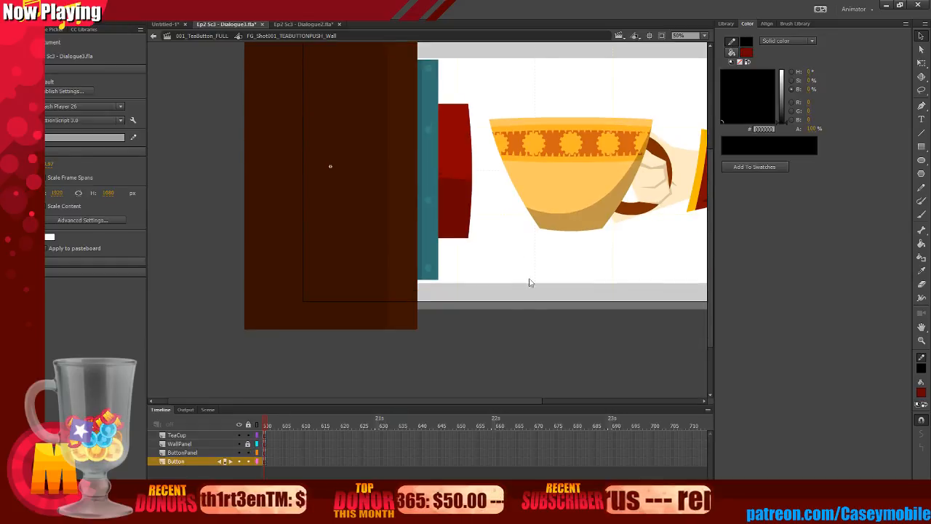
Undo the dividing line across the red button and its darker lower shading.
key("ctrl+z")
key("ctrl+z")
key("ctrl+z")
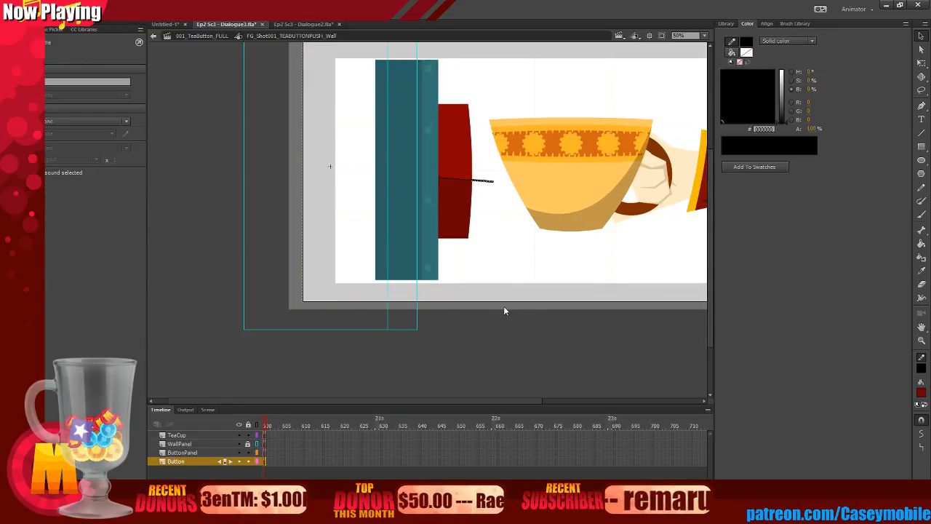
left_click(504, 310)
Try shading the red button's lower part beneath a downward-curved line at 49% brightness (#7E0000), with the WallPanel layer shown as solid fill.
key("n")
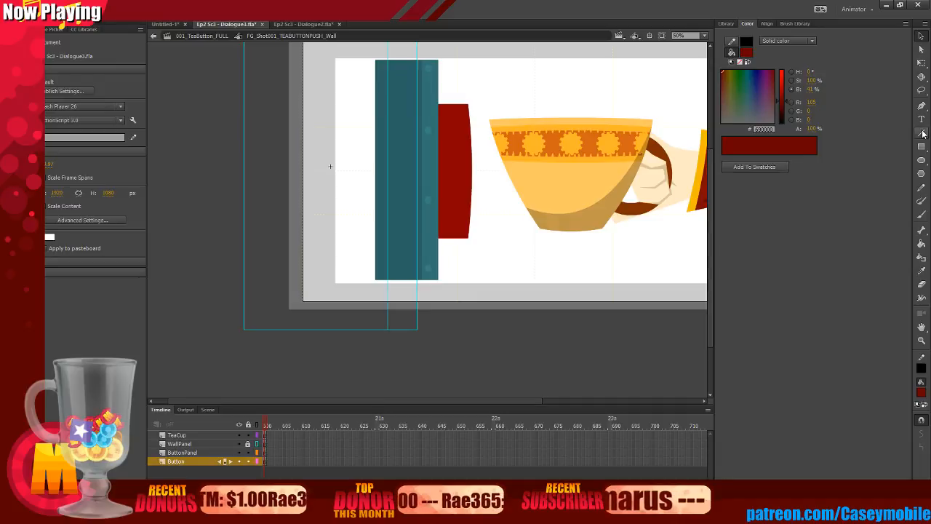
left_click(921, 35)
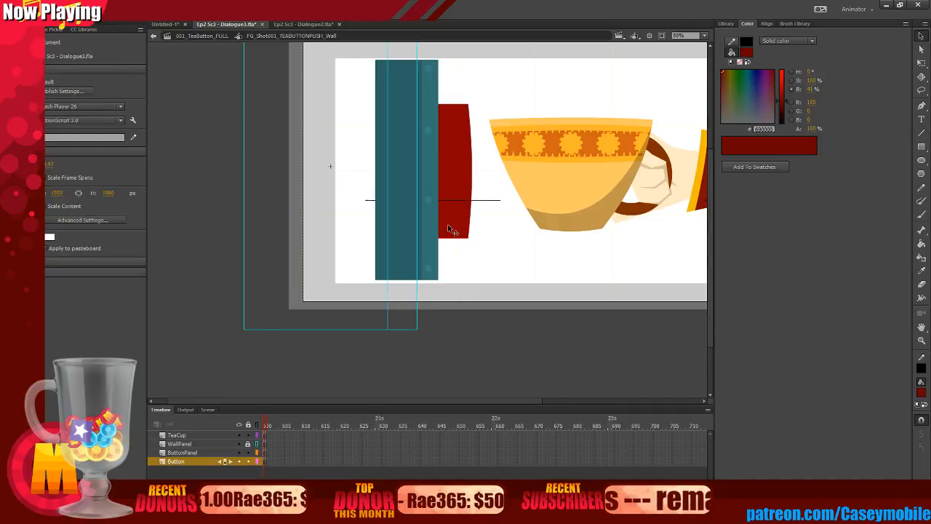
left_click(450, 216)
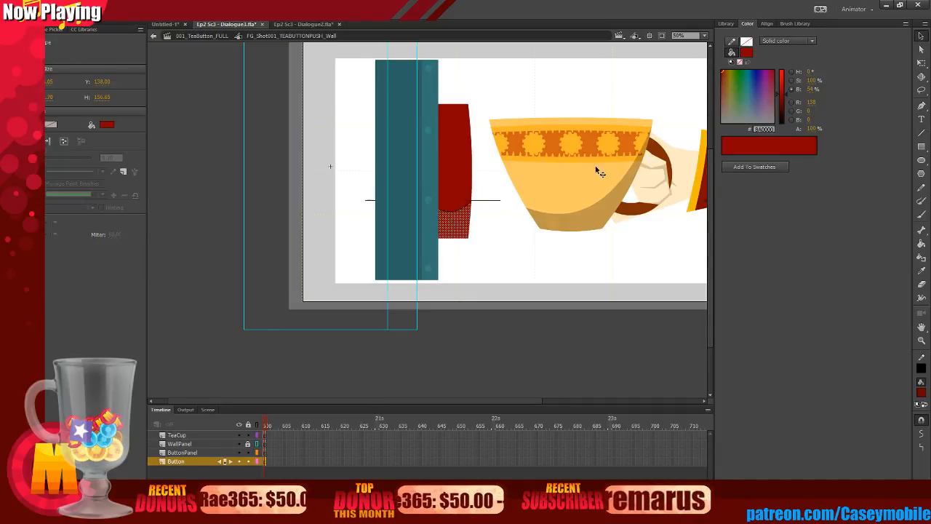
left_click(486, 201)
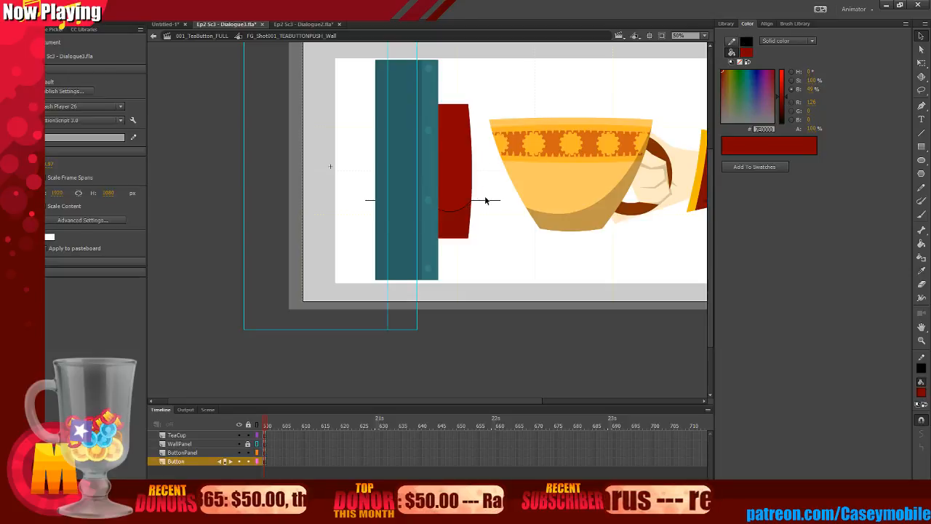
left_click(509, 218)
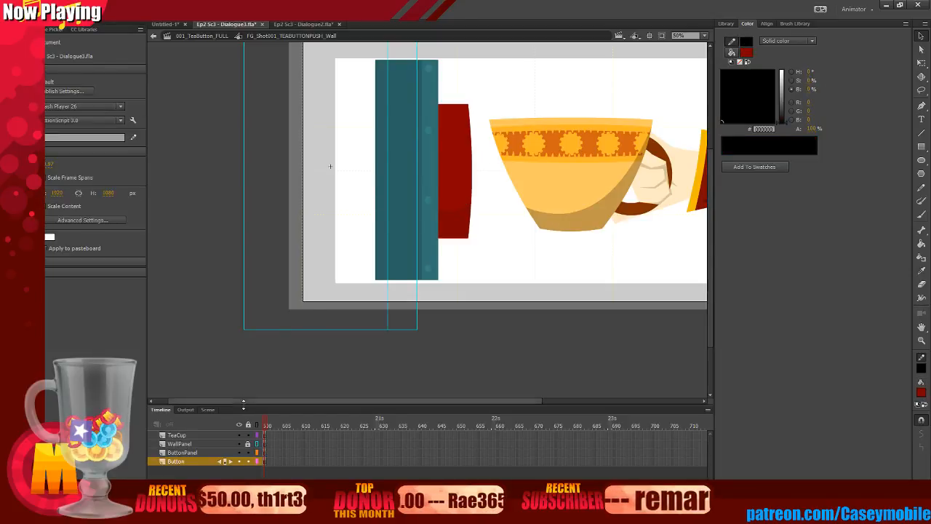
left_click(258, 425)
left_click(258, 424)
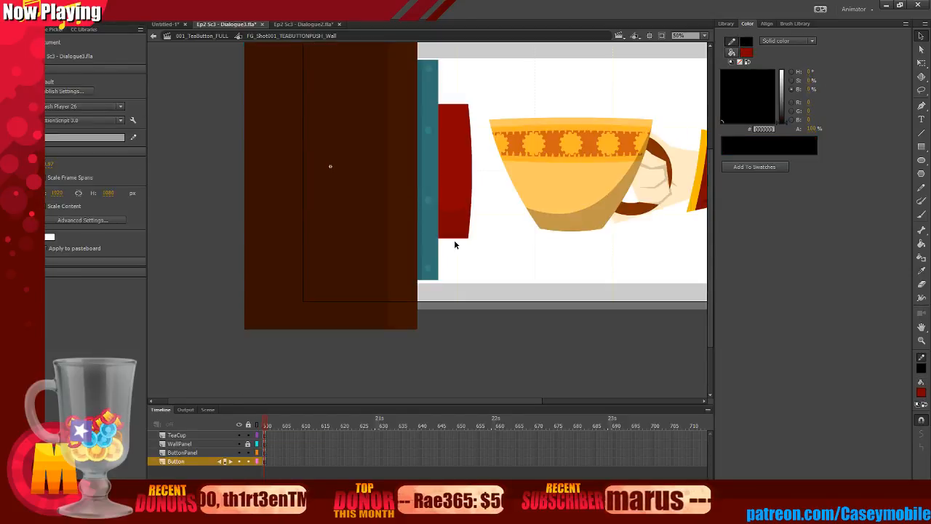
left_click(493, 265)
left_click(494, 267)
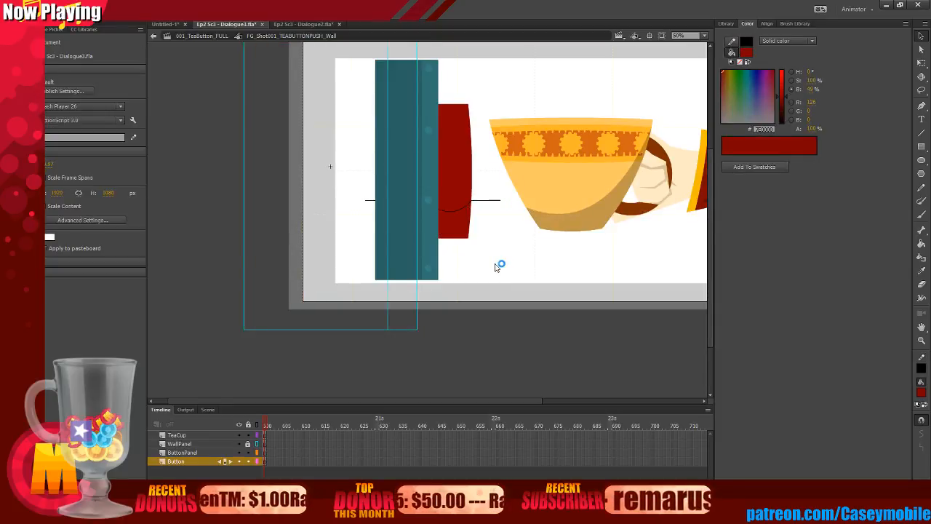
Try a dividing line slanting from the red button's upper outer corner behind the teal panel, bent to follow the button's outer edge.
left_click(920, 134)
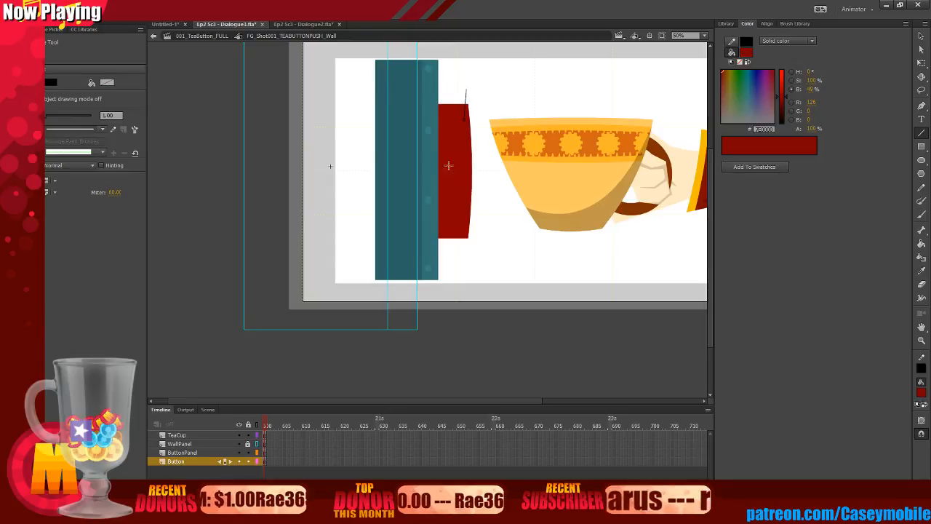
left_click_drag(391, 278, 389, 280)
key("v")
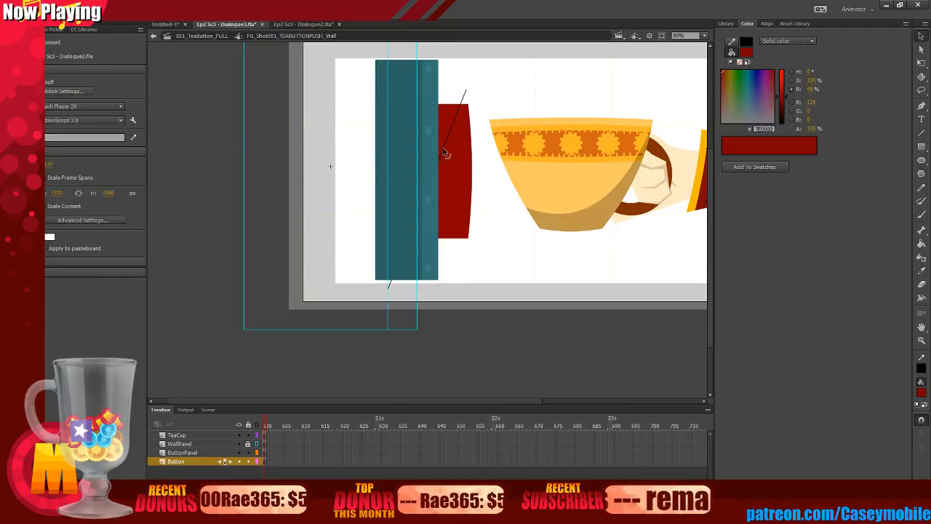
left_click_drag(443, 147, 462, 216)
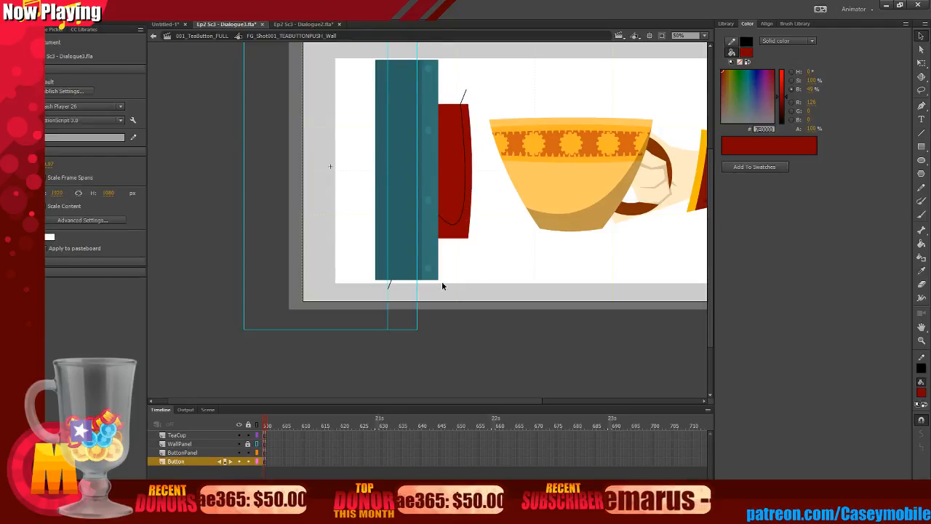
key("ctrl+z")
key("ctrl+z")
key("ctrl+z")
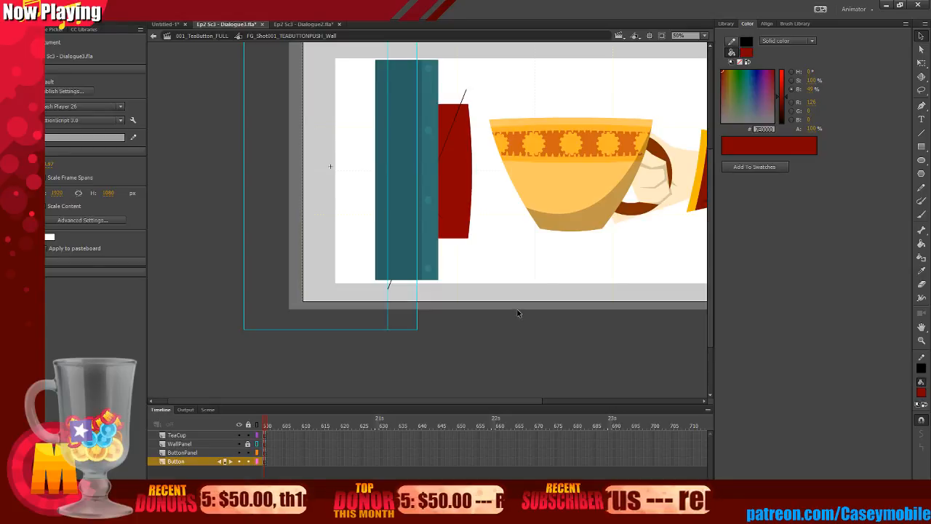
Draw a diagonal line across the red button from its upper inner corner past its outer edge and bend it into a deep downward curve.
left_click(921, 133)
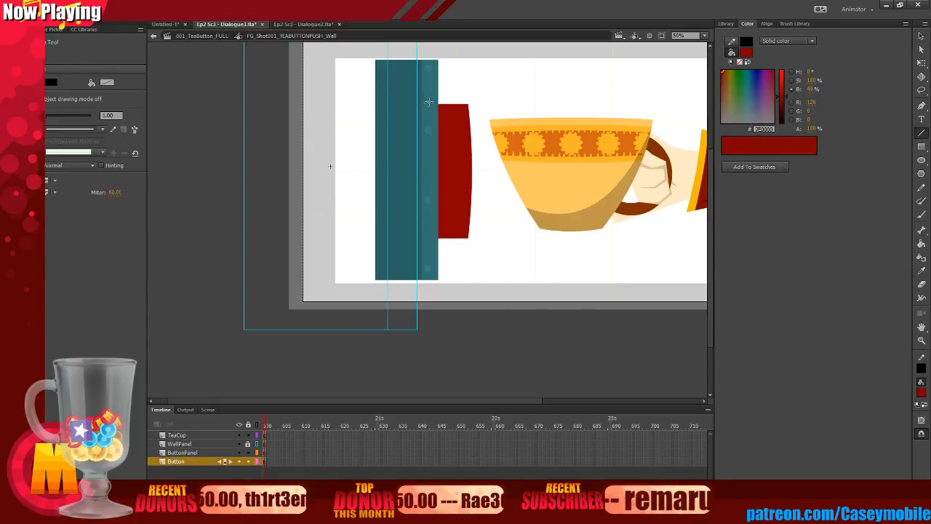
left_click_drag(452, 272, 487, 288)
left_click(921, 32)
left_click(921, 38)
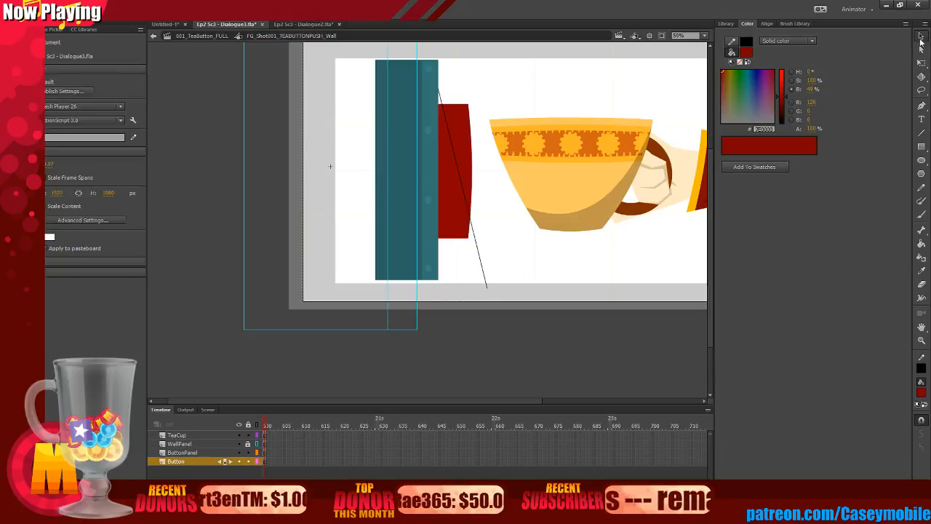
left_click_drag(449, 188, 441, 217)
Delete the curved line and darken the red button's shading along its inner and lower edges to 41% brightness (#690000).
left_click(460, 231)
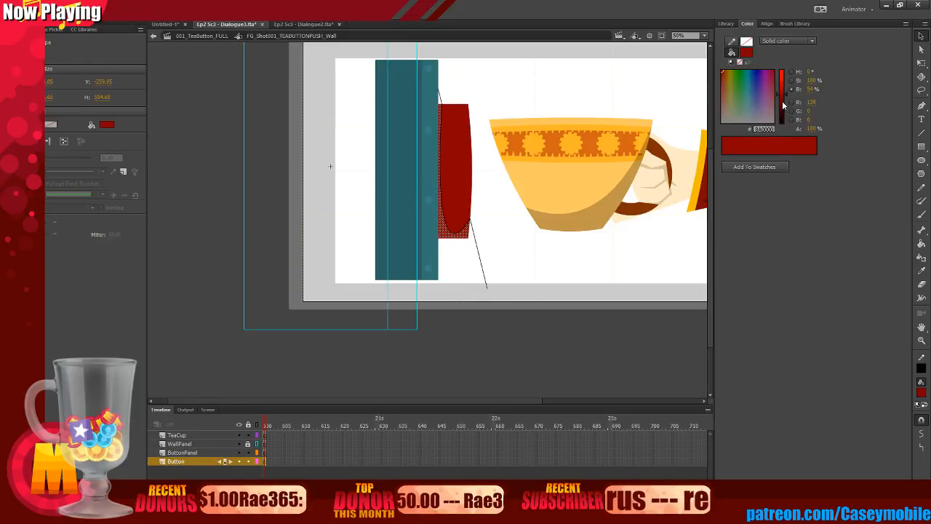
left_click(480, 256)
key("Delete")
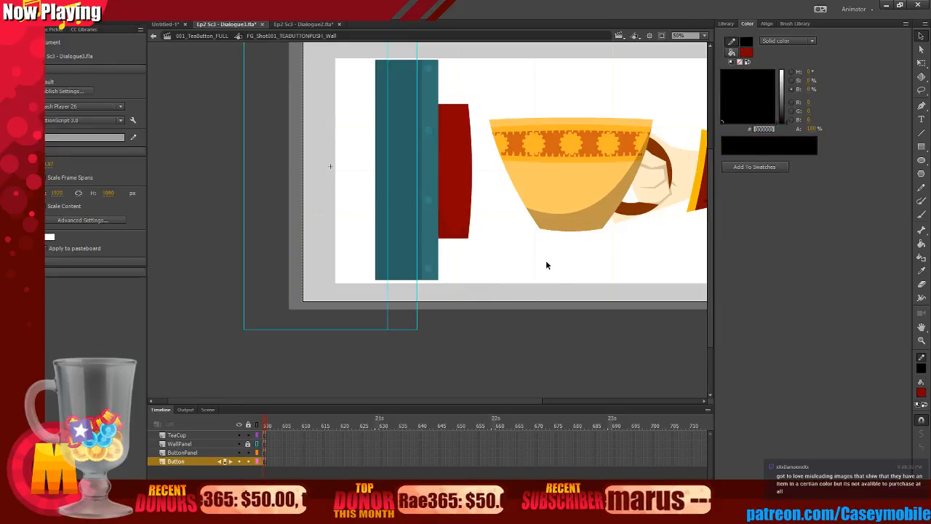
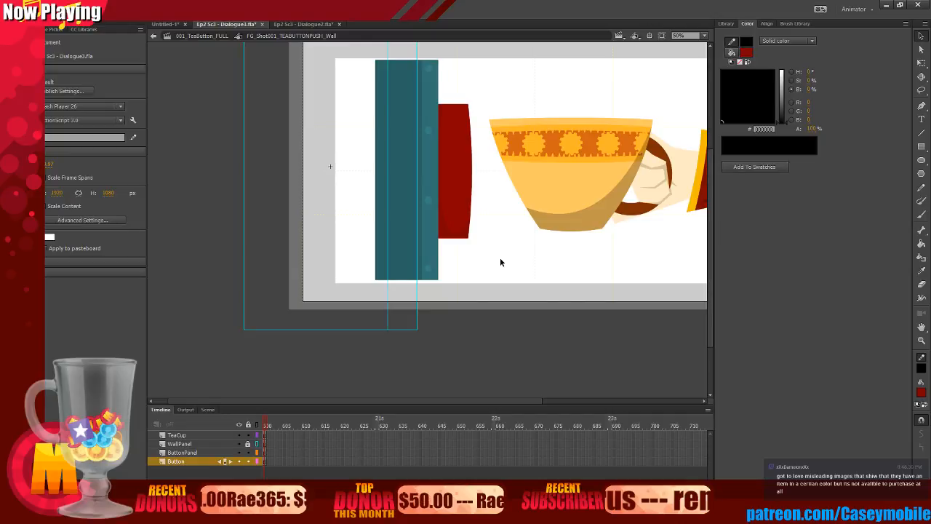
left_click(466, 234)
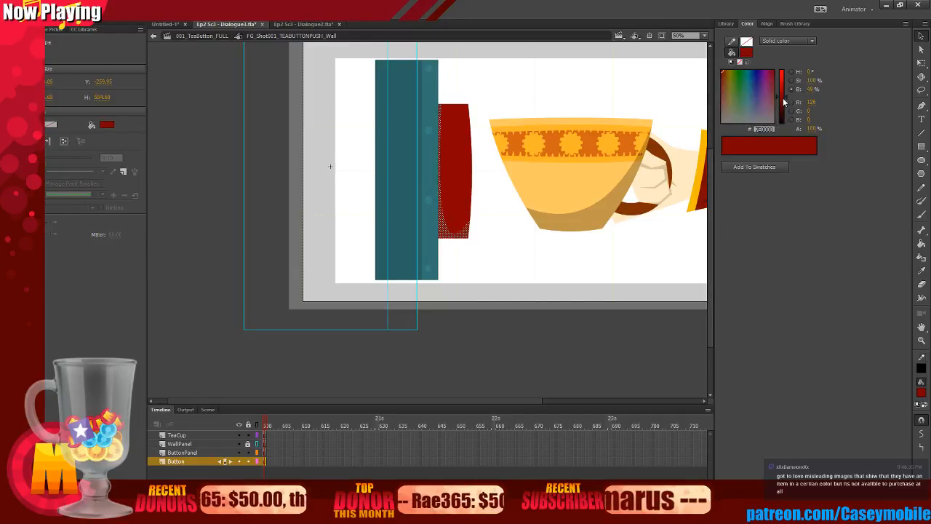
left_click(785, 103)
left_click(529, 75)
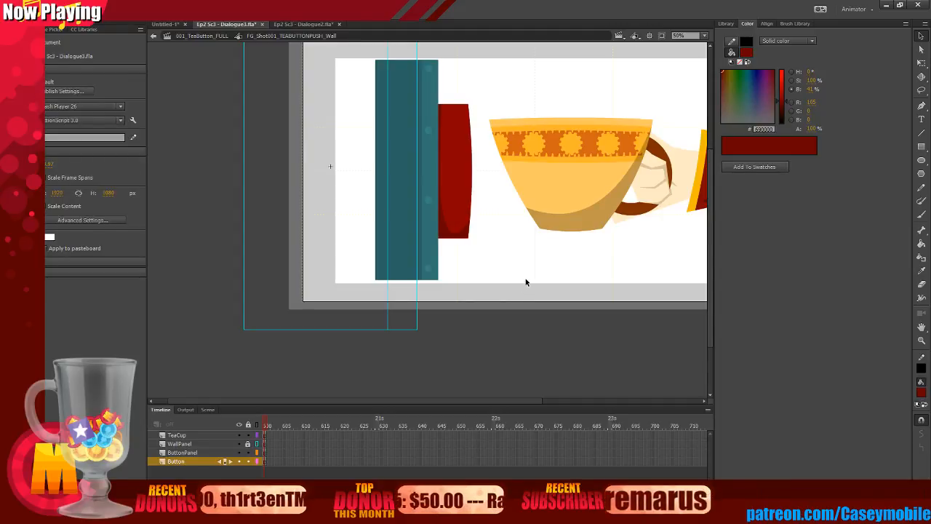
Display the WallPanel layer with its solid fill, unlock it and make it the active layer.
left_click(257, 443)
left_click(248, 443)
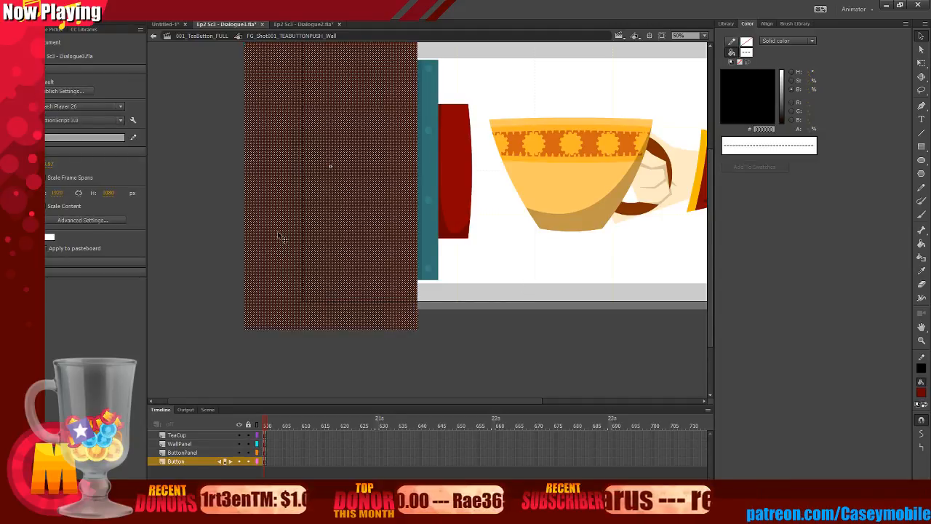
left_click(191, 236)
left_click(321, 198)
left_click(208, 226)
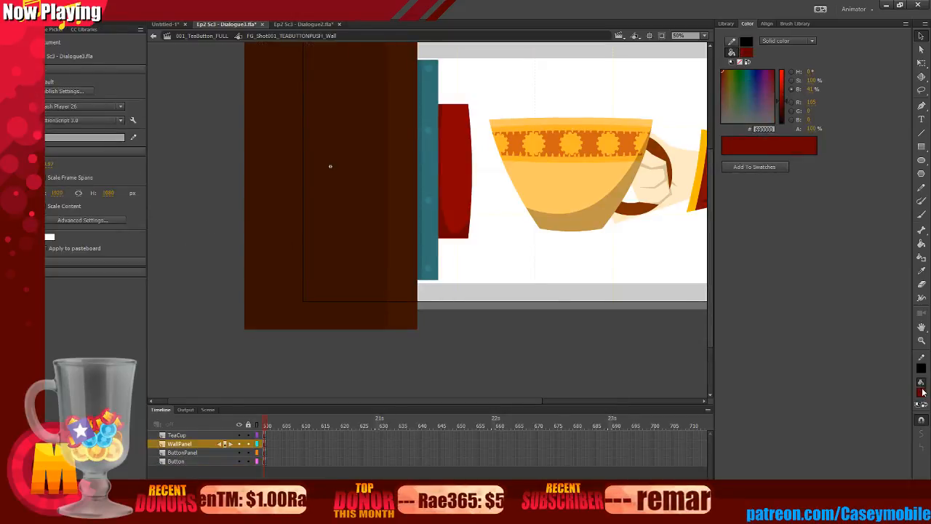
Pick the wall's lighter brown (#3F1400) as the fill colour and set the Brush tool's size to 78.
scroll(364, 203, "up", 3)
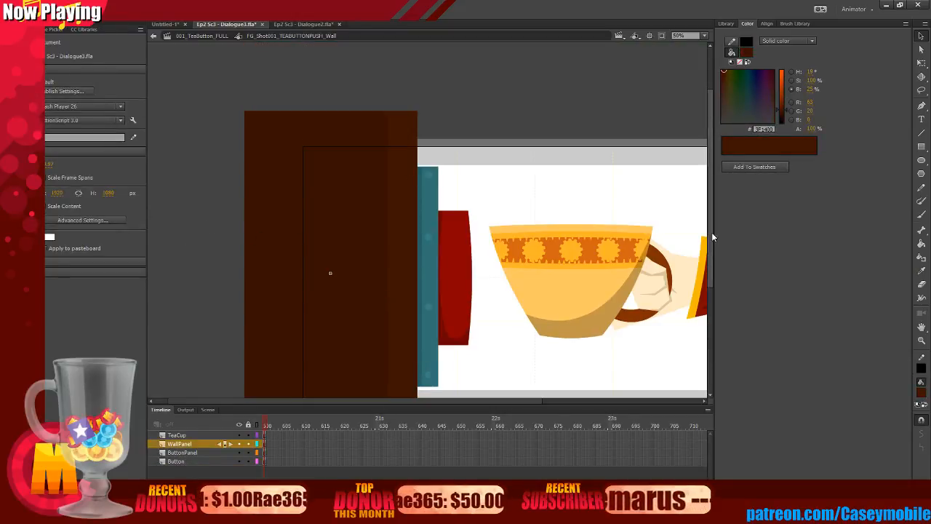
scroll(346, 237, "down", 1)
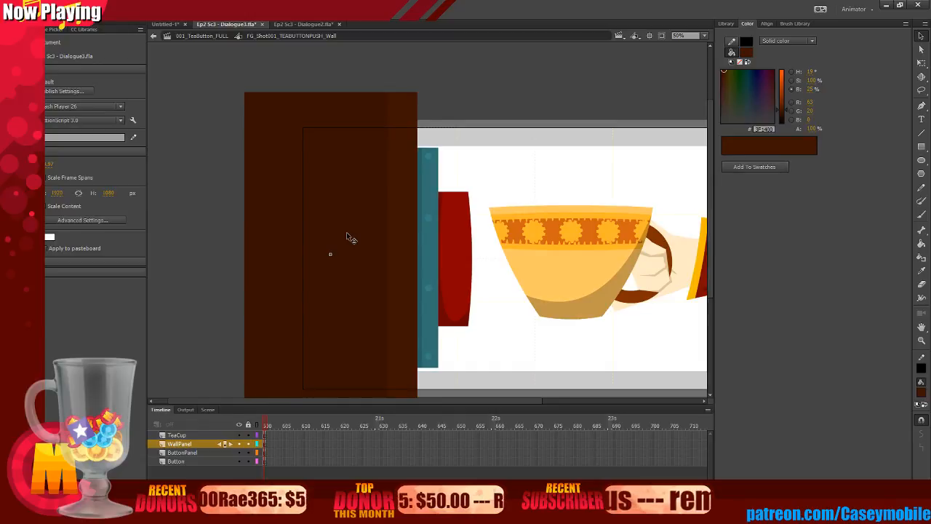
key("b")
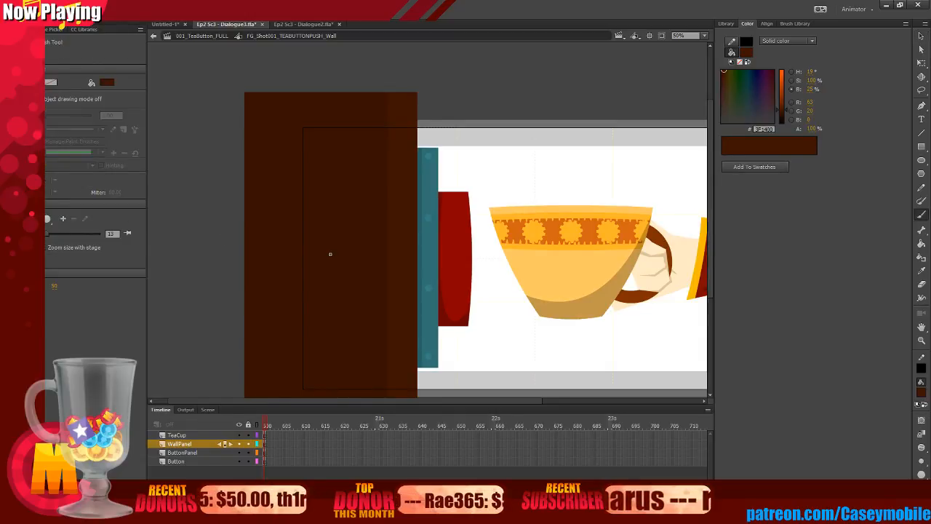
left_click_drag(48, 233, 66, 233)
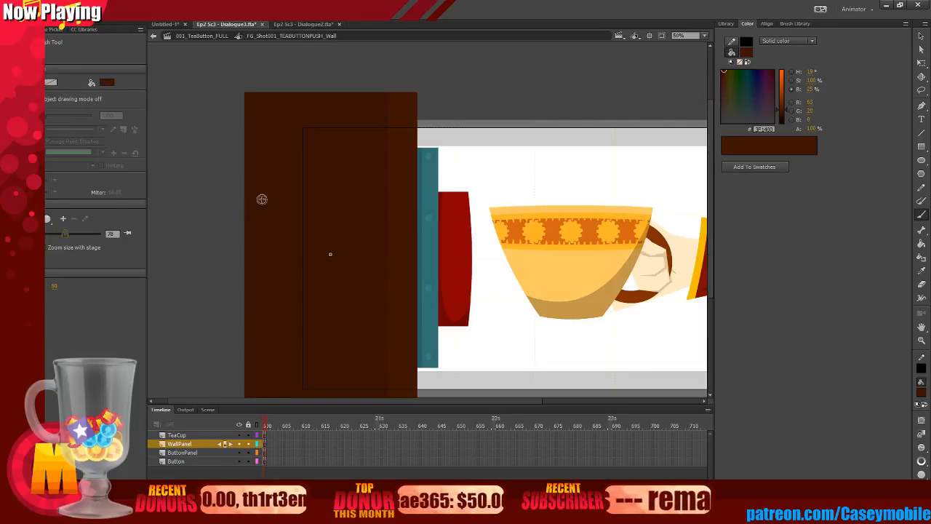
Try several freehand swirl strokes on the brown wall with the size 78 brush.
mouse_move(310, 131)
left_mouse_down()
mouse_move(306, 225)
mouse_move(361, 277)
left_mouse_up()
key("ctrl+z")
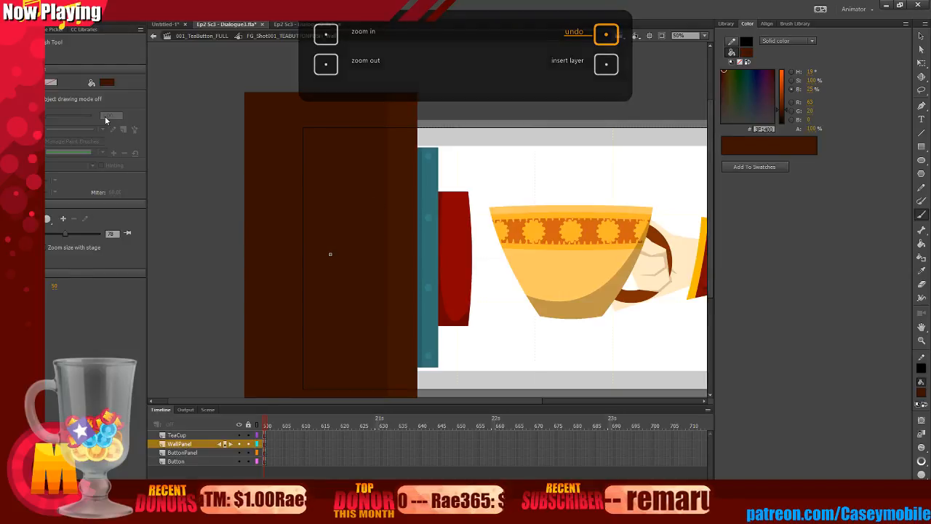
mouse_move(327, 119)
left_mouse_down()
mouse_move(346, 184)
mouse_move(281, 280)
mouse_move(271, 343)
mouse_move(344, 330)
mouse_move(363, 267)
mouse_move(310, 291)
mouse_move(332, 298)
left_mouse_up()
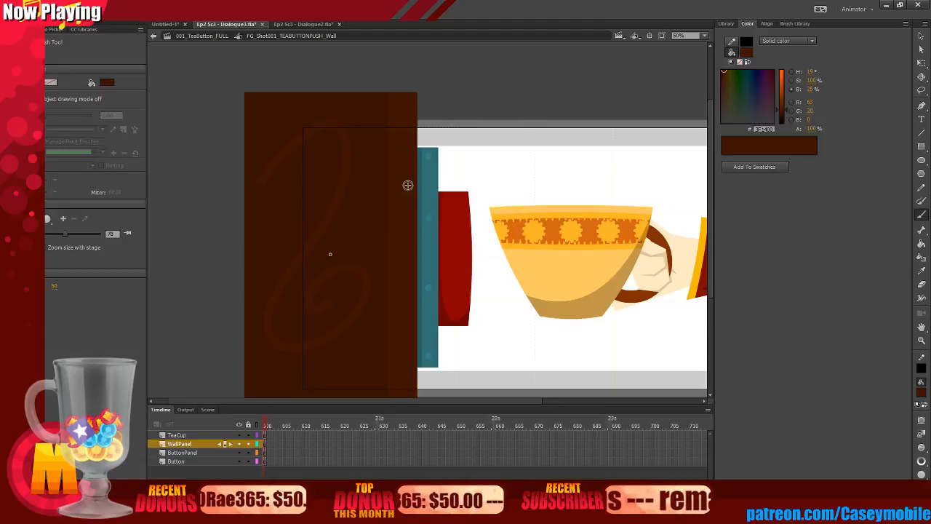
key("ctrl+z")
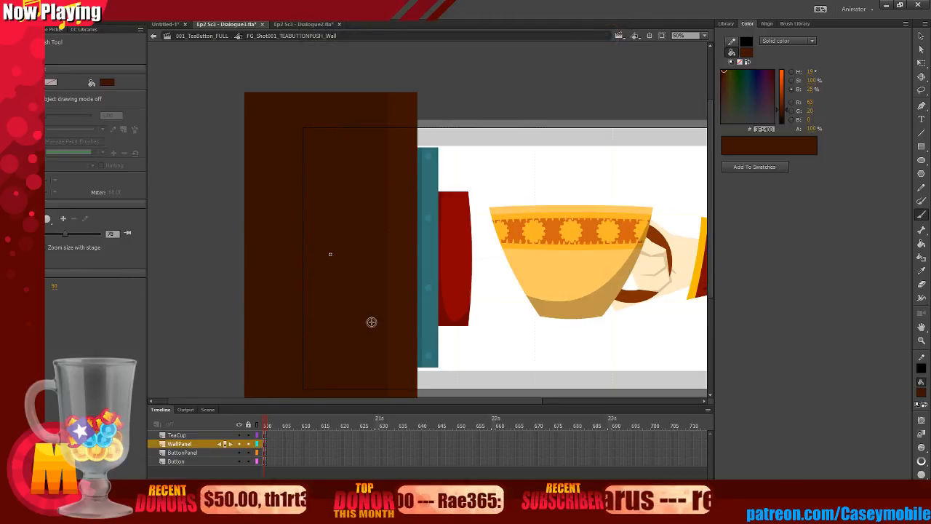
mouse_move(312, 308)
left_mouse_down()
mouse_move(336, 270)
mouse_move(285, 146)
mouse_move(317, 255)
left_mouse_up()
key("ctrl+z")
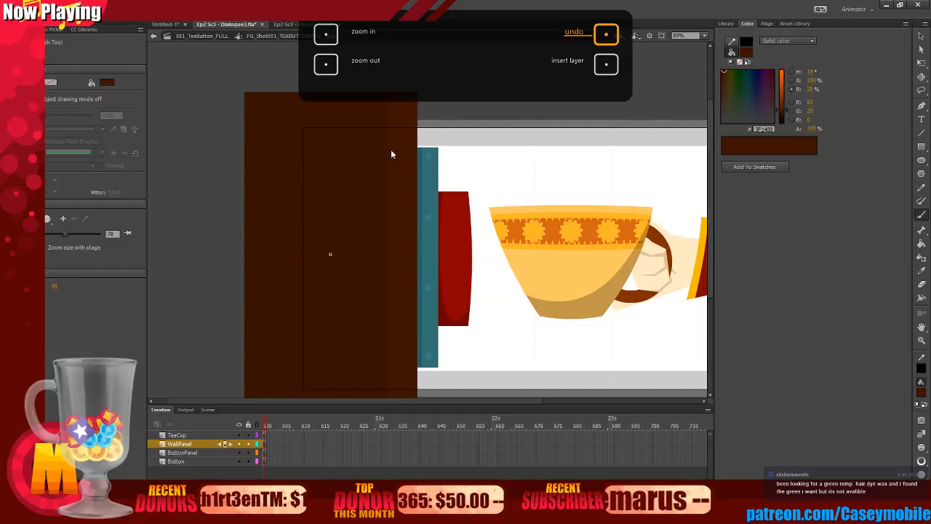
Try a thinner swirl stroke down the brown wall with the brush size set to 23.
left_click_drag(65, 234, 48, 234)
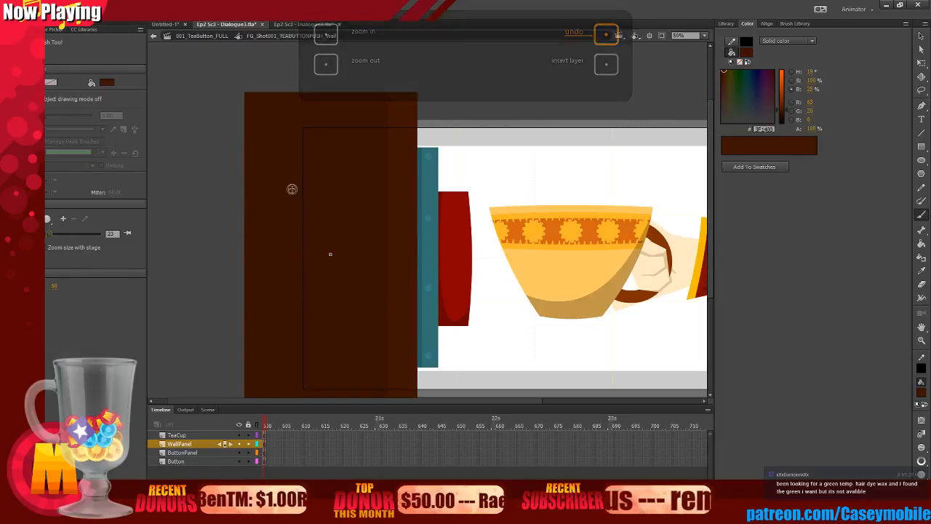
mouse_move(273, 142)
left_mouse_down()
mouse_move(348, 122)
mouse_move(339, 187)
mouse_move(280, 271)
mouse_move(248, 356)
mouse_move(305, 370)
mouse_move(373, 287)
mouse_move(350, 243)
mouse_move(338, 287)
left_mouse_up()
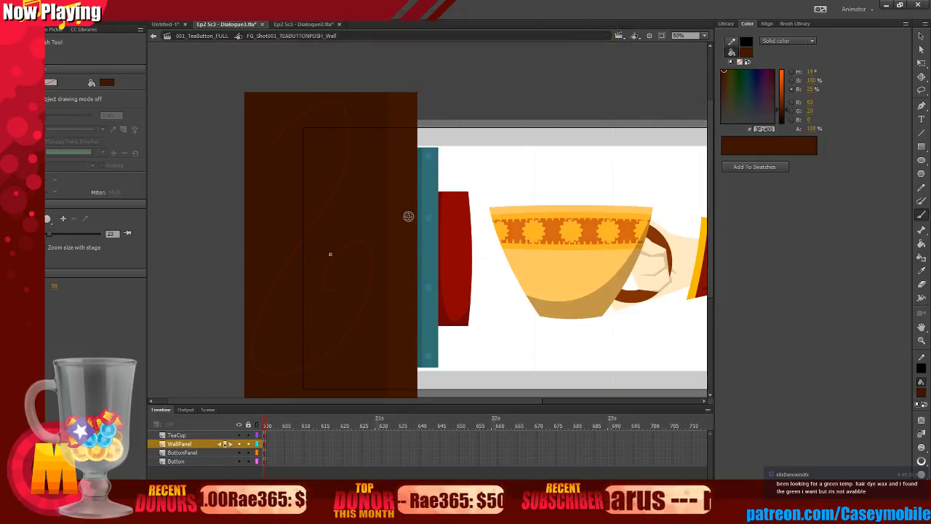
key("ctrl+z")
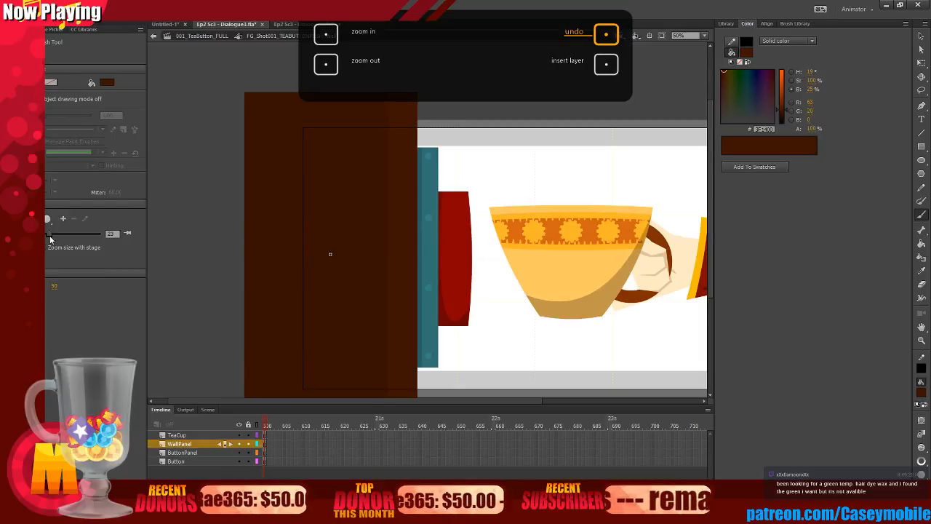
Try a large swirl stroke down the brown wall with the brush size set to 68.
left_click_drag(49, 234, 62, 233)
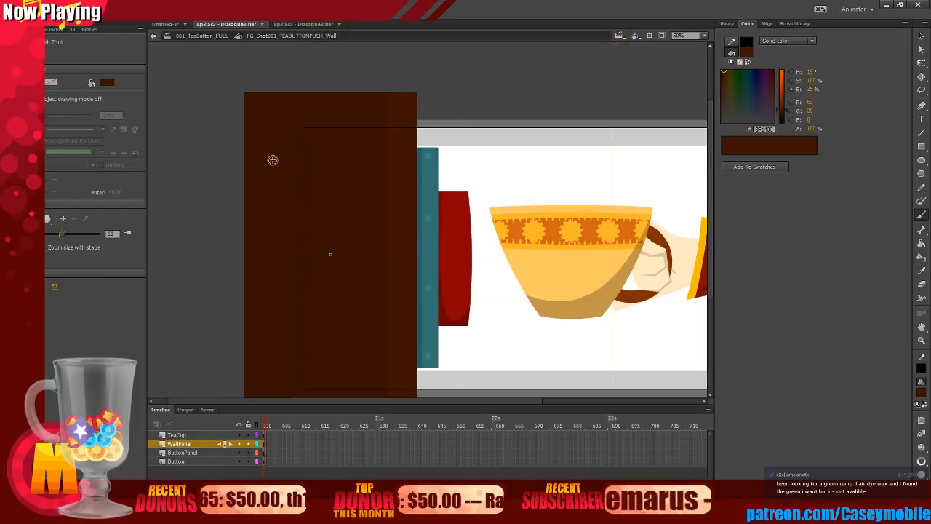
mouse_move(272, 159)
left_mouse_down()
mouse_move(285, 135)
mouse_move(324, 105)
mouse_move(369, 122)
mouse_move(348, 188)
mouse_move(268, 338)
mouse_move(286, 391)
mouse_move(352, 368)
mouse_move(374, 269)
mouse_move(332, 269)
mouse_move(323, 316)
mouse_move(347, 320)
left_mouse_up()
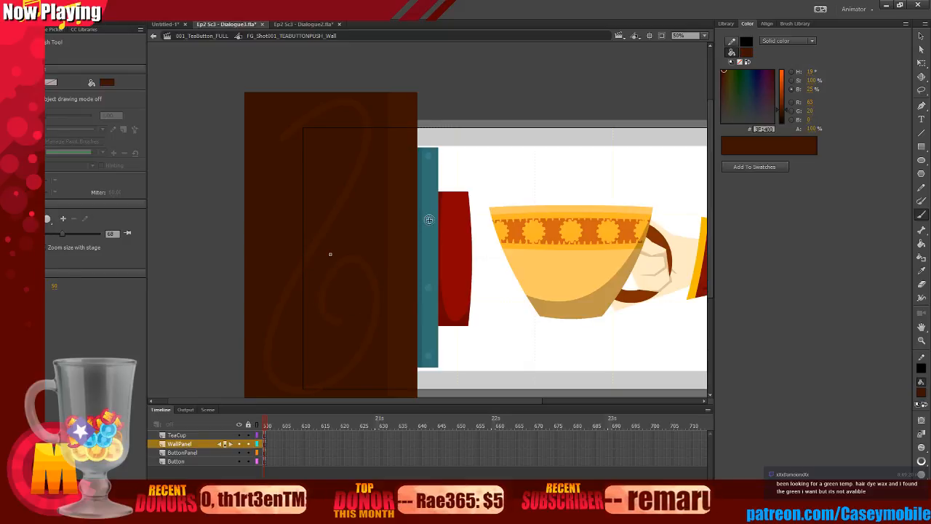
key("ctrl+z")
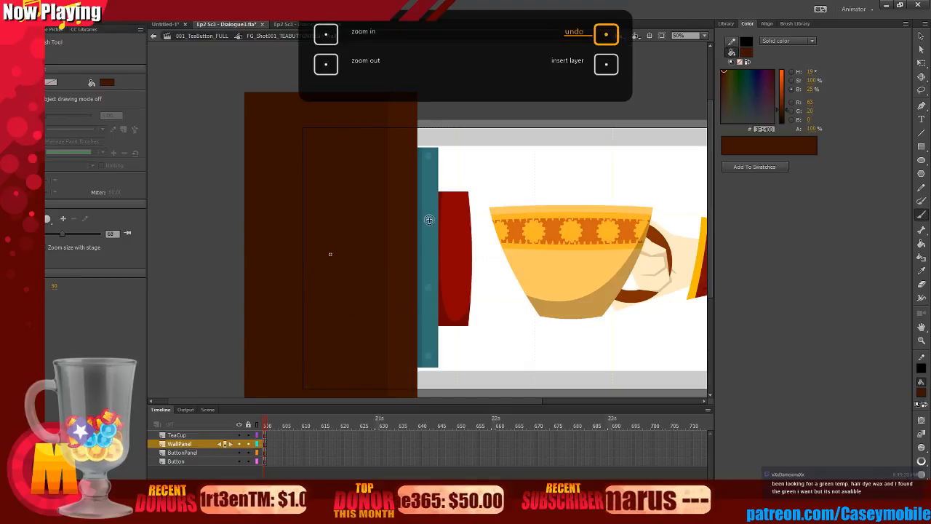
Switch to the Paint Brush with a stroke size of 31.25 and the wall's brown (#3F1400) as the stroke colour.
key("b")
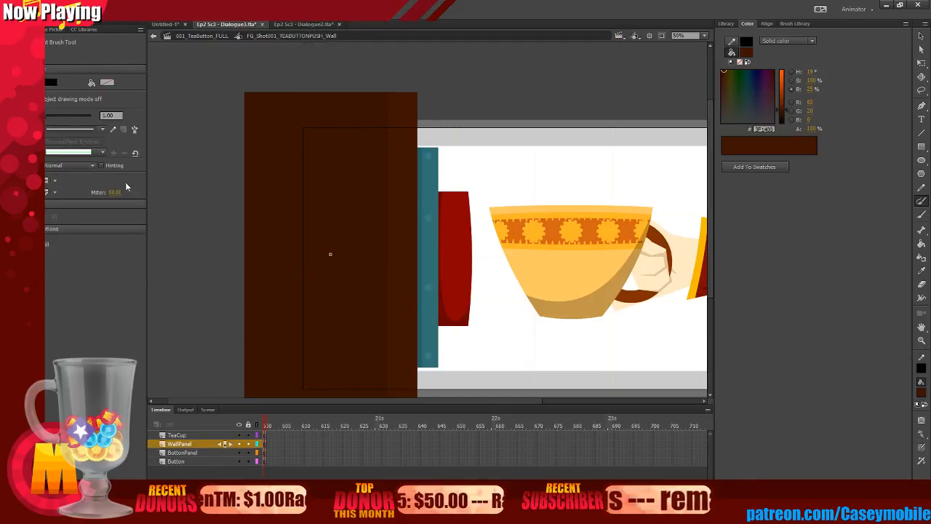
left_click_drag(47, 117, 56, 124)
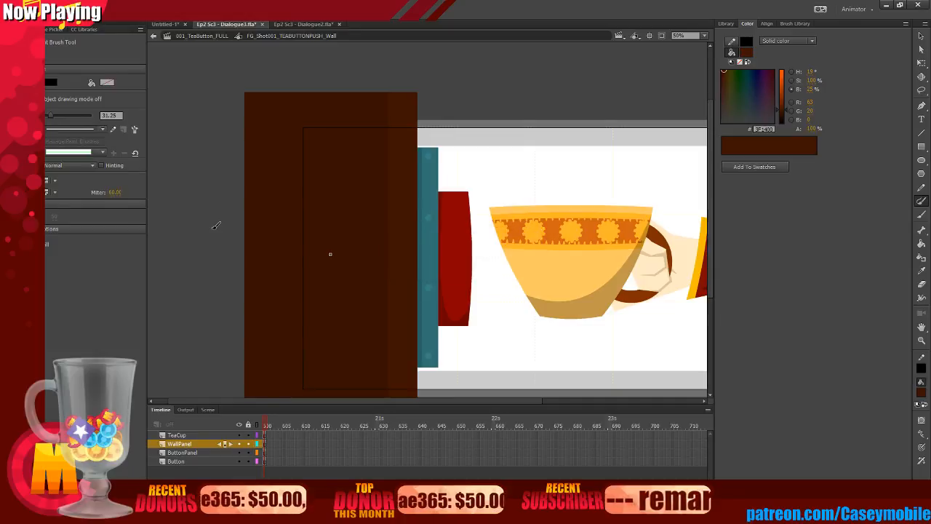
left_click(921, 369)
left_click(921, 391)
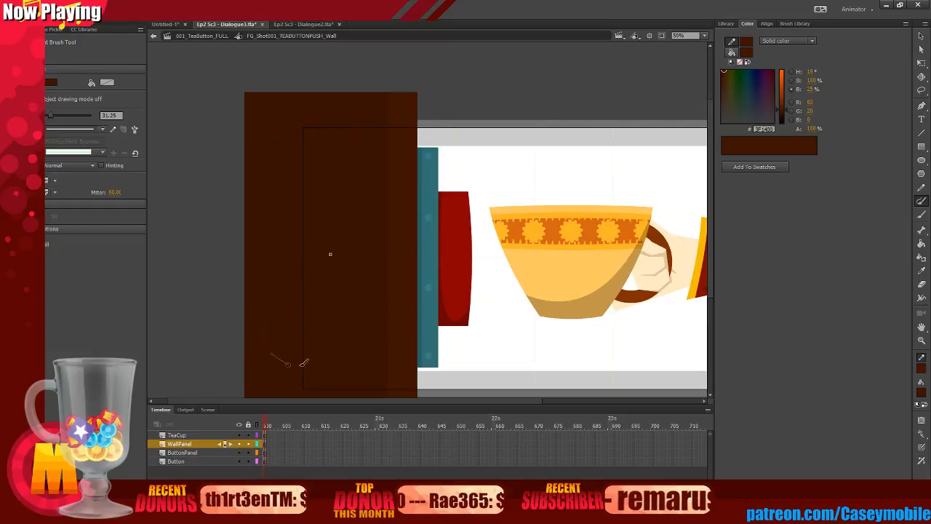
Try tall S-shaped swirl strokes down the brown wall with the Paint Brush at stroke size 31.25.
mouse_move(304, 363)
left_mouse_down()
mouse_move(354, 327)
mouse_move(337, 277)
mouse_move(310, 299)
left_mouse_up()
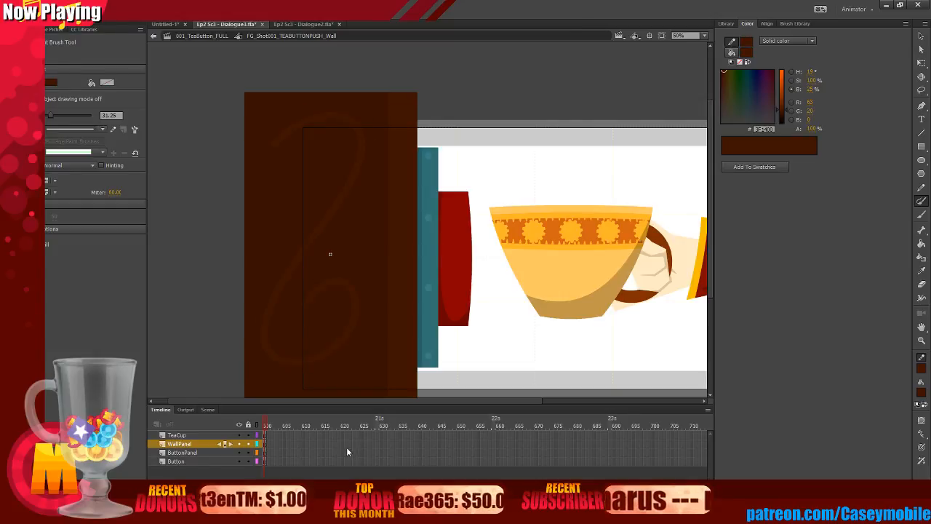
key("ctrl+z")
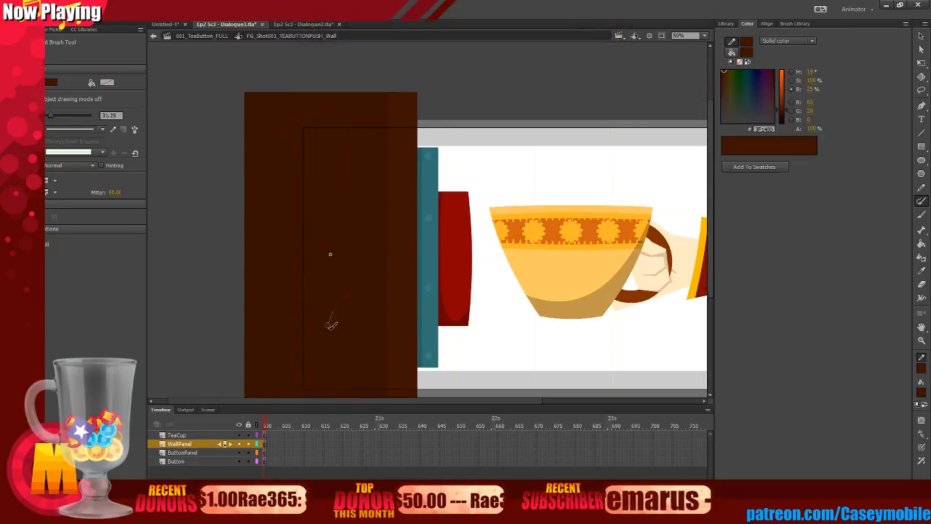
left_click_drag(332, 325, 336, 118)
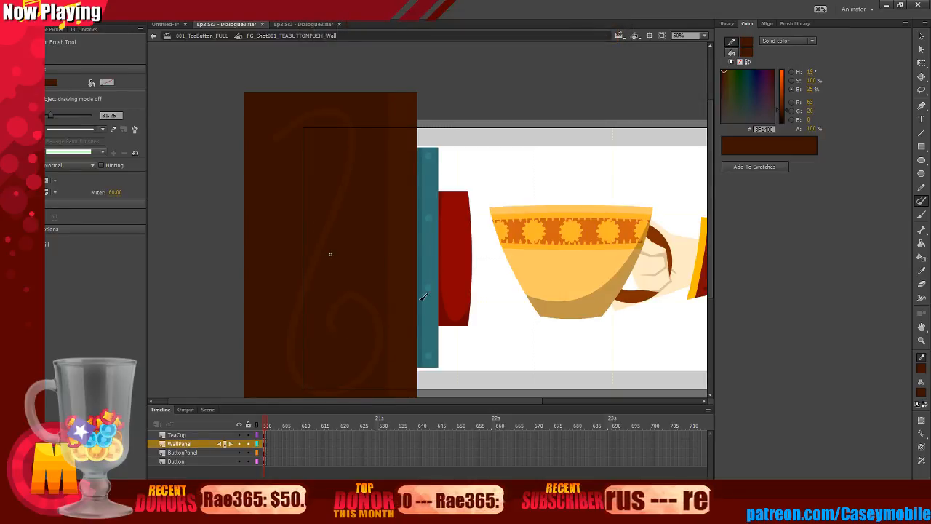
key("ctrl+z")
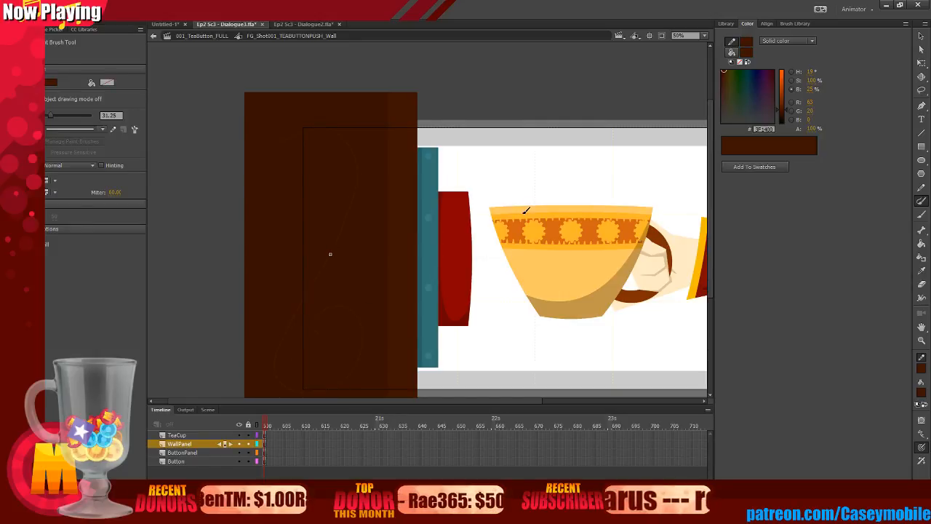
key("ctrl+z")
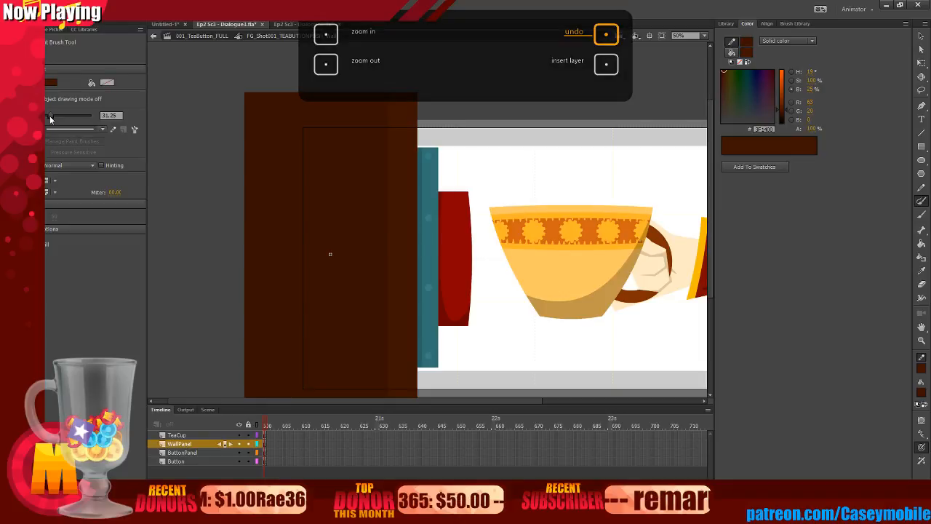
Set the Paint Brush stroke size to 41.30 and try test curves and a paired swirl on the brown wall.
left_click_drag(50, 120, 54, 117)
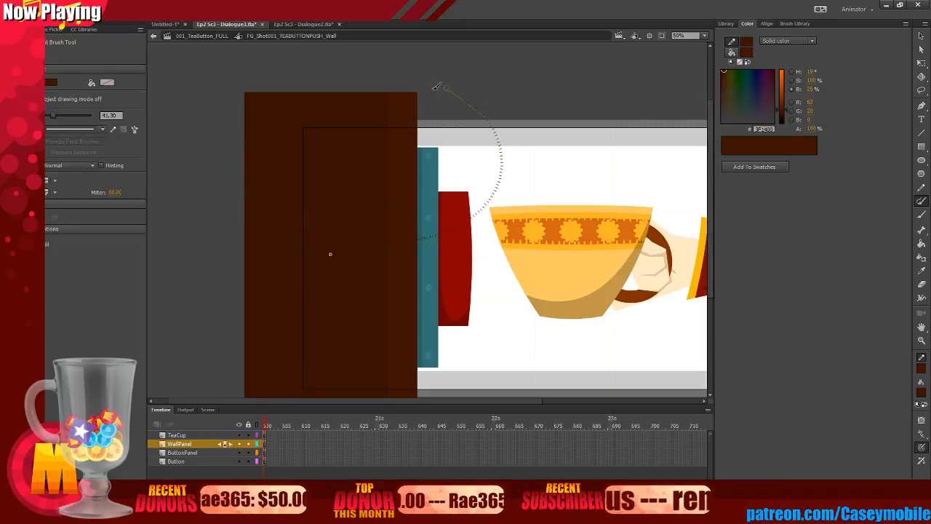
left_click_drag(437, 86, 441, 88)
key("ctrl+z")
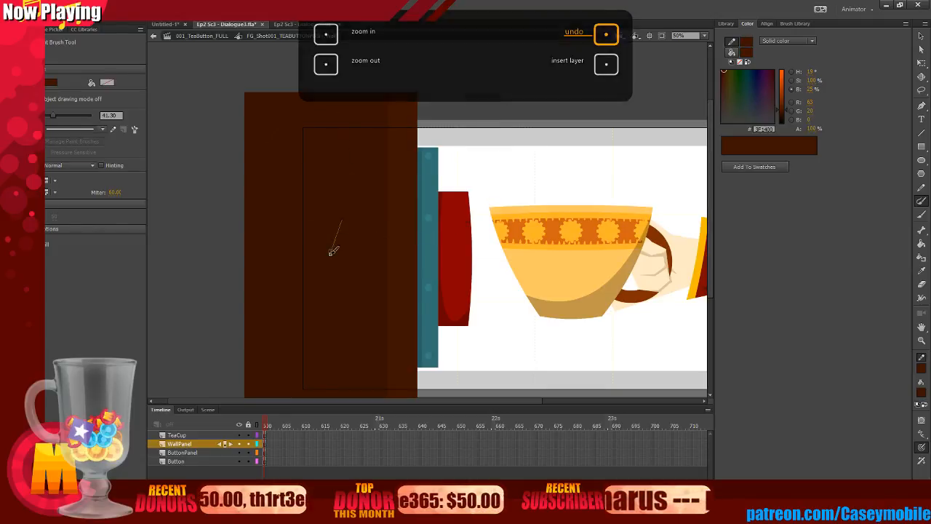
mouse_move(333, 251)
left_mouse_down()
mouse_move(306, 319)
mouse_move(307, 370)
left_mouse_up()
mouse_move(360, 349)
left_mouse_down()
mouse_move(347, 297)
mouse_move(342, 323)
mouse_move(356, 320)
left_mouse_up()
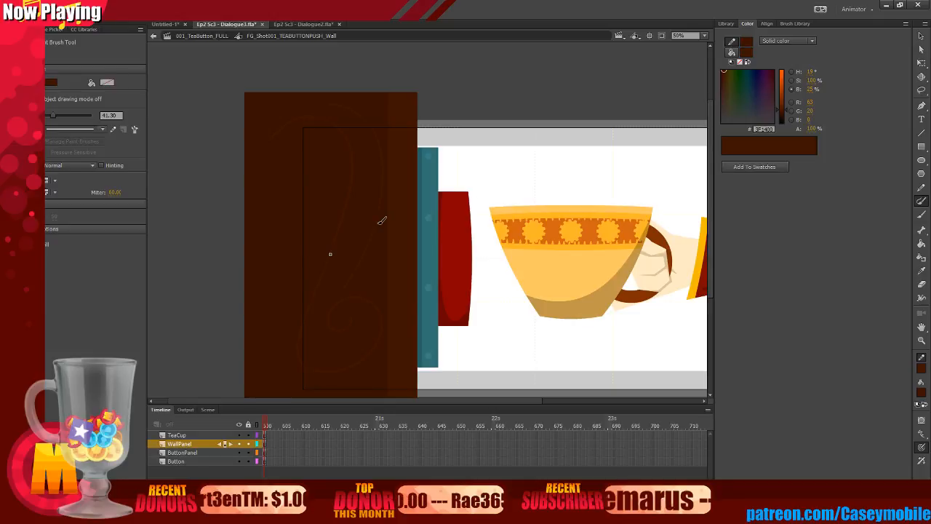
key("ctrl+z")
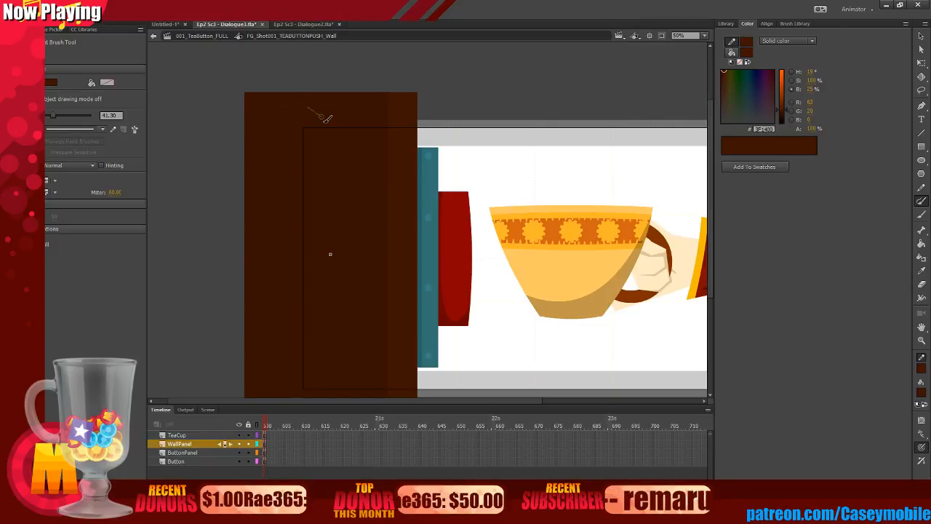
Try swirls with a spiral at the lower end on the brown wall at stroke size 41.30.
key("ctrl+y")
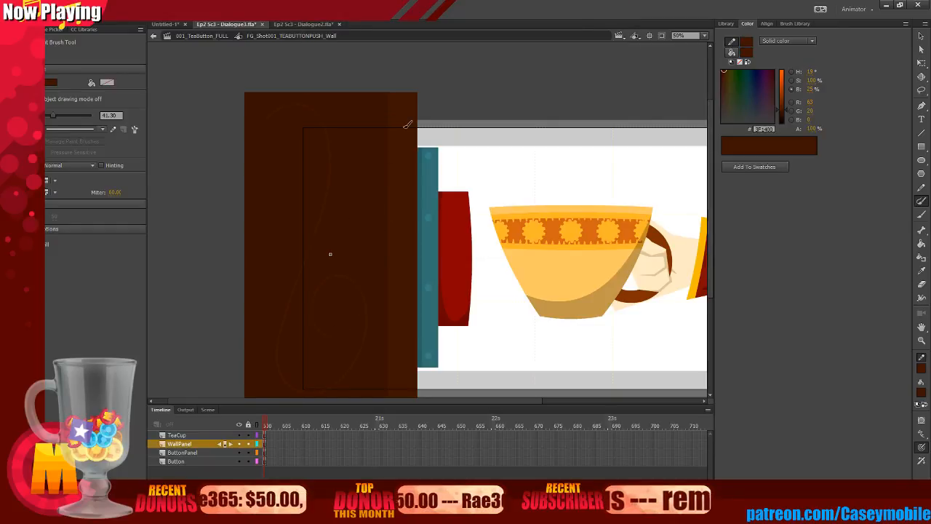
key("ctrl+z")
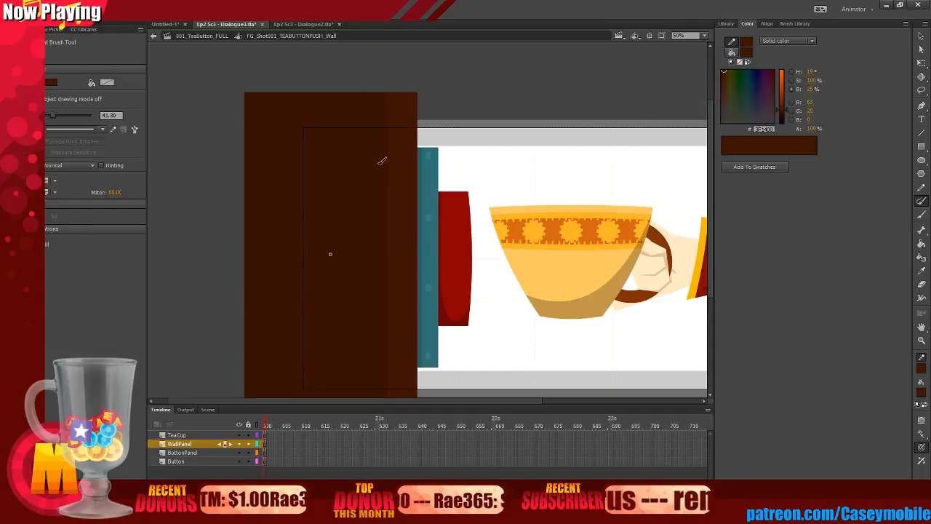
mouse_move(267, 154)
left_mouse_down()
mouse_move(344, 149)
mouse_move(343, 212)
mouse_move(283, 307)
mouse_move(279, 364)
mouse_move(354, 333)
mouse_move(331, 290)
mouse_move(309, 333)
mouse_move(334, 319)
left_mouse_up()
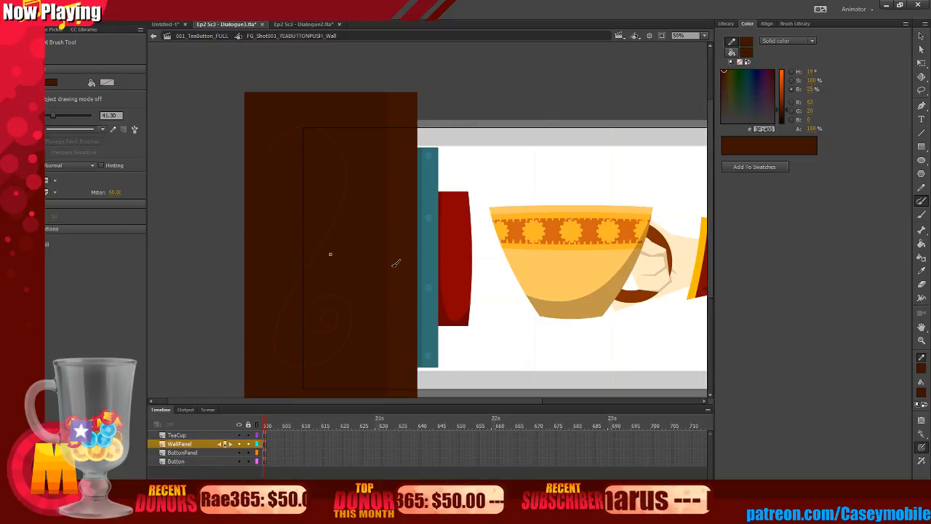
key("ctrl+z")
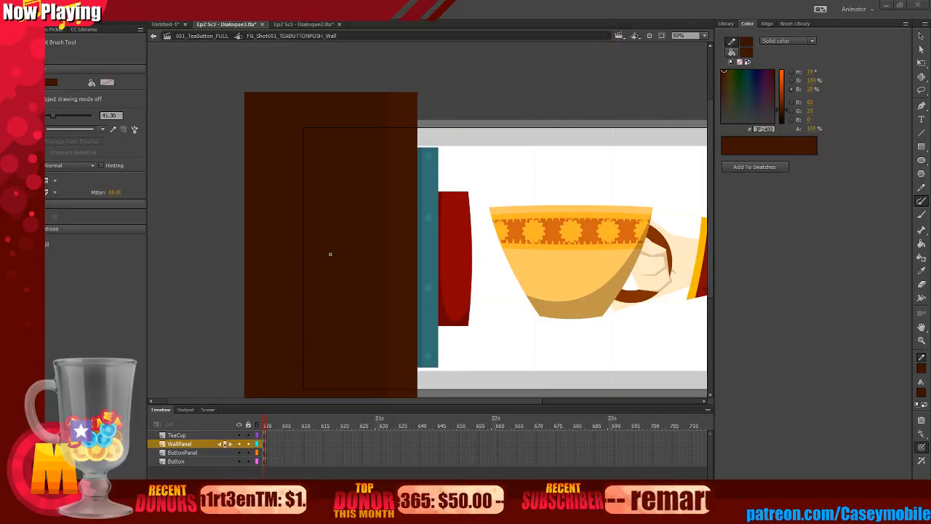
Try practice swirls and curves above the teacup and in the empty area beyond the stage edge.
mouse_move(526, 181)
left_mouse_down()
mouse_move(682, 71)
mouse_move(617, 84)
mouse_move(500, 133)
mouse_move(564, 113)
mouse_move(544, 155)
mouse_move(659, 121)
mouse_move(566, 133)
mouse_move(617, 136)
left_mouse_up()
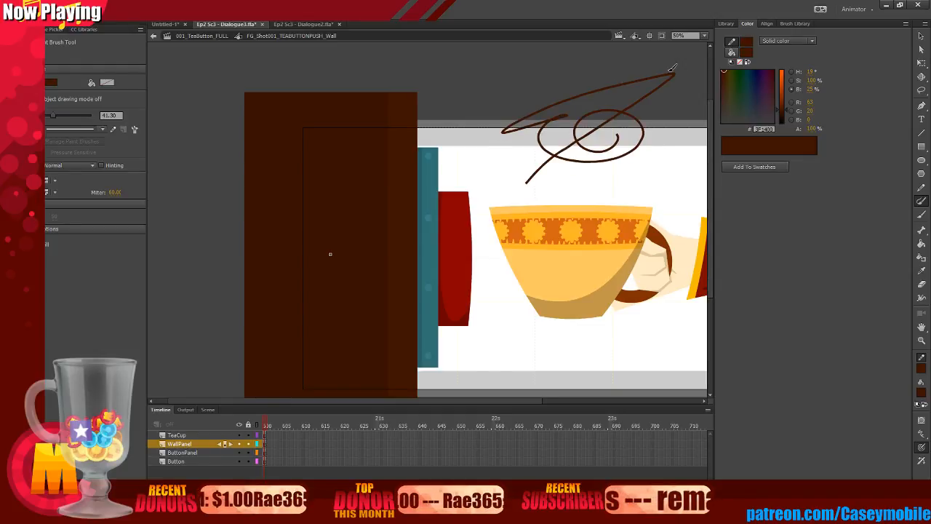
key("ctrl+z")
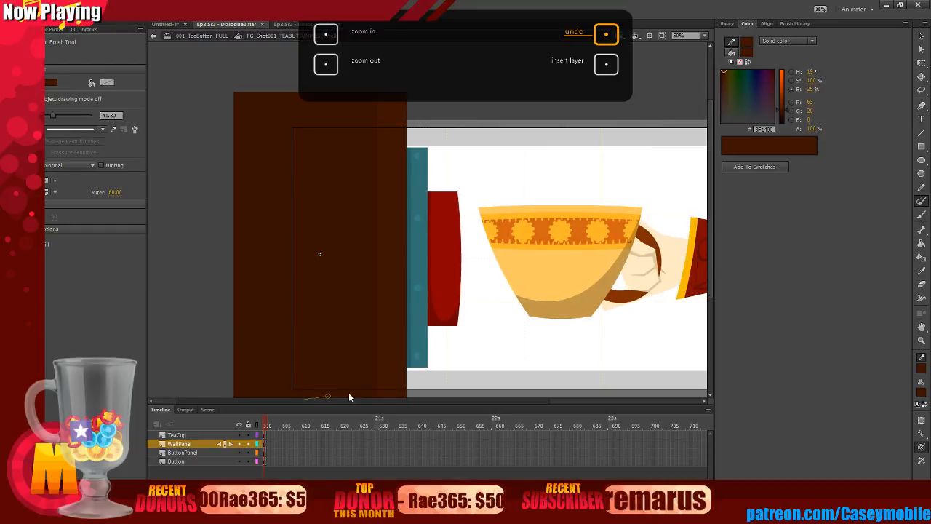
left_click_drag(349, 392, 465, 396)
left_click_drag(626, 105, 612, 265)
left_click_drag(630, 287, 656, 277)
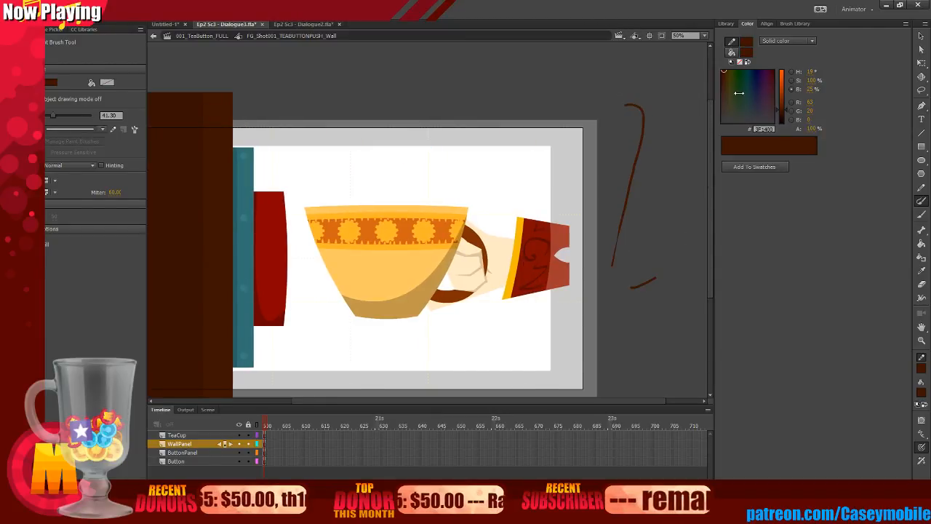
key("ctrl+z")
key("ctrl+z")
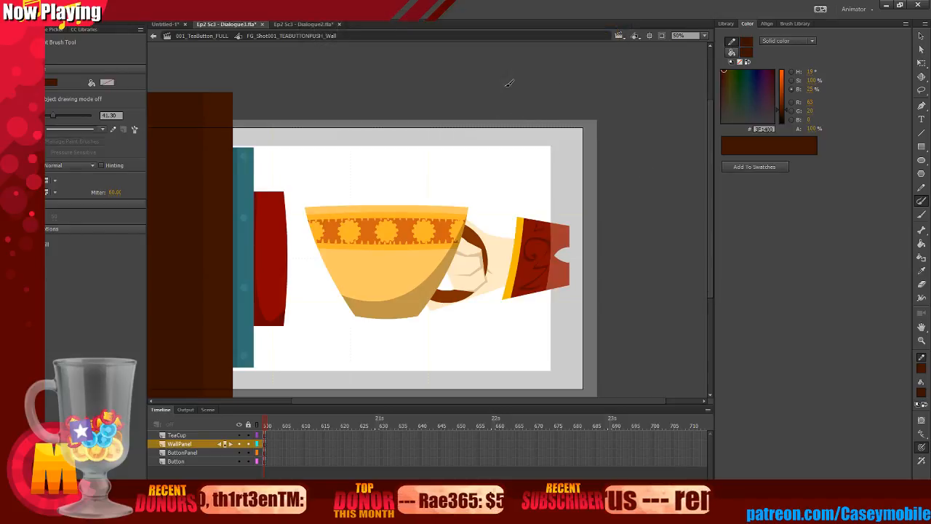
mouse_move(509, 84)
left_mouse_down()
mouse_move(593, 62)
mouse_move(651, 141)
mouse_move(609, 285)
mouse_move(659, 348)
mouse_move(652, 249)
mouse_move(626, 315)
mouse_move(662, 302)
left_mouse_up()
key("ctrl+z")
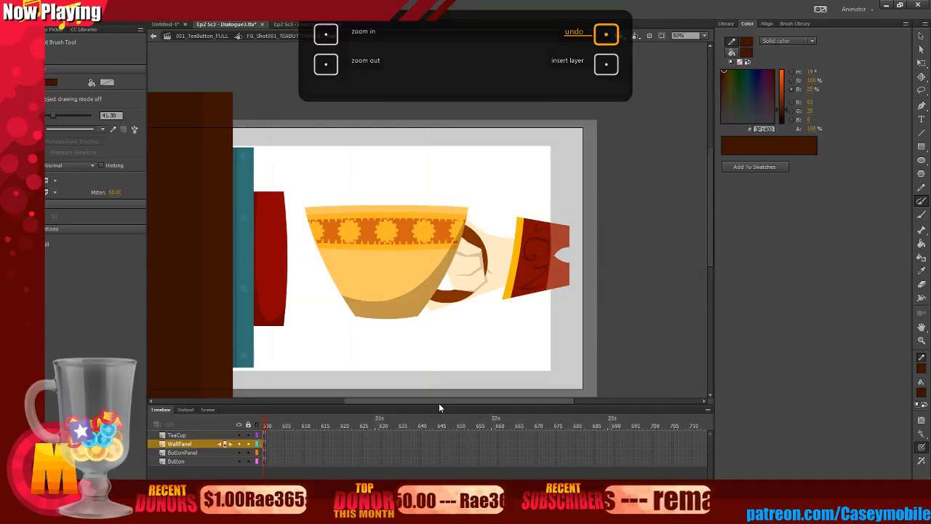
Try several more long freehand swirls down the brown wall with the 41.30 Paint Brush stroke.
left_click_drag(439, 401, 342, 402)
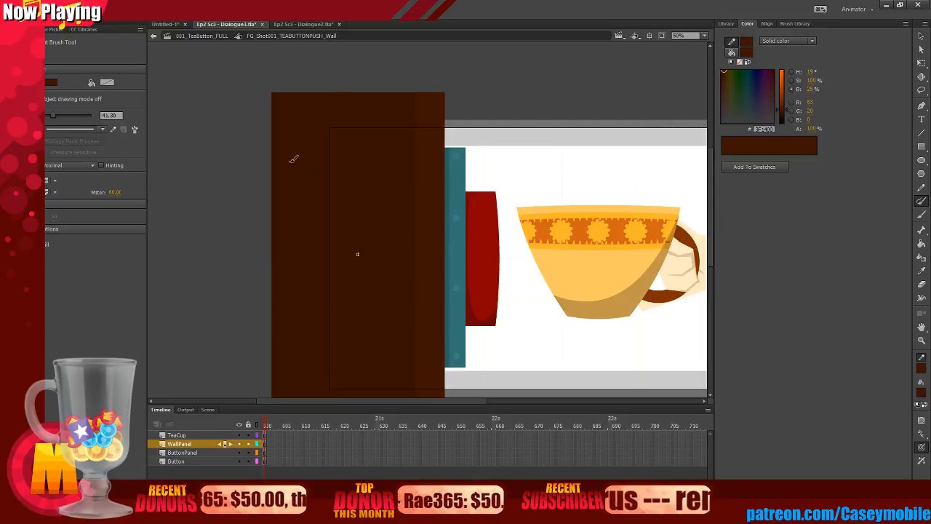
mouse_move(348, 236)
left_mouse_down()
mouse_move(295, 342)
mouse_move(388, 334)
mouse_move(342, 301)
mouse_move(364, 331)
left_mouse_up()
key("ctrl+z")
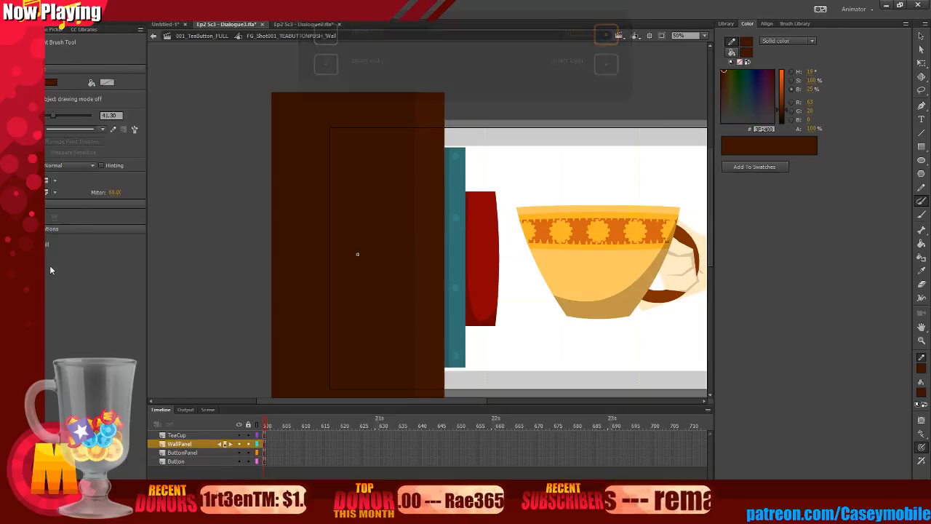
mouse_move(366, 131)
left_mouse_down()
mouse_move(349, 243)
mouse_move(302, 365)
mouse_move(395, 306)
mouse_move(355, 316)
left_mouse_up()
key("ctrl+z")
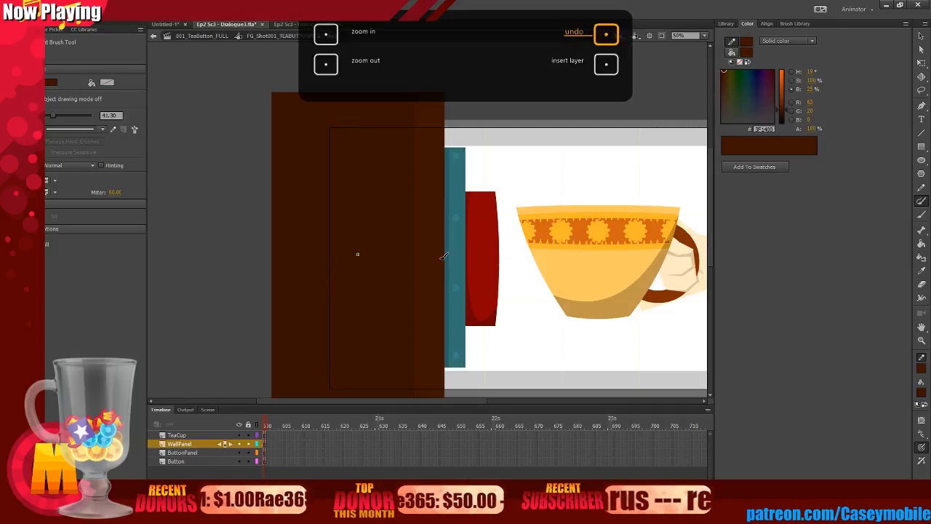
mouse_move(357, 104)
left_mouse_down()
mouse_move(384, 170)
mouse_move(323, 317)
mouse_move(324, 366)
mouse_move(376, 324)
mouse_move(356, 302)
mouse_move(356, 328)
mouse_move(434, 364)
left_mouse_up()
key("ctrl+z")
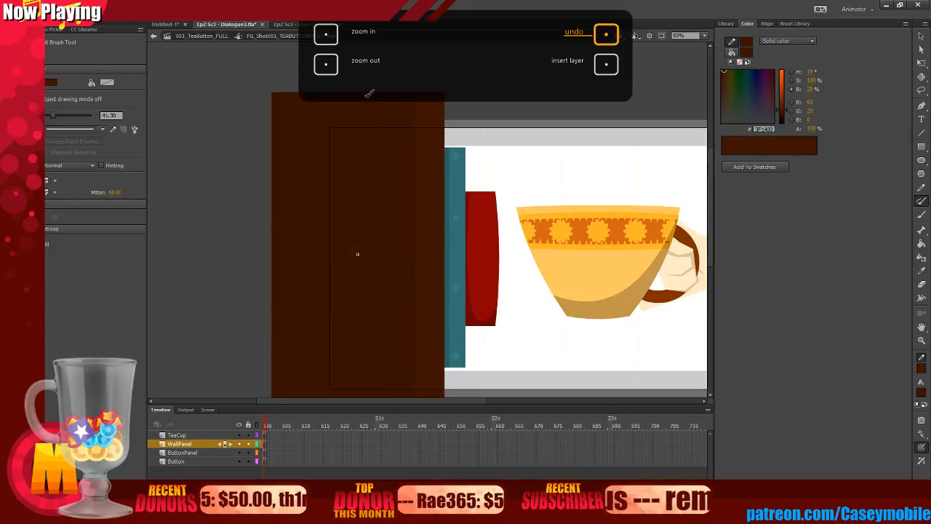
key("ctrl+y")
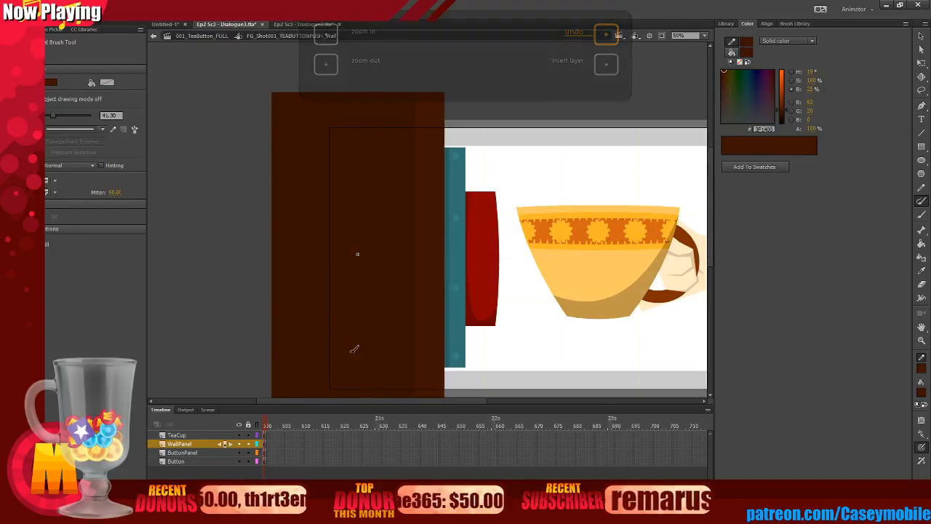
key("ctrl+z")
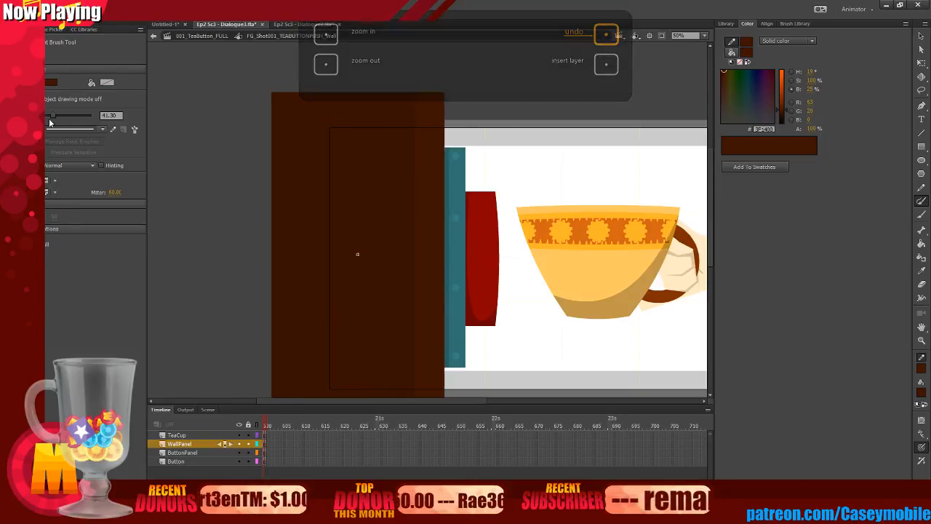
Set the Paint Brush stroke size to 112.10 and try two thick, roughly parallel swirls on the brown wall.
left_click_drag(52, 115, 71, 120)
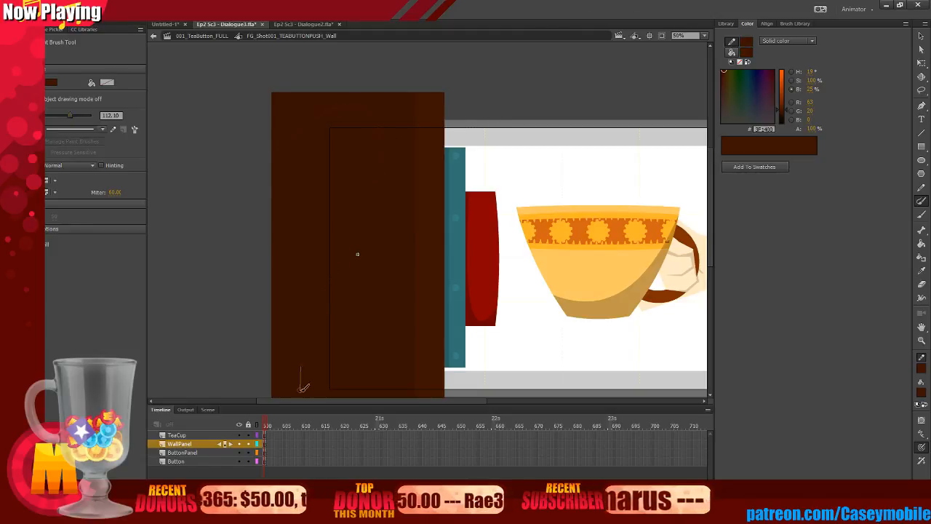
mouse_move(301, 391)
left_mouse_down()
mouse_move(346, 392)
mouse_move(385, 317)
mouse_move(351, 302)
mouse_move(351, 337)
left_mouse_up()
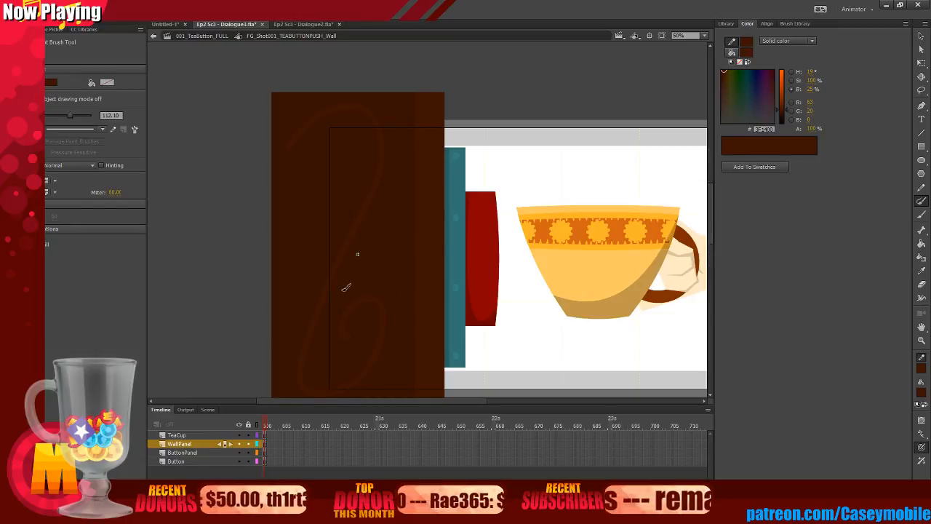
mouse_move(347, 288)
left_mouse_down()
mouse_move(380, 237)
mouse_move(372, 75)
left_mouse_up()
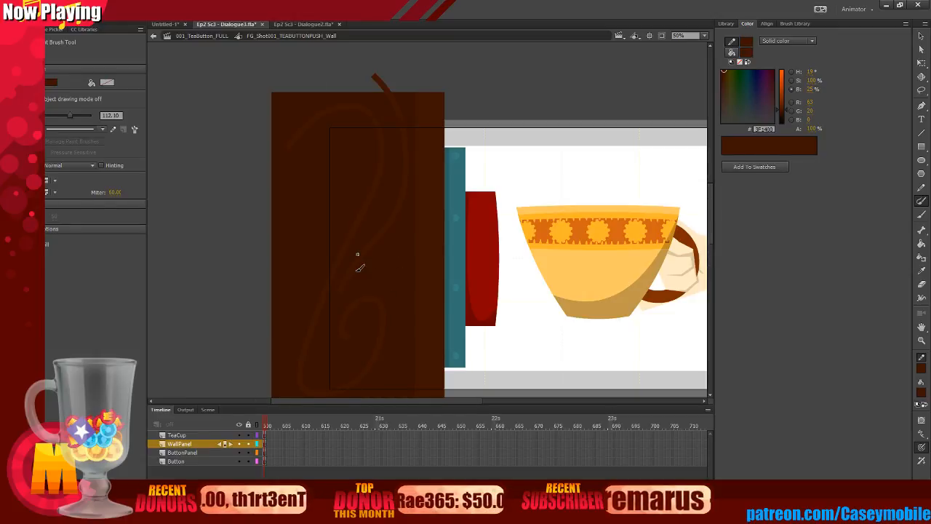
key("ctrl+z")
key("ctrl+z")
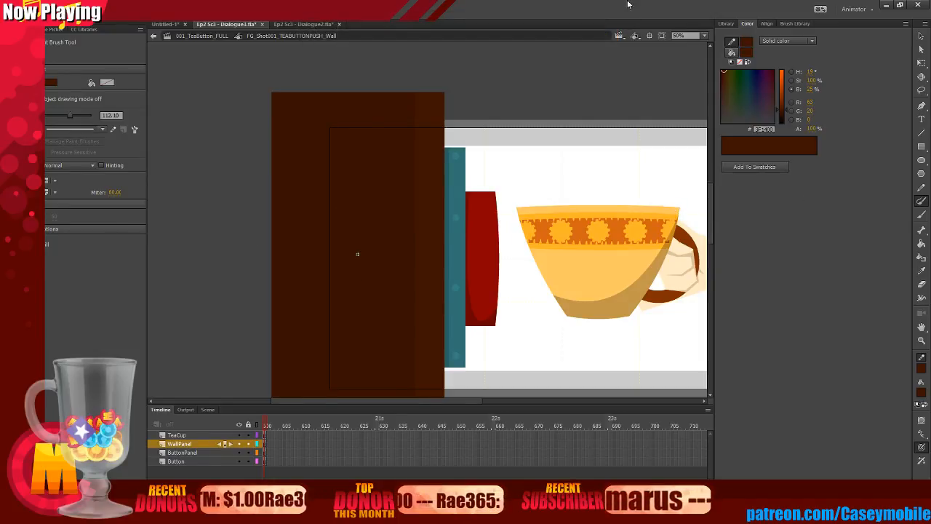
Switch back to the Brush tool at size 68 and try smaller swirls with a curled lower end on the wall.
key("b")
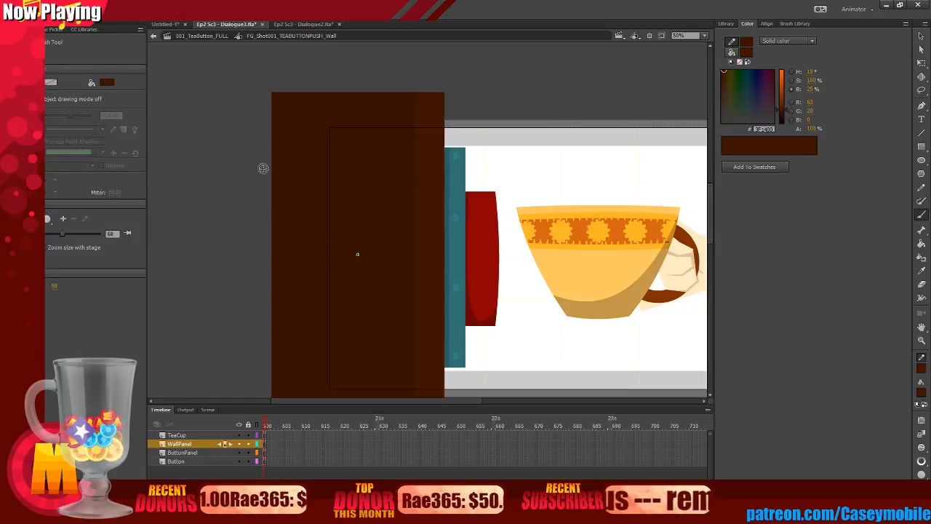
mouse_move(286, 145)
left_mouse_down()
mouse_move(322, 121)
mouse_move(377, 143)
left_mouse_up()
mouse_move(303, 366)
left_mouse_down()
mouse_move(381, 269)
mouse_move(384, 366)
left_mouse_up()
key("ctrl+z")
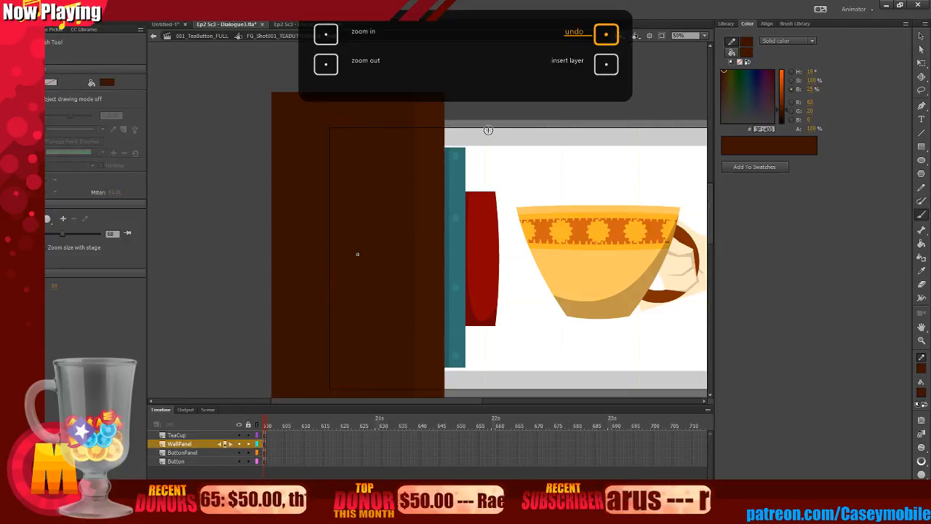
mouse_move(299, 166)
left_mouse_down()
mouse_move(343, 164)
mouse_move(343, 220)
mouse_move(316, 268)
mouse_move(340, 339)
mouse_move(332, 275)
left_mouse_up()
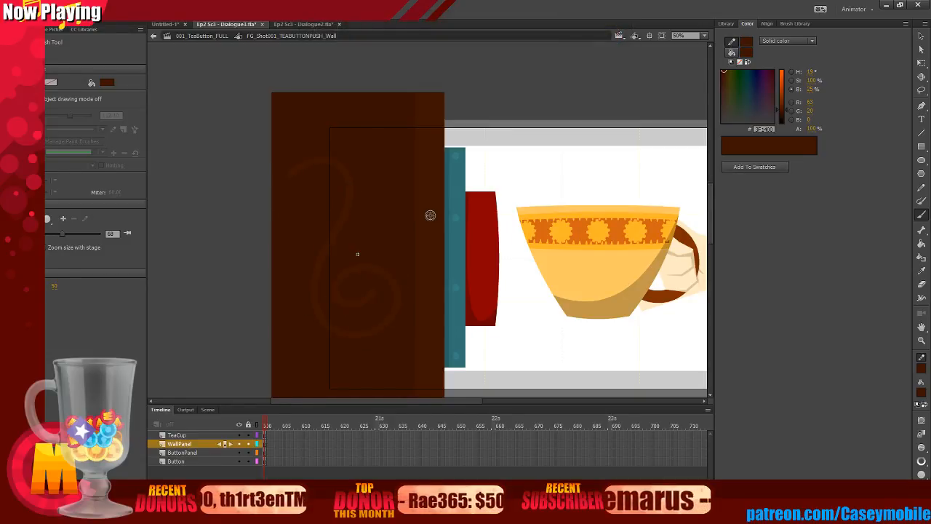
key("ctrl+z")
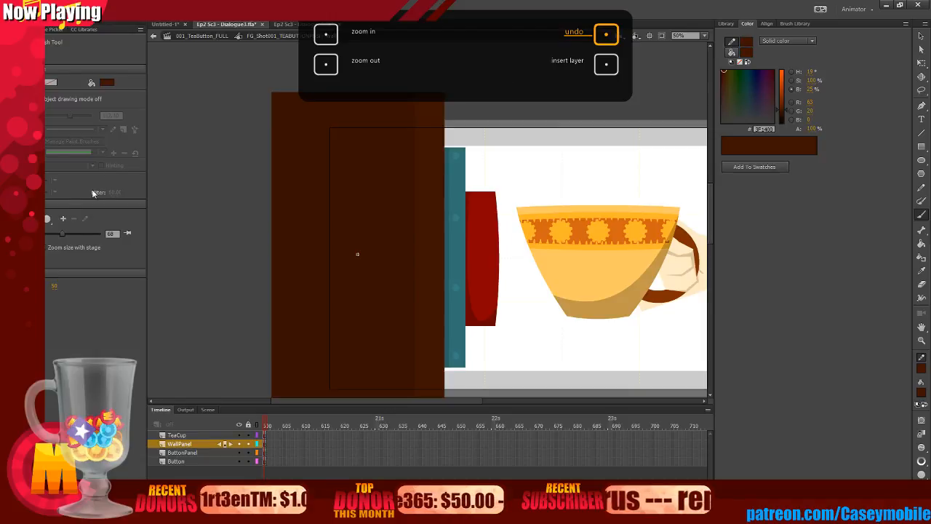
Set the brush size to 48 and try loose practice swirls across the brown wall, red button and teacup area.
left_click_drag(66, 237, 57, 234)
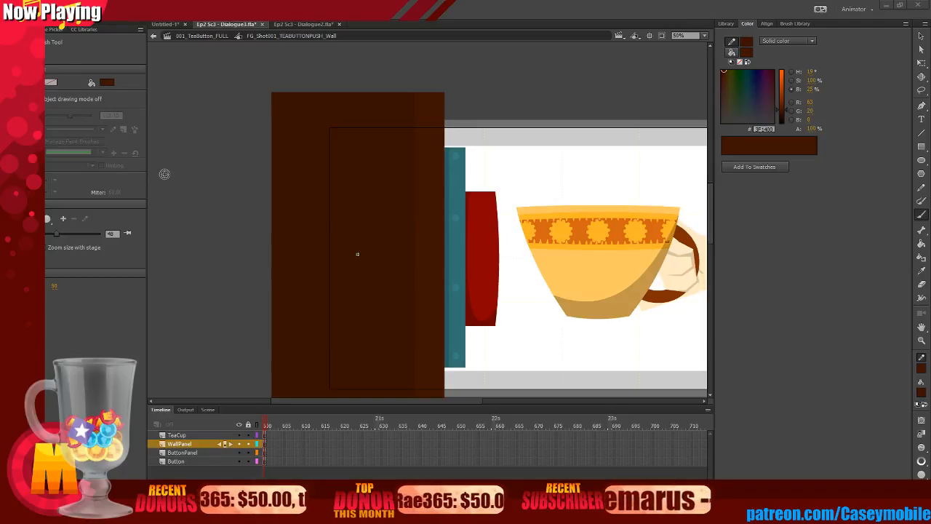
mouse_move(241, 193)
left_mouse_down()
mouse_move(357, 210)
mouse_move(441, 152)
mouse_move(392, 197)
mouse_move(557, 211)
mouse_move(262, 302)
left_mouse_up()
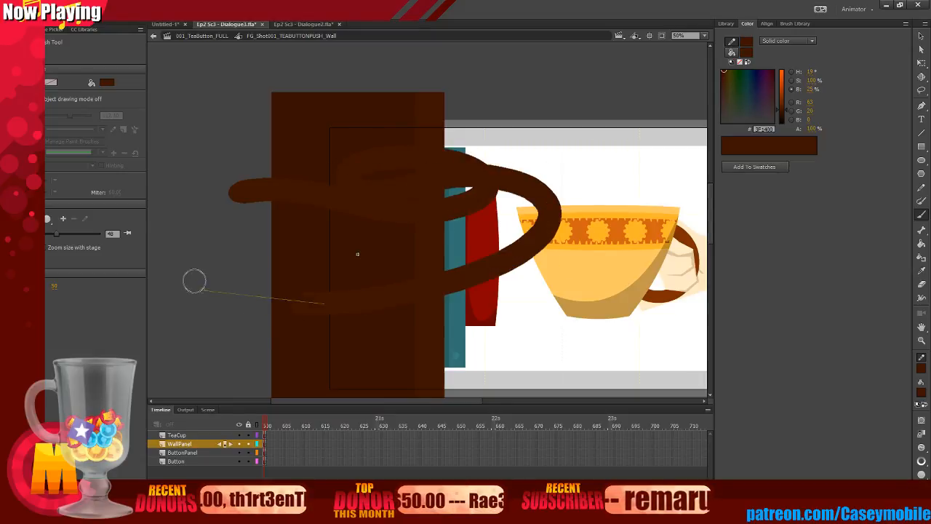
key("ctrl+z")
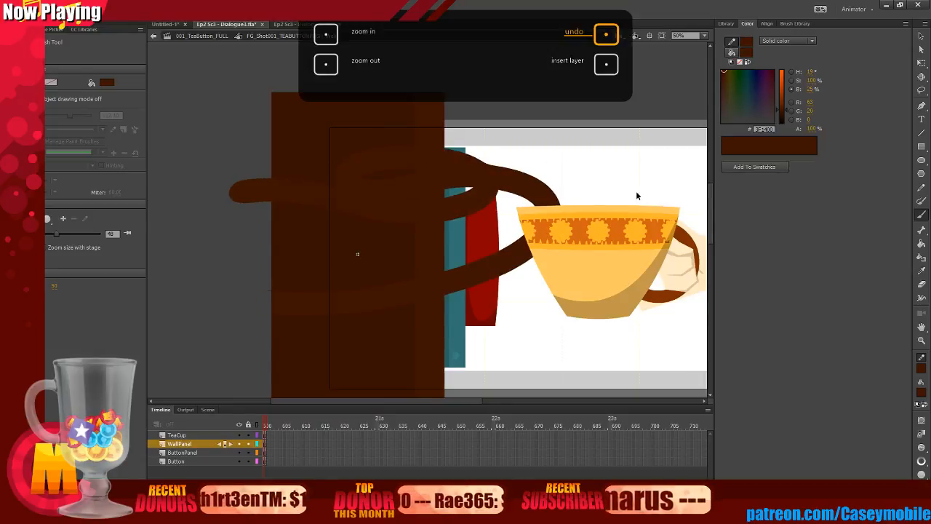
mouse_move(289, 248)
left_mouse_down()
mouse_move(352, 222)
mouse_move(440, 235)
mouse_move(575, 163)
mouse_move(465, 120)
mouse_move(476, 210)
mouse_move(622, 134)
mouse_move(648, 198)
mouse_move(530, 275)
mouse_move(443, 269)
mouse_move(417, 296)
mouse_move(481, 327)
mouse_move(498, 294)
left_mouse_up()
key("ctrl+z")
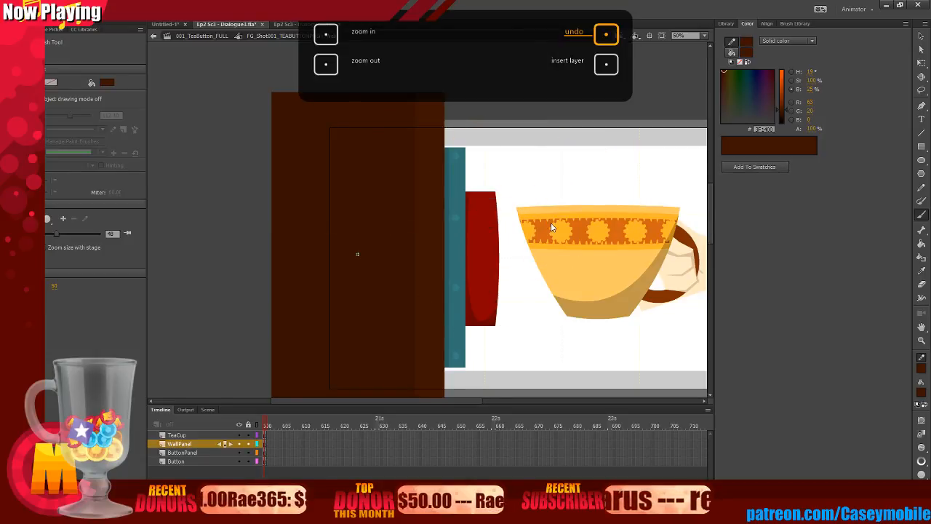
mouse_move(223, 254)
left_mouse_down()
mouse_move(252, 229)
mouse_move(302, 242)
mouse_move(382, 293)
mouse_move(520, 257)
mouse_move(435, 123)
mouse_move(384, 270)
mouse_move(609, 160)
mouse_move(689, 225)
mouse_move(466, 385)
mouse_move(235, 318)
mouse_move(335, 140)
mouse_move(483, 217)
mouse_move(614, 301)
mouse_move(654, 98)
mouse_move(385, 88)
mouse_move(396, 279)
mouse_move(598, 255)
mouse_move(537, 128)
mouse_move(521, 213)
mouse_move(576, 176)
left_mouse_up()
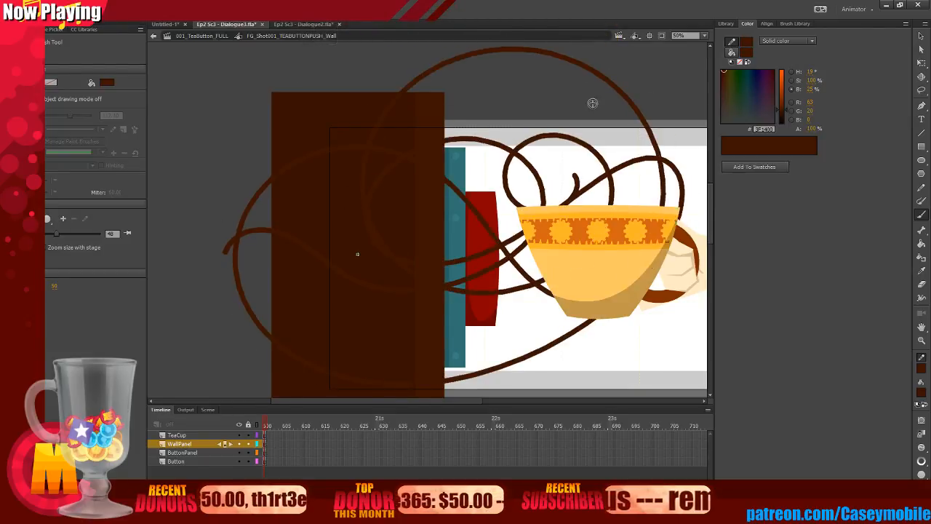
key("ctrl+z")
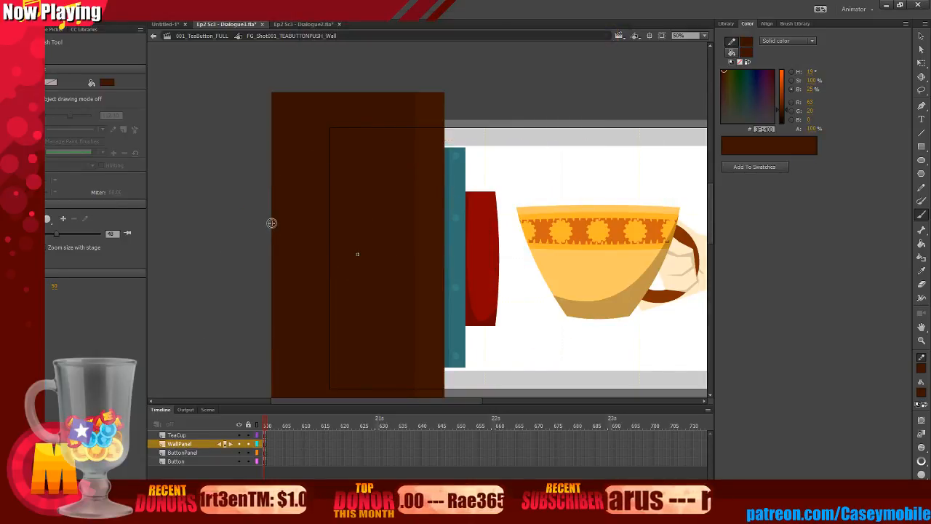
Try several long freehand swirls with curled lower ends down the brown wall at brush size 48.
mouse_move(266, 150)
left_mouse_down()
mouse_move(324, 123)
mouse_move(301, 323)
mouse_move(359, 304)
left_mouse_up()
key("ctrl+z")
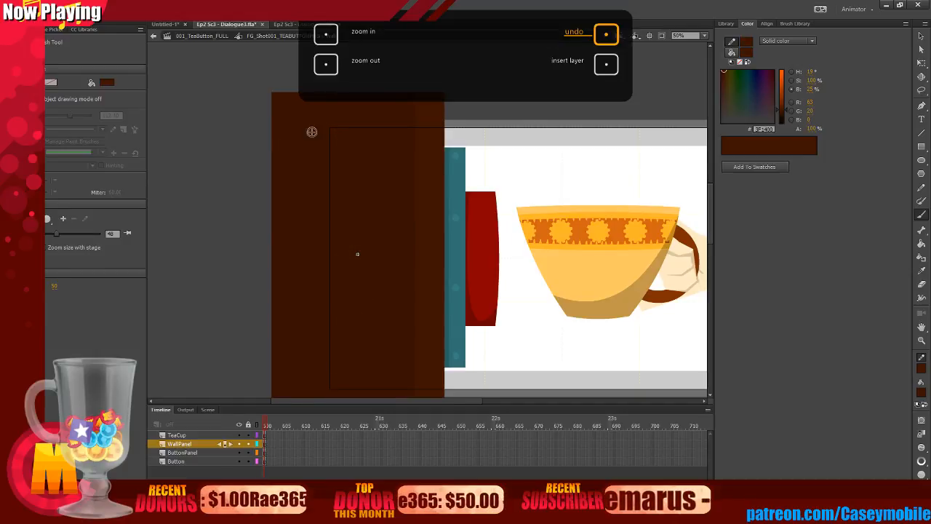
mouse_move(291, 150)
left_mouse_down()
mouse_move(342, 115)
mouse_move(404, 159)
mouse_move(362, 272)
mouse_move(307, 372)
mouse_move(381, 380)
left_mouse_up()
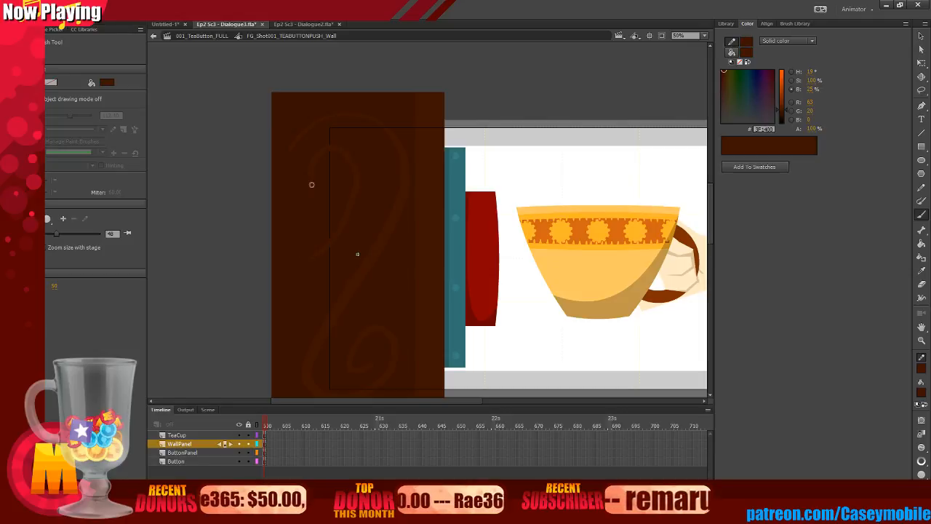
key("ctrl+z")
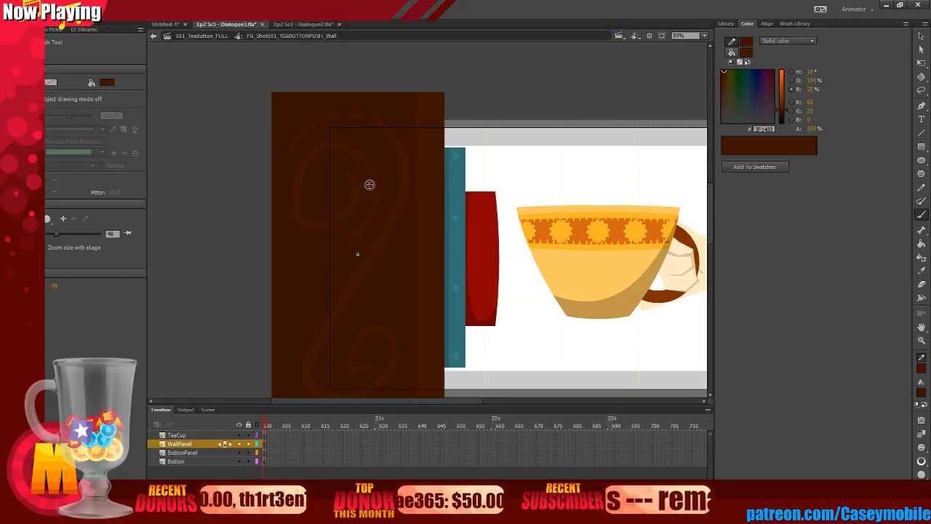
key("ctrl+z")
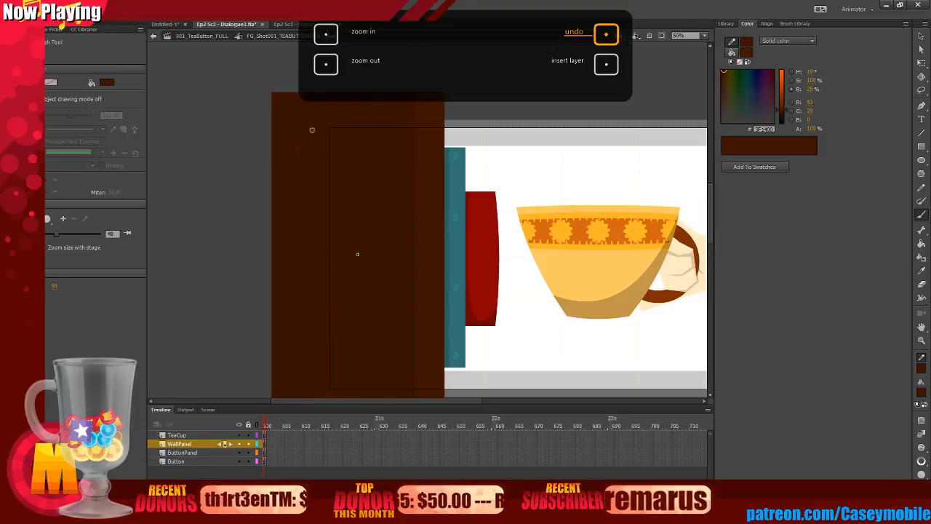
mouse_move(379, 204)
left_mouse_down()
mouse_move(312, 334)
mouse_move(376, 384)
left_mouse_up()
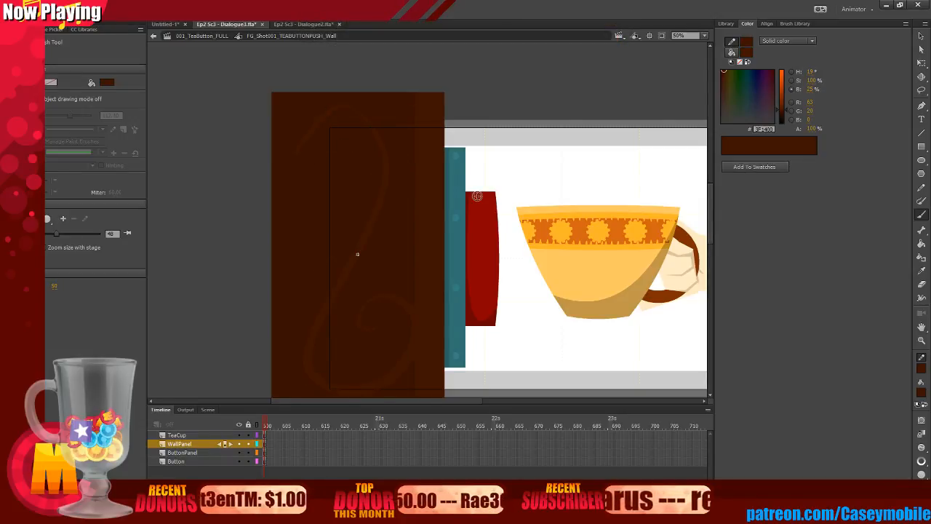
key("ctrl+z")
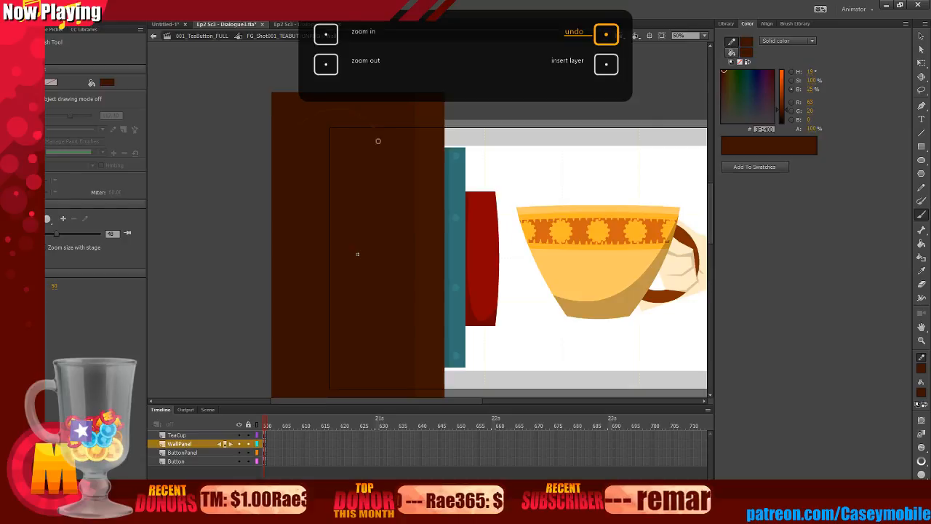
mouse_move(378, 142)
left_mouse_down()
mouse_move(334, 265)
mouse_move(333, 385)
mouse_move(403, 310)
mouse_move(360, 291)
left_mouse_up()
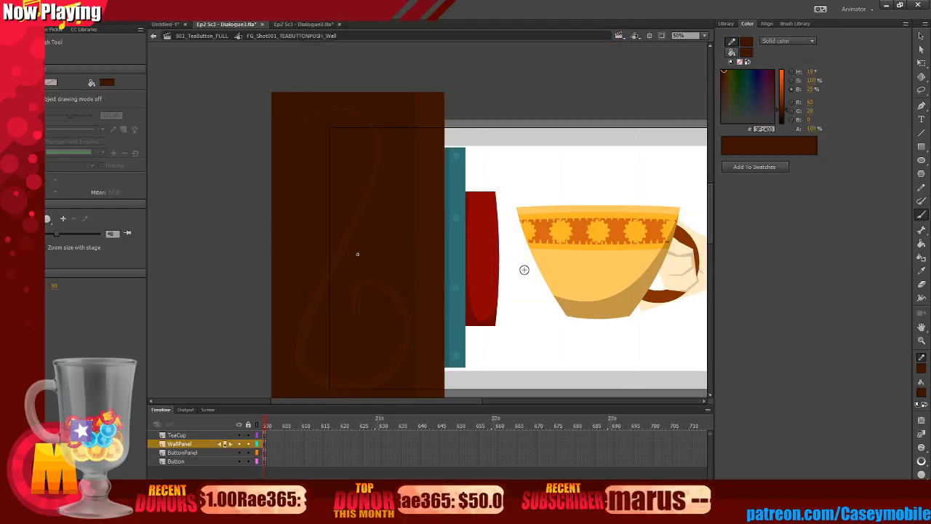
key("ctrl+z")
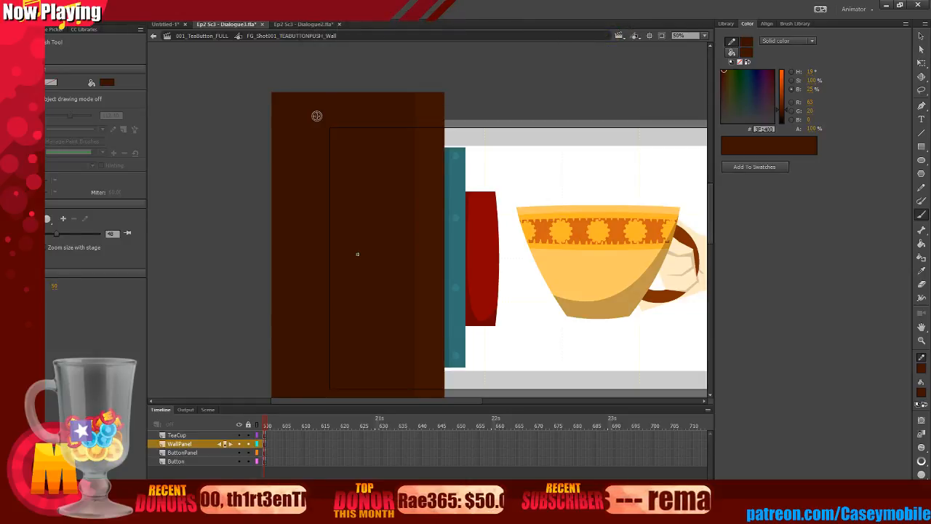
Paint a set of roughly parallel curling swirls down the brown wall and save the file.
mouse_move(289, 146)
left_mouse_down()
mouse_move(305, 128)
mouse_move(372, 231)
mouse_move(337, 370)
mouse_move(386, 304)
mouse_move(428, 359)
left_mouse_up()
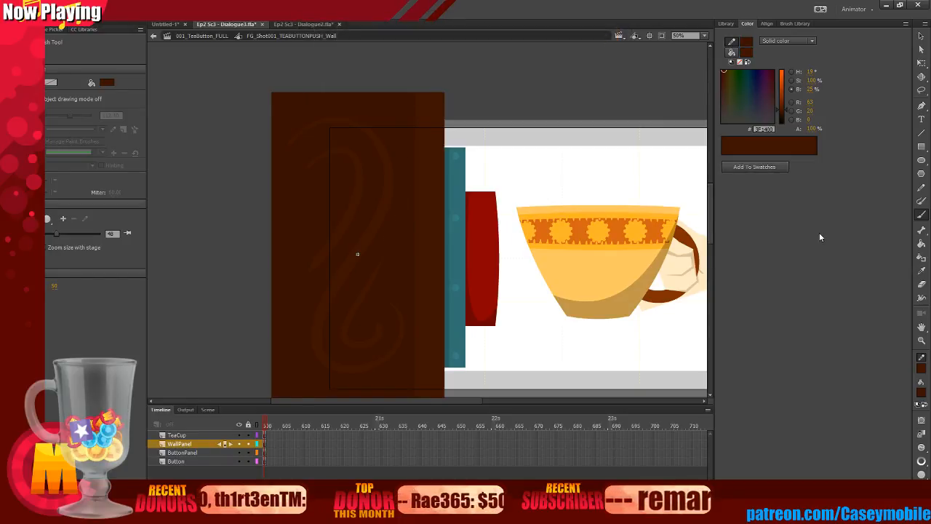
key("n")
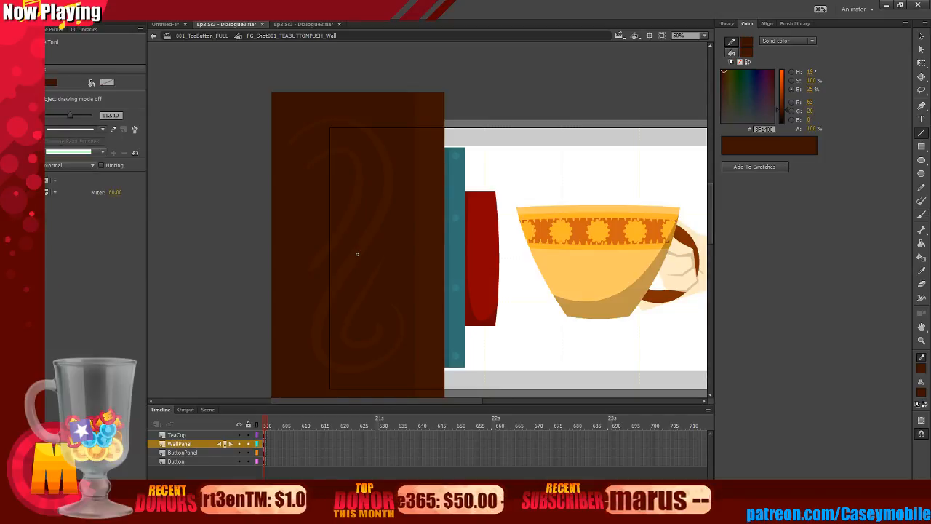
key("ctrl+s")
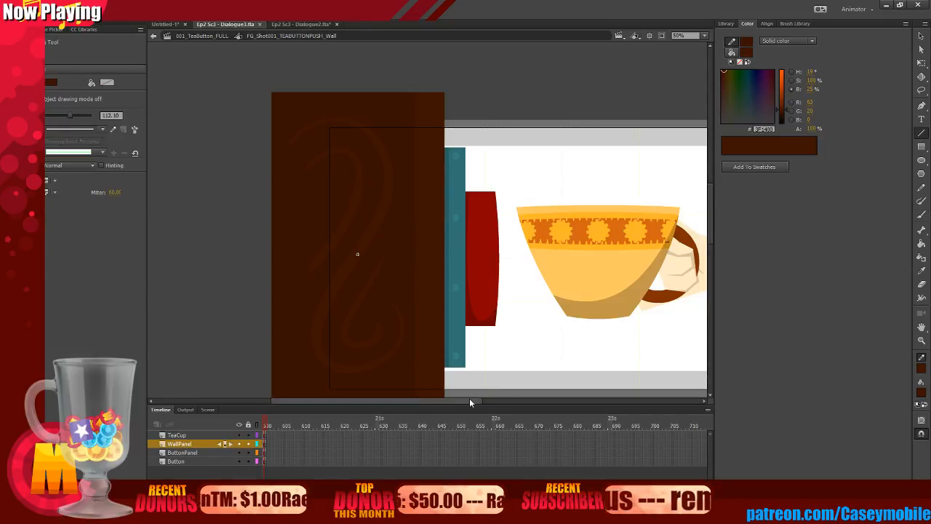
left_click_drag(470, 403, 523, 402)
key("v")
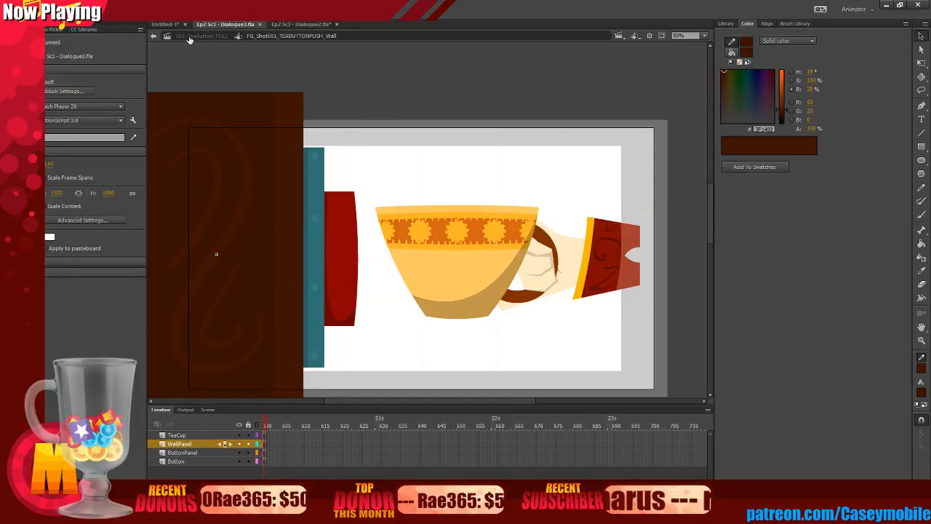
Switch to Ep2 Sc3 - Dialogue2.fla and open its EITHERWAY_FULL scene.
left_click(301, 24)
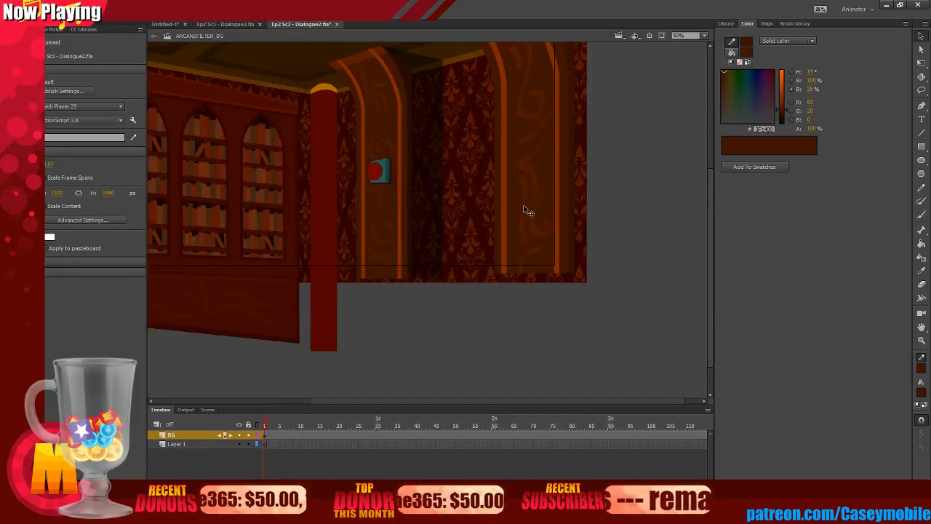
left_click(619, 36)
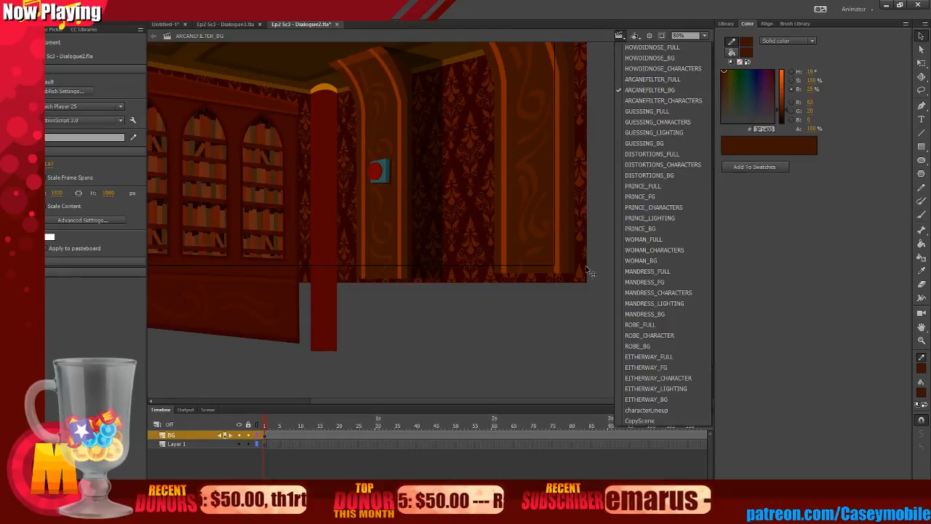
left_click(638, 387)
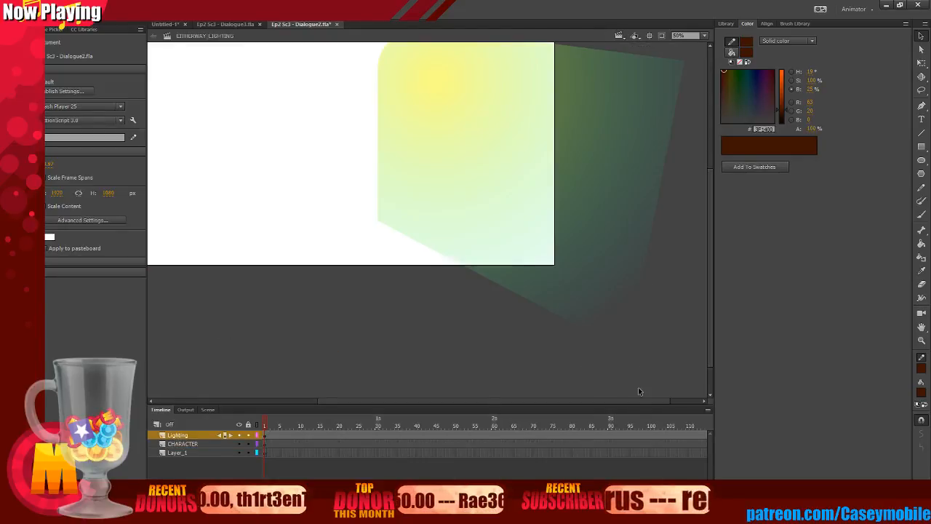
left_click(619, 35)
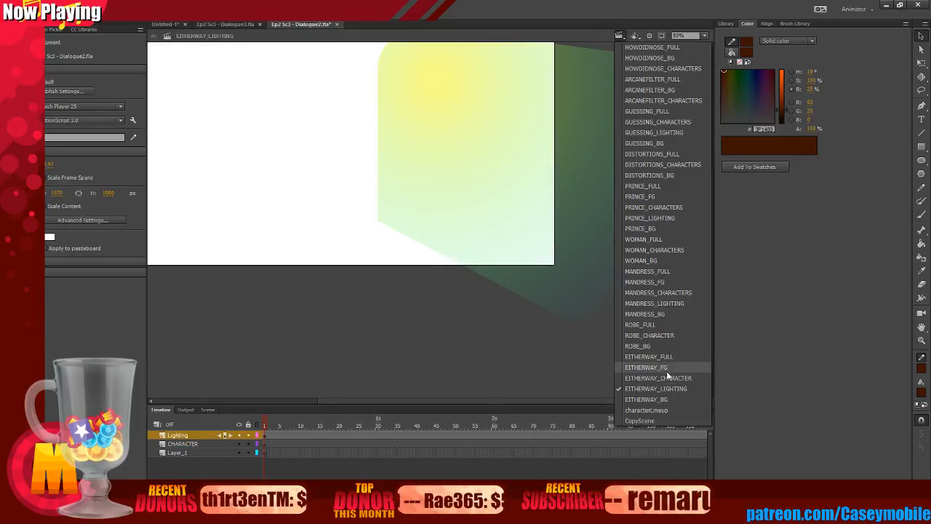
left_click(631, 353)
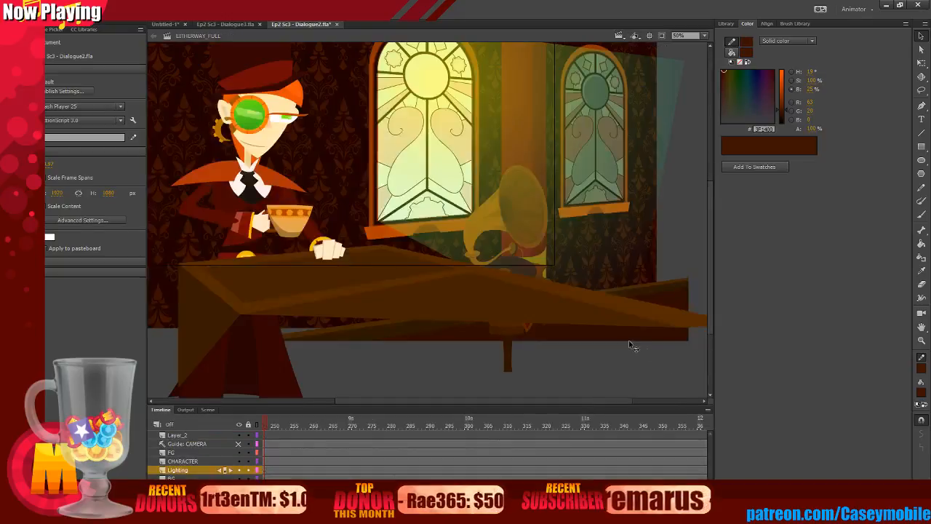
left_click(619, 37)
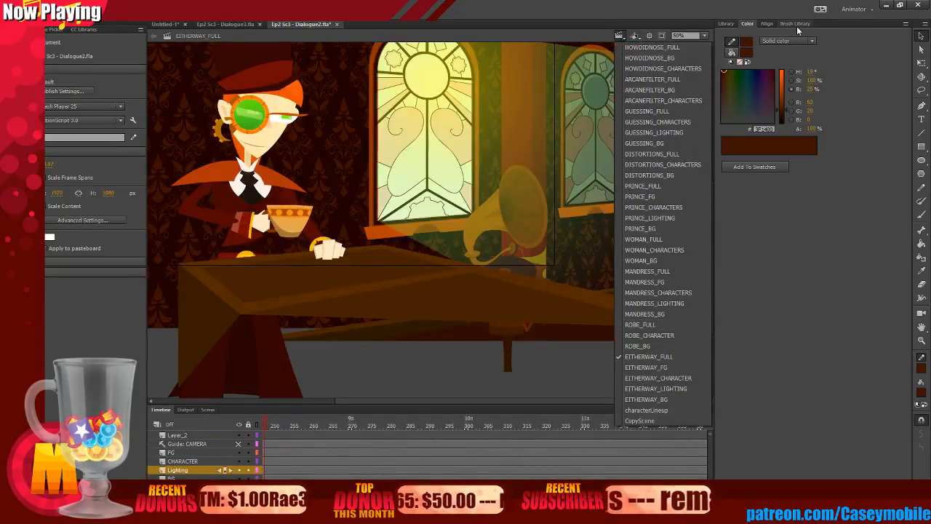
left_click(745, 29)
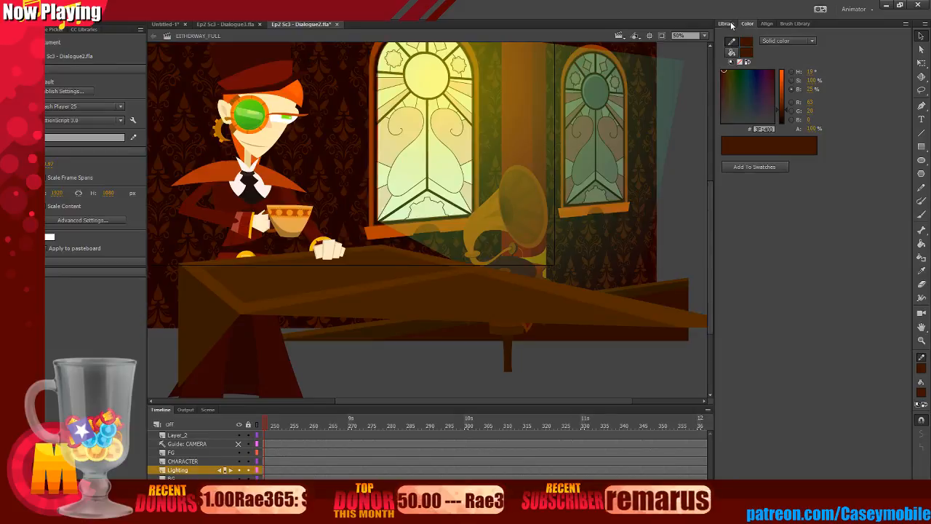
Search the Dialogue2 library for "wal" and copy the Set_SicaOfficeWindow_WallPaperDesign symbol.
left_click(726, 24)
left_click(815, 114)
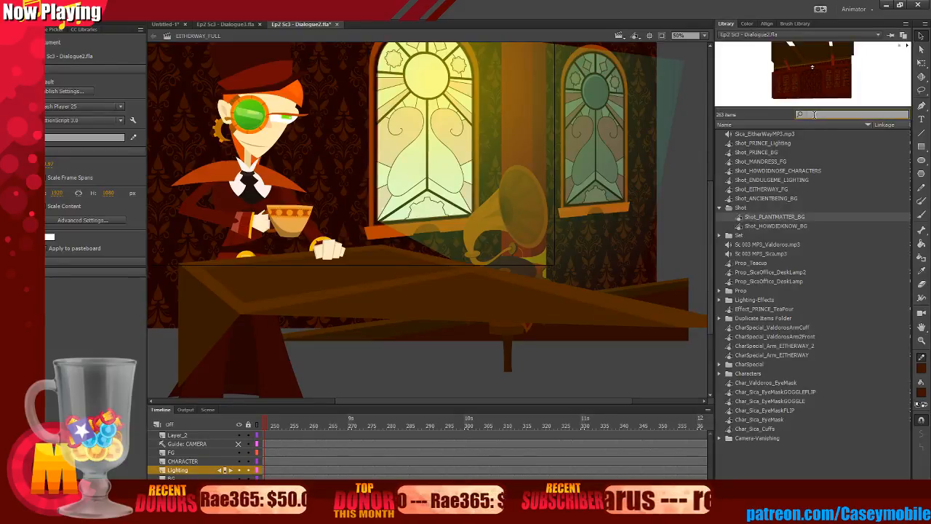
type("wall")
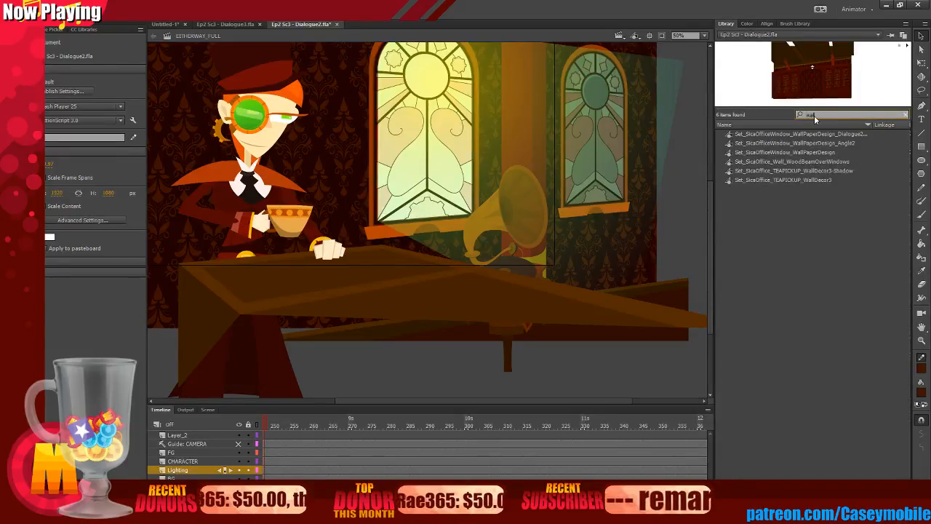
left_click(819, 143)
left_click(825, 152)
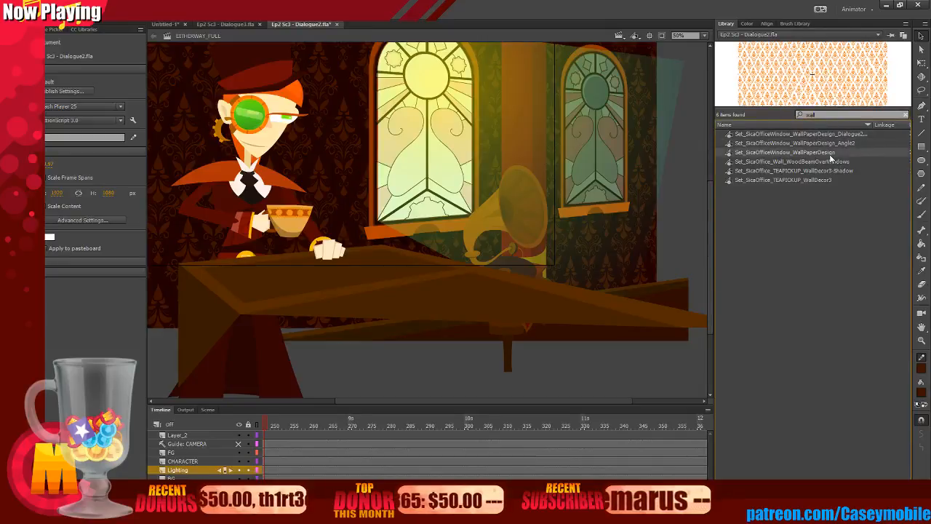
right_click(735, 152)
left_click(758, 168)
Paste the wallpaper design symbol into the library of Ep2 Sc3 - Dialogue3.fla and select it in the SicasOffice folder under Set.
left_click(224, 24)
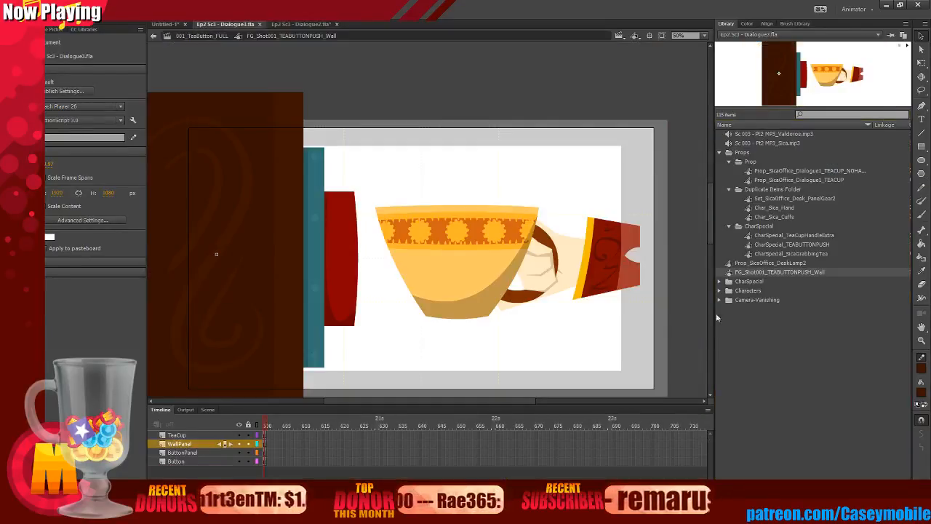
right_click(781, 359)
left_click(802, 361)
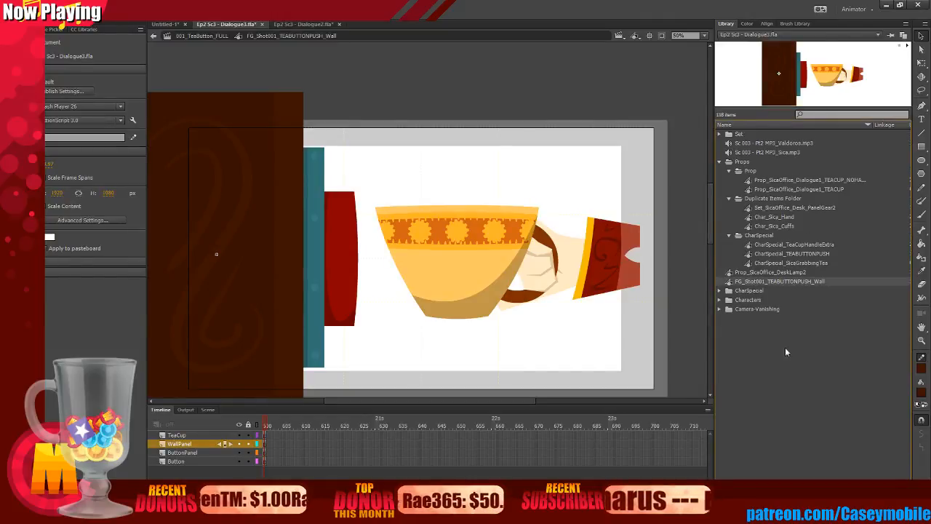
left_click(720, 161)
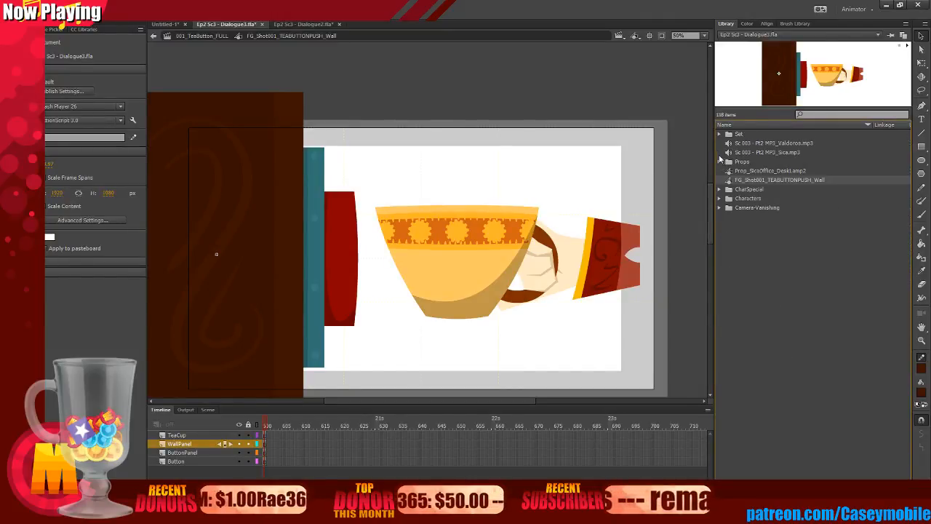
left_click(719, 135)
left_click(720, 134)
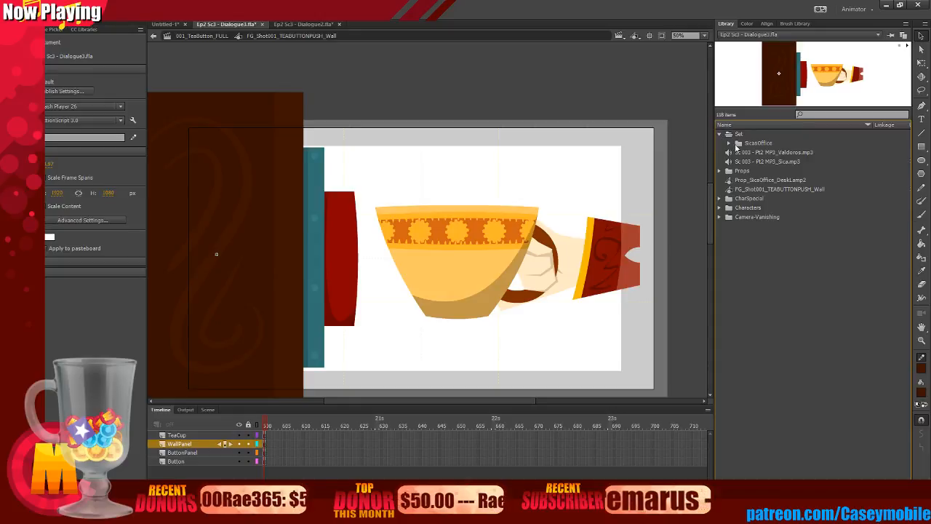
left_click(730, 144)
left_click(752, 154)
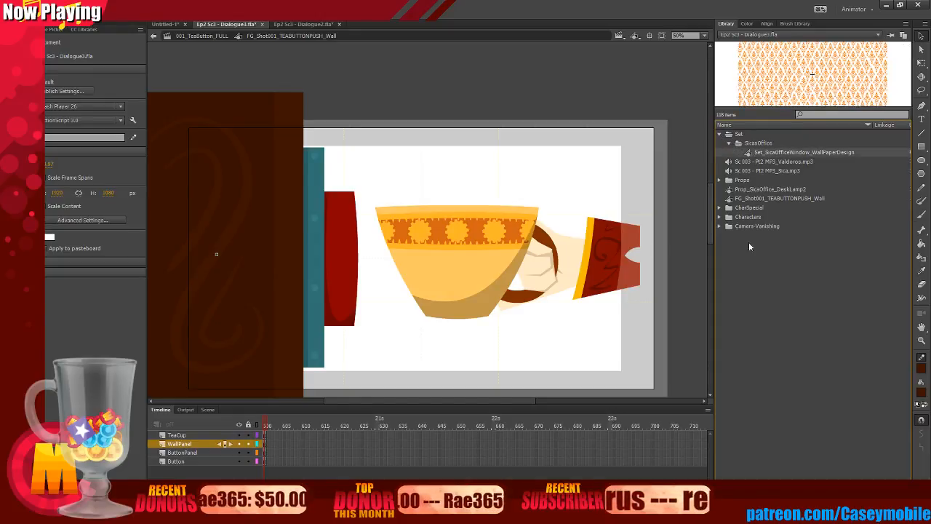
Expand the library's Props folder and preview Sica's hand and cuffs, the desk lamp and the FG_Shot001_TEABUTTONPUSH_Wall symbol.
left_click(719, 181)
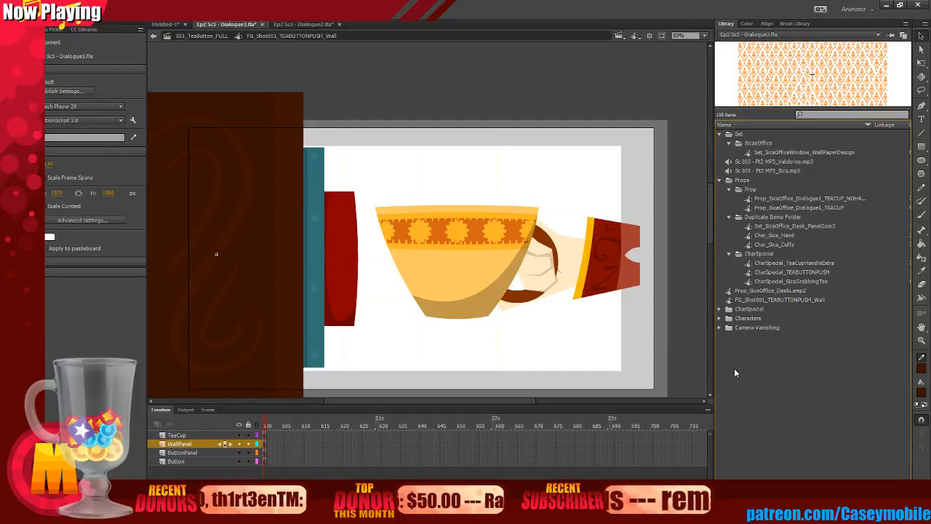
left_click(784, 225)
left_click(790, 235)
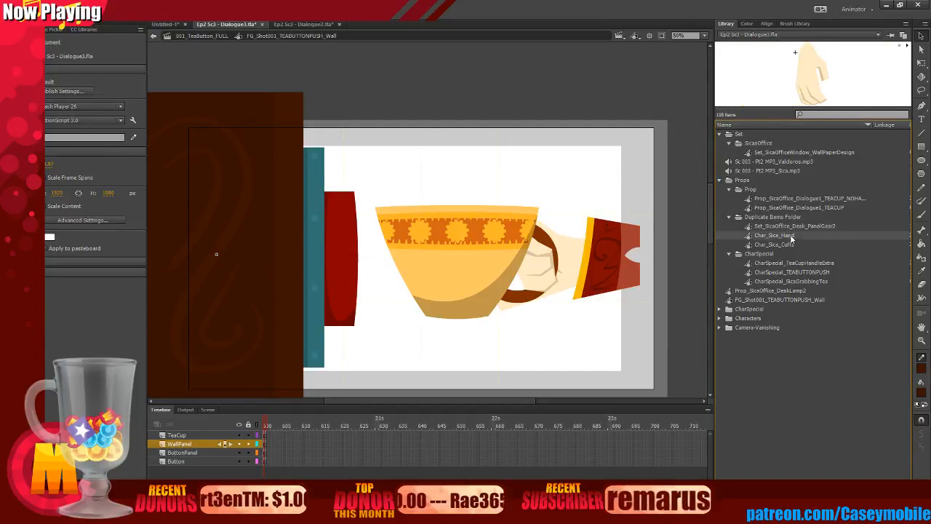
left_click(794, 245)
left_click(781, 293)
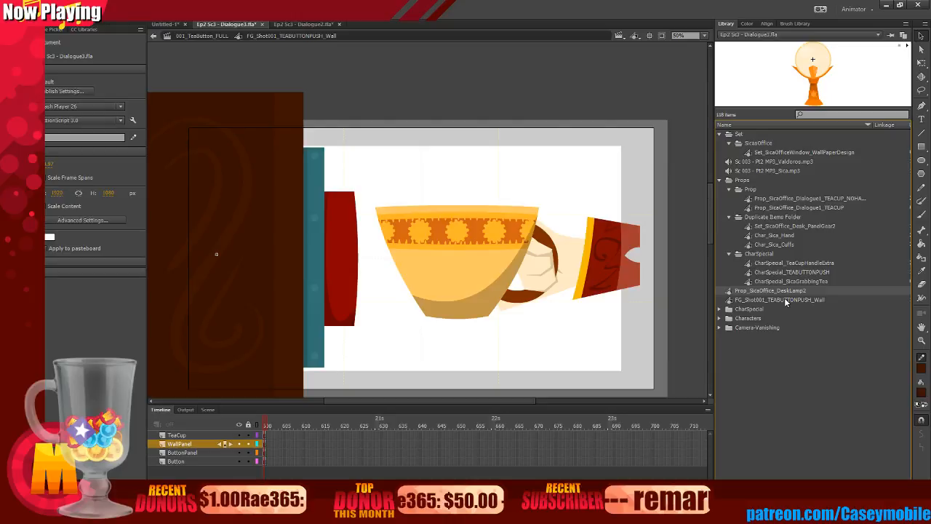
left_click(785, 300)
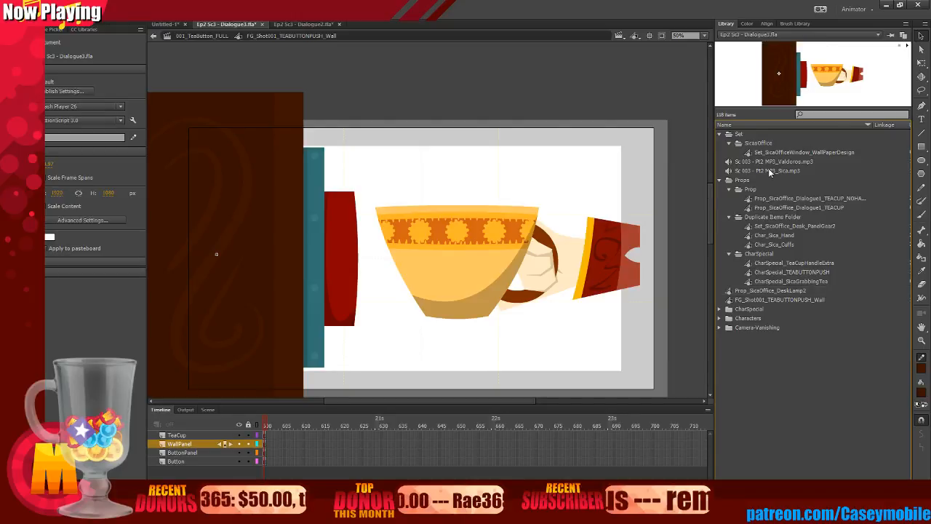
Exit the wall symbol and place Set_SicaOfficeWindow_WallPaperDesign on the BG layer of the 001_TeaButton_FULL scene.
left_click(793, 152)
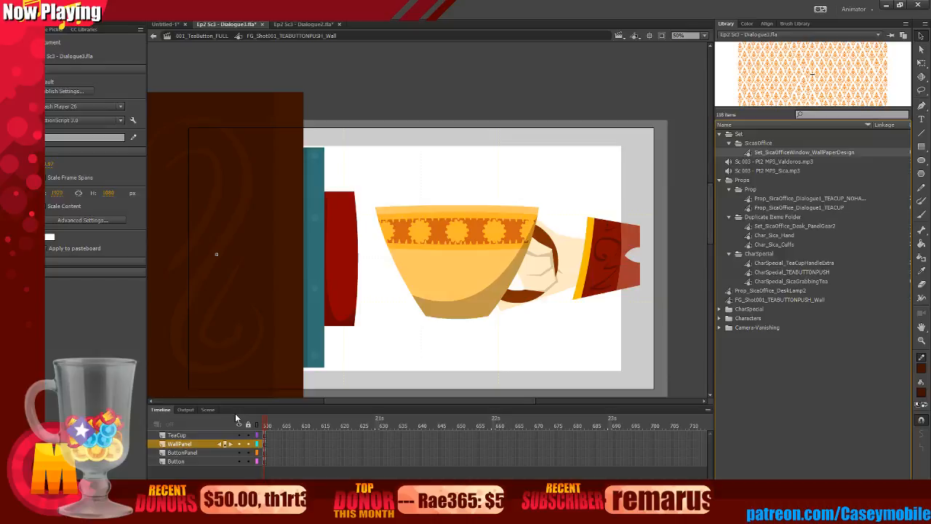
left_click(175, 461)
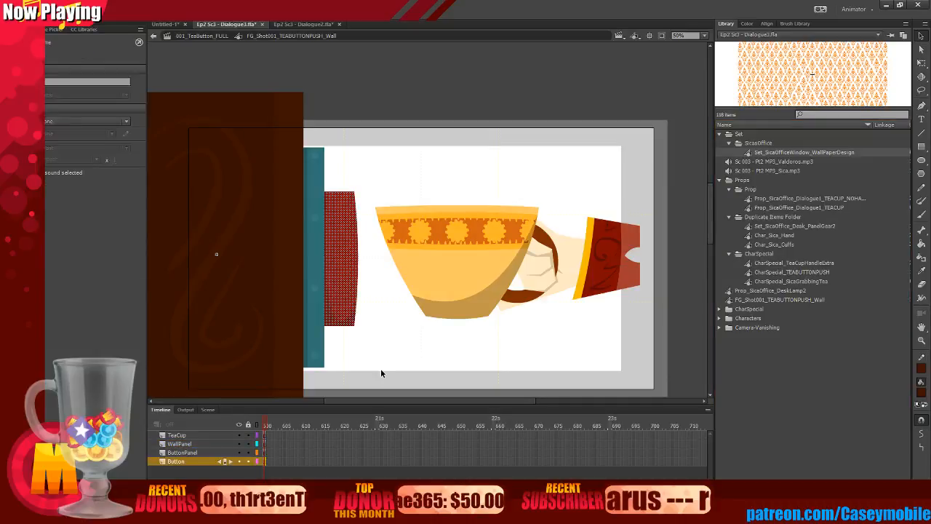
double_click(381, 369)
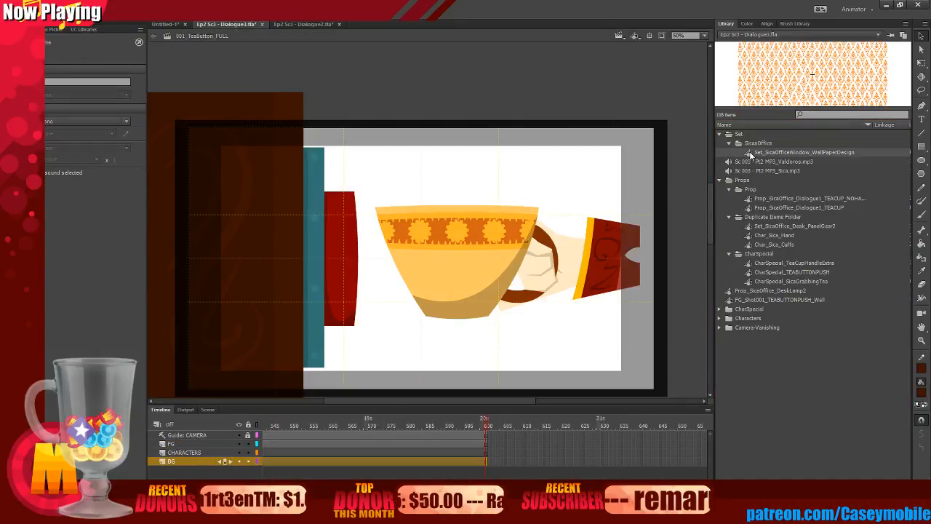
left_click_drag(749, 154, 465, 254)
left_click(55, 15)
left_click(73, 39)
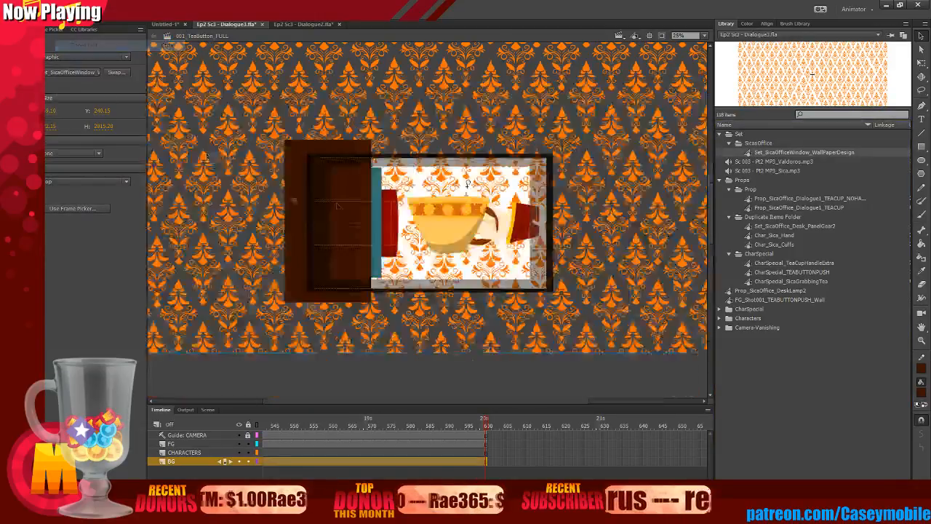
Scale the wallpaper down to about 1249 px high, position it to cover the camera frame behind the teacup, and save the file.
key("ctrl+minus")
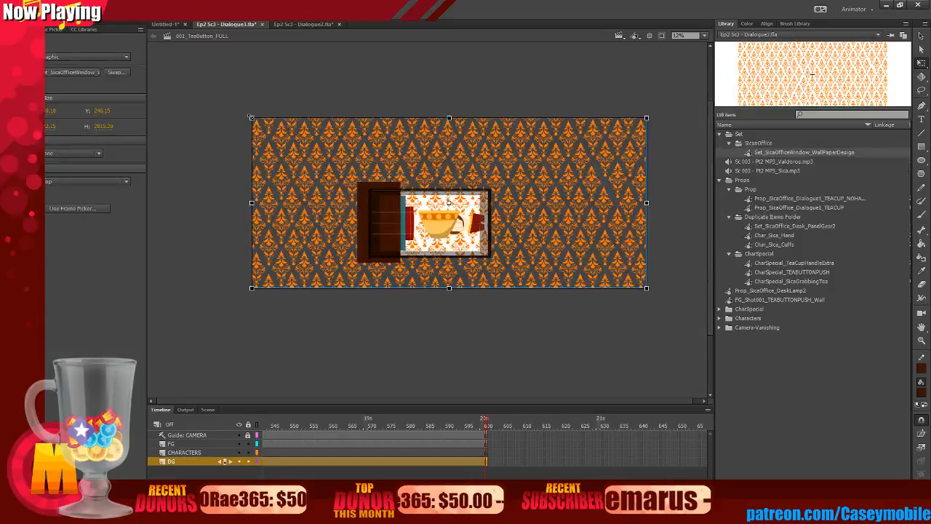
left_click_drag(251, 116, 380, 174)
key("ctrl+equal")
key("v")
left_click_drag(445, 179, 390, 213)
key("q")
left_click_drag(546, 199, 582, 184)
key("c")
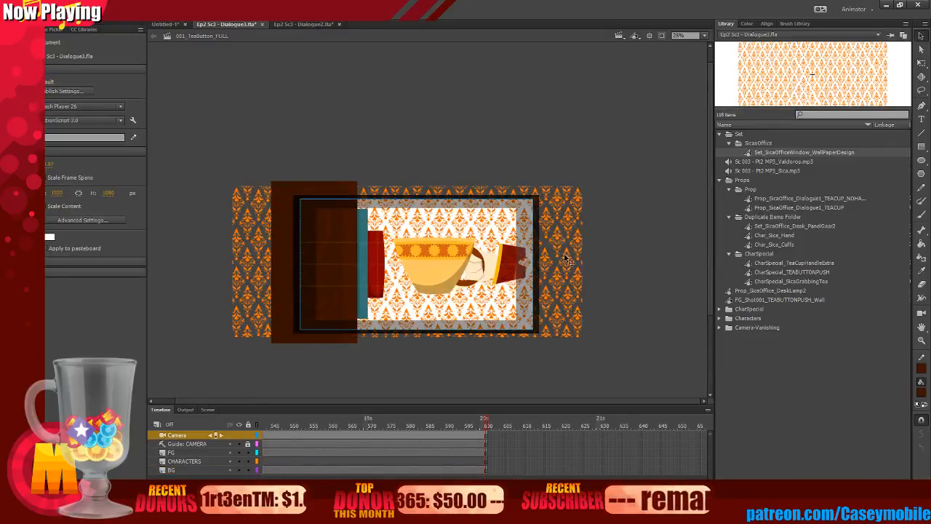
left_click_drag(568, 259, 599, 254)
key("ctrl+s")
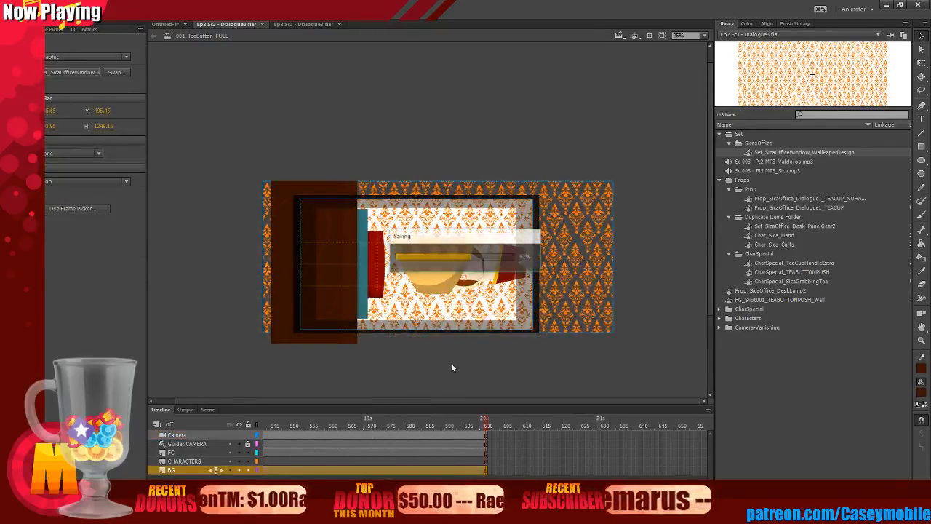
Copy the foreground wall symbol's name and convert the wallpaper to a graphic symbol named BG_Shot001_TEABUTTONPUSH.
double_click(766, 299)
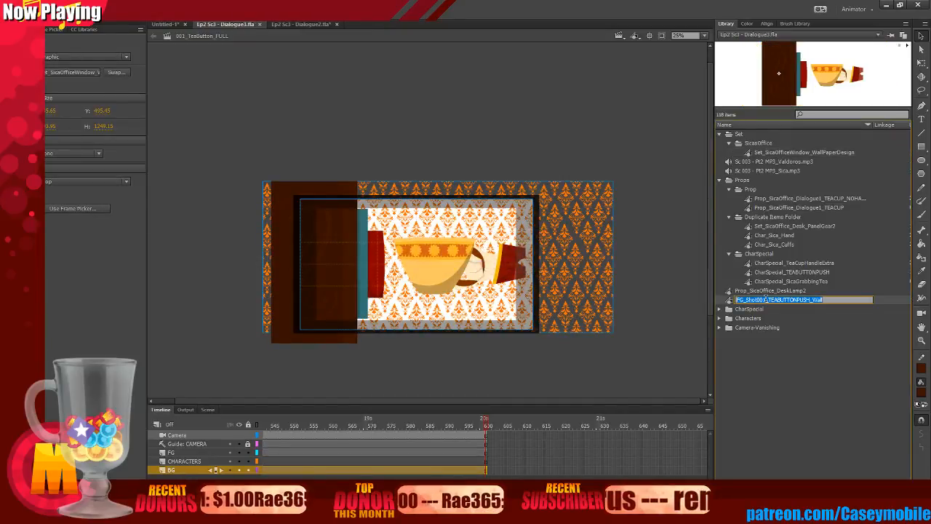
left_click(686, 260)
right_click(596, 251)
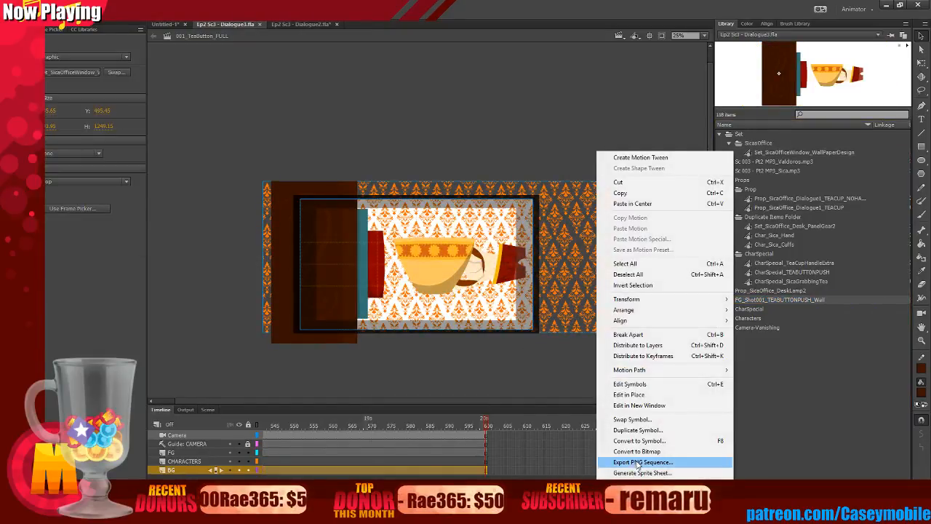
left_click(655, 440)
key("ctrl+v")
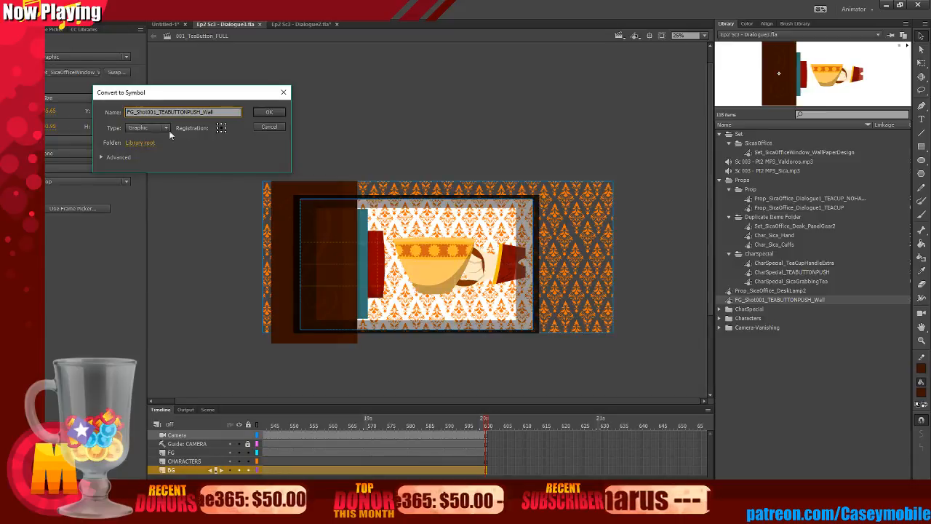
left_click_drag(136, 112, 118, 114)
type("BG")
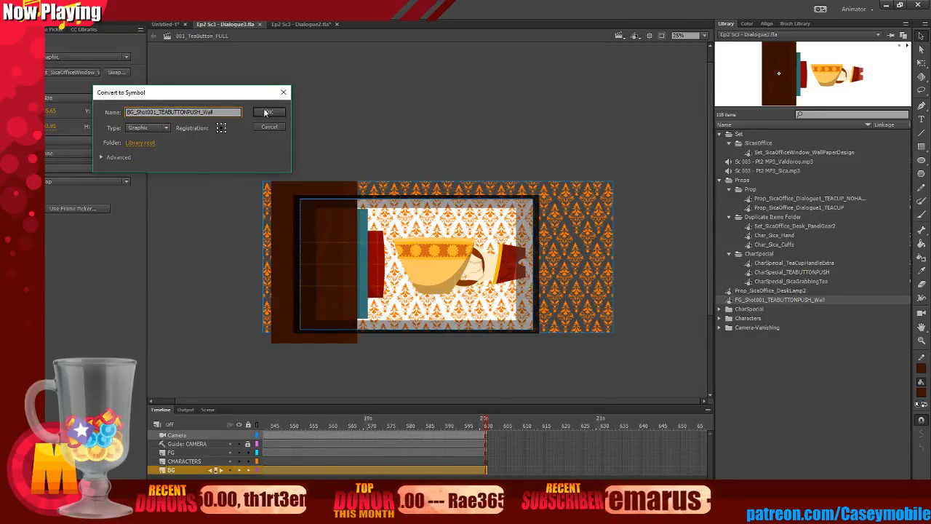
left_click_drag(221, 113, 201, 115)
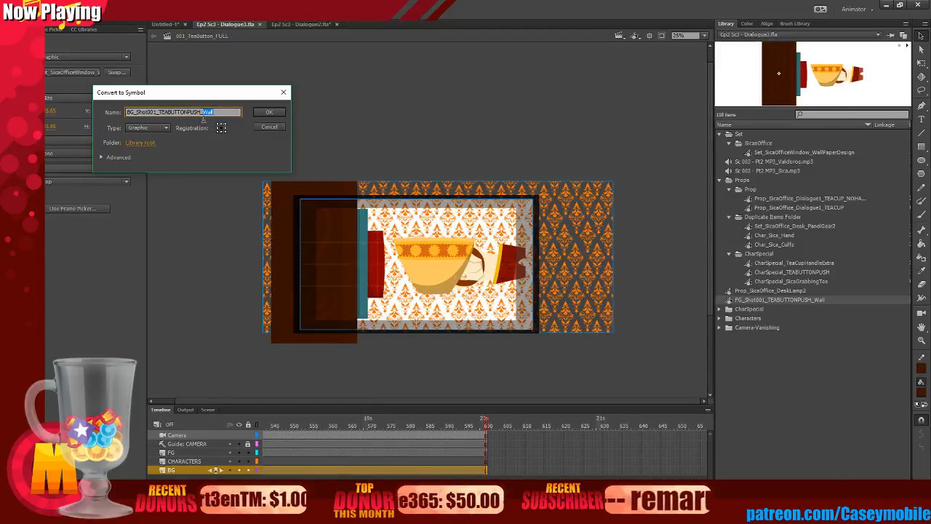
right_click(203, 118)
left_click(220, 114)
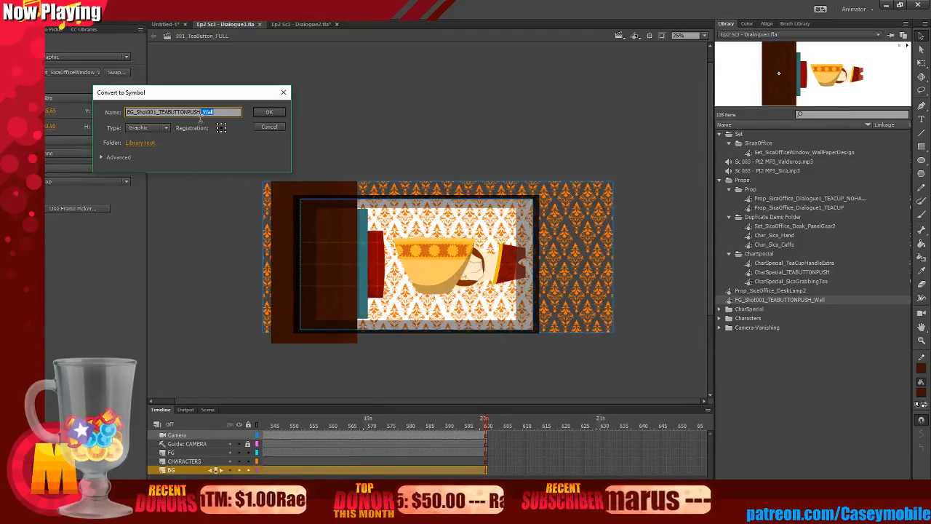
key("BackSpace")
left_click(262, 113)
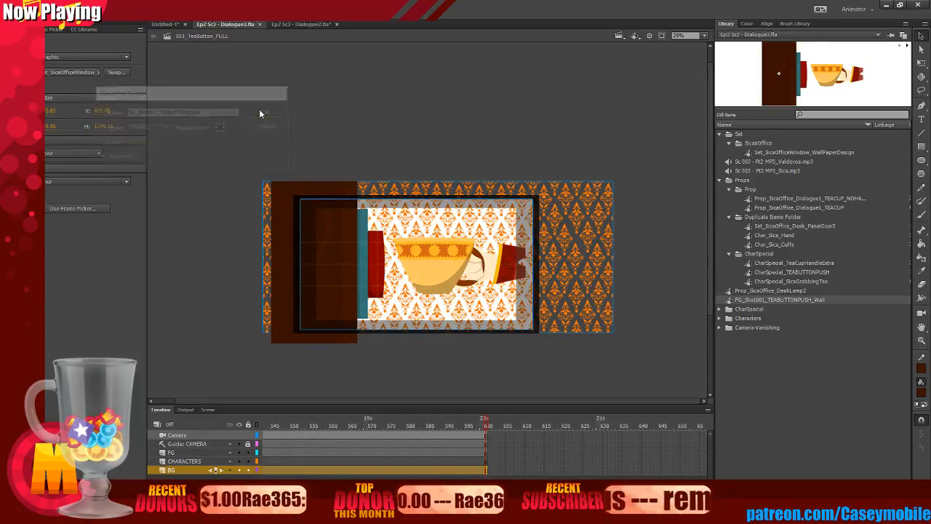
Rename the foreground wall symbol to FG_Shot001_TEABUTTONPUSH and select BG_Shot001_TEABUTTONPUSH in the library.
left_click(820, 301)
left_click_drag(827, 299, 812, 326)
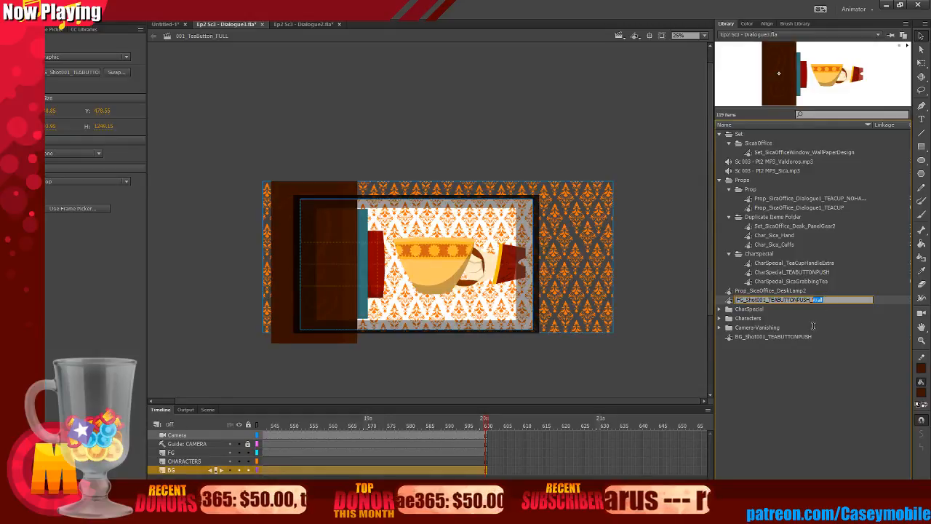
key("BackSpace")
left_click(809, 390)
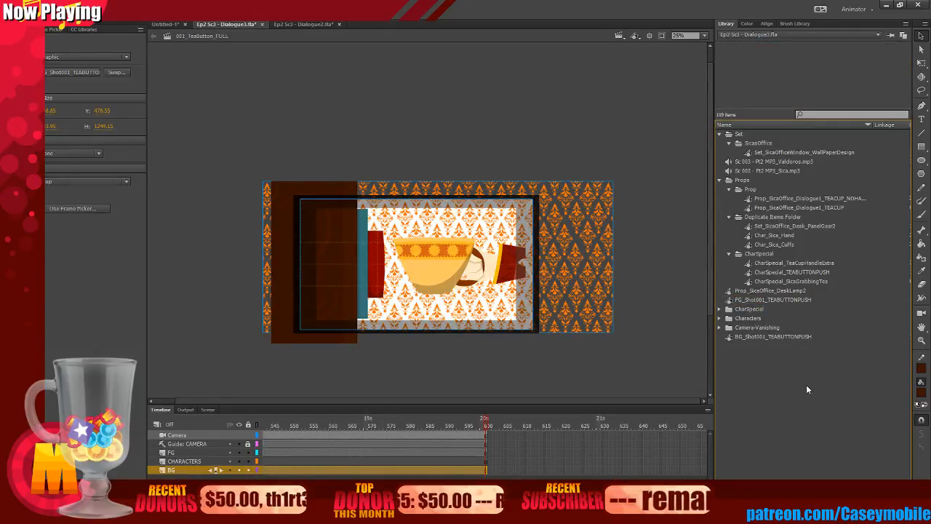
left_click(779, 337)
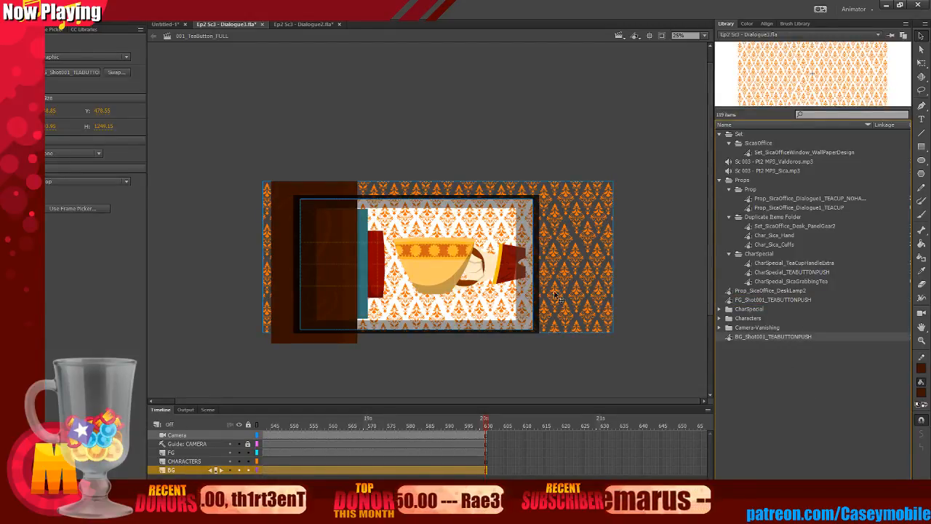
Sample the dark wall colour from Ep2 Sc3 - Dialogue2.fla as the fill colour and return to Ep2 Sc3 - Dialogue3.fla.
left_click(581, 126)
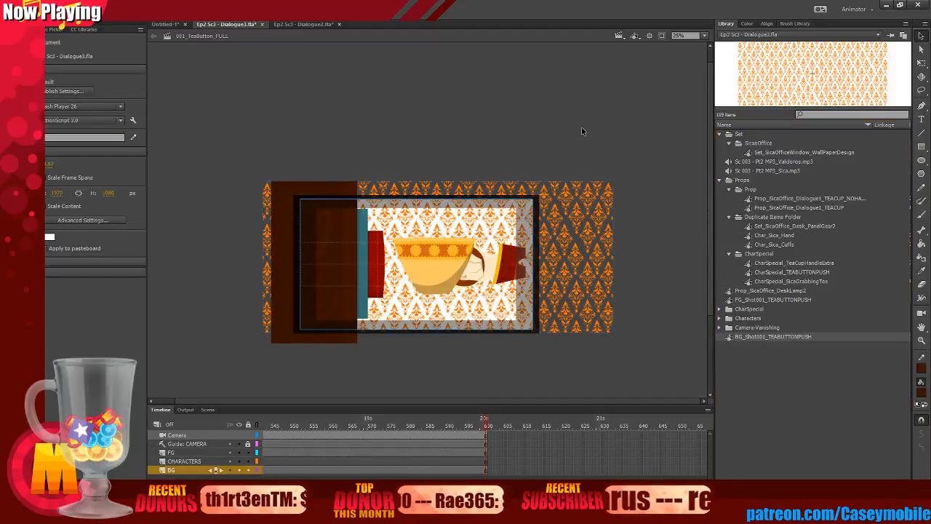
left_click(634, 37)
left_click(412, 62)
left_click(306, 23)
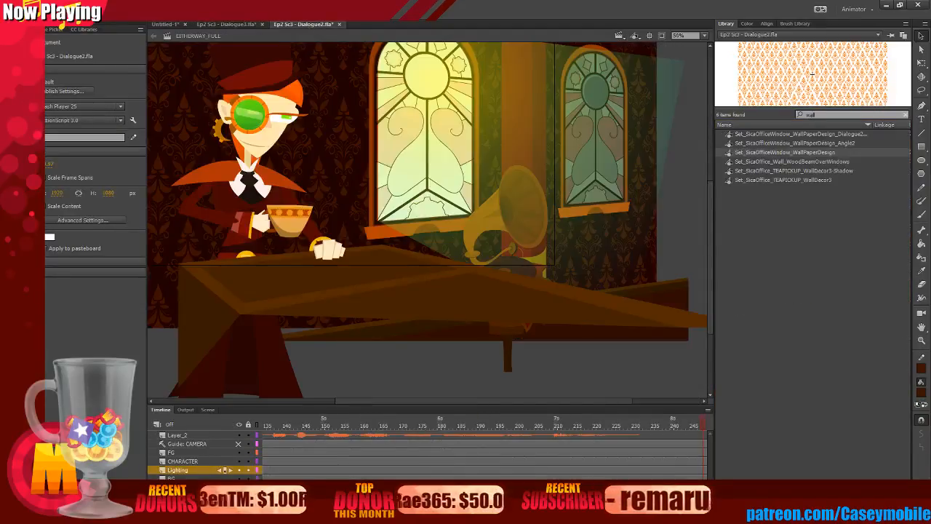
left_click(918, 396)
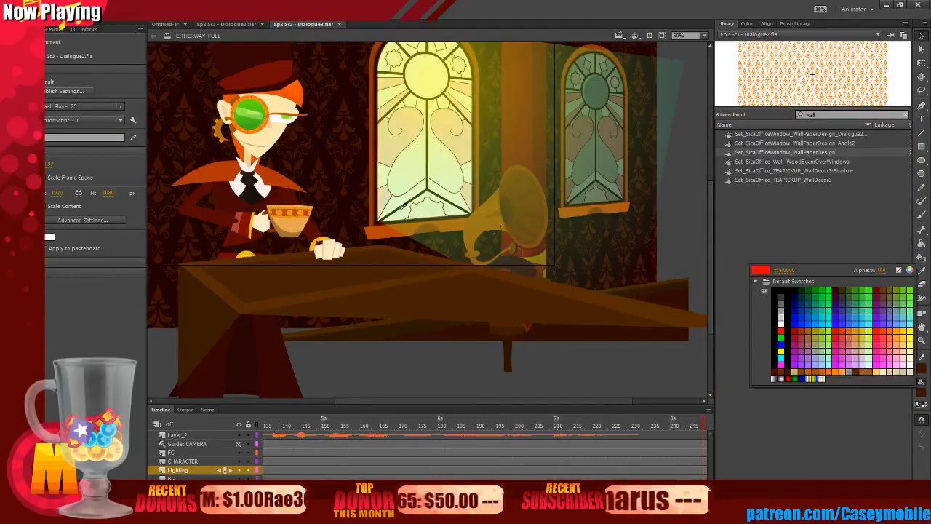
left_click(313, 142)
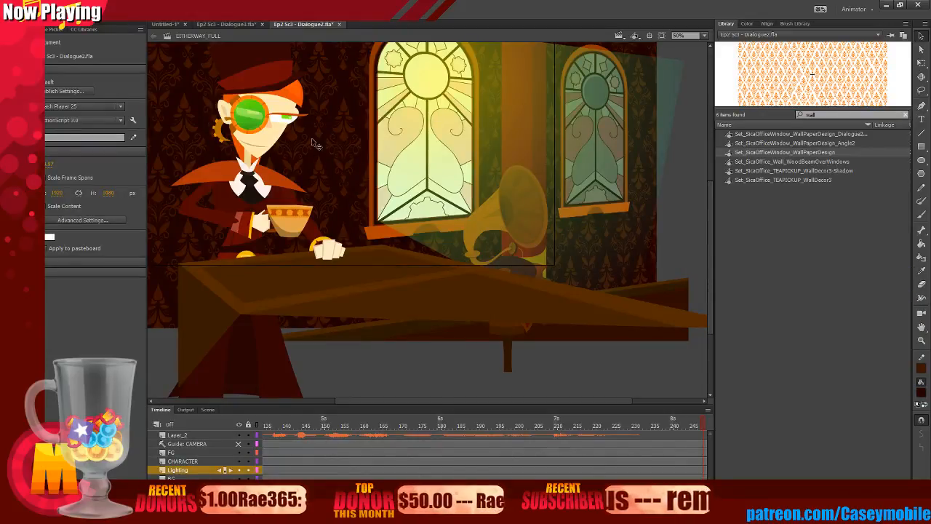
left_click(224, 23)
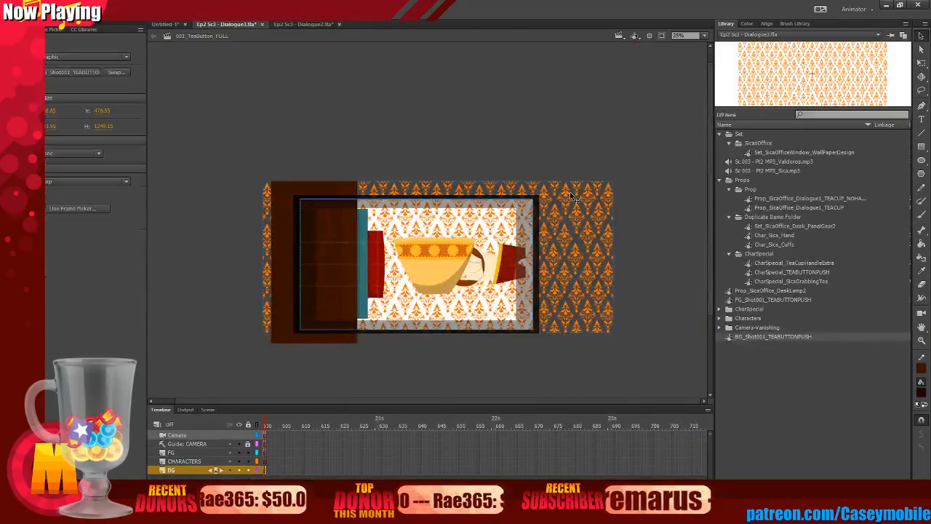
Open the wallpaper background symbol BG_Shot001_TEABUTTONPUSH and add a new layer above its pattern layer.
double_click(573, 196)
right_click(183, 435)
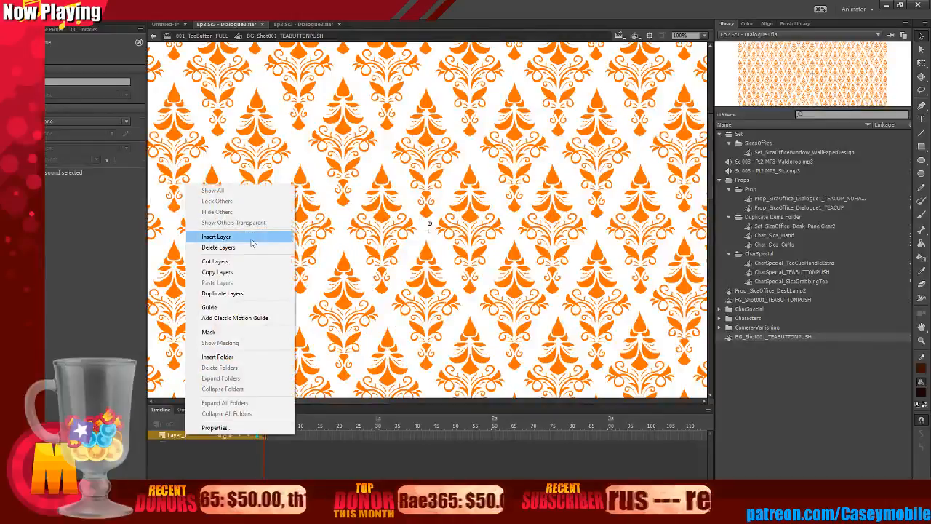
left_click(251, 242)
key("ctrl+minus")
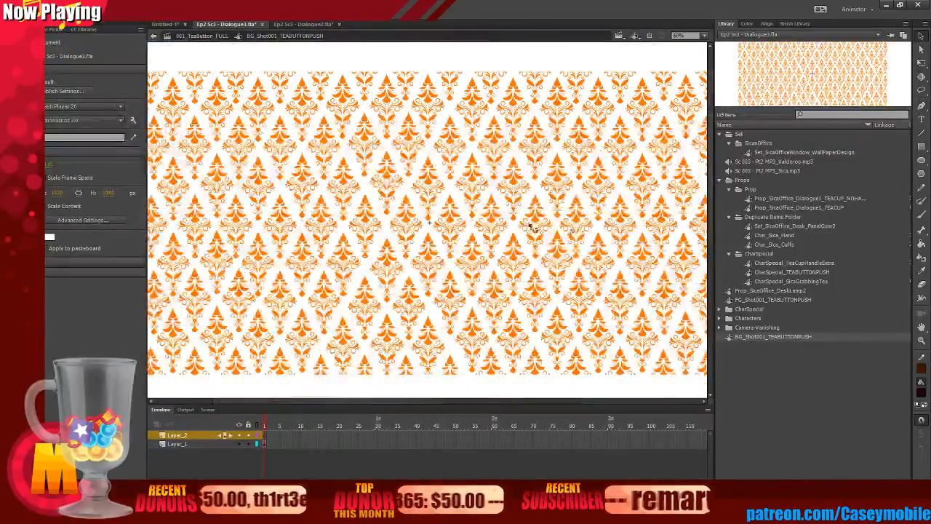
key("ctrl+minus")
left_click(299, 198)
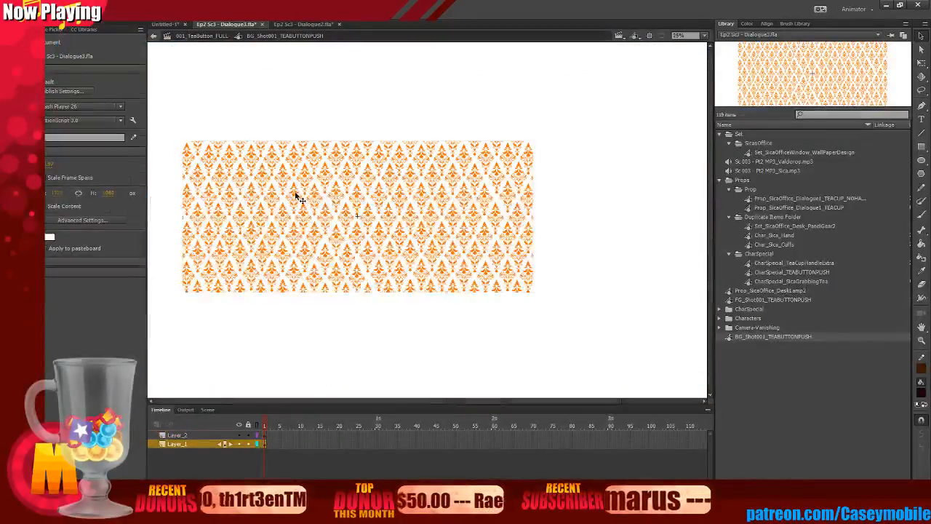
left_click(342, 114)
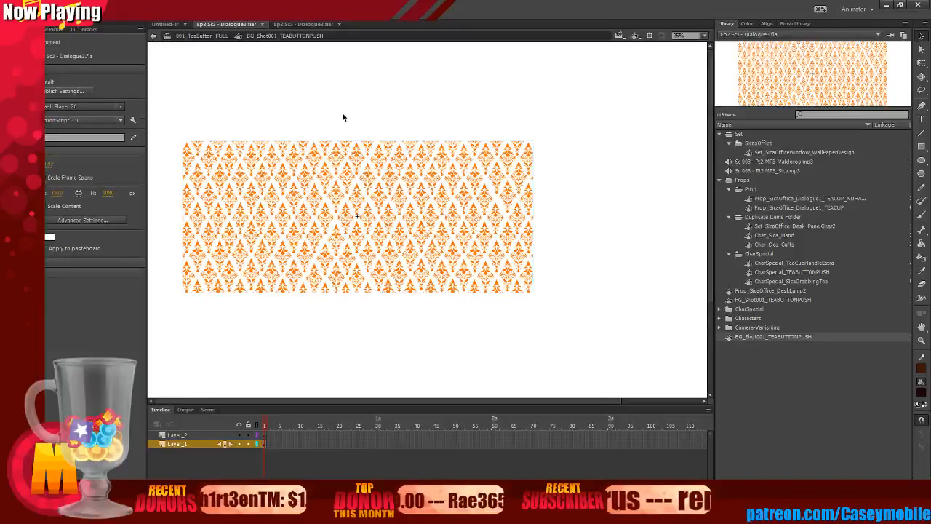
double_click(305, 75)
double_click(569, 234)
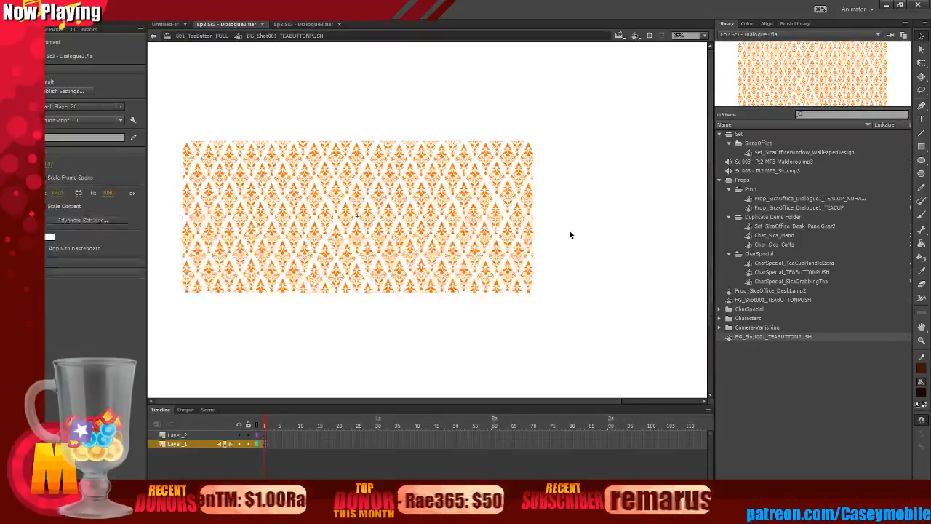
left_click(192, 36)
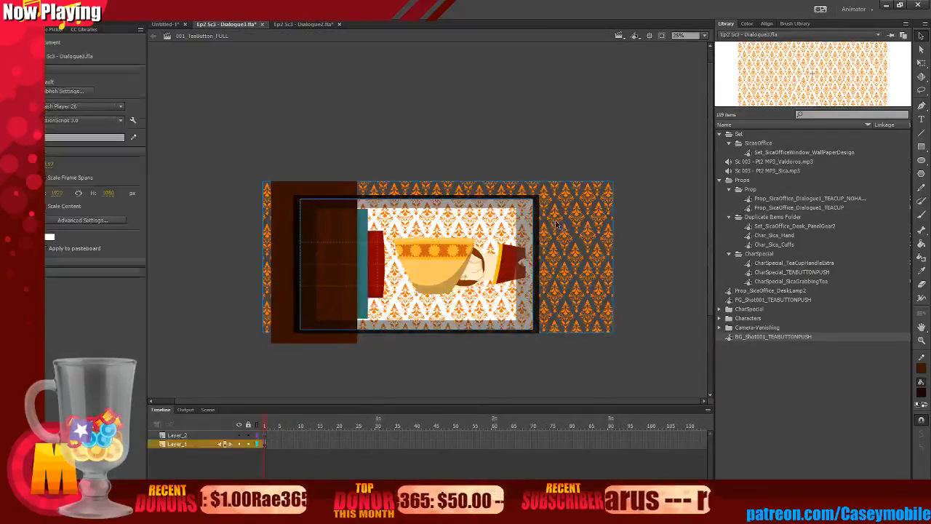
Draw a dark red rectangle without a stroke behind the wallpaper pattern in the background symbol, extending slightly past all its edges.
double_click(557, 224)
left_click(922, 147)
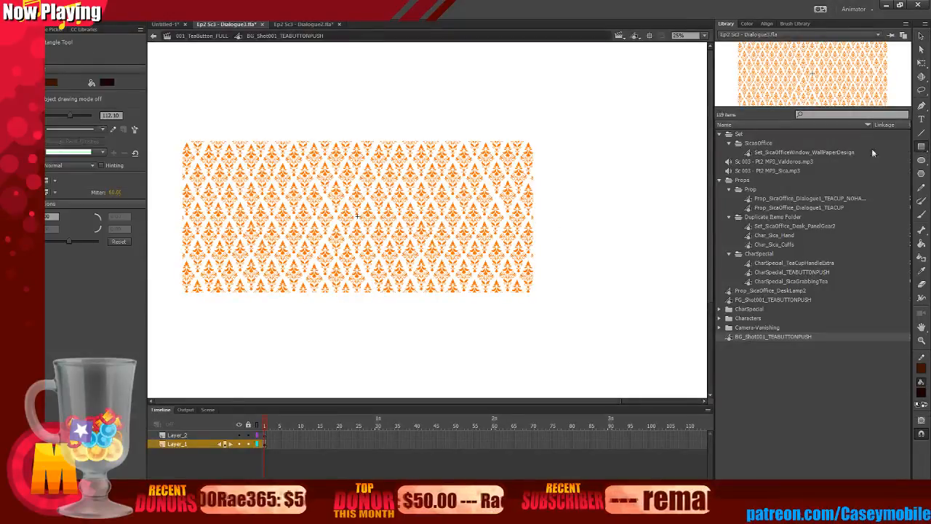
left_click(922, 368)
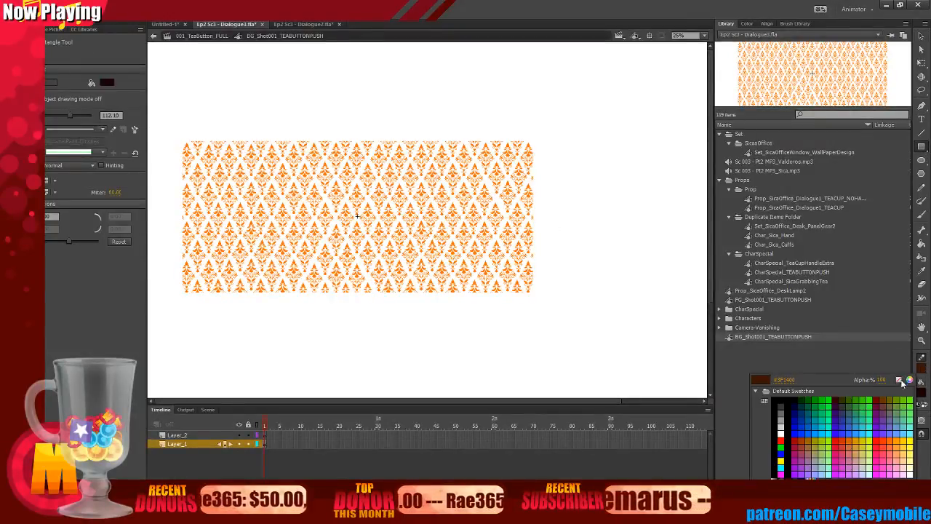
left_click(900, 380)
left_click_drag(170, 133, 548, 298)
left_click(922, 36)
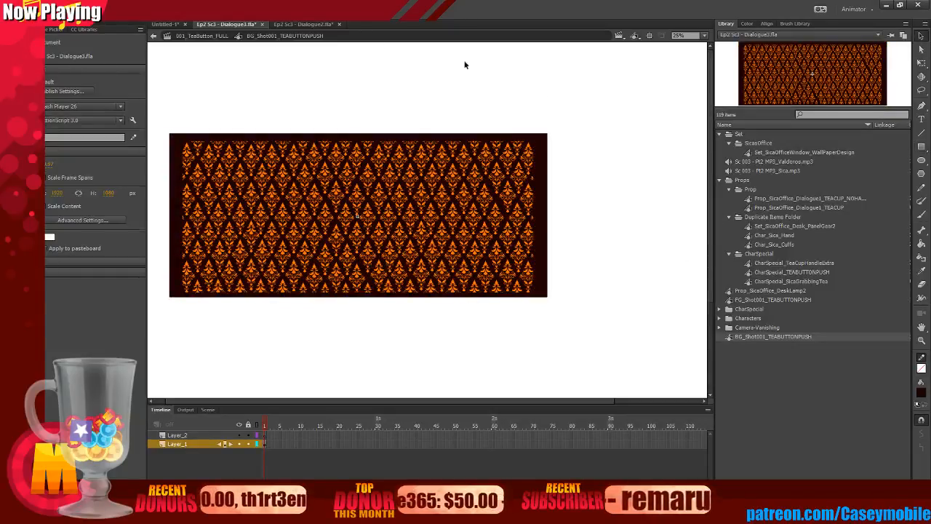
left_click(193, 36)
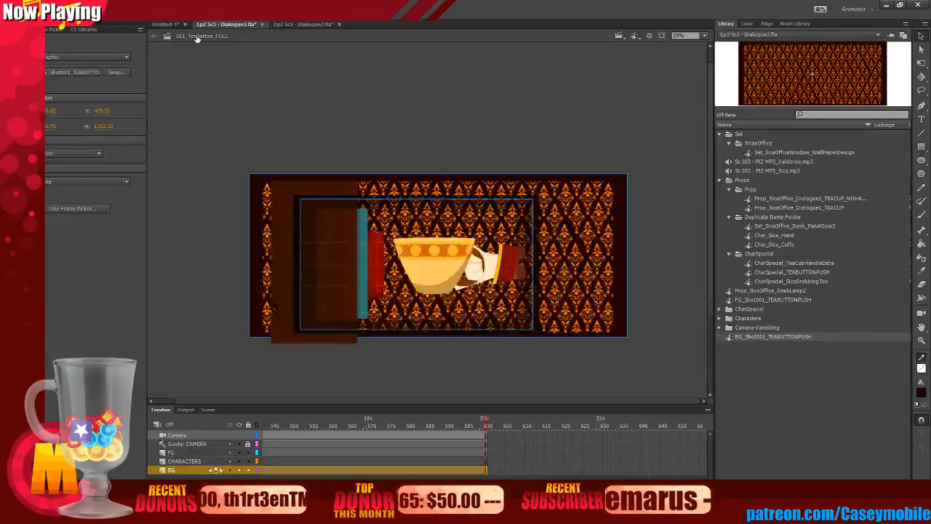
Move the wallpaper pattern in the background symbol from Layer_1 to Layer_2, keeping its position over the dark rectangle.
double_click(584, 249)
left_click(209, 444)
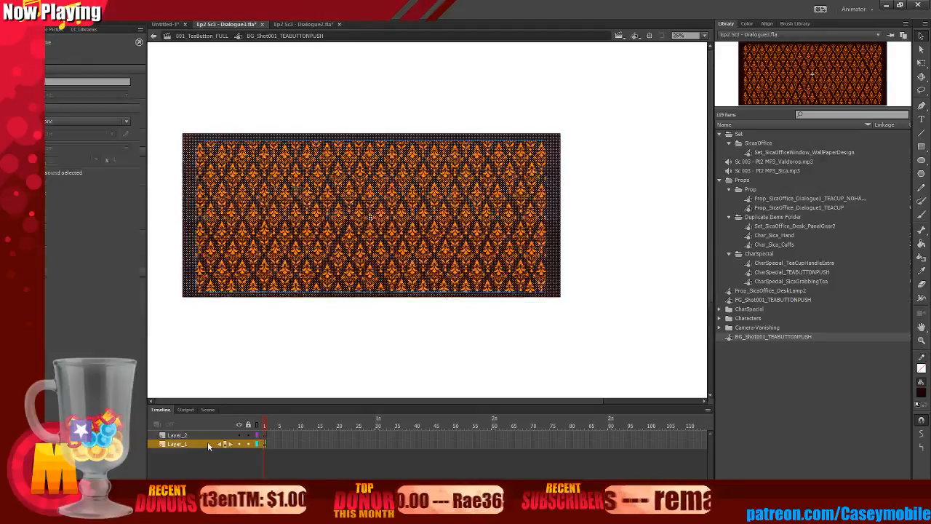
left_click(282, 326)
left_click(292, 273)
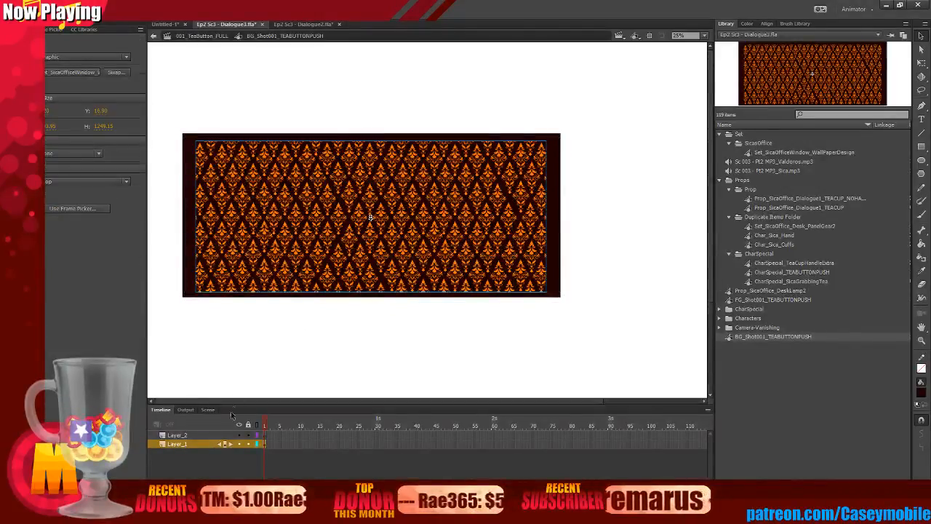
key("Delete")
left_click(216, 435)
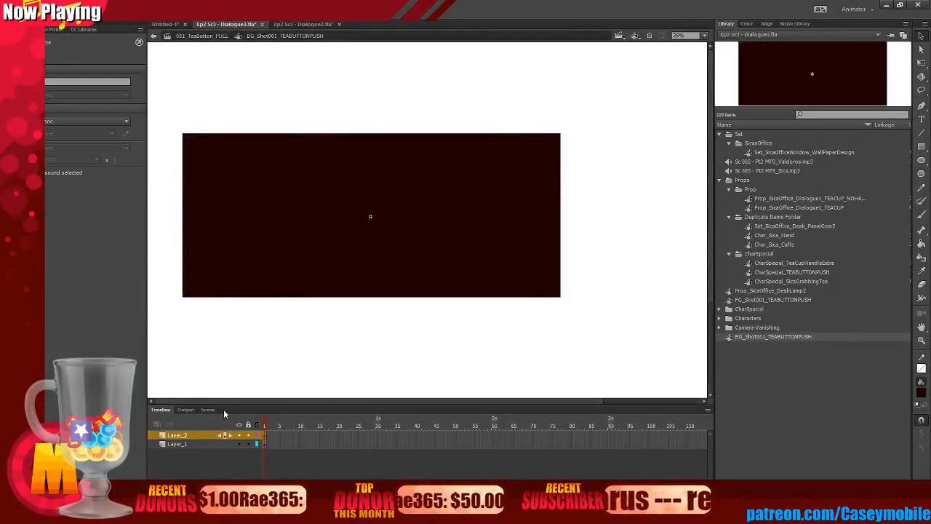
key("ctrl+z")
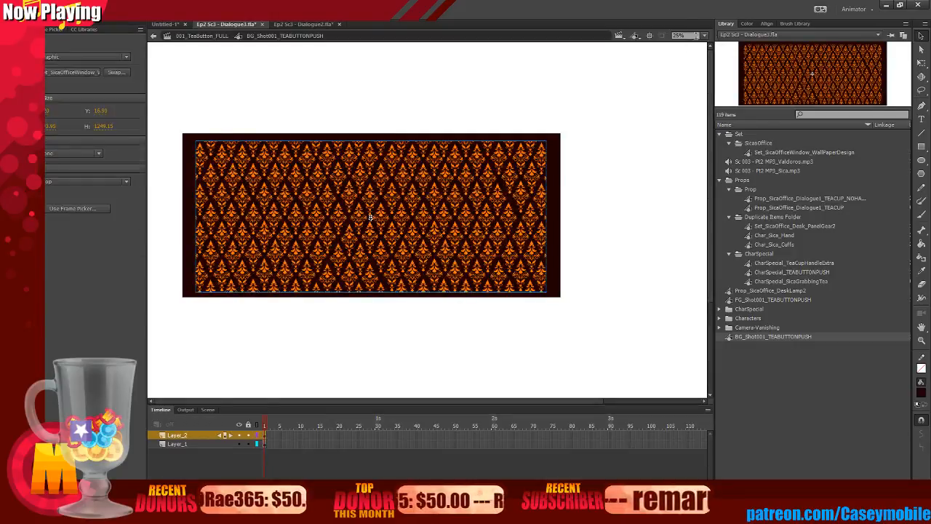
Apply an Alpha colour effect to the wallpaper pattern to fade it, and return to the 001_TeaButton_FULL scene.
left_click(86, 152)
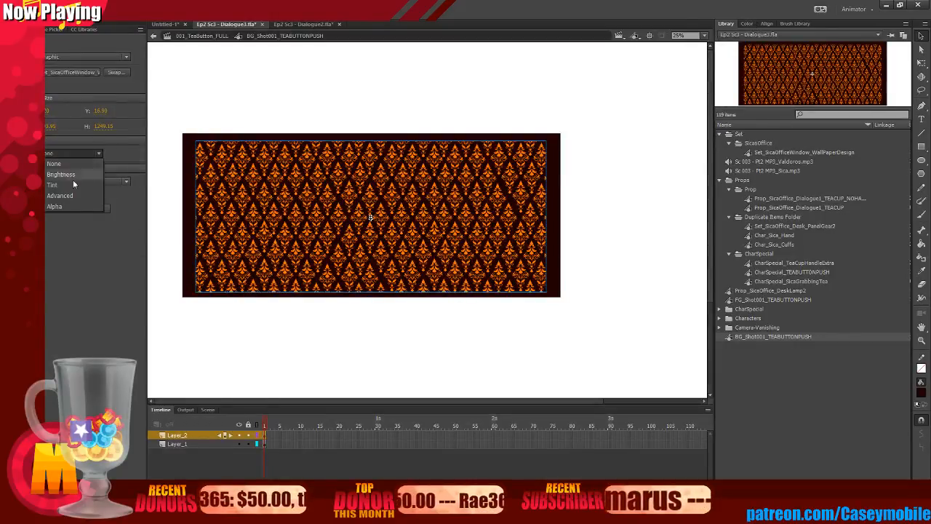
left_click(66, 207)
left_click(304, 337)
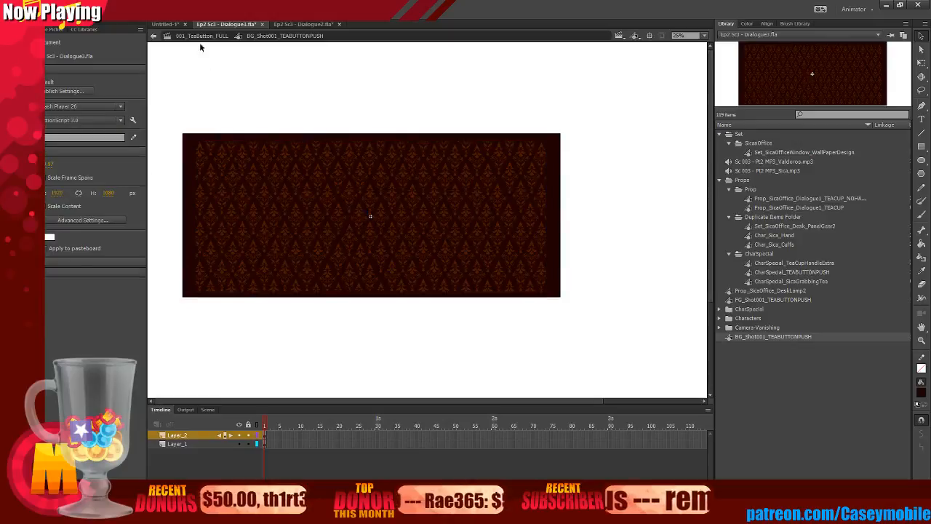
left_click(201, 36)
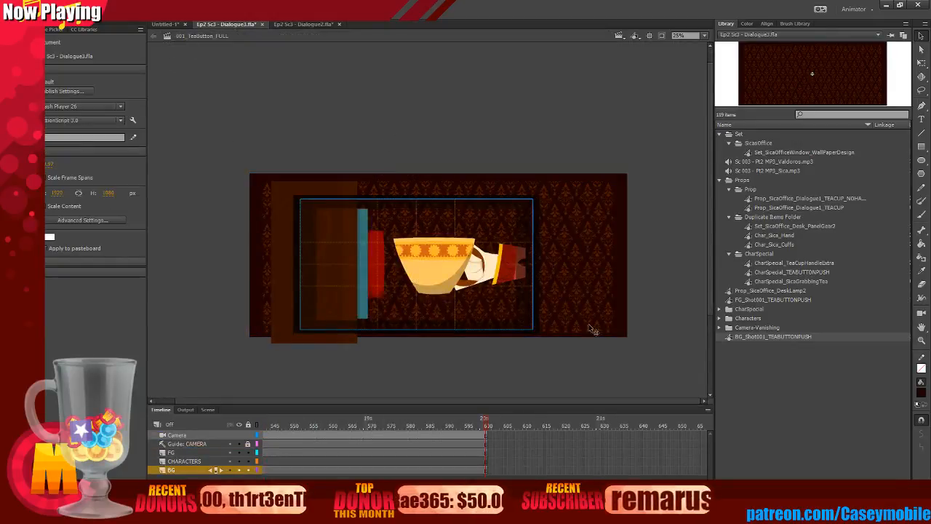
Scale the wallpaper background up proportionally about its centre to about 2083 px high and nudge it slightly to the right.
left_click(577, 276)
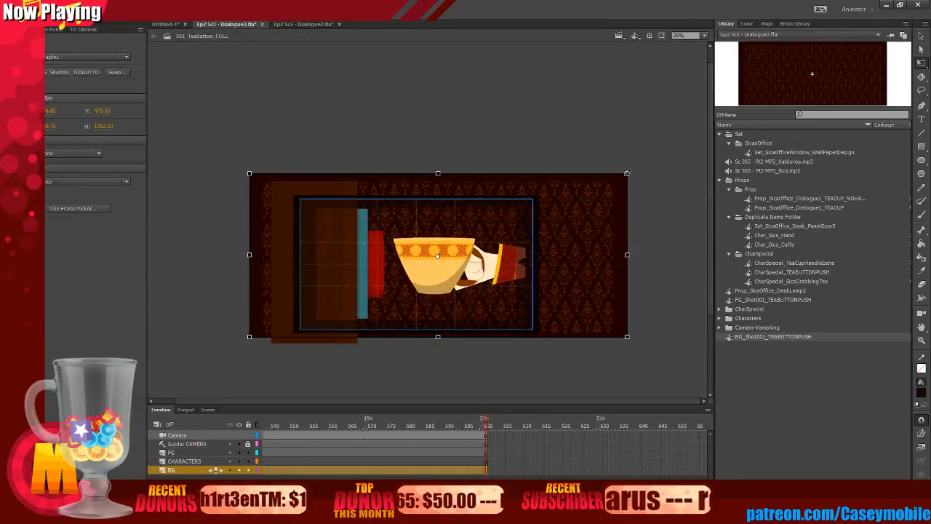
left_click_drag(627, 174, 731, 129)
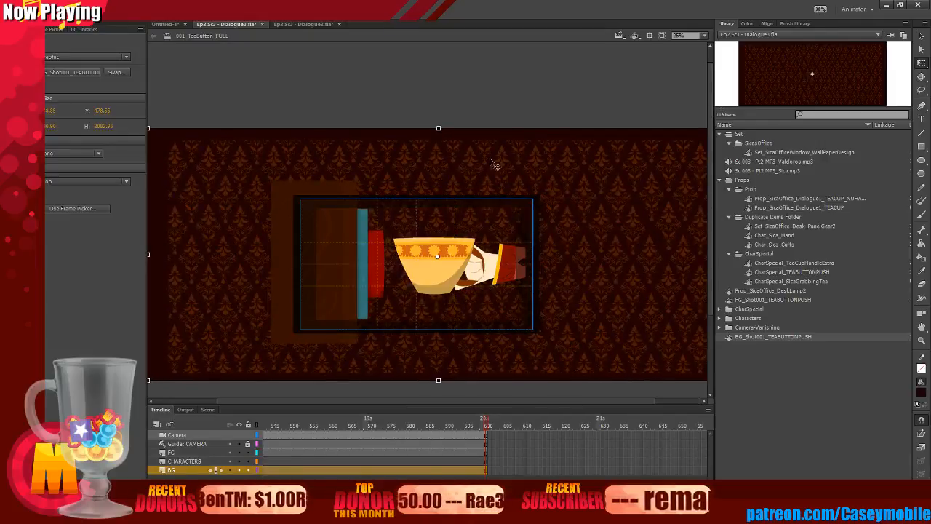
key("shift+Right")
key("shift+Right")
key("shift+Right")
key("shift+Right")
key("shift+Right")
key("shift+Right")
key("shift+Right")
key("shift+Right")
key("shift+Right")
key("shift+Right")
key("shift+Right")
key("shift+Right")
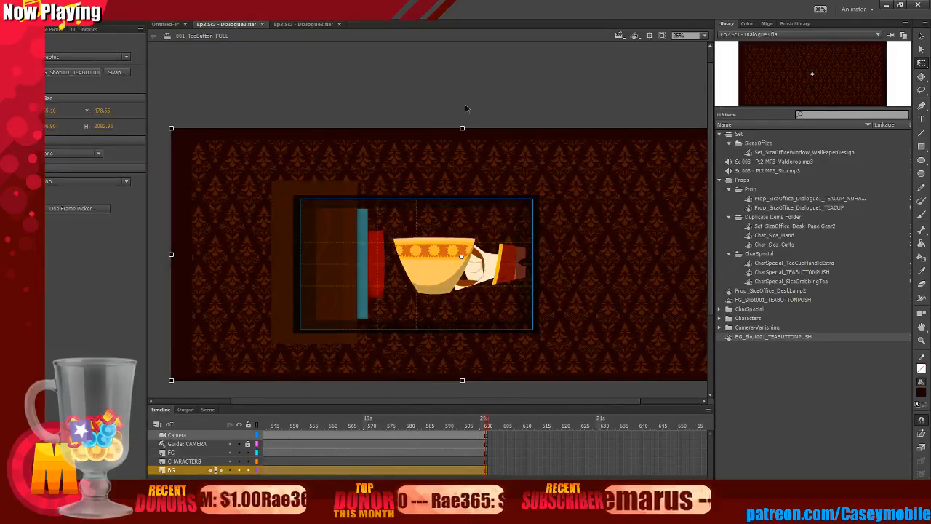
left_click(466, 108)
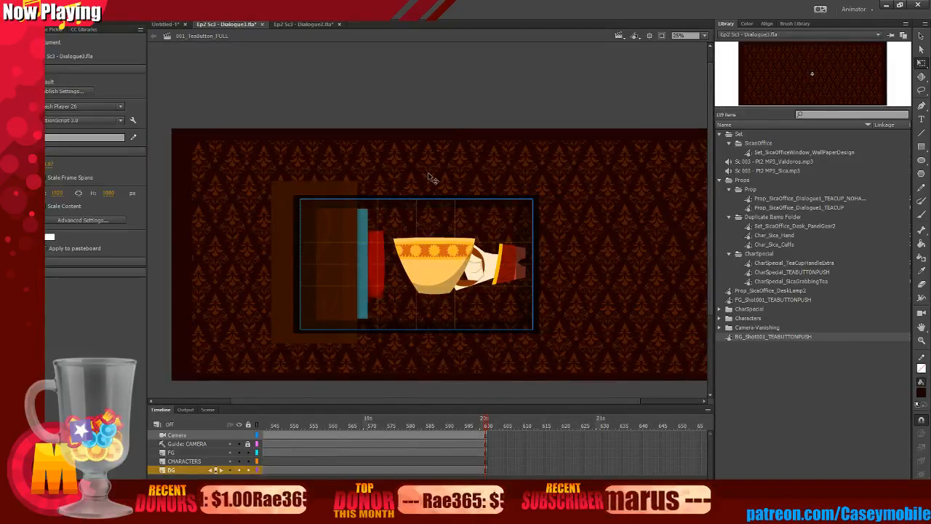
Switch back to the Selection tool and save Ep2 Sc3 - Dialogue3.fla.
left_click(435, 267)
left_click(544, 122)
key("v")
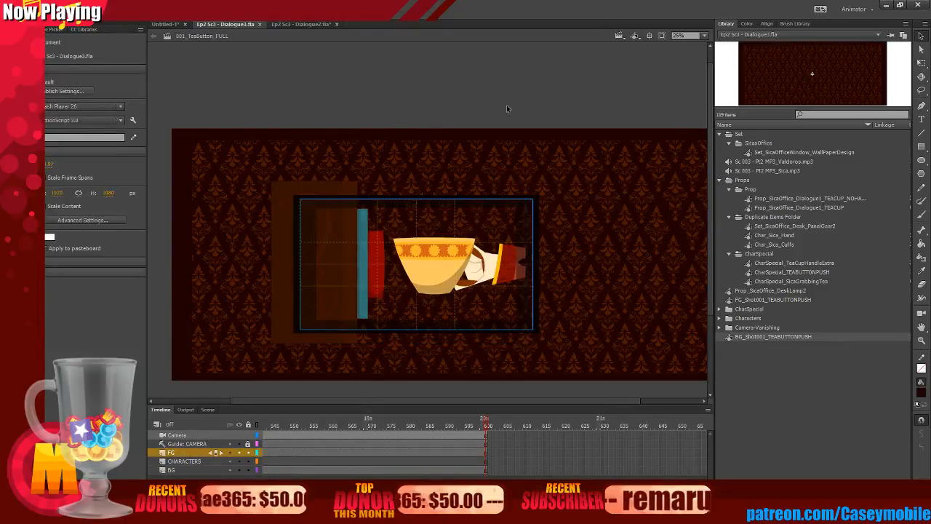
key("ctrl+equal")
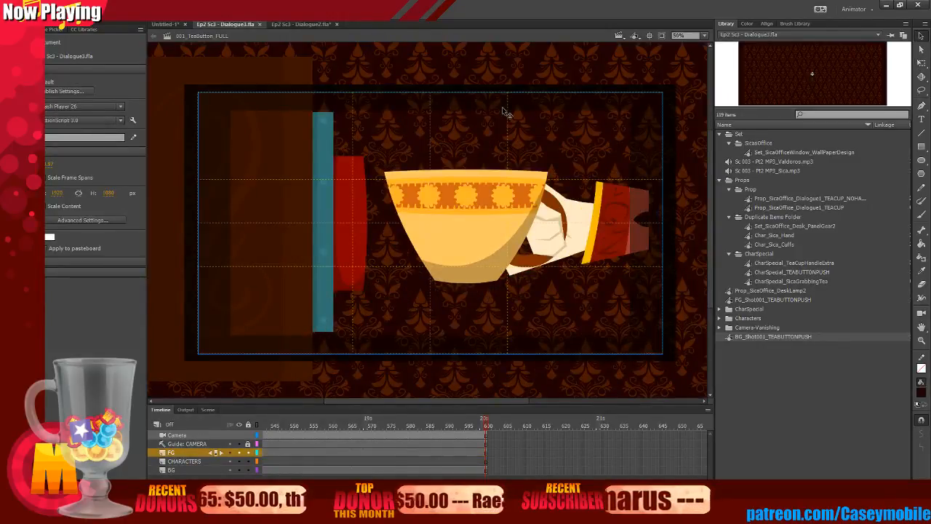
key("ctrl+minus")
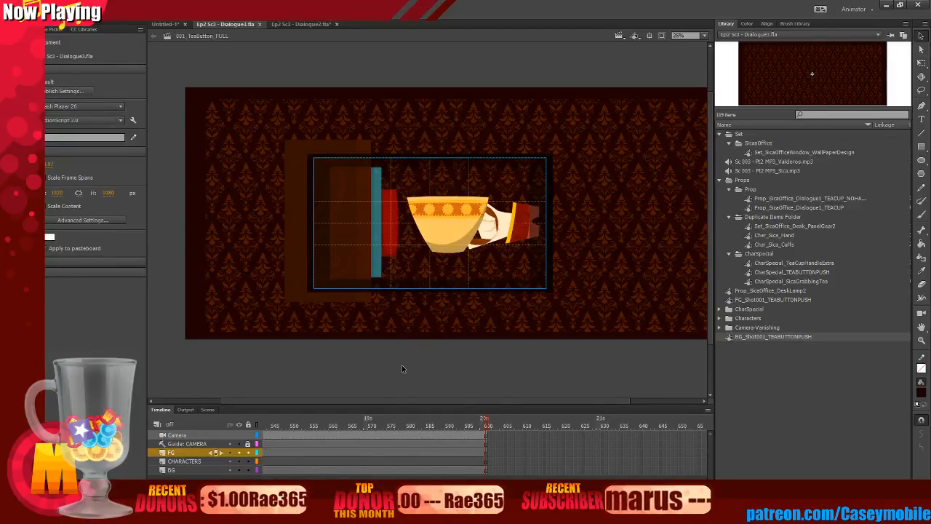
Open the foreground symbol FG_Shot001_TEABUTTONPUSH for editing with the whole teacup and hand in view.
left_click(444, 221)
key("ctrl+equal")
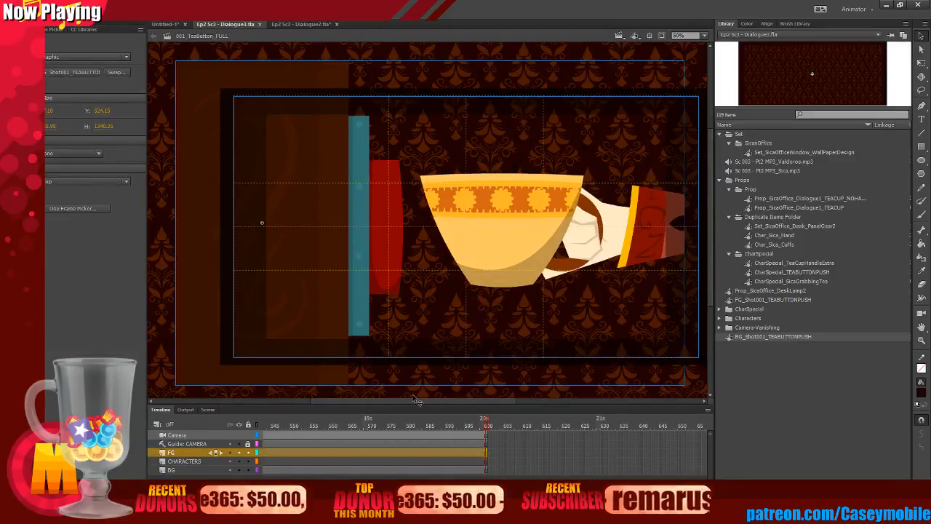
double_click(494, 178)
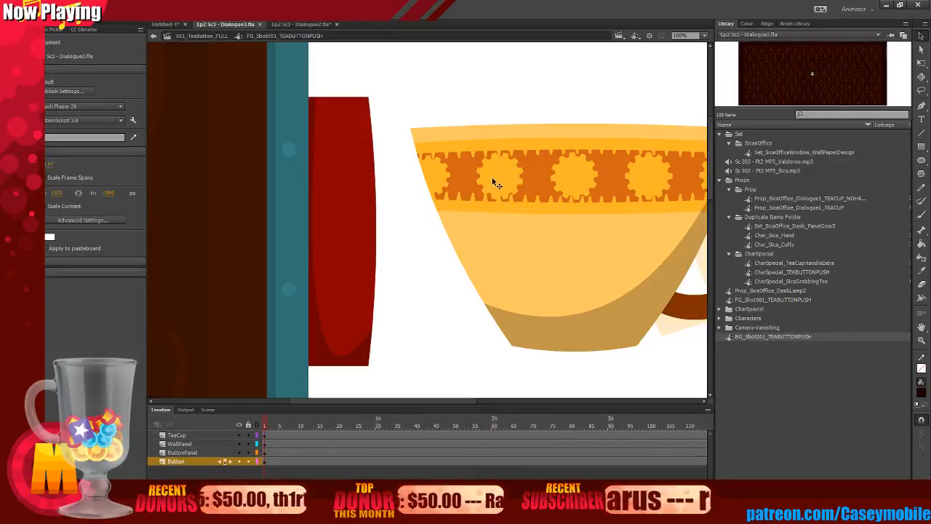
left_click_drag(443, 400, 513, 400)
key("ctrl+minus")
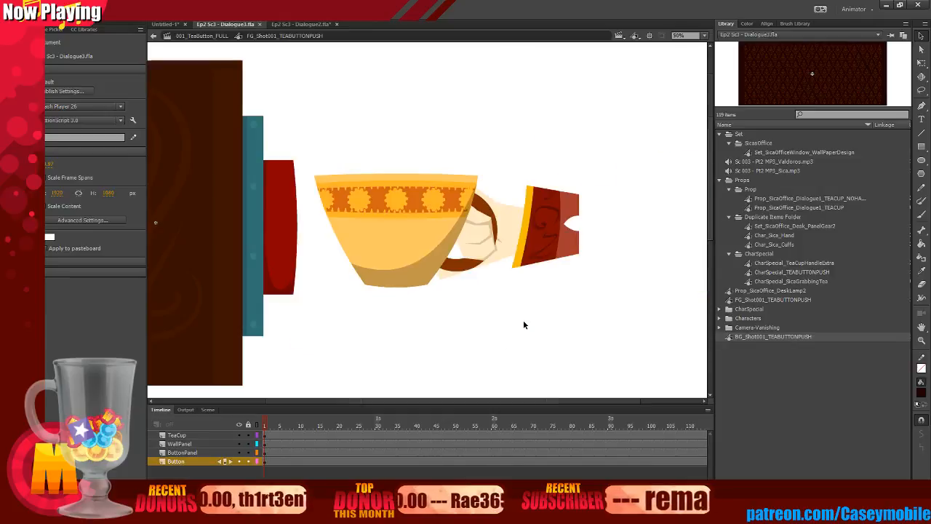
Insert a new layer directly below the TeaCup layer in the foreground symbol and name it Arm.
left_click(566, 209)
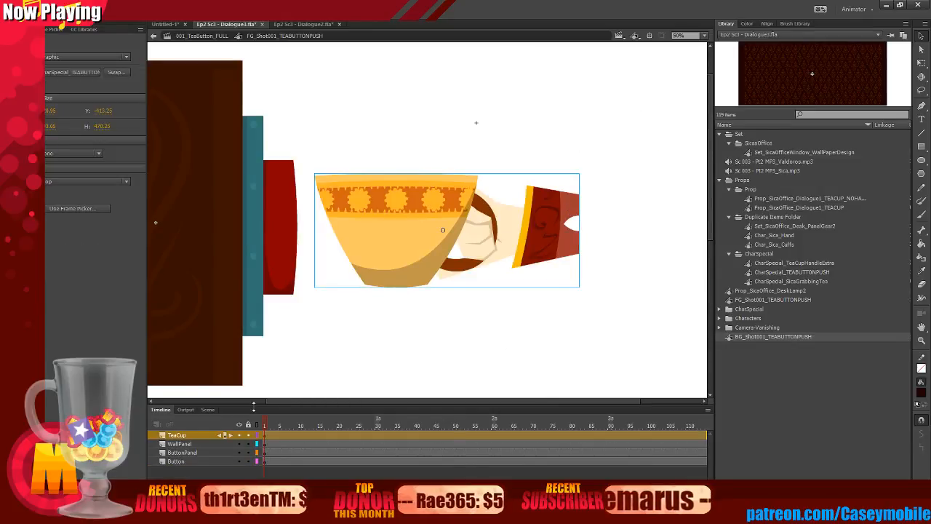
right_click(193, 437)
left_click(244, 240)
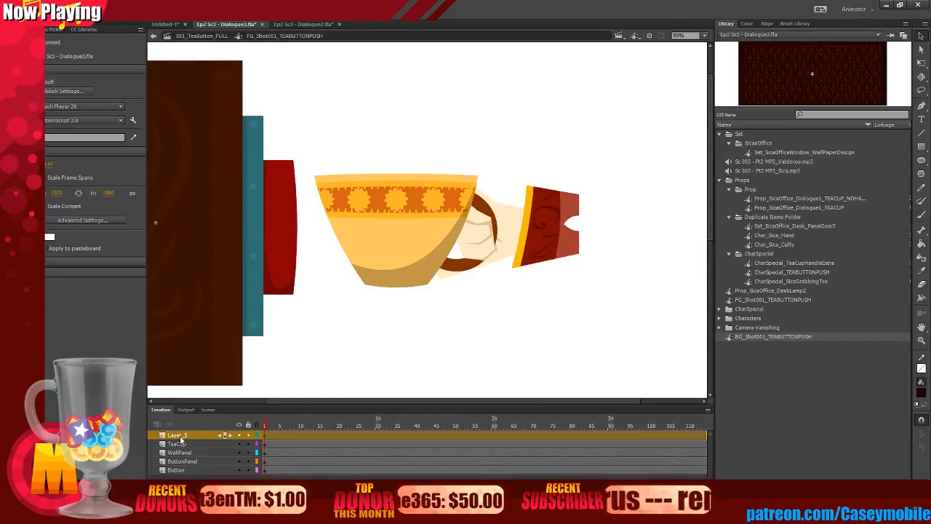
left_click_drag(180, 438, 181, 444)
double_click(181, 444)
type("Arm")
key("Return")
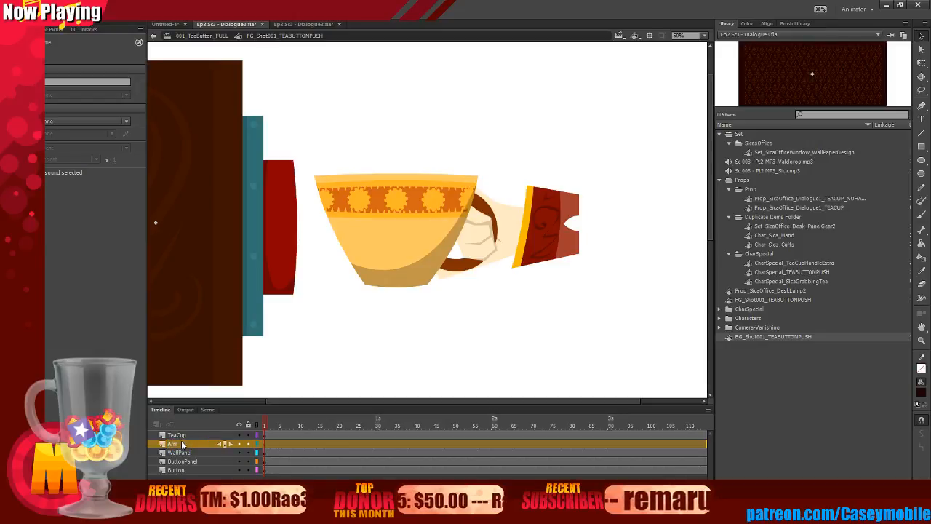
Draw a rectangular arm extending rightward from behind the cuff on the Arm layer, filled with the red sampled from the cuff.
left_click(922, 146)
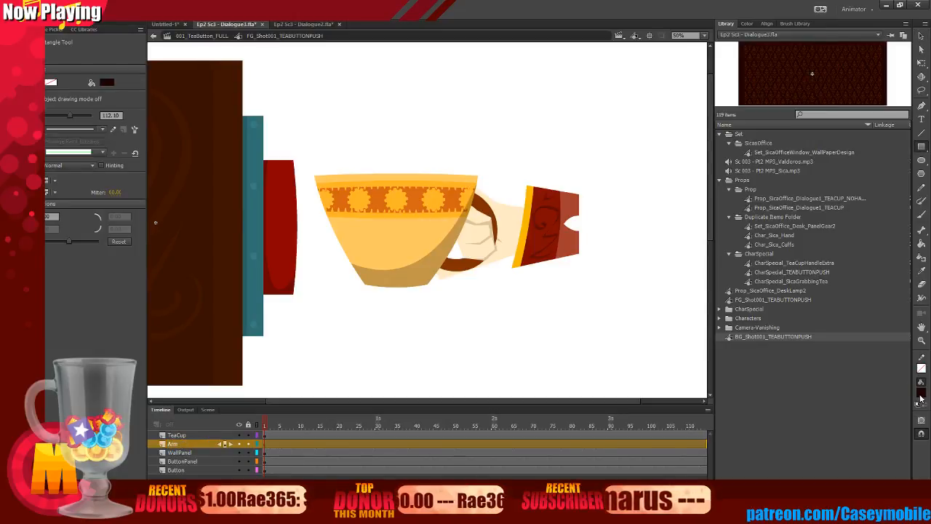
left_click(920, 398)
left_click(538, 200)
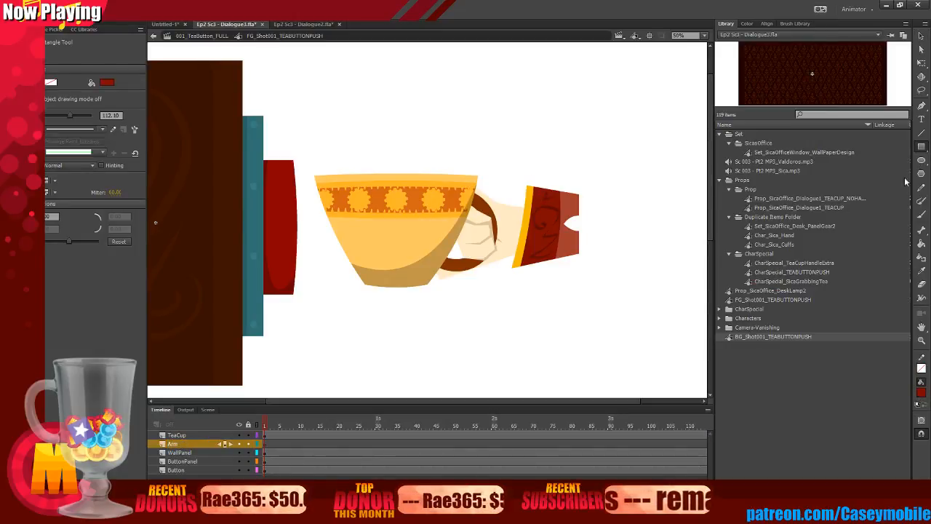
left_click_drag(541, 200, 698, 248)
key("v")
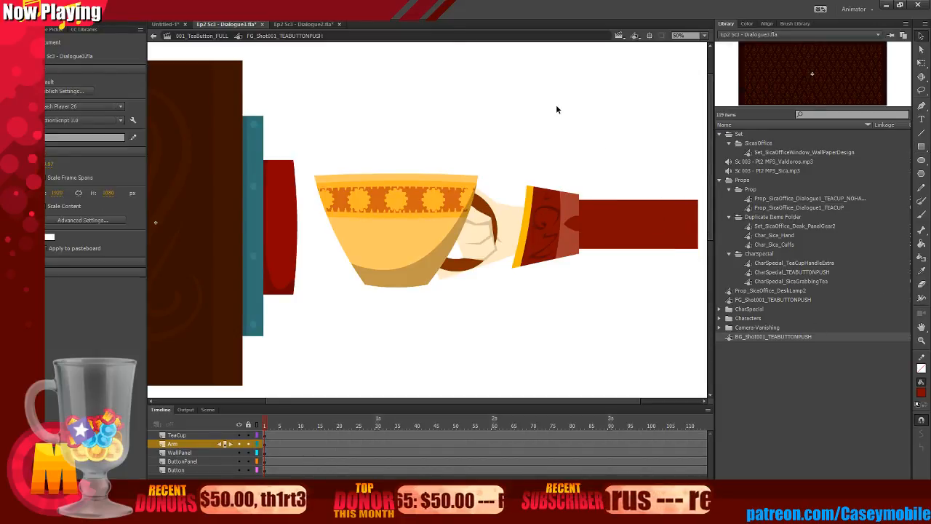
Sample the top-hatted character's sleeve colour in the Character Lineup scene and recolour the arm in FG_Shot001_TEABUTTONPUSH with it.
left_click(618, 35)
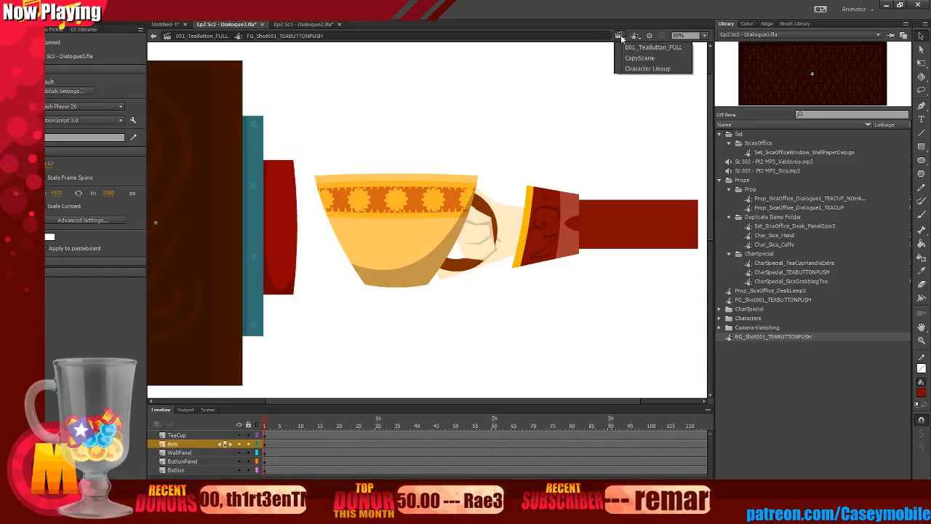
left_click(629, 68)
left_click(920, 401)
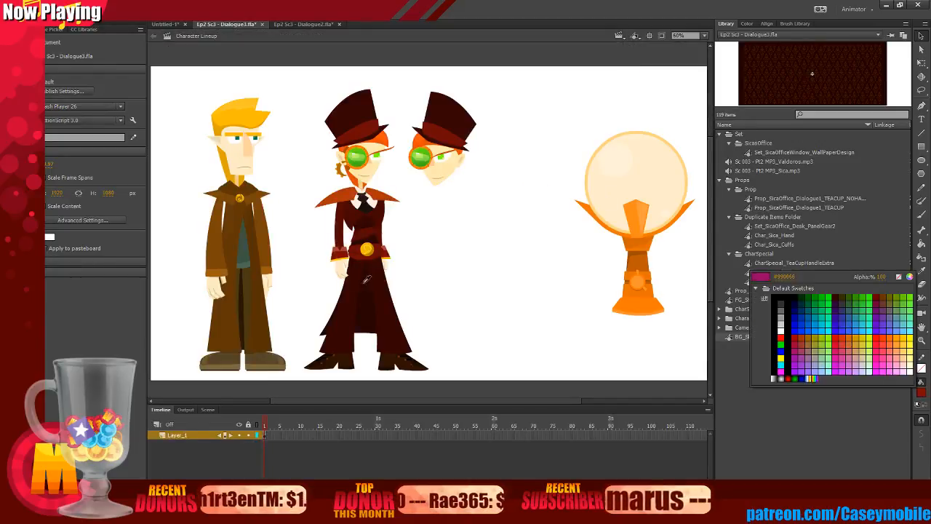
left_click(345, 233)
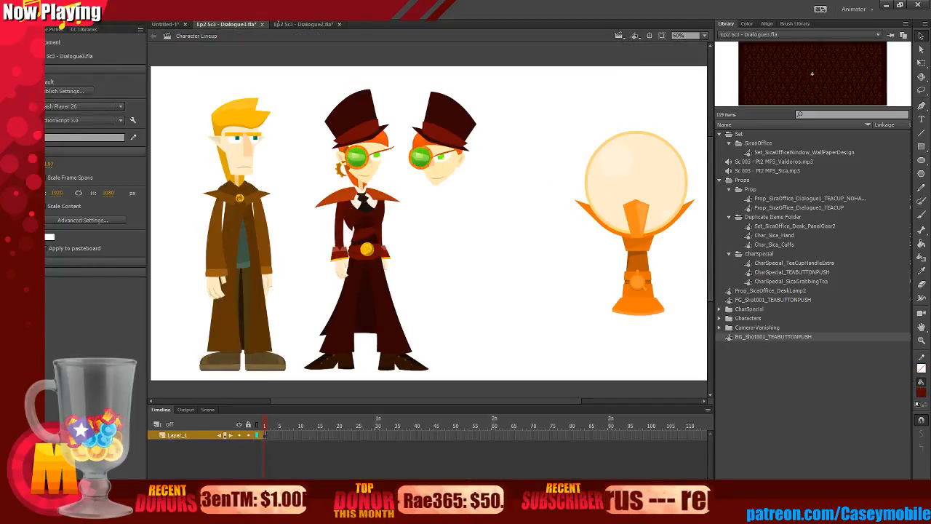
left_click(619, 35)
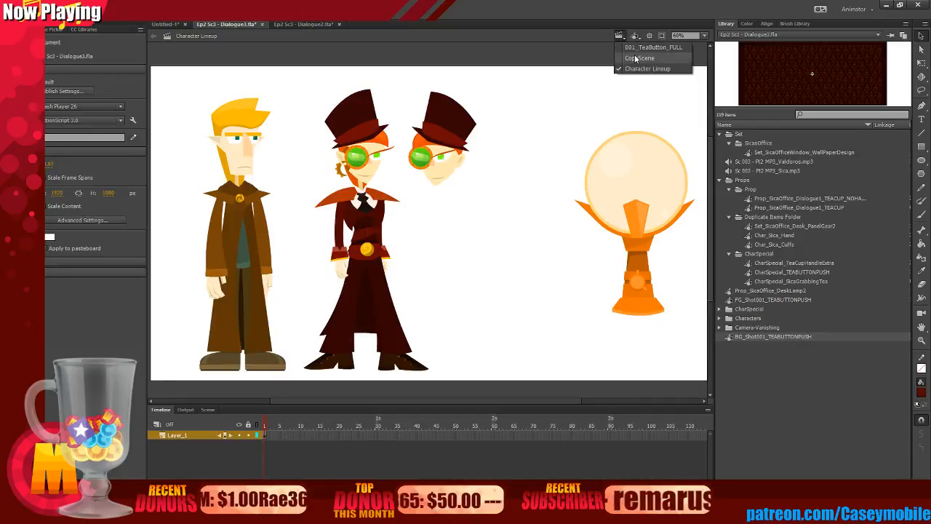
left_click(653, 47)
double_click(773, 299)
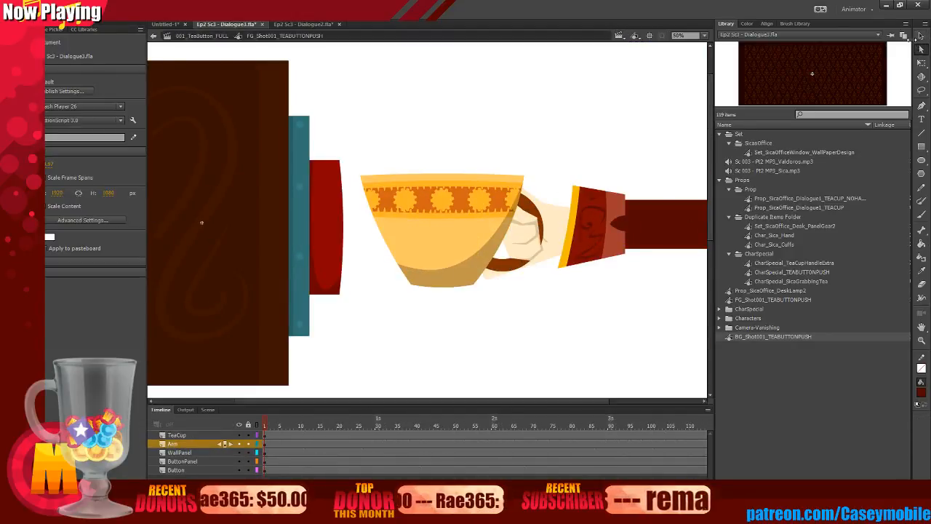
Lengthen the arm shape away from the cuff and taper it to a narrower, slanted far end.
left_click_drag(503, 400, 589, 401)
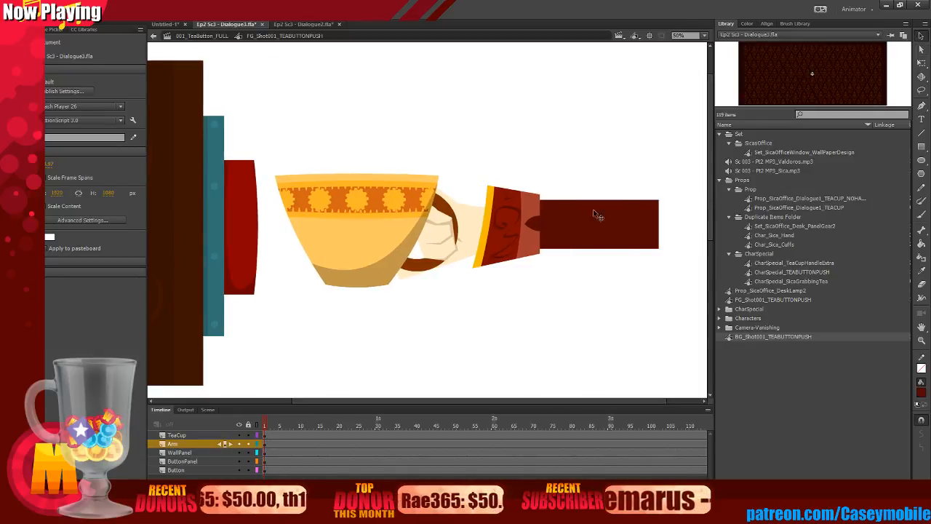
left_click_drag(659, 199, 733, 200)
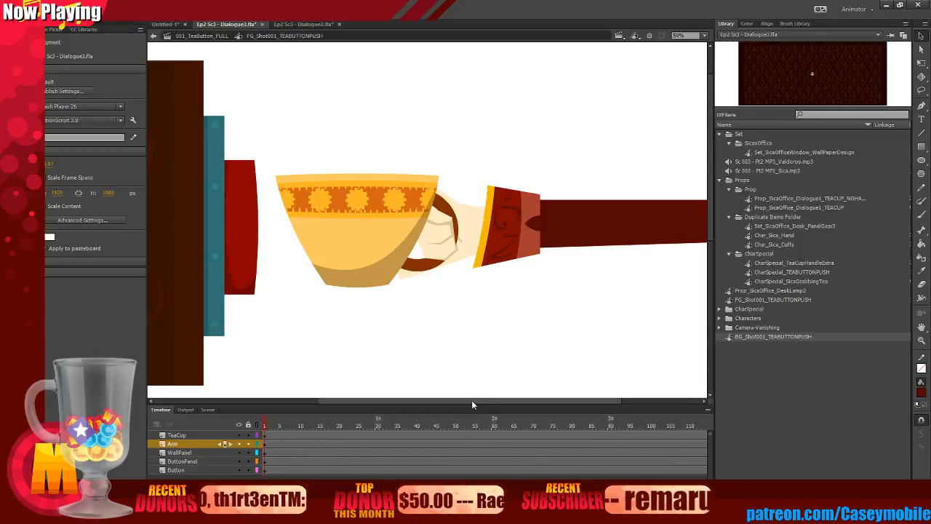
left_click_drag(472, 400, 596, 191)
left_click_drag(667, 201, 656, 207)
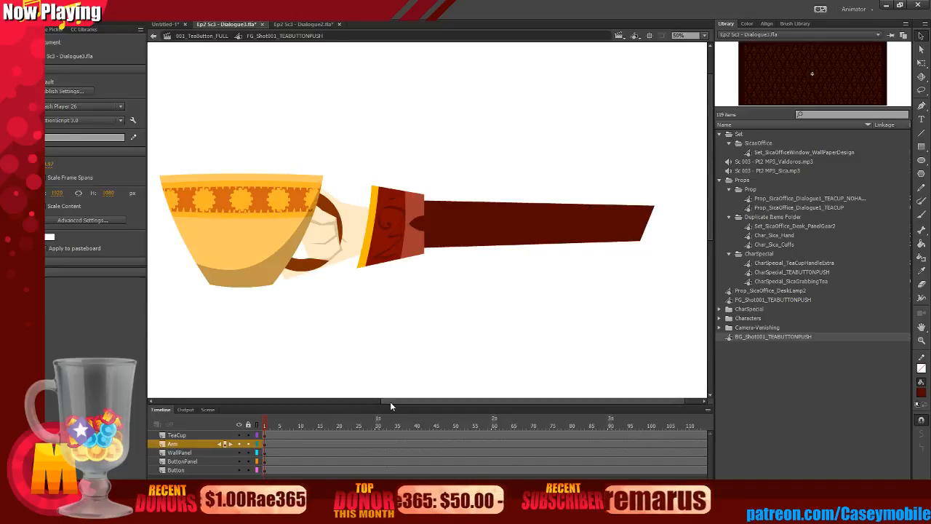
left_click_drag(390, 402, 321, 399)
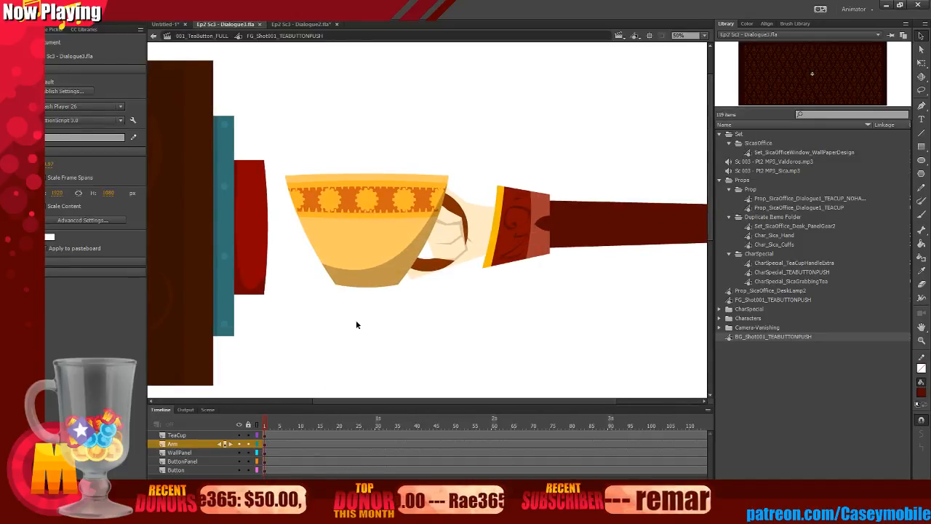
Open CharSpecial_TEABUTTONPUSH and nudge the hand, cup handle and cuff together slightly towards the teacup.
left_click(352, 263)
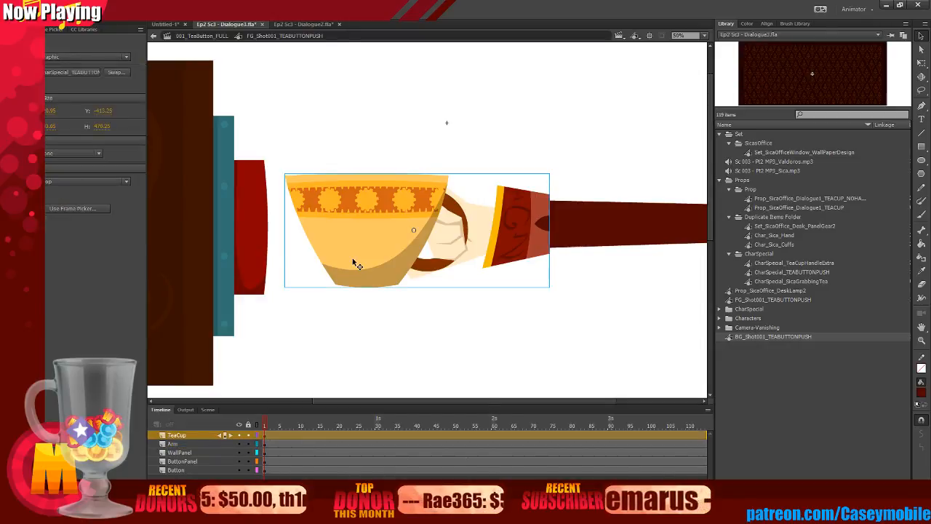
double_click(488, 259)
left_click(486, 244)
left_click_drag(596, 136, 457, 327)
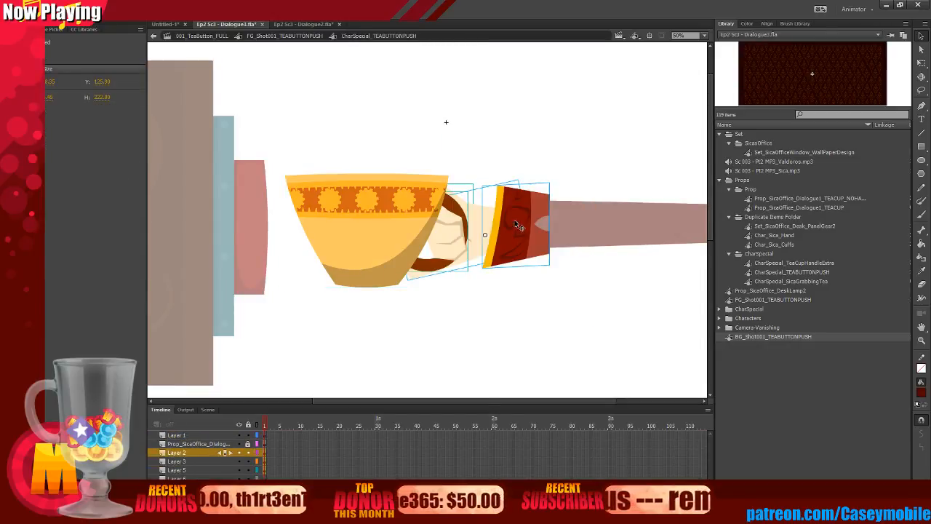
left_click(515, 232)
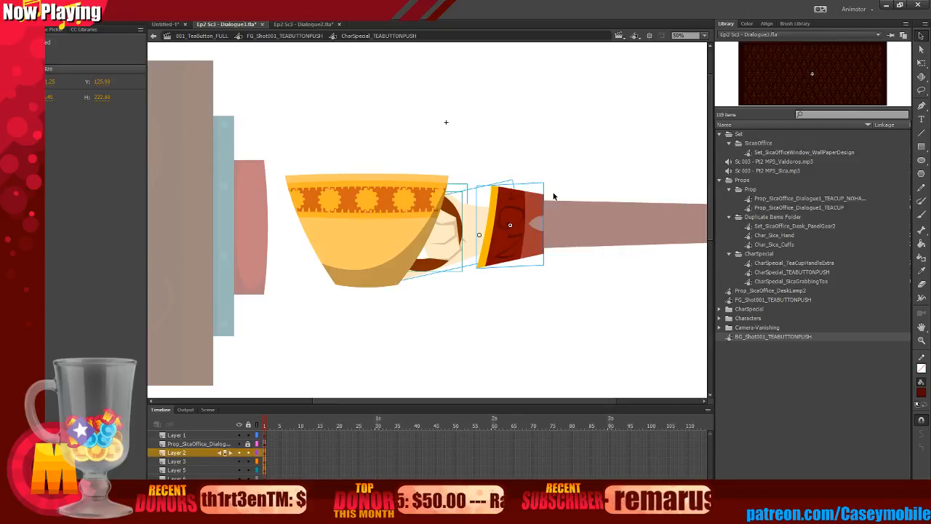
Try rotating the hand and cuff and the teacup separately inside the symbol, and undo the rotations.
key("q")
left_click_drag(552, 188, 525, 216)
key("ctrl+z")
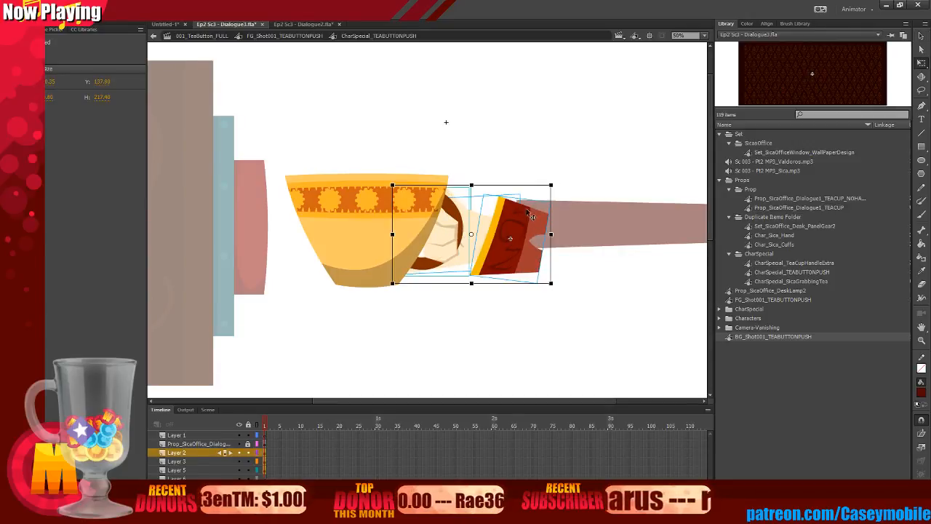
left_click(345, 216)
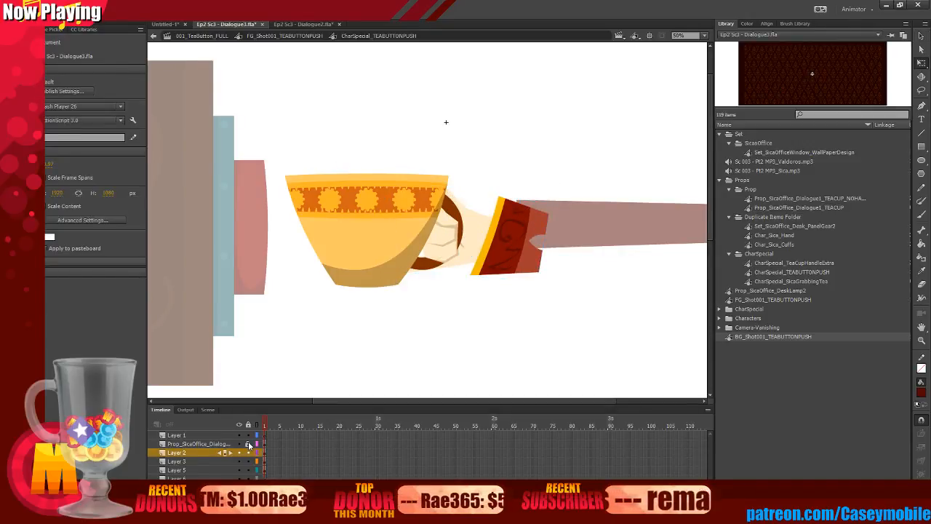
left_click(379, 220)
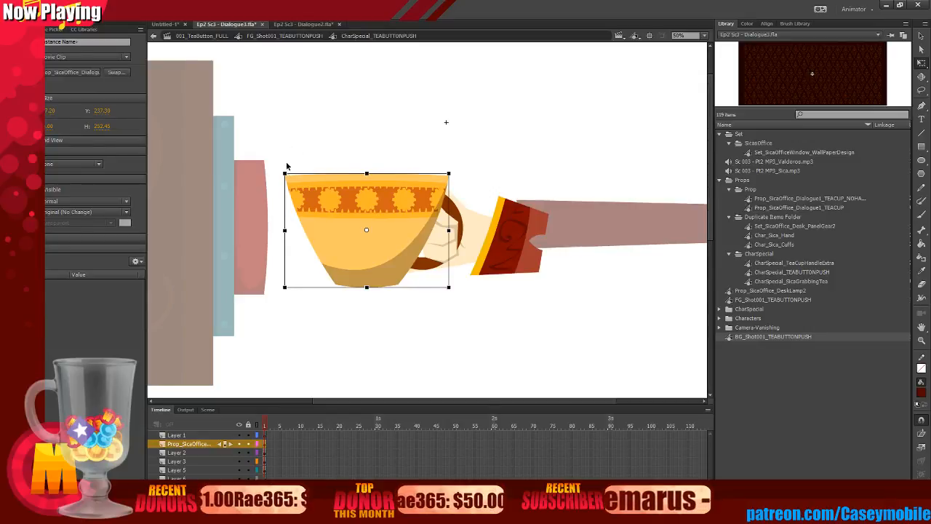
left_click_drag(287, 167, 300, 277)
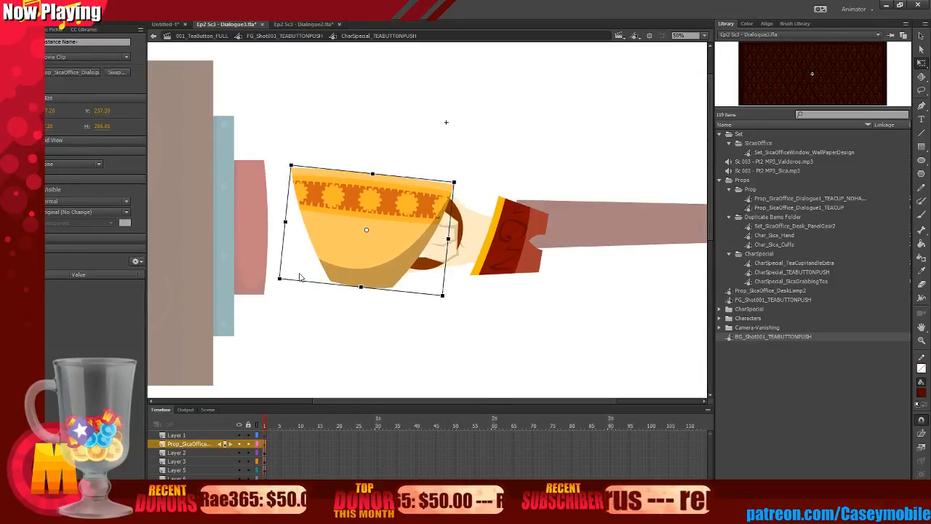
key("ctrl+z")
key("ctrl+z")
key("ctrl+z")
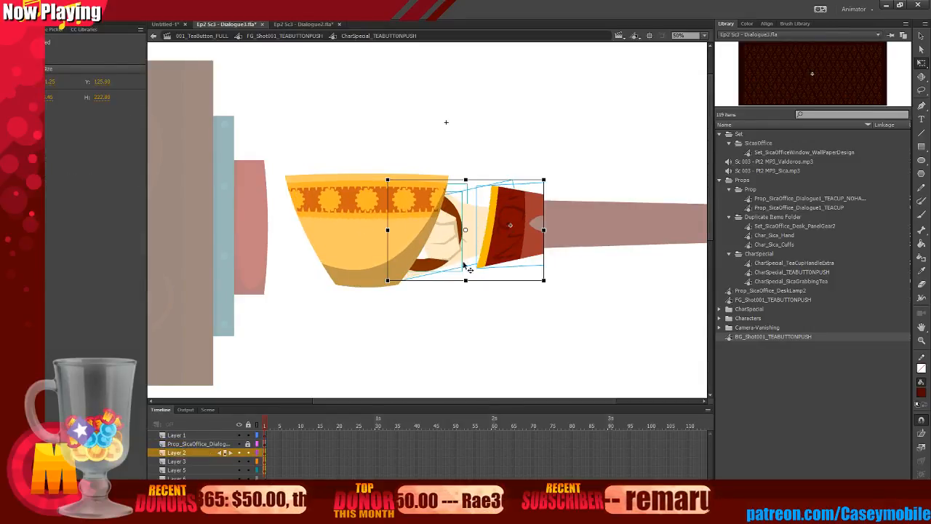
Return to the foreground symbol and rotate the whole teacup-and-hand instance slightly clockwise, keeping its cuff against the arm.
double_click(485, 143)
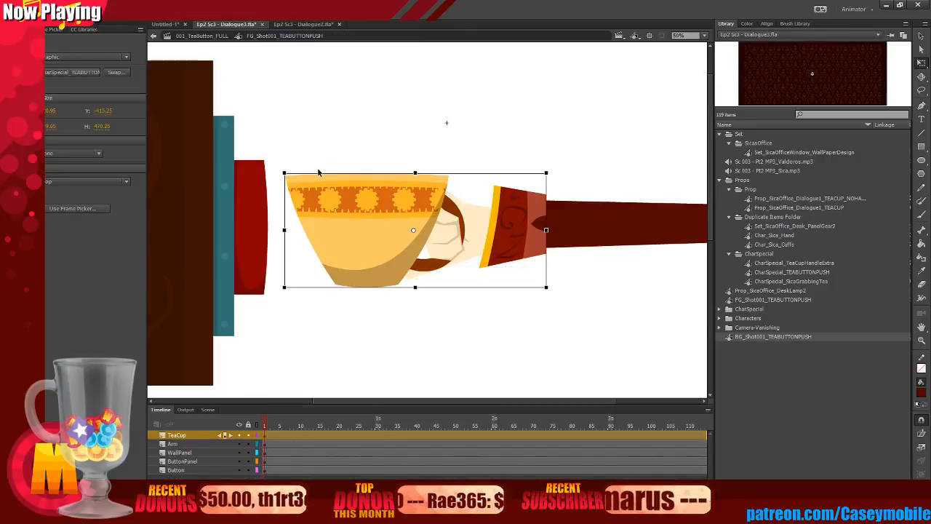
left_click_drag(290, 170, 297, 145)
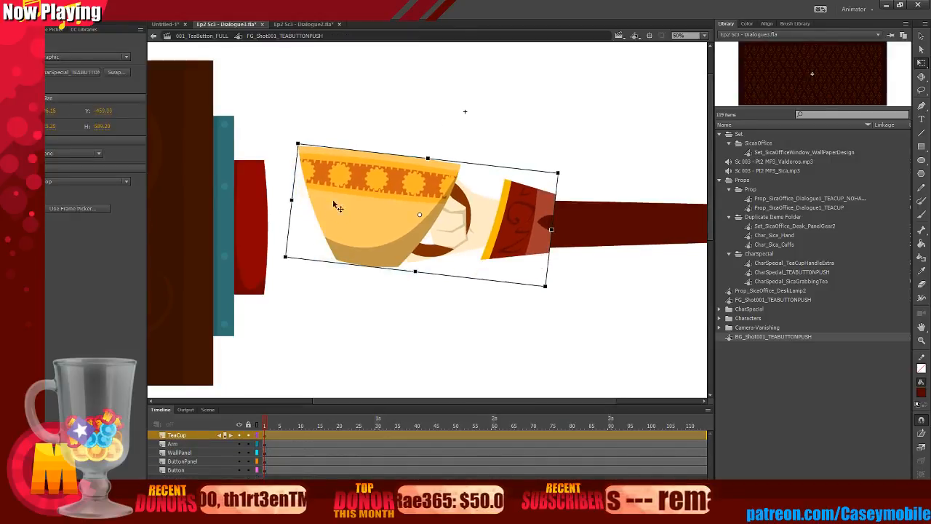
left_click(543, 321)
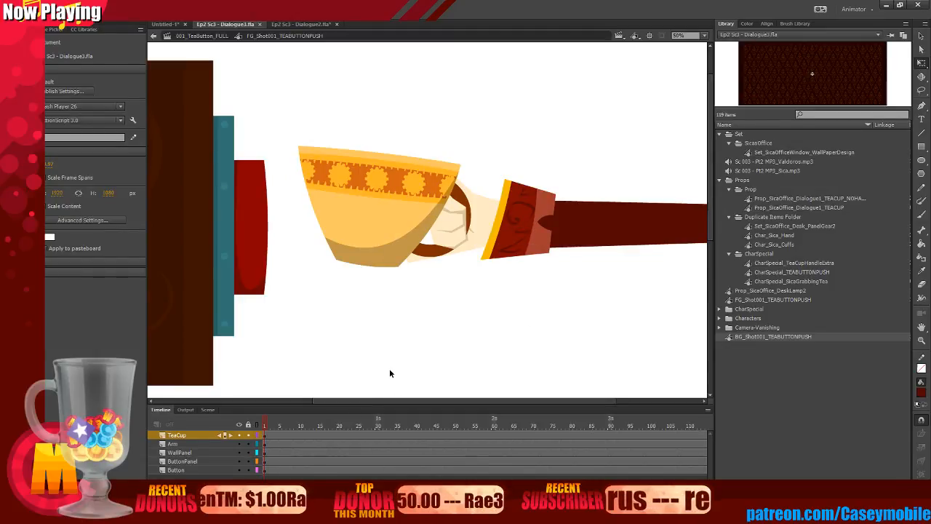
Return to the 001_TeaButton_FULL scene and bring the whole shot with its foreground and wallpaper into view.
key("ctrl+minus")
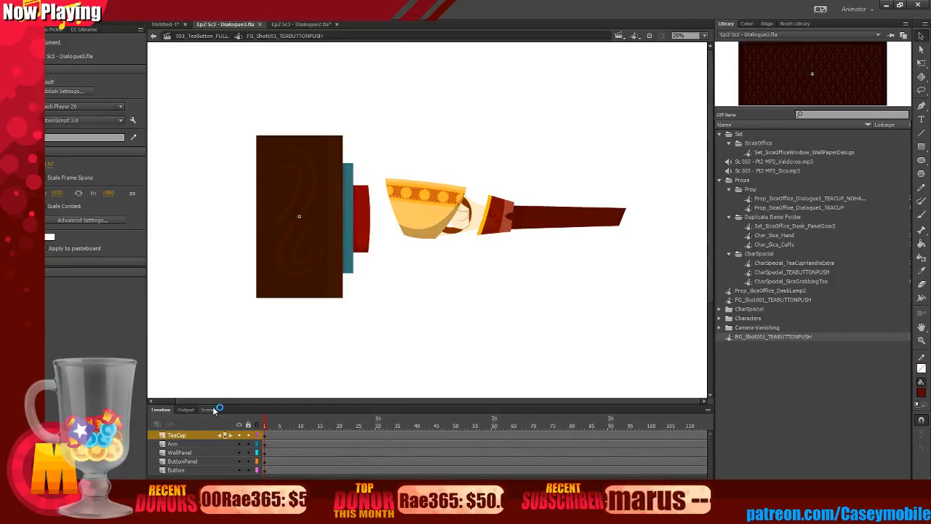
left_click(208, 410)
left_click(177, 420)
scroll(416, 294, "down", 5)
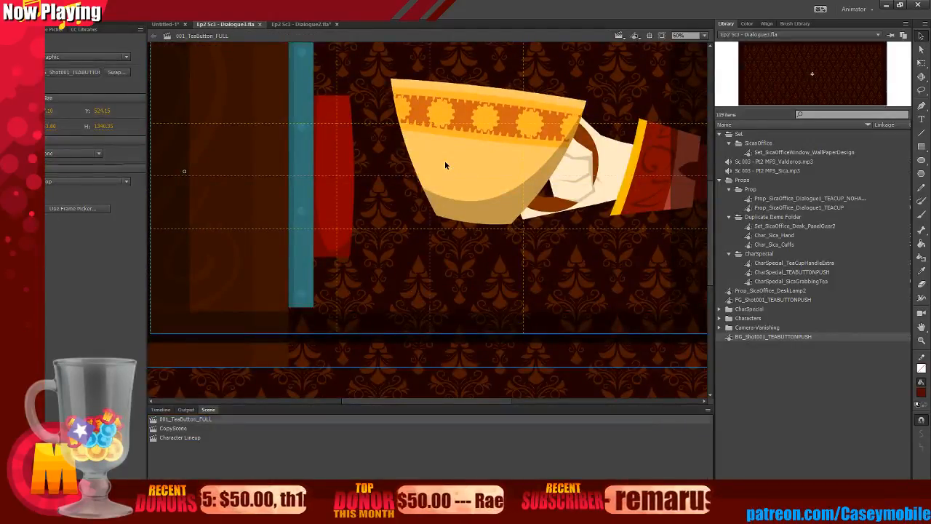
key("ctrl+e")
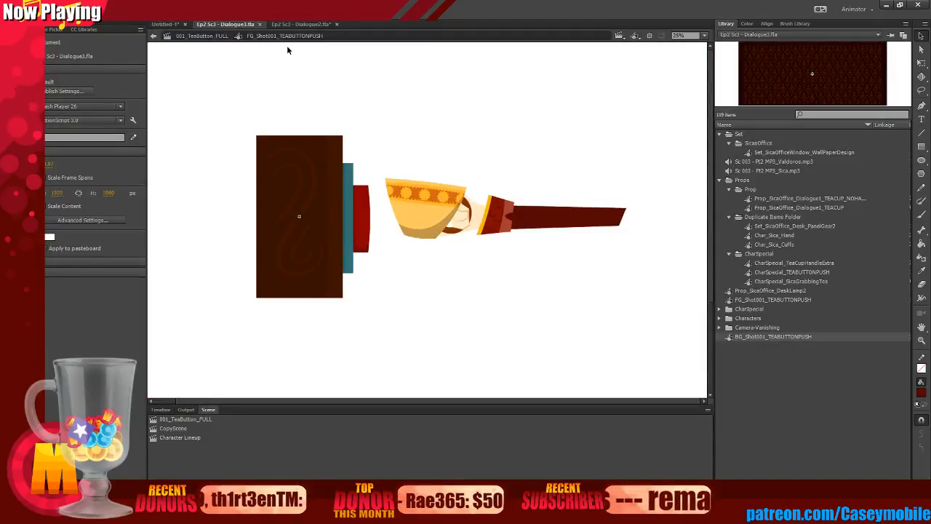
left_click(209, 36)
key("alt+v")
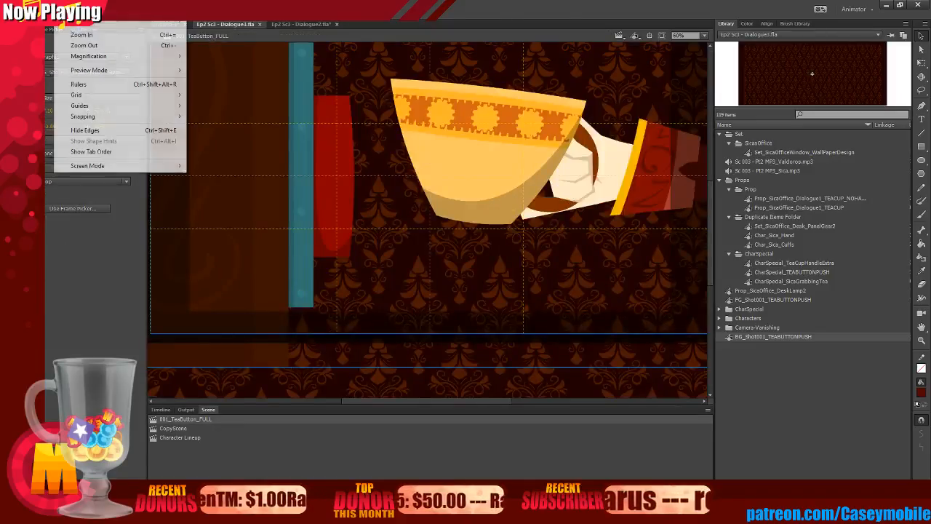
left_click(80, 43)
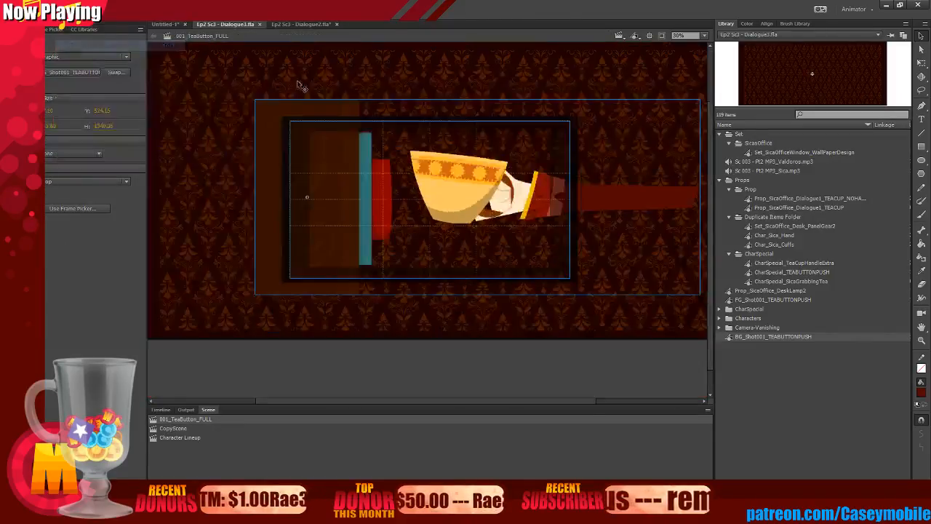
Delete the CHARACTERS and Camera layers from the scene's timeline, keeping the camera guide, FG and BG layers.
left_click(161, 410)
left_click(205, 462)
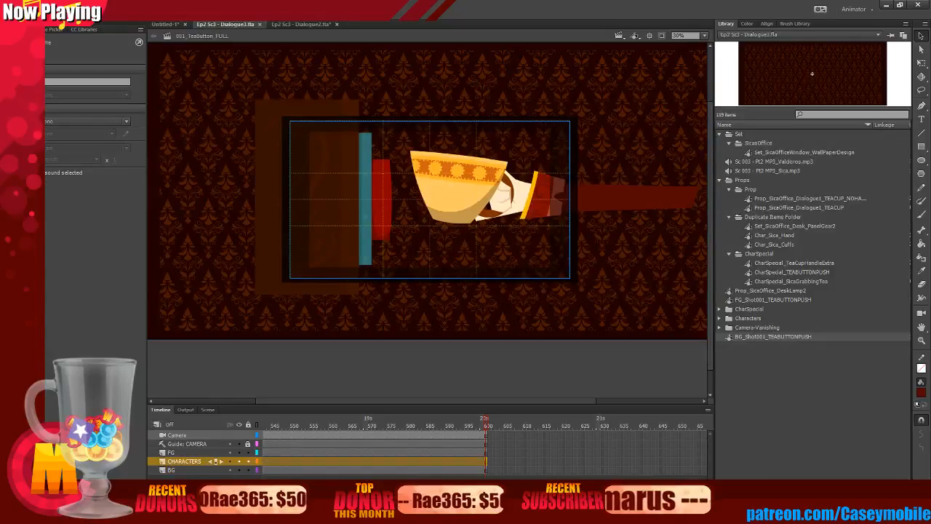
left_click(187, 482)
left_click(190, 436)
left_click(188, 483)
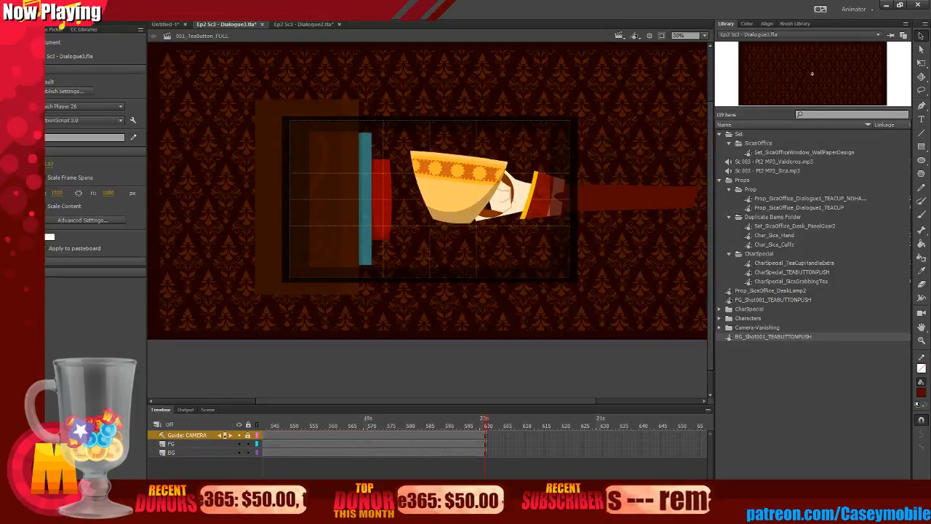
left_click(195, 444)
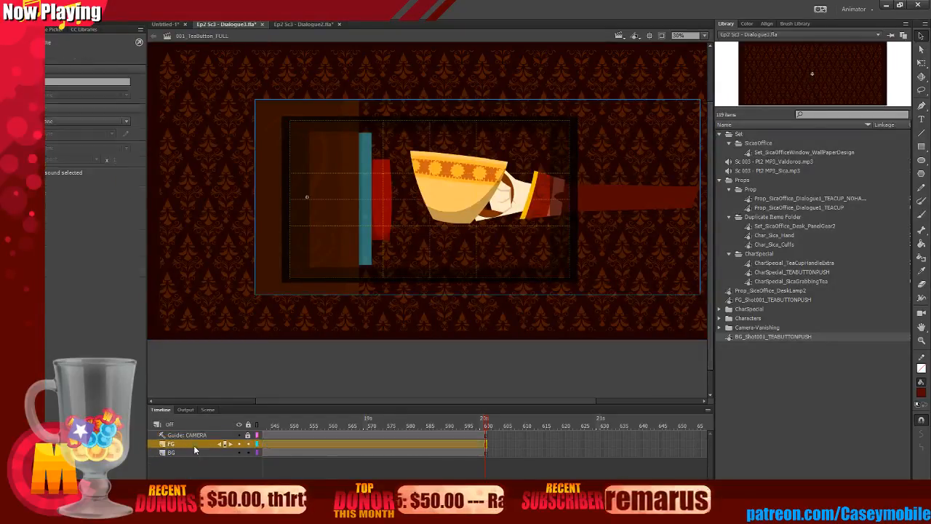
left_click(194, 453)
Move the arm shape from the foreground symbol's Arm layer into the bottom layer of the teacup-and-hand symbol, CharSpecial_TEABUTTONPUSH.
double_click(266, 177)
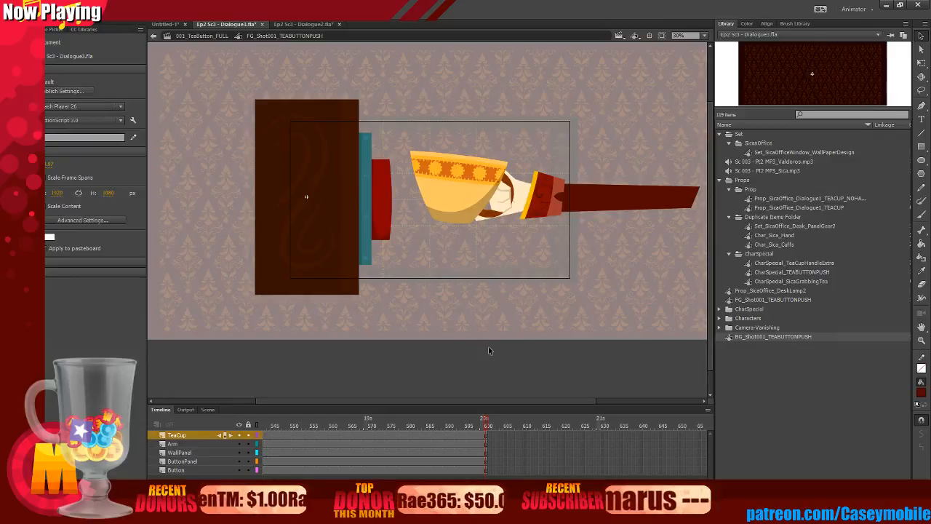
double_click(465, 312)
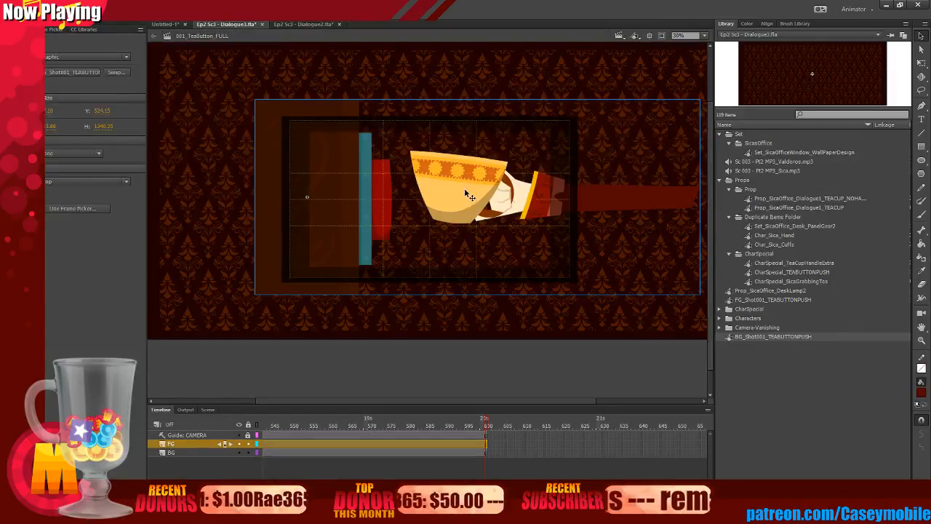
double_click(470, 196)
left_click(585, 196)
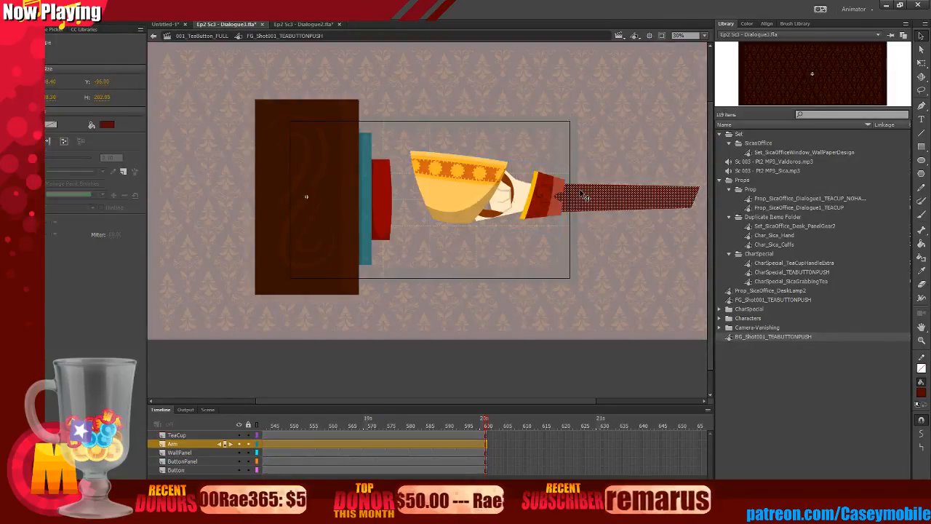
double_click(469, 173)
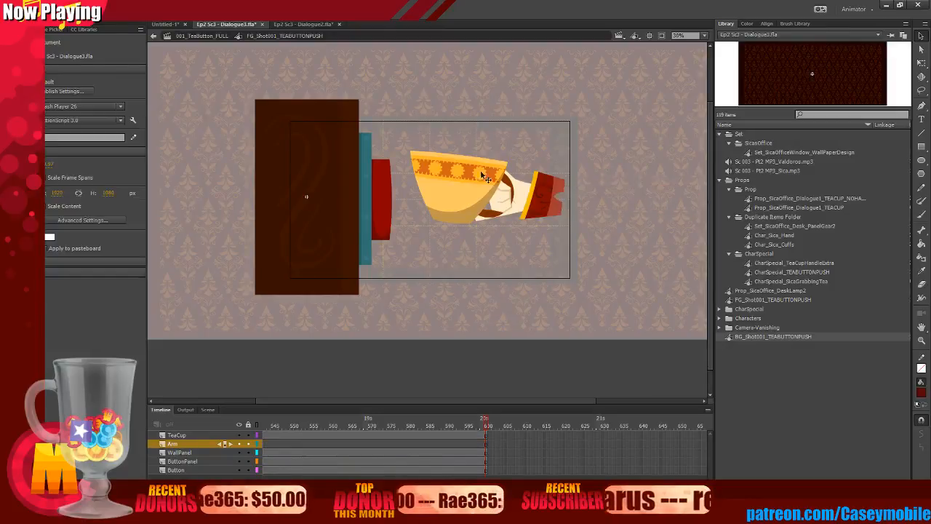
left_click(184, 477)
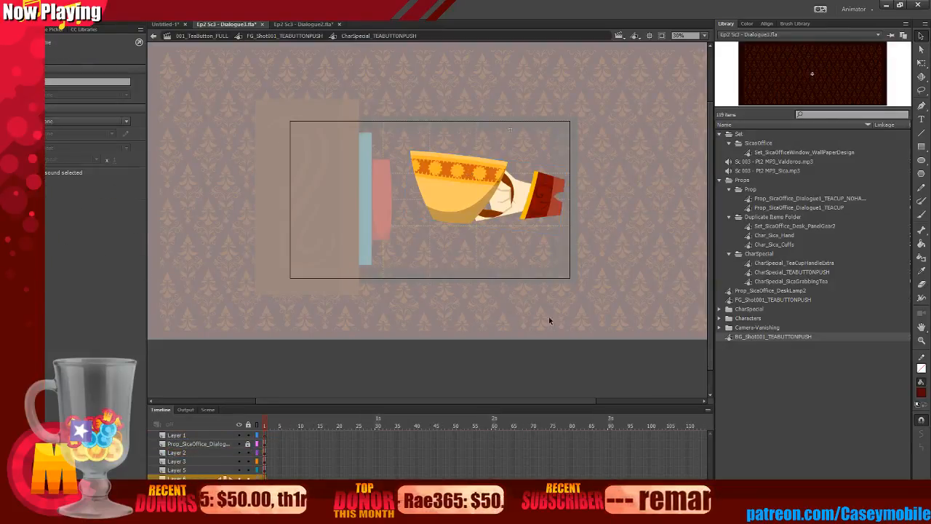
right_click(654, 183)
left_click(696, 212)
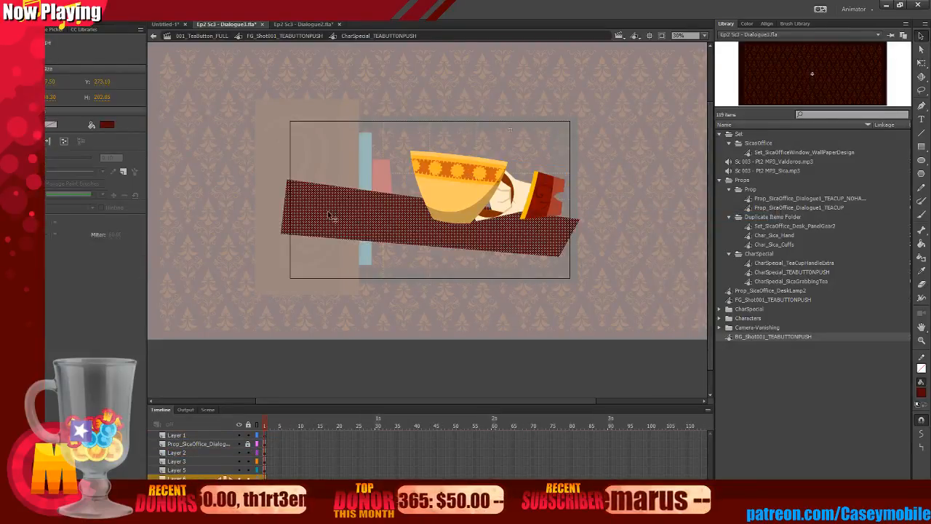
Scale down the pasted arm, fit it against the cuff, save the file and return to the foreground symbol.
key("q")
mouse_move(288, 177)
left_mouse_down()
mouse_move(303, 195)
mouse_move(297, 189)
left_mouse_up()
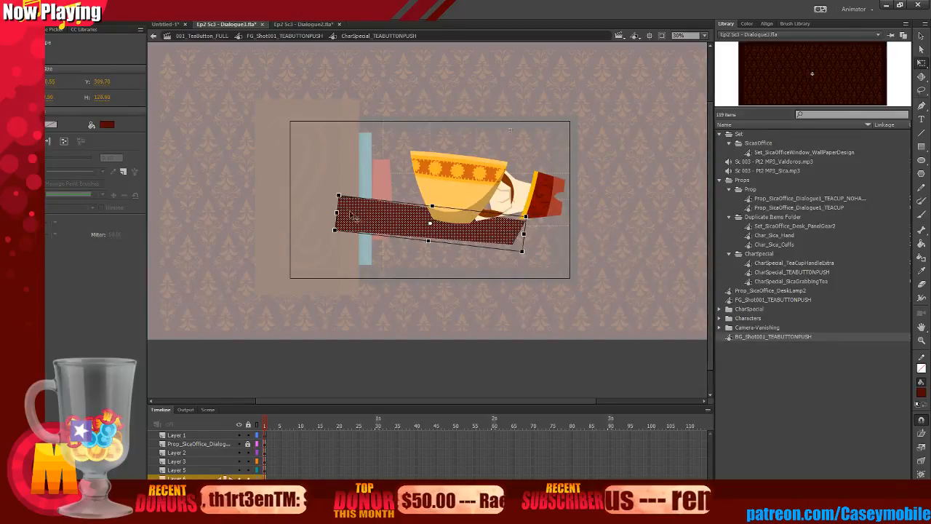
left_click_drag(351, 215, 550, 179)
key("v")
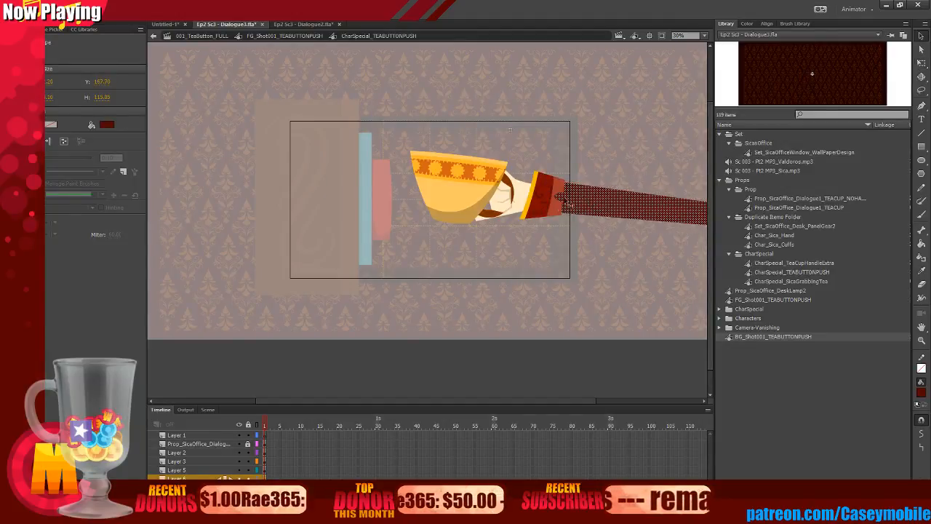
left_click(532, 237)
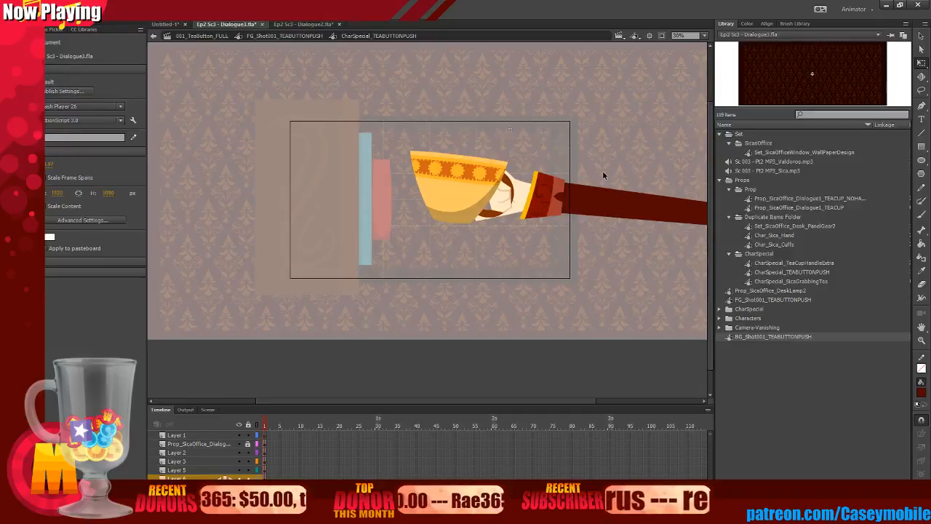
key("ctrl+s")
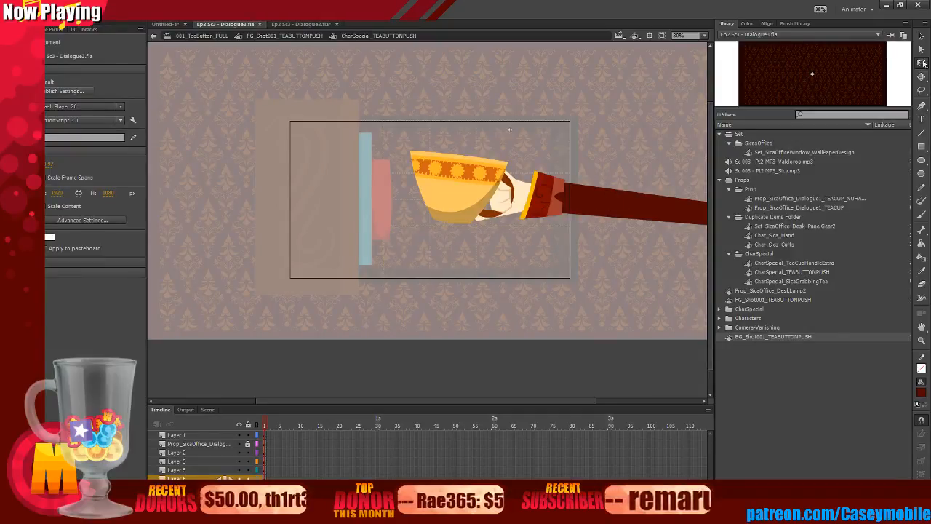
double_click(547, 248)
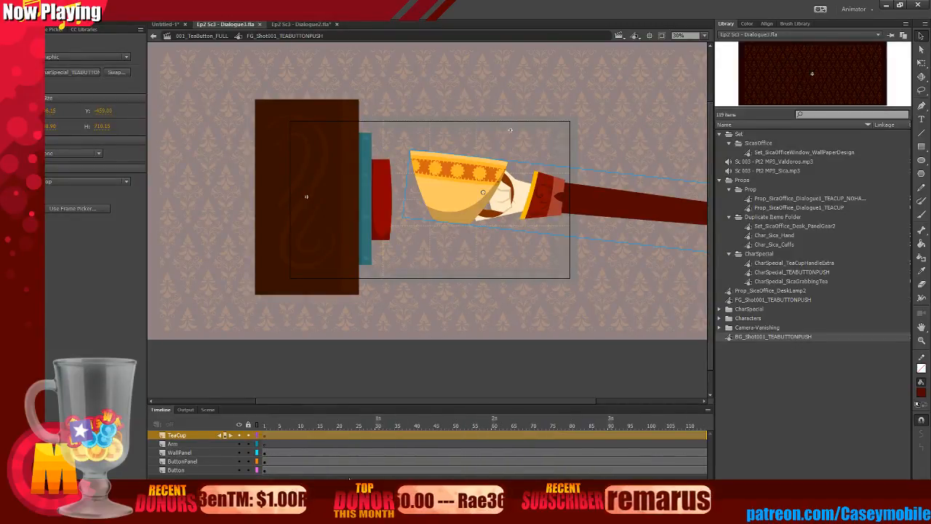
At frame 1 of the TeaCup layer, move the teacup-and-arm instance slightly farther away from the red button.
left_click(296, 461)
left_click(265, 435)
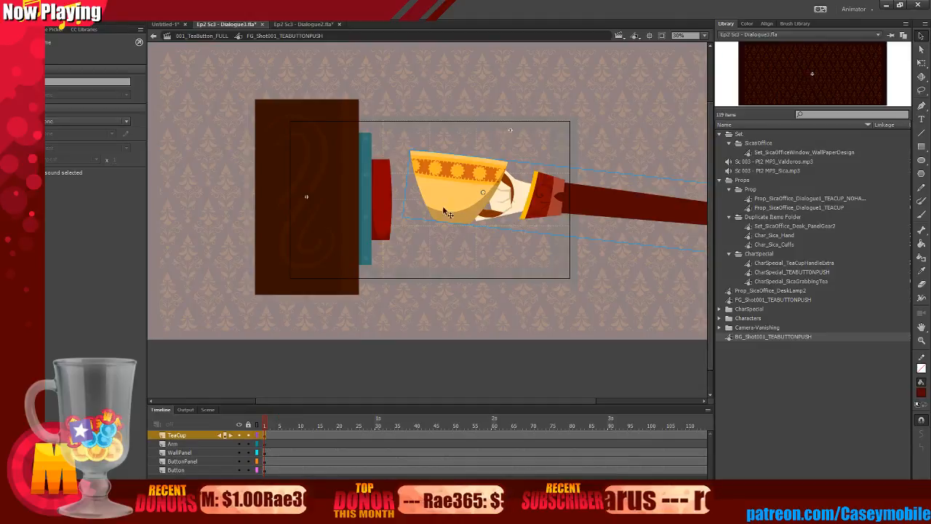
left_click_drag(447, 208, 471, 206)
left_click(299, 443)
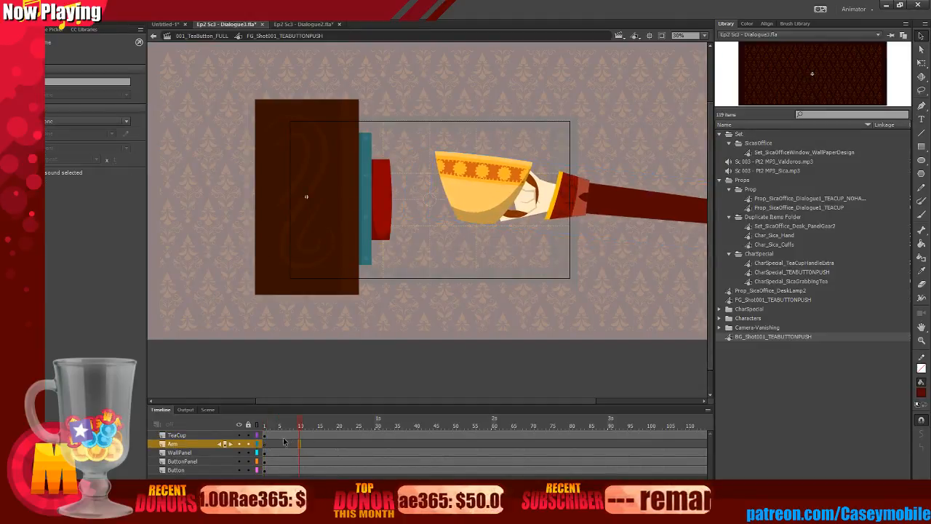
Insert a keyframe at frame 35 of the TeaCup layer and move the teacup there up against the red button.
left_click_drag(344, 435, 397, 435)
right_click(396, 435)
left_click(414, 230)
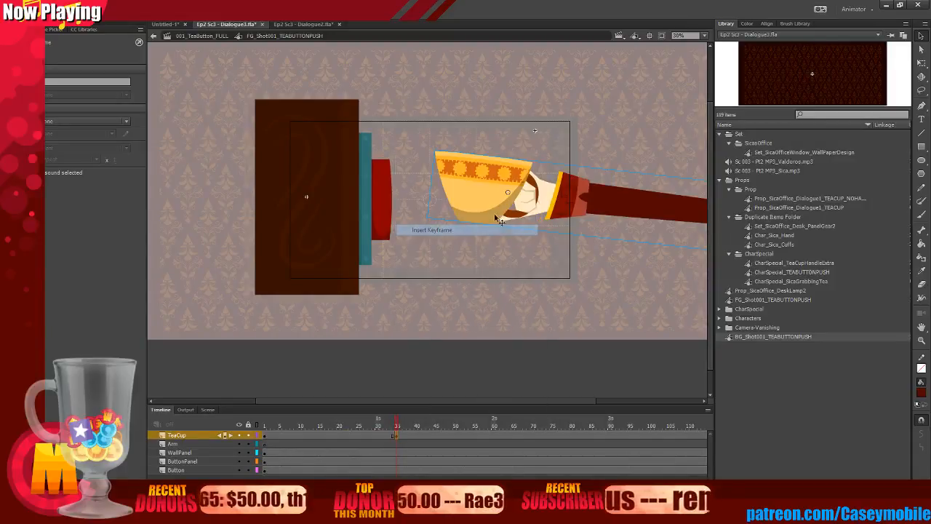
key("q")
left_click_drag(437, 142, 382, 143)
Place the TeaCup layer beneath the Button layer and nudge the teacup farther in behind the red button.
left_click_drag(190, 443, 186, 473)
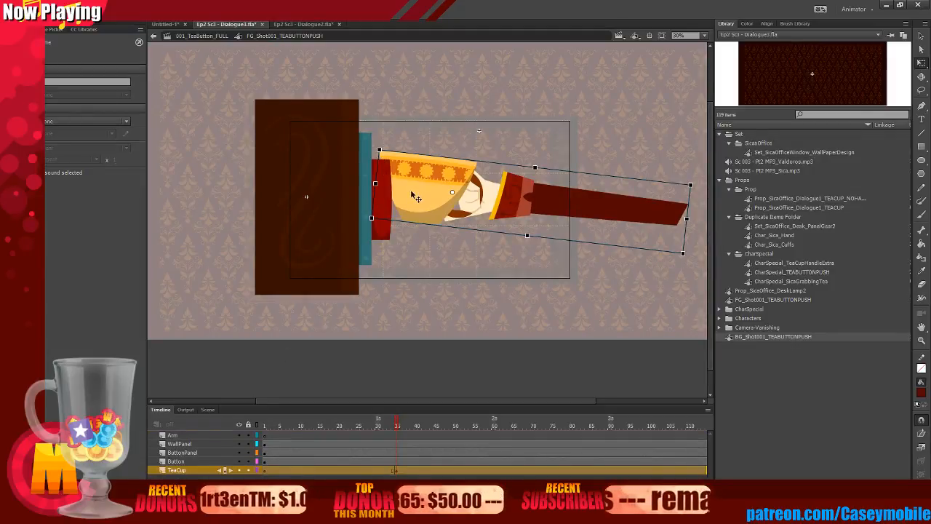
left_click_drag(412, 194, 412, 196)
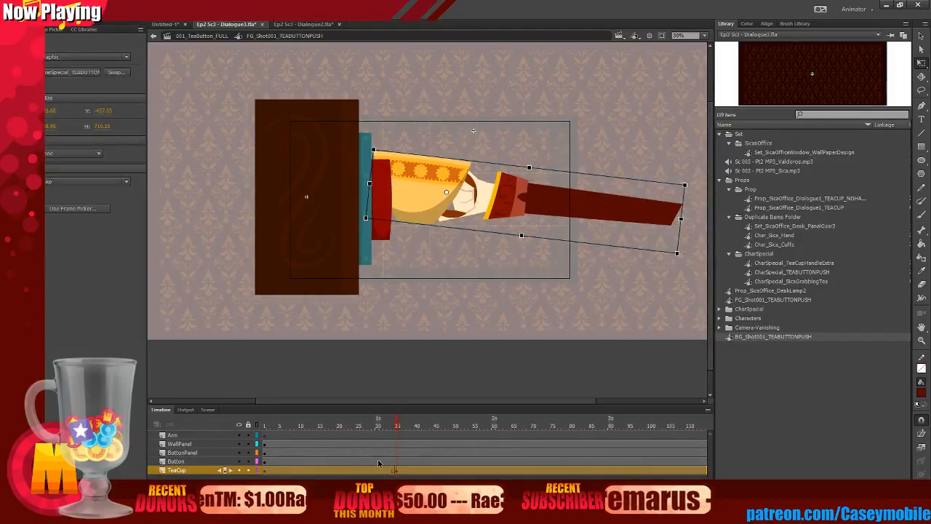
Try tilting the teacup-and-arm instance upward at frame 35, and undo the rotation.
left_click(396, 473)
left_click(376, 146)
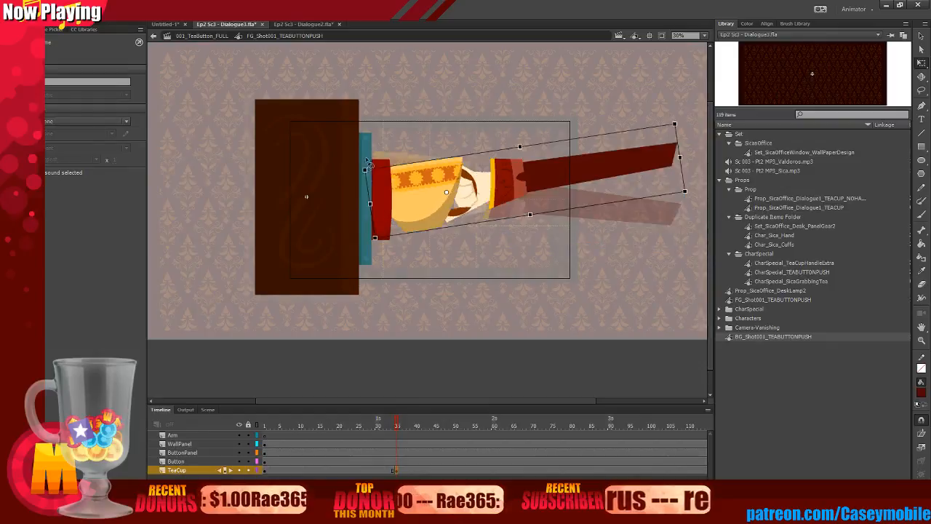
key("v")
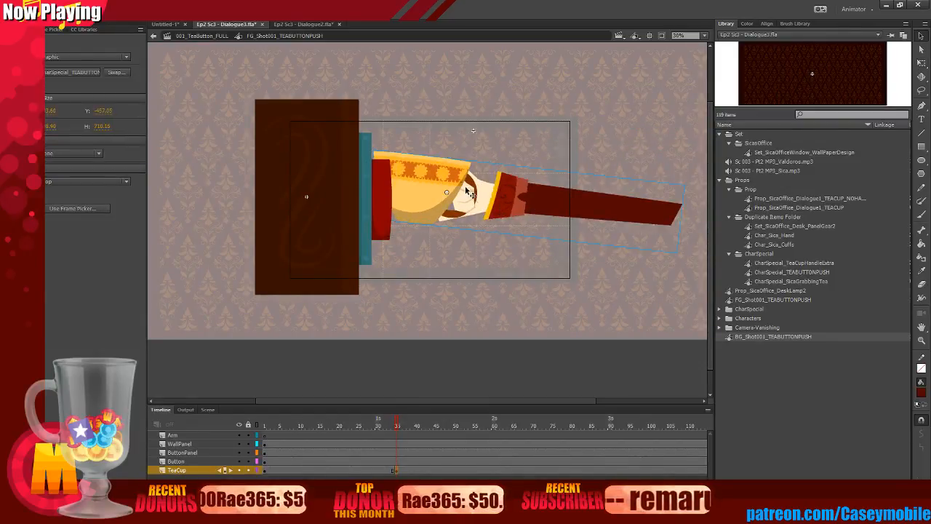
Try a classic tween between frames 1 and 35 of the TeaCup layer, scrub through it, and remove it.
left_click(347, 470)
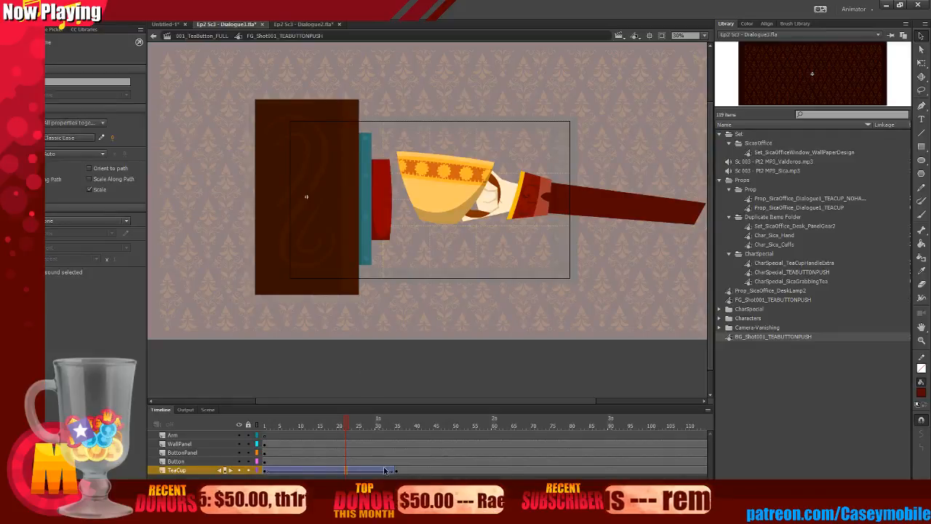
left_click_drag(278, 471, 458, 471)
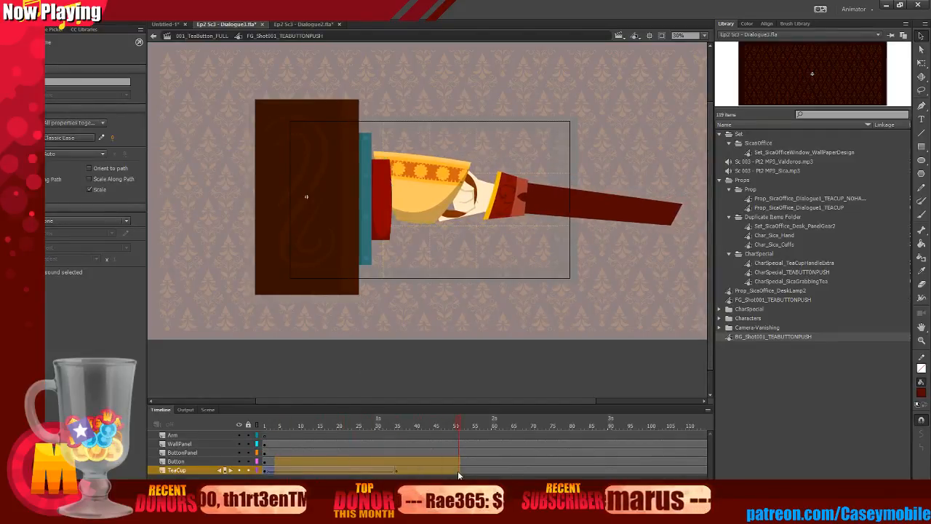
left_click(397, 471)
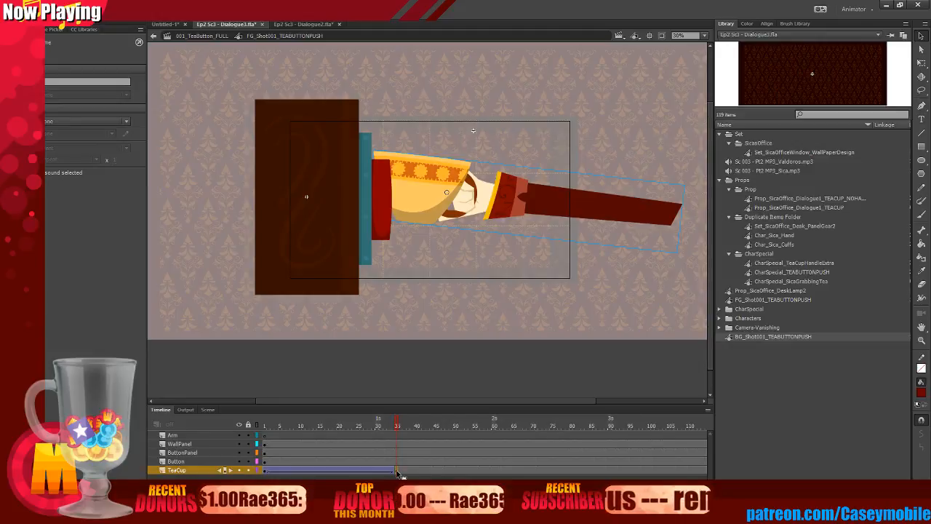
right_click(366, 472)
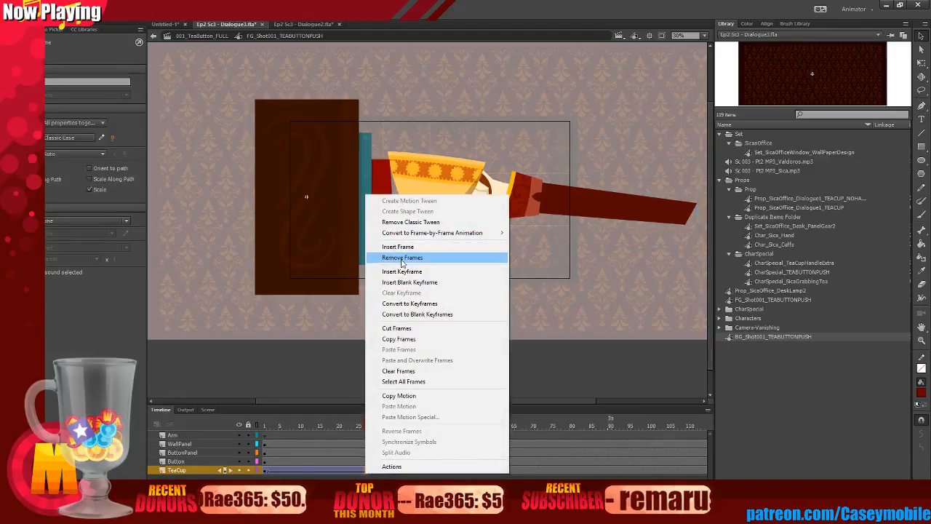
left_click(402, 258)
right_click(348, 473)
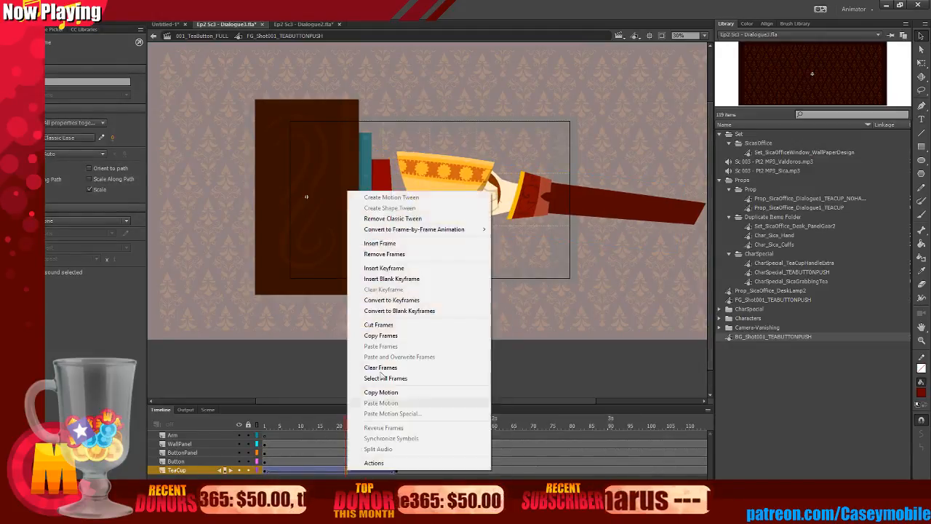
left_click(428, 219)
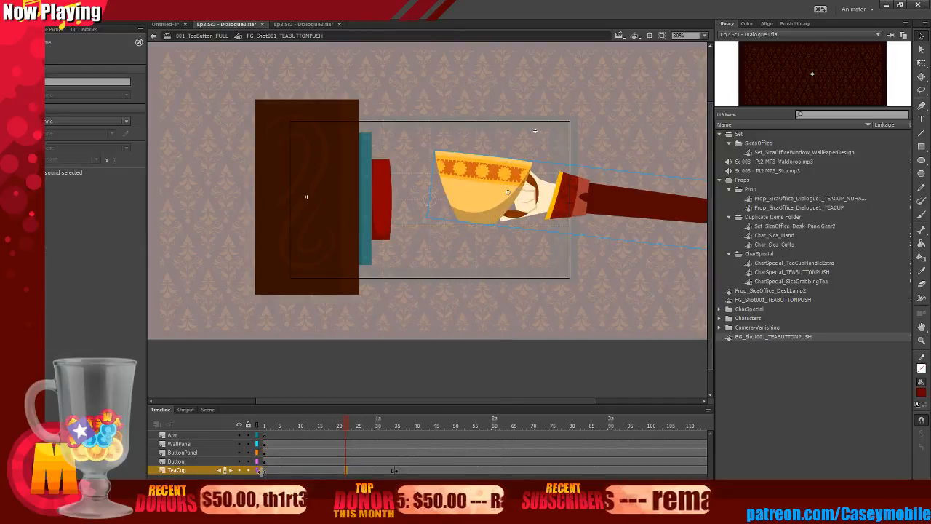
Insert a keyframe at frame 14 of the TeaCup layer and move the teacup there against the red button.
right_click(315, 470)
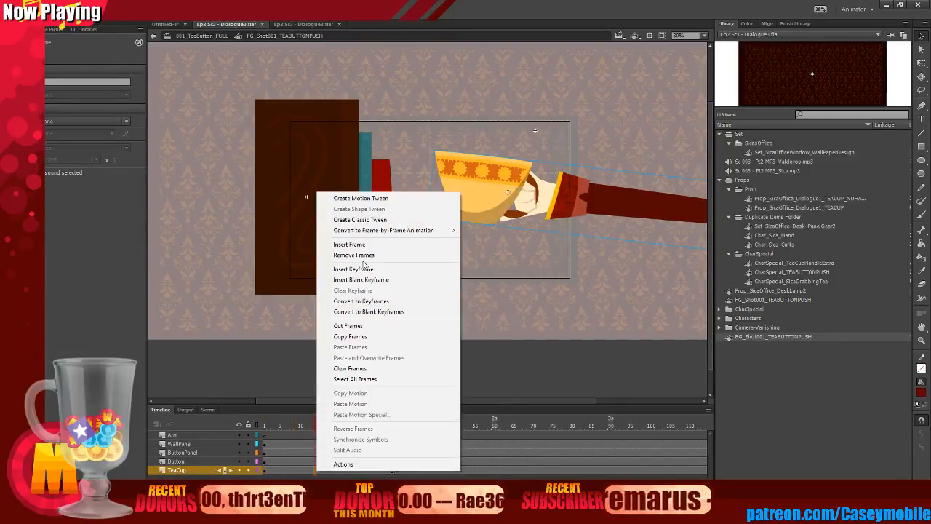
left_click(364, 267)
left_click_drag(454, 192, 393, 195)
right_click(339, 471)
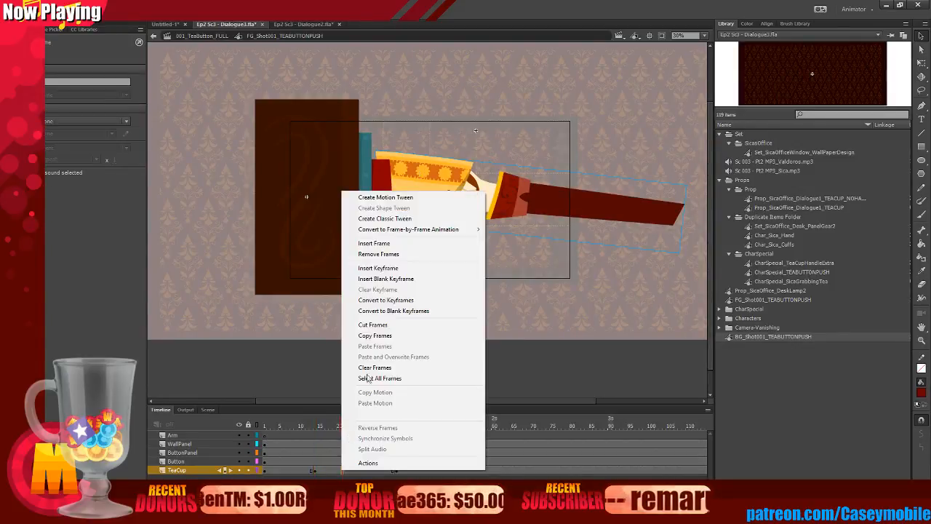
left_click(407, 268)
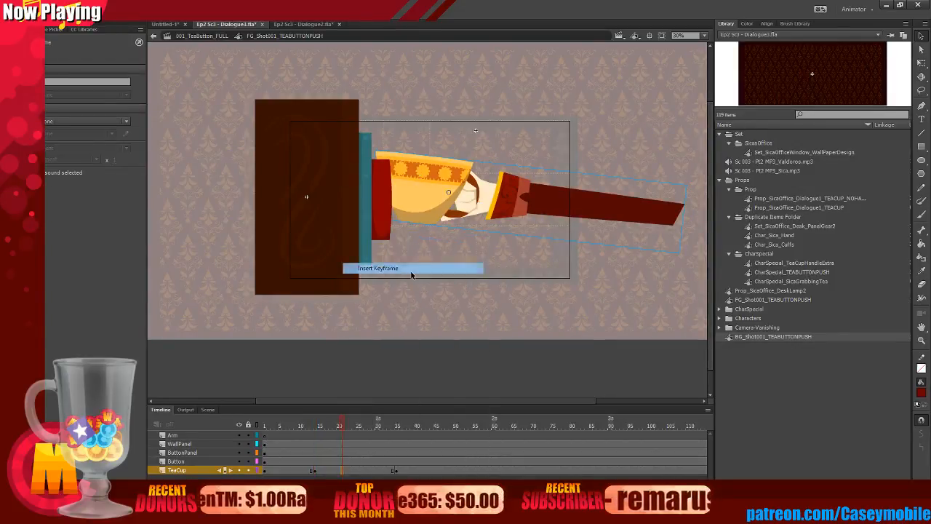
Create a classic tween between frames 1 and 14 of the TeaCup layer and clear its keyframe at frame 35.
left_click(298, 471)
key("ctrl+shift+t")
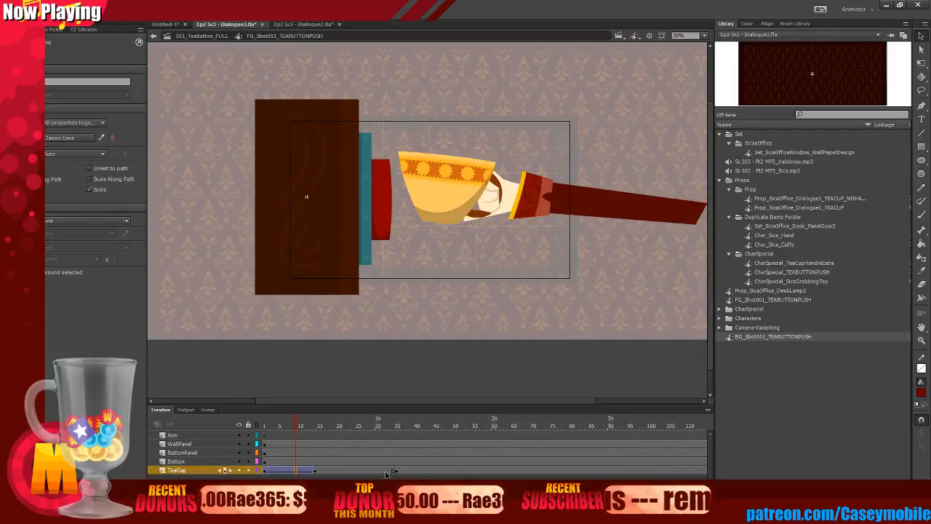
right_click(394, 473)
left_click(429, 291)
left_click(268, 463)
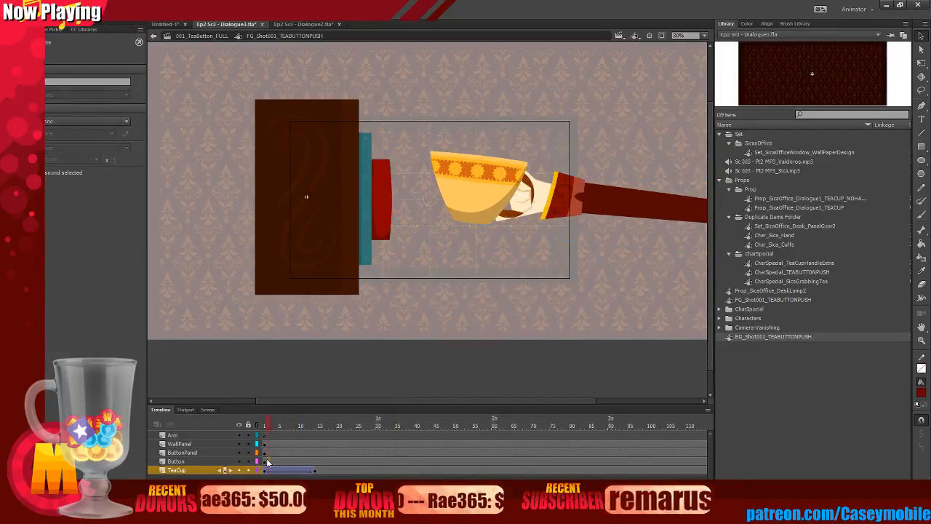
left_click_drag(267, 464, 318, 473)
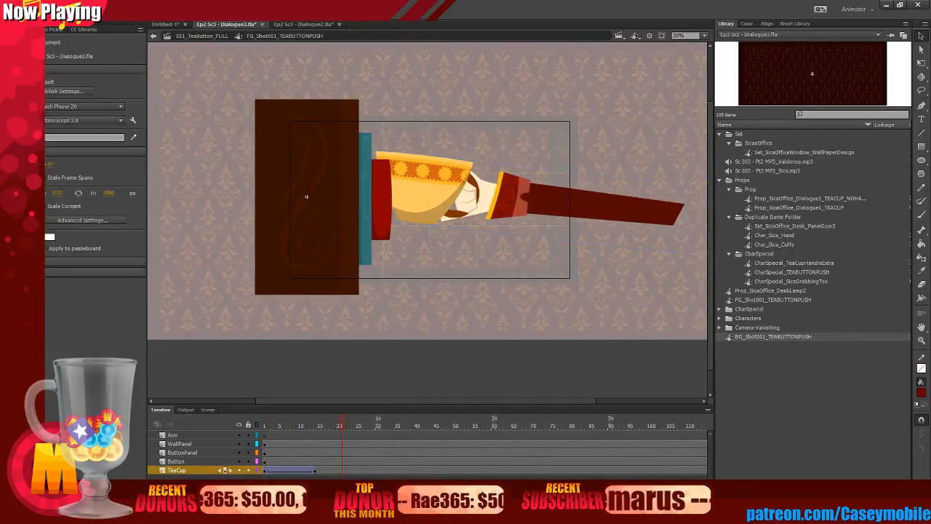
Apply the Cubic Ease In preset to the TeaCup layer's classic tween.
left_click(297, 472)
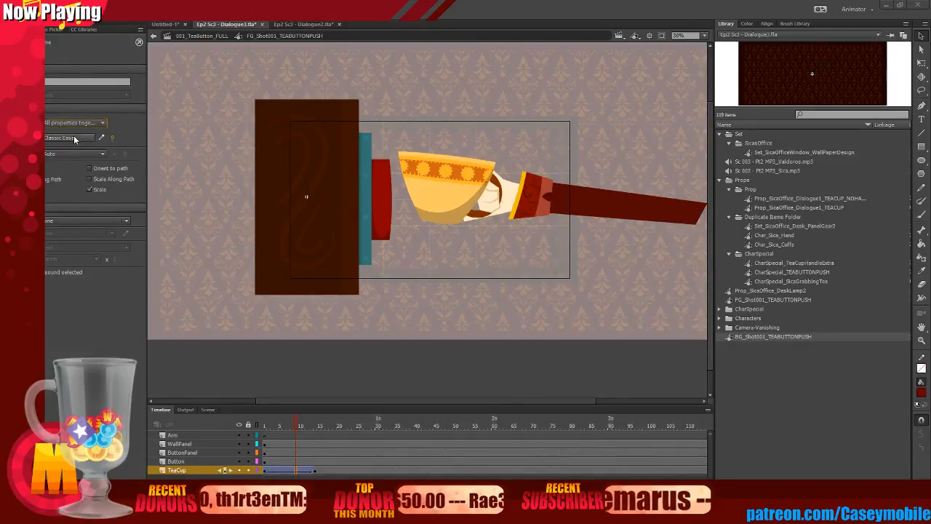
left_click(73, 138)
left_click(79, 138)
left_click(101, 138)
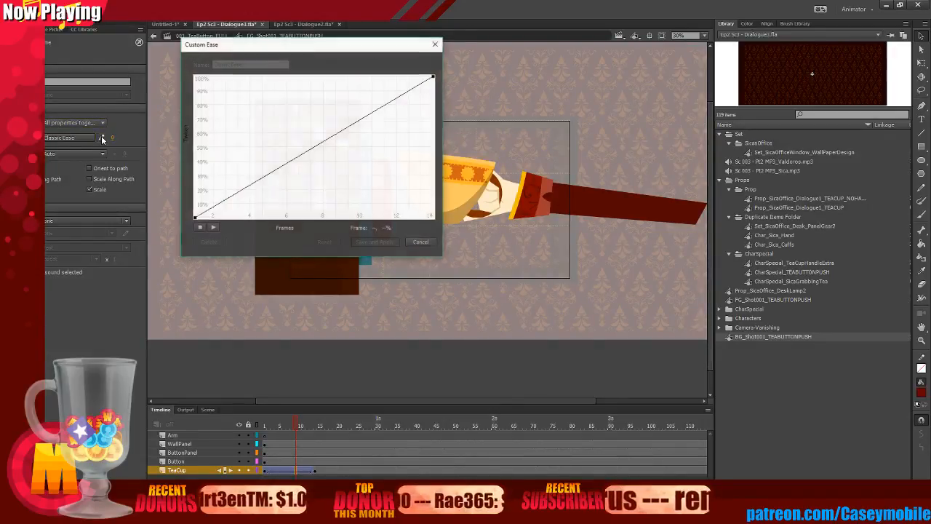
left_click(420, 243)
left_click(76, 138)
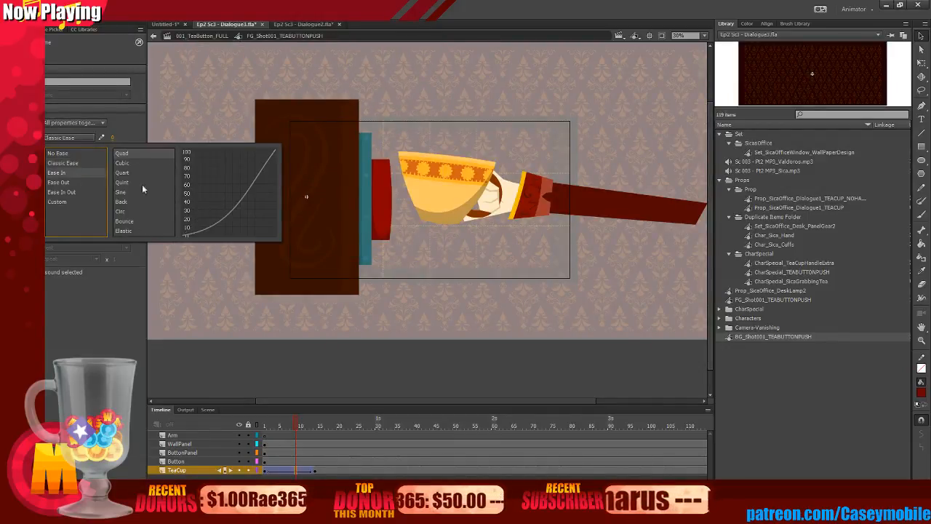
double_click(121, 154)
Play back the teacup's eased motion from the start and check its tween frames.
left_click(255, 424)
key("Return")
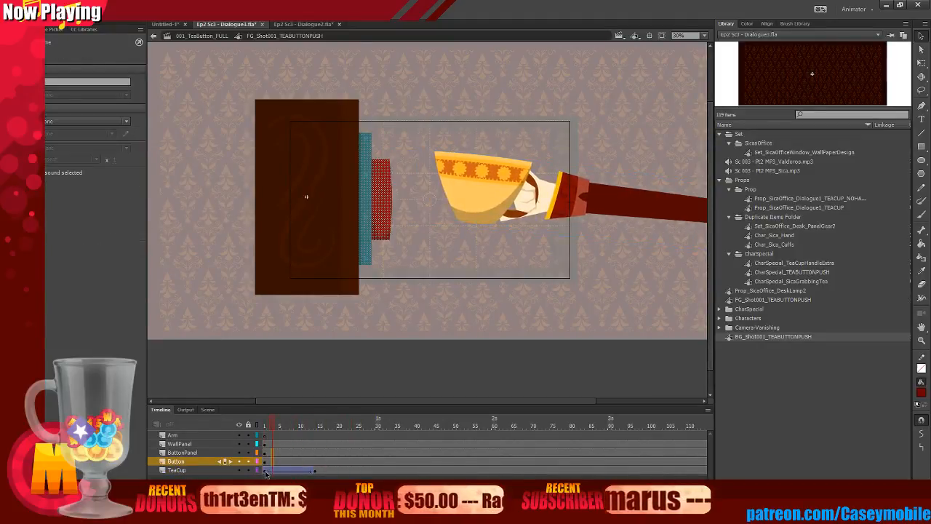
left_click(321, 470)
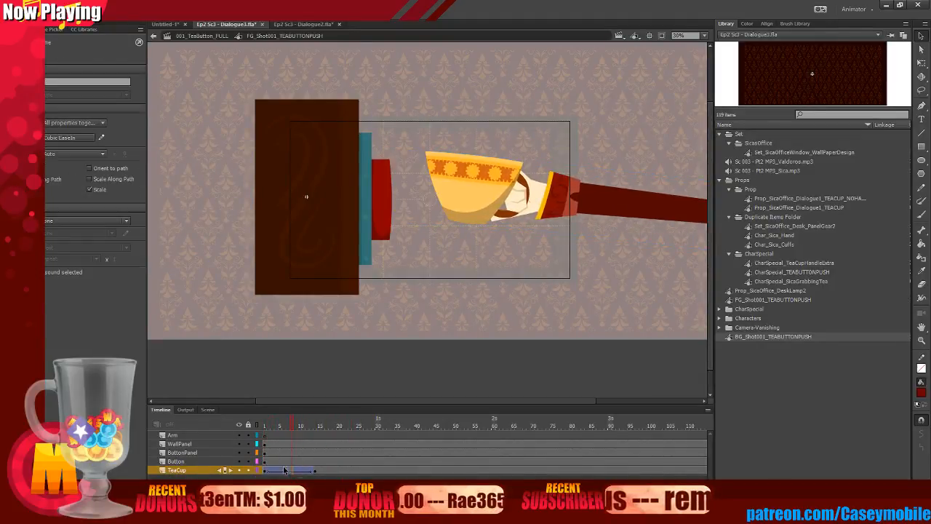
Check the teacup's move toward the button in 001_TeaButton_FULL, and return to the TeaCup layer in FG_Shot001_TEABUTTONPUSH.
double_click(225, 345)
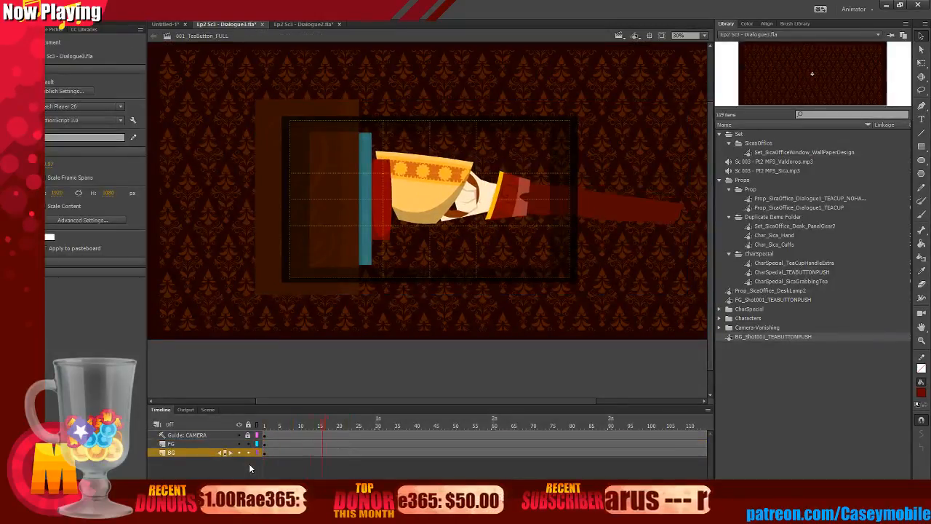
left_click(280, 453)
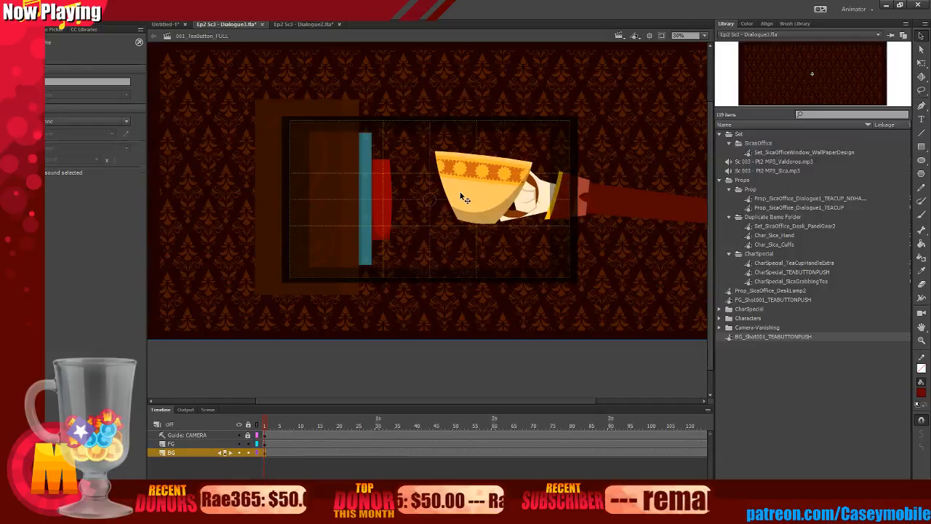
double_click(499, 243)
left_click(377, 471)
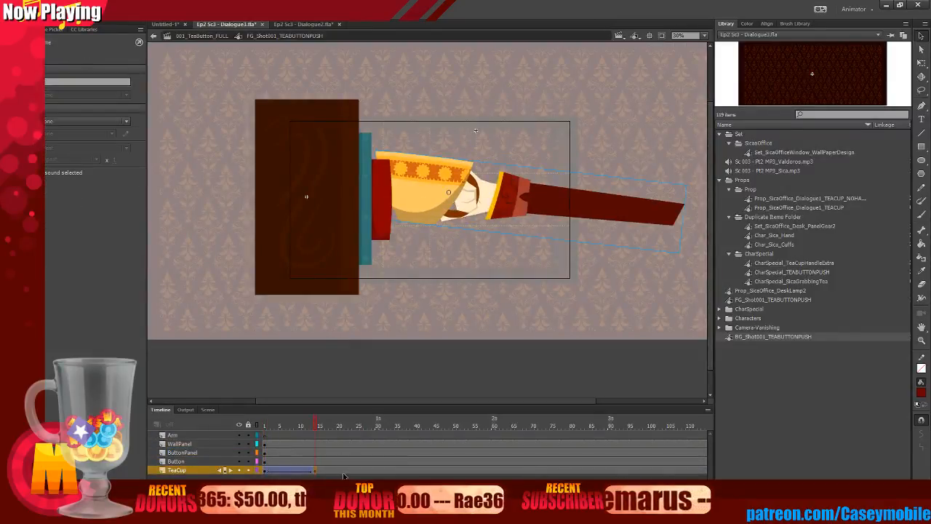
right_click(377, 471)
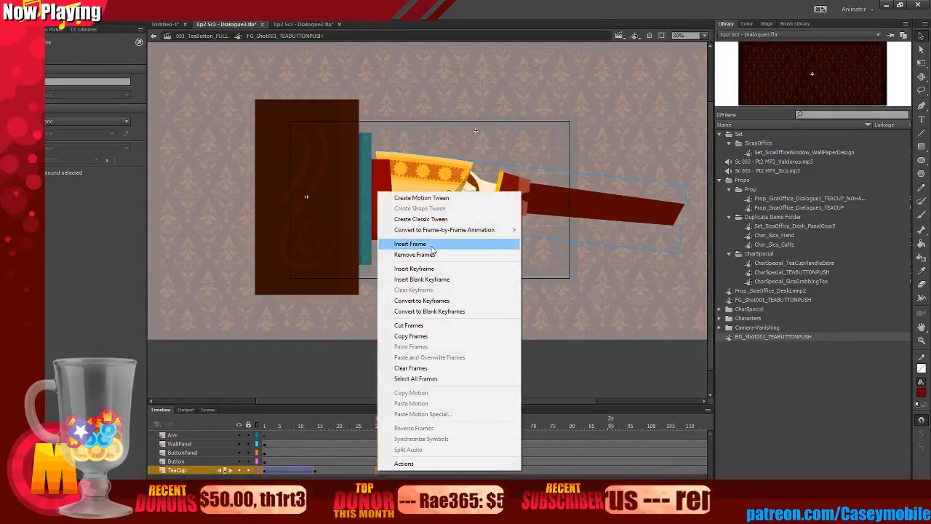
left_click(457, 180)
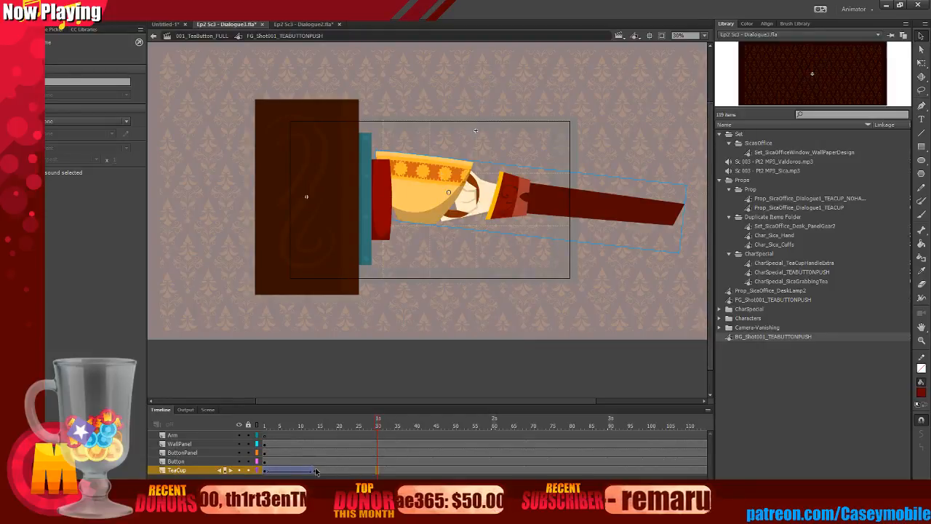
Extend all layers inside the CharSpecial_TEABUTTONPUSH symbol to about frame 600, and return to FG_Shot001_TEABUTTONPUSH.
left_click(316, 470)
double_click(429, 181)
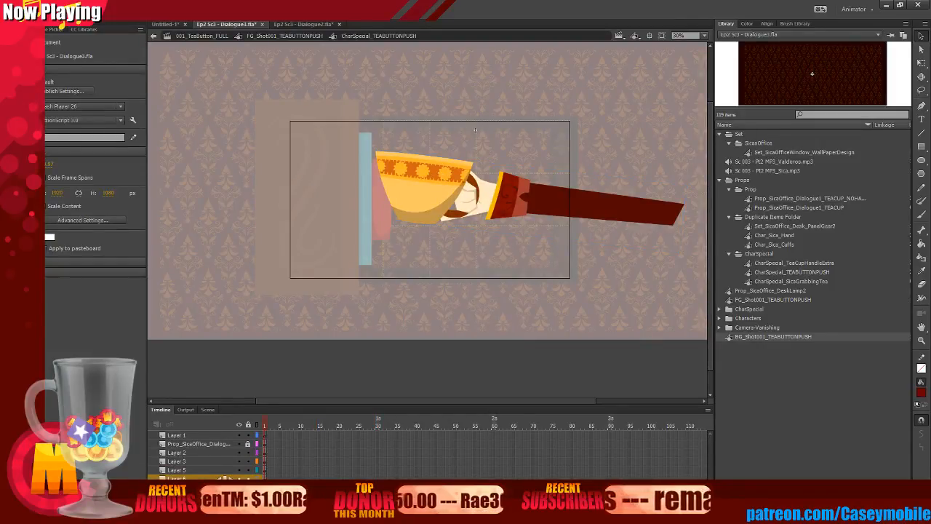
scroll(480, 452, "right", 10)
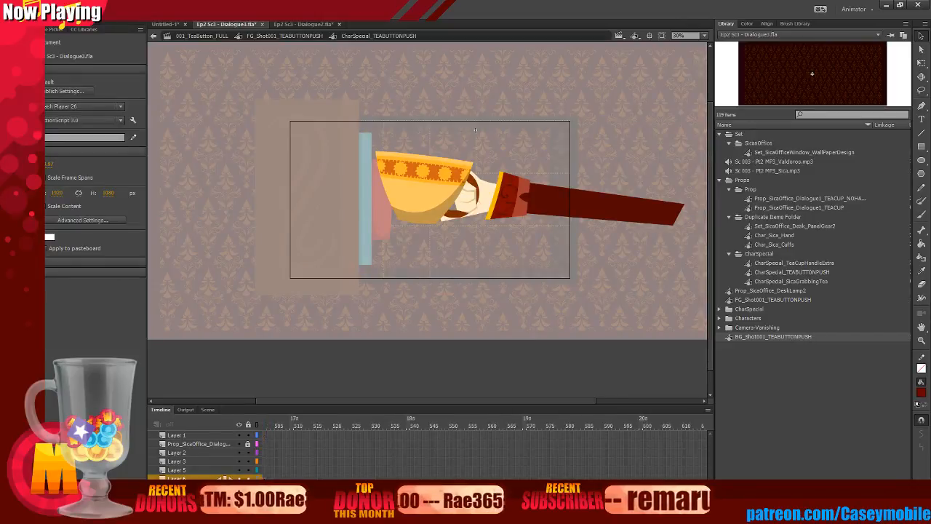
right_click(638, 449)
left_click(673, 249)
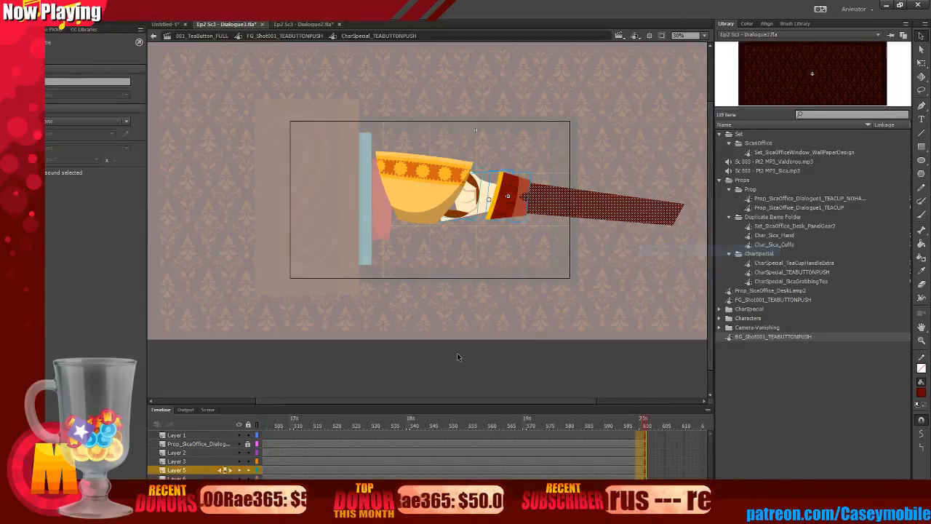
double_click(457, 353)
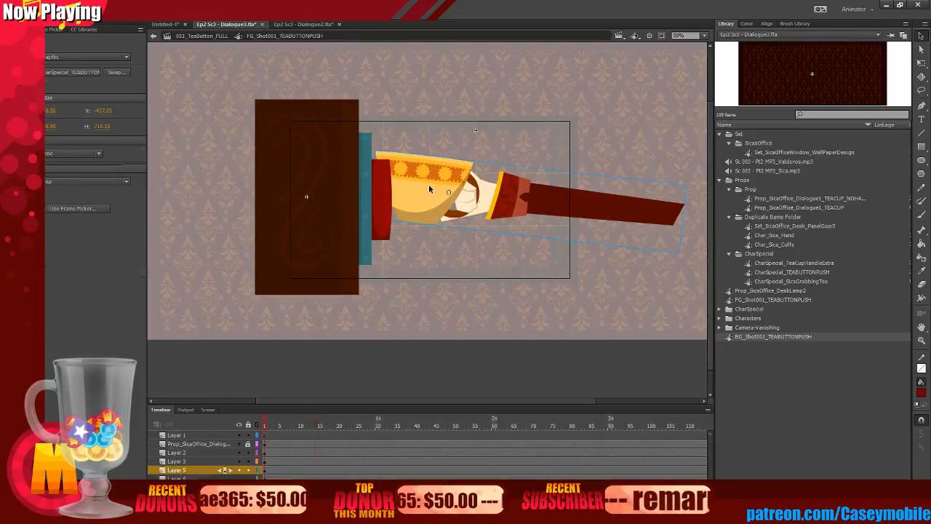
Synchronize the symbols across the TeaCup layer's frames in FG_Shot001_TEABUTTONPUSH.
double_click(333, 276)
double_click(349, 333)
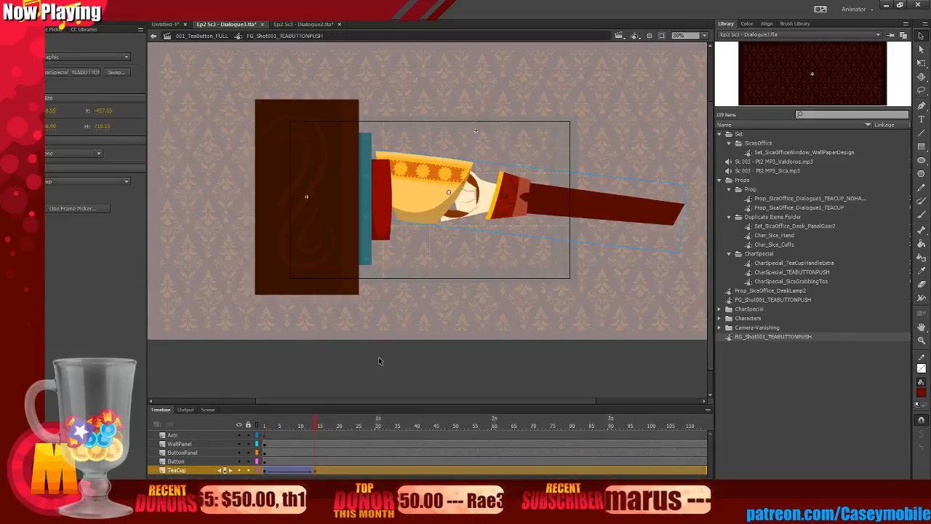
left_click(248, 470)
right_click(318, 471)
left_click(360, 440)
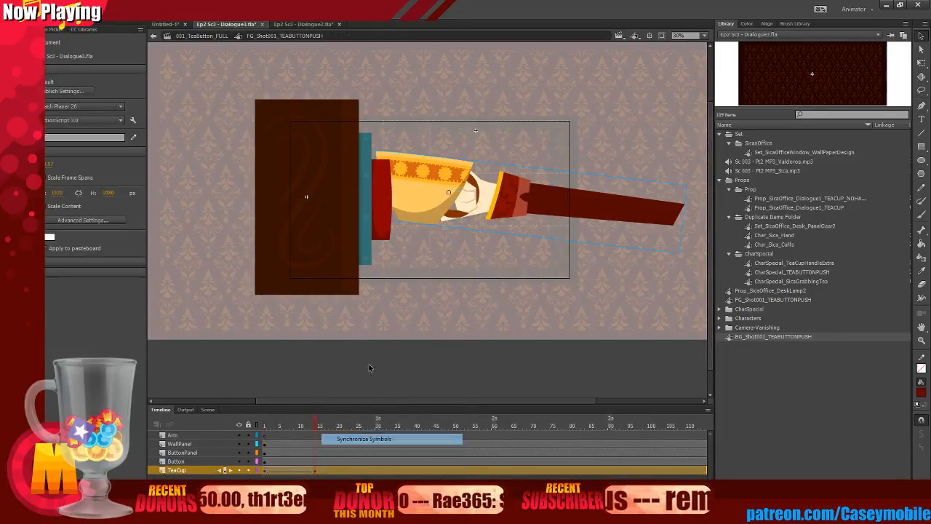
Insert keyframes at frame 14 on all layers inside the CharSpecial_TEABUTTONPUSH symbol.
double_click(422, 214)
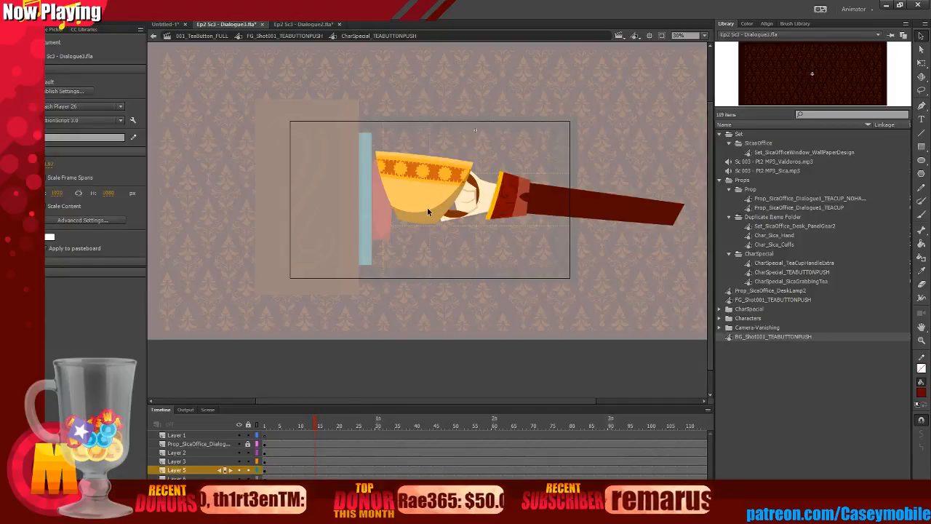
left_click(314, 466)
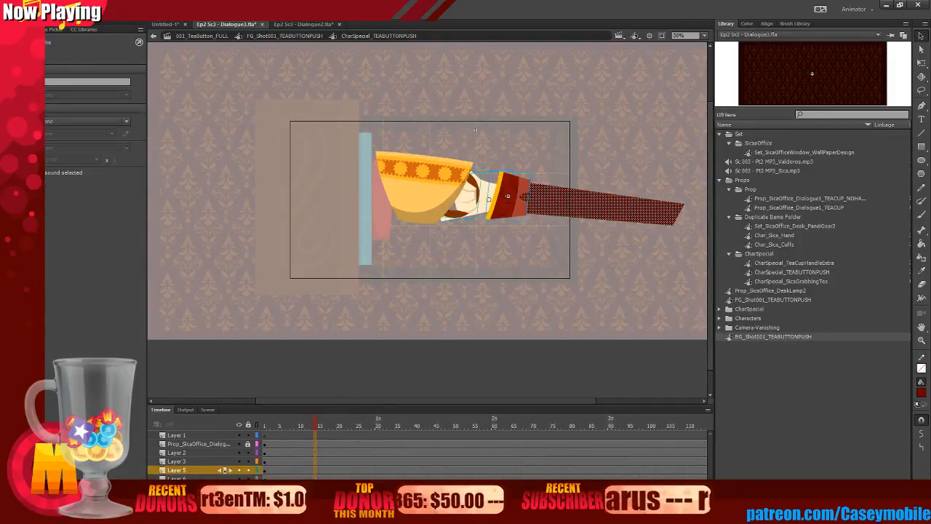
left_click(406, 367)
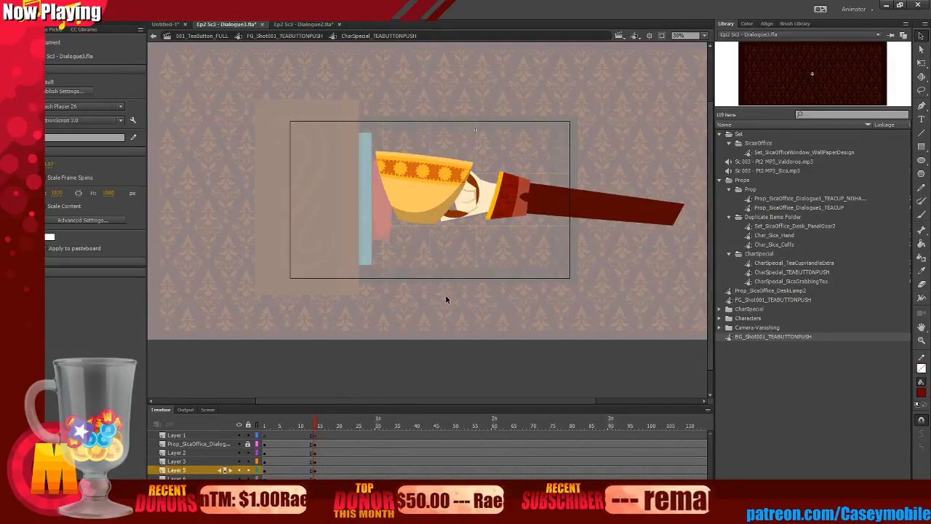
Add keyframes at frame 23 on all layers of the CharSpecial_TEABUTTONPUSH symbol.
key("ctrl+equal")
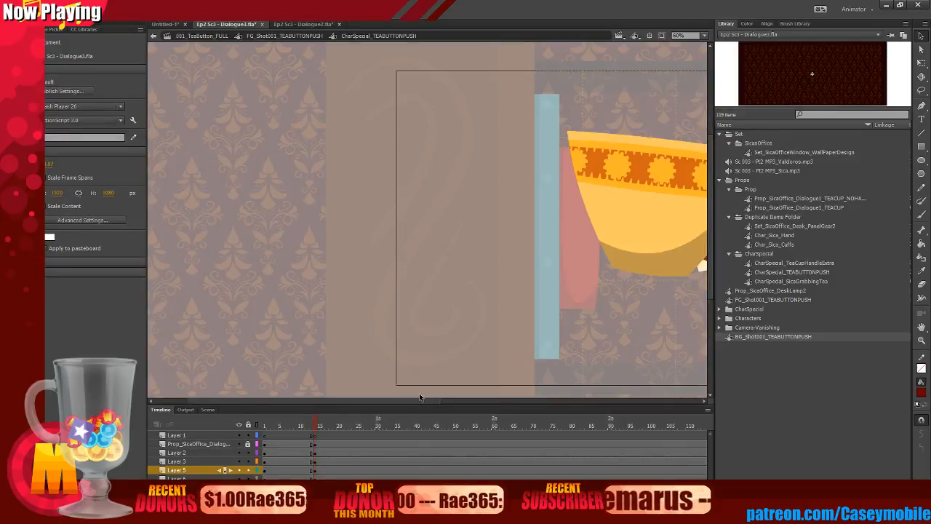
left_click_drag(434, 398, 582, 399)
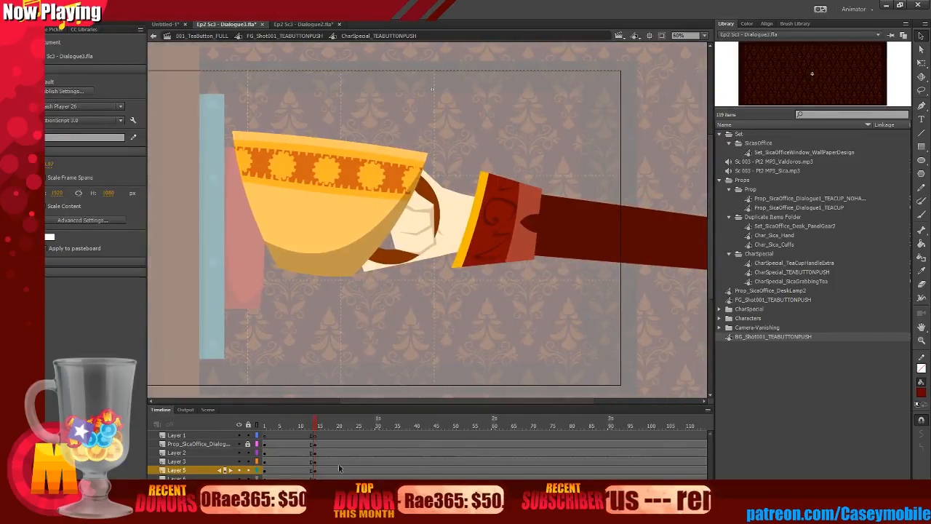
left_click(352, 447)
key("F6")
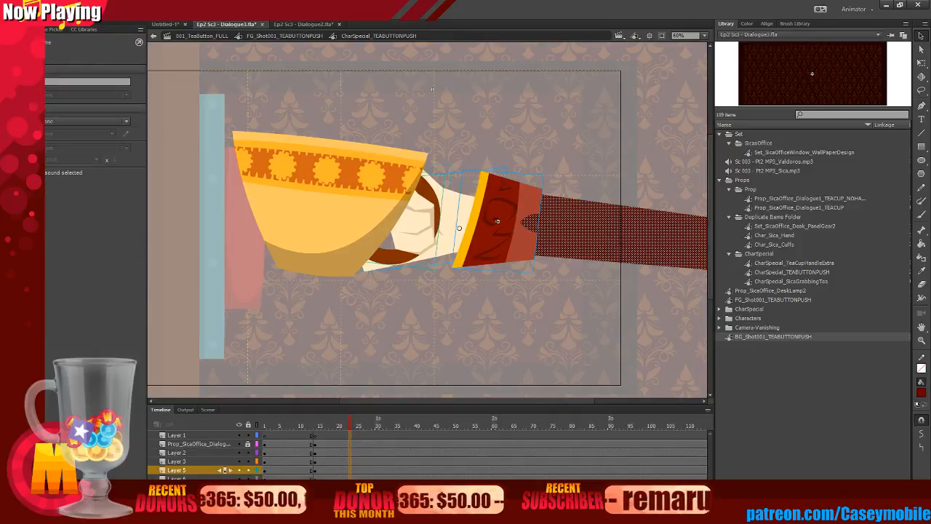
left_click(415, 331)
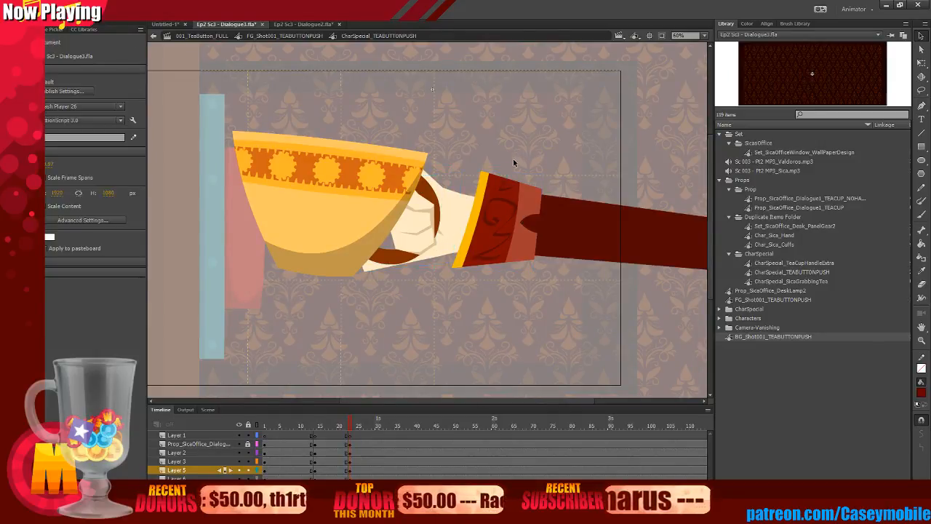
left_click(497, 220)
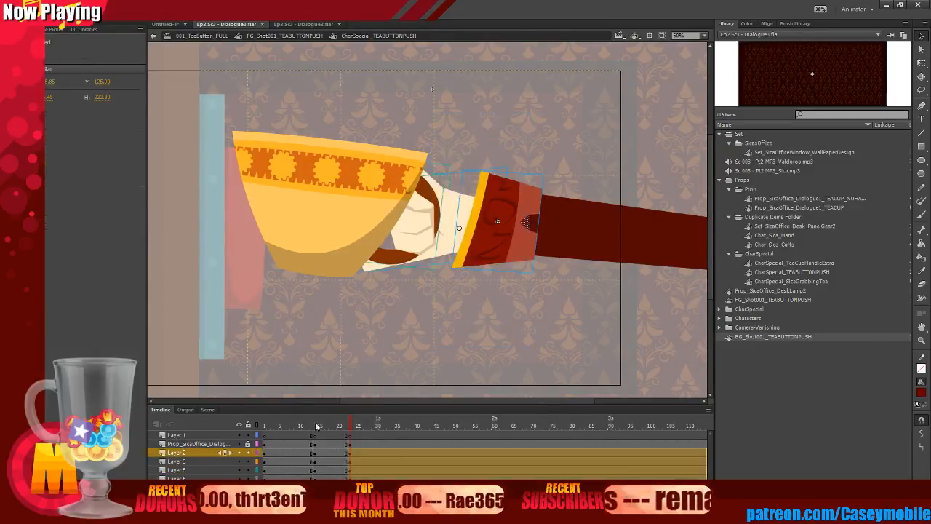
key("Delete")
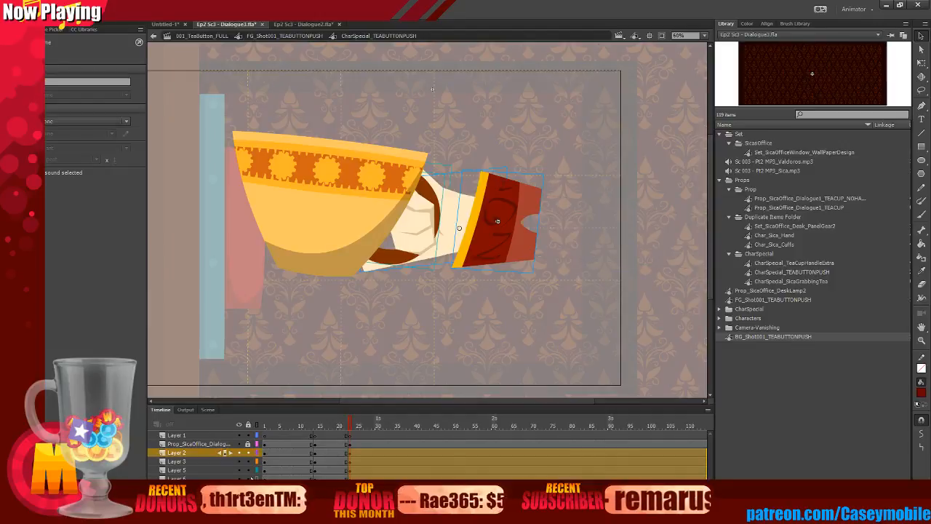
left_click(298, 390)
key("ctrl+z")
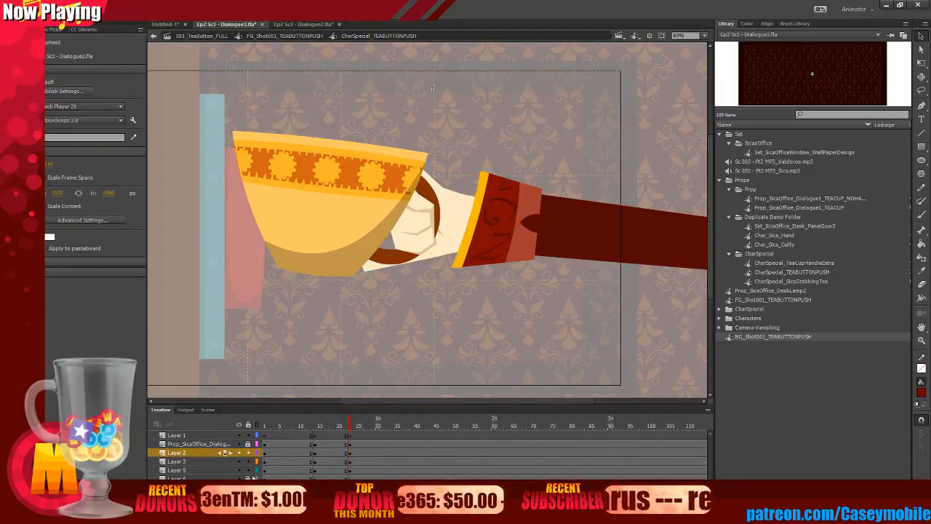
At frame 23, shift the hand and cuff toward the teacup and move the sleeve to meet the cuff again.
left_click(417, 264)
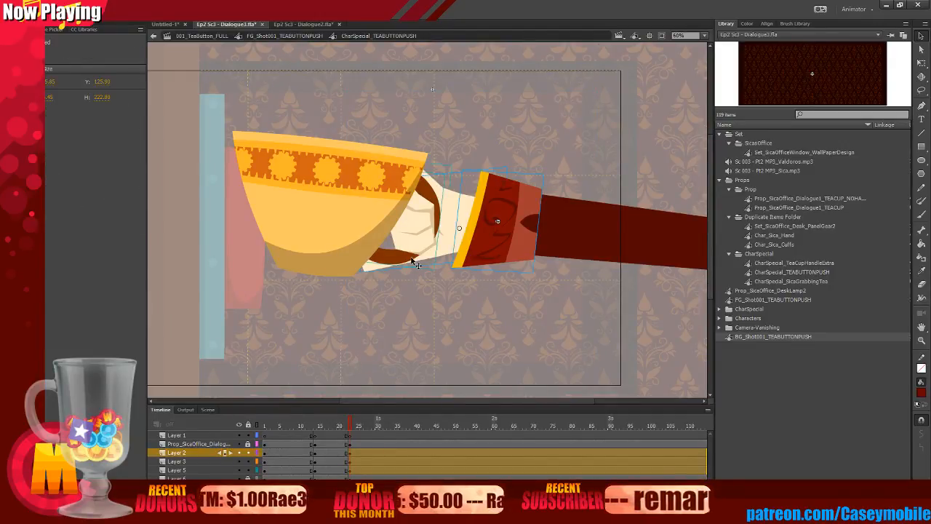
key("shift+Left")
key("shift+Left")
key("shift+Left")
key("shift+Left")
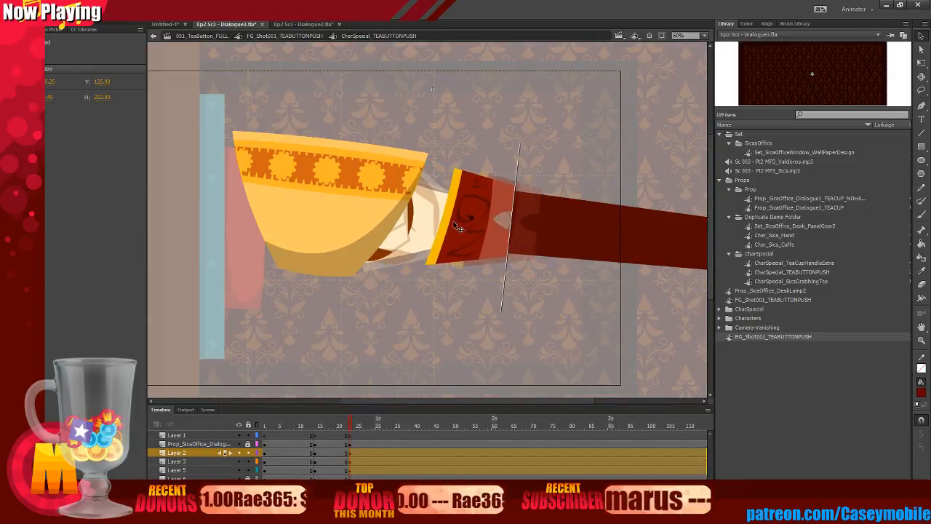
left_click(458, 311)
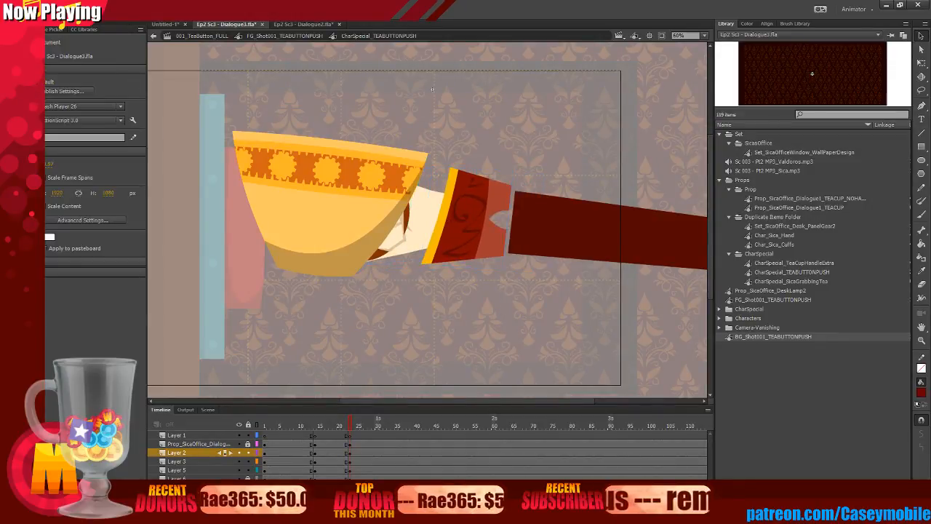
left_click(527, 243)
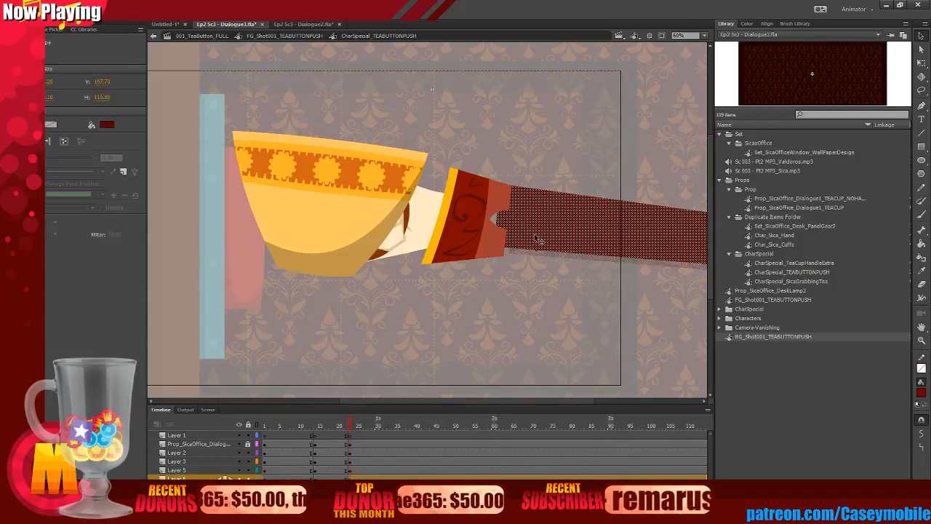
Create a shape tween for the sleeve on its layer between frames 14 and 23.
key("comma")
key("comma")
key("comma")
key("comma")
key("comma")
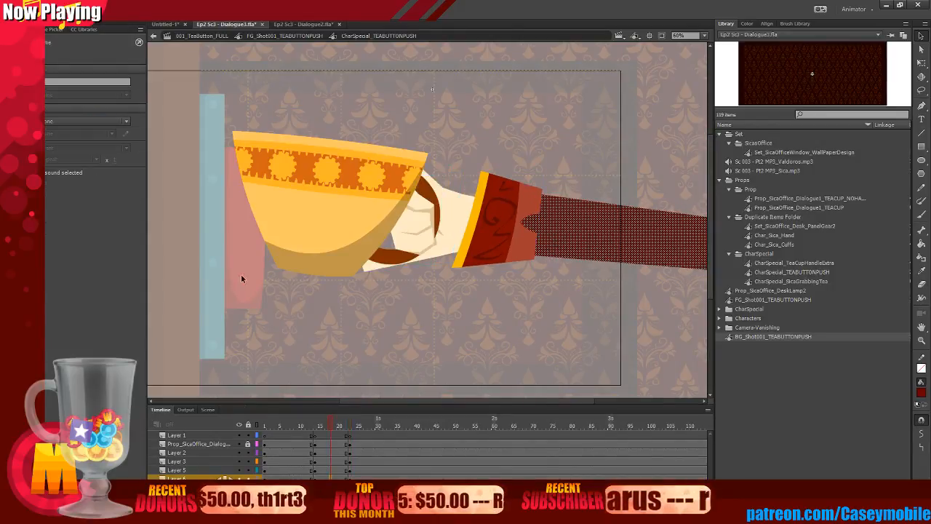
left_click(83, 9)
left_click(102, 53)
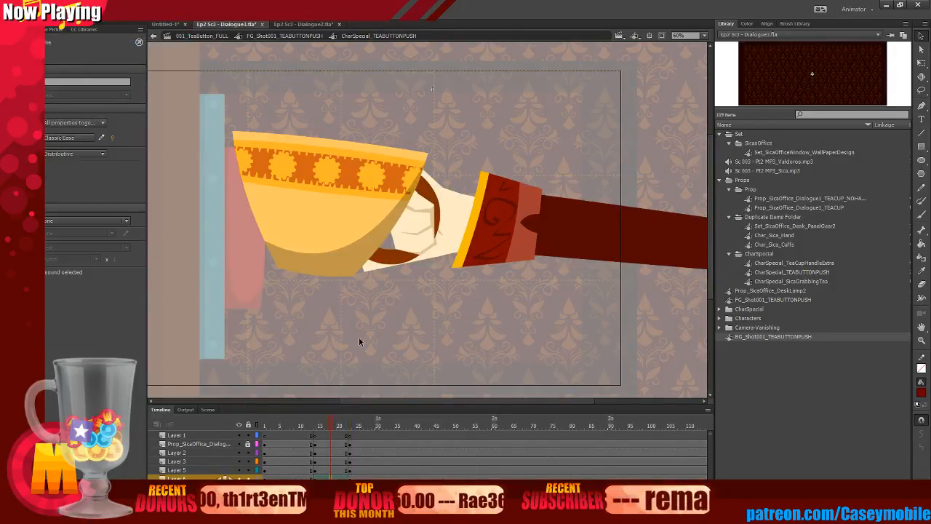
left_click(328, 470)
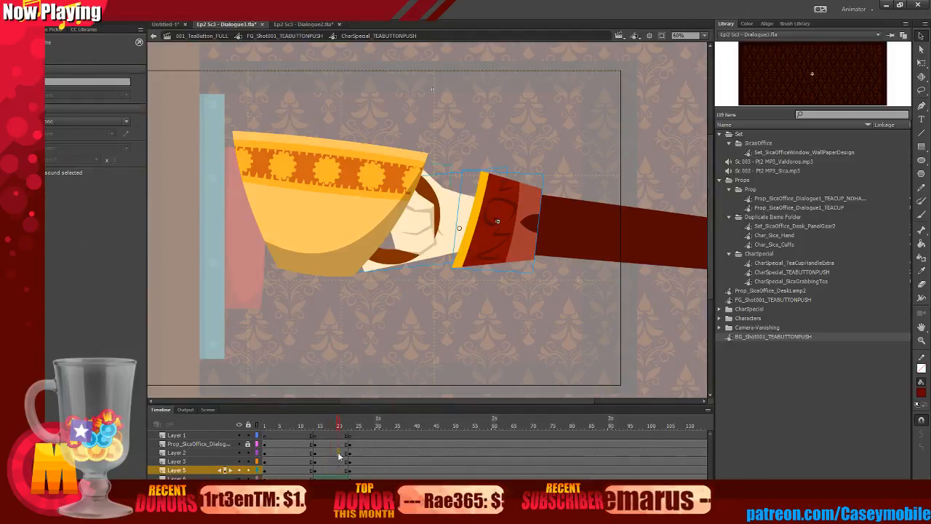
left_click_drag(339, 454, 332, 470)
left_click(84, 8)
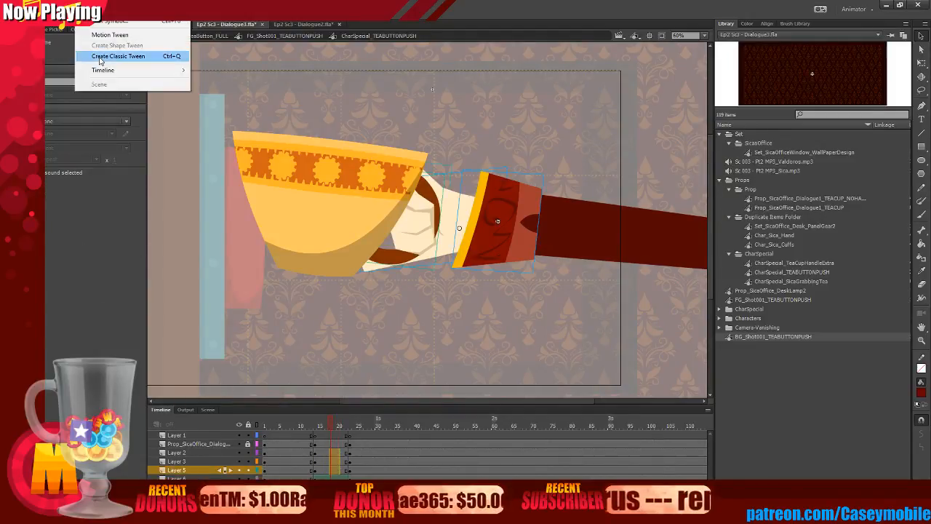
left_click(102, 57)
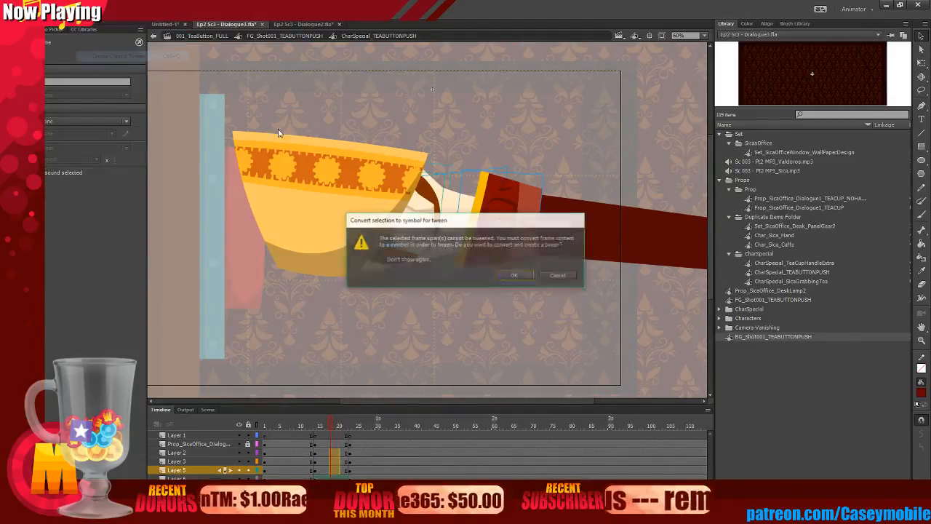
left_click(565, 278)
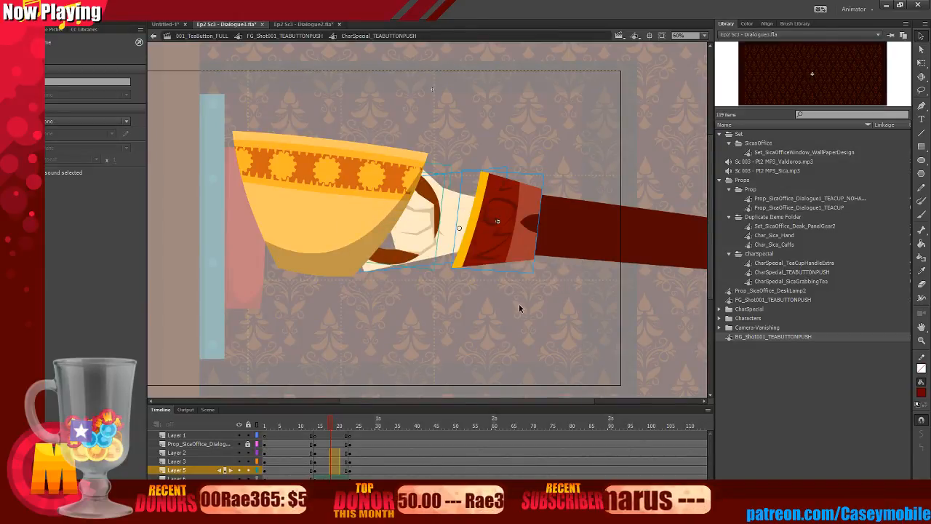
Break apart the group on Layer 2 where the hand holds the teacup's handle.
right_click(472, 200)
left_click(514, 120)
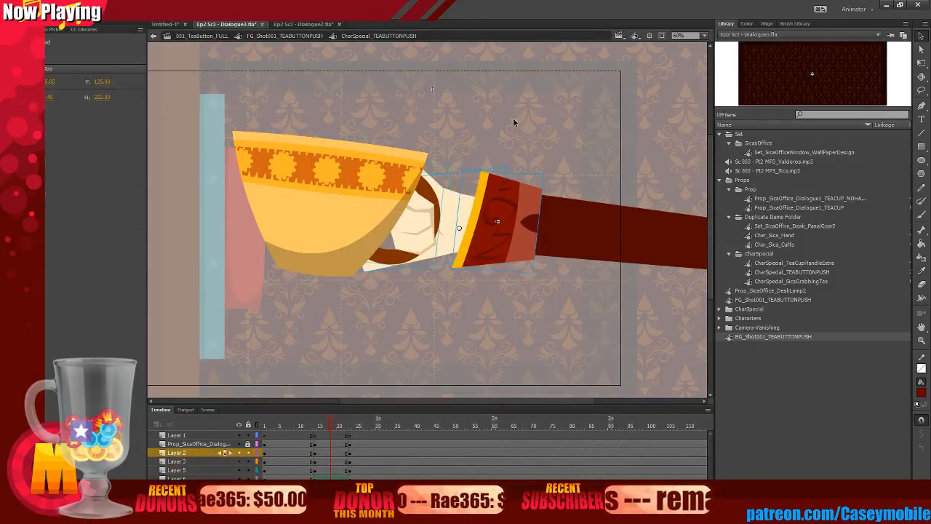
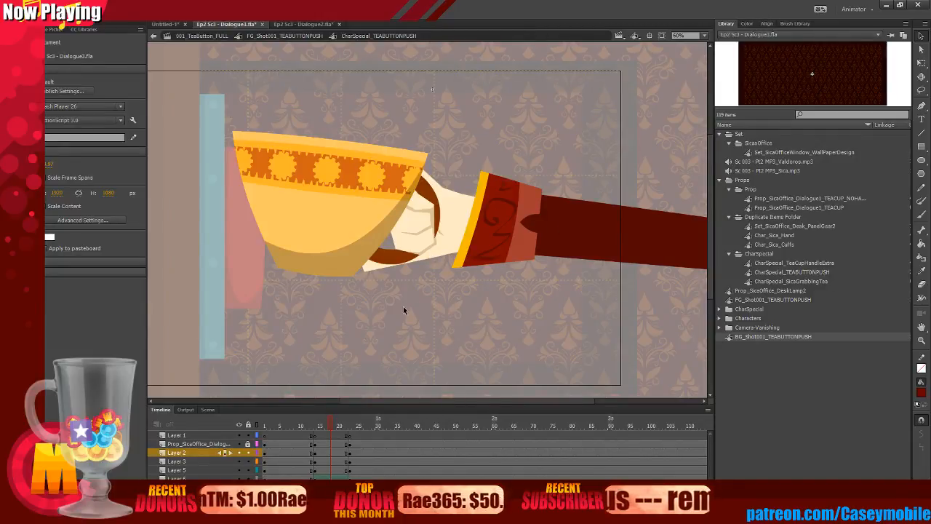
left_click(510, 211)
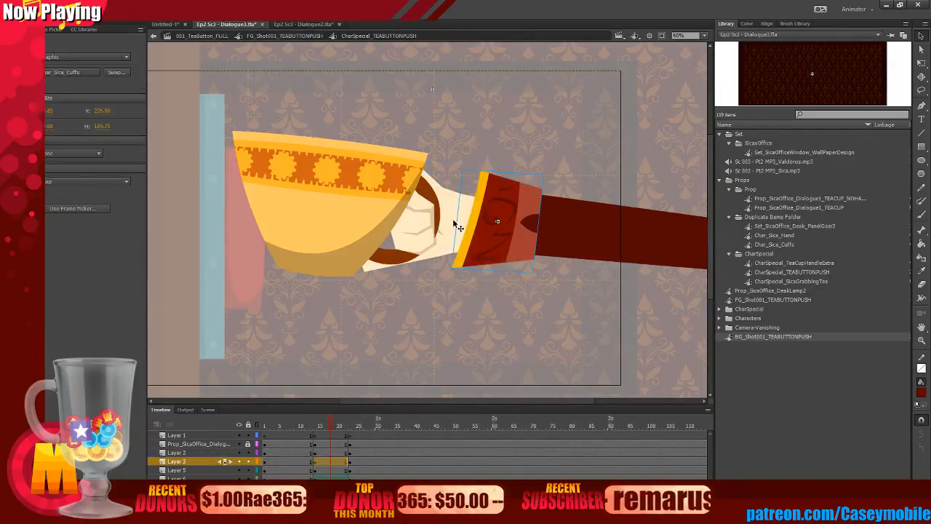
left_click(431, 195)
right_click(430, 195)
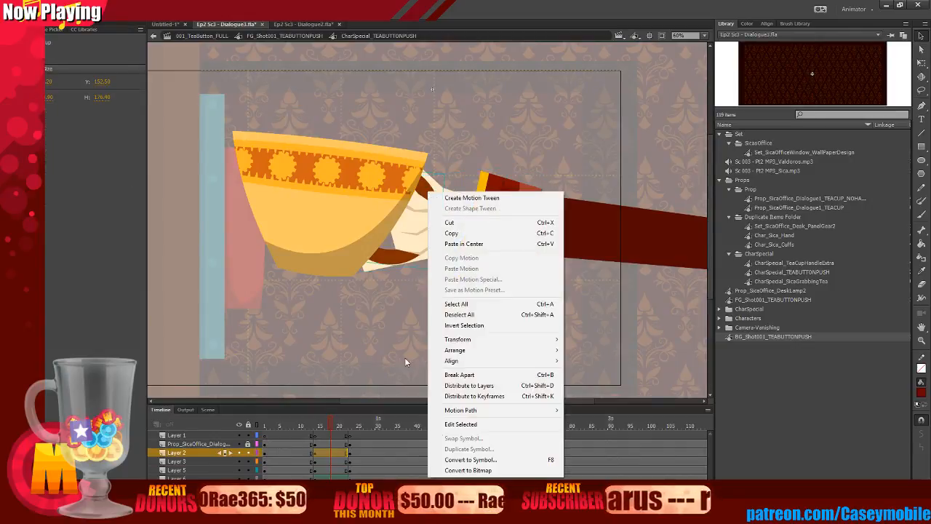
left_click(460, 375)
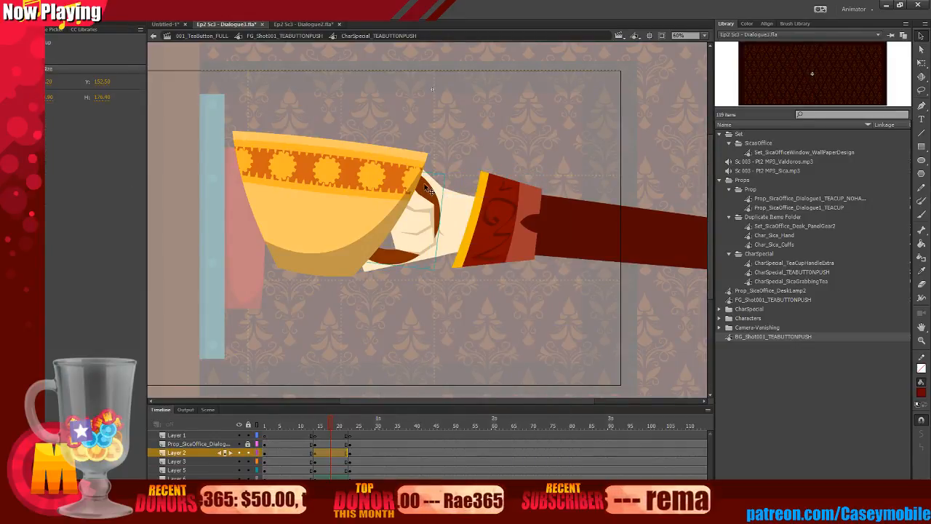
left_click(476, 146)
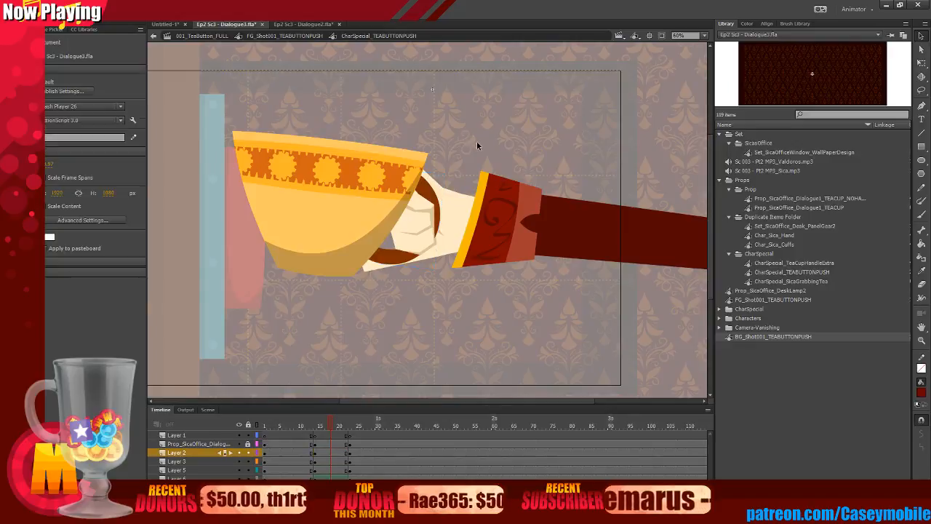
left_click(225, 453)
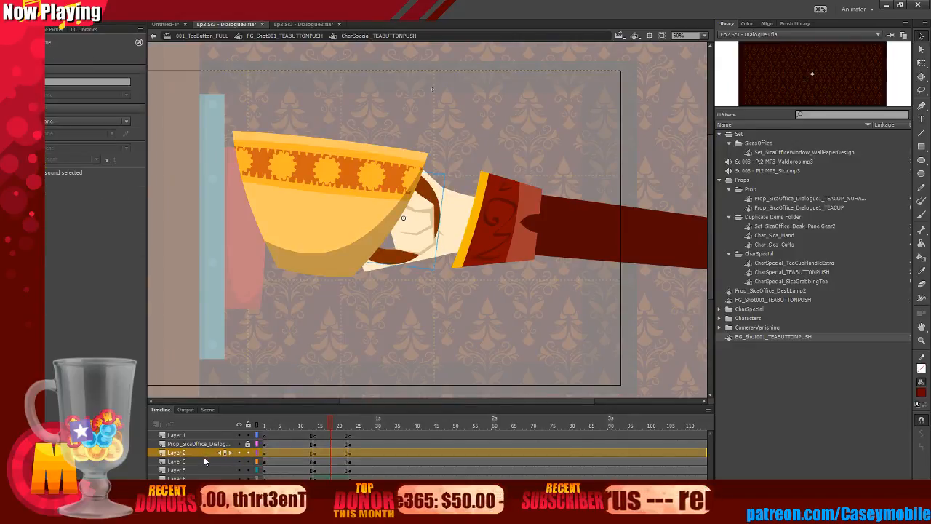
Convert the finger shape on Layer 5 into a graphic symbol named CharSpecial_TeaCupFinger.
left_click(200, 470)
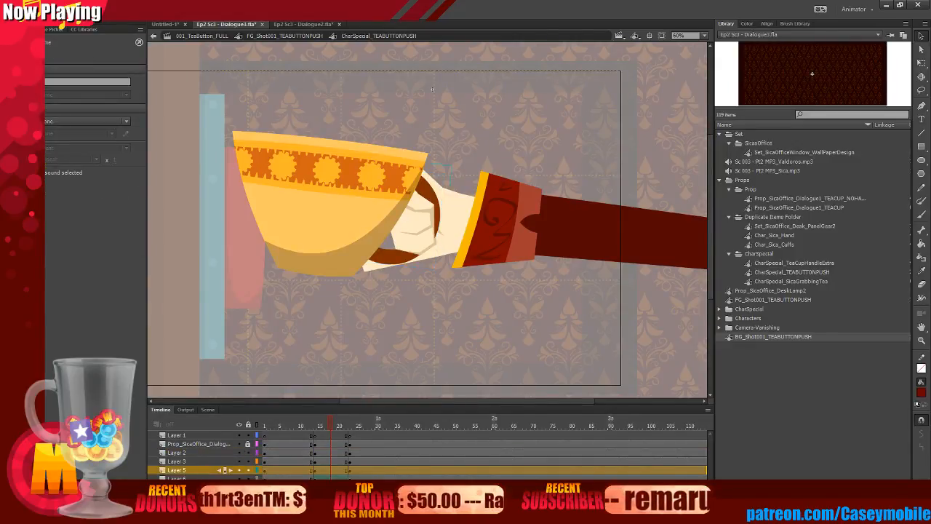
right_click(427, 175)
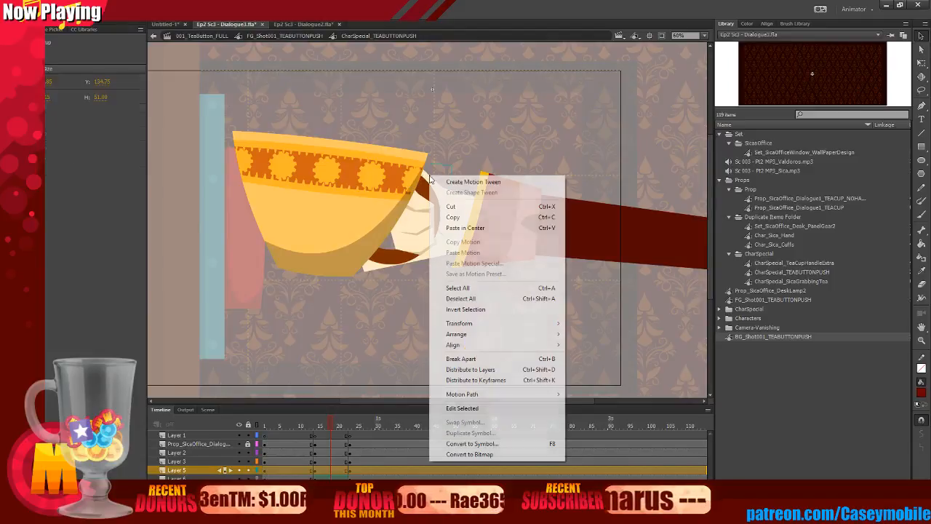
left_click(455, 447)
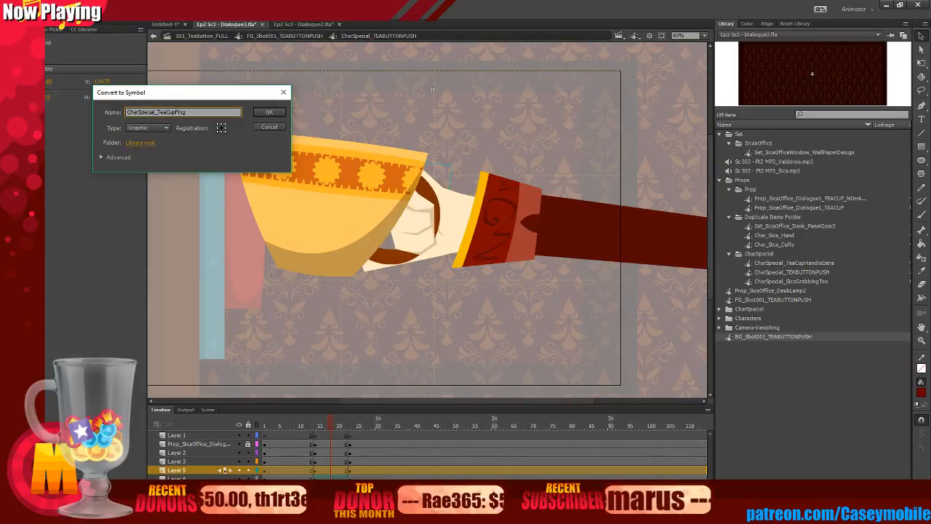
key("Return")
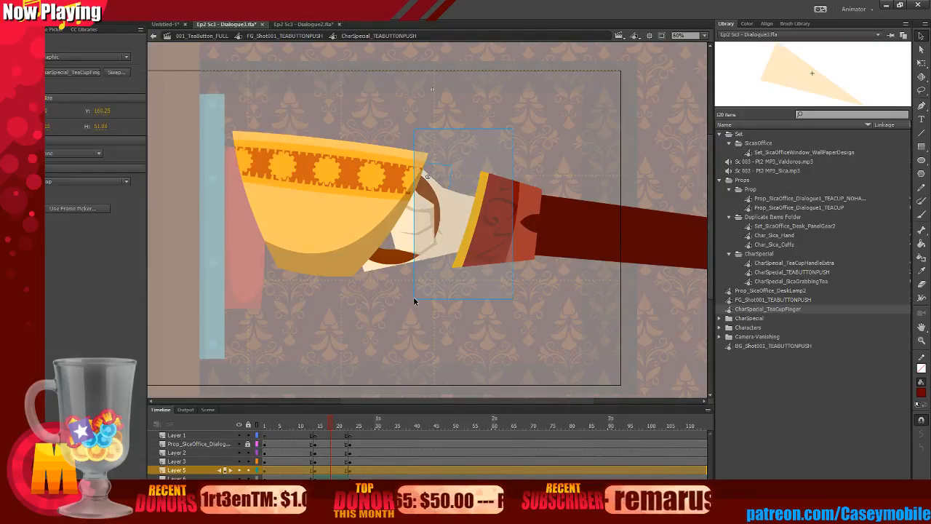
Replace the frame 23 keyframes on Layers 2, 3 and 5 with the hand and cuff pose from frame 14.
left_click_drag(414, 298, 476, 150)
left_click(407, 264)
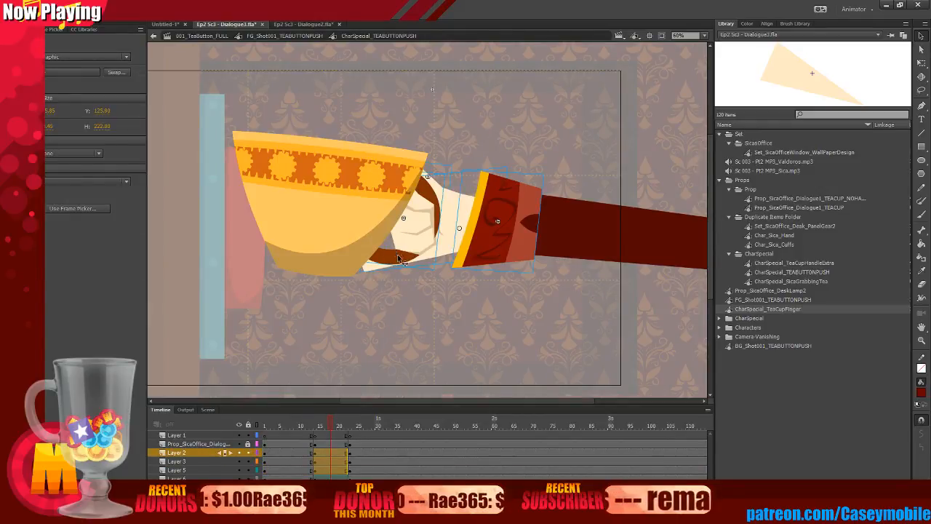
left_click(348, 454)
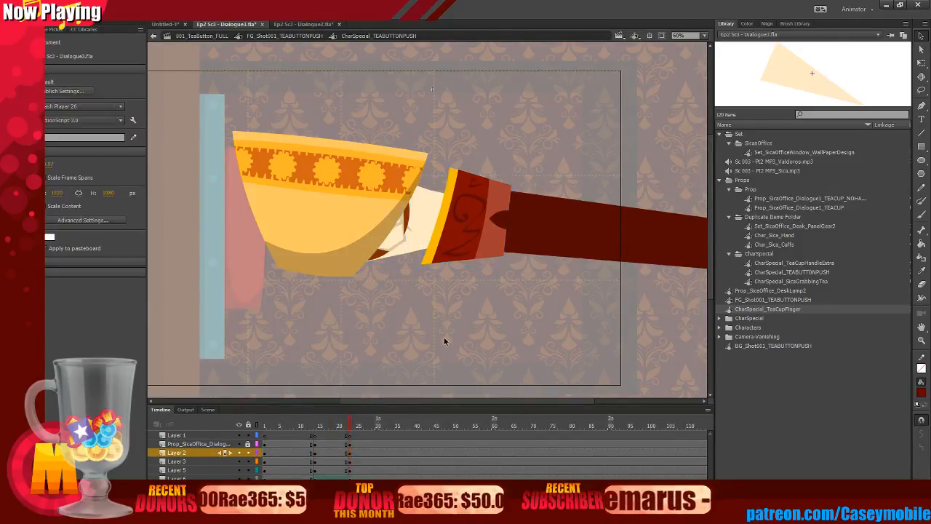
right_click(352, 472)
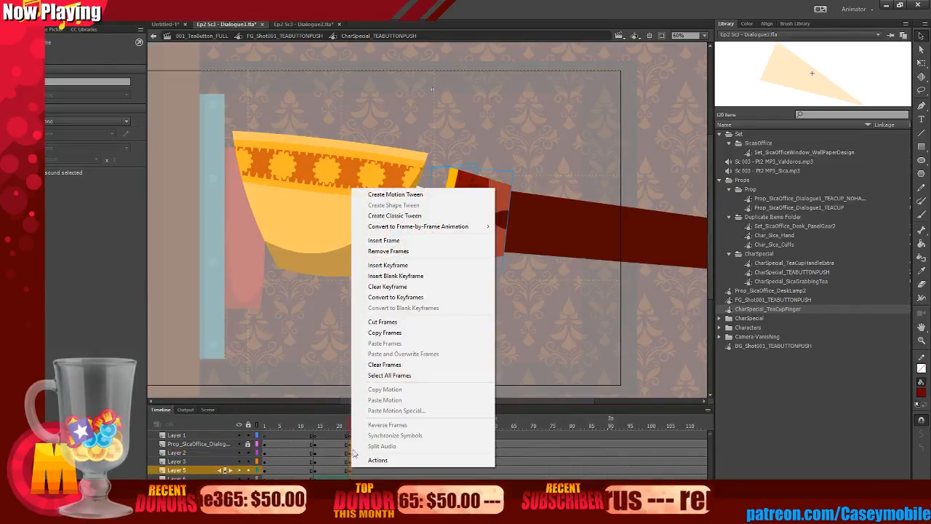
left_click(393, 286)
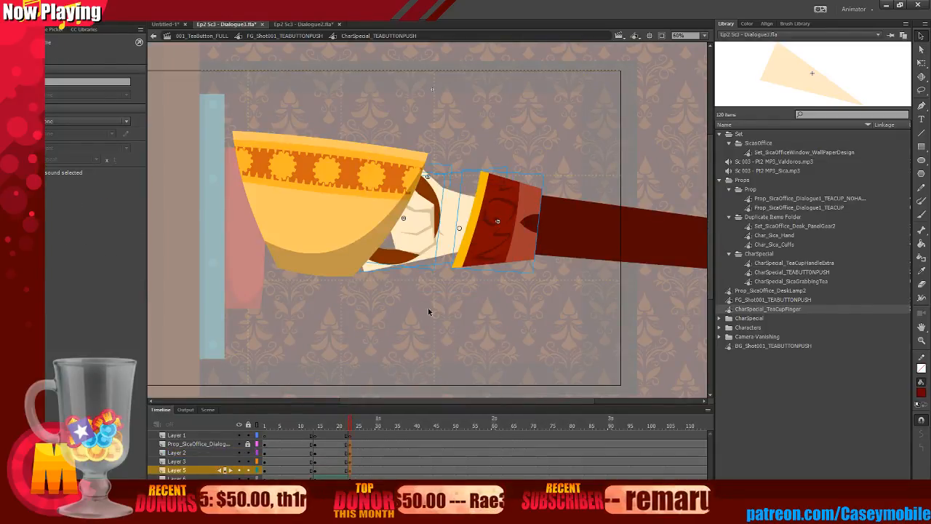
At frame 23, shift the hand, finger and cuff together toward the teacup so the cuff meets the sleeve.
left_click_drag(572, 146, 399, 296)
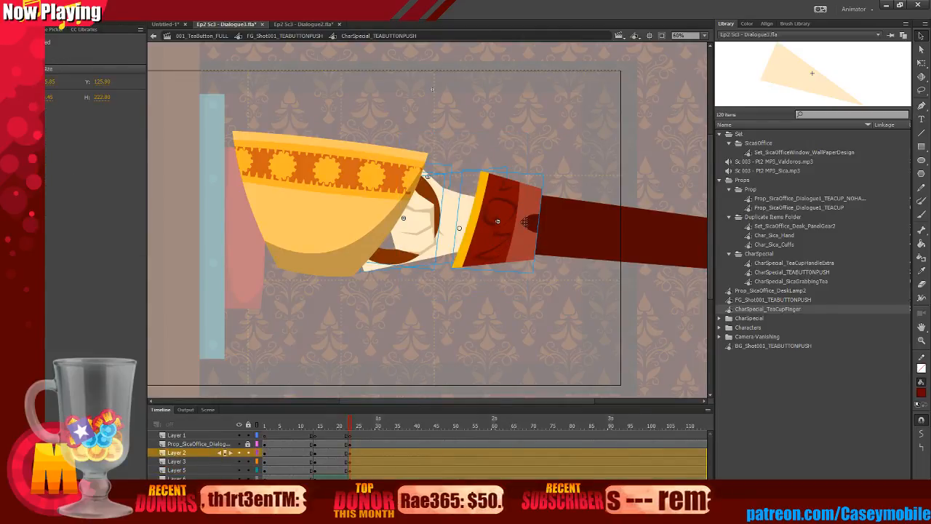
left_click(320, 358)
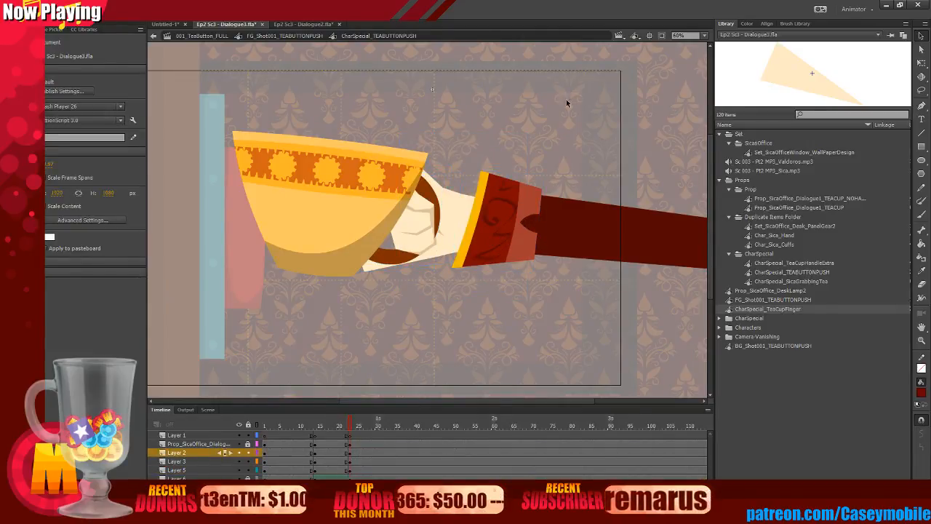
left_click_drag(567, 103, 401, 278)
left_click_drag(491, 252, 458, 253)
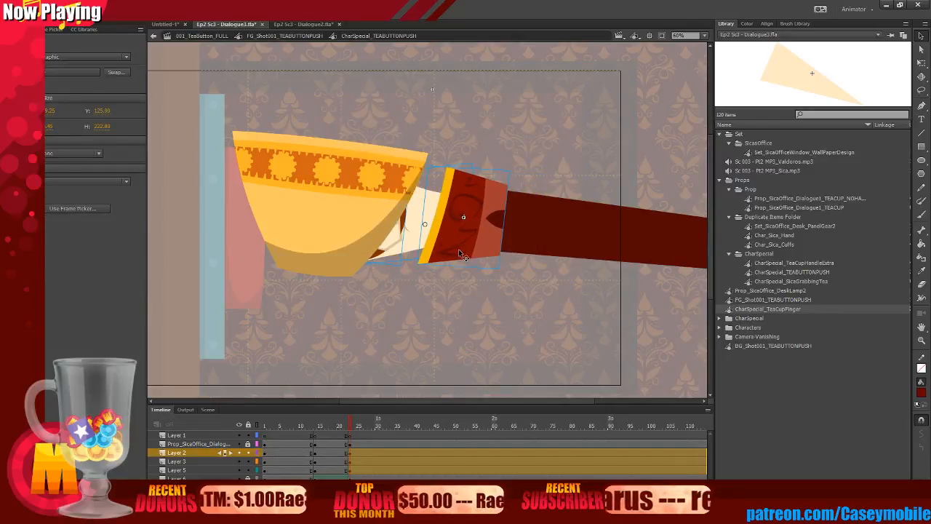
left_click(423, 299)
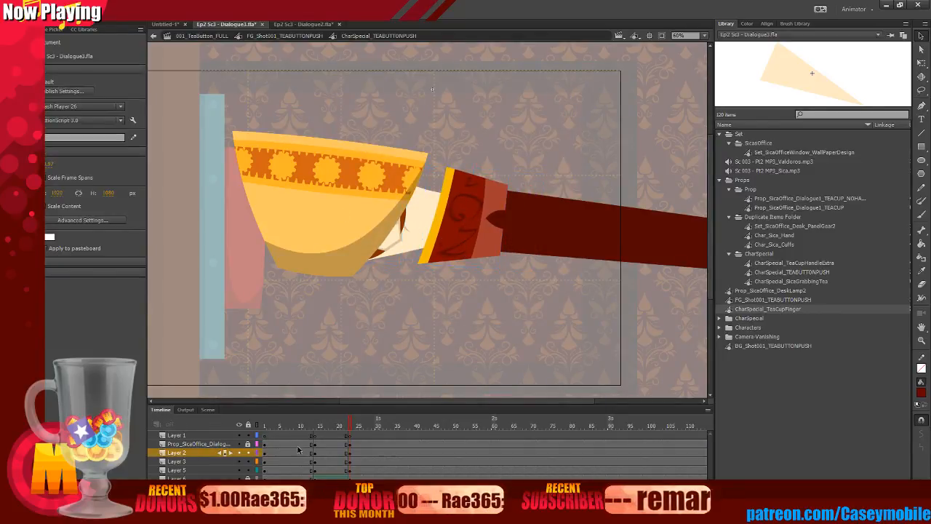
Check inside the handleless teacup symbol, return to the parent symbol and locate the teacup's item in the library.
left_click(325, 203)
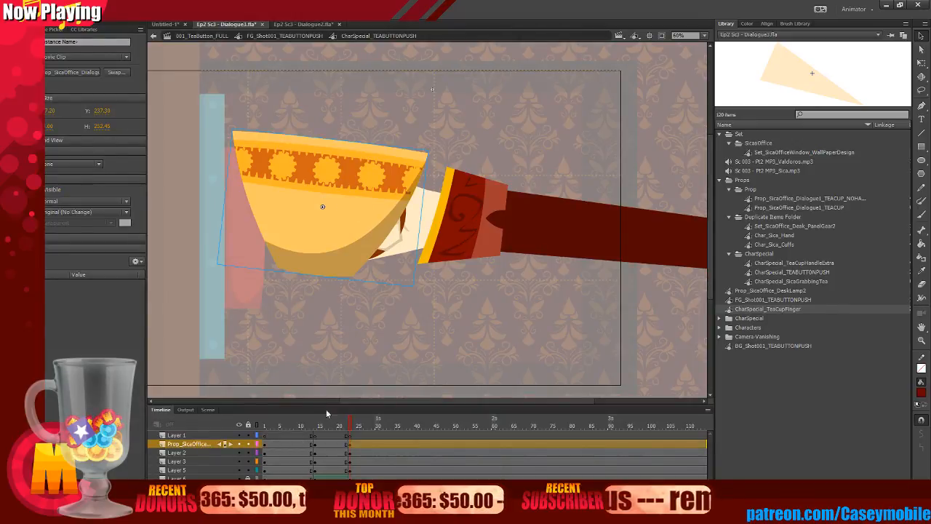
double_click(291, 179)
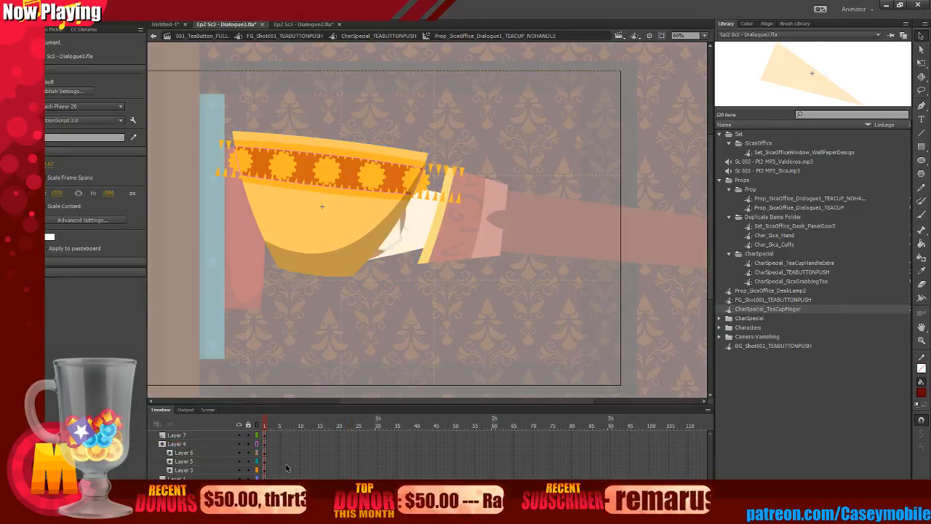
double_click(339, 366)
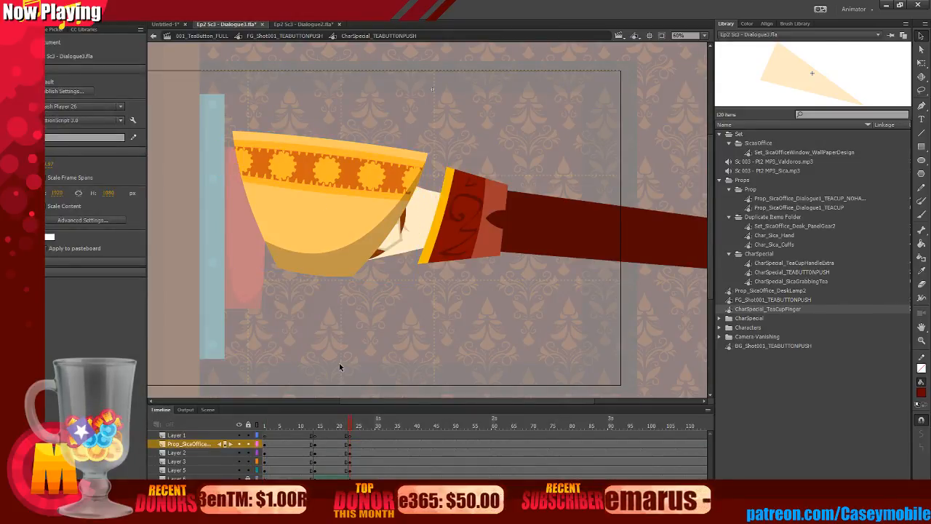
left_click(331, 237)
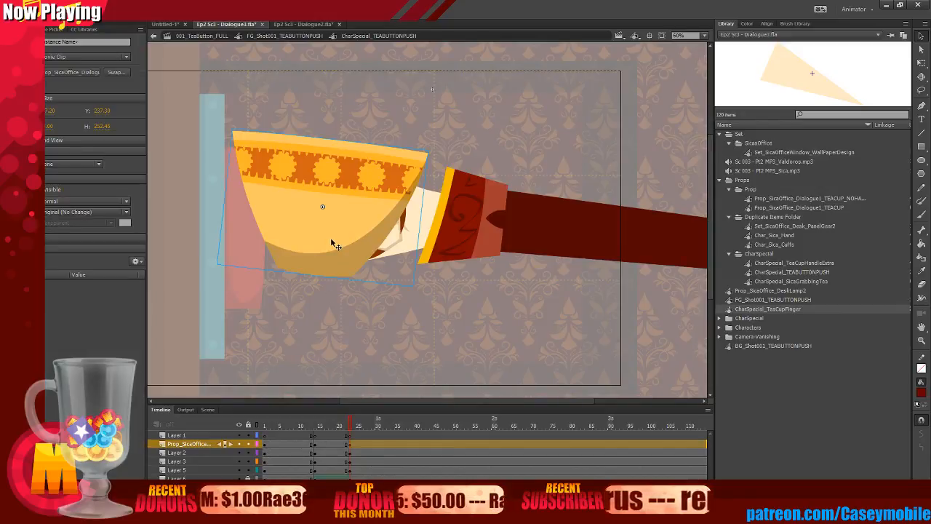
right_click(331, 242)
left_click(371, 489)
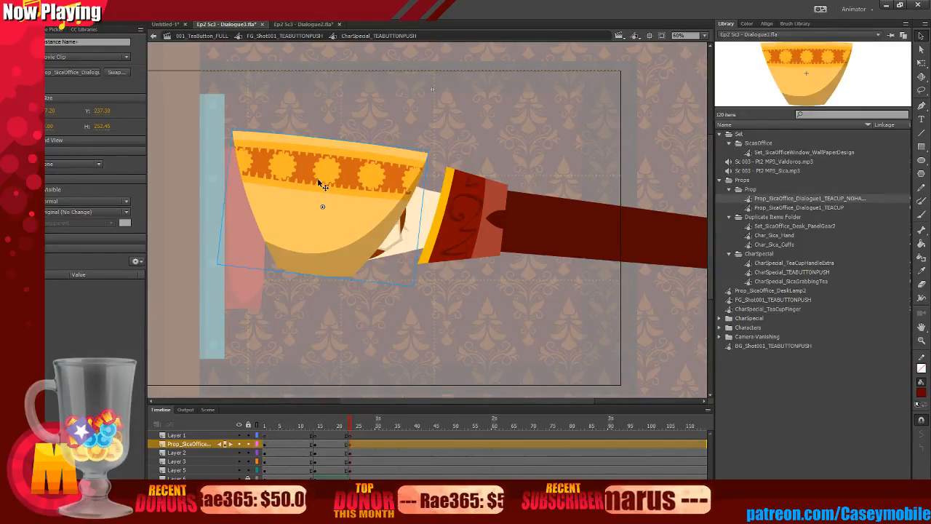
Open the handleless teacup symbol for editing and examine which layers hold its decorated band and triangle trim.
double_click(318, 181)
scroll(480, 444, "right", 10)
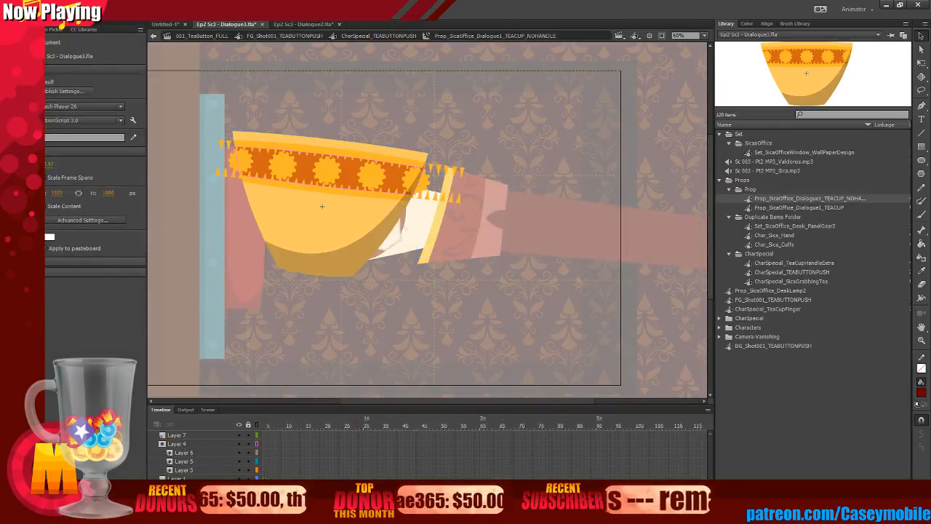
left_click(362, 168)
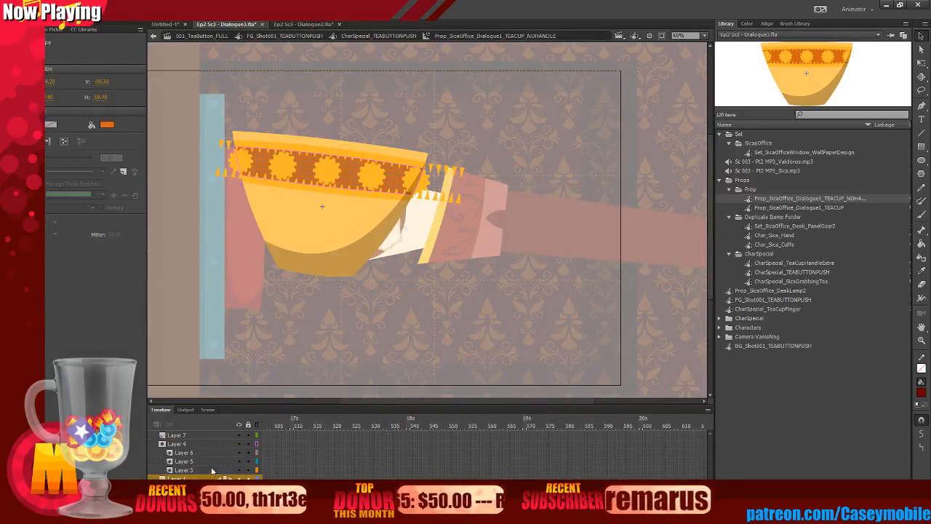
left_click(335, 219)
left_click(331, 169)
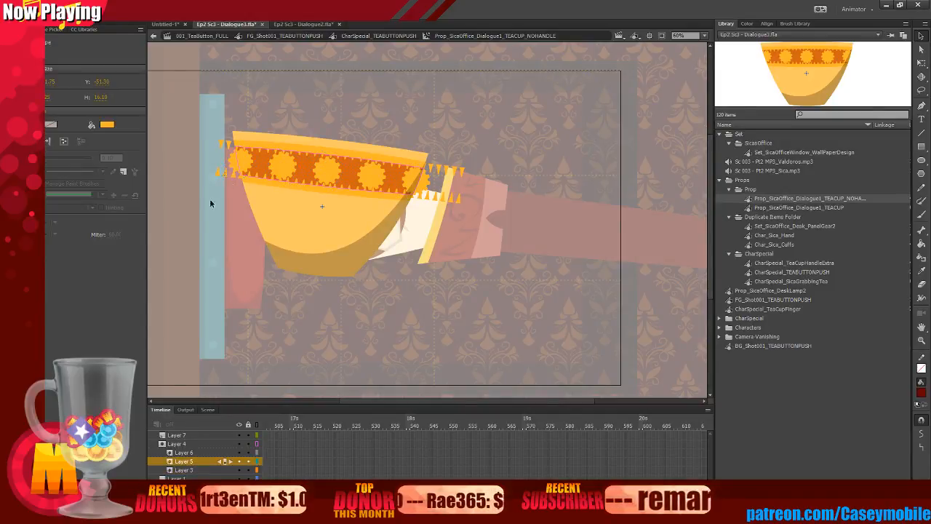
left_click(191, 462)
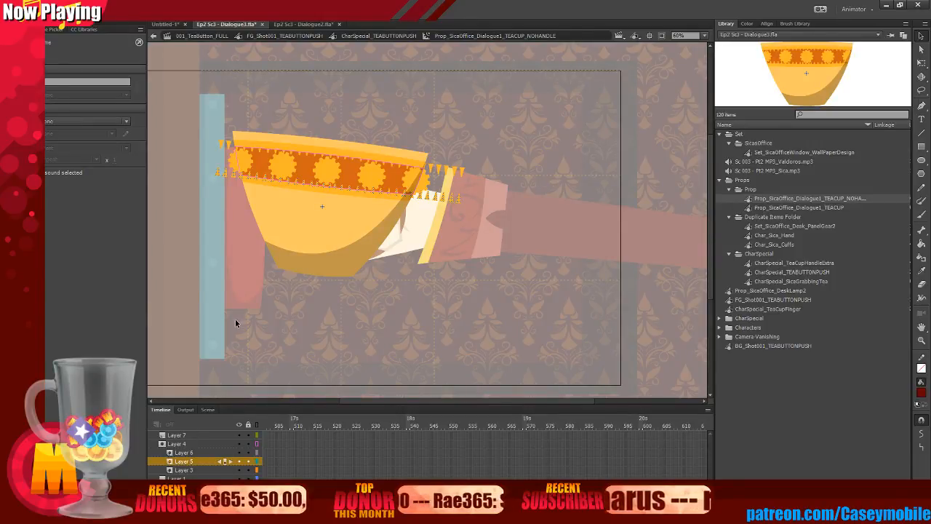
Try to remove the triangle trim on Layers 5 and 6 of the teacup symbol.
left_click(180, 453)
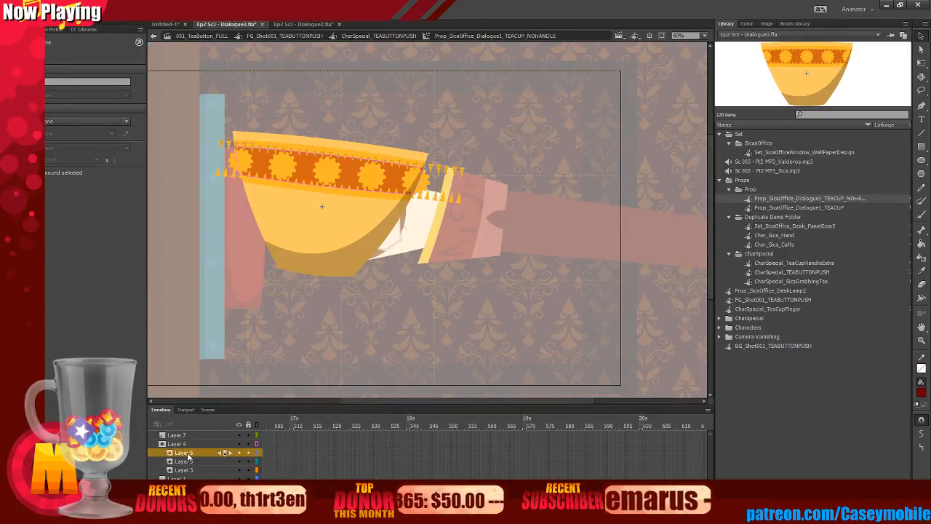
left_click(189, 461, "shift")
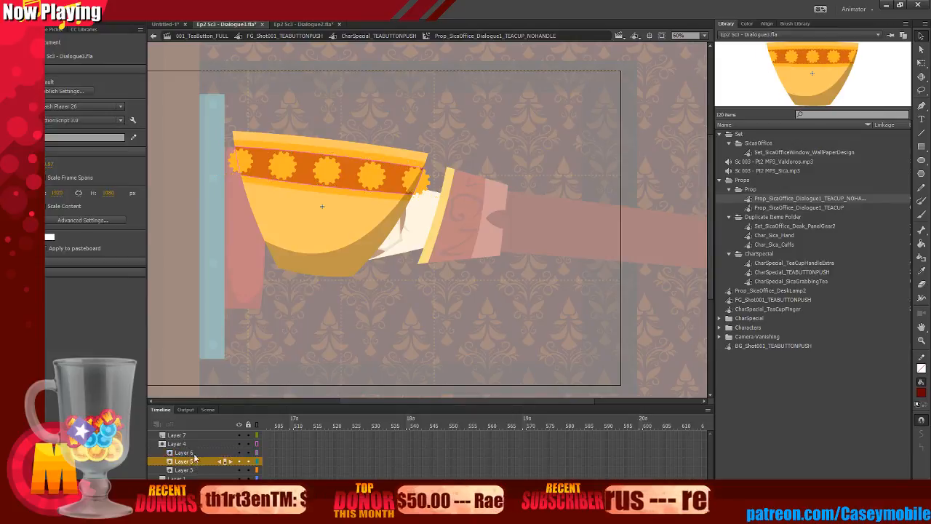
left_click(184, 452)
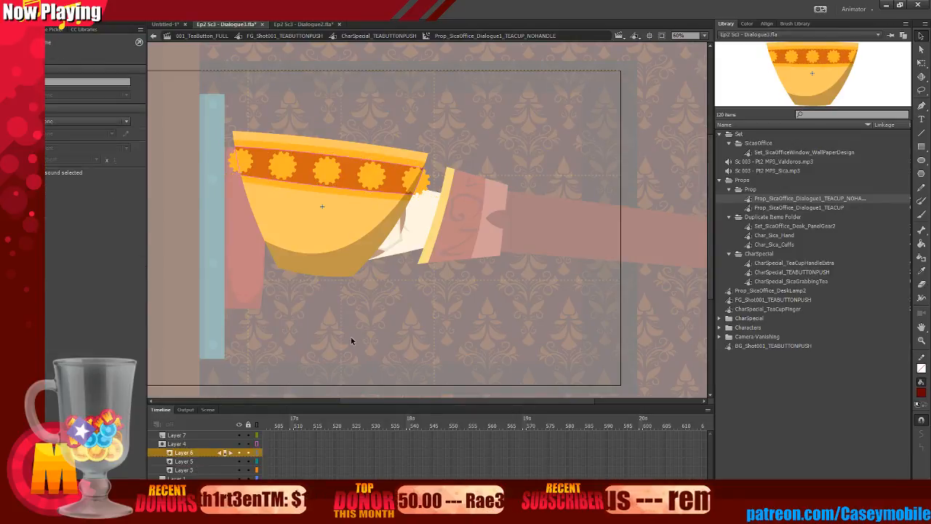
Extend all layers of the teacup symbol to about frame 600, and return to the CharSpecial_TEABUTTONPUSH symbol.
left_click(643, 437)
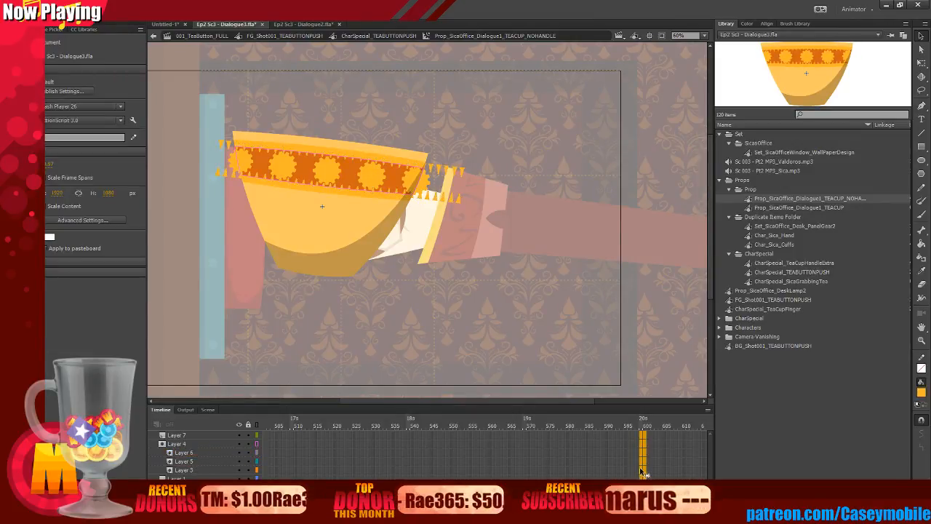
right_click(644, 470)
left_click(674, 241)
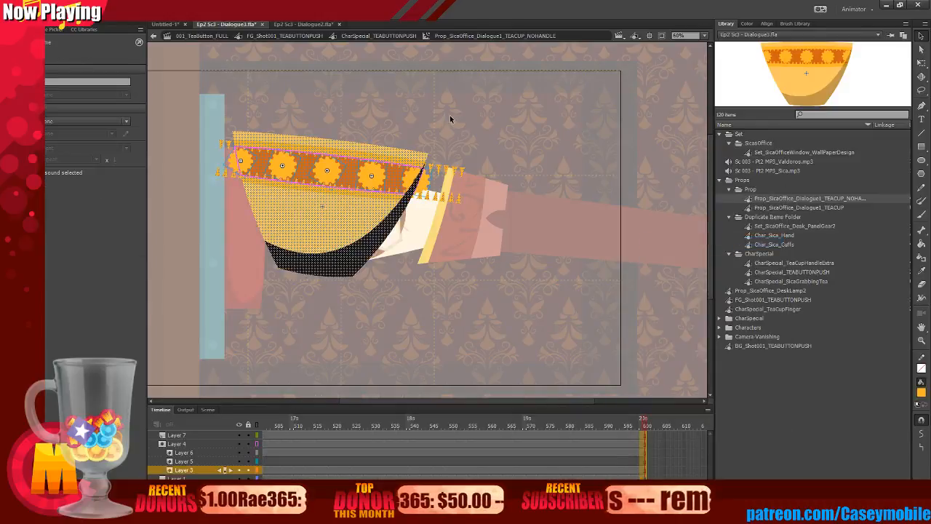
key("ctrl+equal")
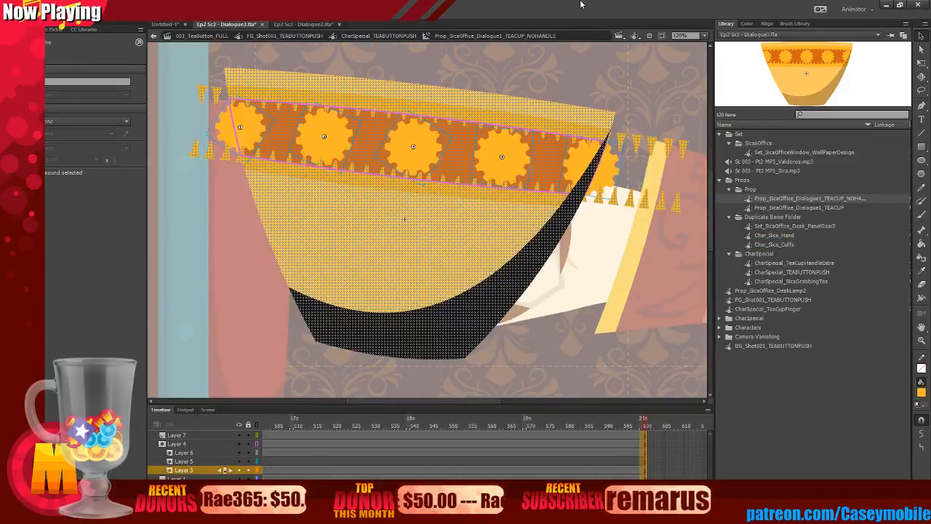
left_click(565, 86)
double_click(557, 73)
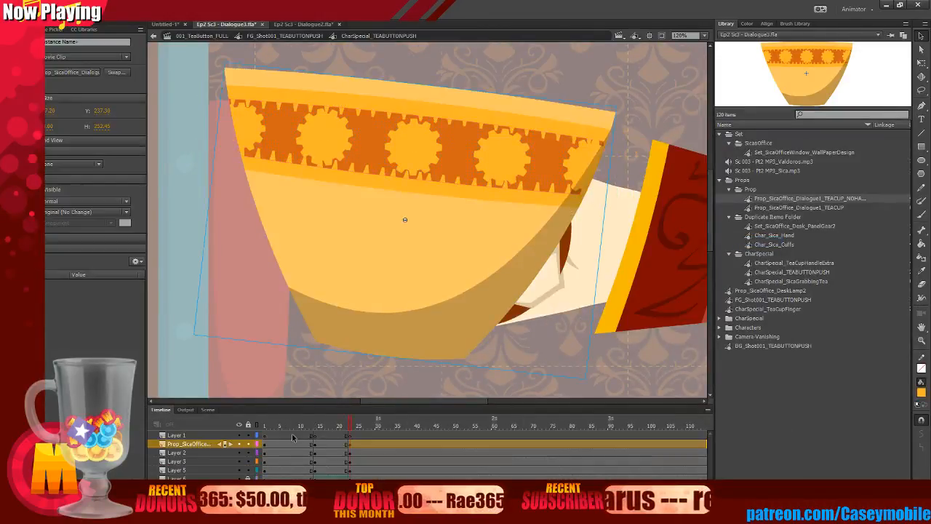
Synchronize the symbols on the handleless teacup's layer, check inside the teacup symbol and return to CharSpecial_TEABUTTONPUSH.
right_click(334, 443)
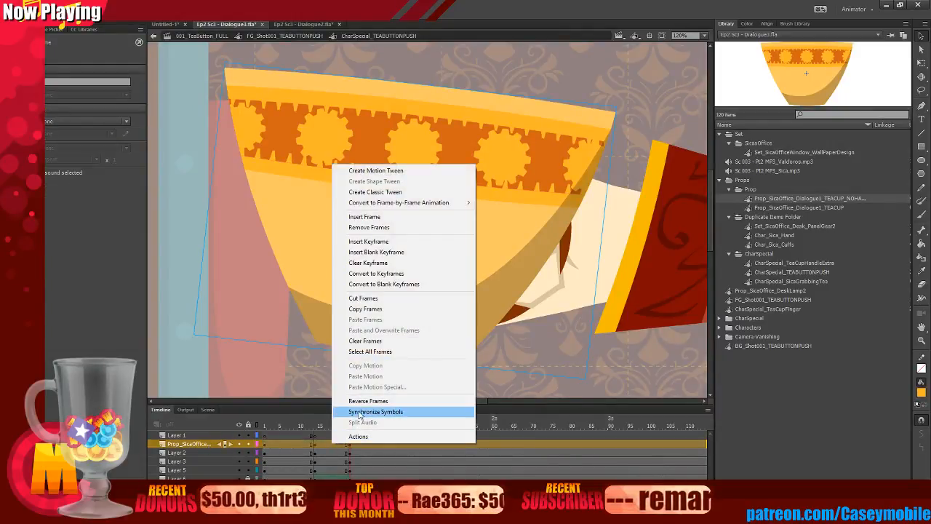
left_click(376, 411)
double_click(405, 196)
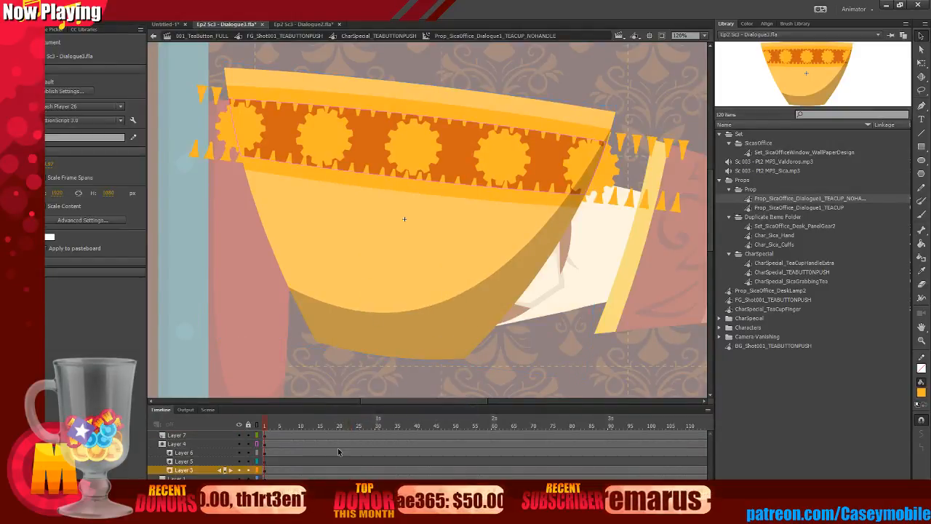
left_click(368, 343)
double_click(287, 380)
left_click(363, 302)
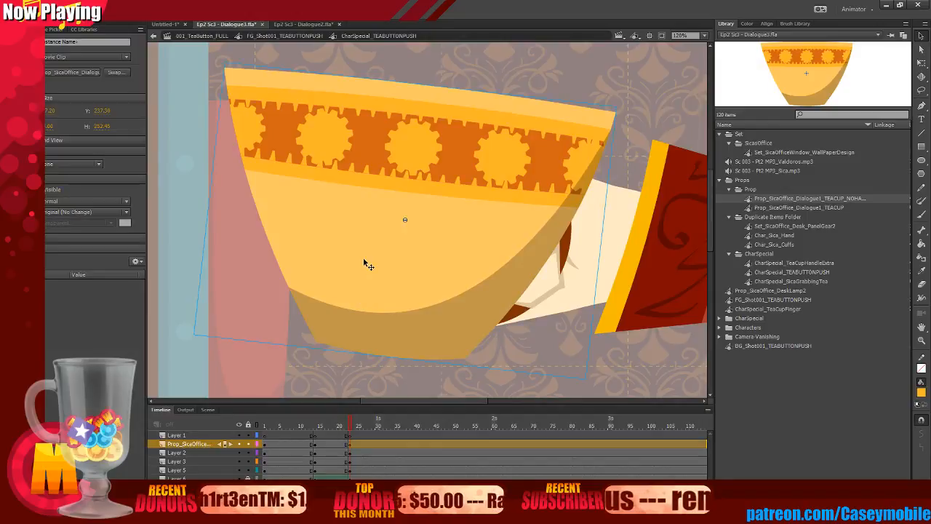
Set the teacup instance's behavior to Graphic on its keyframes at frames 1, 14 and 23, and synchronize the layer's symbols.
left_click(103, 56)
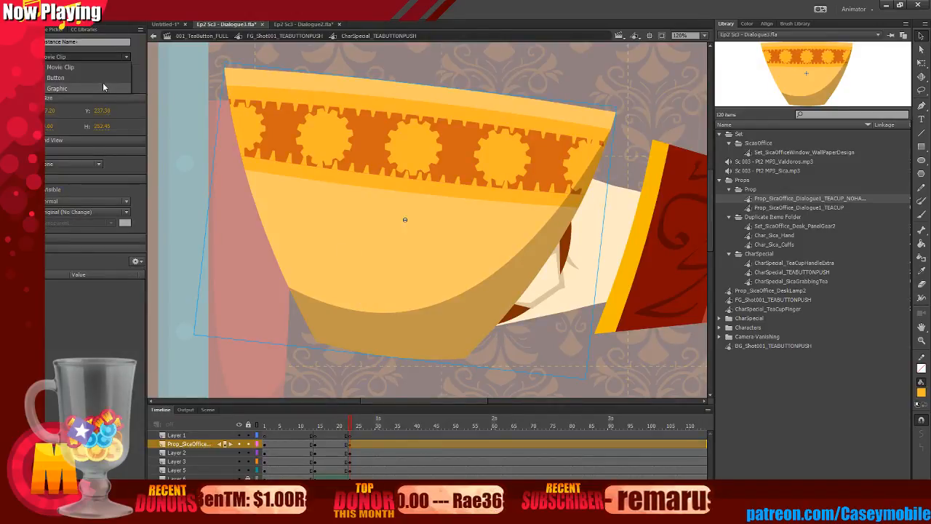
left_click(103, 86)
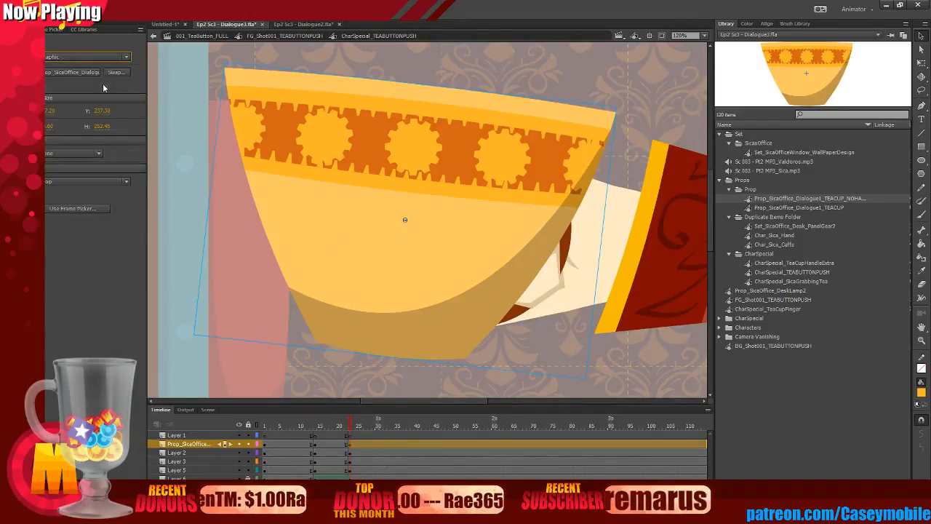
left_click(265, 449)
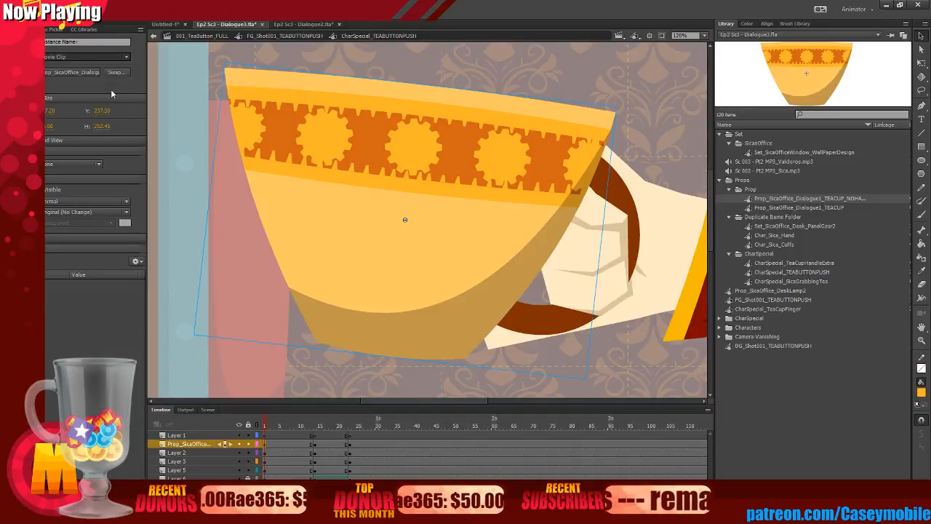
left_click(313, 424)
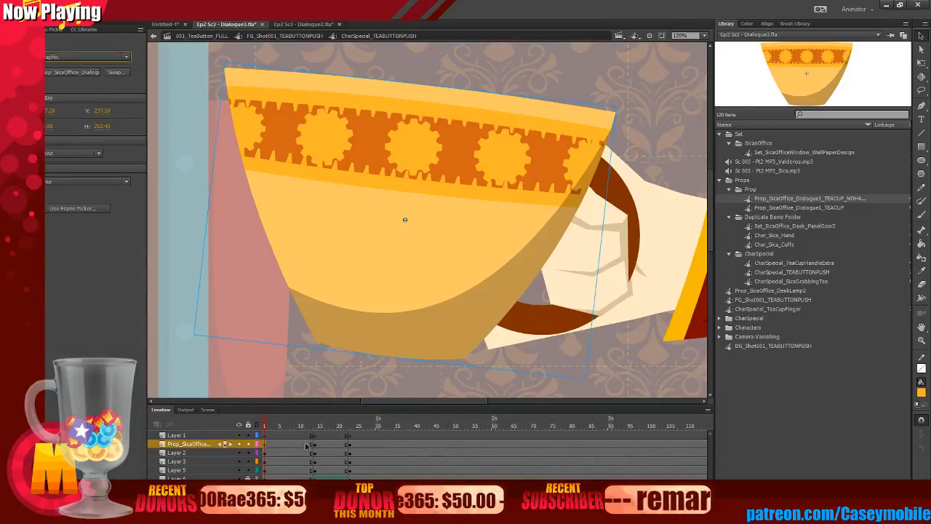
left_click(339, 241)
left_click(79, 92)
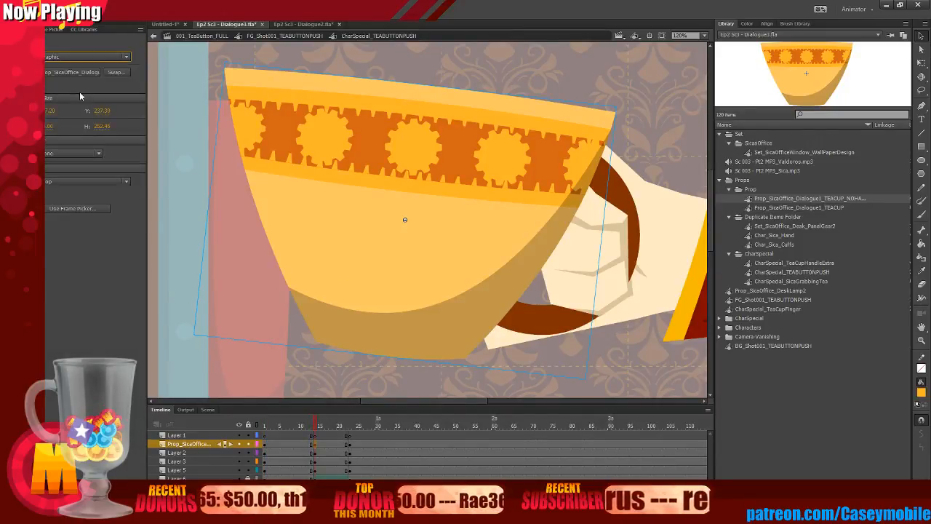
left_click(204, 448)
right_click(282, 448)
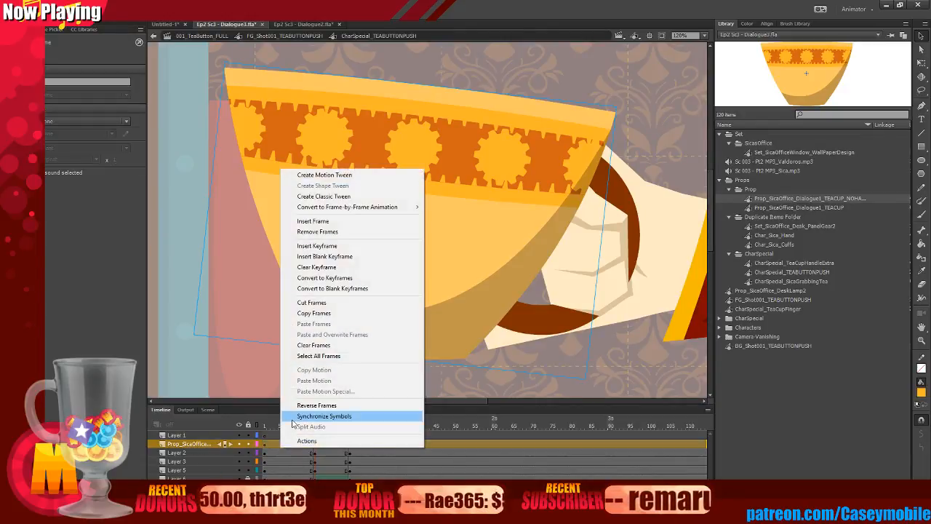
left_click(299, 415)
Add keyframes at frame 23 to the layers inside the handleless teacup symbol and return to the parent symbol.
left_click(351, 445)
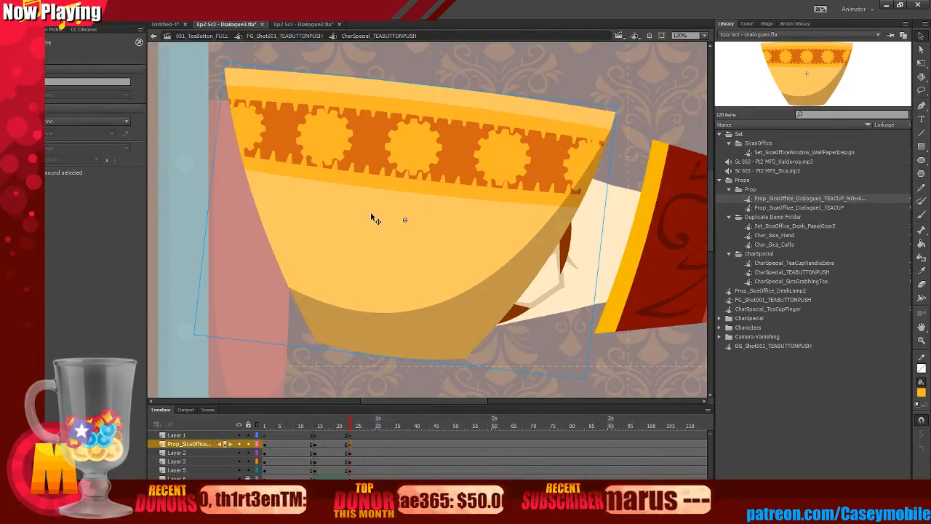
double_click(373, 219)
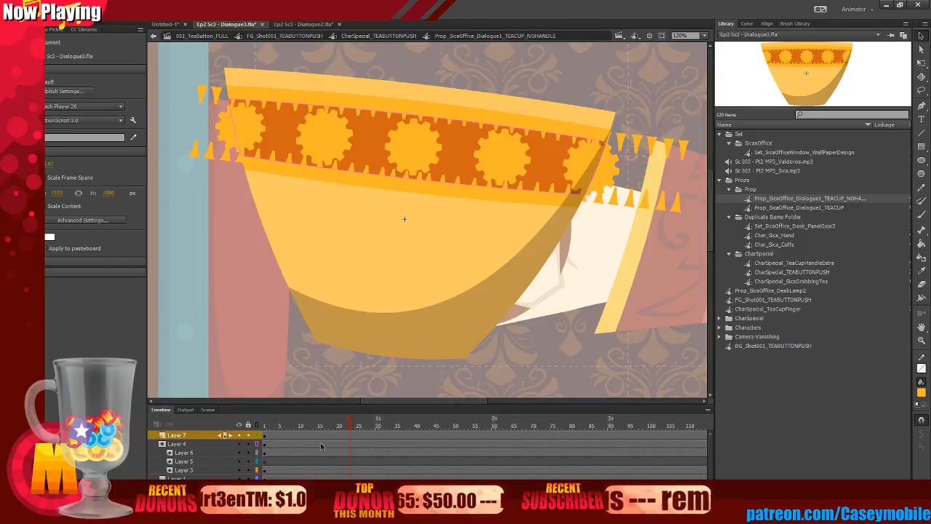
left_click(350, 470)
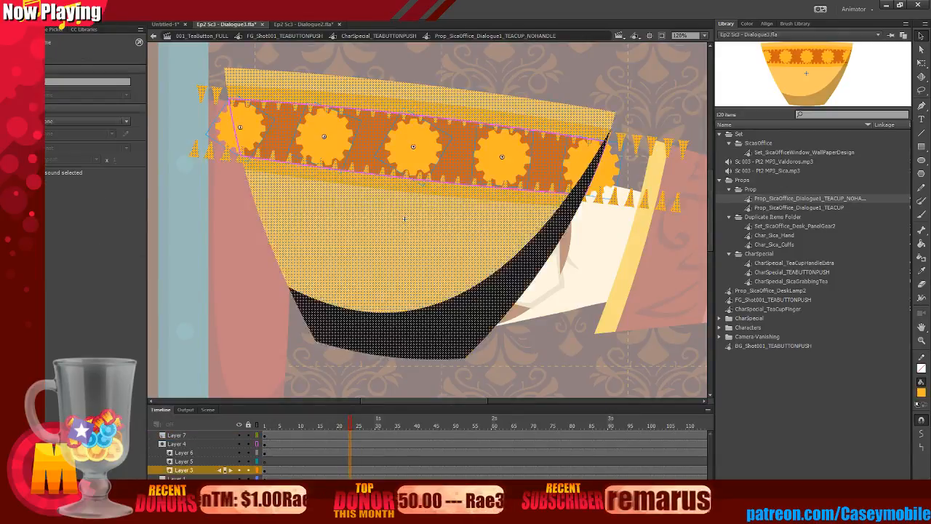
double_click(250, 354)
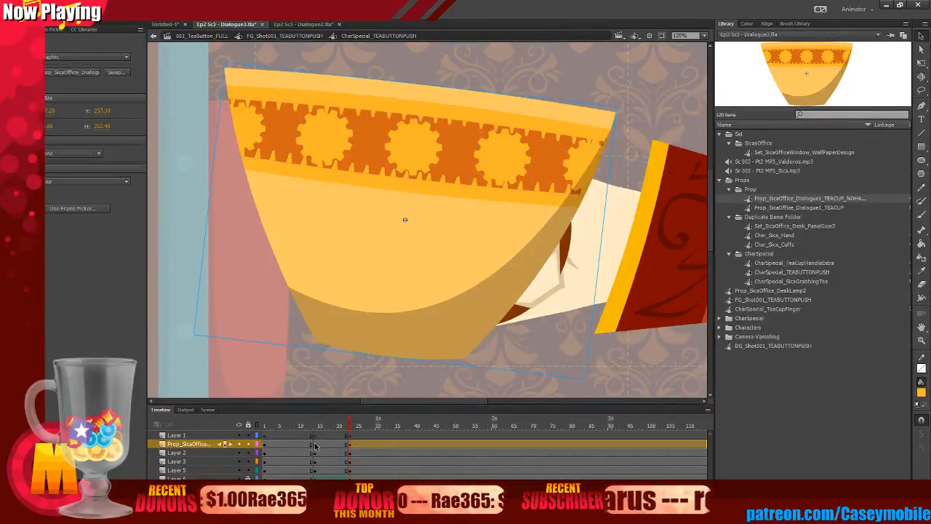
Add keyframes at frame 14 to the decoration layers inside the teacup symbol and return to CharSpecial_TEABUTTONPUSH.
left_click(314, 445)
key("ctrl+z")
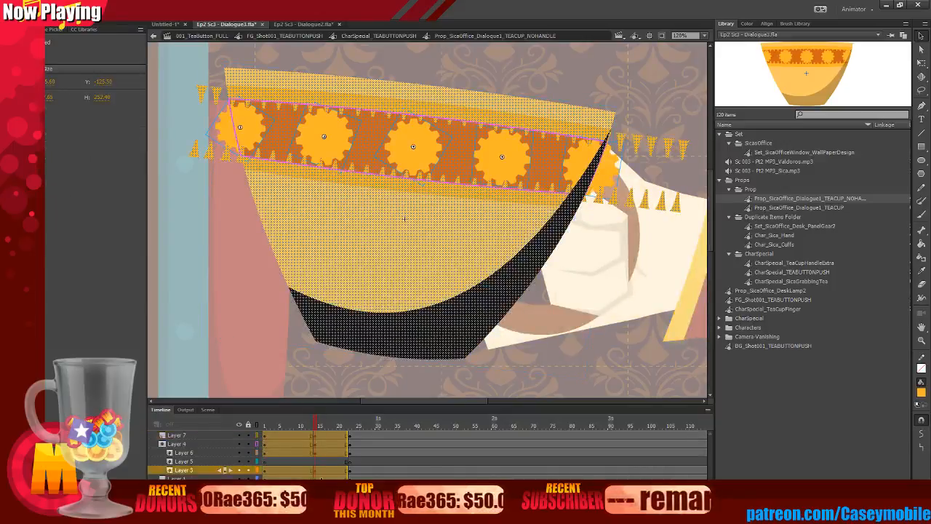
left_click(254, 325)
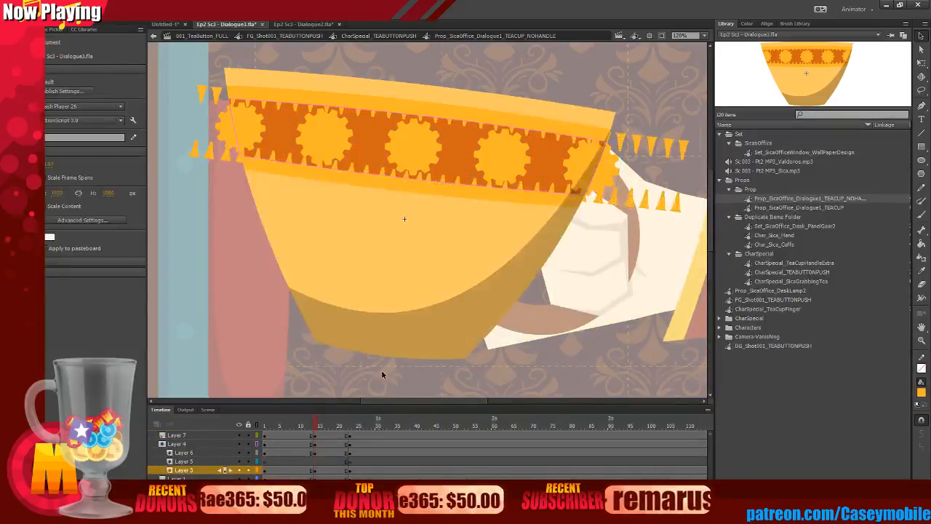
left_click(349, 440)
left_click(530, 362)
double_click(531, 362)
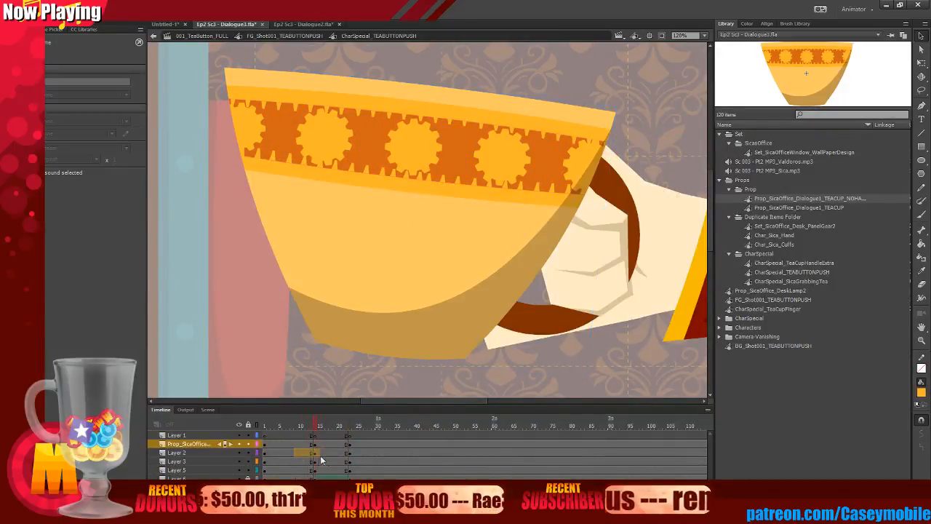
left_click(327, 462)
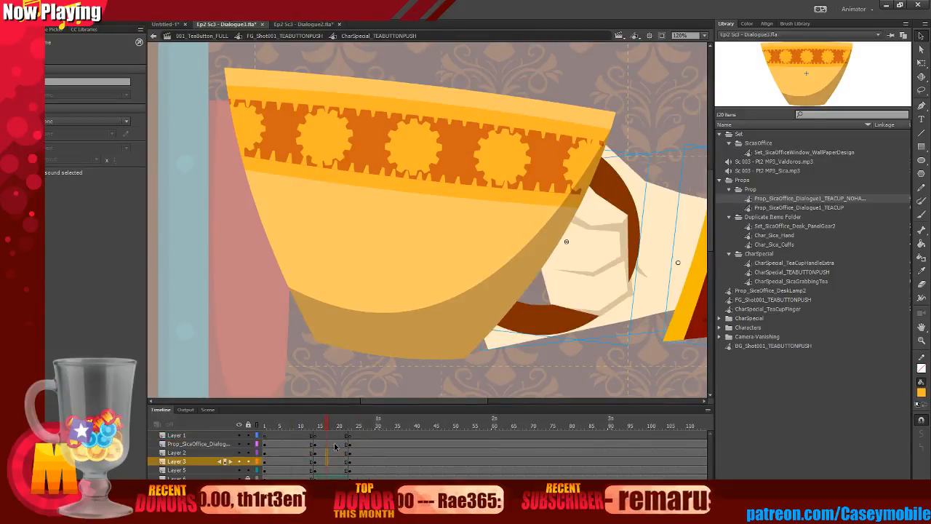
left_click_drag(336, 446, 325, 474)
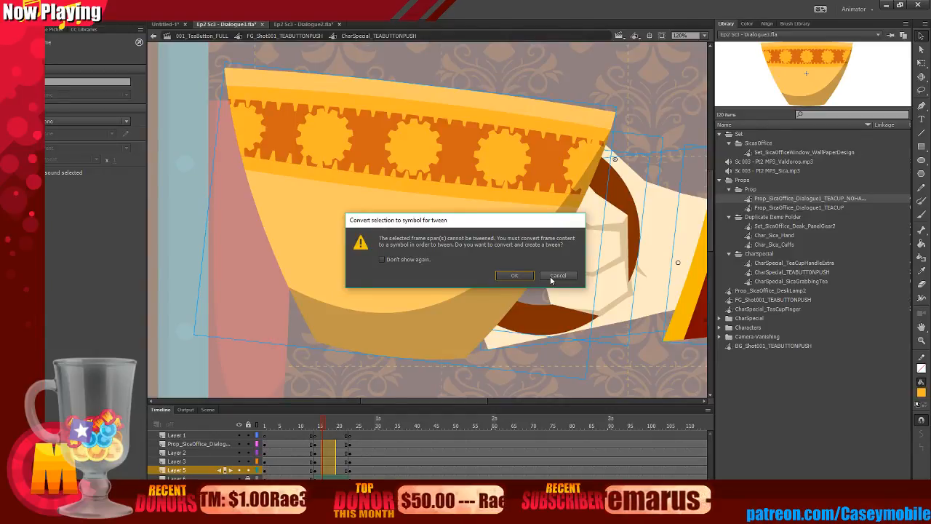
left_click(550, 277)
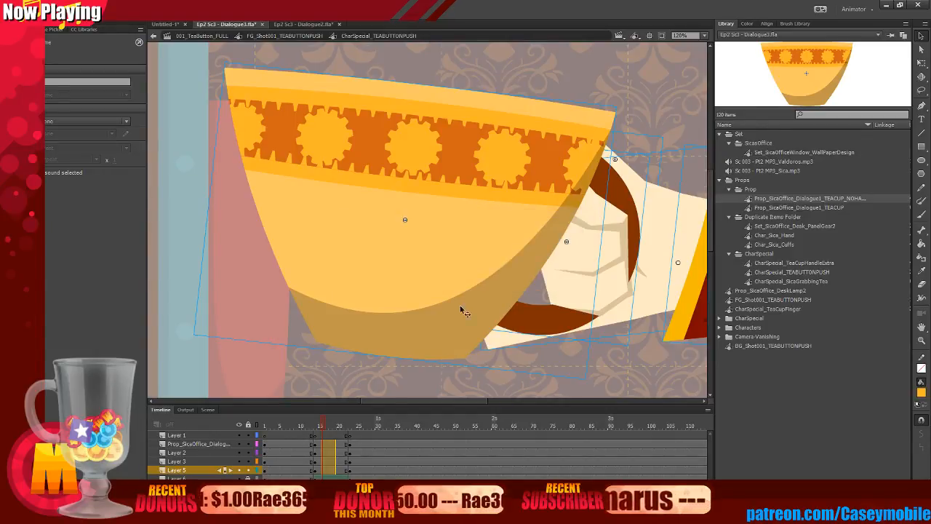
Hide the teacup layer and select Layer 3, which holds the hand and cuff.
left_click(238, 444)
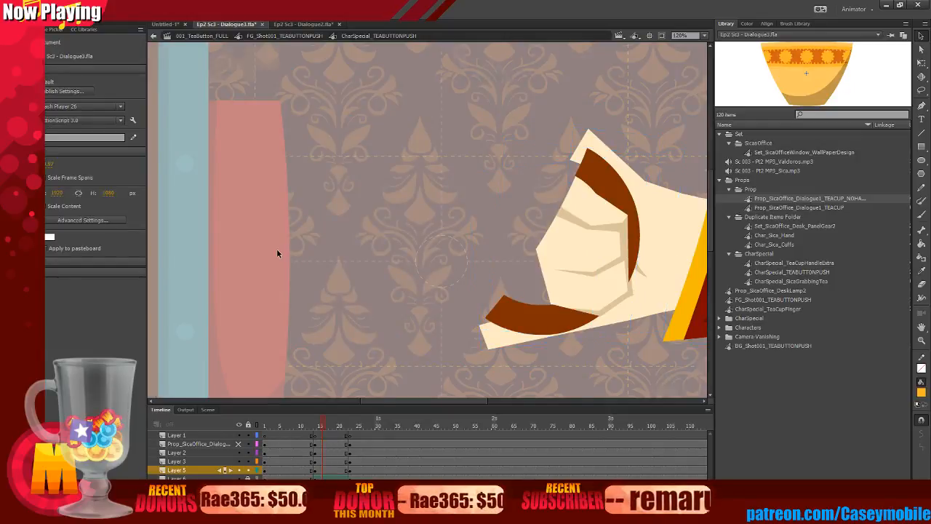
key("ctrl+minus")
left_click(182, 453)
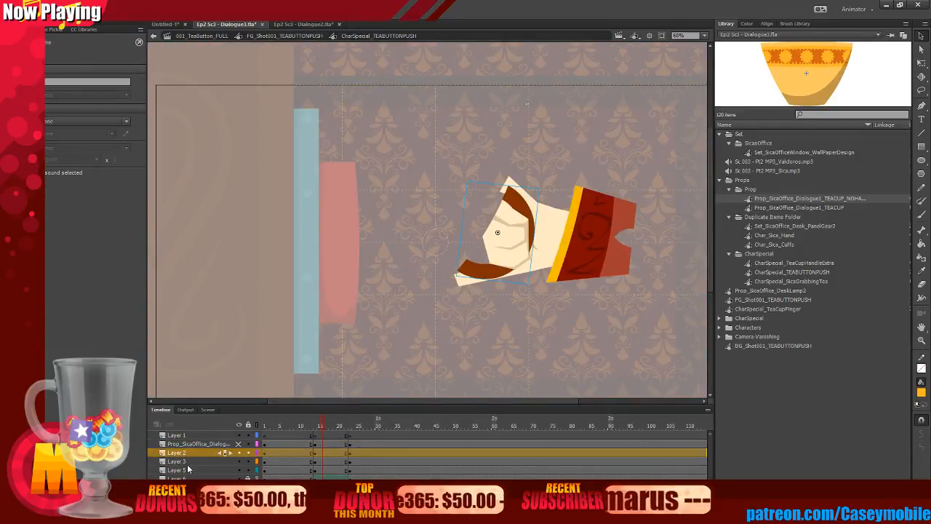
left_click(187, 462)
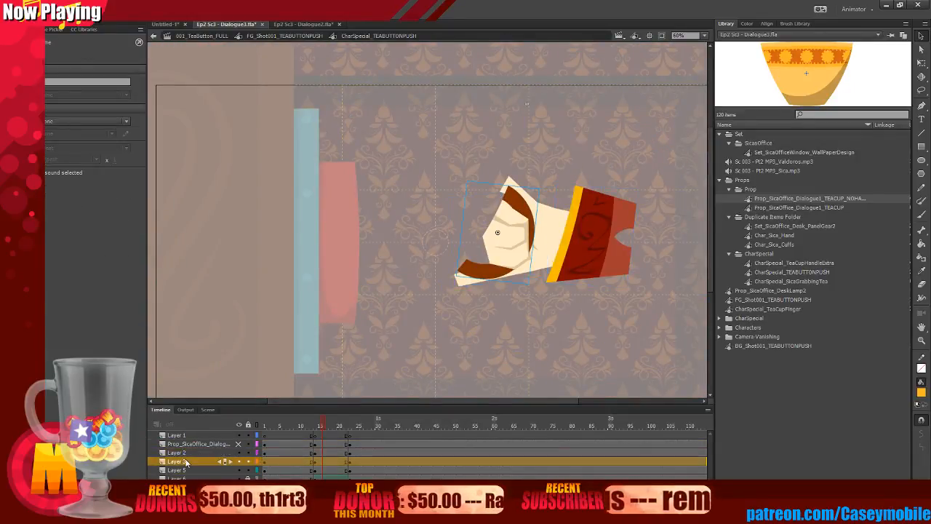
Distribute Layer 3's hand and cuff onto their own layers and delete the emptied Layer 3.
right_click(322, 467)
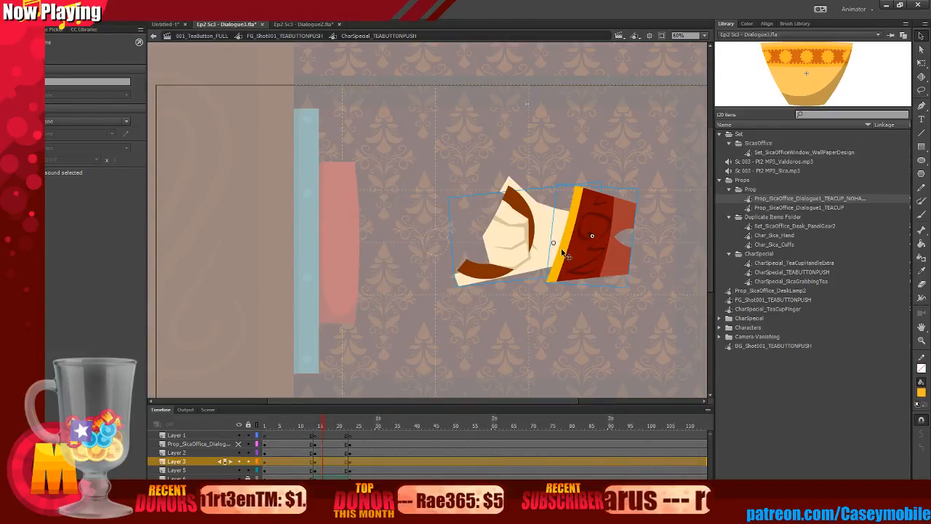
right_click(559, 231)
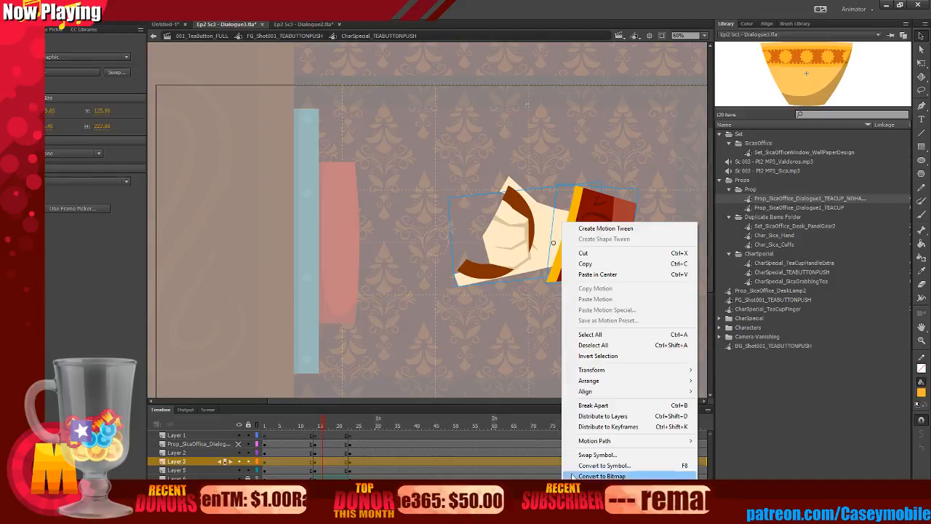
left_click(582, 415)
left_click(380, 343)
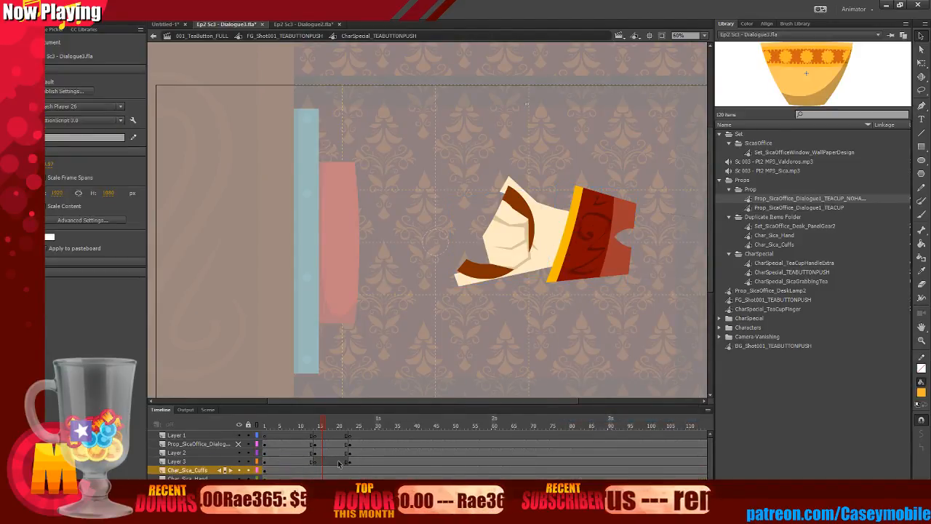
left_click_drag(225, 462, 226, 484)
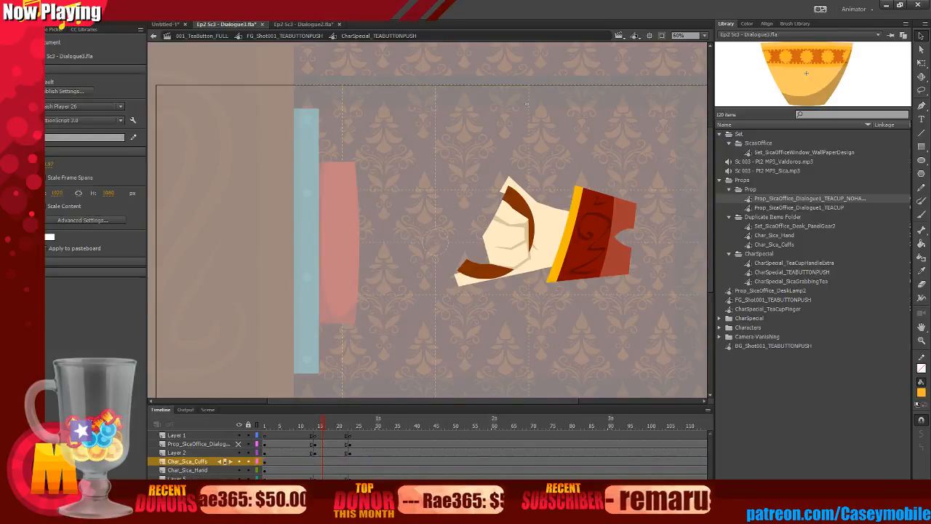
Add keyframes at frames 14 and 23 to the cuff and hand layers, and shift both at frame 23 toward the wall button to meet the fingers.
left_click(316, 471)
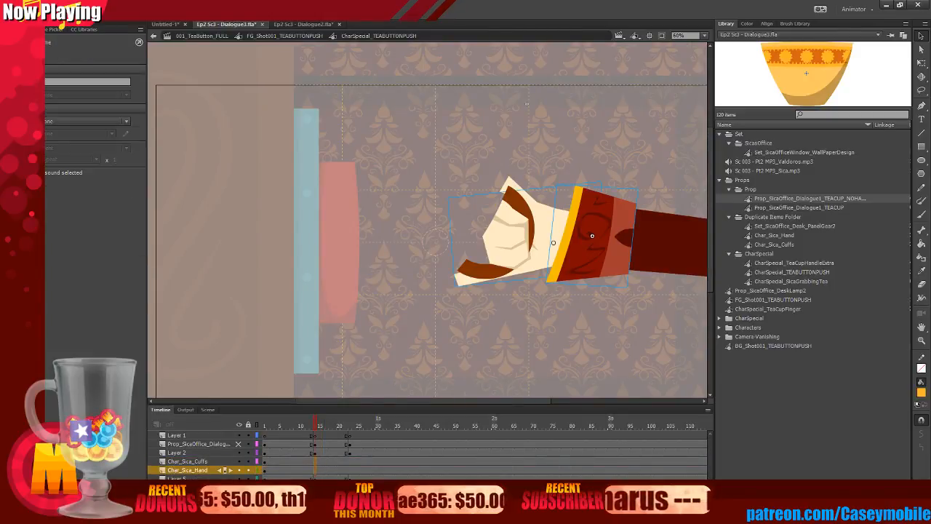
left_click(349, 460)
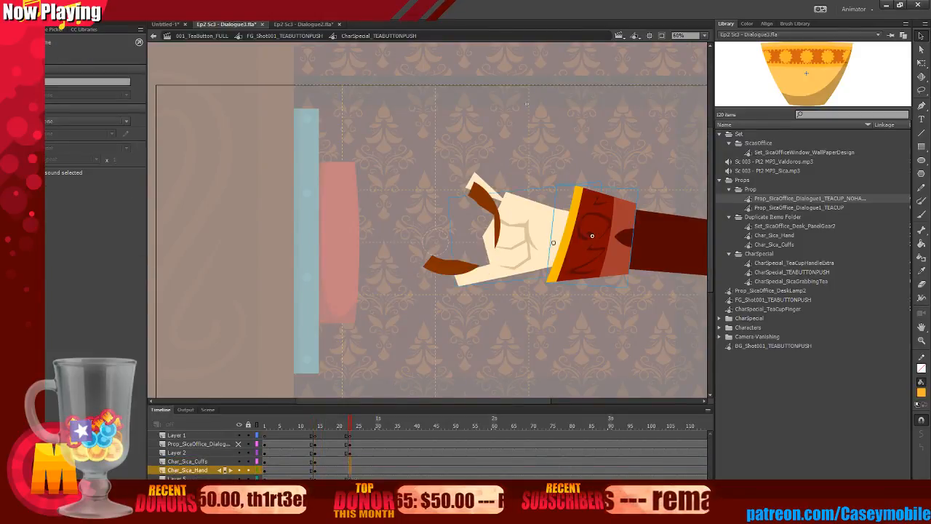
left_click_drag(537, 256, 504, 253)
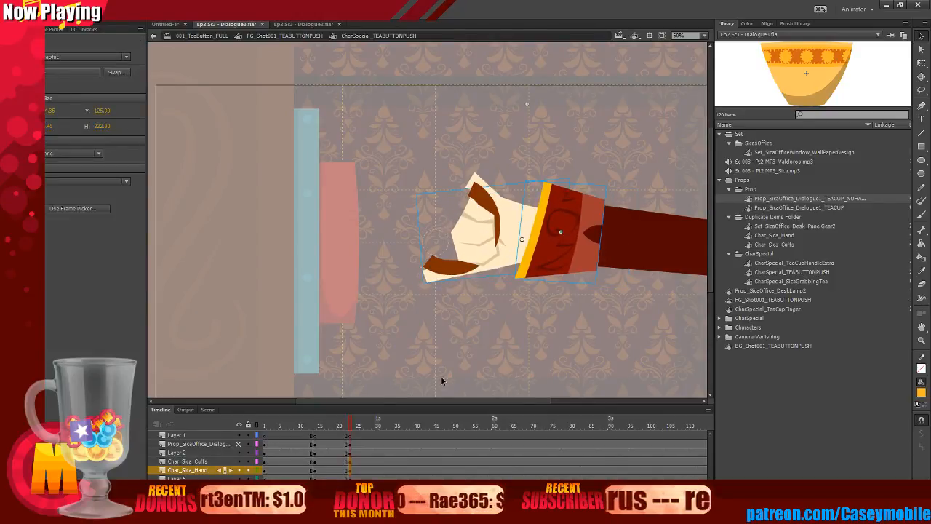
Remove the shape tween between frames 14 and 23 on the sleeve's layer and check the arm around frame 14.
left_click_drag(305, 463, 359, 468)
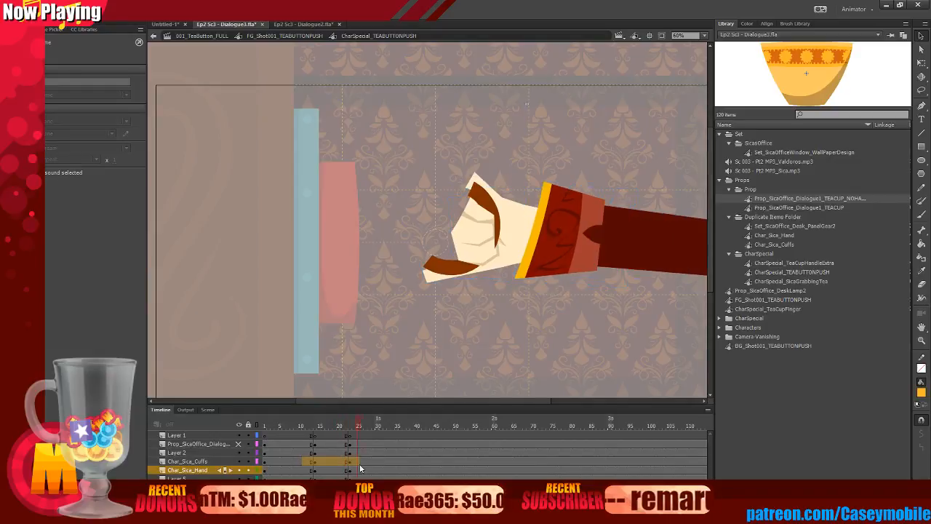
key("Return")
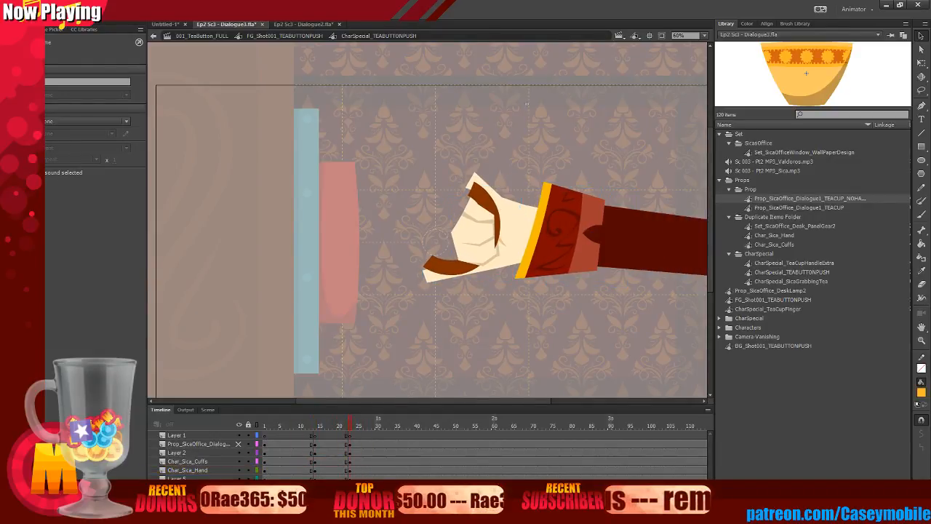
right_click(331, 470)
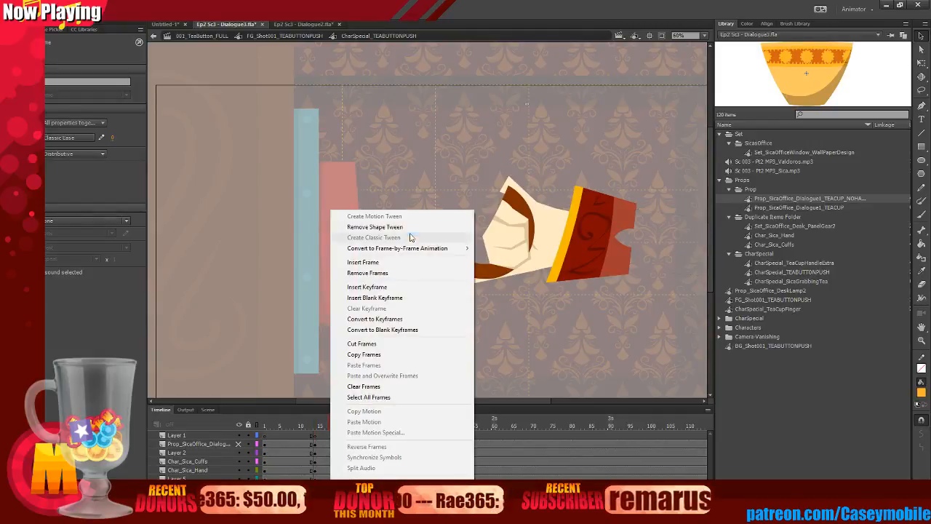
left_click(411, 227)
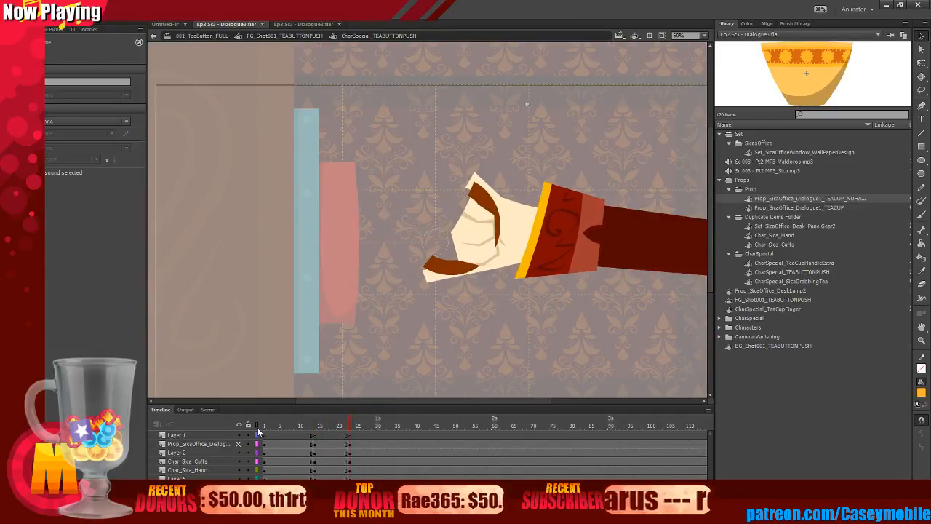
left_click(440, 374)
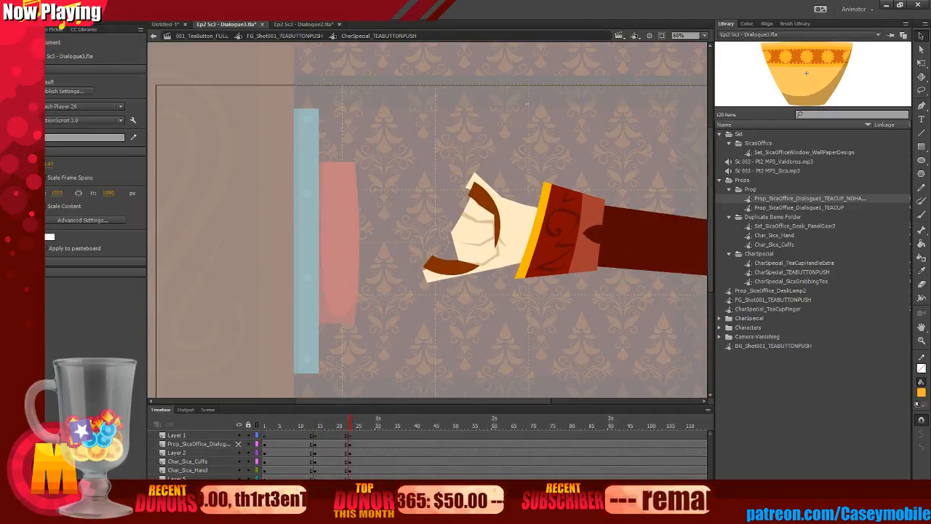
left_click(315, 443)
key("comma")
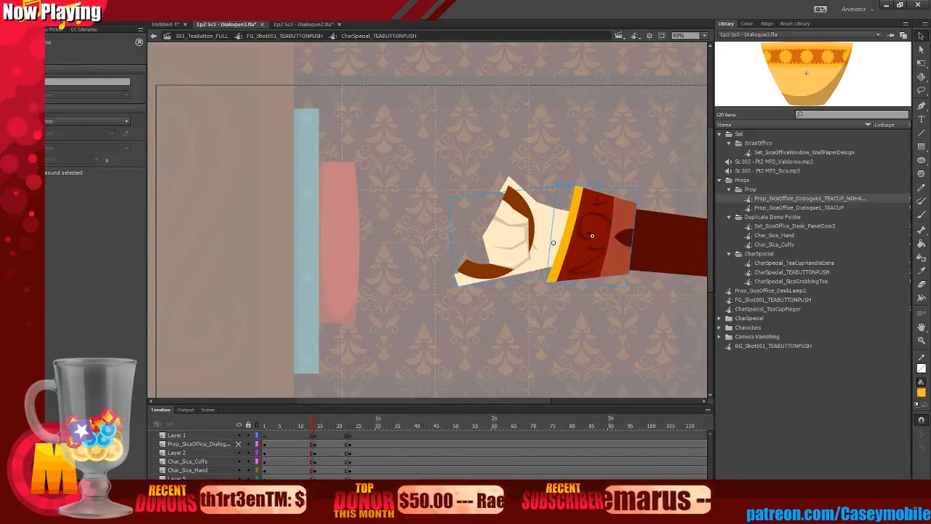
Try to clear the teacup layer's keyframe at frame 14.
right_click(314, 444)
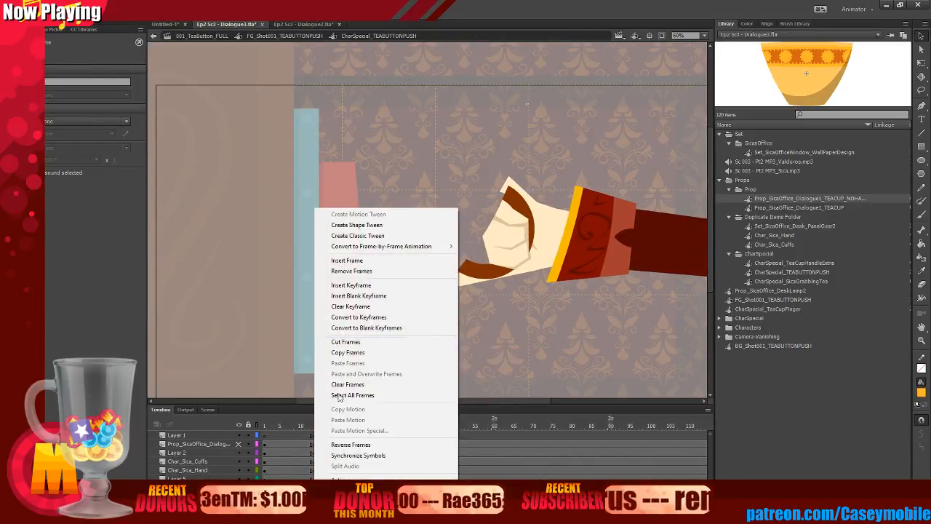
left_click(350, 306)
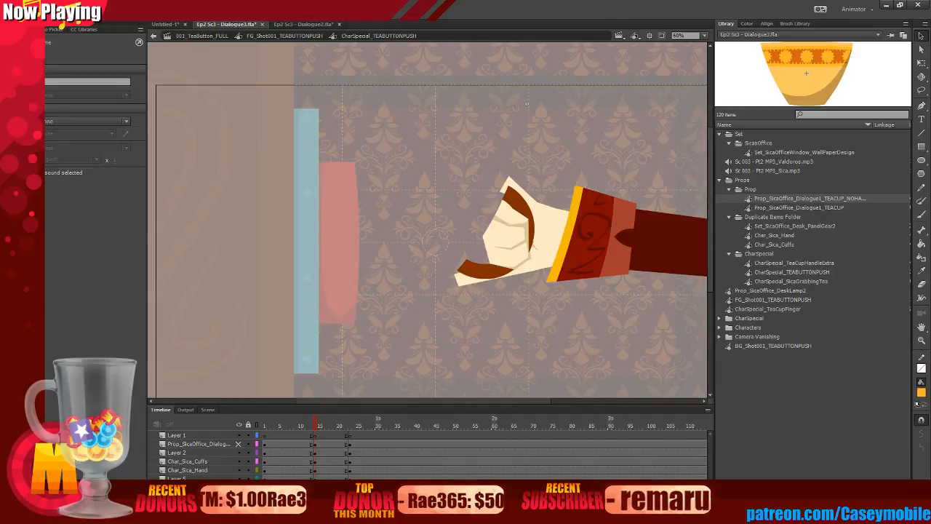
scroll(401, 334, "down", 6)
scroll(389, 265, "up", 3)
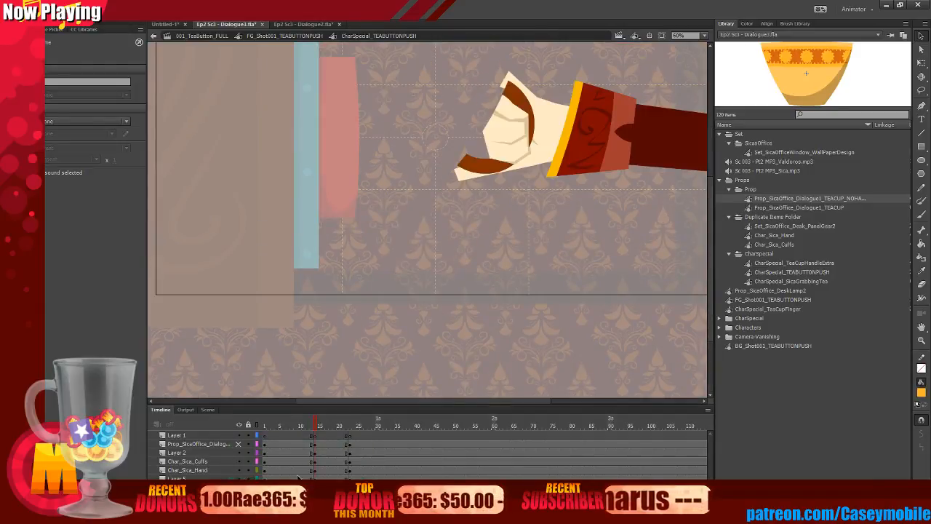
Hide all layers and show them all again, including the teacup, and select the sleeve's layer.
left_click(669, 138)
left_click(239, 425)
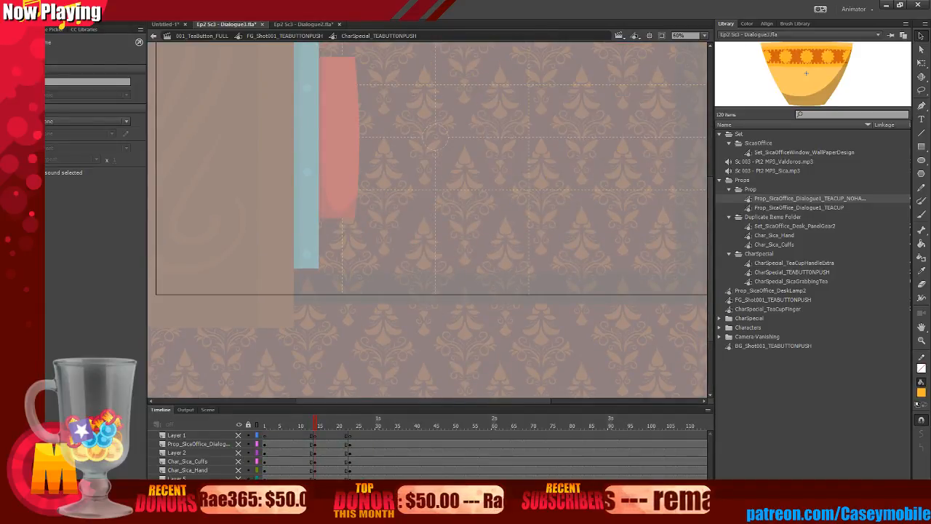
left_click(239, 426)
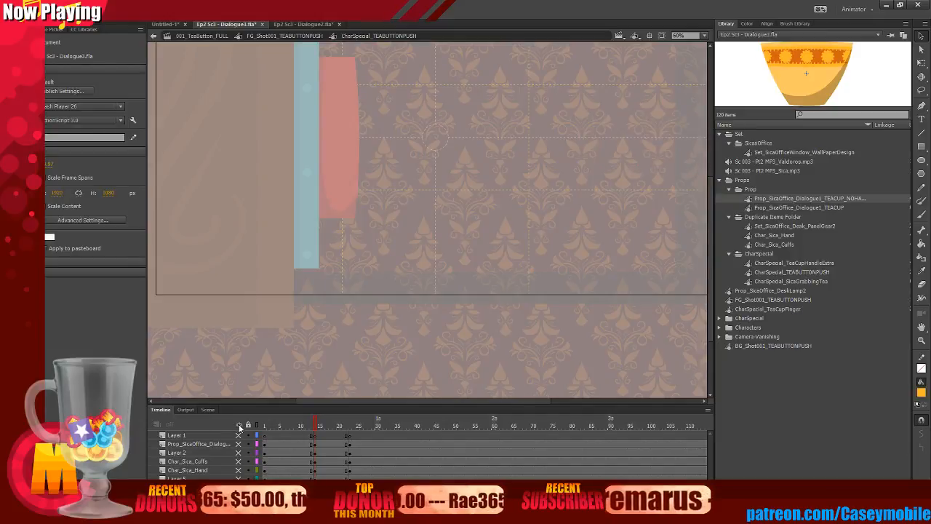
left_click(239, 426)
left_click(191, 488)
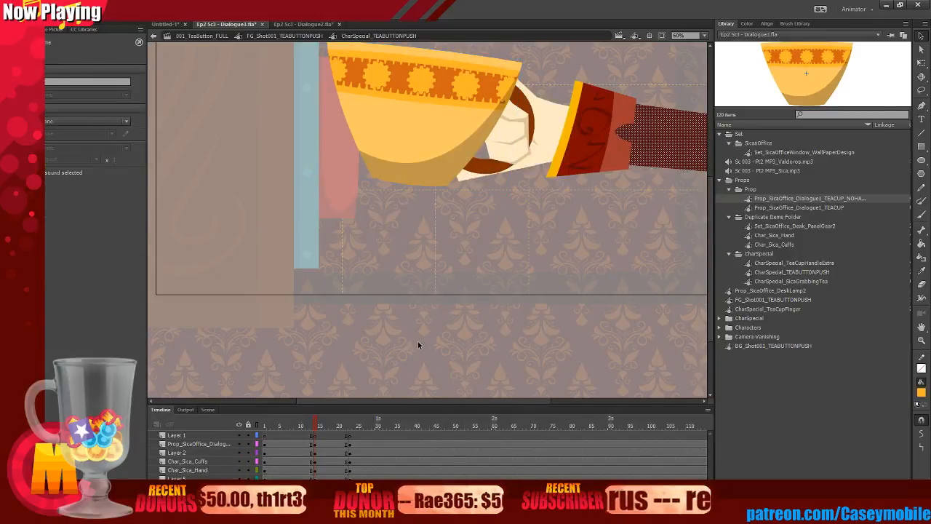
Examine how the sleeve meets the cuff at frames 14 and 23.
left_click(655, 142)
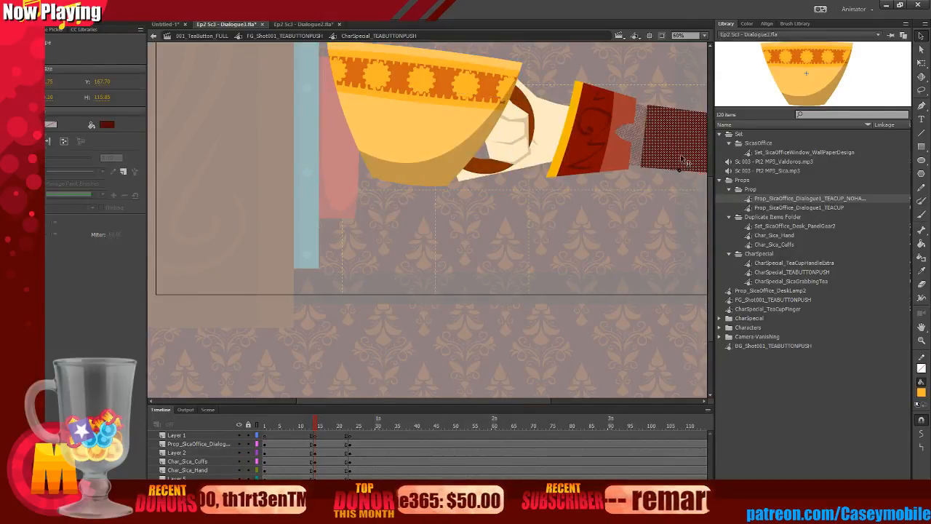
left_click(301, 470)
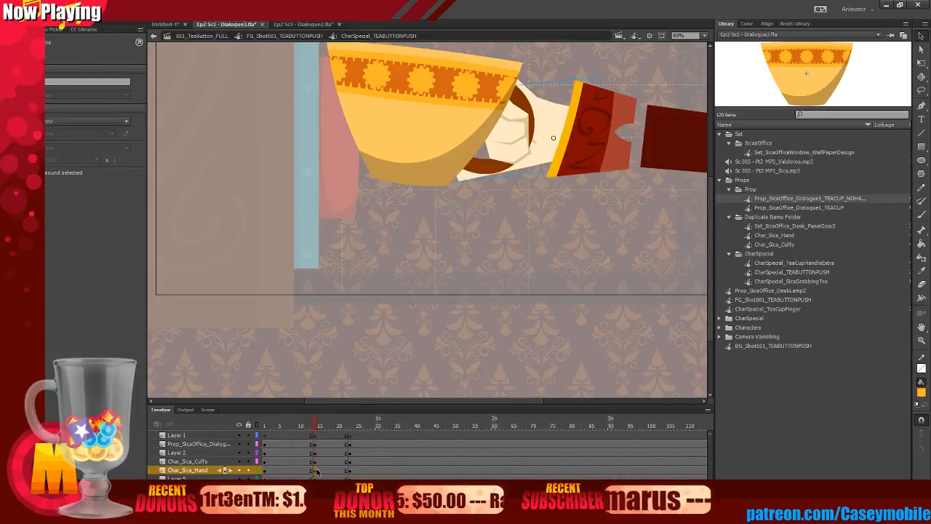
left_click(359, 471)
left_click(318, 471)
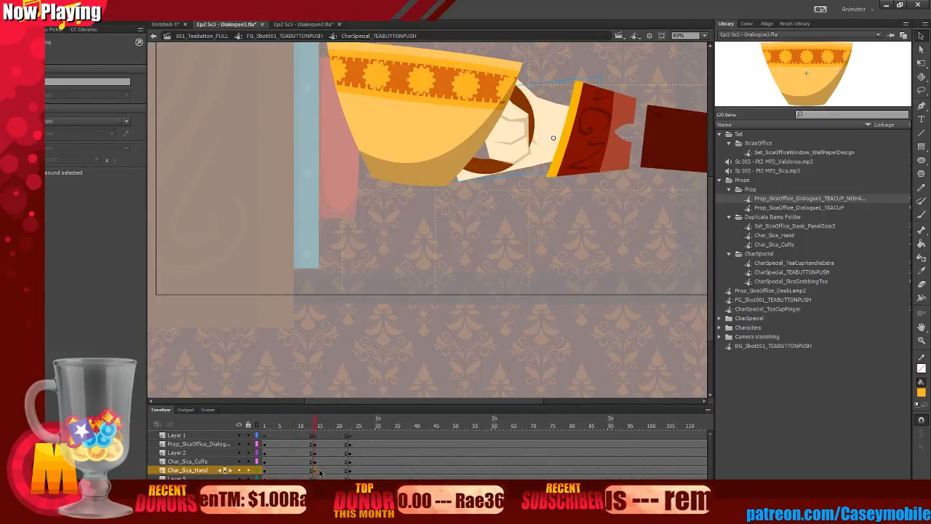
left_click(655, 142)
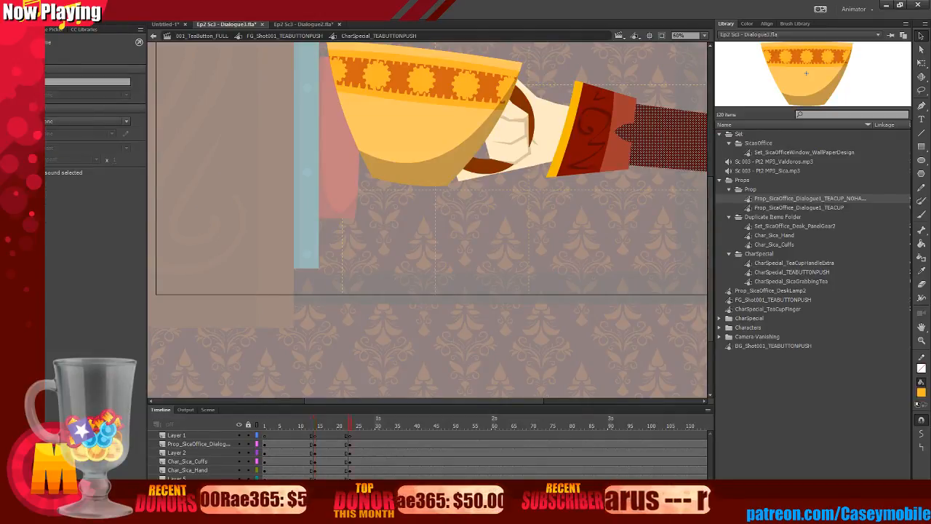
left_click(630, 134)
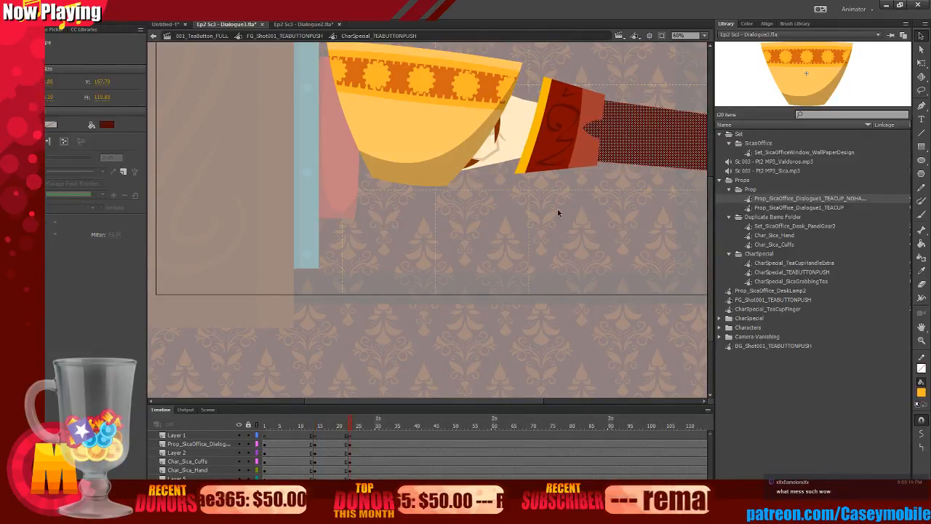
left_click(533, 230)
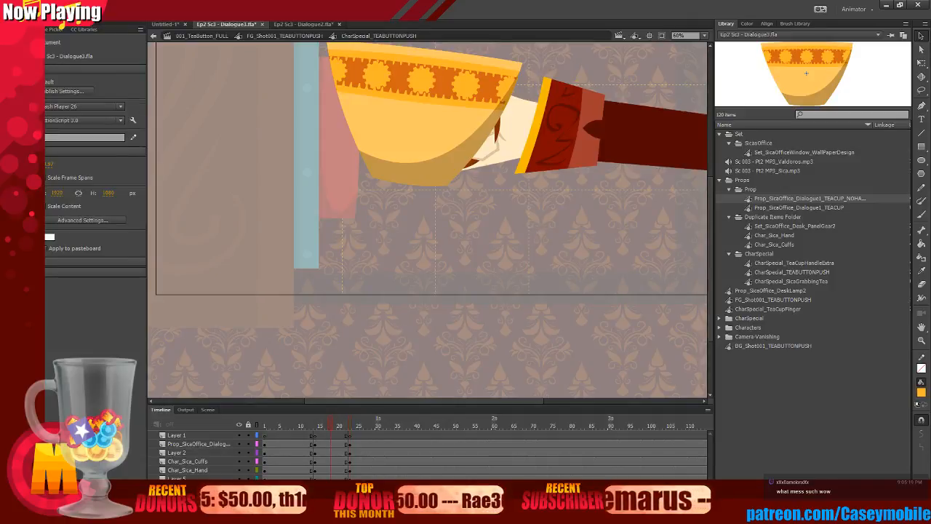
Create a shape tween on the sleeve's layer between frames 14 and 23.
left_click(86, 8)
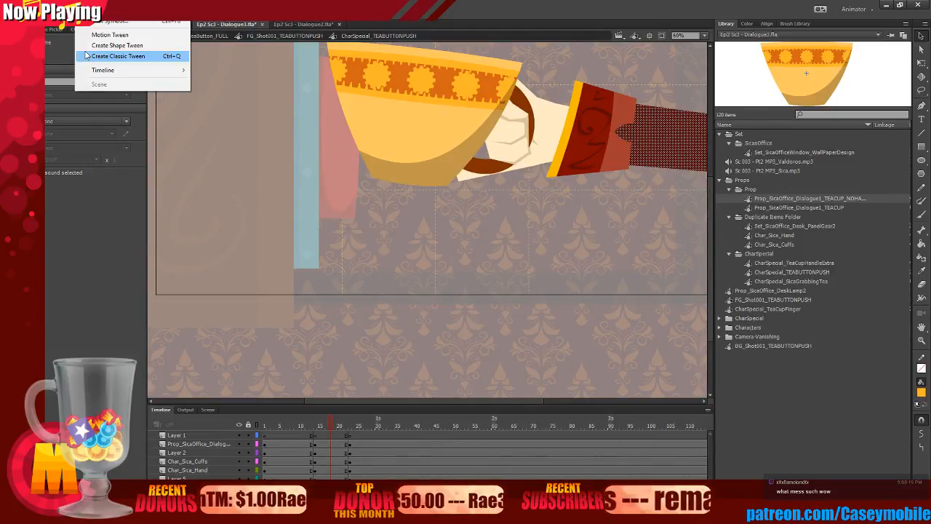
mouse_move(67, 10)
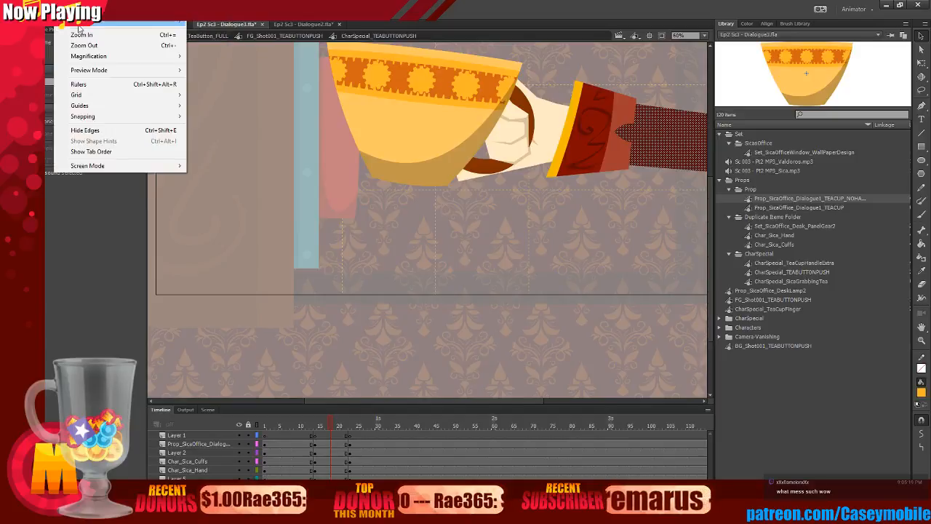
left_click(96, 47)
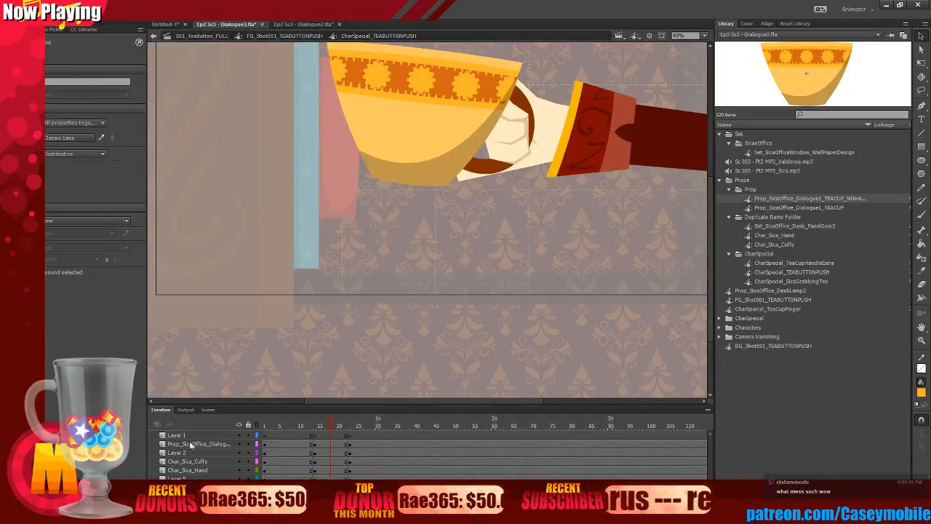
At frame 23, nudge the hand slightly closer to the teacup.
left_click(350, 477)
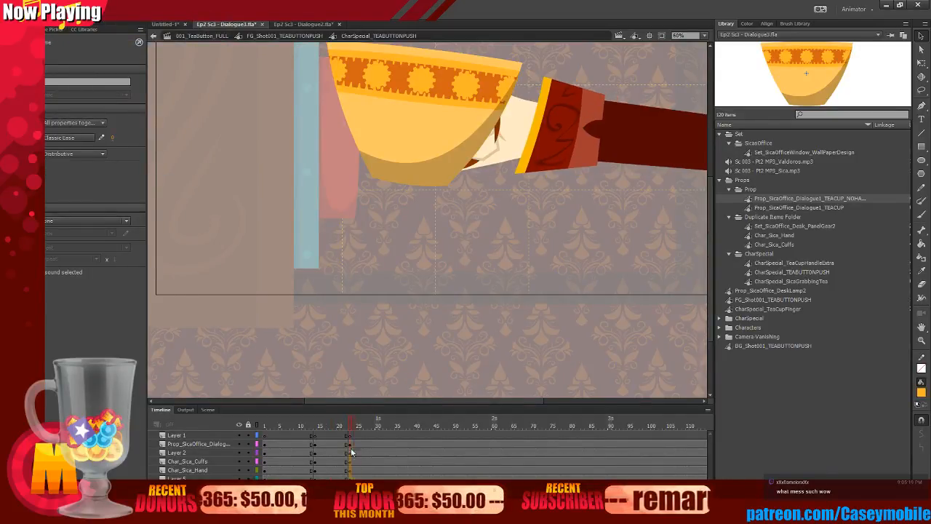
left_click_drag(381, 400, 430, 333)
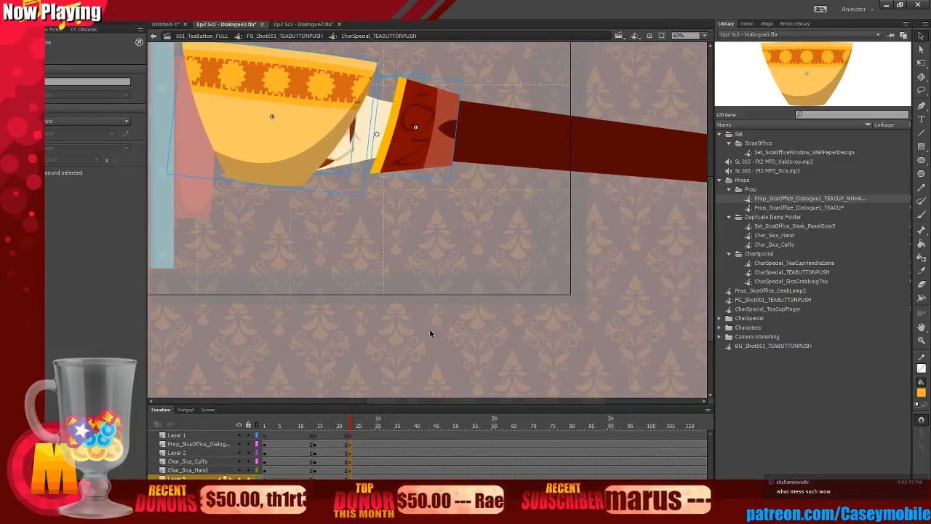
left_click(324, 299)
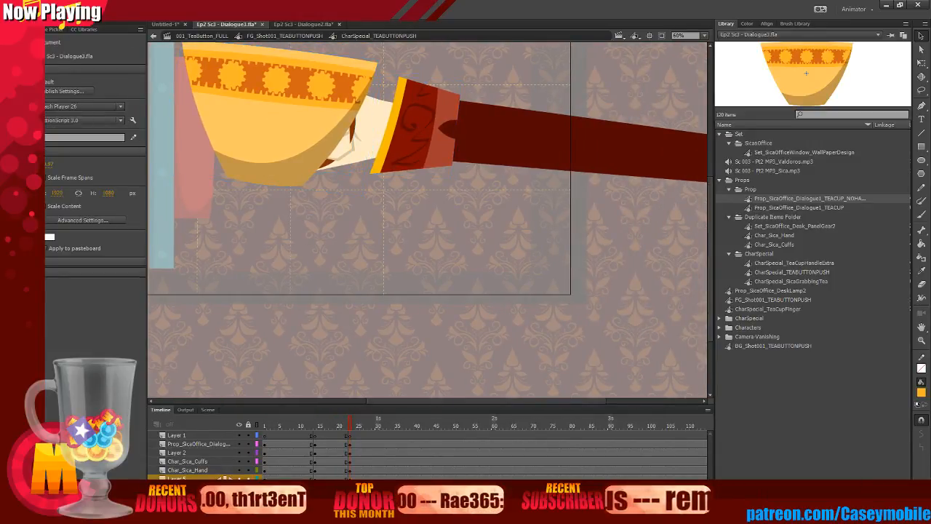
left_click(348, 151)
left_click(348, 151)
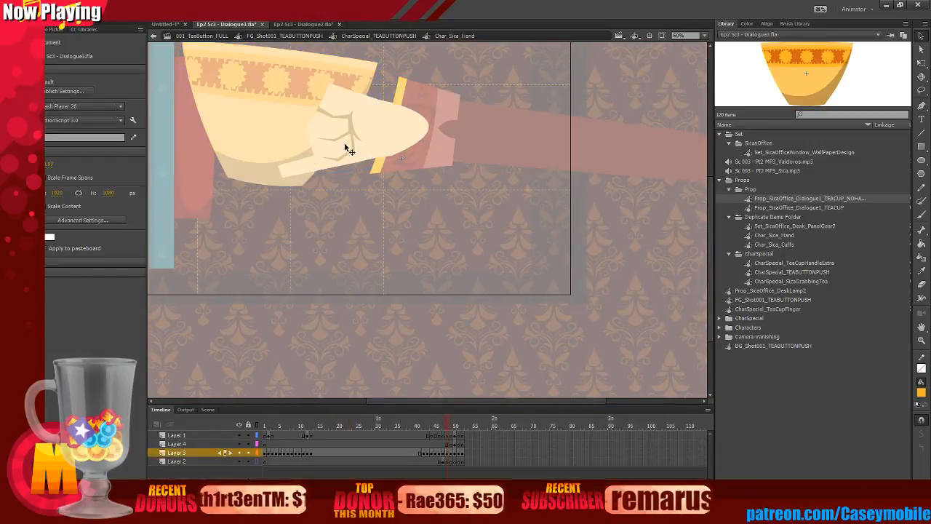
left_click_drag(359, 144, 355, 144)
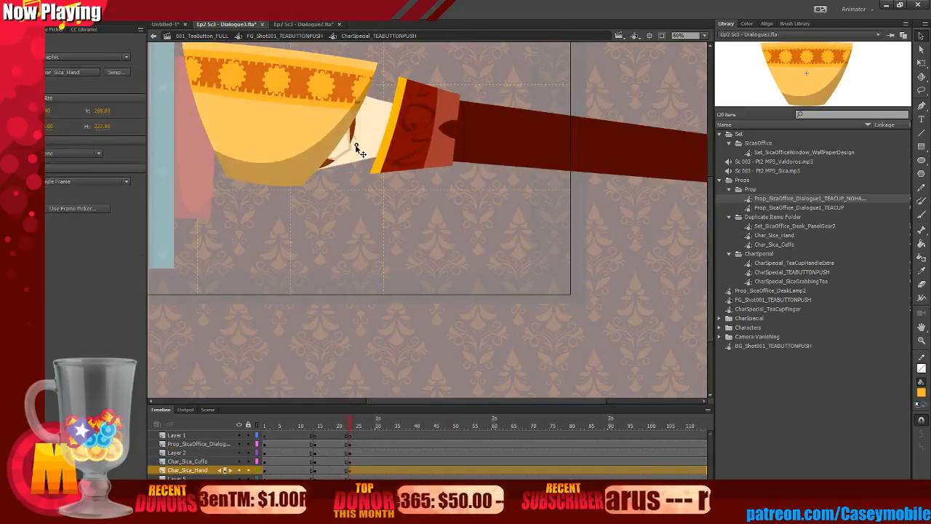
key("Right")
key("Right")
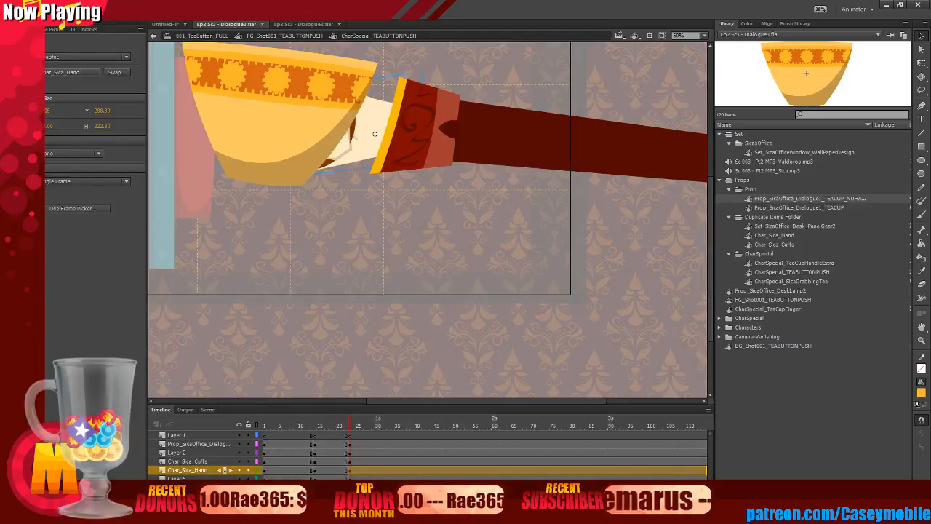
Create classic tweens from frame 14 to 23 on the layers from teacup to hand, and apply a Cubic ease to the teacup's tween.
left_click_drag(339, 435, 295, 476)
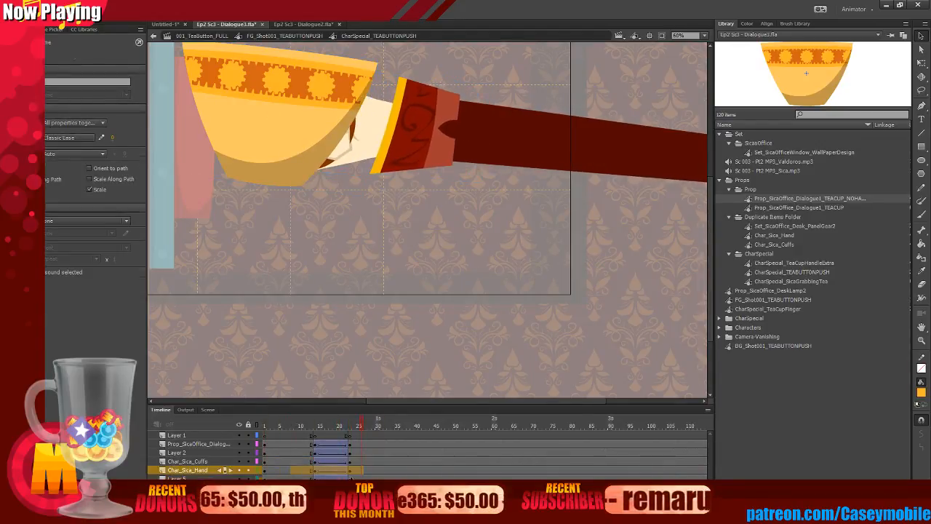
left_click(326, 444)
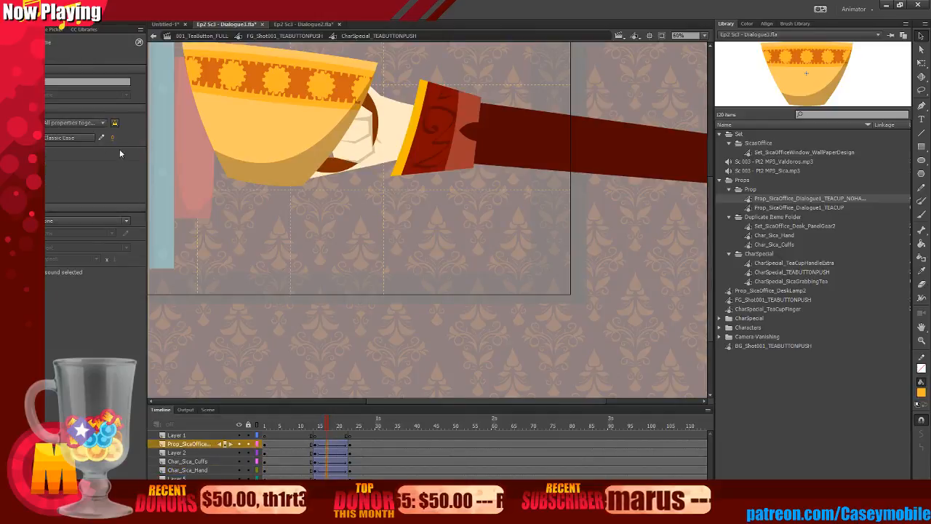
left_click(82, 137)
mouse_move(68, 176)
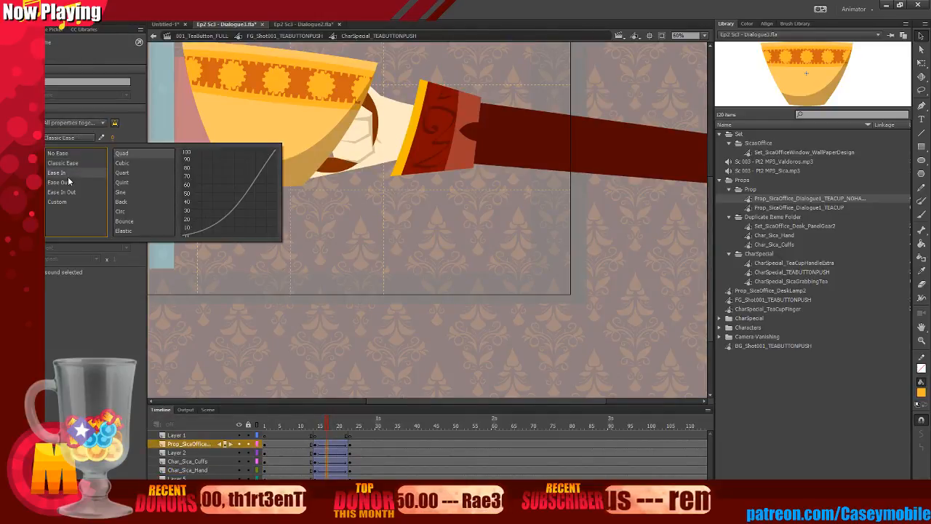
left_click(122, 163)
left_click(316, 464)
left_click_drag(316, 464, 377, 470)
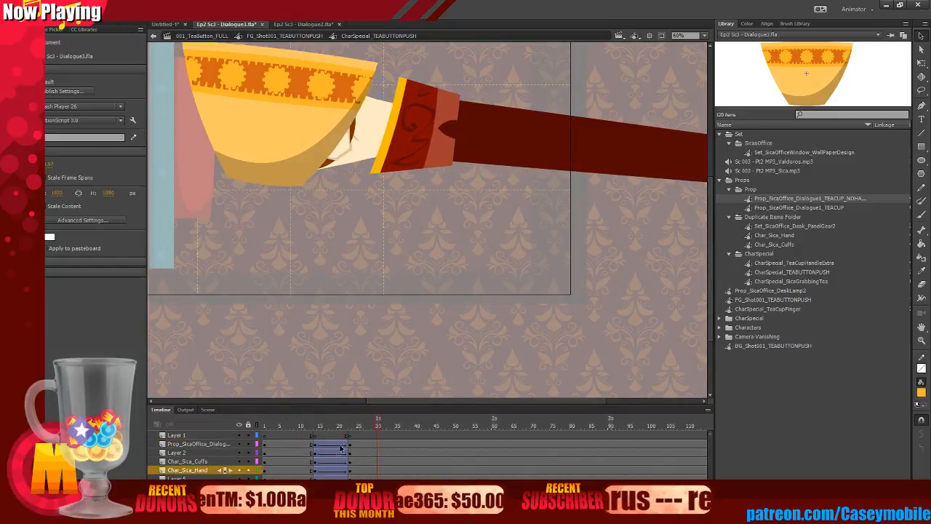
Open the teacup symbol for editing in place and get a close view of its gear band.
left_click(339, 444)
left_click(315, 443)
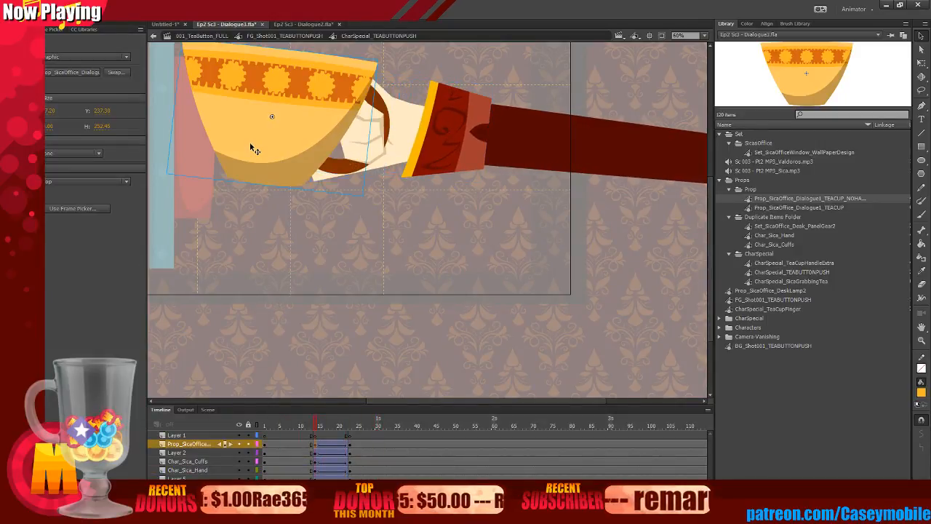
double_click(254, 146)
left_click(291, 160)
left_click(291, 287)
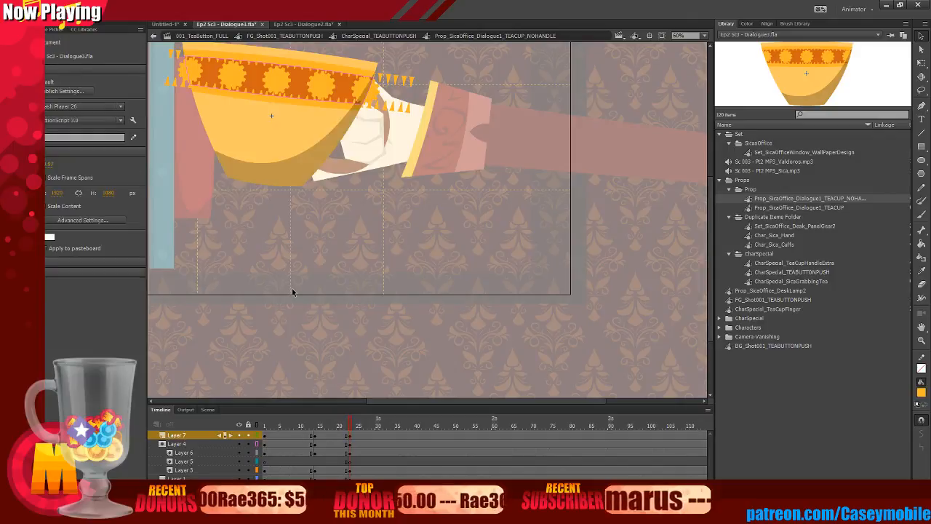
key("ctrl+=")
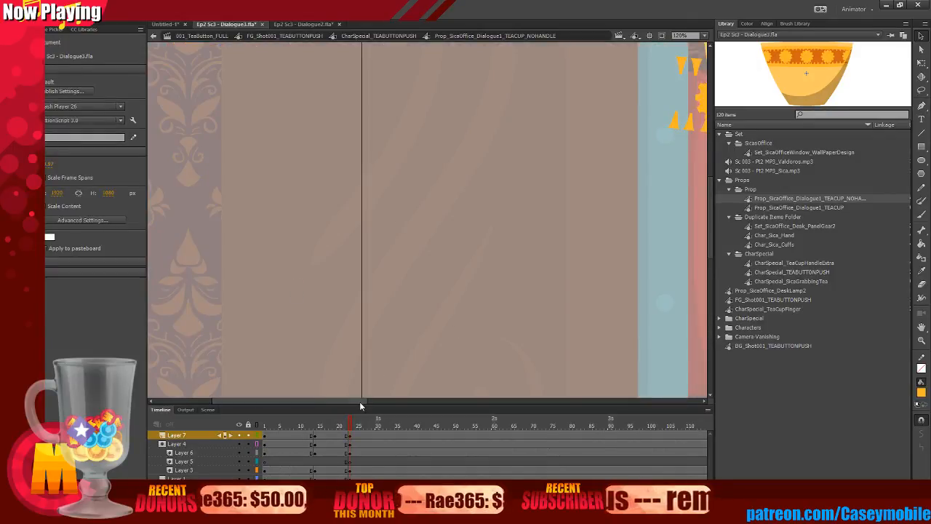
left_click_drag(359, 401, 483, 264)
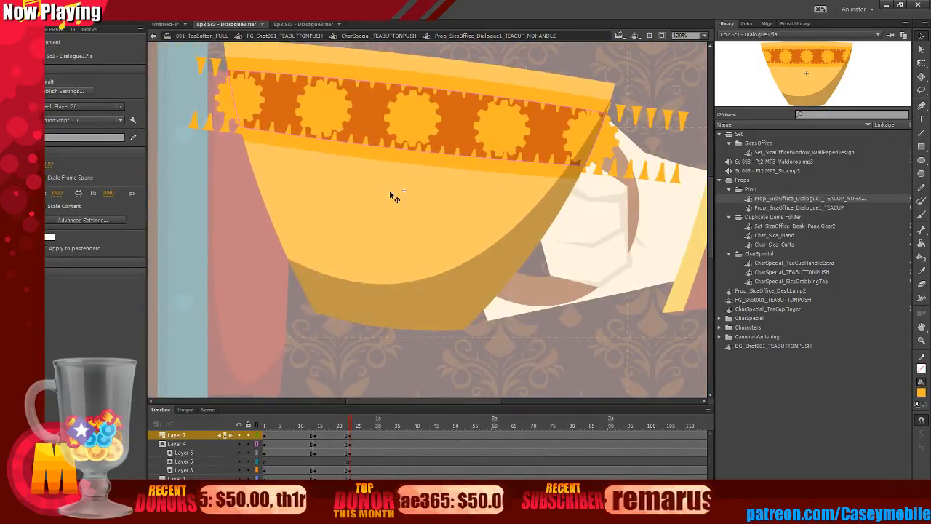
Clear the keyframes at frames 14 and 23 on the gears' layer, Layer 3, and select the whole layer.
left_click(405, 106)
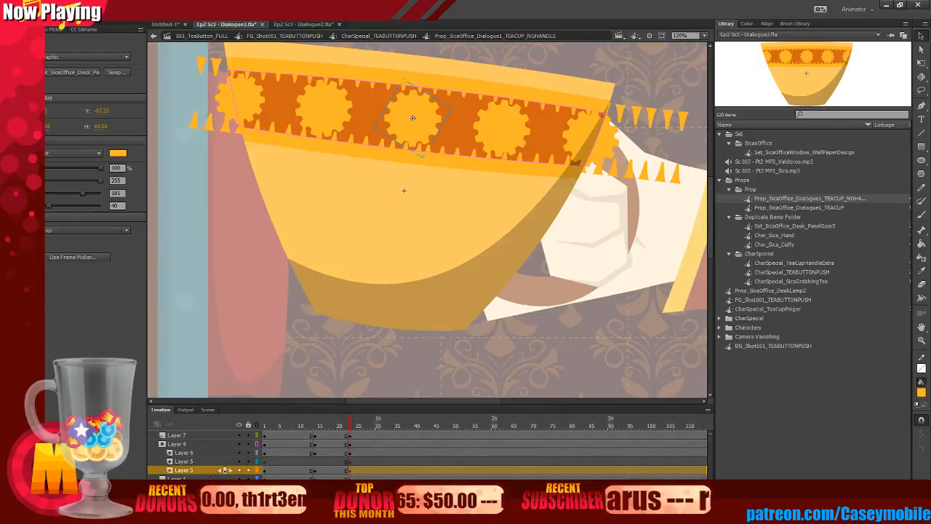
left_click(291, 470)
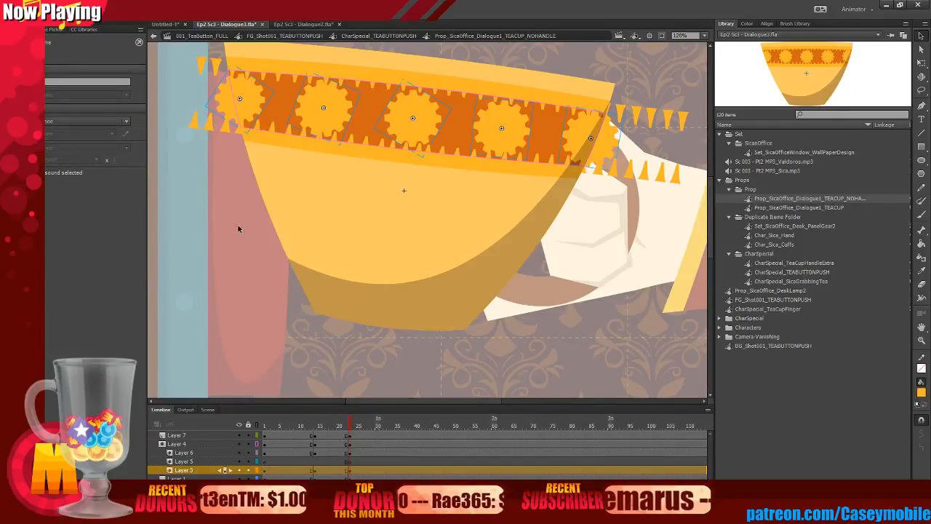
left_click(352, 471)
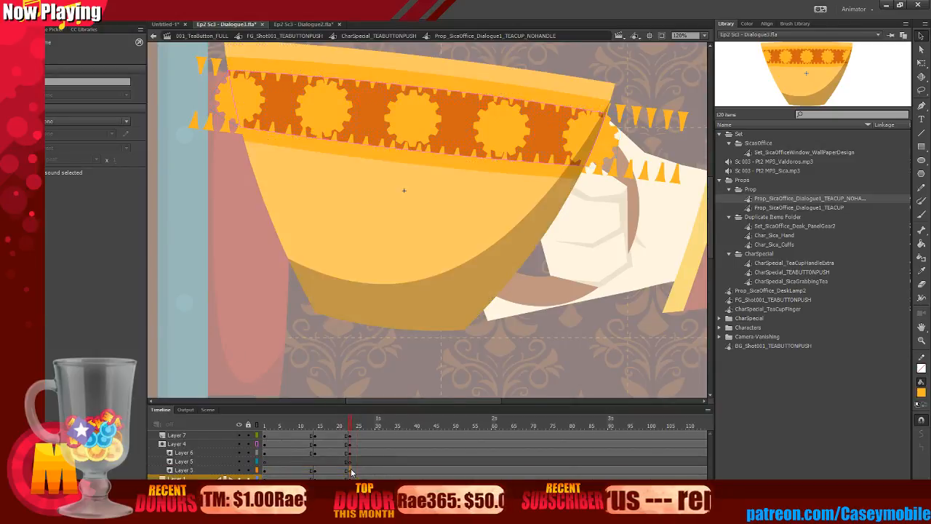
right_click(316, 474)
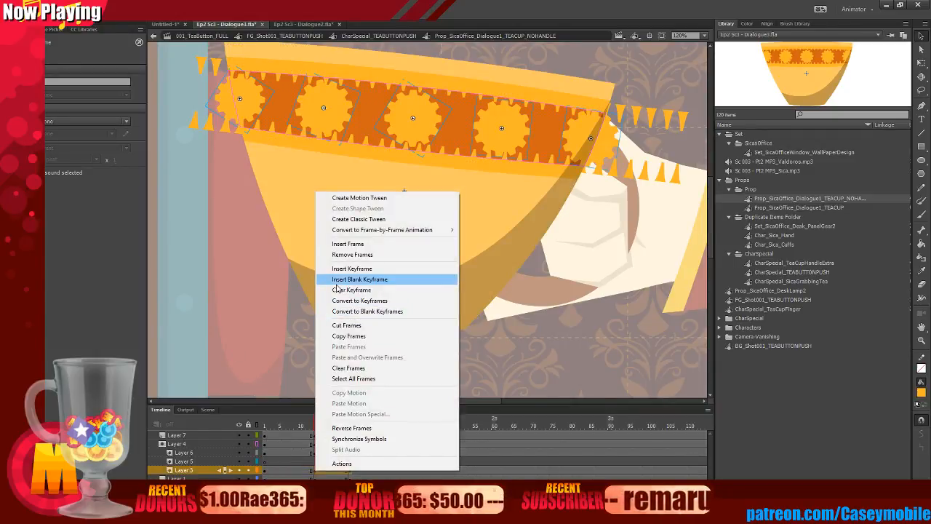
left_click(359, 279)
left_click(350, 471)
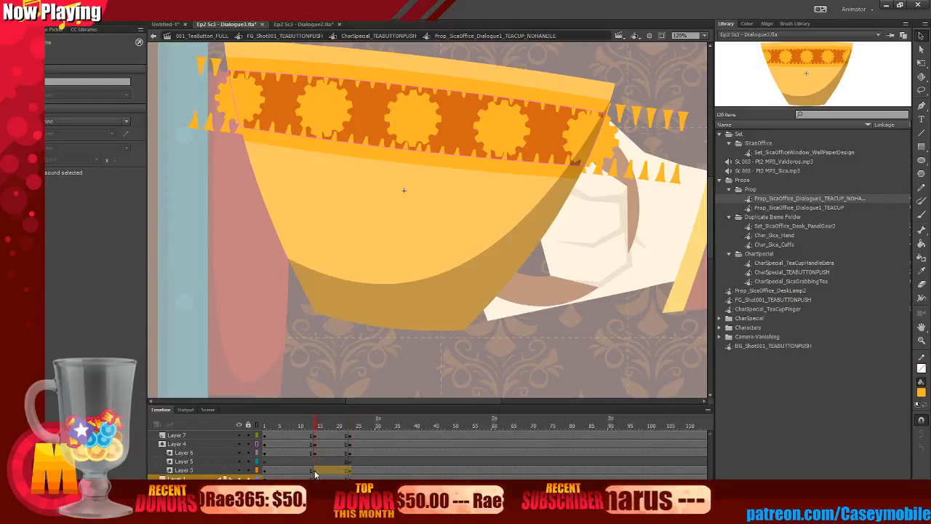
right_click(314, 474)
left_click(359, 288)
left_click(210, 470)
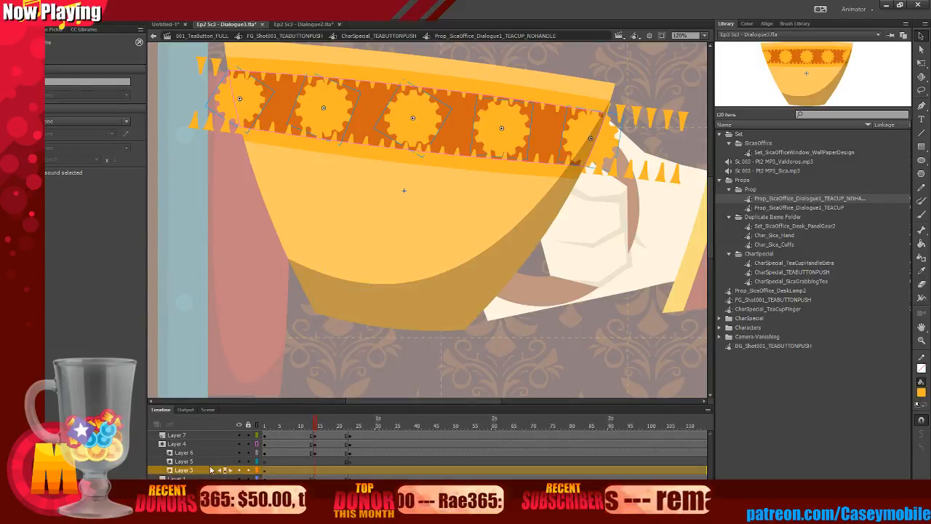
Distribute the teacup's gears onto separate layers and insert keyframes at frames 14 and 23 on those layers.
right_click(392, 136)
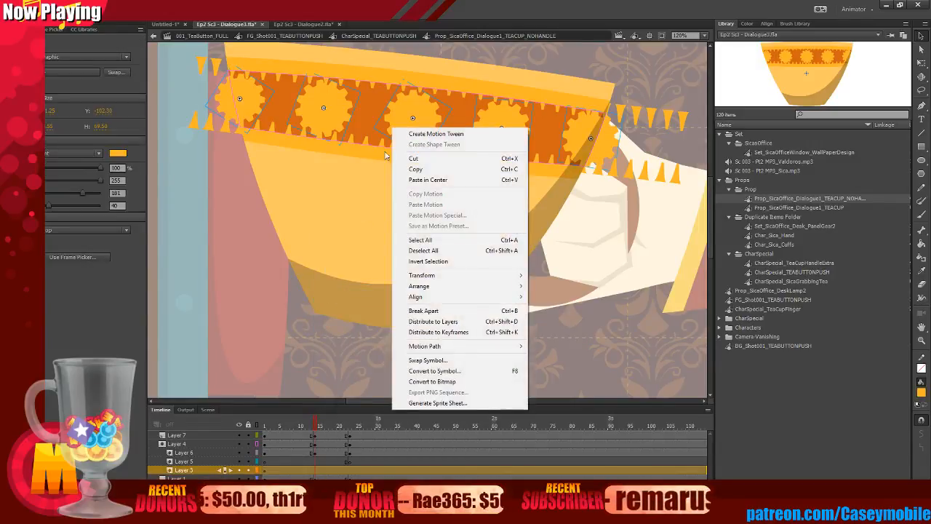
left_click(430, 320)
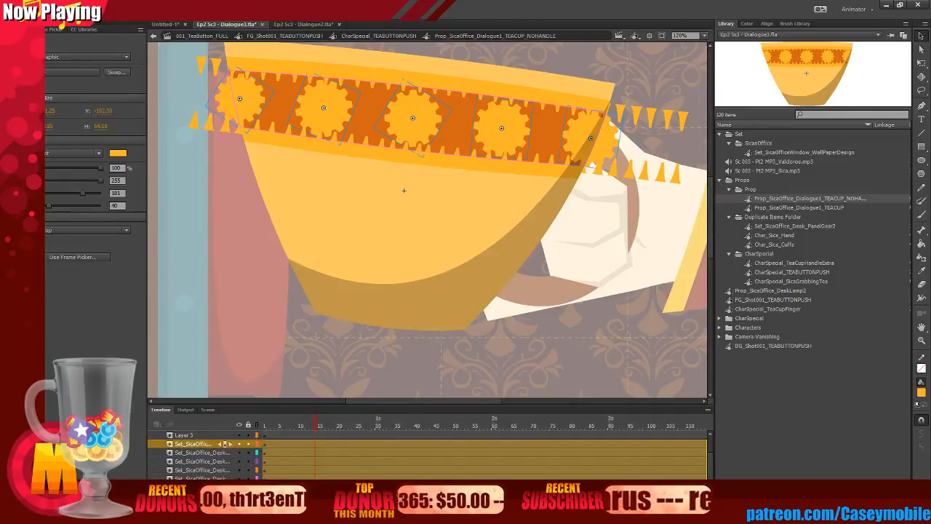
left_click(350, 477)
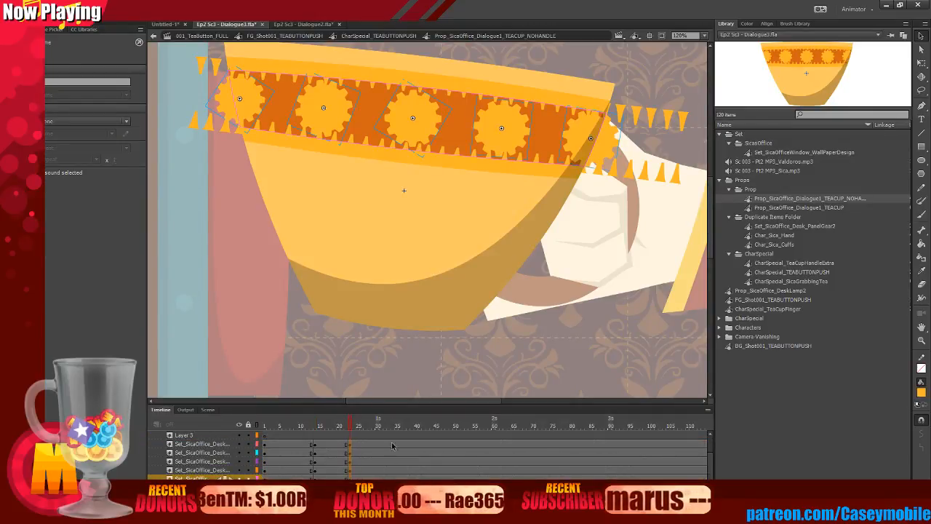
key("F6")
Delete the leftover Layer 5 and the emptied Layer 3 from the teacup symbol.
left_click(200, 461)
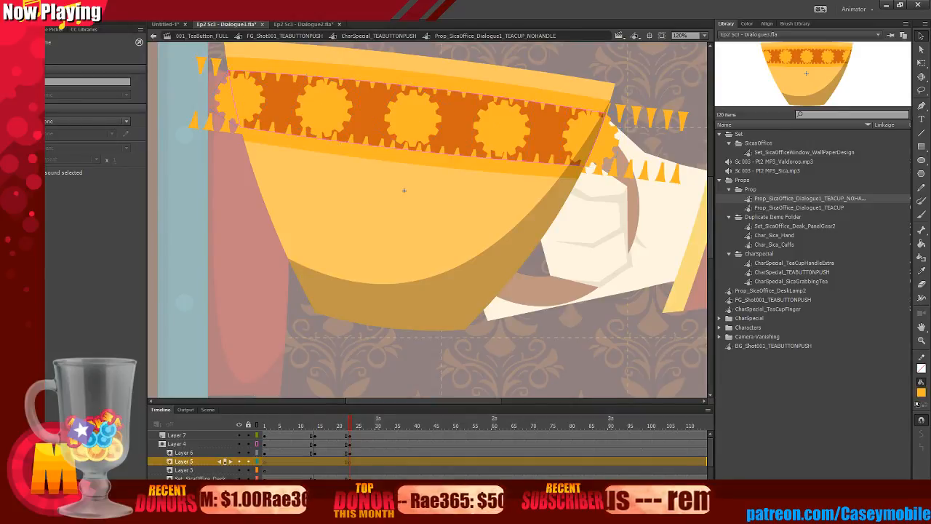
key("ctrl+z")
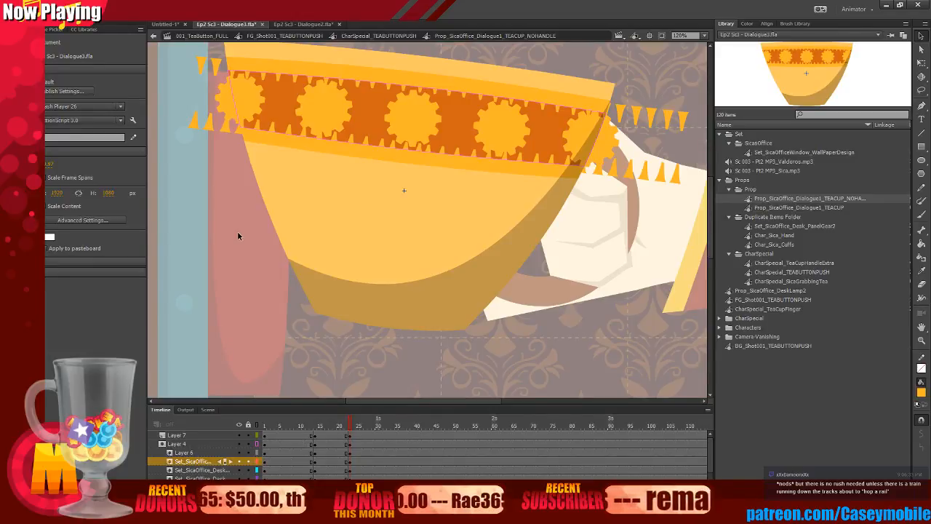
key("ctrl+minus")
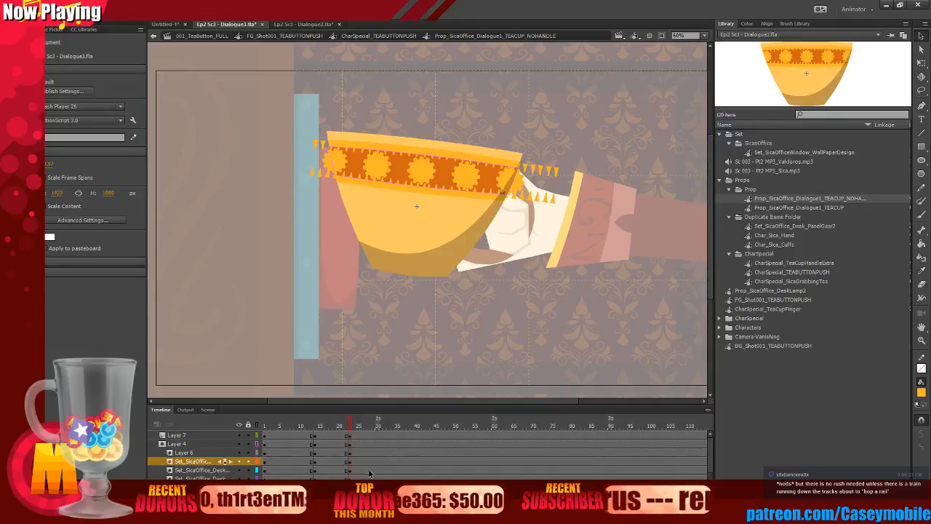
Clear the keyframes at frames 14 and 23 on the teeth layer, Layer 6.
left_click(183, 453)
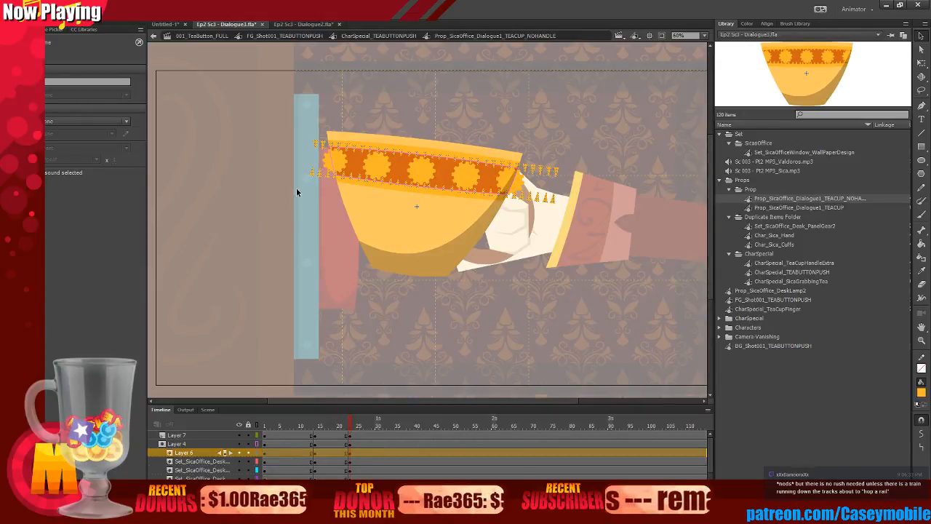
left_click(317, 454)
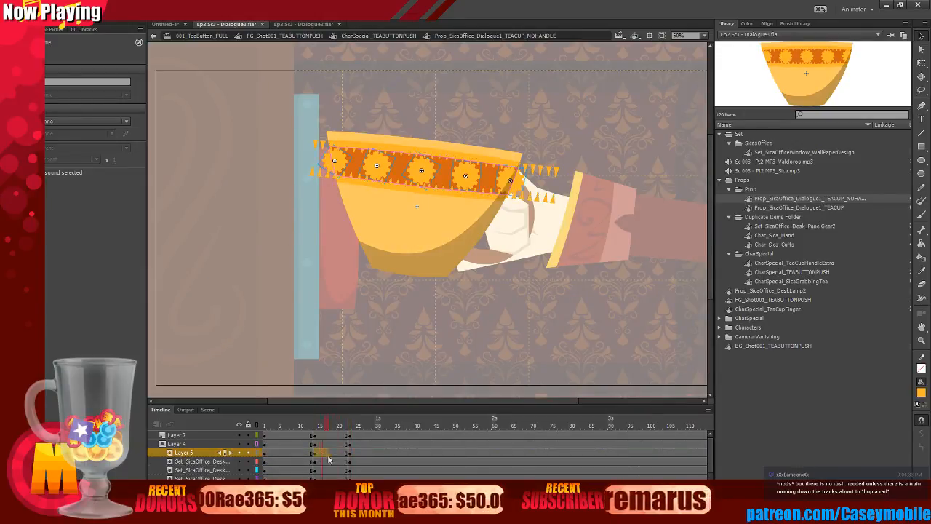
right_click(351, 455)
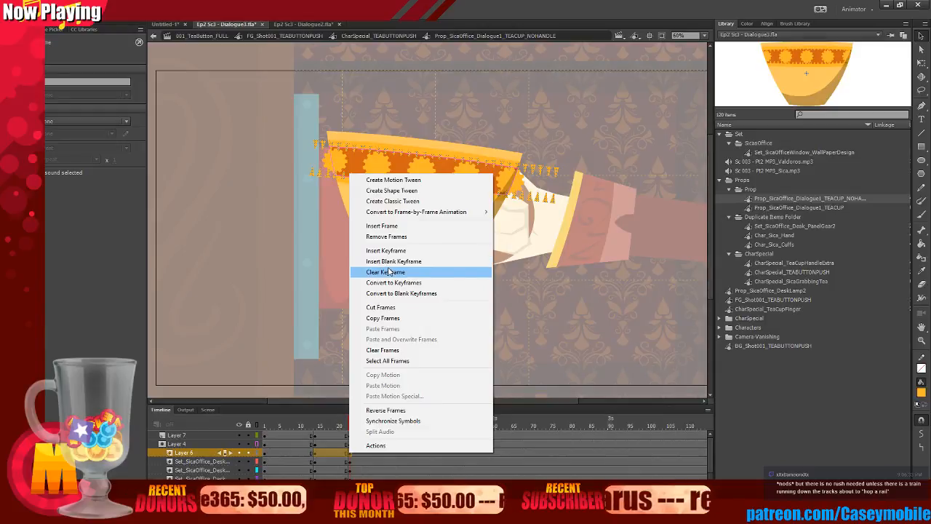
left_click(389, 272)
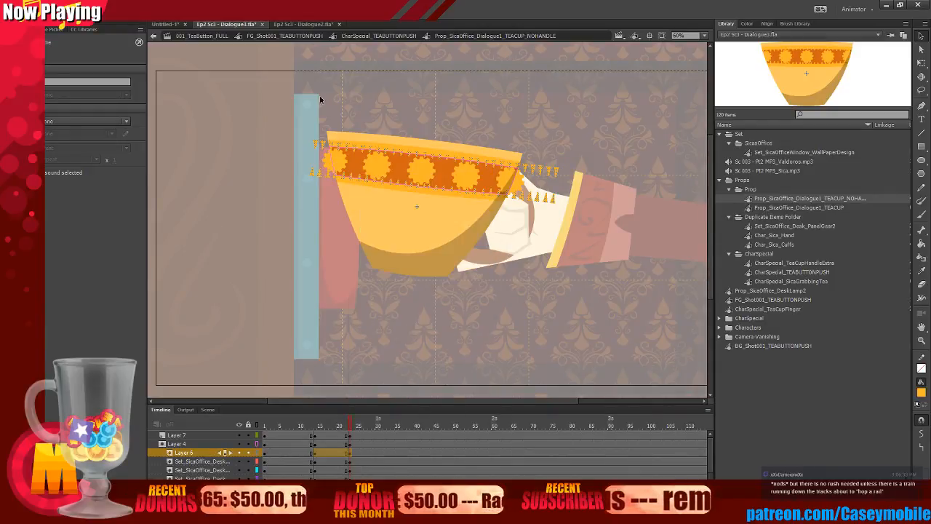
right_click(347, 455)
left_click(389, 273)
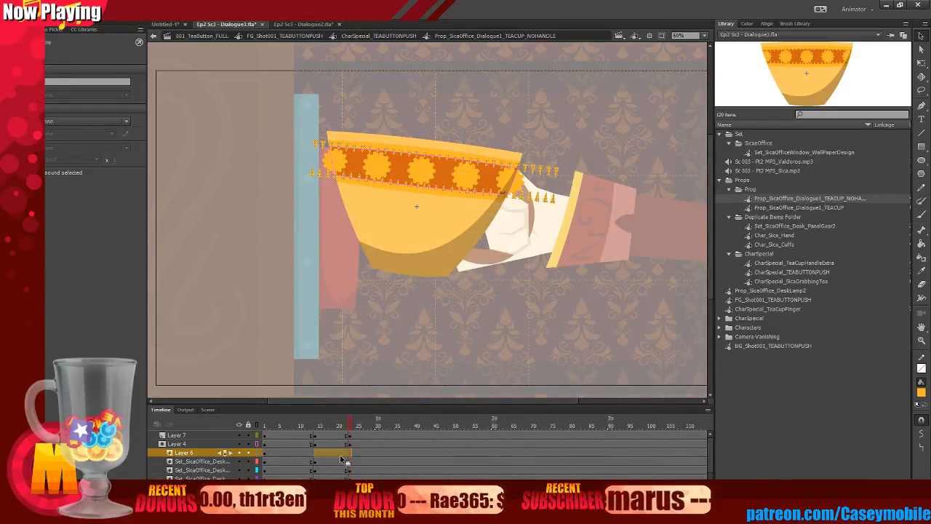
left_click(315, 453)
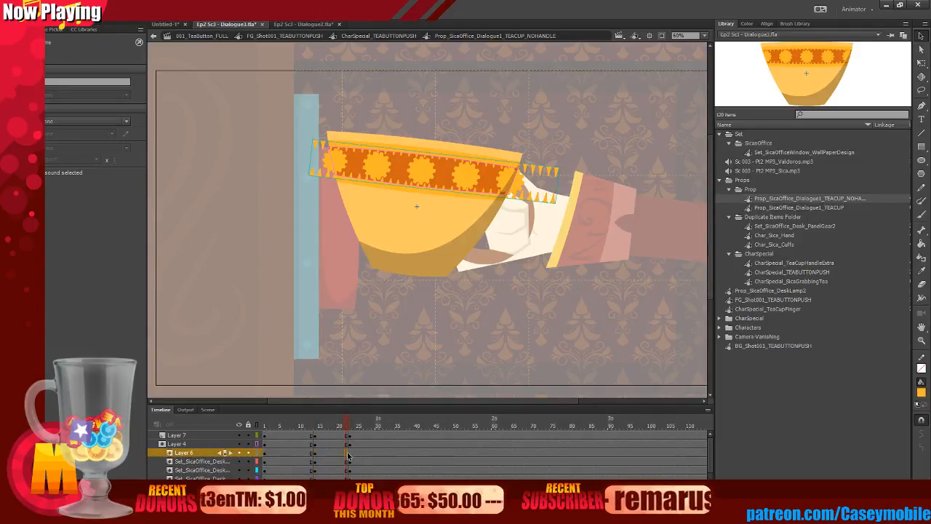
left_click(348, 455)
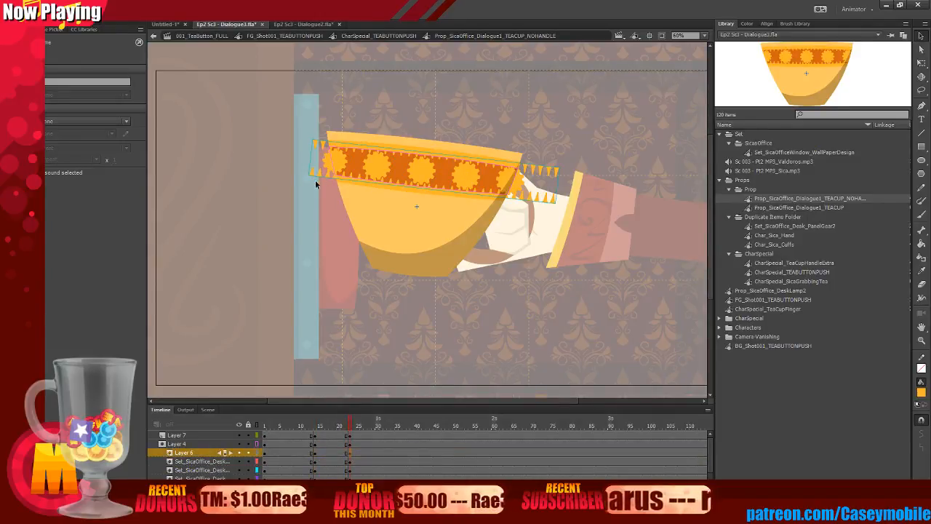
left_click_drag(315, 177, 323, 177)
left_click(314, 461)
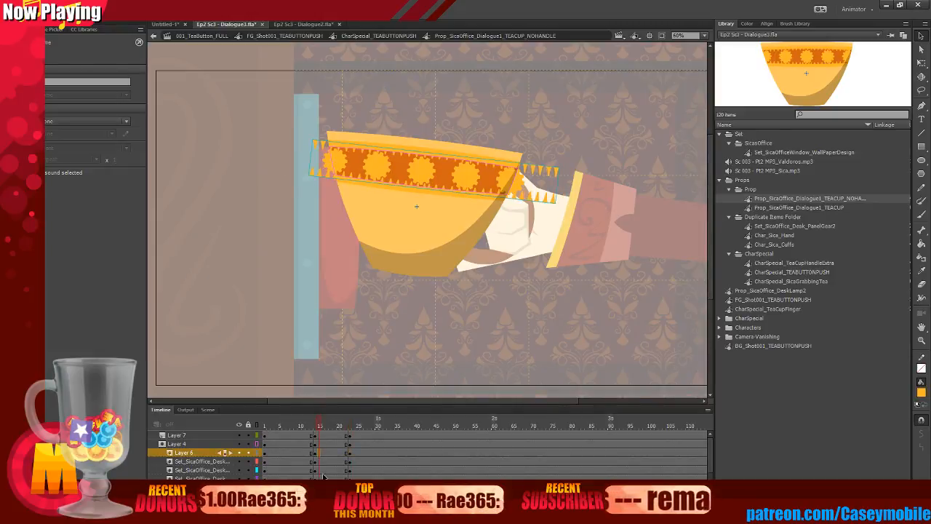
left_click(557, 275)
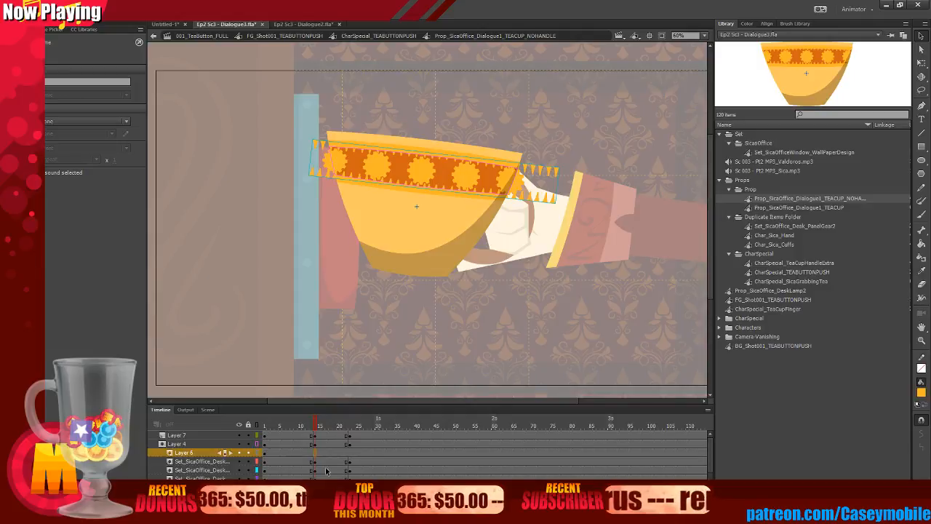
Convert the gear band's teeth into a Graphic symbol named Prop_TeaCup_TeethDesign.
right_click(311, 179)
left_click(332, 413)
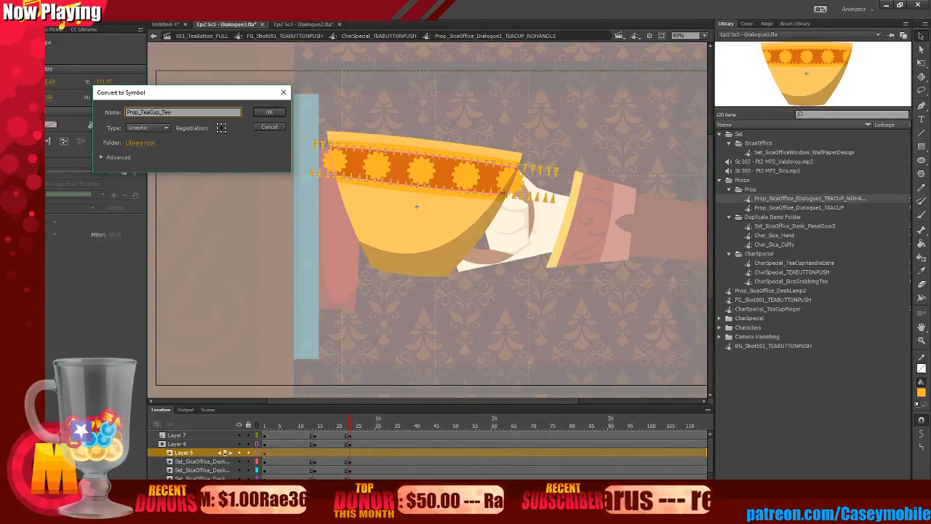
type("Prop_TeaCup_TeethDesign")
key("Return")
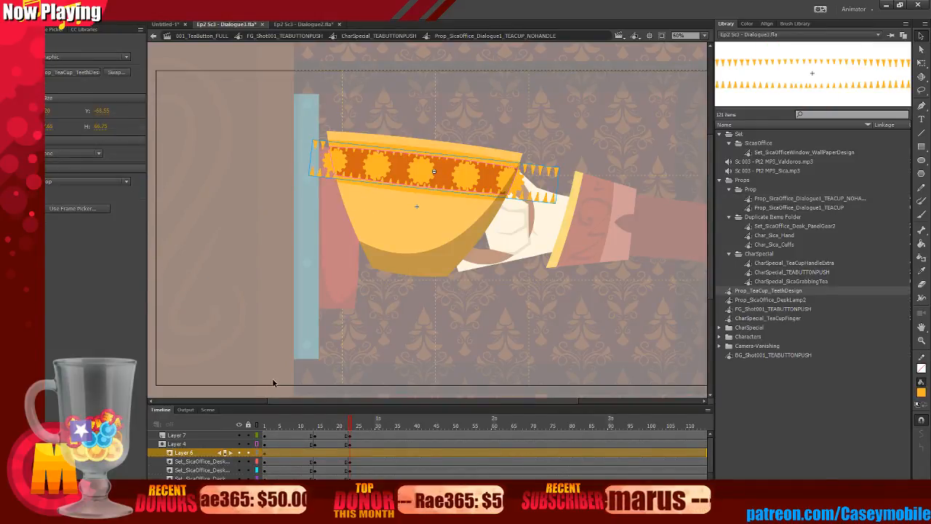
Slide the teeth symbol along the gear band toward the wall button, keeping it aligned with the band's slant.
key("ctrl+equal")
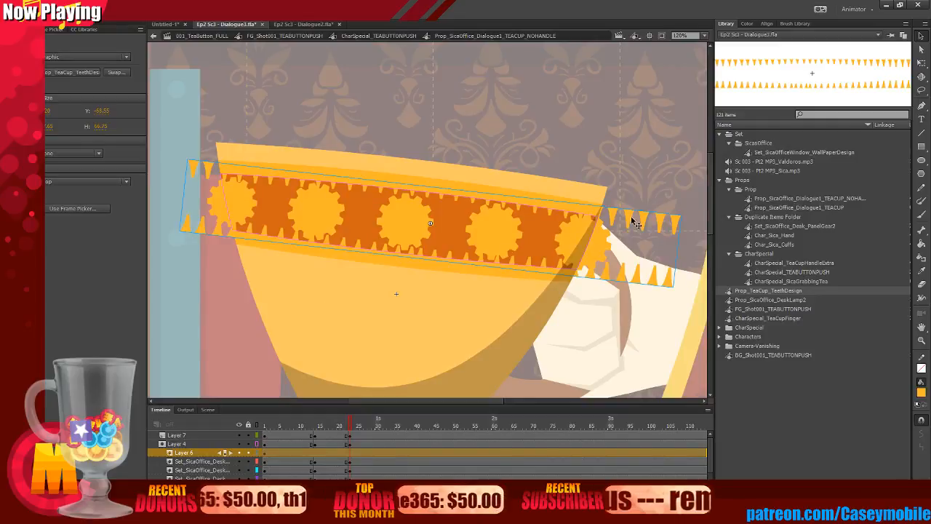
left_click_drag(597, 218, 590, 214)
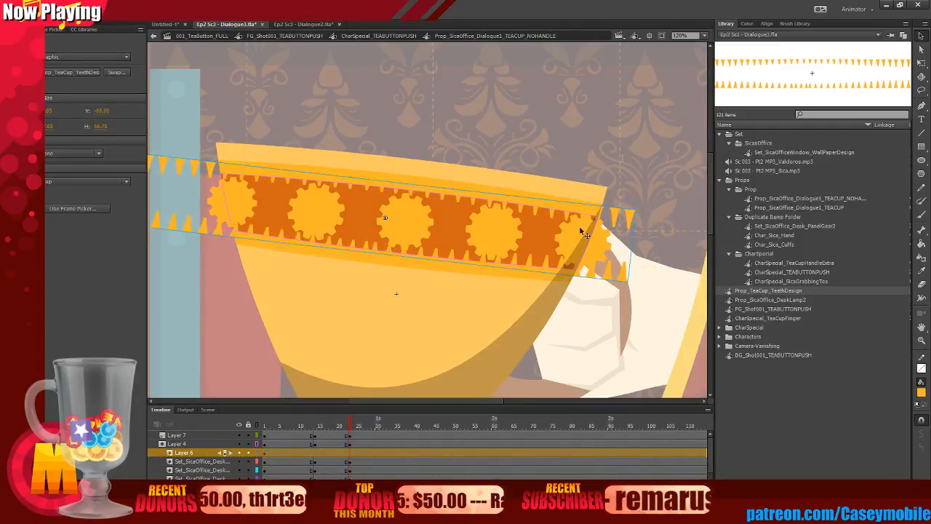
left_click_drag(675, 288, 626, 273)
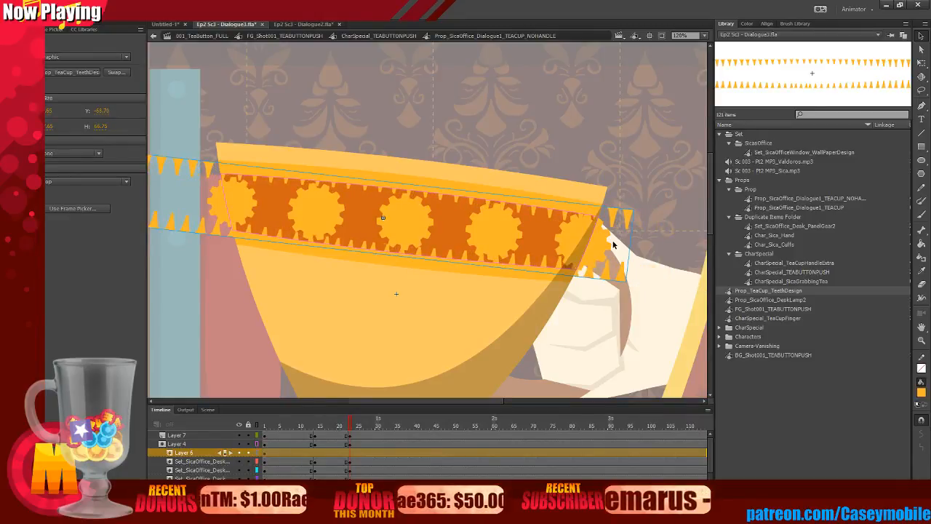
Try shifting all five gears along the band toward the wall button at frame 23.
left_click(613, 246)
left_click(486, 238, "shift")
left_click(407, 225, "shift")
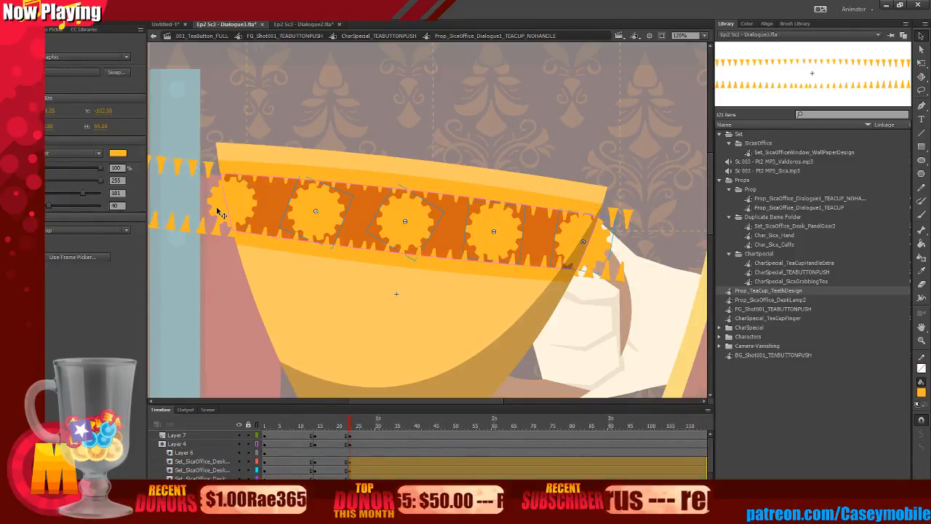
left_click_drag(233, 209, 200, 207)
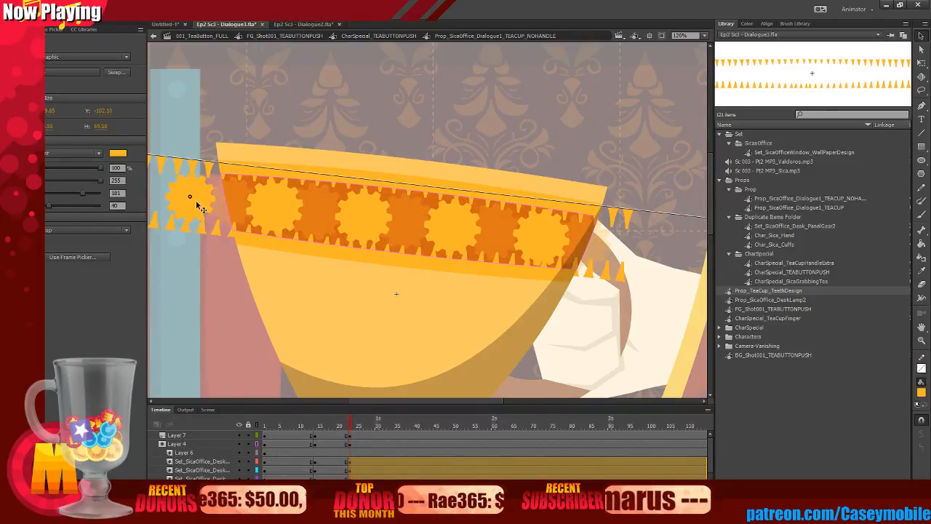
left_click(288, 196, "shift")
key("ctrl+g")
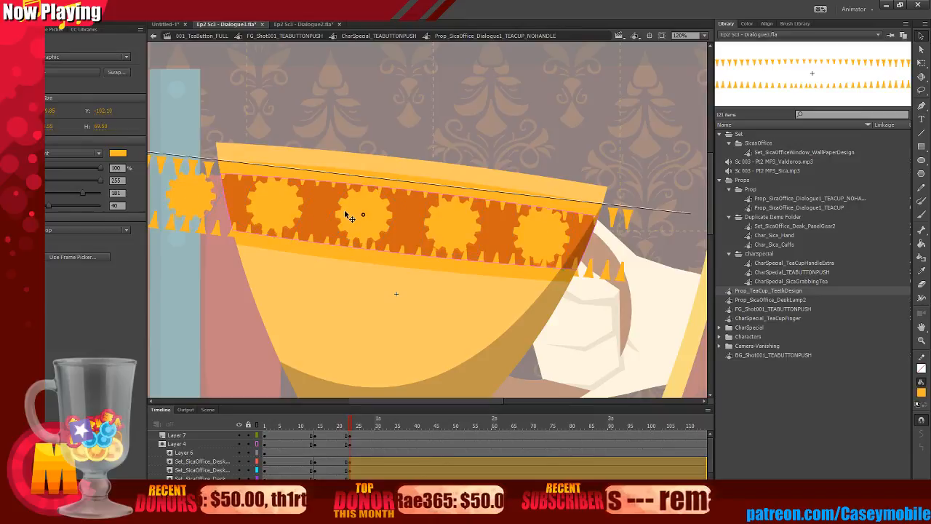
left_click(344, 476)
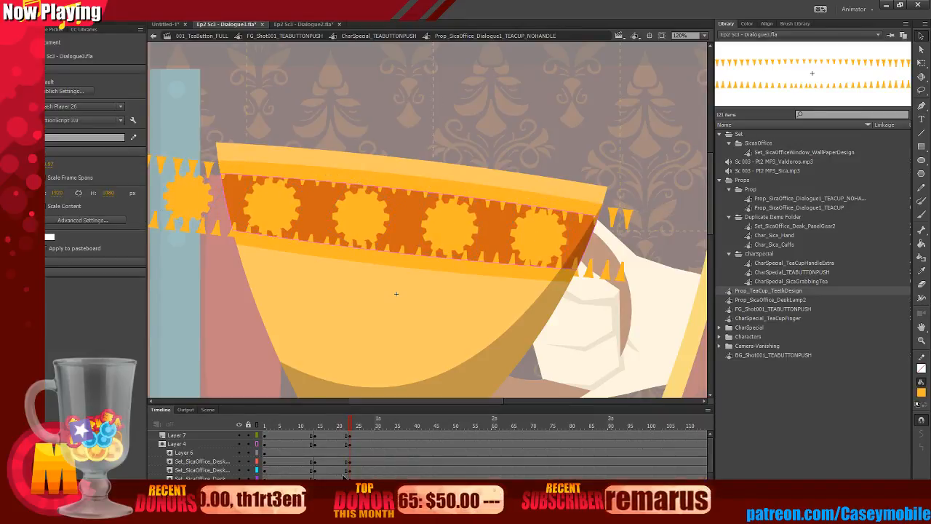
Insert keyframes at frames 14 and 23 on the teeth layer, Layer 6.
left_click(313, 454)
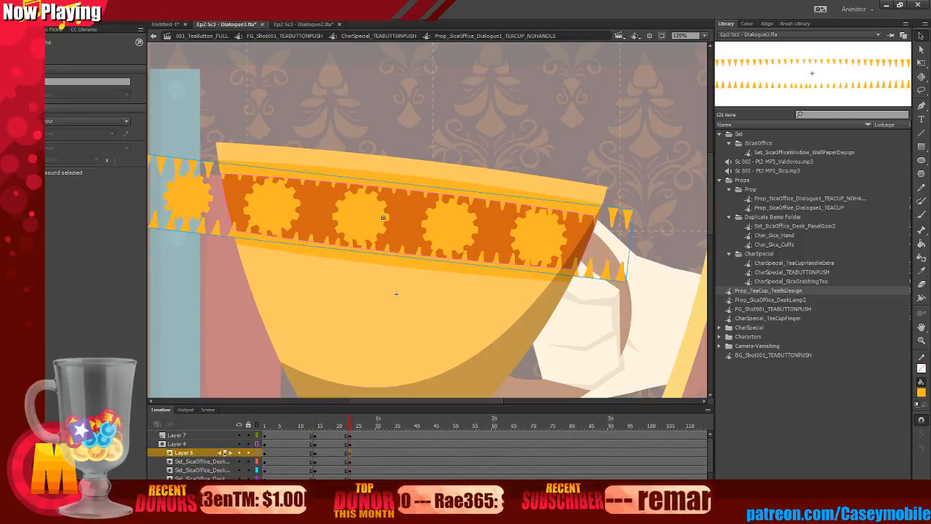
left_click(349, 461)
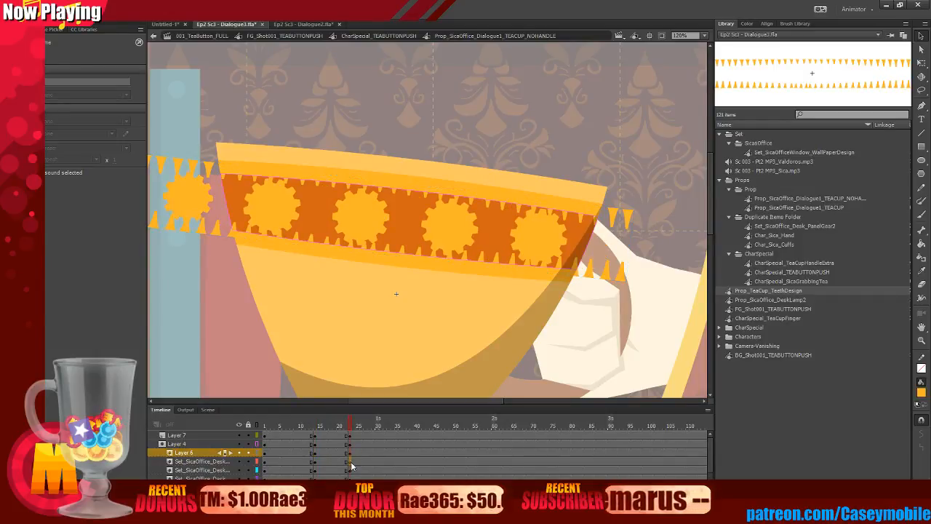
scroll(350, 462, "down", 2)
left_click(350, 462)
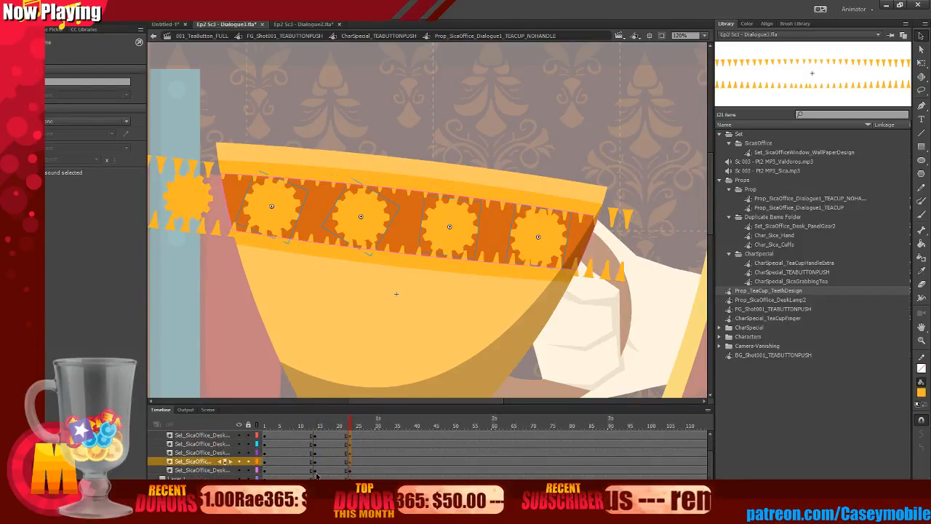
Clear the keyframes at frames 14 and 23 on Layer 6 and all the gear layers.
left_click_drag(317, 475, 334, 411)
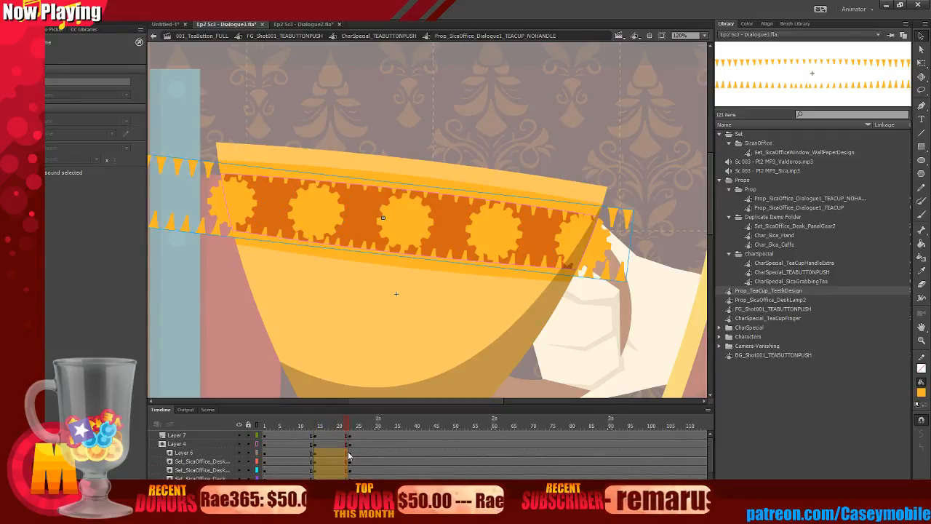
right_click(348, 456)
left_click(396, 271)
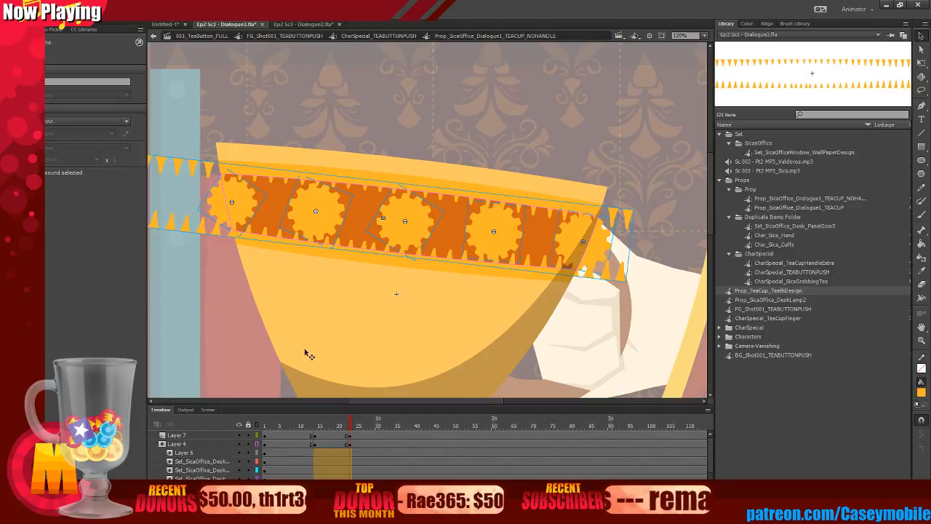
Move all five gears together along the band toward the wall button, following the band's slant.
left_click(218, 208)
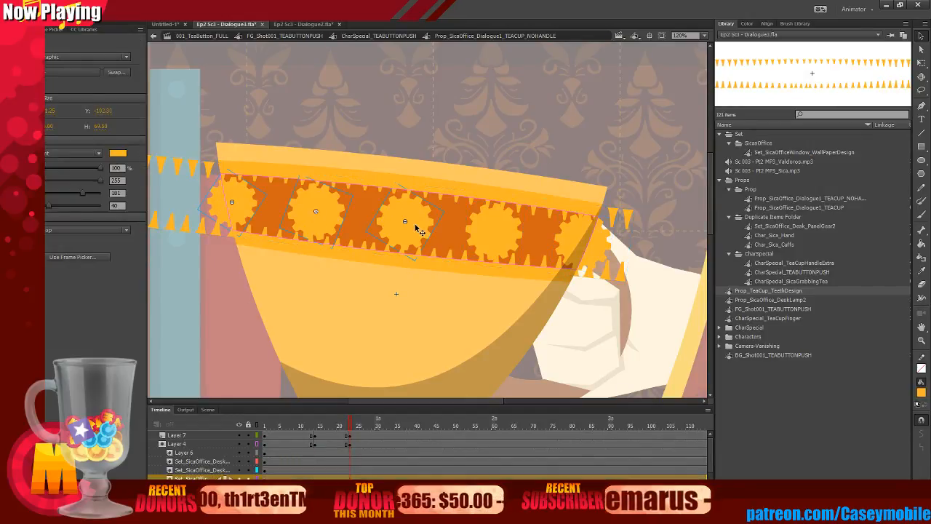
left_click(571, 244)
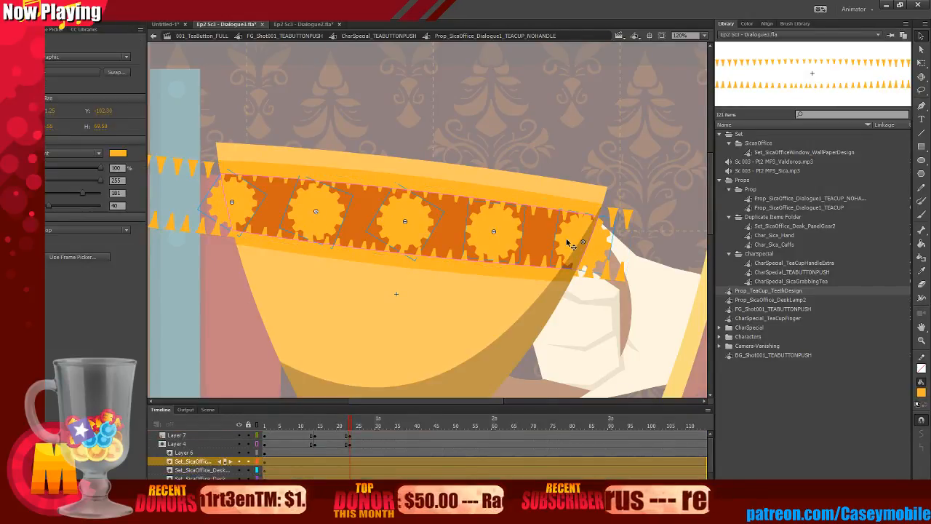
left_click_drag(553, 241, 527, 240)
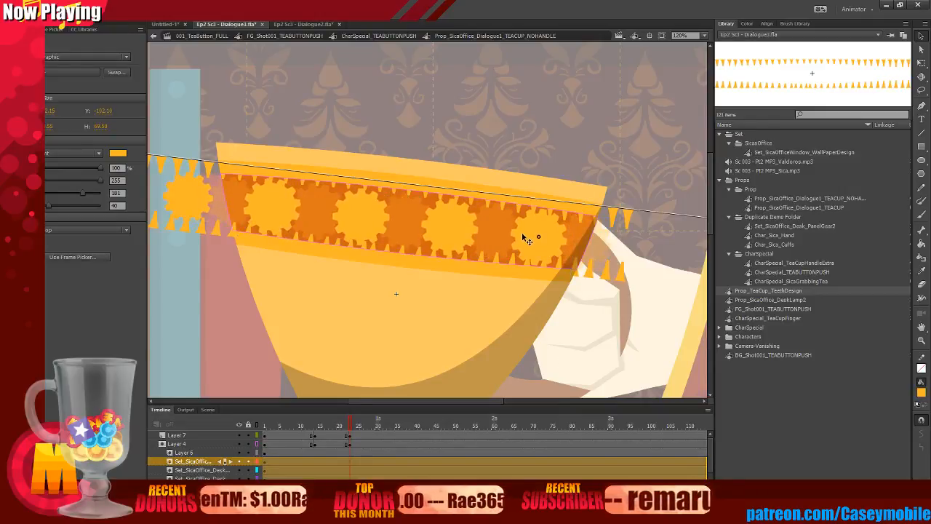
key("ctrl+b")
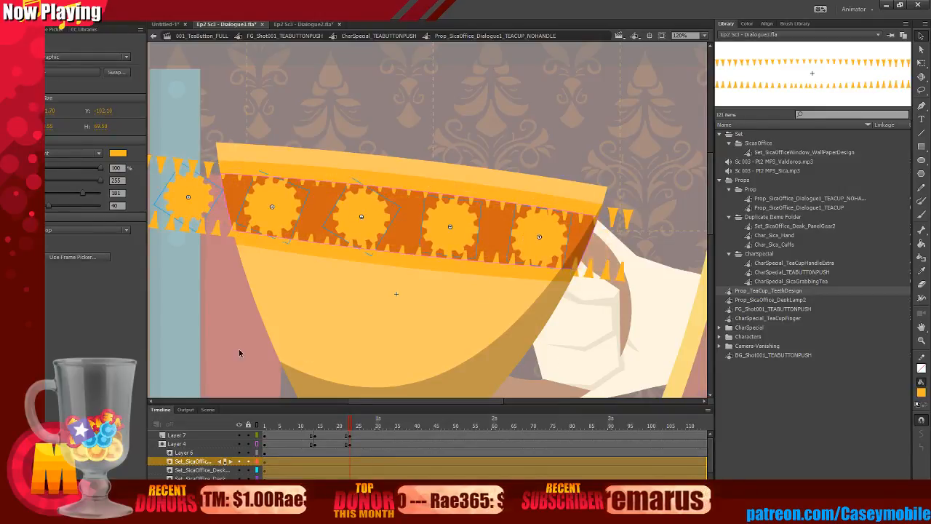
Insert keyframes at frames 14 and 23 on the teeth layer and all five gear layers.
left_click(315, 461)
scroll(315, 473, "down", 1)
left_click(323, 455)
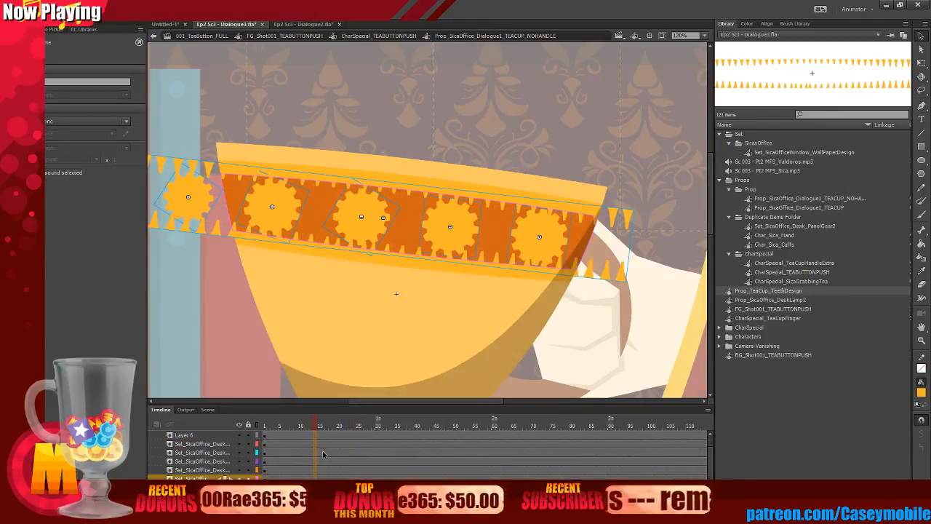
scroll(349, 466, "up", 1)
left_click(350, 426)
left_click(349, 455)
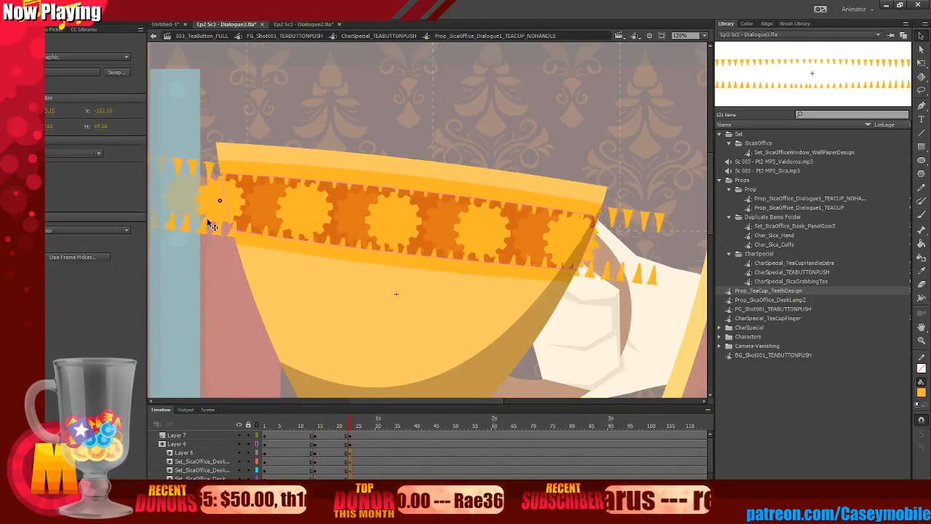
Slide the teeth and gears along the band away from the wall button at frame 23, and classic-tween frames 14–23 with Cubic Ease Out.
left_click_drag(630, 226, 698, 233)
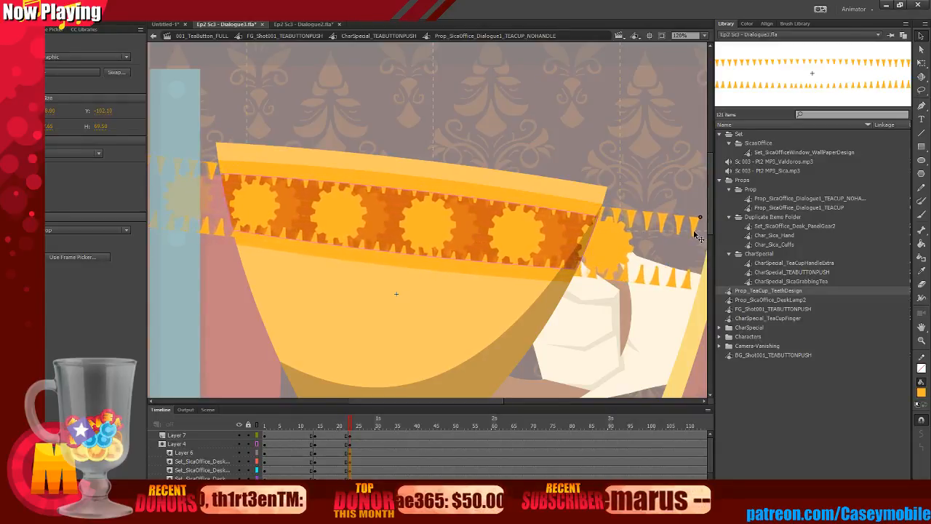
left_click(676, 148)
left_click(335, 457)
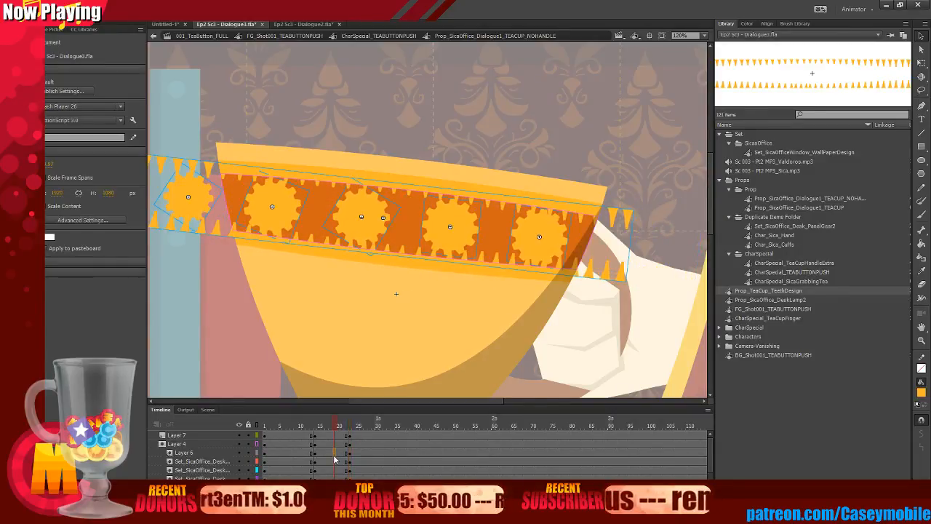
left_click_drag(337, 475, 338, 435)
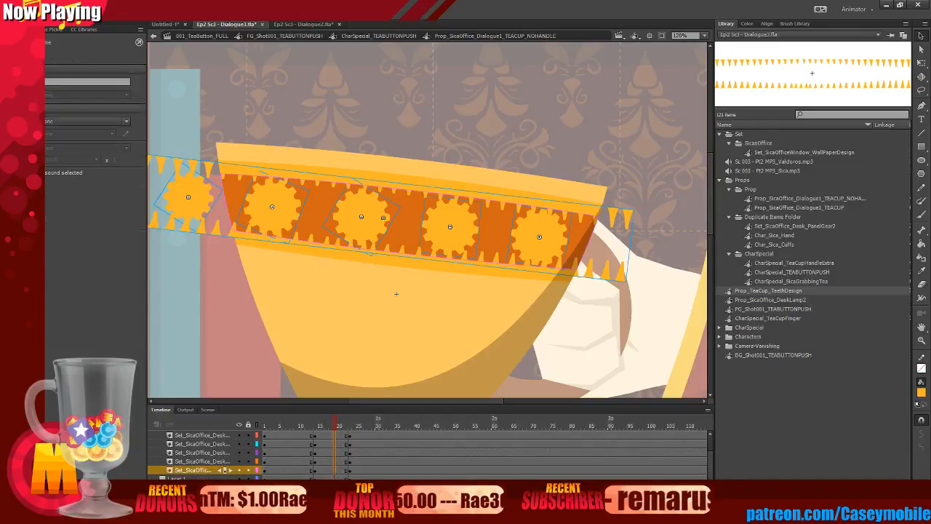
left_click(79, 139)
mouse_move(99, 175)
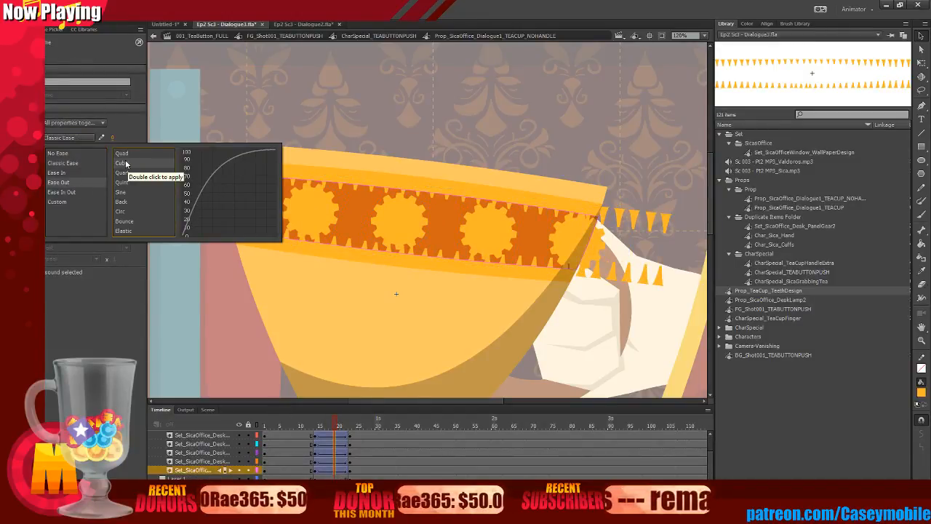
double_click(126, 165)
left_click(281, 239)
Return to CharSpecial_TEABUTTONPUSH and set the frames 14–23 tweens on the teacup, cuff and hand layers to Cubic Ease Out.
left_click_drag(300, 452, 358, 454)
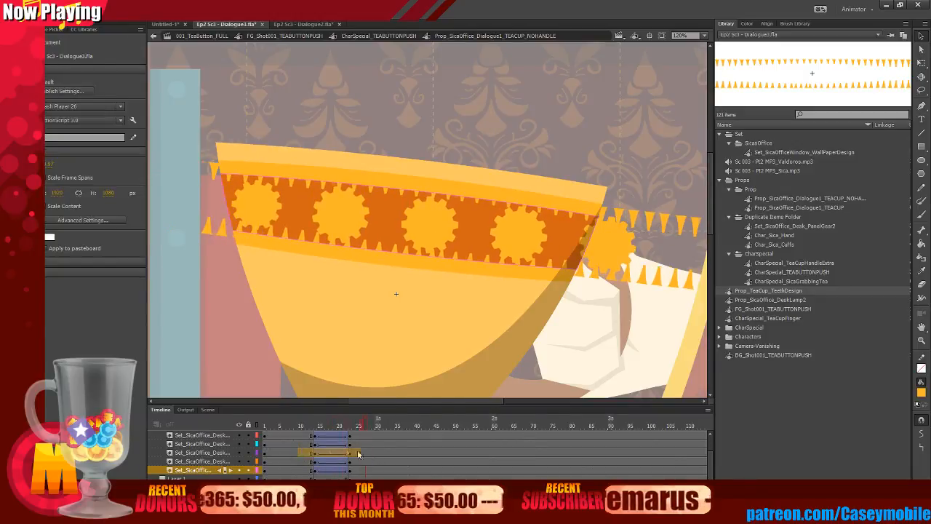
double_click(385, 129)
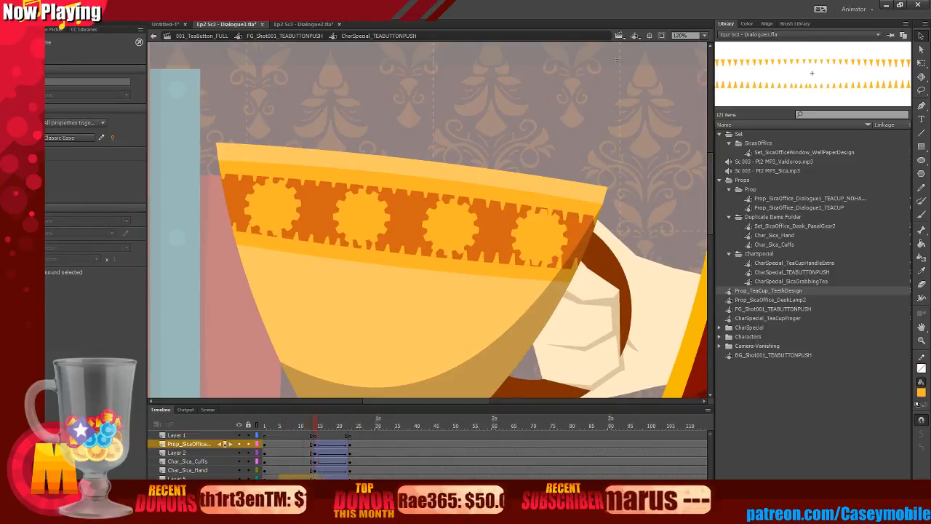
left_click(59, 9)
left_click(80, 41)
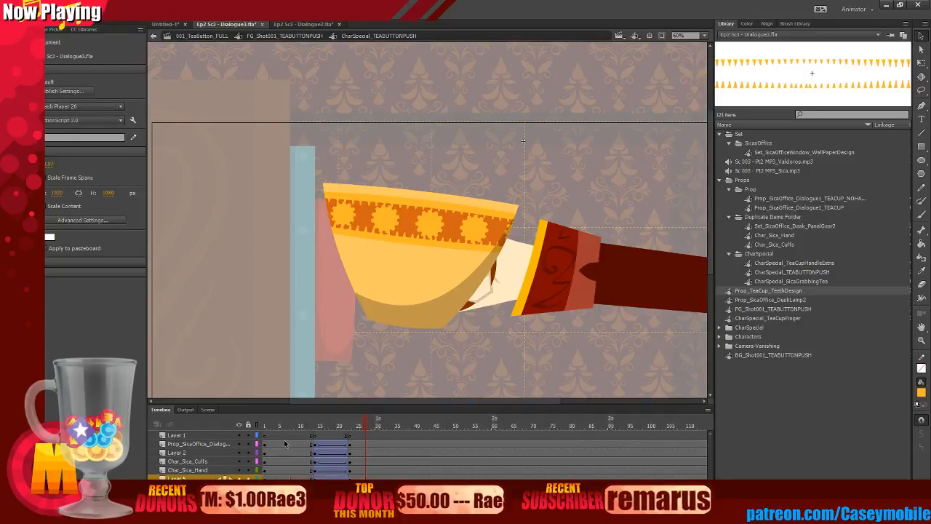
left_click_drag(331, 445, 327, 477)
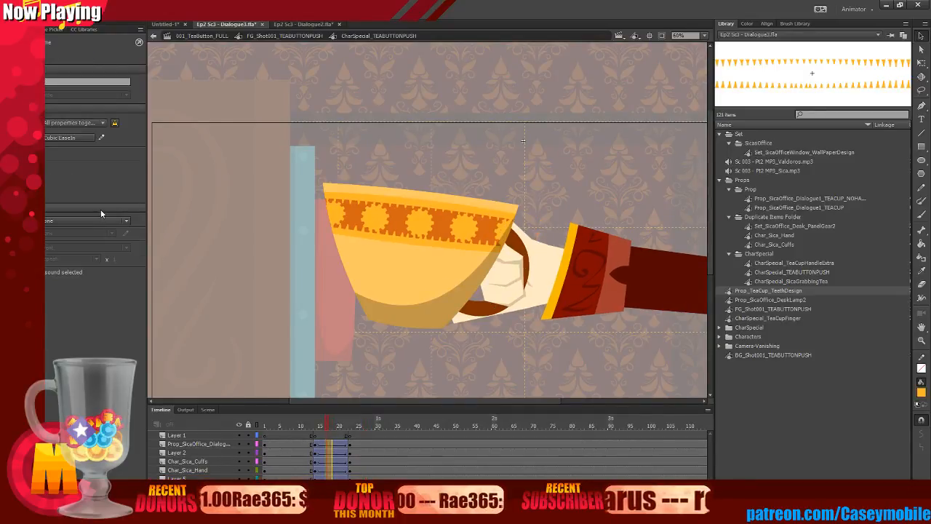
left_click(78, 137)
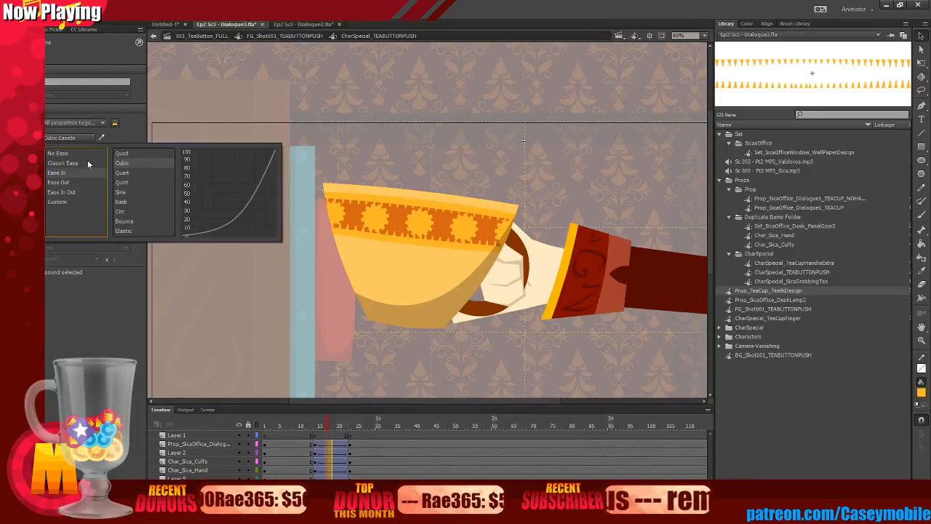
left_click(128, 165)
left_click(330, 366)
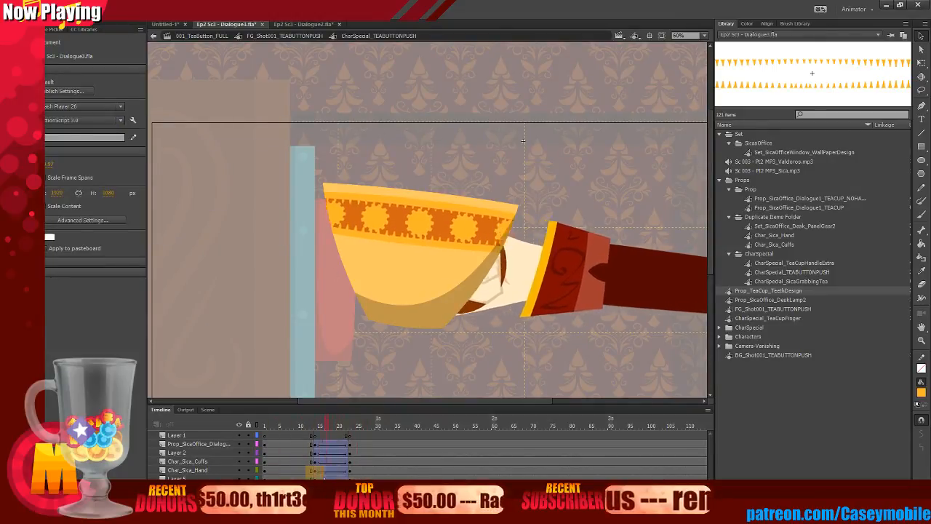
In FG_Shot001_TEABUTTONPUSH, insert a TeaCup keyframe at frame 26 and rotate the teacup arm counter-clockwise so the sleeve end rises.
double_click(408, 368)
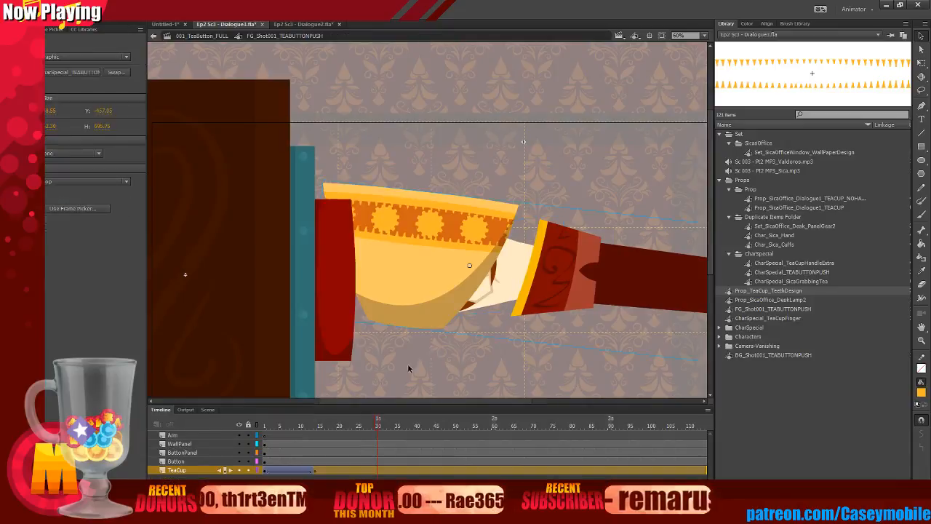
left_click_drag(280, 449, 364, 474)
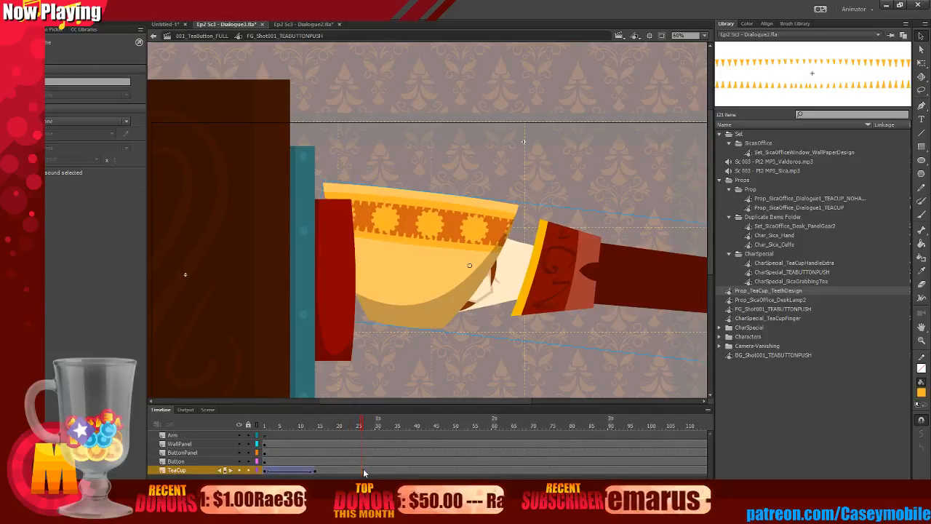
key("ctrl+minus")
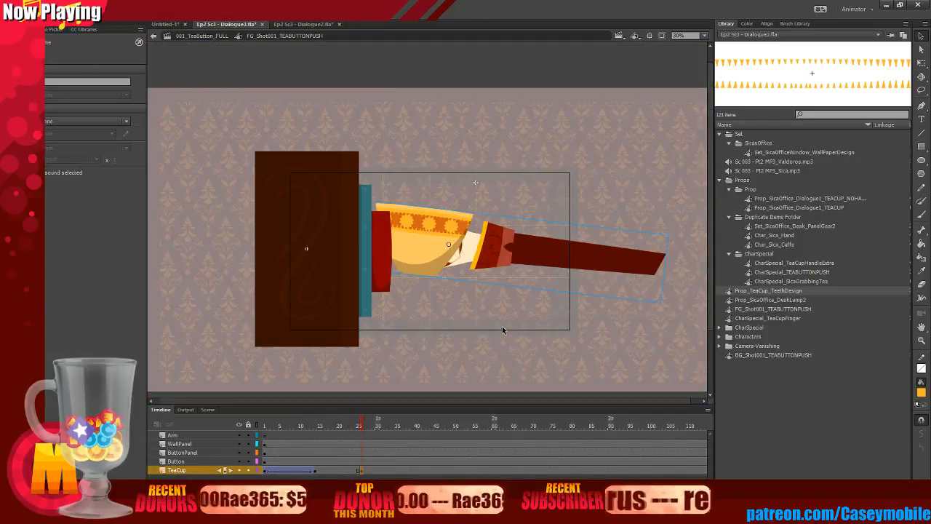
left_click(538, 236)
left_click_drag(666, 222, 661, 193)
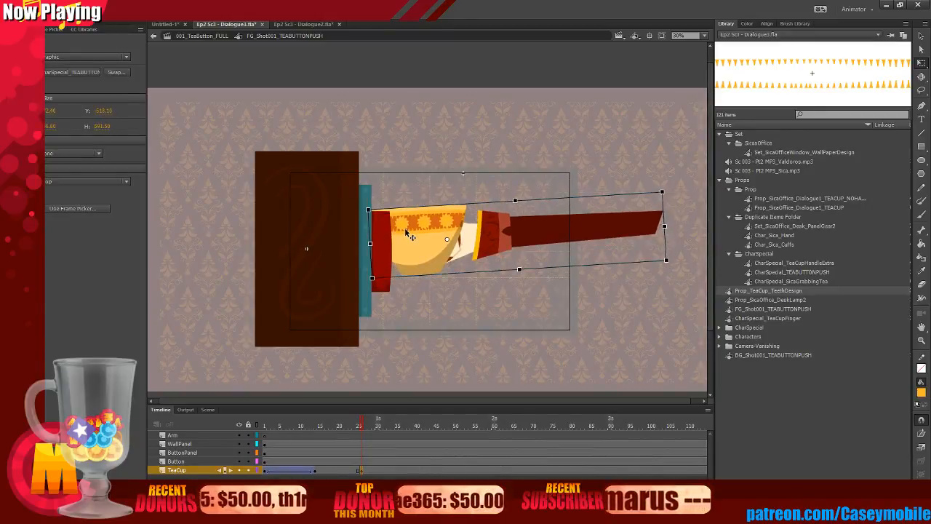
Create a classic tween between frames 14 and 26 on the TeaCup layer with Cubic Ease Out, and preview the motion.
left_click(321, 471)
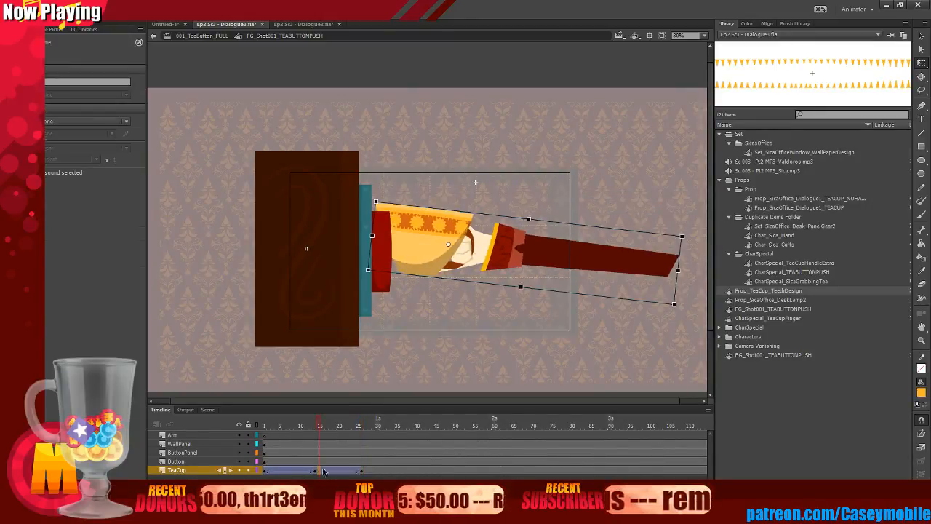
left_click(82, 138)
left_click(77, 181)
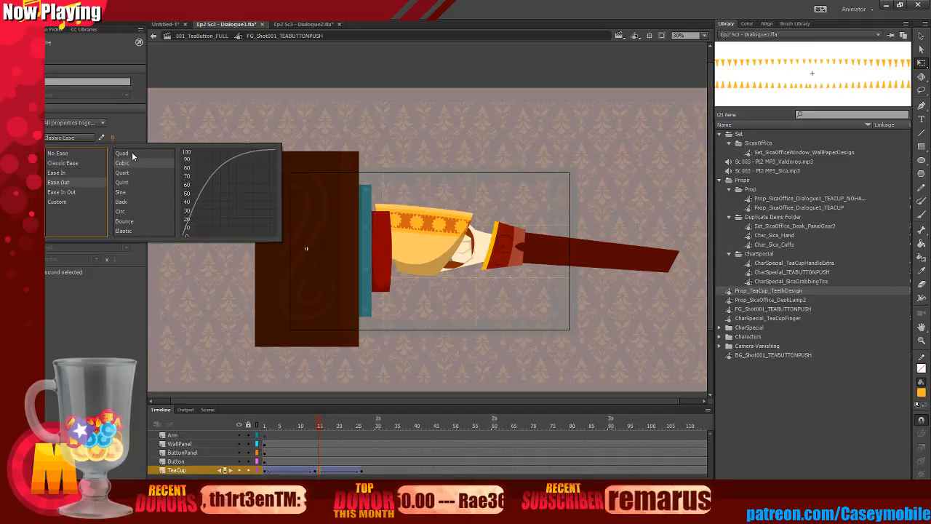
double_click(136, 167)
key("Return")
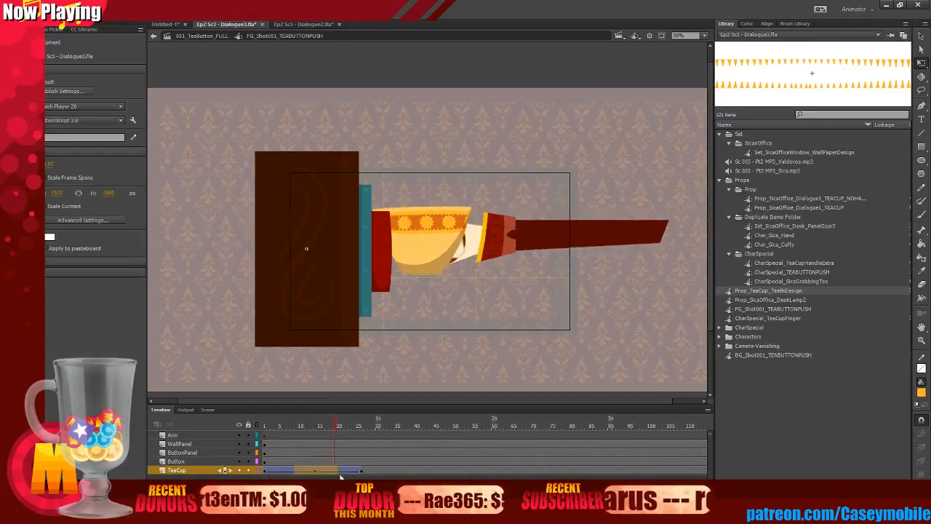
mouse_move(349, 470)
left_mouse_down()
mouse_move(312, 470)
mouse_move(360, 470)
left_mouse_up()
Convert the red wall button artwork to a graphic symbol named FG_Shot001_TEABUTTONPUSH_button.
left_click(384, 241)
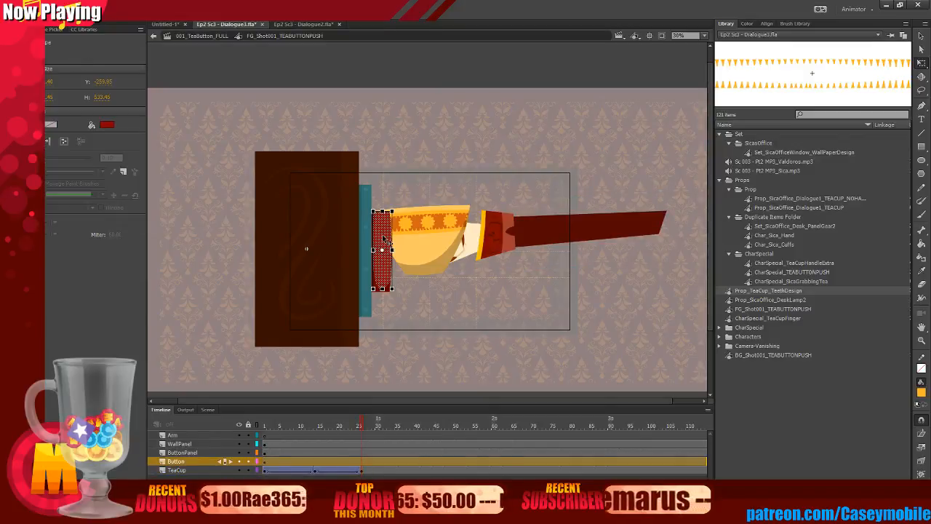
scroll(383, 241, "up", 3, "ctrl")
left_click(398, 218, "shift")
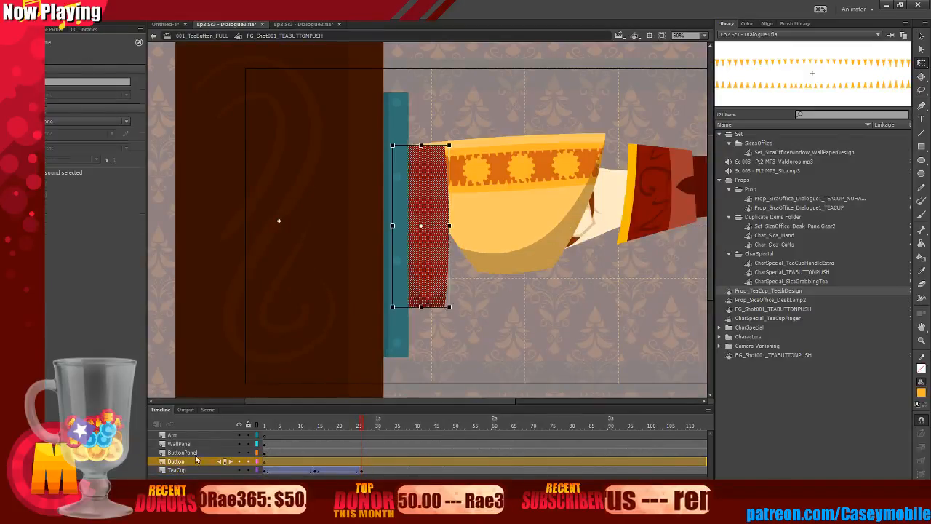
right_click(425, 287)
left_click(451, 264)
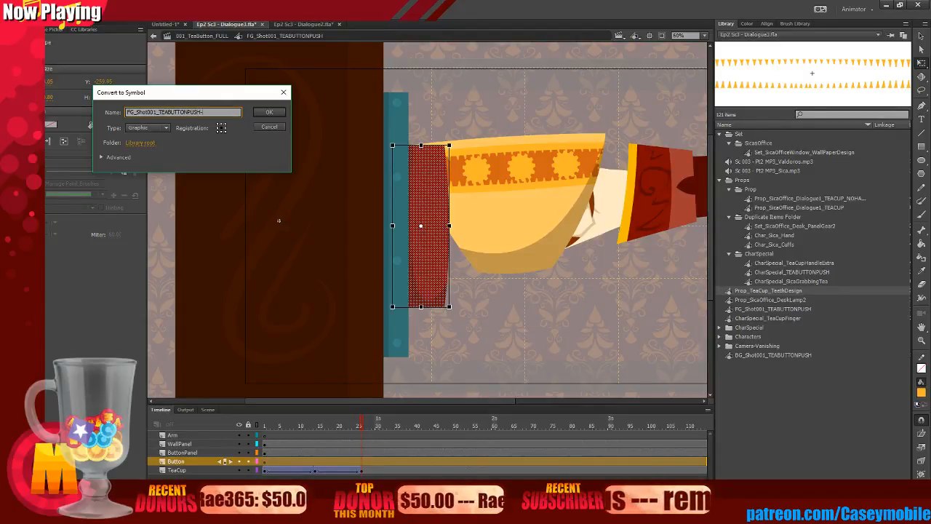
key("Return")
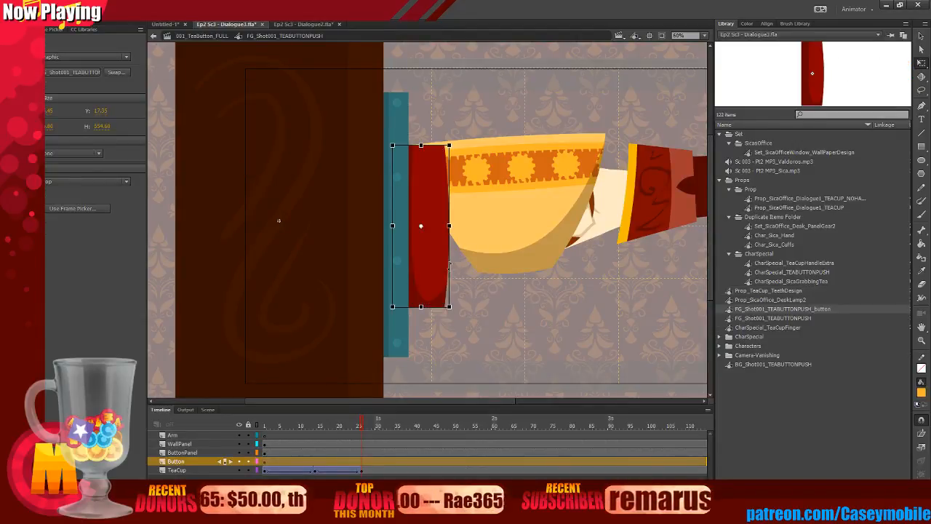
Insert a keyframe at frame 13 on the Button layer, just before the teacup makes contact.
key("v")
left_click_drag(320, 470, 312, 463)
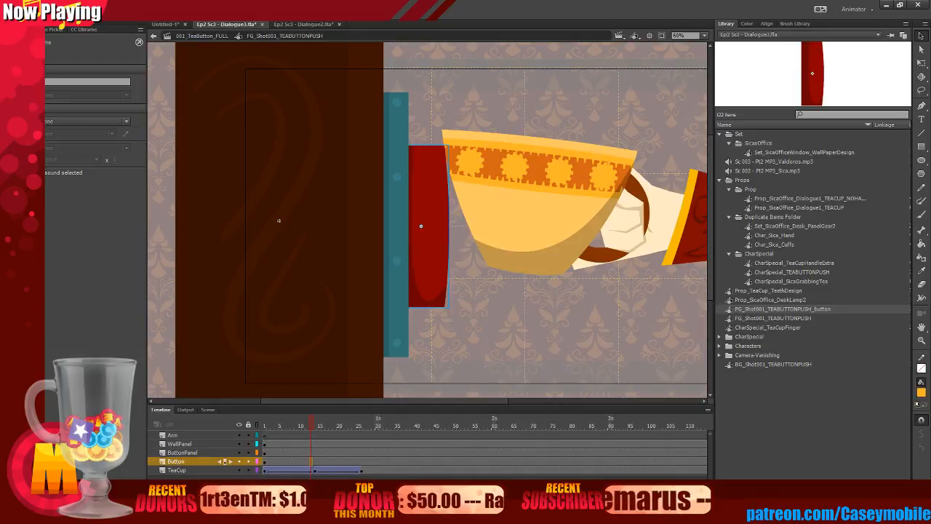
mouse_move(320, 461)
left_mouse_down()
mouse_move(300, 468)
mouse_move(311, 470)
left_mouse_up()
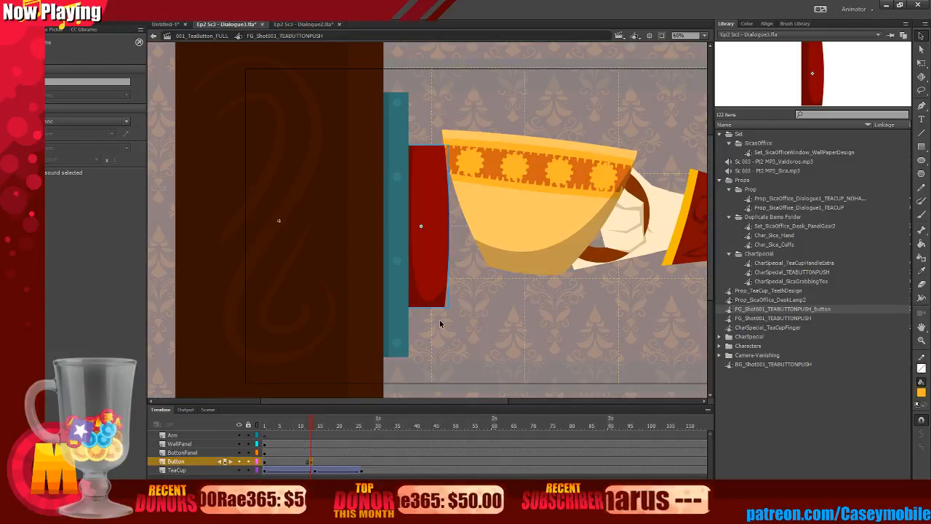
left_click(439, 324)
Check the contact timing and nudge the teacup arm at frame 14 slightly away from the wall button.
left_click(334, 468)
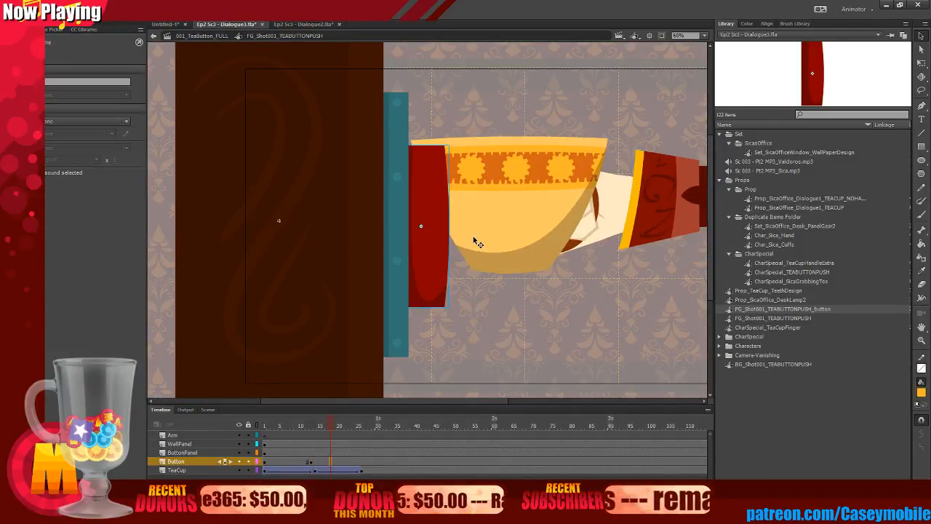
mouse_move(315, 474)
left_mouse_down()
mouse_move(293, 473)
mouse_move(311, 475)
left_mouse_up()
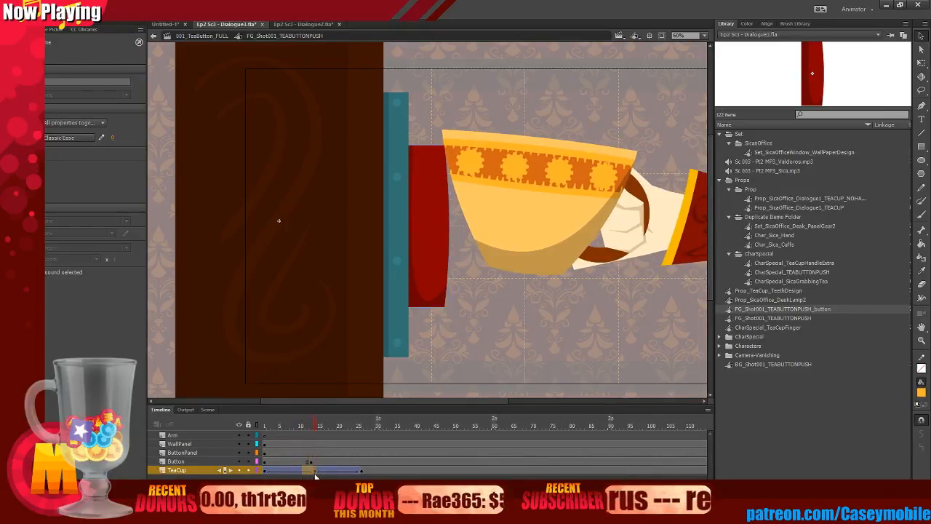
left_click(315, 473)
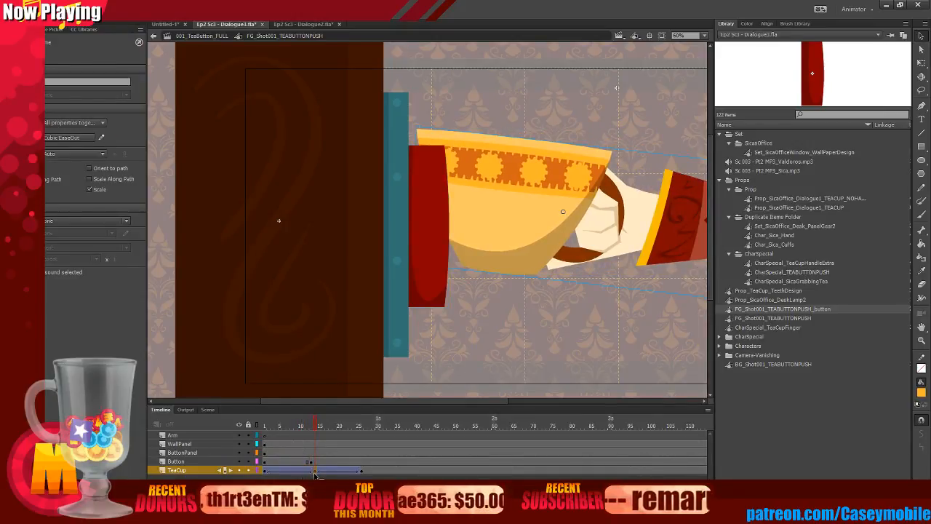
left_click_drag(486, 211, 499, 209)
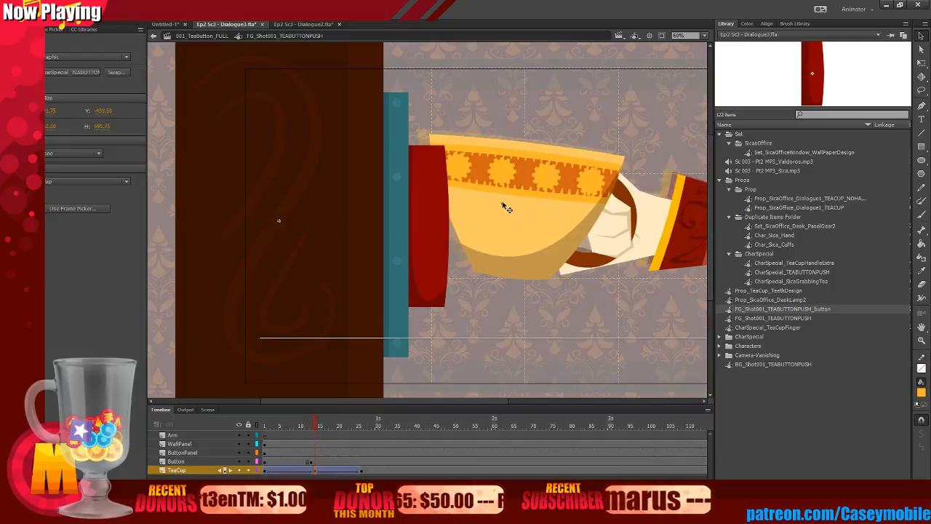
Insert a keyframe at frame 19 on the Button layer and push the red button into its panel.
mouse_move(331, 469)
left_mouse_down()
mouse_move(313, 466)
mouse_move(336, 465)
left_mouse_up()
left_click(336, 462)
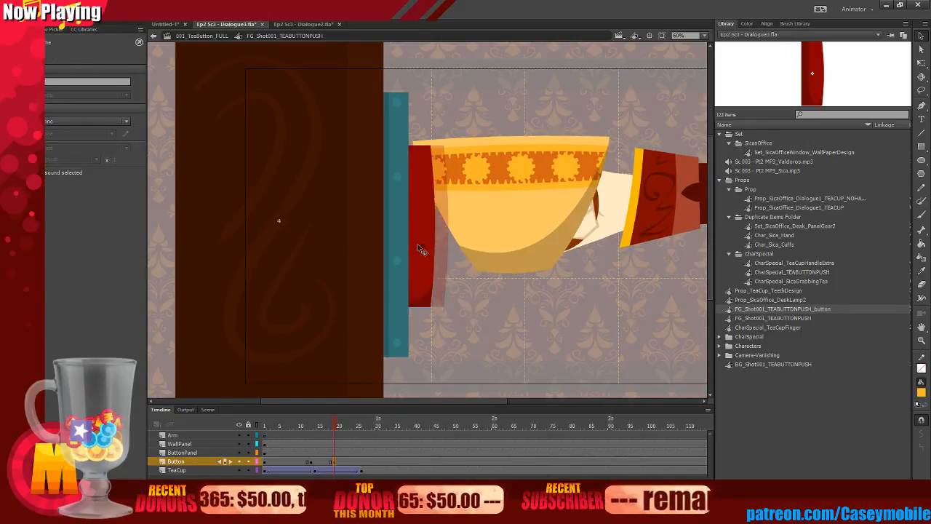
Rotate the teacup arm clockwise at frame 26 so the sleeve slopes downward, keeping the cup against the pushed button.
left_click(363, 472)
left_click(472, 246)
key("q")
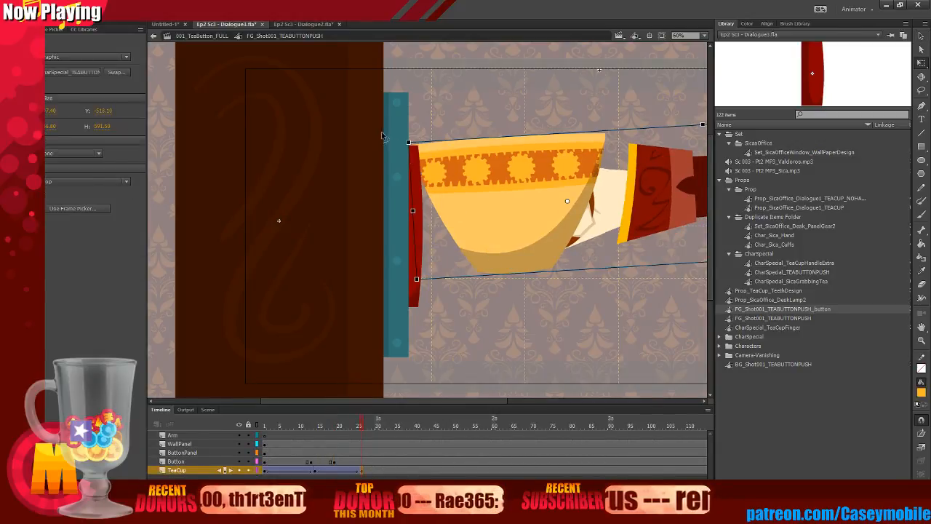
left_click_drag(407, 138, 466, 195)
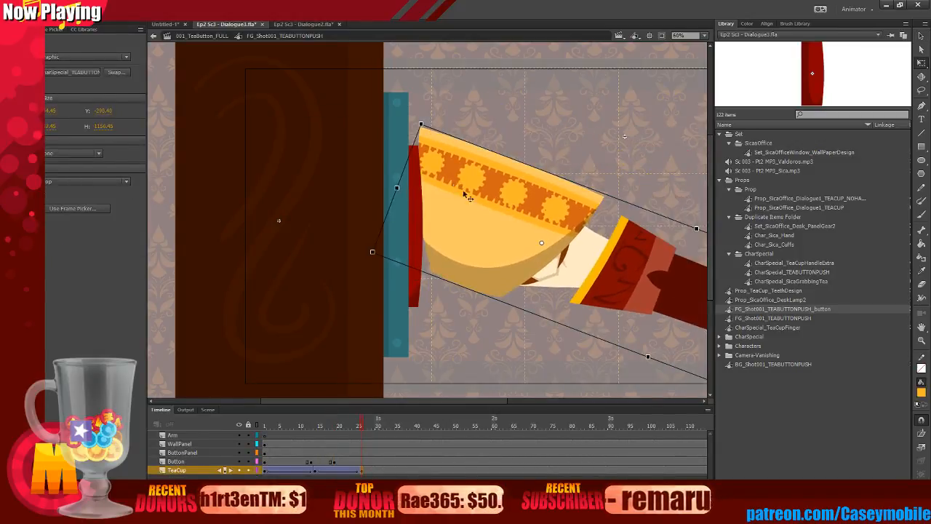
key("ctrl+minus")
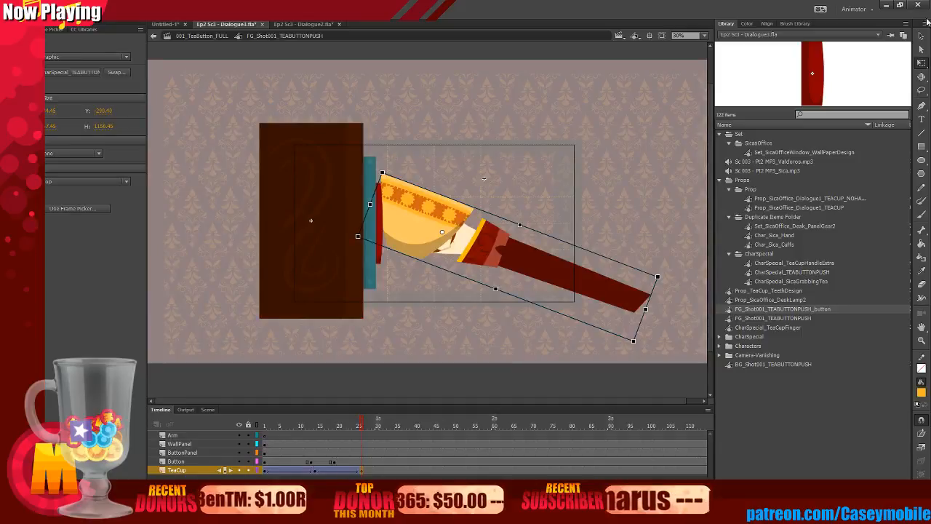
left_click(606, 124)
Rotate the teacup arm counter-clockwise at frame 1 so the sleeve rises away from the cup, and preview the swing.
mouse_move(272, 461)
left_mouse_down()
mouse_move(353, 473)
mouse_move(285, 464)
mouse_move(265, 474)
left_mouse_up()
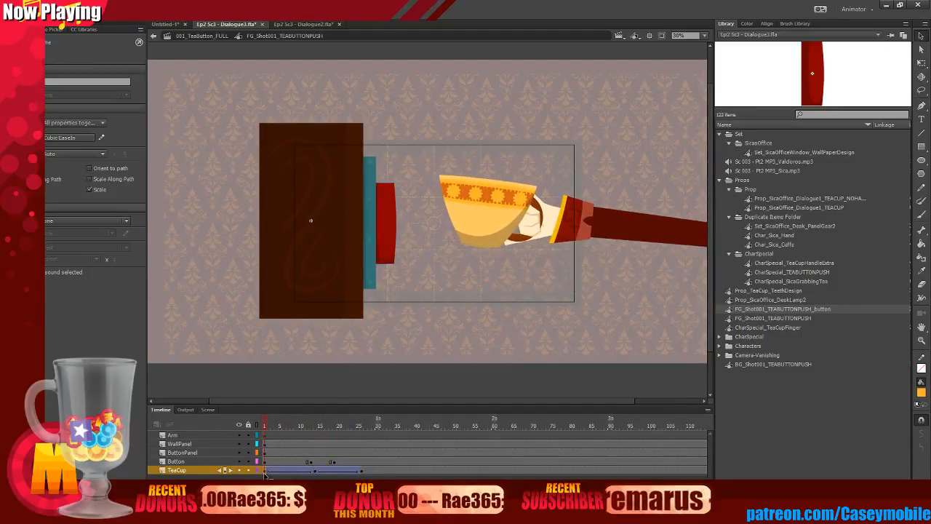
key("q")
left_click(438, 175)
left_click_drag(430, 191, 426, 199)
left_click(296, 466)
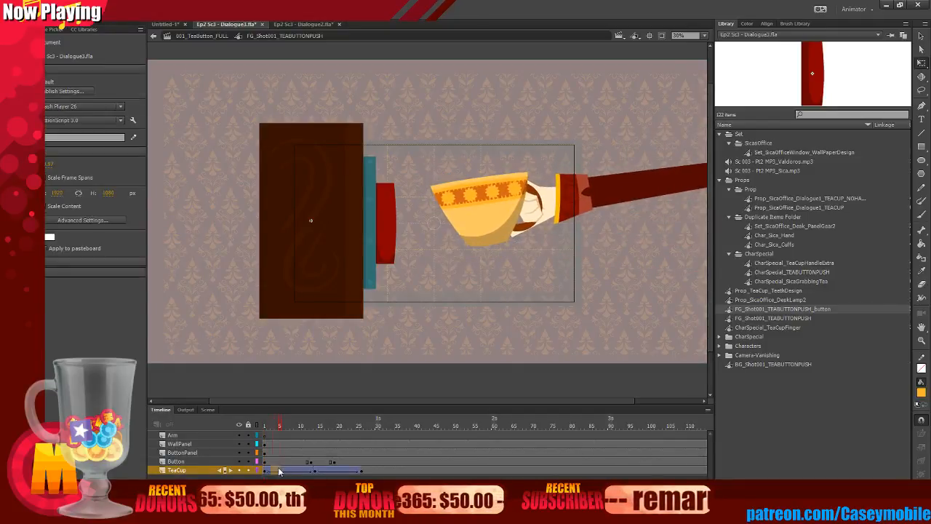
left_click_drag(280, 472, 360, 470)
Create a classic tween between frames 13 and 19 on the Button layer, and preview the button push.
left_click(312, 462)
key("F3")
left_click(922, 106)
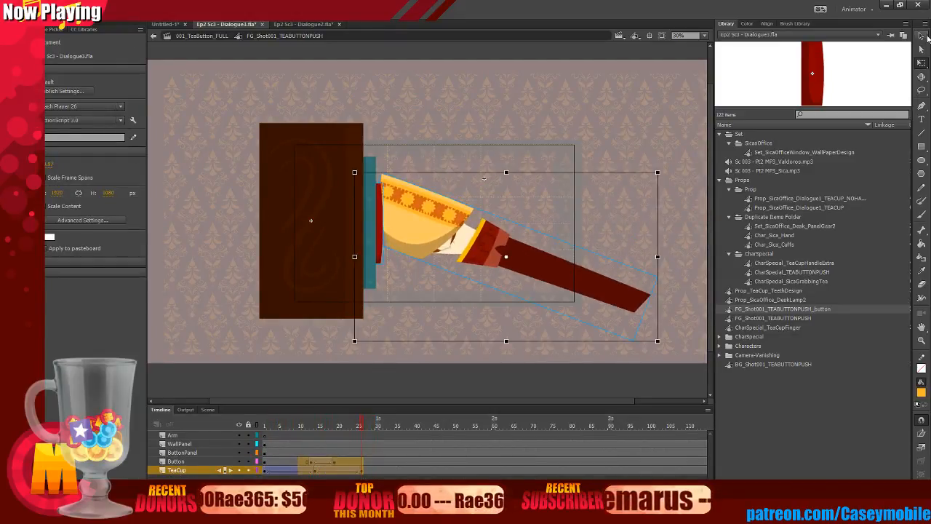
left_click(560, 178)
left_click_drag(282, 460, 342, 467)
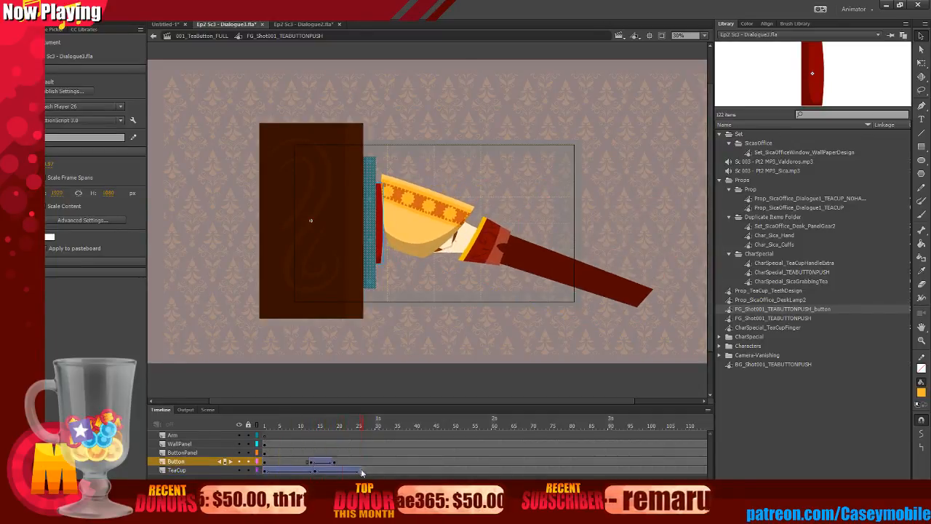
In the CharSpecial_TEABUTTONPUSH symbol at frame 23, move the hand and cuff closer to the teacup.
left_click(359, 470)
double_click(499, 236)
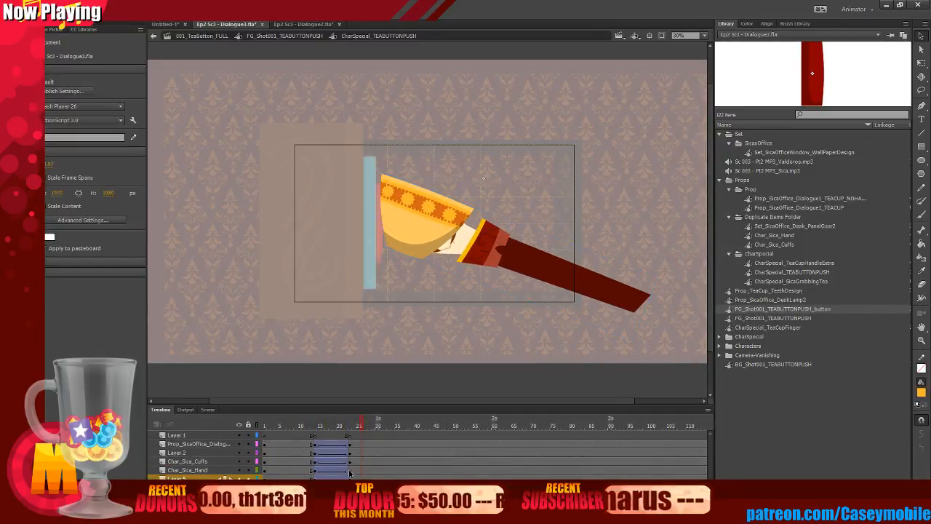
left_click(540, 205)
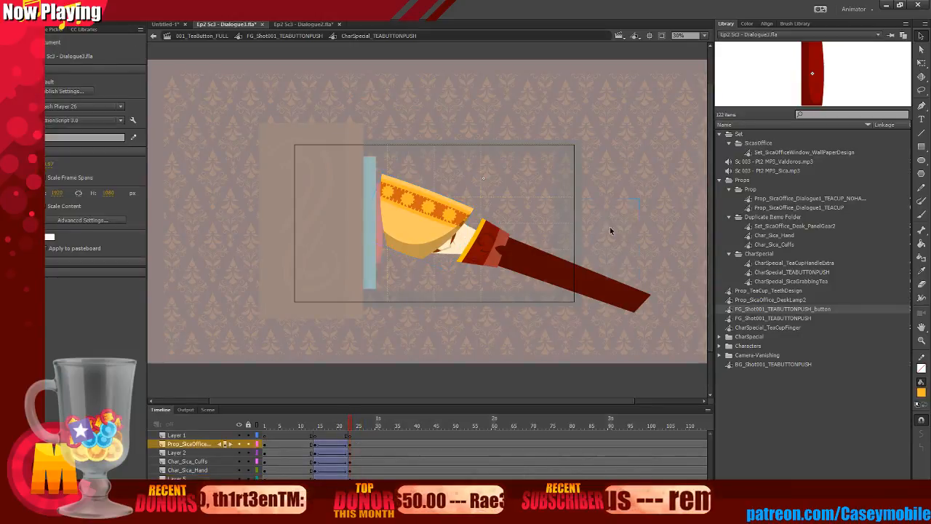
left_click(481, 329)
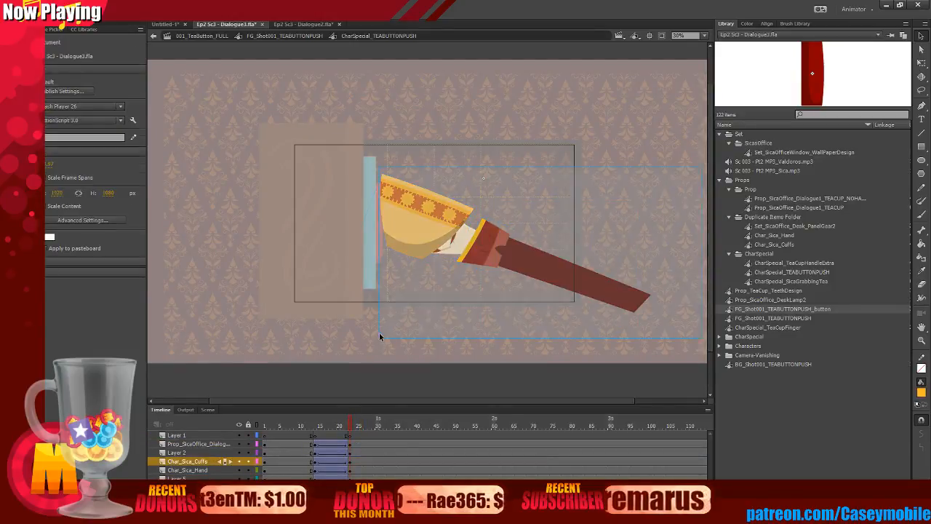
left_click(480, 244)
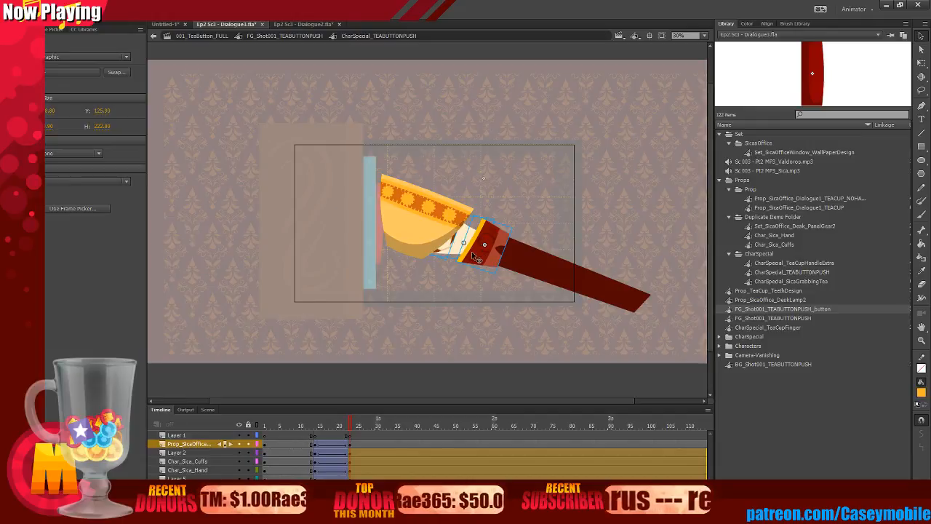
scroll(471, 251, "up", 1)
left_click_drag(471, 253, 439, 240)
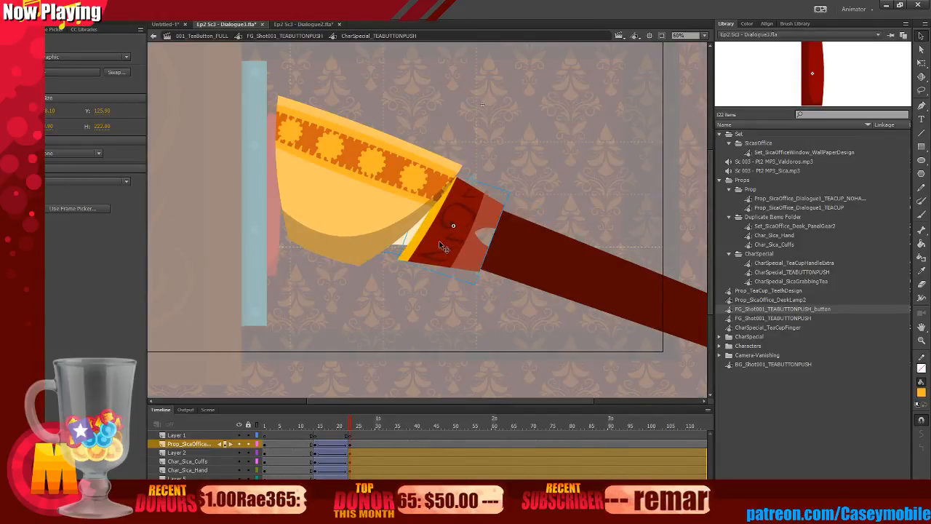
Shift the sleeve at frame 23 to close the gap behind the cuff, and preview the arm motion in FG_Shot001_TEABUTTONPUSH.
left_click(532, 240)
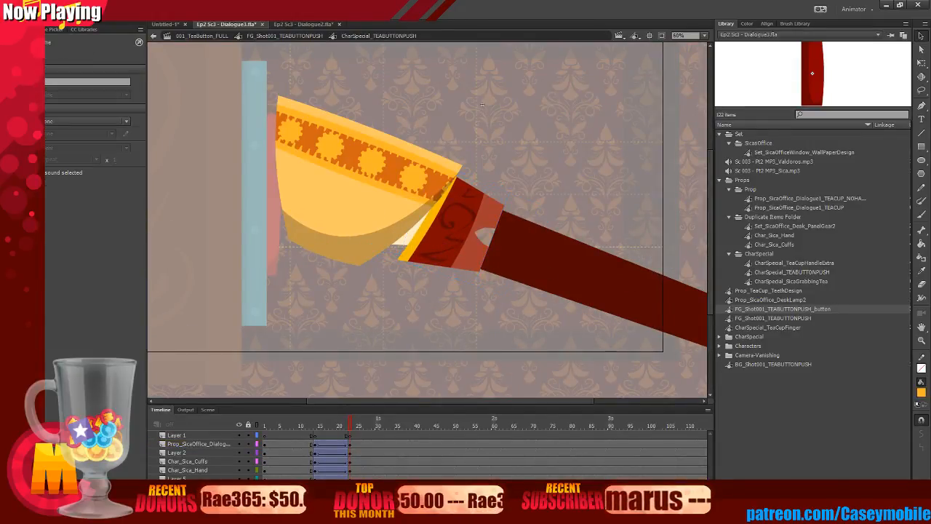
left_click(567, 262)
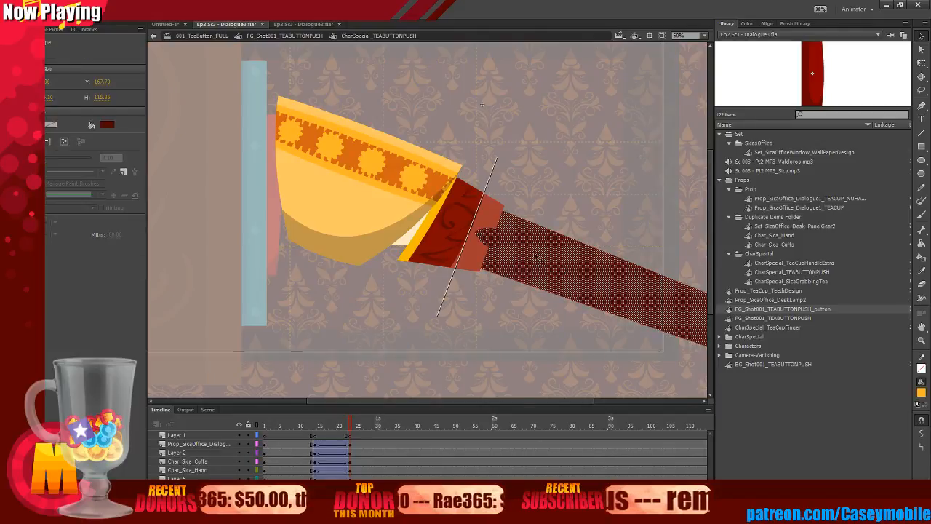
left_click(437, 328)
left_click(294, 470)
left_click(347, 468)
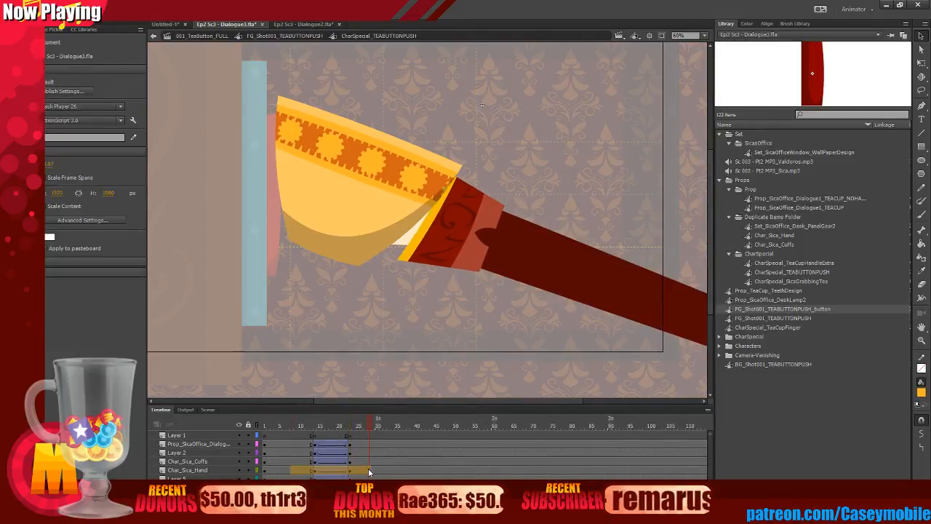
double_click(391, 329)
left_click_drag(315, 460, 371, 459)
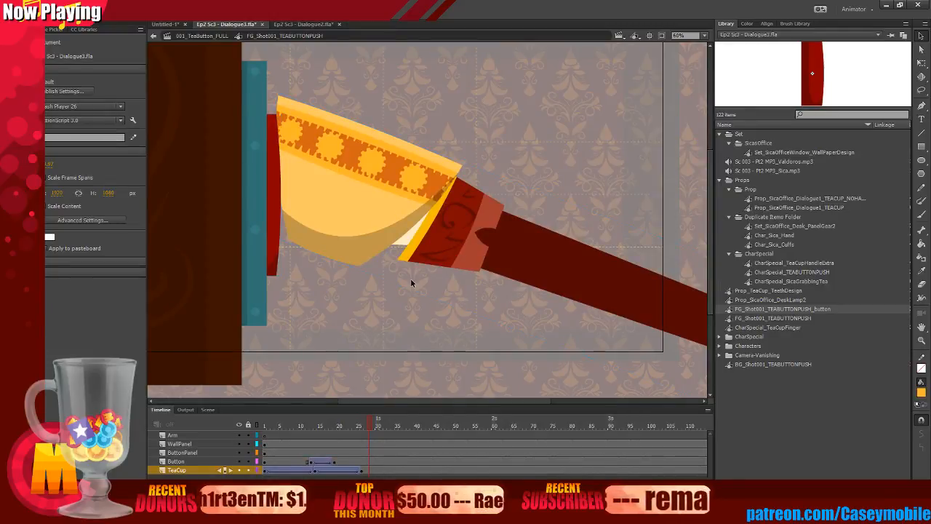
Bend the sleeve's edge into a slight curve inside the teacup arm symbol, and preview the arm swing.
key("ctrl+minus")
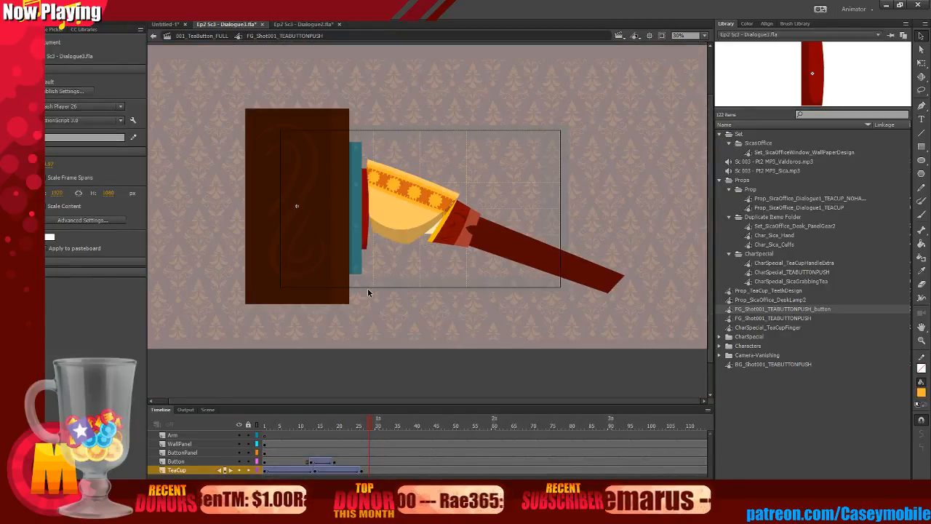
double_click(506, 236)
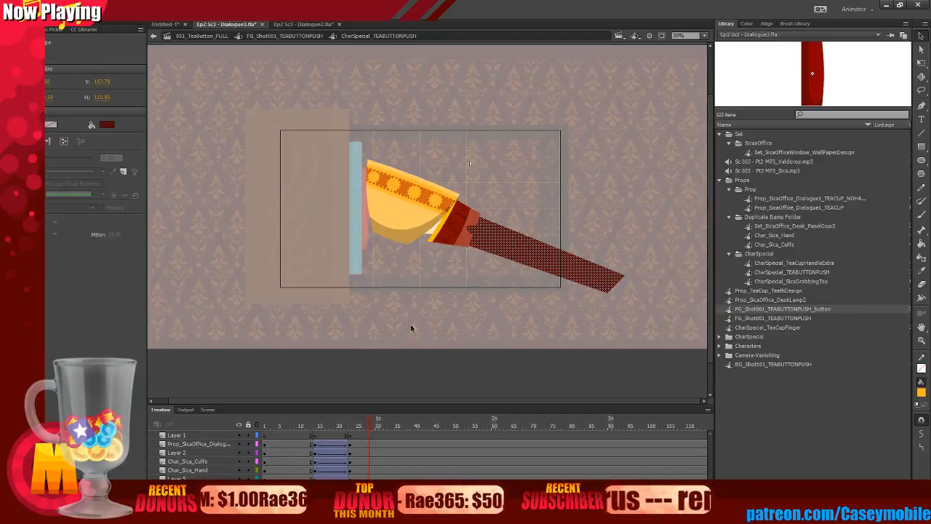
left_click_drag(515, 240, 504, 264)
left_click_drag(292, 479, 385, 479)
double_click(427, 311)
left_click_drag(294, 450, 329, 449)
Try a Quart Ease Out on the Button layer's tween, and settle on a Cubic Ease Out.
left_click(318, 461)
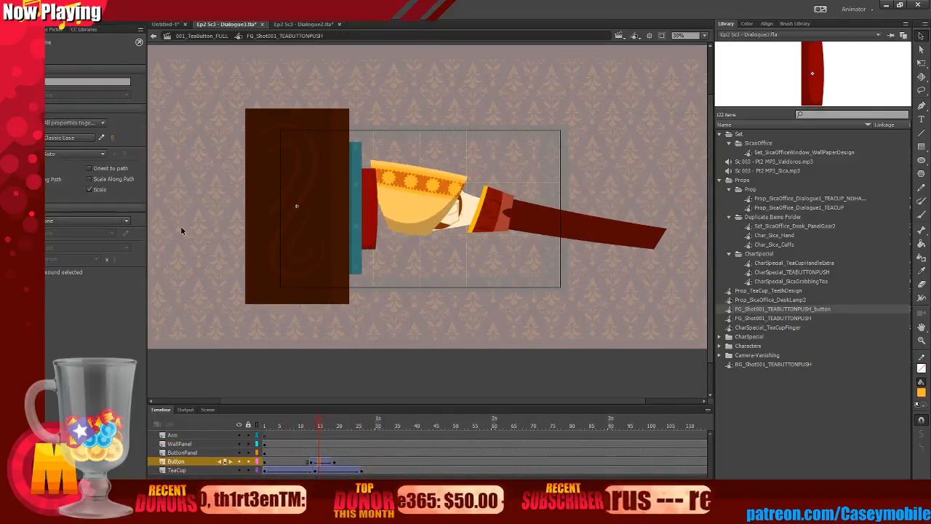
left_click(61, 138)
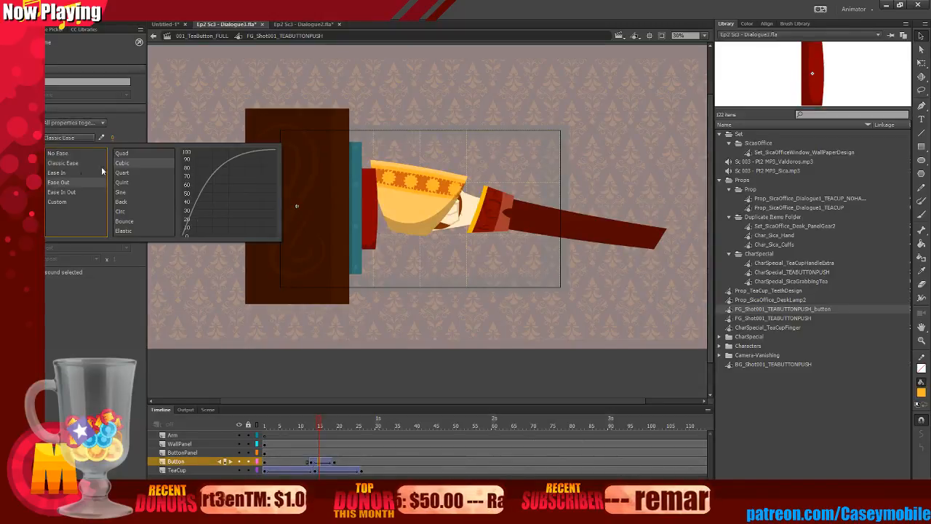
left_click(134, 173)
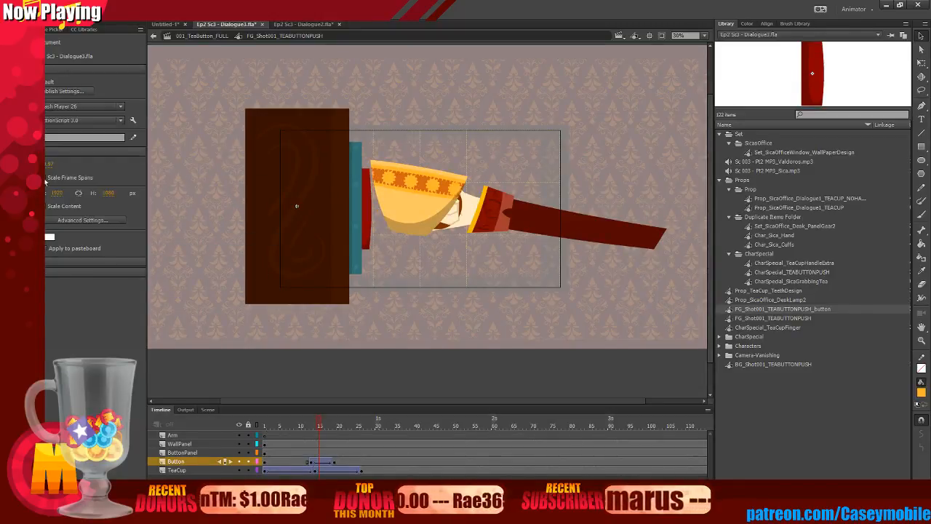
left_click(323, 462)
left_click(82, 139)
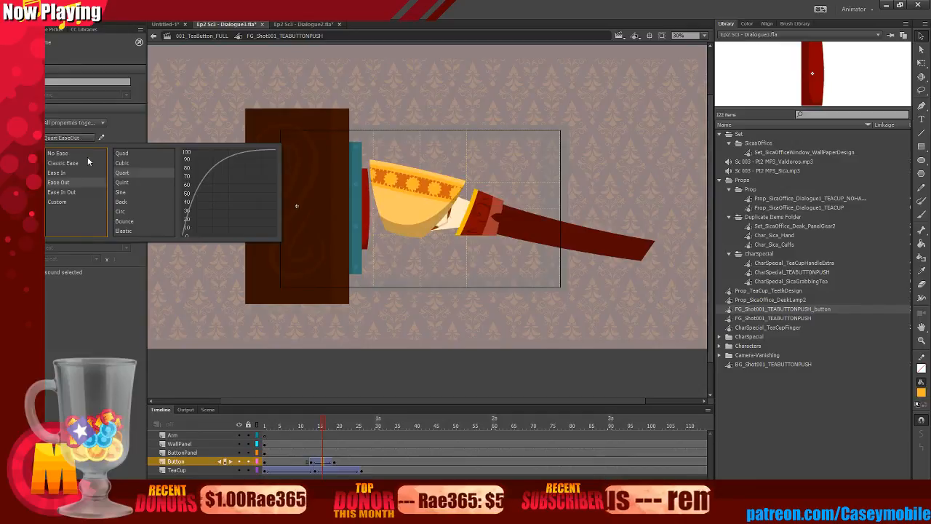
left_click(133, 163)
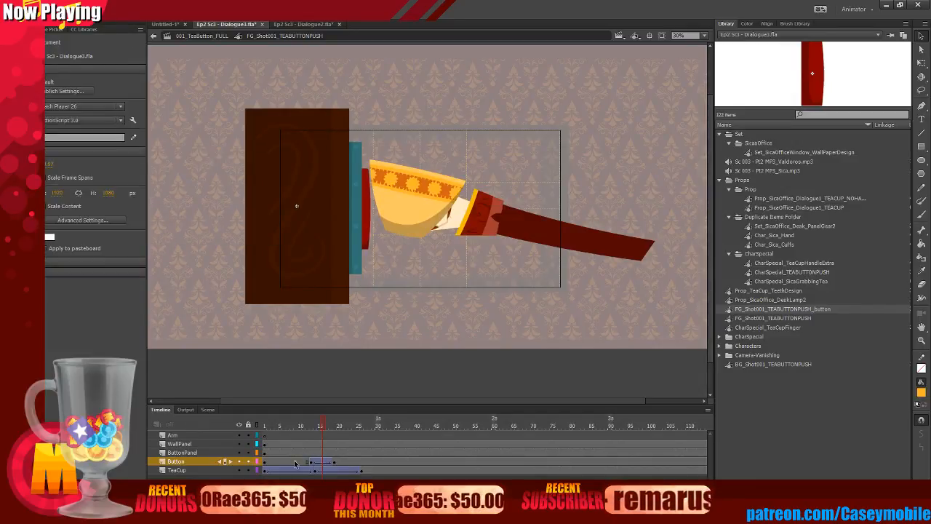
Move the Button layer's frame 13 keyframe to frame 14 so the push starts when the cup makes contact.
mouse_move(298, 458)
left_mouse_down()
mouse_move(351, 457)
mouse_move(313, 464)
left_mouse_up()
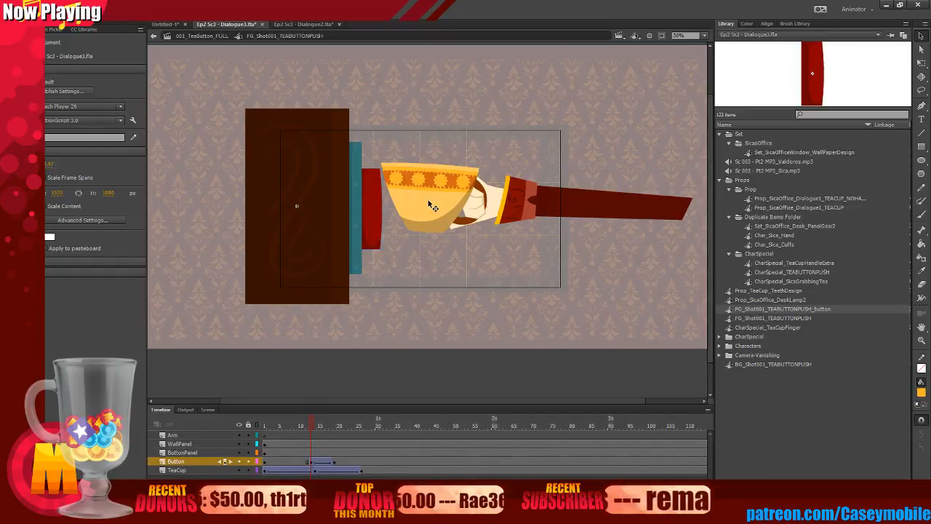
left_click(355, 215)
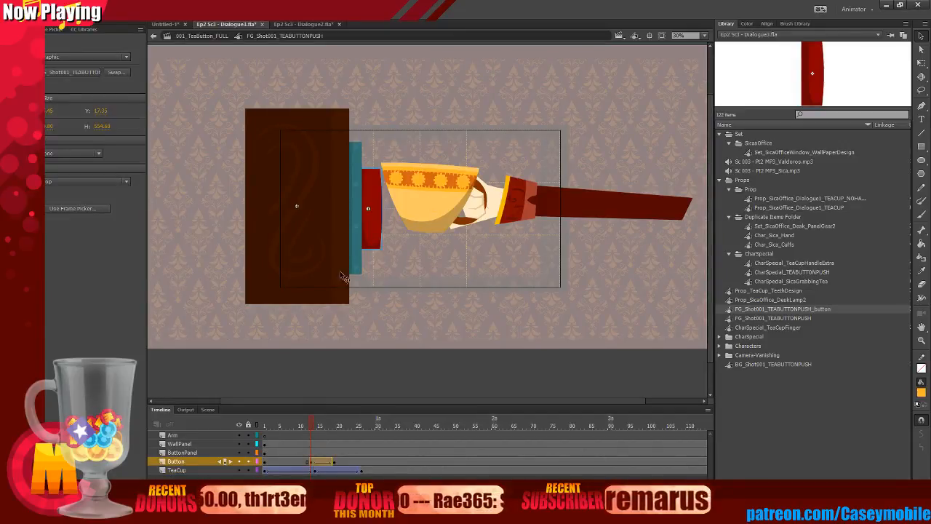
left_click(312, 461)
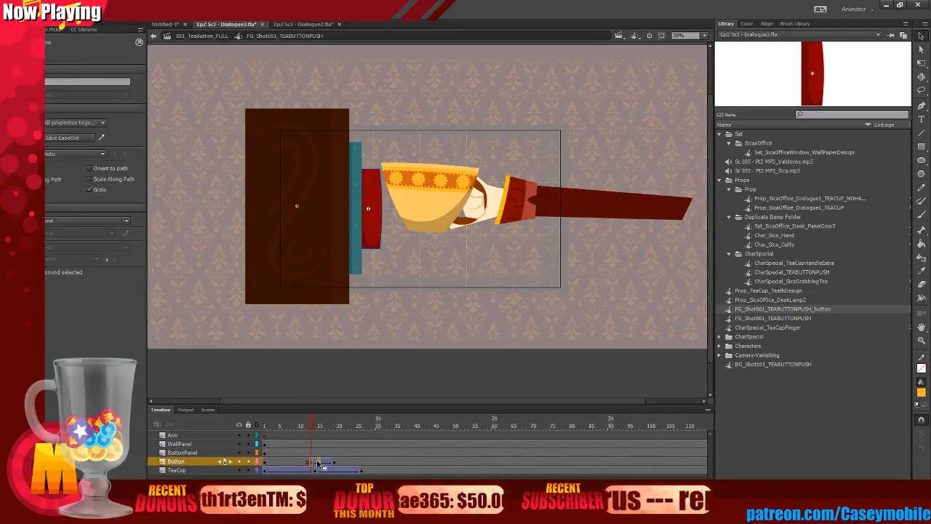
left_click(317, 463)
mouse_move(317, 462)
left_mouse_down()
mouse_move(299, 462)
mouse_move(332, 462)
mouse_move(308, 466)
left_mouse_up()
Try a Cubic Ease In Out on the Button layer's tween and preview the push.
left_click(320, 463)
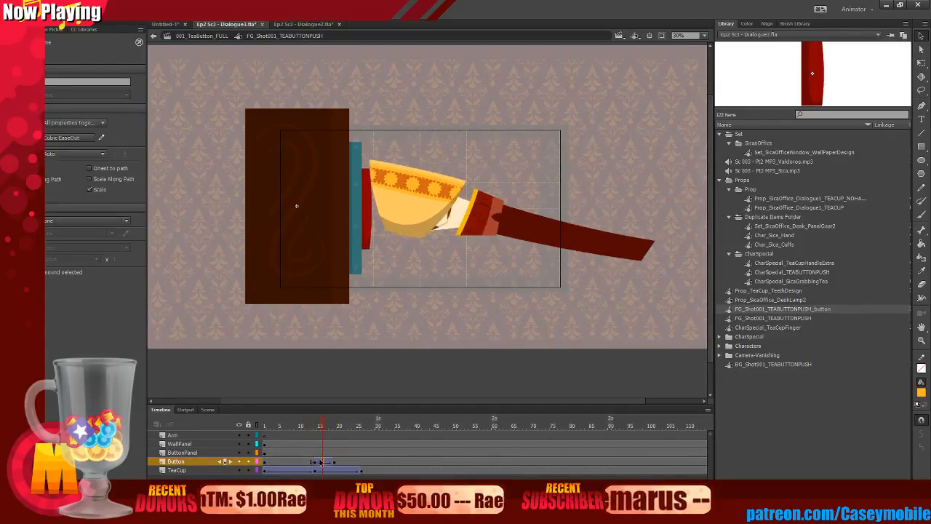
left_click(82, 138)
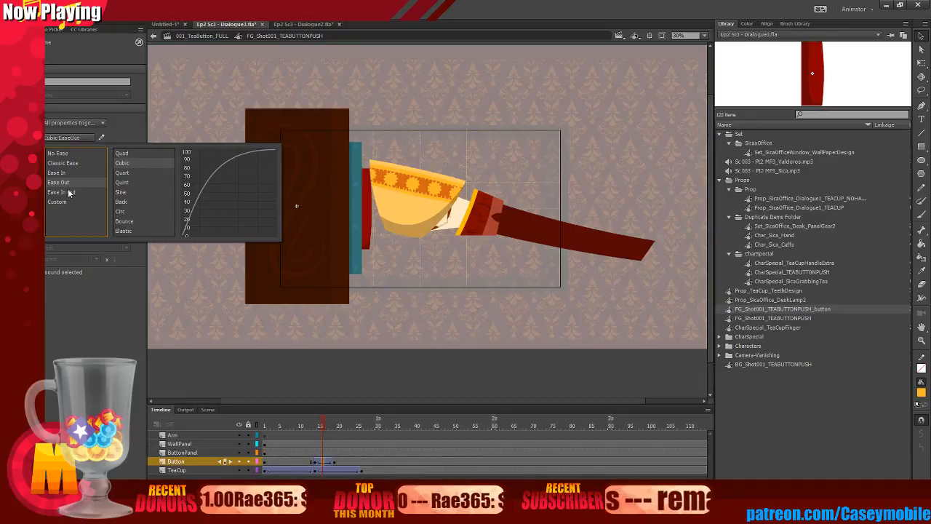
left_click(135, 163)
left_click(293, 455)
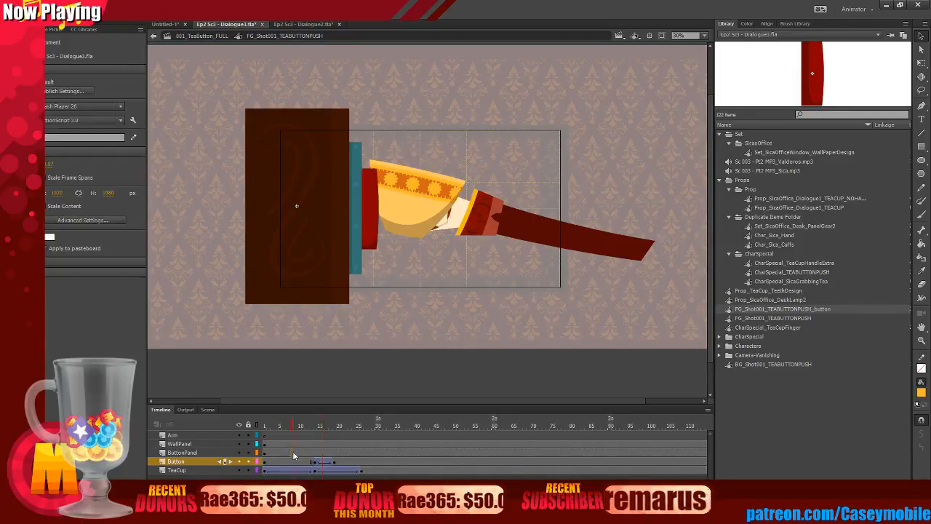
mouse_move(293, 456)
left_mouse_down()
mouse_move(342, 460)
mouse_move(300, 462)
left_mouse_up()
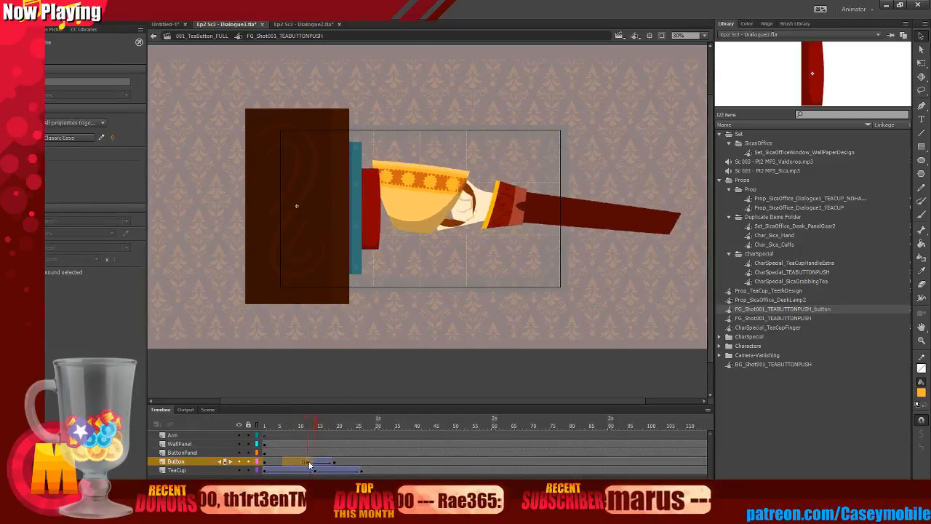
key("Return")
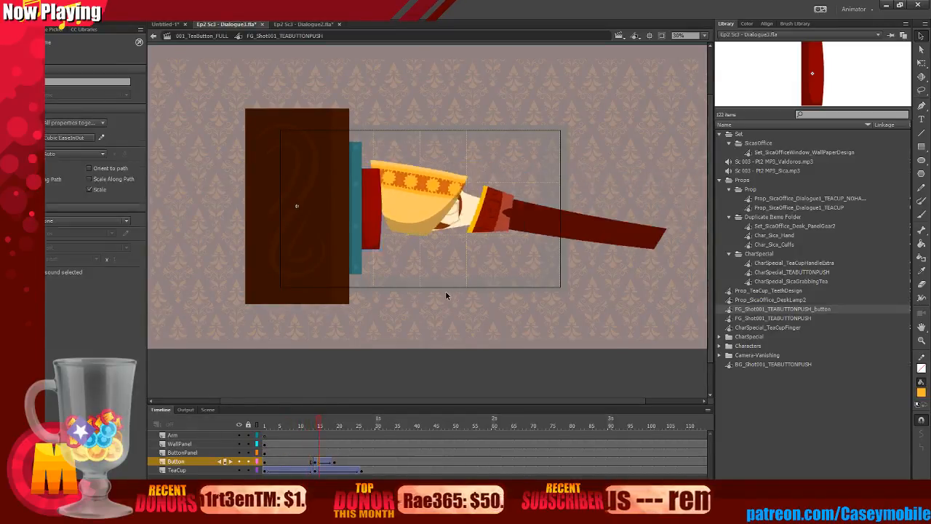
left_click(340, 220)
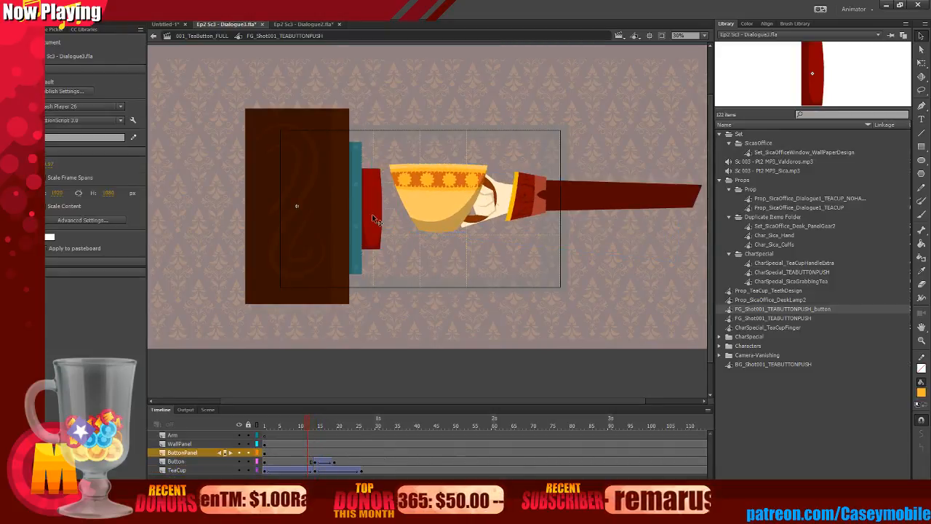
Set the Button layer's tween to Cubic Ease Out, preview it, and return to the 001_TeaButton_FULL symbol.
left_click(323, 463)
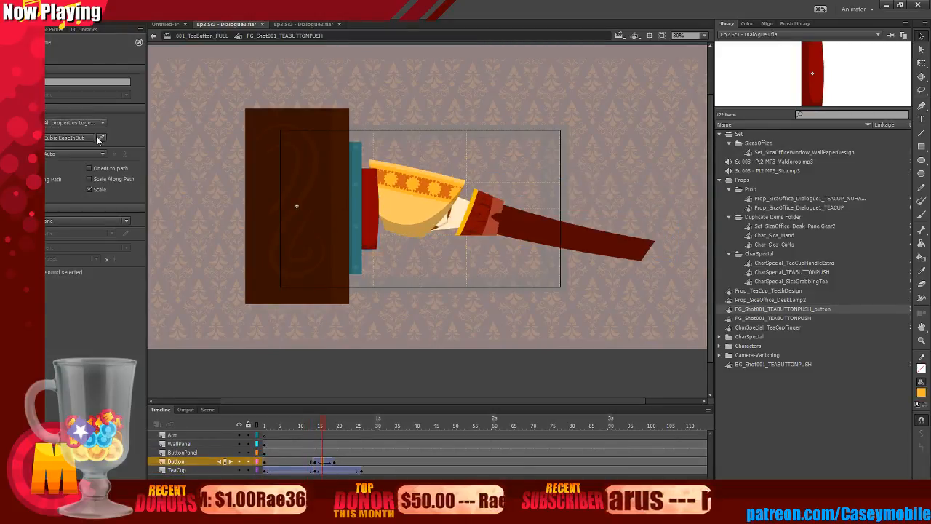
left_click(84, 138)
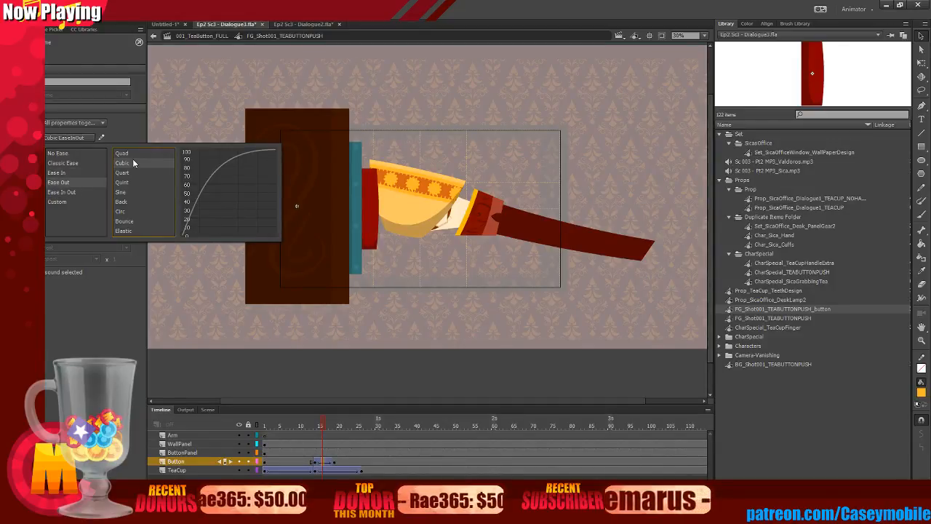
left_click(215, 161)
left_click_drag(283, 463, 378, 470)
double_click(368, 377)
Toggle the BG layer's outline display on and off, and review the button push against the wallpaper.
left_click(265, 452)
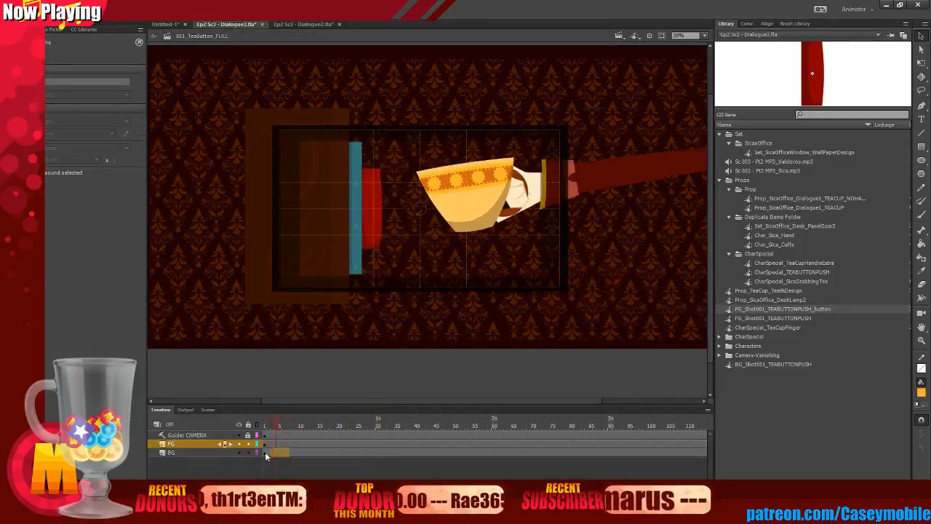
left_click(224, 453)
left_click(224, 453)
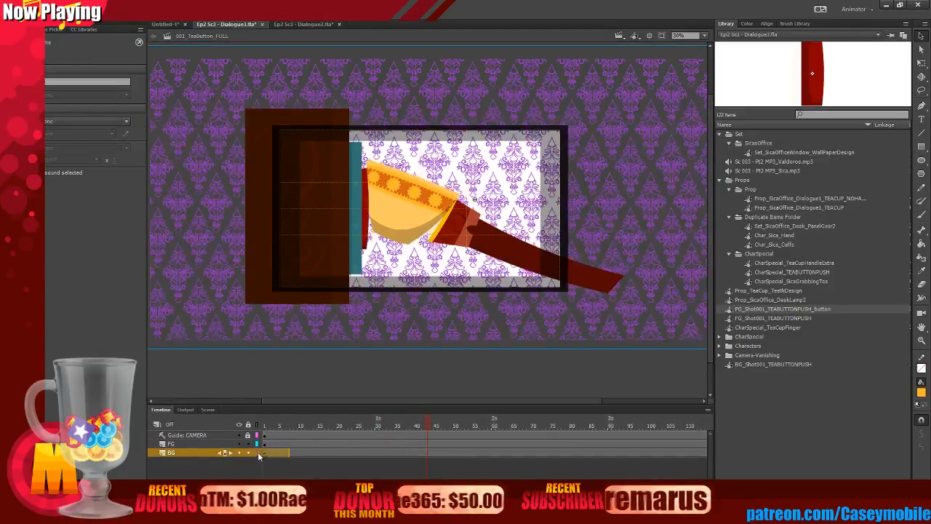
left_click_drag(282, 444, 340, 447)
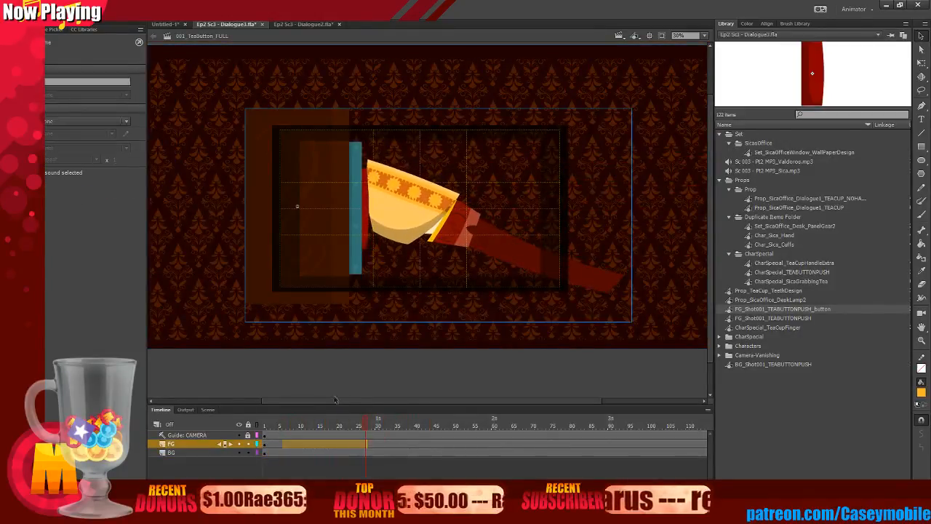
Lighten the wallpaper's base fill on Layer_1 of BG_Shot001_TEABUTTONPUSH to #3A0000, and return to 001_TeaButton_FULL.
double_click(243, 339)
left_click(244, 346)
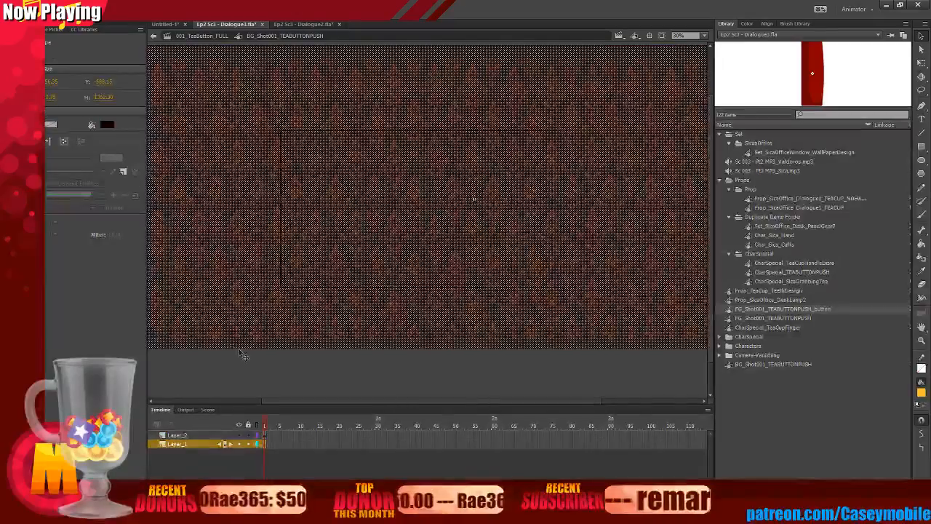
key("shift+F9")
left_click_drag(782, 114, 782, 111)
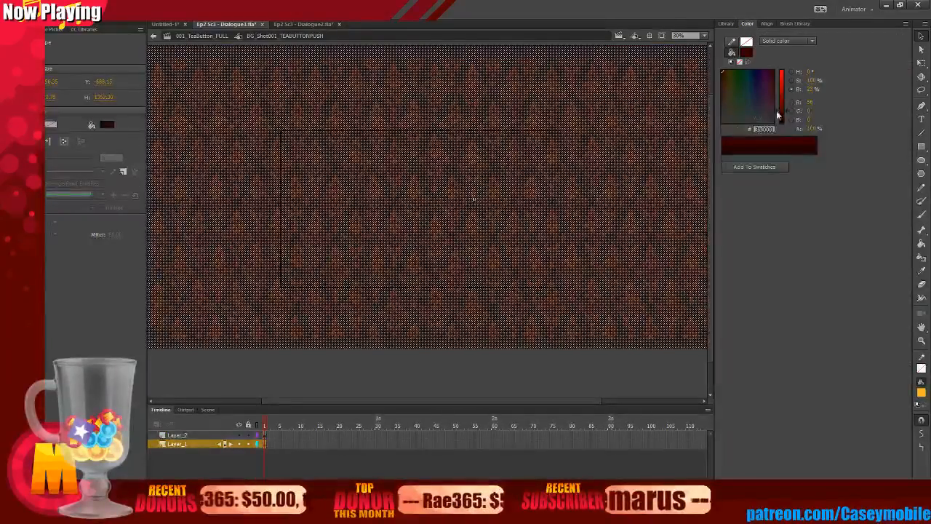
double_click(520, 376)
left_click(519, 379)
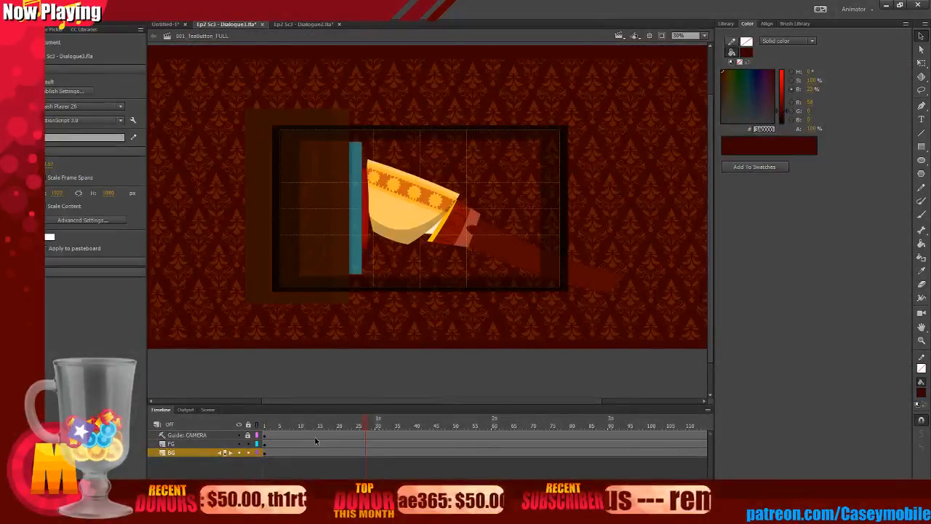
Open FG_Shot001_TEABUTTONPUSH and examine the button push, comparing the TeaCup layer's timing with the keyframes inside CharSpecial_TEABUTTONPUSH.
mouse_move(315, 437)
left_mouse_down()
mouse_move(294, 439)
mouse_move(387, 433)
mouse_move(264, 440)
mouse_move(332, 439)
mouse_move(314, 442)
left_mouse_up()
left_click(315, 442)
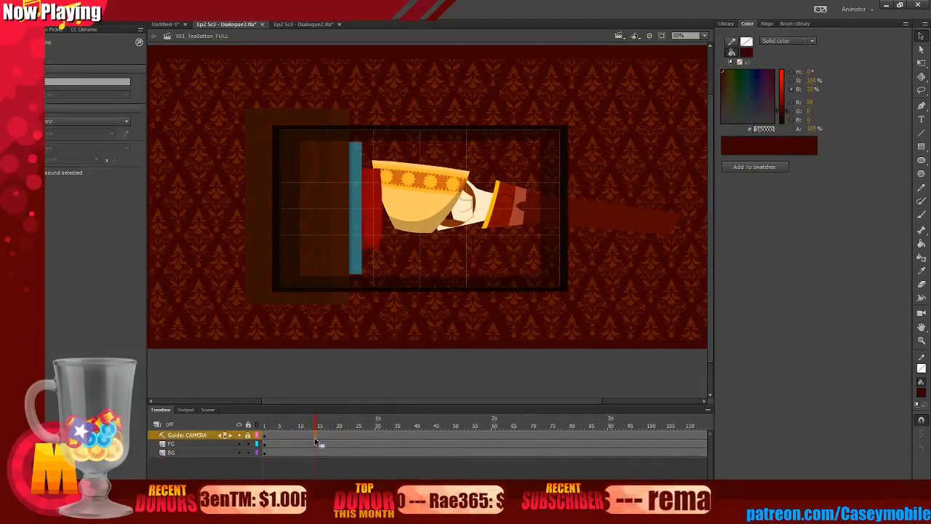
key("ctrl+e")
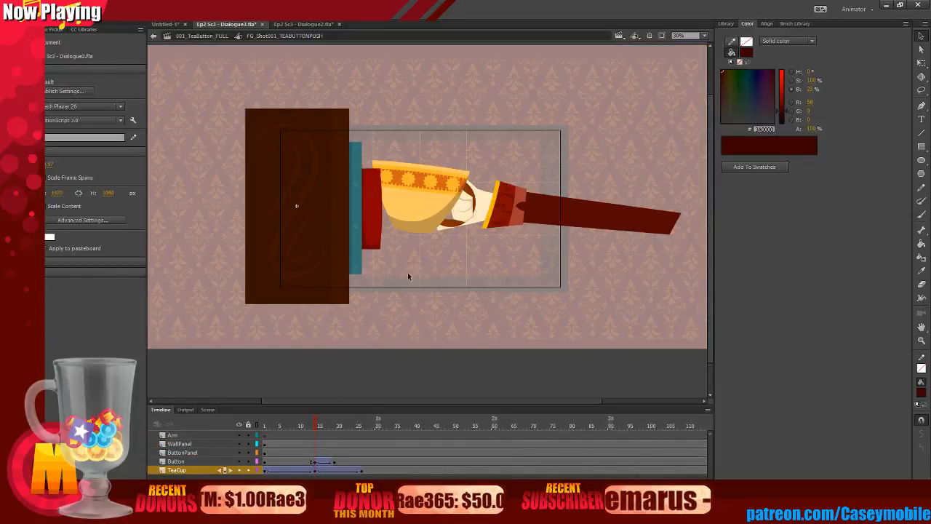
left_click(374, 210)
key("ctrl+equal")
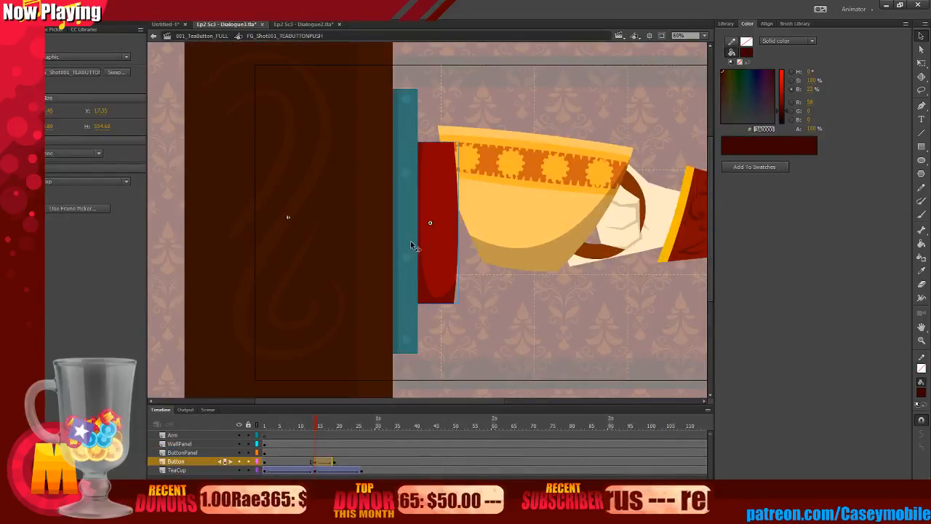
left_click_drag(282, 463, 348, 463)
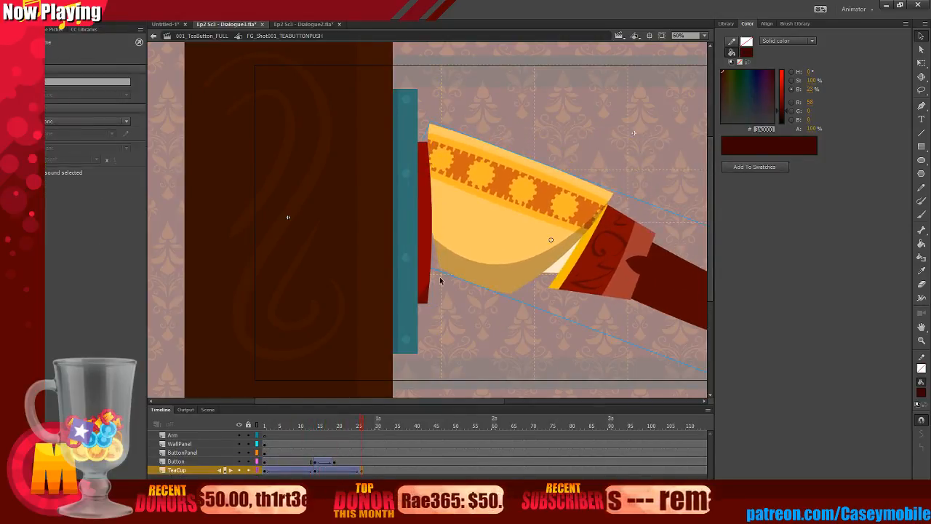
double_click(465, 219)
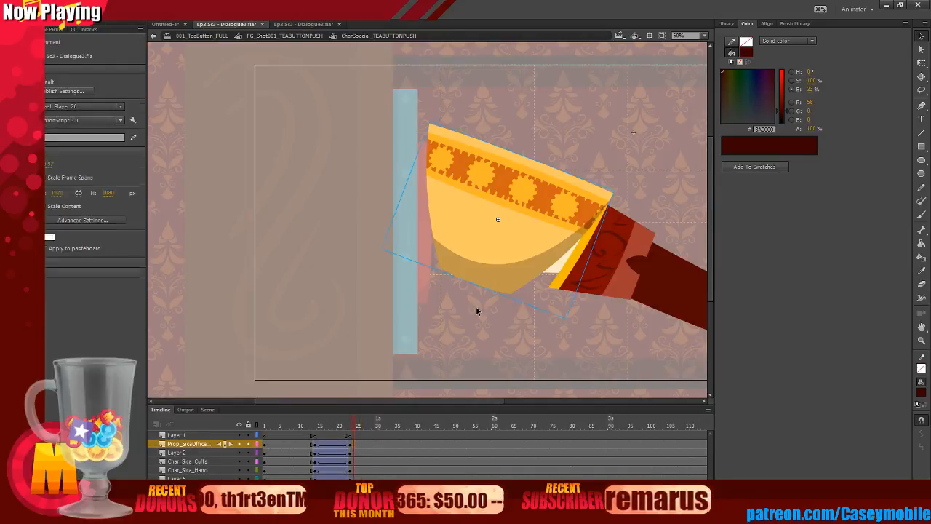
double_click(475, 307)
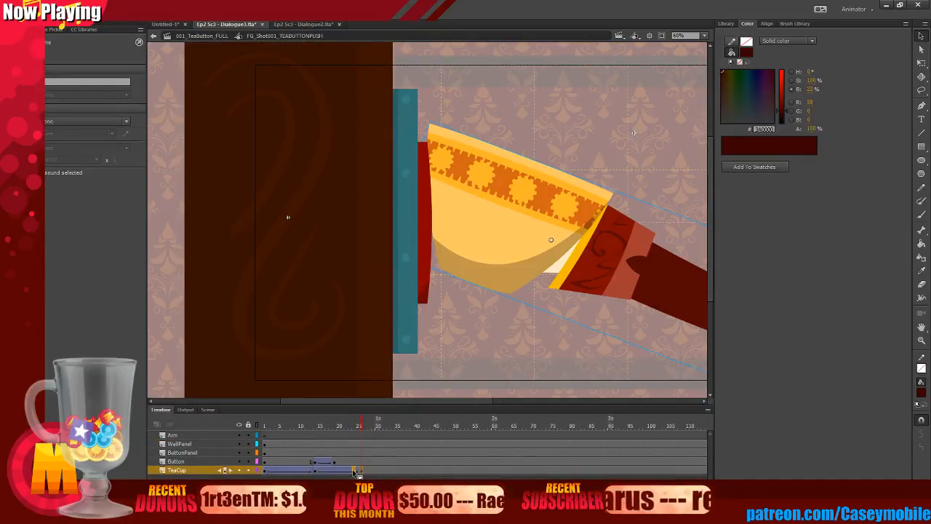
Move the TeaCup layer's last keyframe earlier to frame 23 in FG_Shot001_TEABUTTONPUSH, and preview the push.
left_click_drag(305, 461, 351, 475)
left_click(352, 470)
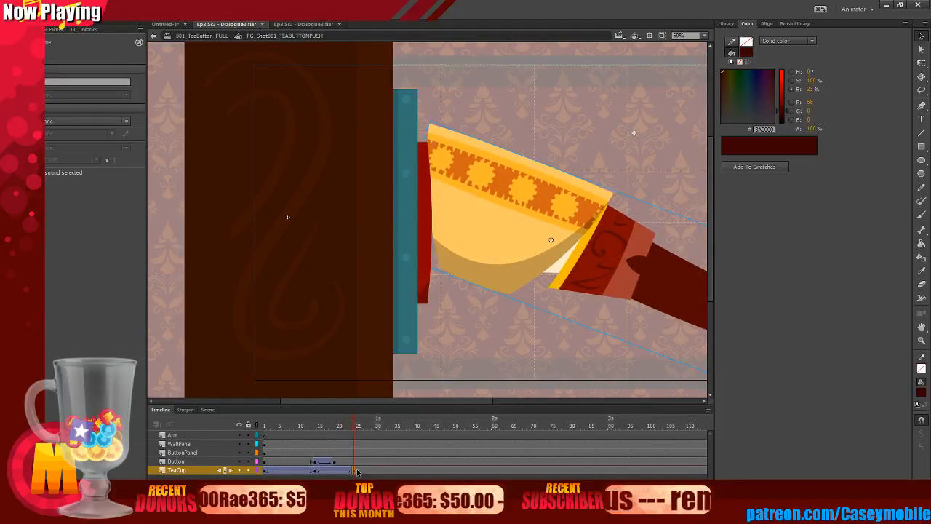
left_click(513, 247)
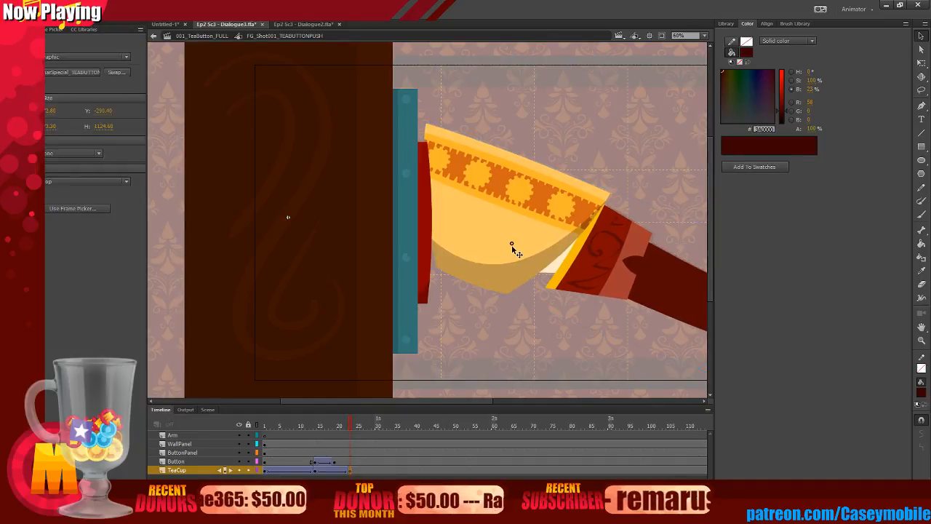
key("comma")
key("comma")
key("comma")
left_click(178, 471)
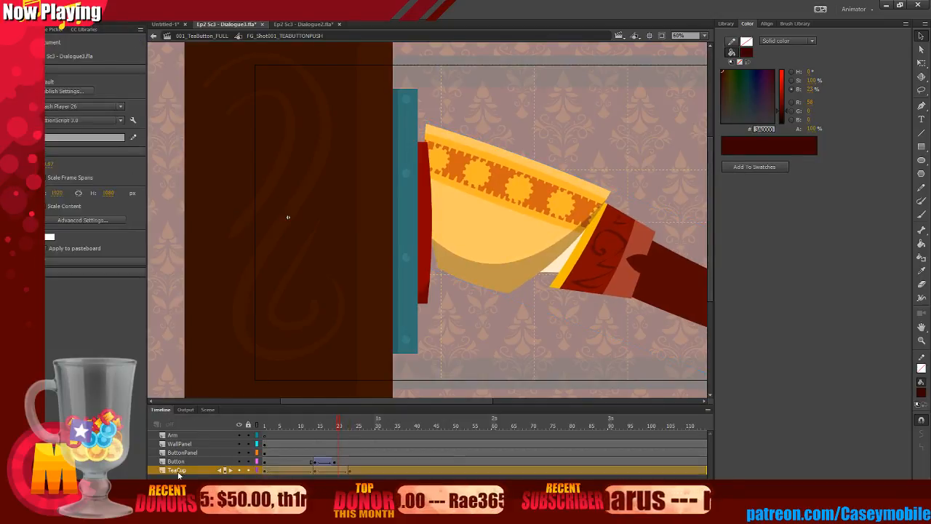
right_click(320, 472)
left_click(342, 448)
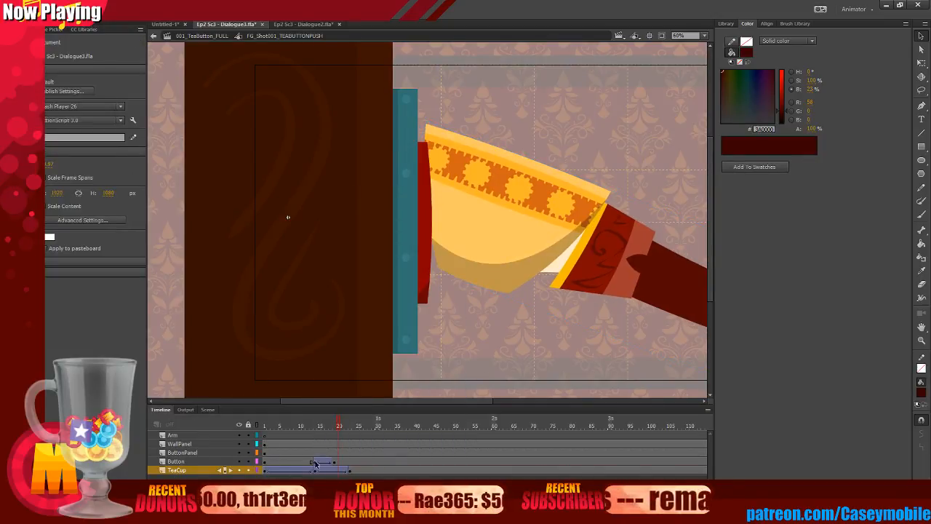
left_click(316, 469)
key("Return")
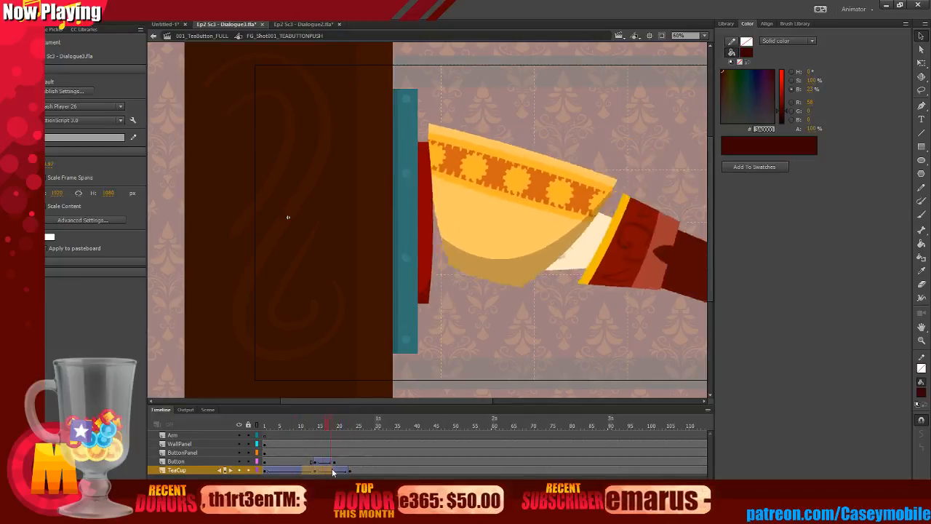
Rotate the sleeve upward in the final pose of CharSpecial_TEABUTTONPUSH so the arm sits more level, and check the motion.
left_click(64, 15)
left_click(83, 44)
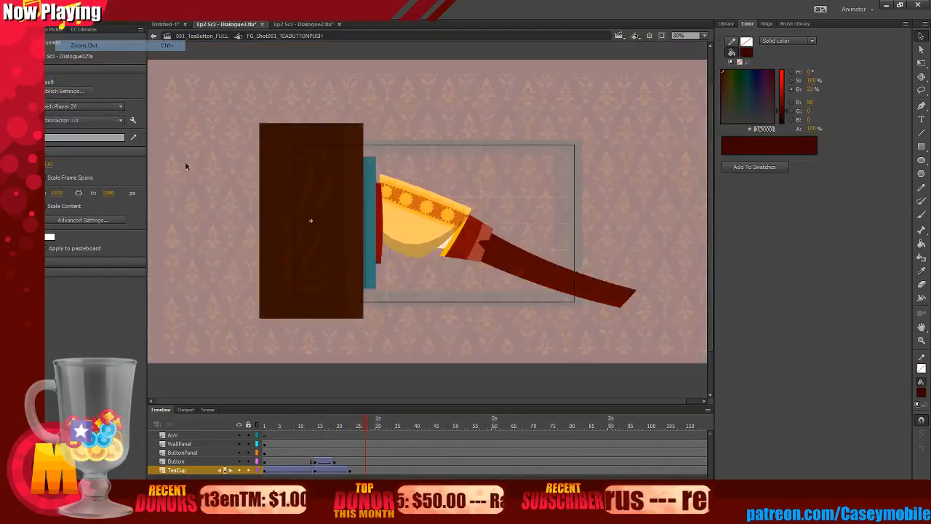
double_click(499, 263)
left_click(624, 300)
key("q")
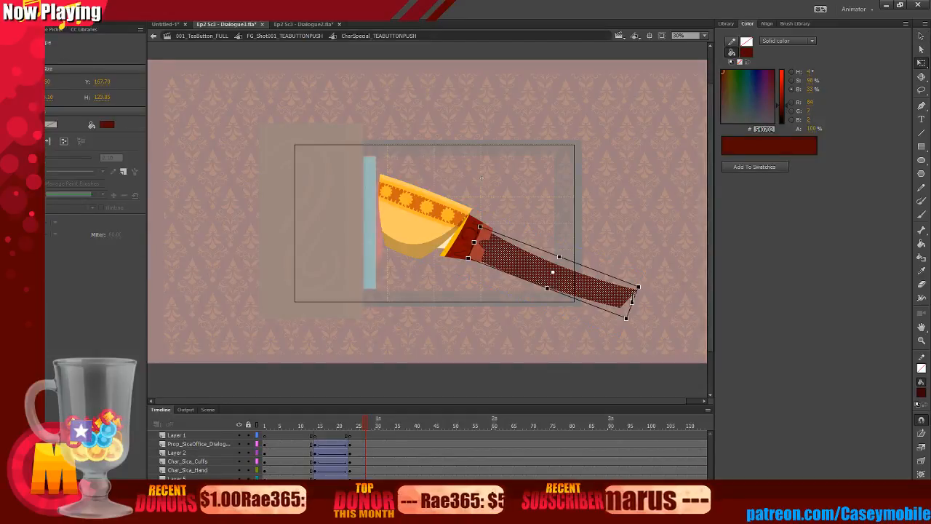
left_click_drag(631, 300, 635, 254)
left_click(624, 193)
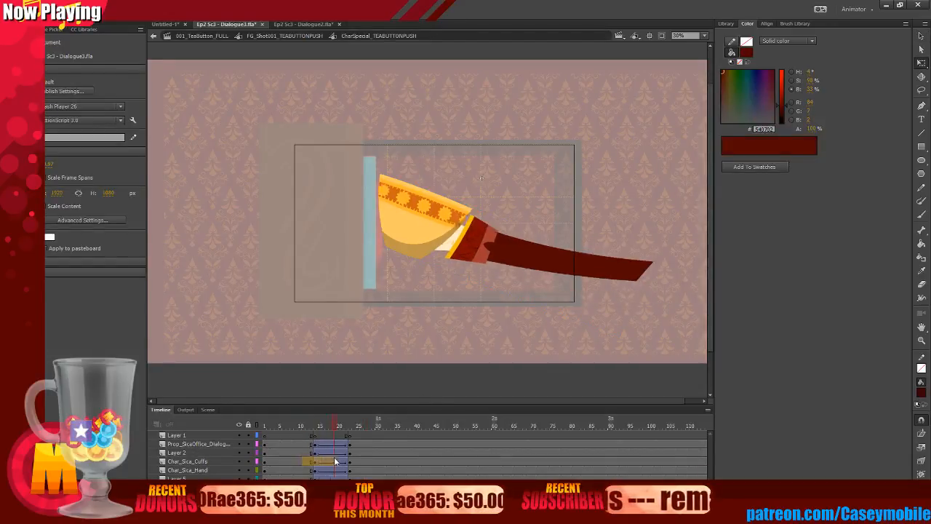
left_click(350, 461)
Return to the 001_TeaButton_FULL scene, check the push against the wallpaper, and save the file.
double_click(408, 368)
left_click(296, 452)
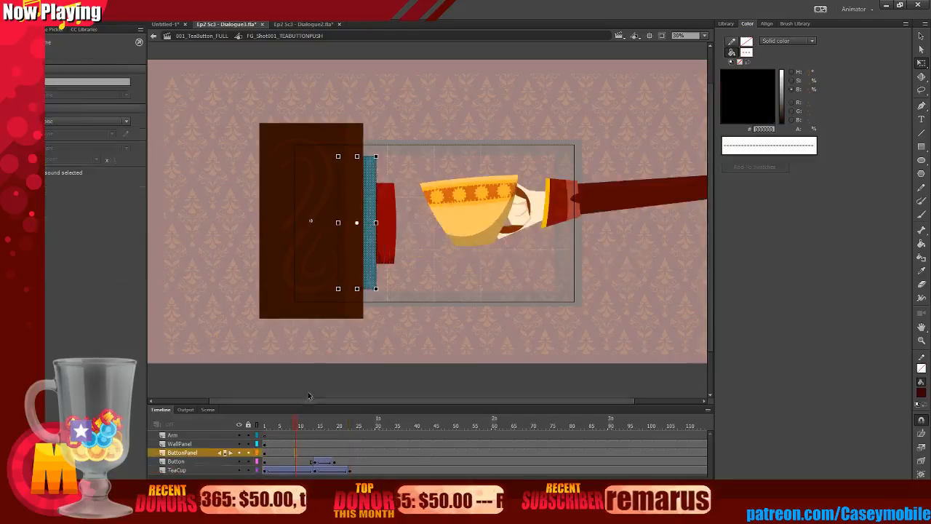
double_click(310, 384)
left_click_drag(284, 443, 361, 458)
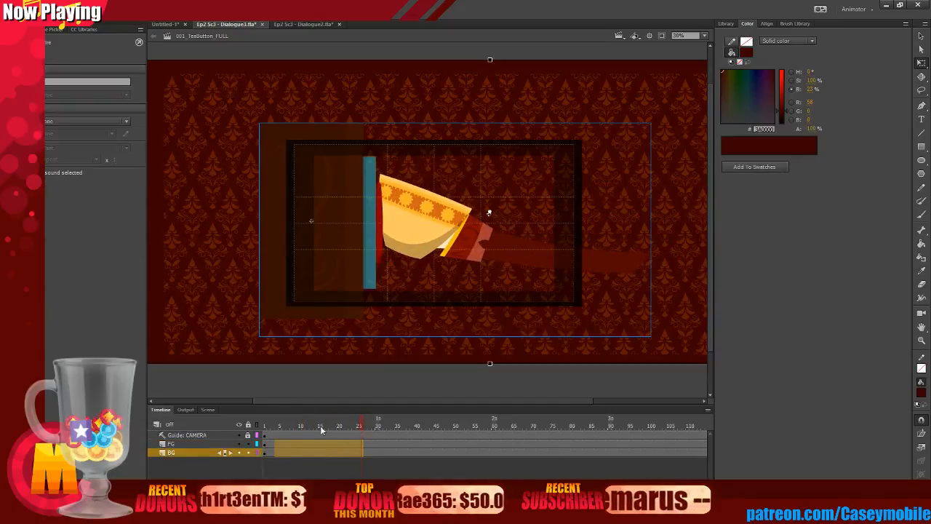
left_click(921, 37)
left_click(693, 78)
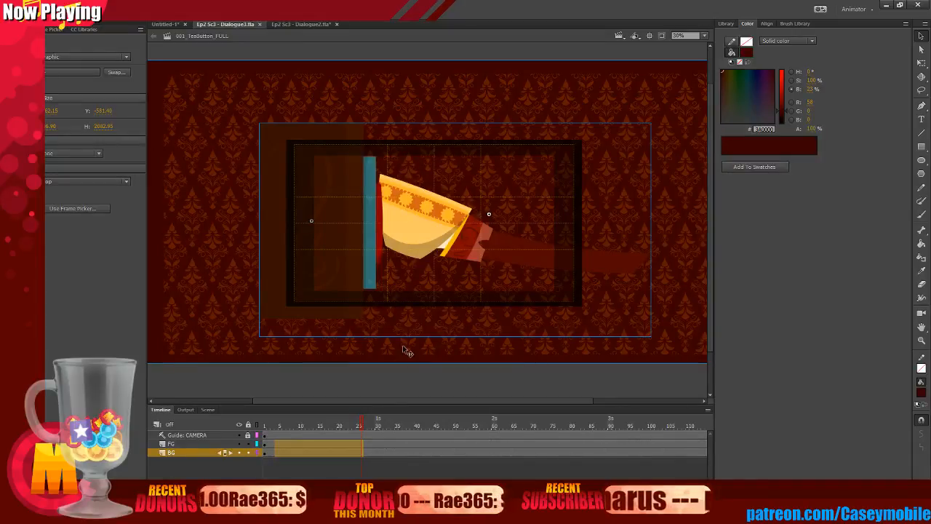
Play the 001_TeaButton_FULL scene from its start to judge how long the shot should last.
left_click(369, 390)
mouse_move(277, 444)
left_mouse_down()
mouse_move(351, 443)
mouse_move(265, 447)
left_mouse_up()
left_click(239, 360)
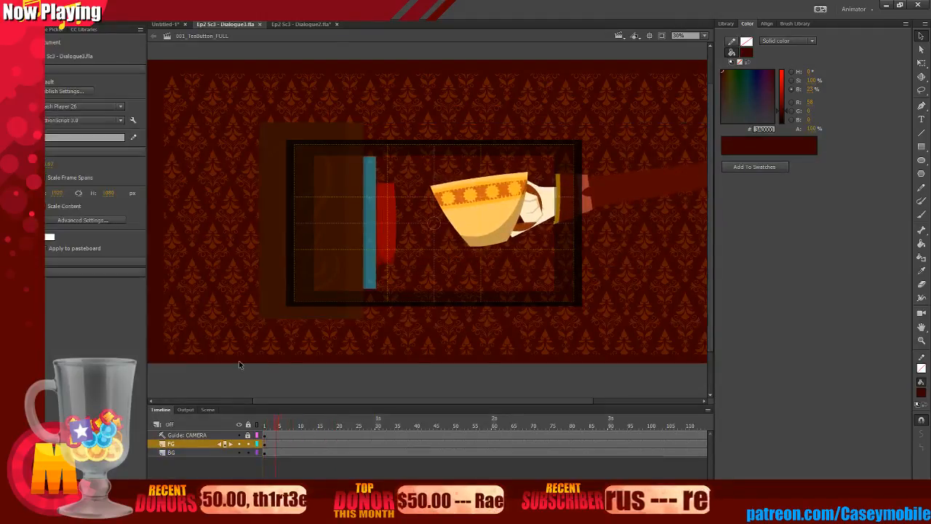
key("Return")
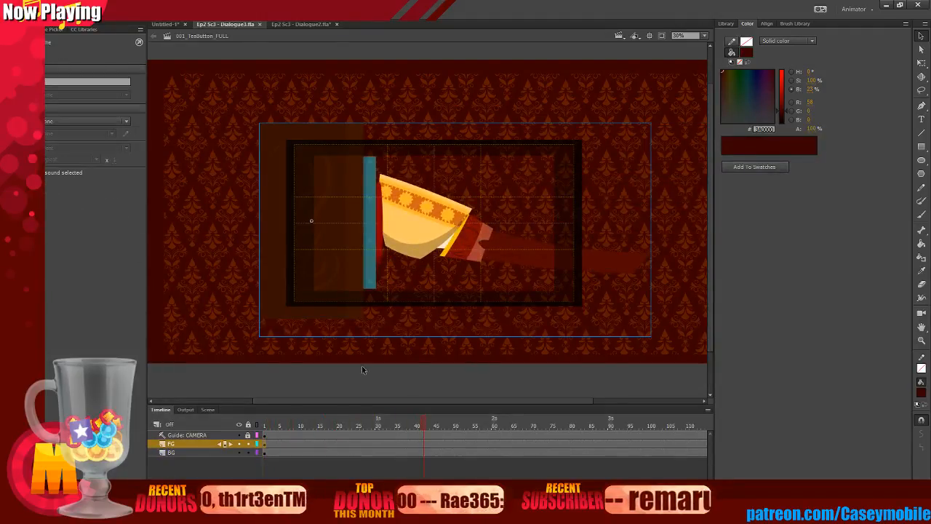
left_click_drag(467, 452, 770, 450)
key("Return")
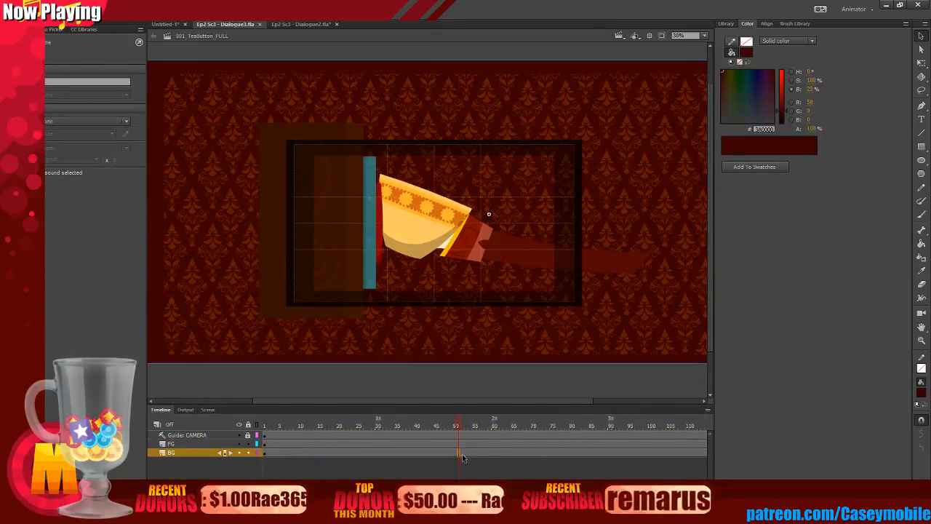
Remove all frames after frame 51 on the CAMERA, FG and BG layers of 001_TeaButton_FULL, and save the file.
left_click(463, 456)
scroll(480, 436, "left", 5)
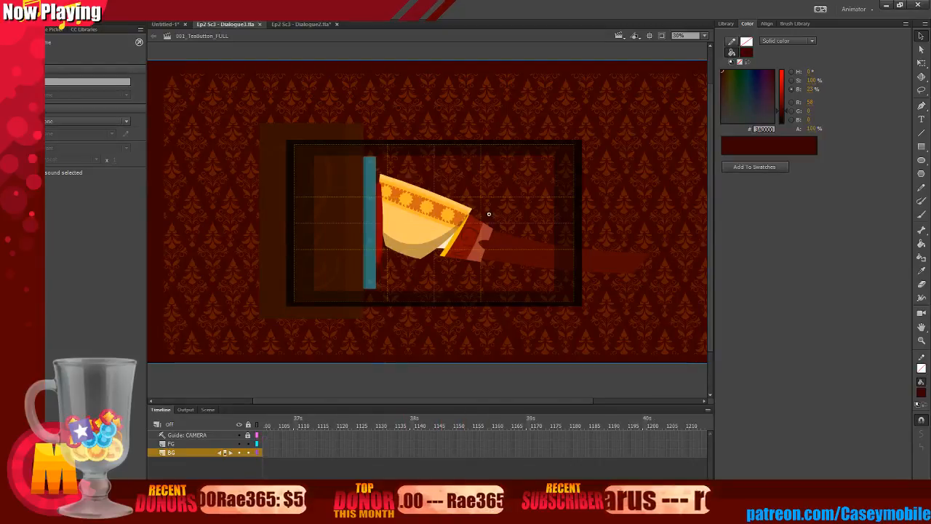
scroll(480, 440, "left", 5)
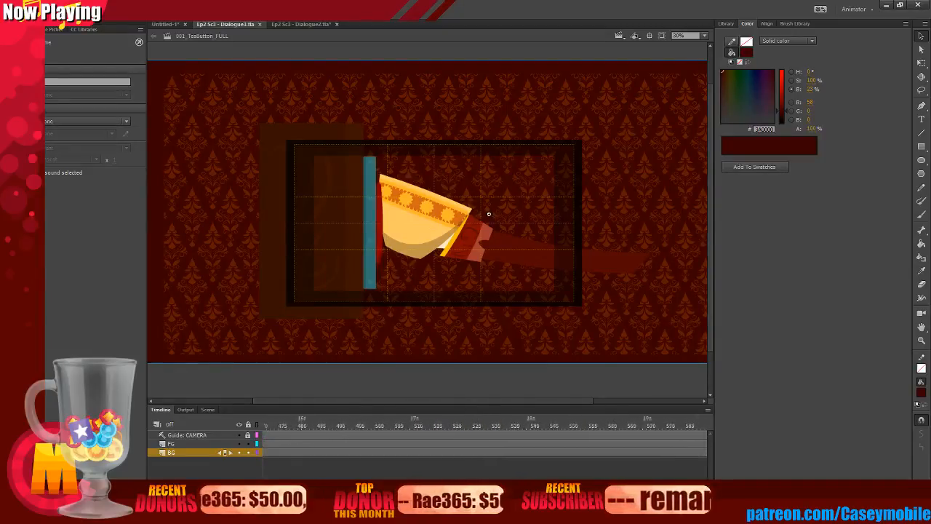
scroll(480, 440, "right", 1)
left_click_drag(264, 435, 556, 453)
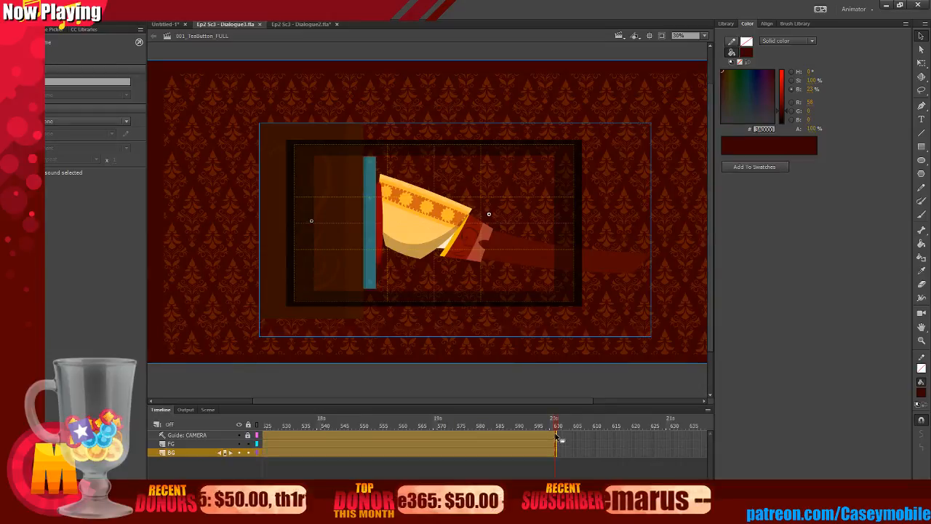
right_click(545, 440)
left_click(613, 221)
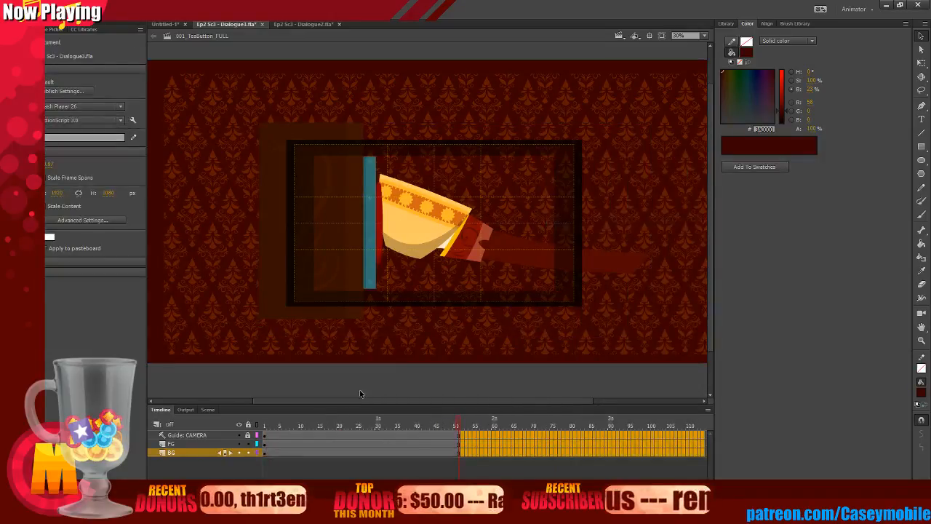
left_click(386, 444)
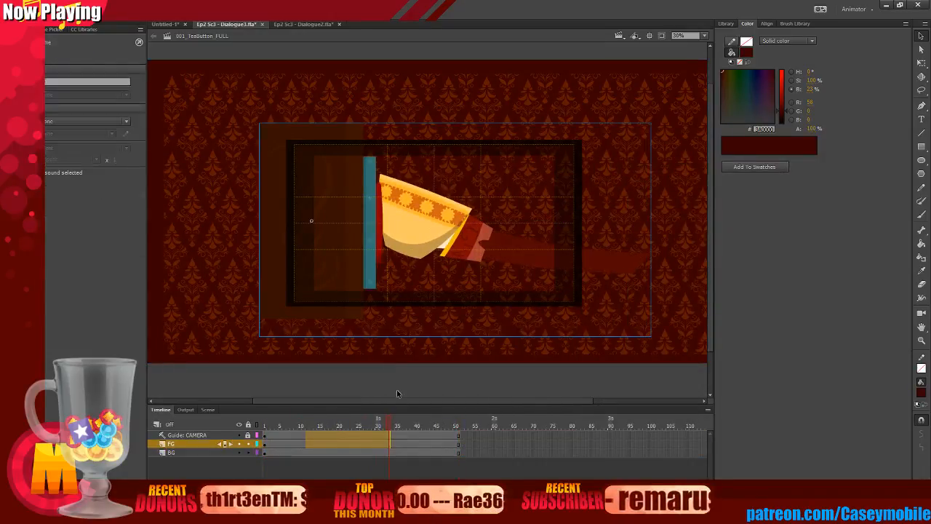
left_click(225, 447)
left_click(192, 446)
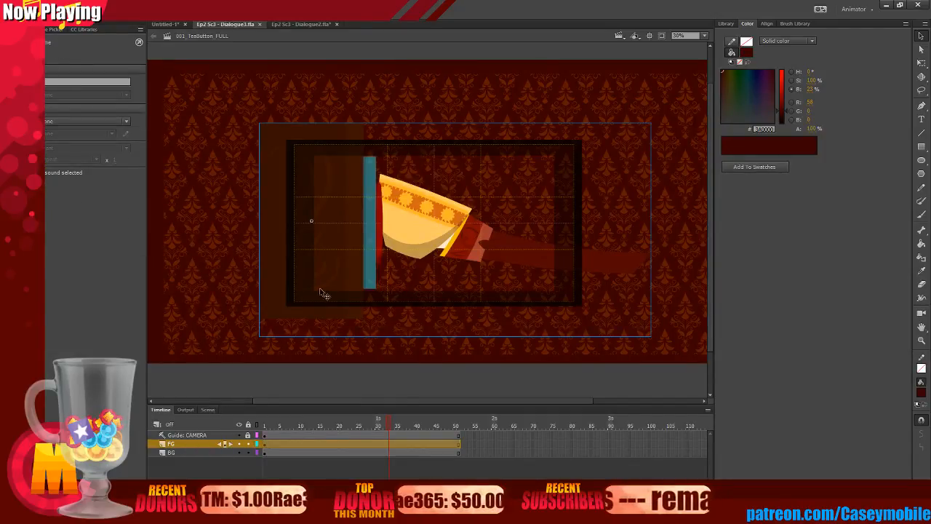
Add two new scenes directly after 001_TeaButton_FULL in the scene list.
left_click(620, 35)
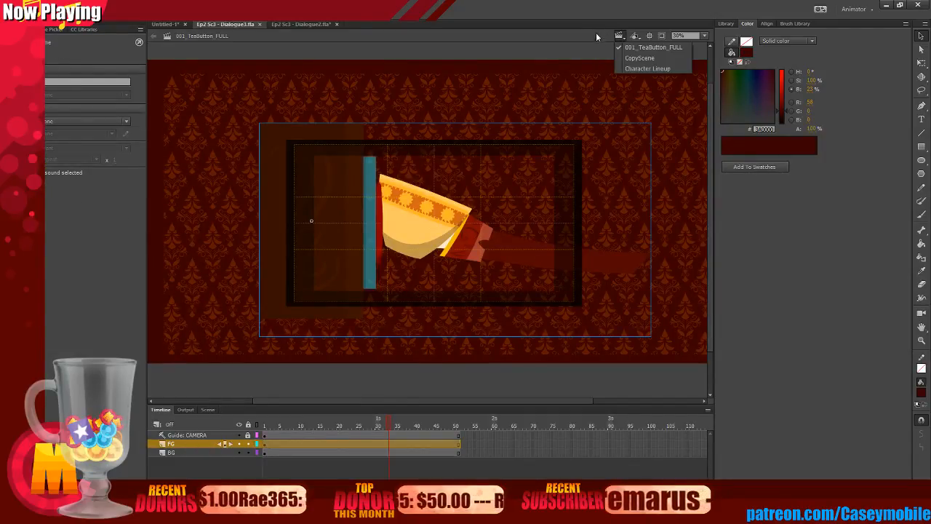
left_click(596, 32)
left_click(208, 410)
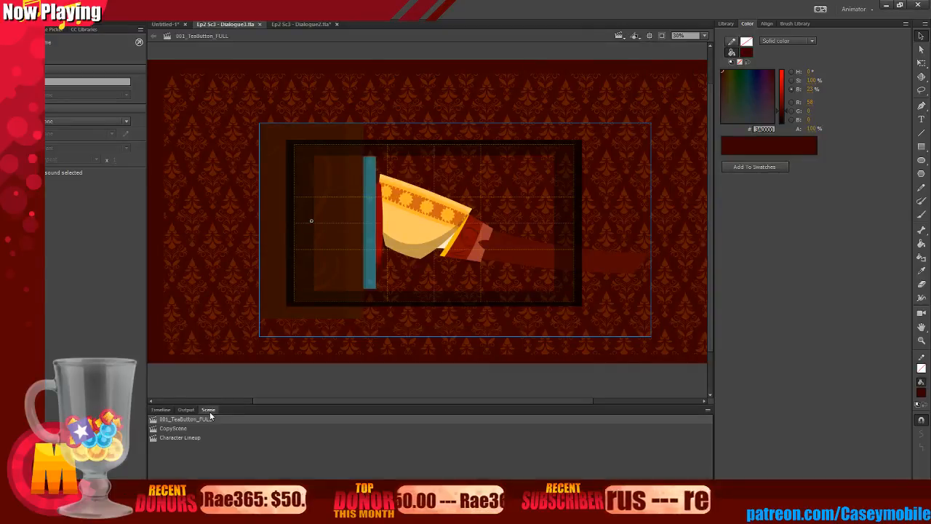
left_click(165, 472)
left_click(166, 473)
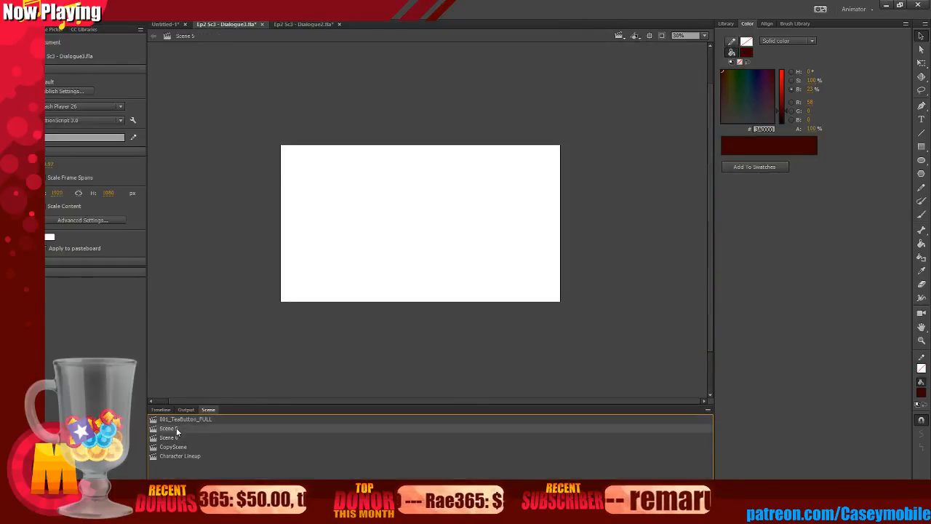
Rename the two new scenes 001_TeaButton_FG and 001_TeaButton_BG, and return to the timeline of 001_TeaButton_FULL.
double_click(169, 429)
type("001_")
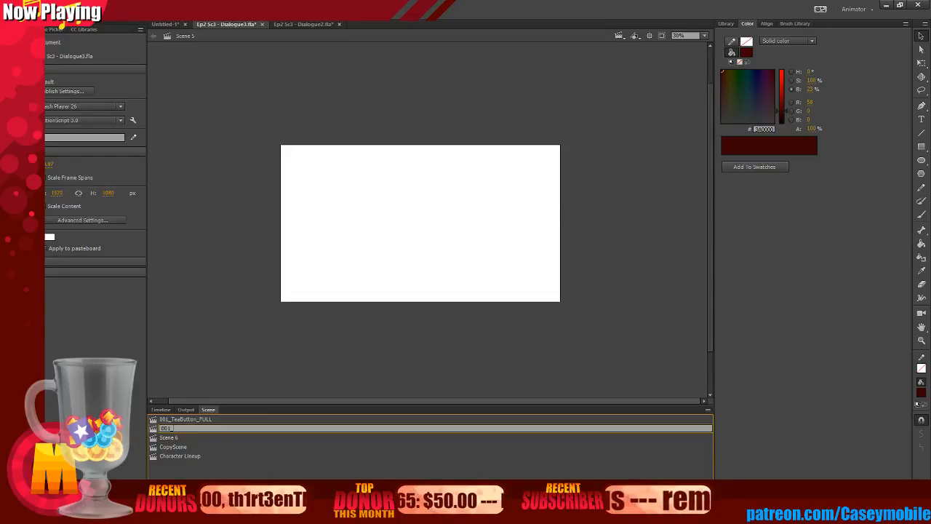
type("TeaButton_FG")
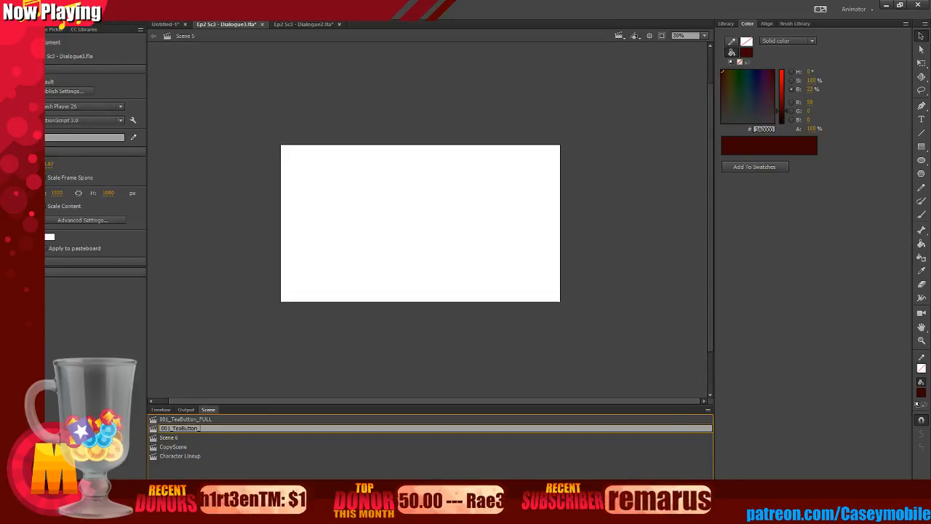
key("Return")
double_click(171, 437)
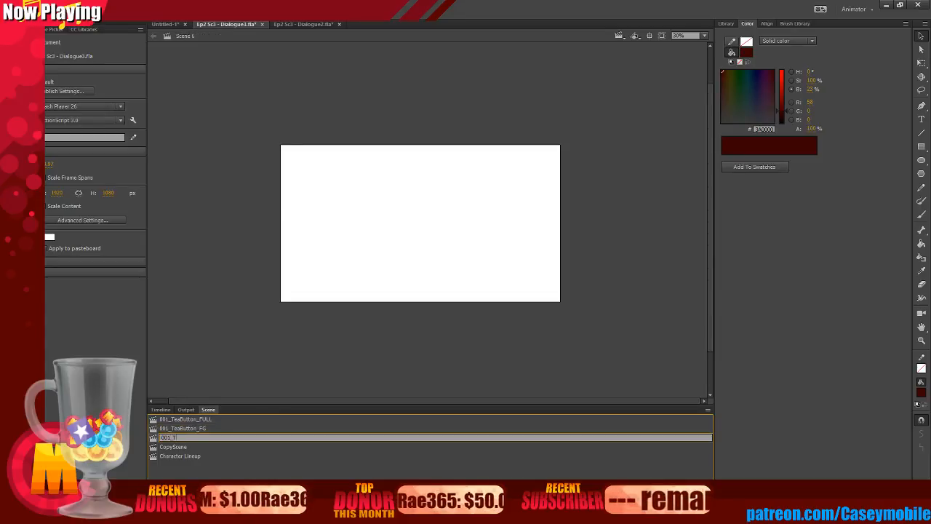
key("Return")
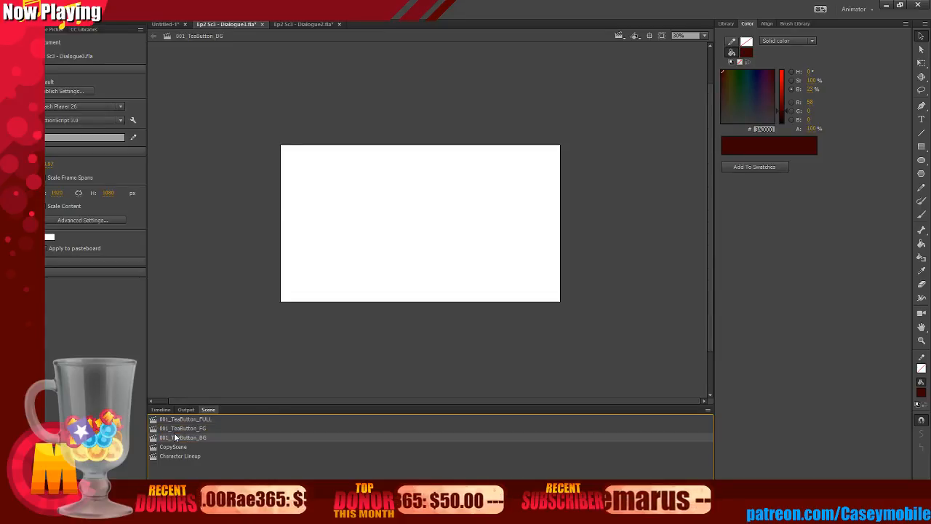
left_click(188, 420)
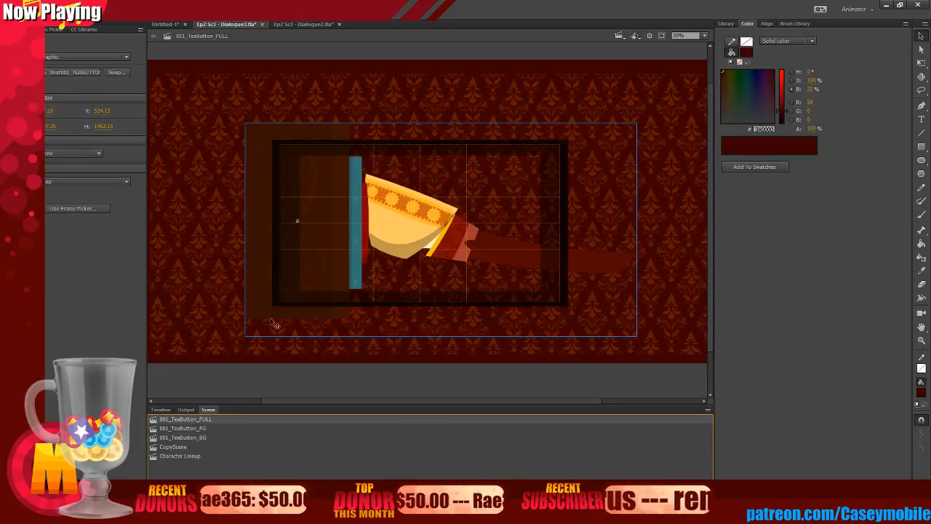
left_click(161, 410)
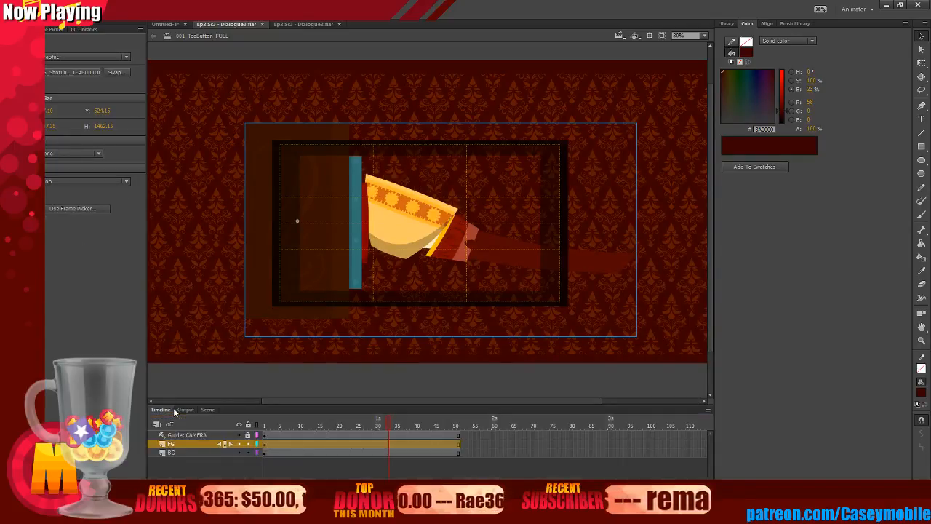
Copy the FG layer of 001_TeaButton_FULL and paste it into the 001_TeaButton_FG scene.
right_click(292, 444)
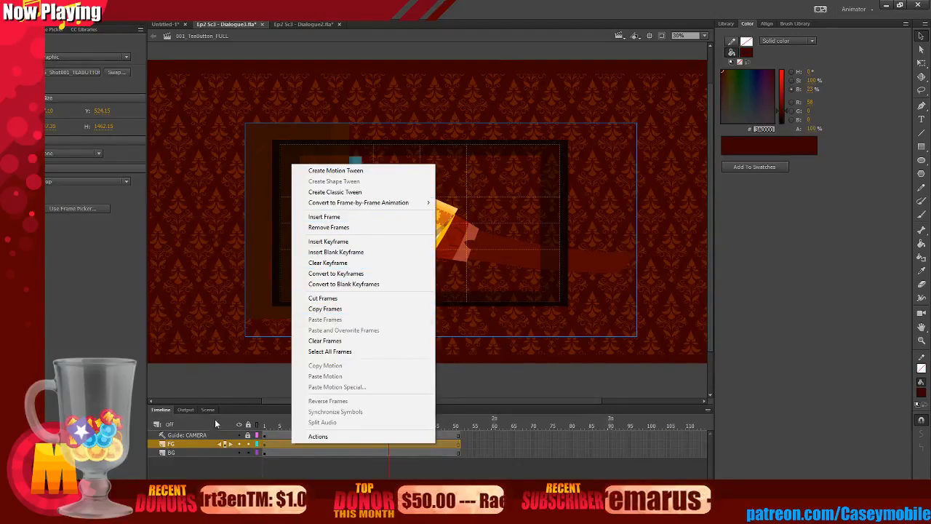
right_click(191, 444)
left_click(222, 279)
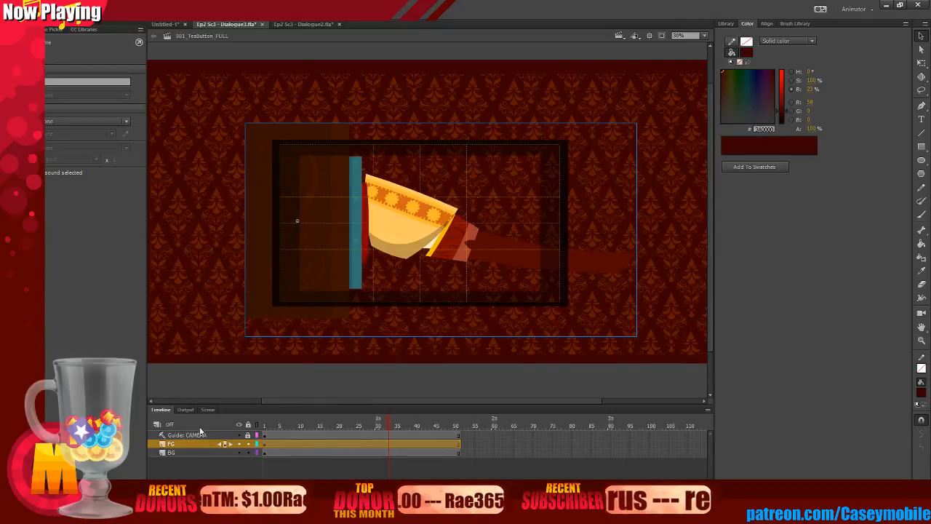
left_click(209, 410)
left_click(175, 430)
left_click(161, 410)
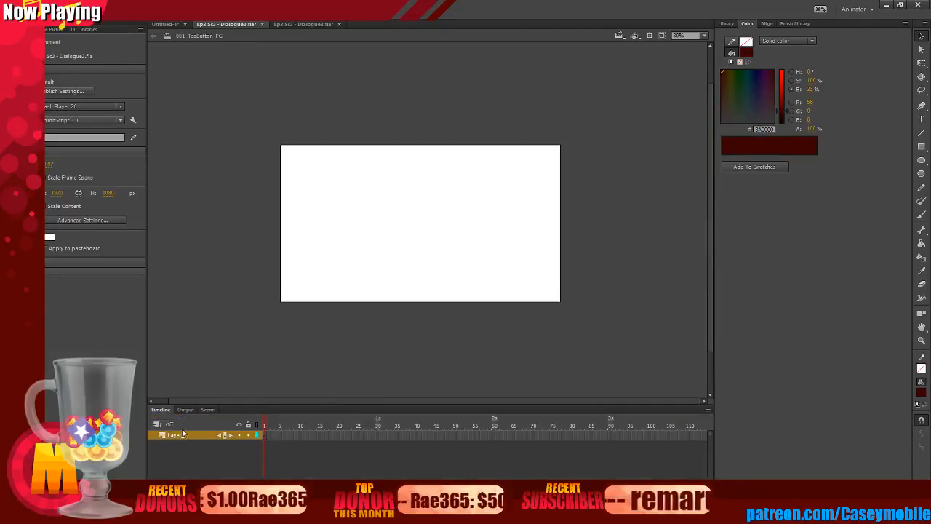
right_click(179, 437)
left_click(225, 284)
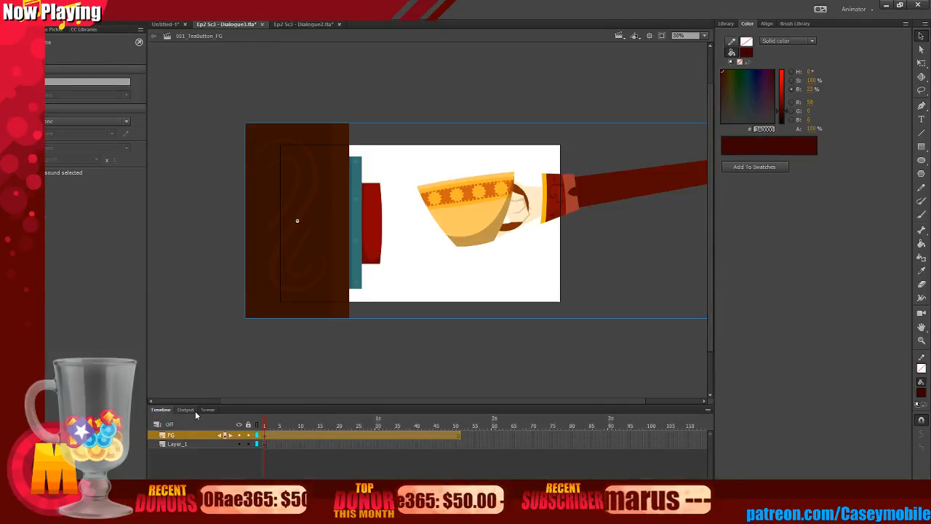
Return to the 001_TeaButton_FULL scene and copy its BG layer.
left_click(205, 409)
left_click(186, 436)
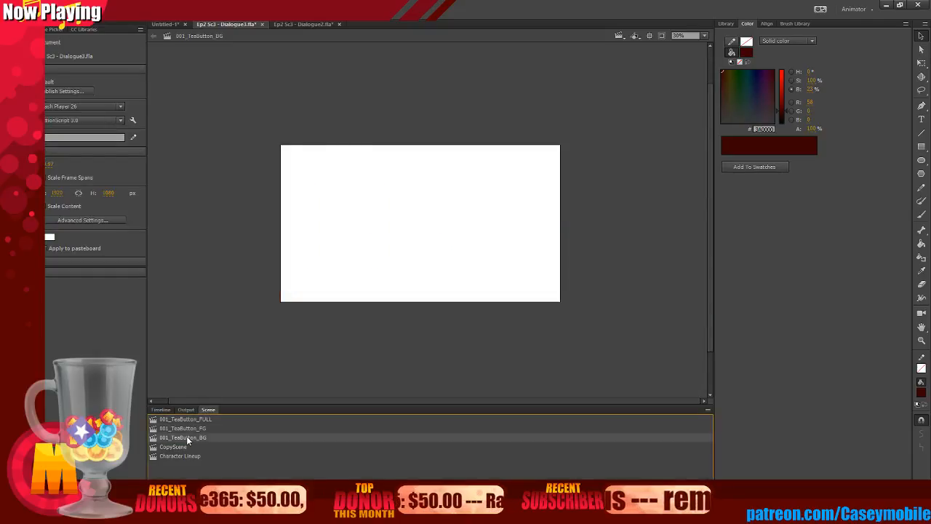
left_click(184, 419)
left_click(161, 409)
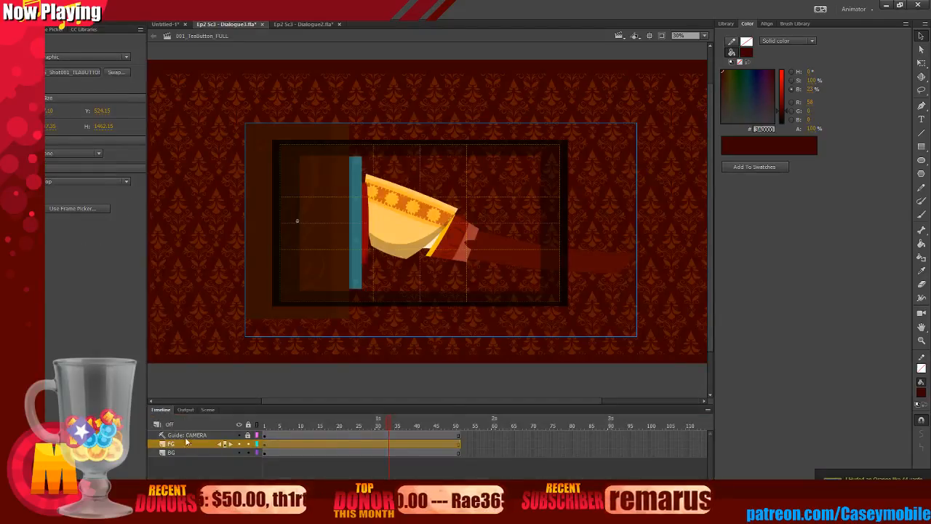
left_click(184, 450)
right_click(183, 451)
left_click(184, 453)
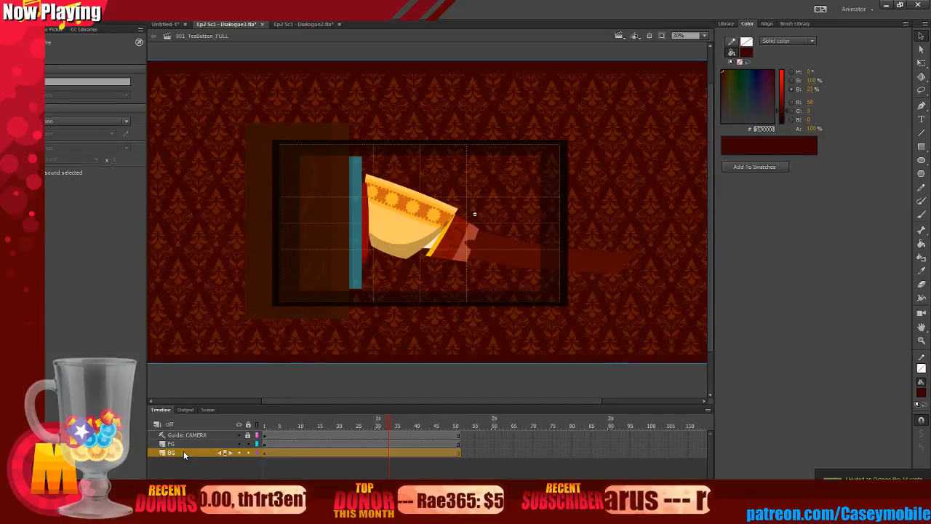
right_click(183, 355)
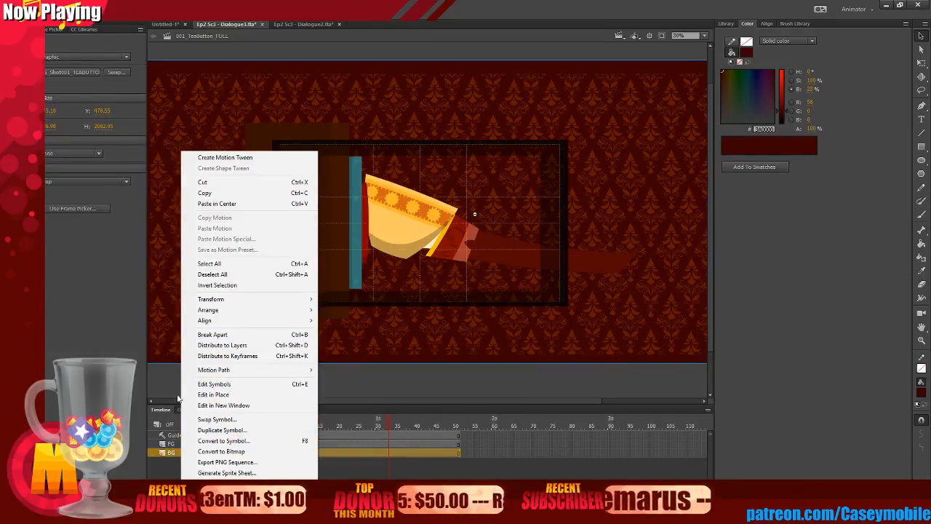
right_click(170, 454)
left_click(211, 291)
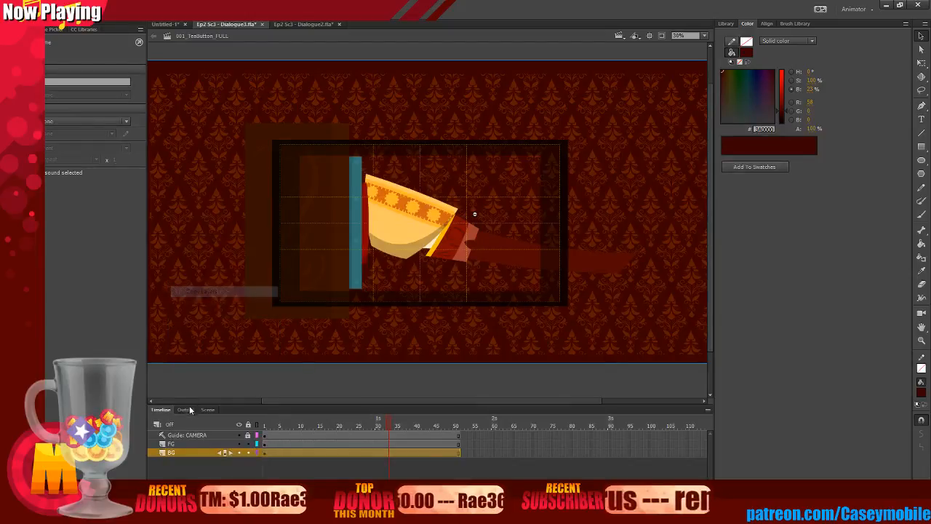
Paste the copied BG layer into the 001_TeaButton_BG scene.
left_click(206, 411)
left_click(182, 437)
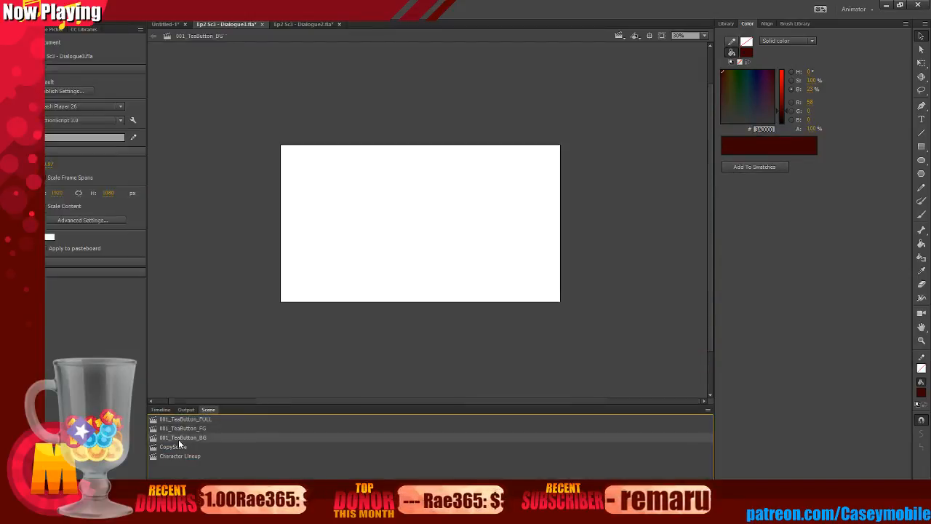
left_click(164, 410)
right_click(175, 436)
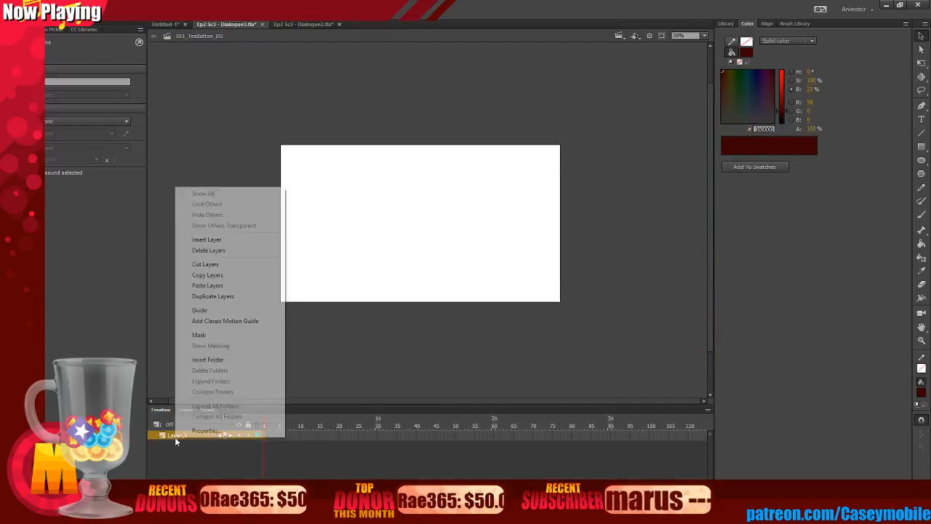
left_click(212, 286)
left_click(212, 382)
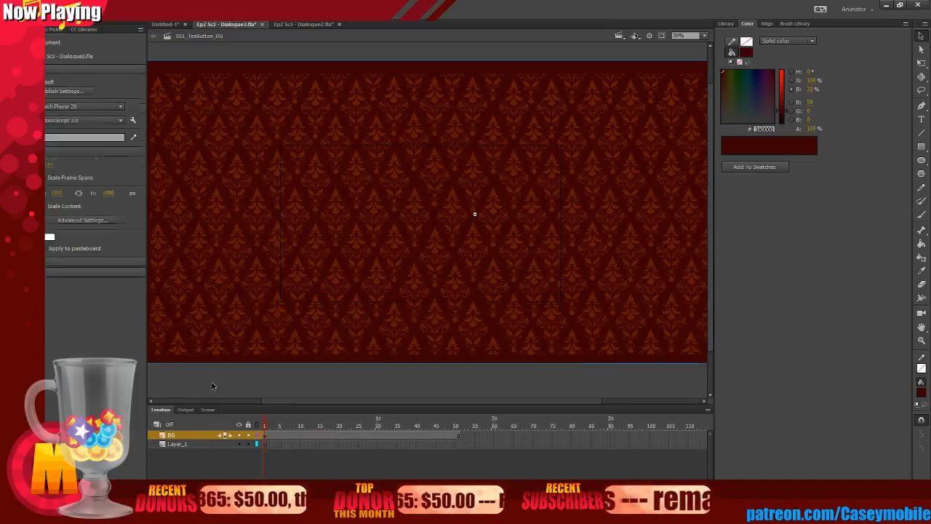
Test the 001_TeaButton_FG scene, close its preview, and scrub its timeline to the cup hitting the button.
left_click(619, 35)
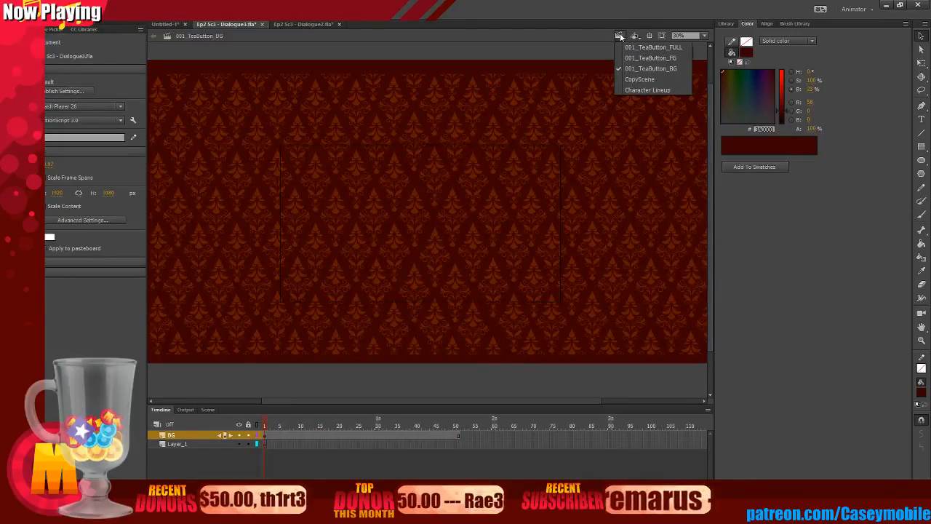
left_click(629, 53)
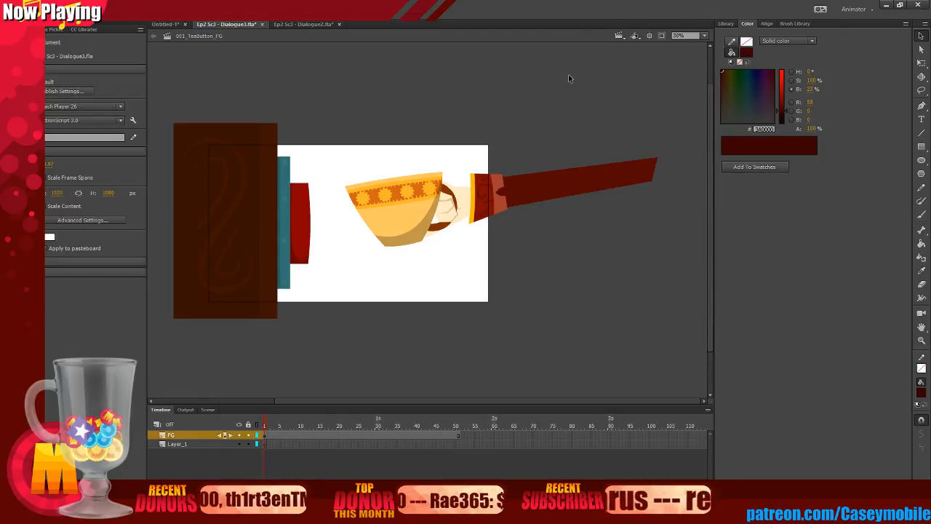
key("ctrl+Return")
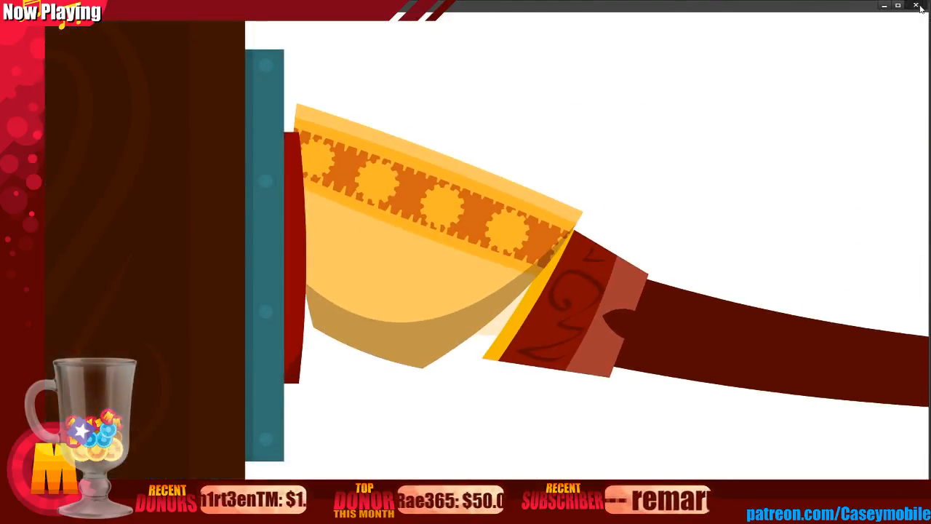
left_click(918, 6)
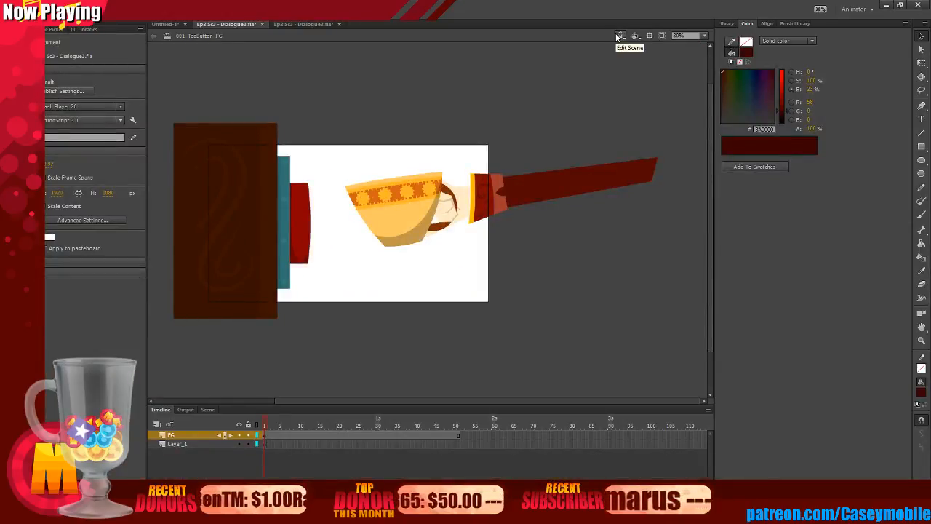
left_click_drag(269, 466, 383, 430)
Test the 001_TeaButton_BG scene and close its preview.
left_click(620, 34)
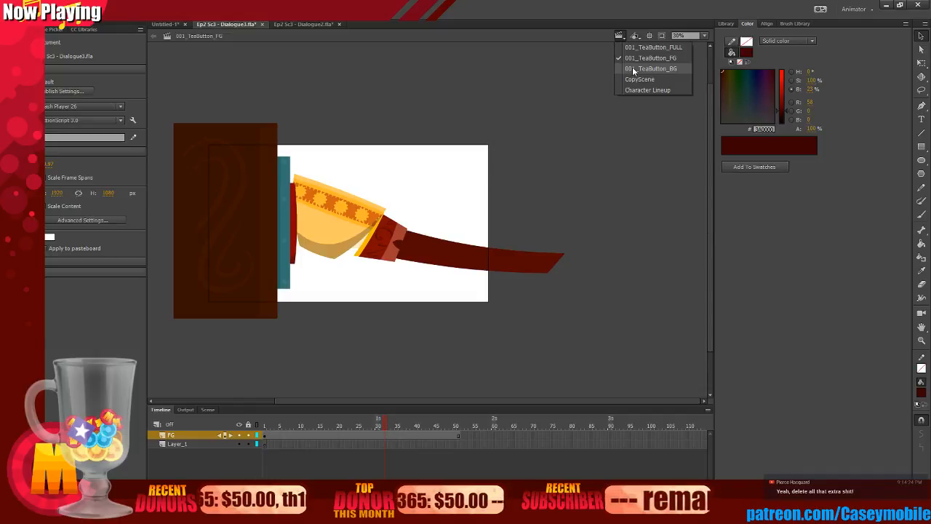
left_click(632, 67)
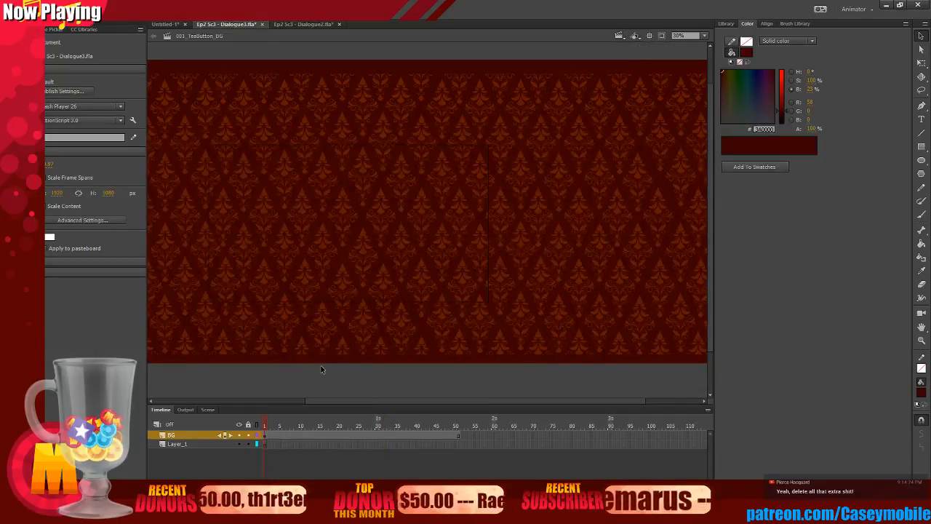
key("ctrl+Return")
left_click(918, 6)
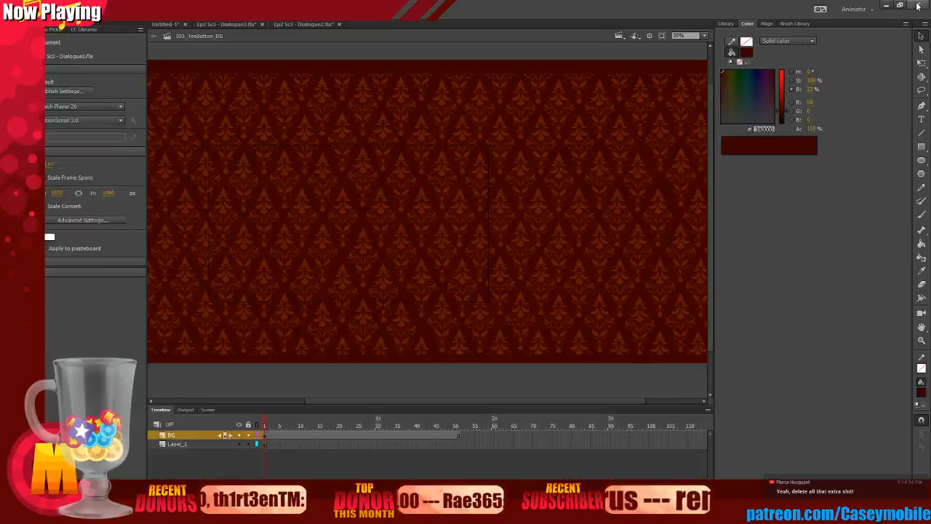
Switch to After Effects and show the Render Queue.
key("alt+Tab")
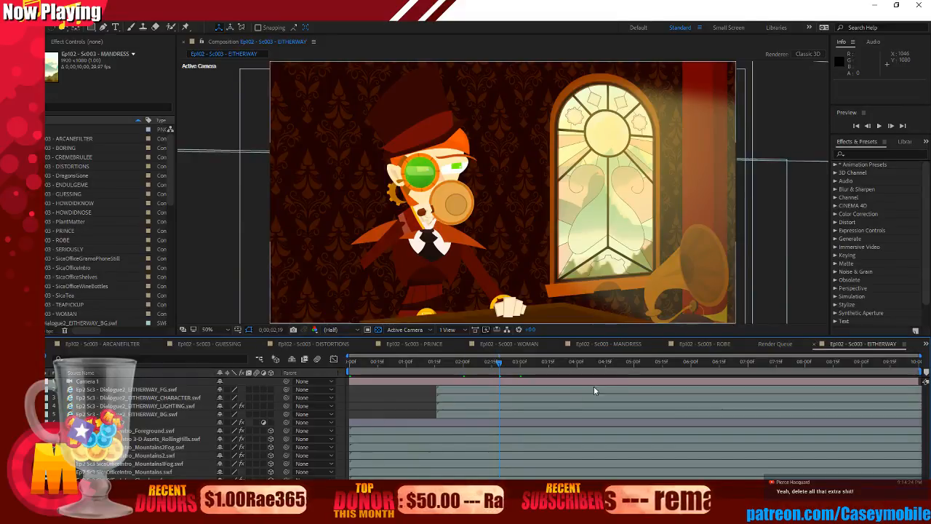
left_click(925, 345)
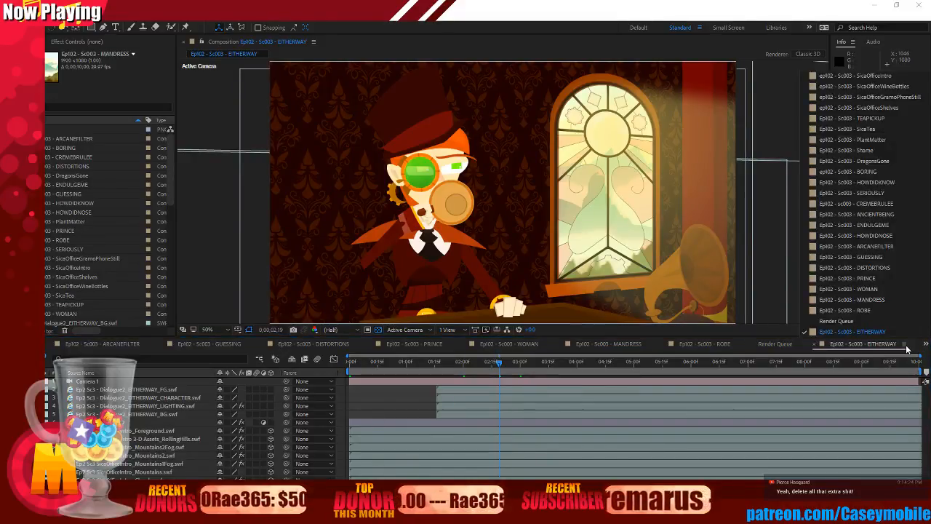
left_click(780, 347)
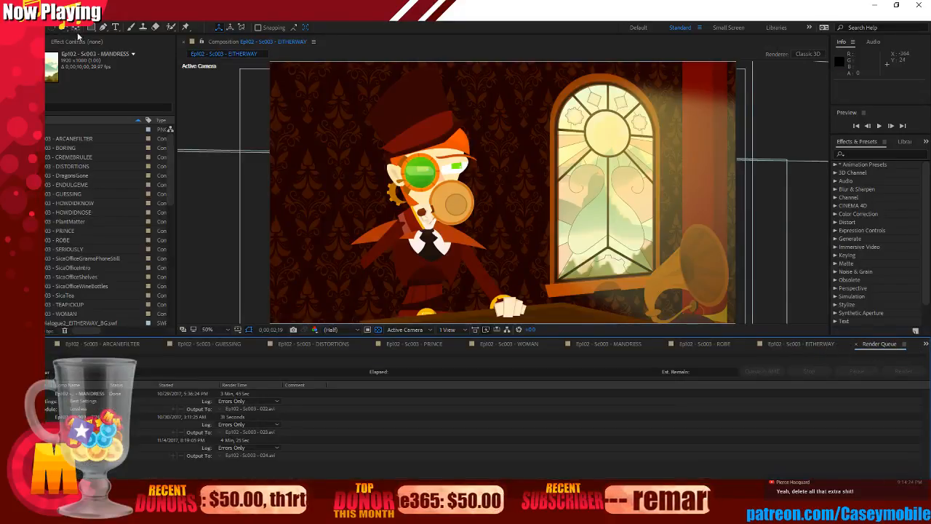
Create a new HDTV 1080 29.97 composition named "Ep102 - Sc003 - TEABUTTON".
left_click(788, 346)
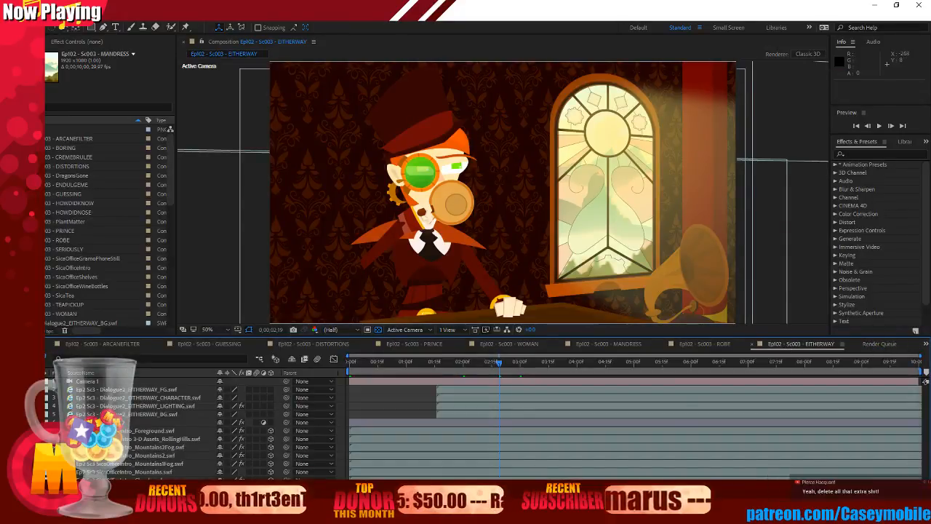
left_click(51, 16)
left_click(52, 29)
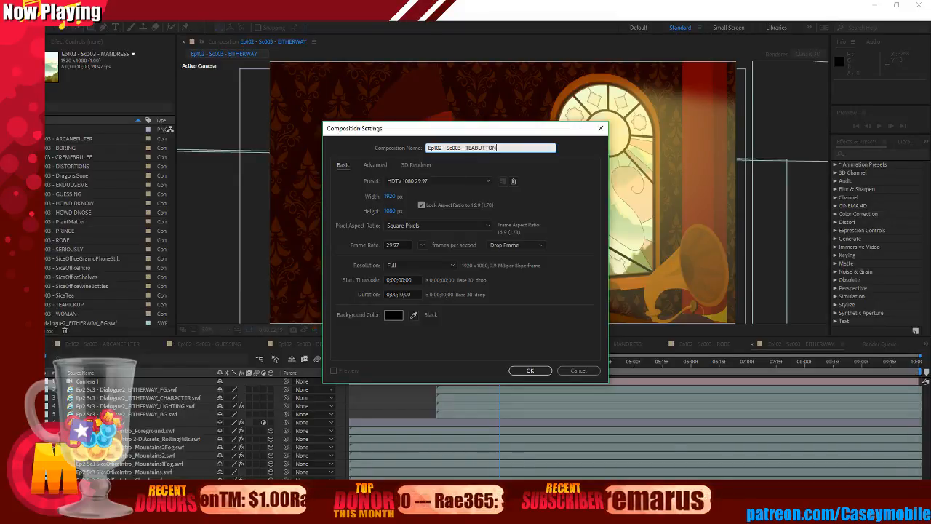
left_click(529, 370)
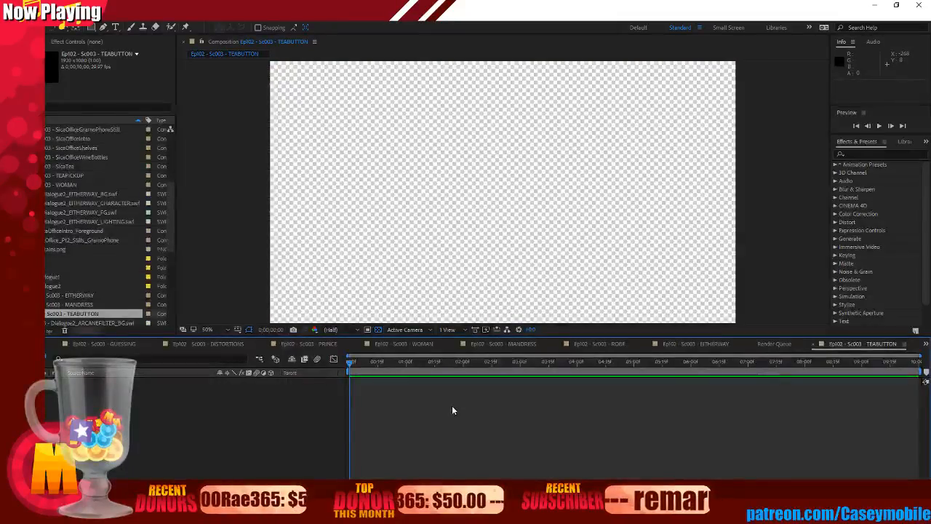
left_click(481, 514)
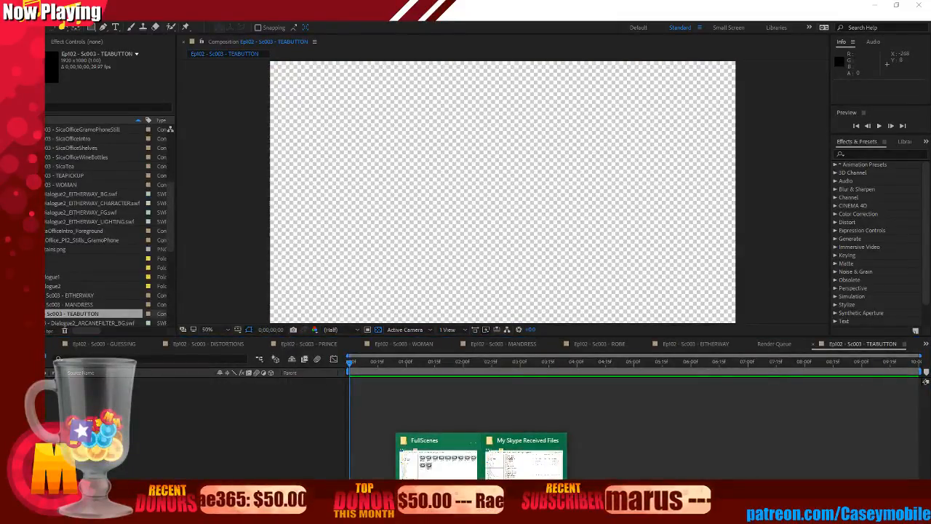
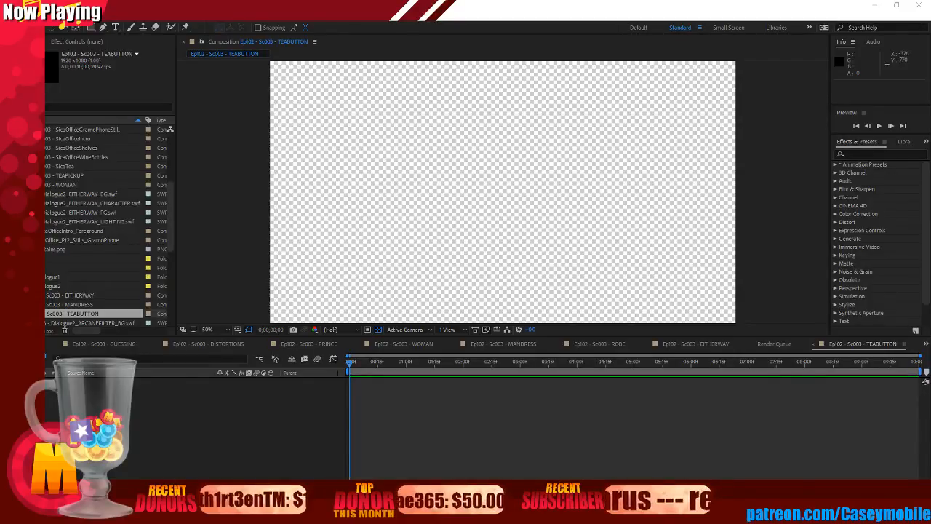
scroll(74, 307, "up", 1)
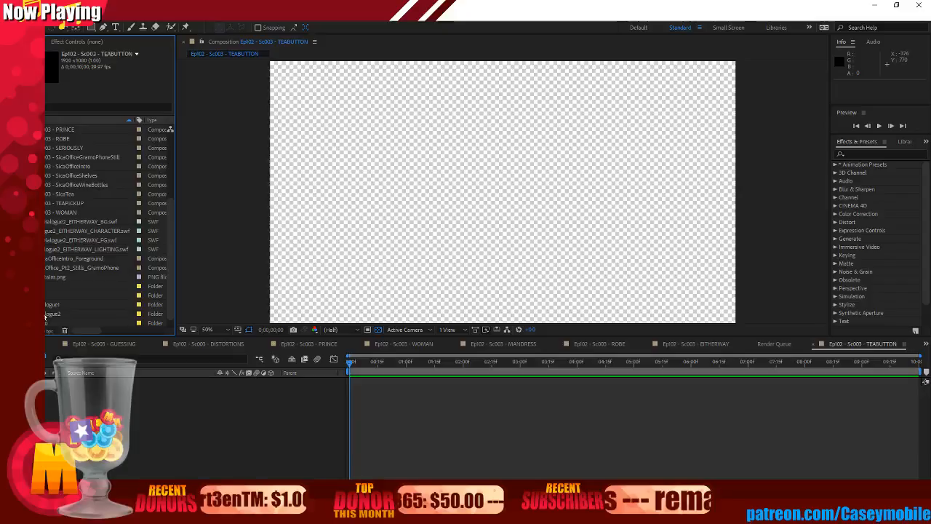
key("ctrl+alt+shift+n")
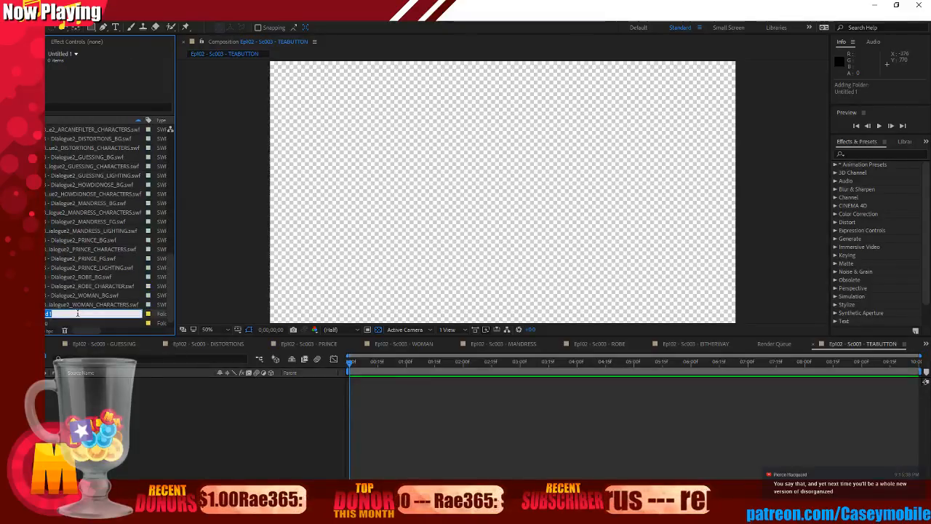
key("Return")
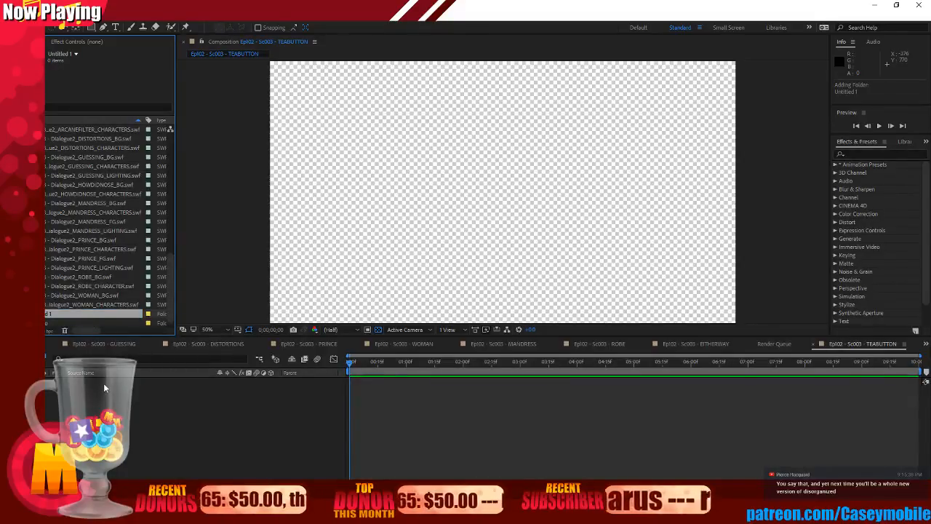
left_click(61, 304)
left_click(51, 315)
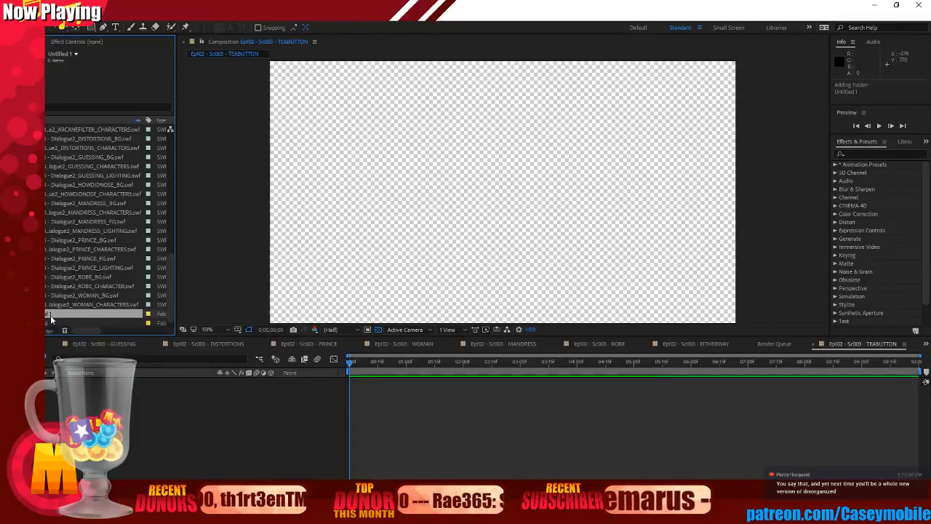
scroll(51, 318, "up", 6)
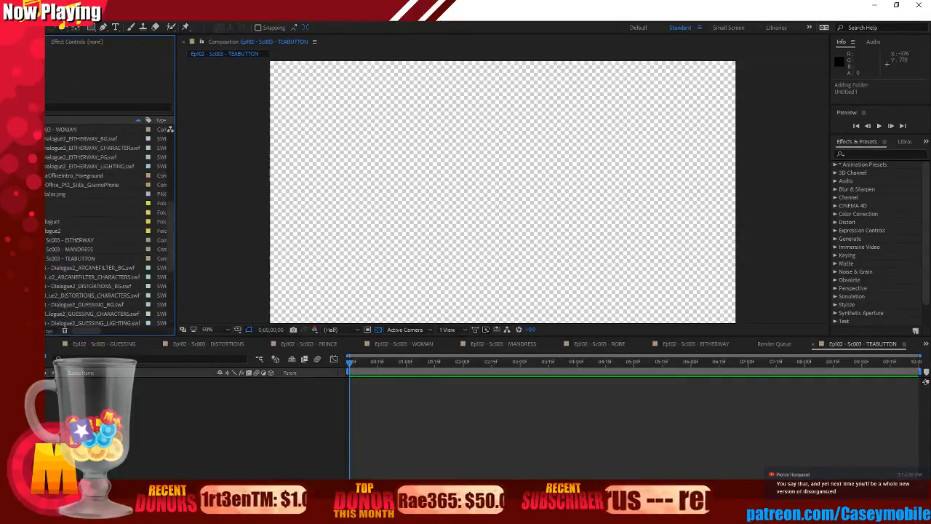
scroll(109, 225, "up", 3)
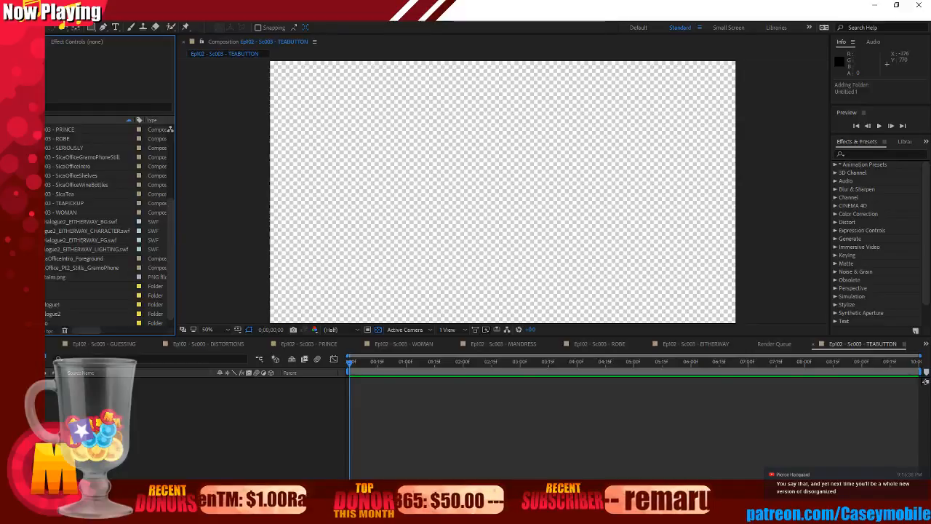
Create a project folder named "SWFs - Dialogue3" alongside the Dialogue1 and Dialogue2 folders.
left_click(72, 176)
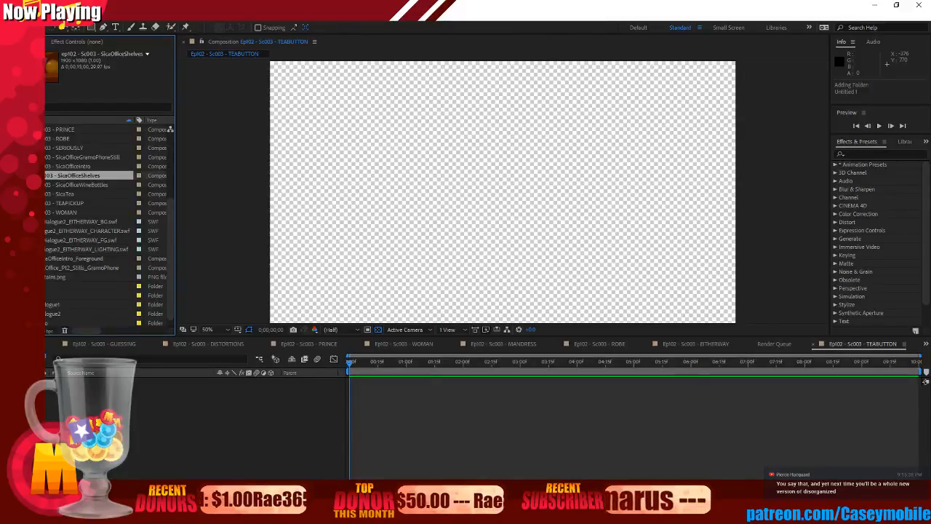
key("ctrl+alt+shift+n")
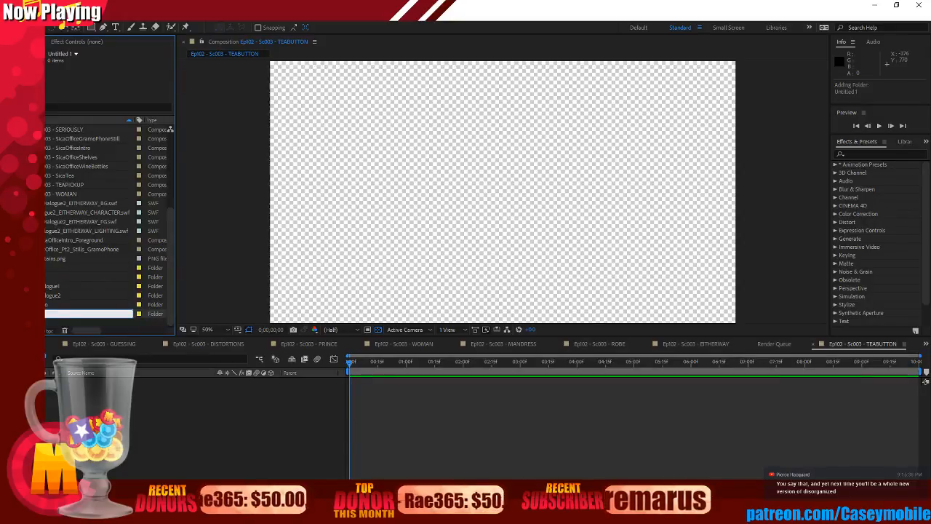
type("logue3")
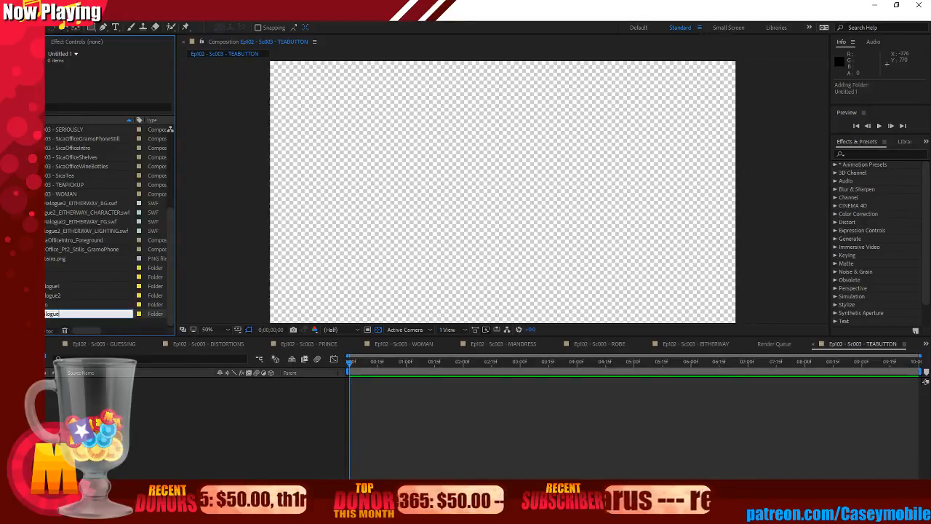
key("Return")
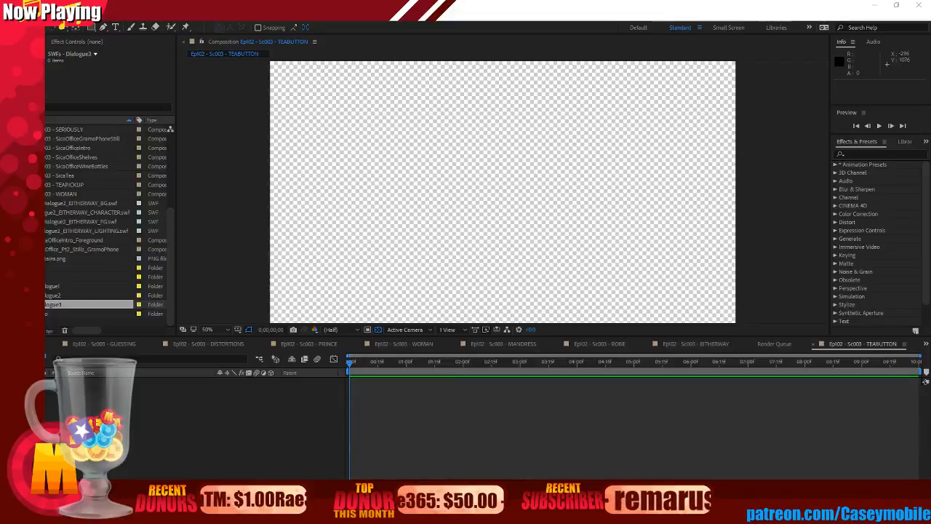
Import the Dialogue3_001_TeaButton BG and FG SWF files into the SWFs - Dialogue3 folder and add both to the TEABUTTON composition.
left_click_drag(45, 251, 89, 307)
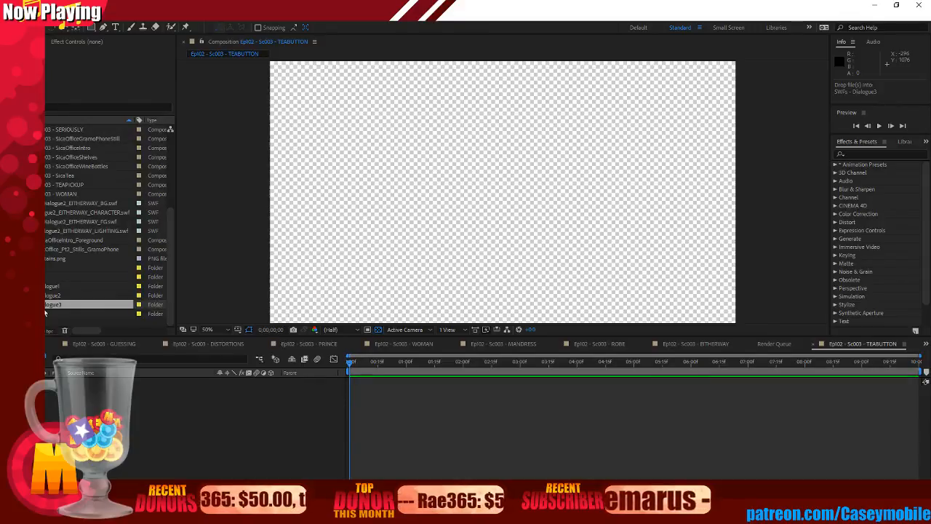
left_click_drag(45, 313, 45, 312)
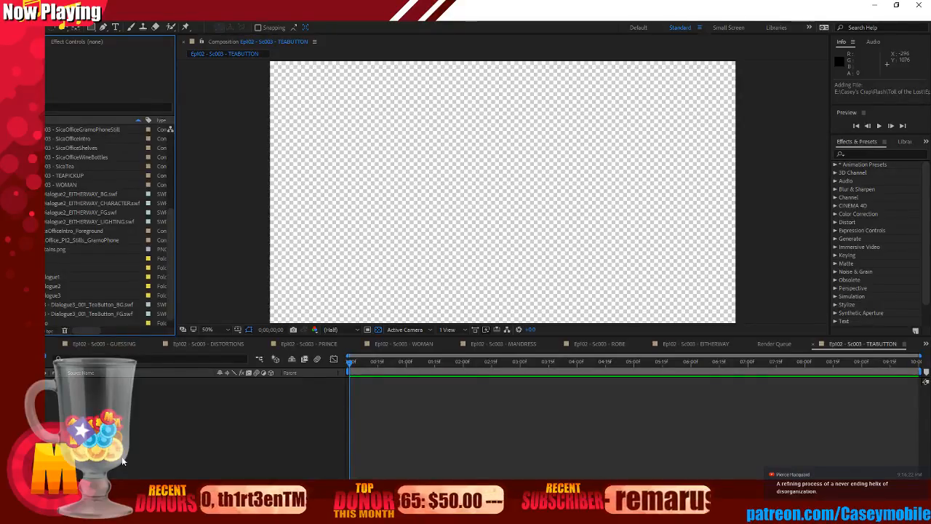
left_click(118, 305)
left_click(118, 314, "shift")
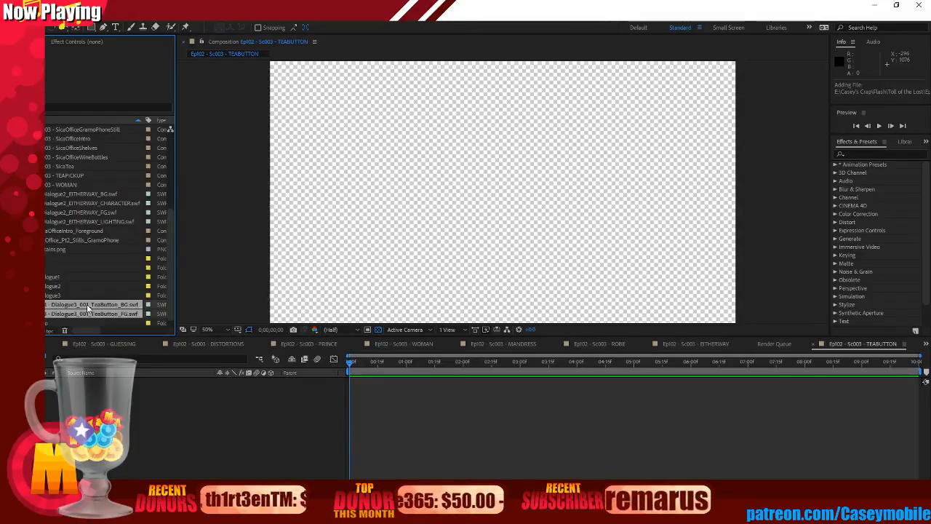
left_click_drag(87, 308, 81, 396)
left_click(221, 455)
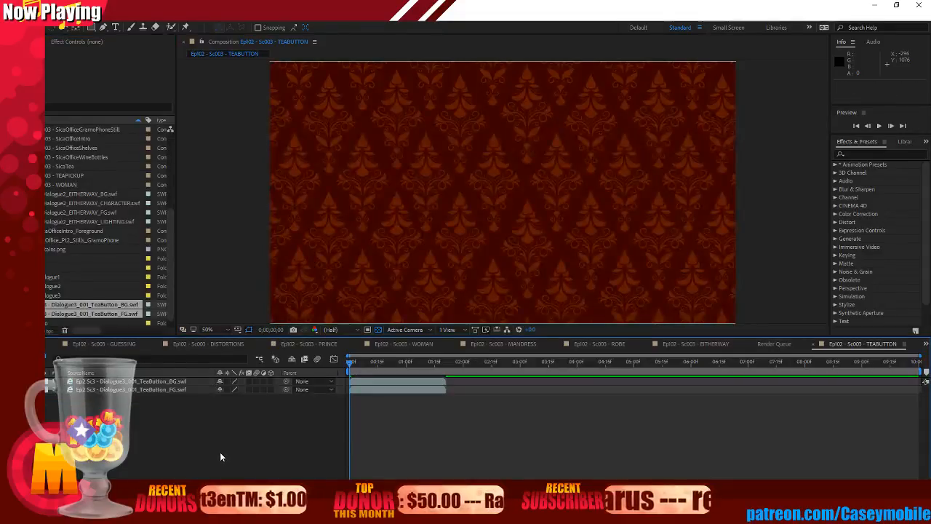
Move the TeaButton_FG layer above the TeaButton_BG layer.
left_click(154, 390)
left_click_drag(160, 388, 160, 377)
left_click(163, 412)
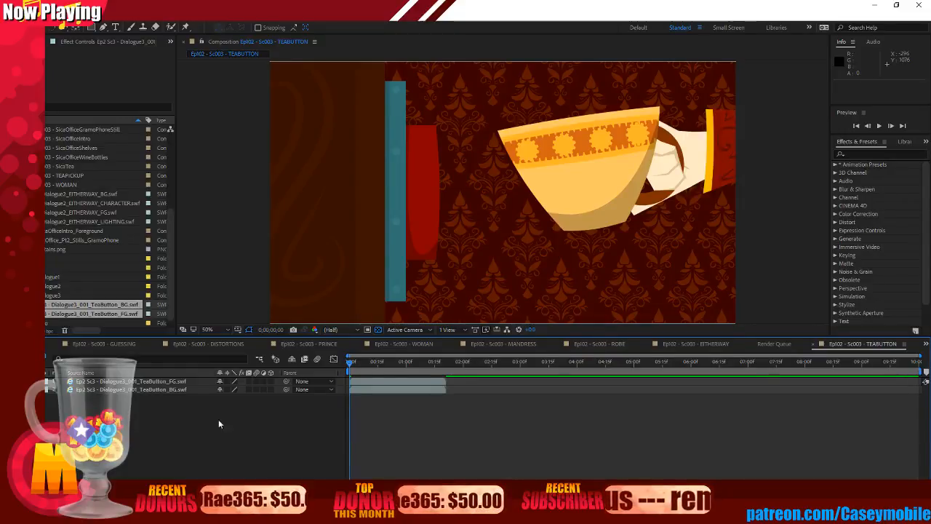
Apply Gaussian Blur to the TeaButton_BG layer with a blurriness of about 26.9 and Repeat Edge Pixels enabled.
left_click(130, 389)
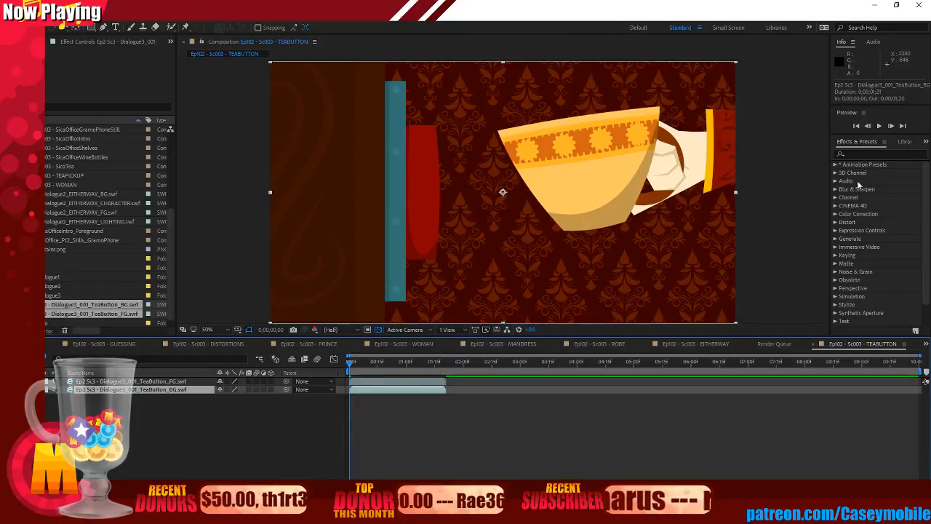
left_click(870, 153)
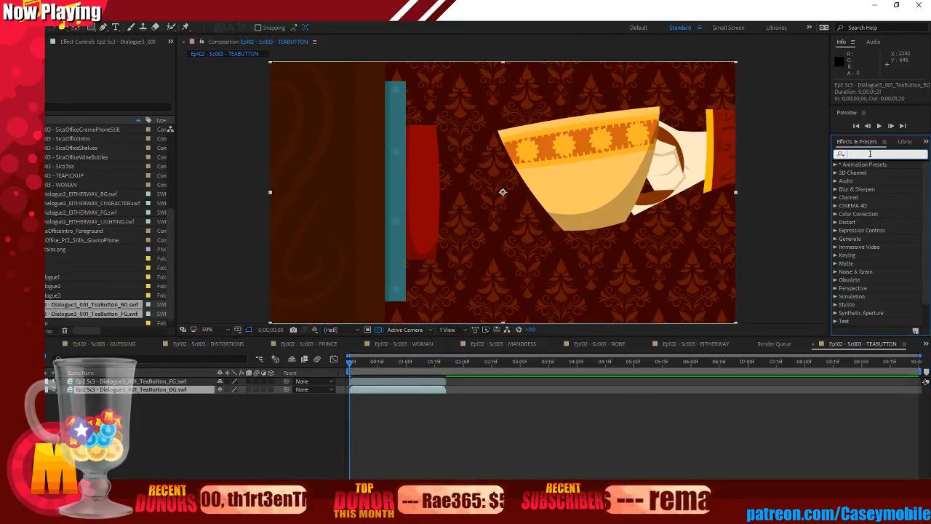
type("gaus")
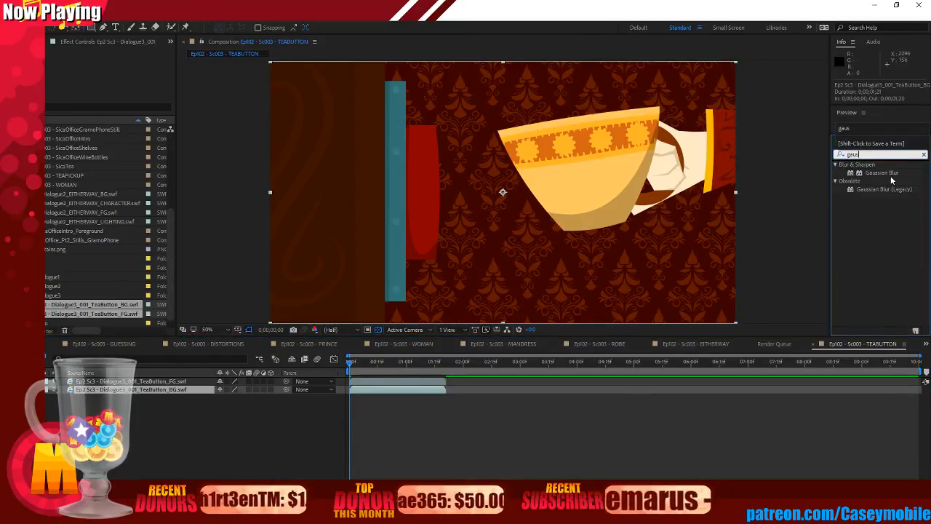
key("Return")
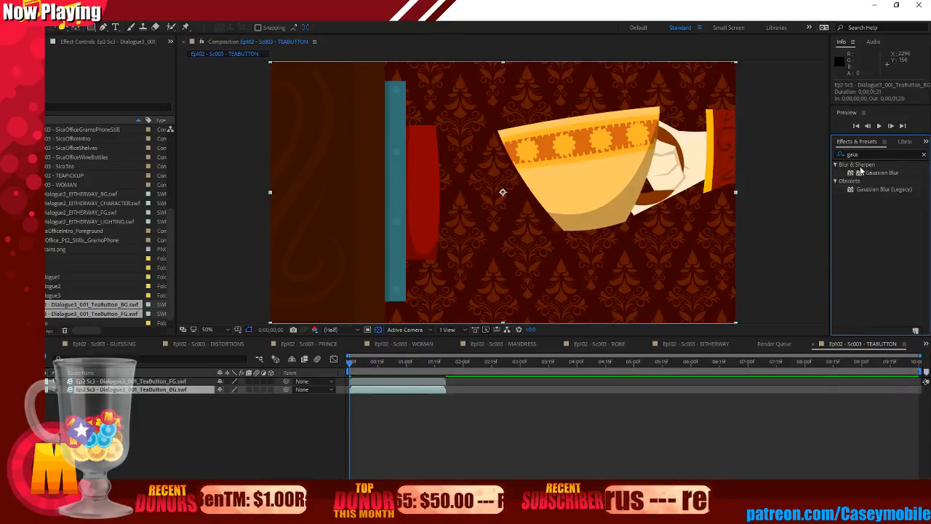
left_click_drag(855, 175, 152, 389)
left_click_drag(102, 70, 227, 76)
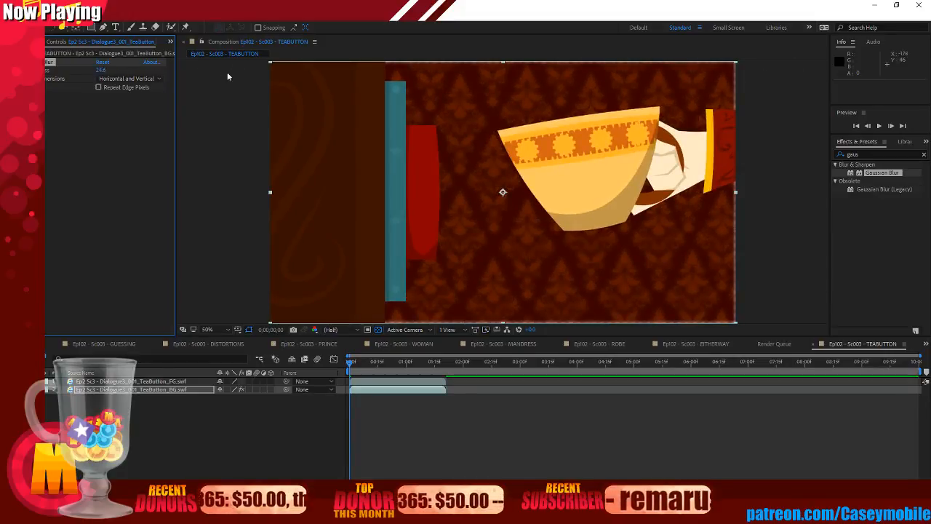
left_click(115, 86)
left_click(79, 181)
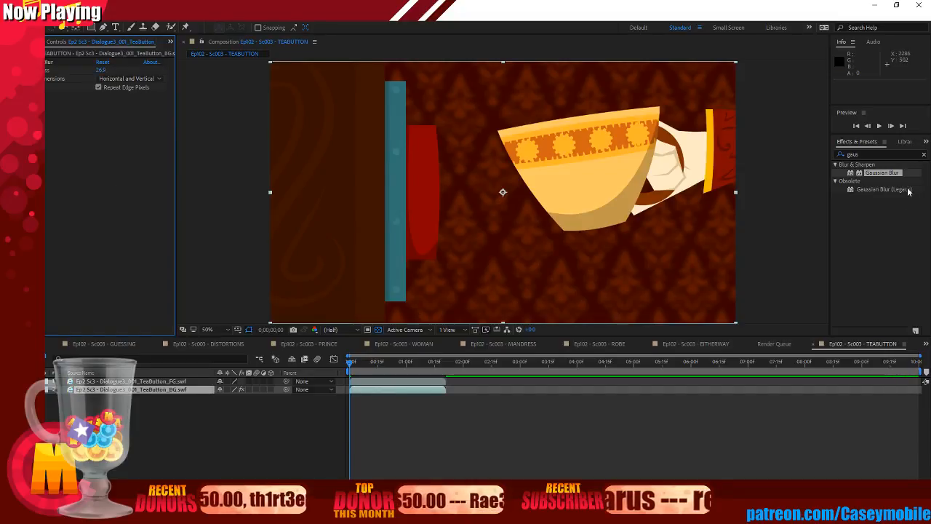
Find the Brightness & Contrast effect and apply it to the TeaButton_BG layer.
double_click(892, 155)
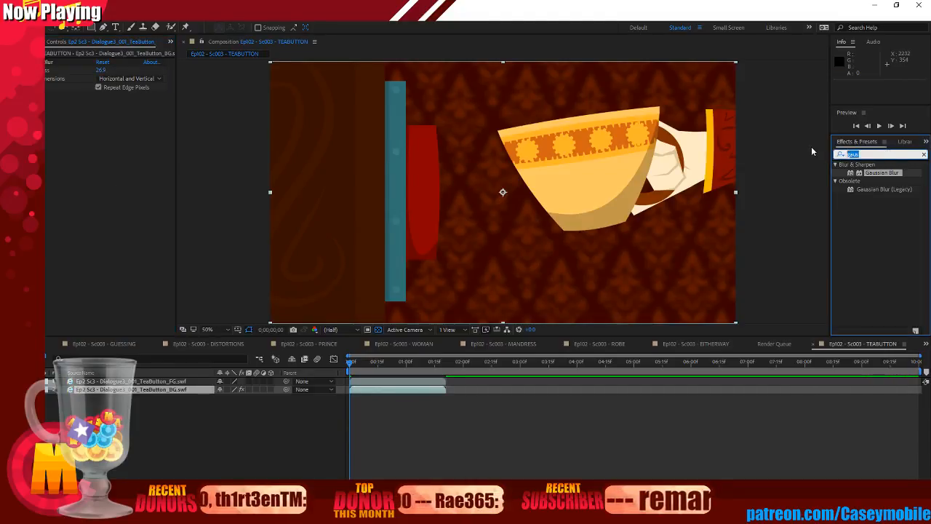
type("bi")
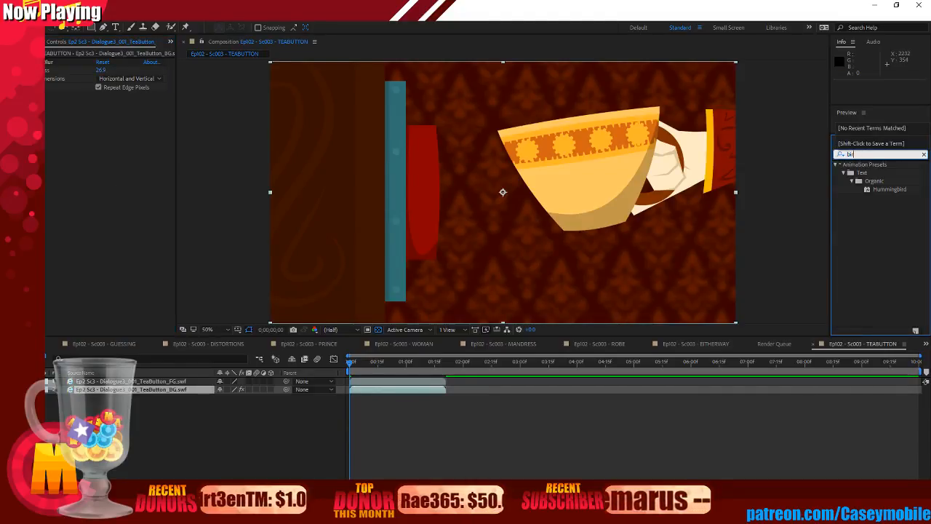
key("BackSpace")
type("rightnes")
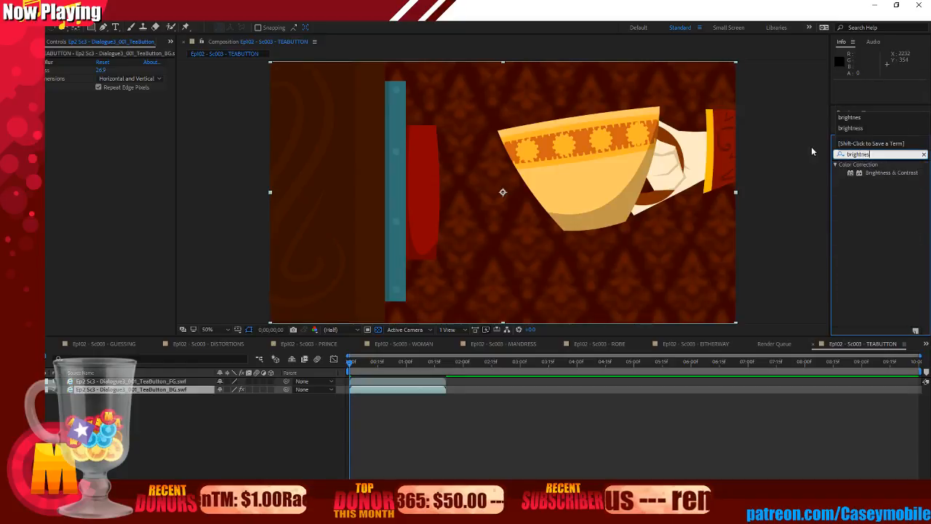
left_click(883, 173)
double_click(882, 174)
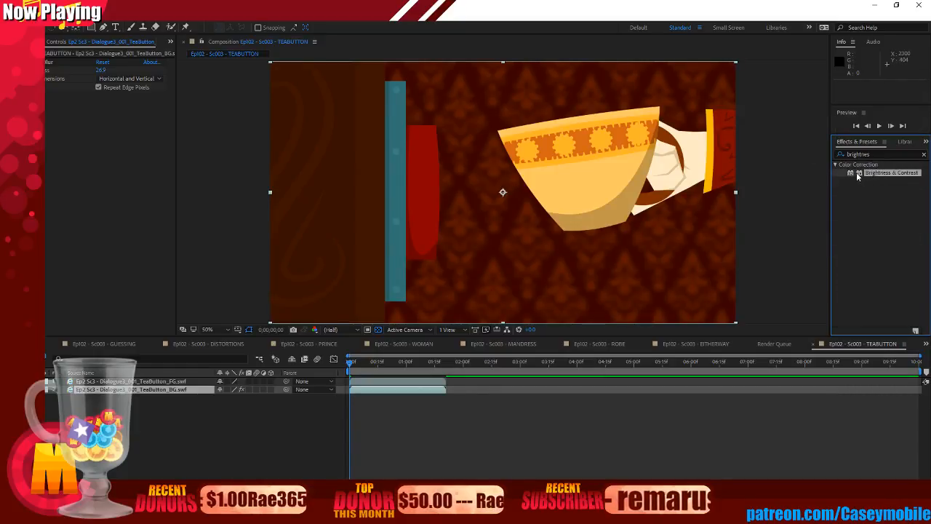
left_click_drag(857, 172, 103, 398)
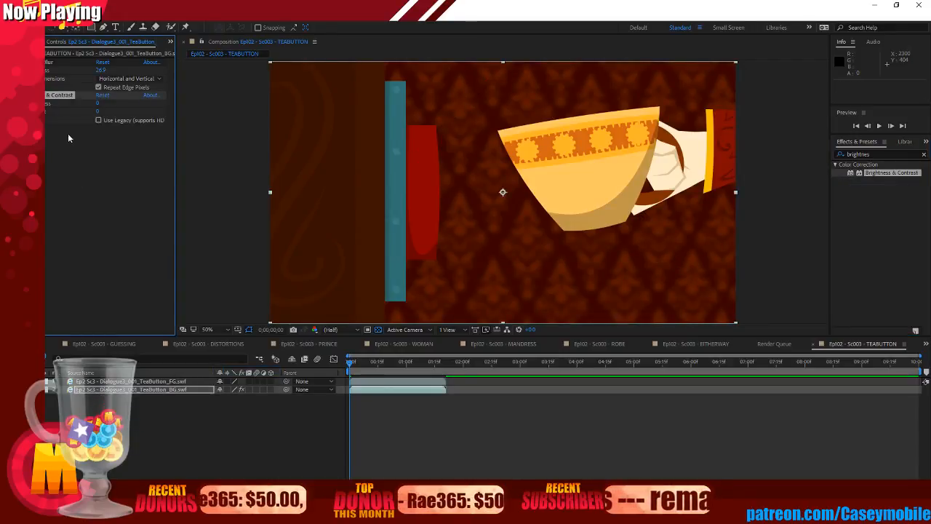
Enable Use Legacy for the background's Brightness & Contrast effect and set the brightness to -16.
left_click(99, 120)
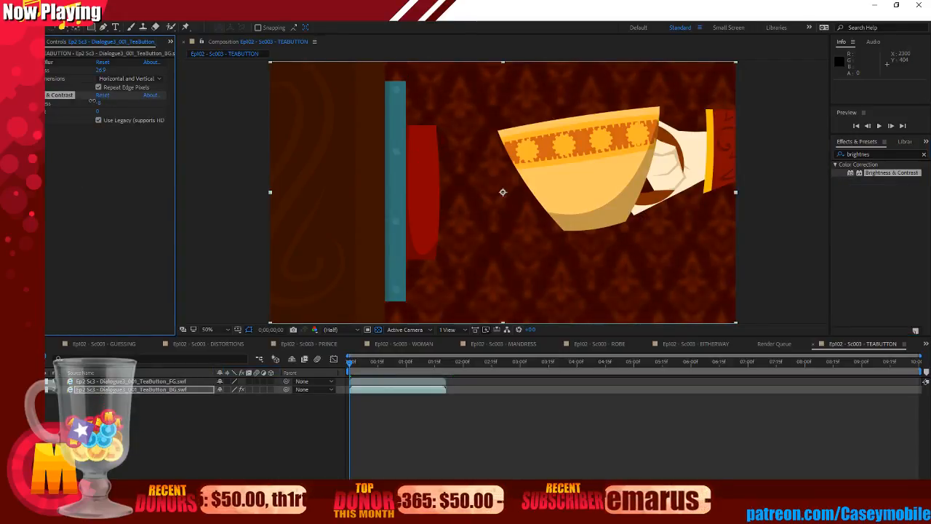
left_click_drag(91, 101, 80, 102)
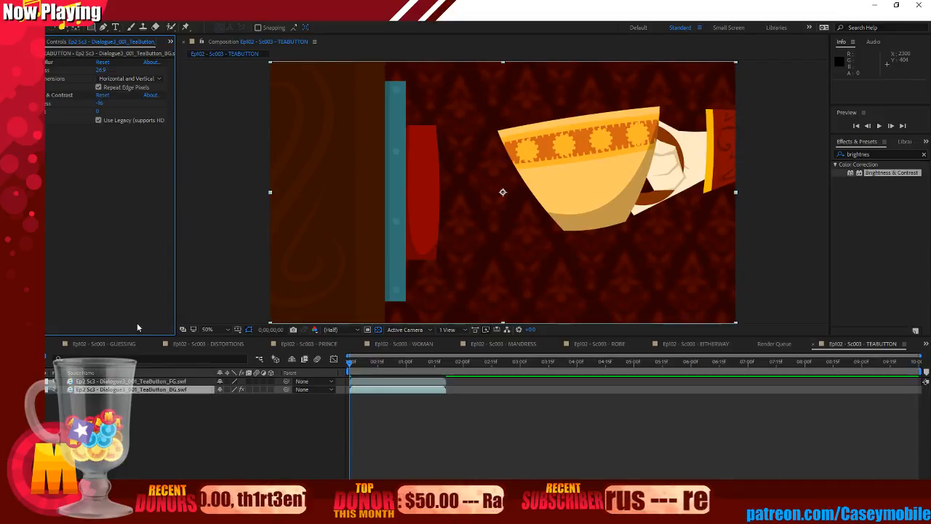
left_click(141, 441)
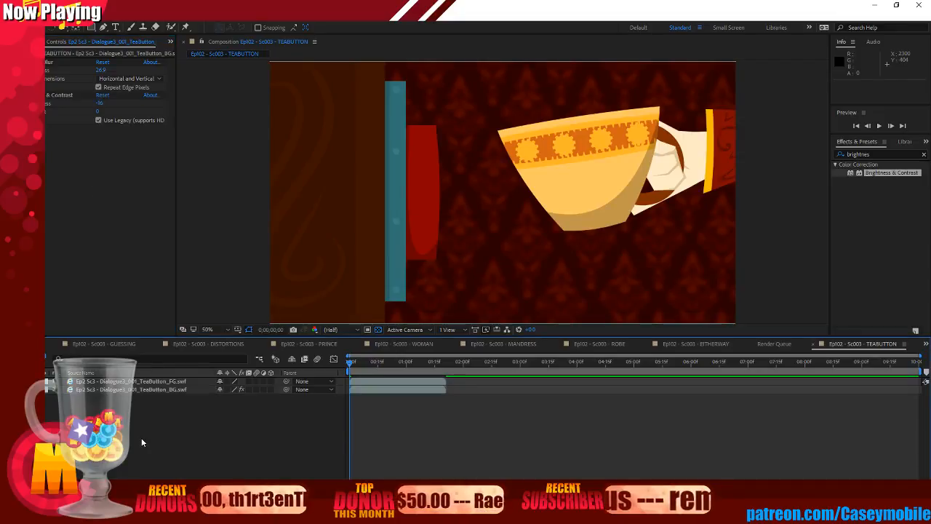
Scrub through the opening frames of the TEABUTTON composition and return the playhead to the start.
left_click(360, 363)
mouse_move(363, 366)
left_mouse_down()
mouse_move(455, 362)
mouse_move(349, 362)
left_mouse_up()
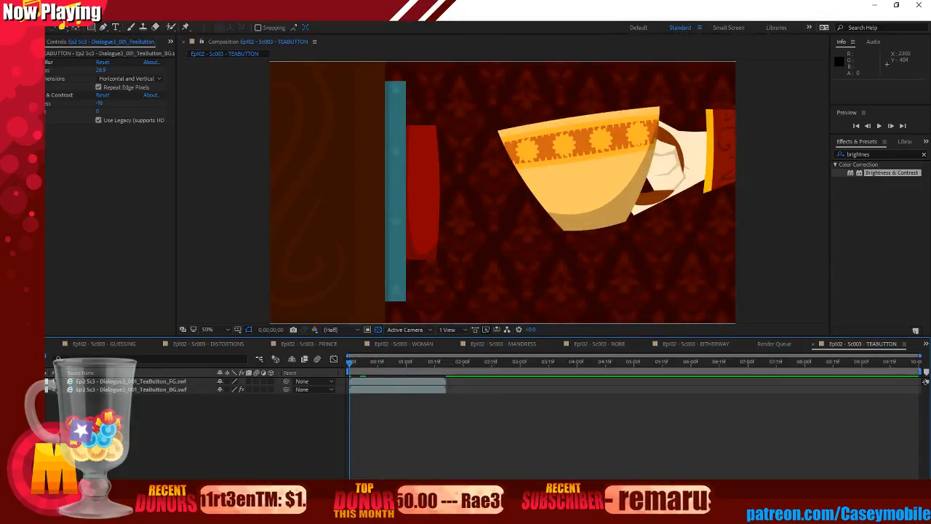
Save the composition project, switch to Premiere Pro and open the recent project TotlEP102 - Scene003 WIP_1.
left_click(58, 14)
left_click(88, 105)
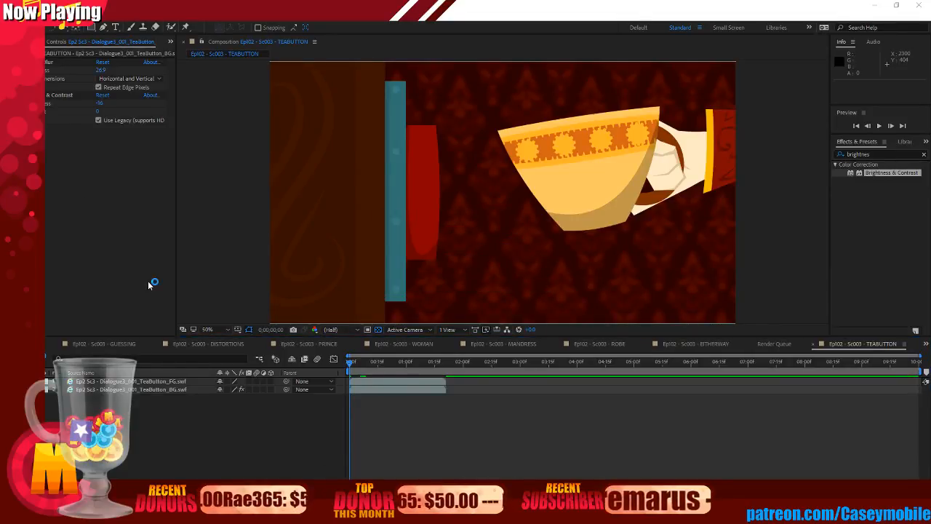
left_click(55, 10)
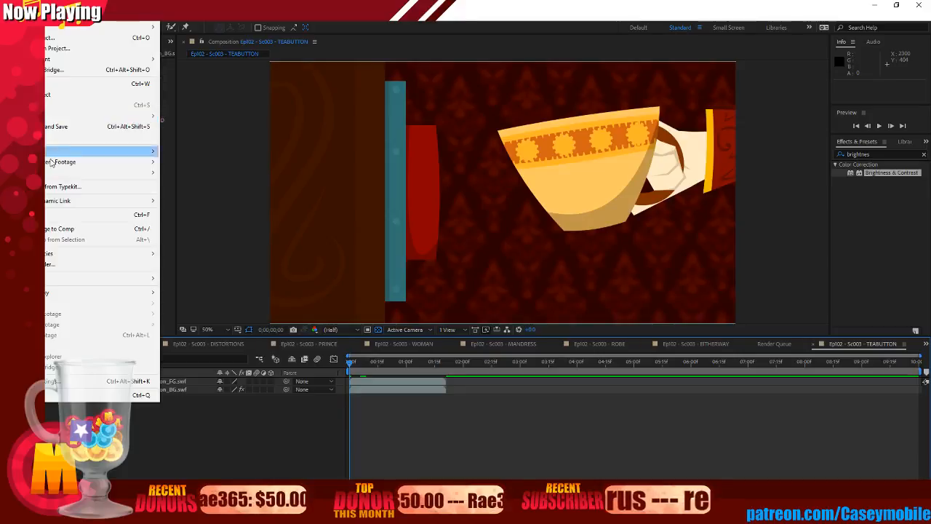
mouse_move(54, 172)
left_click(237, 441)
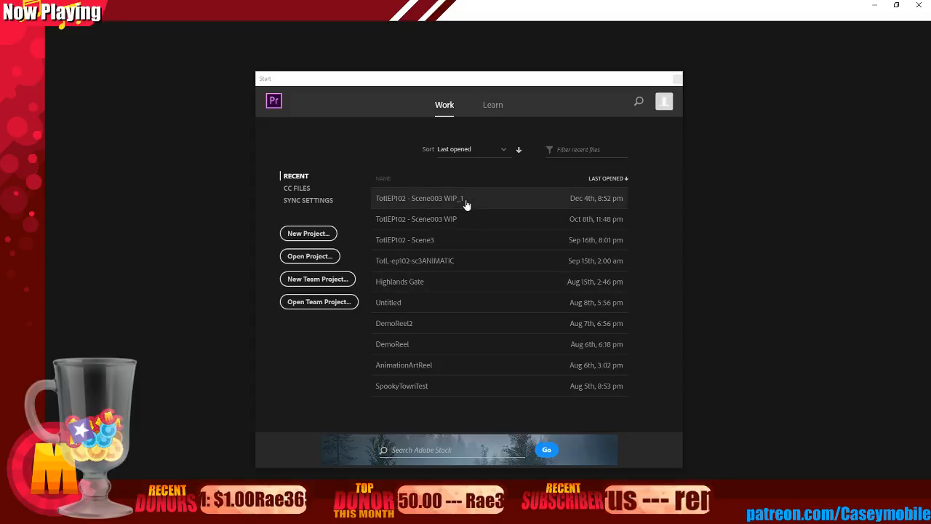
left_click(466, 201)
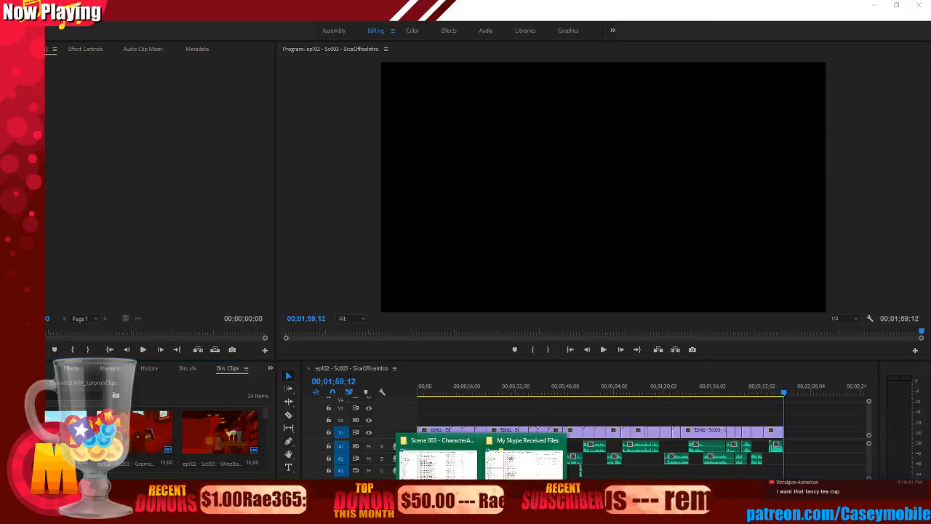
Switch back to After Effects and add the TEABUTTON composition to the render queue.
key("alt+Tab")
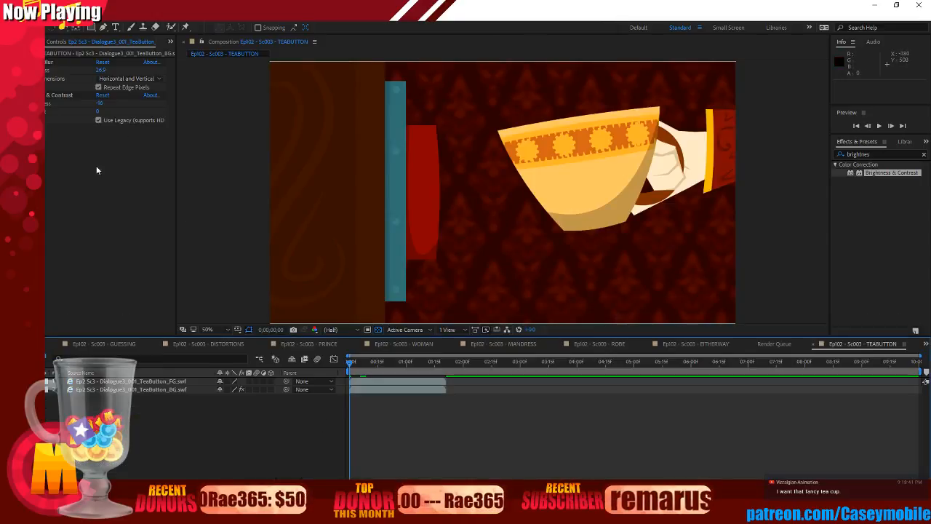
left_click(8, 15)
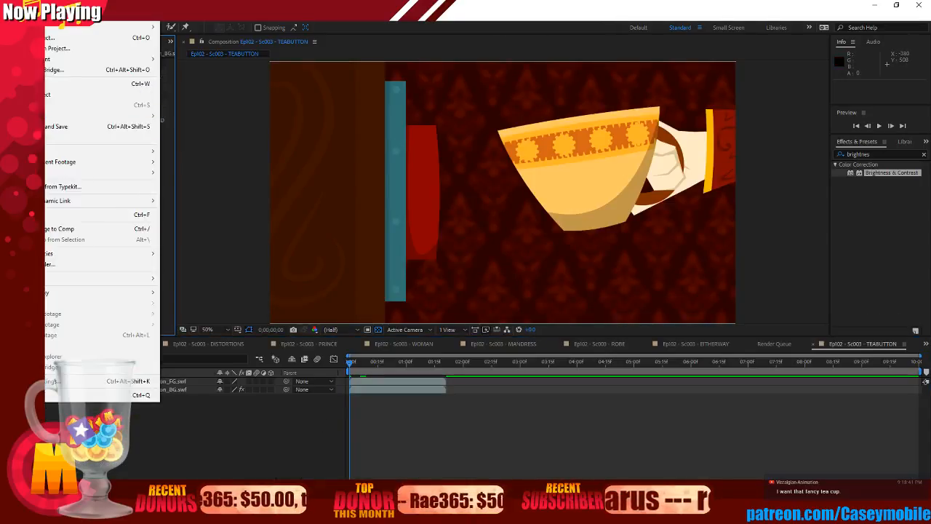
mouse_move(80, 175)
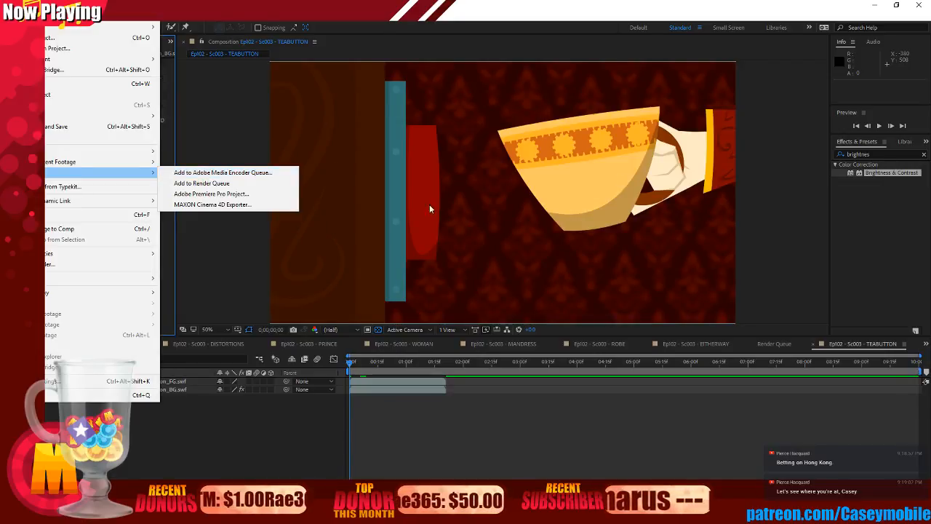
left_click(250, 188)
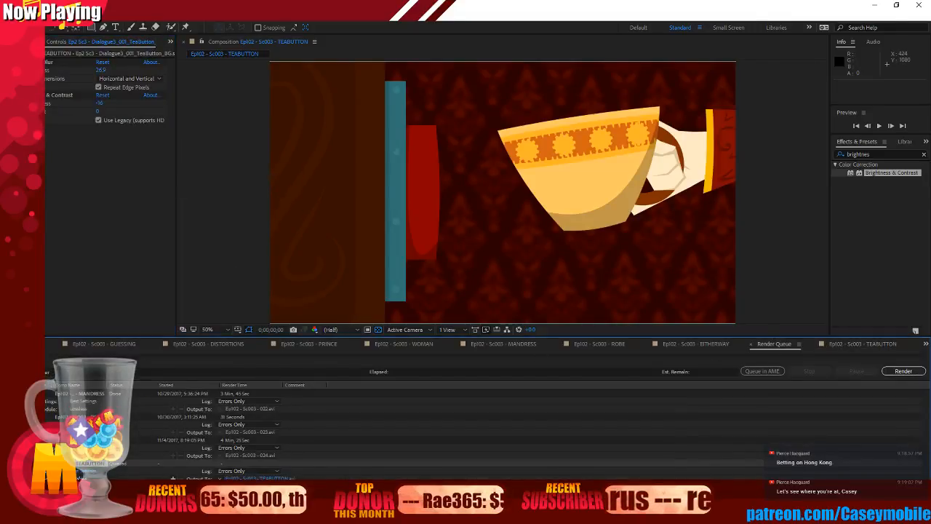
Name the TEABUTTON output file Ep102 - Sc003 - 025 in the Scene003_Clips folder and render it as AVI.
left_click(261, 478)
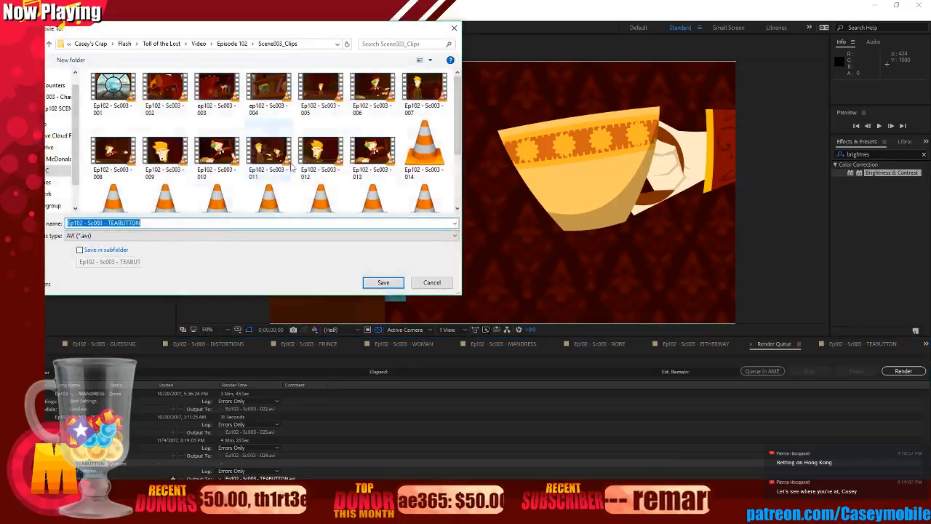
left_click_drag(459, 124, 449, 191)
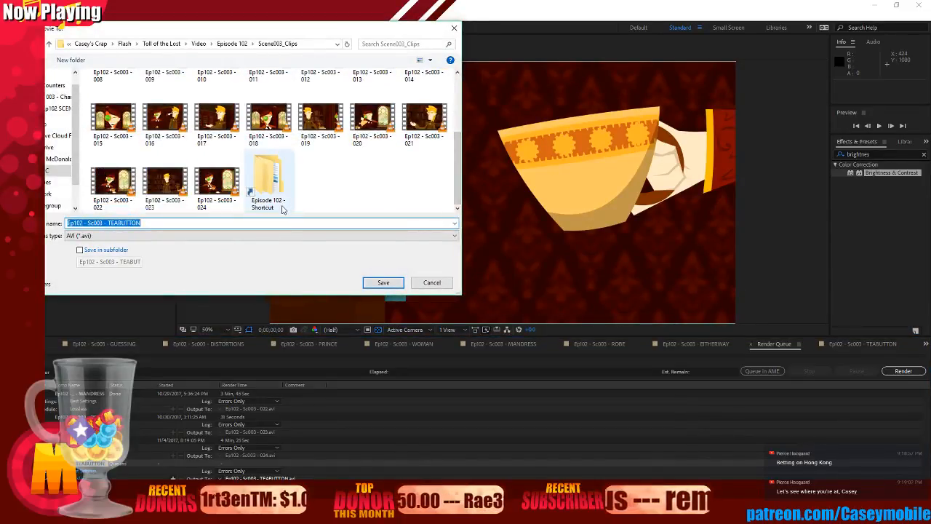
left_click(217, 186)
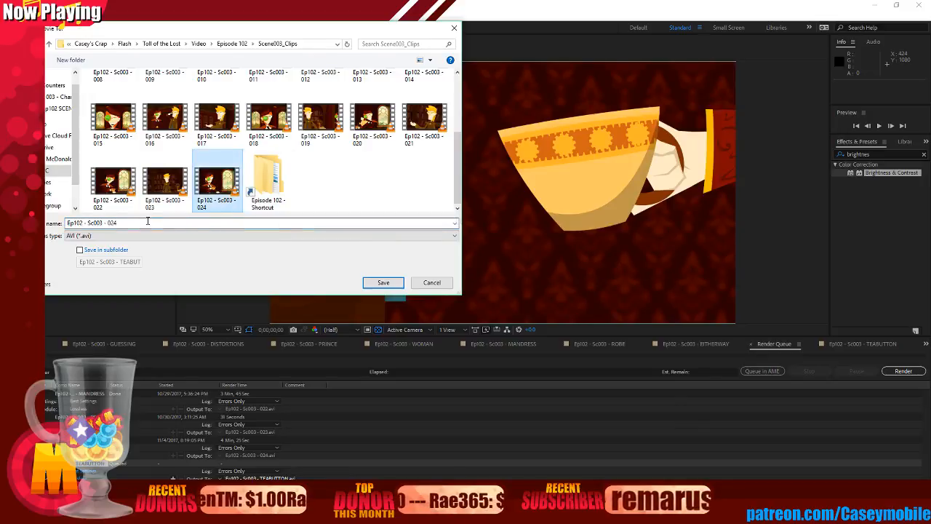
left_click(153, 223)
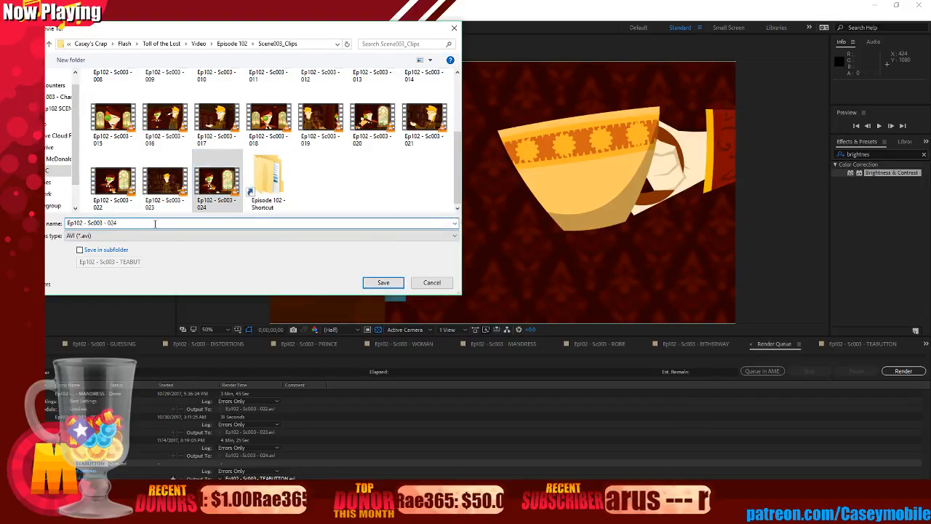
key("BackSpace")
type("5")
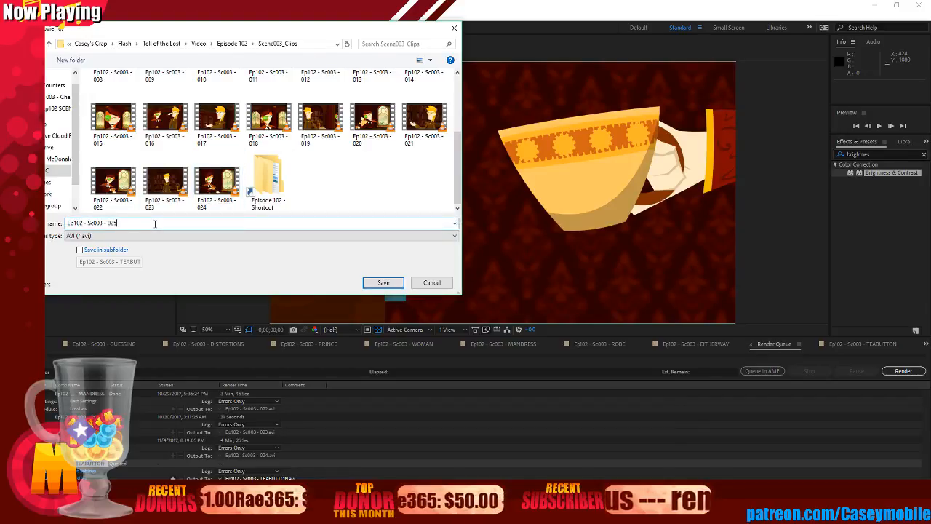
left_click(383, 283)
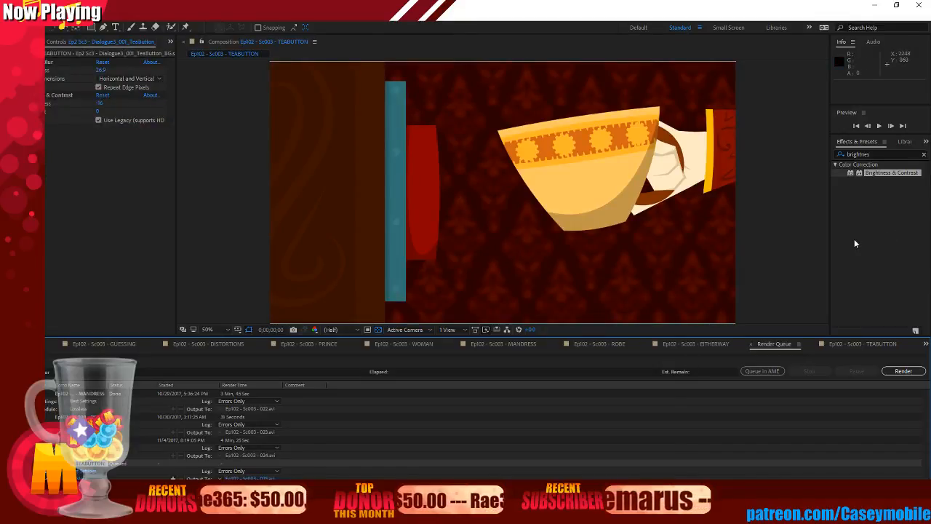
left_click(902, 372)
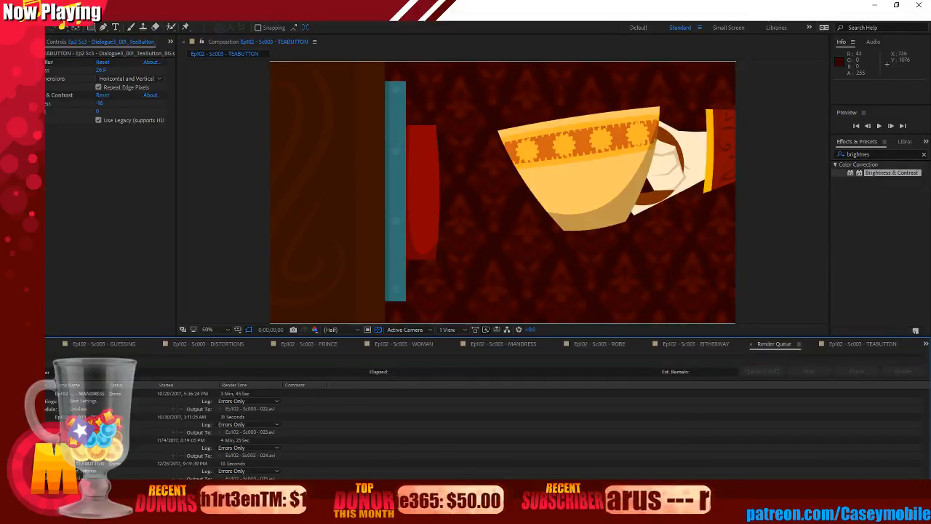
Play the rendered Ep102 - Sc003 - 025.avi in the media player and close the player.
key("alt+Tab")
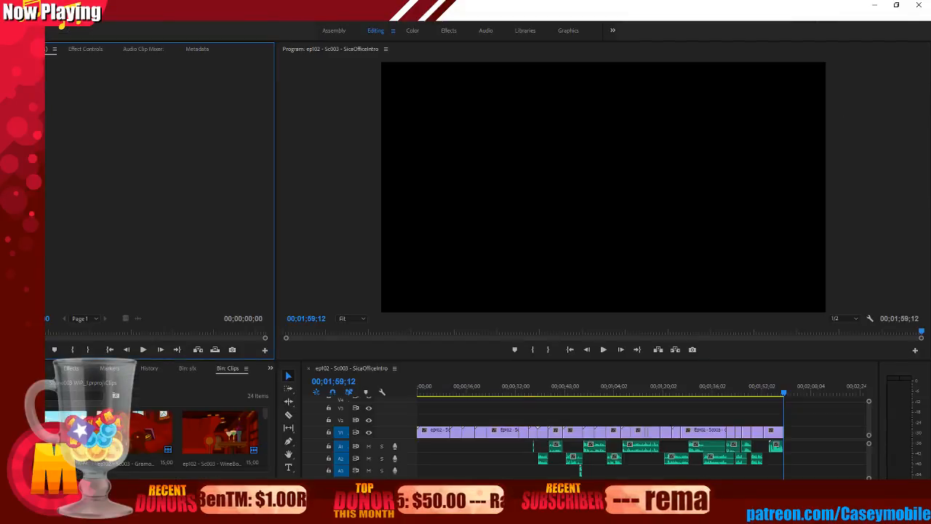
mouse_move(481, 520)
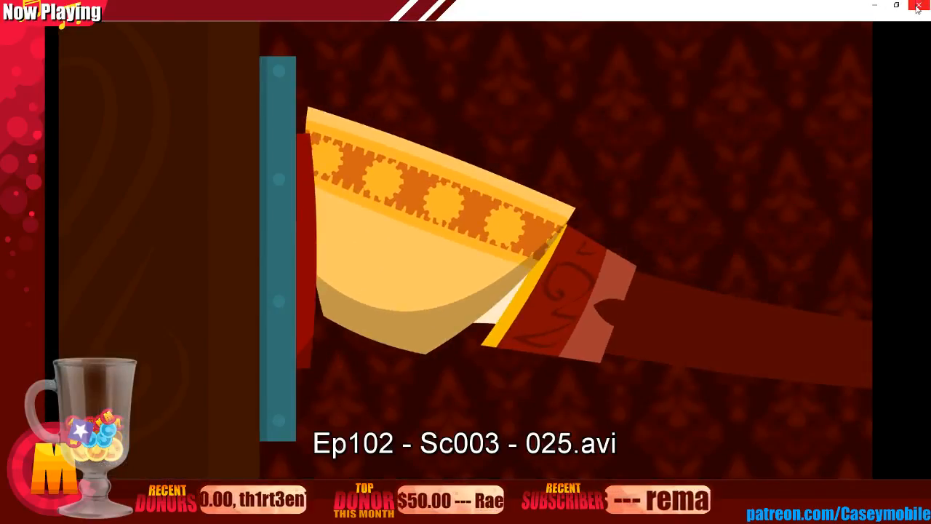
left_click(918, 6)
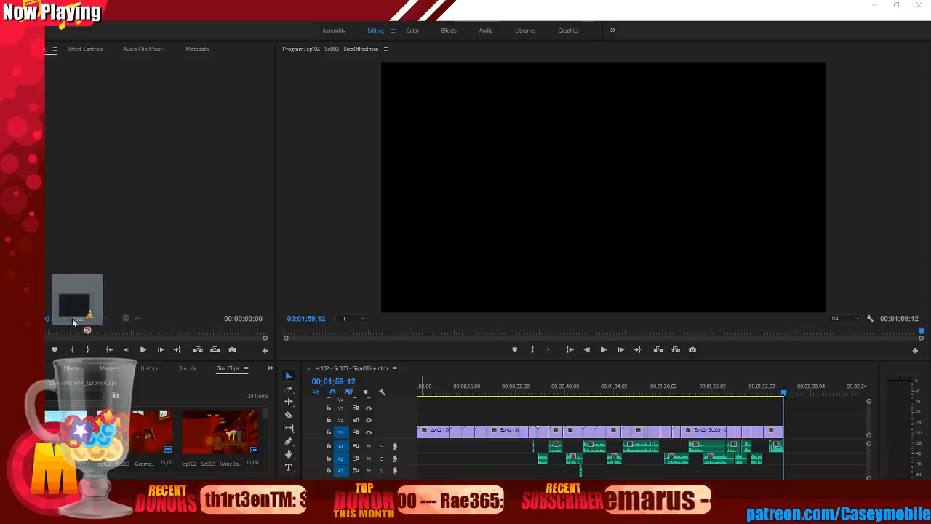
Import Ep102 - Sc003 - 025.avi into the Premiere Pro Clips bin and place it on V1 directly after clip 024.
left_click_drag(266, 413, 271, 470)
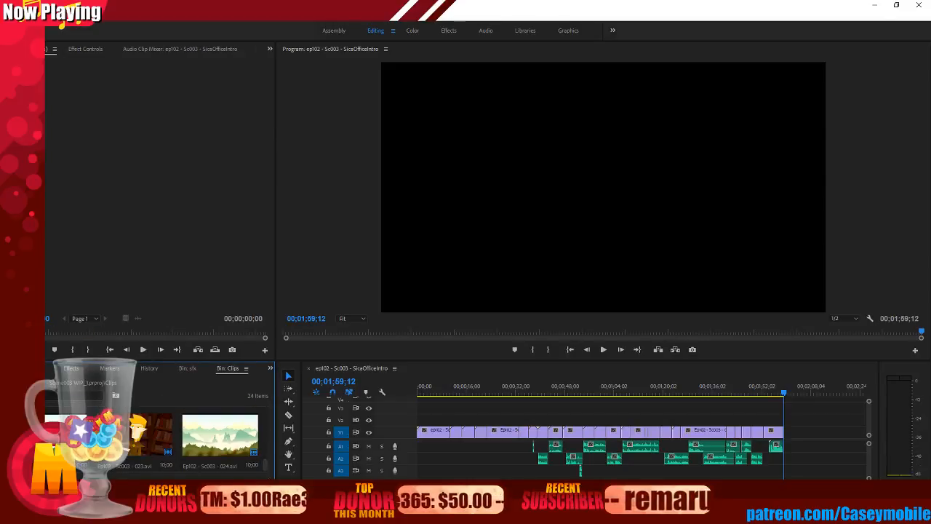
left_click_drag(193, 455, 800, 430)
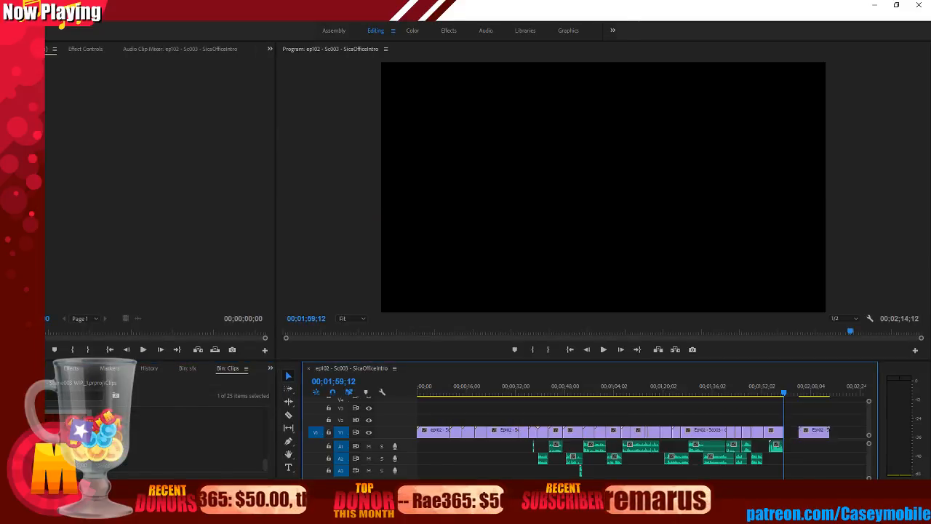
key("equal")
key("equal")
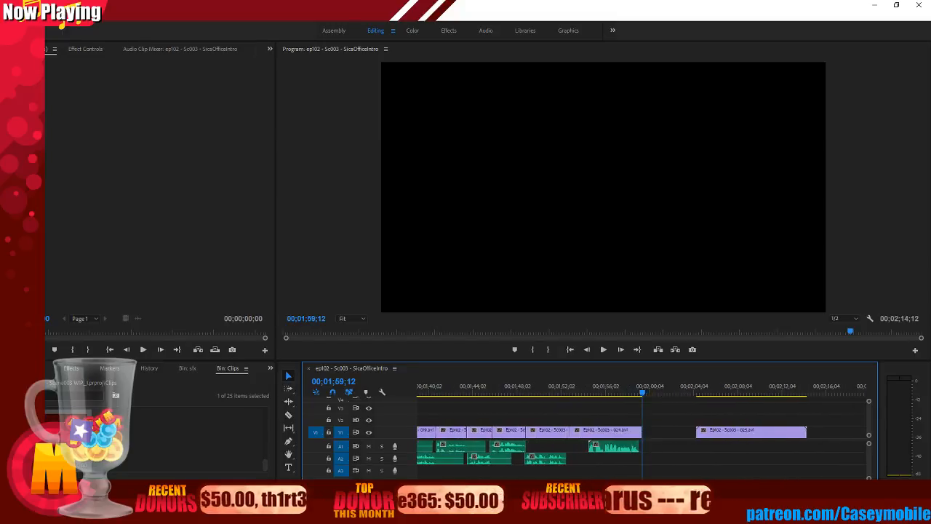
left_click_drag(734, 436, 673, 442)
key("equal")
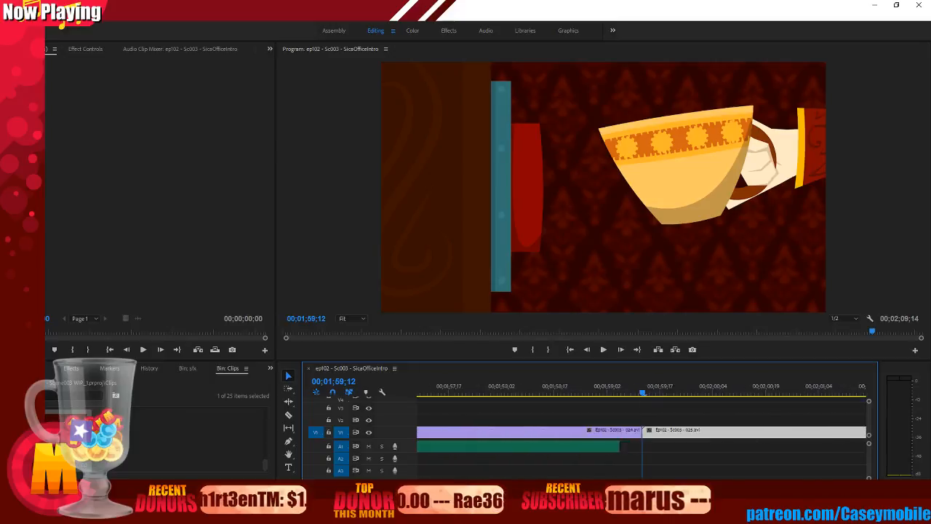
Play the end of the sequence through the added 025 clip to check its timing.
key("minus")
key("minus")
left_click(603, 393)
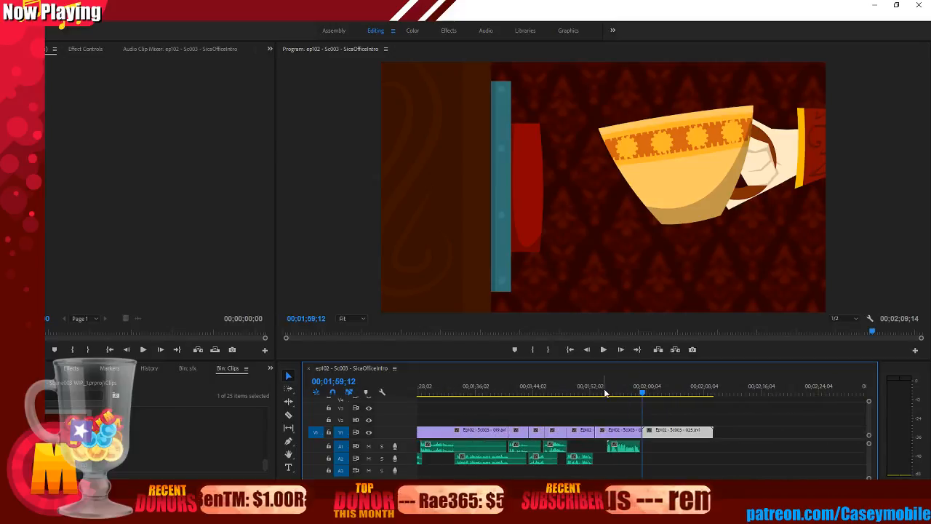
left_click(603, 349)
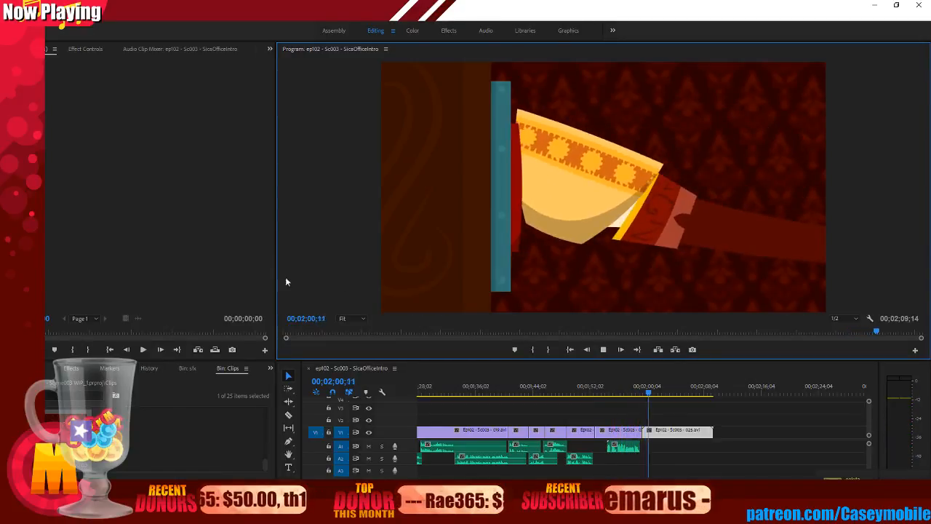
left_click(603, 350)
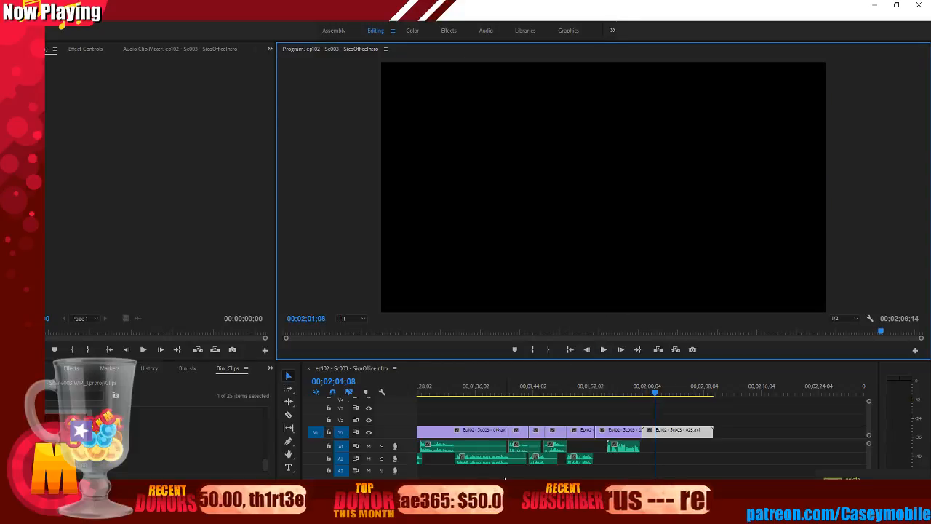
Split the 025 clip at 00;02;01;02, before its black frames, and delete the remainder.
left_click(692, 425)
key("=")
key("=")
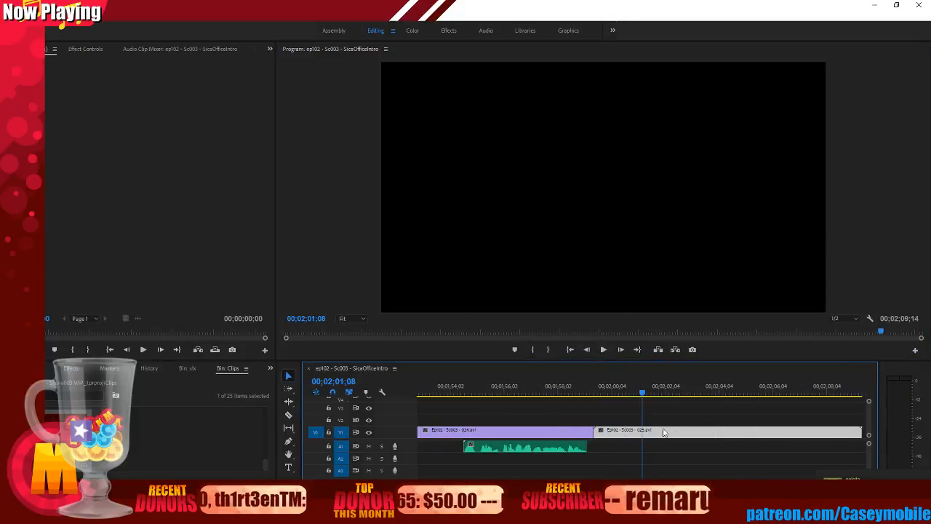
left_click_drag(593, 393, 637, 395)
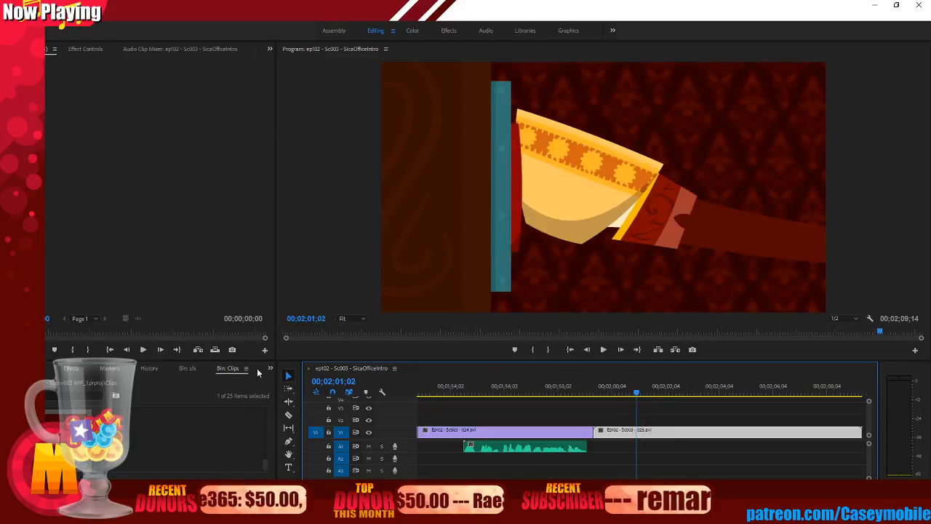
left_click(289, 416)
left_click(638, 430)
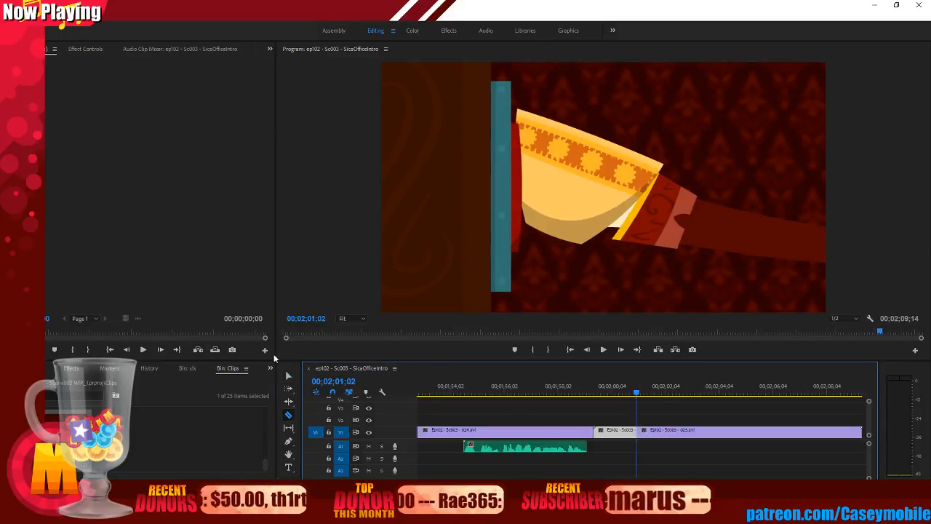
key("v")
left_click(644, 431)
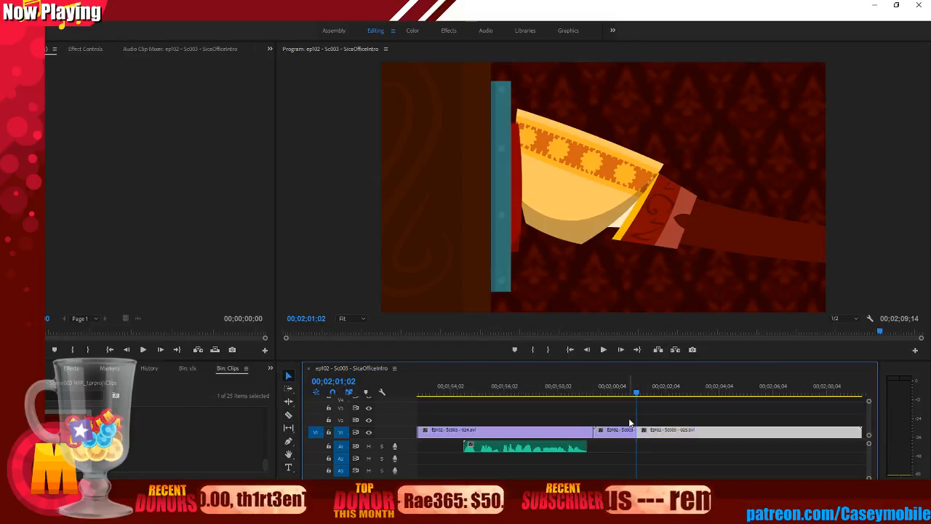
key("Delete")
Move the playhead to 00;01;58;07 within clip 024 and fit the whole sequence in the timeline view.
left_click(564, 390)
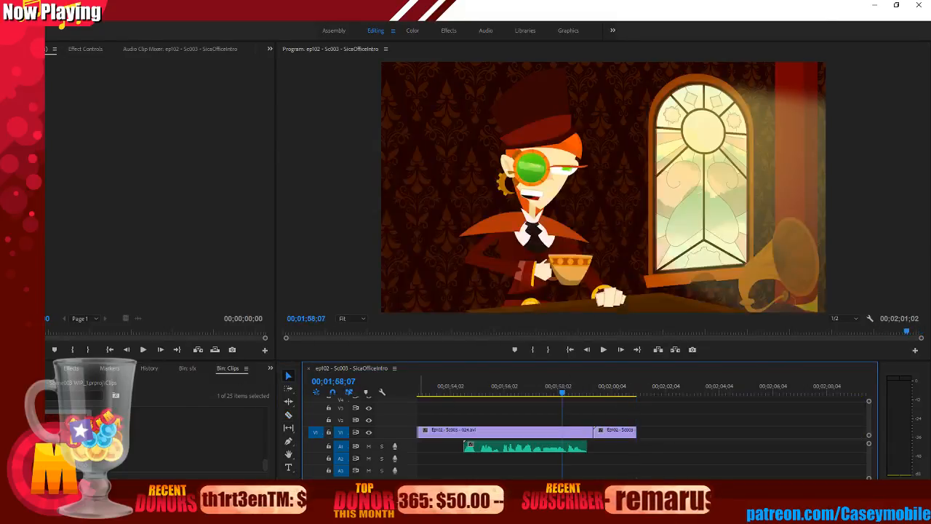
key("backslash")
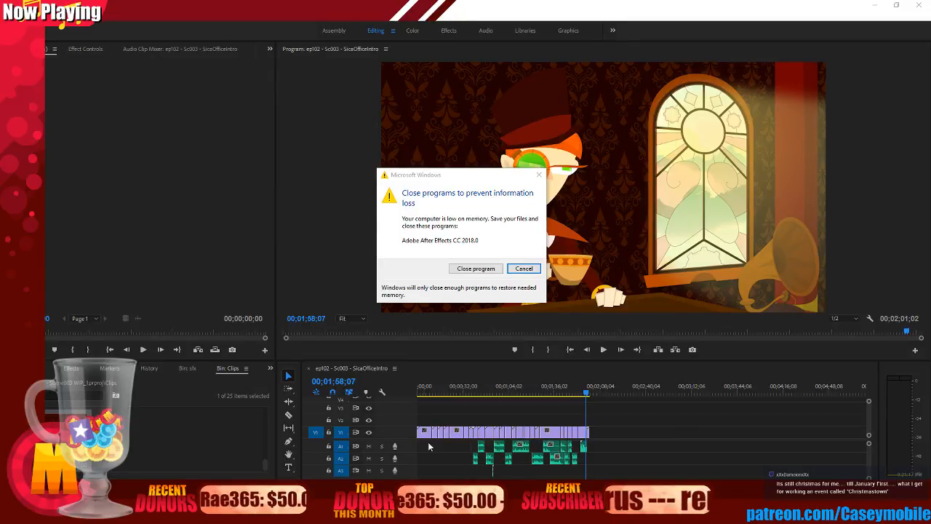
Check the After Effects window and close that program through the Windows low-memory dialog.
key("alt+Tab")
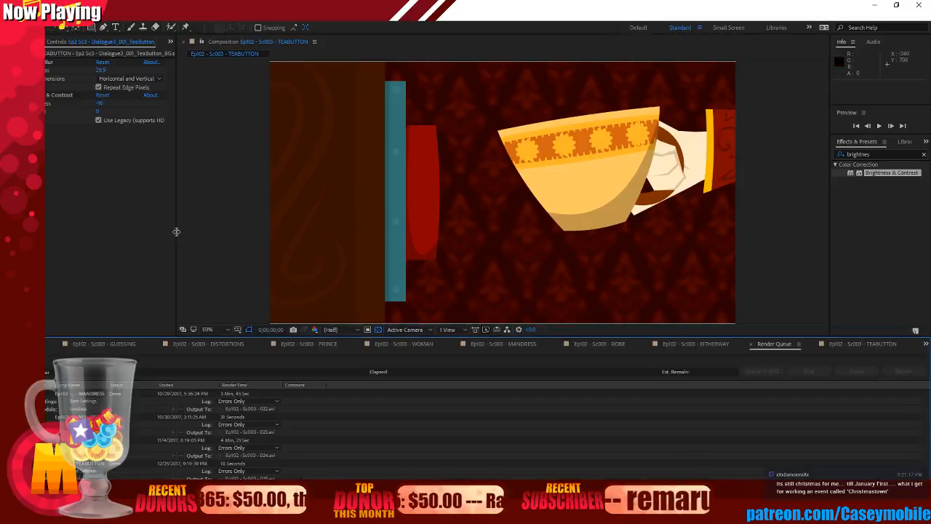
left_click(420, 137)
left_click(872, 5)
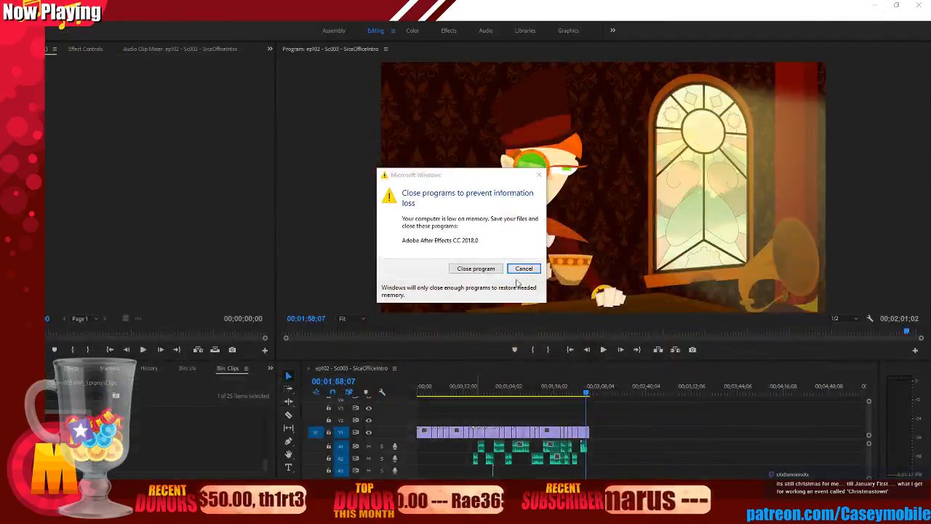
left_click(475, 269)
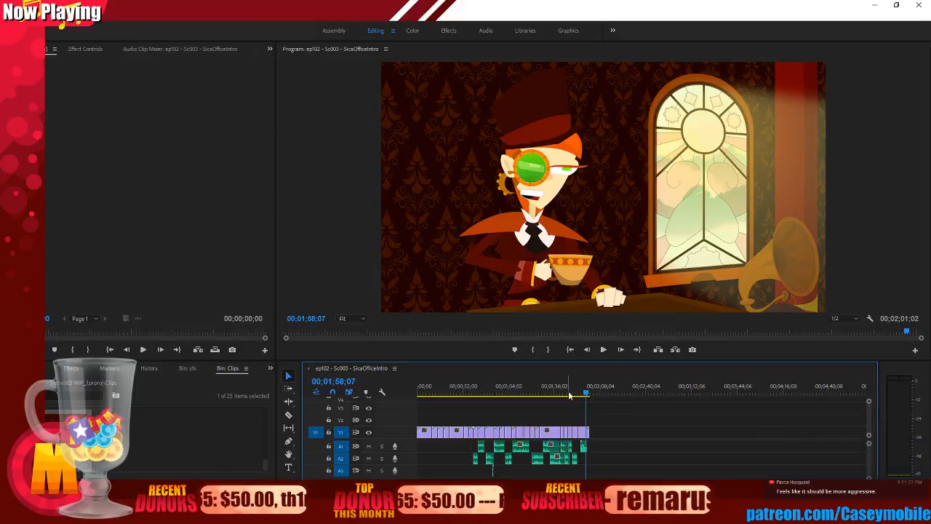
Play the end of the sequence and place the playhead at 00;01;59;21 inside the 025 clip.
left_click(603, 350)
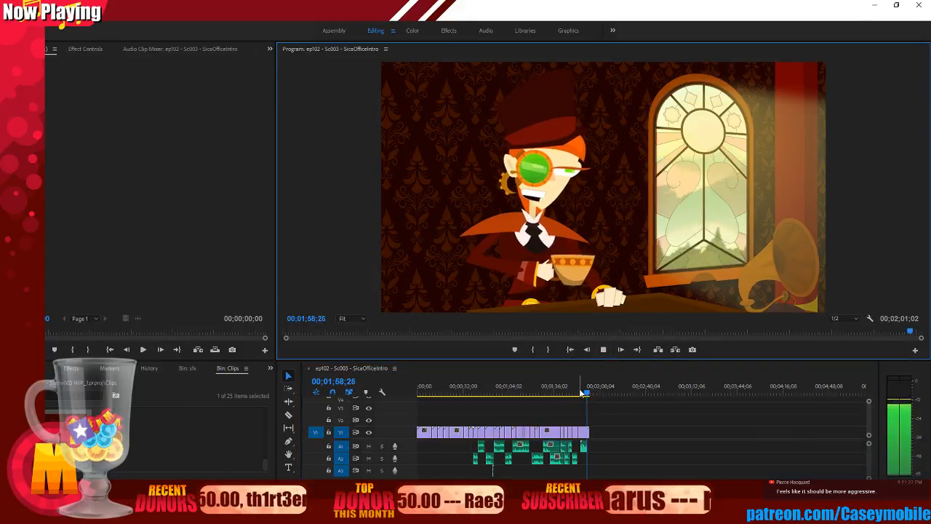
left_click(604, 350)
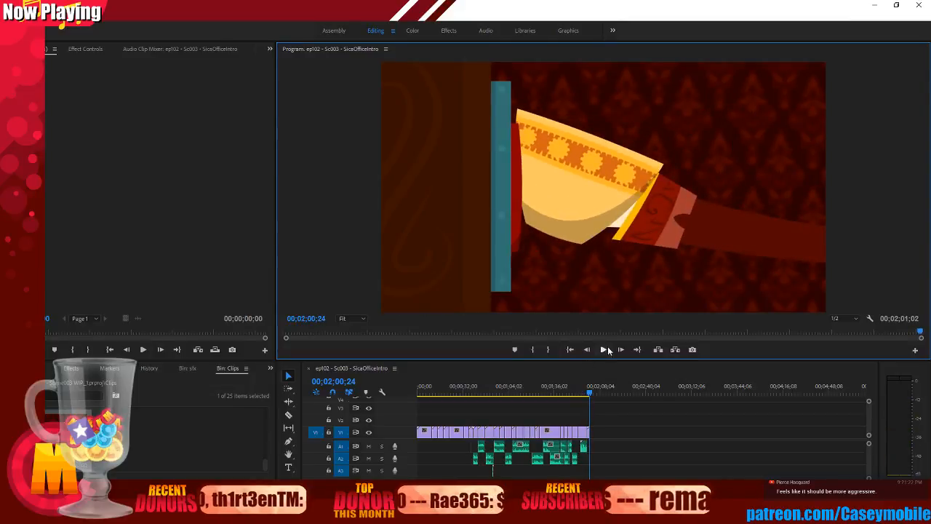
left_click(522, 472)
key("equal")
key("equal")
key("equal")
key("equal")
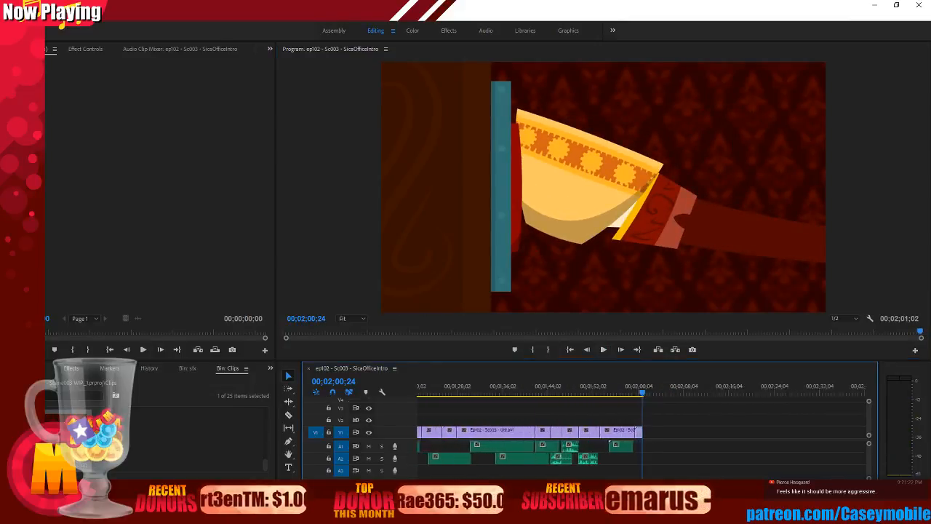
mouse_move(585, 391)
left_mouse_down()
mouse_move(576, 391)
mouse_move(593, 391)
left_mouse_up()
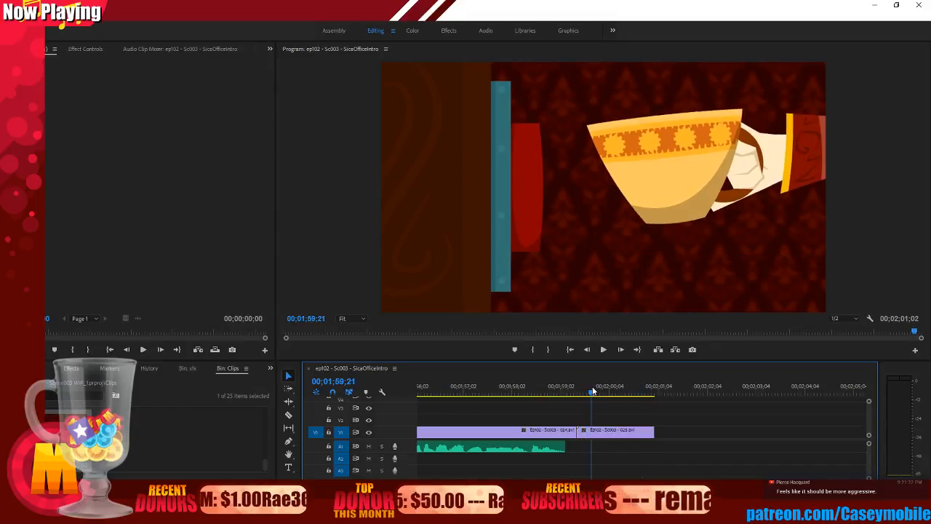
Split the 025 clip at 00;01;59;21, replace its opening piece with the remainder butted against clip 024, and replay the cut.
left_click(288, 414)
left_click(593, 434)
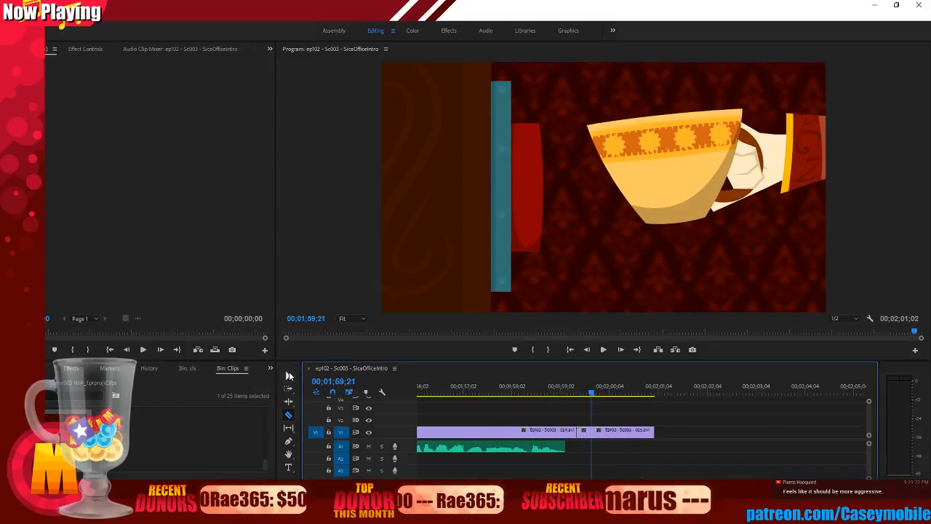
key("v")
left_click(581, 435)
left_click(581, 435)
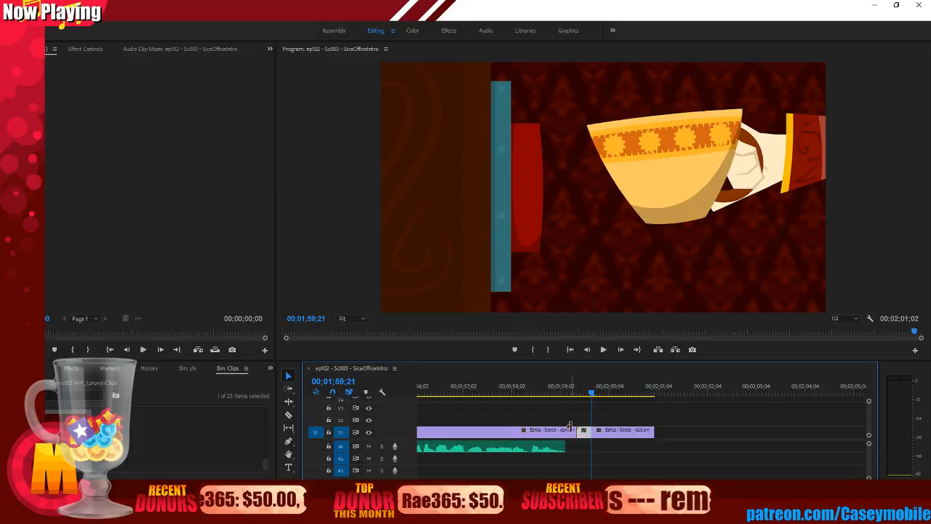
left_click_drag(618, 436, 603, 436)
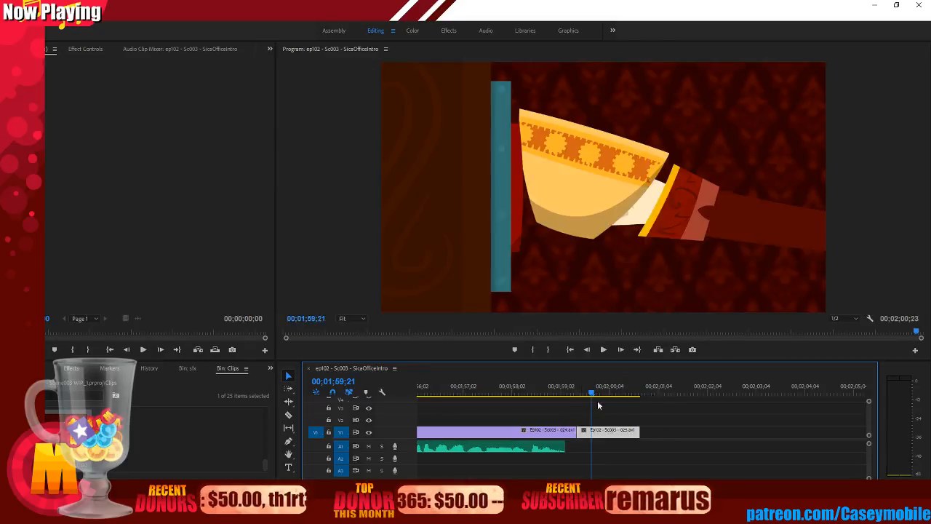
key("space")
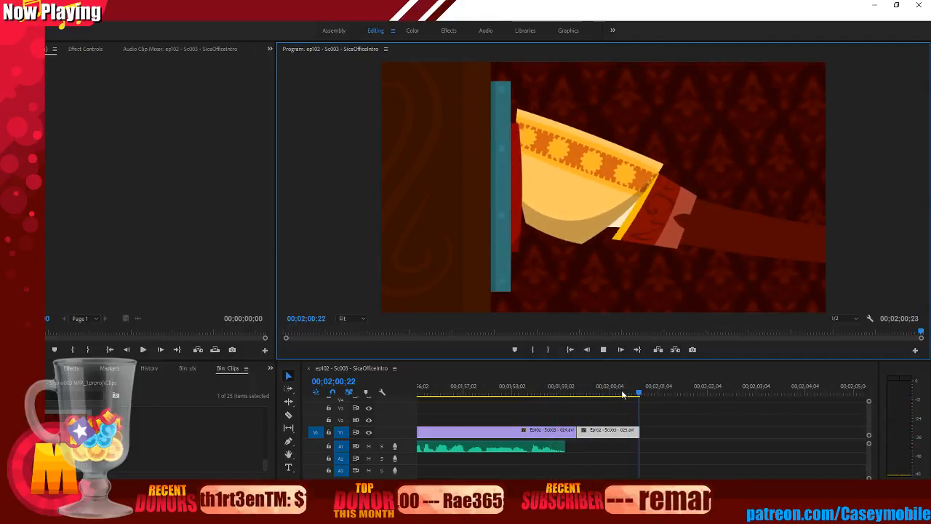
mouse_move(589, 394)
left_mouse_down()
mouse_move(567, 393)
mouse_move(598, 394)
left_mouse_up()
Switch to Adobe Animate, open the 001_TeaButton_FG scene and enter the FG_Shot001_TEABUTTONPUSH symbol to inspect the cup's contact with the button.
key("alt+Tab")
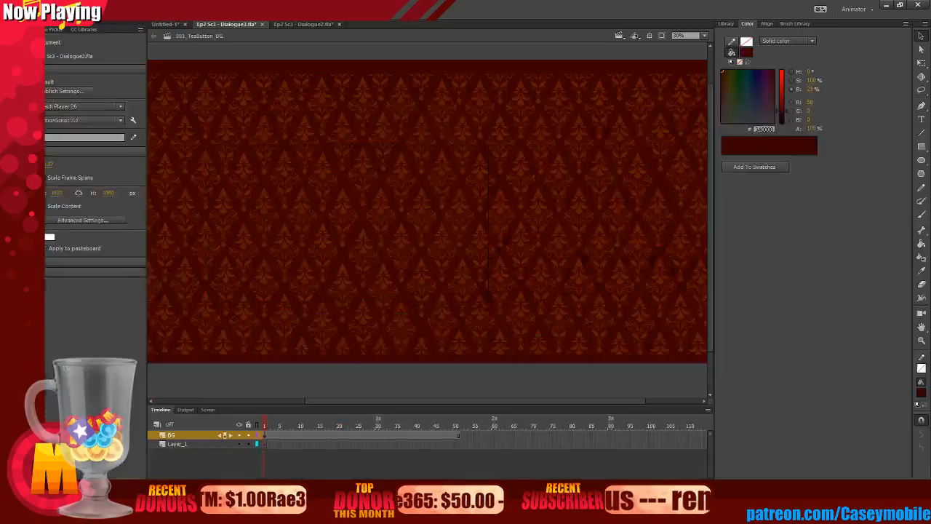
left_click(618, 37)
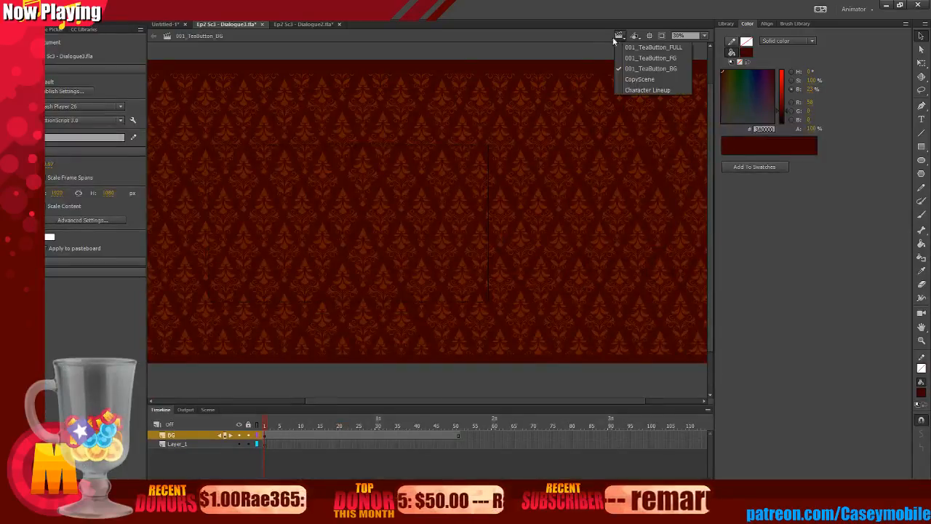
left_click(651, 58)
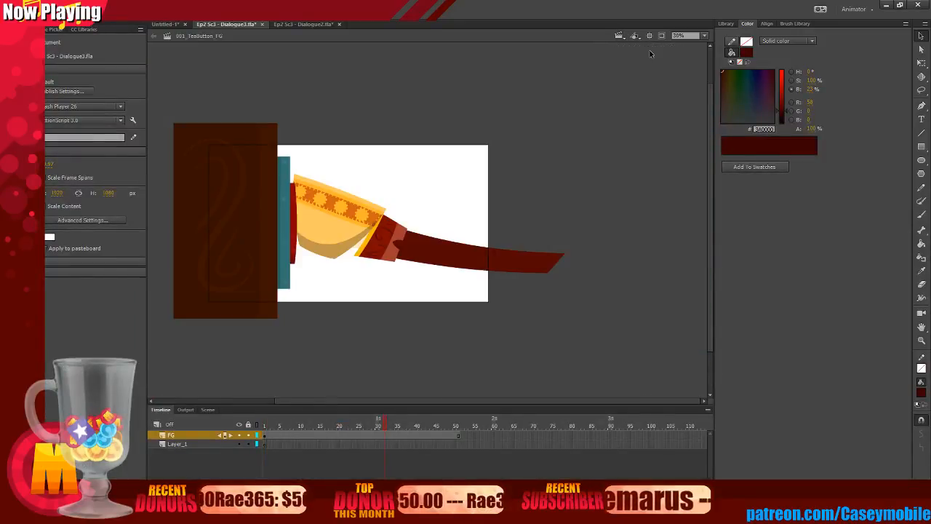
double_click(359, 226)
left_click_drag(349, 424, 318, 448)
left_click(382, 202)
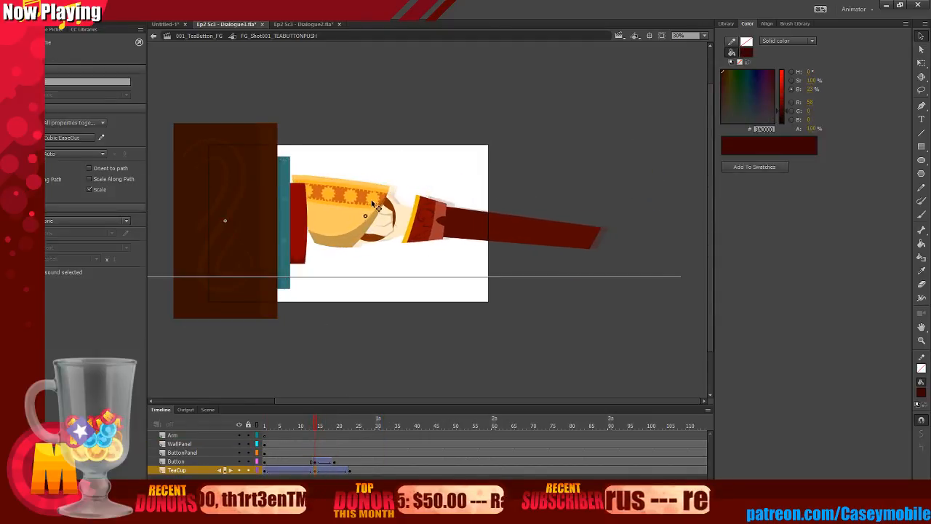
Shift the Button layer's press tween earlier so it runs from frame 13 to frame 17, and play the animation.
left_click(325, 462)
mouse_move(325, 463)
left_mouse_down()
mouse_move(363, 457)
mouse_move(291, 456)
mouse_move(346, 452)
mouse_move(311, 453)
left_mouse_up()
left_click(317, 468)
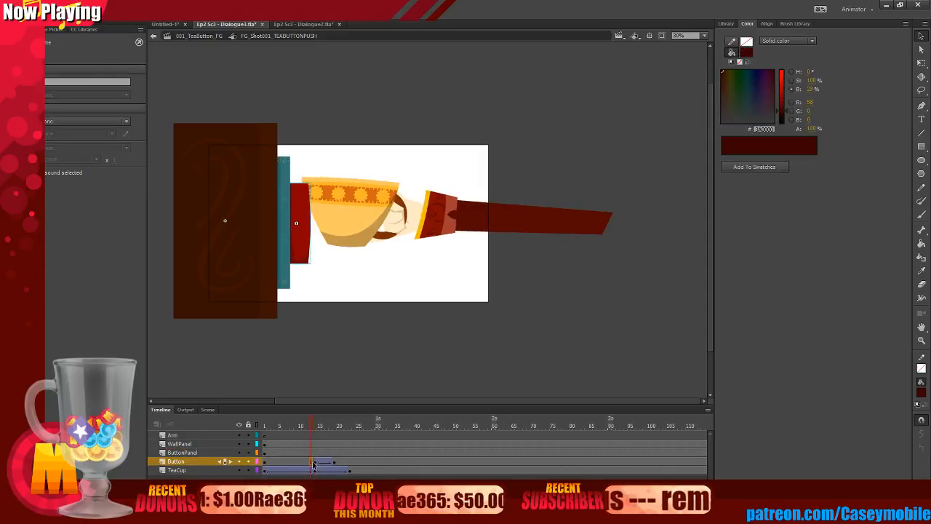
left_click_drag(309, 466, 266, 465)
left_click(309, 464)
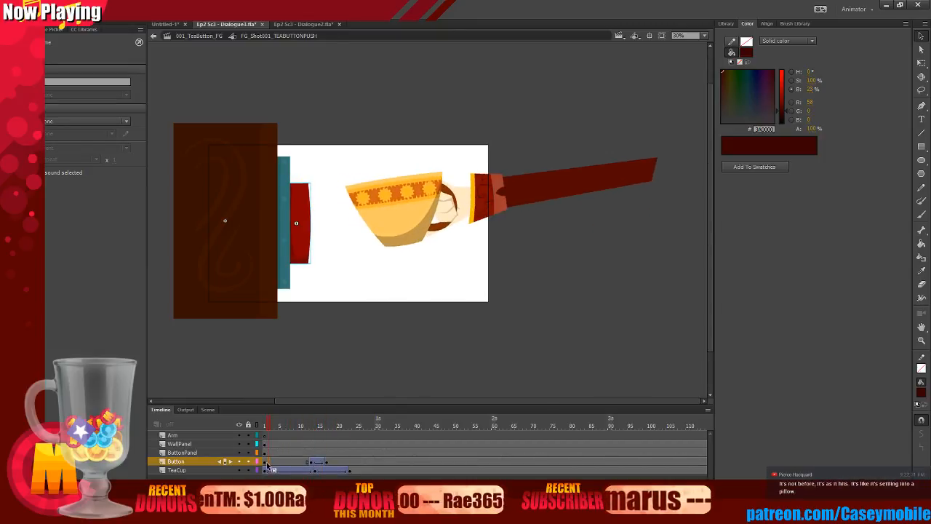
left_click(333, 321)
key("Return")
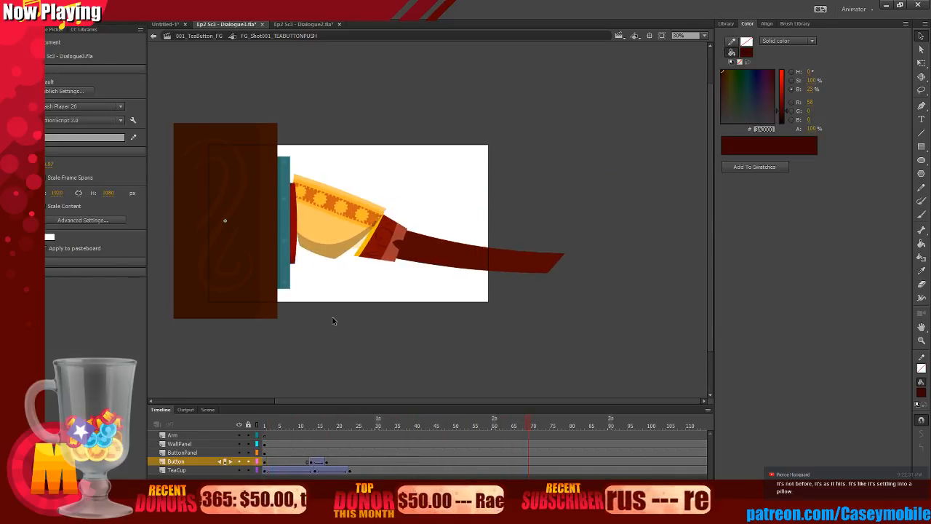
mouse_move(286, 448)
left_mouse_down()
mouse_move(312, 443)
mouse_move(275, 452)
mouse_move(360, 449)
mouse_move(291, 445)
left_mouse_up()
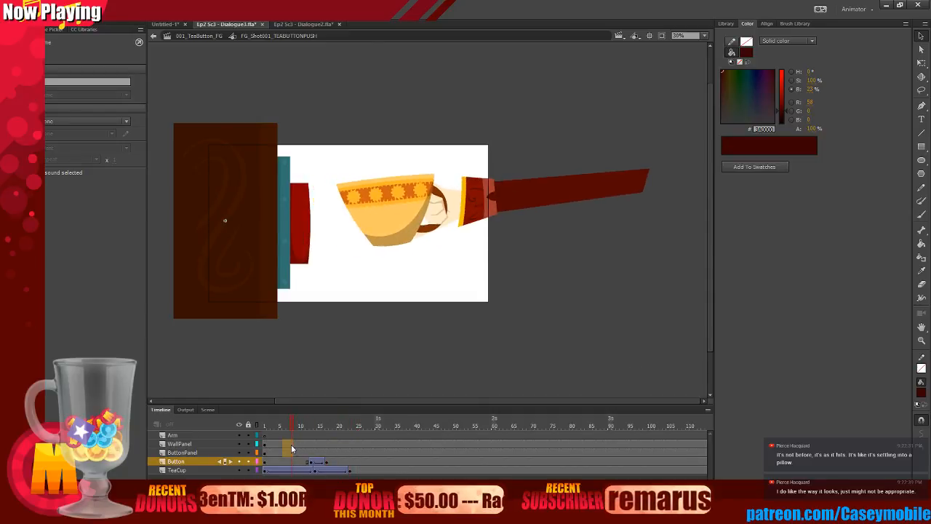
left_click(215, 452)
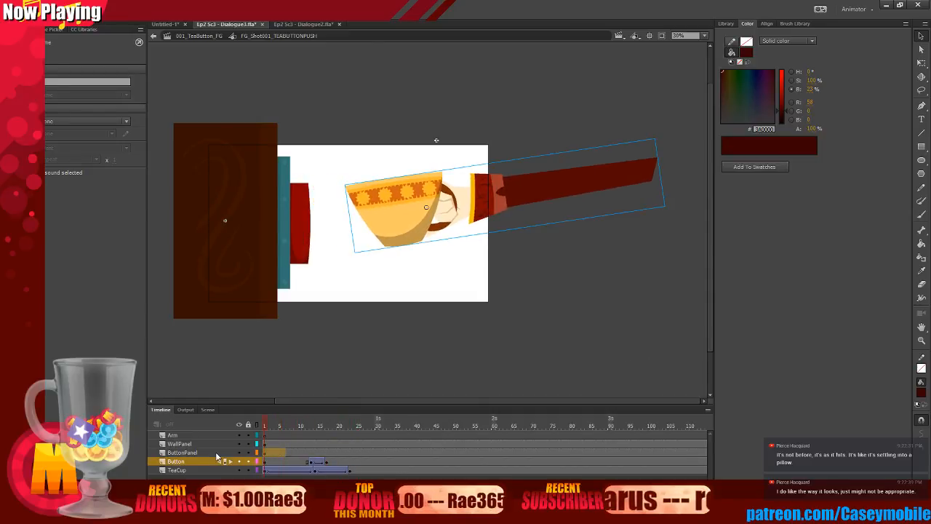
key("Return")
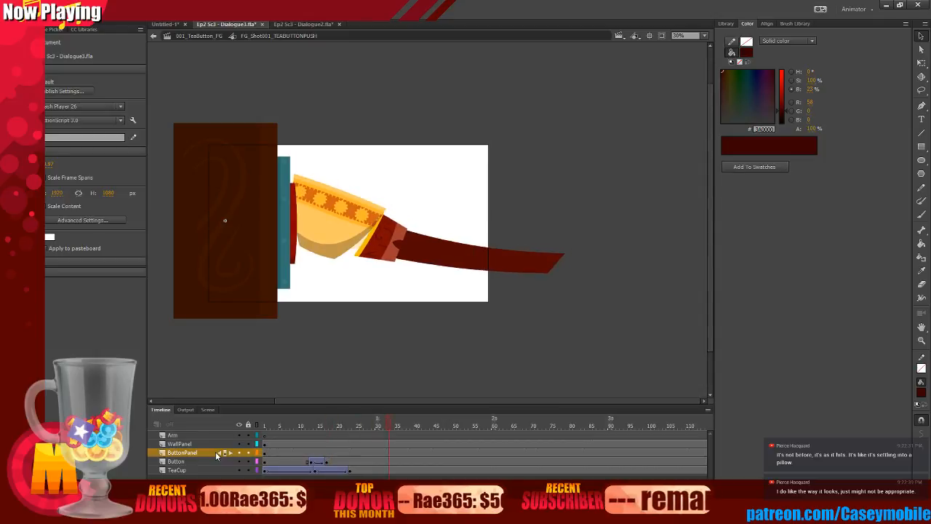
Change the TeaCup layer's first tween to No Ease and scrub through the push to its final keyframe.
left_click(291, 470)
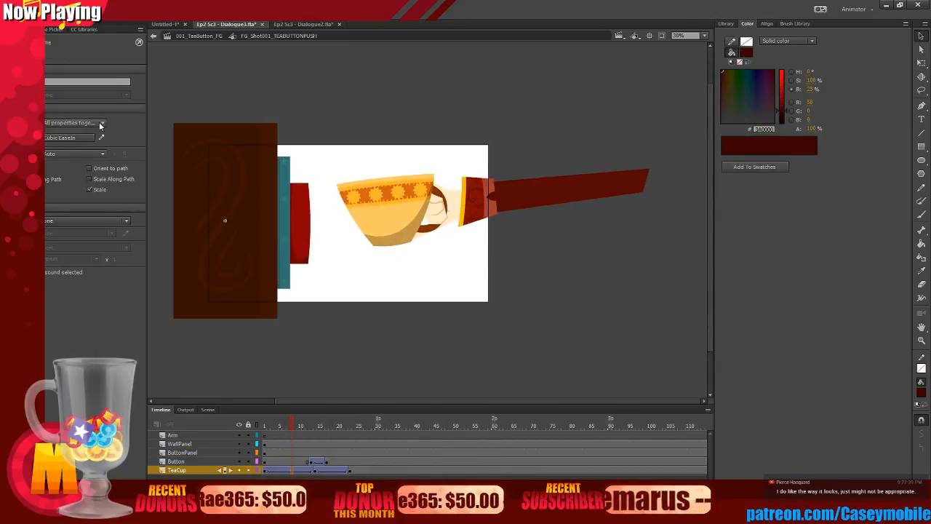
left_click(83, 139)
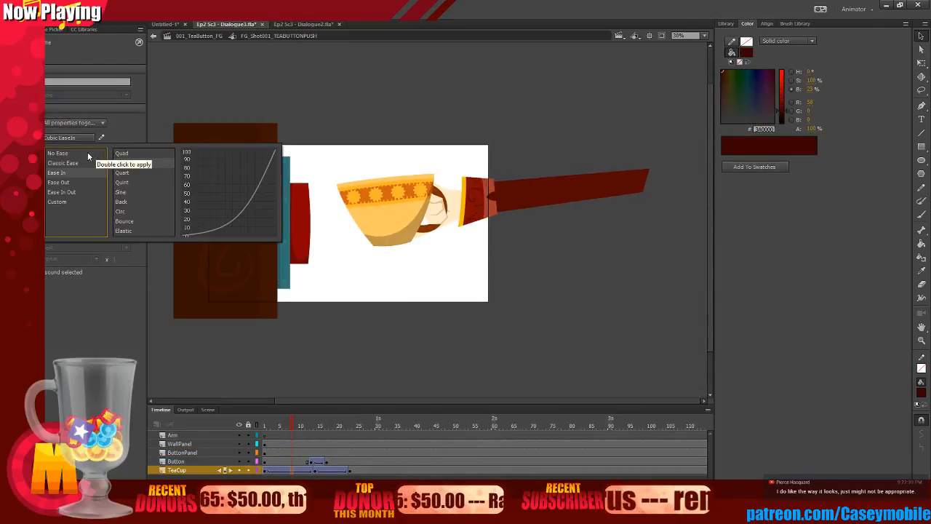
double_click(83, 153)
left_click_drag(270, 453, 343, 448)
left_click(350, 462)
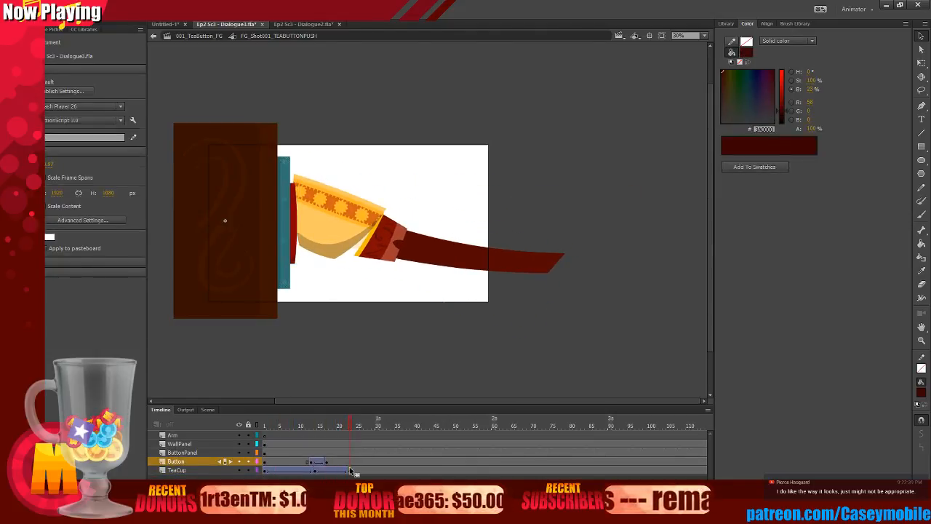
left_click(350, 470)
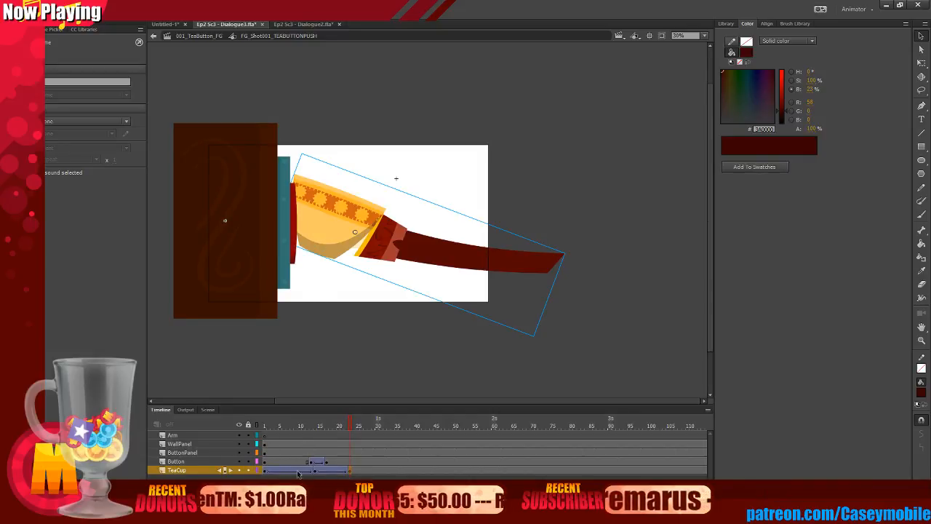
Move the start keyframe of the Button layer's press tween earlier to frame 11.
left_click_drag(292, 452, 309, 461)
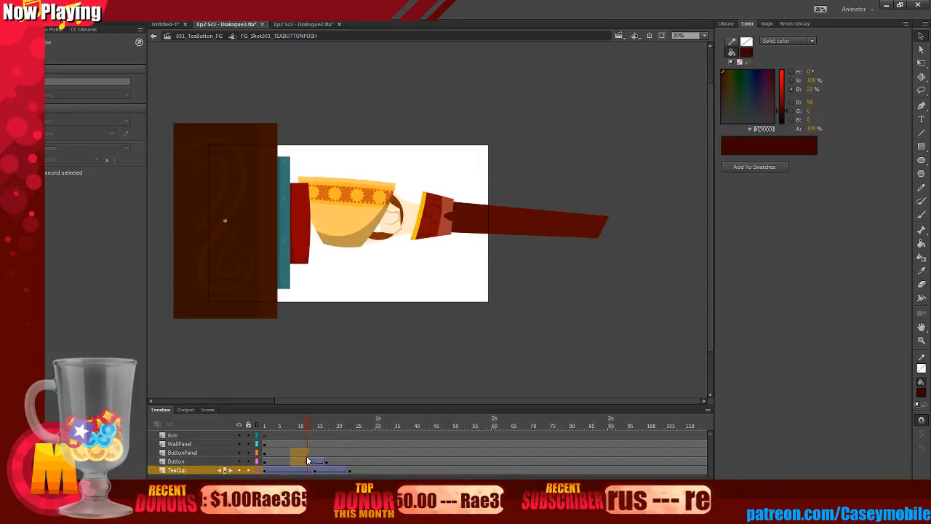
left_click(311, 462)
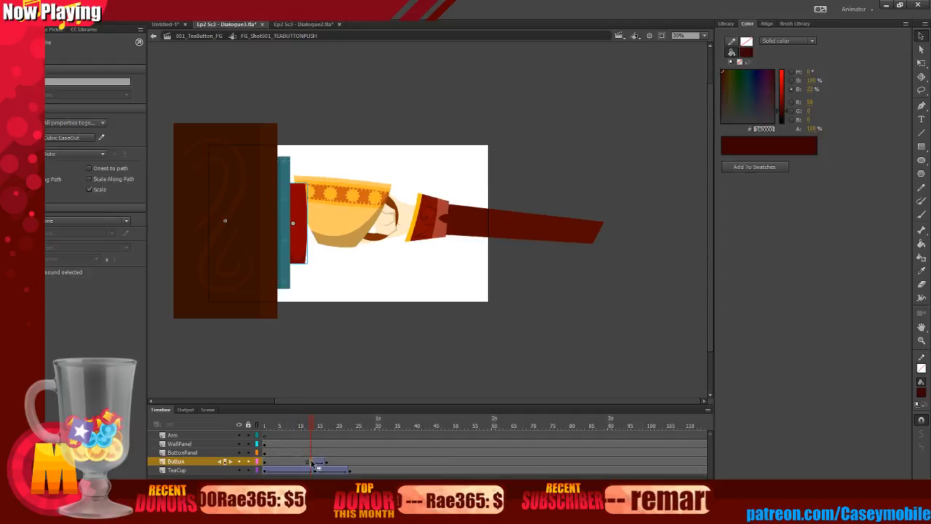
key("Return")
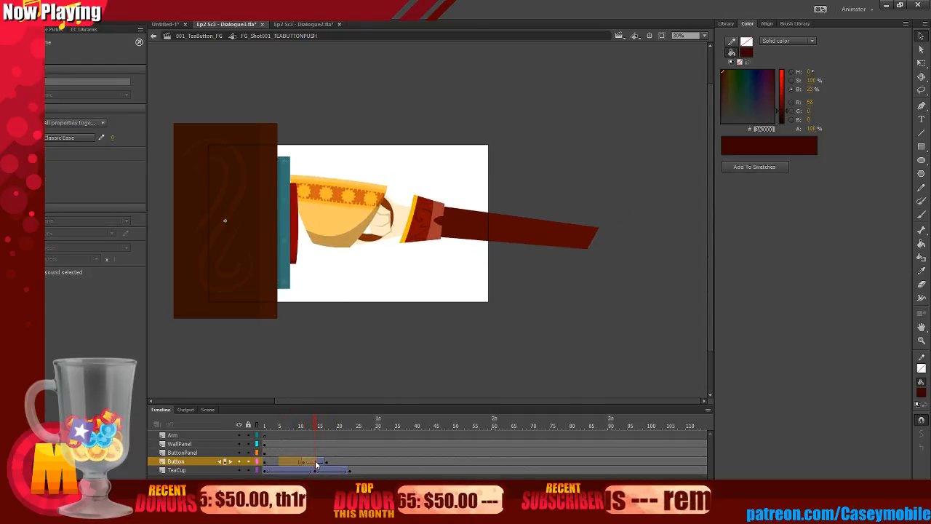
Nudge the teacup slightly away from the wall panel at frame 14 to meet the pressed button, and play the animation.
left_click(316, 474)
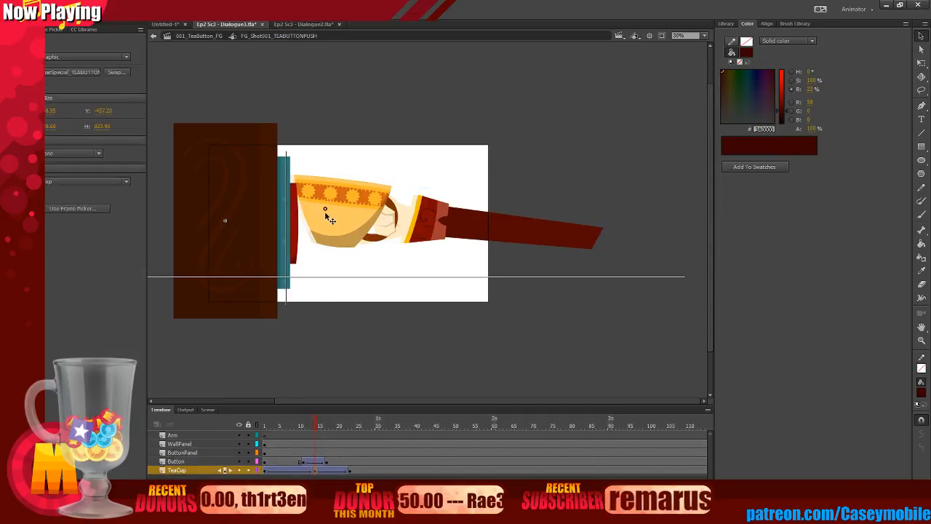
left_click(283, 463)
mouse_move(283, 462)
left_mouse_down()
mouse_move(325, 450)
mouse_move(308, 454)
mouse_move(314, 449)
mouse_move(330, 471)
mouse_move(269, 470)
left_mouse_up()
left_click(314, 451)
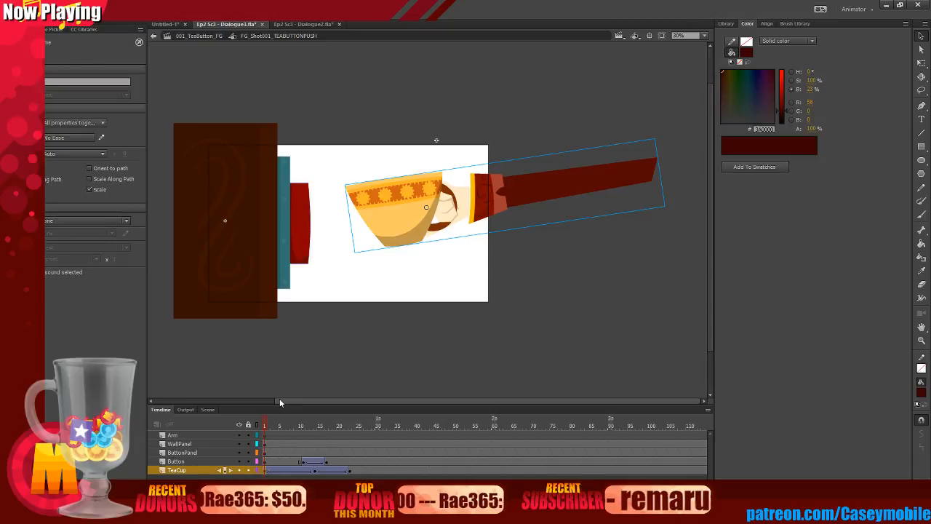
key("Return")
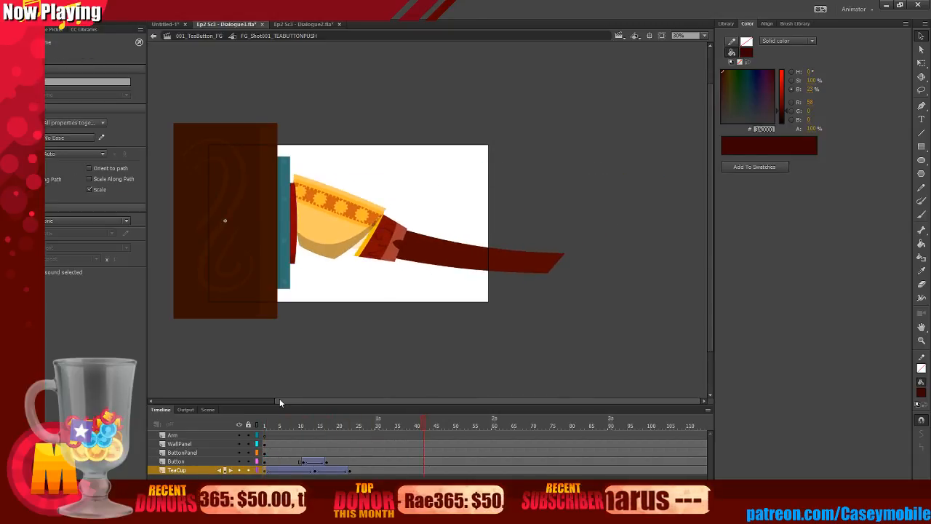
key("Return")
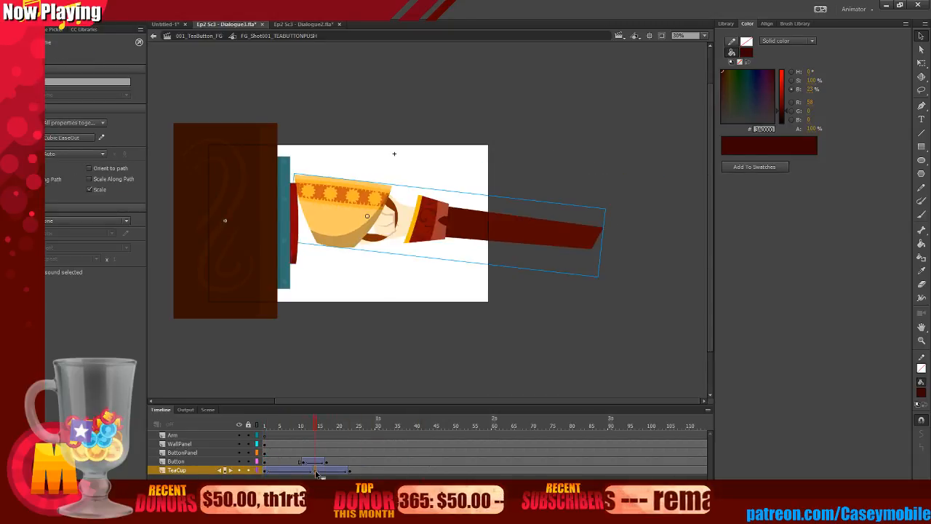
Move the TeaCup layer's contact keyframe from frame 14 to frame 9 and play the faster push.
left_click_drag(263, 470, 314, 471)
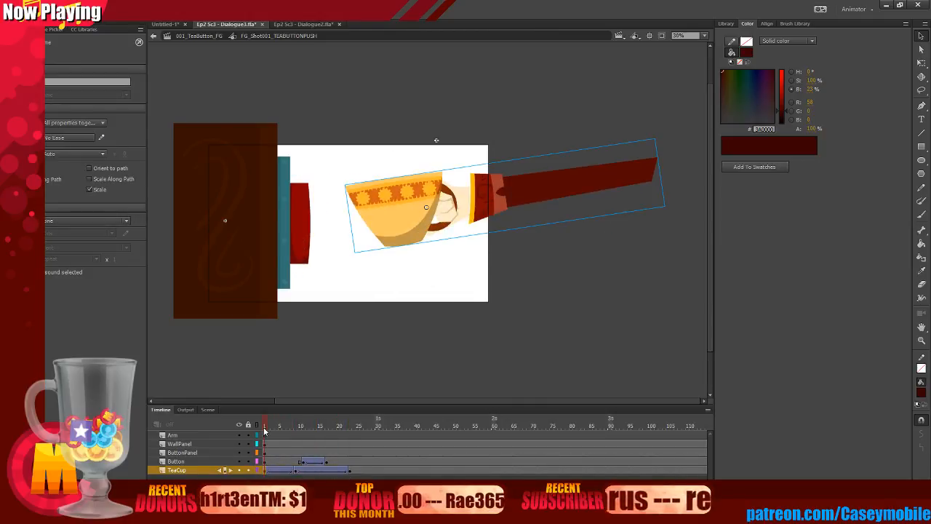
left_click(264, 429)
key("Return")
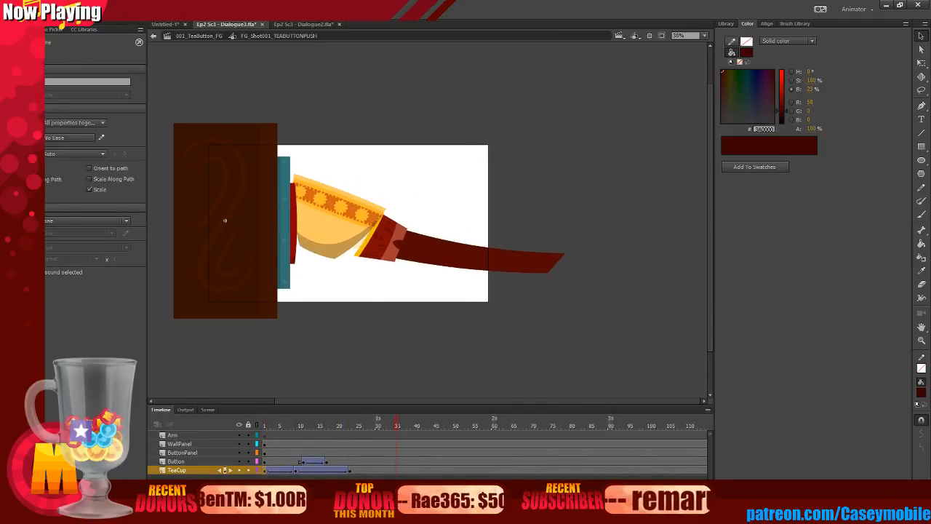
Move the teacup's starting pose at frame 1 farther from the button, replay the animation and return to frame 1 of the Button layer.
left_click(295, 470)
left_click(288, 470)
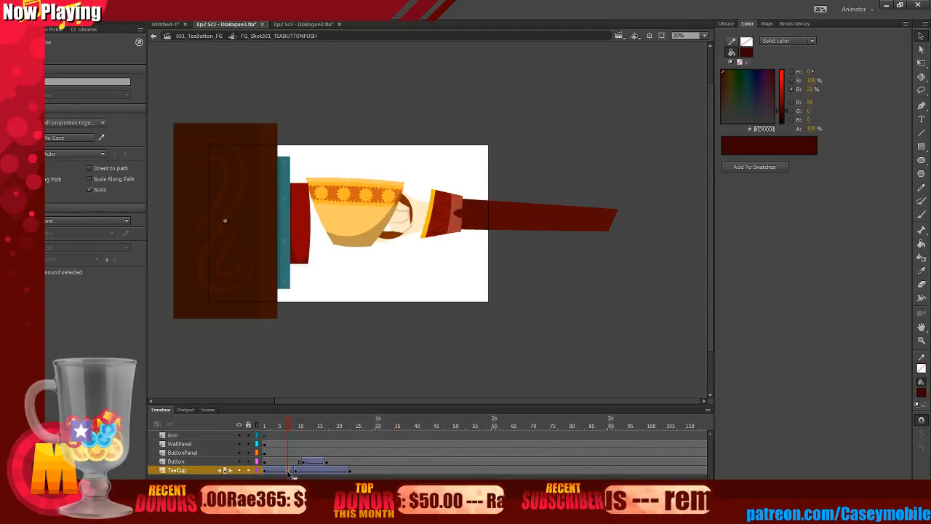
left_click(264, 470)
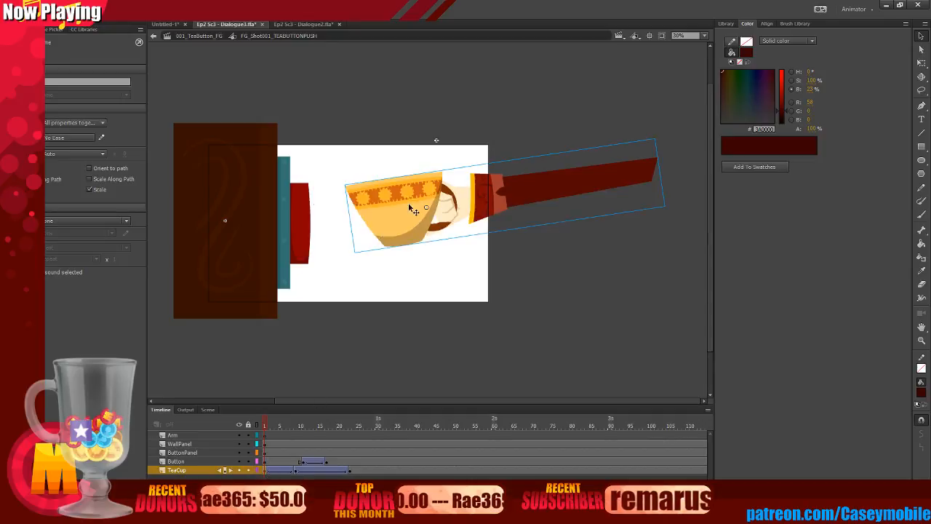
left_click_drag(408, 203, 470, 204)
left_click(491, 238)
left_click_drag(272, 462, 250, 460)
key("Return")
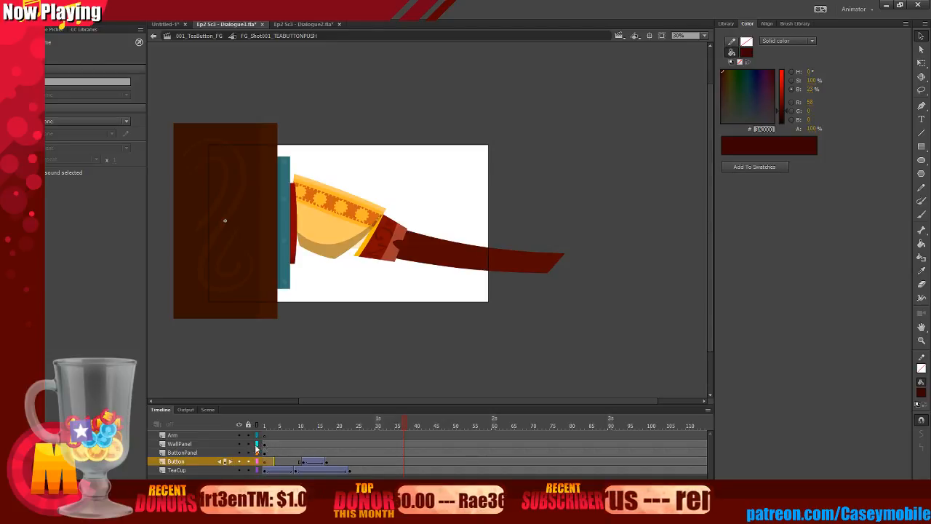
mouse_move(264, 449)
left_mouse_down()
mouse_move(337, 437)
mouse_move(274, 435)
mouse_move(266, 452)
left_mouse_up()
left_click(266, 462)
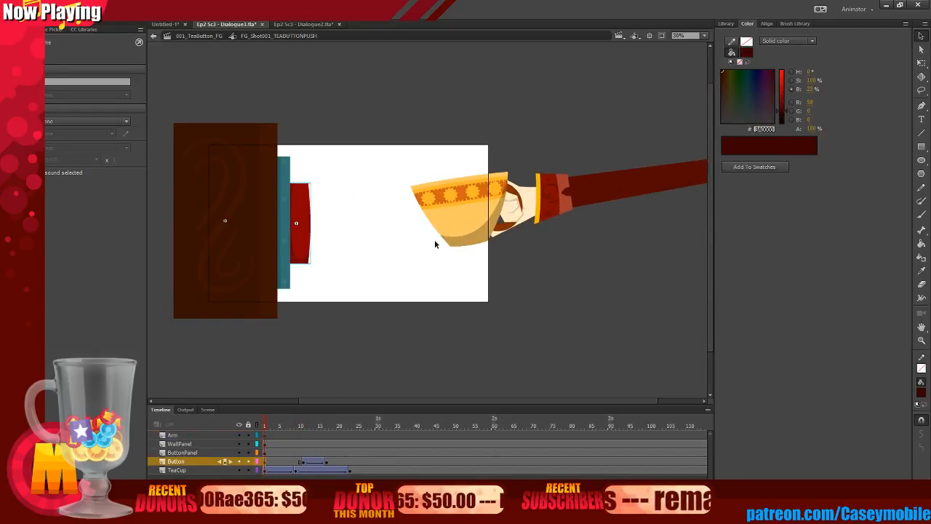
Move the teacup's starting pose at frame 1 closer to the button and check the push a few frames in.
left_click(266, 471)
left_click_drag(457, 216, 382, 222)
left_click(273, 472)
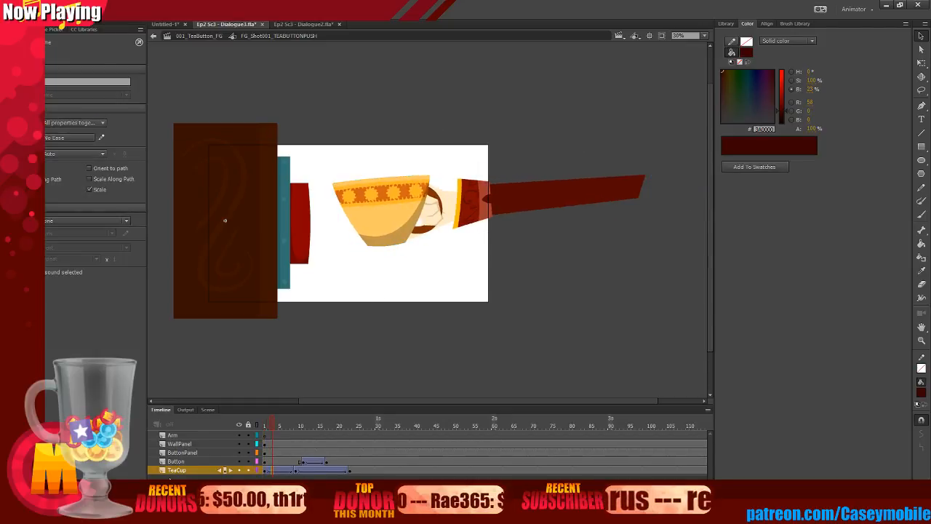
Synchronize the symbols across the TeaCup layer and apply a Back ease-out to its first tween.
right_click(288, 471)
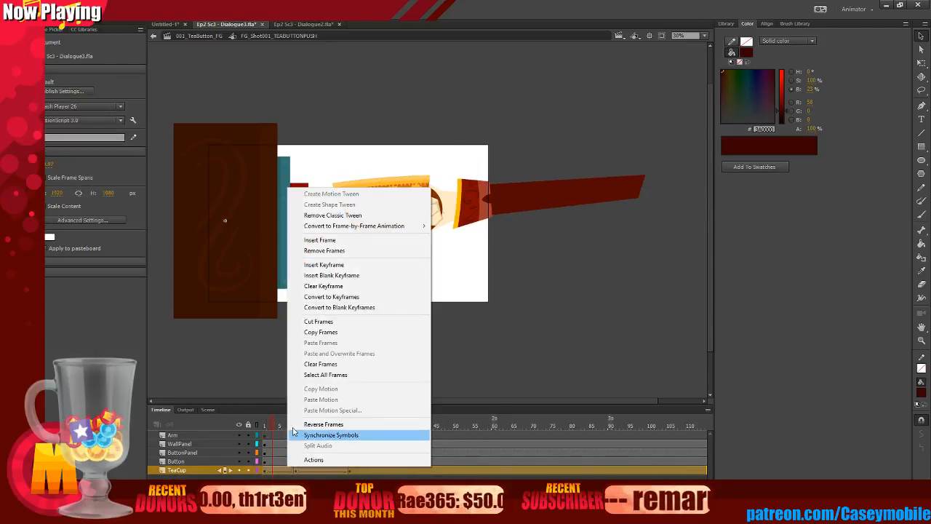
left_click(295, 434)
left_click(269, 472)
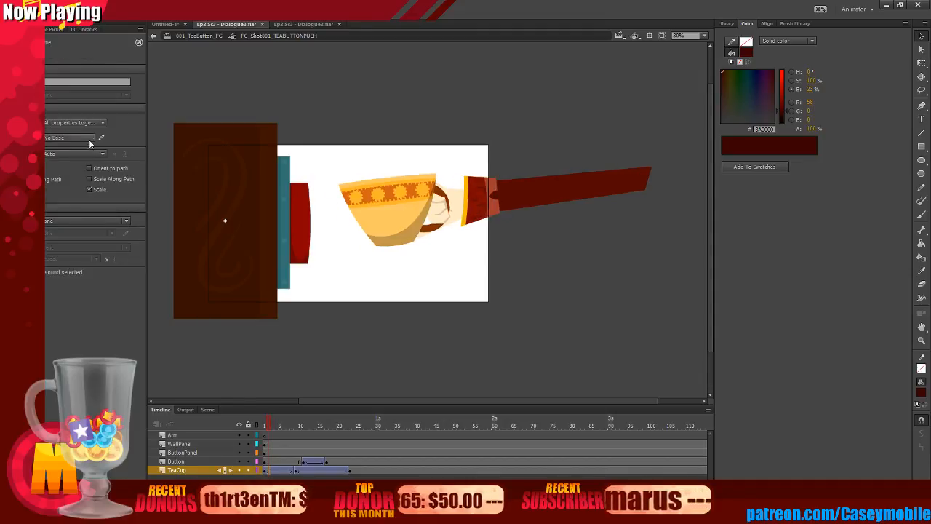
left_click(87, 138)
mouse_move(75, 192)
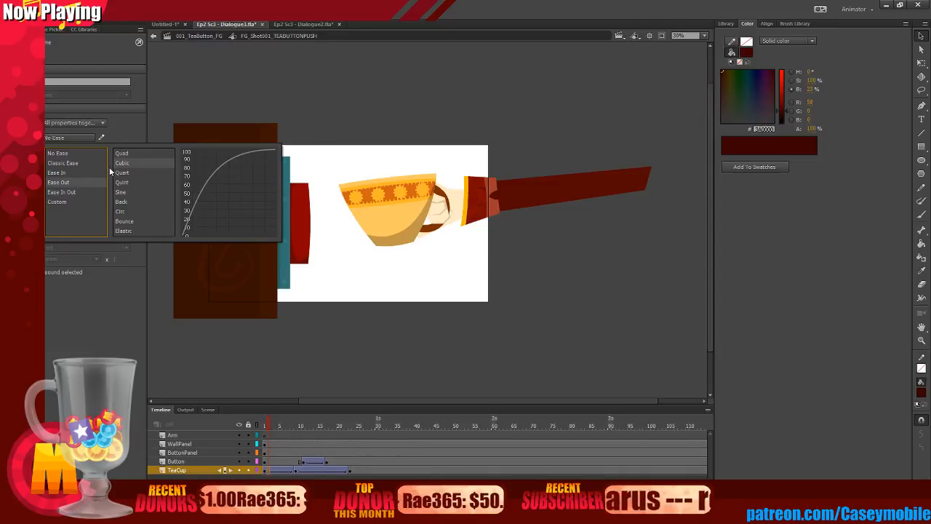
left_click(122, 201)
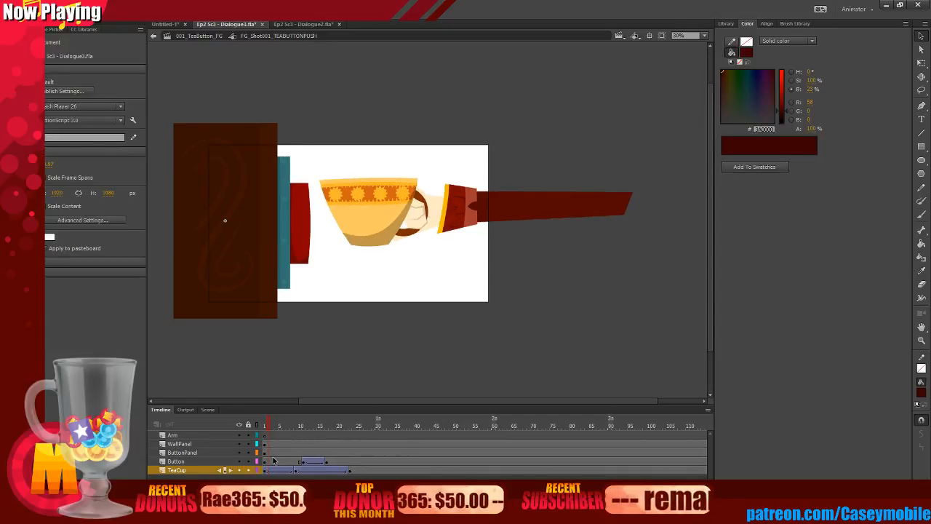
Play the eased push, synchronize the TeaCup layer's symbols again and scrub through the frames up to contact.
key("Return")
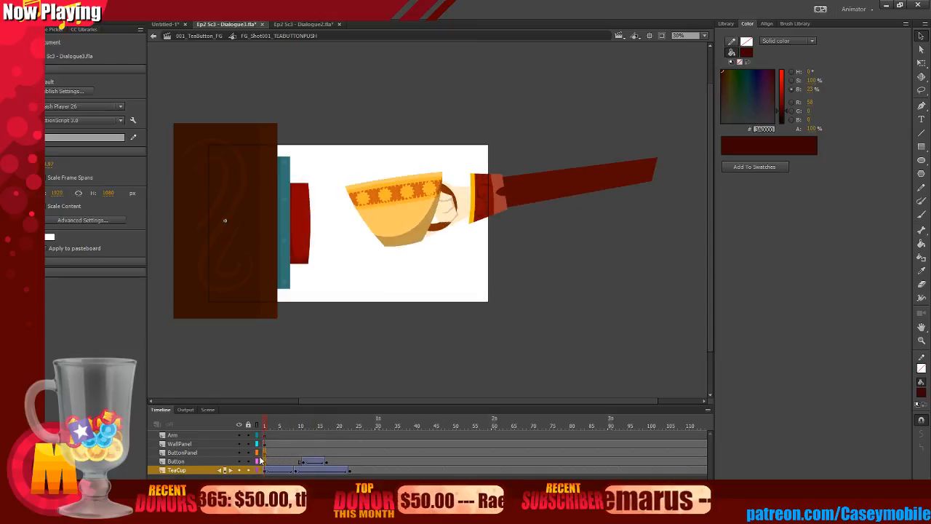
mouse_move(269, 463)
left_mouse_down()
mouse_move(292, 467)
mouse_move(264, 466)
left_mouse_up()
left_click(178, 470)
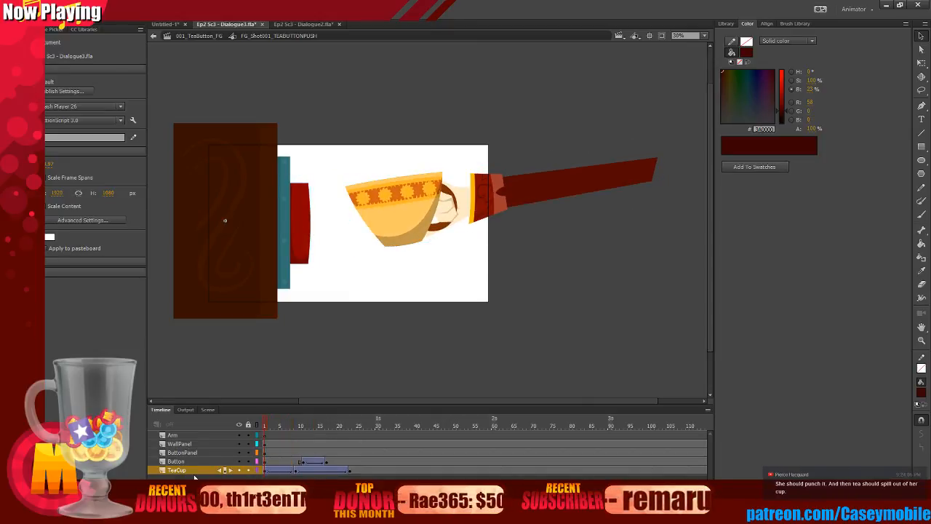
right_click(301, 470)
left_click(321, 432)
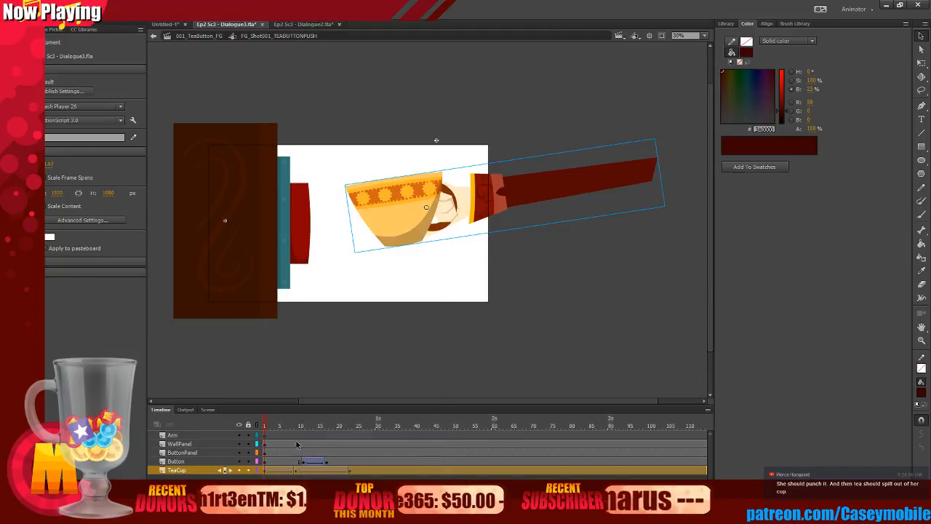
left_click(284, 444)
left_click_drag(268, 464, 292, 467)
Remove the classic tween after the TeaCup layer's contact keyframe and clear its keyframe at frame 23.
right_click(333, 471)
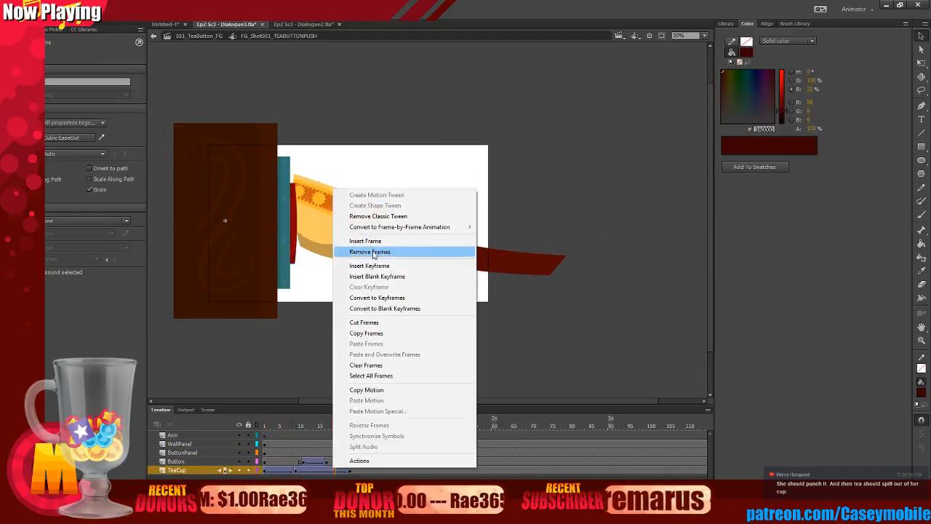
left_click(392, 215)
left_click(282, 457)
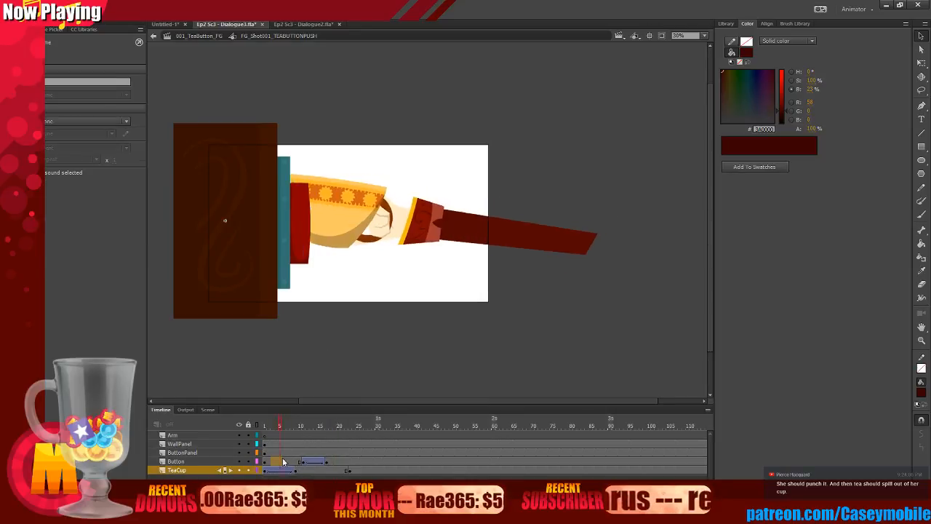
left_click_drag(270, 464, 294, 463)
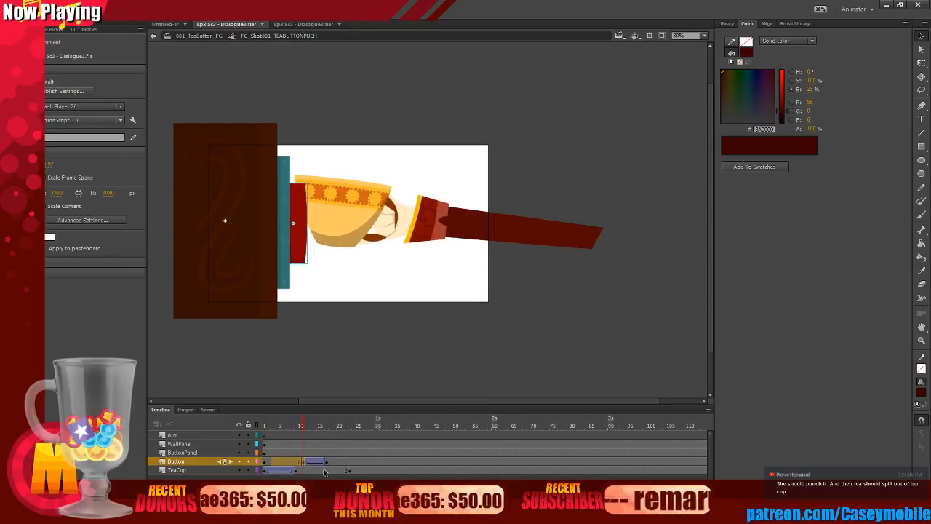
left_click(347, 470)
right_click(349, 469)
left_click(386, 286)
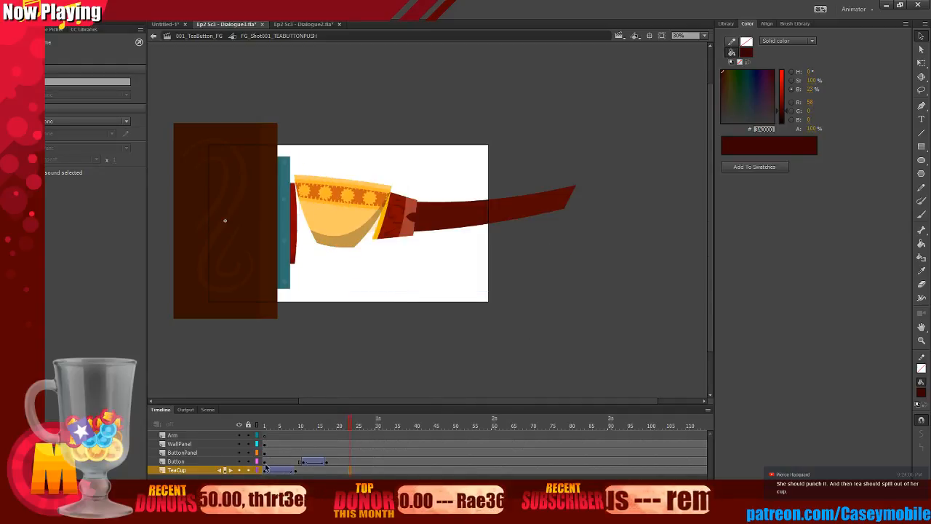
Open the CharSpecial_TEABUTTONPUSH symbol and move the bent-arm keyframes on all layers from frame 23 to frame 7.
mouse_move(266, 468)
left_mouse_down()
mouse_move(328, 469)
mouse_move(266, 470)
left_mouse_up()
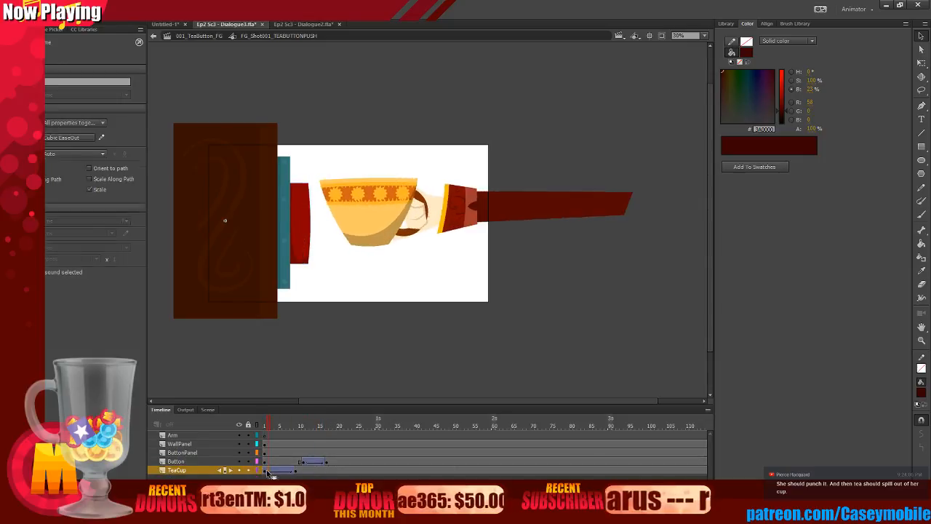
double_click(379, 207)
left_click(292, 446)
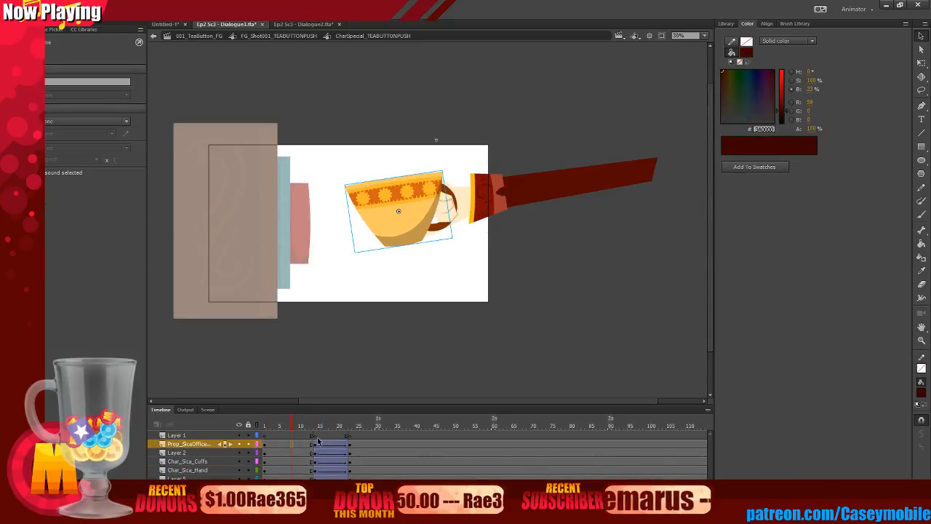
left_click(318, 436)
left_click(350, 436)
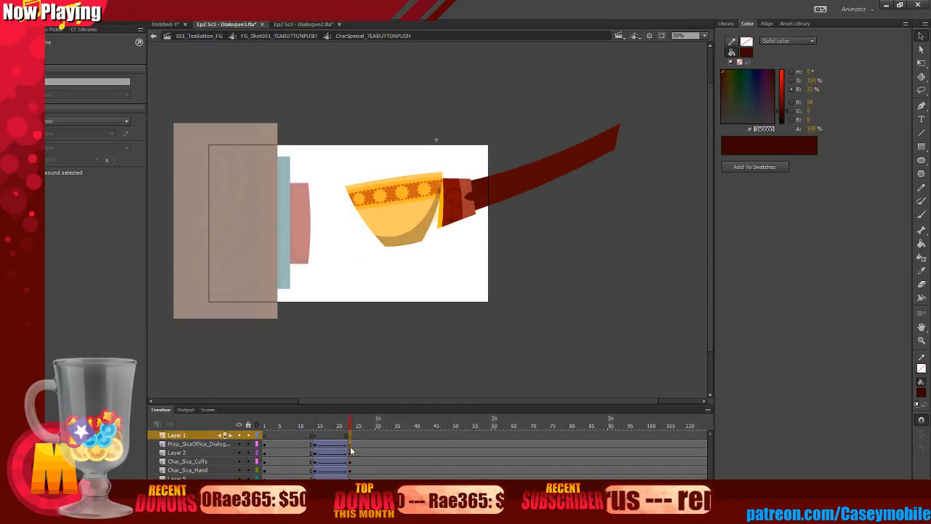
key("ctrl+a")
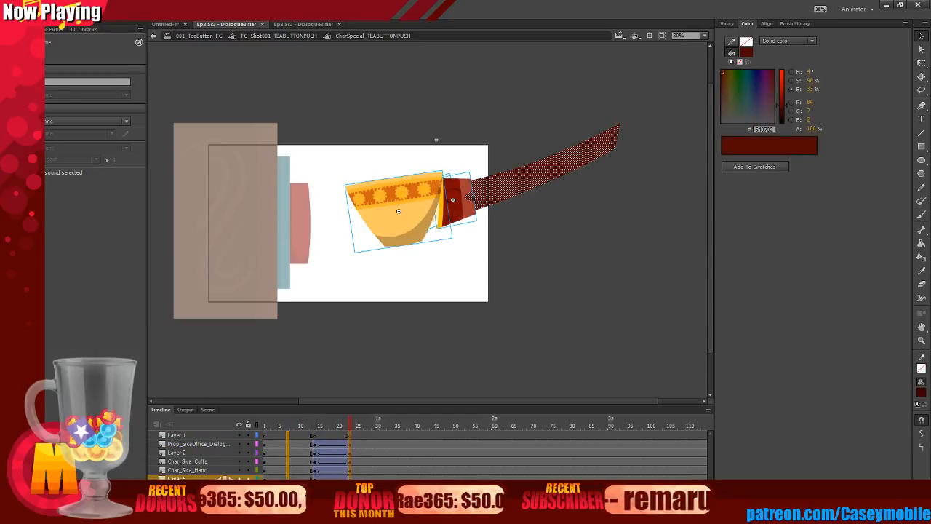
key("ctrl+z")
key("ctrl+z")
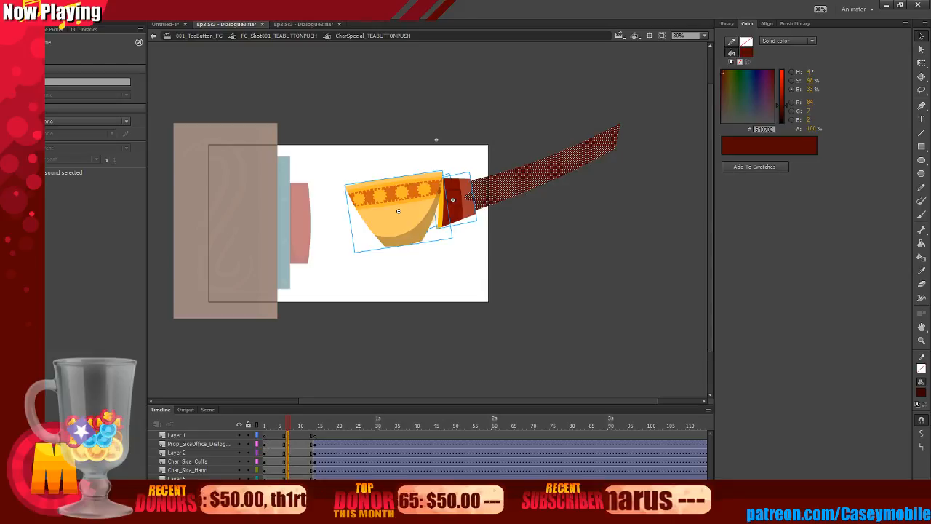
key("Escape")
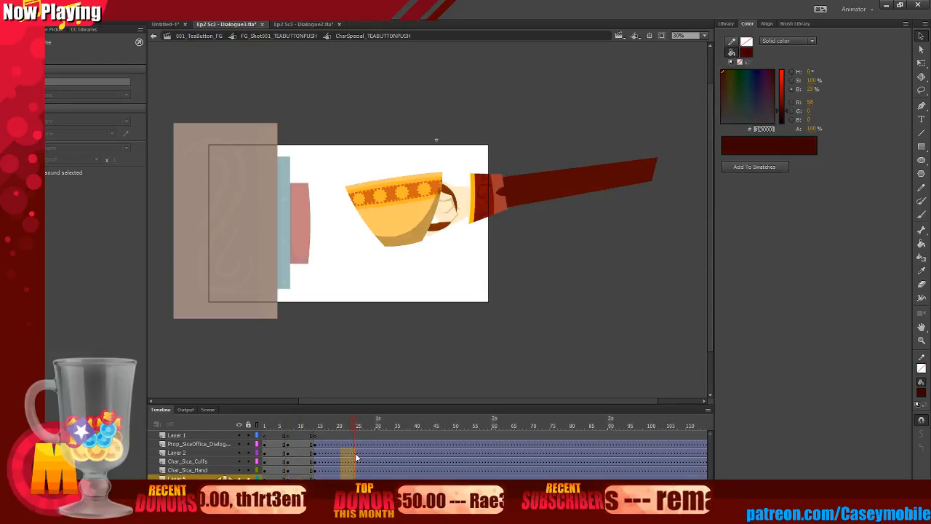
Remove the classic tweens that follow the frame 14 keyframes on the symbol's layers.
left_click(377, 470)
right_click(377, 444)
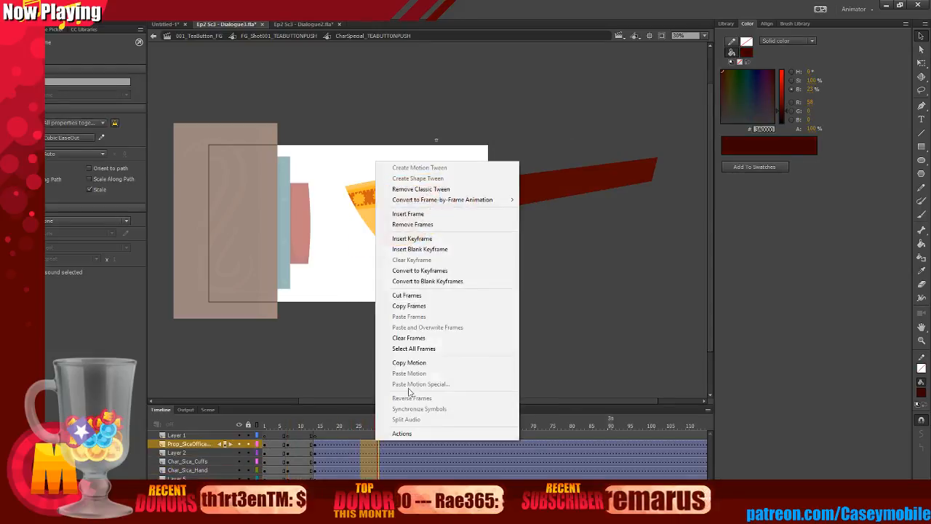
left_click(438, 214)
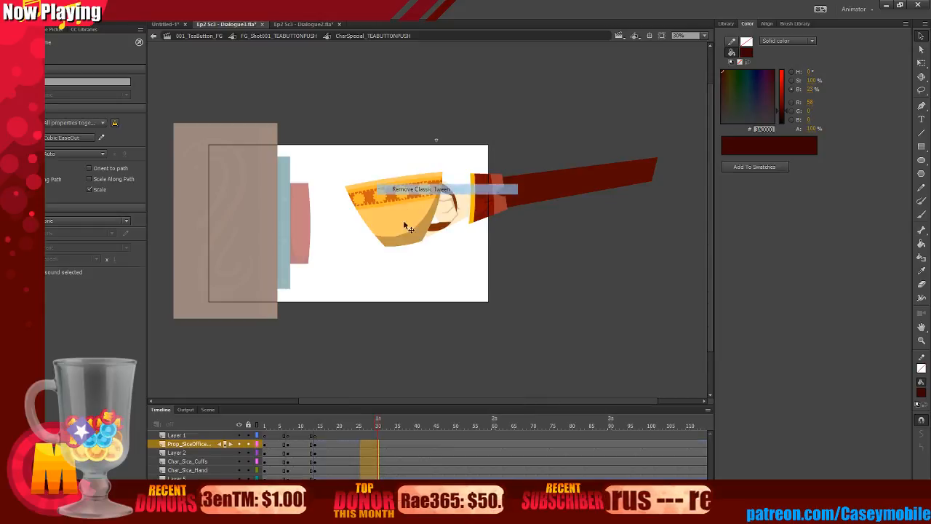
right_click(351, 482)
left_click(407, 223)
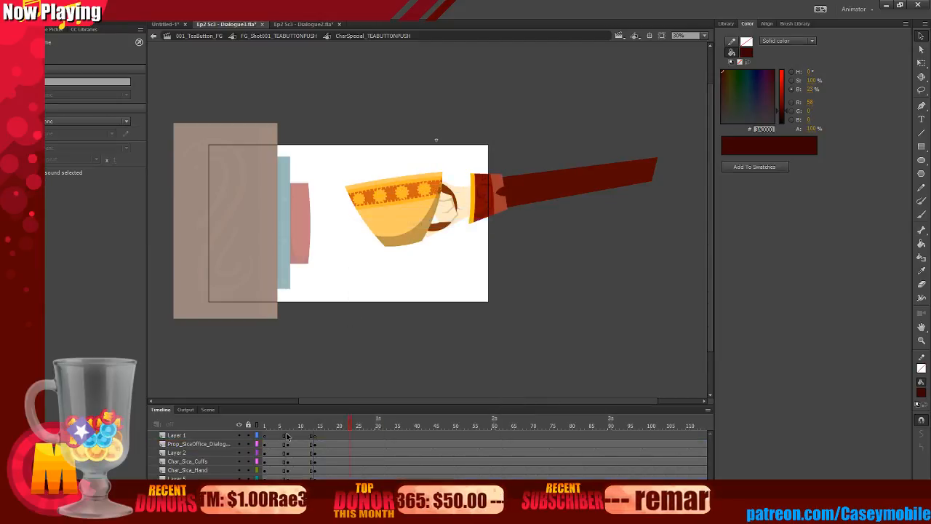
Move the bent-arm keyframes from frame 7 to frame 1, insert new keyframes at frame 7, and return to the parent symbol.
left_click_drag(277, 453, 260, 462)
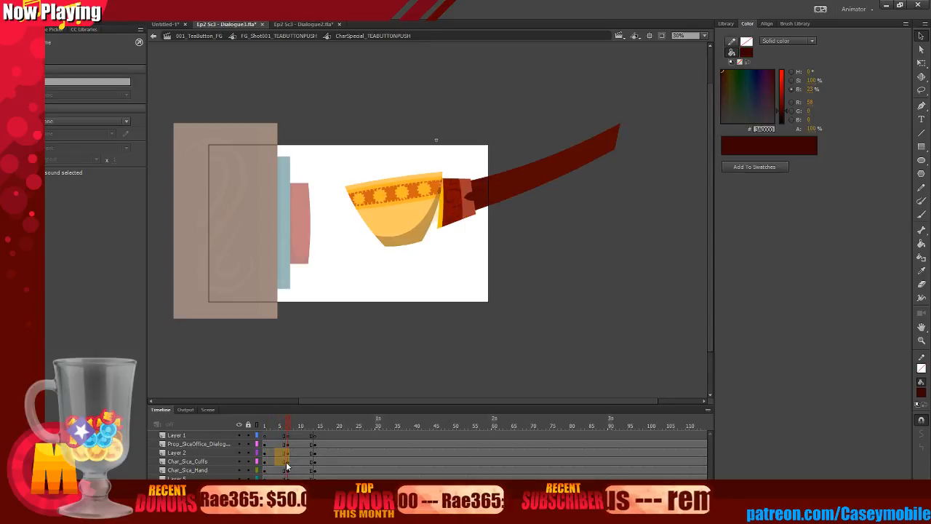
left_click(285, 461)
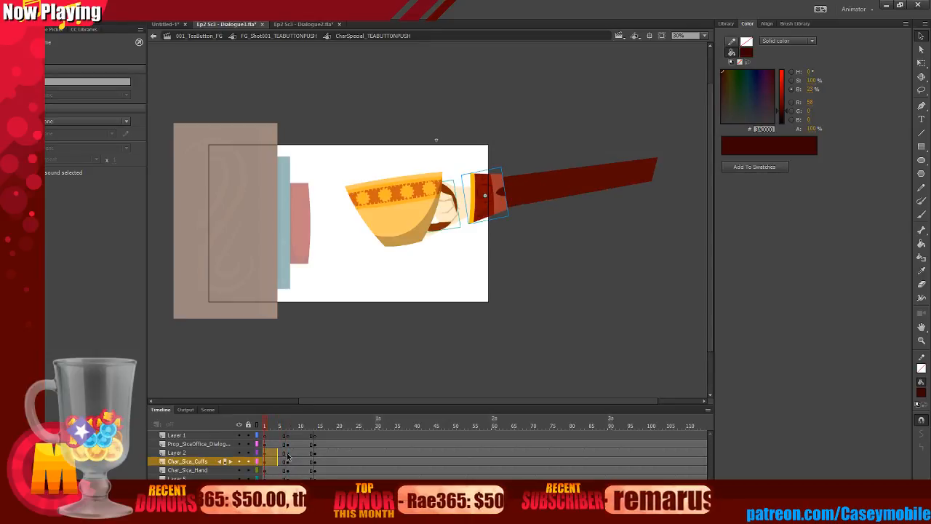
left_click(288, 478)
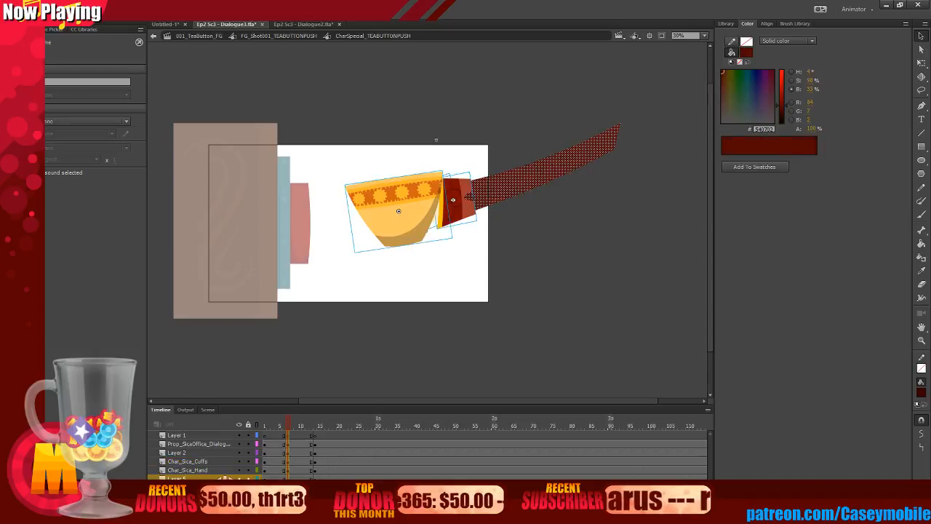
left_click_drag(264, 478, 288, 453)
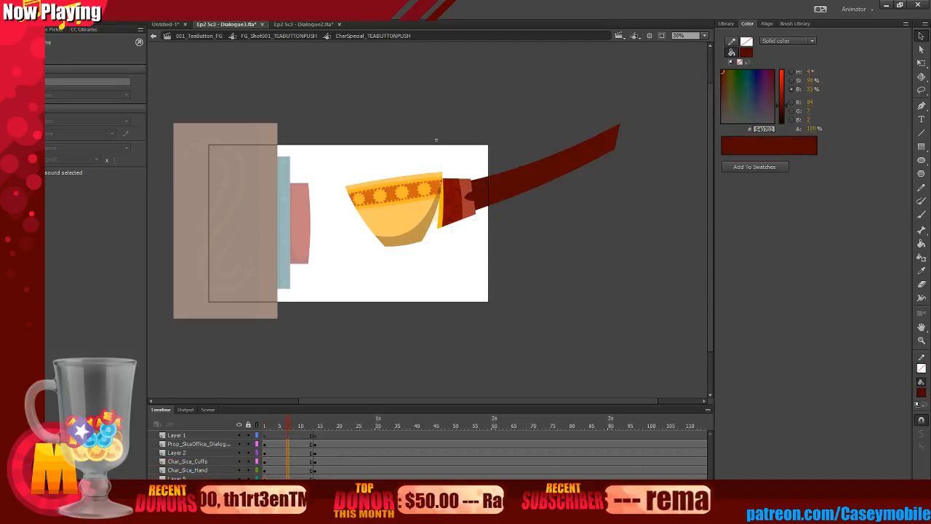
left_click(284, 478)
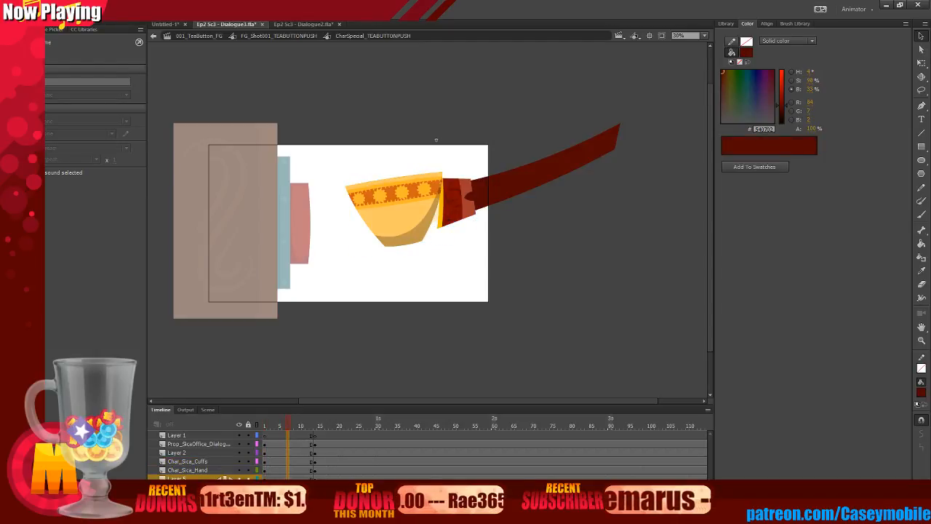
left_click(471, 289)
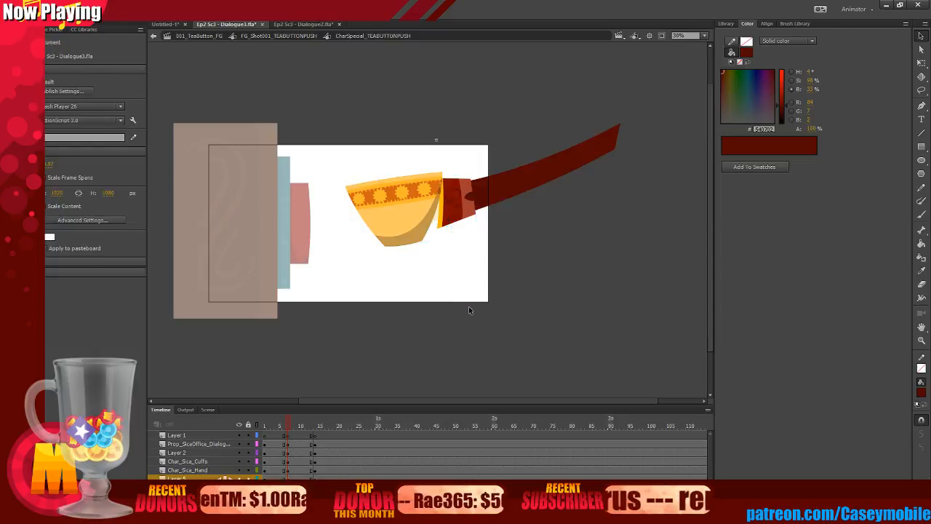
double_click(468, 307)
Try later timings for the TeaCup layer's contact keyframe, play the push, and settle the keyframe on frame 11.
left_click(297, 470)
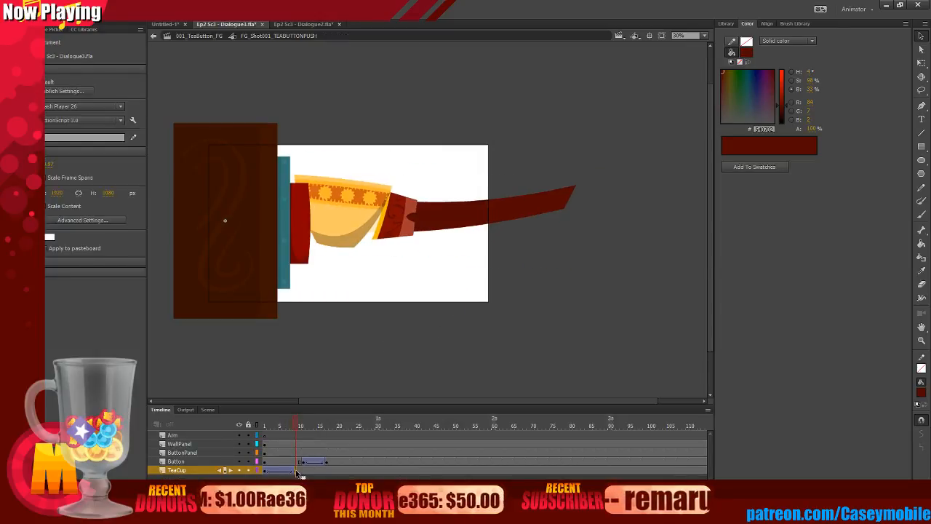
mouse_move(317, 475)
left_mouse_down()
mouse_move(263, 468)
mouse_move(327, 462)
mouse_move(265, 472)
mouse_move(308, 473)
left_mouse_up()
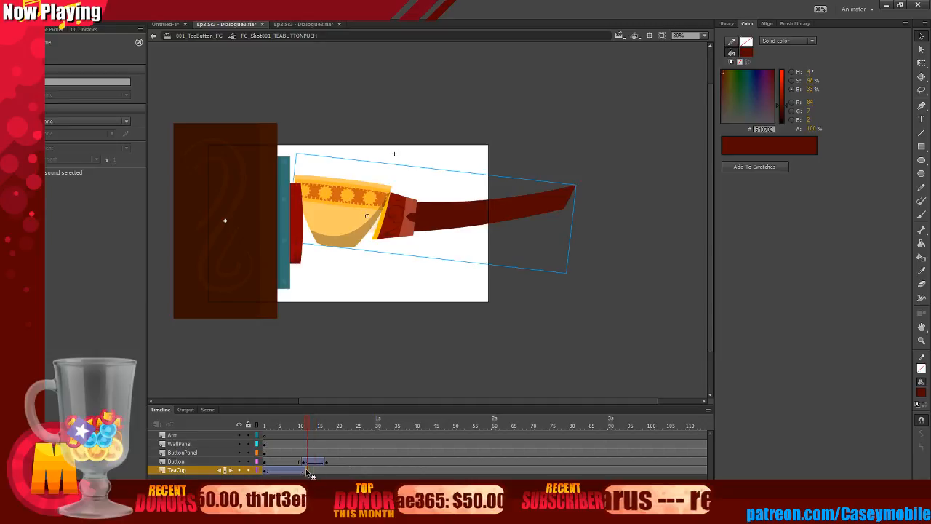
key("Return")
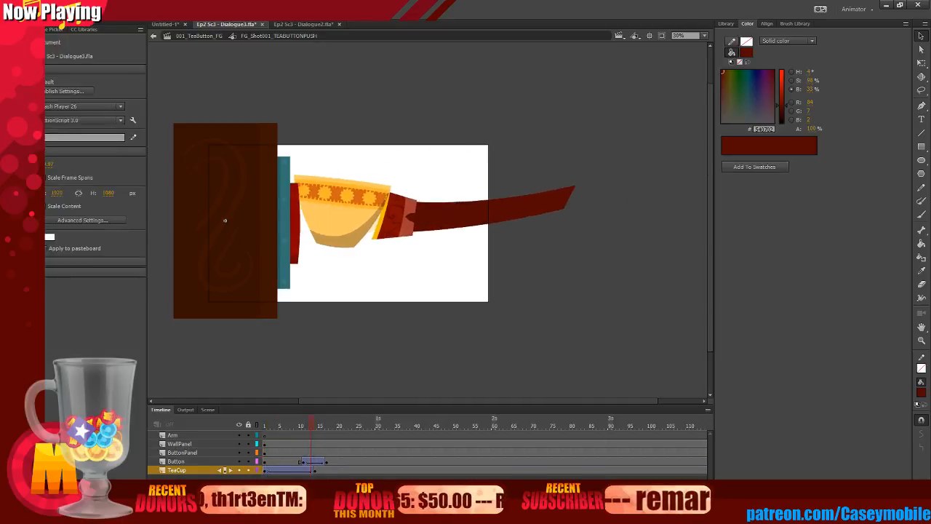
left_click(315, 472)
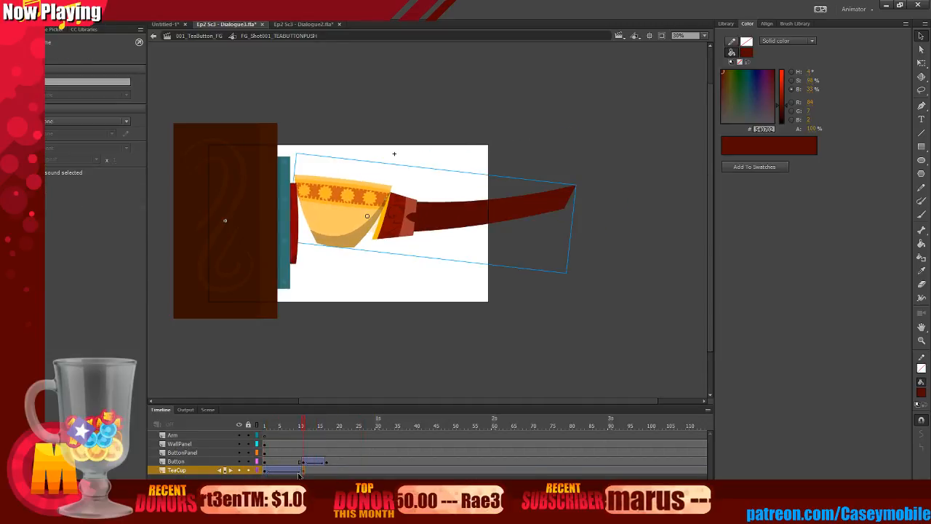
Open the CharSpecial_TEABUTTONPUSH symbol at frame 1 and lock its Prop_SicaOffice teacup layer.
left_click_drag(267, 473, 265, 473)
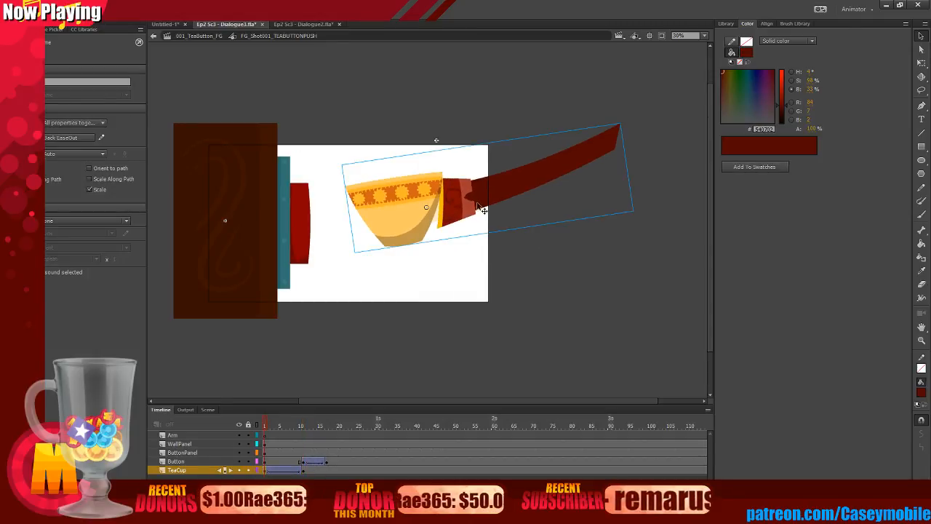
left_click(531, 196)
left_click(526, 192)
double_click(526, 192)
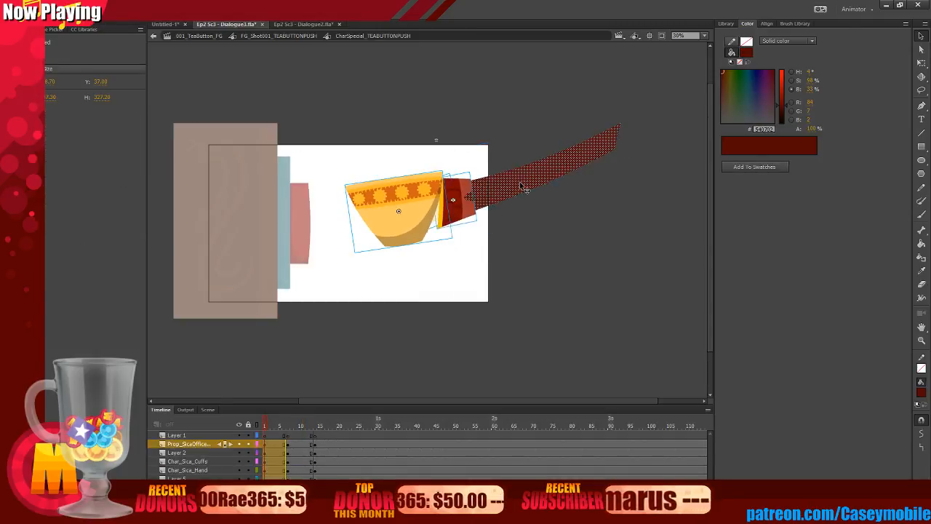
left_click(509, 225)
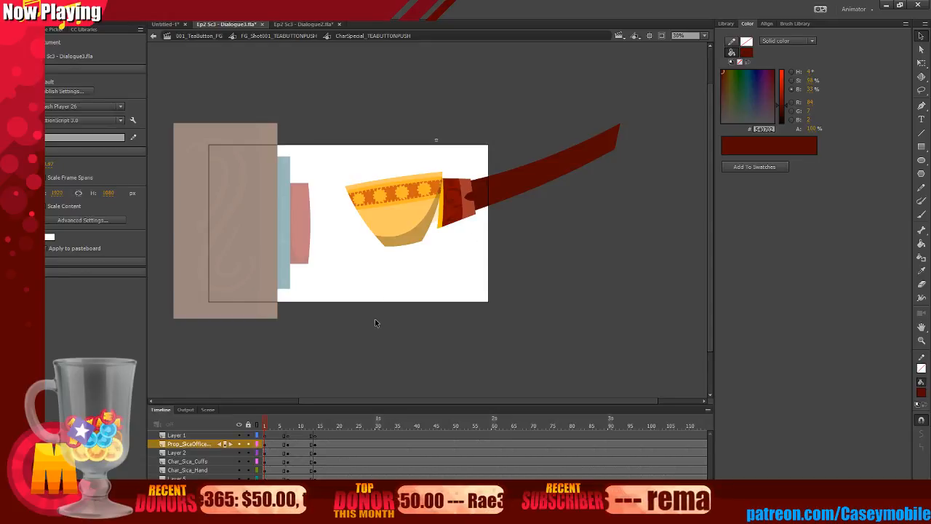
left_click(458, 213)
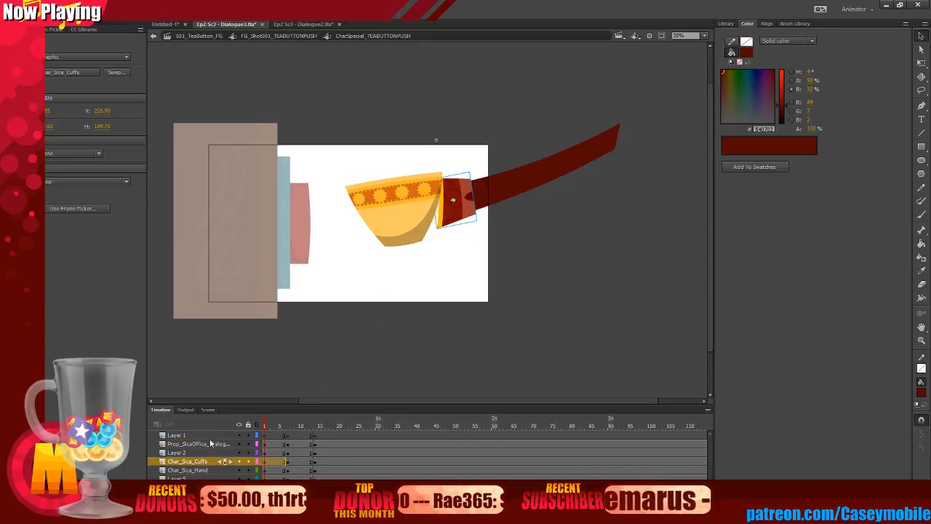
left_click(248, 443)
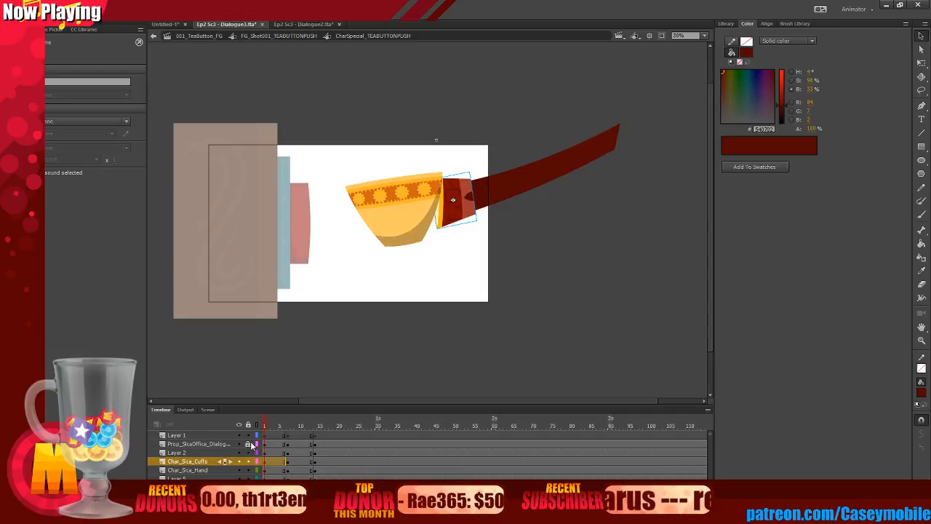
Nudge the hand and cuff slightly toward the teacup at frame 1, undoing a larger move first.
left_click(510, 272)
left_click(553, 159)
left_click(550, 109)
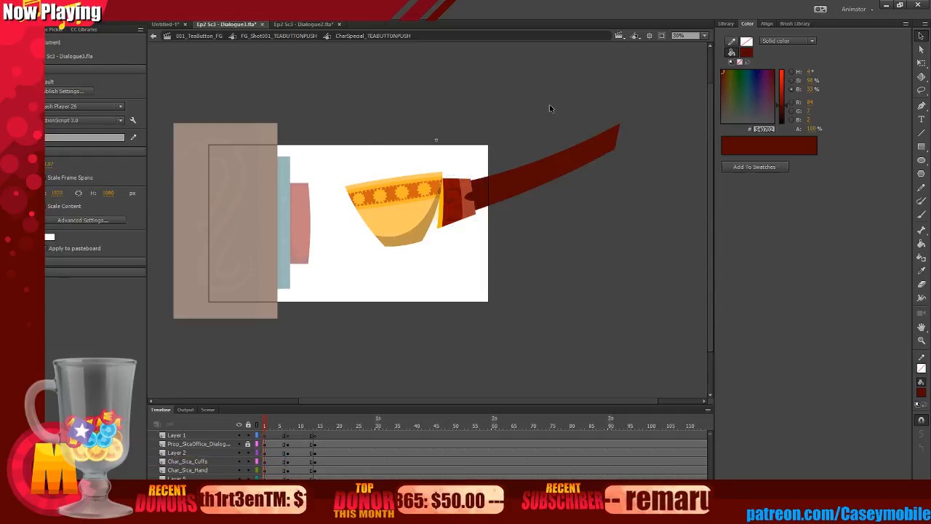
left_click(452, 222)
left_click_drag(450, 209, 431, 210)
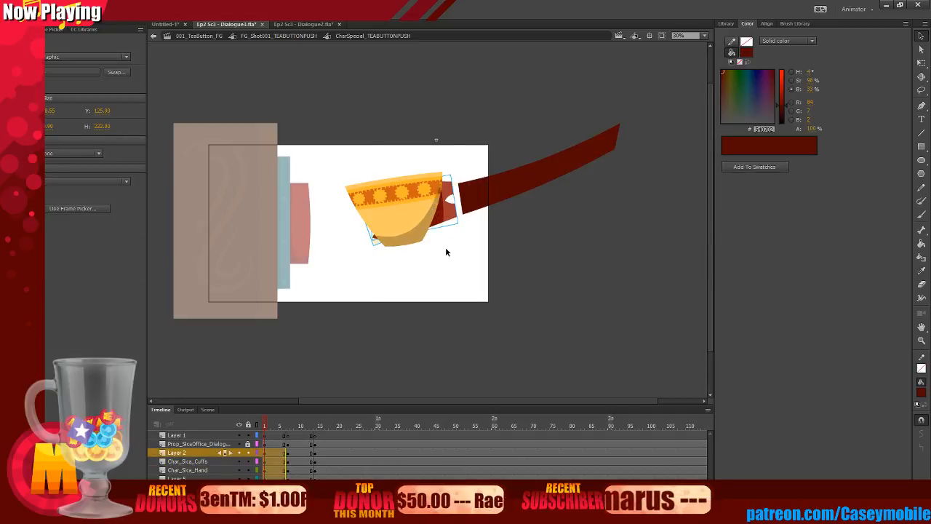
key("ctrl+z")
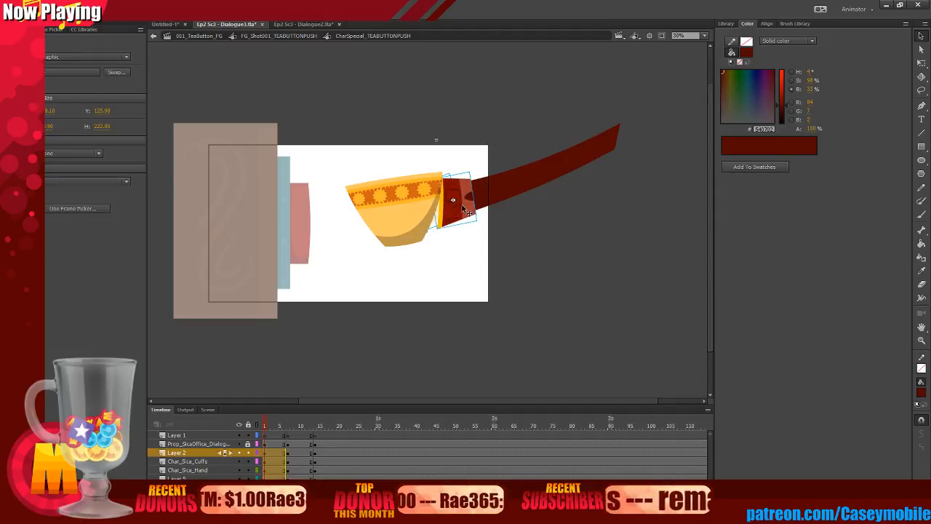
left_click_drag(463, 209, 460, 209)
Distort the bent arm shape at frame 1 by pulling its far upper corner upward so the arm widens away from the cuff.
left_click(541, 177)
left_click(545, 163)
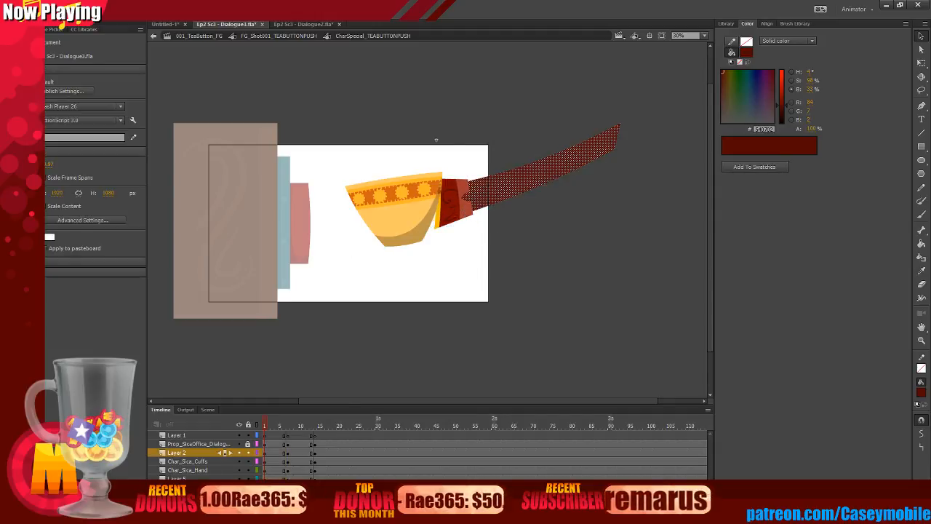
left_click(505, 223)
left_click(532, 188)
key("q")
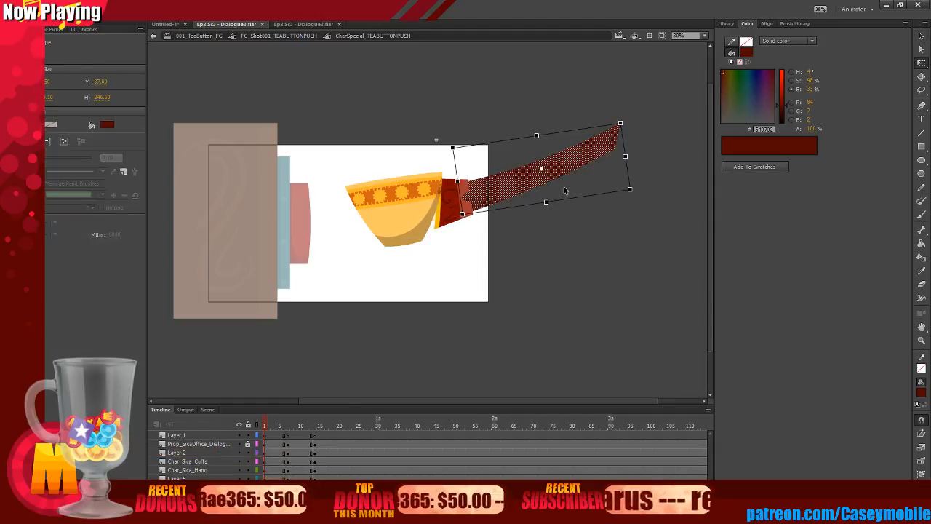
left_click(621, 124)
left_click_drag(621, 124, 627, 88)
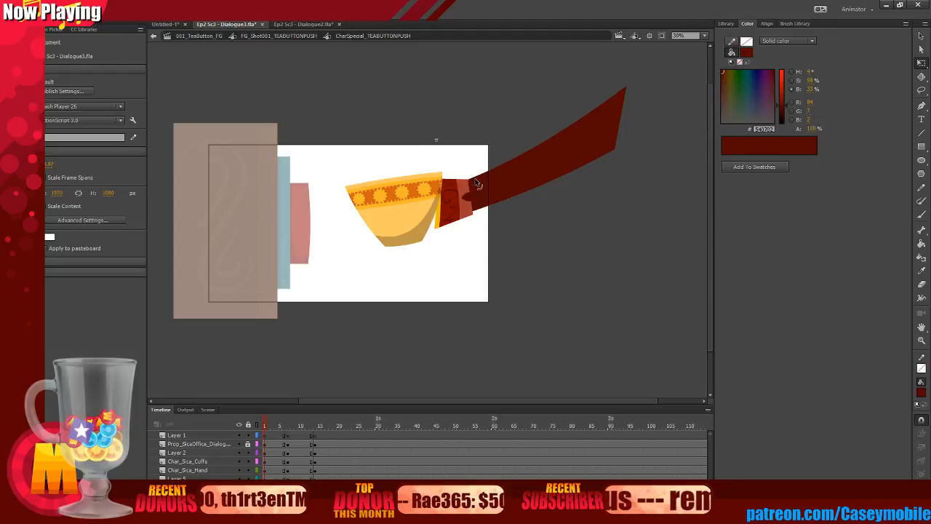
Clear the old arm pose at frame 7 so that the widened arm shape carries through that frame.
left_click(315, 451)
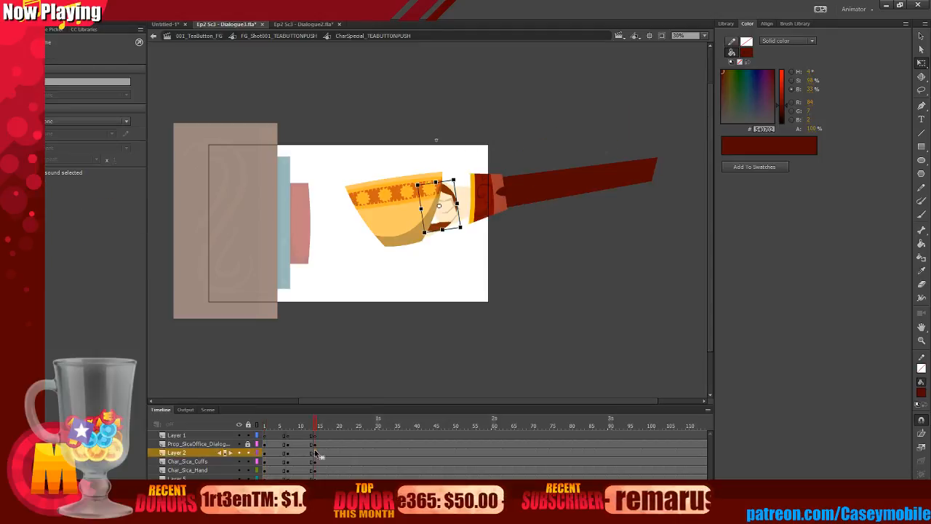
left_click_drag(281, 474, 307, 474)
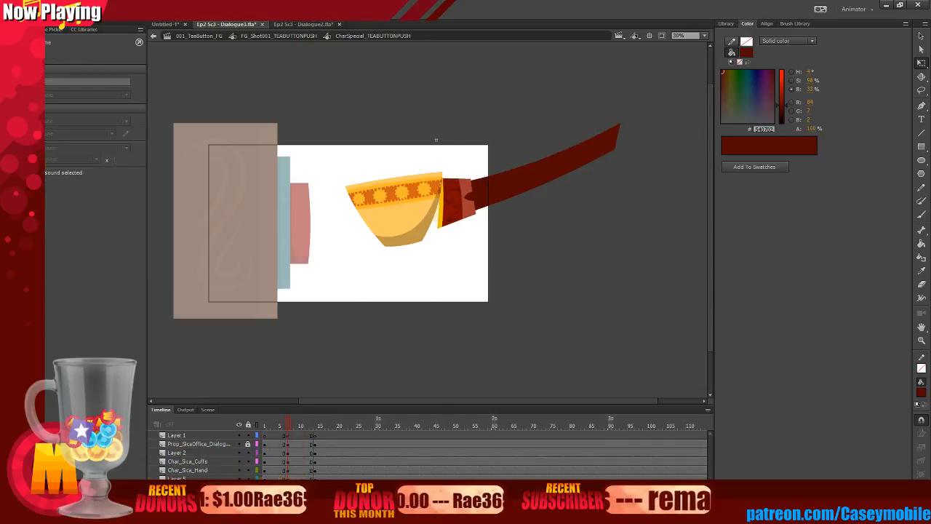
right_click(285, 478)
left_click(331, 292)
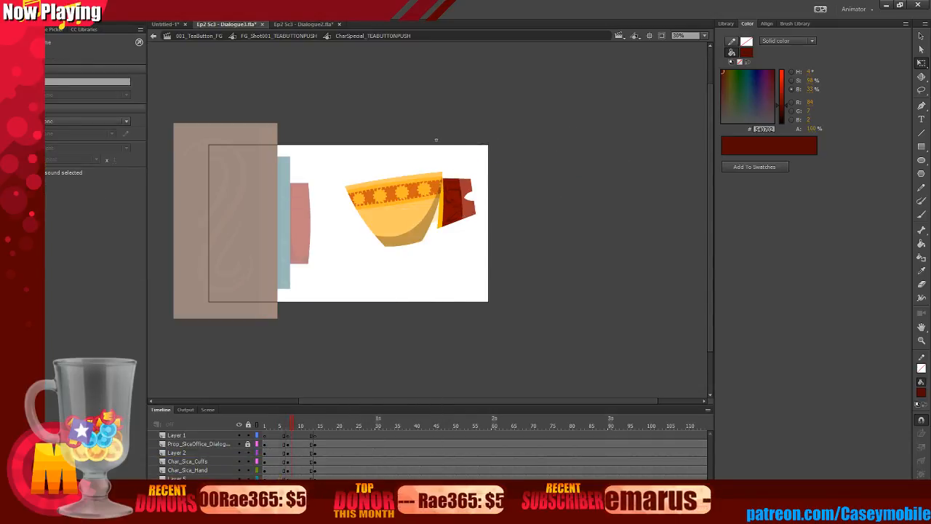
left_click(288, 477)
right_click(288, 478)
left_click(329, 307)
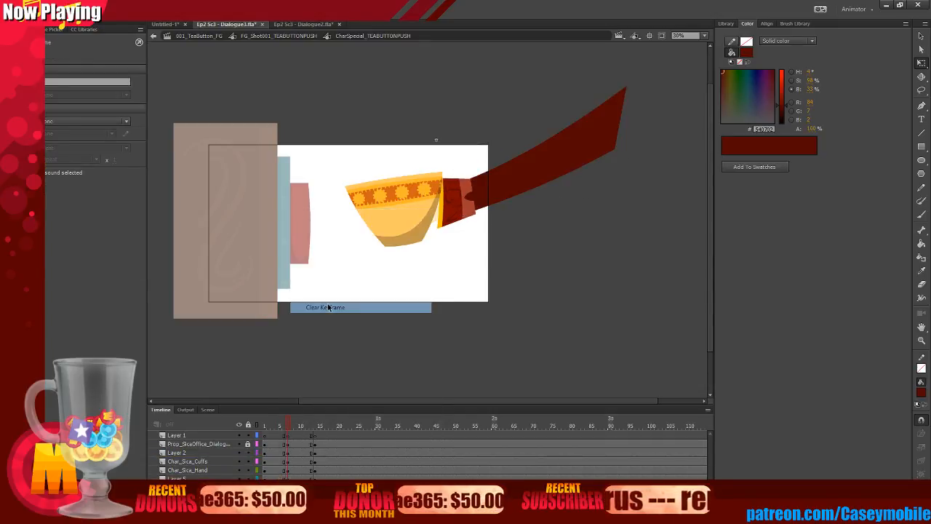
left_click(338, 461)
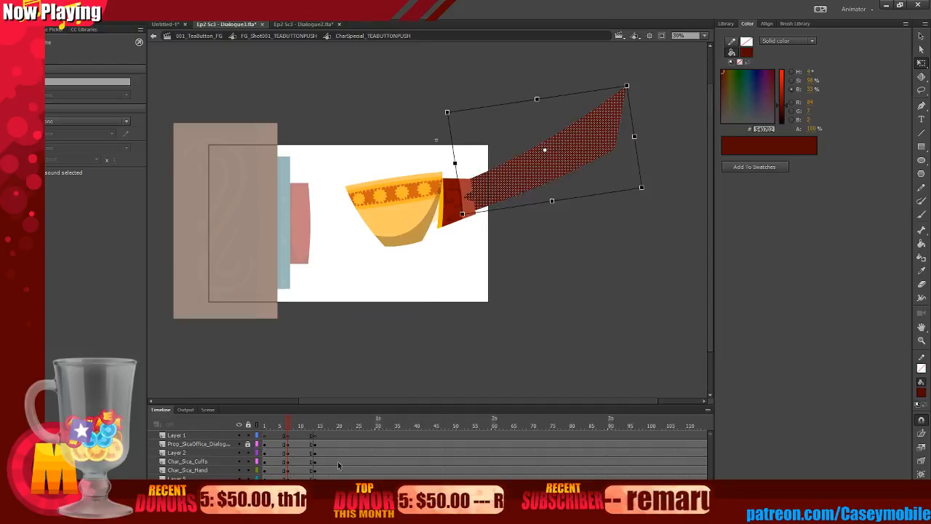
left_click(480, 322)
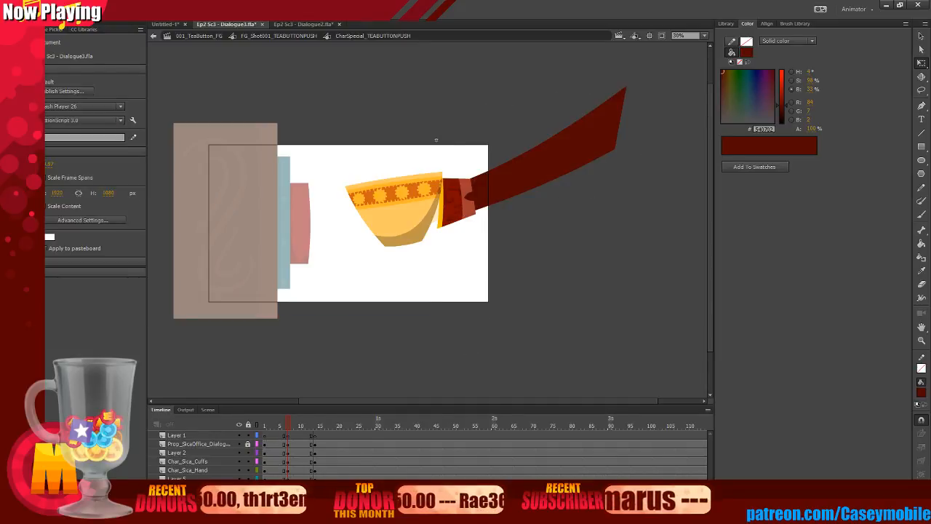
Add a shape tween to the arm and classic tweens to the other layers between frames 7 and 14, and browse the Ease In Out presets.
left_click(318, 455)
left_click(313, 435)
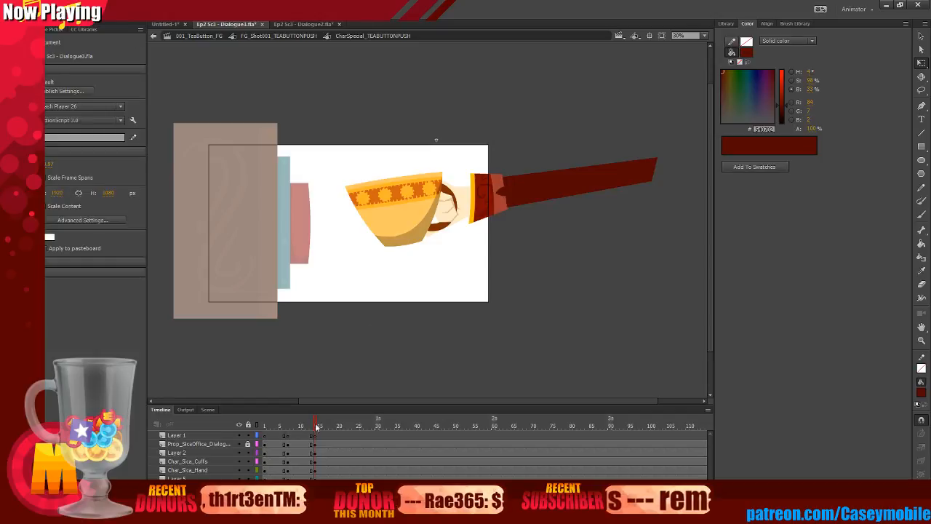
left_click(300, 436)
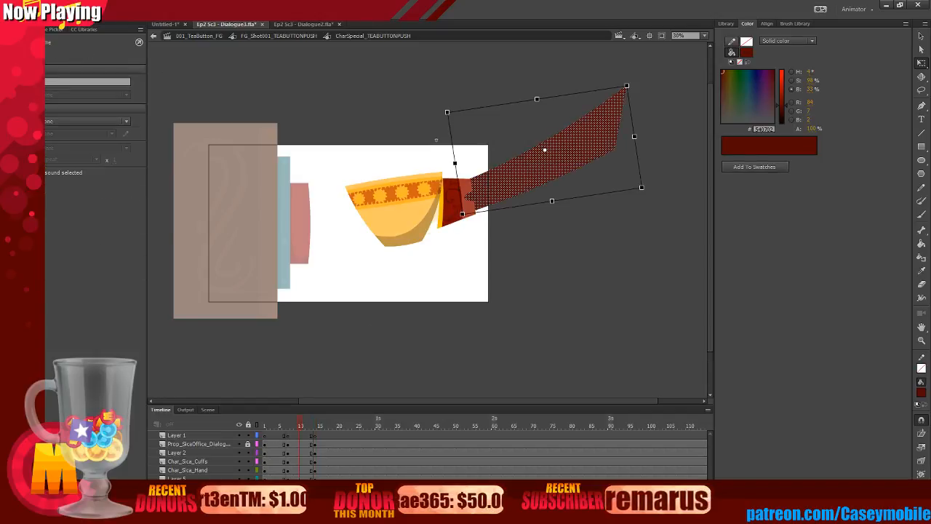
left_click(83, 10)
left_click(109, 44)
left_click(297, 453)
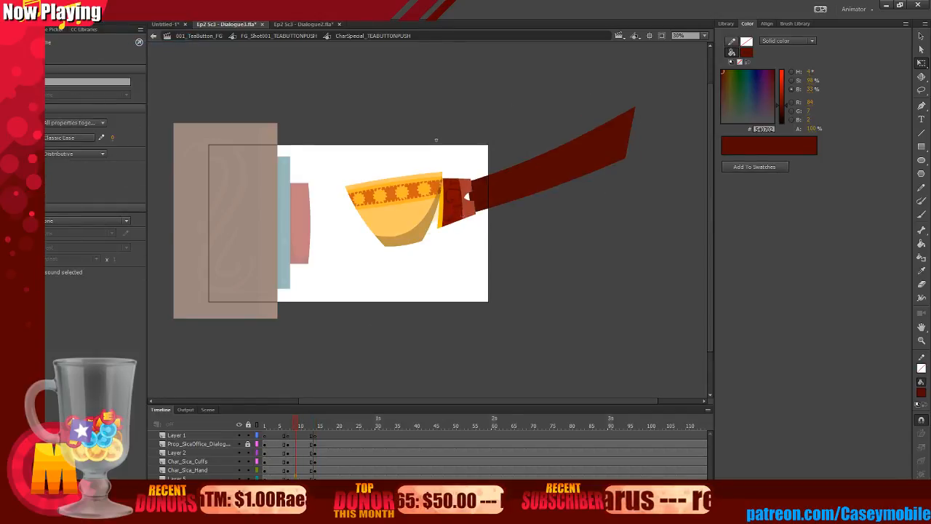
mouse_move(300, 453)
left_mouse_down()
mouse_move(334, 460)
mouse_move(289, 466)
mouse_move(334, 458)
mouse_move(265, 466)
mouse_move(321, 464)
mouse_move(275, 459)
mouse_move(298, 451)
left_mouse_up()
left_click(299, 444)
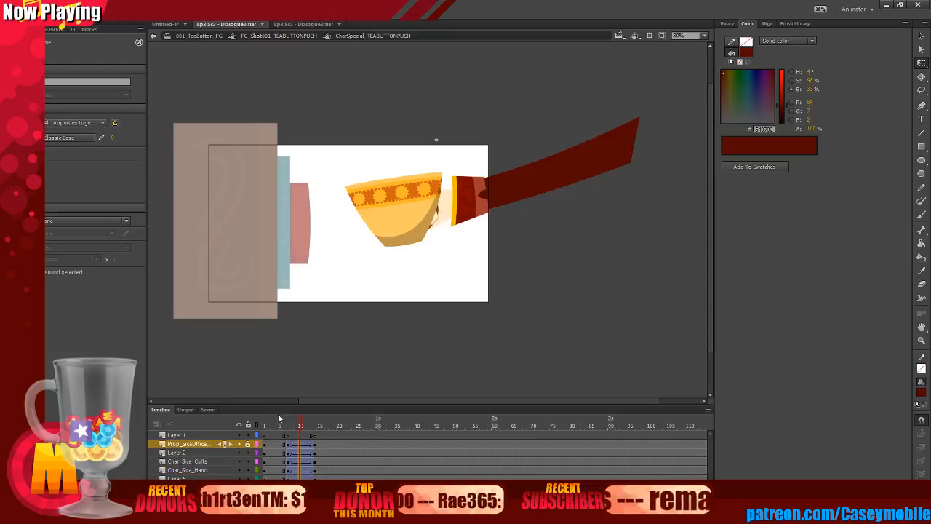
left_click(79, 141)
left_click(64, 192)
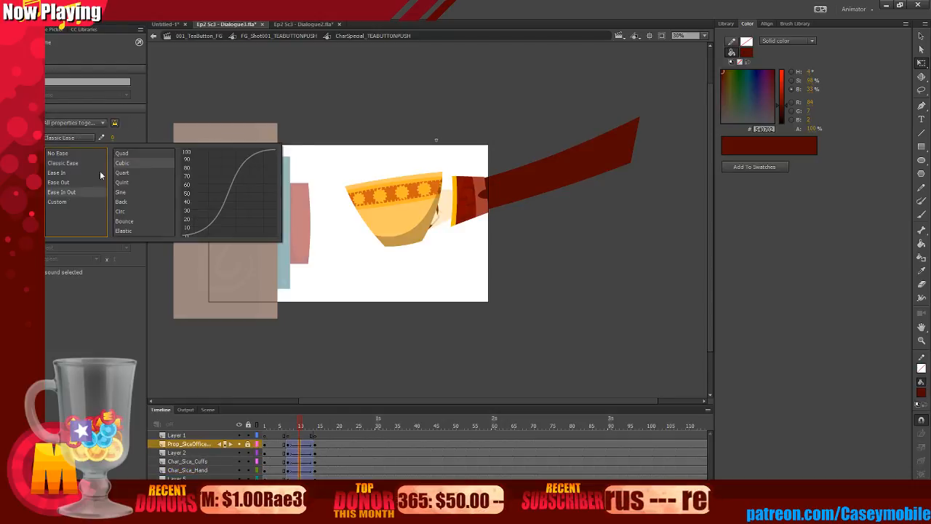
left_click(281, 470)
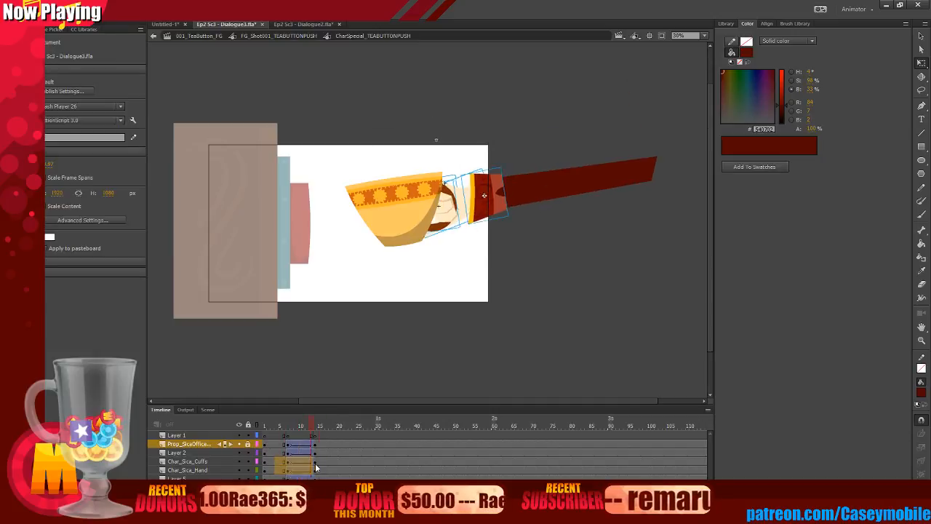
Return to the FG_Shot001_TEABUTTONPUSH symbol and review the arm pose over the first frames of the push.
double_click(333, 363)
left_click(277, 461)
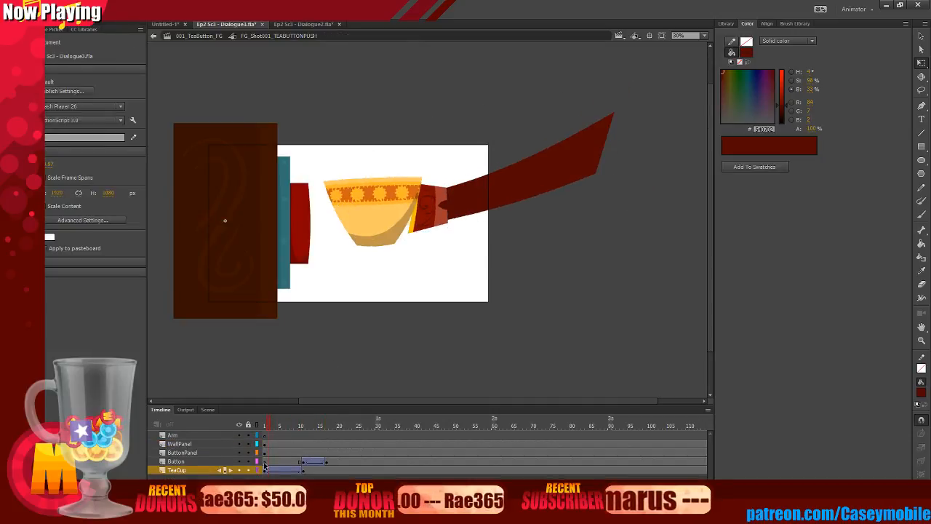
left_click(265, 469)
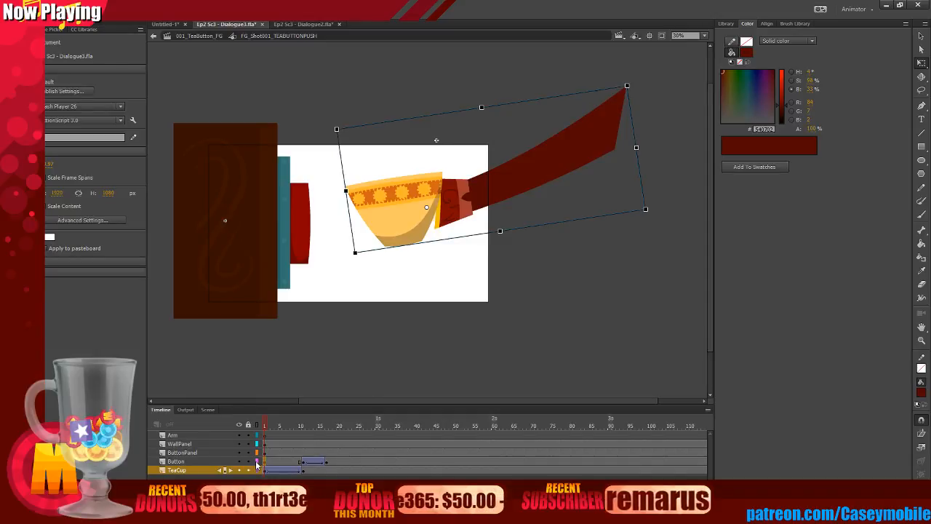
left_click(277, 464)
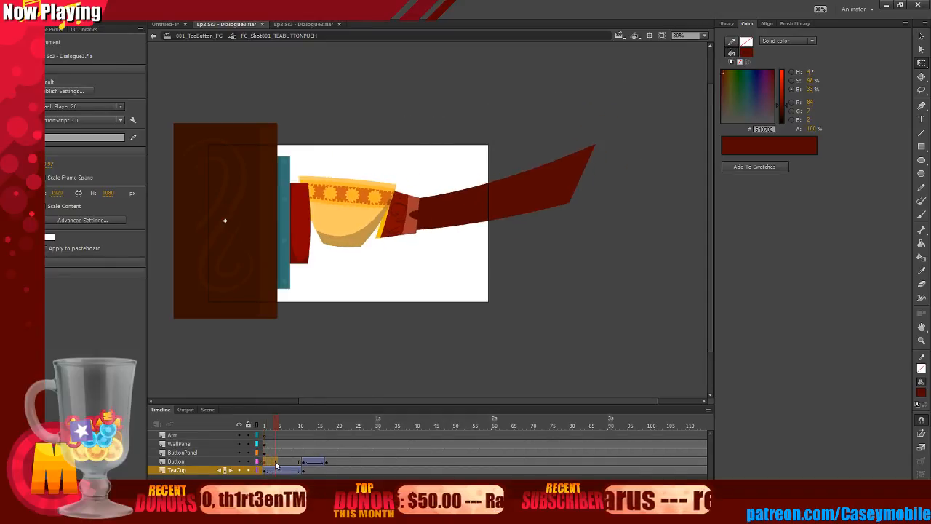
left_click(419, 221)
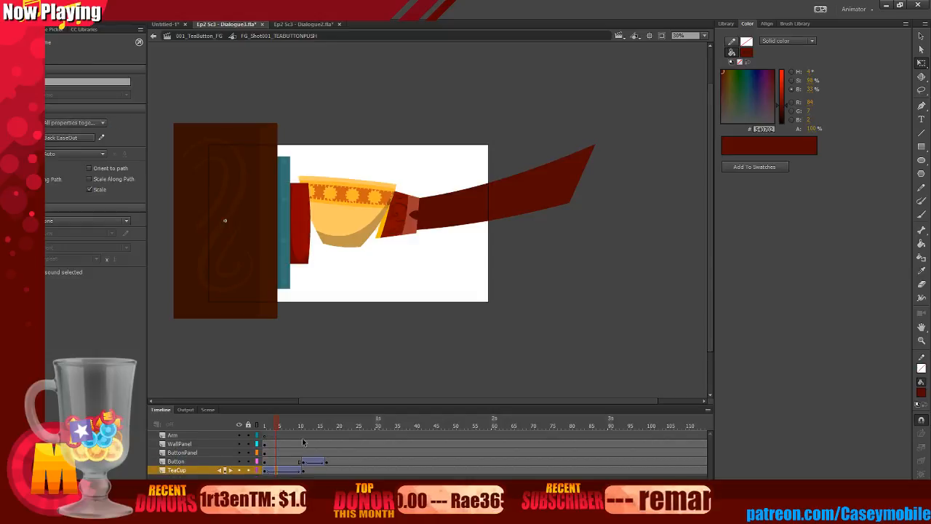
Reopen the CharSpecial_TEABUTTONPUSH symbol and move the frame 7 keyframes on all layers to frame 1.
double_click(418, 220)
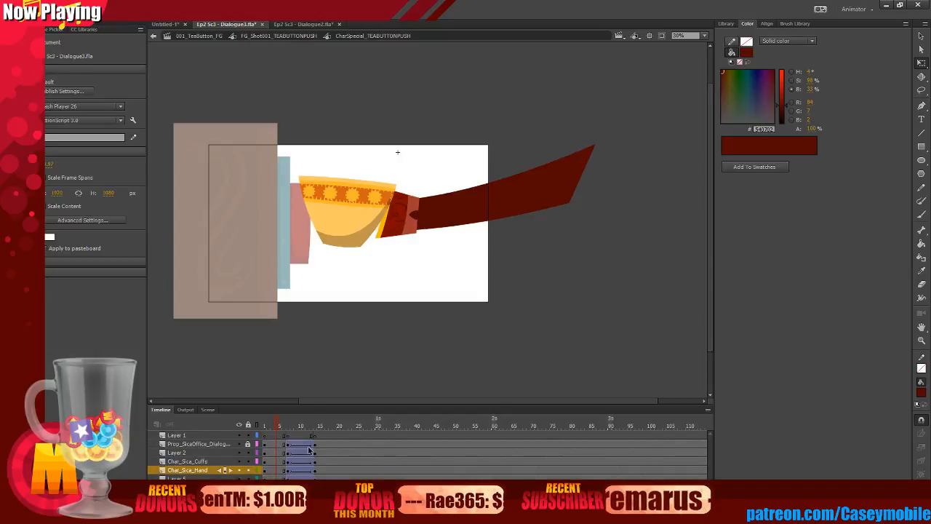
left_click(277, 436)
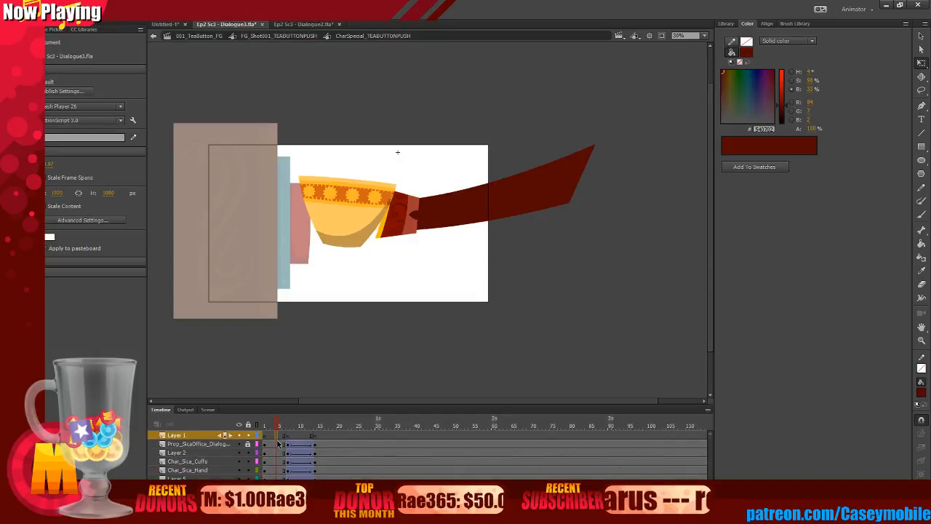
left_click(289, 444)
left_click(399, 214)
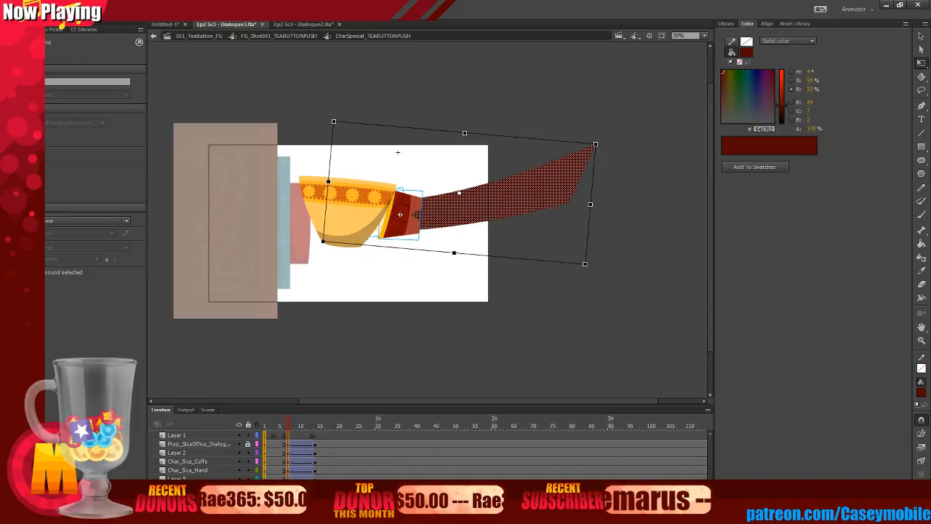
left_click_drag(399, 214, 432, 217)
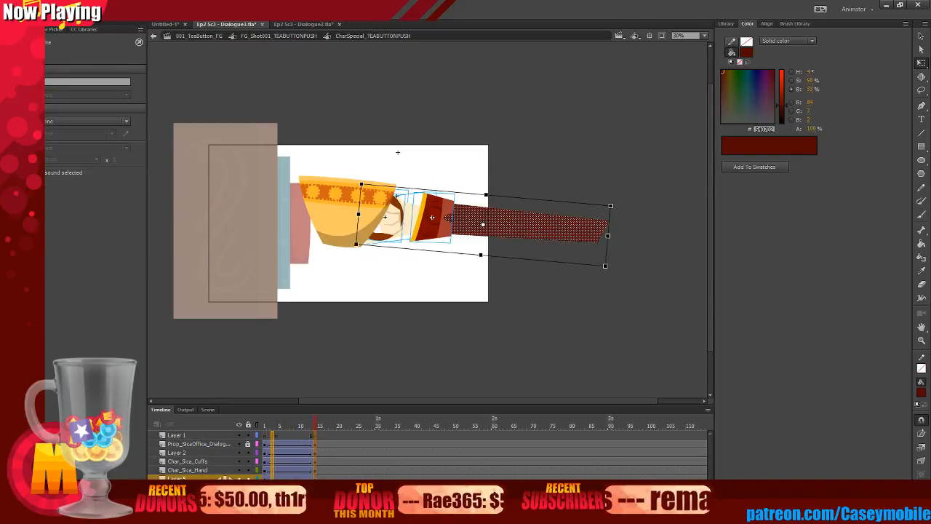
Move the straight-arm keyframes from frame 14 to frame 4 and return to the parent symbol.
left_click(324, 375)
left_click(271, 459)
left_click(275, 461)
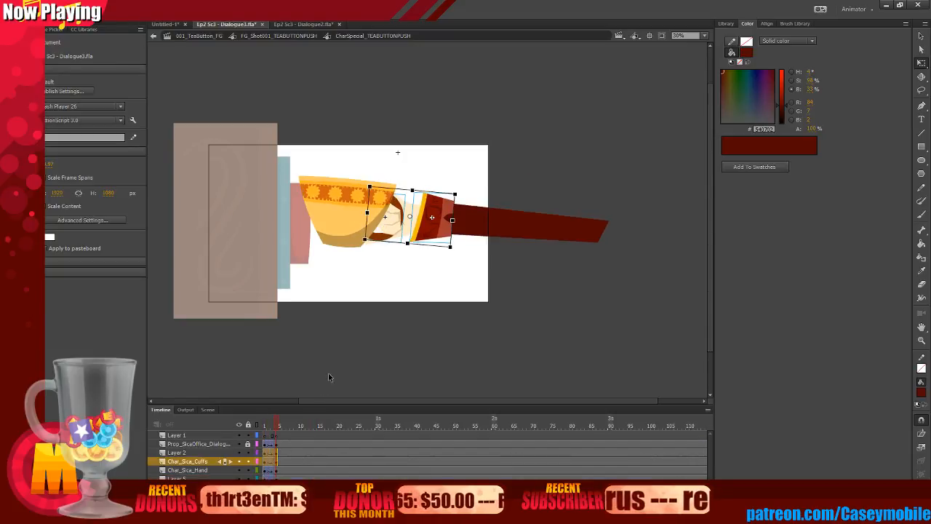
left_click(328, 373)
double_click(317, 357)
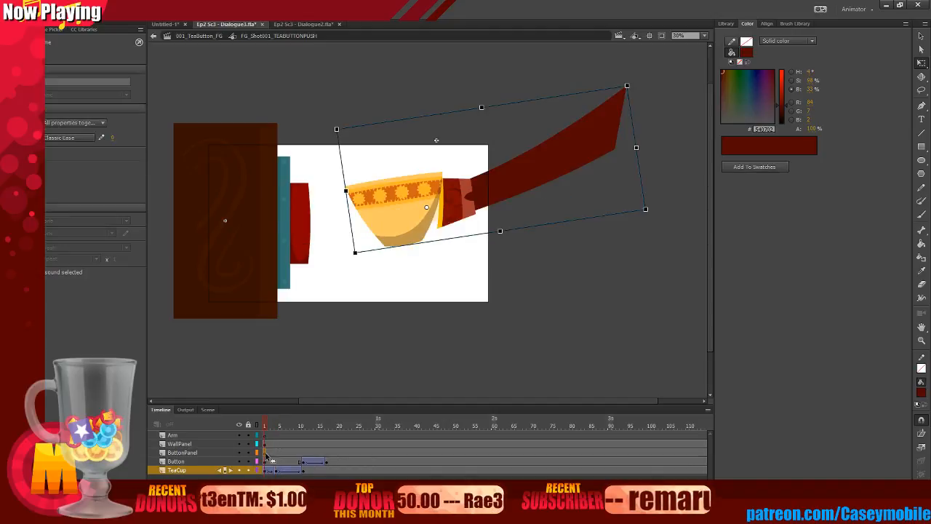
Clear the extra keyframe at frame 4 on the TeaCup layer and scrub through the push.
right_click(276, 473)
left_click(306, 291)
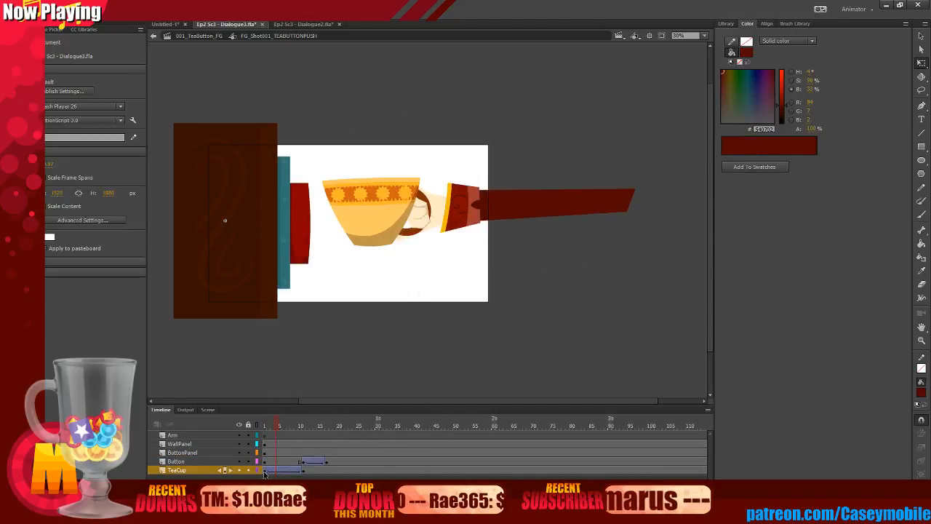
left_click_drag(266, 470, 279, 470)
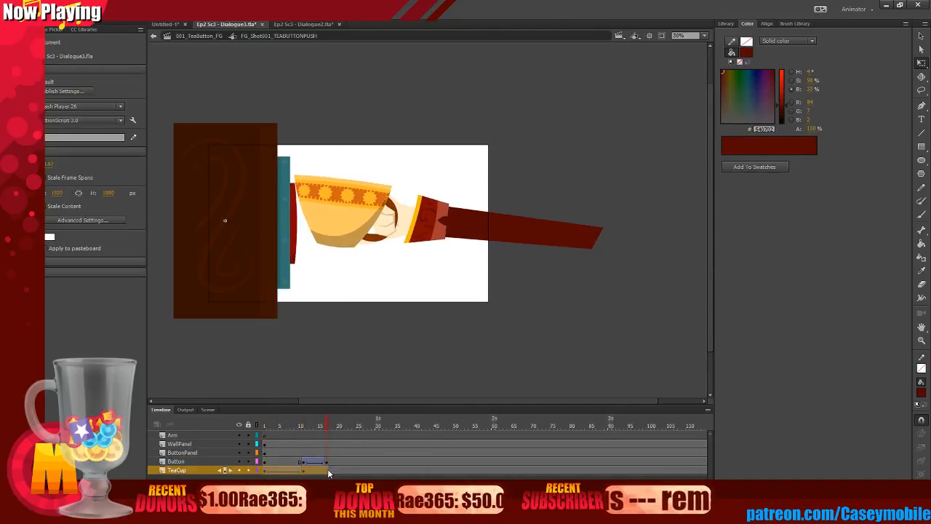
Scrub the first frames of the teacup push and clear the keyframe at frame 4 on the TeaCup layer.
left_click(291, 470)
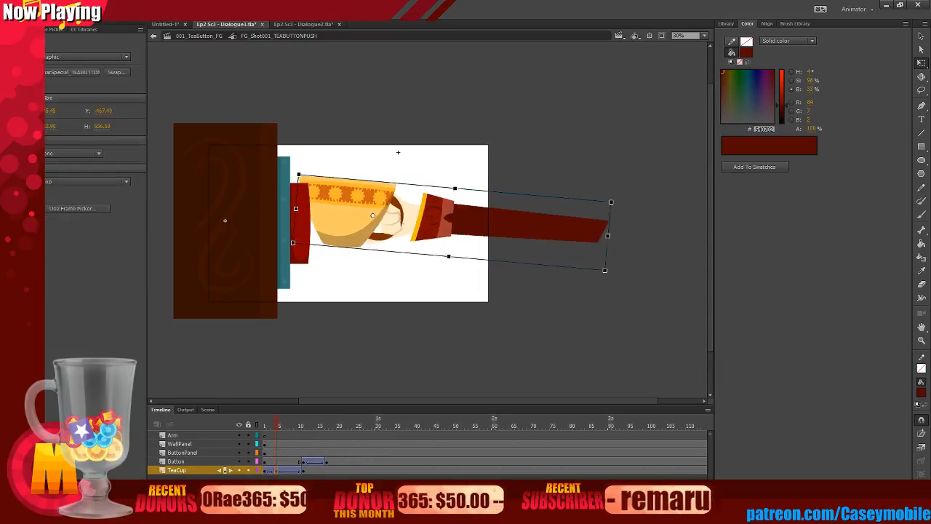
left_click(281, 471)
left_click(290, 474)
left_click(294, 474)
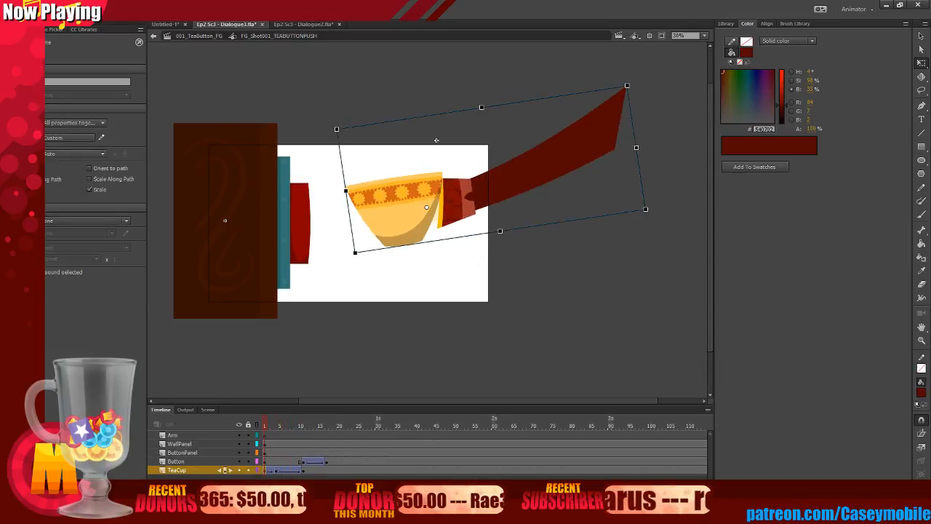
left_click(276, 474)
right_click(277, 474)
left_click(320, 291)
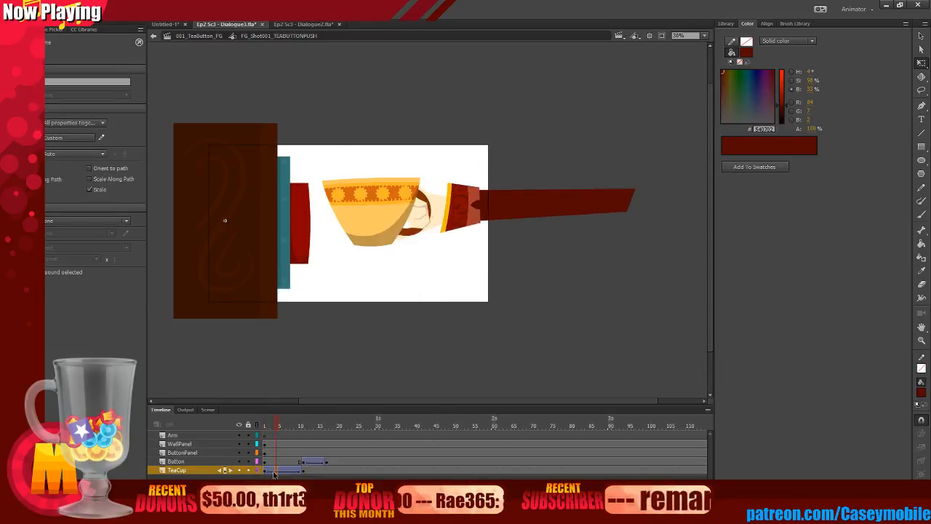
Set the TeaCup layer's tween easing to Back Ease Out and play back the push.
left_click(101, 137)
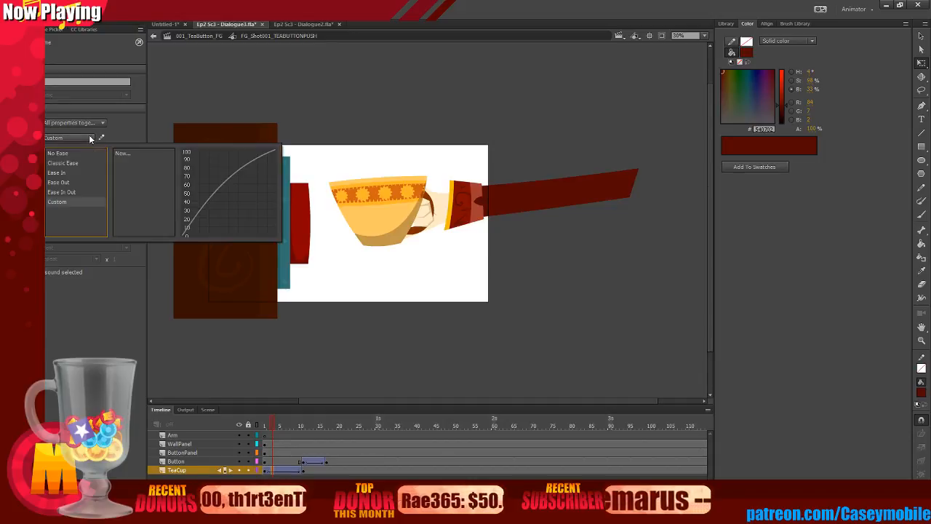
left_click(87, 151)
left_click(80, 138)
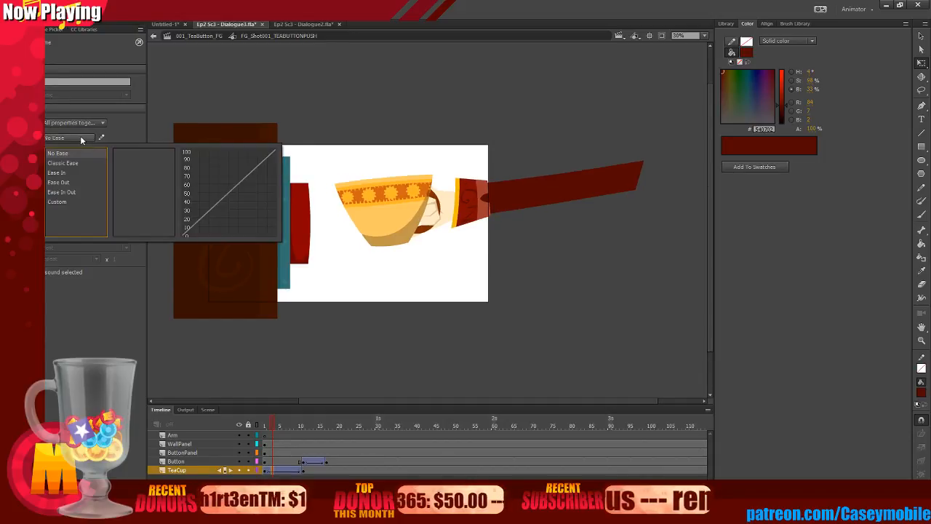
left_click(72, 192)
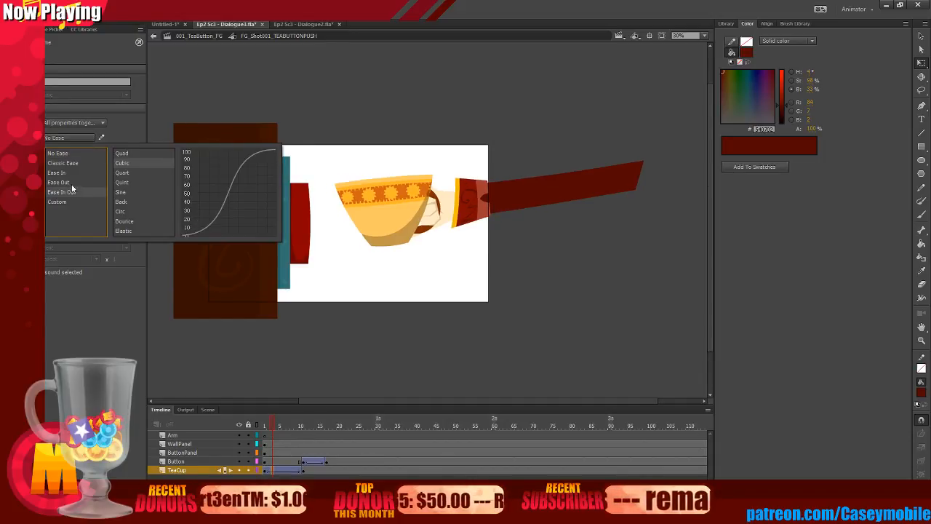
left_click(133, 200)
left_click(380, 322)
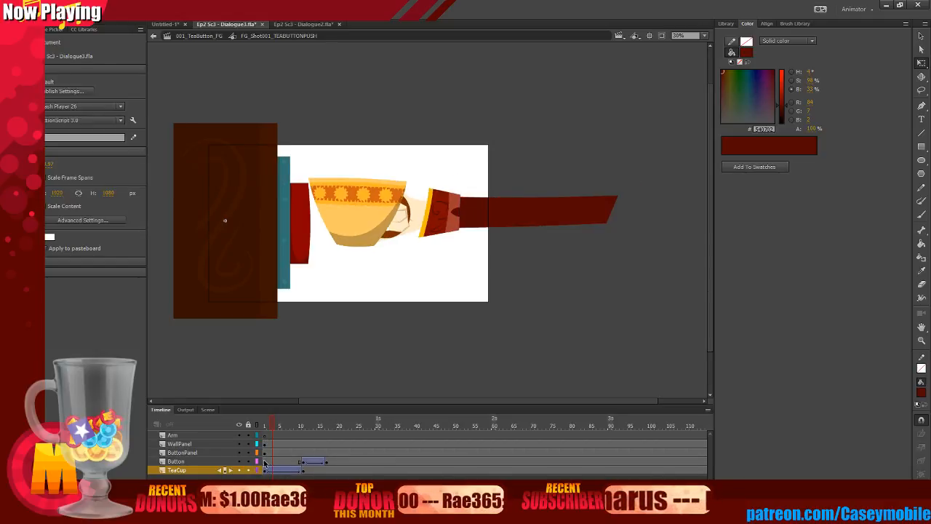
key("Return")
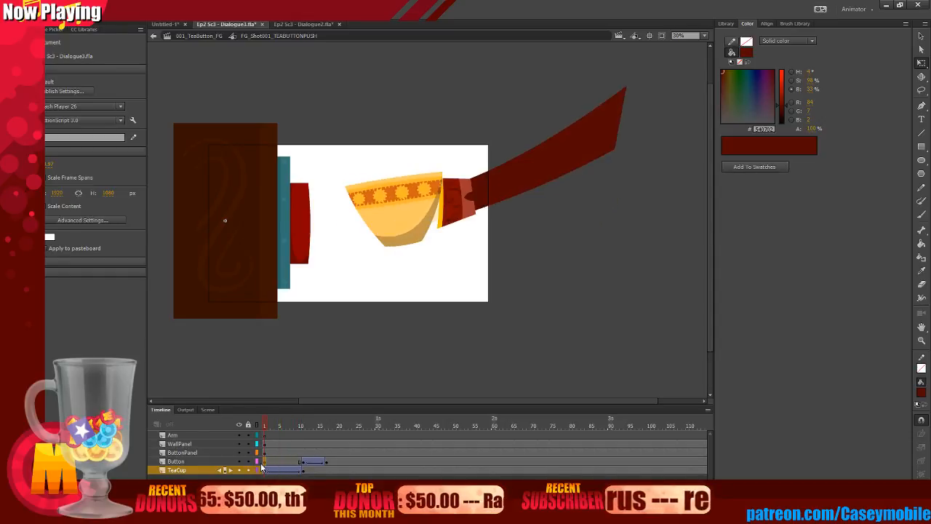
left_click_drag(266, 462, 307, 463)
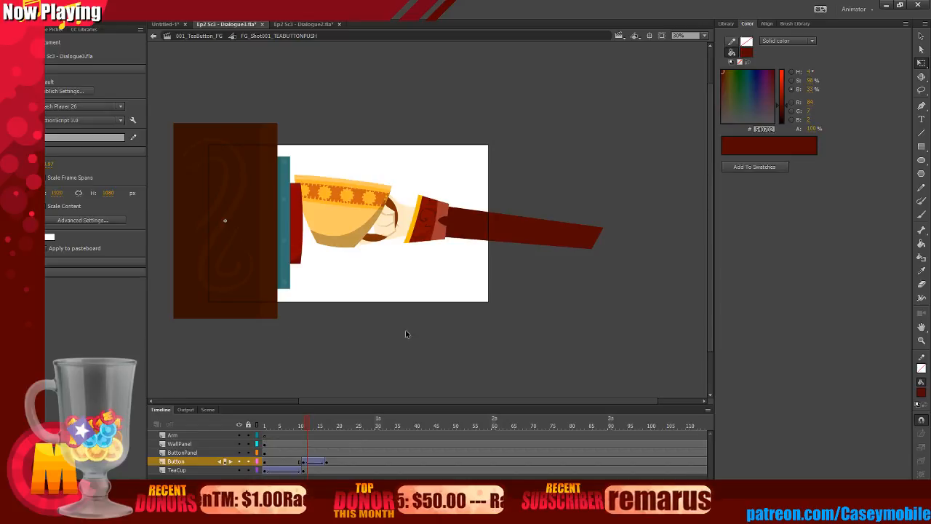
Open the CharSpecial_TEABUTTONPUSH symbol on frame 1 and move the cuff and hand behind the teacup.
left_click(265, 471)
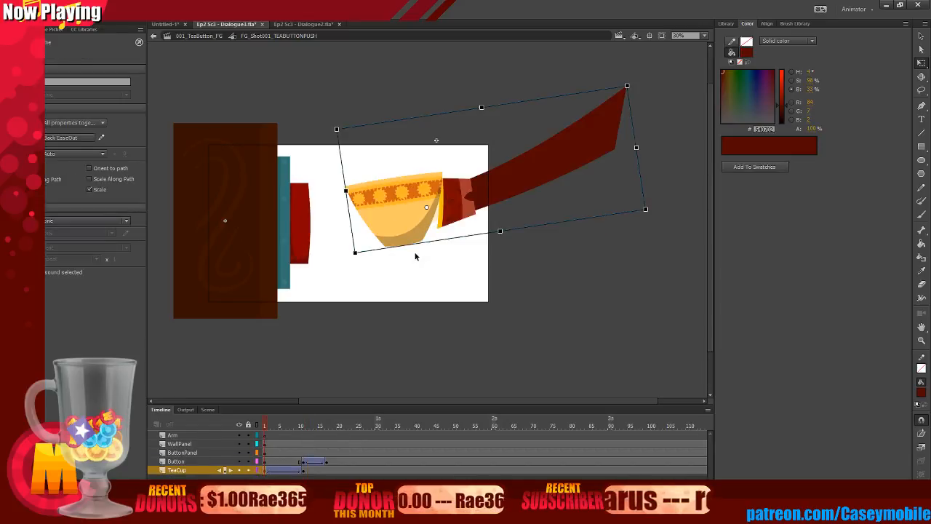
double_click(521, 185)
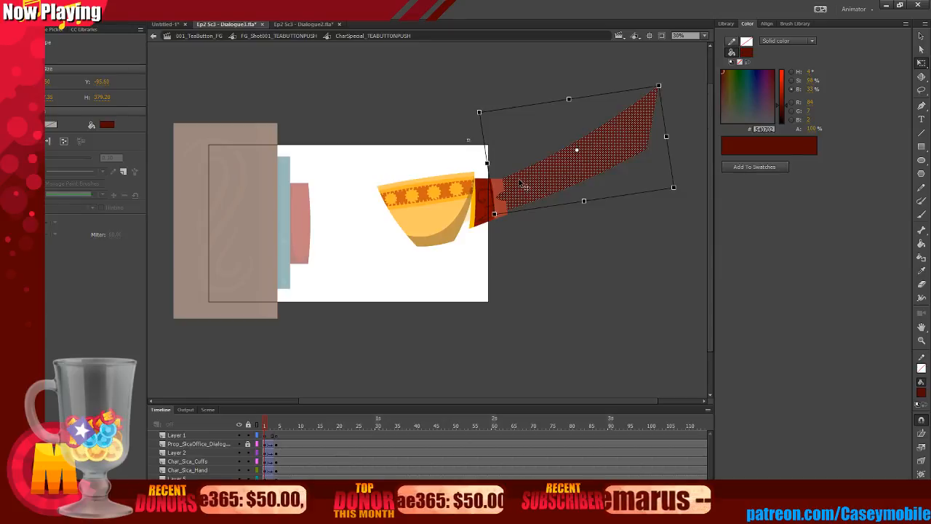
left_click(489, 198)
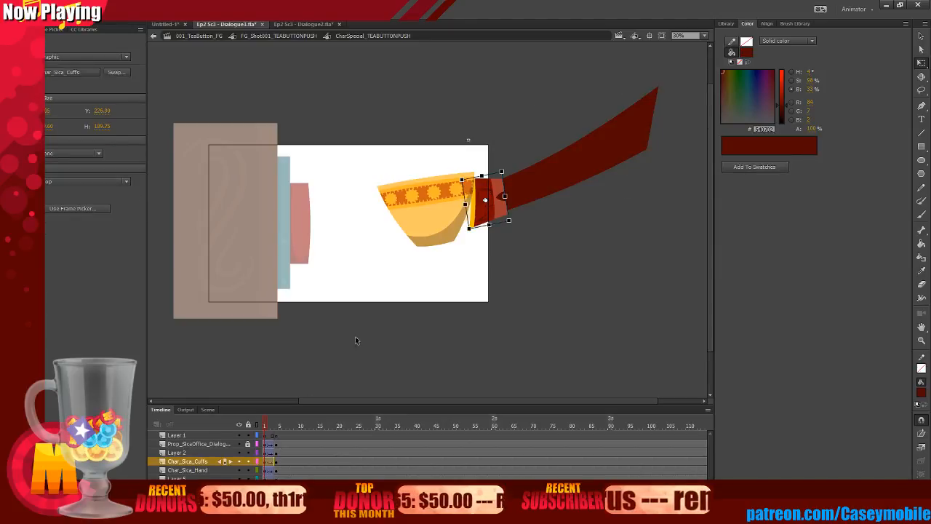
key("ctrl+equal")
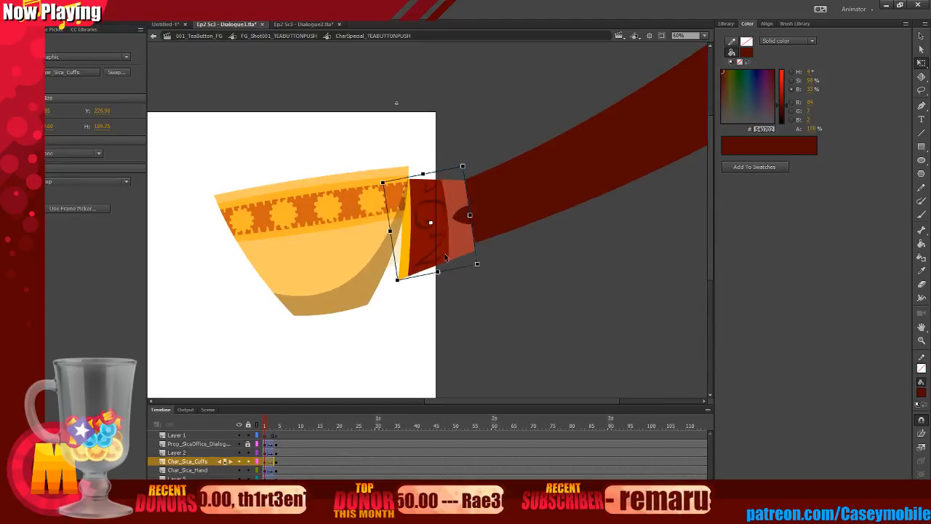
left_click(294, 226)
left_click_drag(542, 79, 447, 320)
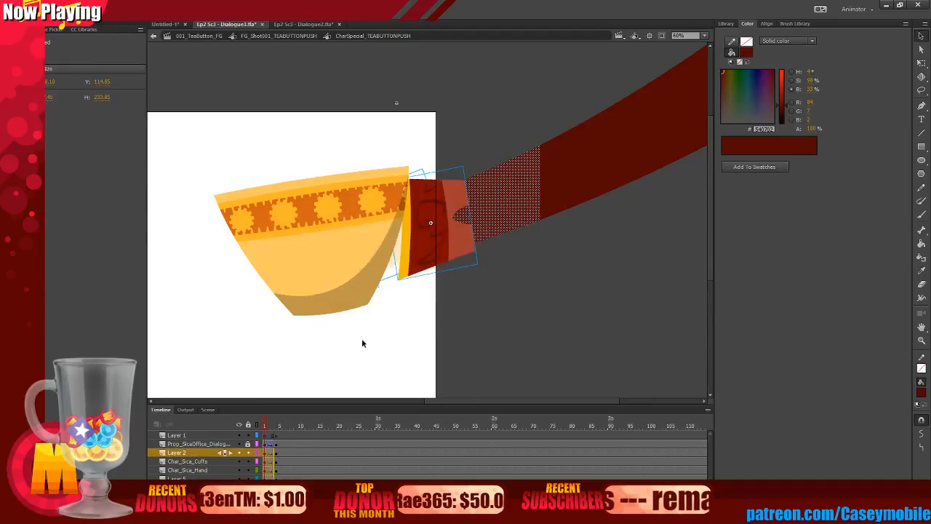
left_click(491, 316)
left_click_drag(511, 102, 262, 376)
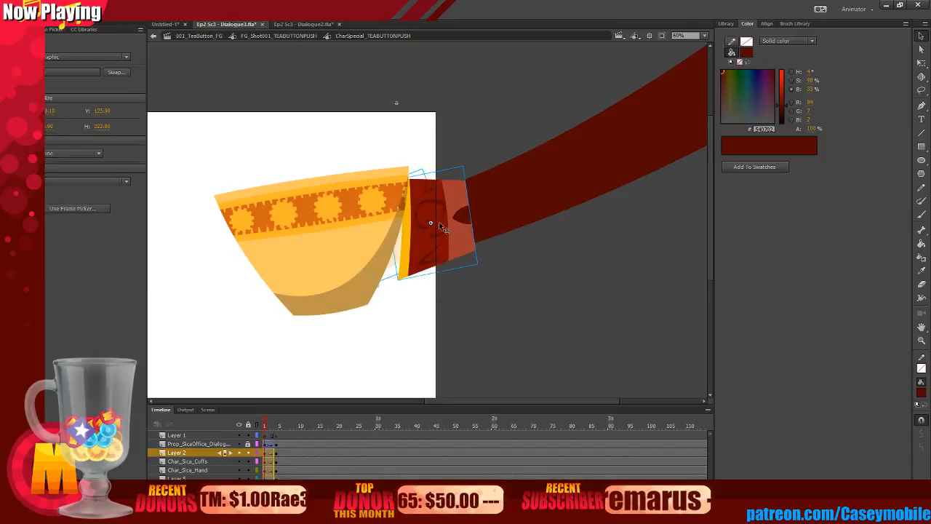
left_click_drag(439, 221, 278, 298)
key("q")
left_click(305, 295)
left_click(495, 201)
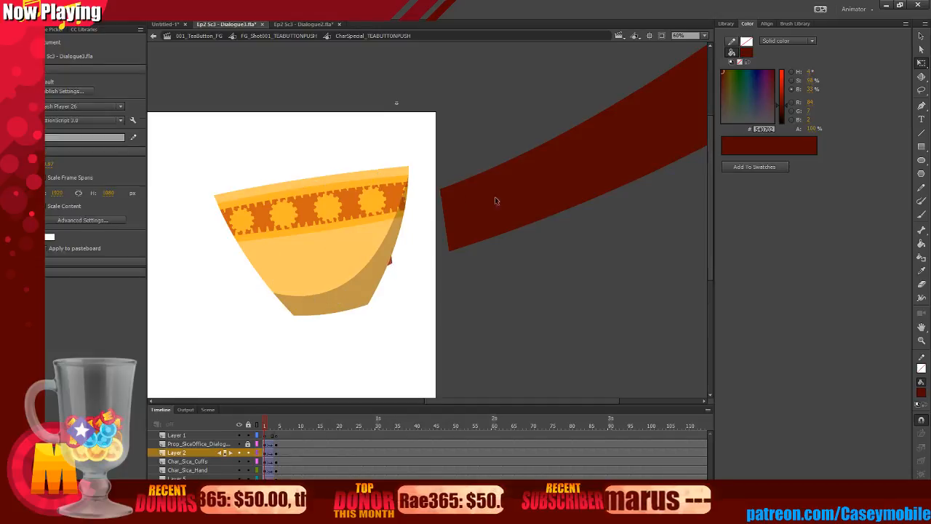
scroll(438, 203, "down", 2)
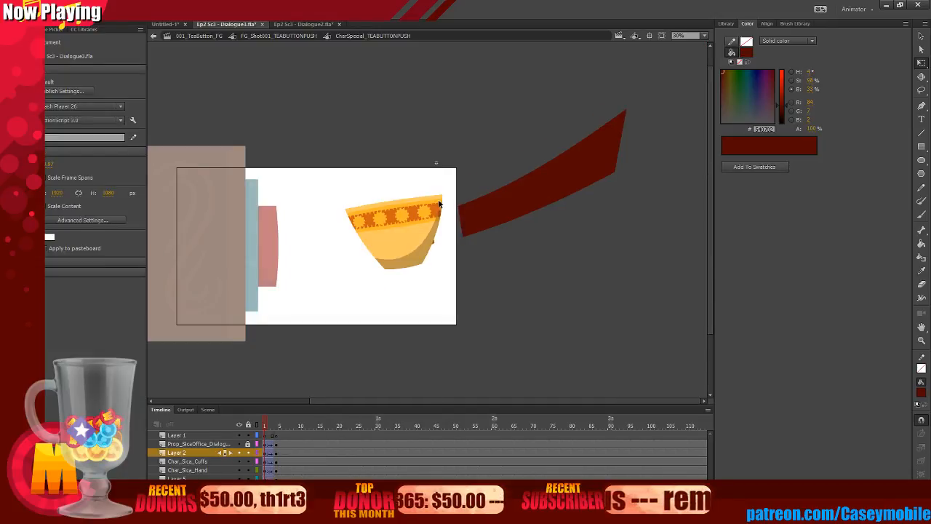
Step through the symbol's first frames and remove the distorted sleeve shape from the arm.
left_click(284, 461)
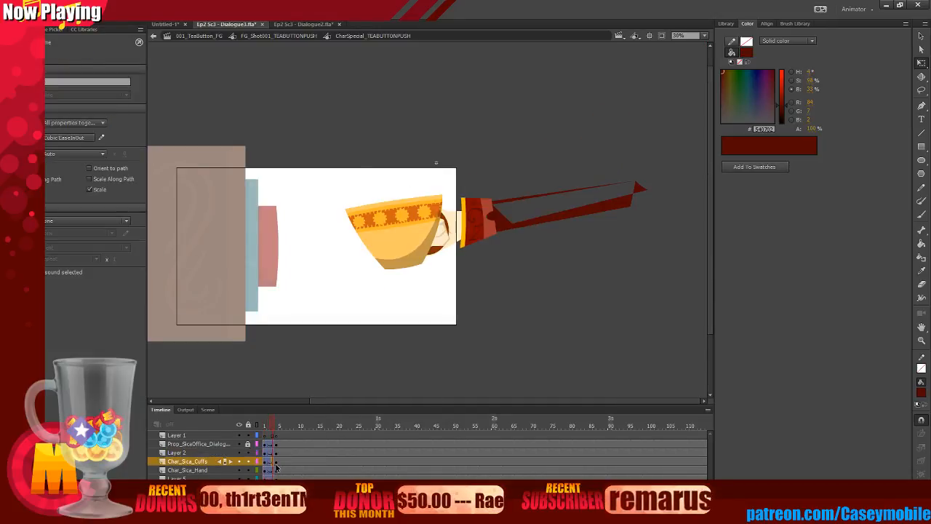
key("comma")
key("comma")
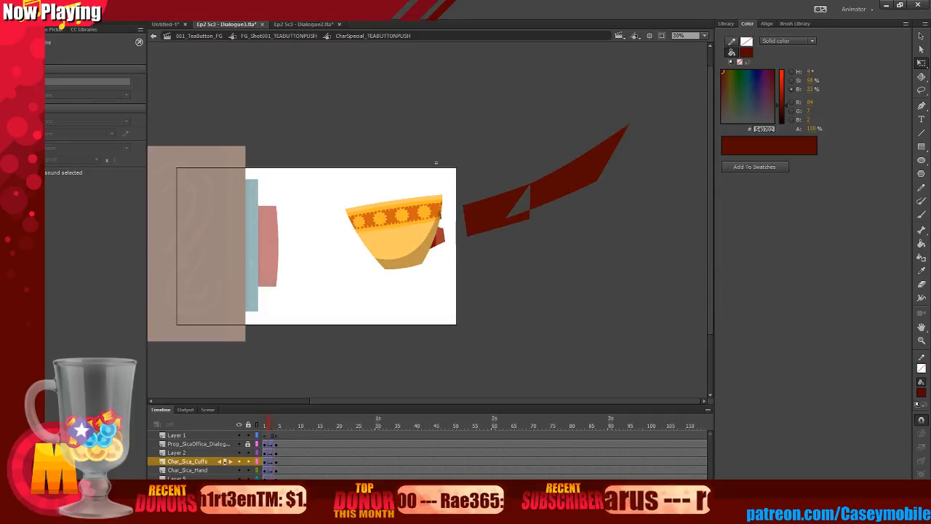
key("period")
key("period")
left_click(273, 487)
left_click(436, 163)
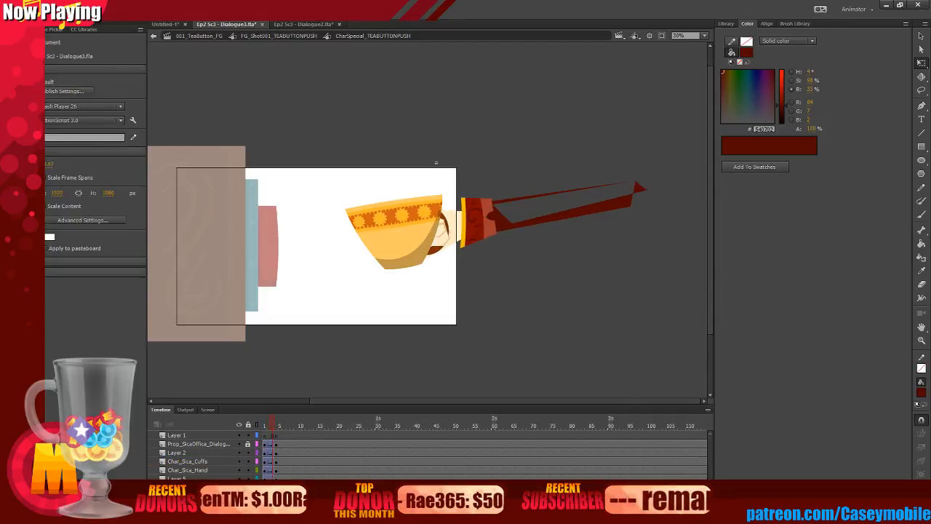
key("ctrl+z")
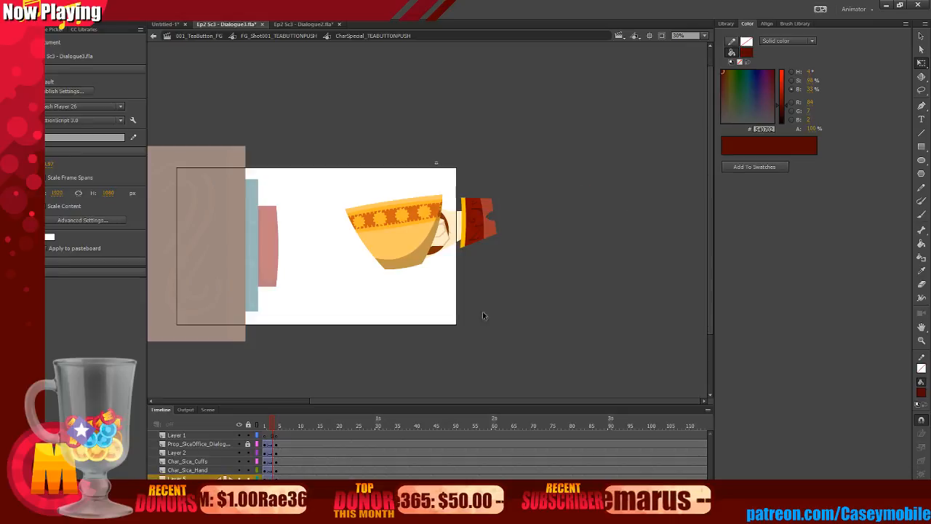
Set the easing of the teacup, cuff and hand tweens to Cubic Ease Out and preview them.
mouse_move(267, 451)
left_mouse_down()
mouse_move(299, 448)
mouse_move(264, 453)
left_mouse_up()
left_click(267, 445)
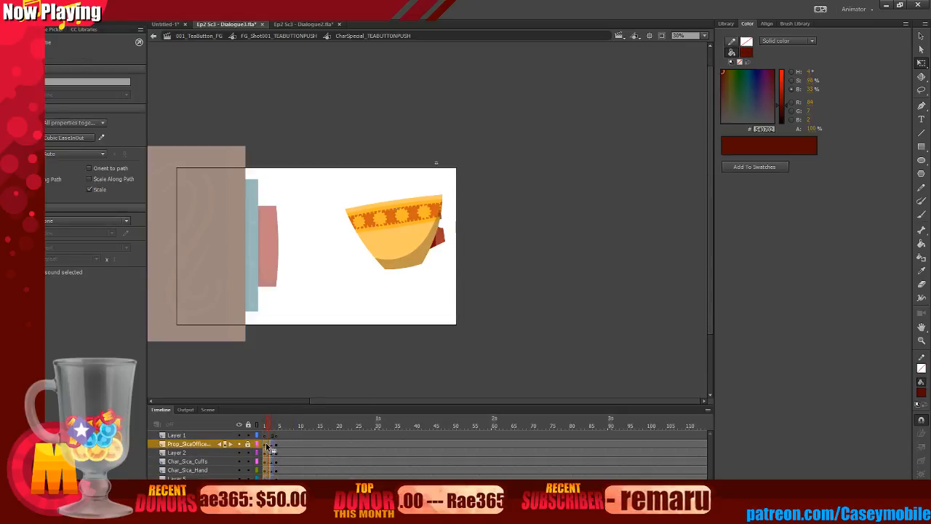
left_click(102, 137)
key("Escape")
left_click(58, 139)
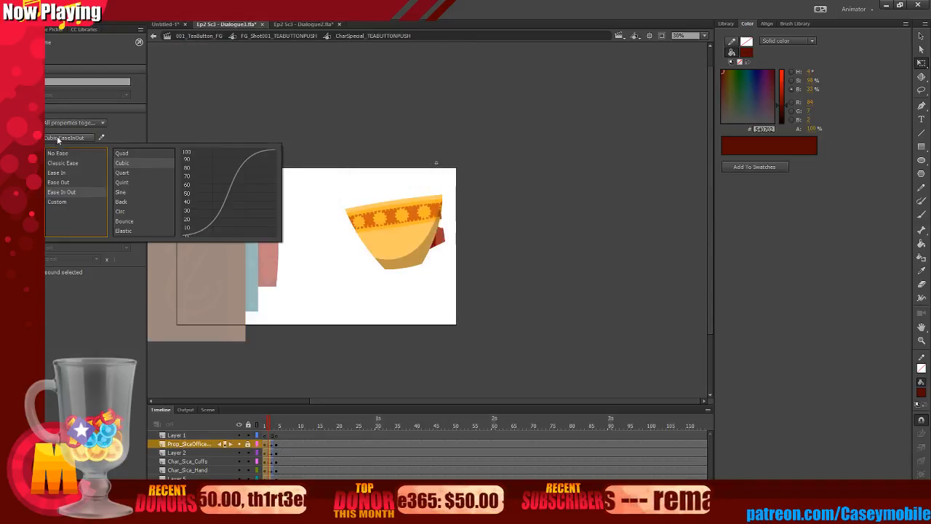
left_click(127, 163)
left_click(287, 300)
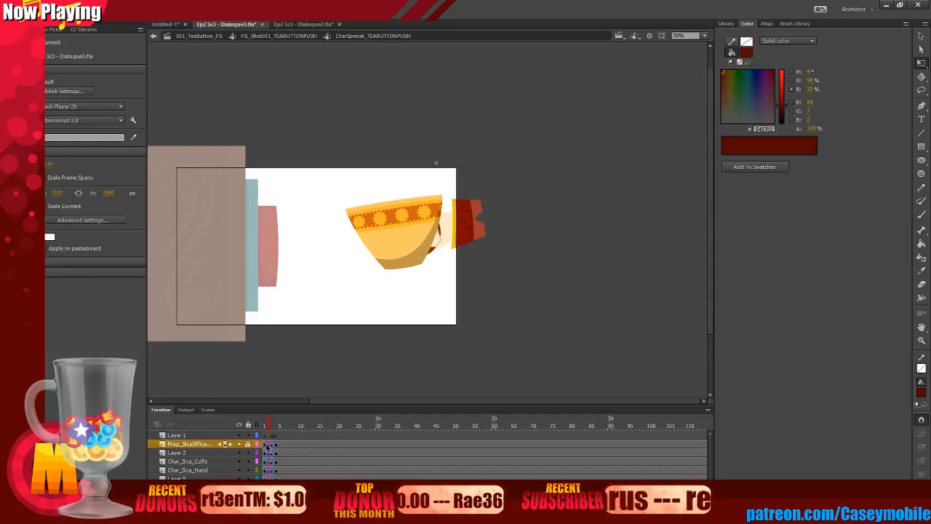
key("Return")
Extend the tweens on all layers to end at frame 7 and return to the FG_Shot001_TEABUTTONPUSH symbol.
left_click(270, 452)
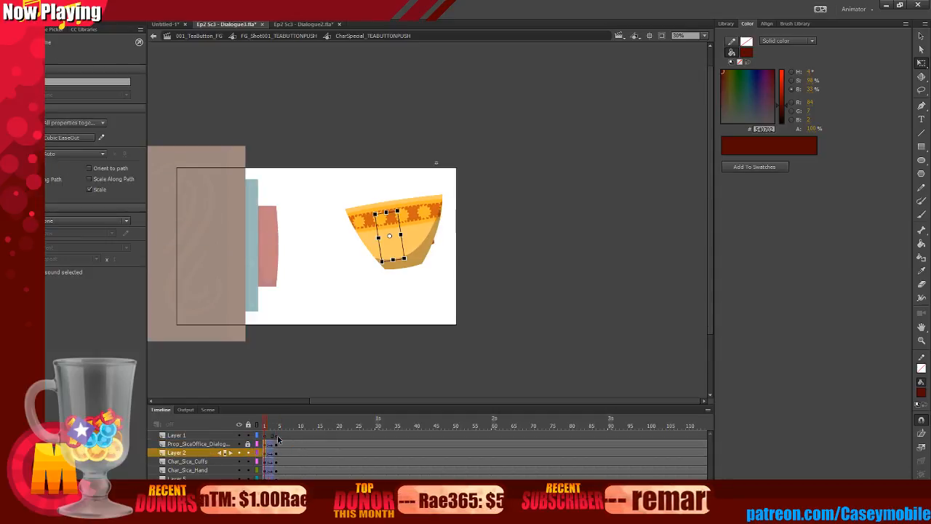
left_click(287, 439)
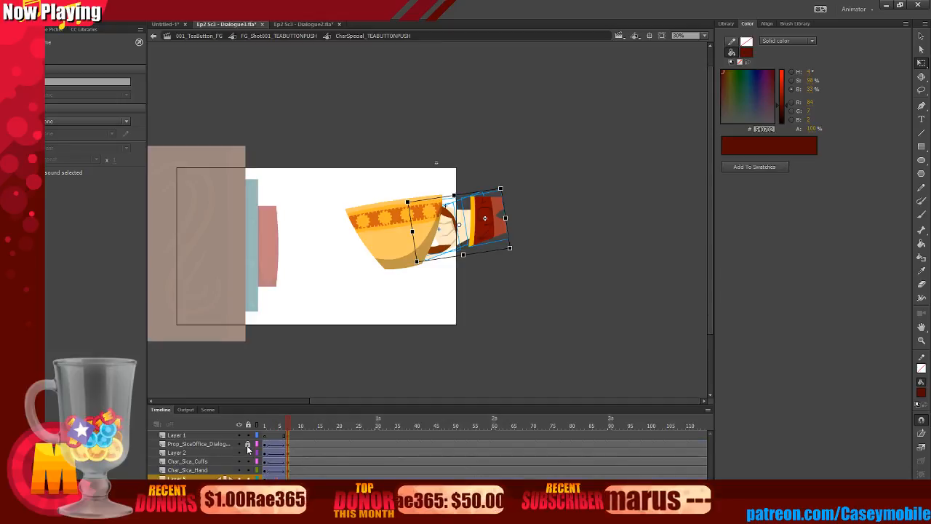
left_click(324, 358)
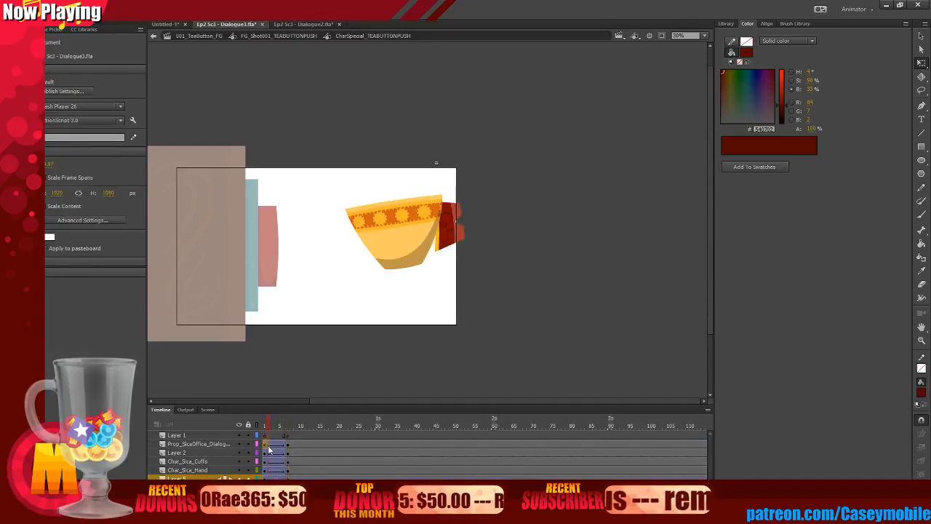
double_click(292, 386)
mouse_move(266, 453)
left_mouse_down()
mouse_move(291, 453)
mouse_move(265, 452)
left_mouse_up()
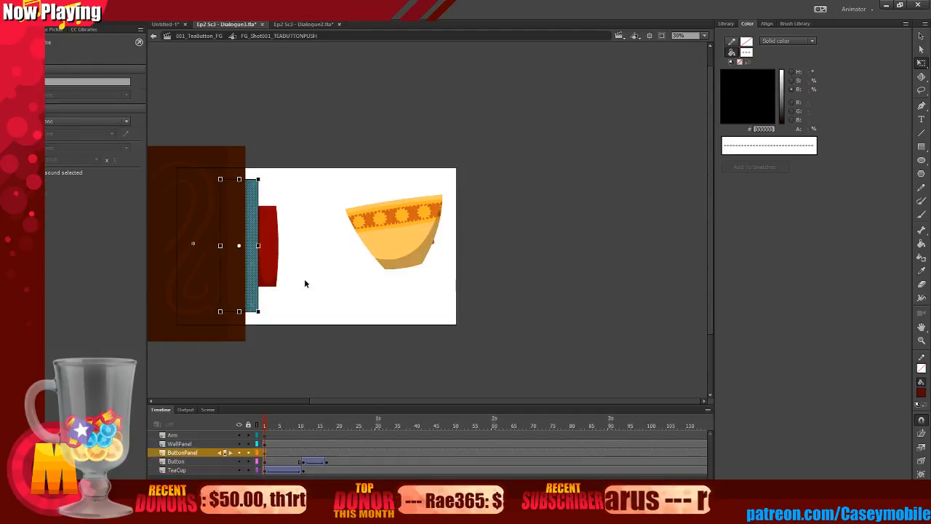
Enlarge the teacup symbol on frame 1 of the TeaCup layer.
left_click(378, 242)
left_click_drag(453, 261, 458, 279)
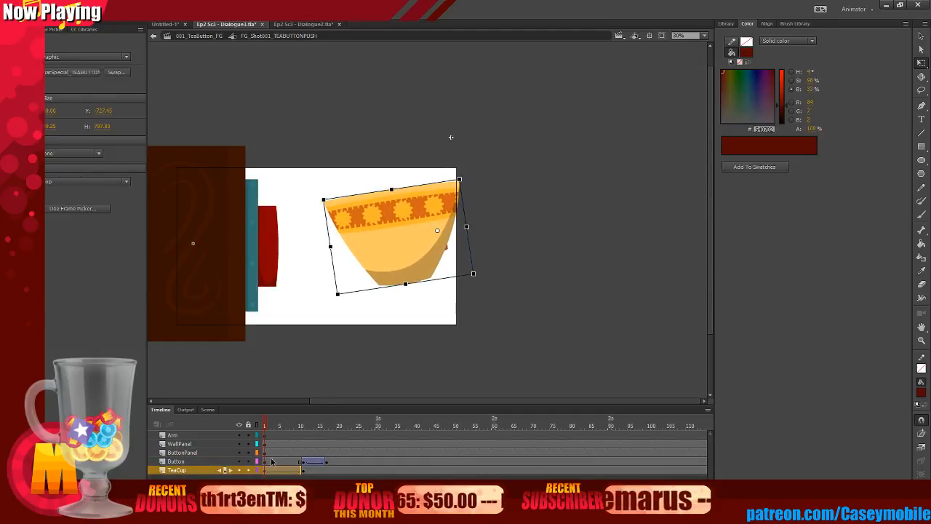
mouse_move(272, 462)
left_mouse_down()
mouse_move(309, 462)
mouse_move(266, 461)
mouse_move(276, 470)
left_mouse_up()
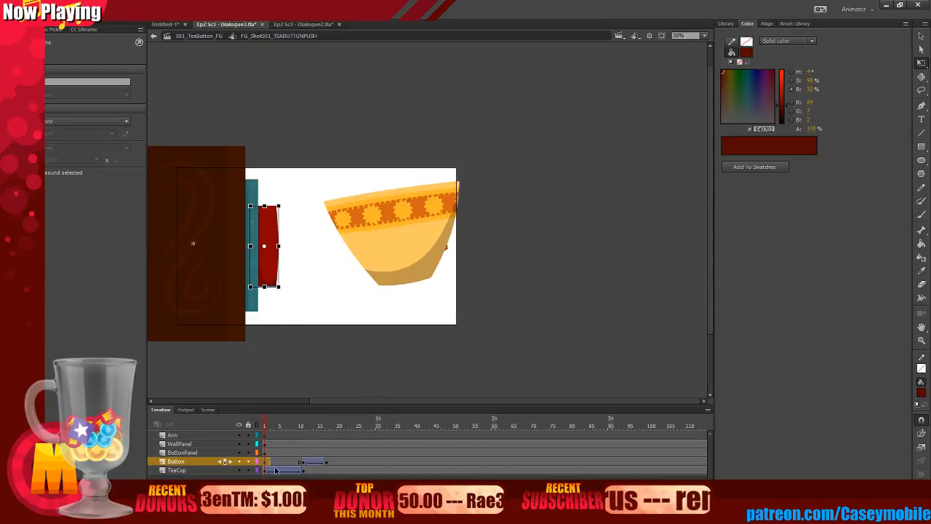
left_click(267, 470)
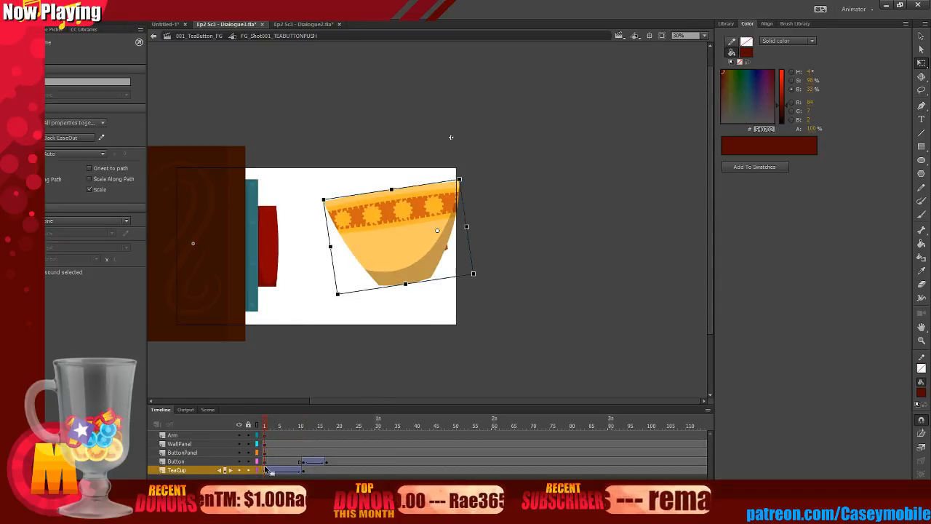
Compare the teacup pose at frame 11 with the enlarged starting pose and scrub between them.
left_click(304, 470)
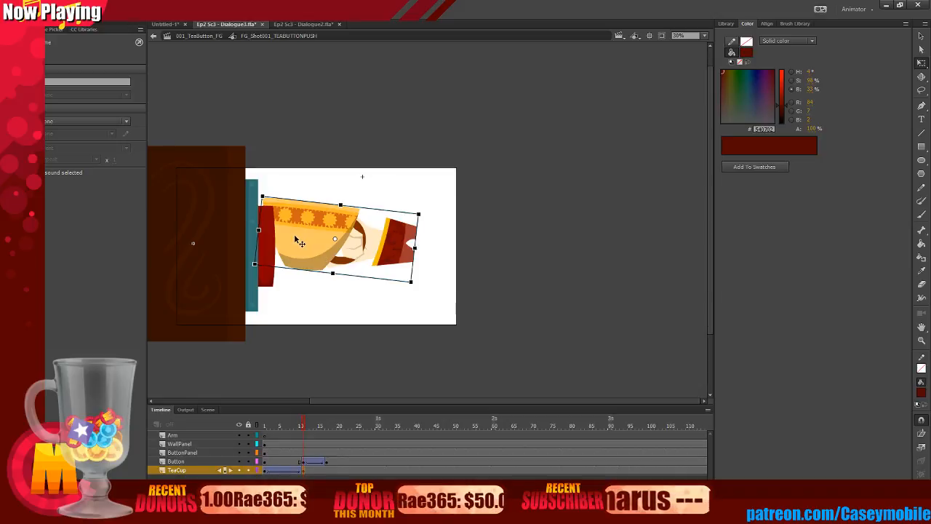
key("v")
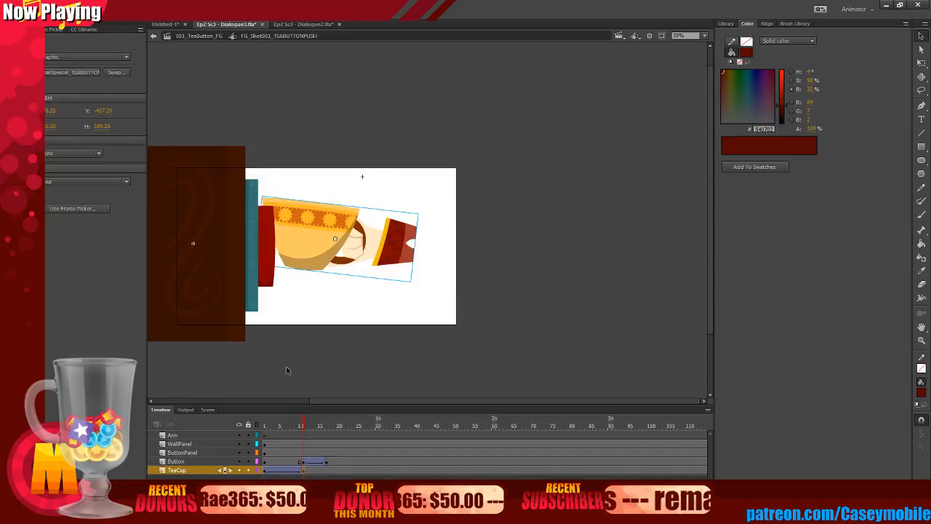
left_click_drag(267, 466, 256, 465)
left_click(256, 463)
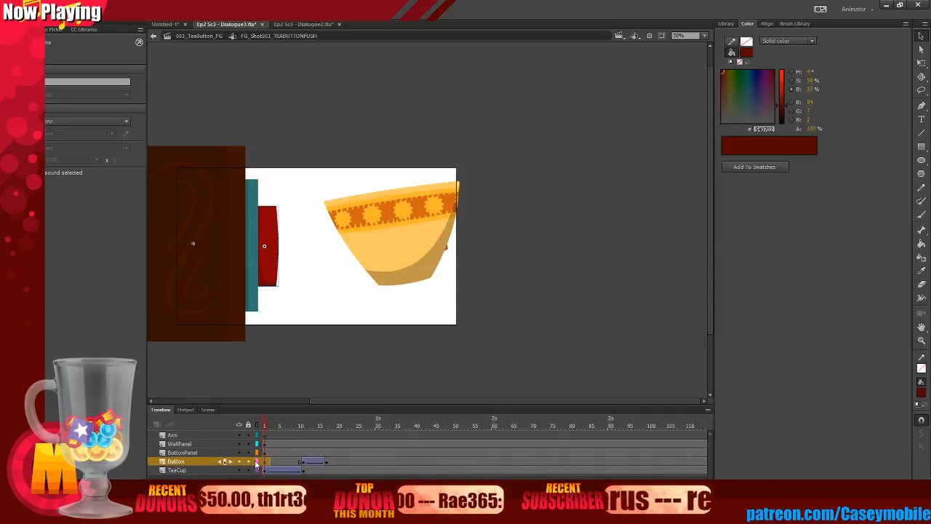
left_click(276, 471)
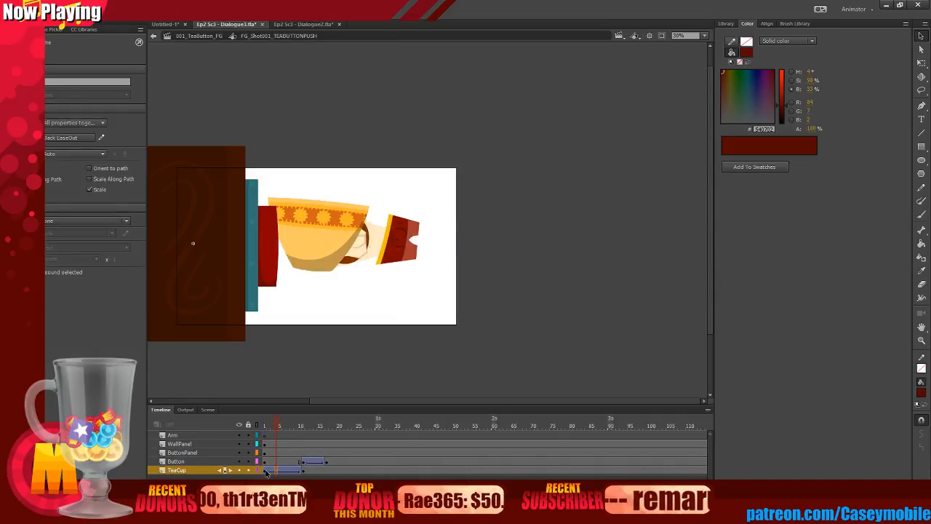
Set the easing of the TeaCup layer's tween to No Ease.
left_click(58, 139)
double_click(65, 150)
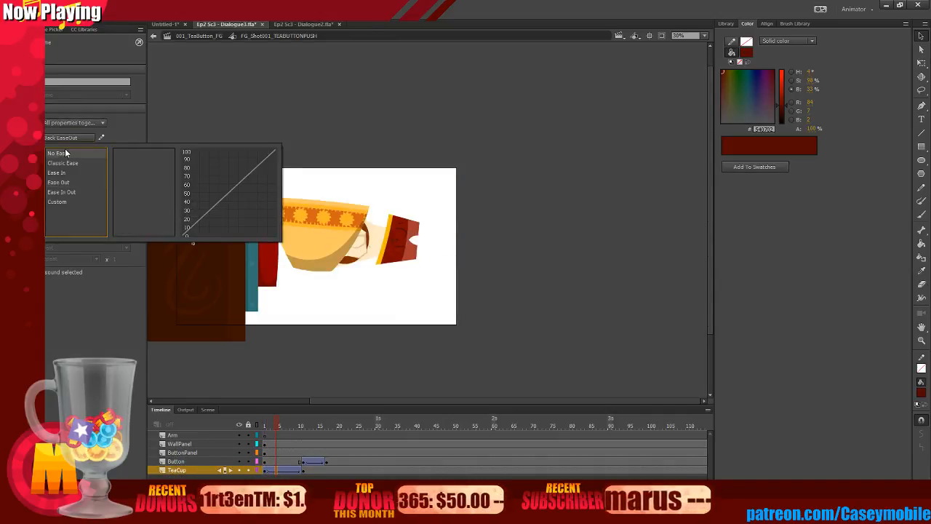
left_click(284, 116)
Add a keyframe at frame 5 of the TeaCup layer and move the teacup against the red button.
left_click_drag(267, 473, 280, 473)
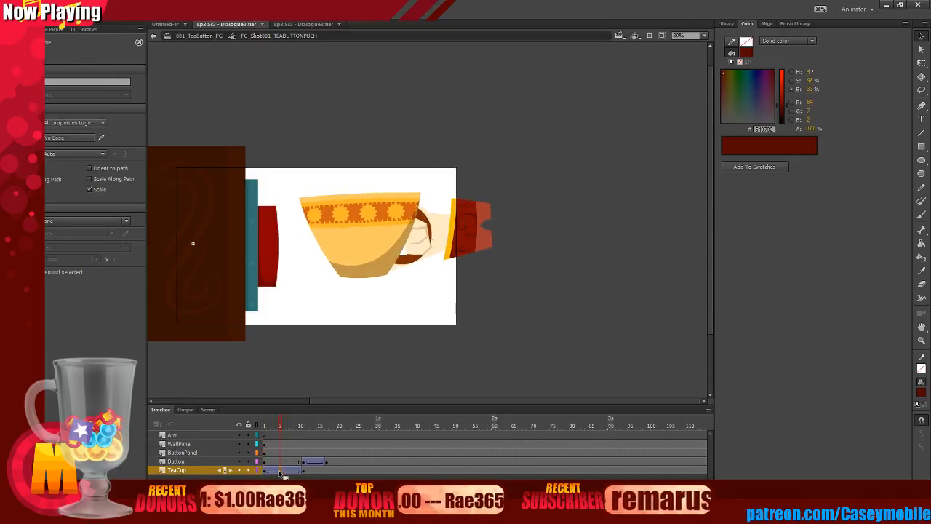
left_click(354, 285)
left_click_drag(353, 285, 333, 173)
left_click(334, 173)
Remove the classic tween after frame 5 on the TeaCup layer and clear that layer's last keyframe.
left_click_drag(271, 474, 297, 472)
right_click(295, 471)
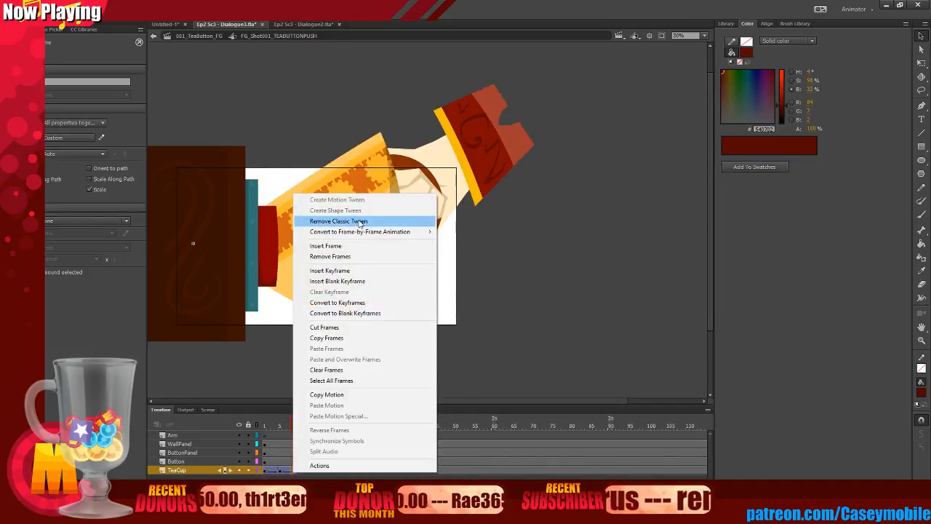
left_click(349, 221)
right_click(301, 470)
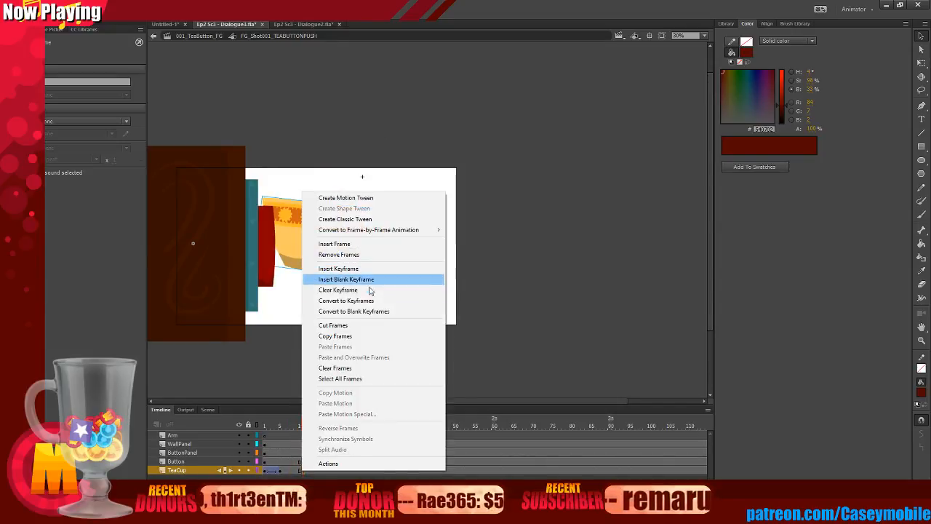
left_click(342, 289)
Move the teacup on frame 1 farther away from the red button.
left_click_drag(263, 462, 242, 462)
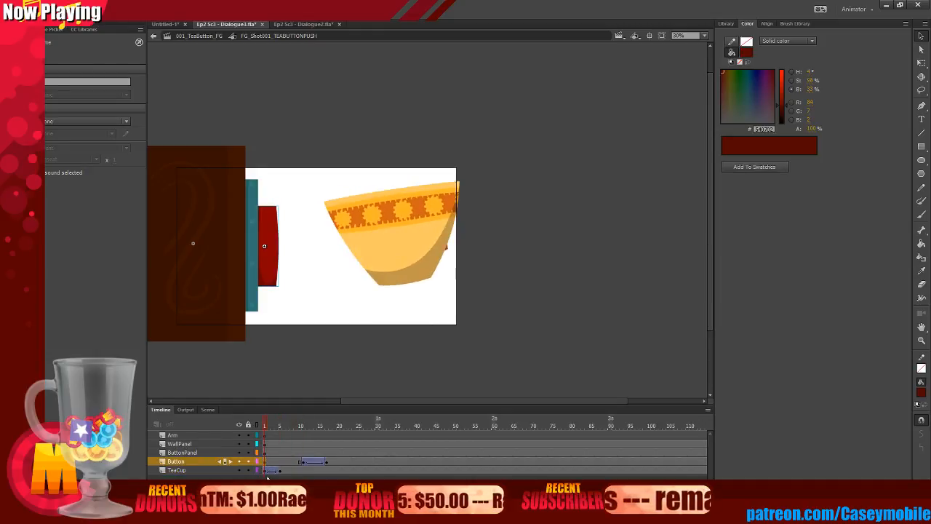
left_click(385, 240)
left_click_drag(375, 251, 408, 252)
left_click(313, 372)
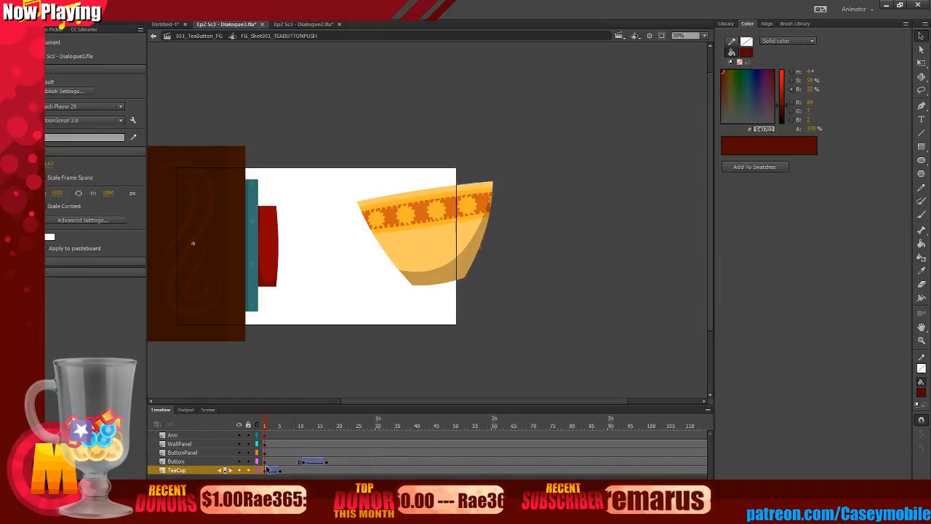
Rotate the teacup on frame 1 to a slightly steeper counterclockwise tilt, shift it closer to the button and preview the push.
left_click(392, 230)
left_click_drag(355, 198, 367, 218)
left_click(271, 468)
mouse_move(270, 468)
left_mouse_down()
mouse_move(313, 465)
mouse_move(254, 468)
left_mouse_up()
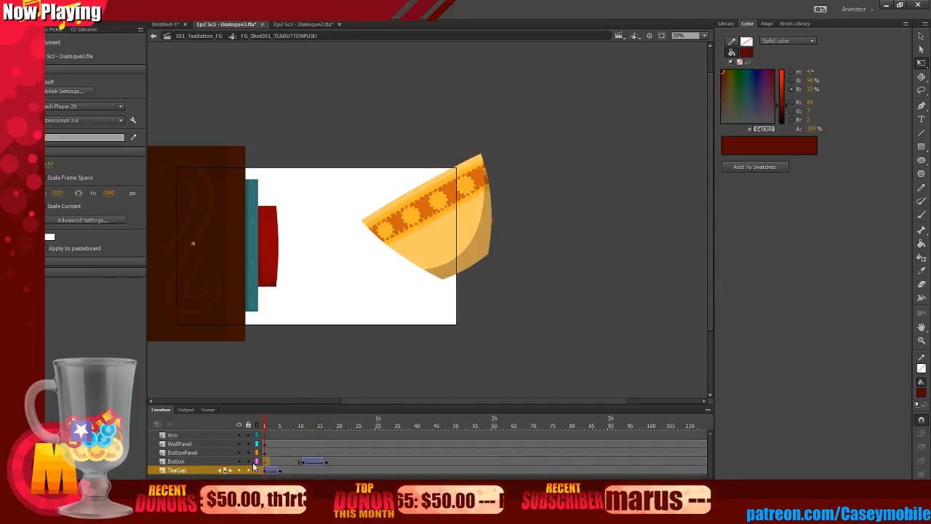
left_click(405, 216)
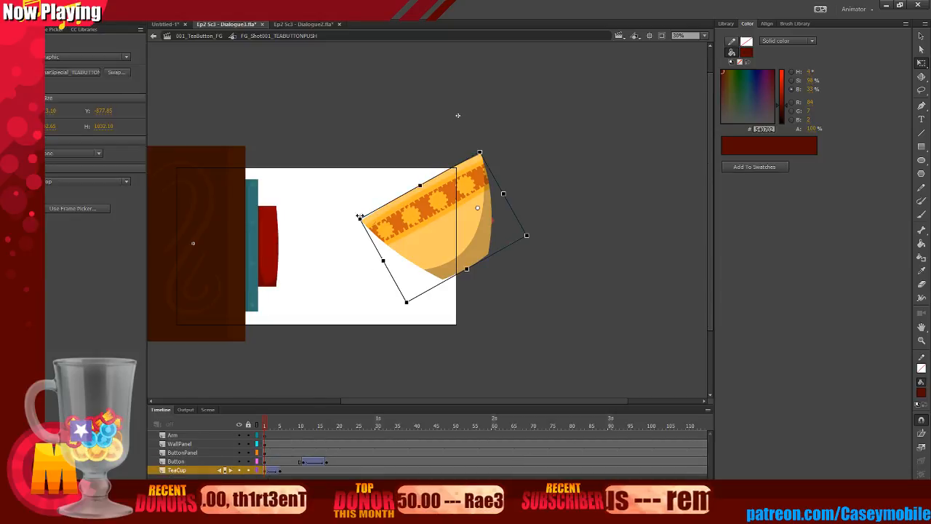
left_click_drag(358, 219, 485, 177)
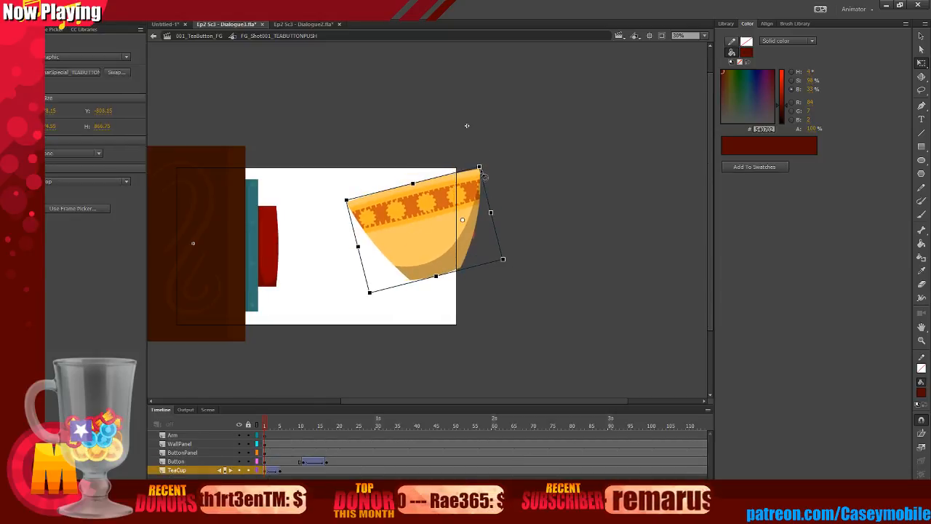
key("Return")
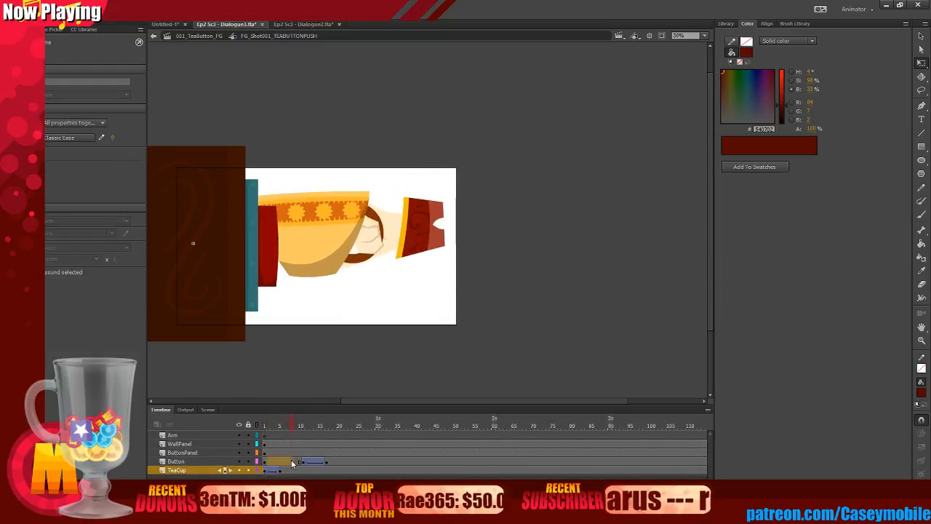
Set the easing of the TeaCup tween to Quad Ease In and scrub through the push.
left_click(73, 137)
mouse_move(70, 173)
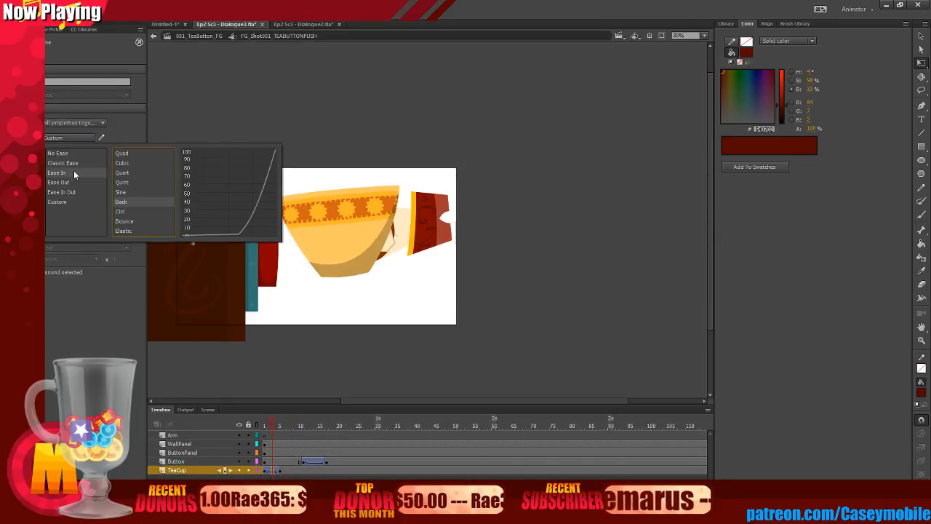
left_click(121, 152)
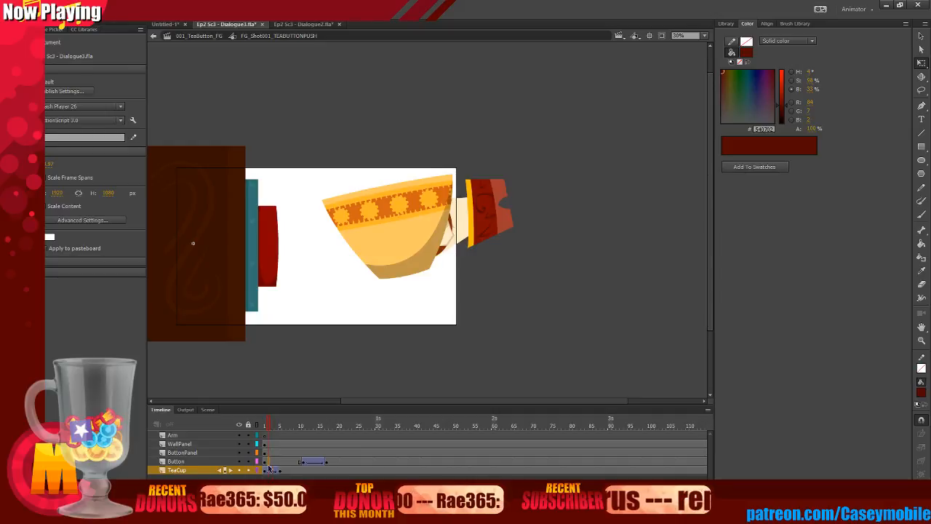
mouse_move(269, 470)
left_mouse_down()
mouse_move(320, 465)
mouse_move(275, 472)
left_mouse_up()
Move the Button layer's second keyframe to frame 5 and remove the classic tween that follows it.
left_click(298, 470)
left_click(303, 462)
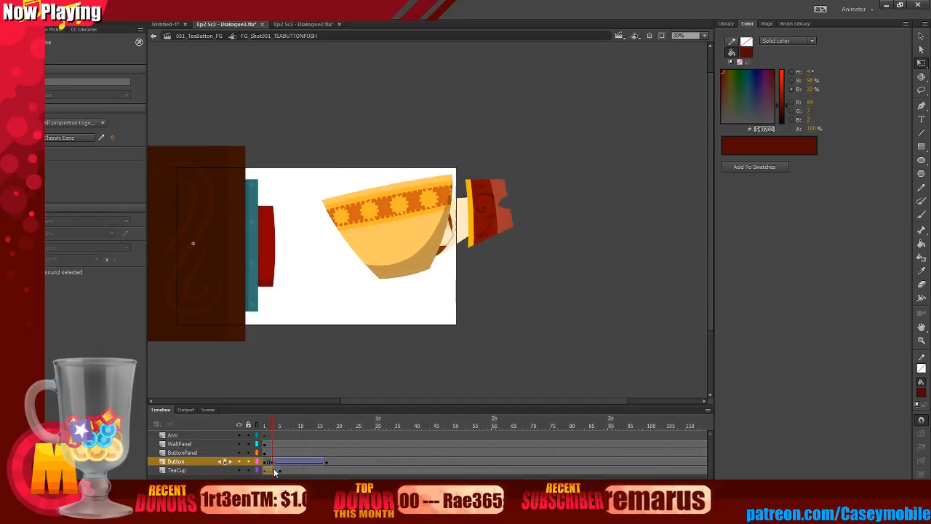
left_click(275, 471)
left_click(276, 471)
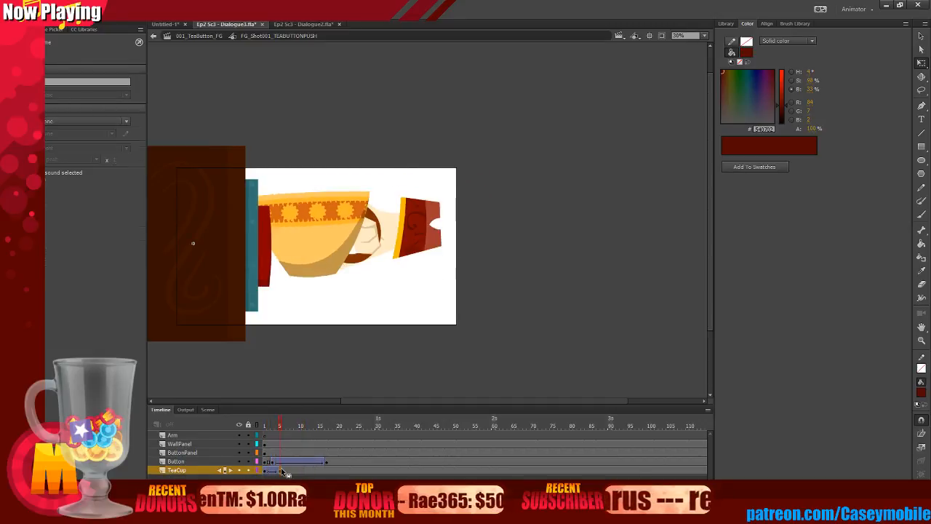
left_click(273, 462)
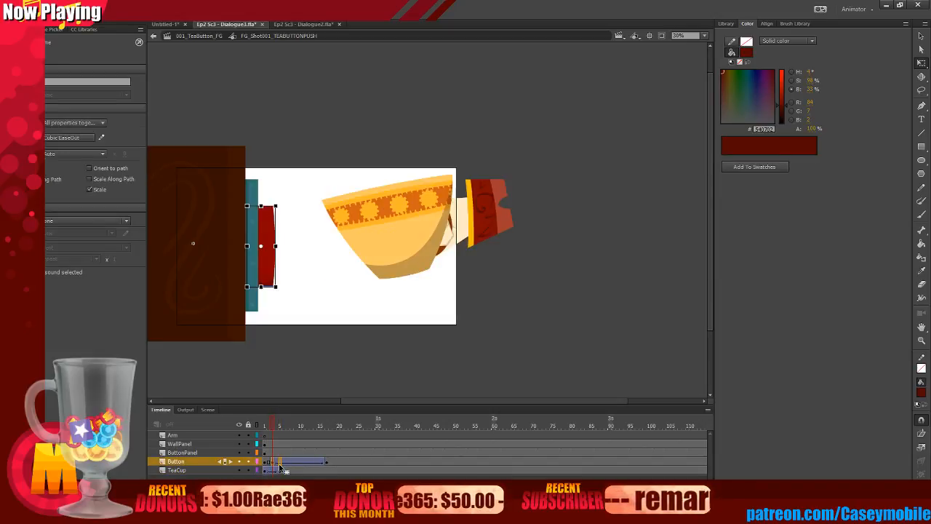
right_click(303, 461)
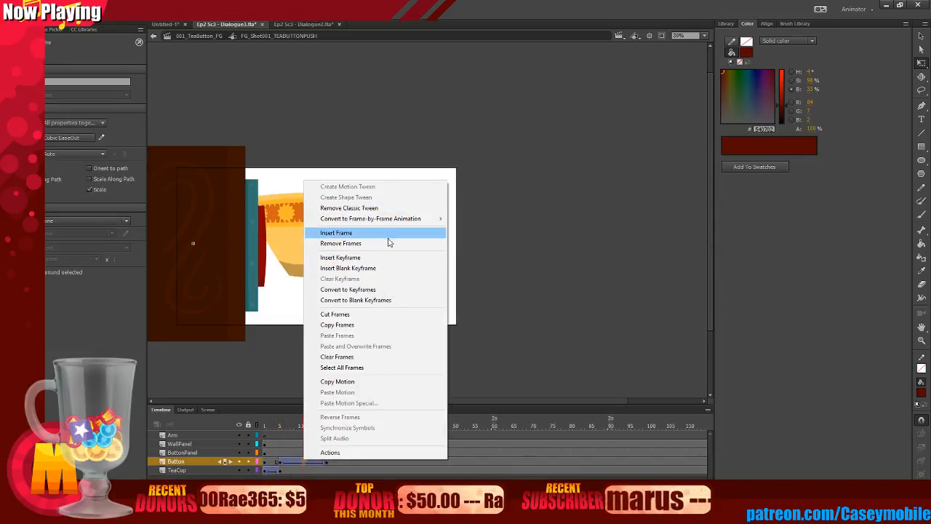
left_click(386, 208)
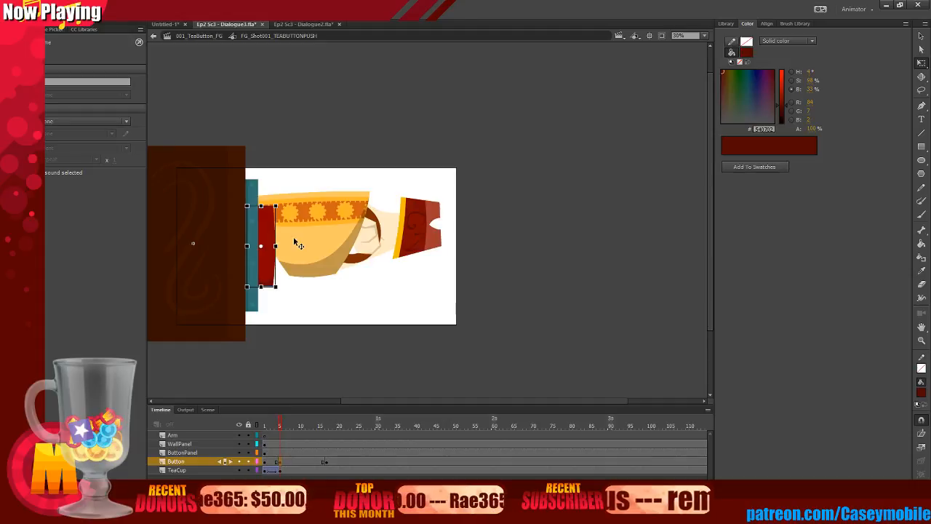
Push the red button deeper into its panel on frame 5 and clear the Button layer's last keyframe.
key("ctrl+=")
key("v")
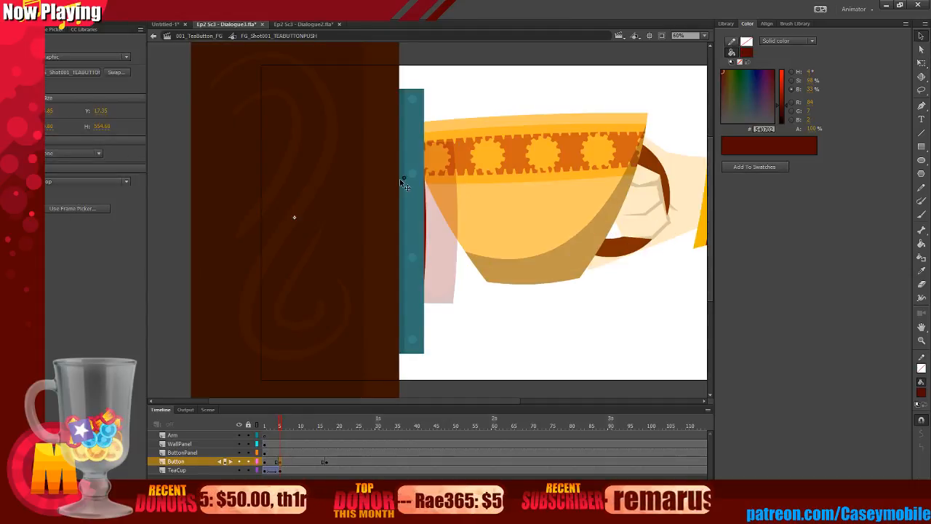
left_click_drag(410, 180, 404, 184)
key("ctrl+z")
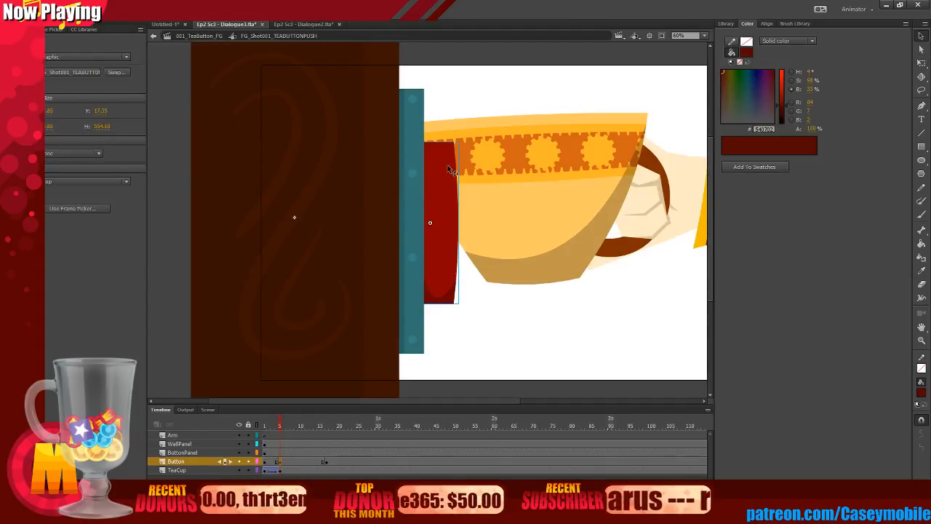
left_click(462, 331)
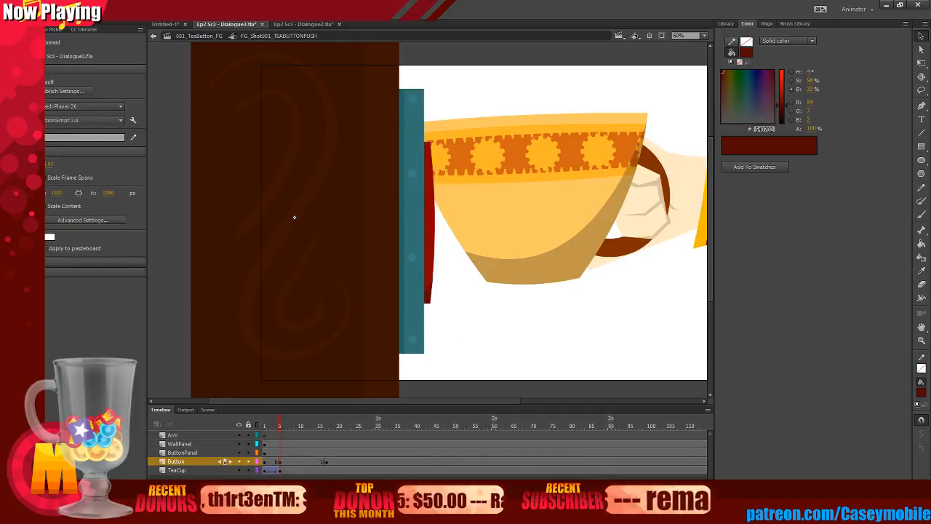
right_click(325, 467)
left_click(382, 278)
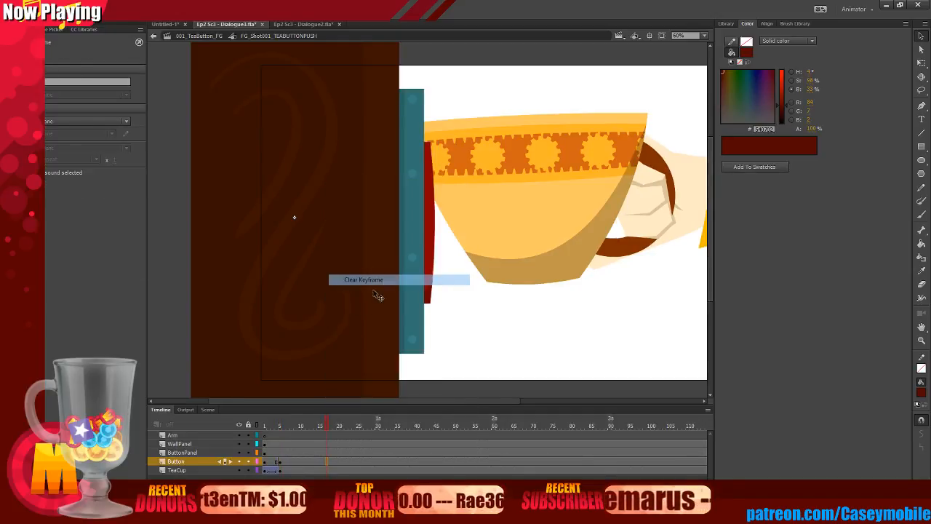
Rotate the teacup slightly clockwise on frame 5 and move it up against the pressed button.
left_click(281, 470)
left_click(505, 236)
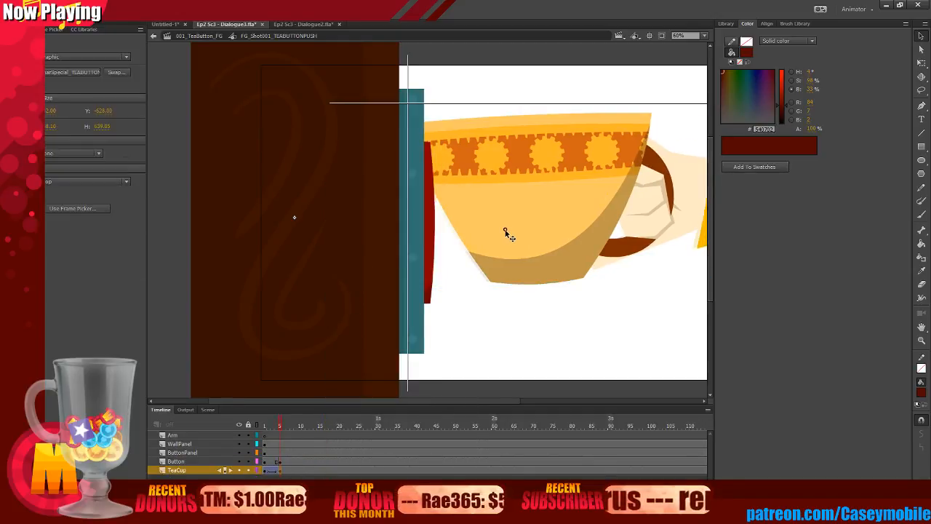
key("ctrl+minus")
key("q")
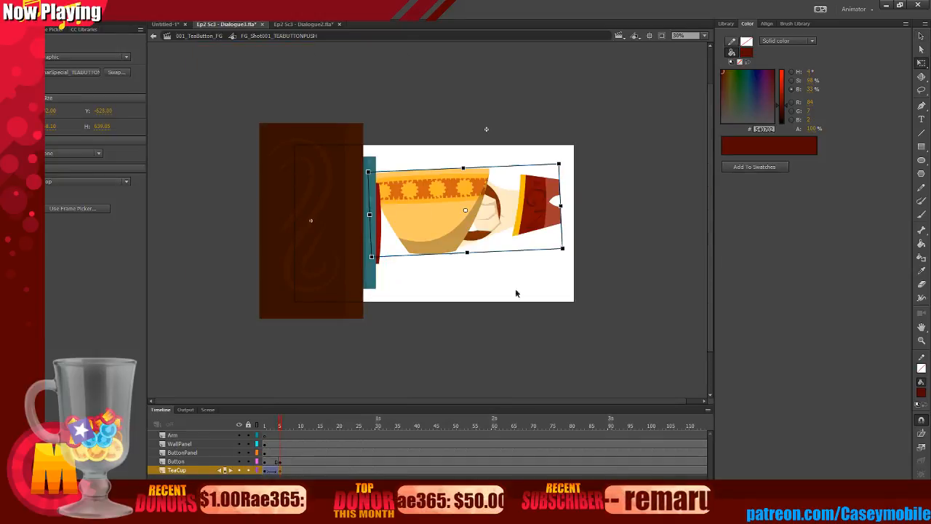
left_click_drag(573, 256, 558, 274)
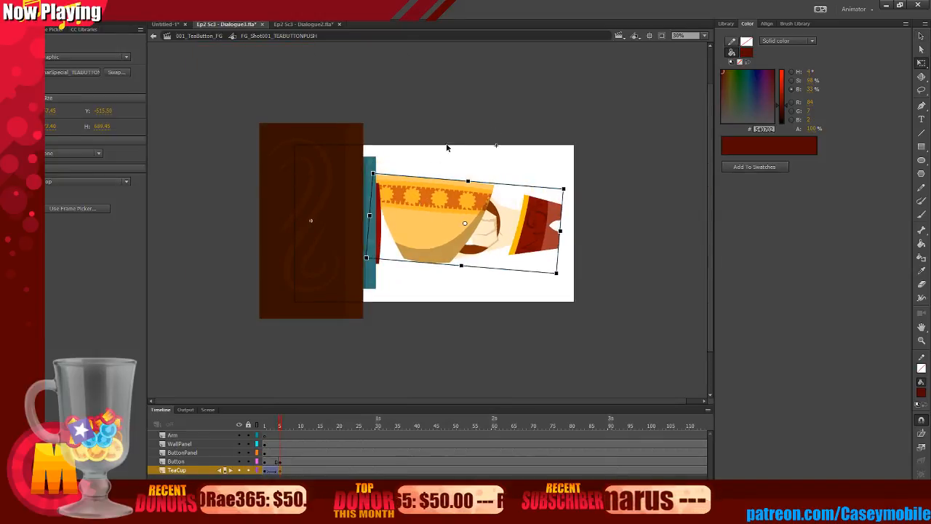
left_click_drag(447, 233, 438, 218)
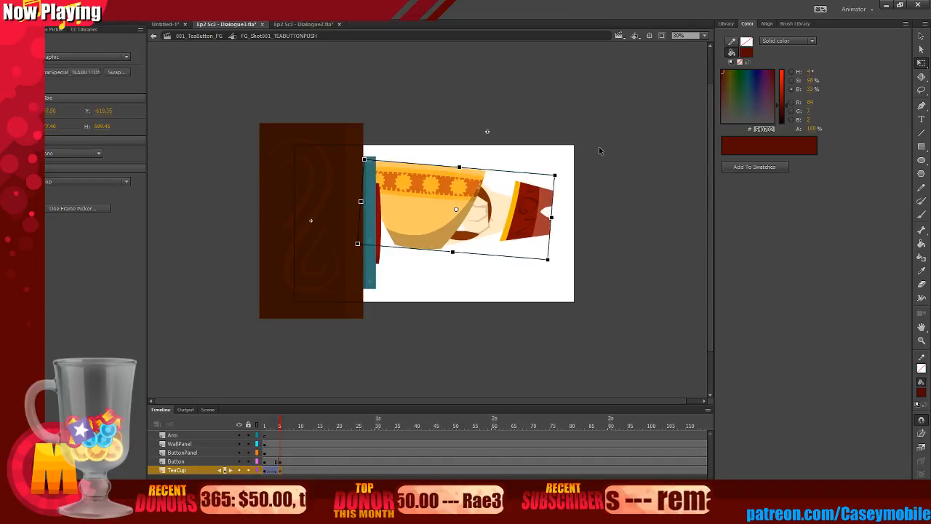
Tilt the teacup more steeply clockwise on frame 5, lower it against the button and scrub through the motion.
left_click_drag(483, 186, 518, 210)
key("ctrl+z")
left_click_drag(568, 176, 572, 215)
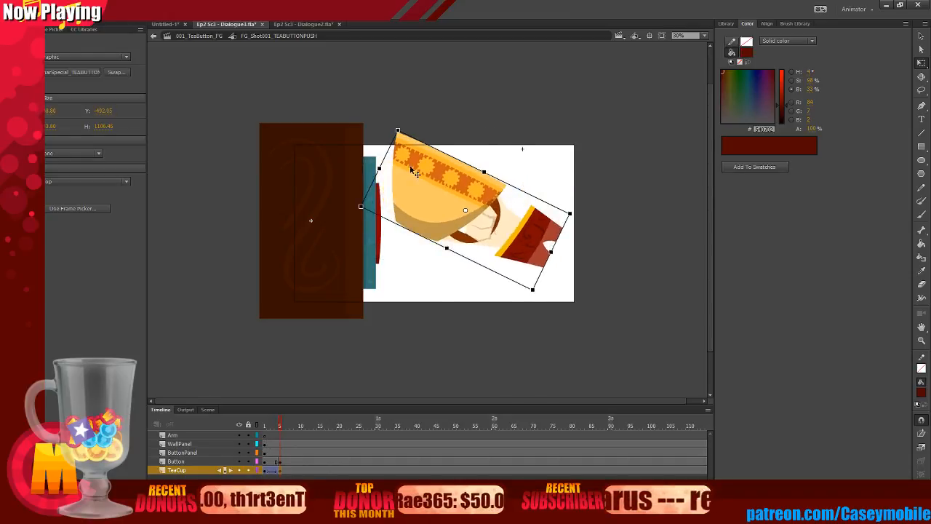
left_click_drag(411, 167, 400, 211)
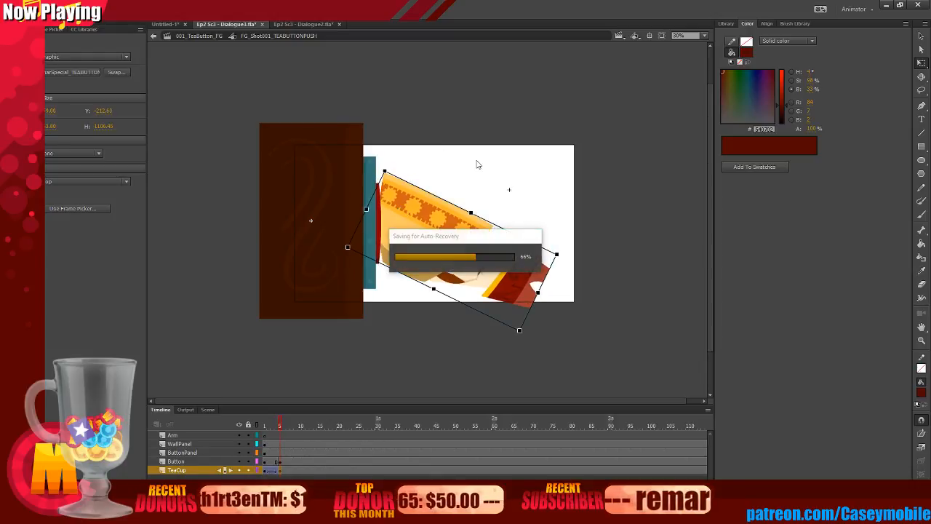
left_click(275, 461)
mouse_move(265, 471)
left_mouse_down()
mouse_move(291, 470)
mouse_move(264, 470)
mouse_move(283, 473)
left_mouse_up()
left_click(524, 326)
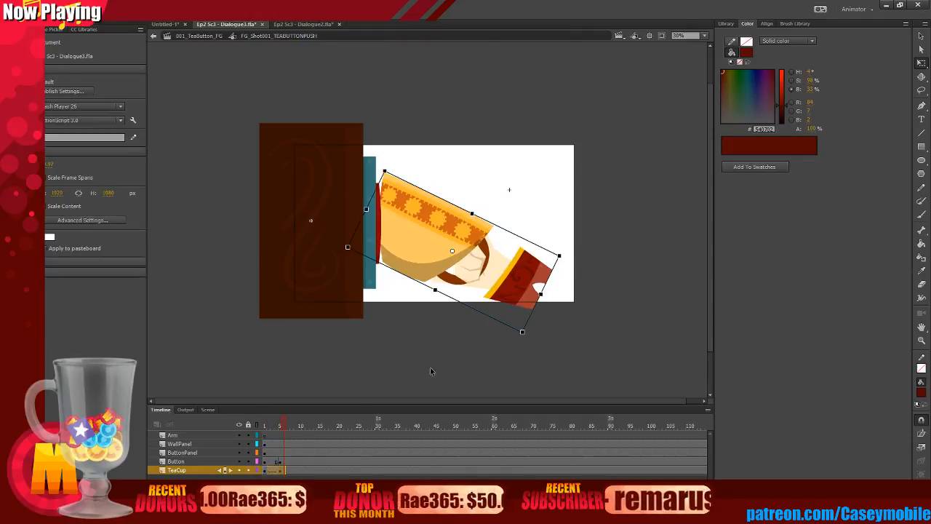
Open the CharSpecial_TEABUTTONPUSH symbol, lock the teacup prop layer and select the handle, hand and cuff pieces.
double_click(511, 269)
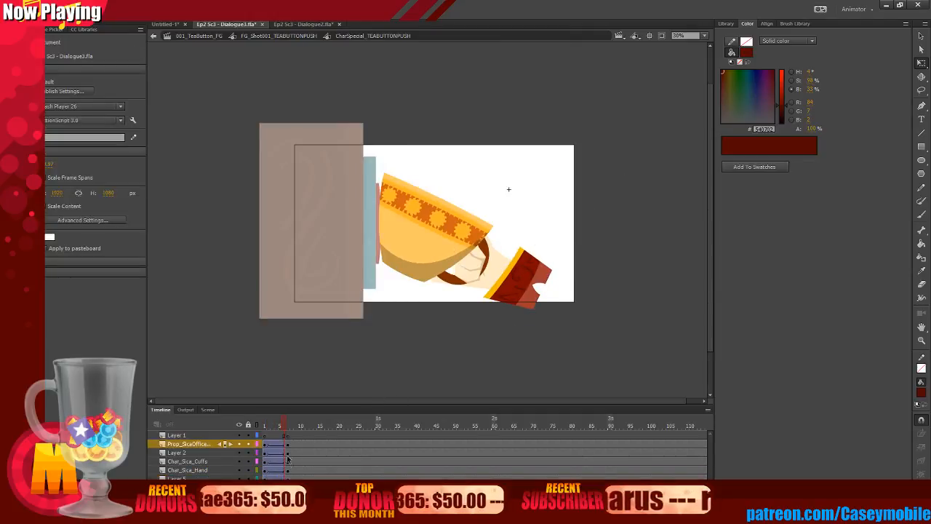
left_click_drag(601, 372, 411, 244)
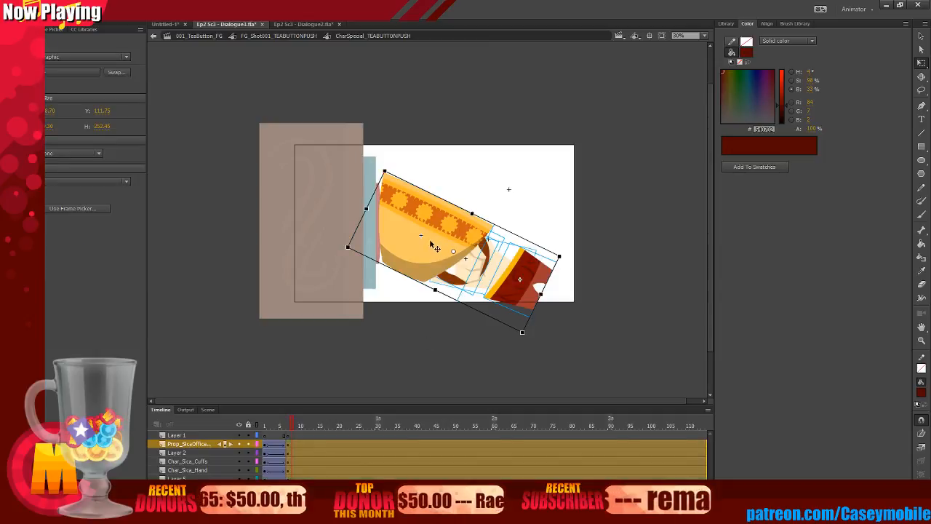
left_click(609, 222)
left_click(493, 305)
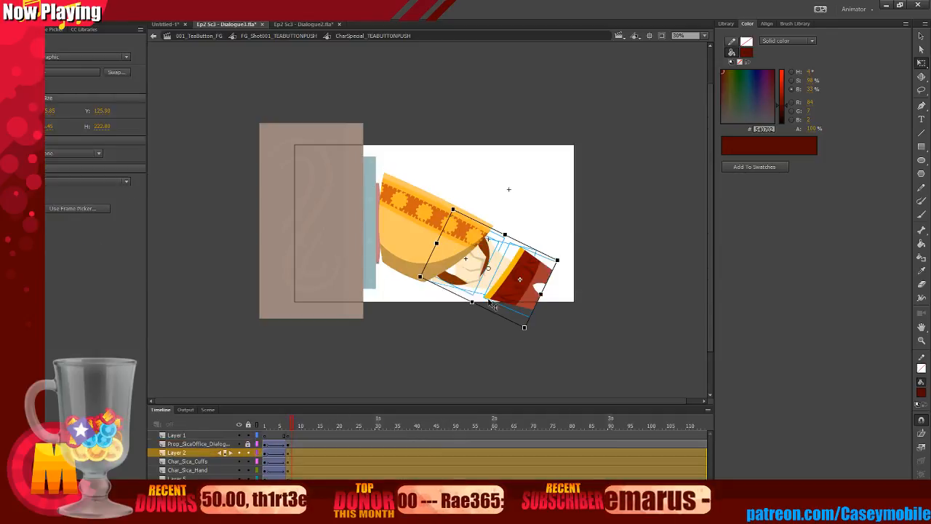
Try rotating the handle, hand and cuff counterclockwise relative to the teacup.
left_click_drag(557, 251, 519, 236)
key("ctrl+equal")
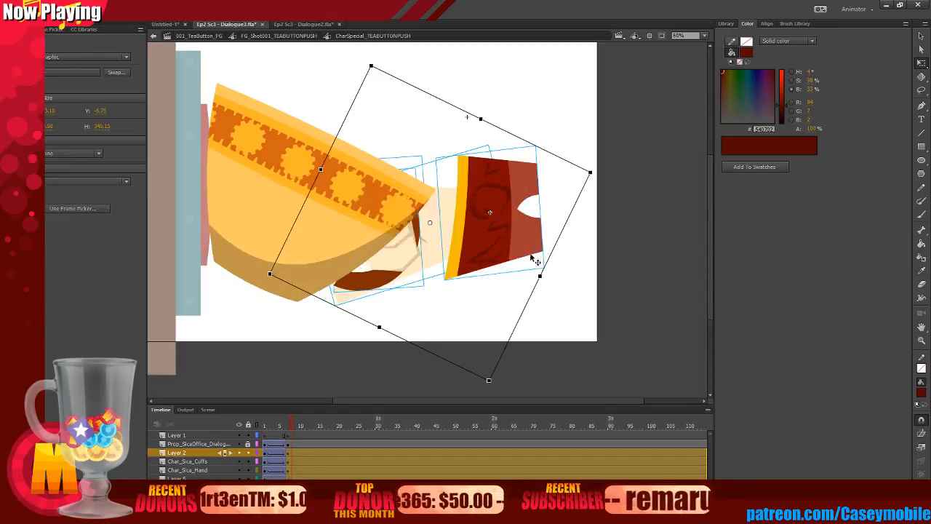
key("ctrl+z")
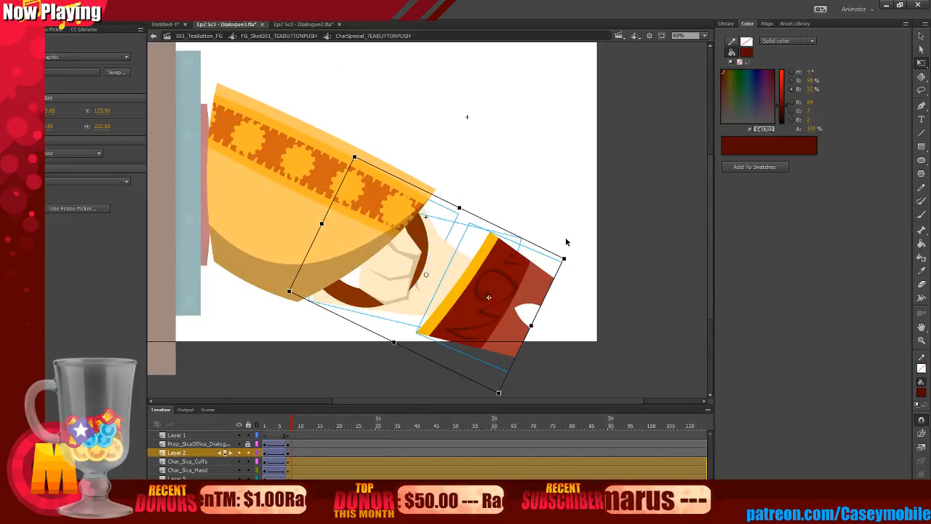
key("ctrl+y")
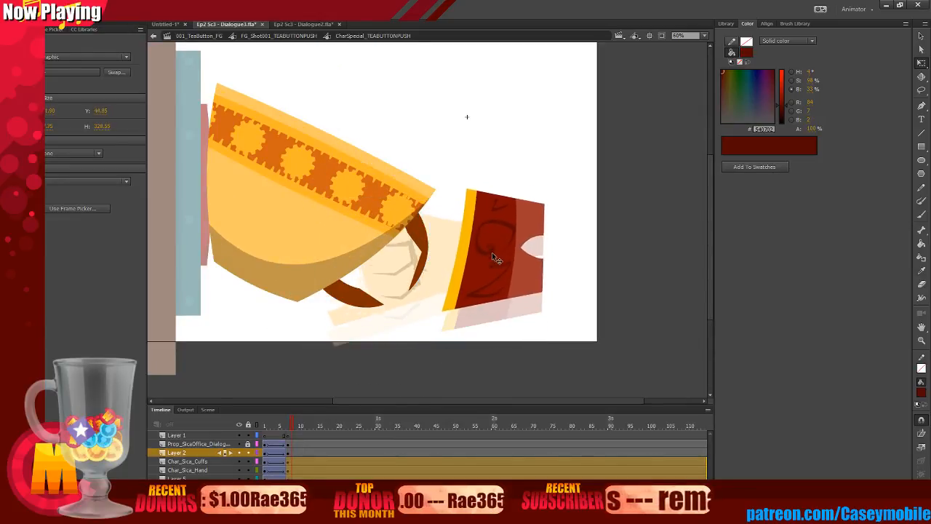
key("ctrl+z")
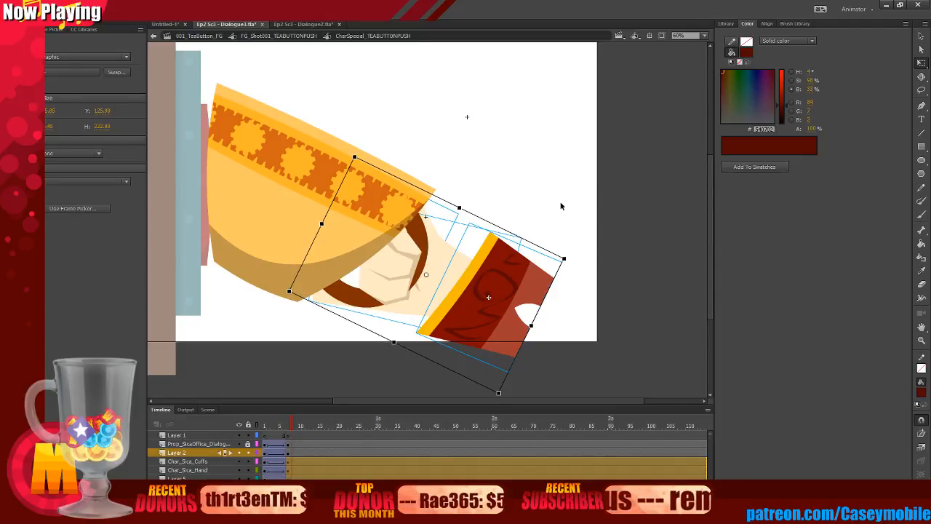
Try rotating the handle, hand and cuff further counterclockwise, then the hand alone, and undo both rotations.
left_click_drag(568, 260, 558, 162)
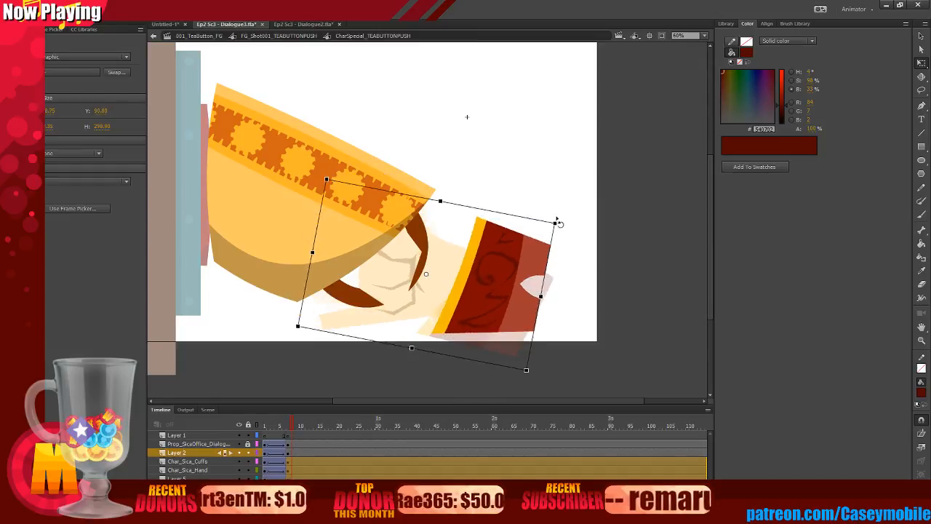
left_click(489, 273)
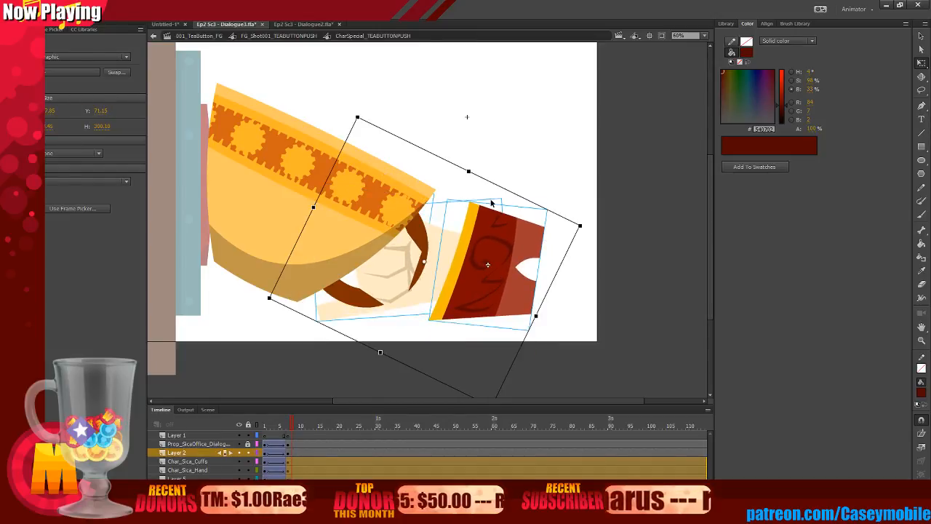
key("ctrl+z")
key("ctrl+z")
left_click(541, 150)
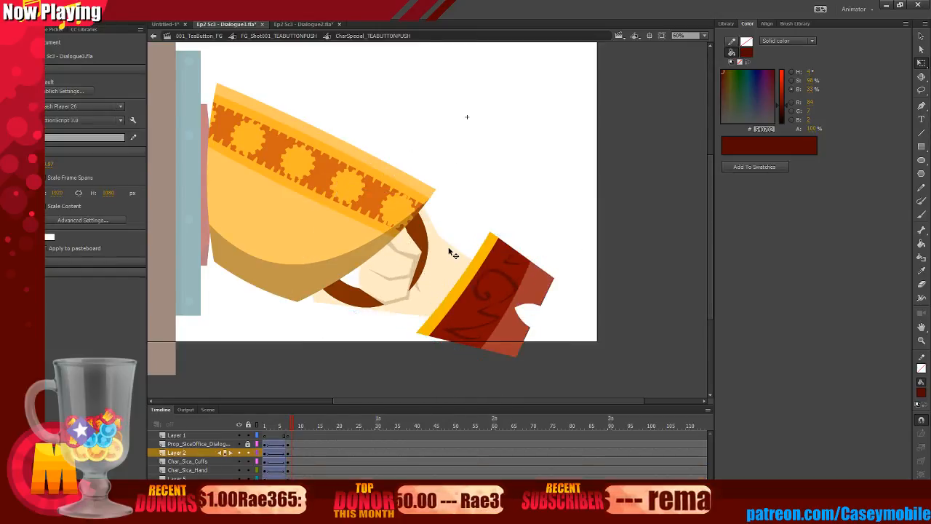
left_click(454, 254)
left_click_drag(525, 238, 507, 183)
key("ctrl+z")
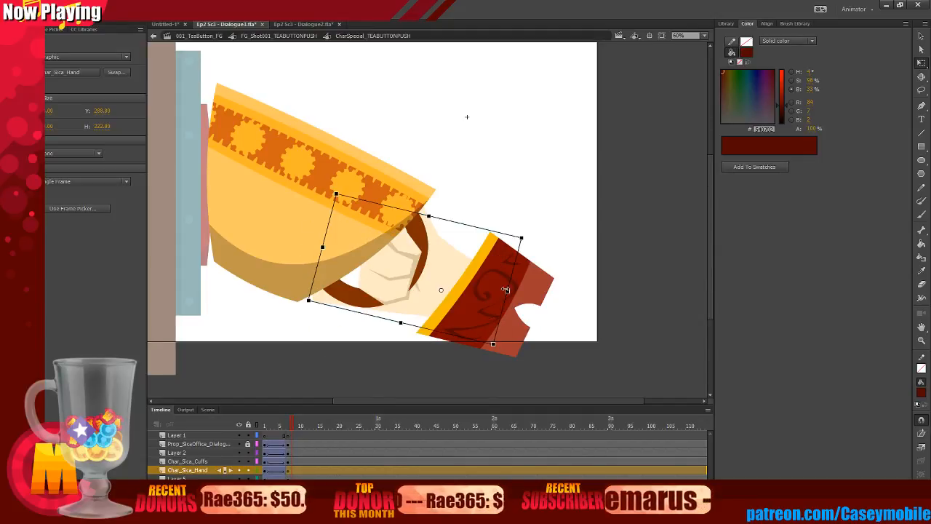
left_click(534, 163)
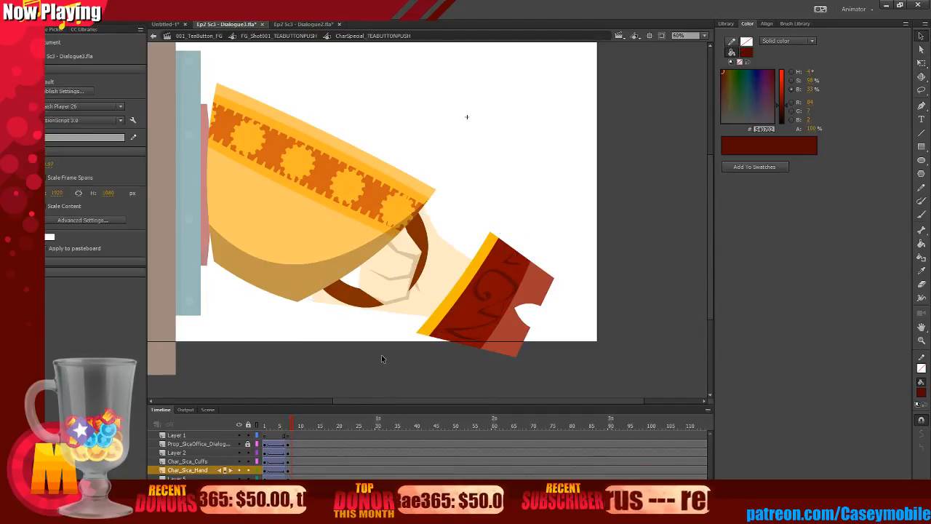
Open the CharSpecial_TeaCupHandleExtra symbol and set the stroke size to 1.
double_click(348, 299)
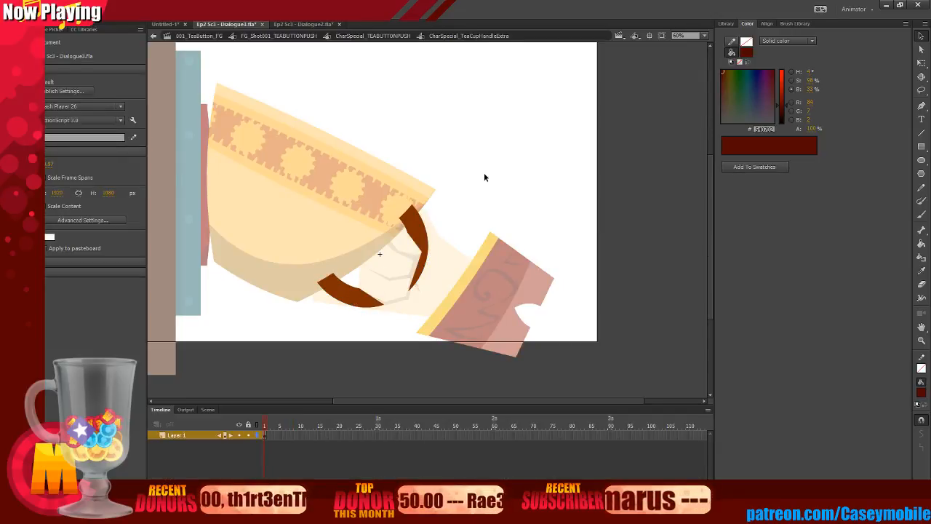
left_click(921, 132)
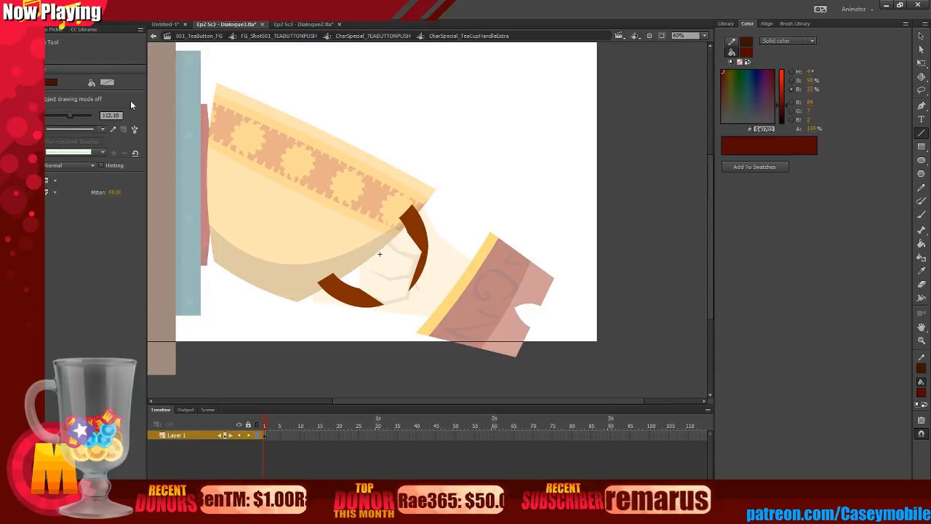
left_click(102, 131)
left_click(97, 152)
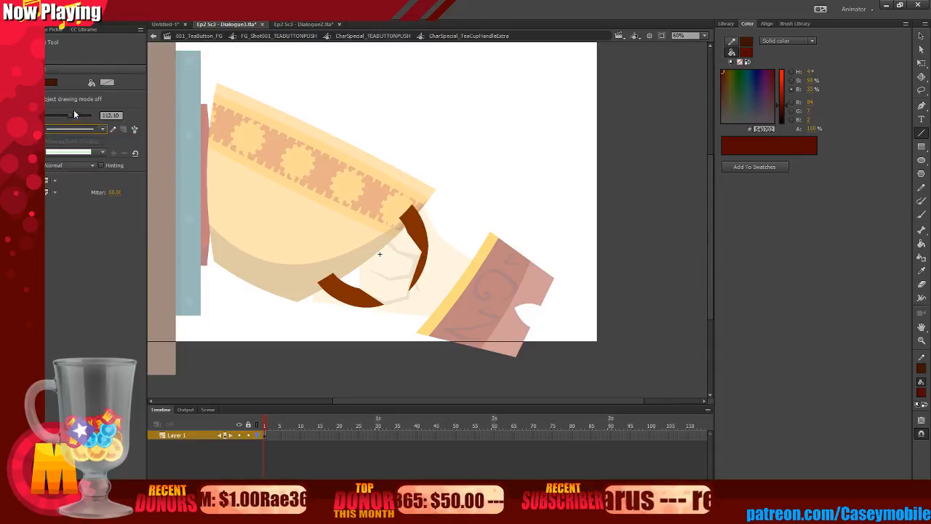
left_click_drag(71, 115, 44, 118)
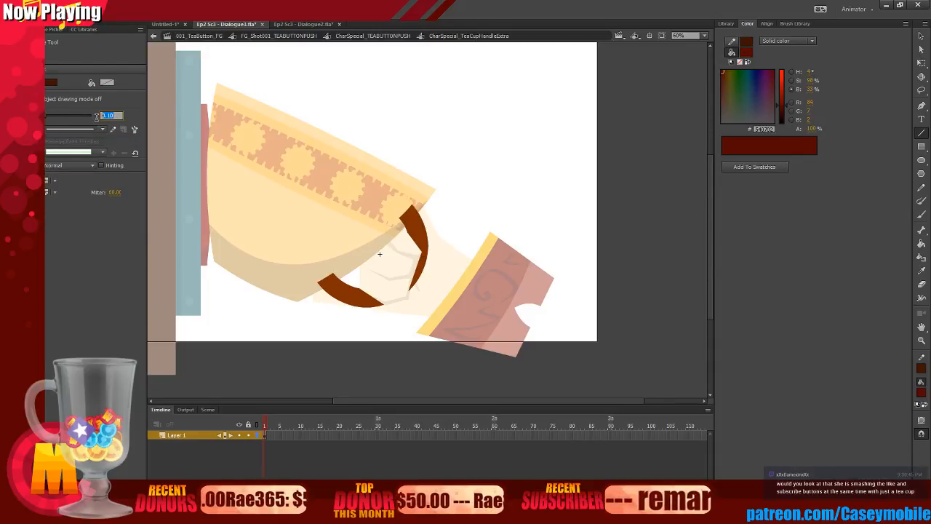
type("1")
key("Return")
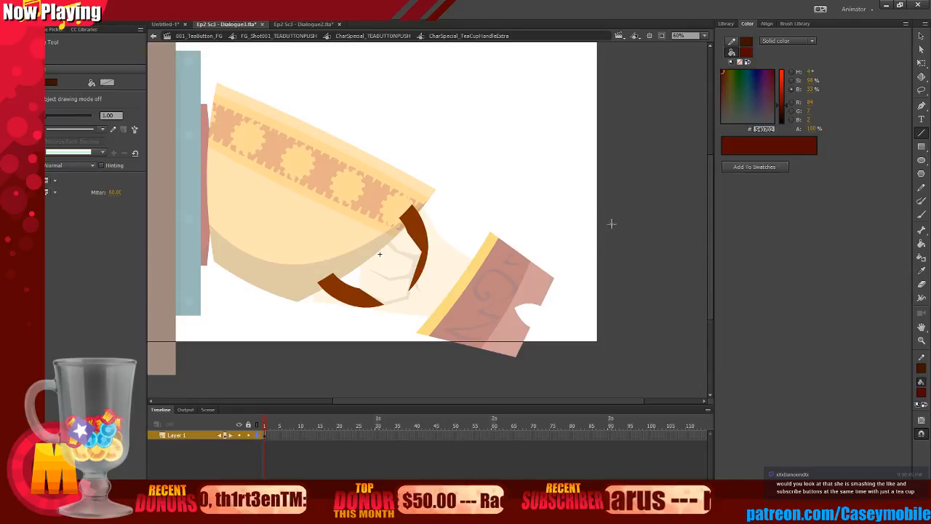
Set the oval drawing colours to no fill and a black stroke.
left_click(921, 160)
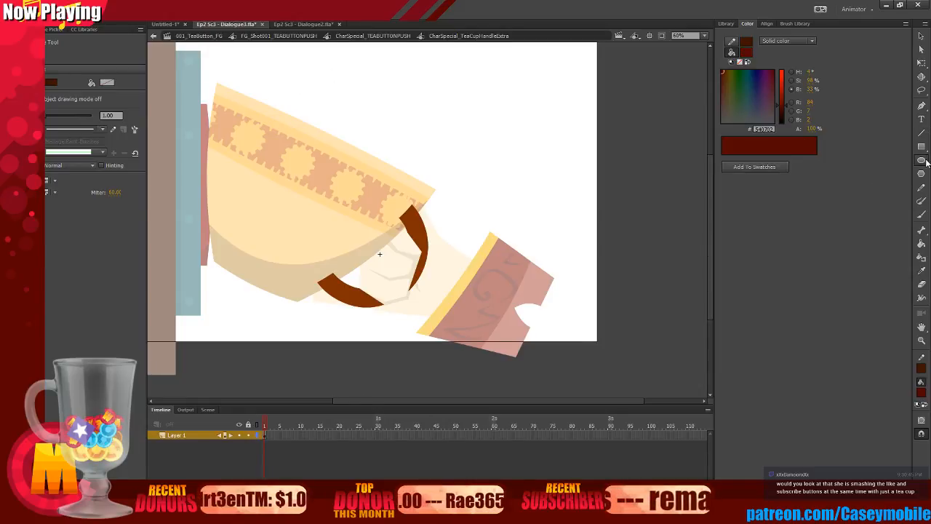
left_click(918, 385)
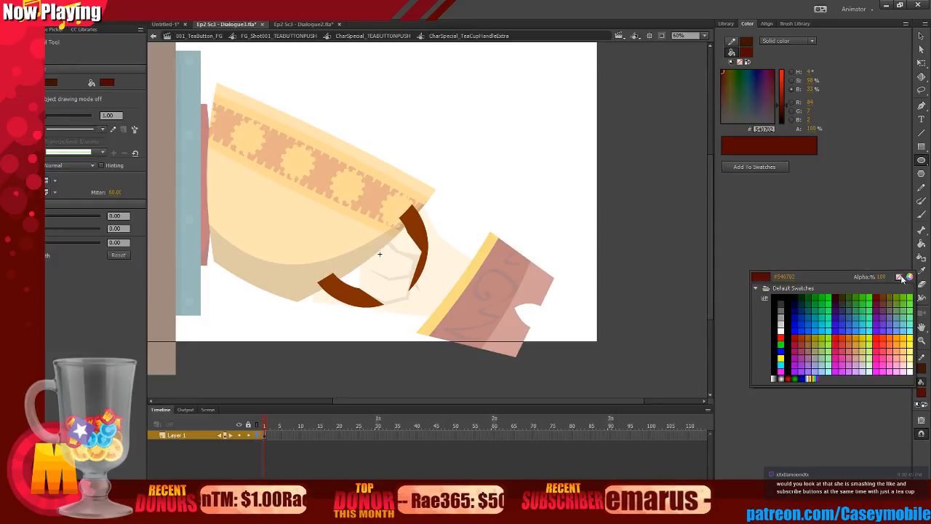
left_click(907, 280)
left_click(920, 371)
left_click(754, 390)
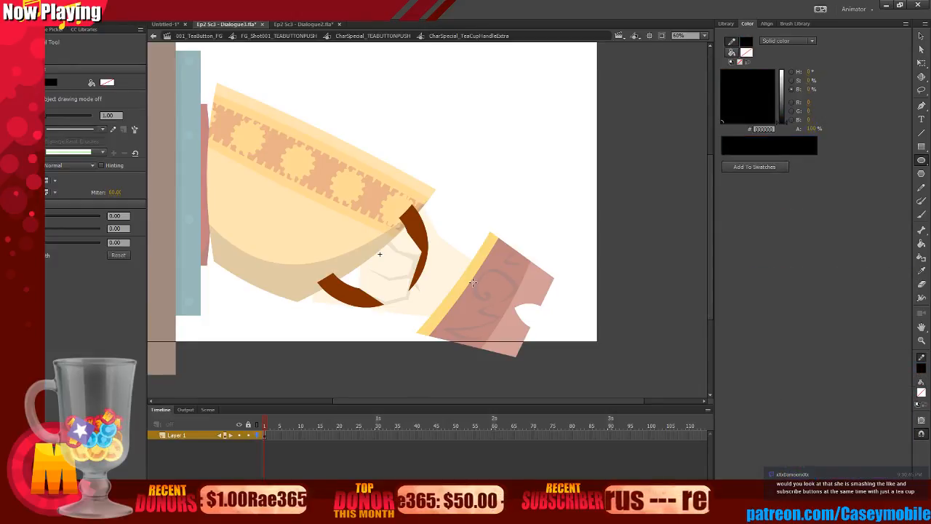
Insert a new layer above Layer 1 and draw a primitive circle about 225 px high over the teacup.
right_click(188, 437)
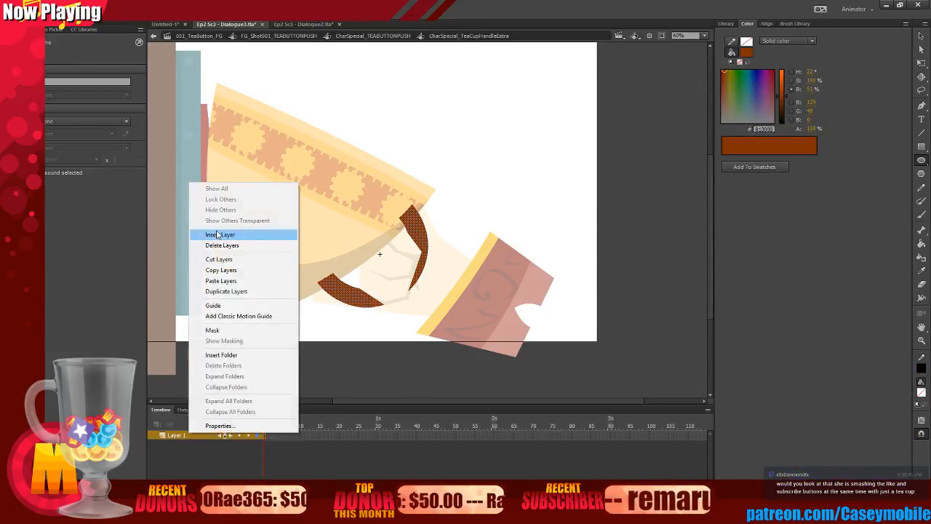
left_click(218, 235)
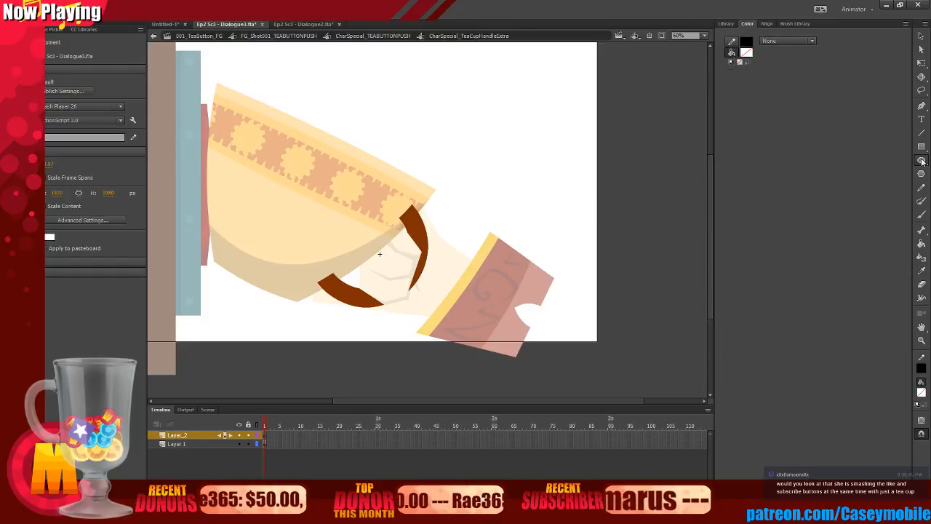
left_click(921, 160)
left_click(872, 170)
left_click_drag(267, 140, 418, 291)
left_click(921, 35)
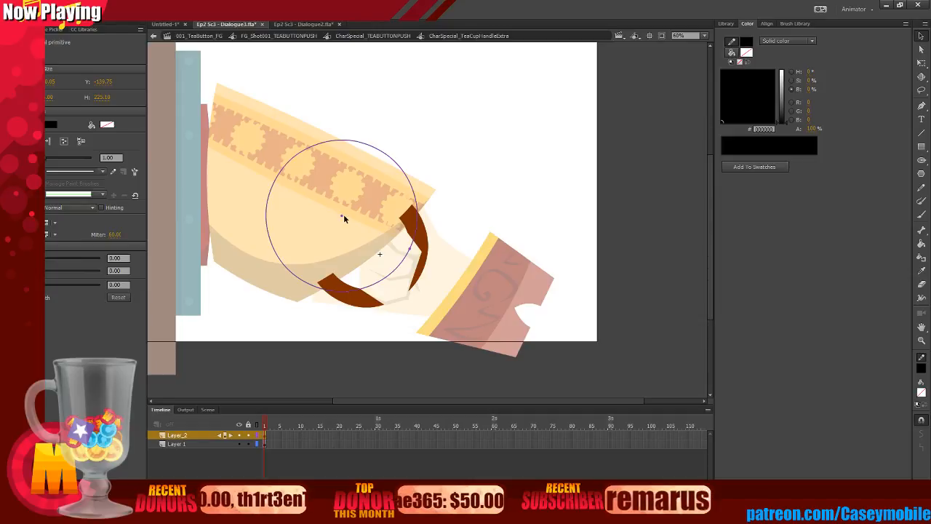
Give the circle an inner radius of 73, then move it and scale it to about 181 px to match the handle pieces' curve.
left_click_drag(341, 214, 390, 240)
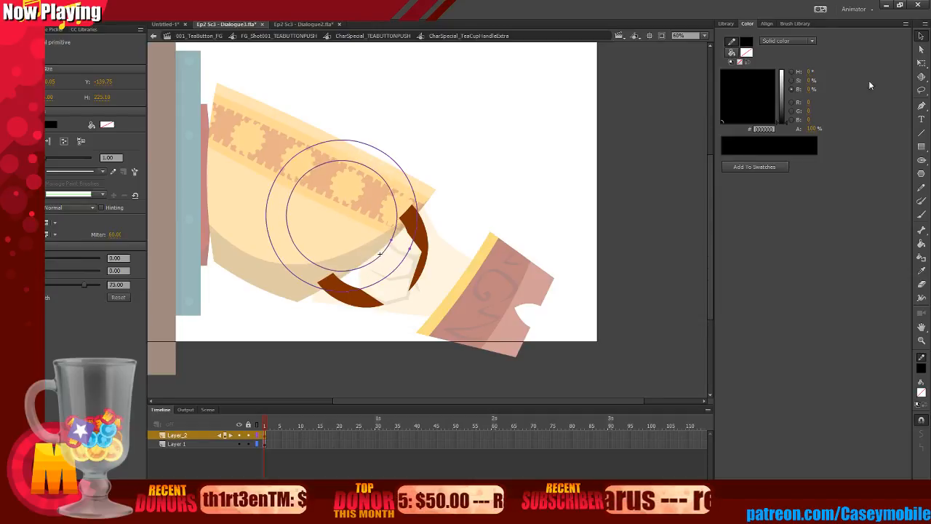
left_click_drag(357, 166, 381, 189)
key("q")
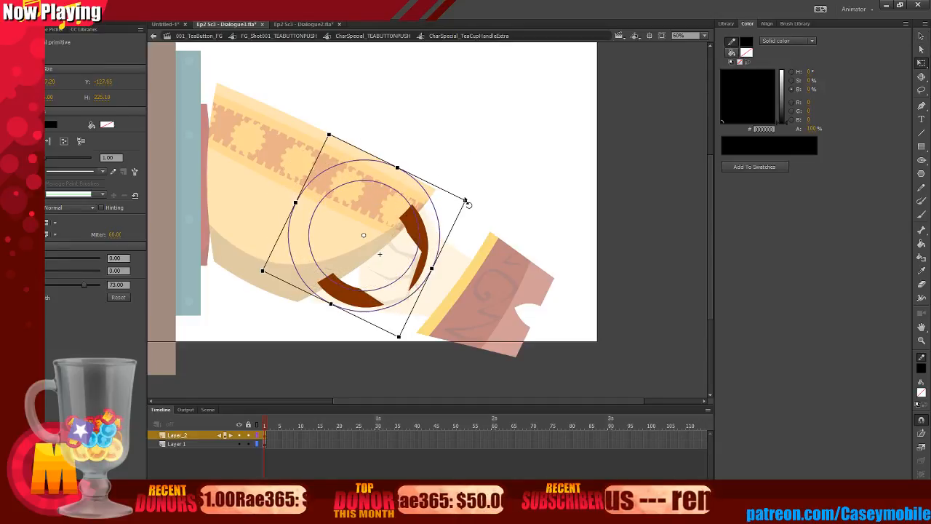
left_click_drag(457, 200, 453, 224)
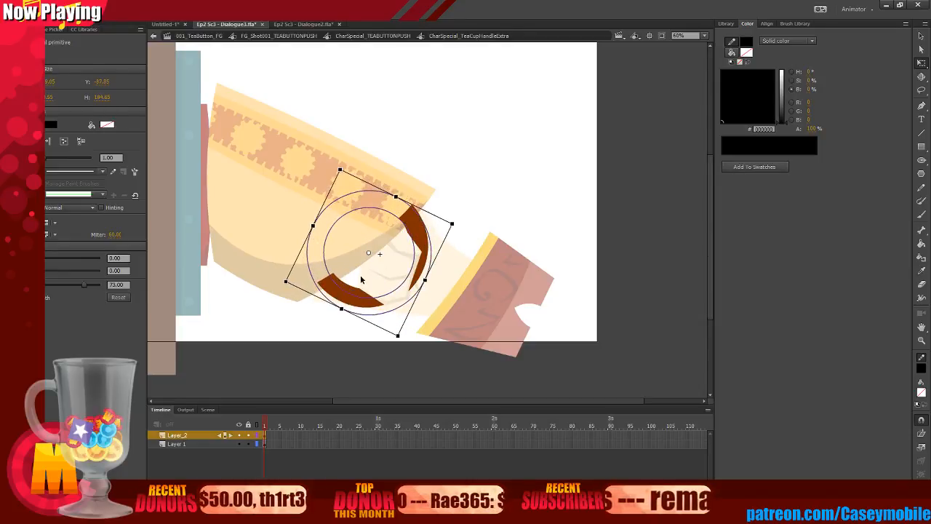
left_click_drag(328, 240, 331, 237)
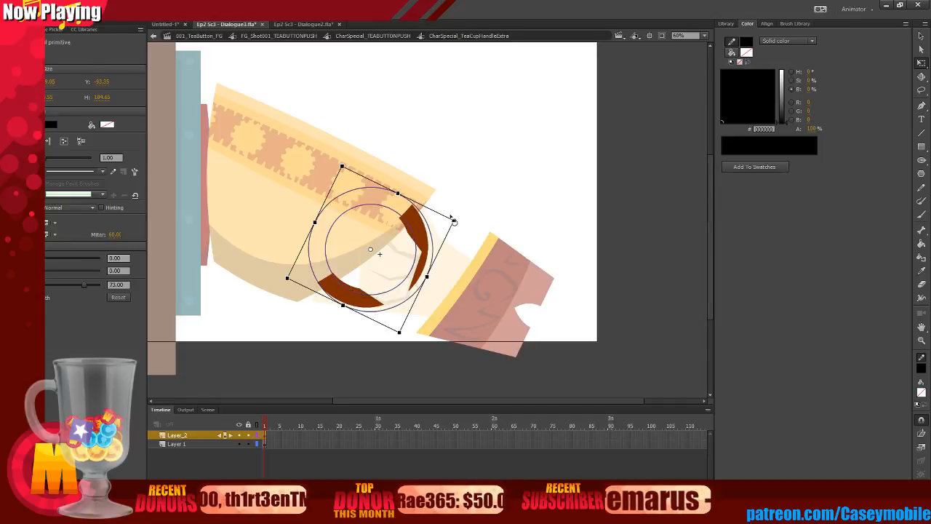
left_click_drag(455, 219, 451, 221)
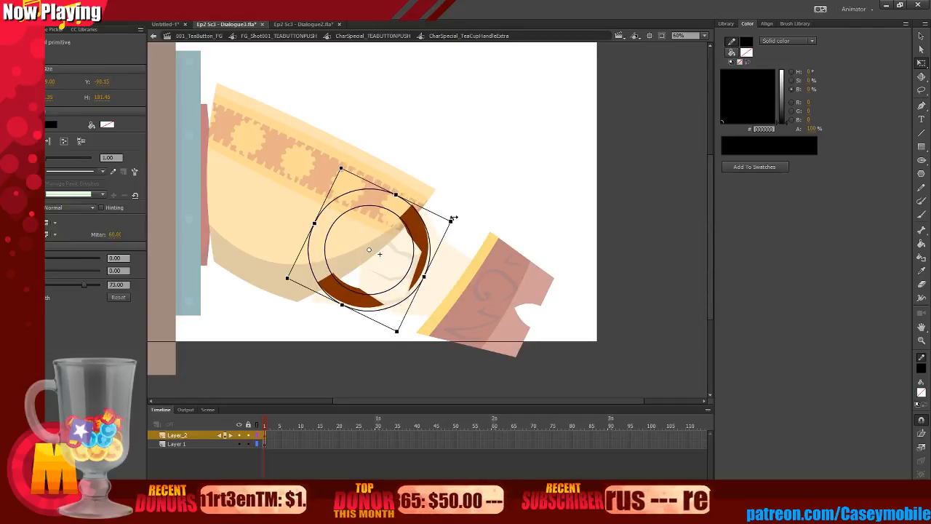
Reduce the ring's inner radius to 69 and break the primitive apart into editable outlines.
key("v")
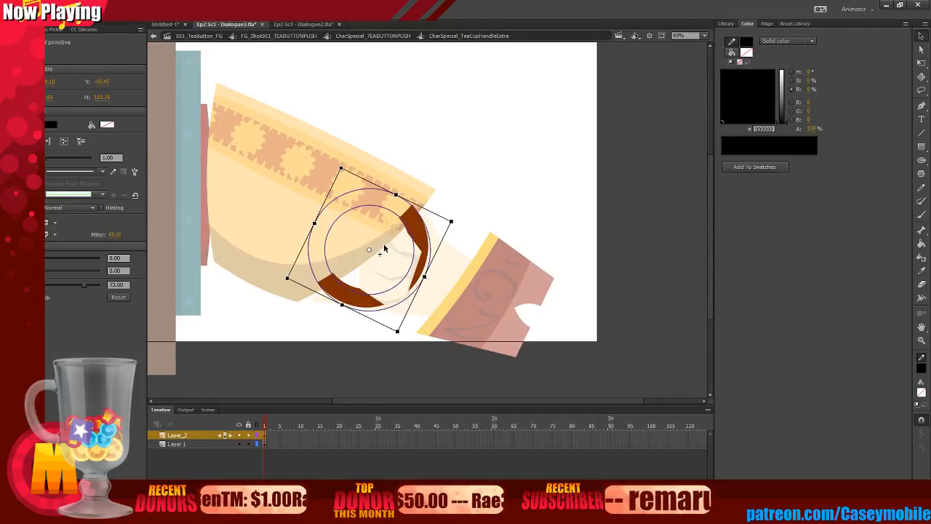
left_click_drag(409, 270, 408, 269)
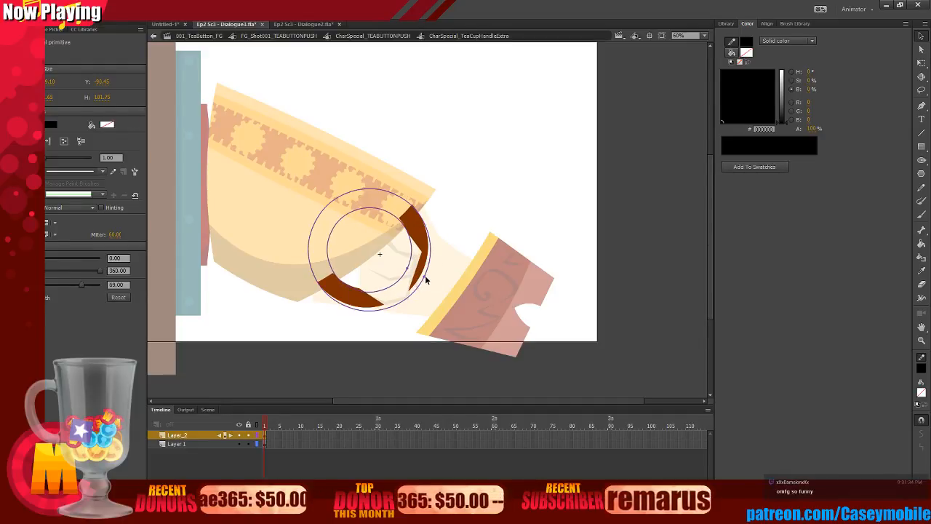
left_click(475, 197)
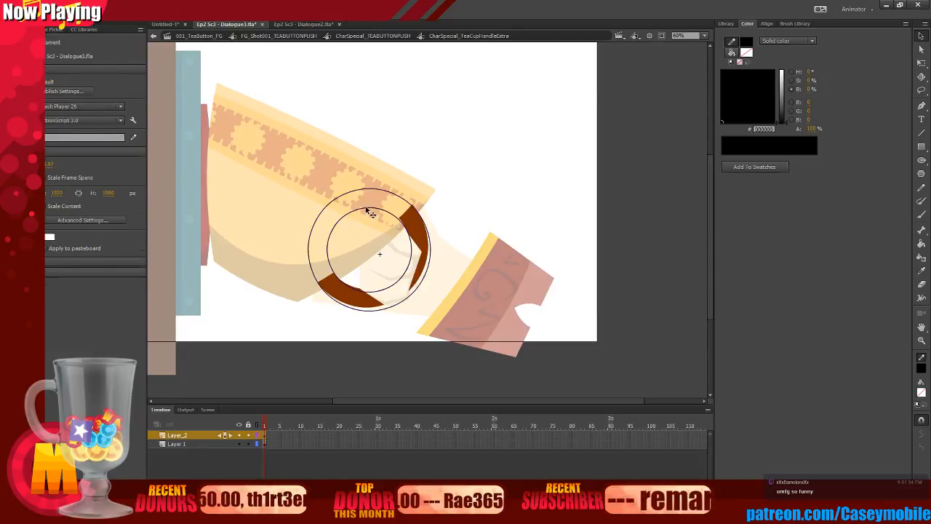
left_click(367, 209)
left_click(448, 194)
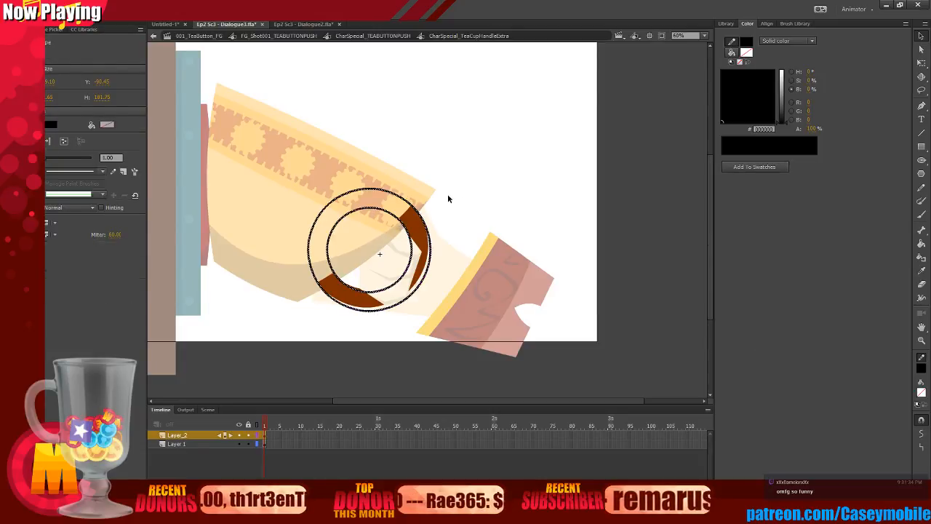
Fill the ring with the brown sampled from the handle and delete its black outlines.
left_click(922, 272)
left_click(409, 222)
left_click(411, 217)
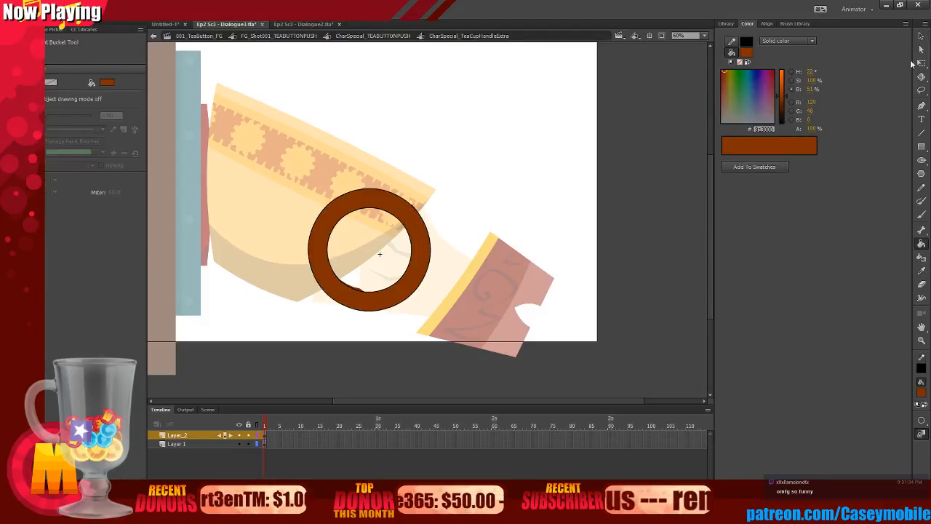
left_click(379, 212)
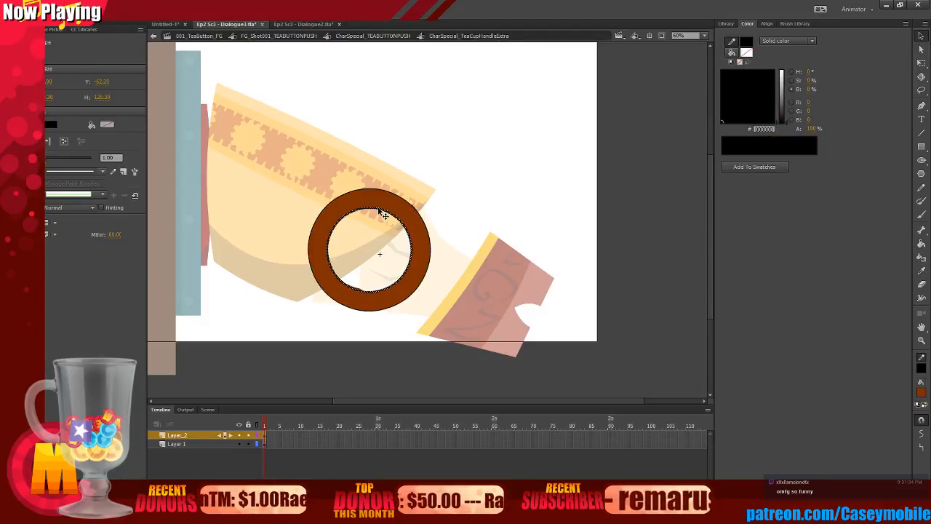
key("Delete")
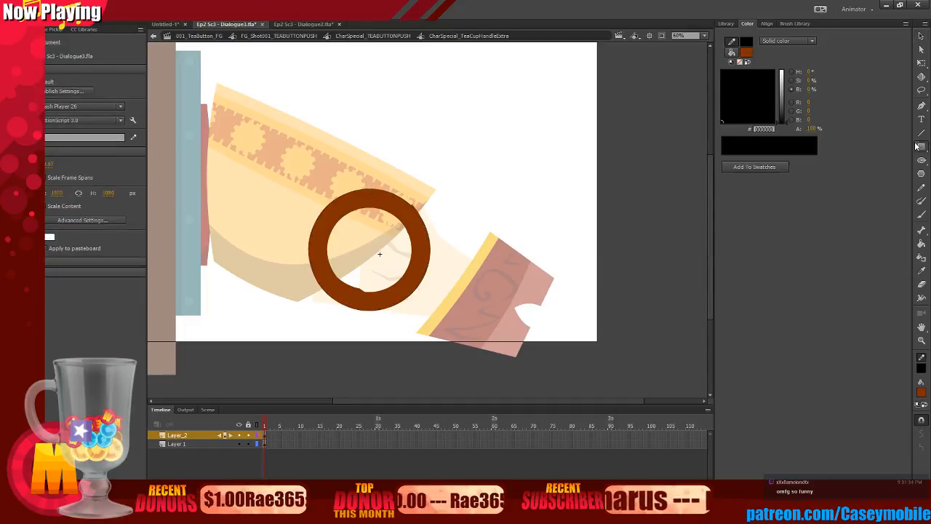
Draw a diagonal line across the ring where the handle pieces begin and delete the ring section on the hand's side.
left_click(921, 132)
left_click_drag(409, 212, 295, 325)
left_click(921, 36)
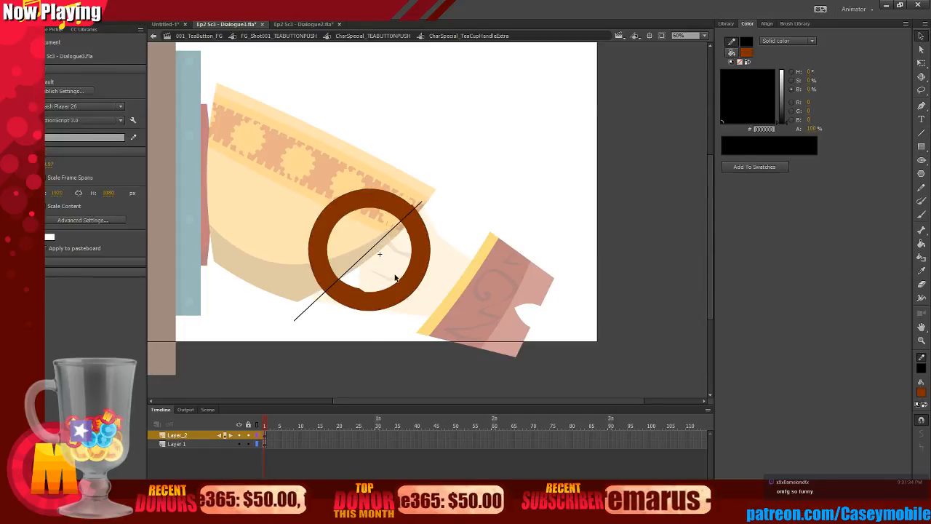
left_click(398, 281)
key("Delete")
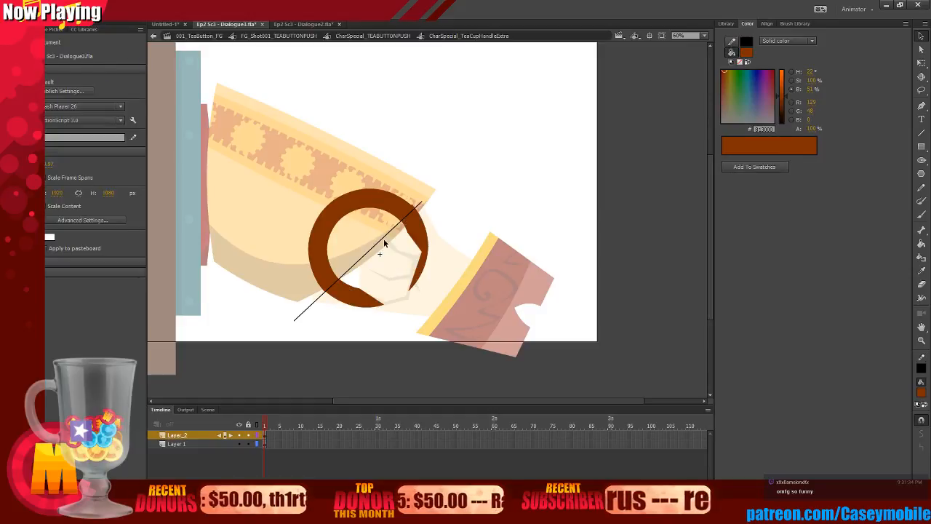
Delete the diagonal cutting line from the trimmed ring.
double_click(387, 244)
double_click(425, 237)
left_click(425, 237)
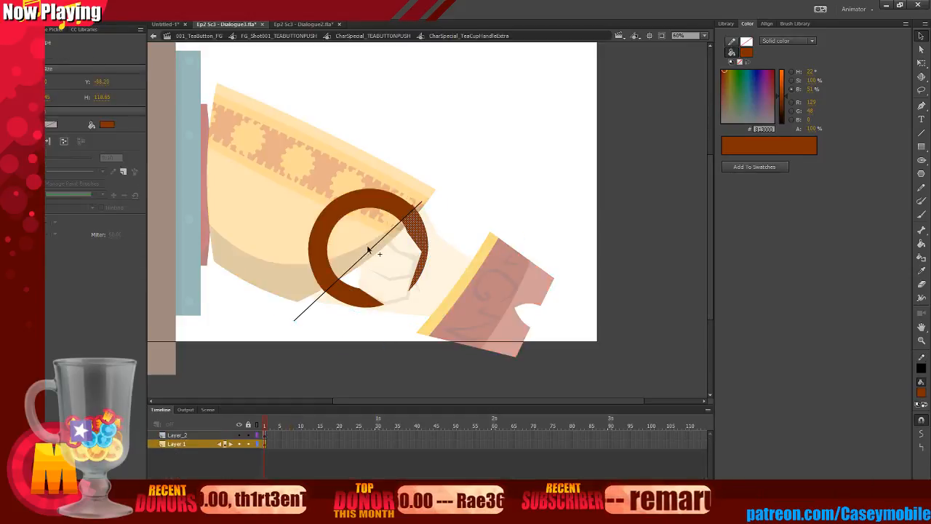
left_click(375, 250)
key("Delete")
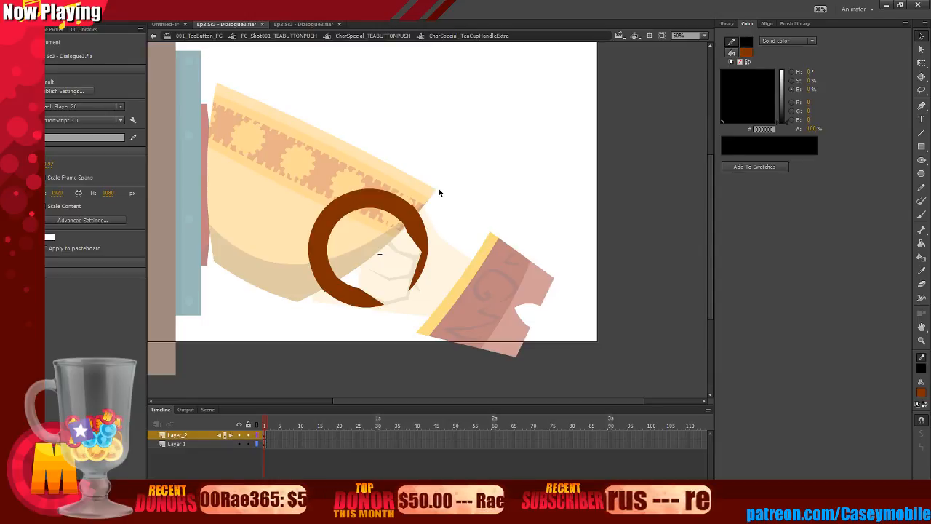
Enlarge the remaining ring arc slightly so its ends line up with the existing handle pieces.
left_click(323, 224)
key("ctrl+equal")
key("q")
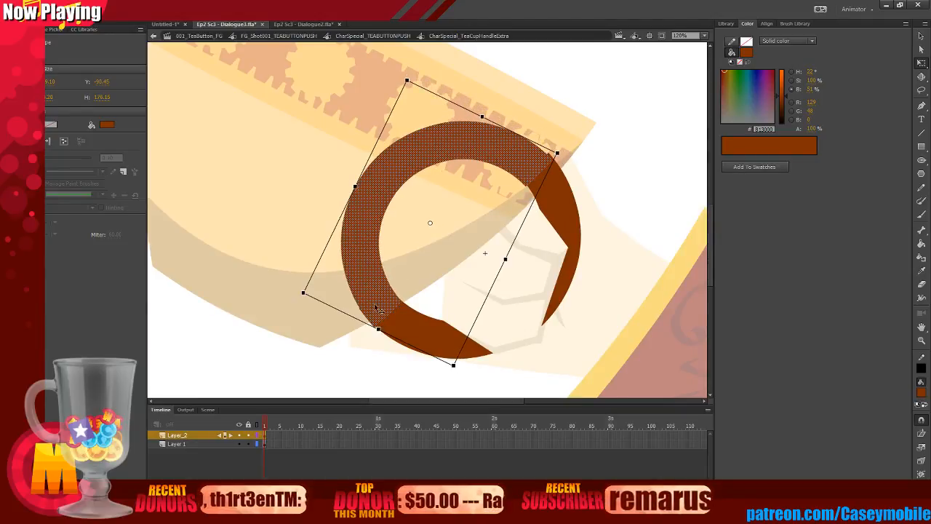
left_click_drag(558, 155, 560, 153)
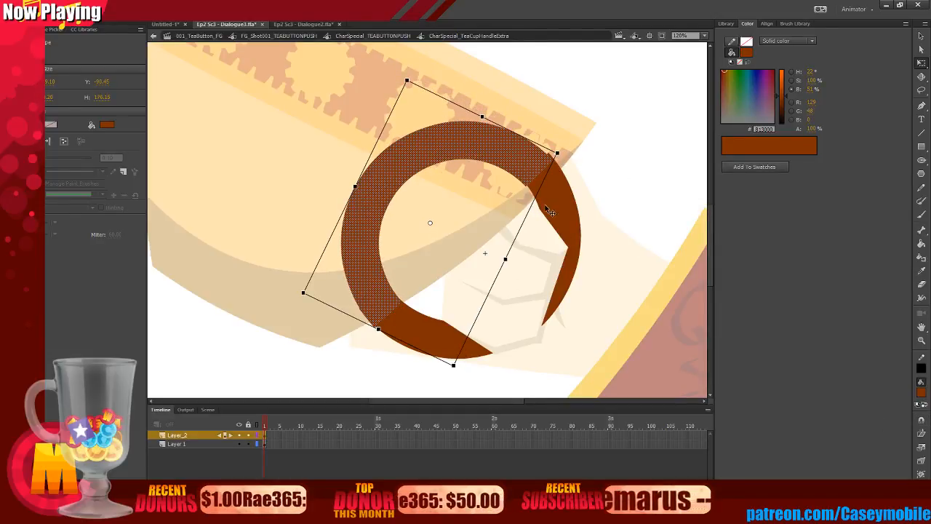
mouse_move(559, 154)
left_mouse_down()
mouse_move(582, 160)
mouse_move(566, 155)
left_mouse_up()
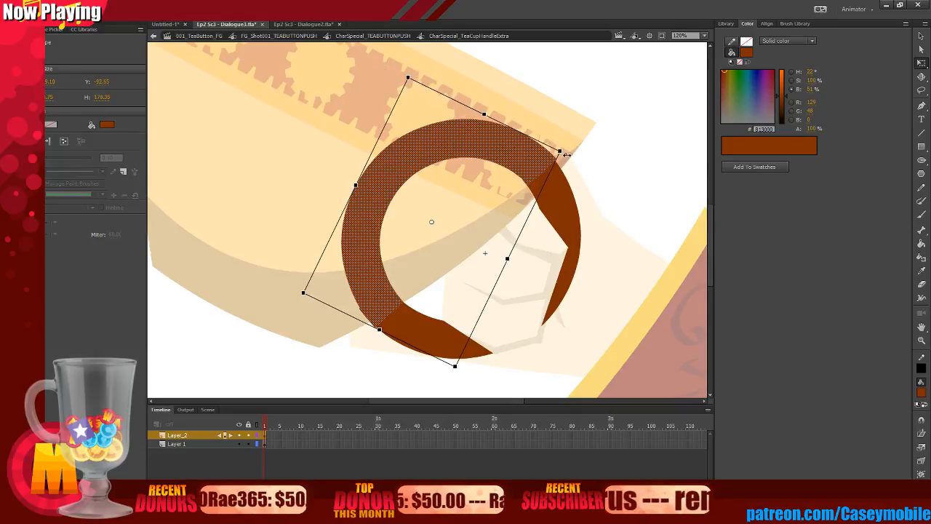
Return to the CharSpecial_TEABUTTONPUSH symbol to check the extended handle against the cup and hand.
left_click(655, 133)
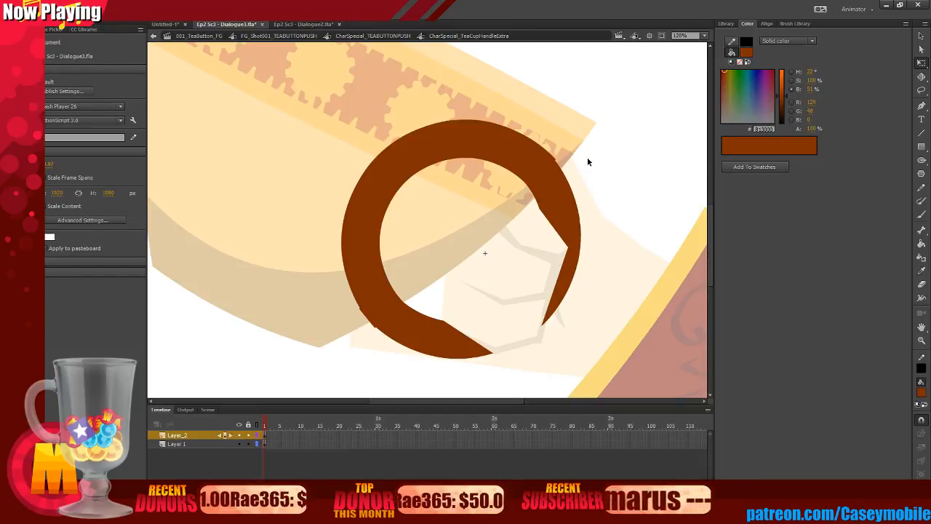
key("ctrl+minus")
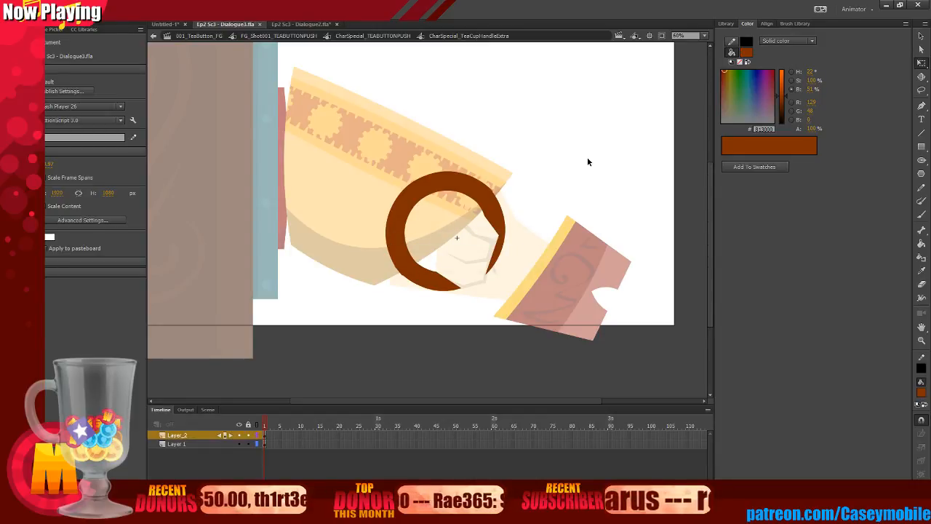
double_click(571, 122)
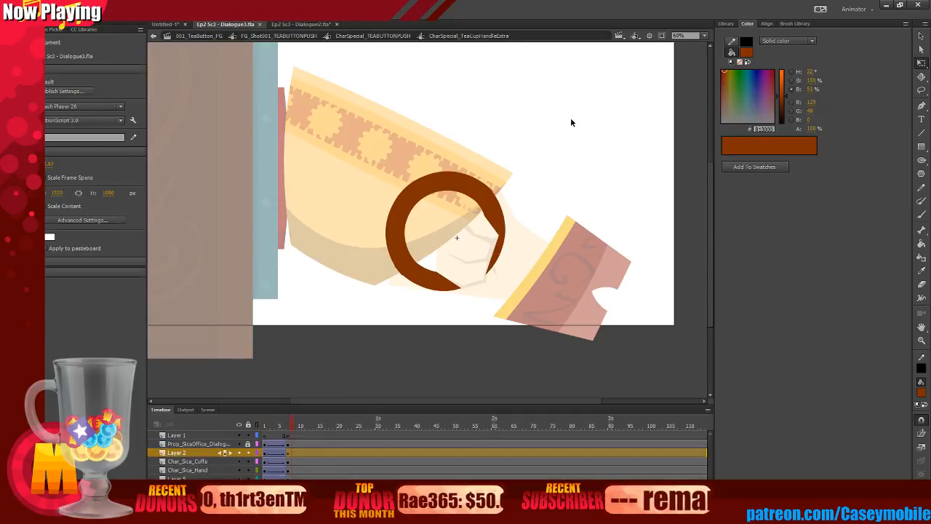
left_click(572, 123)
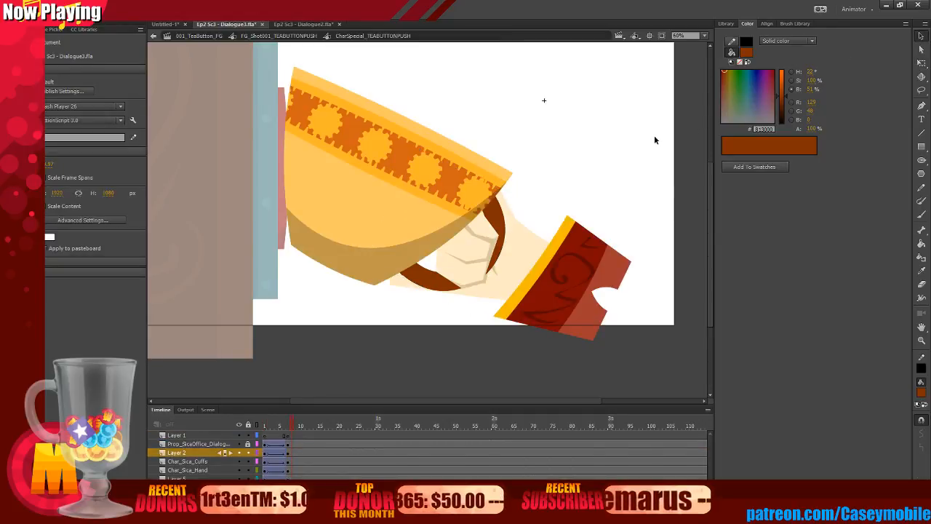
Reopen the handle artwork, bend the ring's outer edge outward to smooth both joints with the original handle pieces, and return to the parent symbol.
double_click(411, 278)
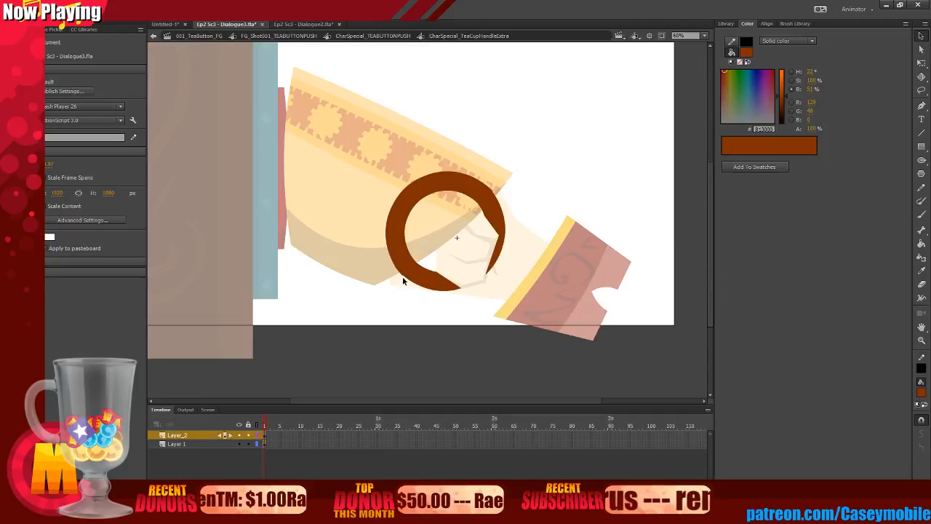
key("ctrl+=")
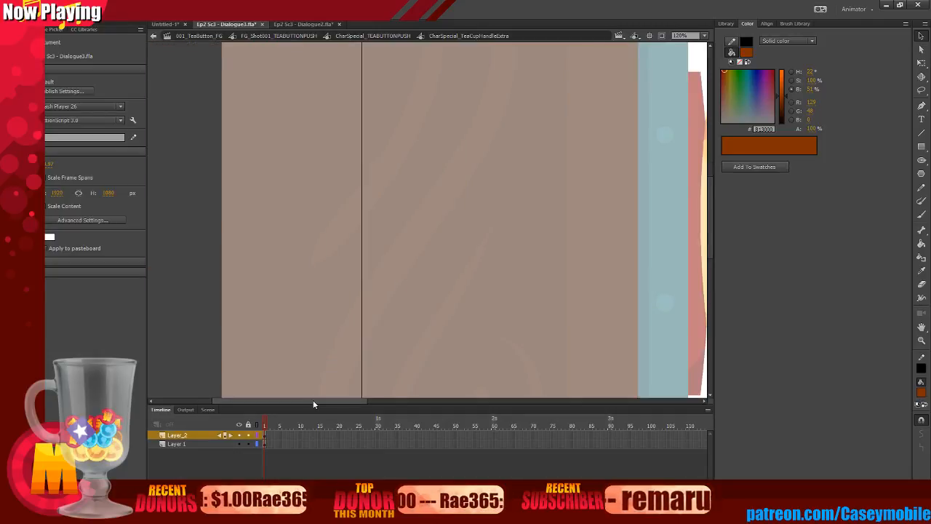
left_click_drag(312, 399, 481, 397)
scroll(463, 258, "down", 2)
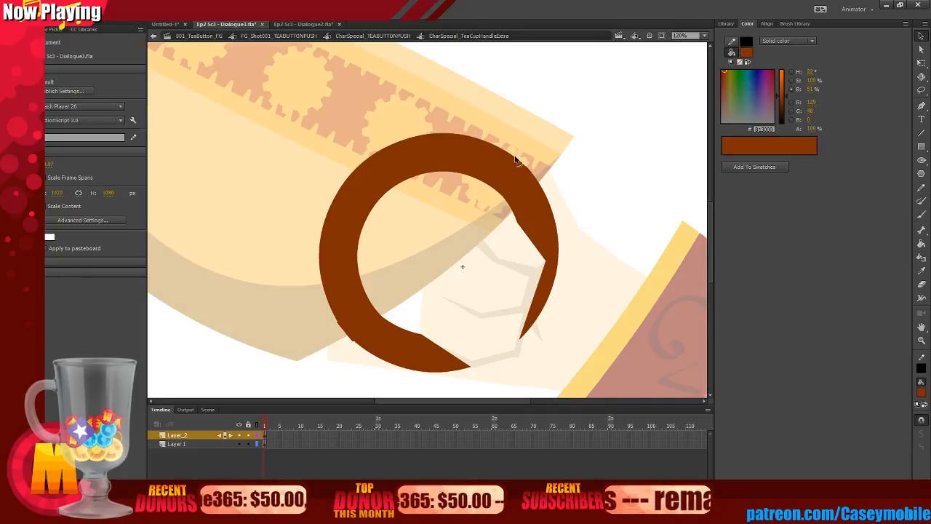
left_click_drag(517, 155, 518, 161)
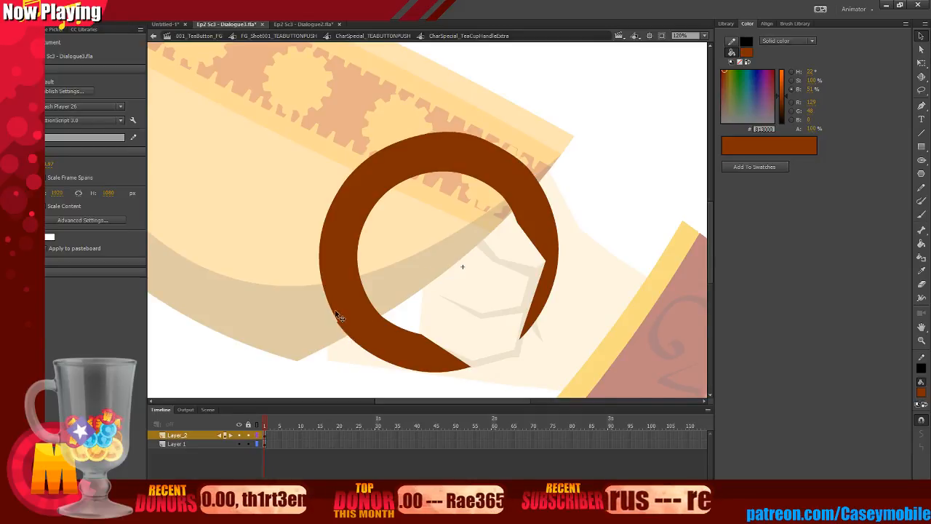
left_click_drag(335, 313, 330, 317)
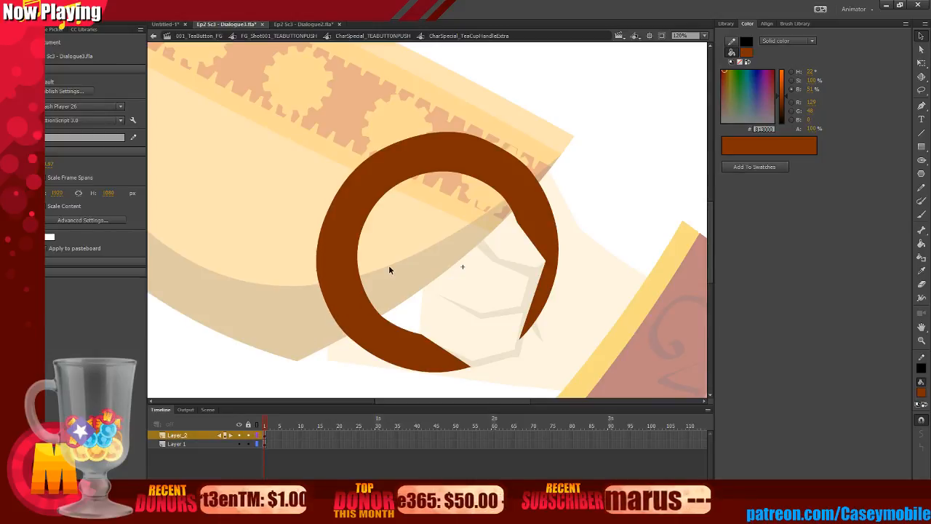
double_click(563, 184)
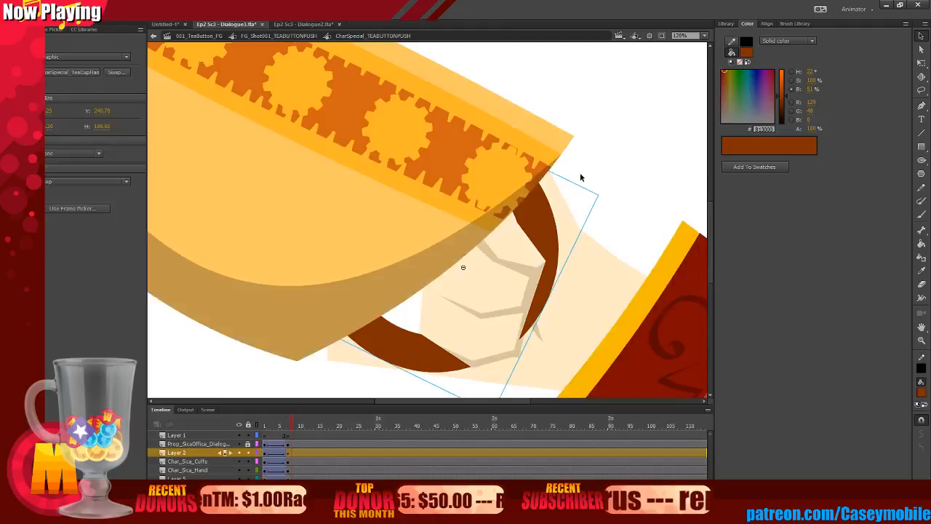
left_click(621, 187)
key("ctrl+minus")
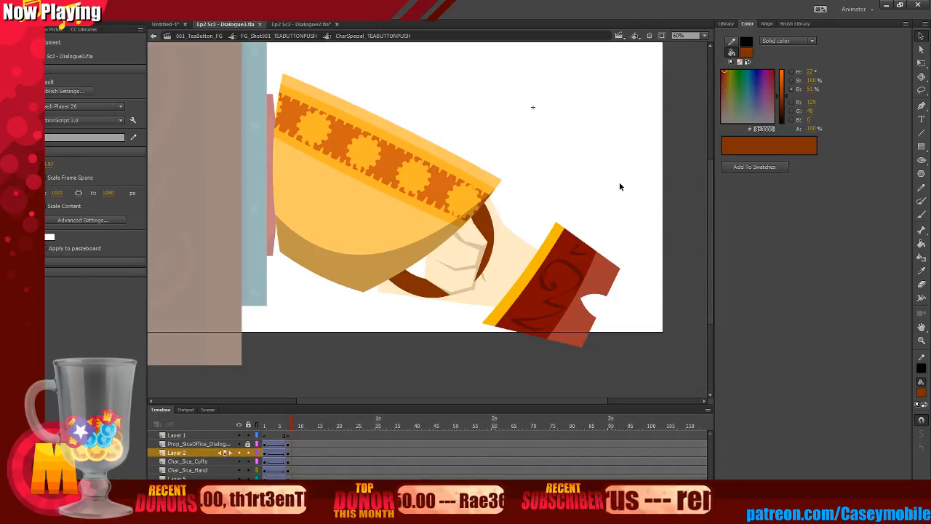
On the frame 7 keyframe, rotate the hand, cuff, handle and arm together counter-clockwise and shift them slightly away from the cup.
left_click(286, 444)
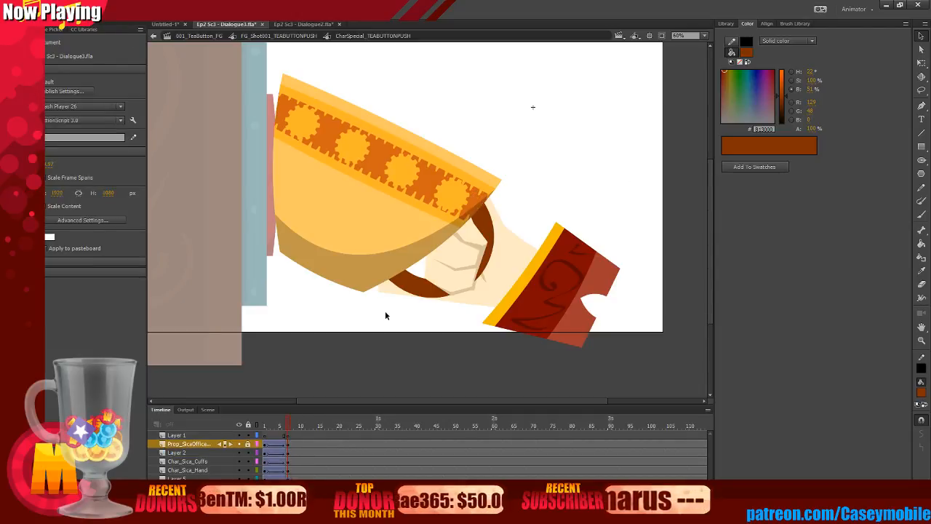
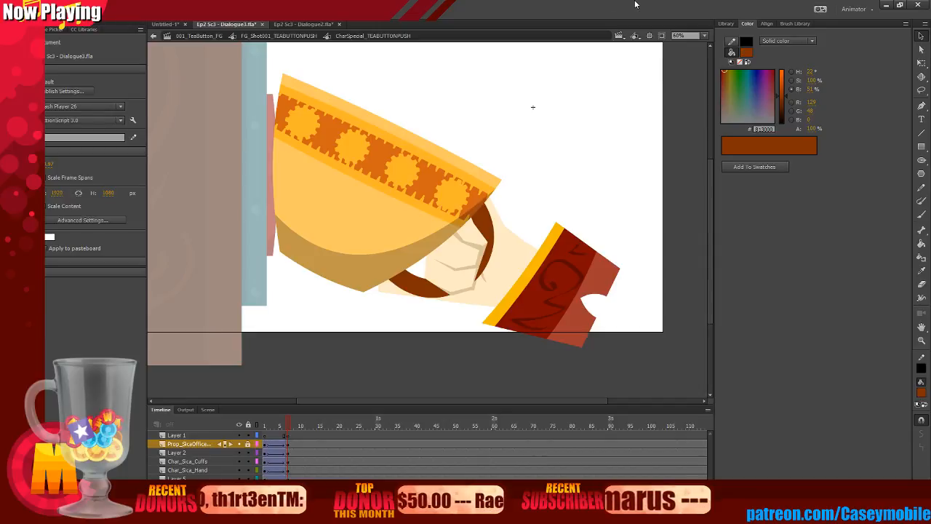
left_click(493, 272)
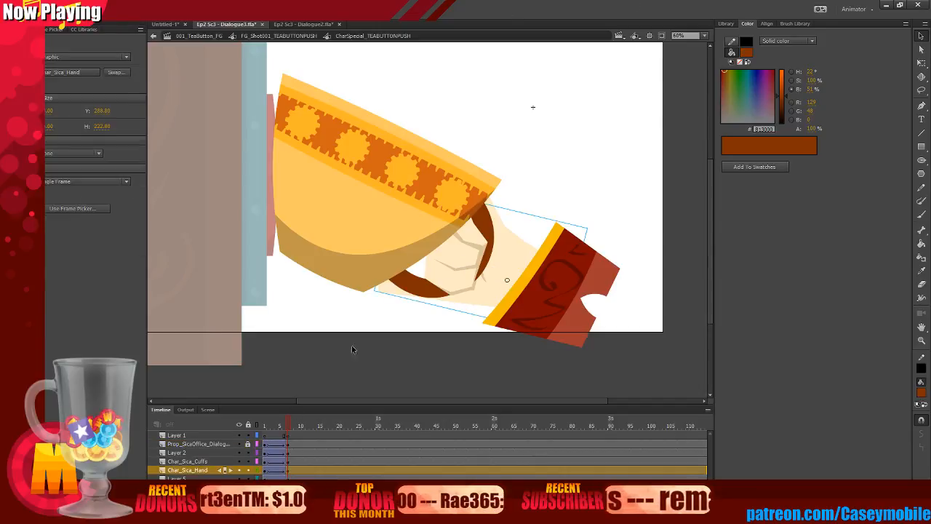
mouse_move(288, 453)
left_mouse_down()
mouse_move(285, 473)
mouse_move(288, 461)
left_mouse_up()
key("q")
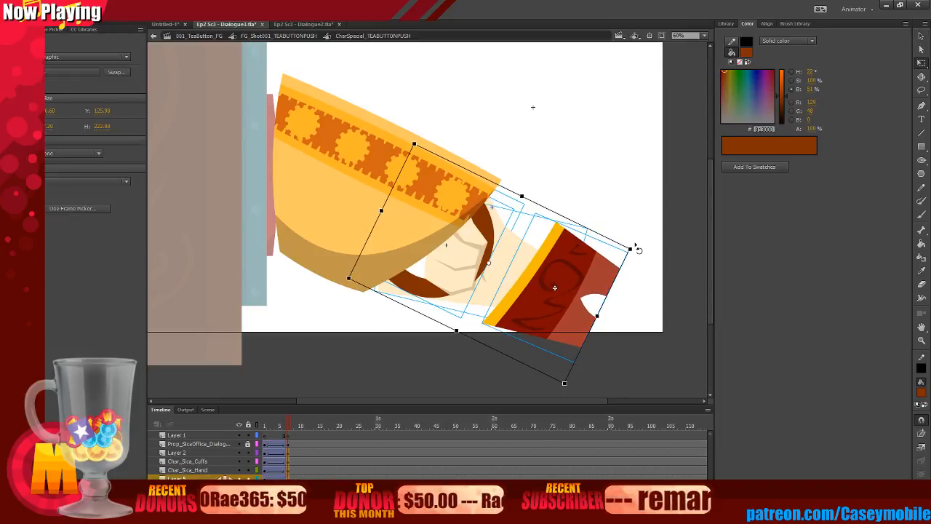
mouse_move(629, 248)
left_mouse_down()
mouse_move(630, 225)
mouse_move(623, 231)
left_mouse_up()
left_click(568, 226)
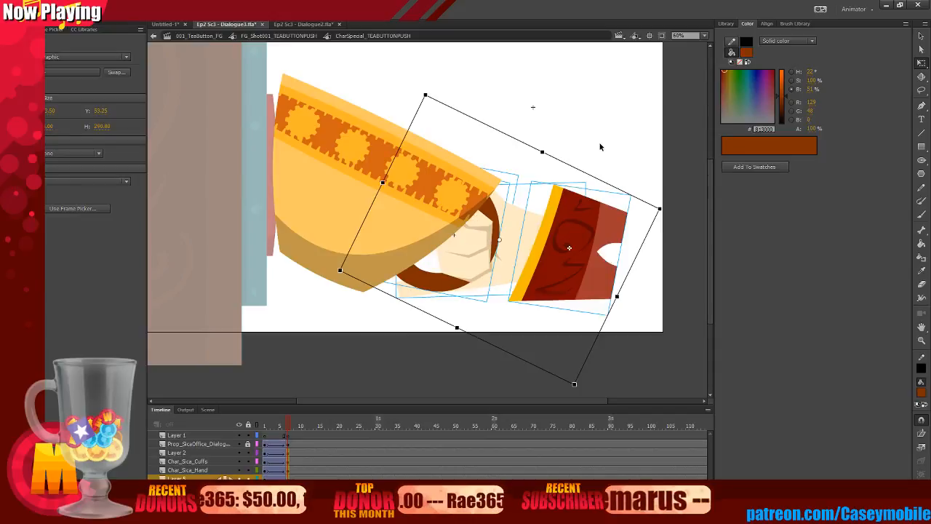
Check the motion up to frame 7, rotate the arm pieces further counter-clockwise, and nudge them so the handle still meets the cup.
left_click(266, 461)
left_click_drag(266, 460, 290, 477)
left_click(294, 456)
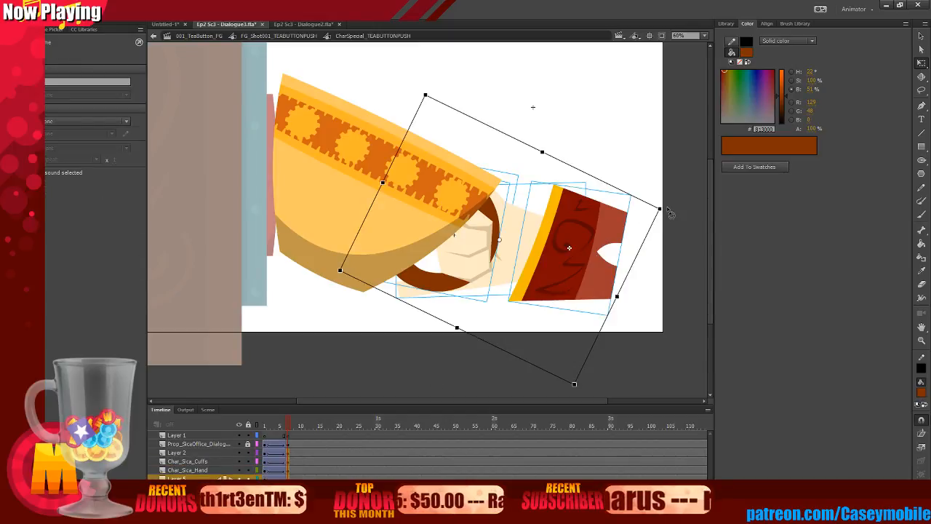
left_click_drag(671, 213, 664, 187)
left_click_drag(588, 240, 592, 232)
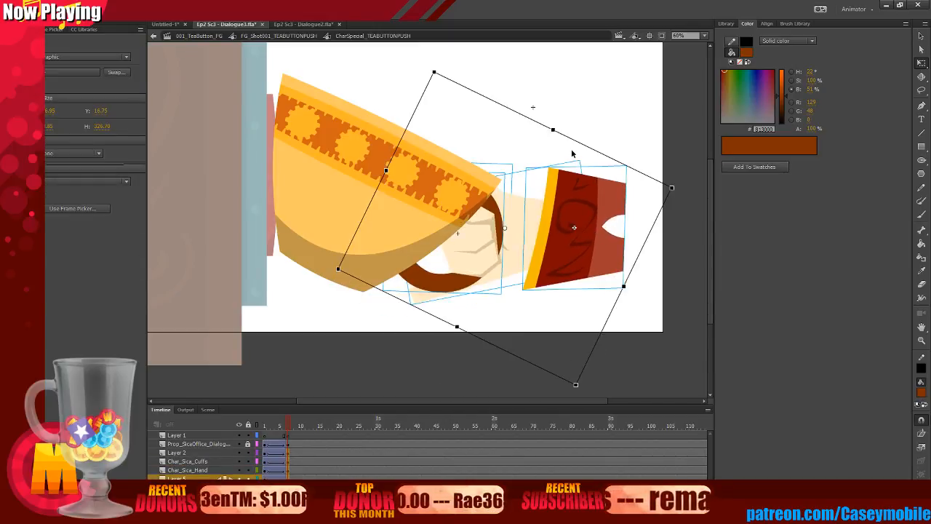
Play back the arm rotation from frame 1 and save the file.
left_click(466, 313)
left_click(267, 464)
key("Return")
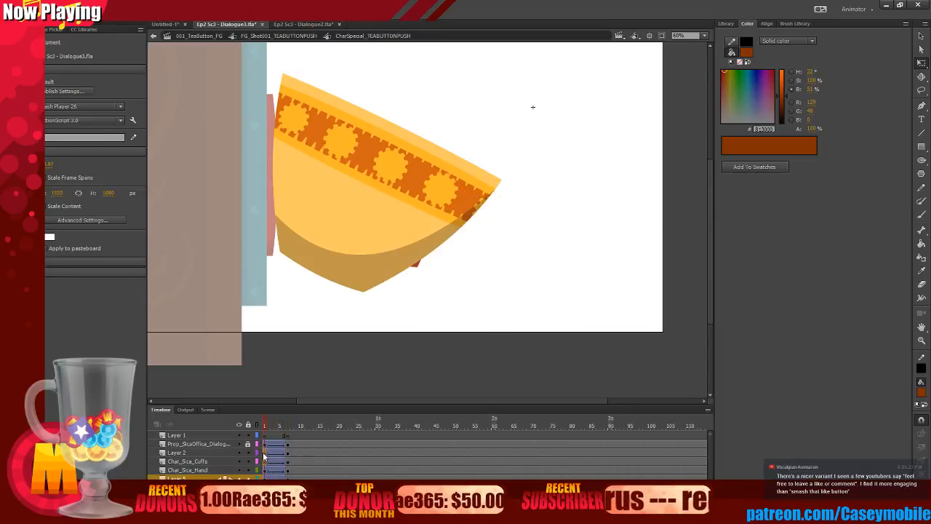
left_click(306, 454)
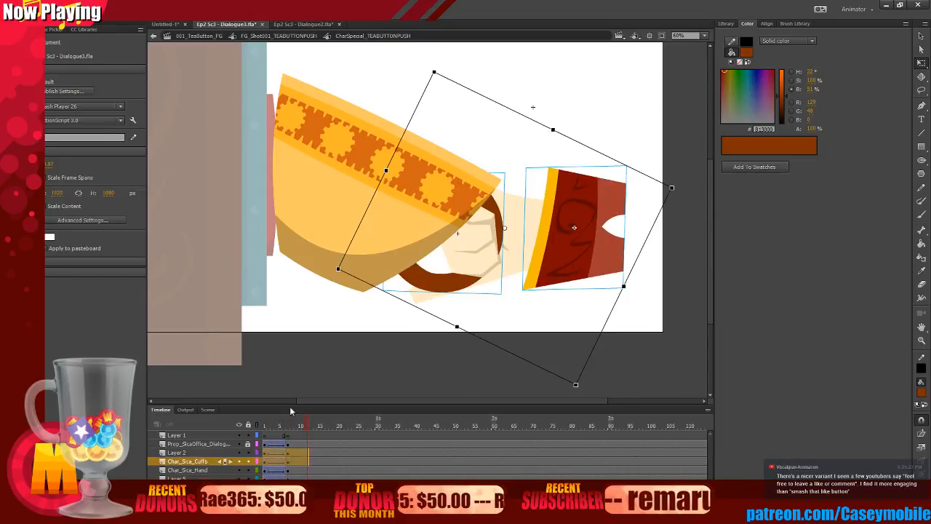
left_click(281, 331)
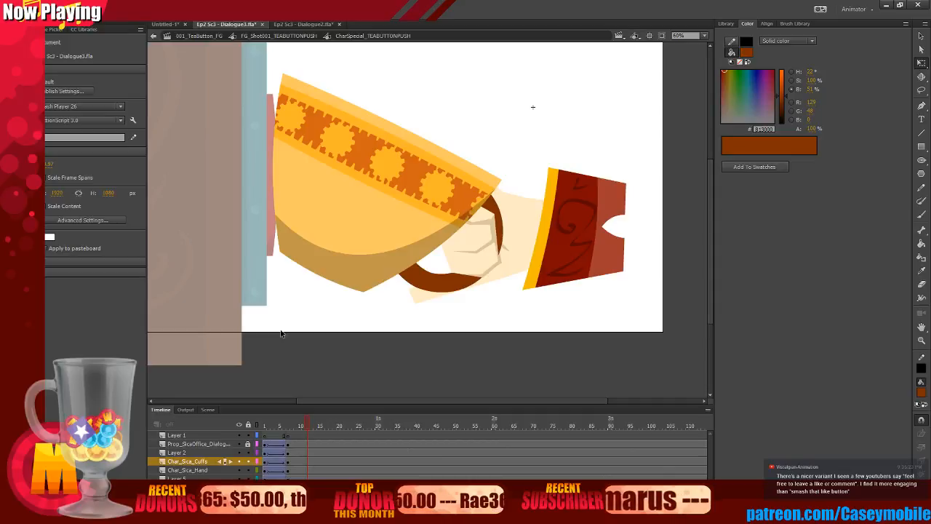
key("ctrl+s")
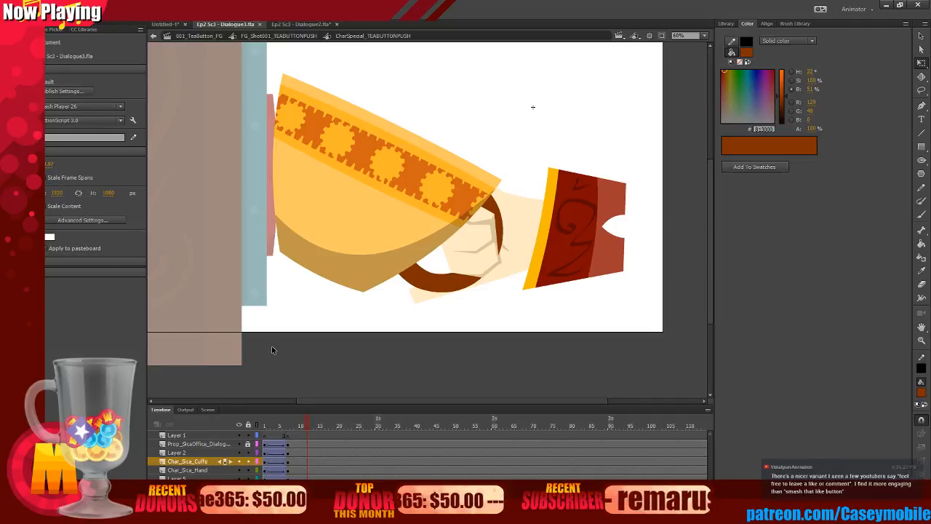
Go up to the FG_Shot001_TEABUTTONPUSH symbol and review the teacup's movement toward the button between frames 1 and 5.
key("ctrl+minus")
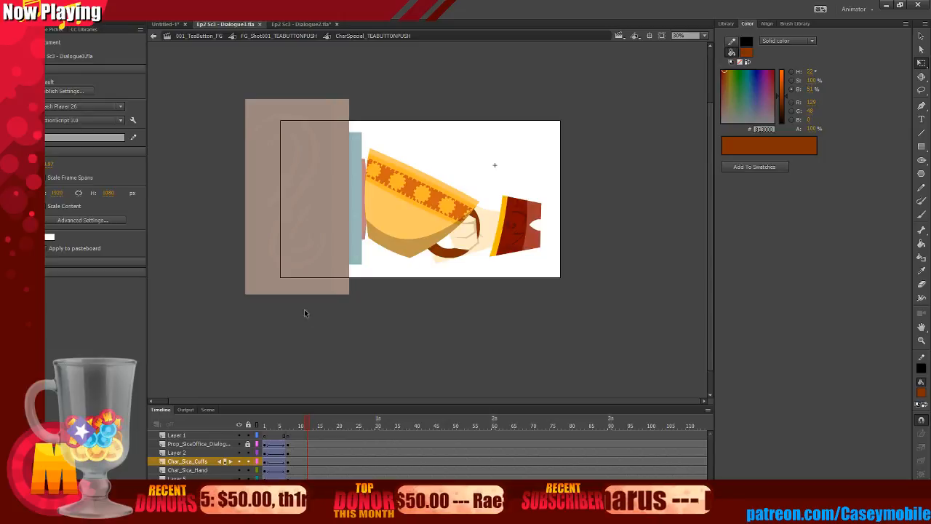
double_click(321, 338)
left_click(305, 386)
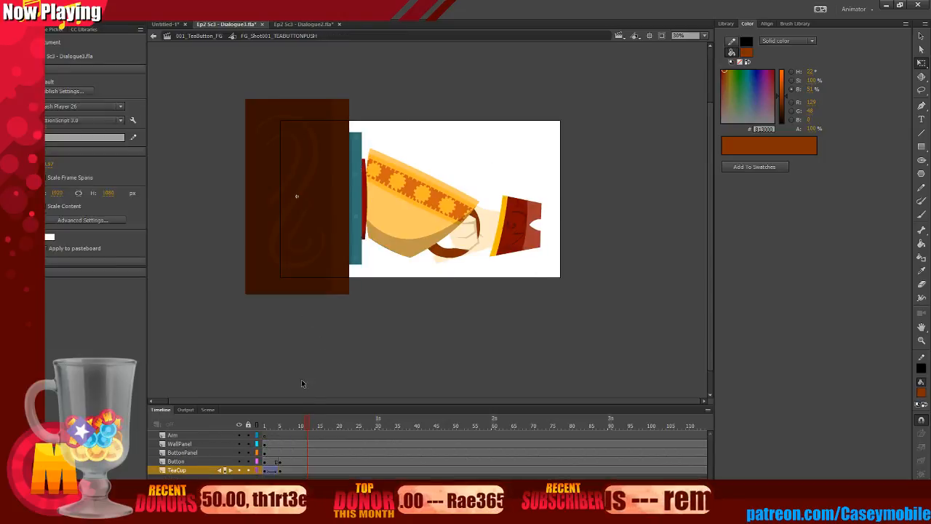
left_click(280, 470)
left_click(282, 462)
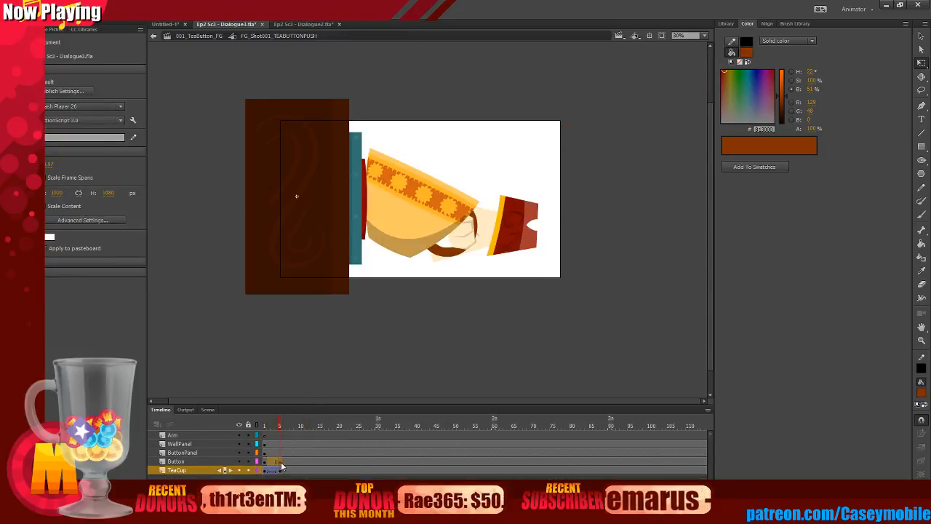
left_click_drag(282, 465, 269, 462)
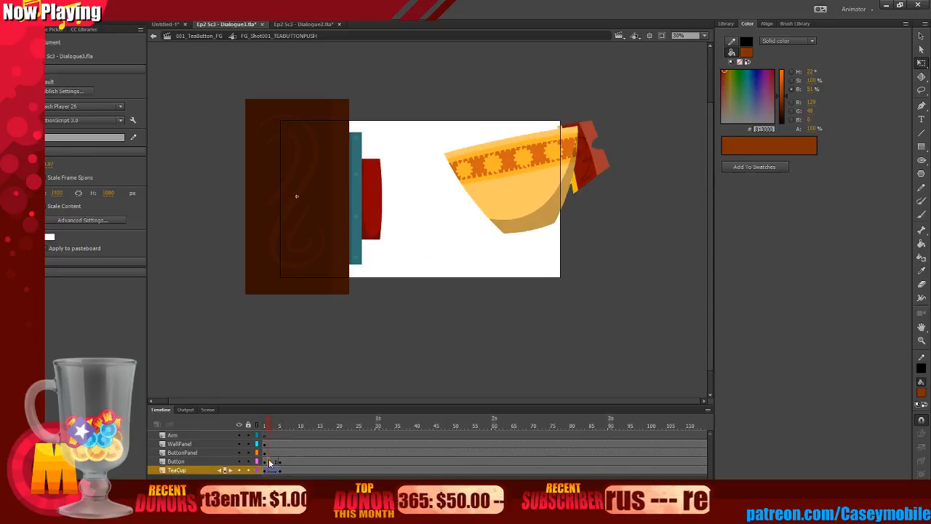
left_click(269, 463)
left_click(266, 471)
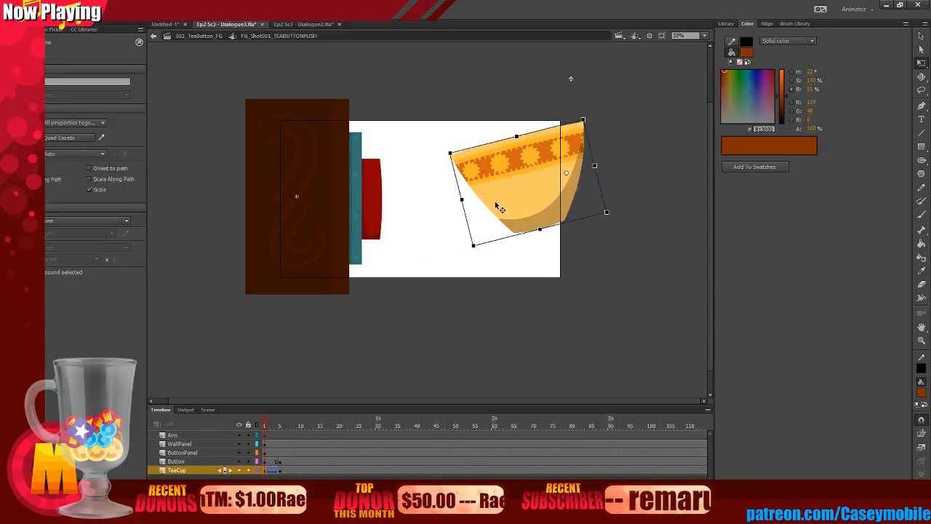
mouse_move(269, 473)
left_mouse_down()
mouse_move(276, 470)
mouse_move(265, 471)
left_mouse_up()
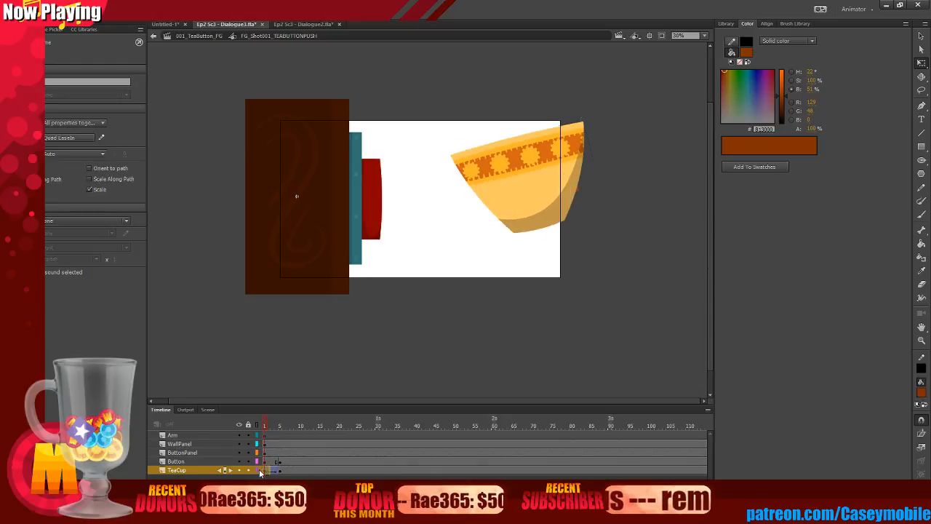
Set the TeaCup layer's opening tween to No Ease and play back the faster push.
left_click(273, 472)
left_click(69, 138)
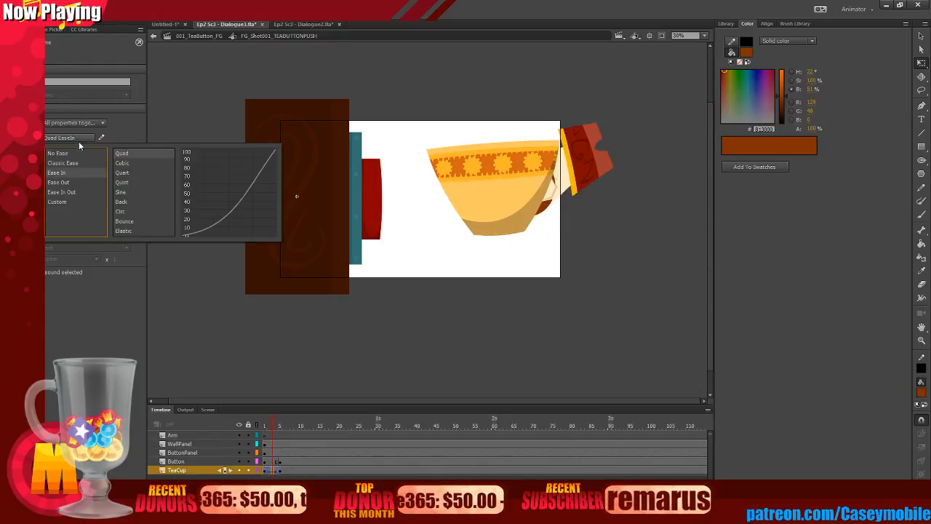
double_click(79, 152)
left_click(183, 335)
left_click_drag(261, 471, 275, 469)
key("Return")
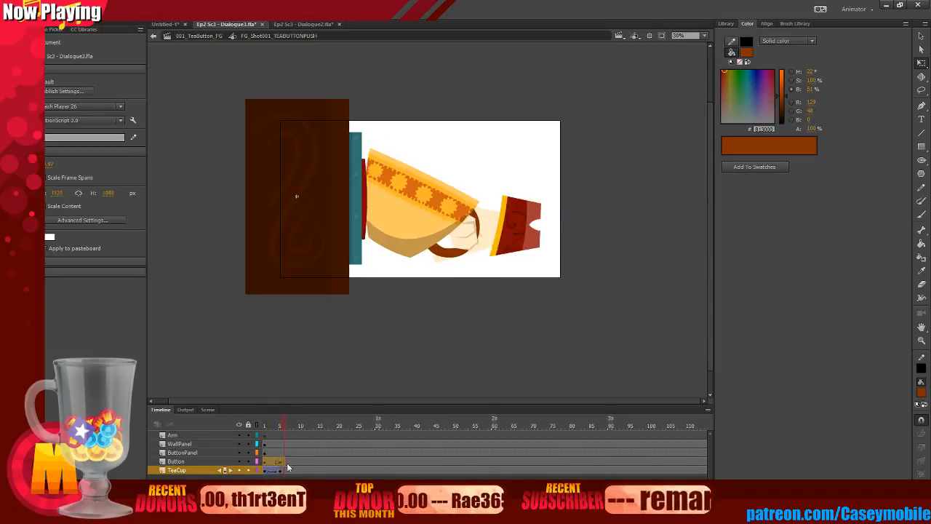
left_click(277, 461)
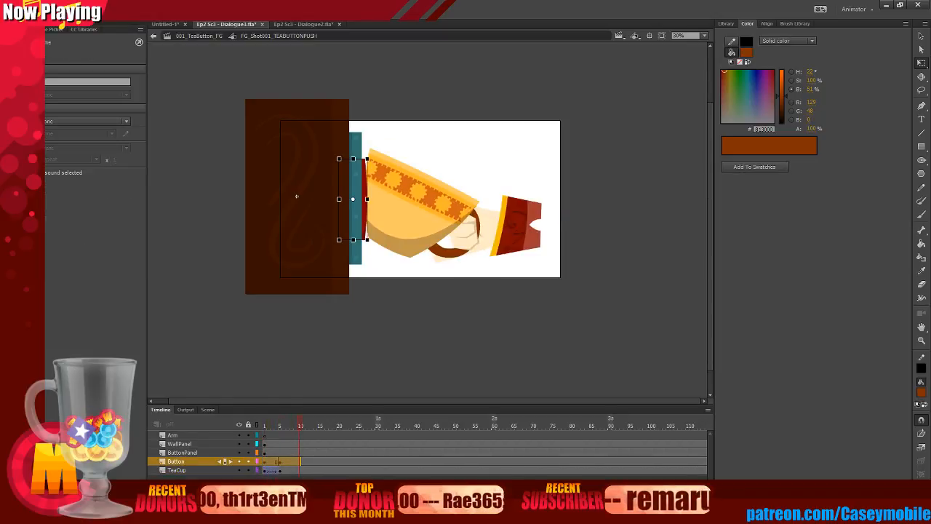
Add a TeaCup keyframe at frame 12 with the cup pulled slightly back from the button, and classic-tween to it from frame 5.
left_click(288, 469)
right_click(307, 470)
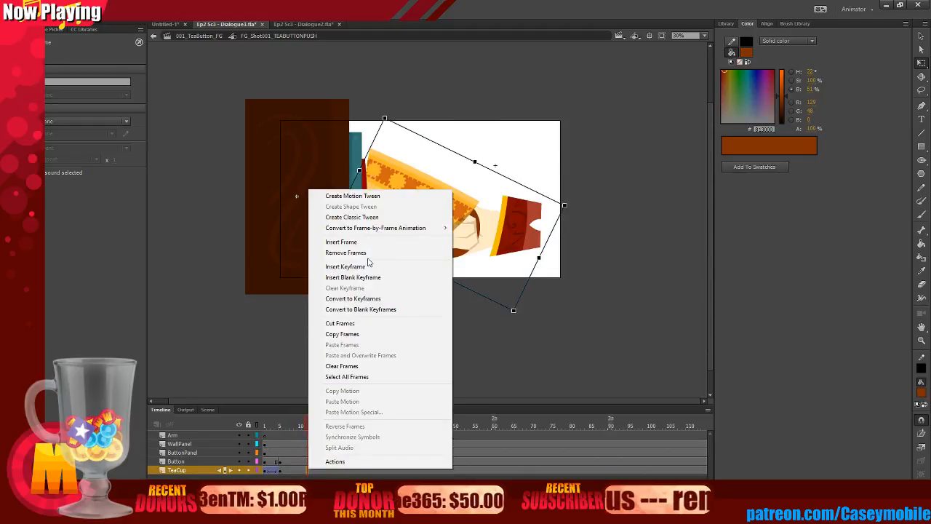
left_click(344, 266)
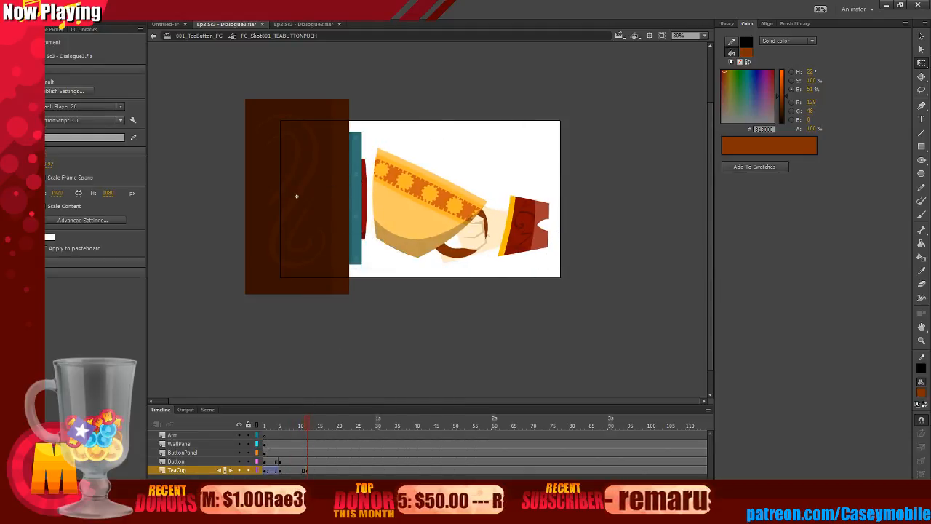
left_click(294, 470)
left_click(298, 470)
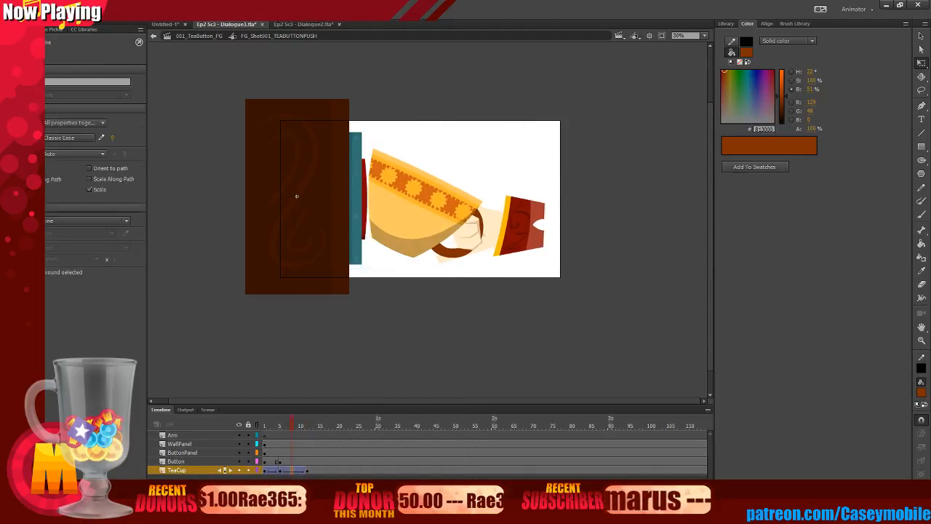
Add a Button keyframe at frame 12 and shift the button slightly out of its panel toward the recoiling cup.
left_click(307, 463)
key("F6")
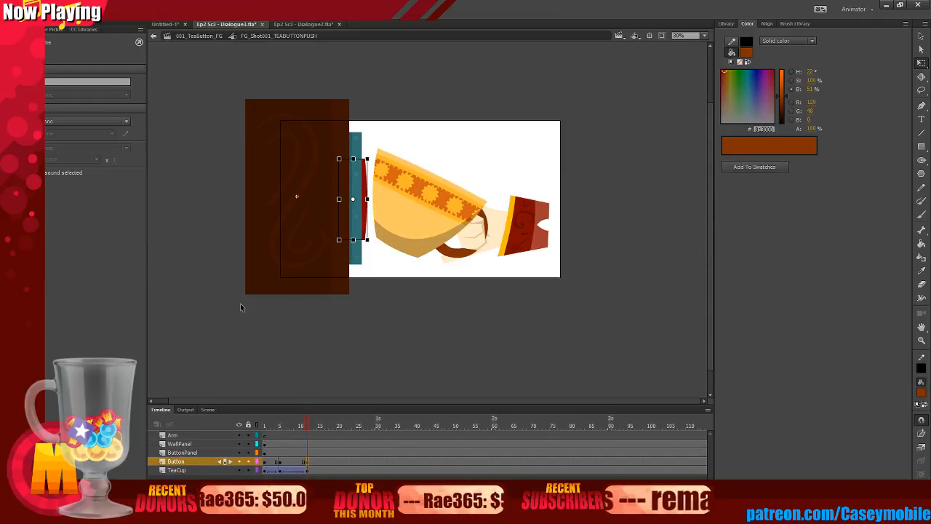
key("ctrl+equal")
left_click(458, 187)
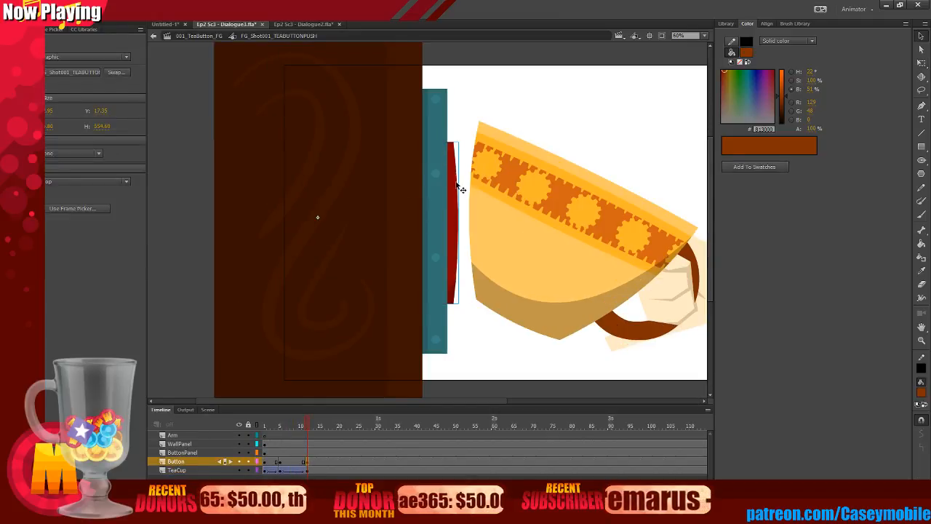
left_click_drag(474, 187, 455, 154)
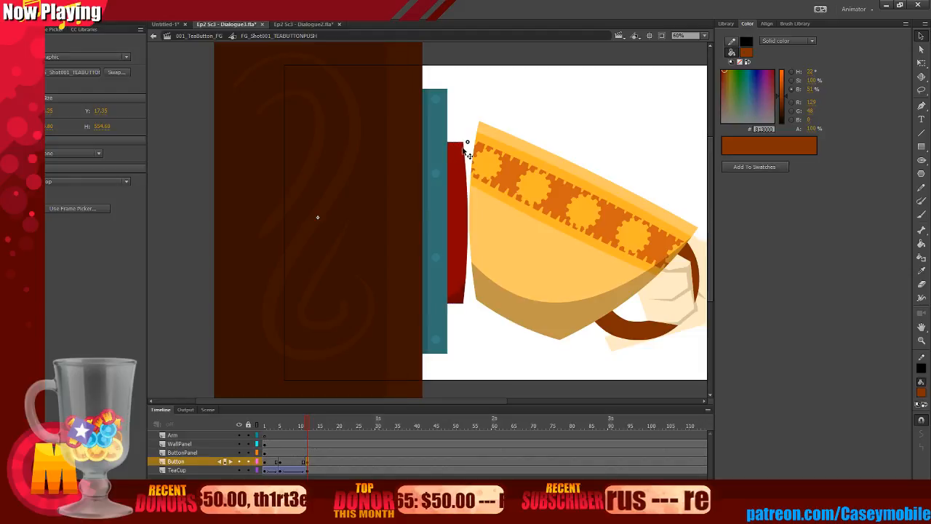
left_click(539, 118)
Create a classic tween on the Button layer from frame 5 to 12 and scrub the joint recoil of button and cup.
left_click(281, 469)
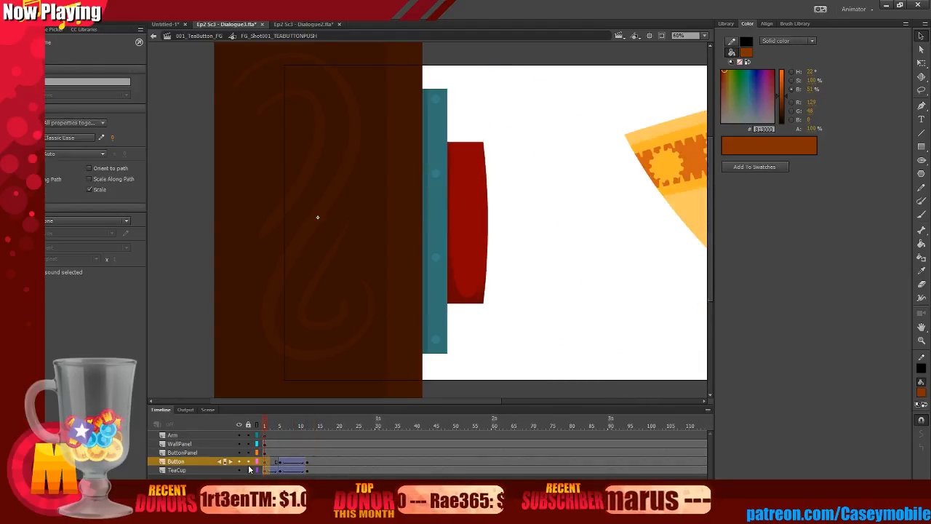
left_click(313, 463)
left_click_drag(314, 463, 293, 464)
left_click(295, 471)
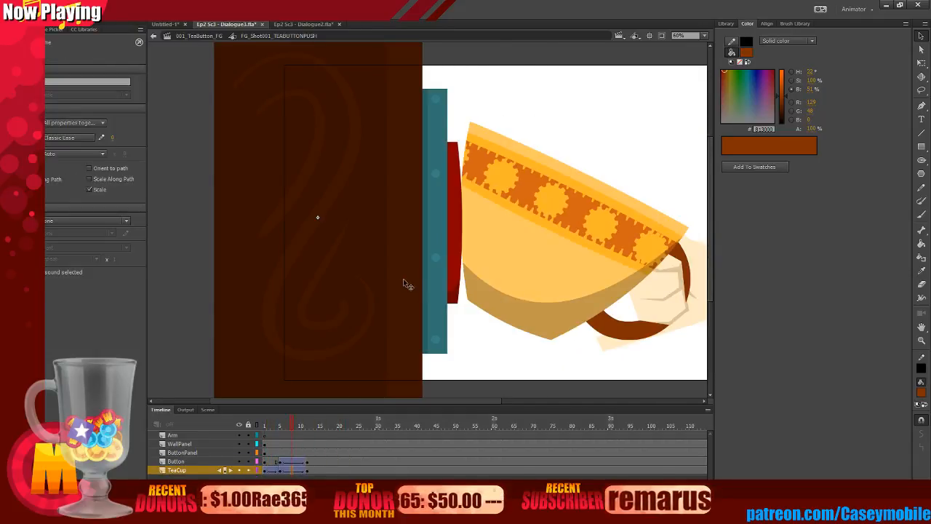
Fine-tune the button and teacup positions at frame 12 so the cup's edge rests against the button.
left_click(307, 462)
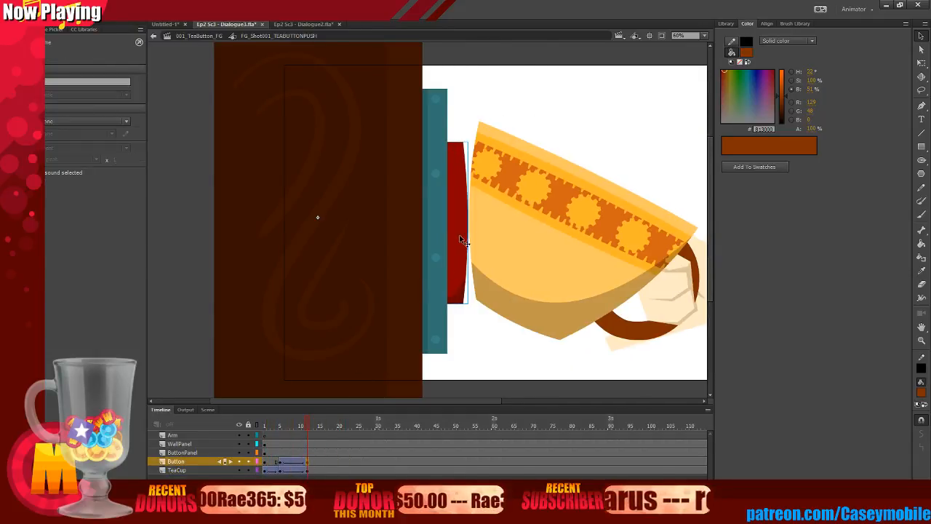
left_click(568, 117)
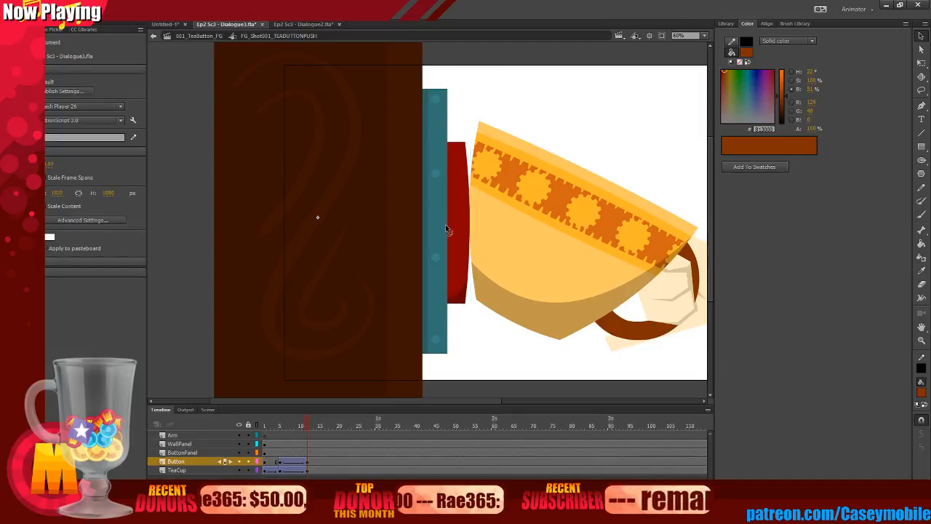
left_click(520, 207)
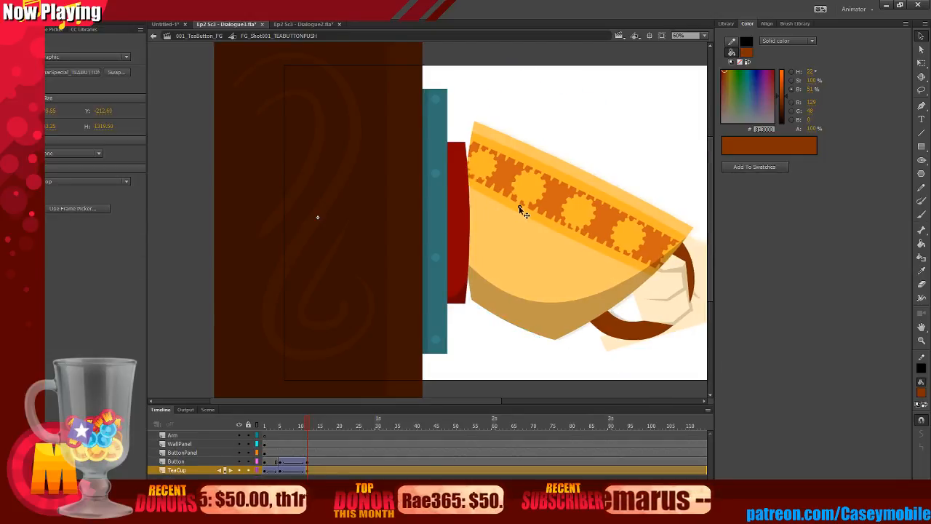
left_click(571, 119)
Adjust the Classic Ease strength of the Button layer's recoil tween between frames 5 and 12 and scrub through it.
left_click(282, 464)
left_click_drag(283, 464, 325, 463)
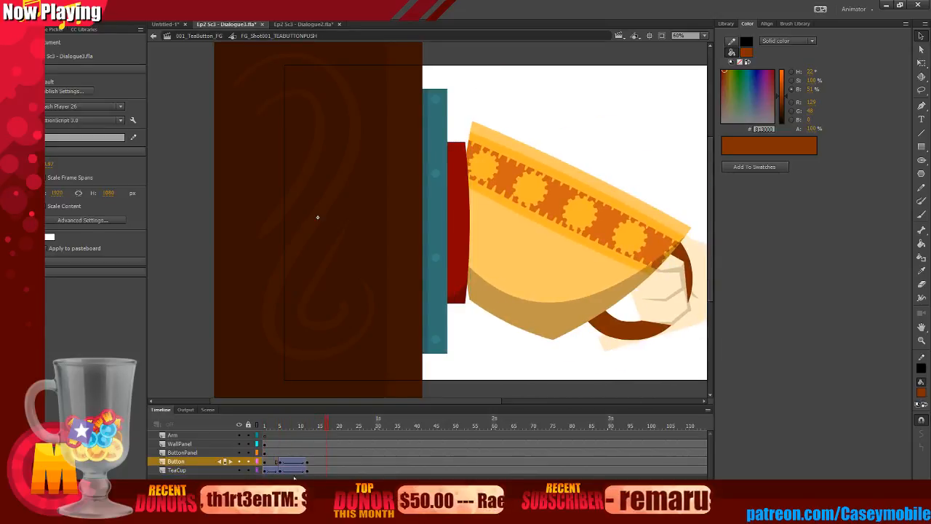
left_click(292, 470)
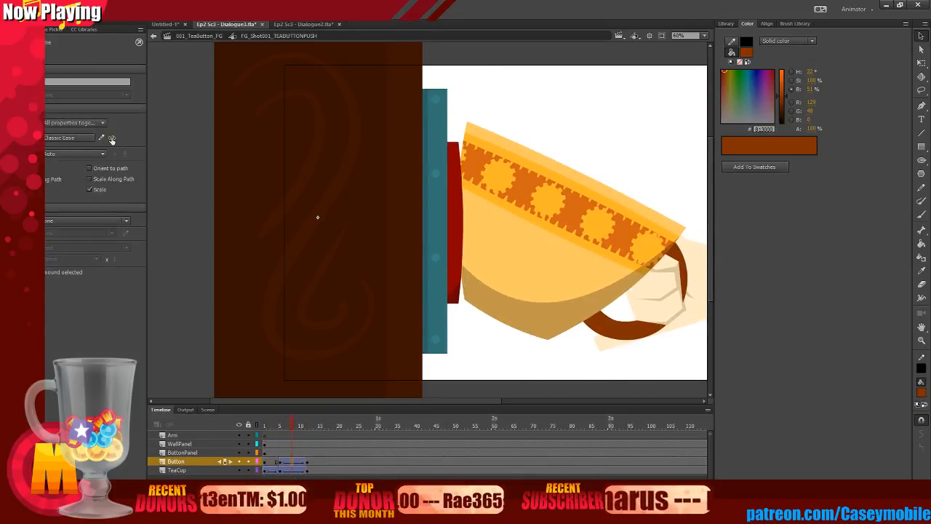
left_click(553, 81)
left_click_drag(273, 464, 311, 462)
Adjust the Classic Ease strength of the TeaCup layer's recoil tween and play back the whole push from frame 1.
left_click(292, 471)
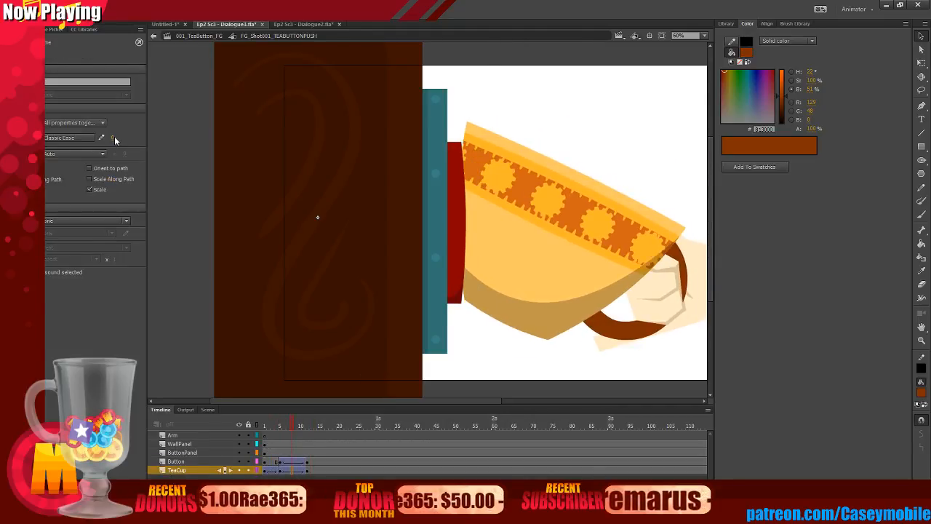
left_click(623, 104)
left_click_drag(271, 463, 315, 464)
left_click(583, 157)
key("ctrl+minus")
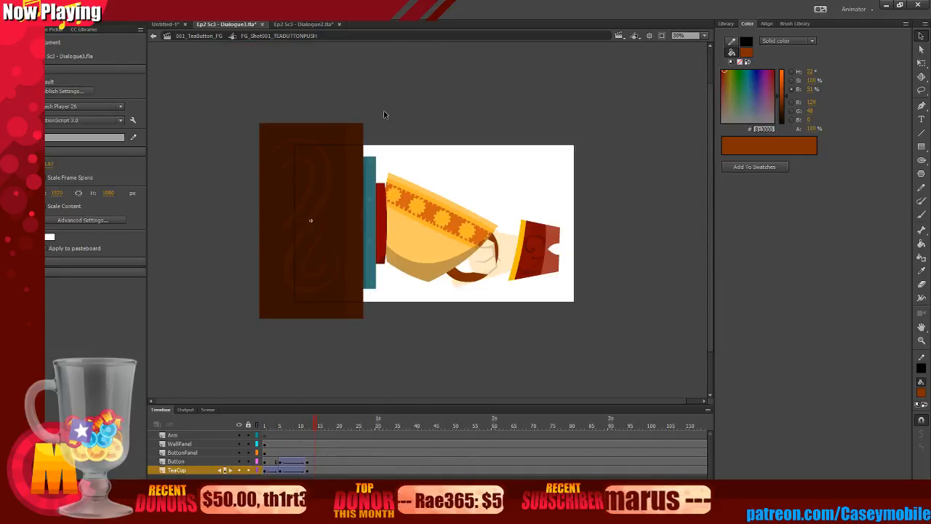
left_click(266, 461)
key("Return")
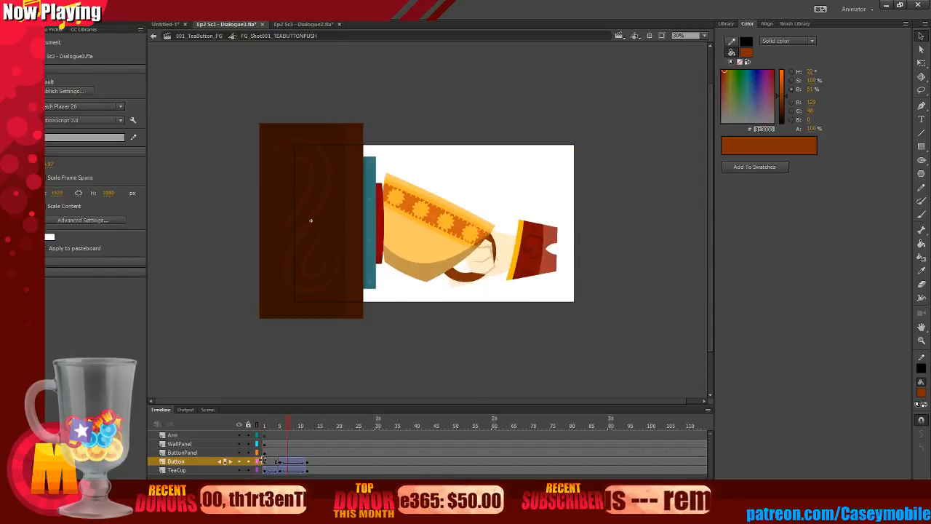
left_click_drag(286, 463, 259, 458)
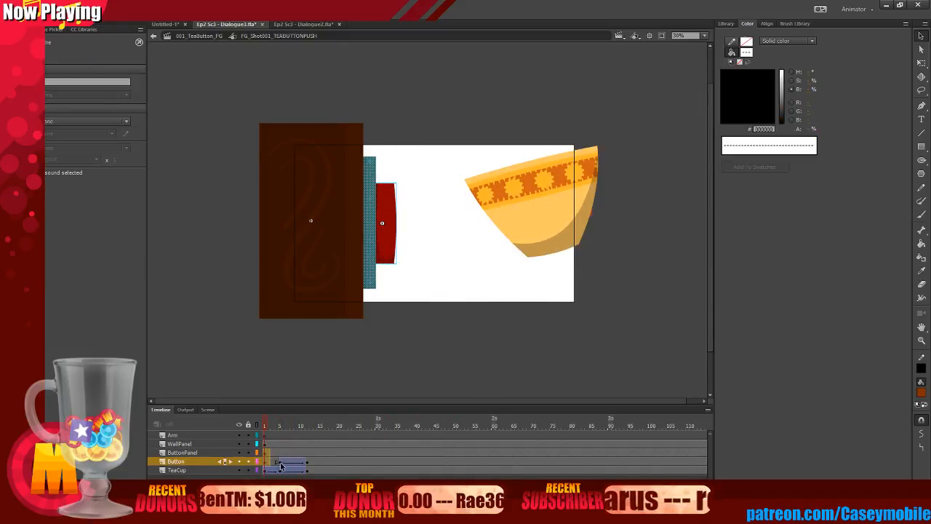
Open the CharSpecial_TEABUTTONPUSH symbol, unlock the cup body's layer and inspect the pattern keyframes inside the nested TEACUP_NOHANDLE symbol.
left_click(404, 255)
double_click(405, 254)
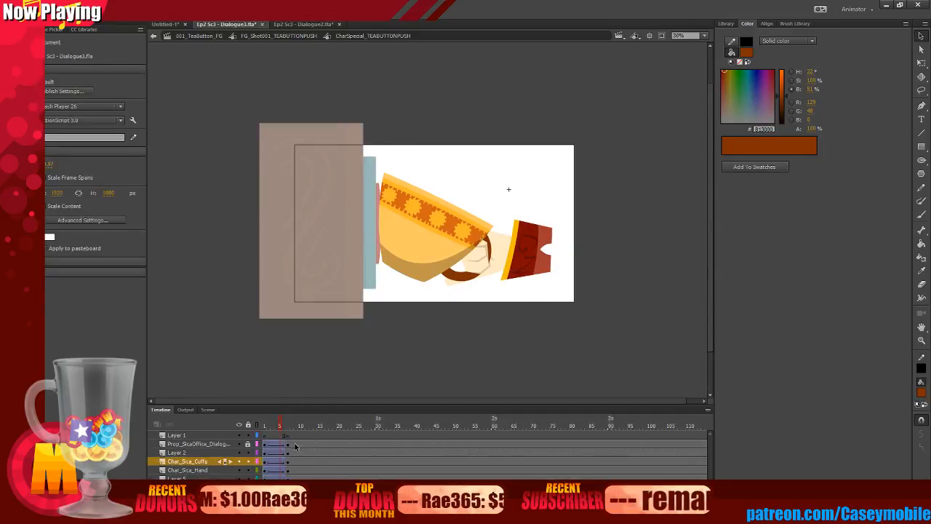
left_click(263, 444)
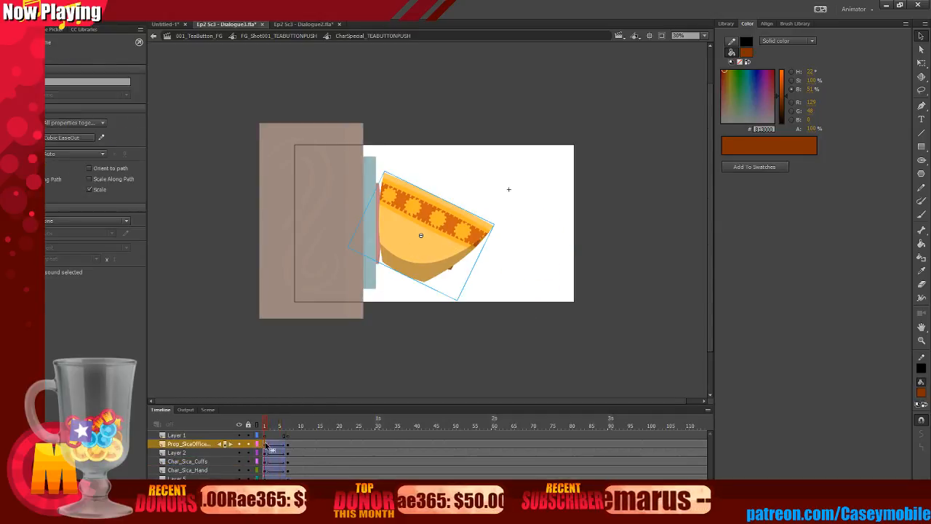
double_click(405, 235)
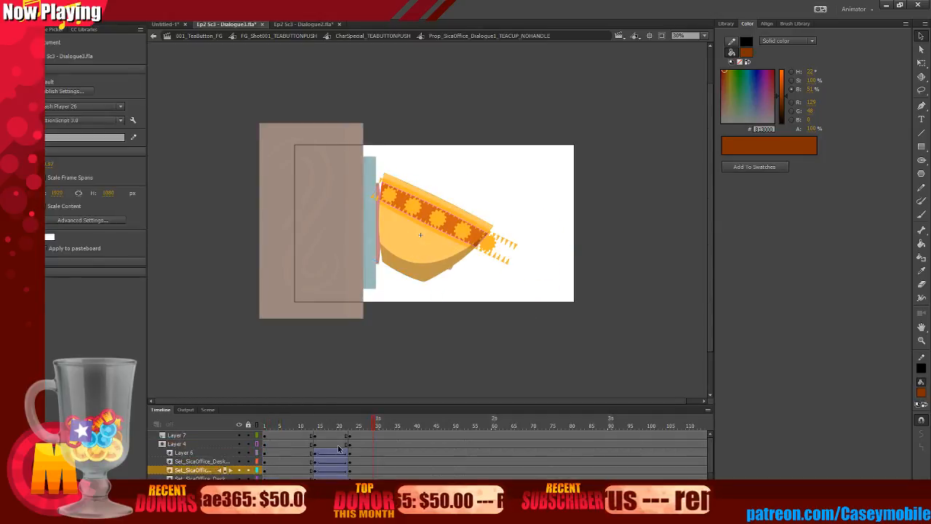
double_click(360, 352)
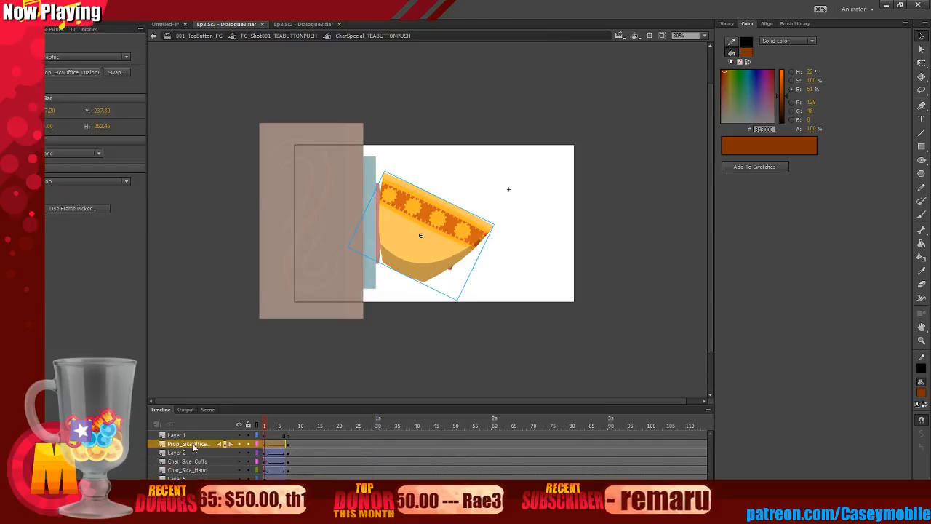
left_click(273, 445)
right_click(273, 446)
key("Escape")
left_click(271, 453)
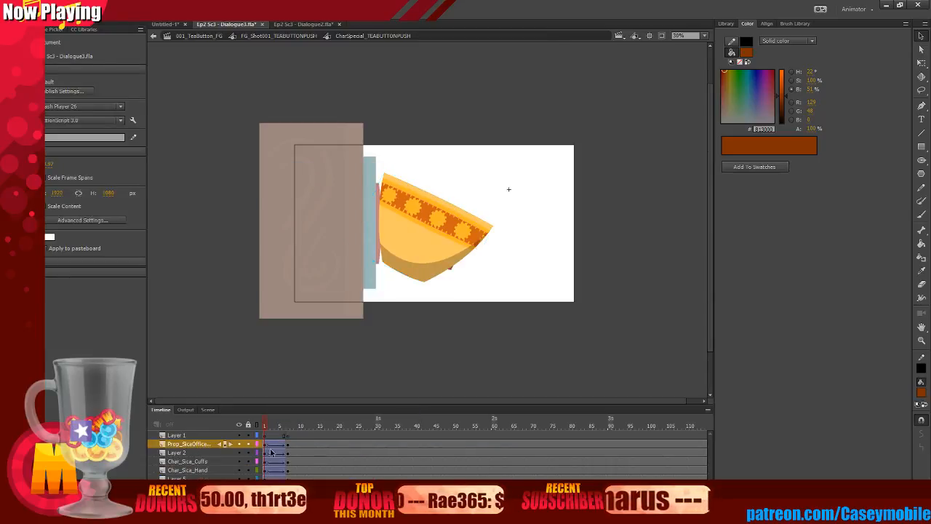
left_click(272, 445)
double_click(439, 218)
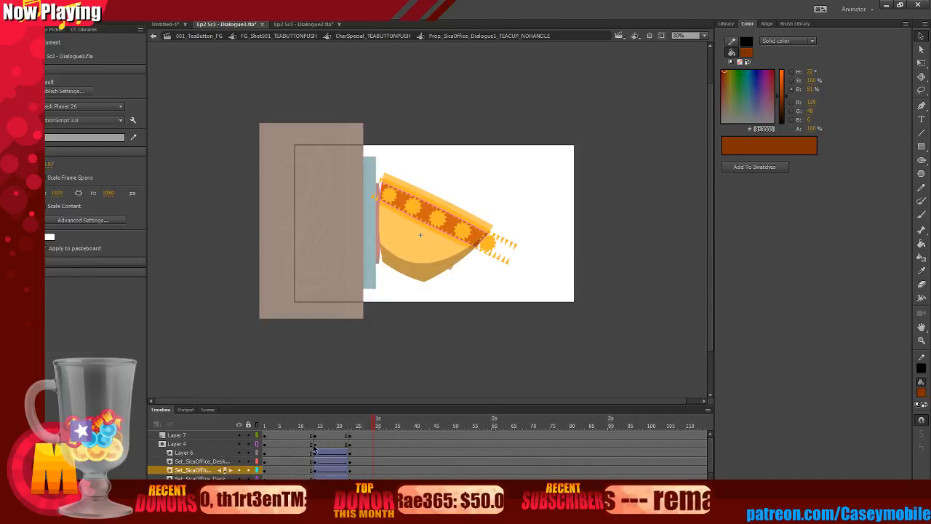
double_click(411, 339)
Change the looping cup body graphic's first frame at frame 1 so its band pattern starts in the shifted position.
left_click(274, 446)
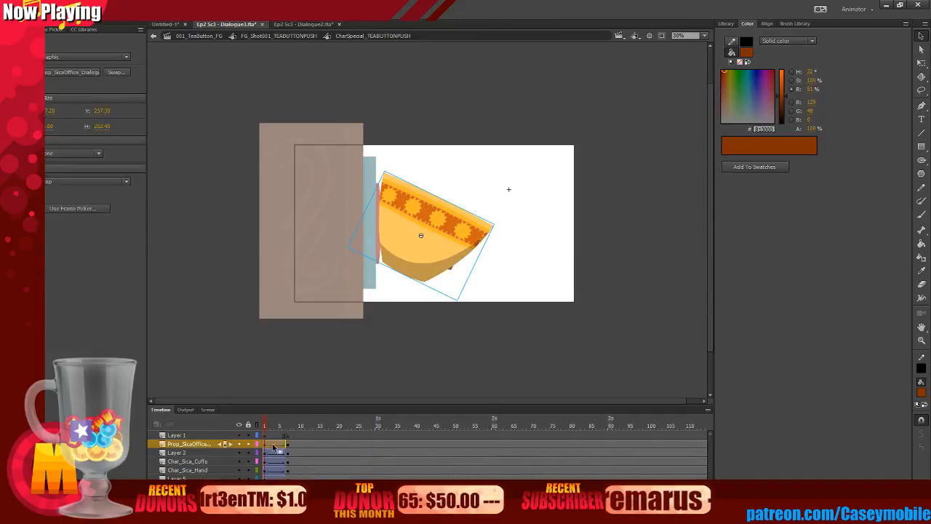
left_click(263, 445)
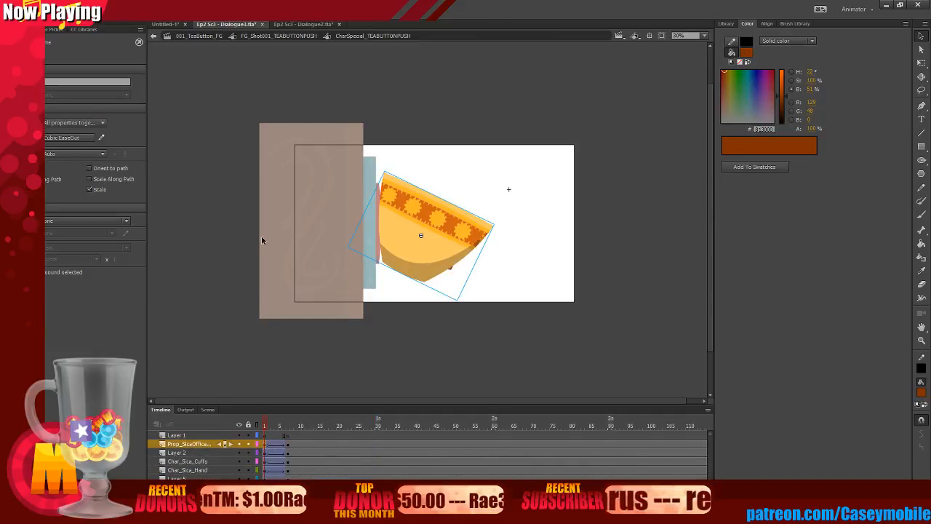
left_click(383, 226)
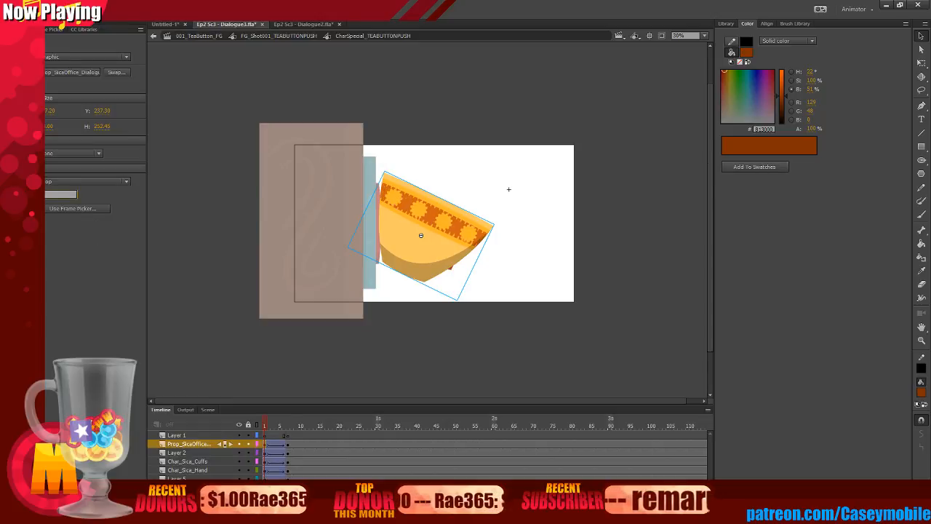
left_click(182, 334)
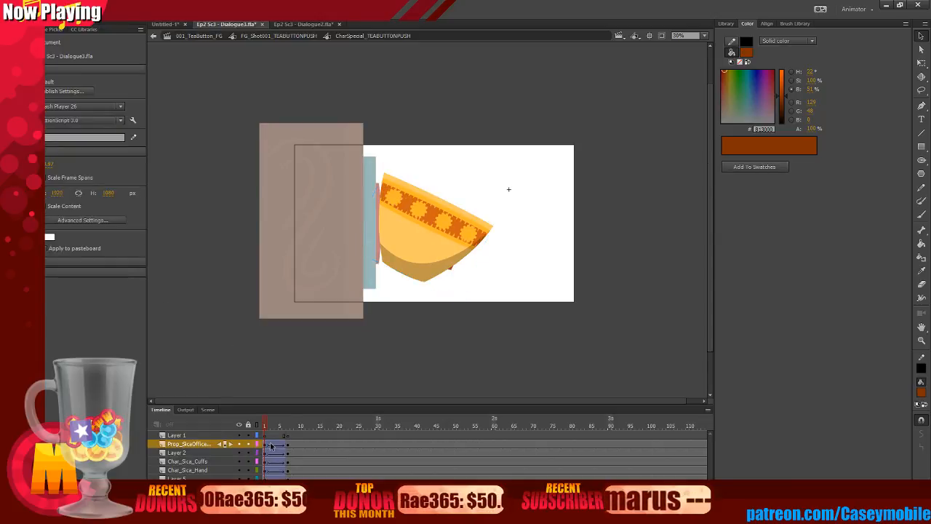
mouse_move(272, 446)
left_mouse_down()
mouse_move(304, 448)
mouse_move(268, 444)
left_mouse_up()
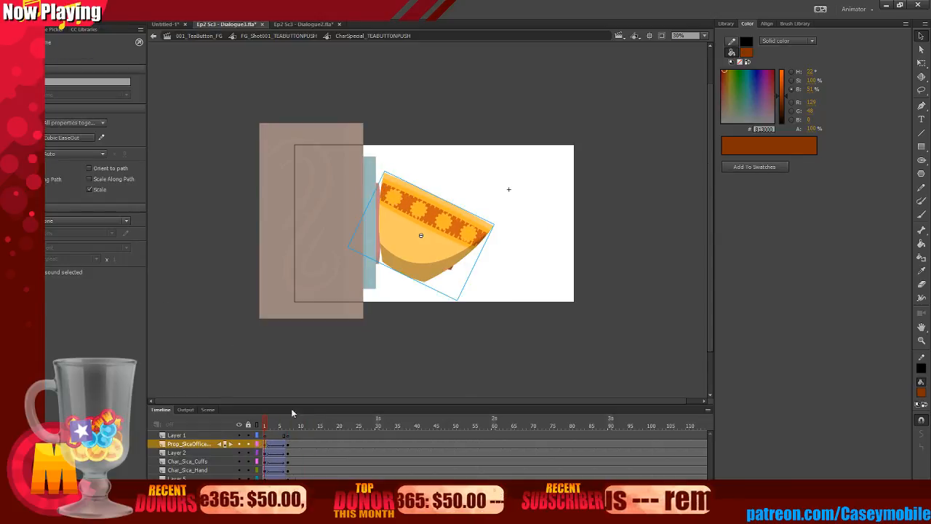
Remove the ending pattern keyframes at frame 23 across the layers of the TEACUP_NOHANDLE symbol.
double_click(423, 236)
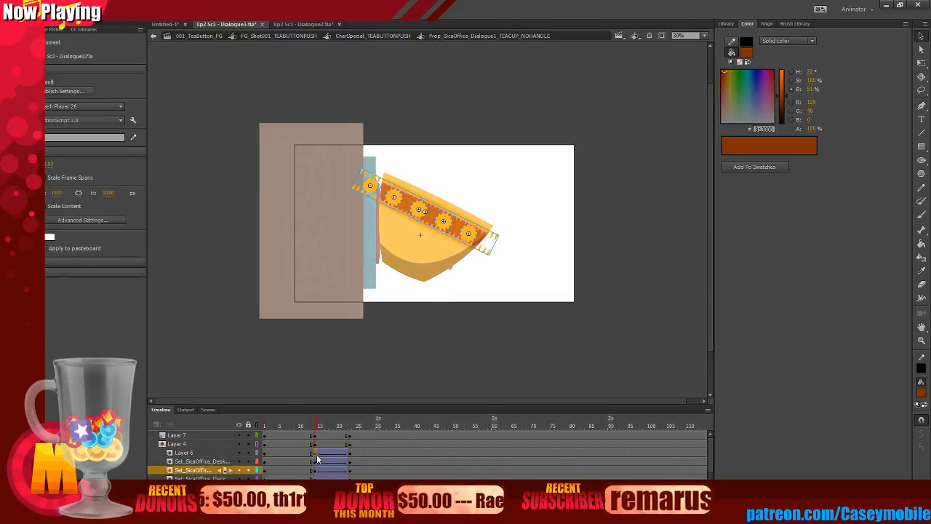
left_click_drag(318, 458, 352, 484)
key("ctrl+a")
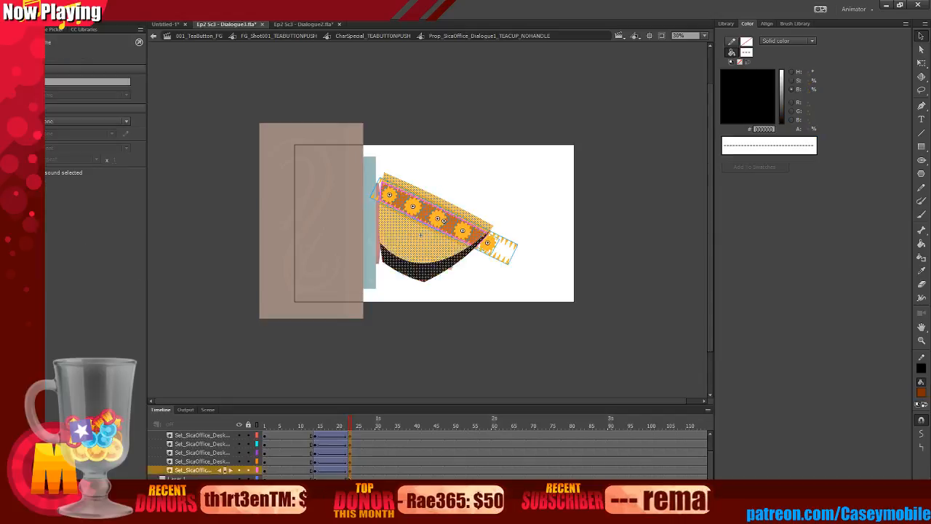
key("ctrl+alt+a")
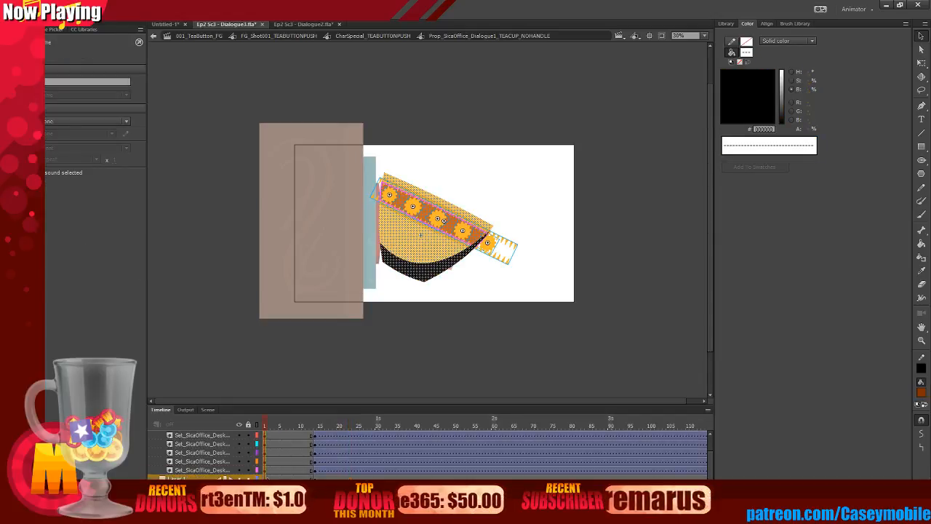
Remove the classic tweens after frame 14 from the cup's pattern layers and return to the CharSpecial_TEABUTTONPUSH symbol.
left_click_drag(330, 473, 336, 435)
right_click(338, 456)
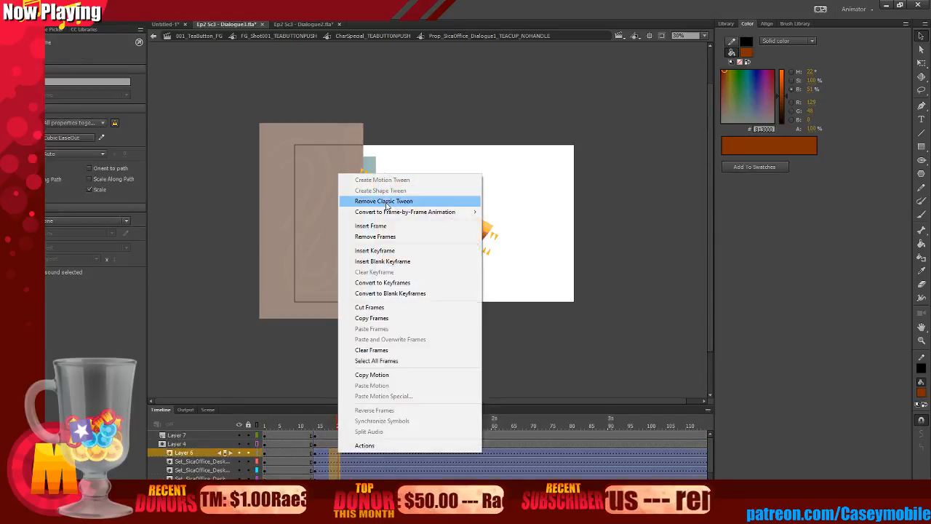
left_click(378, 199)
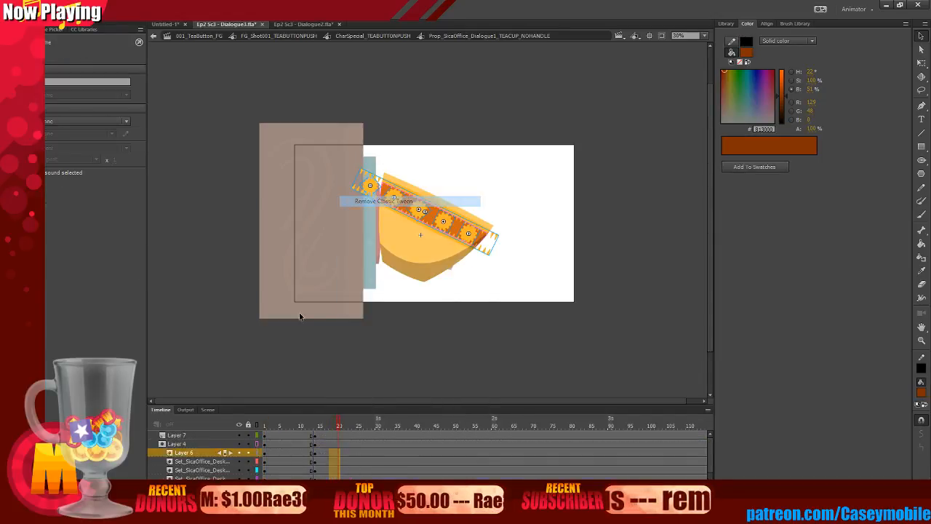
left_click(314, 440)
double_click(172, 313)
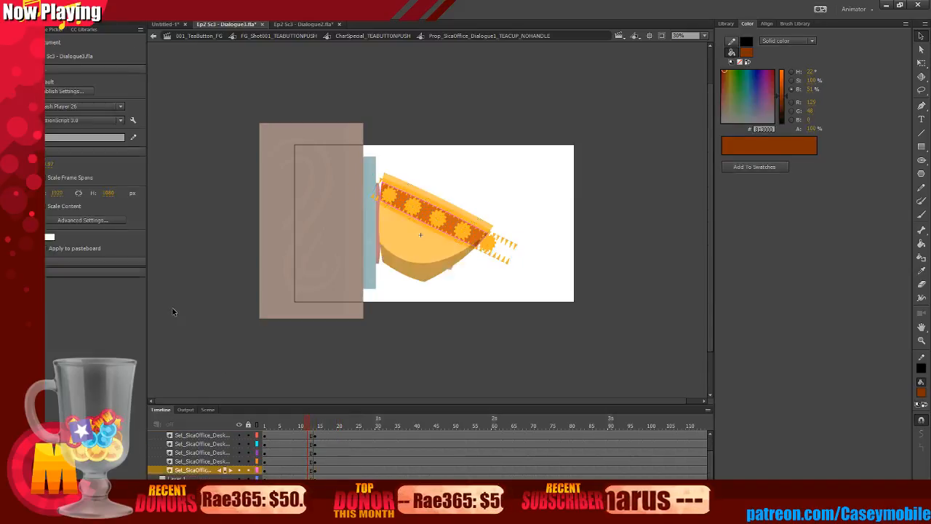
Compare the cup layer's keyframe at frame 7 of CharSpecial_TEABUTTONPUSH with the pattern keyframes inside the nested TEACUP_NOHANDLE symbol.
left_click(260, 426)
left_click(291, 442)
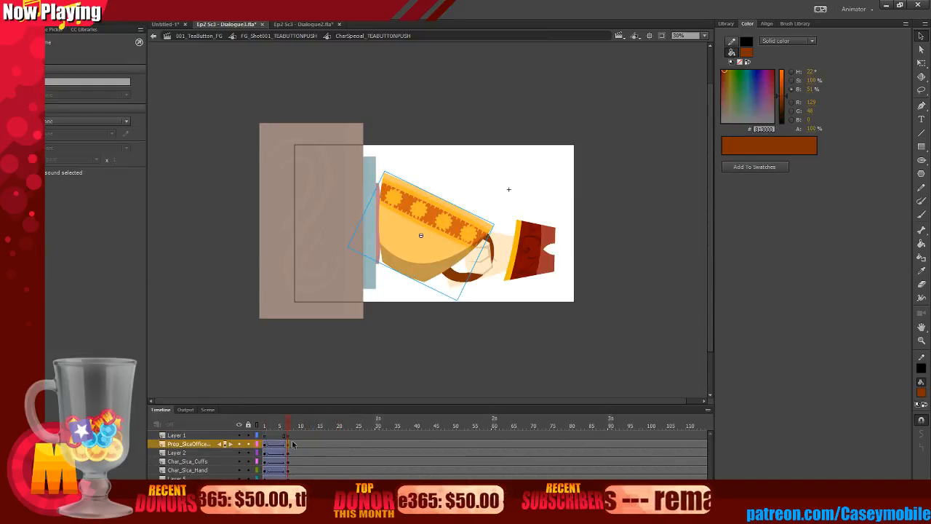
double_click(420, 221)
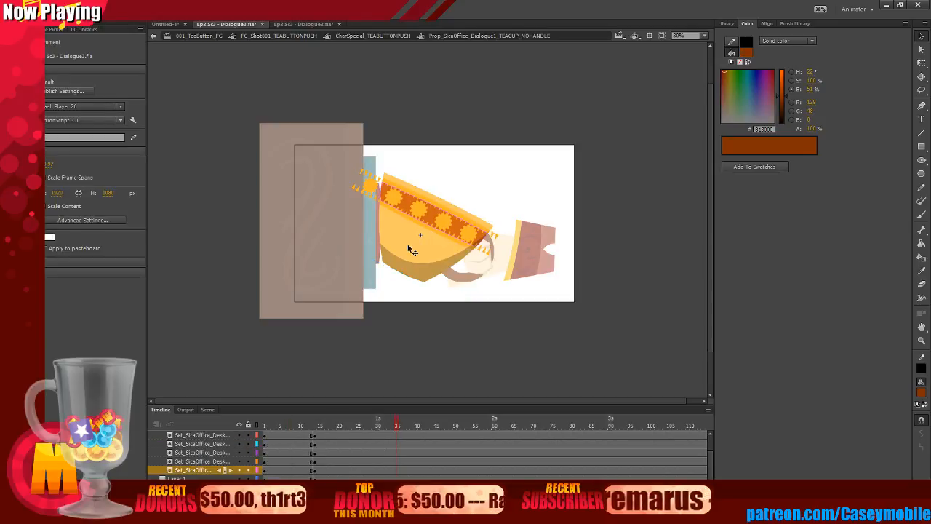
double_click(229, 252)
right_click(313, 440)
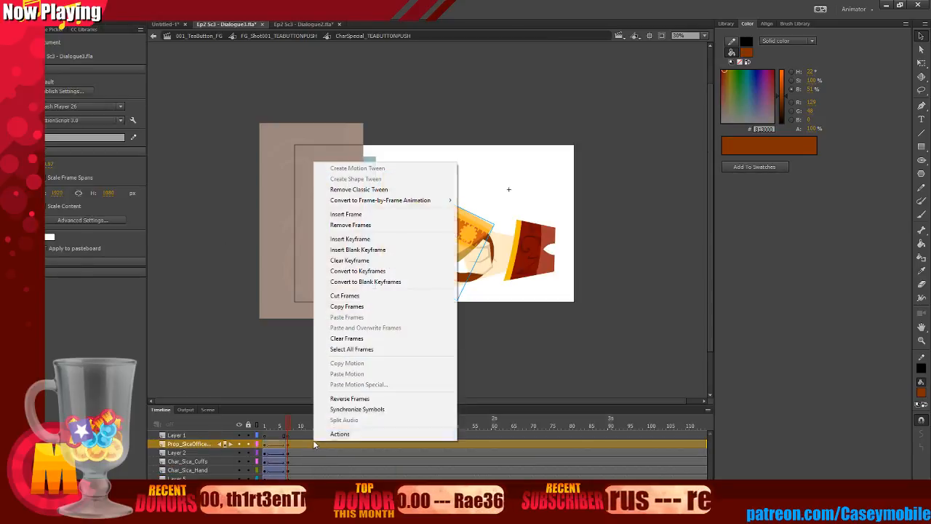
key("Escape")
double_click(479, 204)
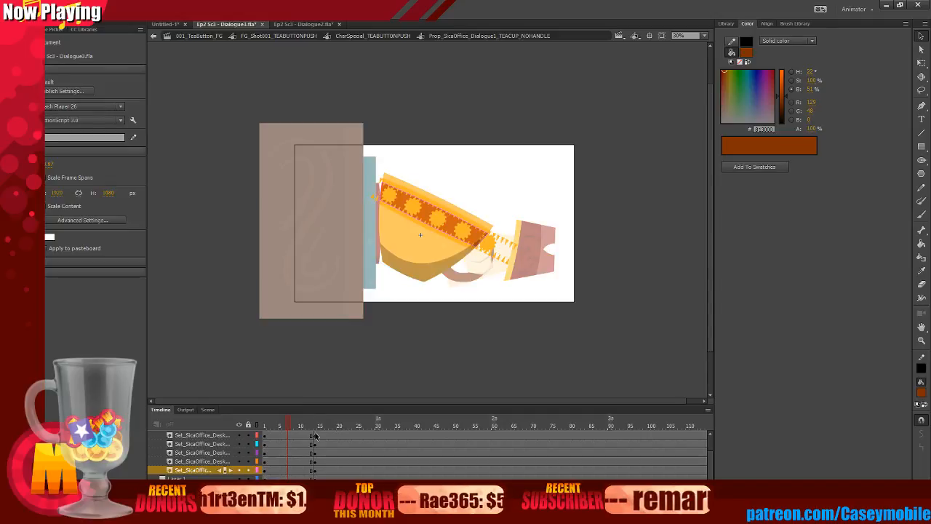
Add a new layer above Layer 7 in the TEACUP_NOHANDLE symbol and mark frame 7 on it with a keyframe.
right_click(201, 437)
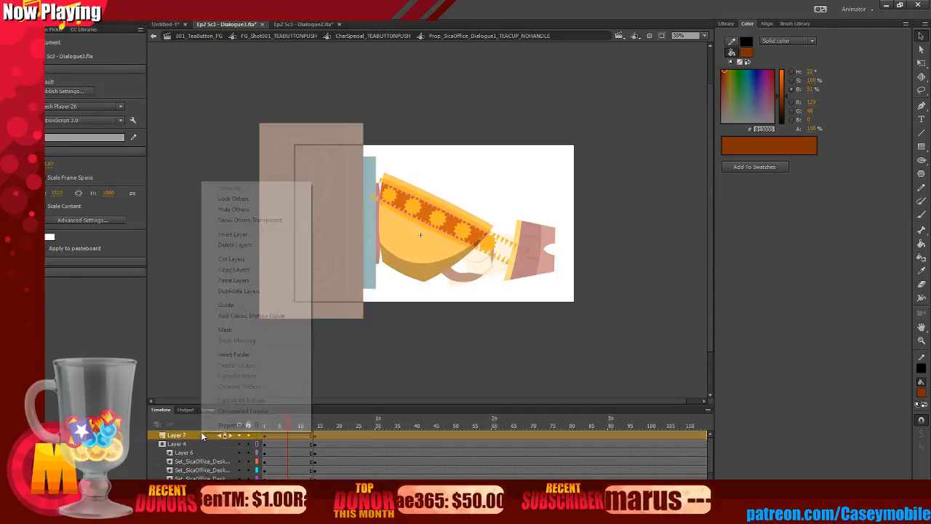
left_click(241, 234)
left_click(288, 435)
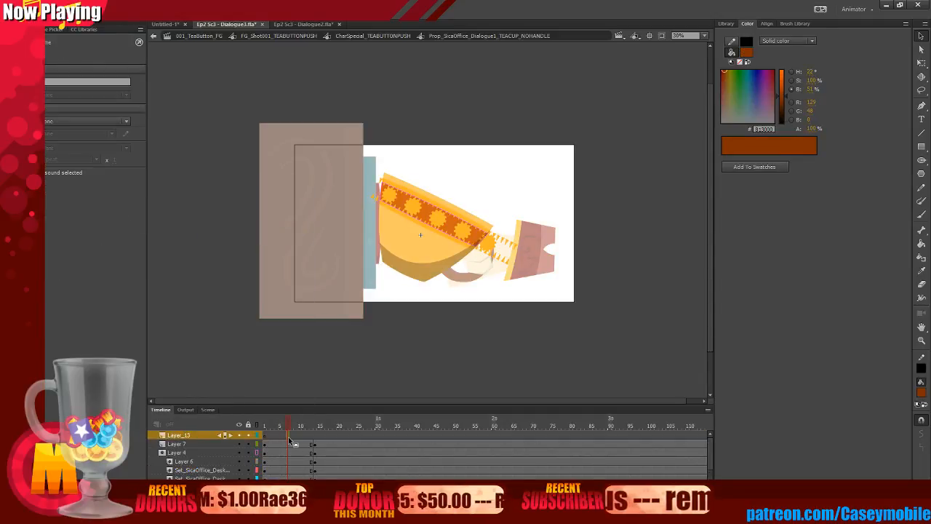
Move the ending pattern keyframes of all the cup's layers from frame 14 to frame 7.
scroll(313, 451, "down", 2)
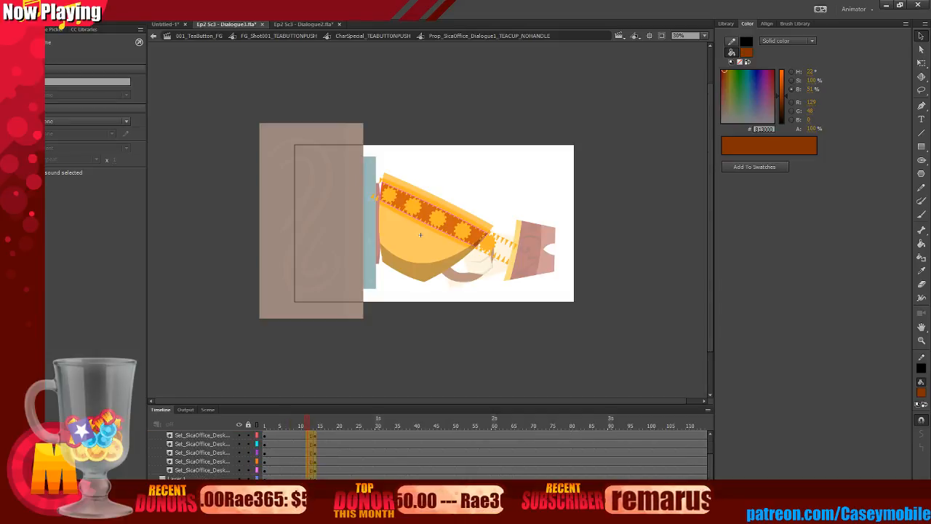
left_click(315, 462)
left_click(315, 470)
scroll(289, 451, "up", 2)
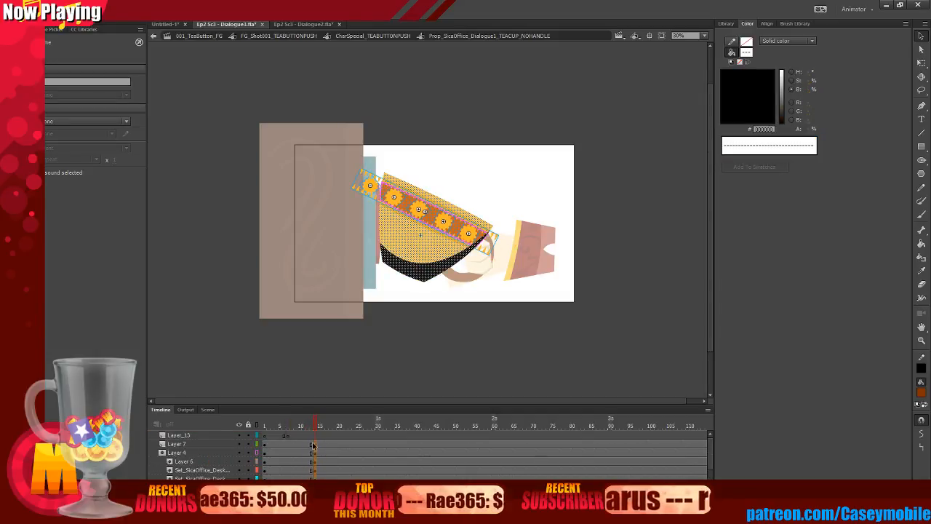
left_click(286, 444)
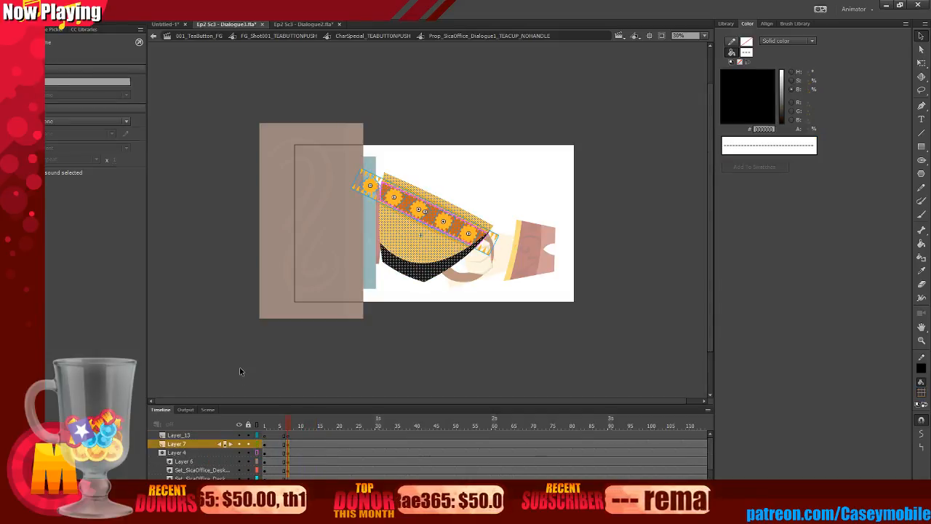
left_click(240, 369)
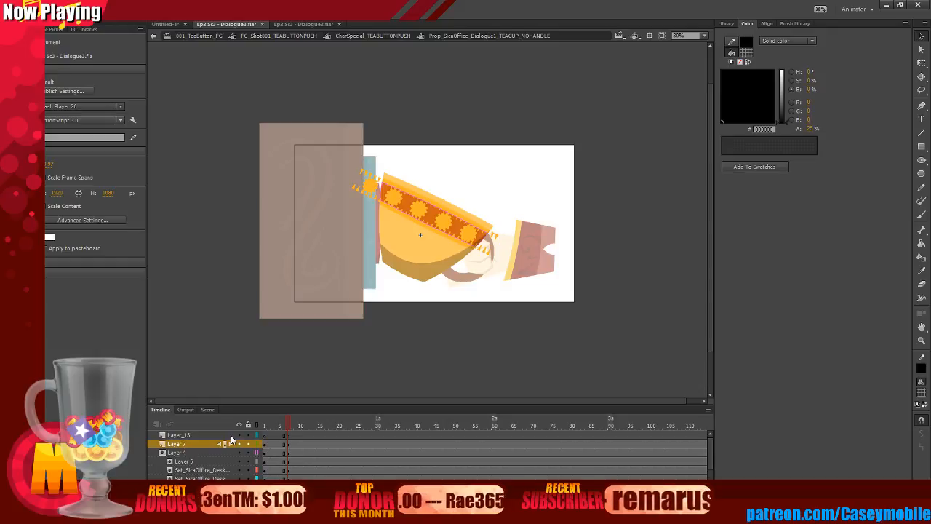
Create classic tweens between frames 1 and 7 on the cup's pattern layers.
left_click(278, 464)
scroll(279, 458, "down", 2)
left_click(277, 470)
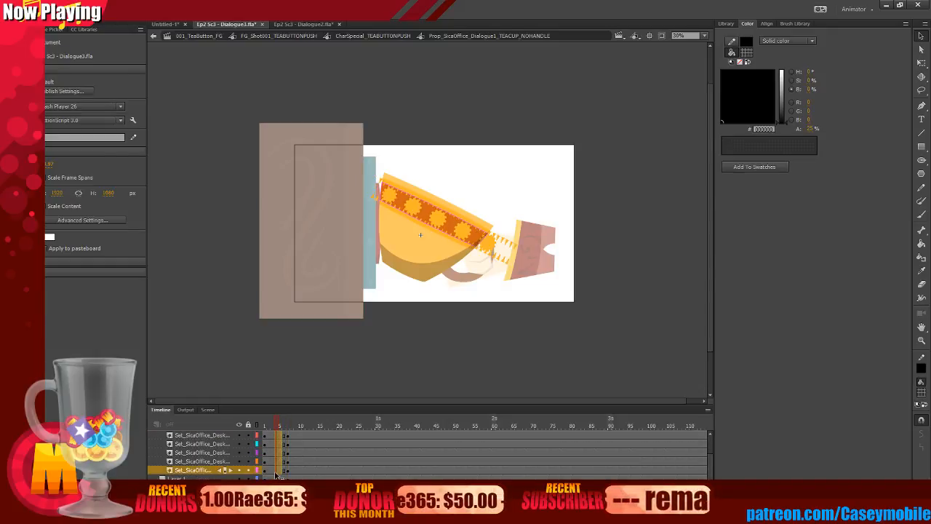
key("ctrl+equal")
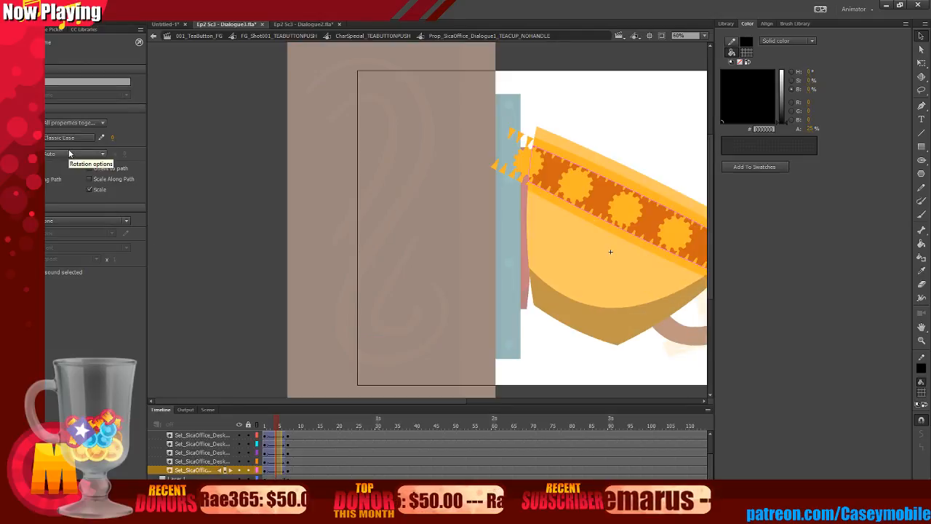
left_click_drag(266, 444, 272, 463)
left_click(273, 463)
scroll(311, 400, "right", 5)
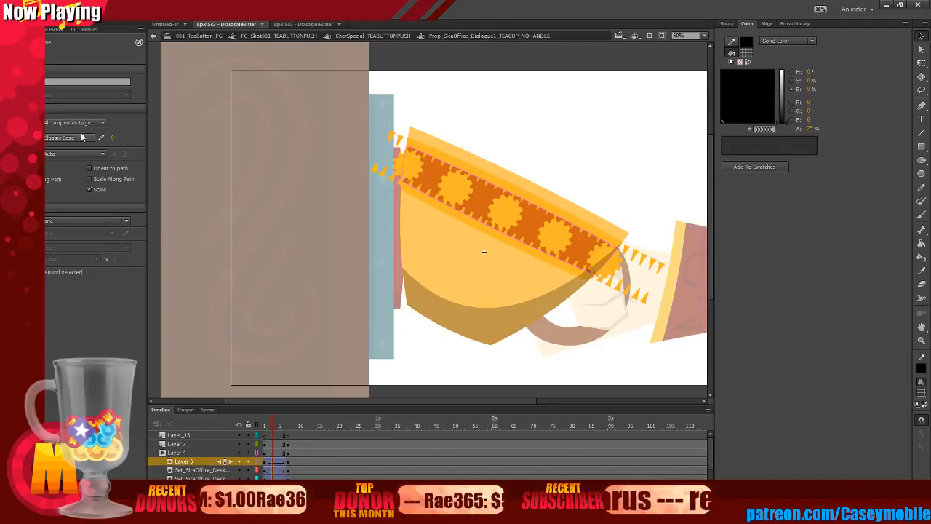
Return to the CharSpecial_TEABUTTONPUSH symbol and examine the easing and motion of the cup's tween between frames 1 and 7.
double_click(389, 211)
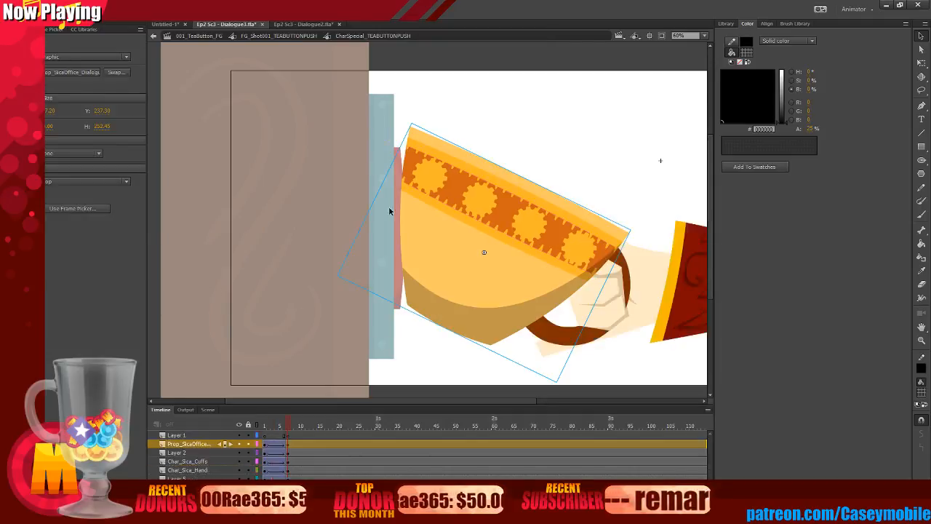
left_click(277, 451)
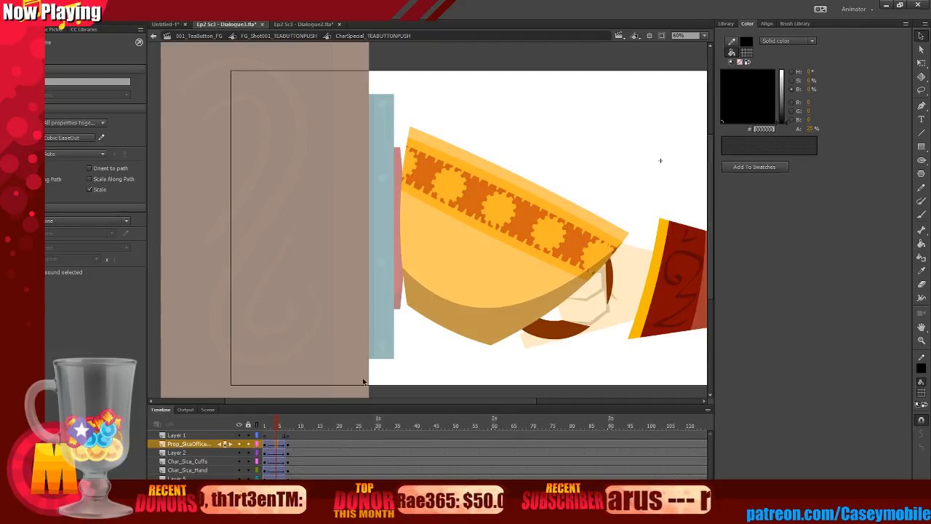
left_click_drag(264, 450, 295, 448)
left_click(280, 443)
left_click(281, 452)
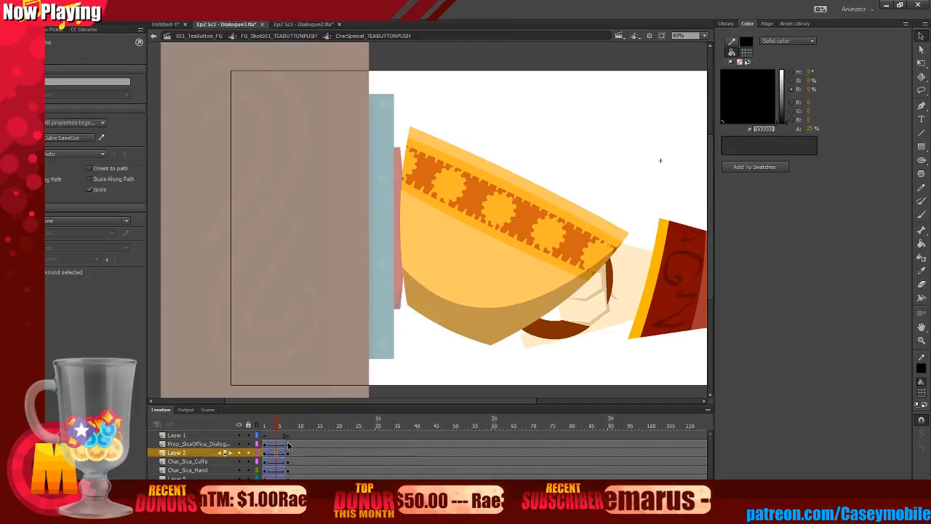
left_click(280, 444)
left_click(284, 453)
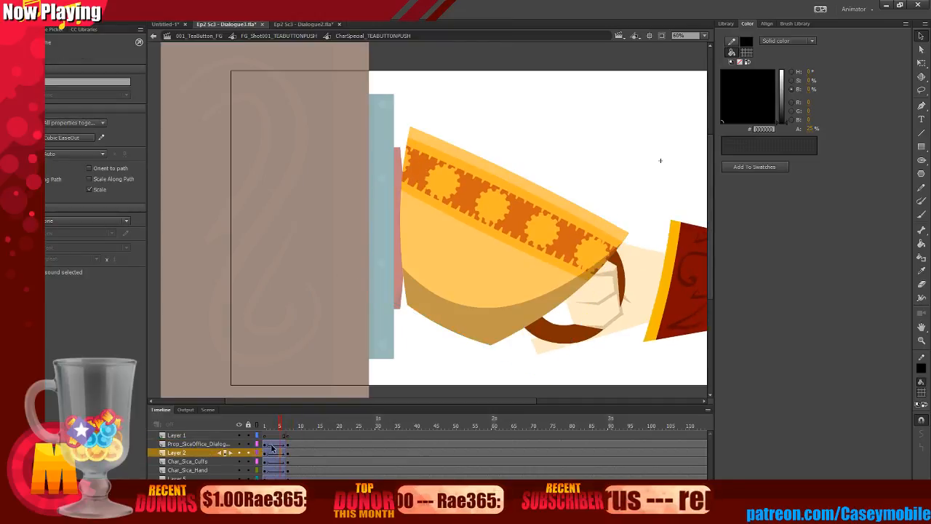
Reopen the TEACUP_NOHANDLE symbol and apply an Ease Out preset to the pattern layers' tweens, easing all properties together.
double_click(440, 165)
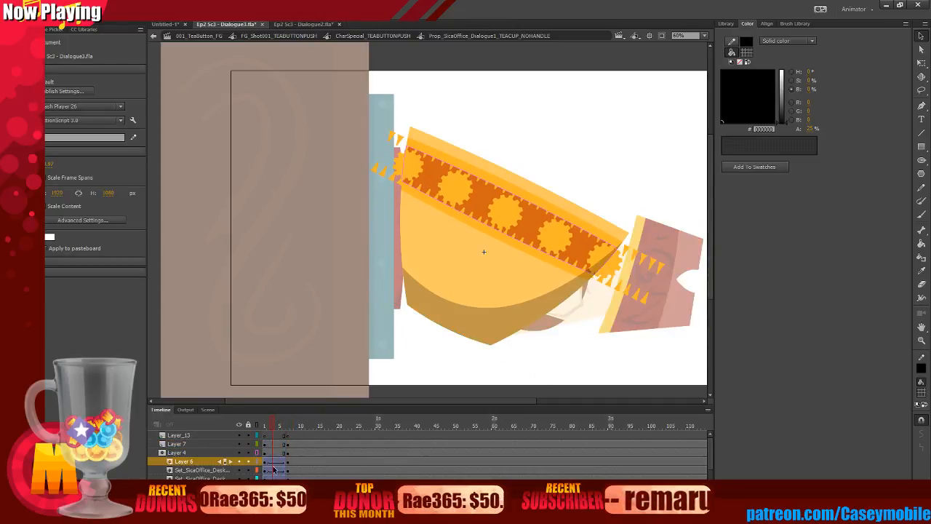
scroll(275, 470, "down", 2)
left_click(275, 470)
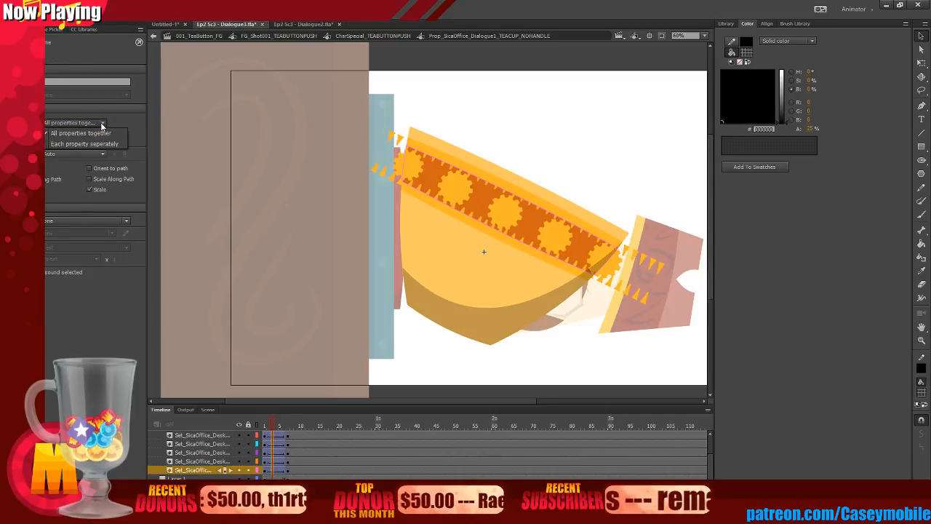
left_click(93, 133)
left_click(82, 138)
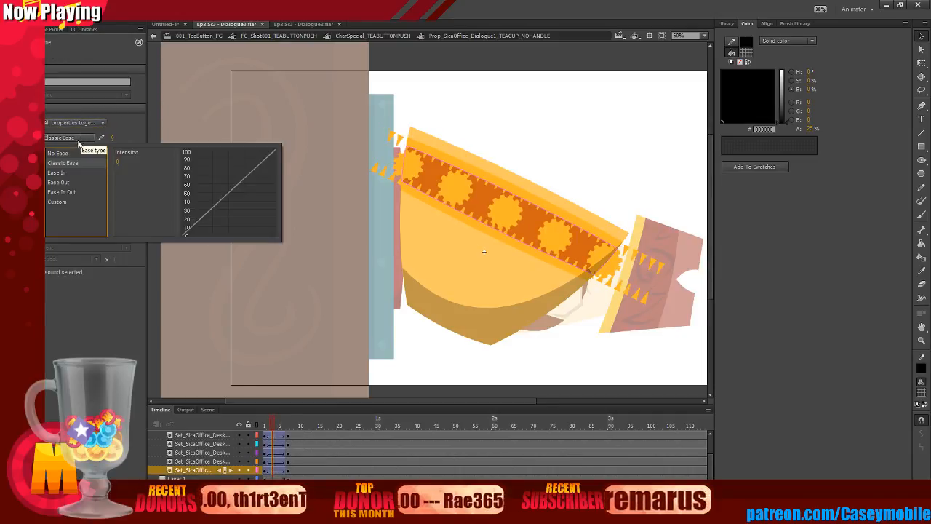
left_click(58, 183)
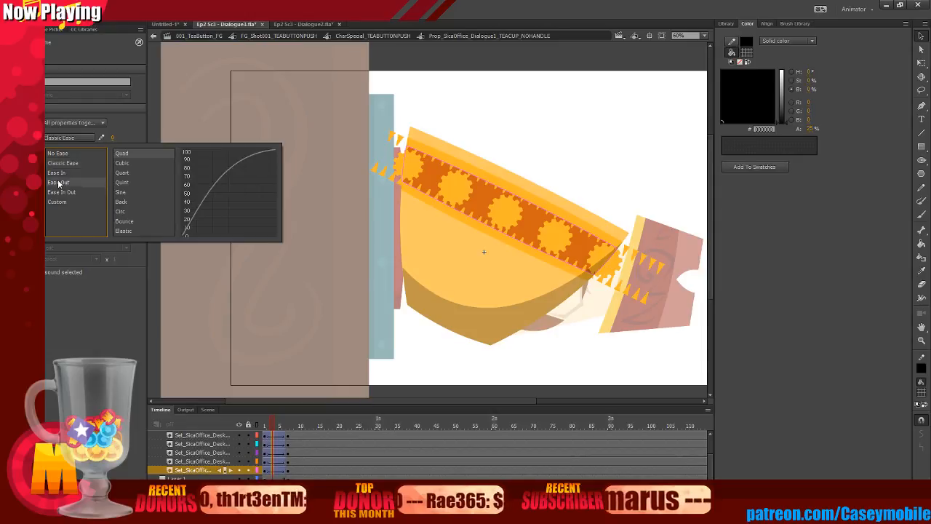
double_click(143, 158)
Check the cup's eased motion, return to the FG_Shot001_TEABUTTONPUSH symbol and save the file.
double_click(576, 129)
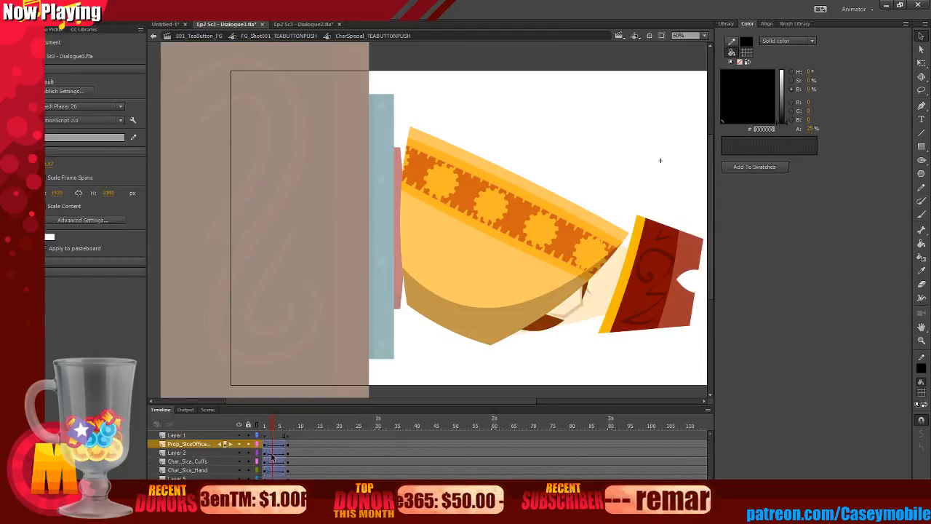
left_click_drag(265, 447, 296, 446)
left_click(543, 166)
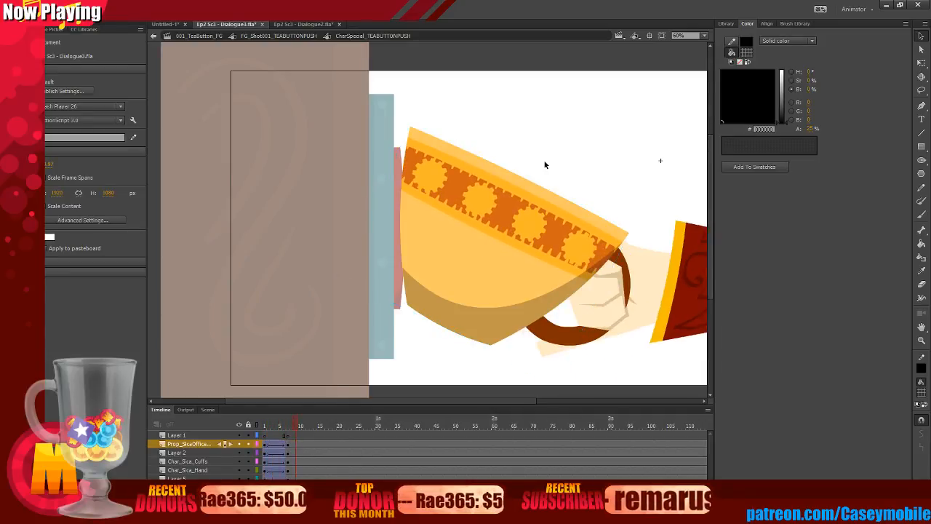
key("ctrl+minus")
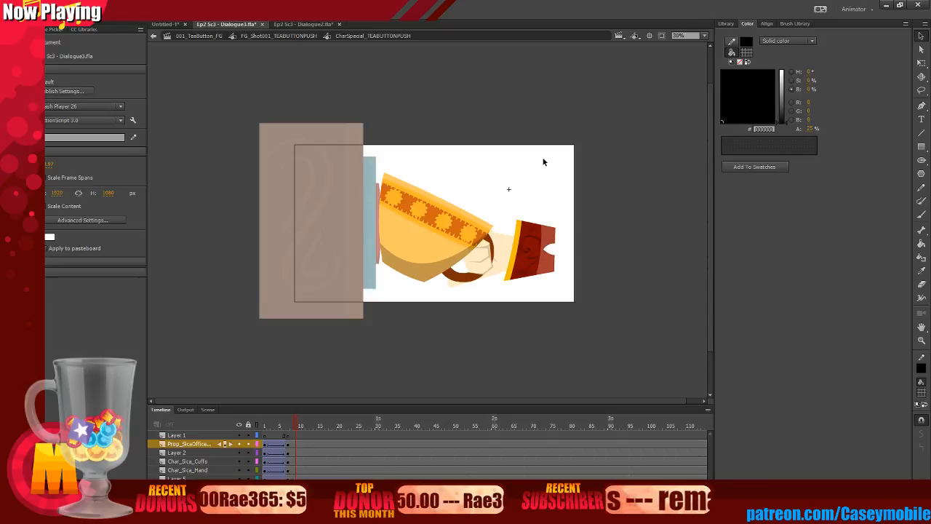
double_click(494, 112)
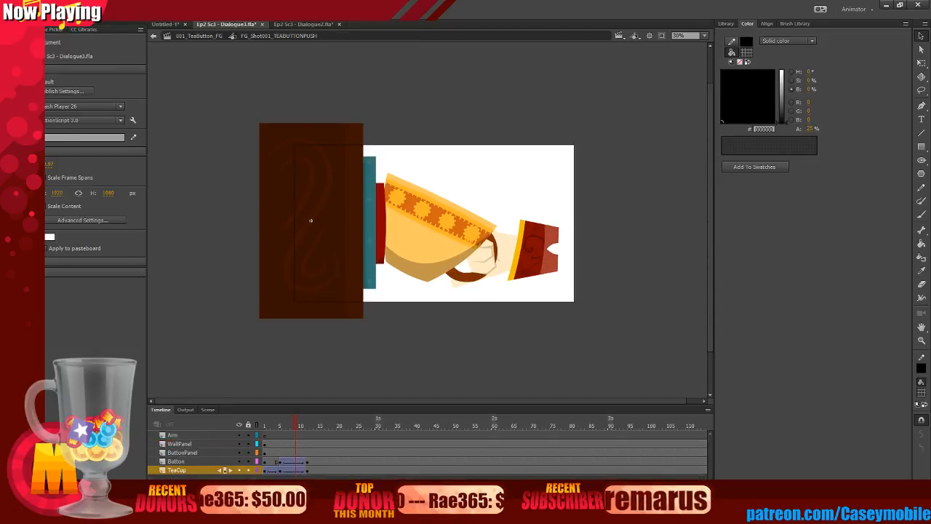
left_click(32, 9)
left_click(73, 103)
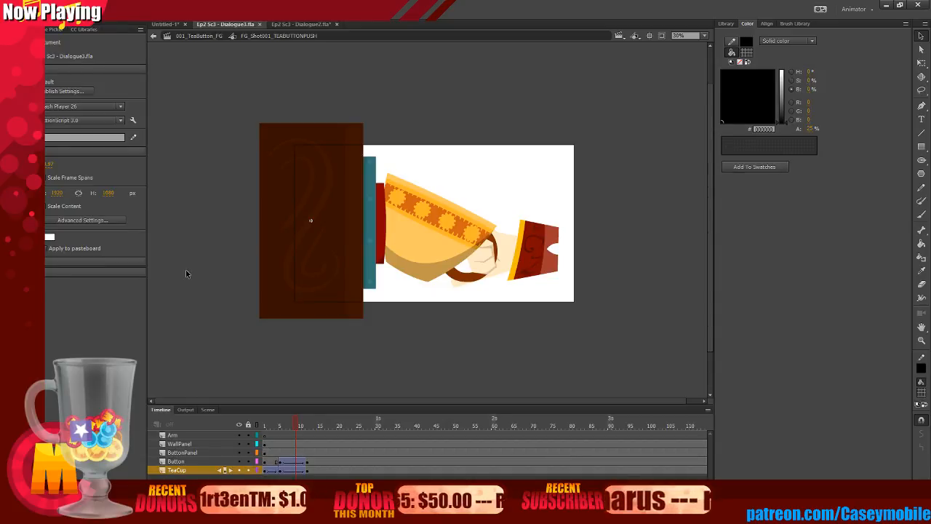
left_click(25, 9)
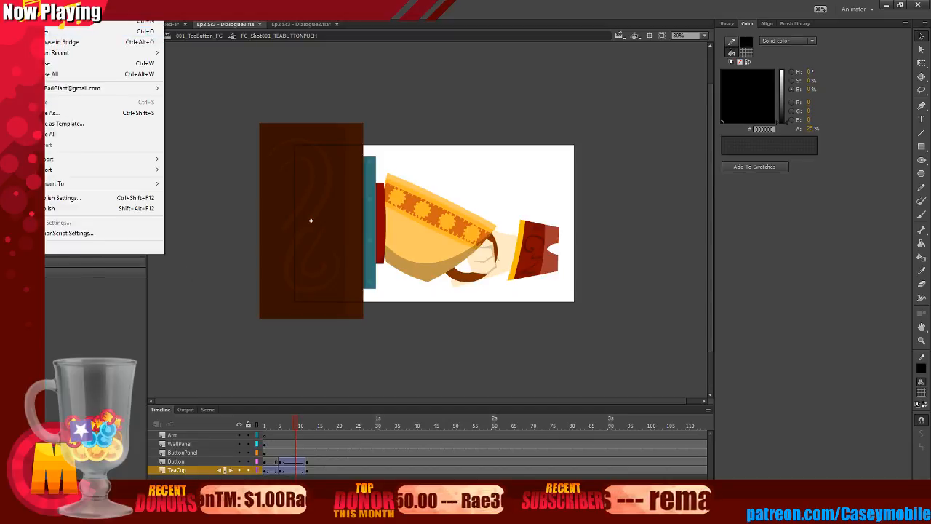
left_click(262, 87)
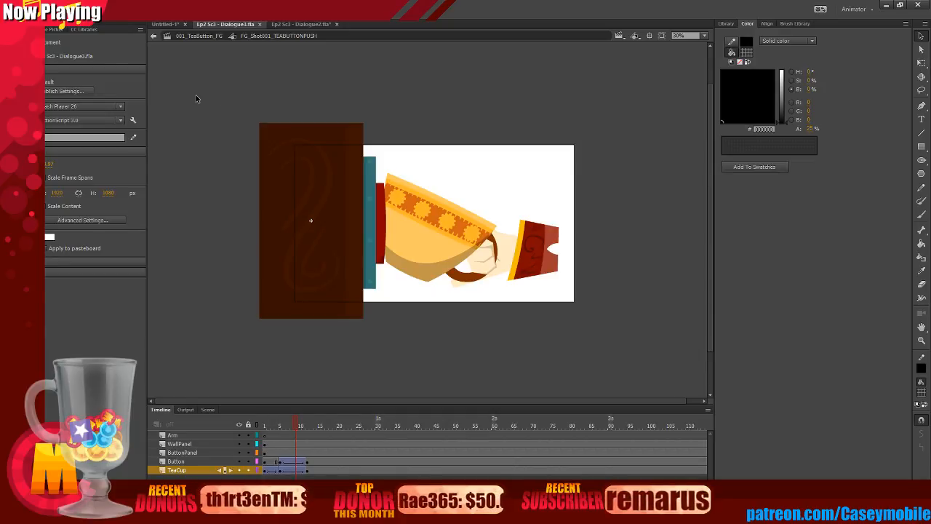
left_click(33, 9)
key("Escape")
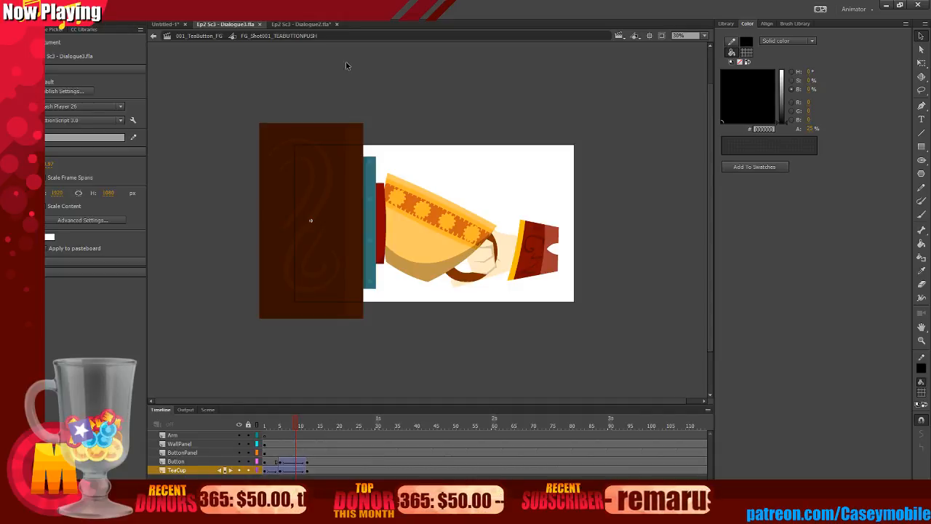
Play back the button push and go back to frame 1 to review the timing of the shot's layers.
key("Return")
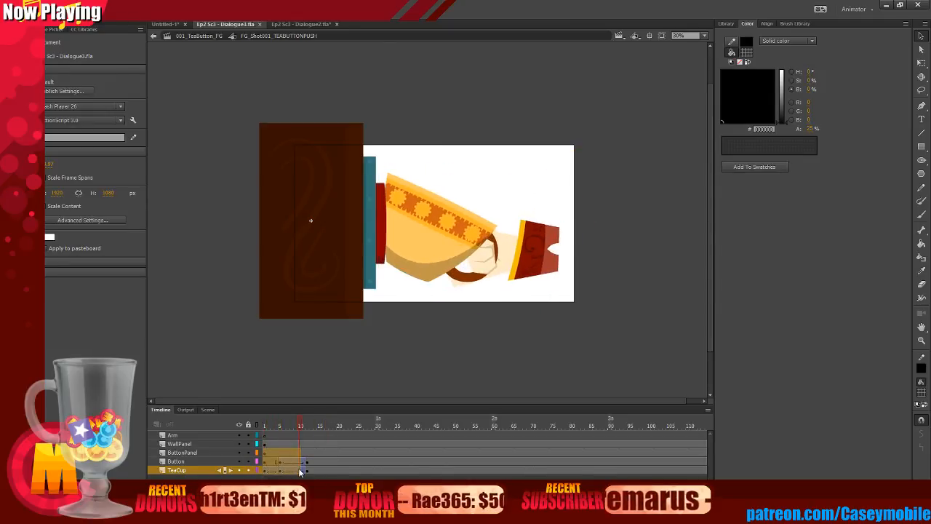
left_click(270, 457)
left_click(264, 448)
left_click(264, 444)
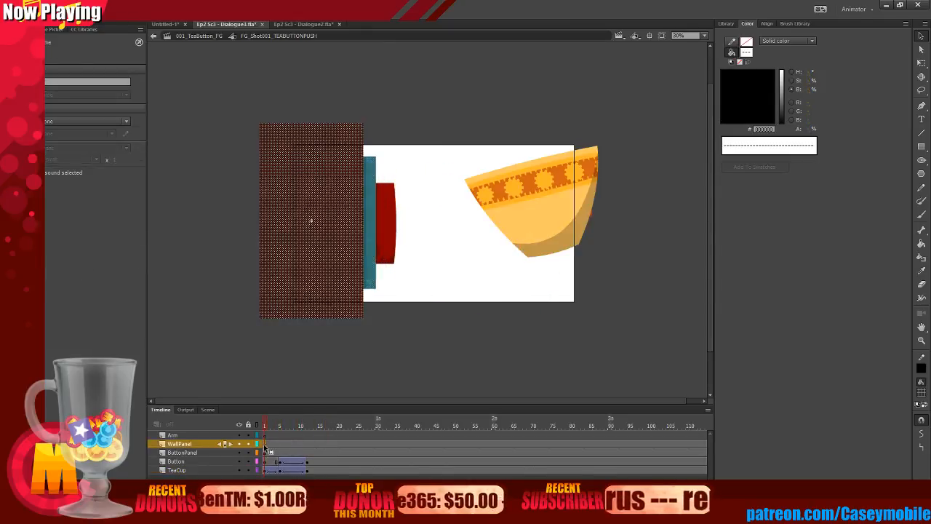
key("End")
left_click(263, 459)
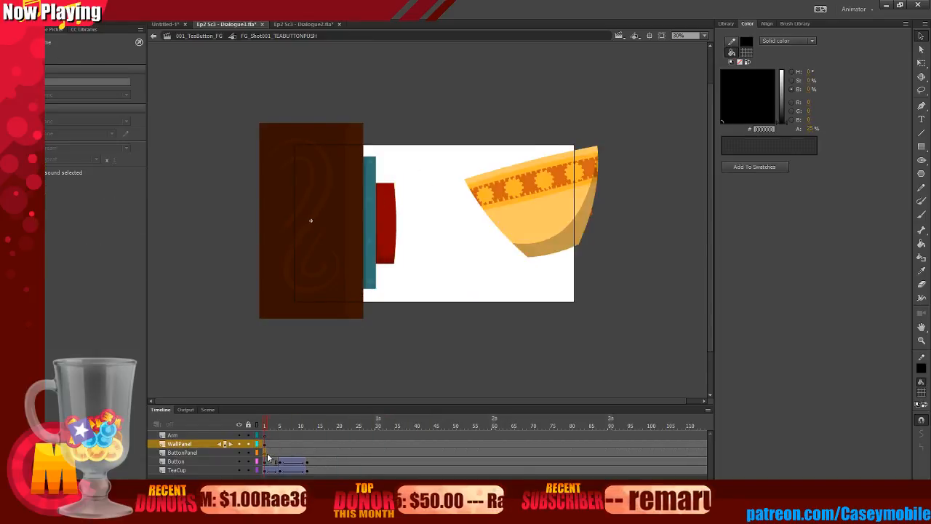
key("End")
left_click(265, 443)
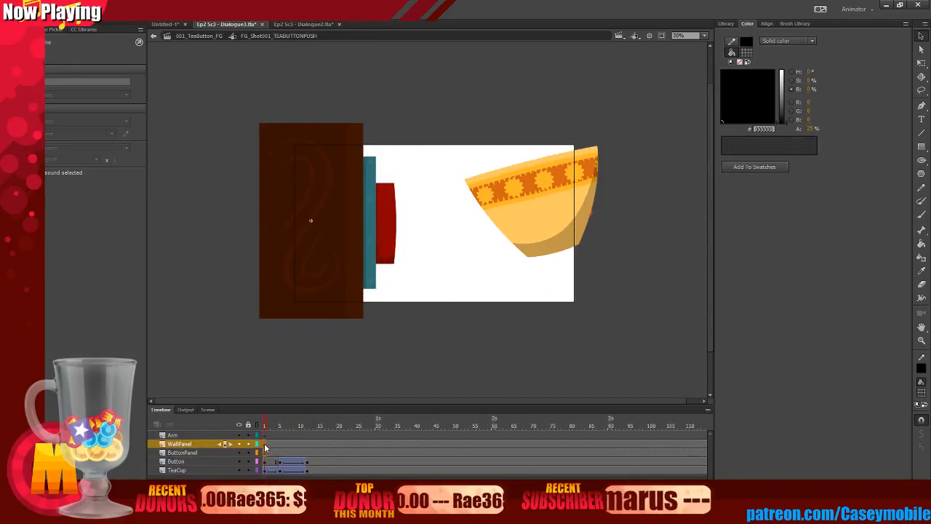
Delay the Button and TeaCup layers' push and recoil keyframes by two frames, to frames 7 and 14, and preview the timing.
left_click(264, 443)
left_click(284, 470)
mouse_move(288, 471)
left_mouse_down()
mouse_move(315, 469)
mouse_move(272, 463)
mouse_move(293, 467)
left_mouse_up()
left_click(265, 470)
key("Return")
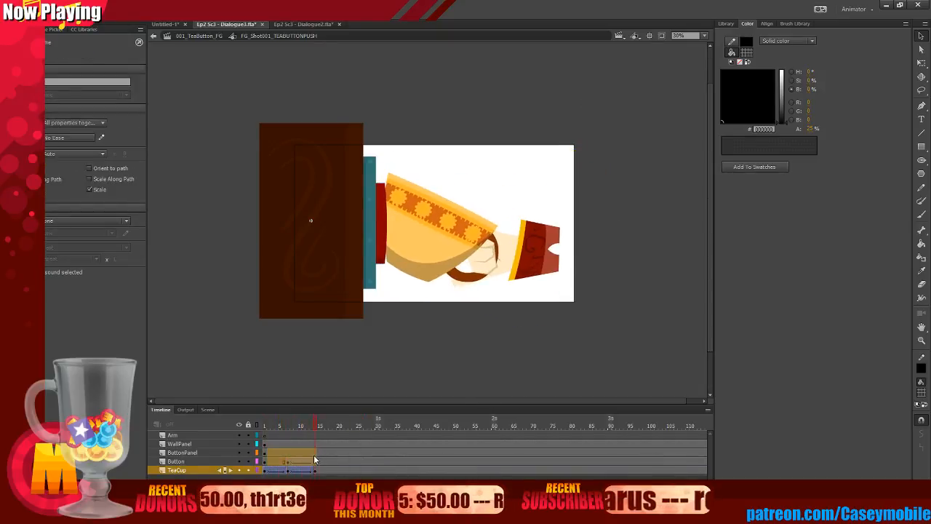
left_click(338, 461)
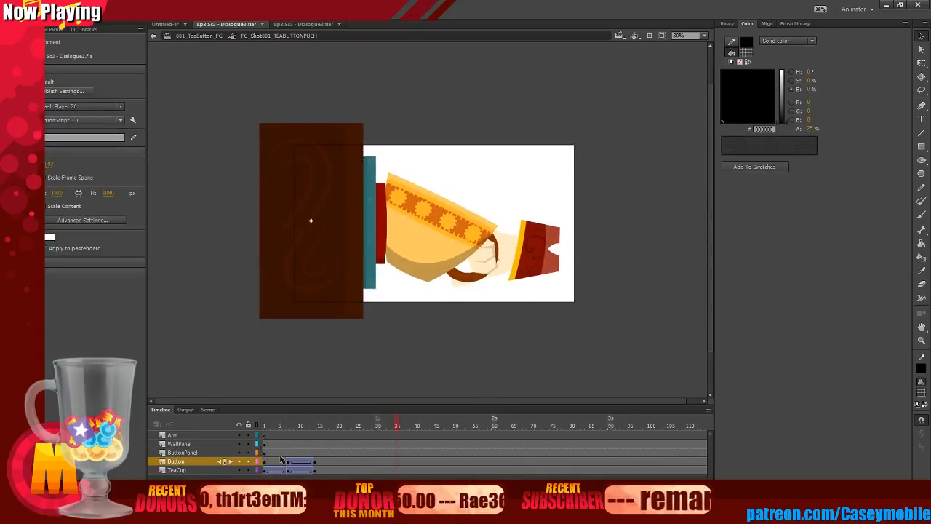
Raise the TeaCup layer's cup against the button at the frame 14 and frame 7 keyframes, and scrub through the recoil.
left_click_drag(279, 453, 315, 452)
left_click(451, 266)
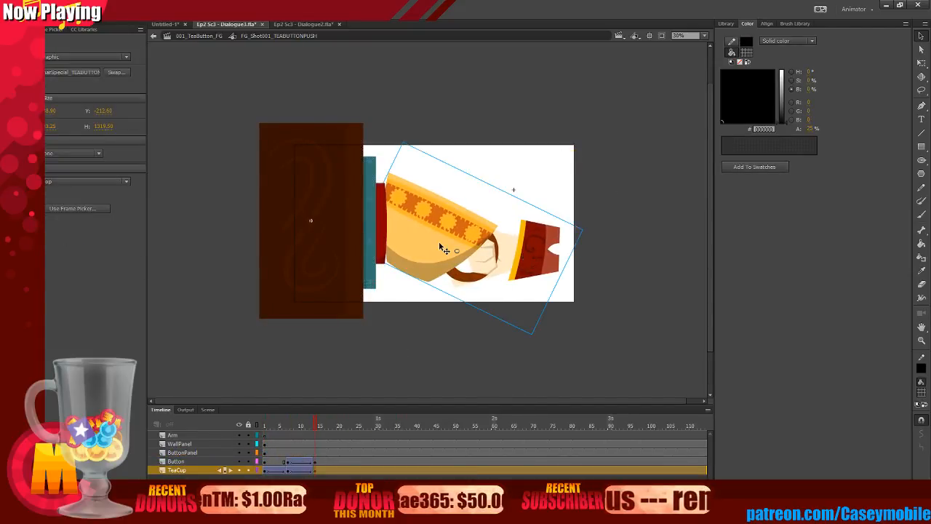
mouse_move(444, 251)
left_mouse_down()
mouse_move(443, 235)
mouse_move(428, 253)
left_mouse_up()
left_click(290, 470)
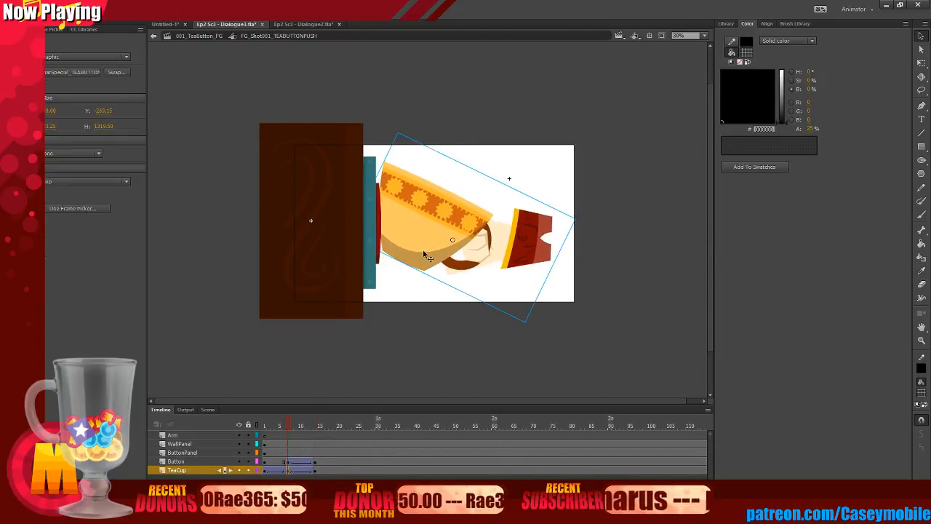
left_click(315, 451)
left_click(288, 452)
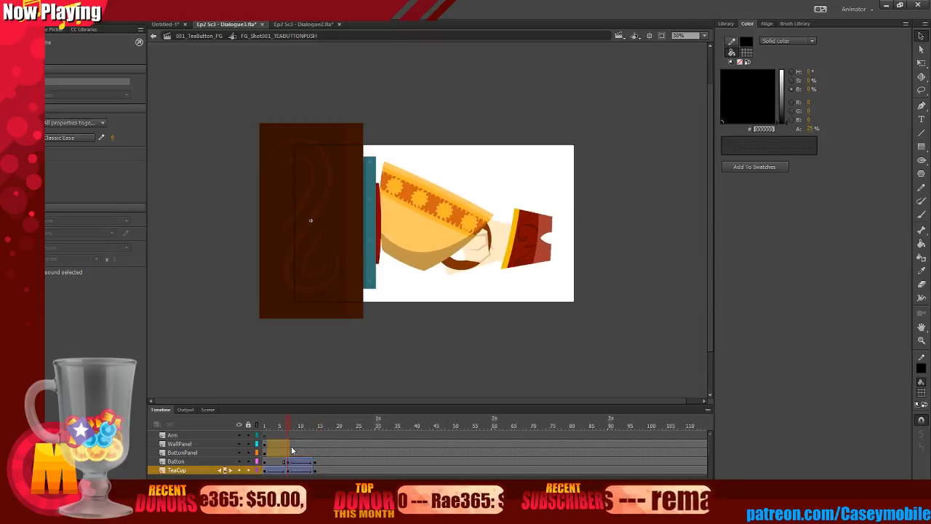
Raise the teacup slightly further at its frame 7 keyframe and scrub to check the push.
left_click(395, 273)
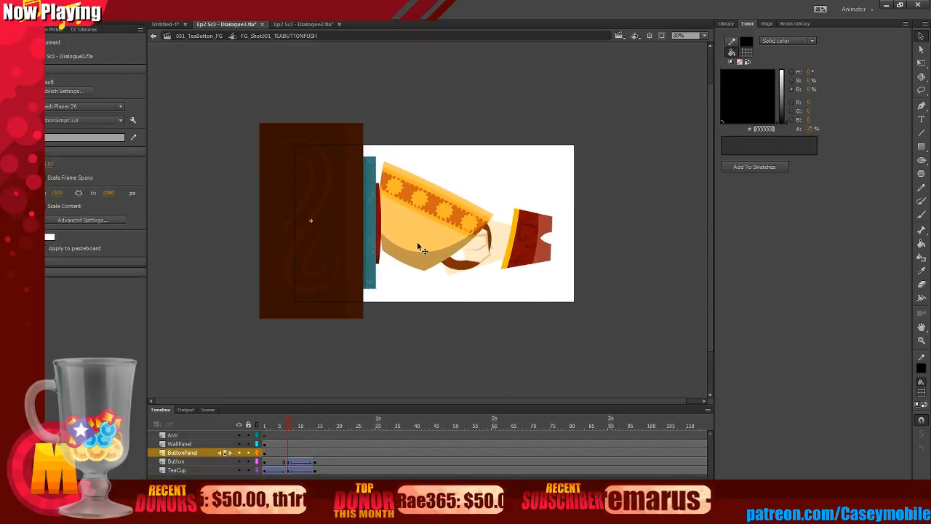
left_click_drag(417, 242, 417, 235)
left_click(417, 284)
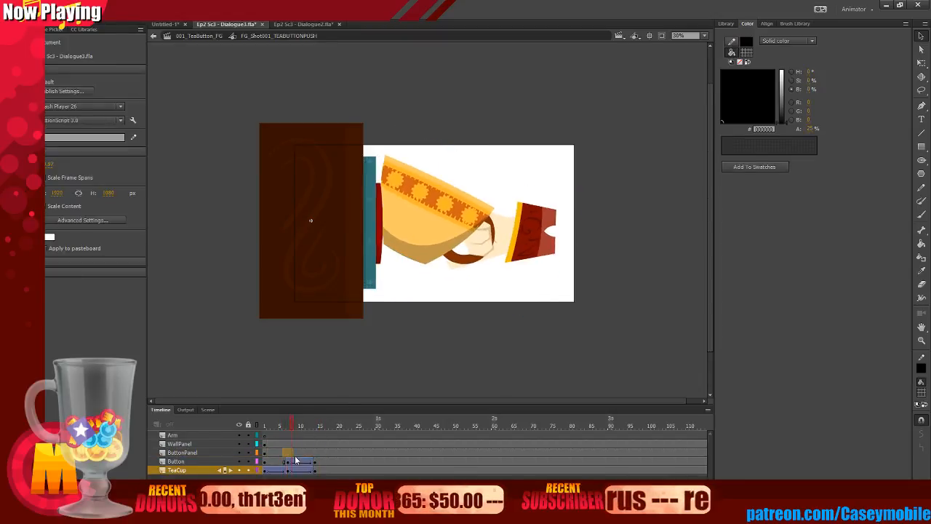
left_click(277, 452)
Lower the teacup slightly at its frame 14 keyframe, fine-tune its position and scrub through the recoil.
left_click(314, 462)
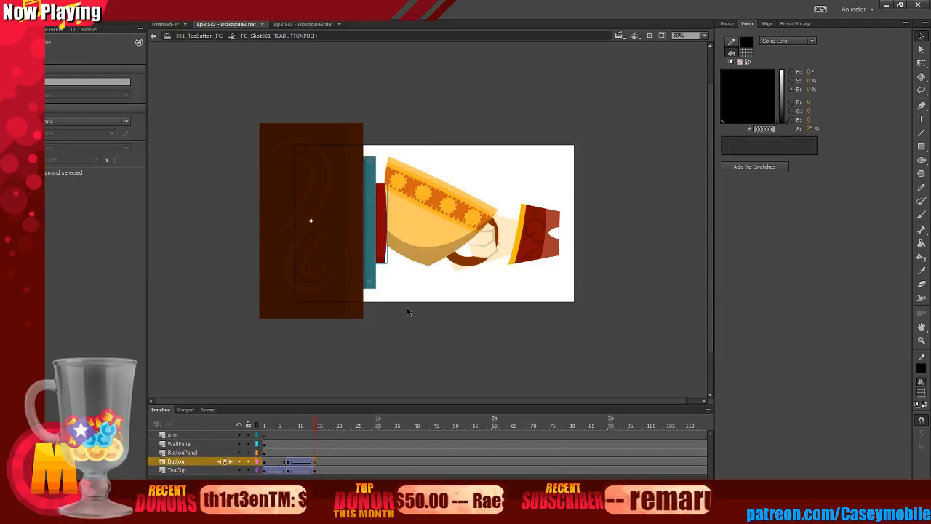
left_click(432, 232)
left_click_drag(432, 232, 430, 238)
left_click(404, 285)
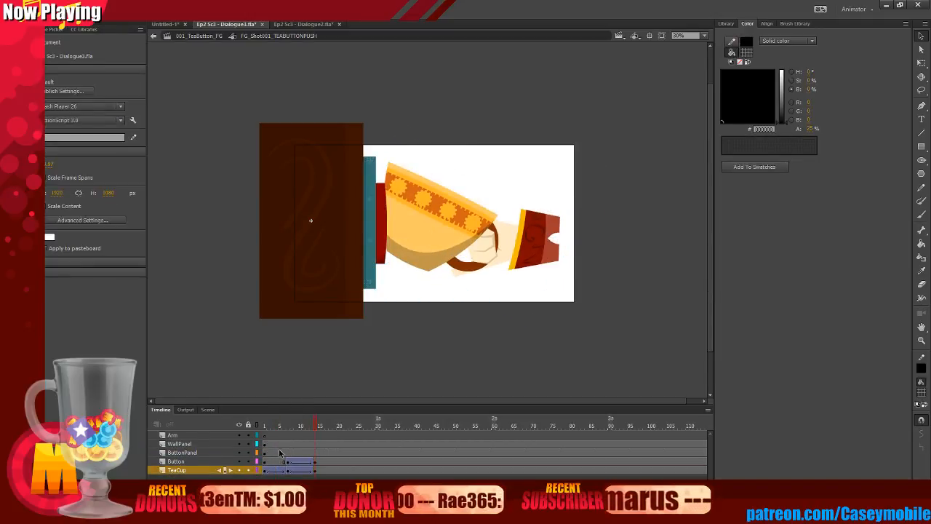
left_click_drag(278, 450, 319, 445)
left_click(401, 216)
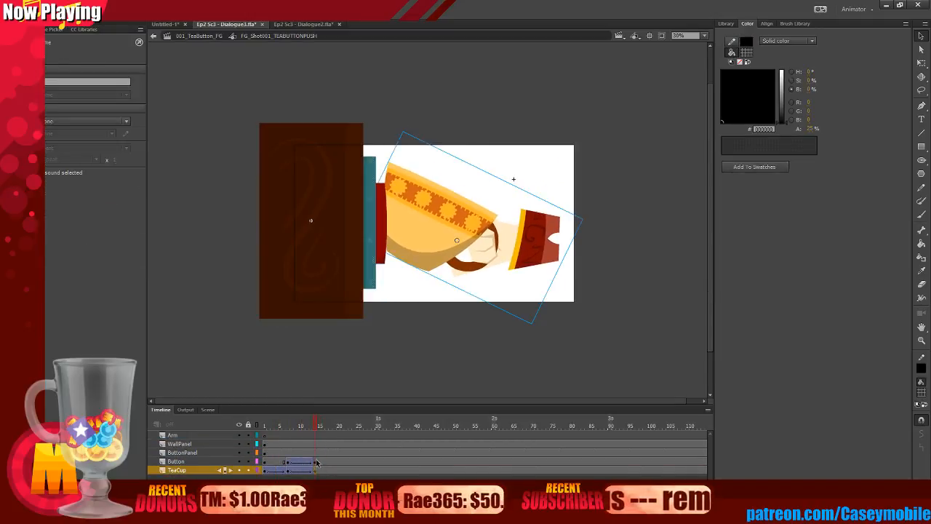
left_click_drag(402, 215, 403, 216)
left_click(455, 141)
left_click_drag(282, 462, 306, 463)
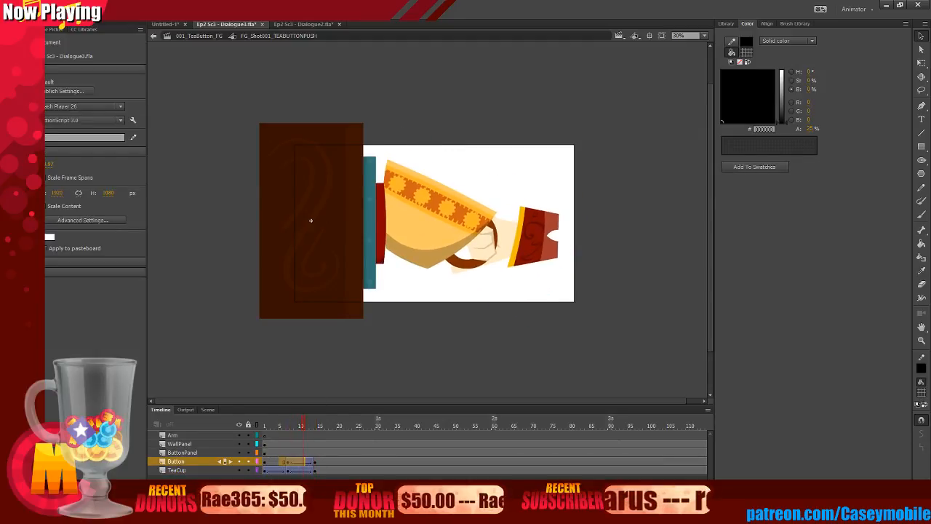
Lower the teacup slightly at its frame 7 keyframe and scrub through the push to check it.
left_click(288, 470)
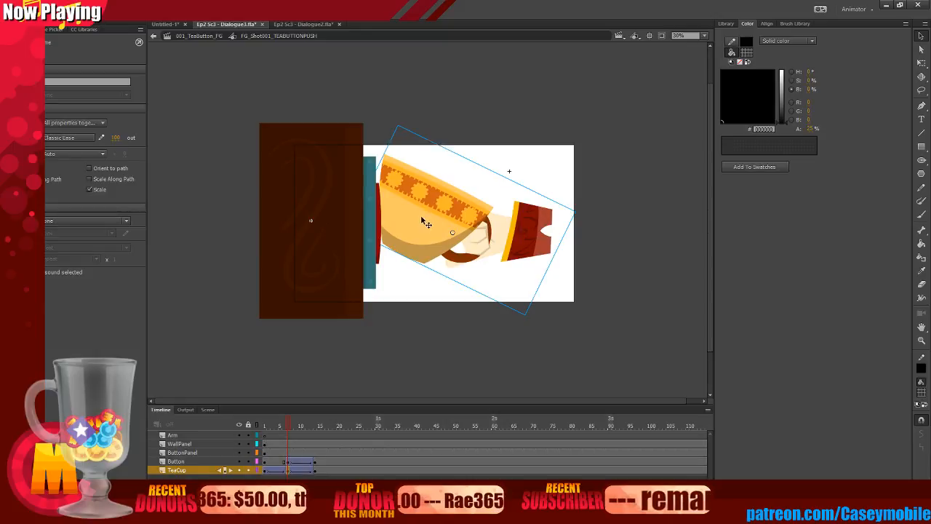
key("ctrl+z")
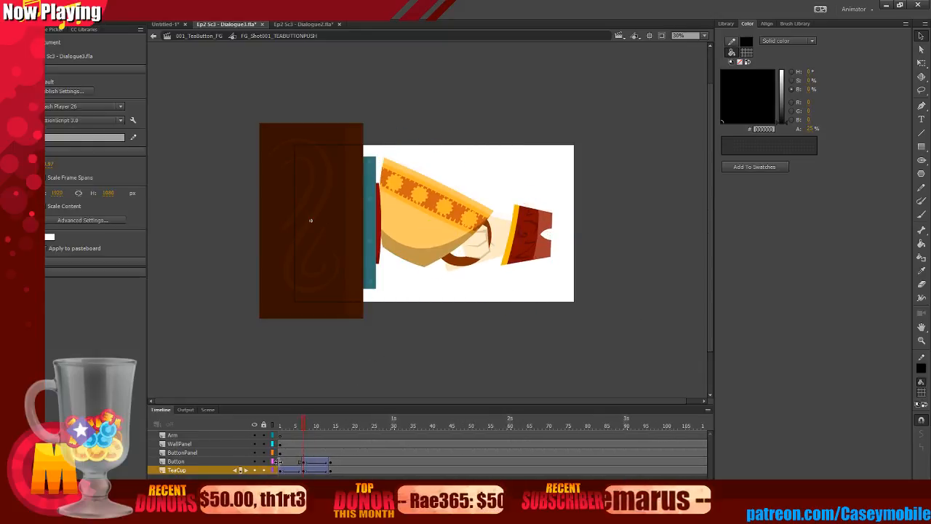
left_click_drag(270, 462, 309, 462)
Nudge the teacup up slightly at its frame 14 keyframe and scrub through the frames up to frame 20.
left_click(437, 238)
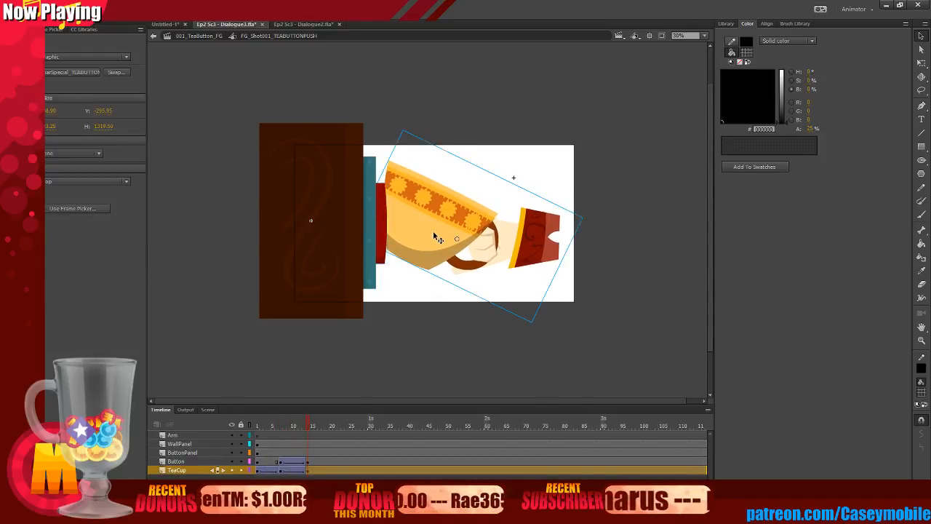
key("ctrl+equal")
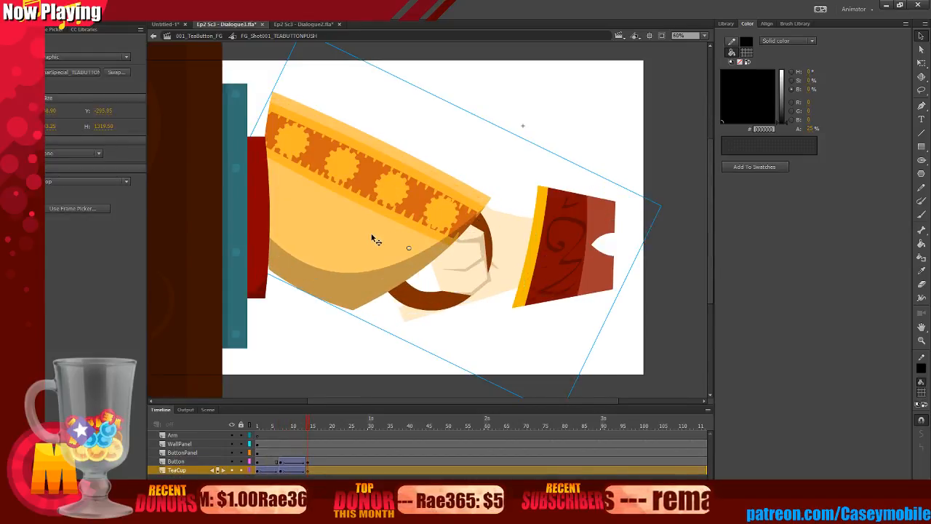
key("ctrl+shift+a")
left_click_drag(256, 457, 329, 444)
left_click(348, 272)
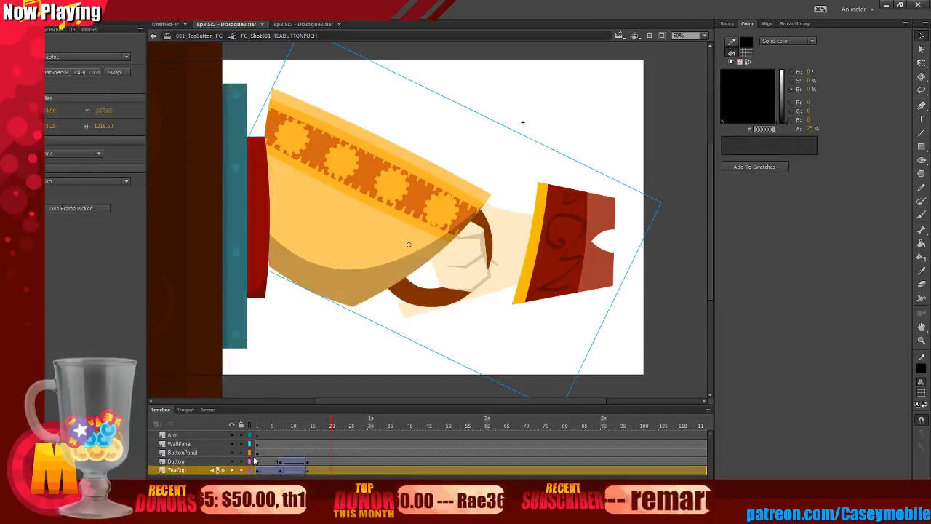
Open the CharSpecial_TEABUTTONPUSH symbol for in-place editing with the parent shot at frame 1.
double_click(317, 260)
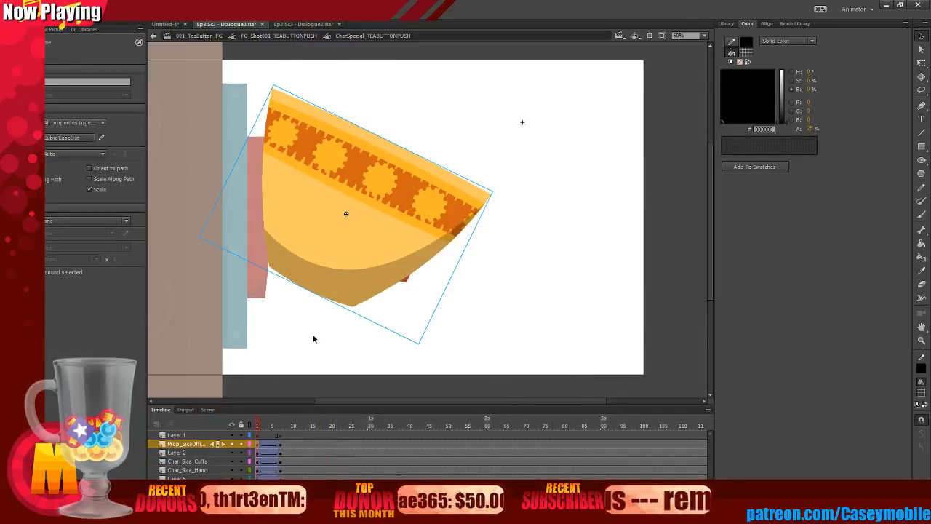
key("ctrl+minus")
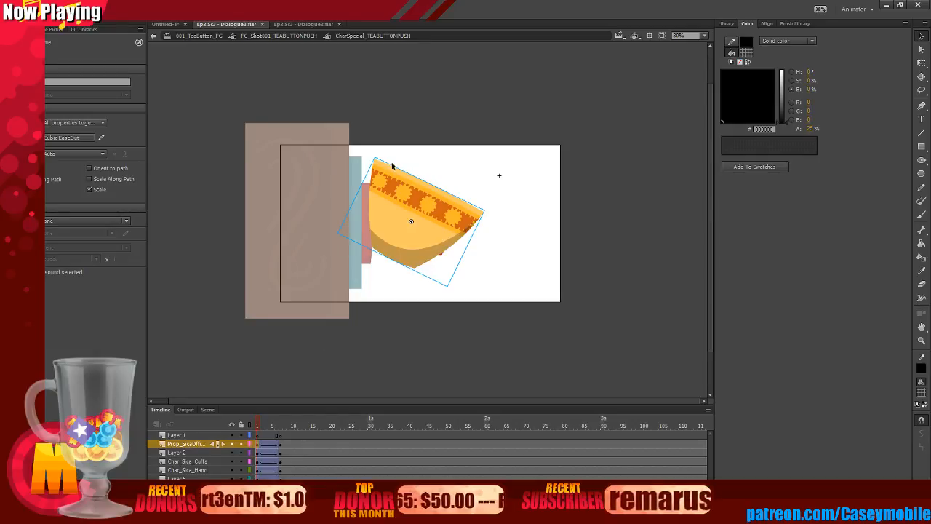
double_click(479, 72)
left_click(253, 470)
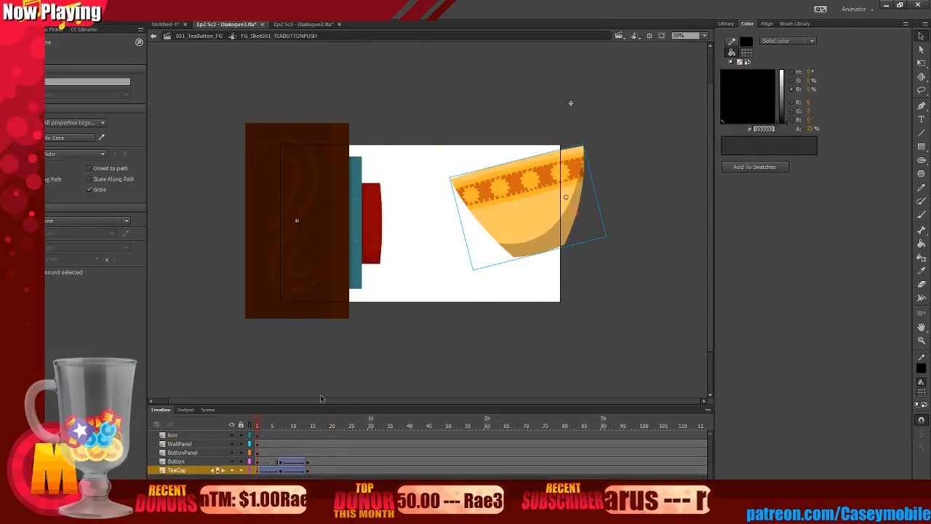
double_click(524, 189)
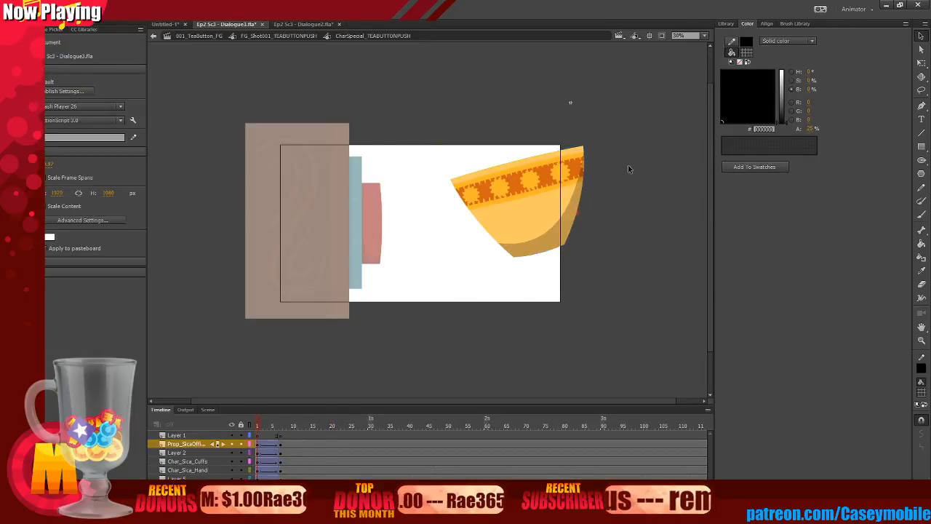
Try to draw an unfilled straight-line outline rising from the teacup's rim with the Line tool.
left_click(921, 133)
left_click(920, 356)
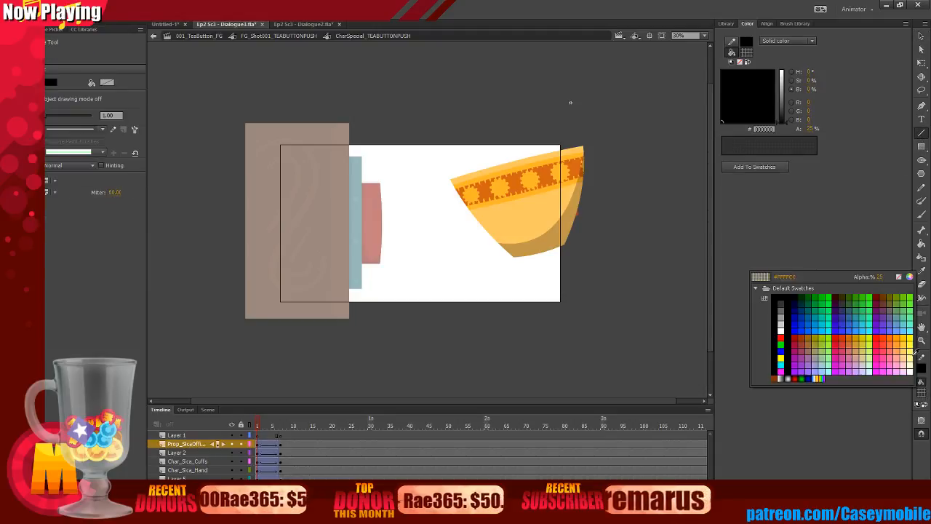
left_click(898, 277)
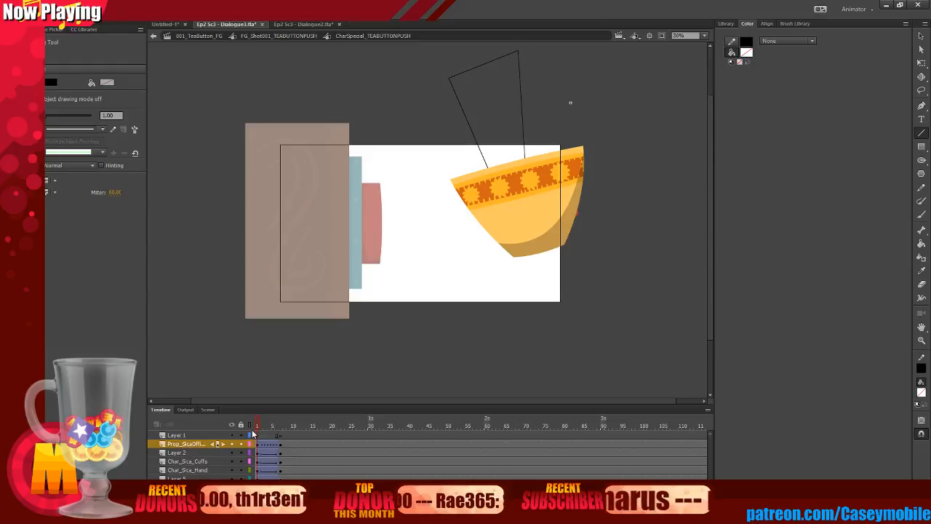
key("ctrl+e")
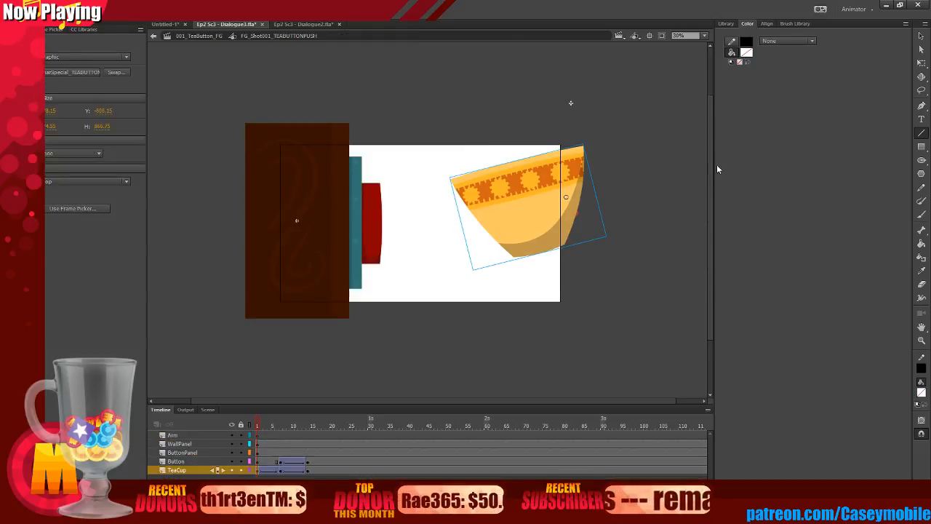
Reopen the CharSpecial_TEABUTTONPUSH symbol from the teacup and open the layer commands for its cup prop layer.
double_click(511, 202)
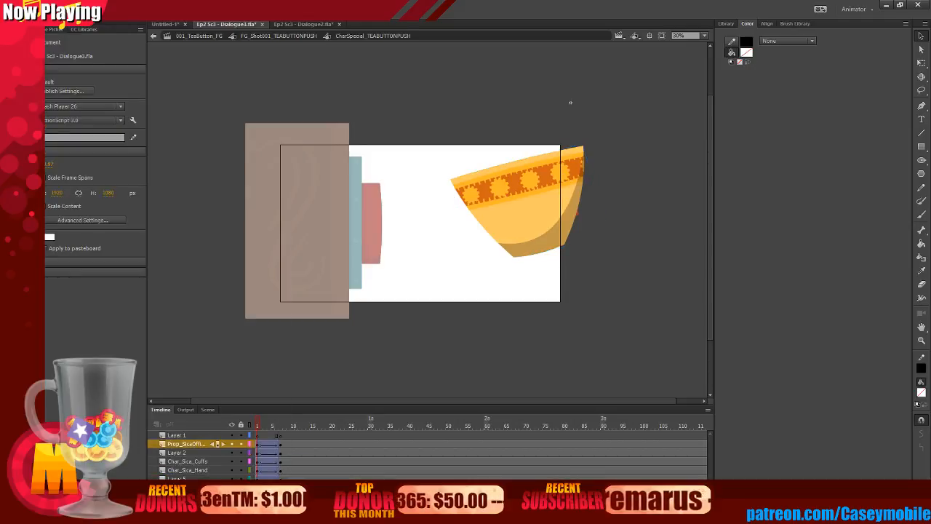
right_click(178, 444)
left_click(218, 280)
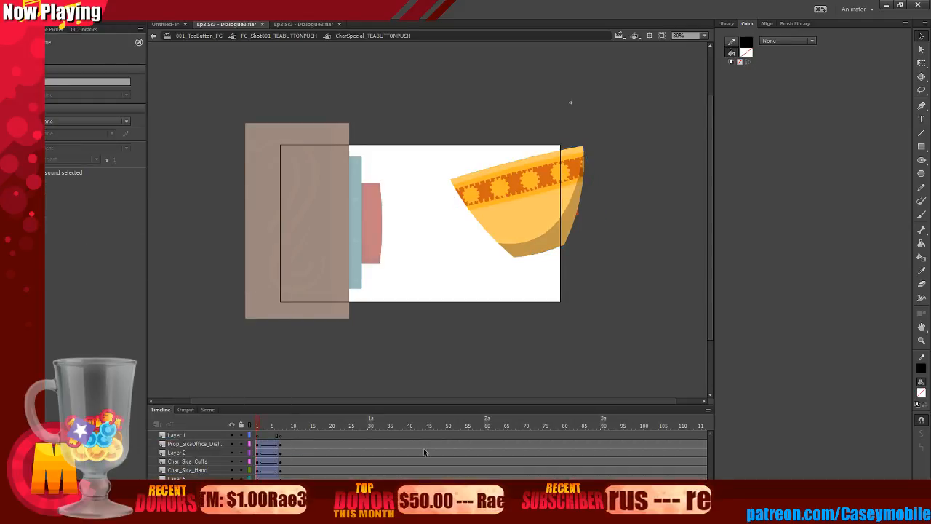
Display all layers of the CharSpecial_TEABUTTONPUSH symbol as outlines, ready for line drawing over the teacup and hand.
key("n")
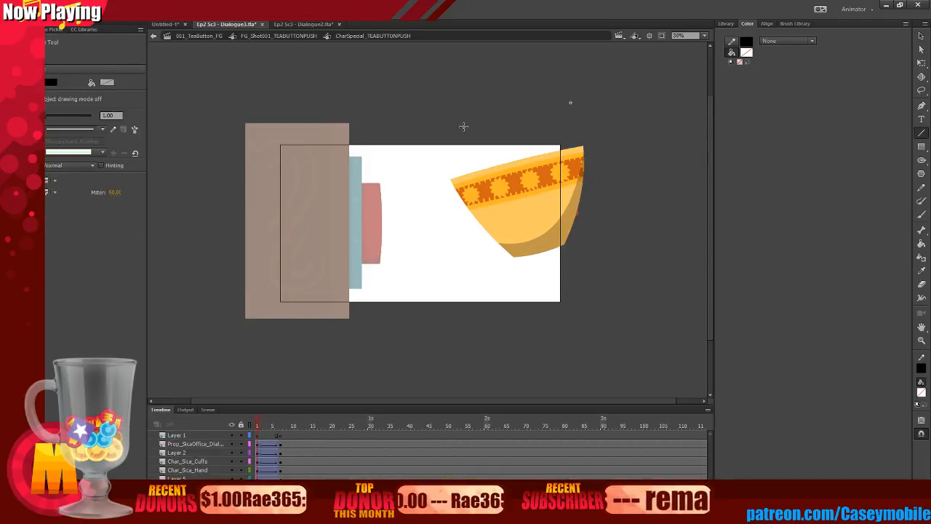
left_click(248, 425)
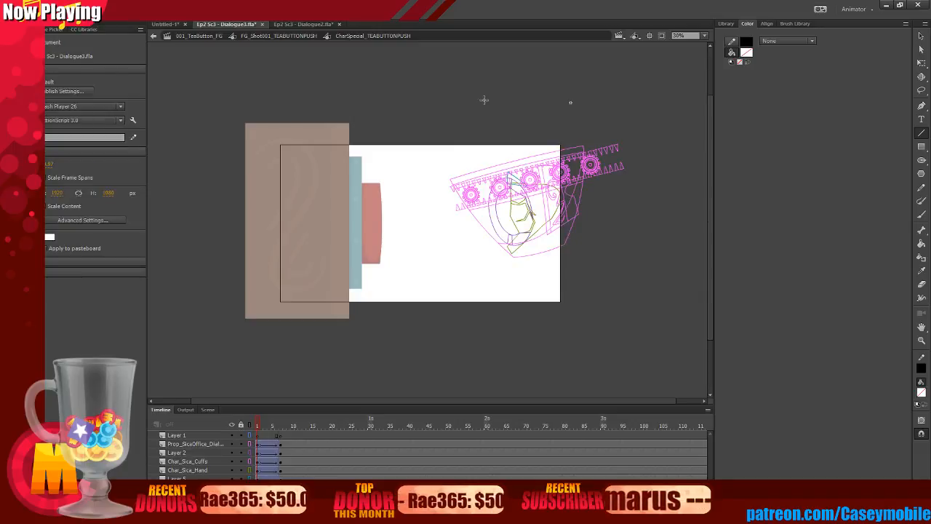
left_click_drag(482, 93, 502, 178)
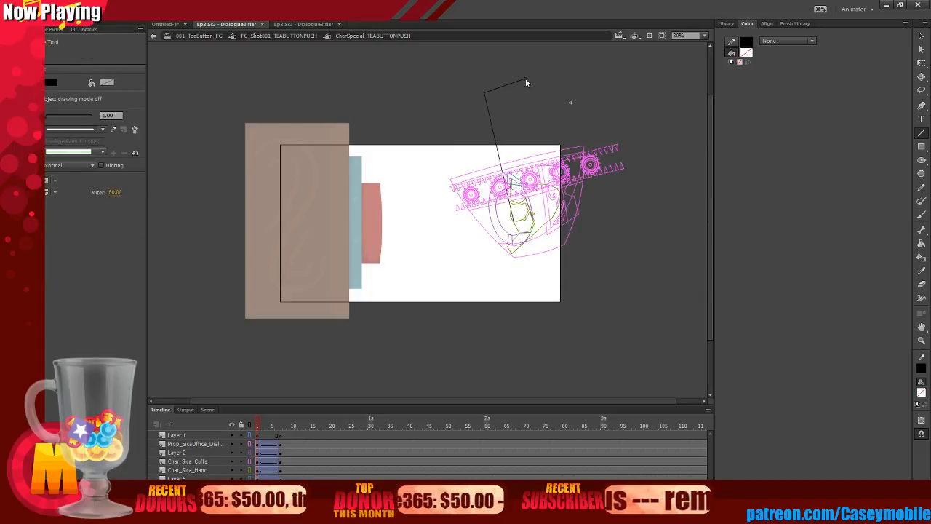
key("ctrl+z")
left_click_drag(471, 81, 519, 202)
key("ctrl+z")
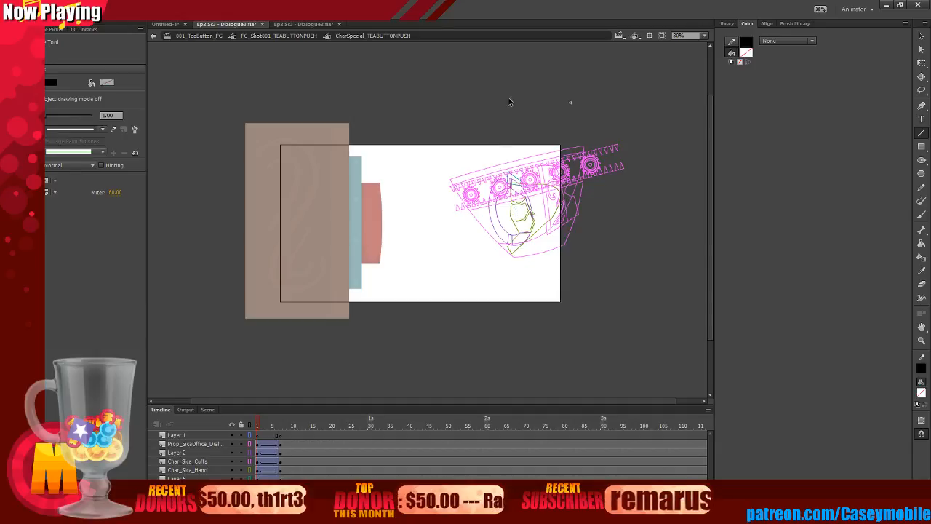
left_click_drag(510, 74, 517, 215)
key("ctrl+z")
key("ctrl+z")
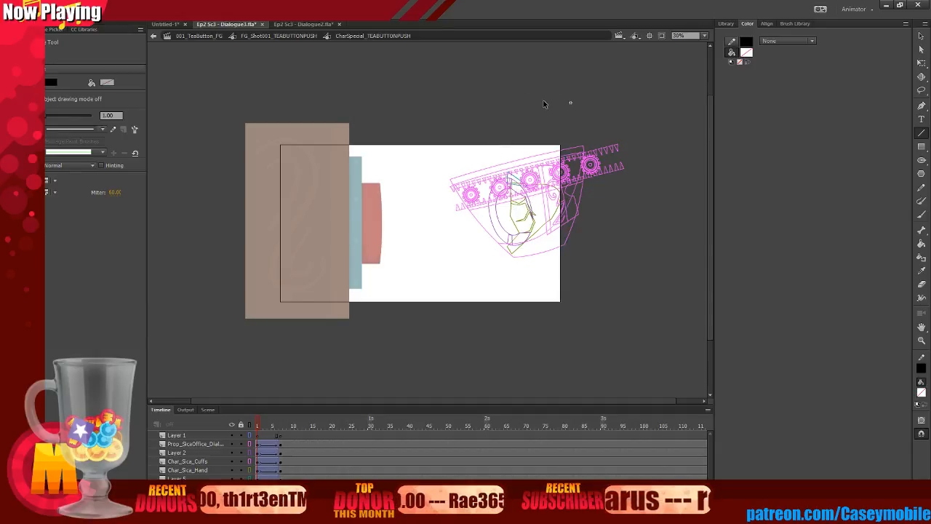
left_click_drag(561, 69, 532, 200)
key("ctrl+z")
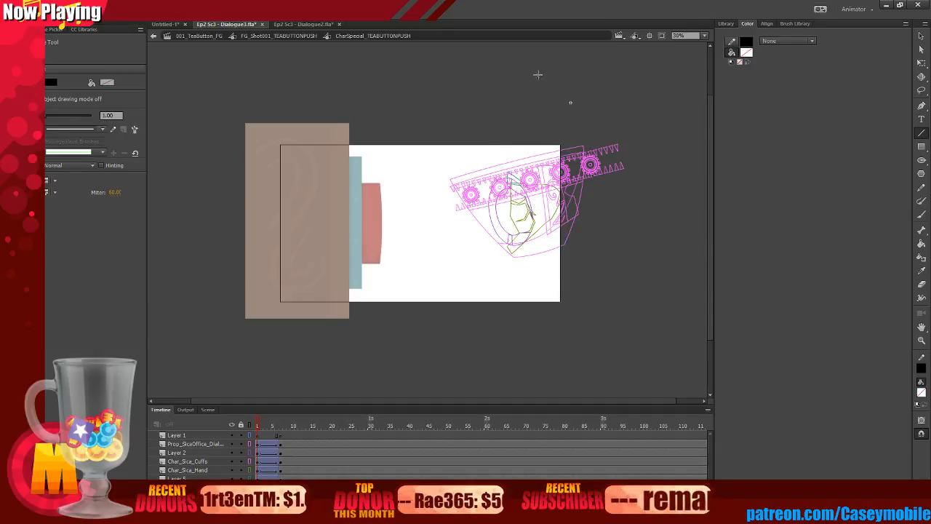
Draw a closed four-sided arm outline with the Line tool, running from the hand up above the stage.
mouse_move(537, 74)
left_mouse_down()
mouse_move(535, 207)
mouse_move(553, 208)
mouse_move(579, 68)
mouse_move(566, 74)
left_mouse_up()
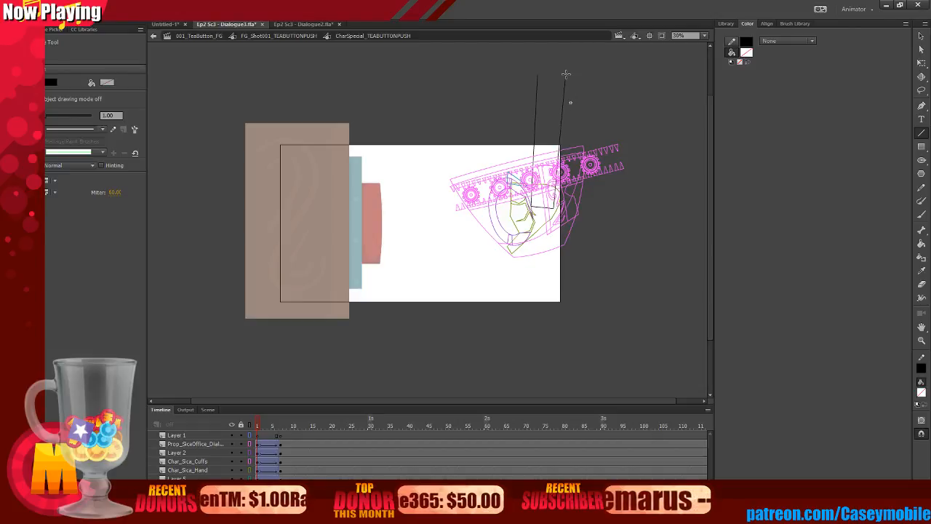
key("k")
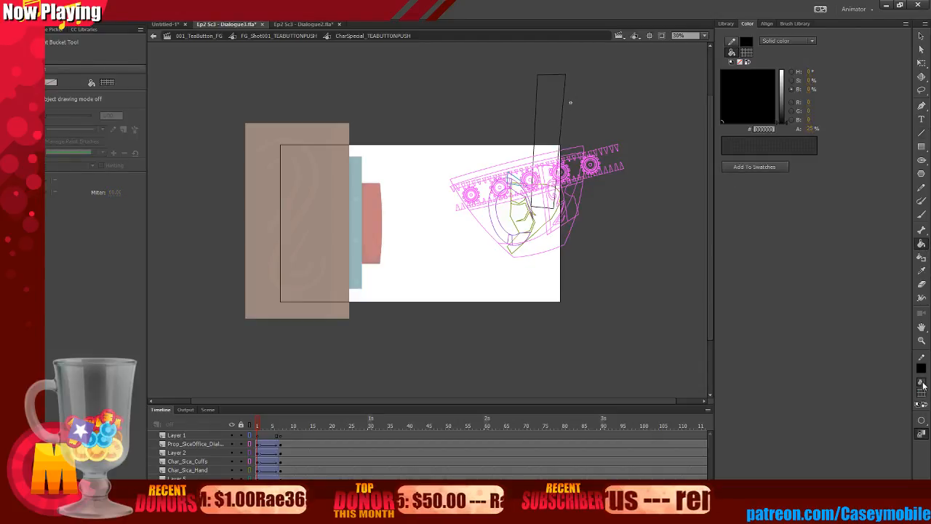
key("v")
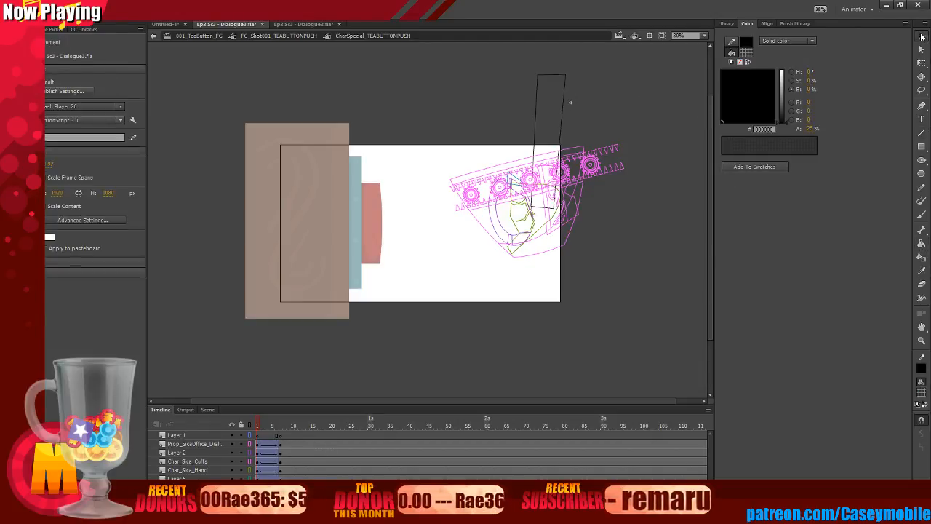
Sample the character's dark red sleeve (#540702) in Ep2 Sc3 - Dialogue2.fla as fill colour, set alpha to 100%, and return to Ep2 Sc3 - Dialogue3.fla.
double_click(414, 93)
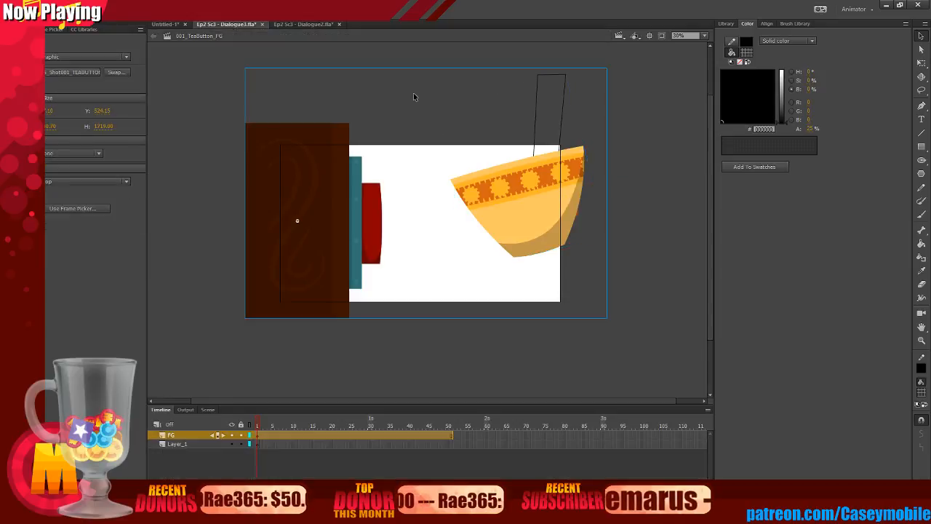
left_click(619, 35)
left_click(304, 24)
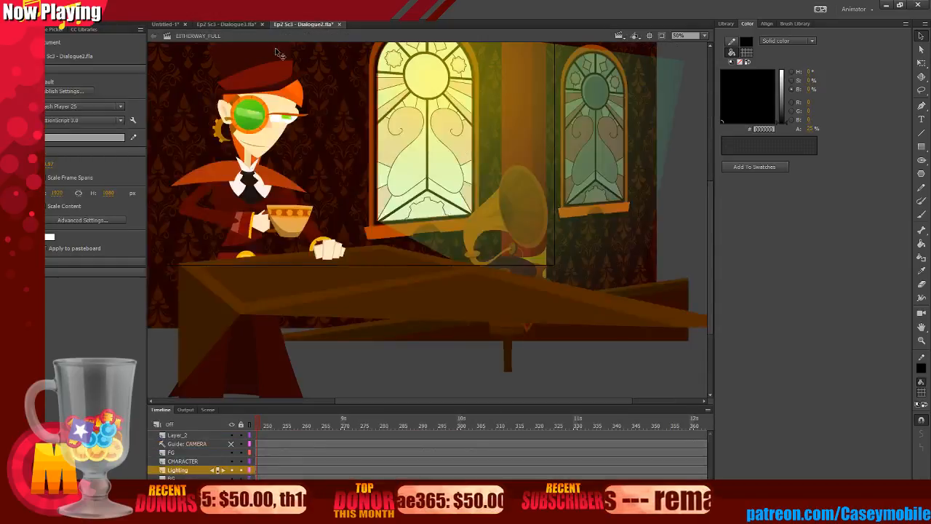
left_click(206, 211)
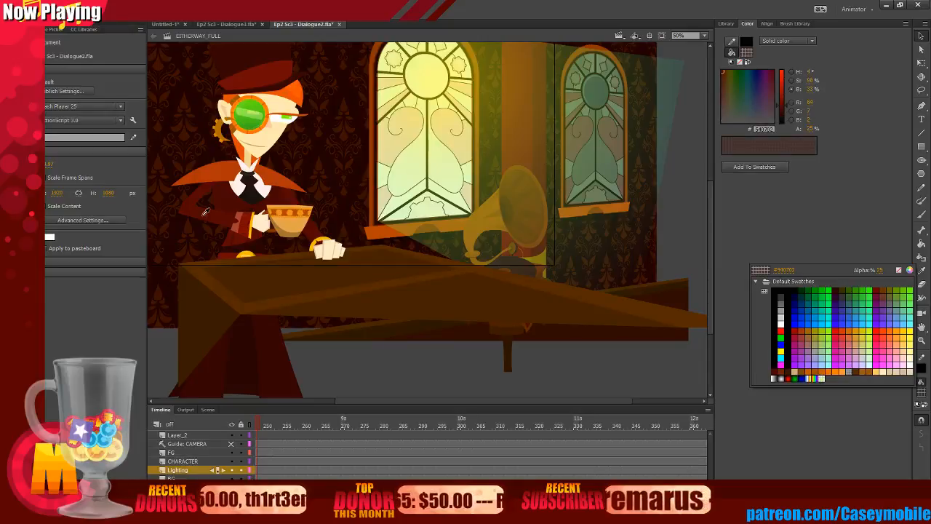
left_click_drag(813, 128, 864, 128)
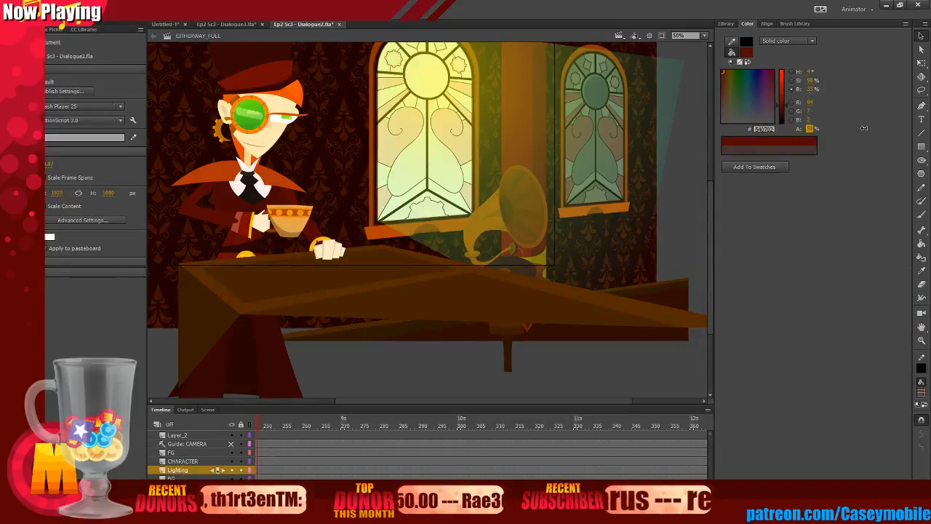
left_click(227, 24)
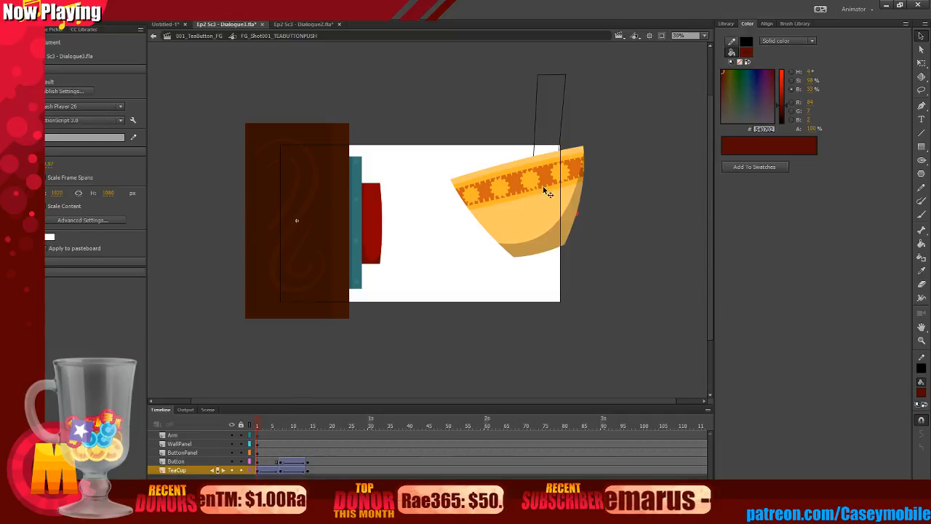
Open the teacup symbol in place, fill the arm outline with the sampled dark red, and delete its black outline.
double_click(534, 115)
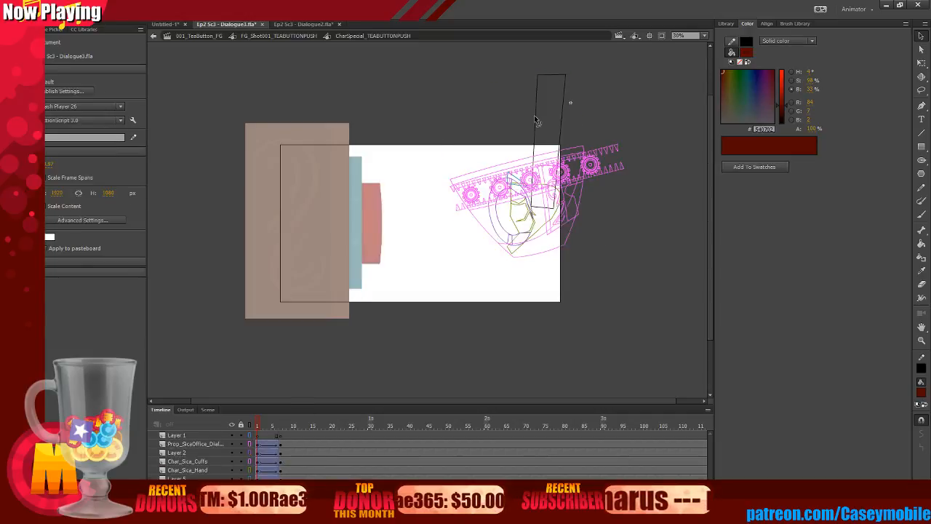
left_click(921, 244)
left_click(579, 109)
left_click(921, 35)
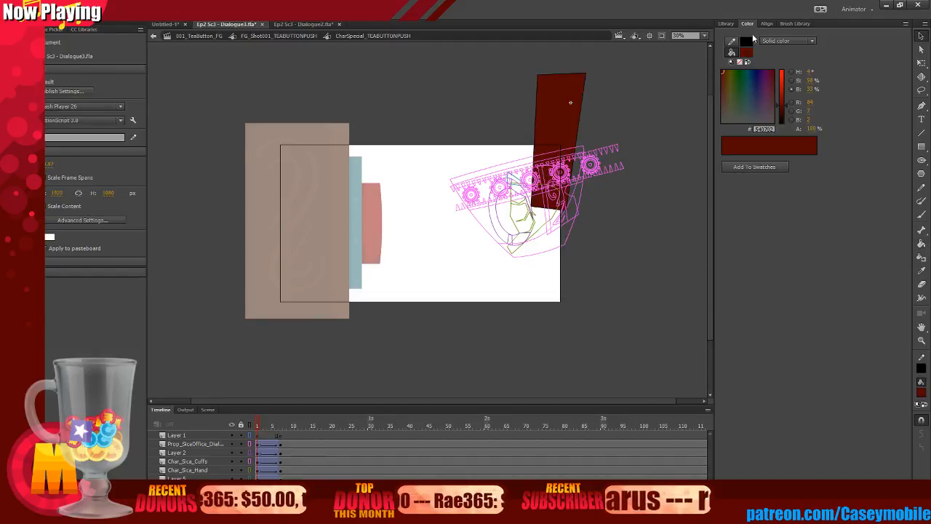
left_click(570, 73)
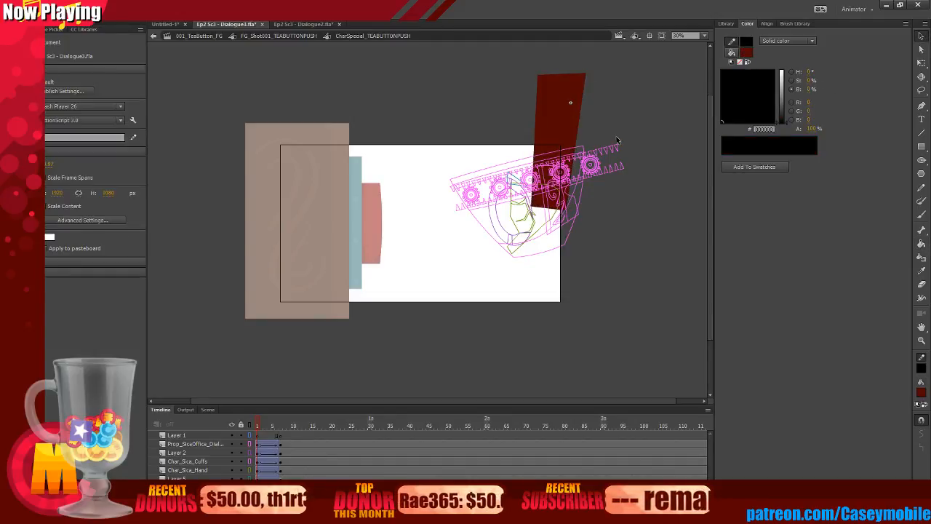
key("ctrl+s")
Insert a keyframe for the arm shape at frame 7 of the teacup symbol.
key("period")
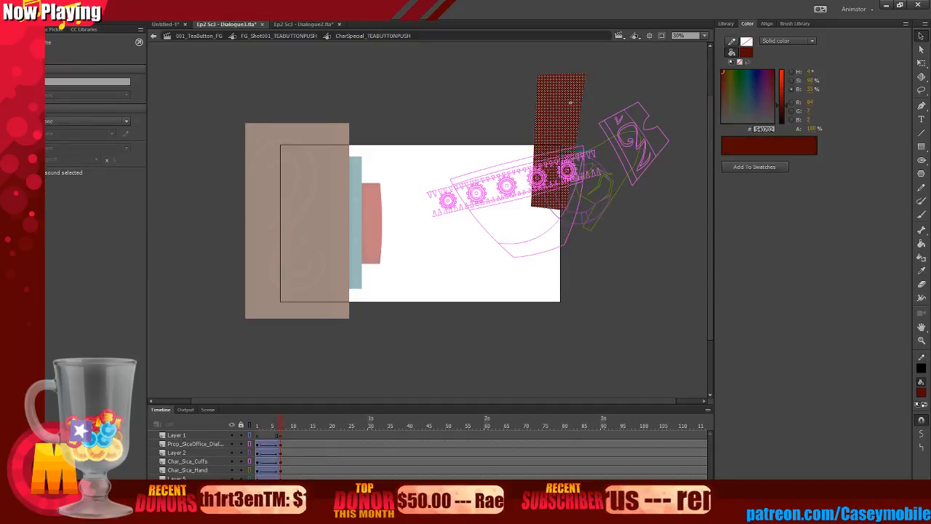
key("Return")
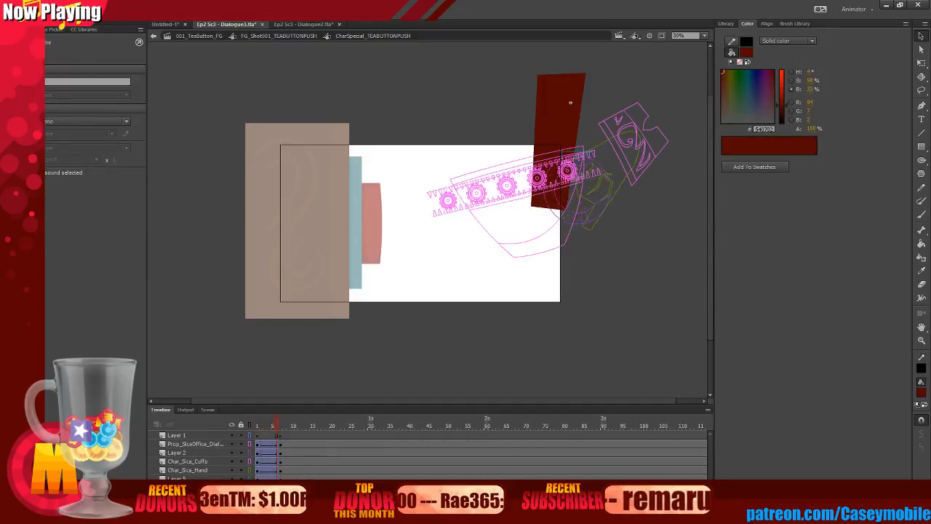
left_click(280, 466)
right_click(280, 466)
left_click(313, 285)
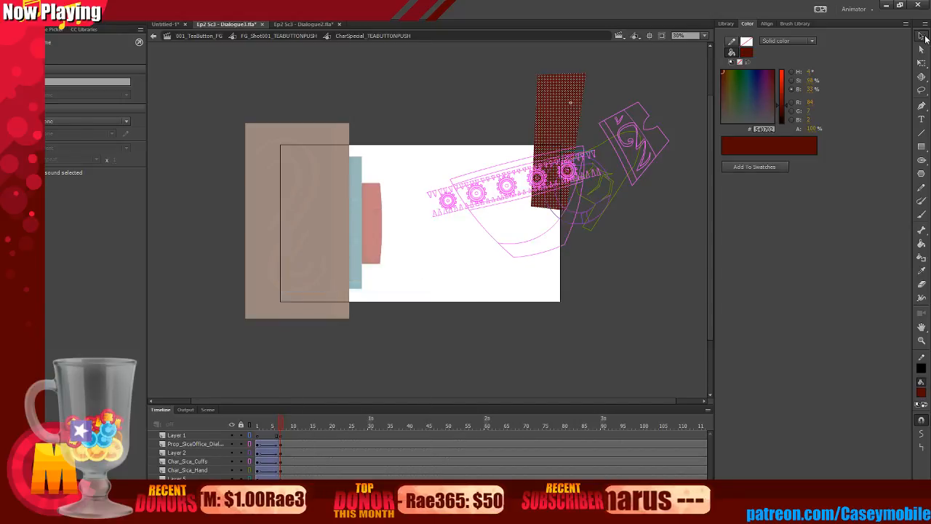
Go up to FG_Shot001_TEABUTTONPUSH and open the teacup symbol in place from frame 7 of the TeaCup layer.
double_click(659, 71)
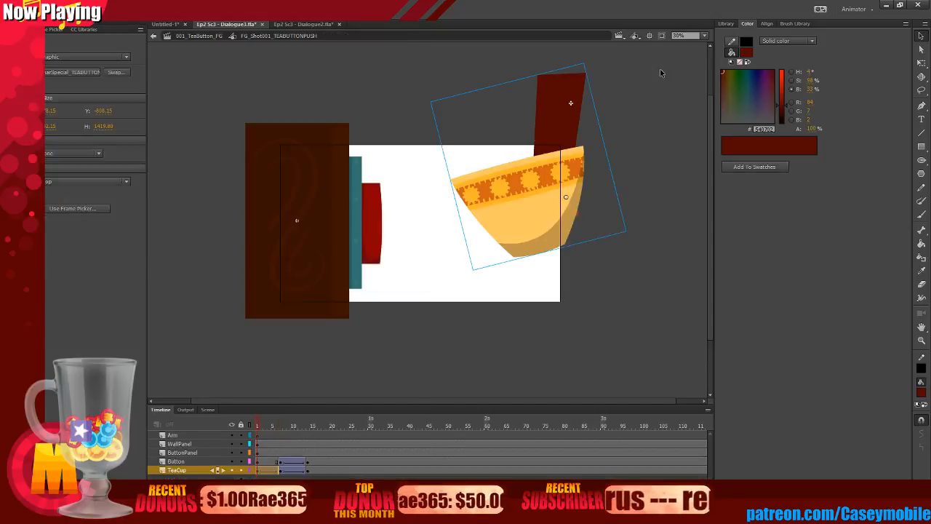
left_click(280, 470)
double_click(467, 198)
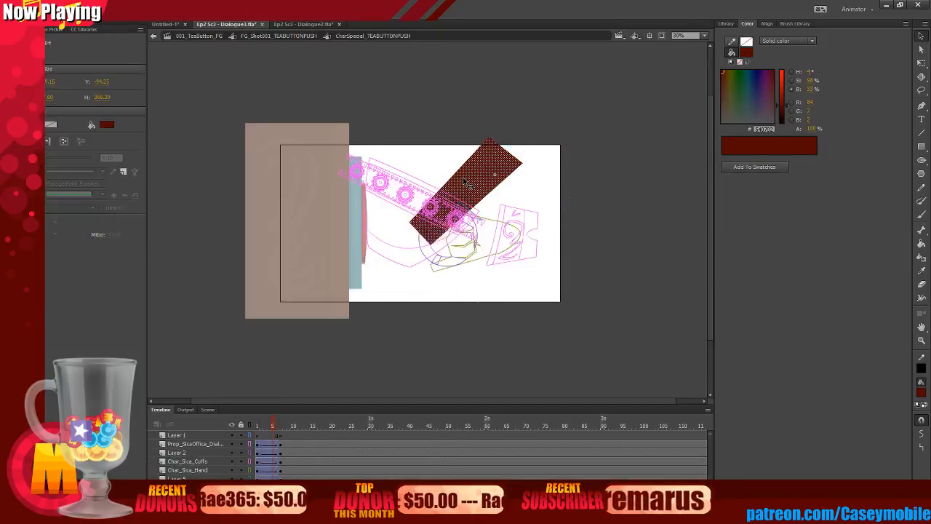
left_click(502, 181)
left_click_drag(502, 182, 566, 202)
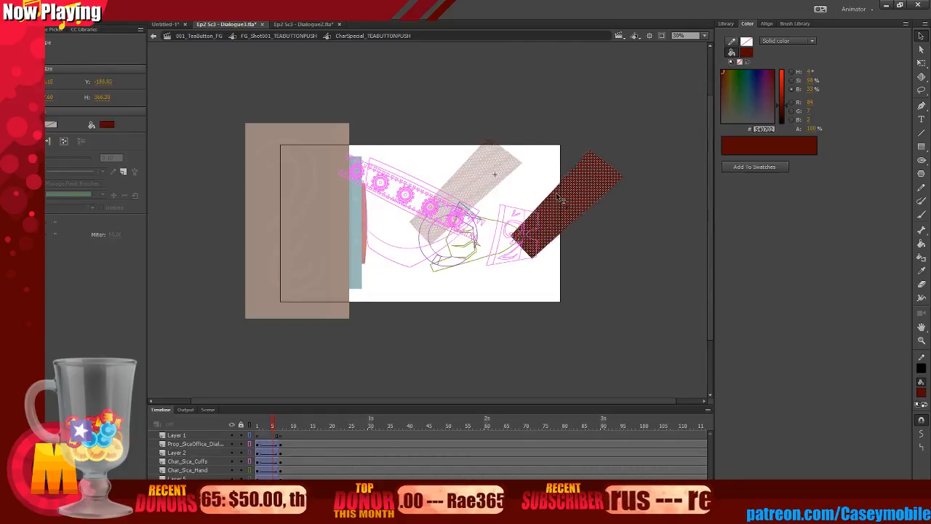
left_click(645, 180)
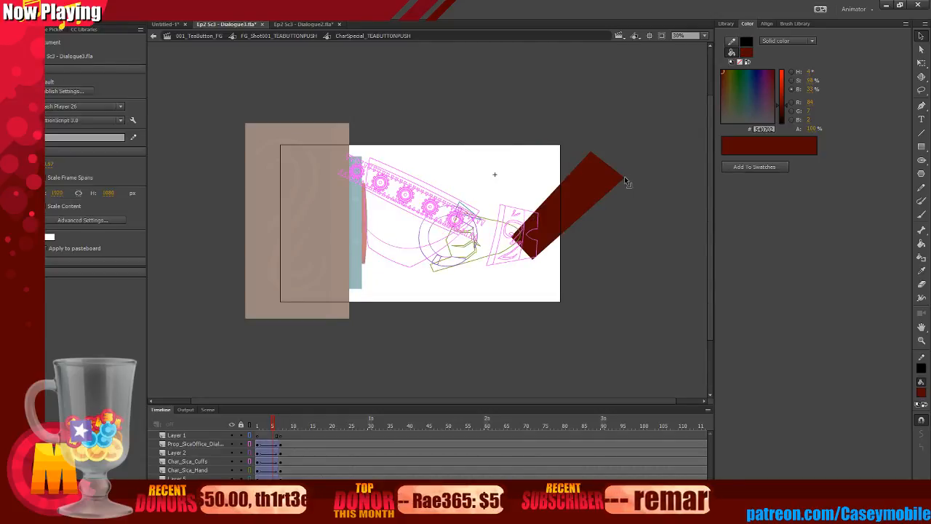
left_click_drag(629, 180, 668, 233)
left_click_drag(596, 157, 643, 195)
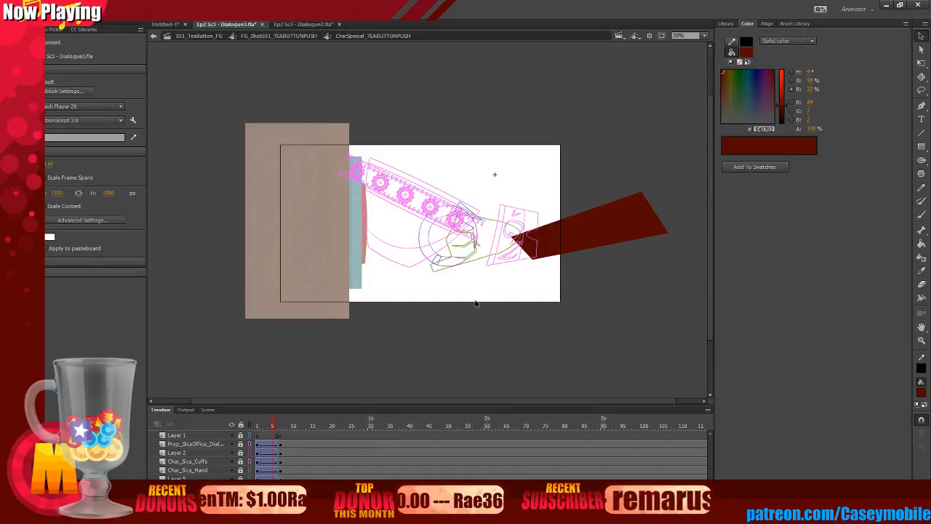
key("ctrl+z")
key("ctrl+z")
key("ctrl+z")
key("ctrl+z")
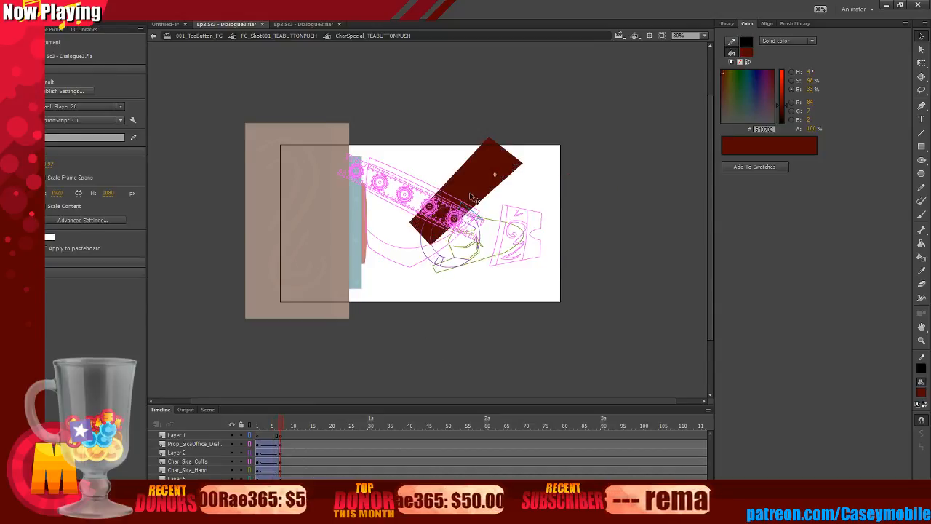
At frame 7, move the arm shape onto the cuff and reshape its corners so it extends outward beyond the stage edge.
left_click_drag(462, 191, 575, 204)
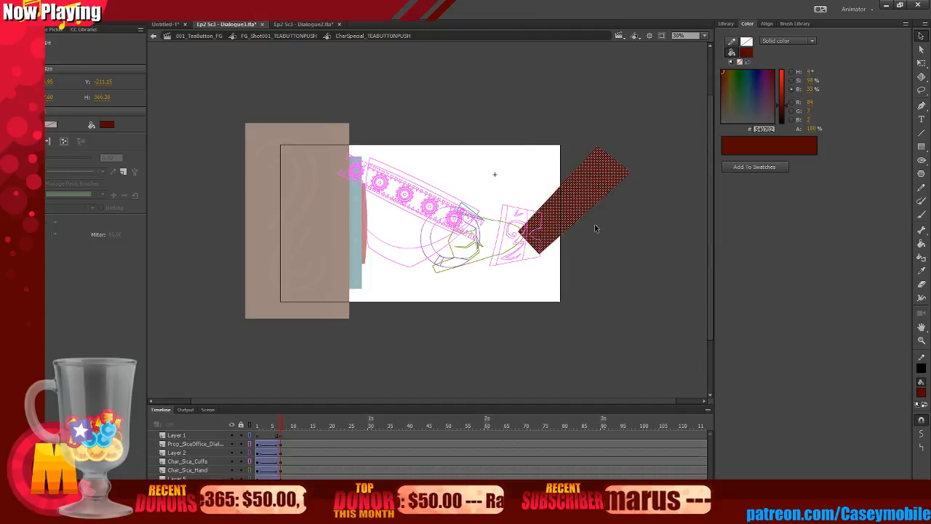
left_click(636, 216)
left_click_drag(633, 177, 693, 211)
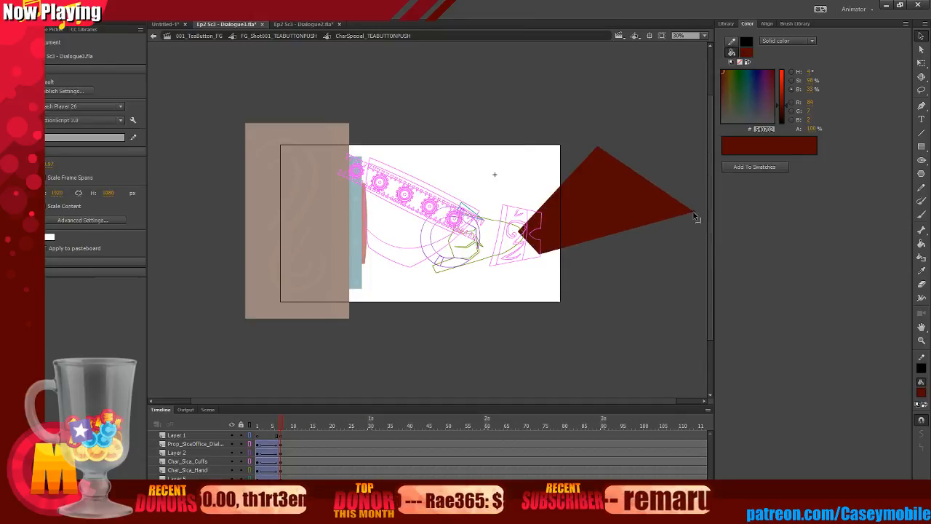
left_click_drag(598, 147, 679, 176)
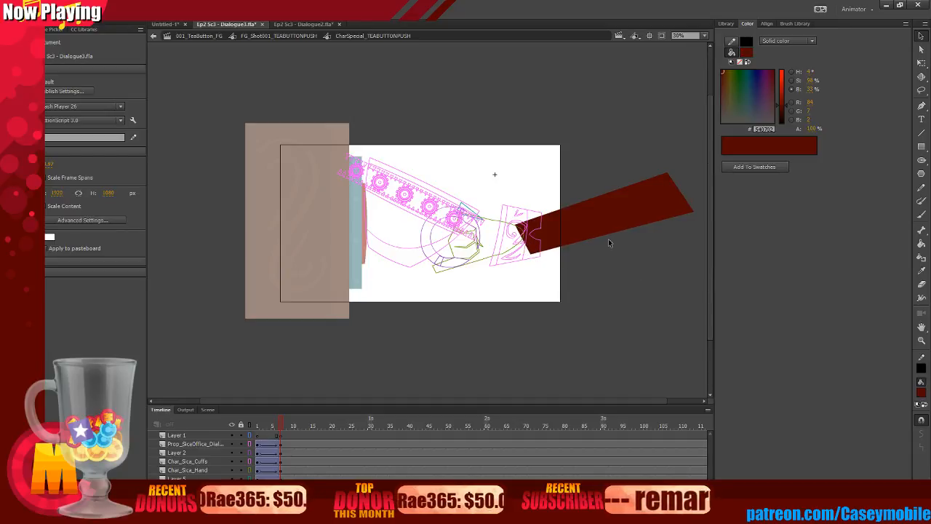
Create a shape tween on the arm's Layer 5 between frames 1 and 7, and check the in-between frames.
left_click(273, 479)
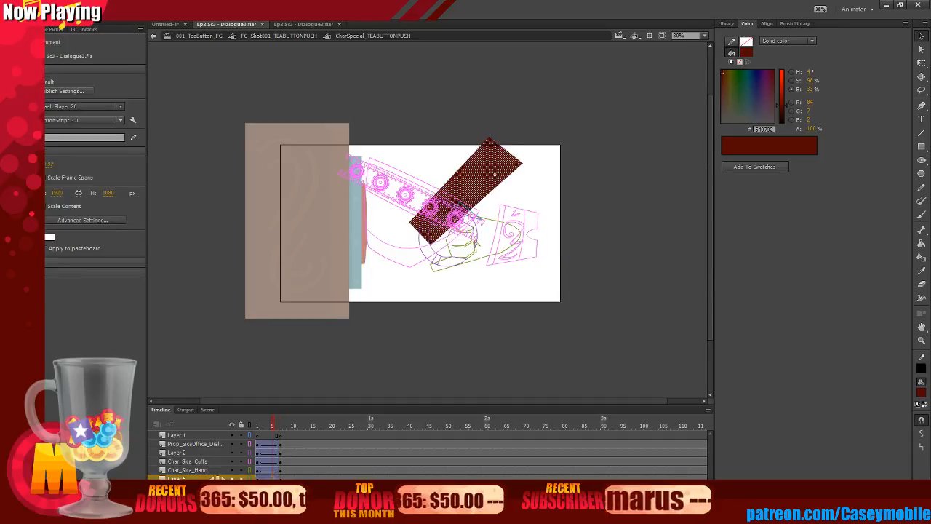
left_click(85, 6)
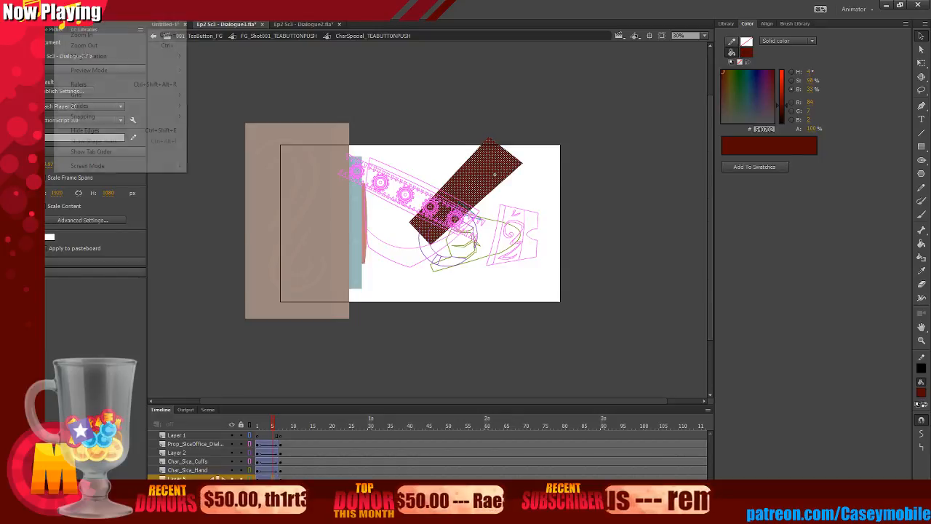
key("Escape")
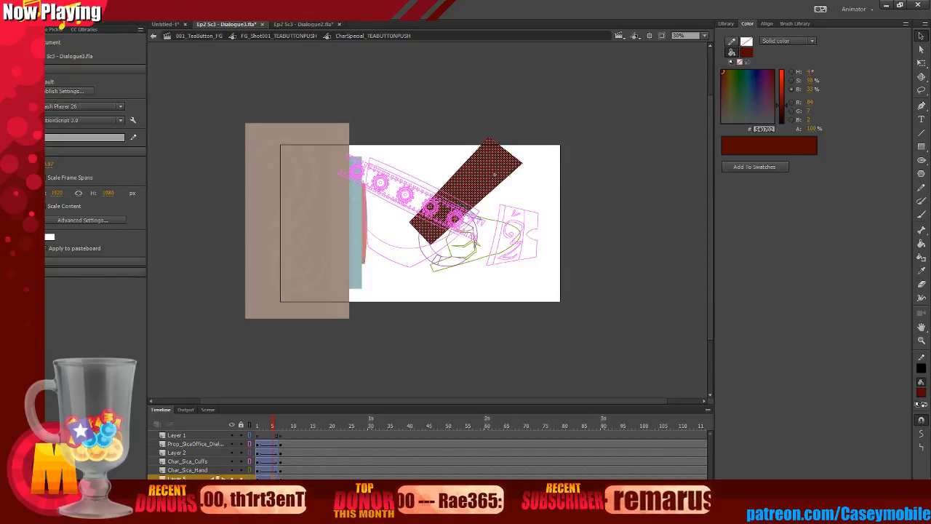
right_click(273, 478)
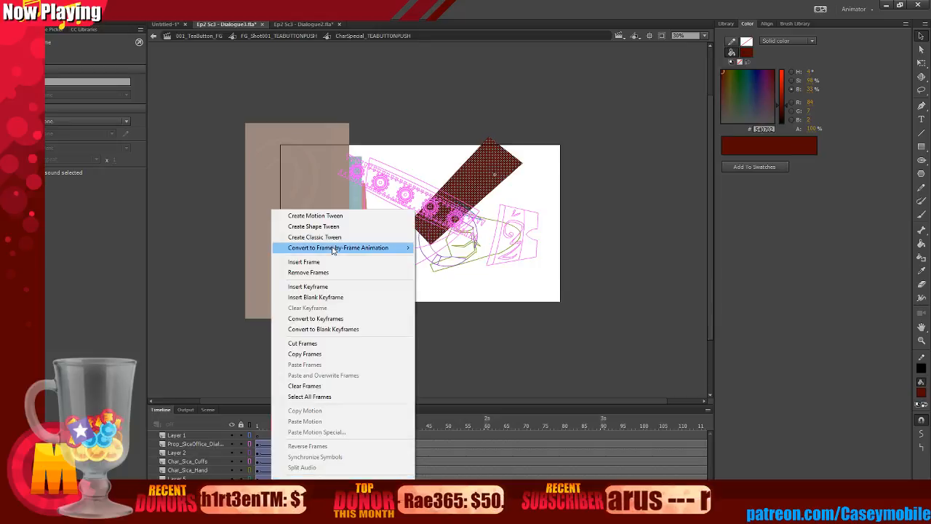
mouse_move(333, 251)
left_click(314, 227)
left_click(495, 175)
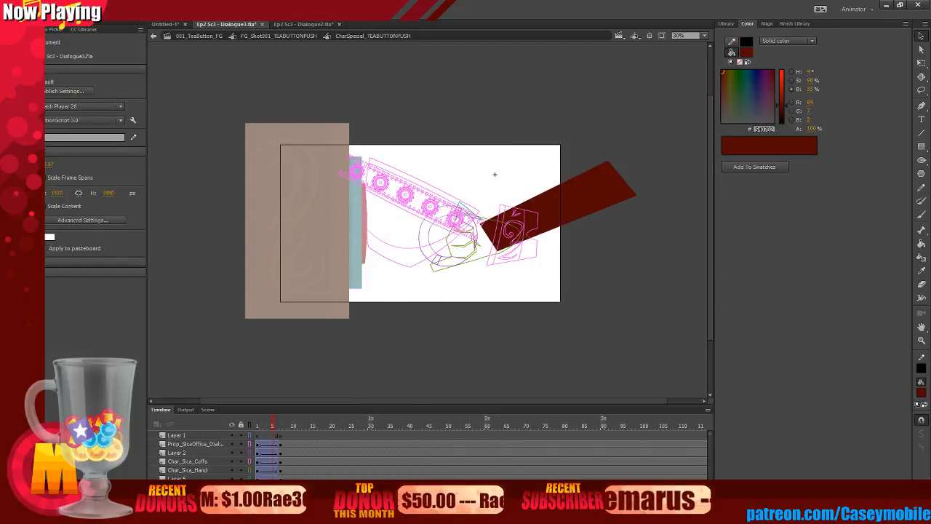
left_click(495, 174)
left_click(268, 487)
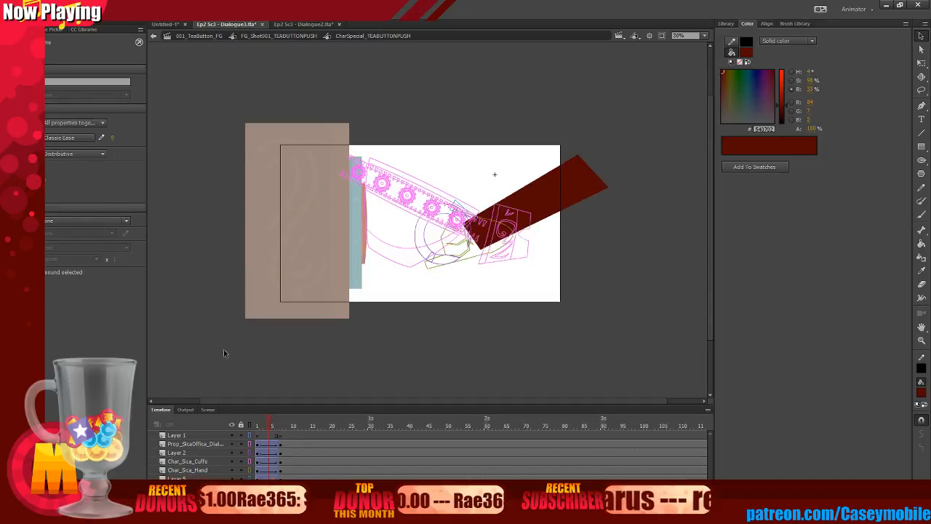
Apply a Quad Ease Out to the arm's shape tween on Layer 5 and play back the motion.
left_click(60, 140)
left_click(58, 182)
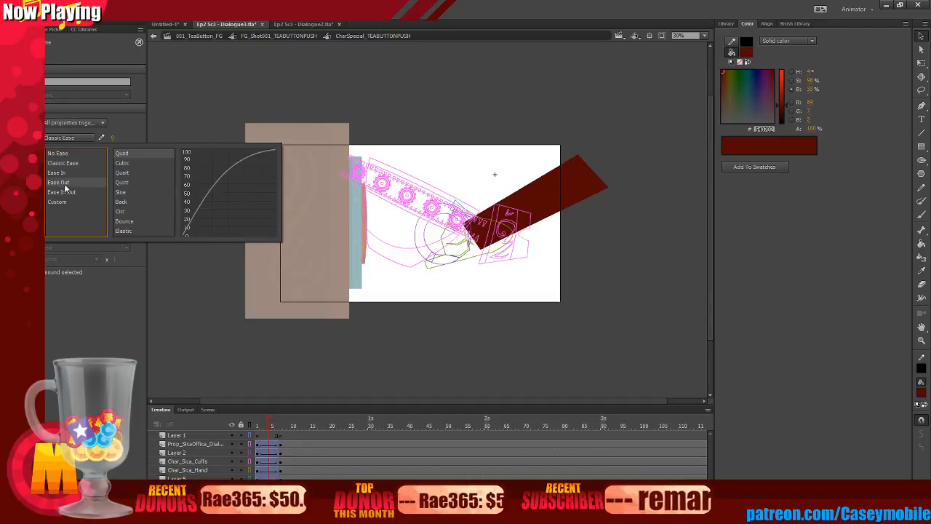
left_click(122, 154)
left_click(440, 124)
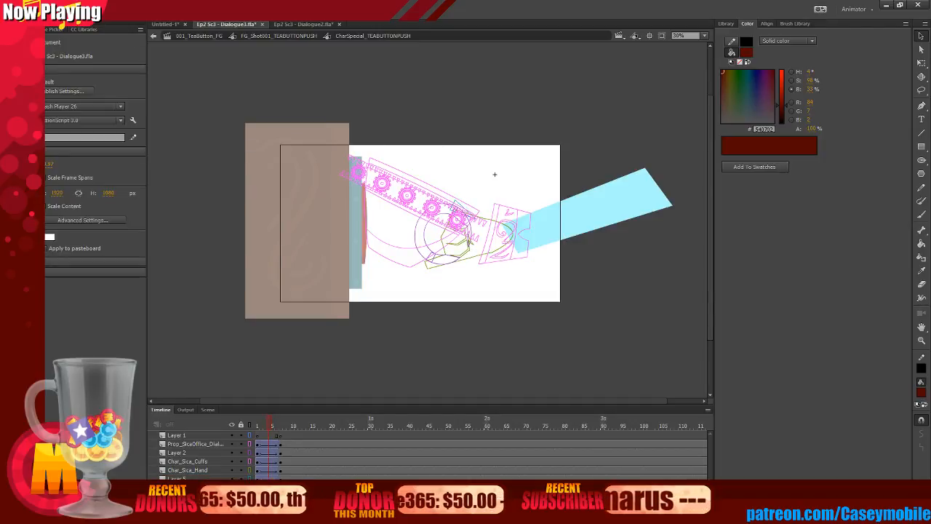
key("Return")
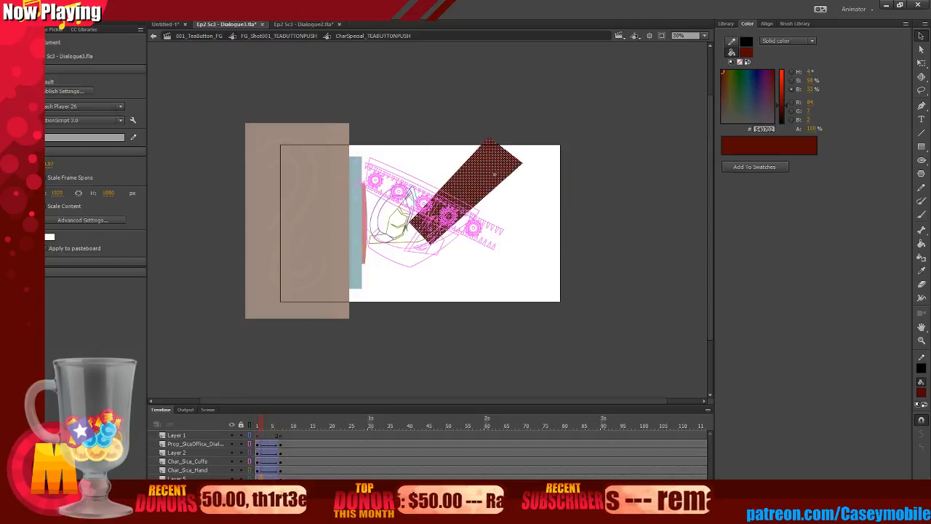
key("Return")
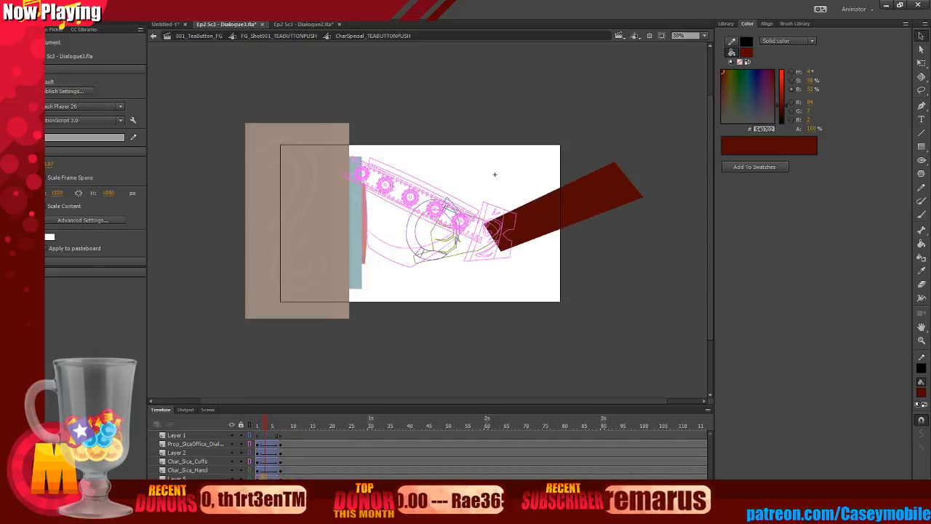
key("Return")
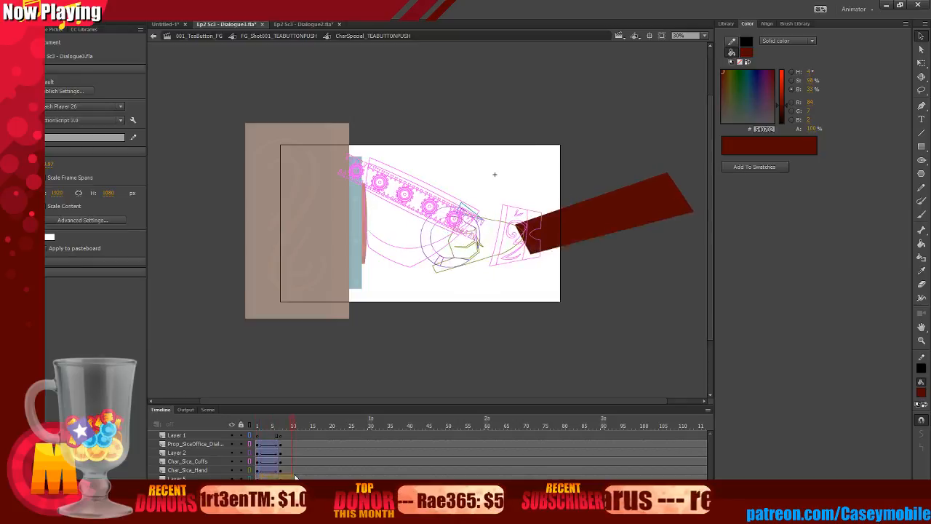
Return to FG_Shot001_TEABUTTONPUSH and scrub through the opening frames to review how the arm moves with the teacup.
double_click(398, 364)
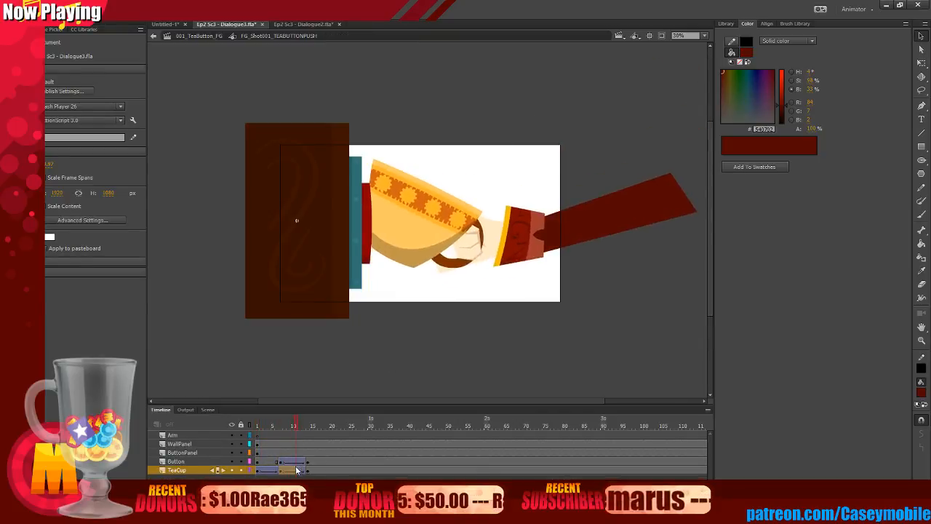
left_click(260, 457)
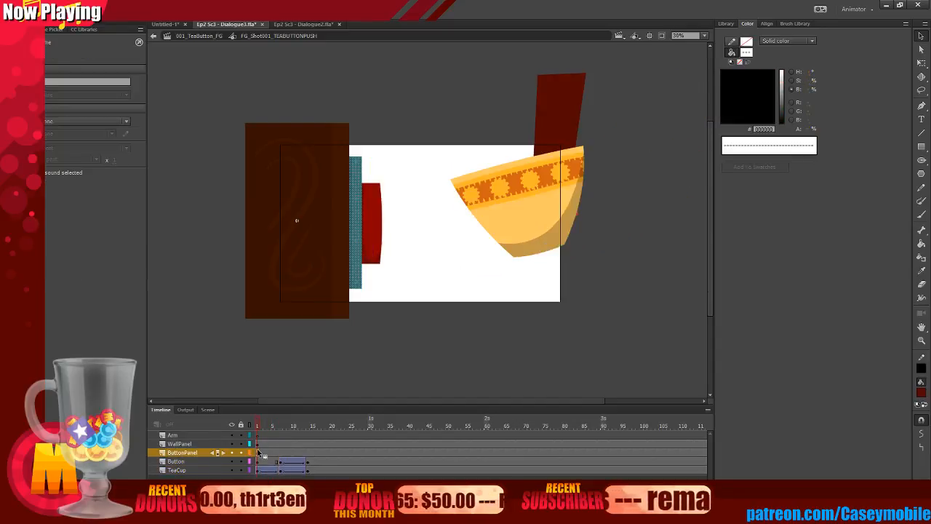
left_click(259, 453)
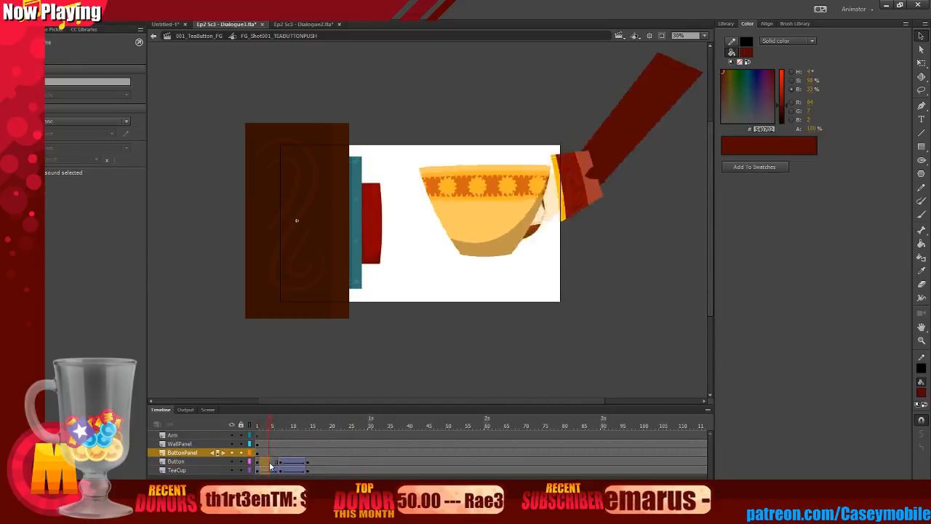
left_click(249, 469)
left_click(431, 330)
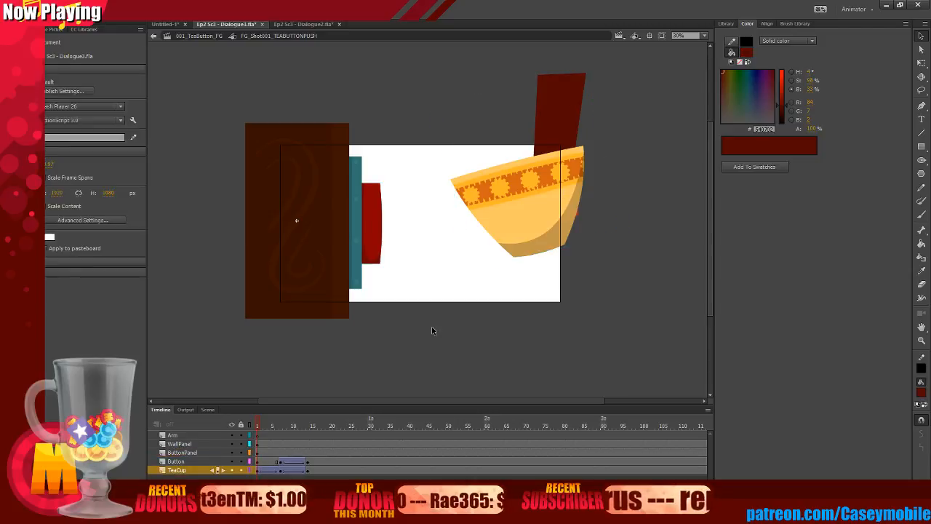
left_click(263, 461)
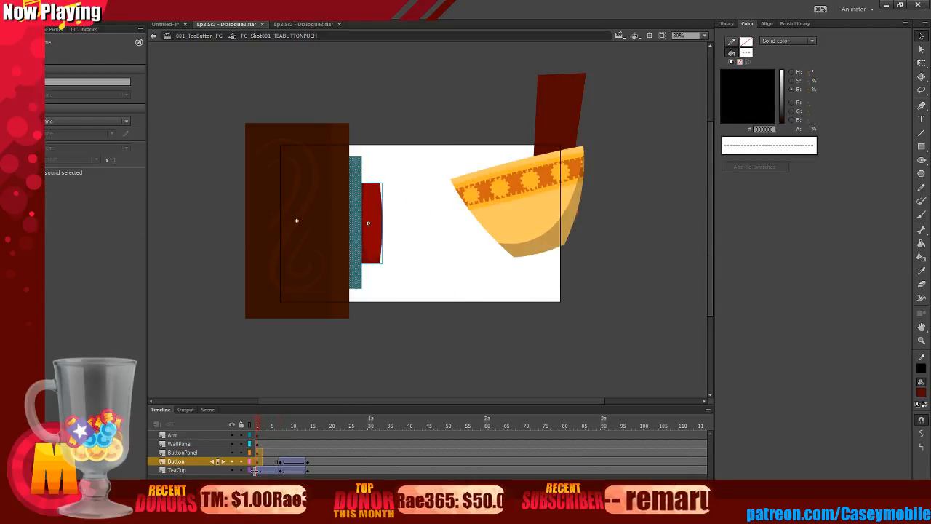
Open the teacup symbol in place at frame 1 and move the arm shape rightward behind the cuff, past the stage edge.
left_click(254, 470)
double_click(567, 106)
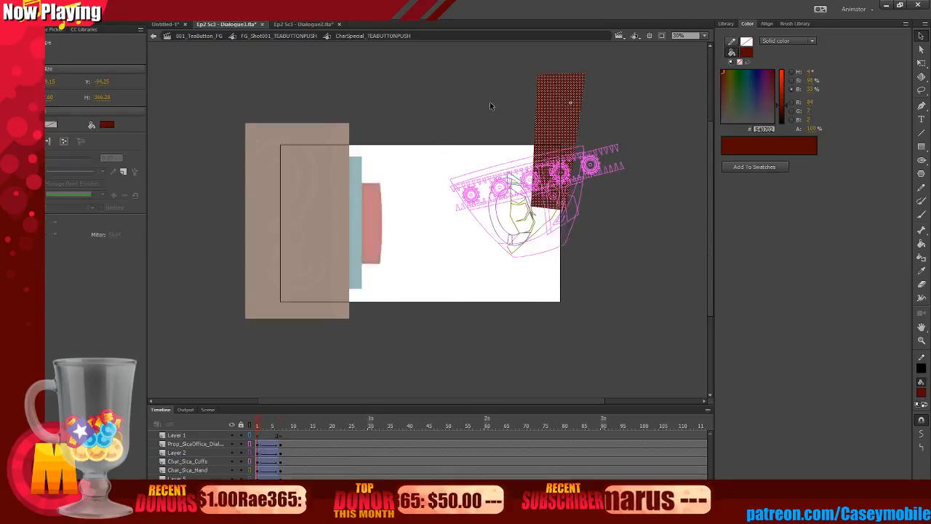
left_click(489, 106)
left_click(546, 110)
left_click_drag(546, 110, 581, 110)
left_click(492, 337)
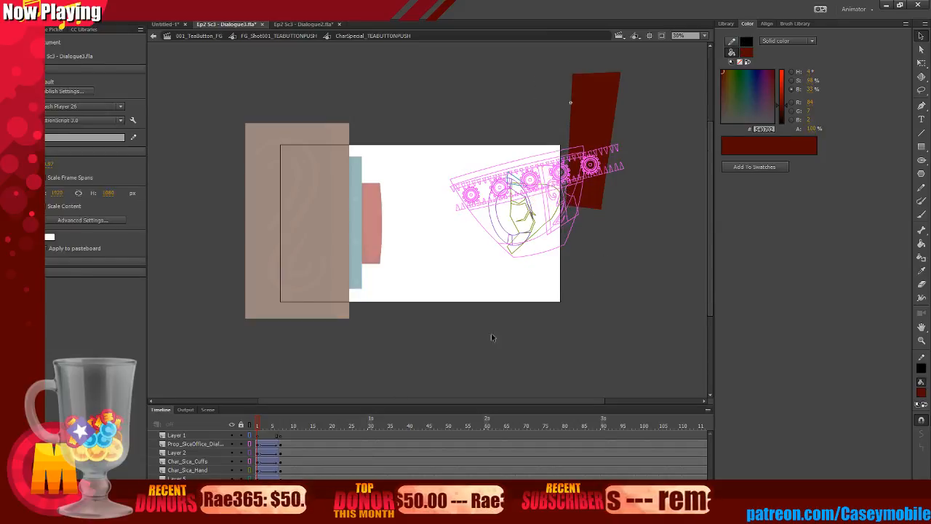
Go back up to the shot and play the teacup animation to check the arm's new starting position.
left_click_drag(256, 476, 281, 475)
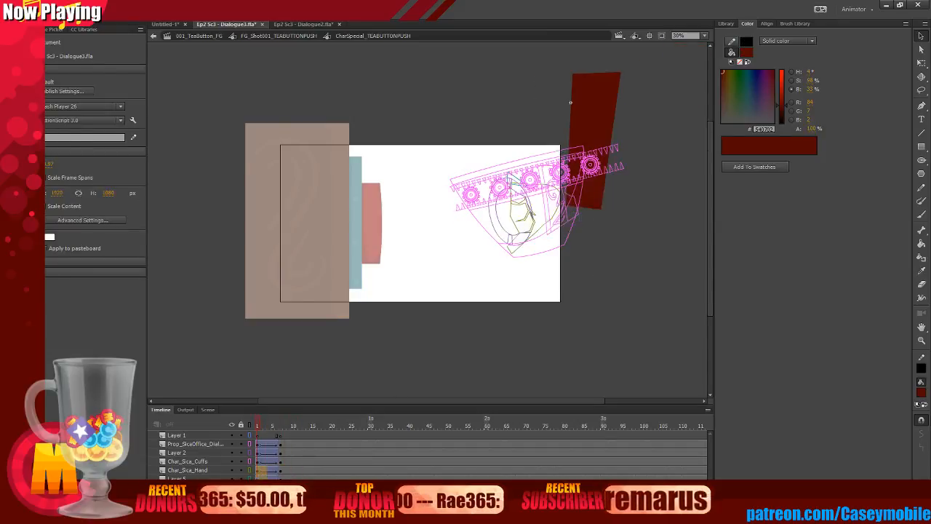
double_click(454, 362)
left_click_drag(262, 474, 300, 474)
key("Return")
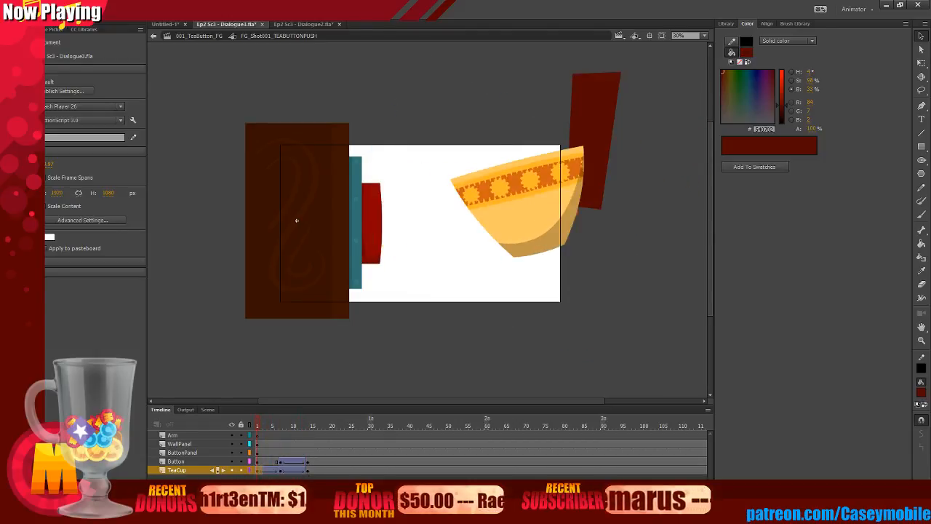
Reopen the teacup symbol and, at frame 1, shift the hand, cuff and cup handle together rightward onto the arm.
left_click(466, 197)
double_click(497, 211)
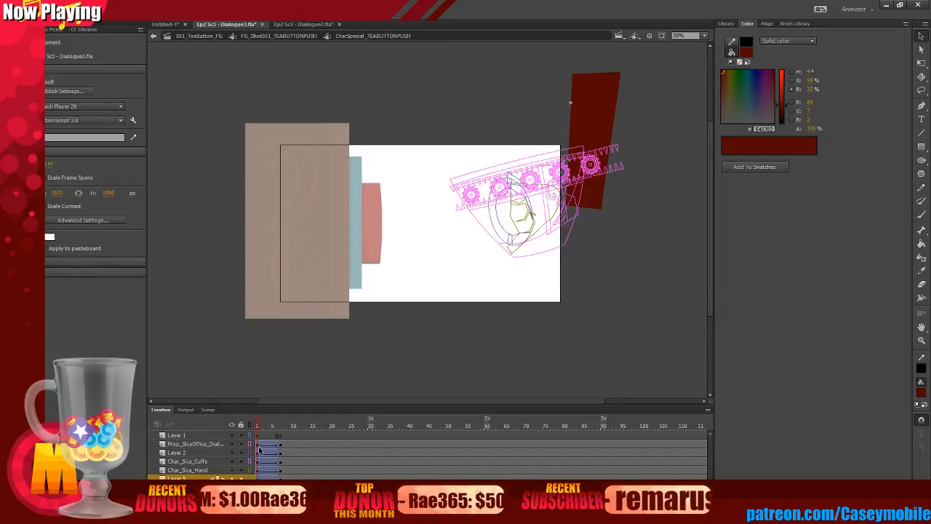
left_click(256, 469)
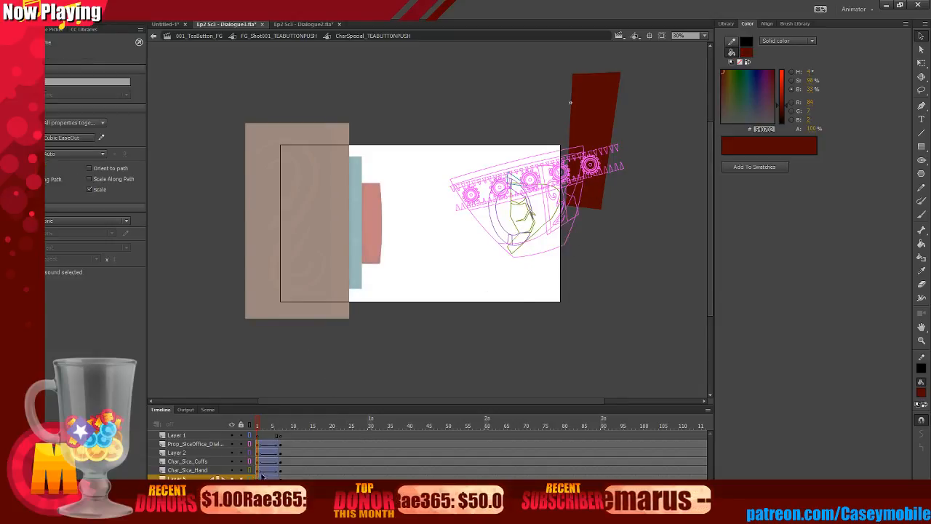
left_click(558, 259)
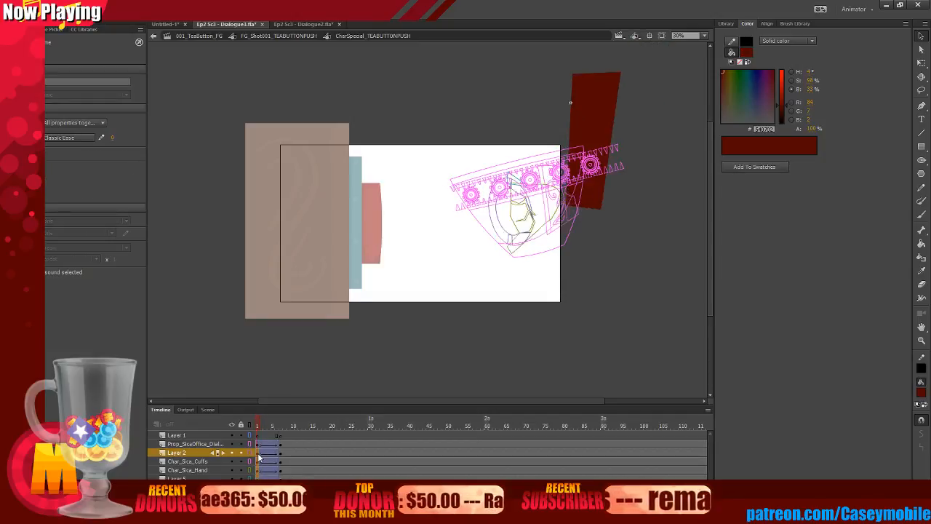
left_click(529, 232)
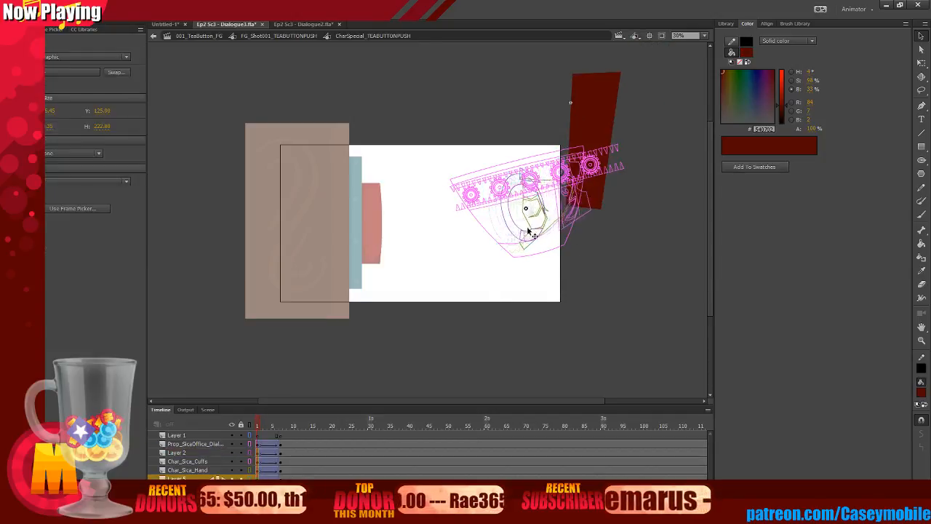
double_click(588, 292)
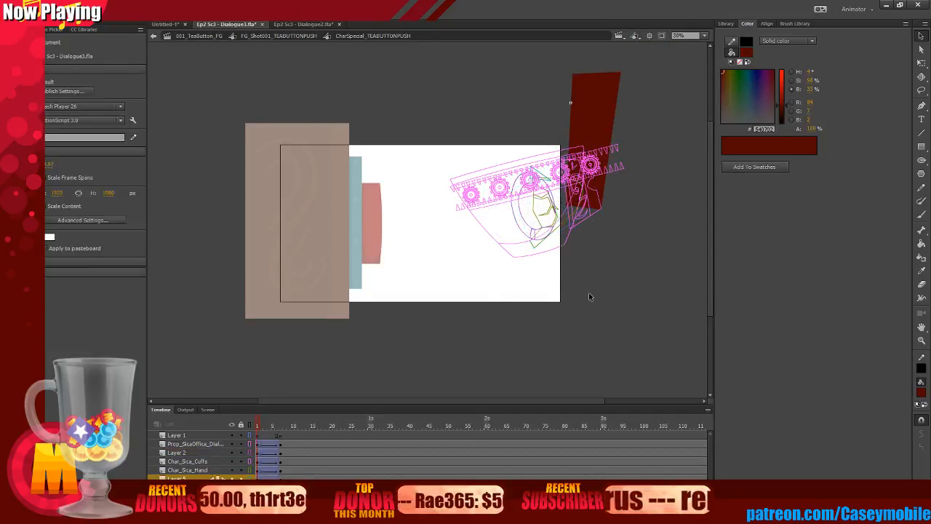
Scrub and replay the button push in FG_Shot001_TEABUTTONPUSH to review the hand and cuff swinging in with the cup.
left_click_drag(267, 461, 306, 458)
left_click(260, 461)
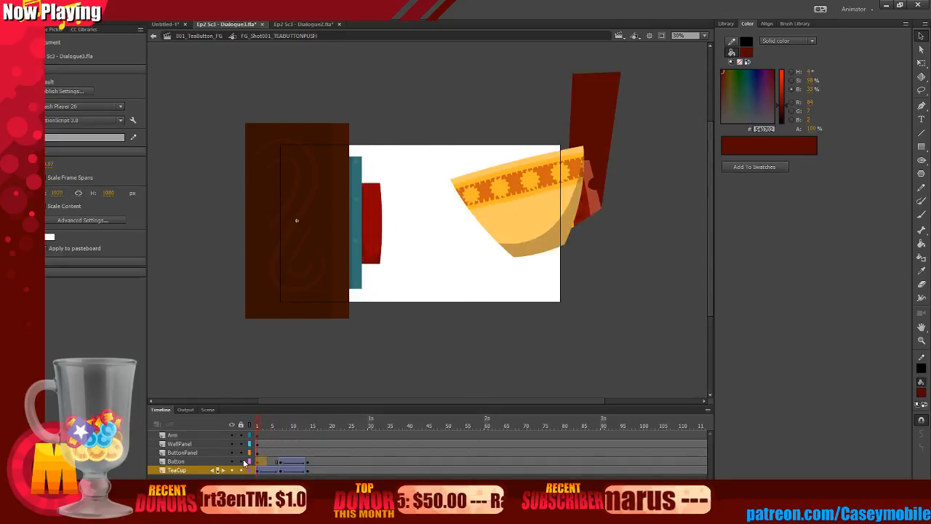
key("Return")
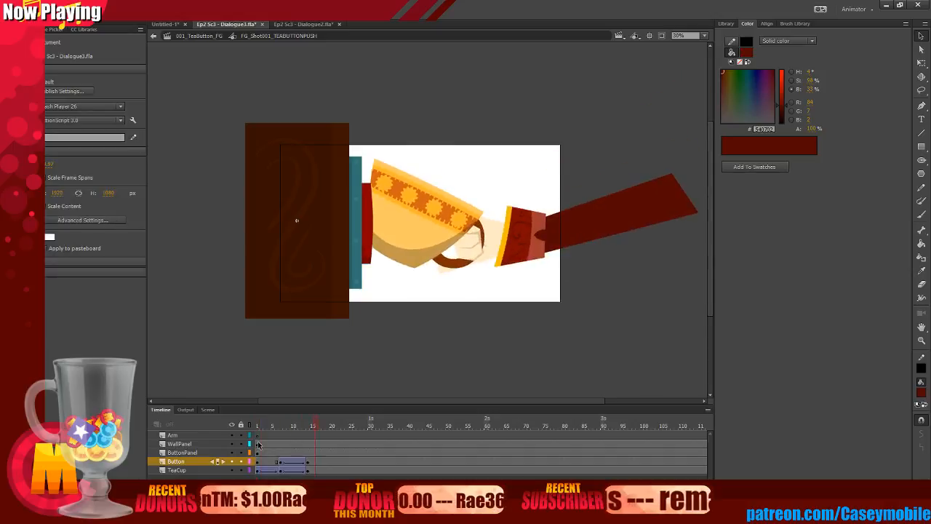
left_click(270, 461)
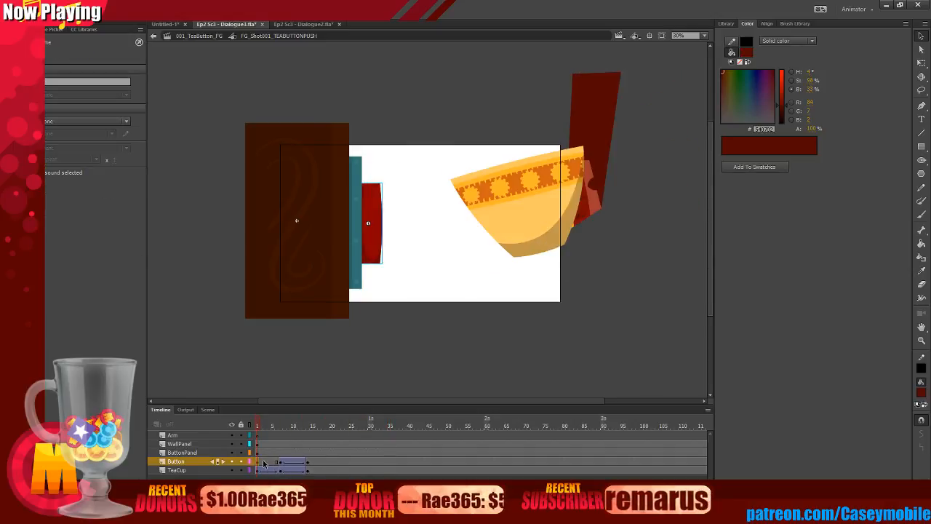
left_click(285, 461)
left_click_drag(284, 461, 262, 463)
key("Return")
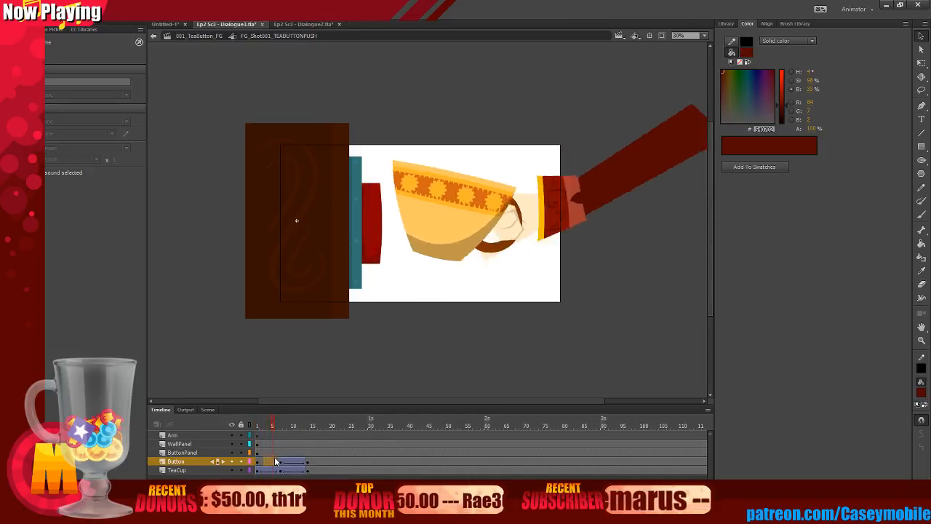
left_click(257, 464)
key("Return")
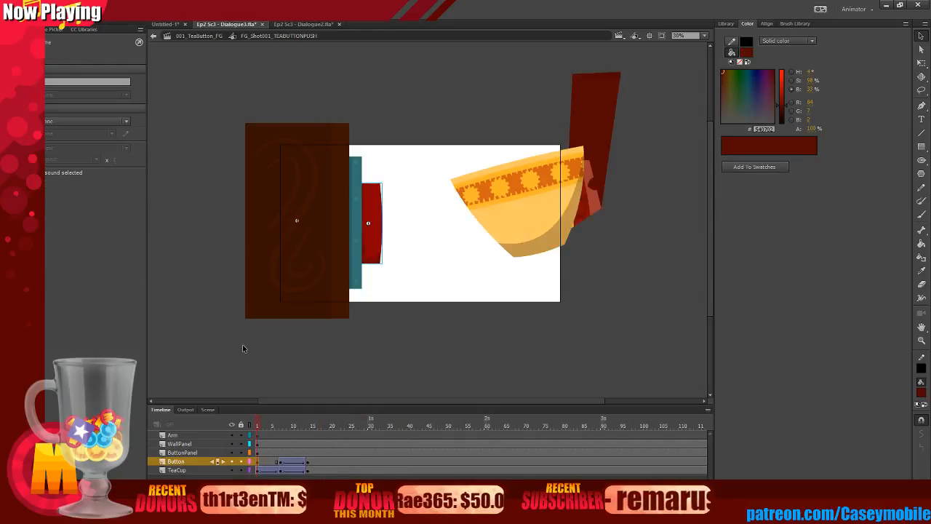
In the teacup symbol at frame 1, move the hand, cuff, handle and arm farther rightward so they clear the cup's edge.
double_click(466, 196)
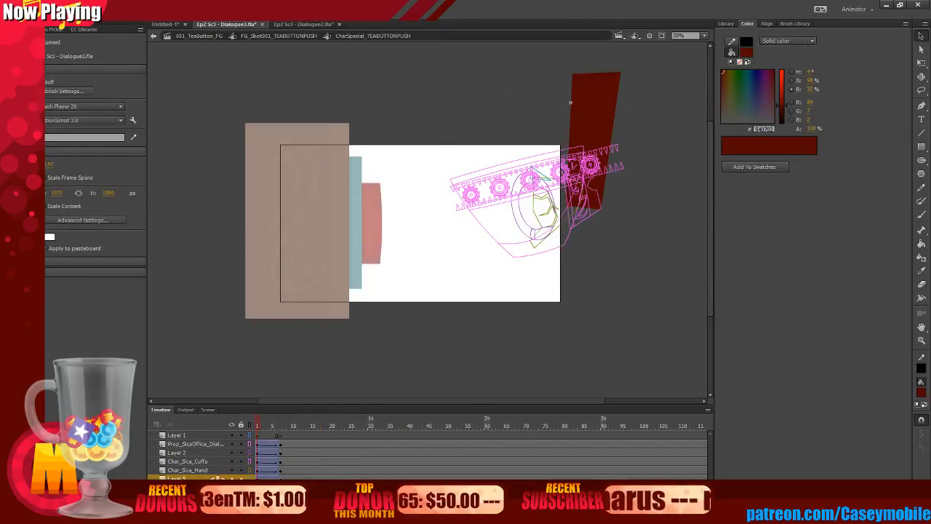
left_click(598, 238)
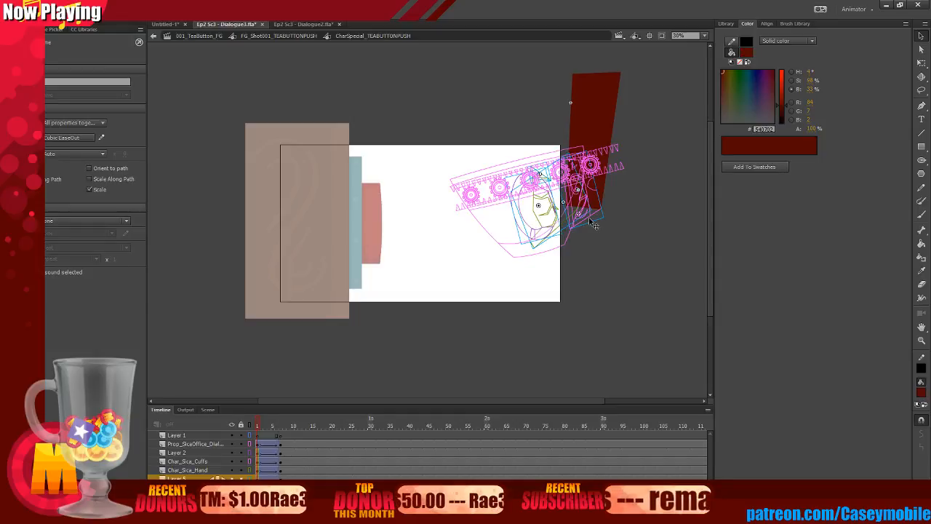
key("Delete")
left_click_drag(594, 120, 618, 113)
left_click(247, 425)
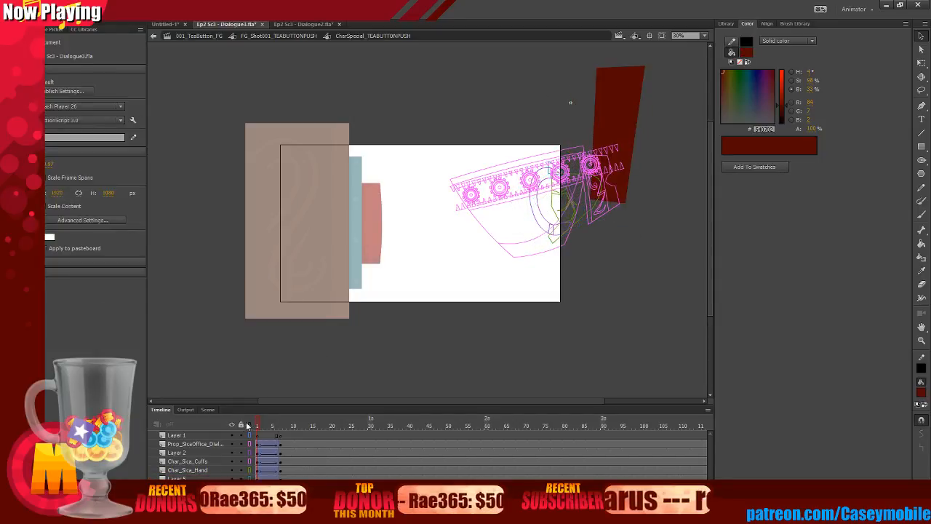
Open the TEACUP_NOHANDLE symbol and, at frame 7, shift the gear and teeth pattern rightward along the cup's band.
double_click(520, 197)
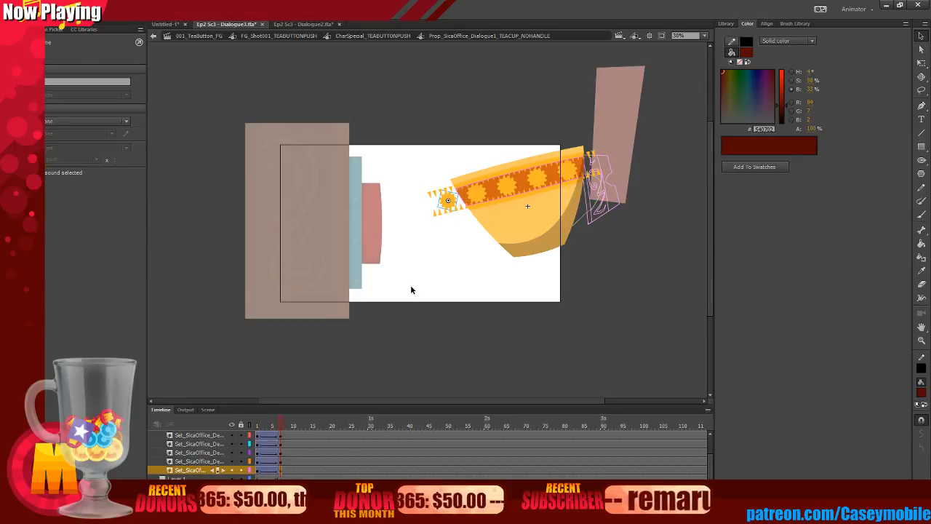
key("ctrl+equal")
left_click(286, 446)
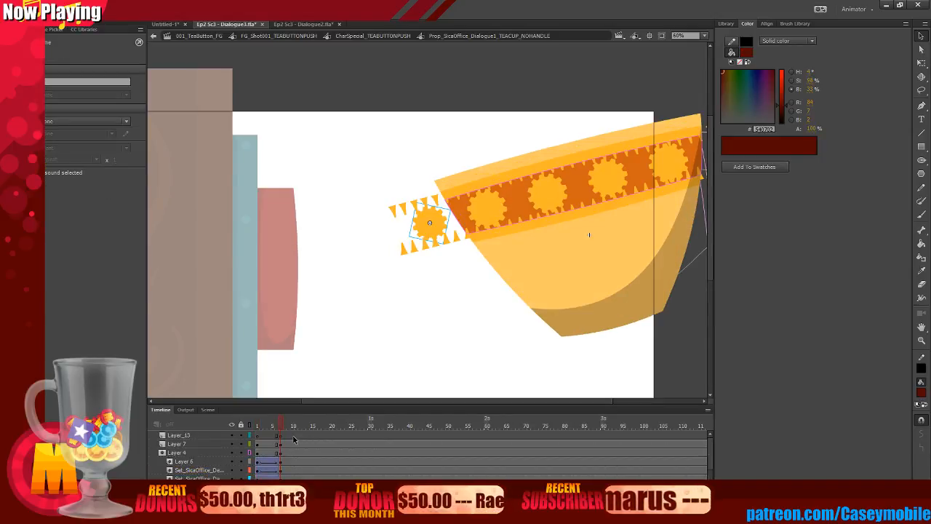
scroll(289, 460, "up", 1)
scroll(280, 465, "down", 1)
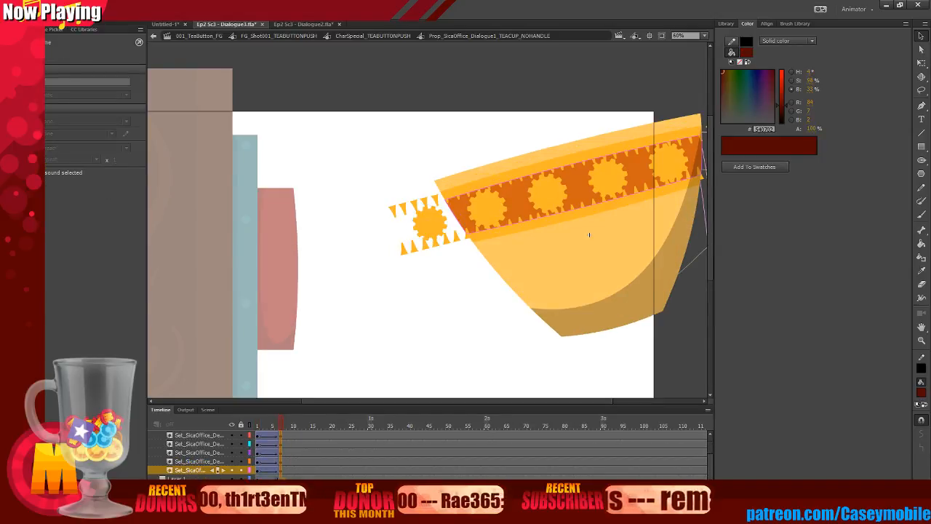
left_click(280, 468)
left_click_drag(344, 399, 363, 398)
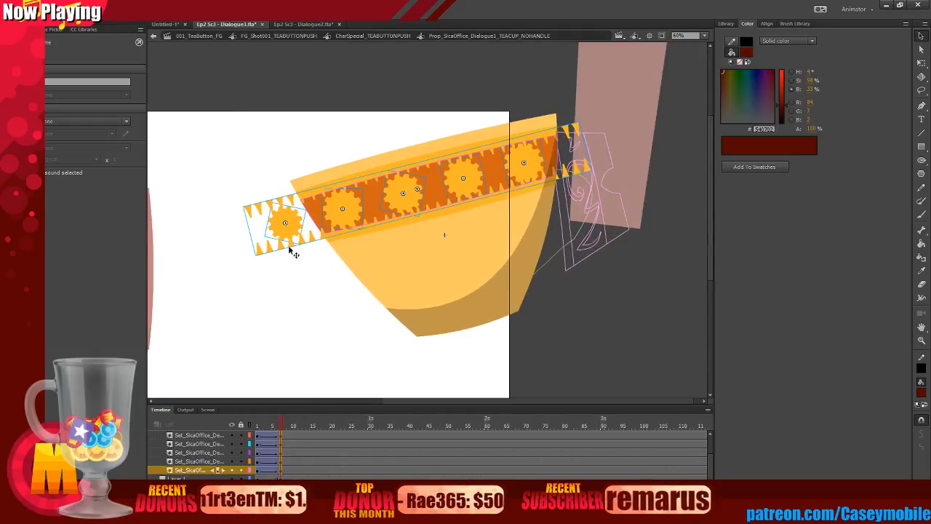
left_click(304, 225)
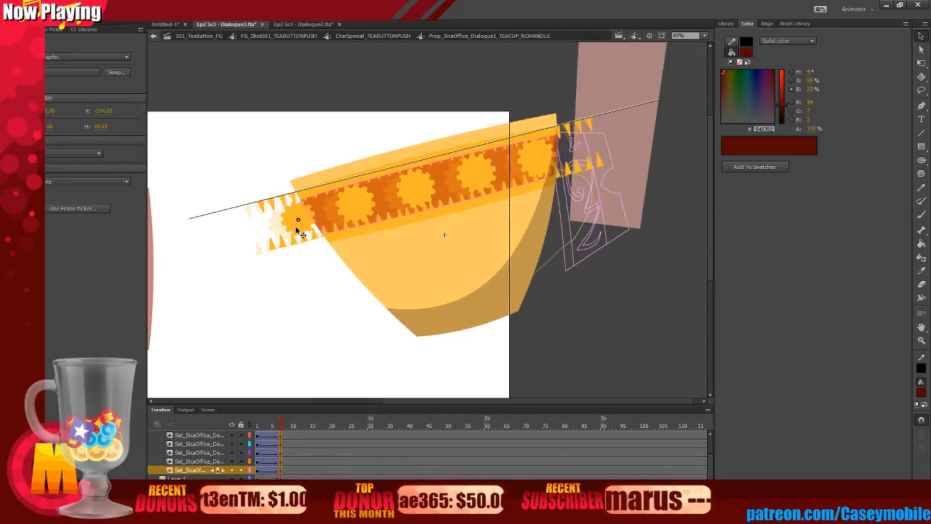
left_click(252, 322)
left_click(291, 460)
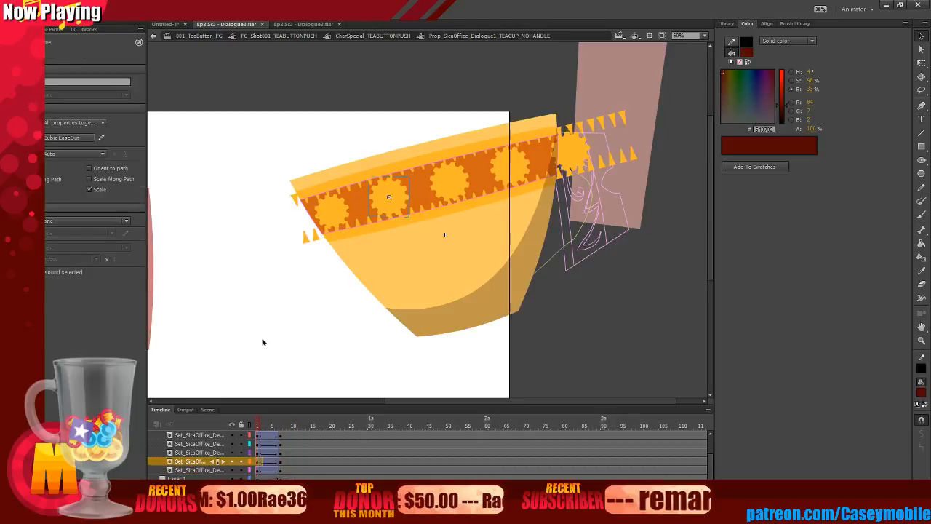
Go up two levels to FG_Shot001_TEABUTTONPUSH and scrub the timeline to check the cup's band pattern in motion.
double_click(256, 323)
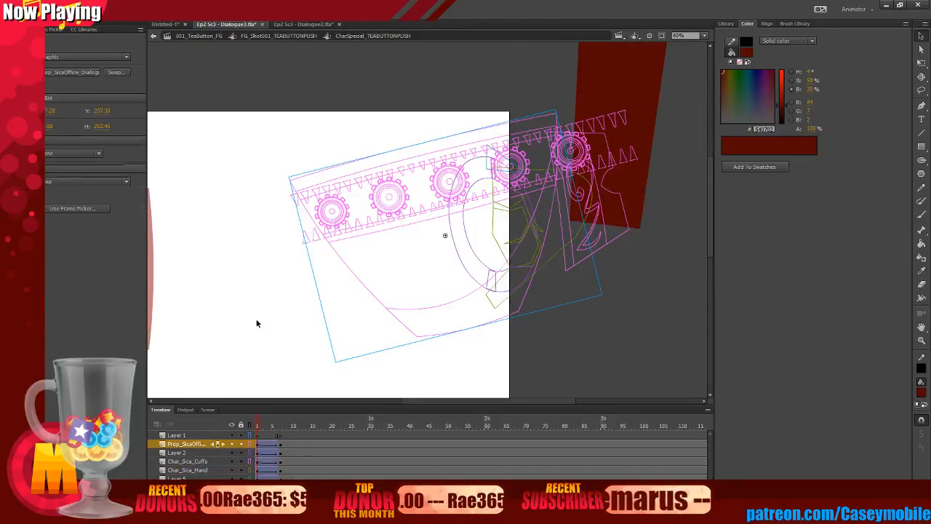
double_click(256, 323)
left_click(302, 459)
left_click_drag(302, 459, 236, 444)
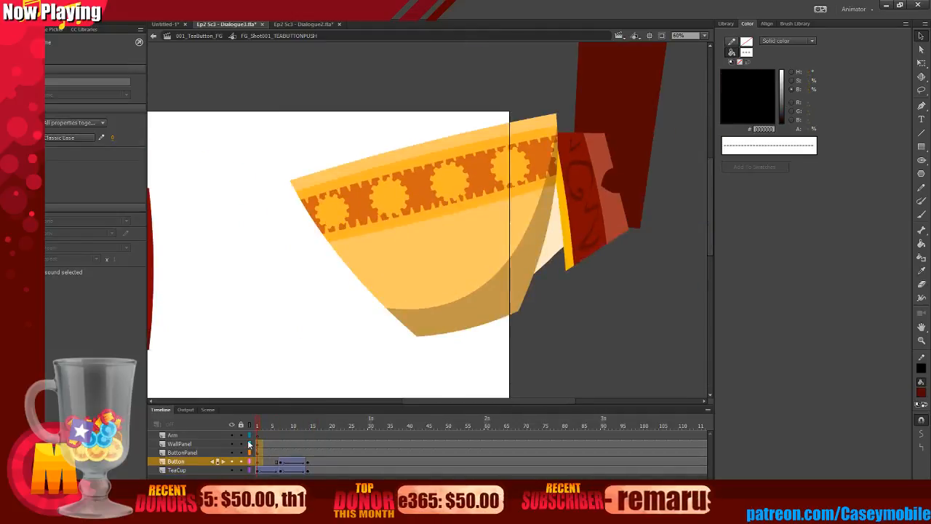
Rotate the teacup and arm slightly clockwise on frame 1 so the cup's rim sits nearly level.
left_click(376, 234)
key("ctrl+minus")
key("ctrl+minus")
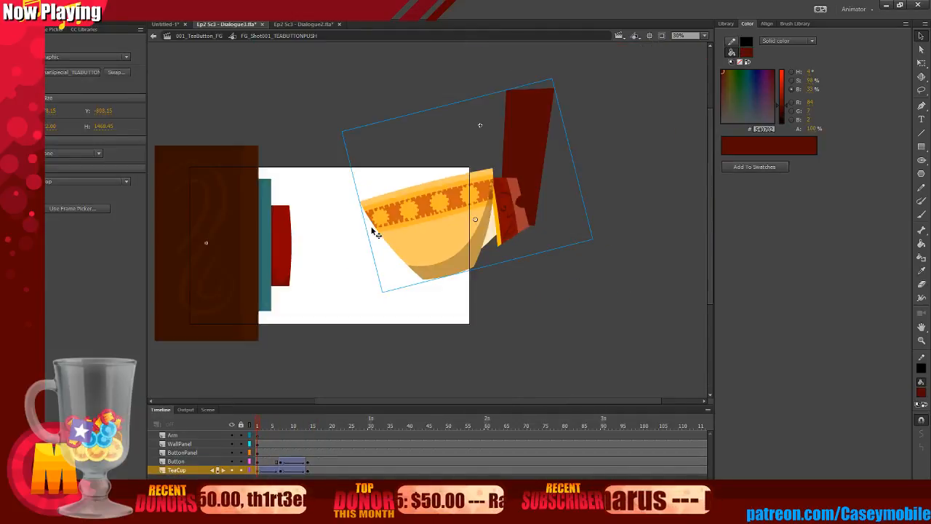
key("q")
left_click_drag(570, 232, 557, 240)
left_click(580, 197)
Scrub and replay FG_Shot001_TEABUTTONPUSH to review the cup's swing into the button.
left_click_drag(260, 463, 326, 454)
left_click(326, 455)
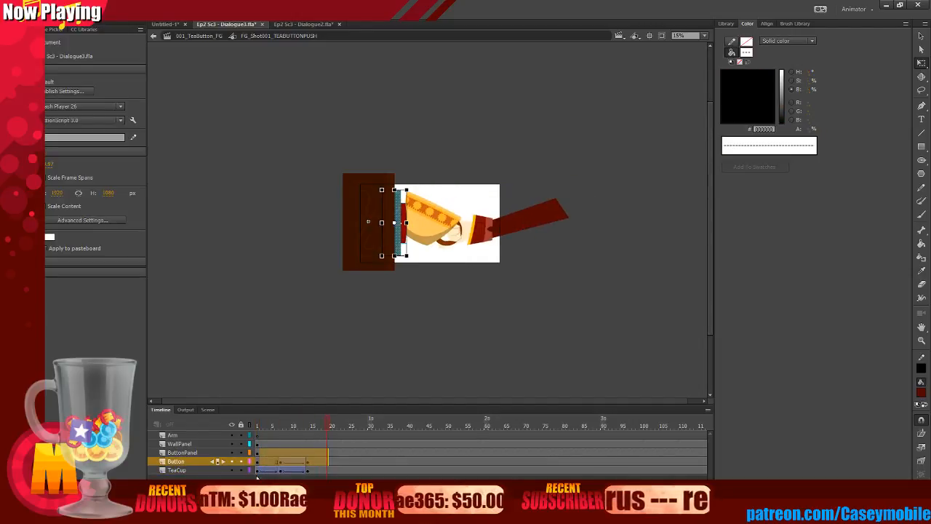
left_click(276, 470)
left_click(262, 329)
key("Return")
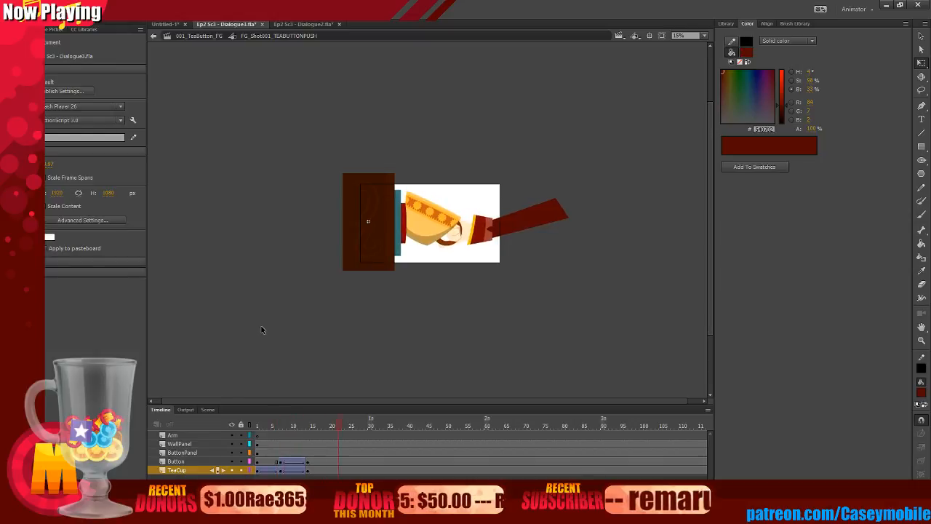
key("ctrl+equal")
right_click(256, 318)
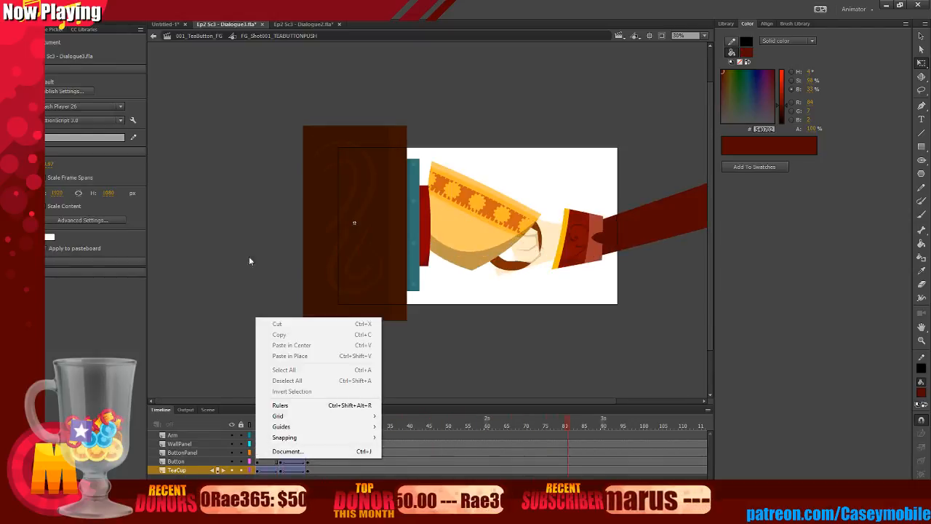
left_click(249, 256)
left_click(260, 471)
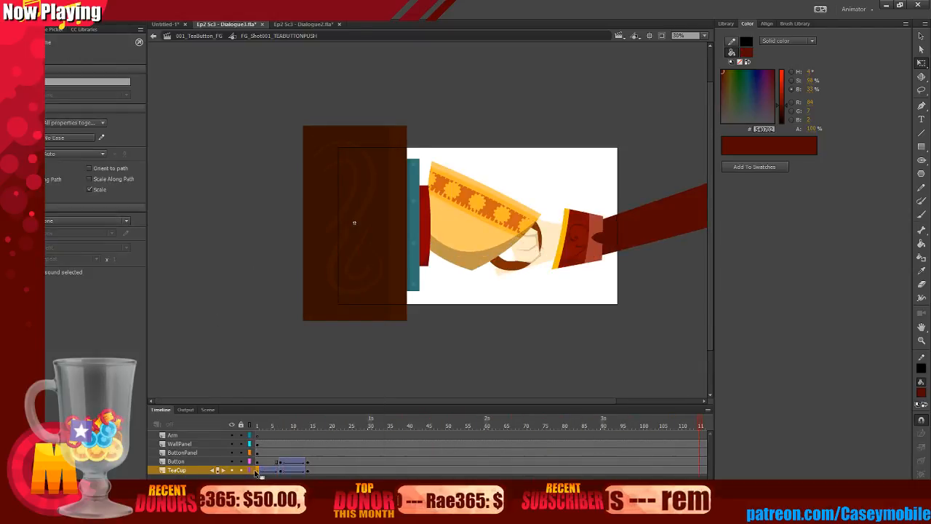
left_click(310, 463)
key("Return")
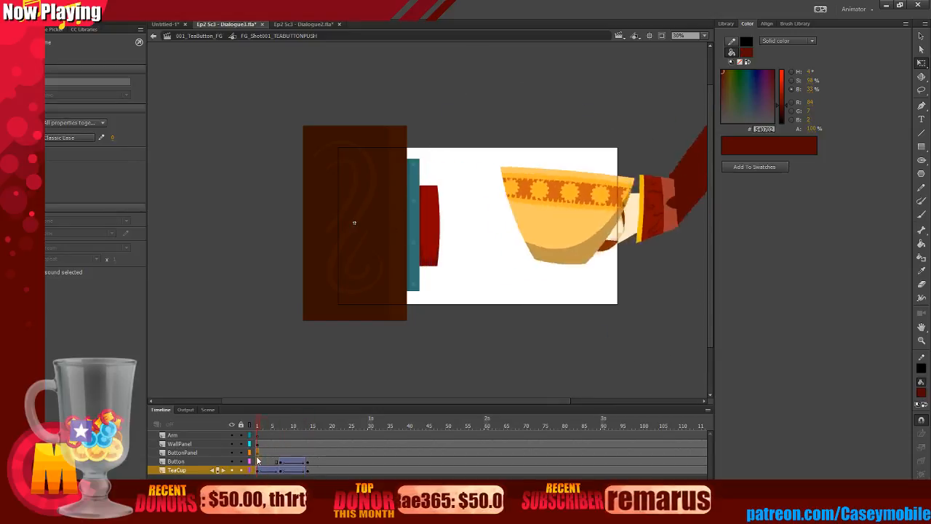
Move the teacup and arm farther rightward from the button on frame 1, and scrub through the push to check it.
left_click(237, 464)
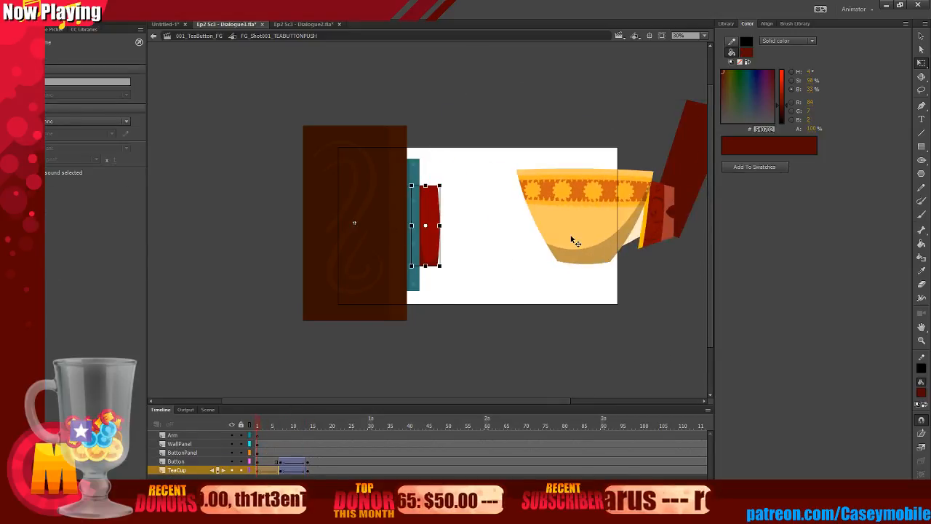
left_click_drag(574, 239, 603, 239)
left_click(456, 387)
left_click_drag(266, 464, 323, 449)
left_click(238, 344)
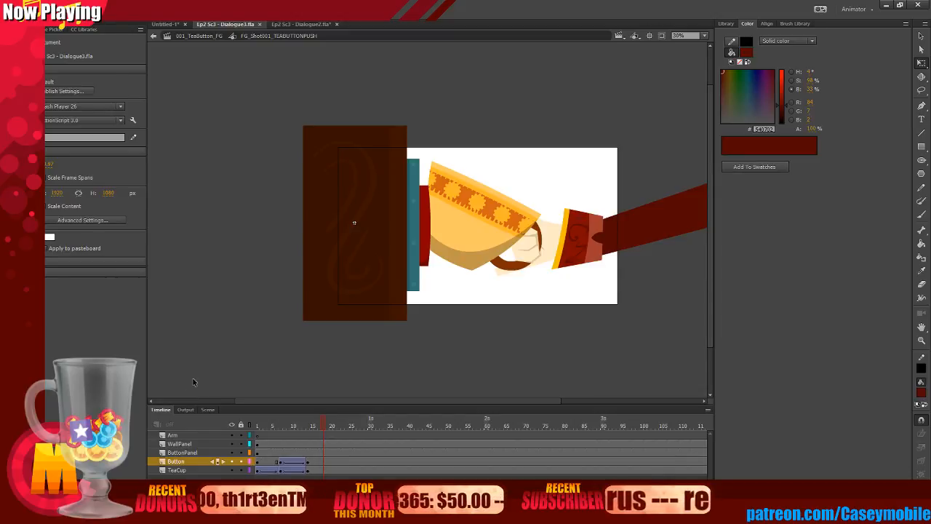
Insert a new layer, place it beneath the TeaCup layer, and add a keyframe on it at frame 7.
key("ctrl+=")
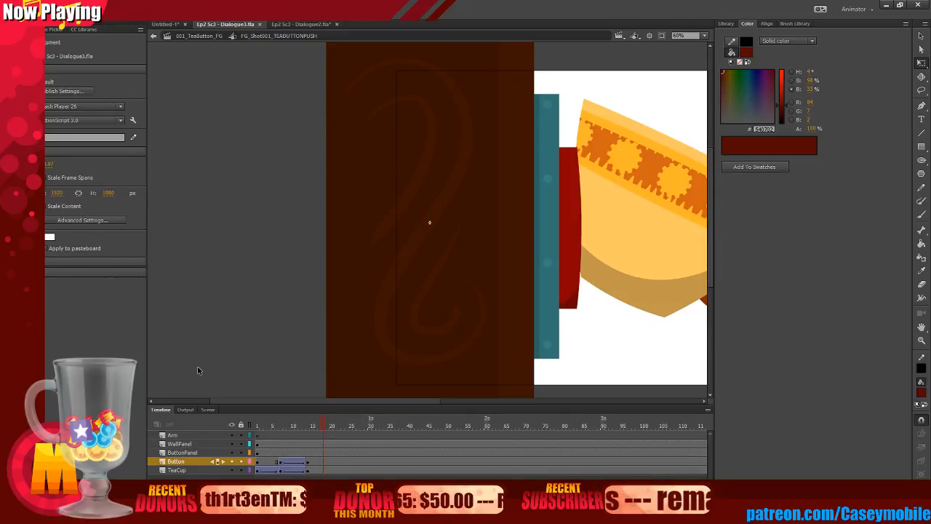
left_click(404, 400)
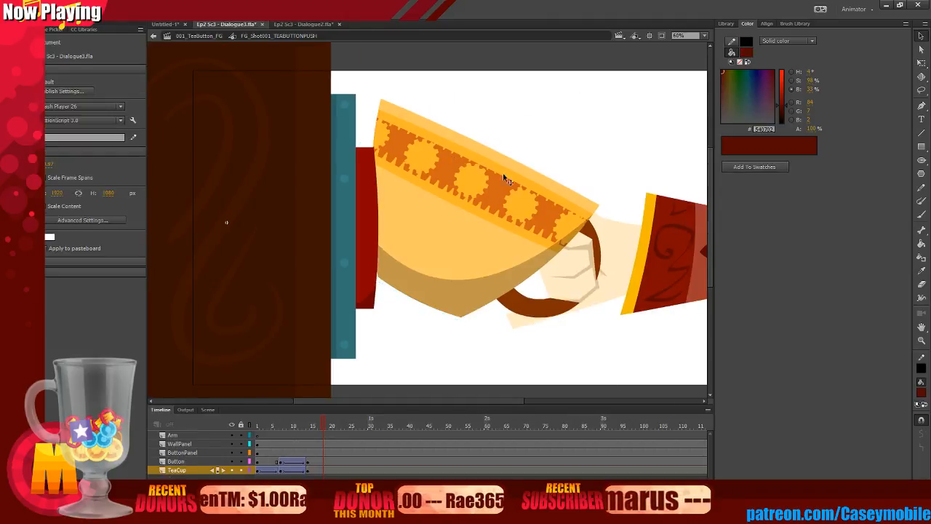
right_click(177, 470)
left_click(211, 268)
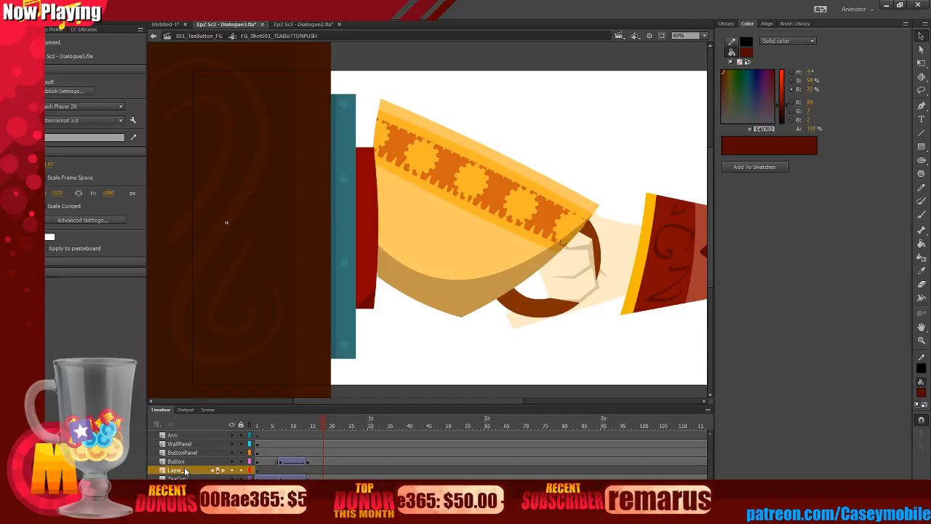
left_click_drag(184, 467, 184, 480)
key("Return")
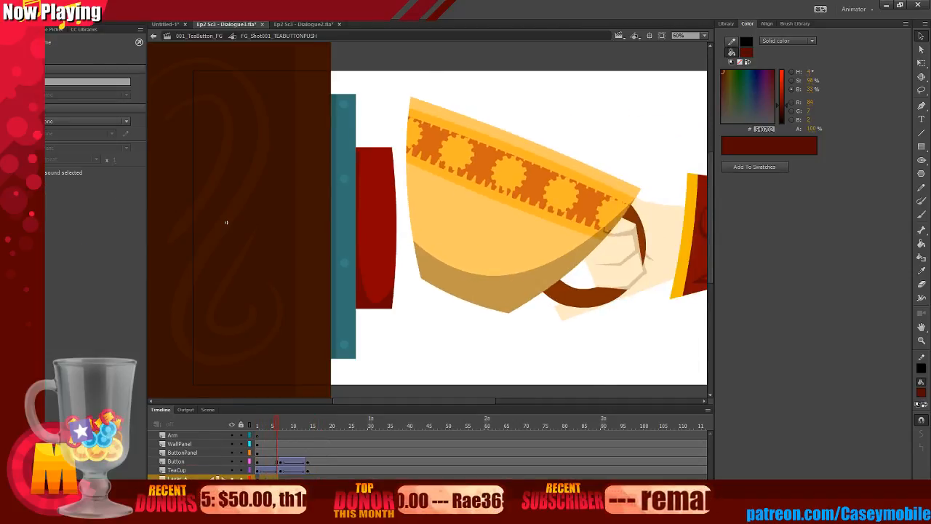
right_click(281, 478)
left_click(317, 276)
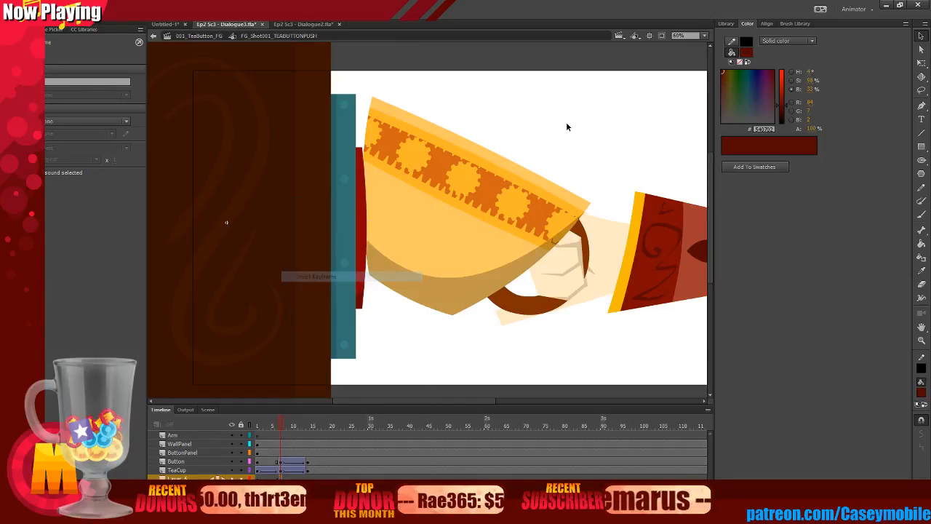
Show all layers as outlines and set the Brush fill to brown #662700 with 80% alpha.
left_click(566, 122)
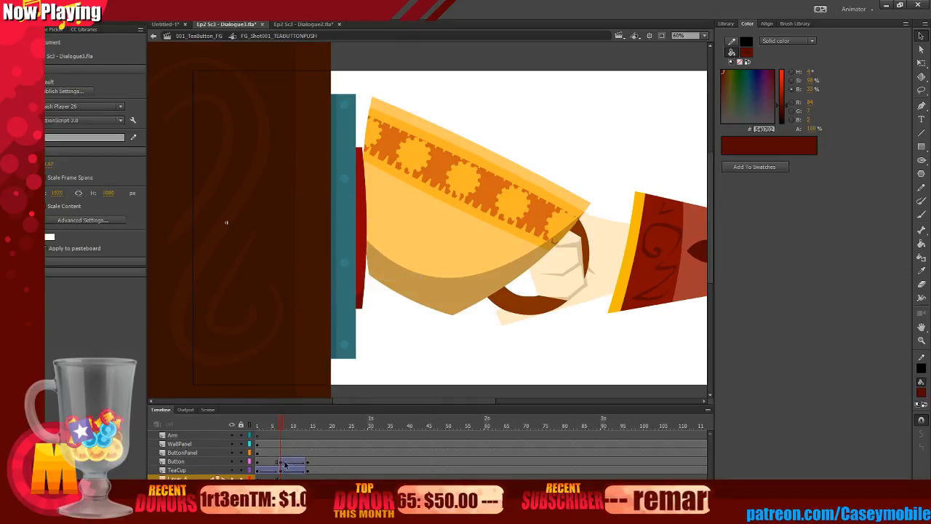
left_click(250, 425)
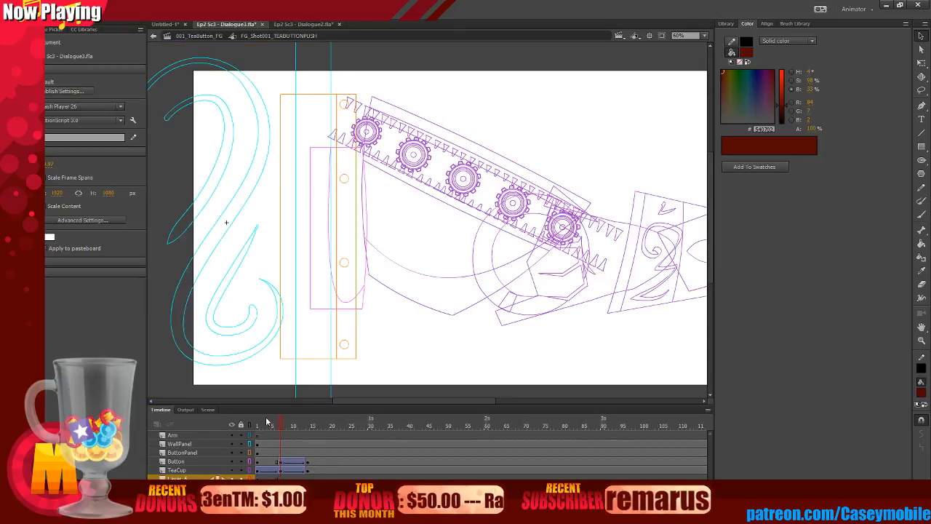
left_click(921, 214)
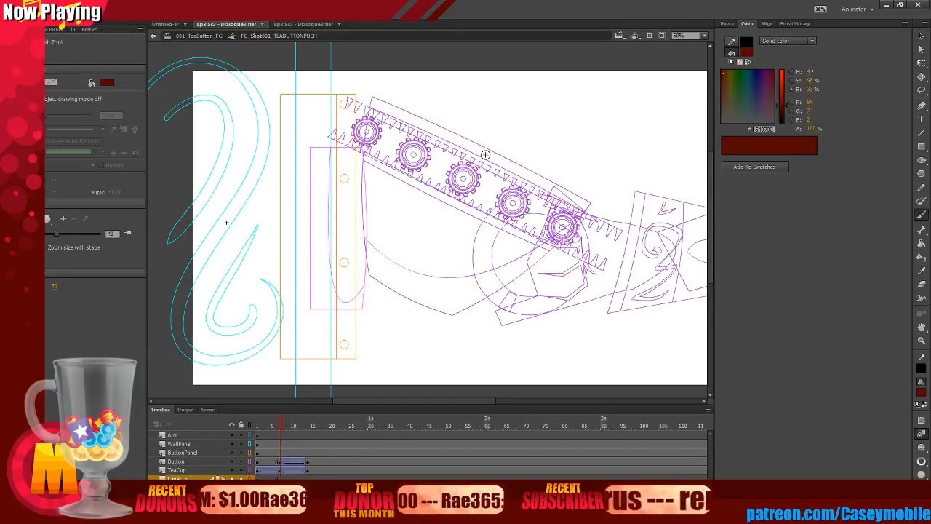
left_click(921, 393)
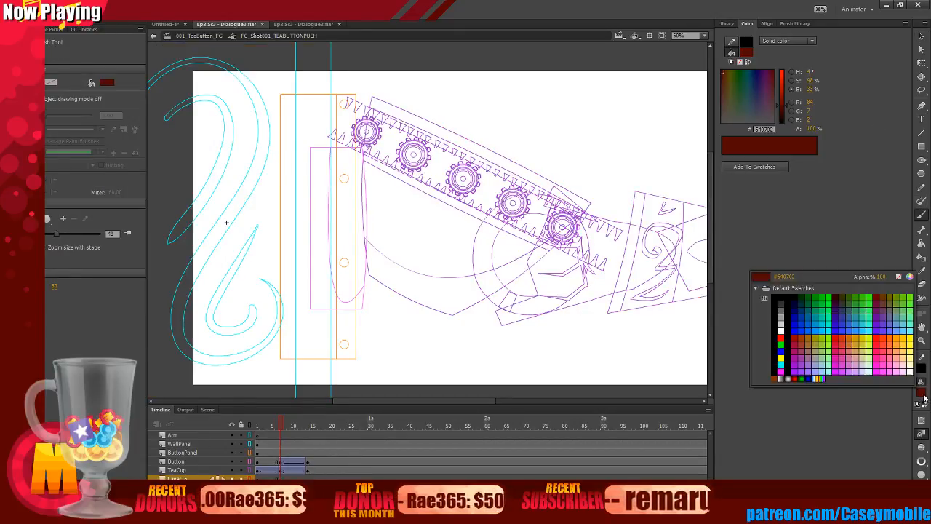
left_click(808, 296)
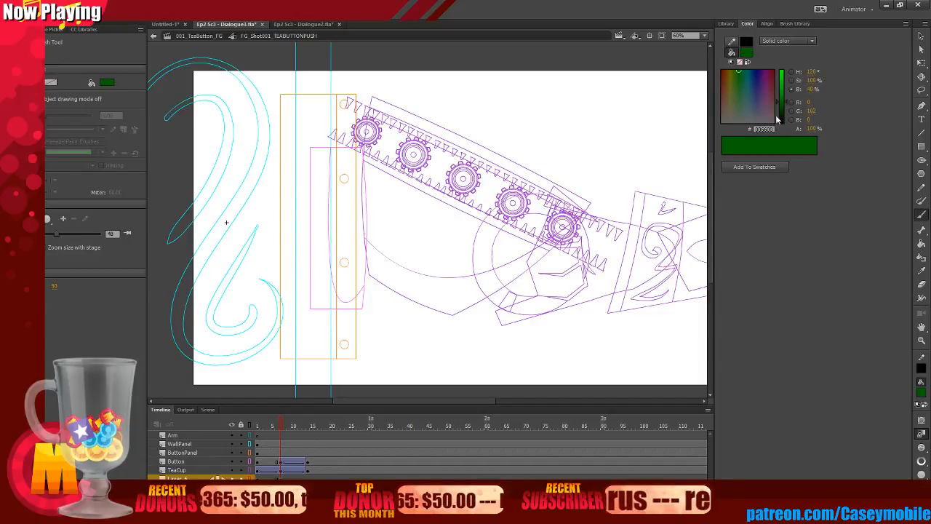
left_click_drag(720, 84, 726, 71)
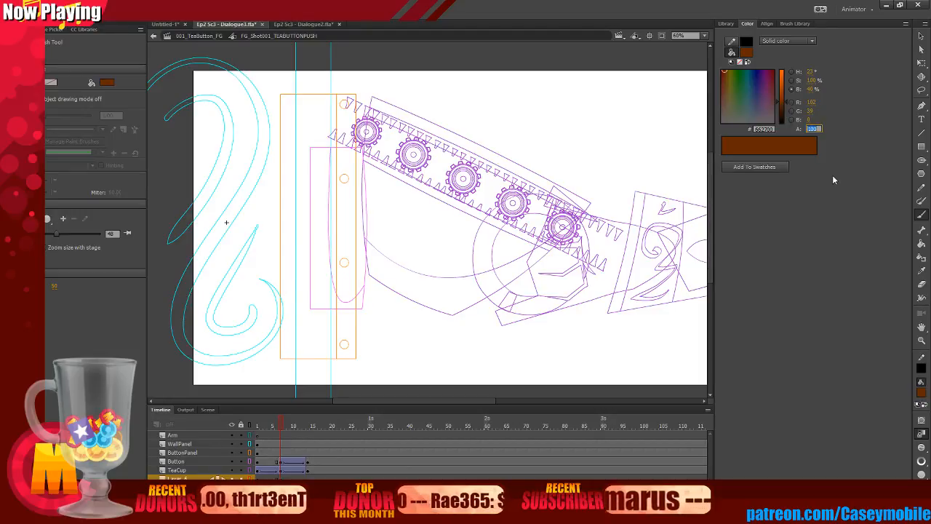
type("30")
key("Return")
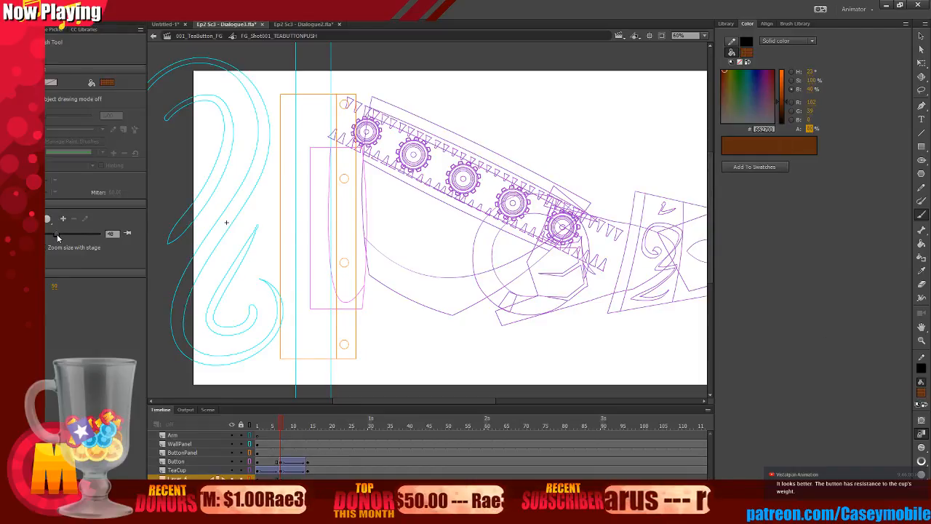
Try short brown brush strokes over the cup's band at brush sizes 51 and 73, undoing each one.
left_click_drag(59, 237, 63, 238)
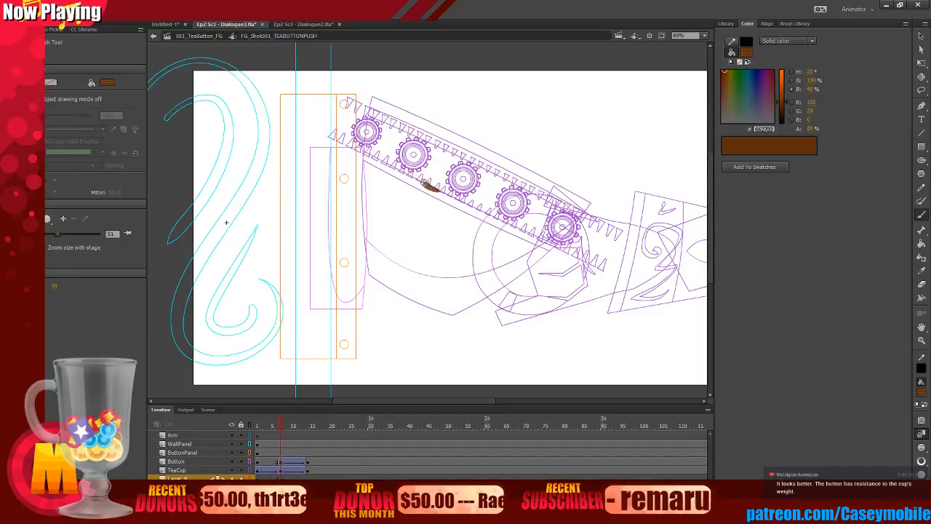
left_click_drag(438, 191, 443, 202)
key("ctrl+z")
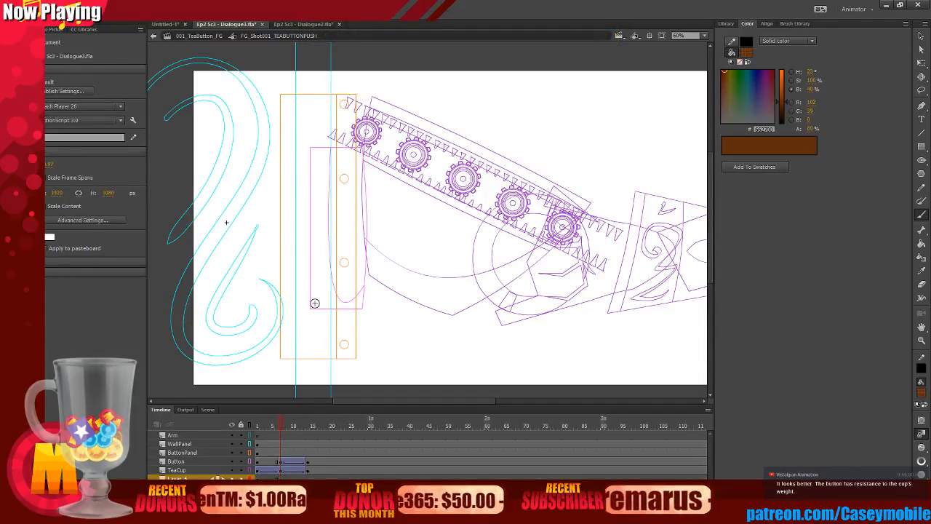
key("b")
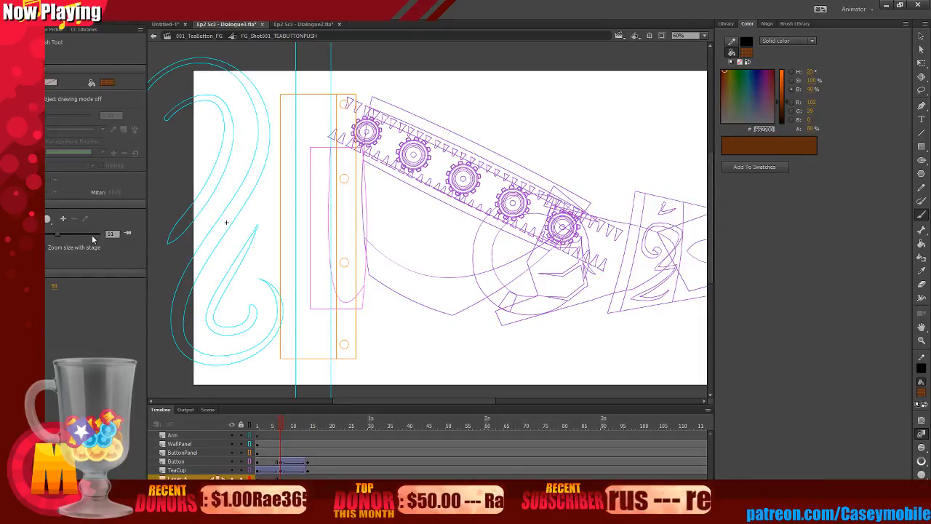
left_click(64, 235)
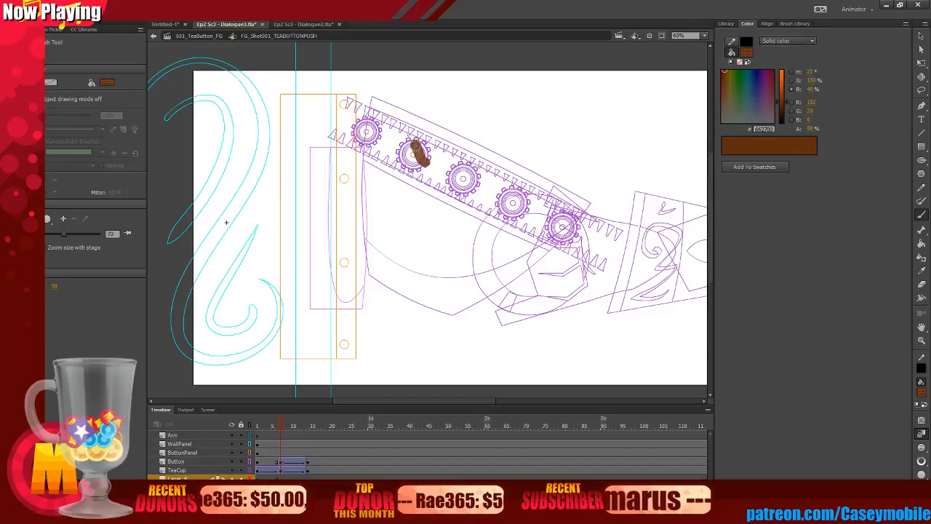
key("ctrl+z")
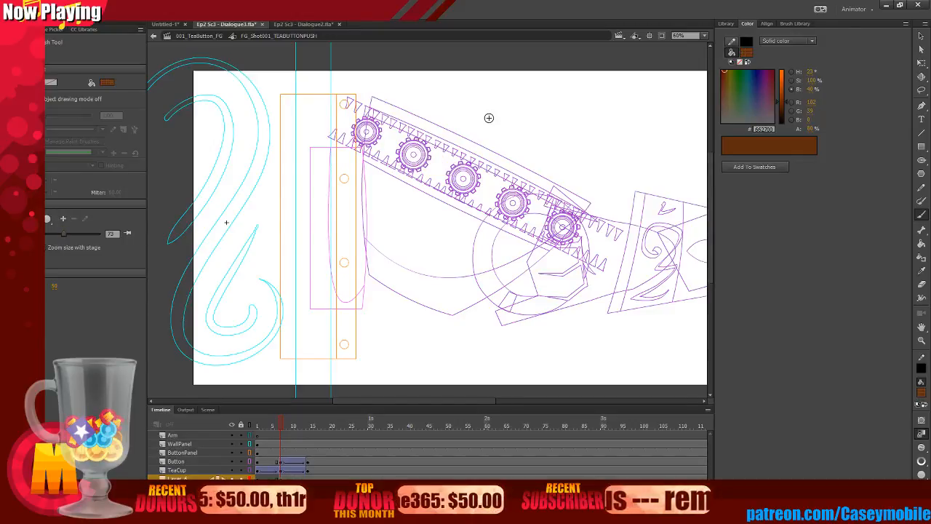
key("ctrl+z")
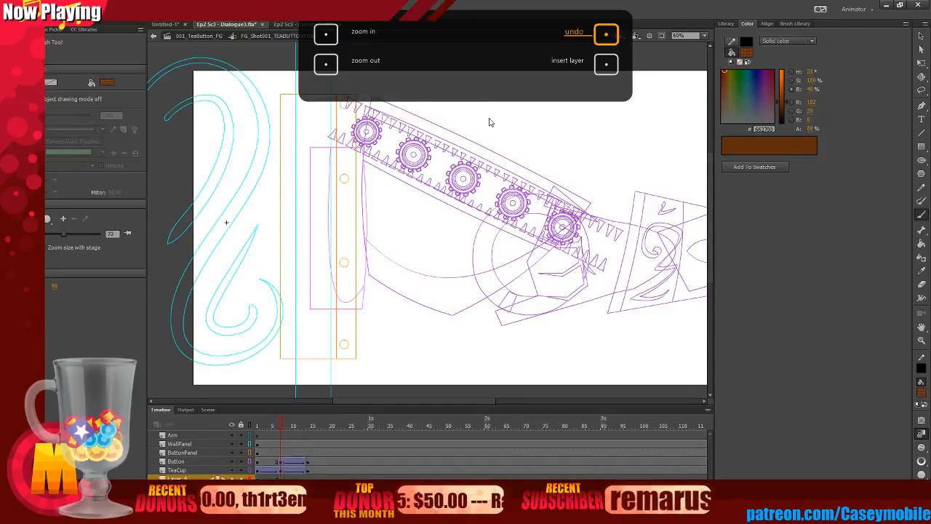
Try a long looping brown brush stroke sweeping from below the cup around the handle and rim, and remove it.
left_click_drag(594, 147, 598, 156)
key("ctrl+z")
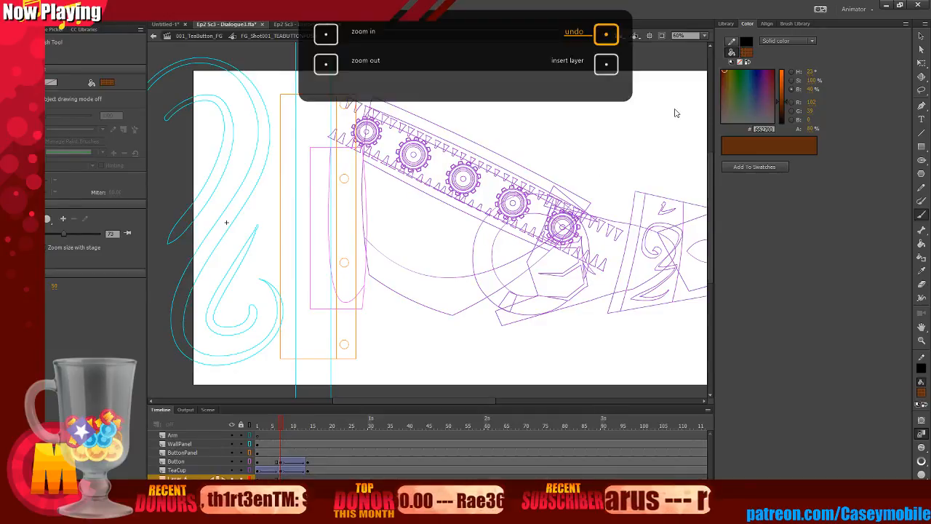
mouse_move(395, 325)
left_mouse_down()
mouse_move(572, 260)
mouse_move(502, 247)
mouse_move(510, 200)
left_mouse_up()
key("ctrl+z")
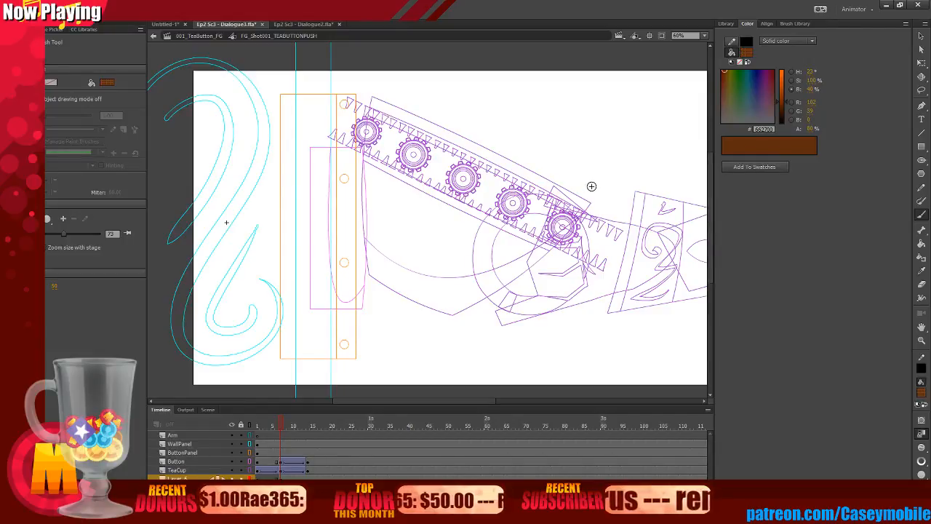
left_click(920, 35)
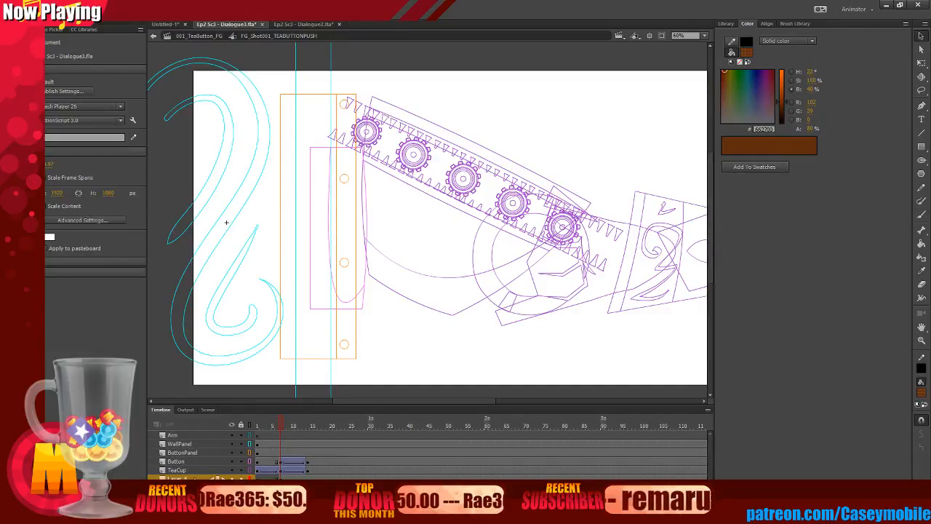
key("ctrl+y")
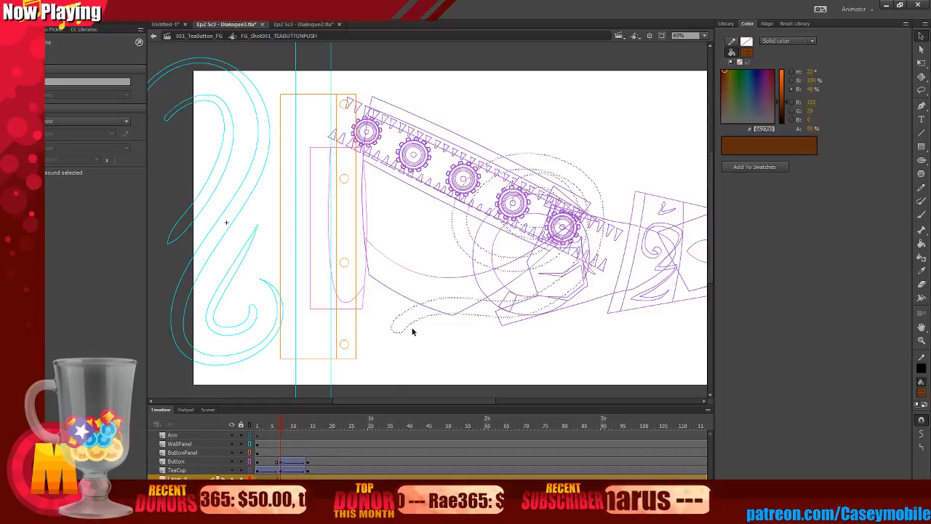
left_click(412, 330)
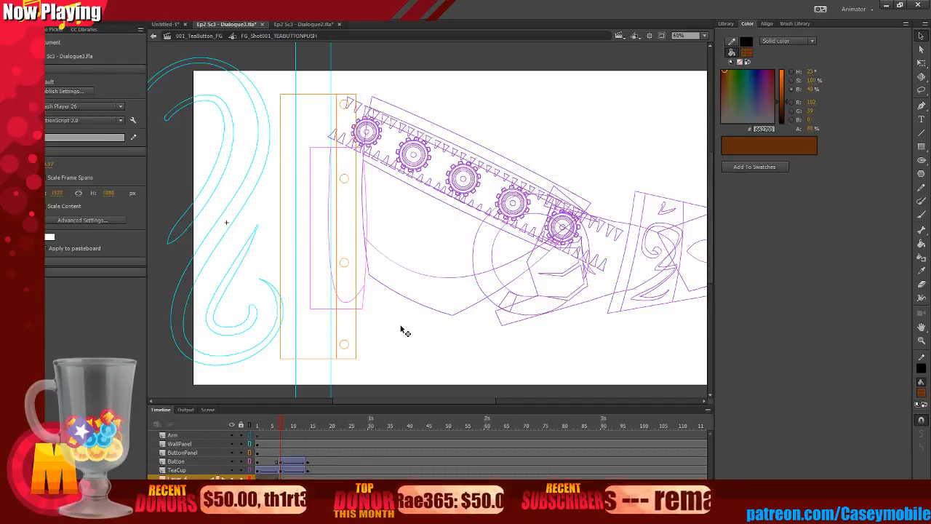
key("Delete")
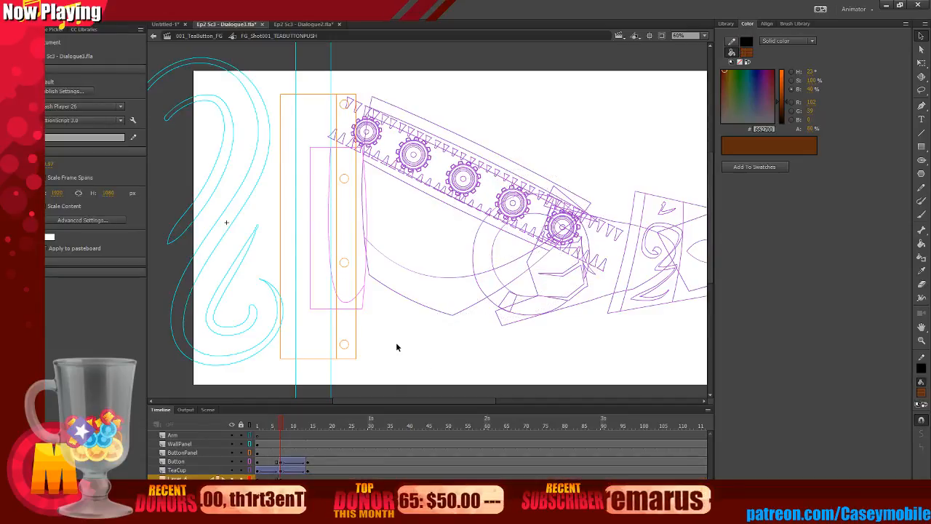
Save Ep2 Sc3 - Dialogue3.fla and close all open documents, saving Ep2 Sc3 - Dialogue2.fla and discarding Untitled-1.
left_click(53, 9)
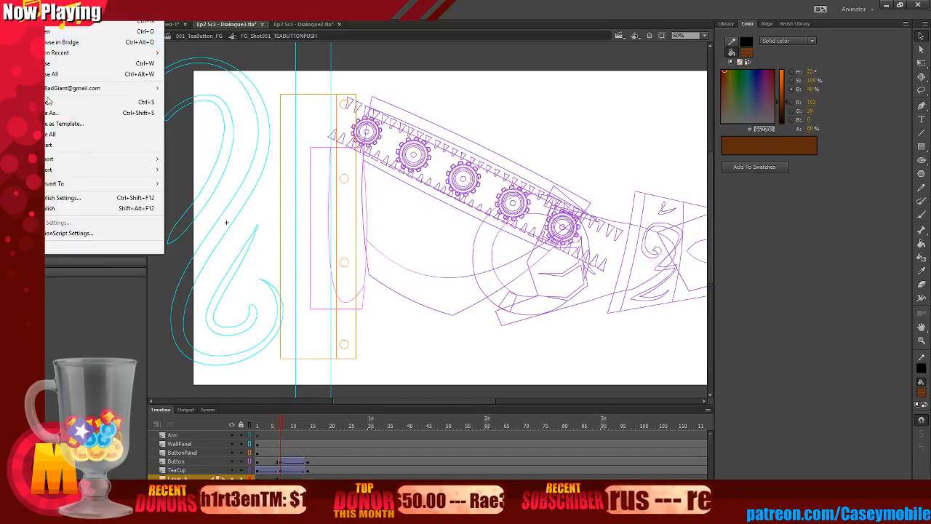
left_click(73, 99)
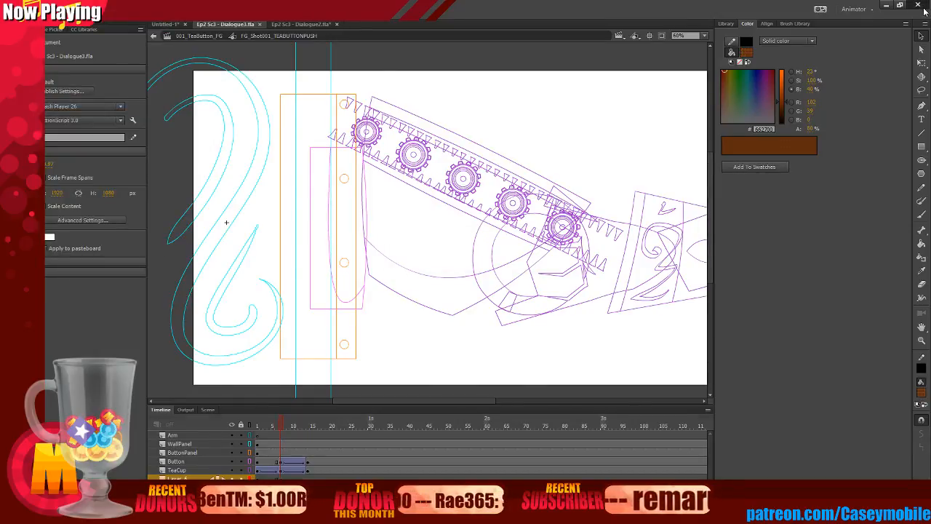
key("ctrl+w")
key("ctrl+w")
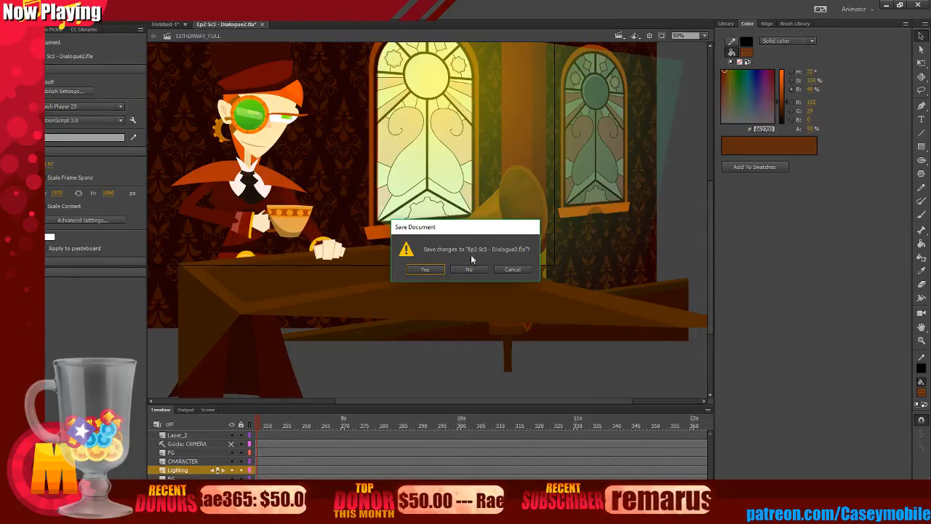
left_click(435, 269)
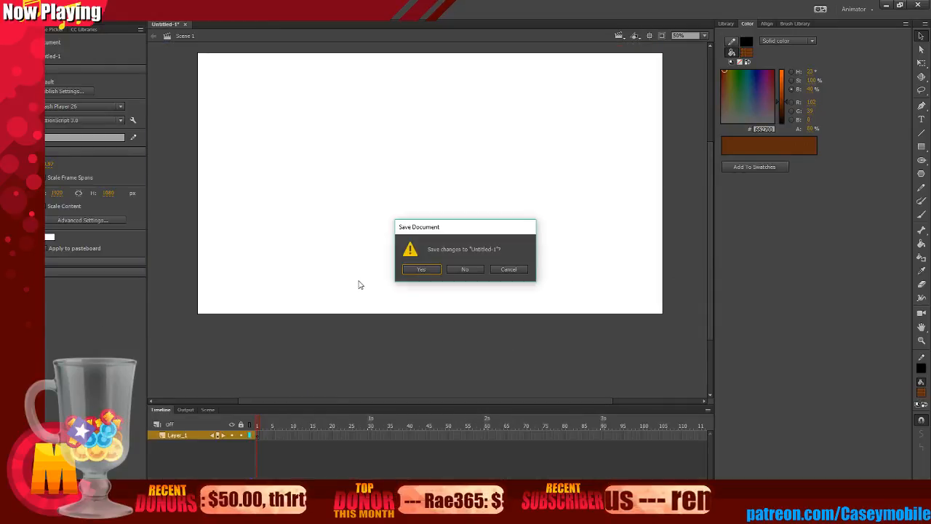
left_click(469, 270)
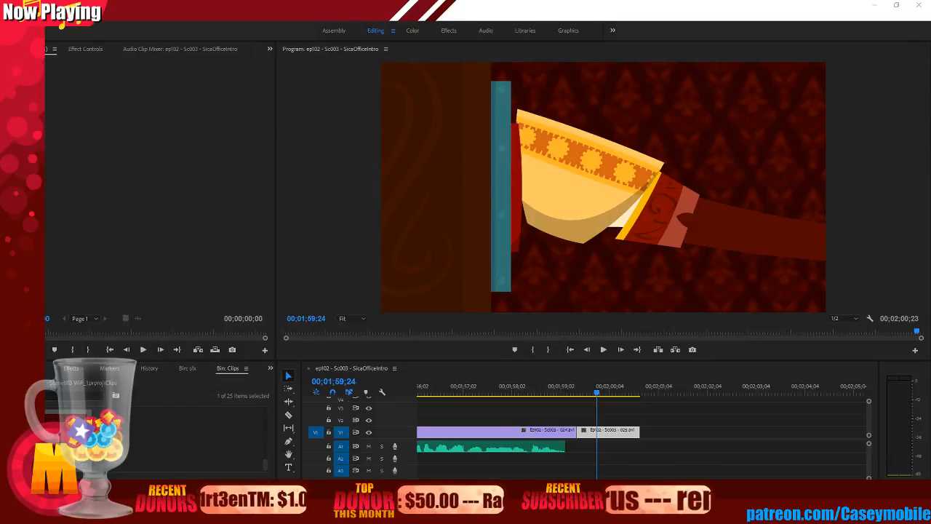
Relaunch Adobe Animate, reopen Ep2 Sc3 - Dialogue3.fla and enter the FG_Shot001_TEABUTTONPUSH symbol.
left_click(828, 486)
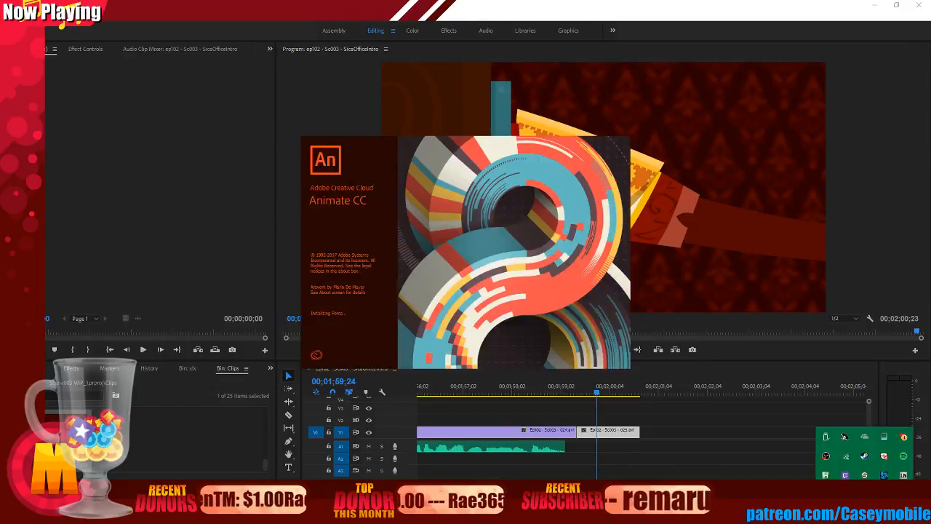
right_click(889, 476)
left_click(861, 468)
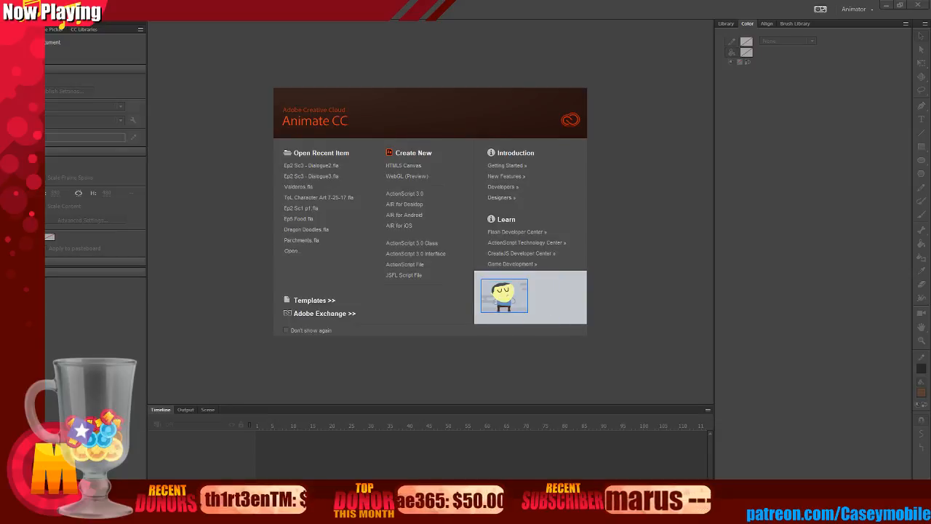
left_click(351, 177)
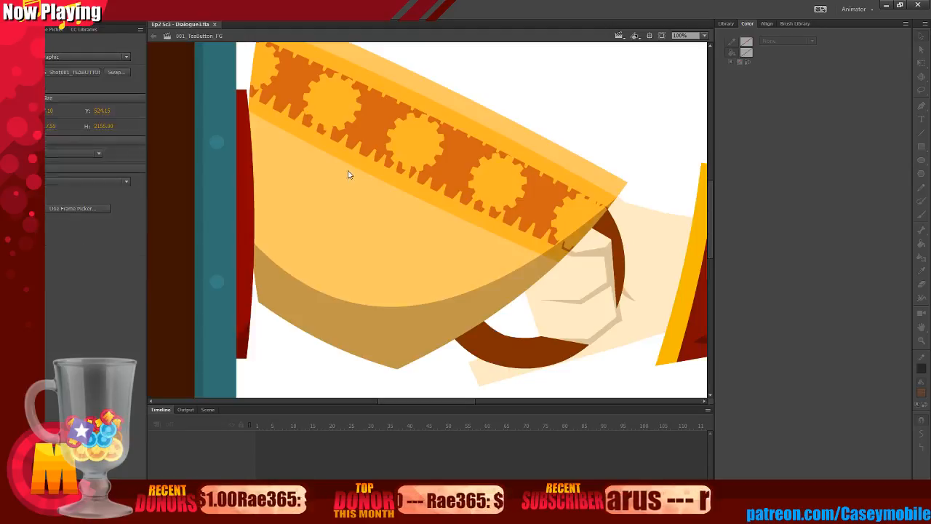
double_click(401, 191)
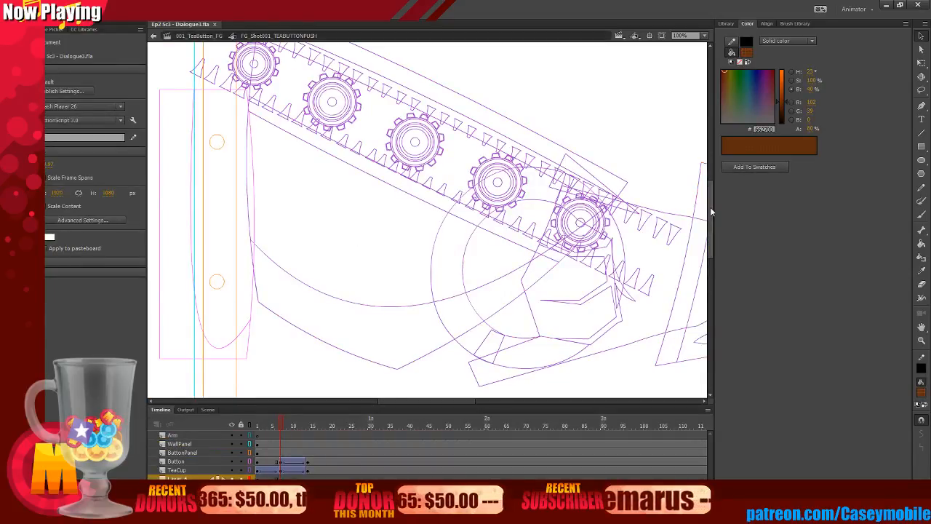
Try short brown brush strokes at size 73 over the cup's upper rim on frame 7, undoing each one.
left_click_drag(712, 211, 704, 201)
left_click(288, 476)
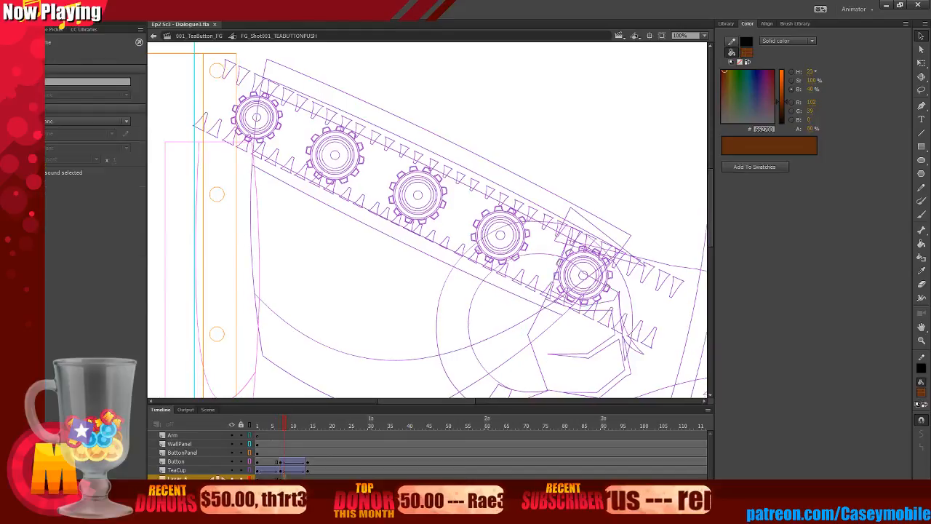
key("b")
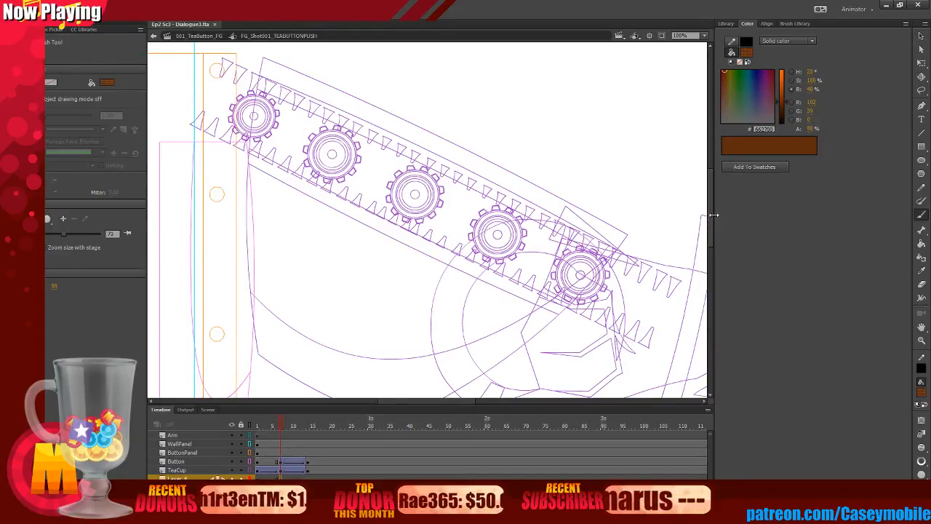
left_click_drag(715, 209, 715, 209)
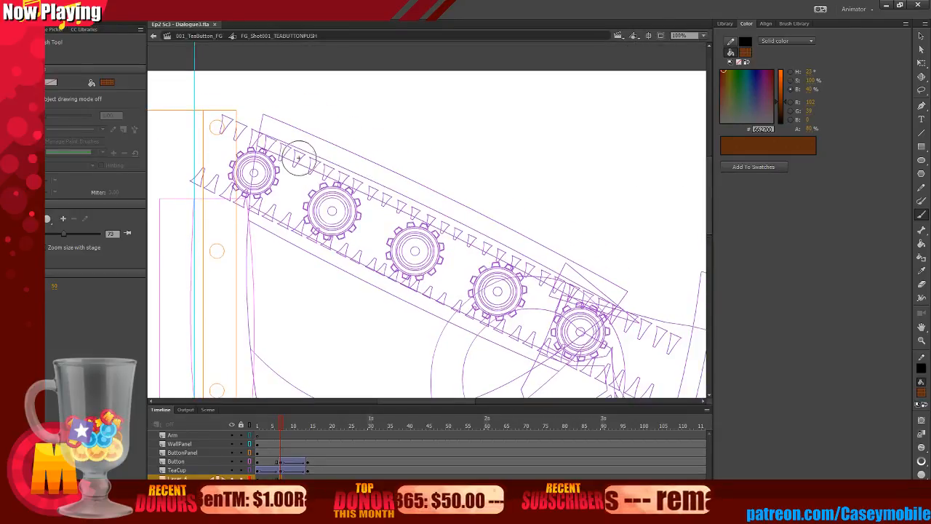
mouse_move(299, 158)
left_mouse_down()
mouse_move(281, 129)
mouse_move(305, 157)
mouse_move(312, 145)
left_mouse_up()
key("ctrl+z")
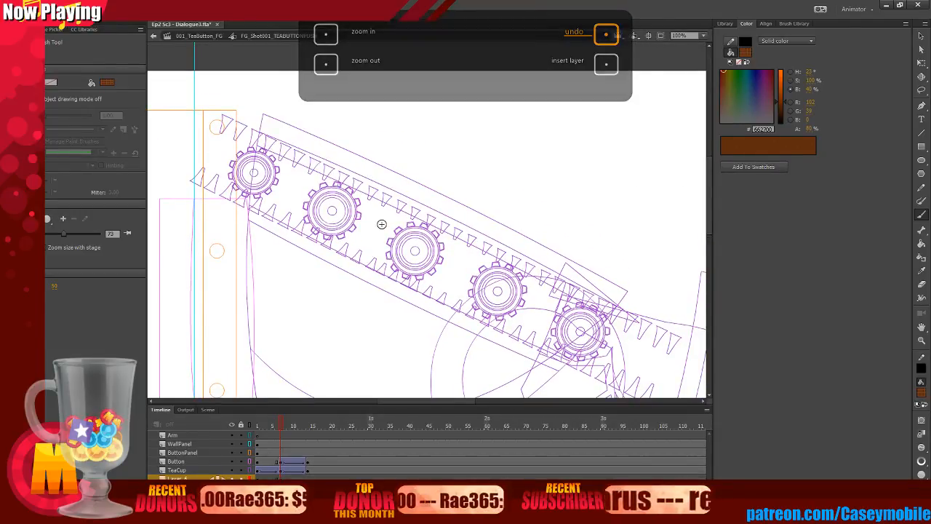
left_click_drag(303, 150, 278, 117)
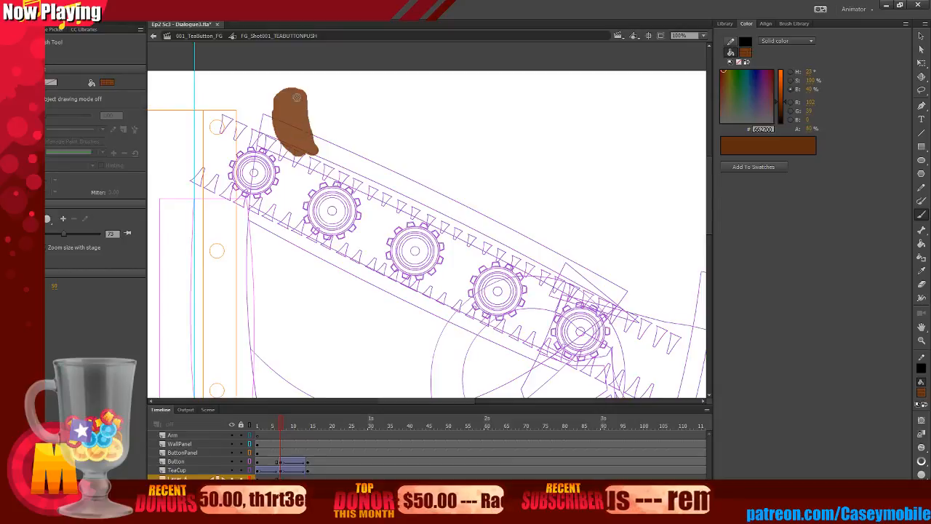
left_click_drag(277, 118, 285, 142)
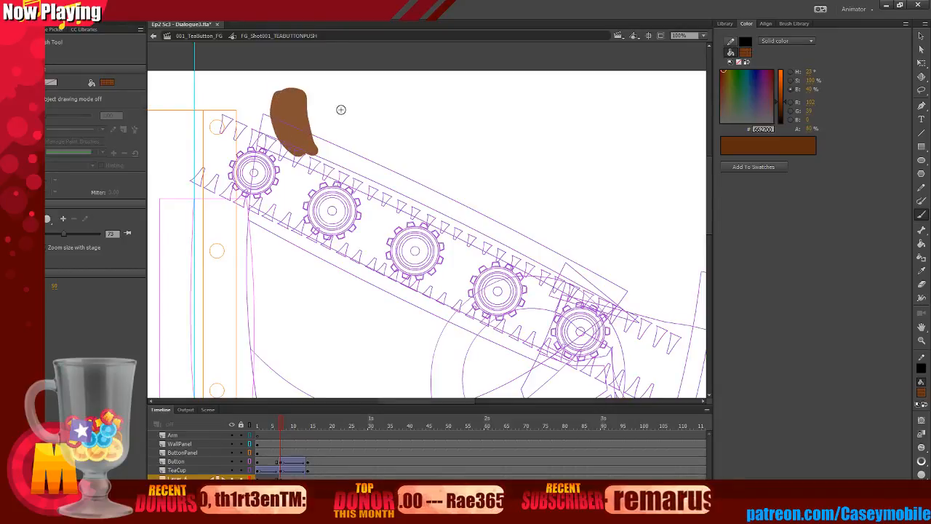
key("ctrl+z")
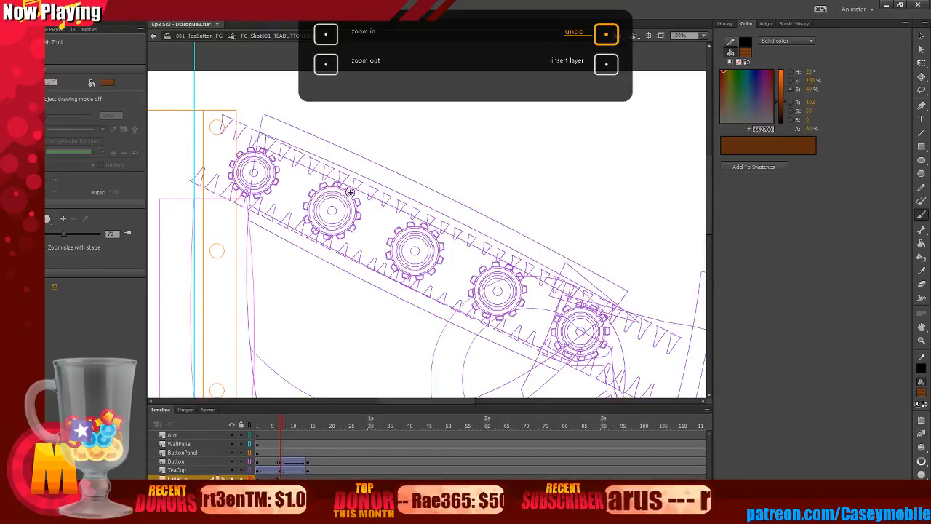
mouse_move(350, 191)
left_mouse_down()
mouse_move(286, 153)
mouse_move(341, 79)
mouse_move(370, 186)
mouse_move(333, 190)
left_mouse_up()
key("ctrl+z")
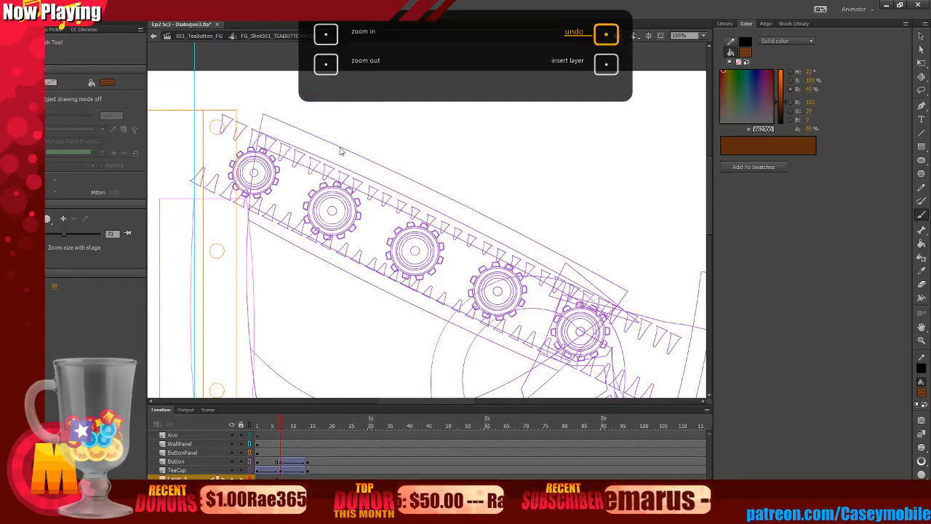
Try a closed brown brush loop over the cup's rim, fill it with the Paint Bucket, and delete the shape.
mouse_move(400, 187)
left_mouse_down()
mouse_move(354, 111)
mouse_move(313, 89)
mouse_move(276, 105)
mouse_move(275, 151)
mouse_move(334, 197)
mouse_move(399, 191)
left_mouse_up()
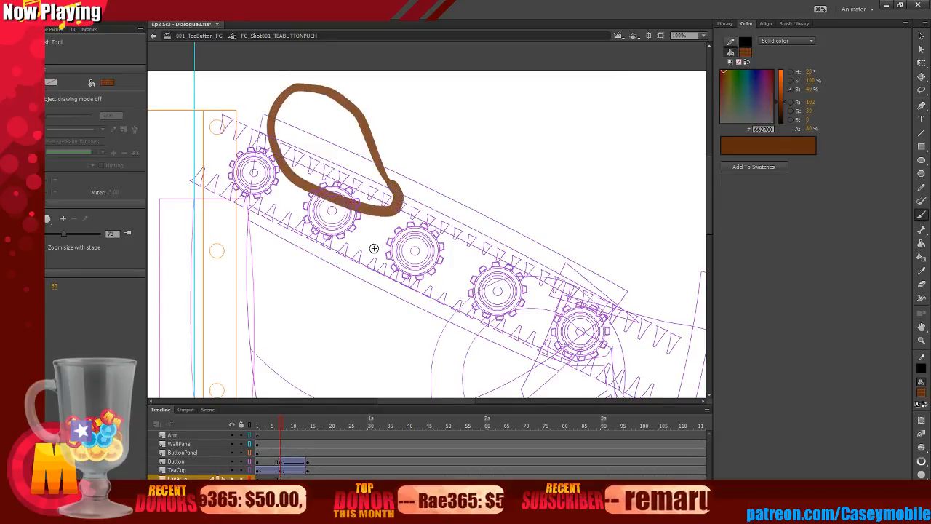
left_click(922, 245)
left_click(352, 137)
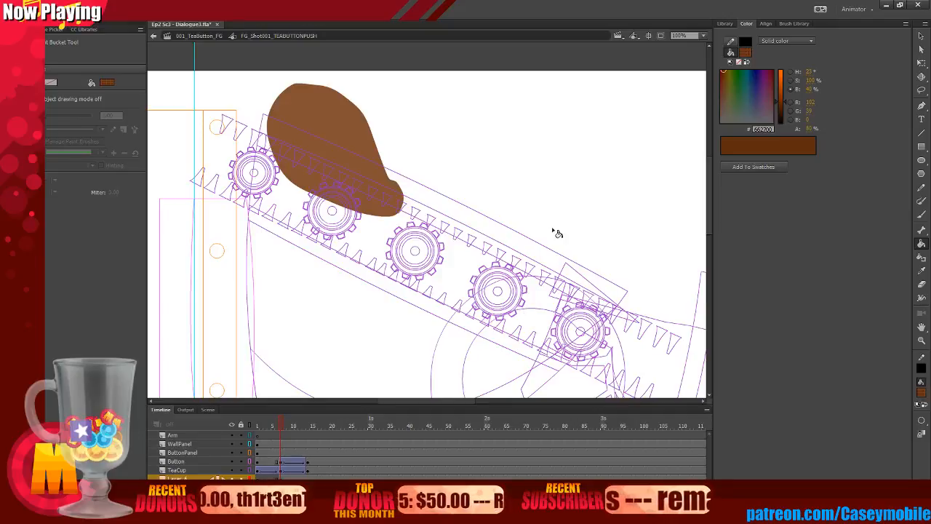
key("Return")
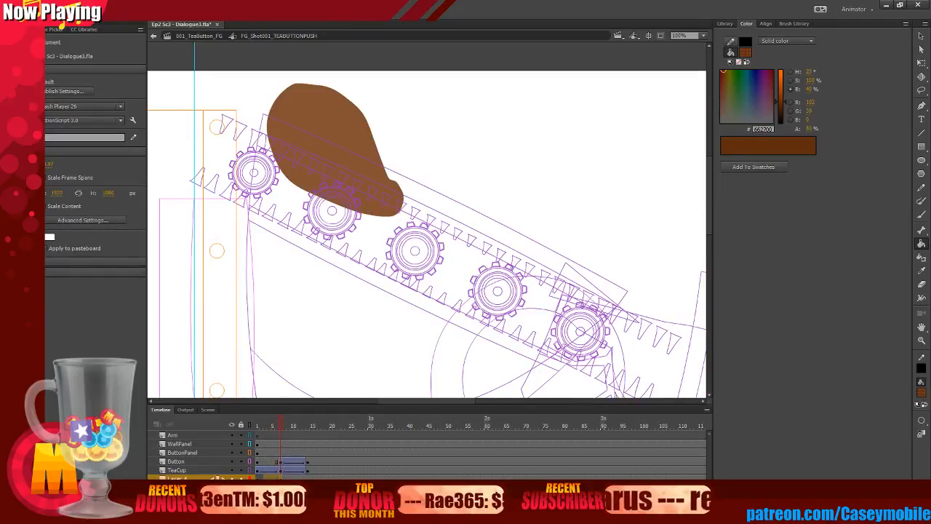
key("ctrl+a")
key("ctrl+shift+a")
key("ctrl+a")
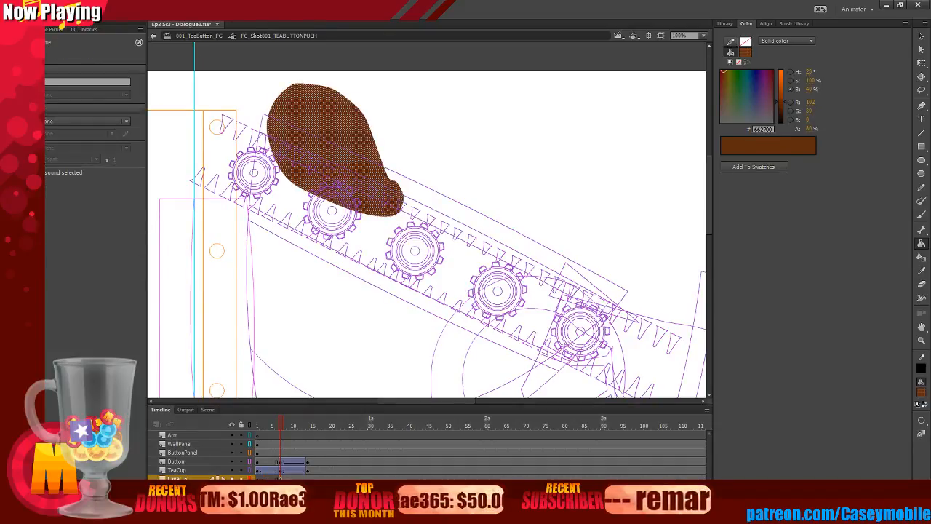
key("Delete")
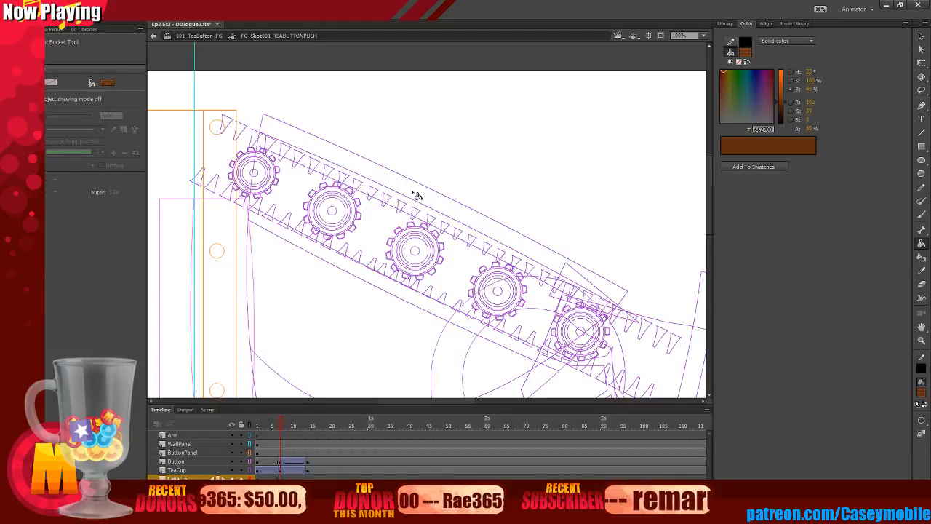
Paint a solid brown tea shape along the cup's gear band on frame 7 with the Brush at size 200.
key("b")
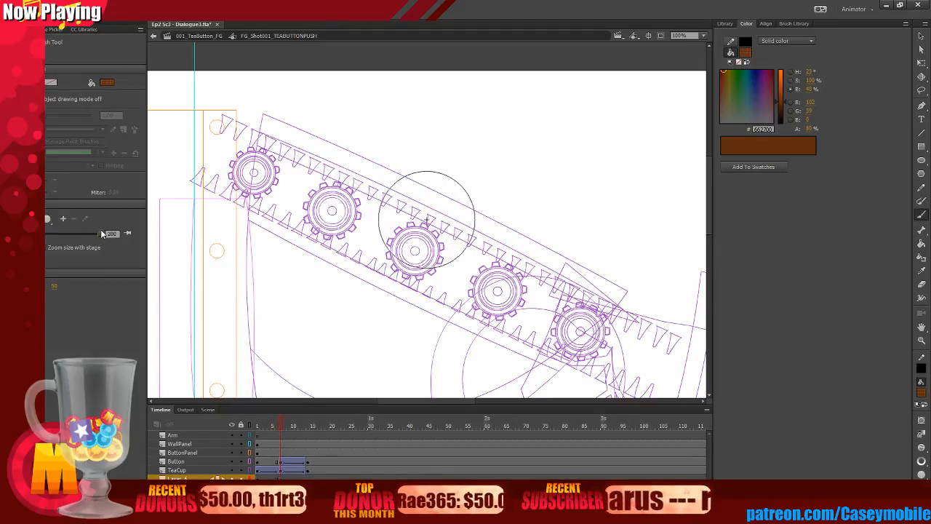
mouse_move(428, 250)
left_mouse_down()
mouse_move(295, 162)
mouse_move(313, 136)
mouse_move(426, 243)
mouse_move(305, 127)
mouse_move(480, 270)
mouse_move(312, 171)
mouse_move(300, 125)
mouse_move(320, 130)
mouse_move(313, 125)
mouse_move(398, 210)
mouse_move(406, 250)
left_mouse_up()
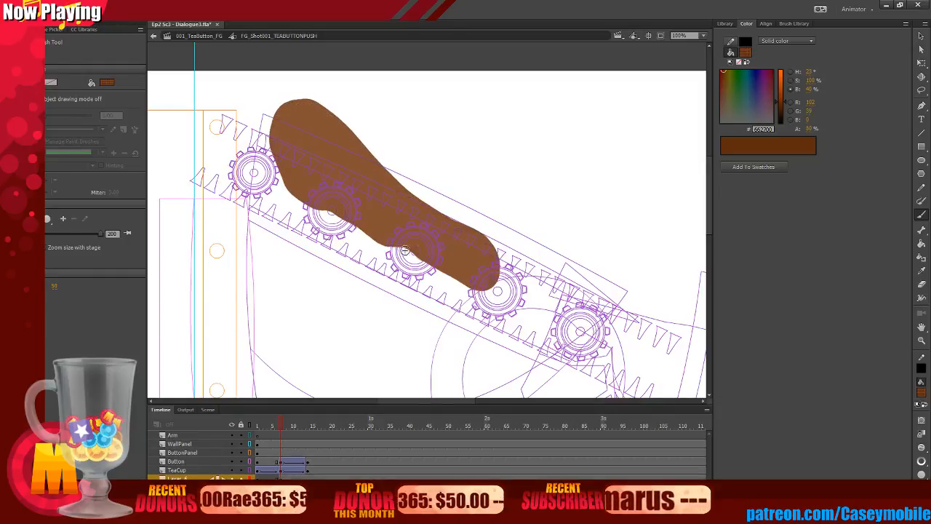
mouse_move(317, 177)
left_mouse_down()
mouse_move(426, 262)
mouse_move(321, 202)
mouse_move(334, 175)
left_mouse_up()
mouse_move(289, 135)
left_mouse_down()
mouse_move(291, 200)
mouse_move(288, 168)
mouse_move(411, 259)
mouse_move(492, 298)
mouse_move(517, 284)
mouse_move(471, 251)
mouse_move(495, 291)
left_mouse_up()
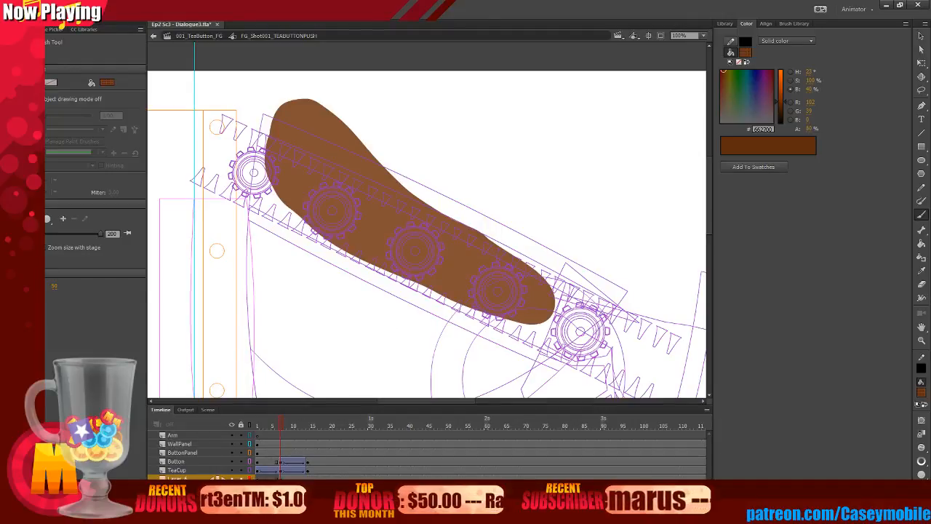
Add a keyframe at frame 9 on the brown layer, clear its copied artwork and turn on onion skin outlines.
left_click(290, 478)
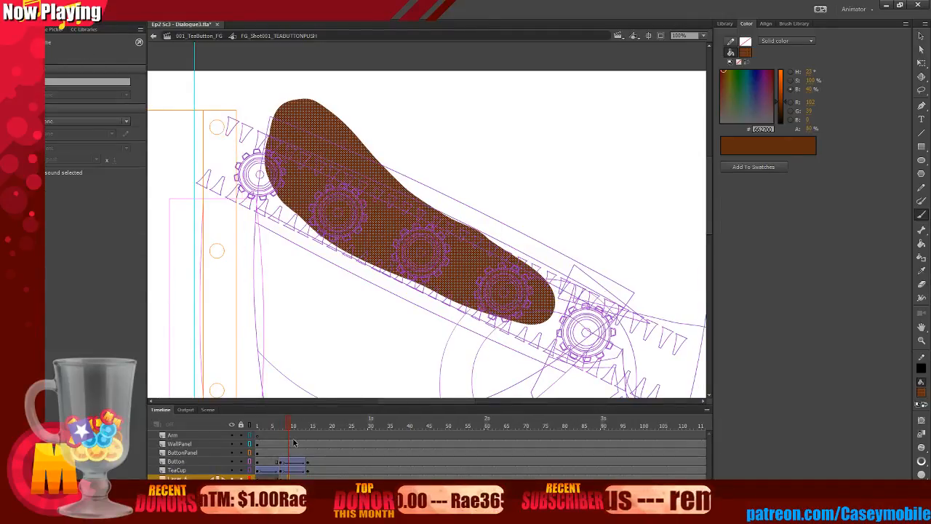
key("Delete")
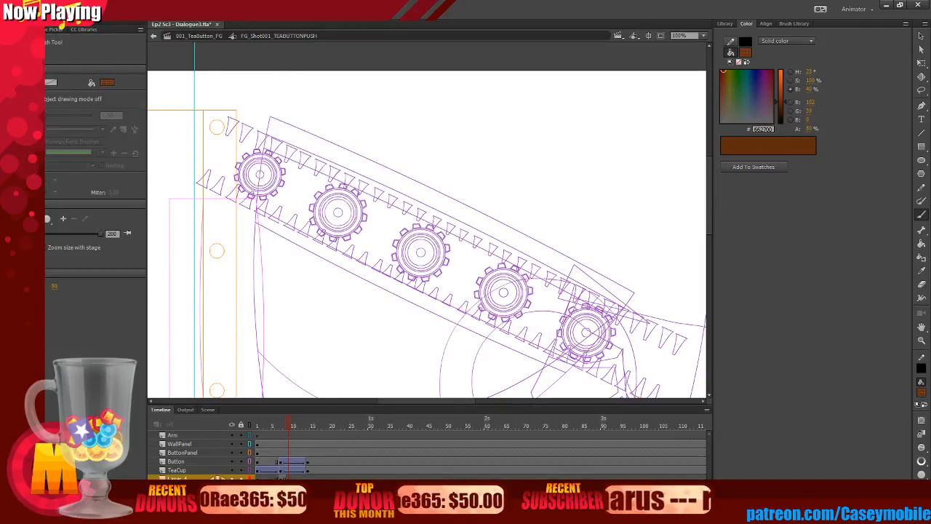
left_click(333, 502)
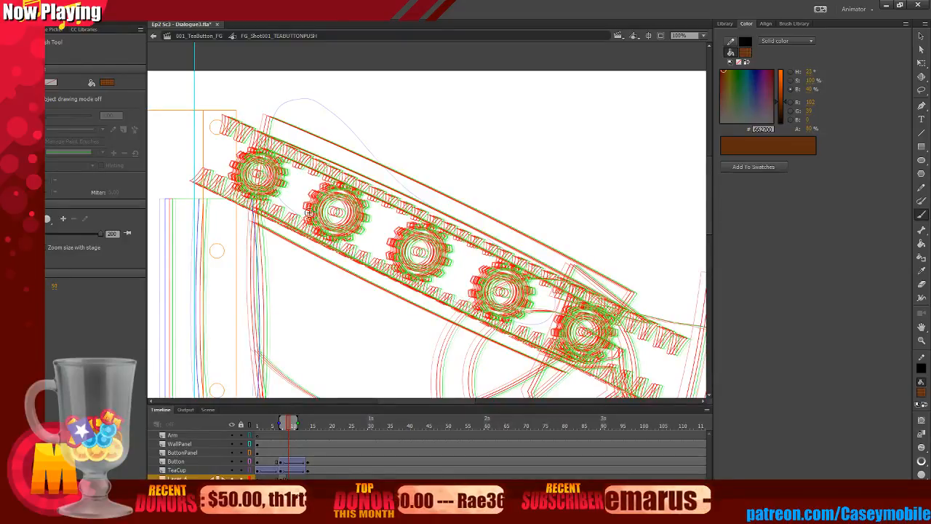
Try thick curved brown strokes rising from the second gear above the cup's rim, and undo them.
mouse_move(309, 213)
left_mouse_down()
mouse_move(288, 179)
mouse_move(293, 146)
mouse_move(309, 118)
mouse_move(333, 116)
mouse_move(318, 154)
mouse_move(342, 219)
mouse_move(313, 175)
mouse_move(336, 143)
left_mouse_up()
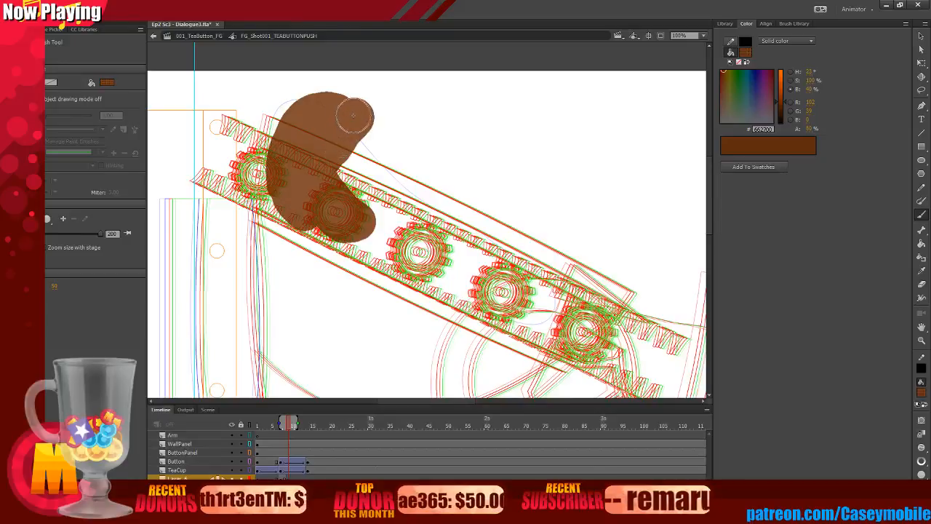
key("ctrl+z")
key("ctrl+z")
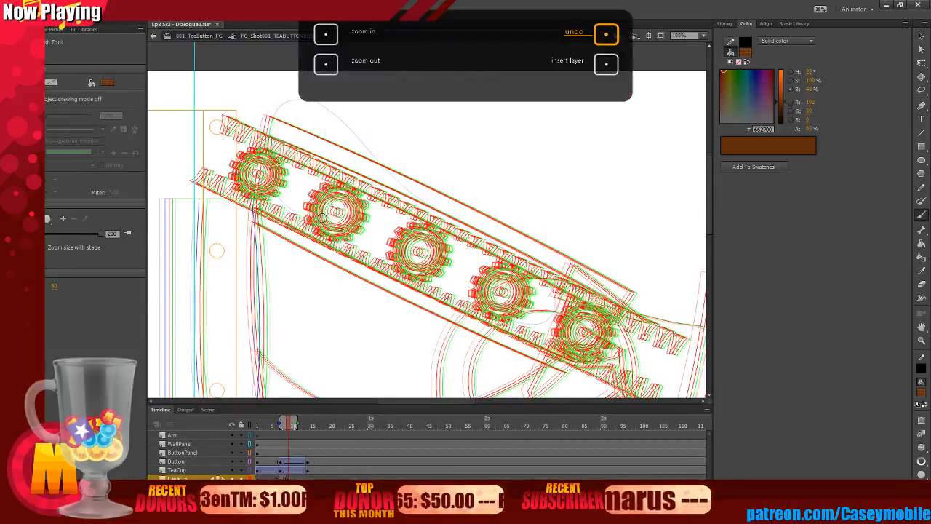
Paint frame 9's brown tea shape along the gear band, with its upper end bulging above the cup's rim.
mouse_move(334, 228)
left_mouse_down()
mouse_move(309, 193)
mouse_move(315, 158)
mouse_move(361, 118)
left_mouse_up()
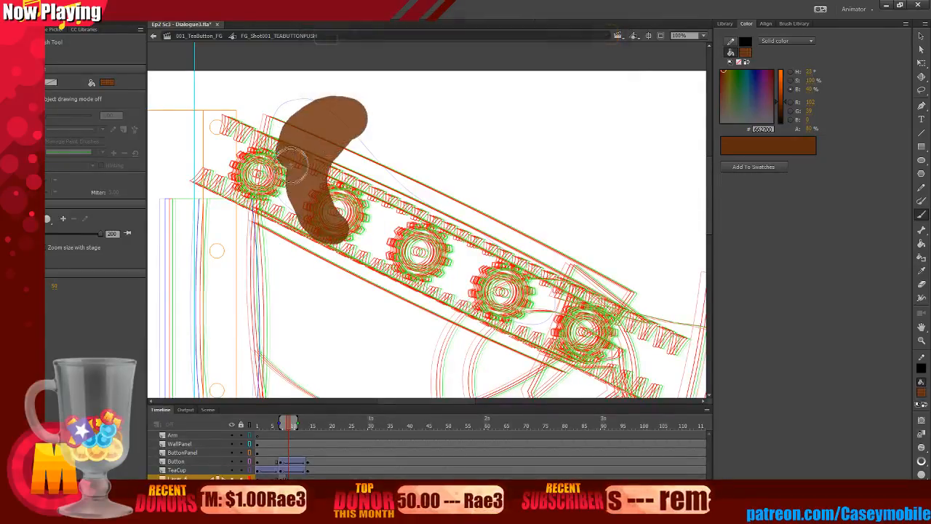
mouse_move(363, 249)
left_mouse_down()
mouse_move(503, 307)
mouse_move(342, 190)
left_mouse_up()
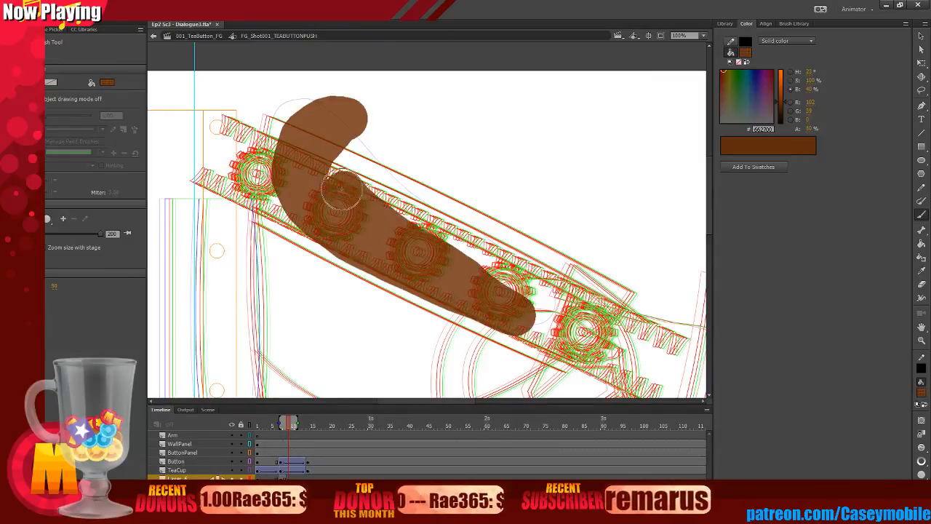
left_click_drag(321, 131, 324, 142)
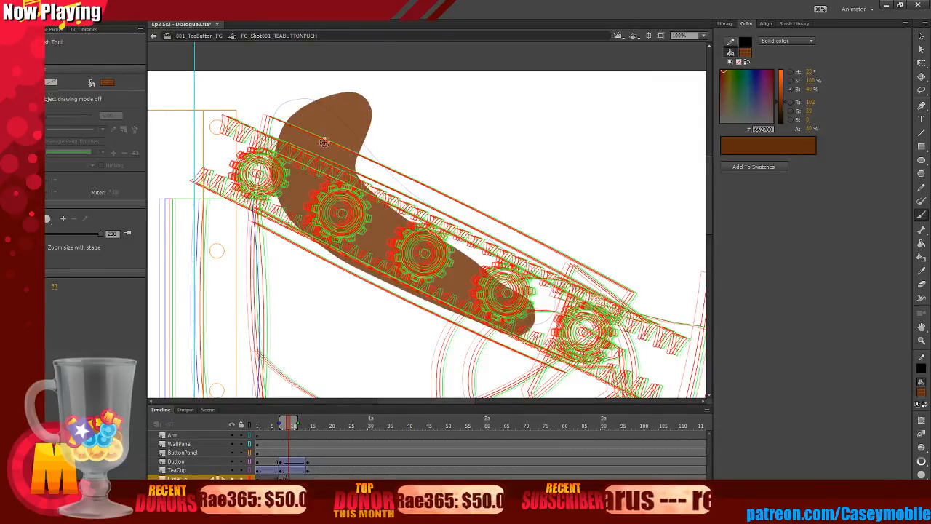
Add a keyframe at frame 11 on the brown layer and clear its copied artwork.
left_click(297, 477)
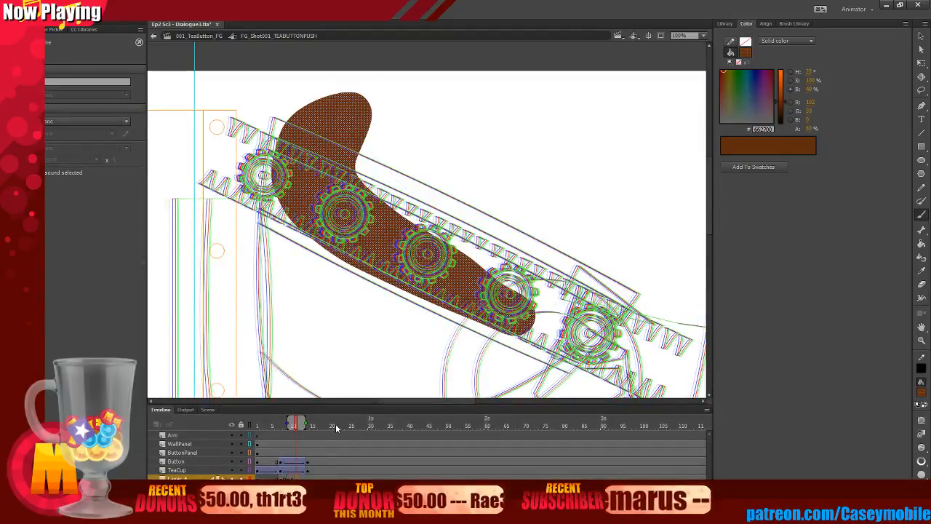
key("Delete")
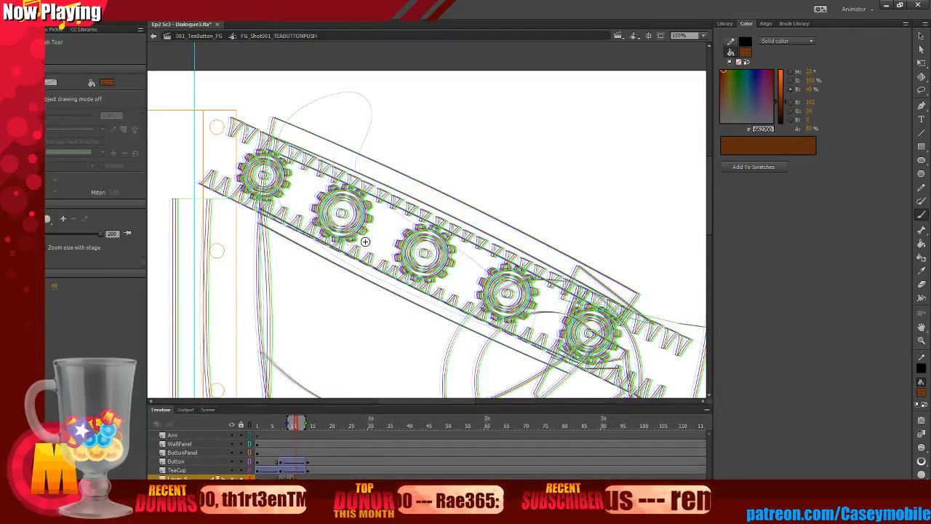
Try thick brown strokes rising from the second gear to above the cup's rim on frame 11, and undo them.
mouse_move(338, 215)
left_mouse_down()
mouse_move(327, 166)
mouse_move(375, 119)
left_mouse_up()
left_click_drag(342, 196, 367, 150)
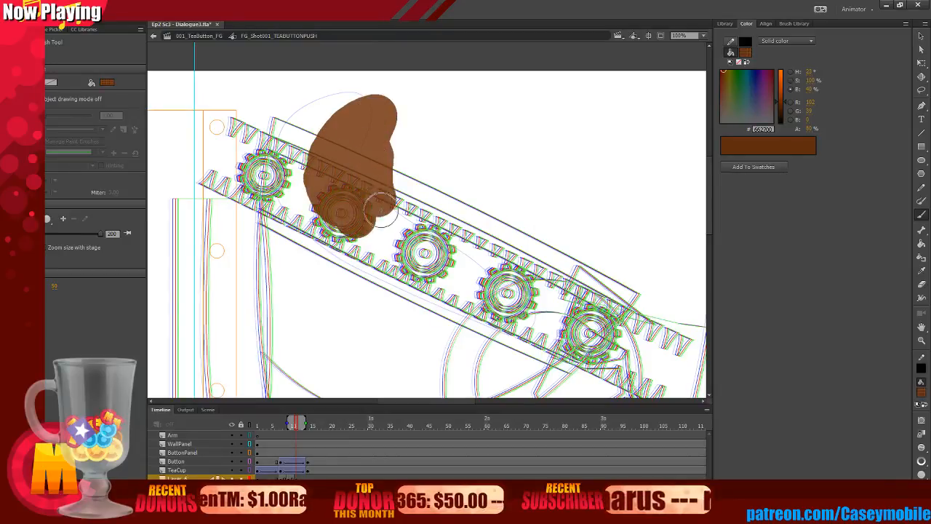
left_click_drag(379, 211, 422, 262)
key("ctrl+z")
key("ctrl+z")
key("ctrl+z")
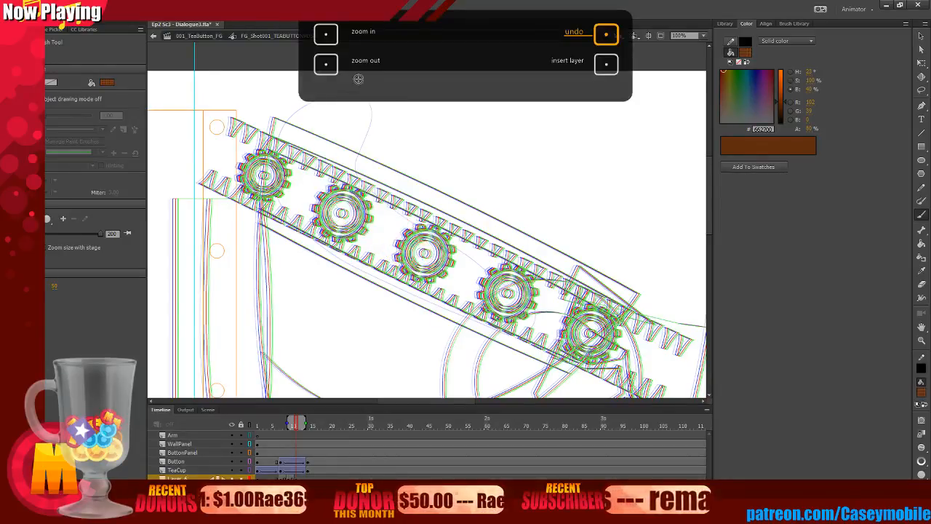
Try a solid brown shape from the second to the fourth gear on frame 11, shift it along the band, and undo it.
mouse_move(362, 225)
left_mouse_down()
mouse_move(358, 243)
mouse_move(324, 166)
mouse_move(354, 146)
mouse_move(401, 255)
mouse_move(327, 138)
mouse_move(305, 185)
mouse_move(338, 129)
mouse_move(375, 153)
mouse_move(451, 273)
mouse_move(345, 217)
mouse_move(480, 306)
mouse_move(481, 272)
left_mouse_up()
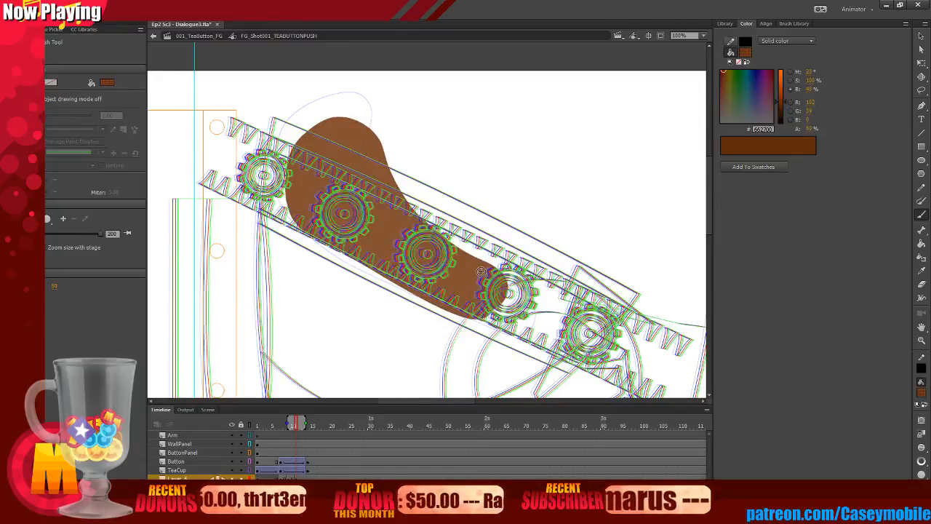
key("v")
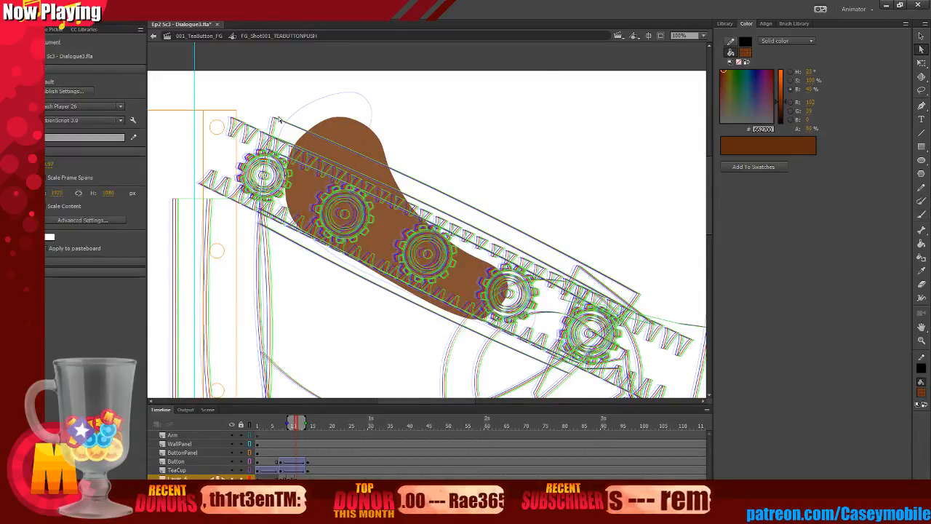
left_click(339, 151)
left_click_drag(334, 229, 359, 245)
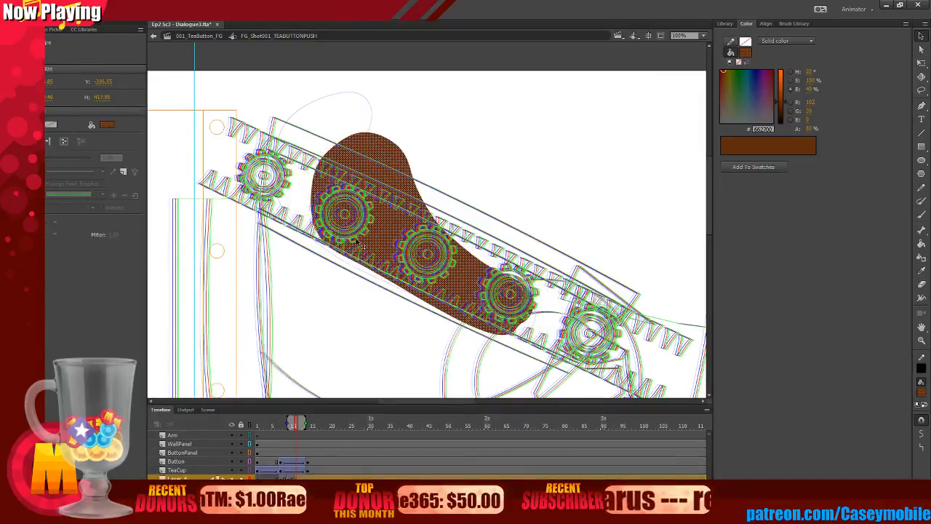
left_click(317, 469)
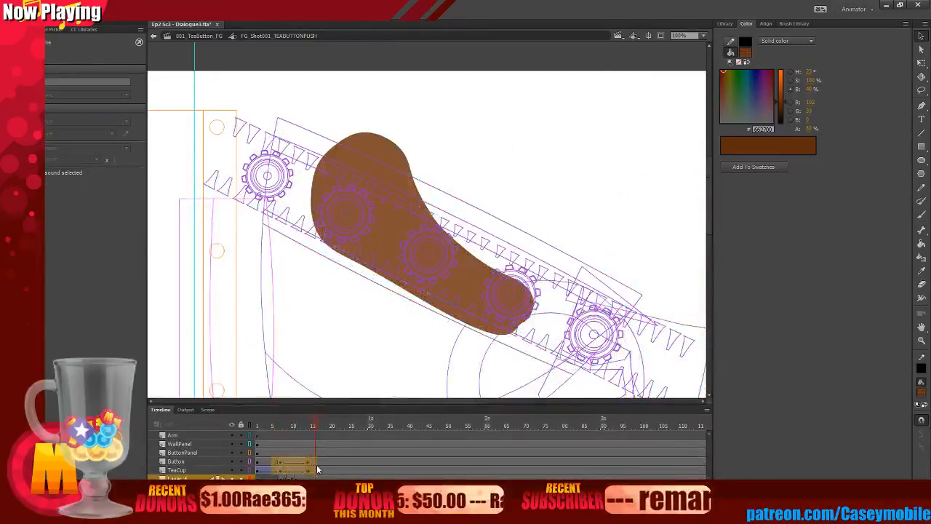
left_click(290, 469)
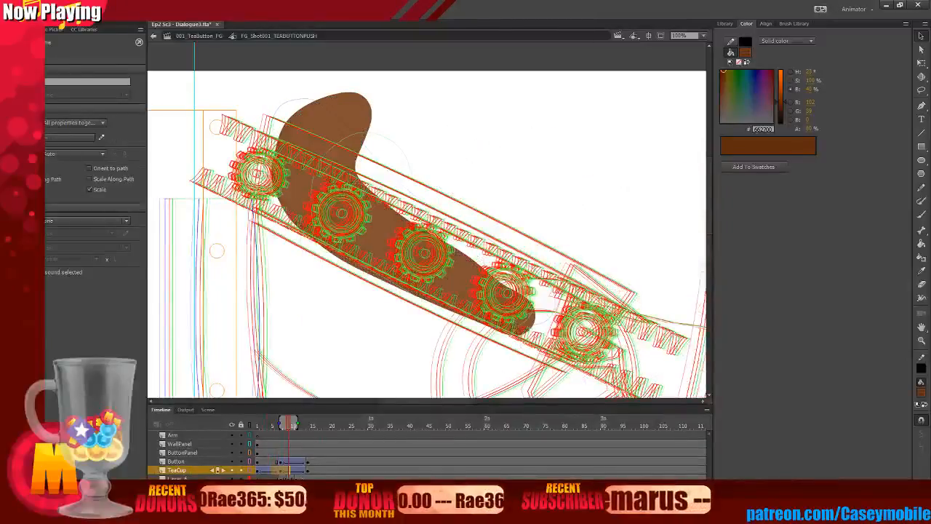
key("ctrl+z")
key("ctrl+z")
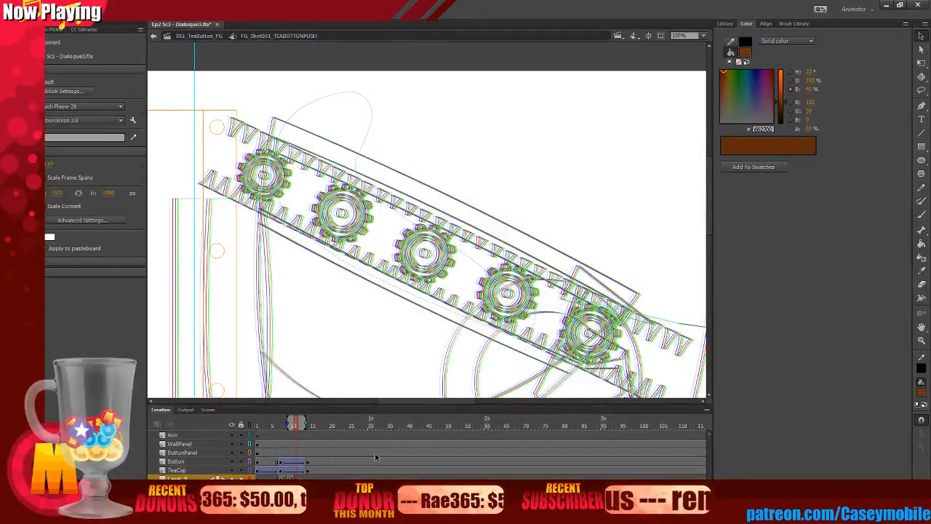
Paint frame 11's brown tea shape from the third gear up past the second, with its upper end curling over the cup's rim.
key("b")
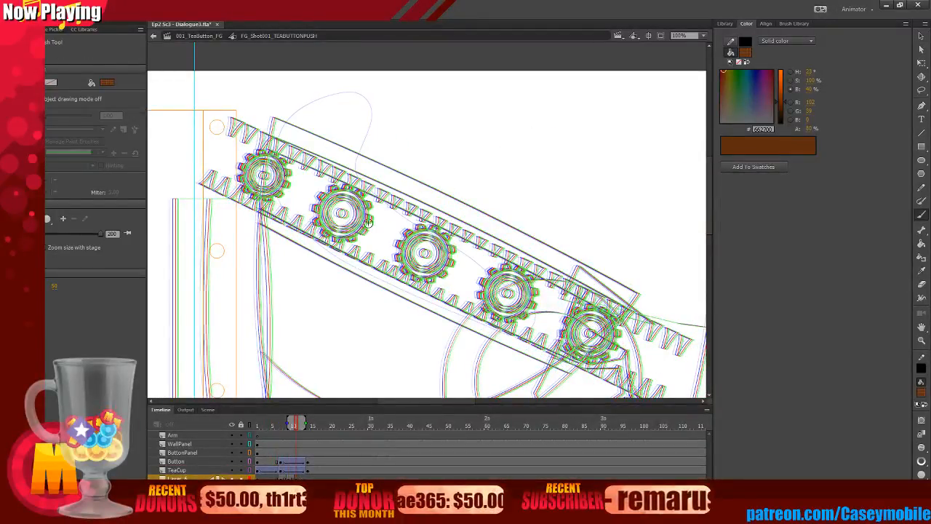
mouse_move(353, 240)
left_mouse_down()
mouse_move(307, 191)
mouse_move(314, 134)
mouse_move(349, 105)
mouse_move(428, 107)
left_mouse_up()
key("ctrl+z")
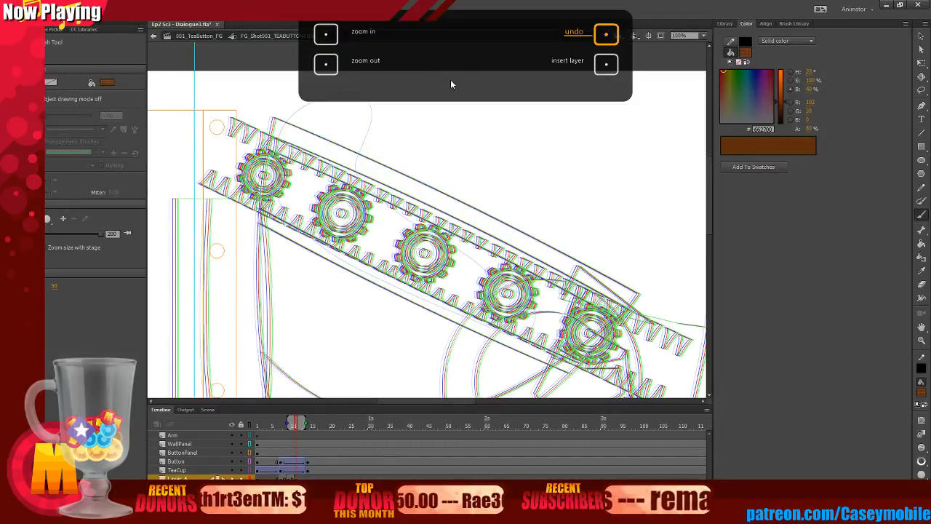
mouse_move(295, 191)
left_mouse_down()
mouse_move(319, 127)
mouse_move(369, 129)
mouse_move(306, 211)
mouse_move(327, 236)
mouse_move(338, 218)
mouse_move(339, 155)
mouse_move(368, 235)
mouse_move(341, 233)
mouse_move(321, 196)
mouse_move(360, 235)
left_mouse_up()
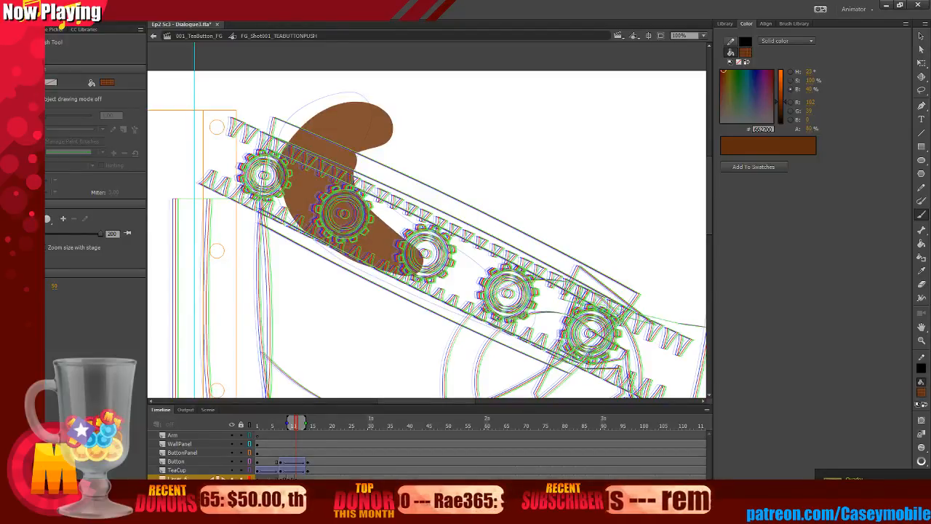
Add a keyframe at frame 13 on the brown layer and clear its copied artwork.
left_click(304, 477)
right_click(304, 477)
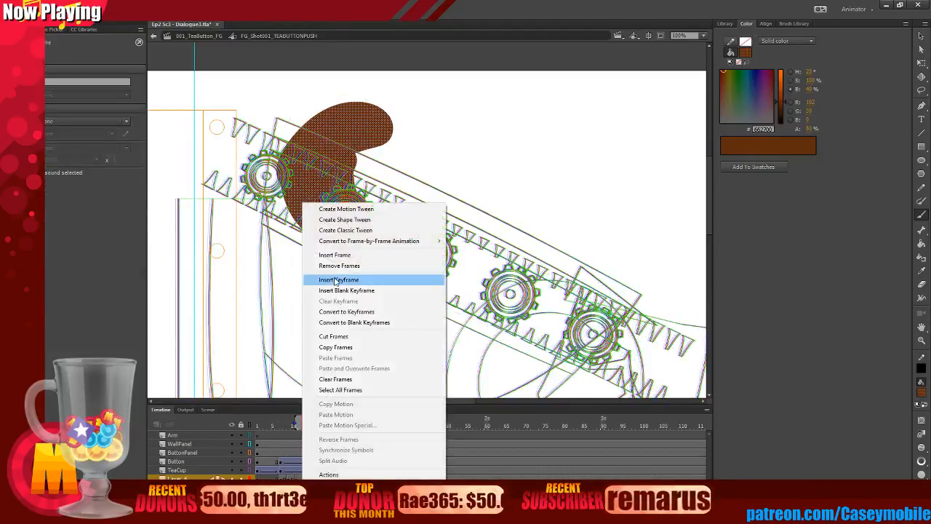
left_click(320, 273)
key("Delete")
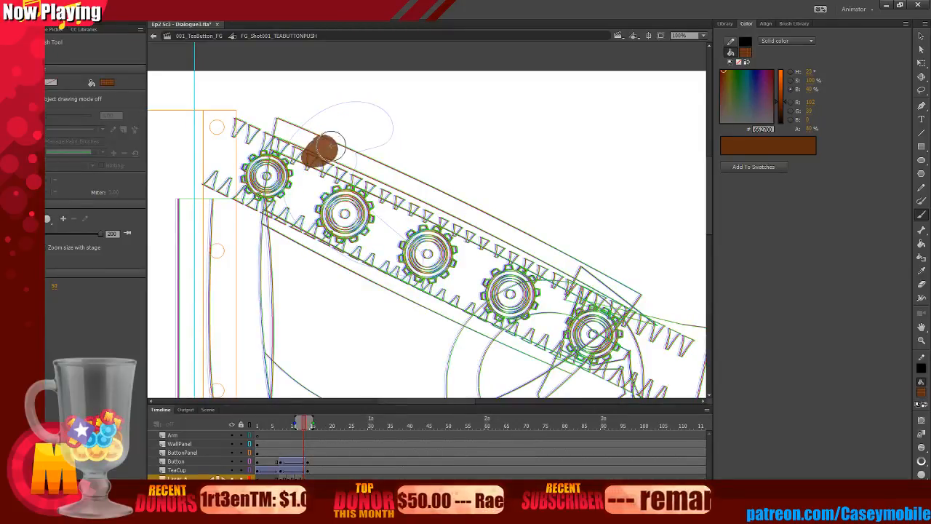
Paint frame 13's tea as a solid brown blob spanning the second and third gears, slightly overlapping the rim.
mouse_move(331, 146)
left_mouse_down()
mouse_move(433, 183)
mouse_move(427, 232)
mouse_move(307, 188)
mouse_move(429, 251)
mouse_move(380, 154)
left_mouse_up()
key("ctrl+z")
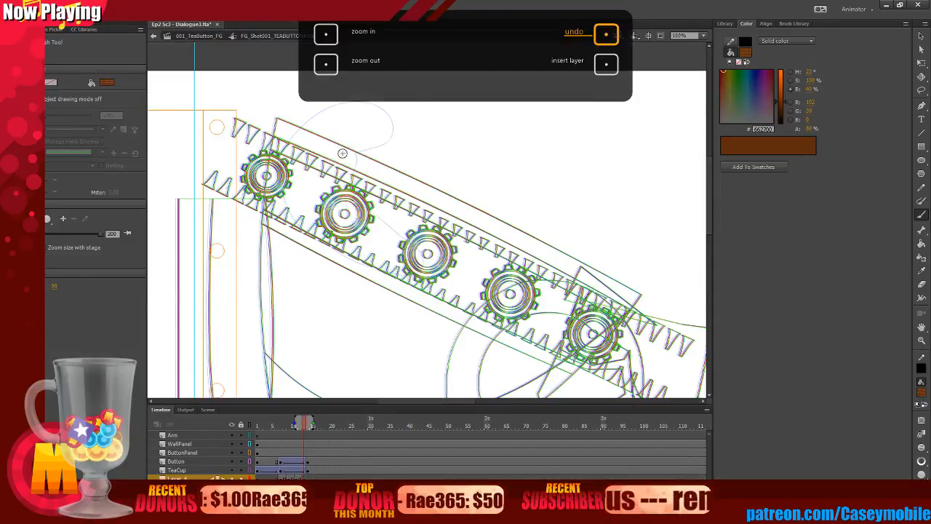
mouse_move(326, 177)
left_mouse_down()
mouse_move(405, 190)
mouse_move(436, 236)
left_mouse_up()
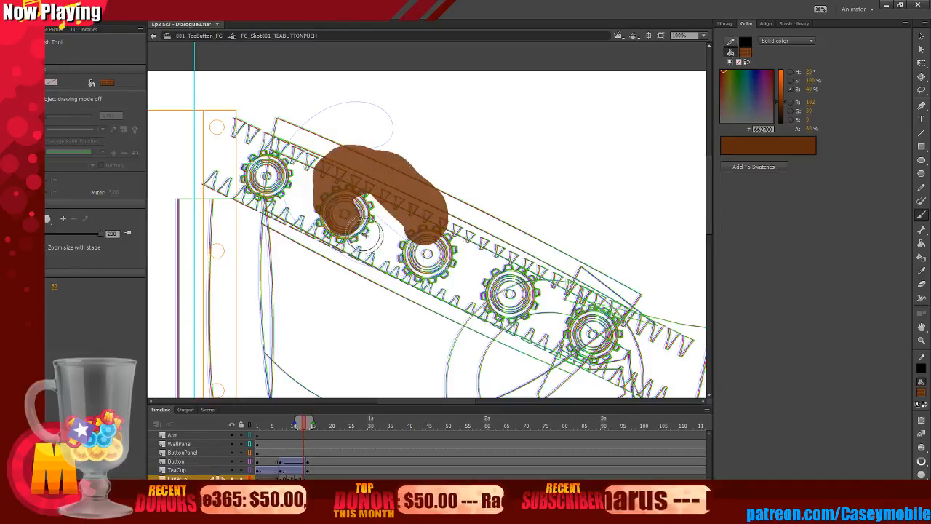
mouse_move(362, 230)
left_mouse_down()
mouse_move(392, 208)
mouse_move(390, 230)
mouse_move(367, 188)
left_mouse_up()
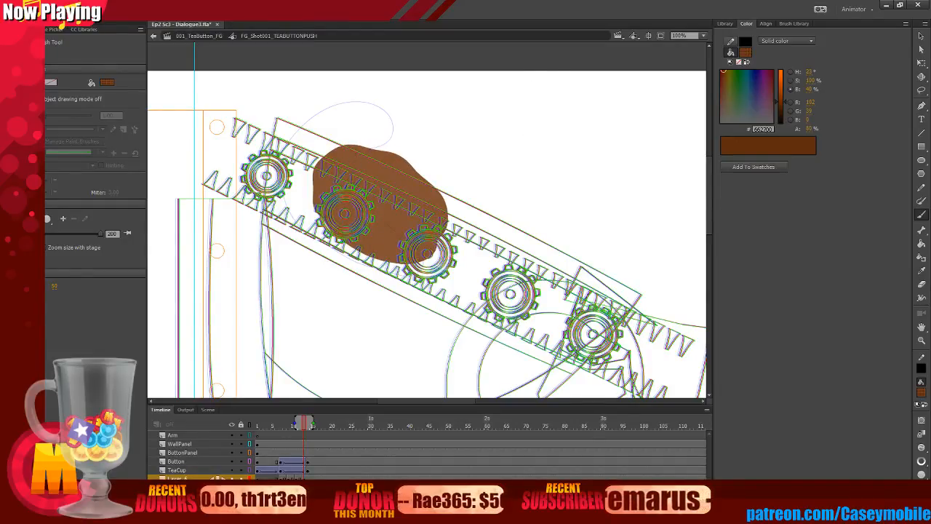
Add a cleared keyframe at frame 15 on the brown layer and paint an elongated tea blob over the third and fourth gears.
right_click(311, 477)
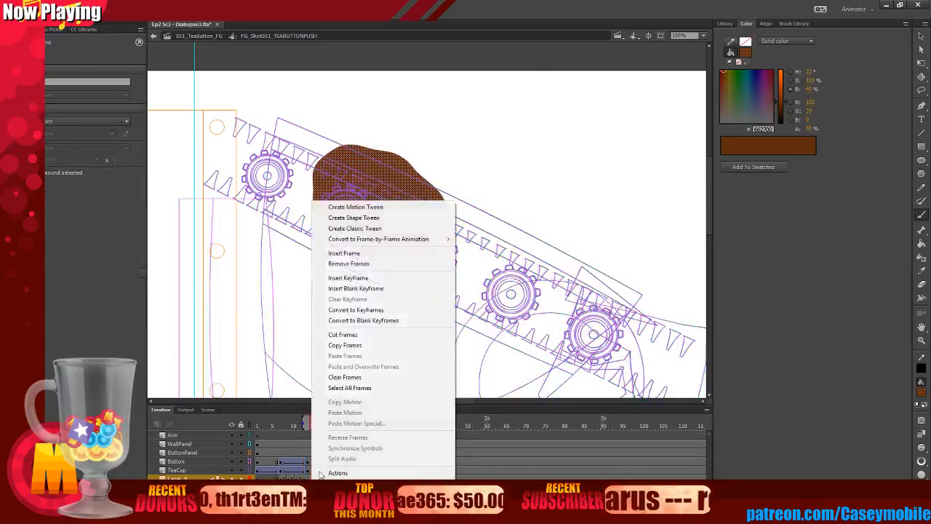
left_click(366, 281)
key("Delete")
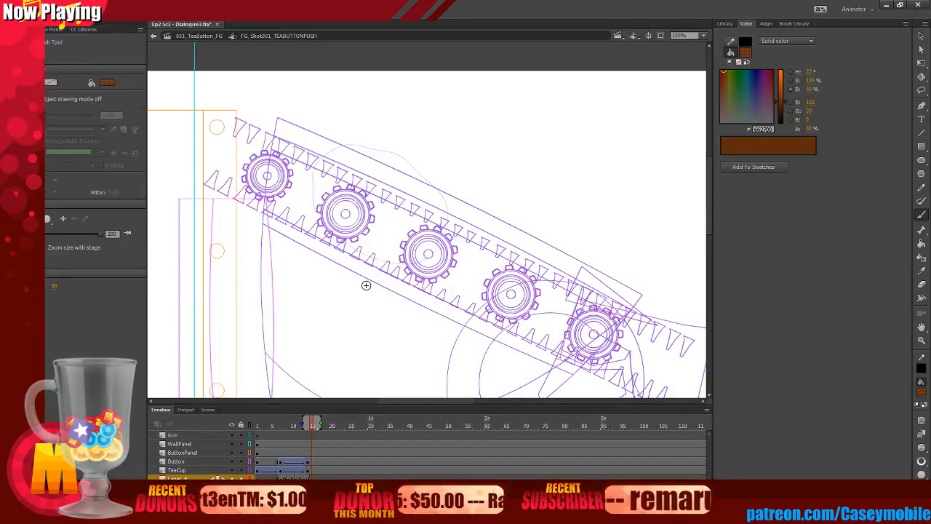
mouse_move(435, 206)
left_mouse_down()
mouse_move(532, 262)
mouse_move(475, 234)
mouse_move(417, 233)
mouse_move(470, 266)
mouse_move(498, 261)
mouse_move(420, 222)
mouse_move(403, 236)
mouse_move(421, 215)
mouse_move(511, 280)
mouse_move(545, 288)
mouse_move(496, 261)
left_mouse_up()
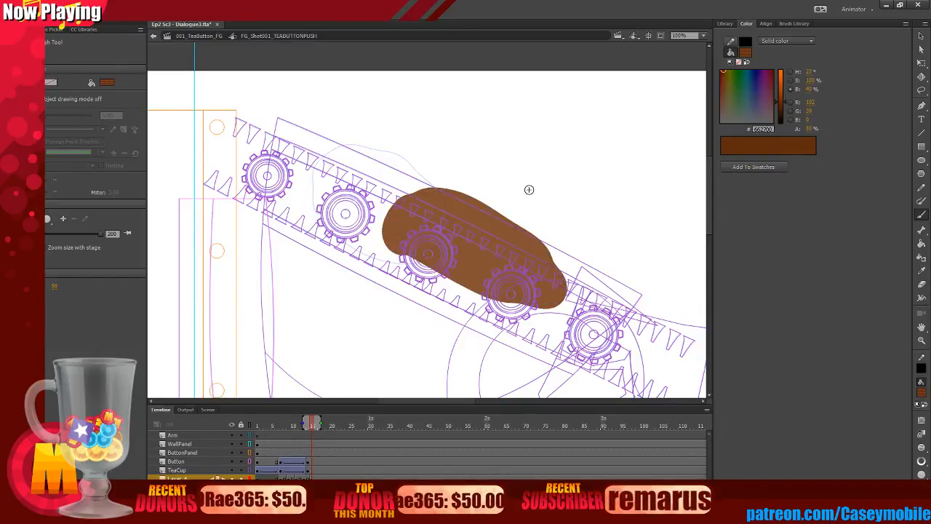
Add a cleared keyframe at frame 17 on the brown layer and paint a tapered tea shape from beside the third gear to the fifth.
left_click(321, 478)
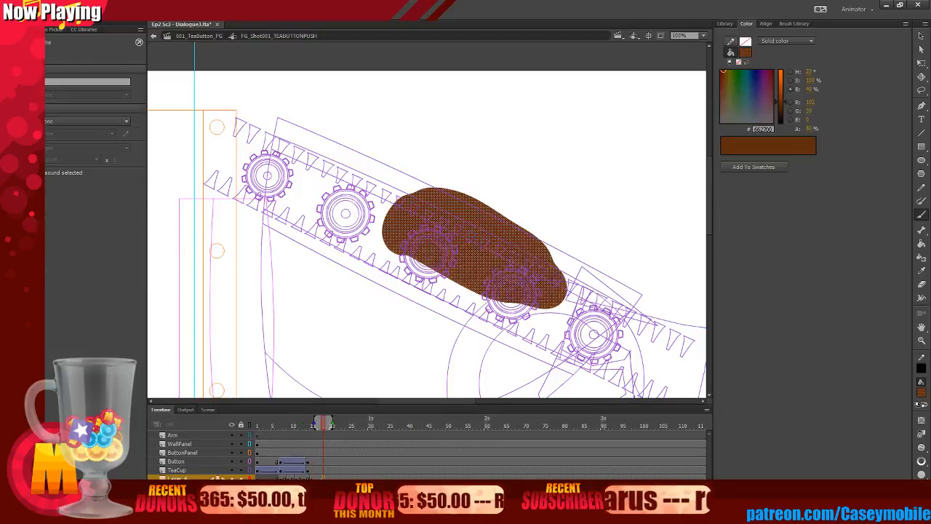
right_click(320, 478)
left_click(385, 282)
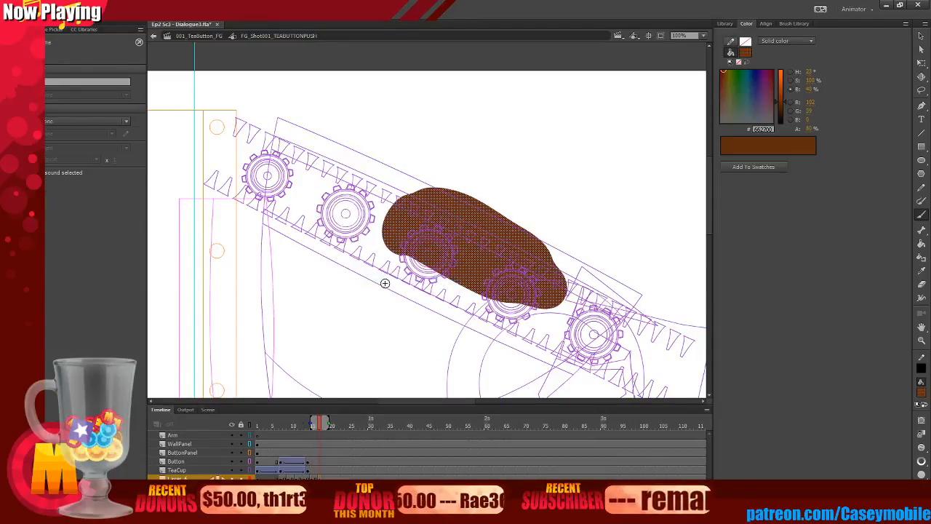
key("Delete")
left_click_drag(496, 258, 574, 290)
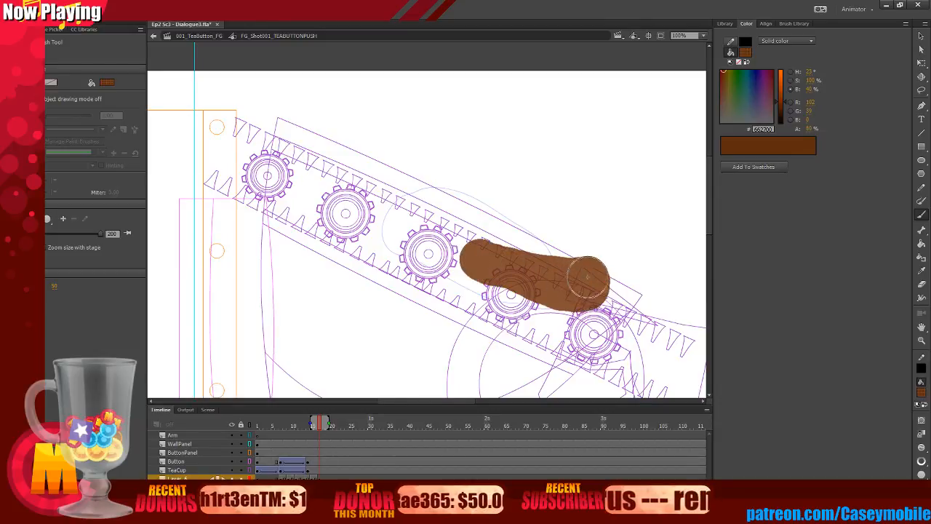
left_click_drag(554, 295, 463, 251)
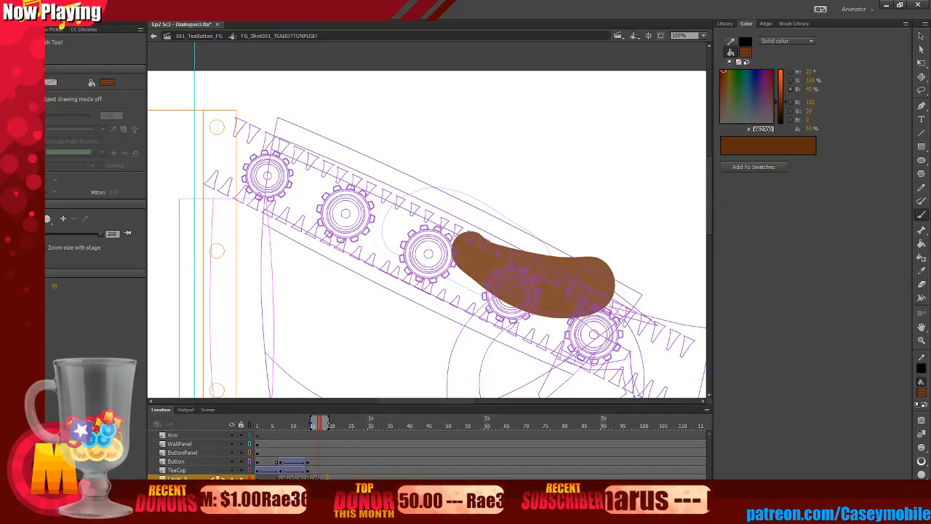
Add a cleared keyframe at frame 19 on the brown layer and paint a compact bean-shaped tea blob between the fourth and fifth gears.
right_click(325, 478)
left_click(371, 277)
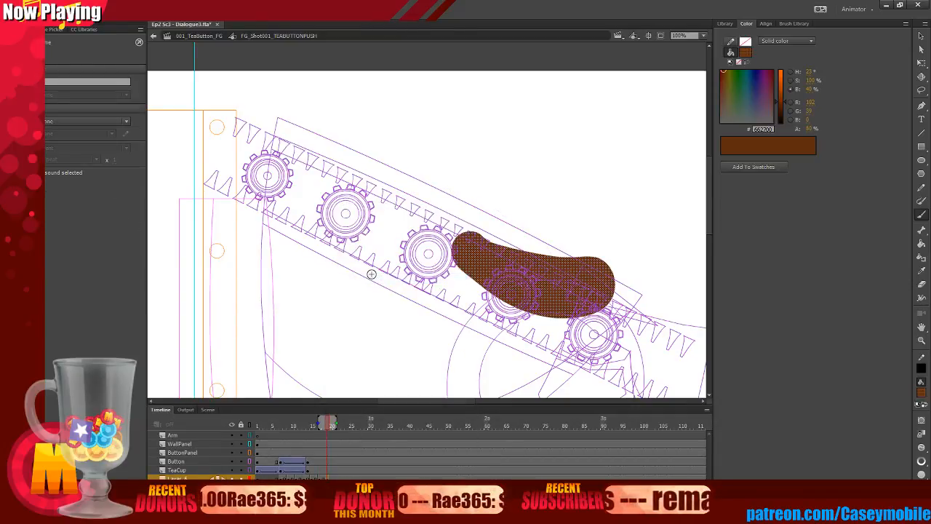
left_click_drag(534, 275, 591, 270)
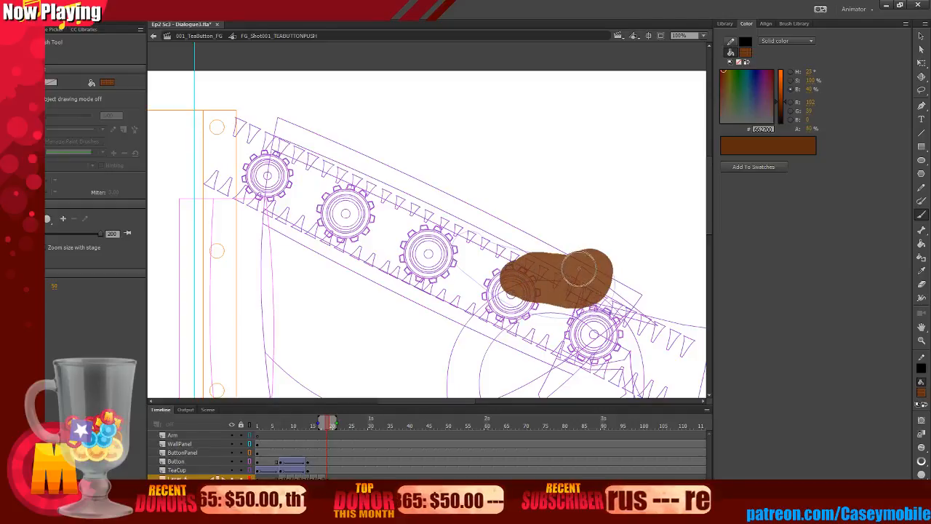
left_click_drag(547, 291, 549, 288)
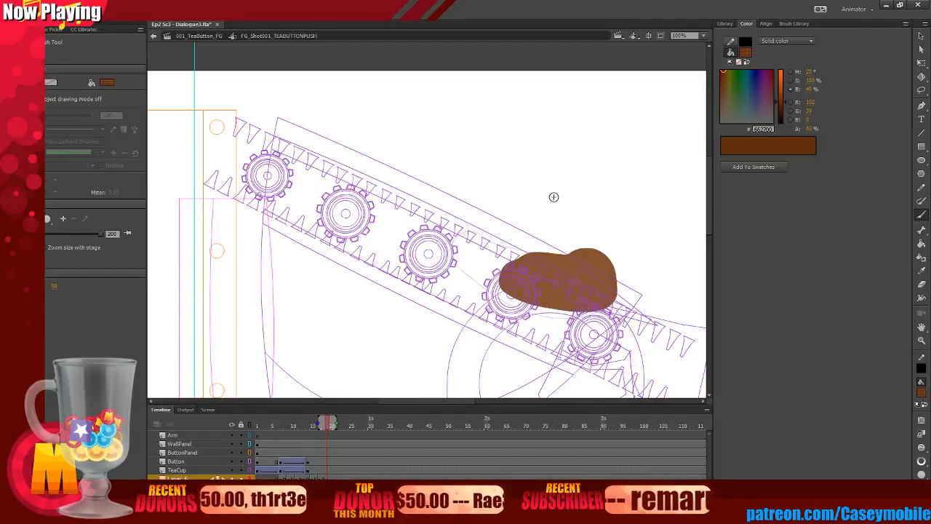
key("ctrl+z")
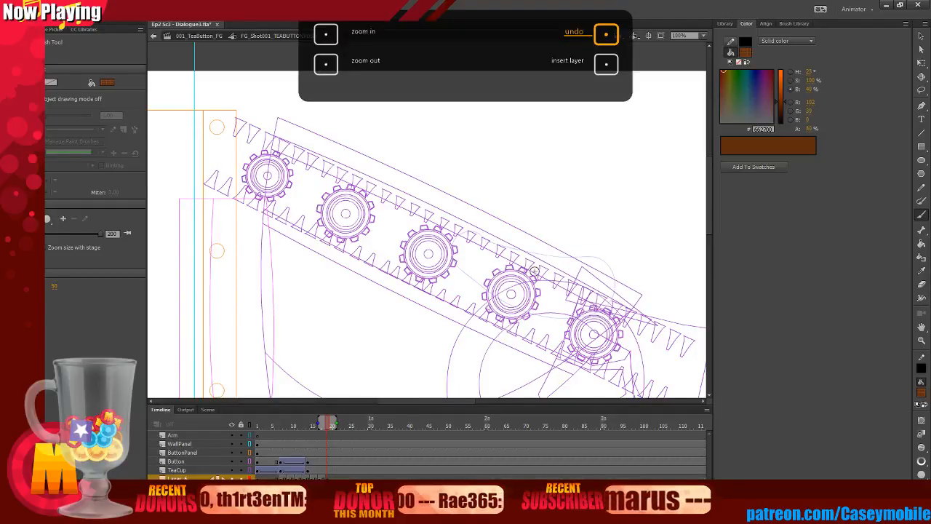
mouse_move(515, 266)
left_mouse_down()
mouse_move(567, 269)
mouse_move(575, 306)
mouse_move(502, 298)
left_mouse_up()
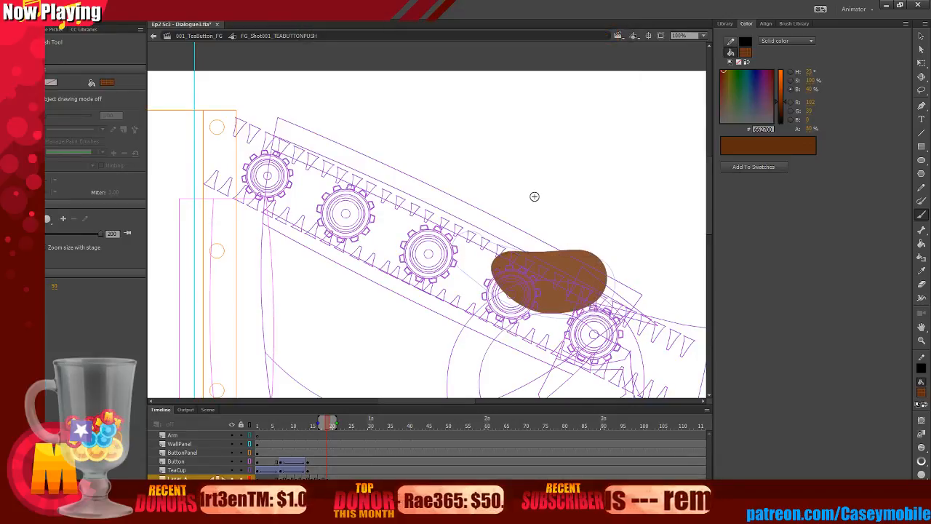
Move frame 19's brown tea blob slightly down the band toward the fifth gear and deselect it.
left_click(919, 37)
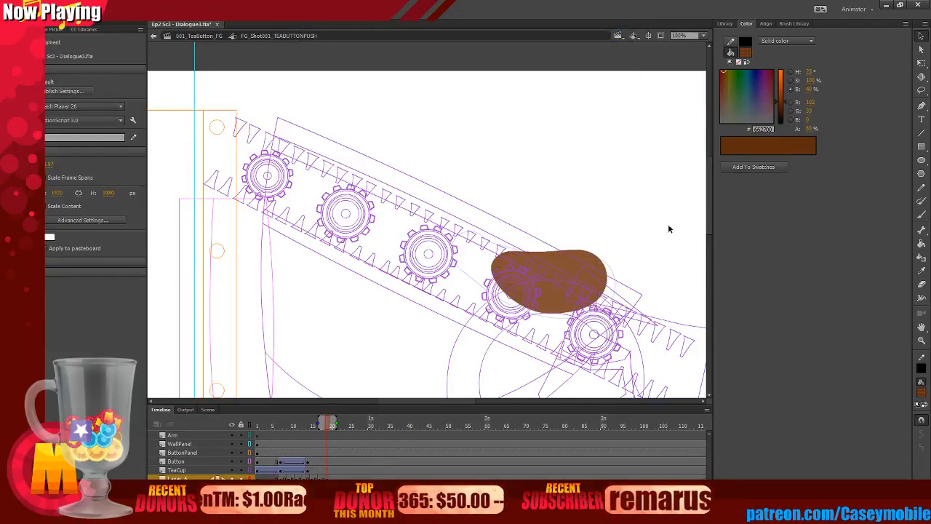
left_click_drag(593, 260, 617, 263)
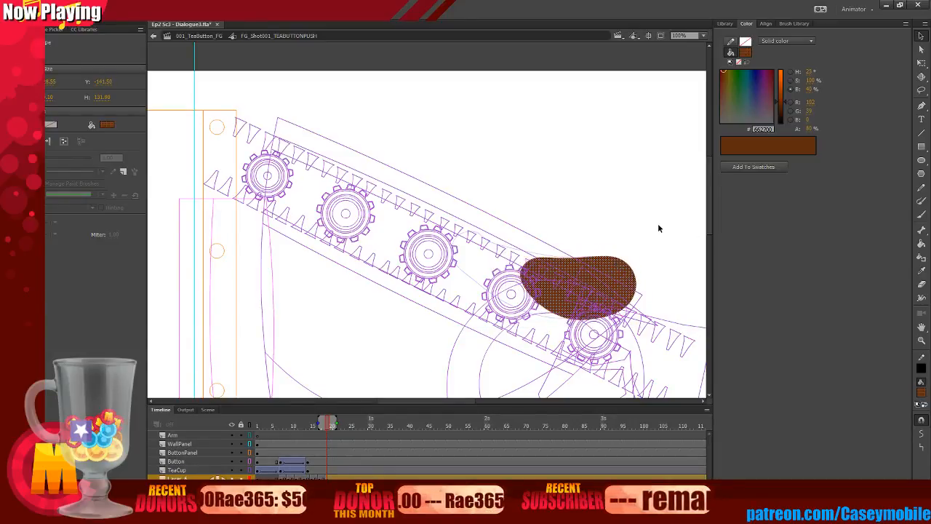
left_click(661, 229)
Add a cleared keyframe at frame 21 on the brown layer and paint a lower, flatter tea shape from the fourth to the fifth gear.
right_click(335, 478)
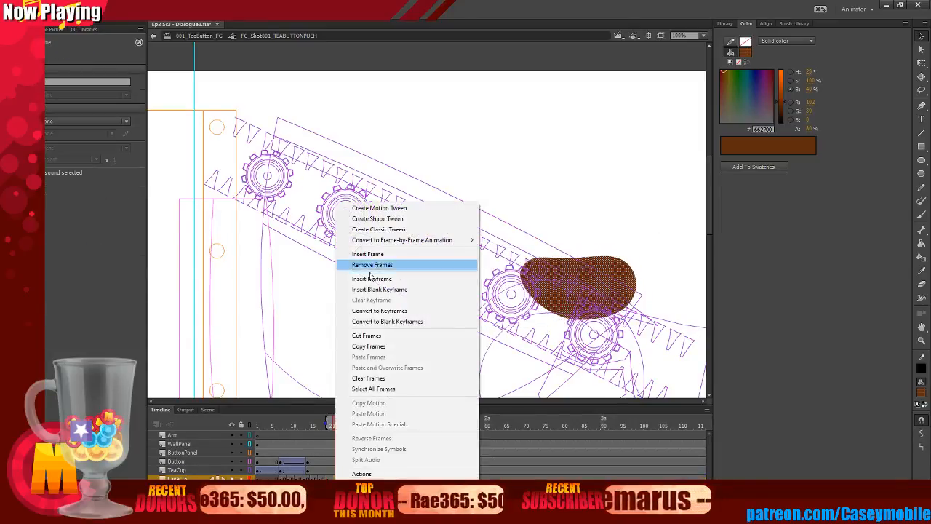
left_click(368, 277)
key("Delete")
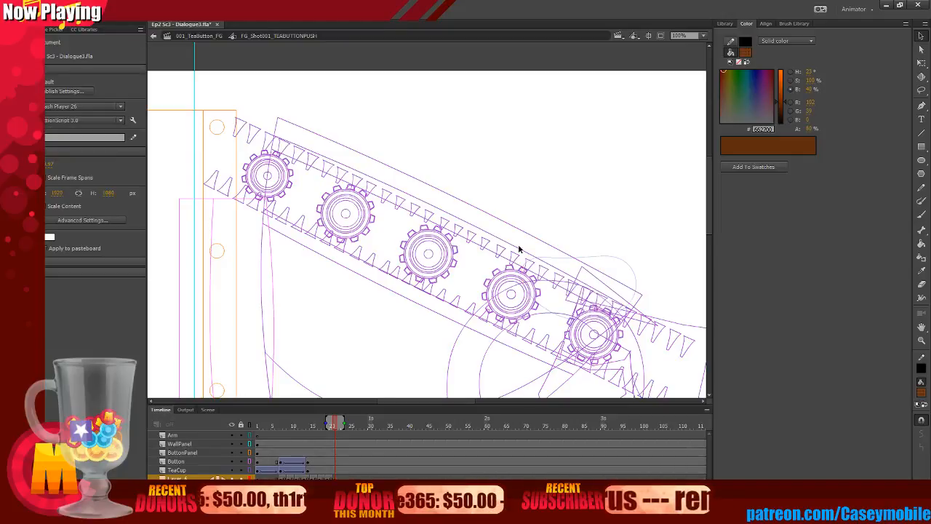
key("b")
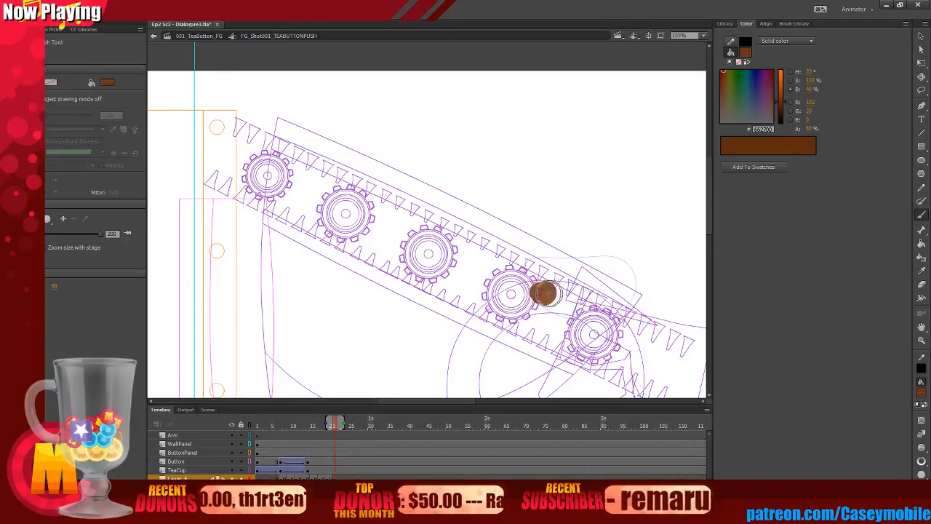
mouse_move(546, 294)
left_mouse_down()
mouse_move(614, 293)
mouse_move(556, 275)
mouse_move(538, 299)
mouse_move(555, 233)
left_mouse_up()
Add a keyframe at frame 23 on the brown layer and clear its copied artwork.
key("v")
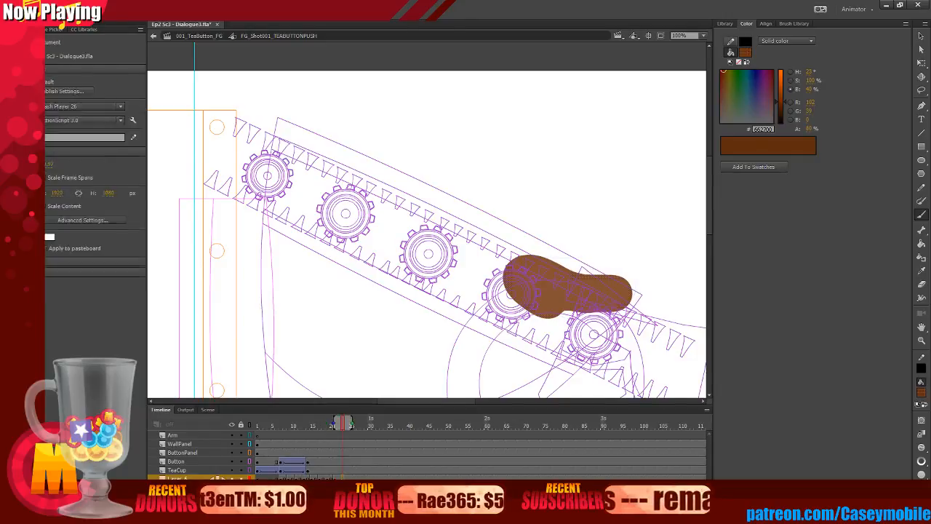
right_click(340, 478)
left_click(395, 286)
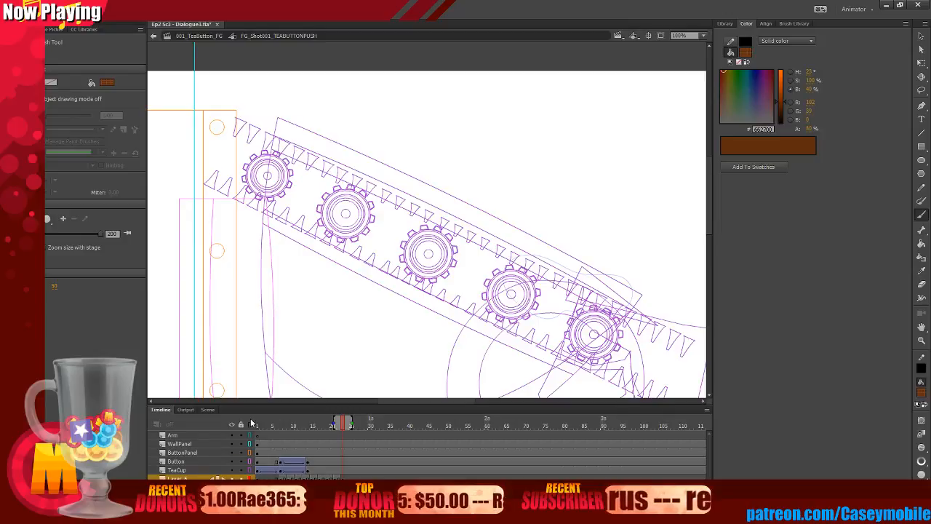
Turn off the layers' outline display and play the teacup's swing from frame 1 to review the tea splash.
left_click(249, 424)
left_click(288, 460)
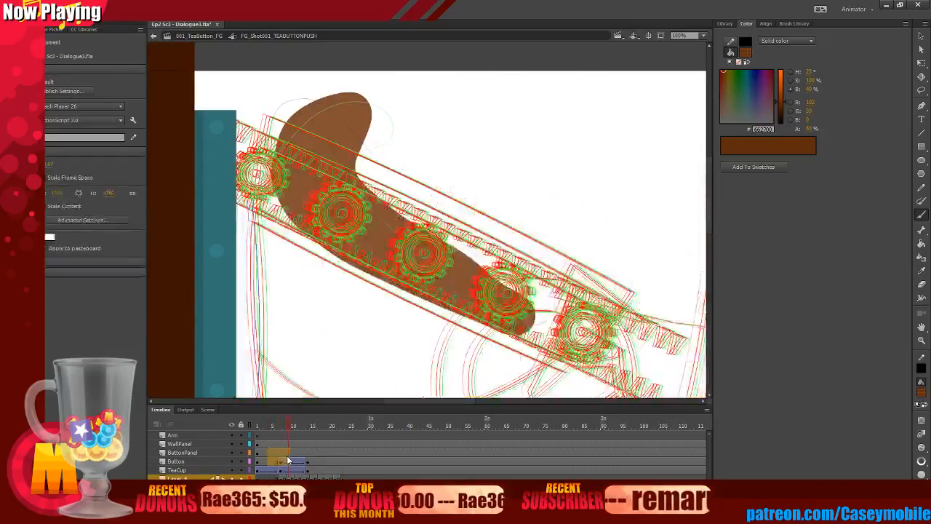
left_click(281, 452)
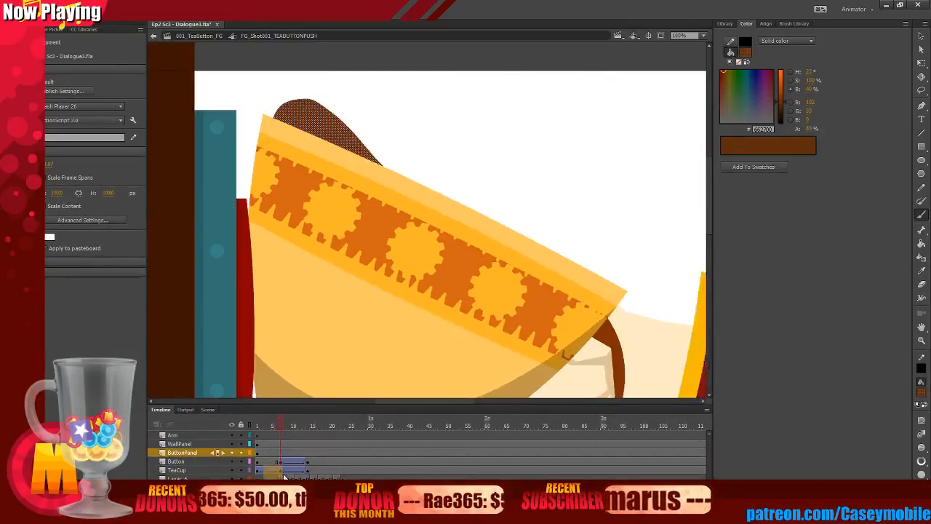
left_click(254, 467)
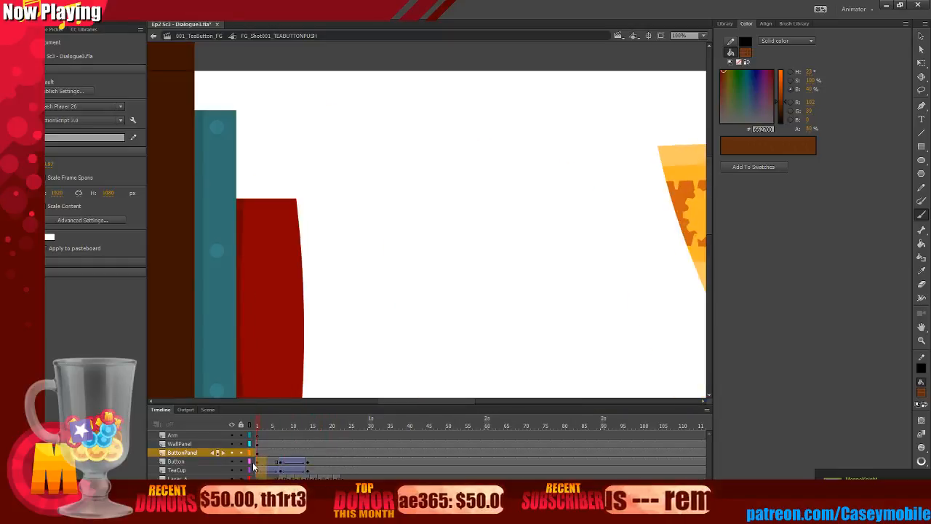
left_click(256, 462)
key("Return")
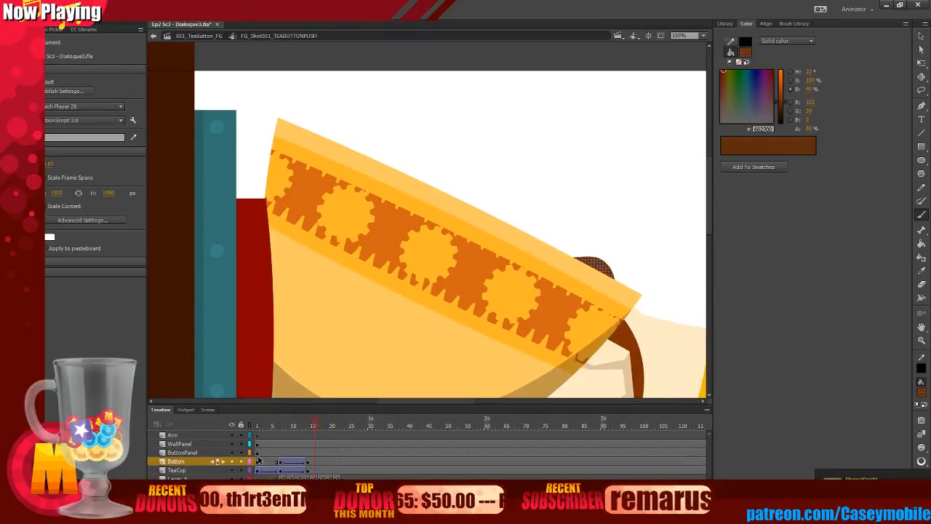
mouse_move(259, 470)
left_mouse_down()
mouse_move(340, 472)
mouse_move(265, 471)
left_mouse_up()
left_click(307, 471)
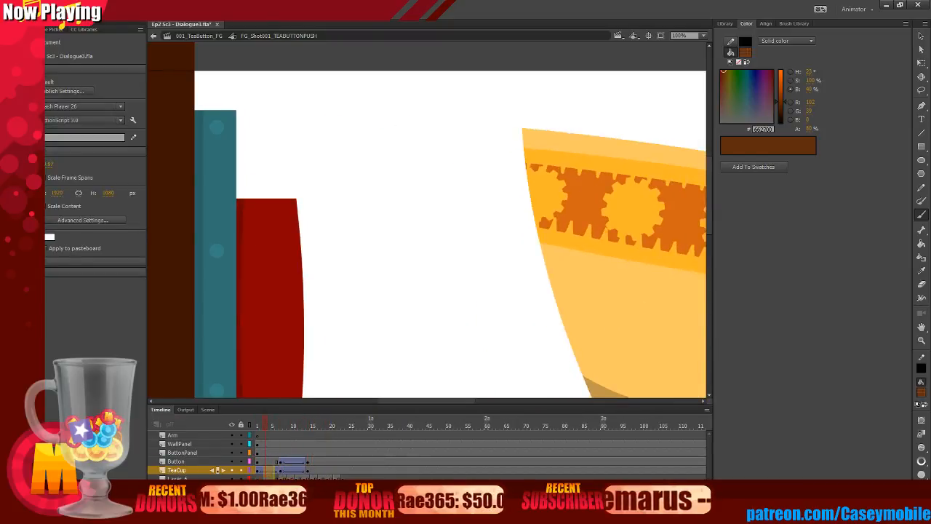
Step through the brown layer's tea drawings one frame at a time from frame 9 to examine the splash's motion.
left_click(289, 478)
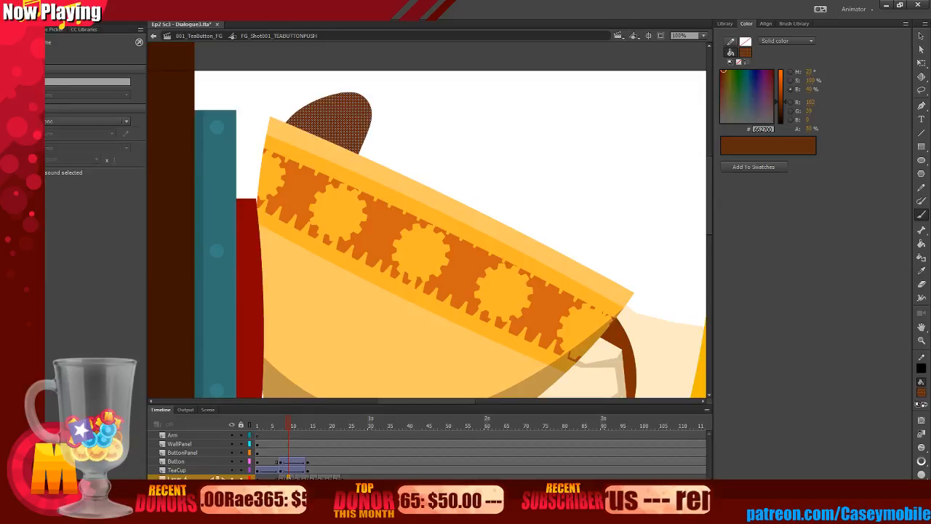
key("period")
key("period")
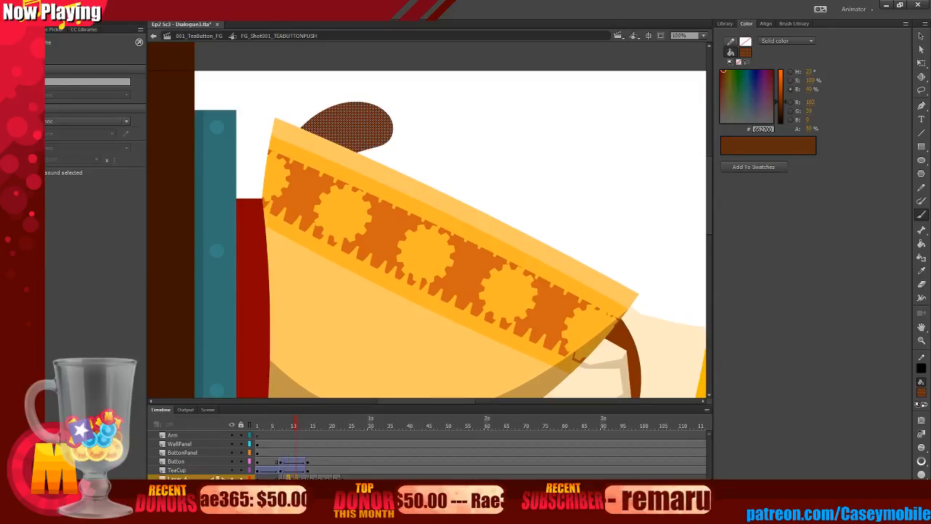
key("period")
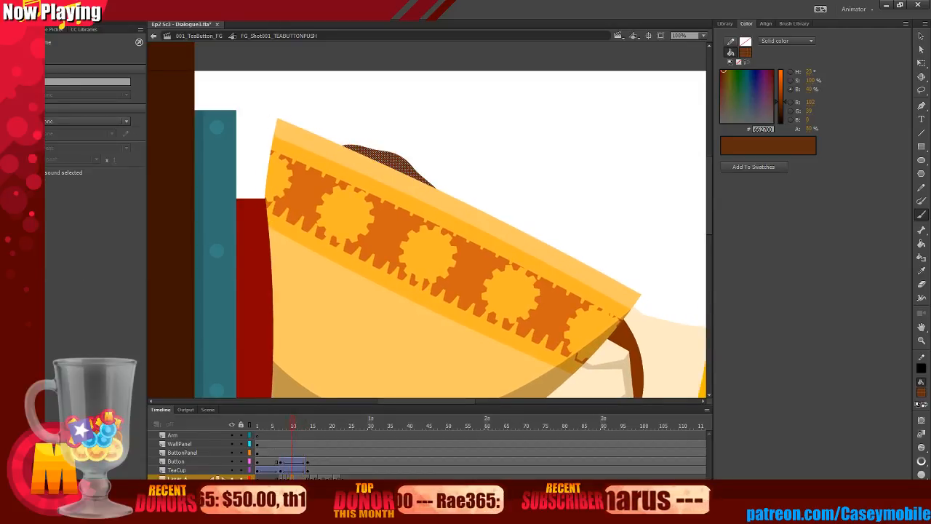
key("period")
key("period")
key("period")
key("period")
key("period")
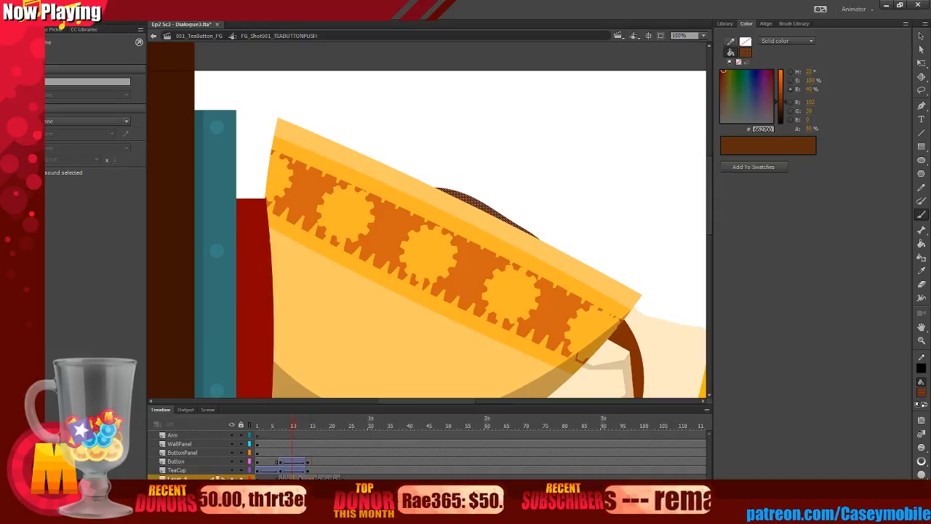
key("period")
key("period")
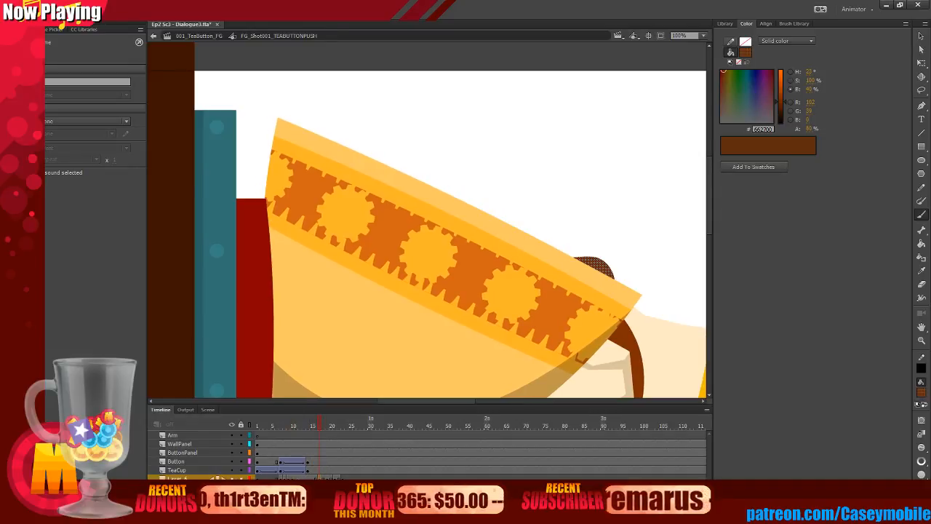
key("period")
key("period")
key("period")
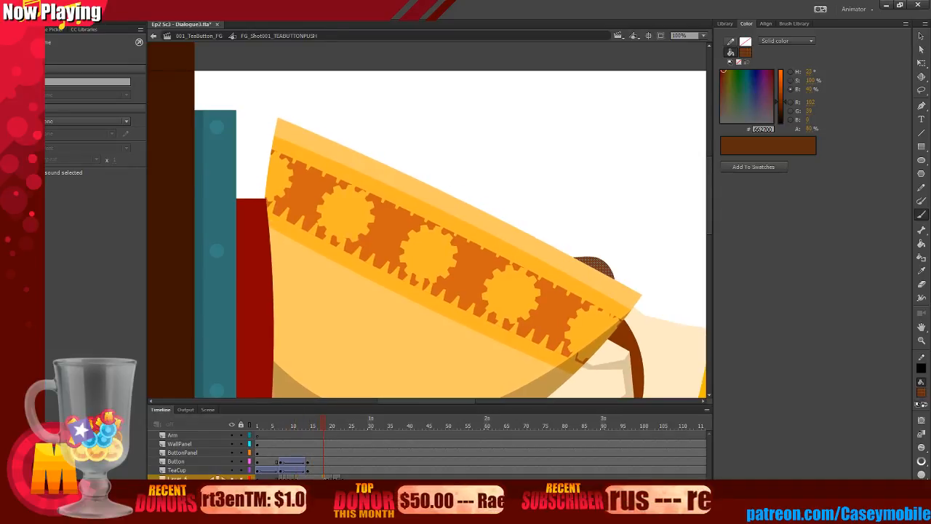
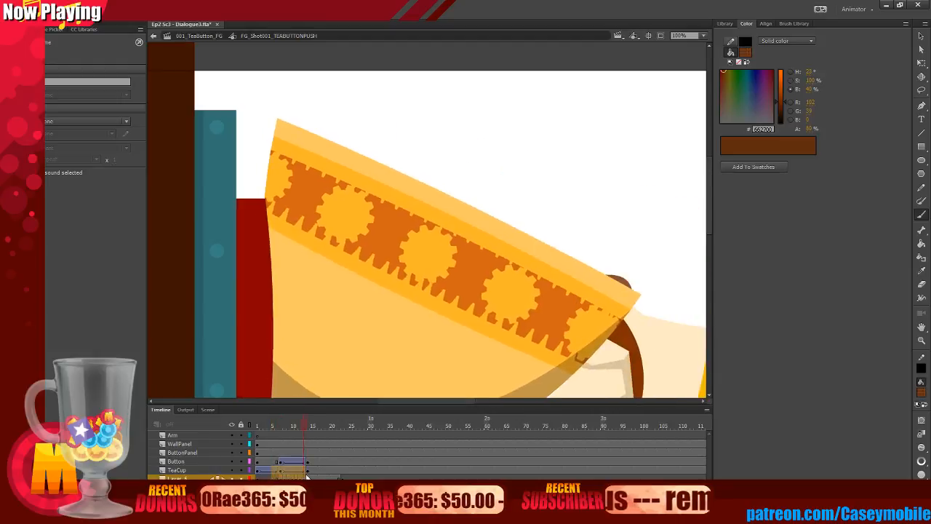
Replay the shot from frame 1 and check the tea's settling at the end of the splash.
left_click(269, 475)
key("Return")
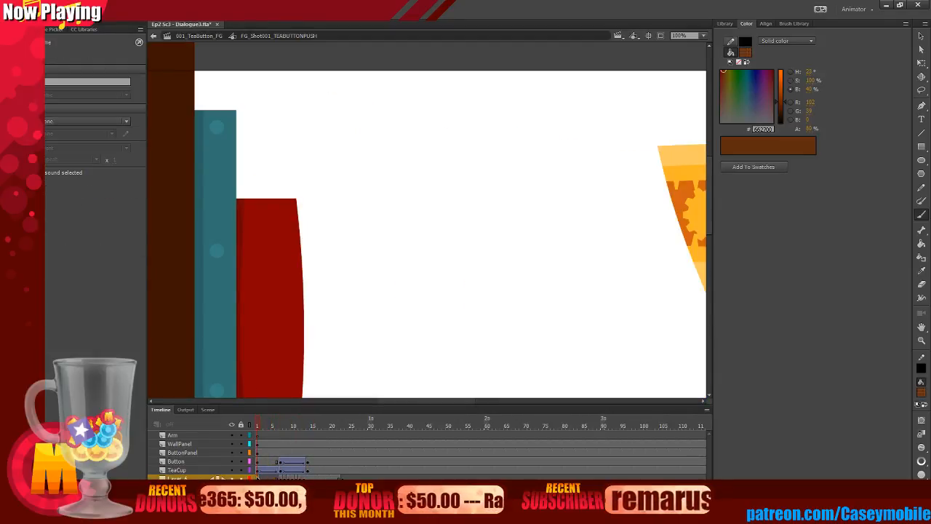
left_click(331, 471)
left_click(312, 478)
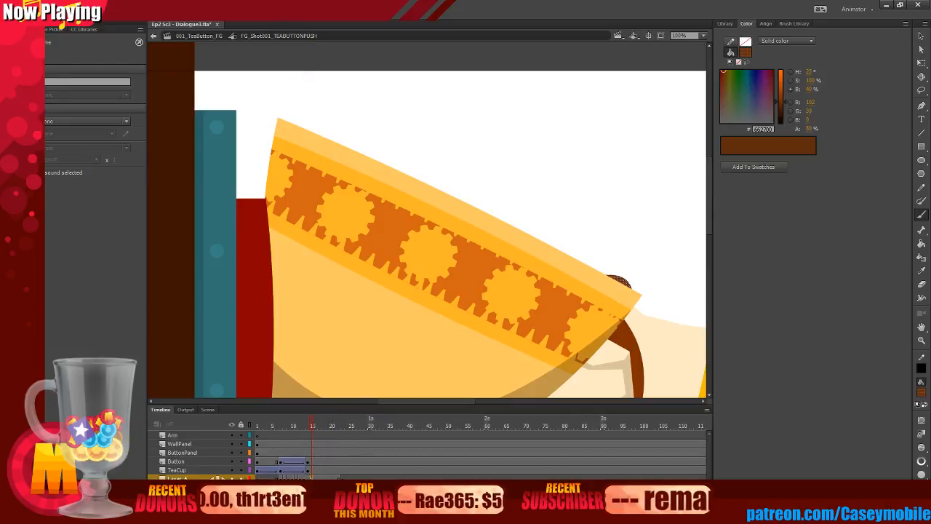
key("Return")
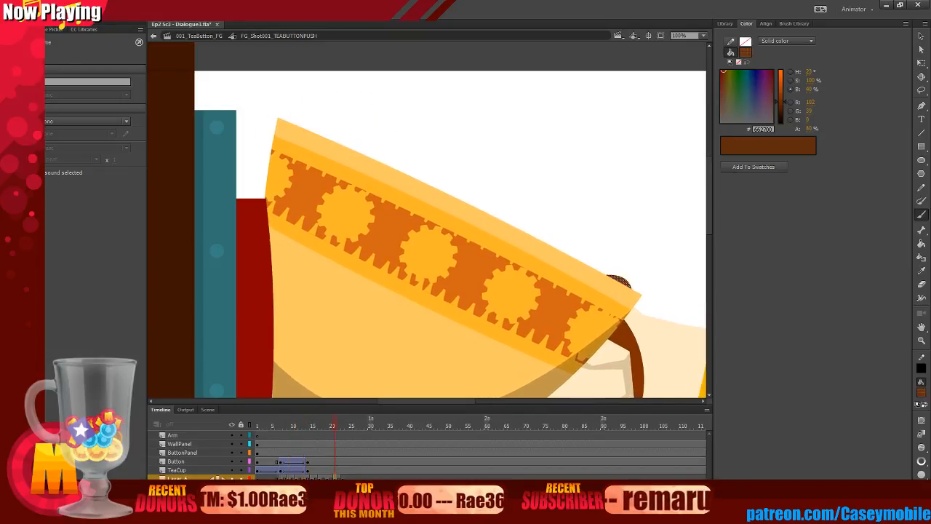
Create a shape tween across the brown layer's splash keyframes and switch to the Selection tool.
key("Return")
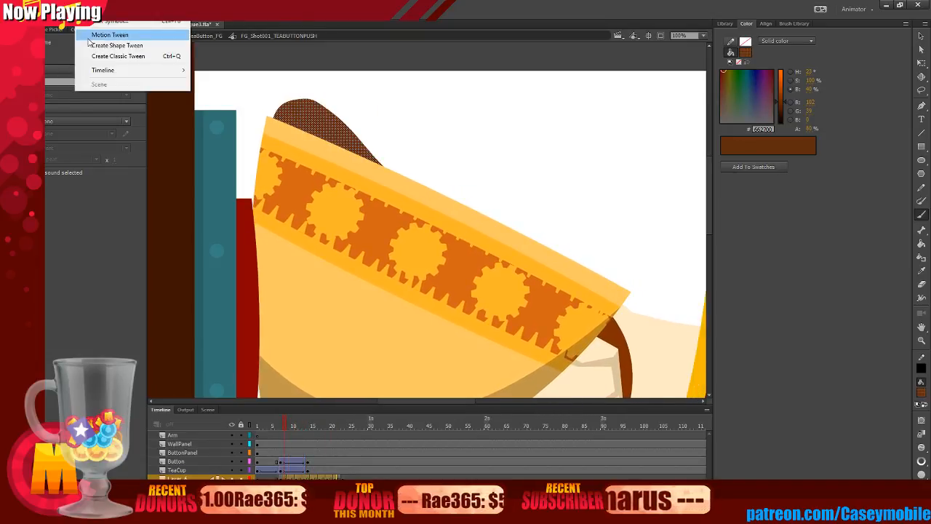
left_click(463, 131)
left_click(369, 334)
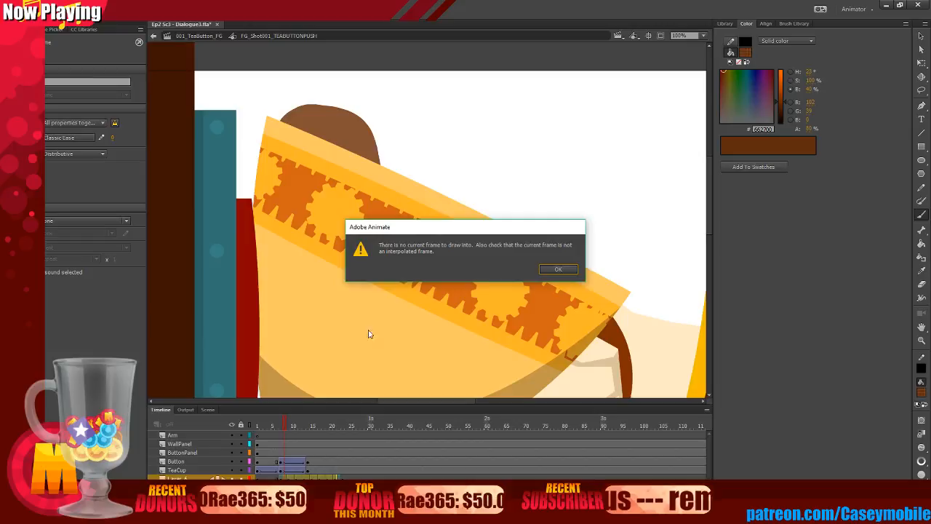
left_click(558, 269)
key("v")
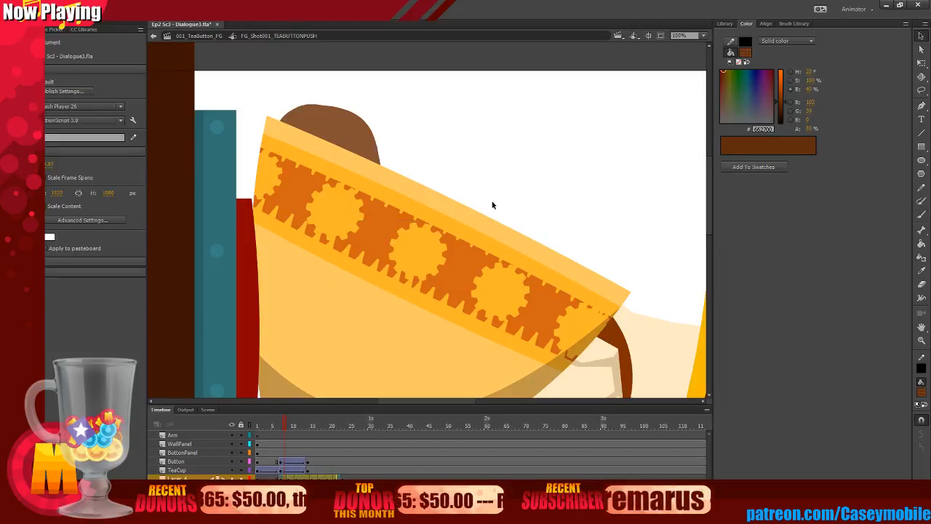
Play the shot from frame 1 and scrub frames 7 to 12 to examine the shape-tweened tea.
left_click_drag(266, 476, 301, 463)
left_click(257, 477)
key("Return")
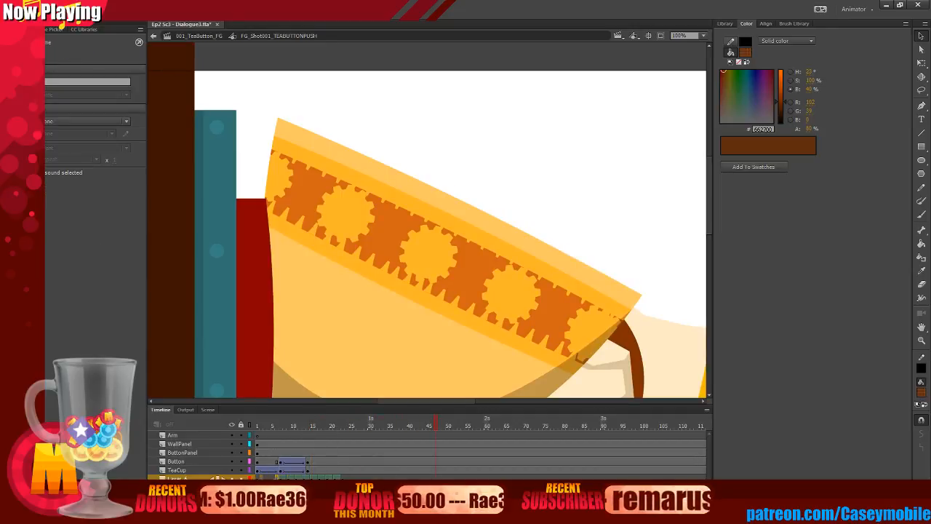
left_click(339, 453)
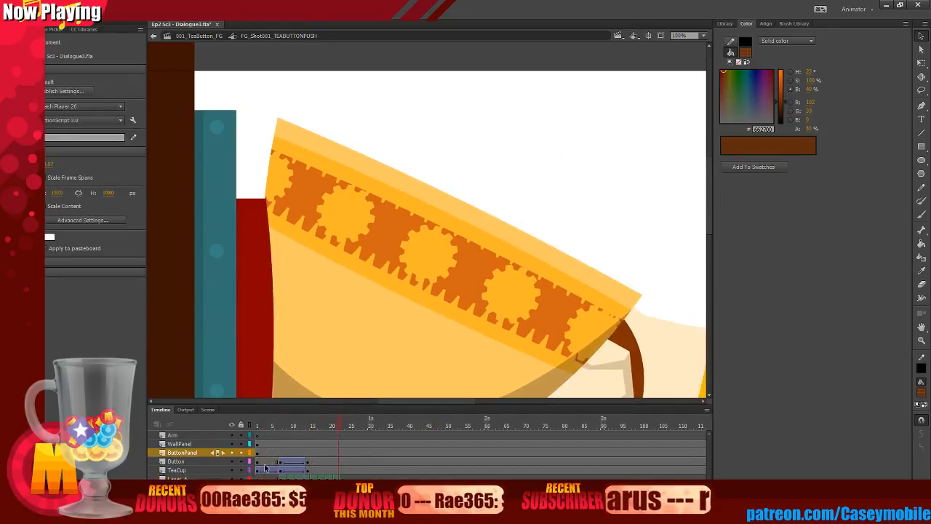
left_click(281, 453)
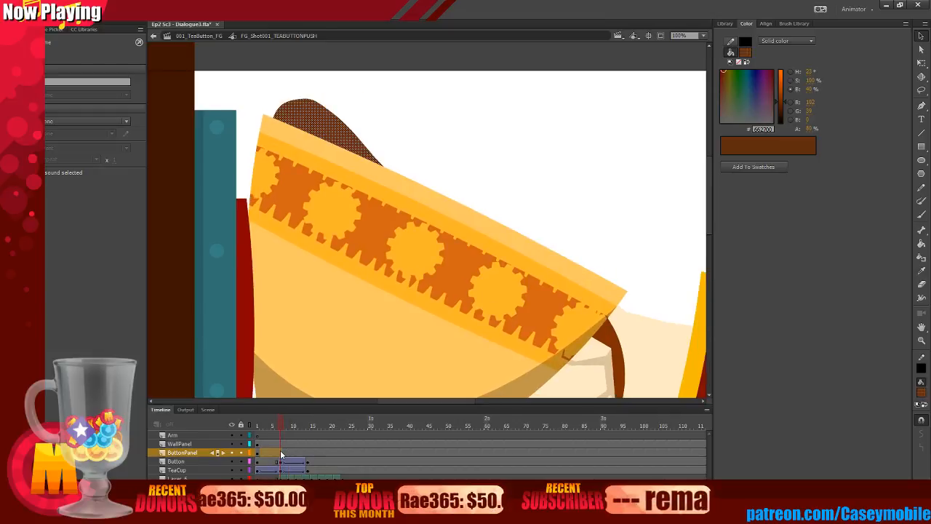
left_click_drag(282, 454, 300, 446)
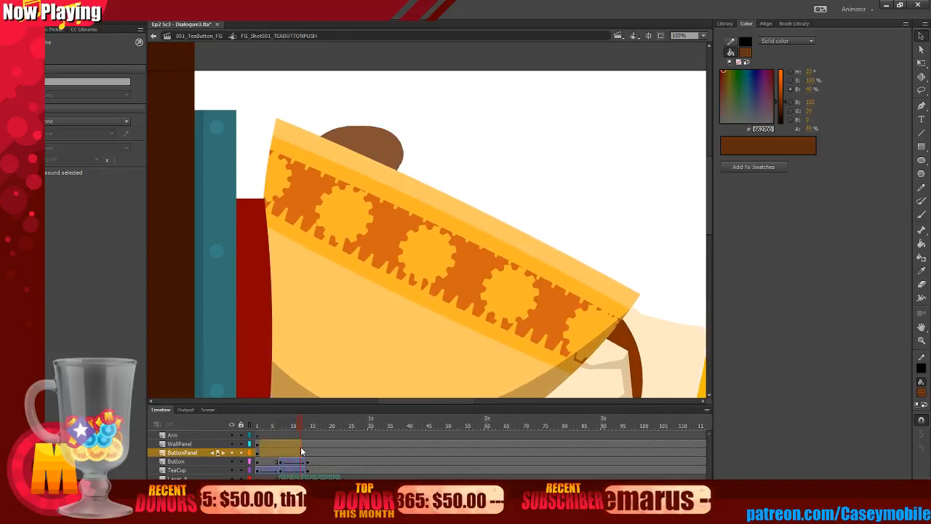
left_click(300, 445)
Clear the tea artwork from the brown layer's tweened frames at frame 9 and insert a keyframe at frame 10.
left_click(291, 478)
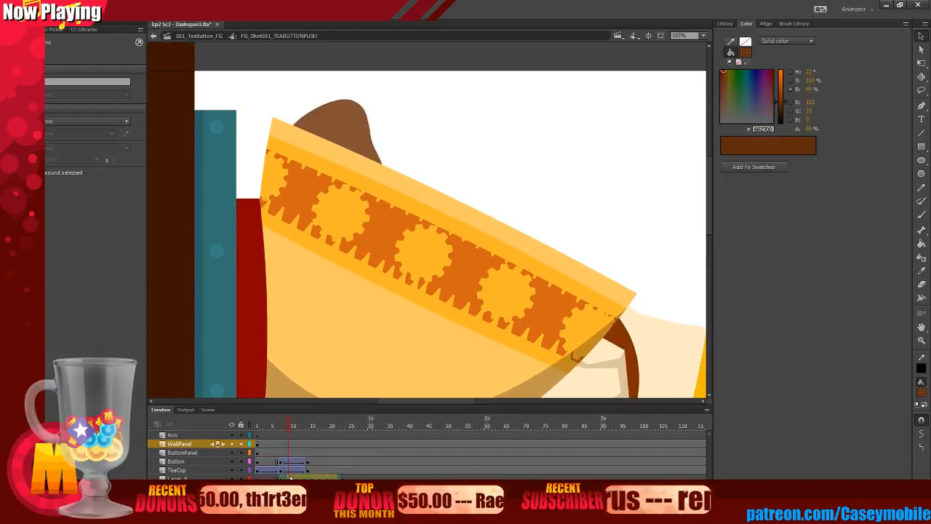
right_click(291, 477)
left_click(339, 284)
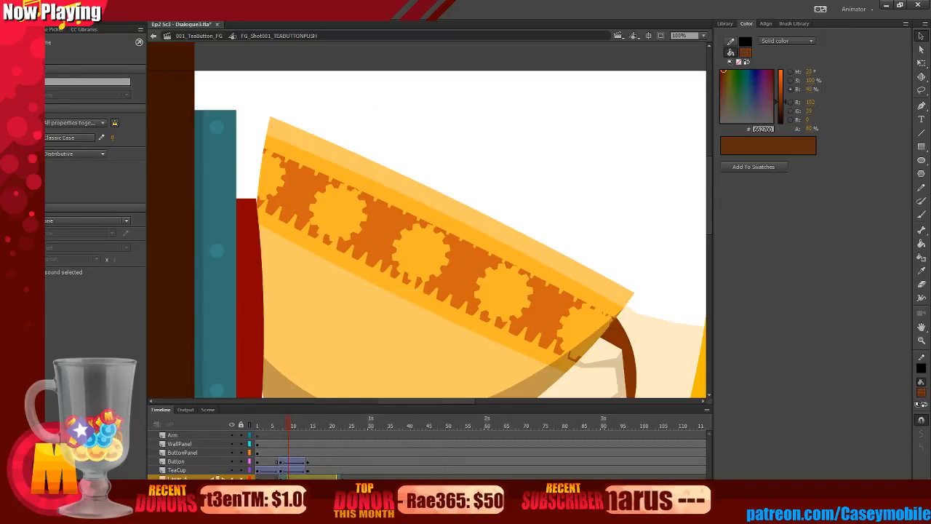
right_click(293, 470)
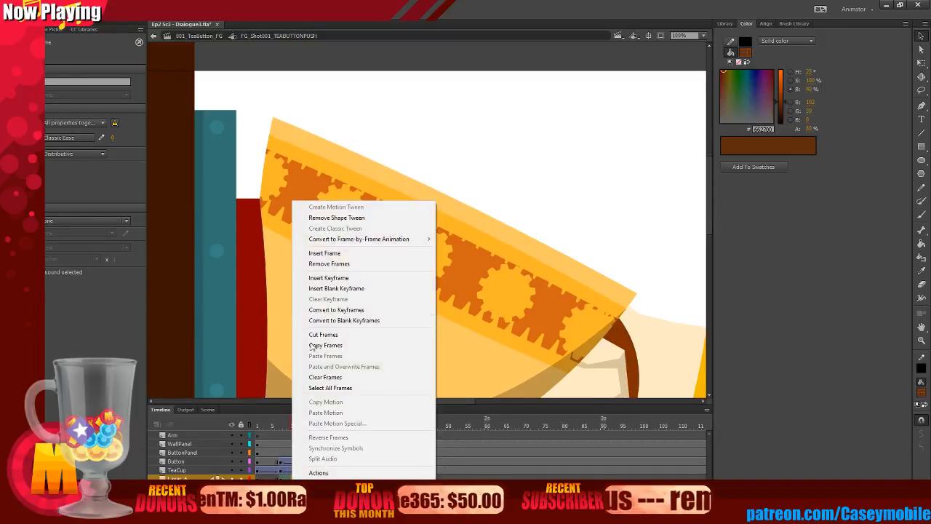
left_click(331, 277)
Show the layers as outlines and clear the brown layer's artwork at frame 7.
left_click(283, 474)
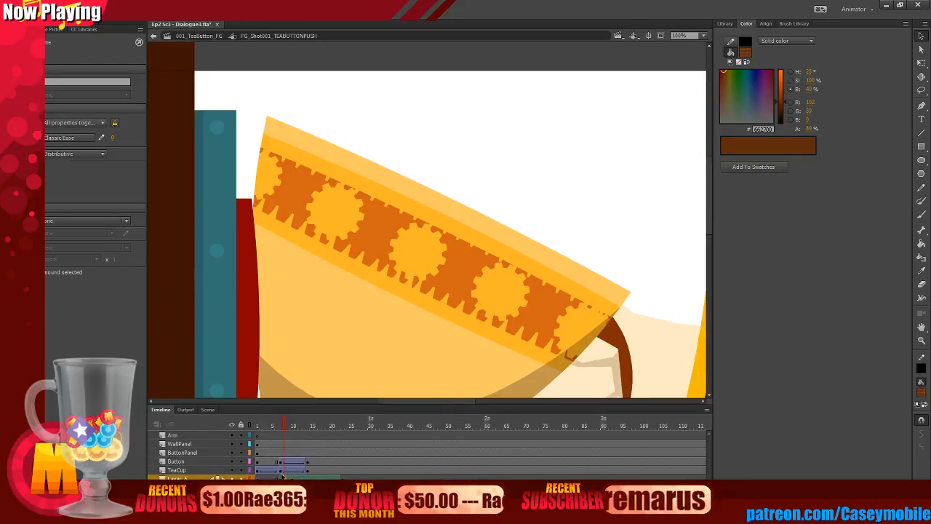
left_click(249, 424)
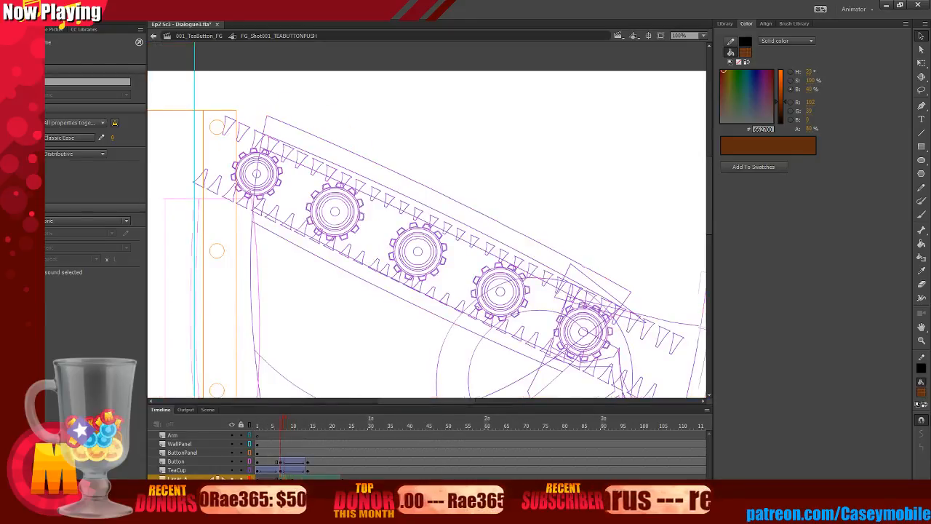
left_click(280, 474)
key("Delete")
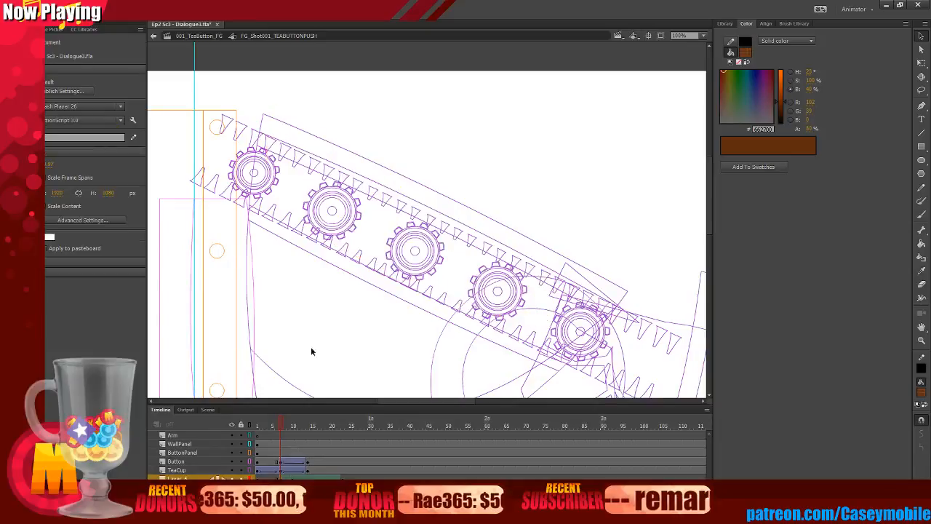
Paint a long brown tea shape with the Brush at frame 5, along the band's upper edge from the first to the fourth gear.
key("b")
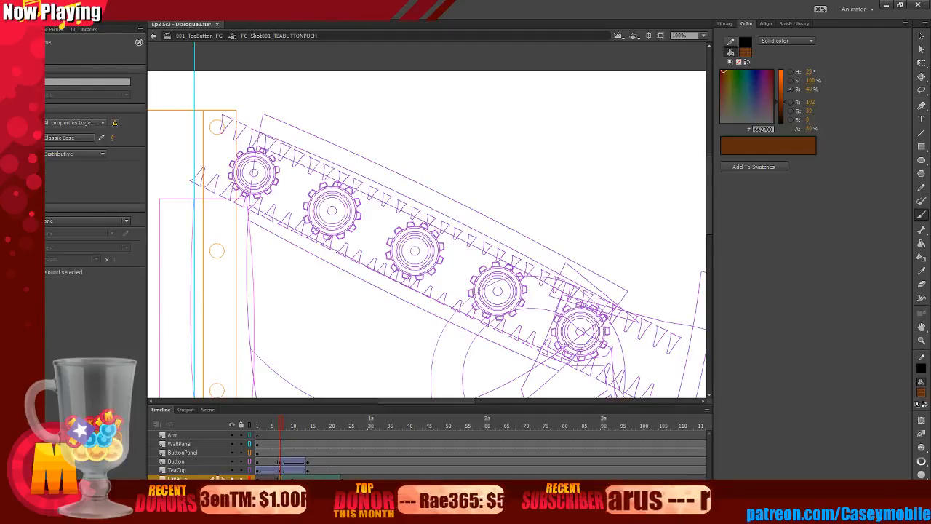
key("comma")
key("comma")
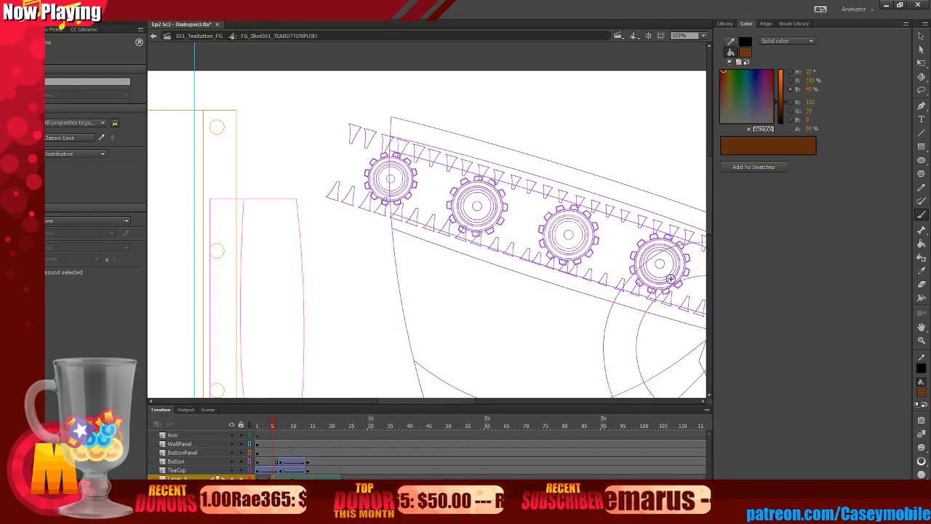
mouse_move(674, 235)
left_mouse_down()
mouse_move(448, 168)
mouse_move(669, 242)
mouse_move(659, 226)
mouse_move(509, 181)
left_mouse_up()
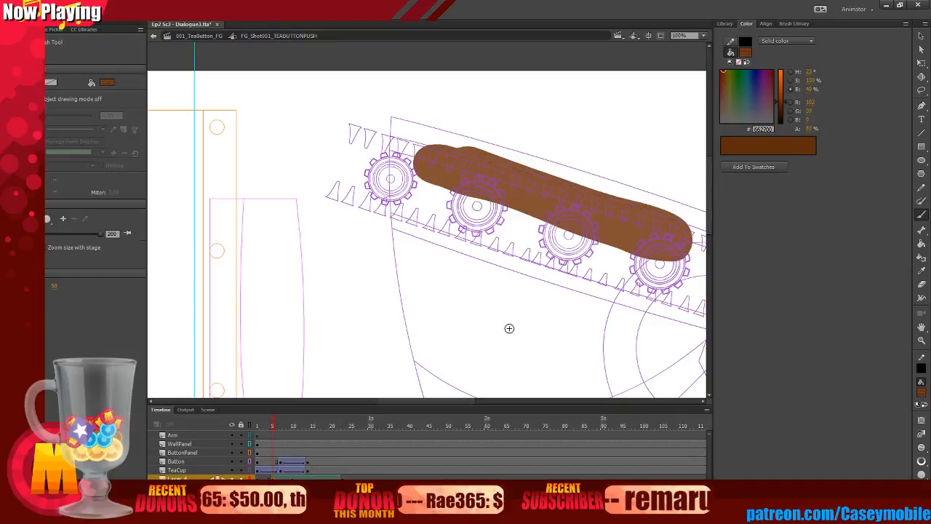
key("ctrl+z")
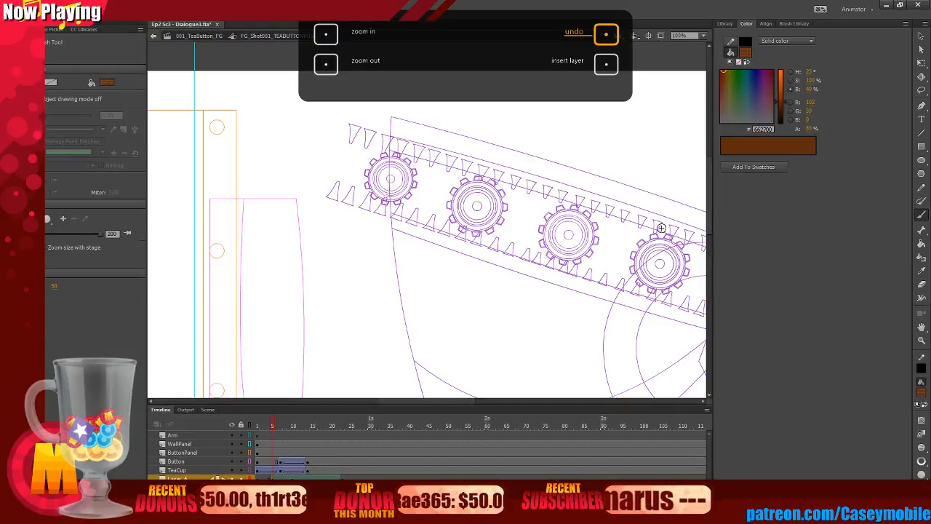
left_click_drag(670, 237, 431, 165)
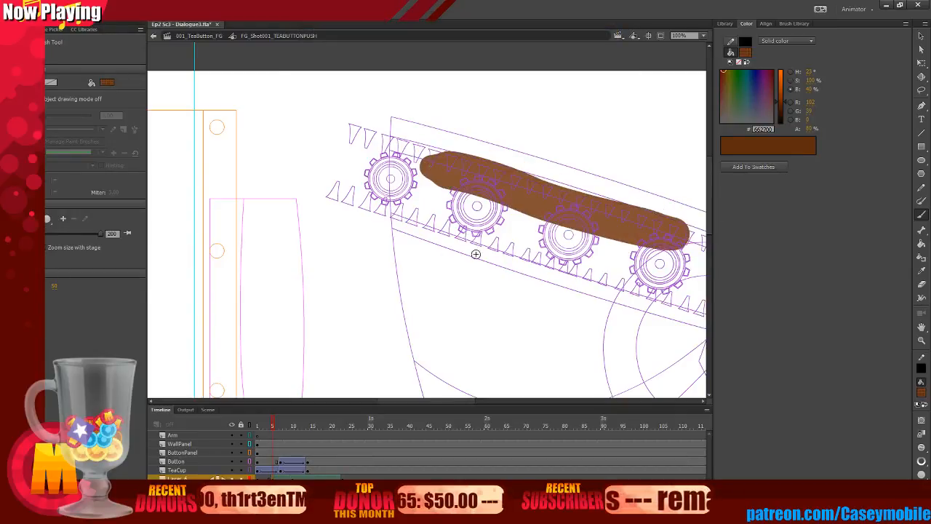
key("ctrl+z")
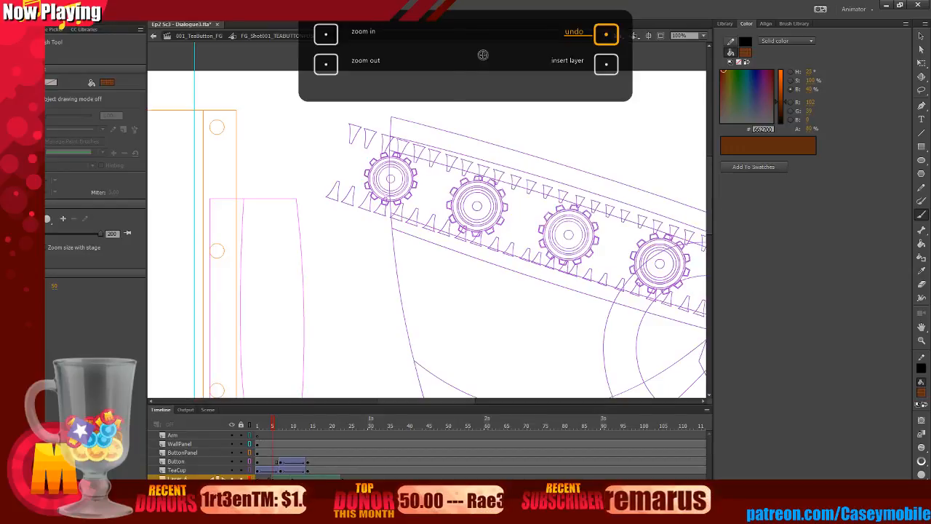
left_click_drag(688, 237, 439, 161)
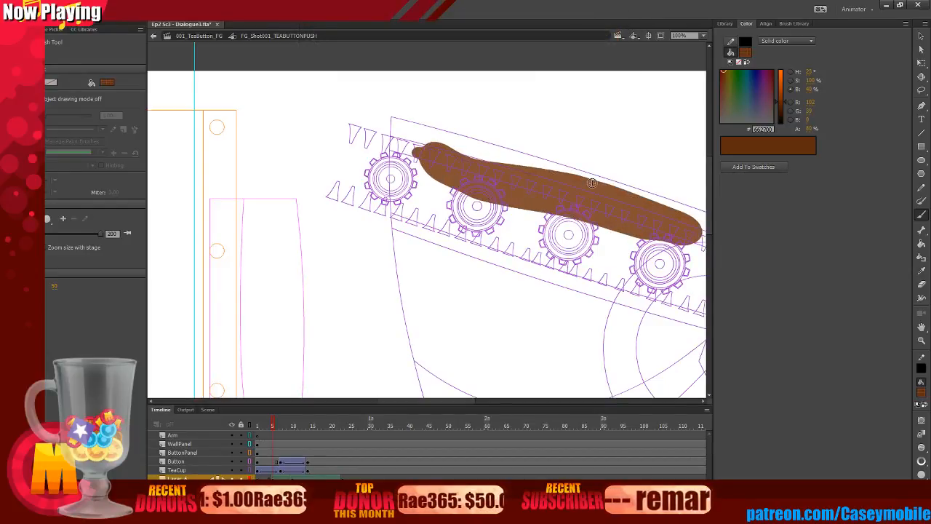
Repaint the long brown tea shape at frame 5 along the band from the first to the fourth gear, and go to frame 10.
key("ctrl+z")
left_click_drag(692, 237, 515, 175)
key("ctrl+z")
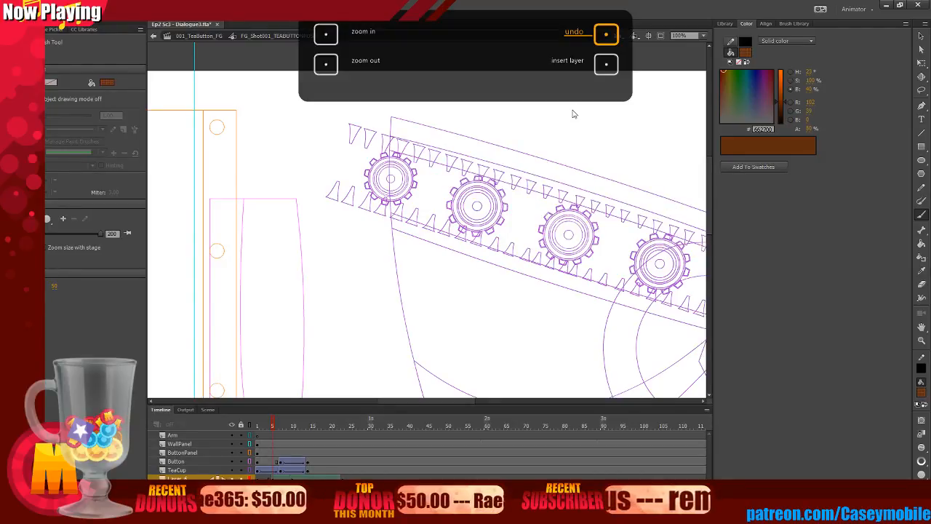
left_click_drag(695, 238, 439, 163)
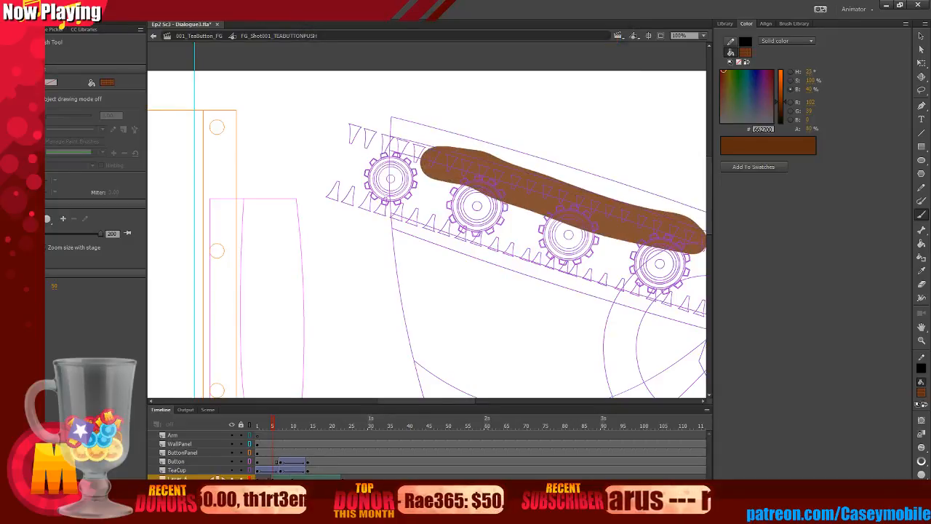
left_click(293, 477)
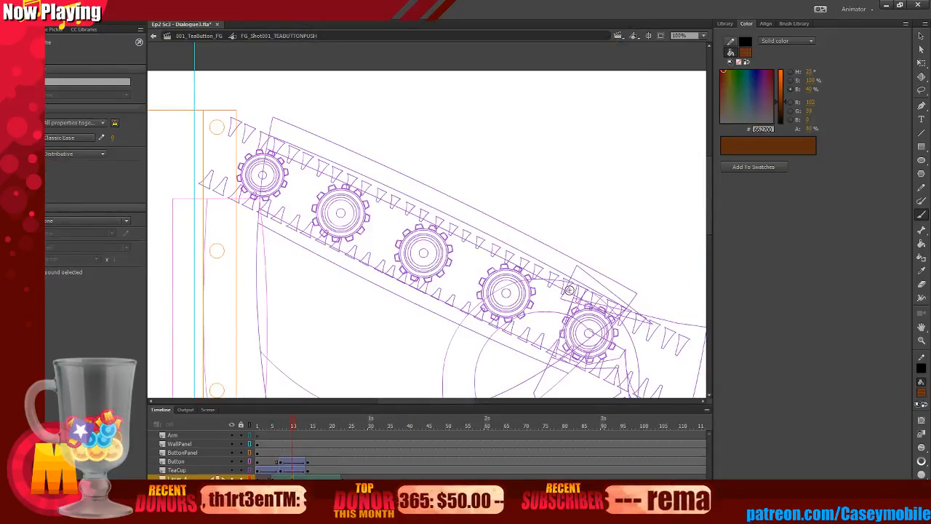
left_click_drag(569, 290, 417, 221)
key("ctrl+z")
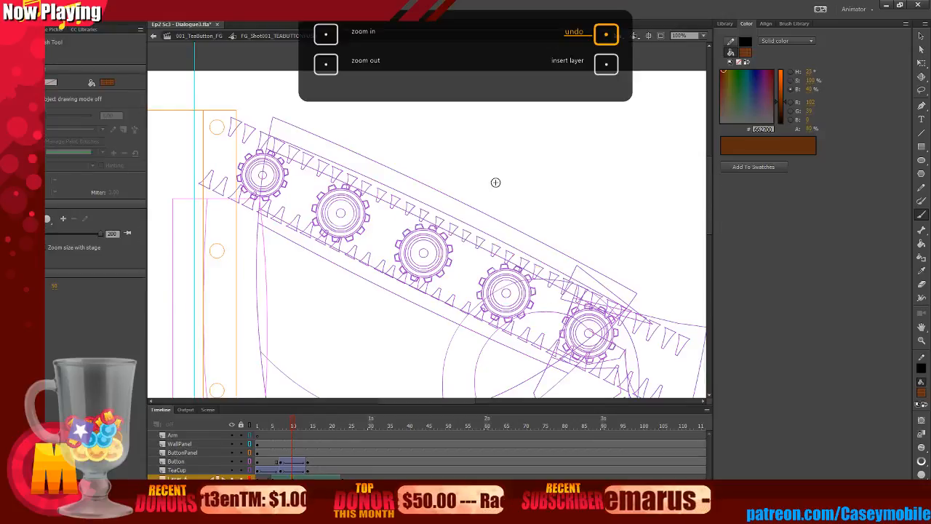
mouse_move(492, 244)
left_mouse_down()
mouse_move(336, 181)
mouse_move(303, 149)
mouse_move(314, 120)
left_mouse_up()
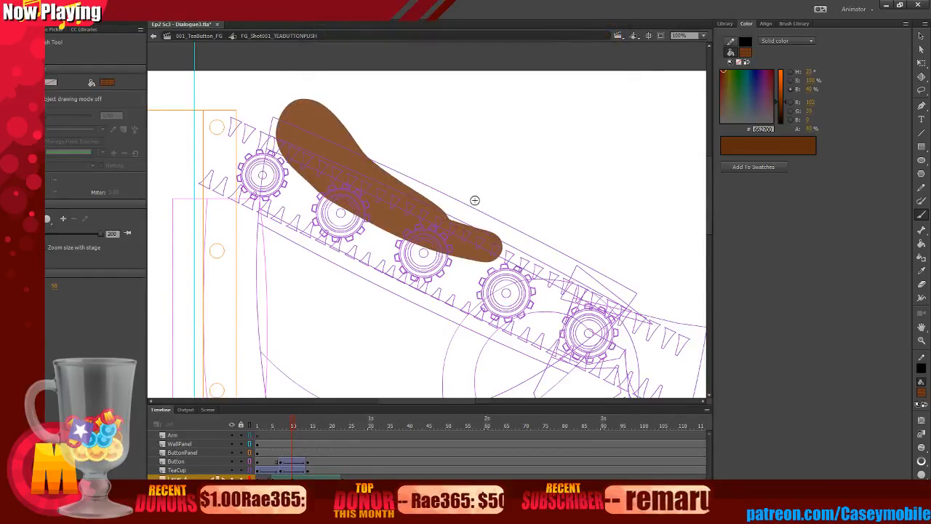
key("ctrl+z")
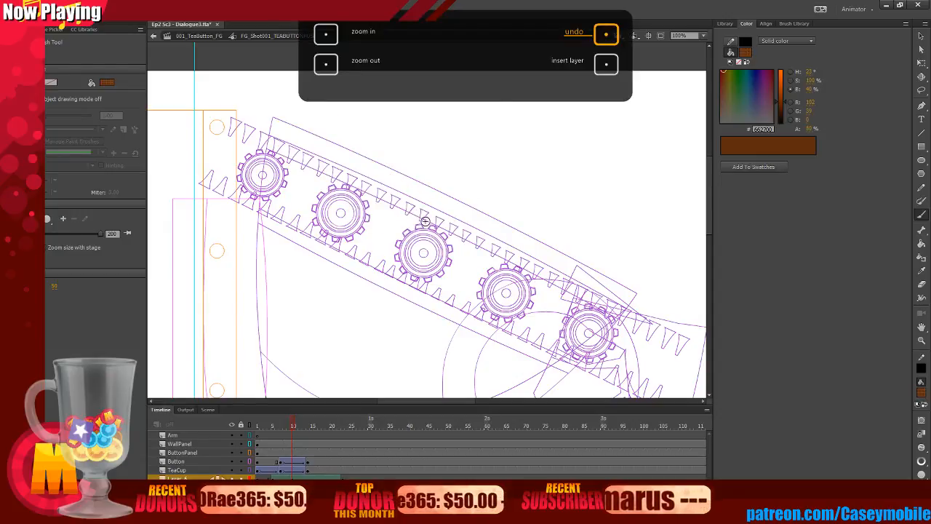
Paint a large rounded tea blob at frame 10 above the first two gears, with a tail tapering to the third gear.
mouse_move(425, 221)
left_mouse_down()
mouse_move(302, 162)
mouse_move(292, 143)
mouse_move(305, 131)
mouse_move(433, 222)
left_mouse_up()
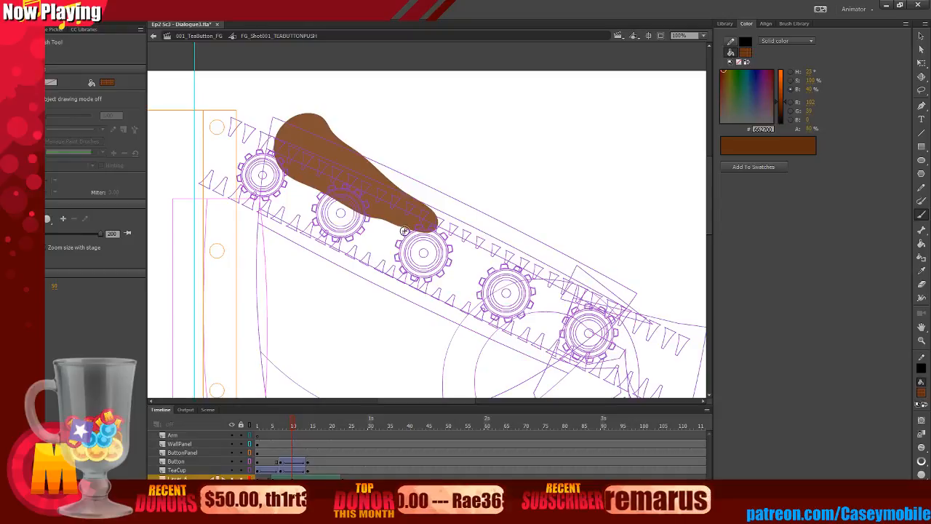
mouse_move(310, 171)
left_mouse_down()
mouse_move(347, 190)
mouse_move(314, 176)
mouse_move(299, 150)
mouse_move(300, 122)
mouse_move(316, 113)
mouse_move(350, 171)
mouse_move(407, 210)
left_mouse_up()
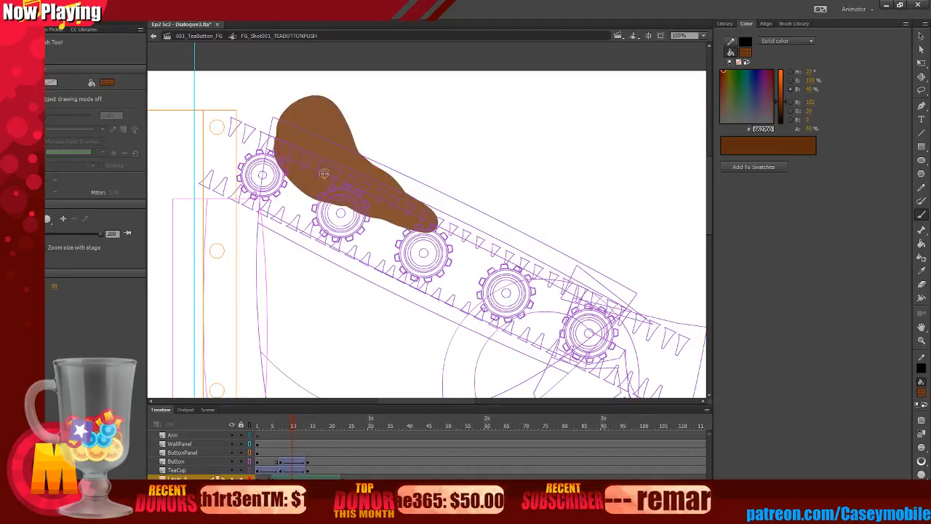
mouse_move(291, 157)
left_mouse_down()
mouse_move(286, 124)
mouse_move(282, 151)
mouse_move(310, 175)
mouse_move(292, 173)
mouse_move(349, 205)
mouse_move(416, 209)
left_mouse_up()
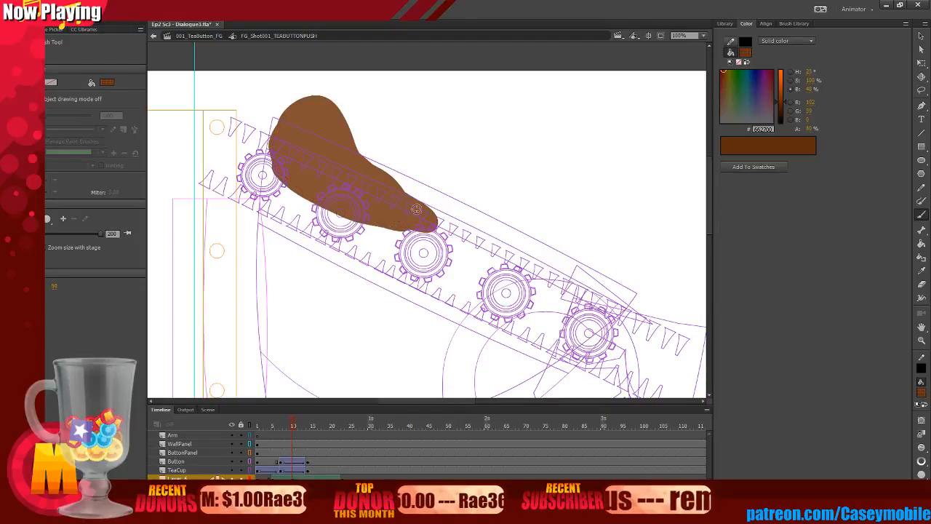
mouse_move(282, 146)
left_mouse_down()
mouse_move(285, 168)
mouse_move(298, 110)
mouse_move(341, 117)
mouse_move(408, 210)
left_mouse_up()
mouse_move(296, 117)
left_mouse_down()
mouse_move(328, 101)
mouse_move(370, 143)
mouse_move(398, 205)
mouse_move(437, 225)
left_mouse_up()
mouse_move(375, 165)
left_mouse_down()
mouse_move(408, 199)
mouse_move(459, 225)
left_mouse_up()
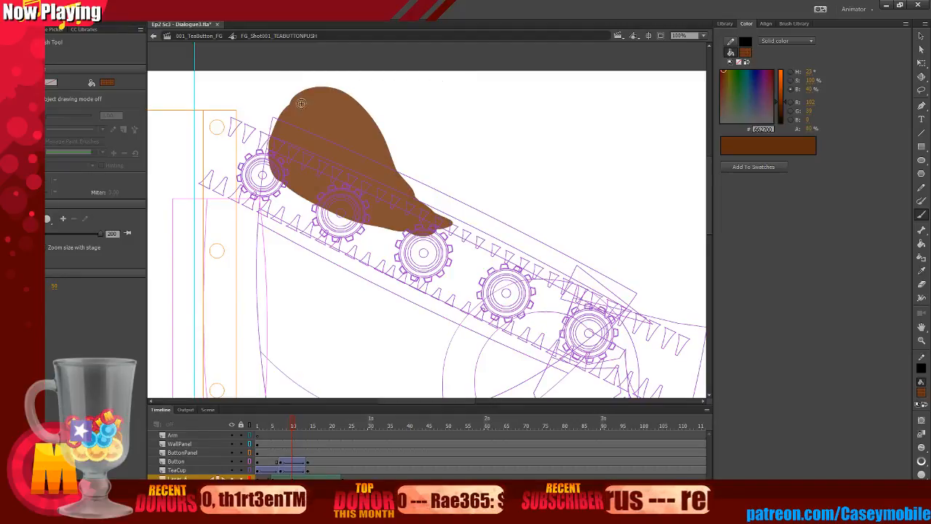
mouse_move(291, 137)
left_mouse_down()
mouse_move(300, 104)
mouse_move(293, 131)
left_mouse_up()
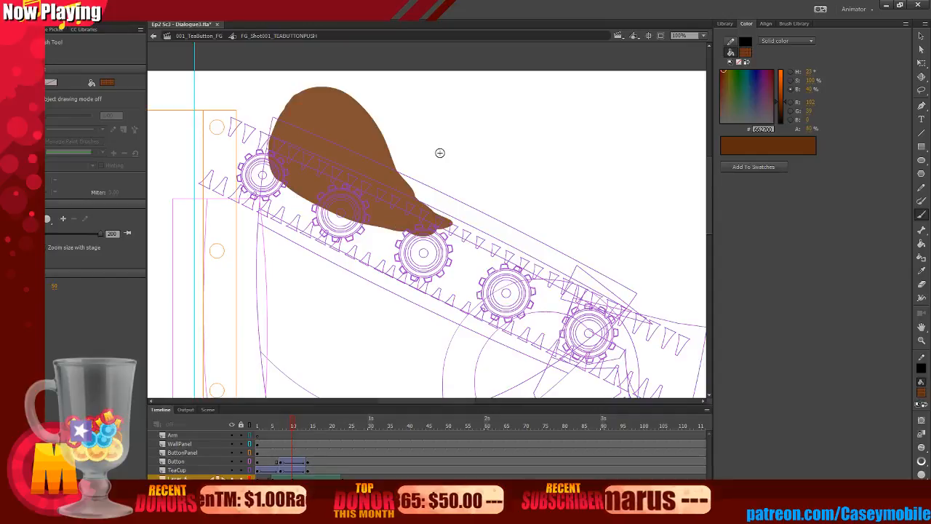
Set the tea's shape tween between frames 5 and 10 to Cubic Ease Out and play it back.
left_click(280, 477)
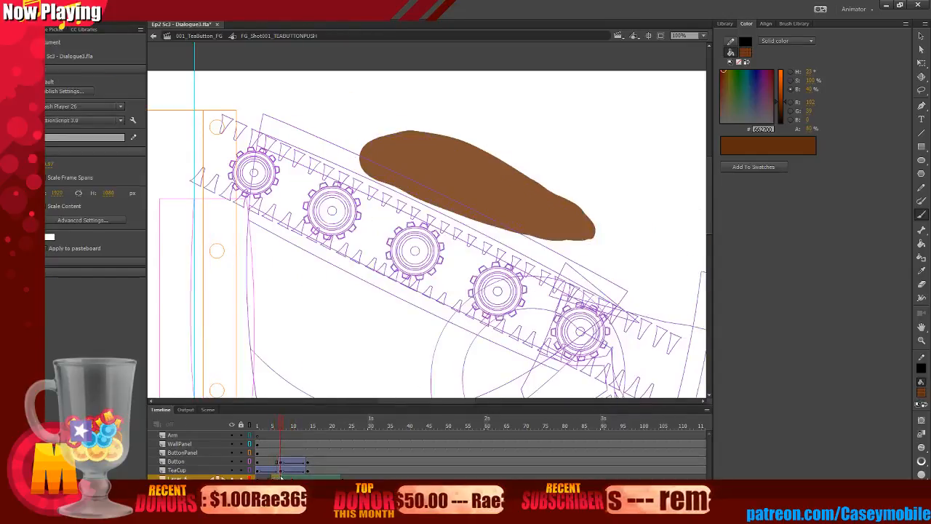
key(".")
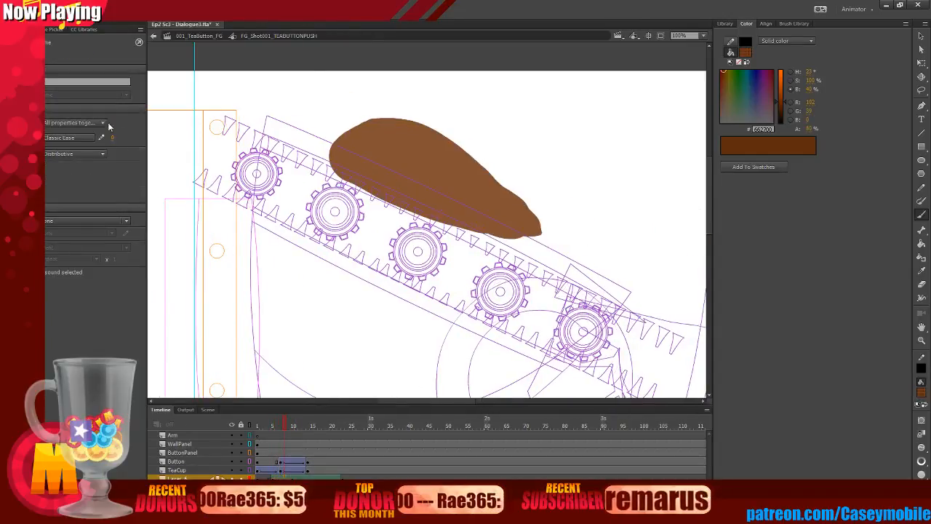
left_click(63, 139)
mouse_move(73, 183)
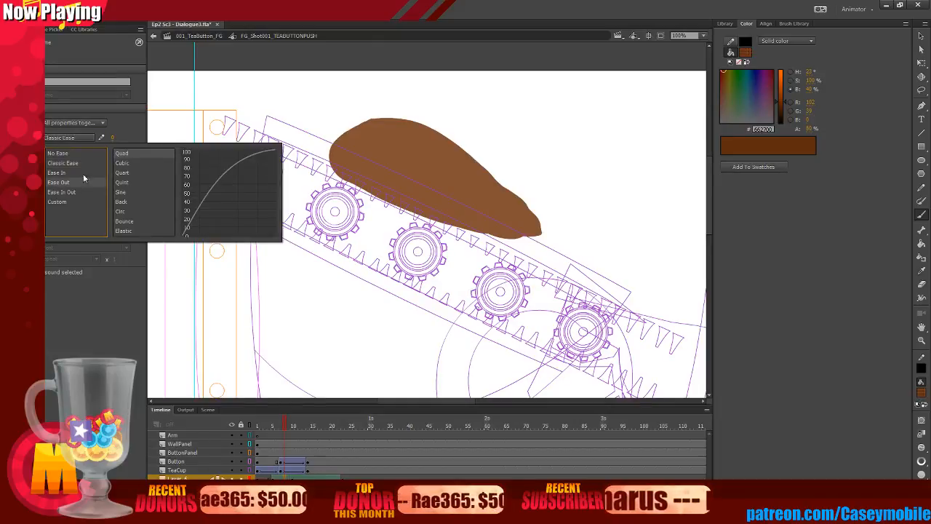
left_click(132, 162)
key("Return")
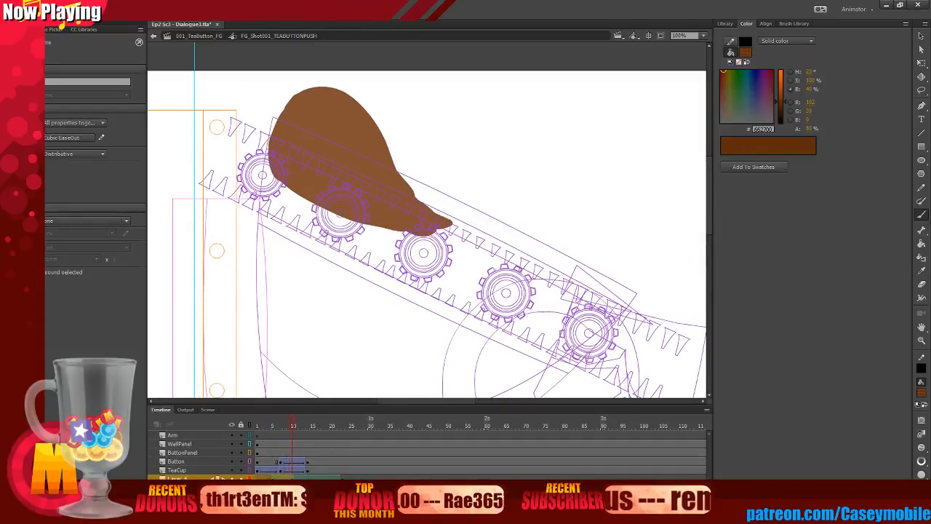
key("Return")
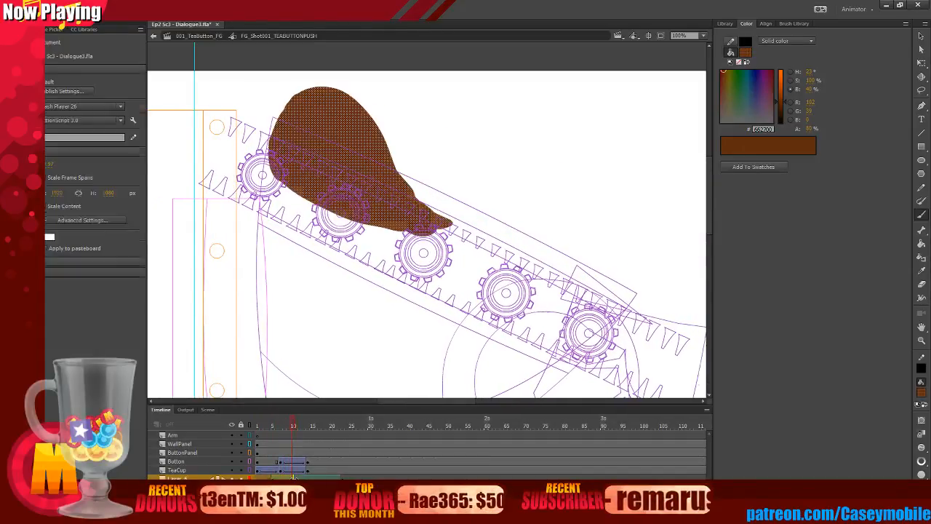
Deselect the tea blob and insert an empty keyframe at frame 14 on the brown tea layer.
left_click(921, 35)
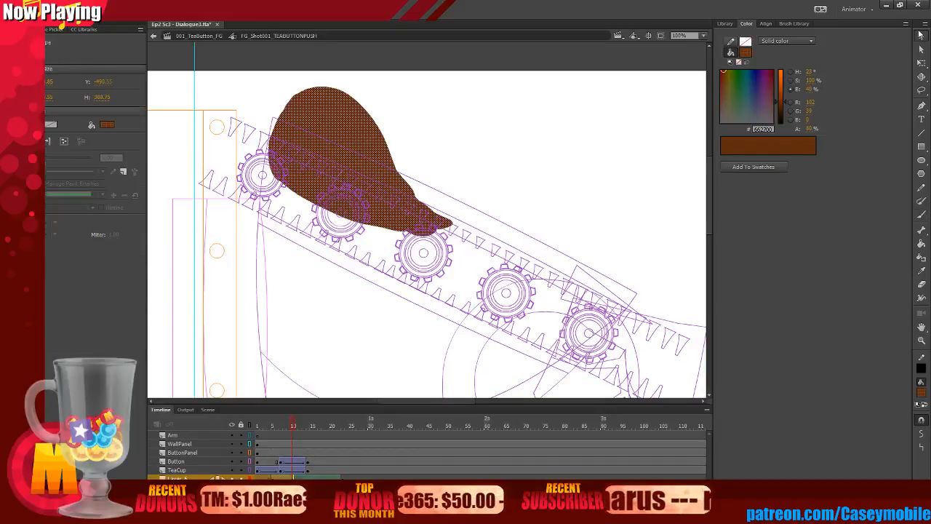
left_click(573, 136)
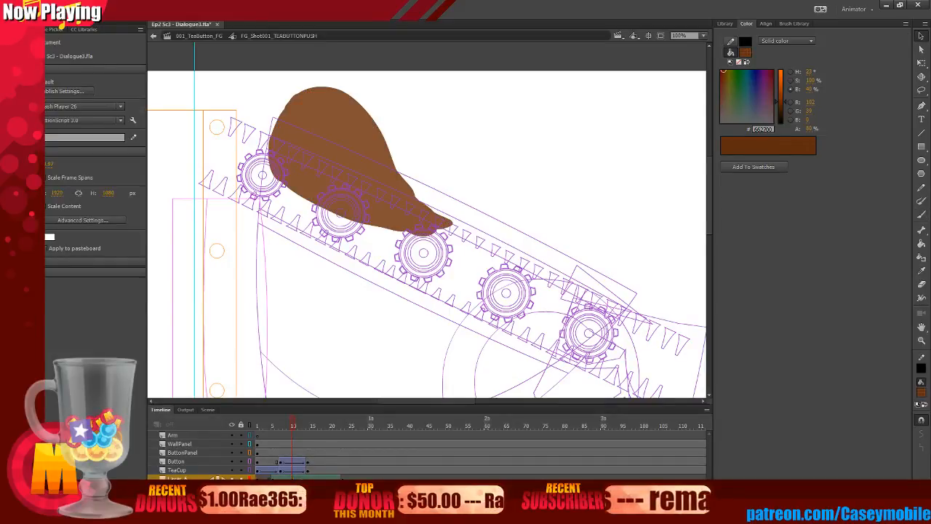
left_click(312, 462)
right_click(304, 201)
left_click(342, 279)
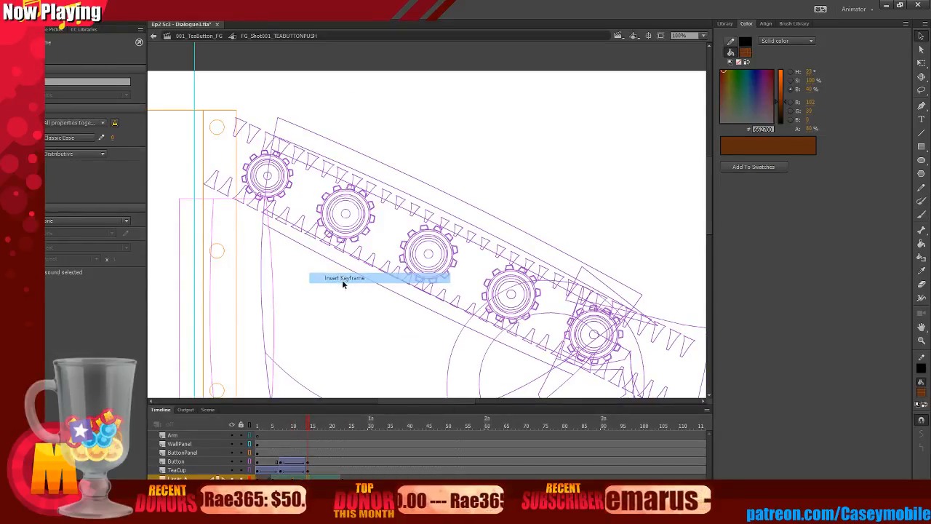
key("comma")
key("comma")
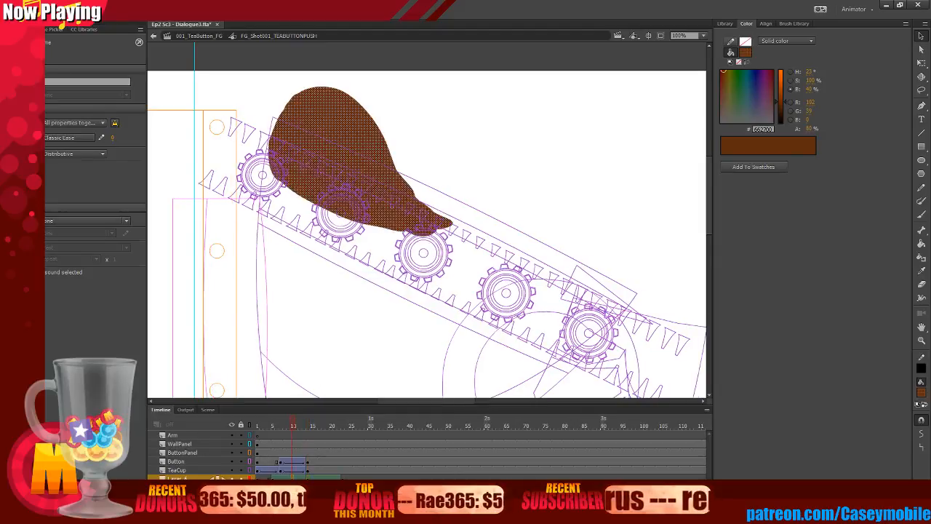
key("period")
key("period")
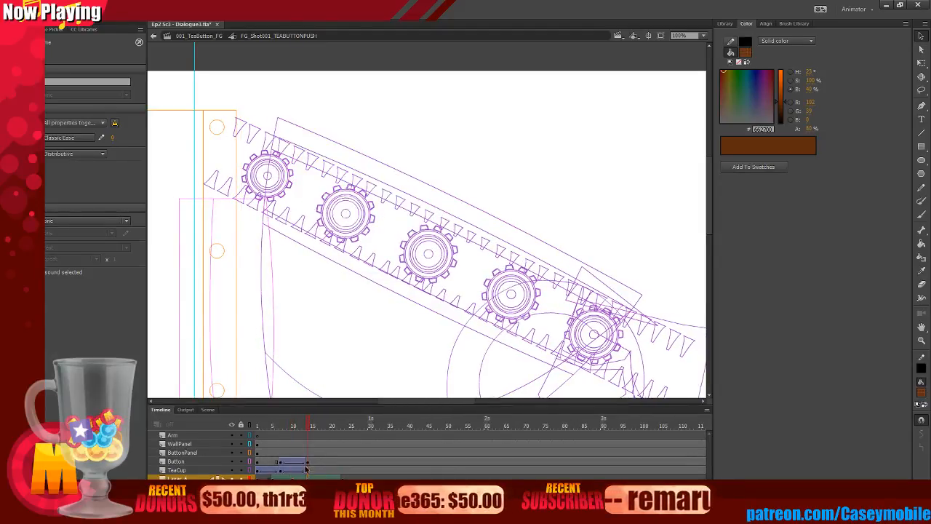
key("ctrl+shift+v")
key("Delete")
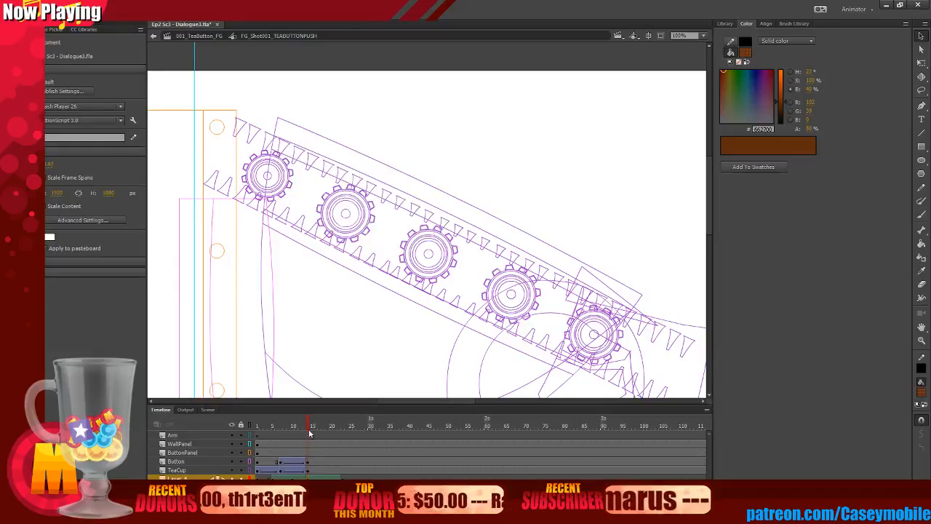
Using onion skin outlines back to about frame 8, paint a curved tea splash at frame 14 rising from the third gear above the band.
key("alt+shift+o")
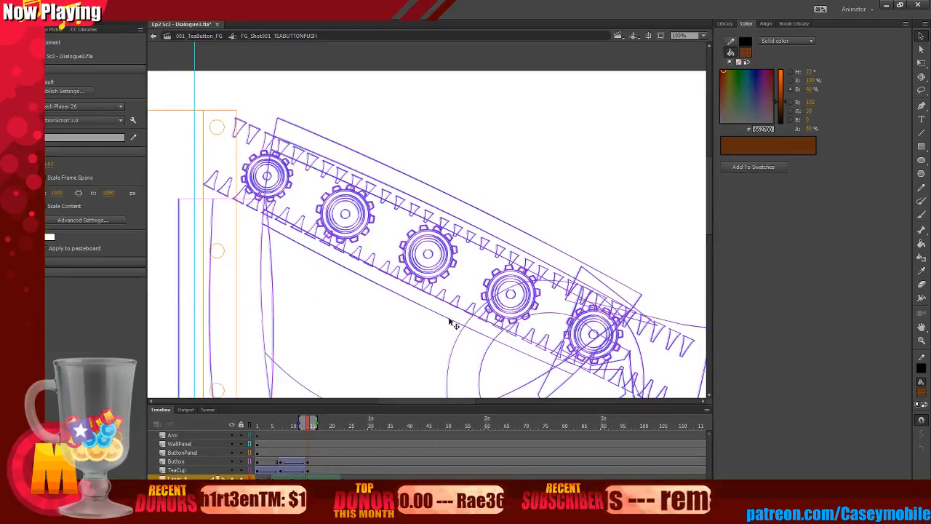
left_click_drag(307, 427, 283, 425)
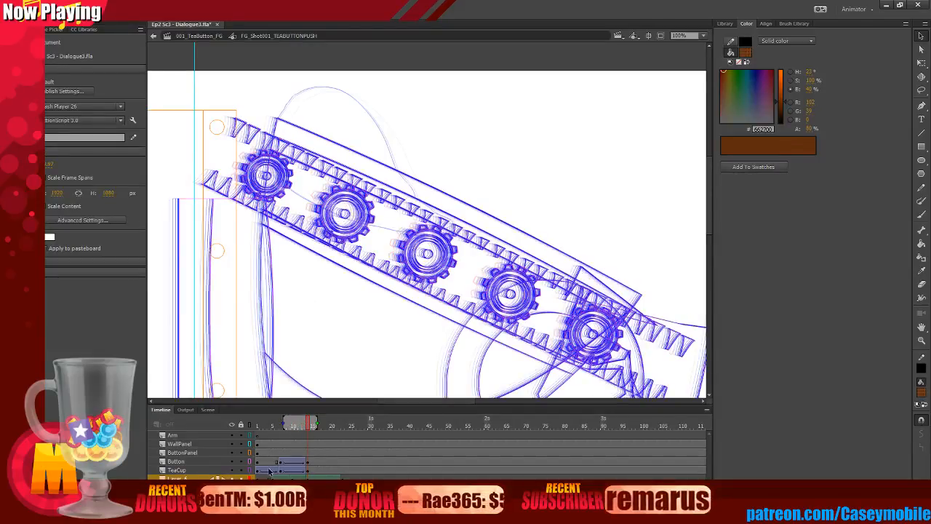
key("b")
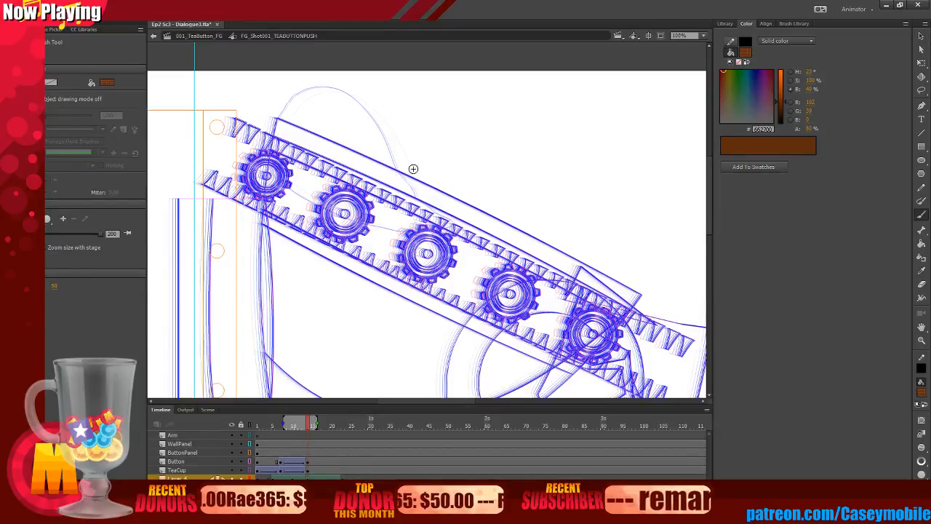
mouse_move(314, 205)
left_mouse_down()
mouse_move(303, 155)
mouse_move(314, 111)
mouse_move(354, 89)
mouse_move(325, 127)
mouse_move(328, 176)
mouse_move(343, 193)
mouse_move(315, 145)
mouse_move(329, 103)
mouse_move(375, 82)
mouse_move(357, 84)
mouse_move(328, 125)
mouse_move(344, 193)
mouse_move(379, 227)
mouse_move(321, 175)
mouse_move(325, 194)
mouse_move(416, 240)
mouse_move(325, 195)
mouse_move(333, 207)
mouse_move(407, 238)
mouse_move(345, 192)
mouse_move(341, 148)
mouse_move(352, 114)
mouse_move(393, 84)
mouse_move(343, 89)
left_mouse_up()
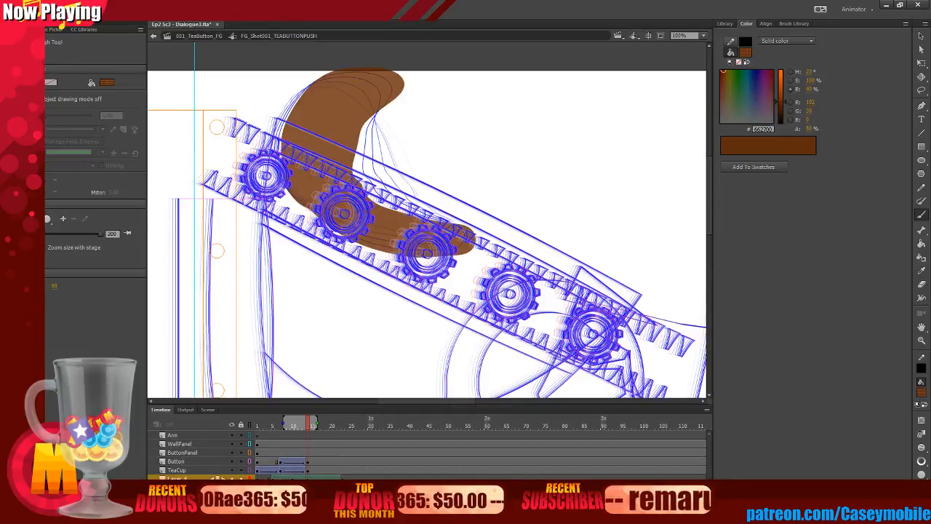
Play back the tea animation and set the shape tween between frames 5 and 10 to No Ease.
key("Return")
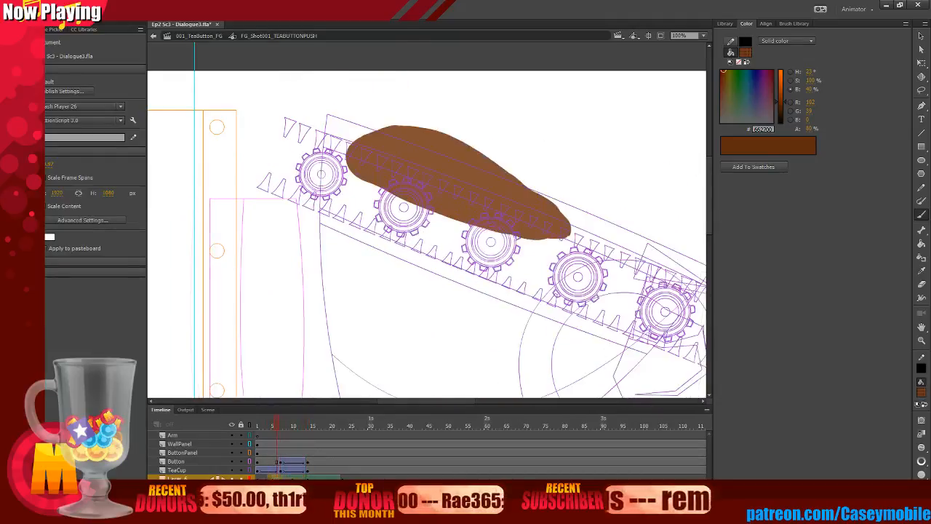
key("Return")
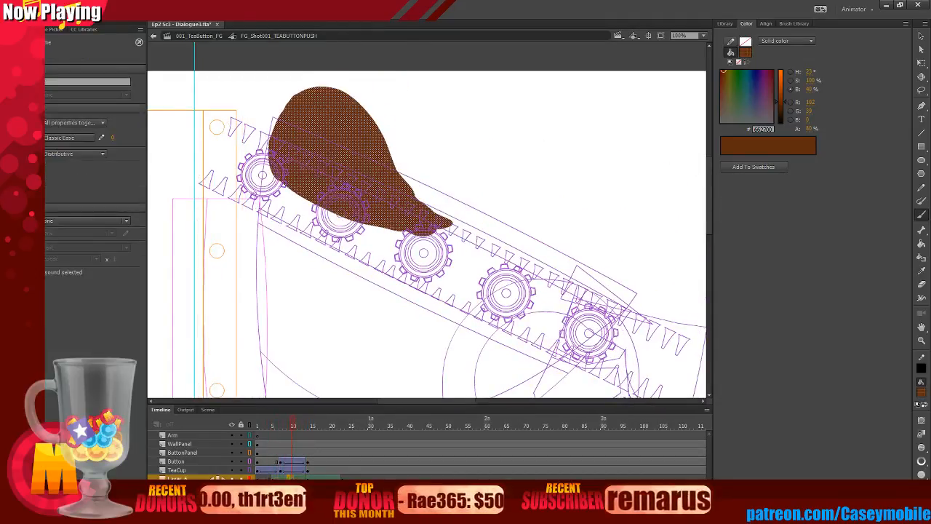
key("Return")
left_click(71, 139)
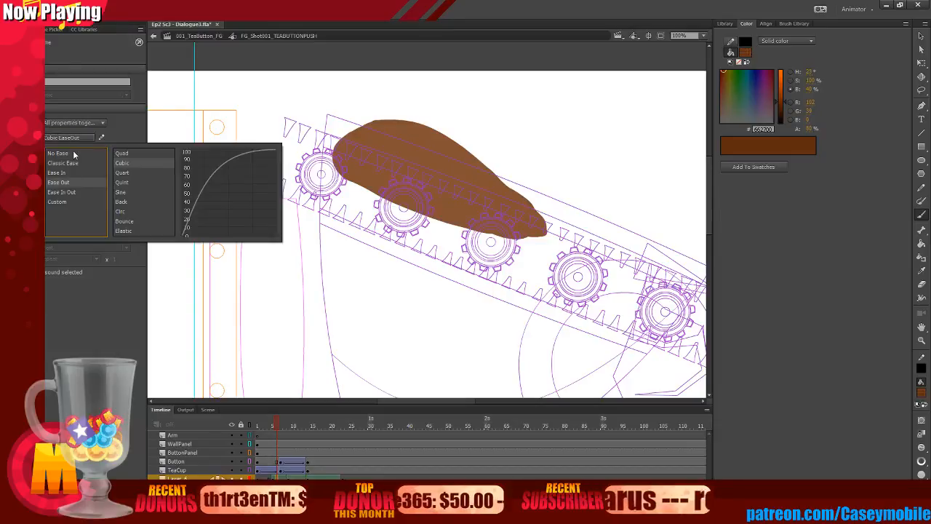
left_click(67, 153)
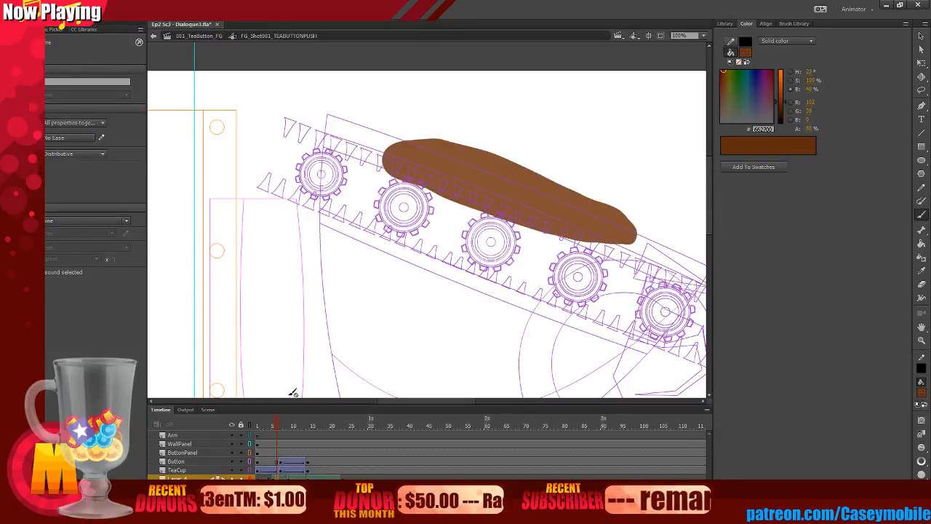
Shift the curved tea splash at frame 13 slightly to the left.
mouse_move(276, 471)
left_mouse_down()
mouse_move(318, 477)
mouse_move(275, 477)
mouse_move(304, 477)
left_mouse_up()
left_click(337, 94)
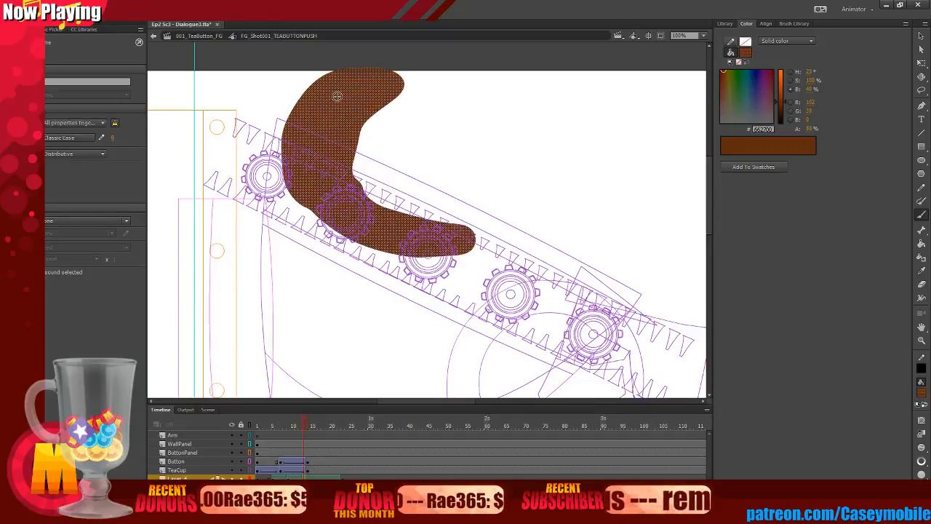
key("v")
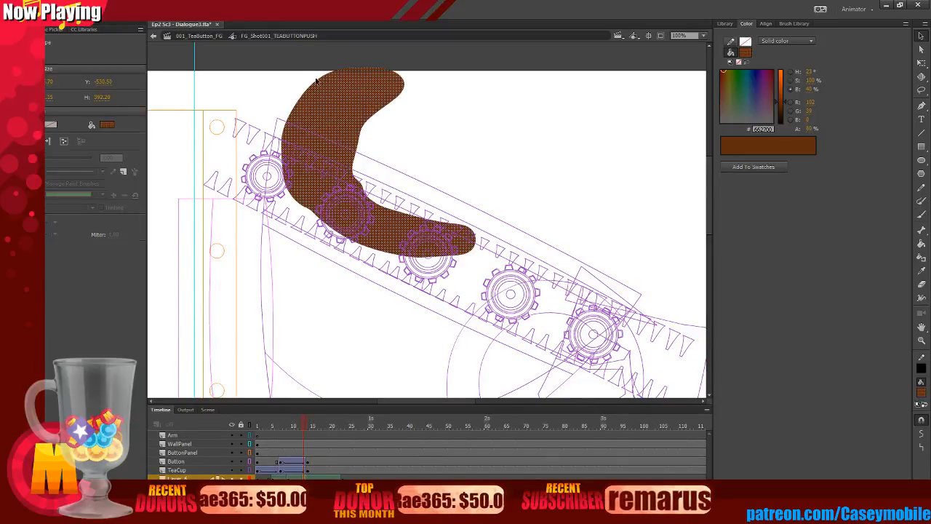
left_click_drag(316, 81, 310, 81)
left_click(444, 150)
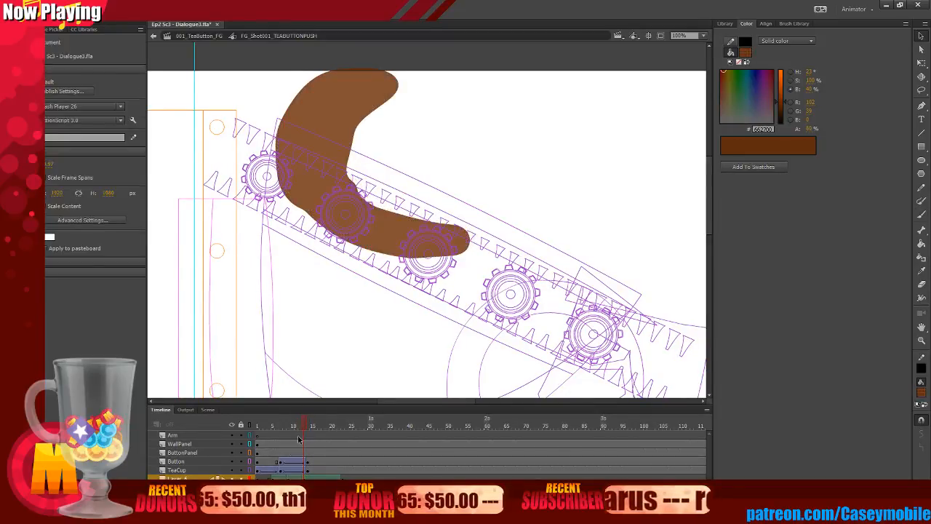
At frame 5, move the brown tea blob slightly down over the gears and play back the motion.
left_click_drag(305, 474, 280, 477)
left_click(280, 472)
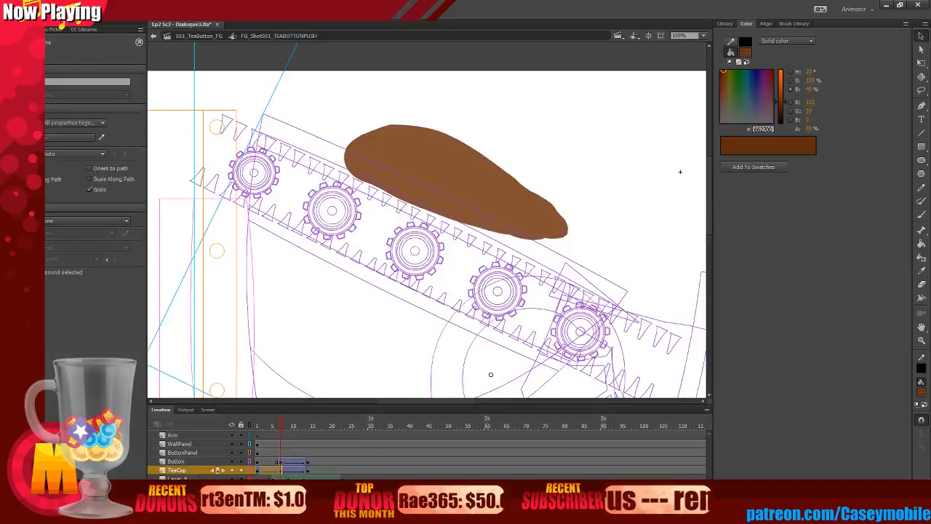
key("comma")
left_click(494, 149)
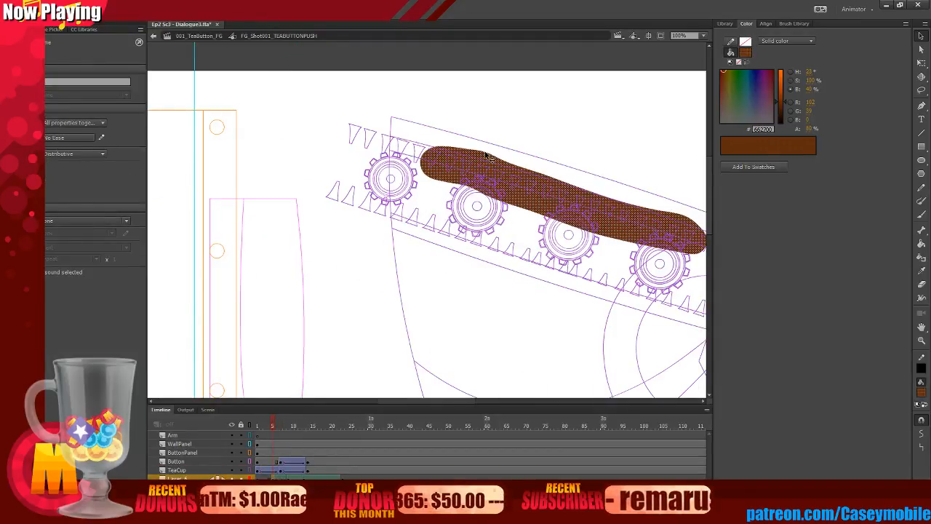
left_click_drag(487, 155, 486, 177)
key("Return")
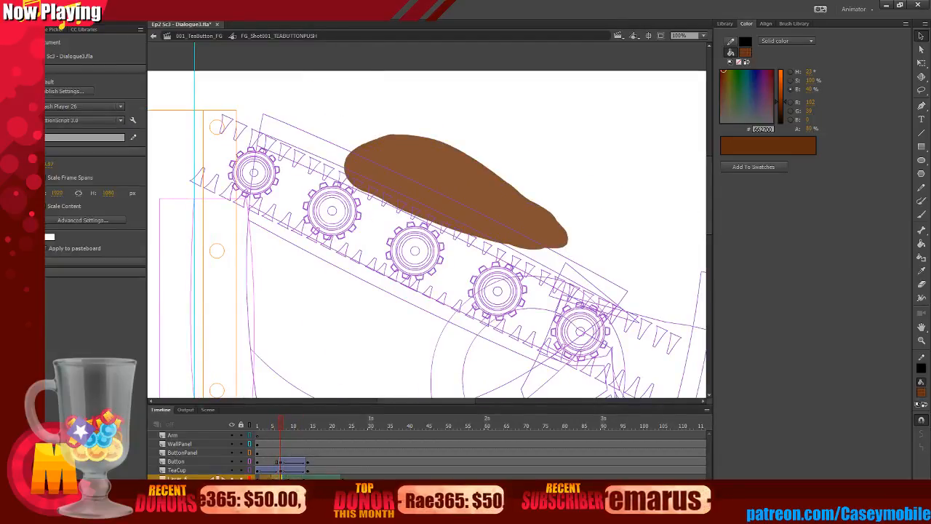
Insert a keyframe at frame 7 on the tea layer, shift the tea blob left over the band, and play back the animation.
right_click(281, 476)
left_click(320, 281)
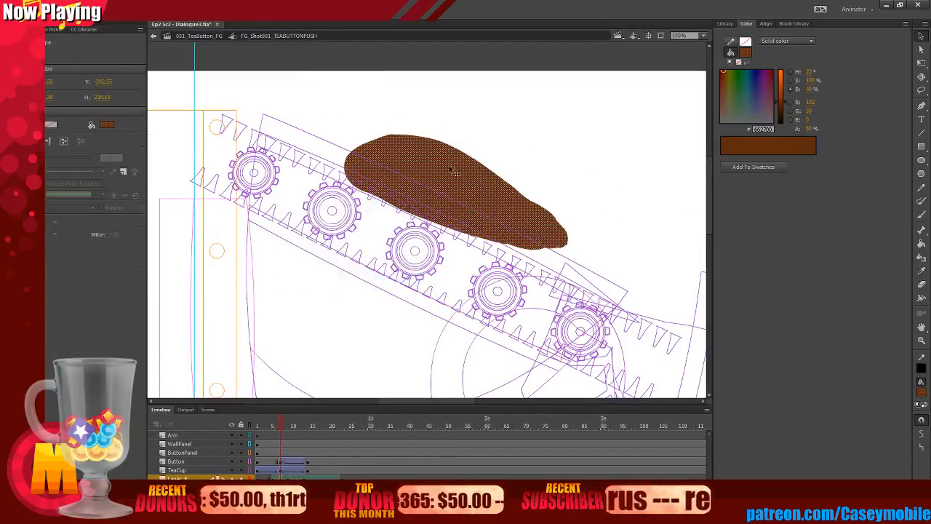
left_click_drag(449, 164, 389, 152)
left_click(493, 133)
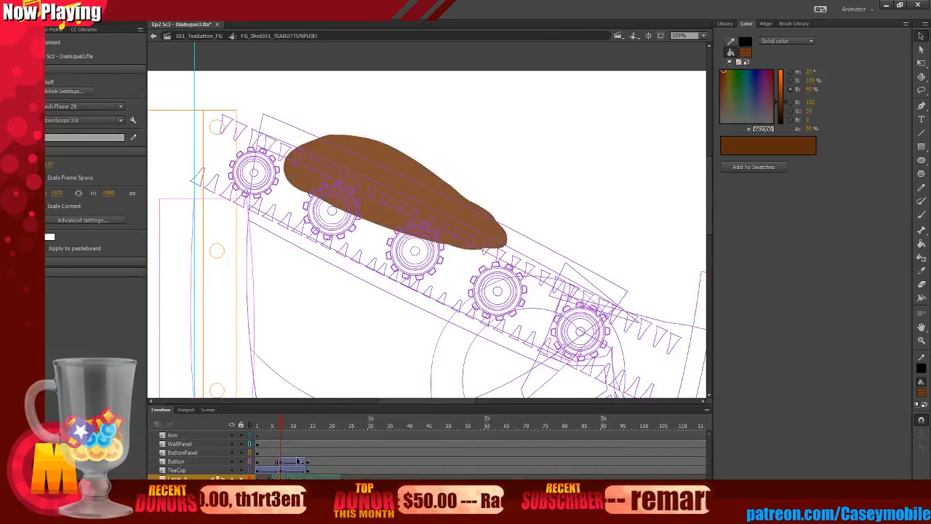
left_click_drag(281, 425, 267, 474)
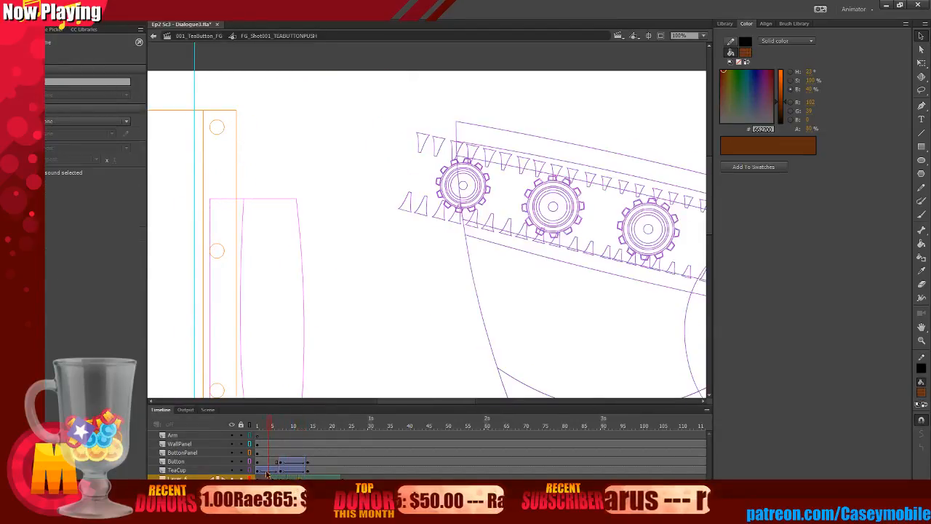
key("Return")
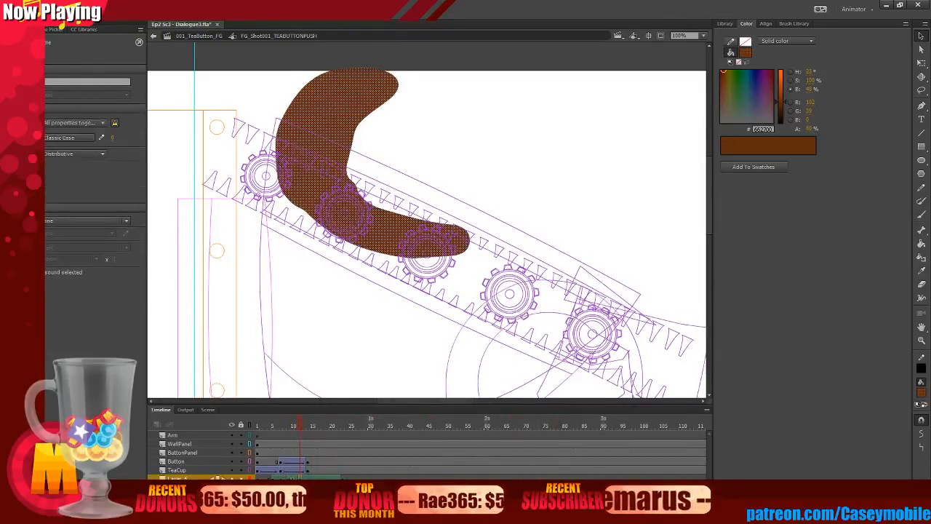
Insert a keyframe at frame 15 on the brown tea layer.
mouse_move(301, 477)
left_mouse_down()
mouse_move(289, 477)
mouse_move(307, 477)
left_mouse_up()
right_click(313, 477)
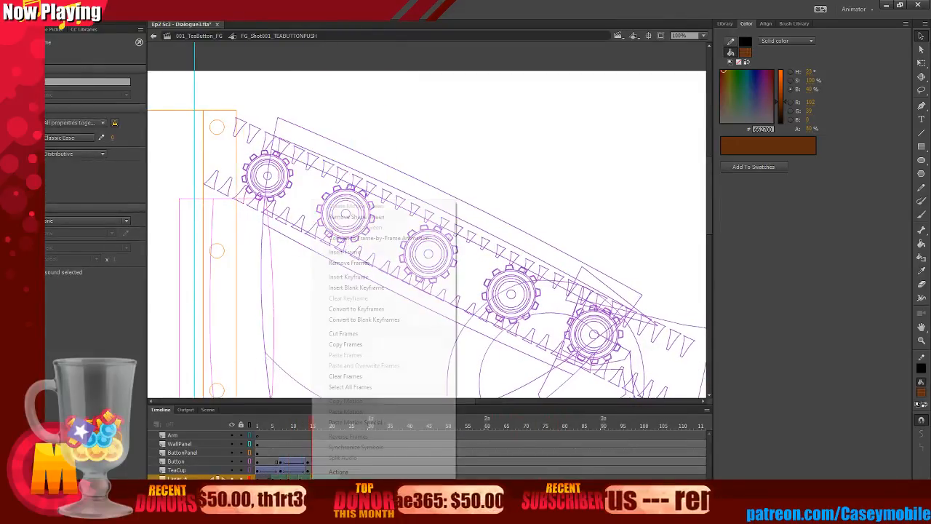
left_click(361, 277)
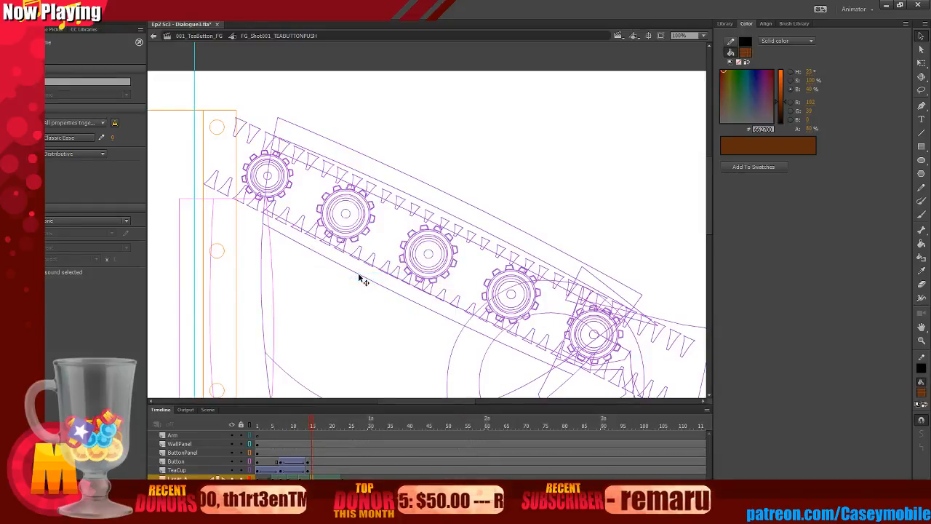
With onion skin outlines on, paint a C-shaped tea splash at frame 15 curling from the second gear over above the band.
key("b")
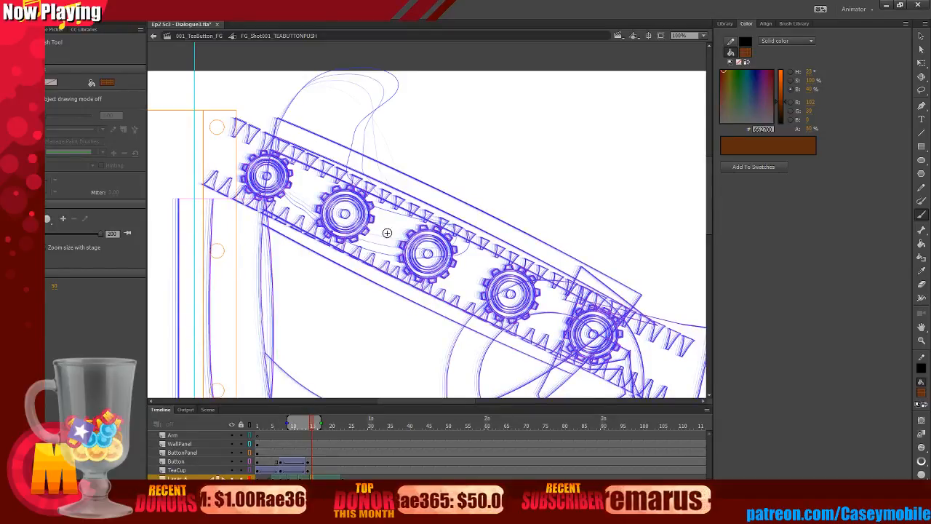
mouse_move(347, 219)
left_mouse_down()
mouse_move(317, 176)
mouse_move(338, 125)
mouse_move(397, 113)
mouse_move(427, 130)
mouse_move(386, 98)
mouse_move(319, 114)
mouse_move(302, 160)
mouse_move(341, 215)
left_mouse_up()
mouse_move(294, 171)
left_mouse_down()
mouse_move(306, 115)
mouse_move(368, 94)
left_mouse_up()
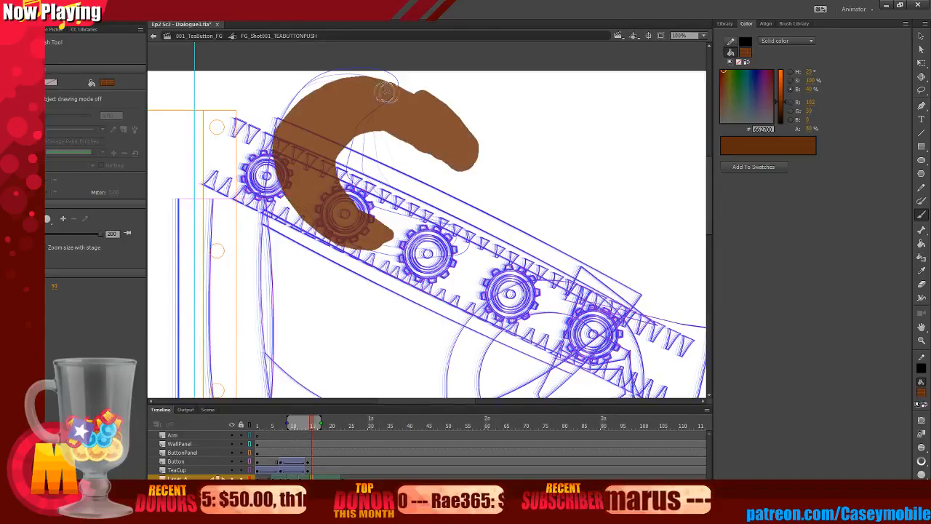
mouse_move(386, 91)
left_mouse_down()
mouse_move(344, 106)
mouse_move(334, 160)
left_mouse_up()
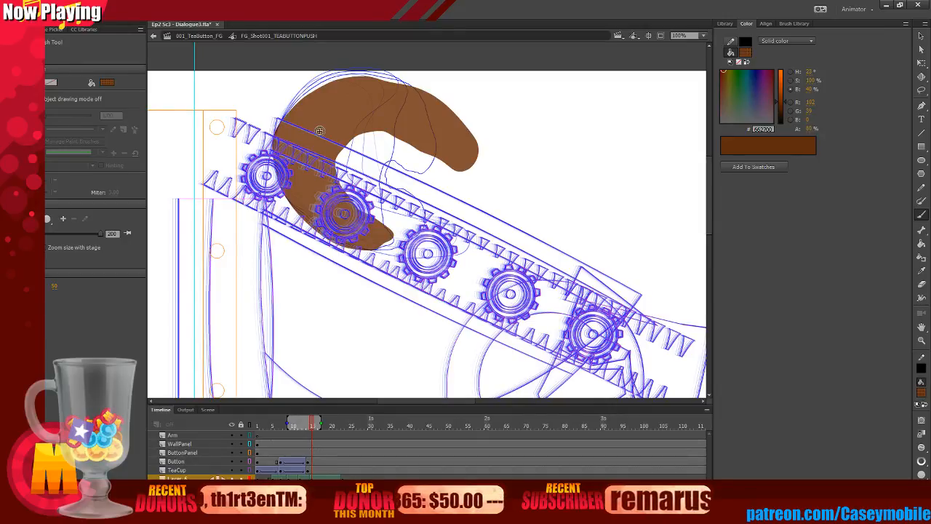
Scrub through the frames to check the splash motion and delete the C-shaped splash at frame 15.
left_click(281, 463)
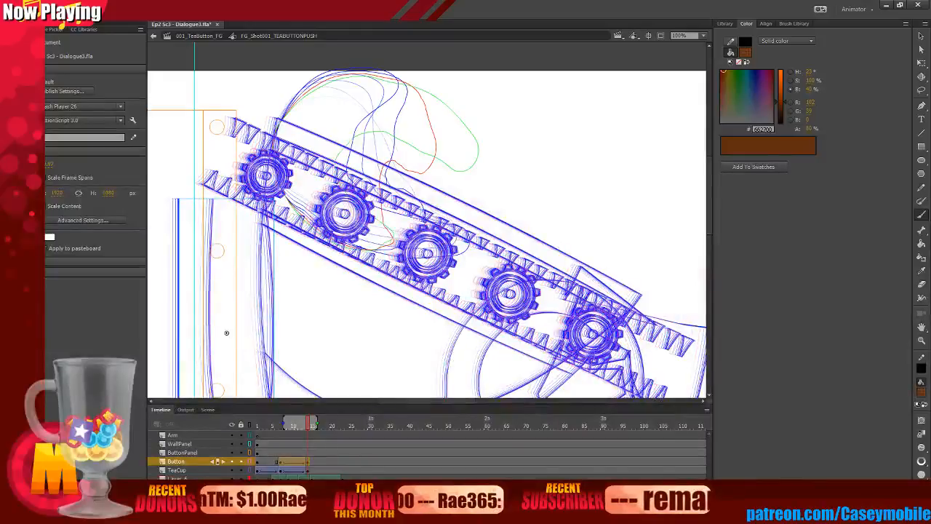
left_click(307, 434)
left_click_drag(266, 460, 318, 459)
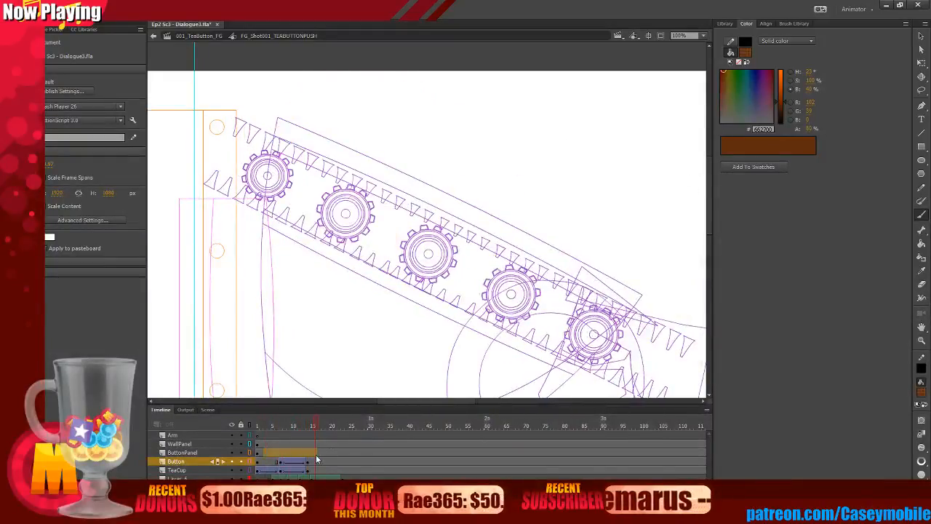
left_click(307, 452)
left_click(312, 477)
left_click(313, 477)
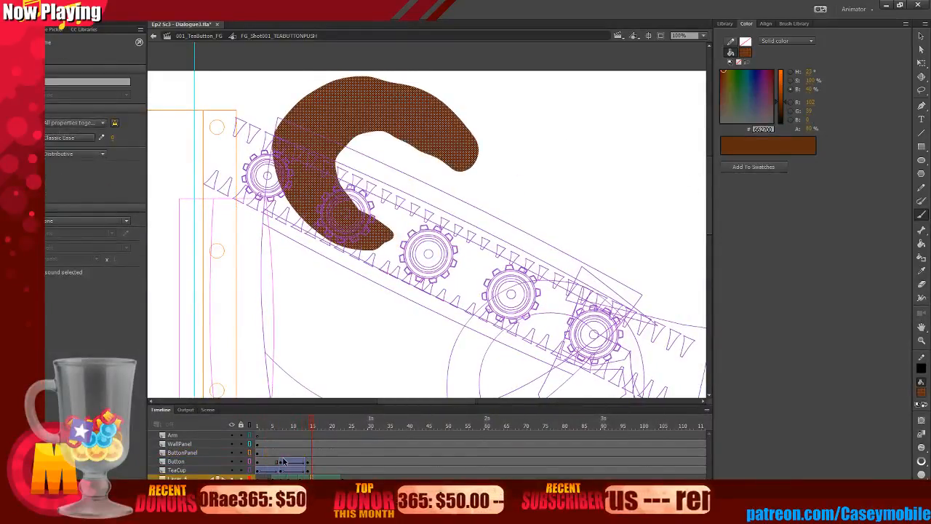
key("Delete")
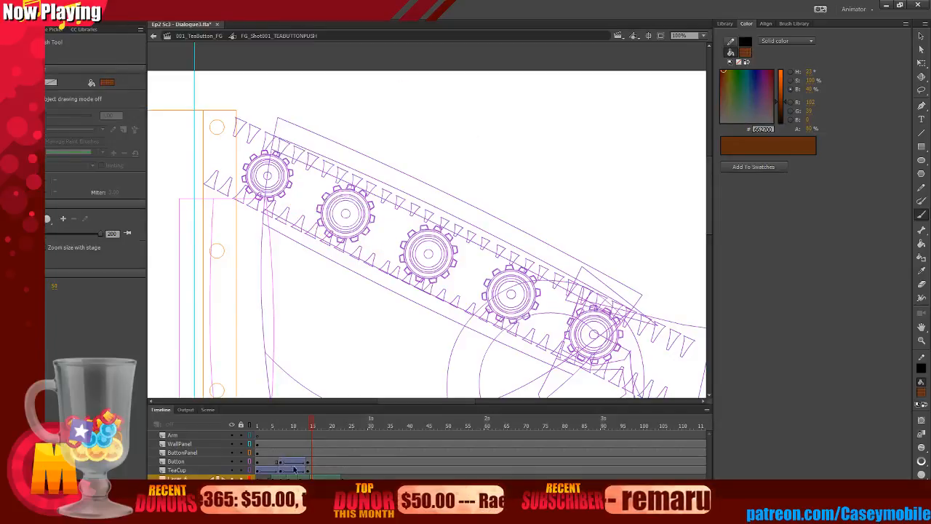
Using onion skin outlines, repaint frame 15 with a shorter, thicker bent splash running from the third gear to just above the band.
key("alt+shift+o")
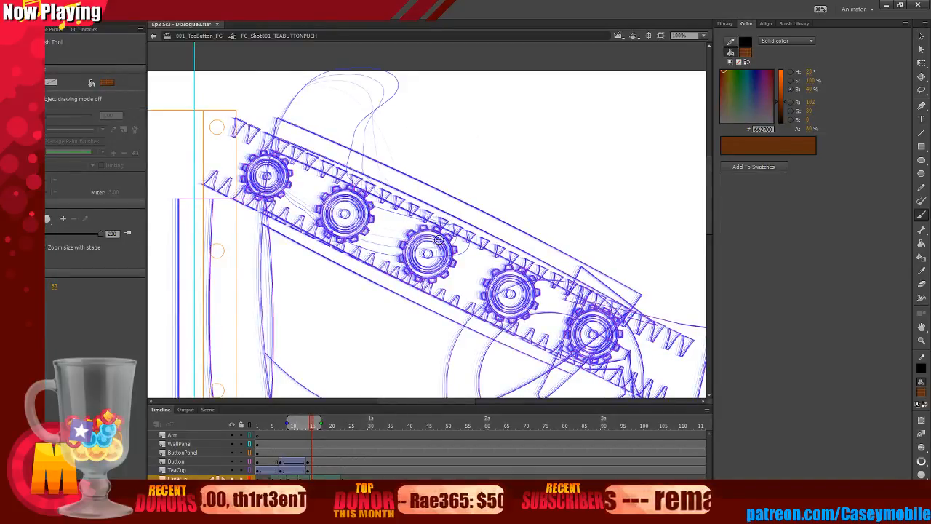
mouse_move(438, 240)
left_mouse_down()
mouse_move(345, 214)
mouse_move(299, 185)
mouse_move(297, 165)
mouse_move(324, 131)
mouse_move(329, 178)
mouse_move(413, 217)
mouse_move(399, 223)
mouse_move(318, 195)
mouse_move(298, 132)
mouse_move(313, 115)
mouse_move(288, 156)
left_mouse_up()
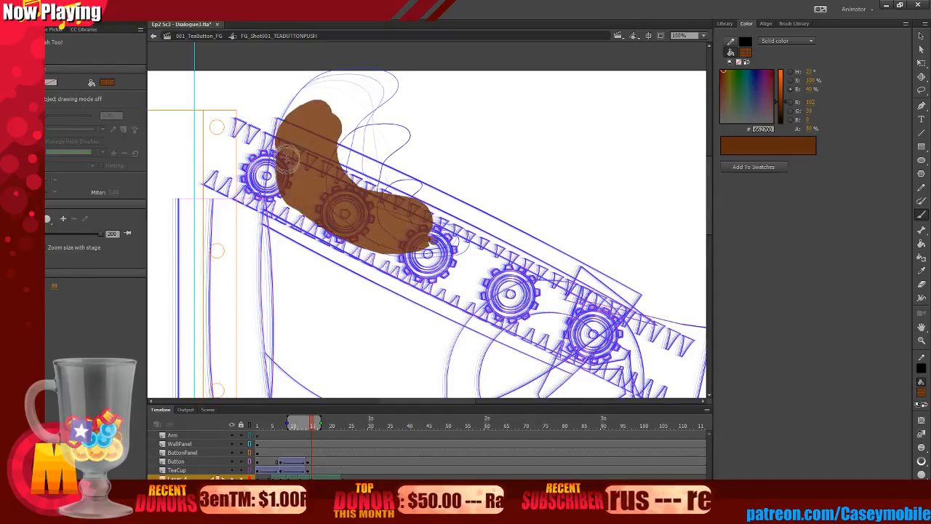
key("ctrl+z")
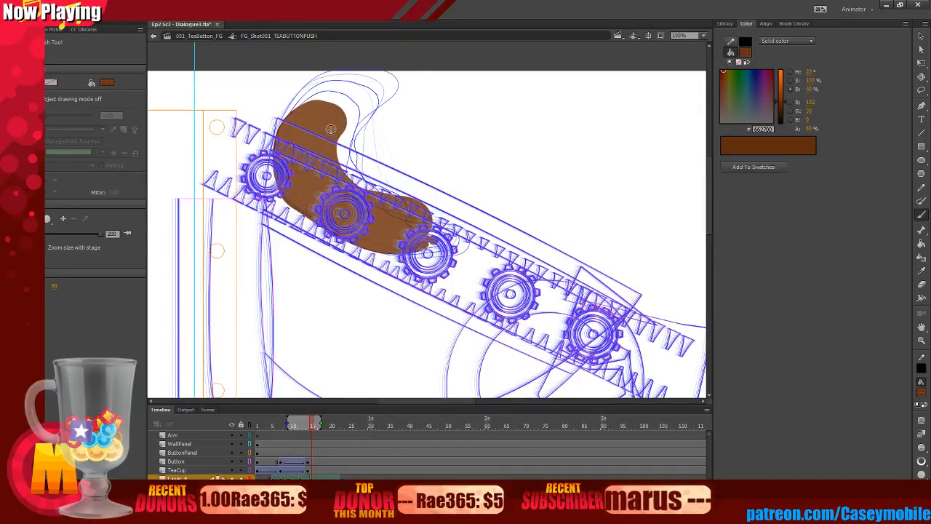
left_click_drag(331, 129, 345, 197)
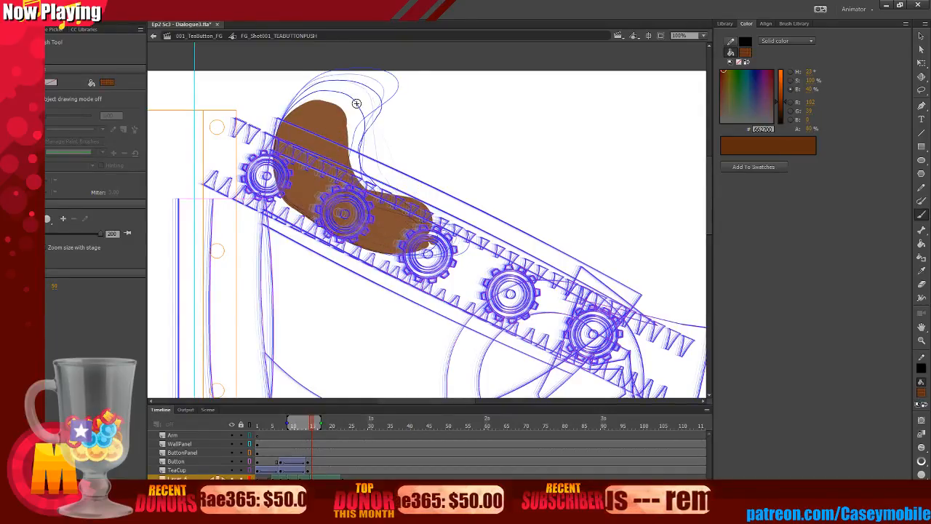
Scrub through the motion, convert frame 15 of the tea layer to a keyframe, and remove the shape tween at frame 13.
mouse_move(310, 461)
left_mouse_down()
mouse_move(288, 461)
mouse_move(320, 461)
mouse_move(287, 457)
mouse_move(320, 450)
mouse_move(294, 453)
left_mouse_up()
left_click(305, 453)
right_click(311, 452)
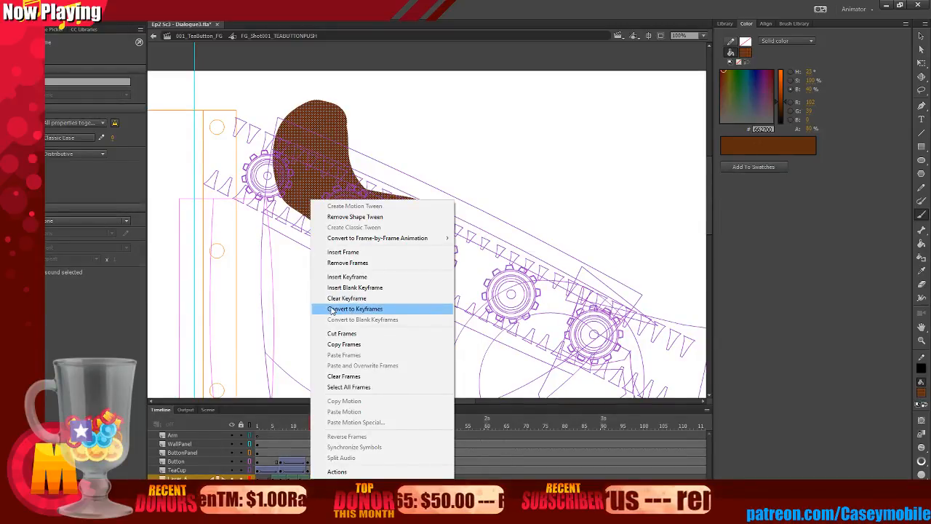
left_click(331, 309)
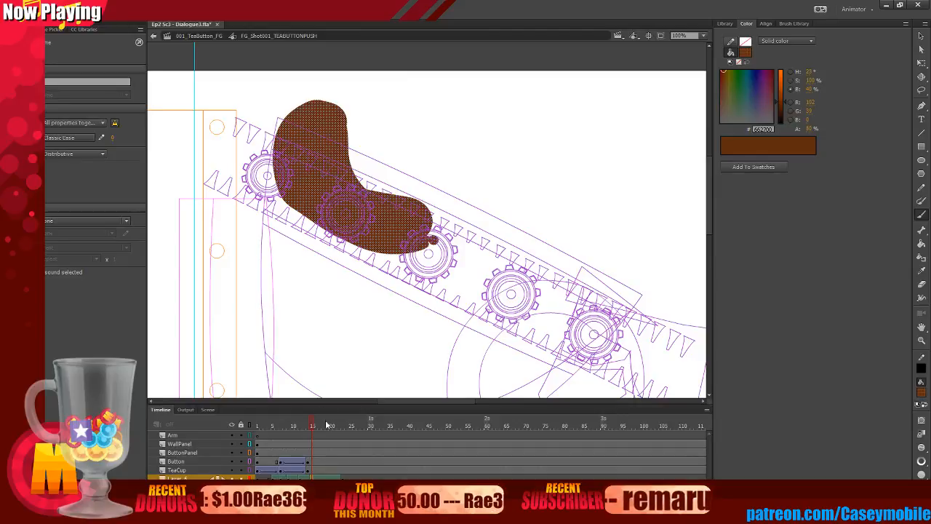
left_click(303, 476)
right_click(303, 477)
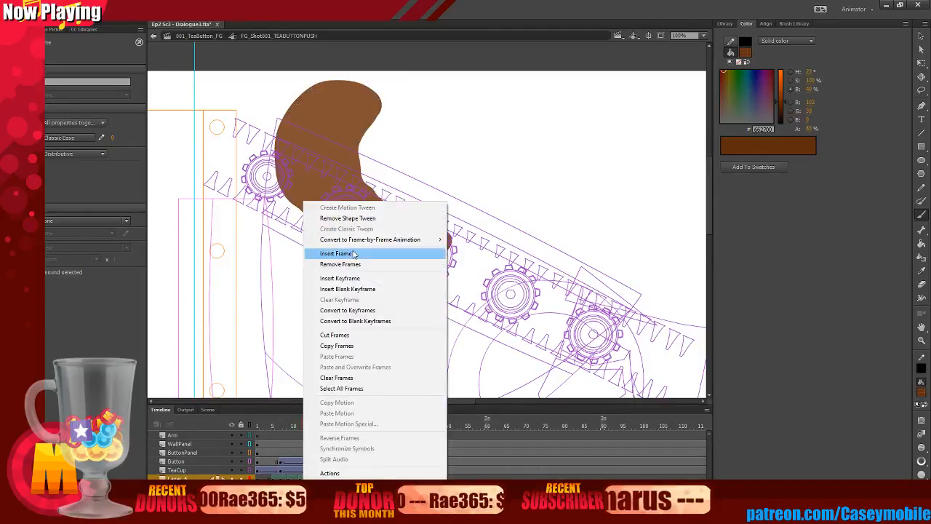
left_click(342, 217)
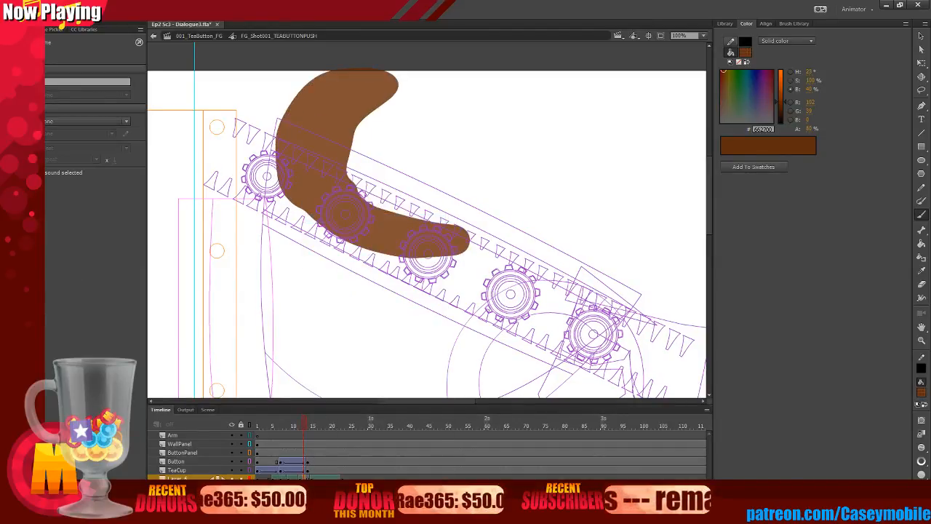
Convert frame 15 of the tea layer to a keyframe again and delete the bent tea splash from it.
left_click(308, 476)
left_click(311, 476)
right_click(311, 477)
left_click(331, 312)
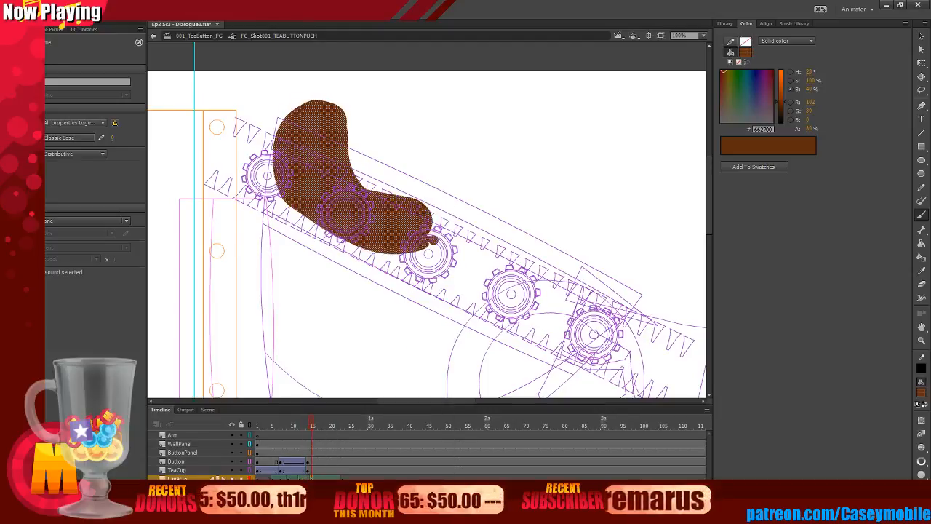
key("Delete")
Try pasting the earlier curved tea splash in place at frame 15 and moving the copy down and to the right.
left_click_drag(272, 476, 302, 472)
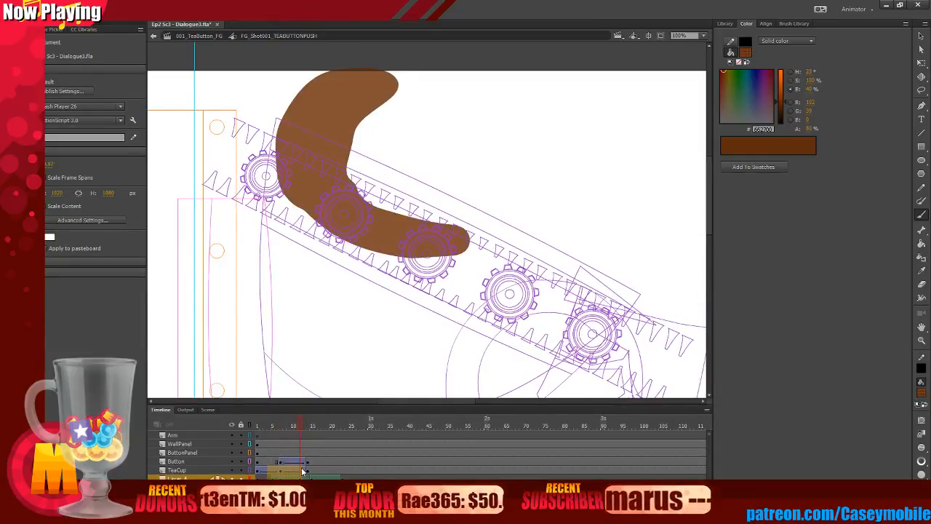
left_click(303, 472)
left_click(501, 136)
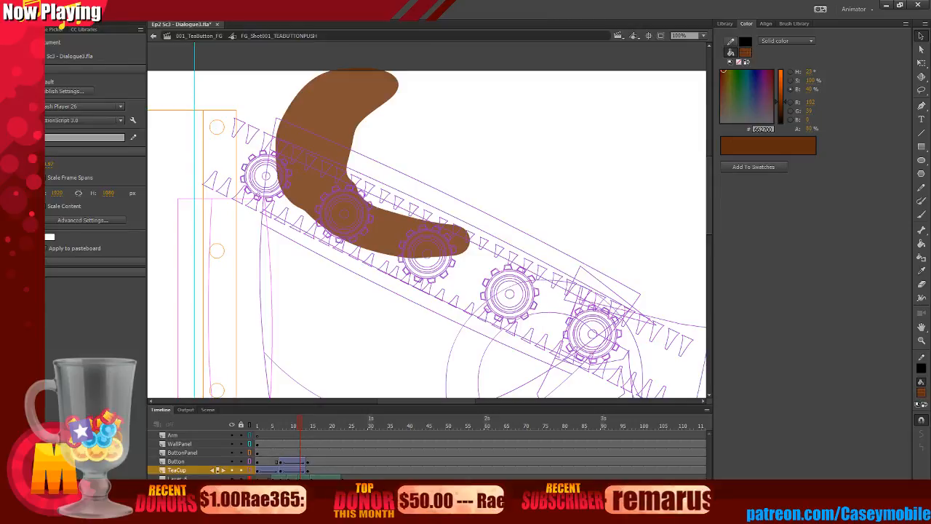
left_click(300, 478)
left_click(312, 478)
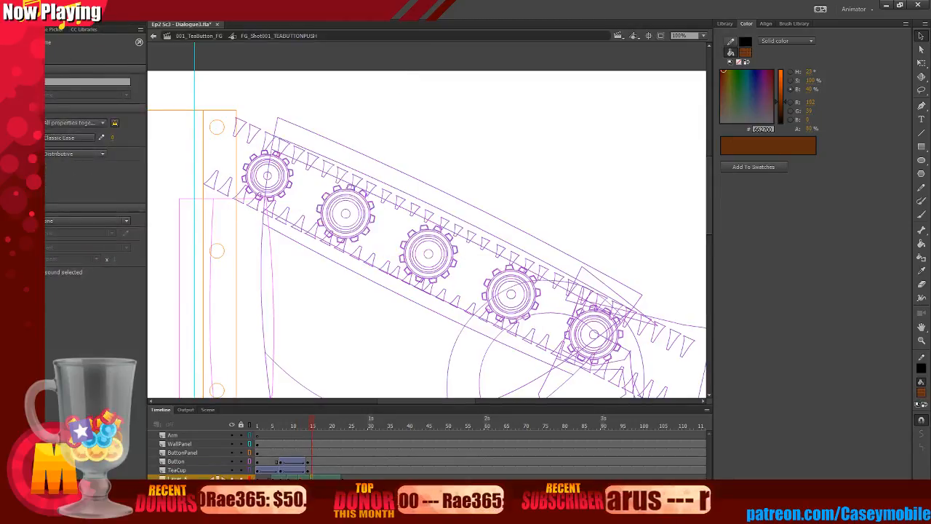
key("ctrl+shift+v")
left_click_drag(356, 187, 391, 280)
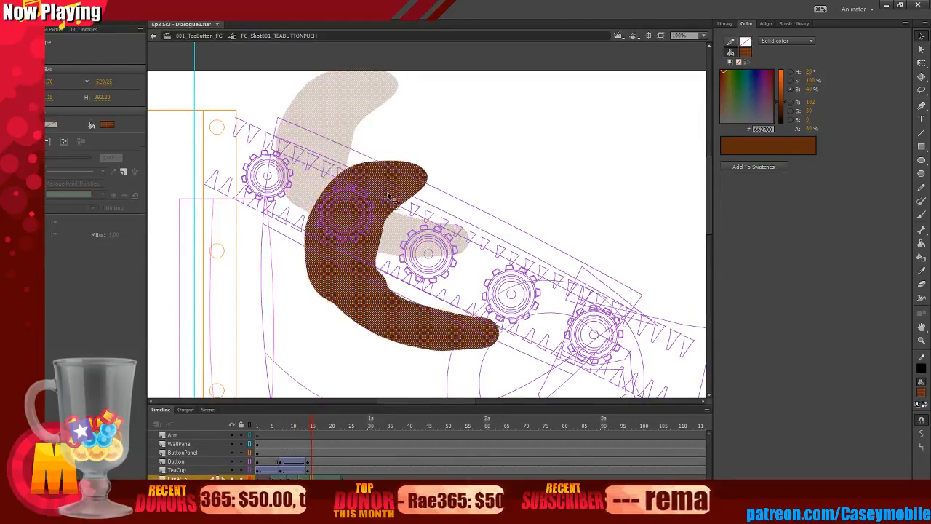
left_click_drag(310, 467, 314, 469)
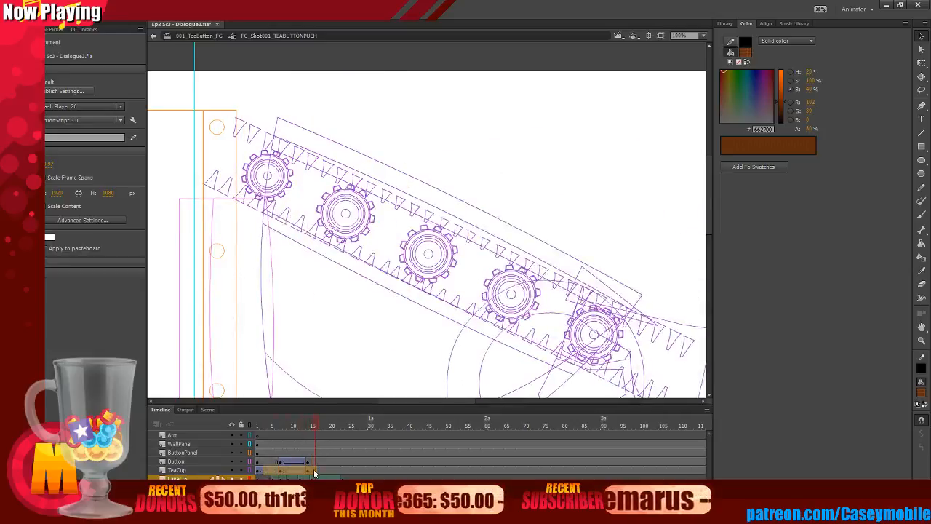
Paint a broad, elongated tea blob at frame 15 across the second and third gears along the band, and check the tweened frames before it.
left_click(312, 478)
key("b")
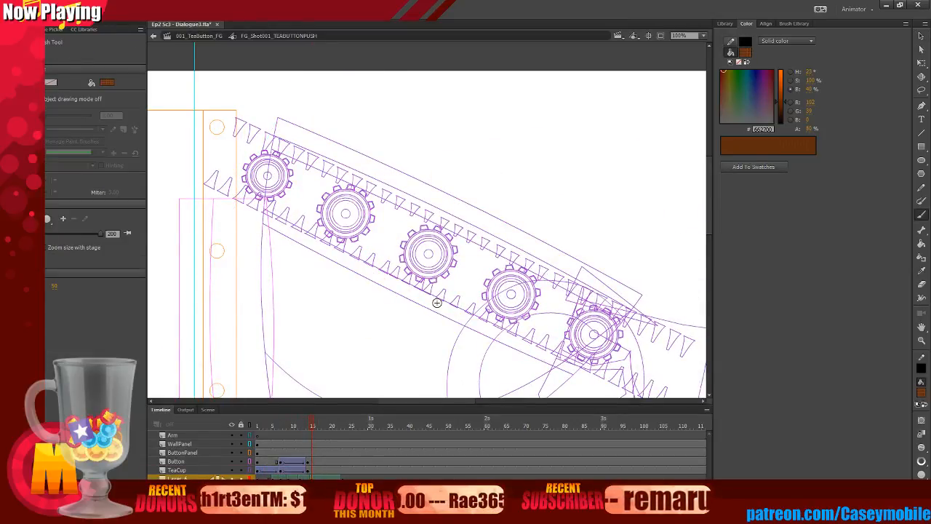
mouse_move(458, 254)
left_mouse_down()
mouse_move(329, 217)
mouse_move(311, 180)
mouse_move(487, 255)
left_mouse_up()
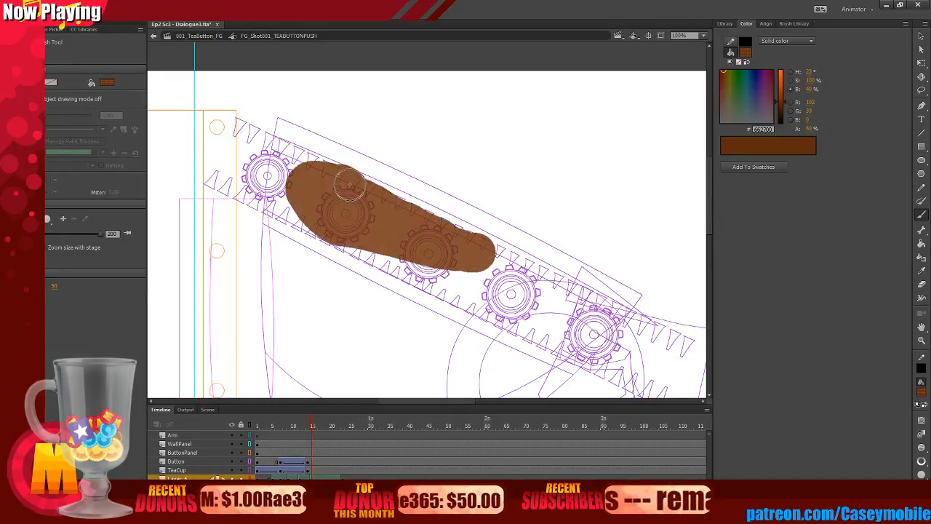
mouse_move(349, 181)
left_mouse_down()
mouse_move(389, 210)
mouse_move(464, 234)
mouse_move(477, 213)
left_mouse_up()
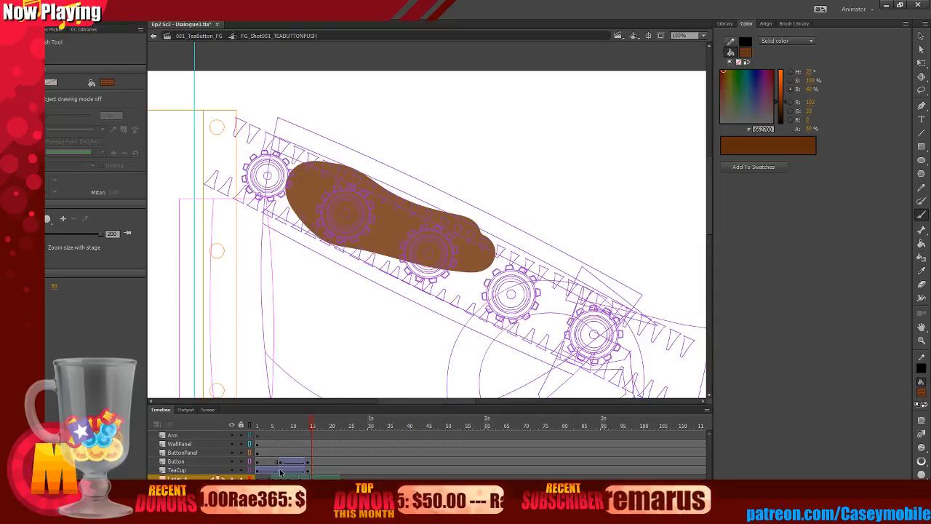
mouse_move(281, 473)
left_mouse_down()
mouse_move(306, 475)
mouse_move(270, 475)
mouse_move(312, 477)
mouse_move(288, 477)
mouse_move(298, 476)
left_mouse_up()
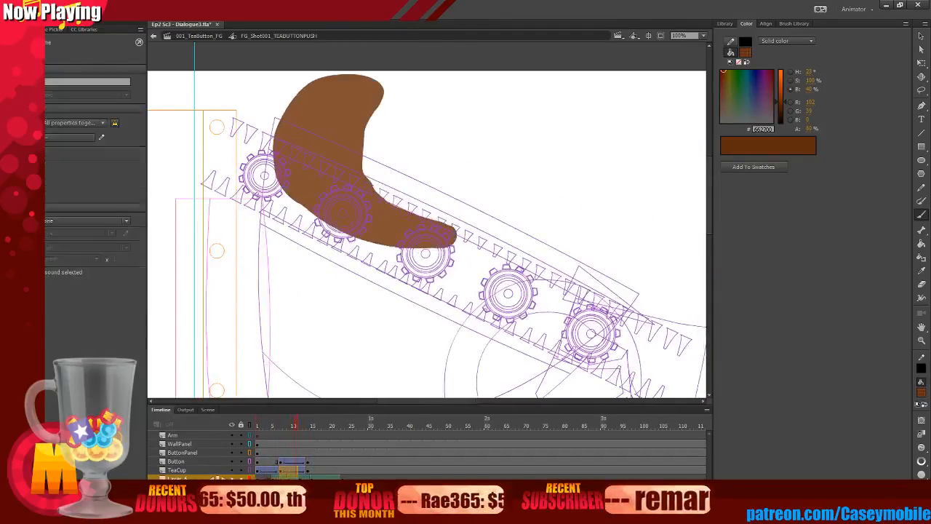
key("period")
key("period")
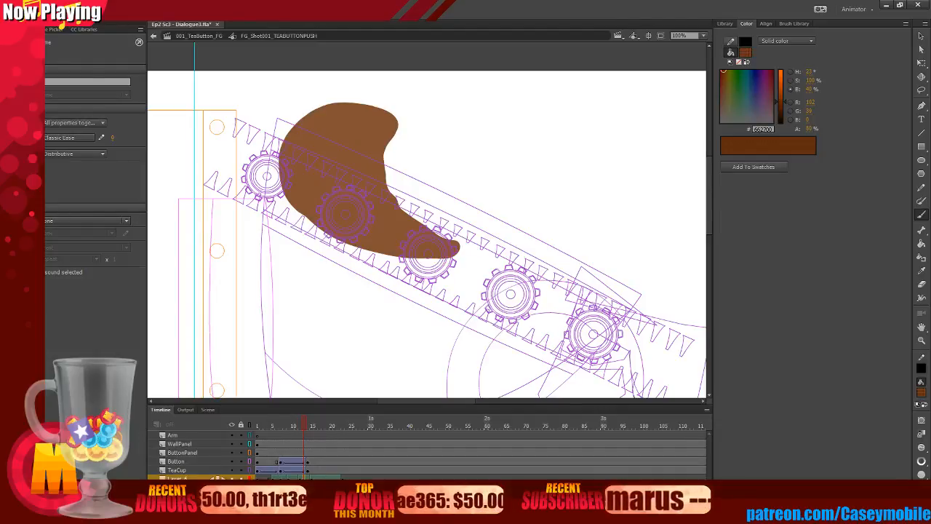
Move the elongated tea blob at frame 17 down along the band so it covers the third and fourth gears.
key("period")
key("period")
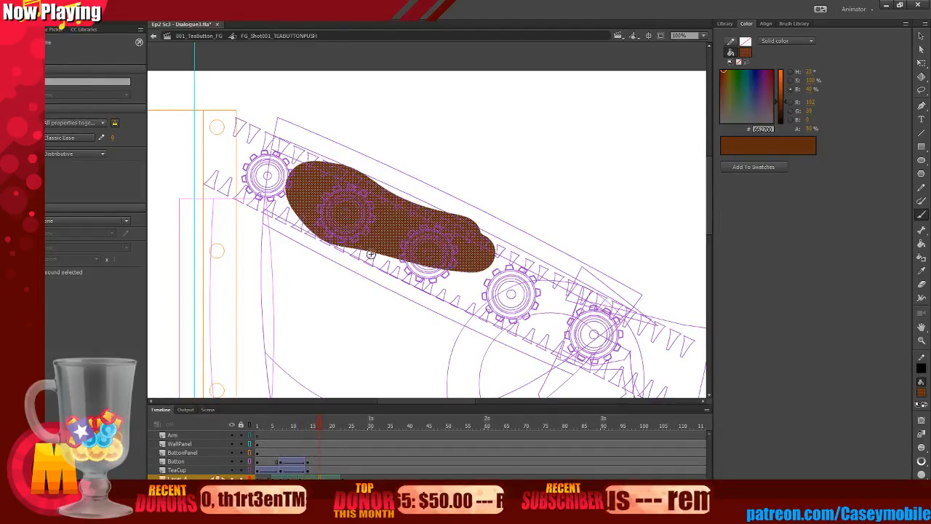
left_click(349, 195)
left_click_drag(313, 190, 400, 232)
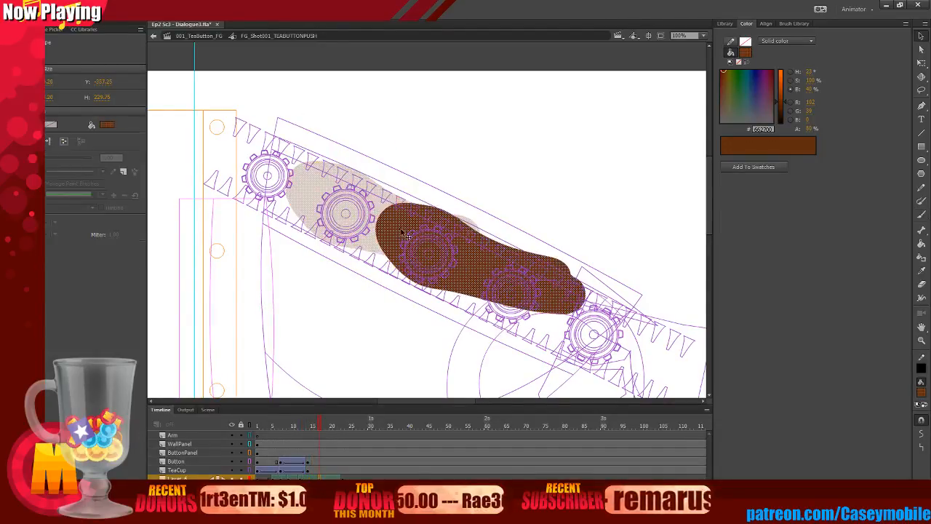
Apply the cubic Ease In preset to the shape tween at frame 14 of the tea layer and play the motion back.
left_click(311, 457)
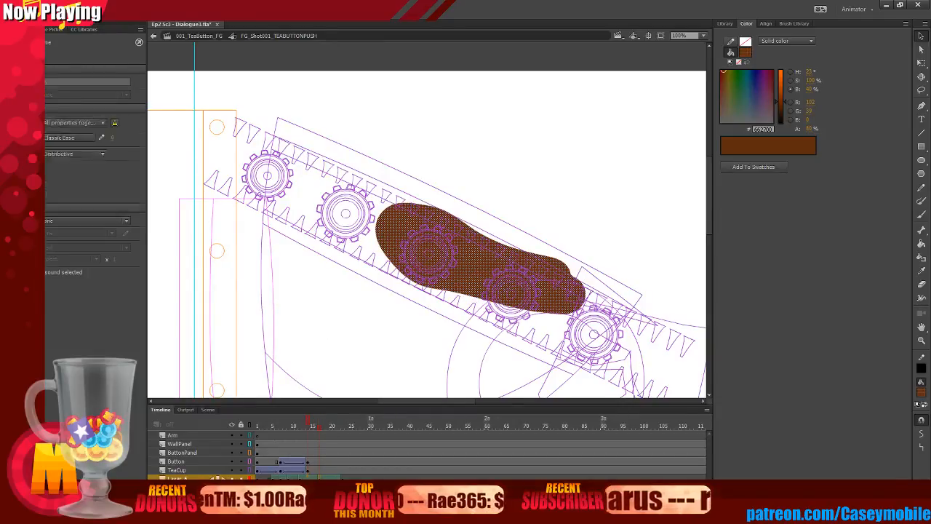
left_click(73, 137)
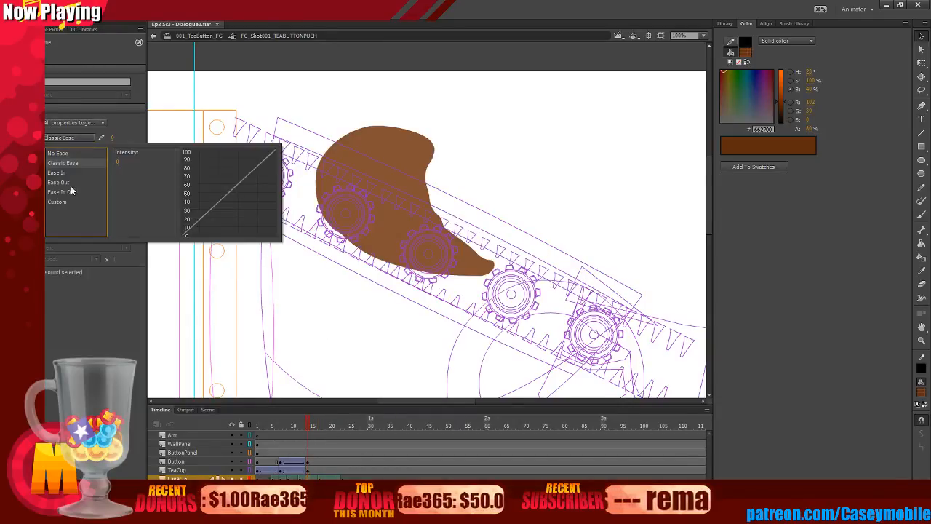
mouse_move(70, 175)
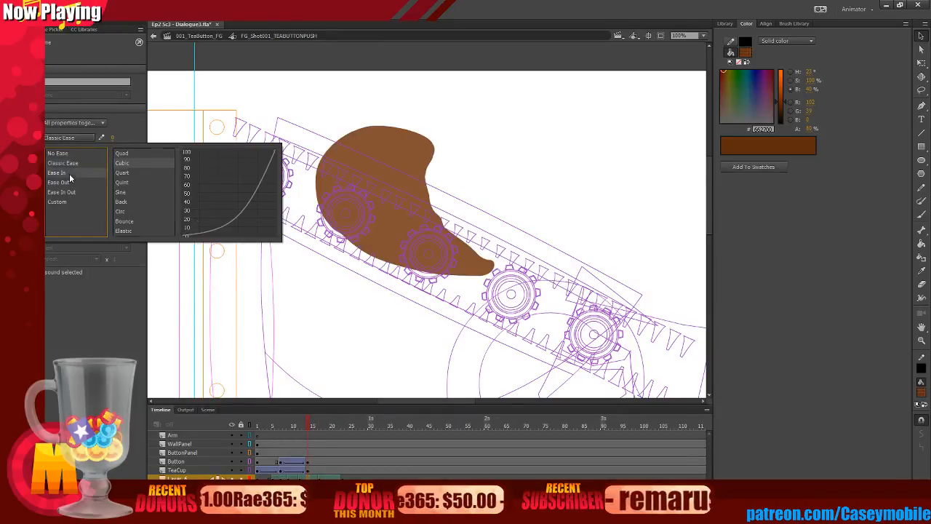
left_click(131, 165)
left_click(317, 473)
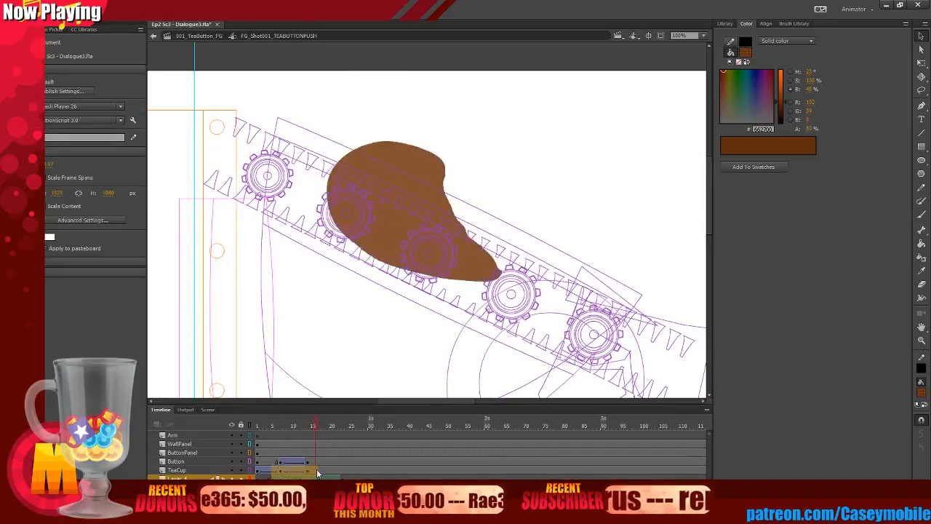
mouse_move(317, 473)
left_mouse_down()
mouse_move(298, 466)
mouse_move(315, 465)
left_mouse_up()
left_click(264, 473)
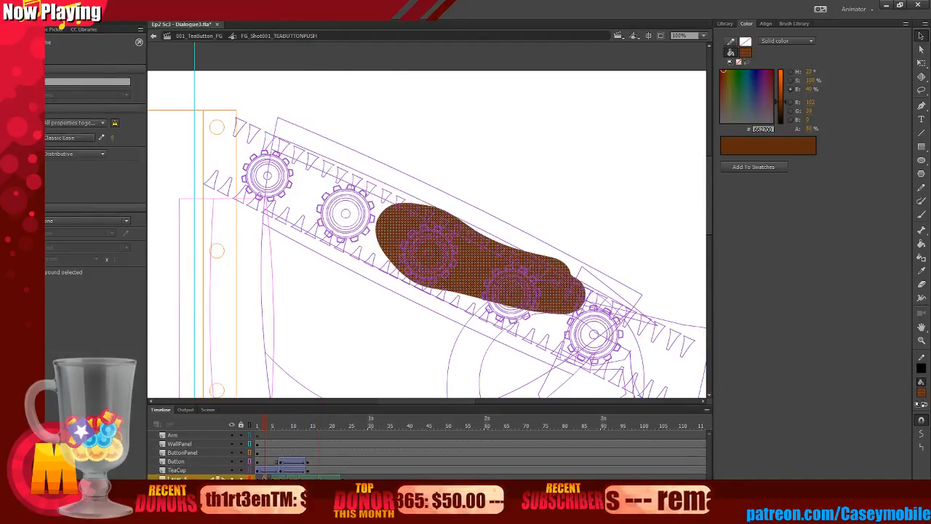
key("Return")
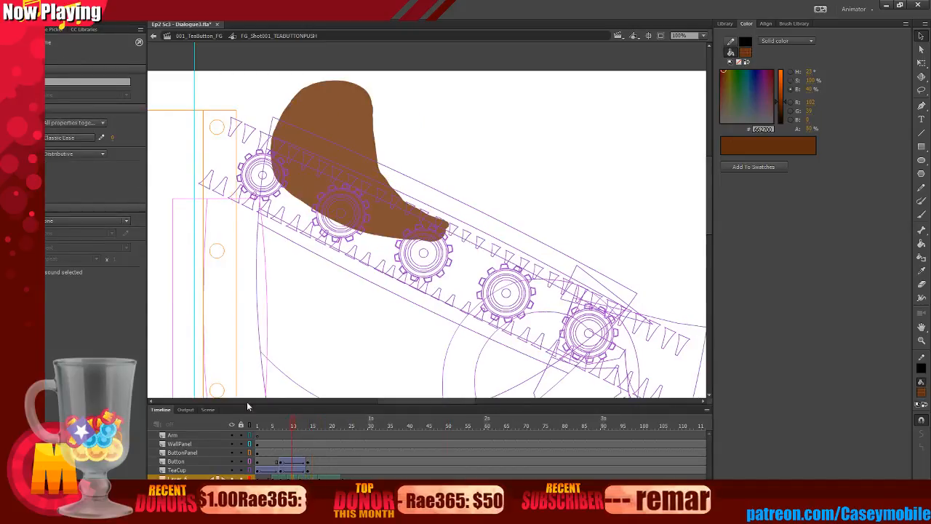
Apply a cubic ease preset to the tea layer's shape tween at frame 10 and replay the animation.
left_click(78, 138)
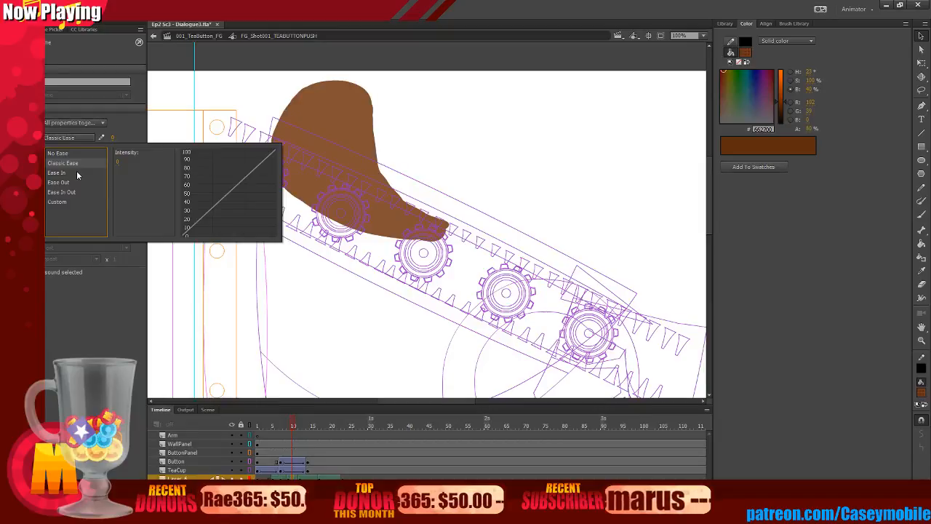
left_click(121, 162)
left_click(533, 206)
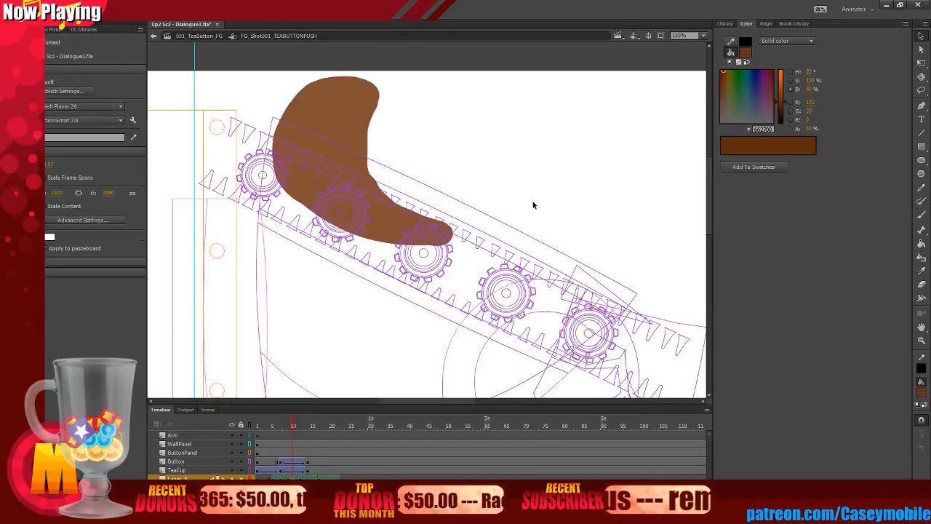
key("Return")
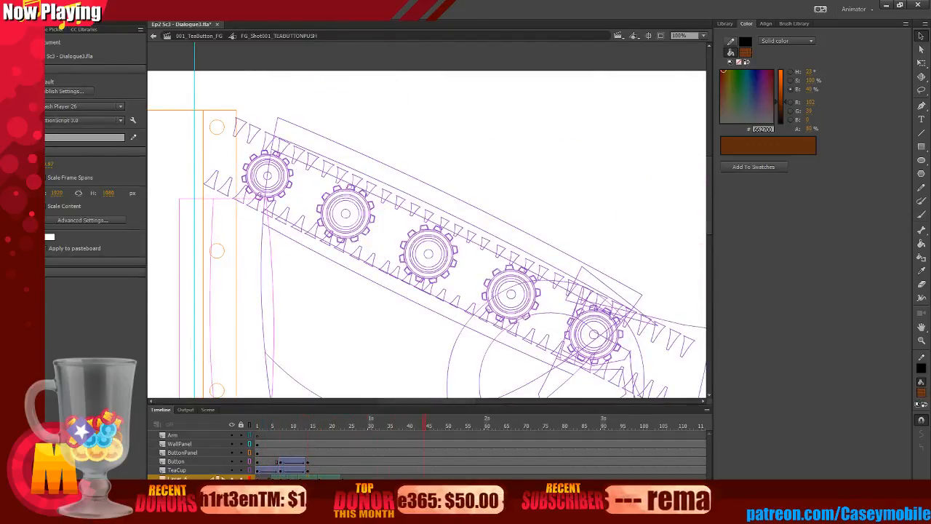
Check the ease preset of the tween at frame 14 and compare the tea splash across the preceding frames.
left_click(309, 462)
left_click(76, 137)
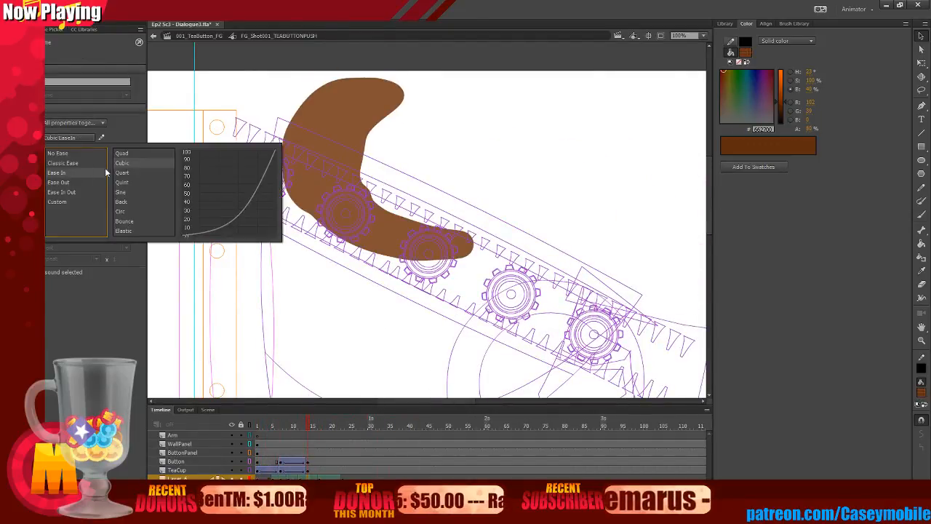
left_click(447, 146)
key("comma")
key("comma")
key("comma")
key("comma")
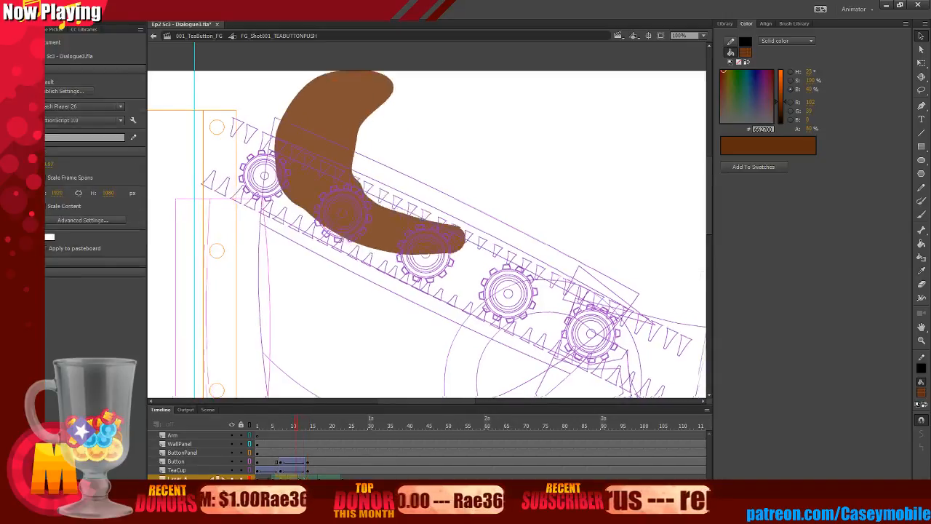
left_click(318, 477)
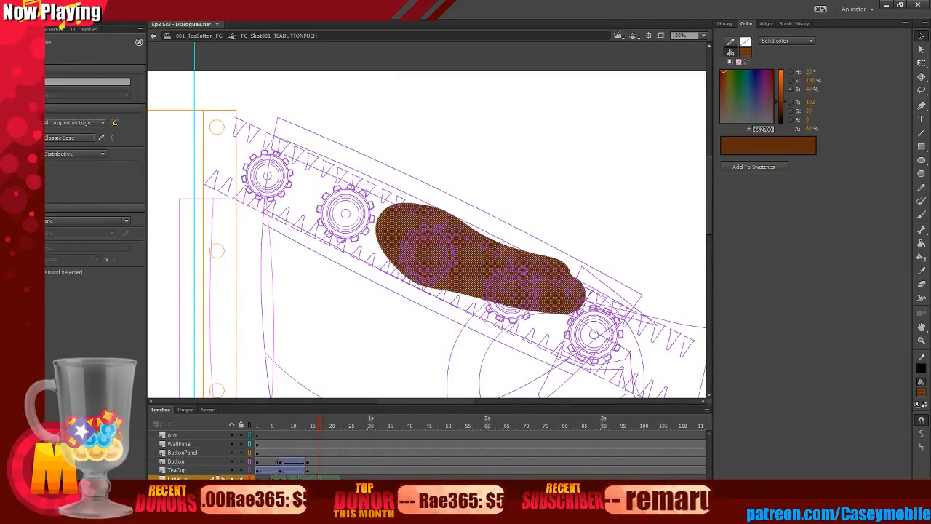
key("Return")
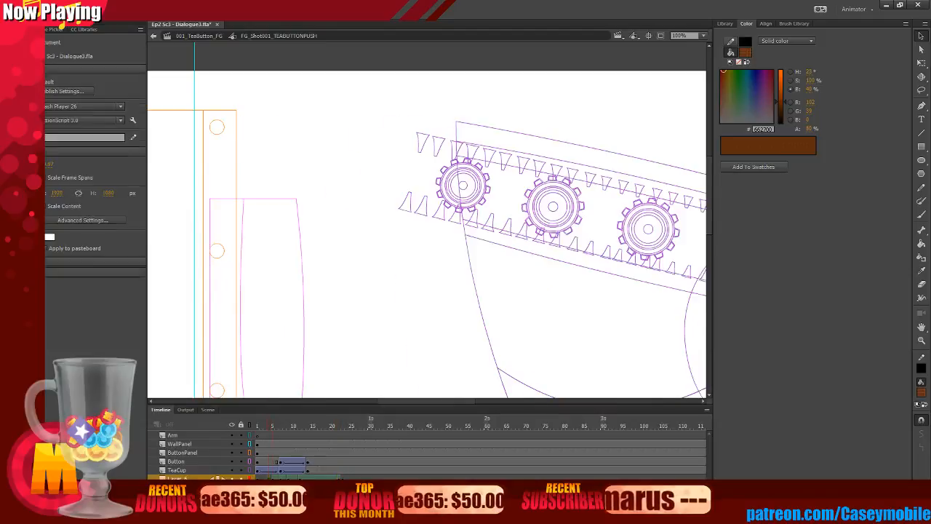
Scrub and replay the opening frames to examine how the tea splash moves with the teacup.
left_click_drag(269, 476, 307, 477)
left_click(305, 471)
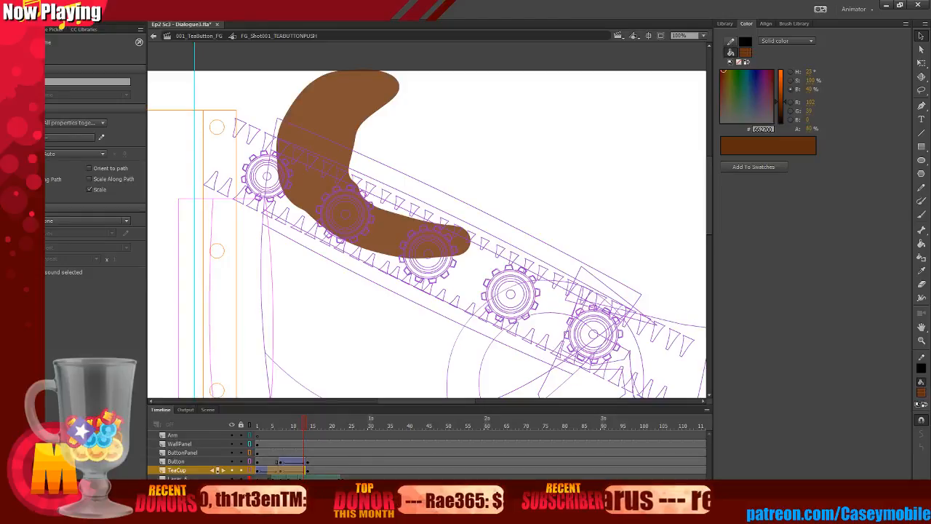
left_click(318, 478)
left_click(338, 474)
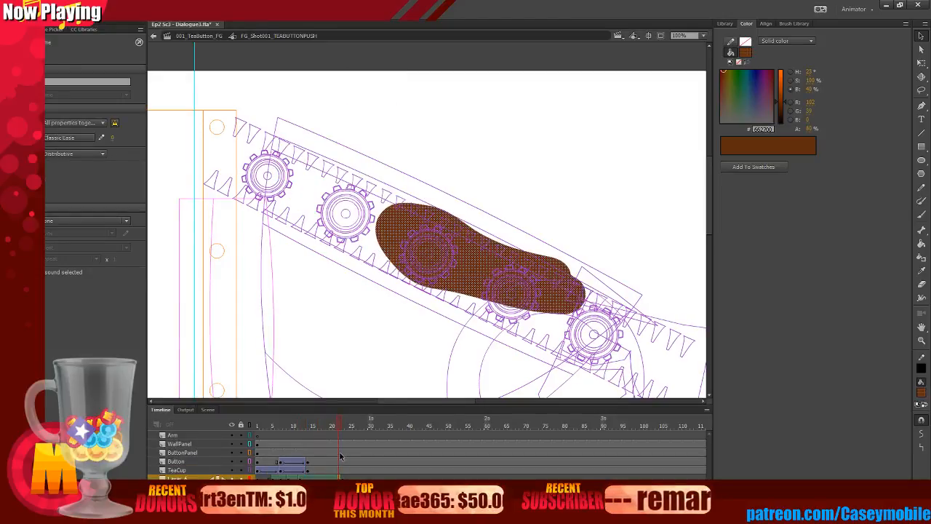
left_click(494, 167)
left_click(264, 471)
key("Return")
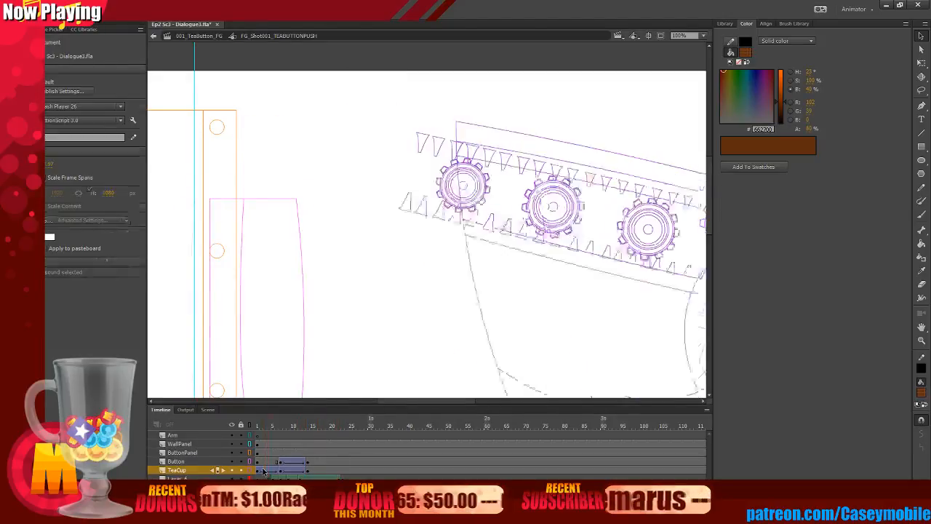
left_click_drag(269, 477, 304, 477)
left_click(301, 472)
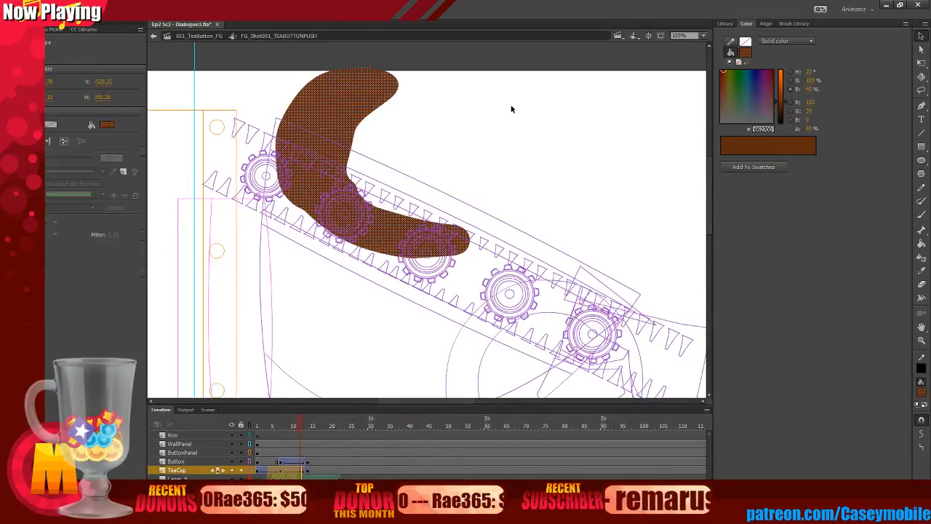
Fill in the inner curve of the tea splash at frame 12 with the Brush to make it a thicker shape.
left_click(511, 108)
key("b")
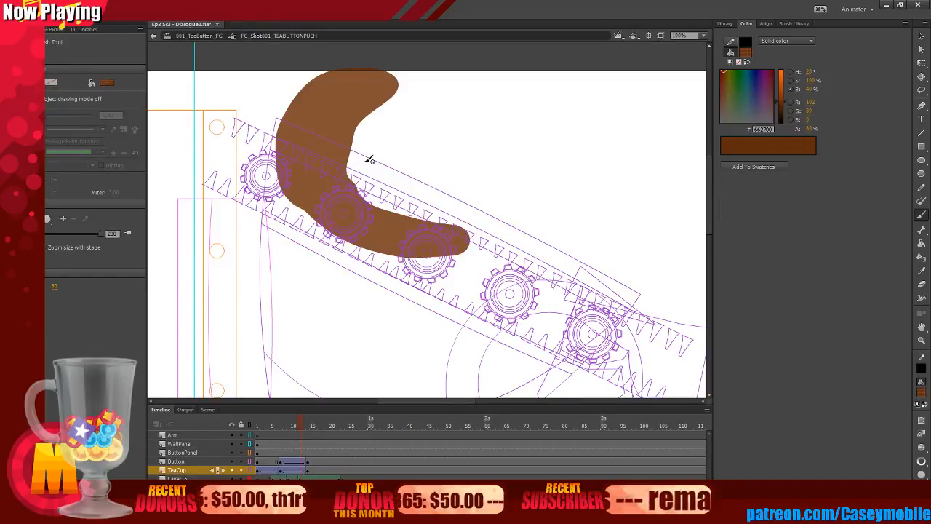
left_click(232, 470)
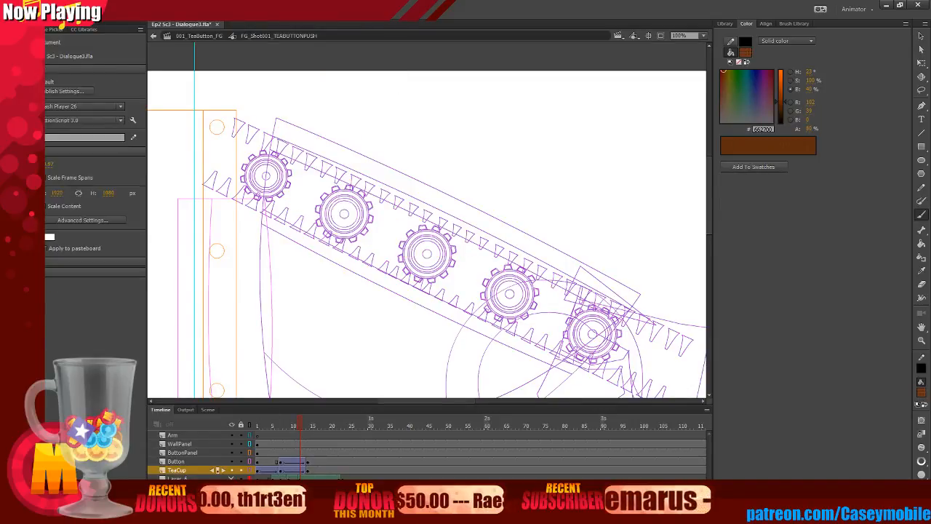
left_click(231, 471)
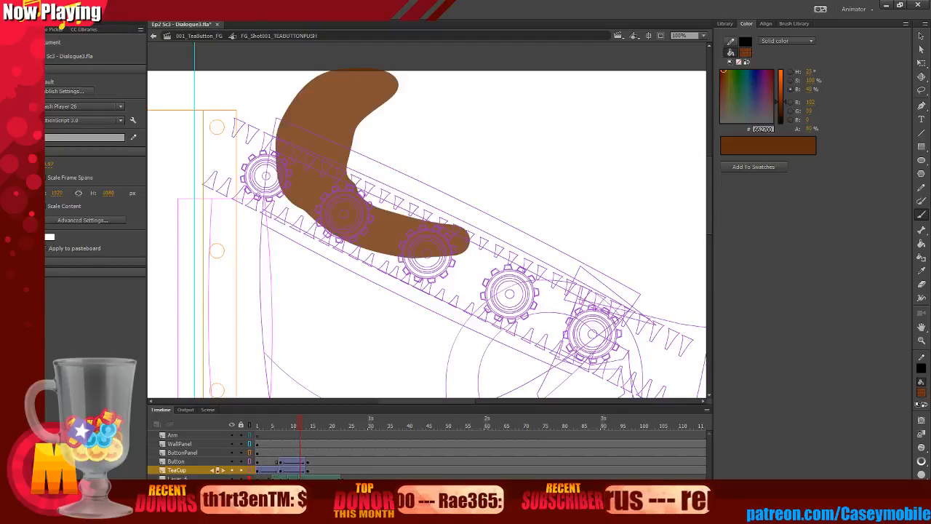
left_click(179, 478)
mouse_move(363, 102)
left_mouse_down()
mouse_move(349, 174)
mouse_move(396, 102)
mouse_move(355, 180)
mouse_move(396, 102)
mouse_move(418, 219)
mouse_move(377, 208)
mouse_move(368, 119)
left_mouse_up()
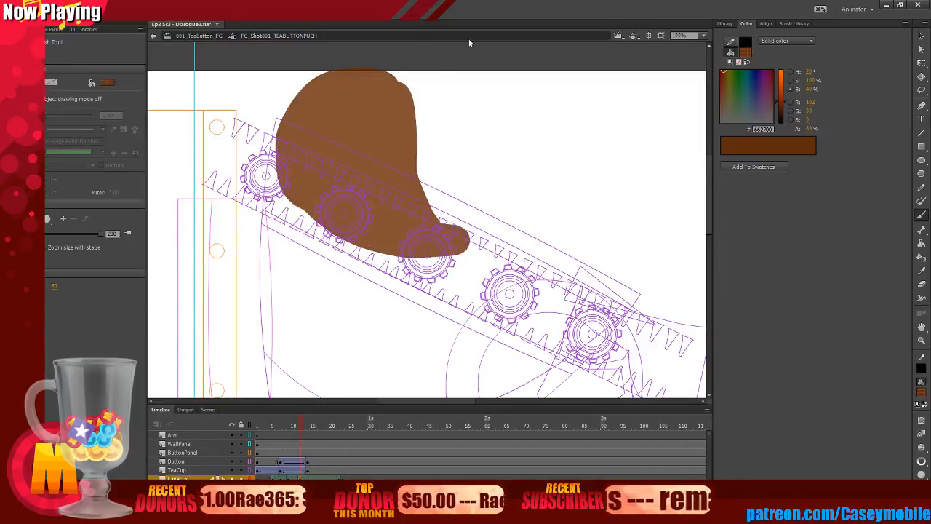
Insert a keyframe at frame 30 of the tea layer and clear its keyframe at frame 23.
left_click(295, 465)
left_click_drag(295, 465, 370, 466)
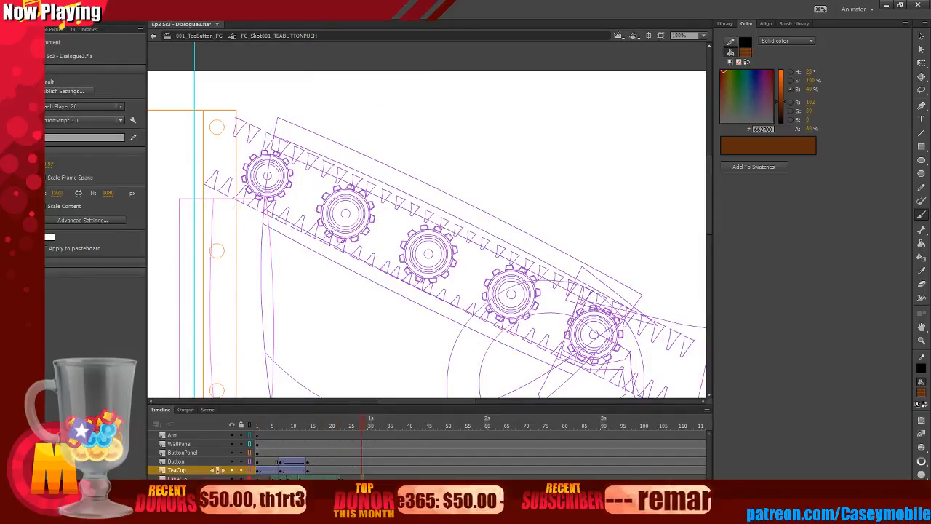
right_click(367, 478)
left_click(393, 279)
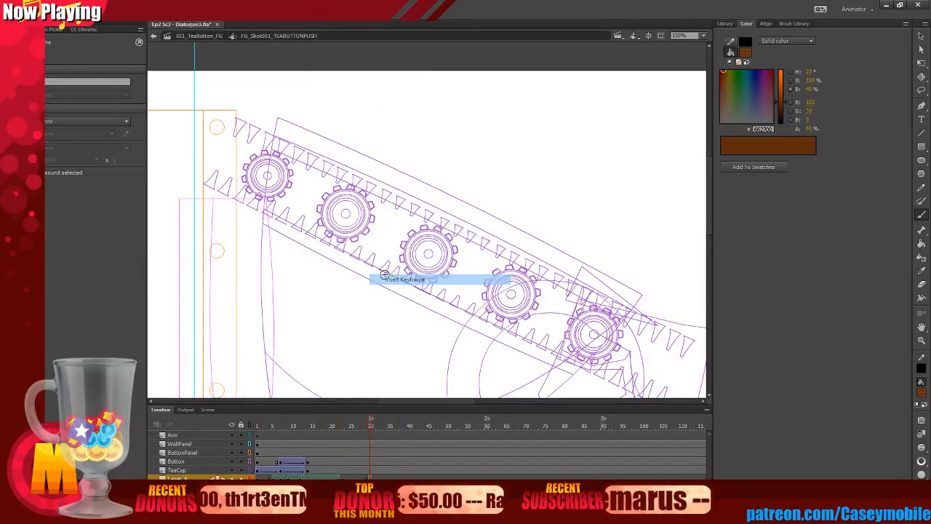
right_click(343, 477)
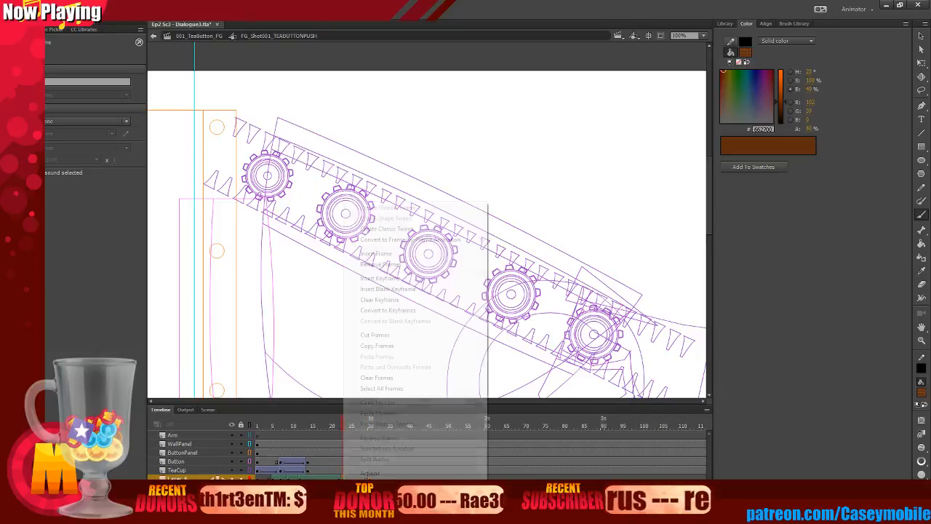
left_click(380, 301)
left_click(367, 449)
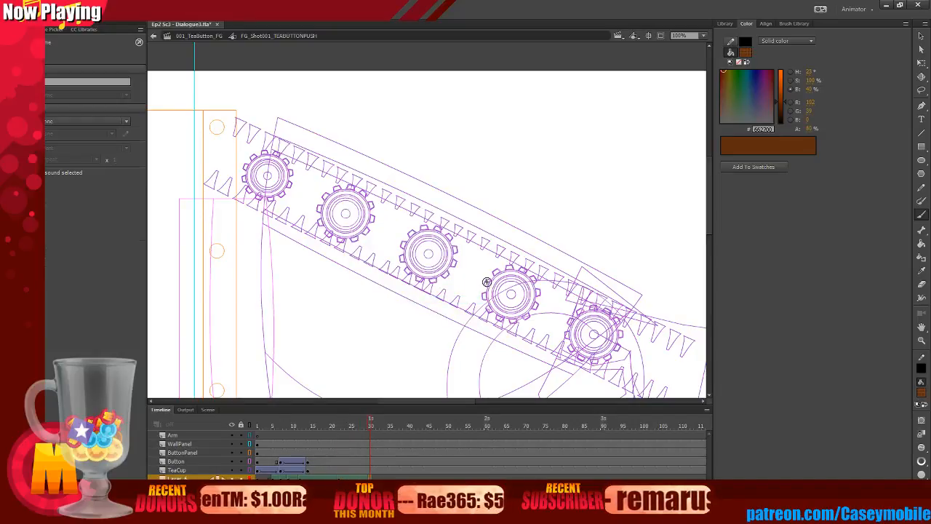
Try painting a tea blob over the fourth and fifth gears at frame 30, check it against the preceding frames, and delete it.
mouse_move(483, 253)
left_mouse_down()
mouse_move(588, 280)
mouse_move(631, 279)
mouse_move(504, 247)
mouse_move(496, 231)
mouse_move(512, 251)
mouse_move(608, 273)
mouse_move(600, 291)
mouse_move(537, 276)
mouse_move(457, 224)
left_mouse_up()
key("ctrl+z")
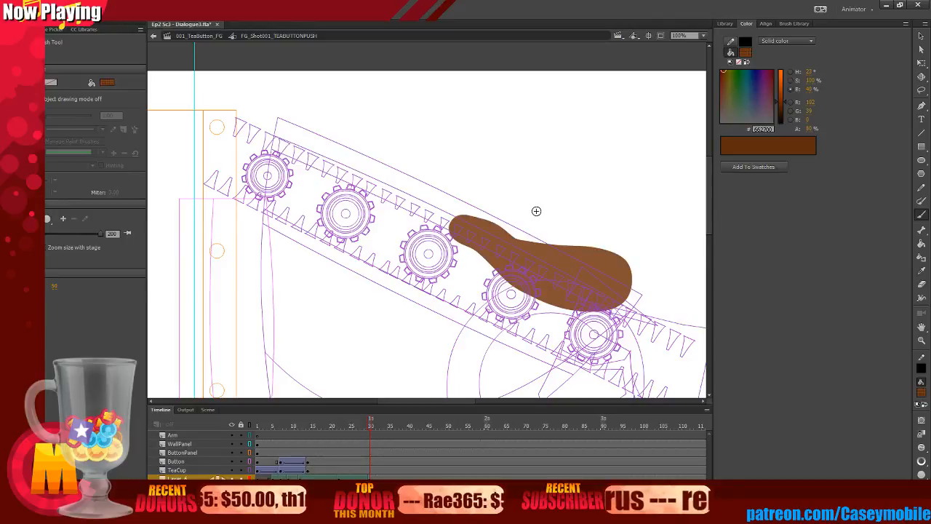
left_click_drag(336, 470, 371, 471)
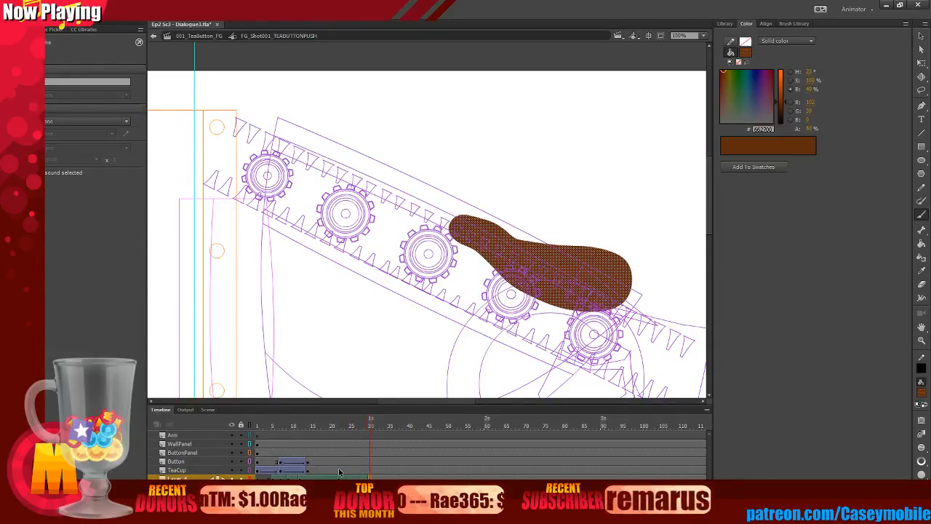
key("Delete")
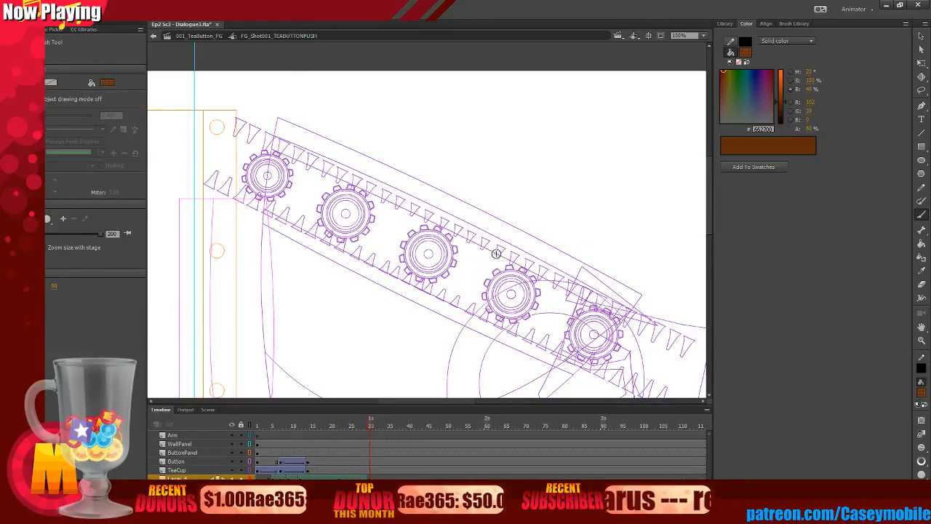
mouse_move(496, 253)
left_mouse_down()
mouse_move(619, 274)
mouse_move(500, 259)
mouse_move(472, 266)
mouse_move(597, 293)
mouse_move(644, 273)
mouse_move(511, 262)
mouse_move(447, 240)
left_mouse_up()
key("ctrl+z")
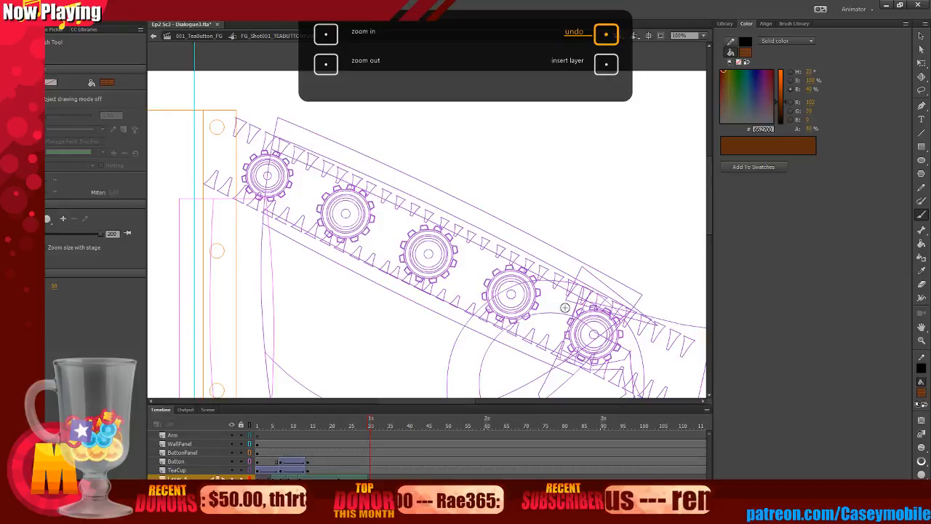
Paint a curved tea shape at frame 30 from the third gear's upper edge to a raised tip above the fifth gear.
mouse_move(495, 254)
left_mouse_down()
mouse_move(635, 269)
mouse_move(603, 284)
mouse_move(479, 245)
mouse_move(481, 257)
mouse_move(570, 283)
left_mouse_up()
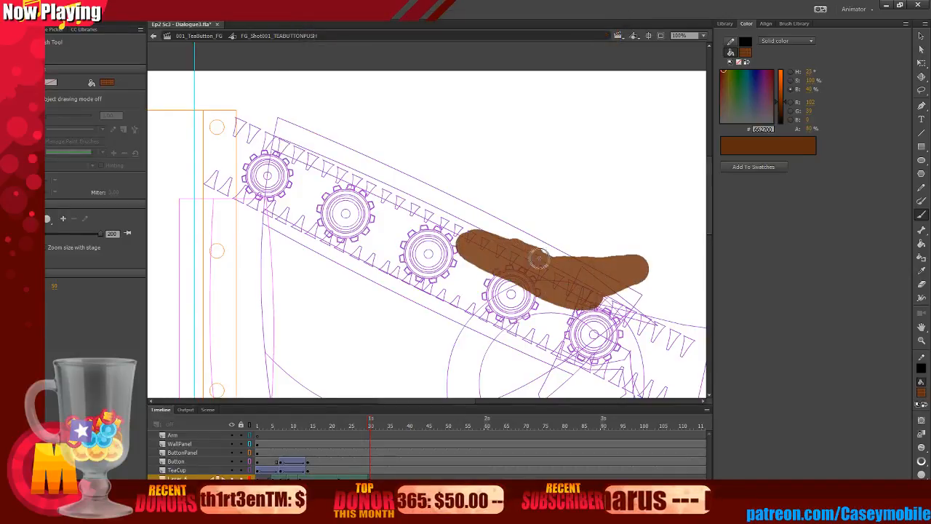
mouse_move(622, 264)
left_mouse_down()
mouse_move(654, 261)
mouse_move(585, 298)
left_mouse_up()
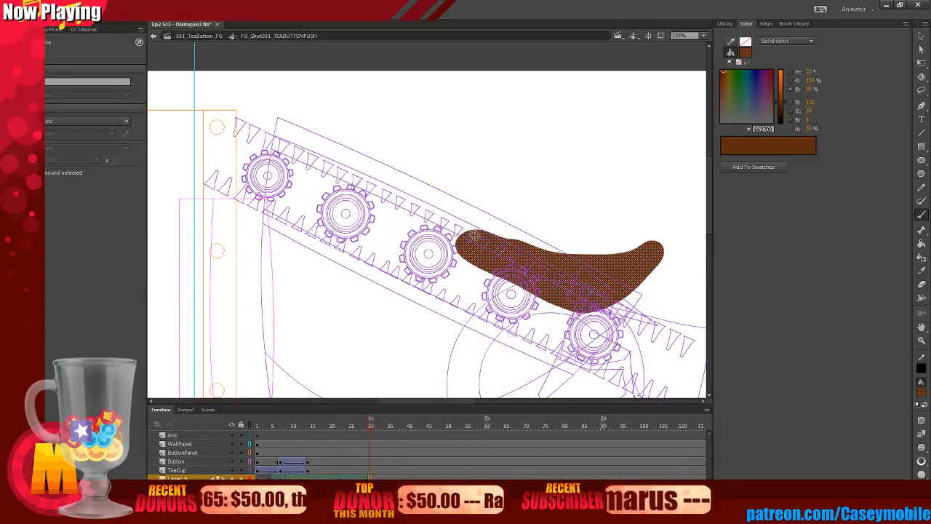
left_click_drag(424, 218, 456, 231)
left_click(515, 269)
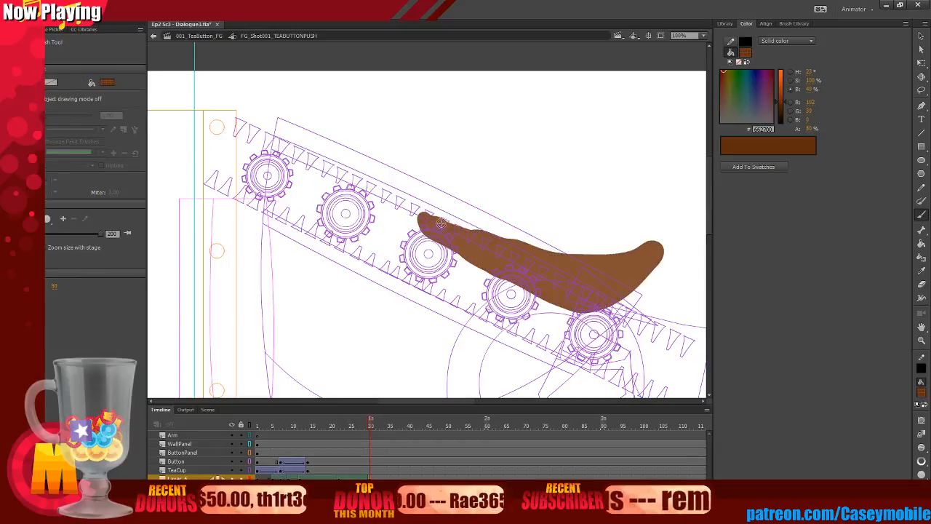
mouse_move(581, 260)
left_mouse_down()
mouse_move(655, 247)
mouse_move(689, 217)
mouse_move(612, 249)
mouse_move(516, 248)
mouse_move(581, 260)
mouse_move(651, 253)
left_mouse_up()
key("ctrl+z")
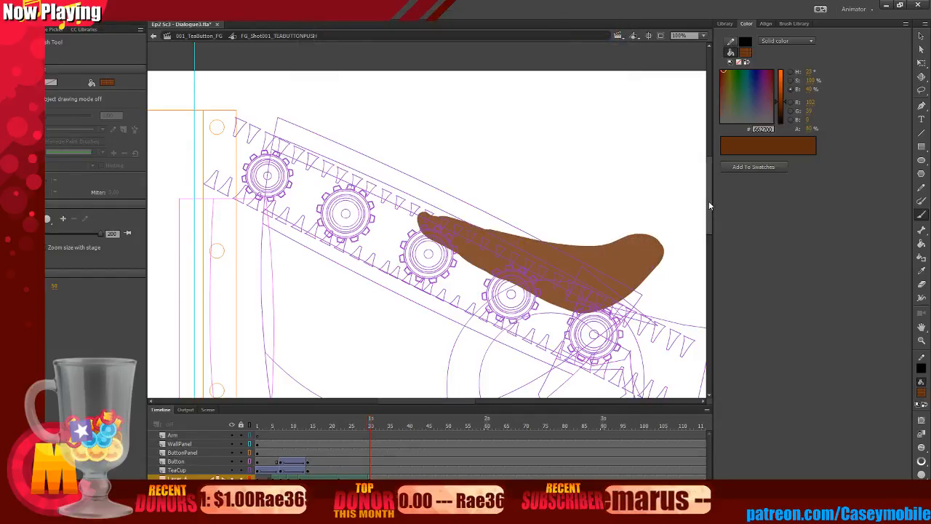
Apply a Quad ease-out to the tea splash's shape tween leading into frame 30, then check the motion.
left_click_drag(279, 463, 355, 479)
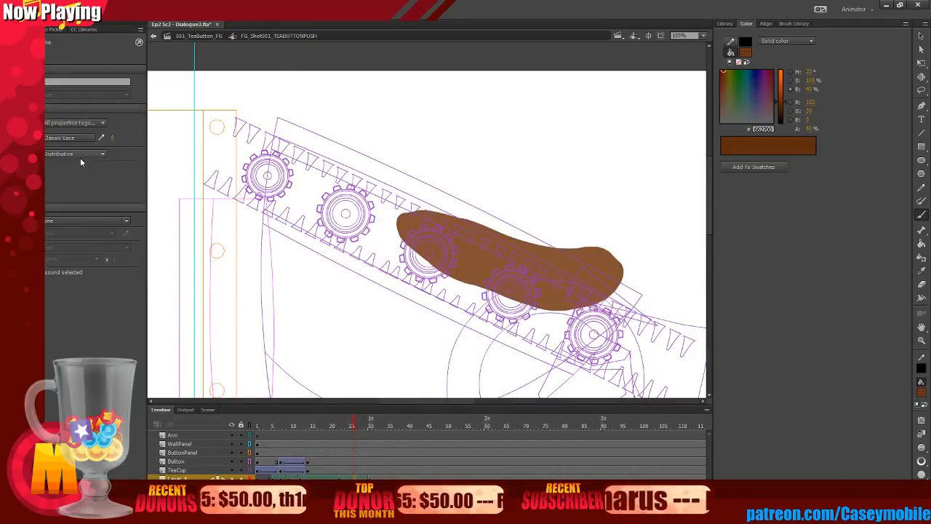
left_click(73, 138)
mouse_move(72, 181)
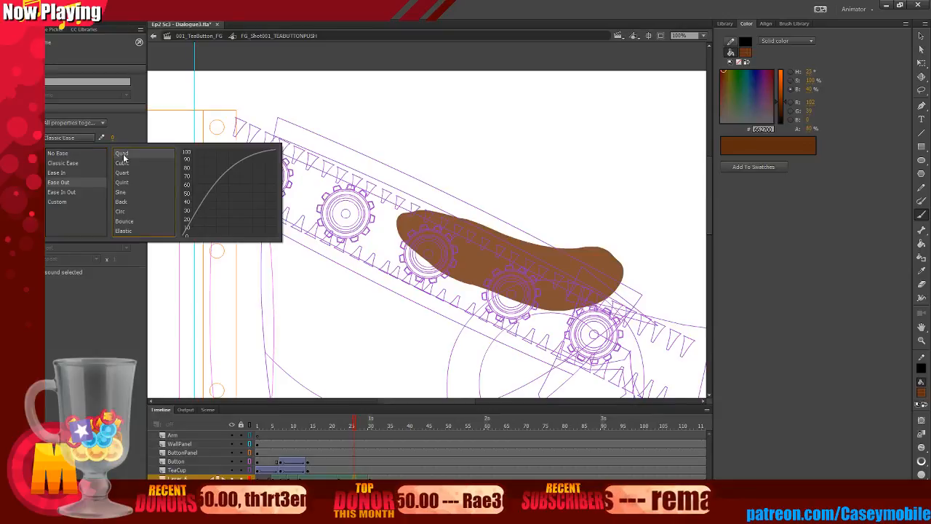
left_click(121, 153)
left_click_drag(352, 471, 369, 471)
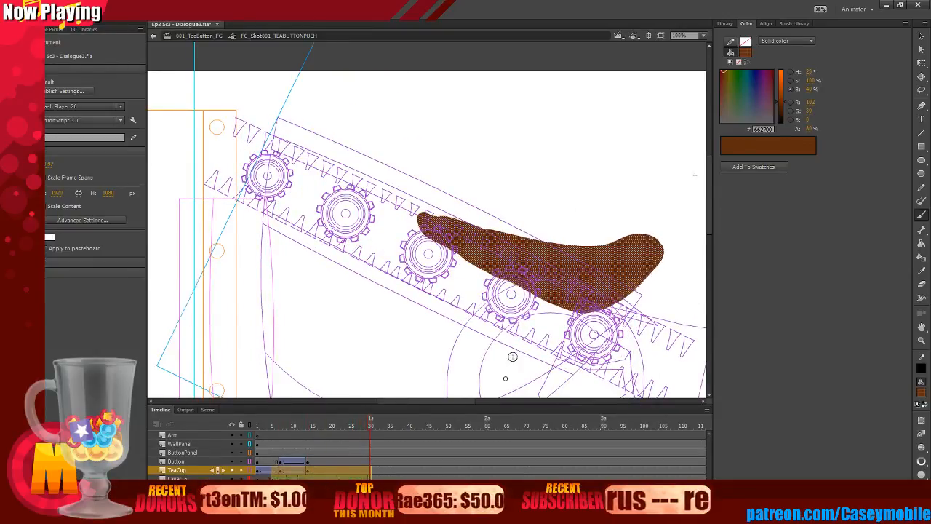
left_click(649, 113)
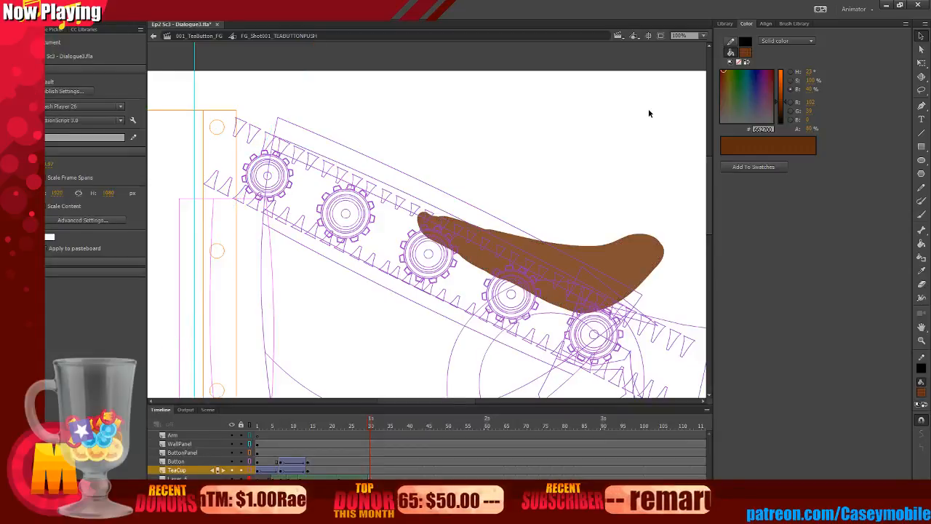
Turn off the outline display for the layers and scrub the button-push animation from its first frames past frame 30.
key("ctrl+minus")
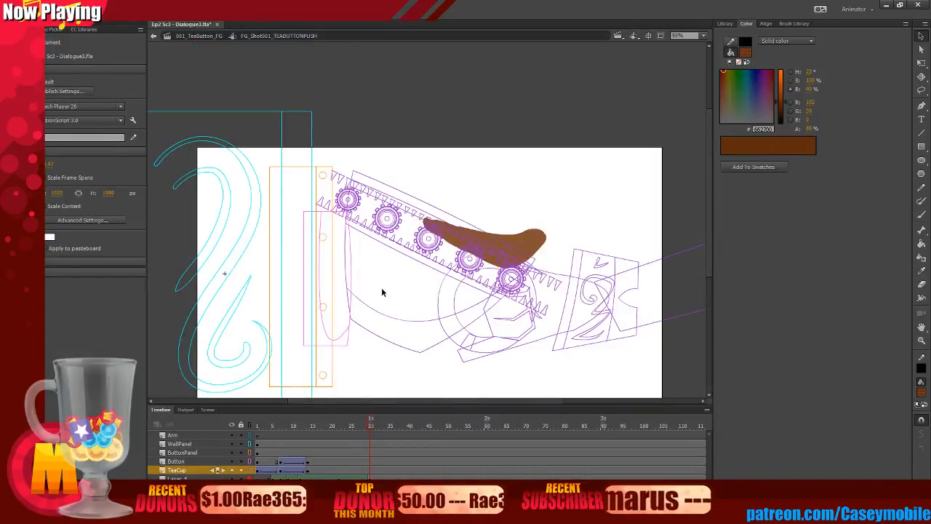
left_click(266, 446)
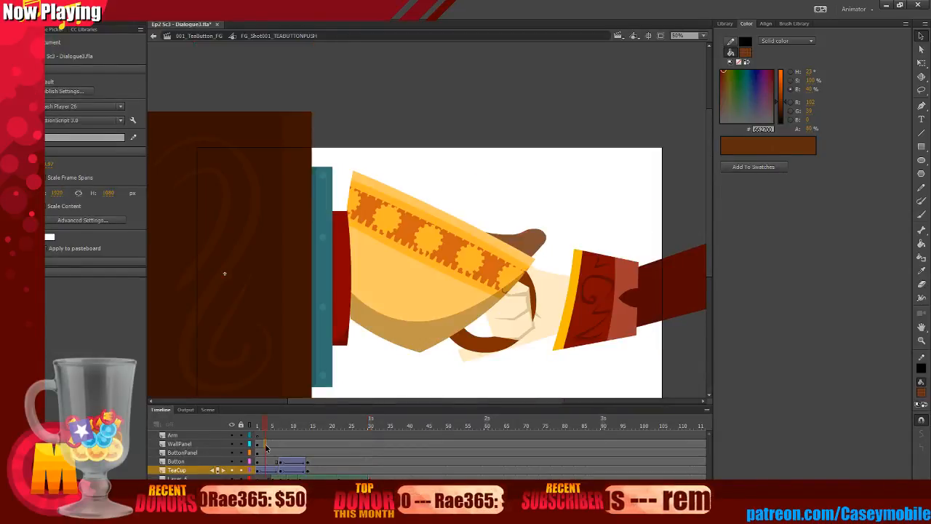
mouse_move(266, 445)
left_mouse_down()
mouse_move(374, 443)
mouse_move(294, 437)
mouse_move(382, 431)
mouse_move(371, 440)
mouse_move(255, 442)
mouse_move(383, 439)
left_mouse_up()
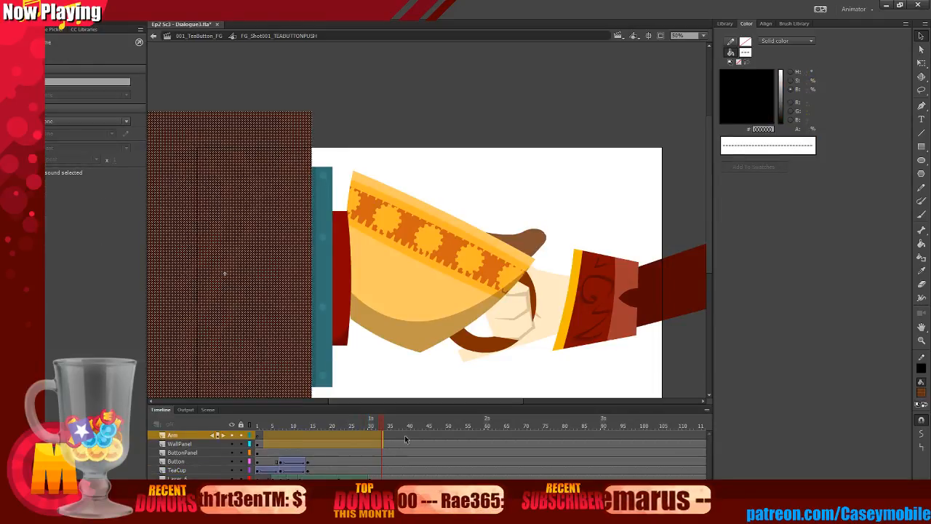
left_click(514, 175)
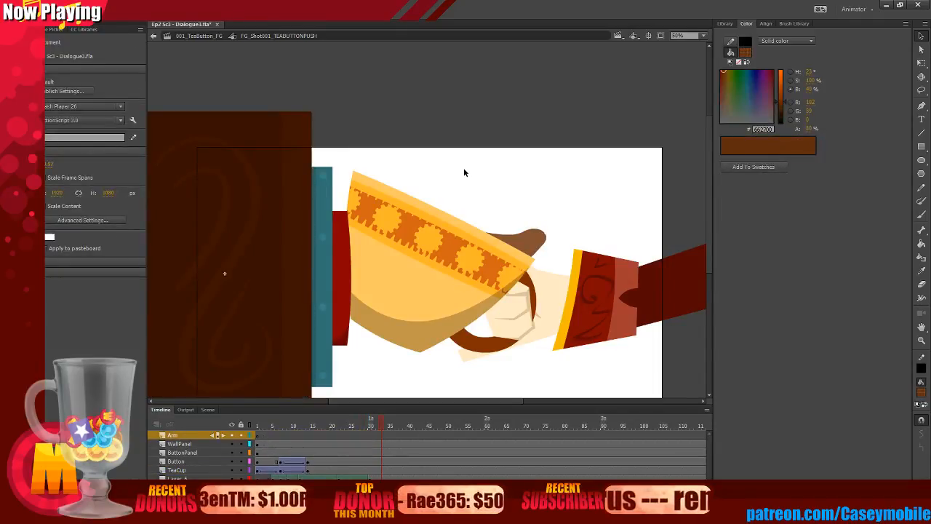
Publish a test movie of the tea button scene to update its SWF, and close the preview.
key("ctrl+Return")
key("ctrl+w")
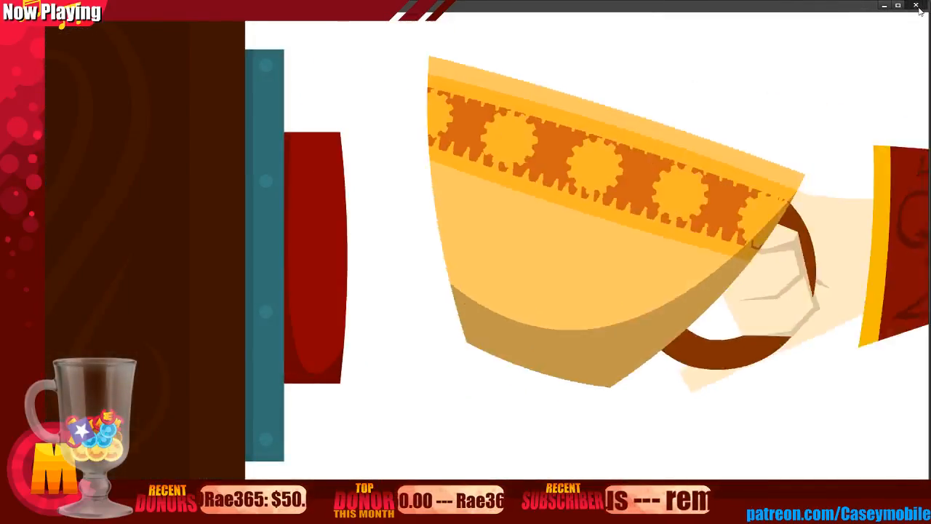
left_click(918, 6)
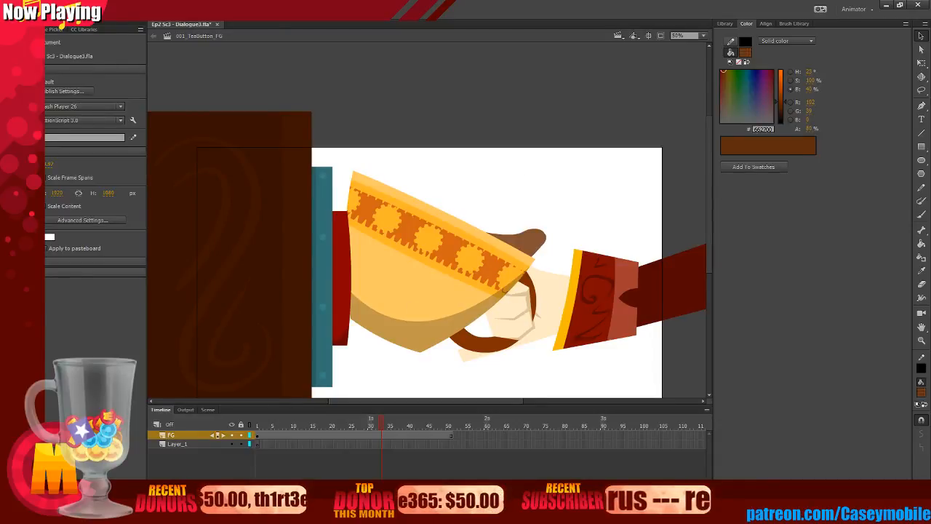
Switch to After Effects and scrub through the TEABUTTON composition to review the updated tea splash.
mouse_move(435, 518)
left_click(444, 462)
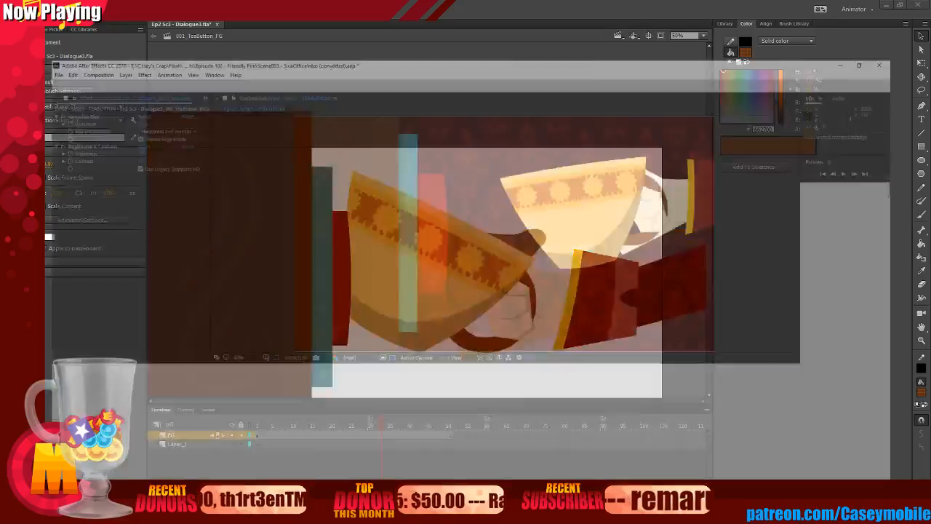
left_click_drag(360, 370, 394, 375)
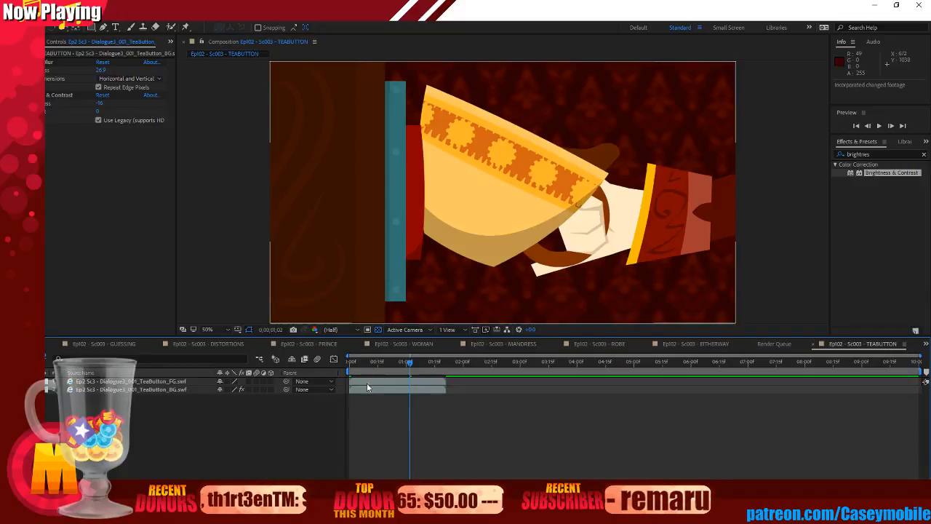
left_click_drag(363, 362, 415, 364)
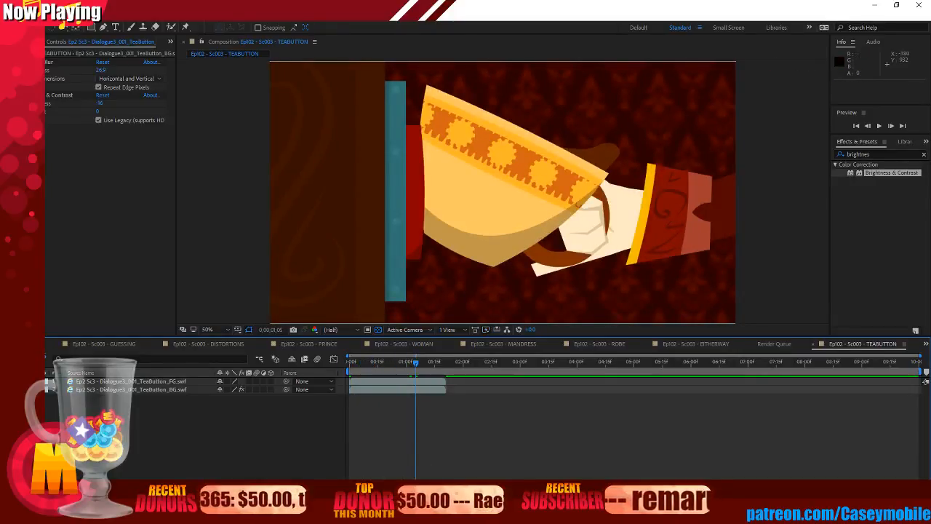
Render the TEABUTTON composition to the Scene003_Clips folder, replacing the existing Ep102 - Sc003 - 025 AVI file.
left_click(22, 14)
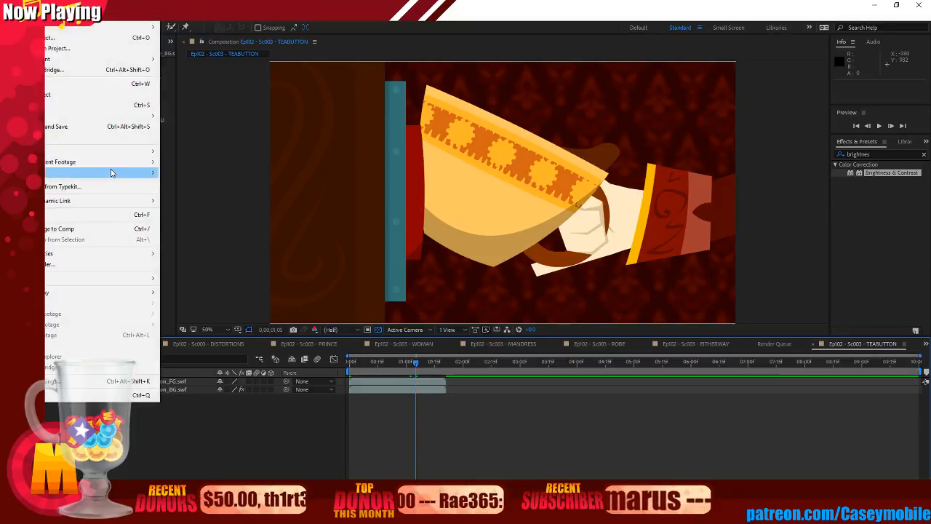
mouse_move(112, 173)
left_click(204, 182)
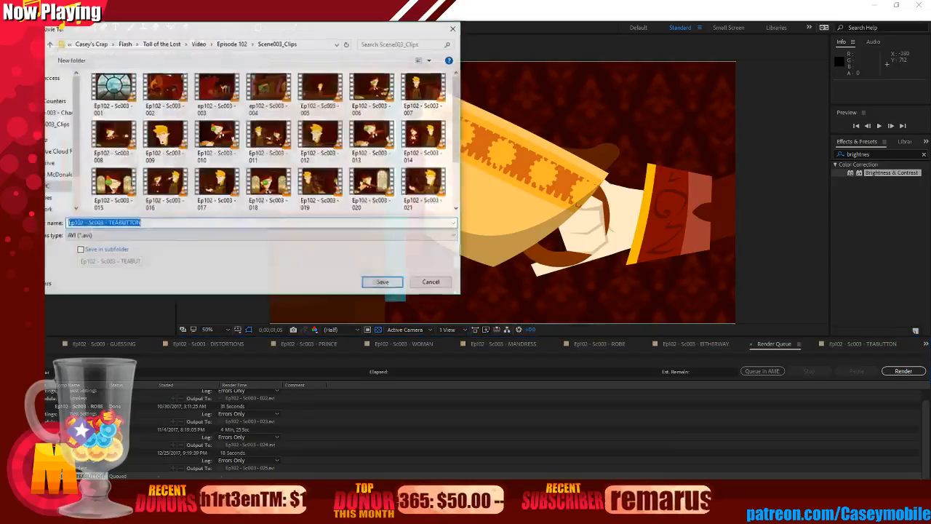
left_click(268, 183)
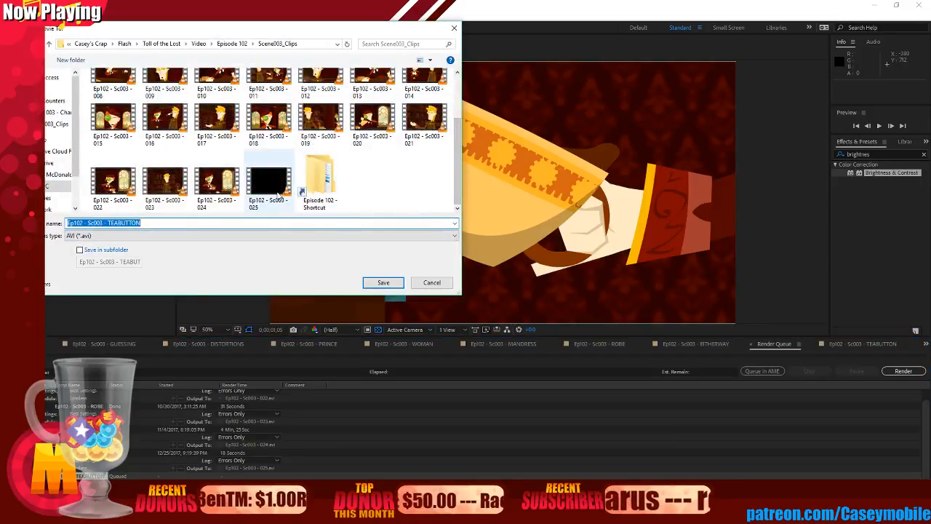
left_click(384, 282)
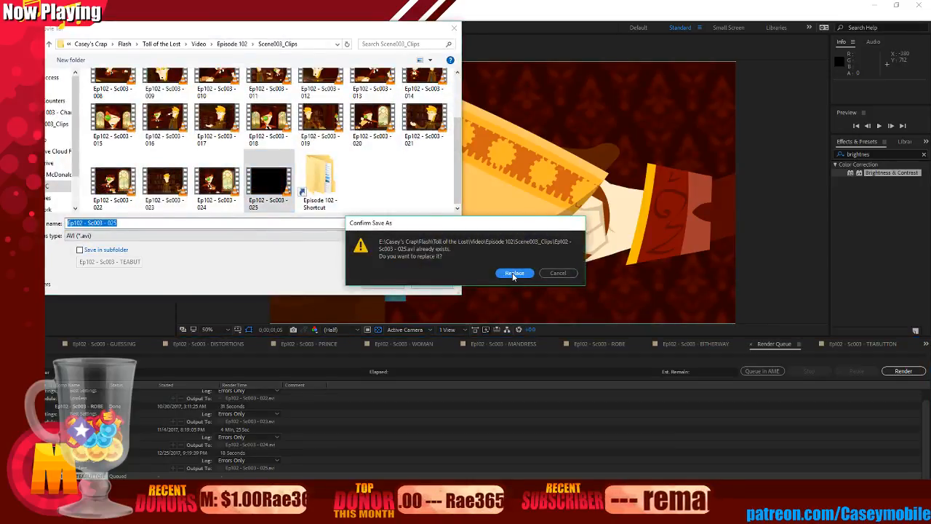
left_click(513, 273)
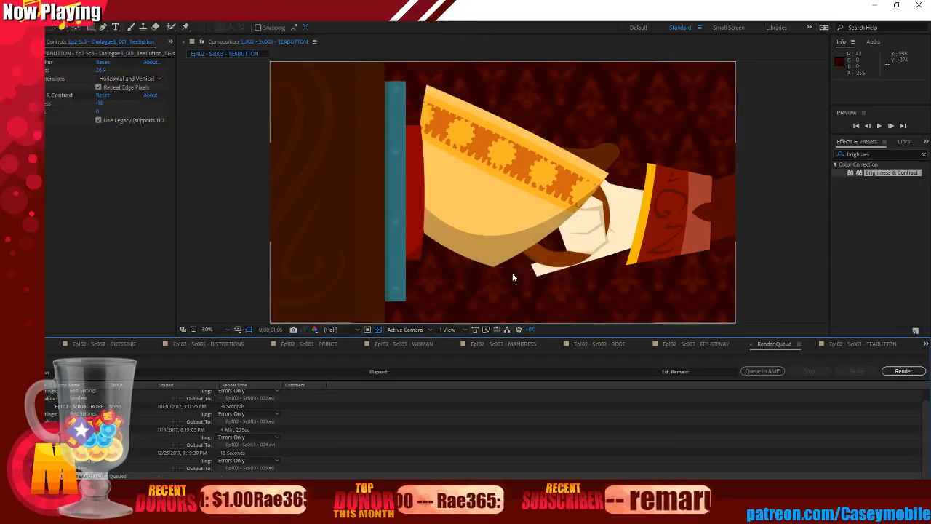
left_click(902, 372)
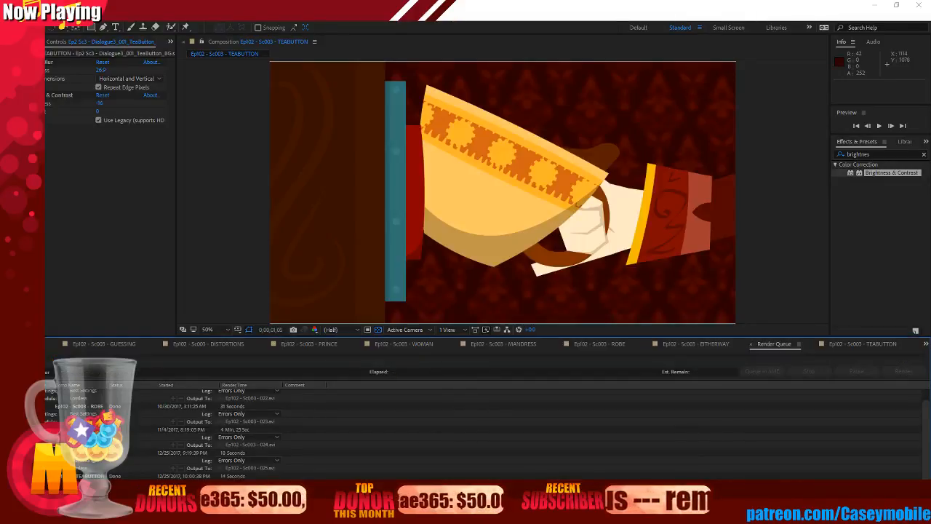
Switch to Premiere Pro, lengthen clip Ep102 - Sc003 - 025 to 00;00;01;17, and butt it against the end of clip 024.
key("alt+Tab")
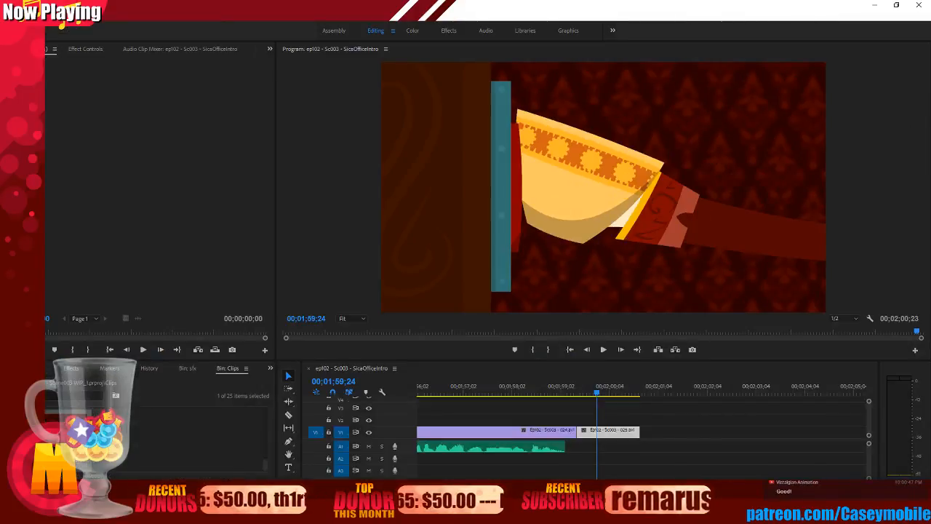
left_click(561, 393)
key("Right")
key("Right")
key("Right")
key("Right")
key("Right")
key("Right")
key("Right")
key("Right")
key("Right")
key("Right")
key("Right")
key("Right")
key("Right")
key("Right")
key("Right")
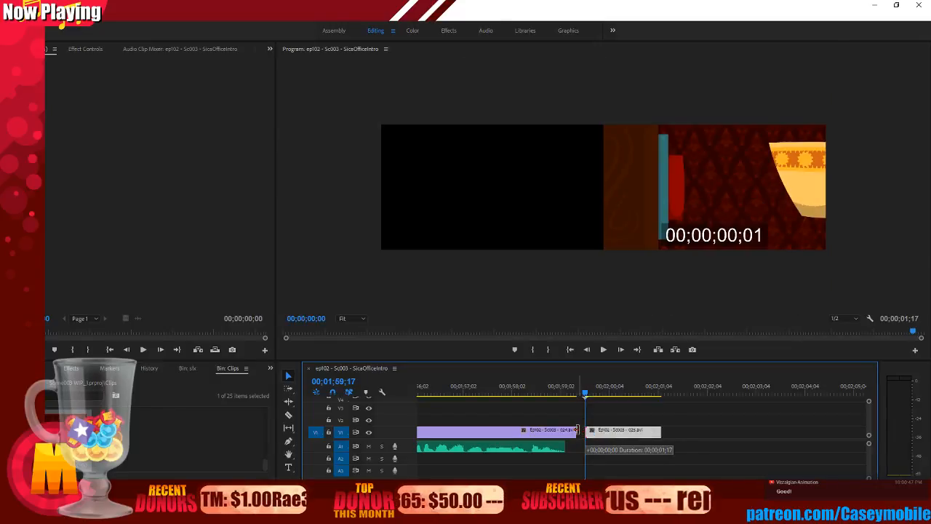
left_click_drag(655, 432, 646, 432)
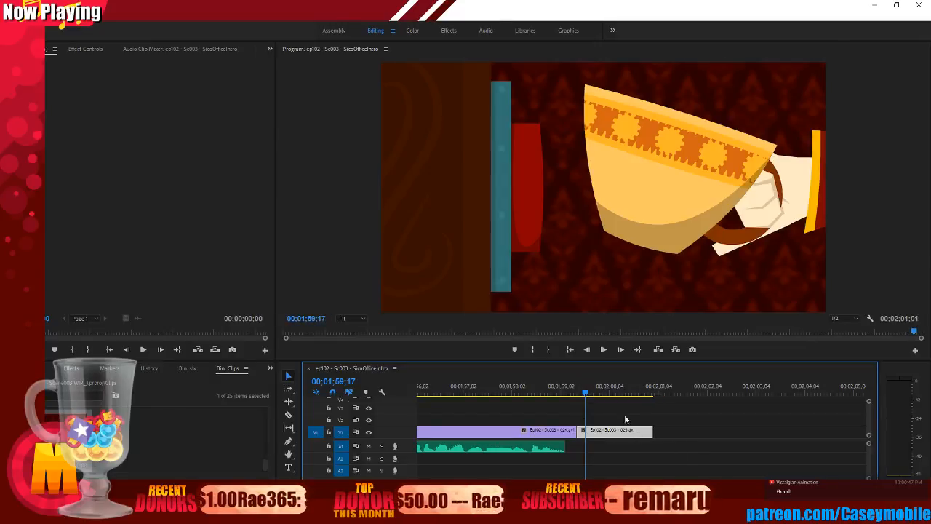
Scrub and play the sequence across the cut from clip 024 to clip 025 to judge the button push.
left_click(557, 392)
left_click_drag(557, 393, 635, 396)
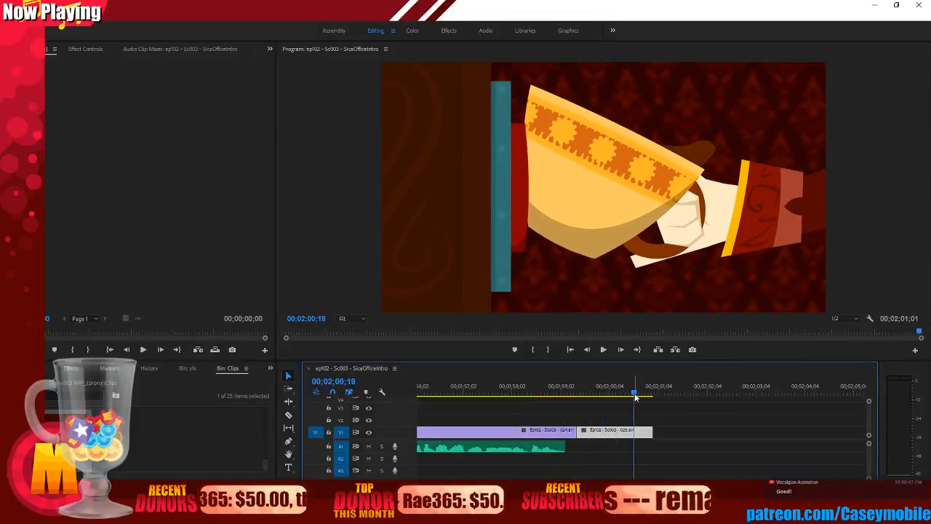
key("alt+Tab")
key("alt+Tab")
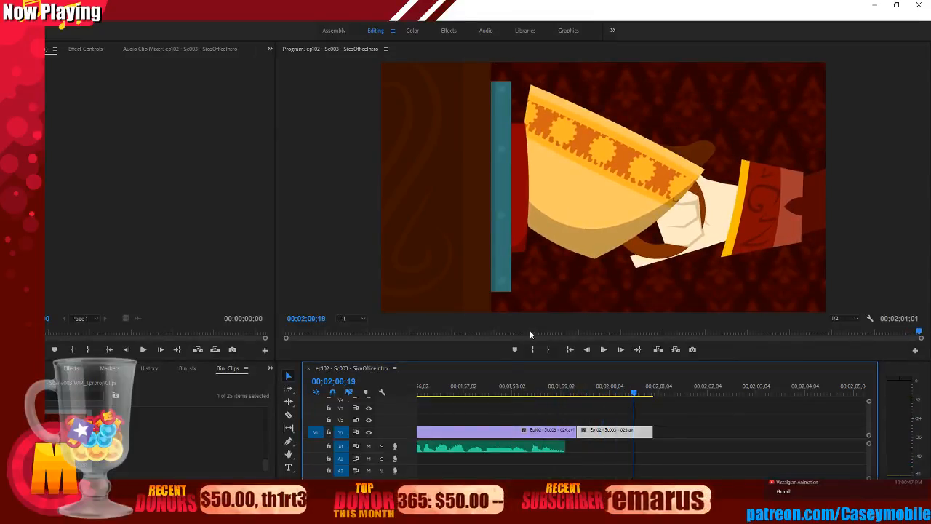
left_click(504, 393)
left_click(603, 350)
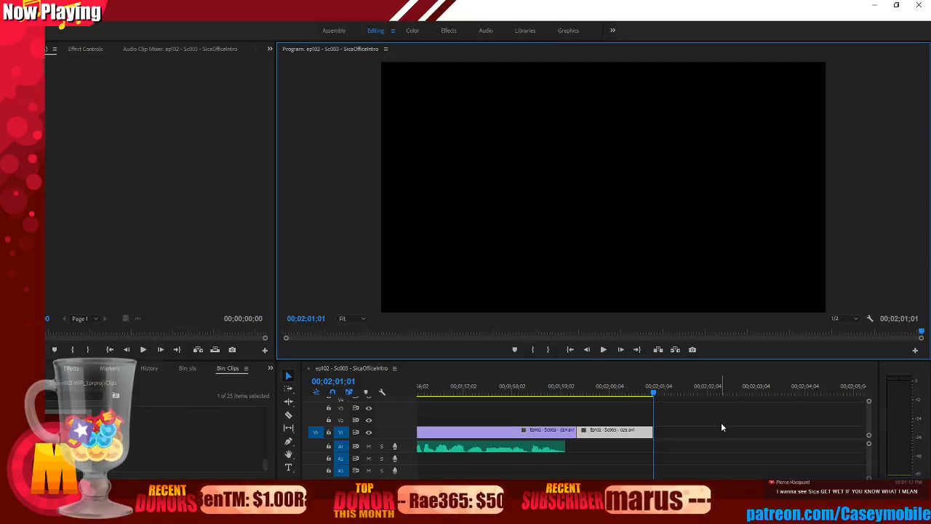
left_click(424, 386)
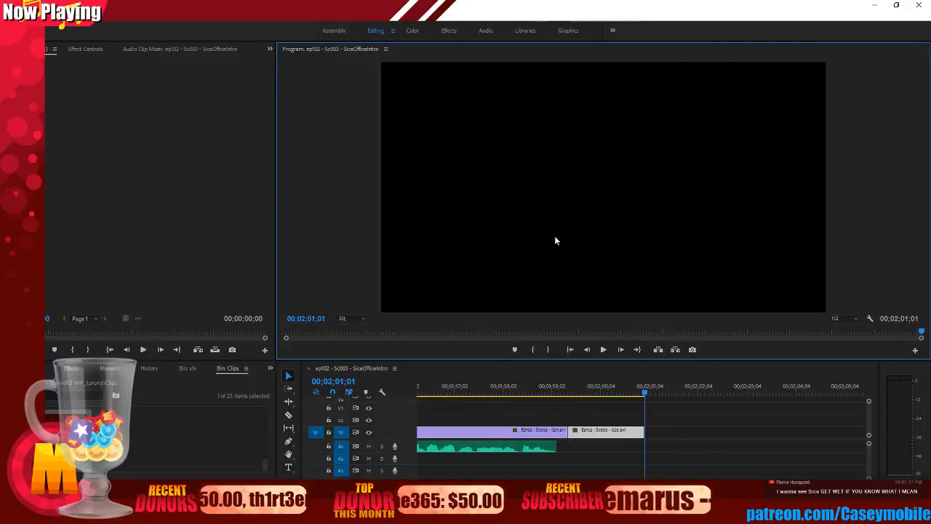
Split clip Ep102 - Sc003 - 025 at 00;02;00;13 and delete the part after the cut.
left_click(614, 395)
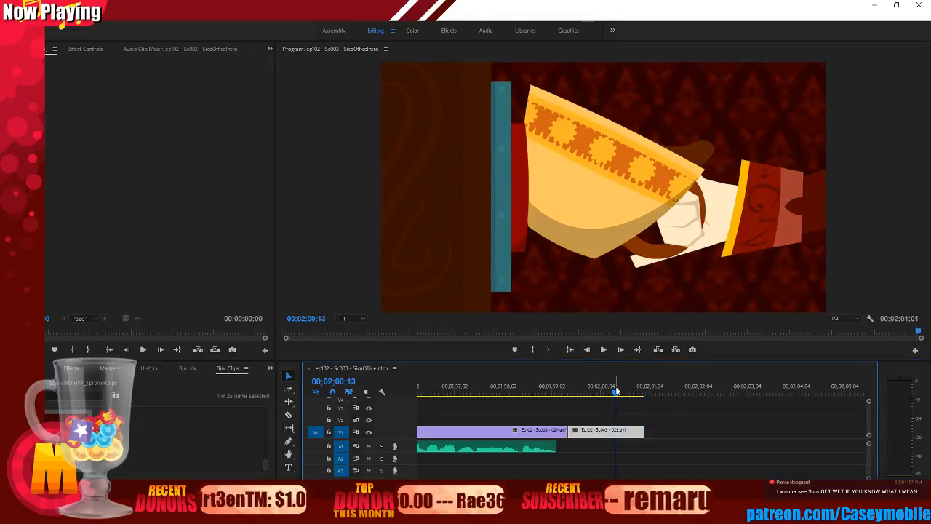
left_click(289, 415)
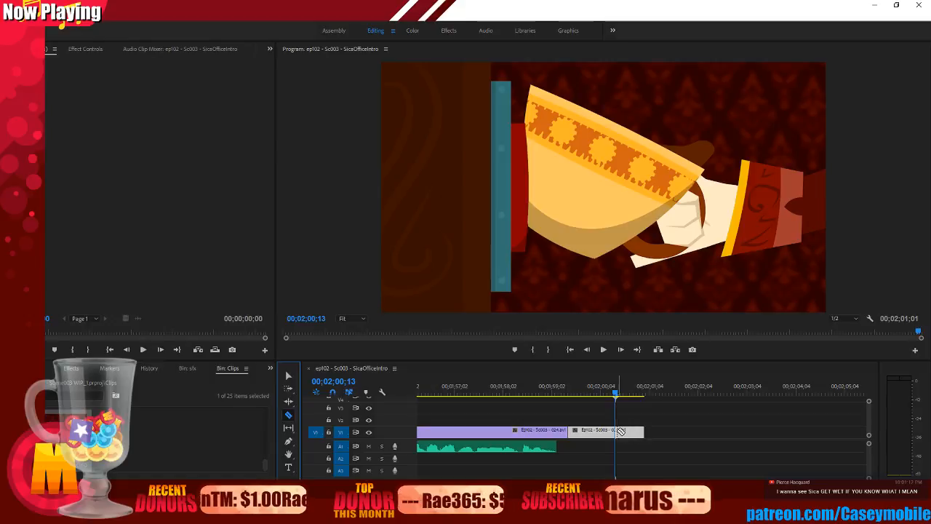
left_click(619, 431)
left_click(289, 376)
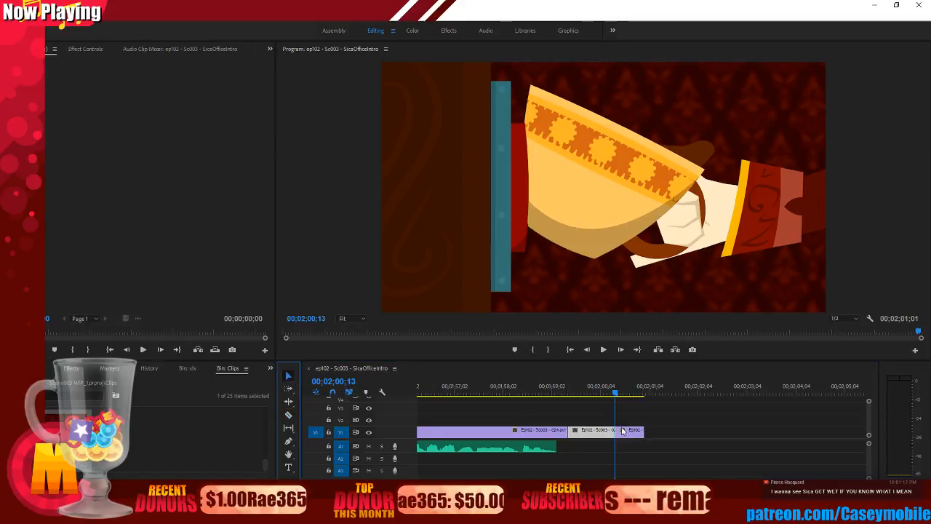
left_click(632, 431)
key("Delete")
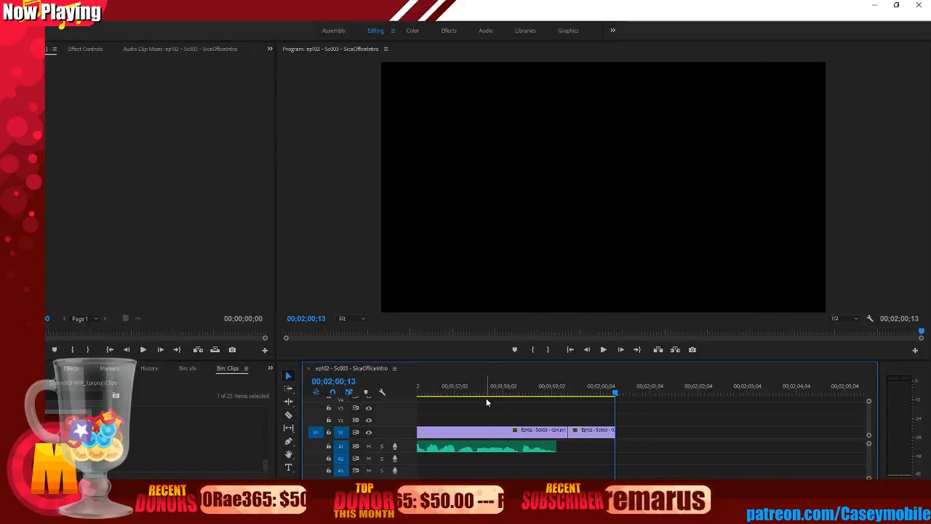
Play and scrub the end of the sequence to review the transition into the shortened tea button shot.
left_click(487, 398)
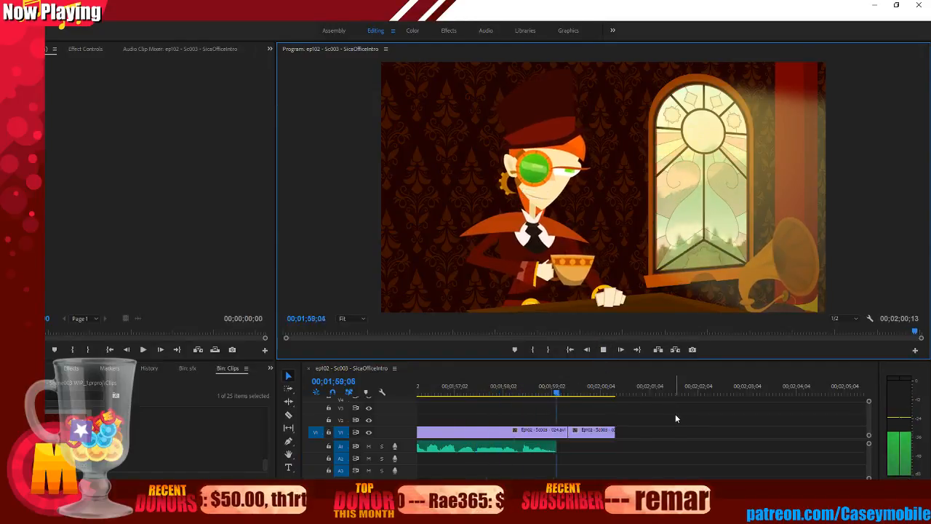
left_click(592, 393)
left_click_drag(592, 393, 481, 385)
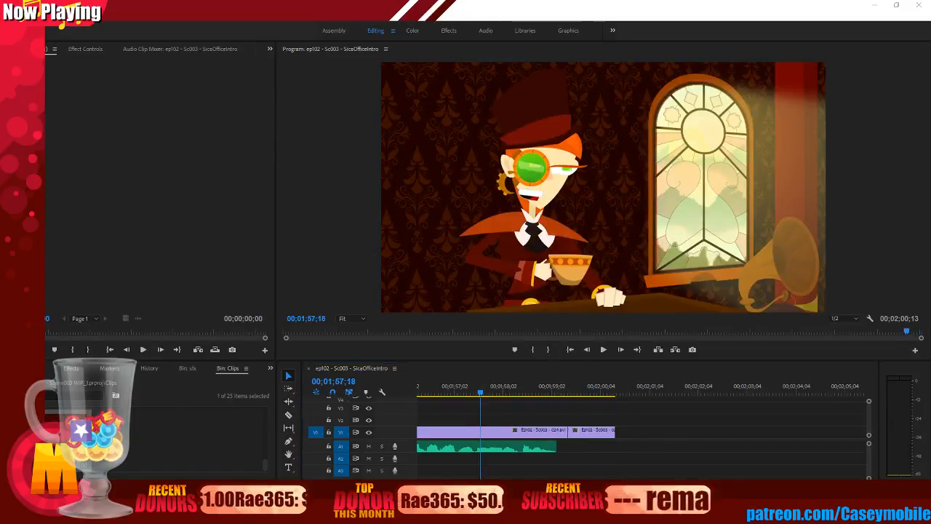
left_click(603, 350)
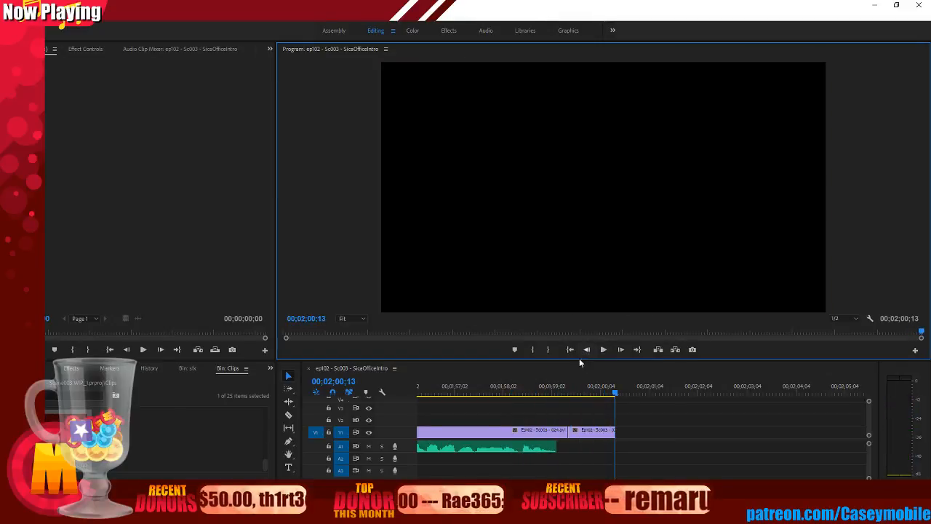
left_click_drag(584, 385, 617, 387)
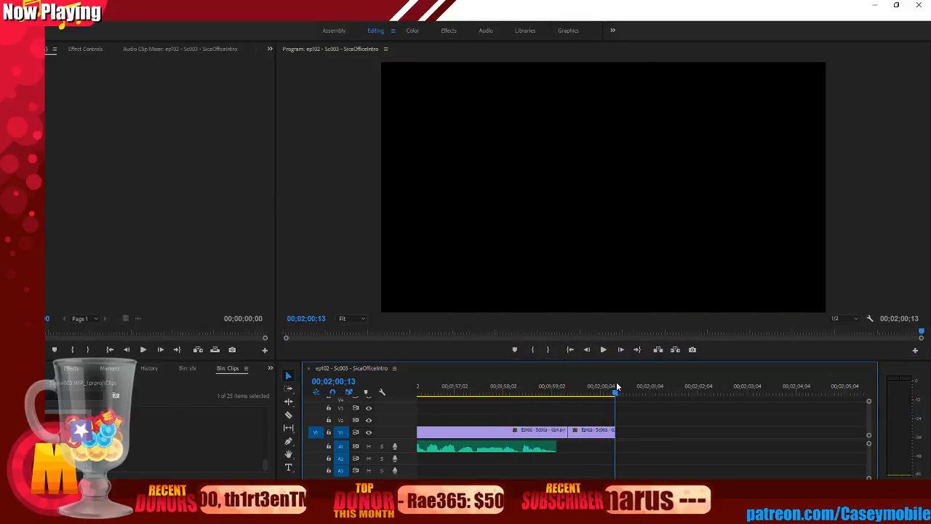
Open the export settings for the sequence and name the H.264 output Ep102-Sc003 WIP19 in the FullScenes folder.
left_click(55, 15)
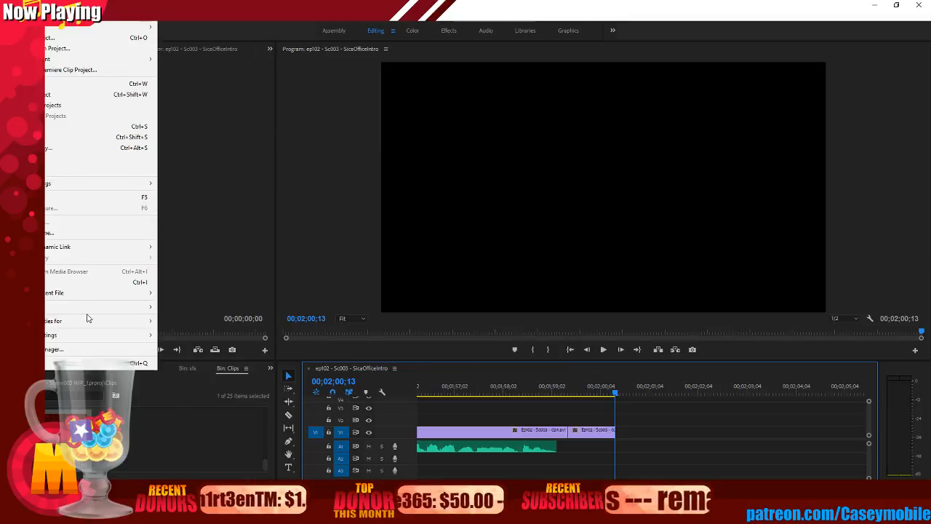
mouse_move(102, 307)
left_click(208, 307)
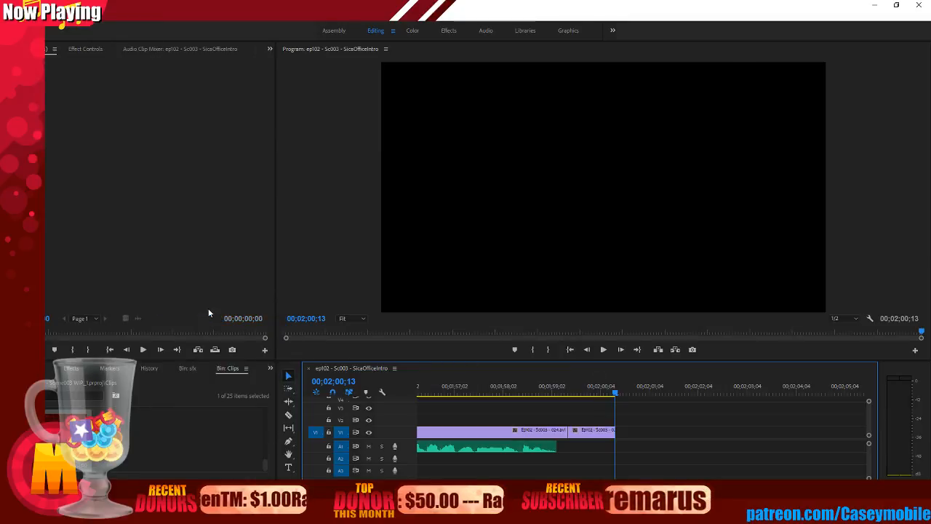
left_click_drag(488, 438, 195, 438)
left_click(638, 152)
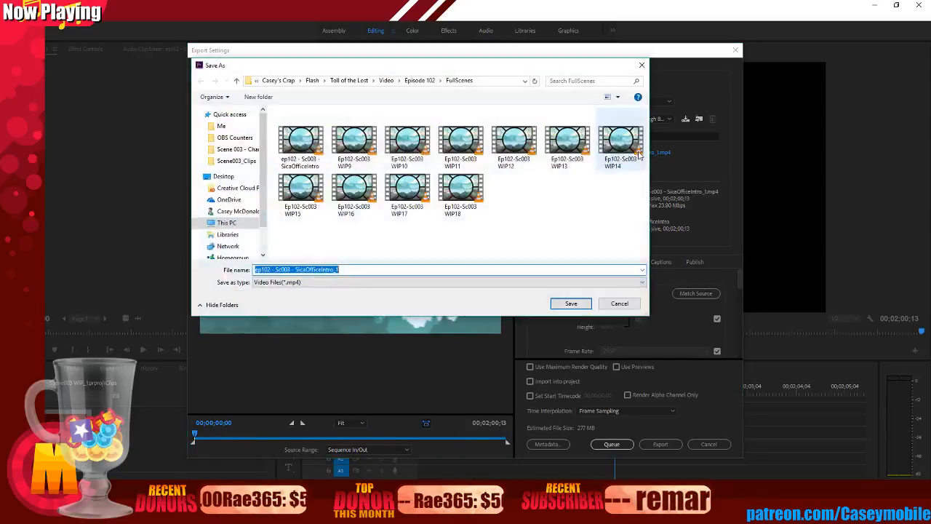
left_click(461, 190)
left_click(324, 270)
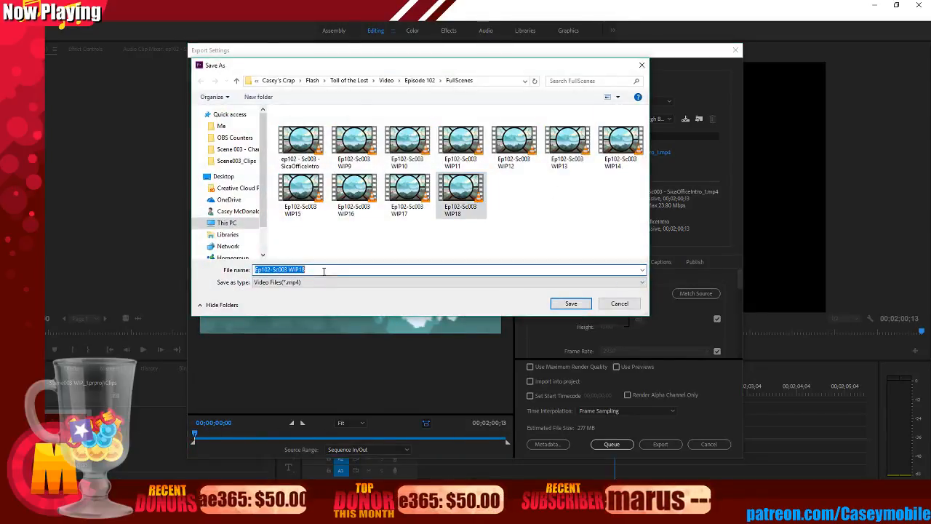
left_click(337, 271)
key("BackSpace")
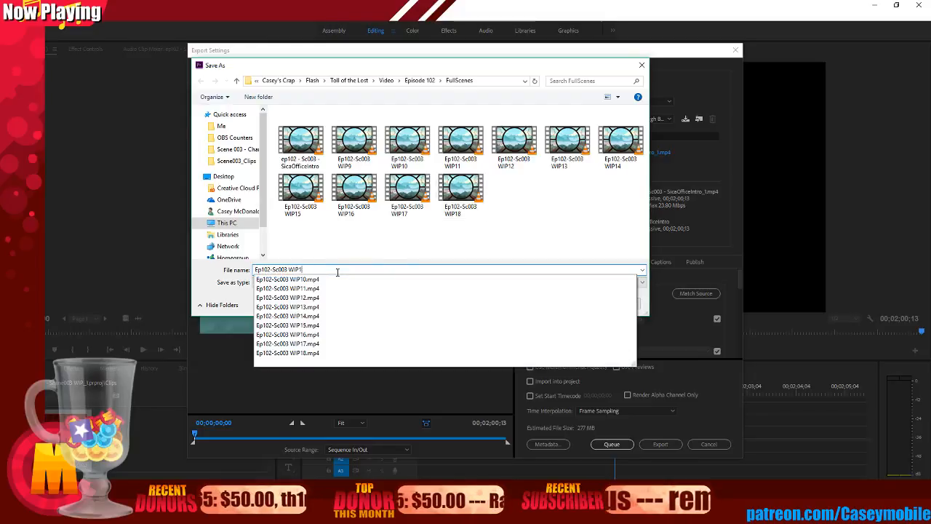
type("9")
left_click(571, 303)
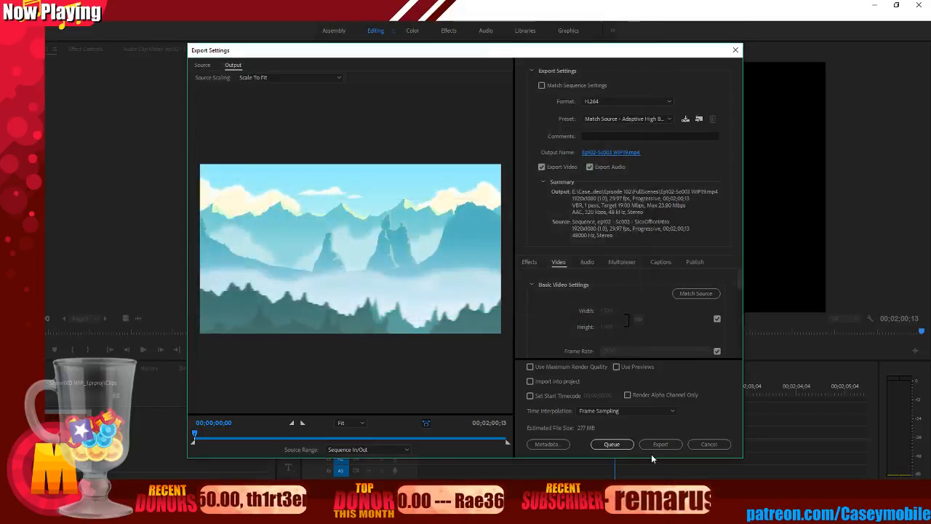
Try to export the sequence, declining to close After Effects at the low-memory warning, and dismiss the encoder error.
left_click(662, 444)
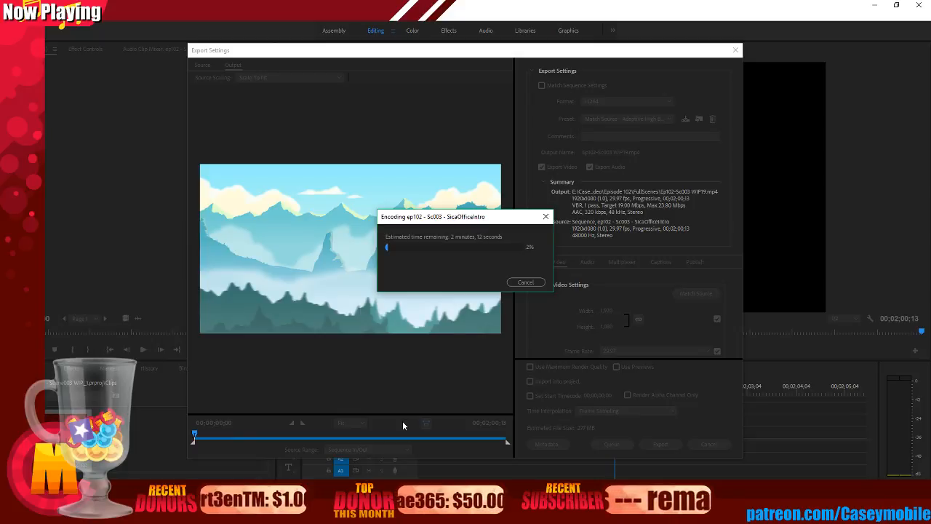
mouse_move(595, 518)
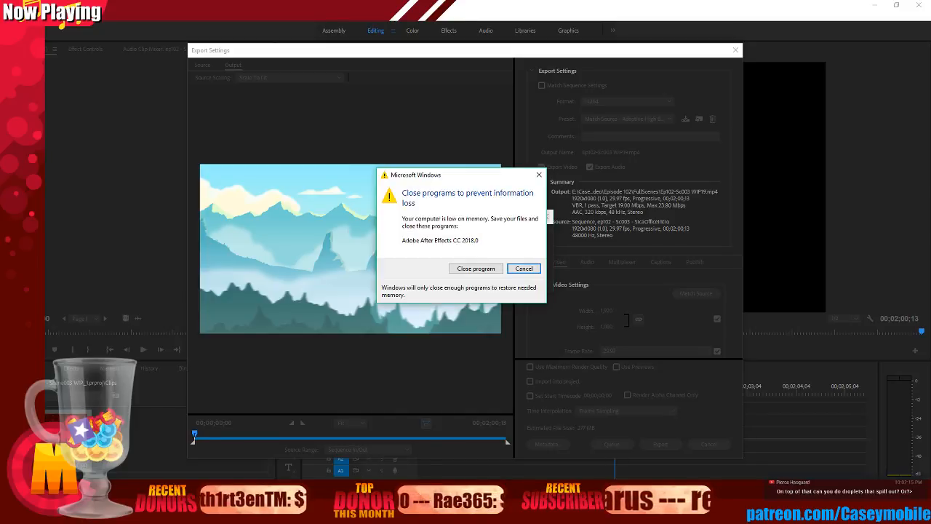
left_click(526, 270)
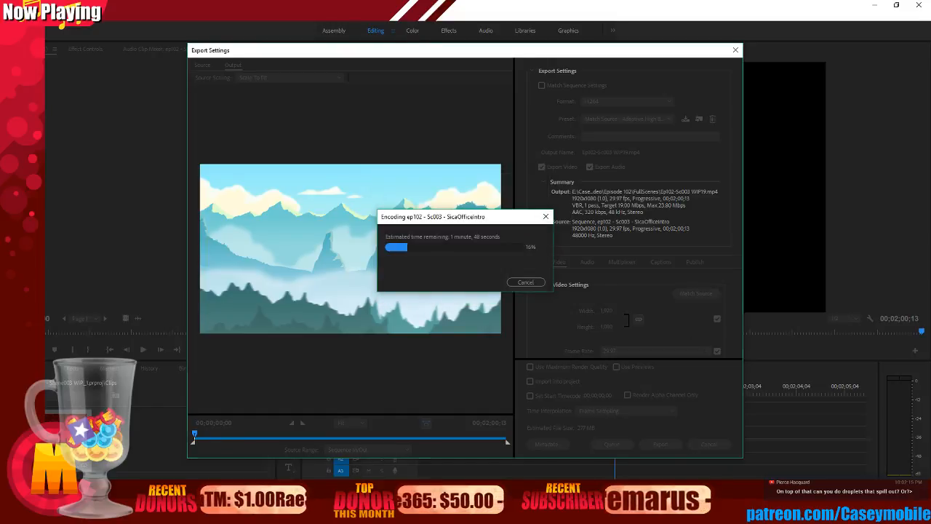
left_click(876, 6)
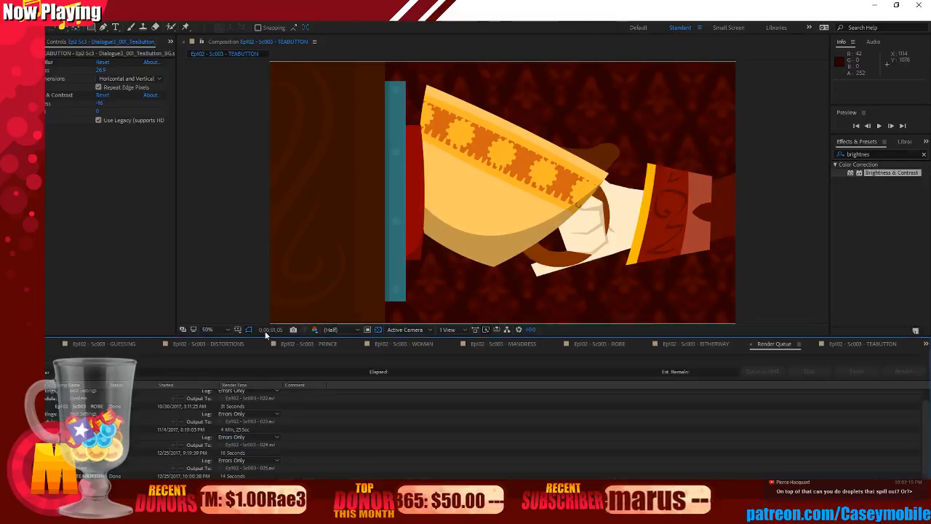
left_click(878, 6)
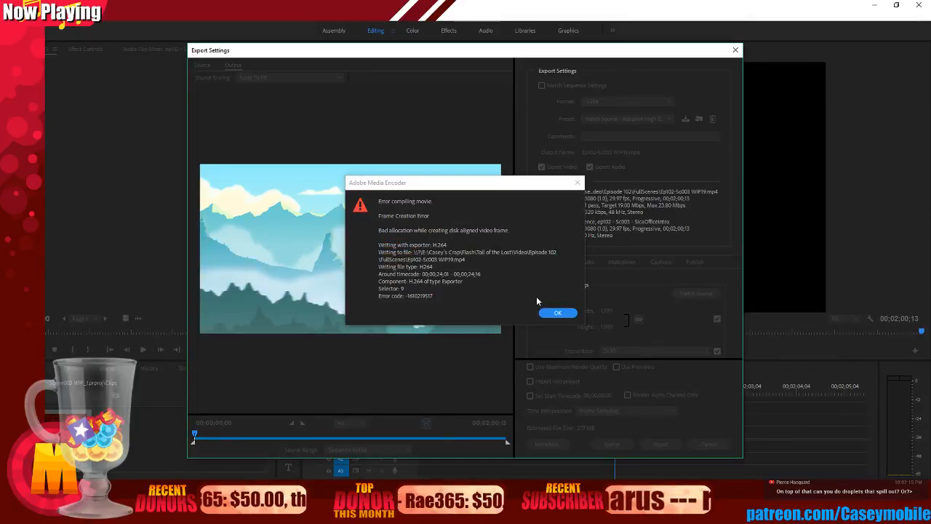
left_click(558, 312)
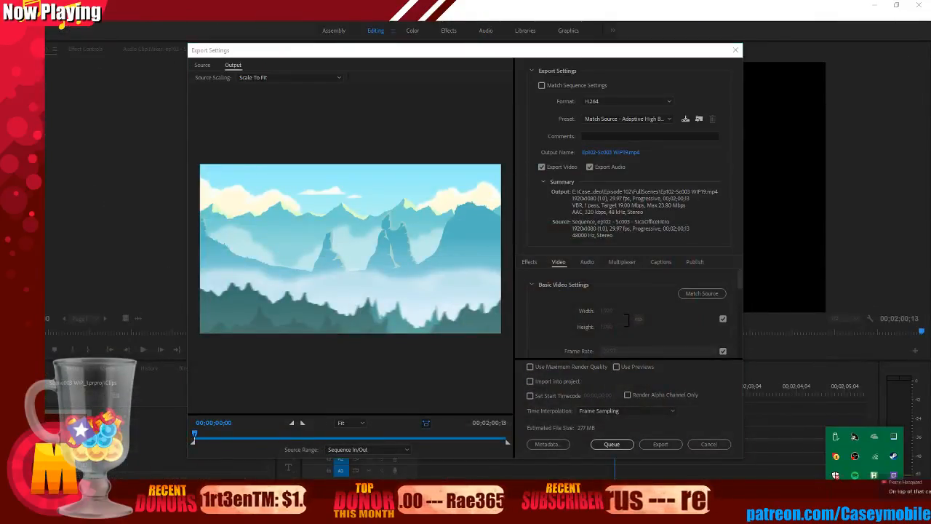
Quit Steam and another background program from the system tray, and return to the export settings.
right_click(873, 474)
left_click(864, 464)
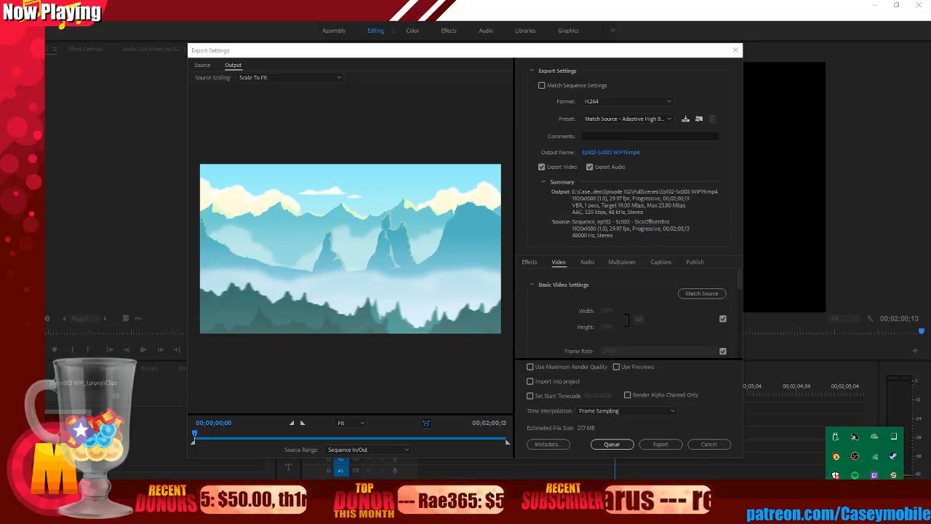
right_click(889, 463)
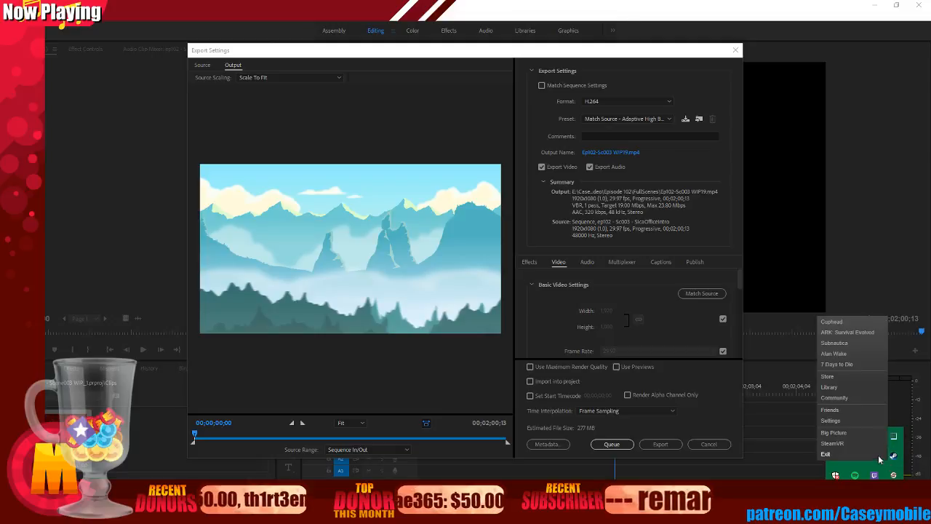
key("Escape")
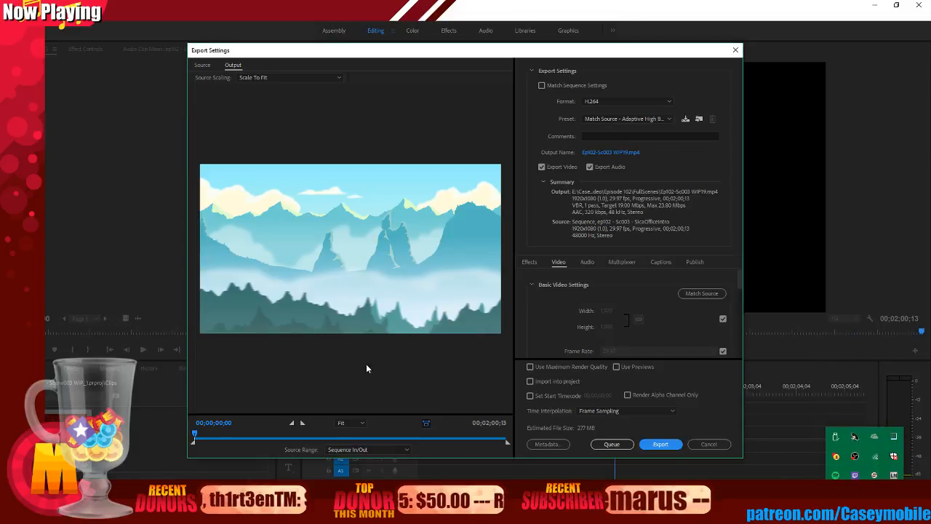
left_click(195, 436)
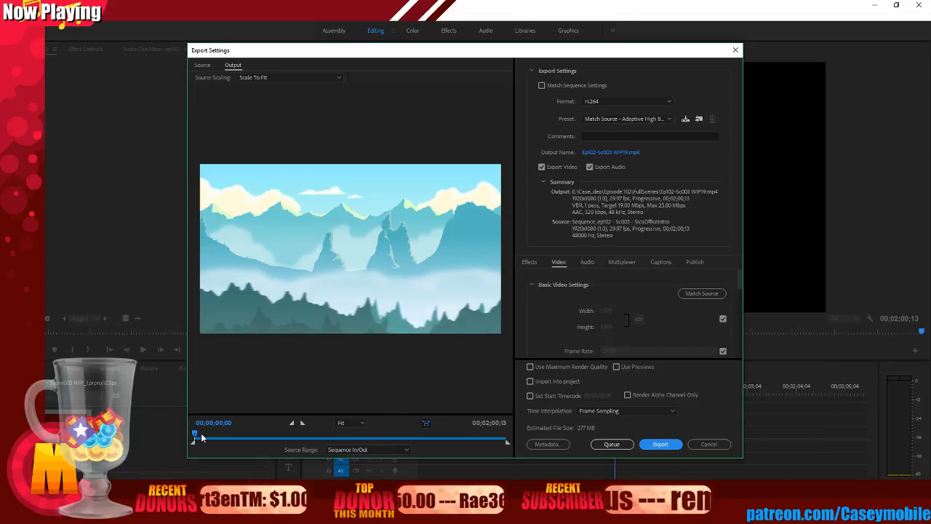
Set the output name to Ep102-Sc003 WIP19 again and export the sequence.
left_click(611, 152)
left_click(456, 182)
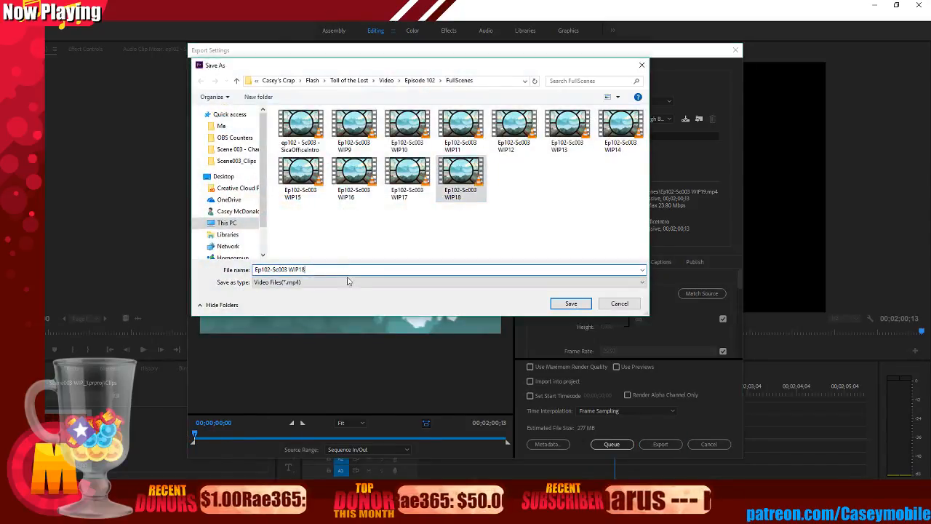
key("BackSpace")
type("9")
left_click(571, 303)
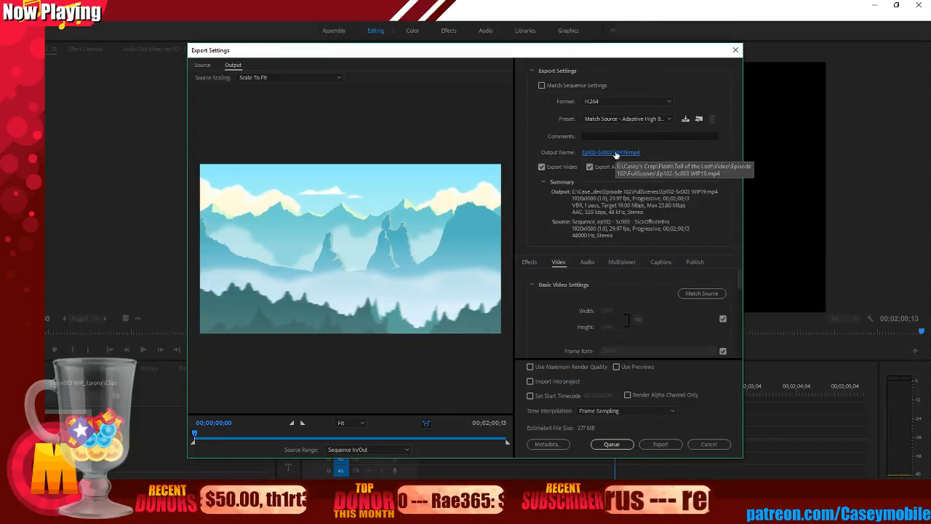
left_click(657, 444)
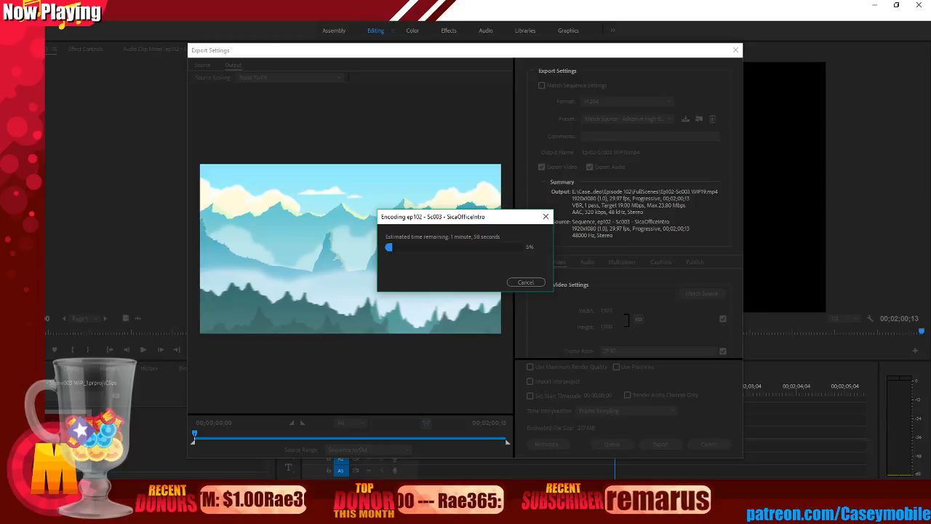
left_click(481, 514)
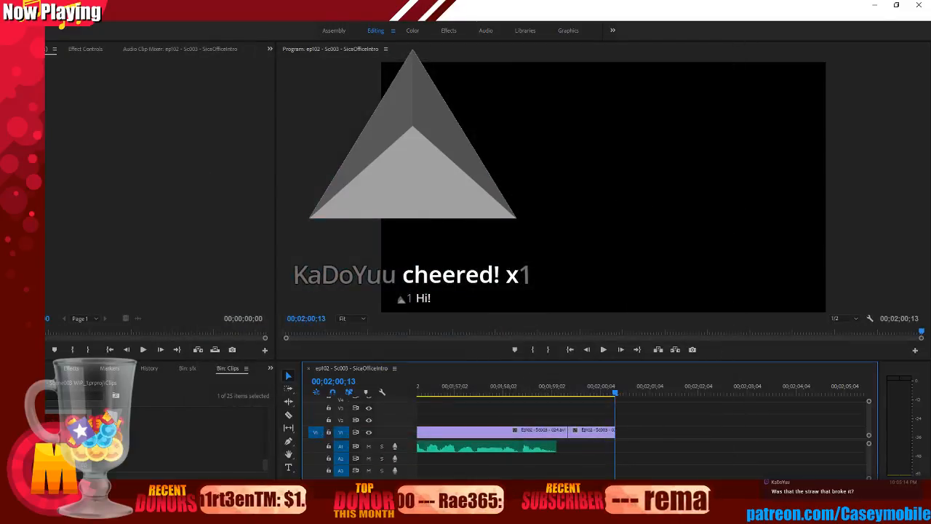
Scrub the tea button shot to 00;02;00;09 and close the black video window.
left_click_drag(579, 384, 609, 393)
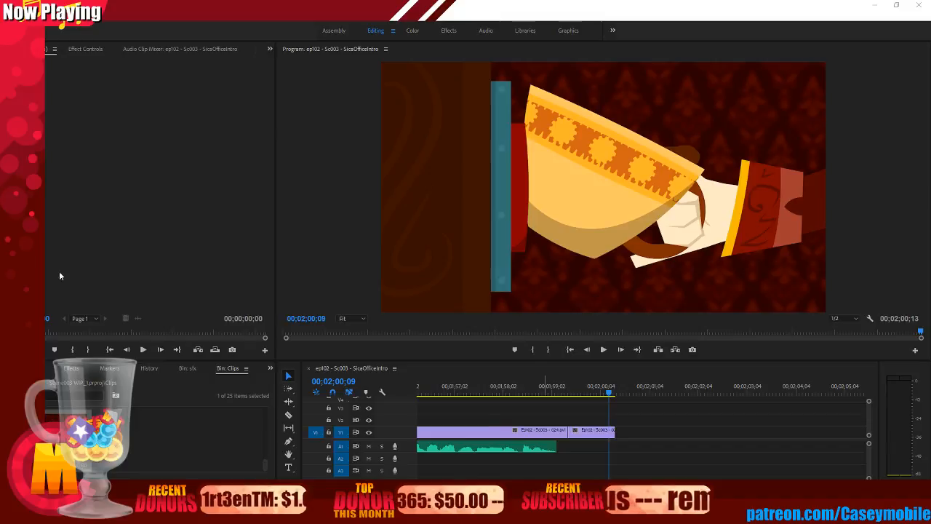
mouse_move(480, 518)
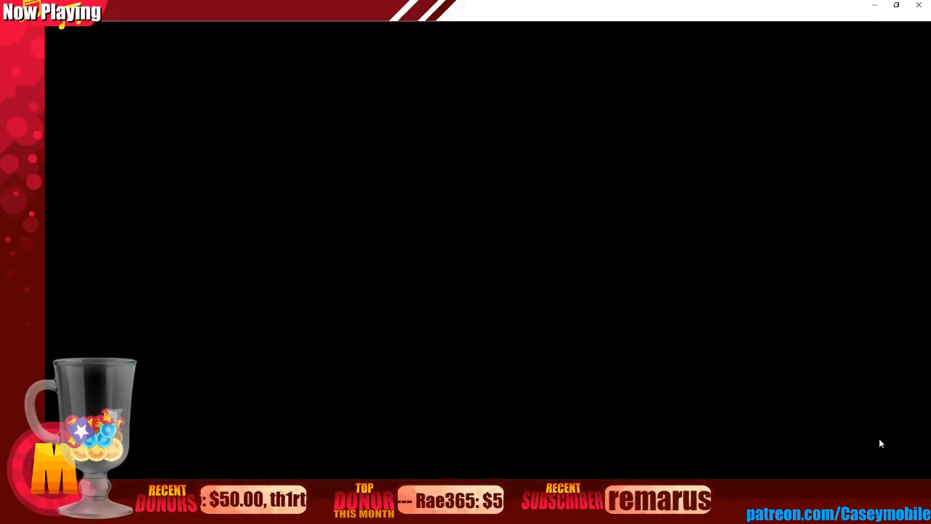
left_click(919, 7)
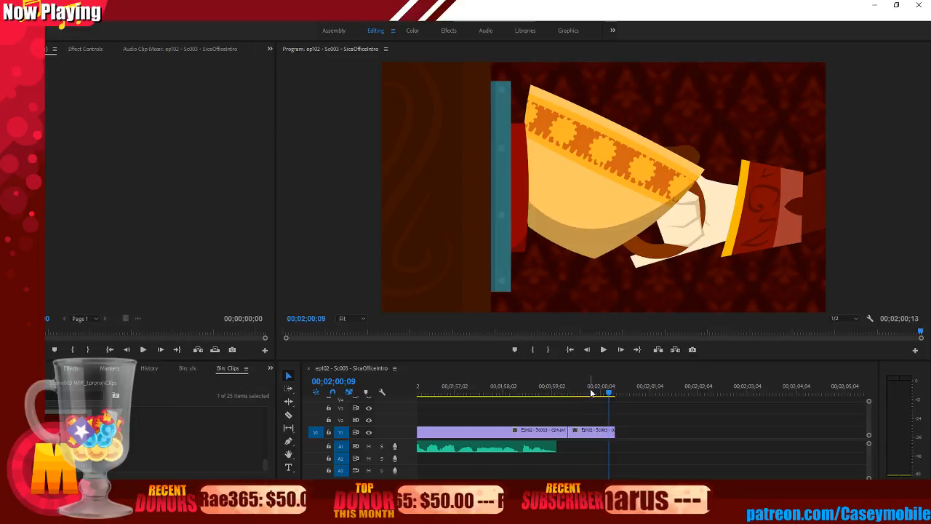
Scrub and replay the end of the sequence across the cut from clip 024 to clip 025.
left_click_drag(583, 399, 557, 396)
left_click(604, 350)
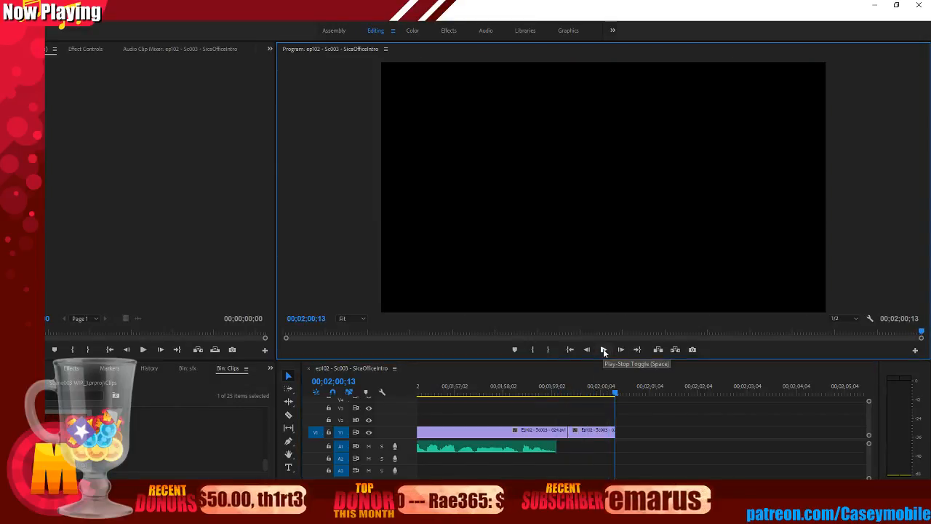
left_click(539, 394)
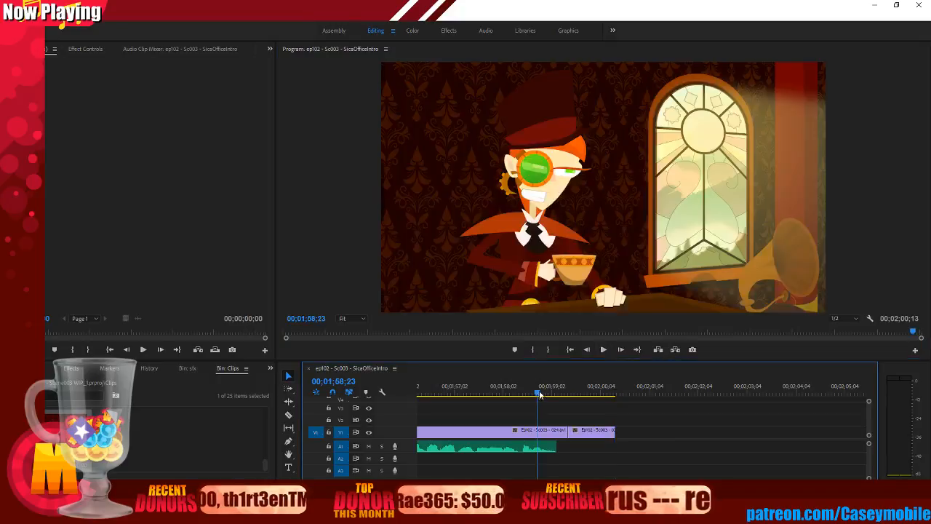
left_click(569, 393)
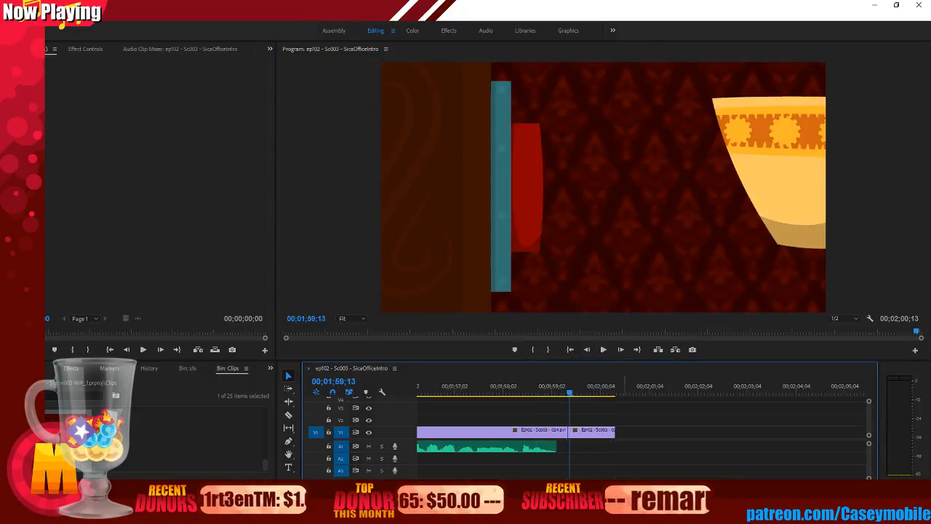
left_click_drag(569, 393, 541, 394)
left_click(603, 349)
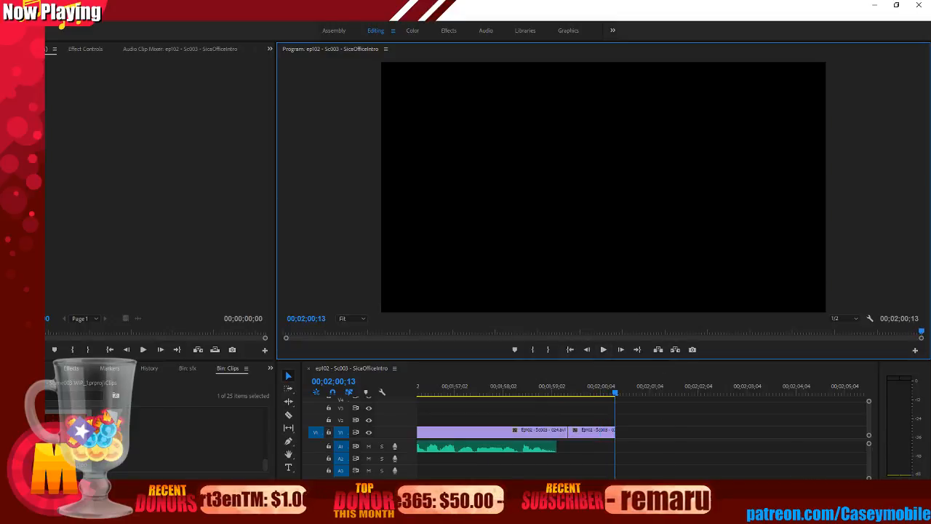
Switch to Adobe Animate and review the FG layer's frames up to frame 50 in the 001_TeaButton_FG scene.
key("alt+Tab")
left_click_drag(380, 434, 329, 422)
left_click(451, 435, "shift")
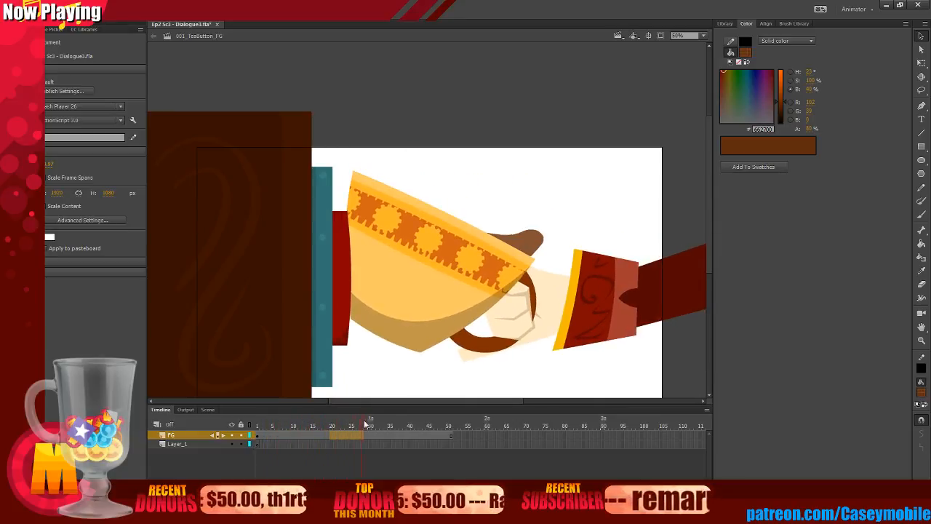
left_click_drag(451, 432, 390, 436)
left_click(437, 400)
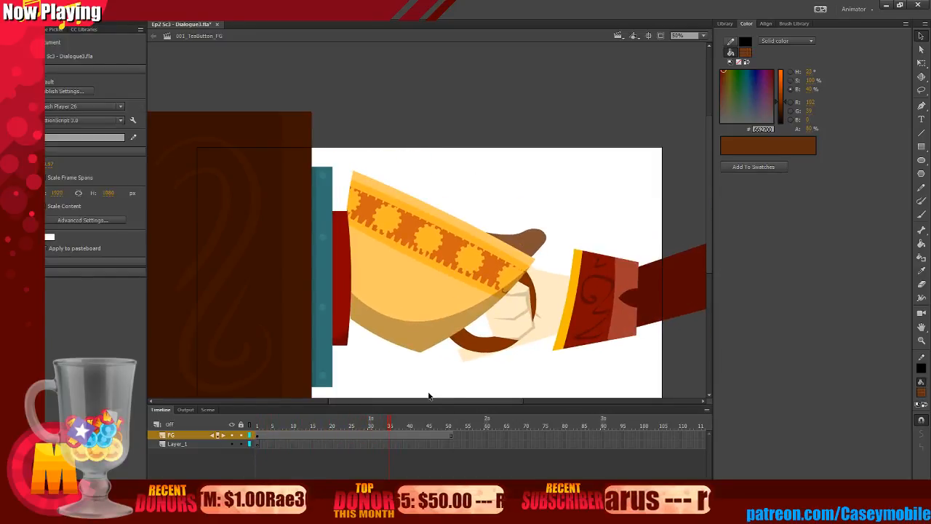
left_click_drag(427, 401, 417, 400)
left_click(446, 434)
key(".")
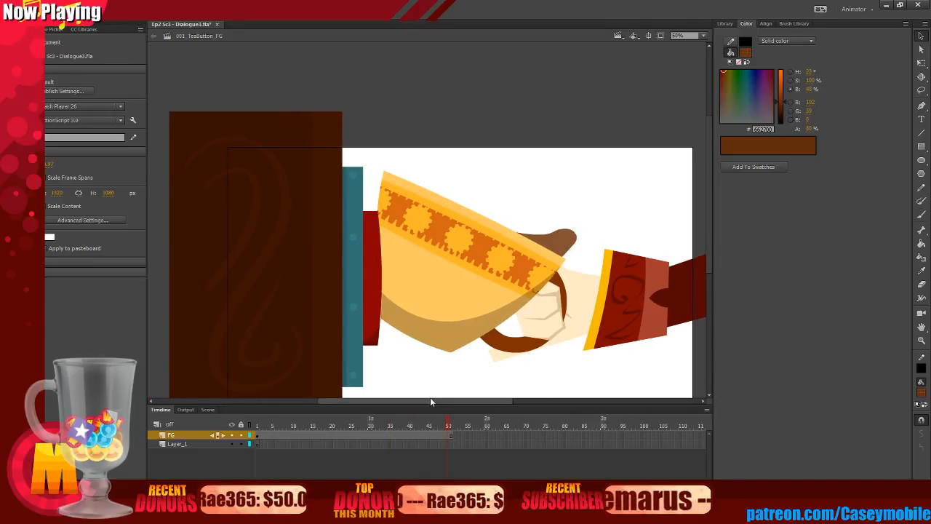
left_click_drag(430, 397, 446, 401)
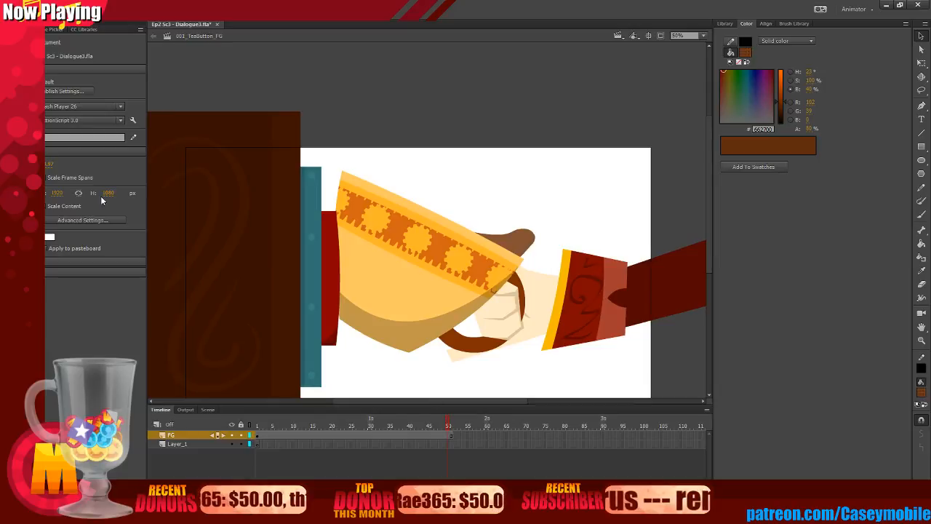
Save Ep2 Sc3 - Dialogue3.fla and open the CopyScene scene.
left_click(55, 8)
left_click(66, 104)
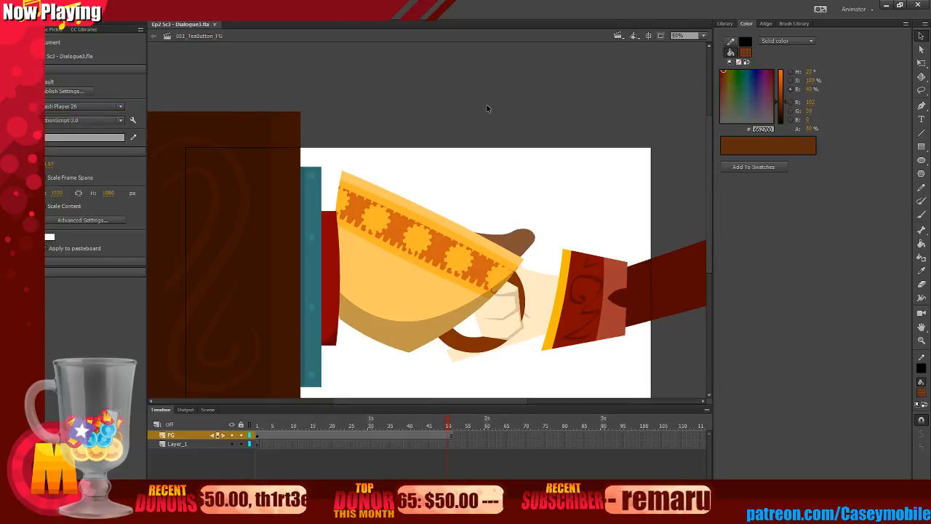
left_click(618, 36)
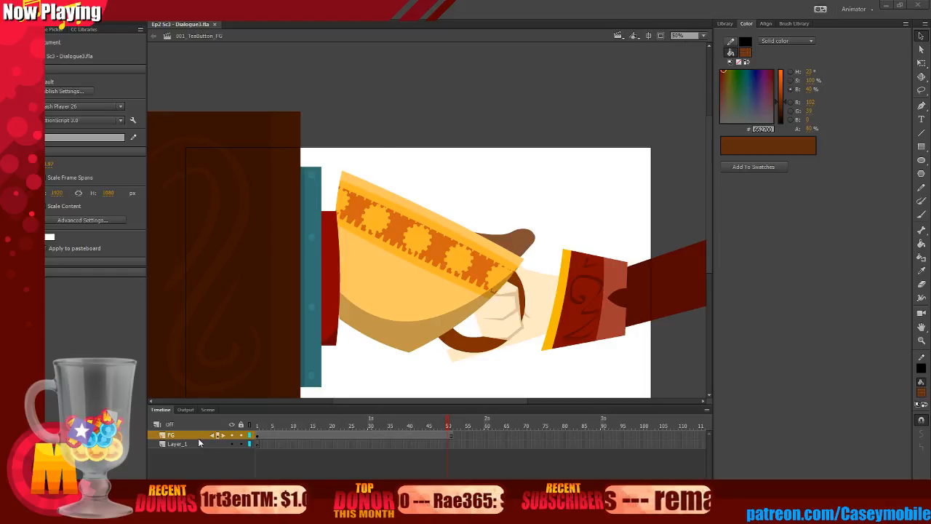
left_click(208, 410)
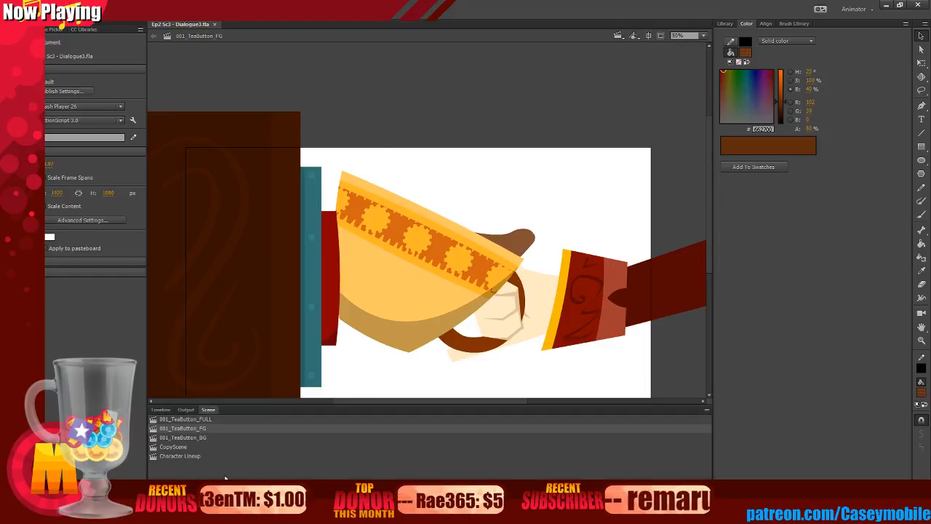
left_click(186, 448)
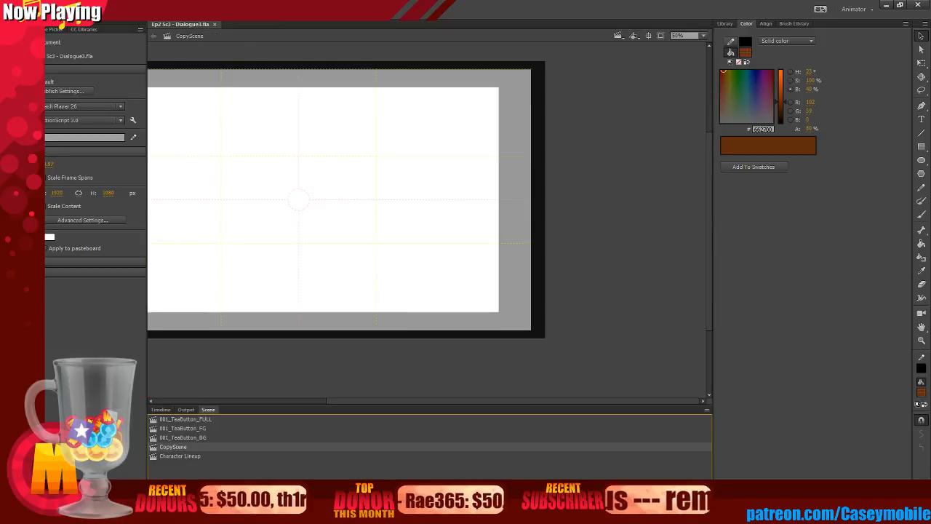
Add a new scene and place it directly above CopyScene in the scene order.
left_click(164, 473)
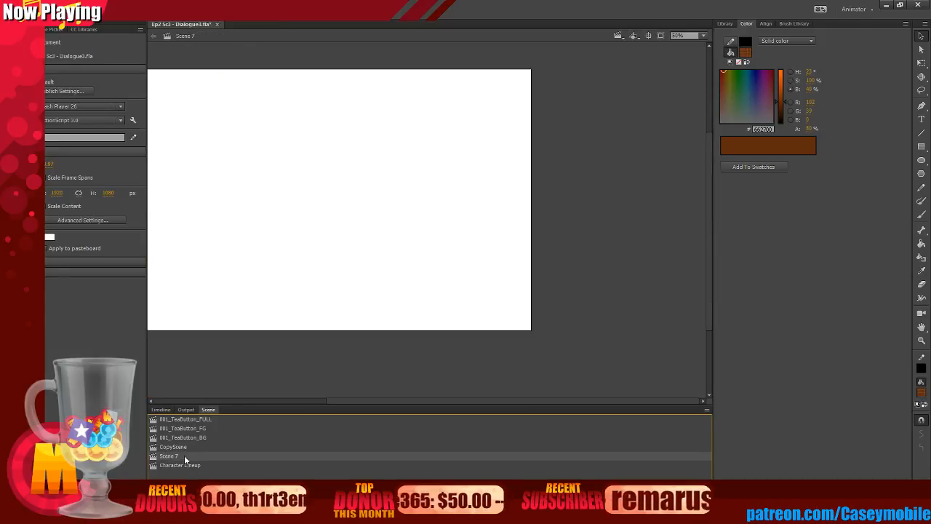
left_click_drag(185, 459, 186, 443)
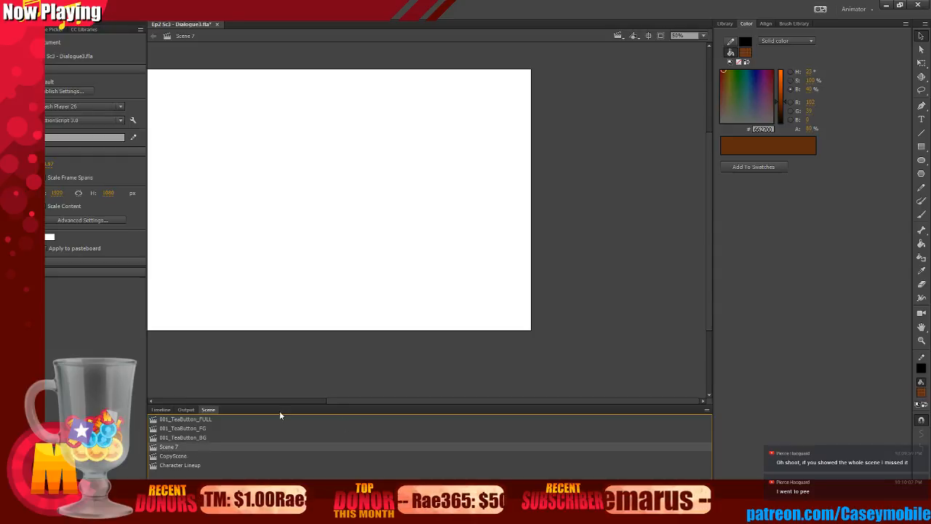
Close the video playback window and return to the blank Scene 7 stage in Animate.
mouse_move(480, 505)
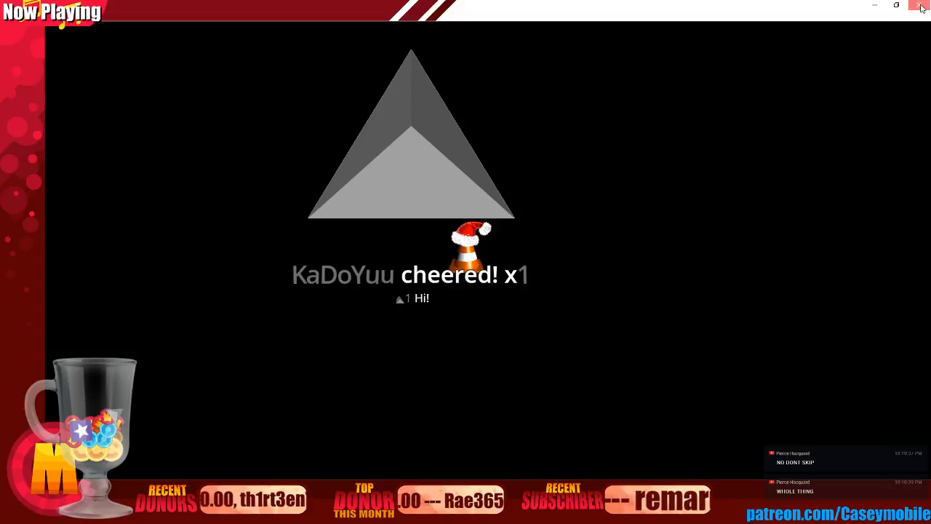
left_click(921, 6)
left_click_drag(380, 400, 303, 402)
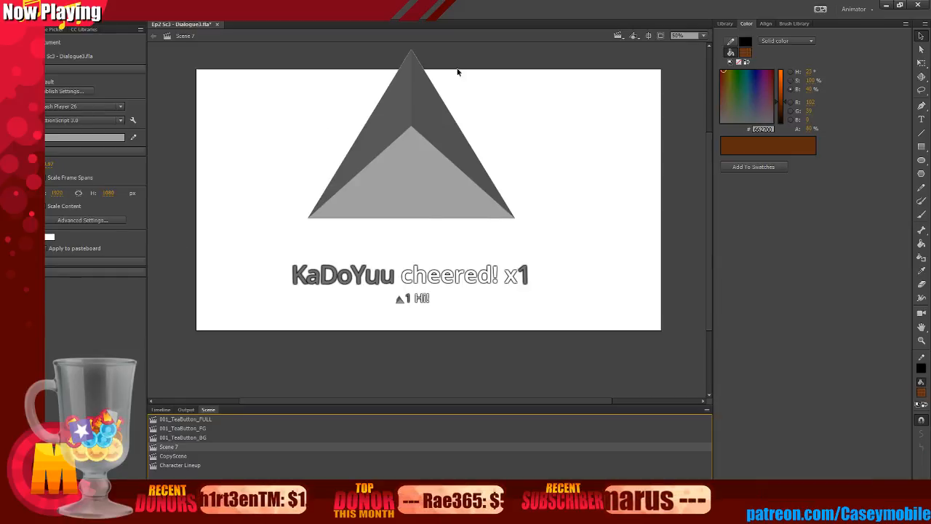
right_click(529, 197)
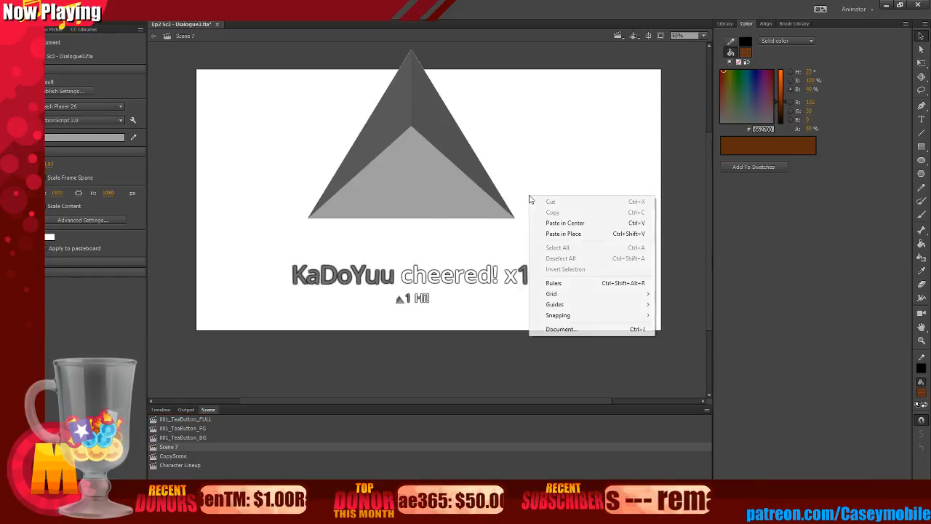
left_click(521, 164)
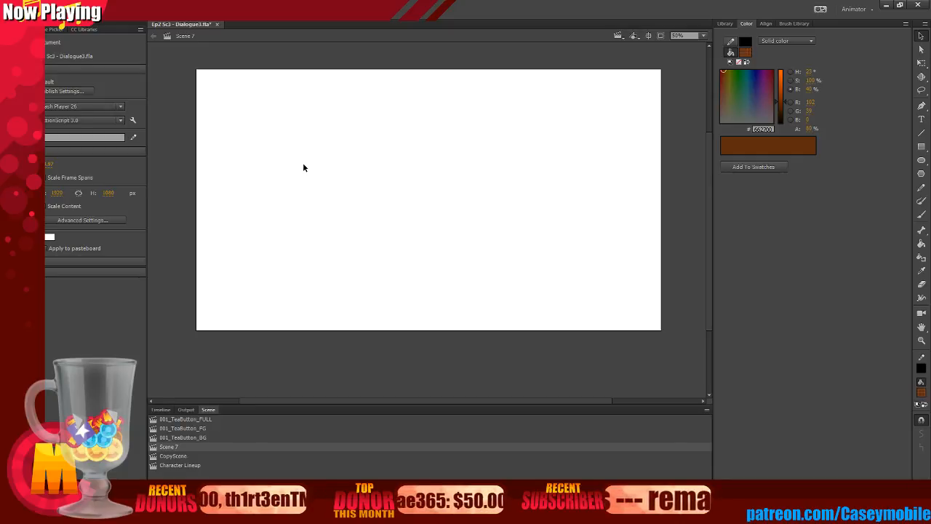
left_click_drag(262, 82, 509, 211)
left_click_drag(513, 290, 299, 172)
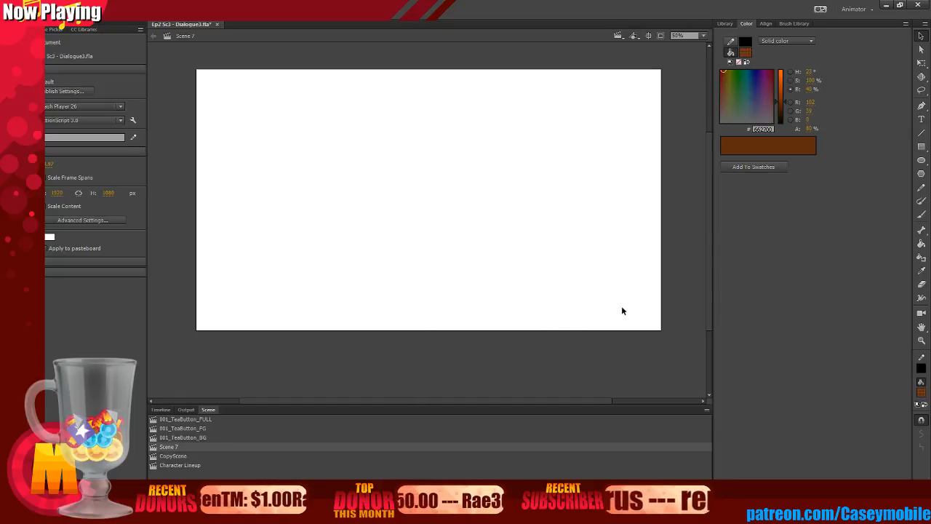
Duplicate the CopyScene scene and place the copy directly below 001_TeaButton_BG.
left_click(190, 455)
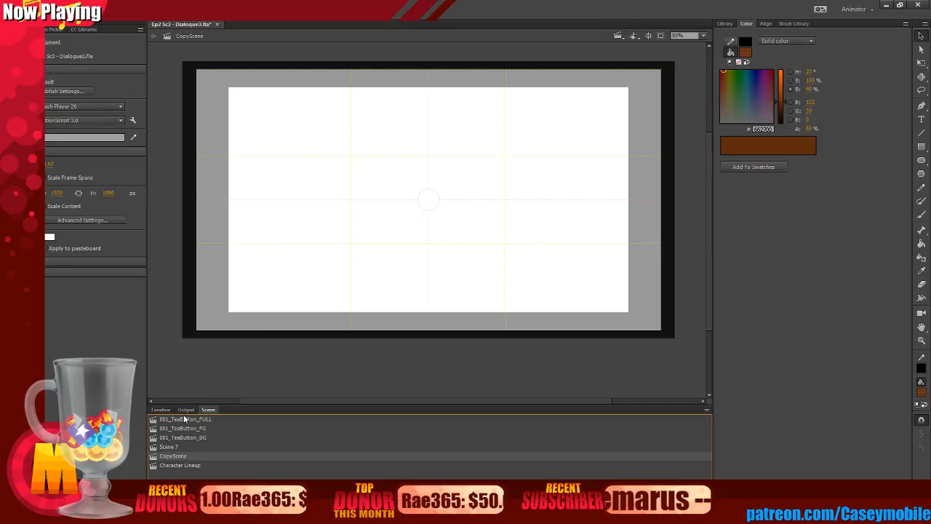
left_click(161, 410)
left_click(207, 411)
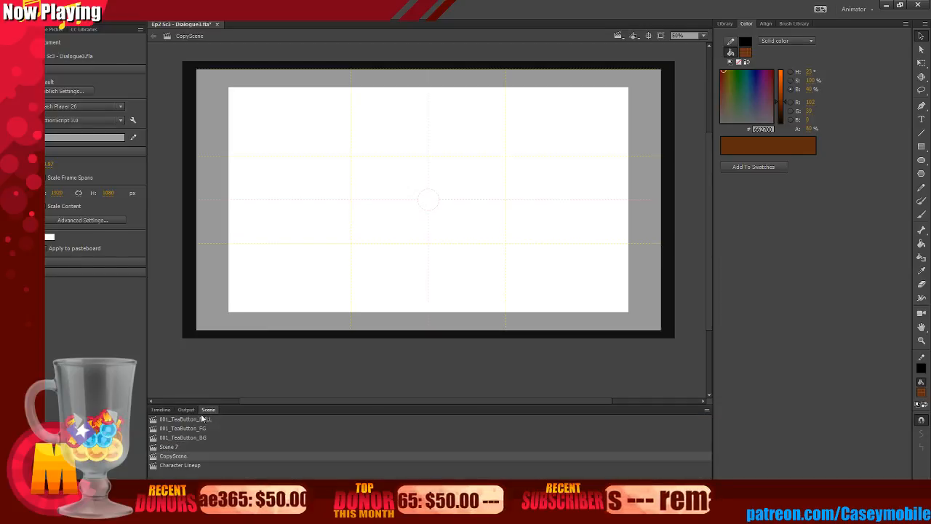
left_click(154, 486)
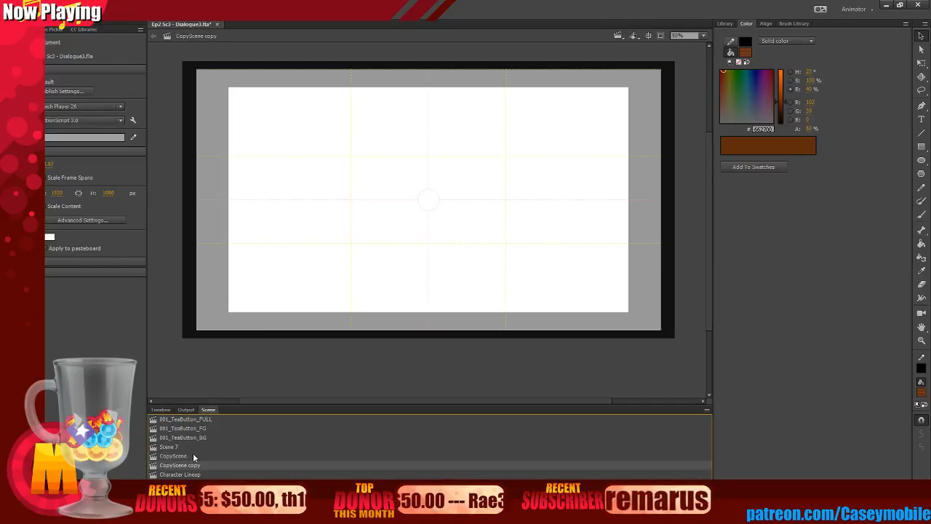
left_click_drag(193, 465, 196, 443)
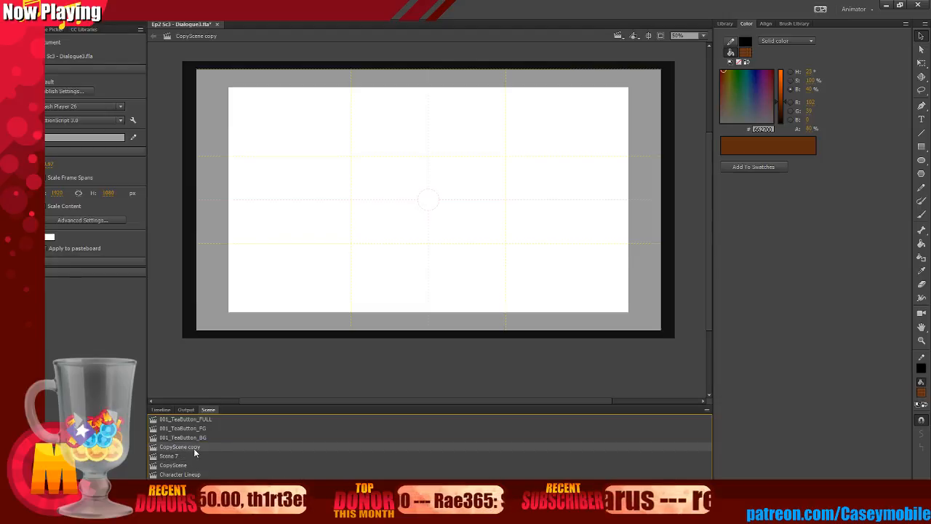
Rename the duplicated scene to 002_EngineReveal_FULL and save Ep2 Sc3 - Dialogue3.fla.
double_click(194, 447)
type("002_")
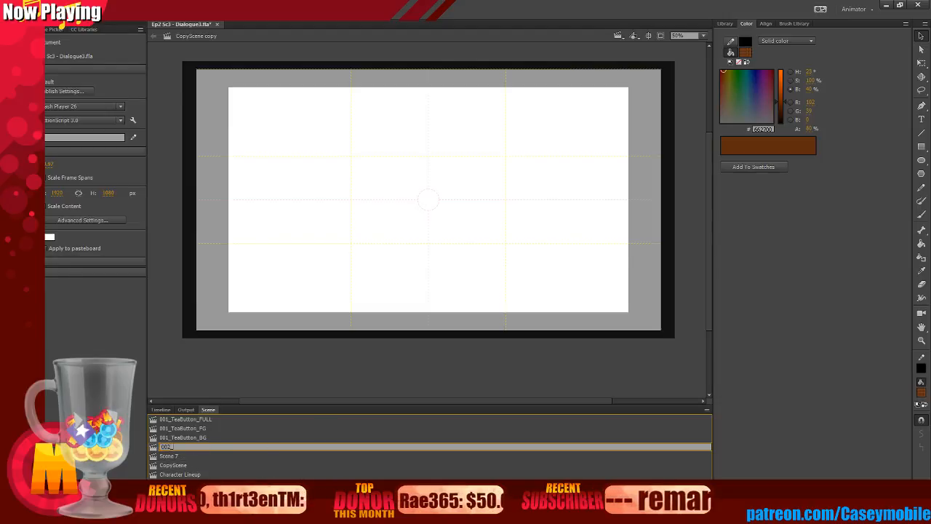
type("WallOpen")
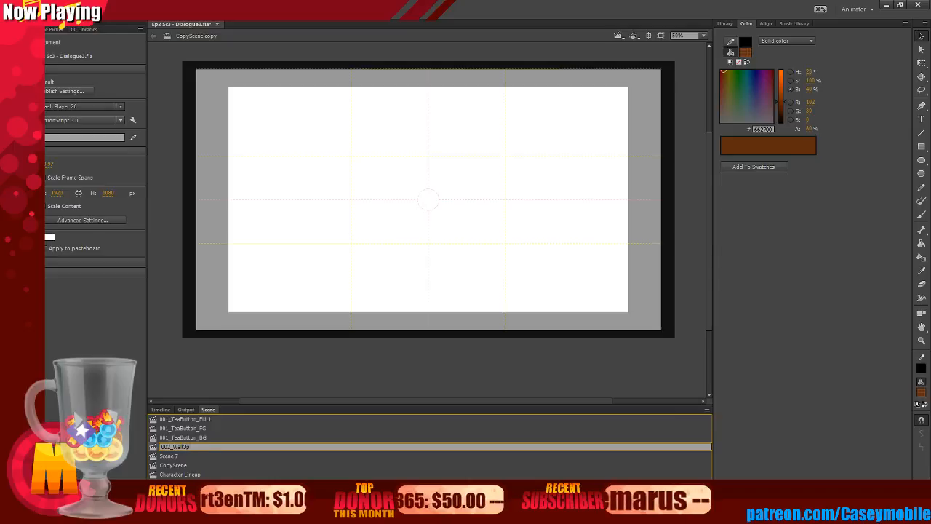
key("BackSpace")
key("BackSpace")
key("BackSpace")
key("BackSpace")
key("BackSpace")
key("BackSpace")
key("BackSpace")
key("BackSpace")
key("BackSpace")
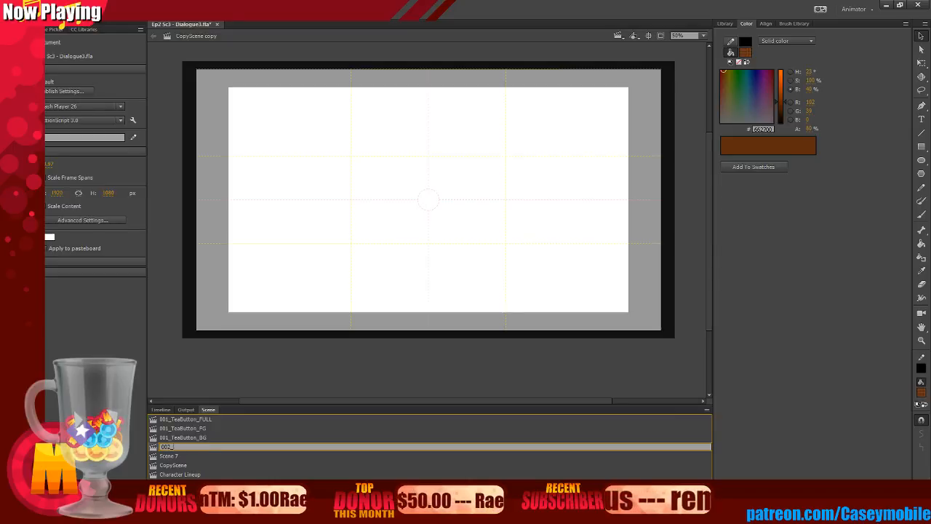
type("F")
key("BackSpace")
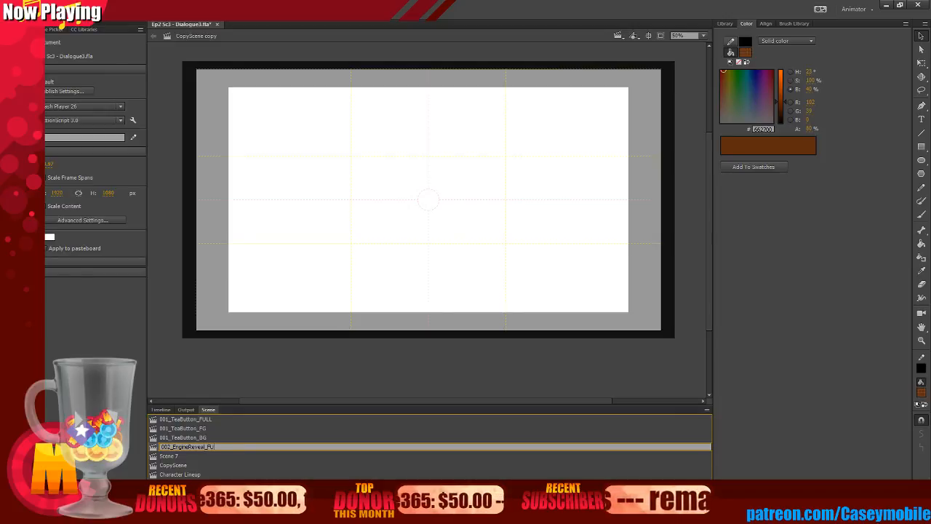
type("LL")
key("Return")
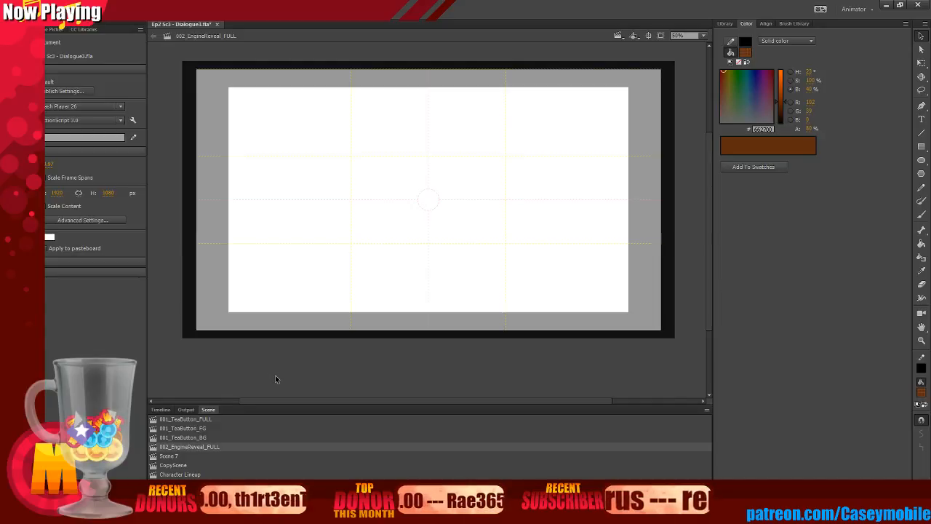
left_click(52, 9)
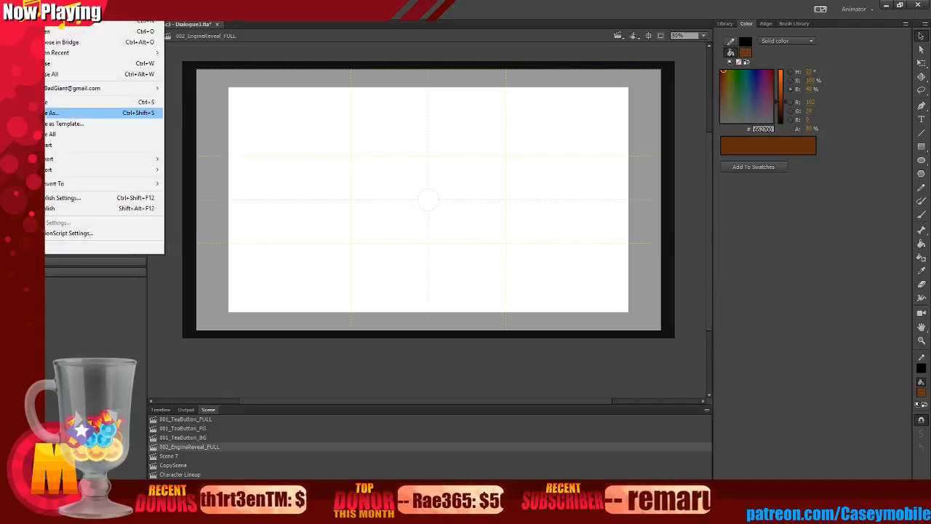
left_click(73, 111)
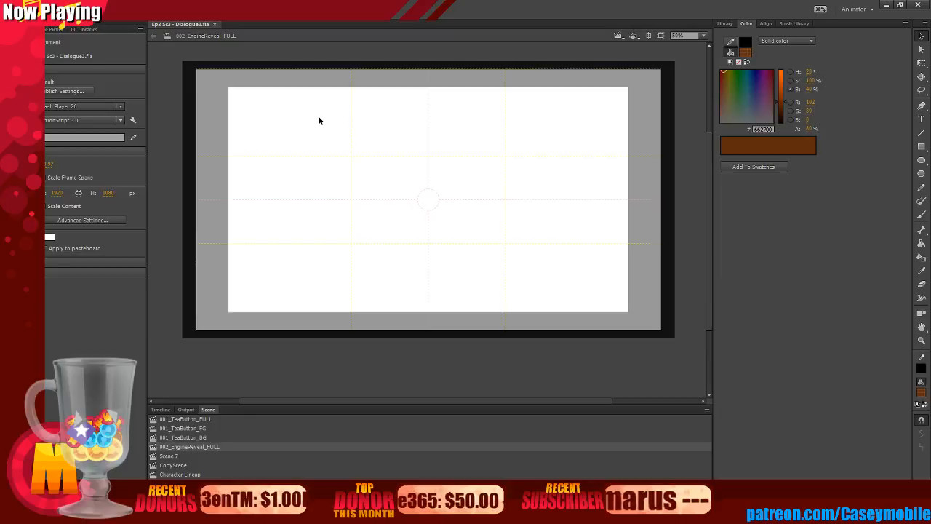